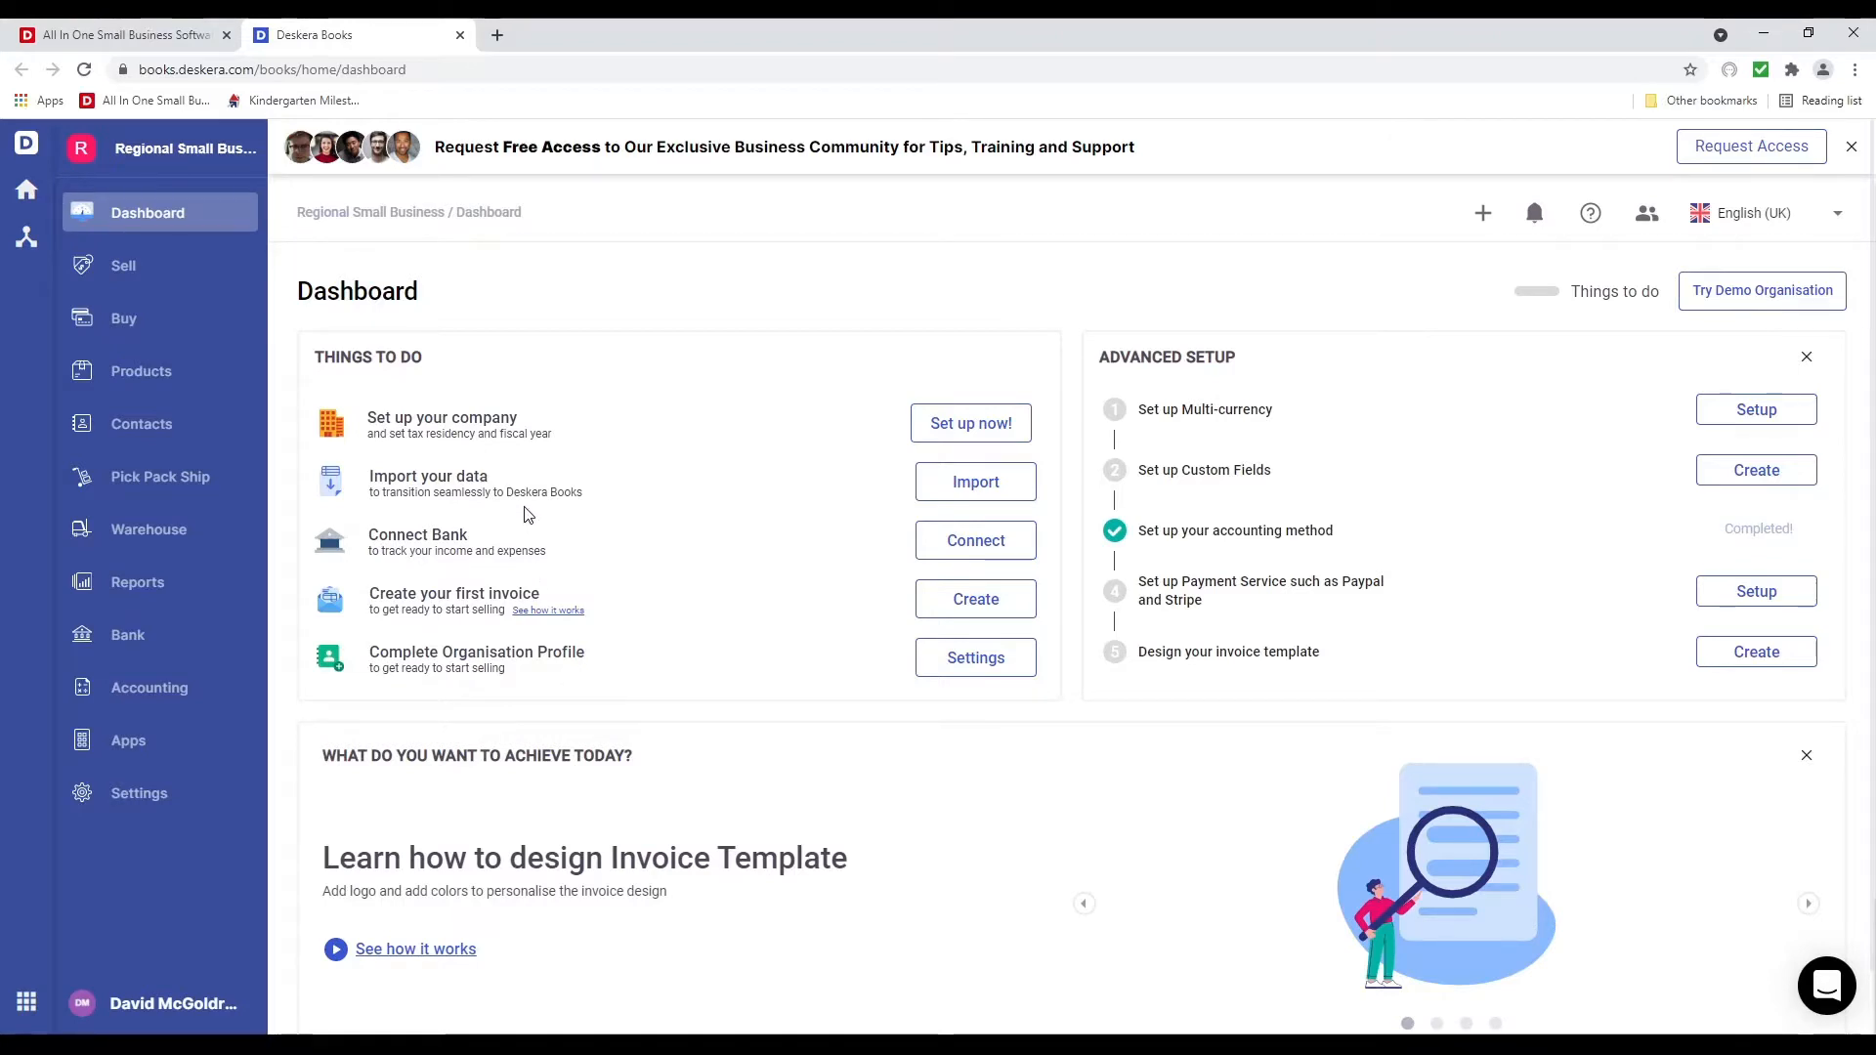
Name the organisation Regional Small Business Pte Ltd, set United States of America, and keep USD
click(953, 430)
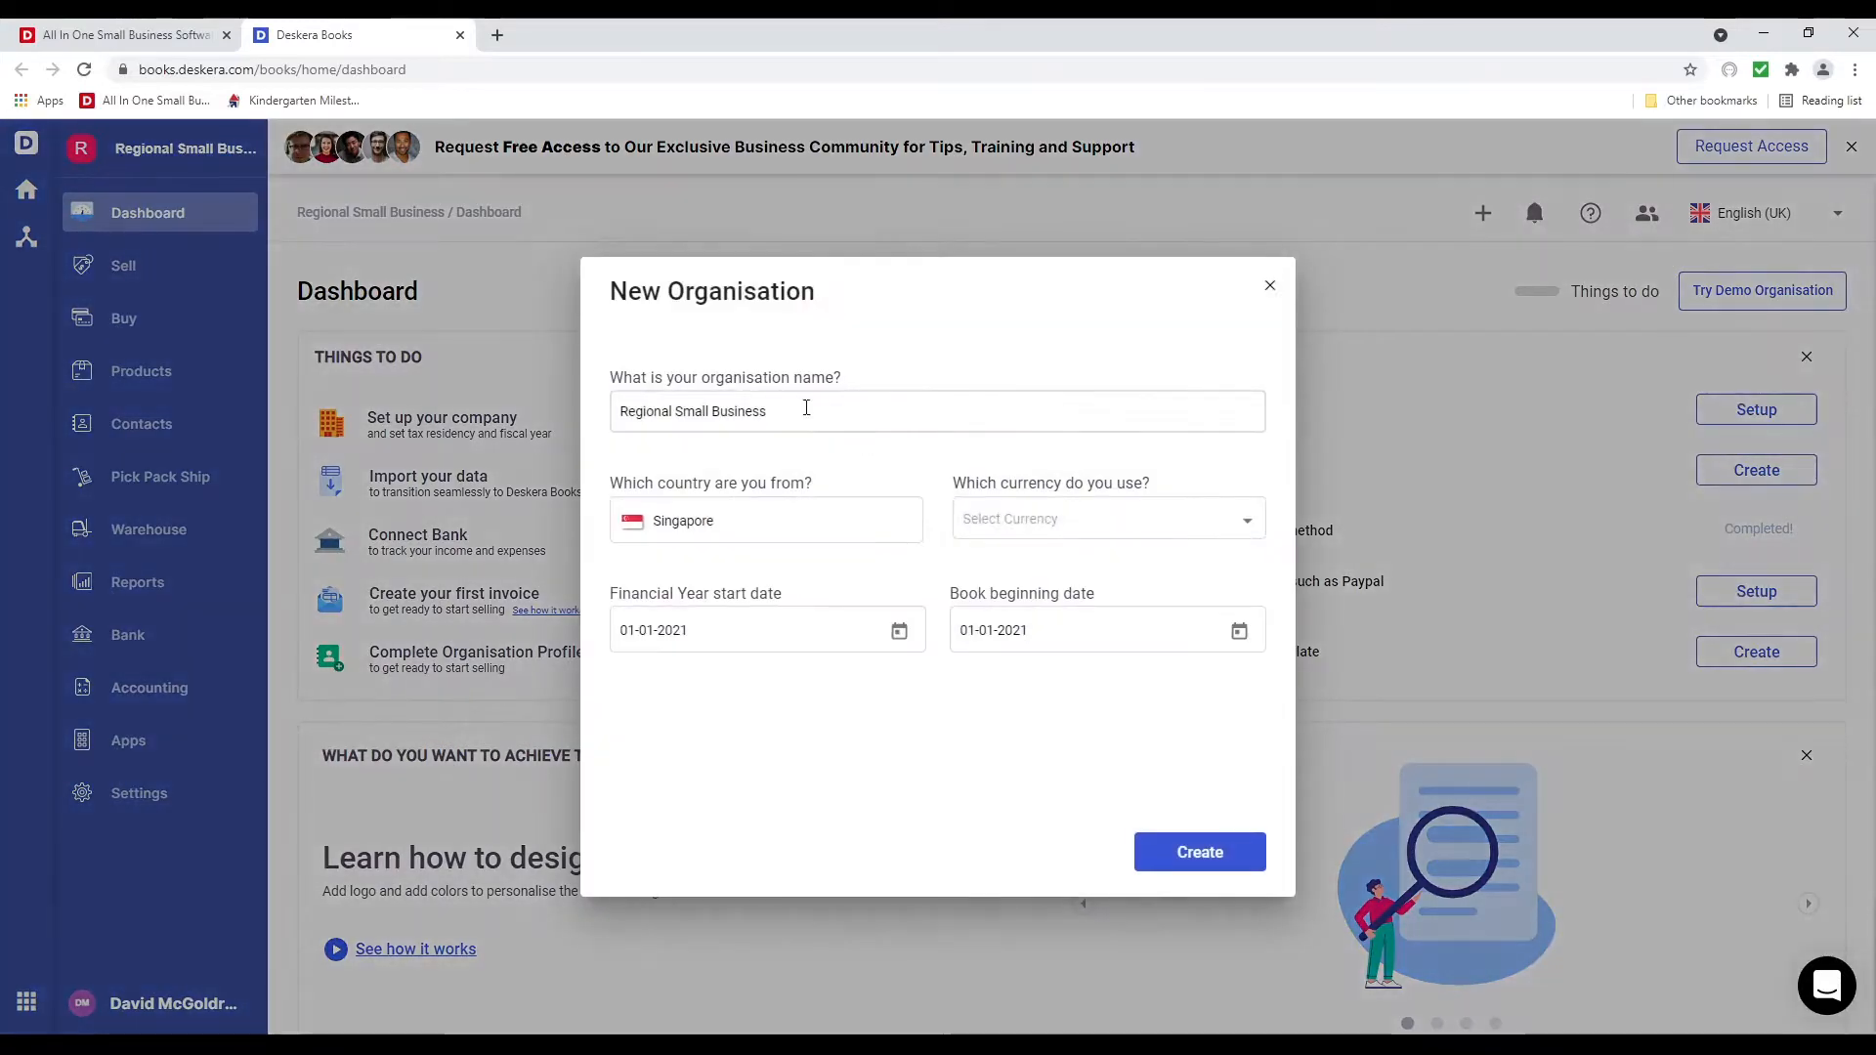
click(822, 412)
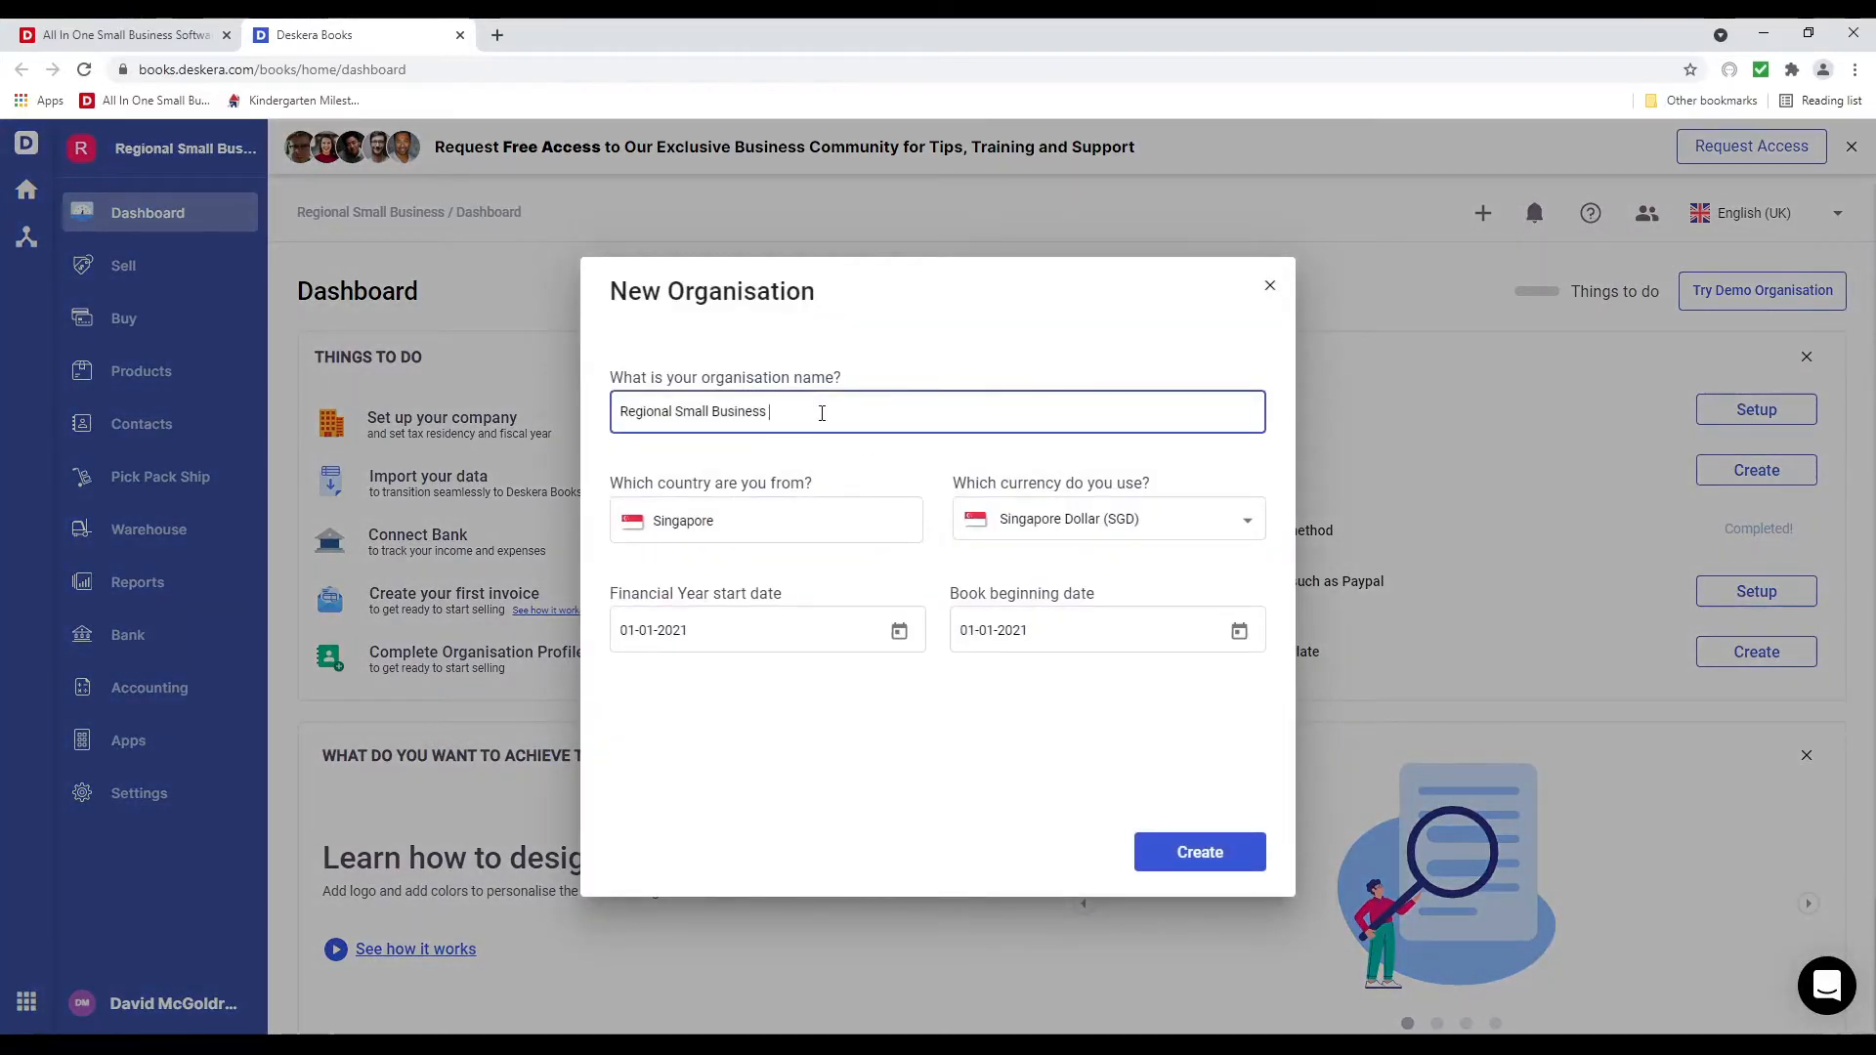
text(Pte Ltd)
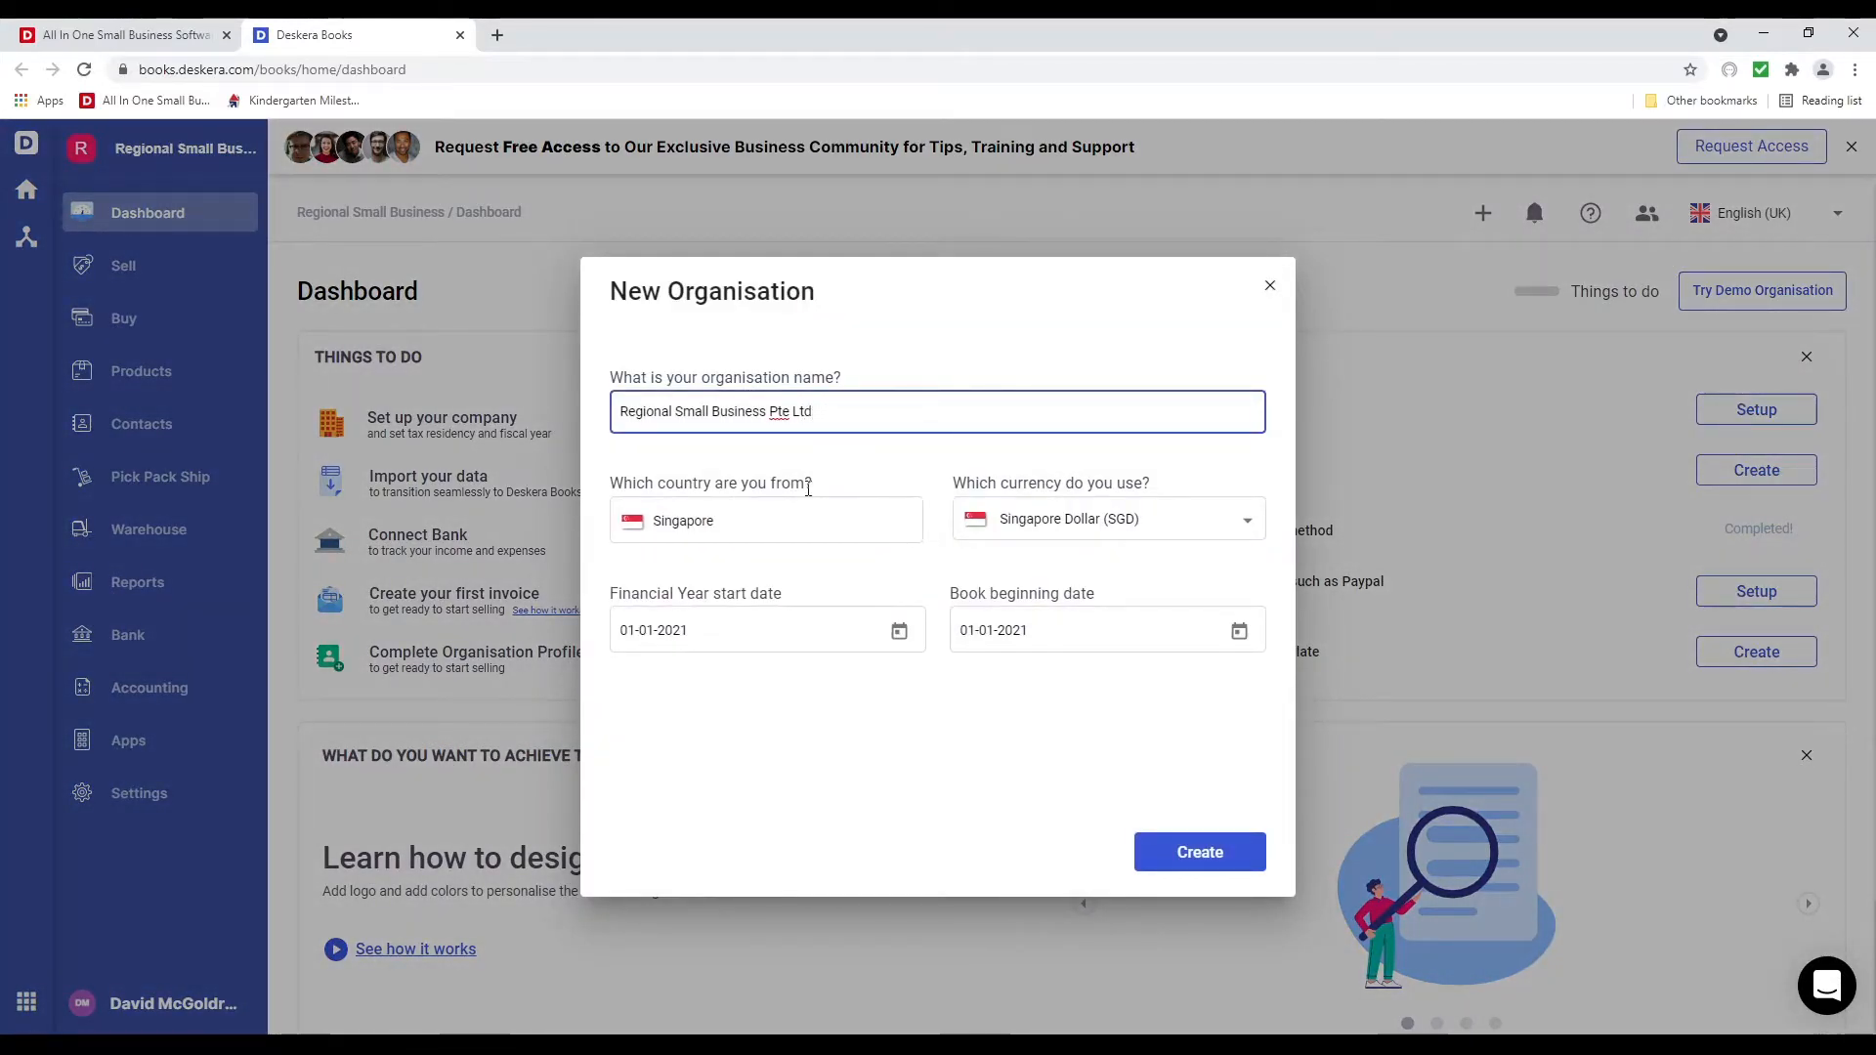
click(800, 540)
drag(791, 523, 661, 506)
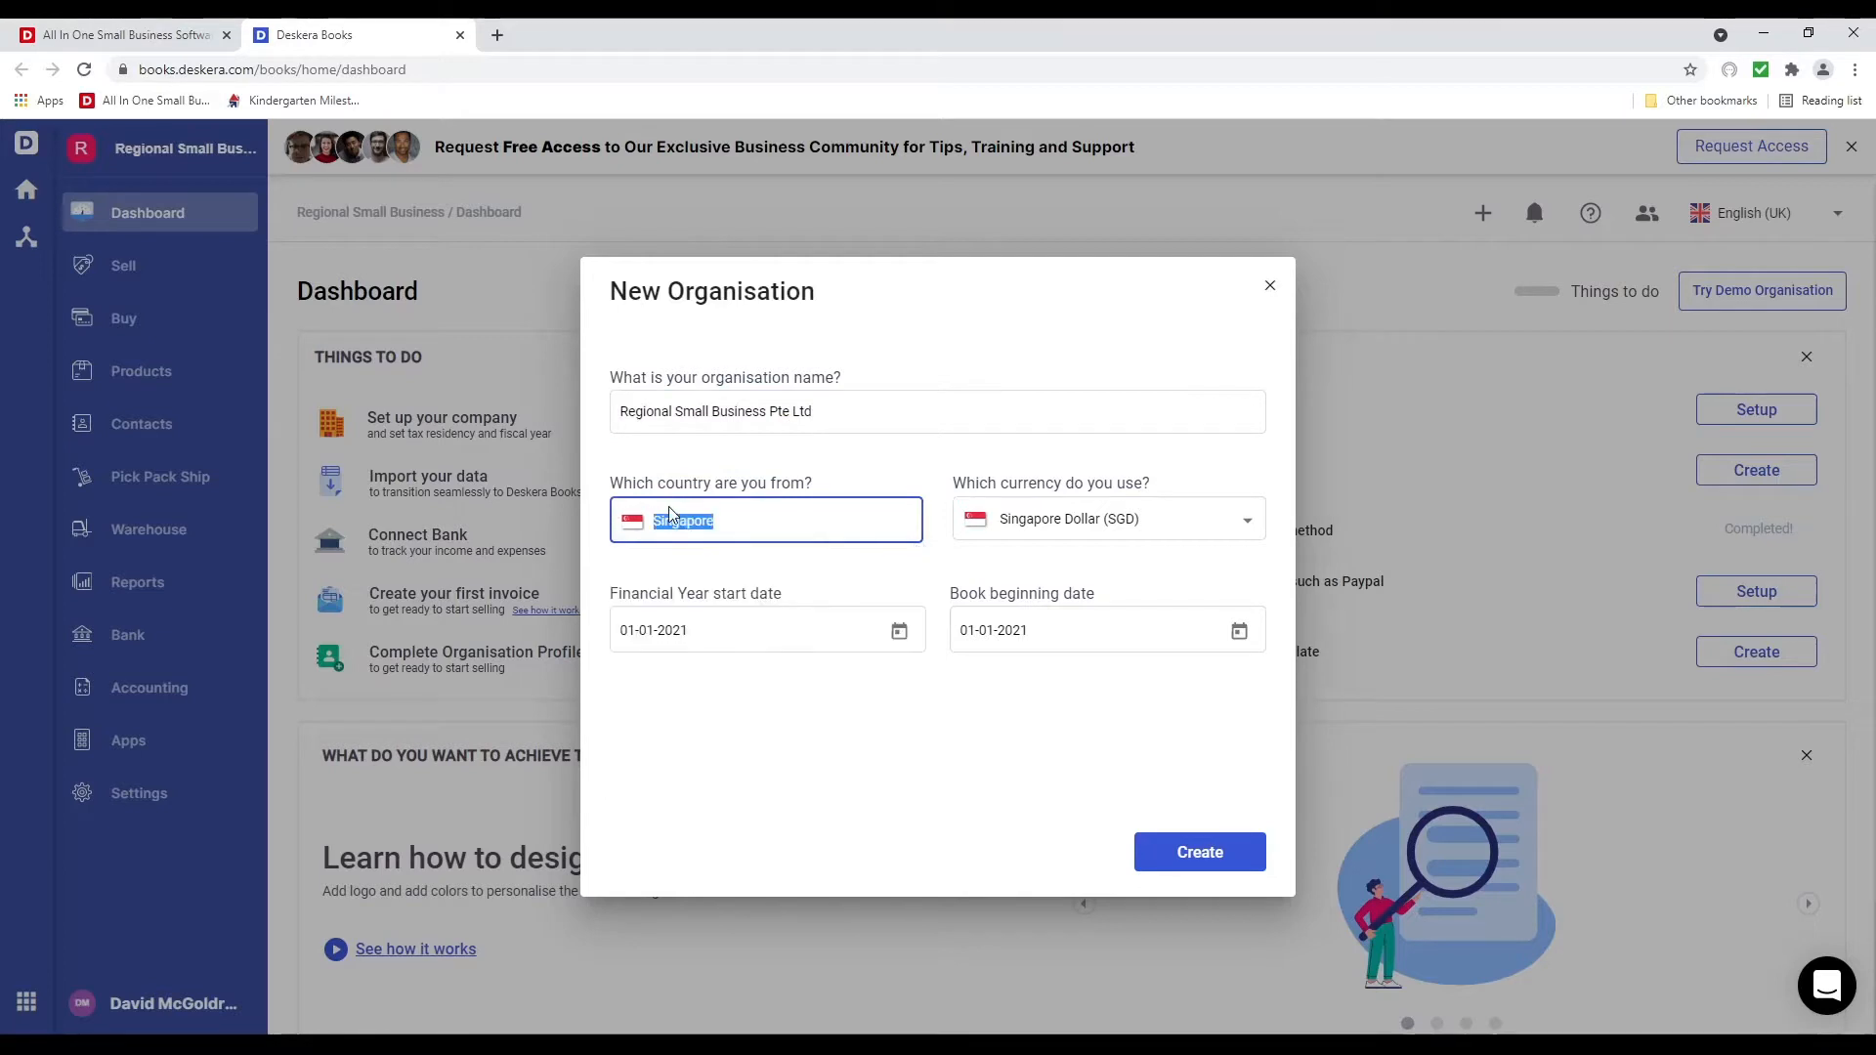
text(Unit)
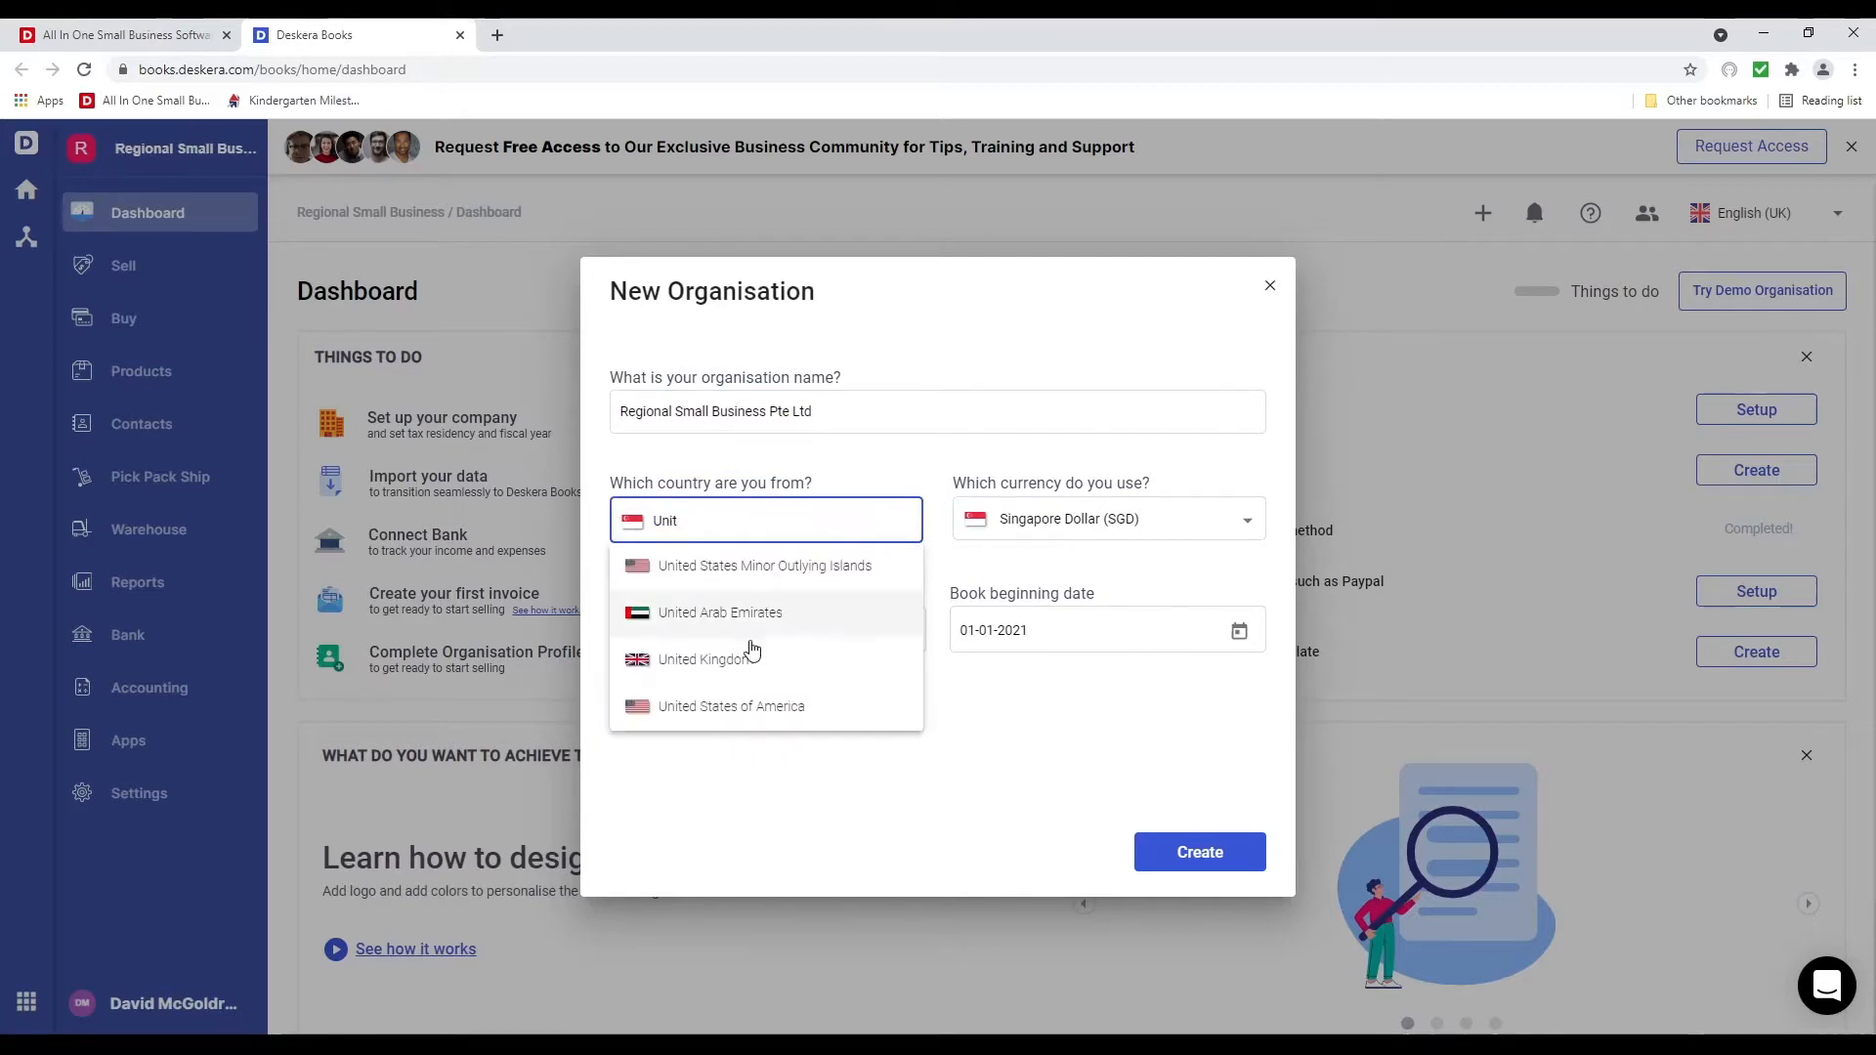
click(766, 706)
click(1043, 528)
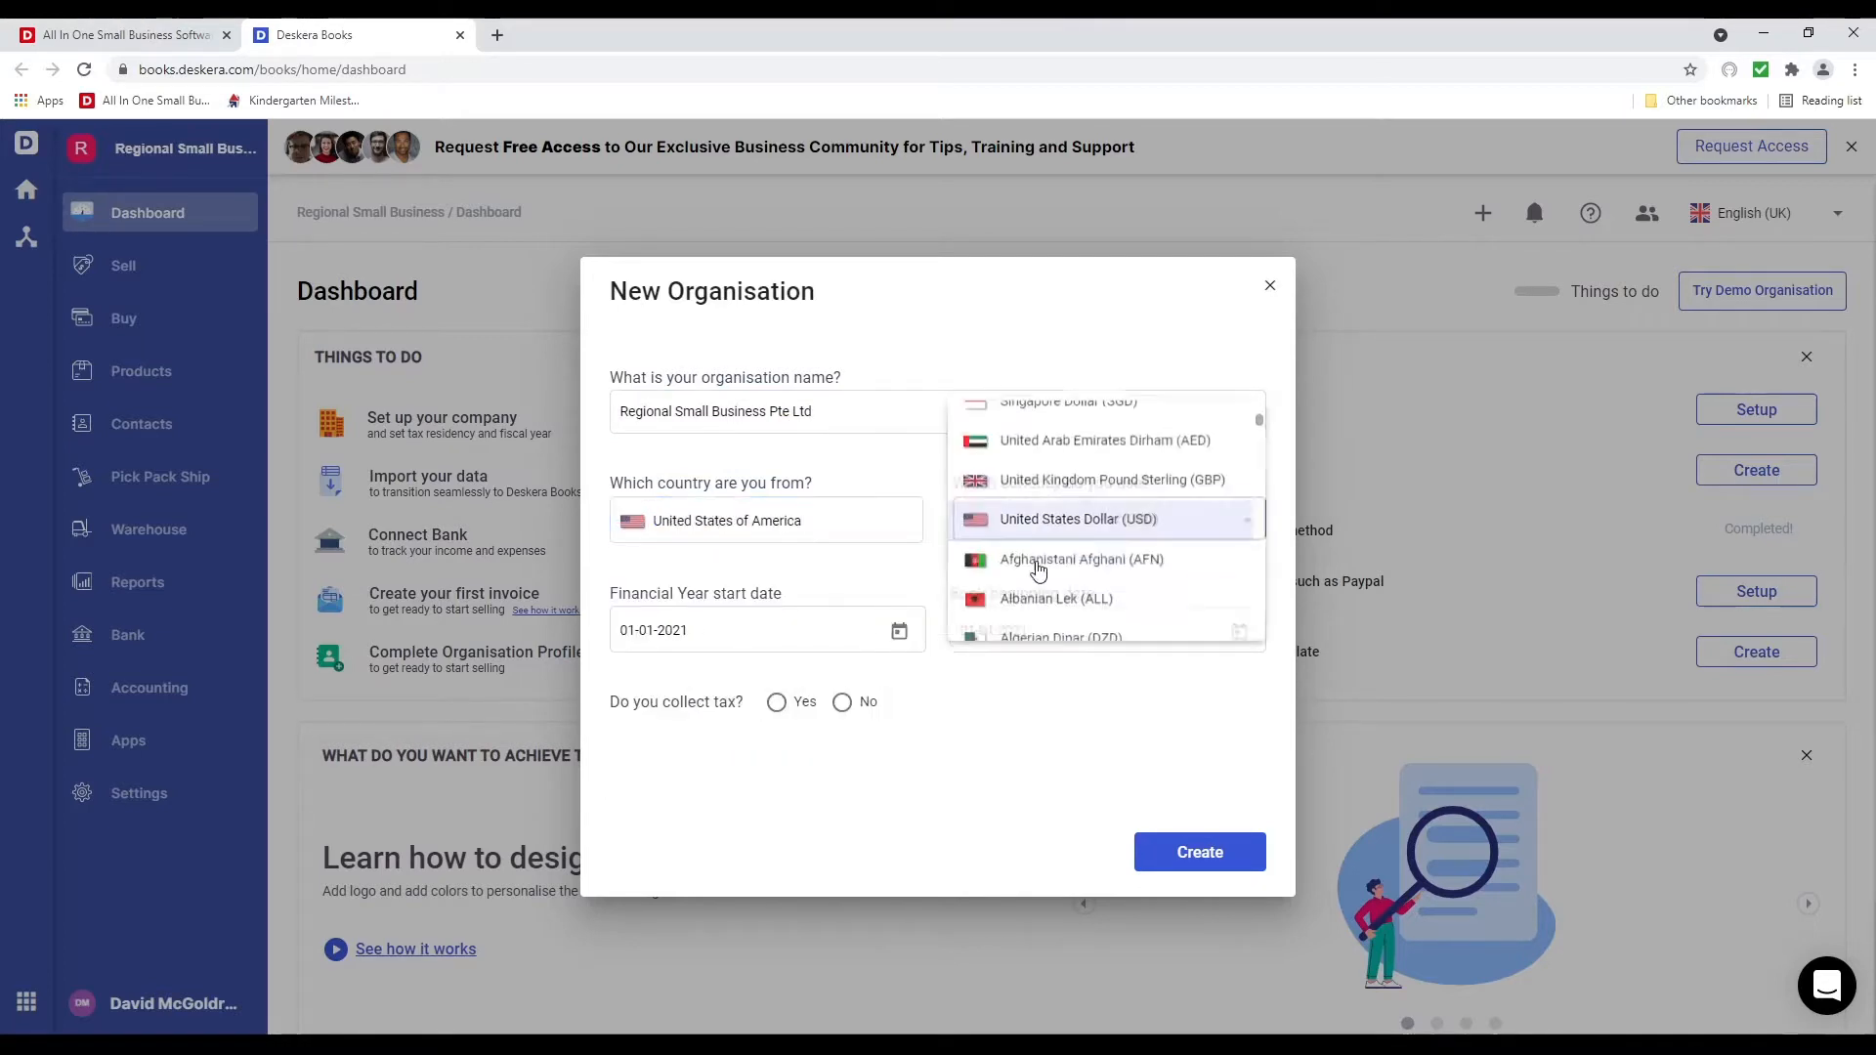
click(867, 642)
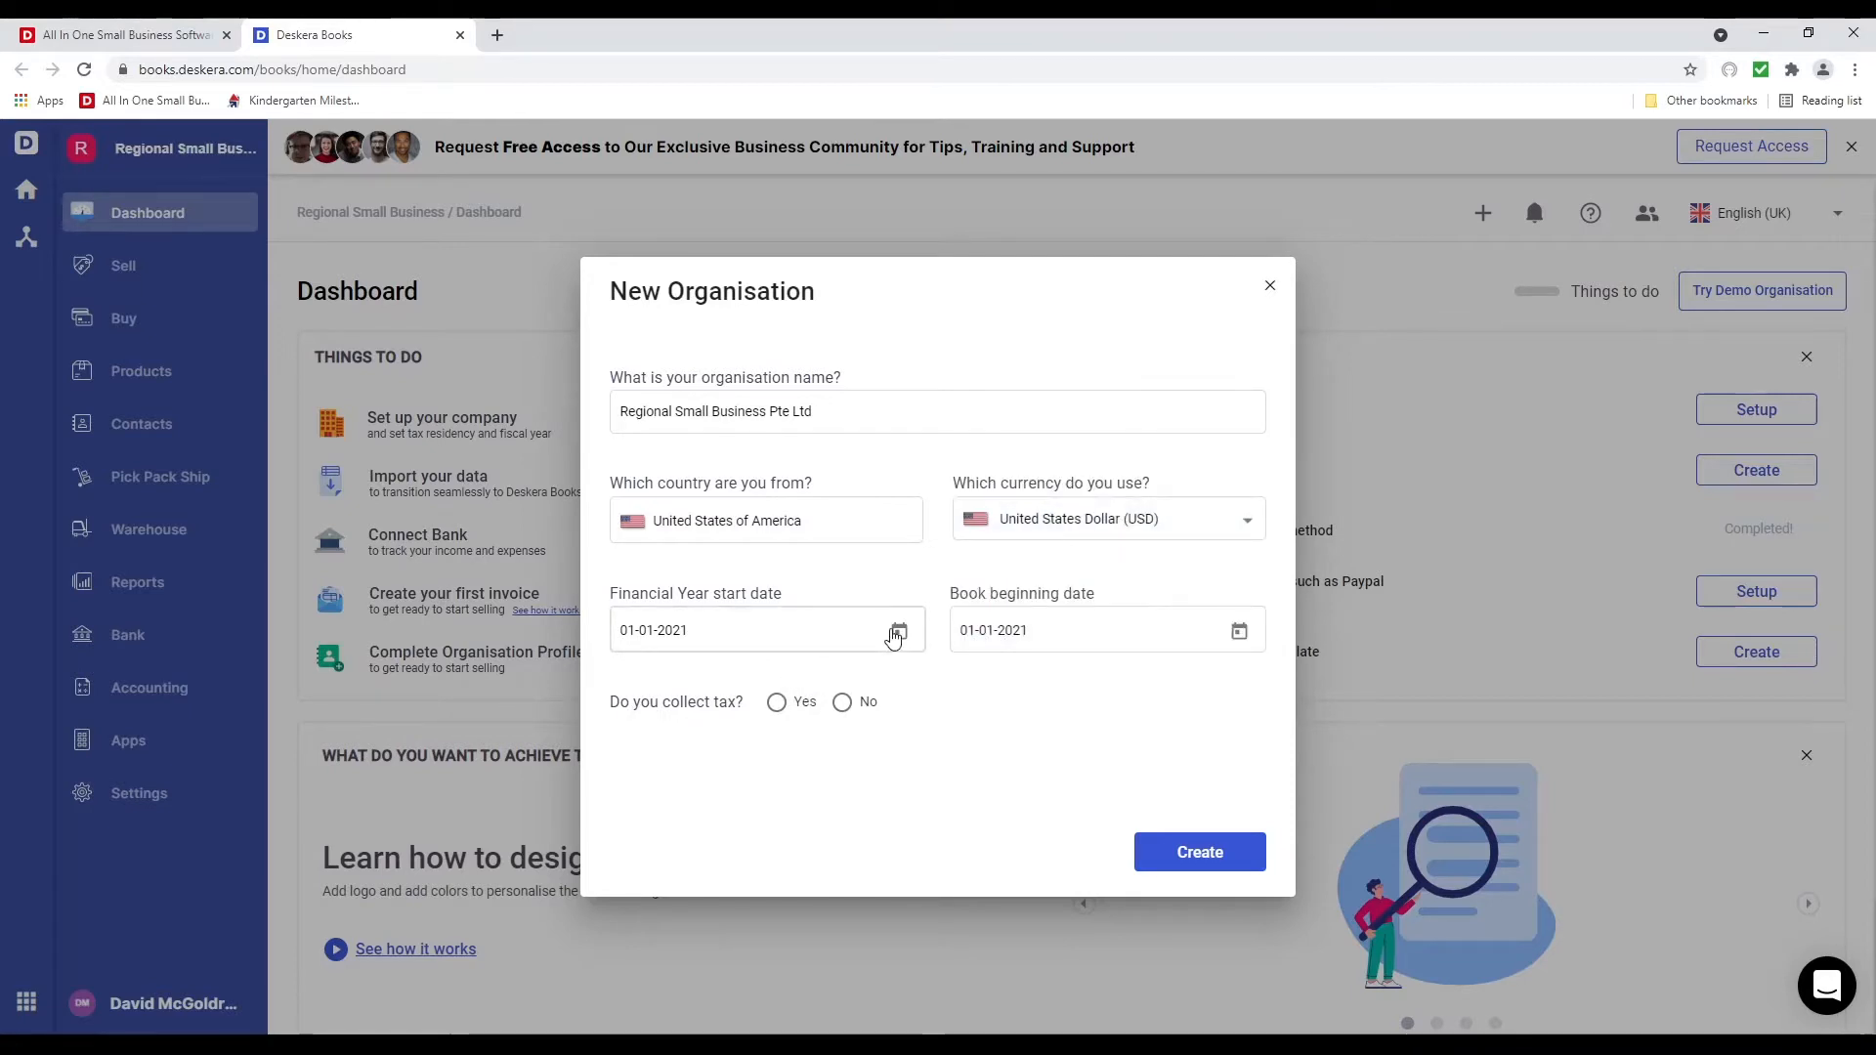
Set the book beginning date to 06-01-2021
click(895, 635)
click(1269, 658)
click(1238, 631)
click(1217, 694)
click(1217, 694)
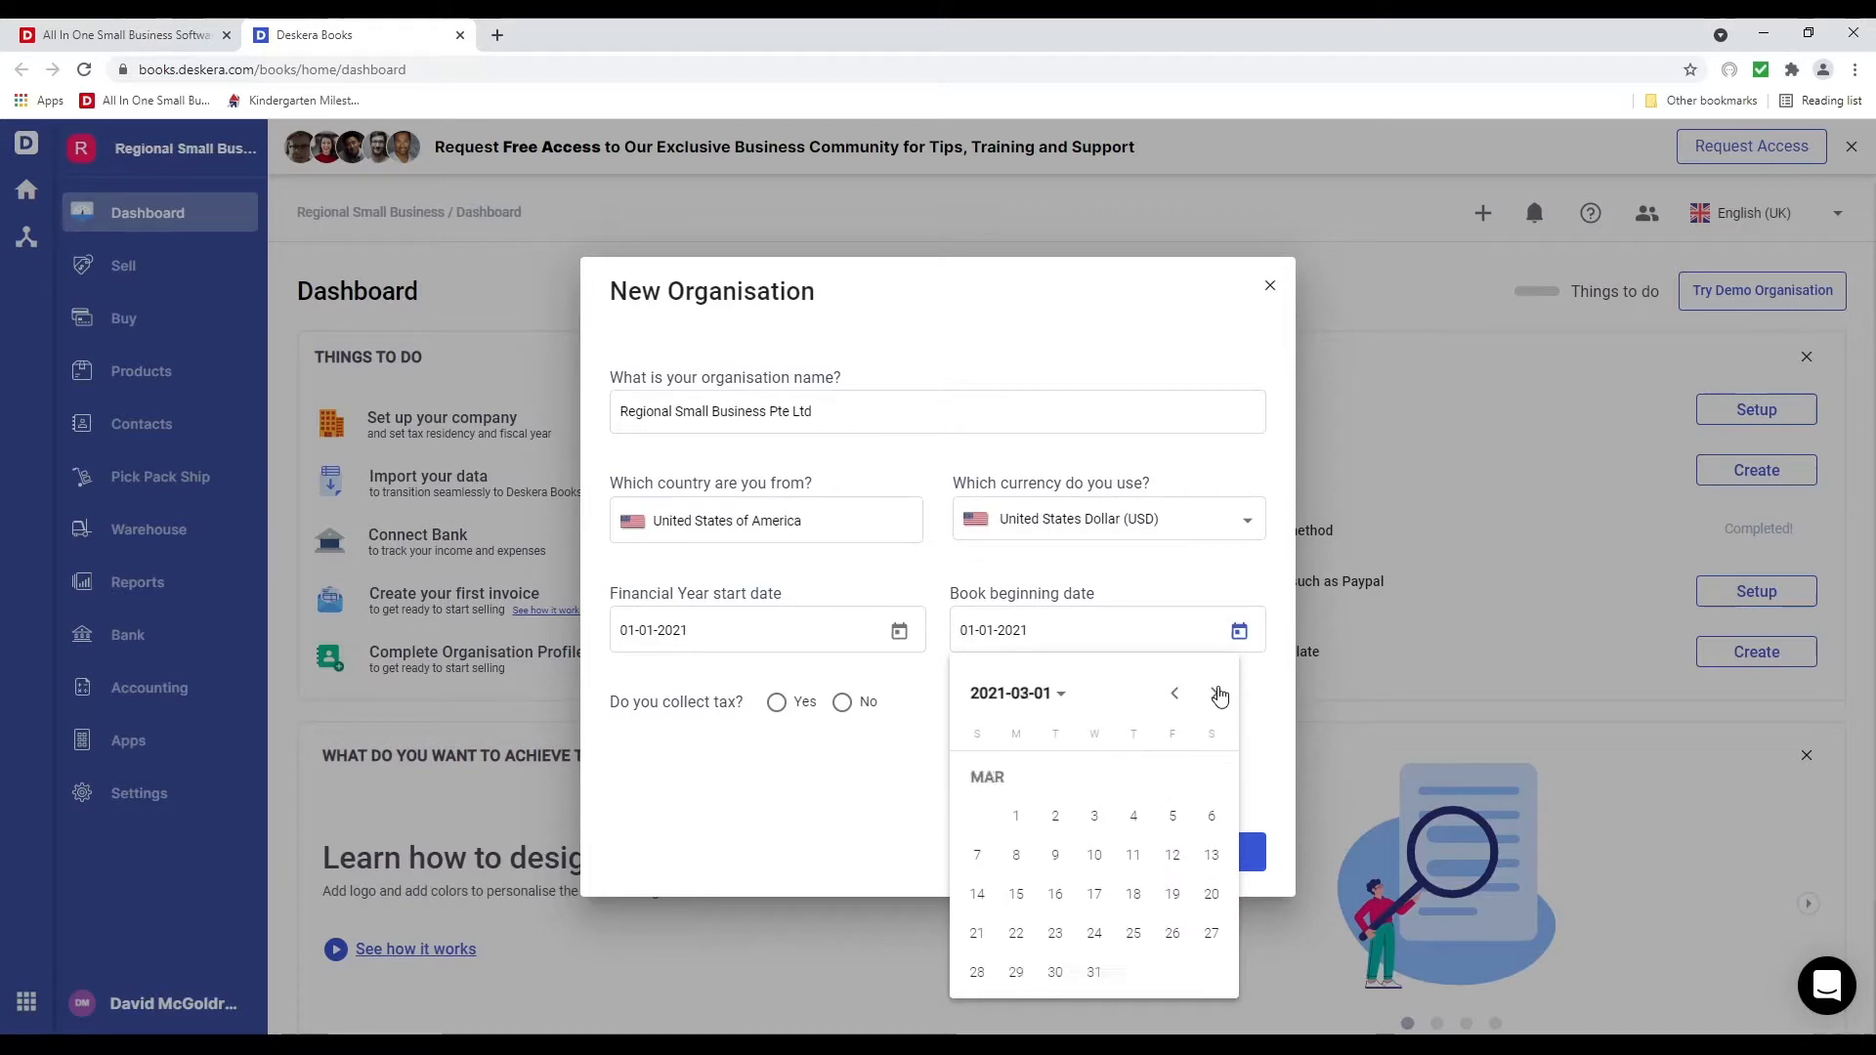
click(1218, 694)
click(1217, 694)
click(1218, 694)
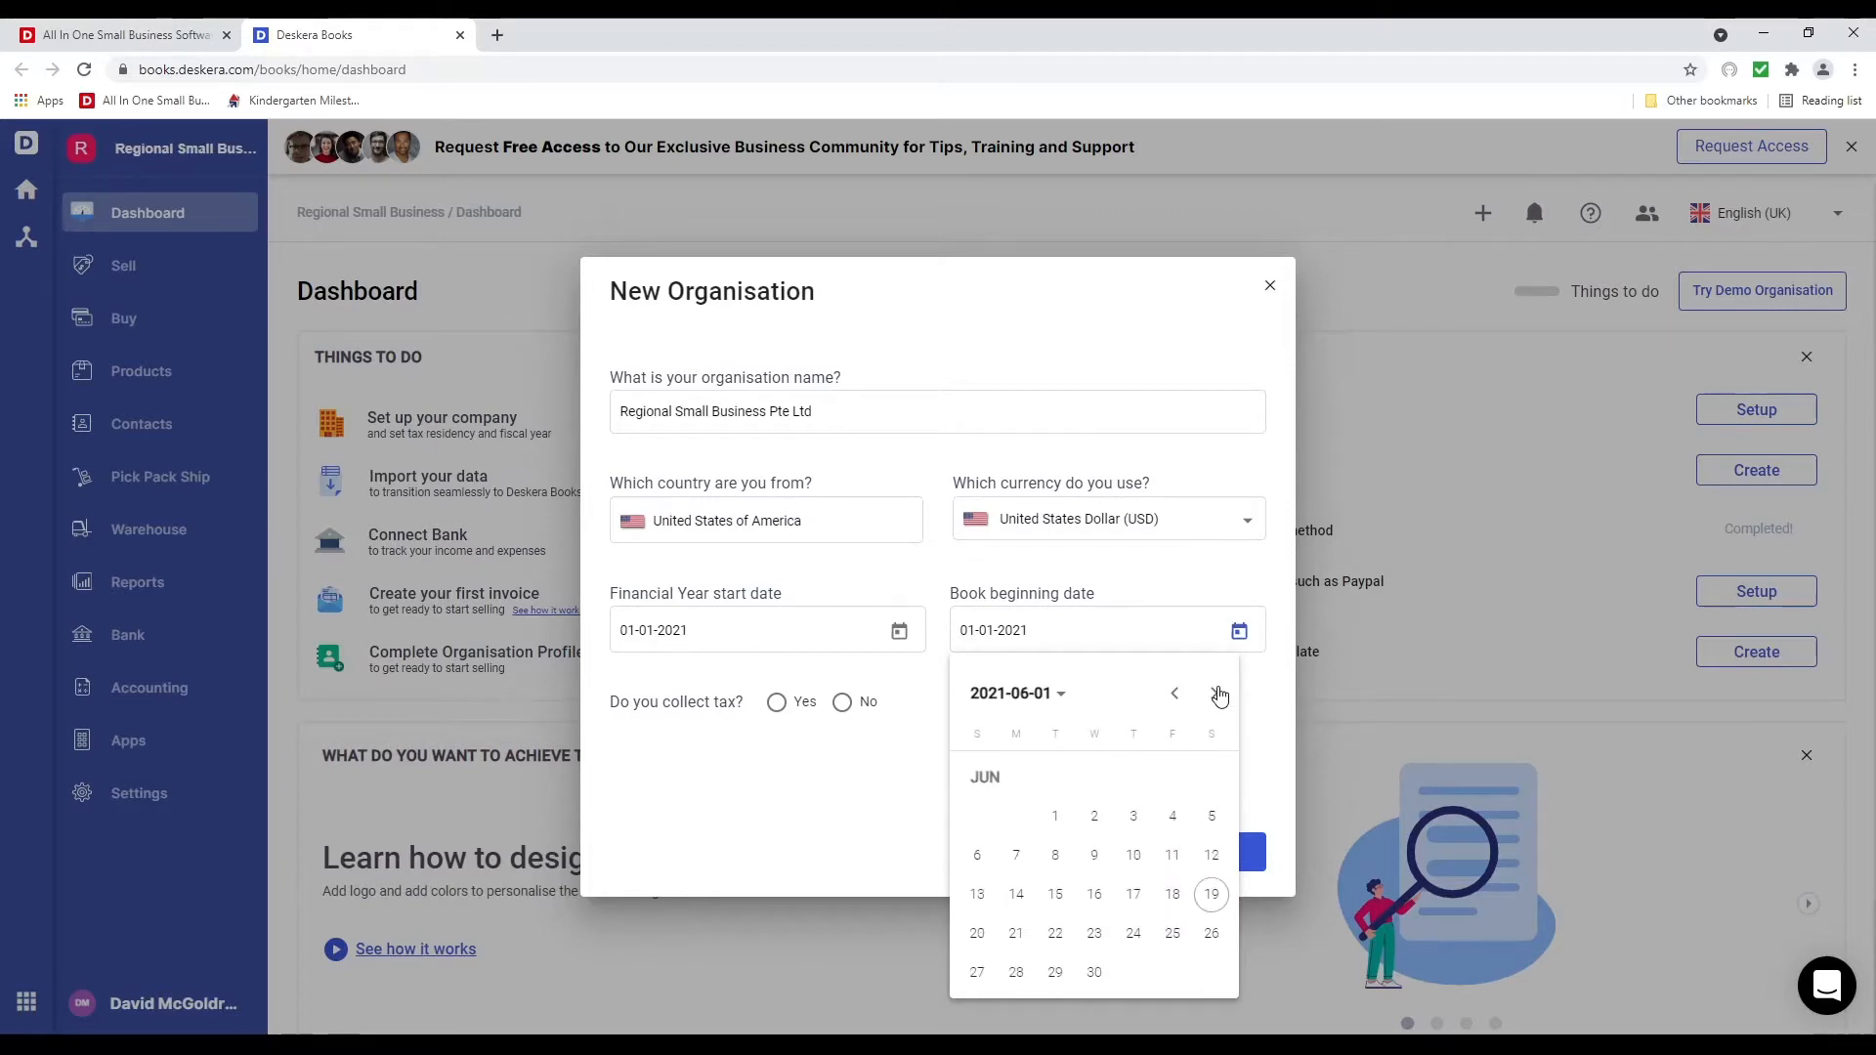
click(1054, 816)
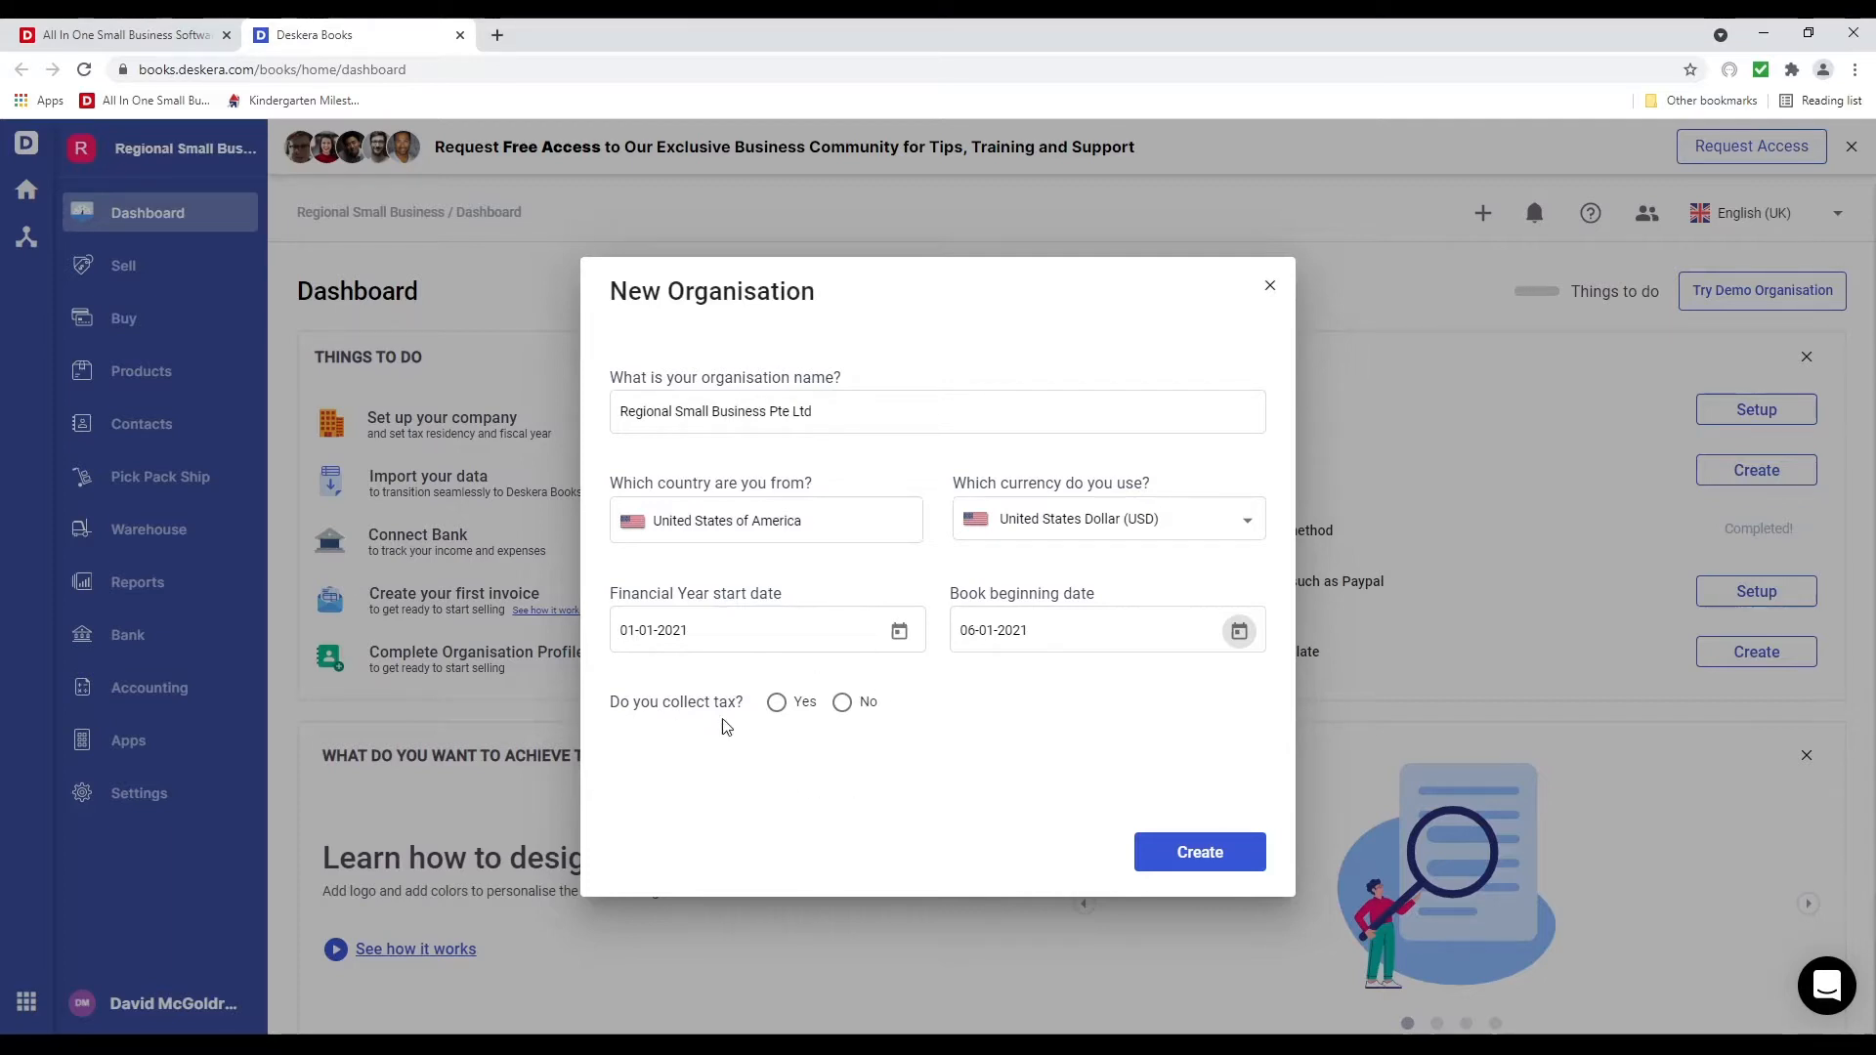
Mark Regional Small Business Pte Ltd as collecting tax and create the organisation
click(779, 704)
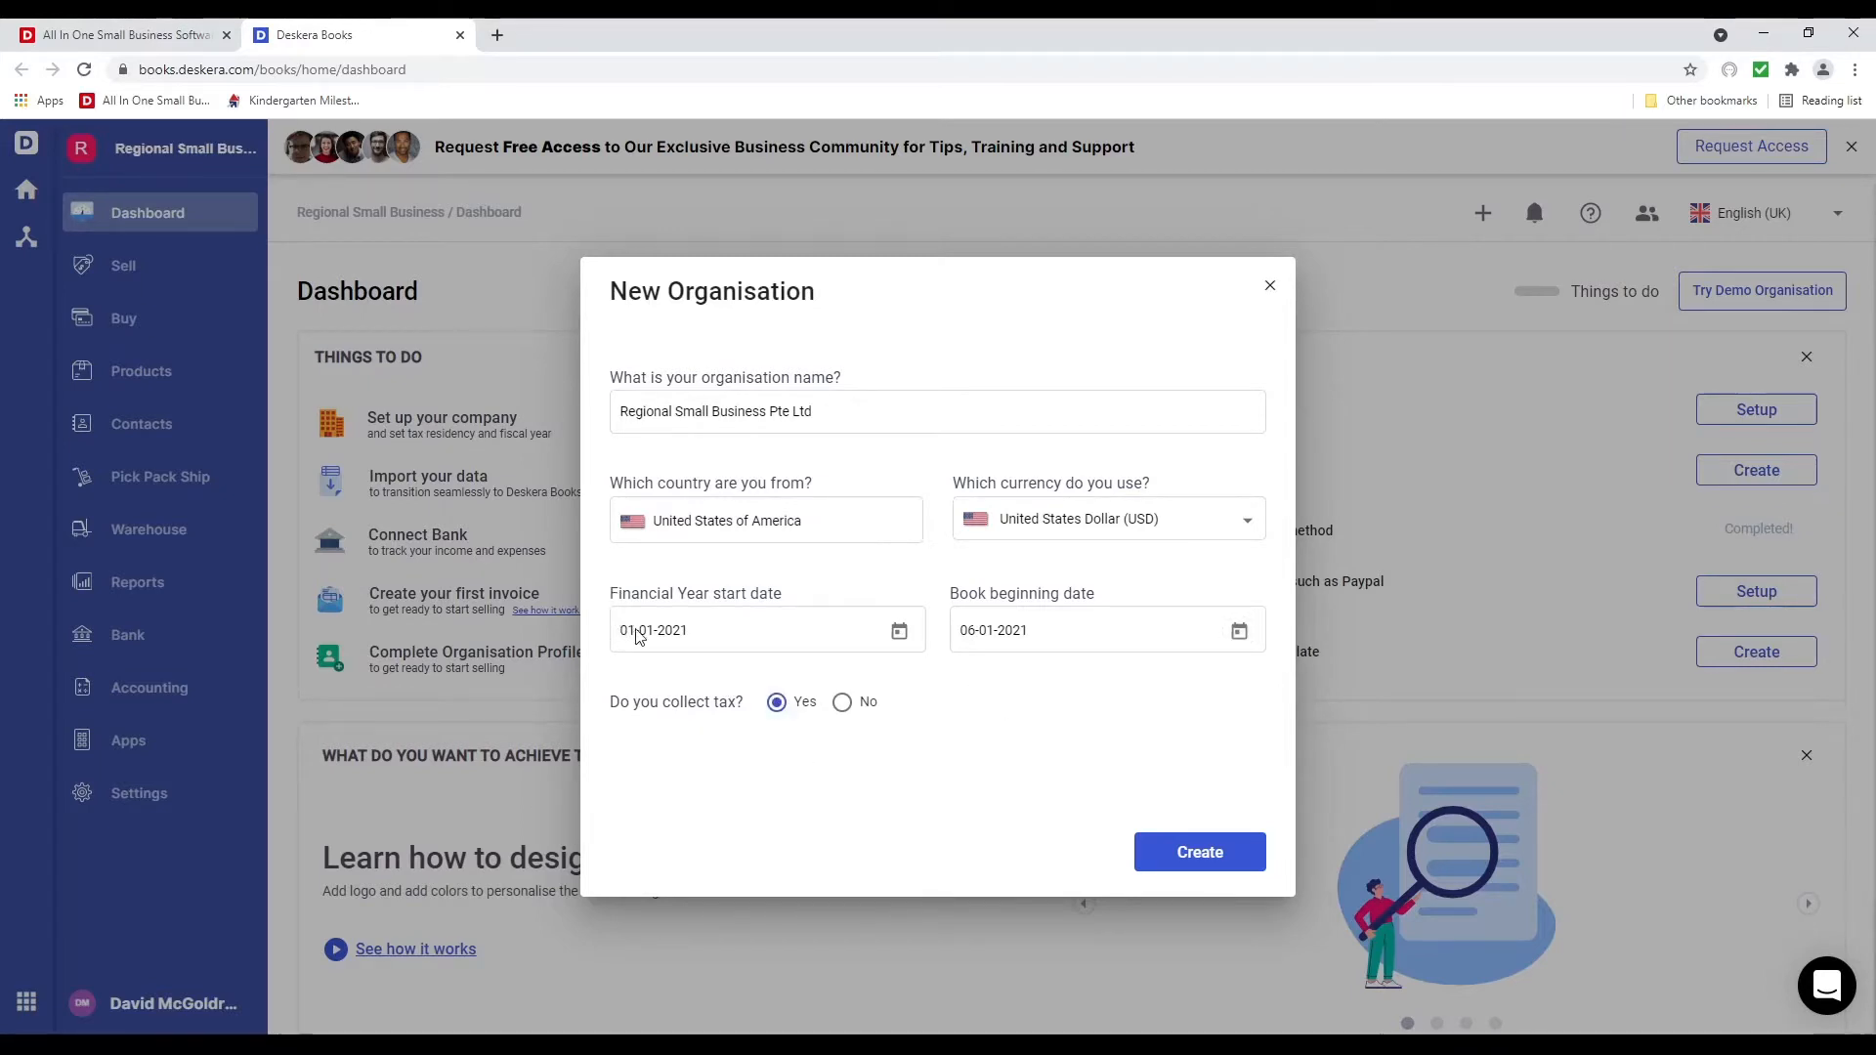
click(1203, 852)
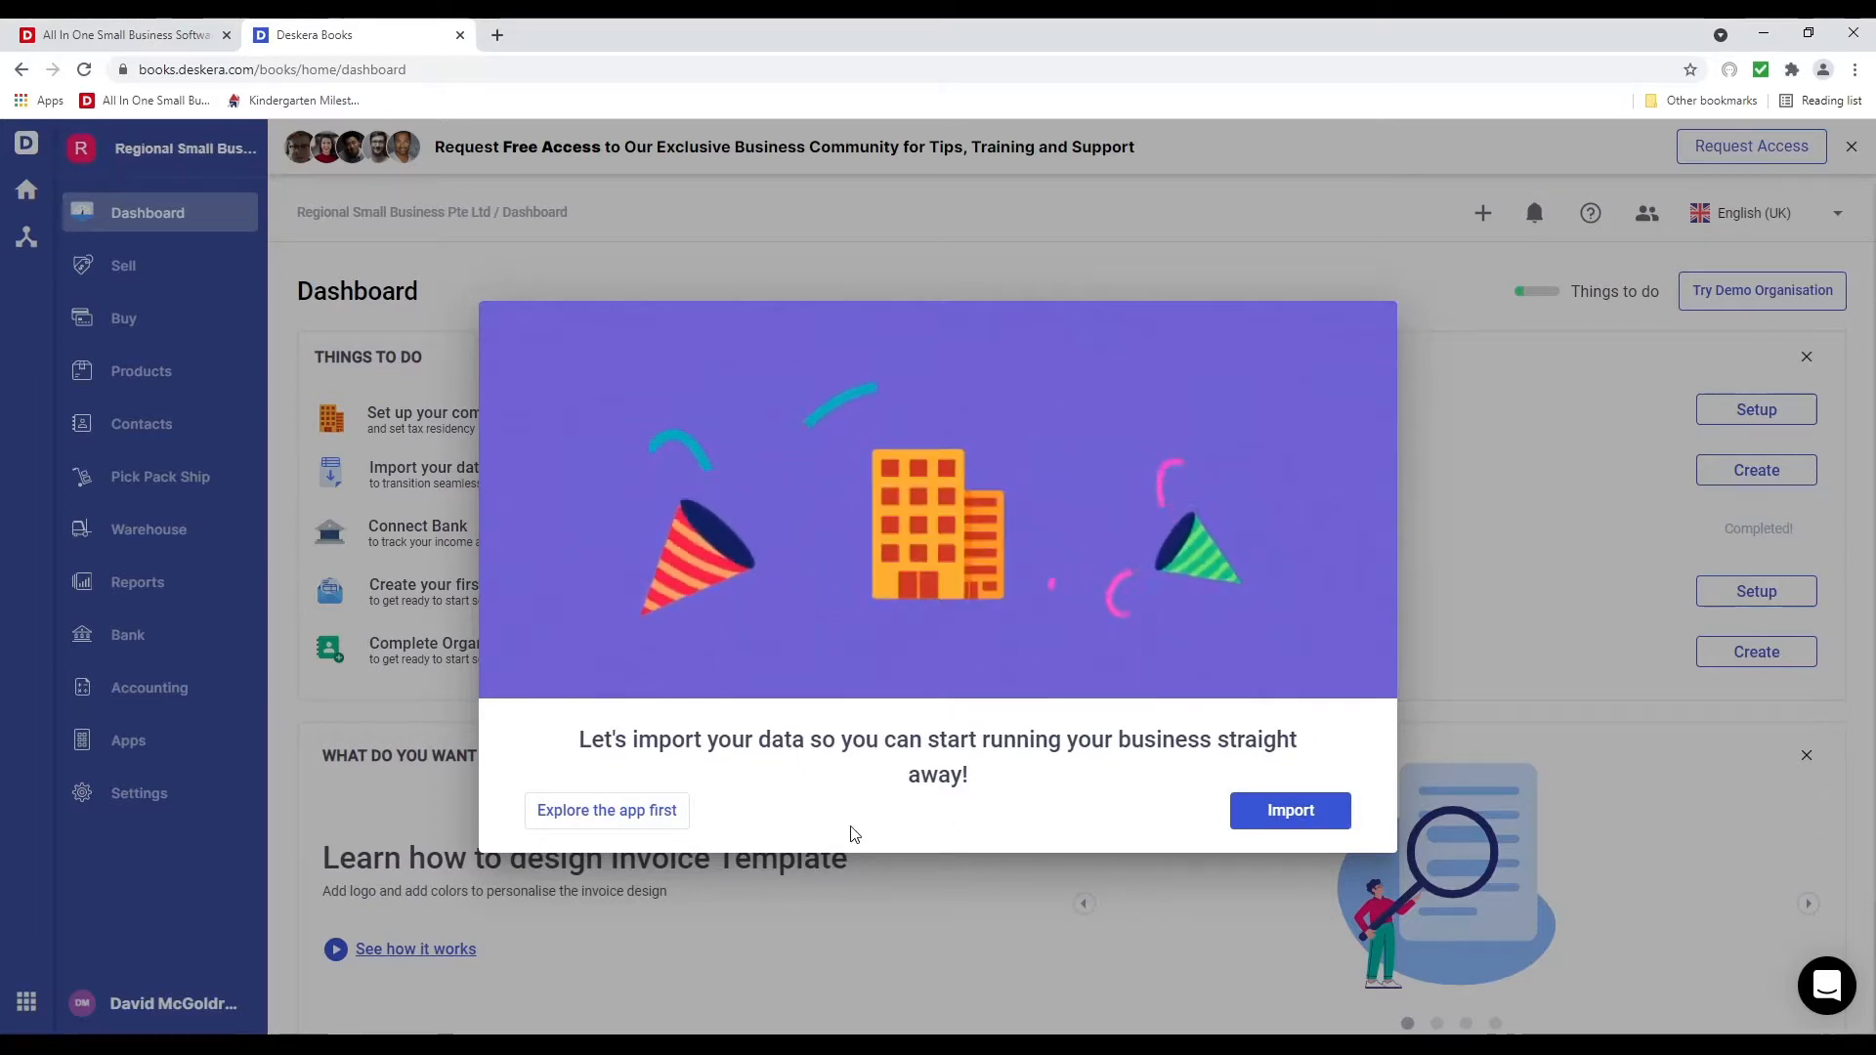
Skip the data import and go to the organisation profile settings
click(582, 832)
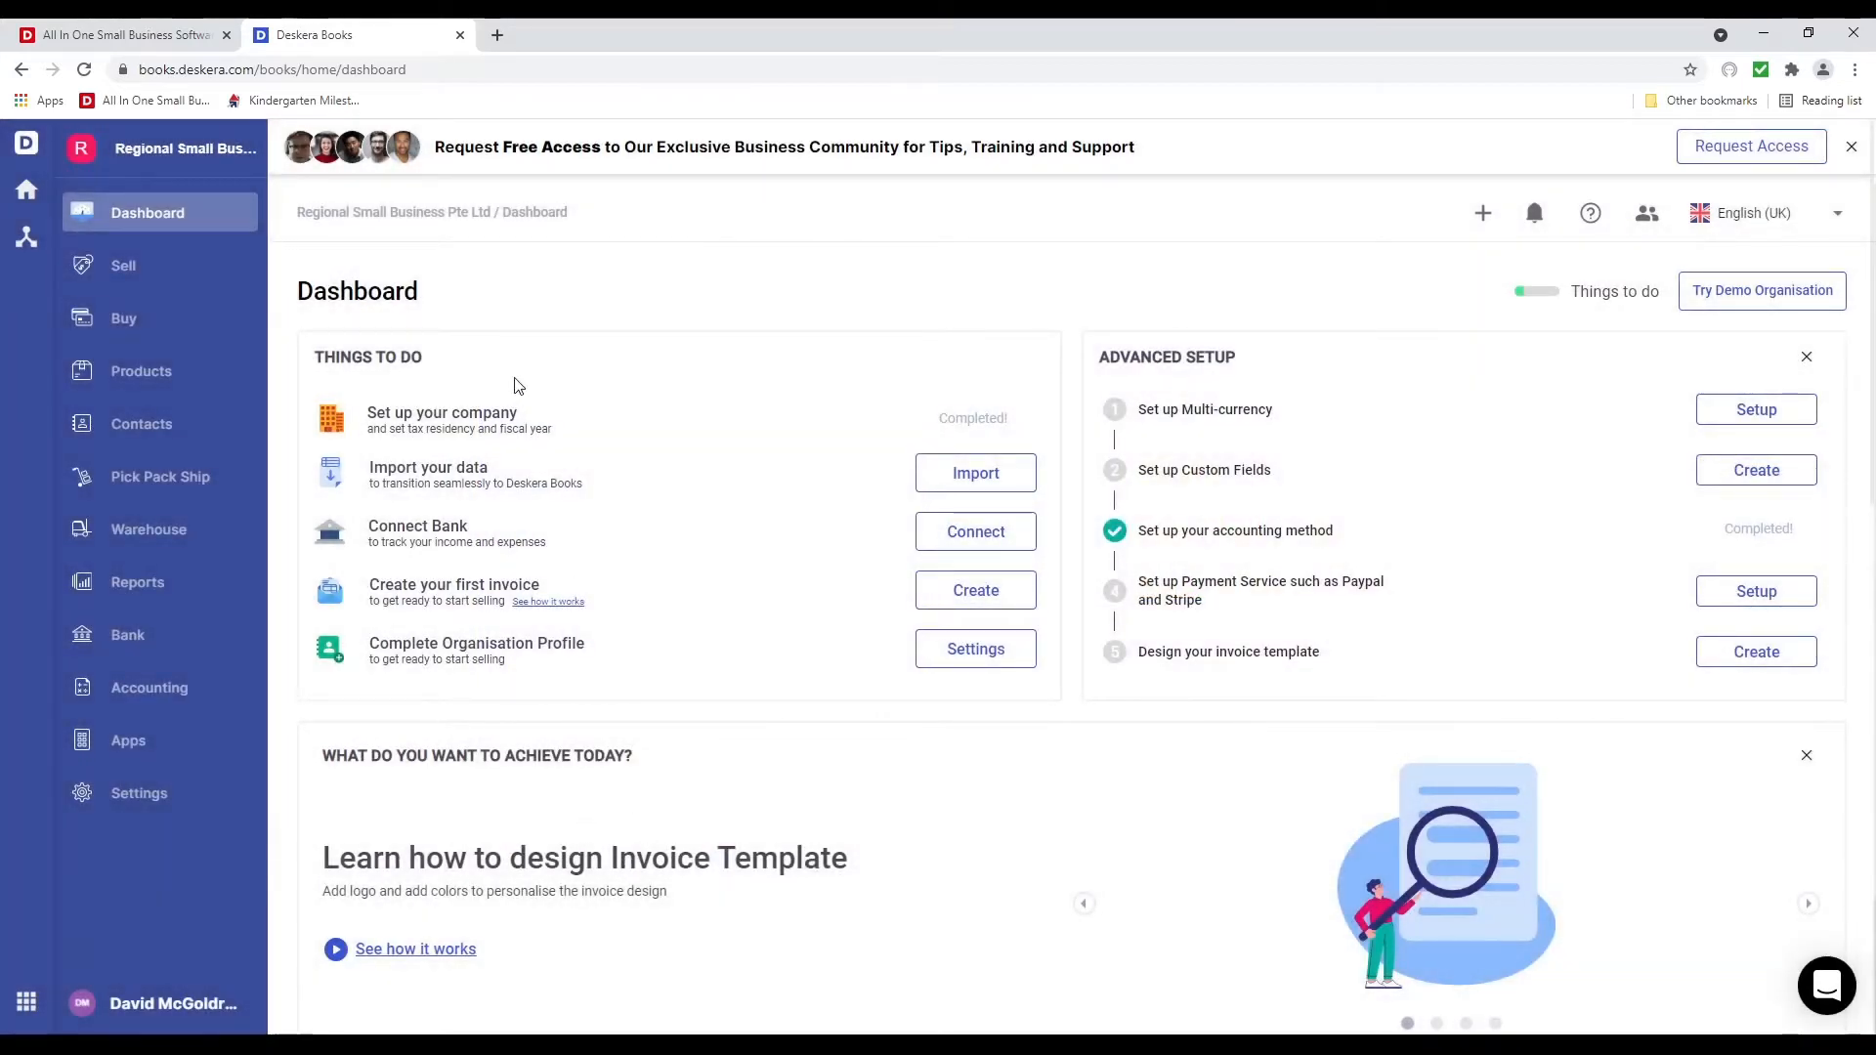
click(977, 651)
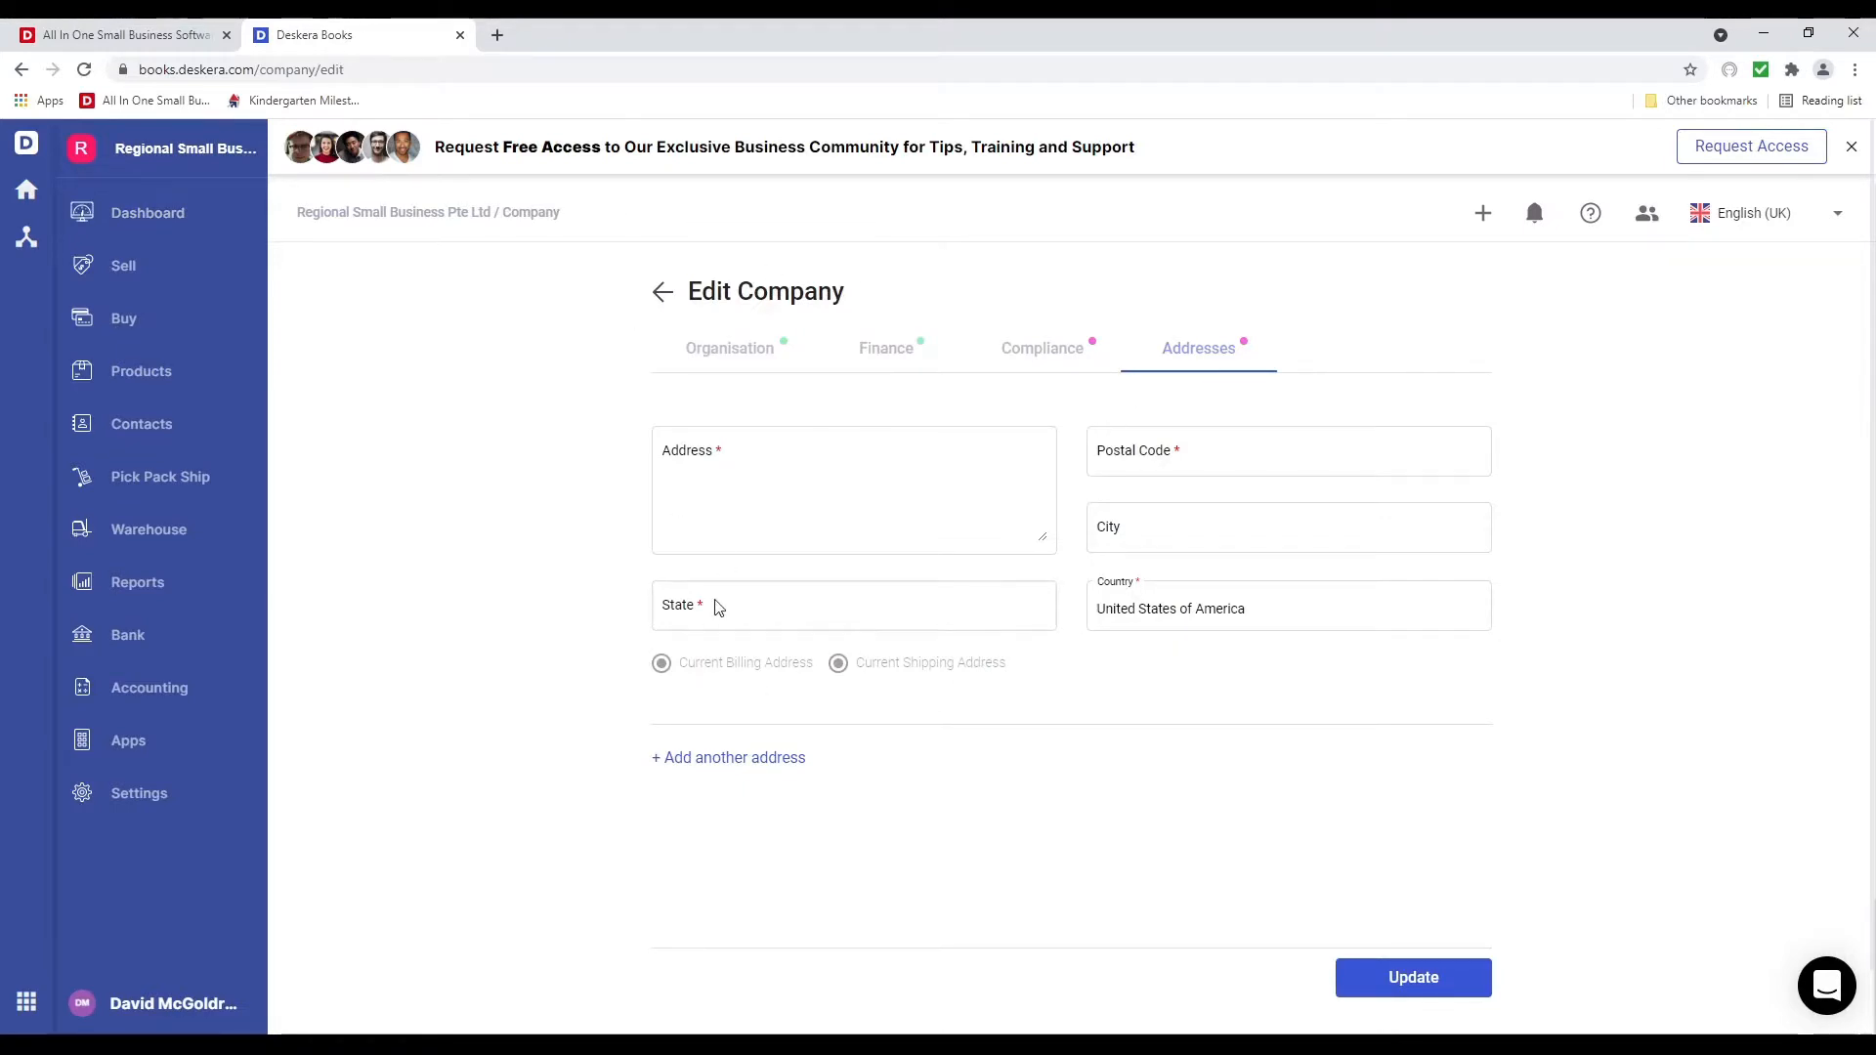
Change the company date format to MM-DD-YYYY, then view the Finance settings
click(722, 354)
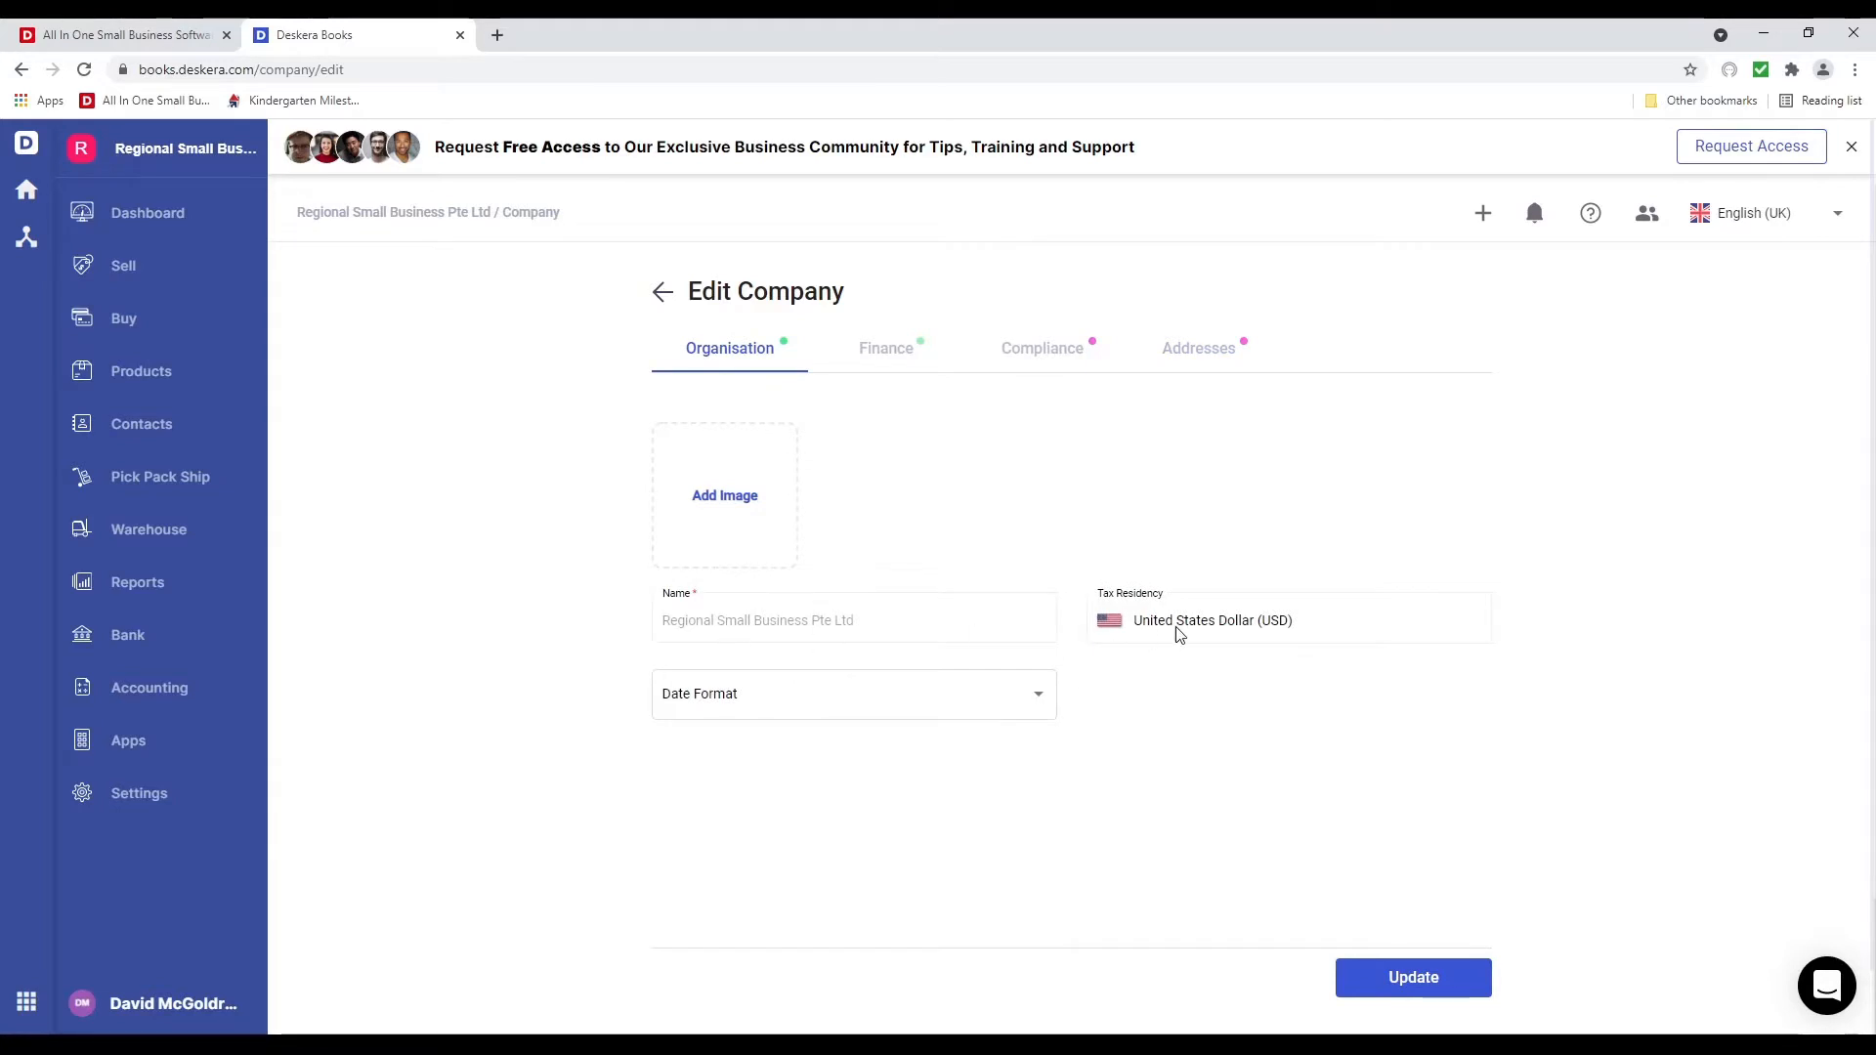
click(1043, 700)
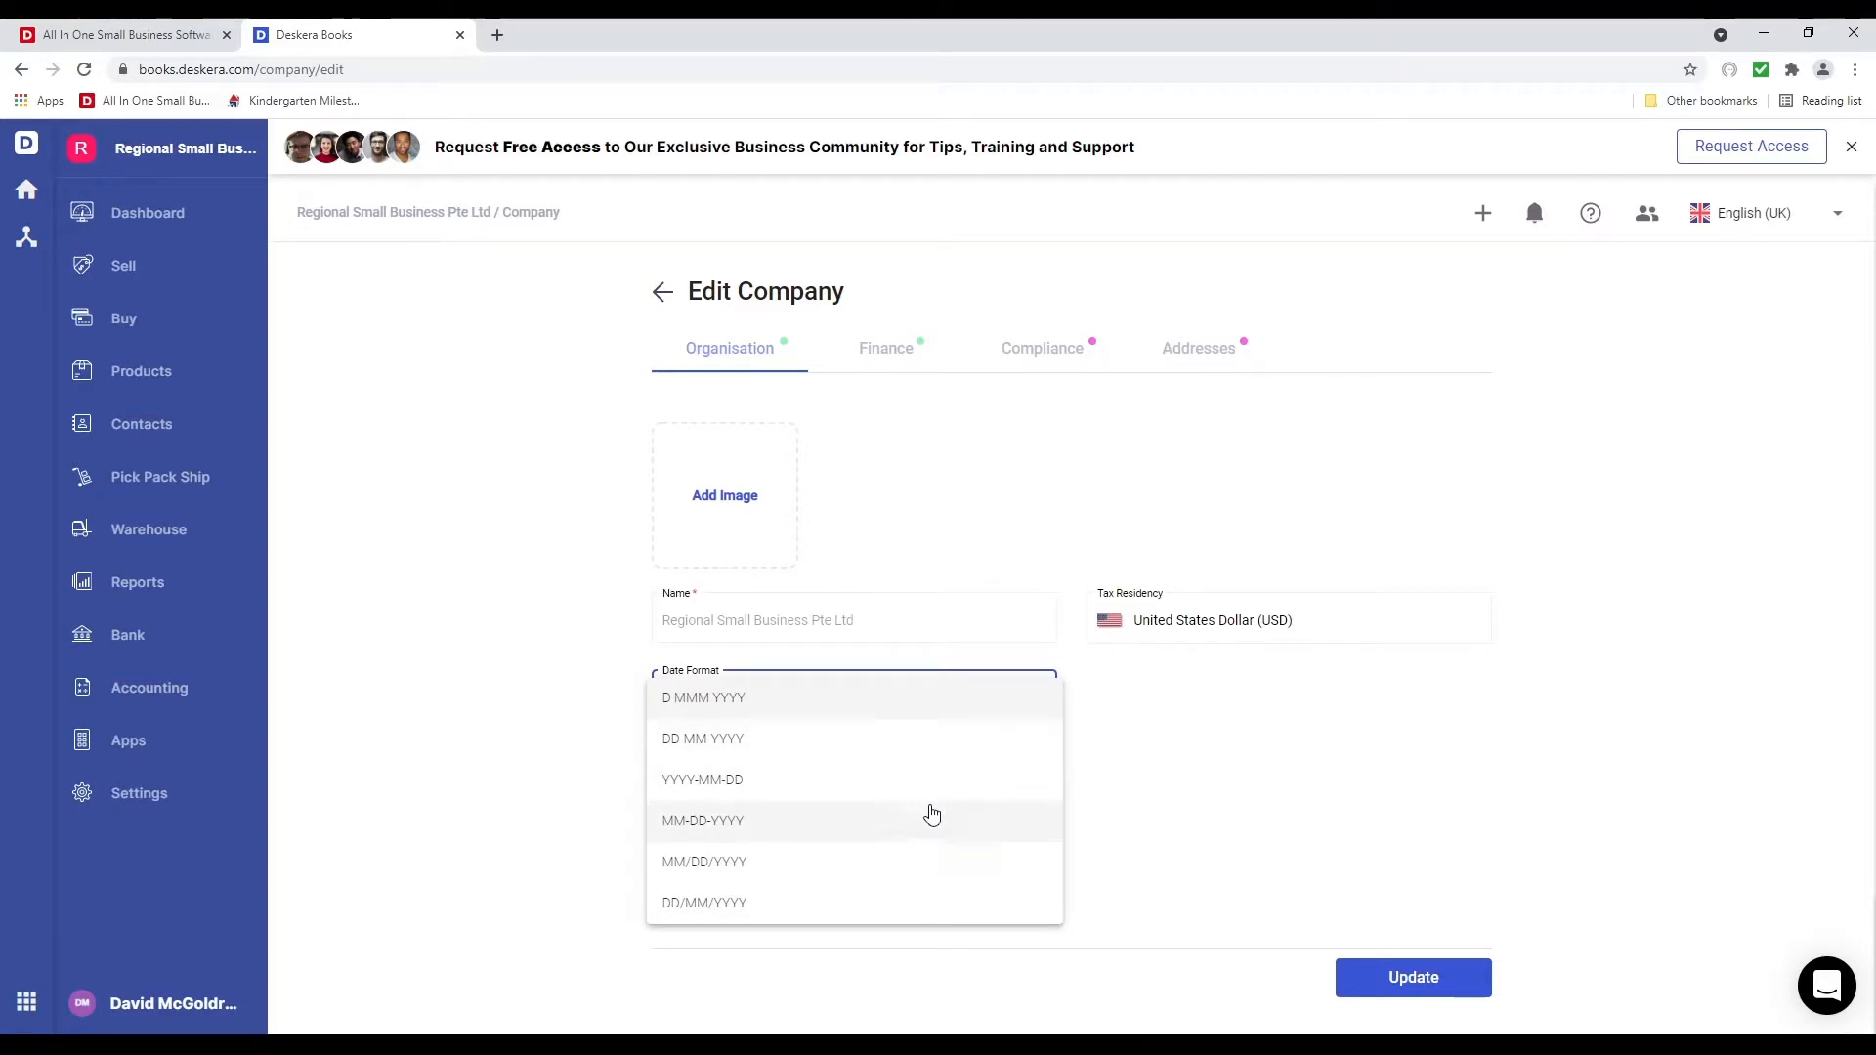
click(909, 836)
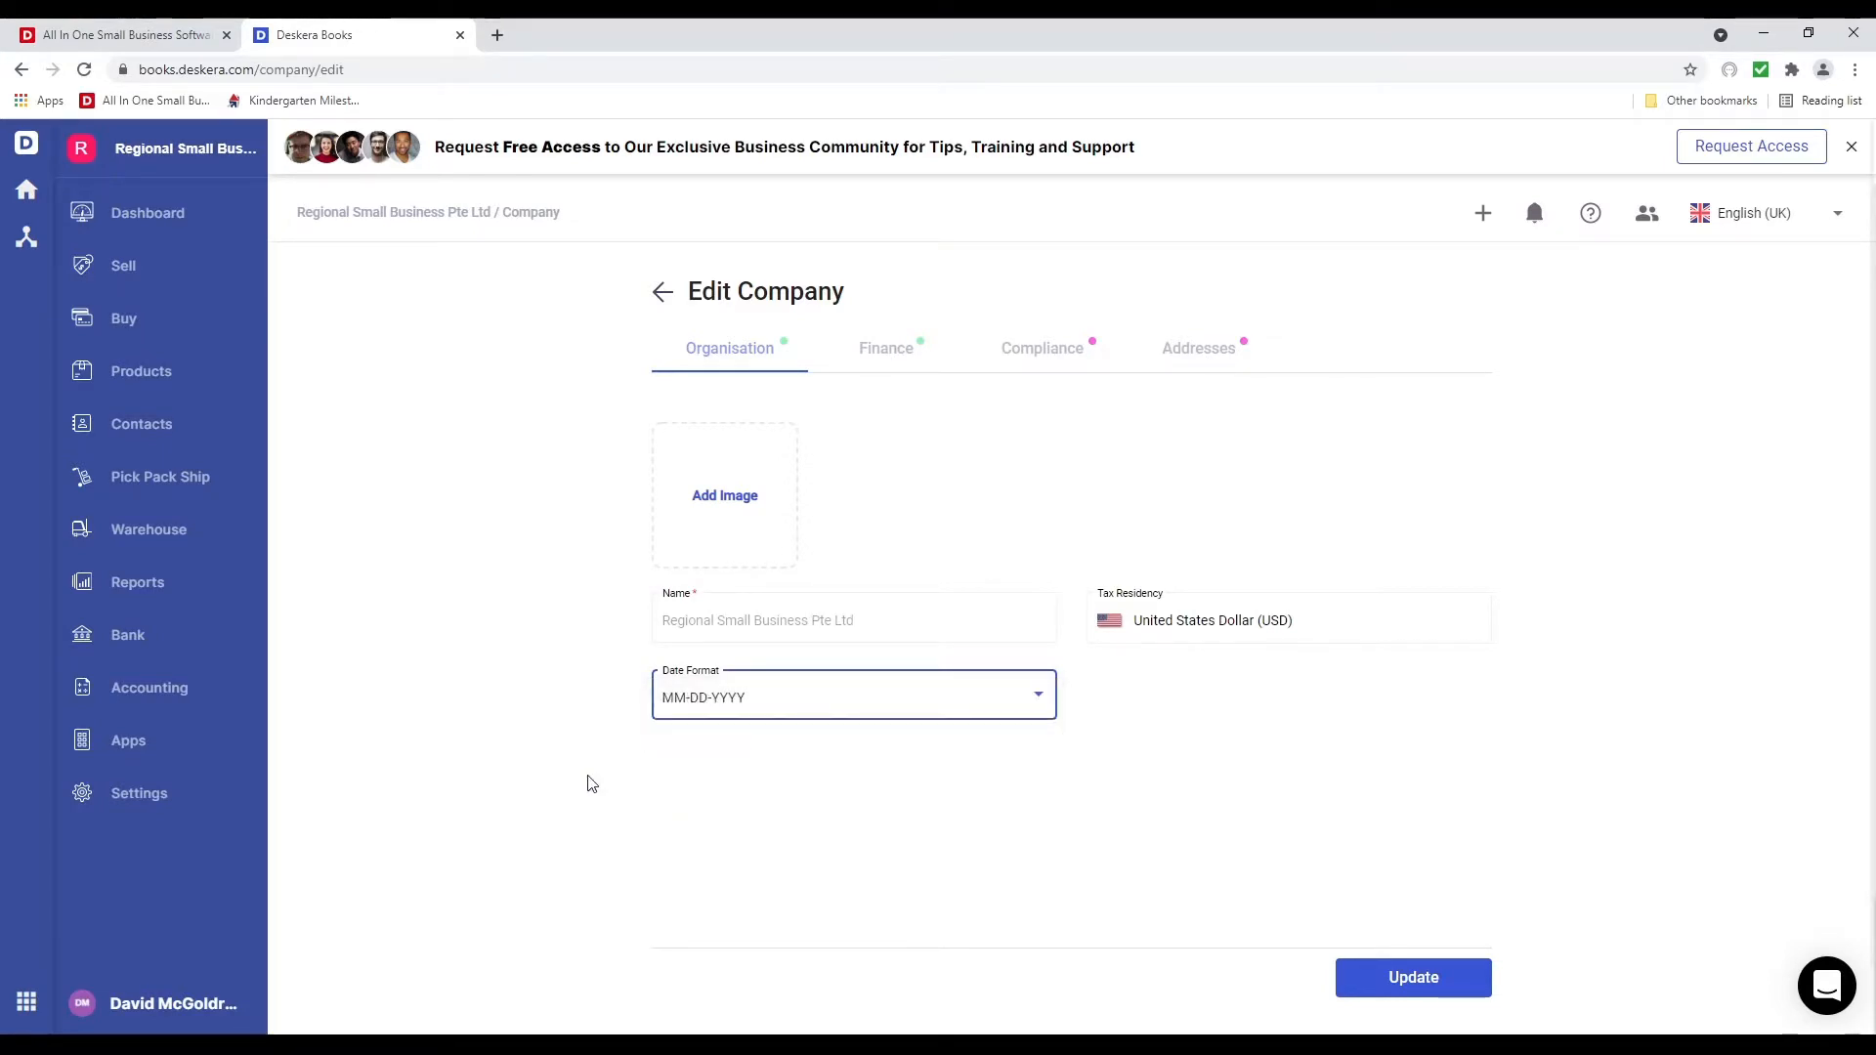
click(883, 351)
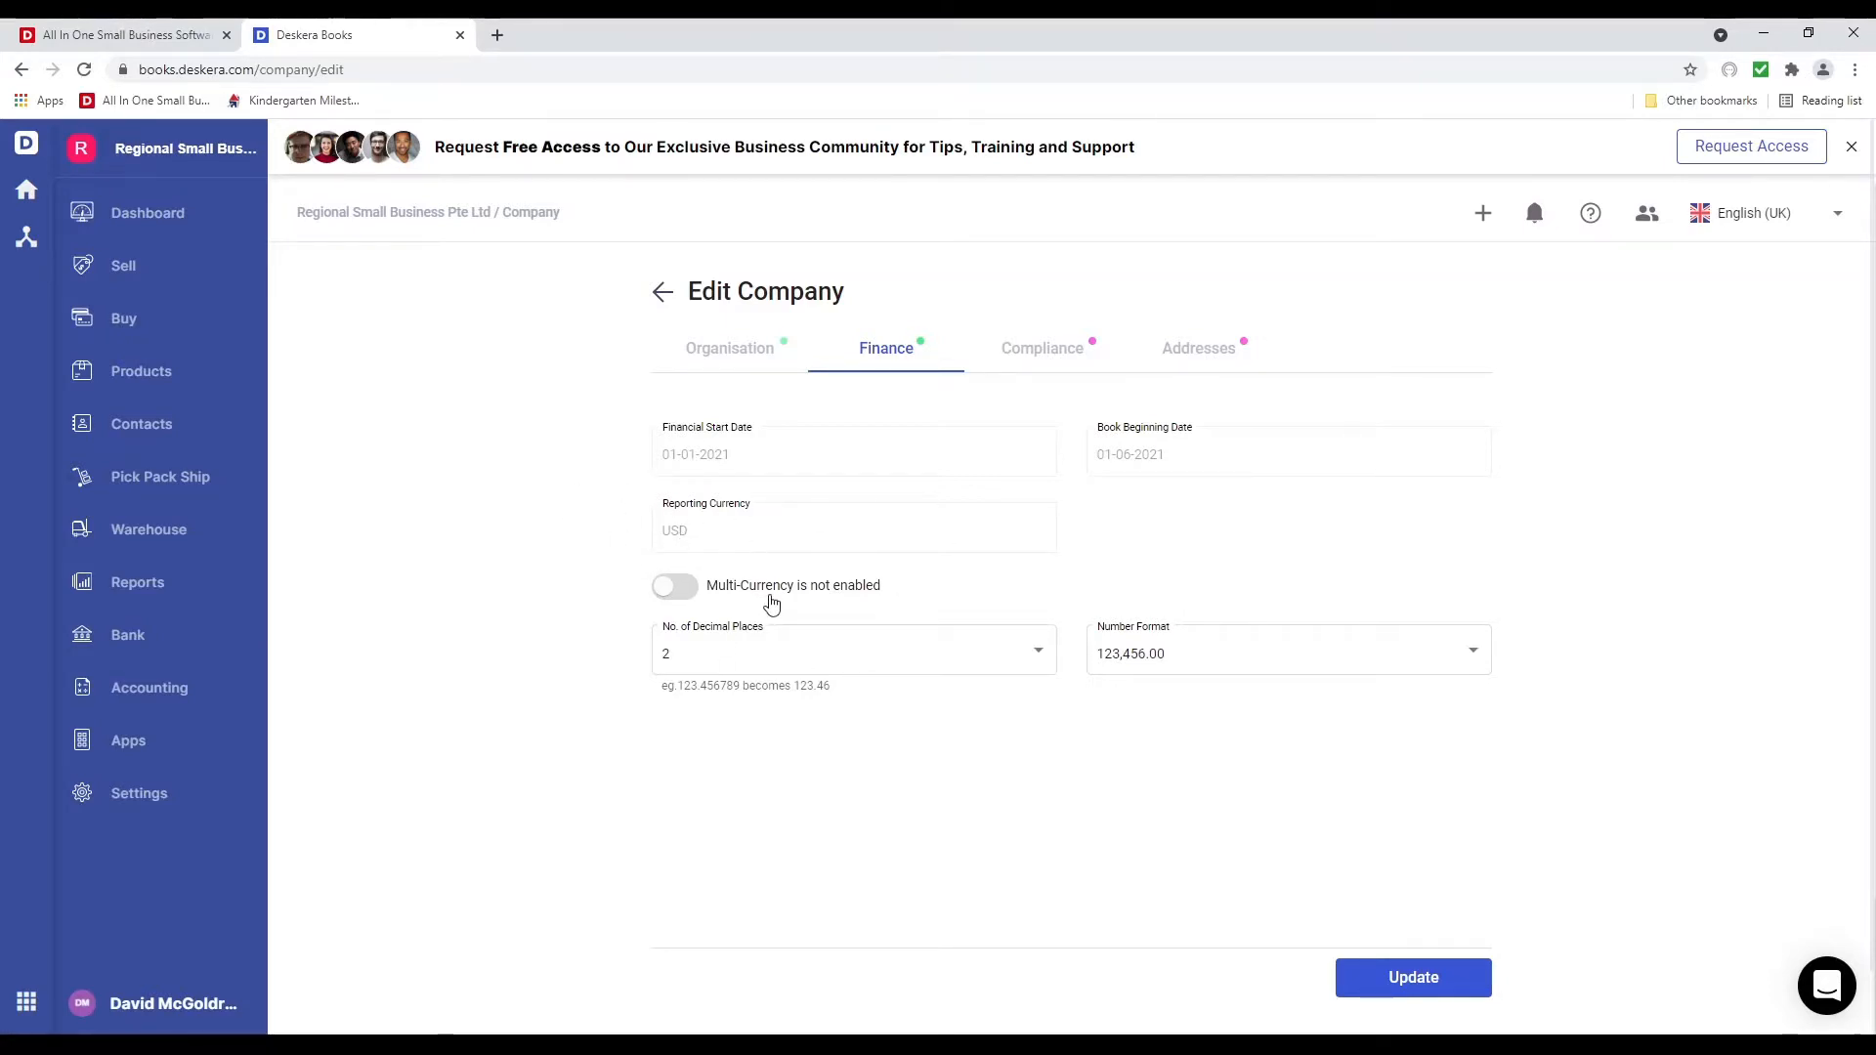
Keep 2 decimal places and review the number format options
click(772, 651)
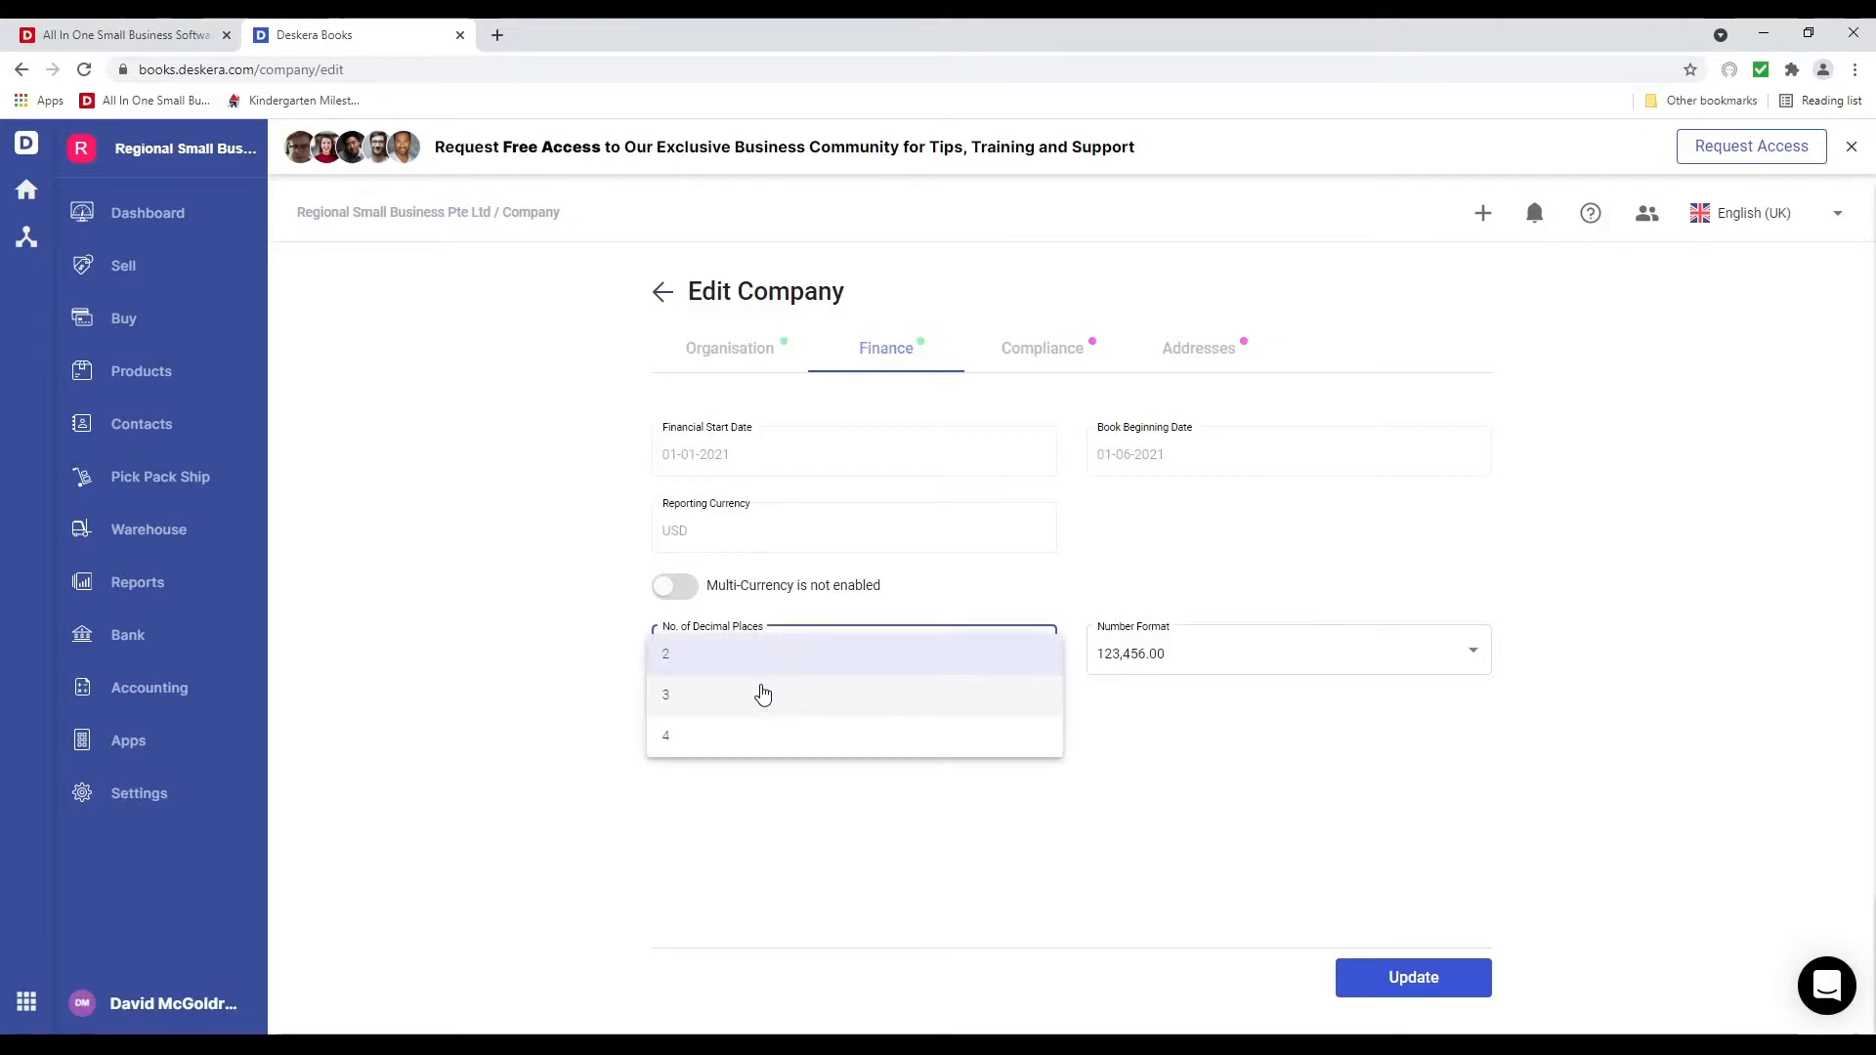
click(728, 664)
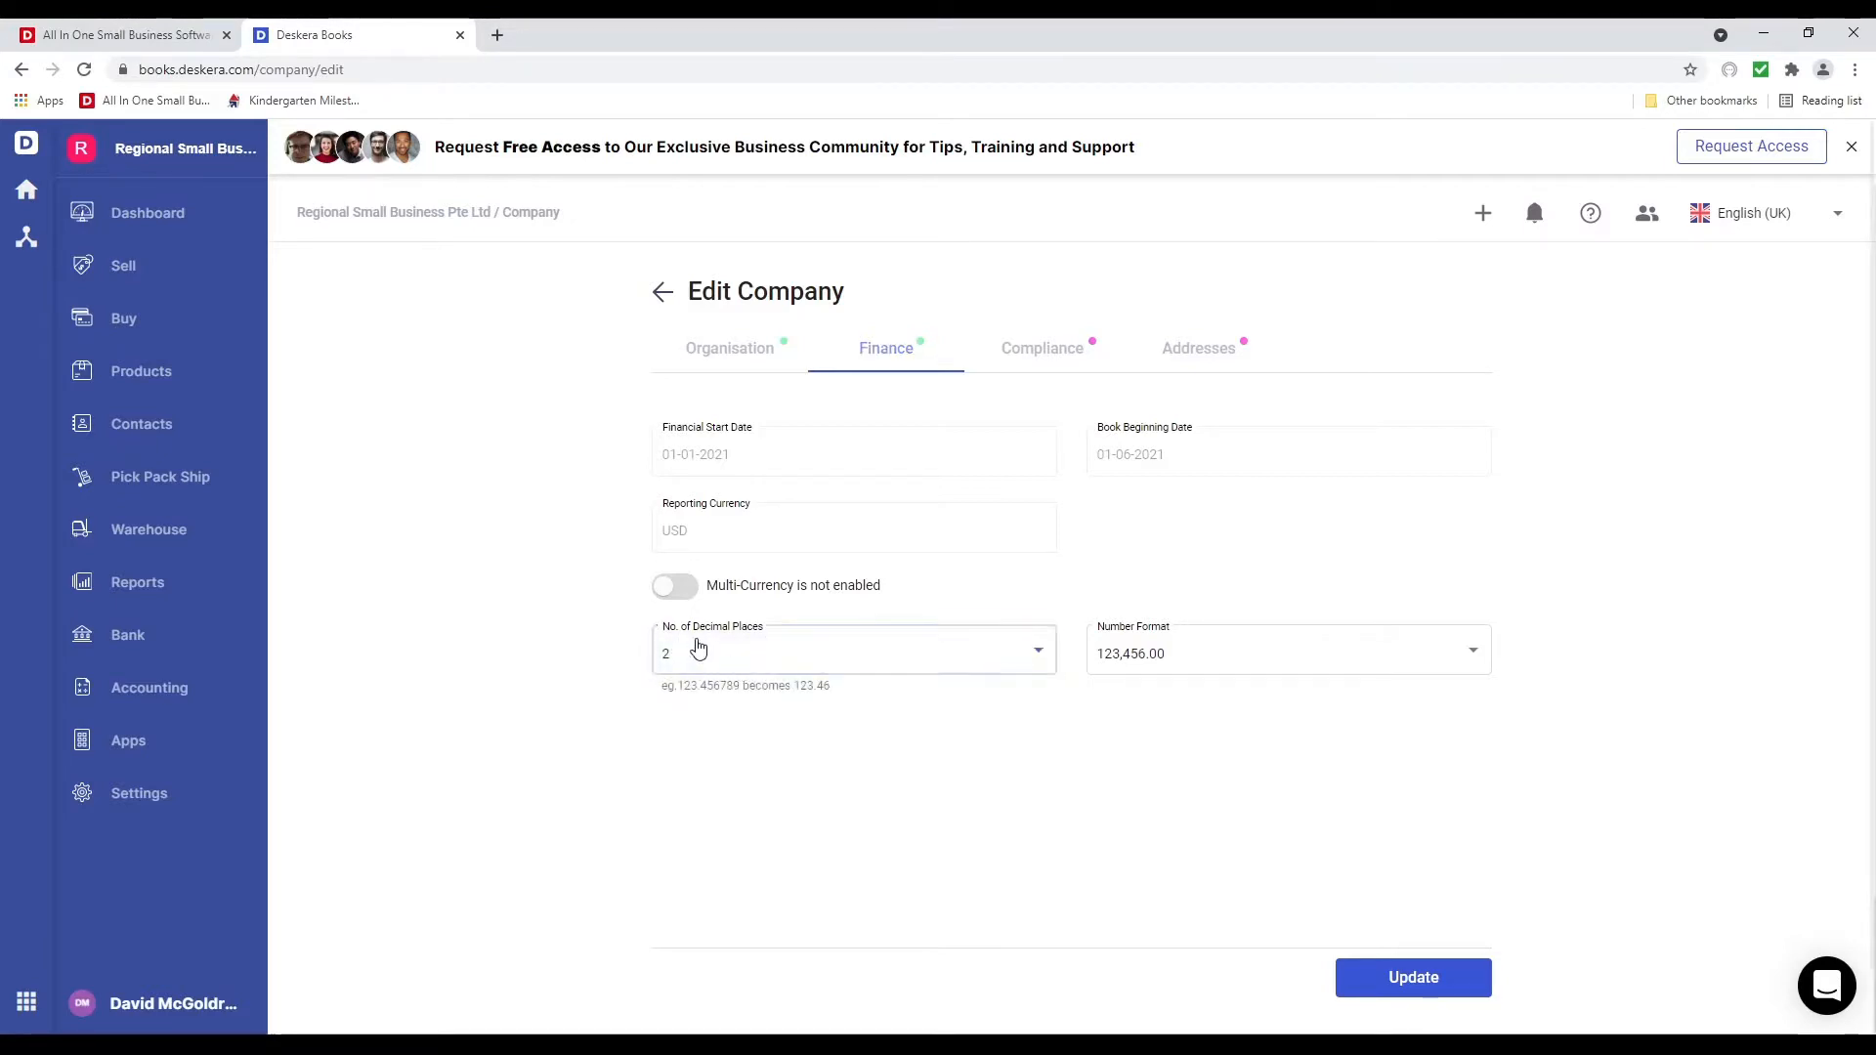
click(700, 649)
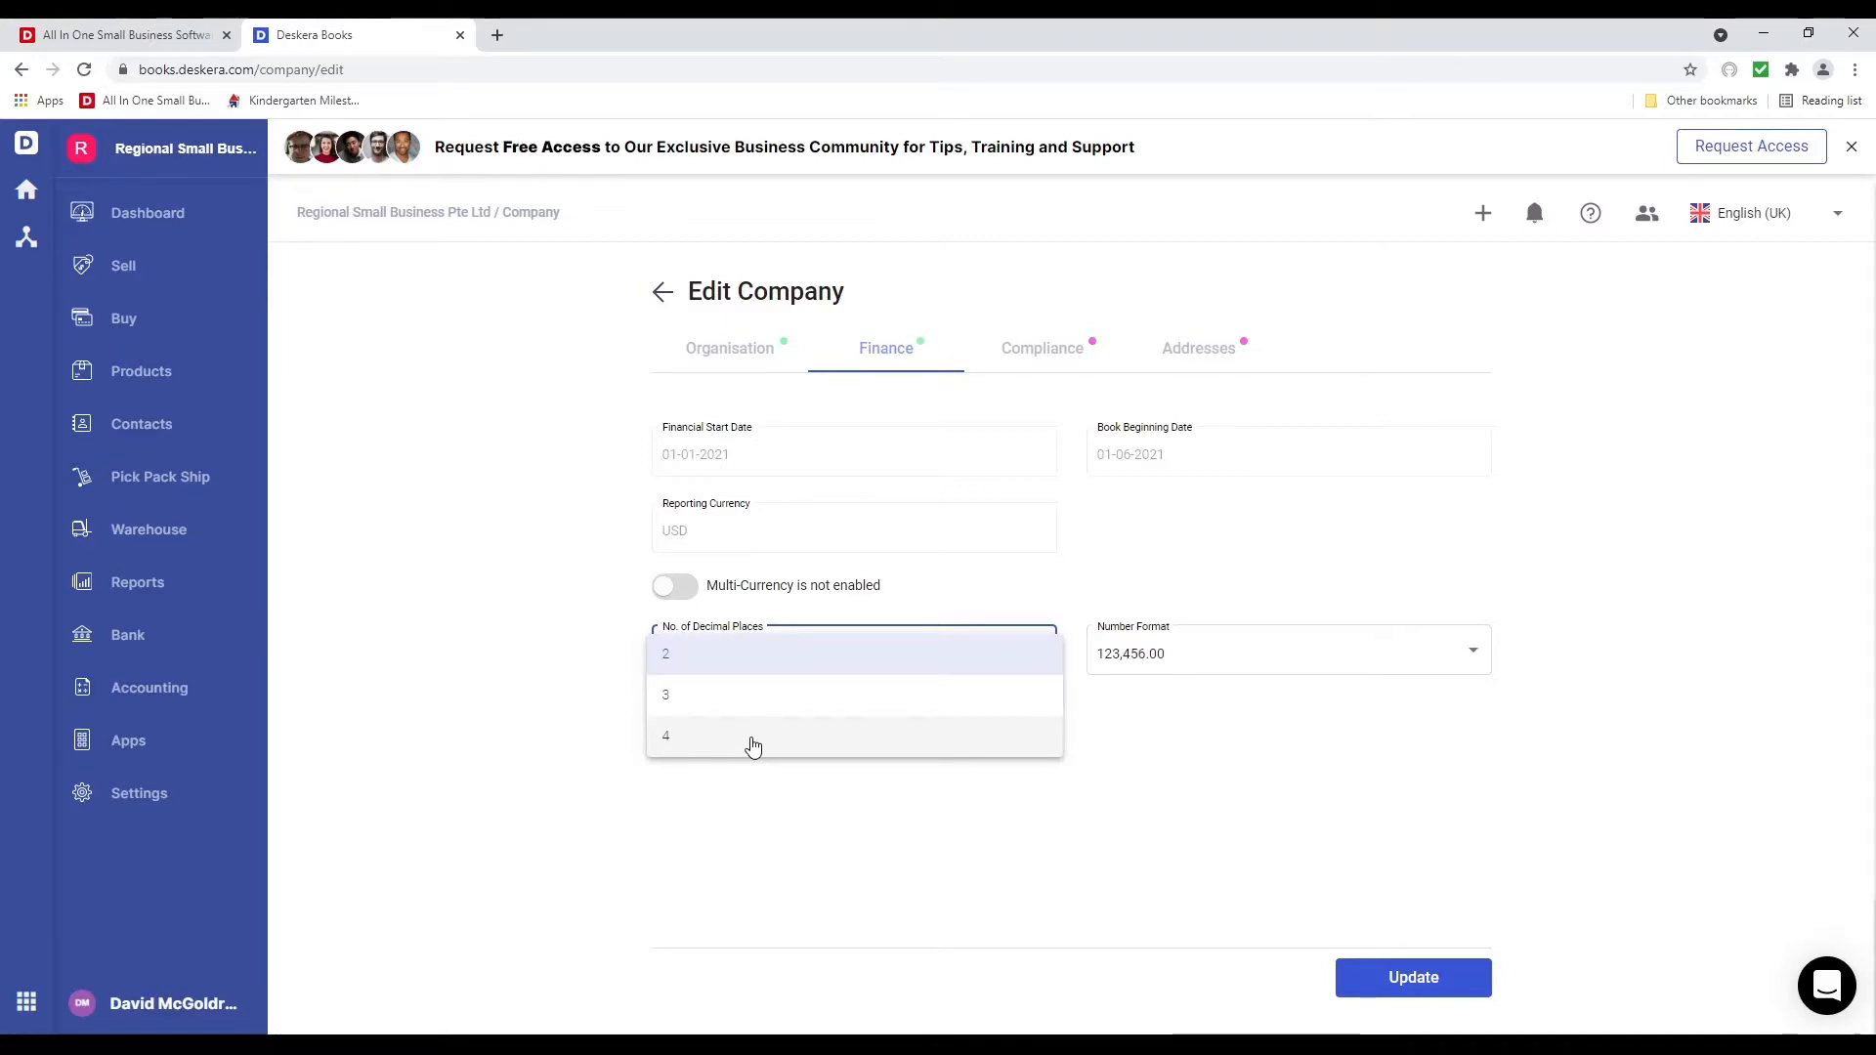
click(1295, 655)
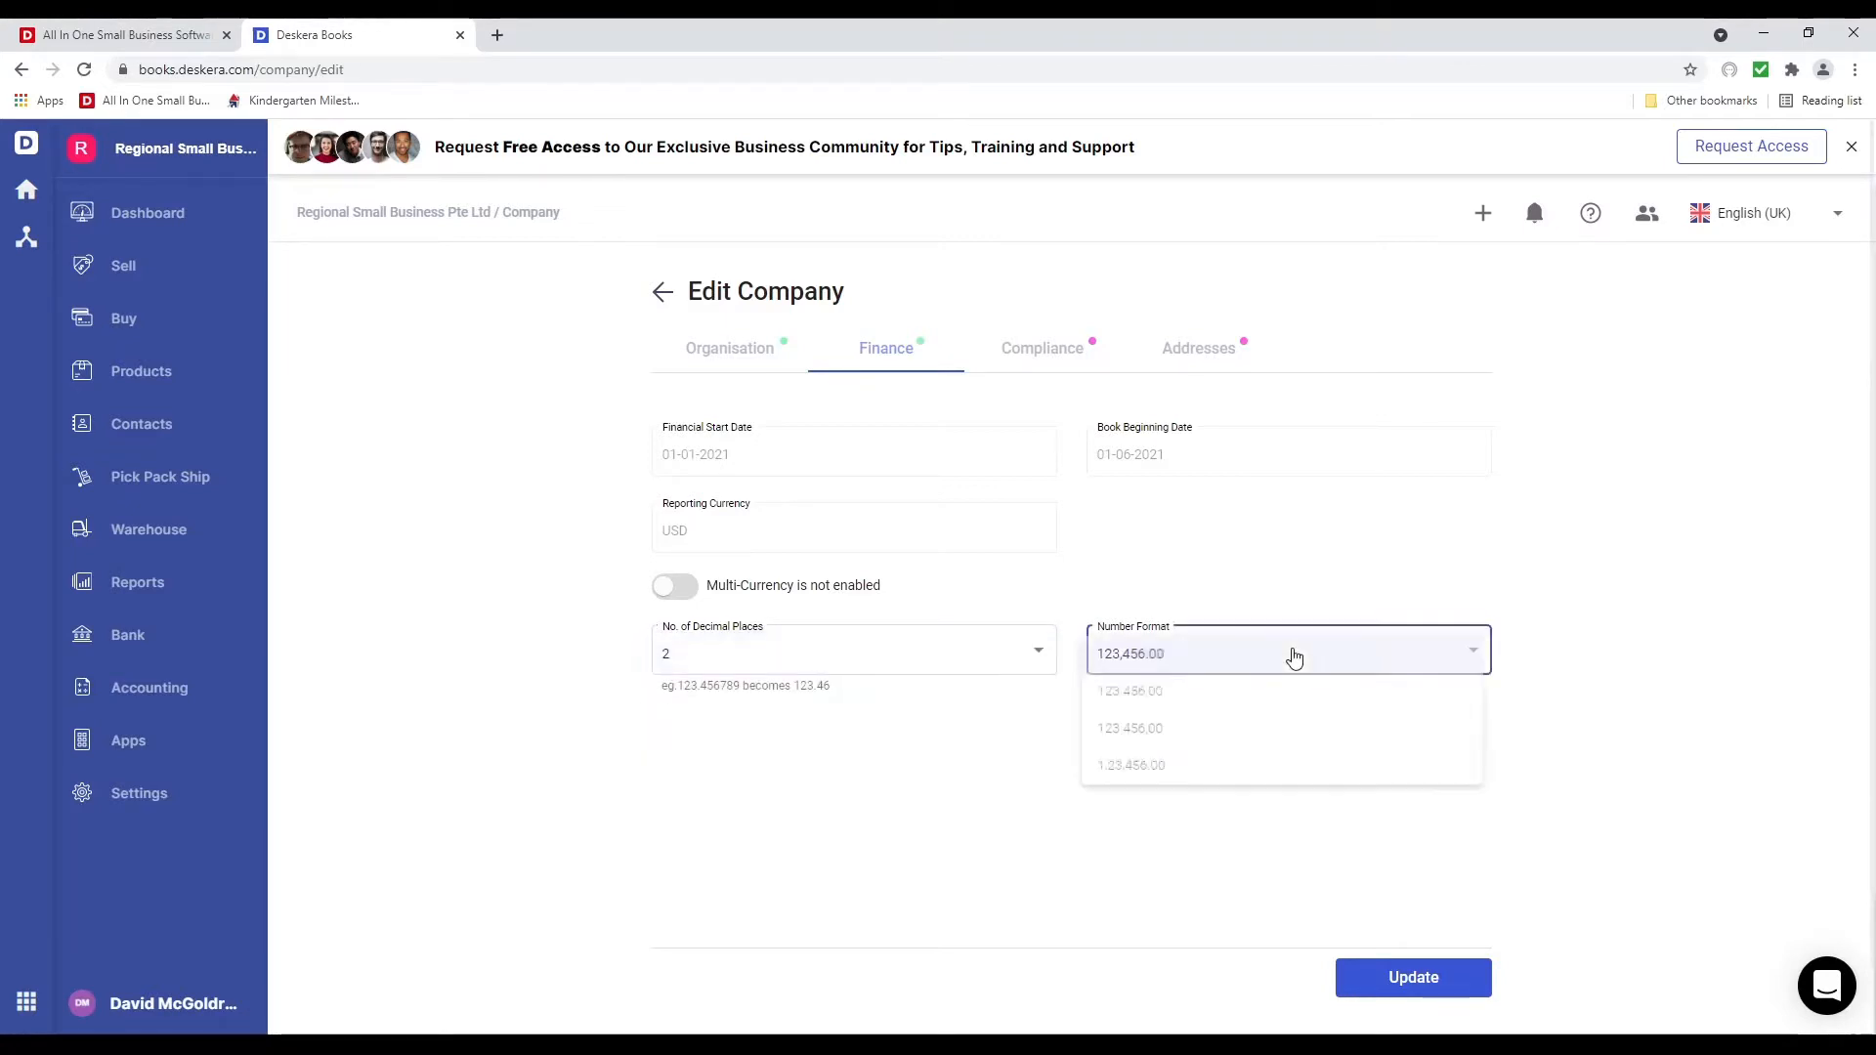
Enable multi-currency and save Canadian Dollar and Australian Dollar as added currencies
click(688, 589)
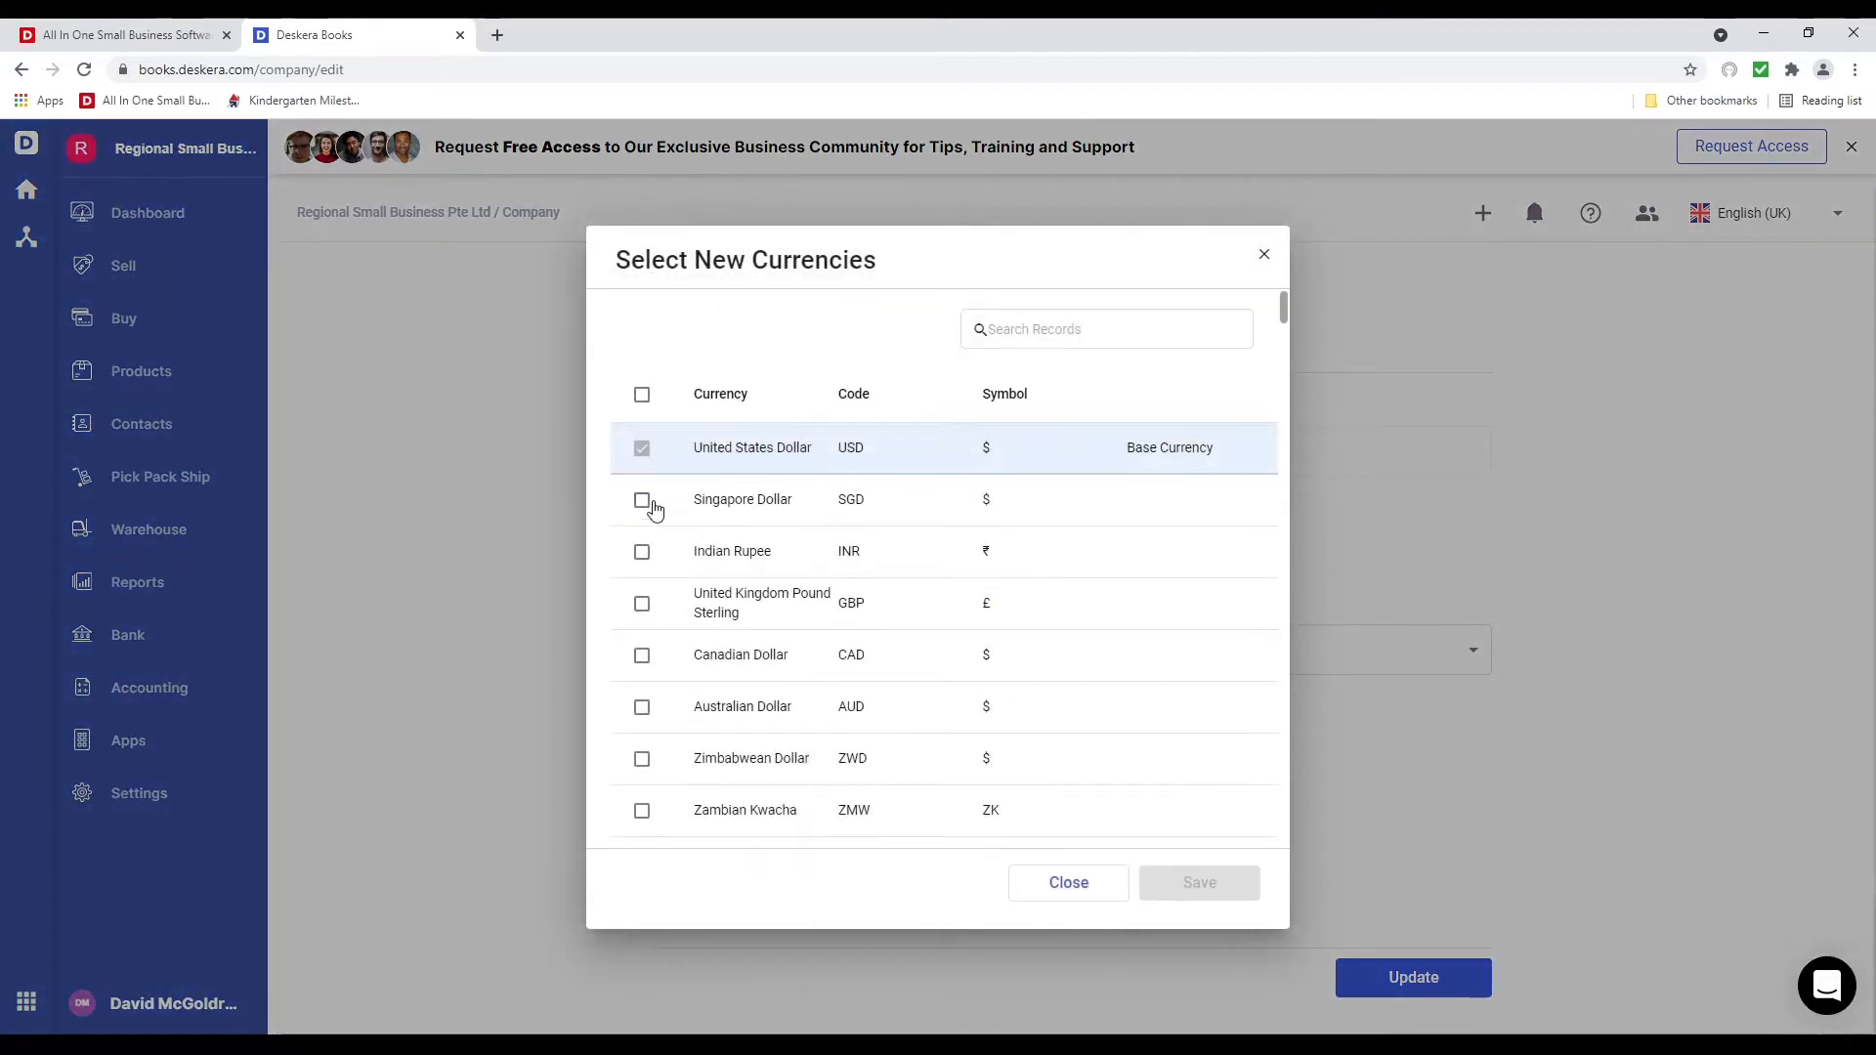
click(643, 656)
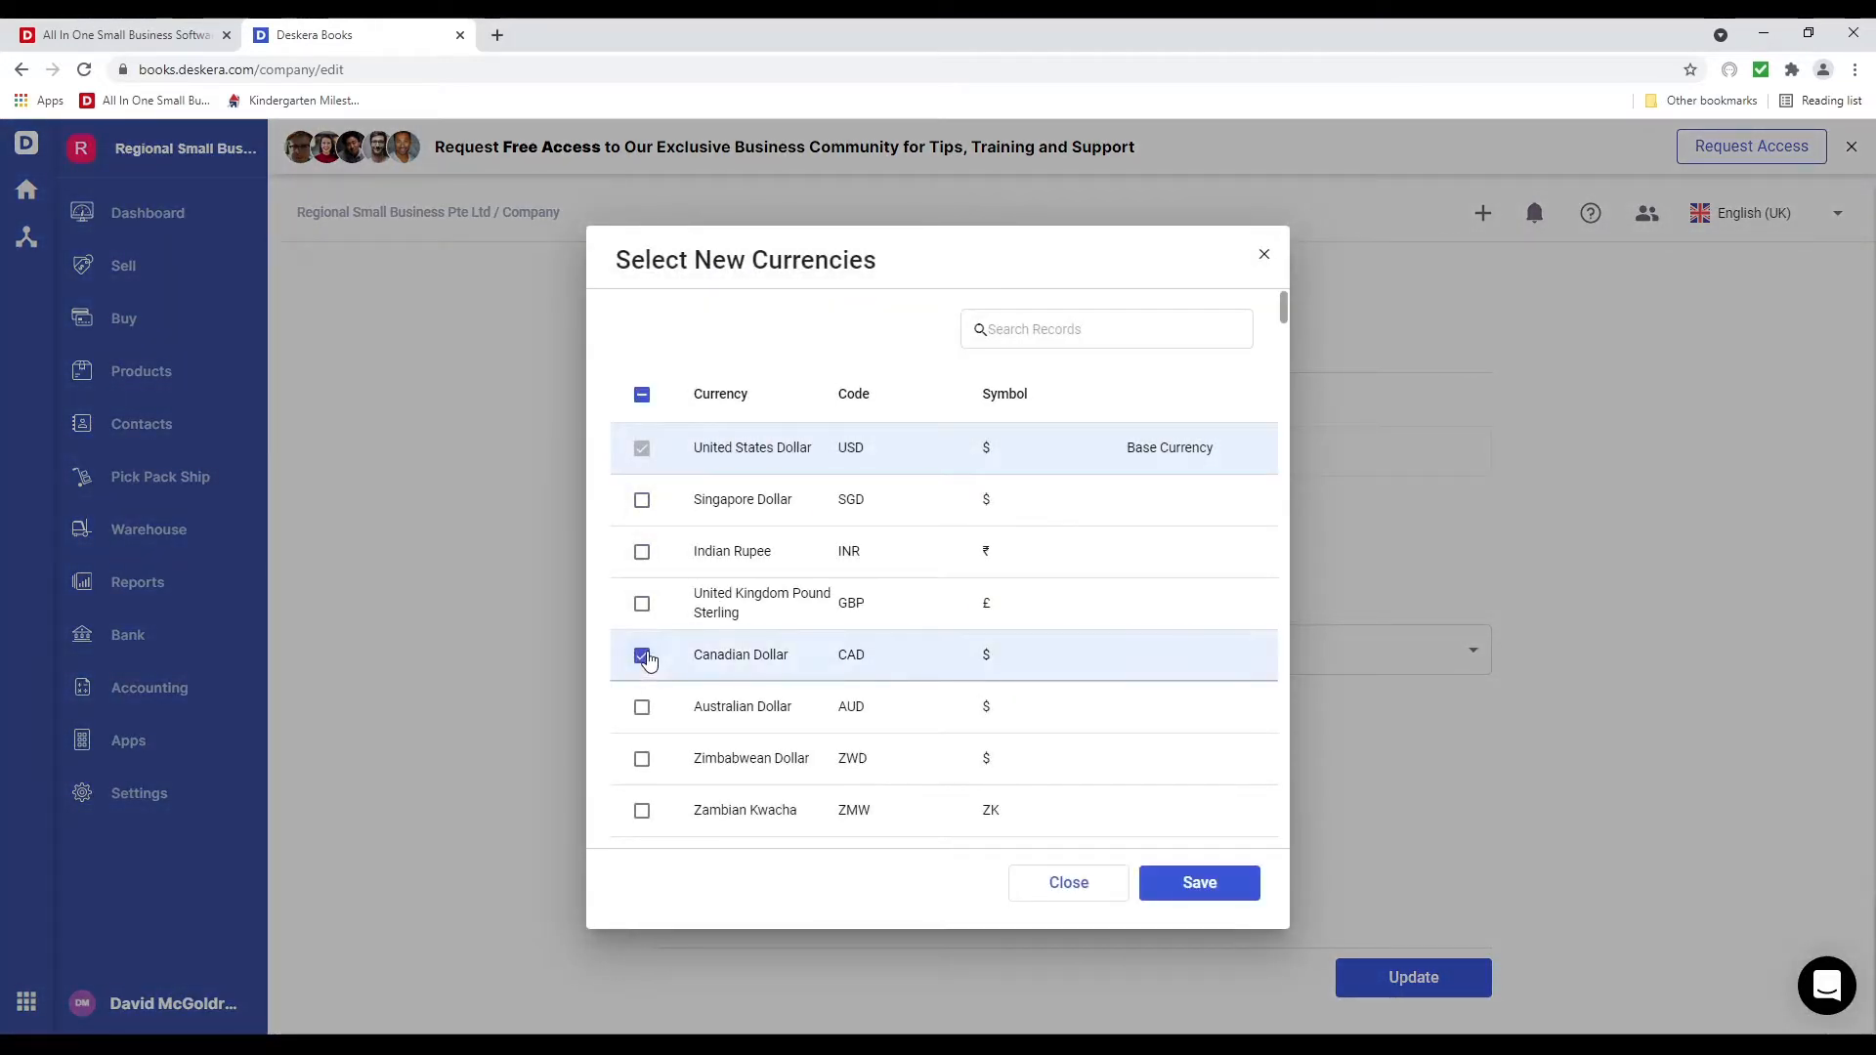
click(643, 709)
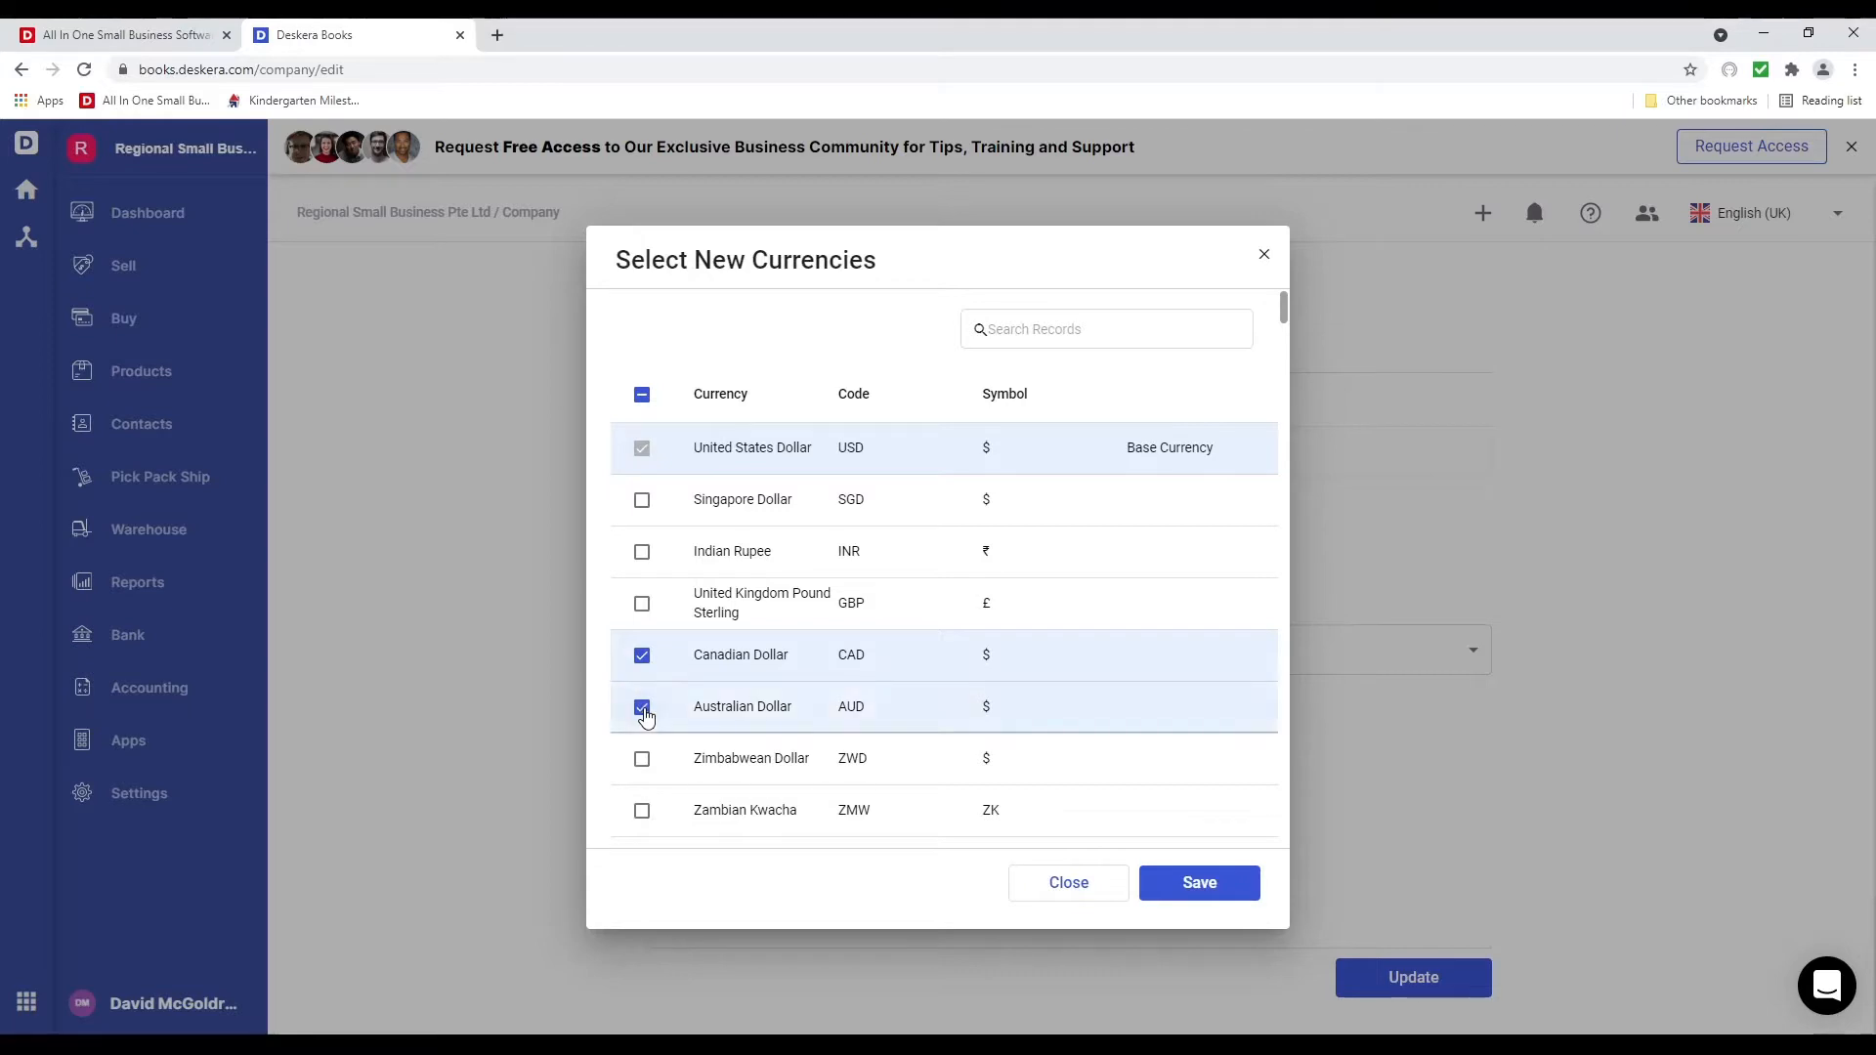
click(1229, 897)
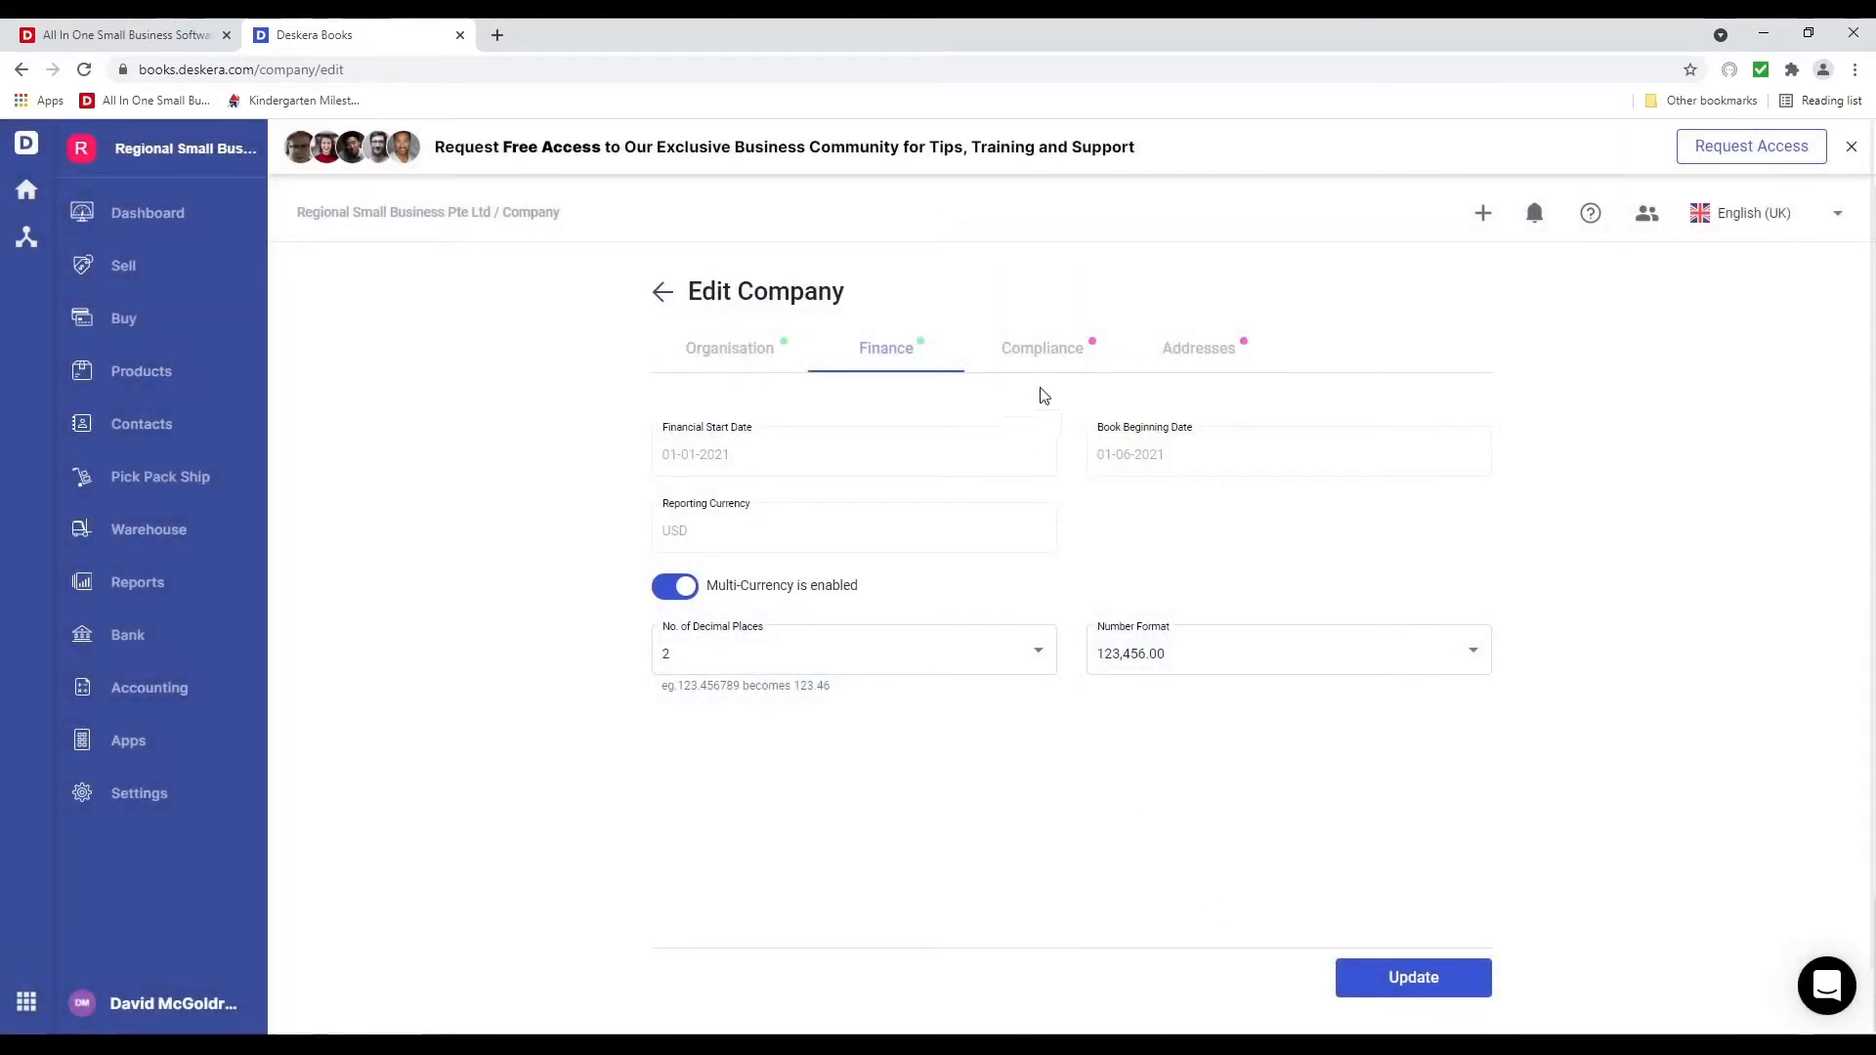
click(1043, 359)
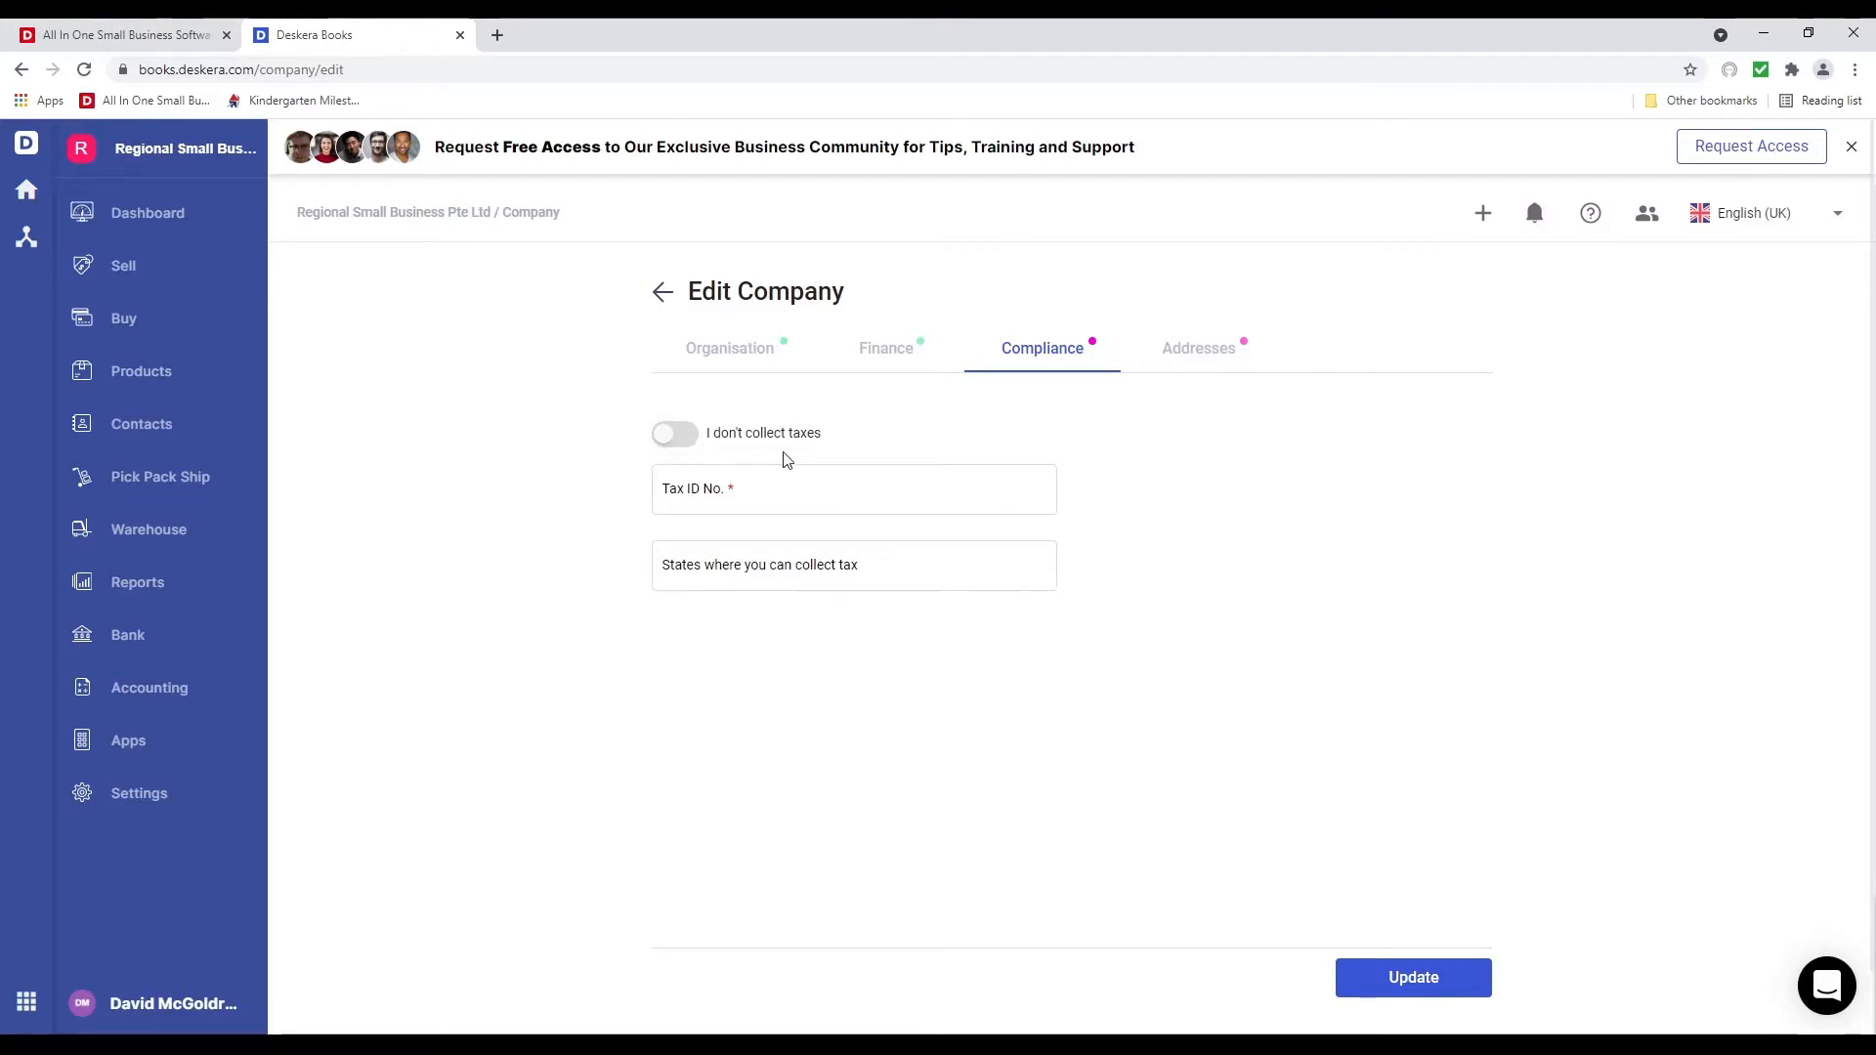
Enter the company's tax ID number and add California and Texas as tax-collecting states
click(758, 500)
text(2434234)
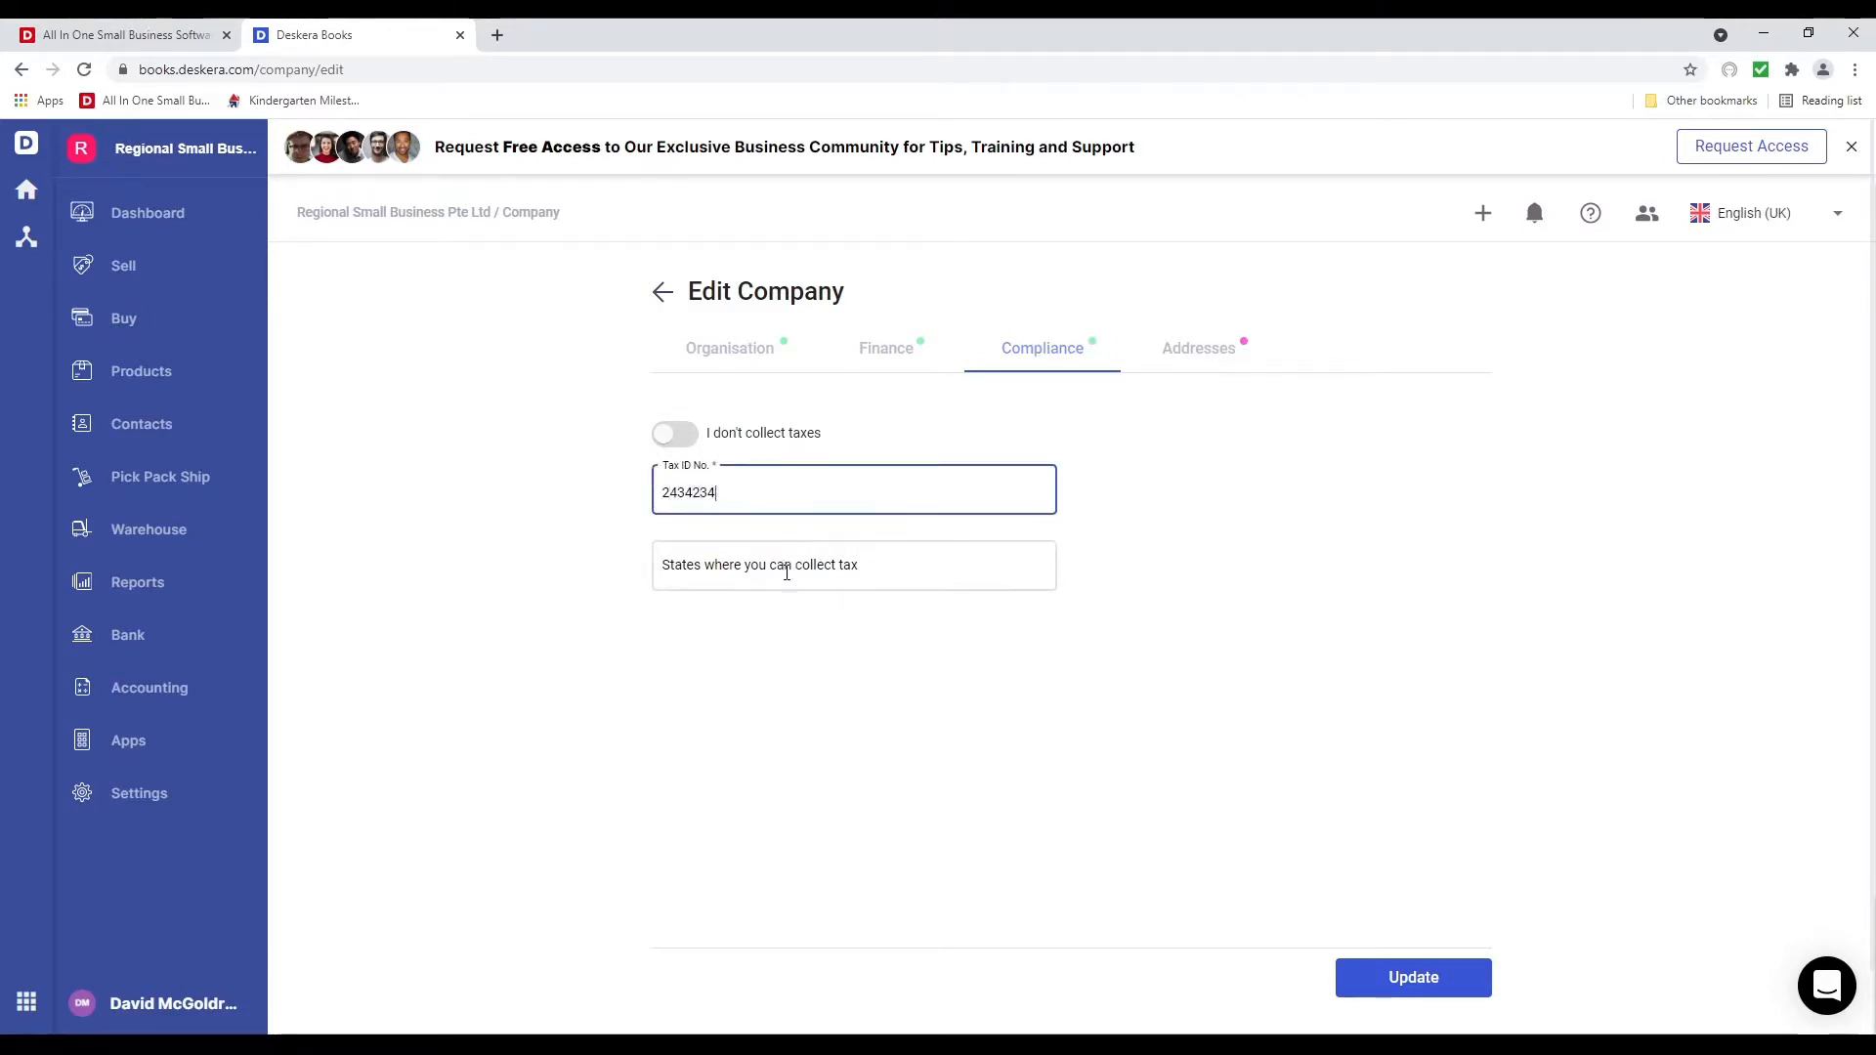
click(788, 570)
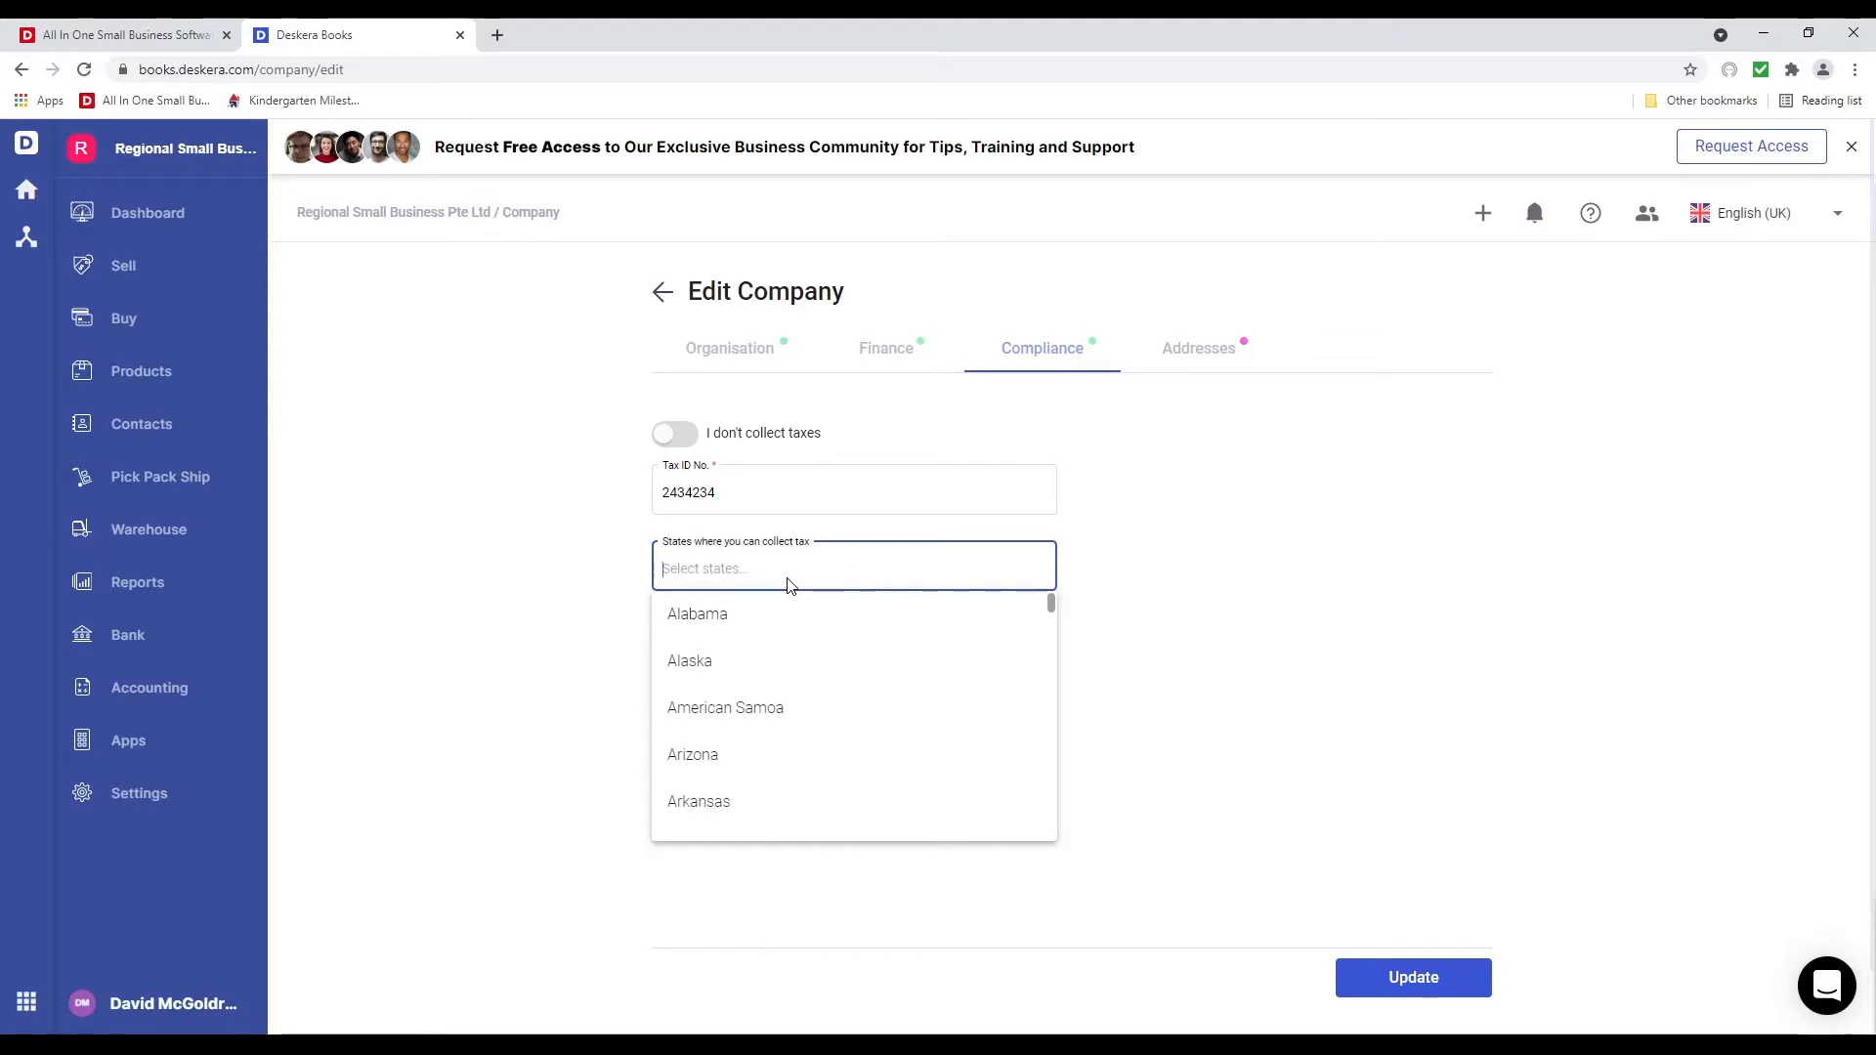
text(cal)
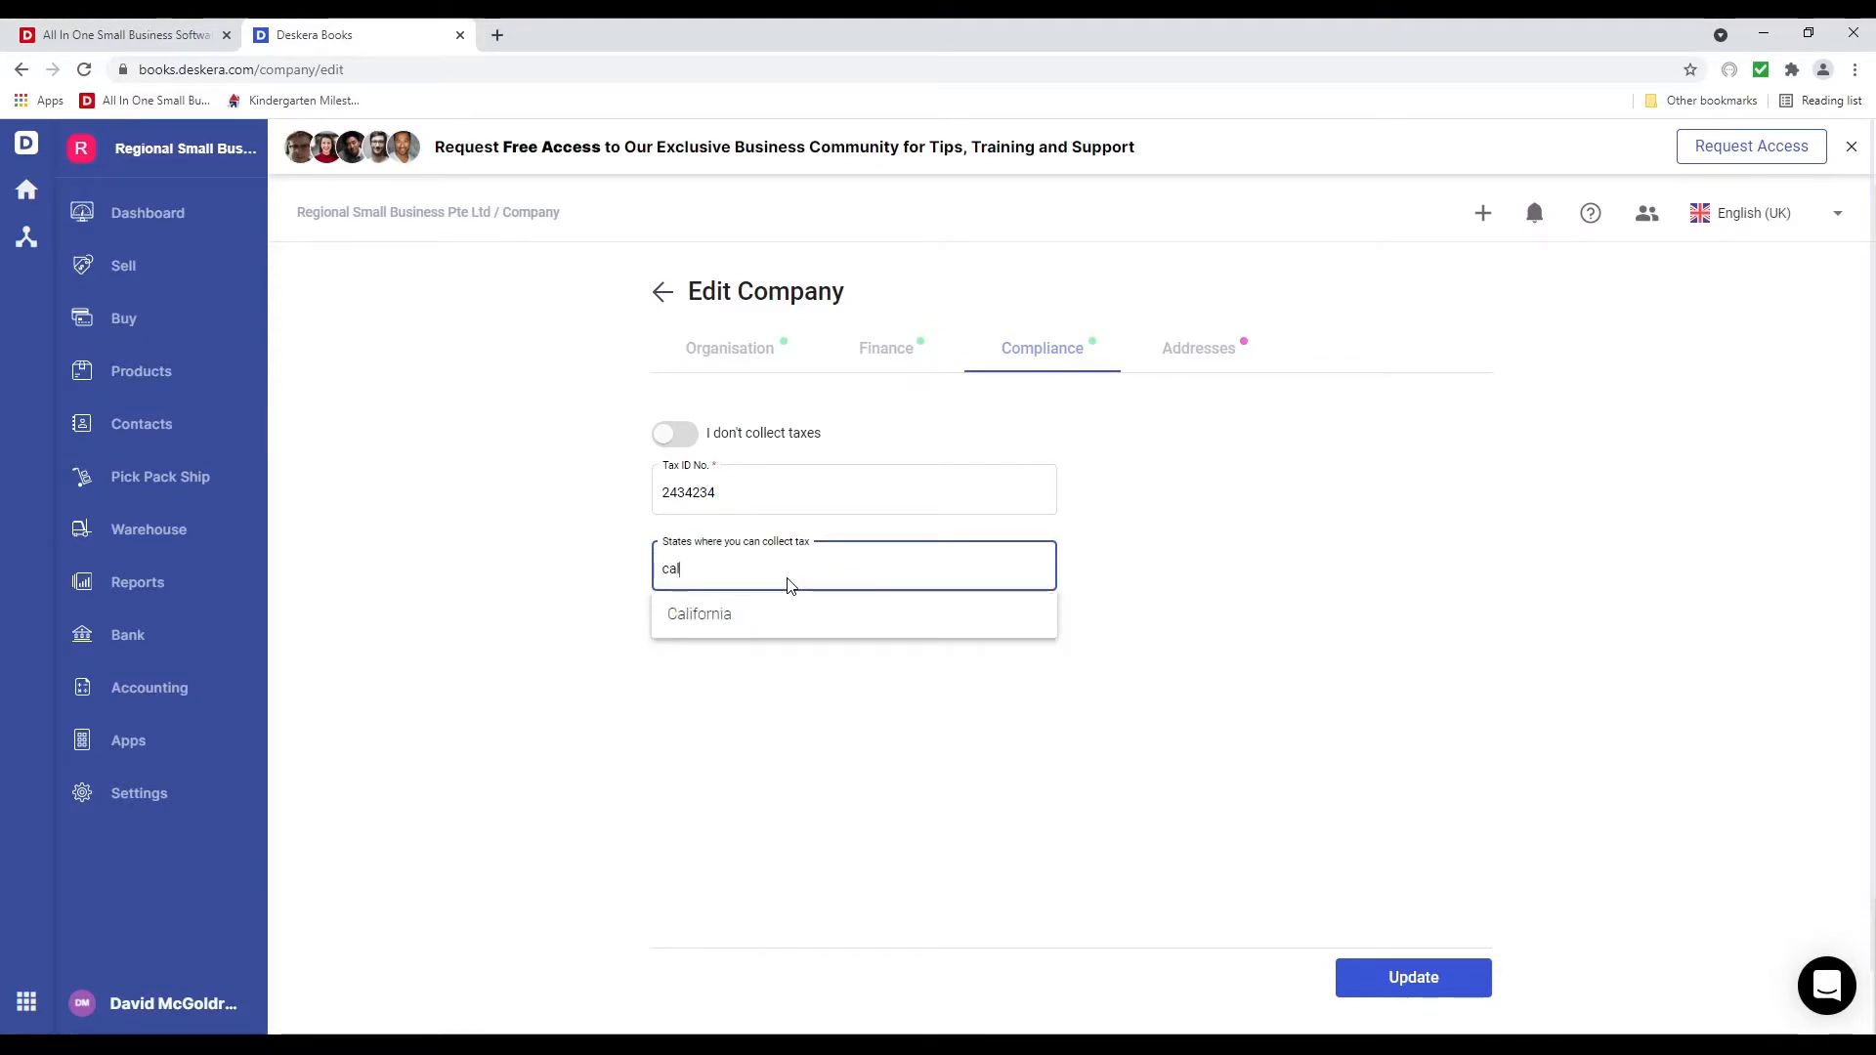
click(702, 616)
text(tex)
click(701, 629)
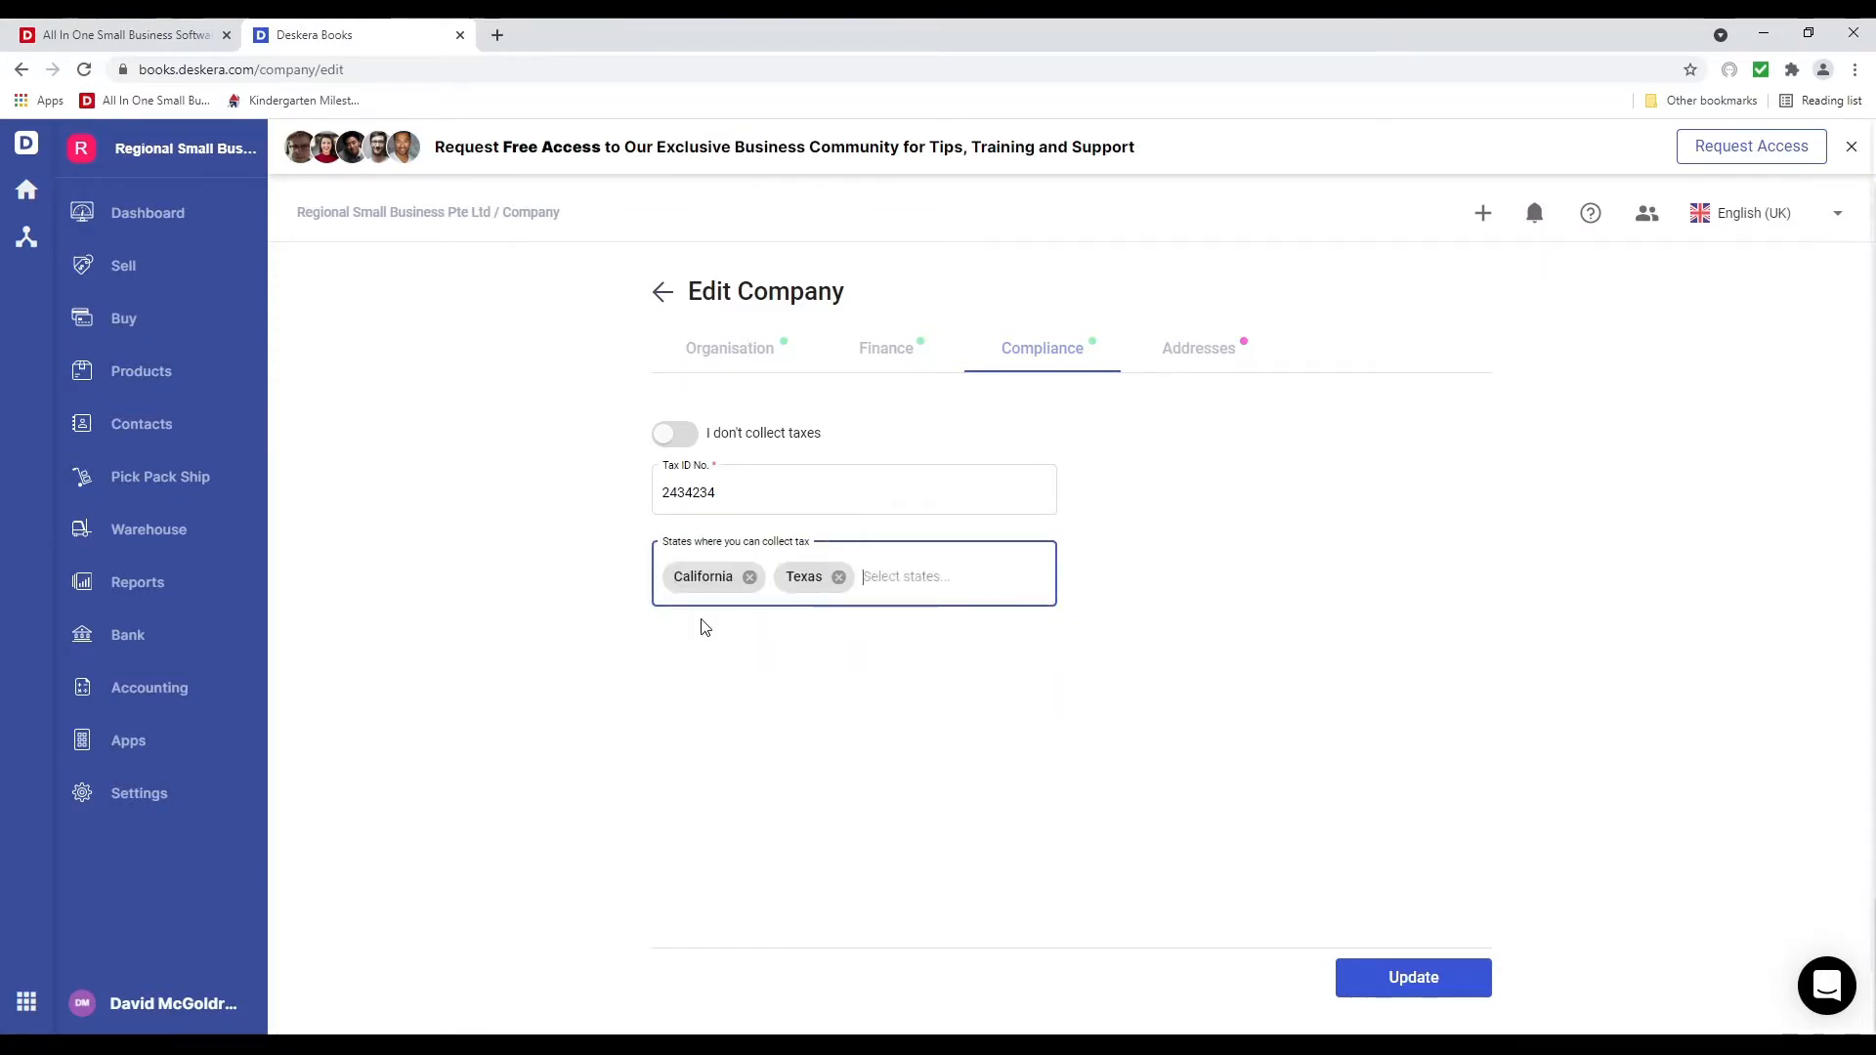
click(1218, 344)
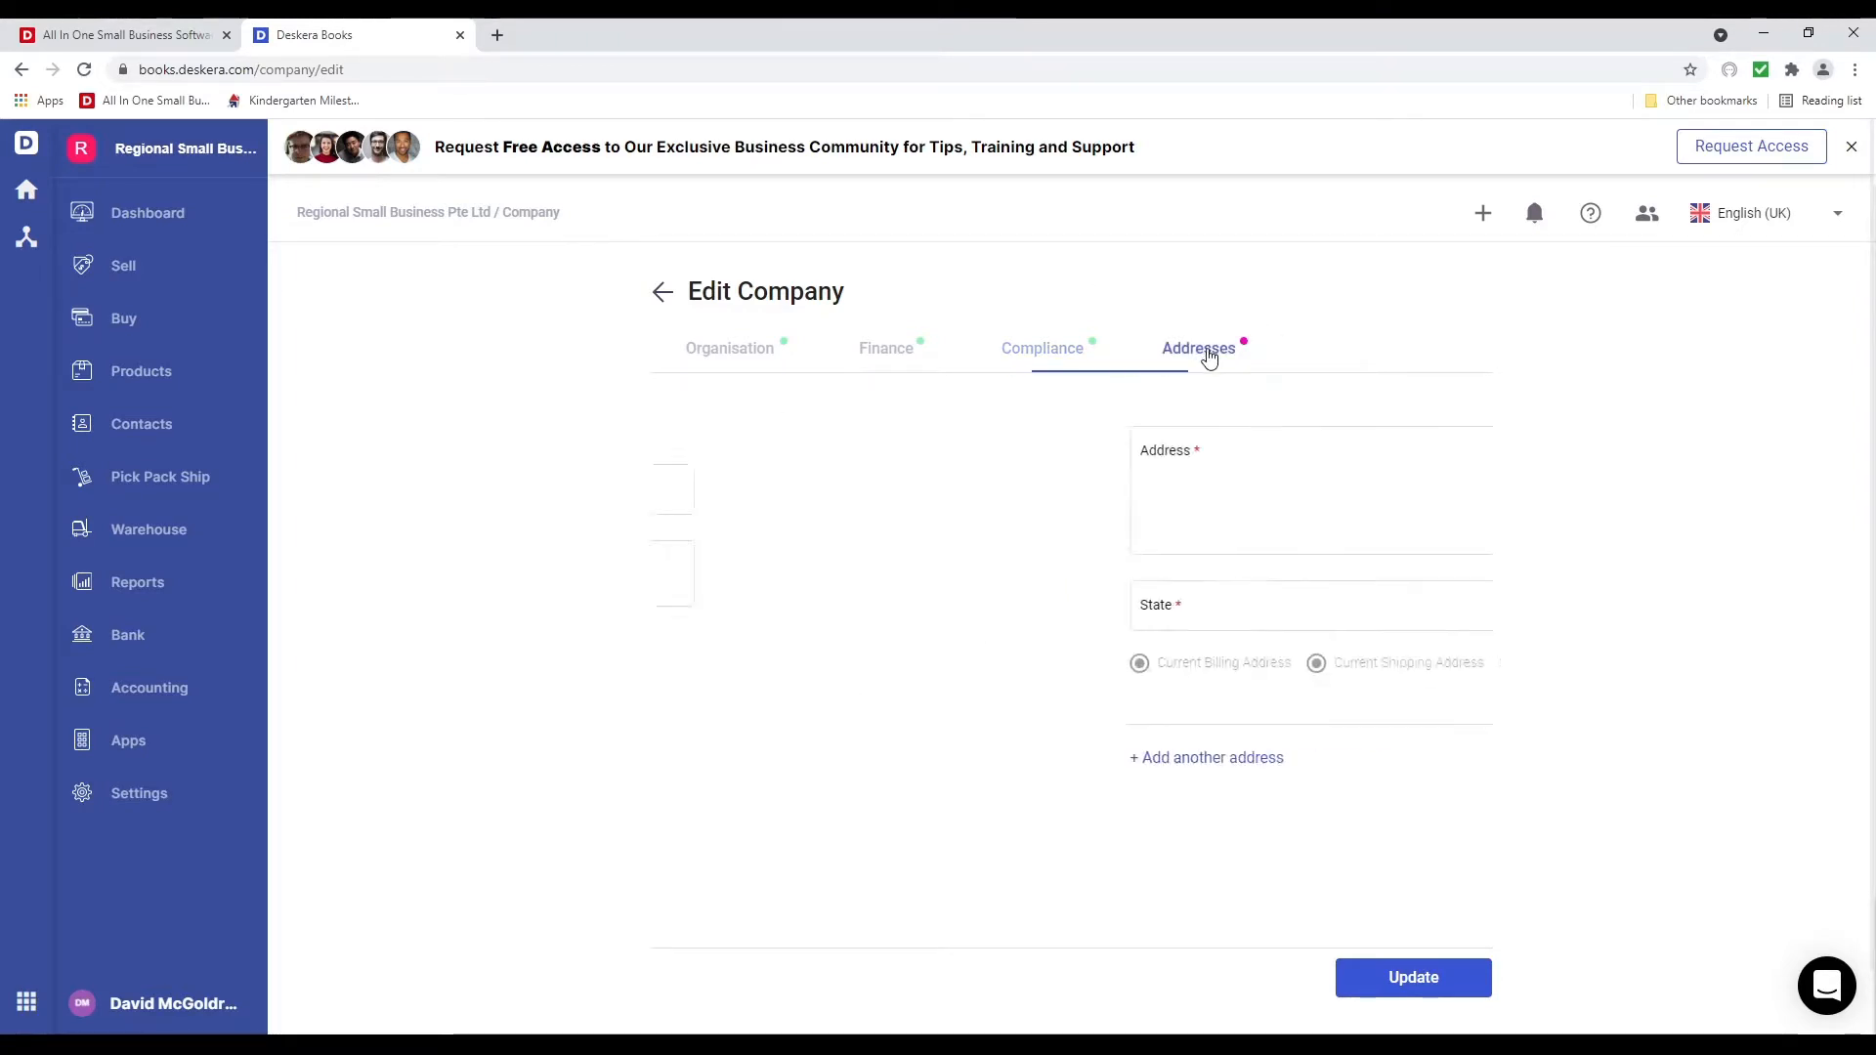
Fill the company street address from the suggested match and save the company changes
click(896, 477)
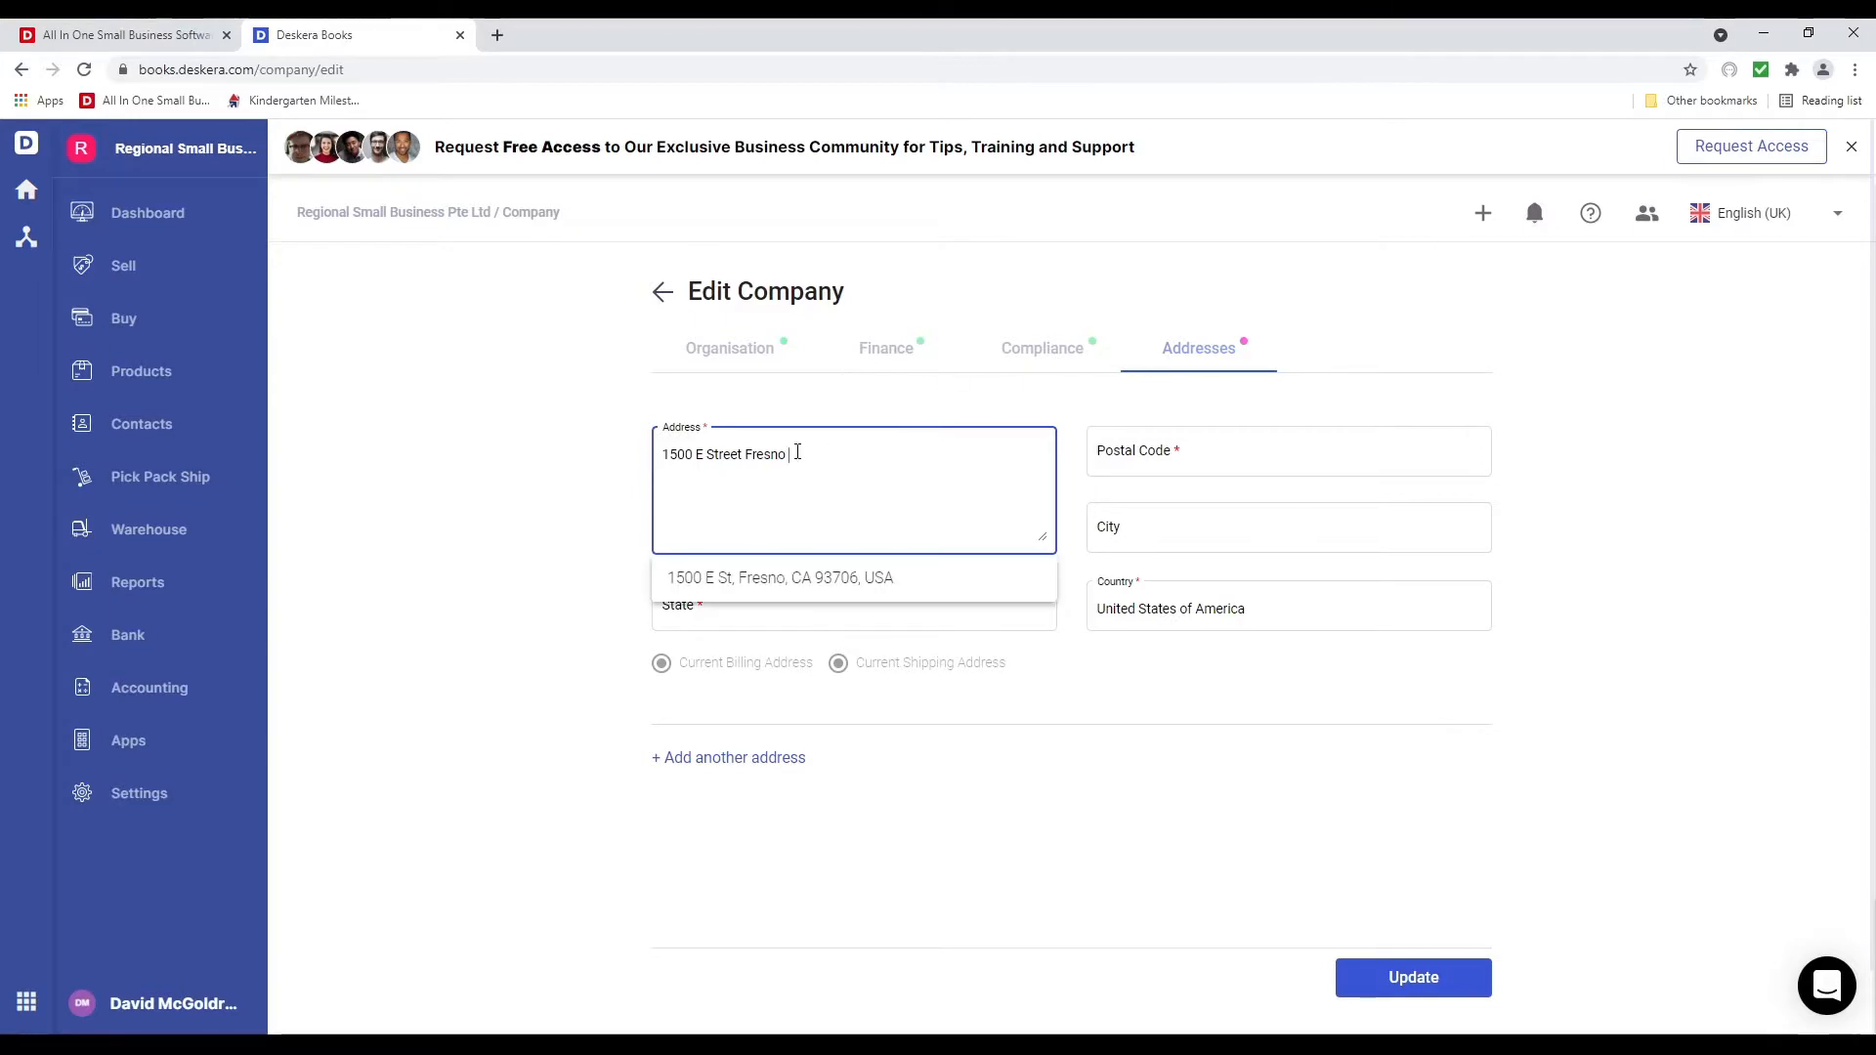
click(779, 584)
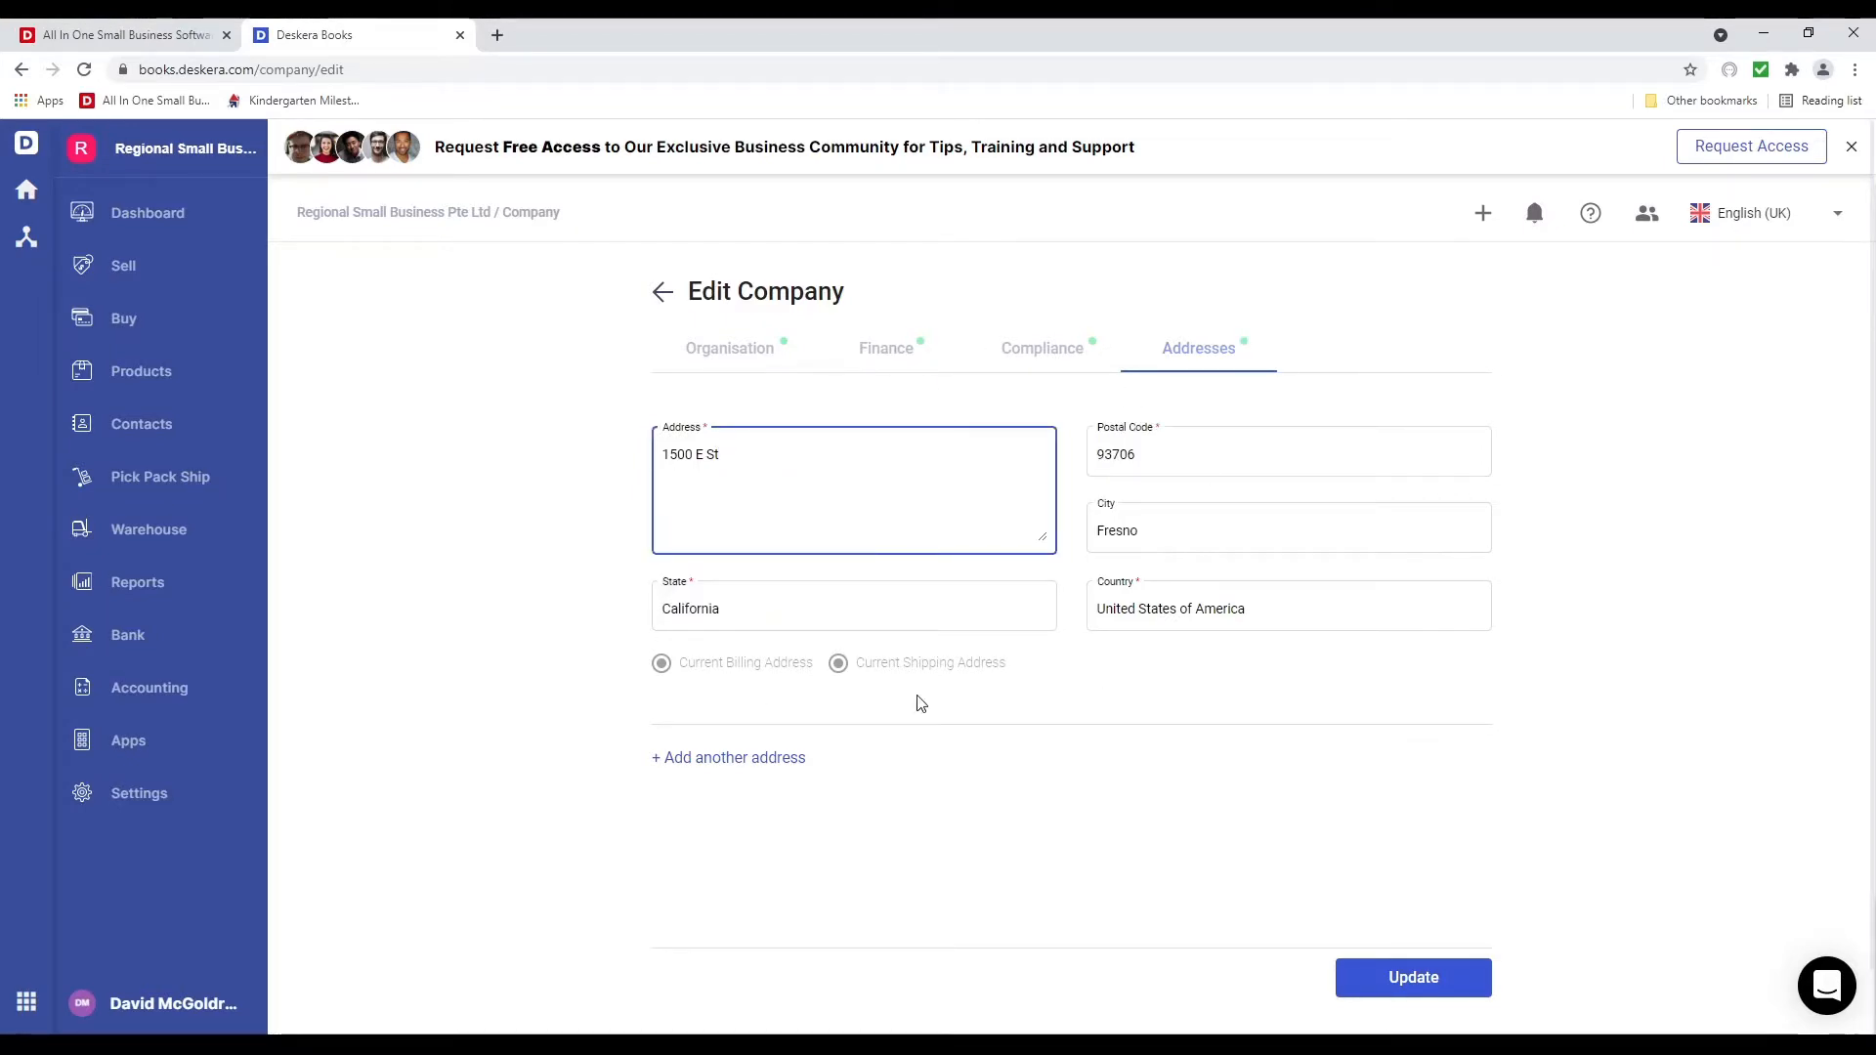
click(1444, 1004)
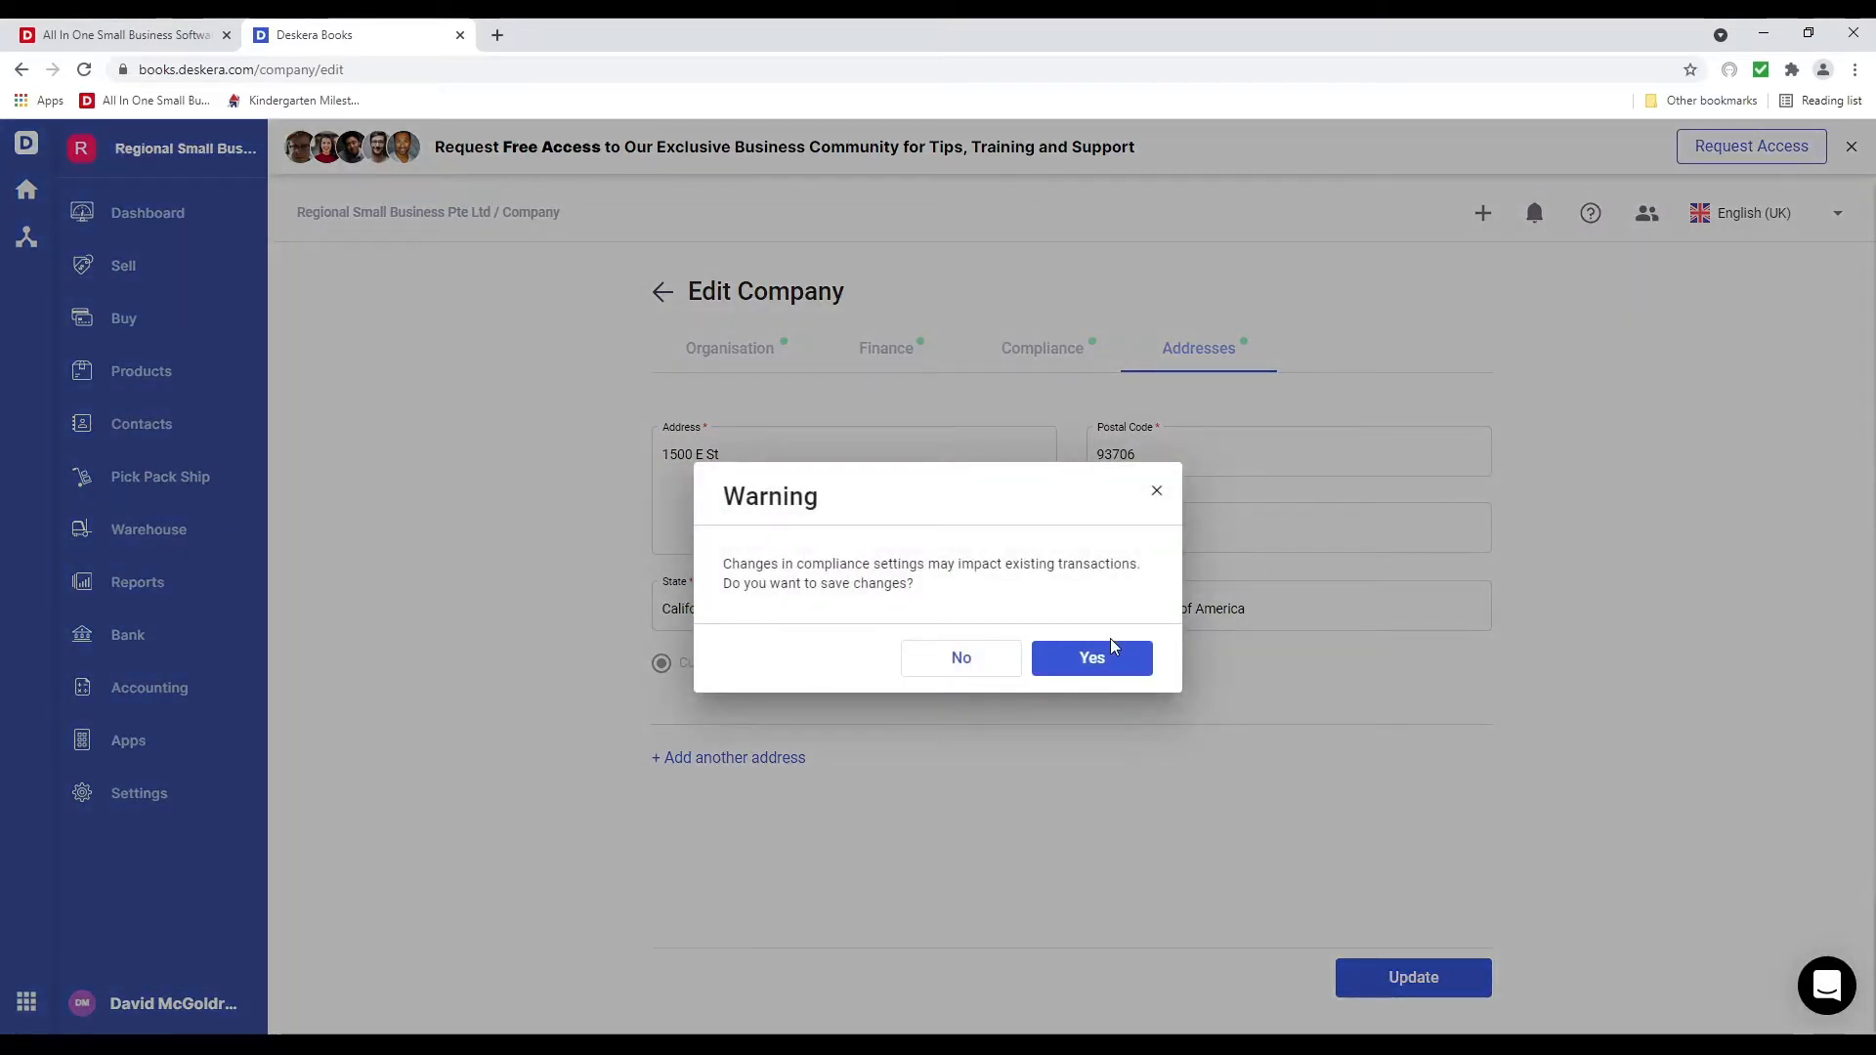
click(1110, 645)
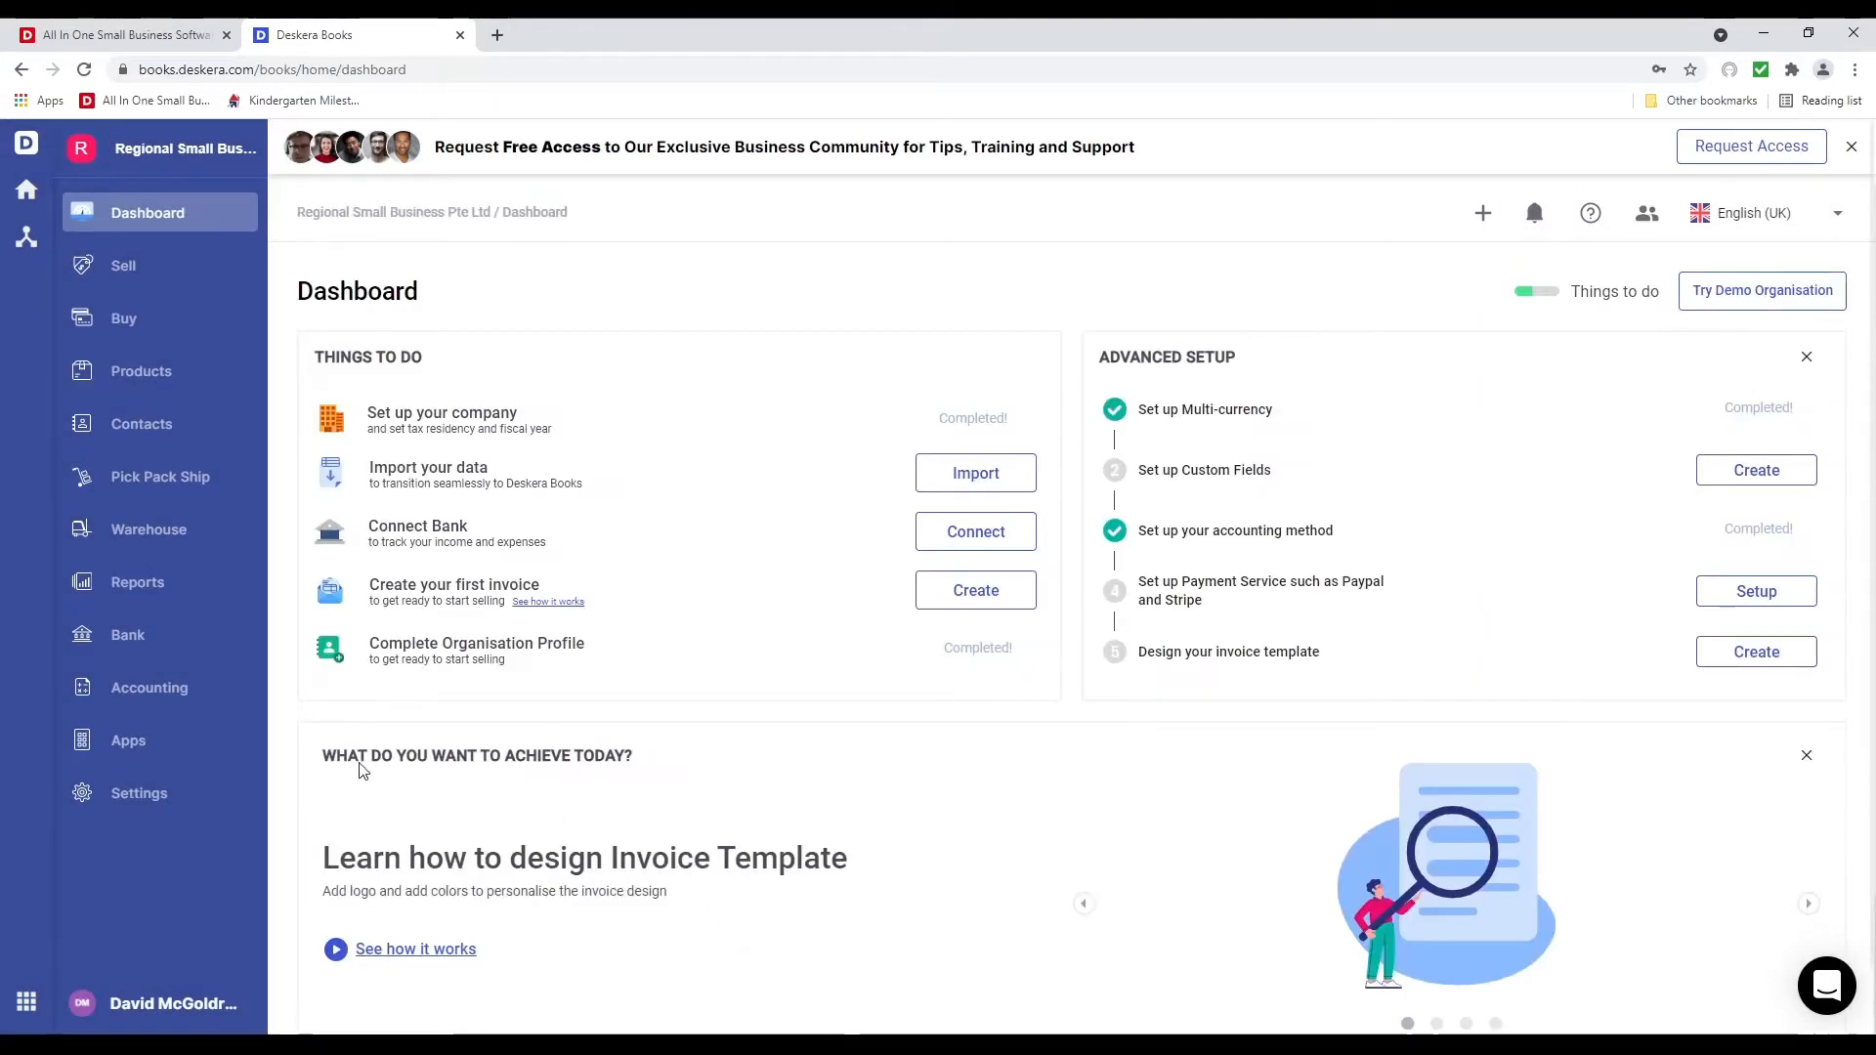
Go to Settings from the left sidebar
click(183, 809)
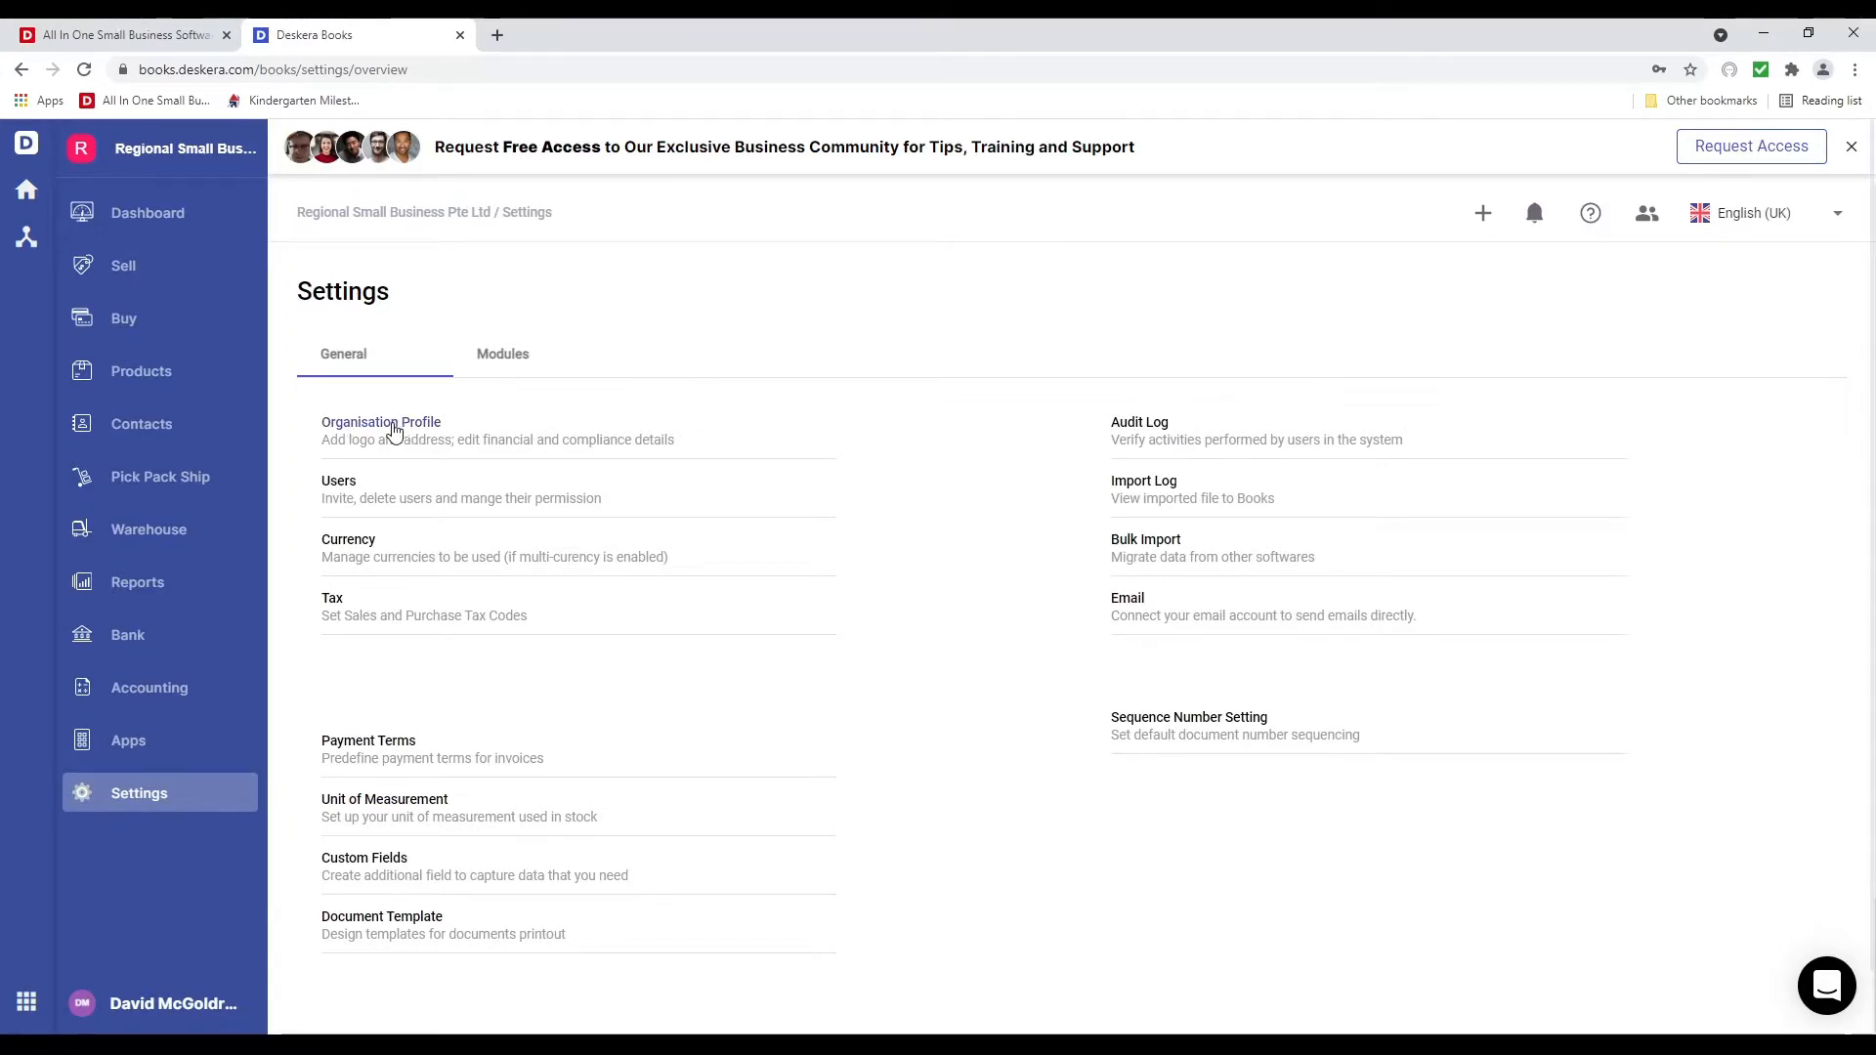
Activate CFP Franc, Thai Baht and Argentine Peso in currency management
click(349, 540)
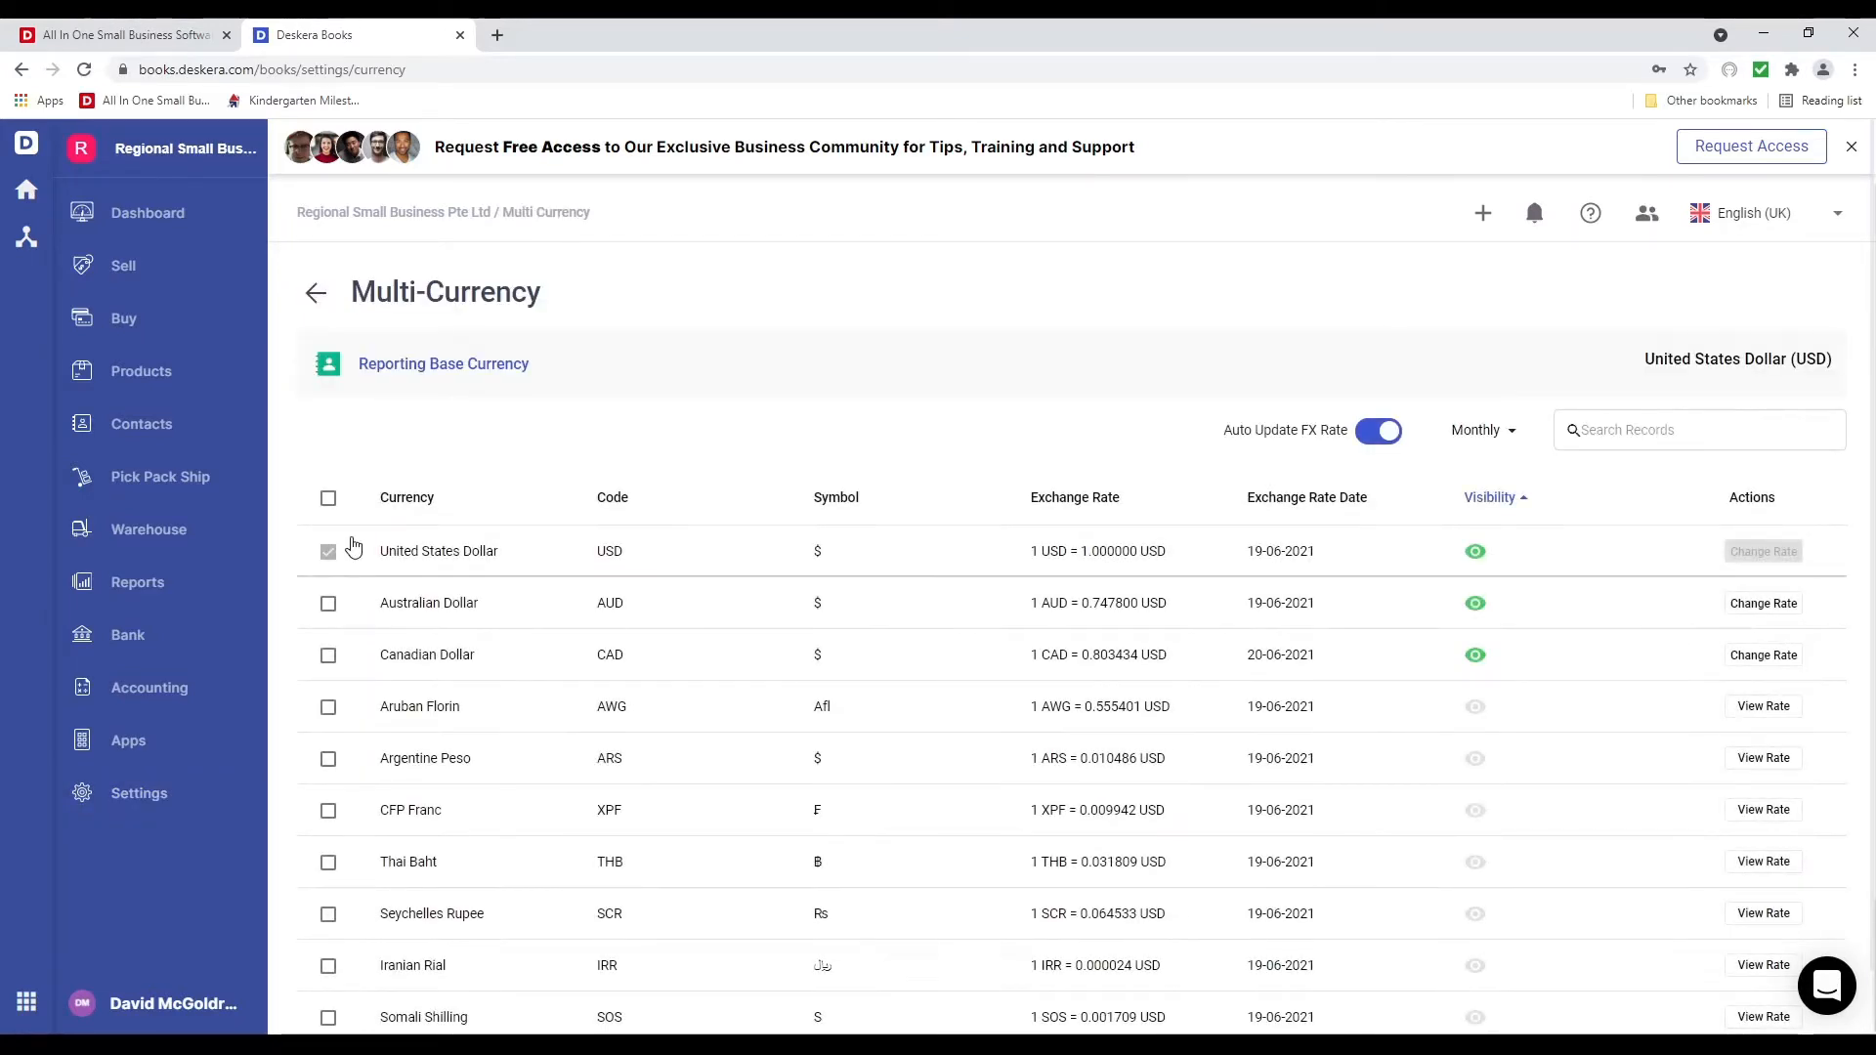
scroll(516, 691, down, 1)
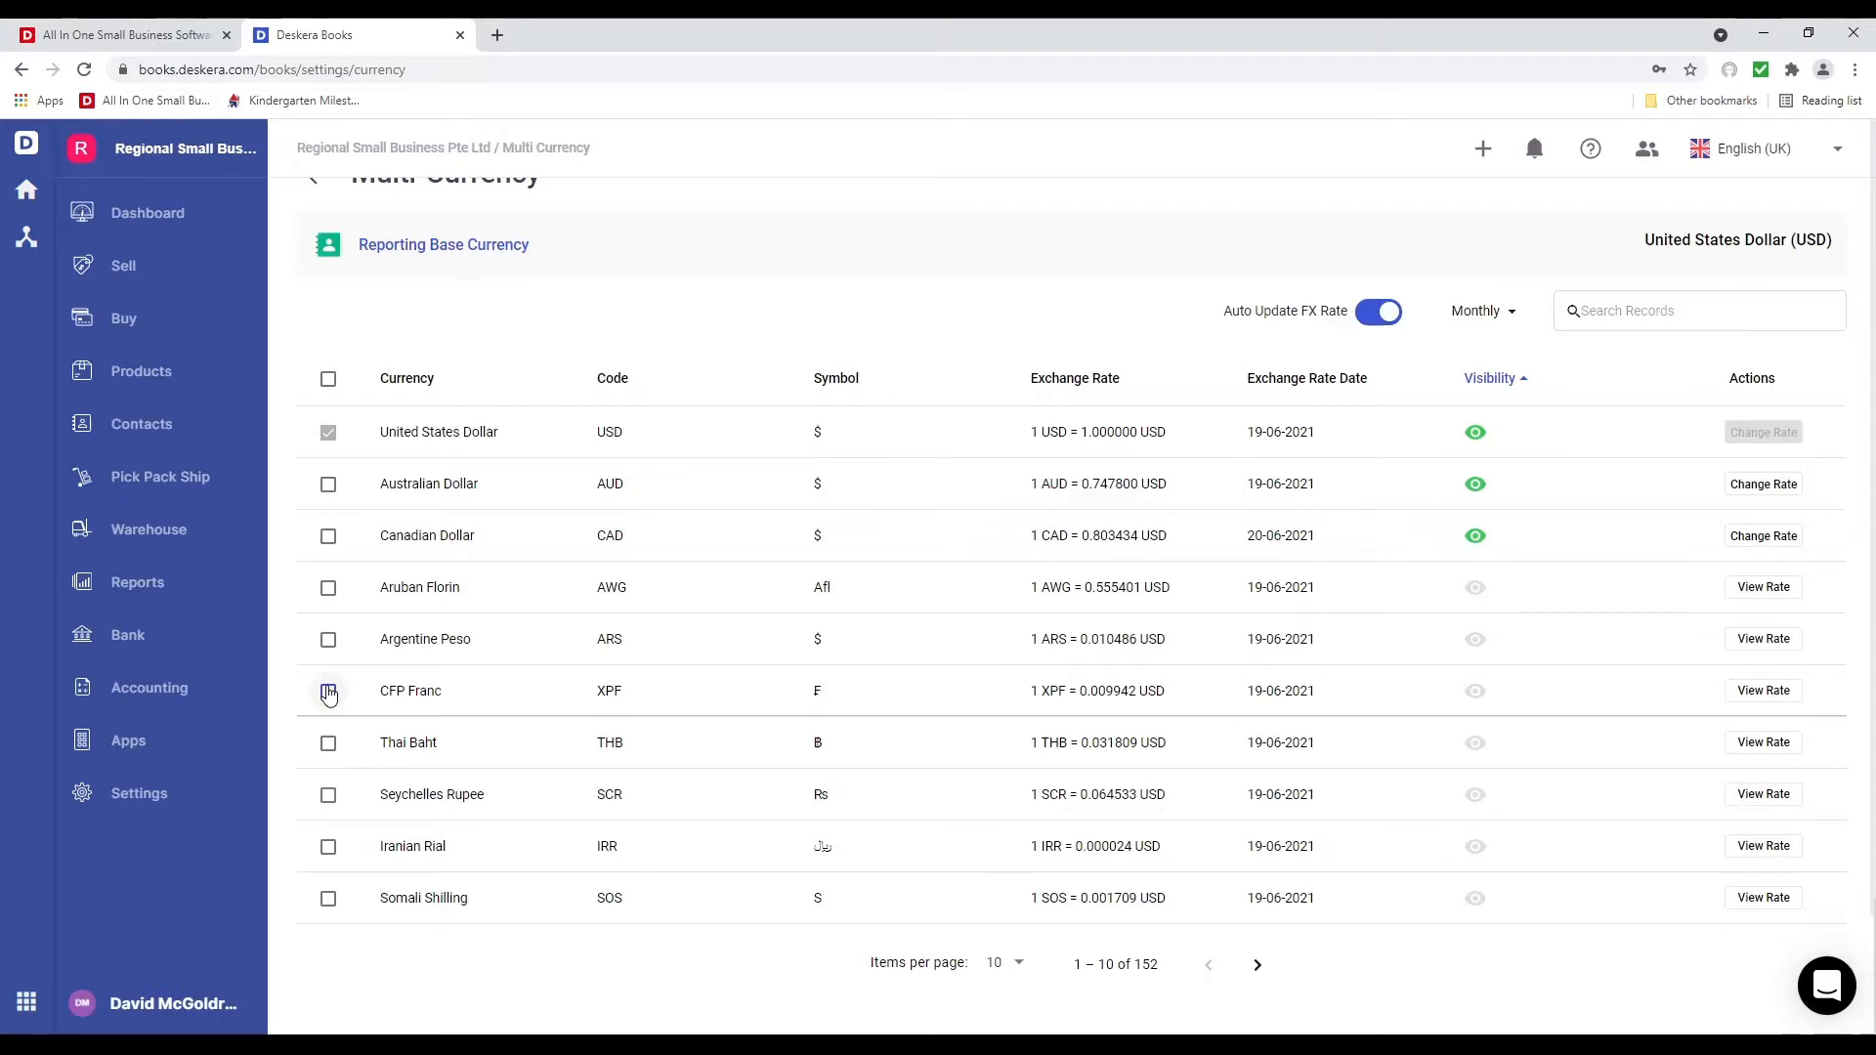
click(328, 691)
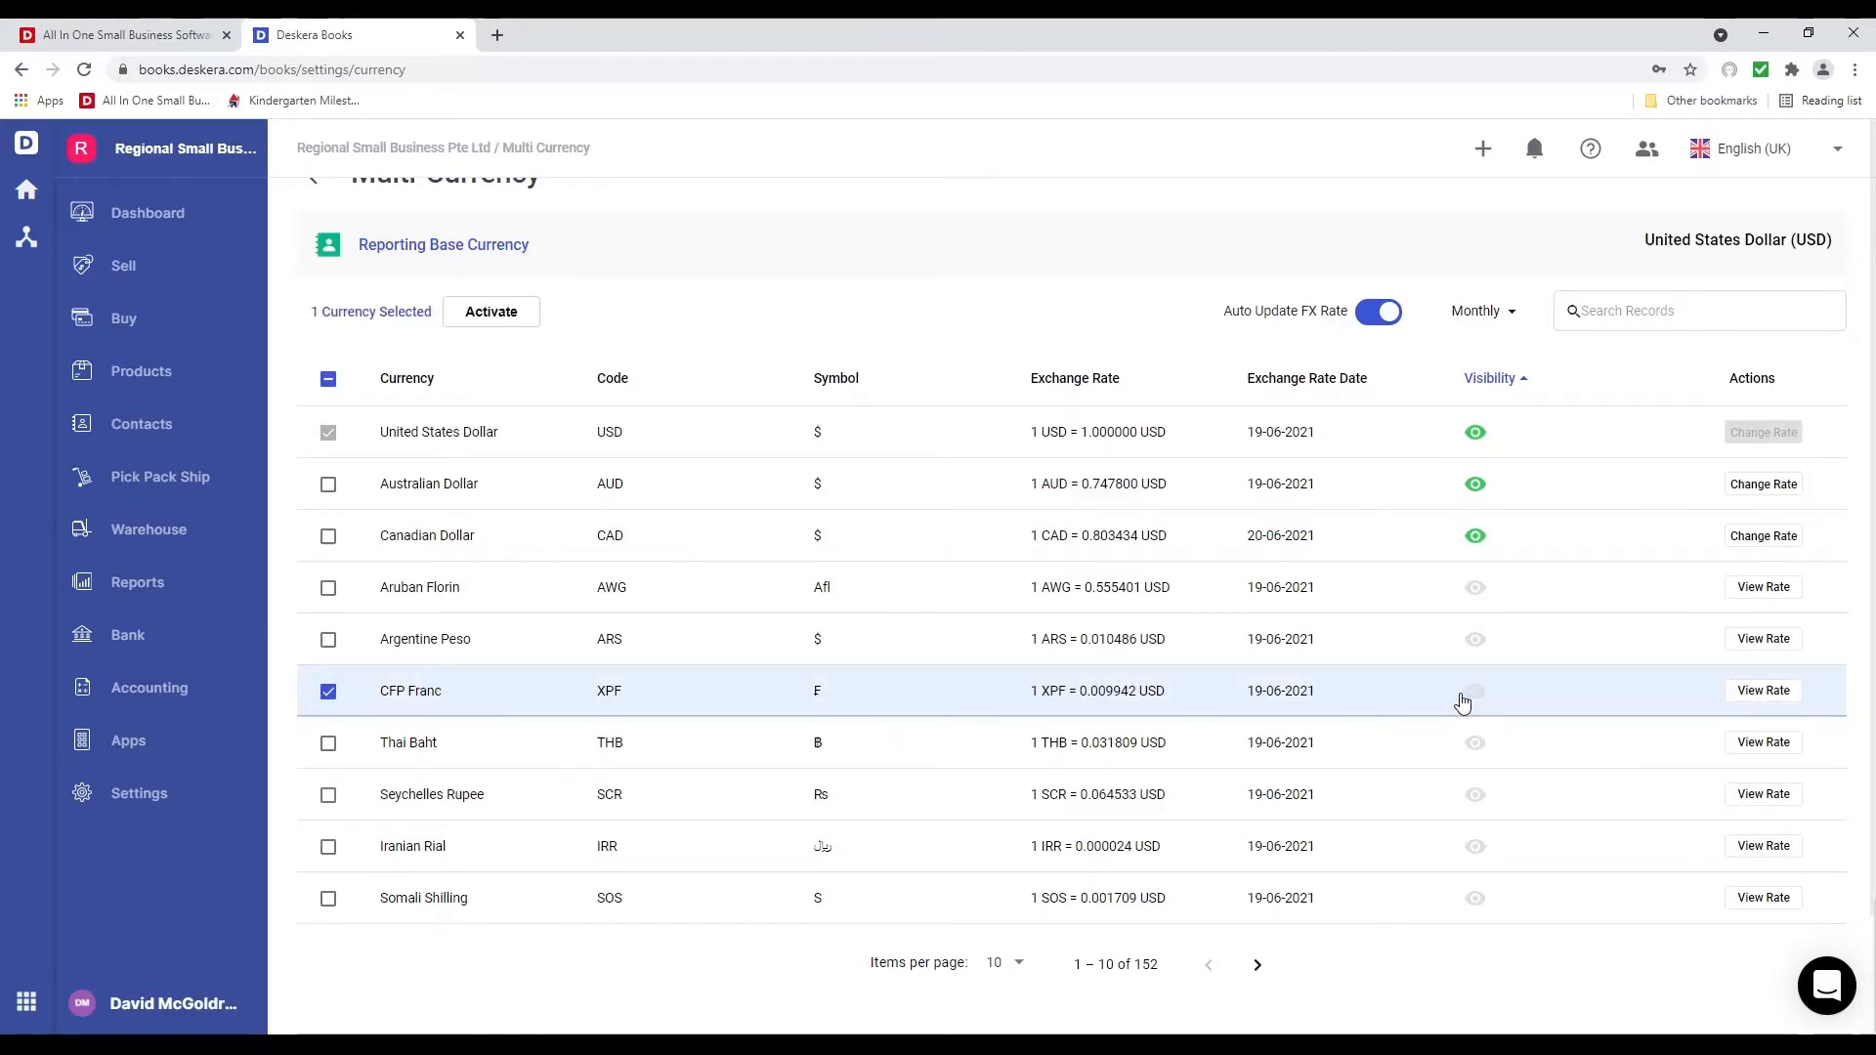
click(1475, 695)
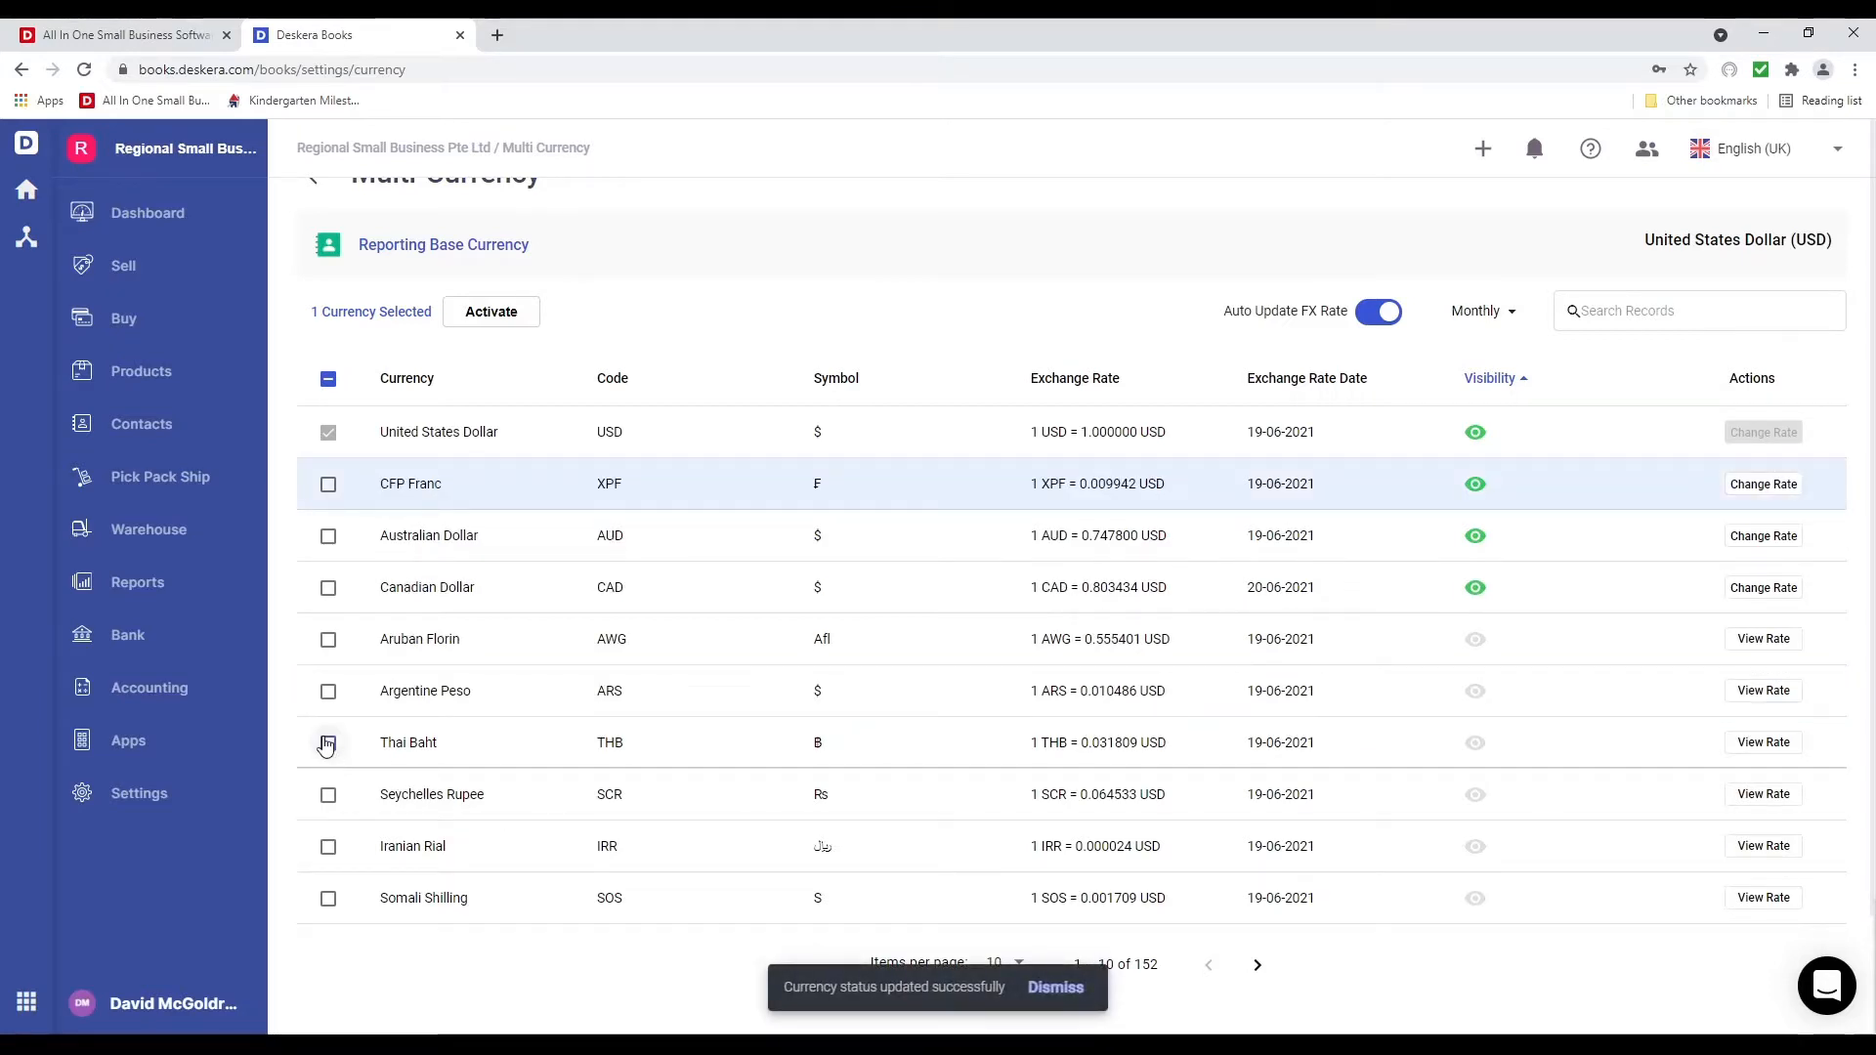
click(328, 743)
click(329, 692)
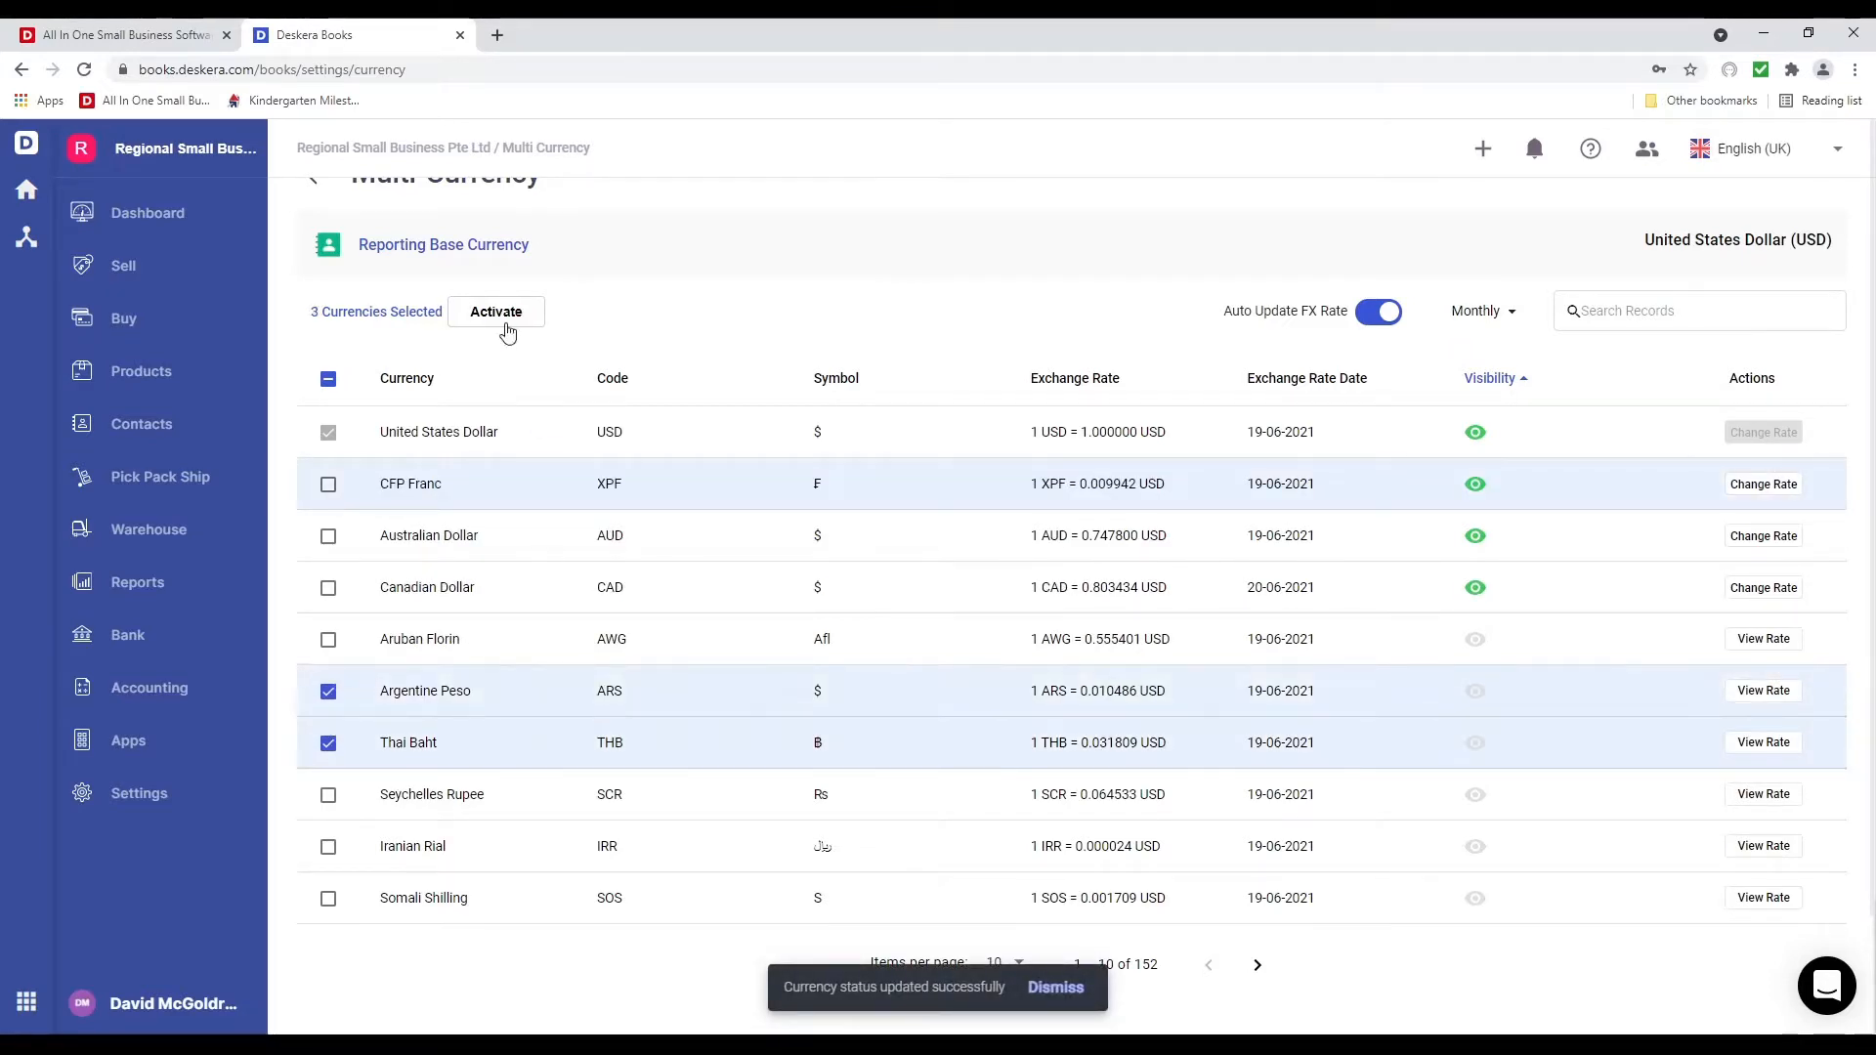
click(496, 313)
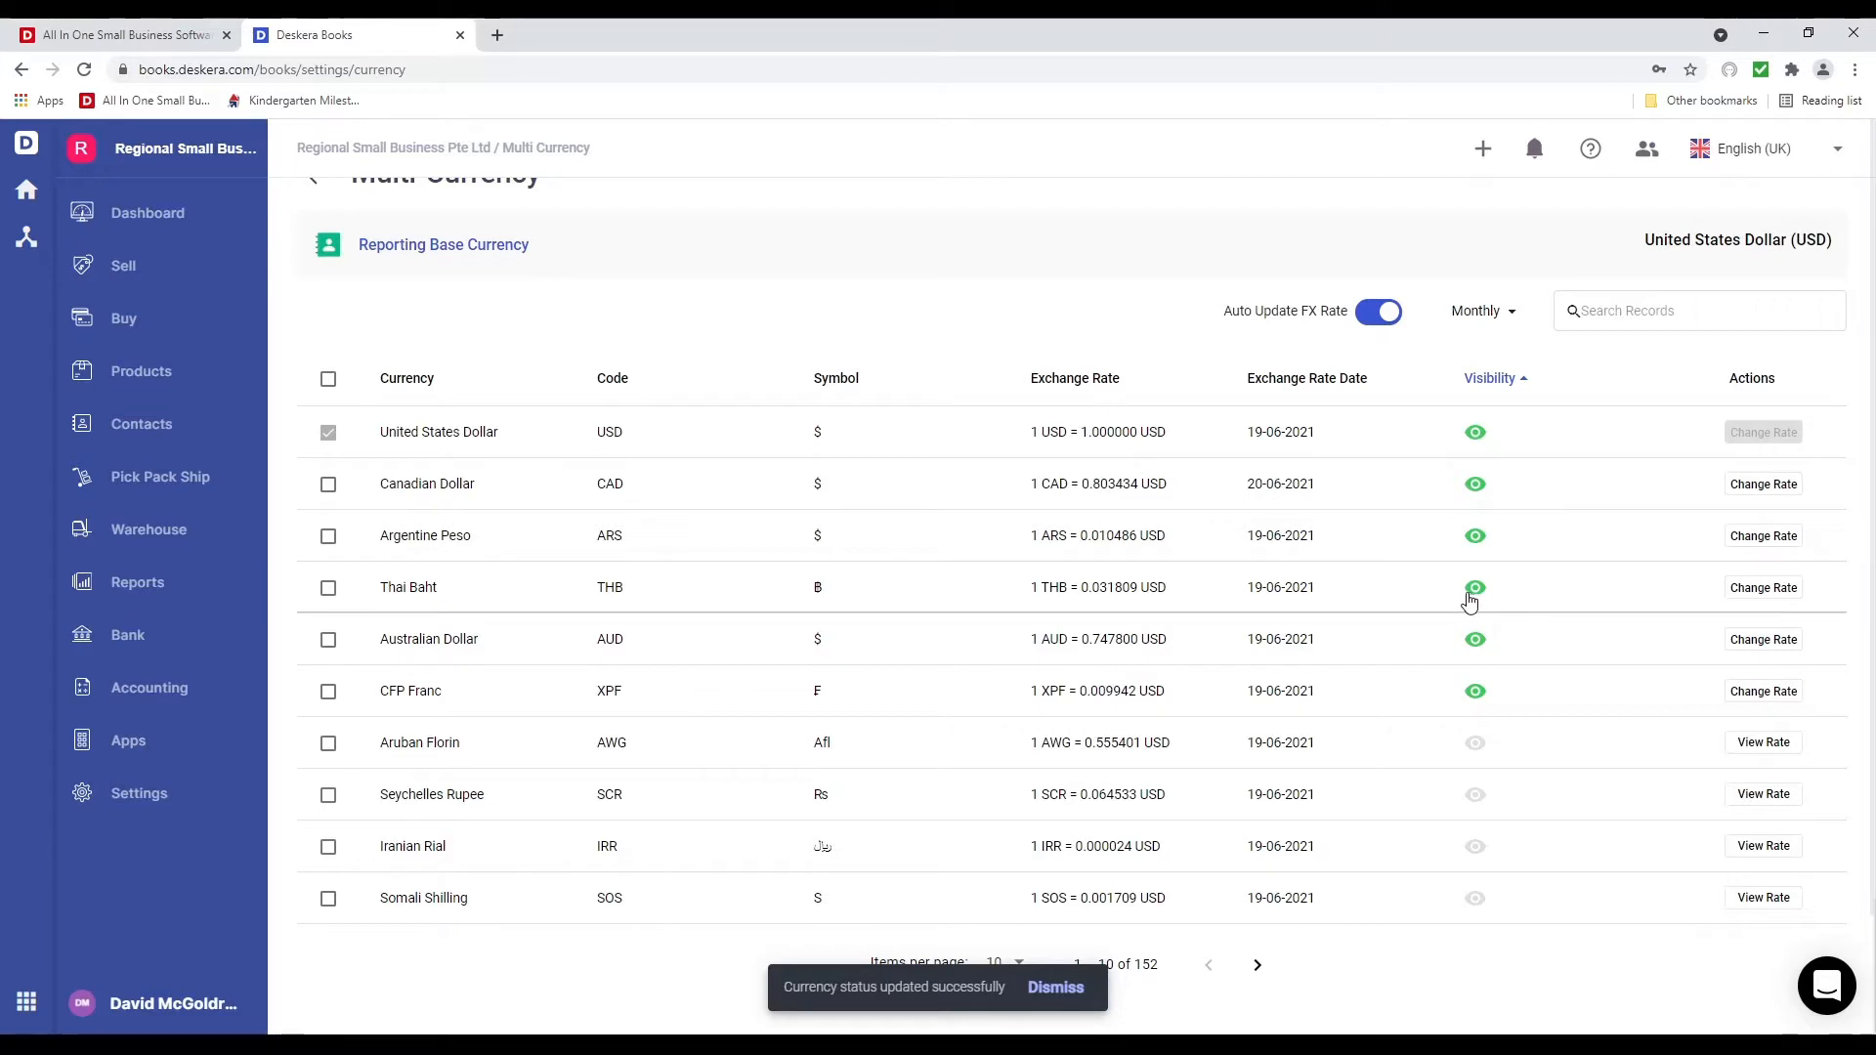
Hide Thai Baht again and deactivate CFP Franc and Argentine Peso
click(1474, 589)
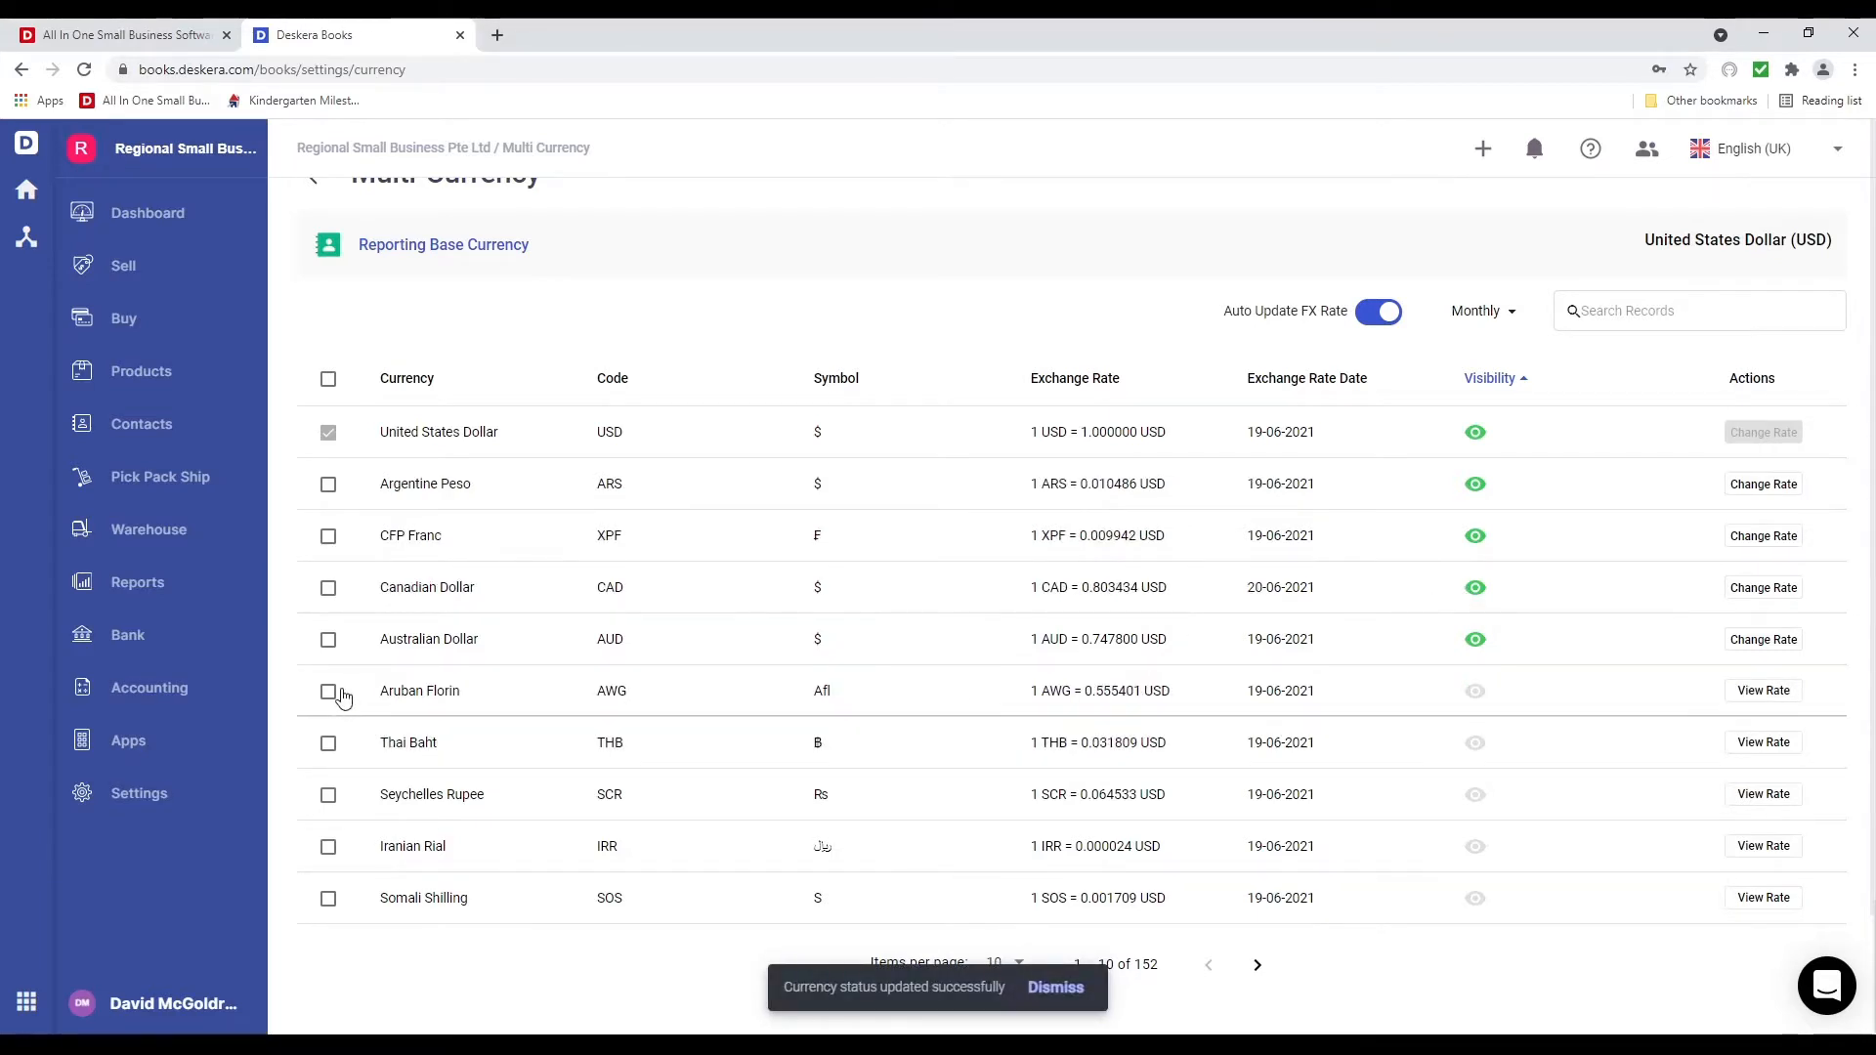
click(328, 536)
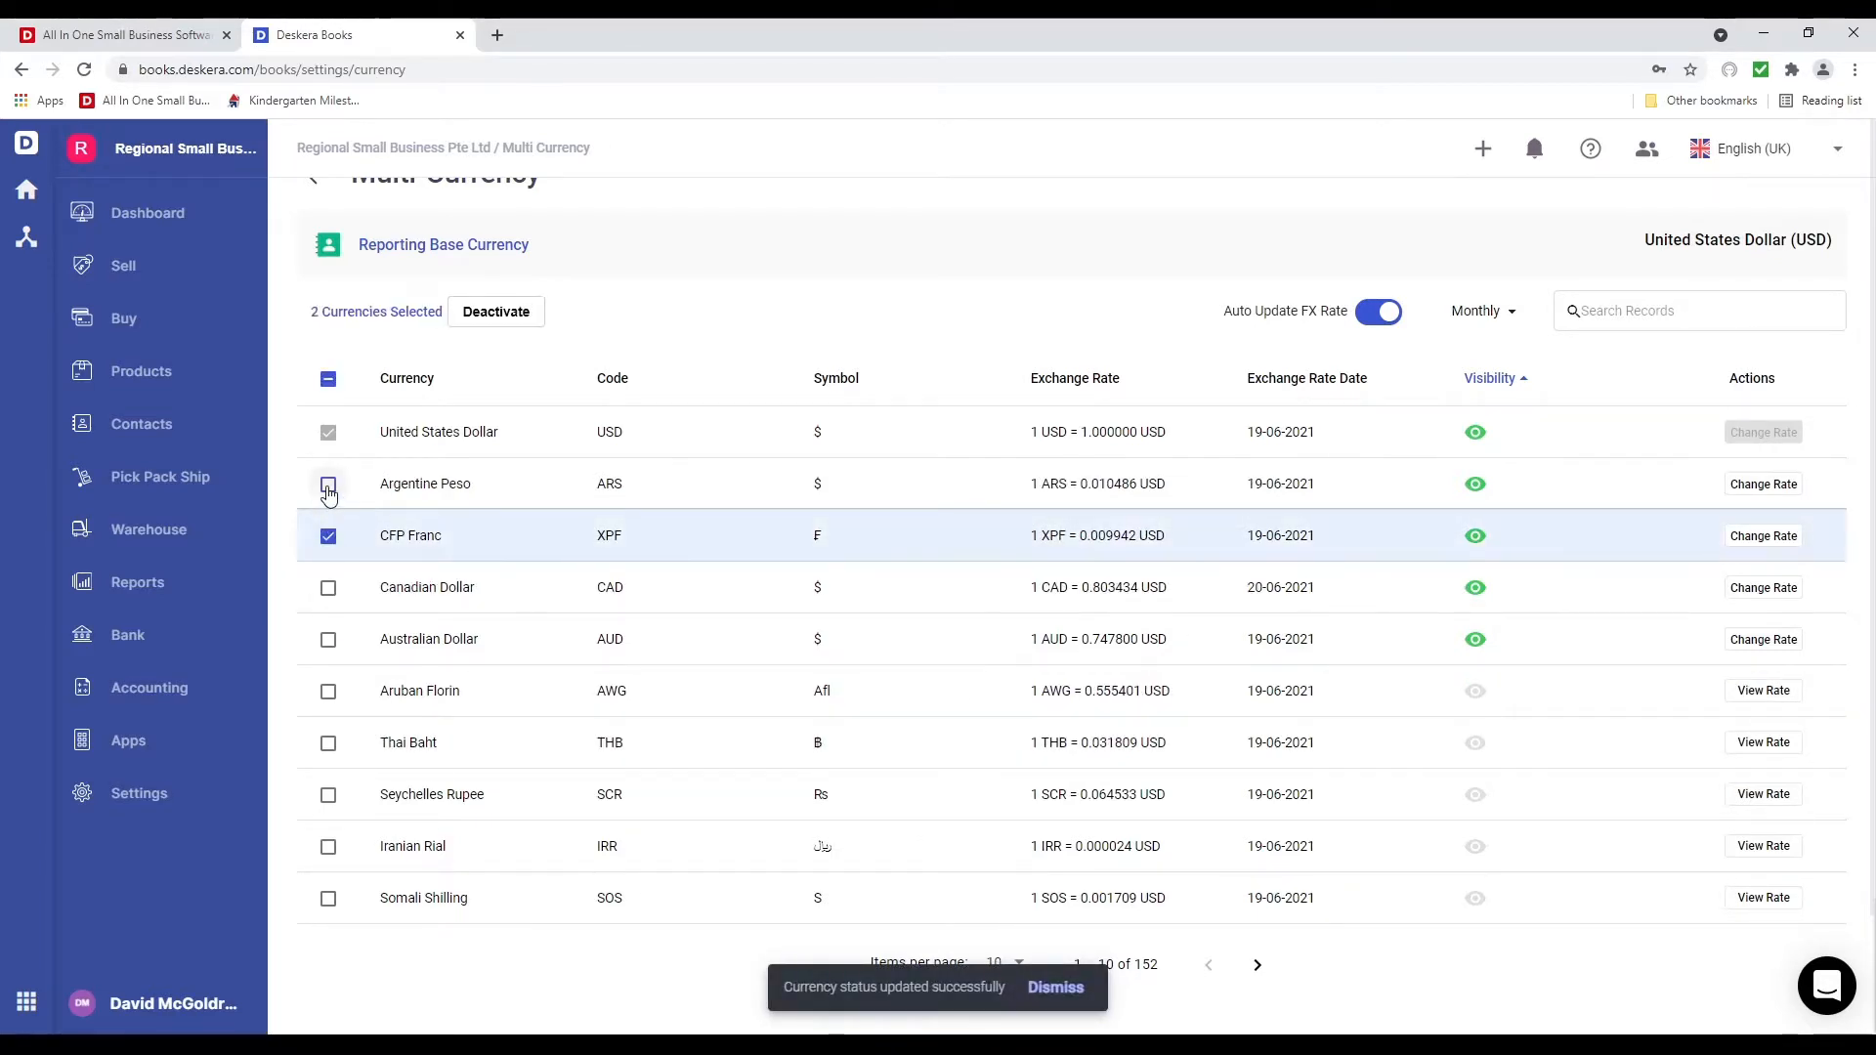
click(328, 485)
click(498, 313)
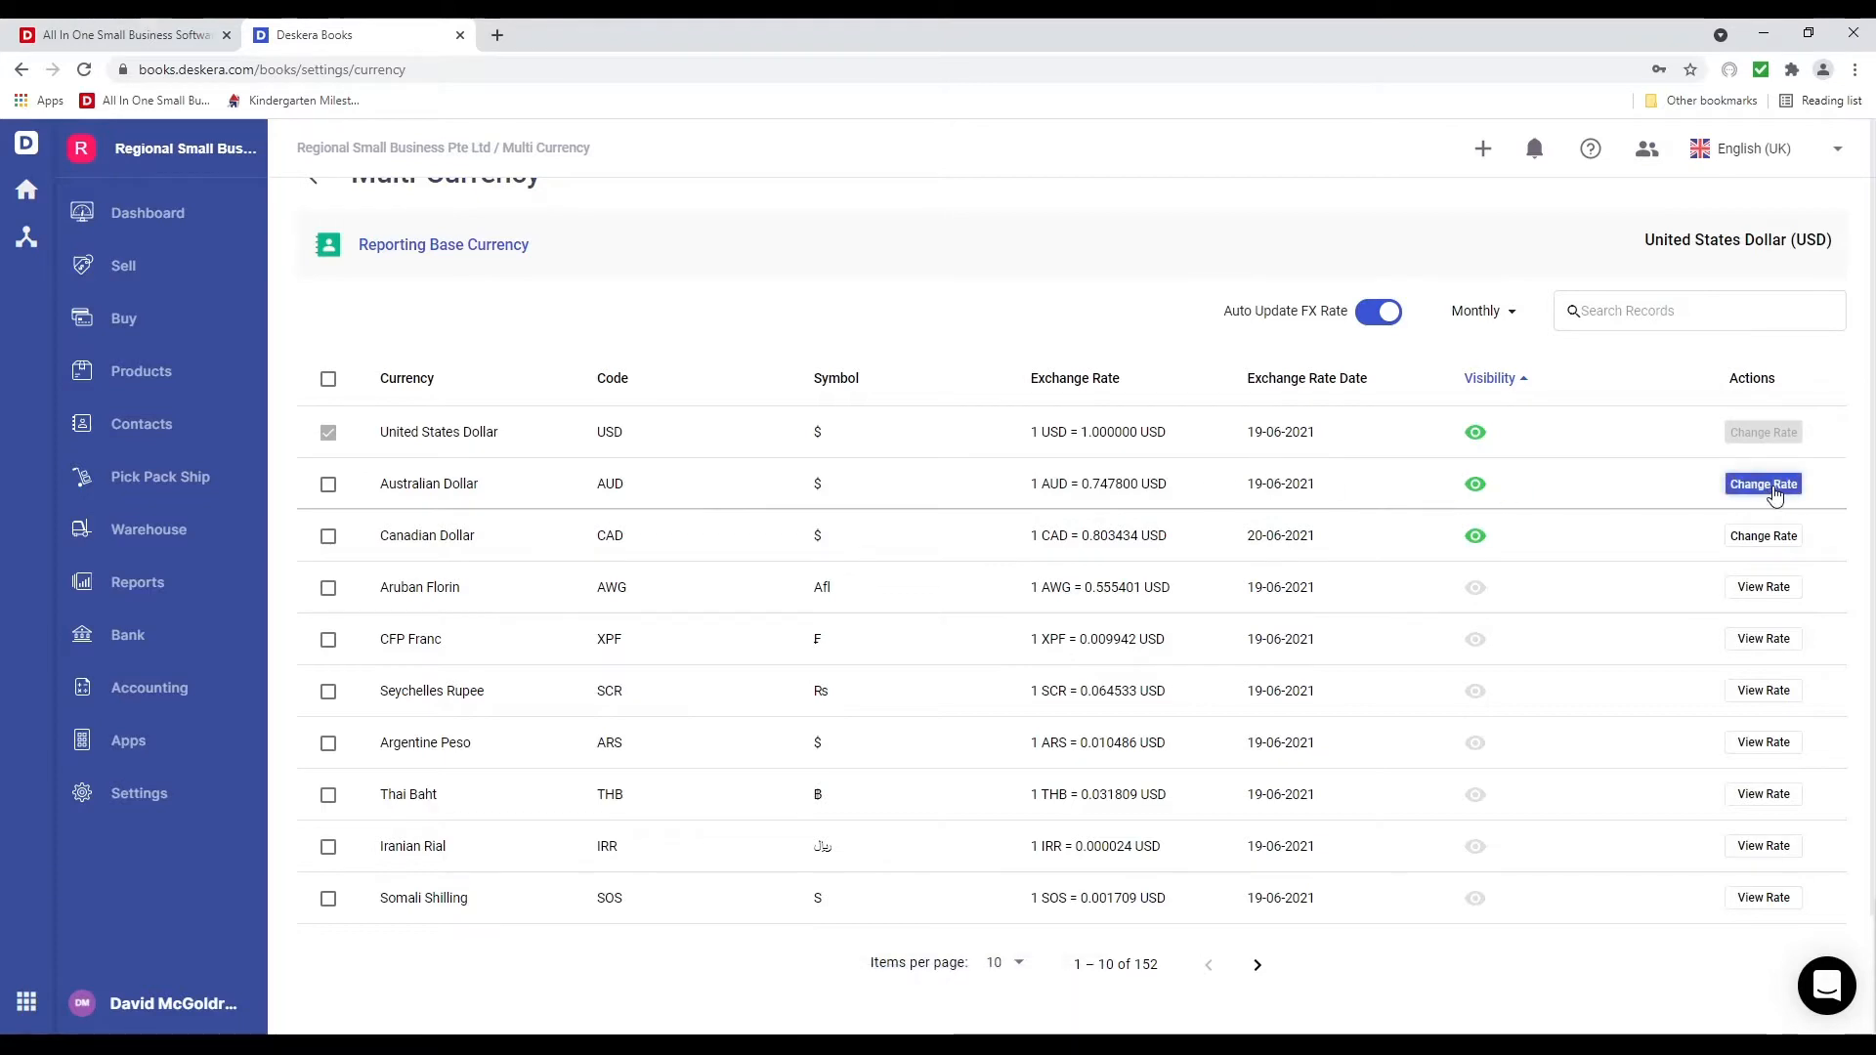
Set the AUD rate to 0.743434 USD, then check Aruban Florin's rate history
click(1762, 485)
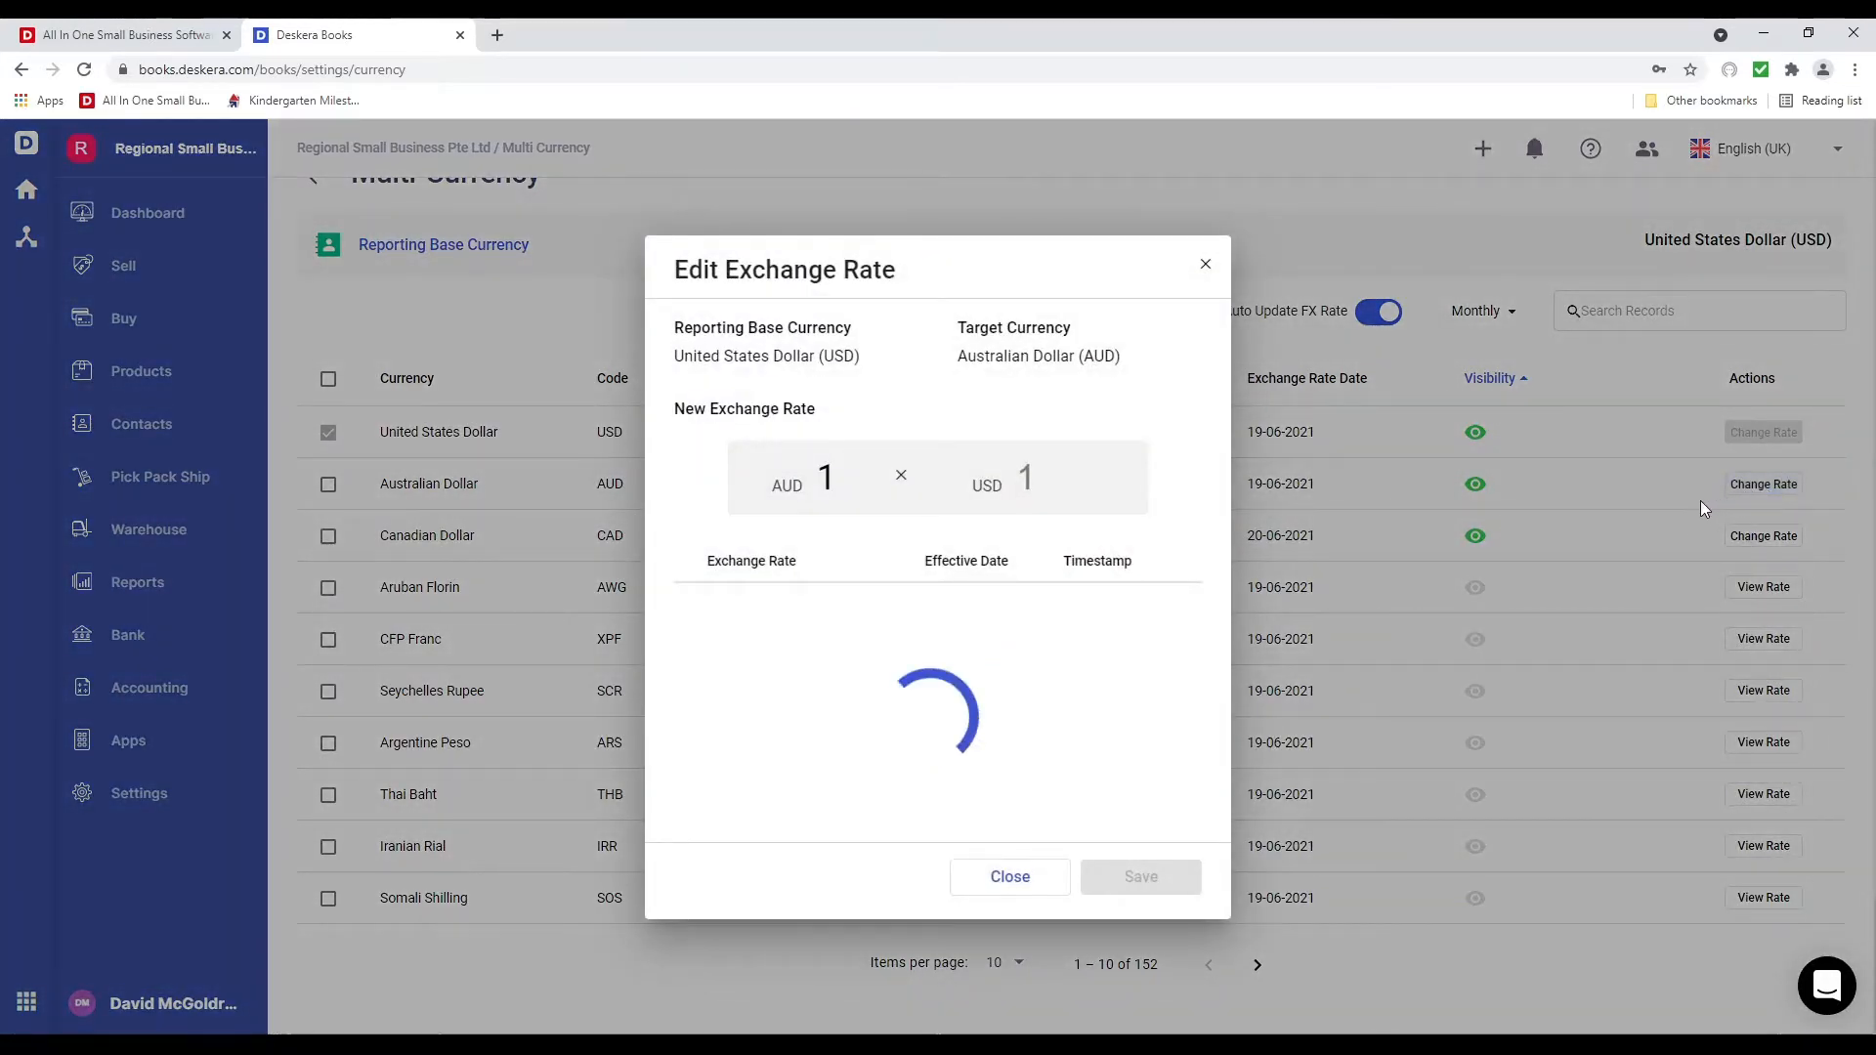
click(1084, 477)
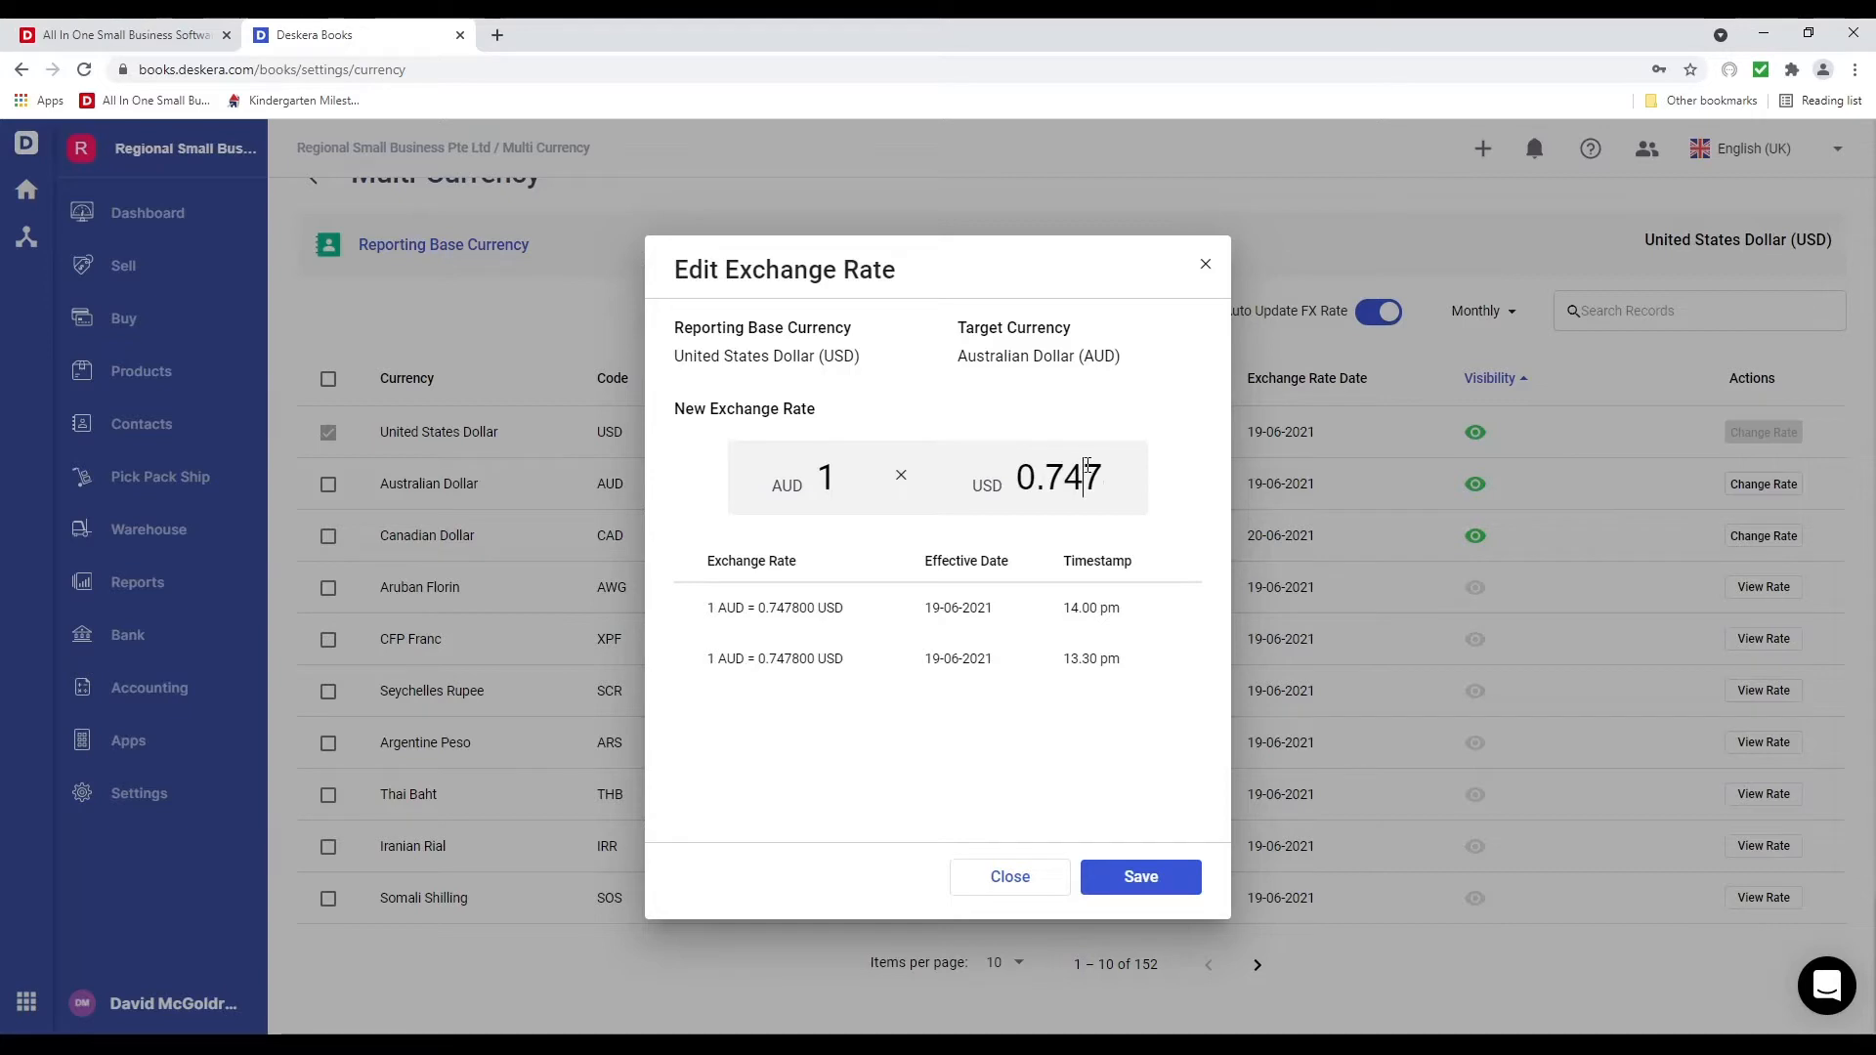
text(34343)
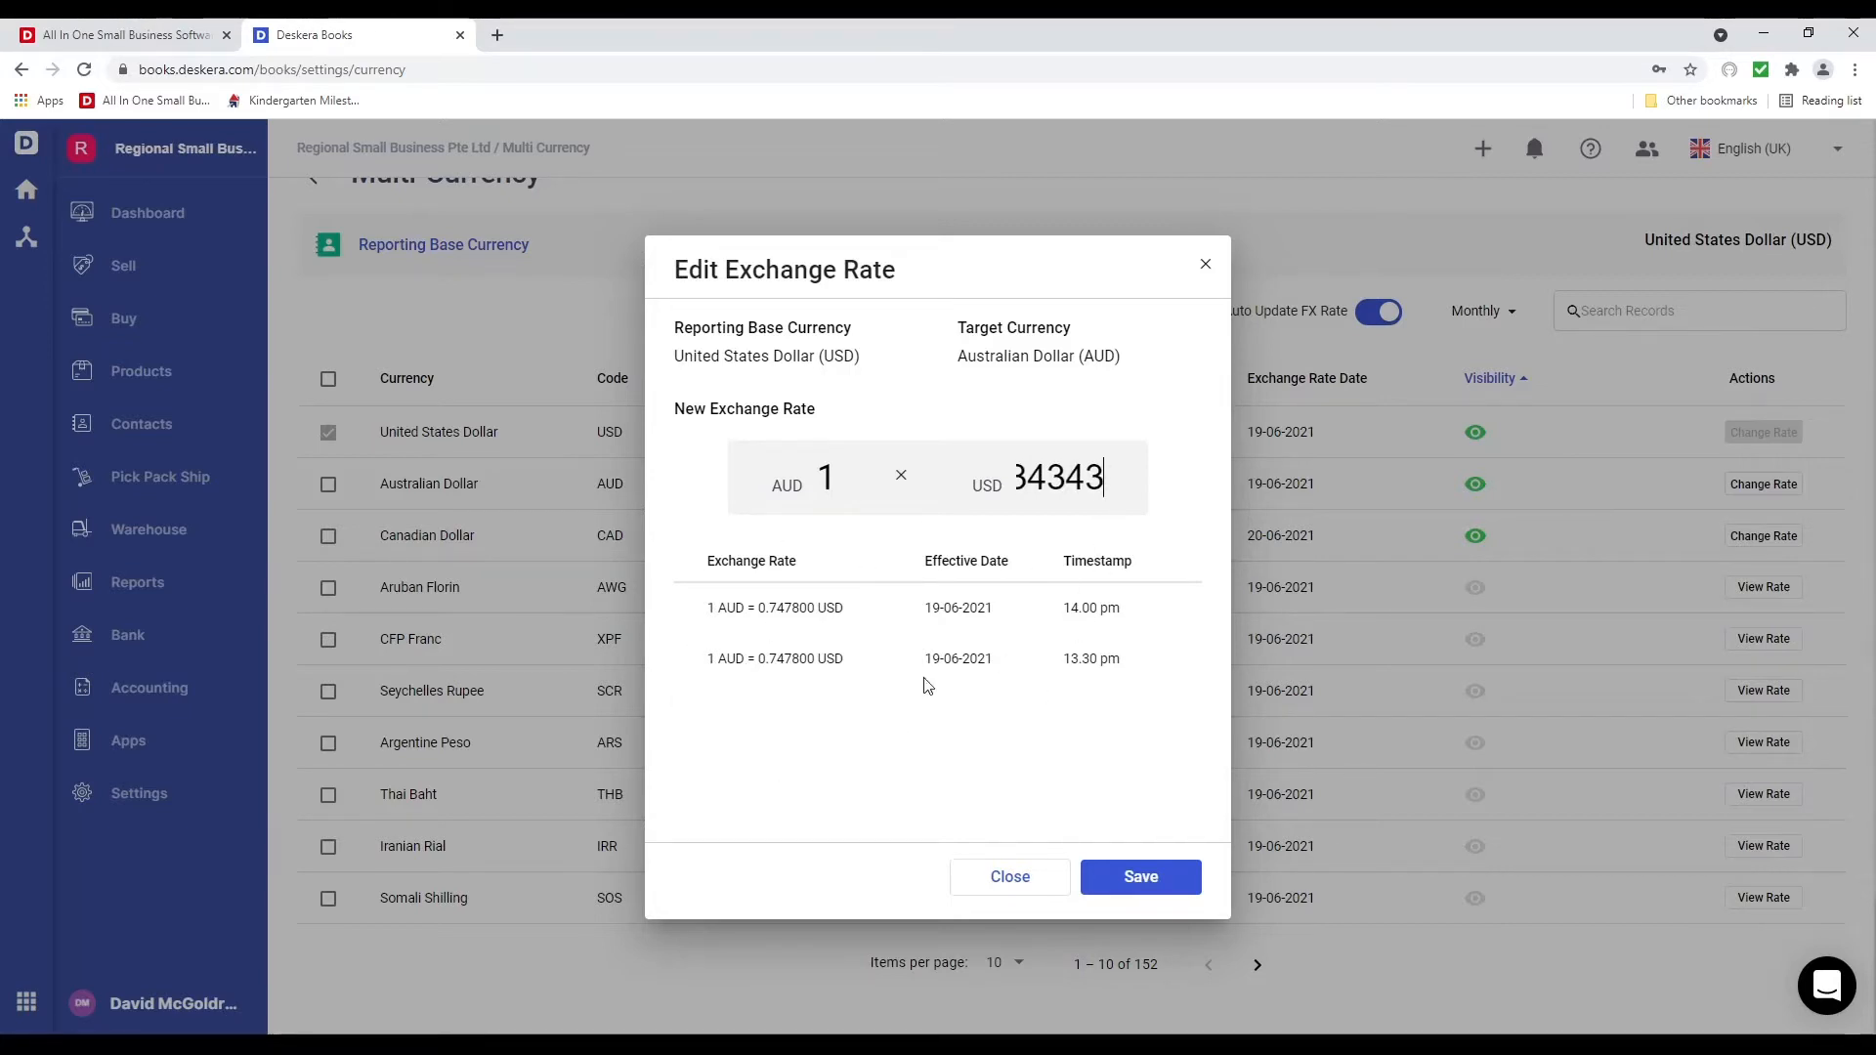
click(1161, 884)
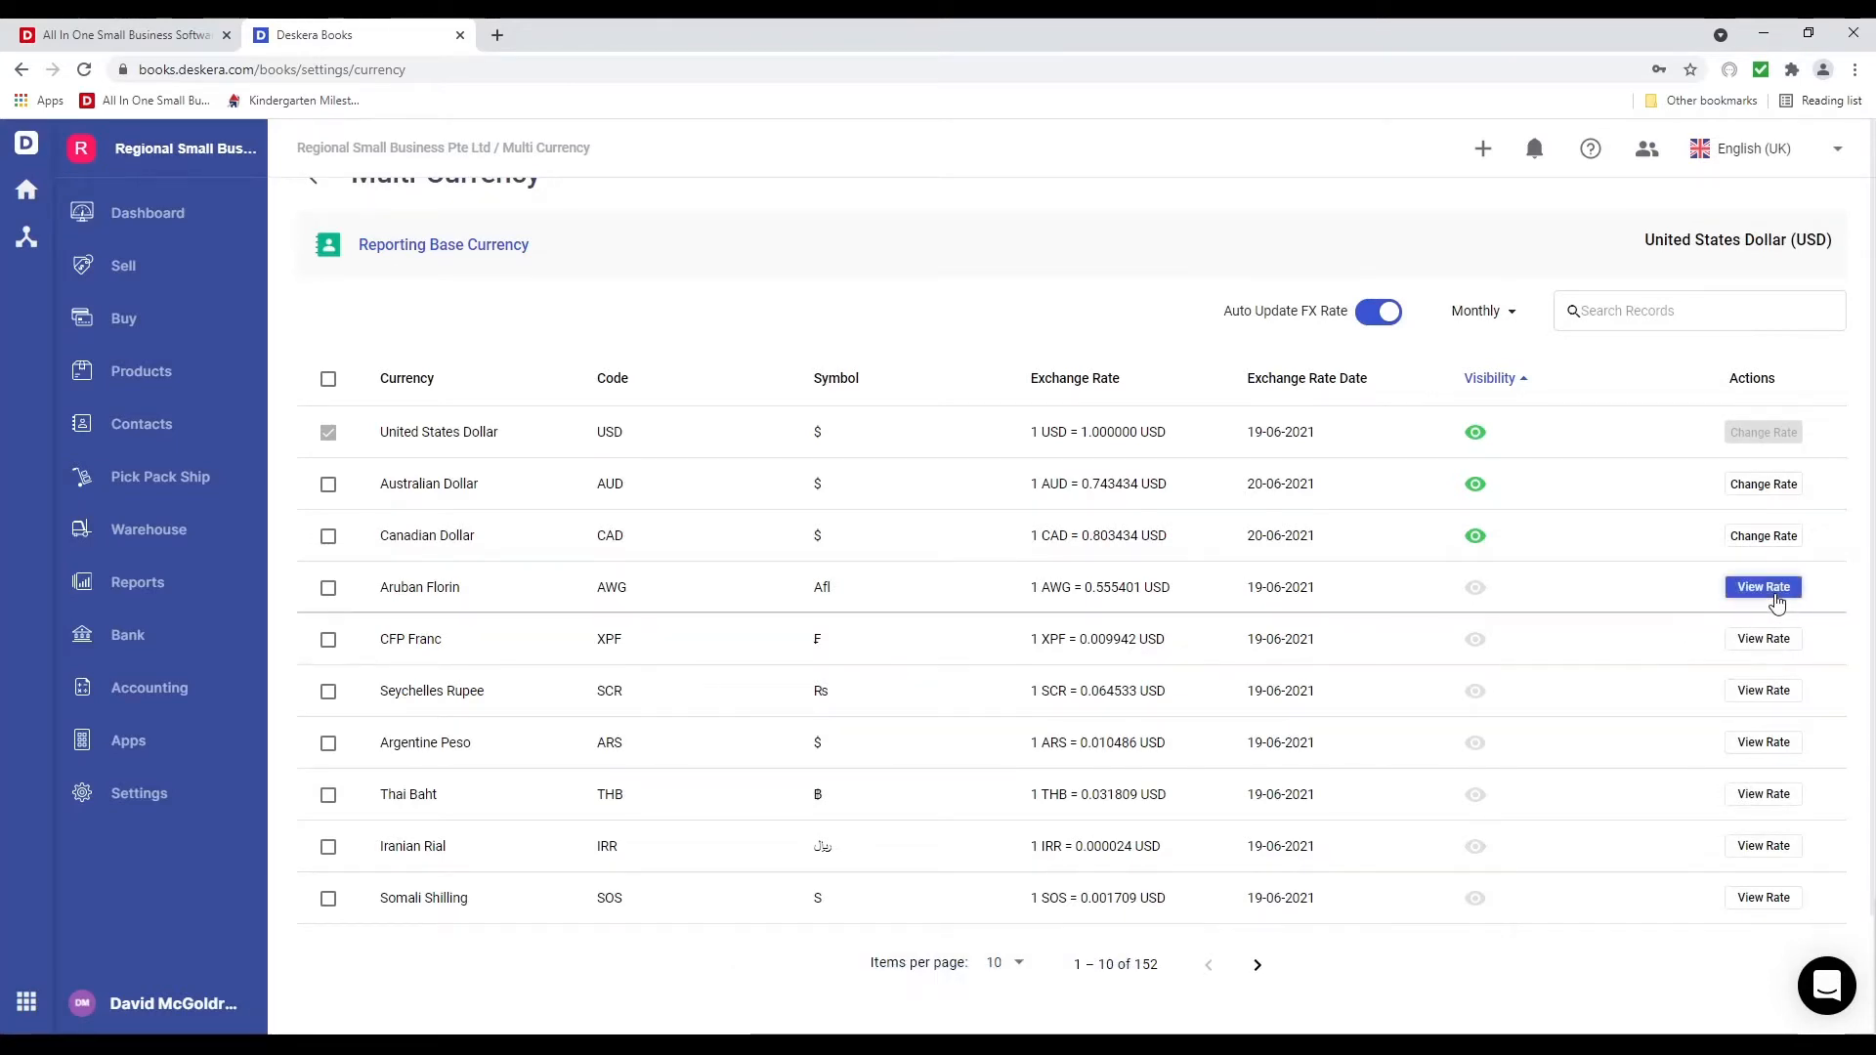
click(1777, 603)
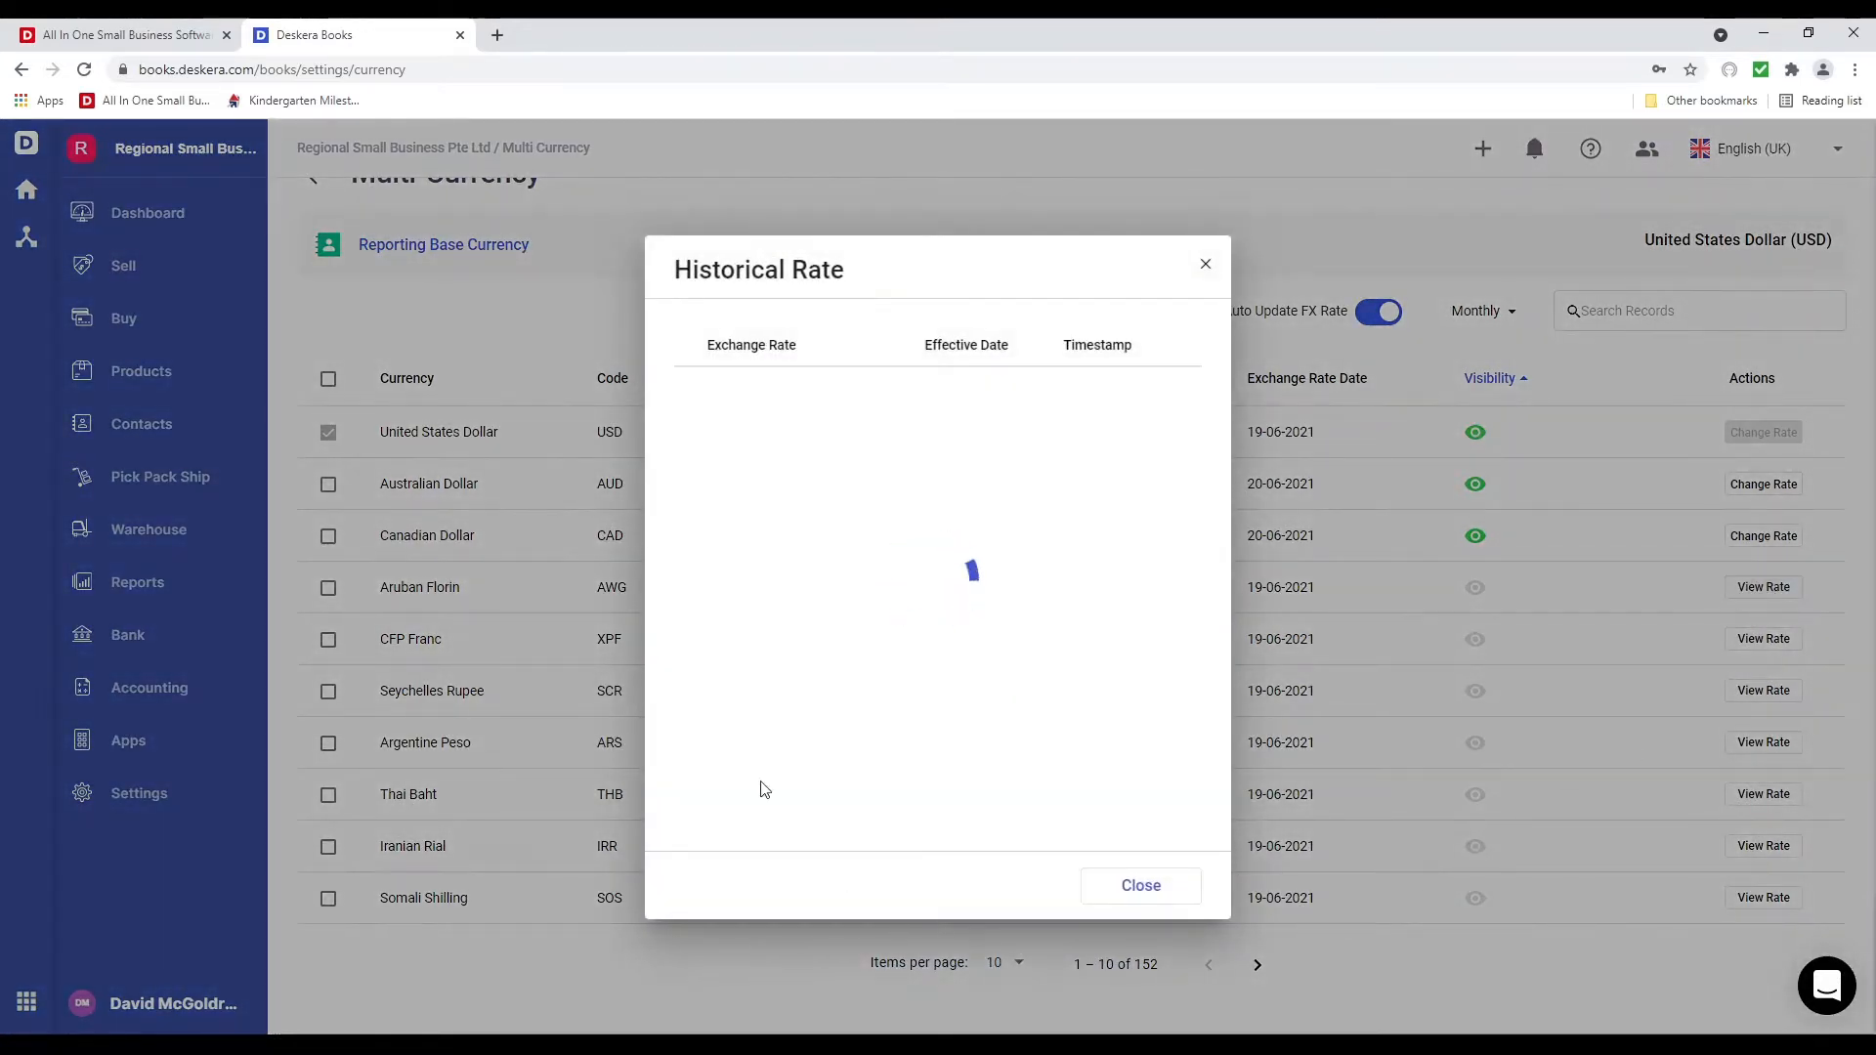
click(1203, 263)
Add a Net 60 payment term of 60 days in Payment Terms
click(139, 793)
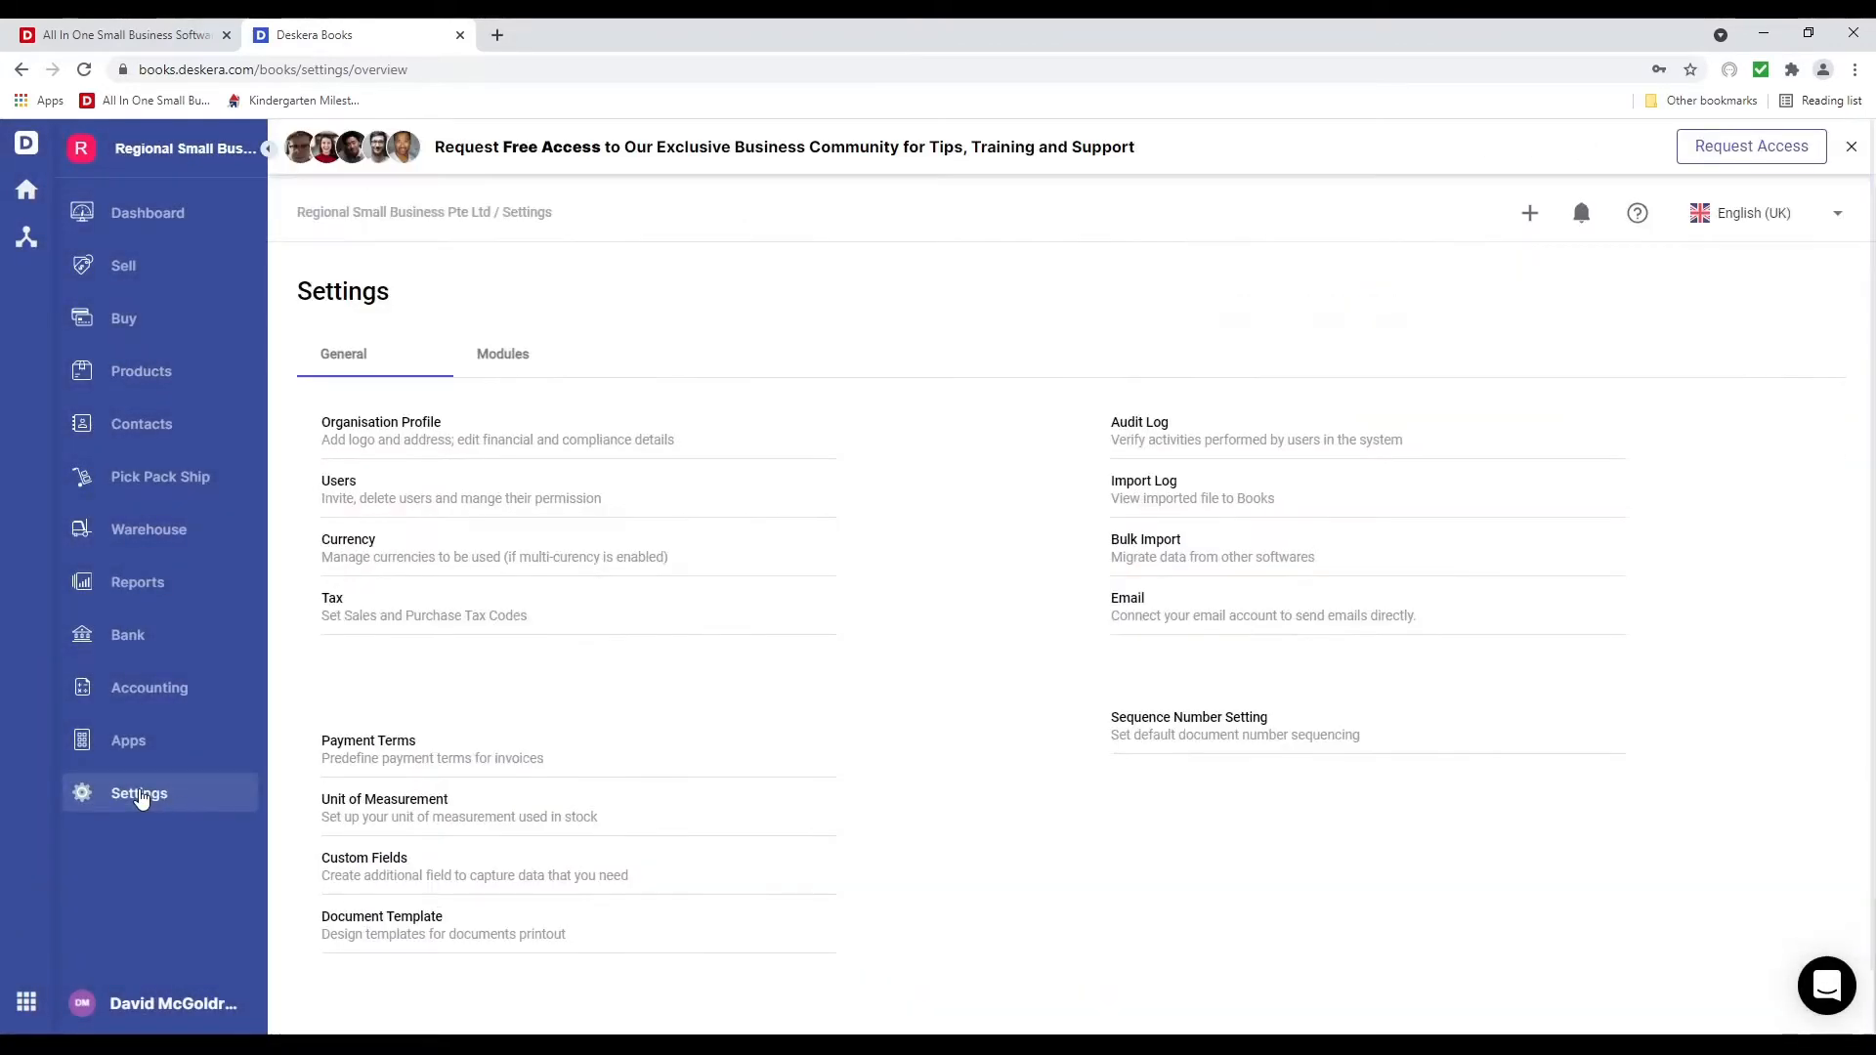
click(389, 758)
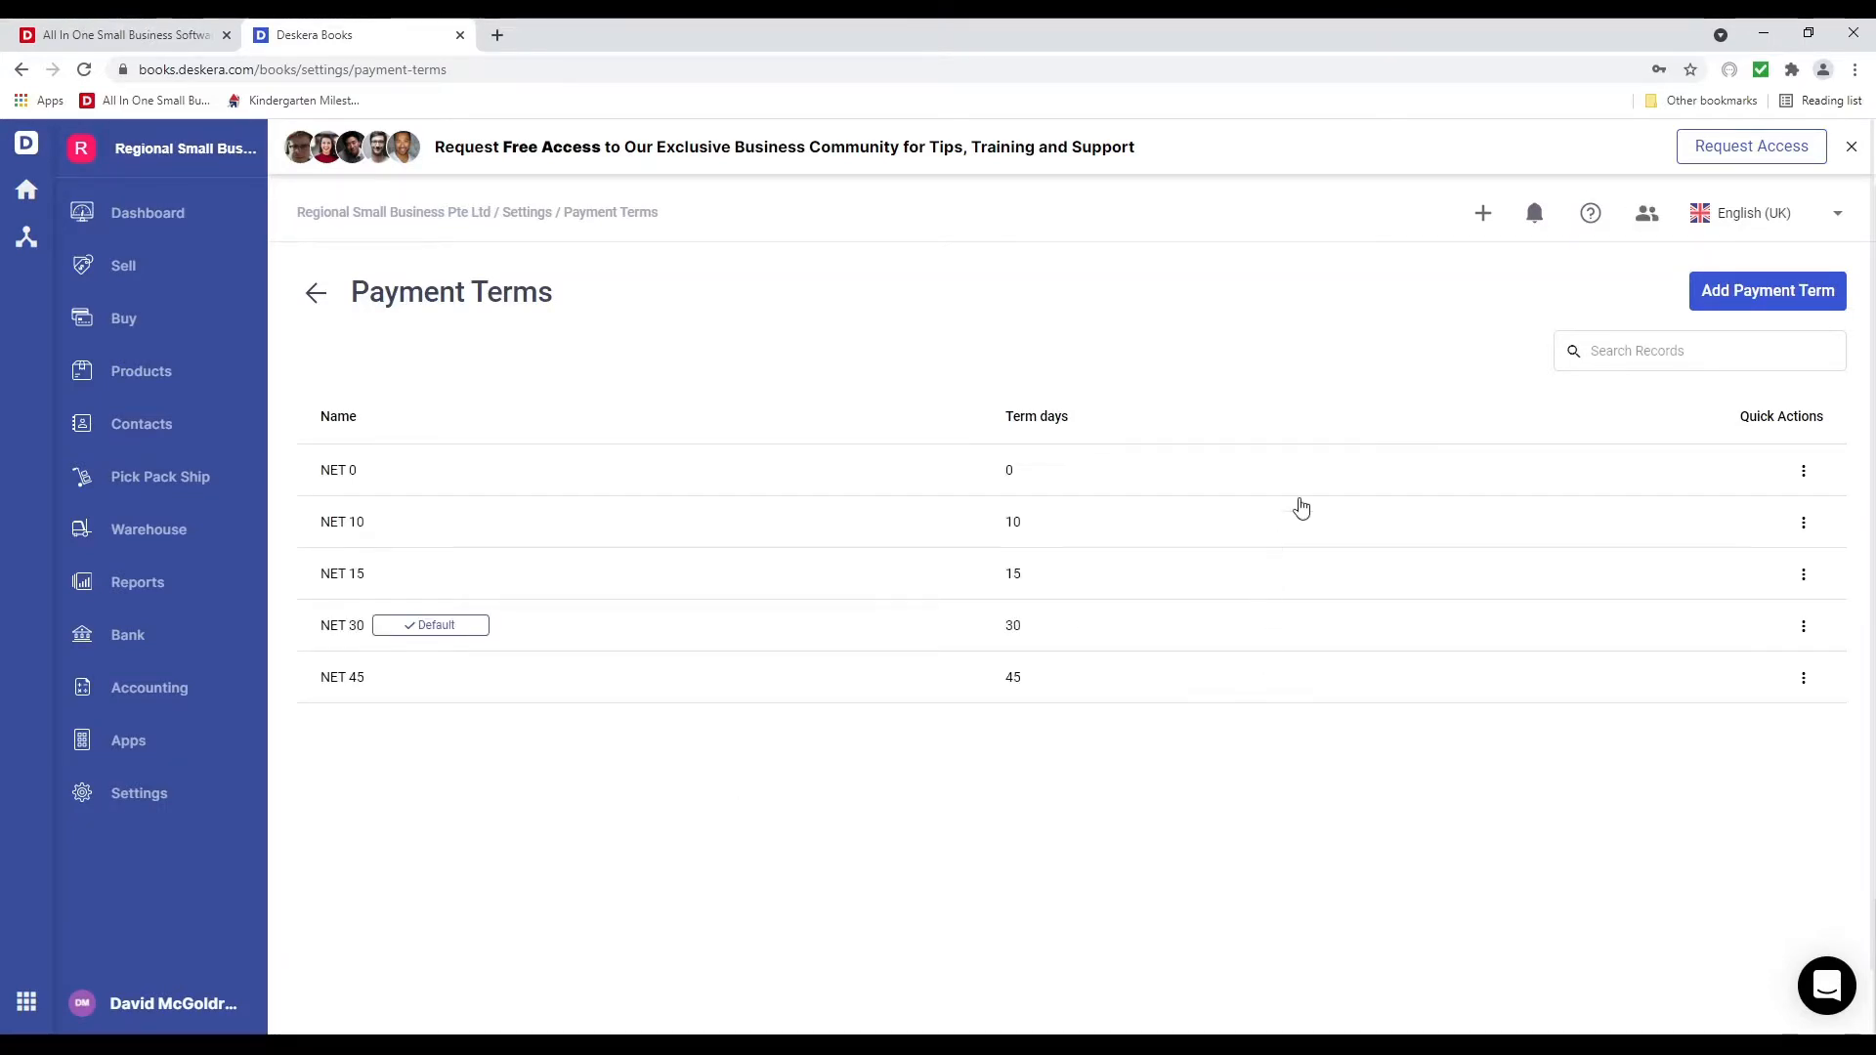
click(1711, 302)
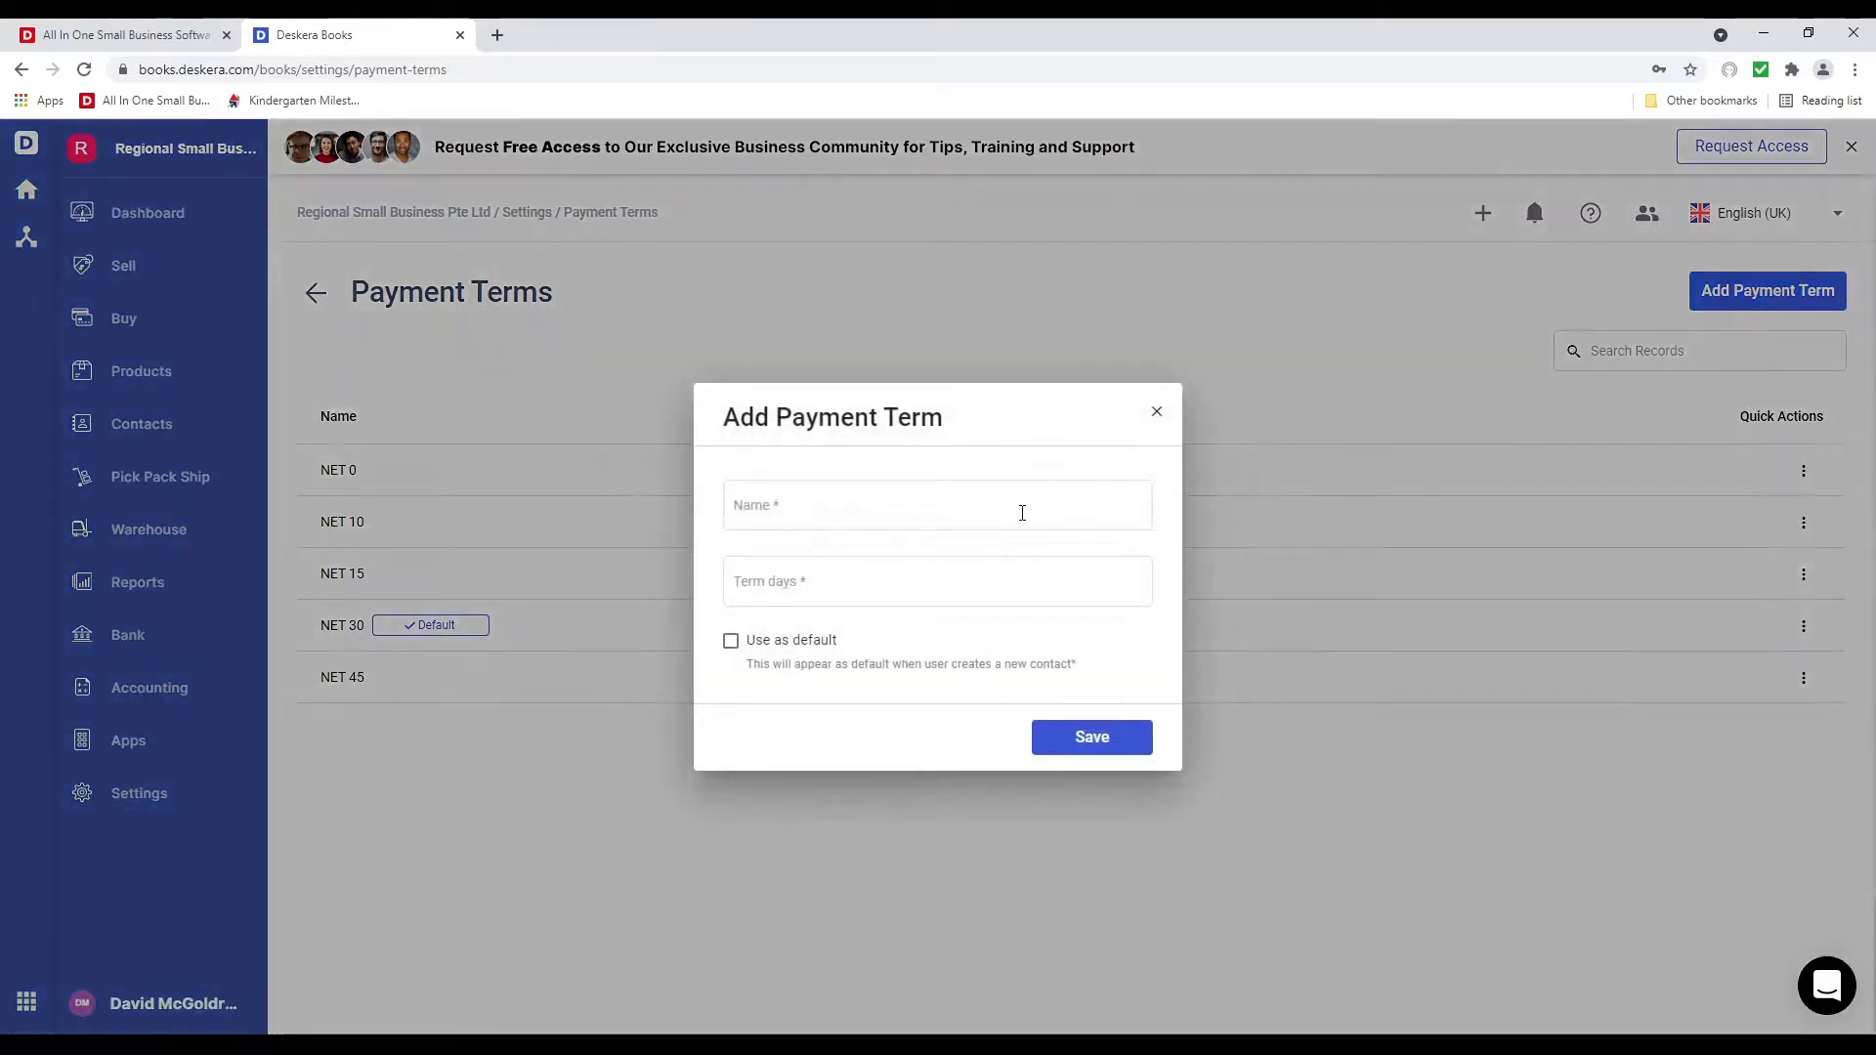
click(812, 506)
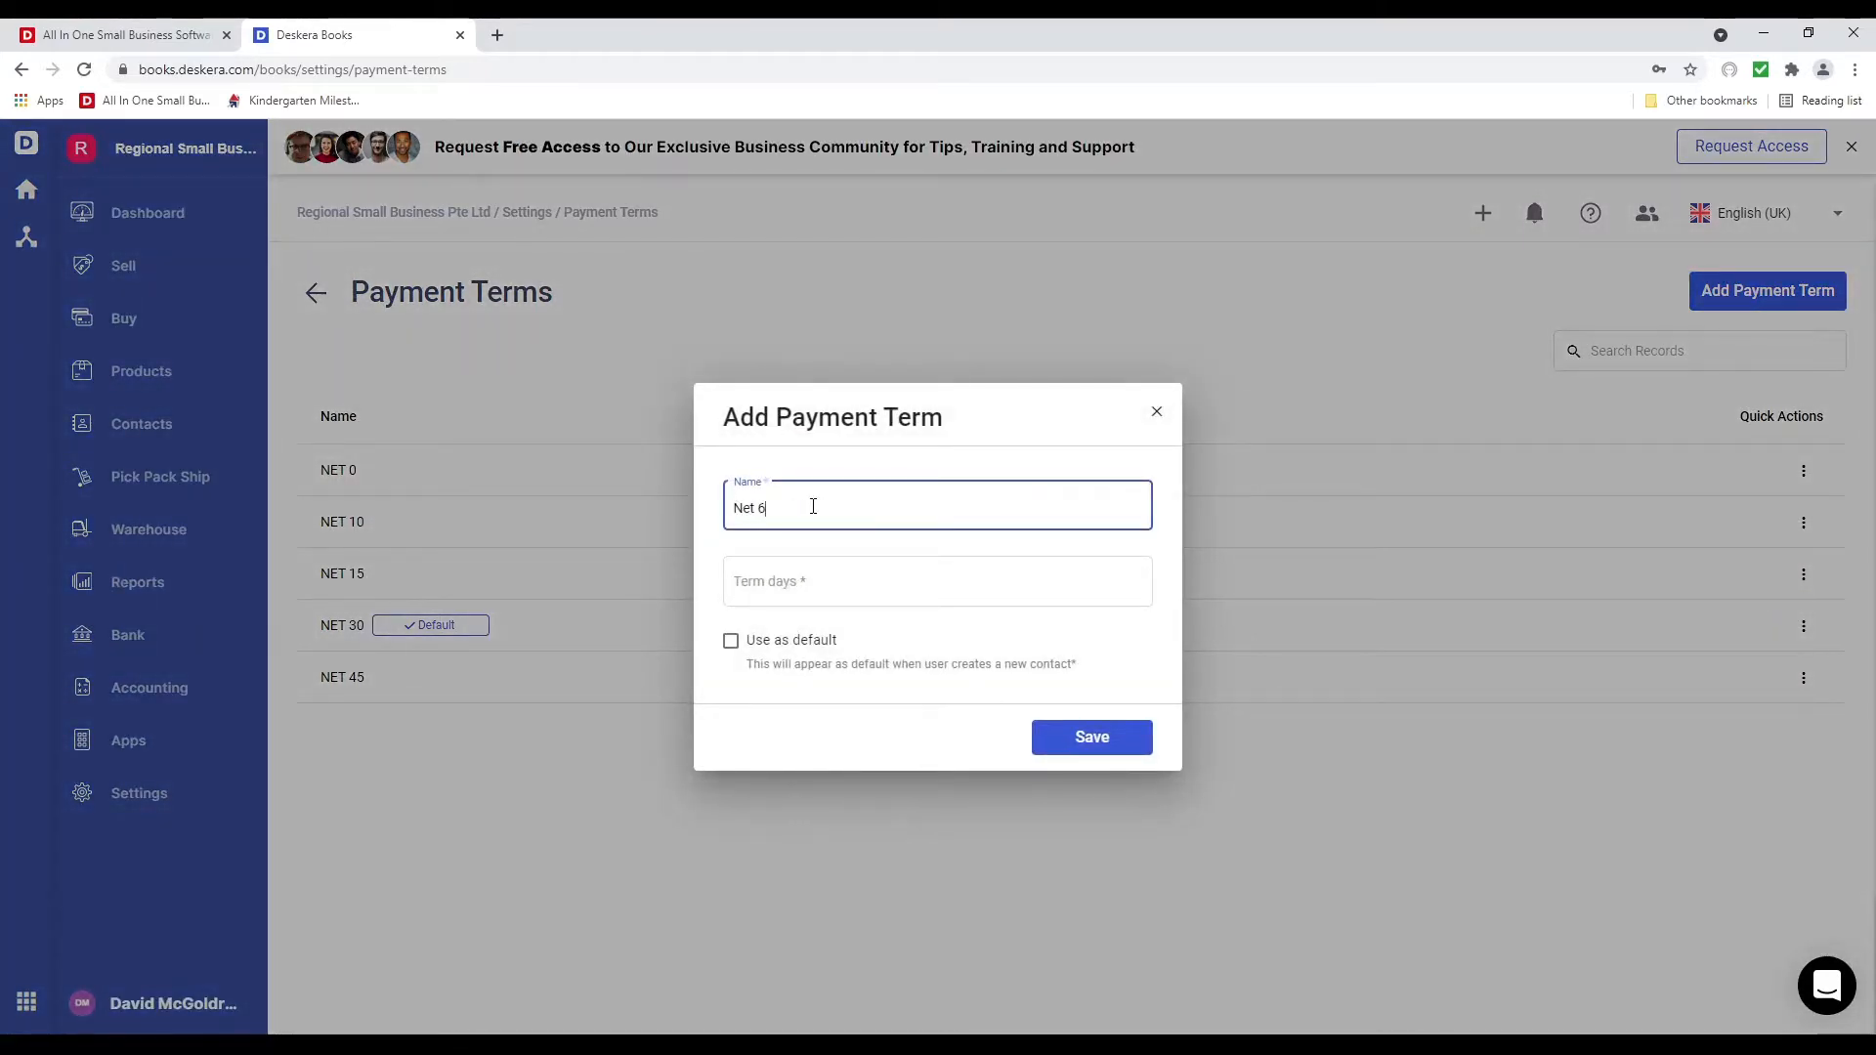
click(793, 591)
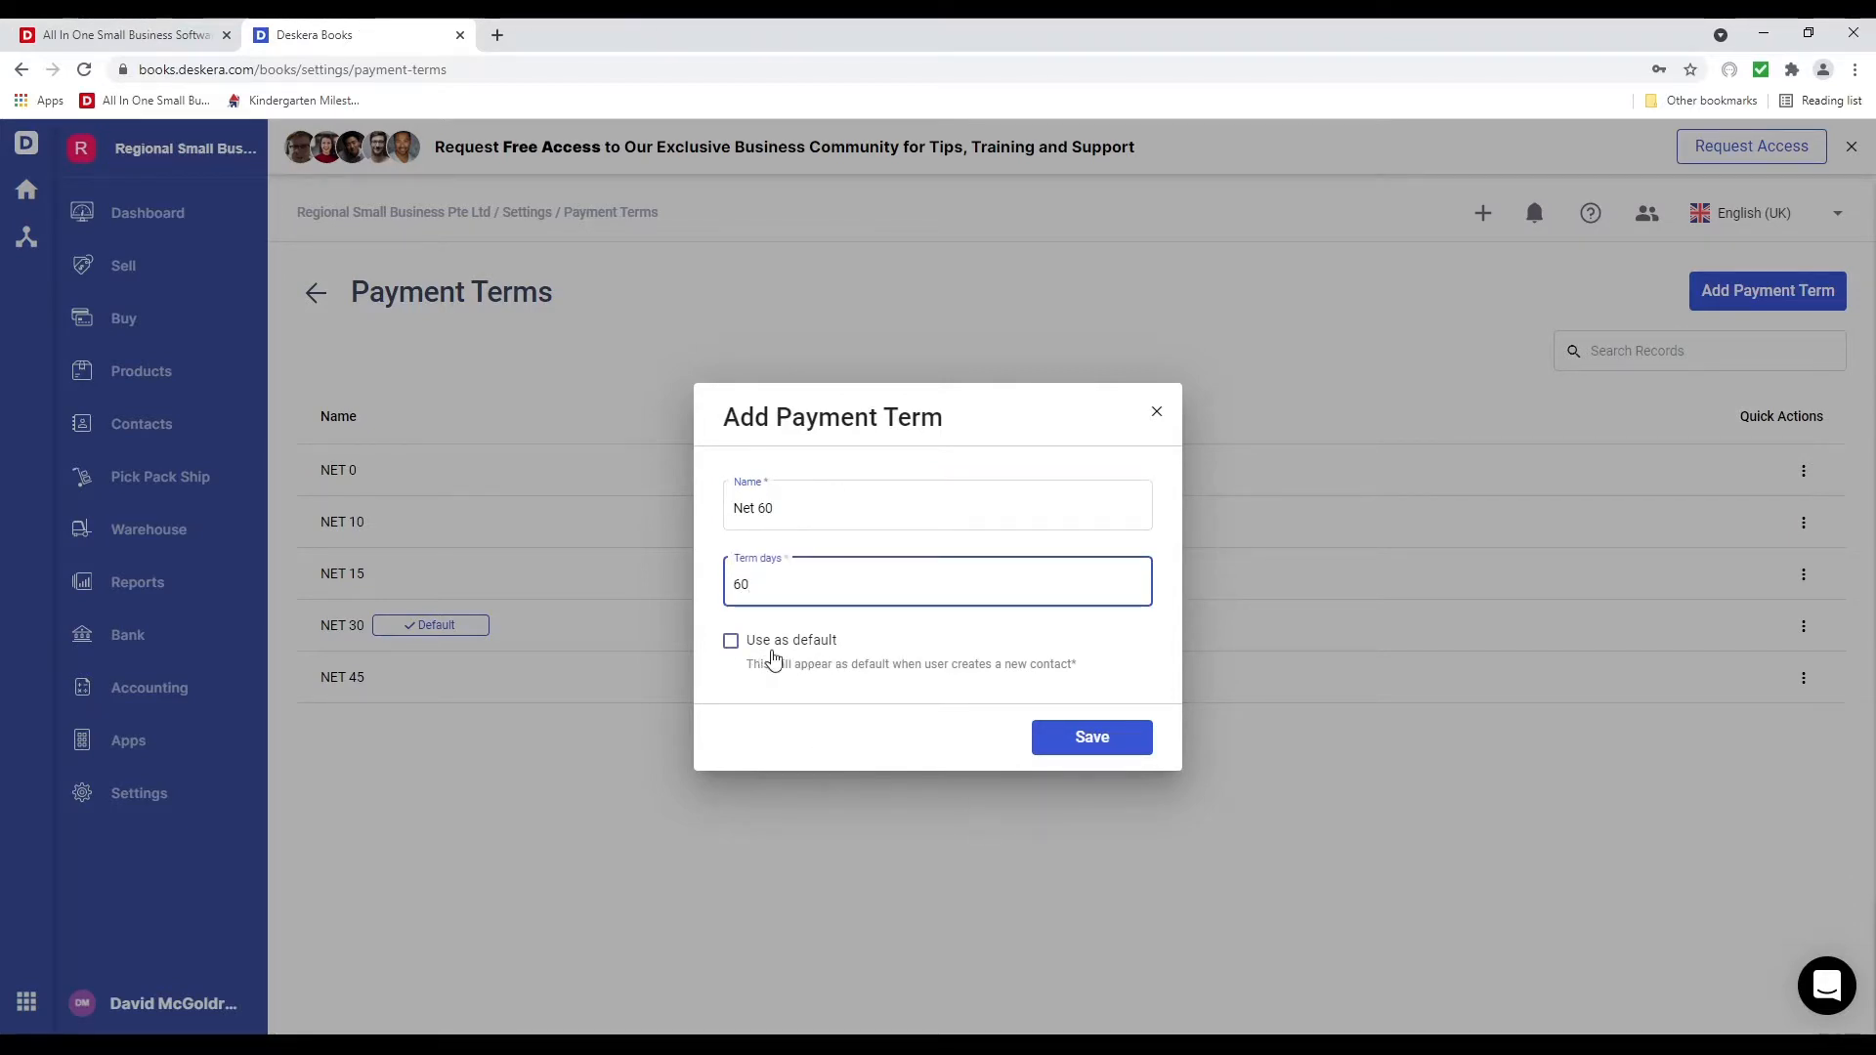
click(1074, 742)
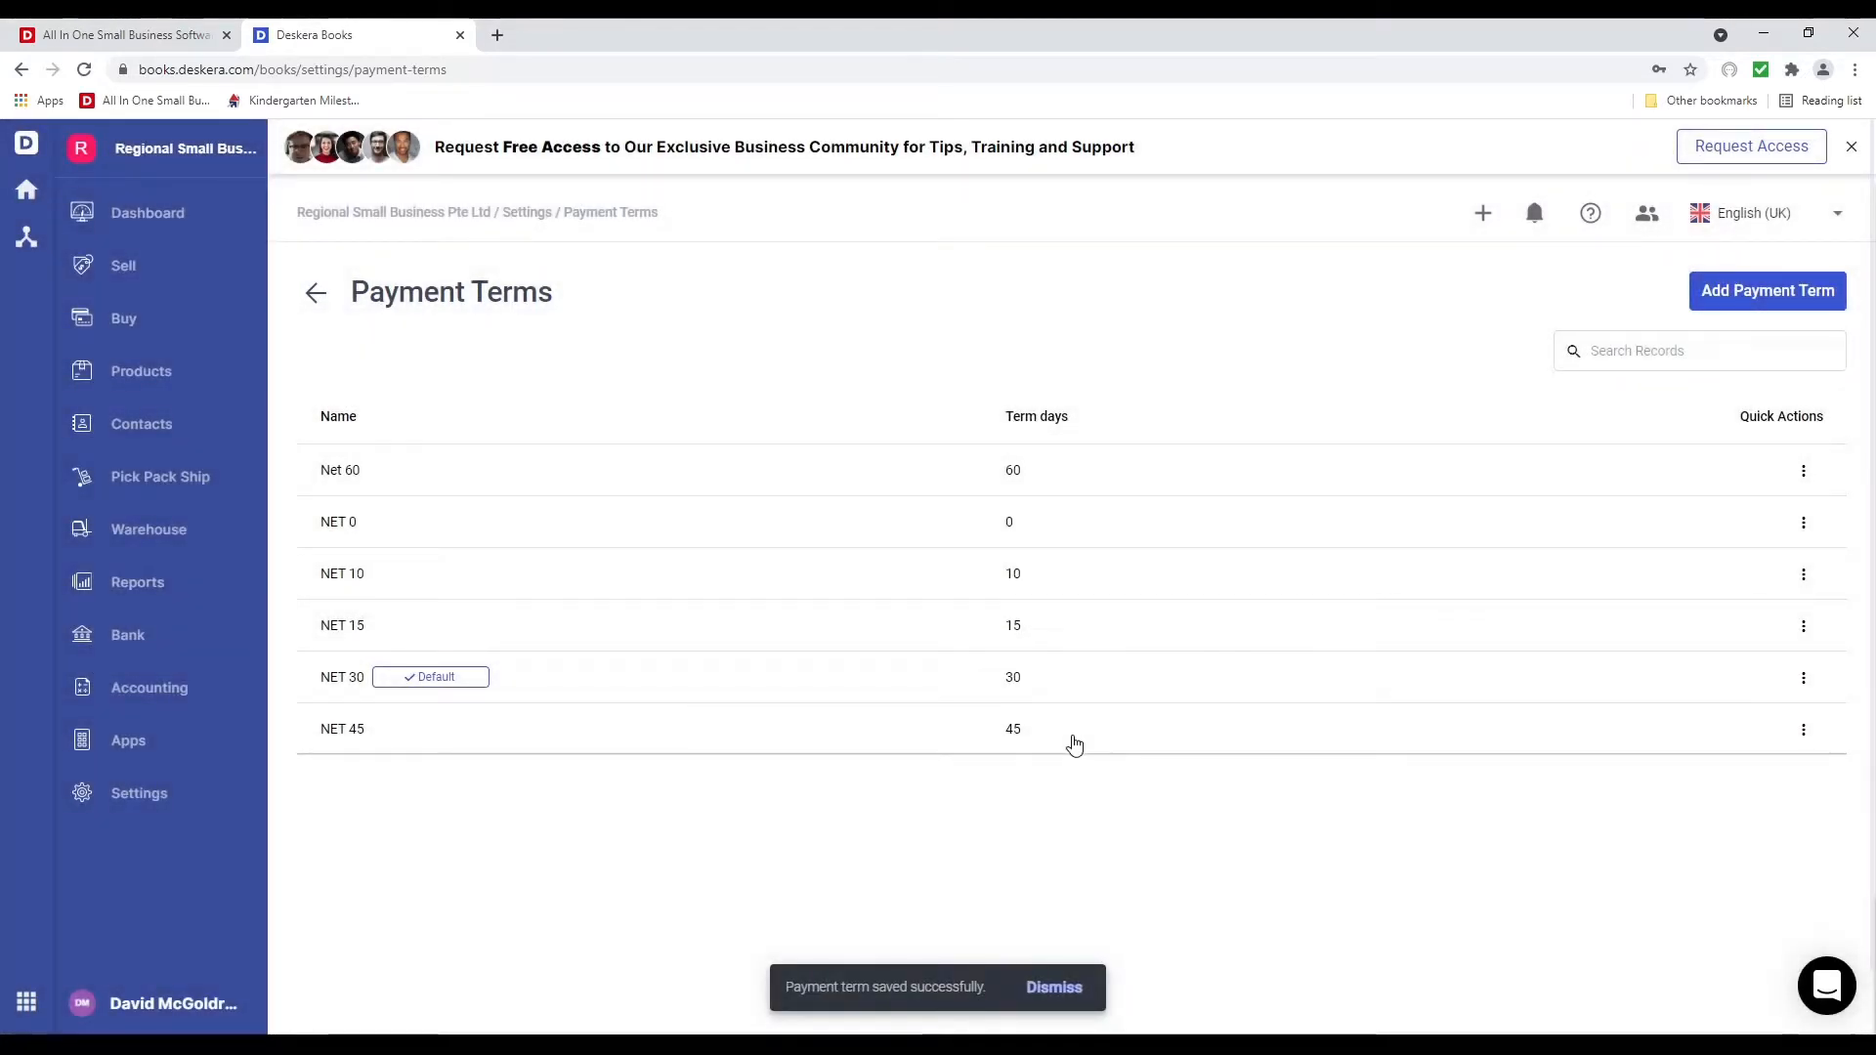
Look through the payment terms' action menus, then return to the Settings overview
click(1803, 474)
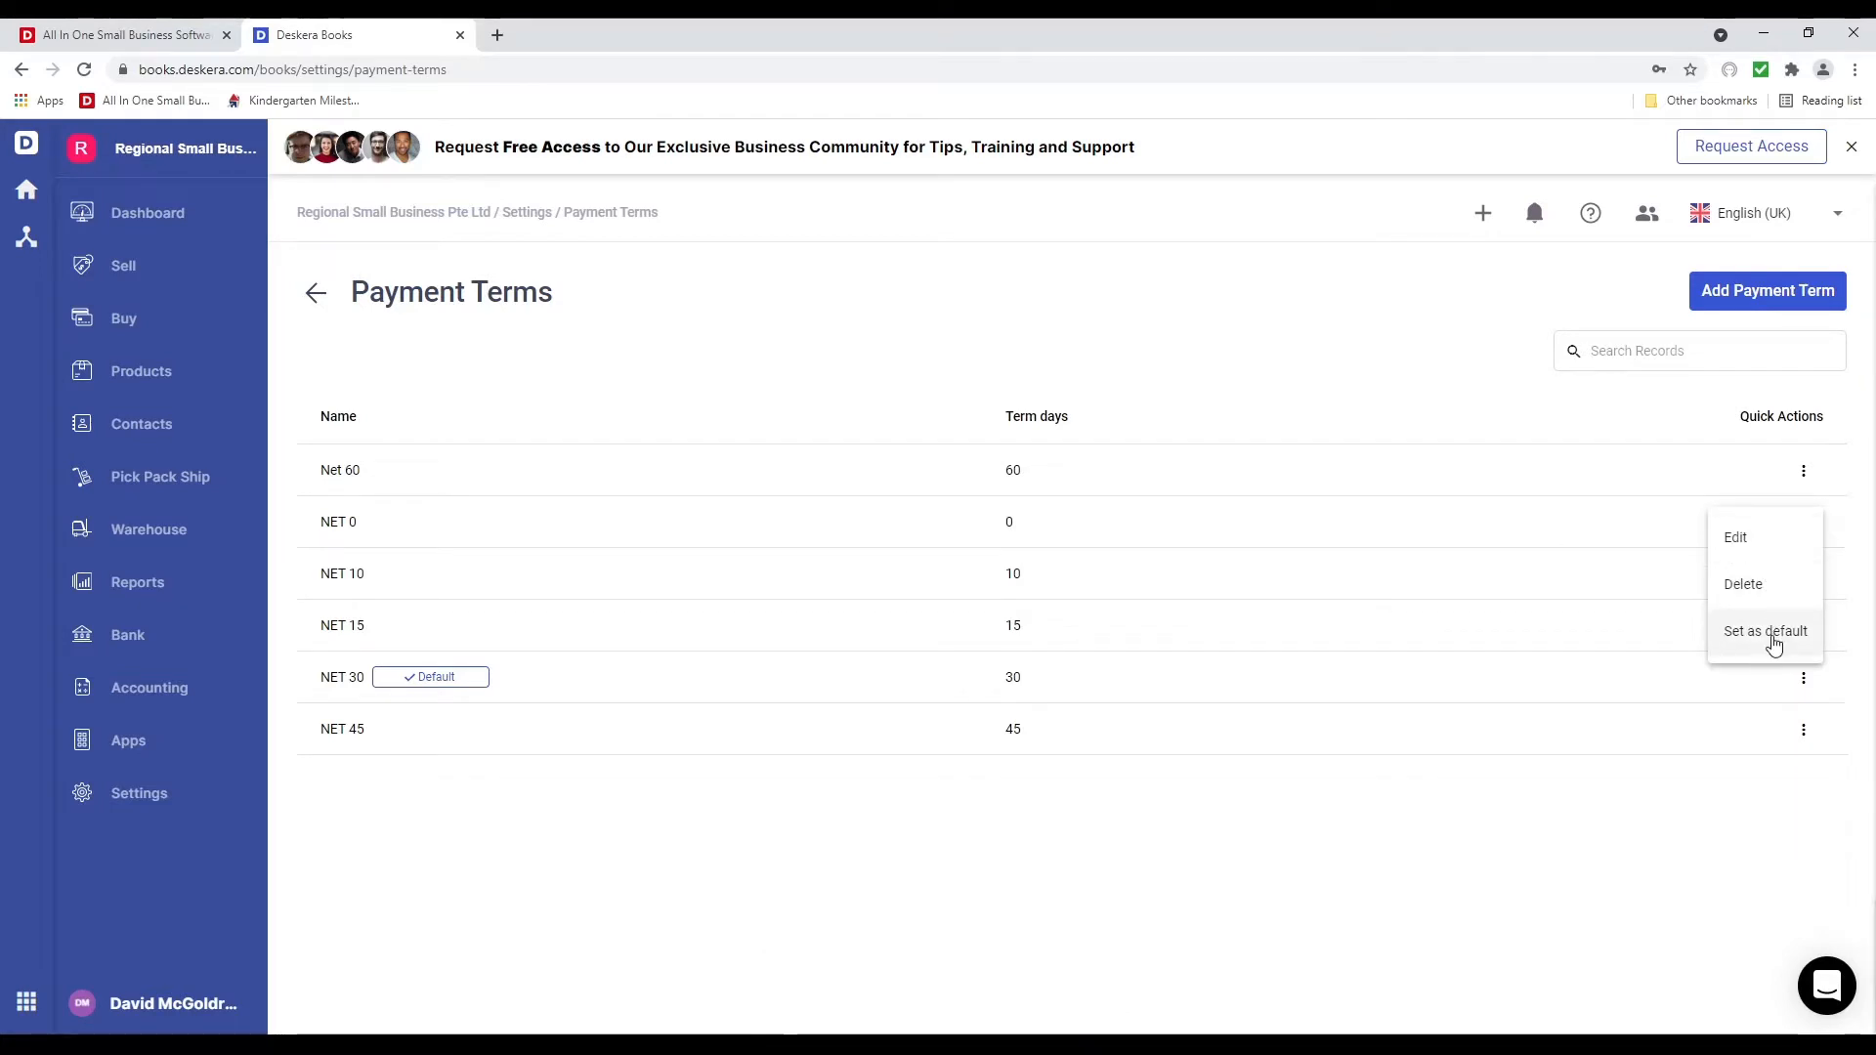
click(1703, 856)
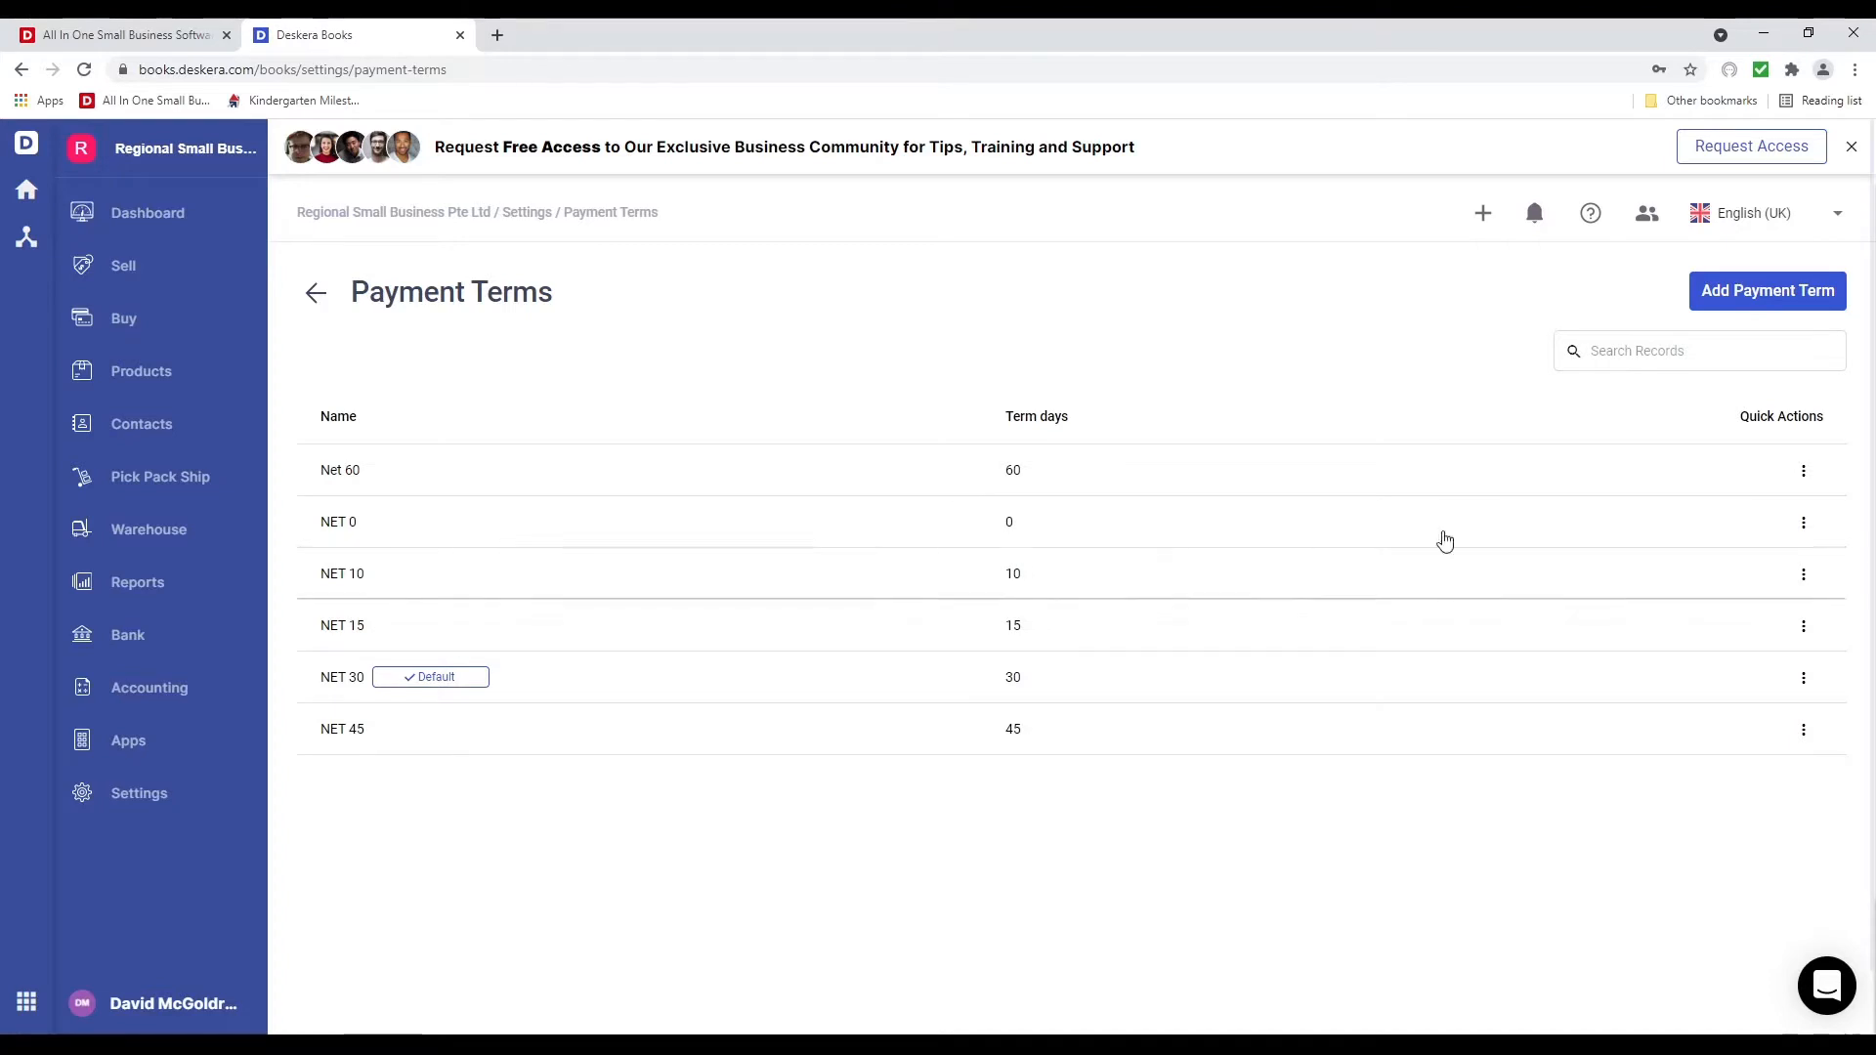
click(1803, 574)
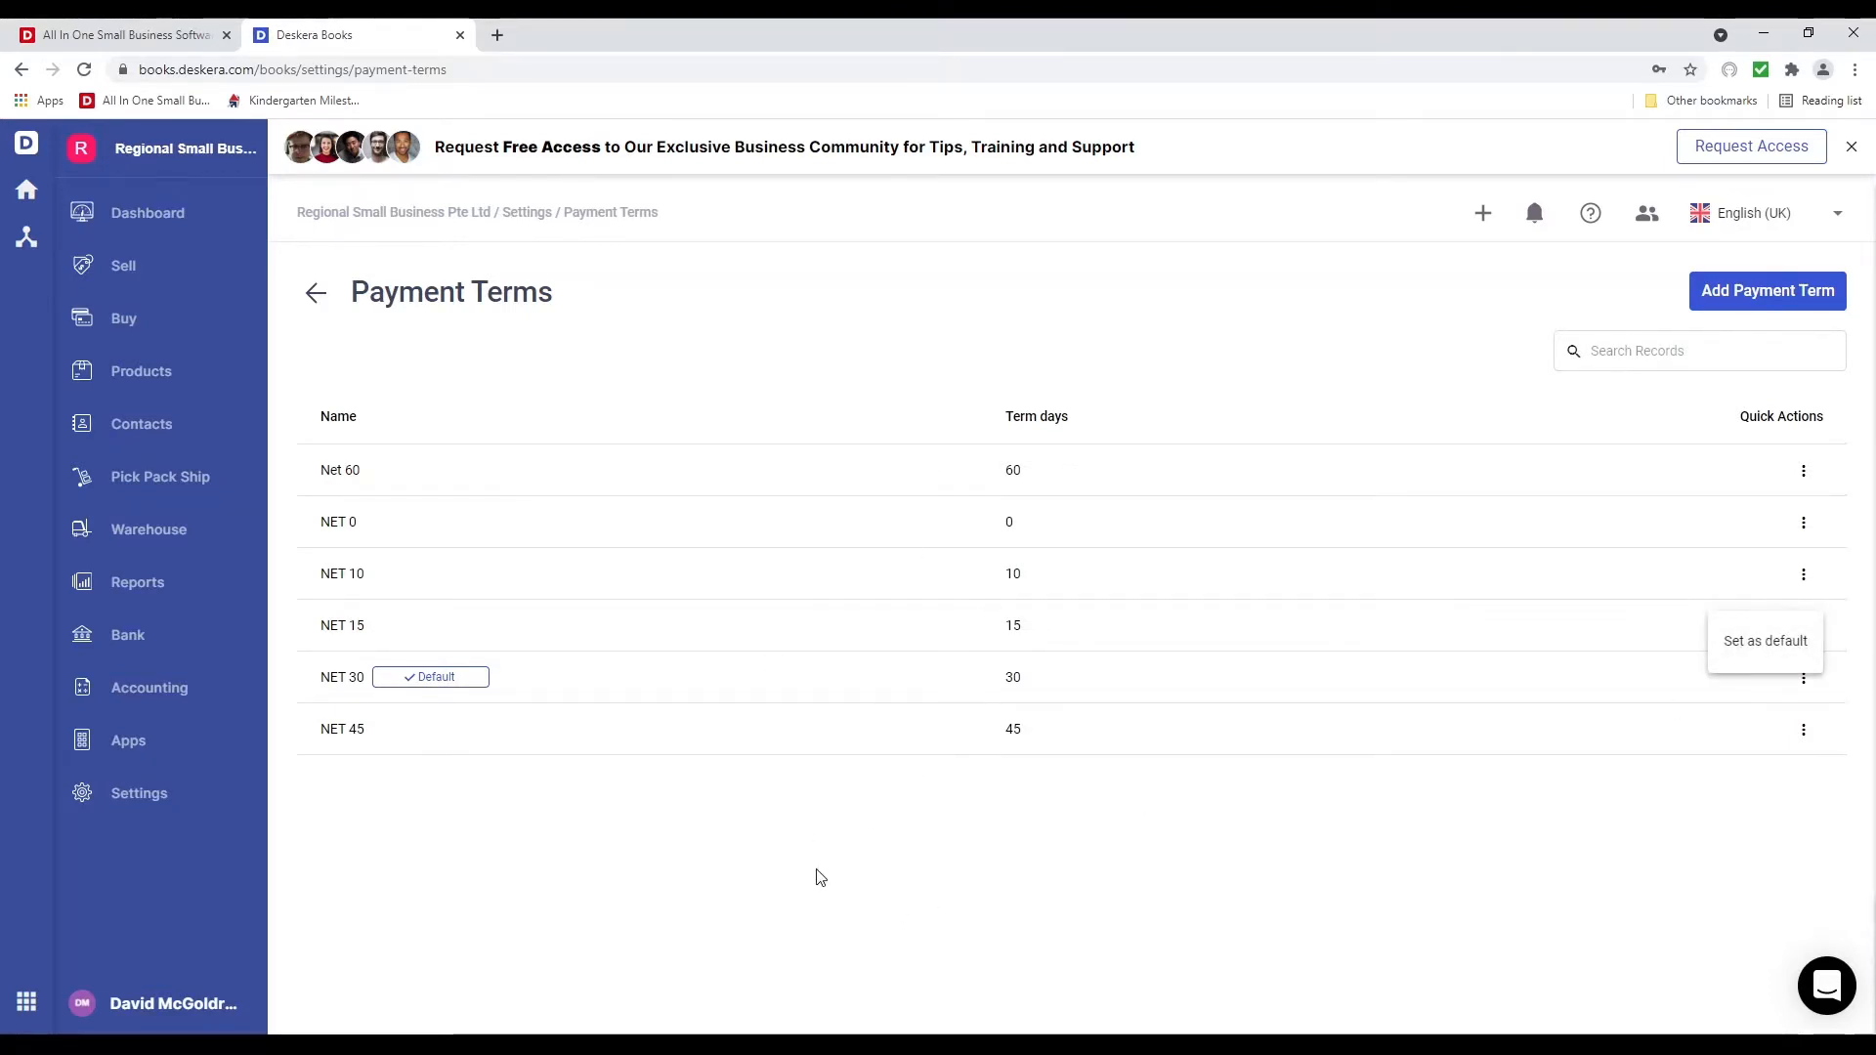
click(160, 807)
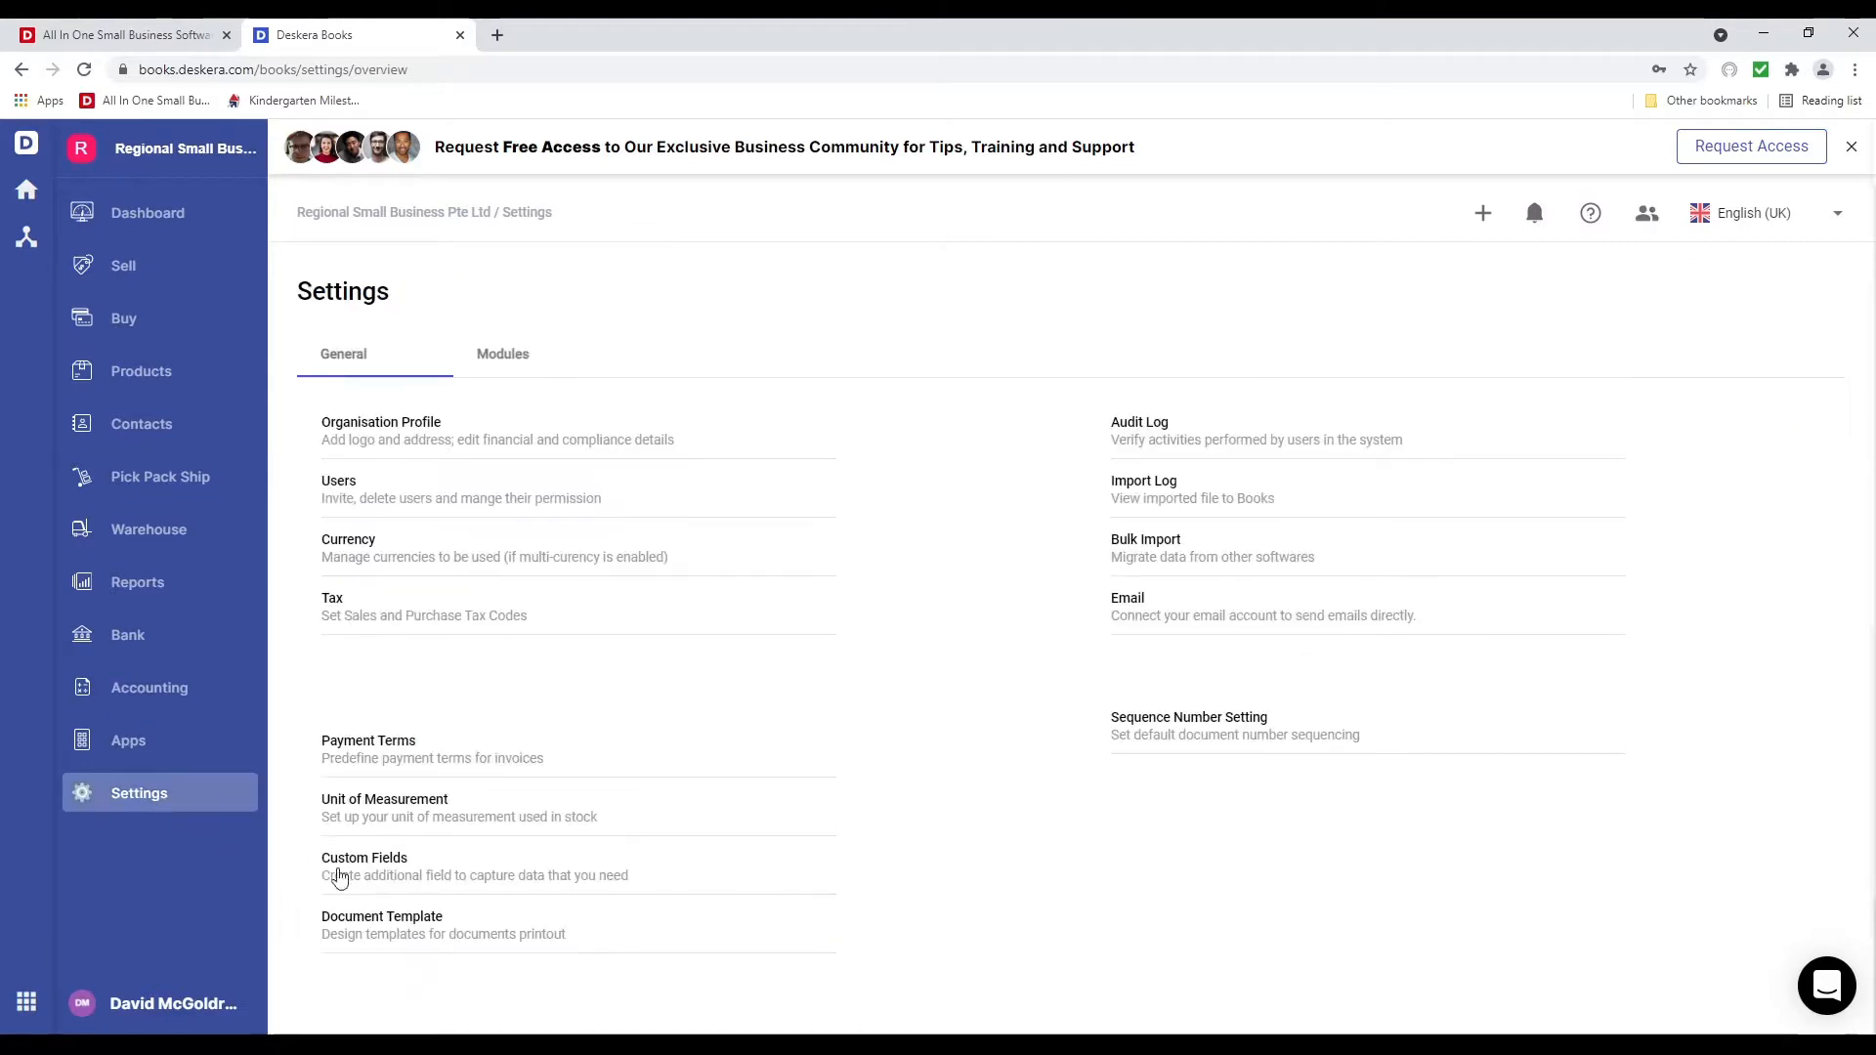
Add an MT unit of measurement with description MT
click(390, 803)
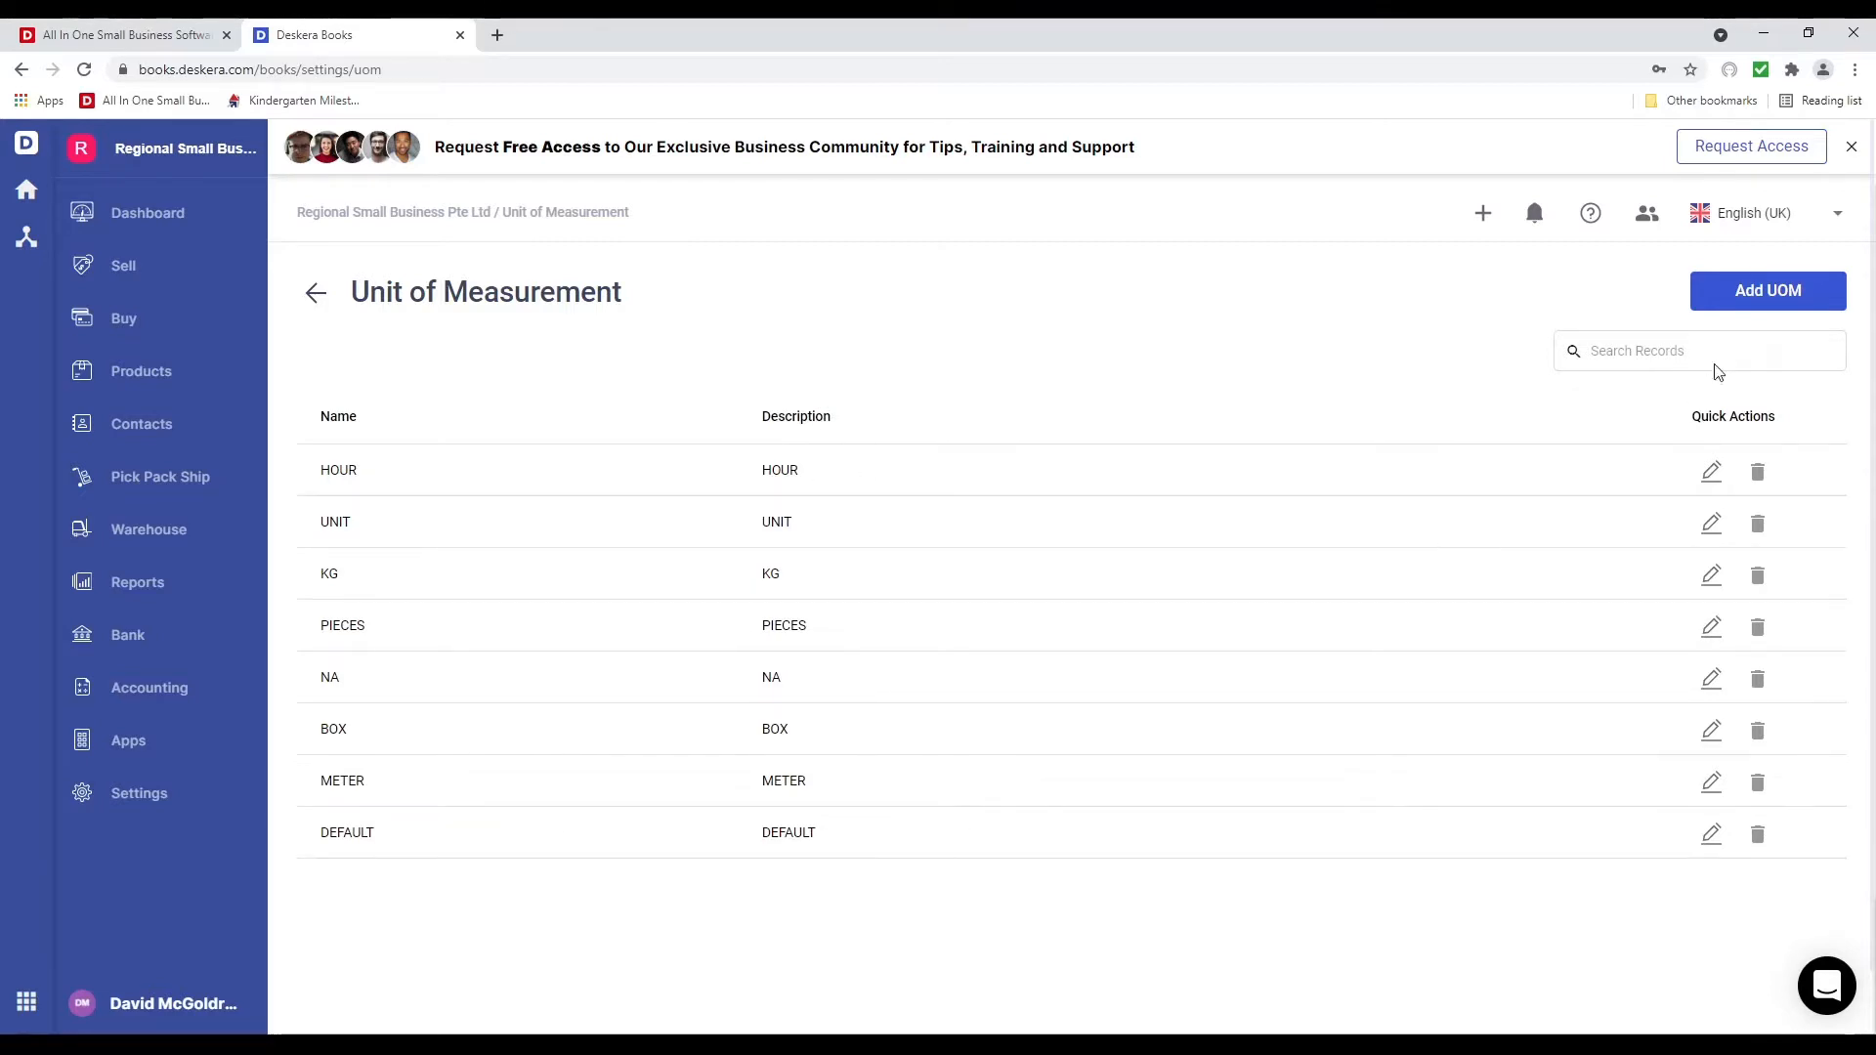
click(1768, 298)
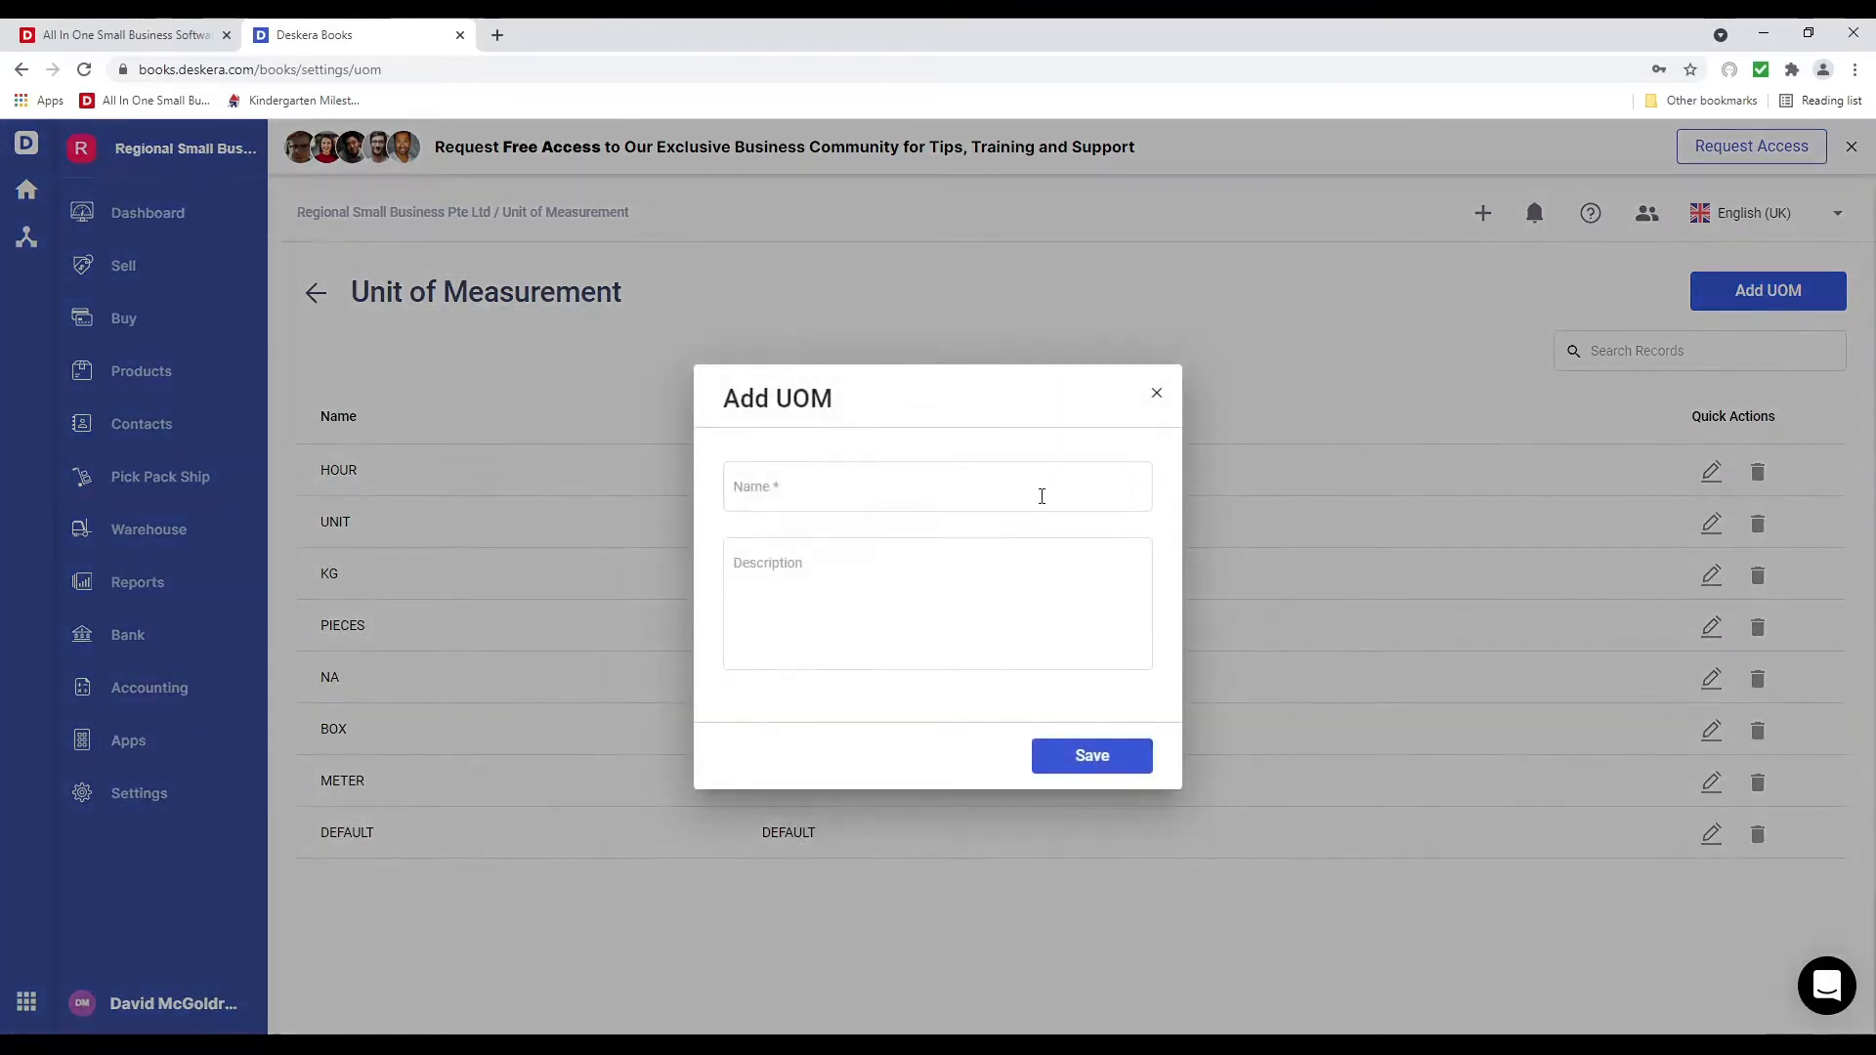
click(918, 488)
text(MT)
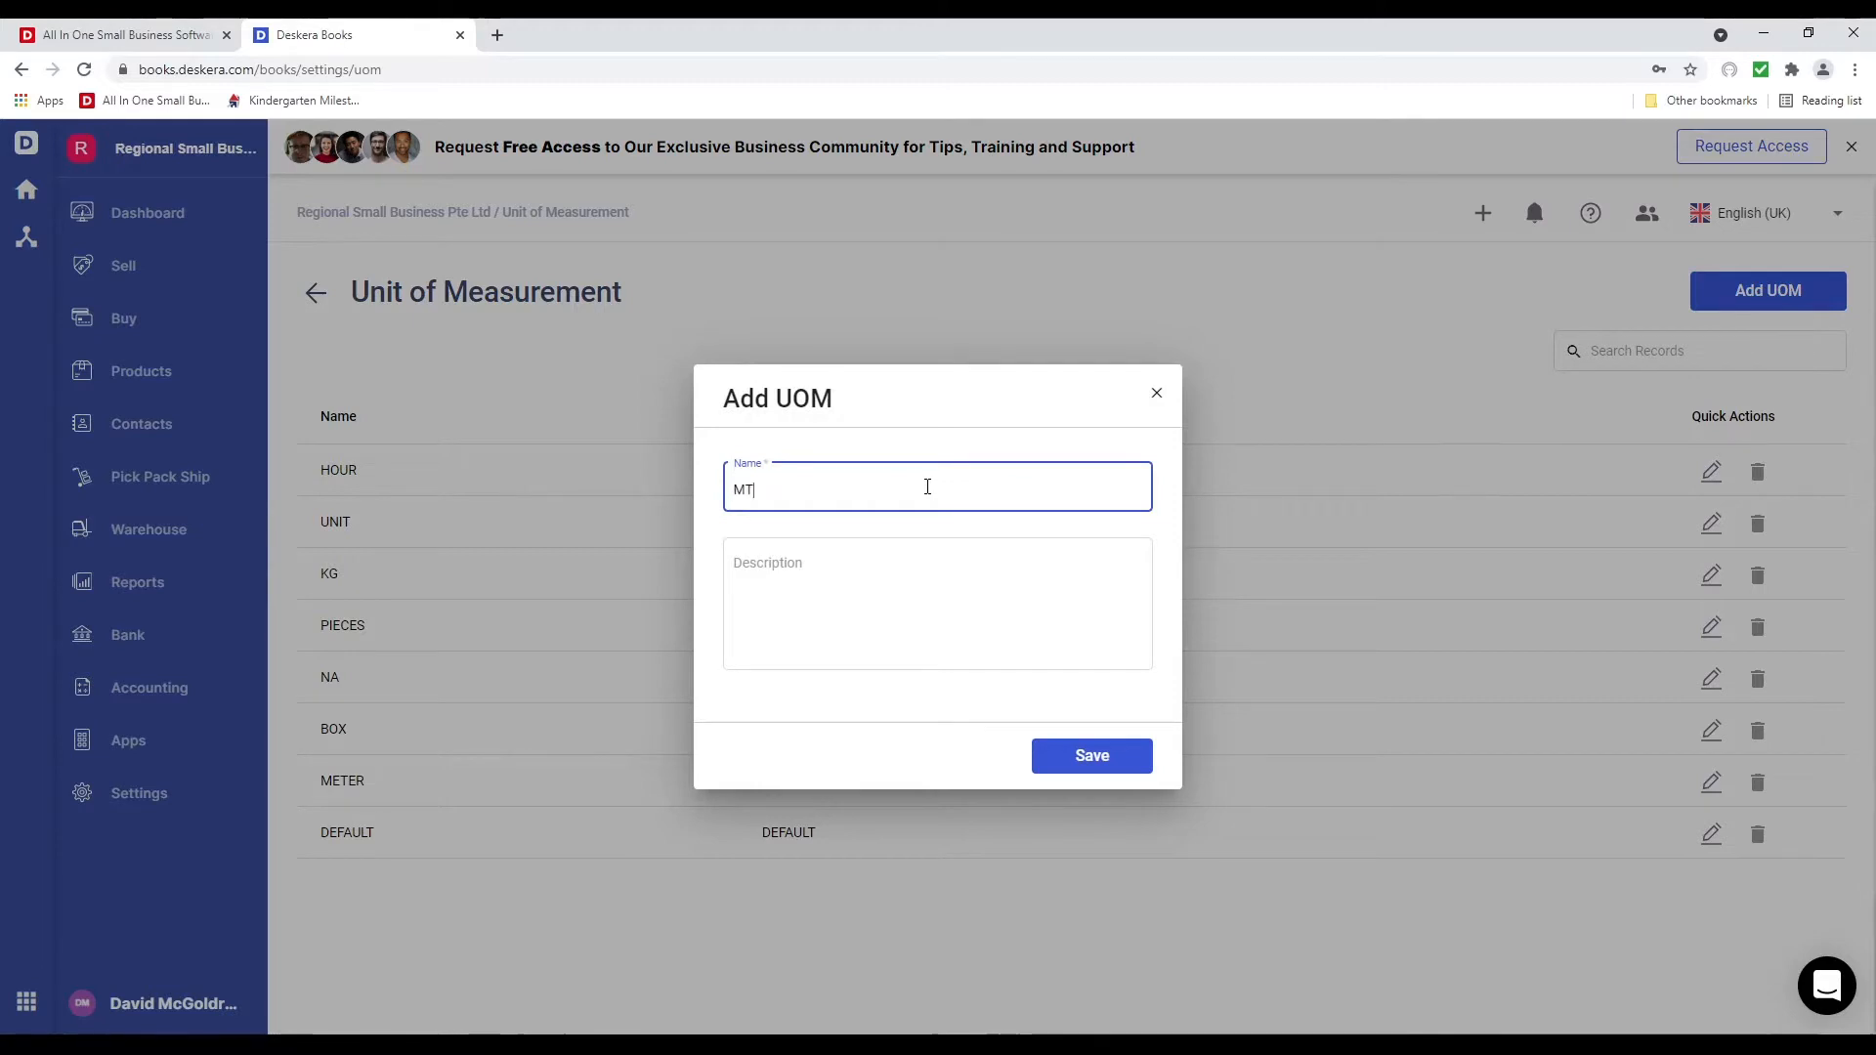
key(Tab)
text(M)
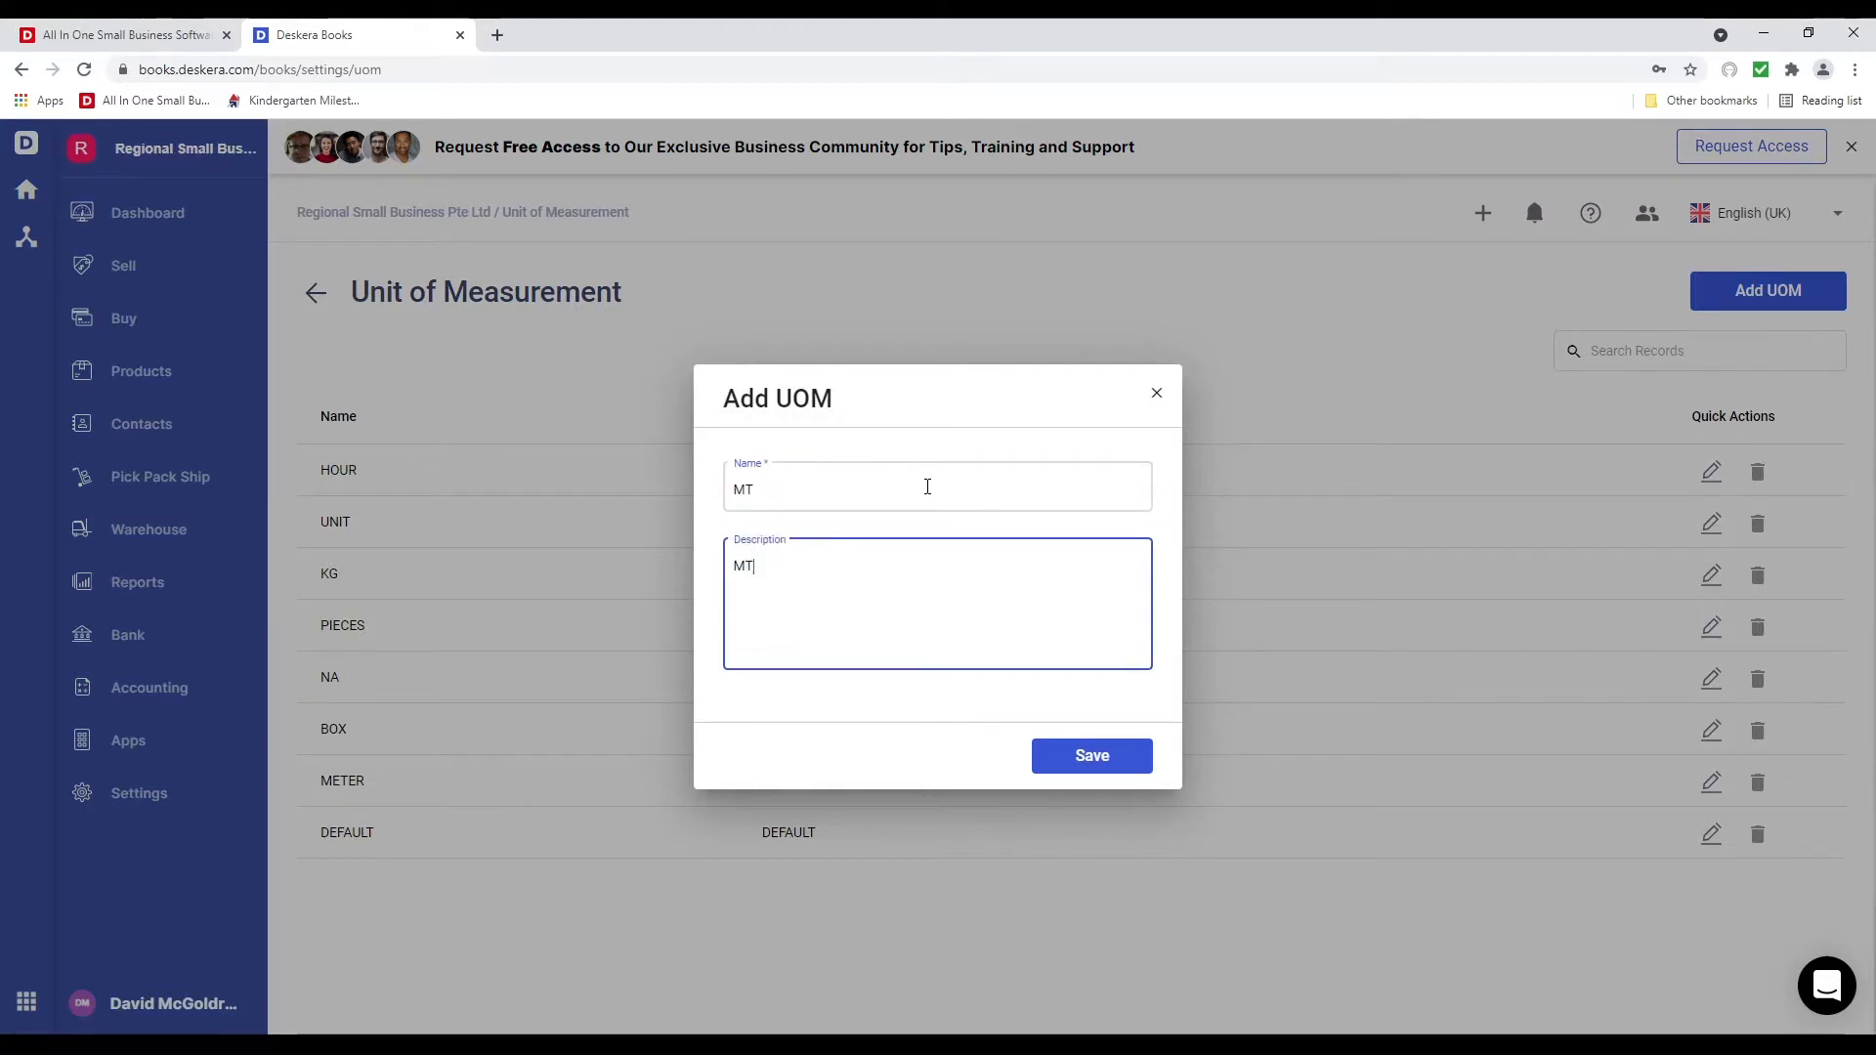
click(1128, 752)
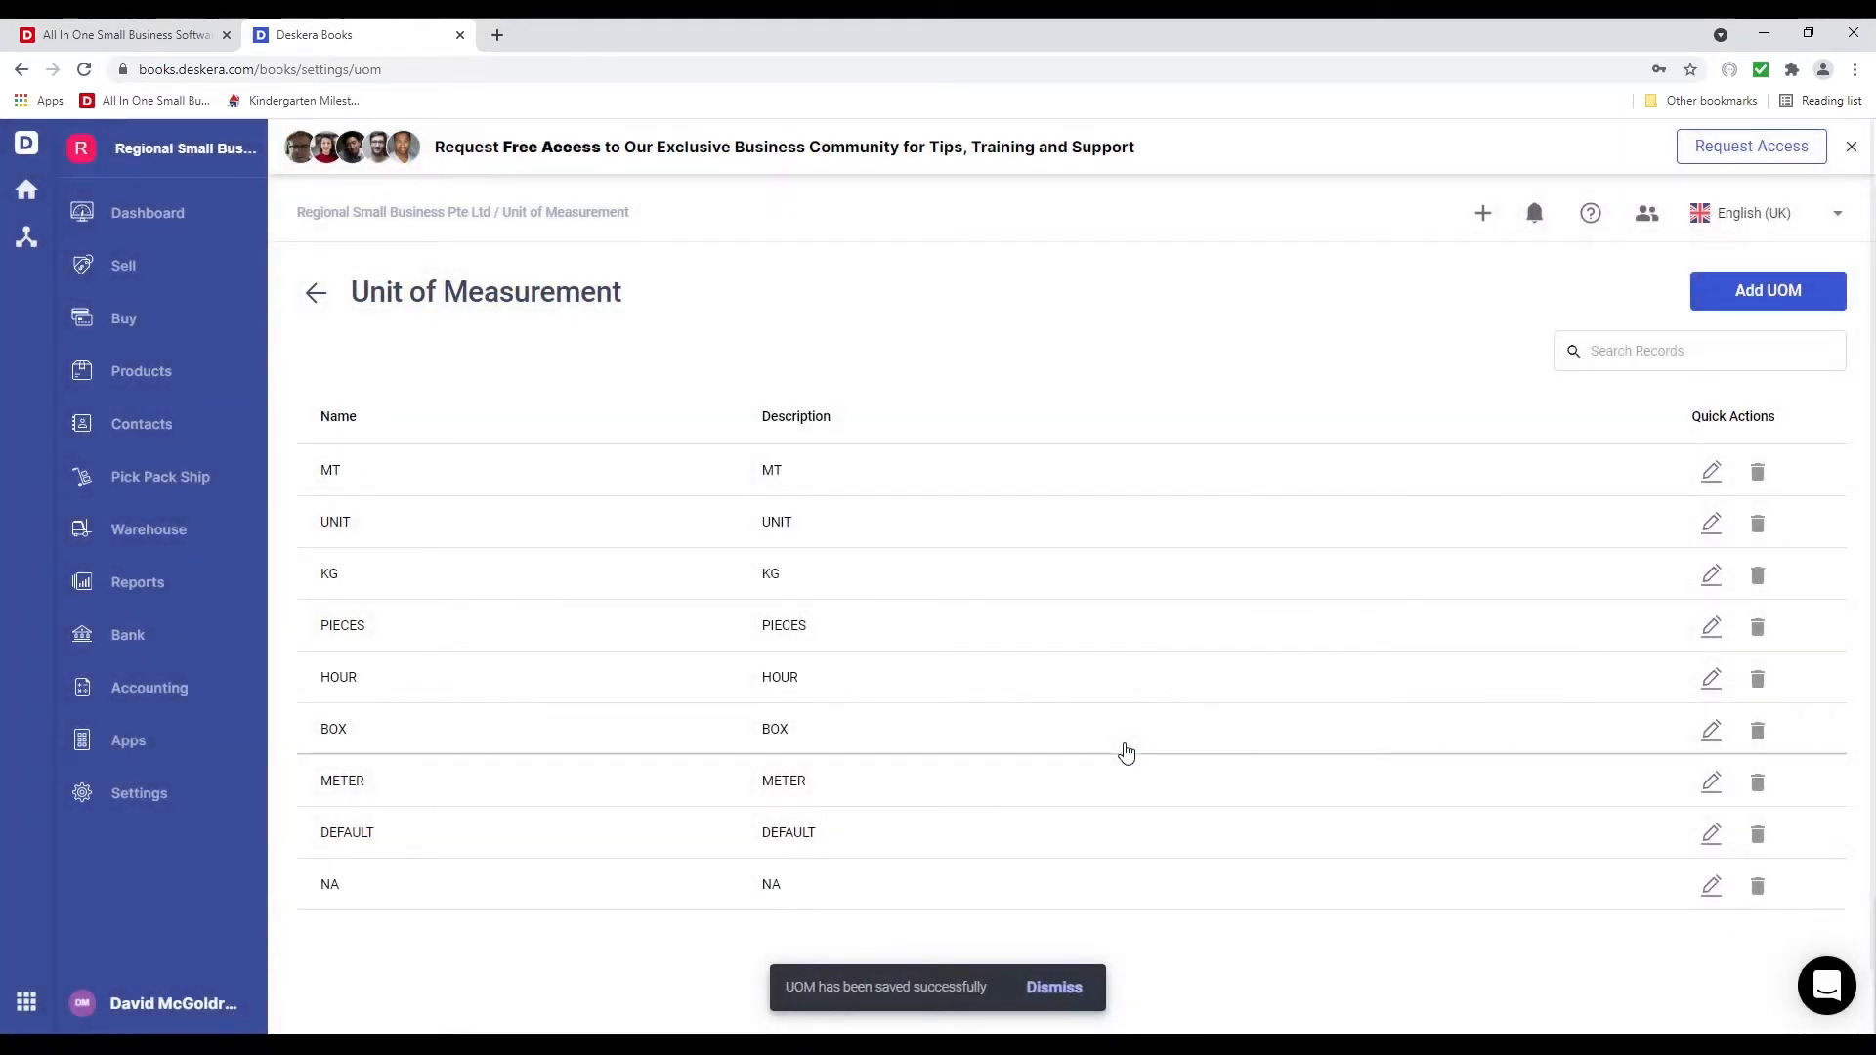
Open the MT unit's edit window, close it unchanged, and return to Settings
click(1712, 473)
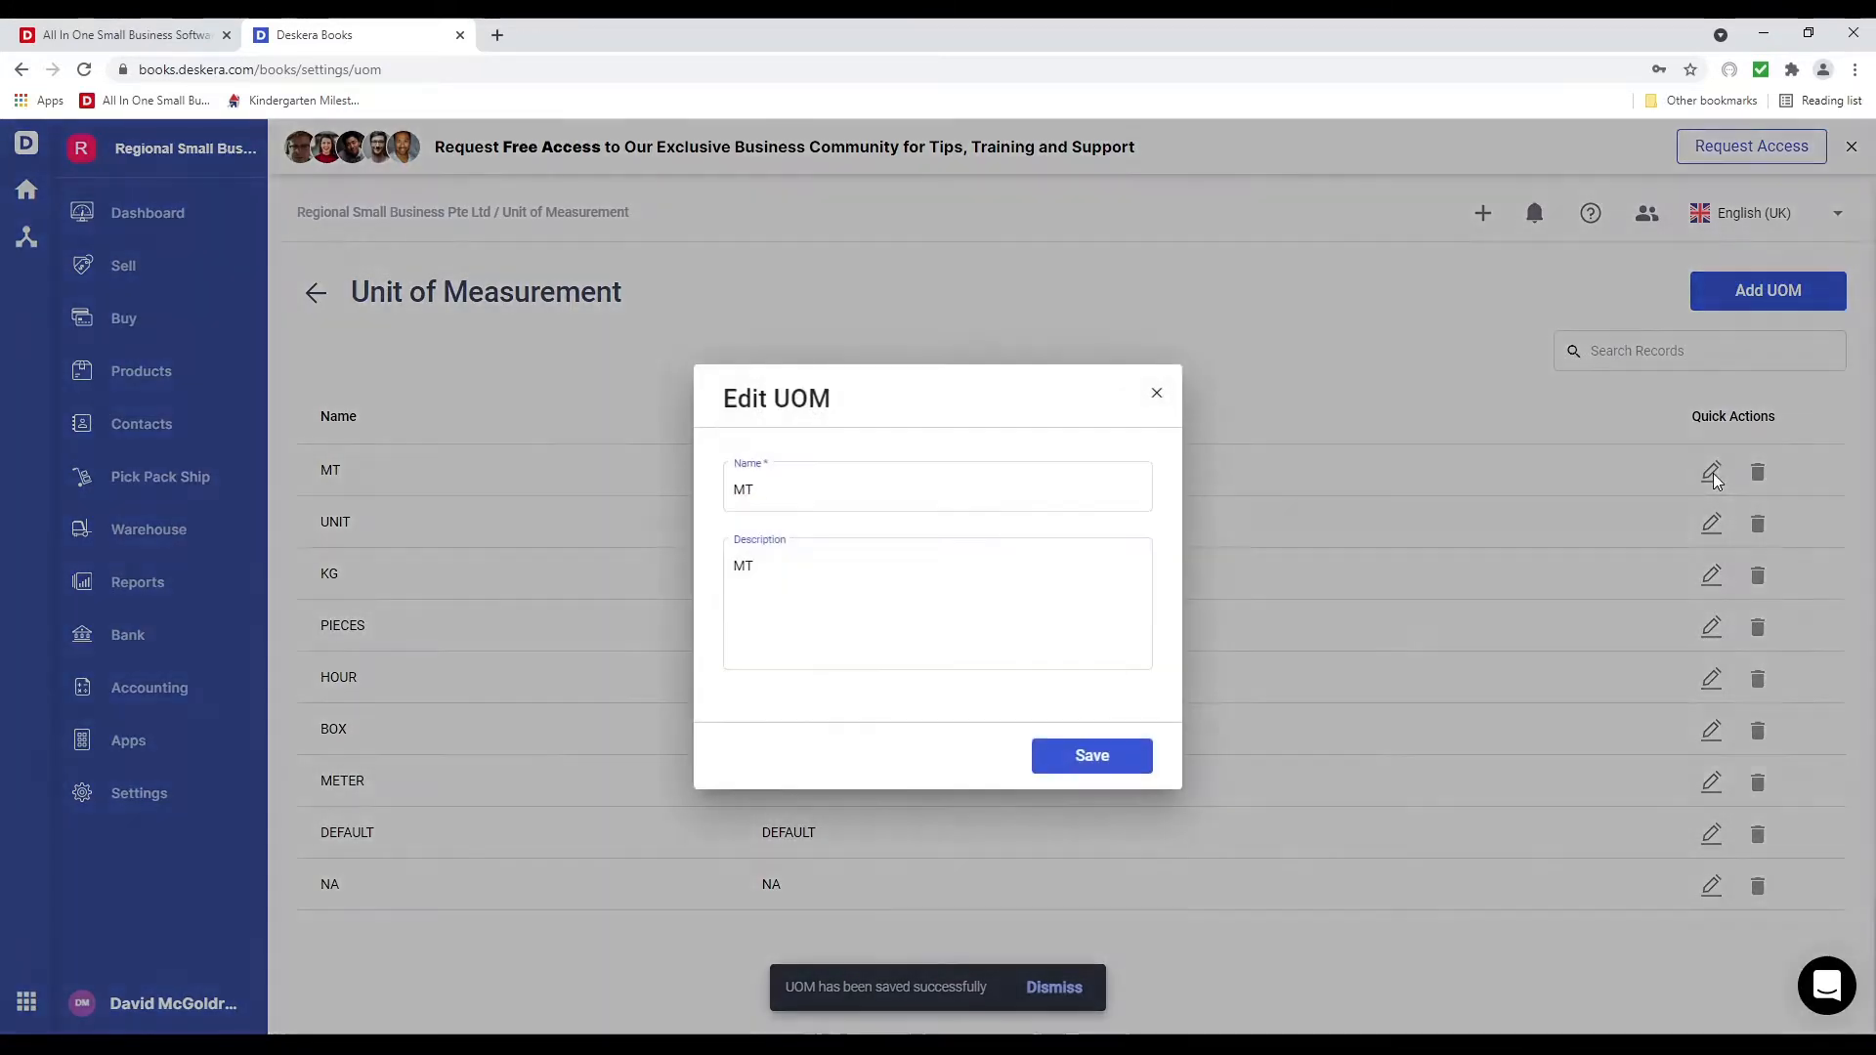
click(1155, 395)
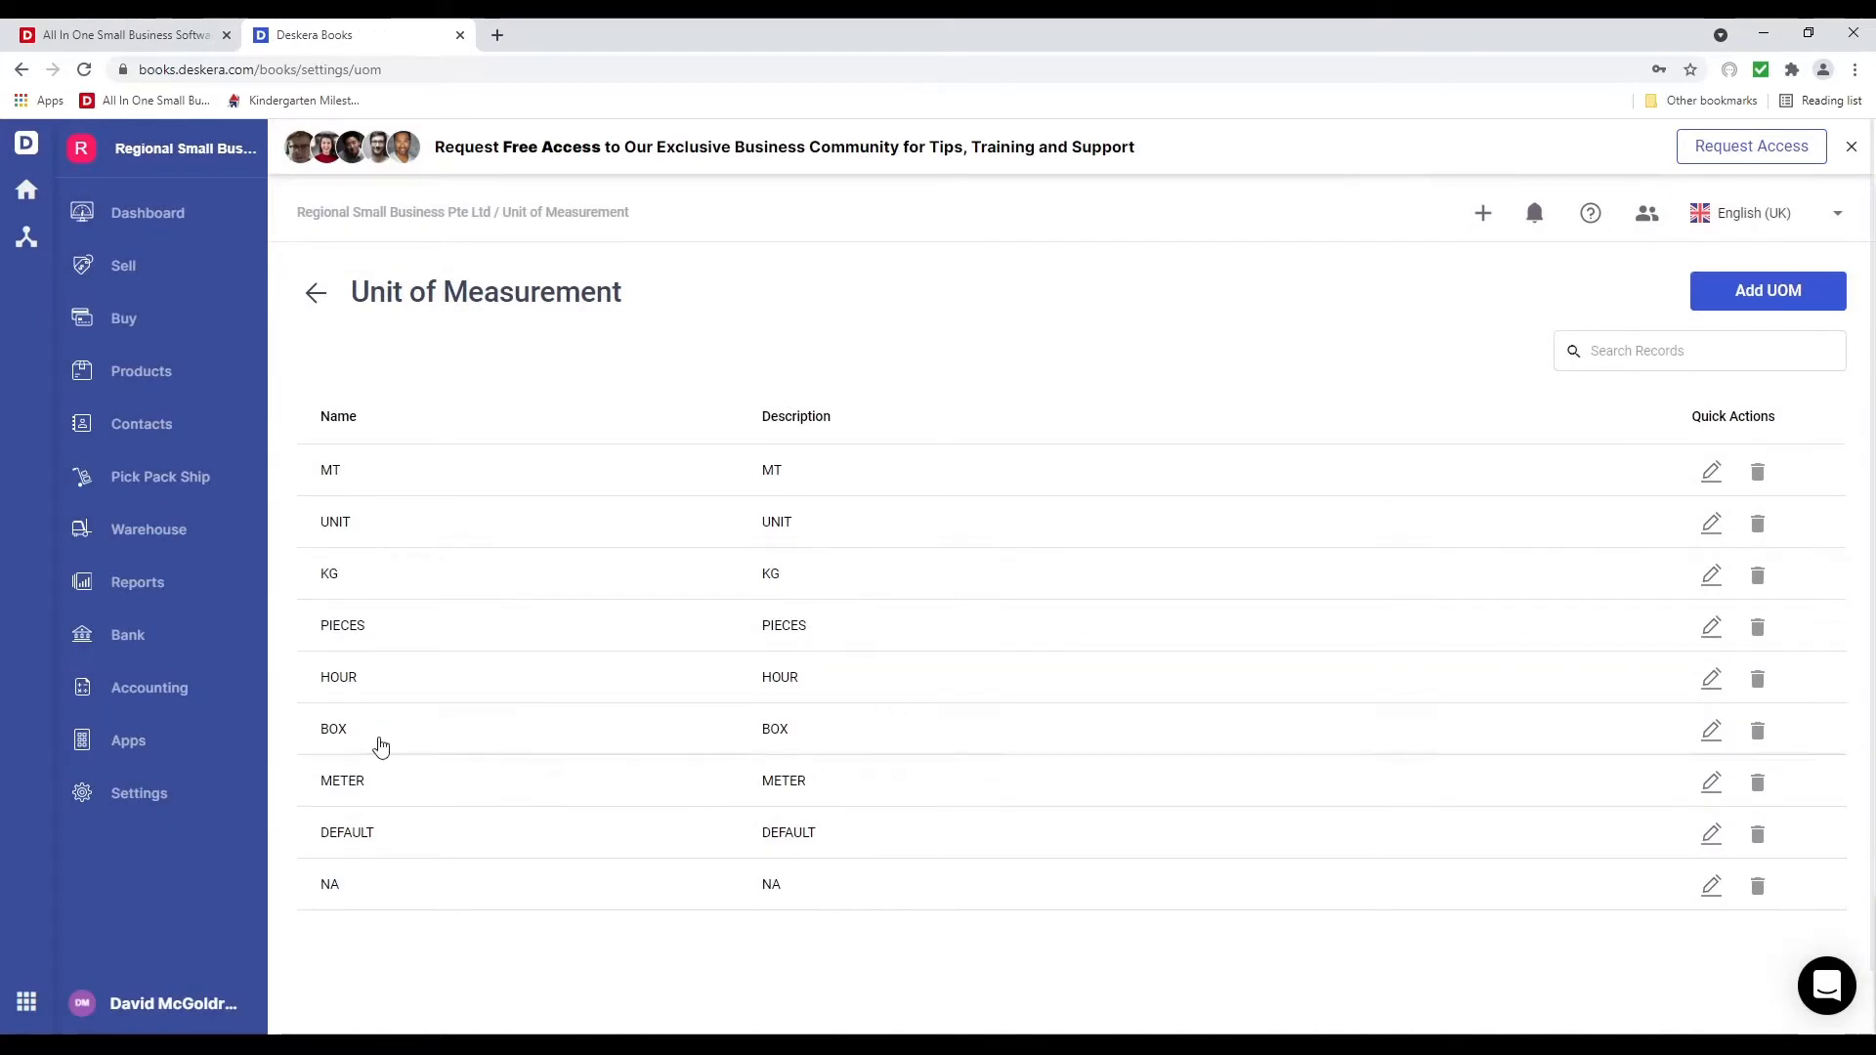
click(177, 794)
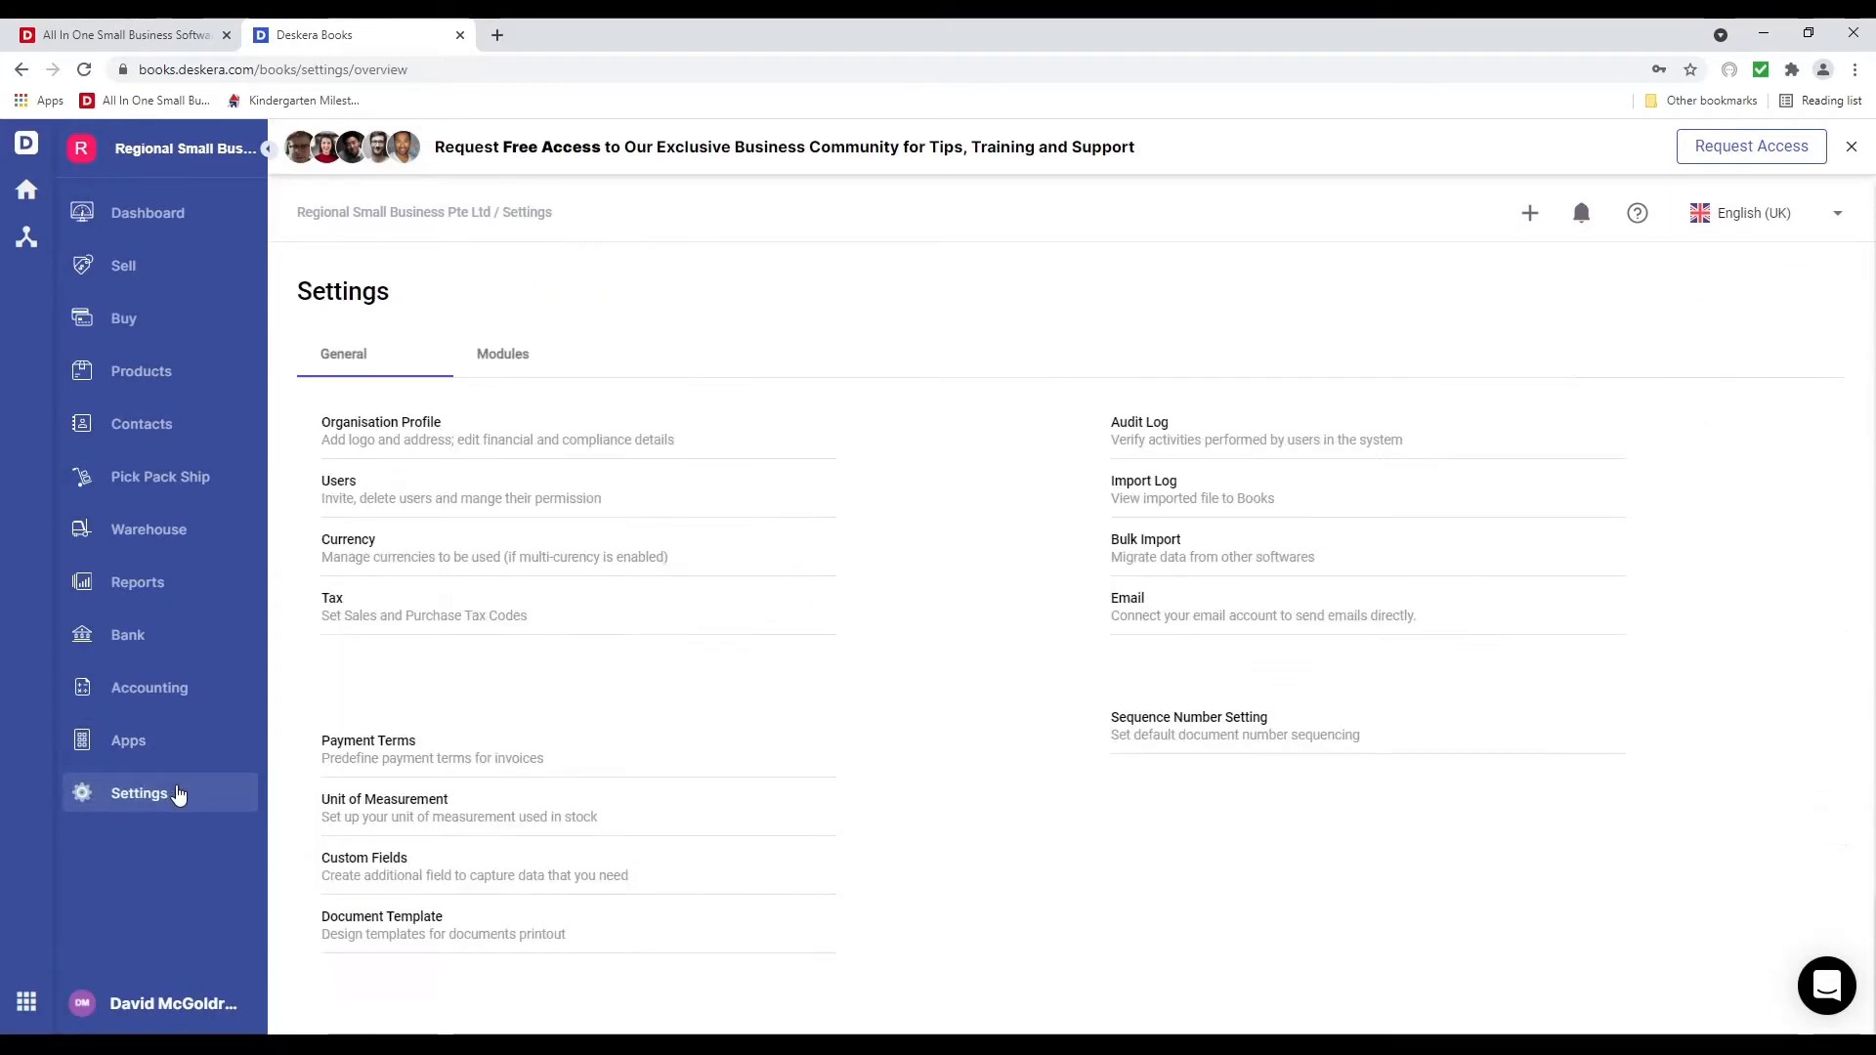
Start a new custom field named Outlet as a multiple-selection dropdown
click(396, 867)
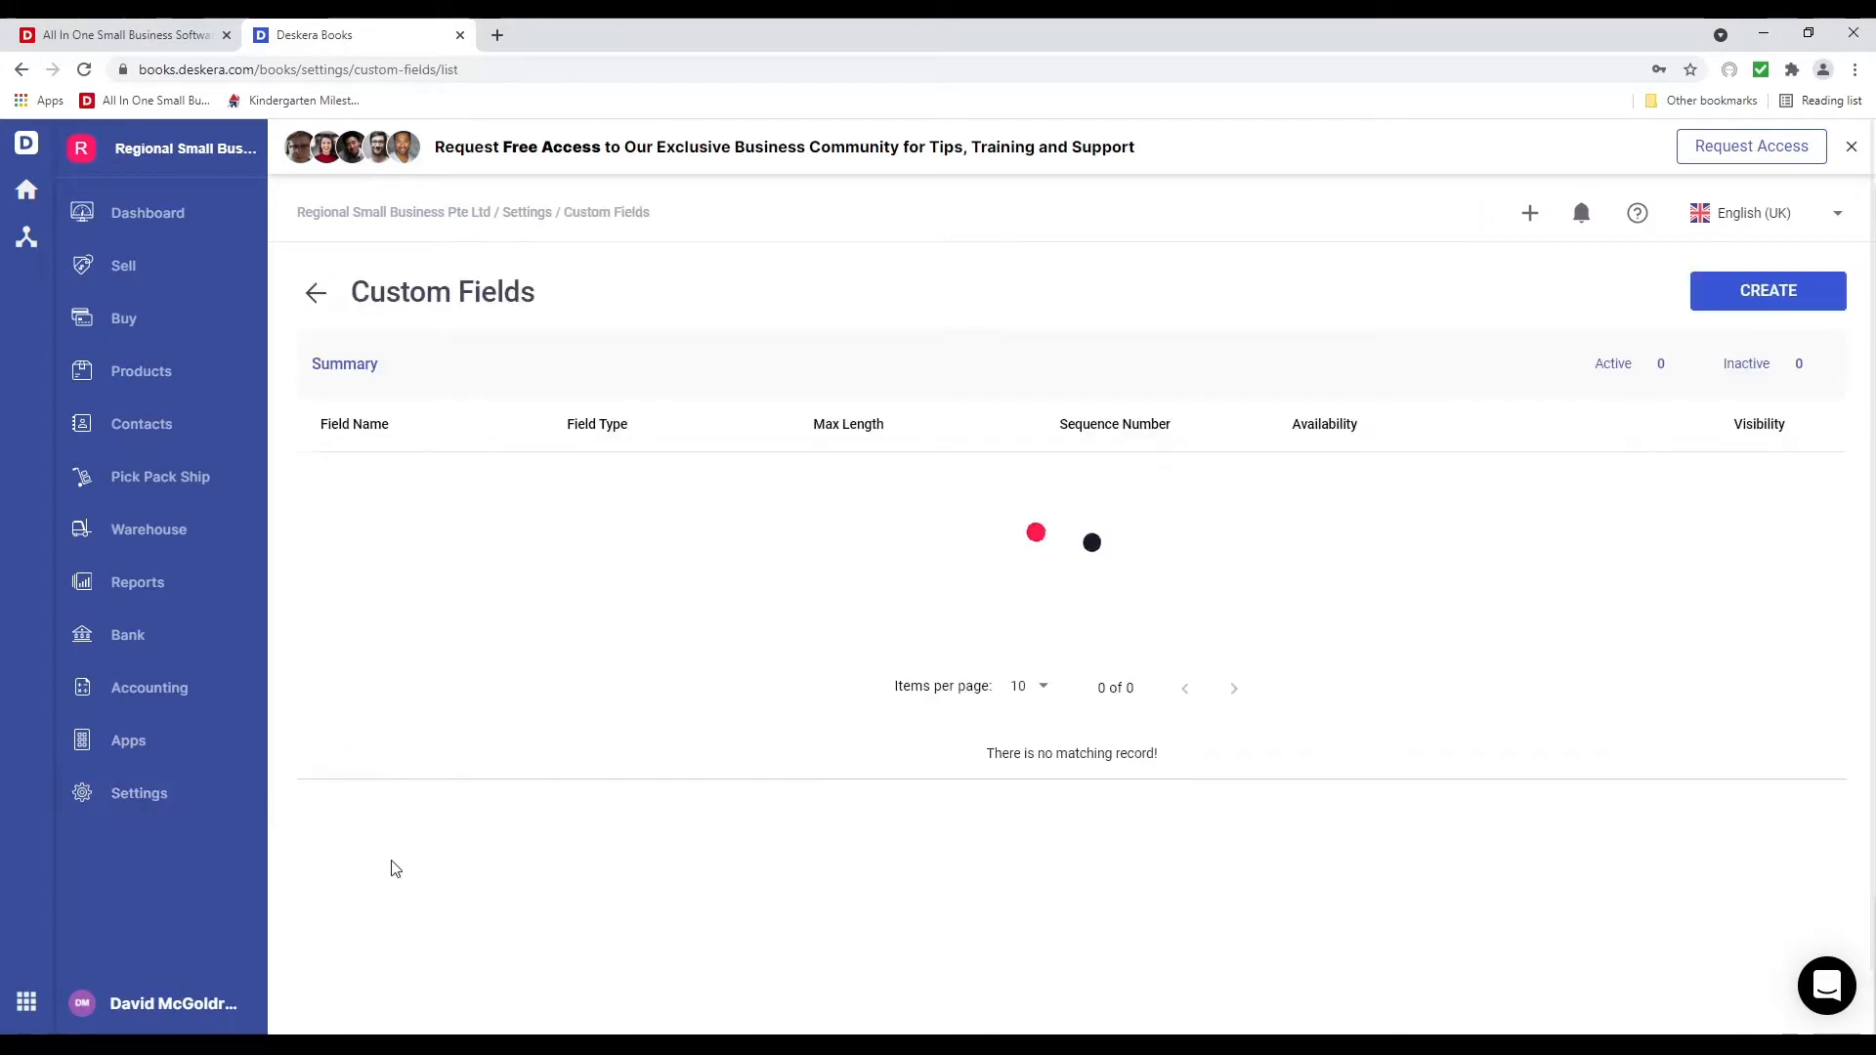
click(1764, 292)
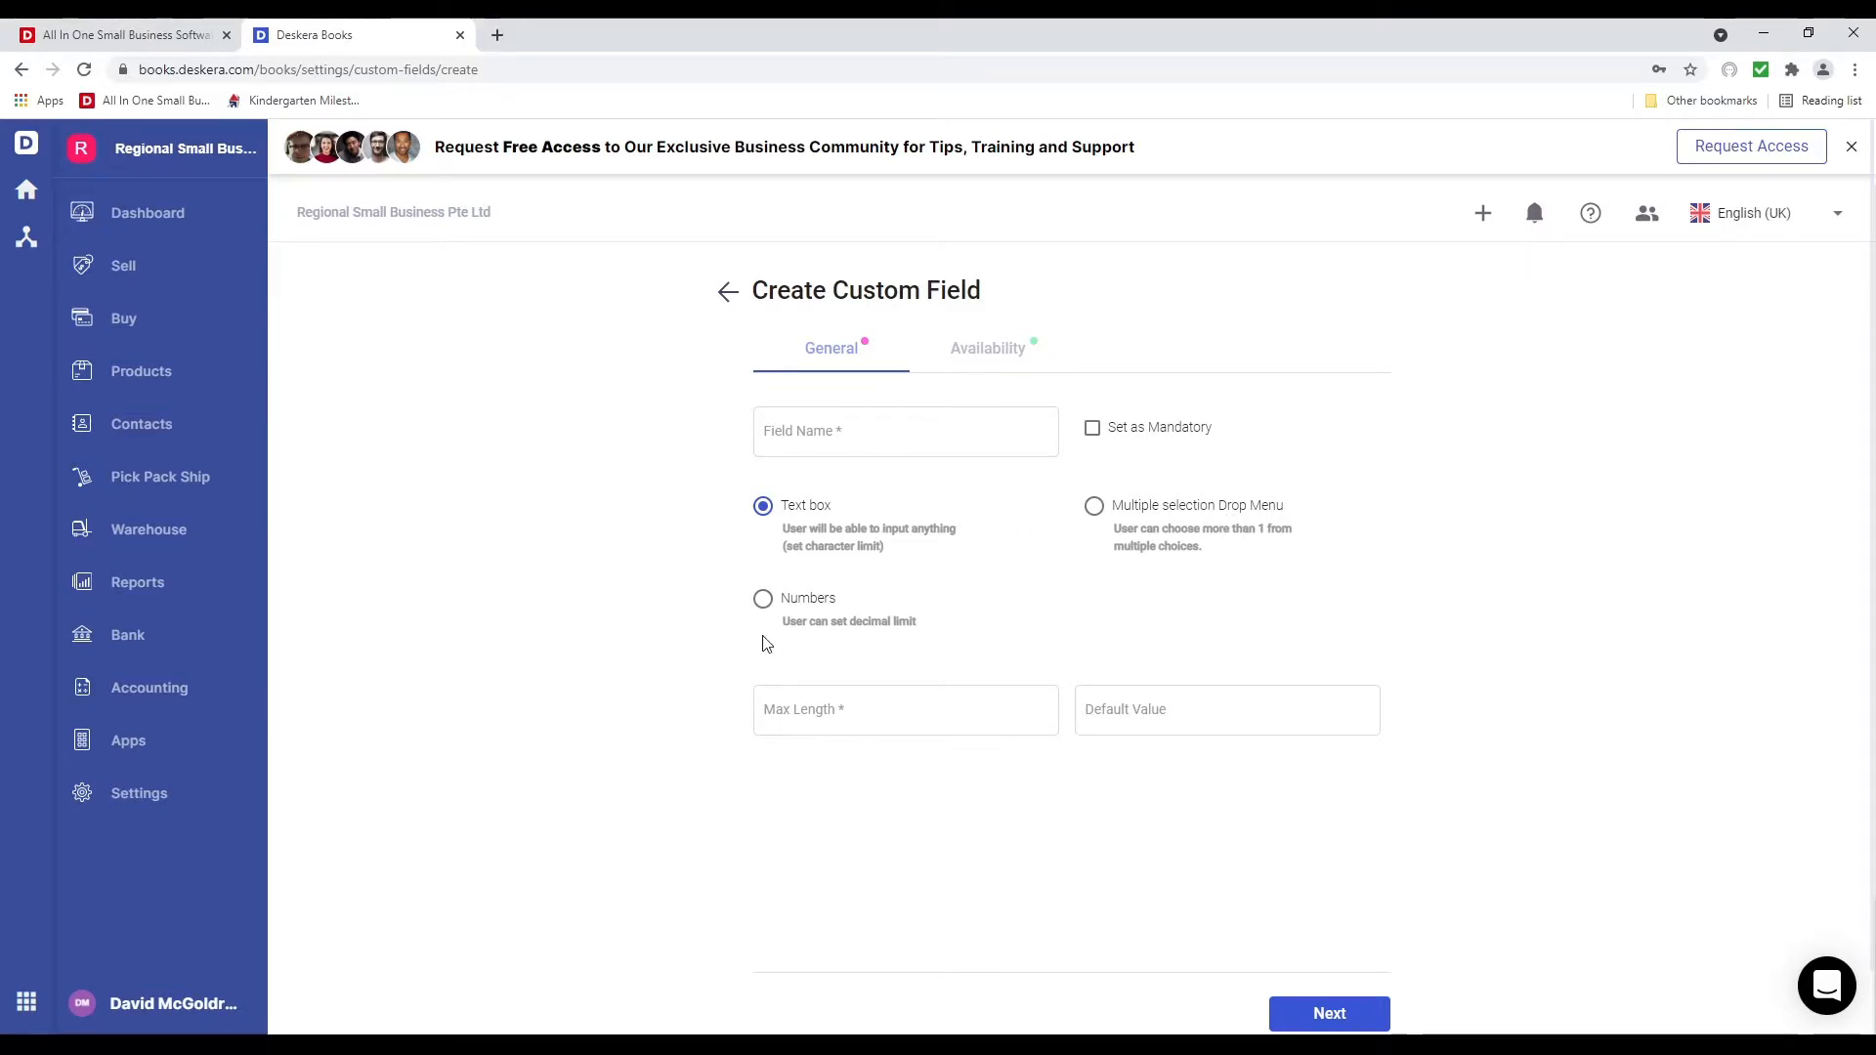
click(877, 433)
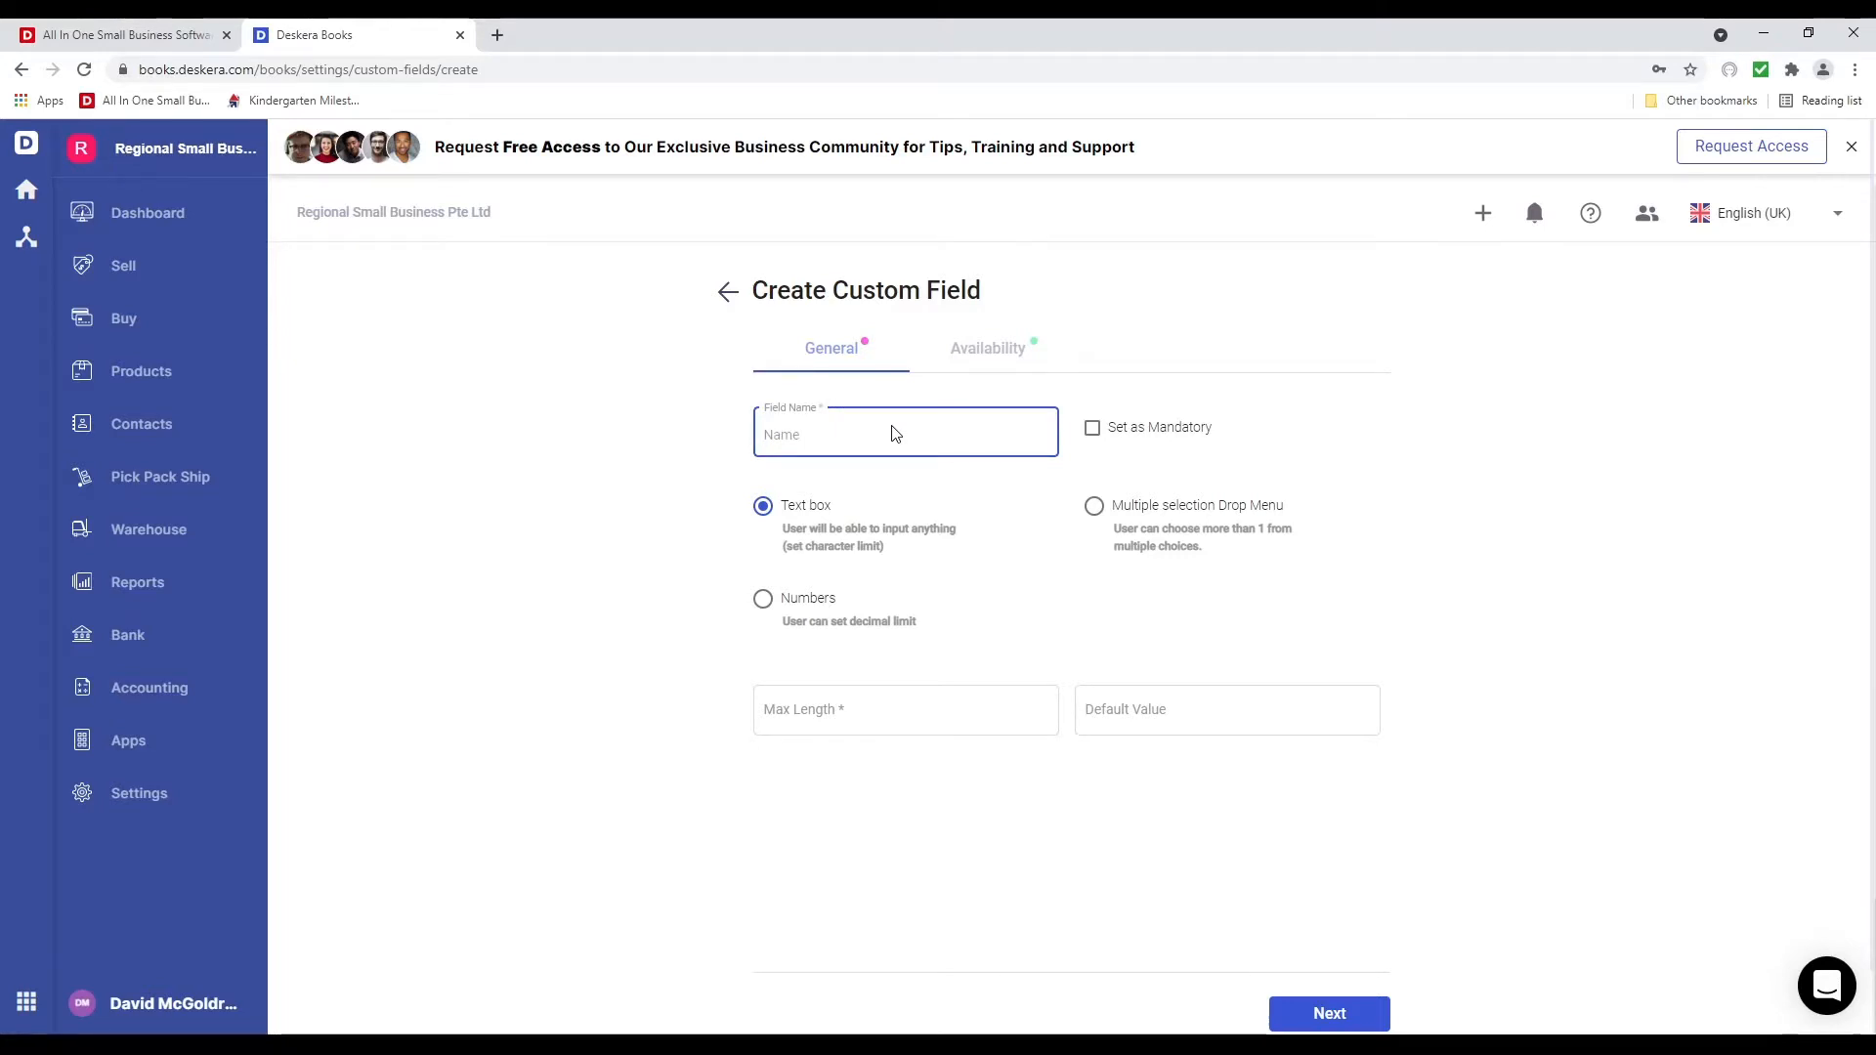
text(Outlet)
click(1095, 516)
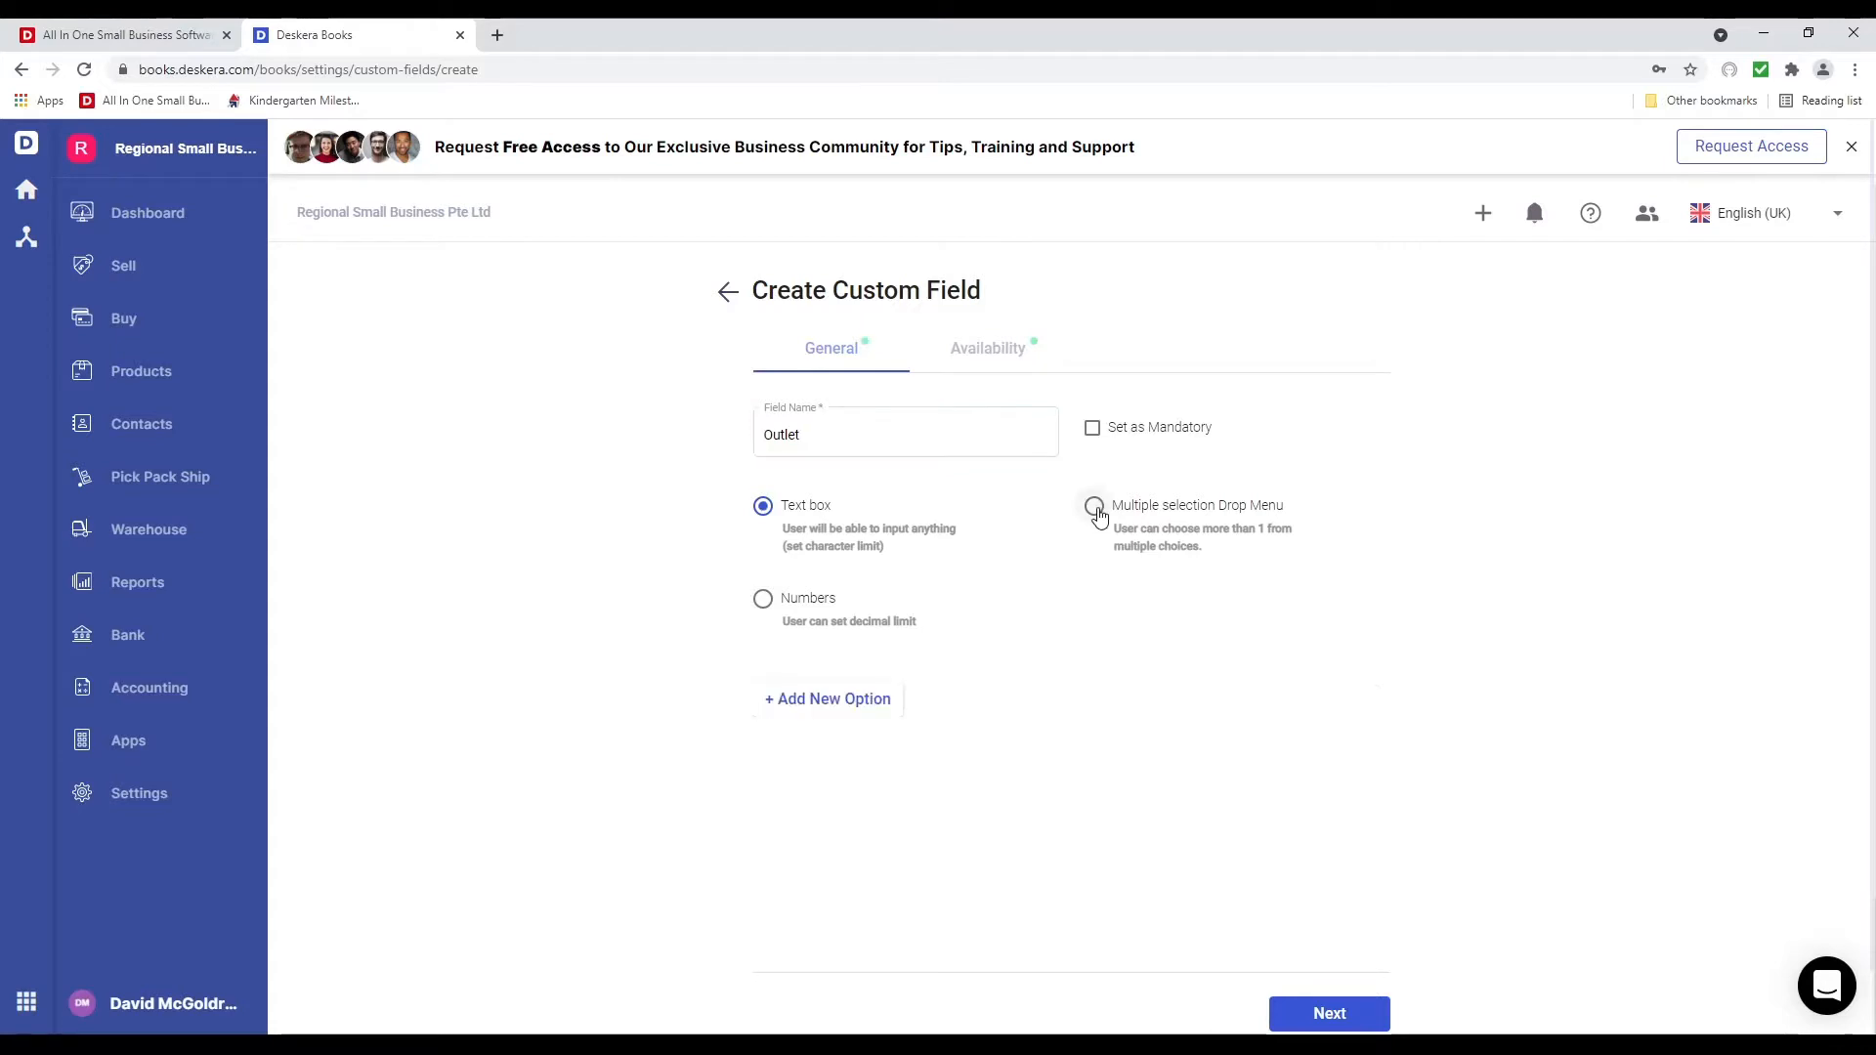
Give the Outlet dropdown the options Los Angeles, Austin and Dallas
click(844, 716)
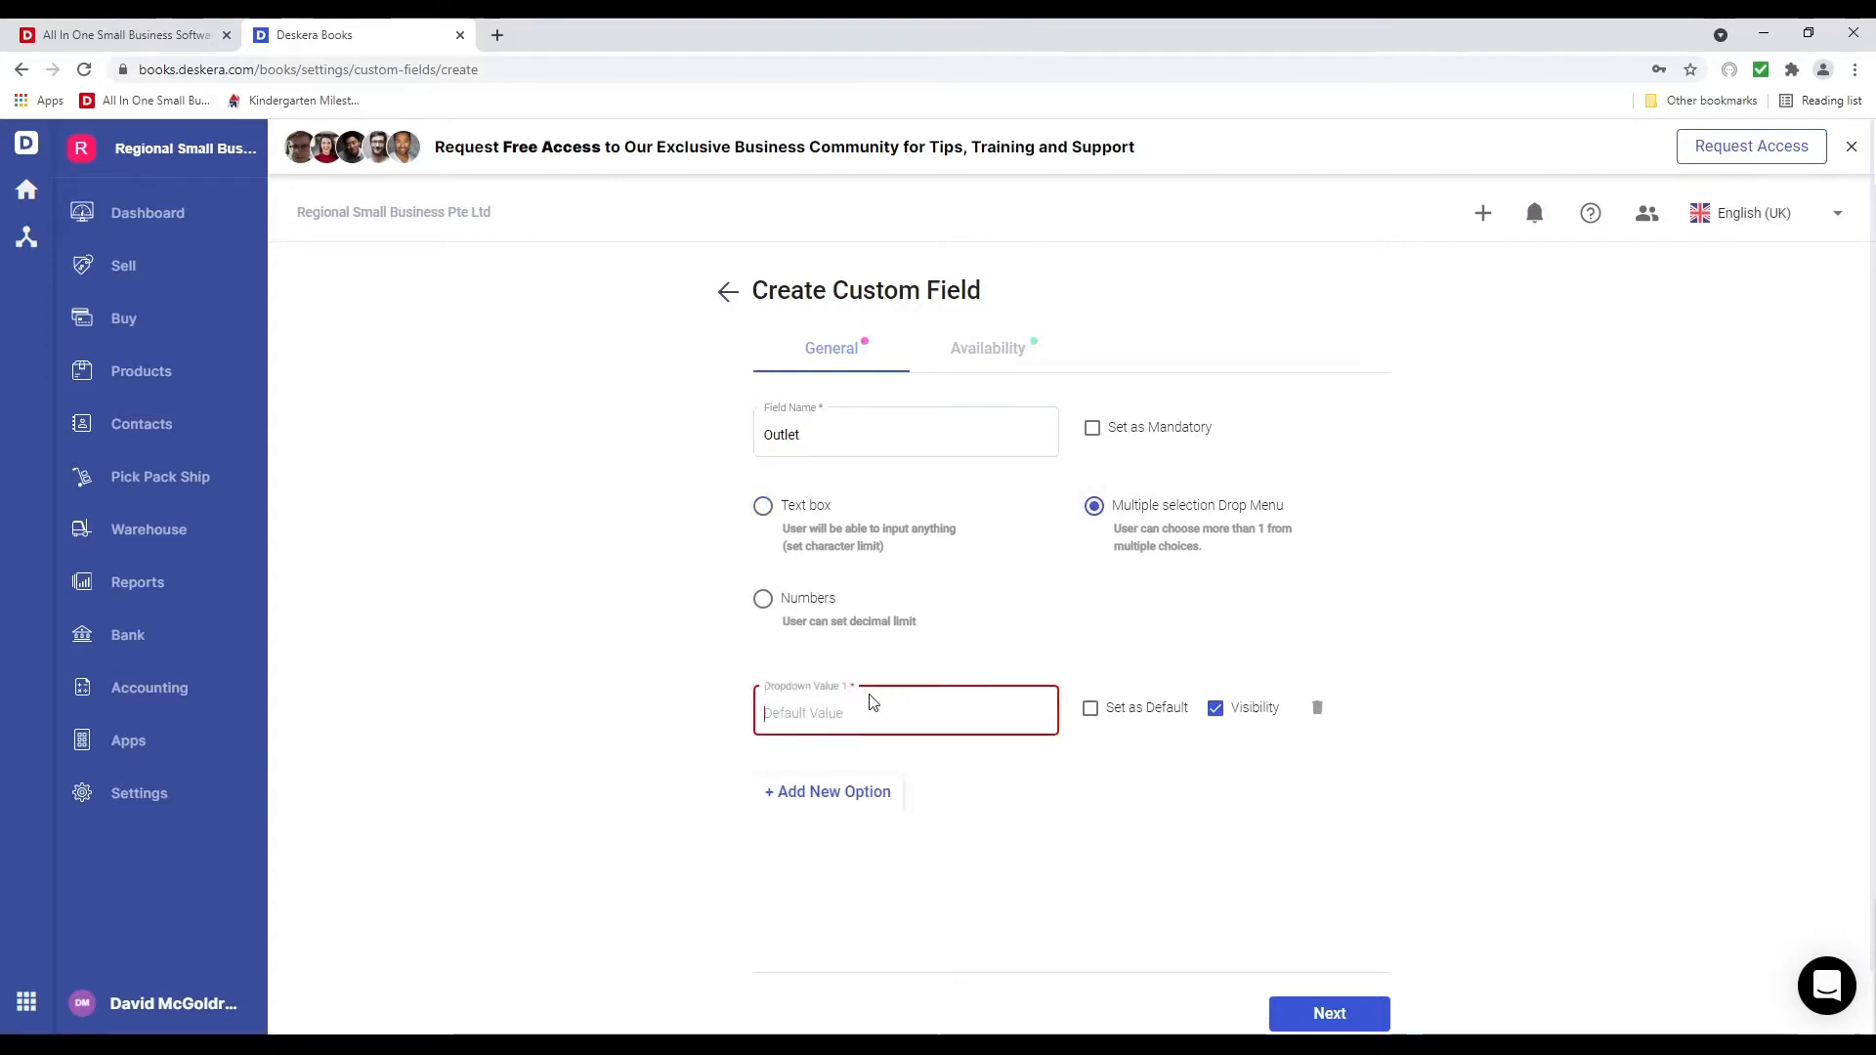
text(Los Angle)
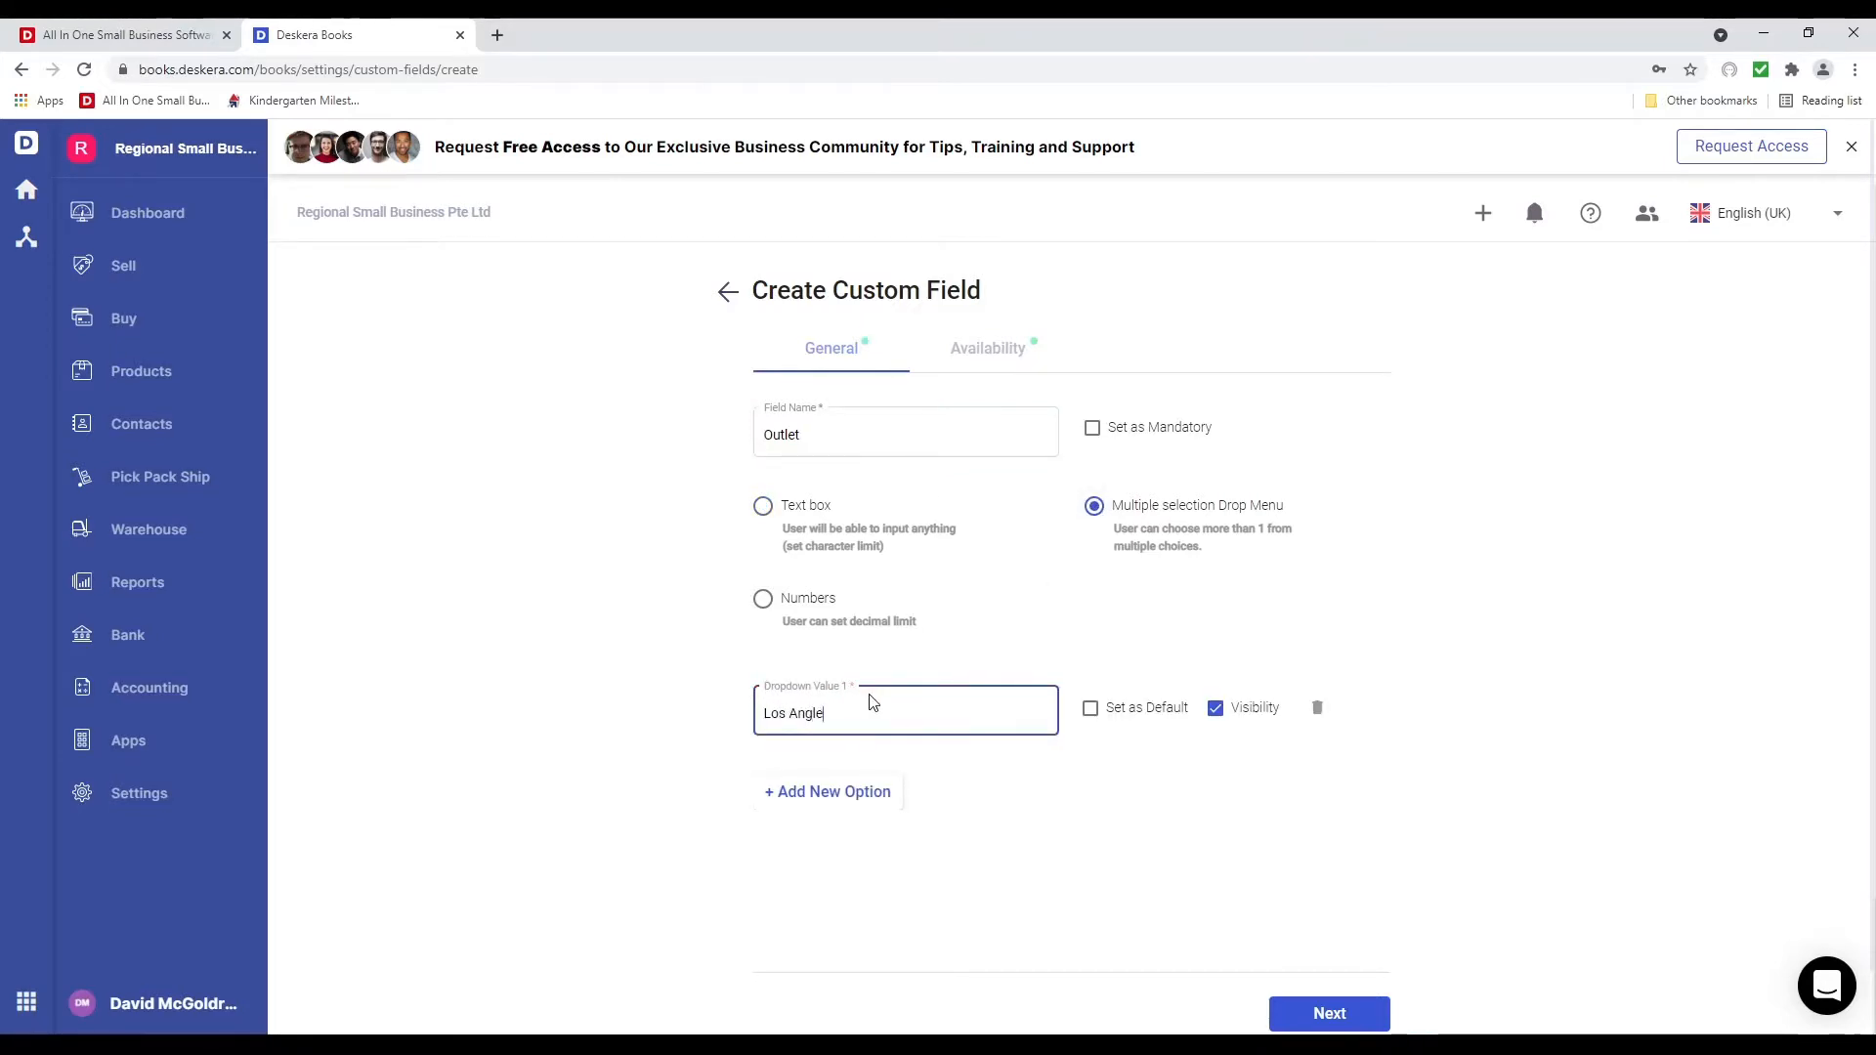
key(BackSpace)
key(BackSpace)
text(eles)
click(840, 793)
text(Austin)
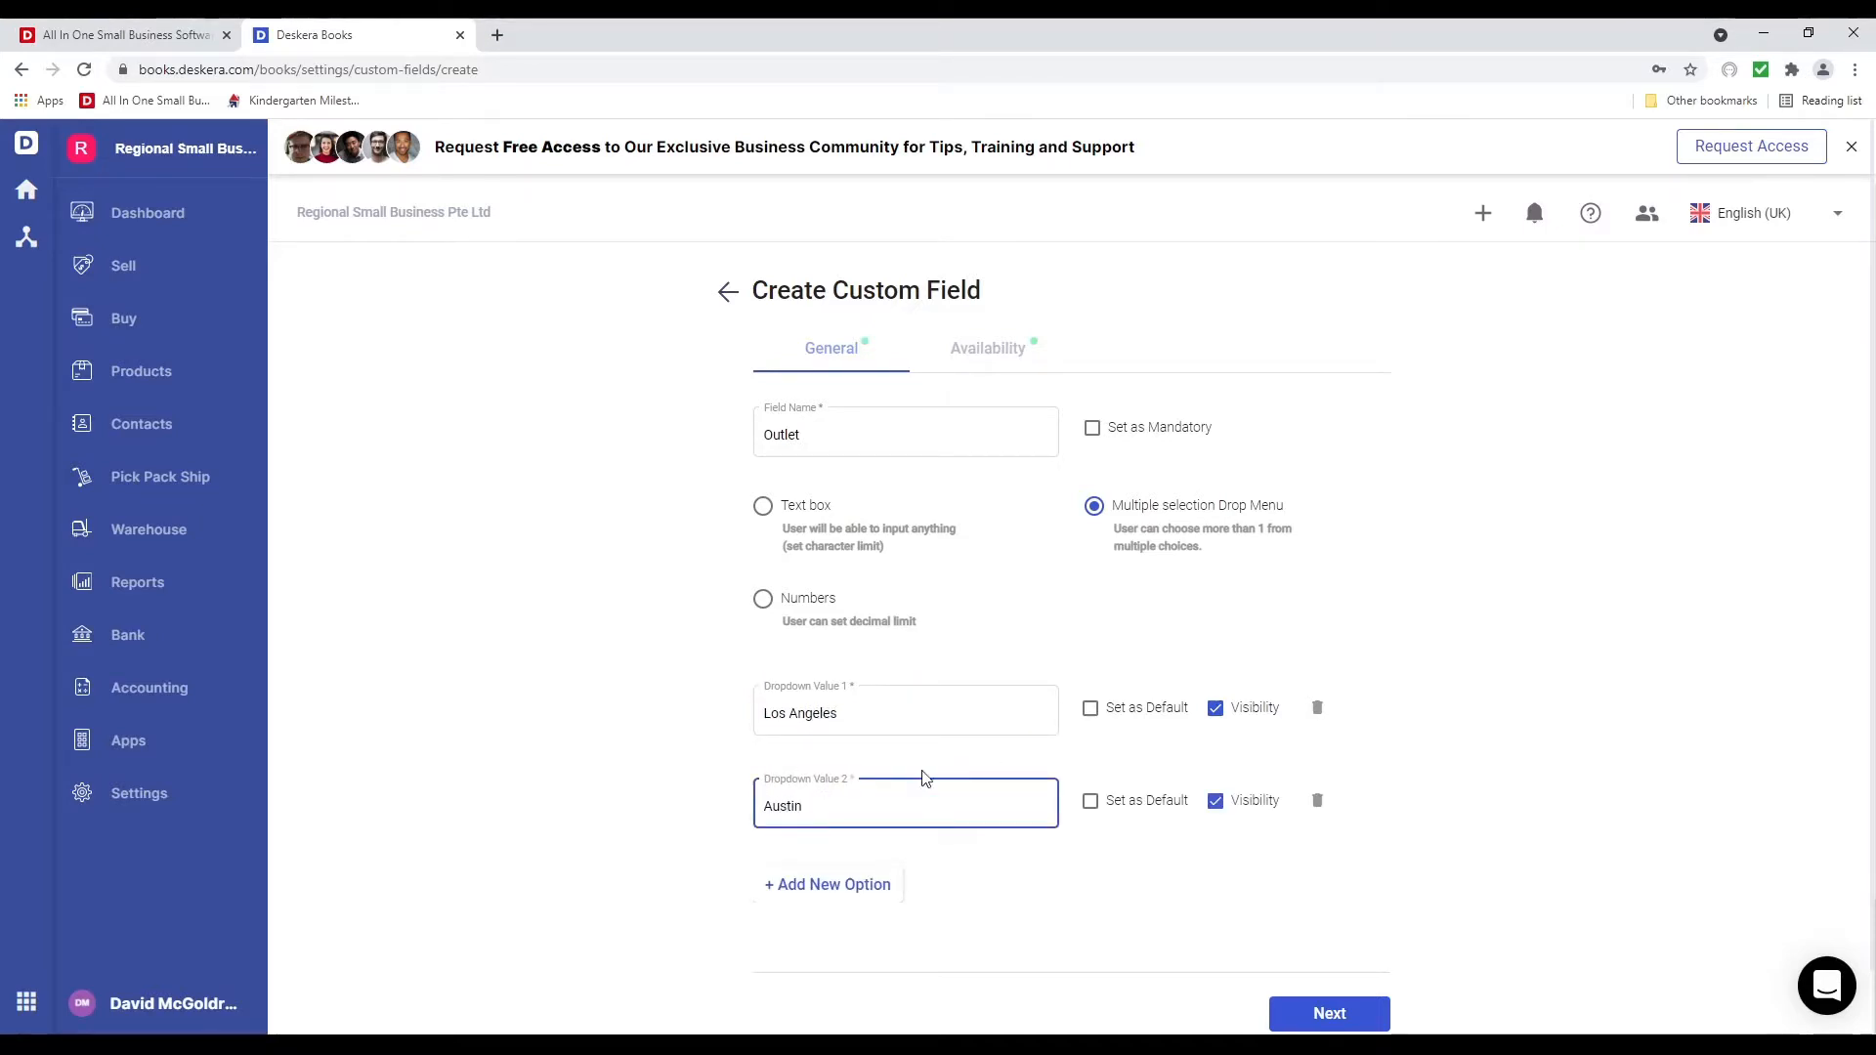
click(838, 894)
scroll(864, 824, down, 1)
click(864, 825)
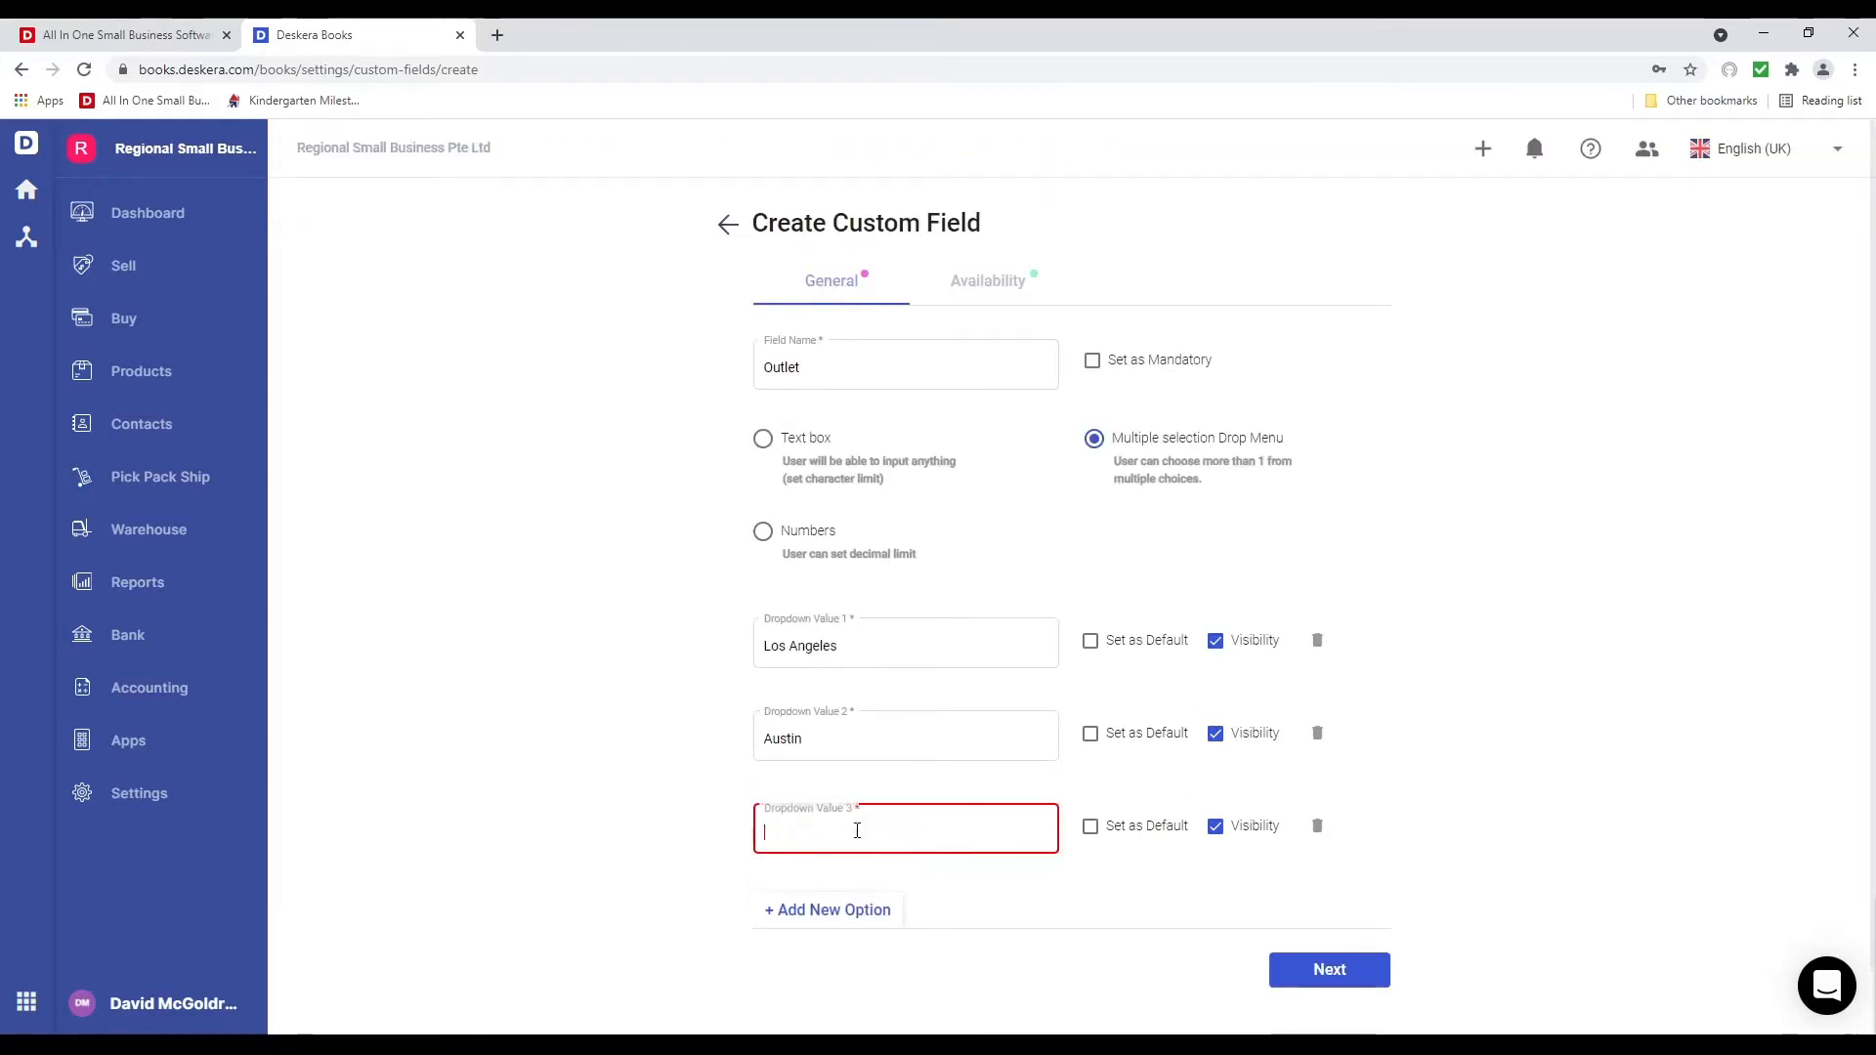
text(Dallas)
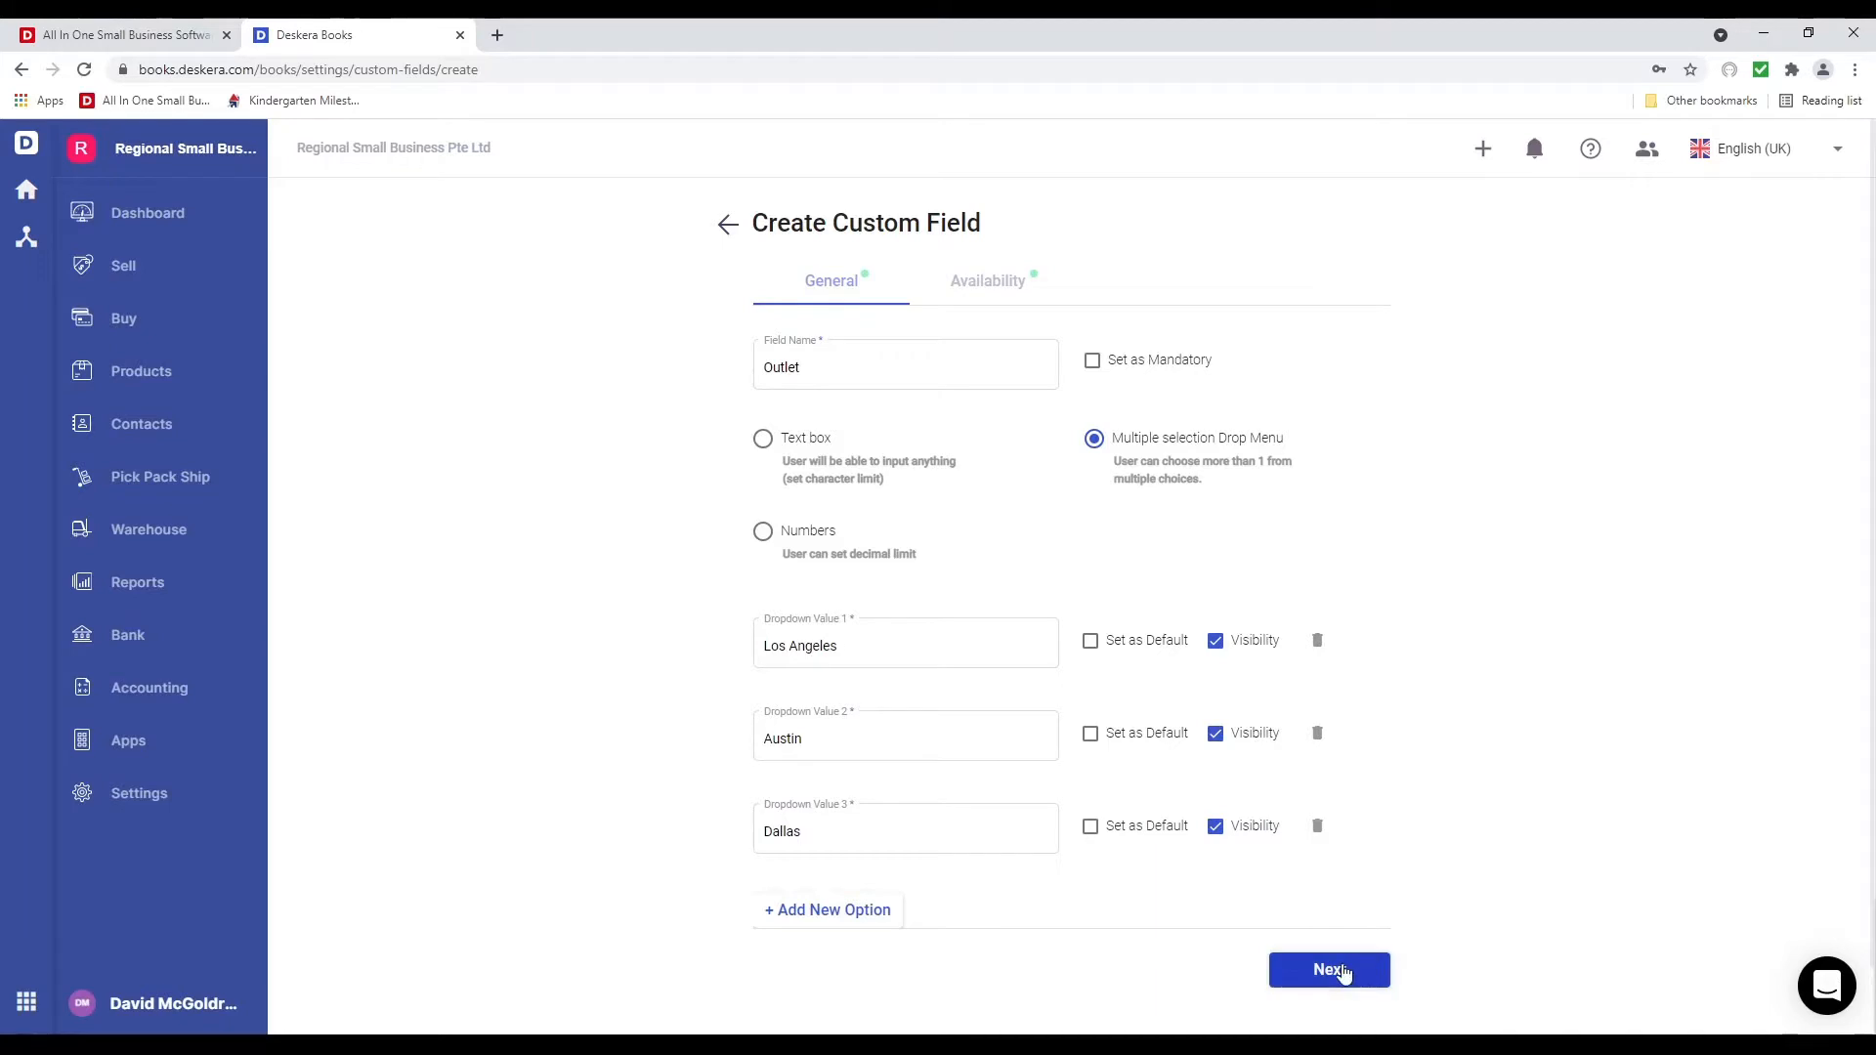
Make Outlet available on contacts, purchase orders, invoices and bills, and create it
click(1341, 970)
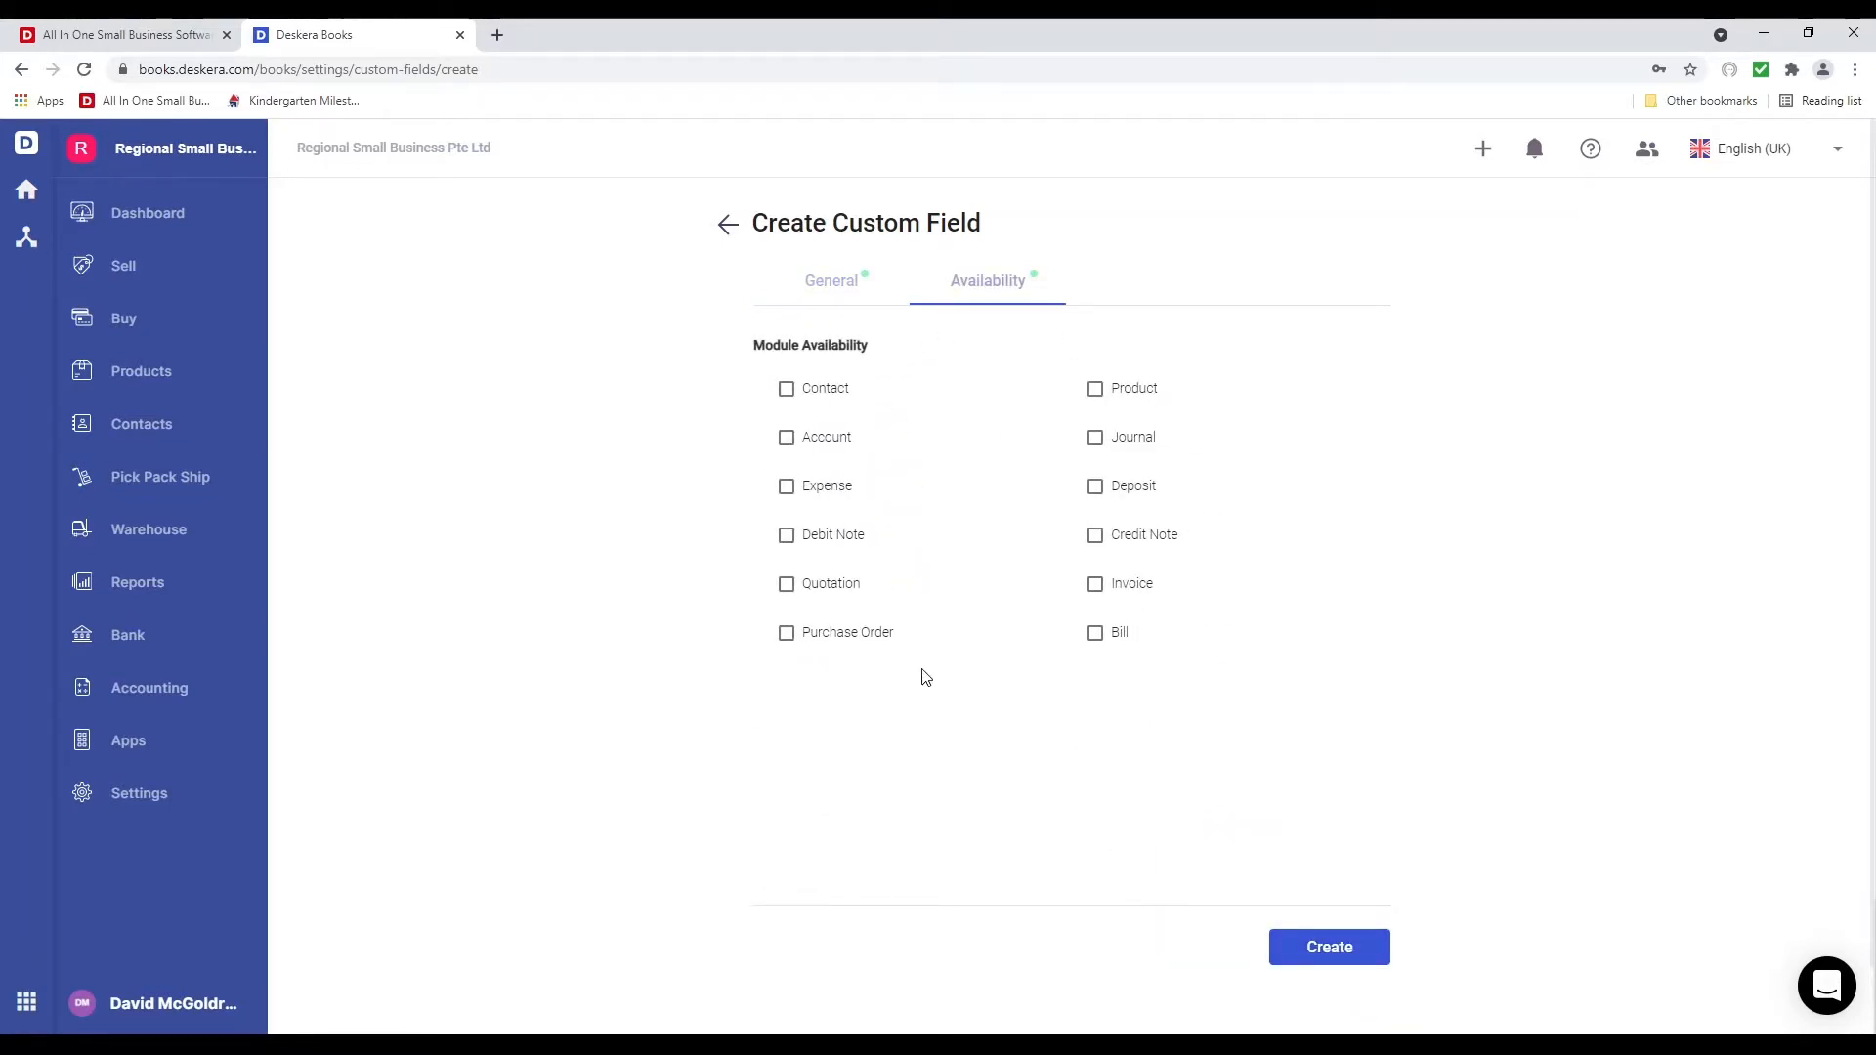
click(799, 398)
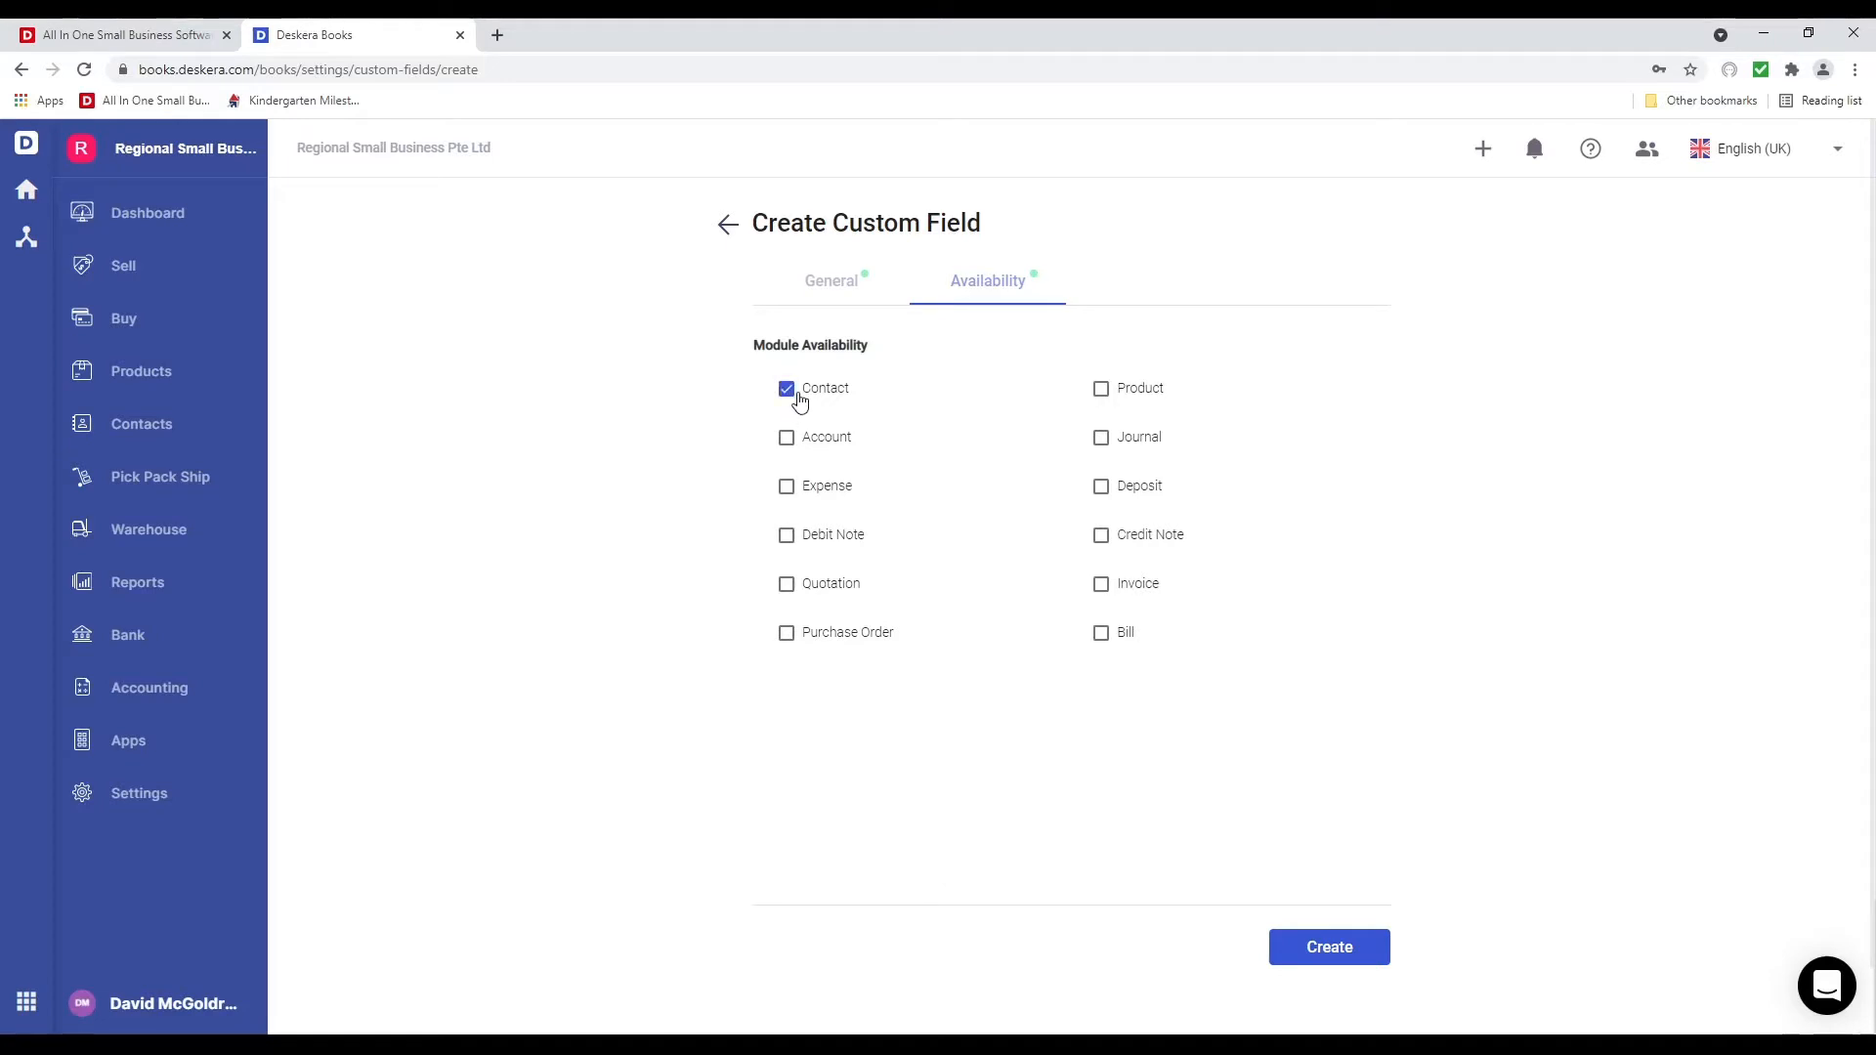
click(837, 633)
click(1134, 586)
click(1132, 629)
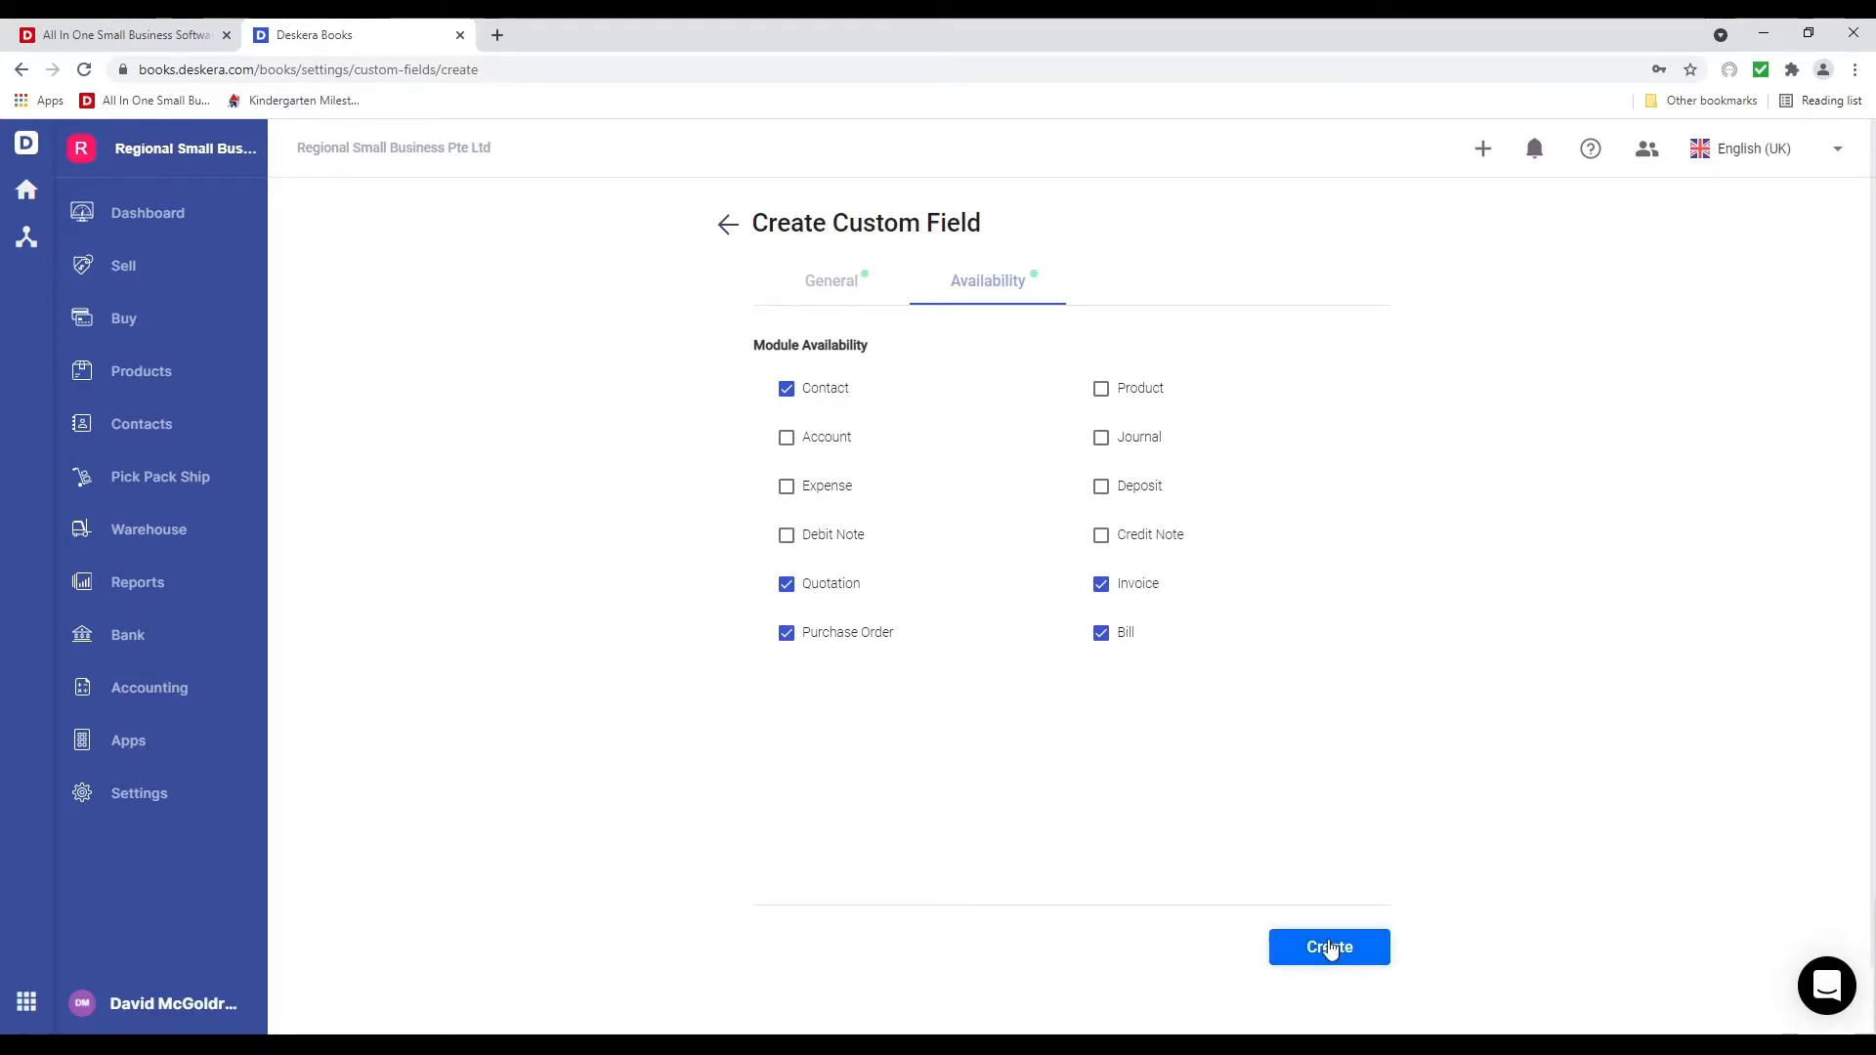
click(1324, 948)
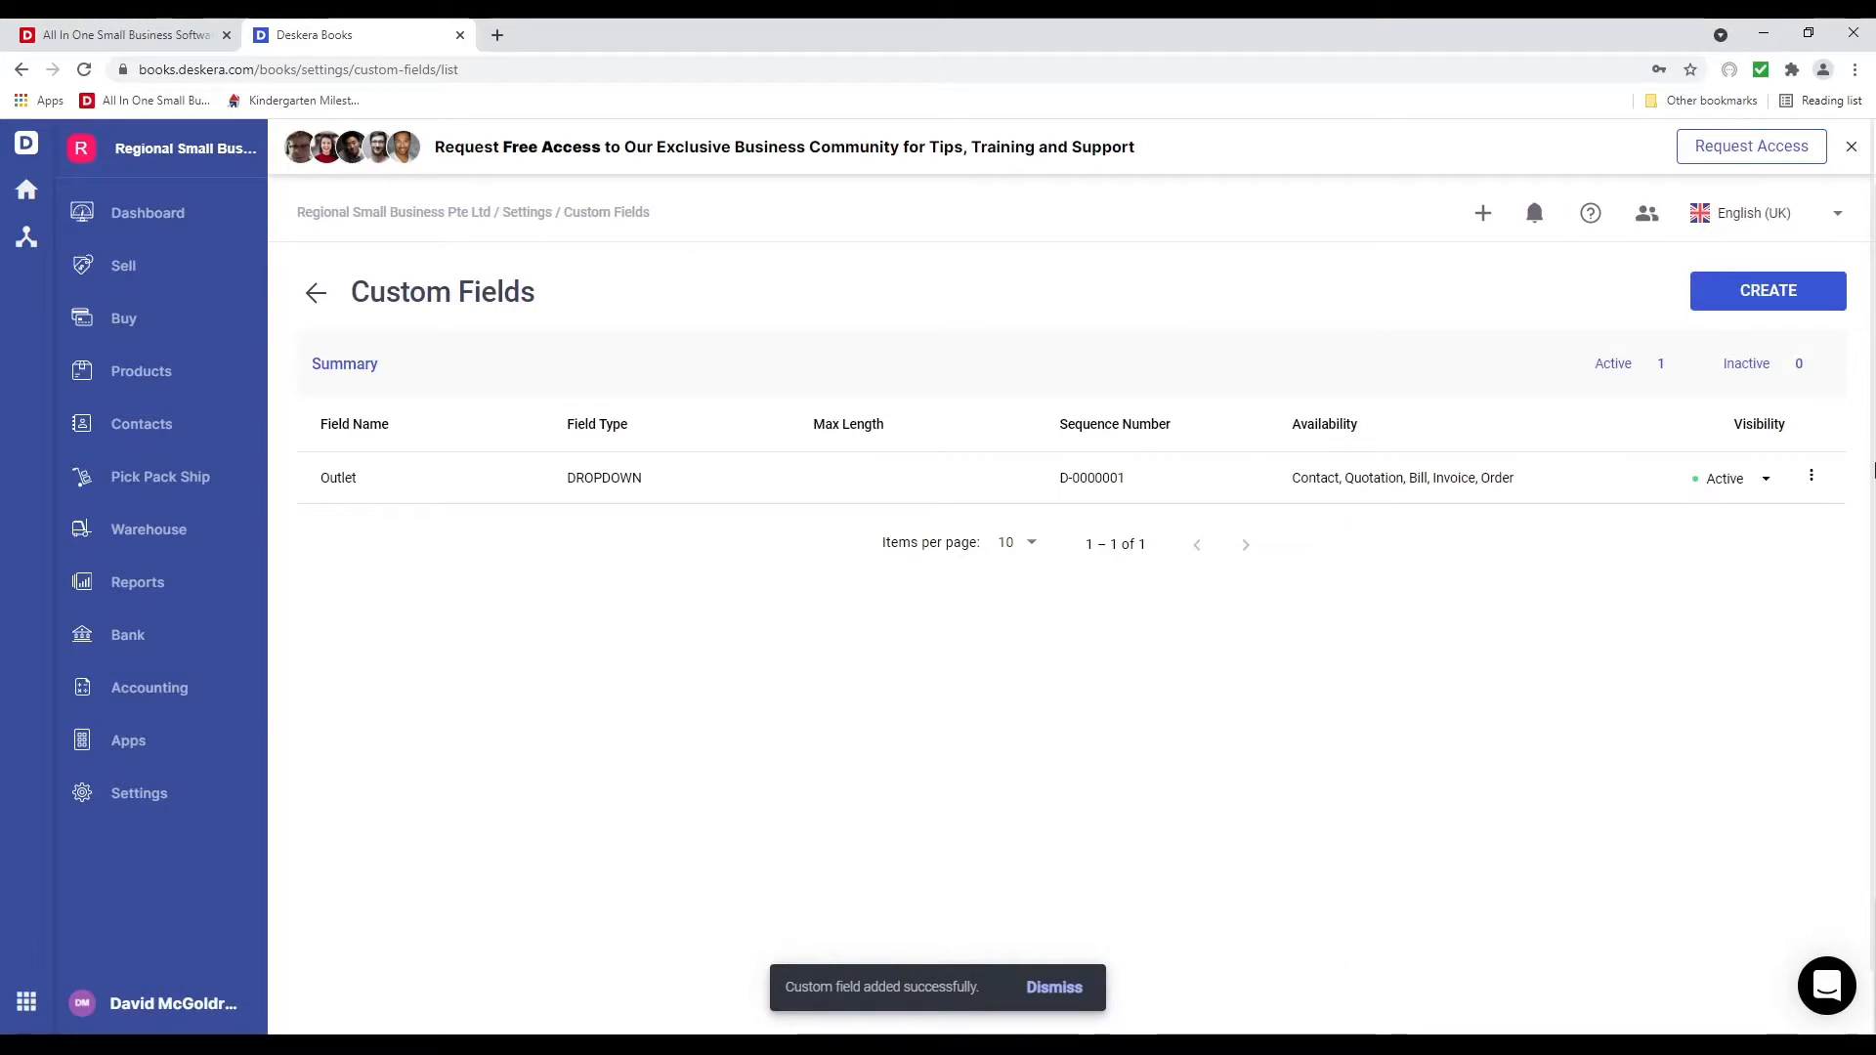
click(1762, 304)
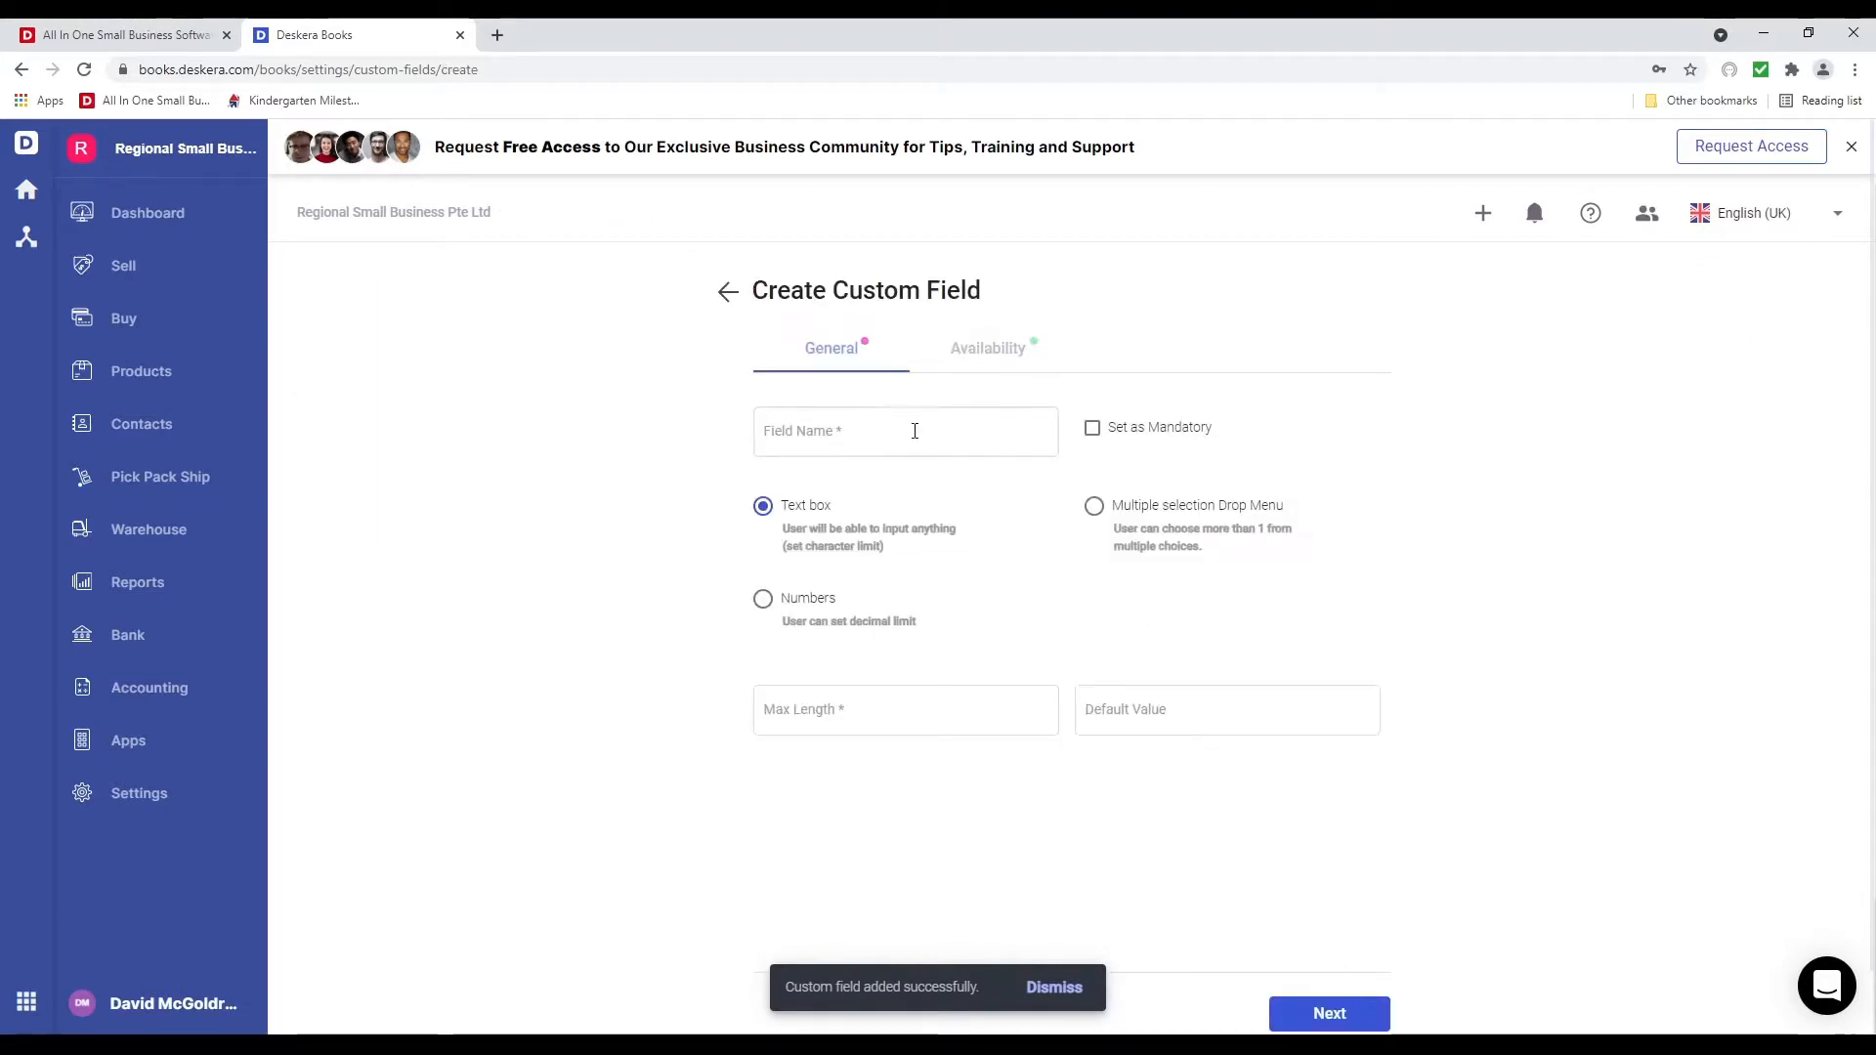
Create a Contact Name text custom field with maximum length 1000, available on contacts
click(910, 433)
text(C)
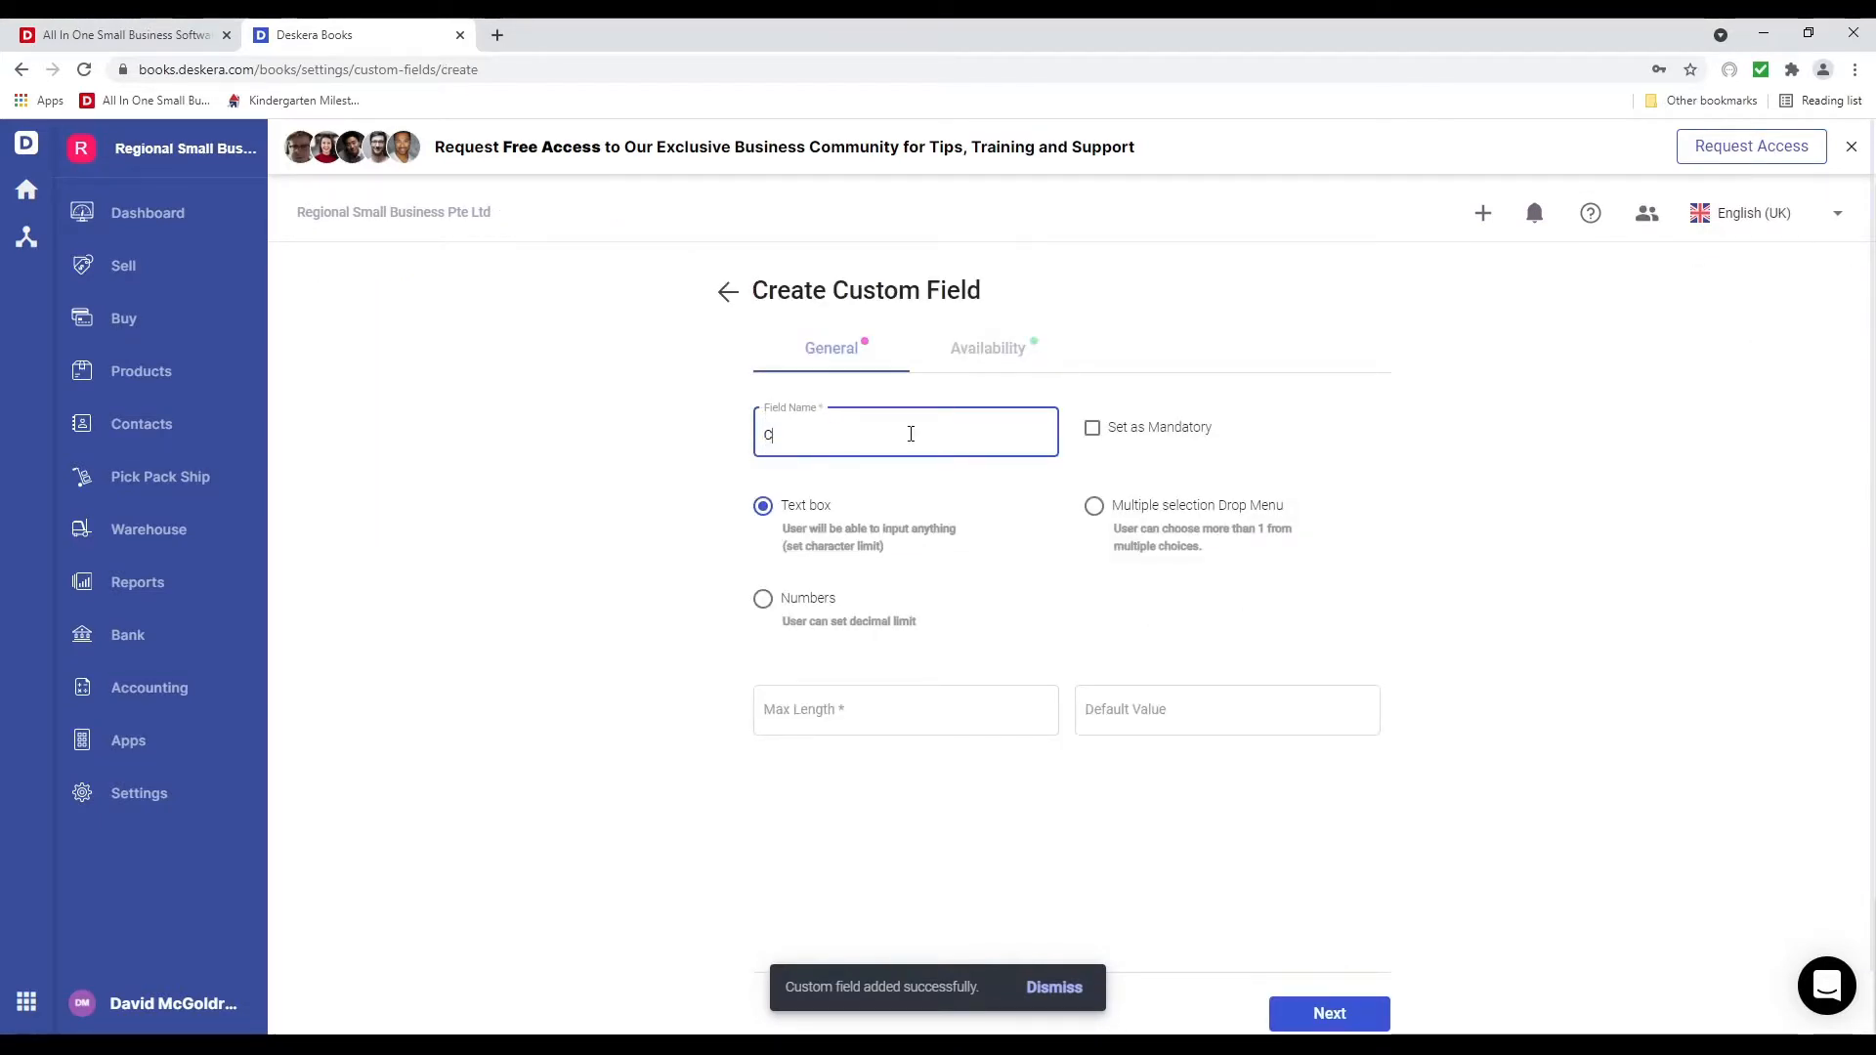
text(ontact Name)
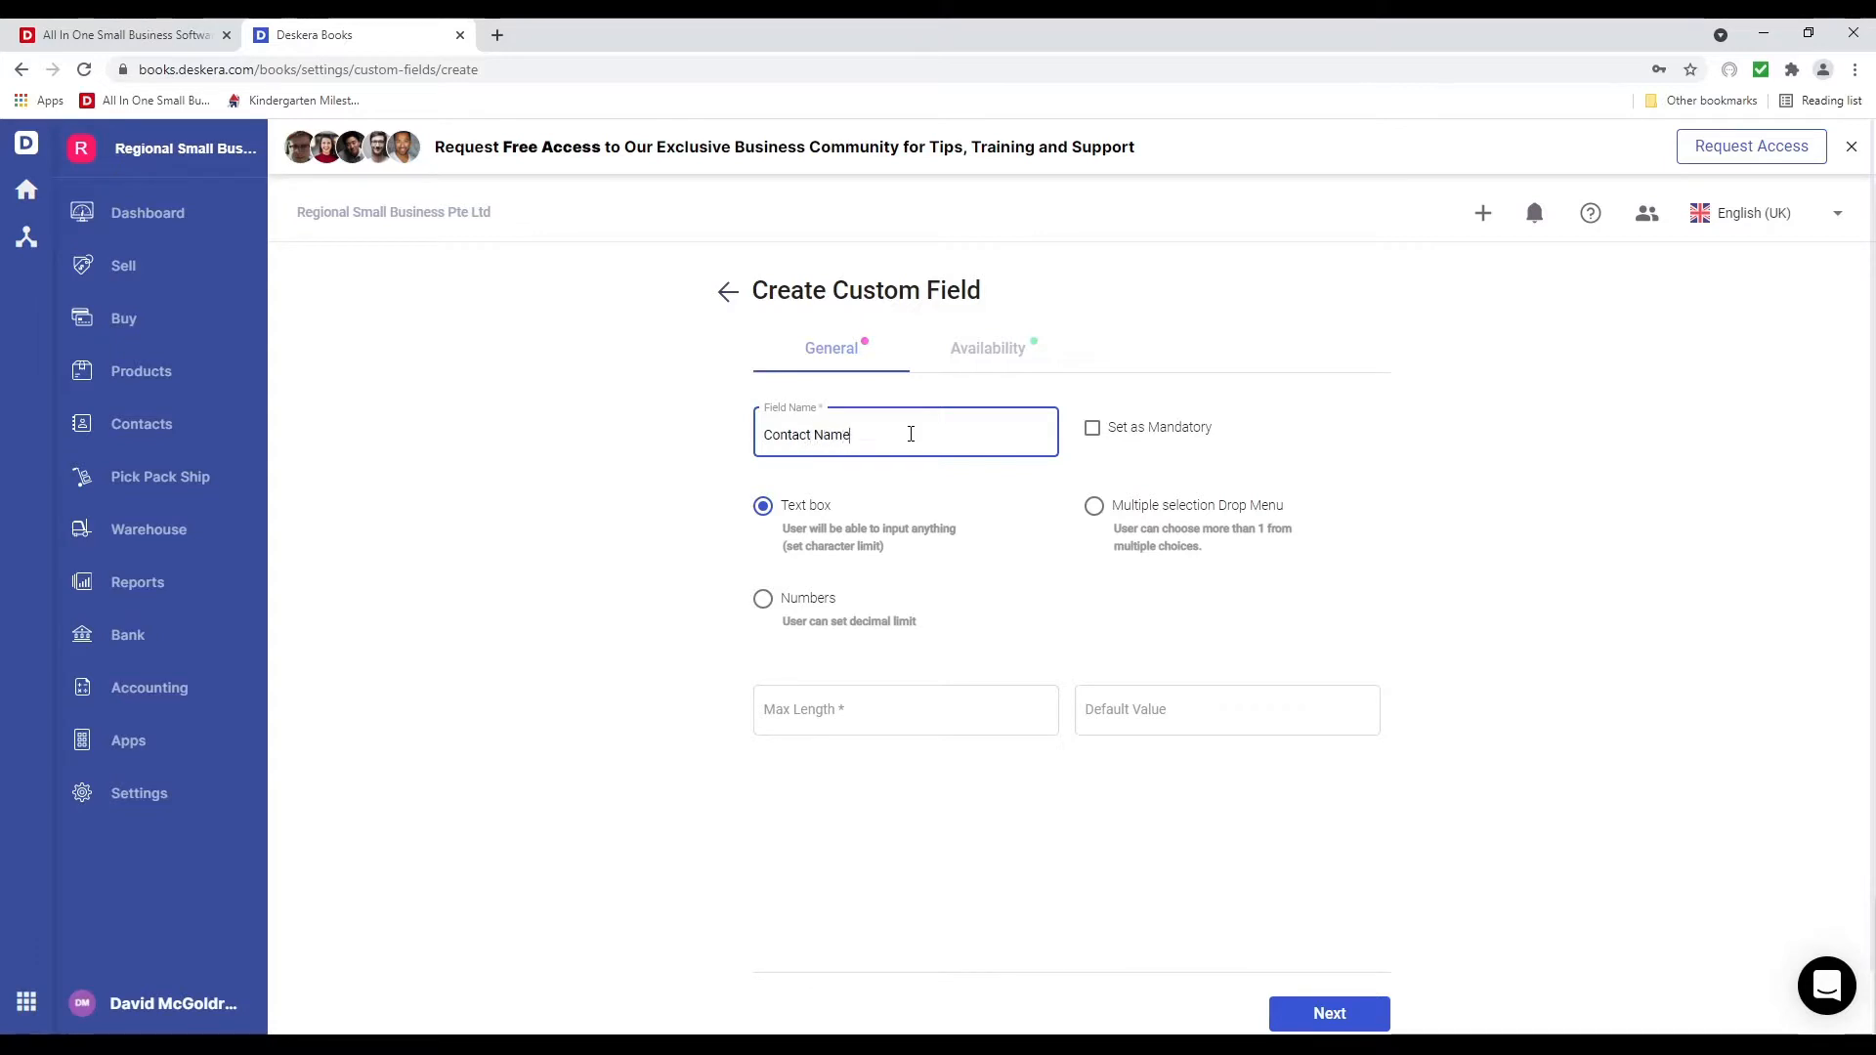
click(989, 352)
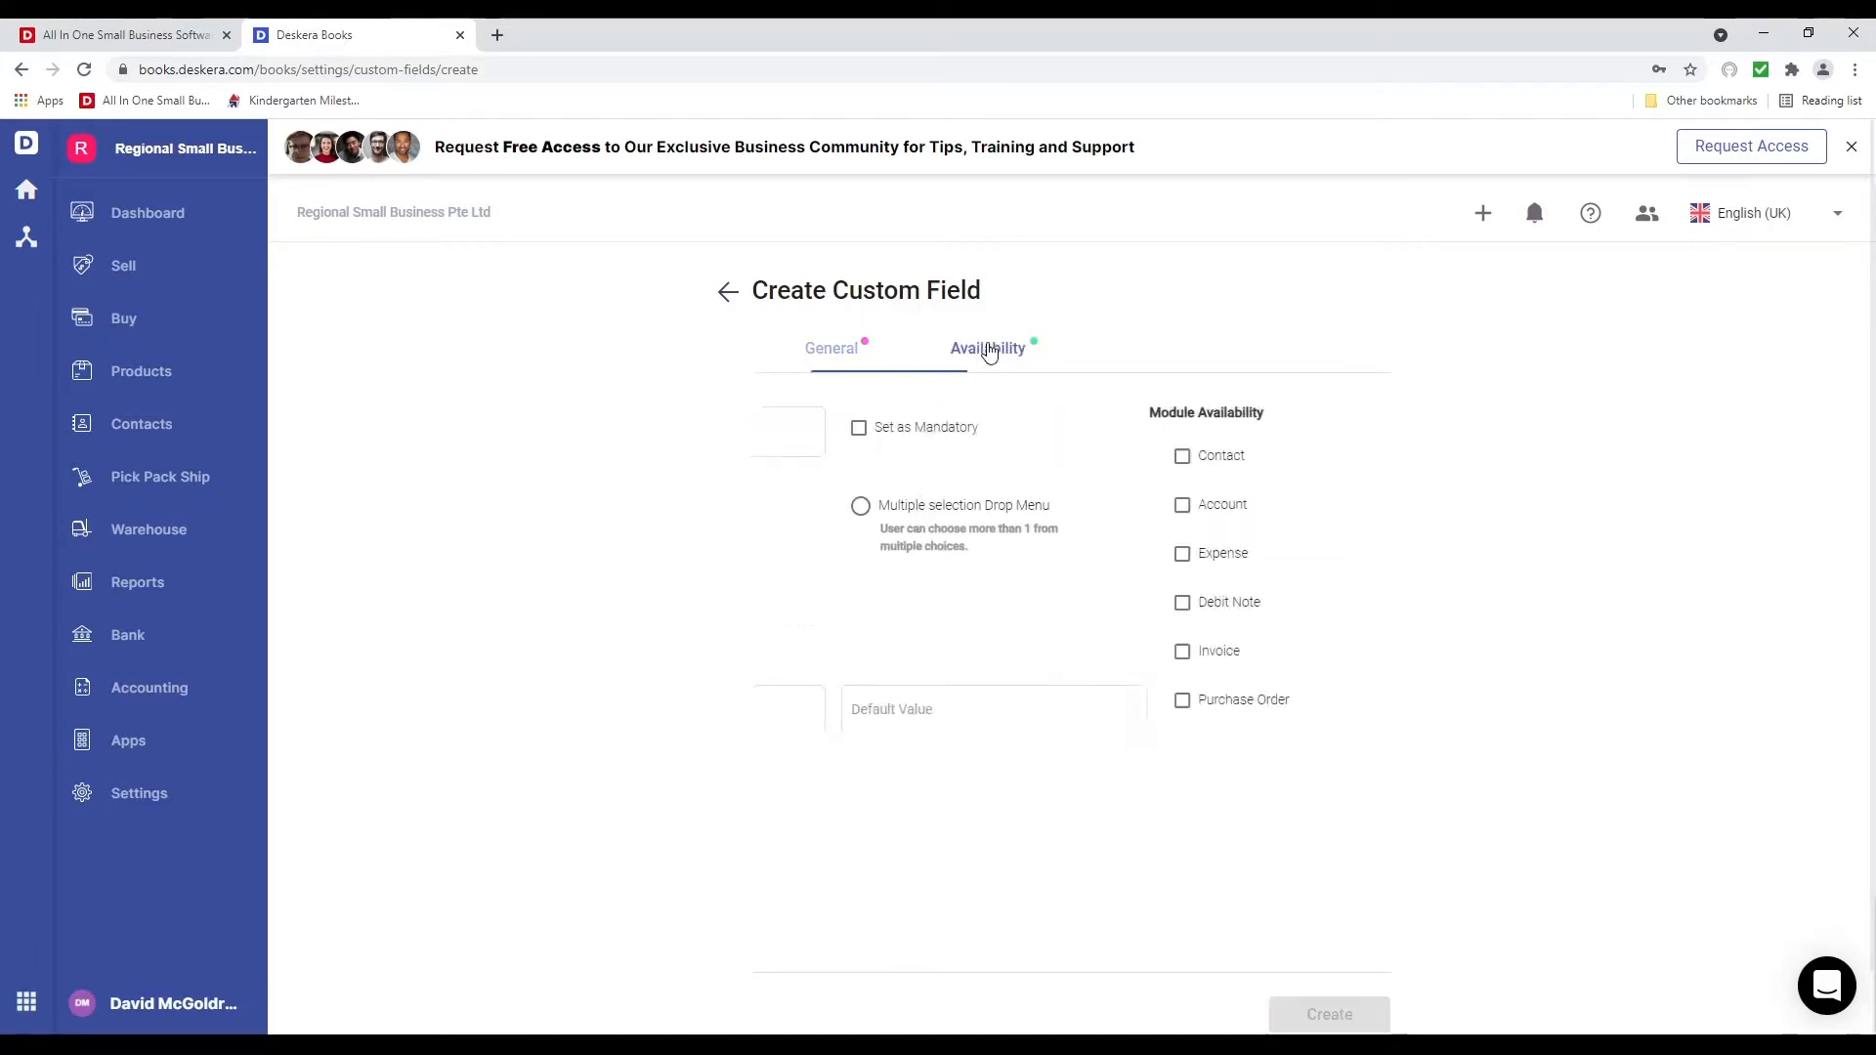
click(852, 353)
click(816, 716)
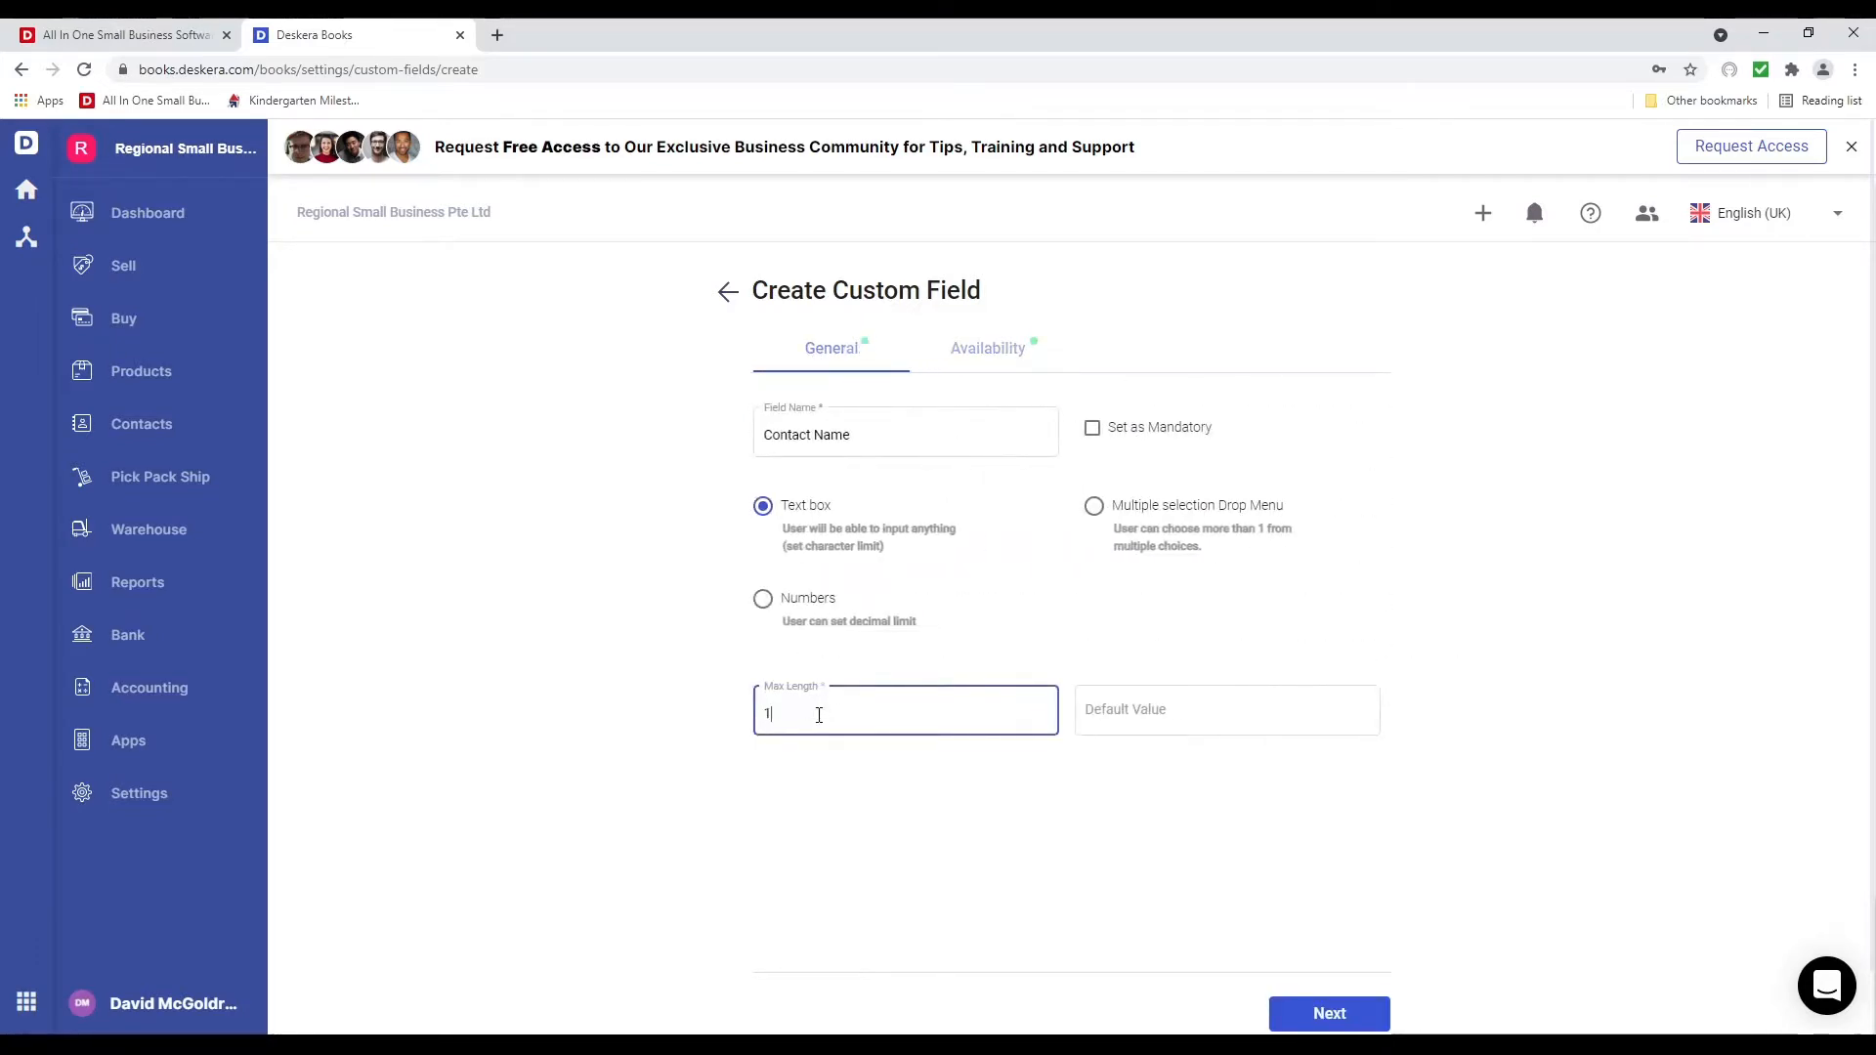
text(1000)
click(846, 835)
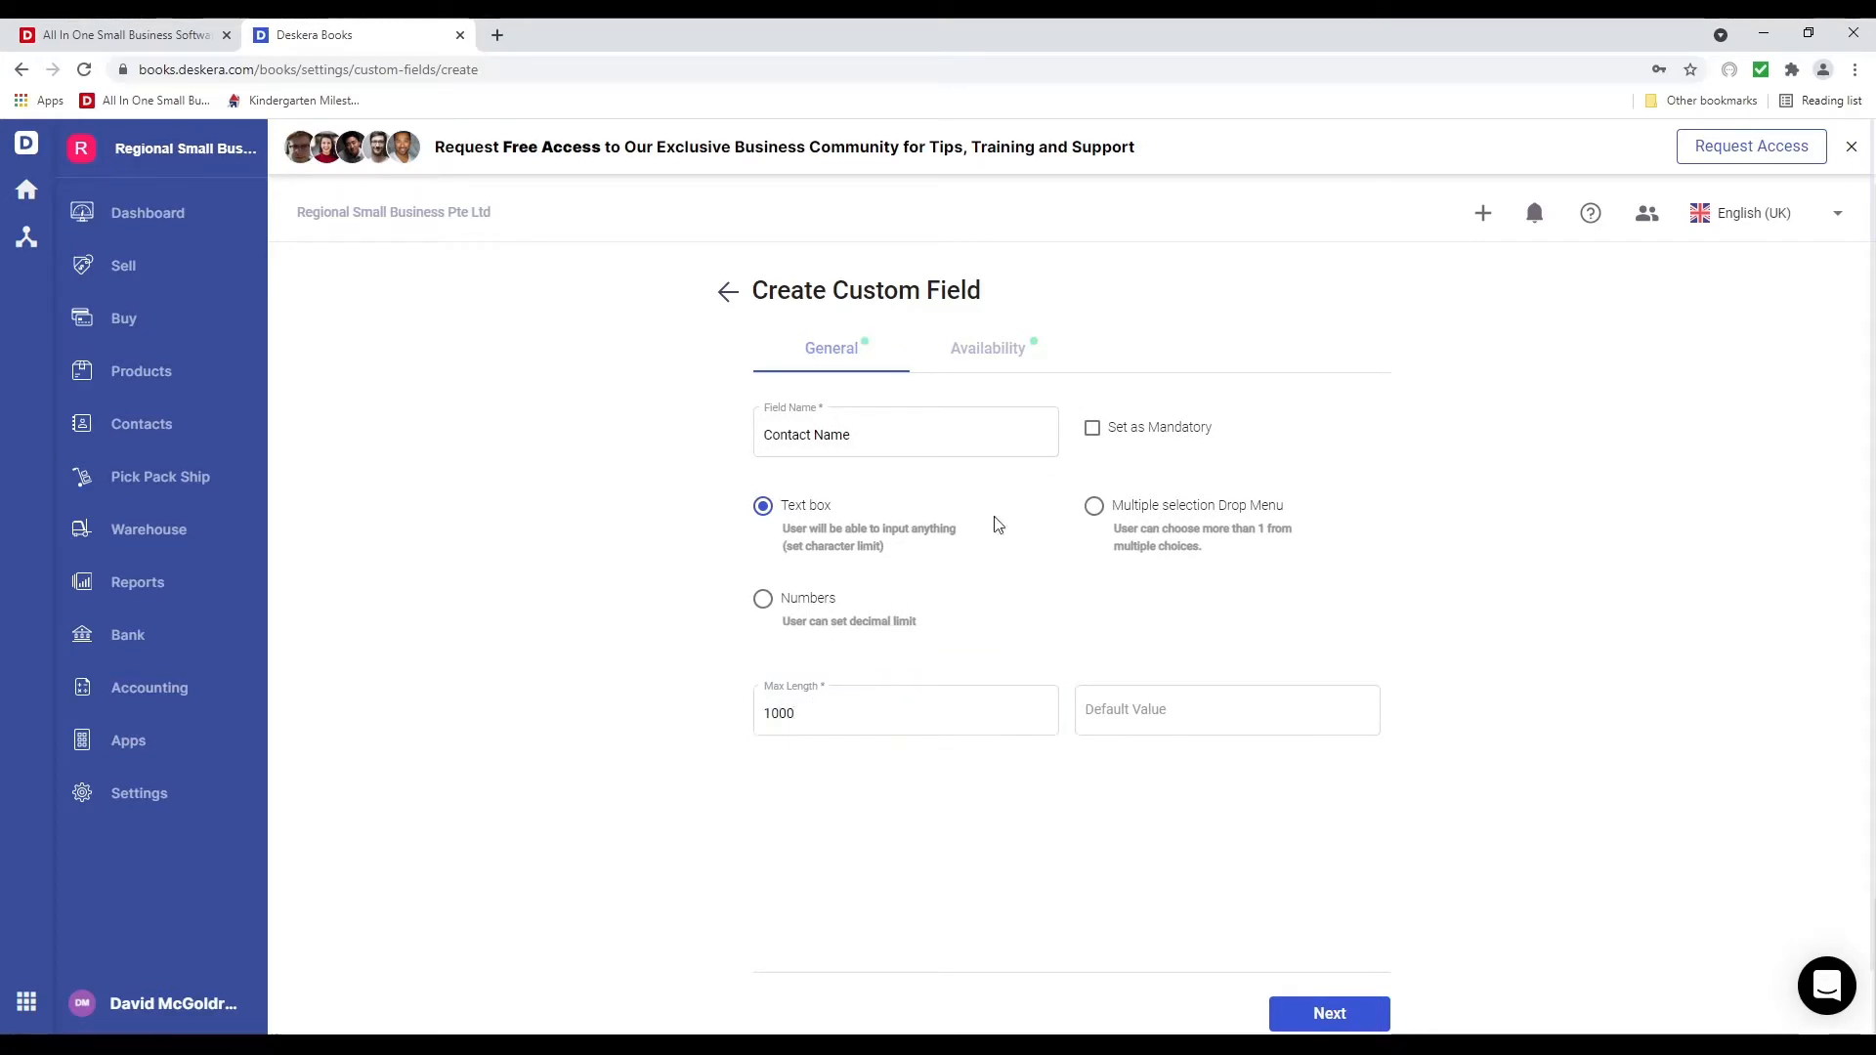
click(1004, 350)
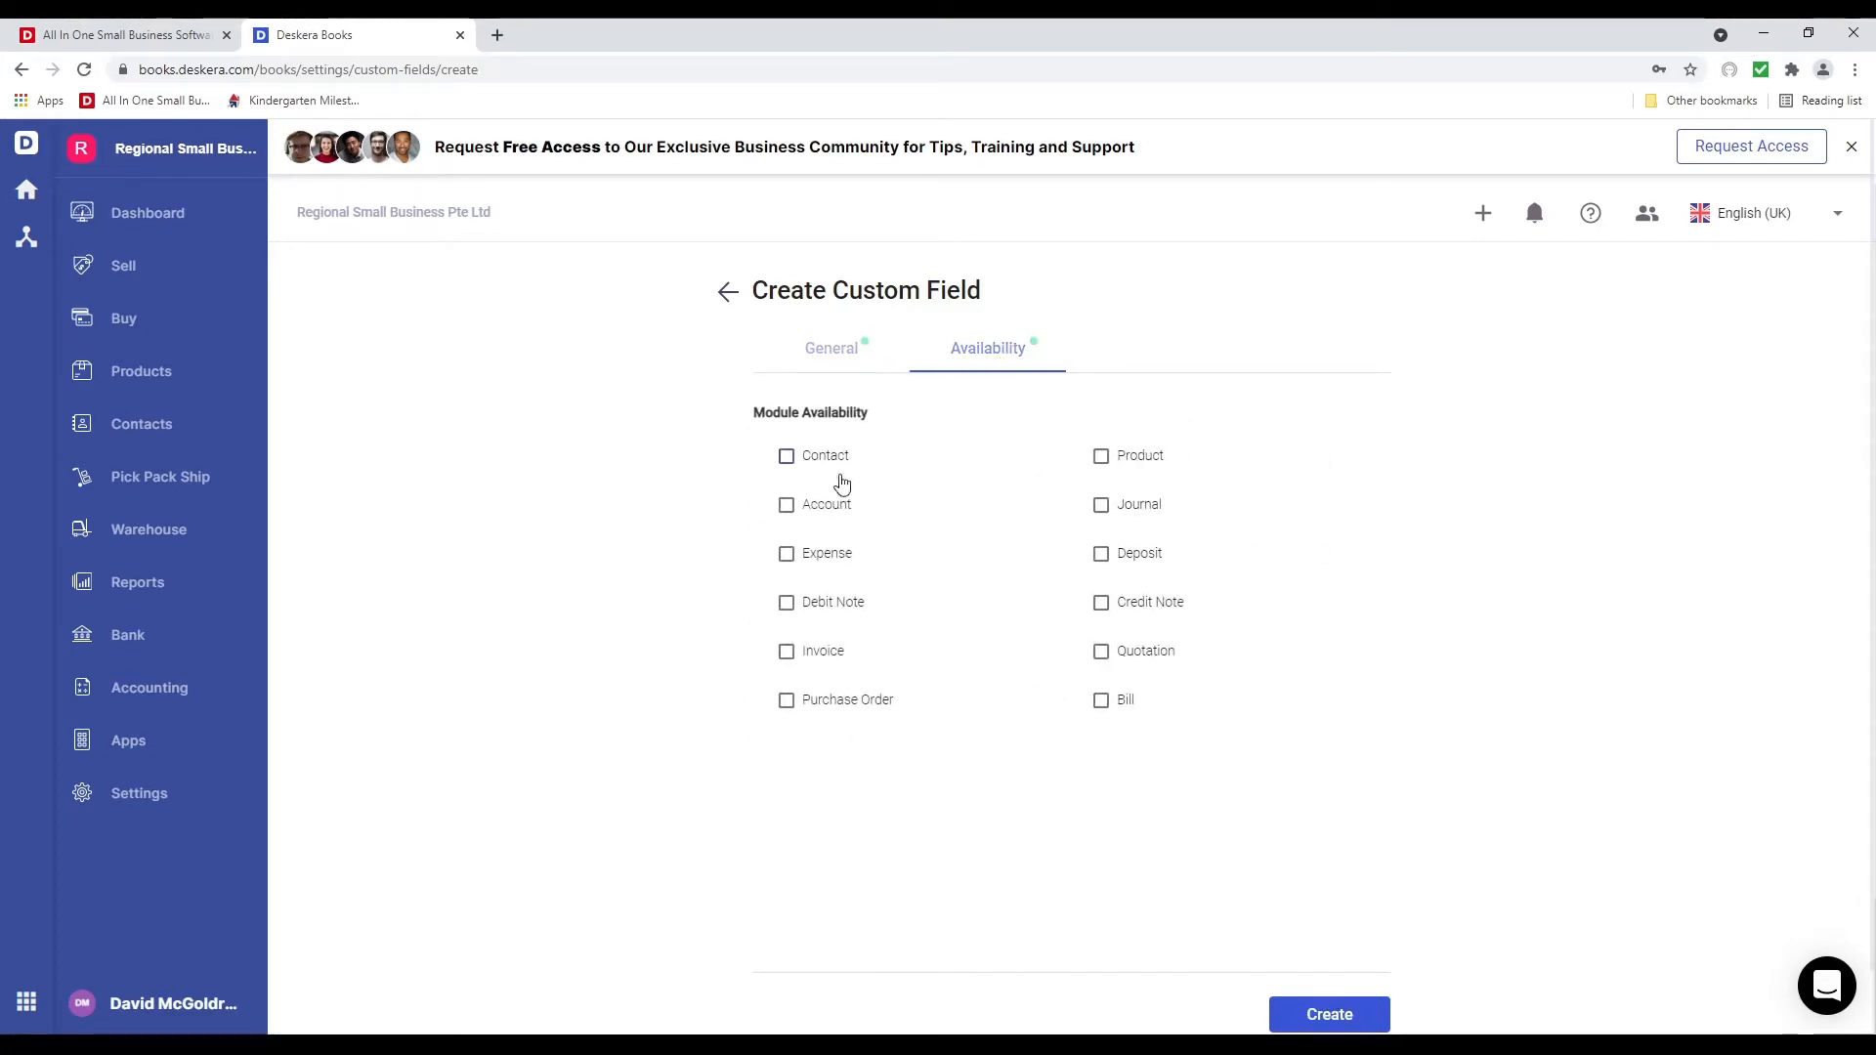
click(840, 459)
click(1328, 1008)
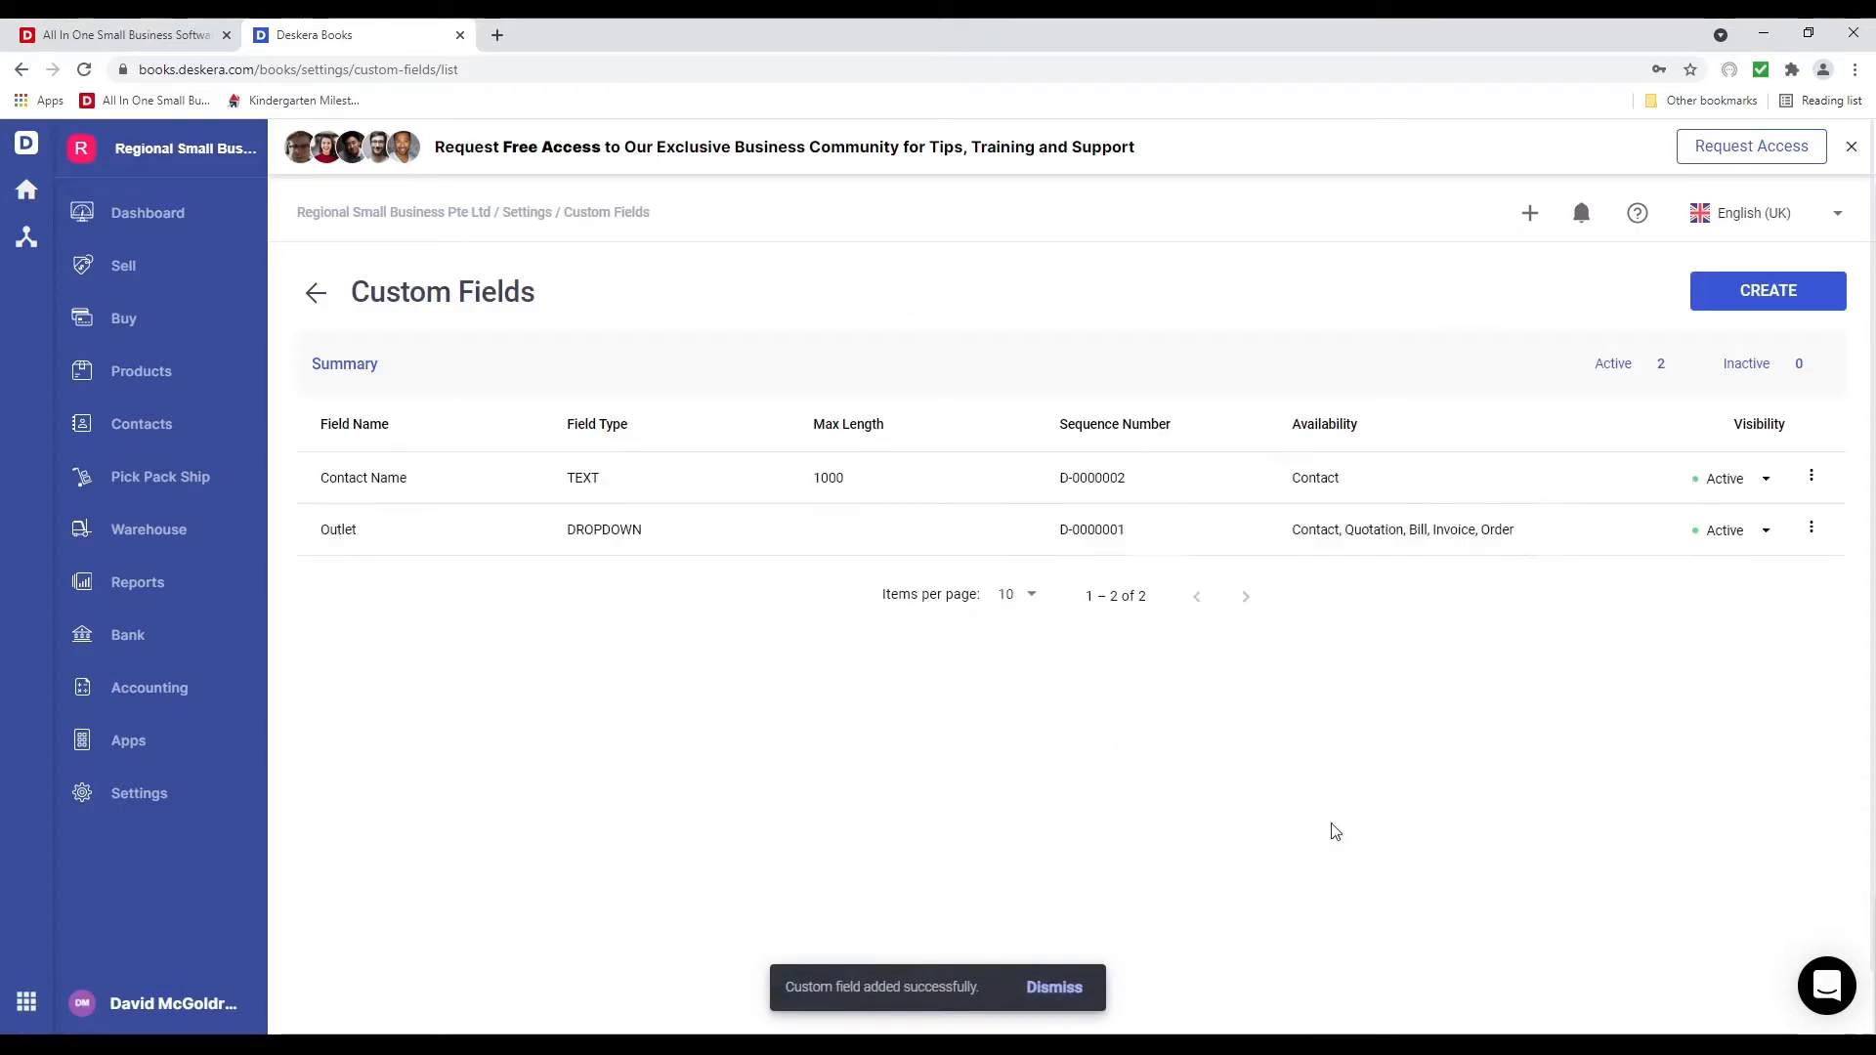
Create a Size of Company number custom field with 0 decimal precision, available on contacts
click(1750, 294)
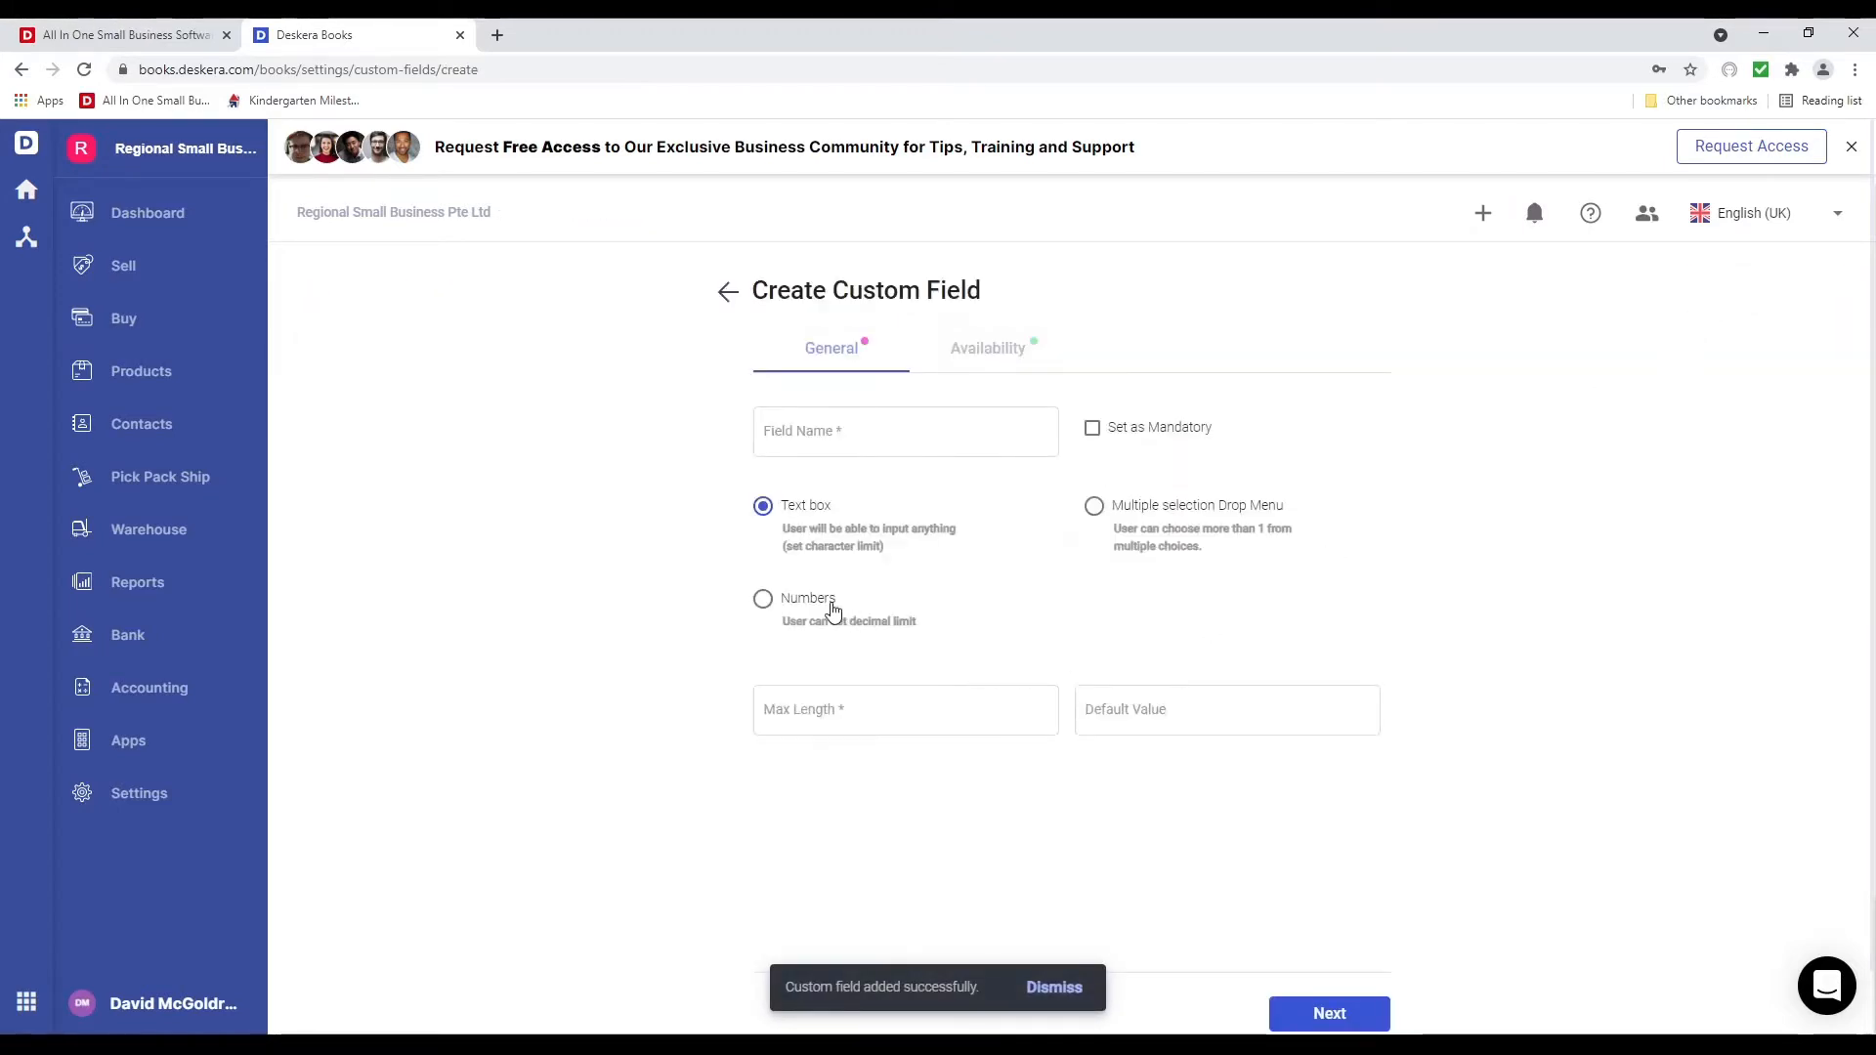
click(829, 612)
click(852, 709)
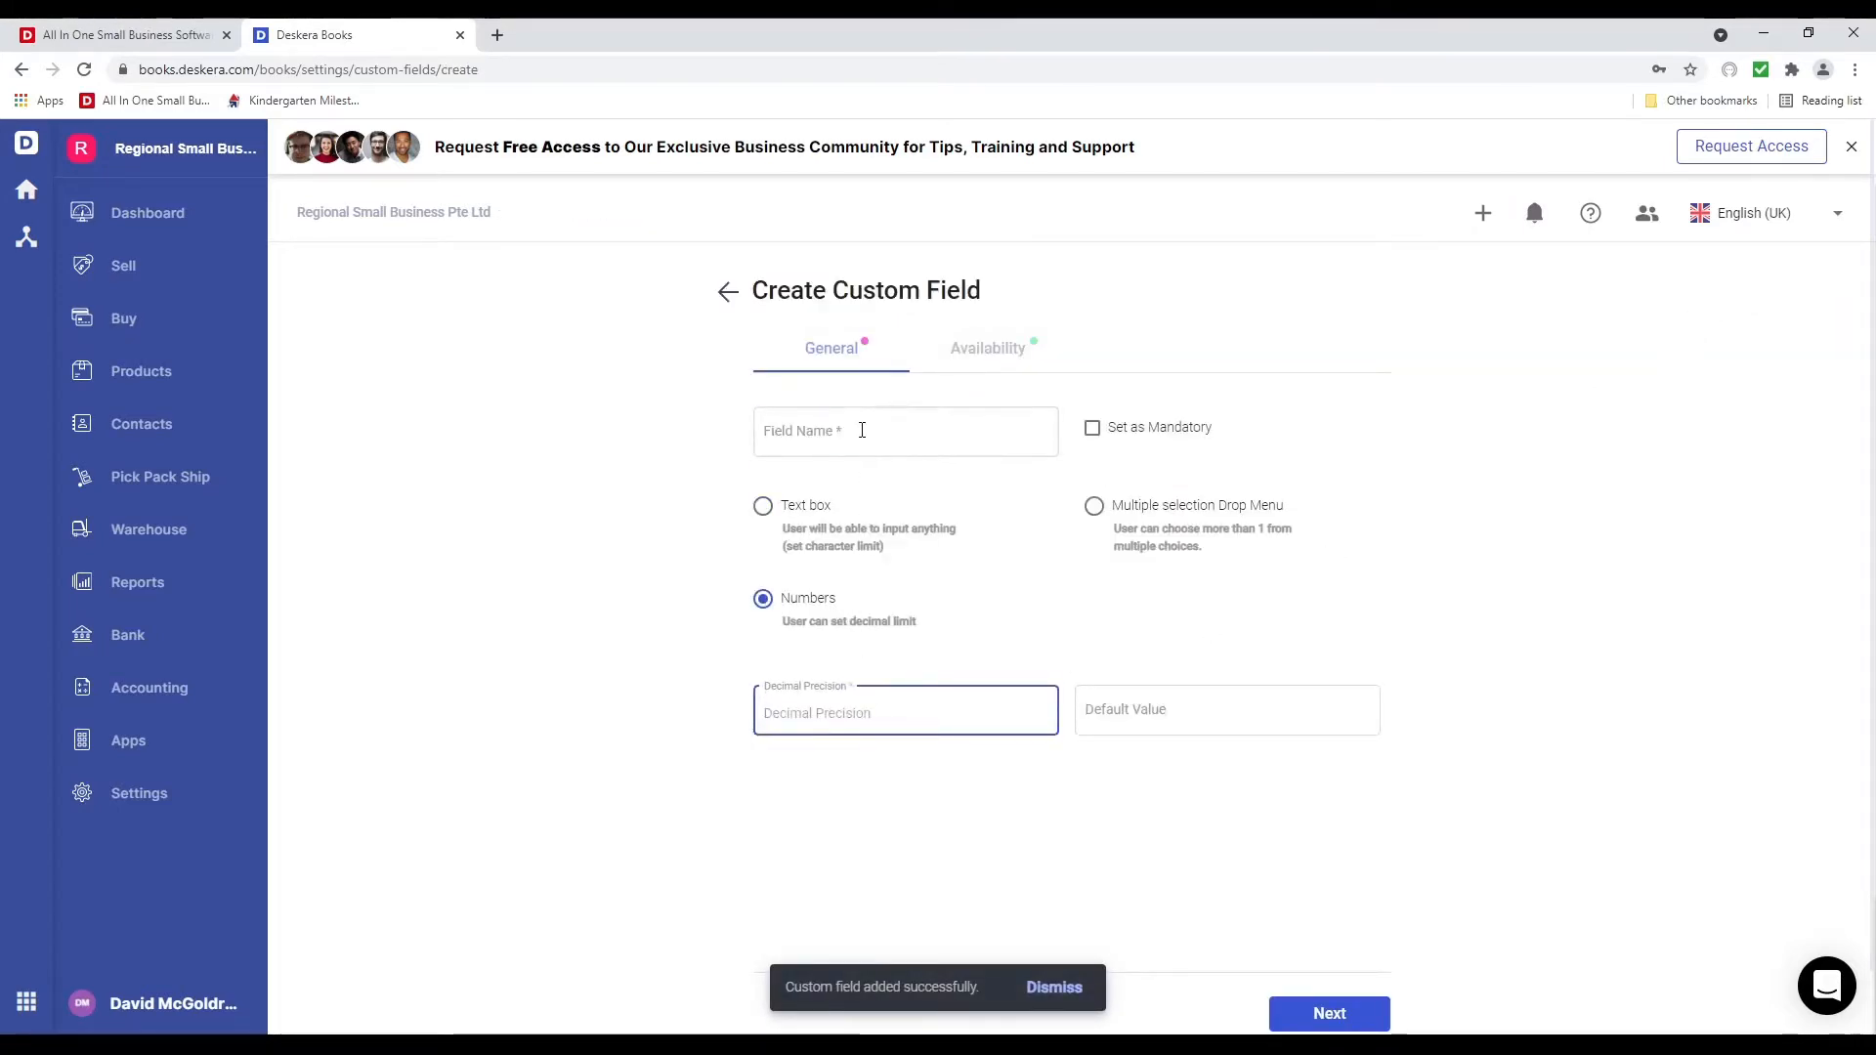
click(869, 430)
text(S)
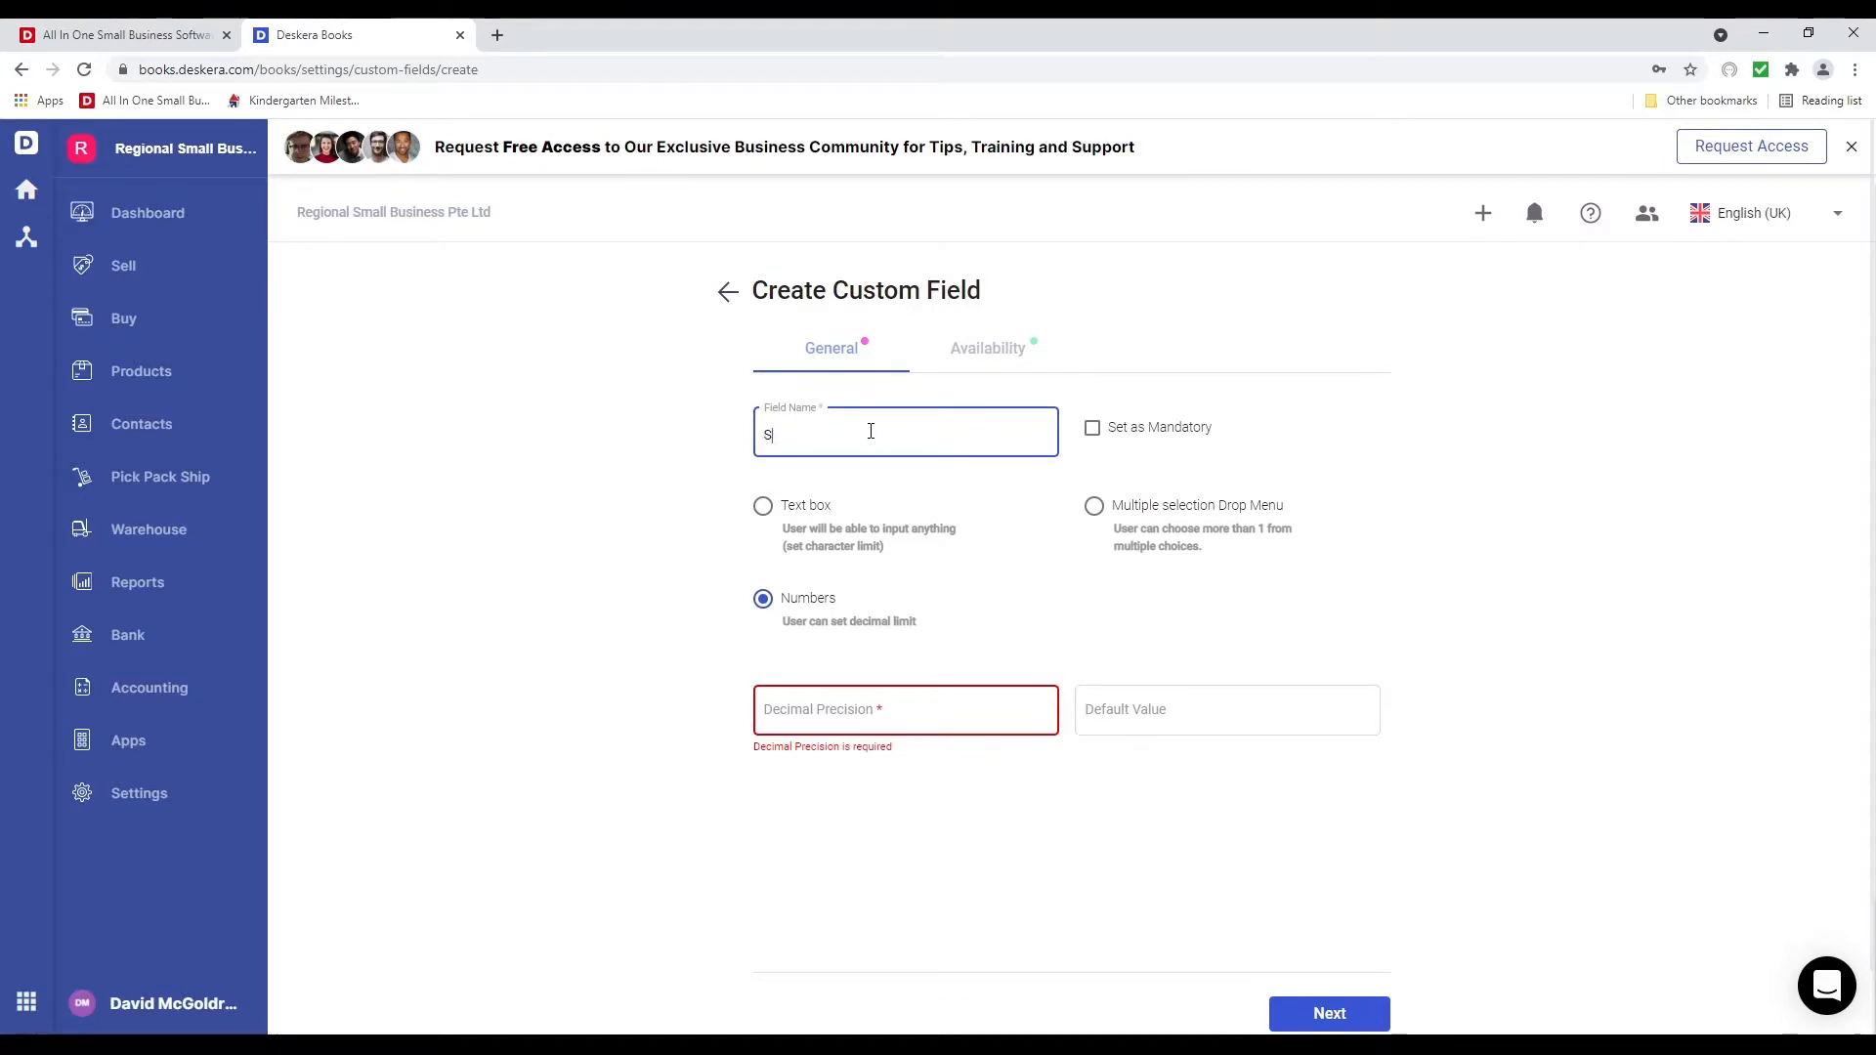
text(ize of Company)
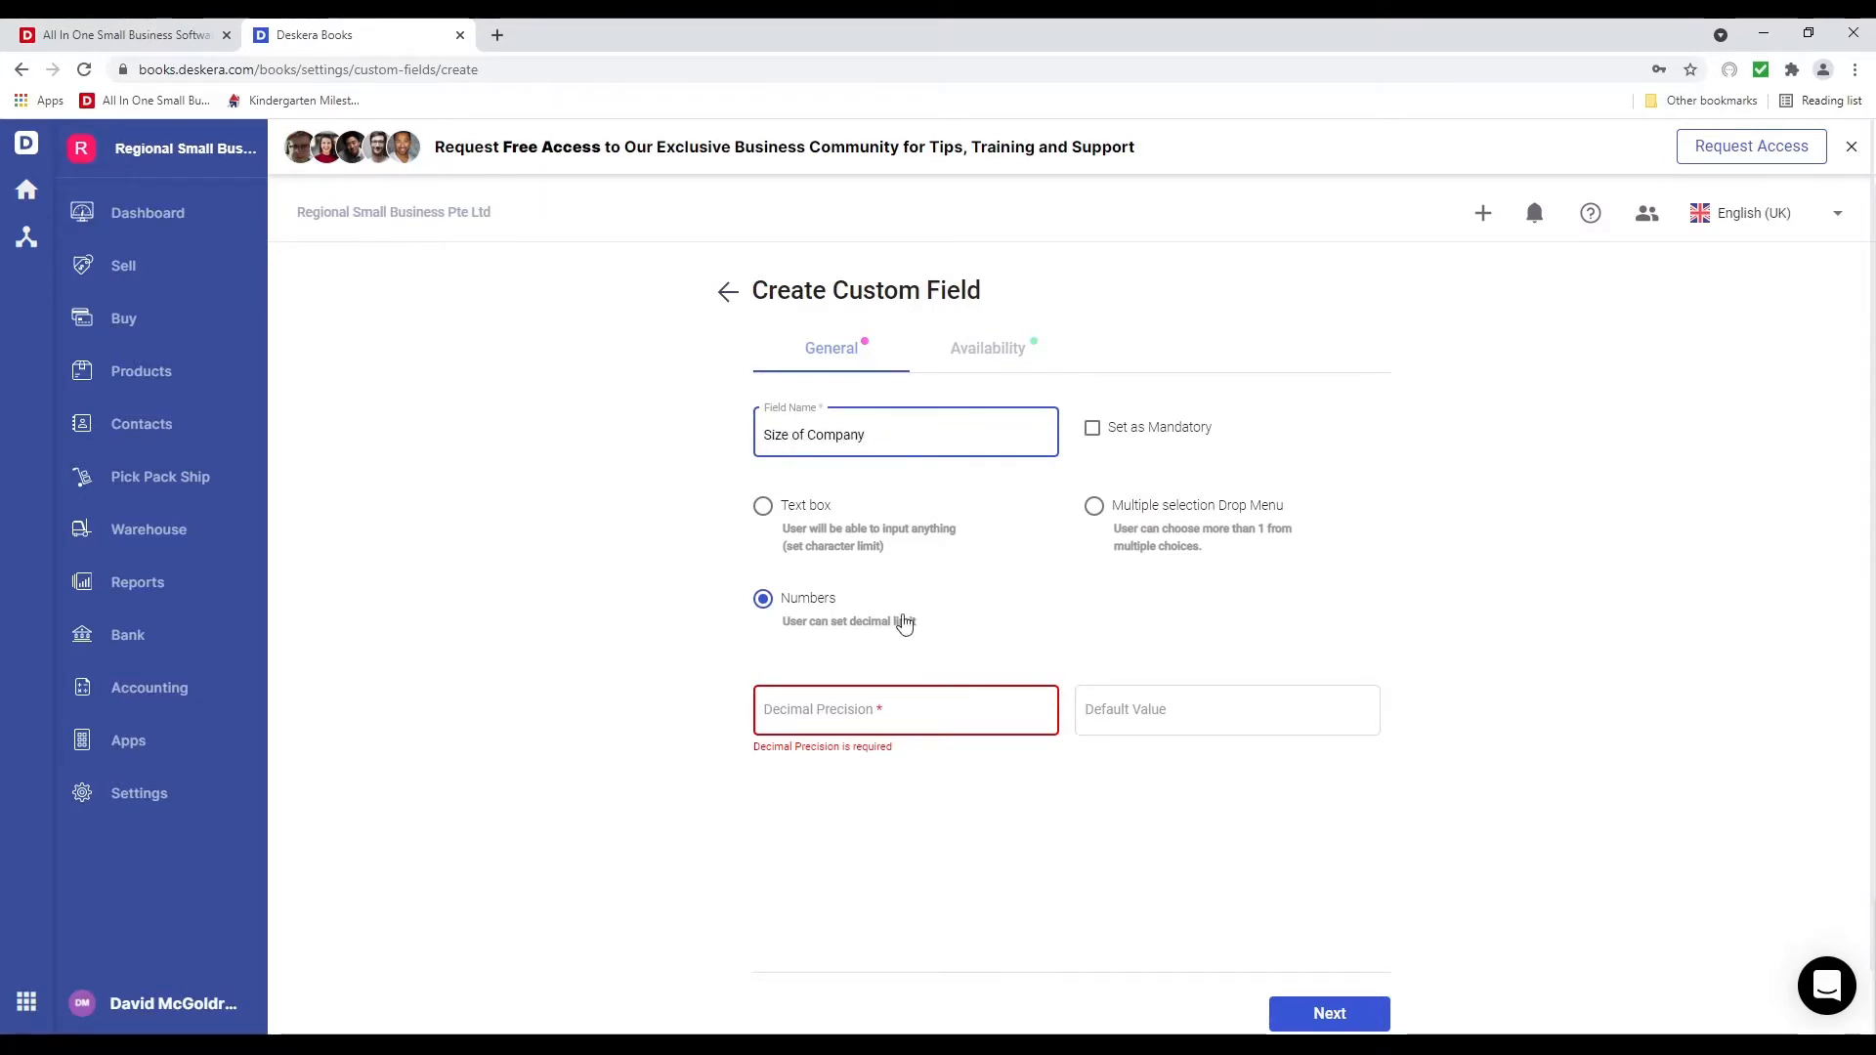
click(894, 713)
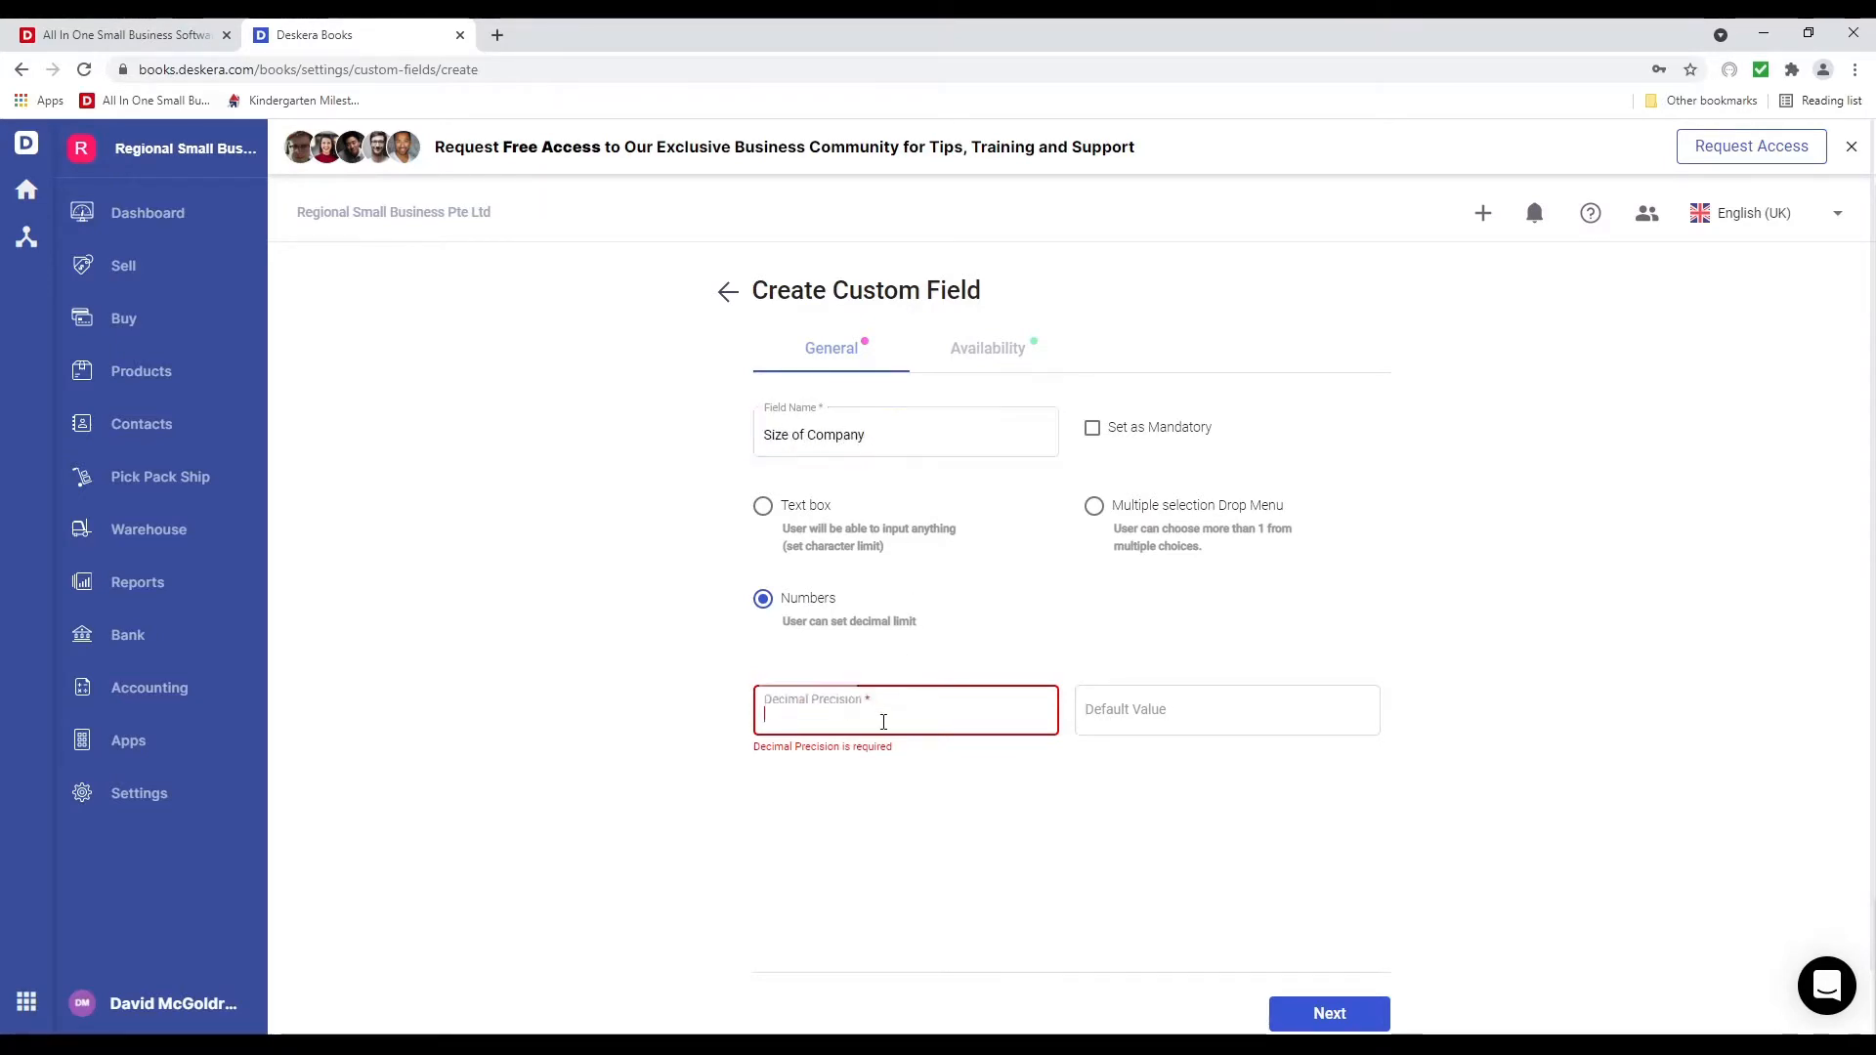
text(0)
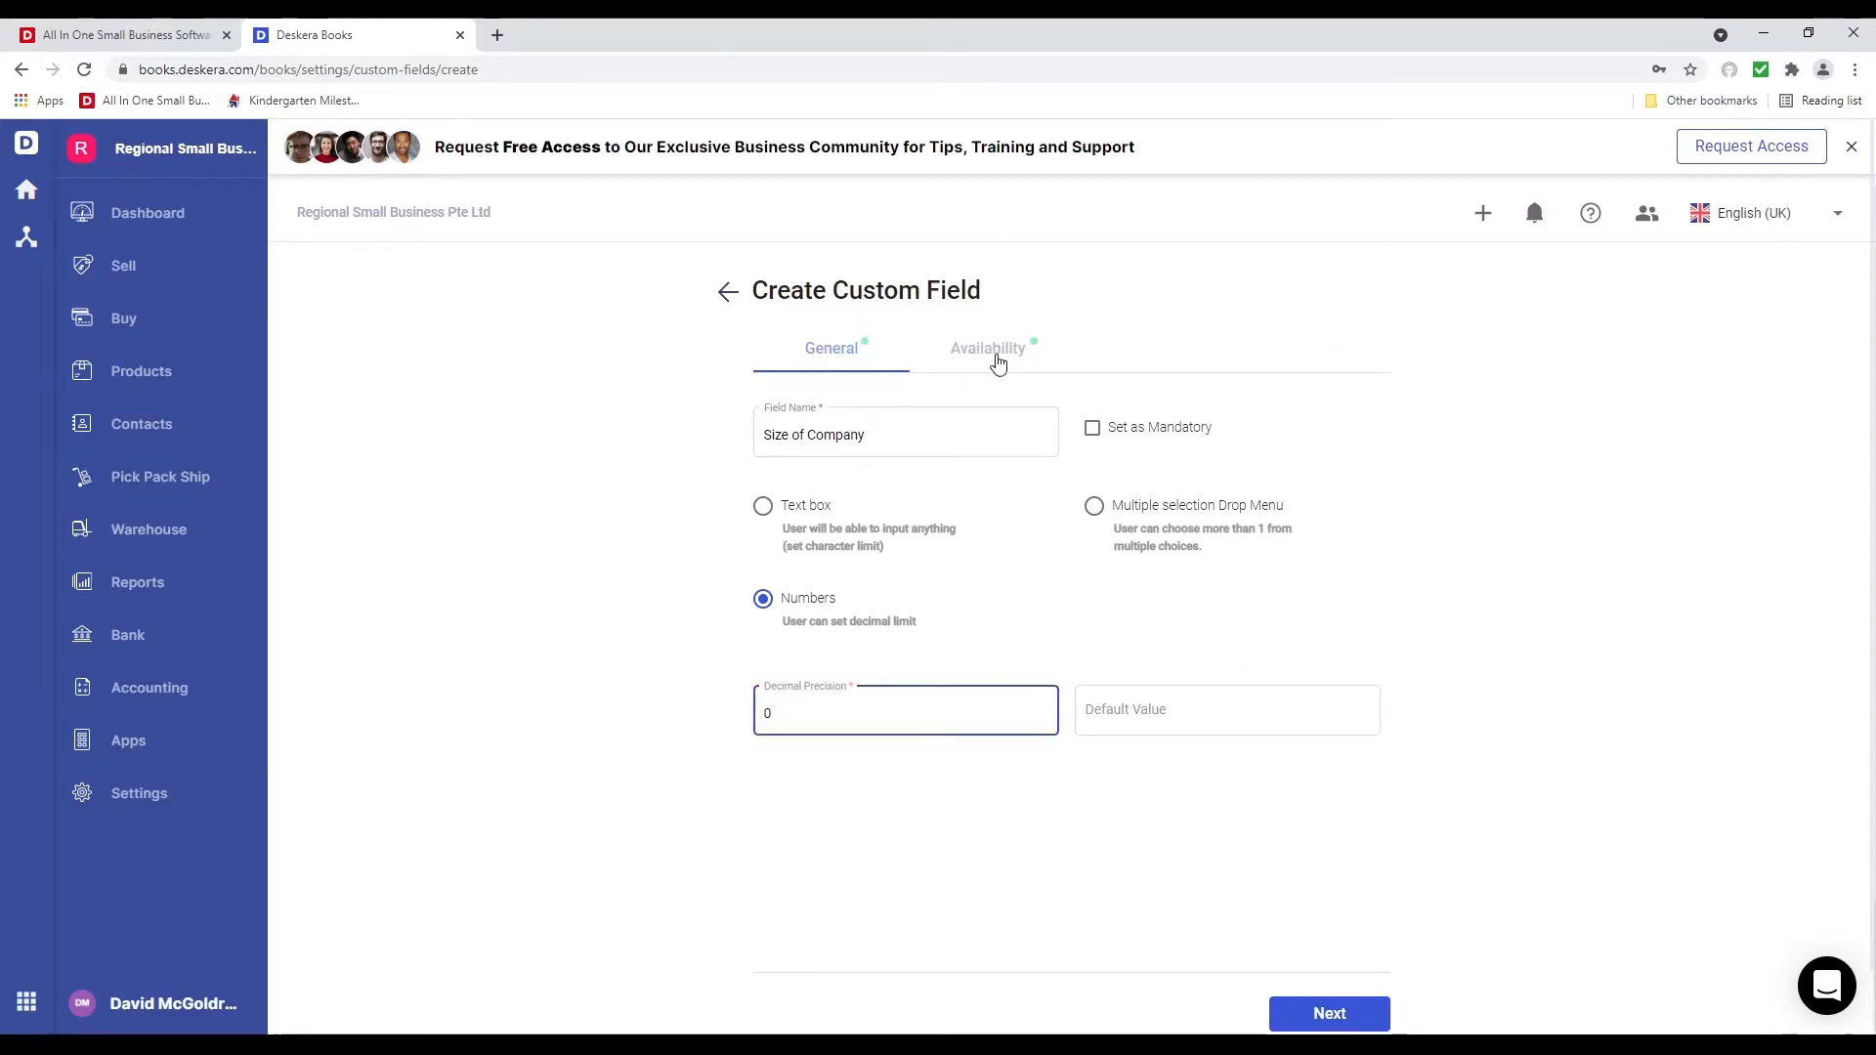
click(997, 358)
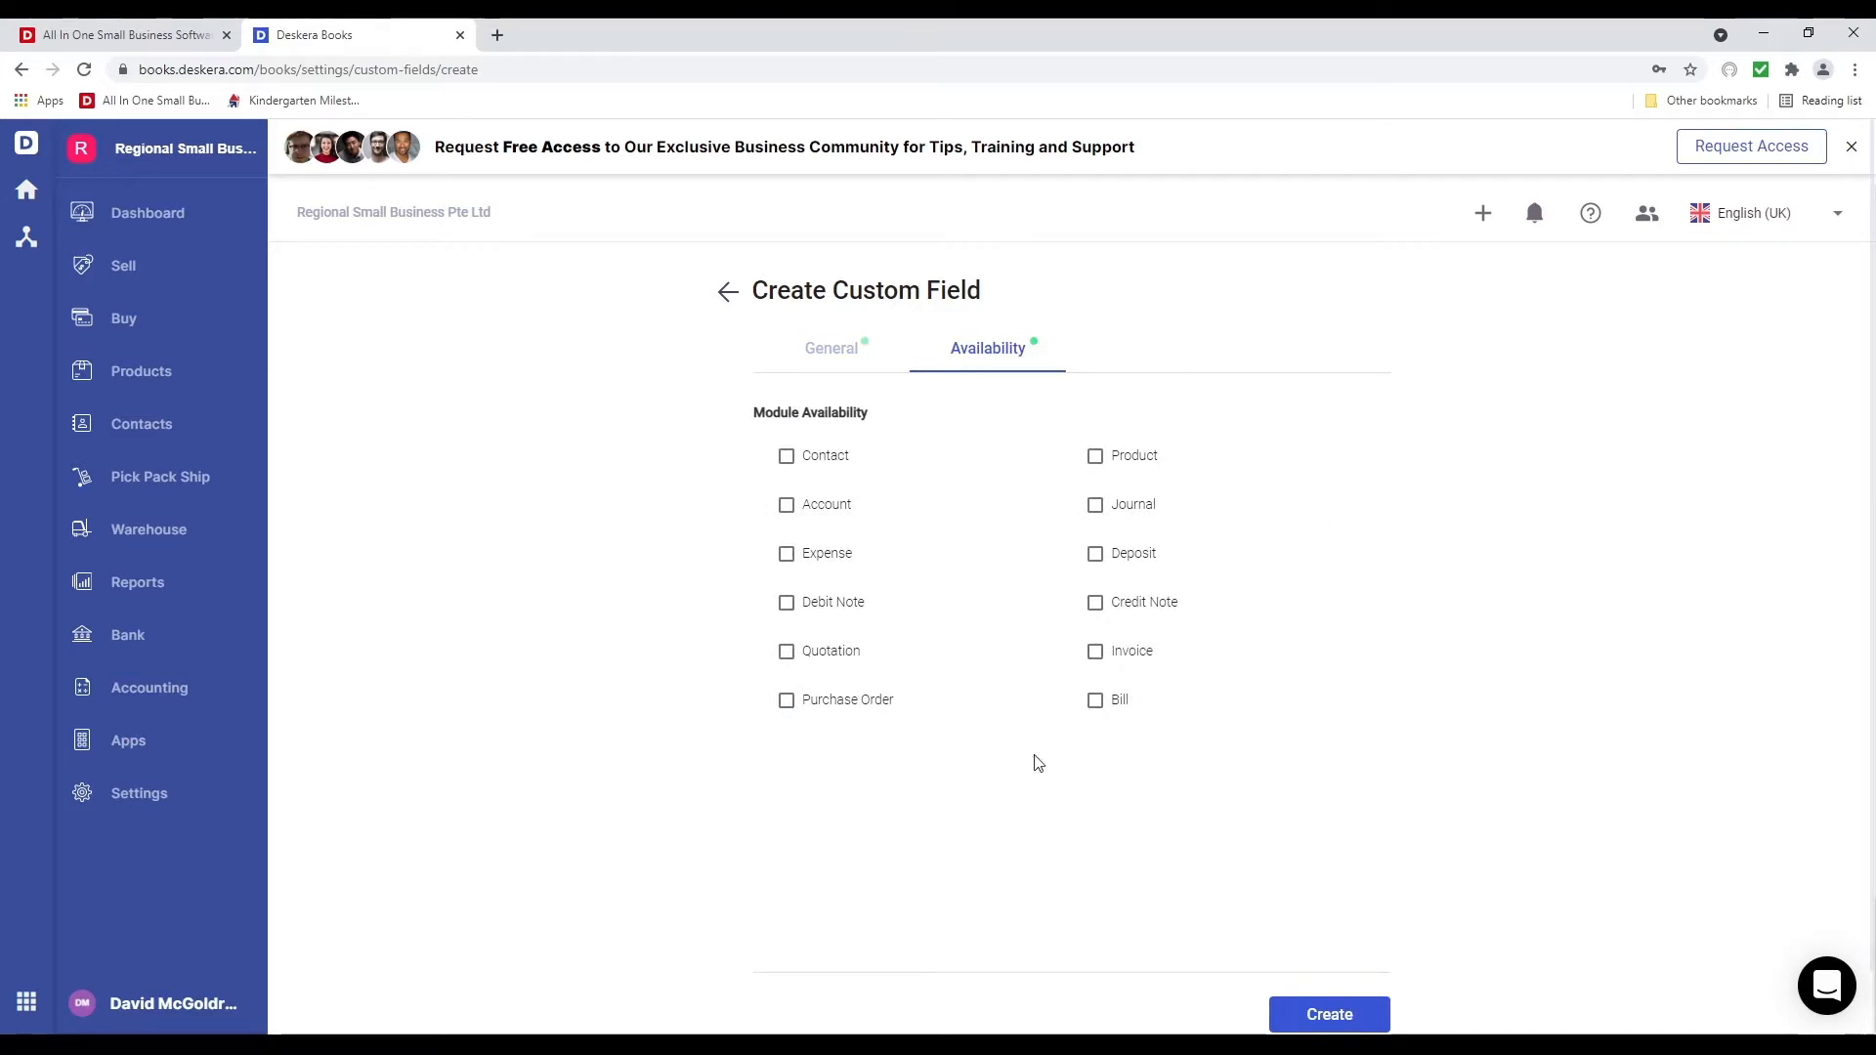
click(788, 457)
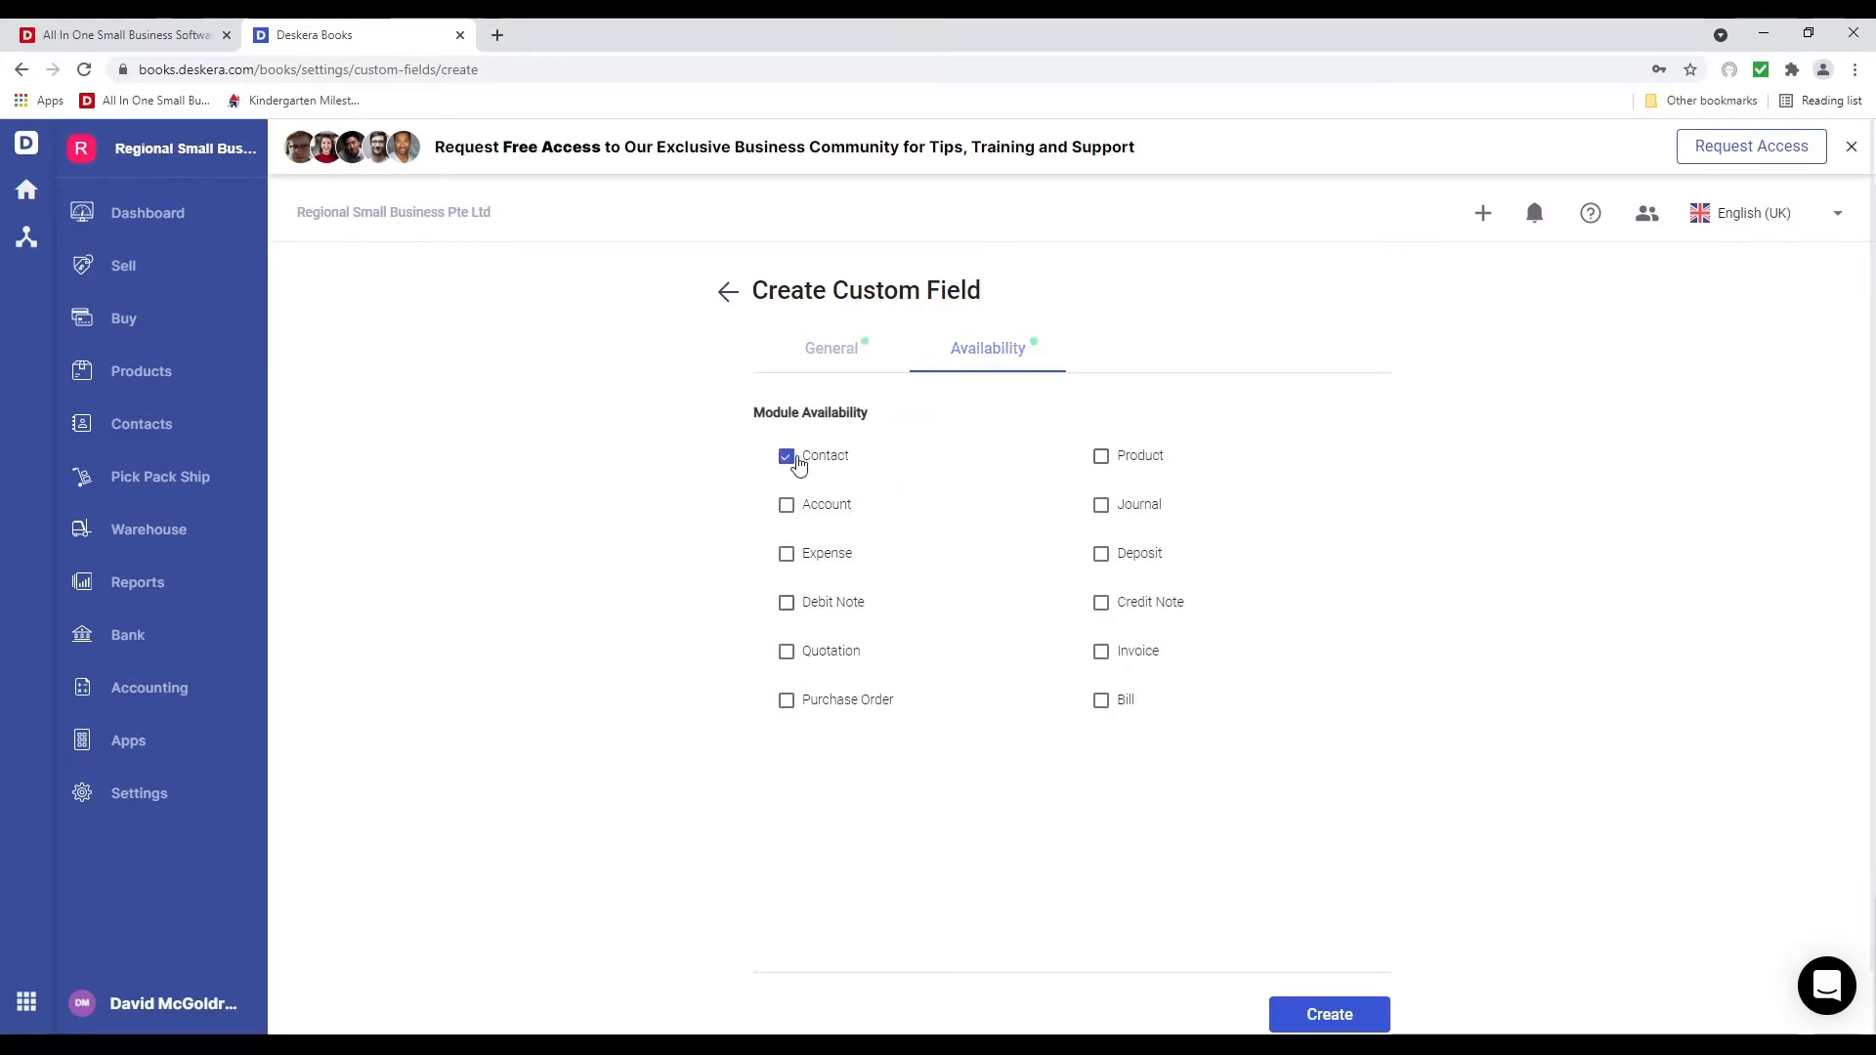
click(1354, 1012)
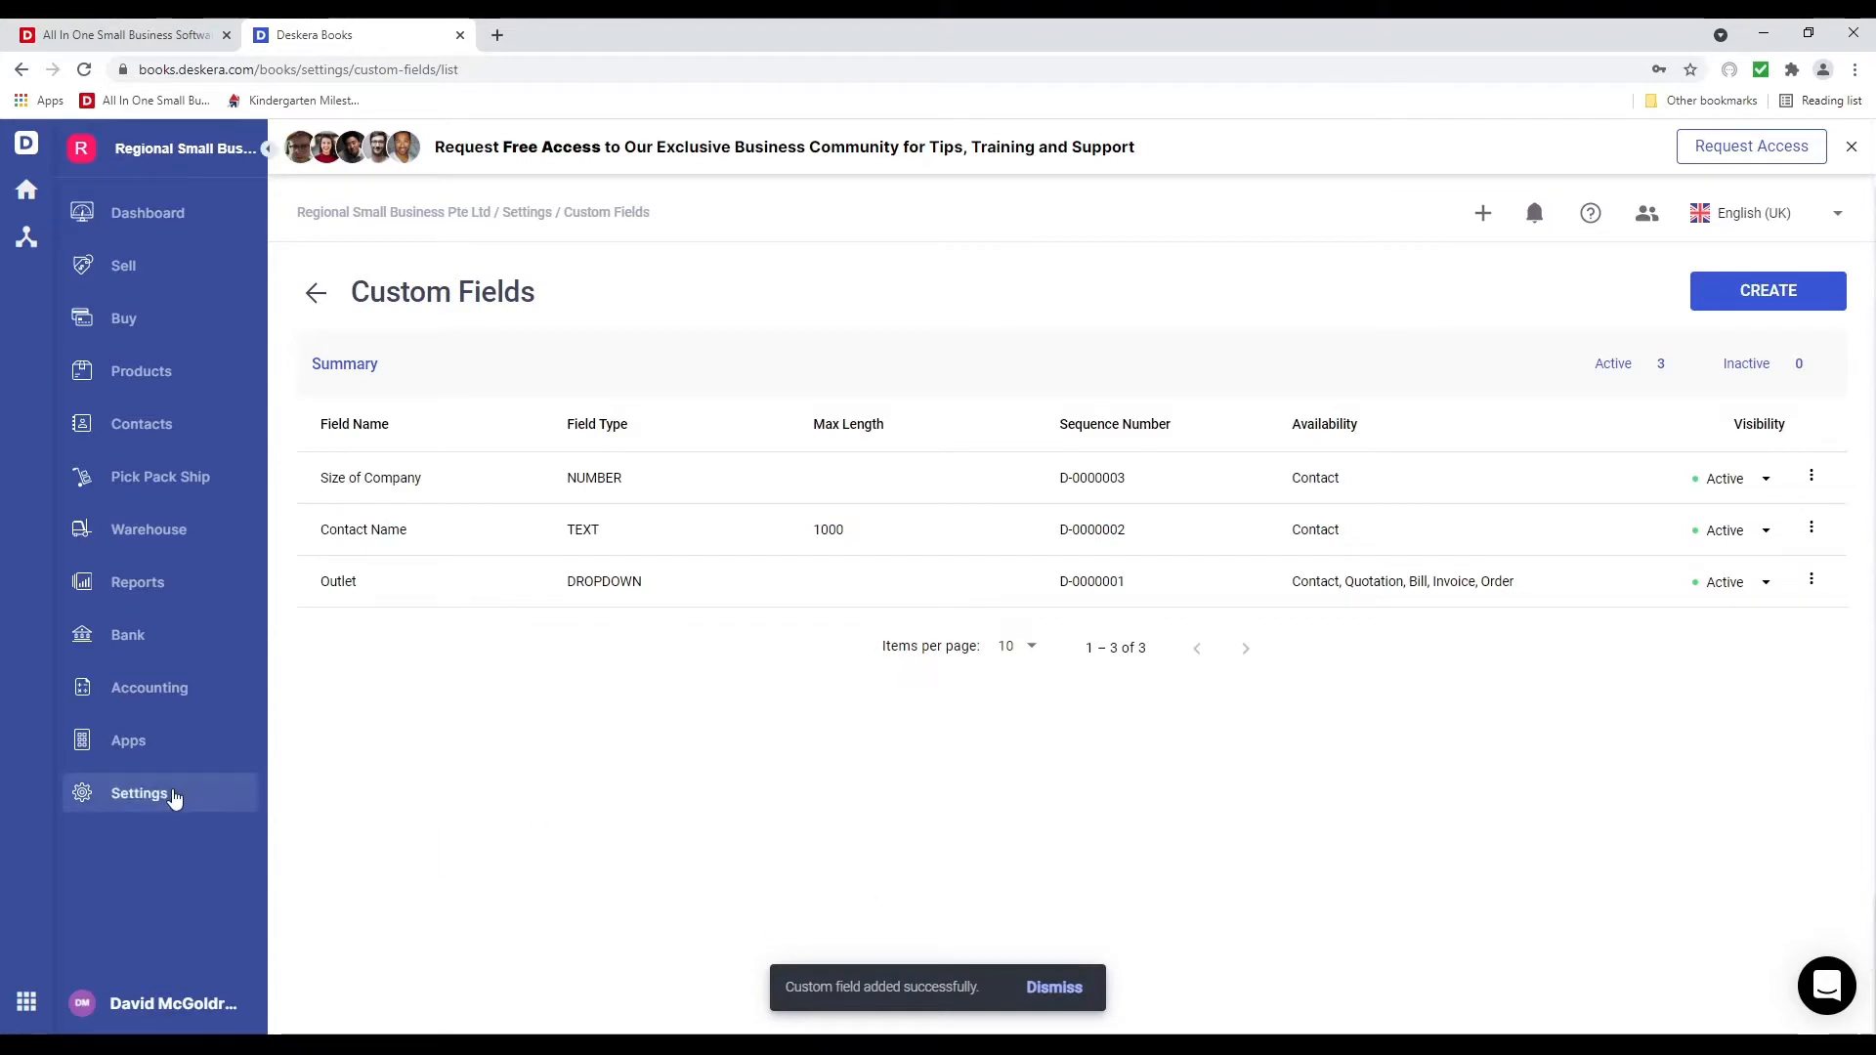
Open the Email account setup page from Settings and leave it without filling anything in
click(188, 799)
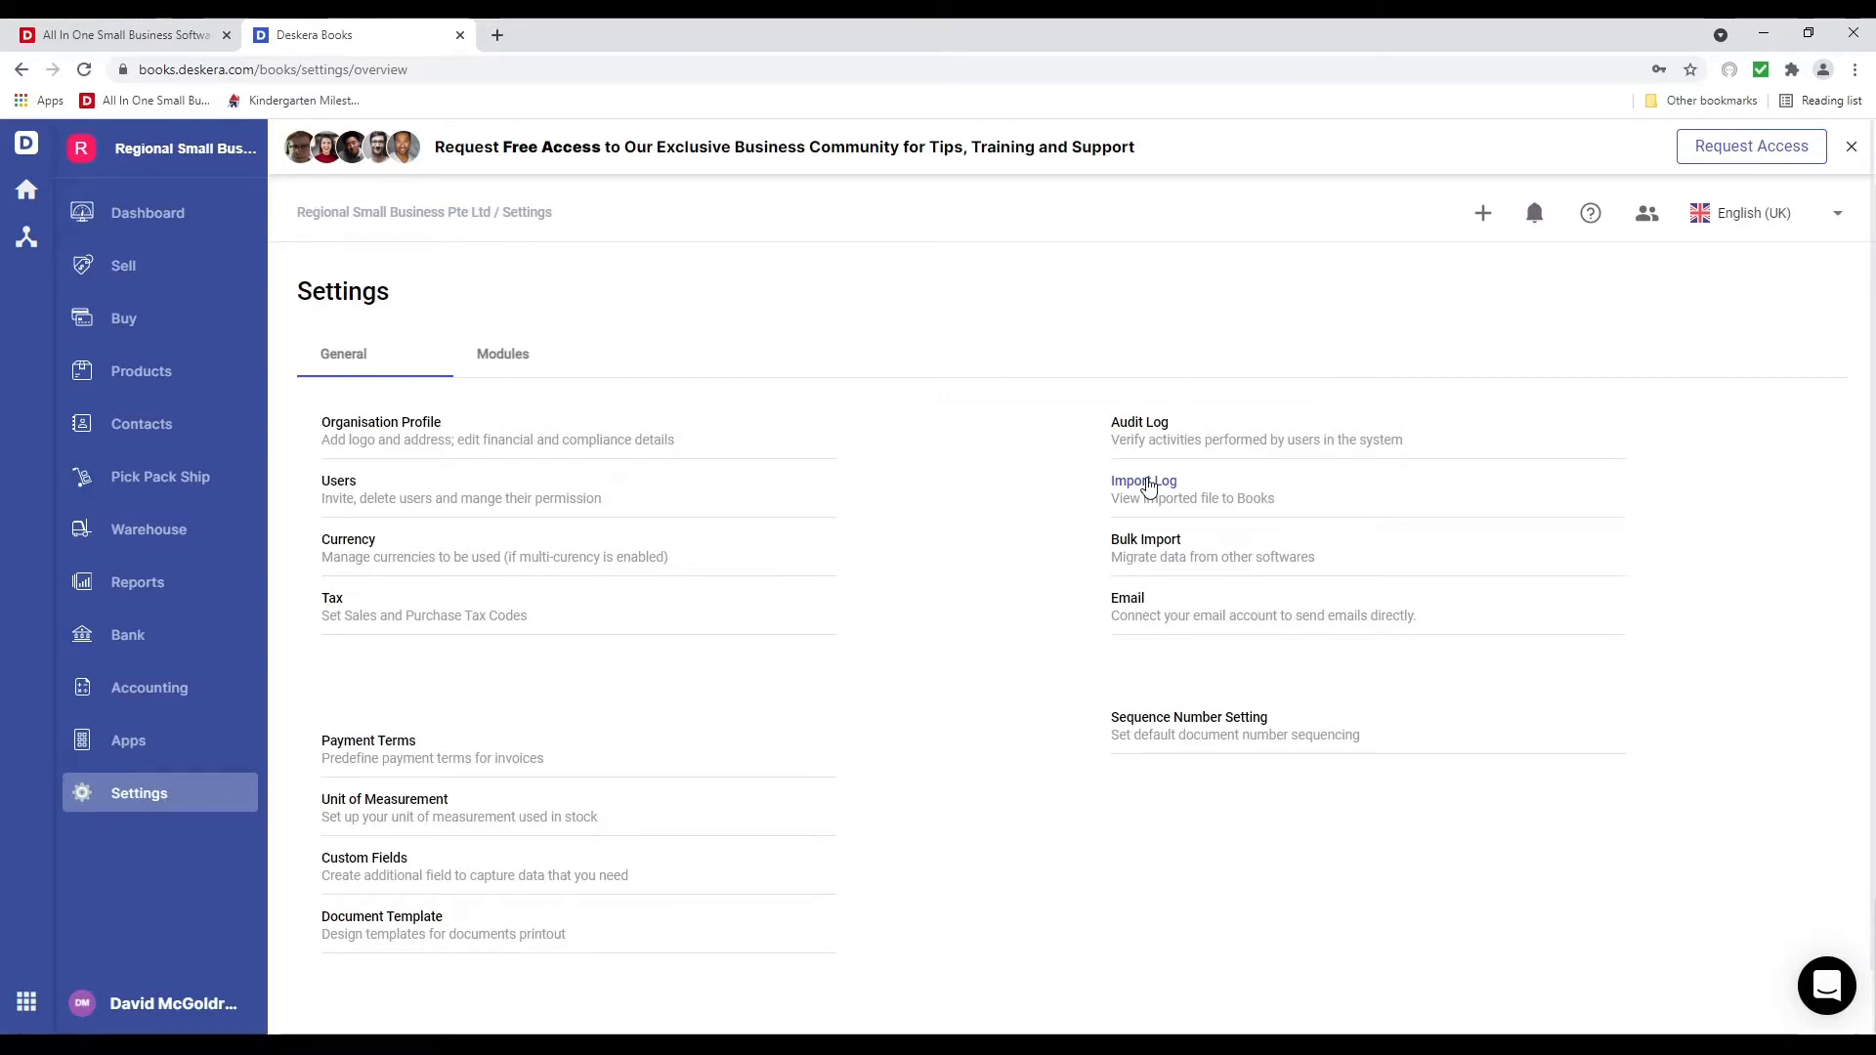
click(1128, 602)
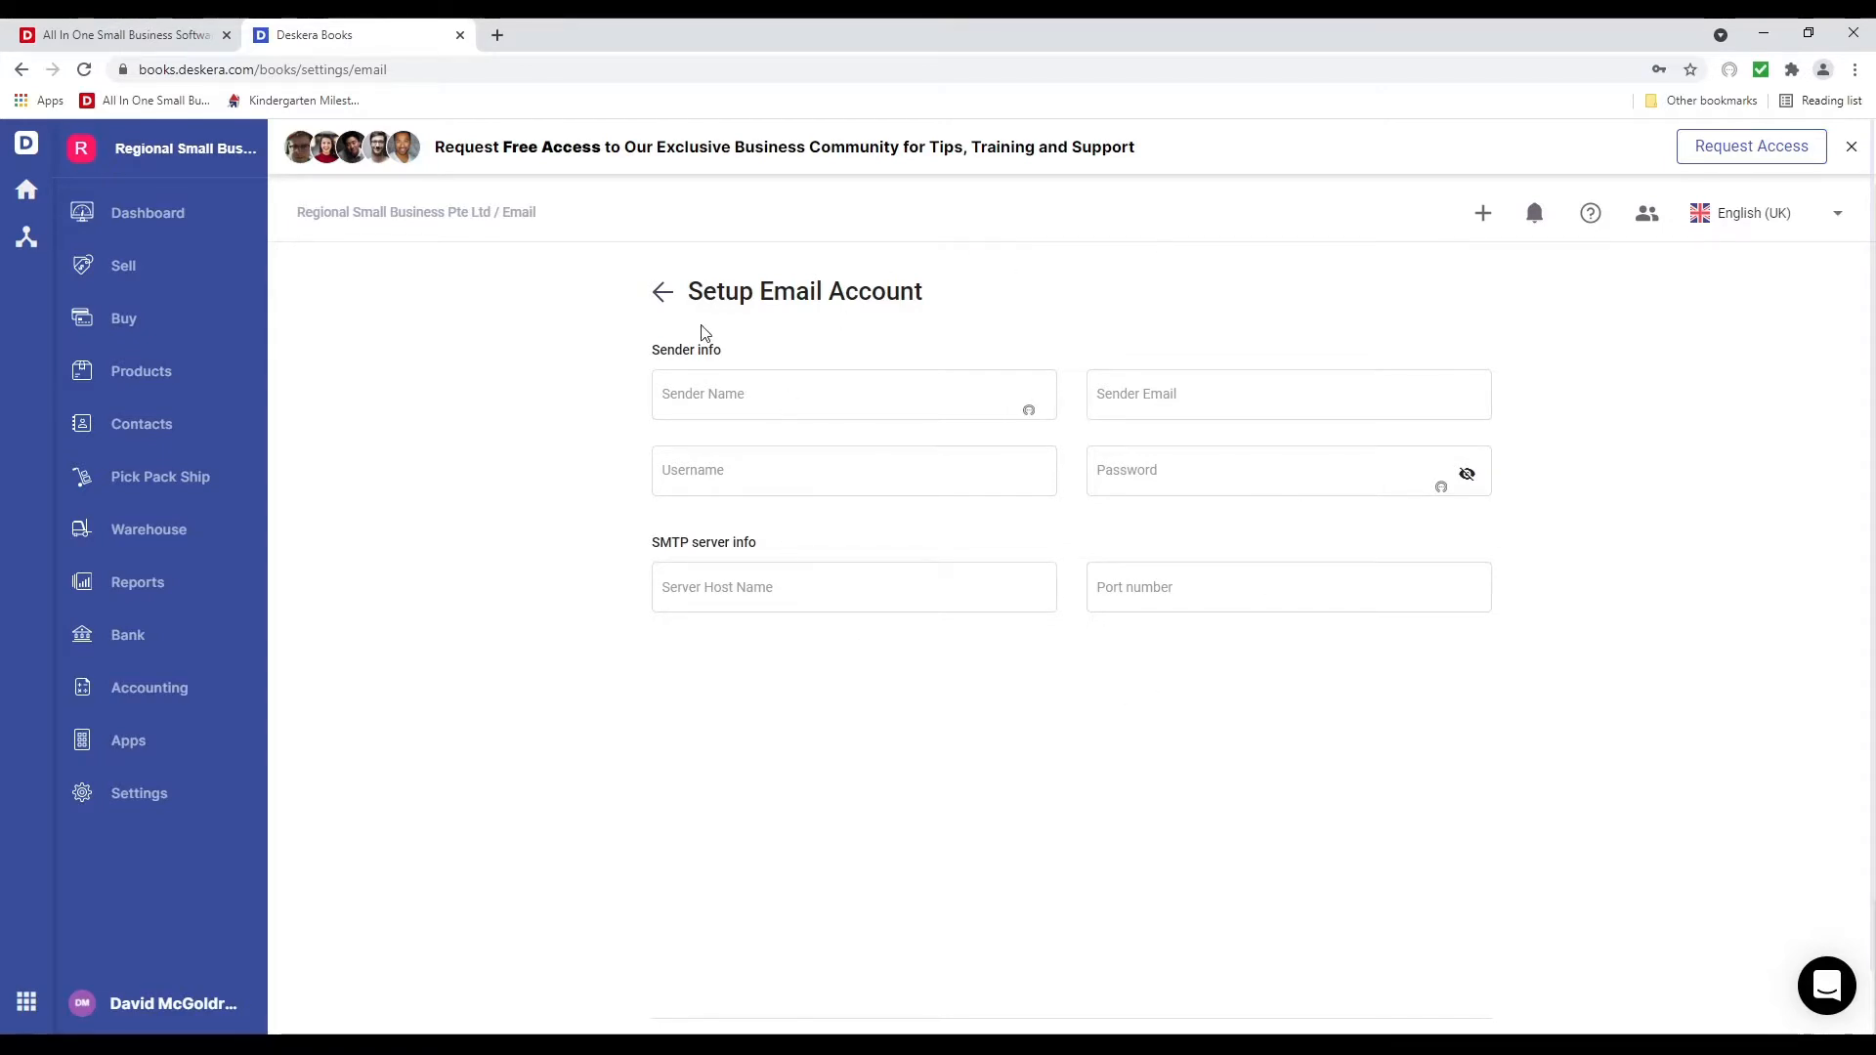
click(664, 298)
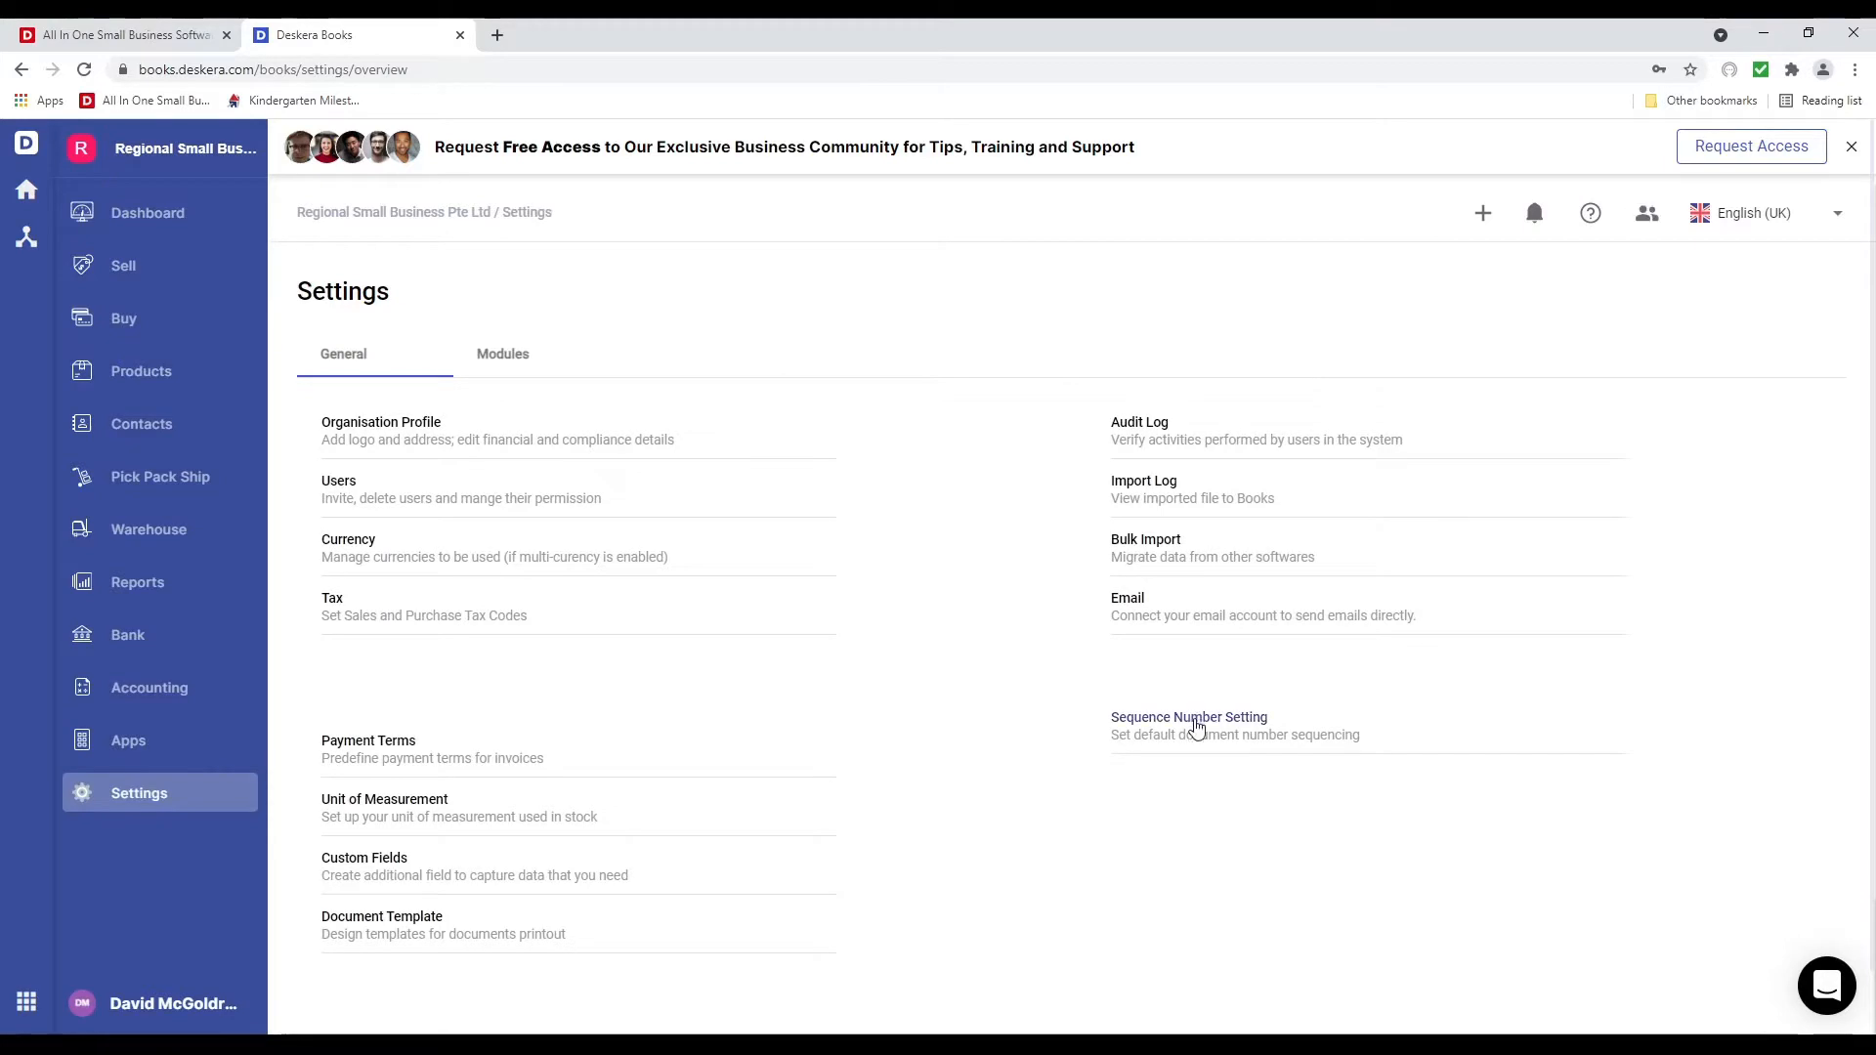
click(1196, 725)
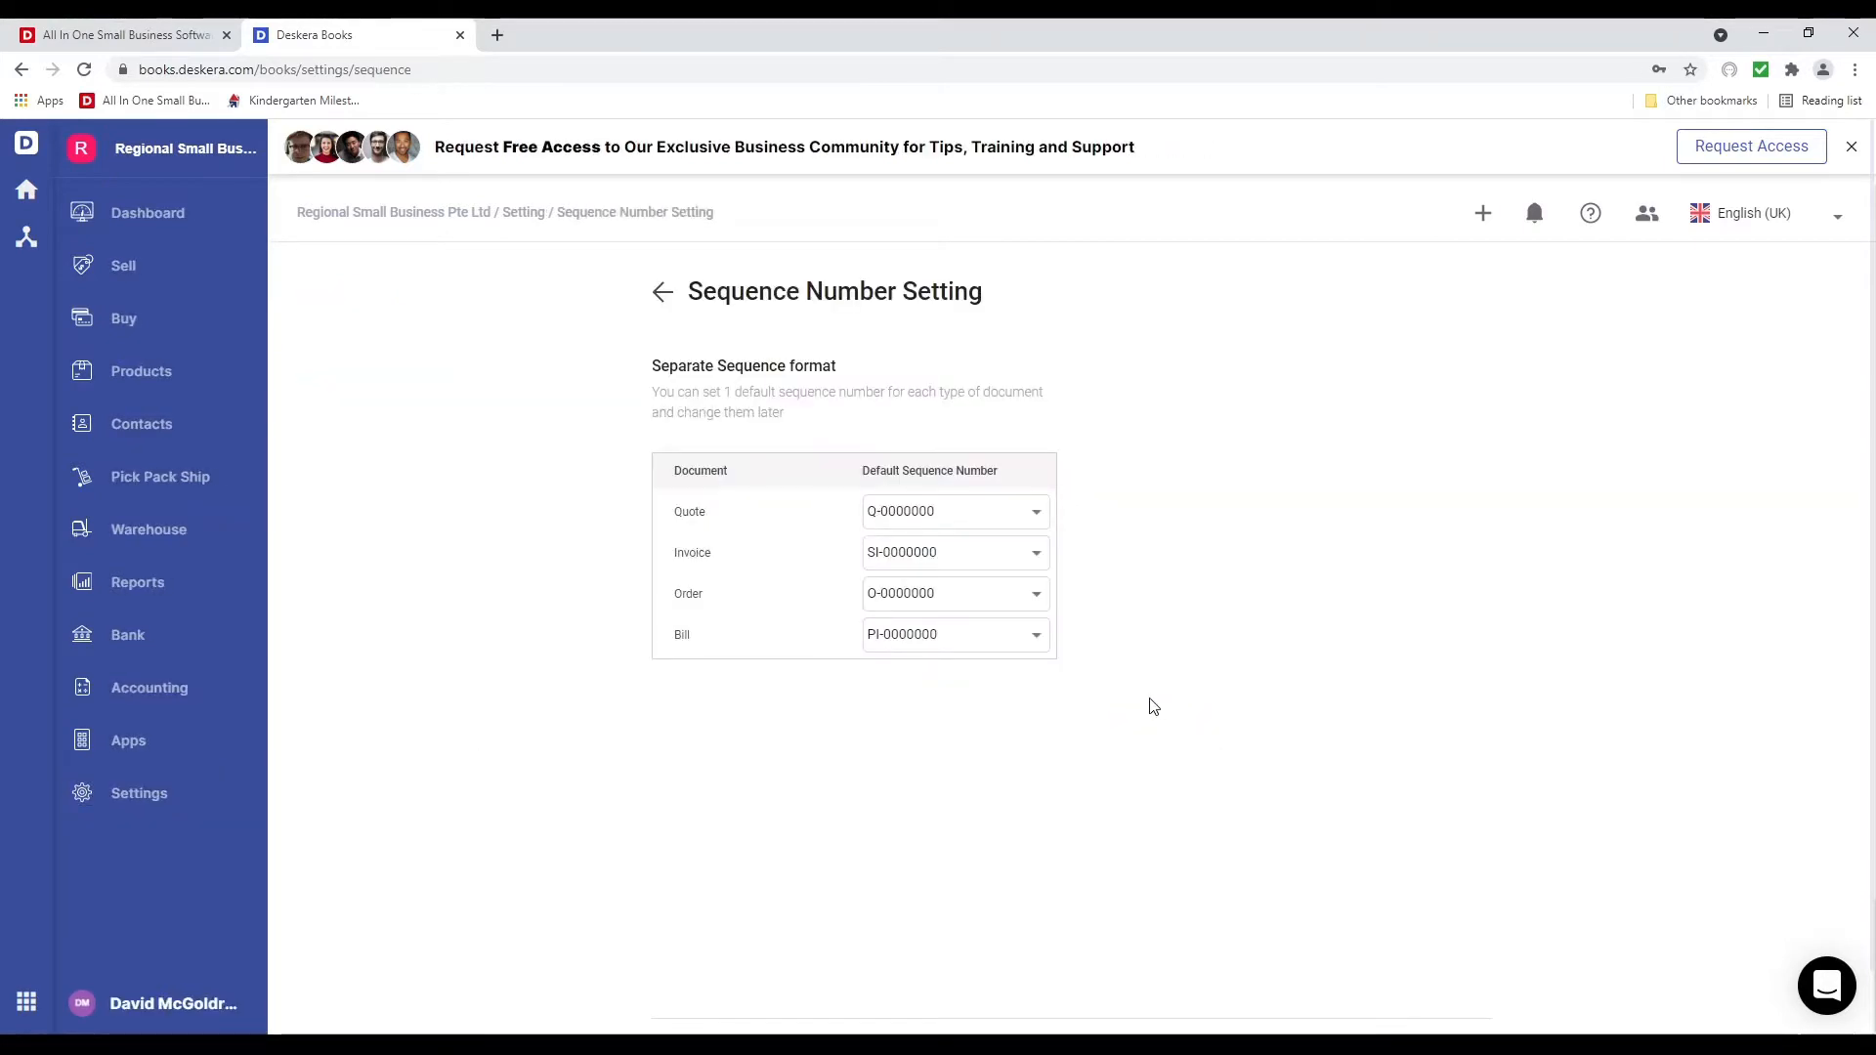
click(1000, 521)
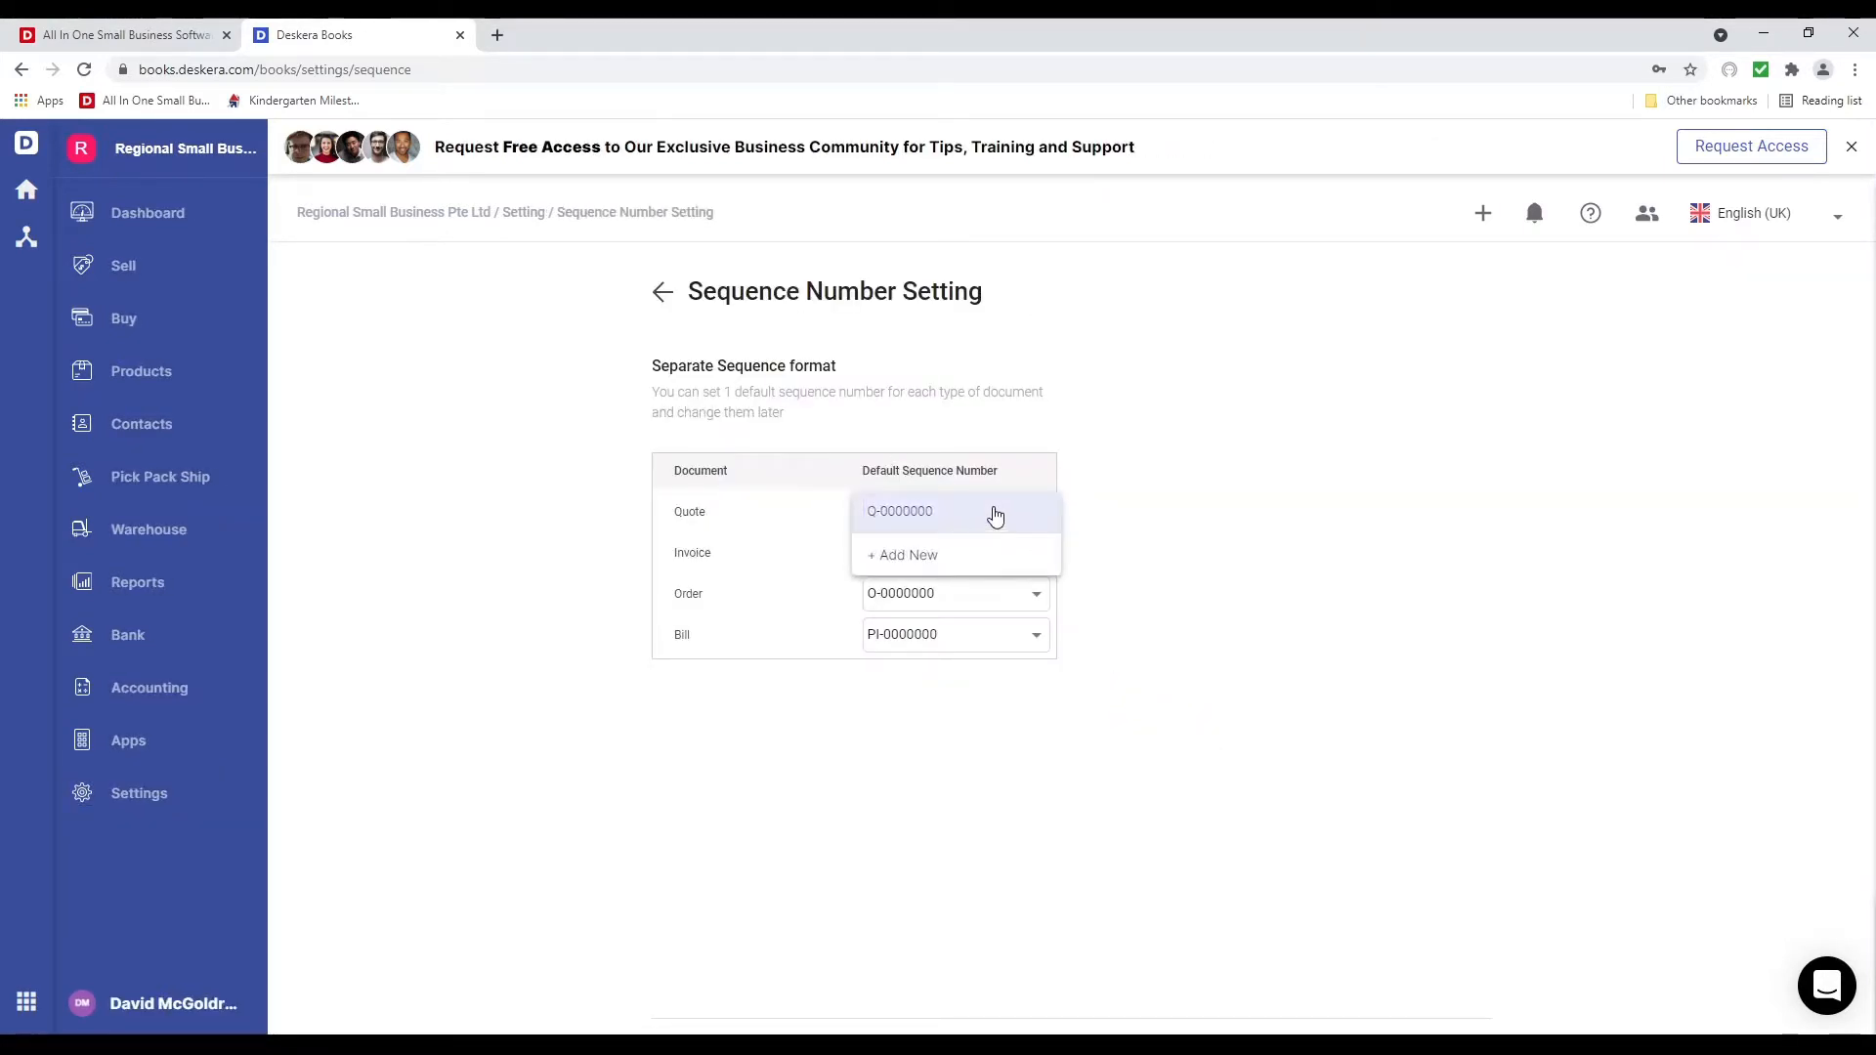
click(962, 807)
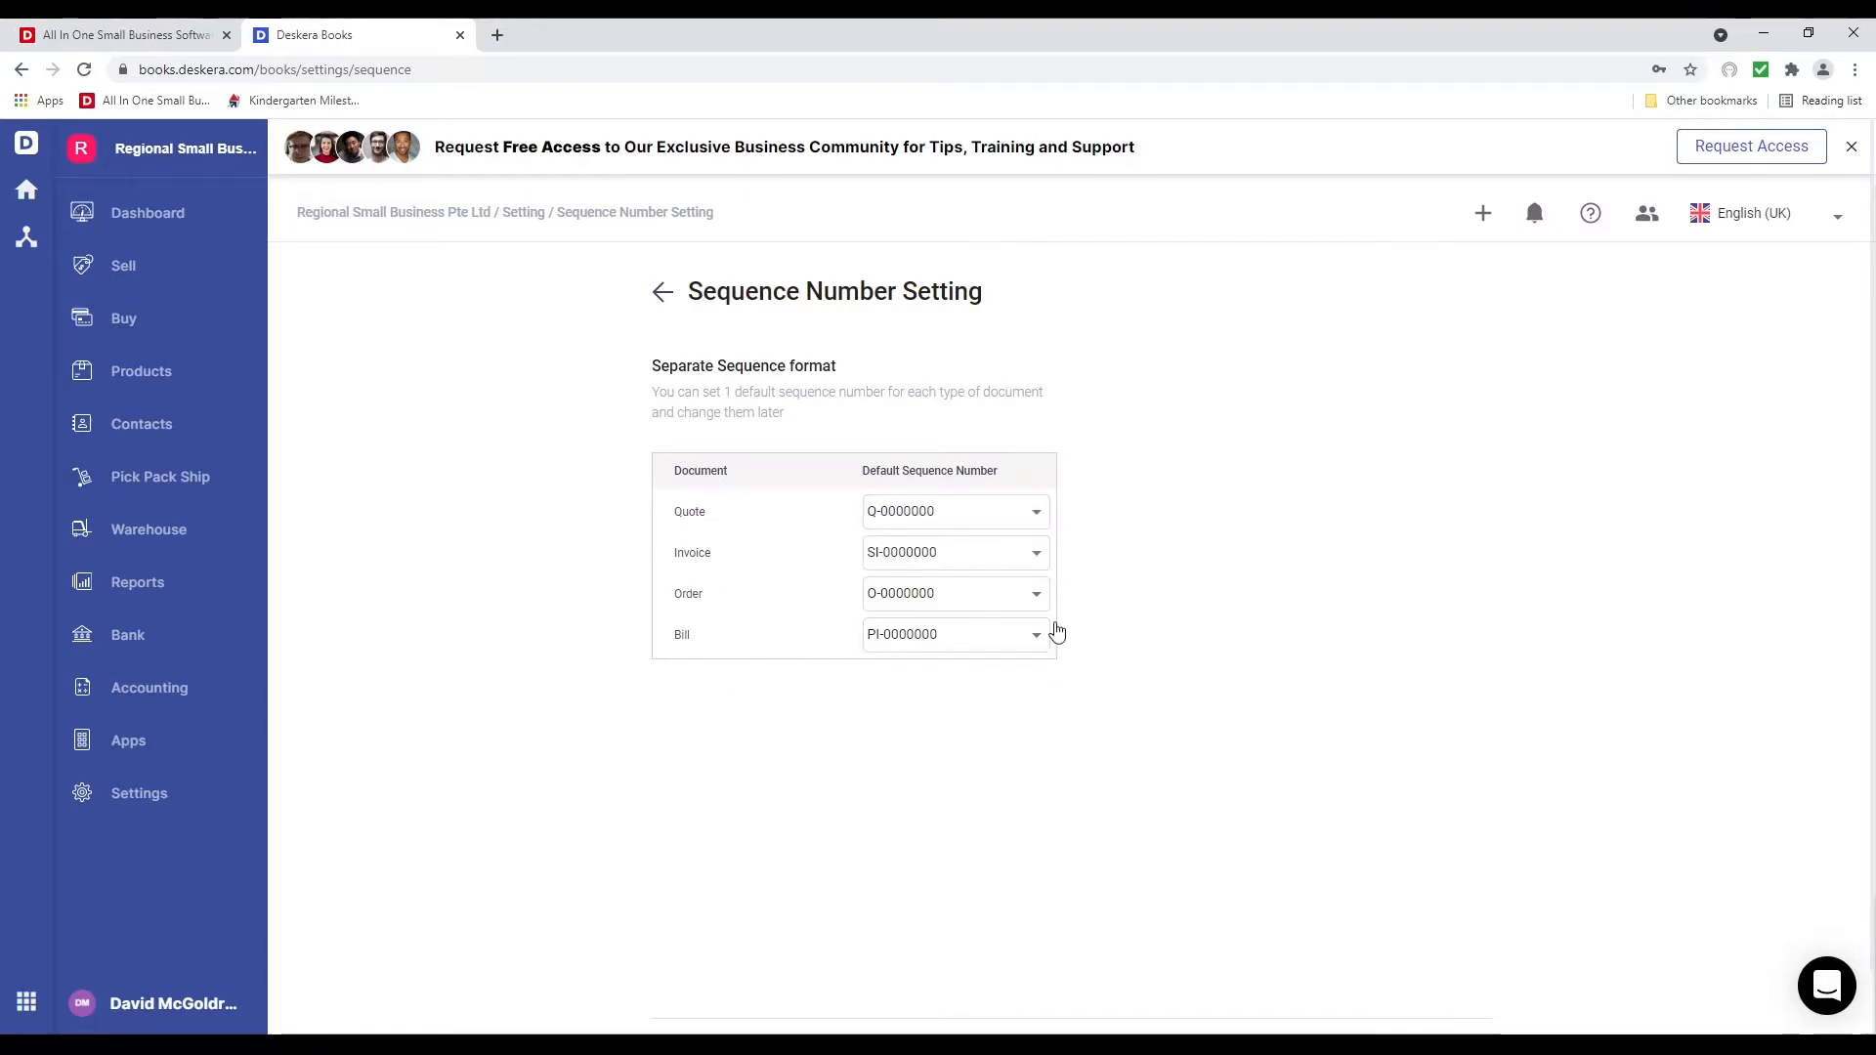
click(1013, 515)
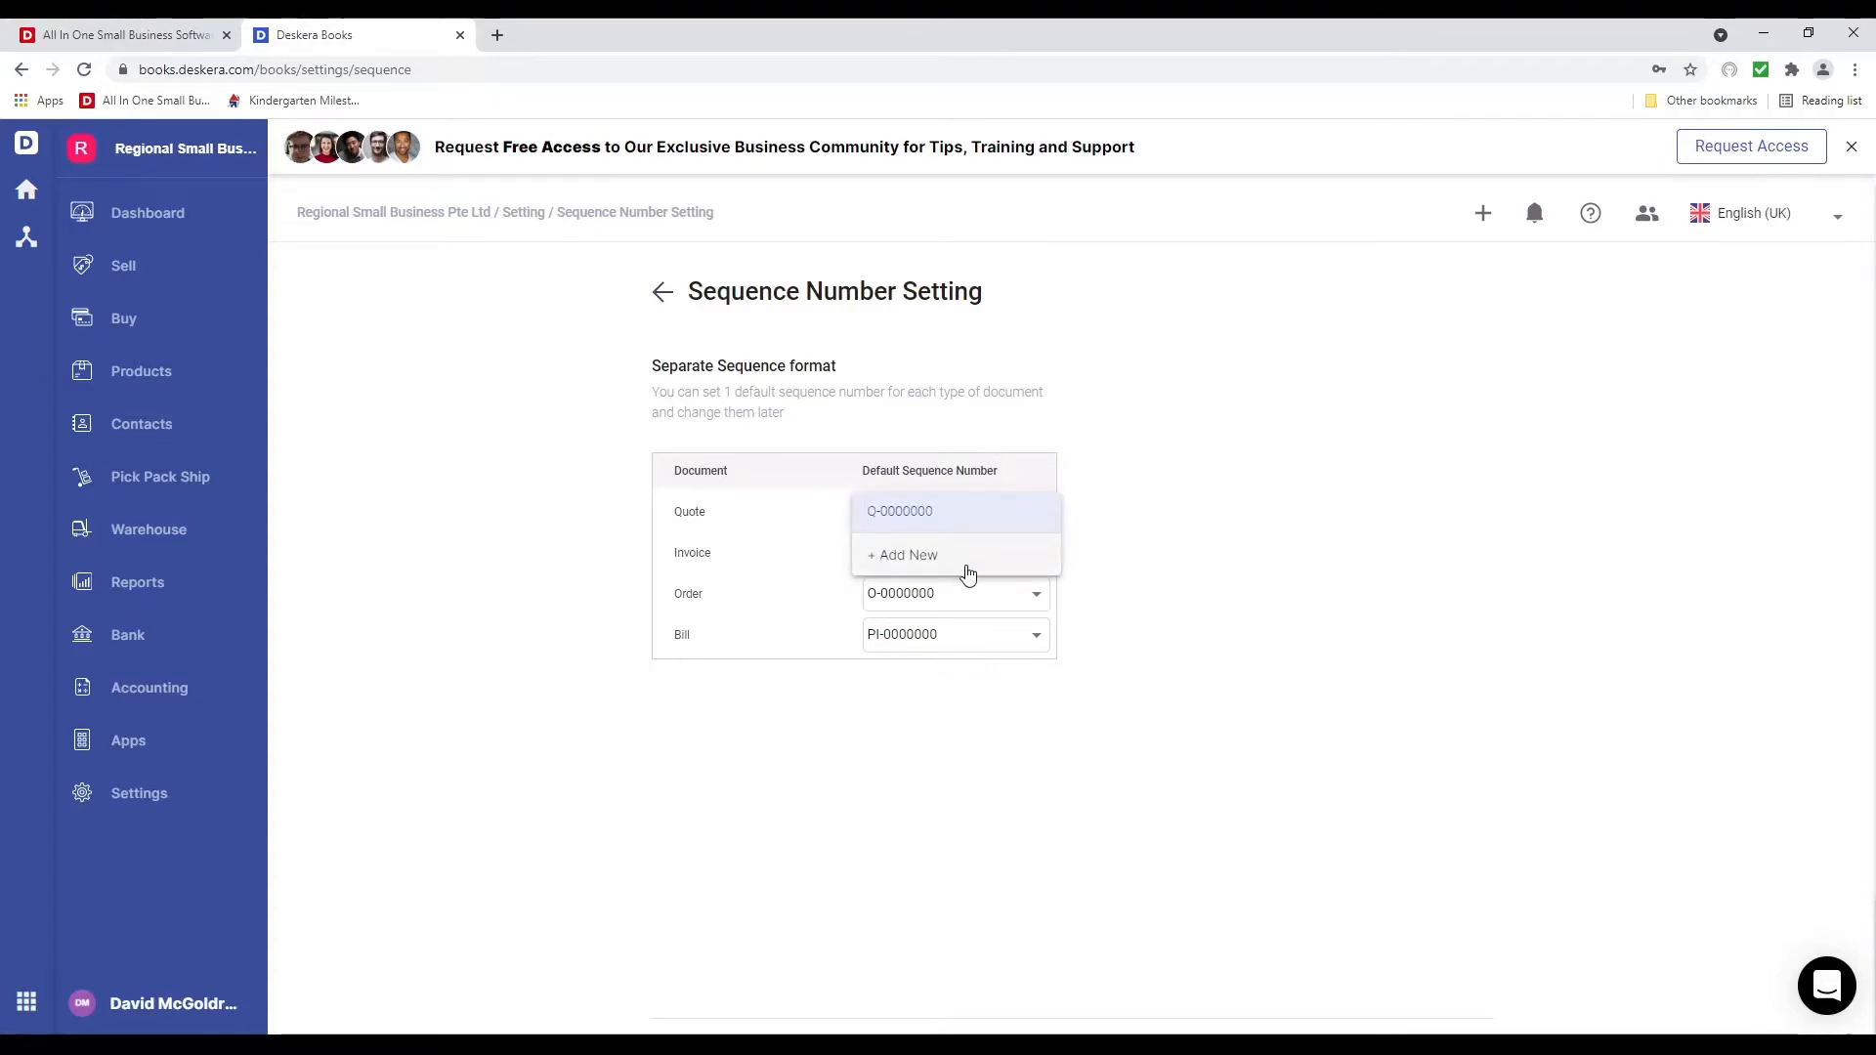
click(969, 571)
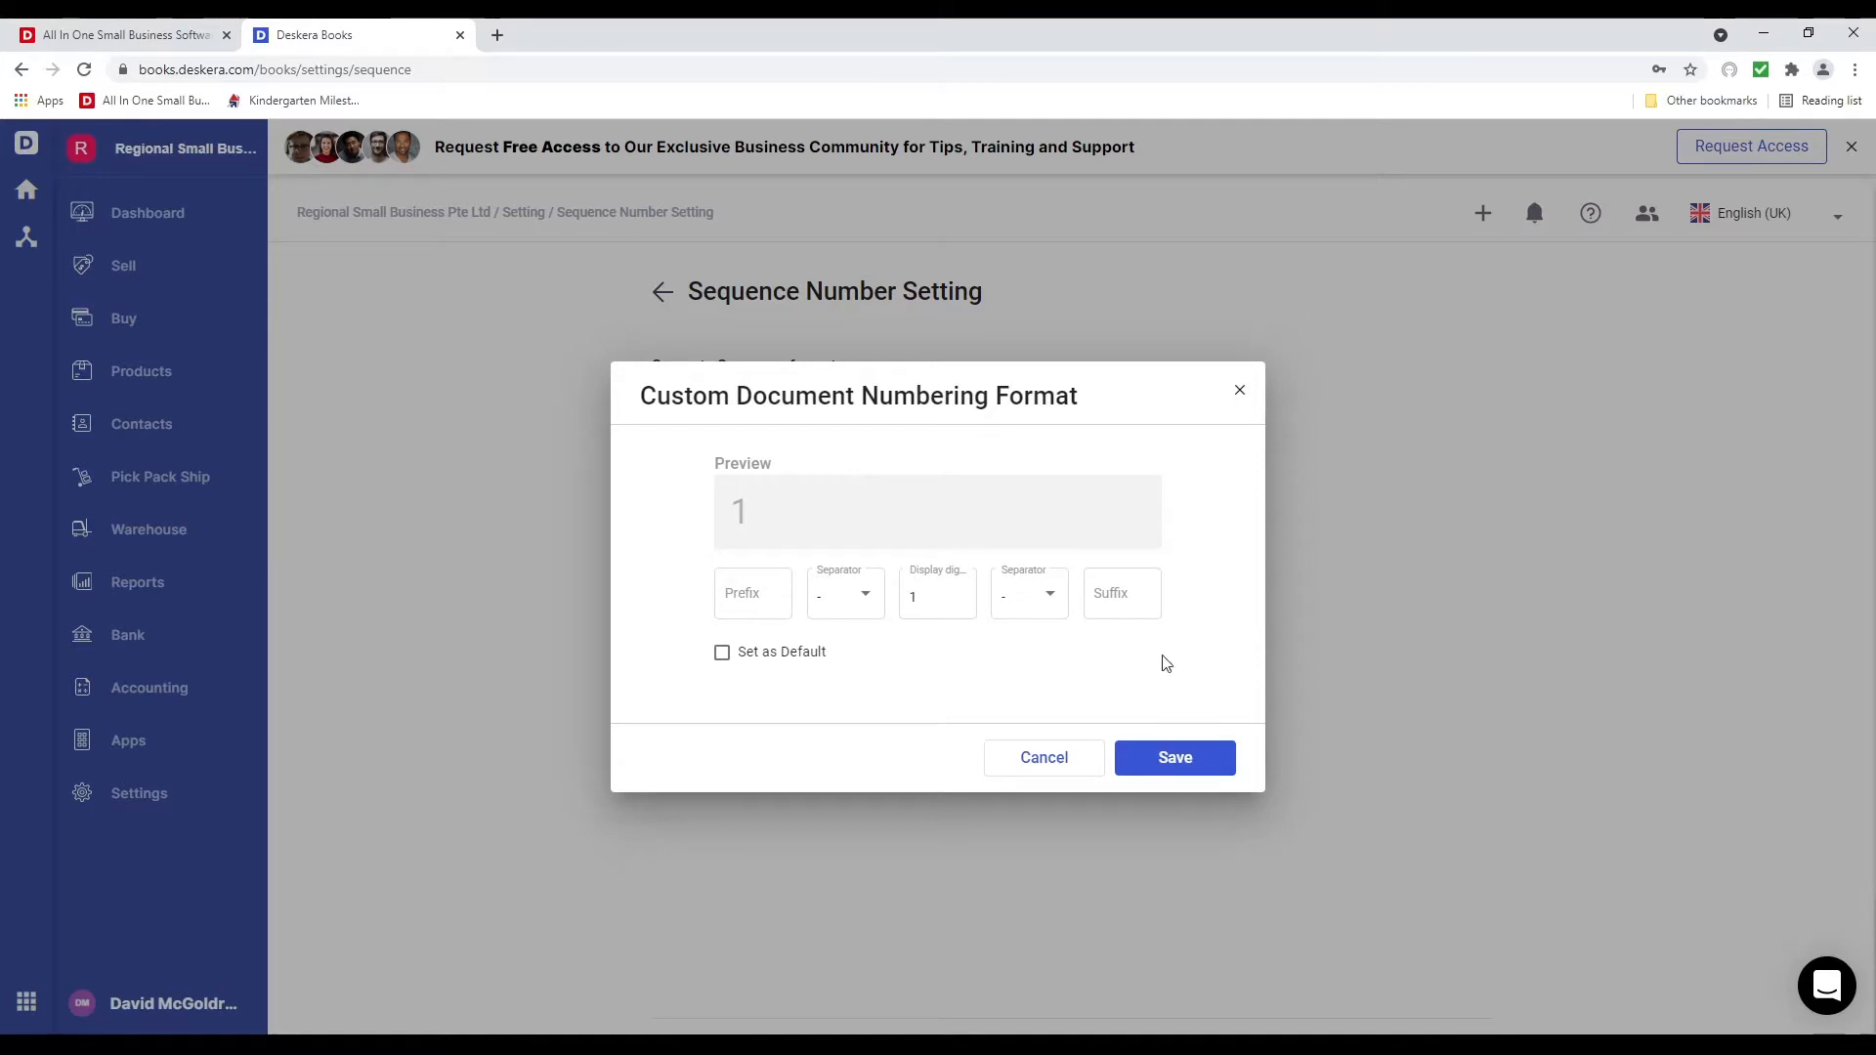
click(1036, 781)
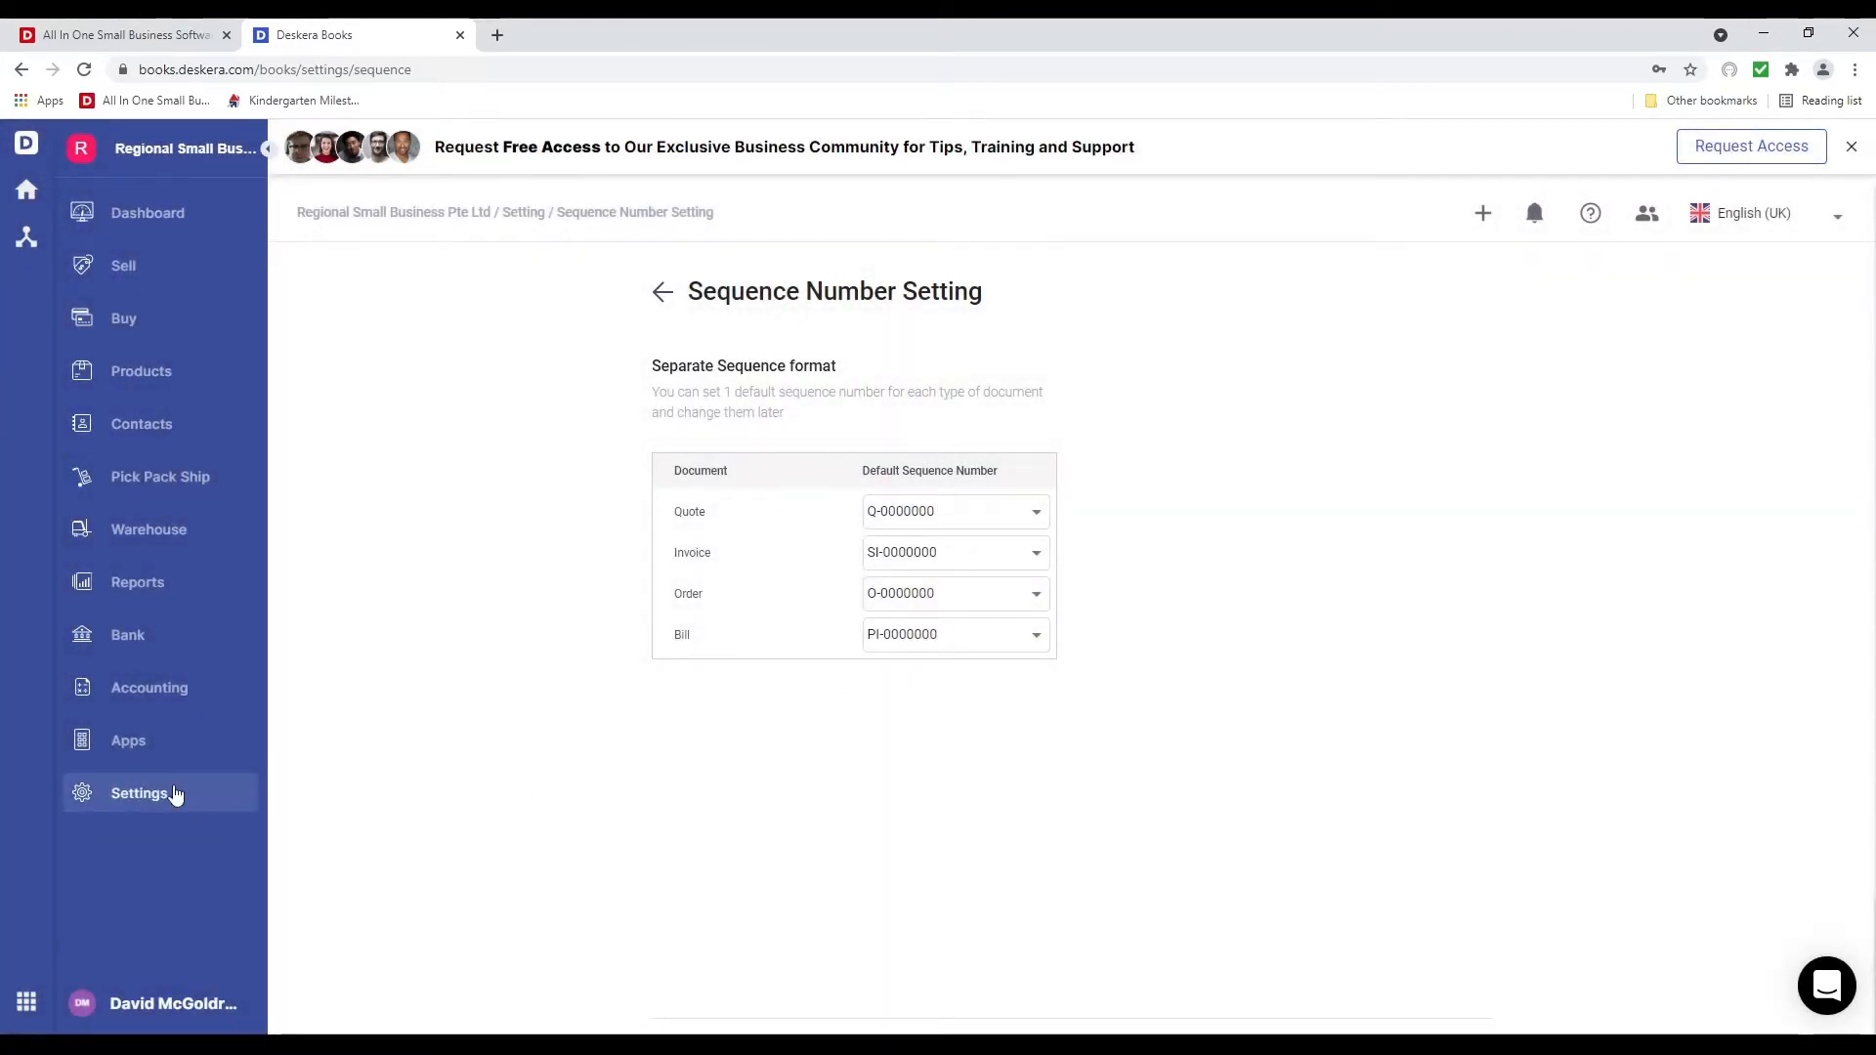
click(176, 794)
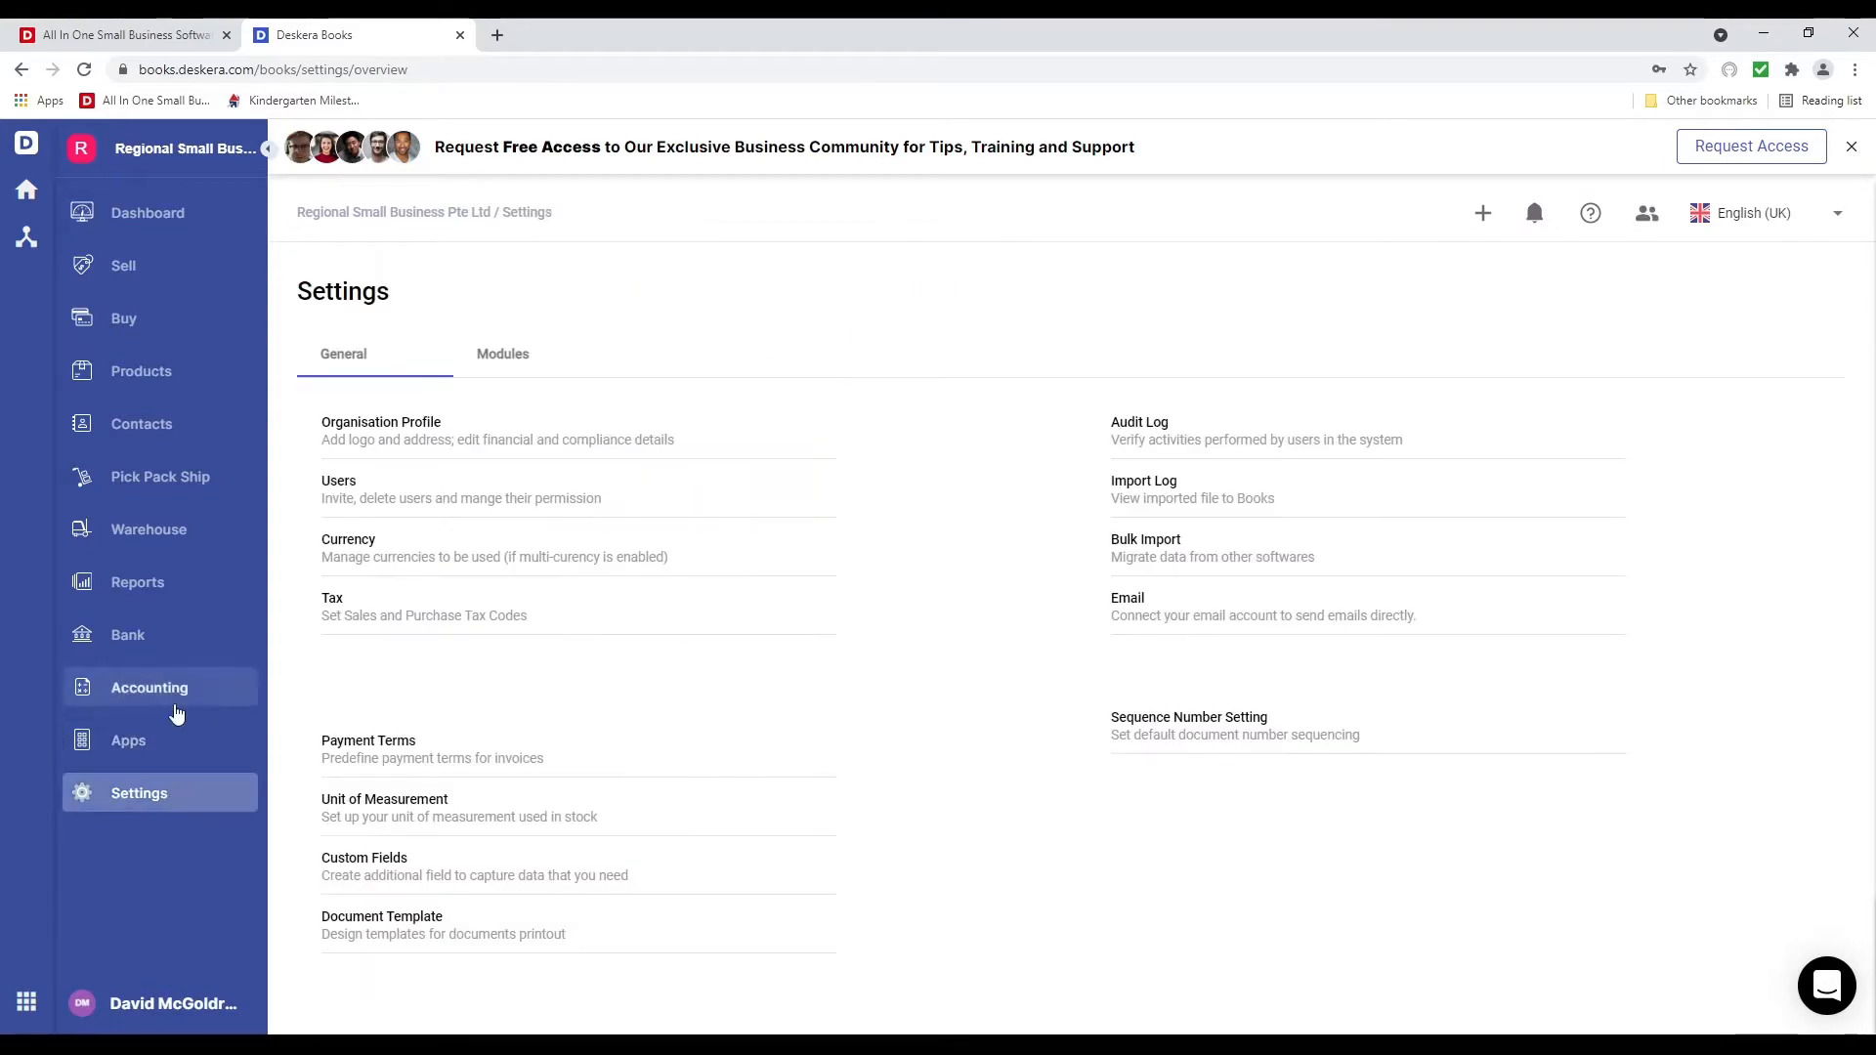
Start a Contacts import from the Dashboard and open the downloaded contact_us_template sample file
click(200, 219)
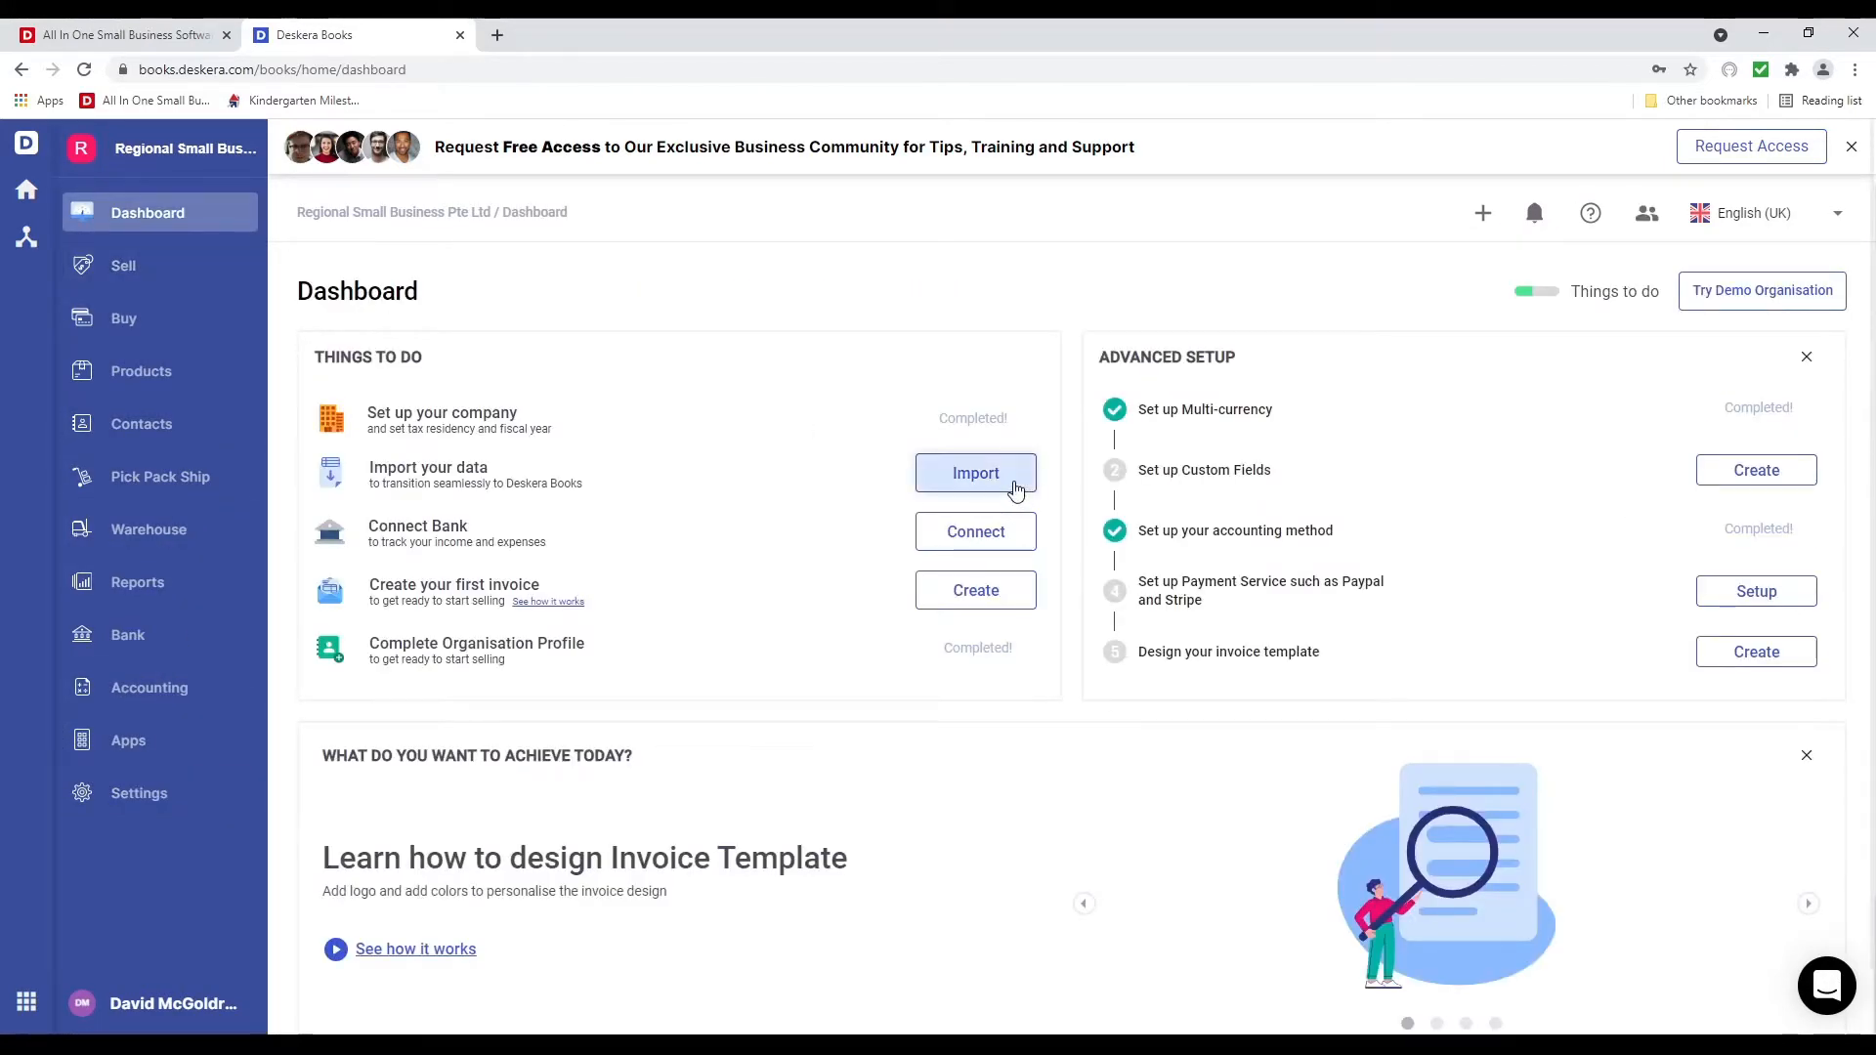
click(1009, 487)
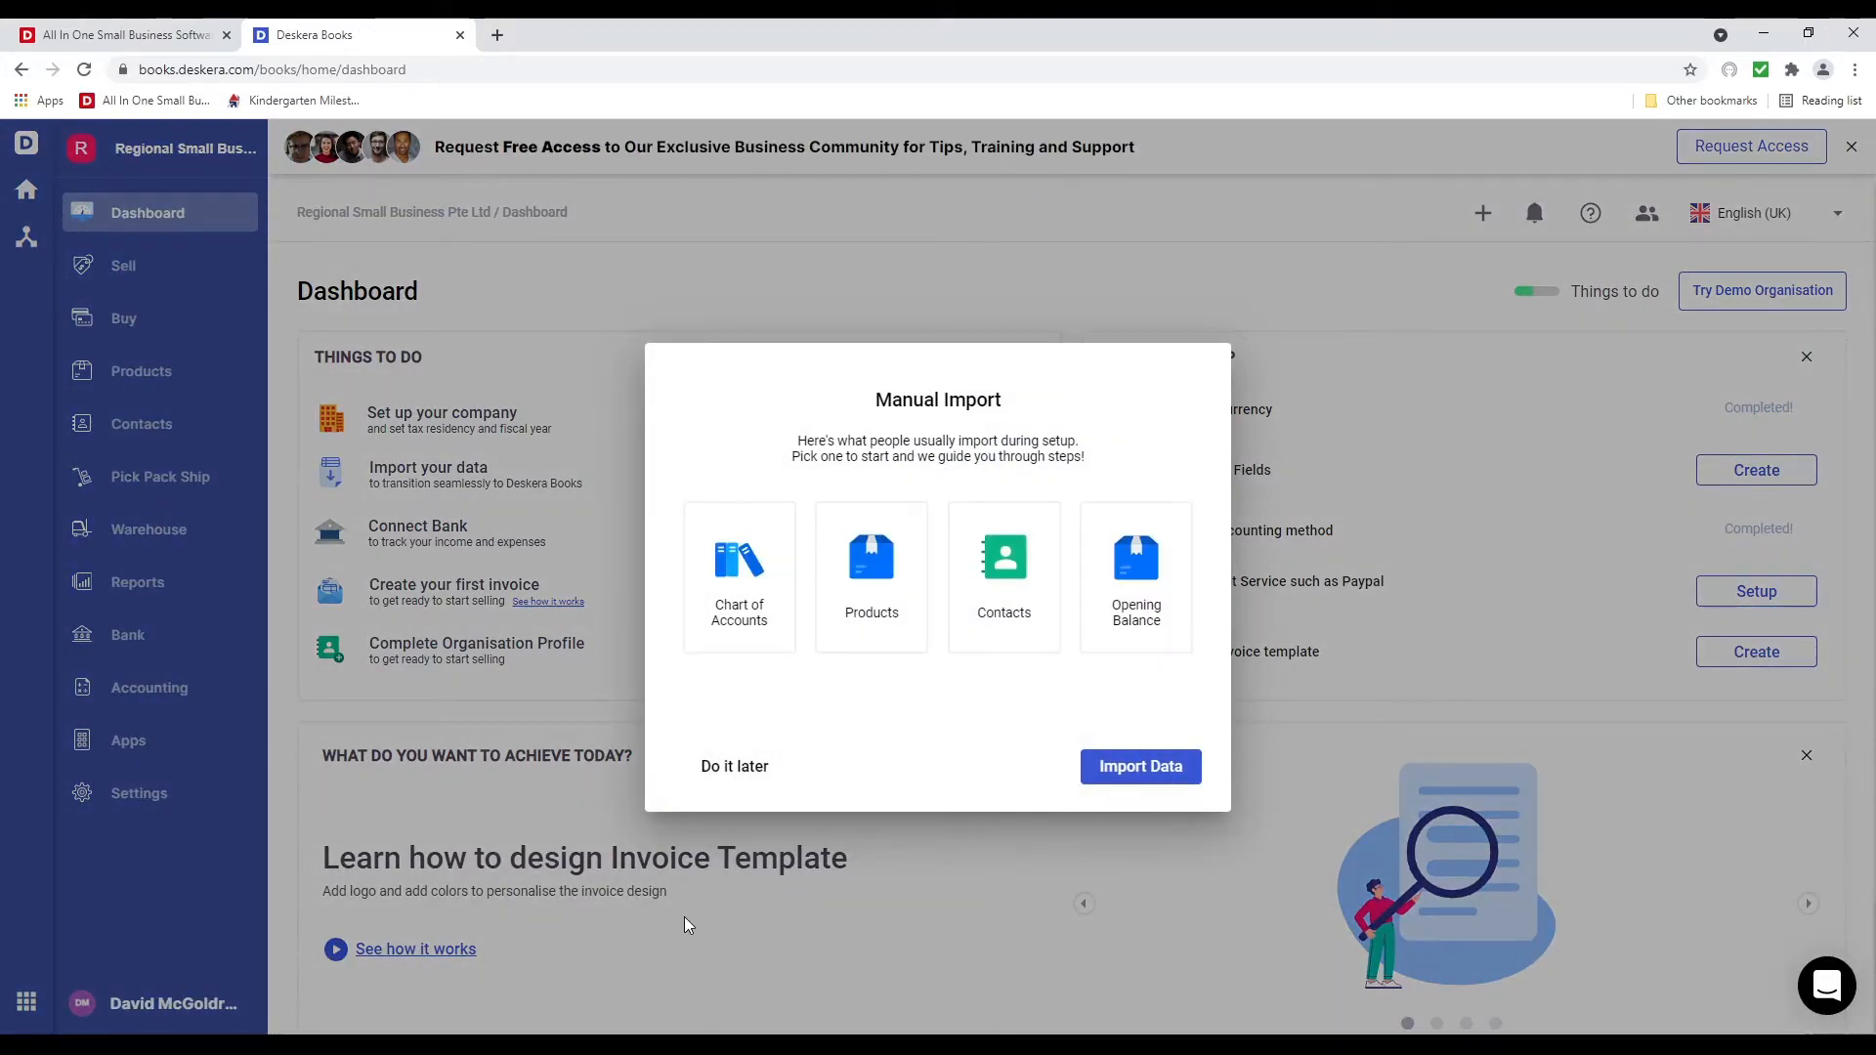
click(739, 645)
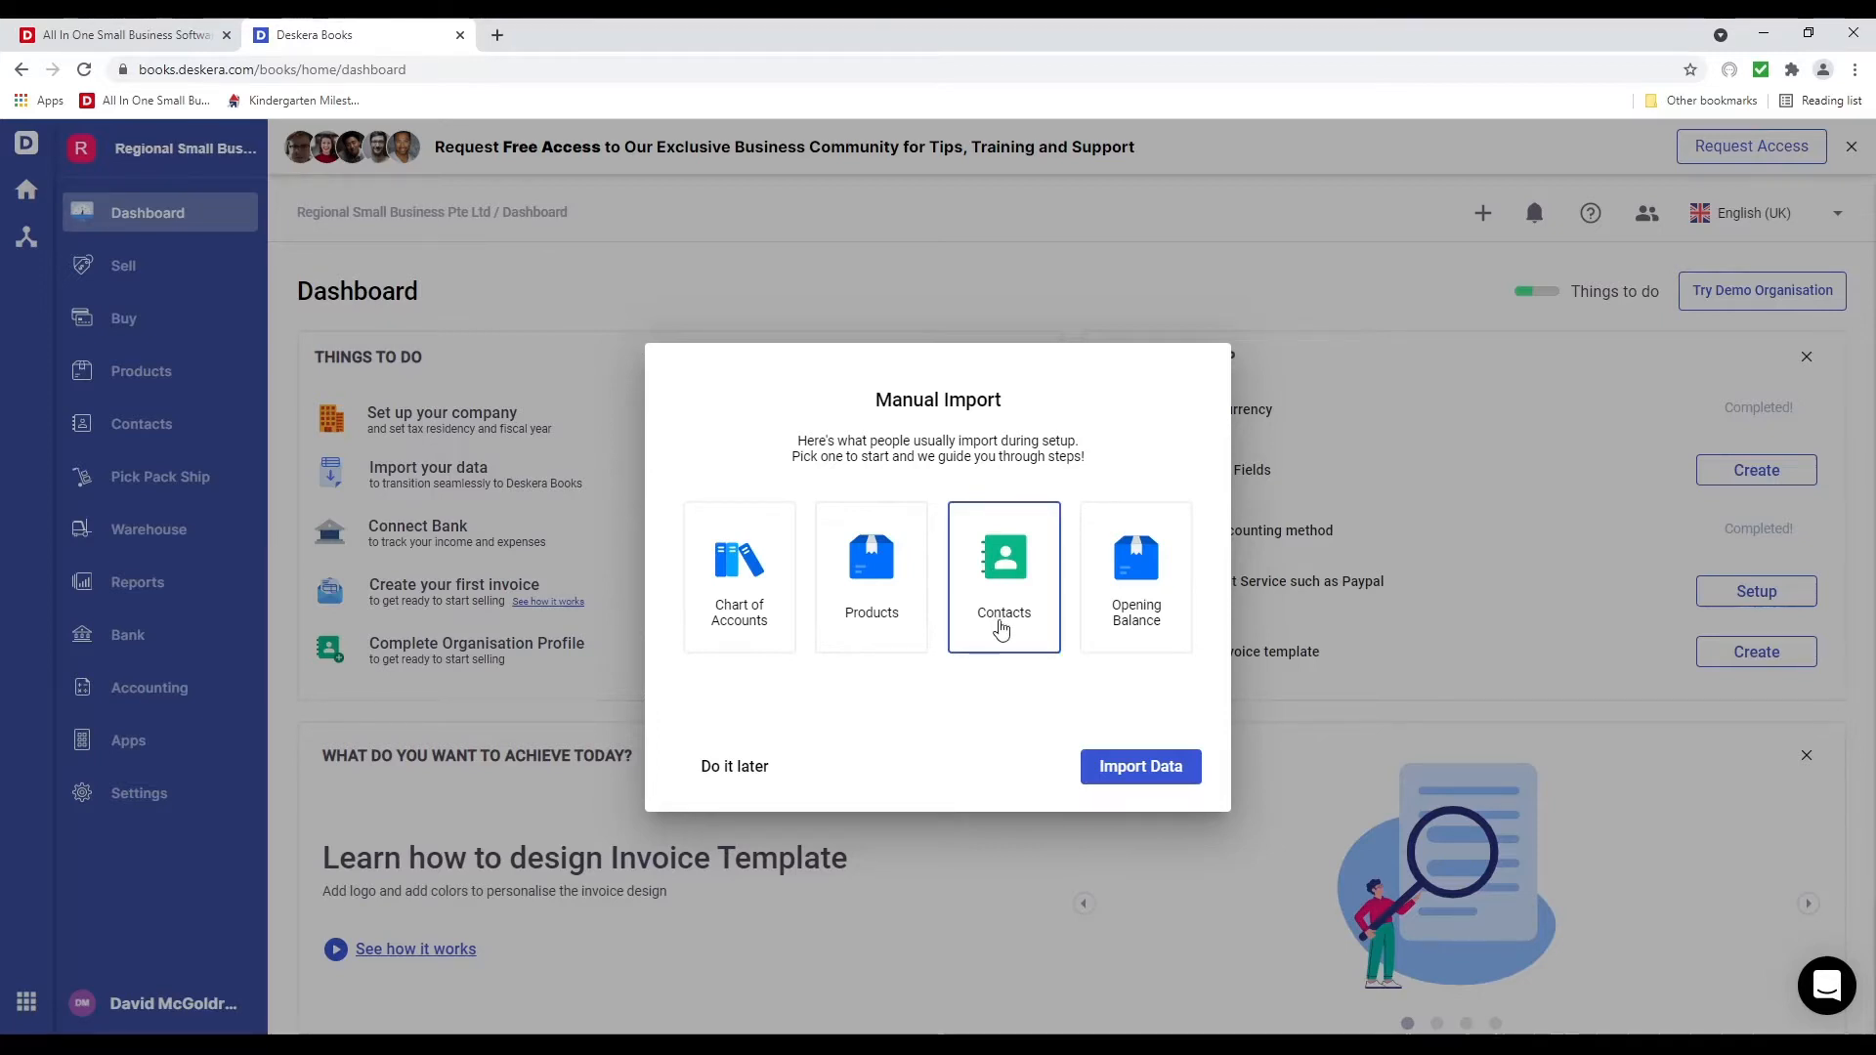
click(999, 628)
click(1121, 778)
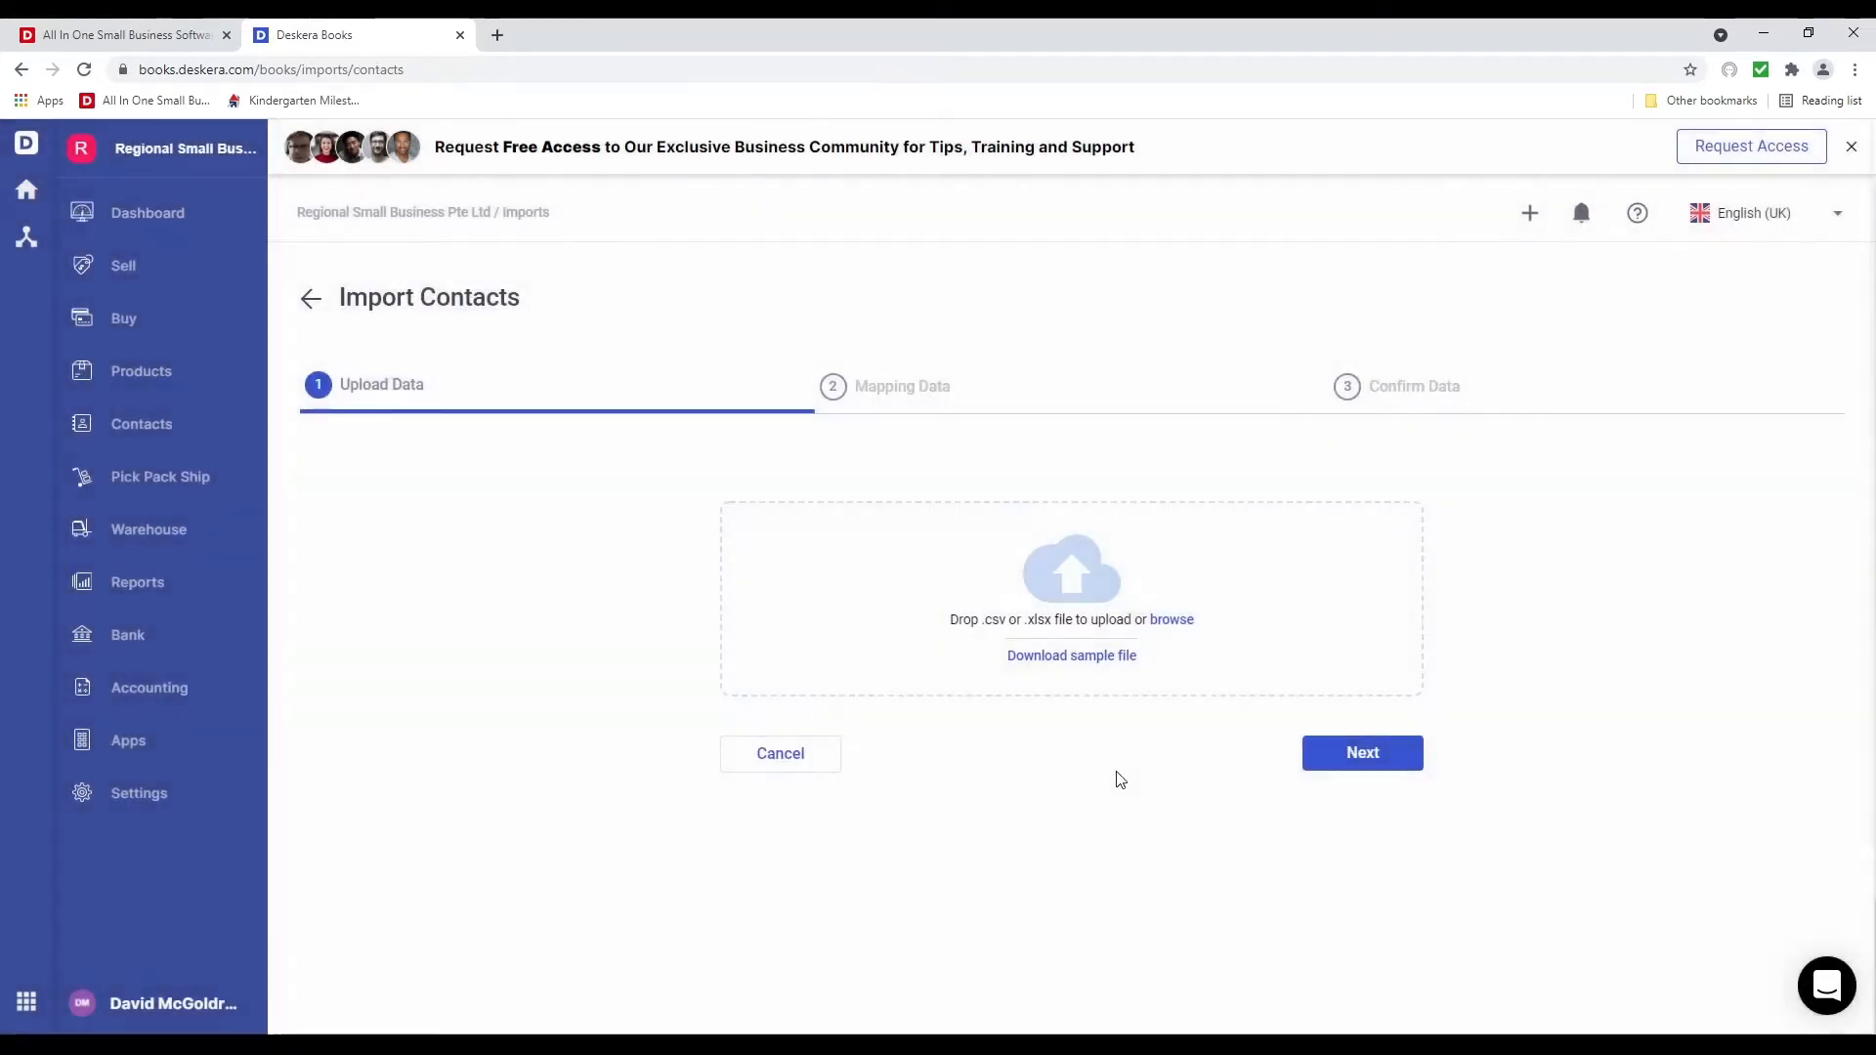
click(1068, 656)
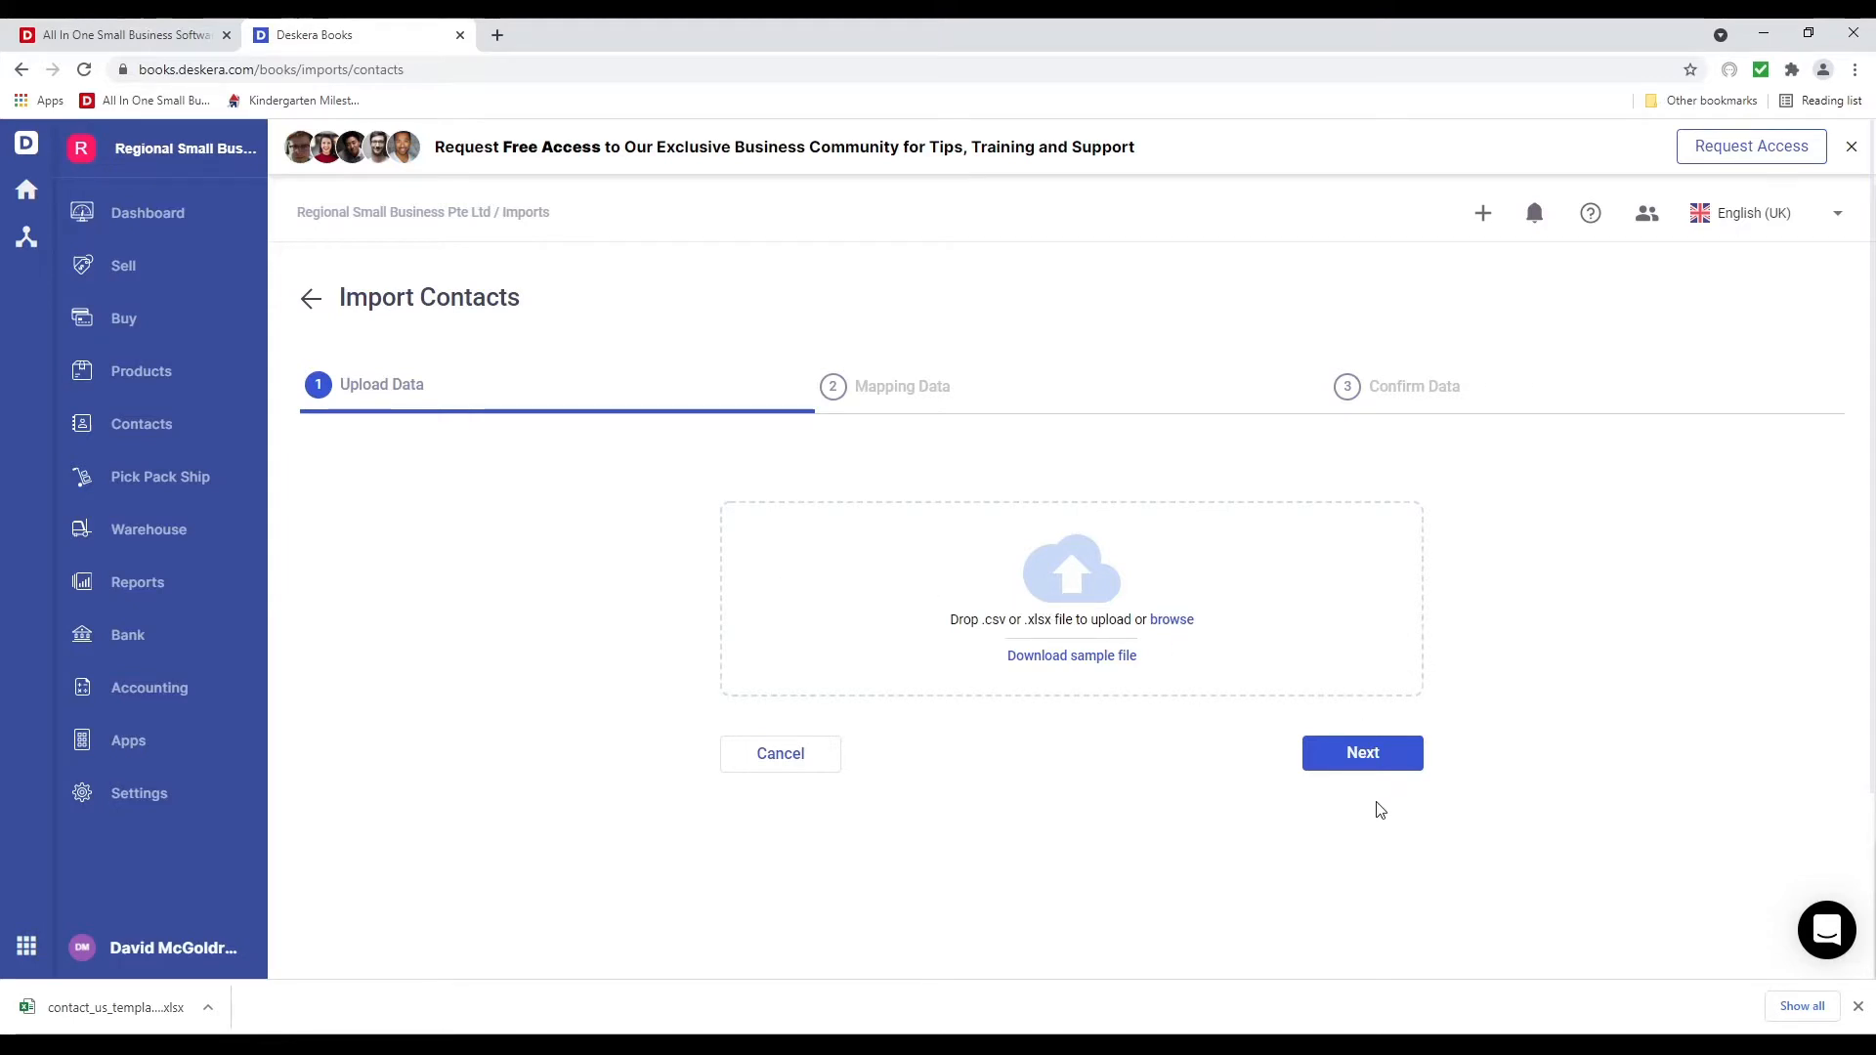
click(146, 1009)
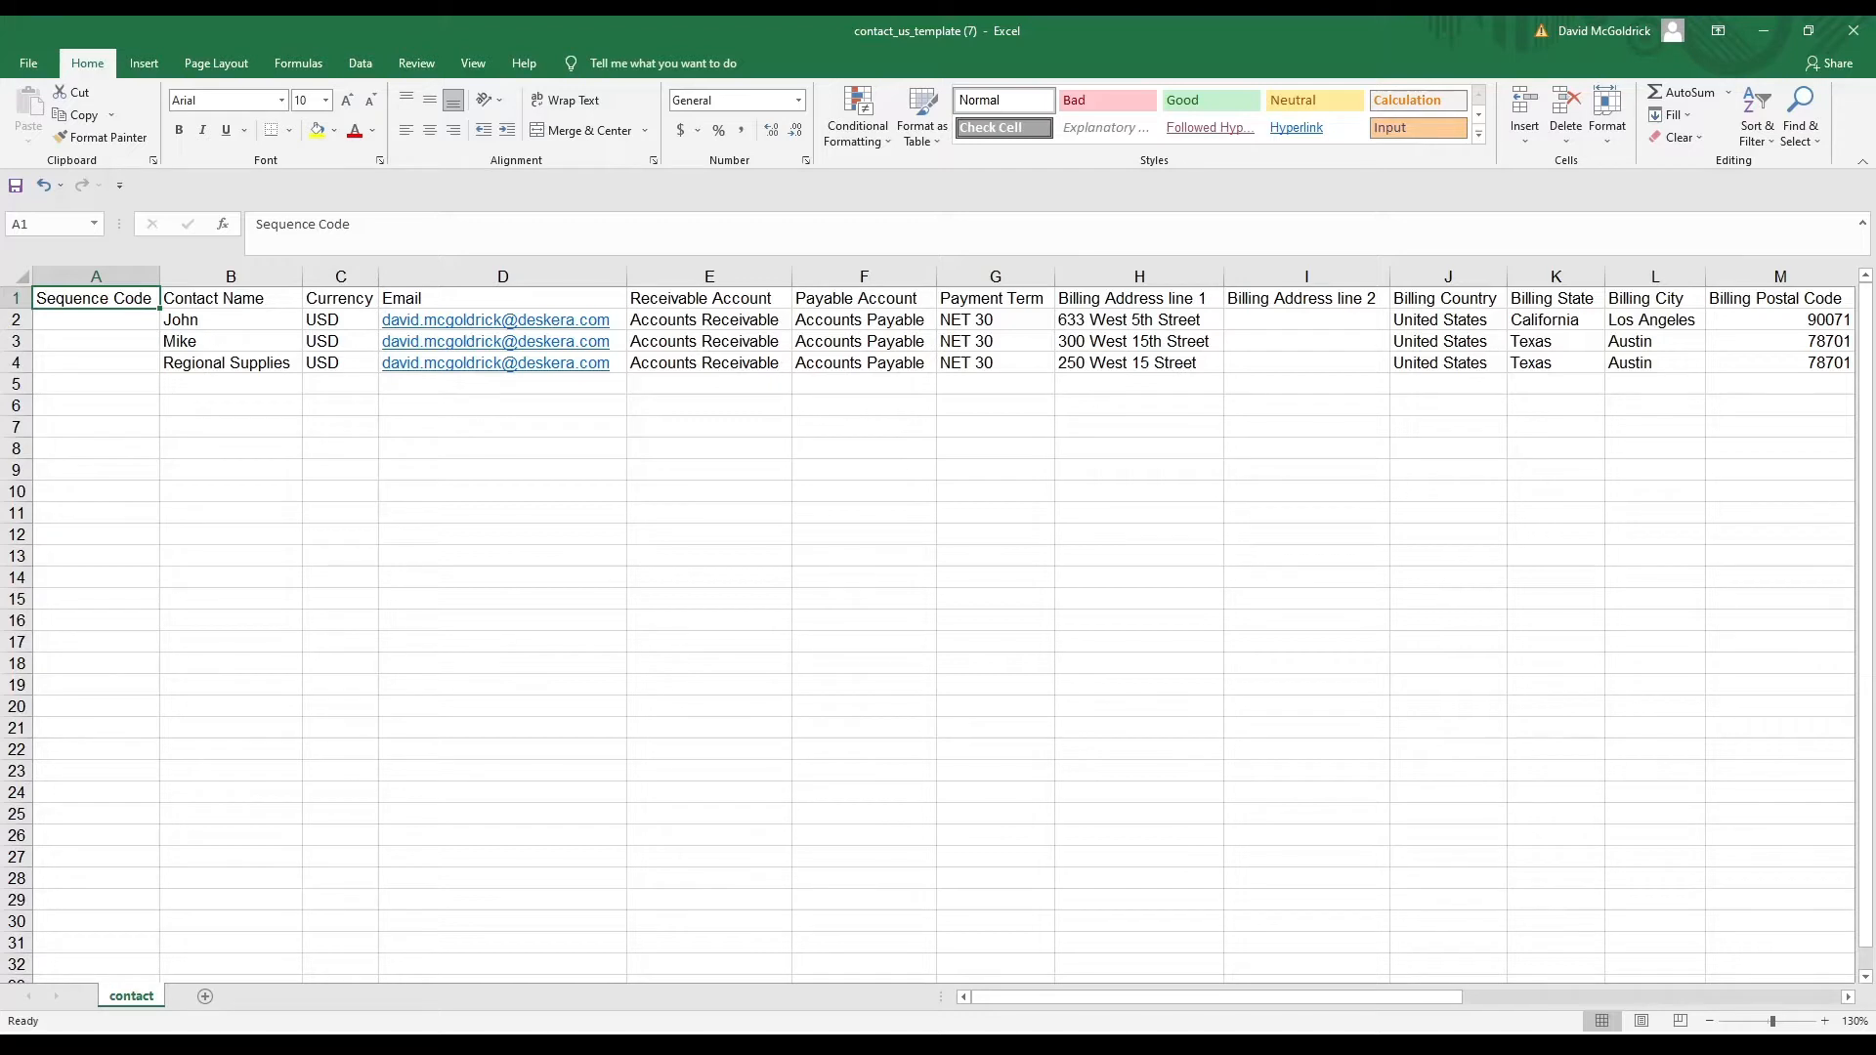
click(231, 298)
click(340, 298)
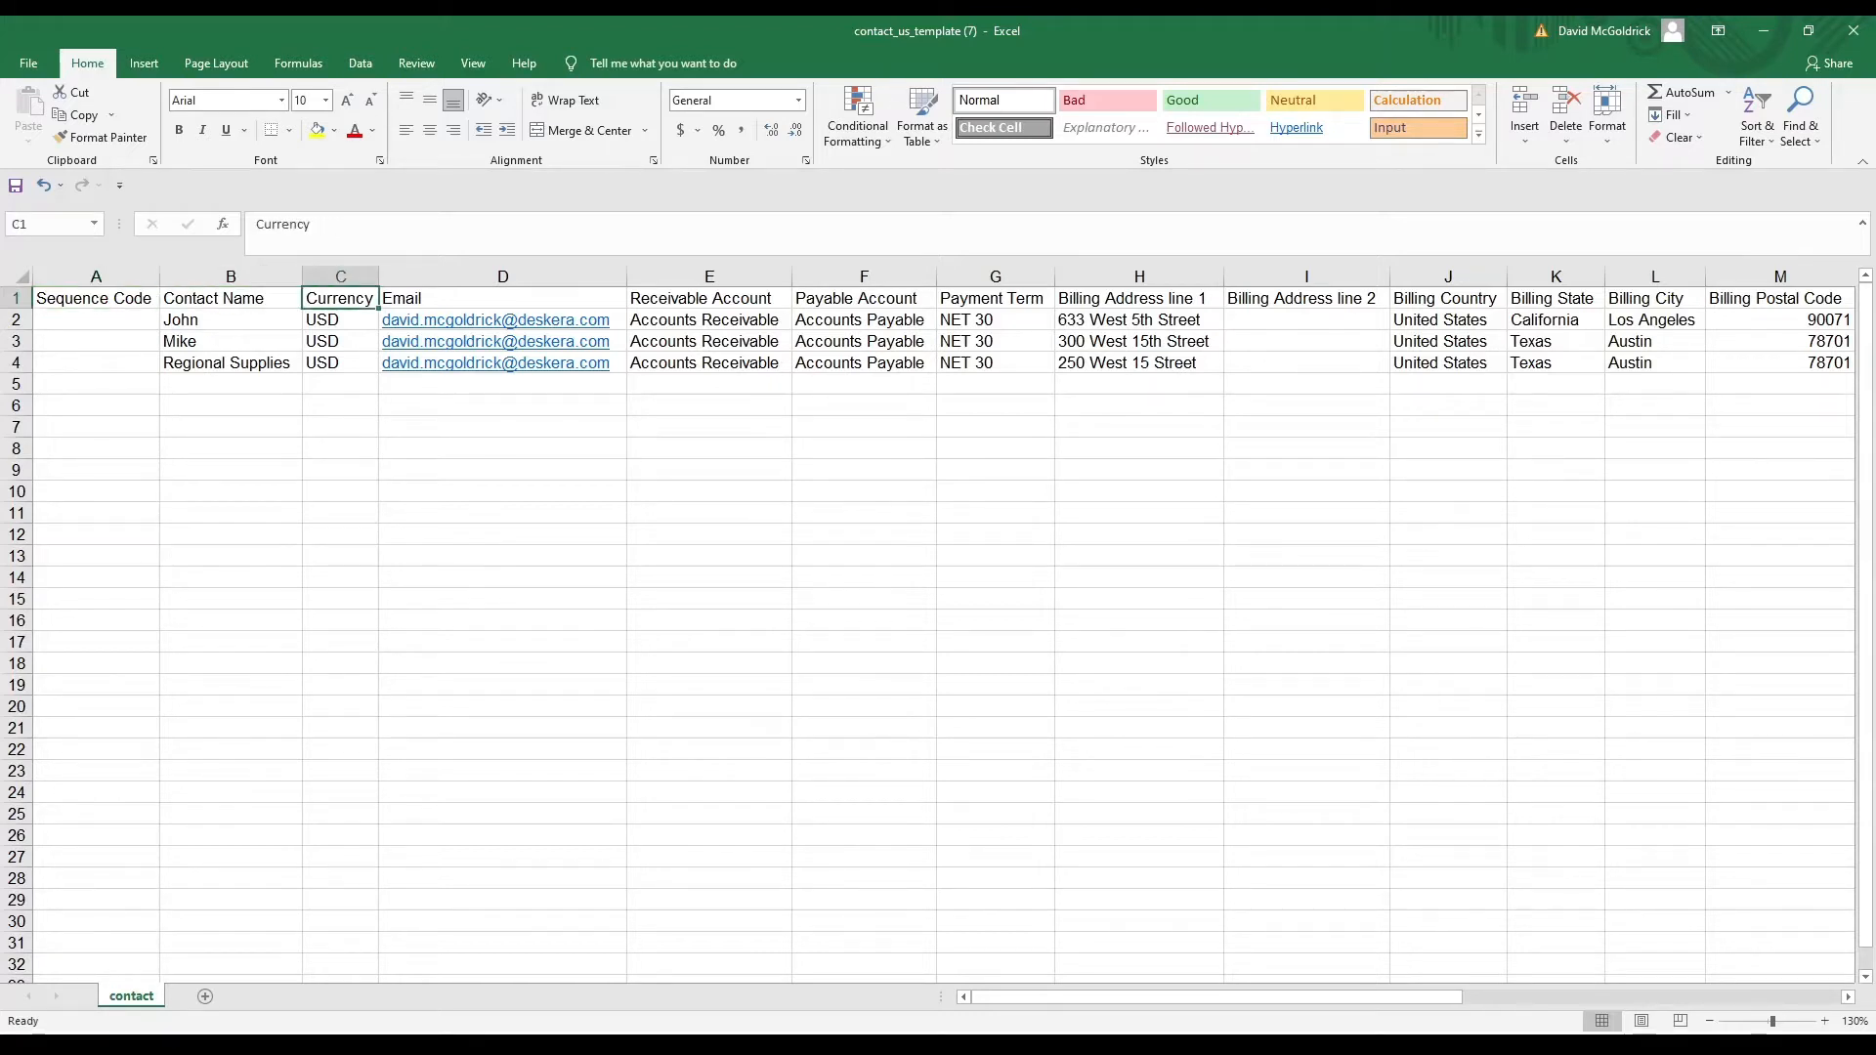
click(502, 298)
click(709, 298)
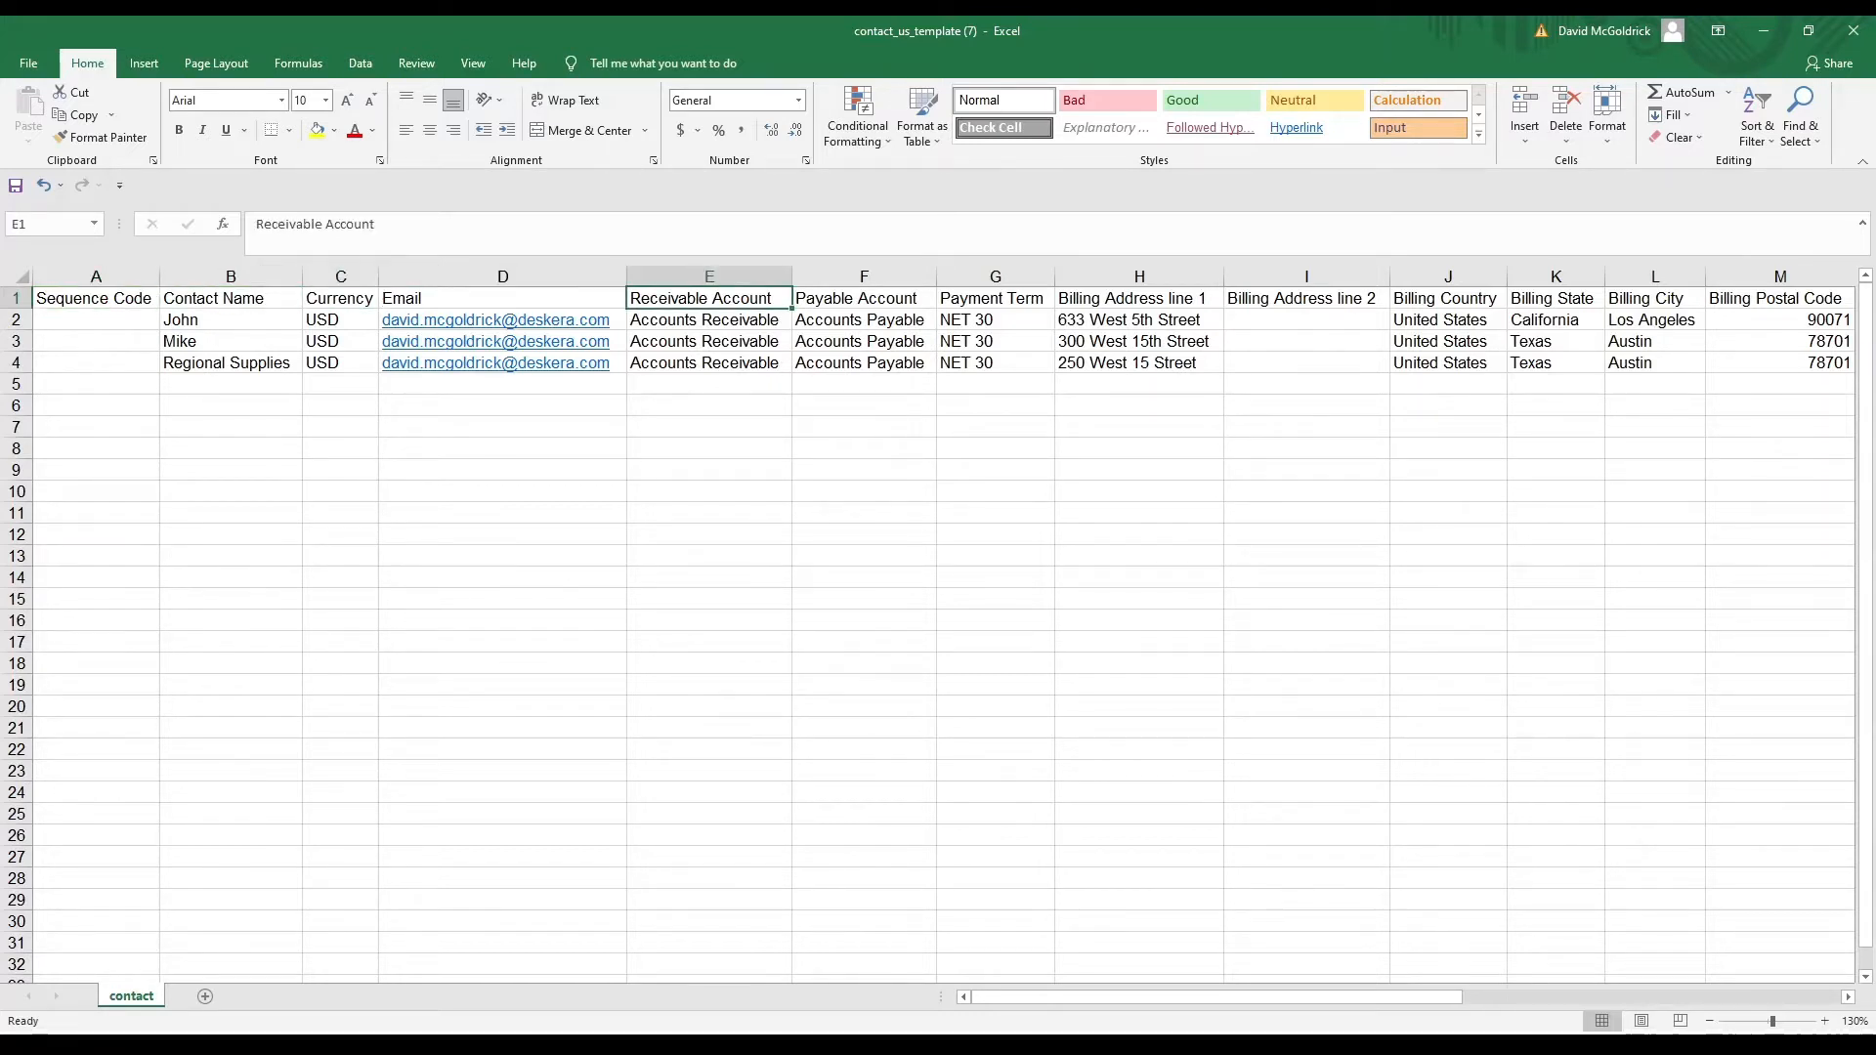
click(864, 298)
click(995, 298)
click(995, 319)
click(994, 341)
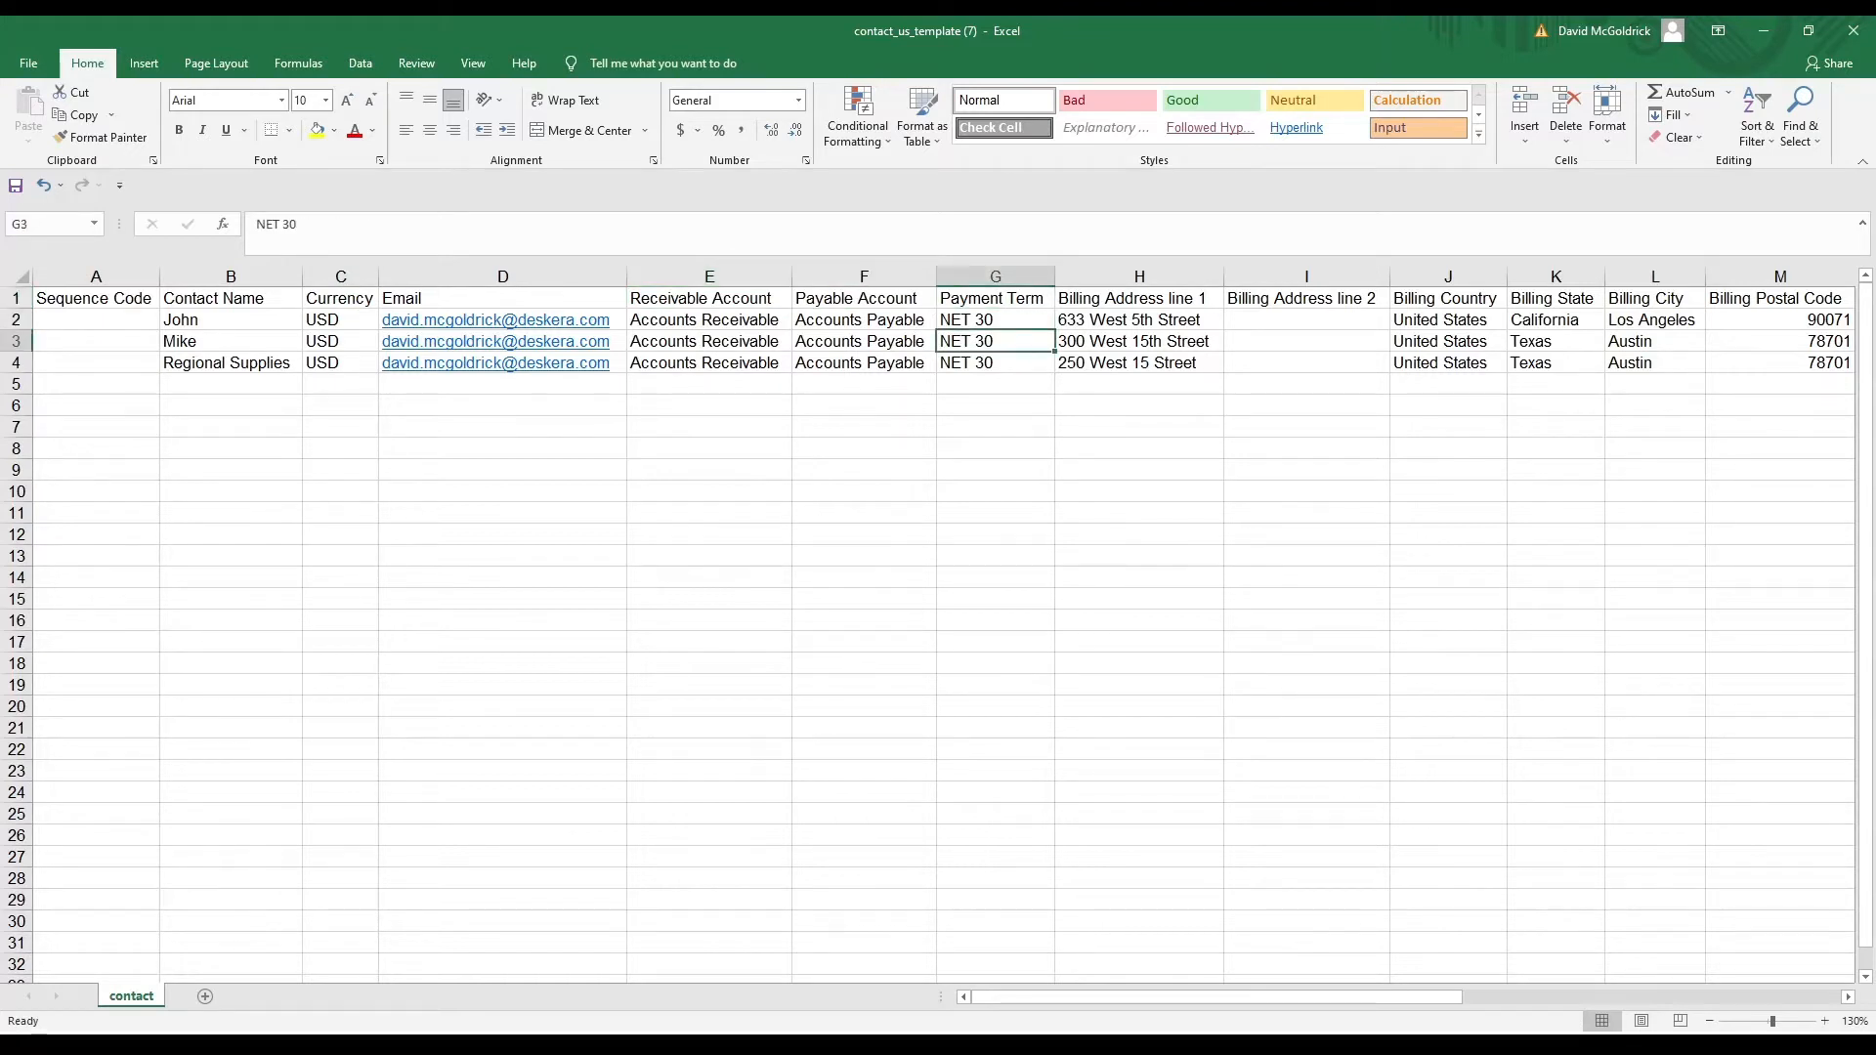
click(995, 363)
click(995, 320)
key(Down)
key(Up)
key(Up)
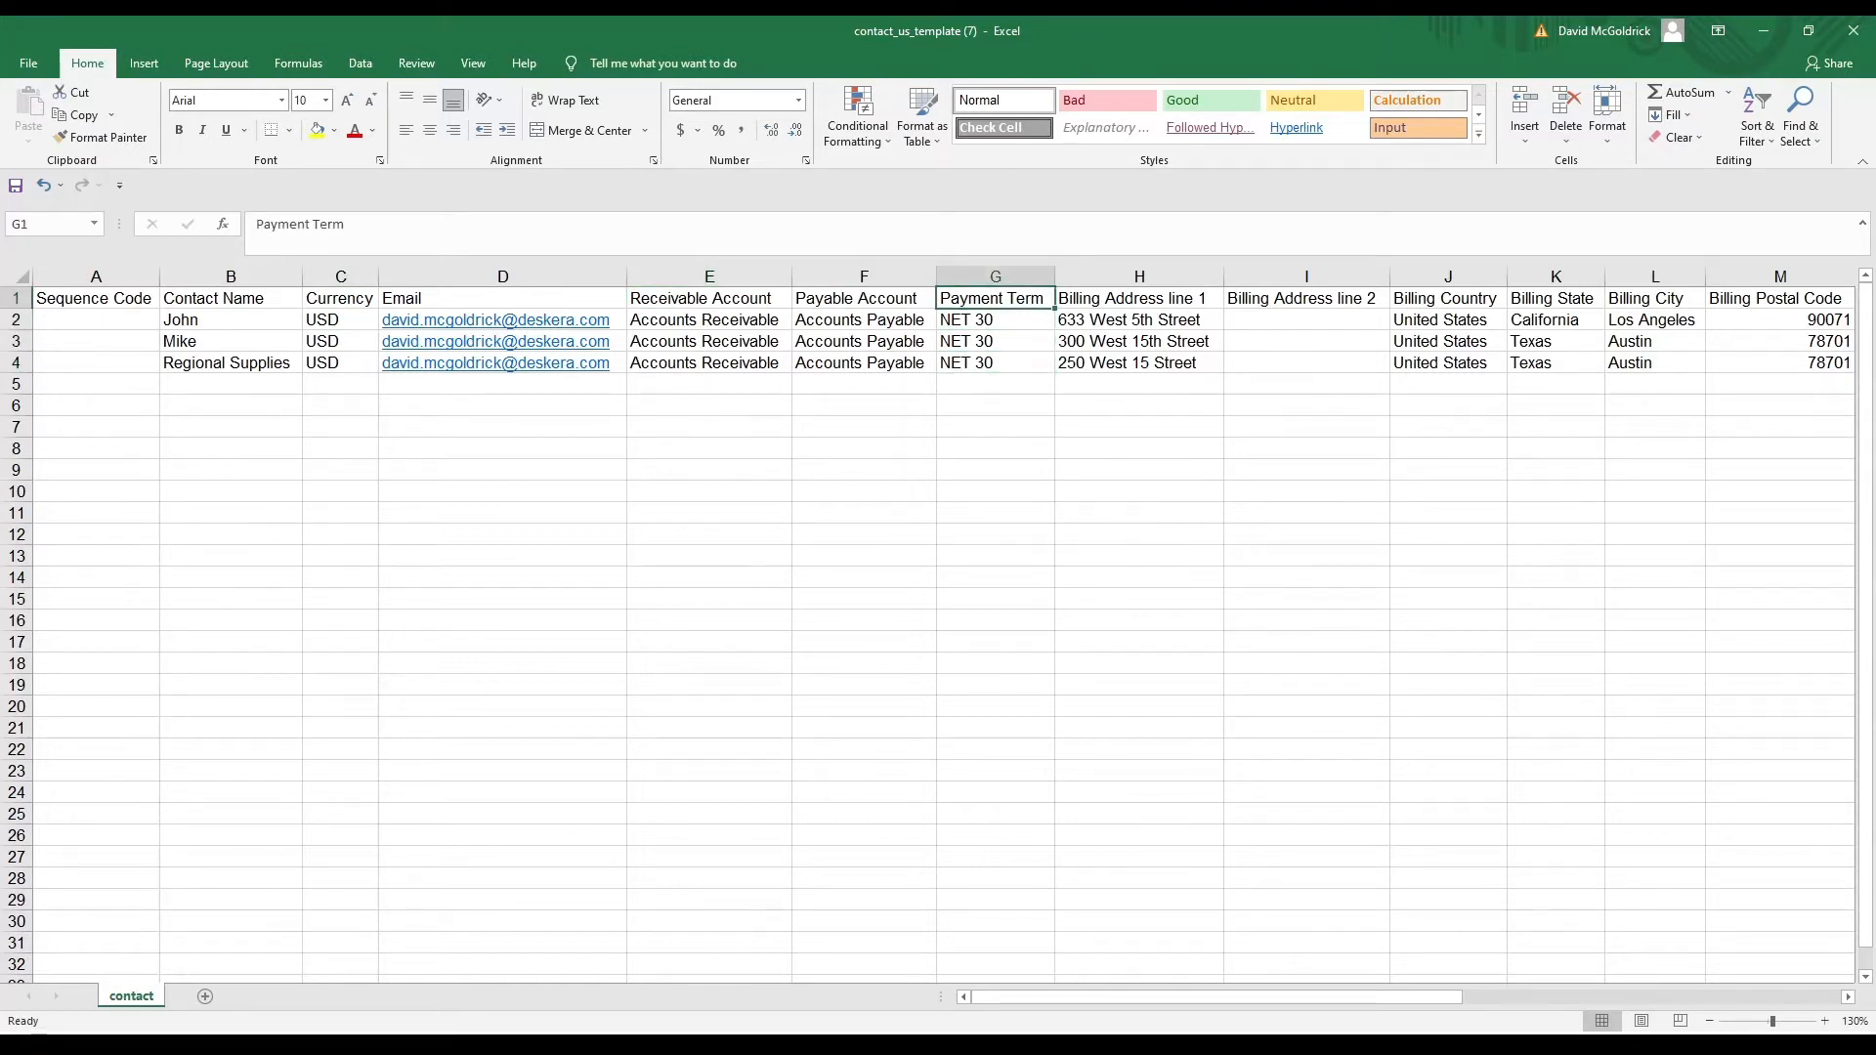
key(Right)
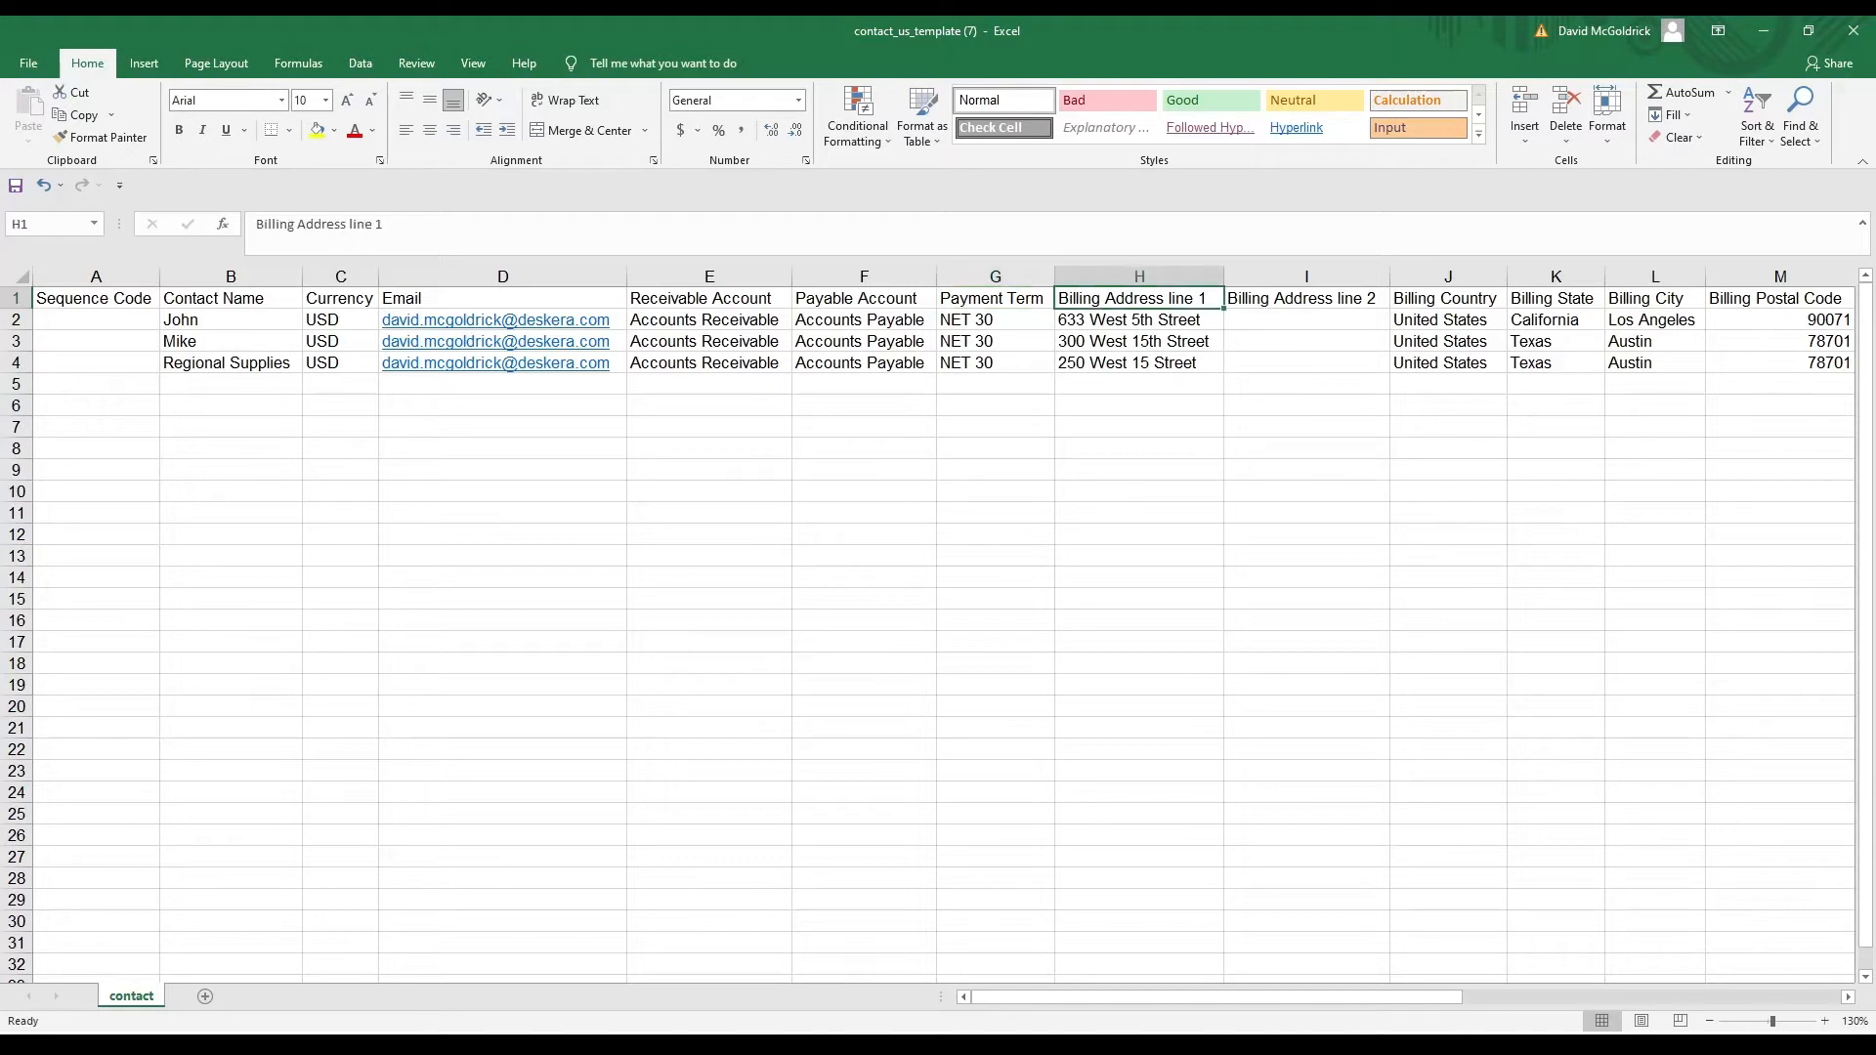
key(Right)
key(Right)
key(Right)
key(Right)
key(Right)
key(Right)
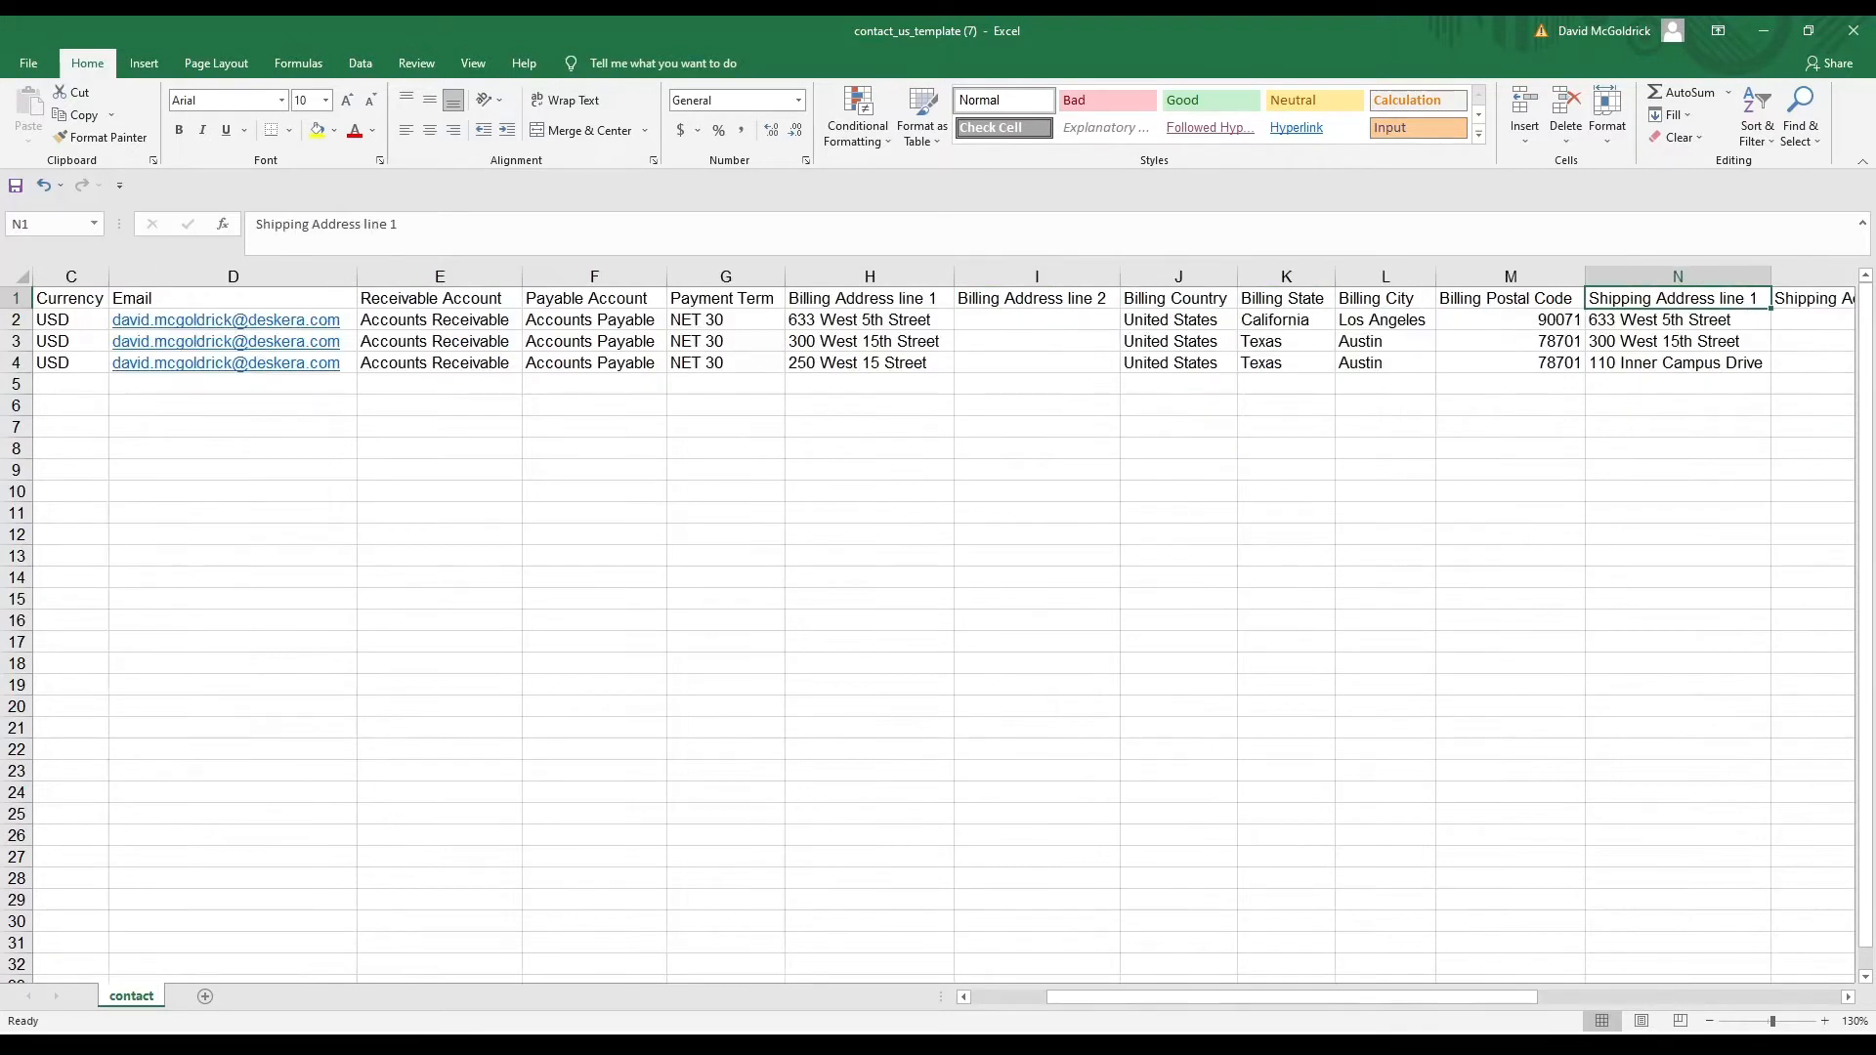
key(Right)
key(Right)
key(Right)
key(Right)
key(Right)
key(Right)
key(Right)
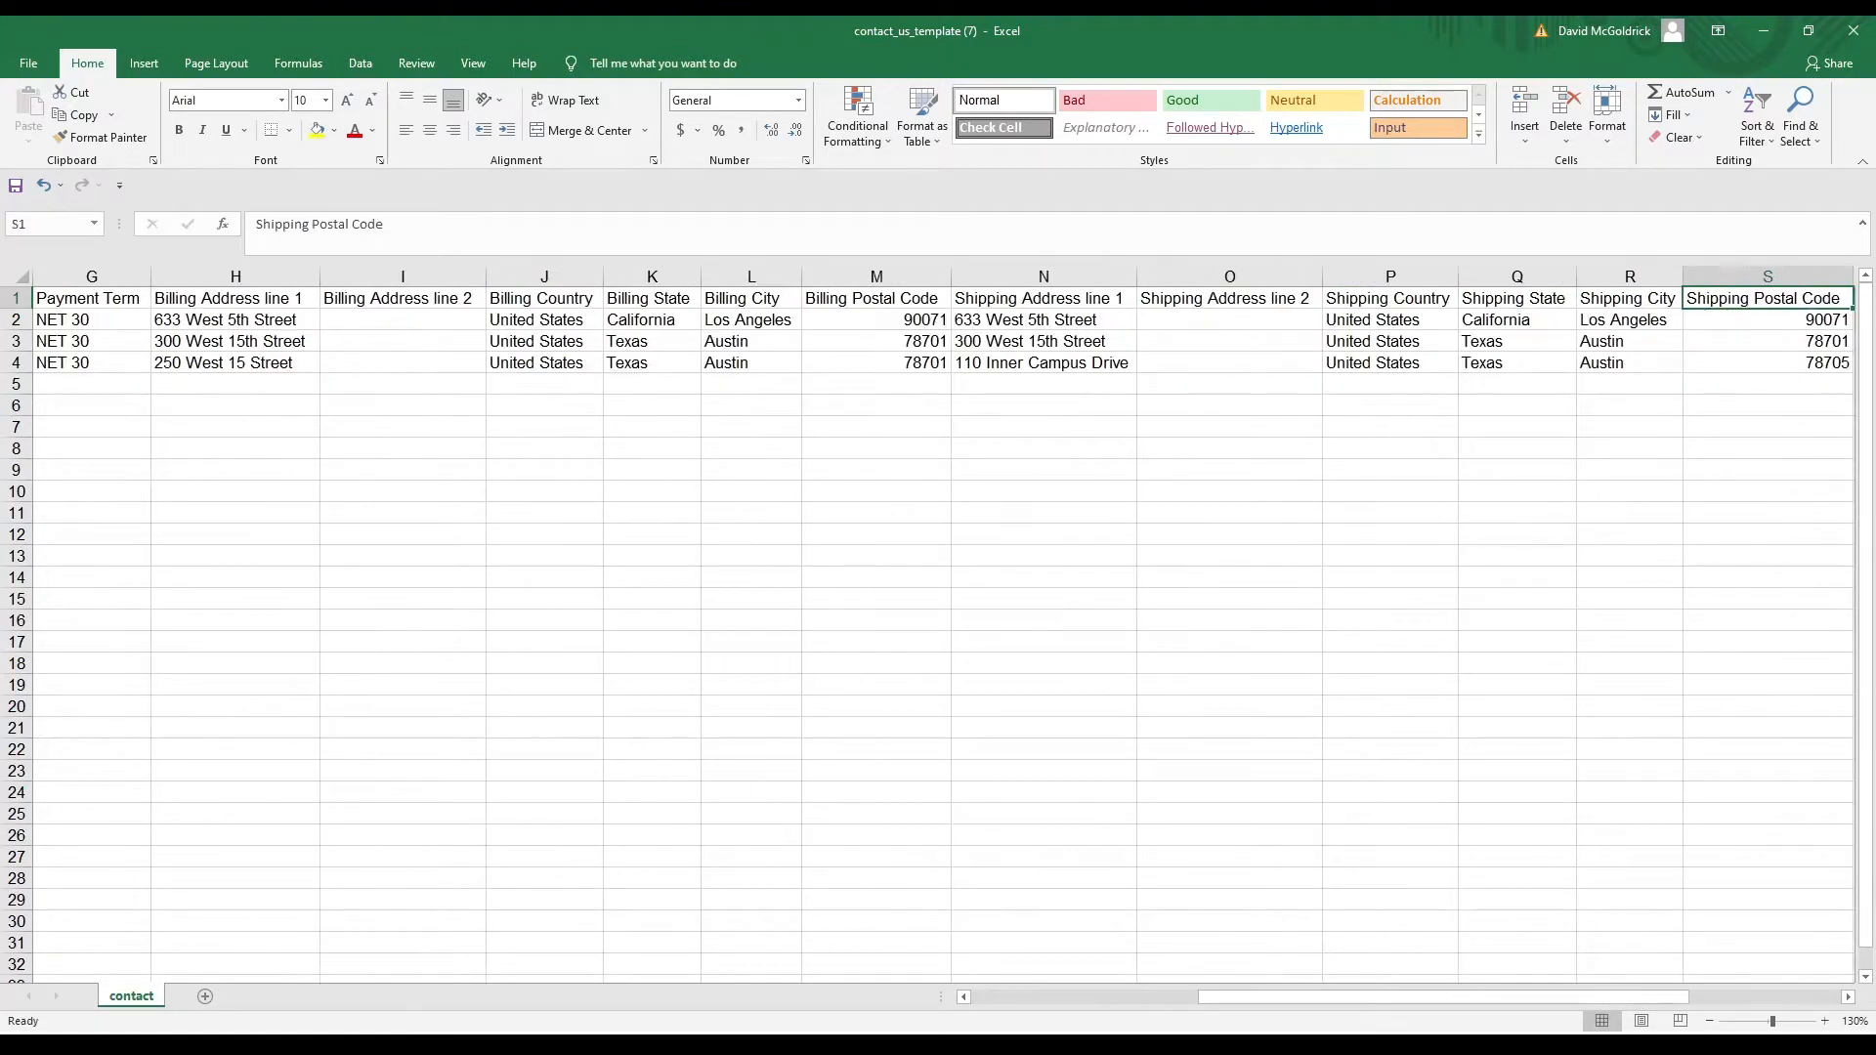
key(Right)
key(Right)
key(Left)
key(Left)
key(Left)
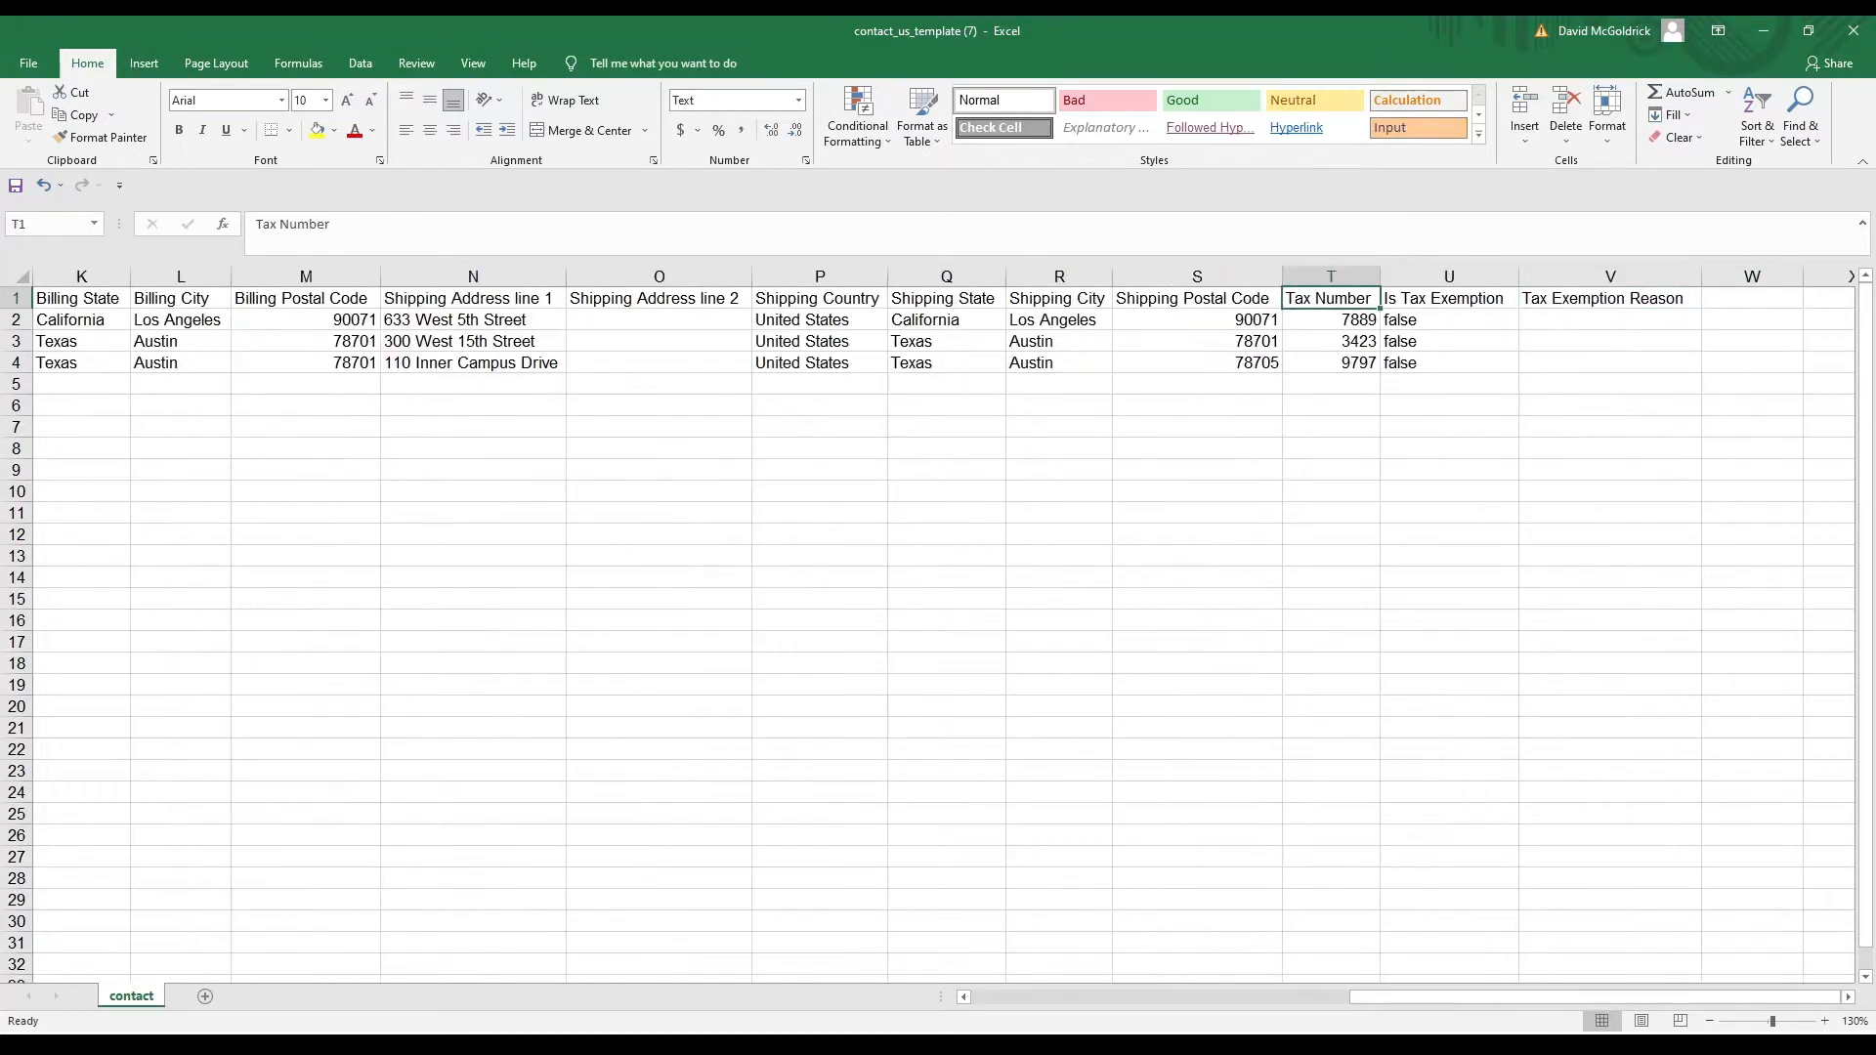
key(Right)
key(Right)
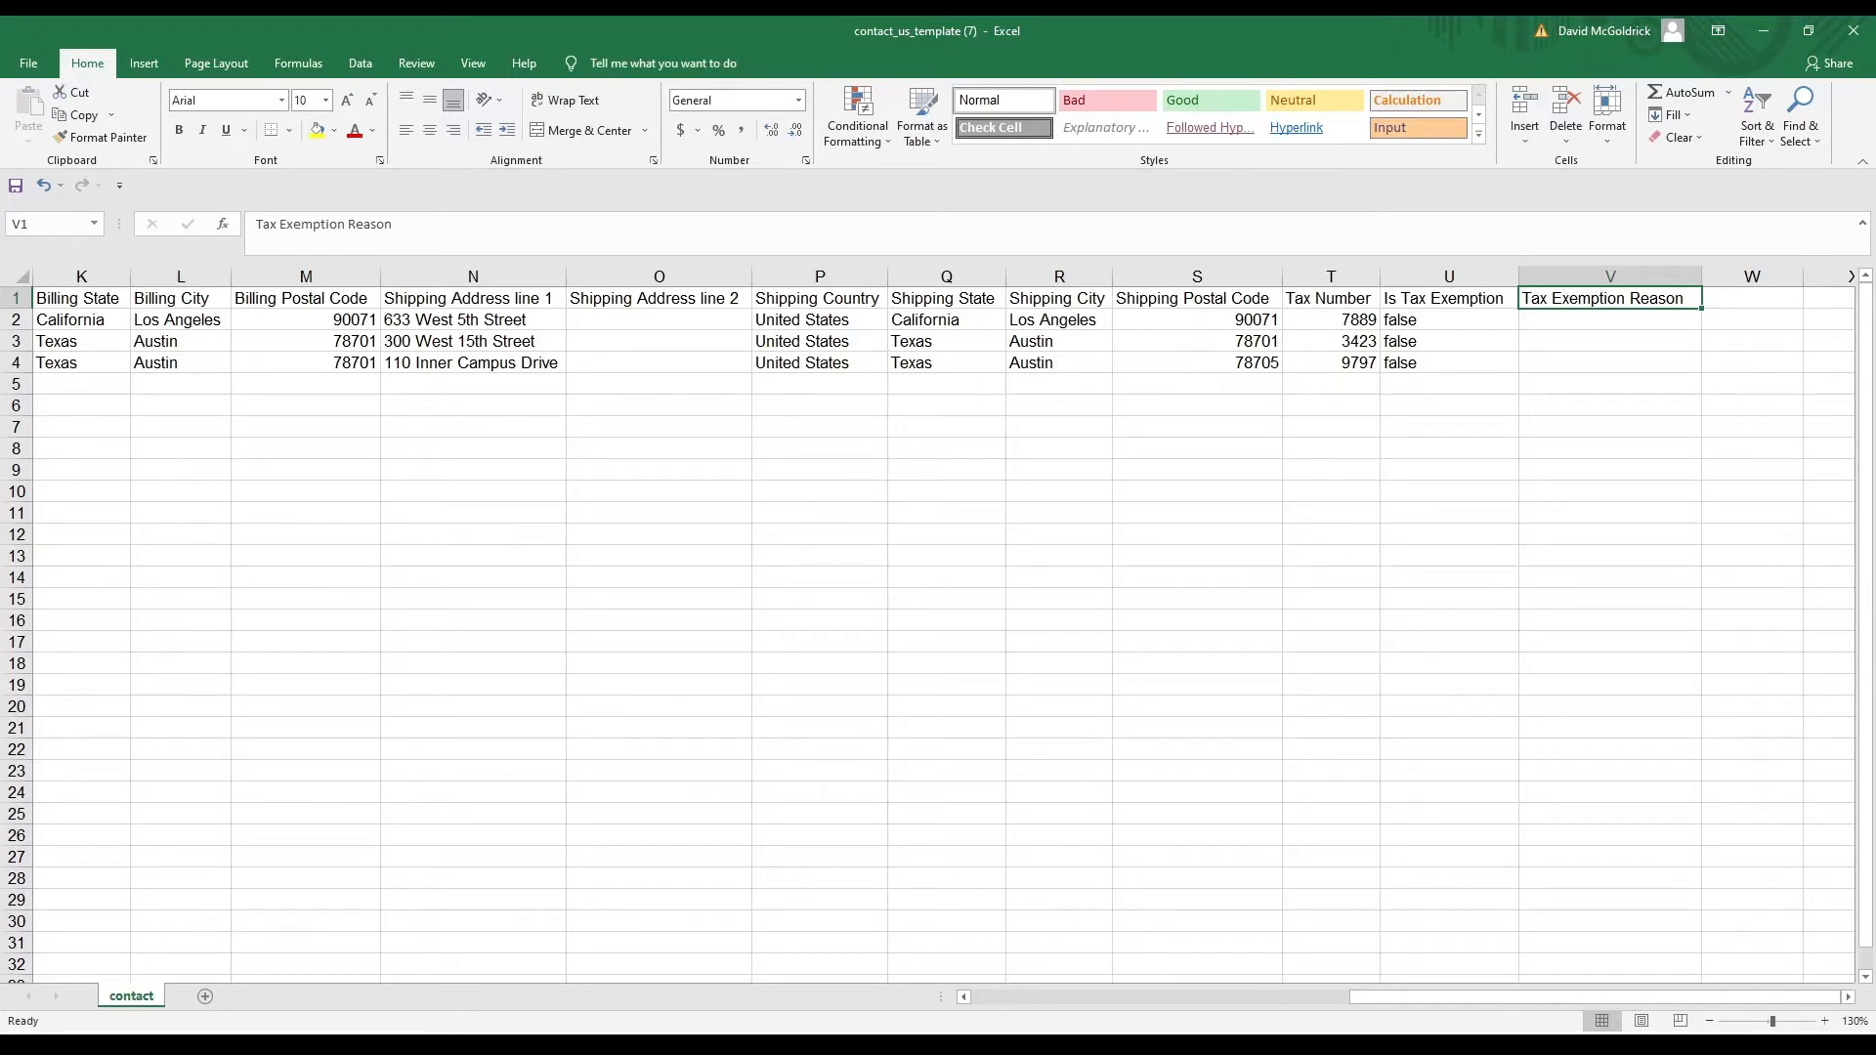
key(Right)
key(Right)
key(Right)
key(Right)
key(Left)
key(Left)
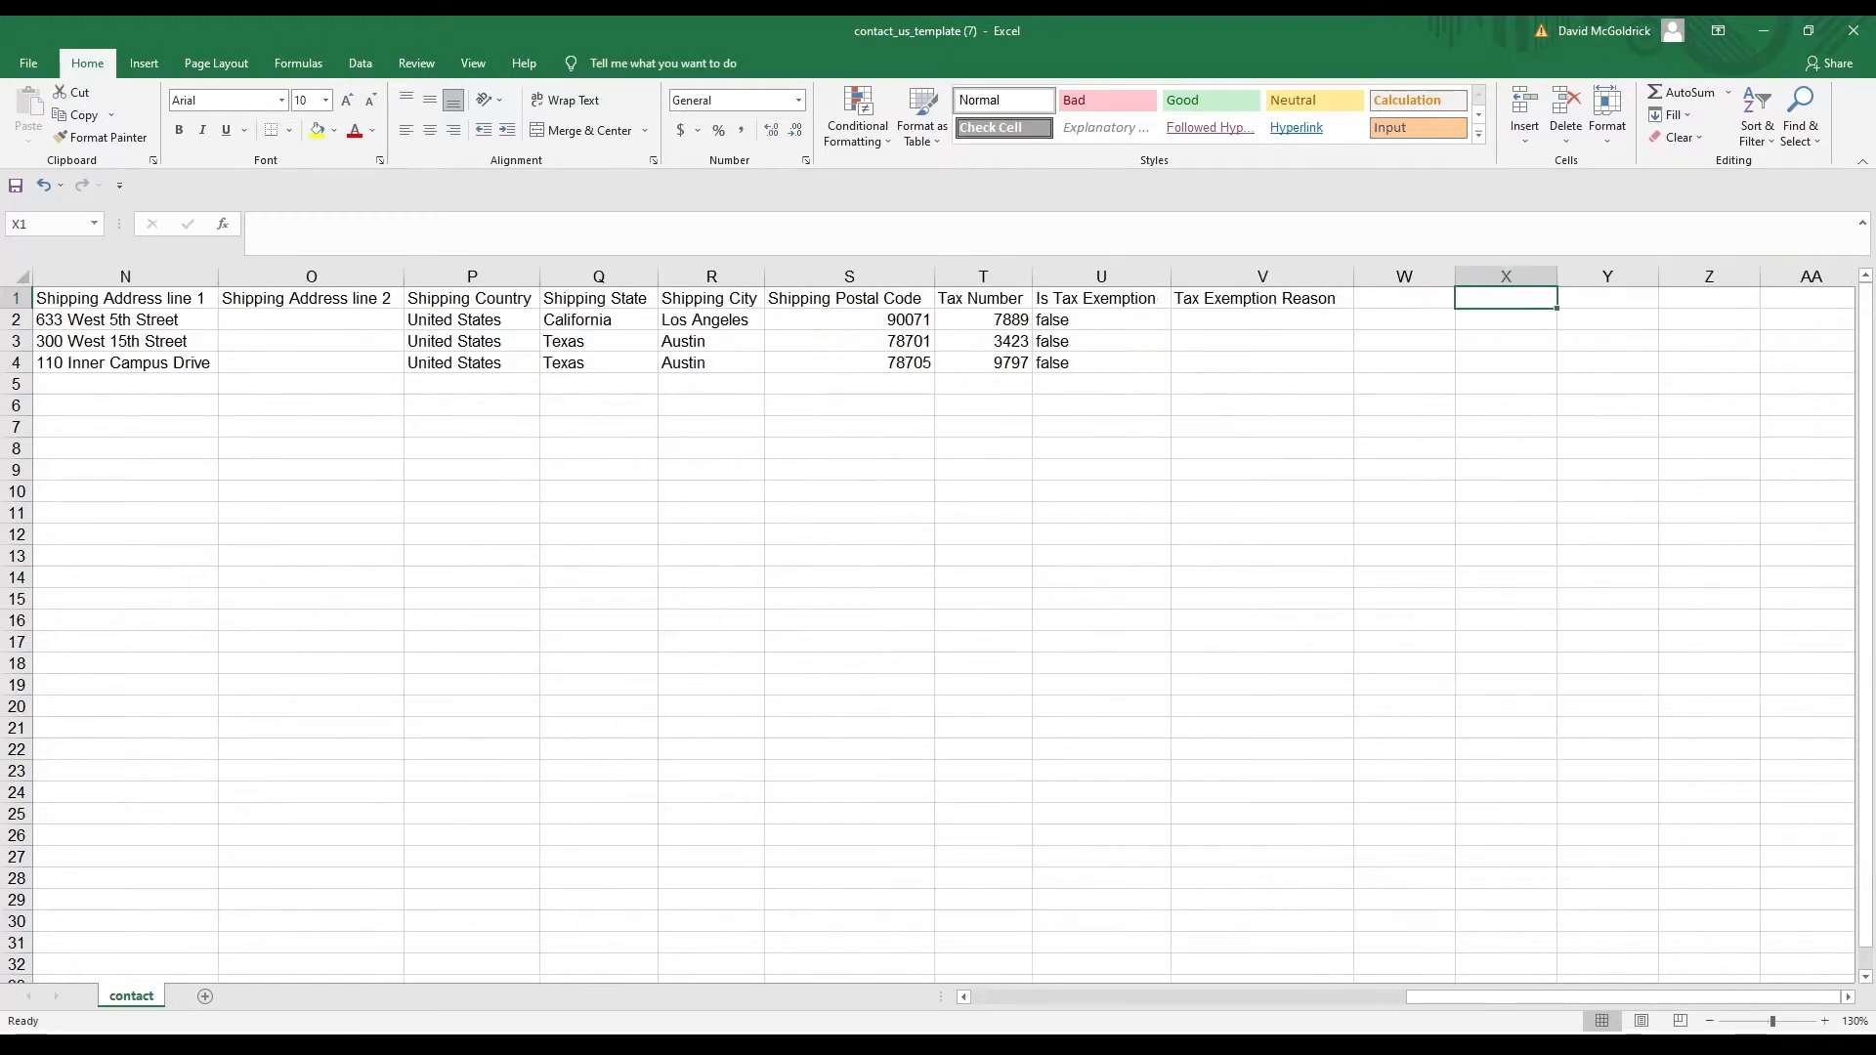
Add an Outlet column with Los Angeles, Austin and Austin for the three contacts
key(Left)
key(Right)
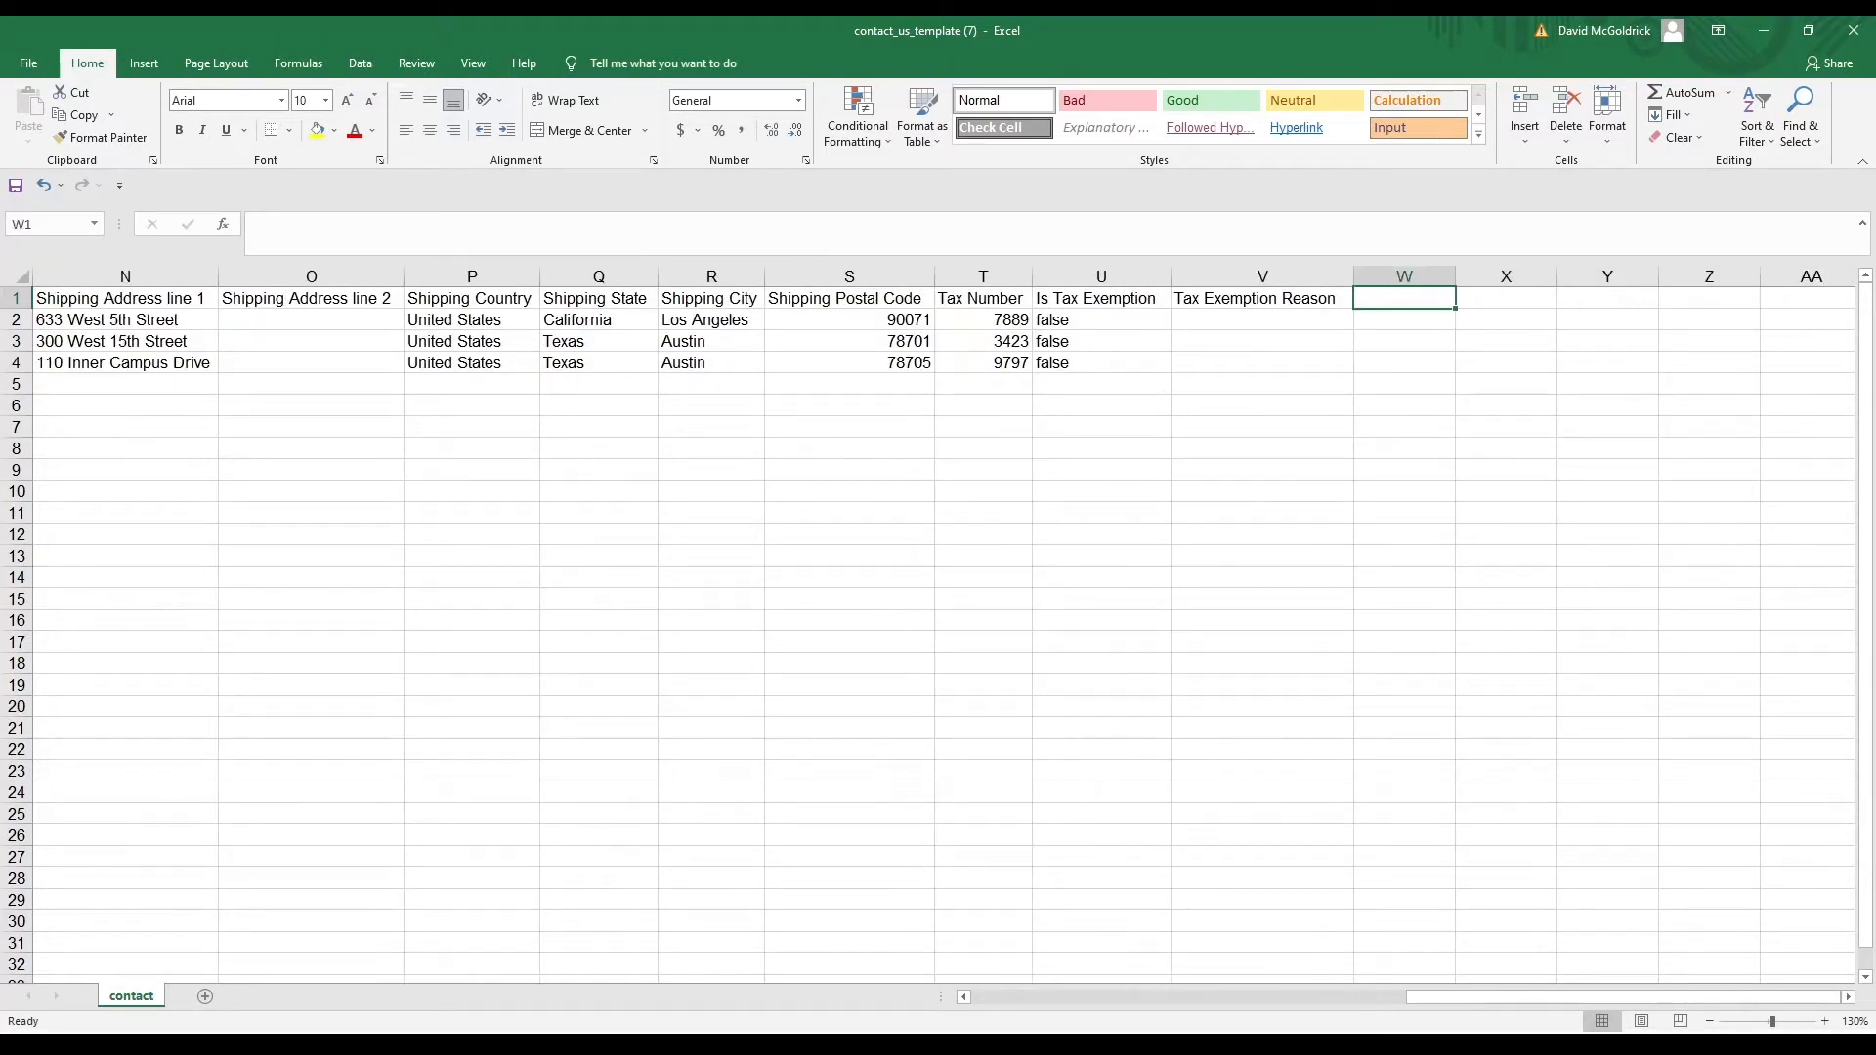
text(Ou)
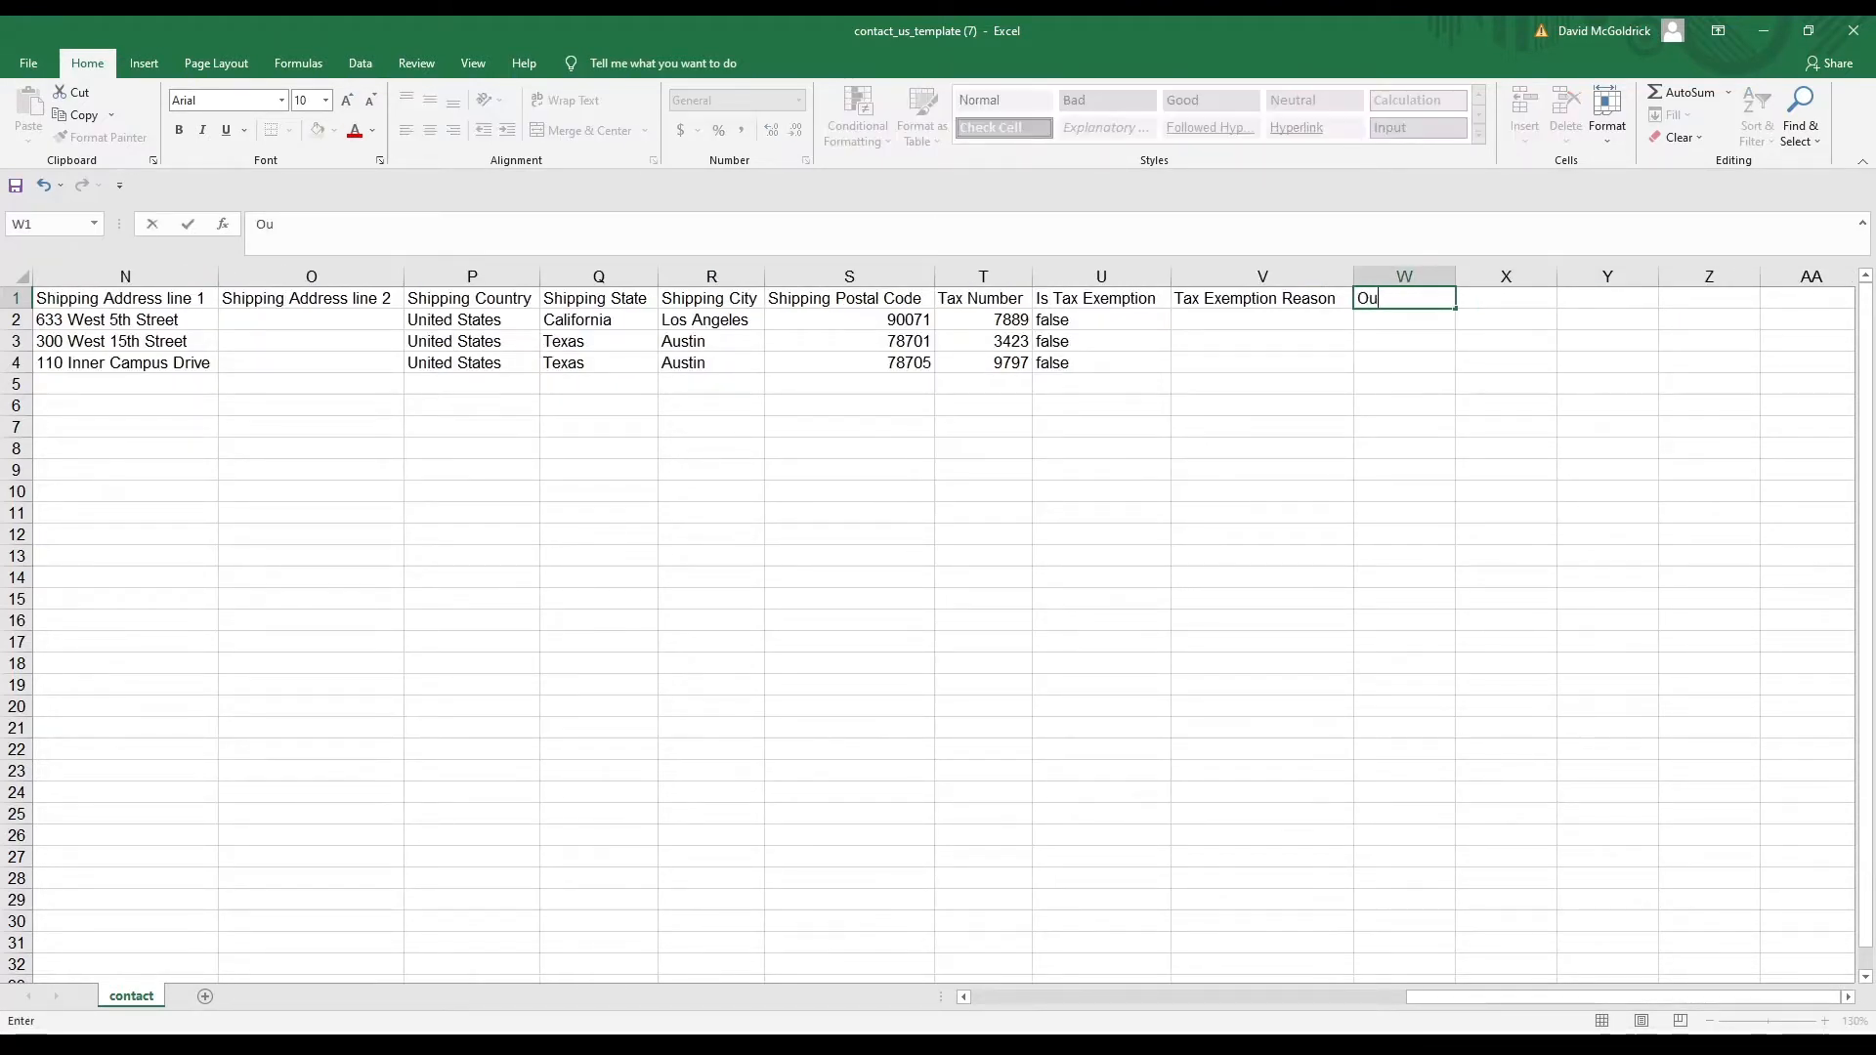
text(tlet)
key(Return)
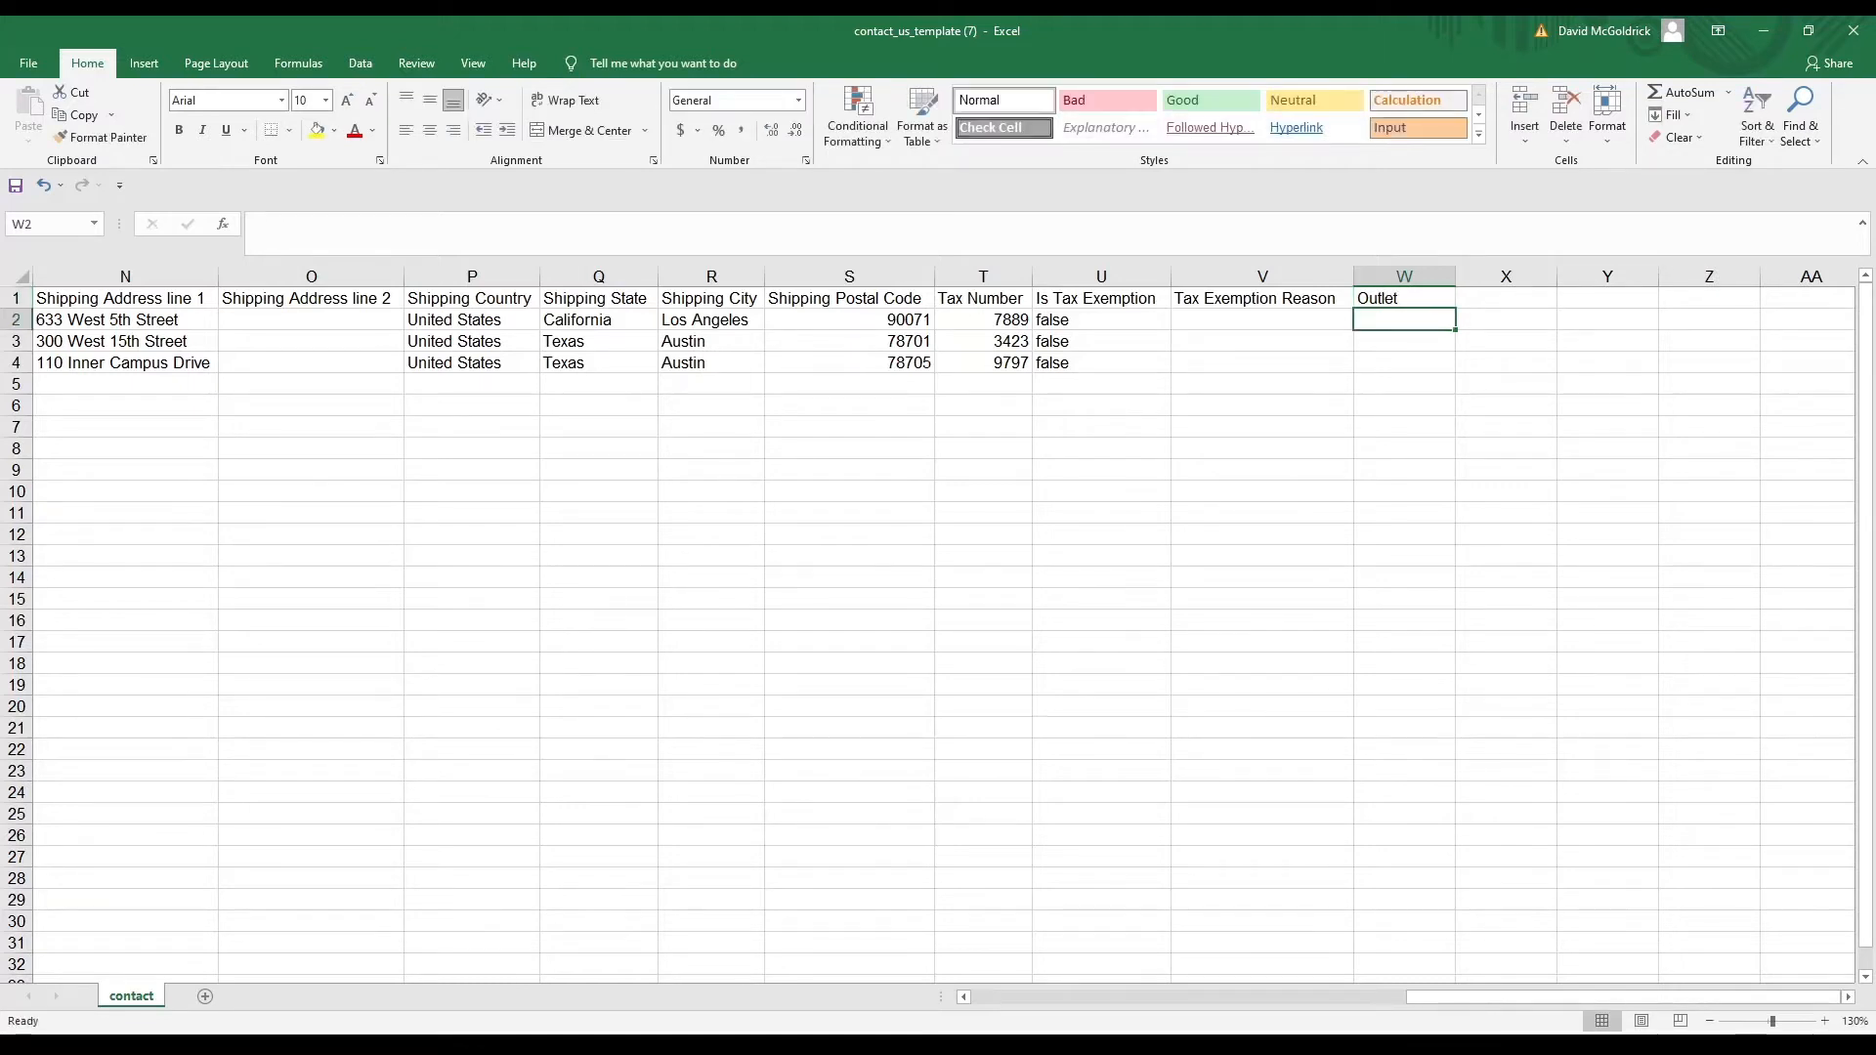
text(A)
text(o)
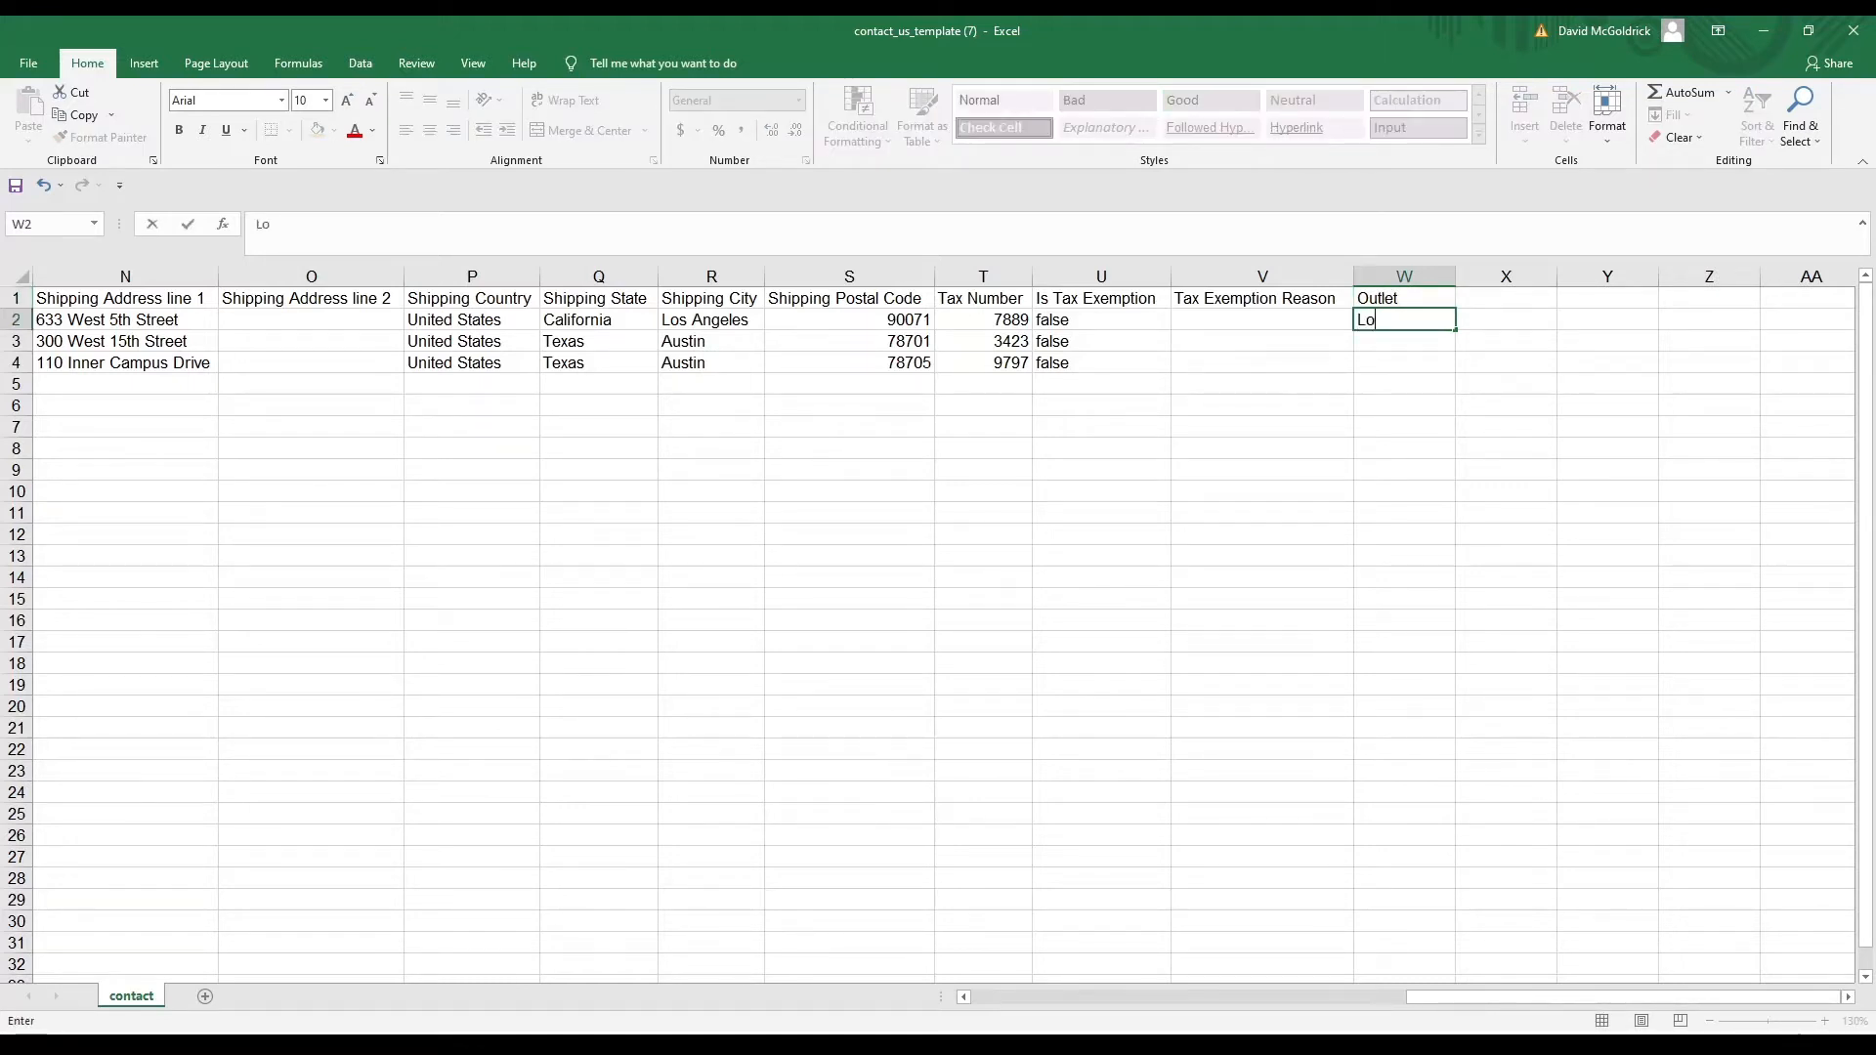
text(s Angeles)
key(Return)
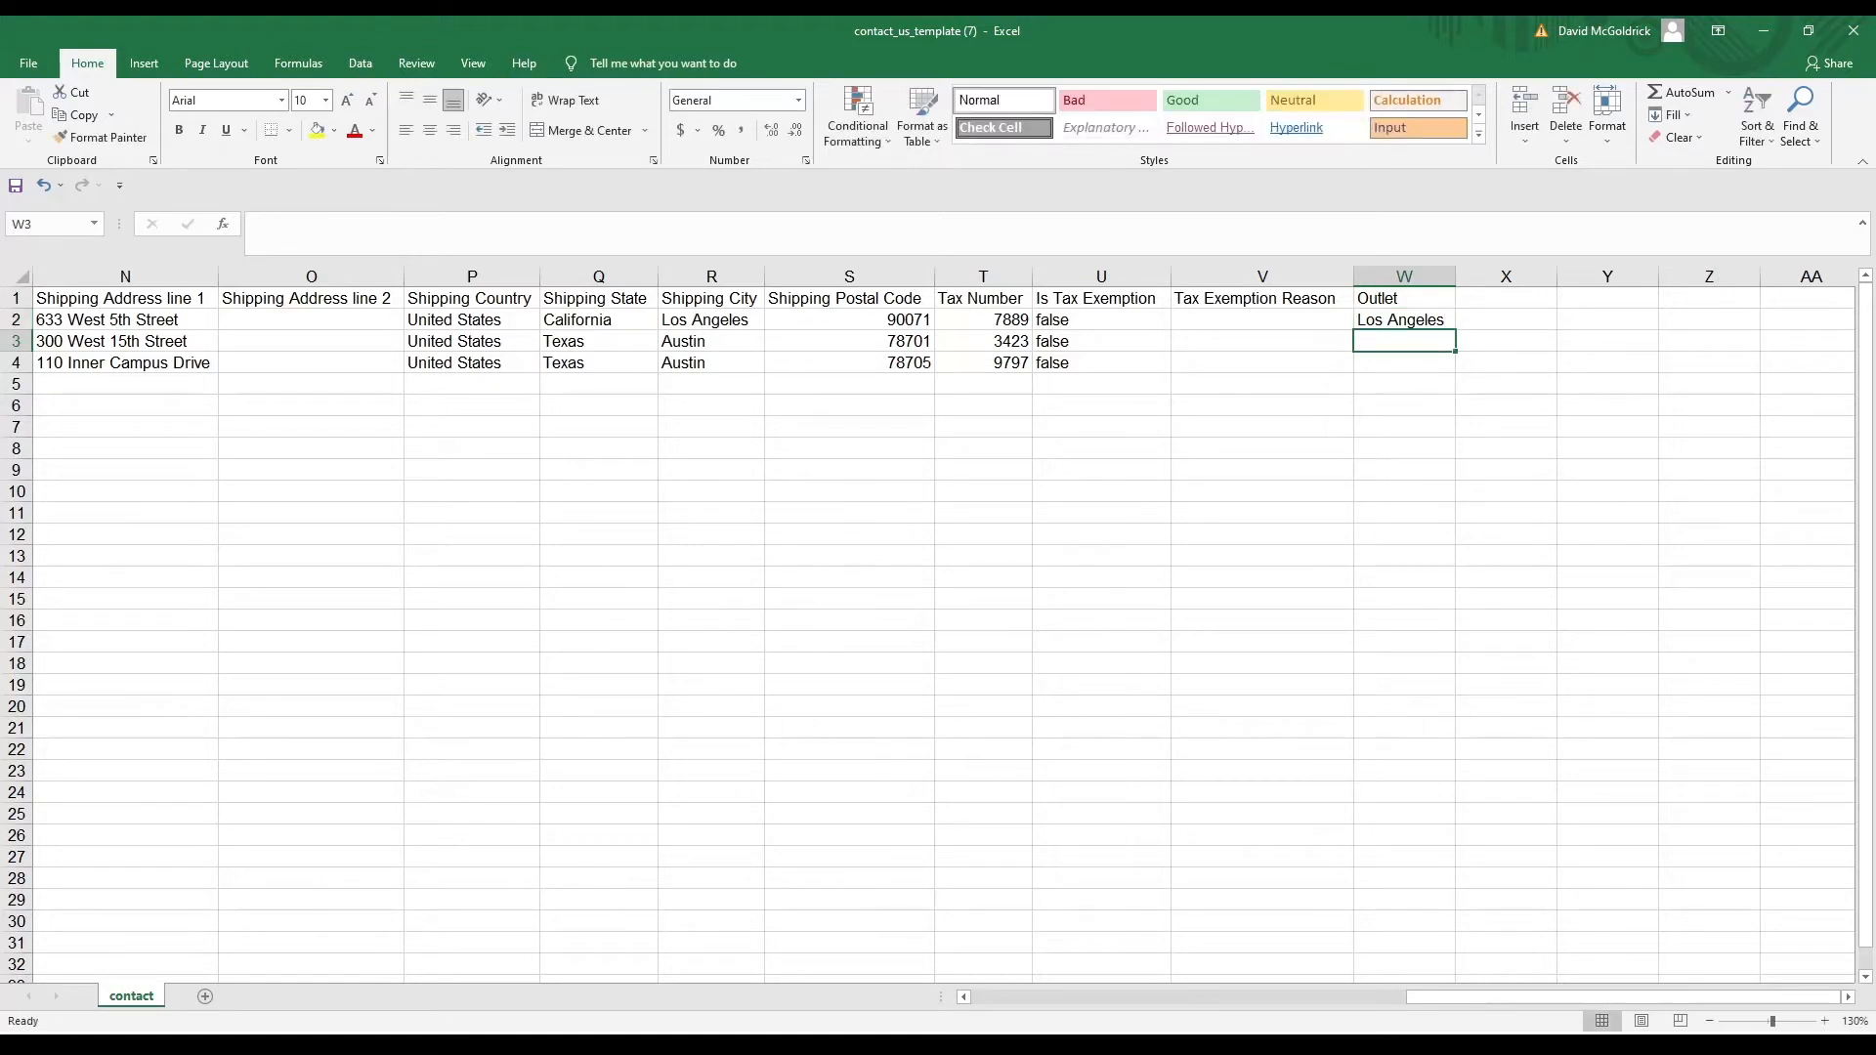
text(Austin)
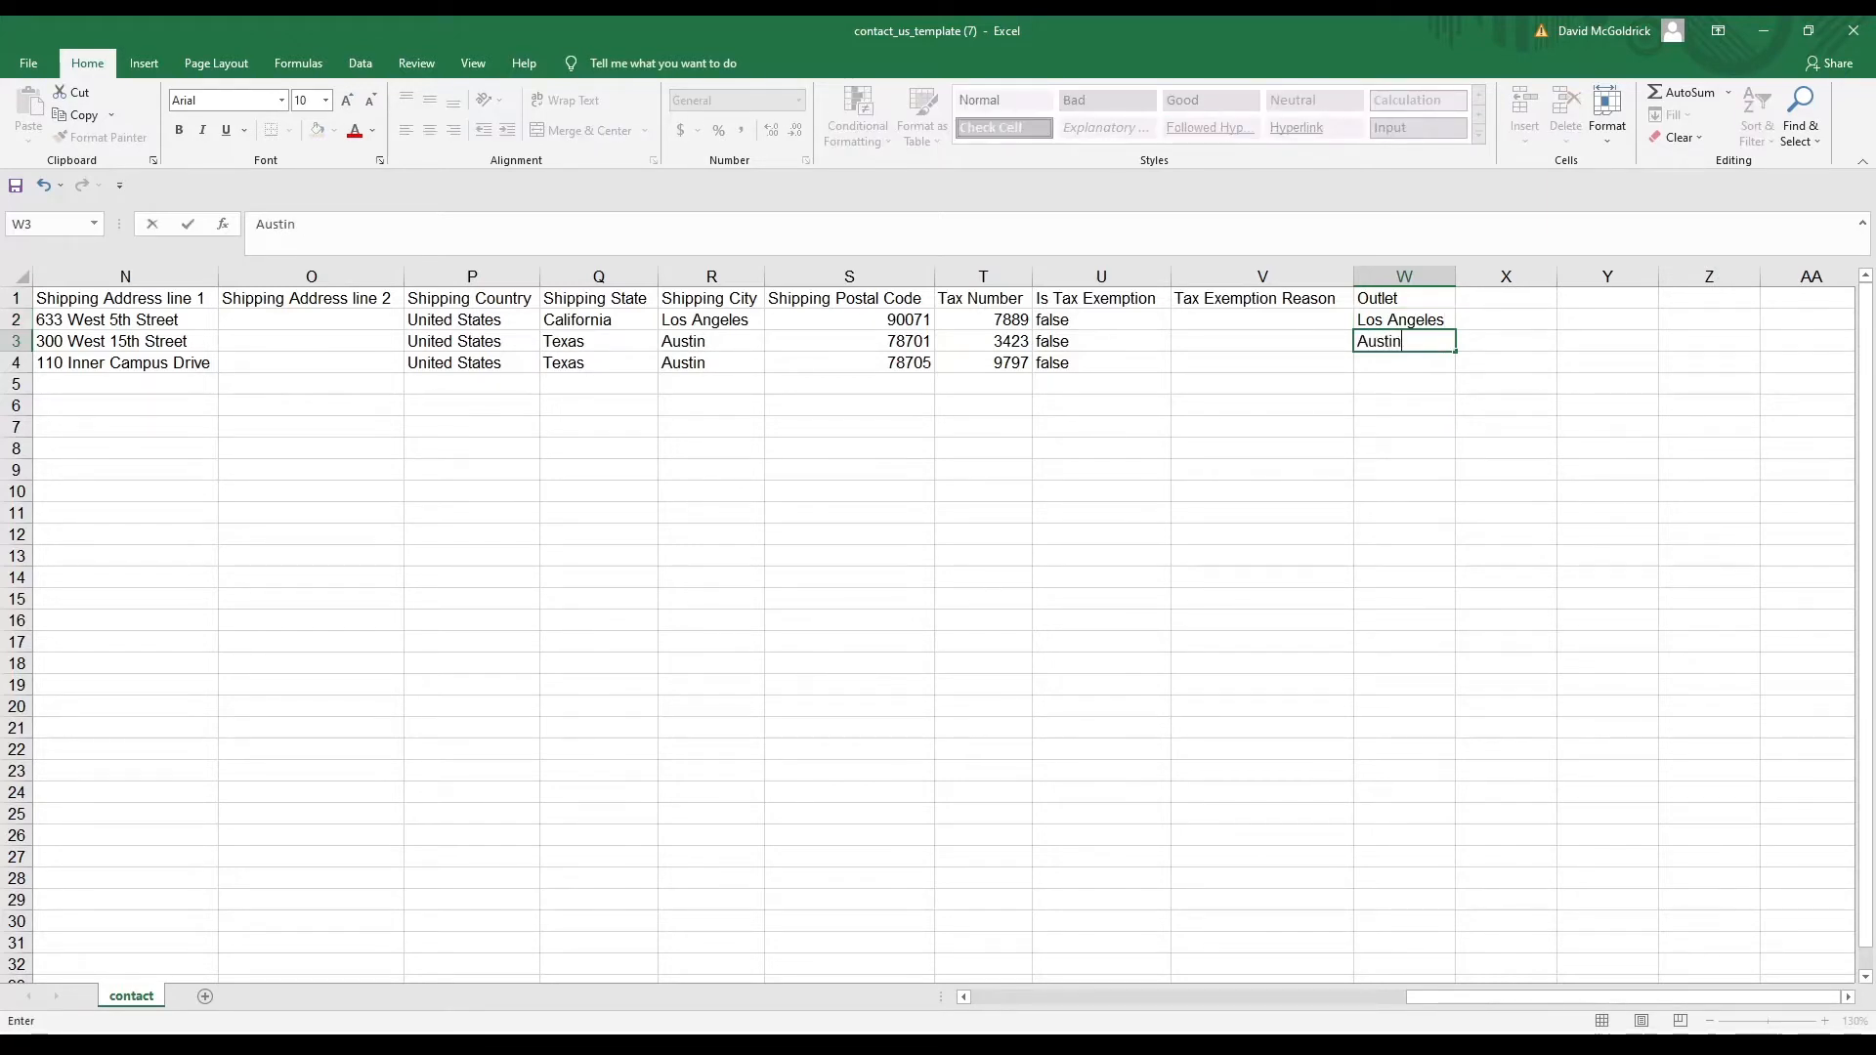
key(Return)
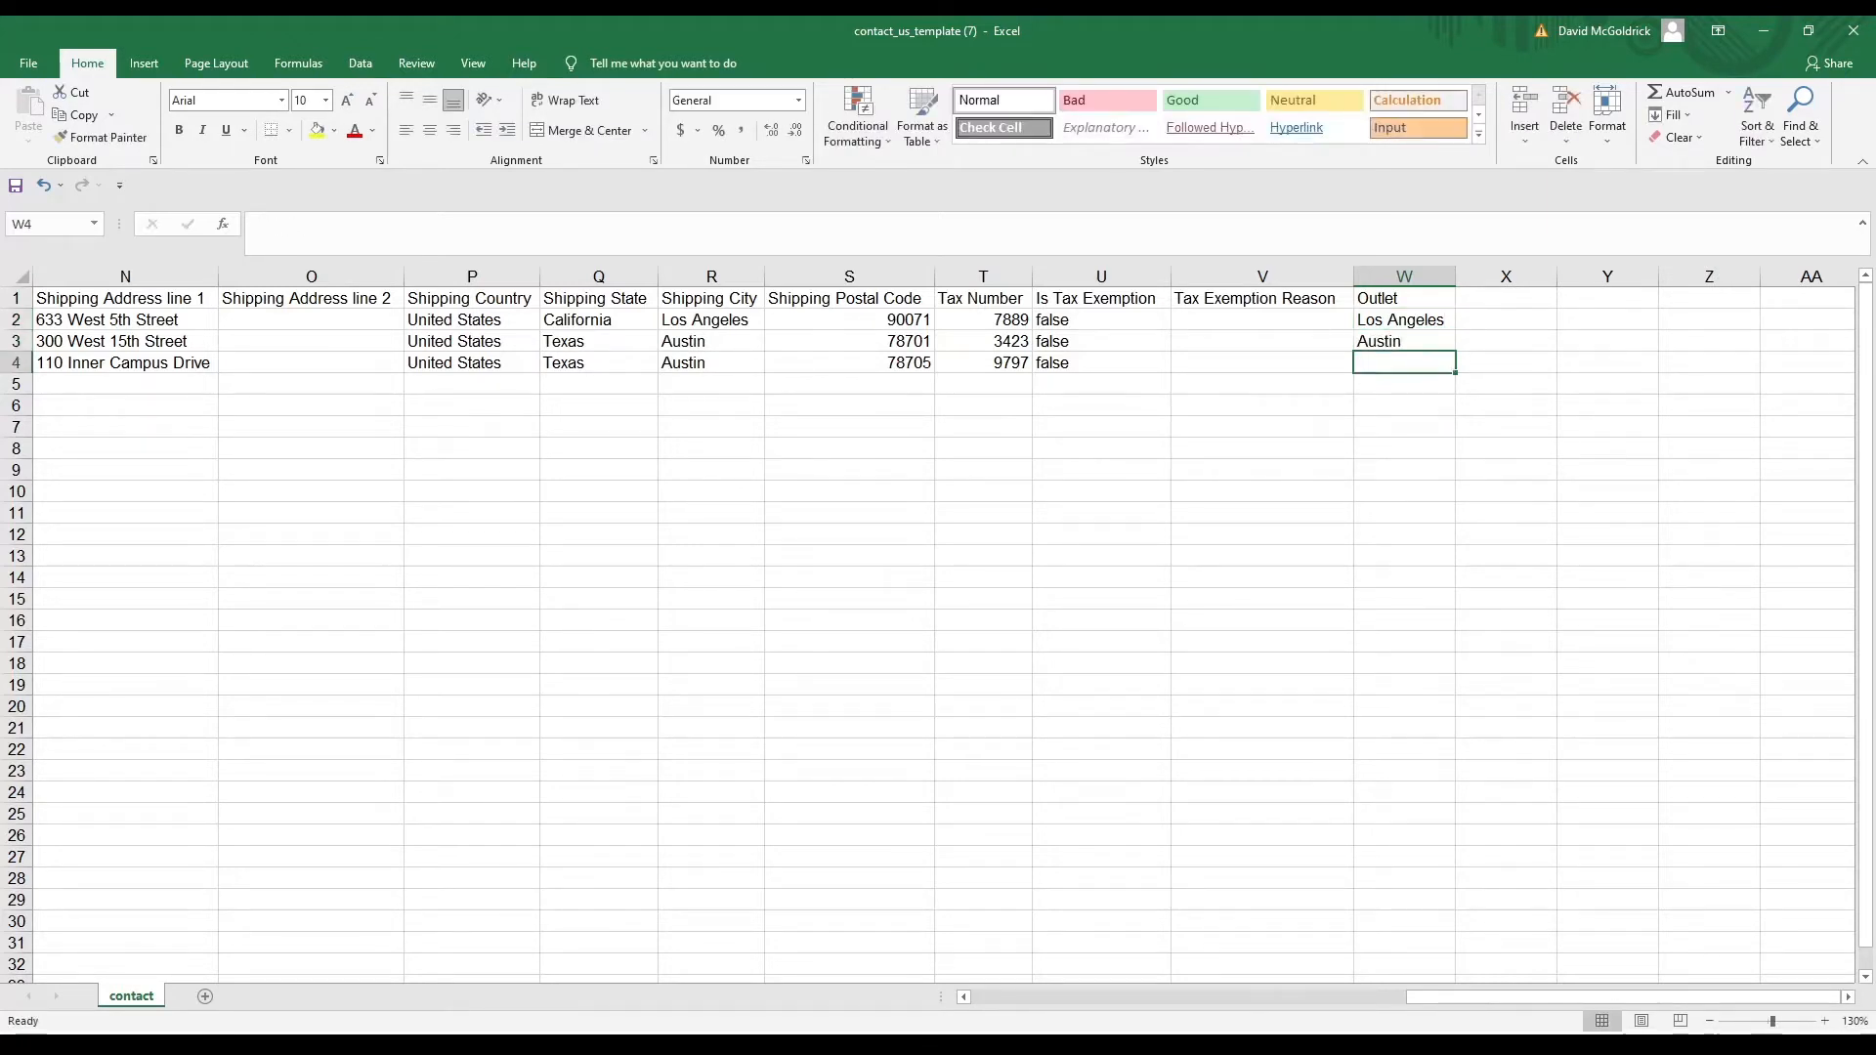
key(Up)
key(ctrl+c)
key(Down)
key(ctrl+v)
key(Right)
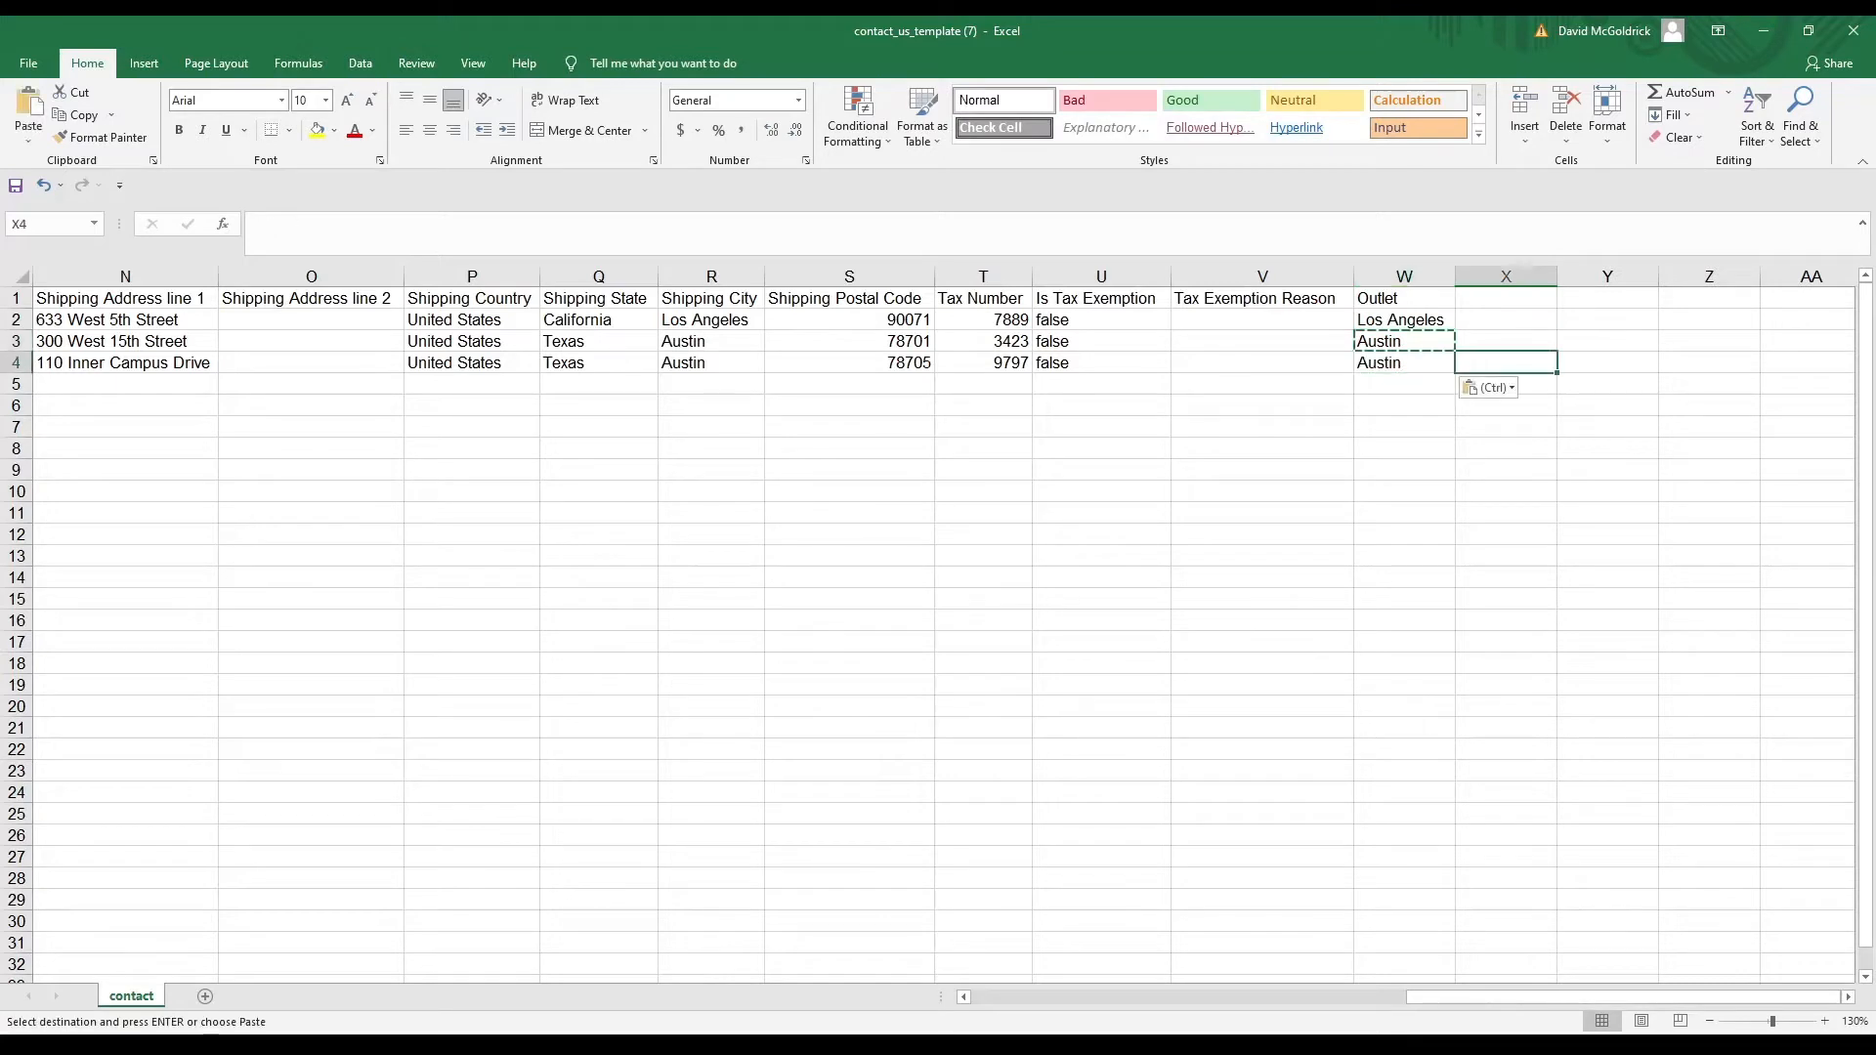
key(Left)
Check the Outlet entries, then switch back to Deskera's Import Contacts page
key(Up)
key(Up)
key(Down)
key(Down)
key(Left)
key(Left)
key(Right)
key(Right)
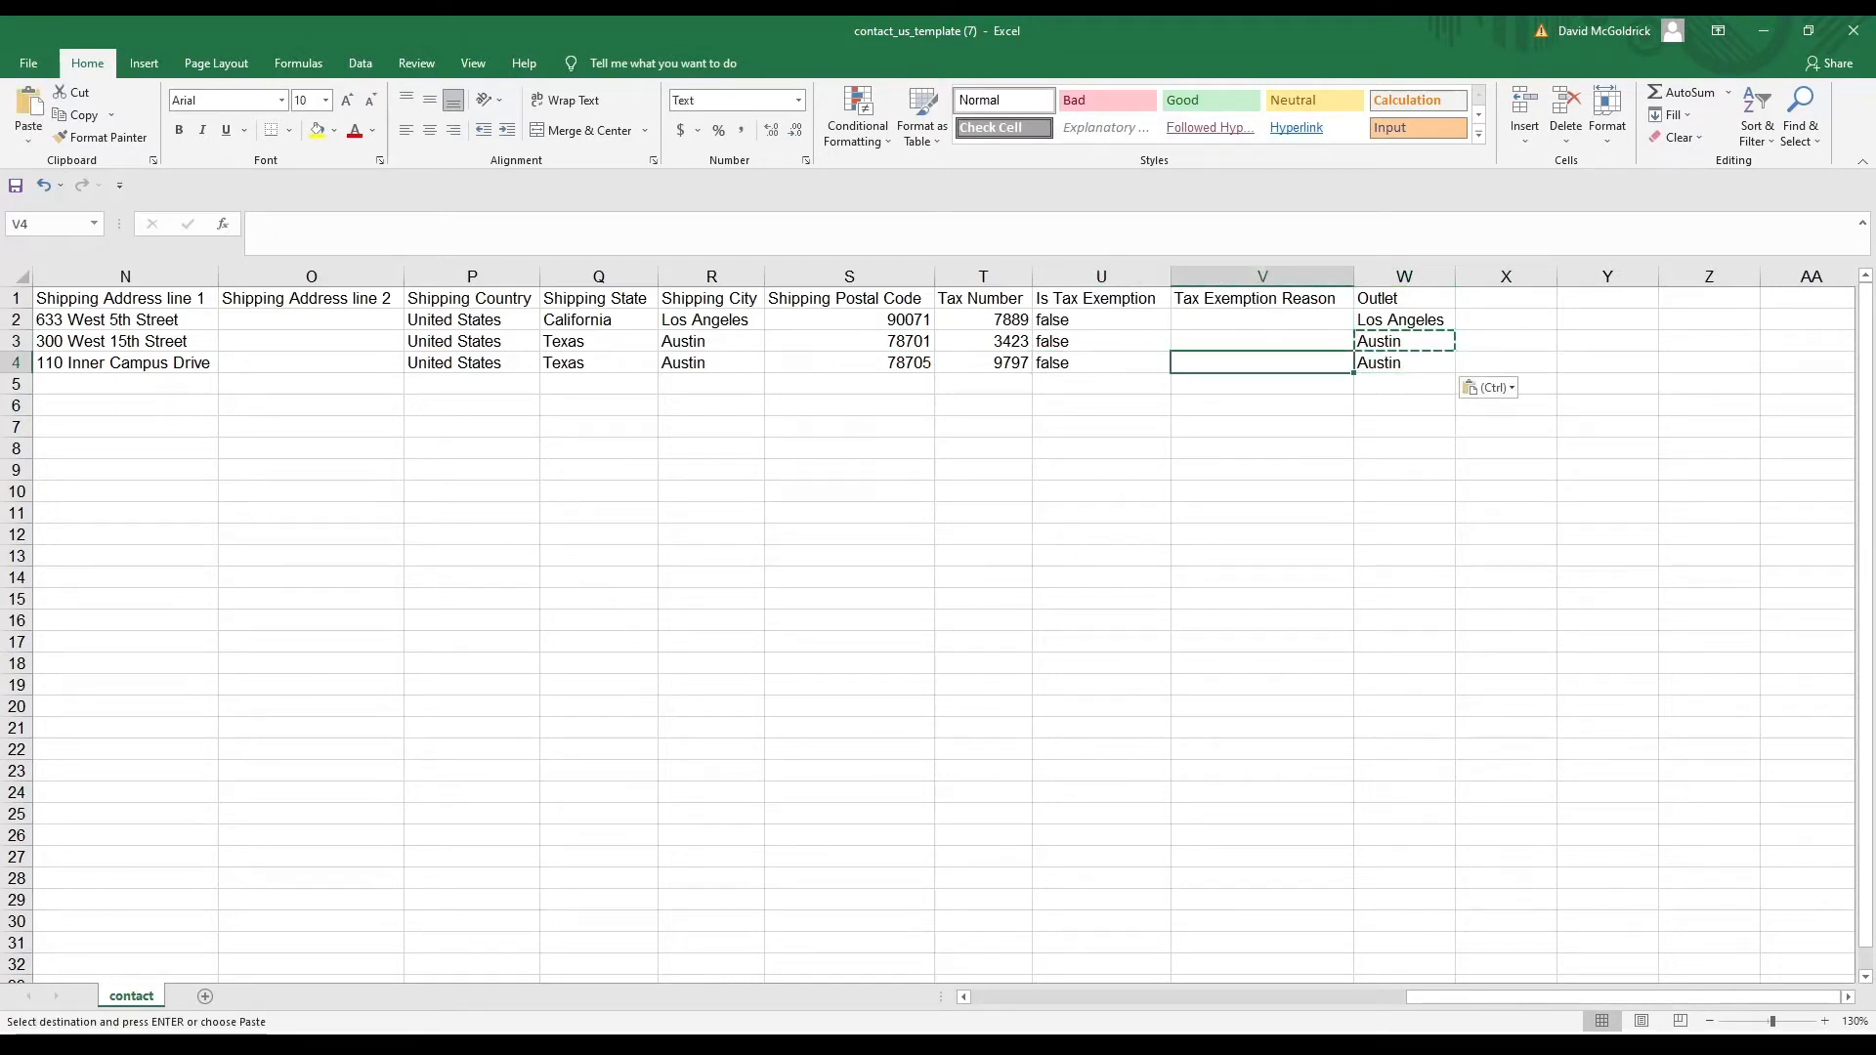
key(Up)
key(Up)
key(Down)
key(Down)
key(Left)
key(Left)
key(Left)
key(Left)
key(Left)
key(Left)
key(Left)
key(Left)
key(Left)
key(Left)
key(Left)
key(Left)
key(Left)
key(Left)
key(Left)
key(Left)
key(Left)
key(Left)
key(Left)
key(Left)
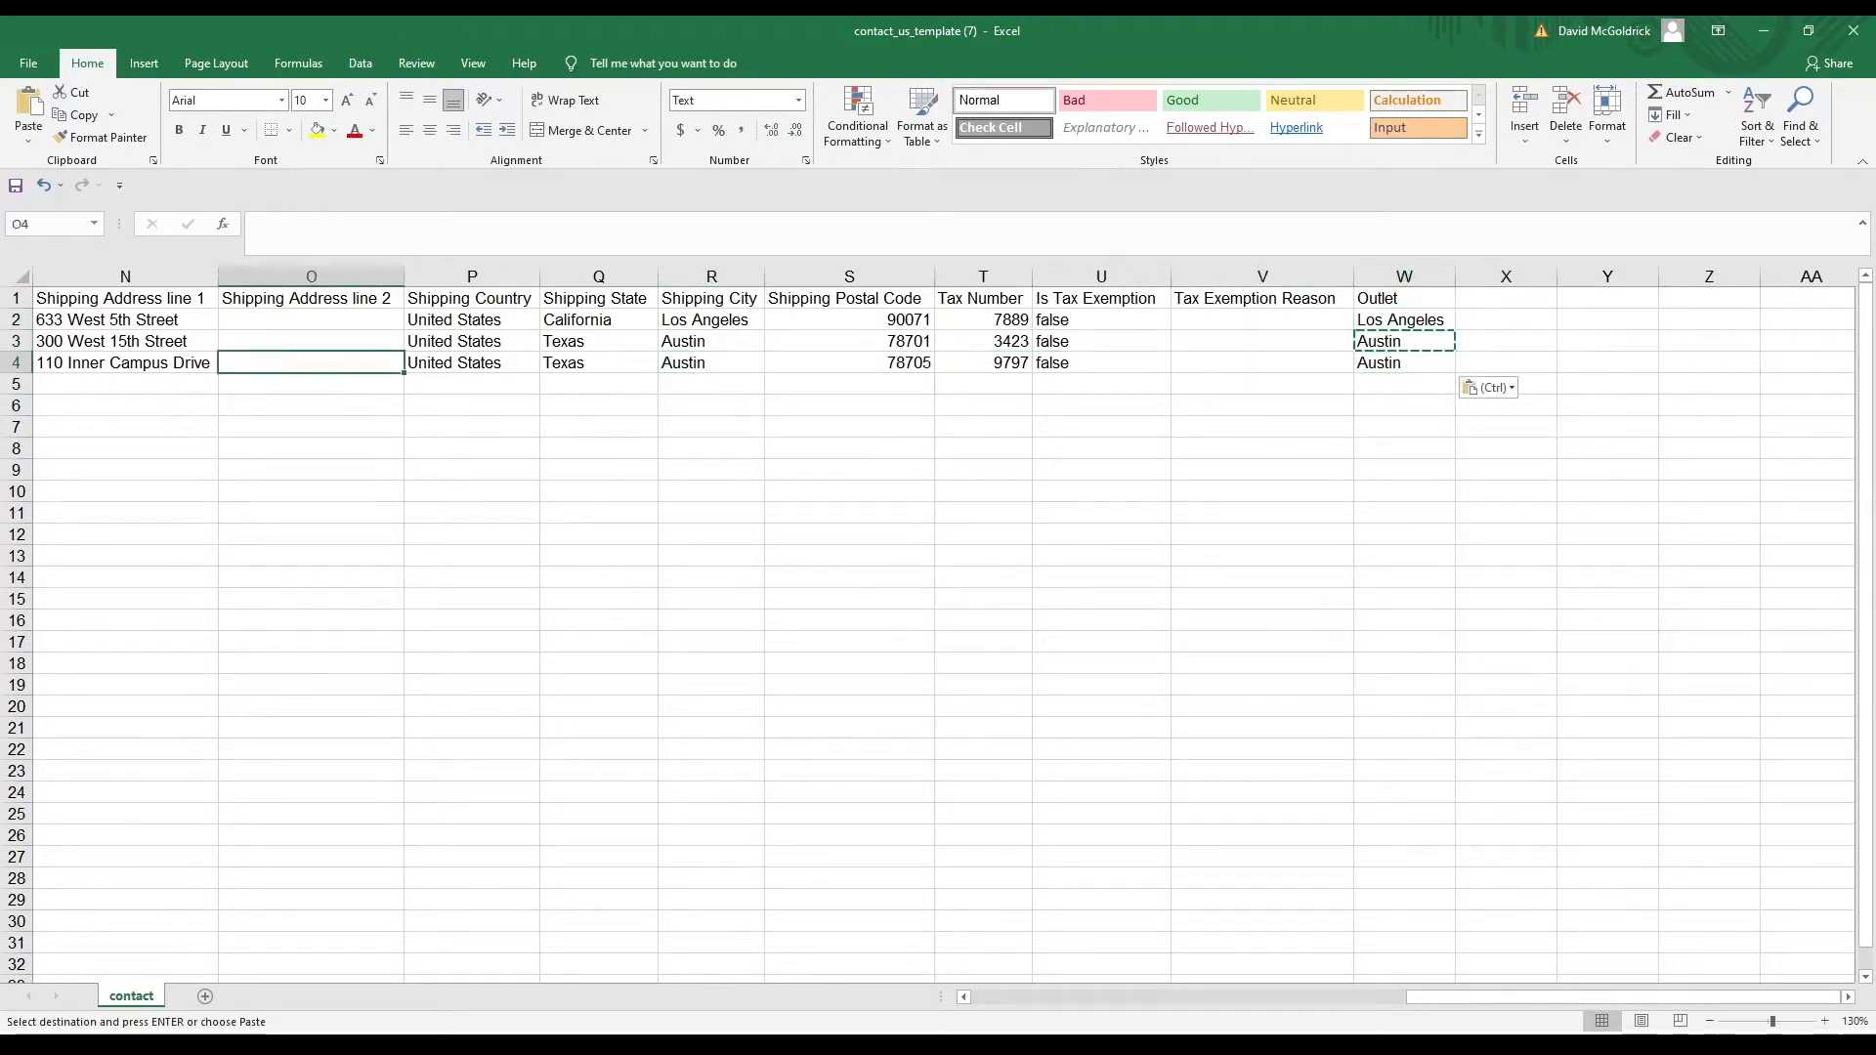
key(Up)
key(Up)
key(Up)
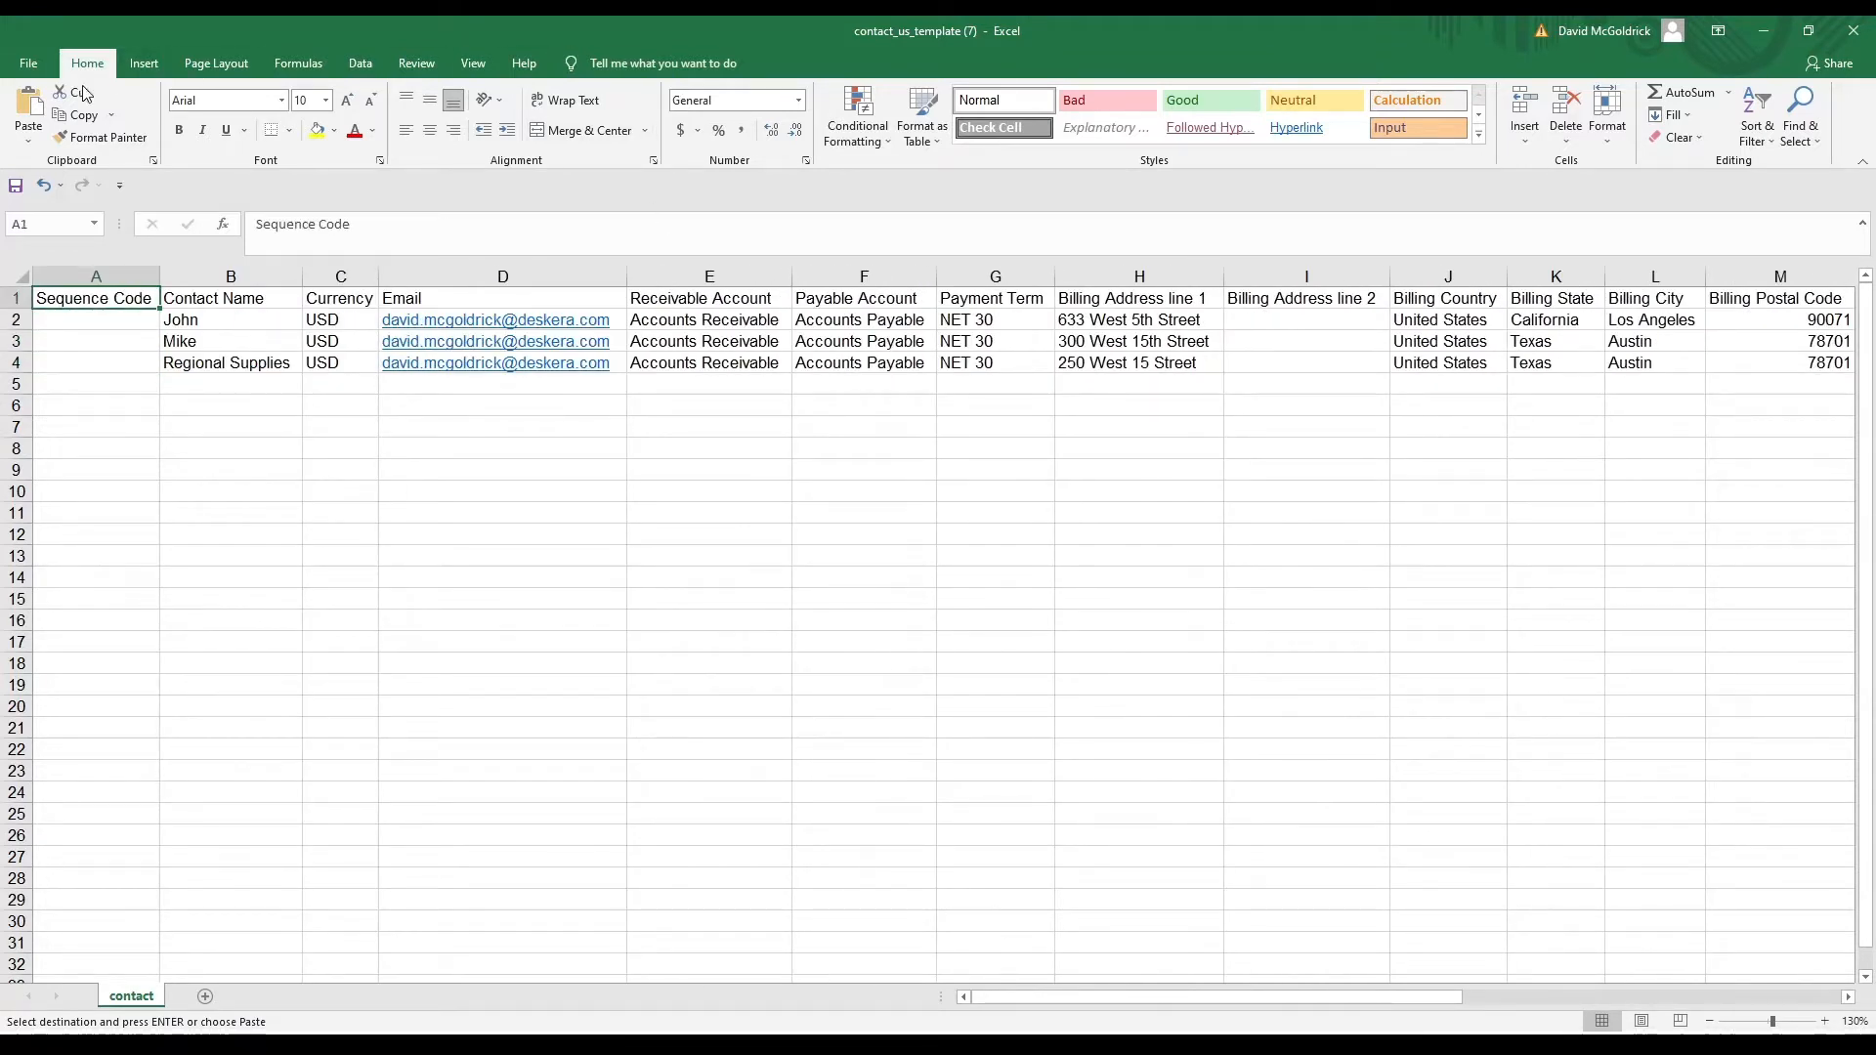
key(alt+Tab)
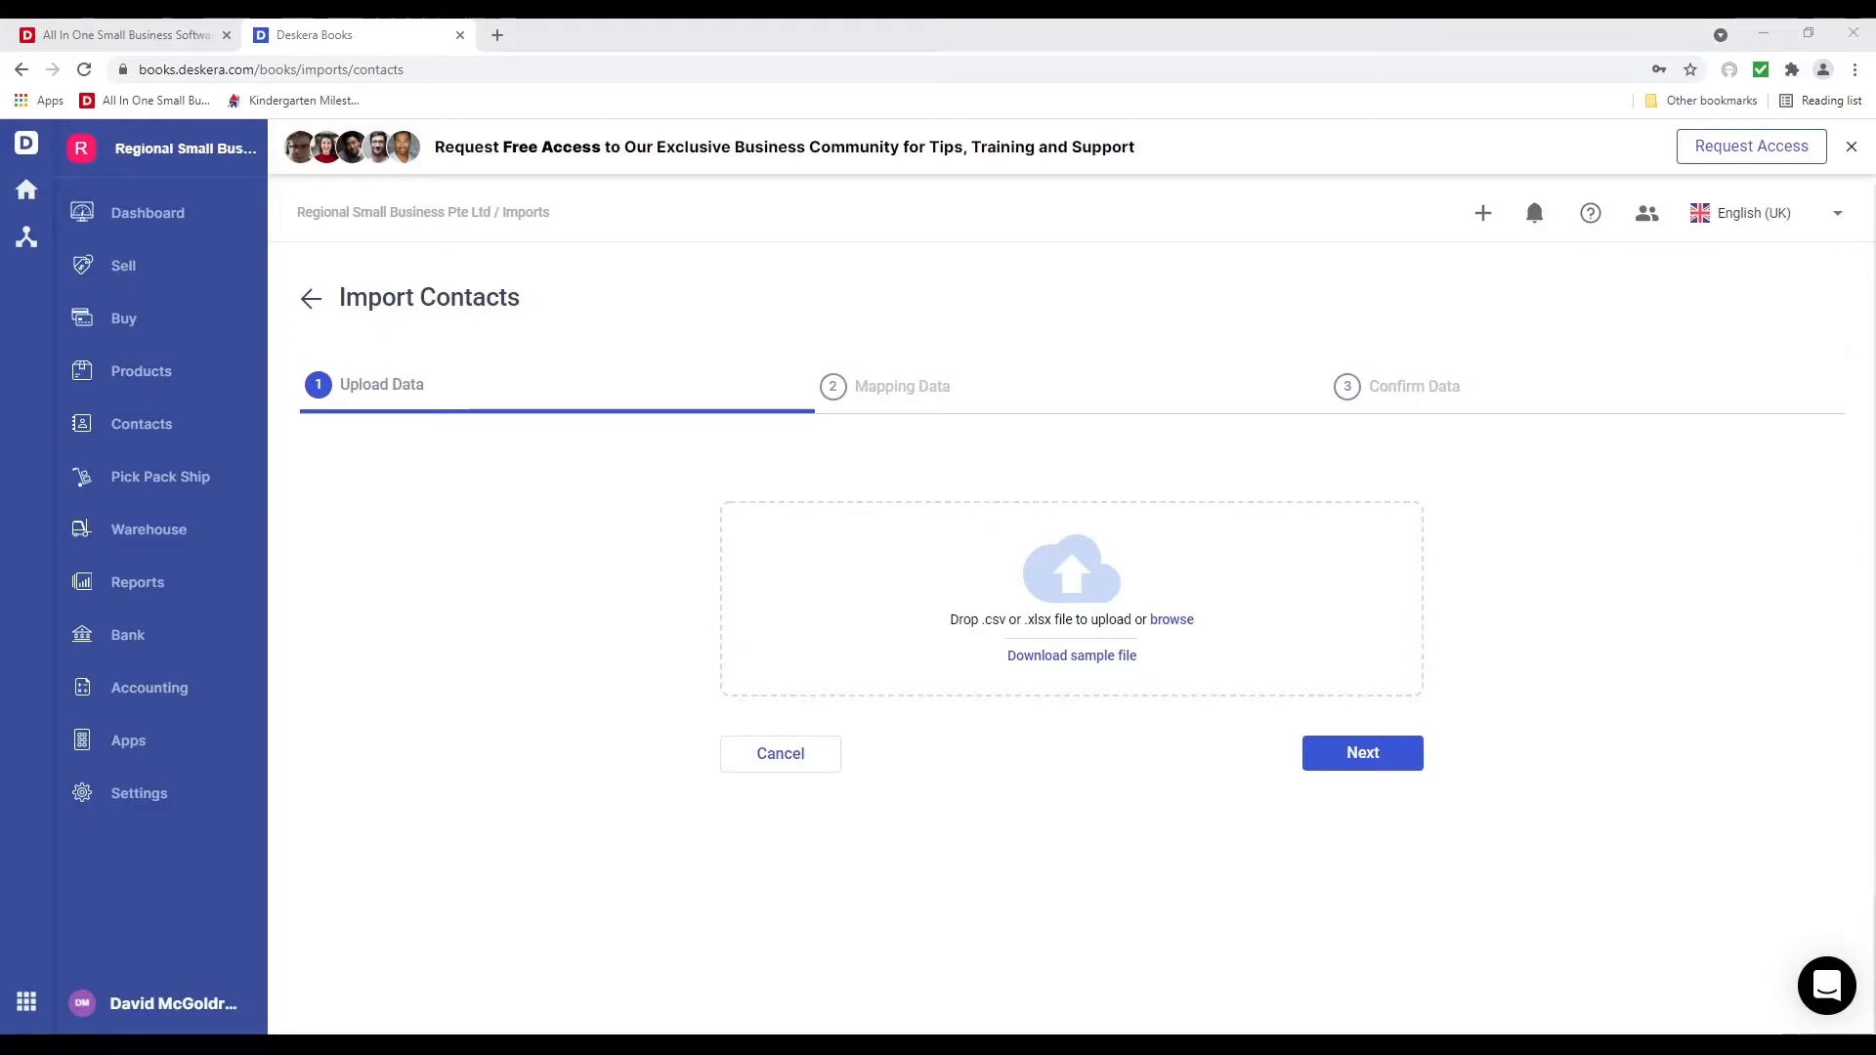
Upload contact_us_template (7).xlsx and continue to the Mapping Data step
drag(1171, 620, 1121, 635)
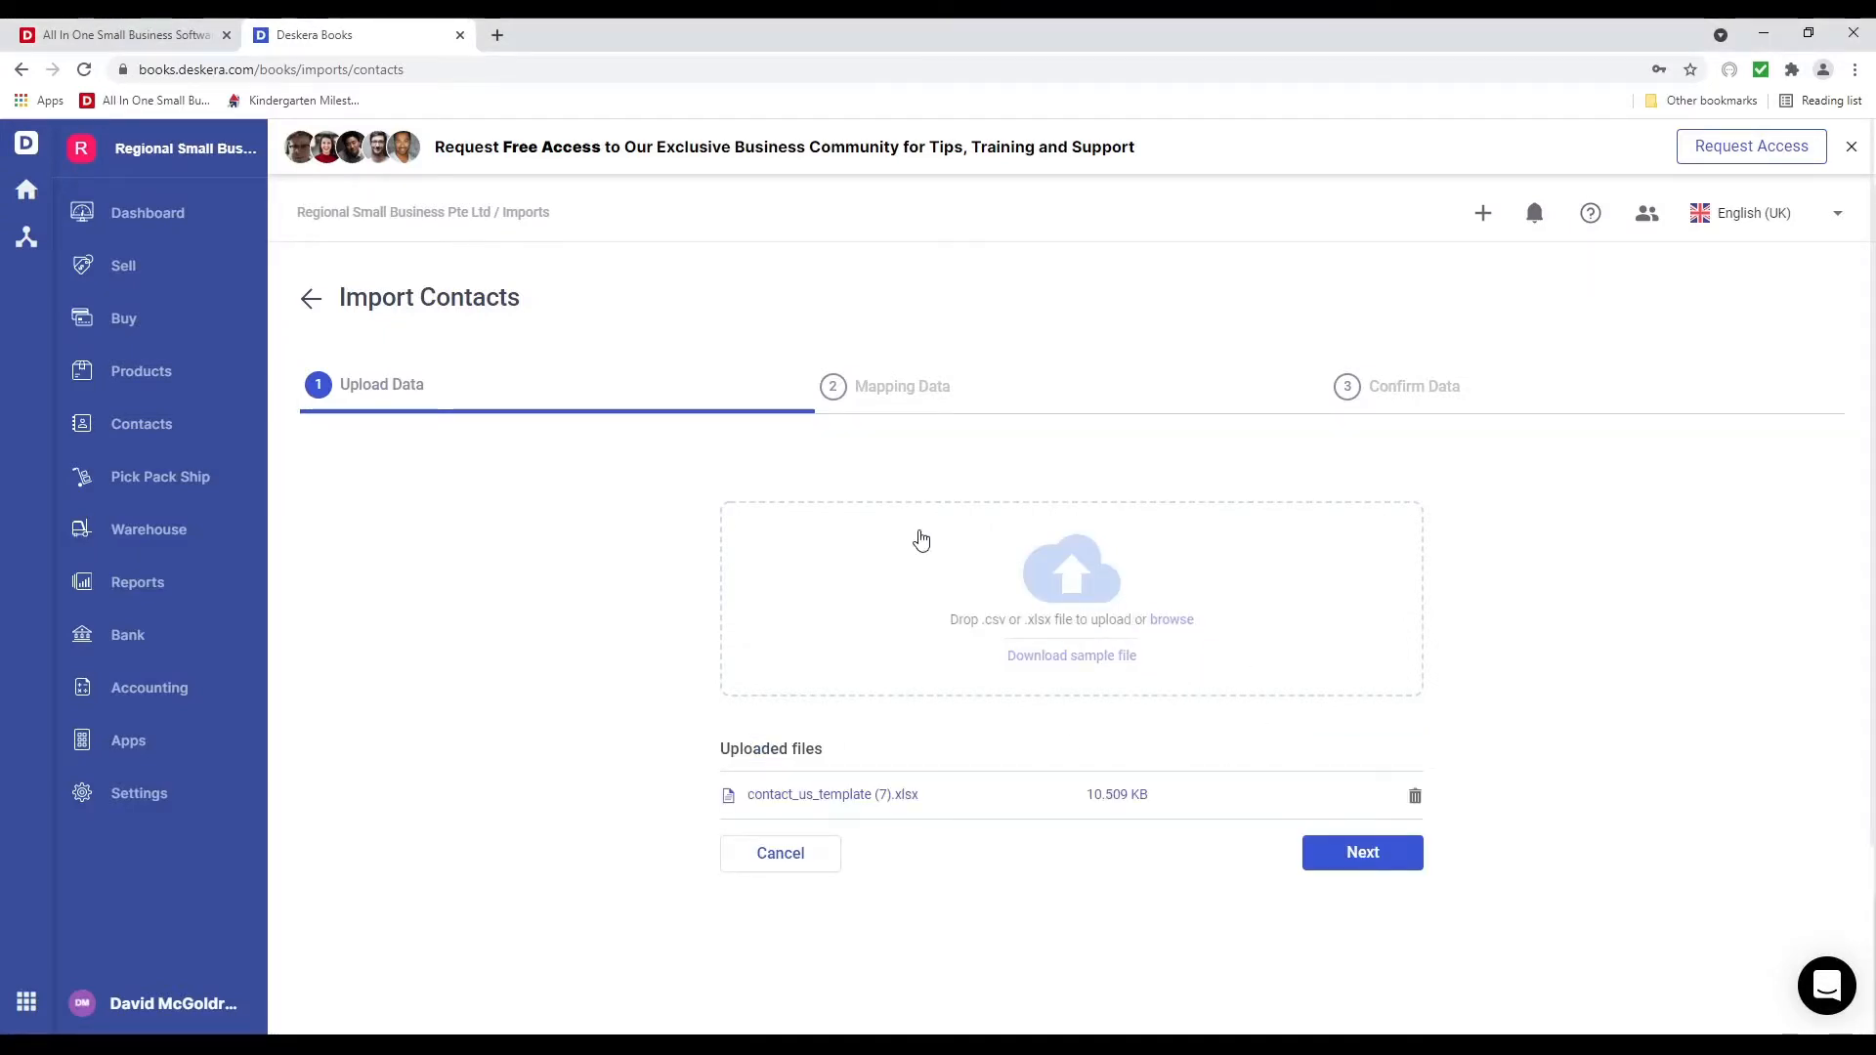
click(1334, 866)
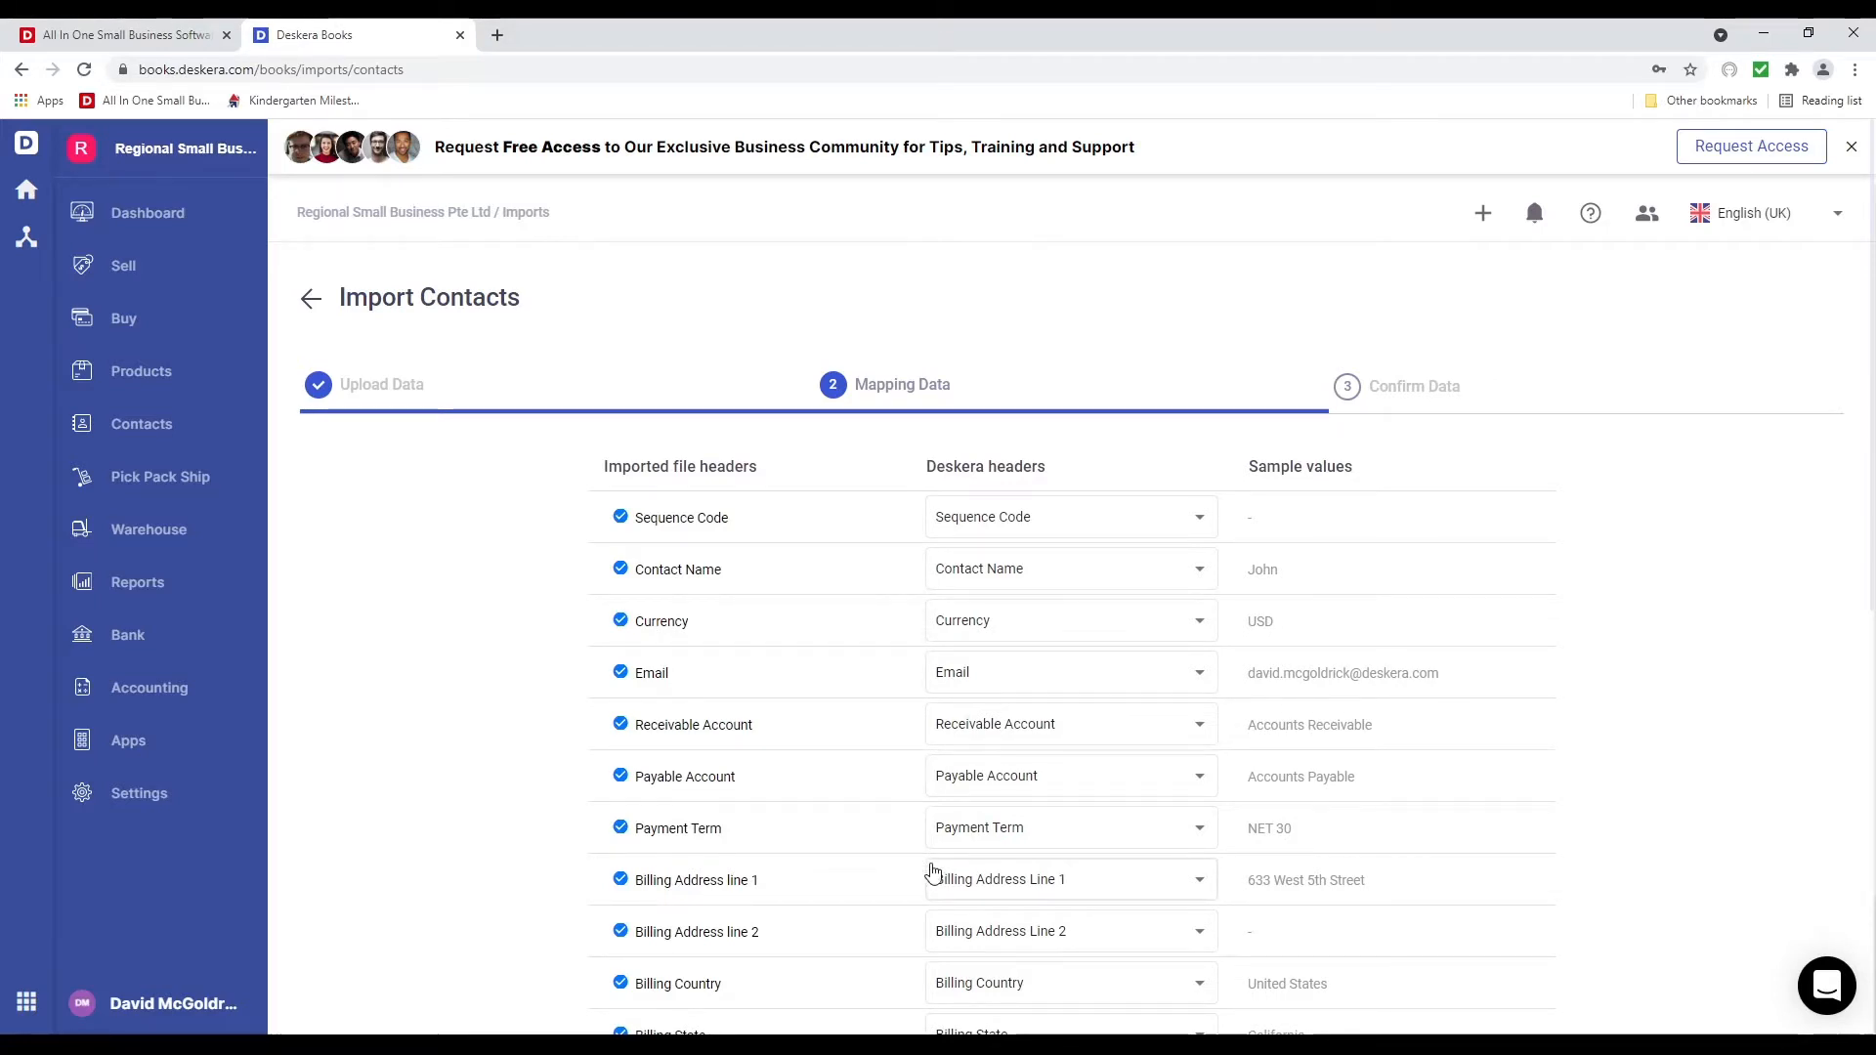
Map the file's Outlet column to the Contact - Outlet custom field and go to Confirm Data
click(1114, 631)
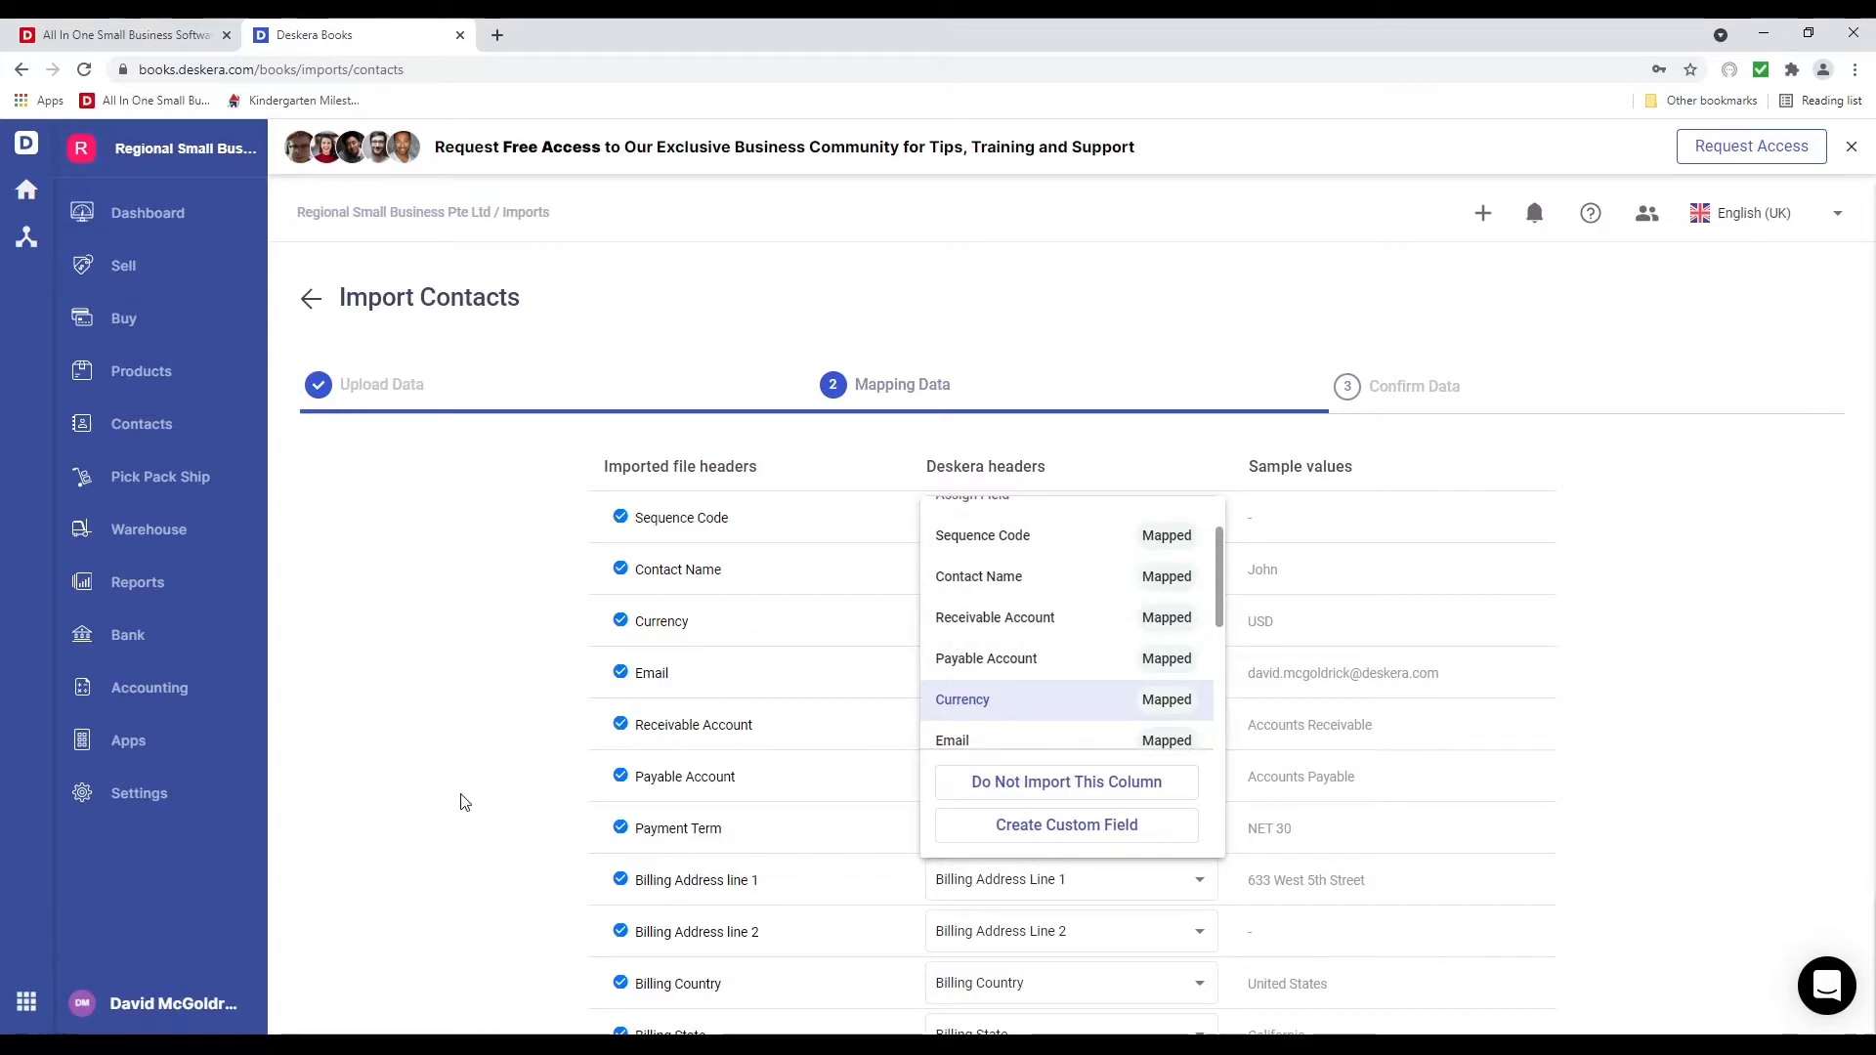
click(647, 677)
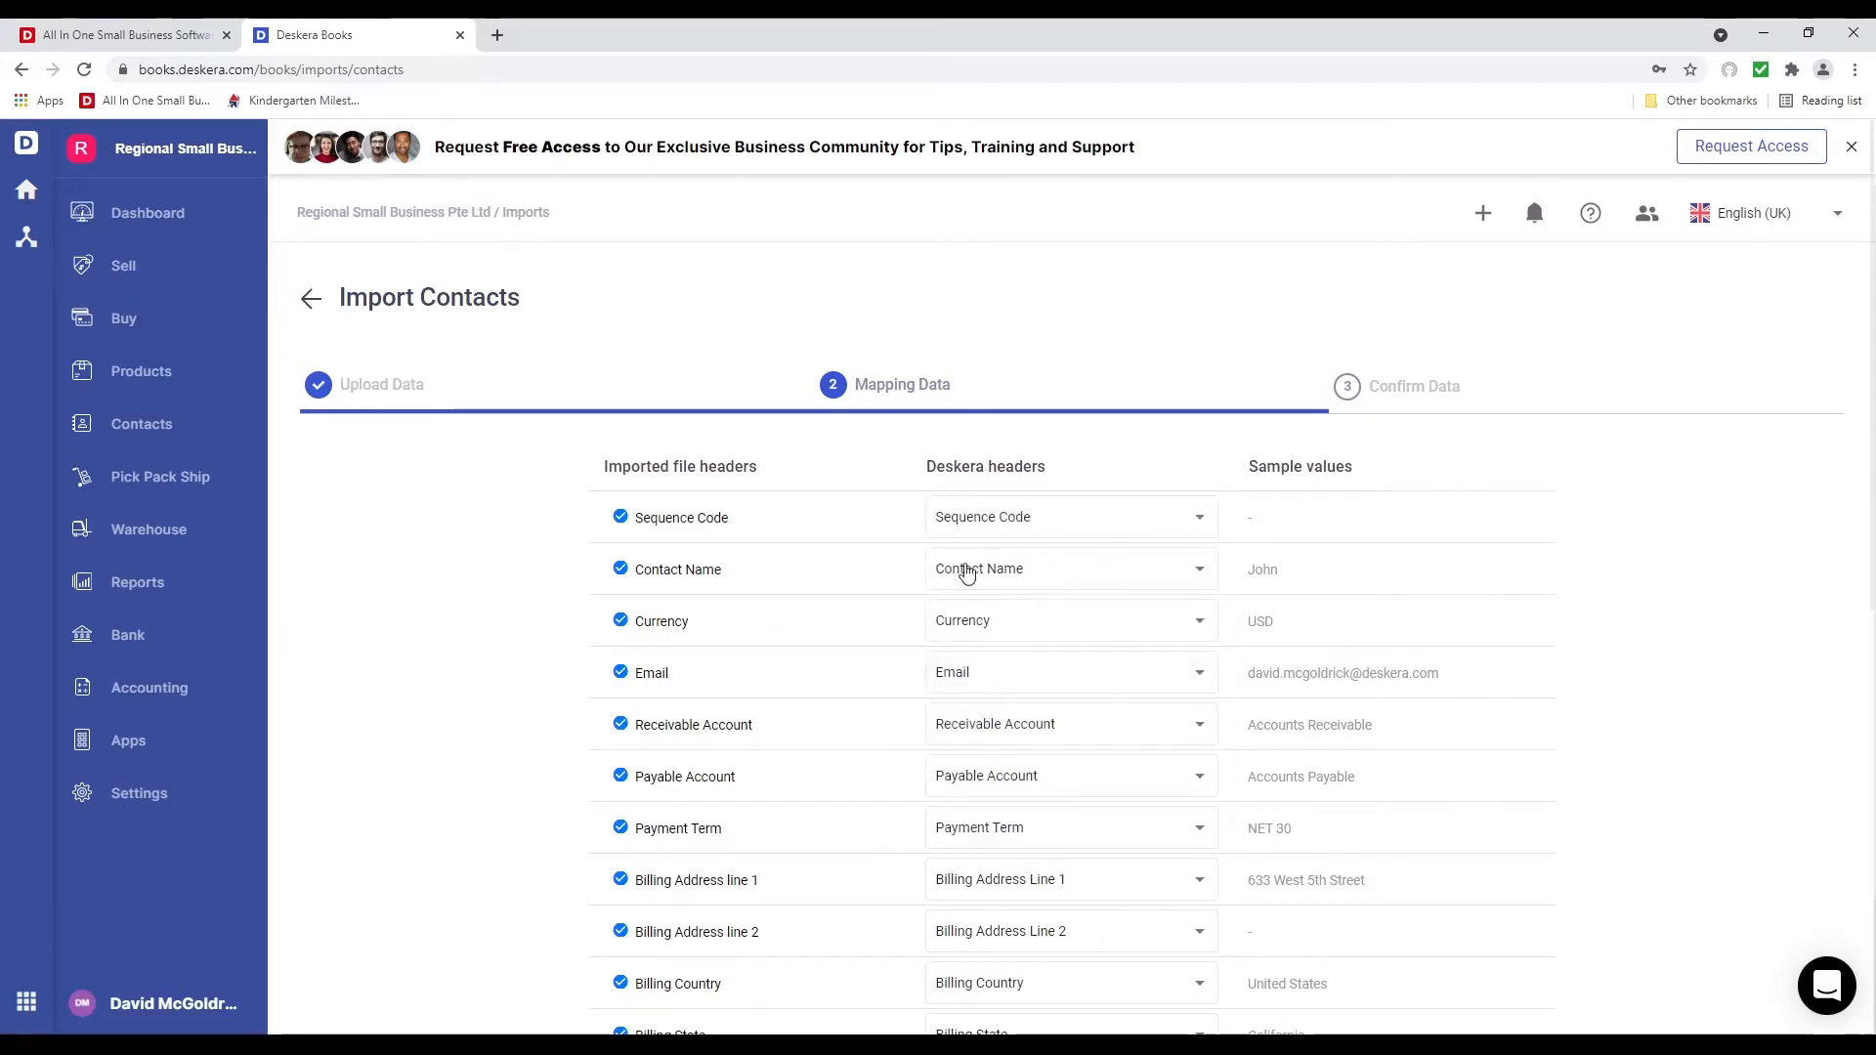
scroll(977, 576, down, 9)
click(1006, 870)
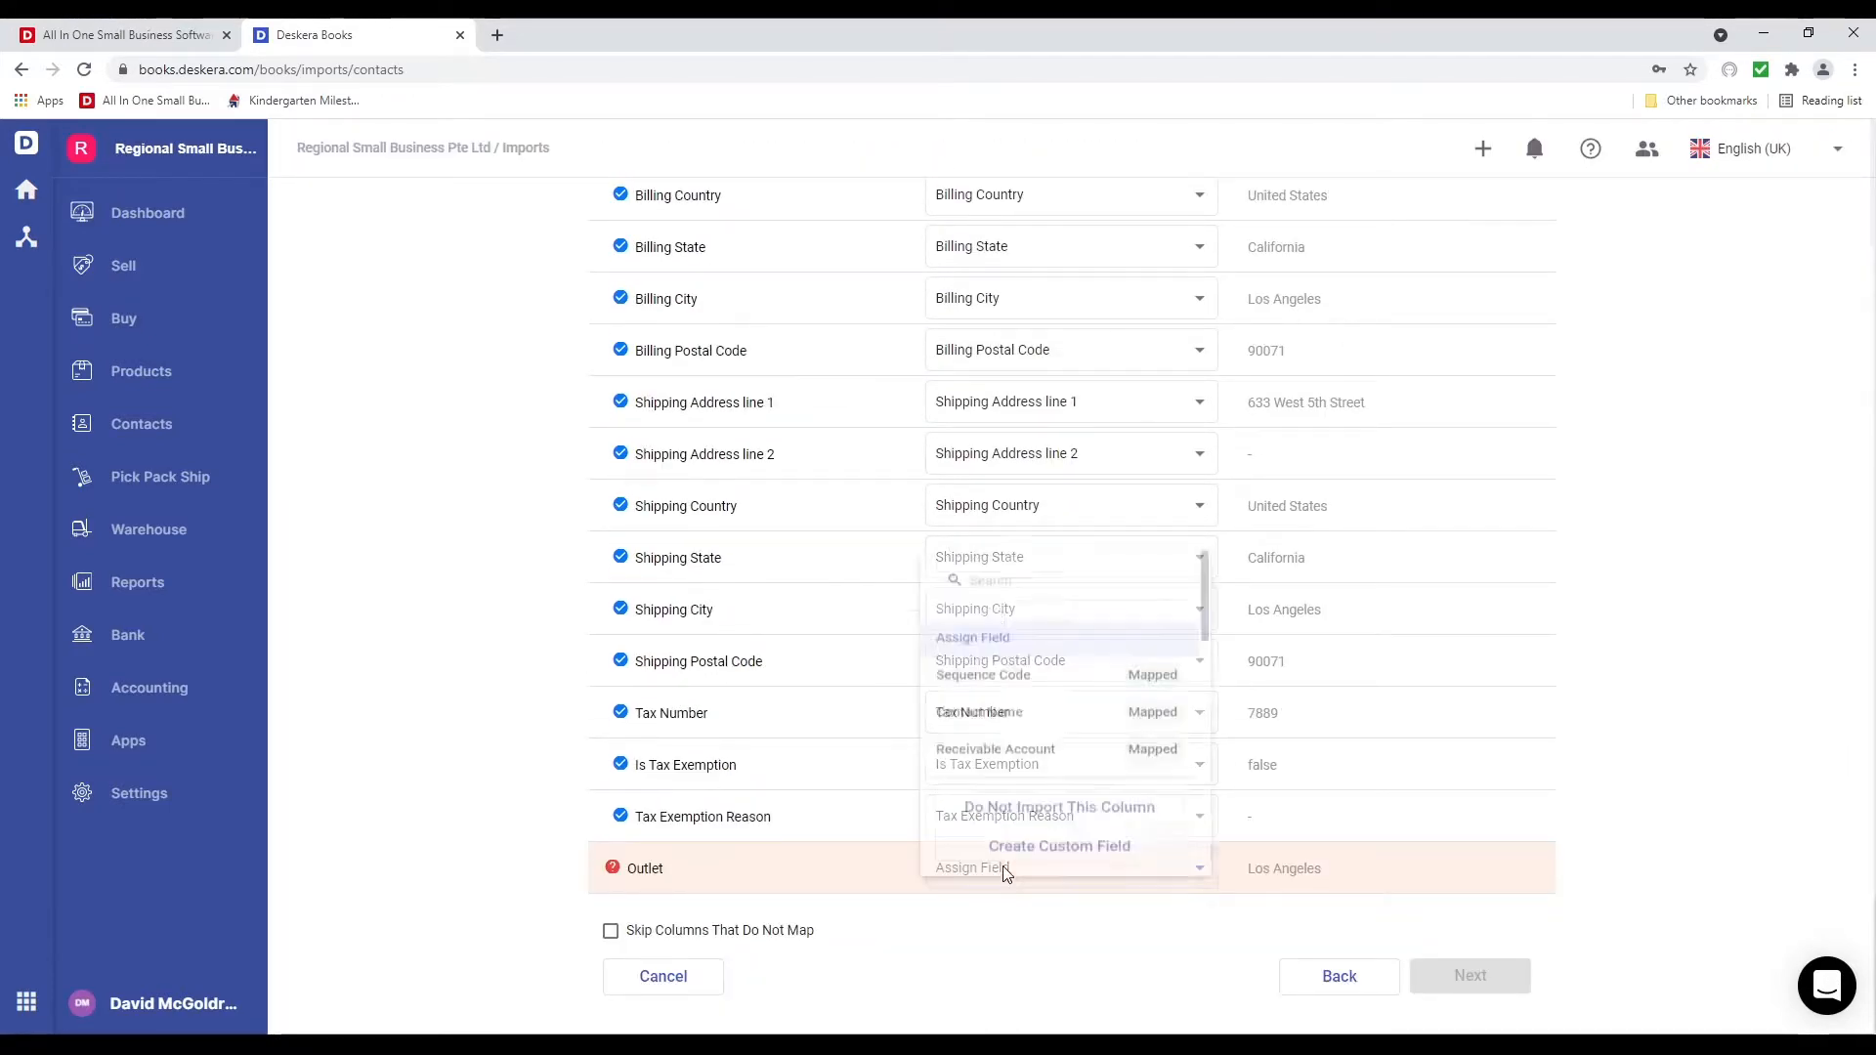
scroll(1075, 691, down, 5)
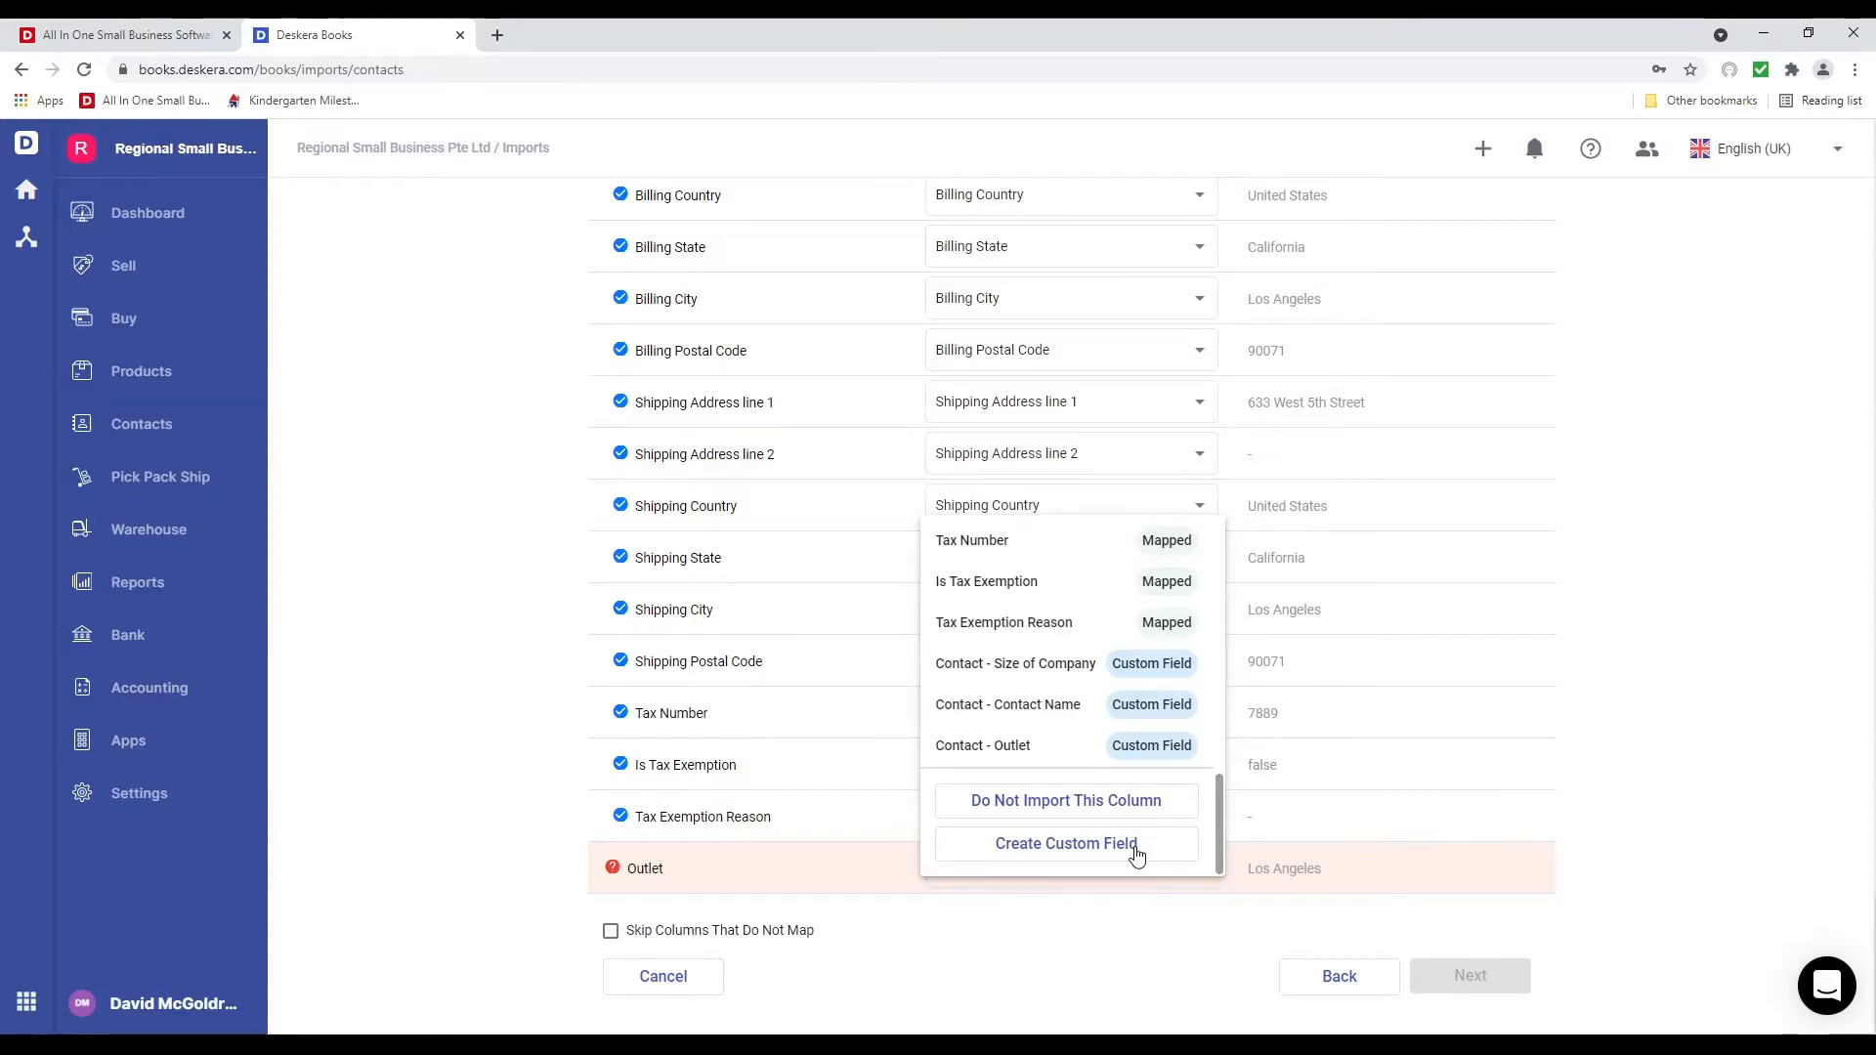
click(1133, 852)
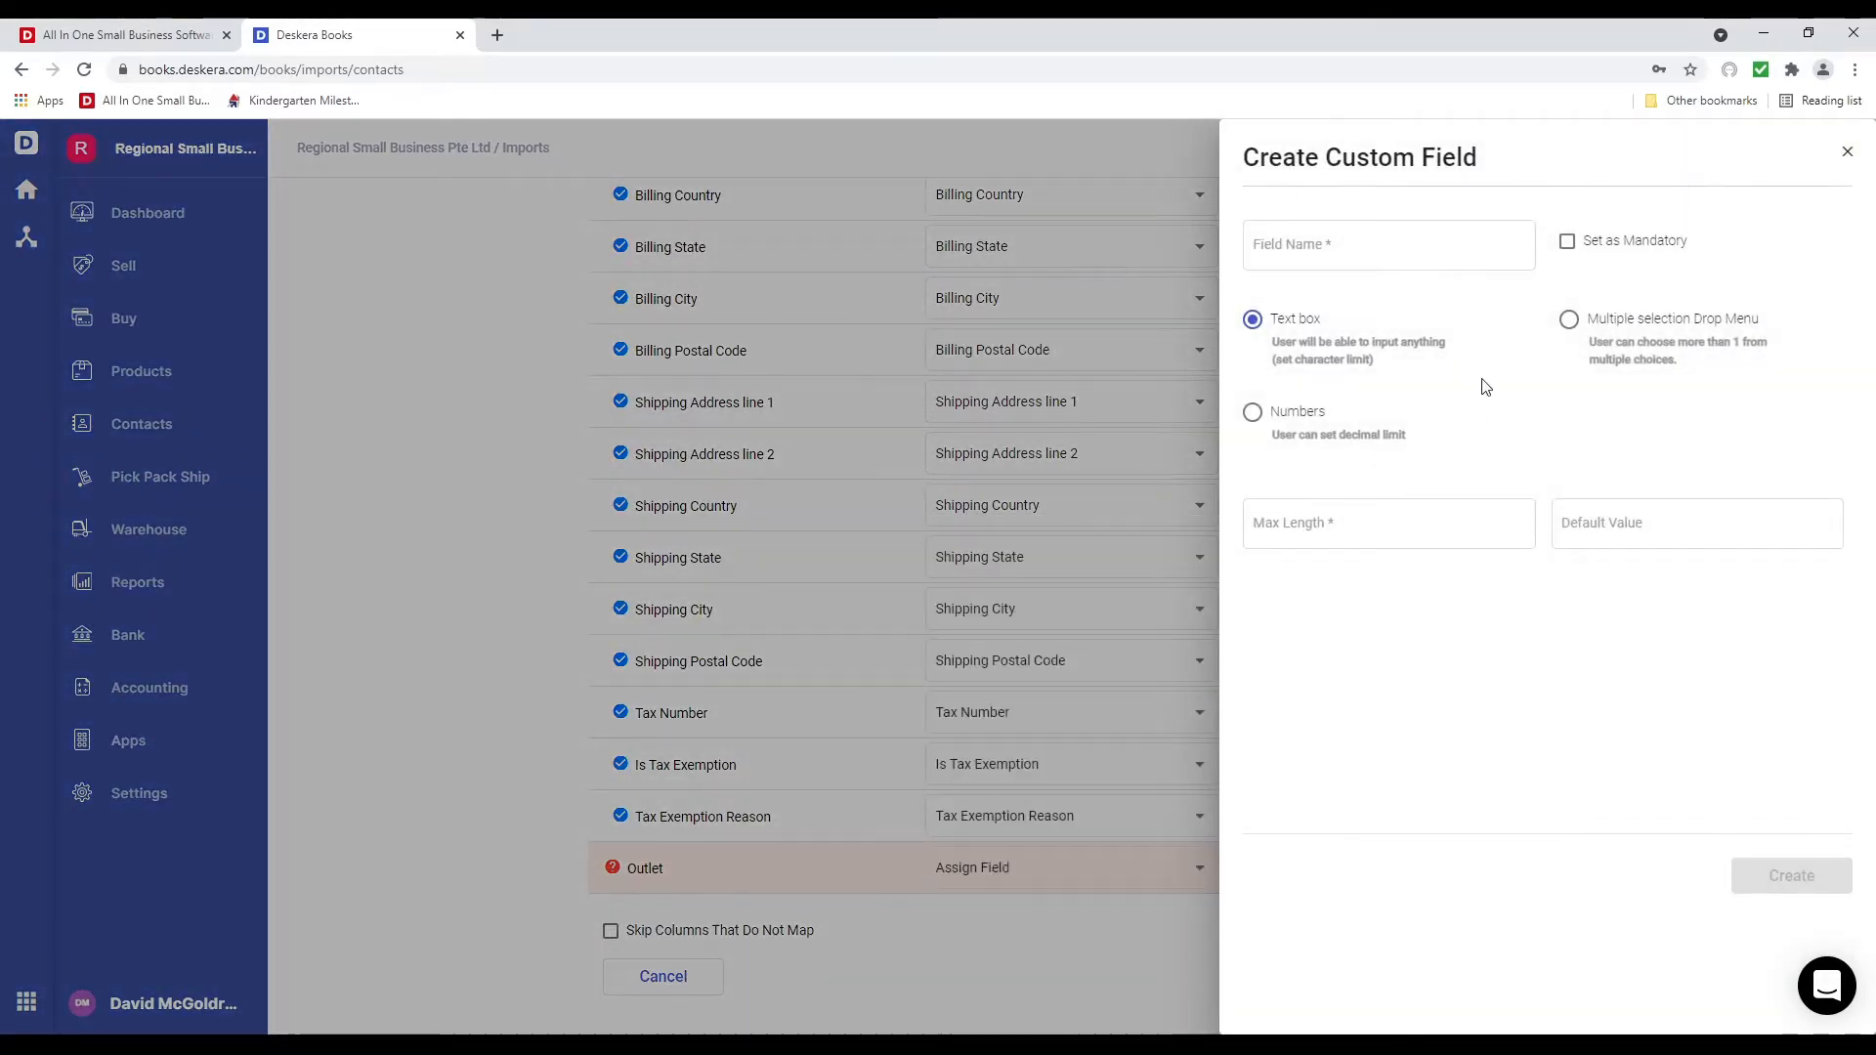
click(1846, 152)
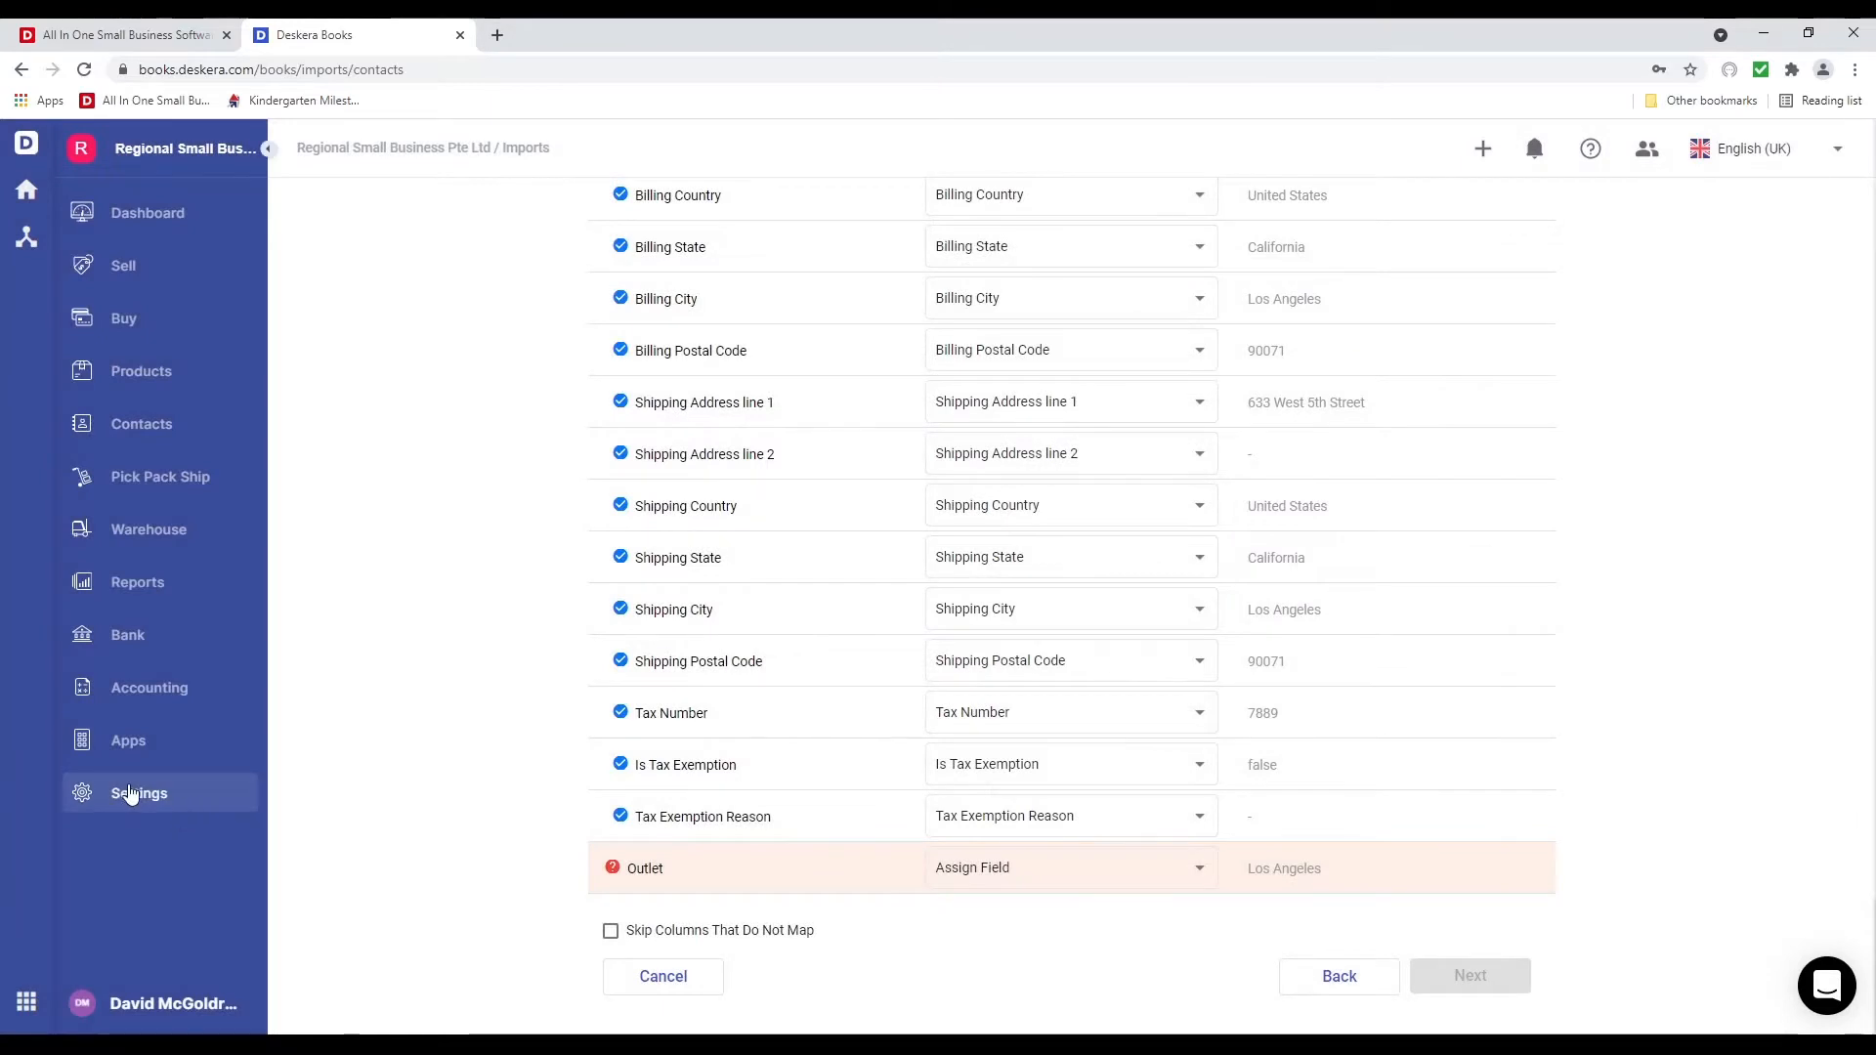
click(1057, 869)
scroll(1128, 718, down, 10)
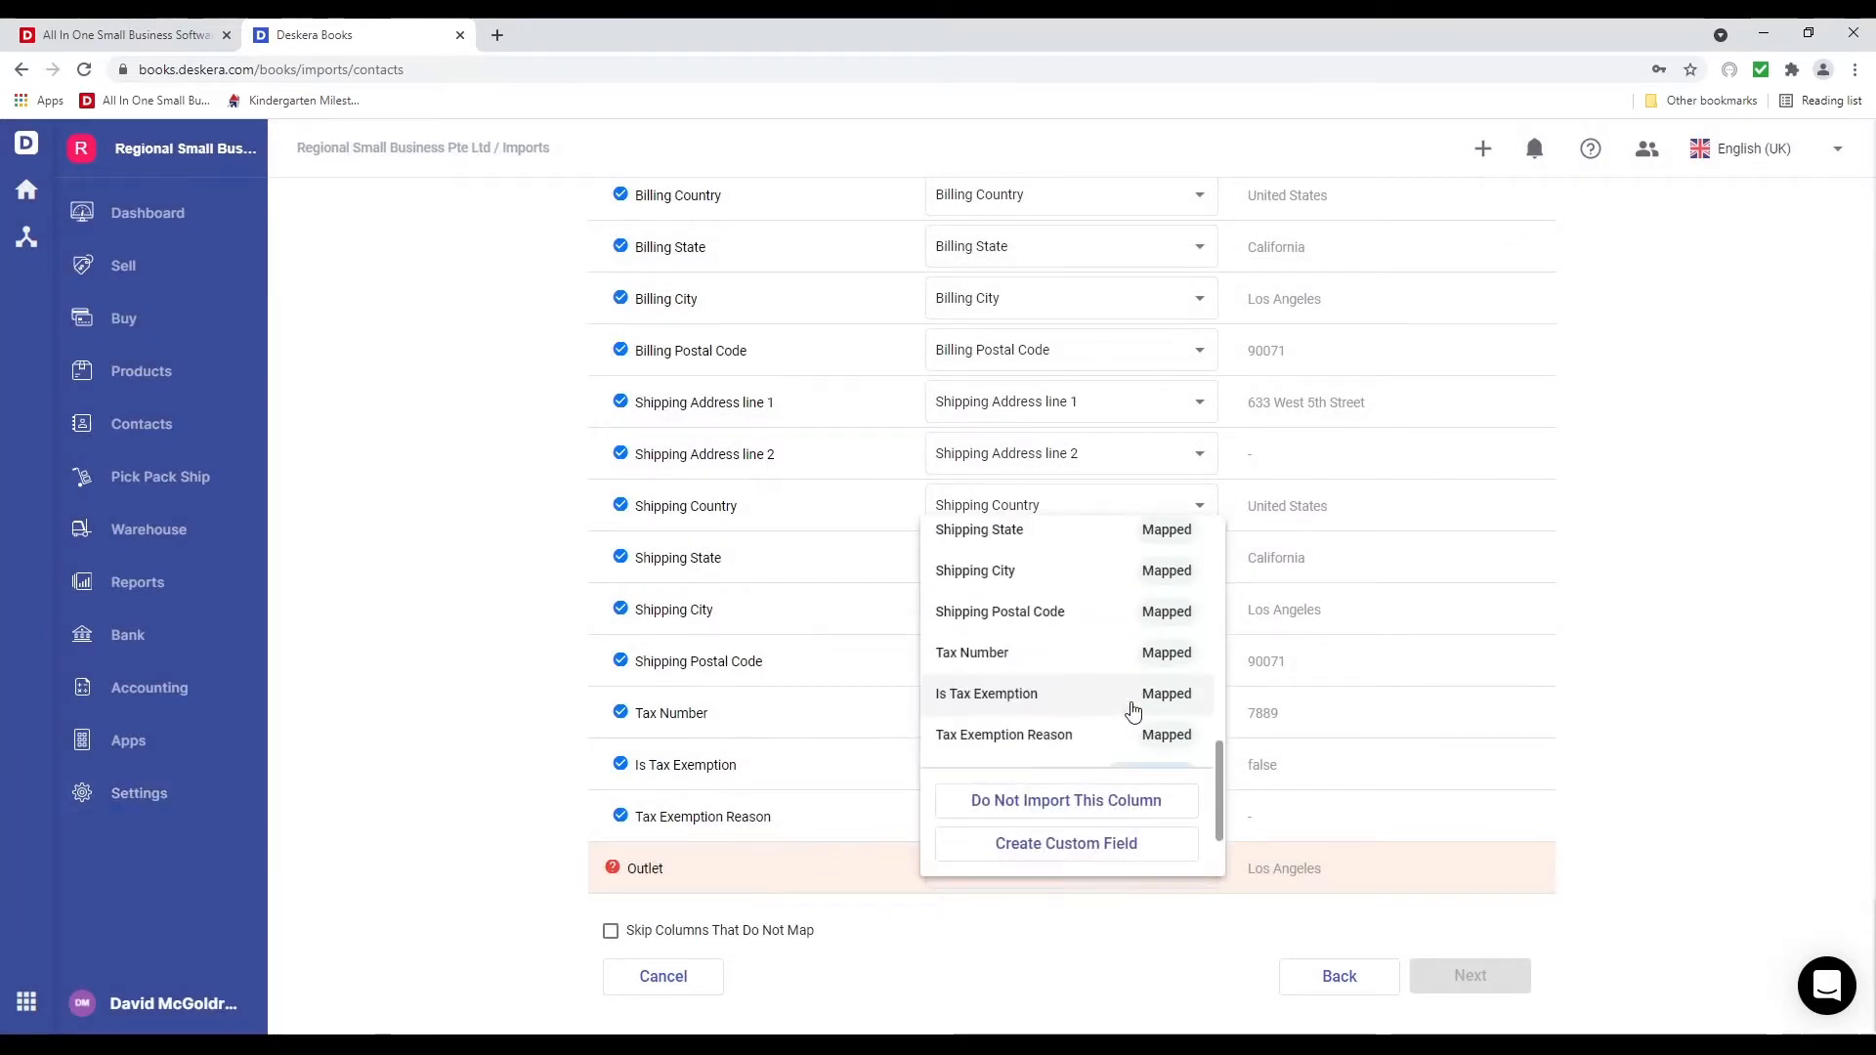
click(952, 753)
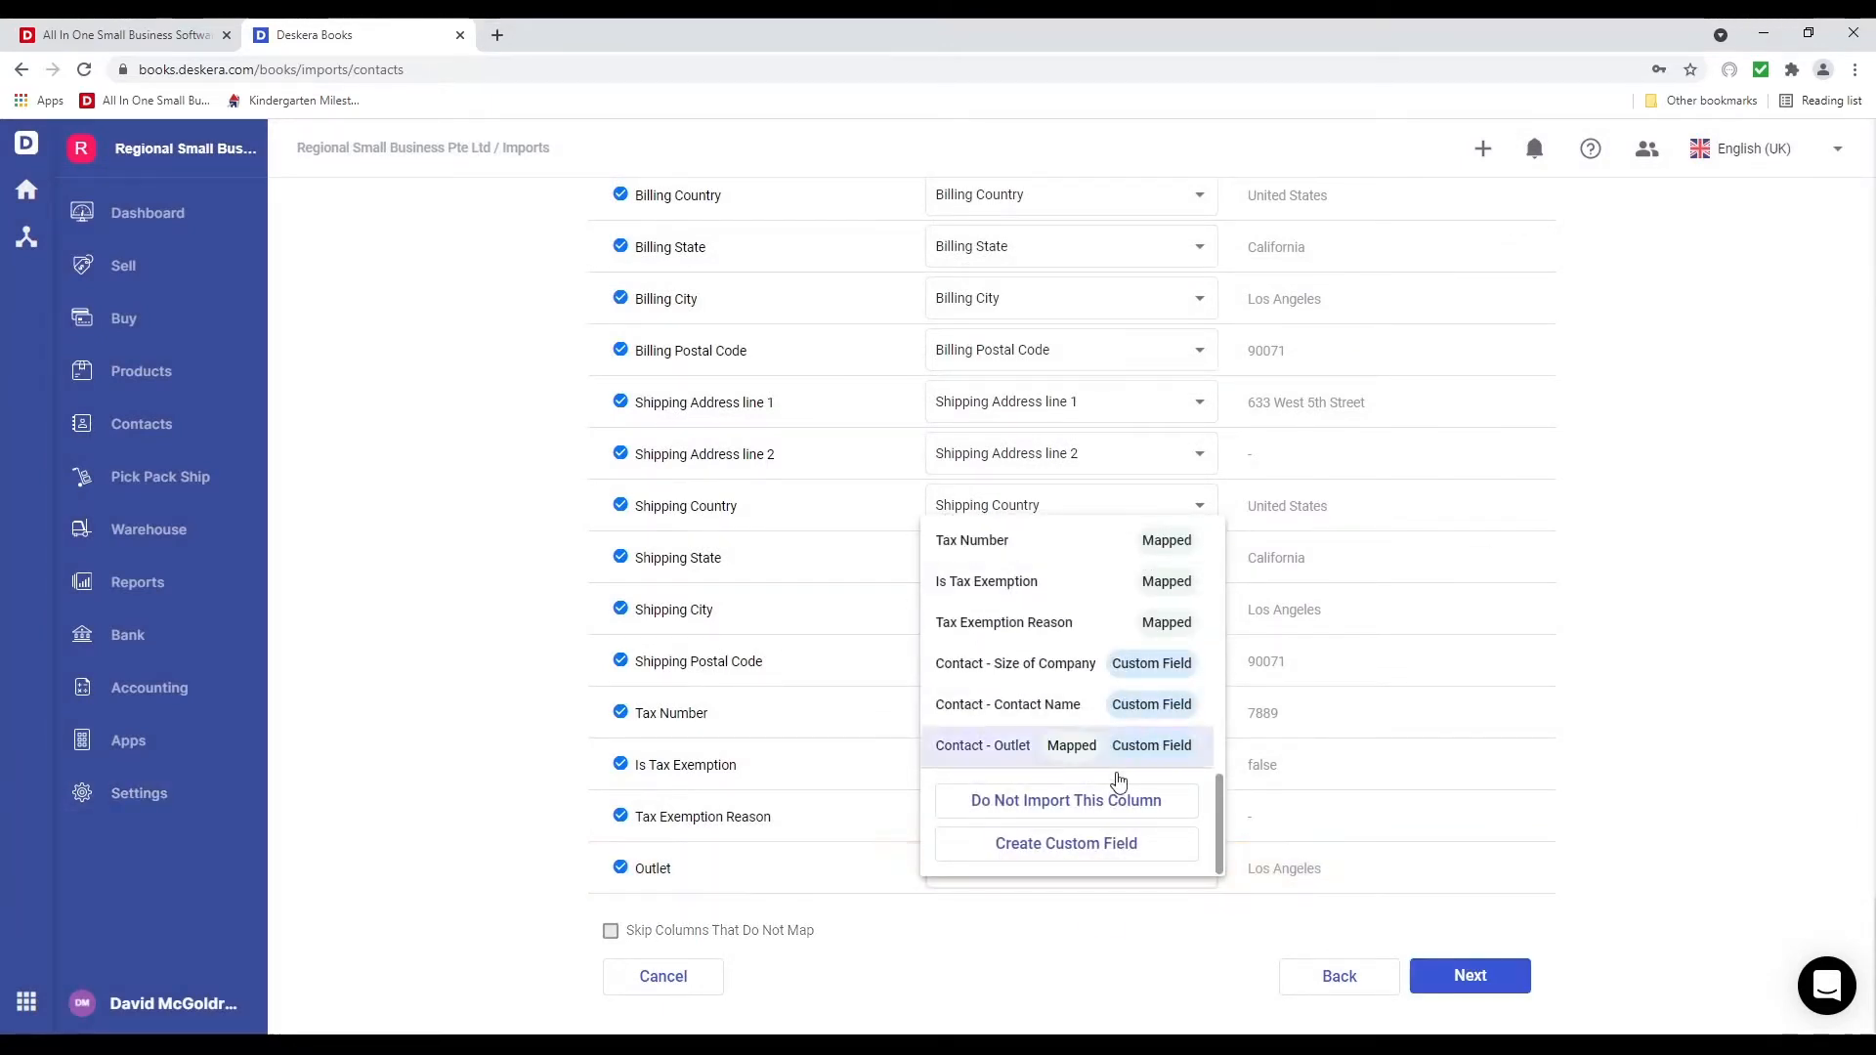
click(1487, 972)
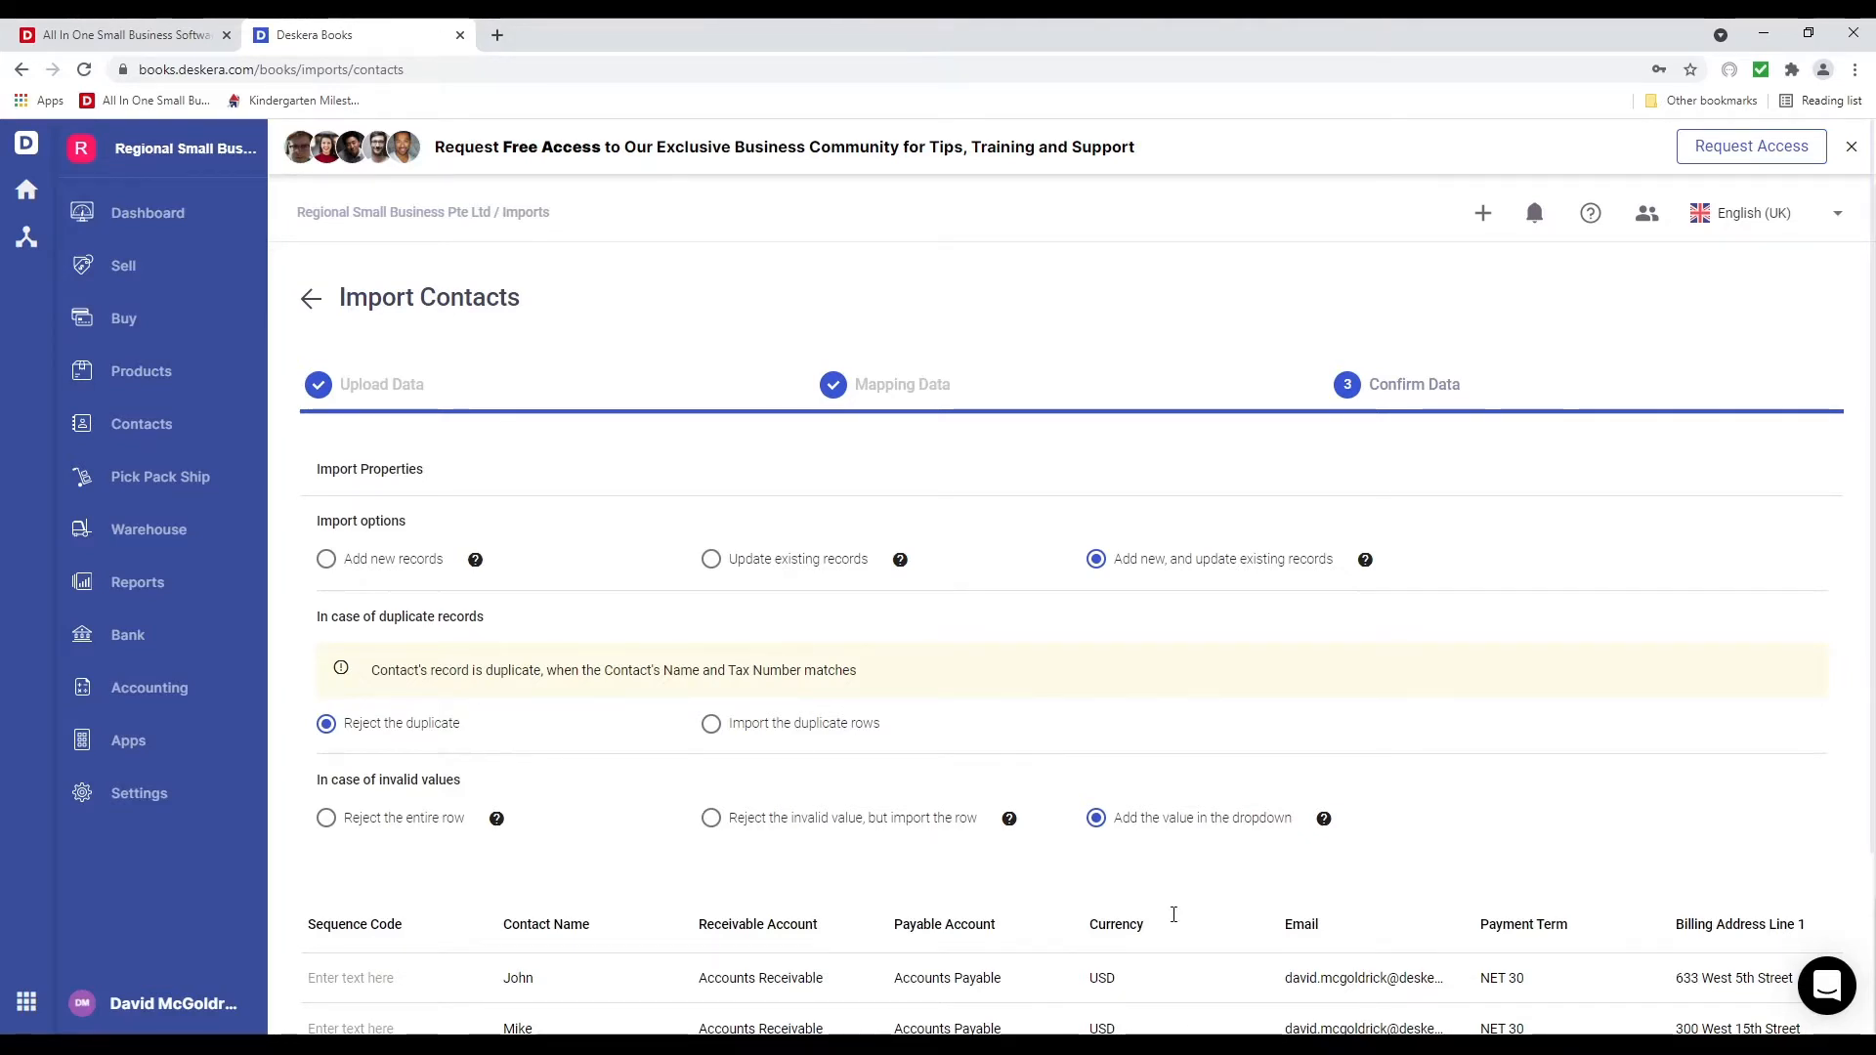
Change the first contact's payment term to NET 10, apply it to the whole column, and submit the import
scroll(1172, 909, down, 3)
drag(764, 888, 926, 892)
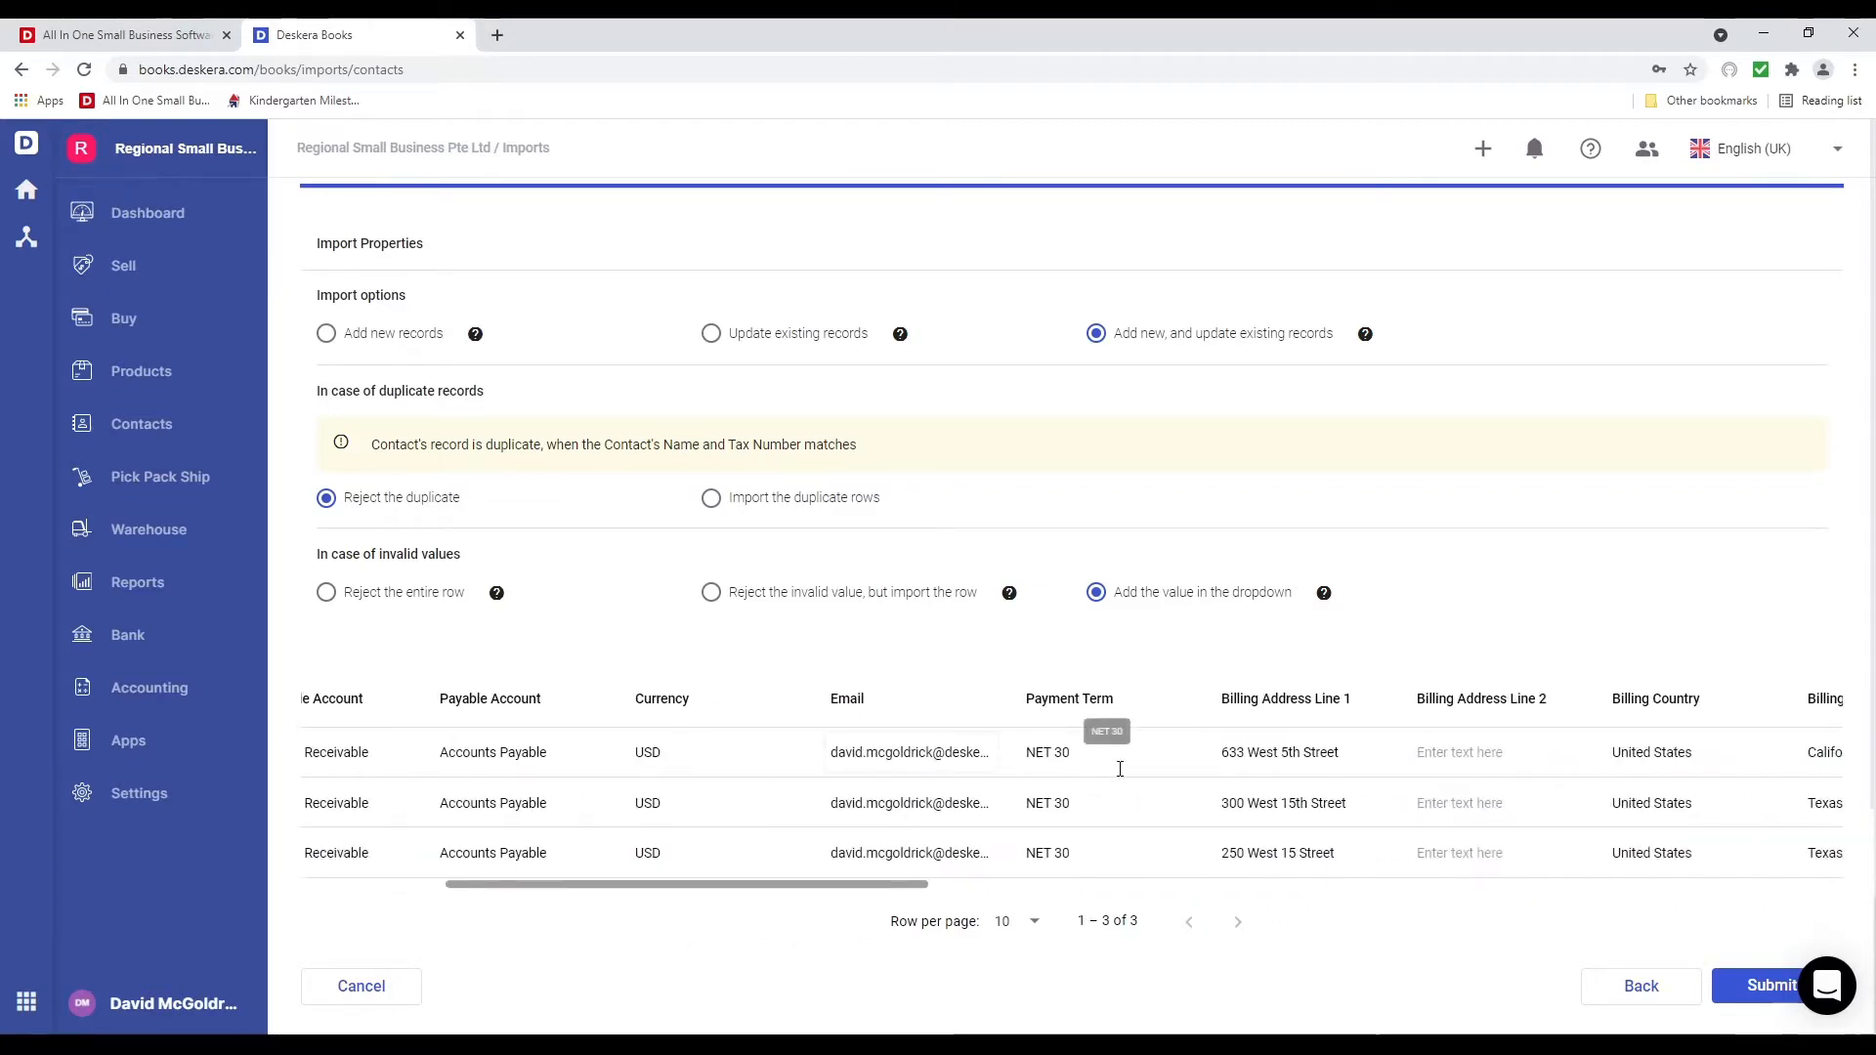
click(1103, 758)
key(BackSpace)
key(BackSpace)
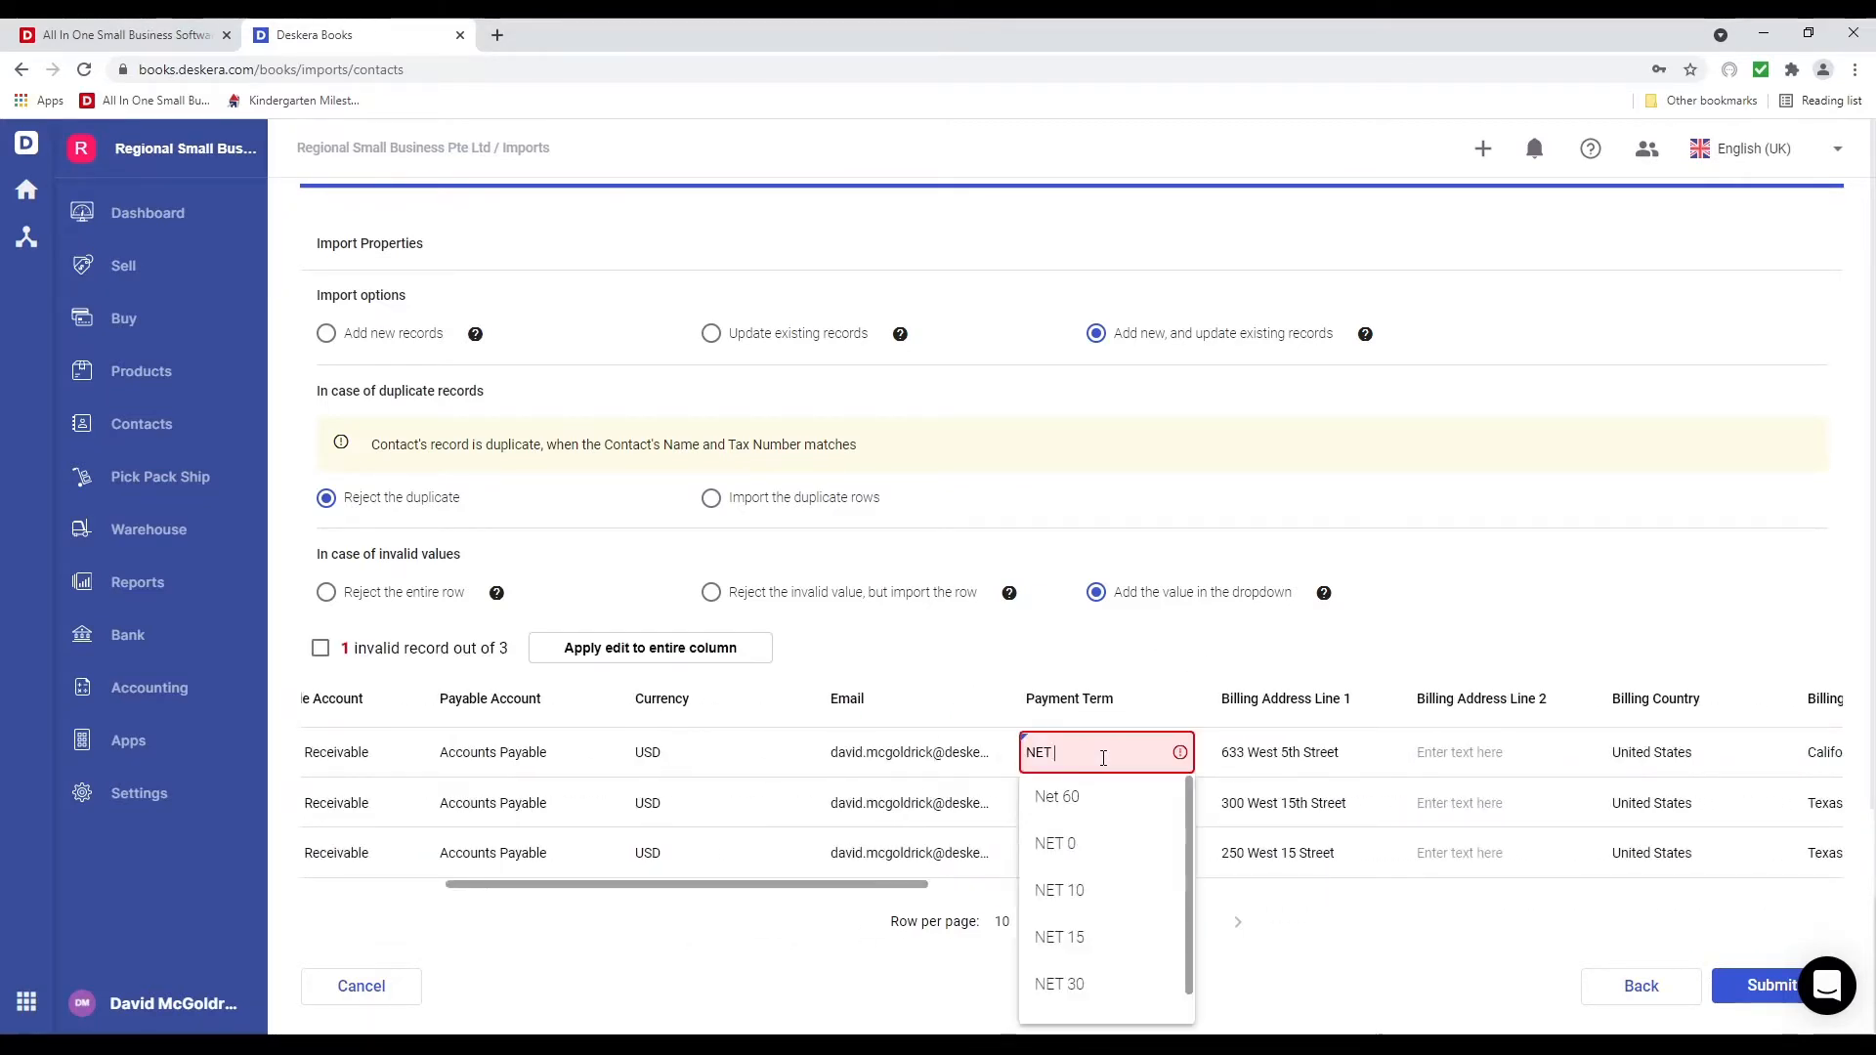
click(1110, 889)
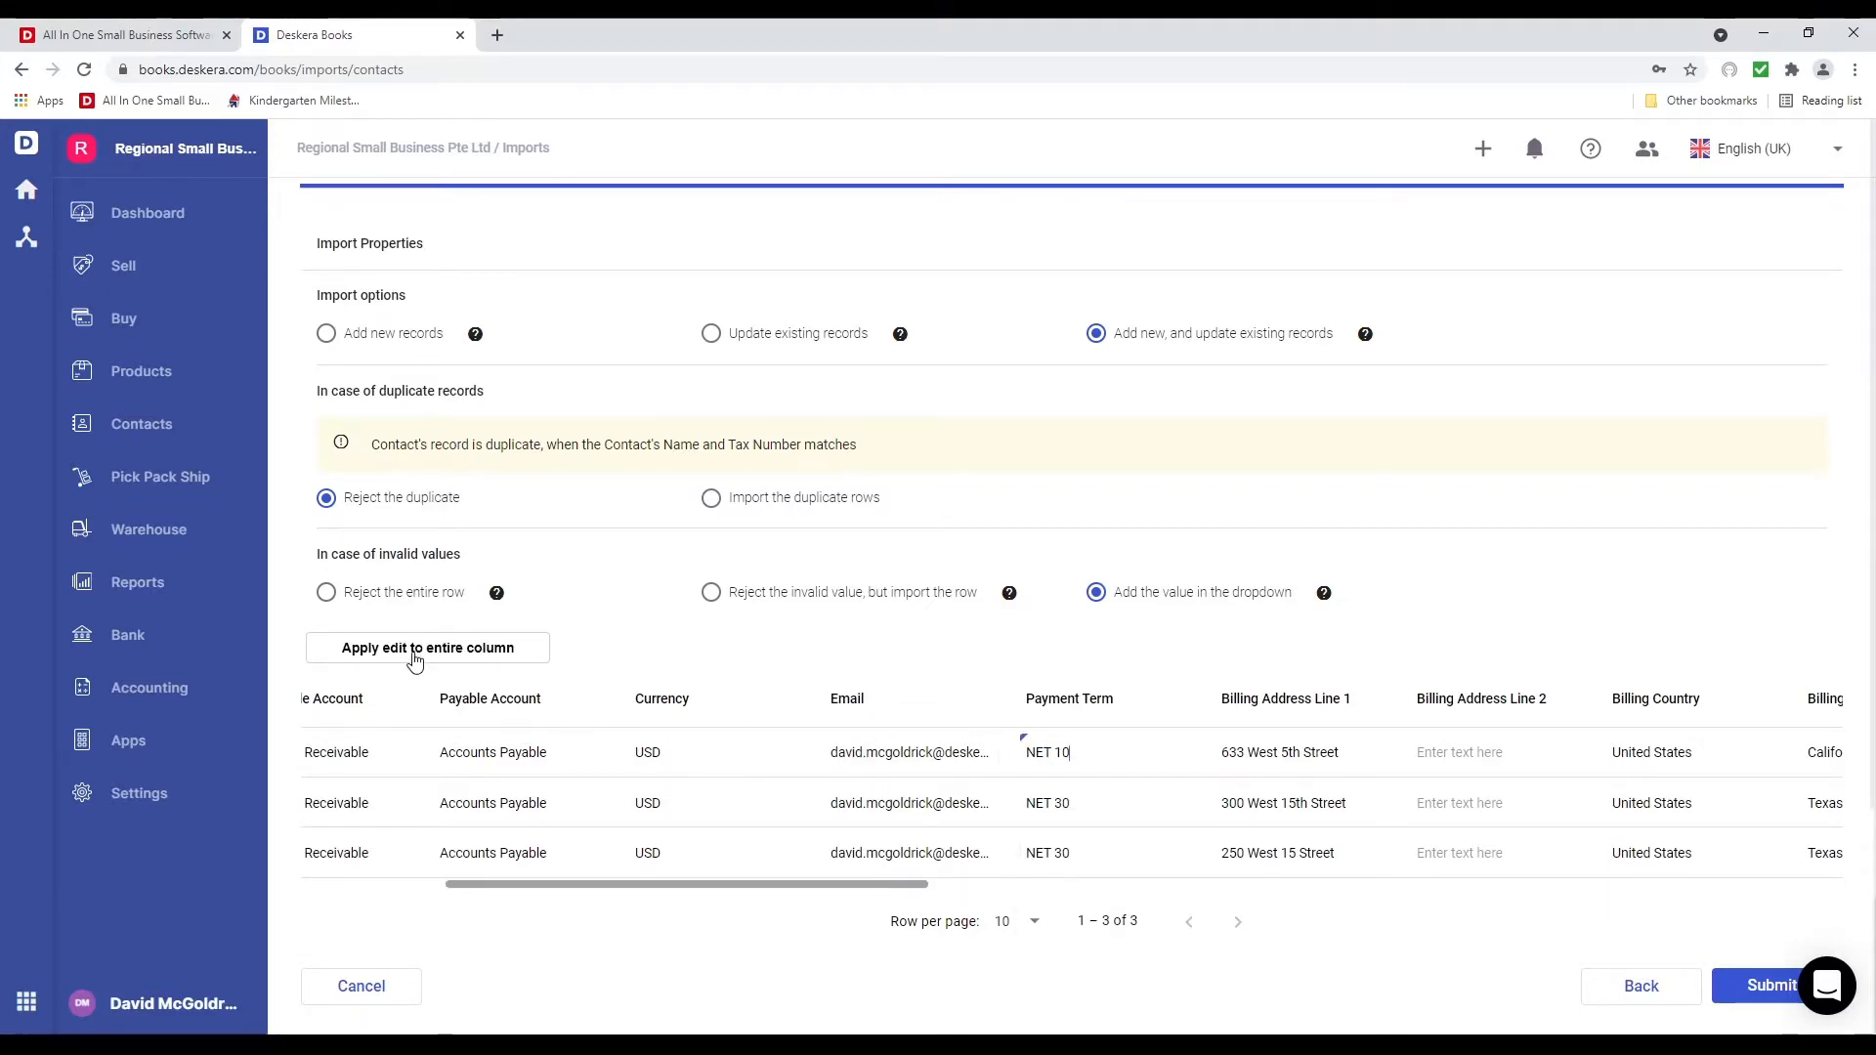
click(414, 661)
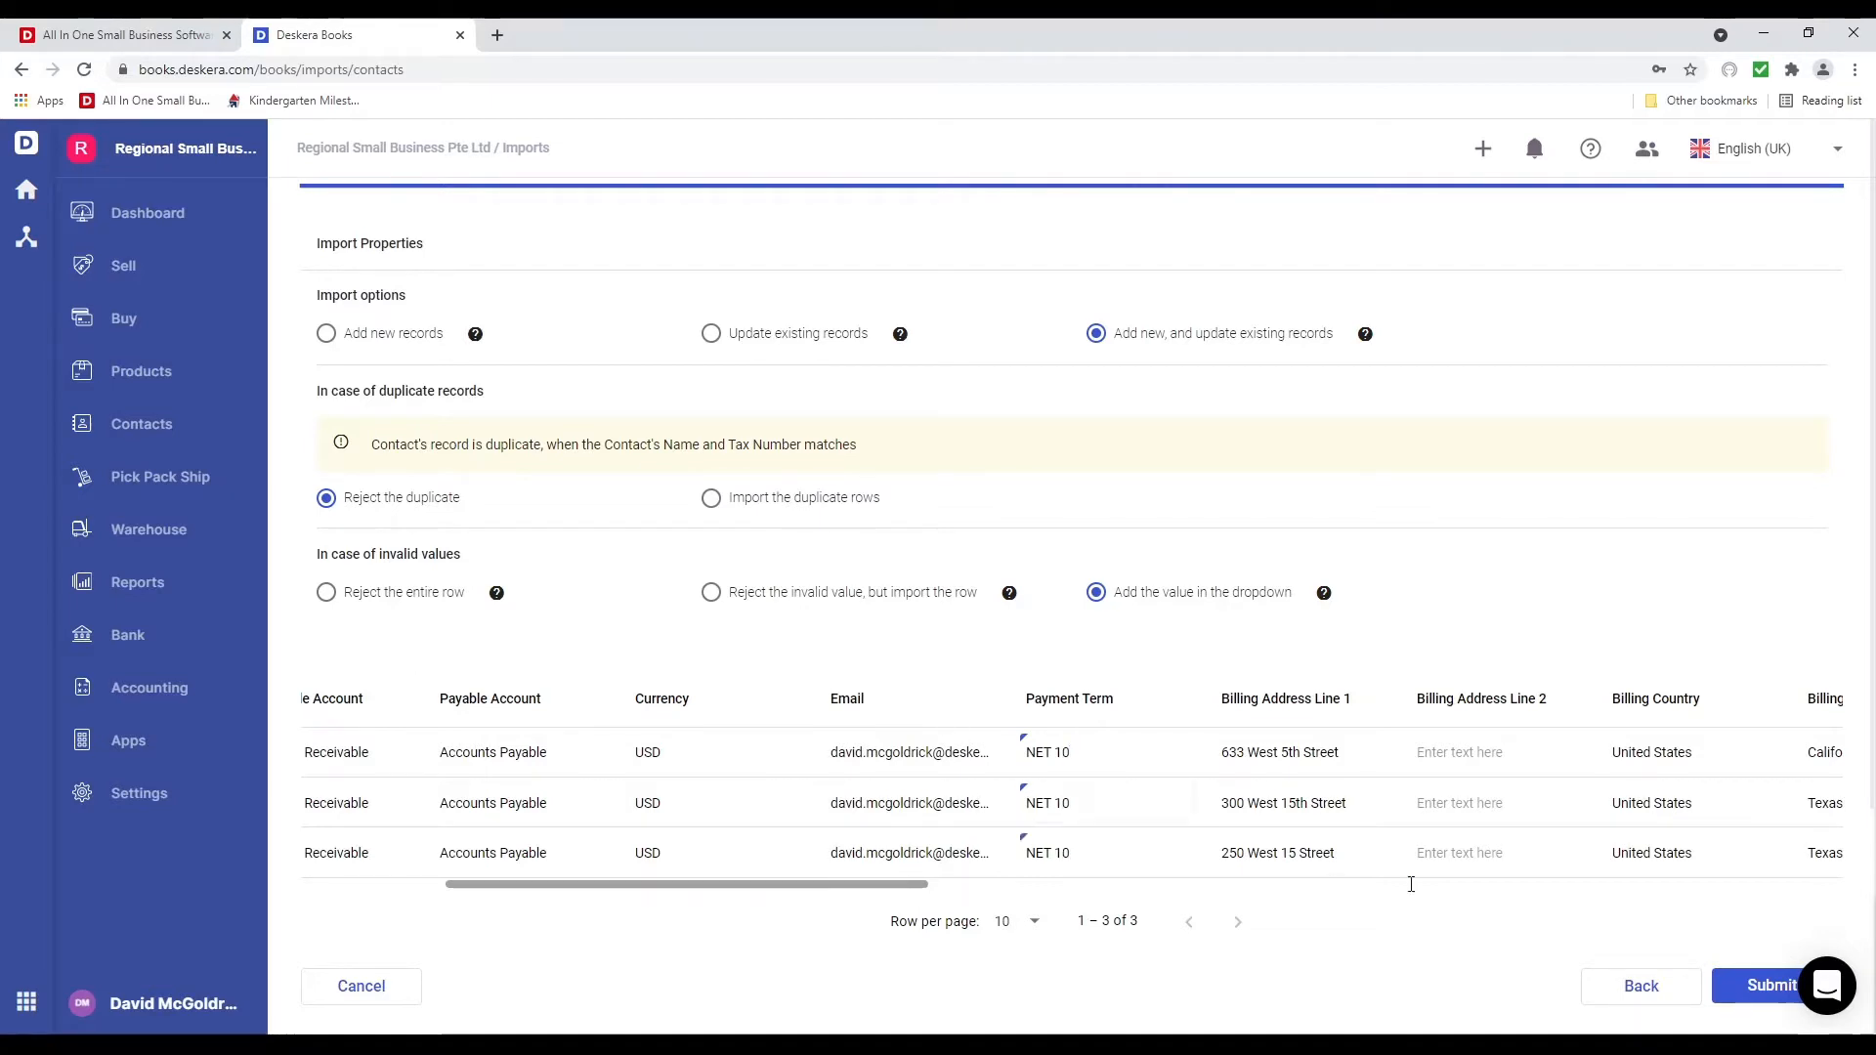
click(1754, 989)
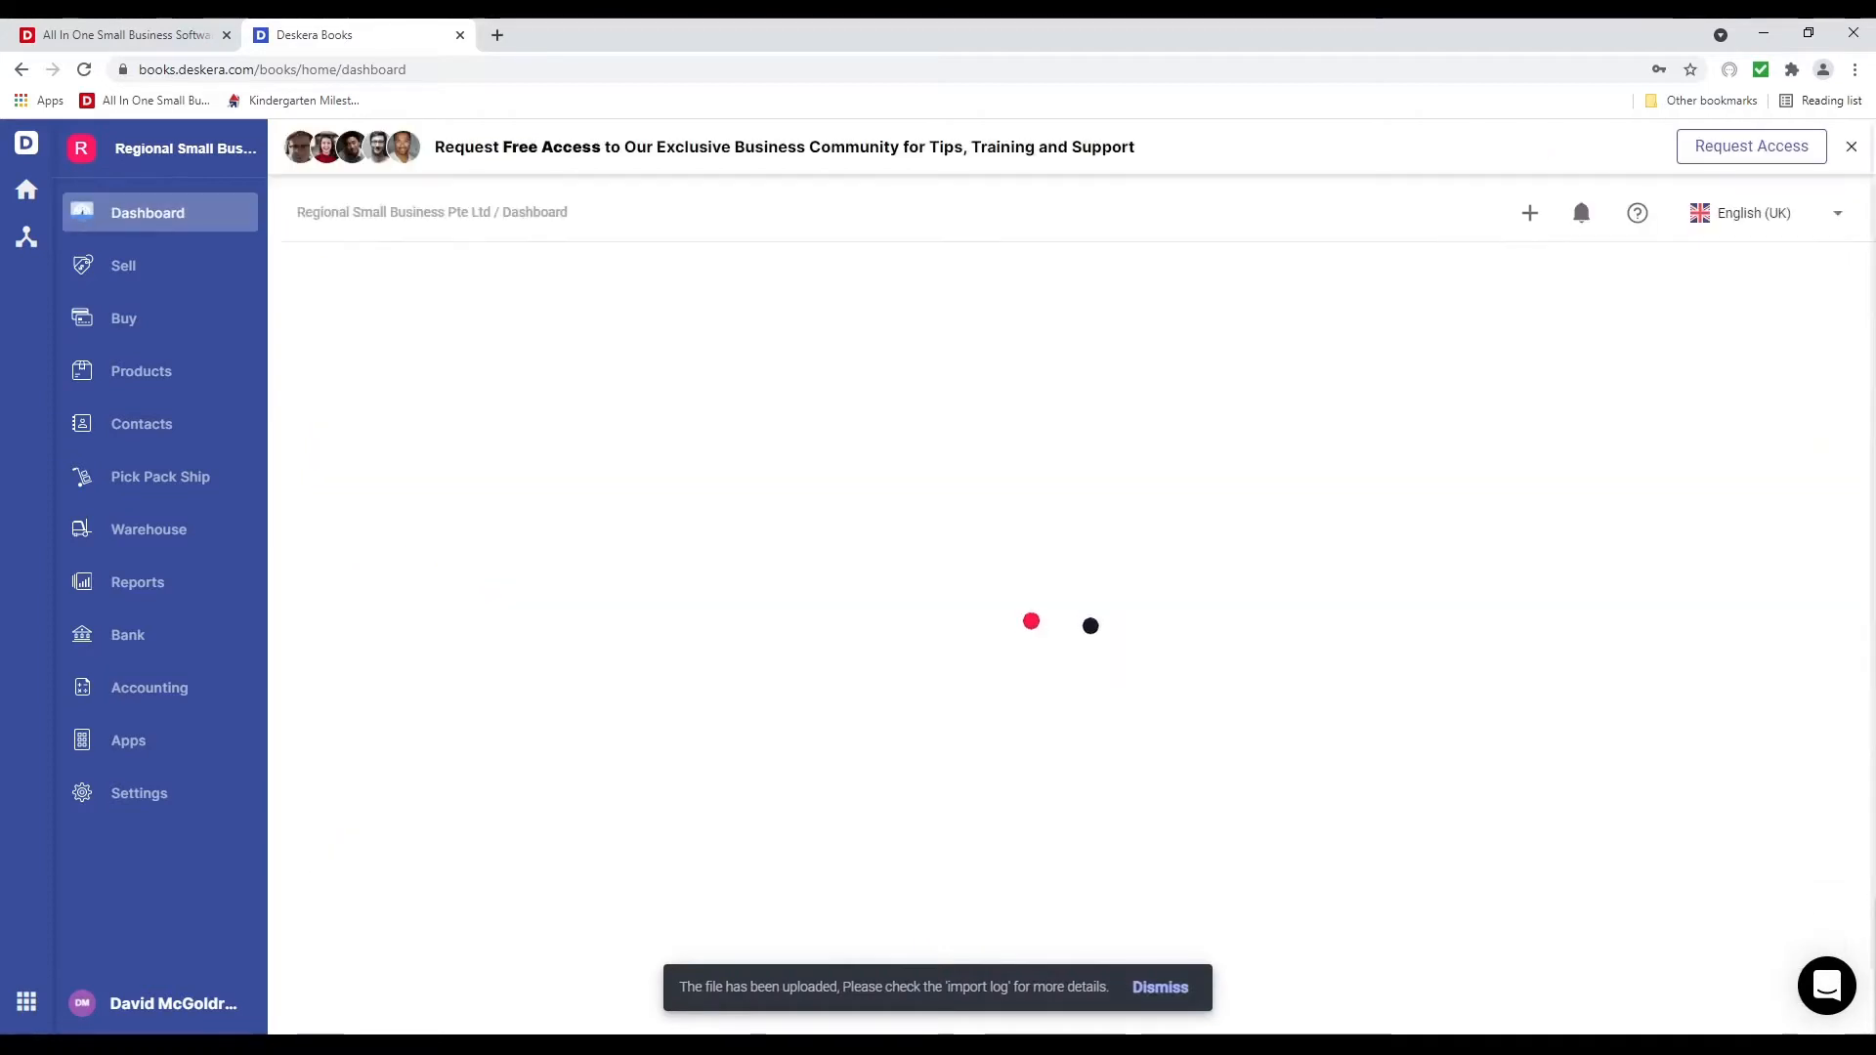
Check the three imported contacts in the Contacts list, then go to the Products page
click(157, 435)
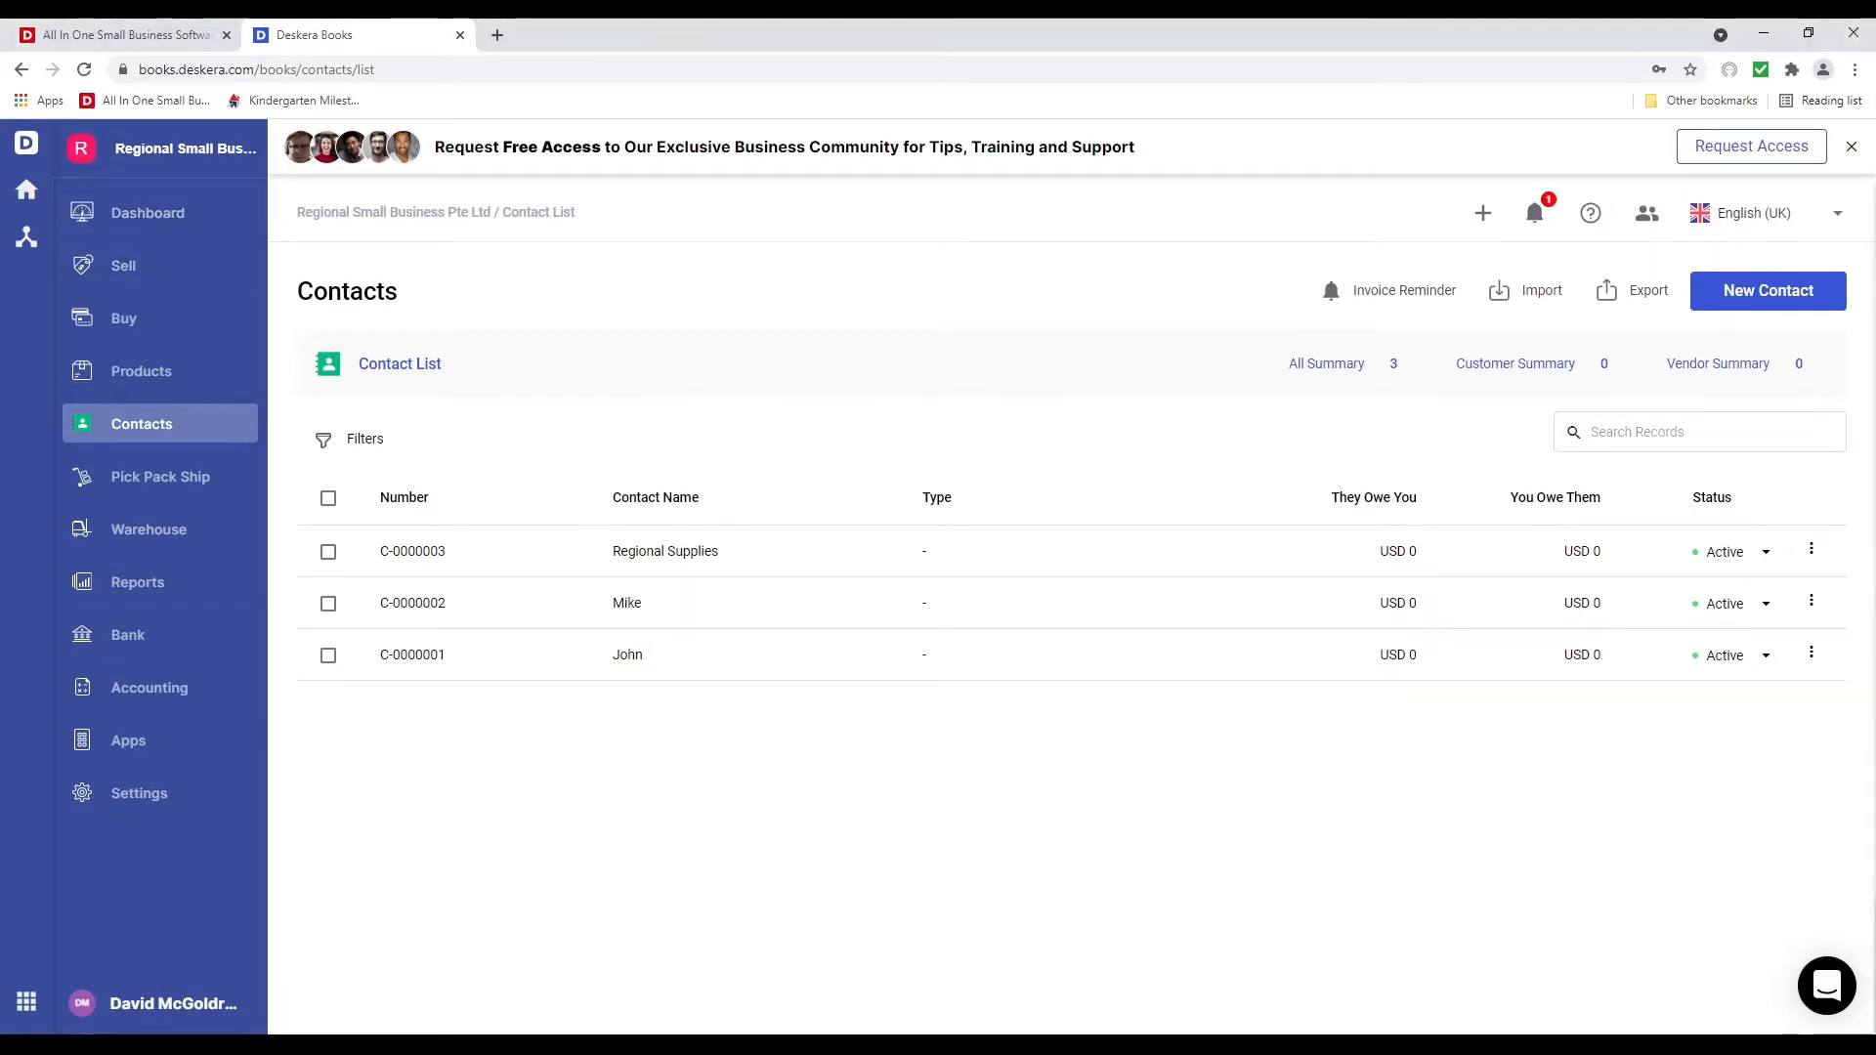
click(199, 391)
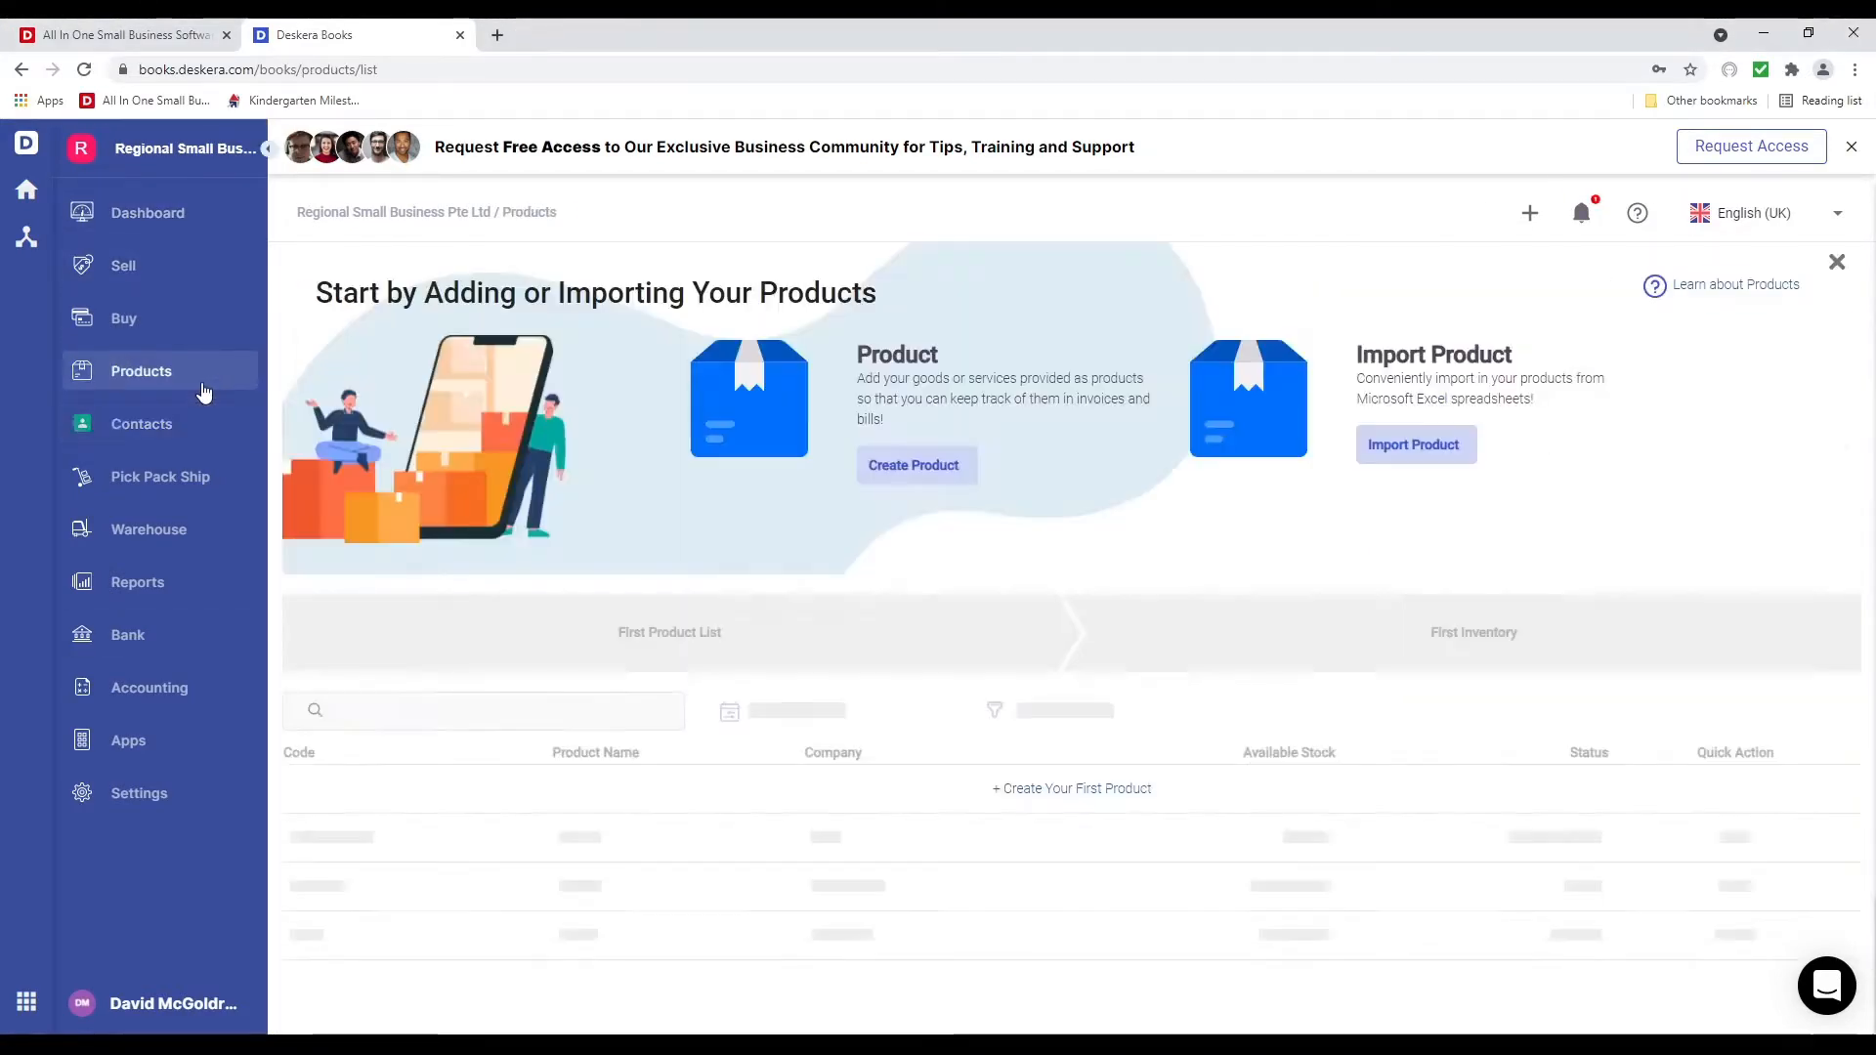
Start a product import with Tracked & Non-Tracked Products selected
click(1409, 457)
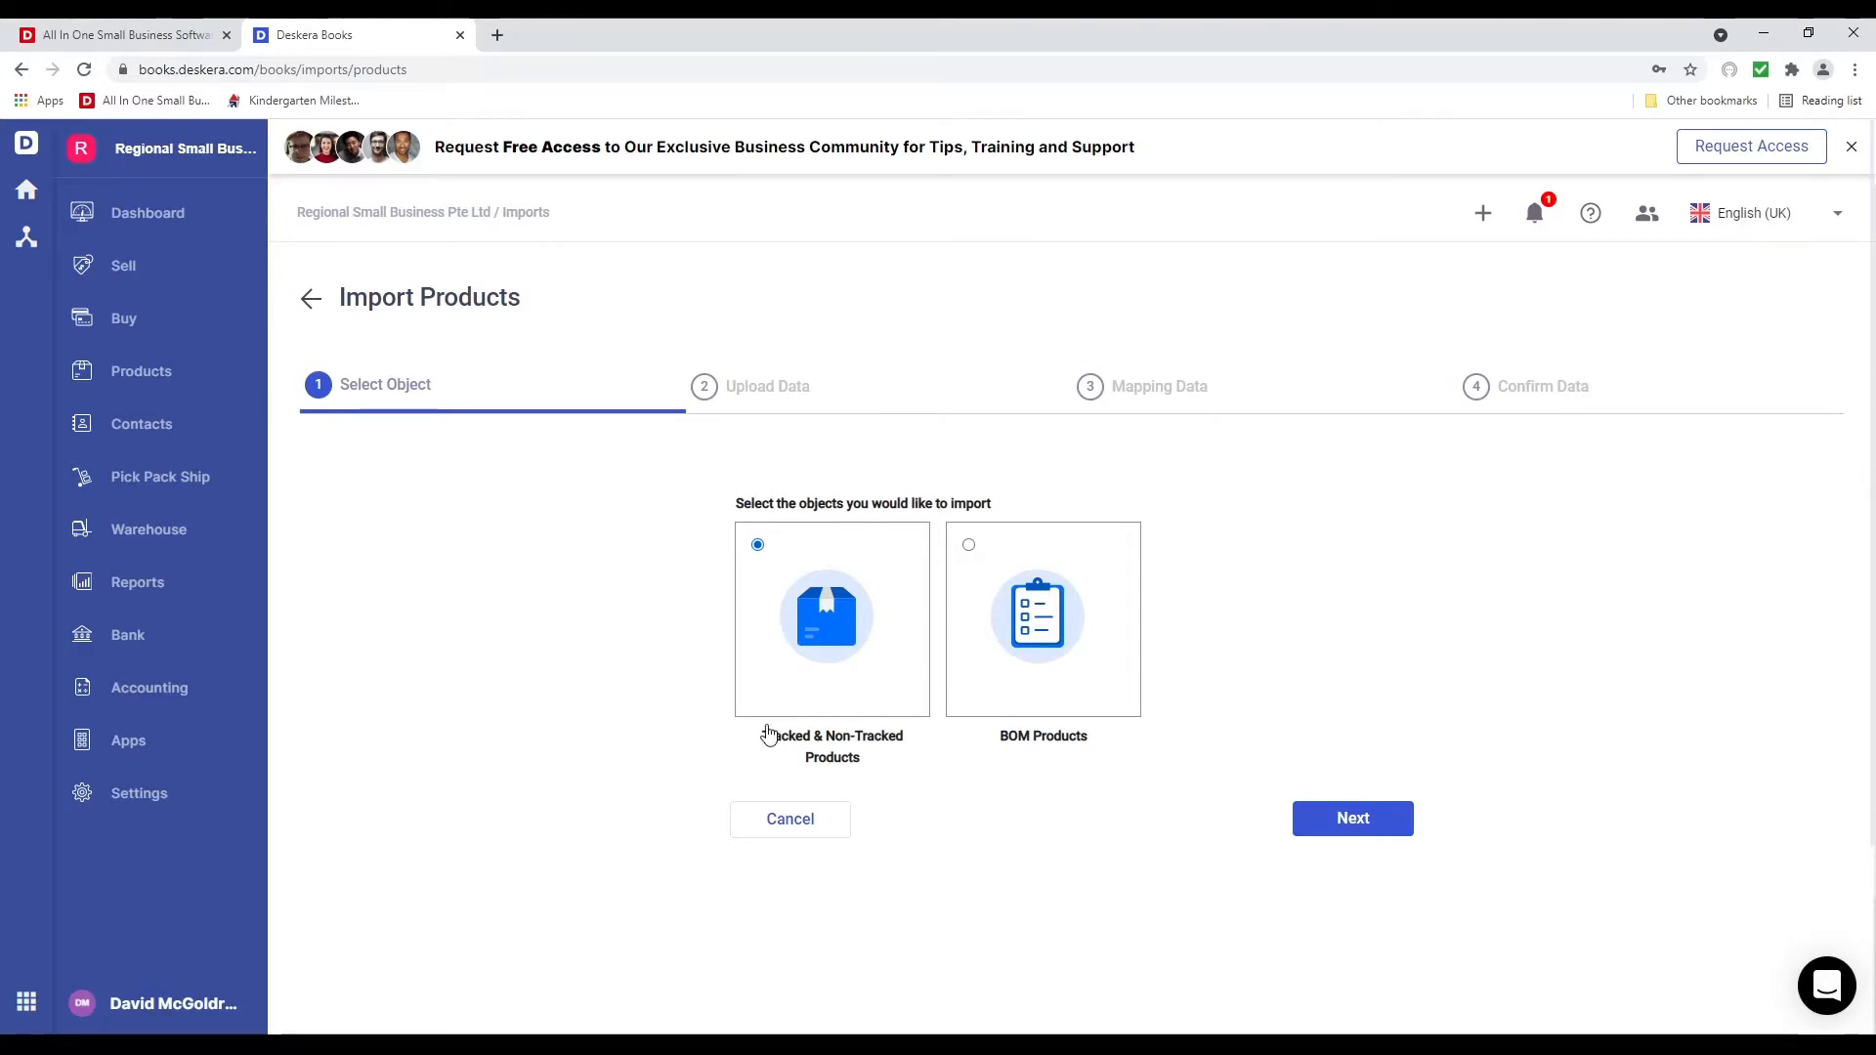
Advance to Upload Data and download the product_us_template sample, opening it in Excel
click(1356, 818)
click(1057, 658)
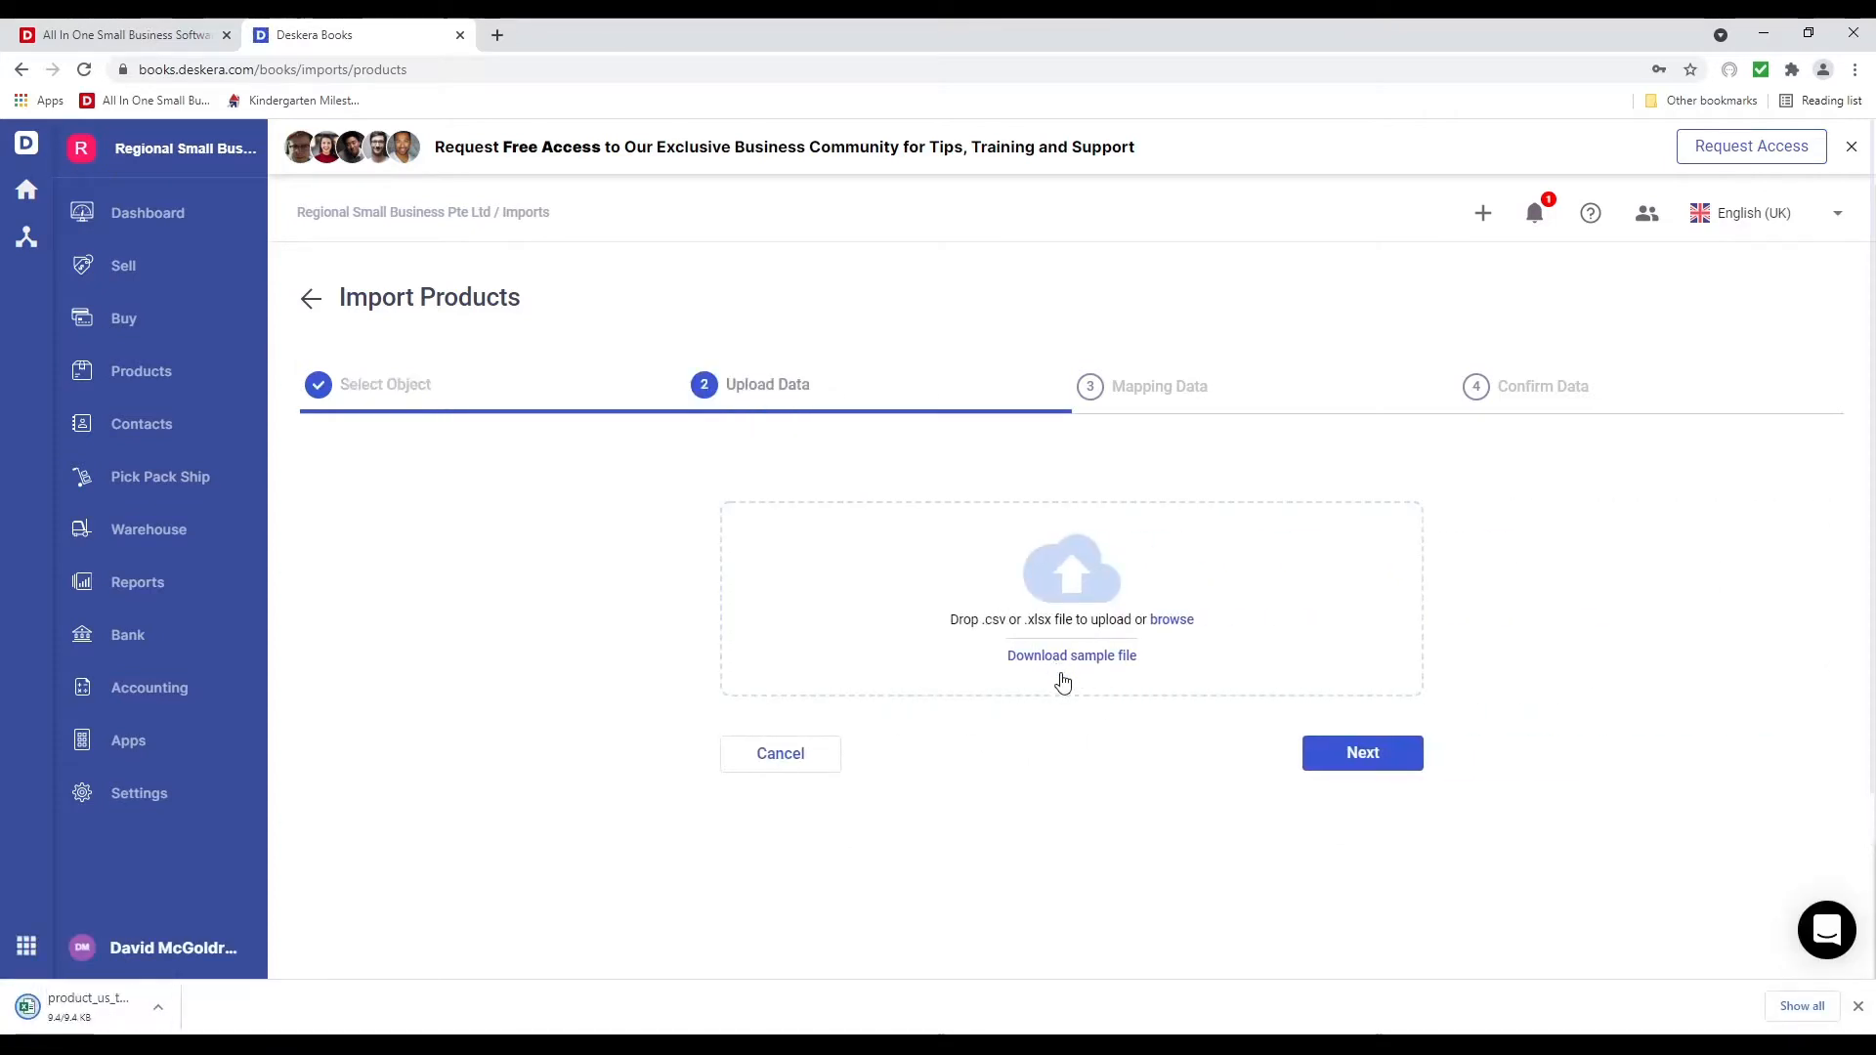
click(115, 1008)
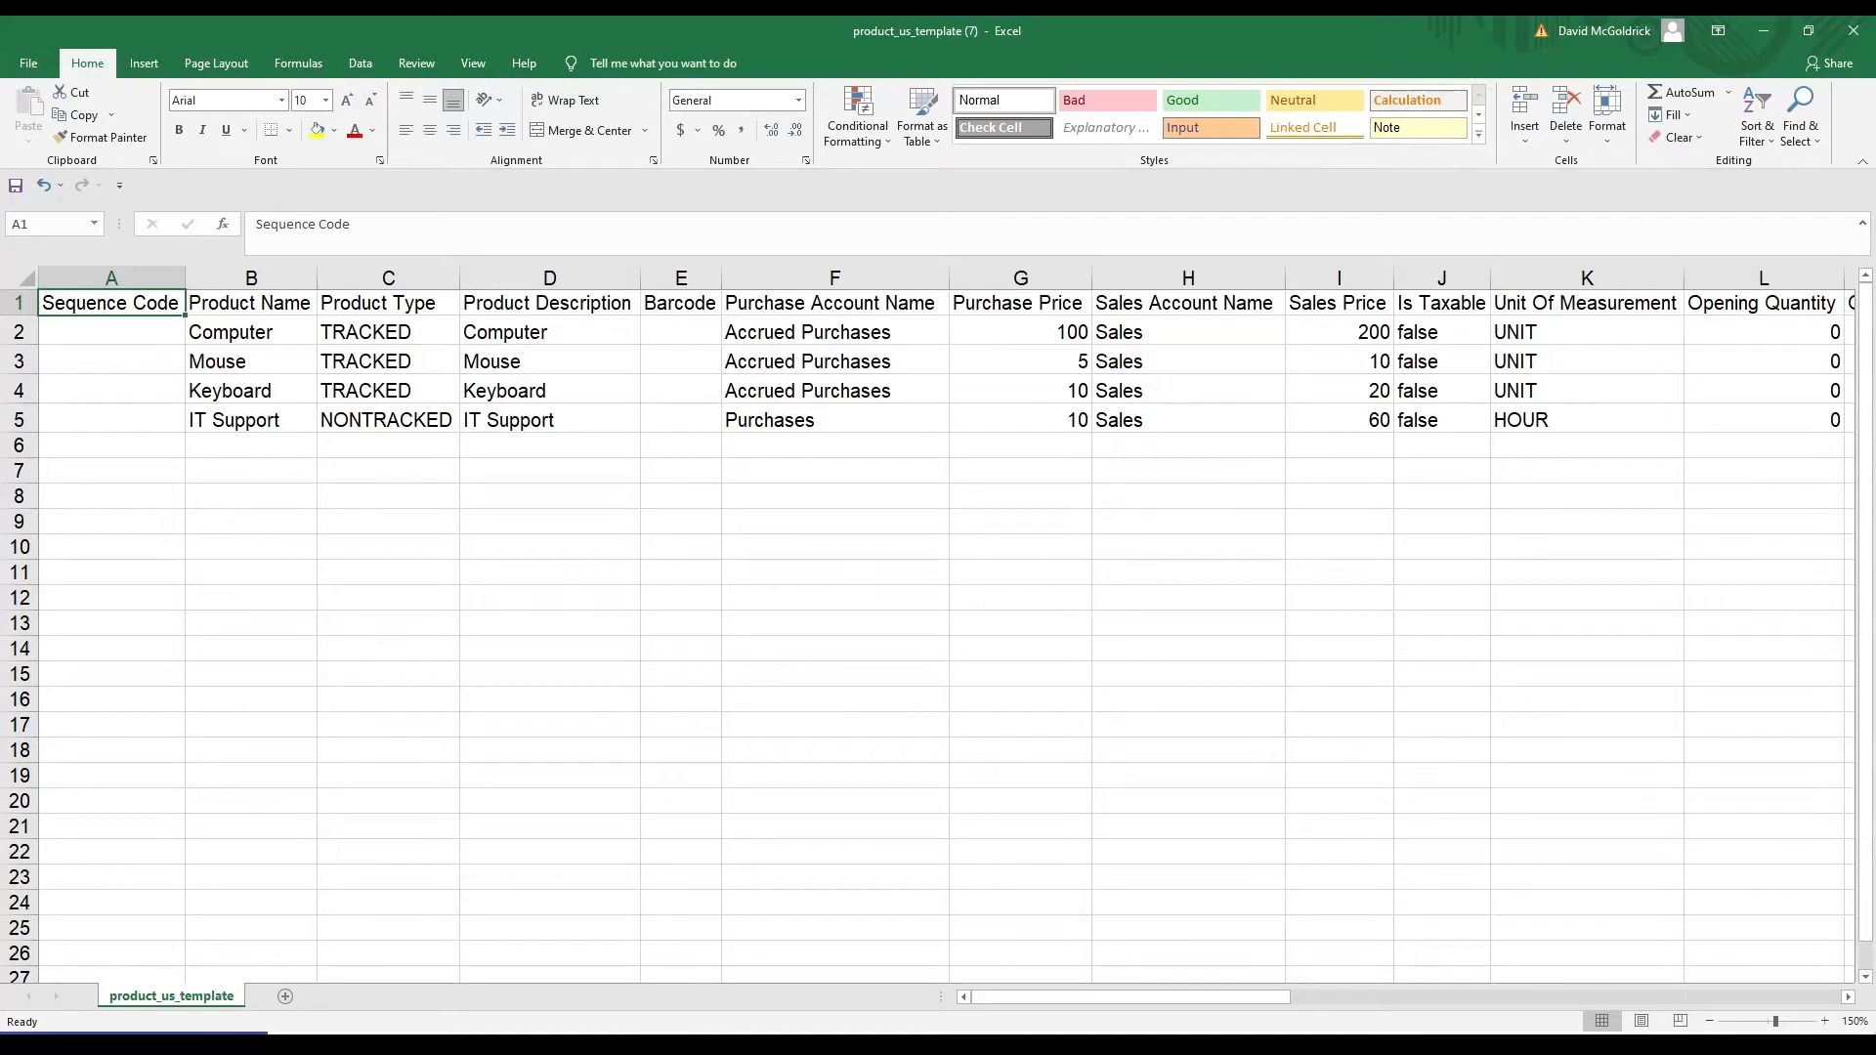
click(251, 302)
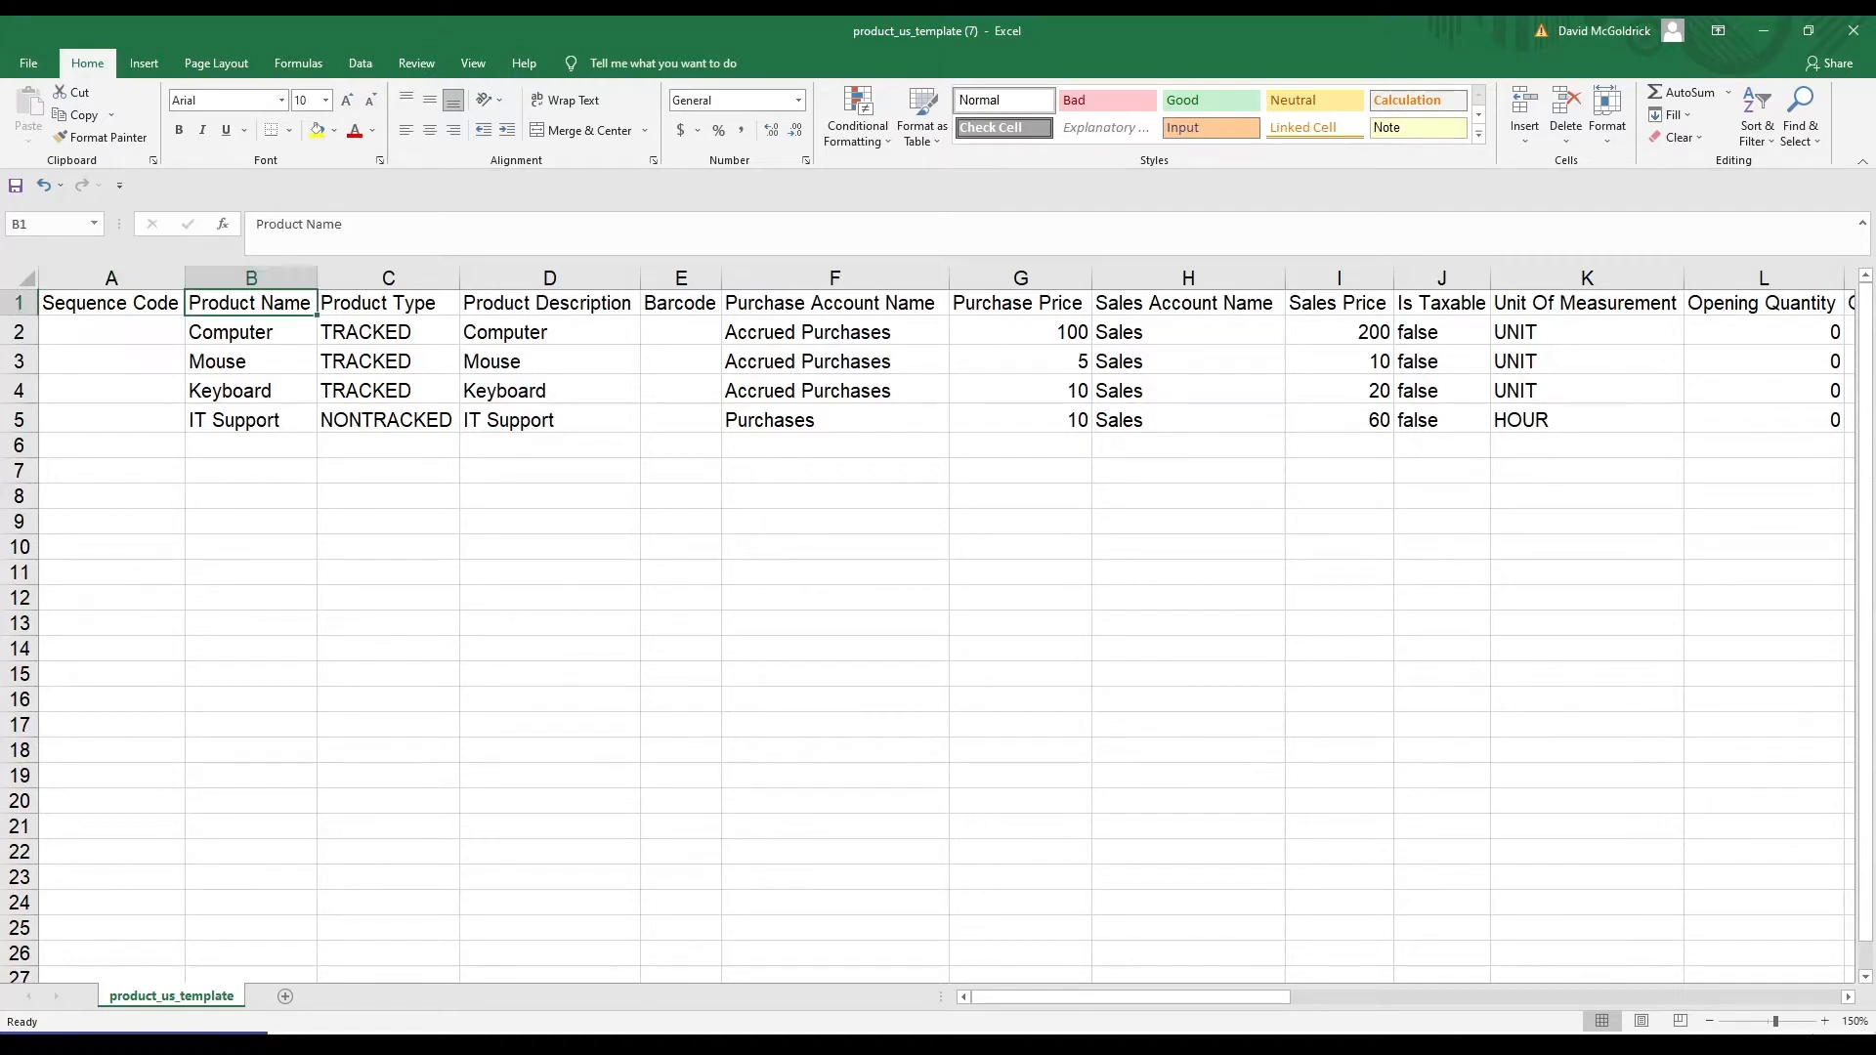
key(Right)
key(Down)
key(Down)
key(Down)
key(Down)
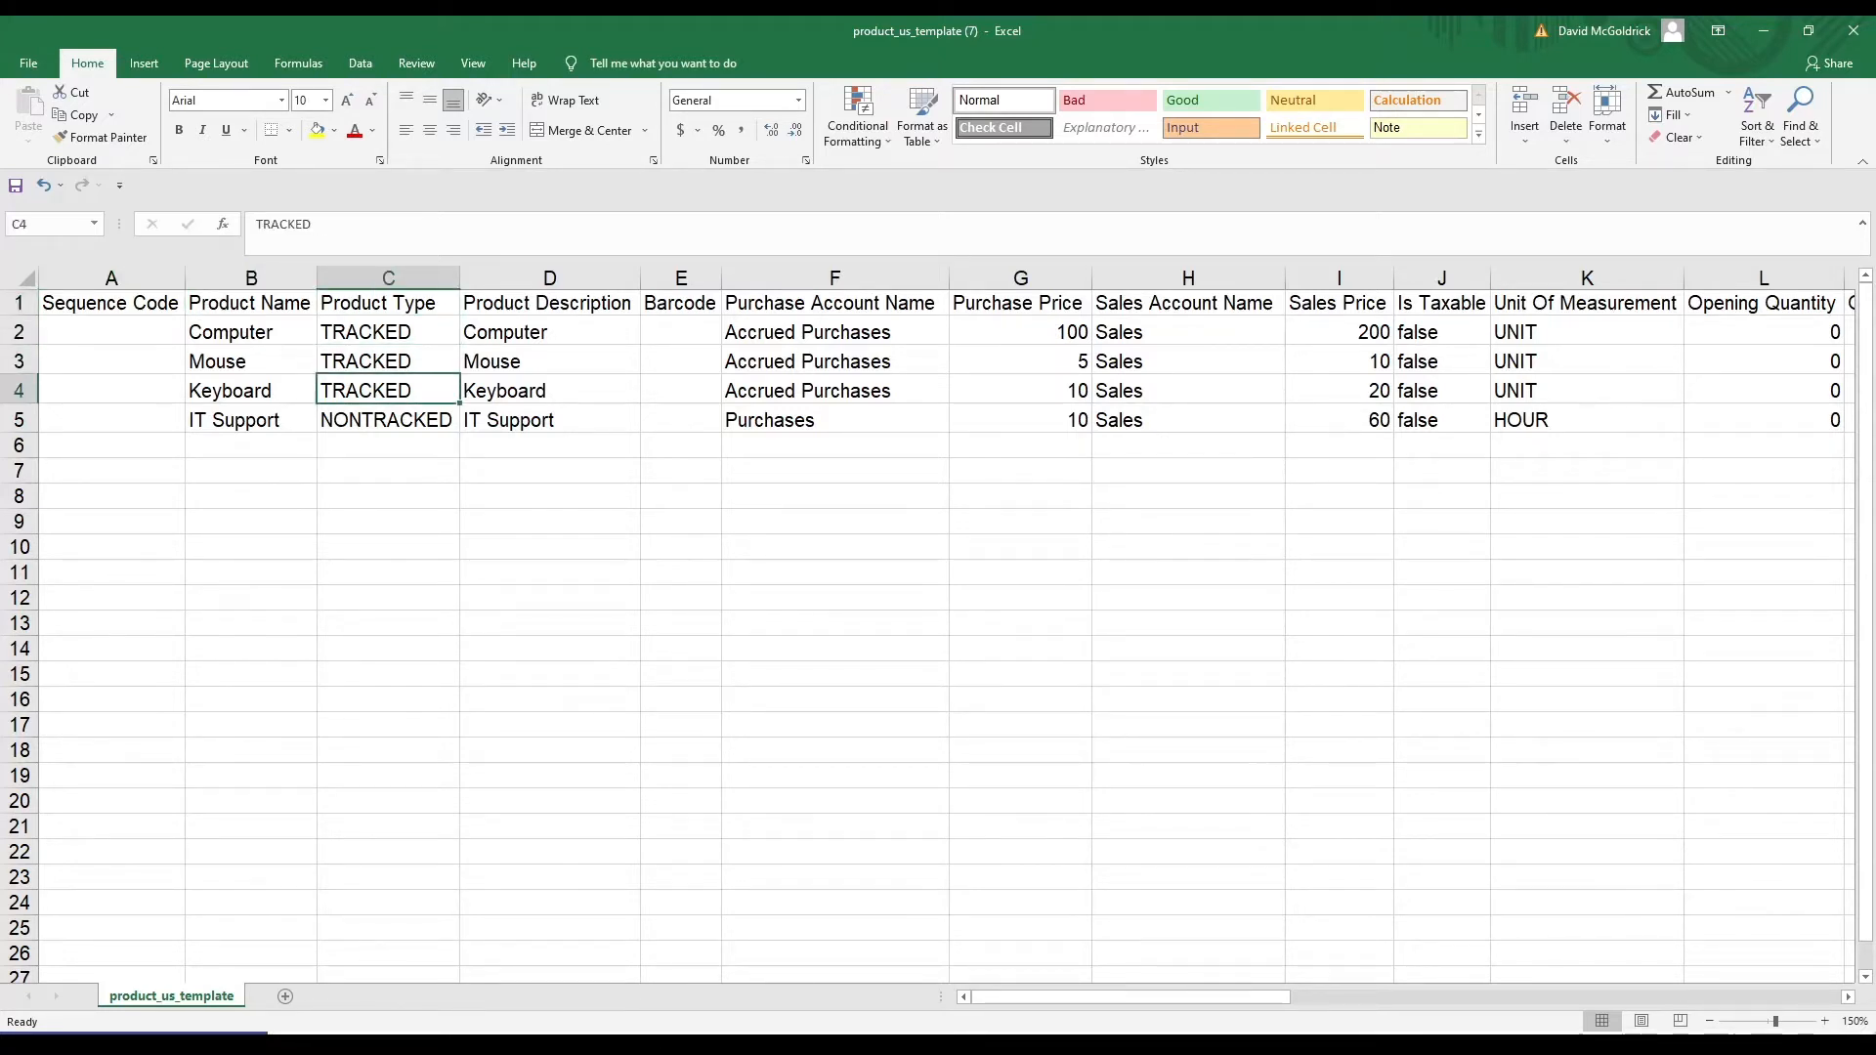
key(Up)
key(Up)
key(Up)
key(Right)
key(Up)
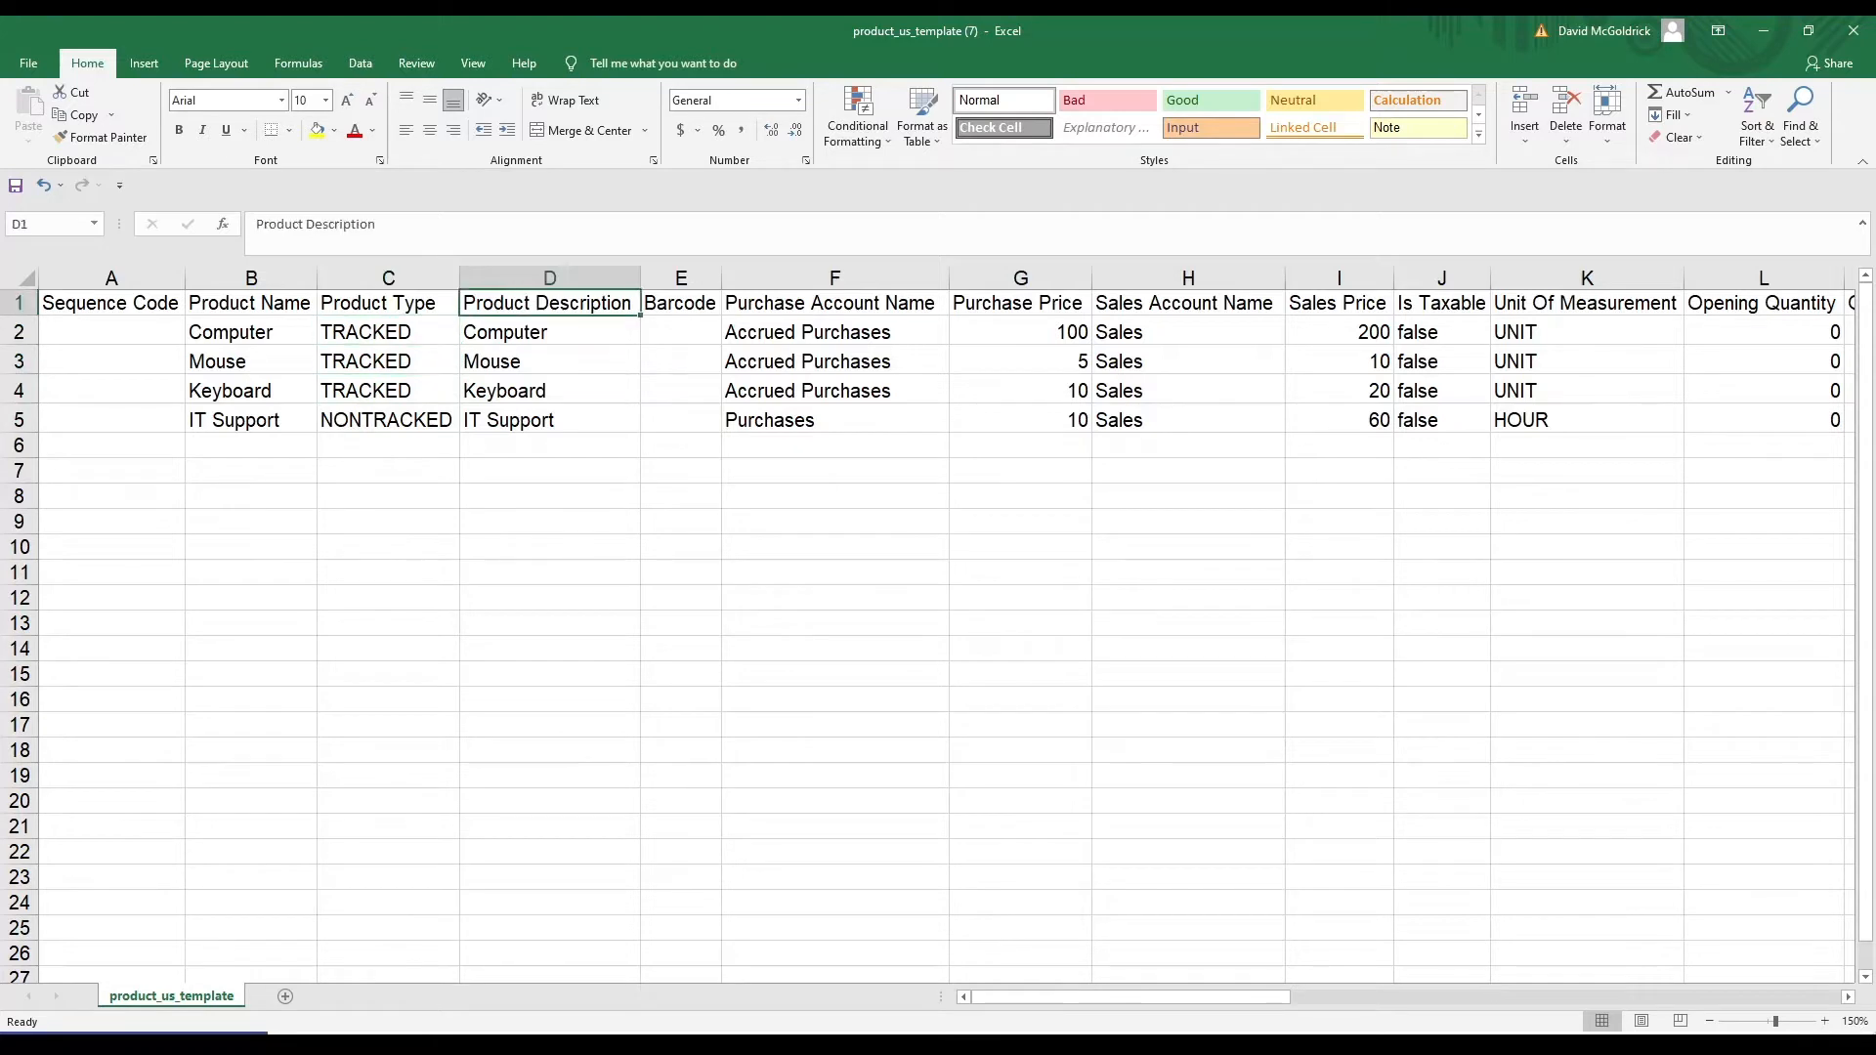
key(Right)
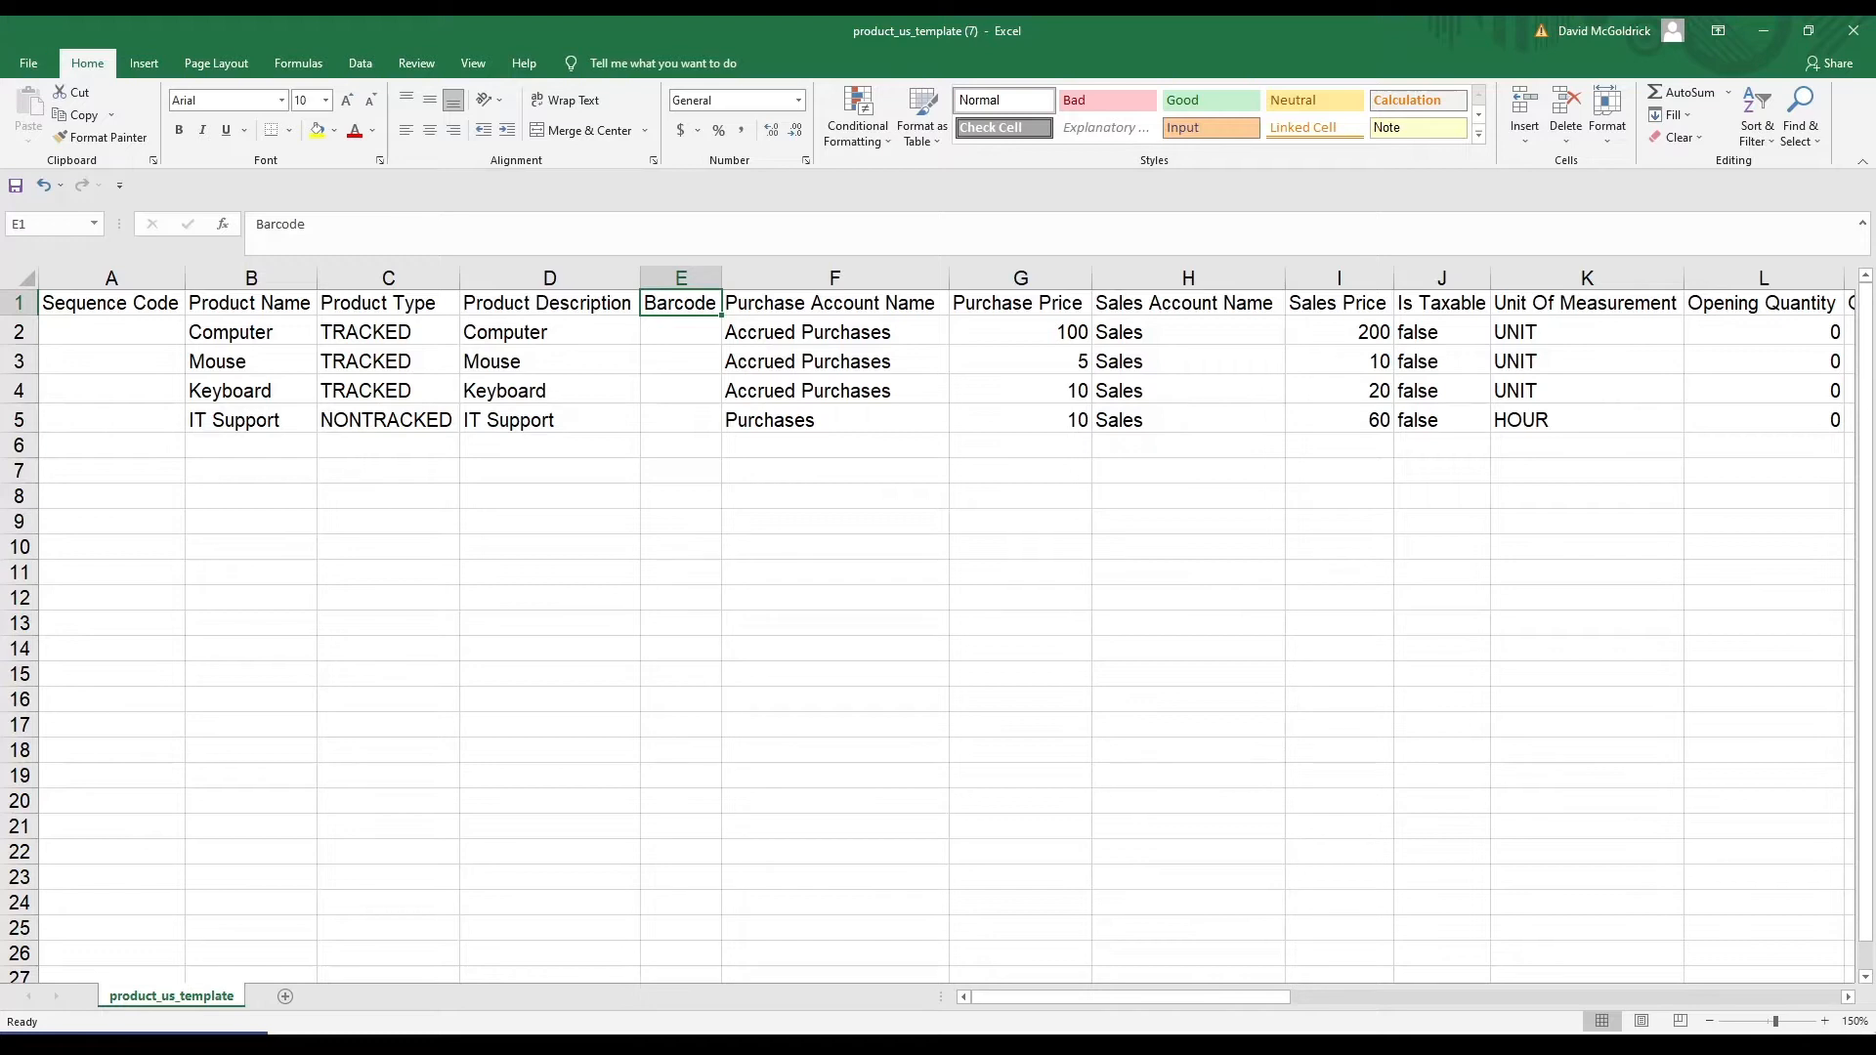
click(835, 303)
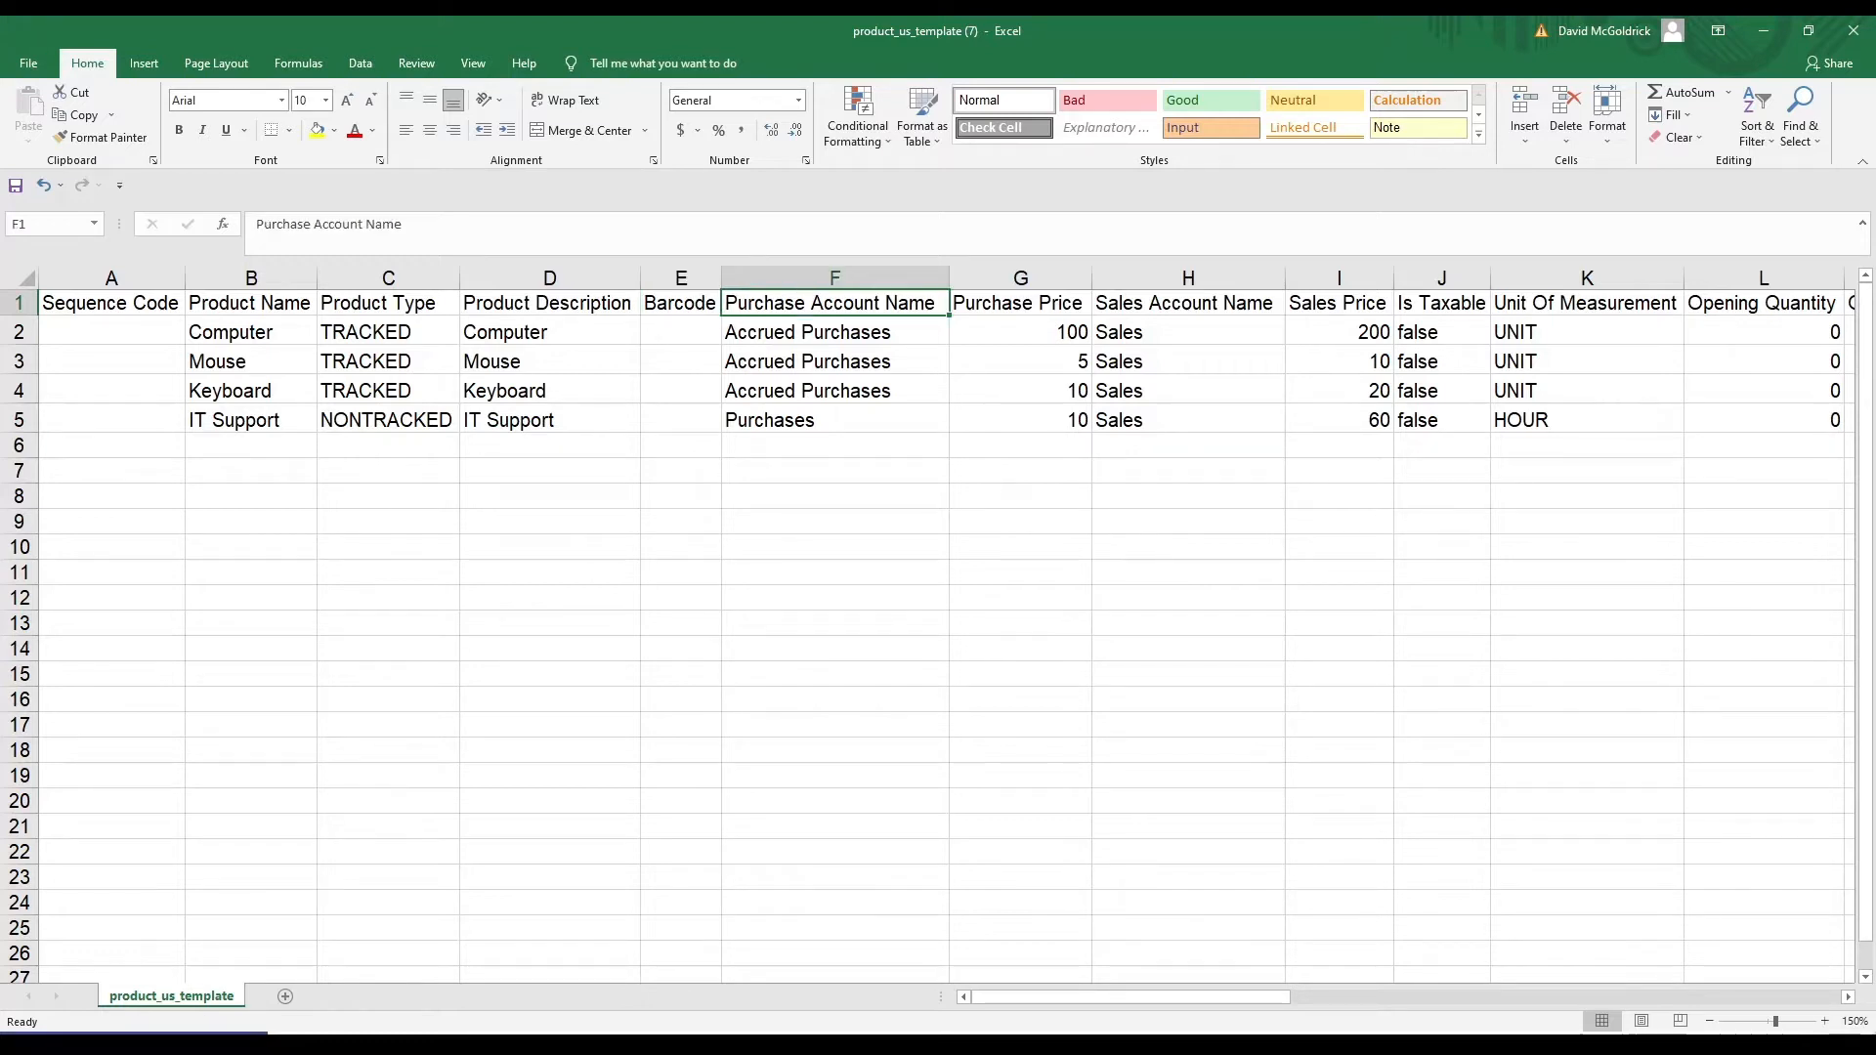
click(1020, 303)
click(1188, 303)
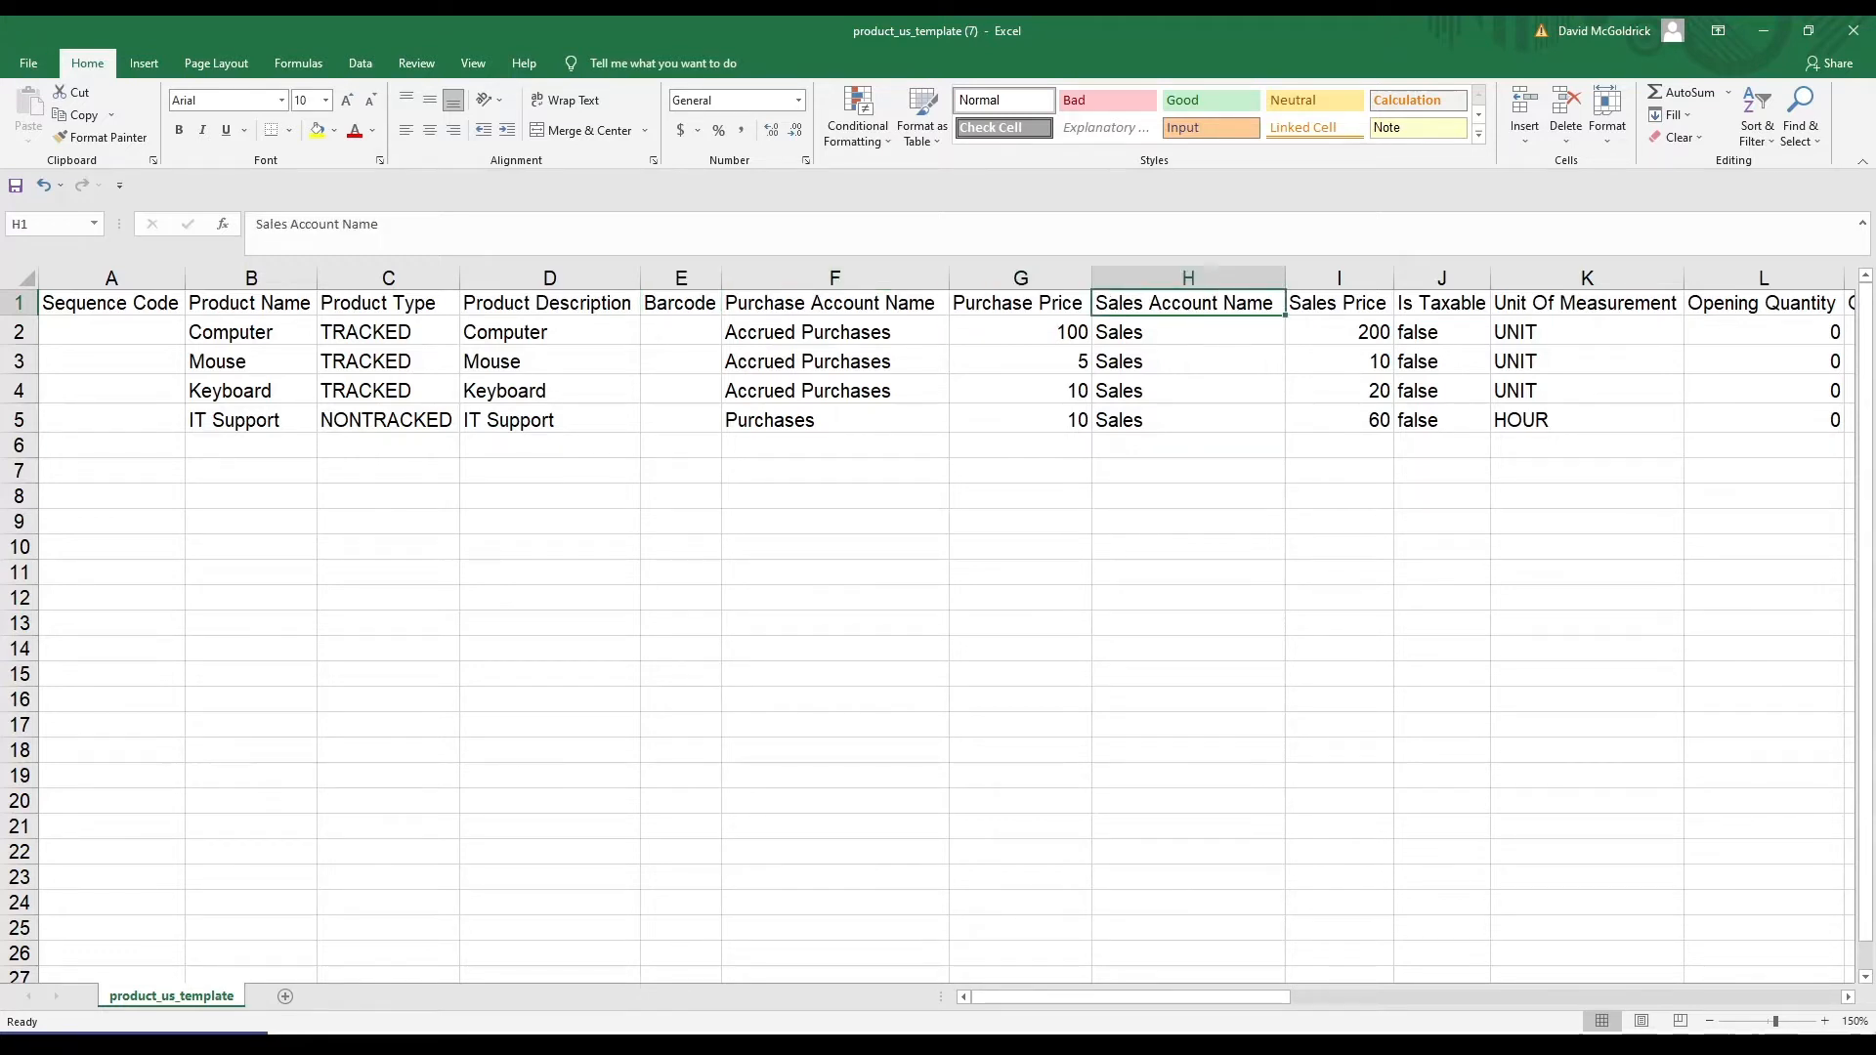
click(1020, 302)
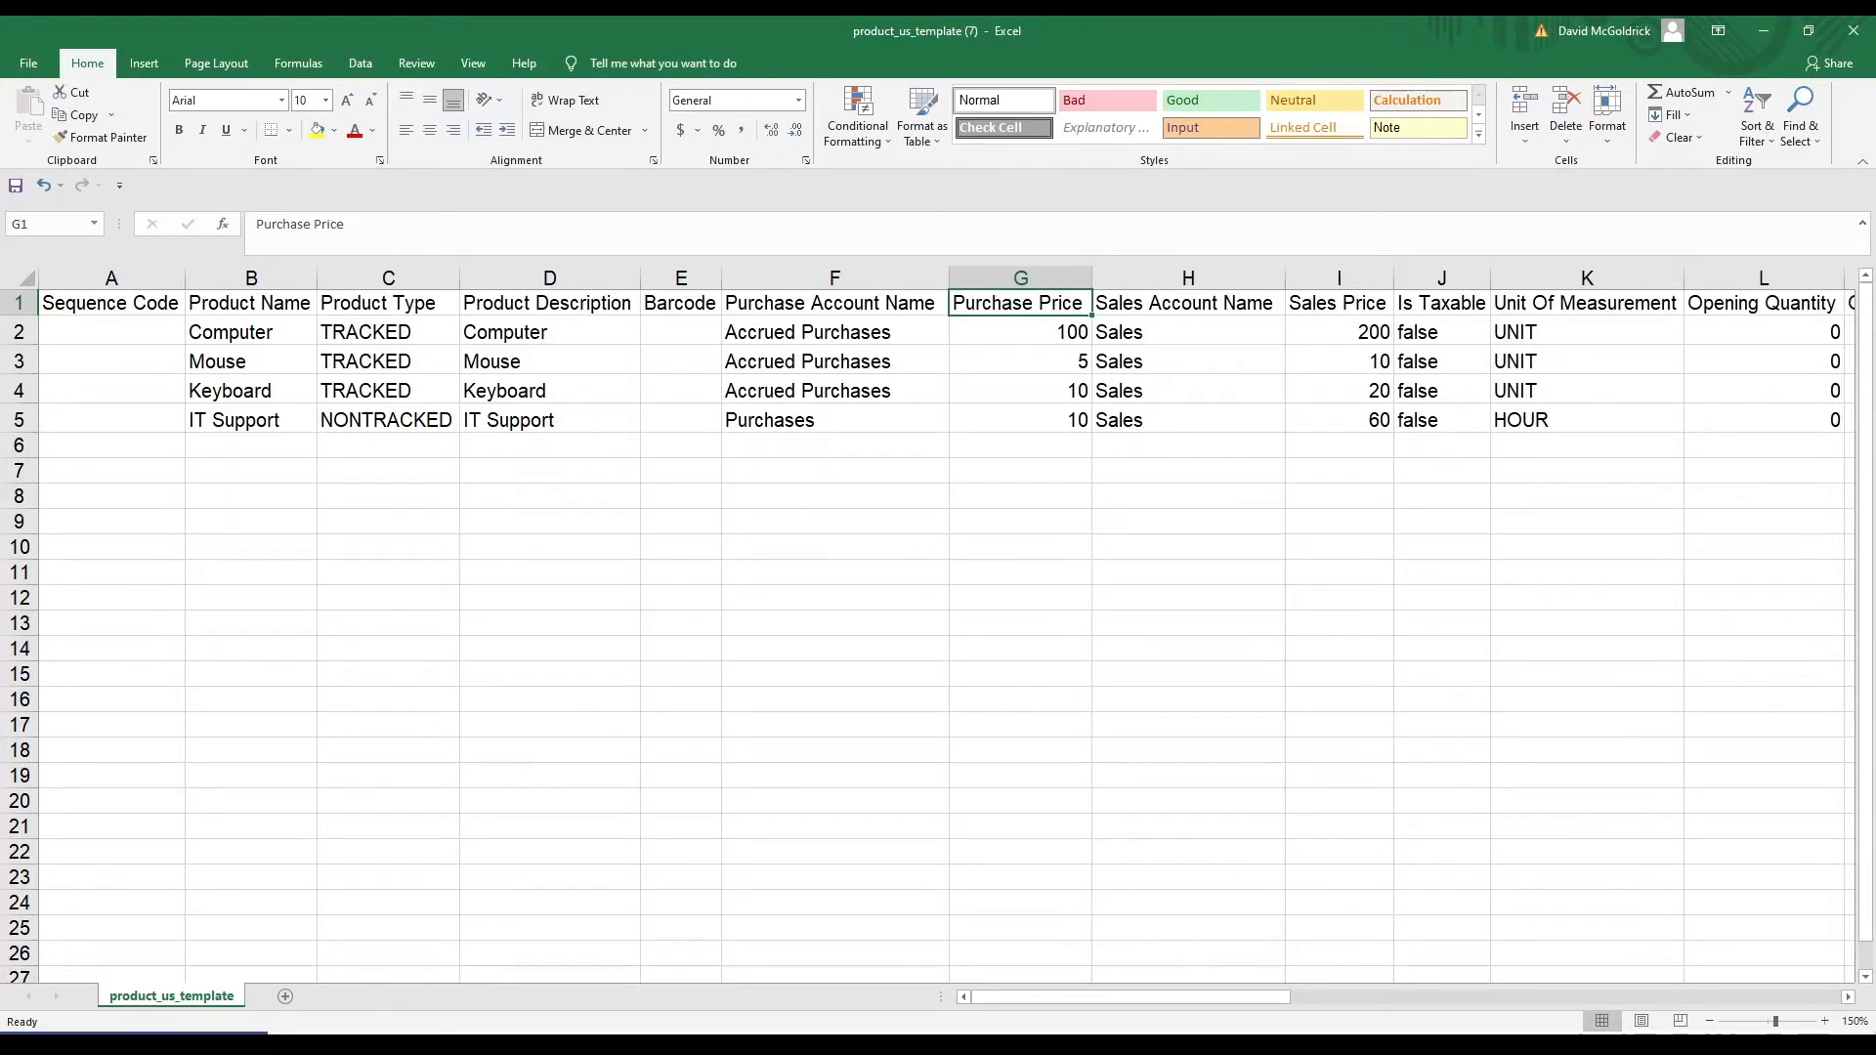
click(1188, 302)
click(1338, 303)
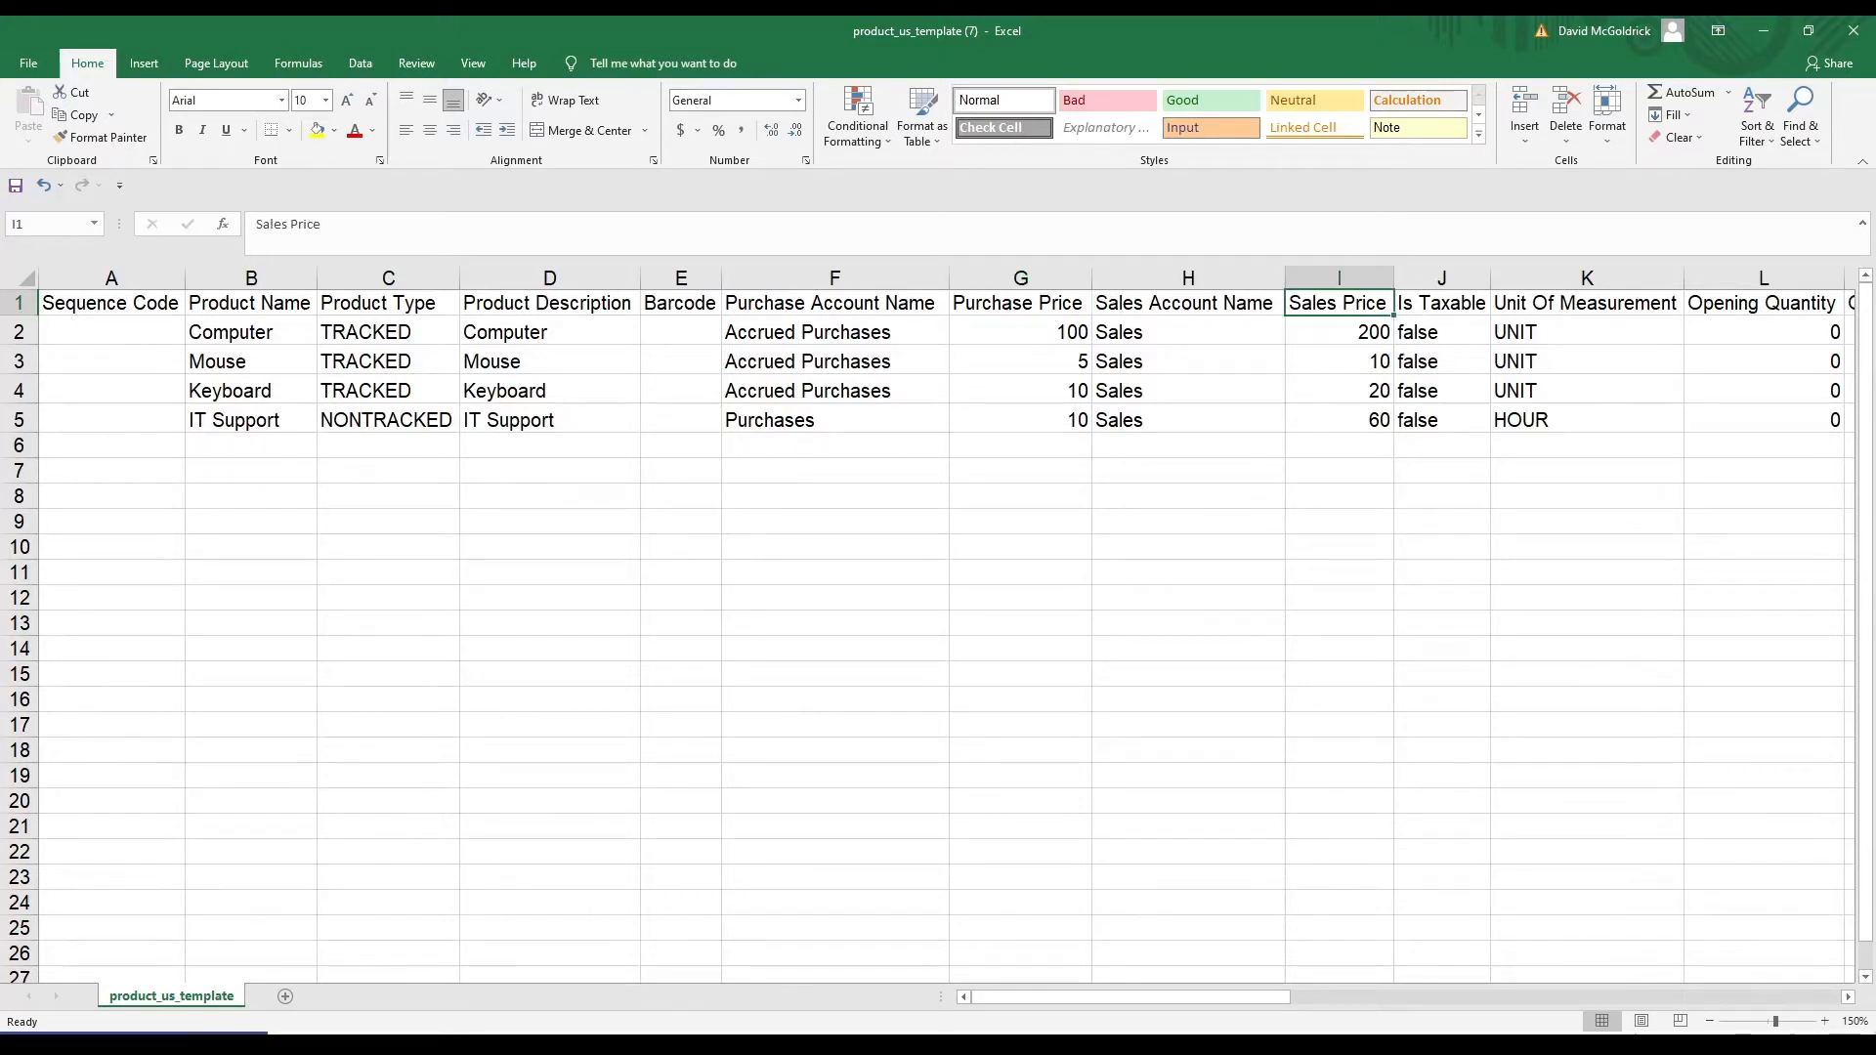
click(1441, 303)
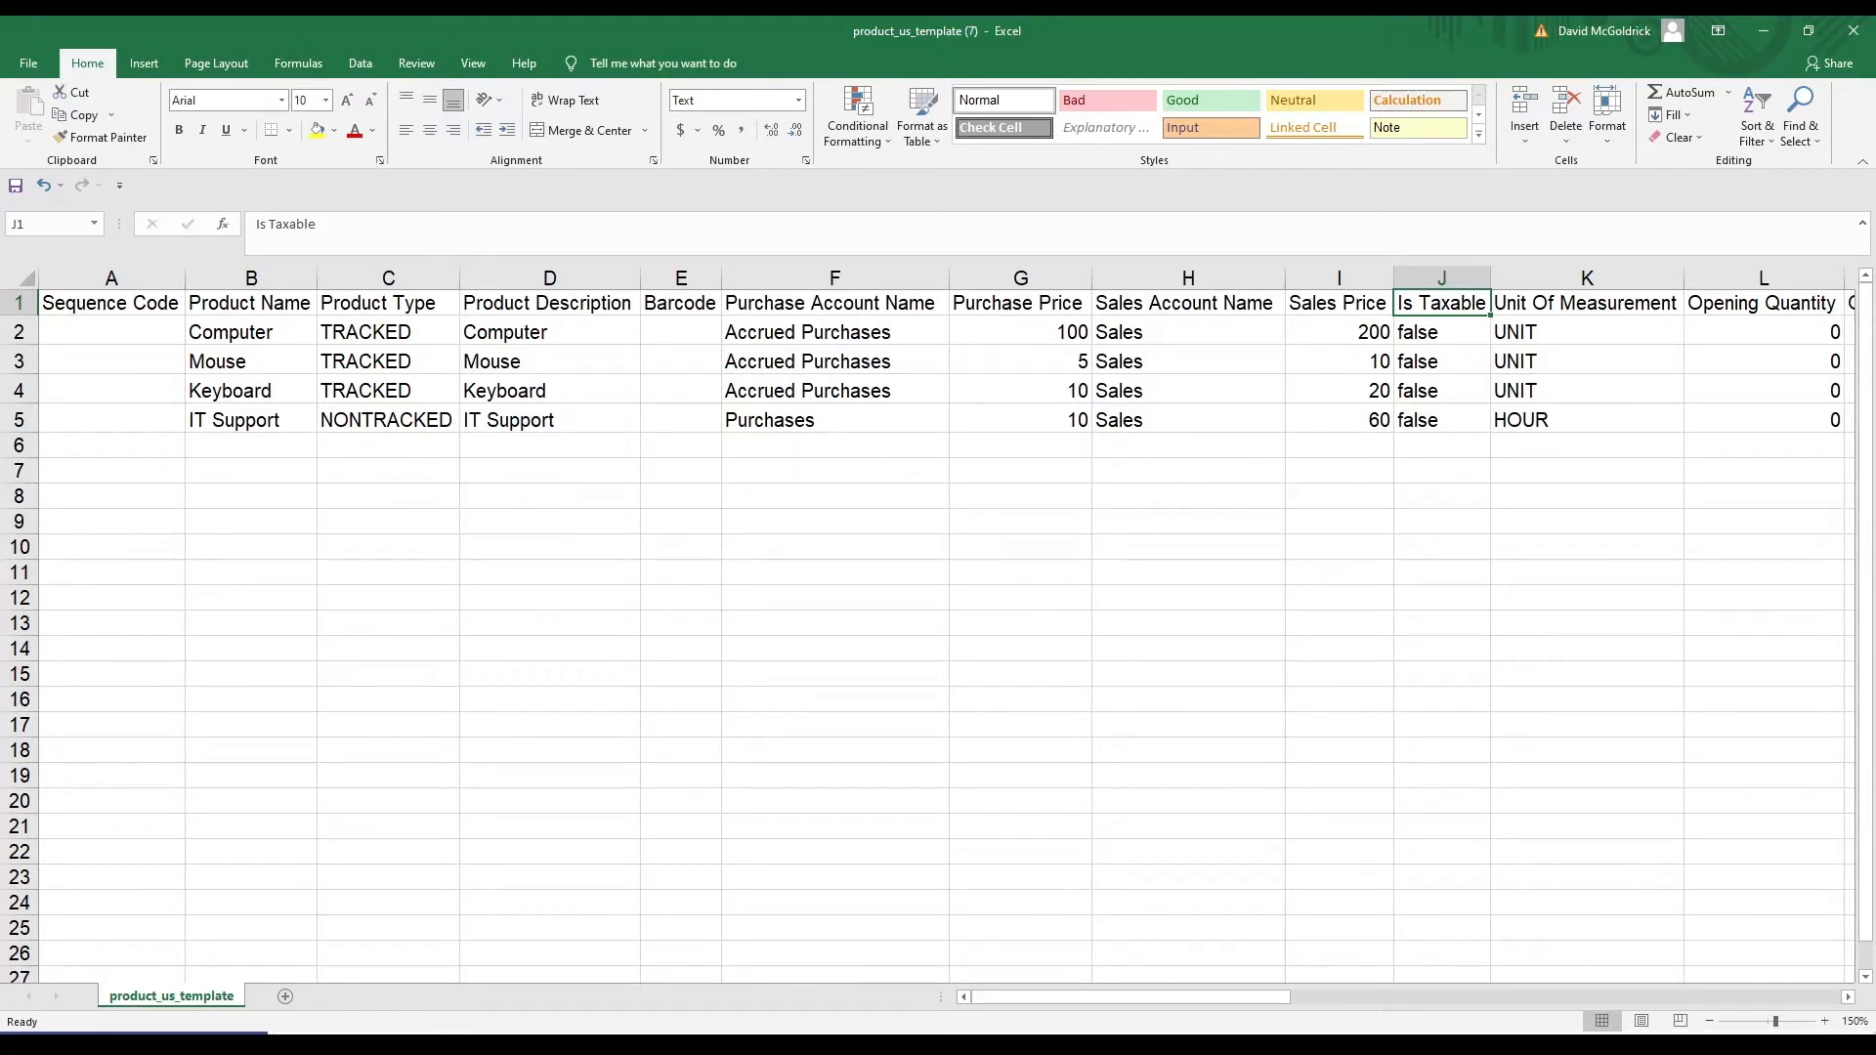
Enter true in J2 and copy it over J3:J5 so all four products are taxable
click(1441, 333)
text(ture)
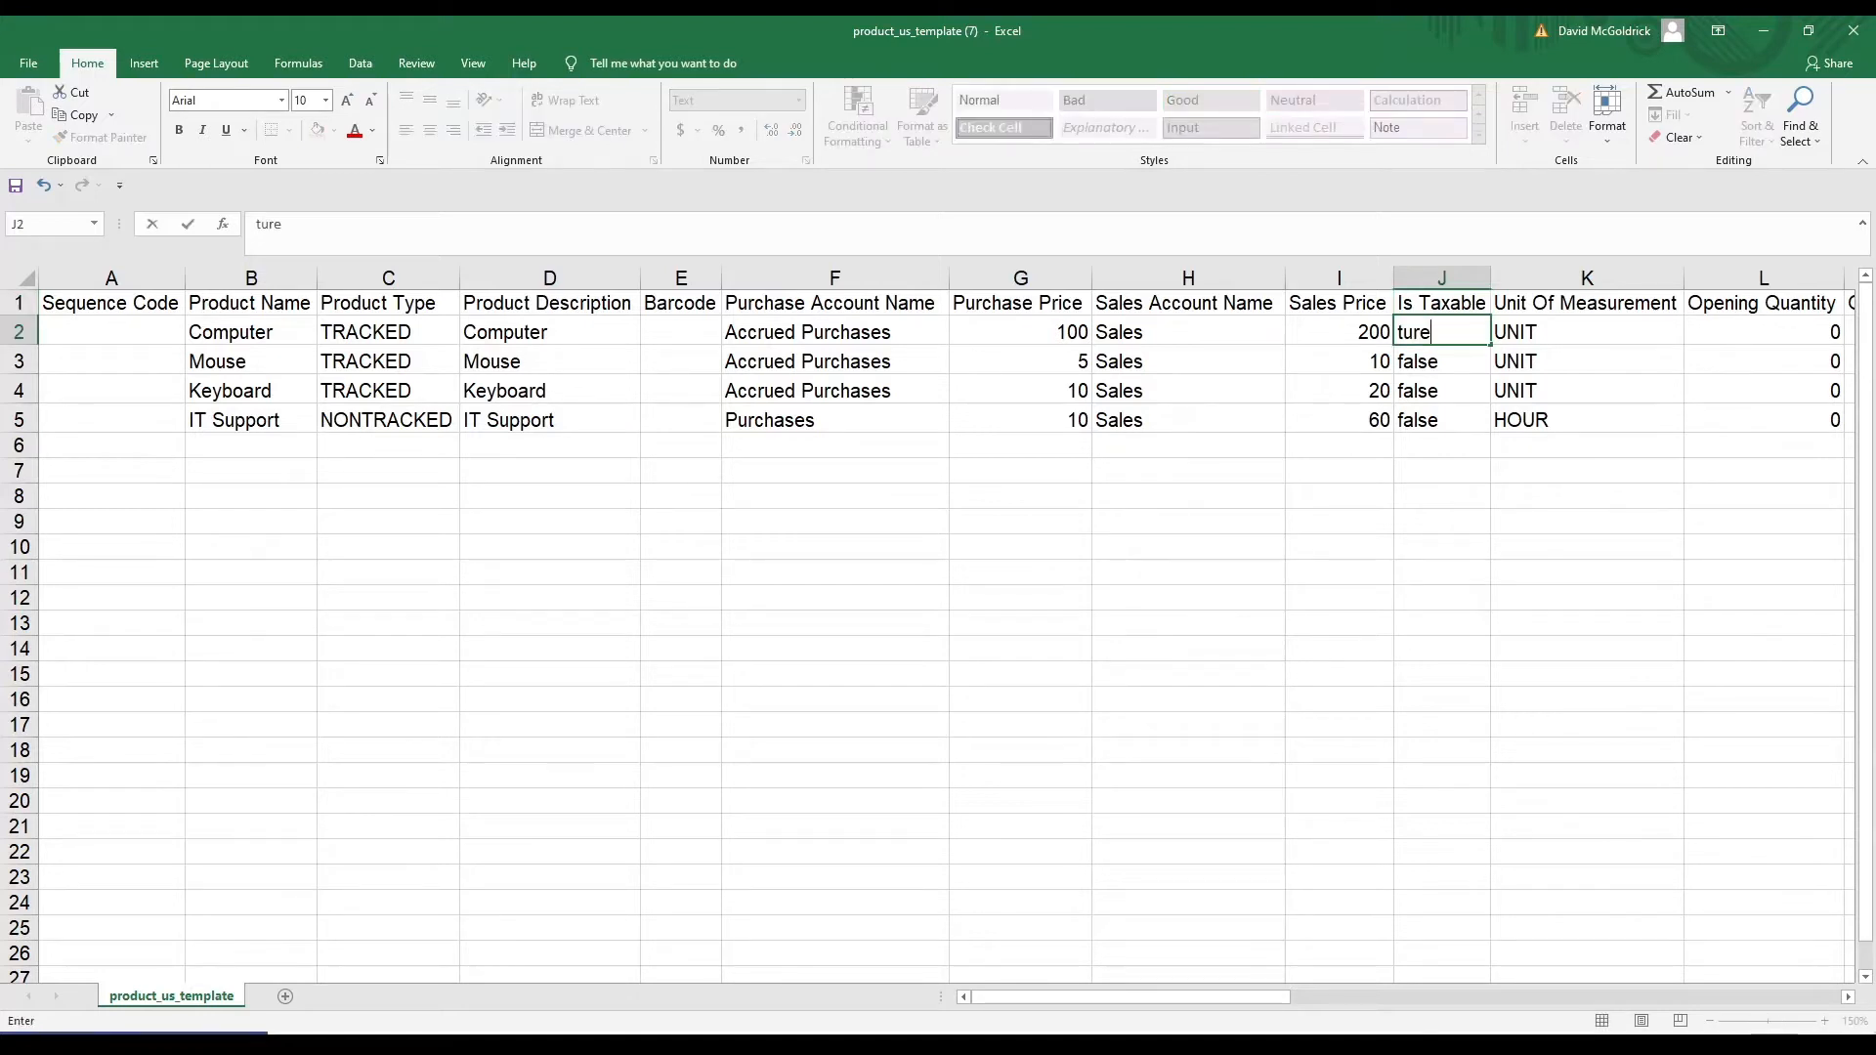
key(BackSpace)
key(BackSpace)
key(BackSpace)
text(rue)
key(Return)
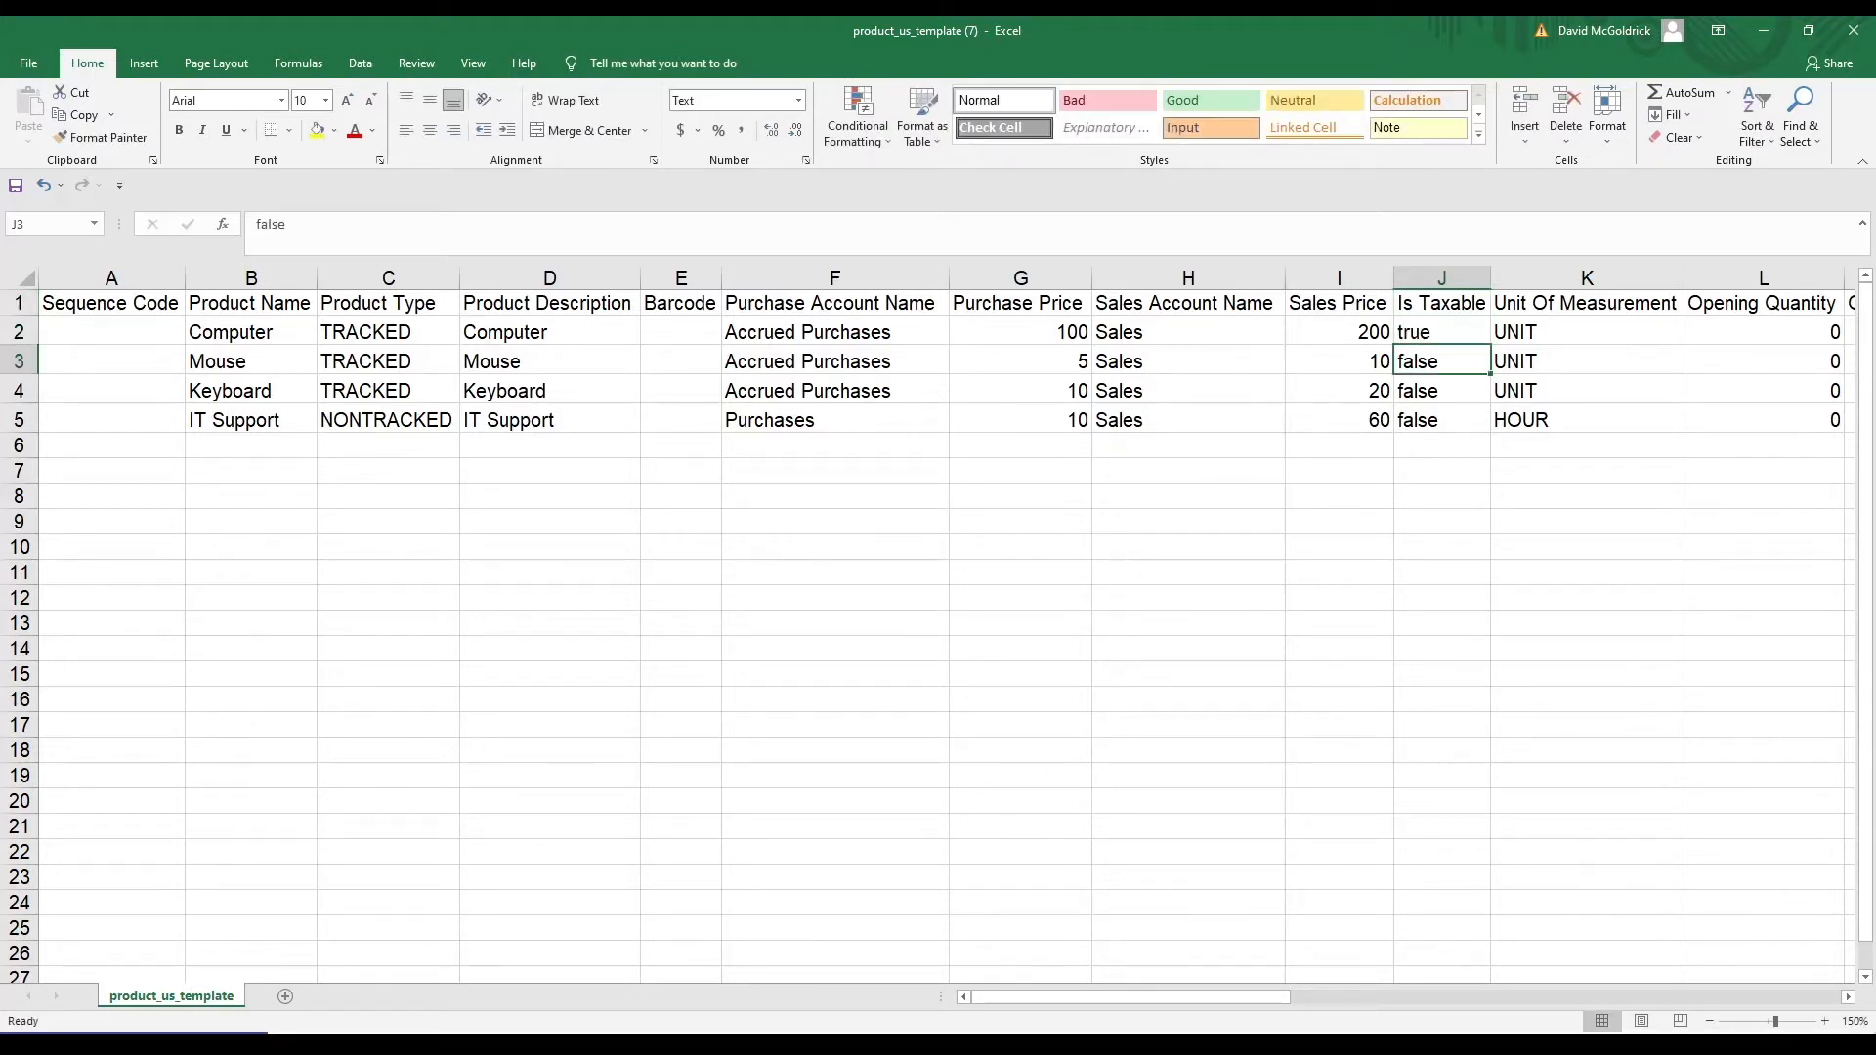
key(Up)
key(ctrl+c)
key(Down)
key(shift+Down)
key(shift+Down)
key(ctrl+v)
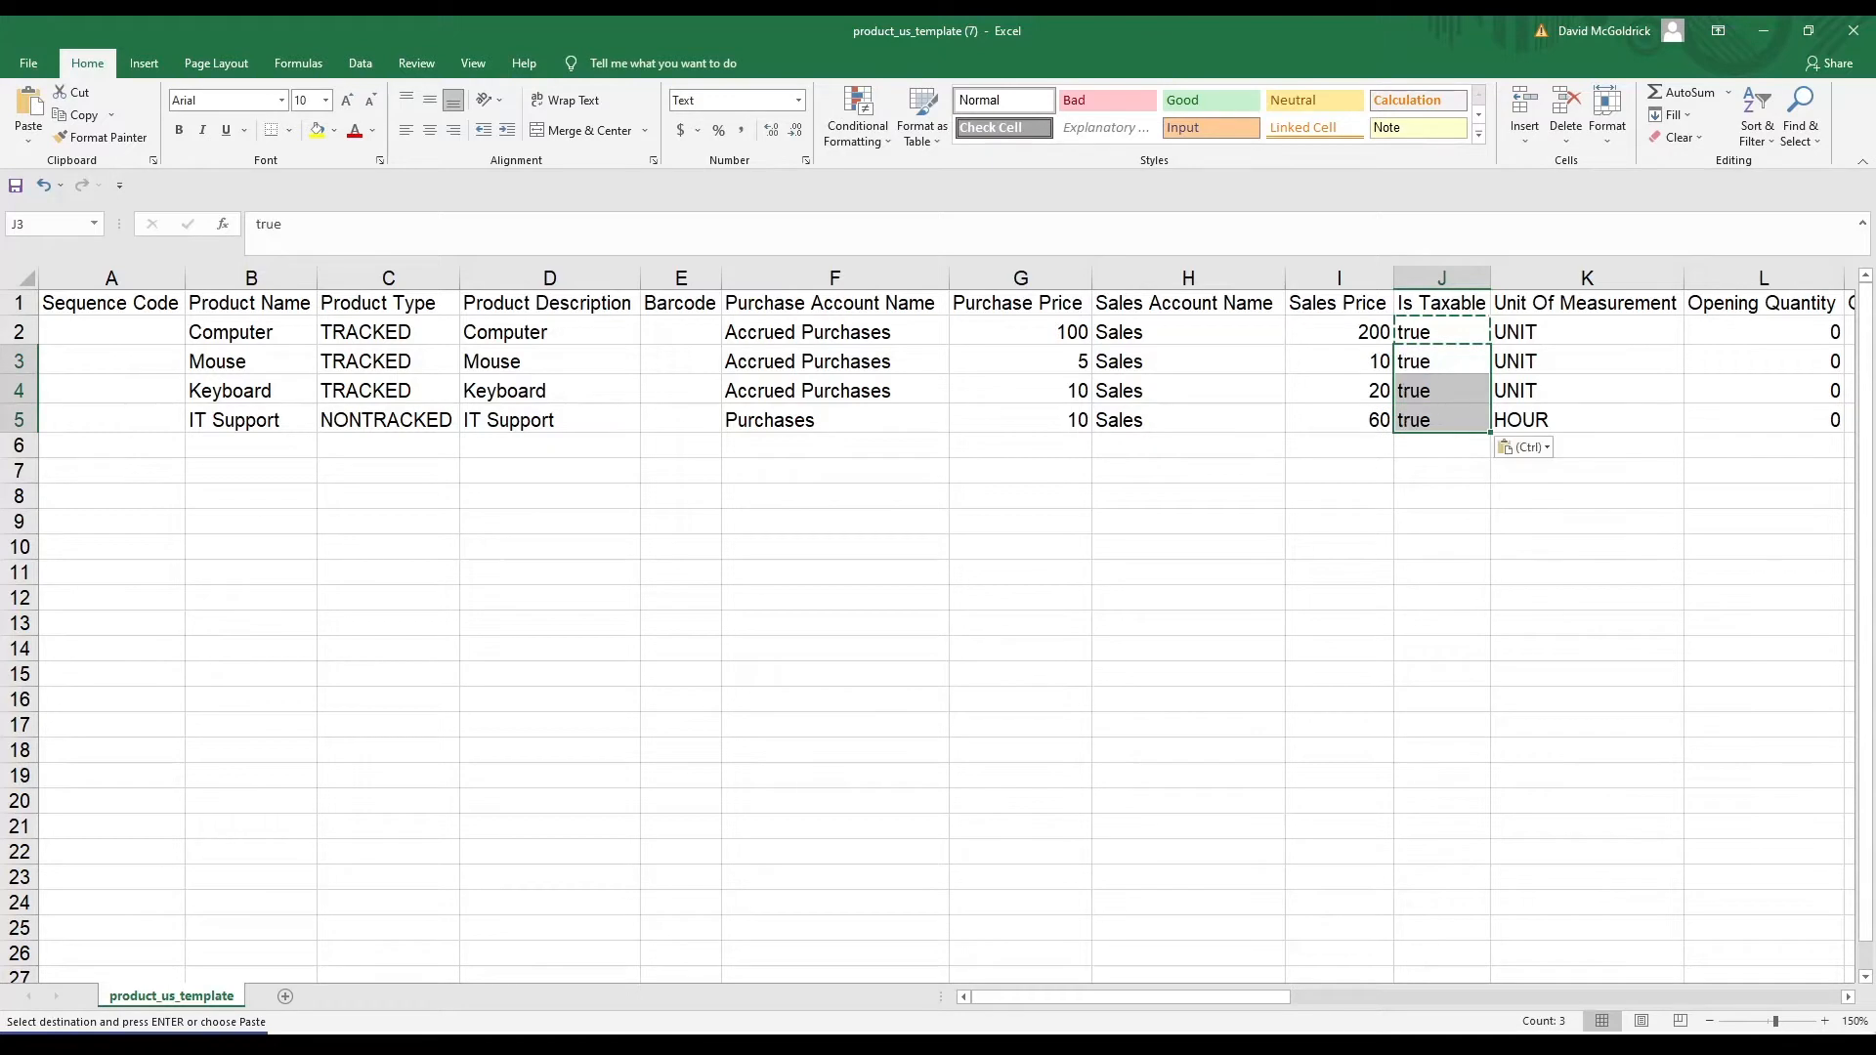
key(ctrl+Up)
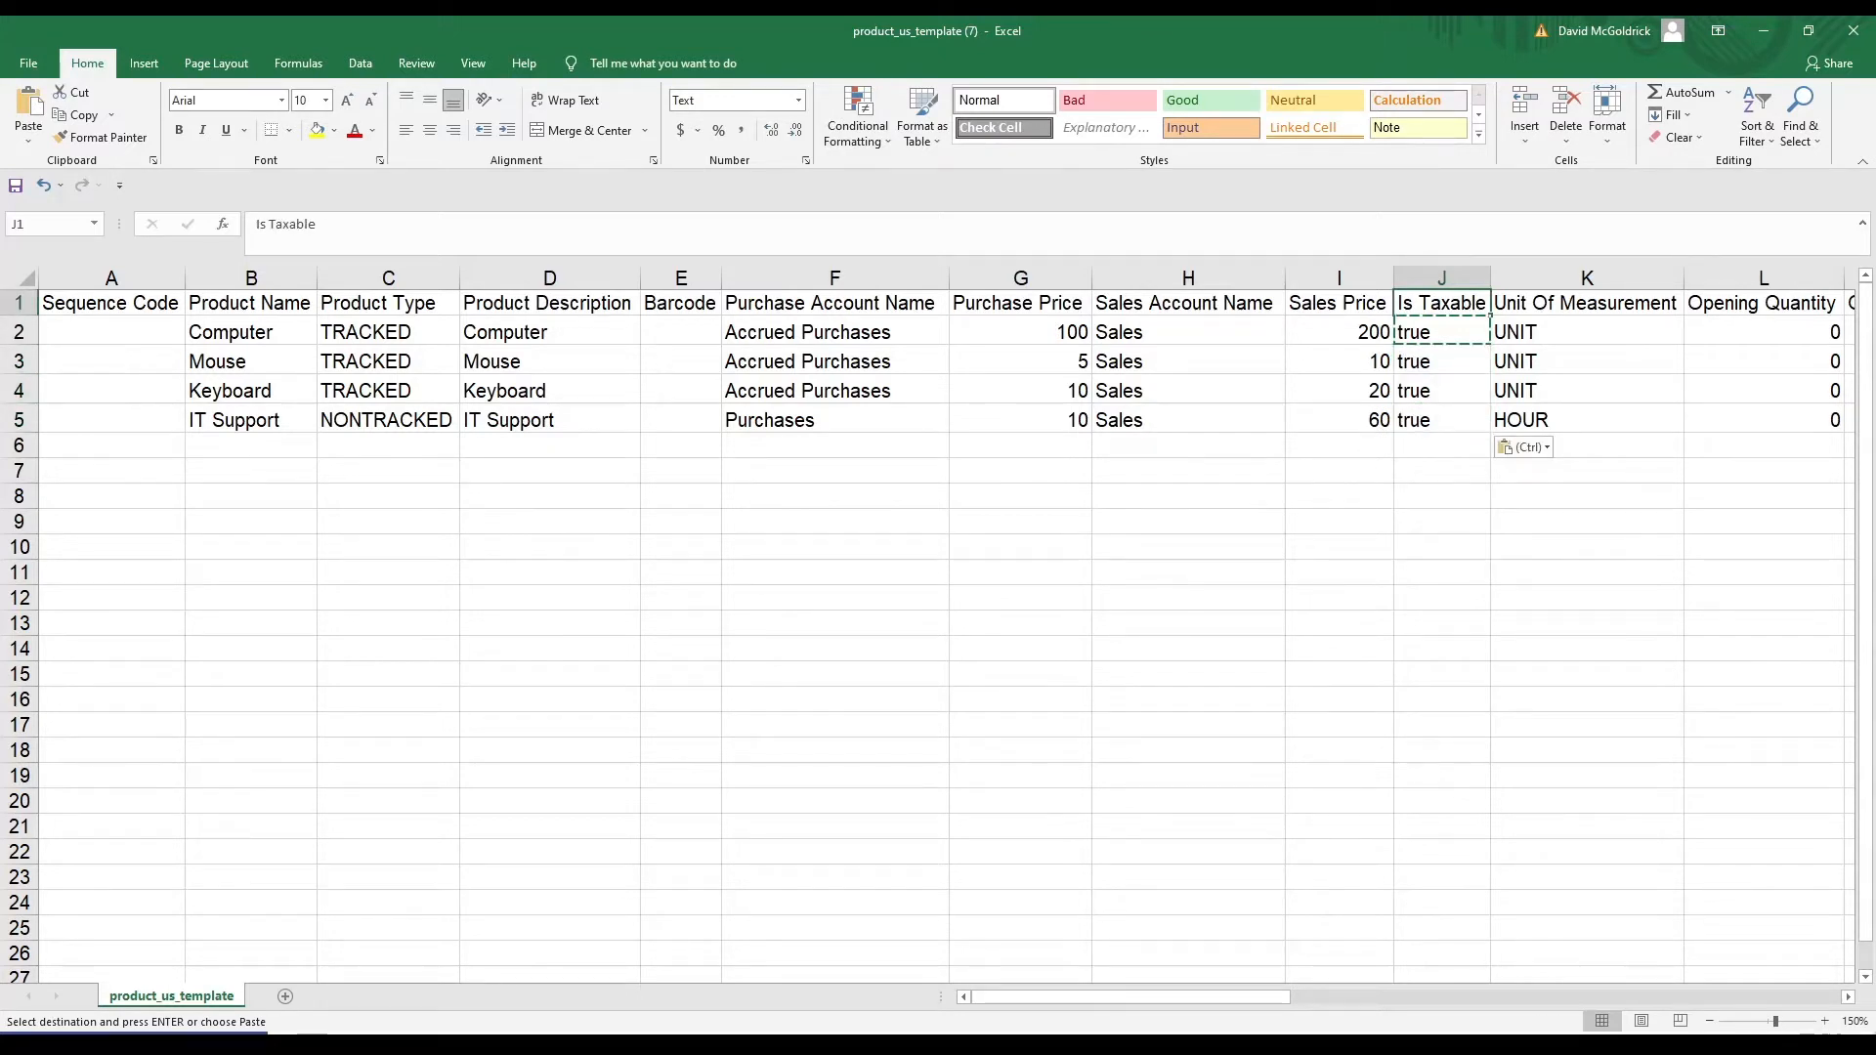
key(Right)
key(Right)
key(Right)
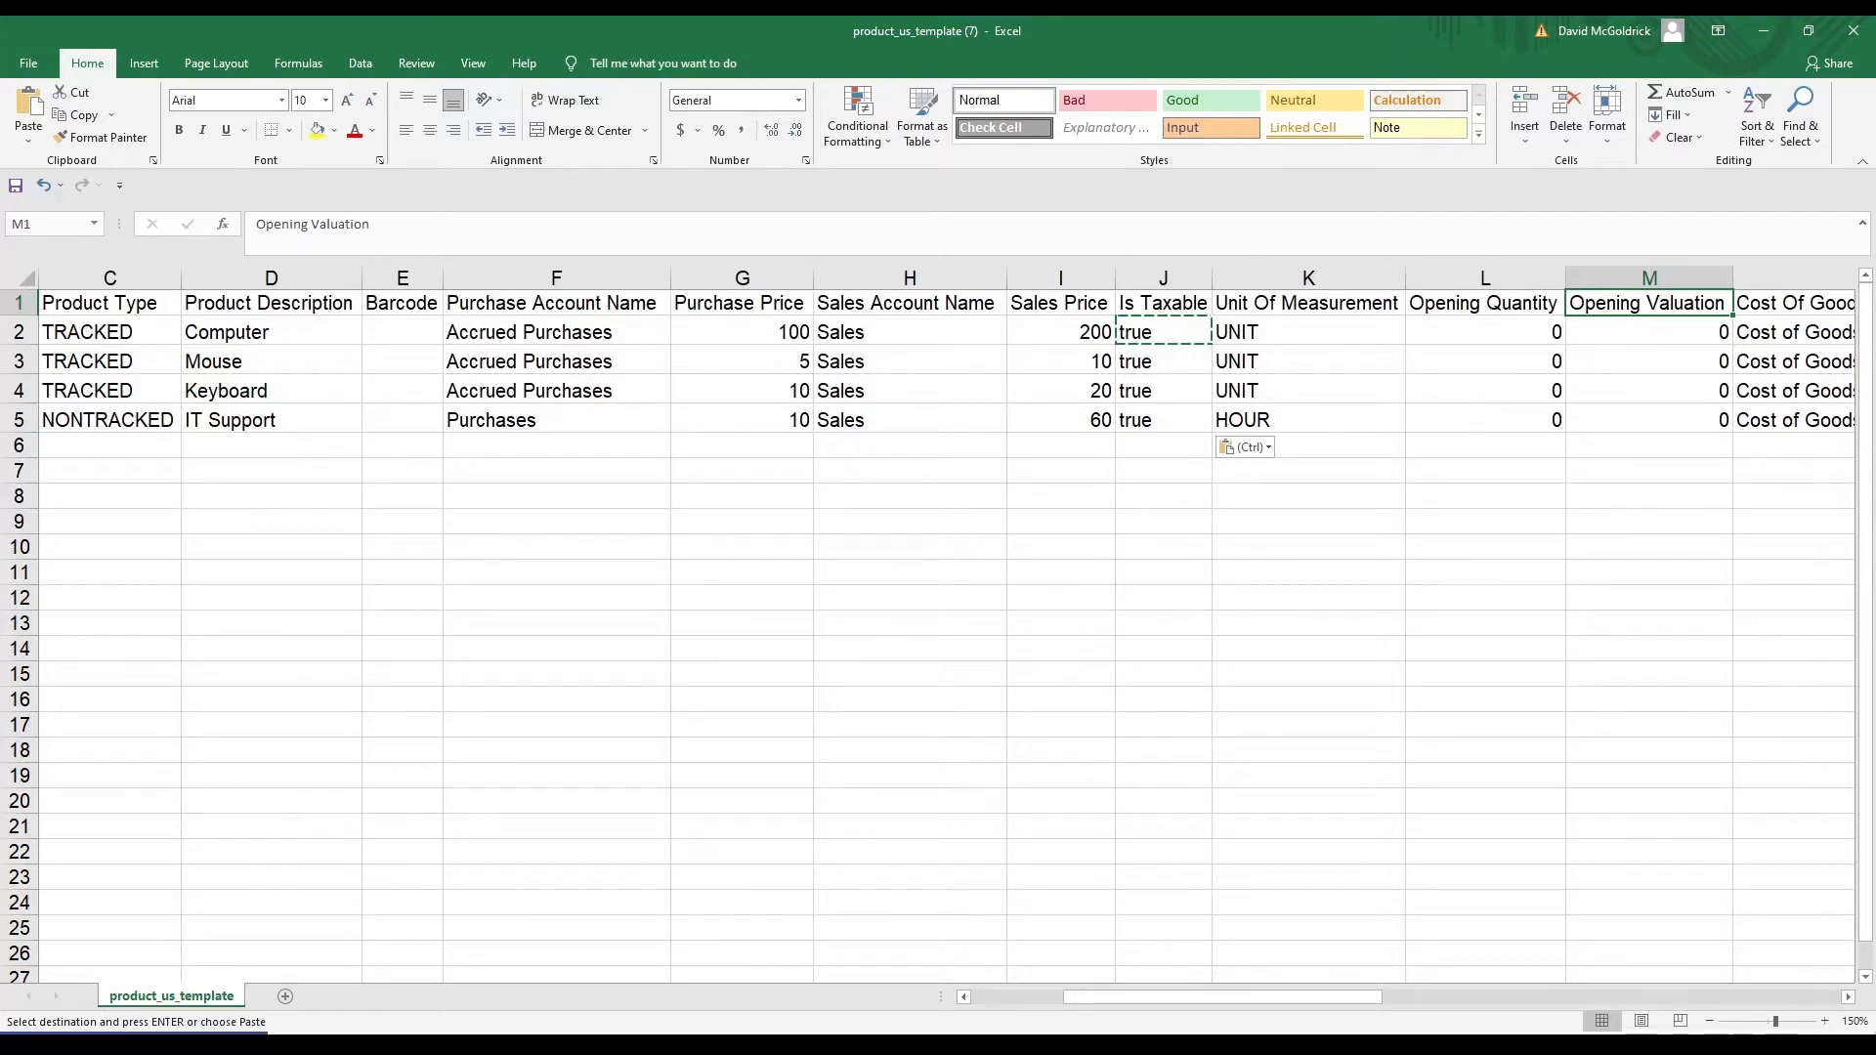
Try an opening quantity of 20 for the Computer, then reset its quantity and valuation to 0
key(Down)
key(Left)
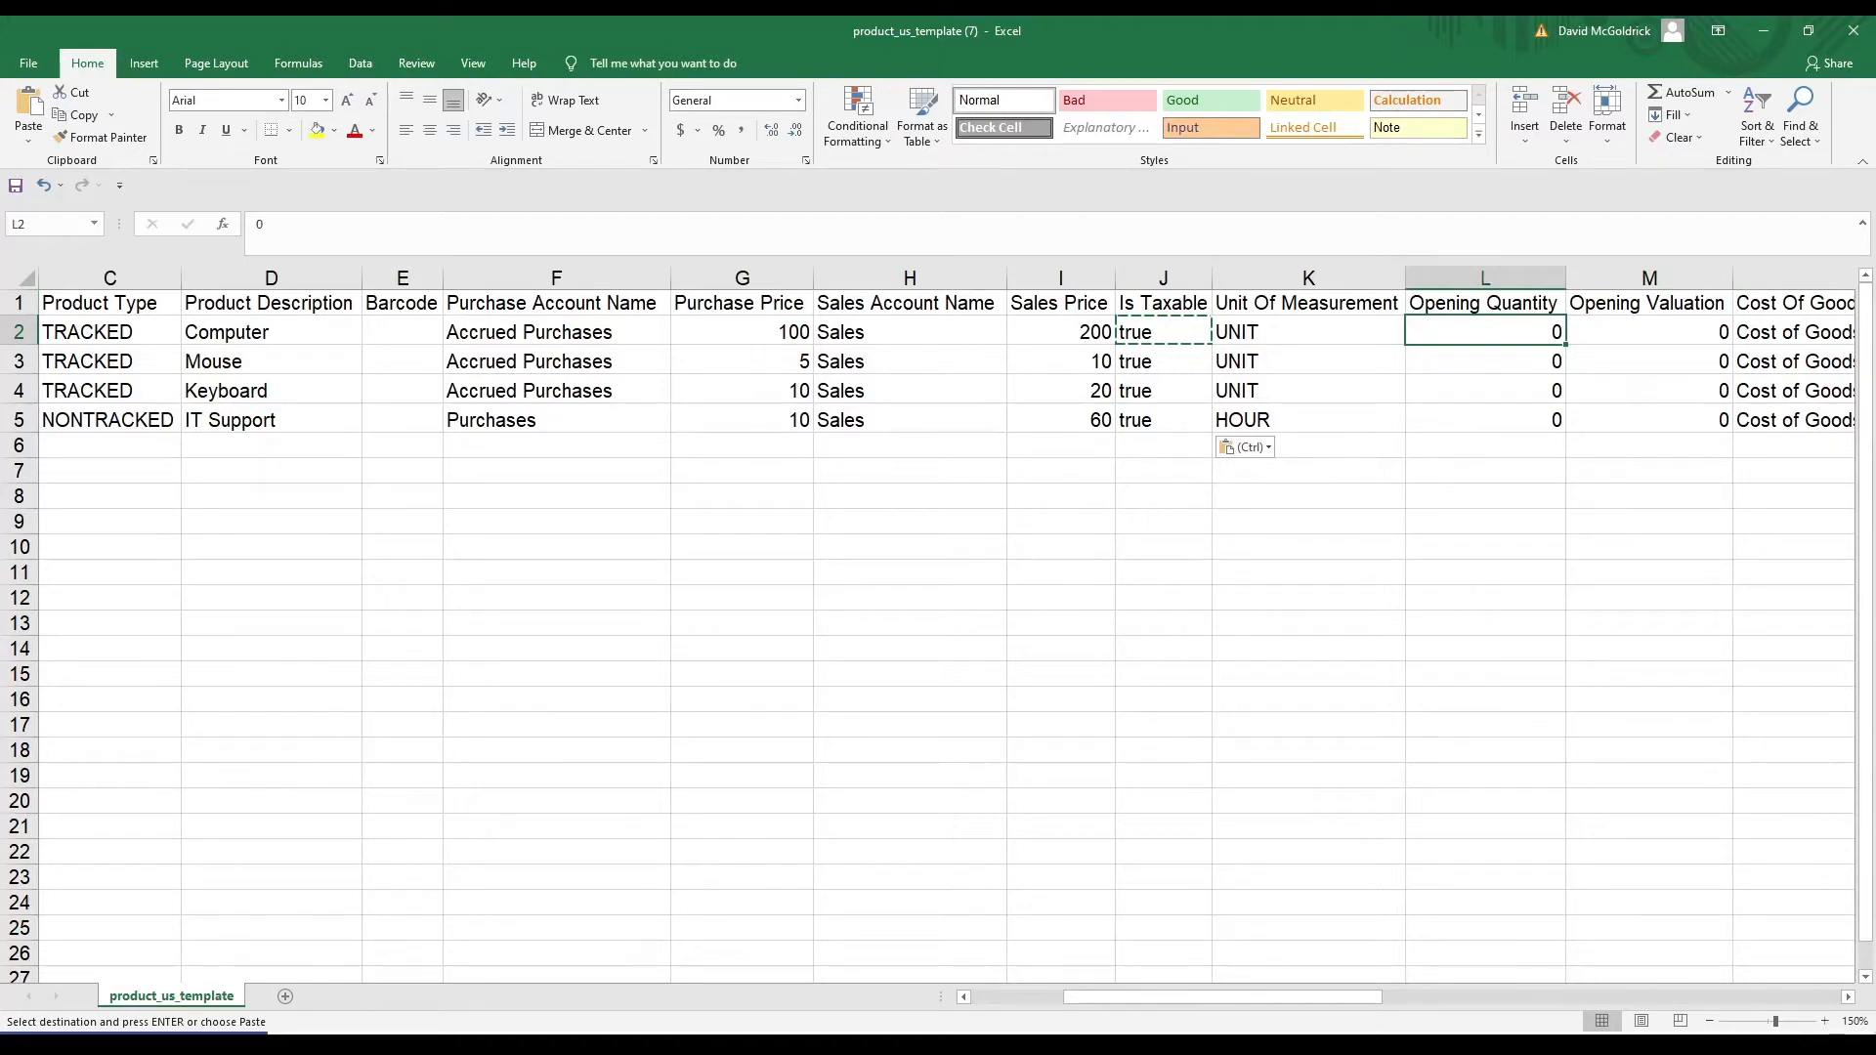
text(20)
key(Tab)
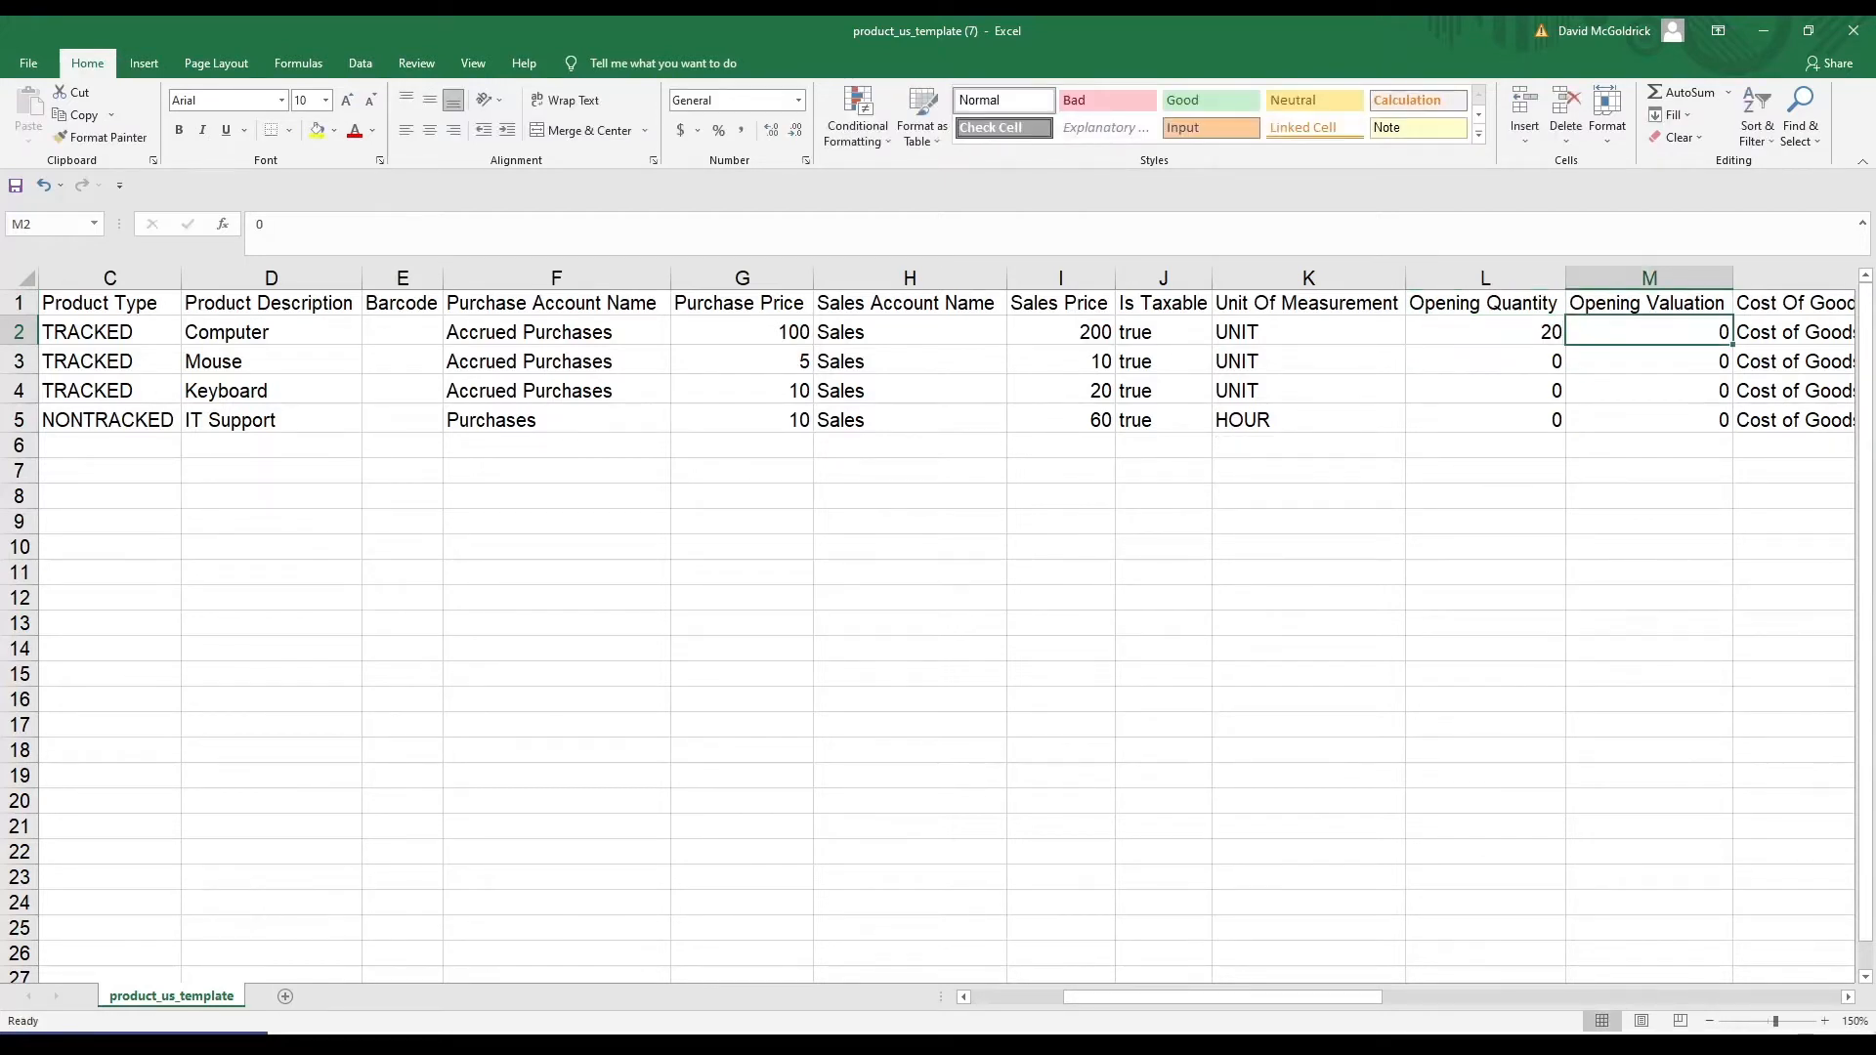
text(2)
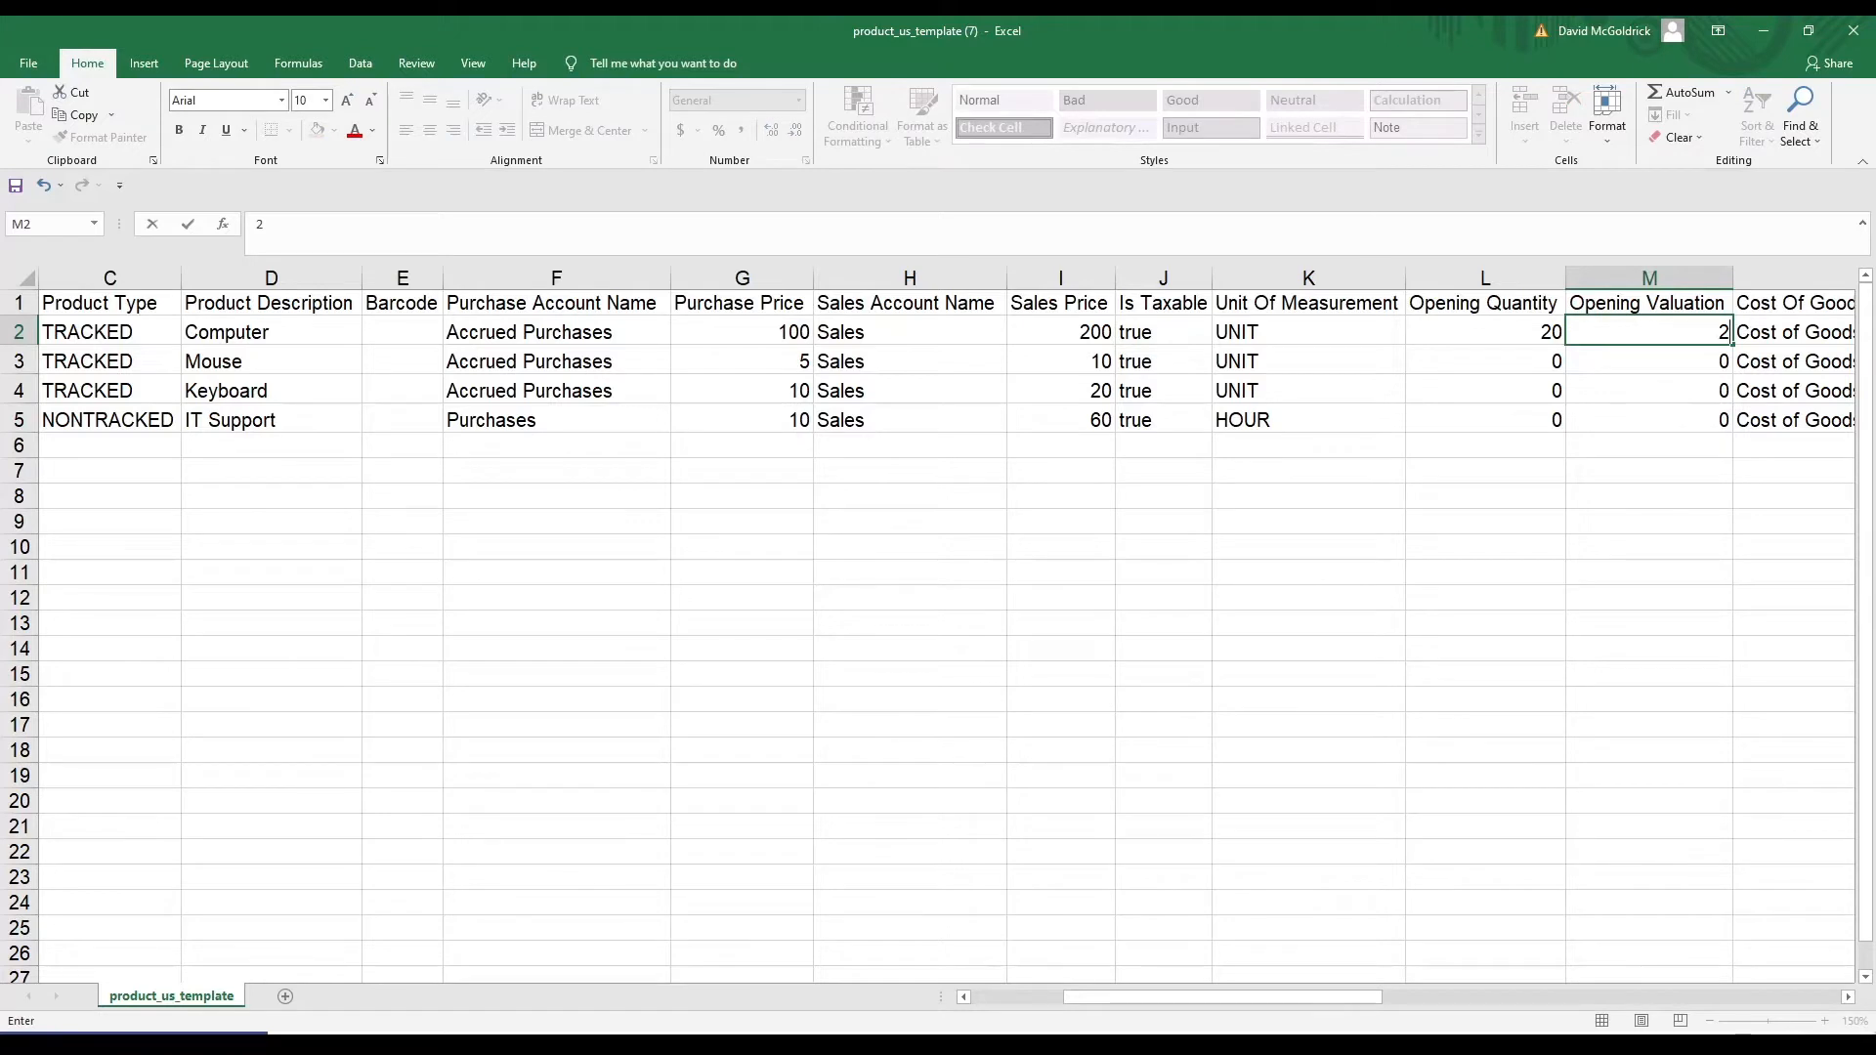
text(5045)
key(BackSpace)
key(BackSpace)
key(BackSpace)
key(BackSpace)
key(BackSpace)
text(0)
key(Left)
key(BackSpace)
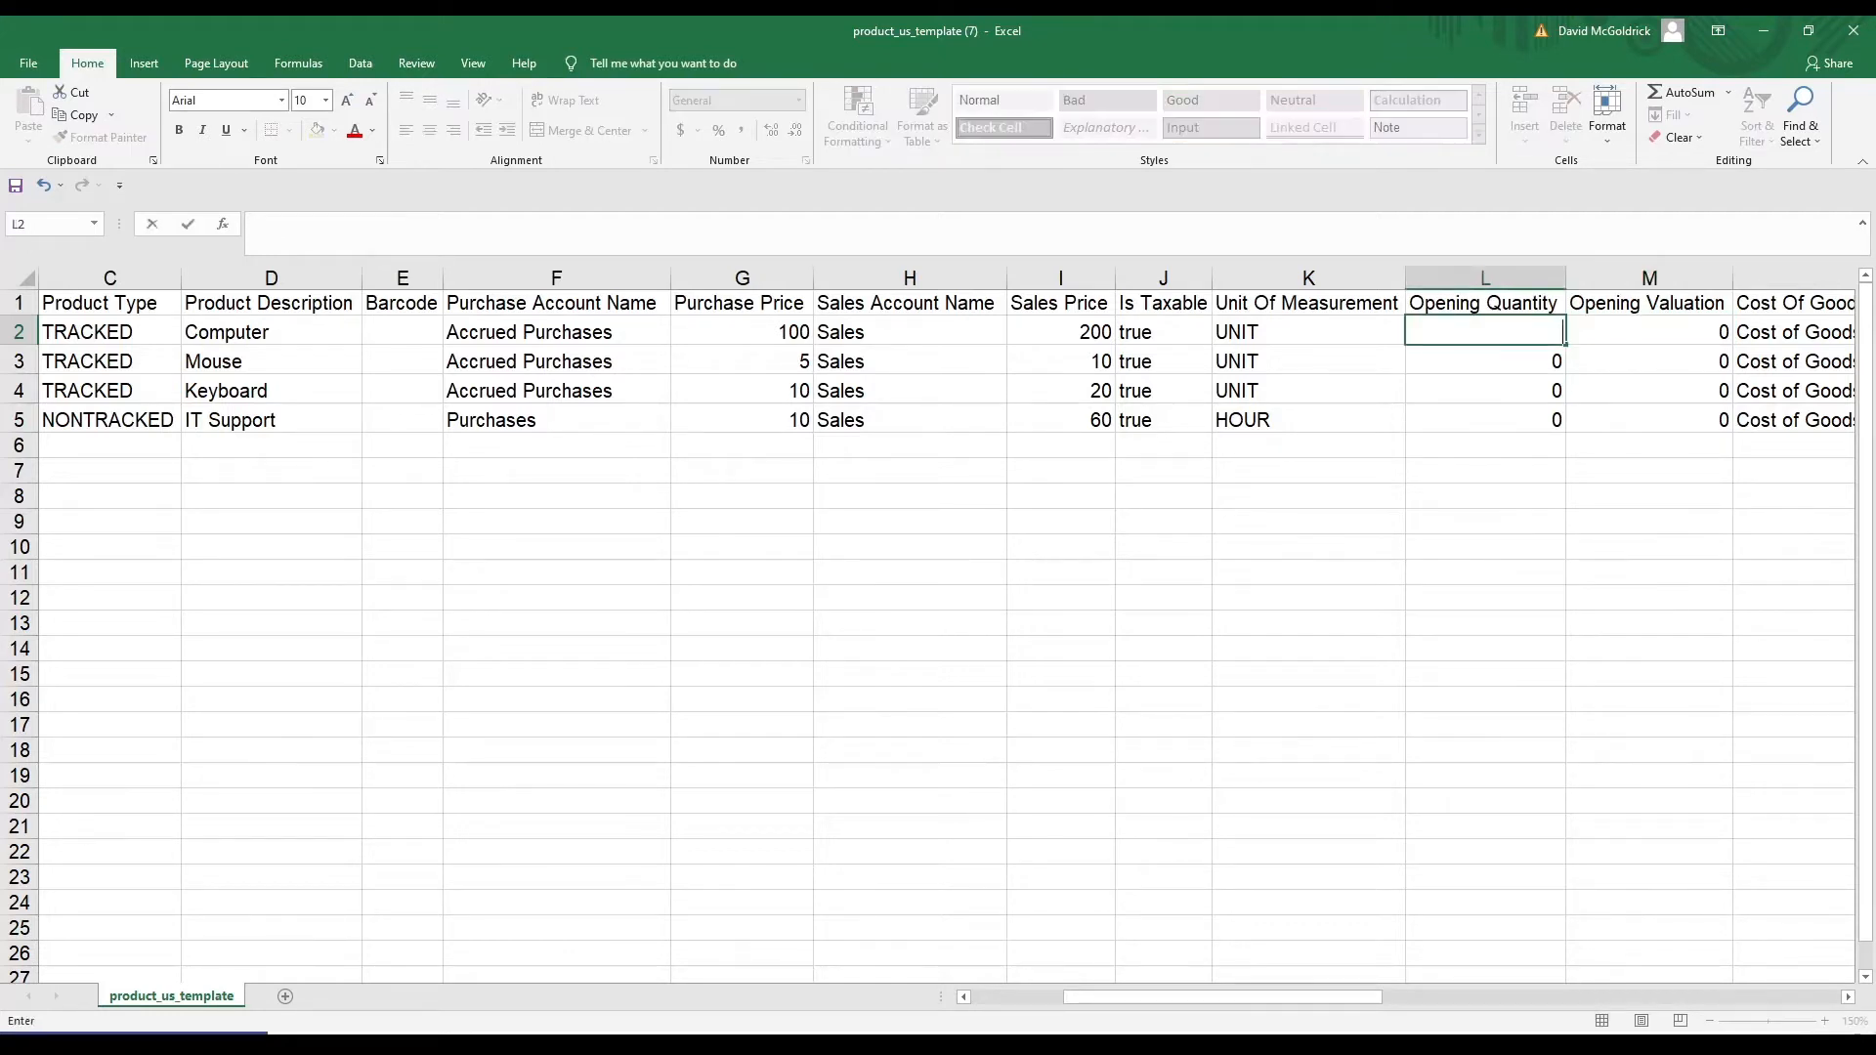
text(0)
key(Right)
key(Right)
key(Right)
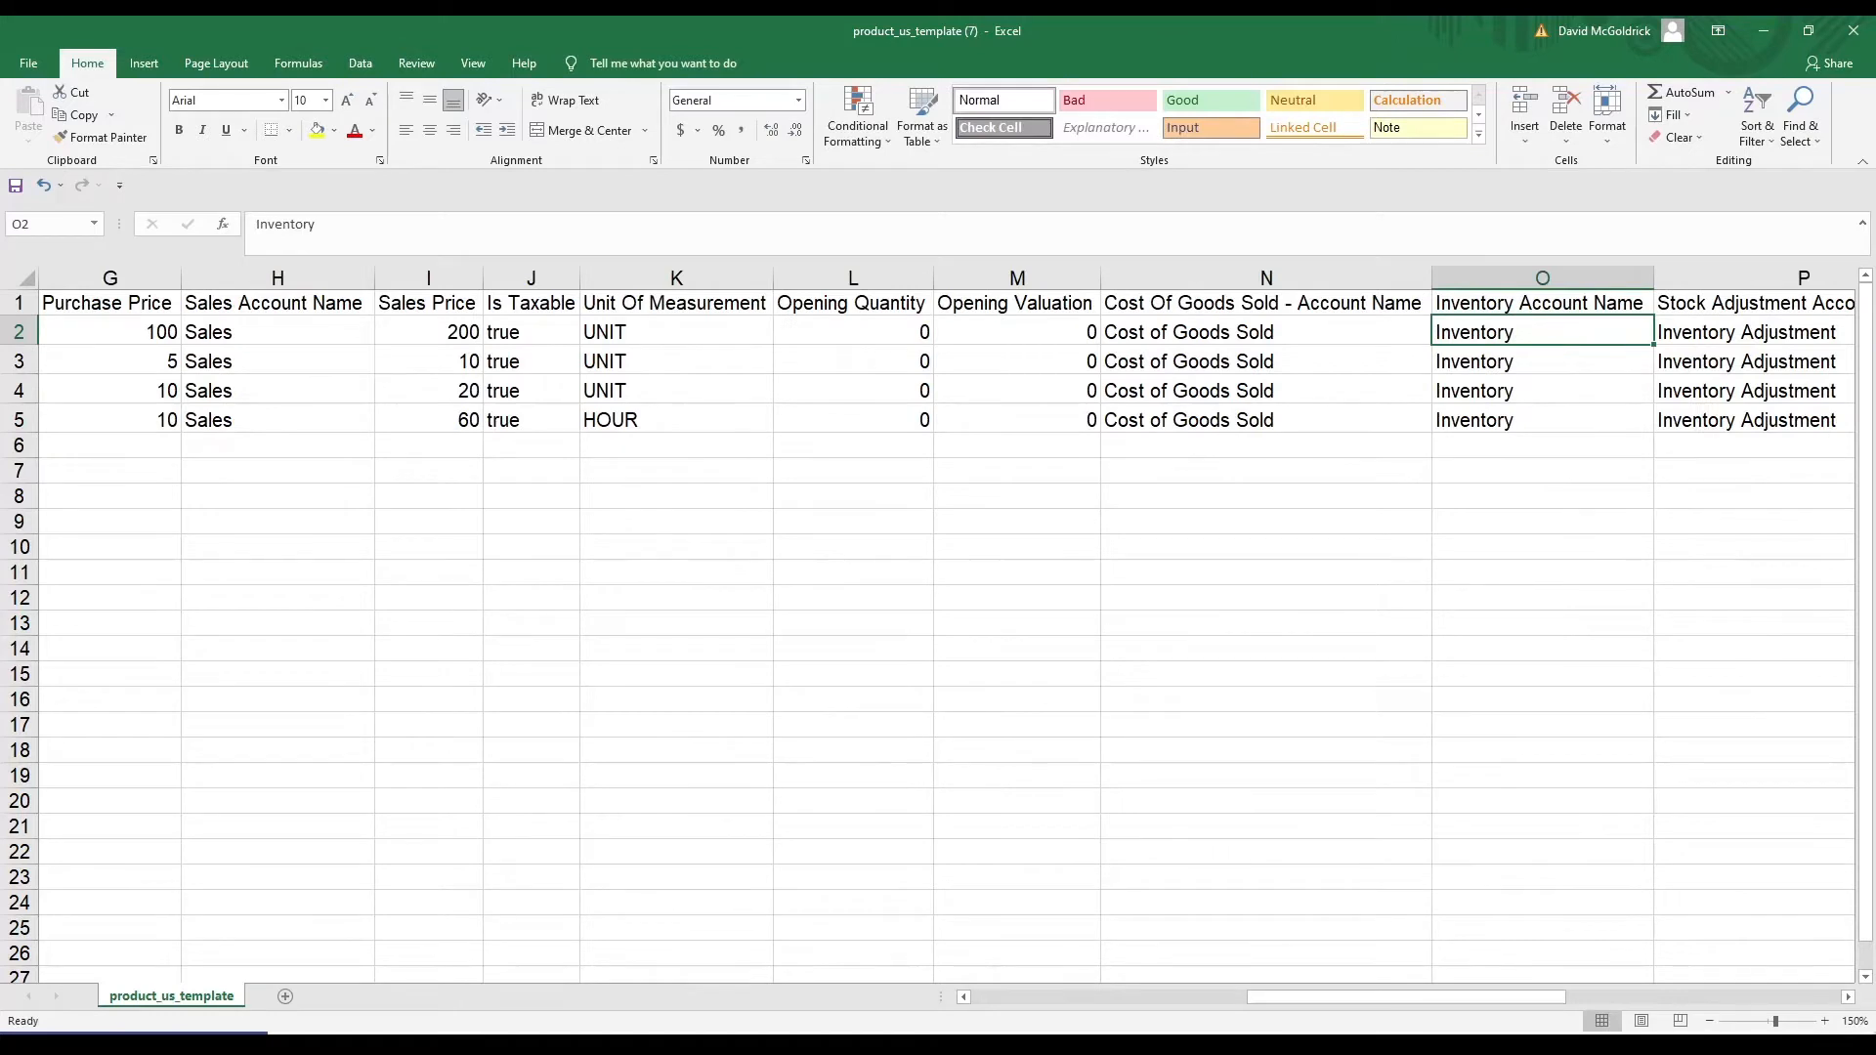
Review the warehouse and return-account columns through column S, then save the product template
key(Right)
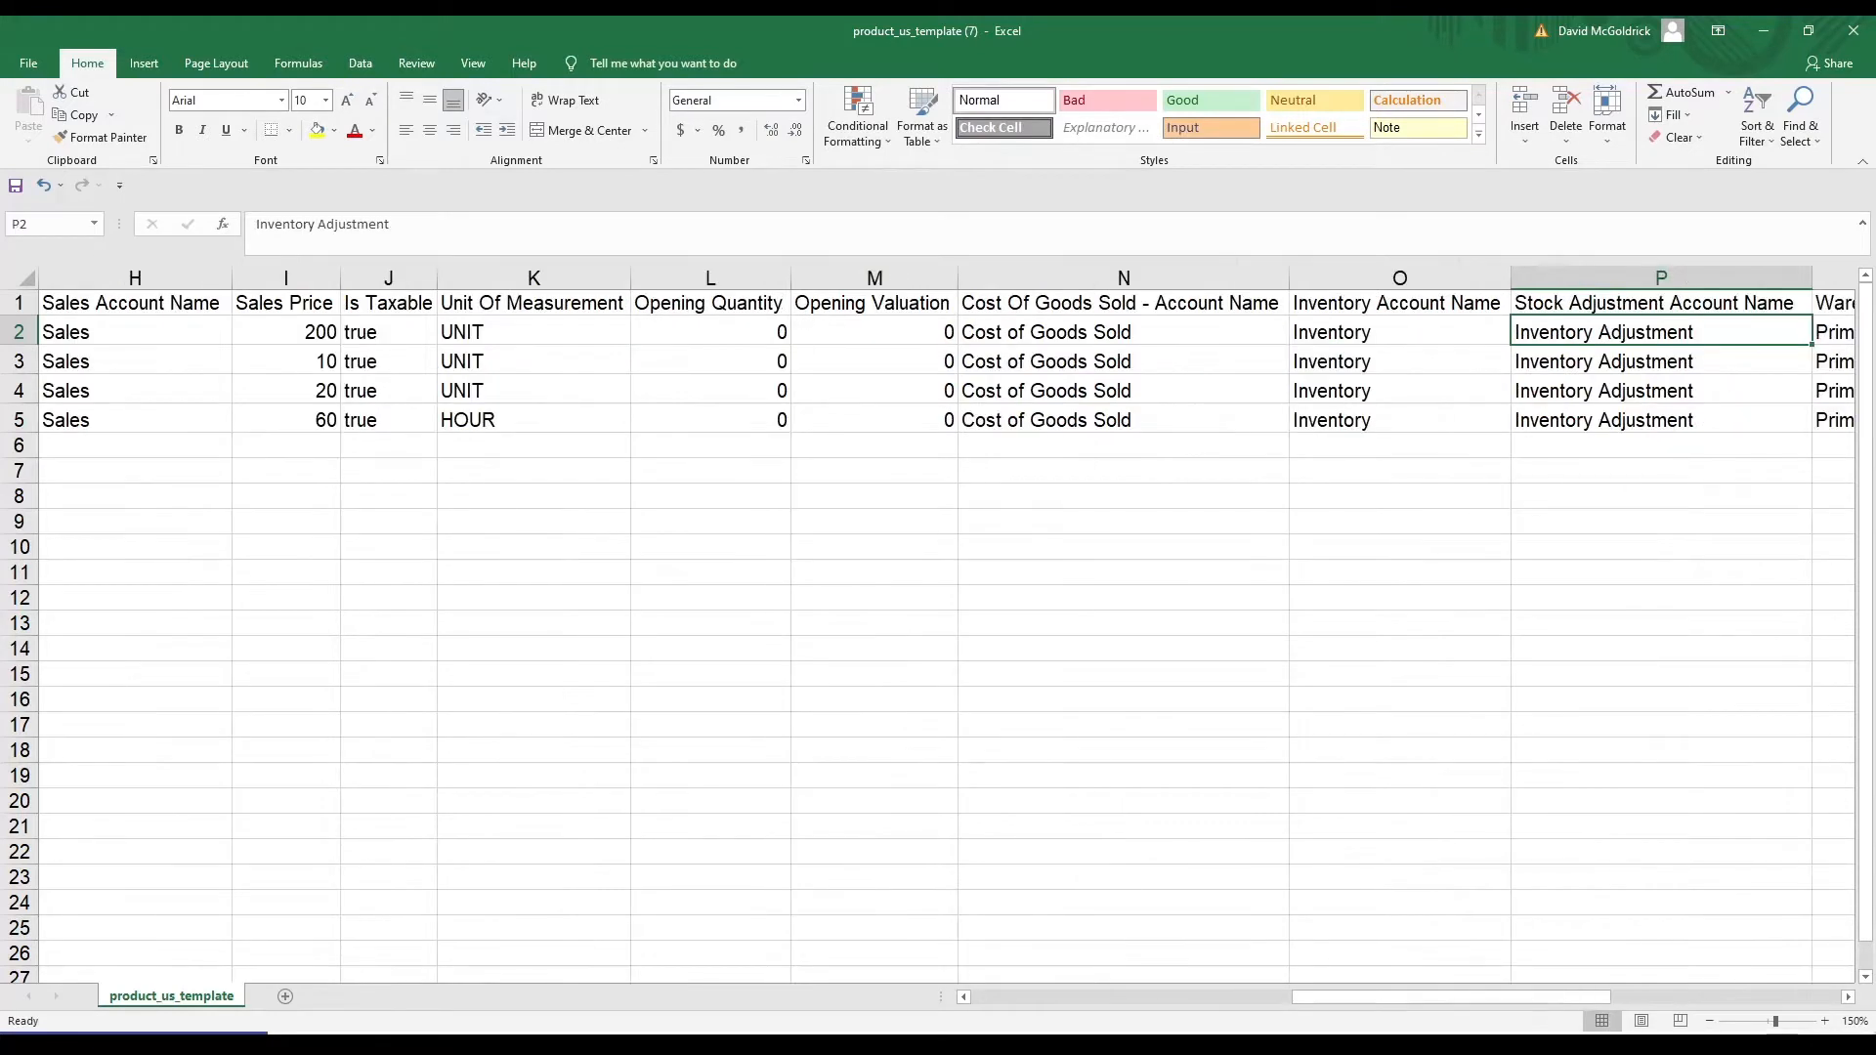
key(Right)
key(Down)
key(Down)
key(Down)
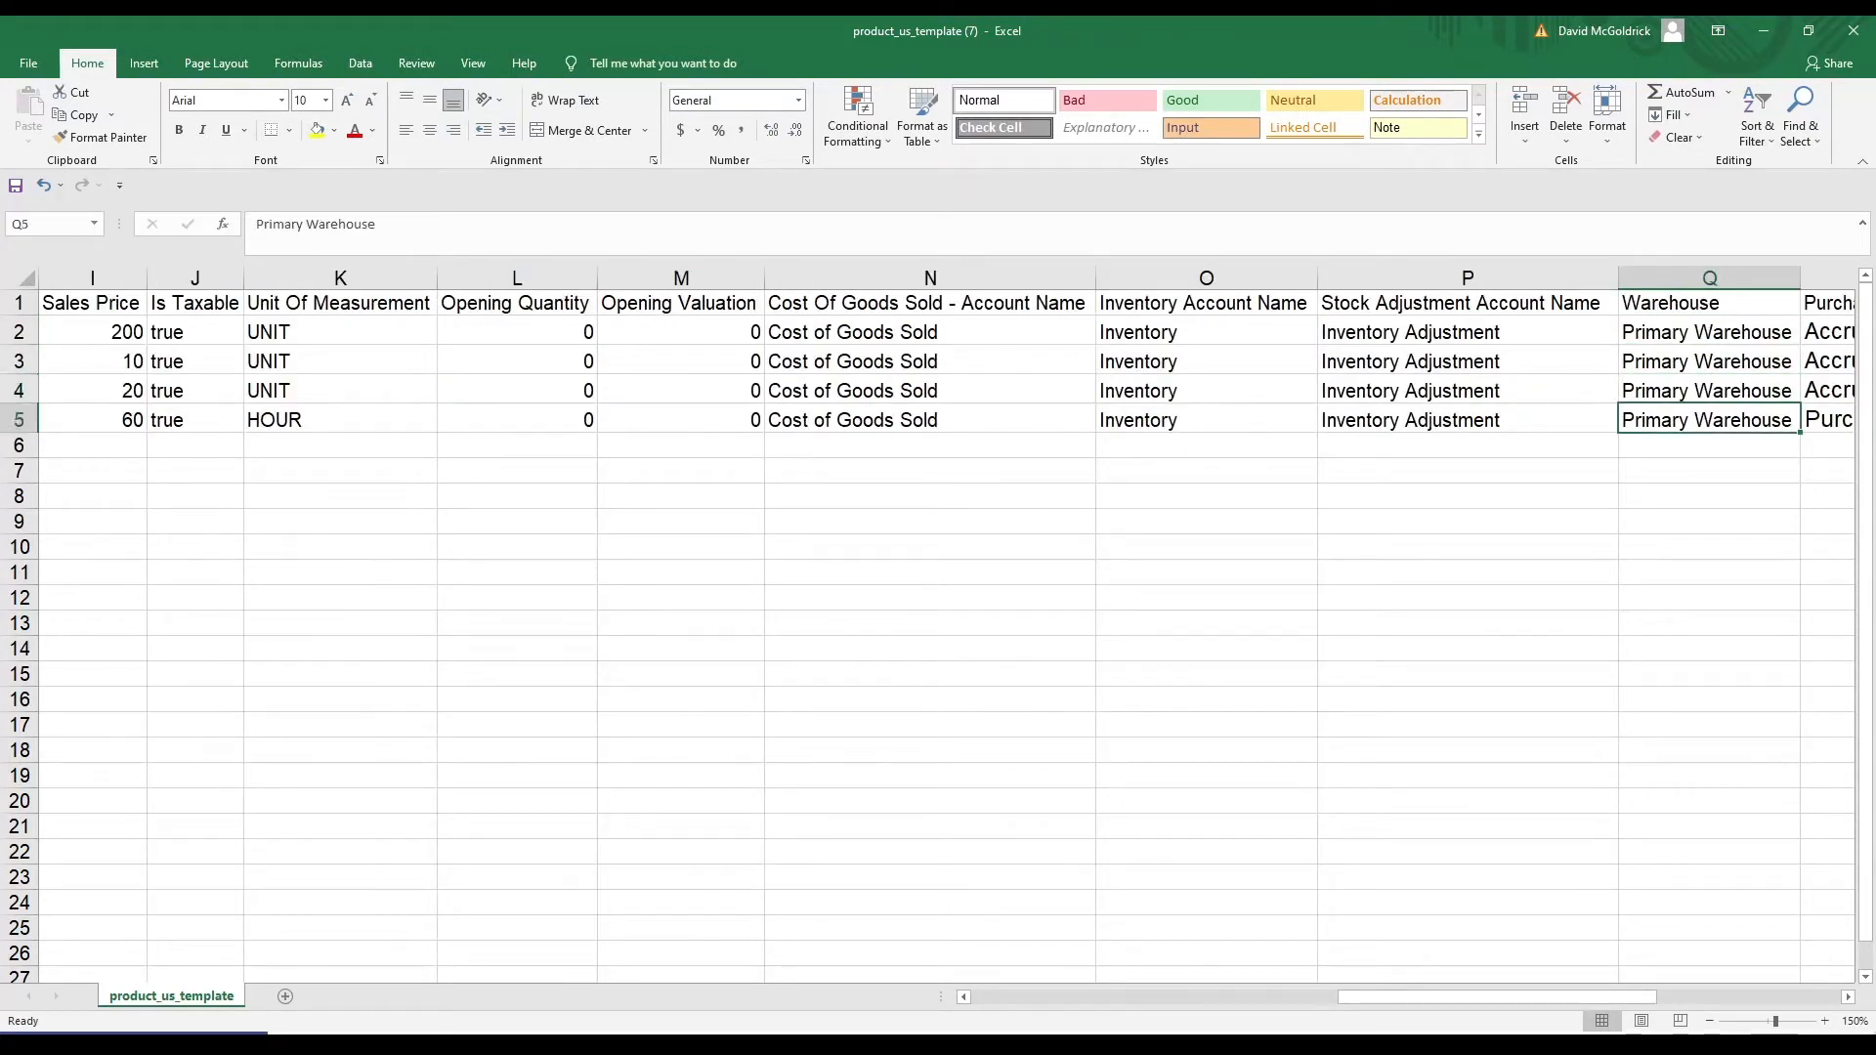
key(Up)
key(Up)
key(Up)
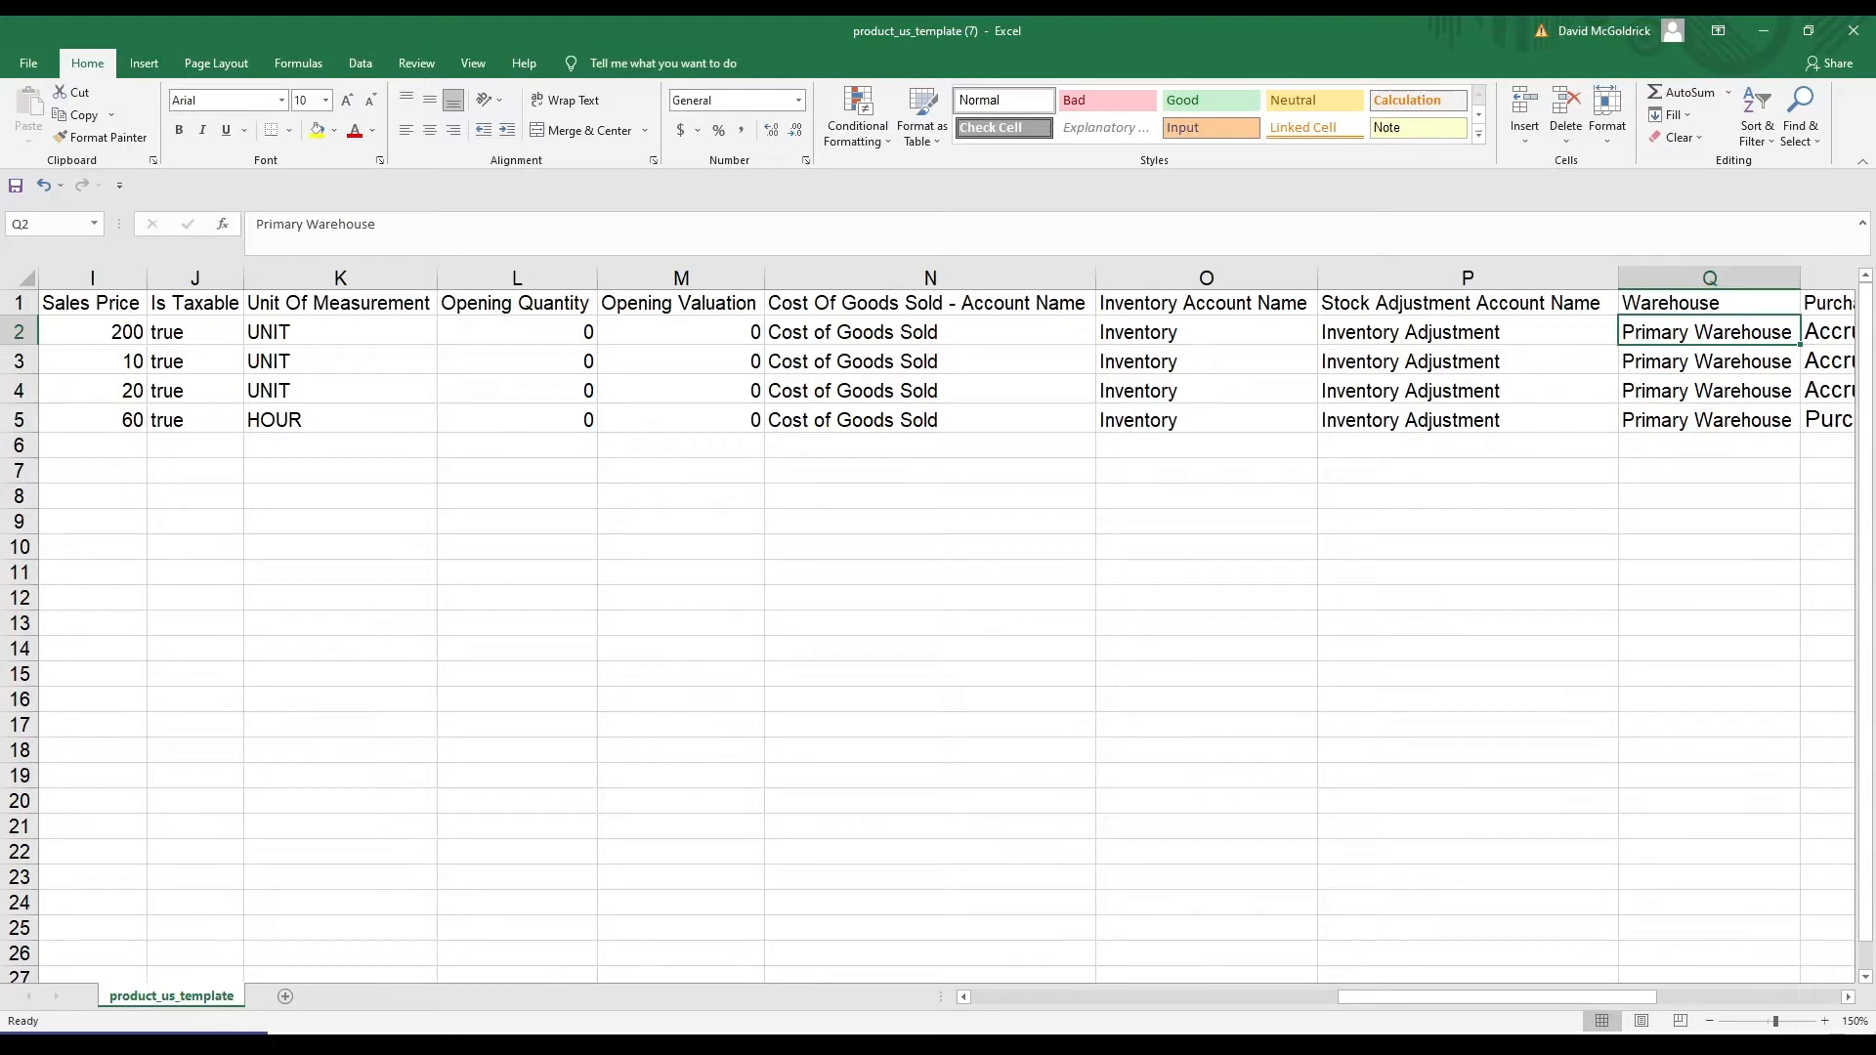
key(Down)
key(Up)
key(Down)
key(Down)
key(Up)
key(Up)
key(Right)
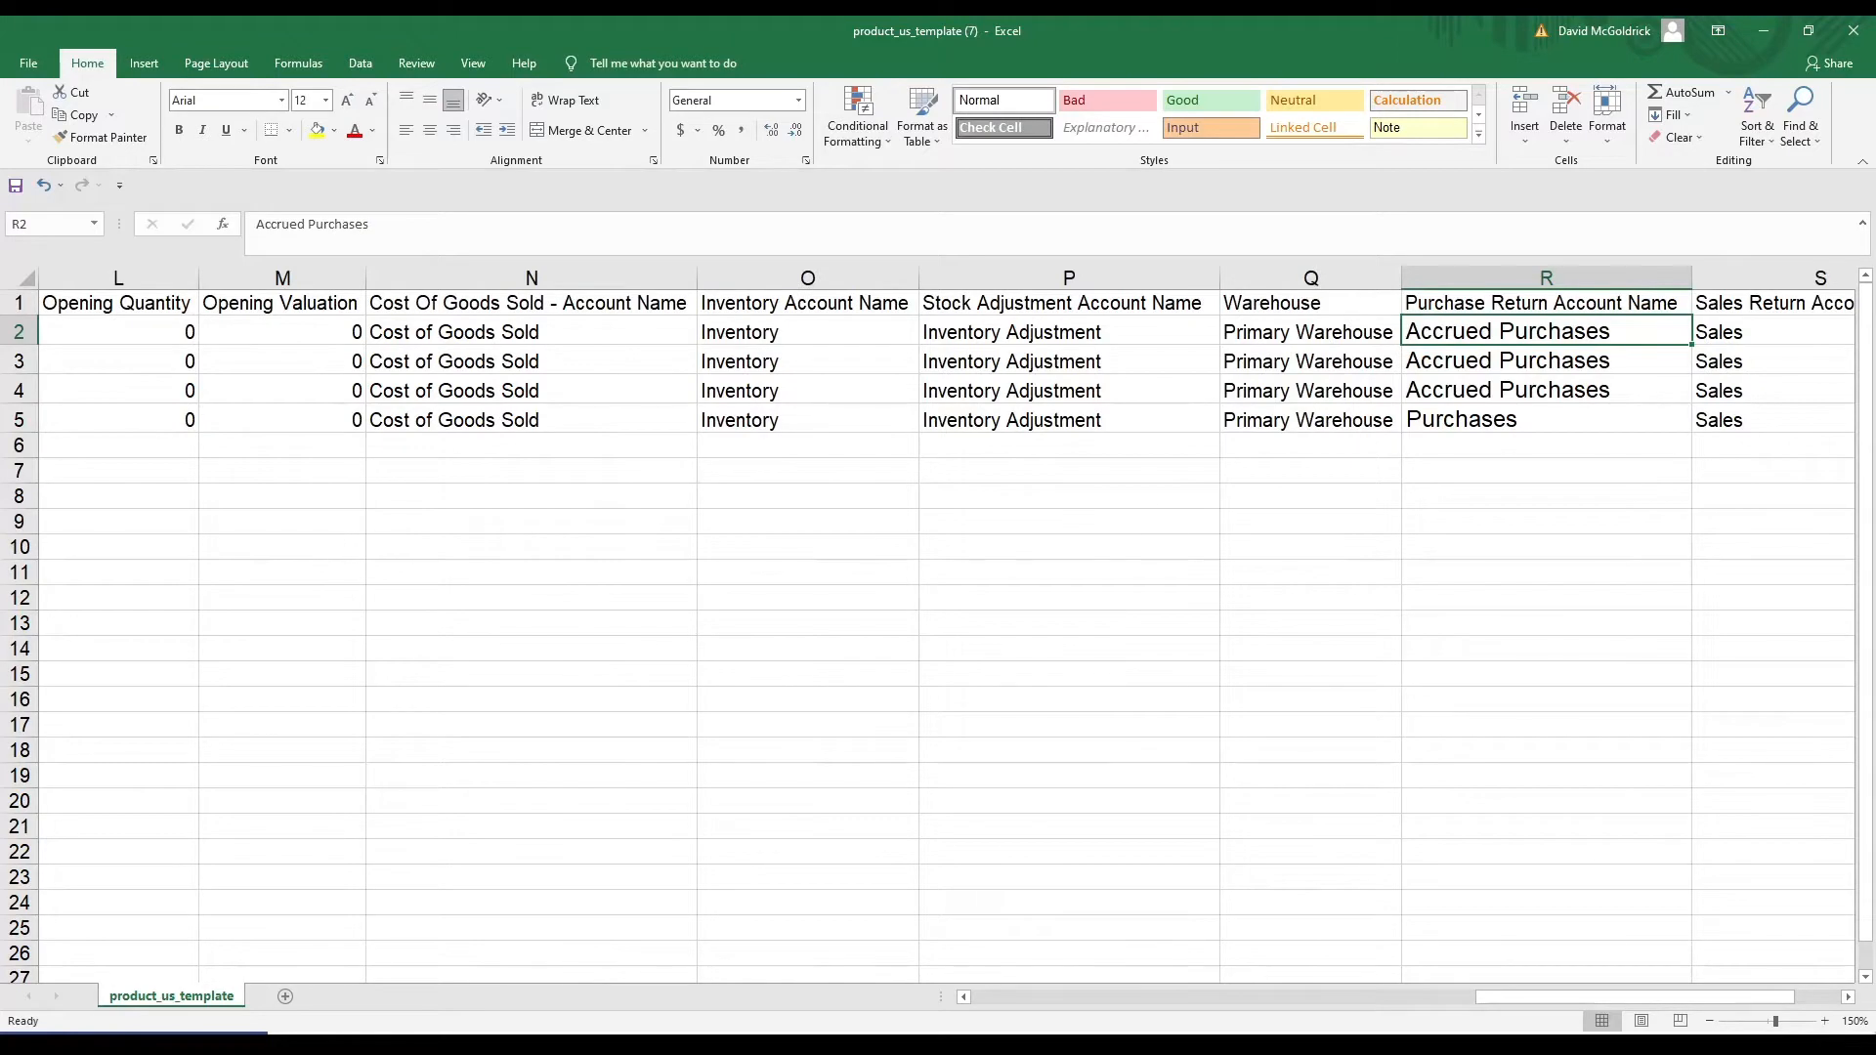
key(Right)
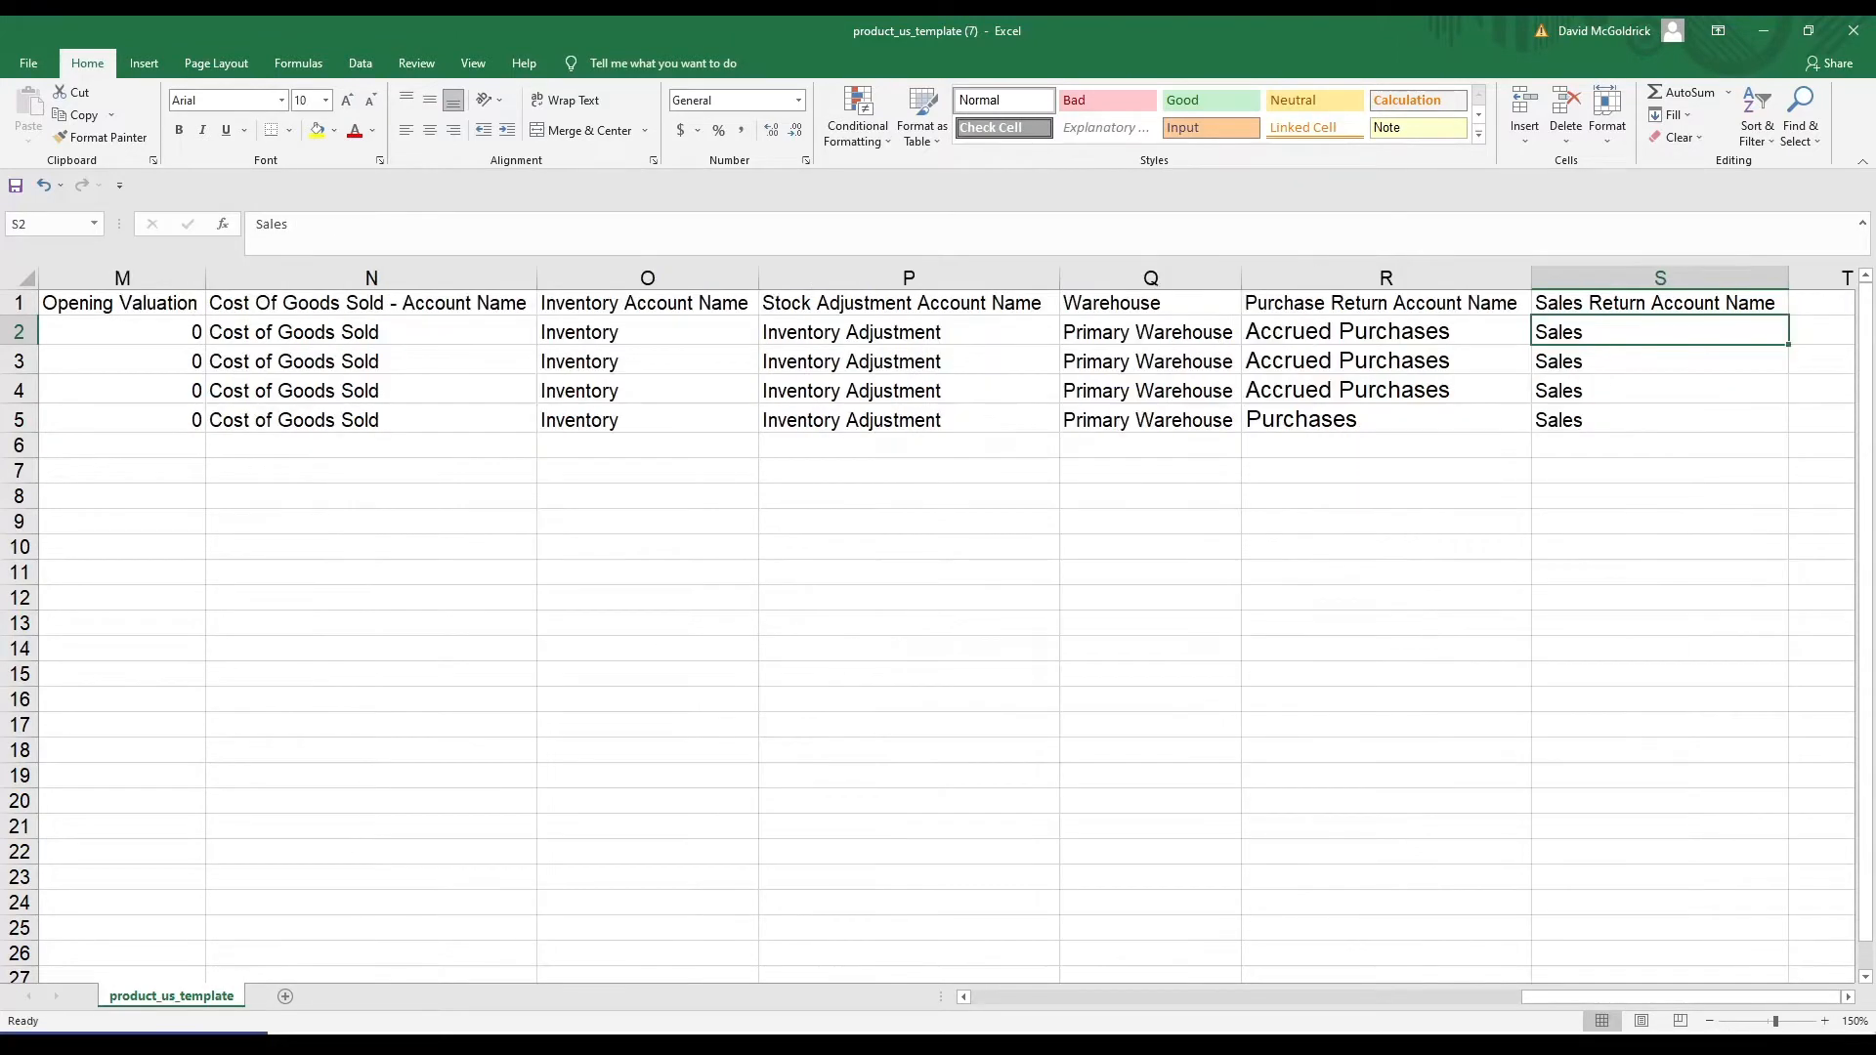
key(Left)
key(Left)
key(Left)
key(Left)
key(Left)
key(Left)
key(Left)
key(Left)
key(Left)
key(Left)
key(Left)
key(Left)
key(Left)
key(Left)
key(Left)
key(Left)
key(Left)
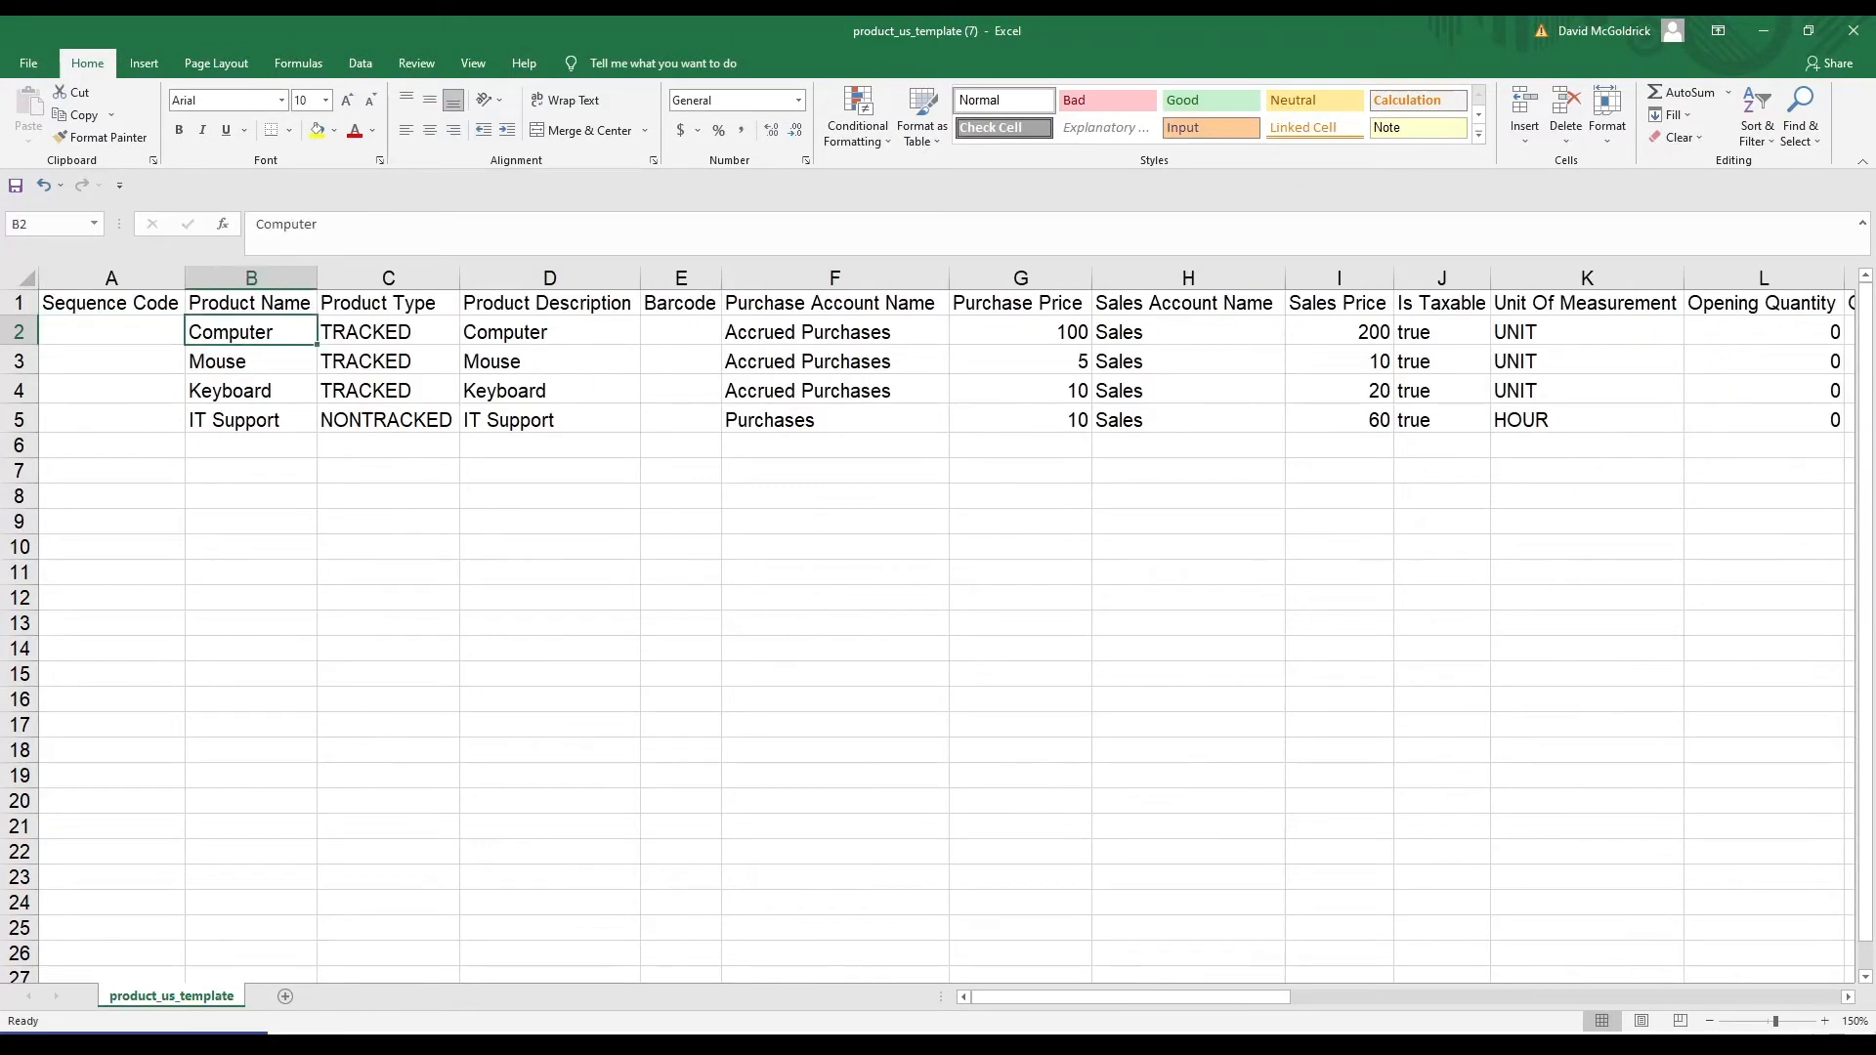
key(Right)
key(Right)
key(Right)
key(Right)
key(Right)
key(Right)
key(Right)
key(Right)
key(Right)
key(Right)
key(Right)
key(Right)
key(Right)
key(Right)
key(Right)
key(Right)
key(Right)
key(Right)
key(Right)
key(Right)
key(Left)
key(Left)
key(Left)
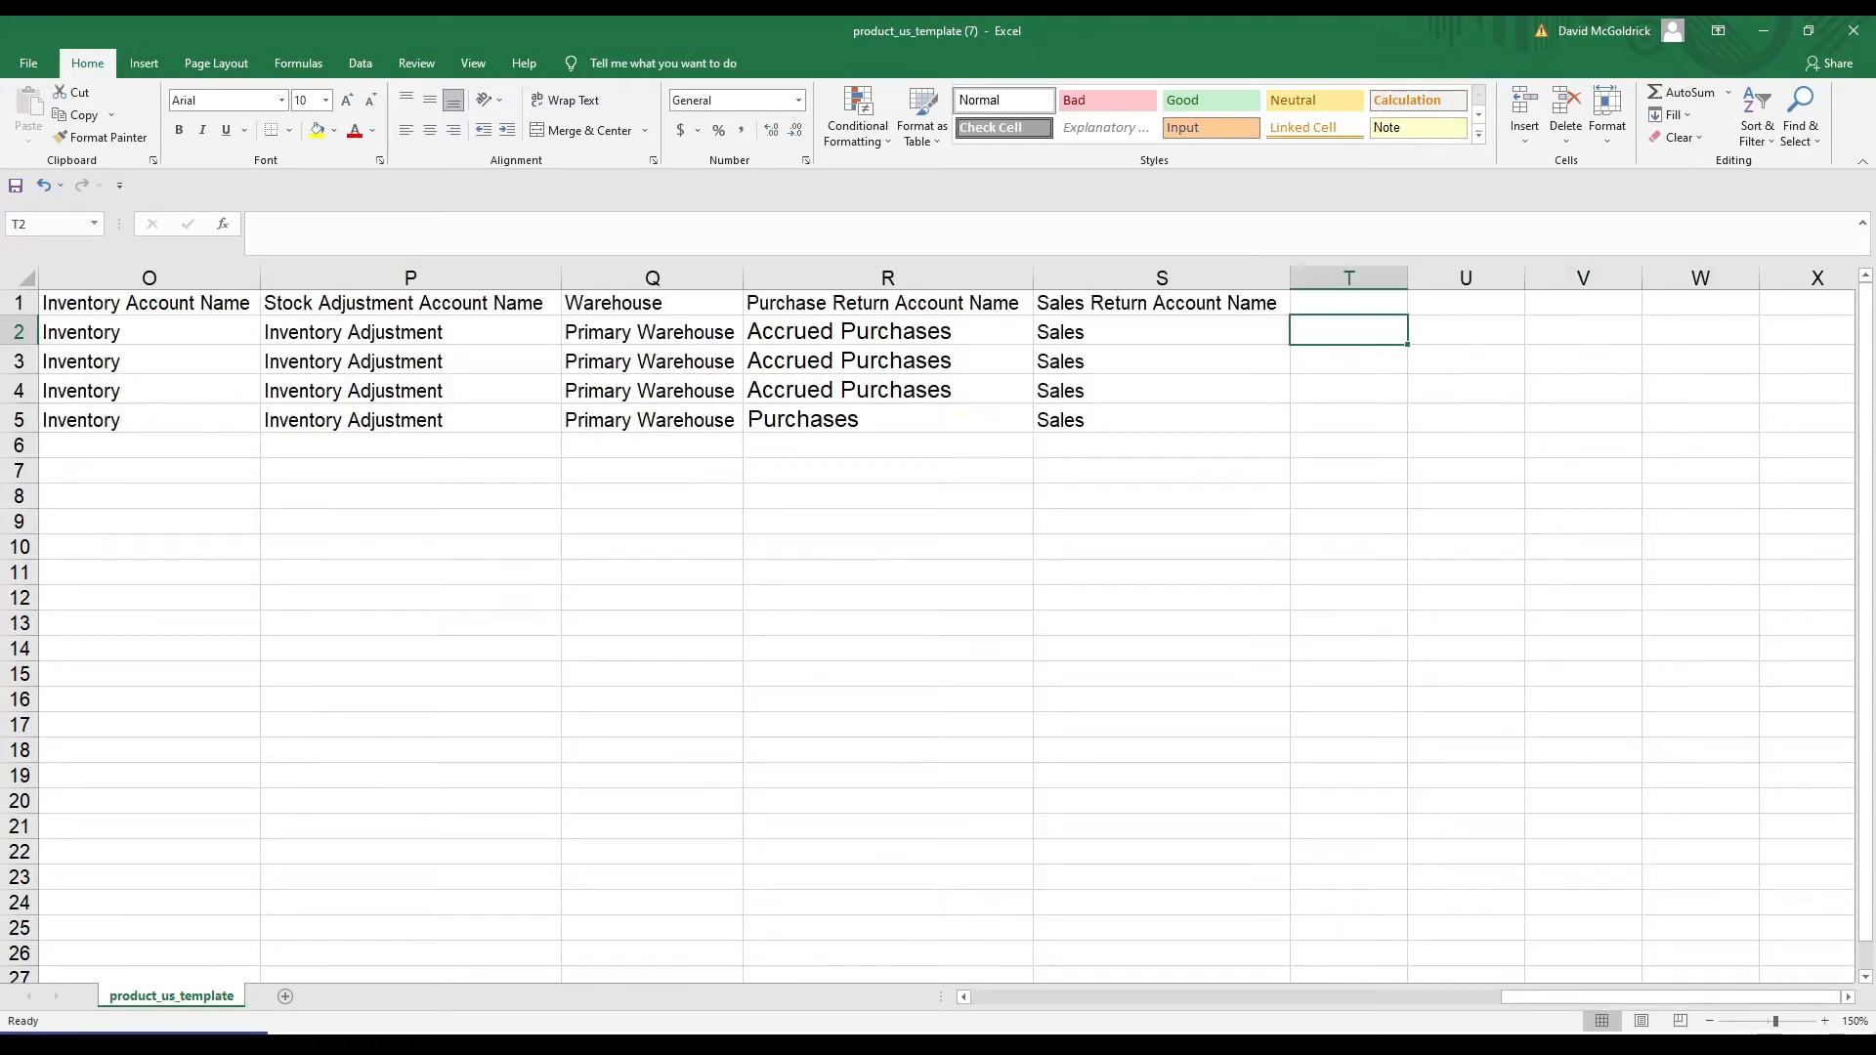
key(Up)
key(Down)
key(Down)
key(Down)
key(Up)
key(Up)
key(Left)
key(Up)
key(Right)
key(Right)
key(Right)
key(Left)
key(Left)
key(Left)
key(Left)
key(Left)
key(Left)
key(Left)
key(Left)
key(Left)
key(Left)
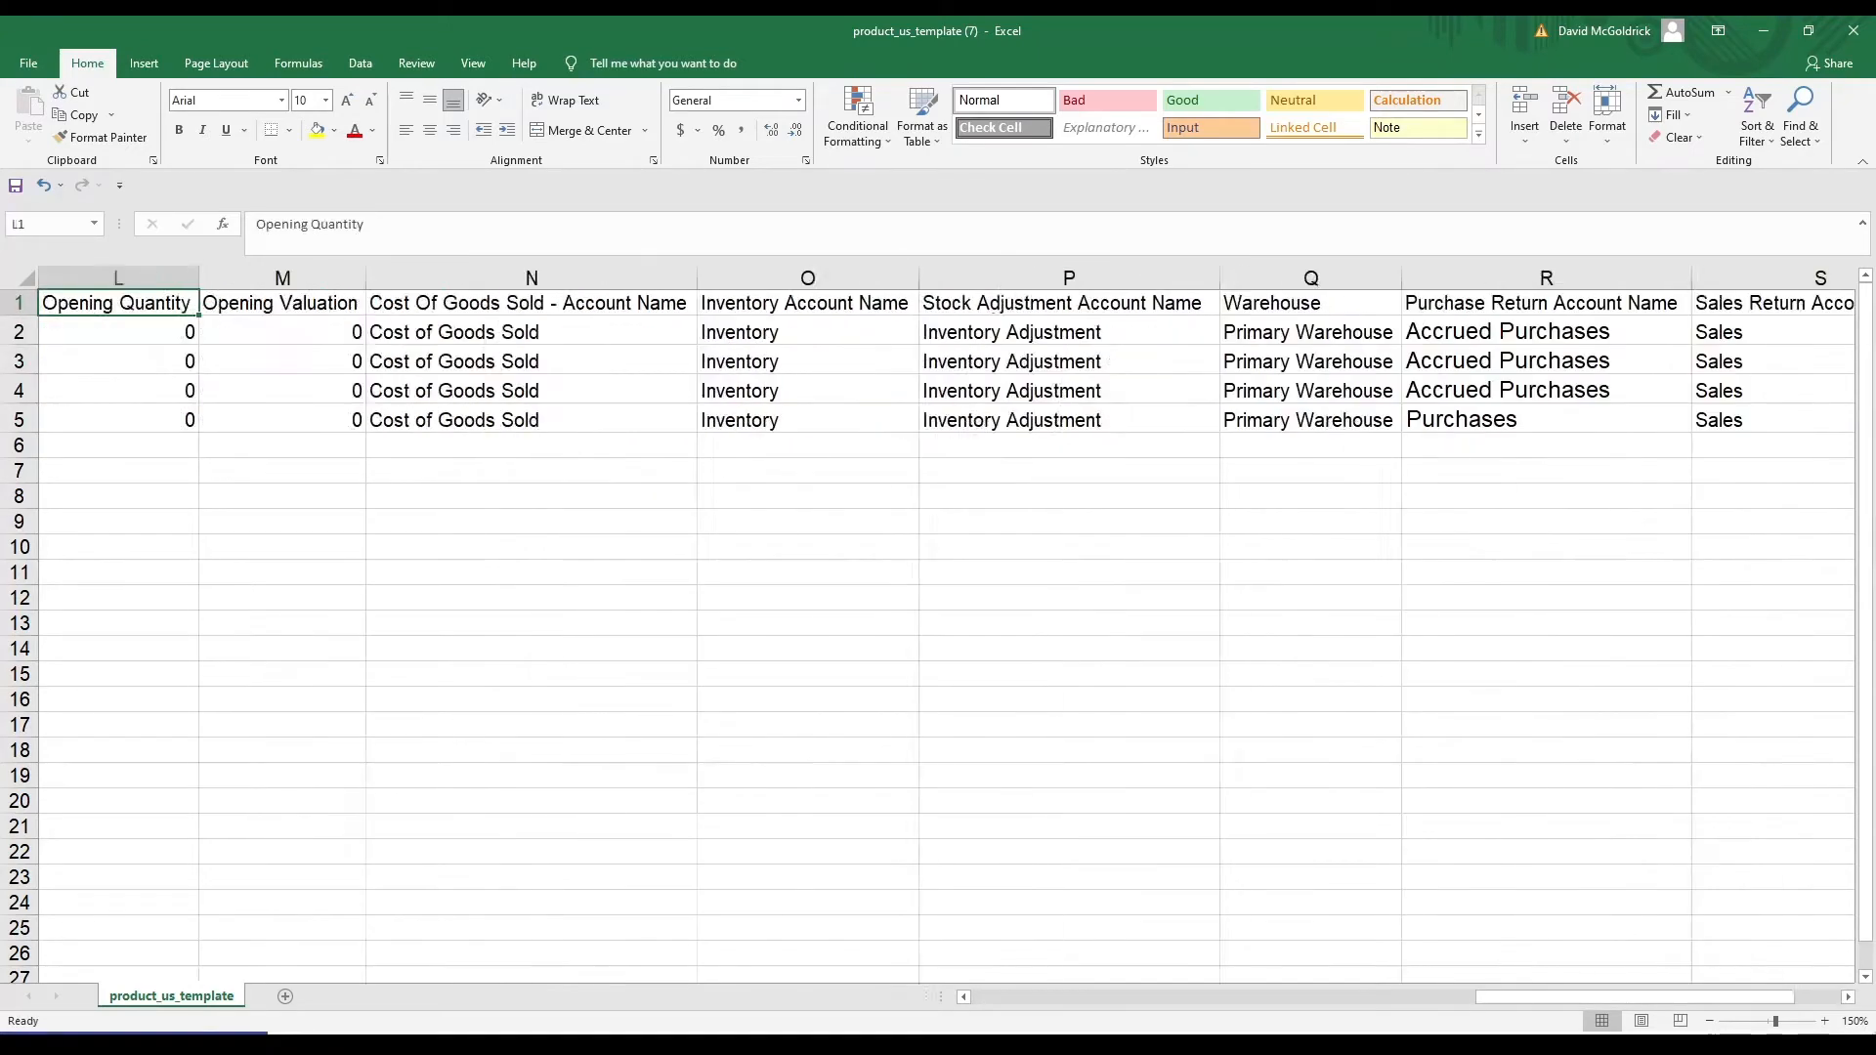
key(Home)
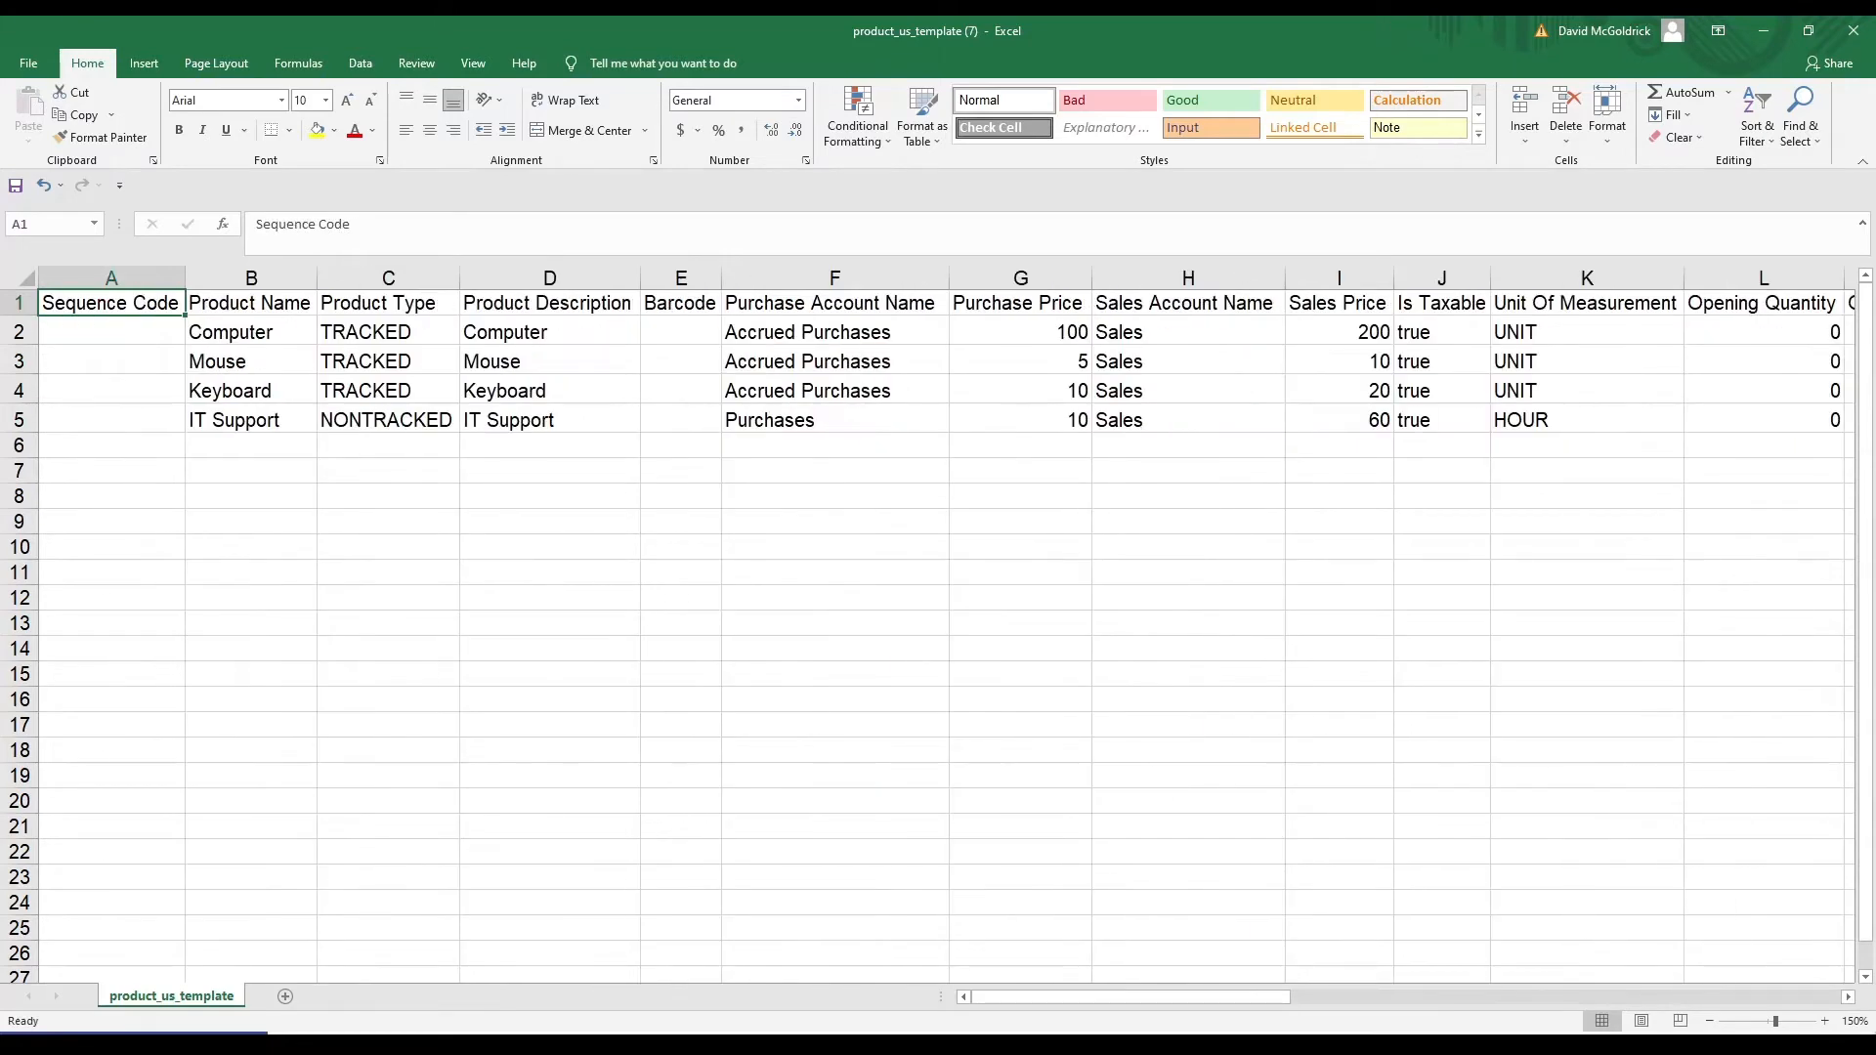
click(15, 186)
Close Excel and pass through Mapping Data, leaving the Product Name mapping unchanged
click(1853, 30)
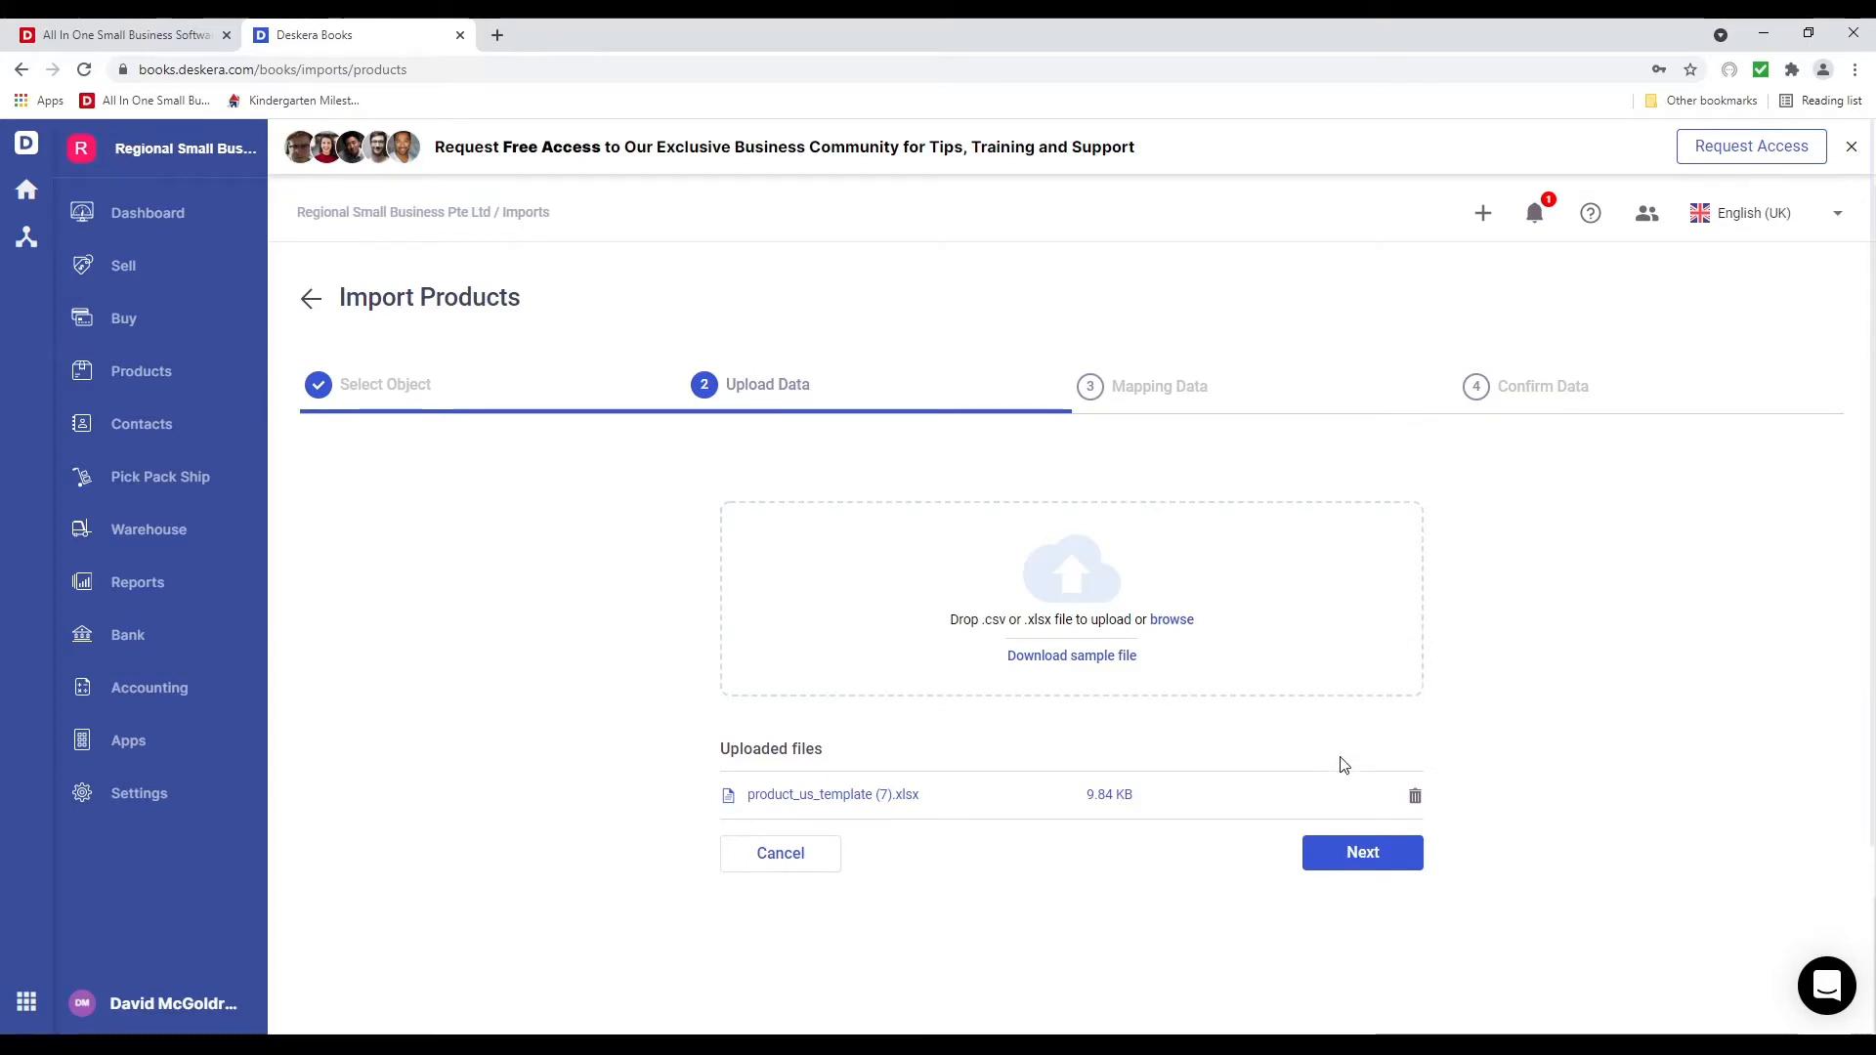
click(1361, 866)
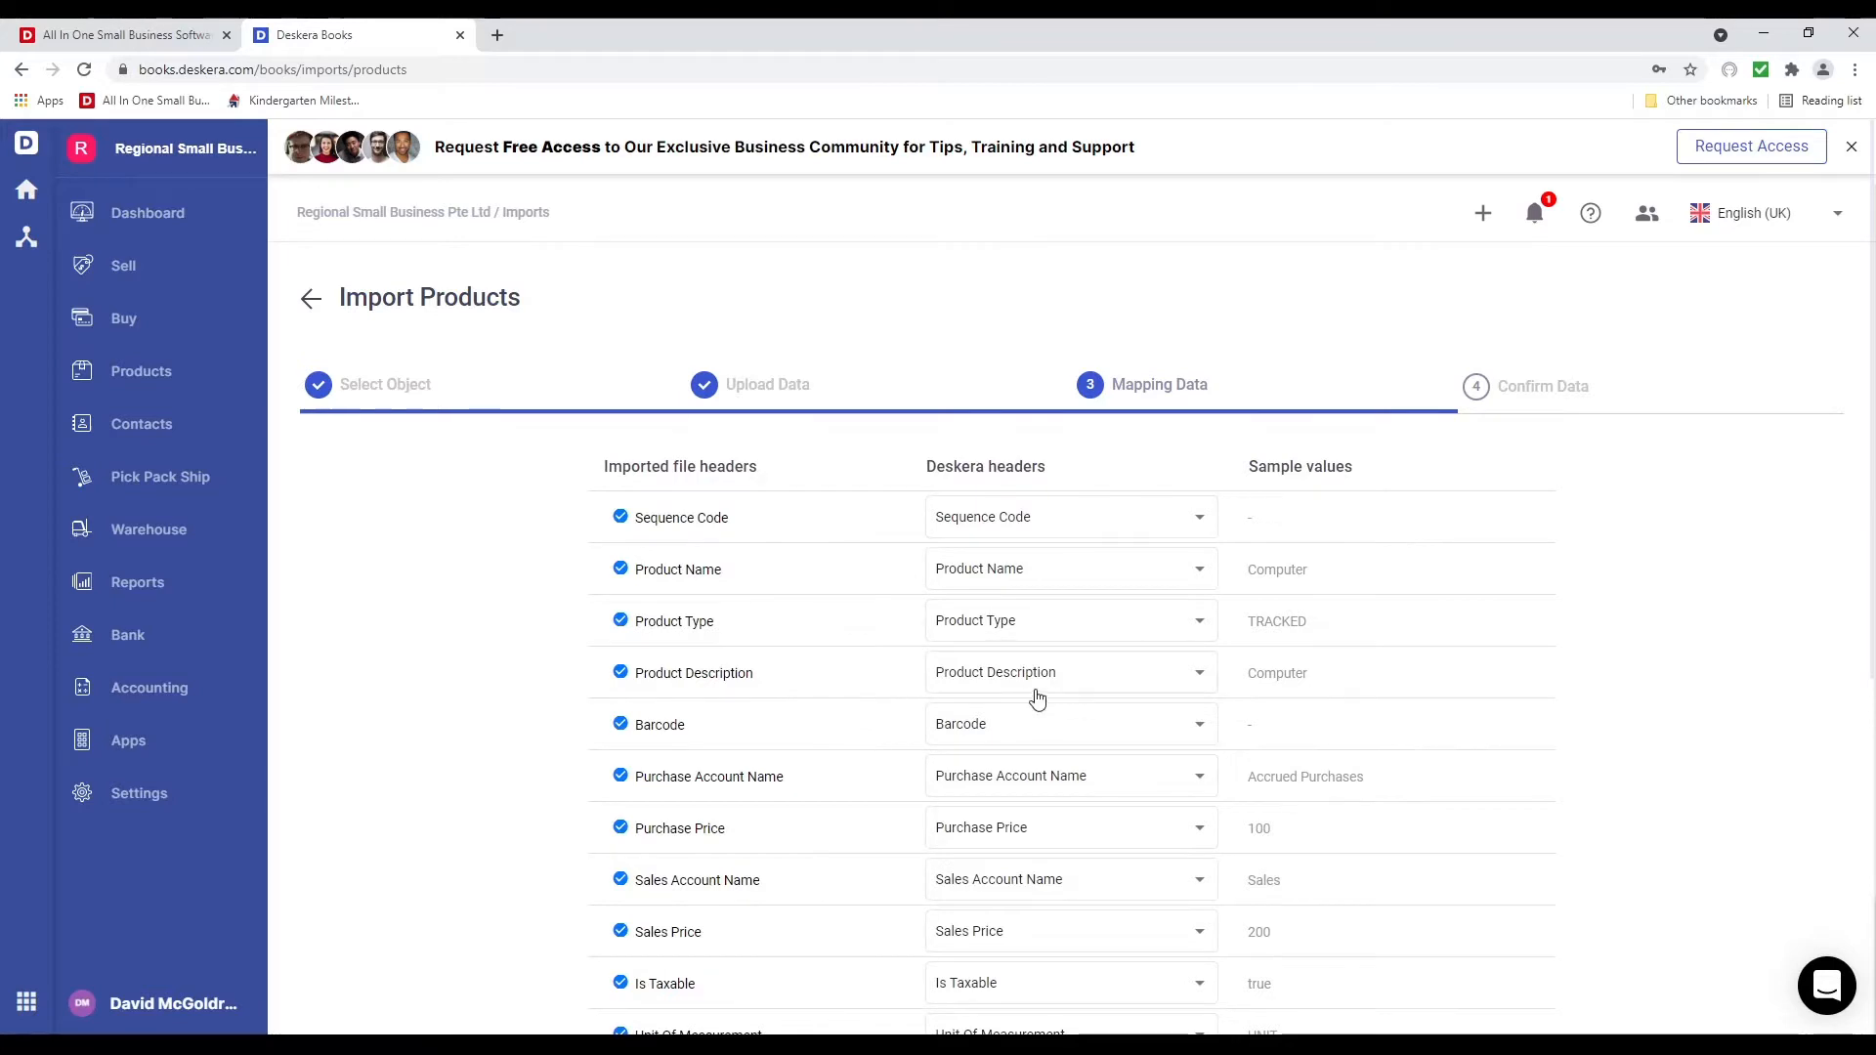
scroll(1036, 689, down, 6)
scroll(1038, 694, up, 5)
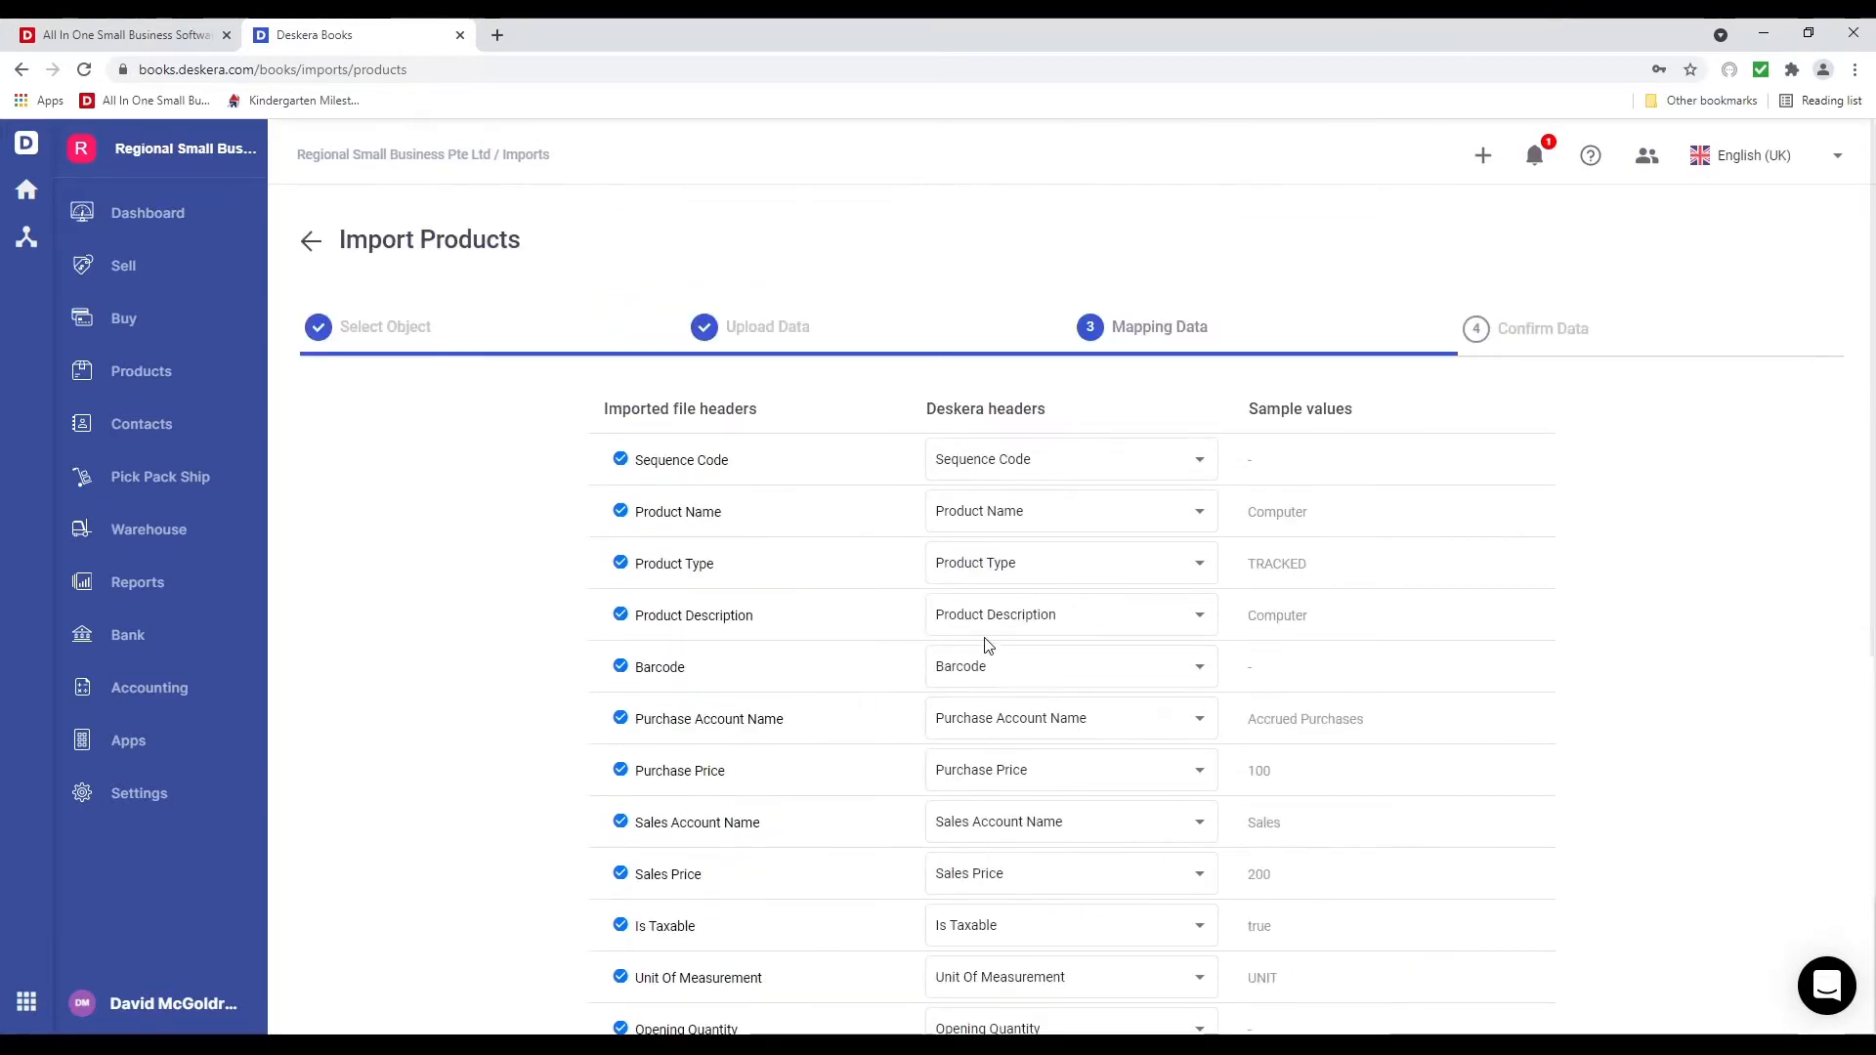
click(1077, 516)
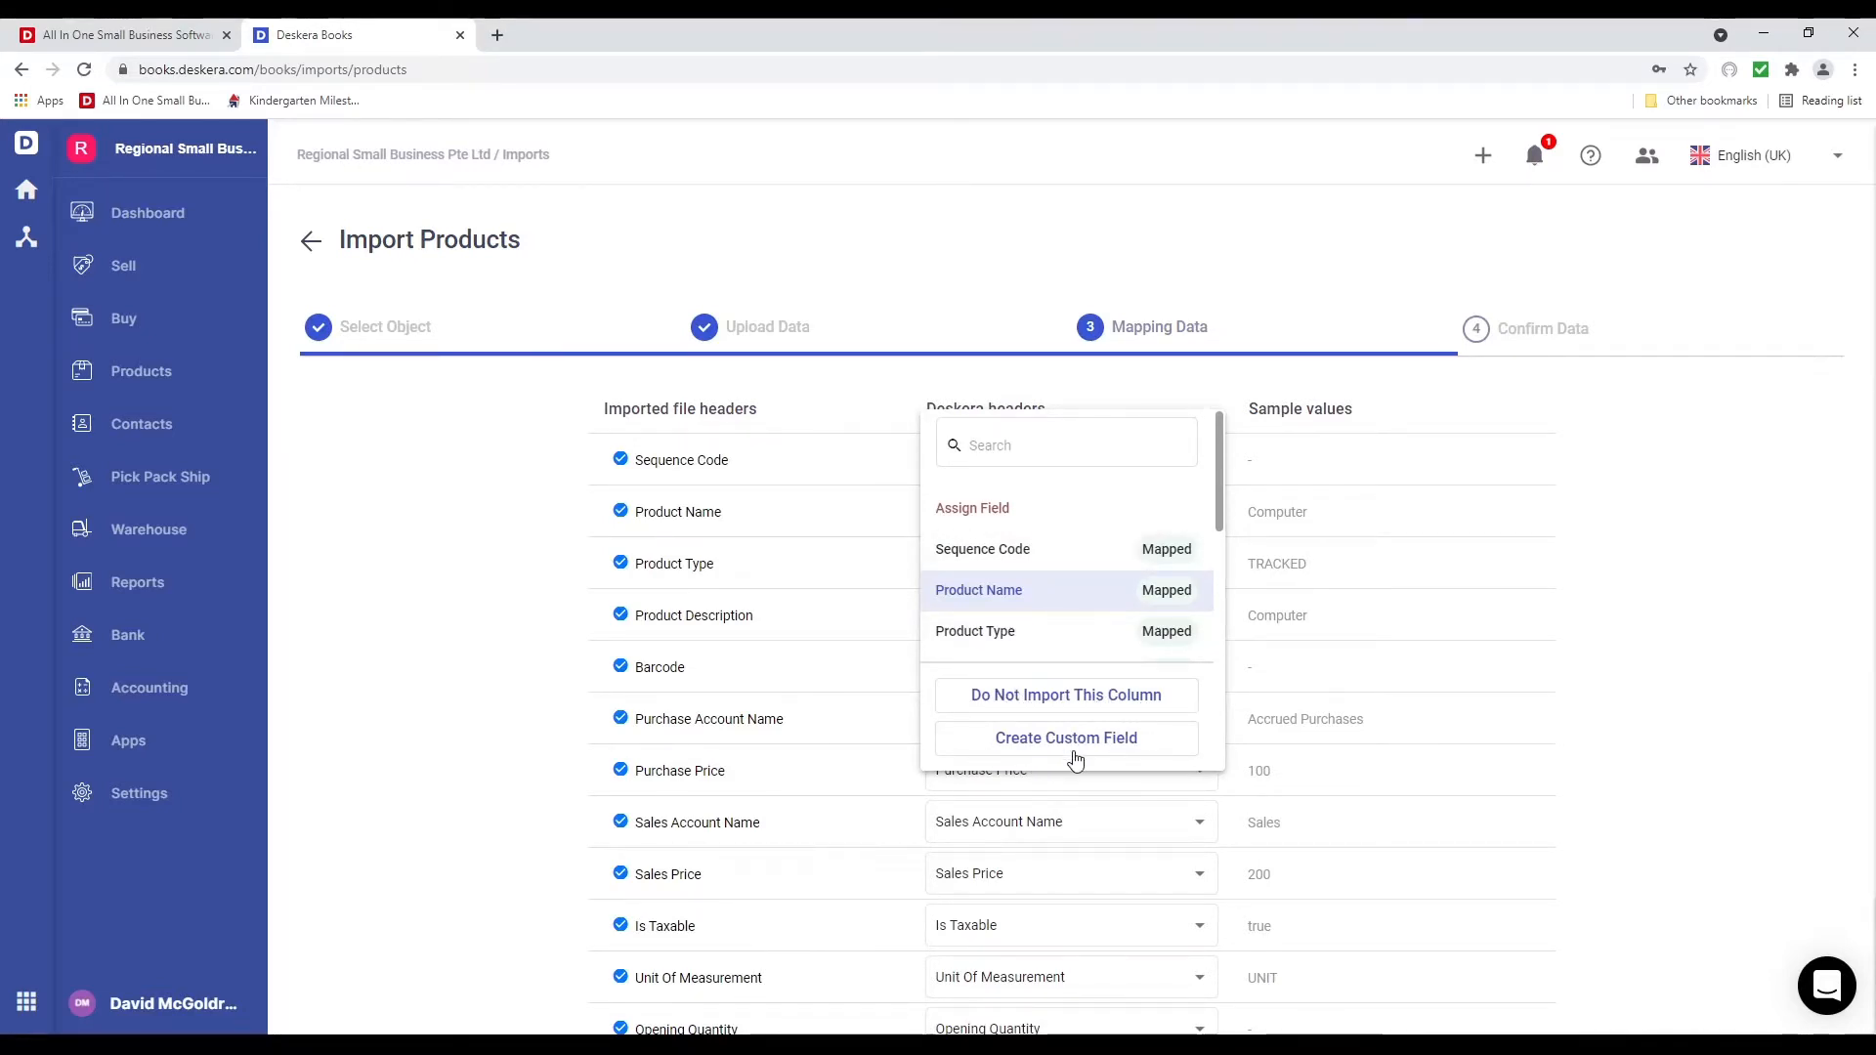
click(1637, 592)
scroll(1213, 692, down, 5)
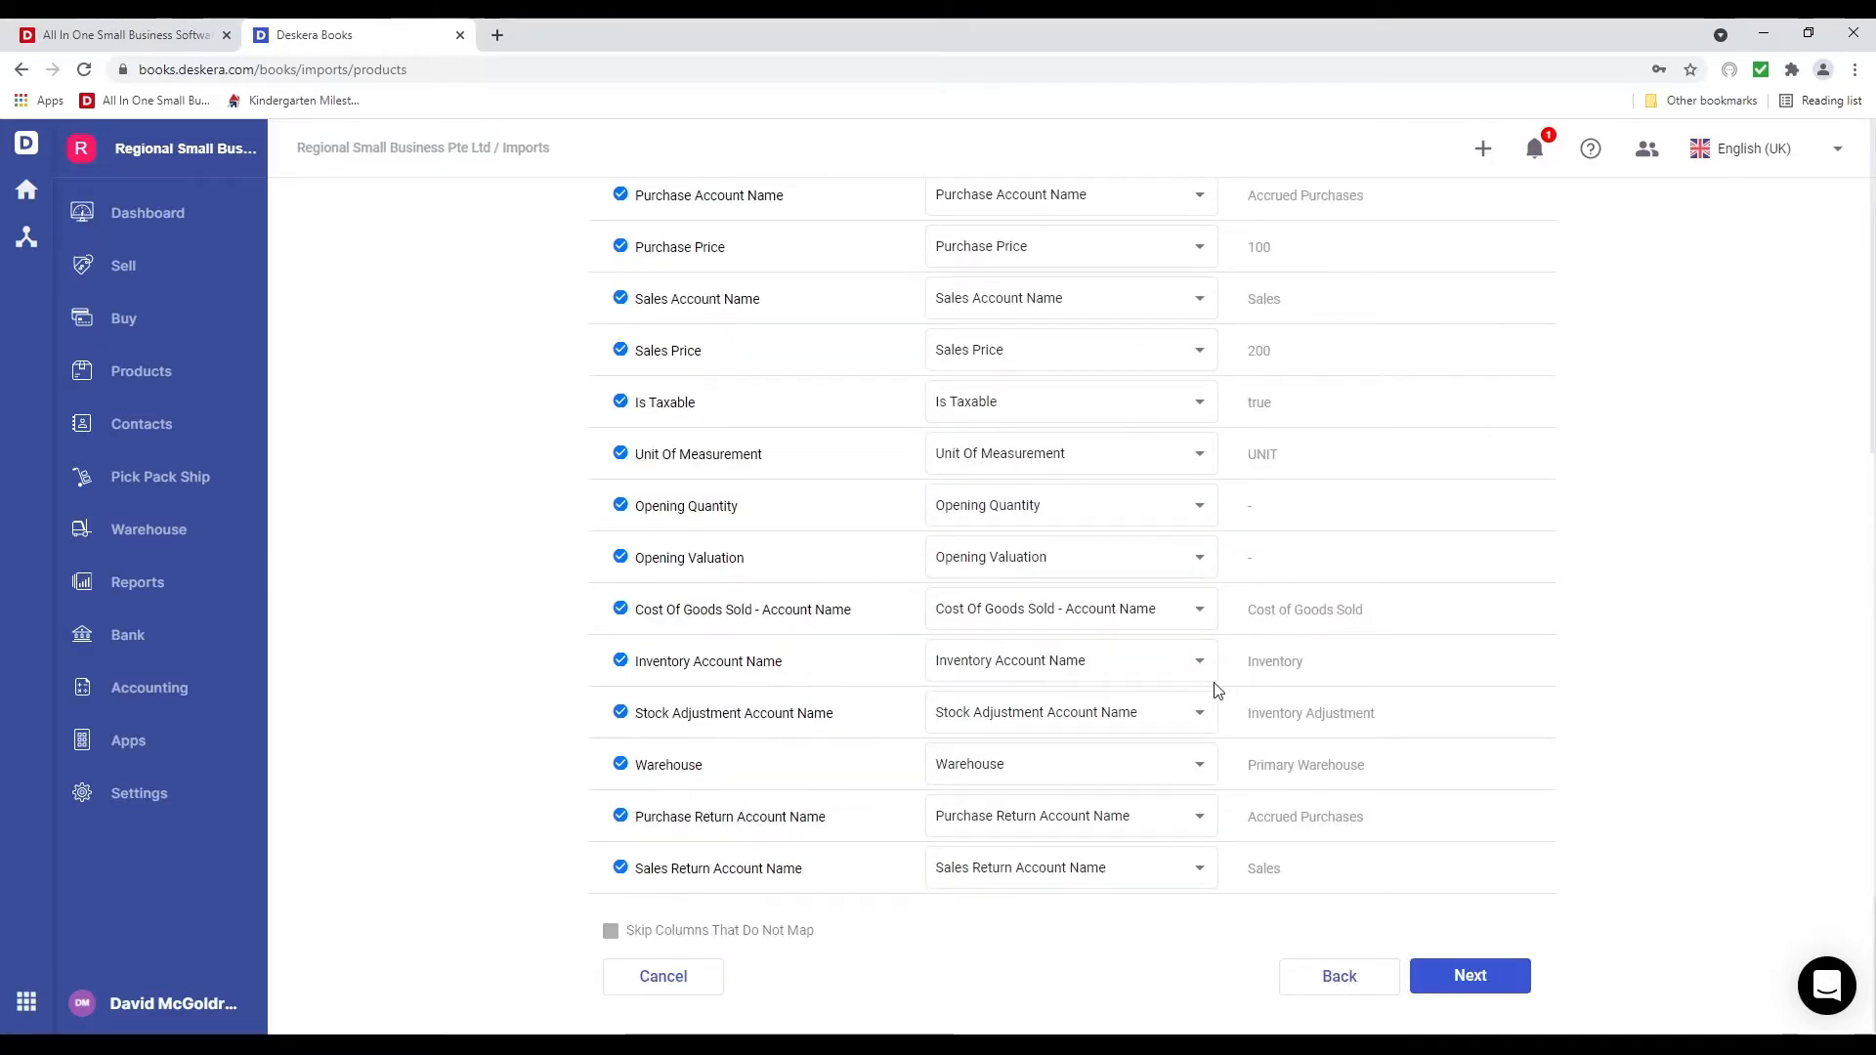
click(1500, 981)
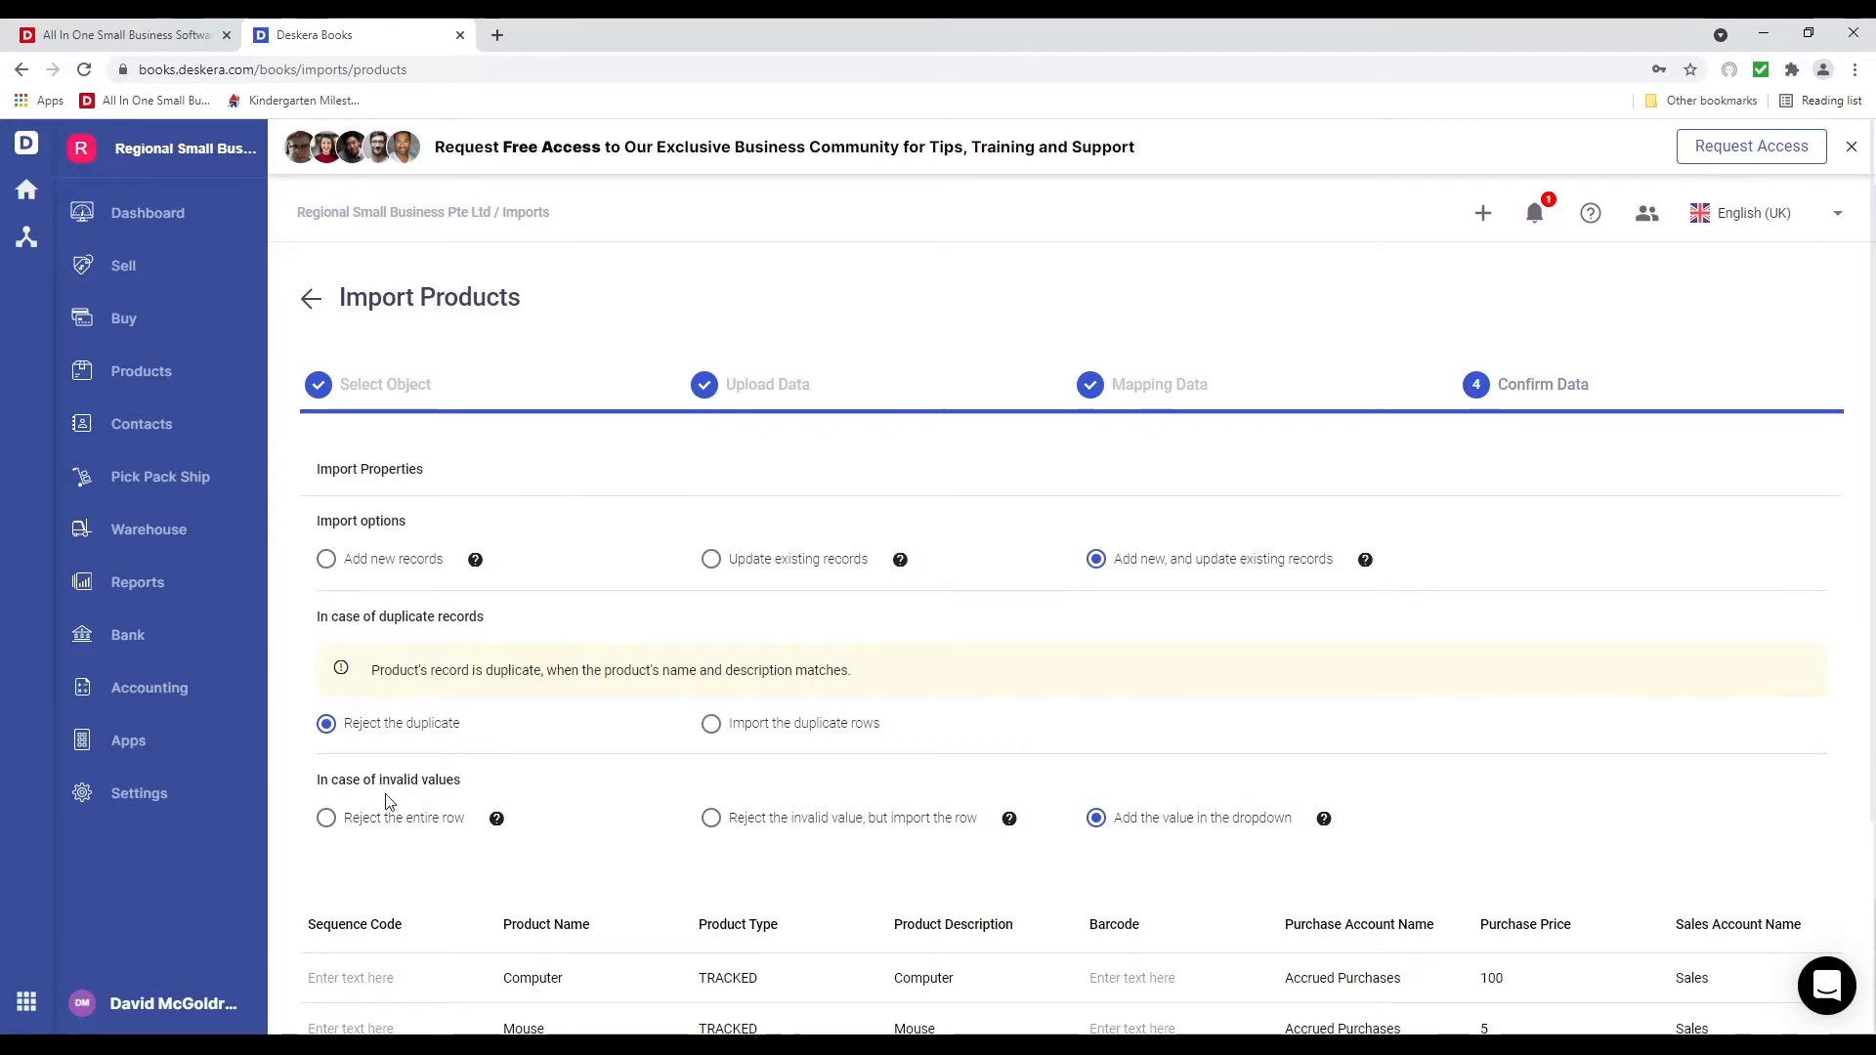
Change the Mouse purchase price from 5 to 2 and submit the four-product import
scroll(494, 786, down, 3)
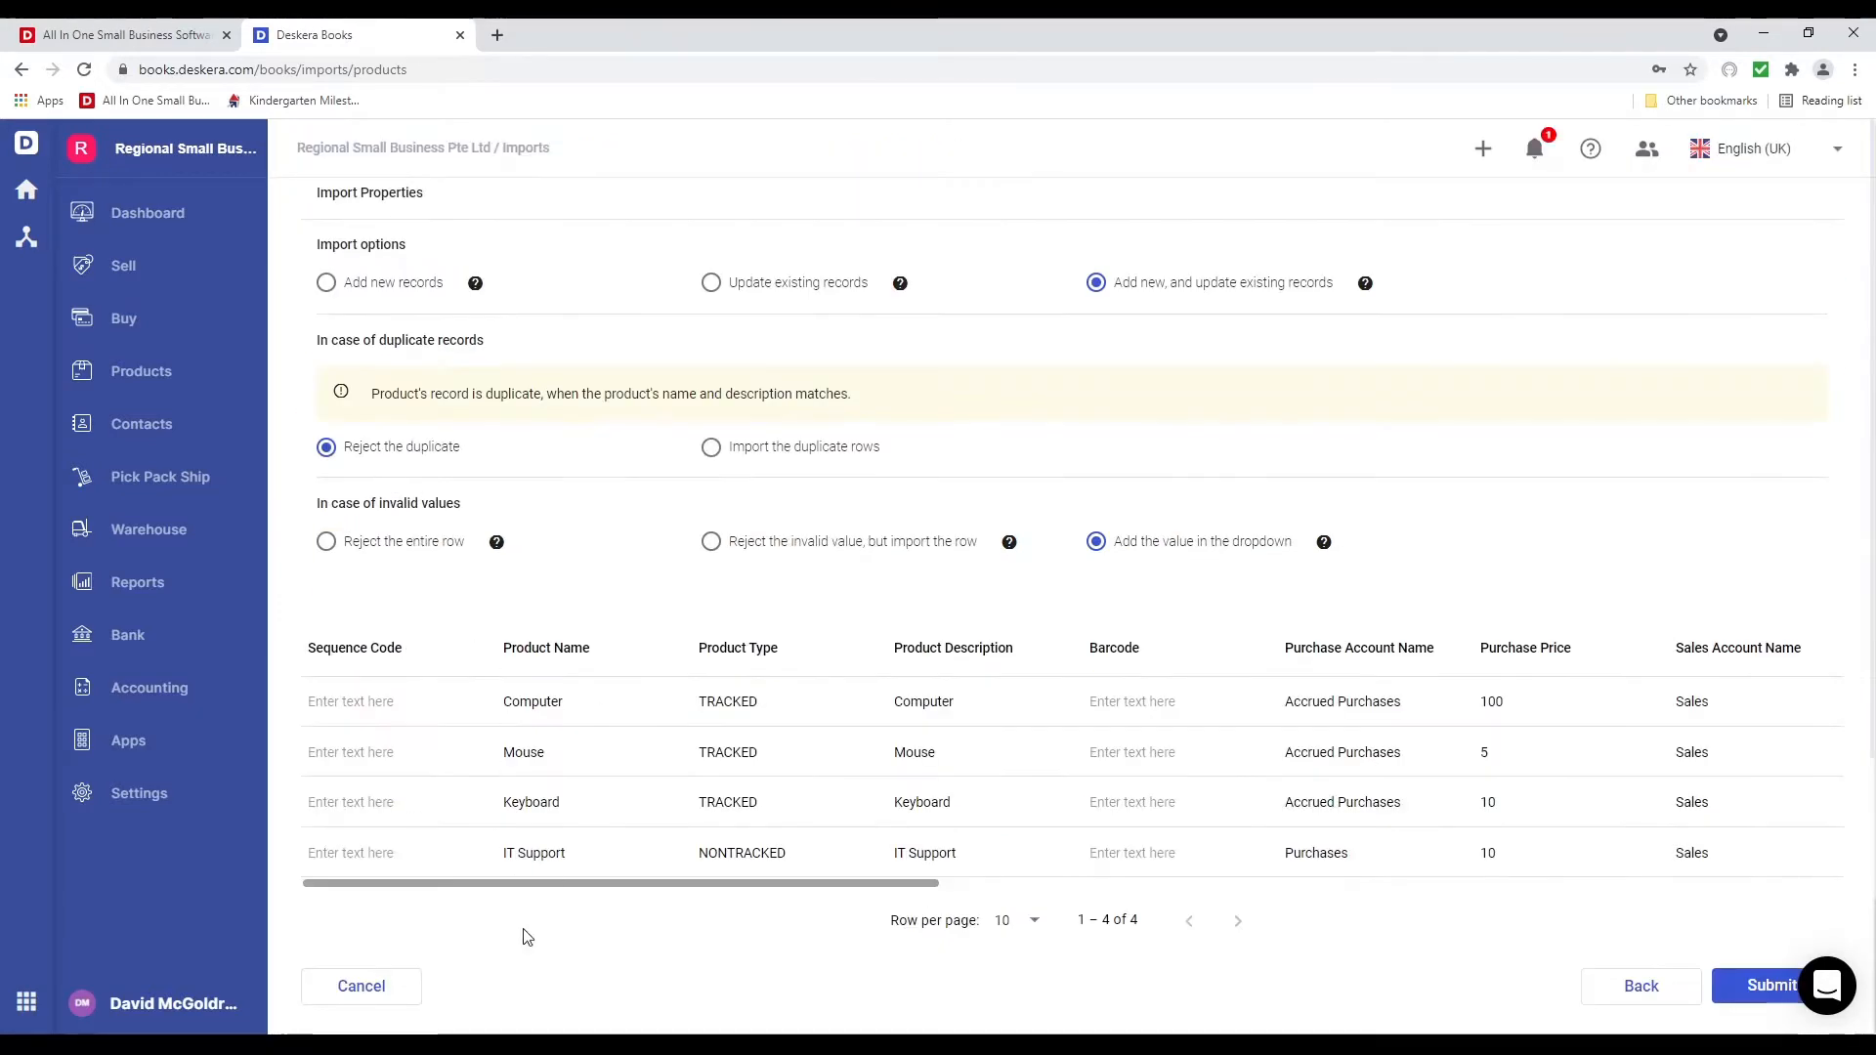
drag(661, 884, 1074, 911)
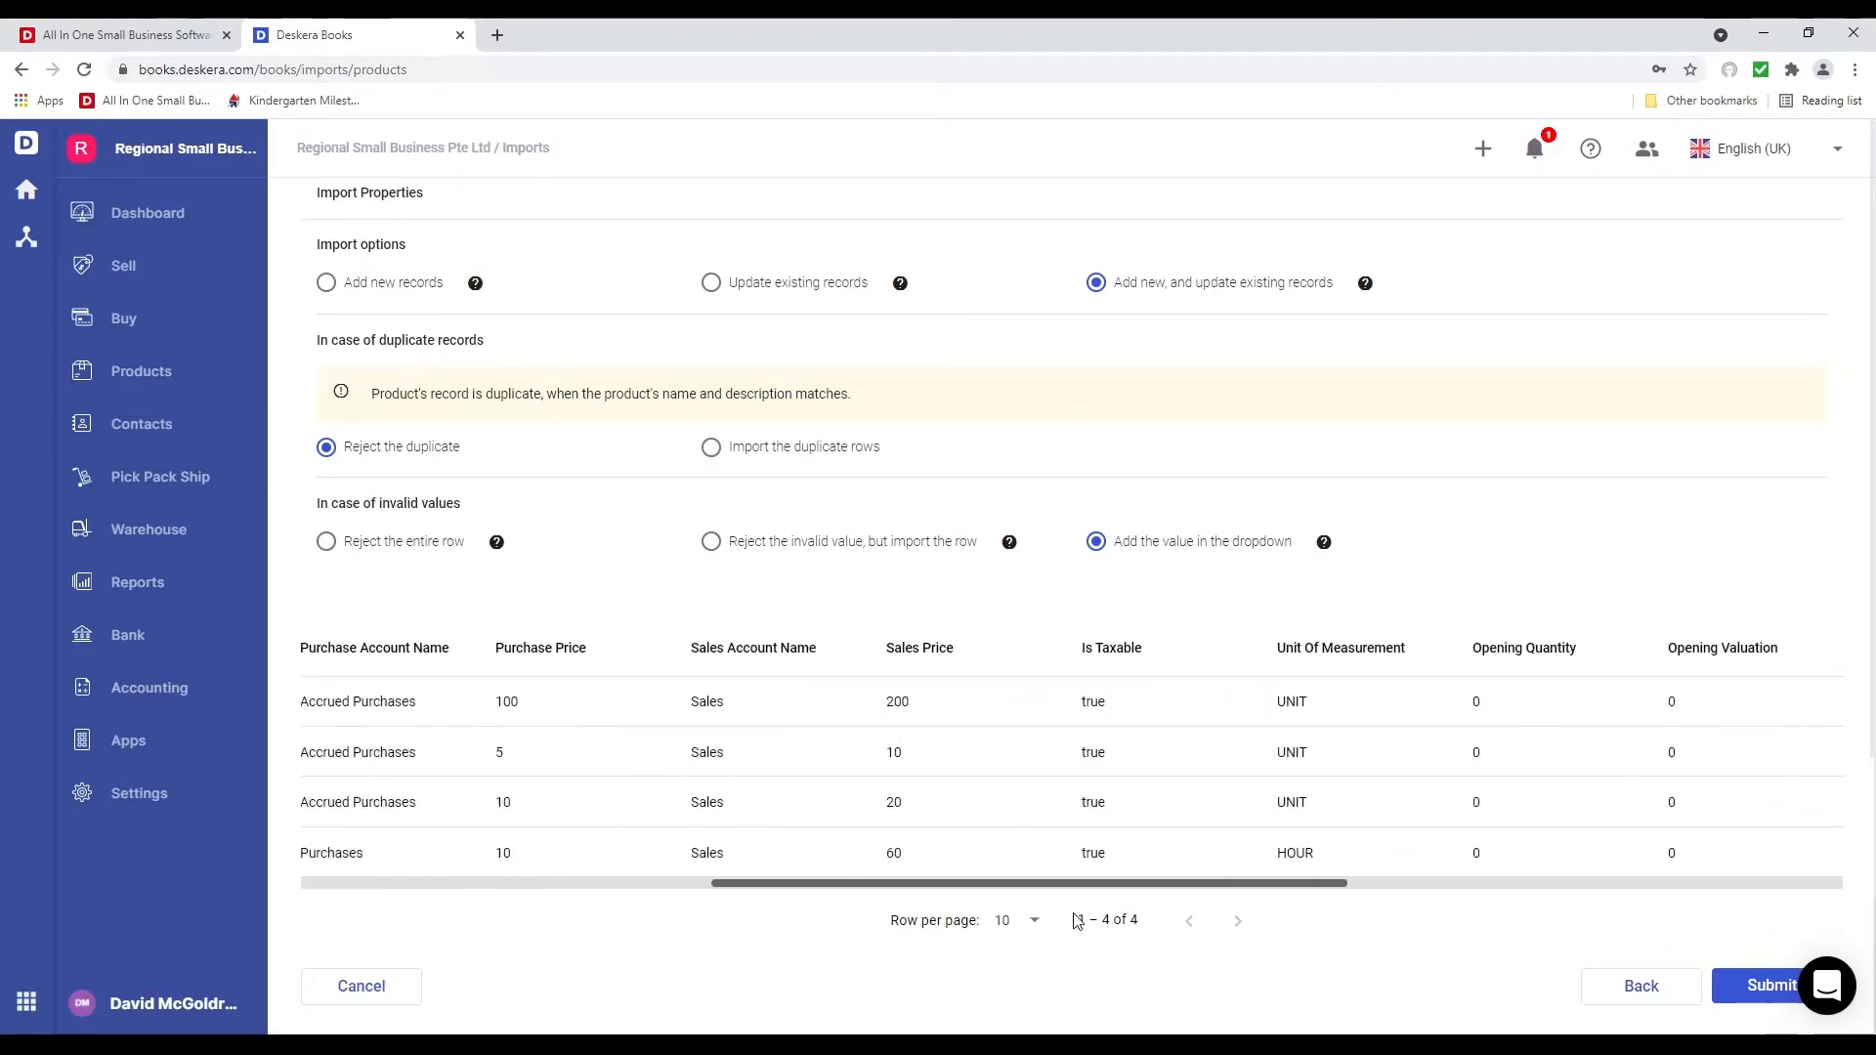
click(582, 761)
key(BackSpace)
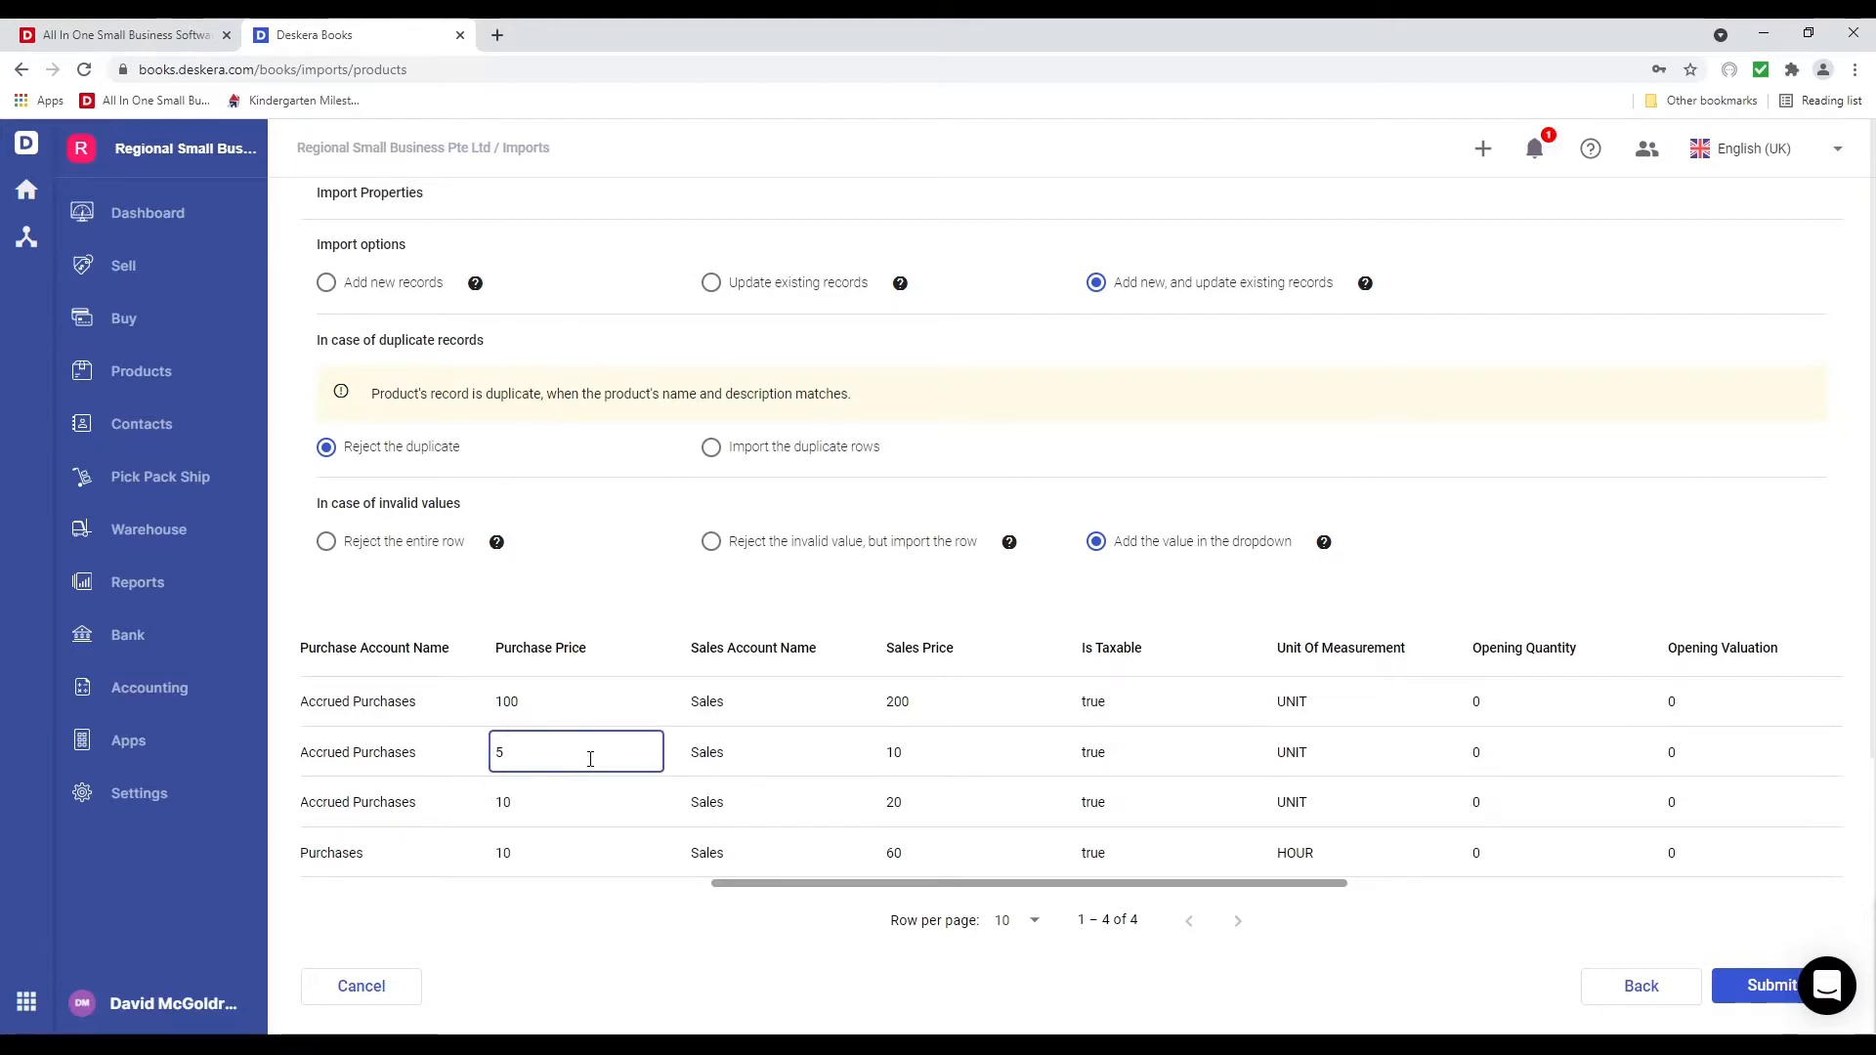
text(2)
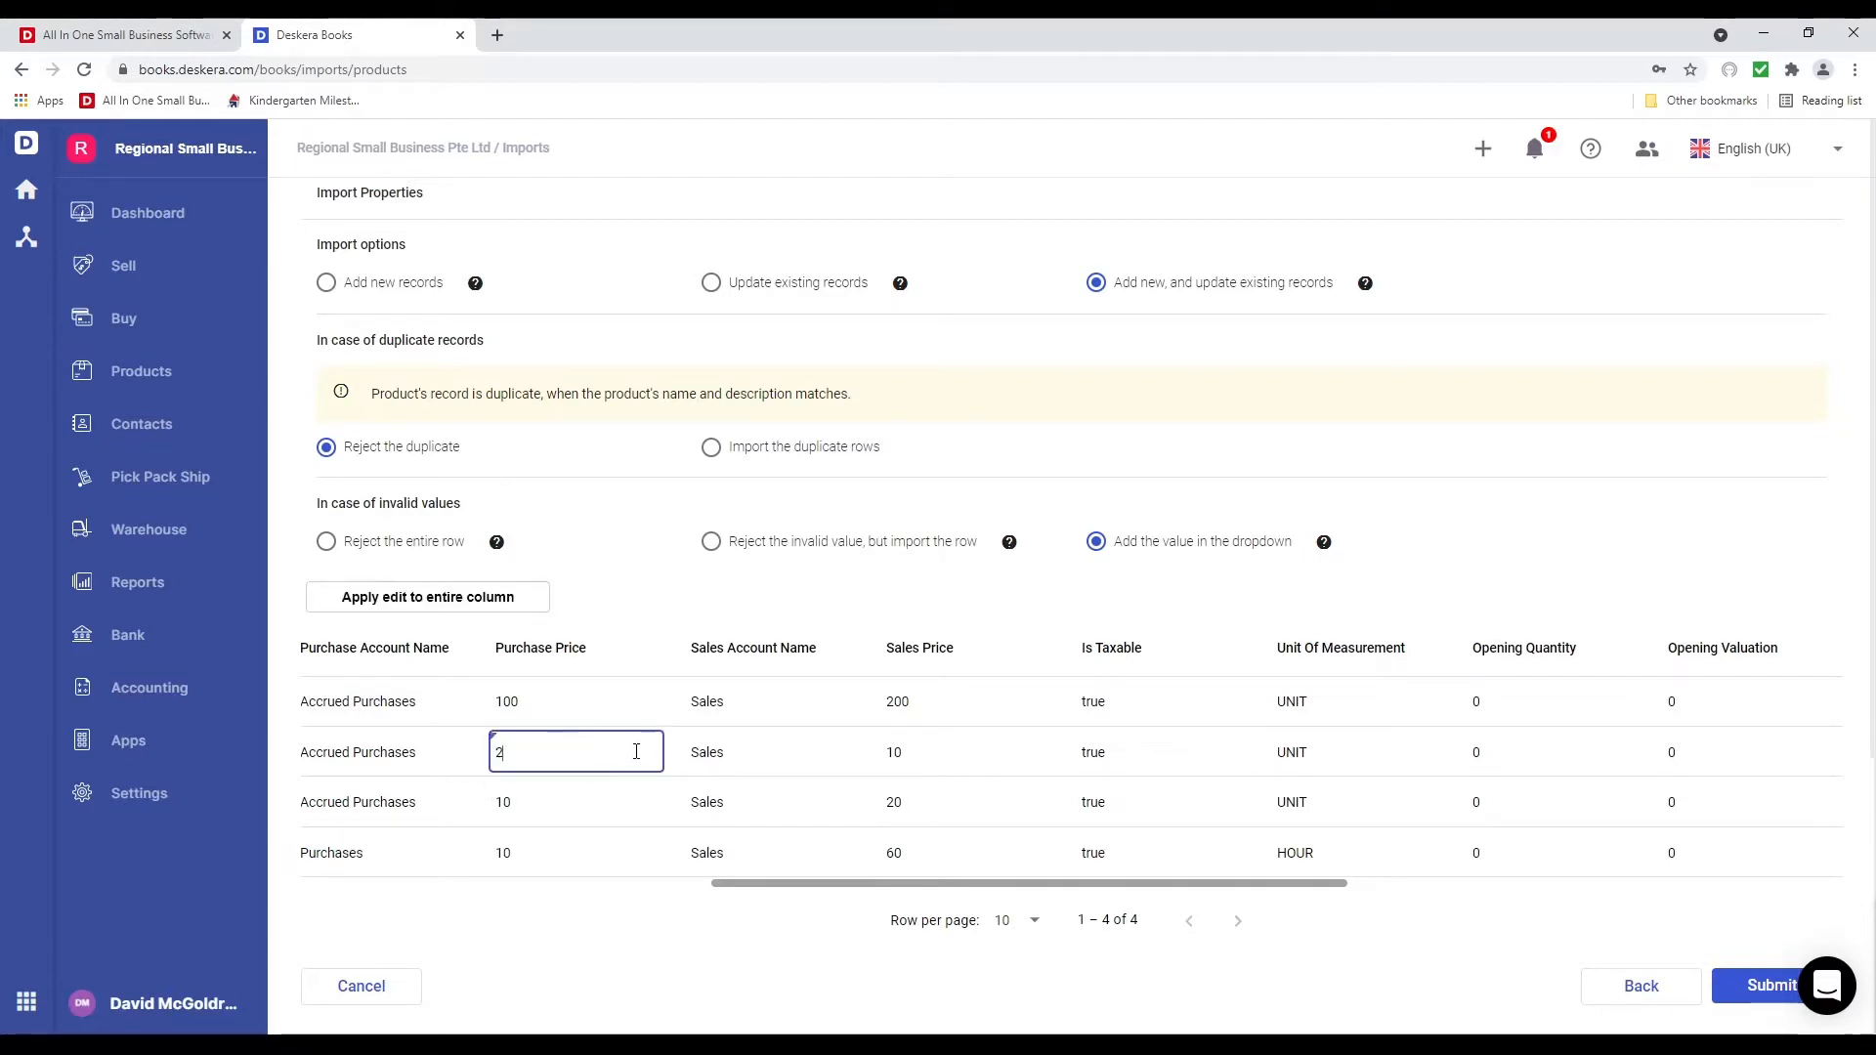
click(733, 1016)
click(1761, 995)
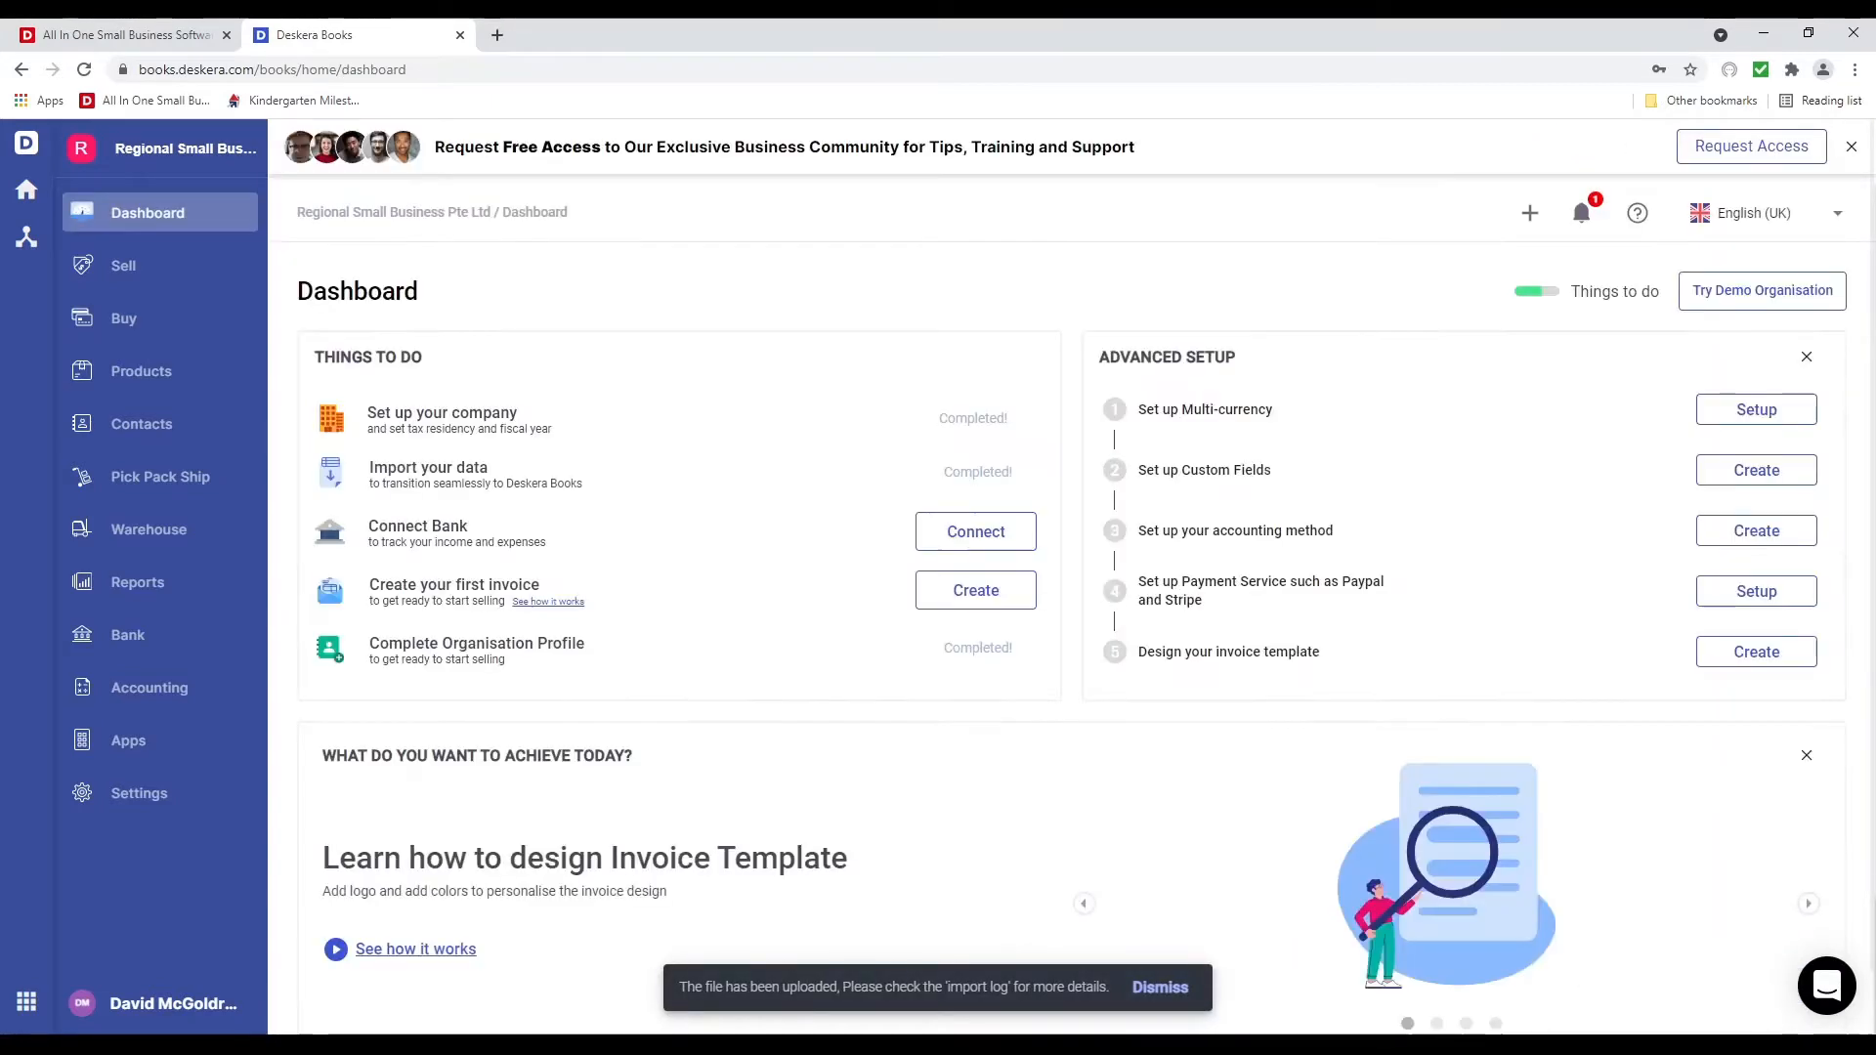
Review the imported products and the Chart of Accounts, then open Opening Balances
click(154, 373)
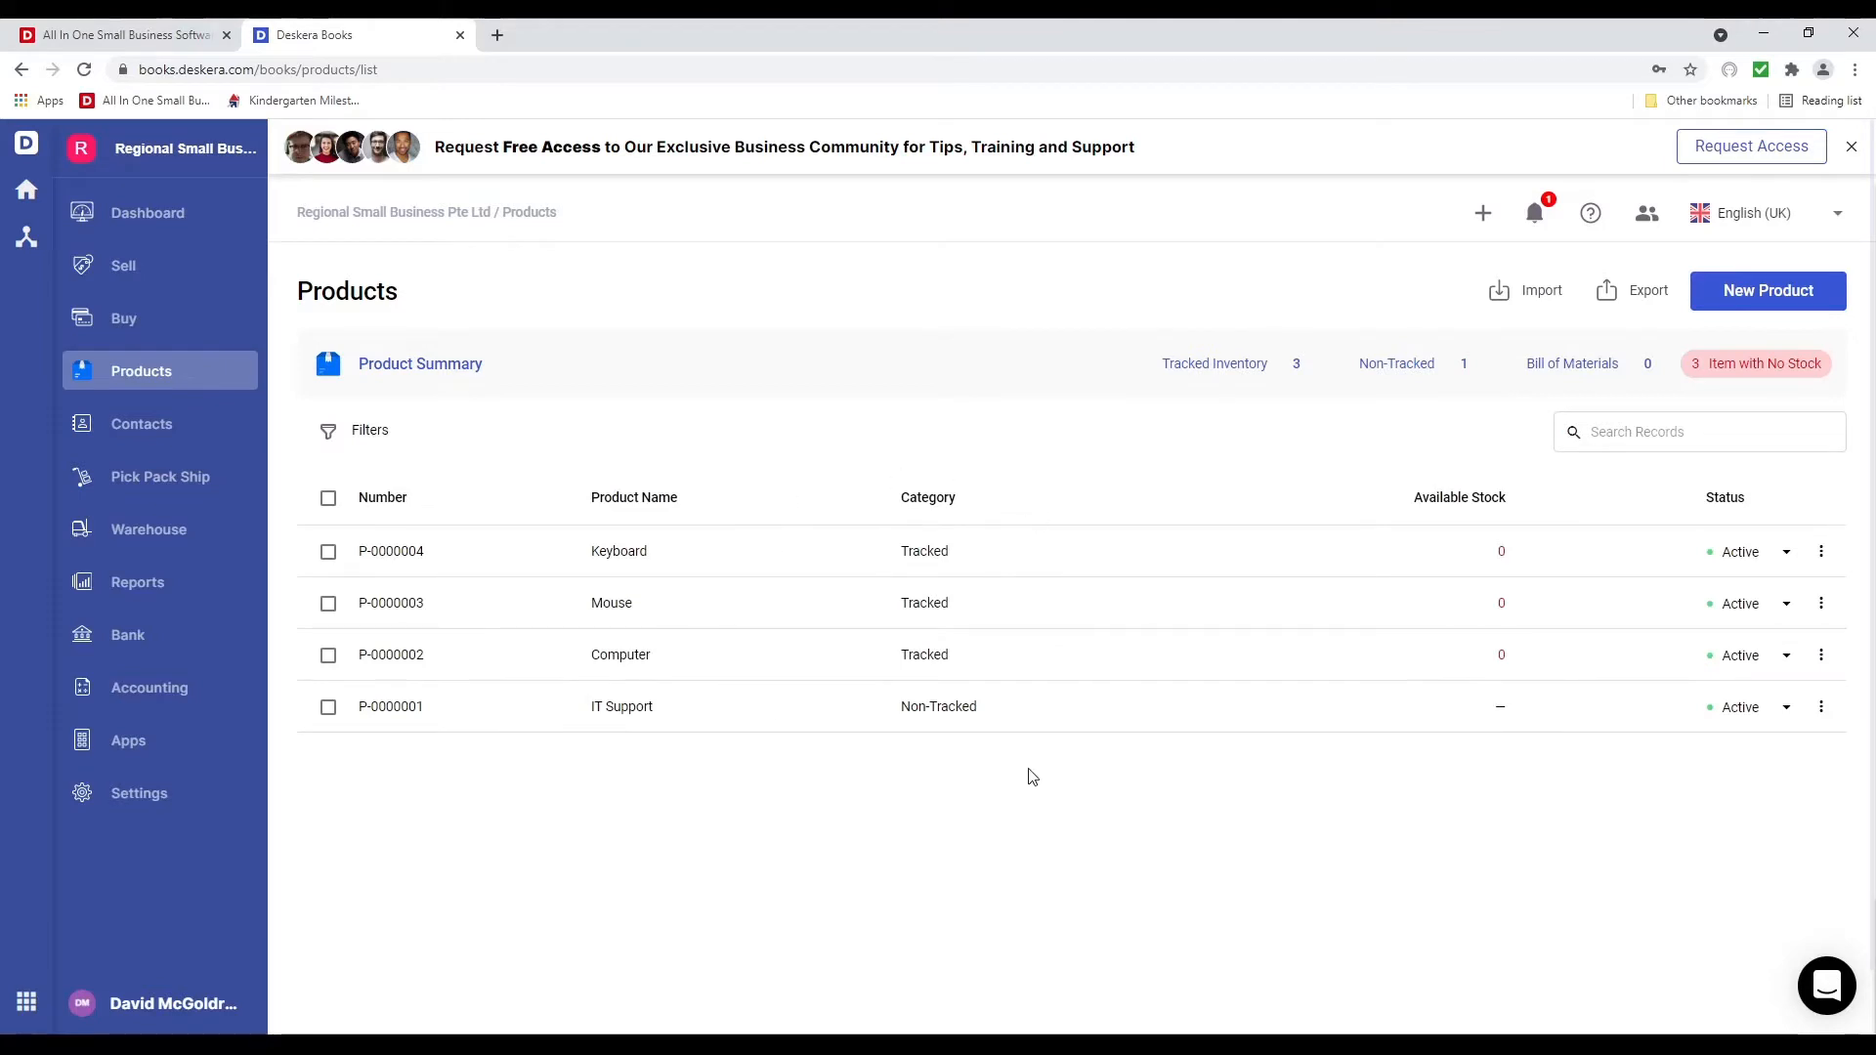
click(216, 702)
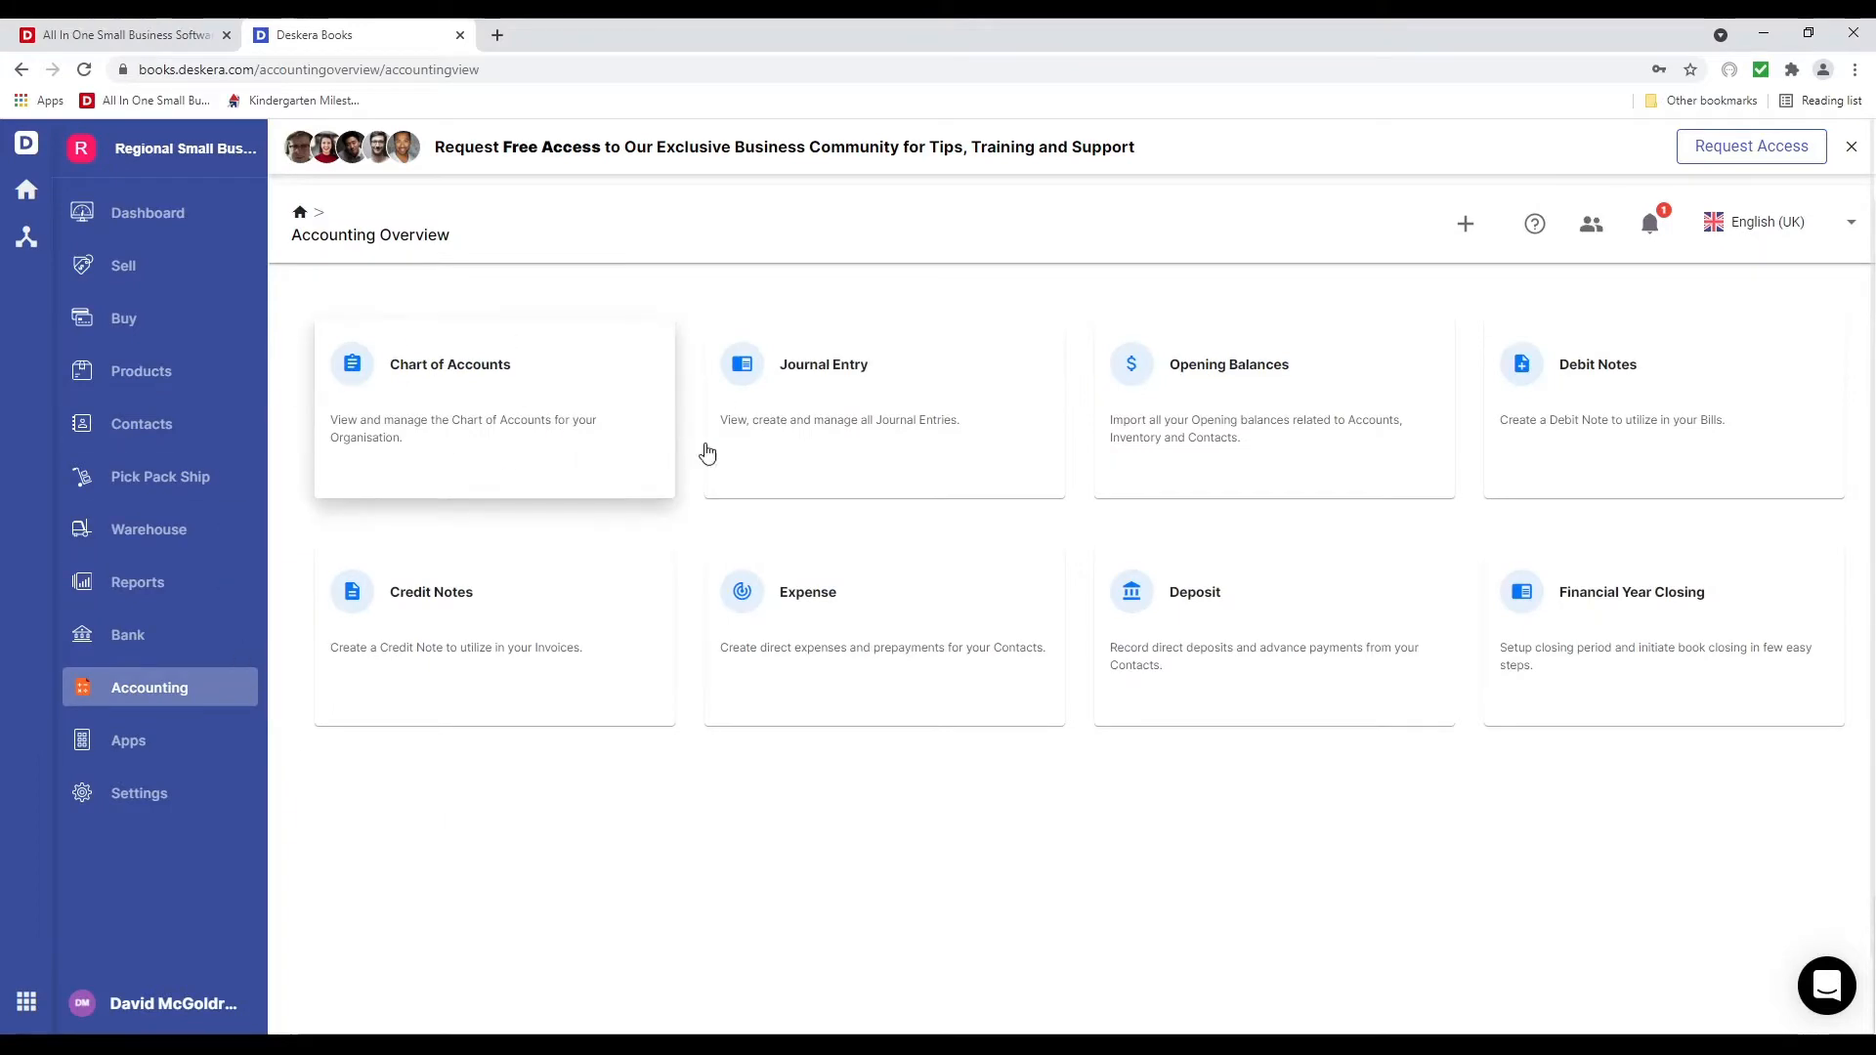
click(589, 425)
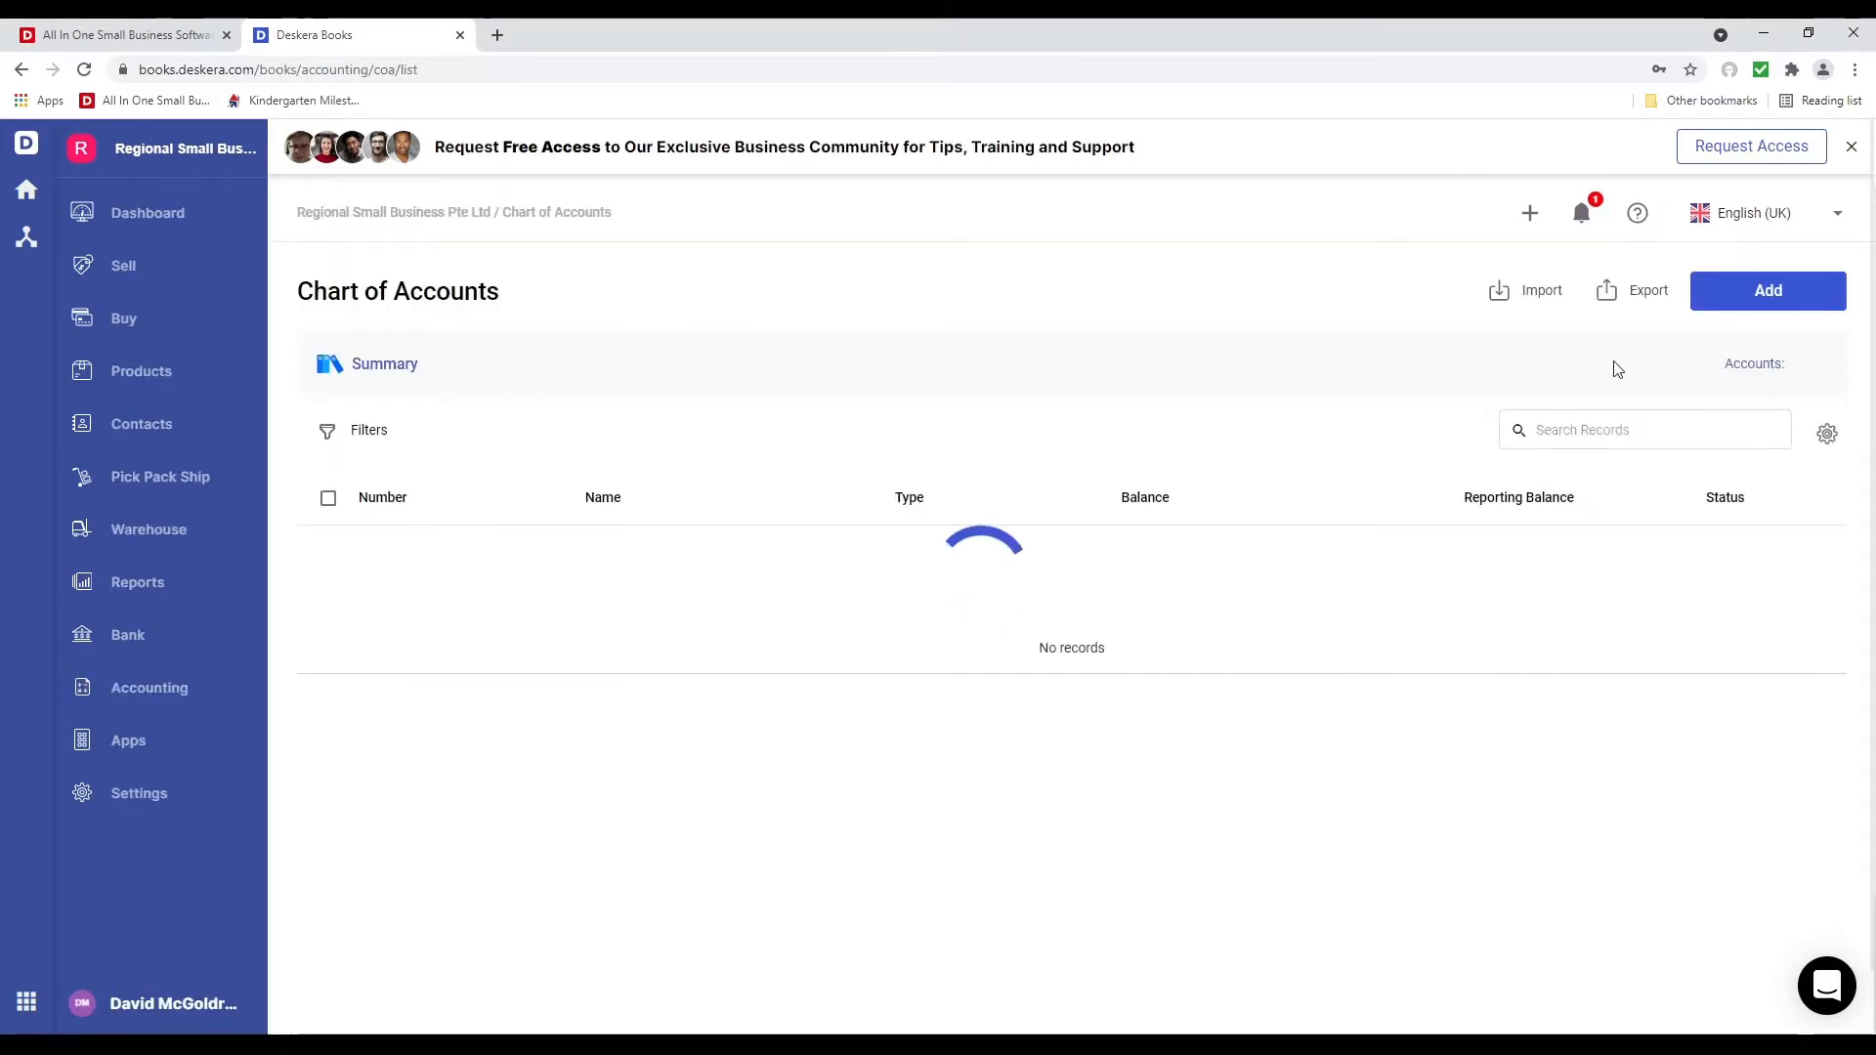
click(214, 695)
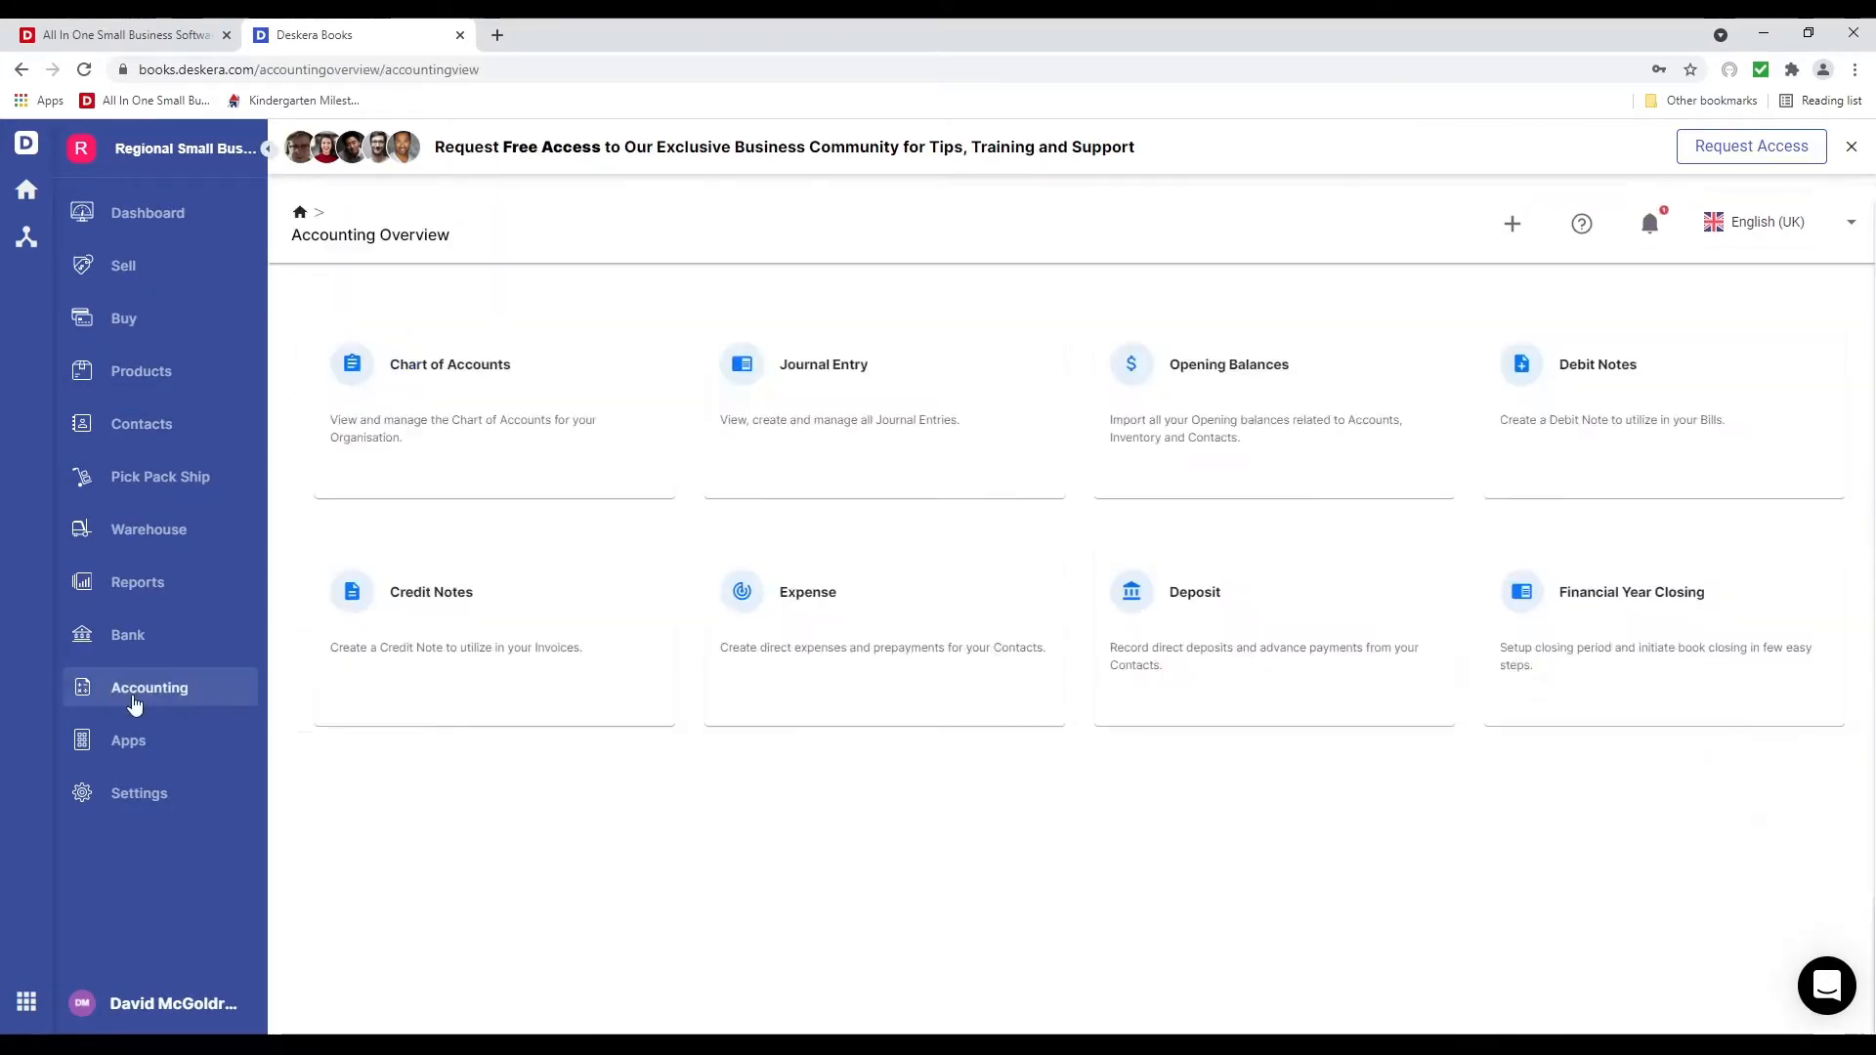
click(1279, 462)
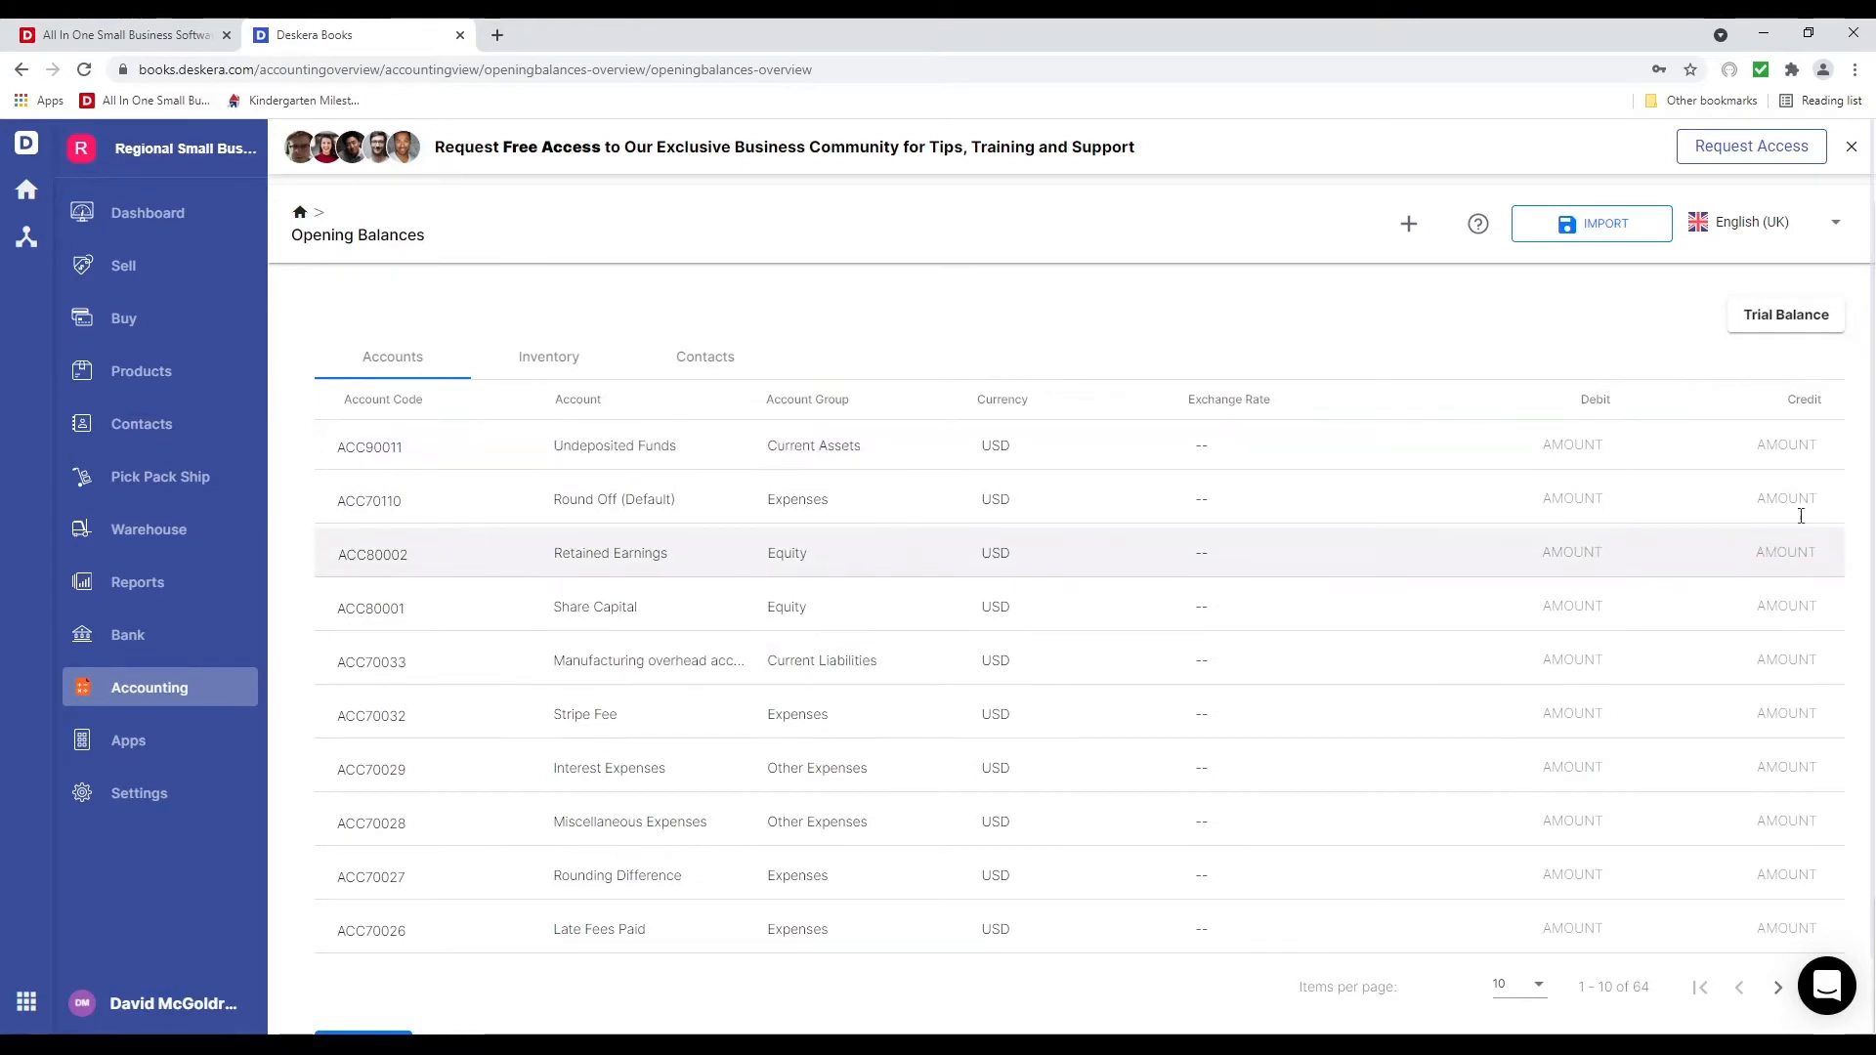
Review the Inventory and Contacts opening balances and the CREATE options, then return to Accounting
click(548, 376)
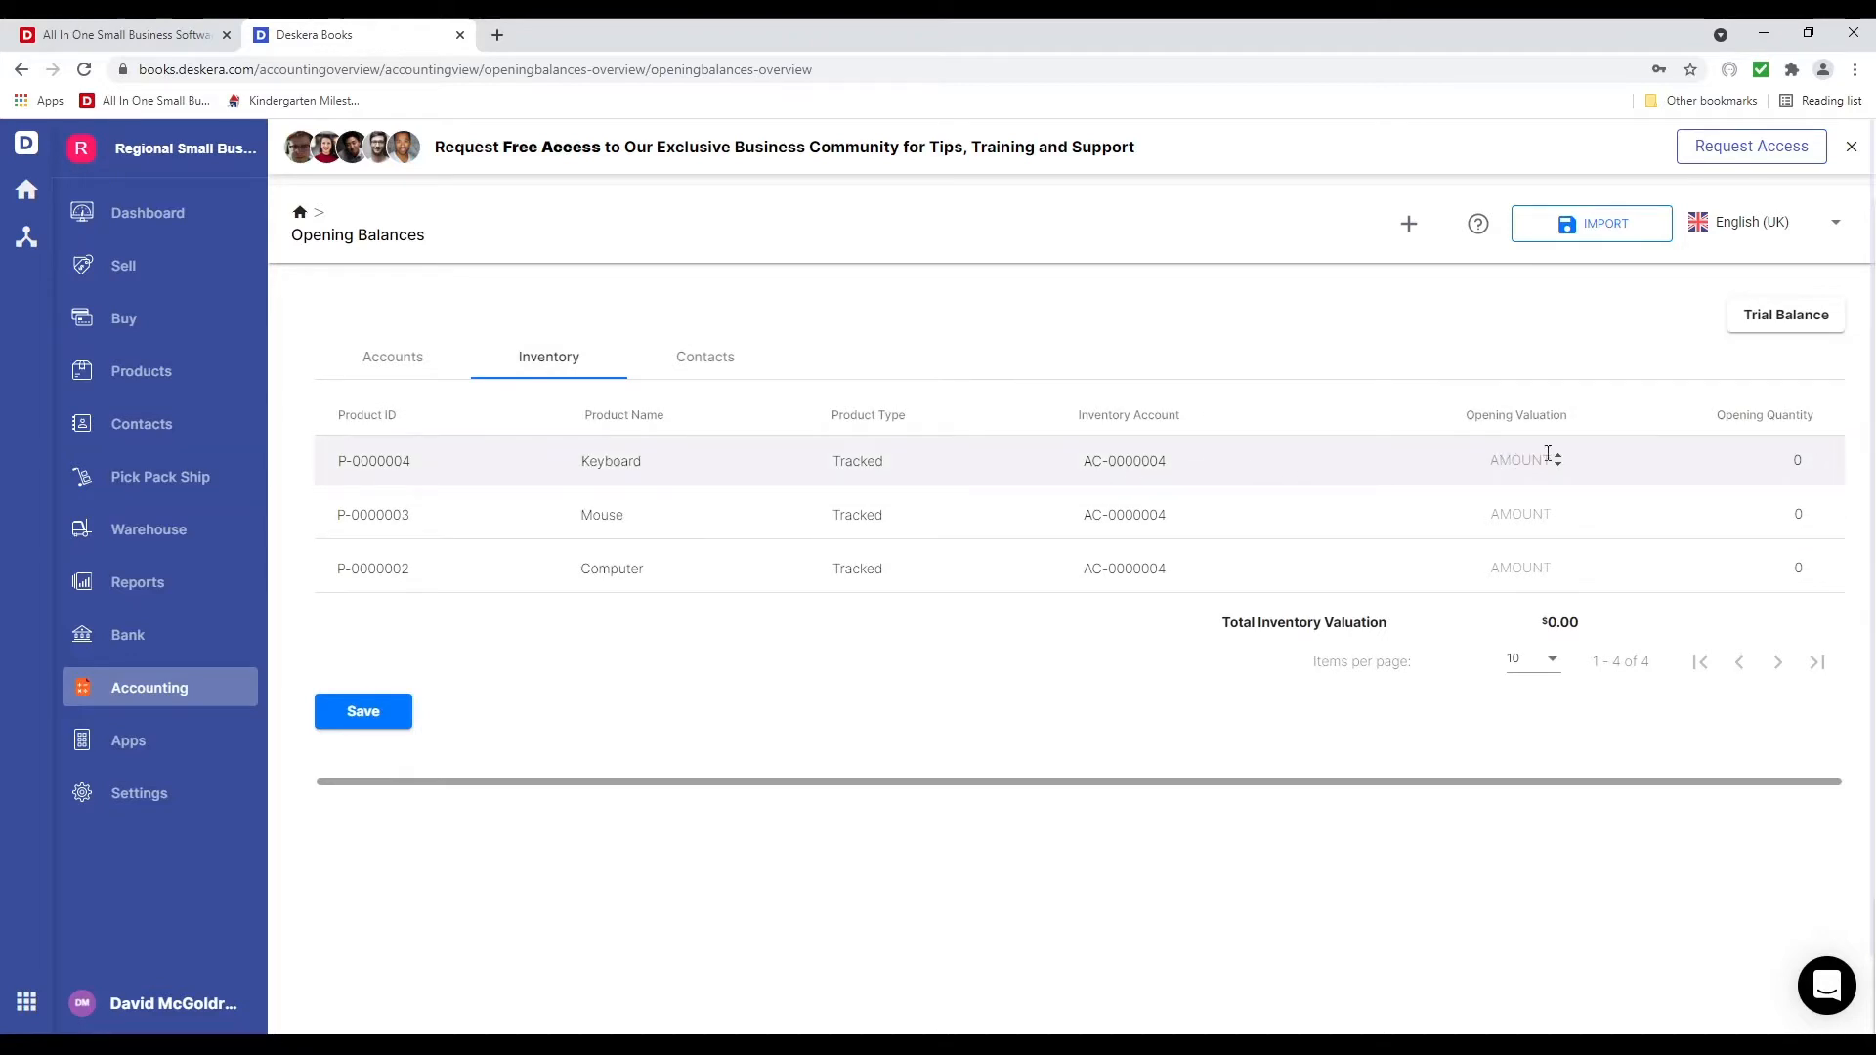
click(695, 362)
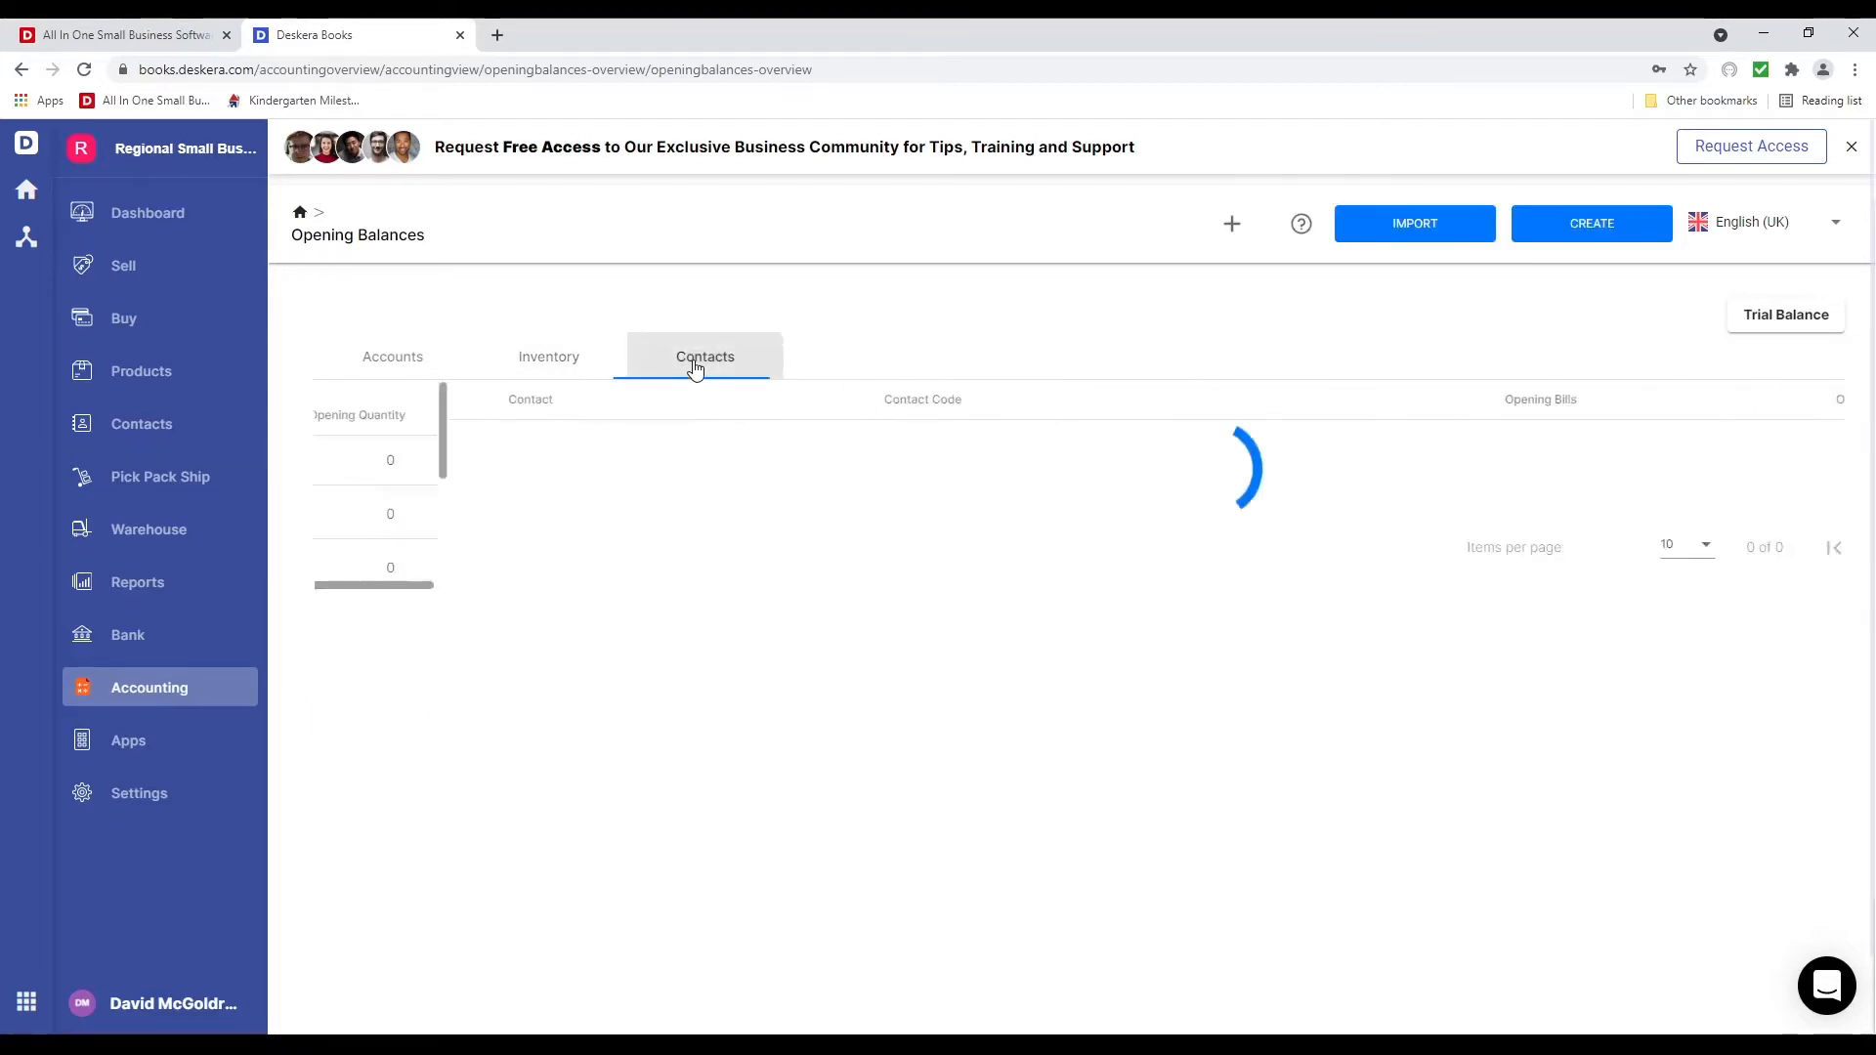
click(1582, 237)
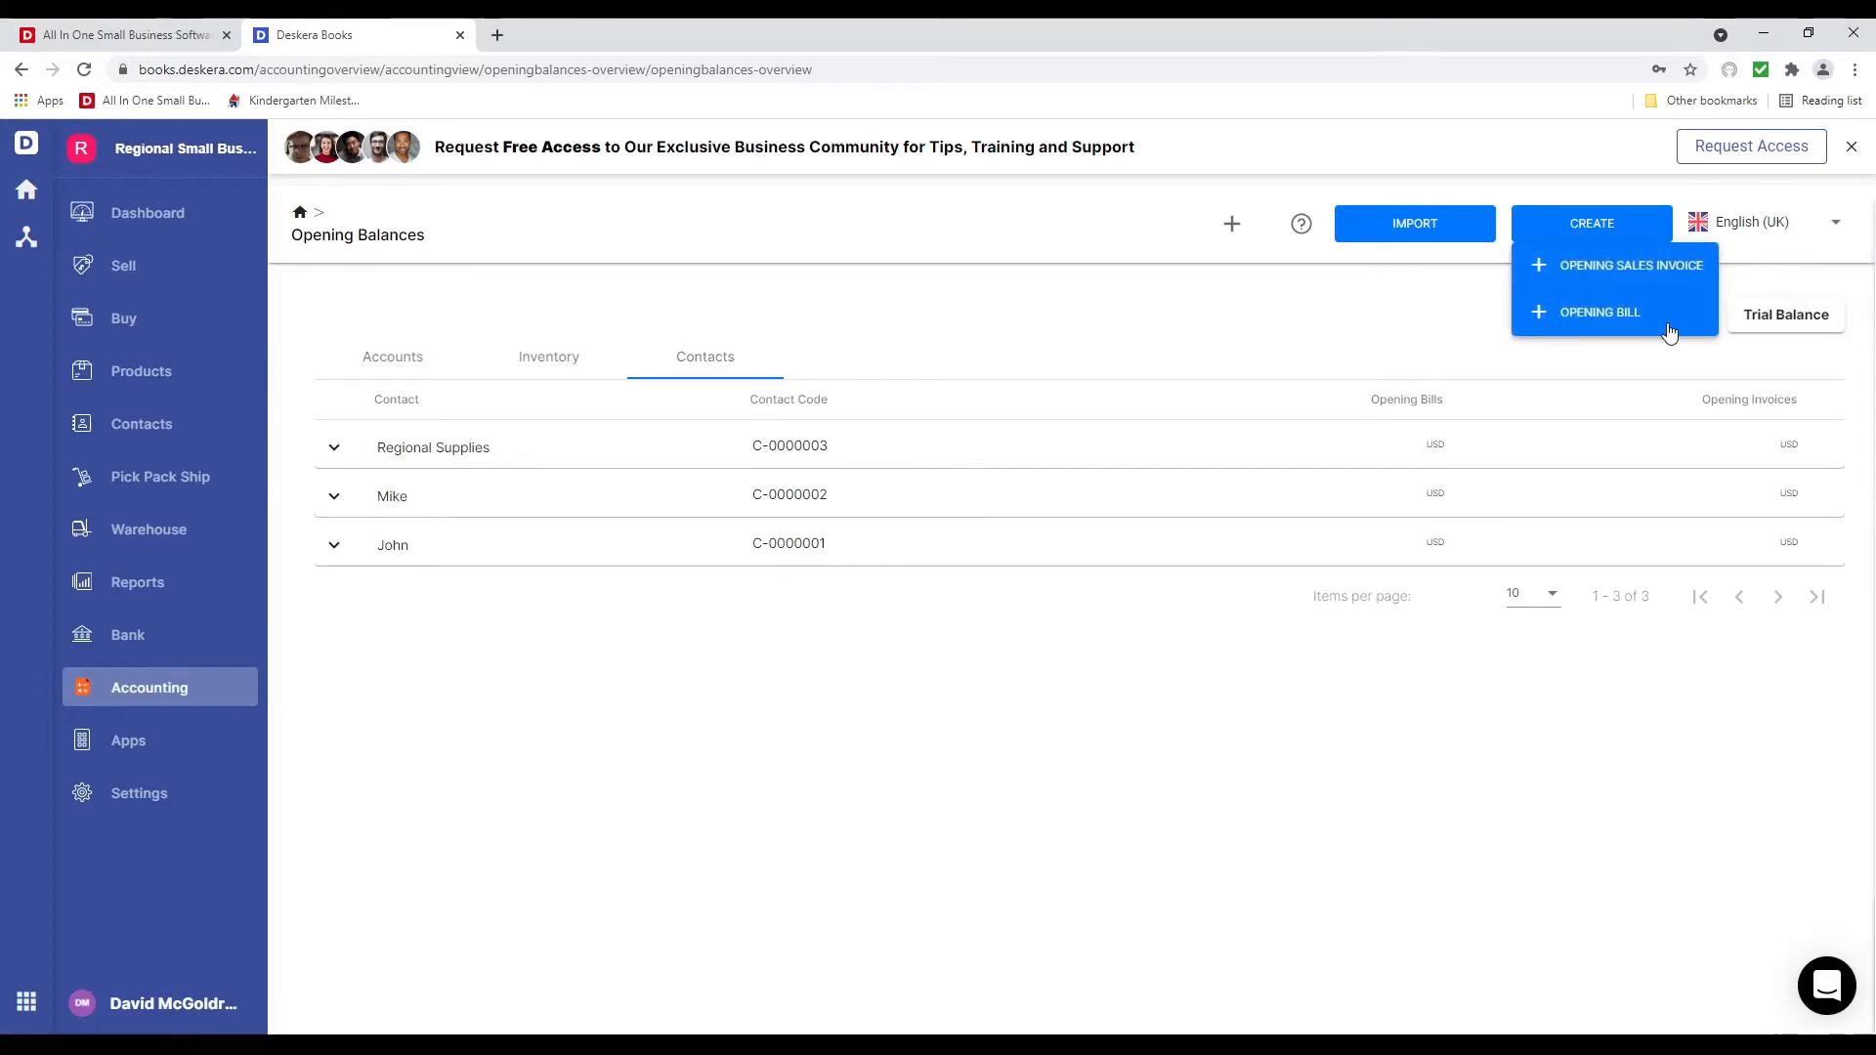
click(1317, 311)
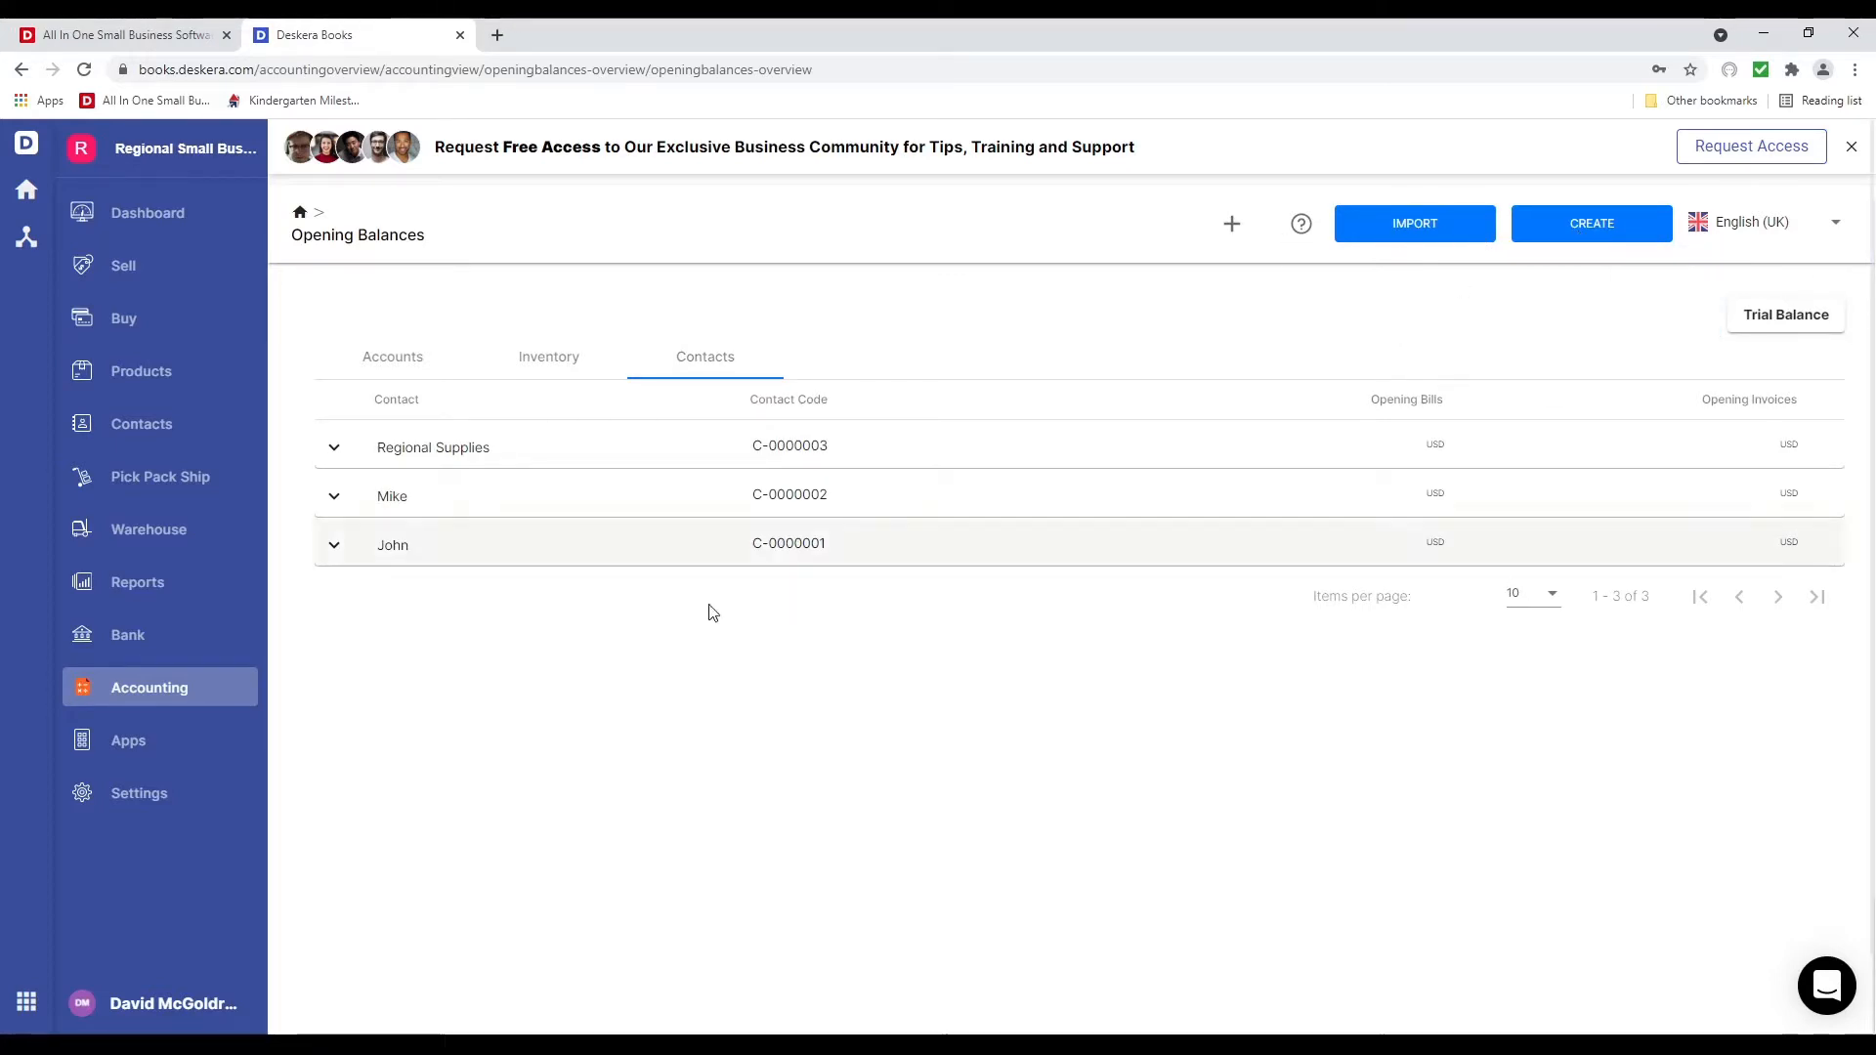
click(237, 696)
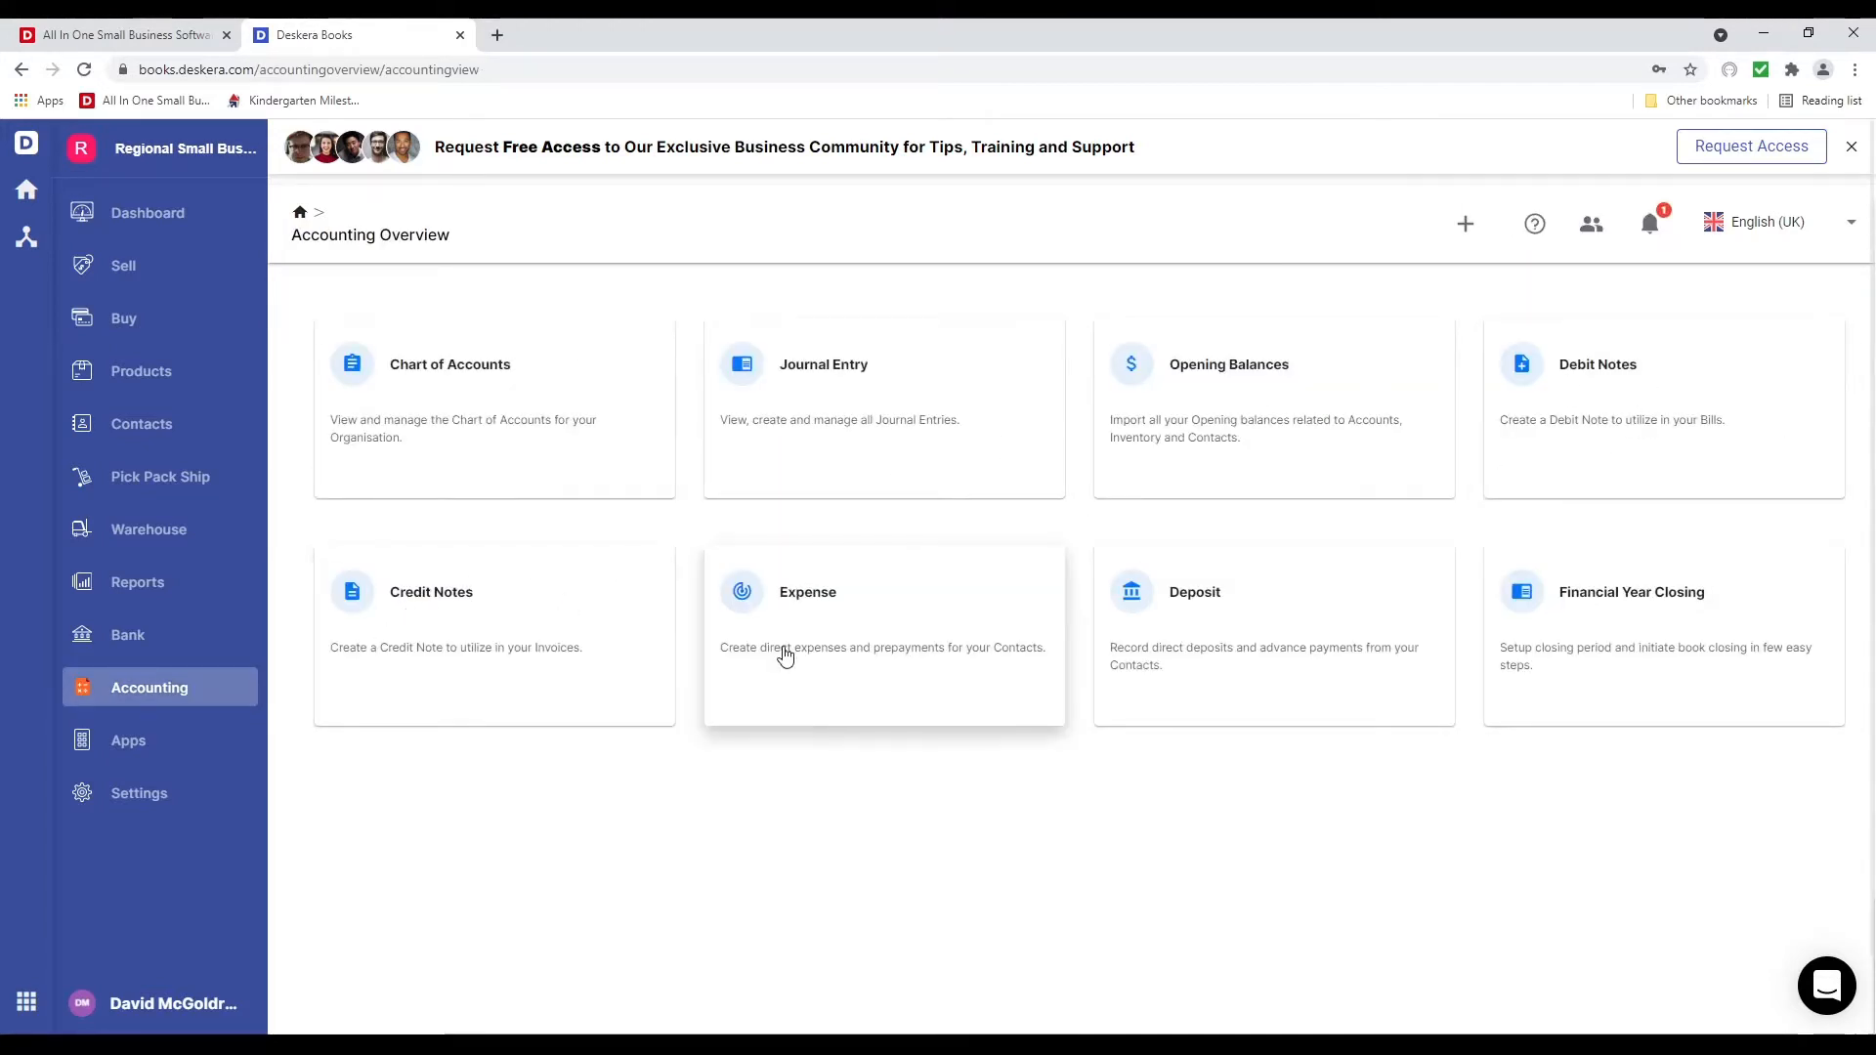
Save financial year closing with a Monthly closing period and Retained Earnings as the retained earning account
click(1711, 648)
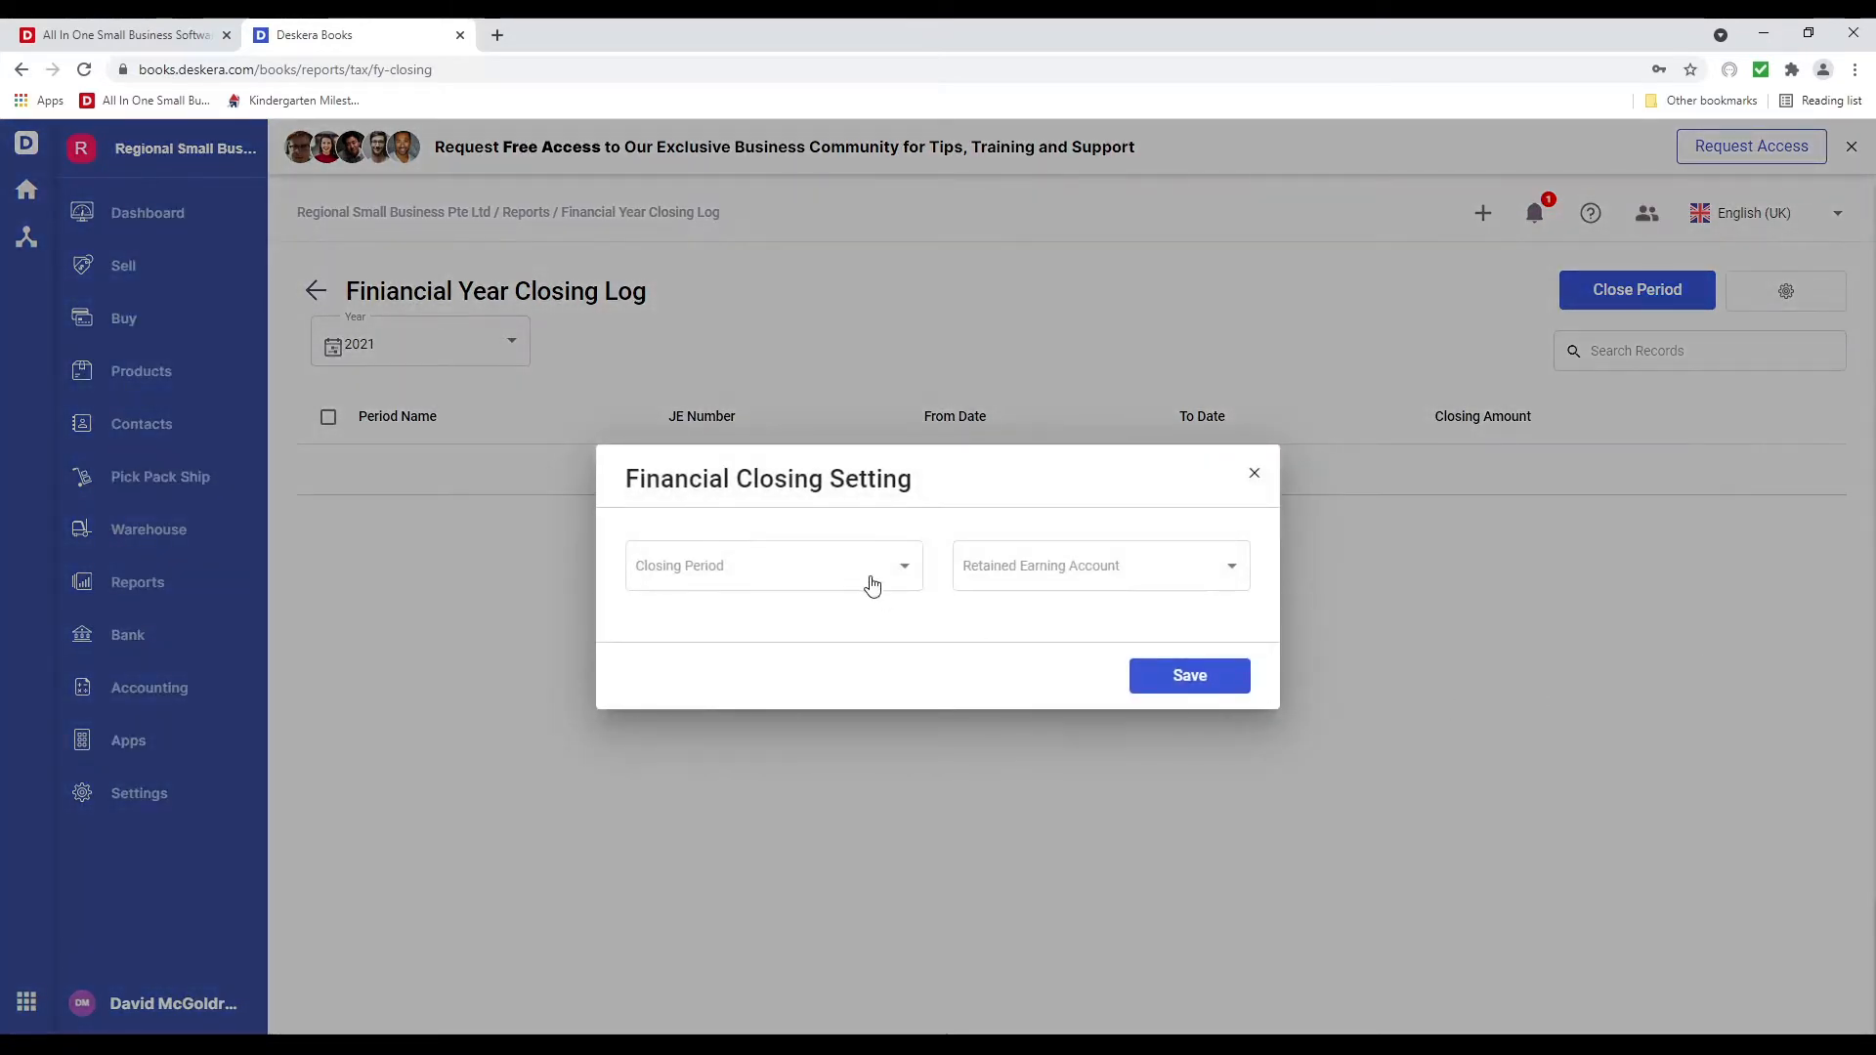
click(872, 585)
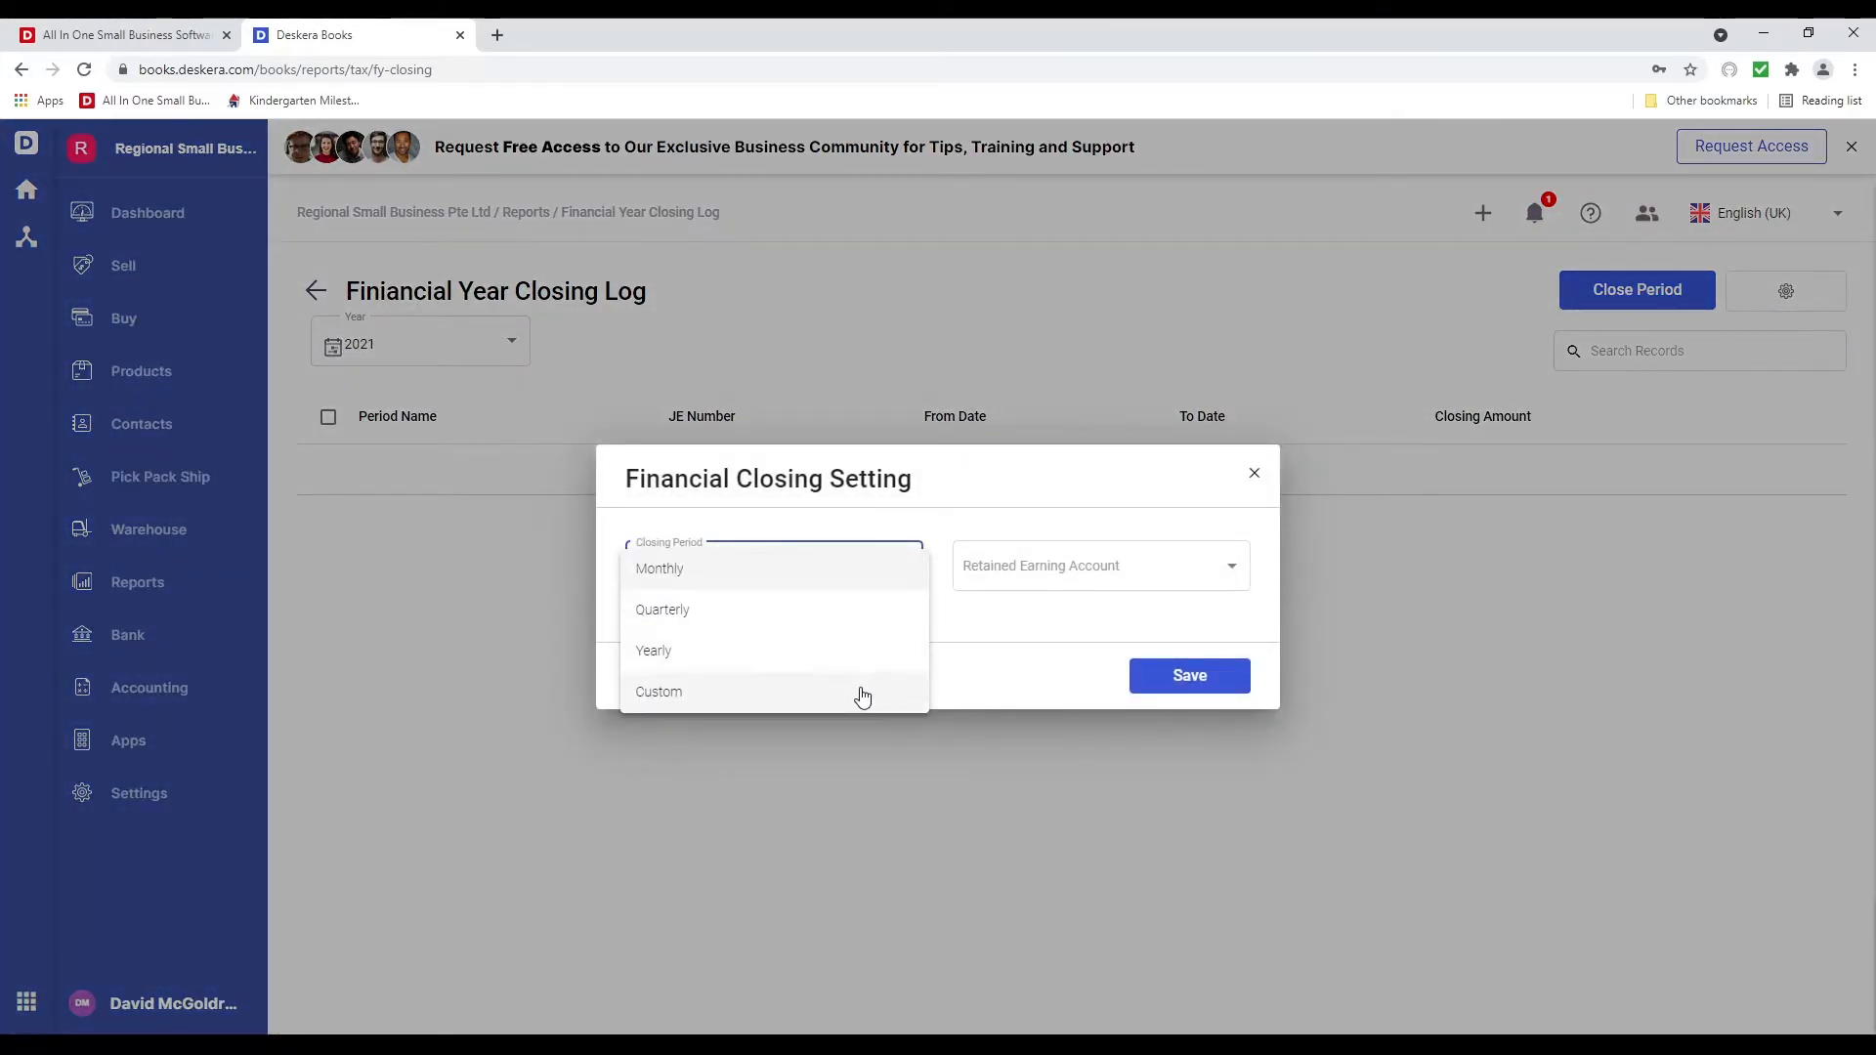
click(819, 577)
click(1030, 579)
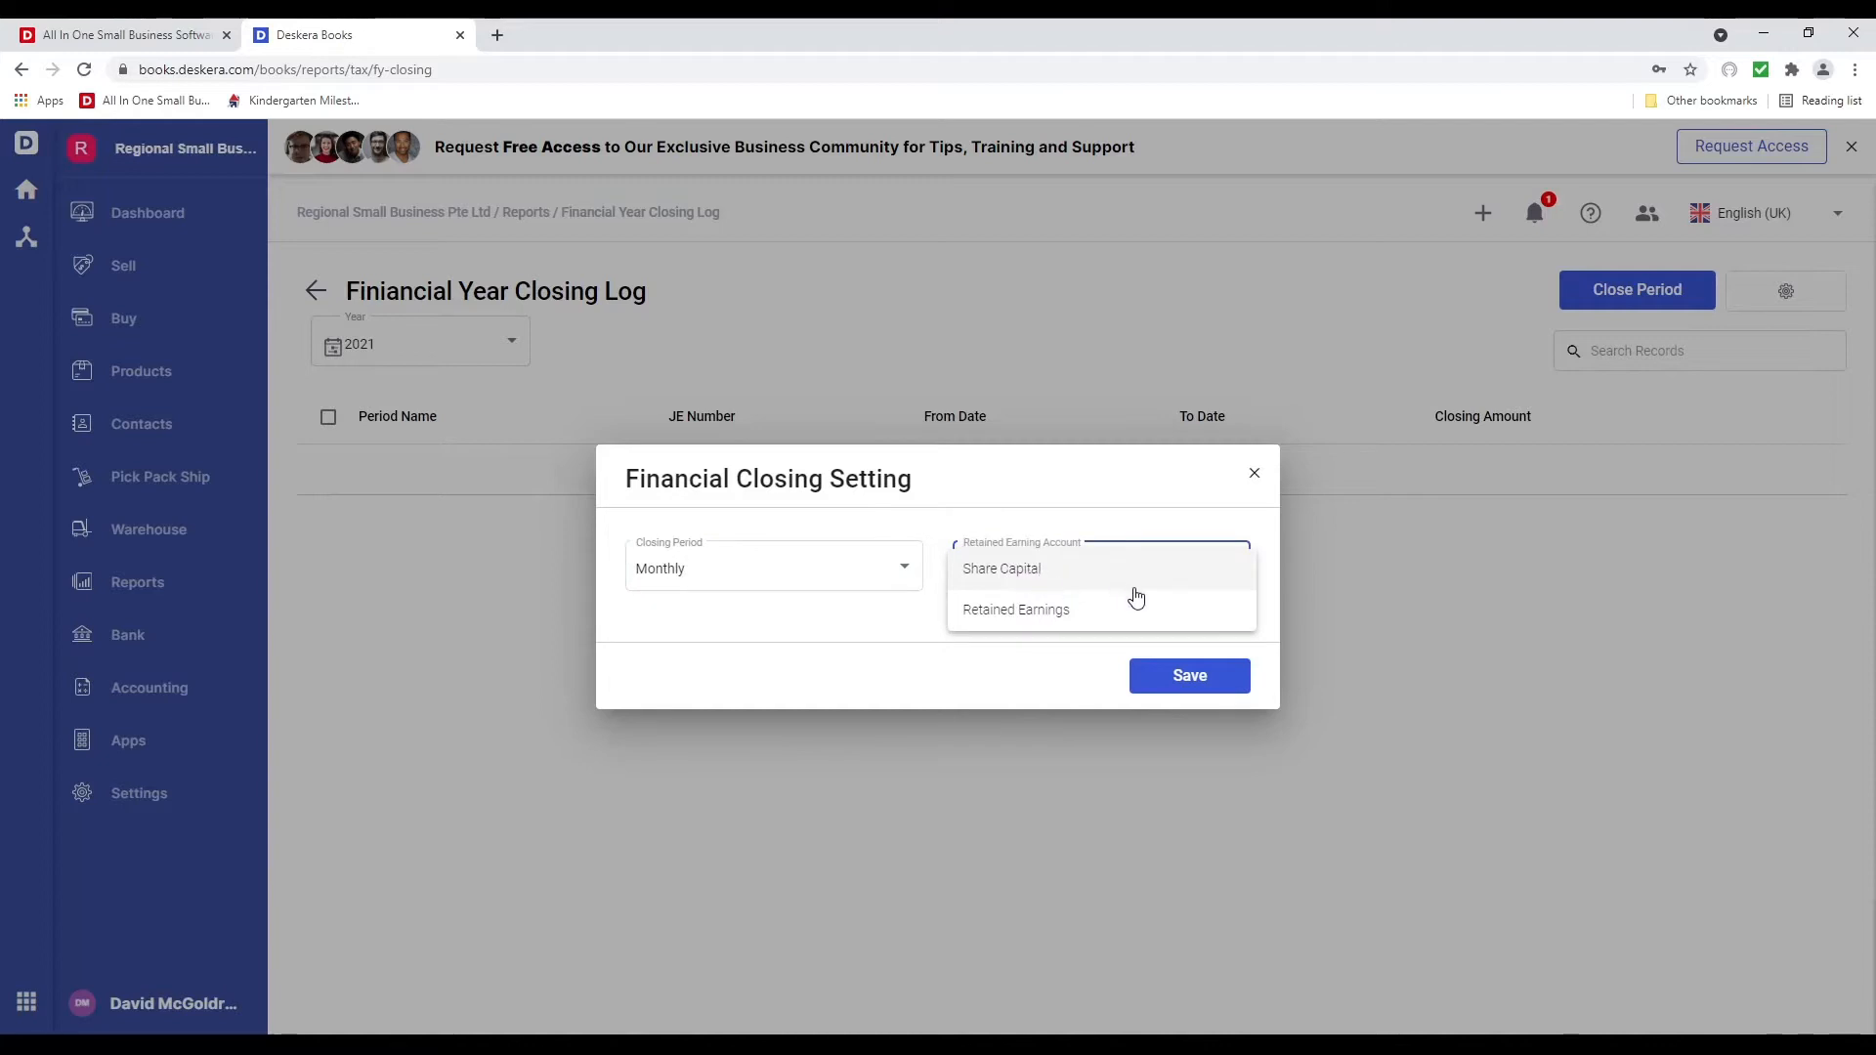
click(1127, 607)
click(1214, 689)
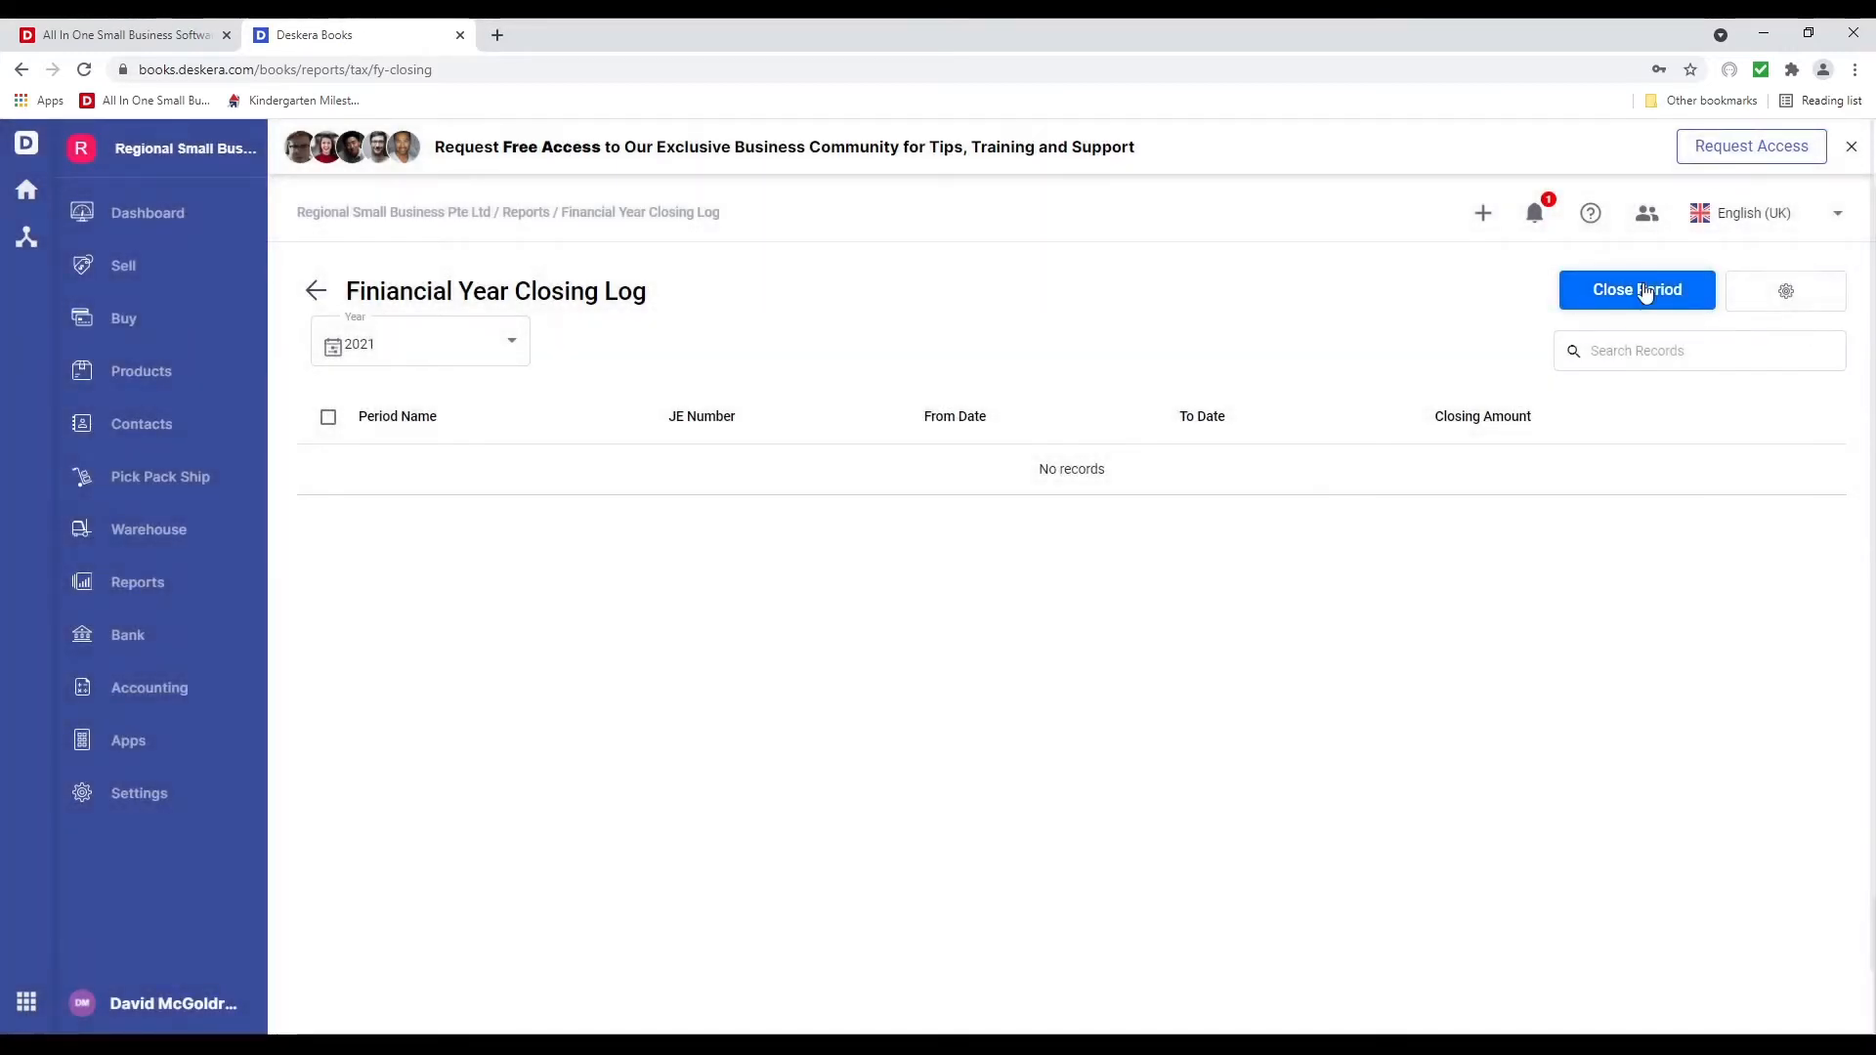
Cancel the Close Period prompt and go to the Bank accounts list
click(1651, 290)
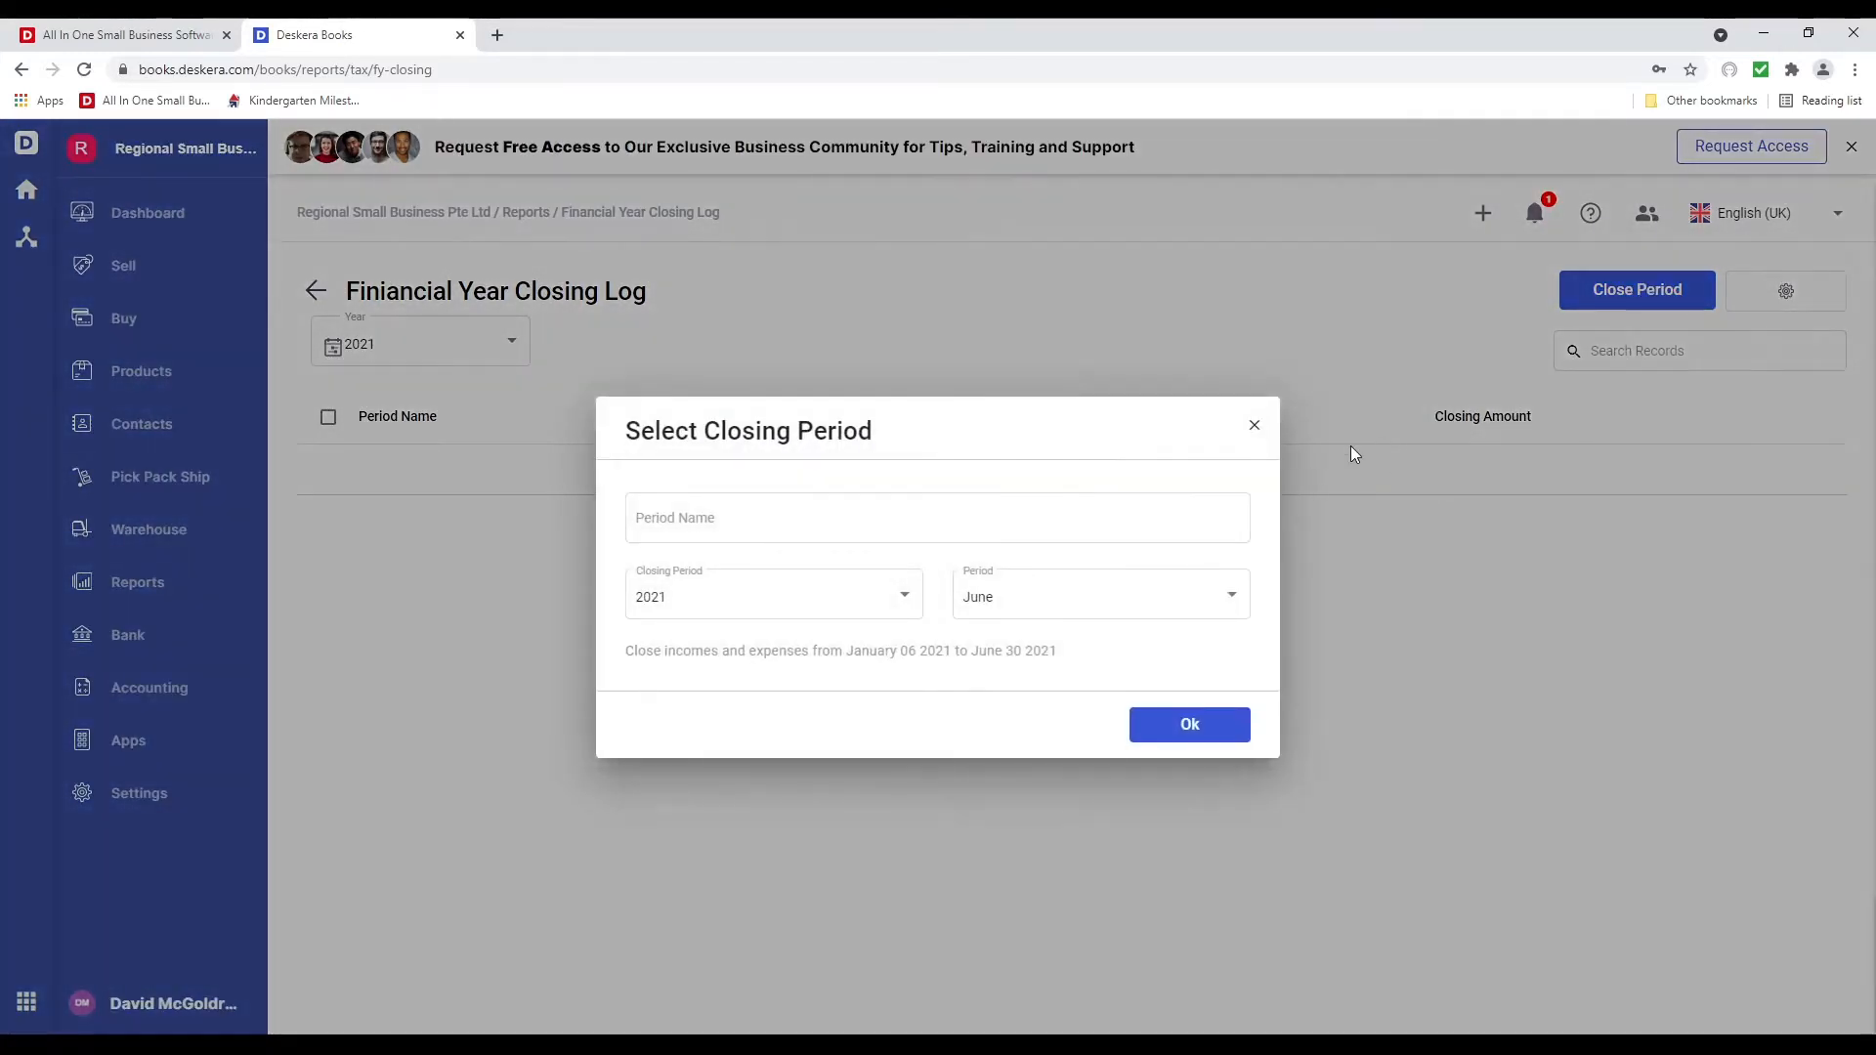
click(1256, 430)
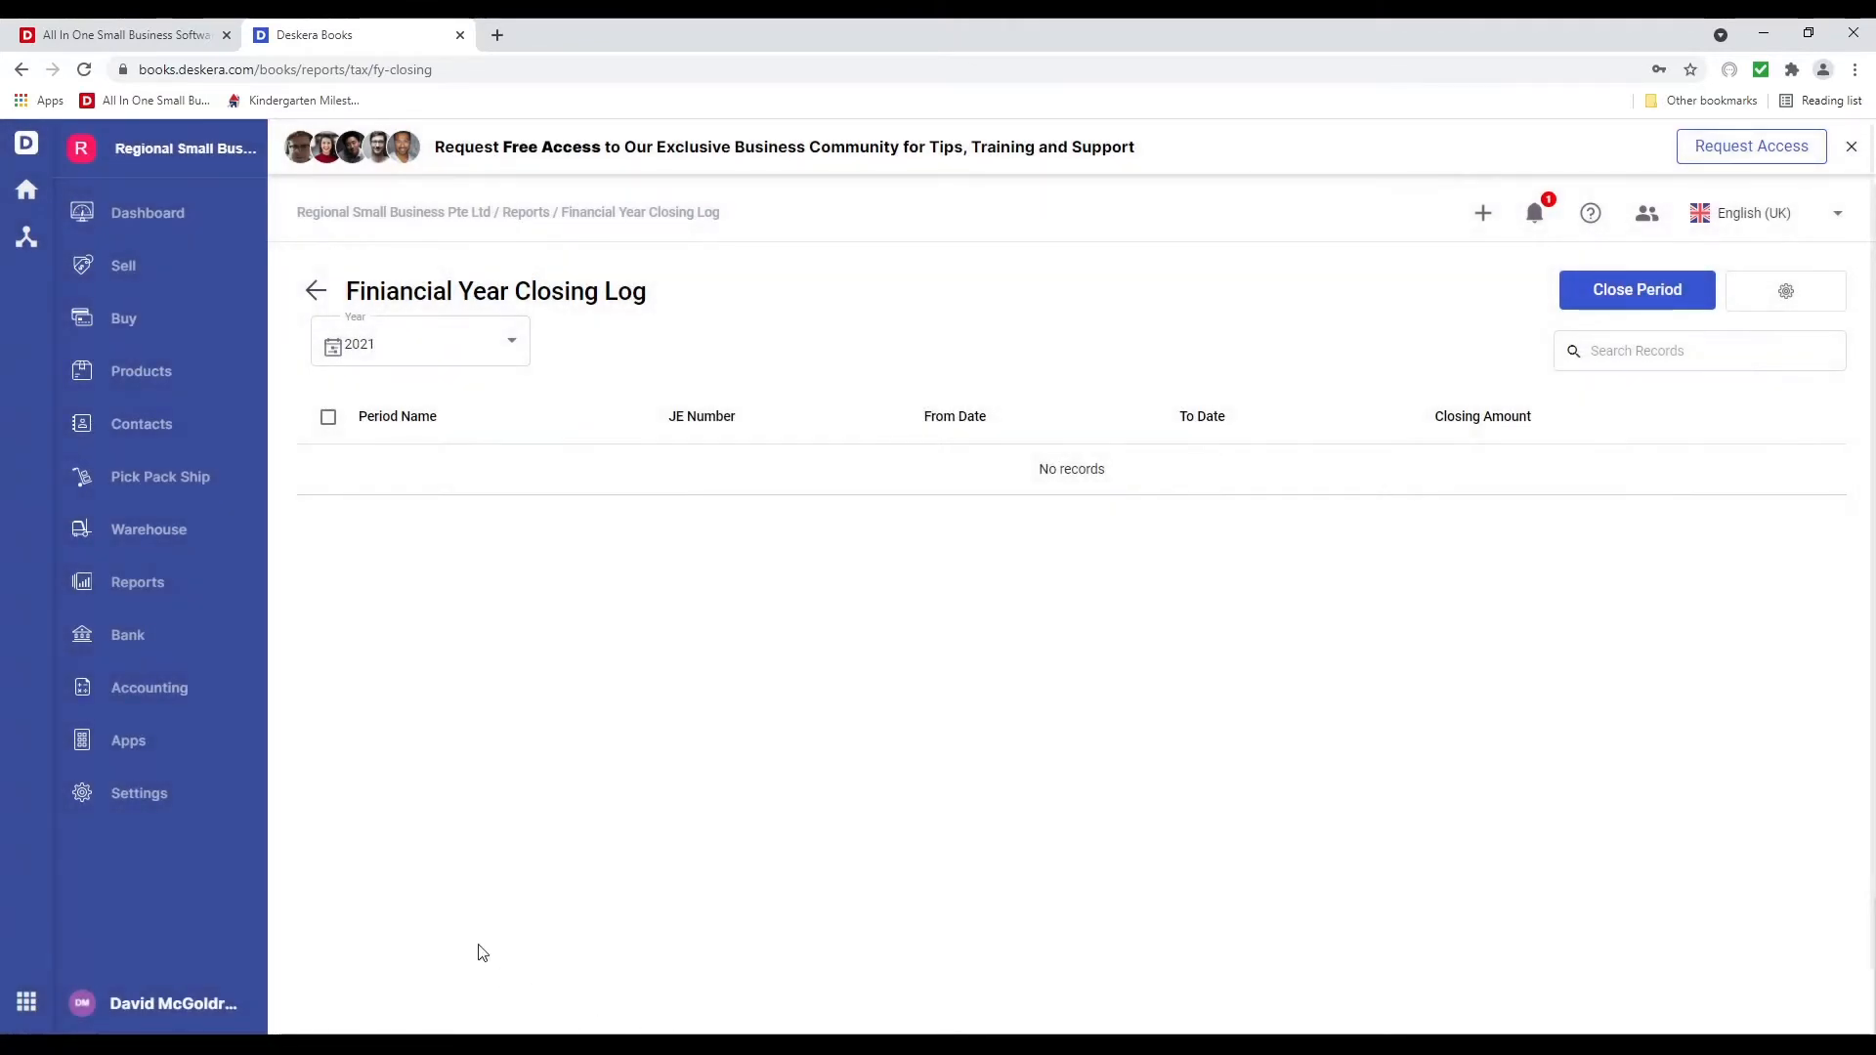
click(138, 637)
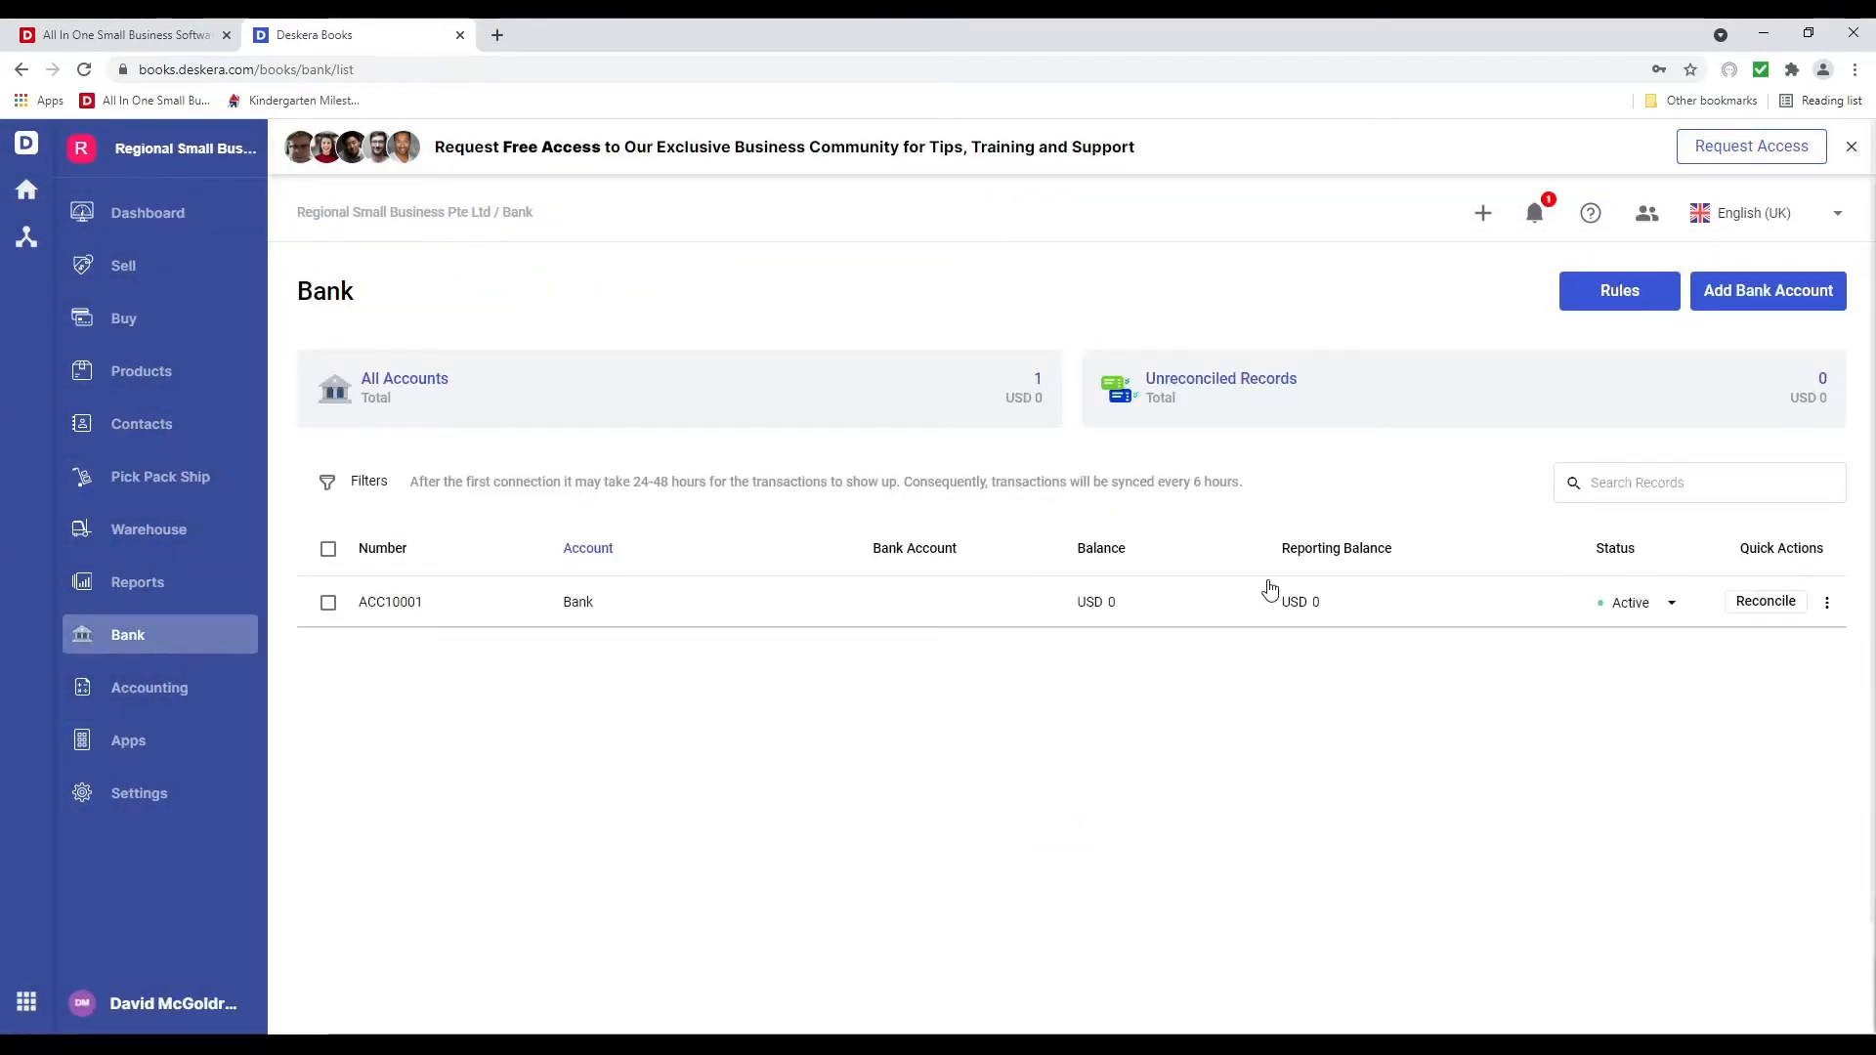
Create a new bank account named Wells Fargo in USD, described as Wells Fargo, and save it
click(1779, 293)
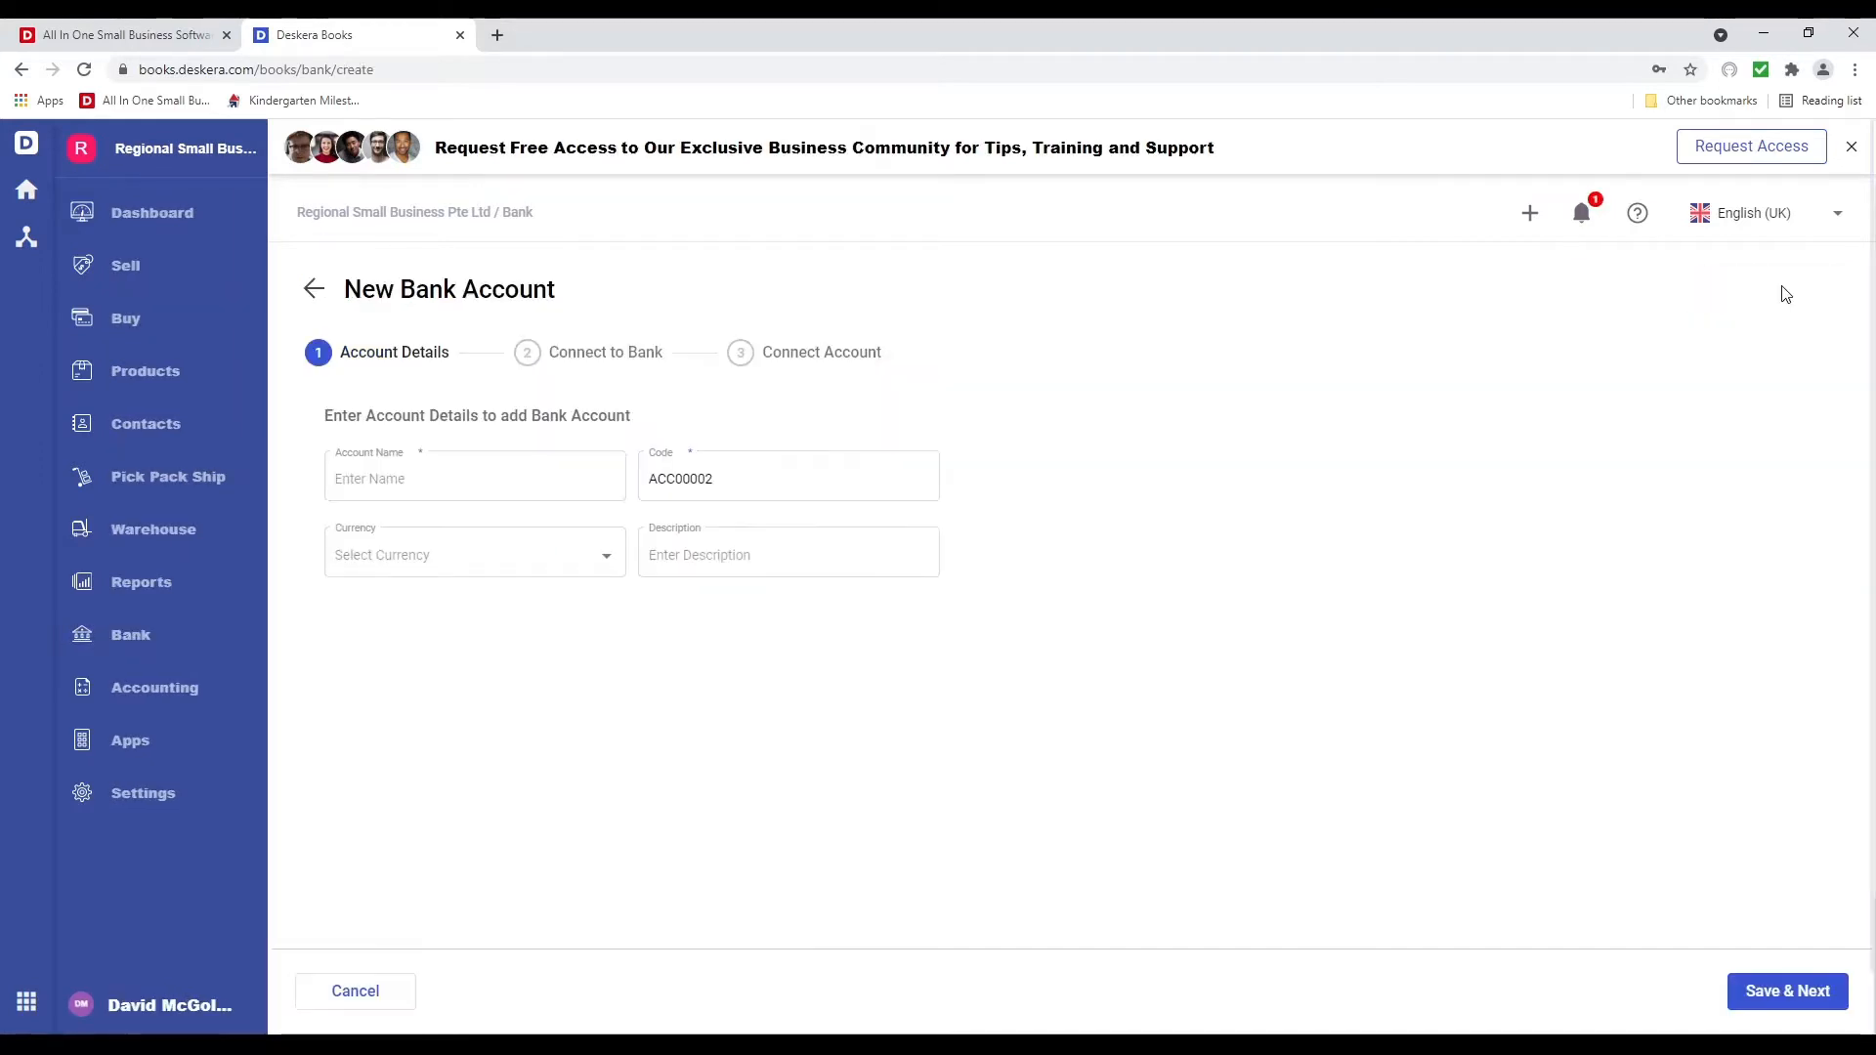
click(365, 478)
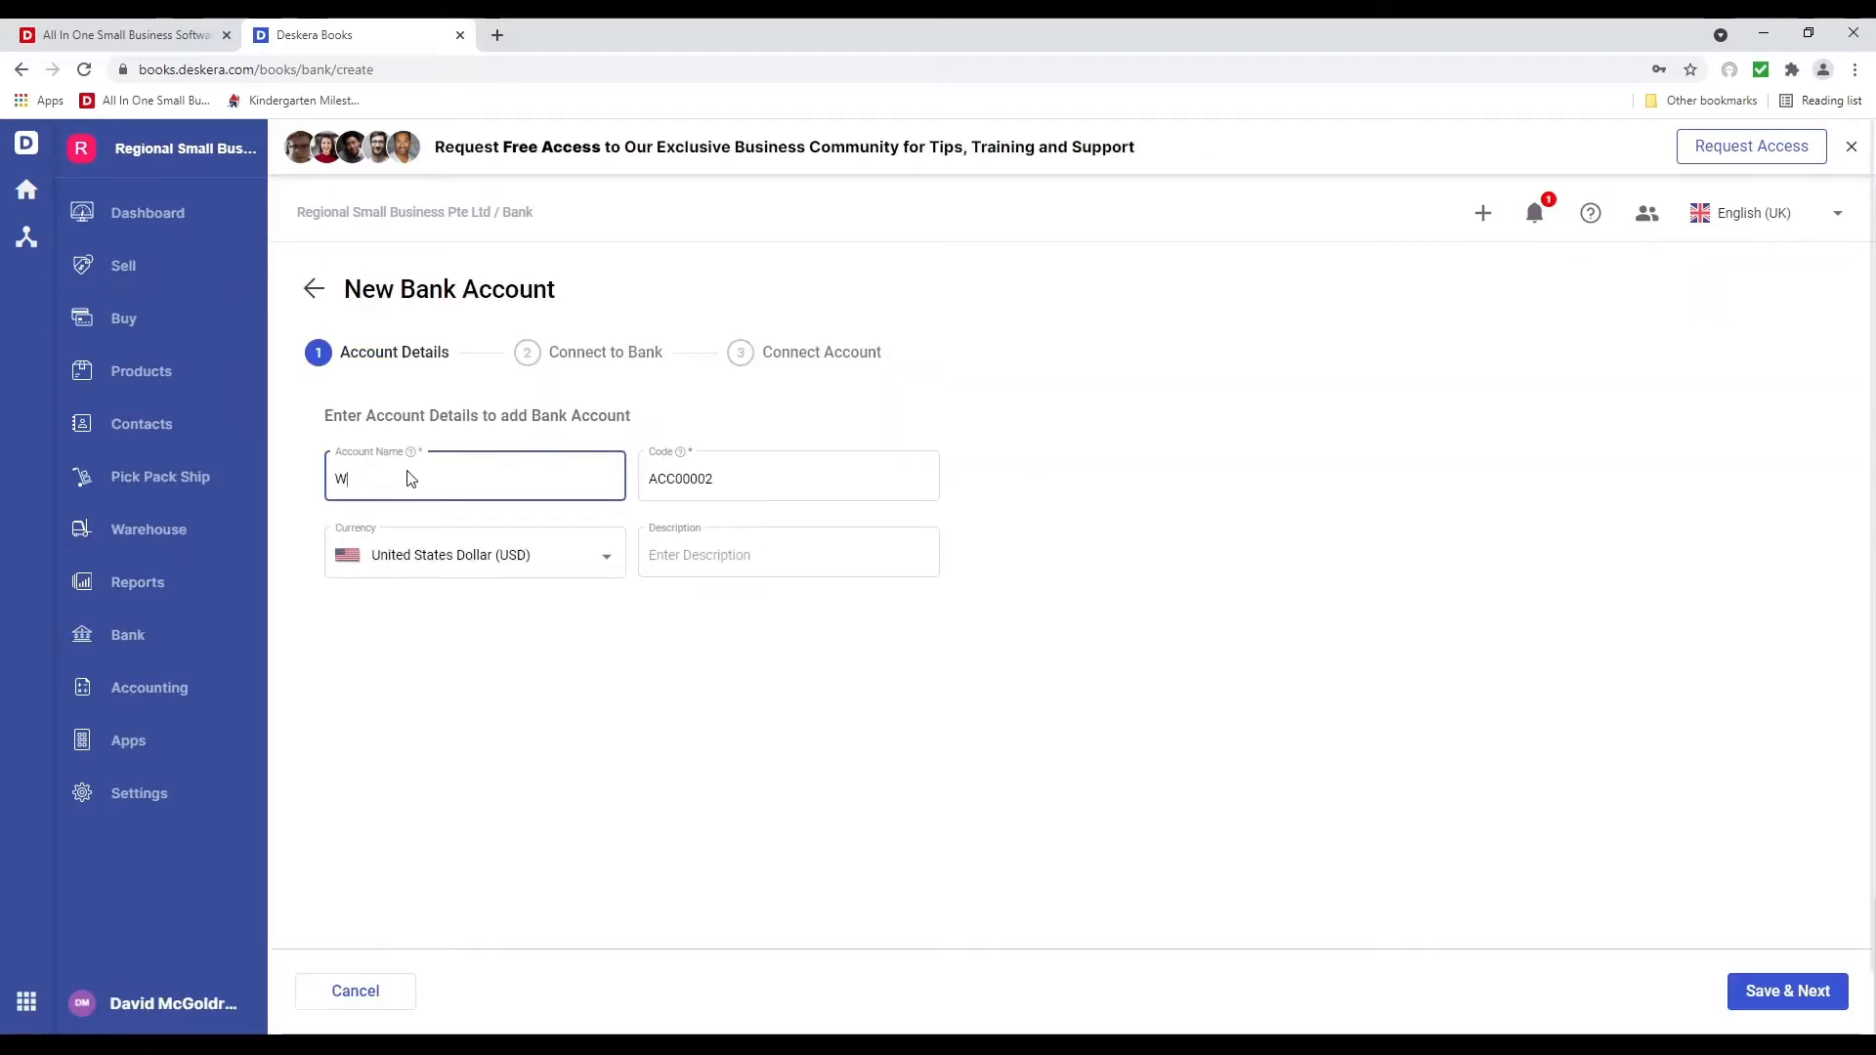
text(Wells Fargo)
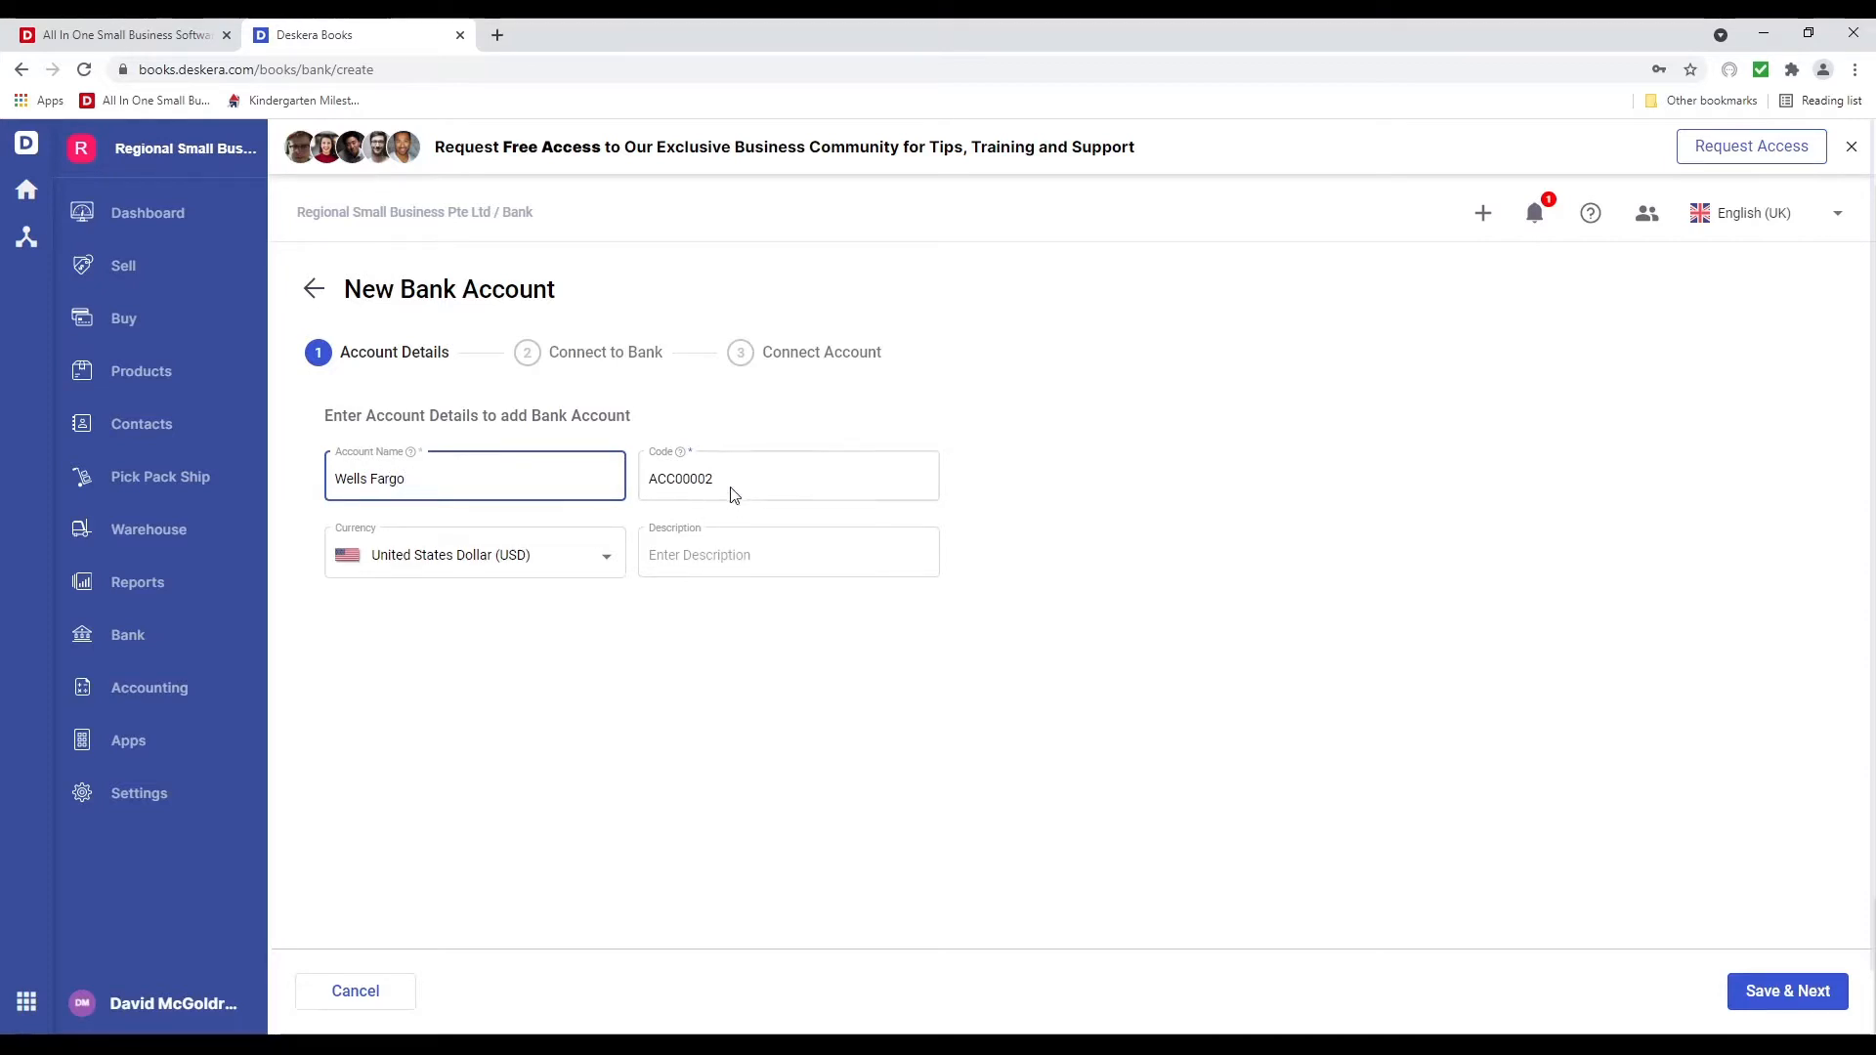
click(734, 495)
click(554, 561)
click(760, 550)
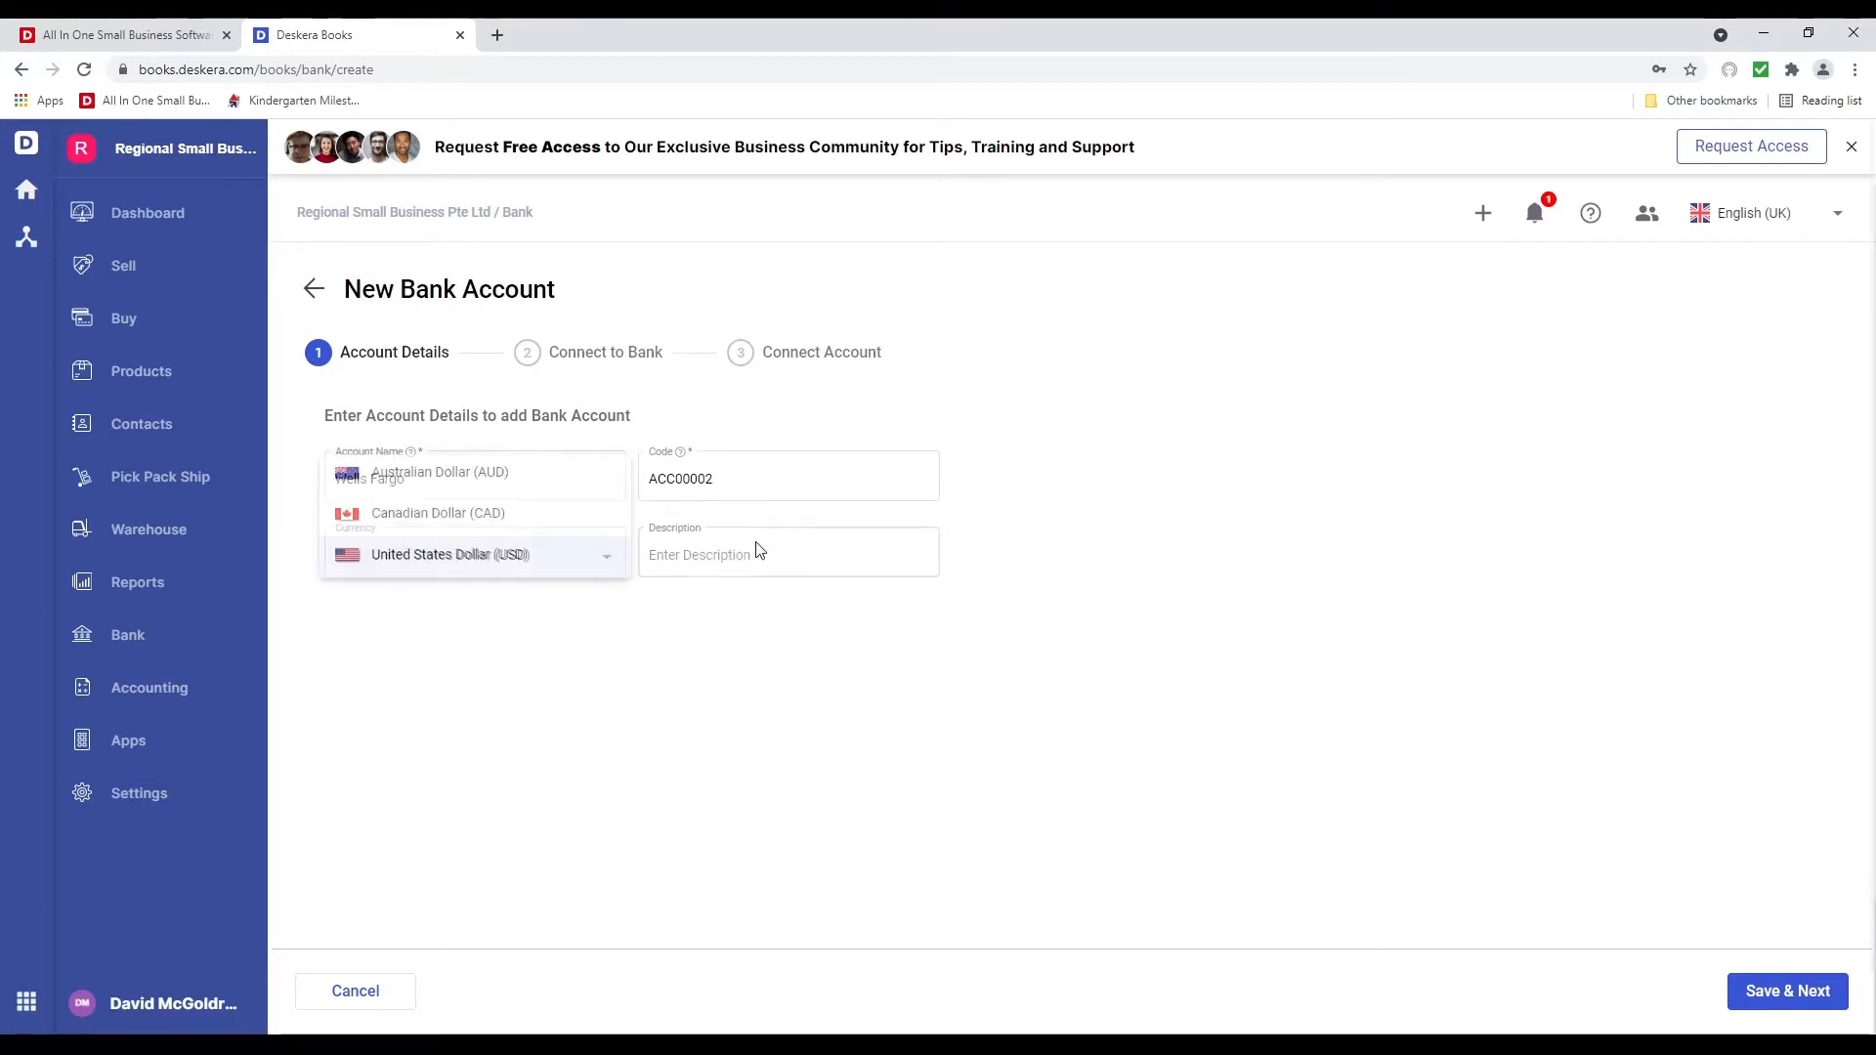
click(728, 555)
text(Wel)
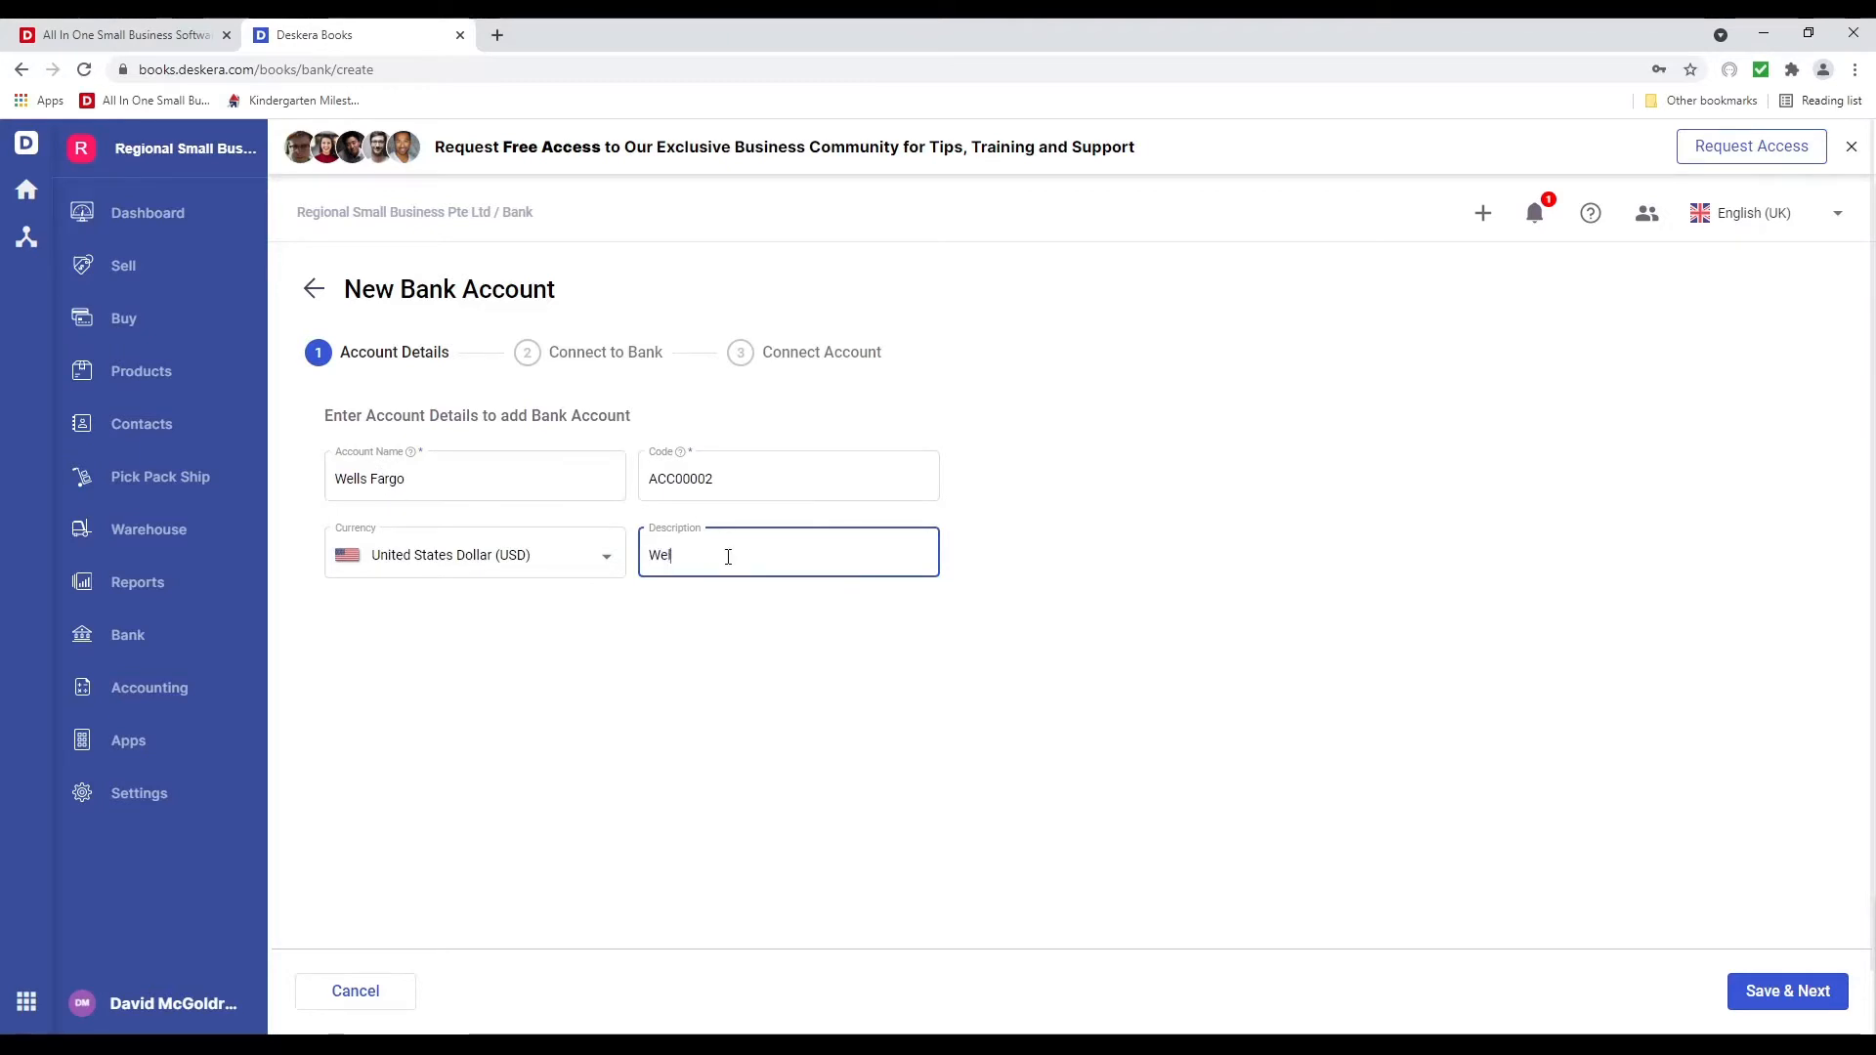
text(ls Garg)
text(Far)
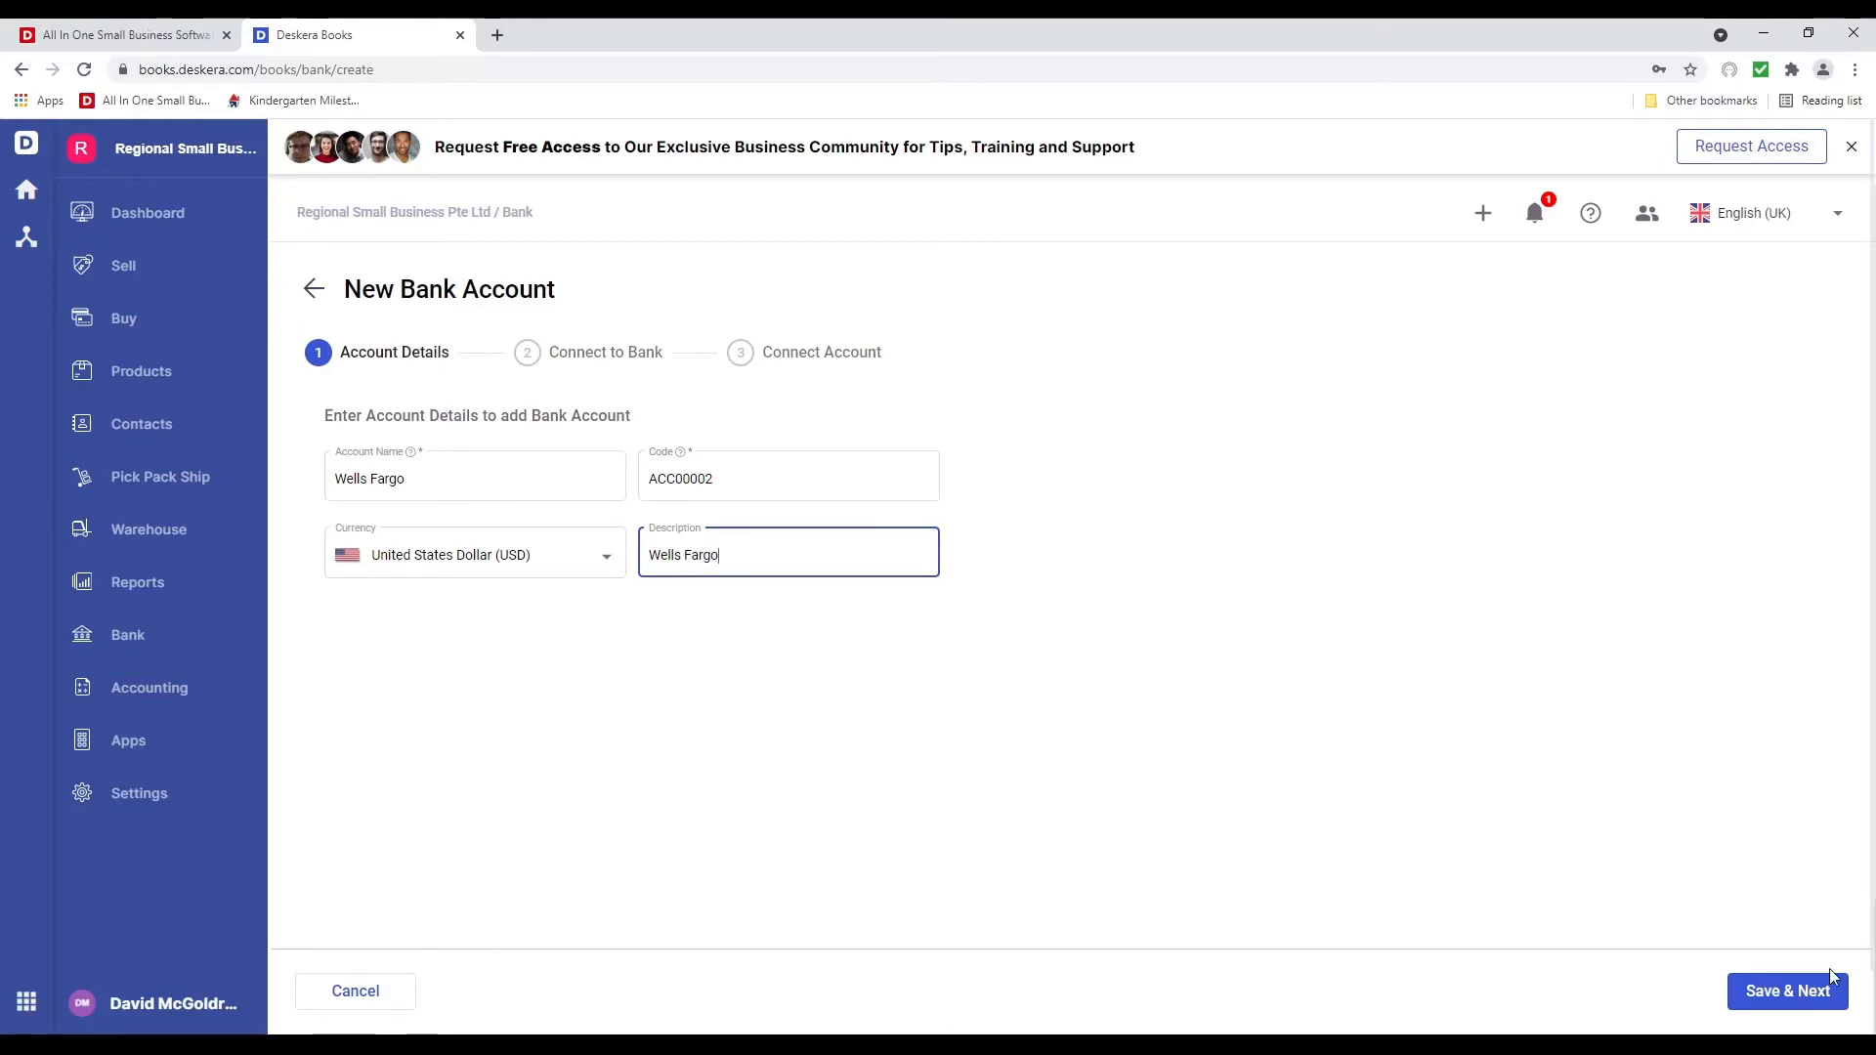
click(1828, 986)
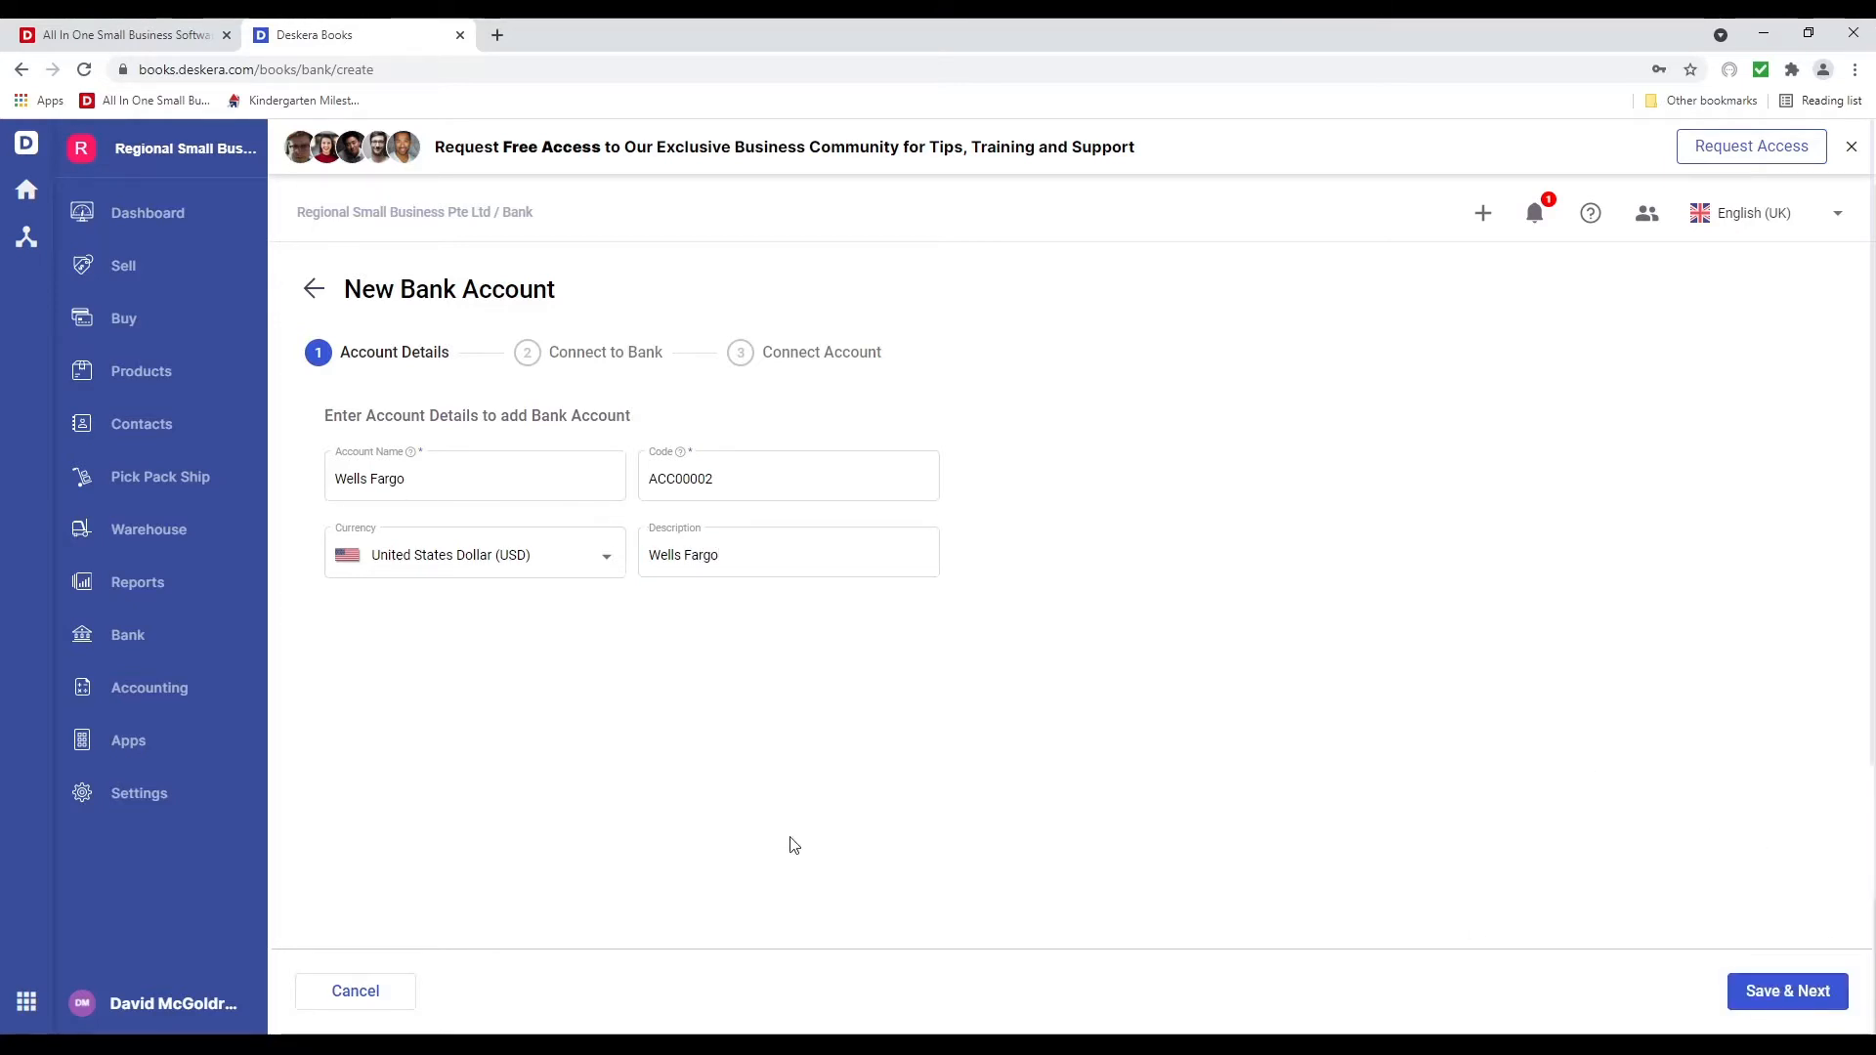
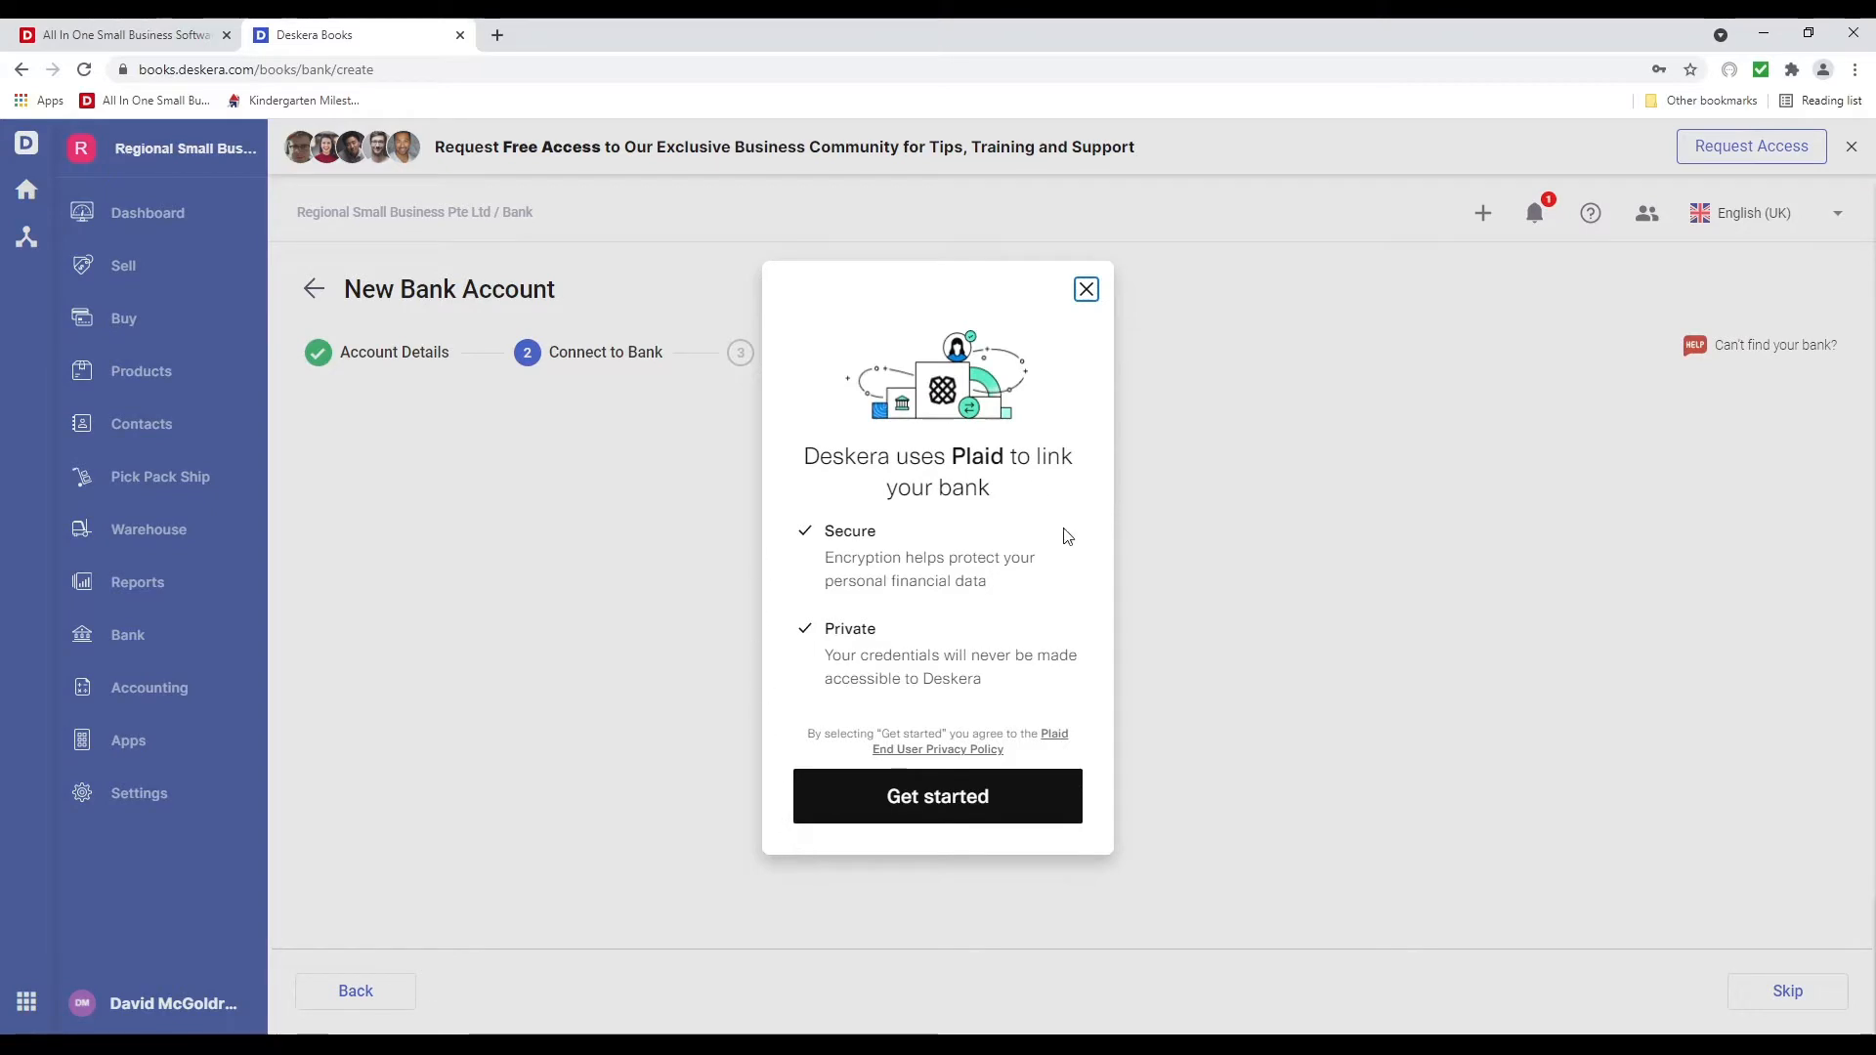
Start Plaid bank linking and preview Wells Fargo before returning to the bank list
click(962, 800)
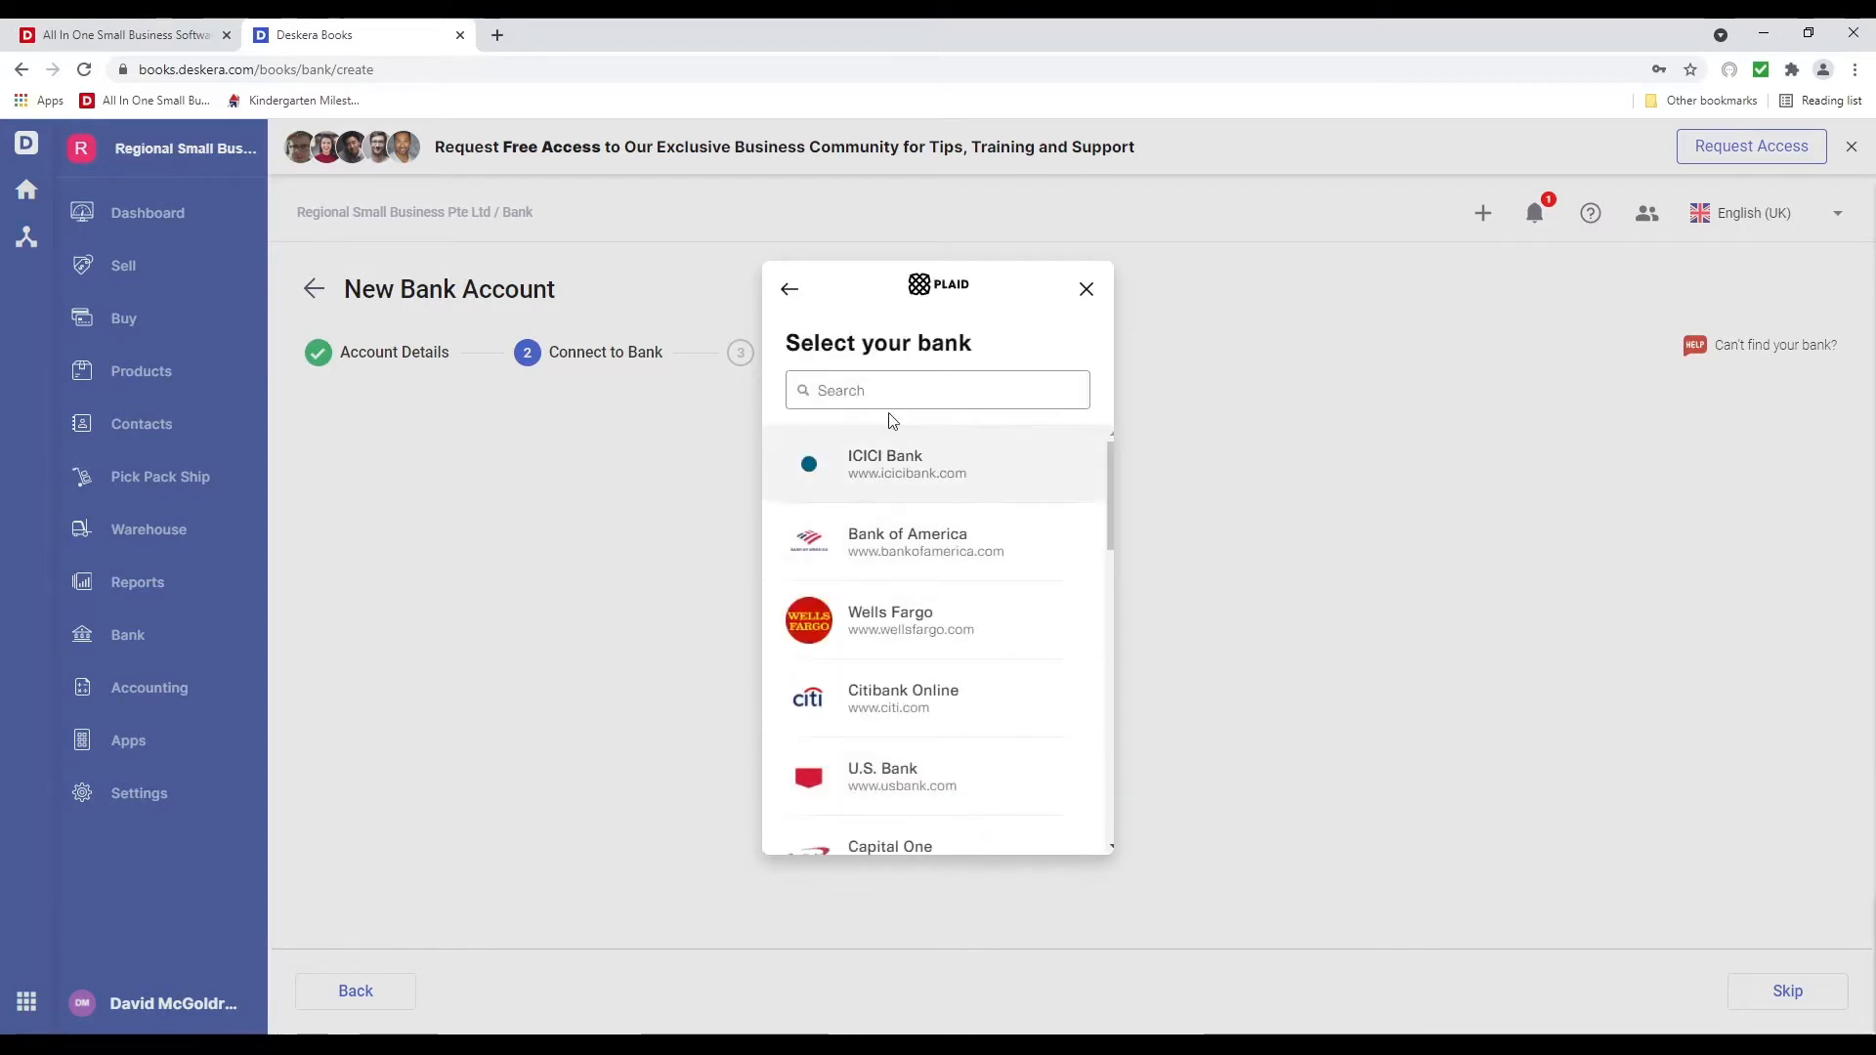
click(908, 630)
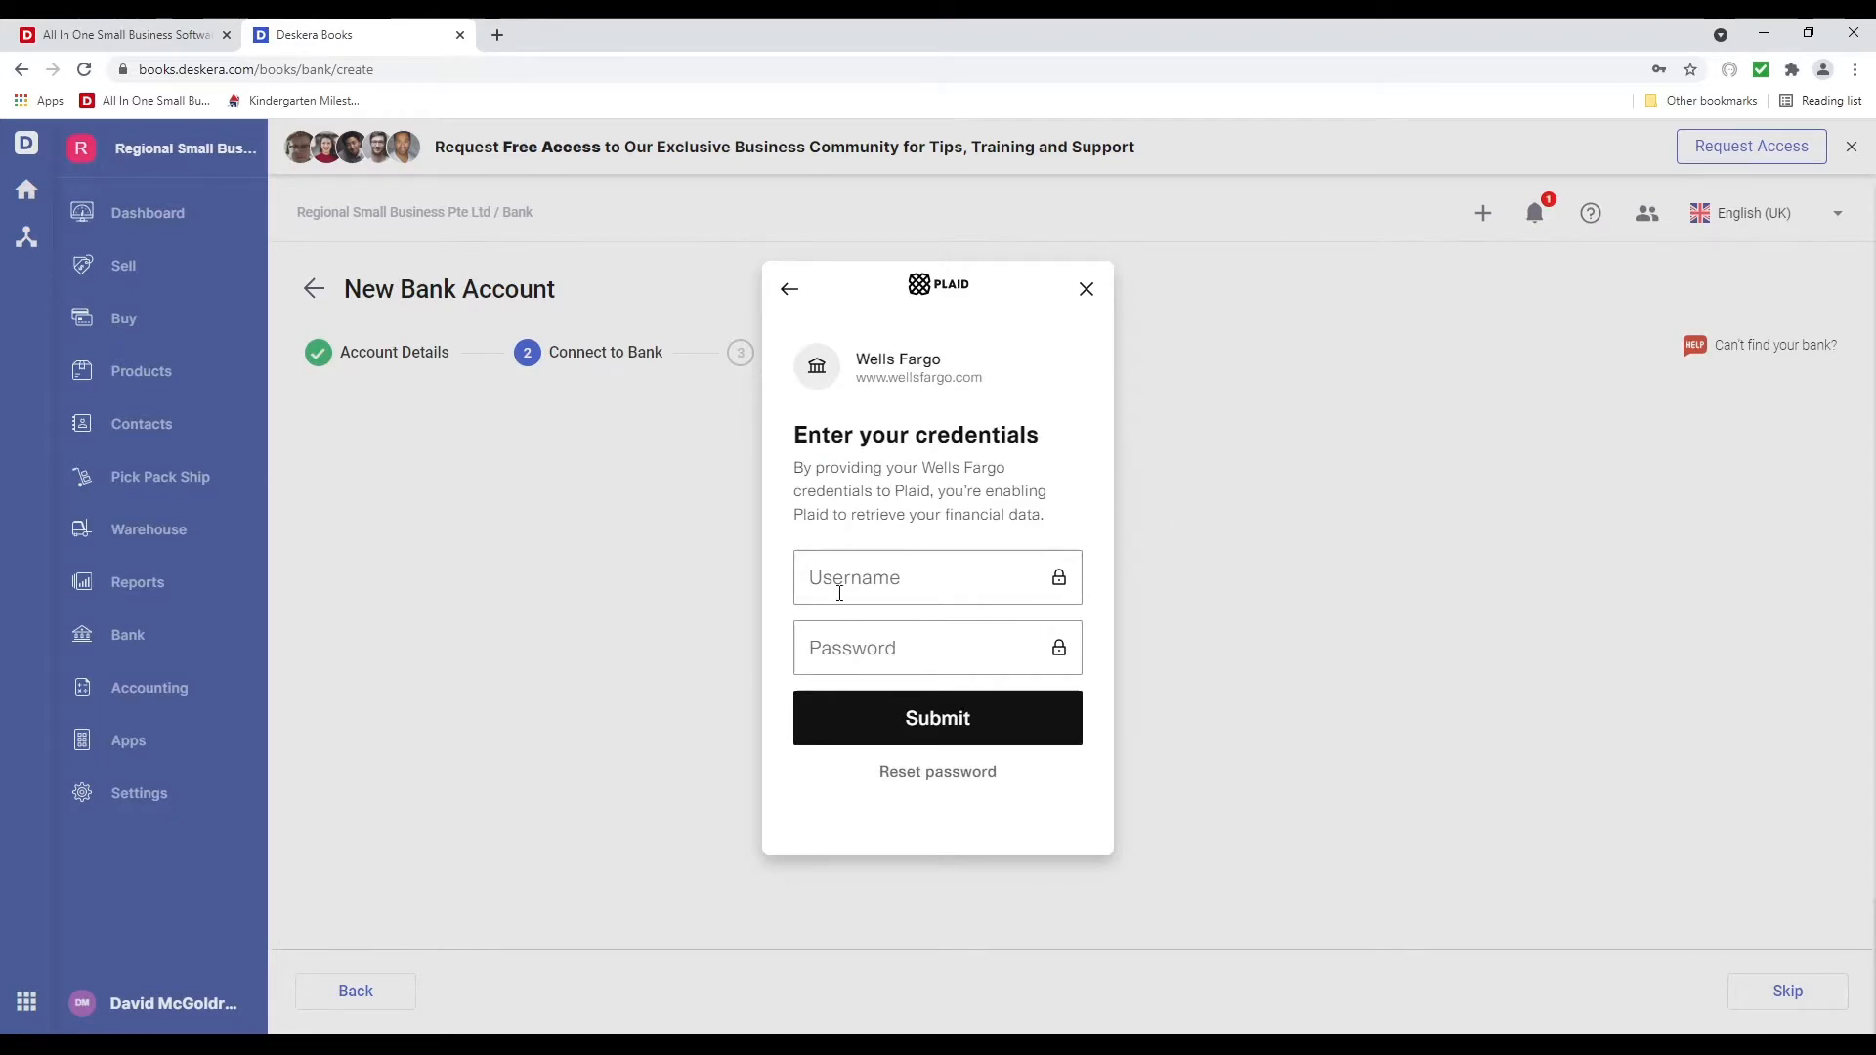
click(789, 289)
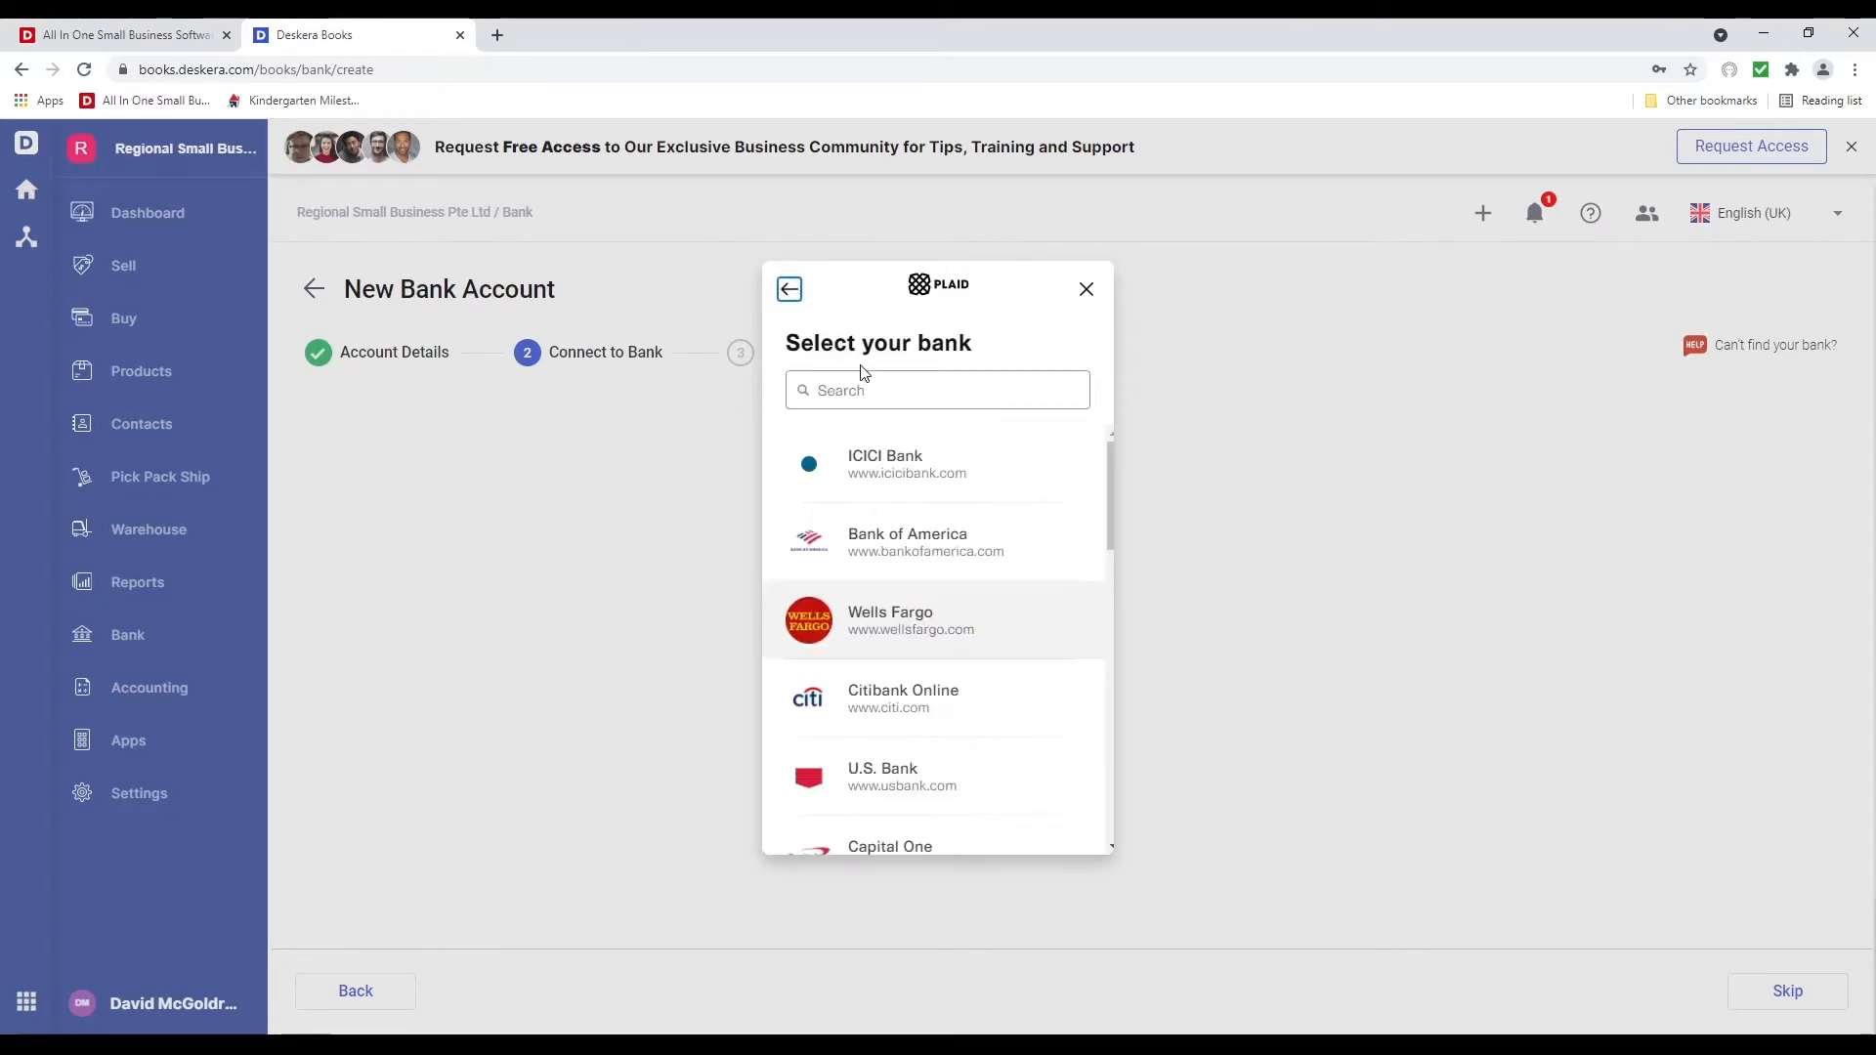
Search Plaid for 'Union Bank', view its entry, then close the bank-linking window
click(875, 387)
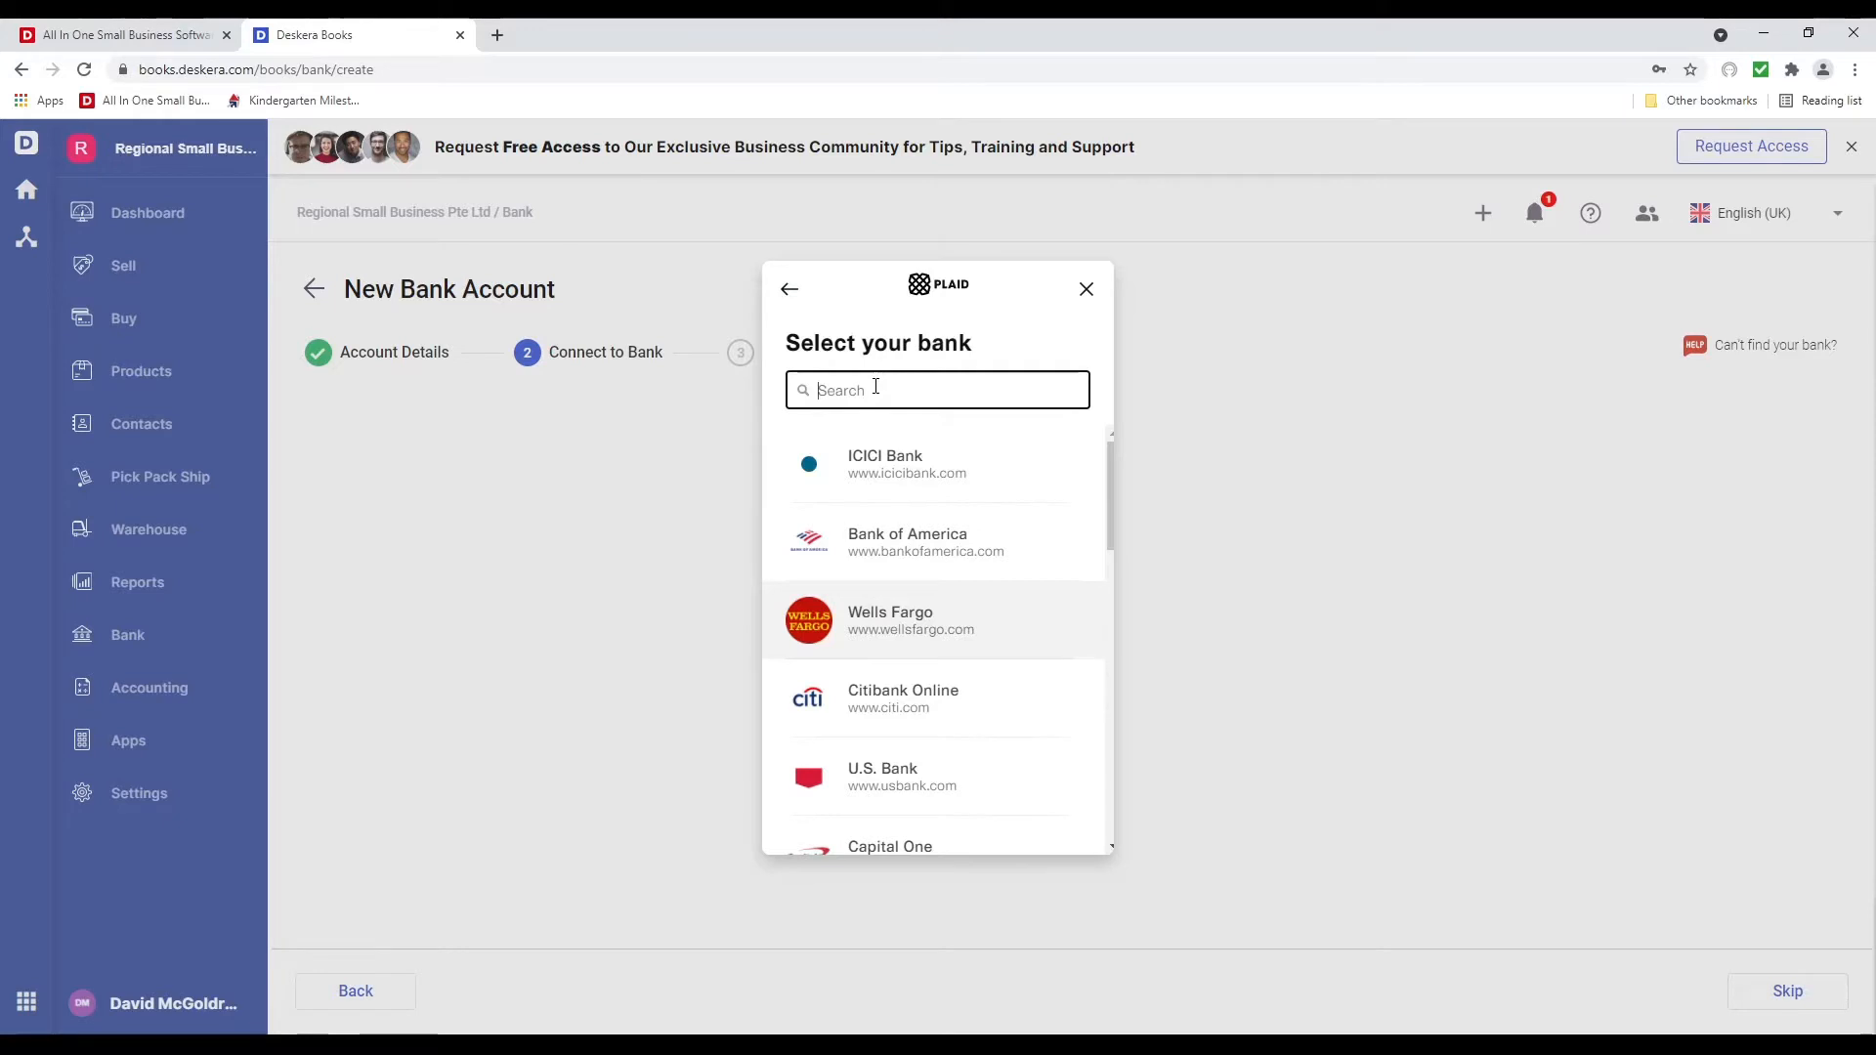
text(Union Bank)
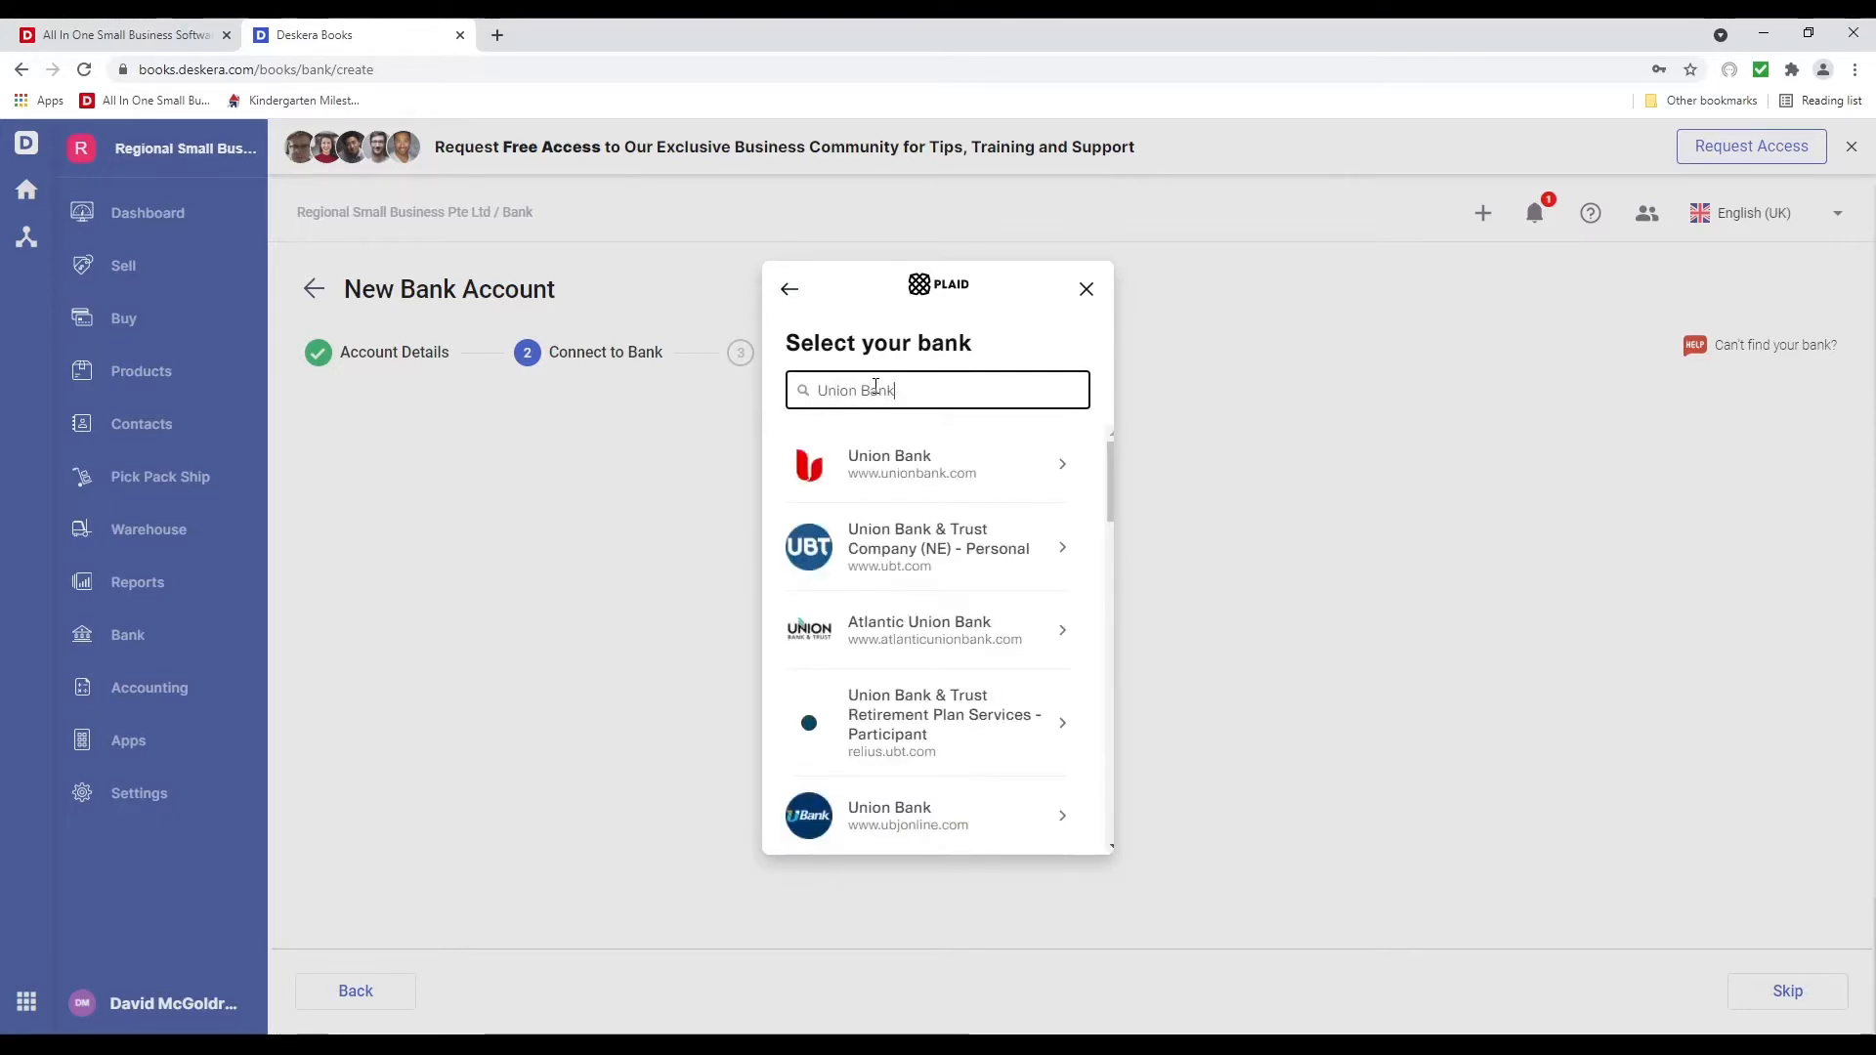
scroll(908, 523, down, 5)
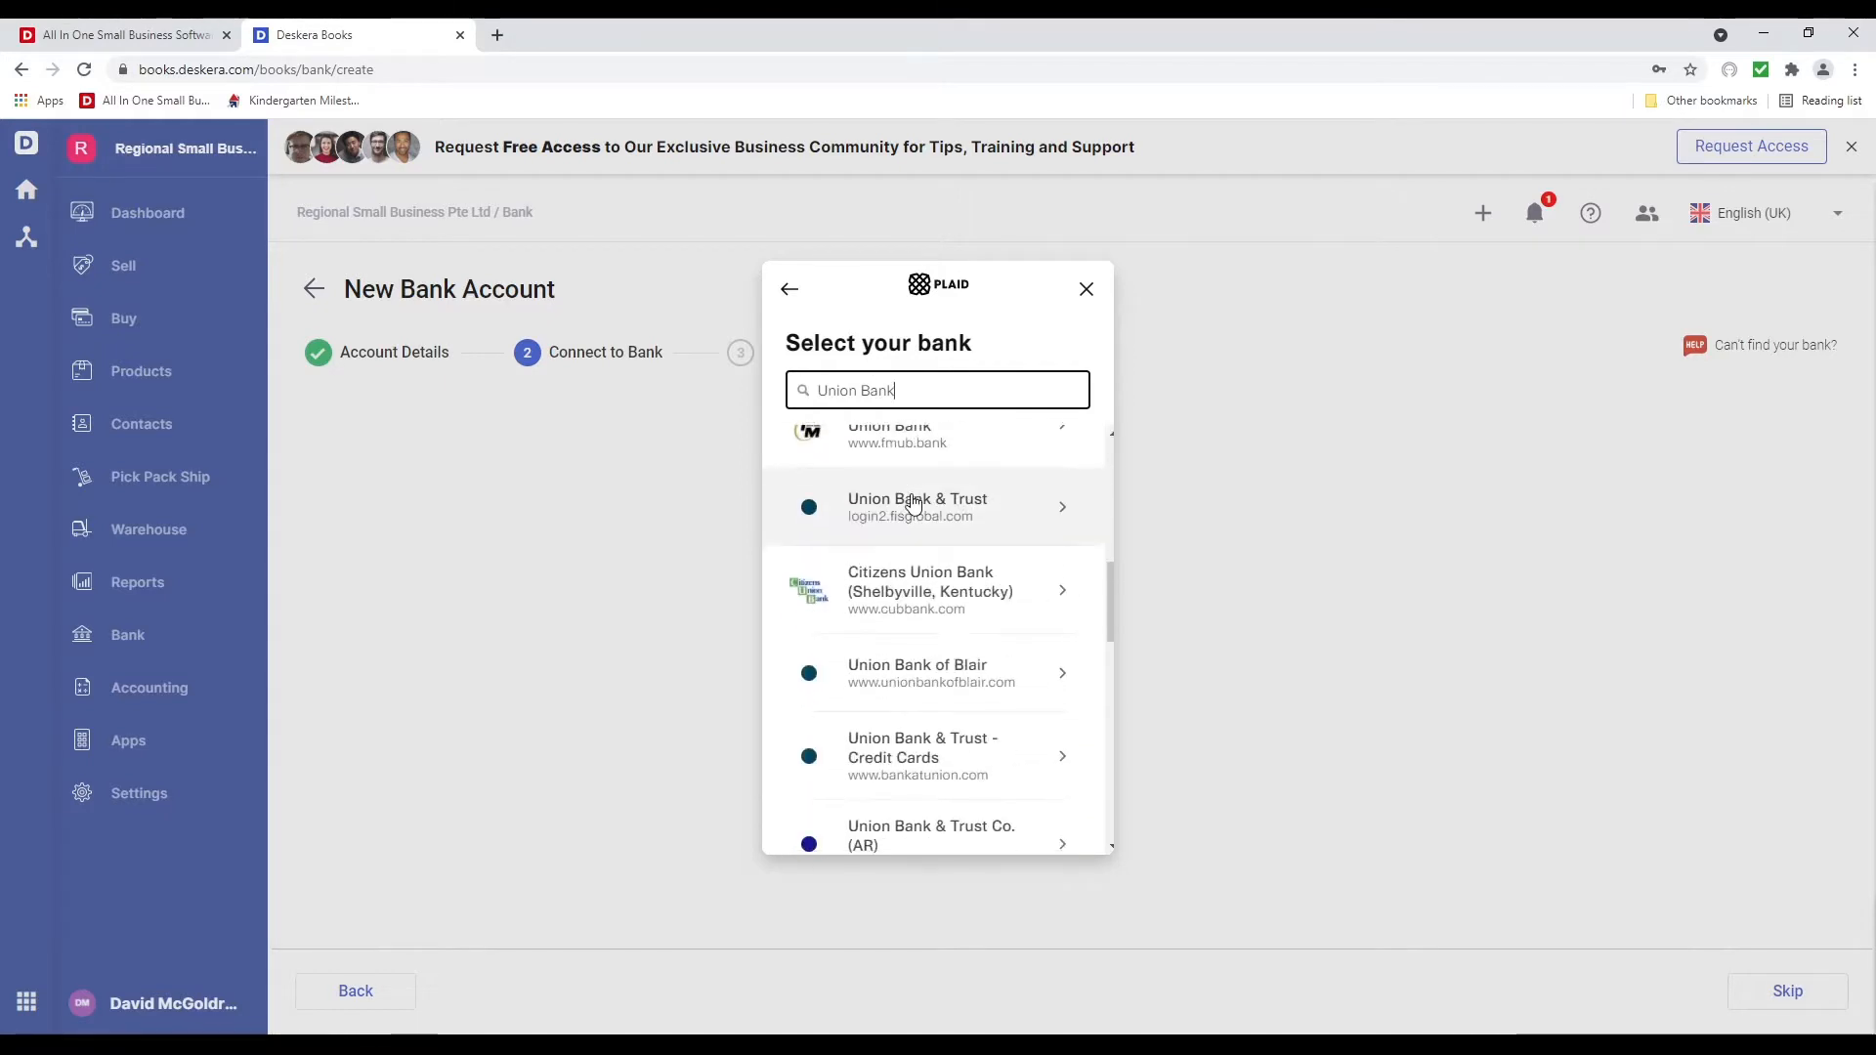
scroll(930, 525, down, 4)
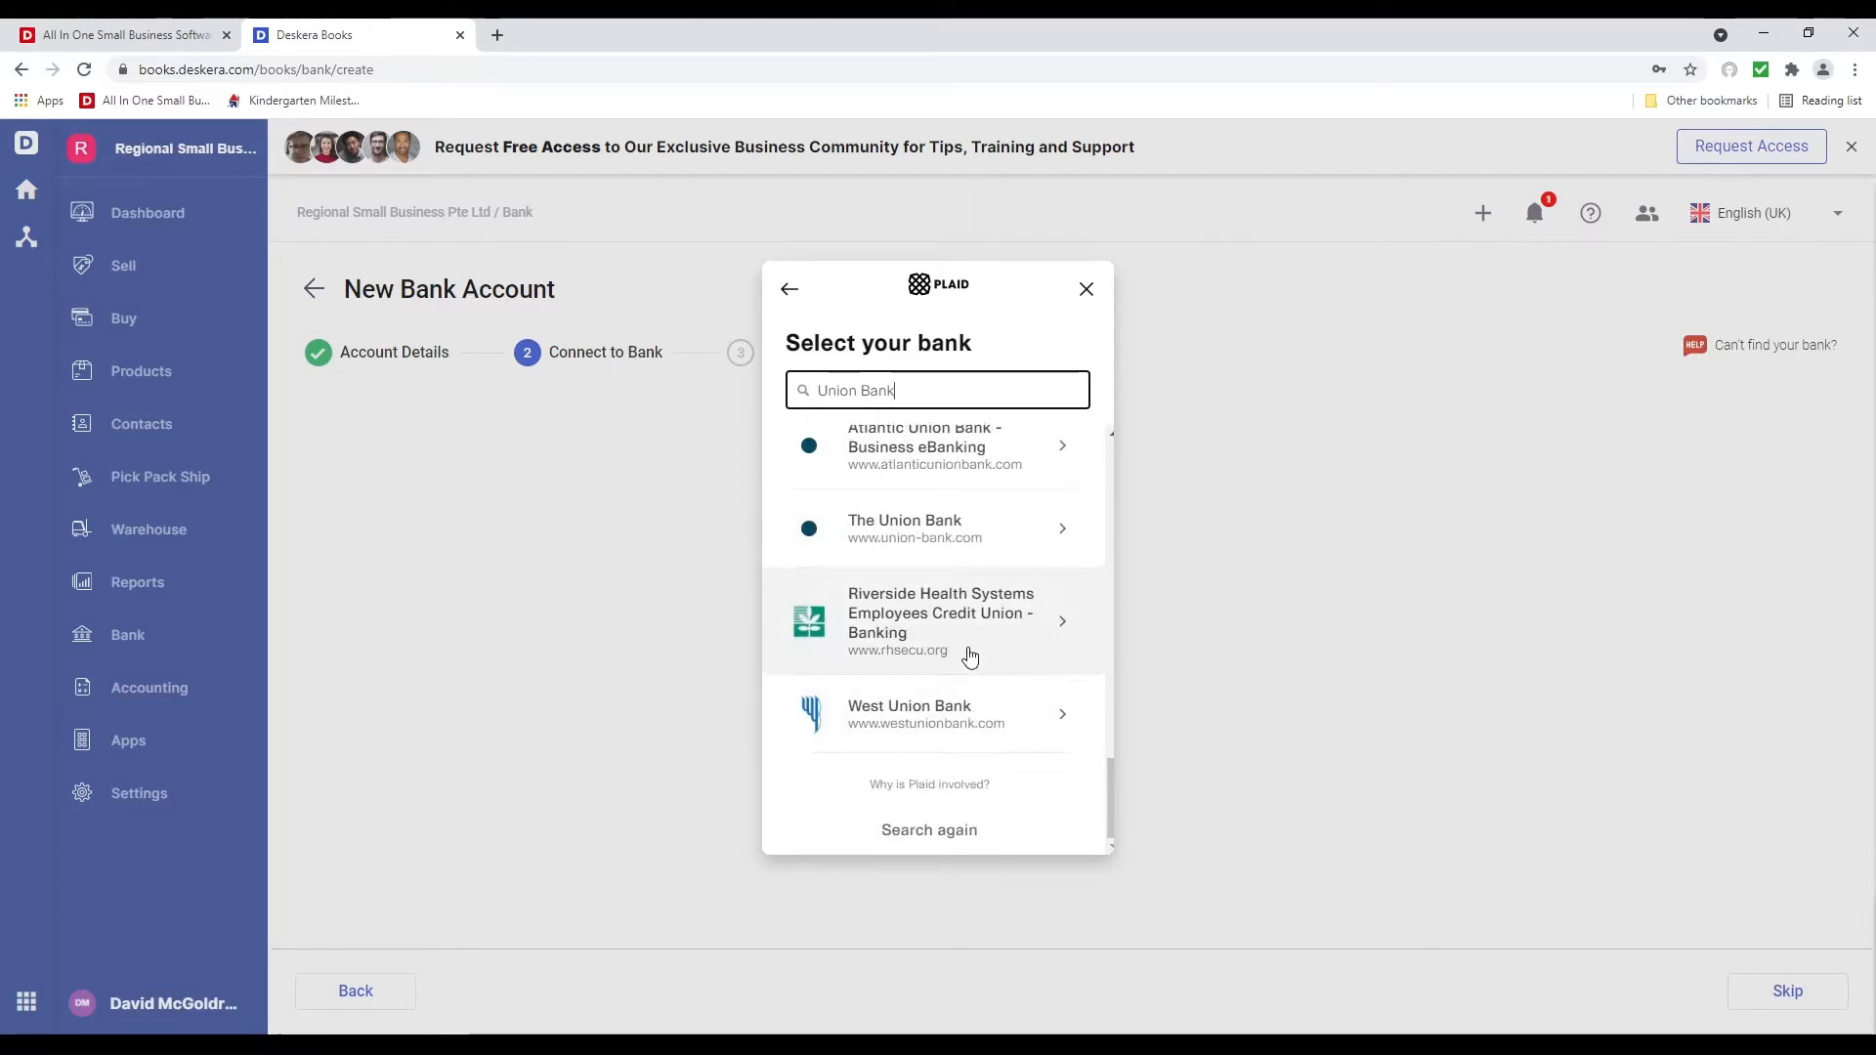
scroll(948, 498, up, 10)
click(942, 467)
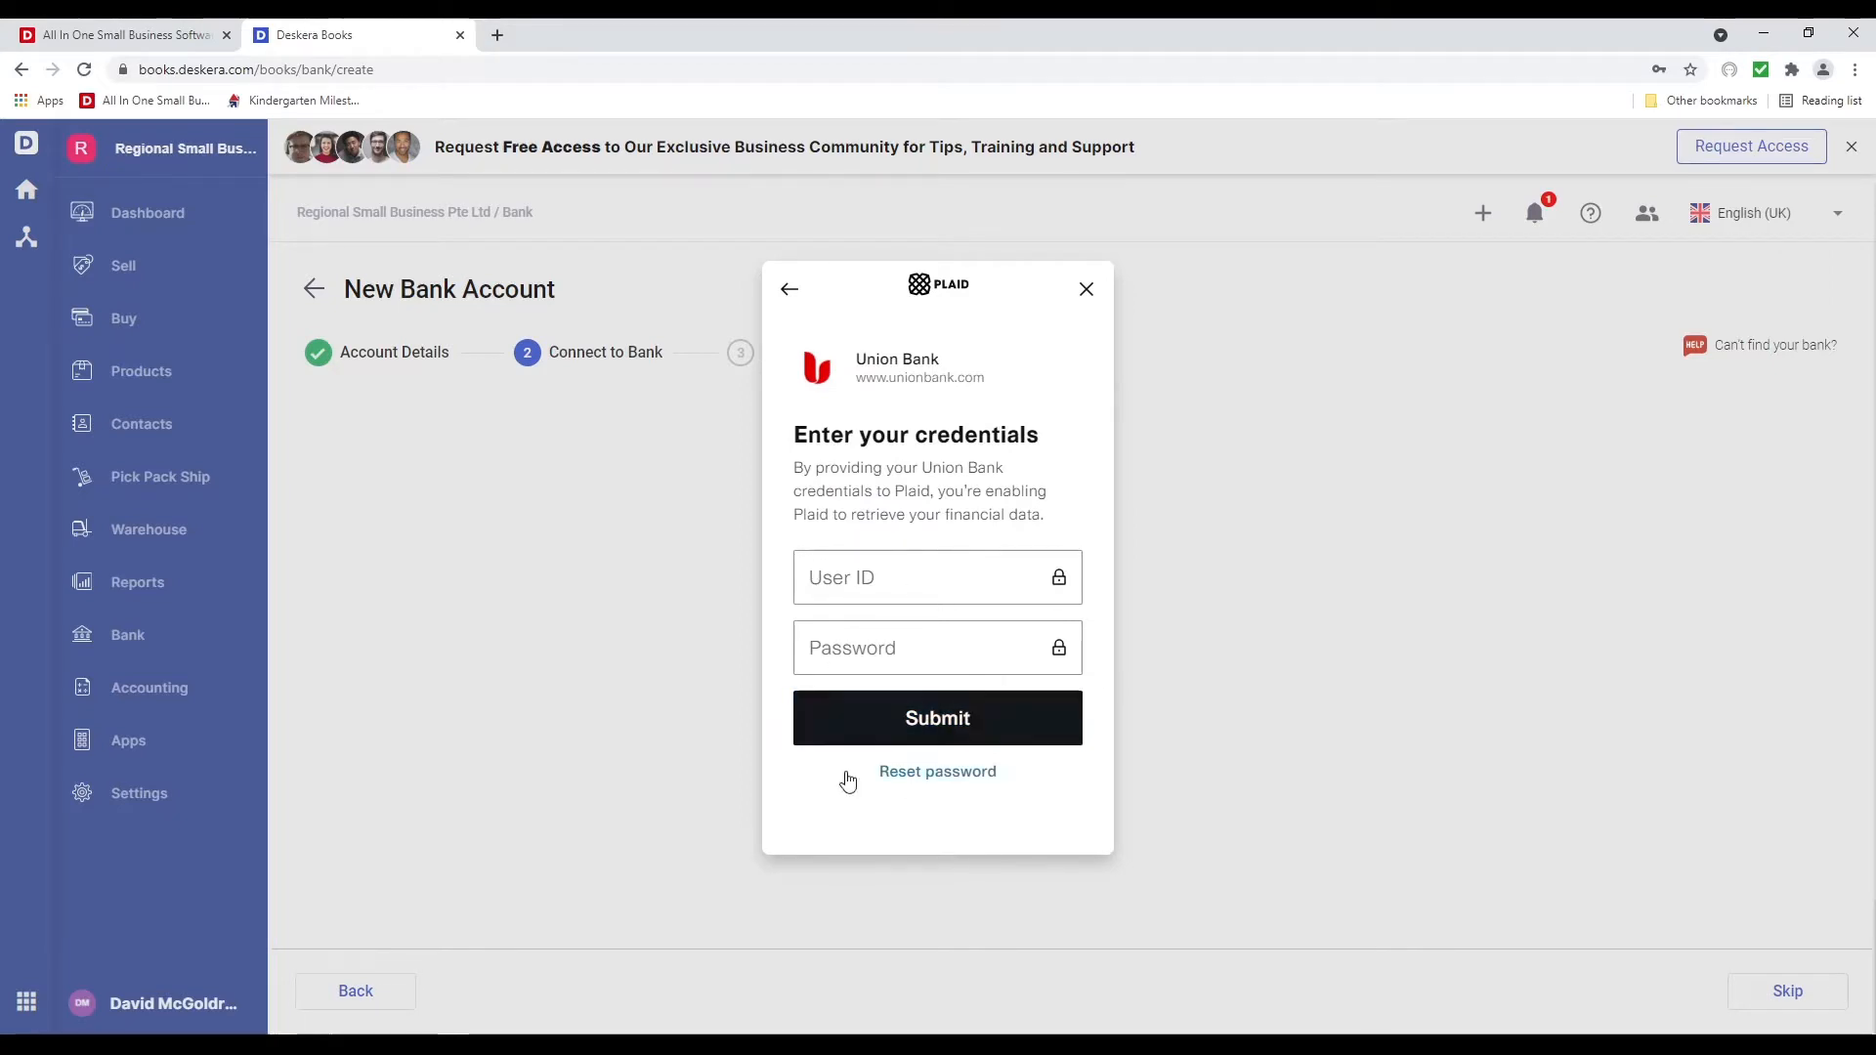
click(789, 289)
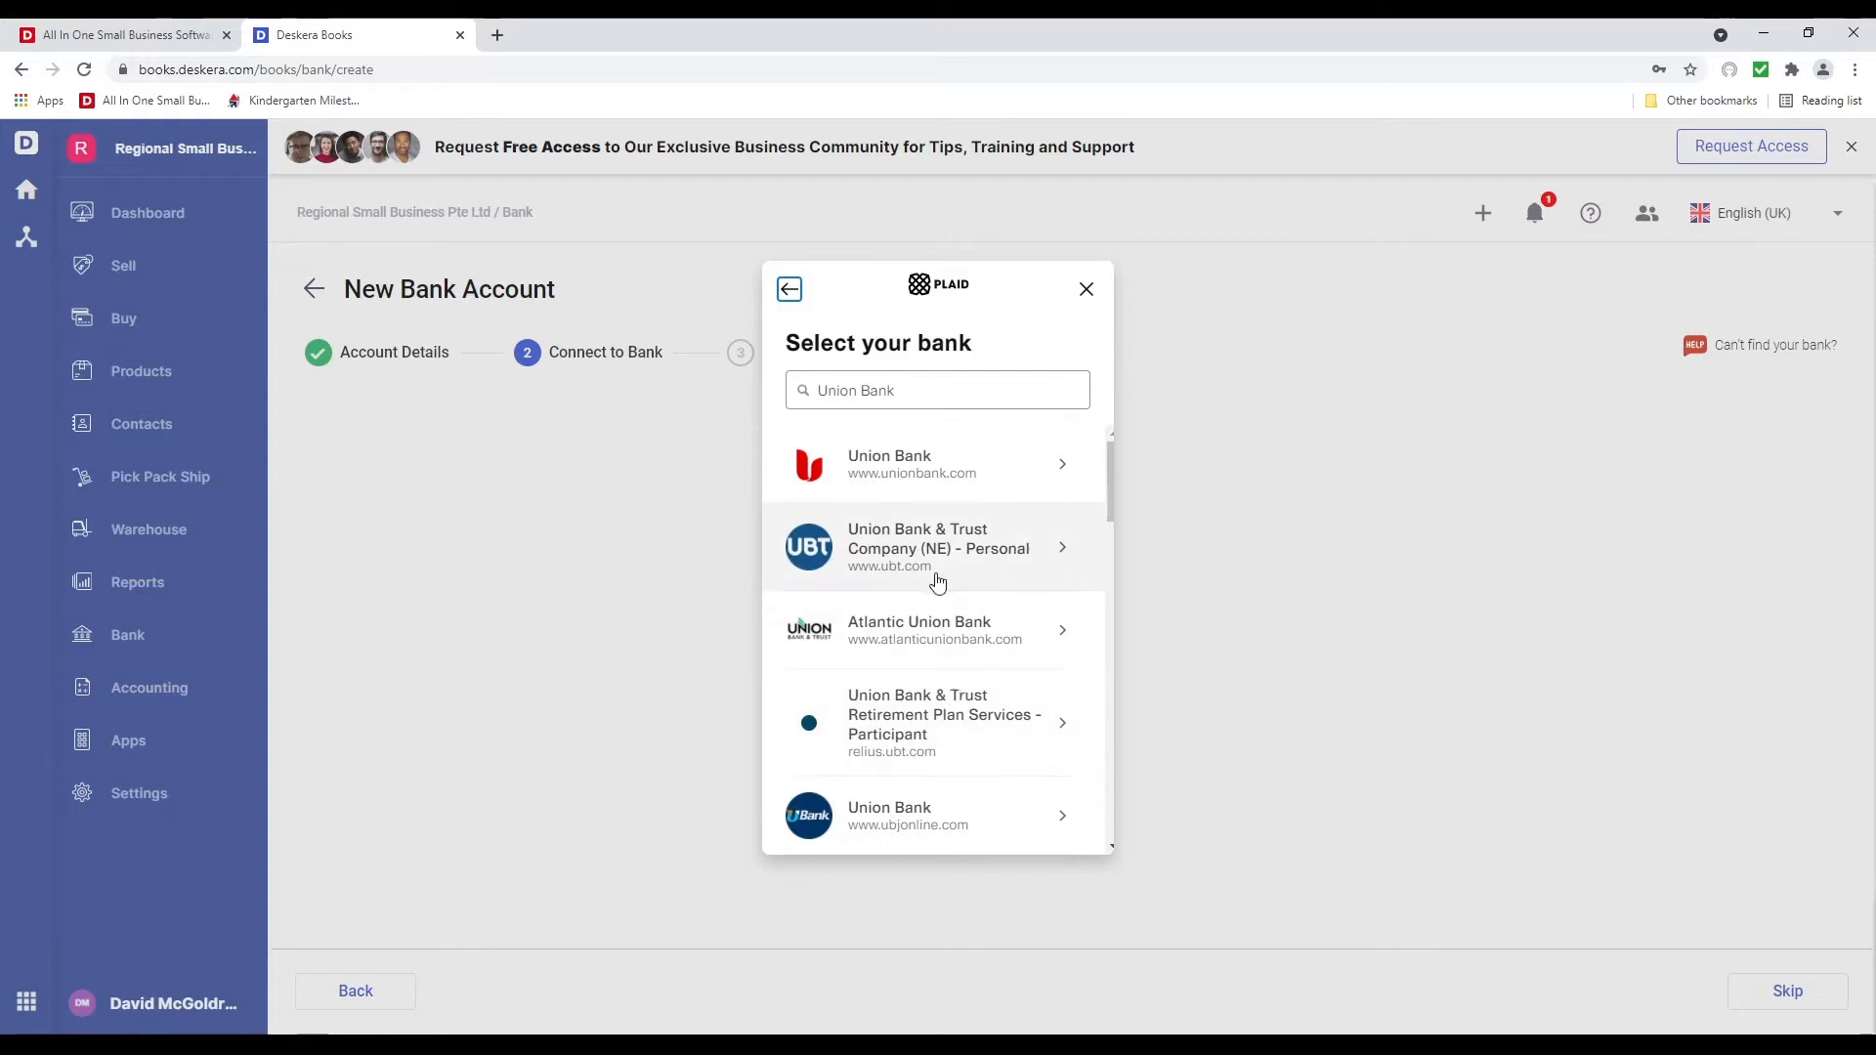
click(1086, 291)
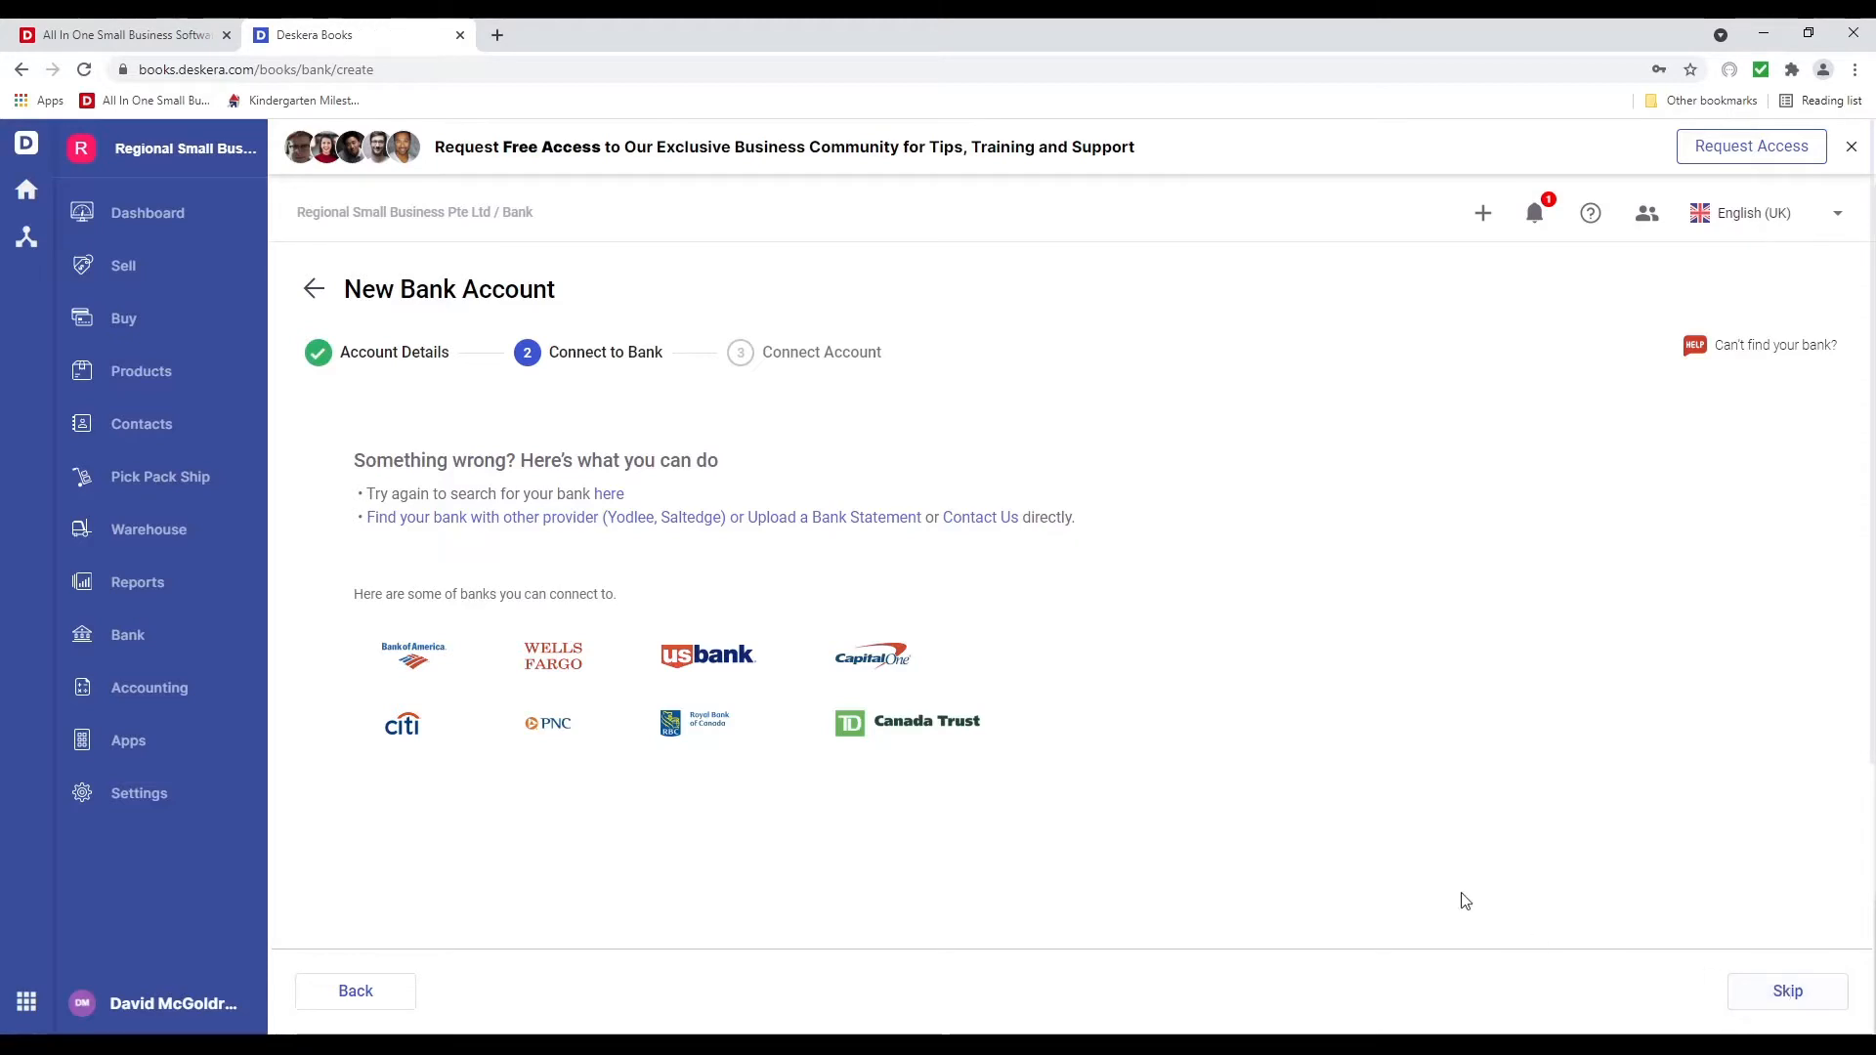
Check the 'Can't find your bank?' options, then skip connecting and save the Wells Fargo account
click(1772, 360)
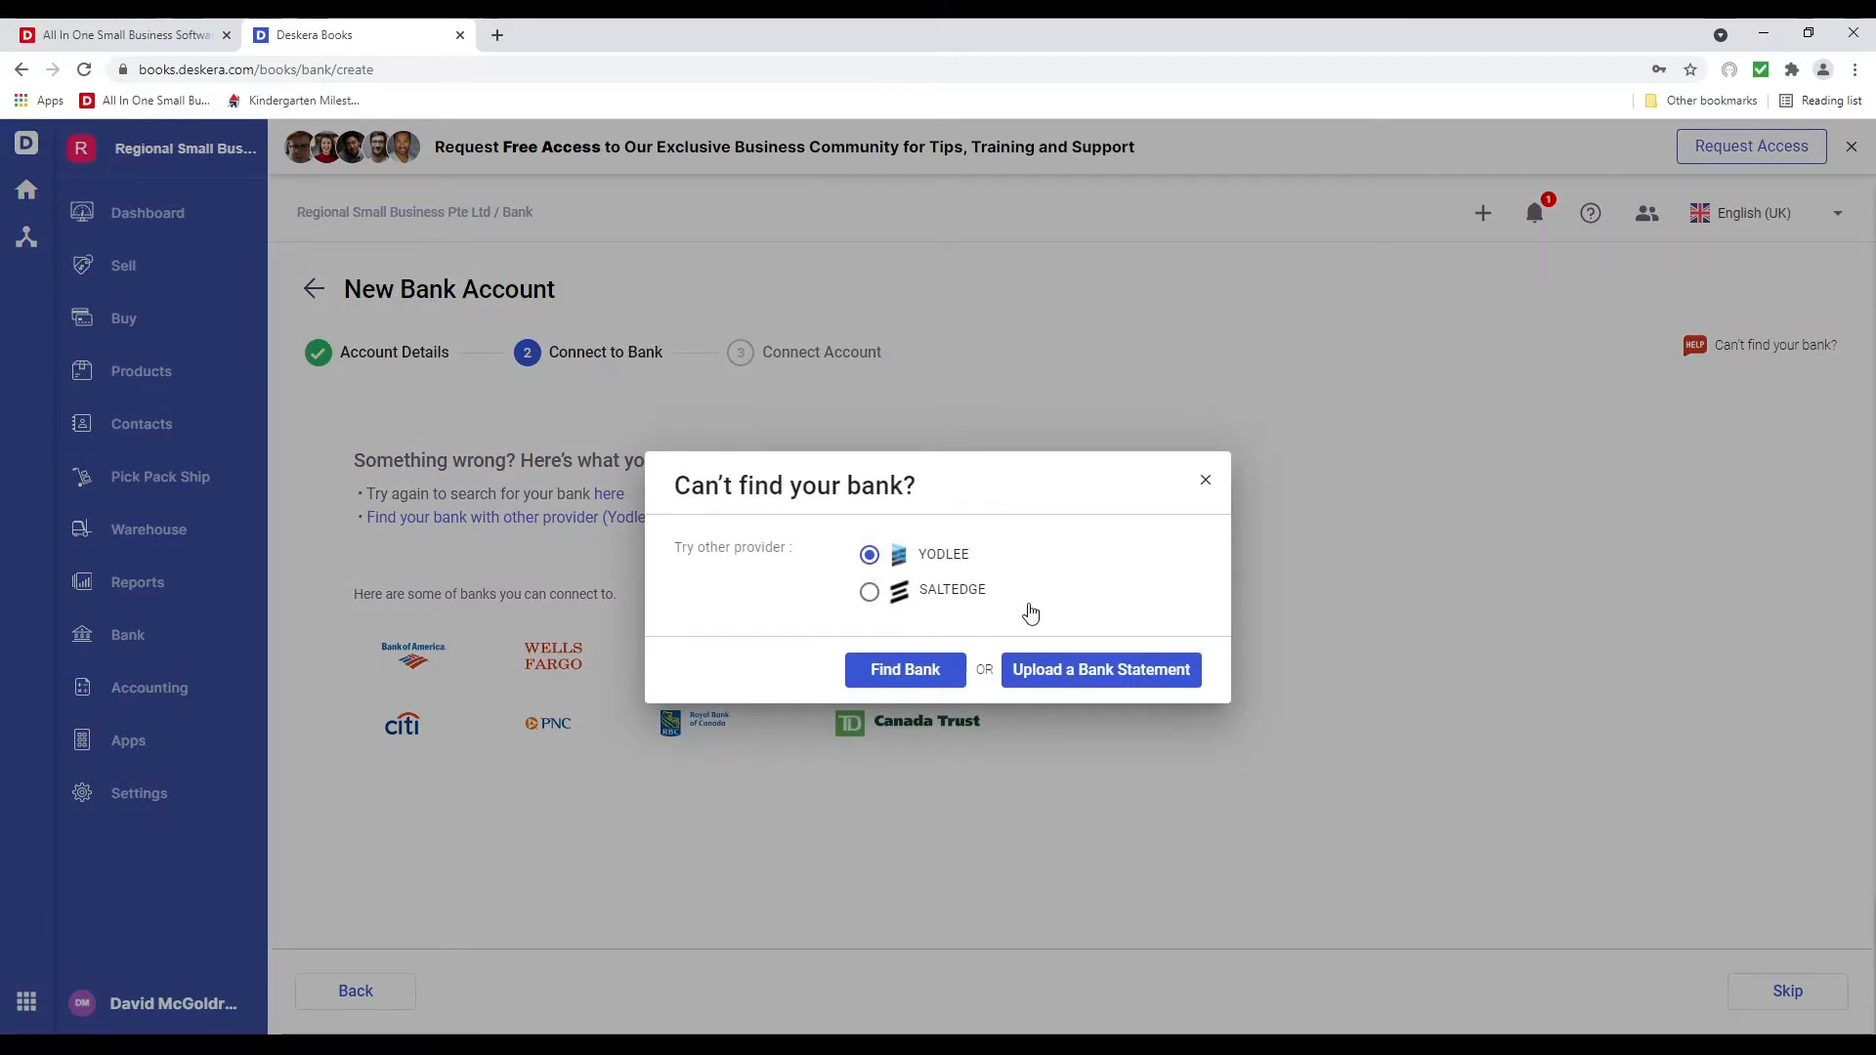
click(1206, 479)
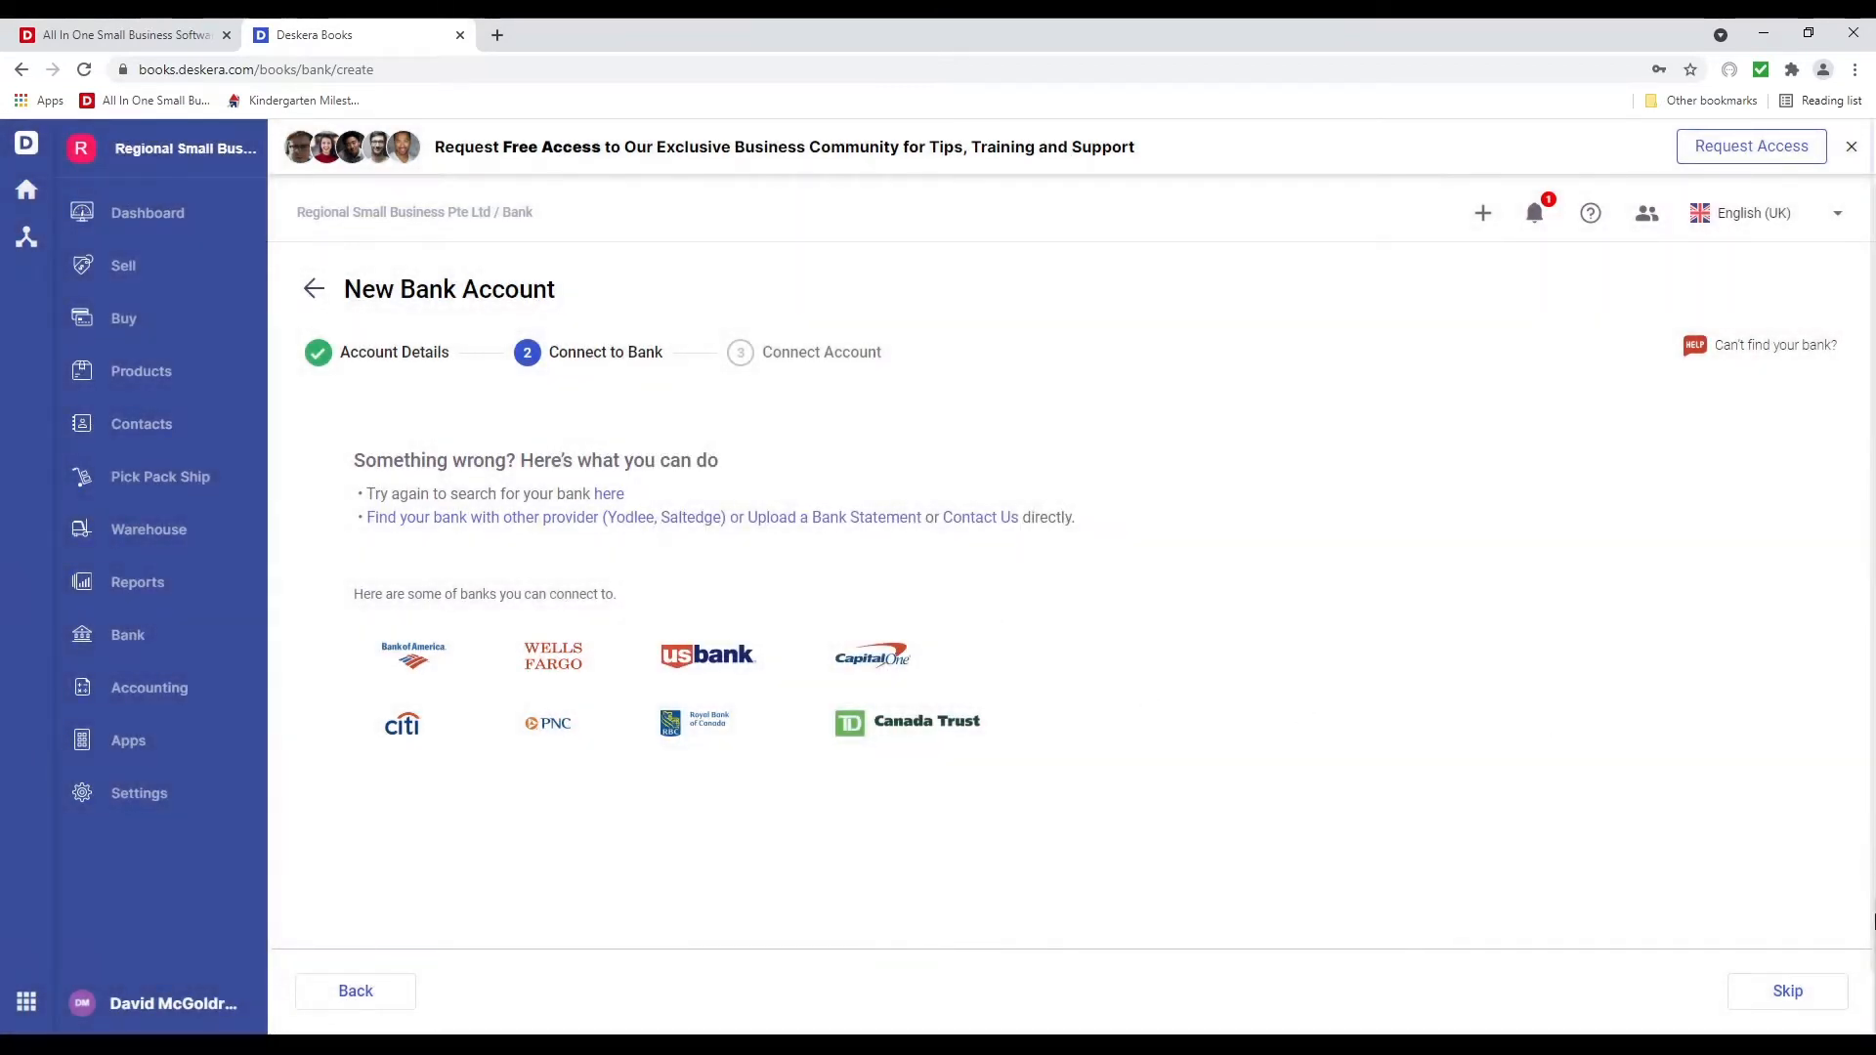
click(1774, 992)
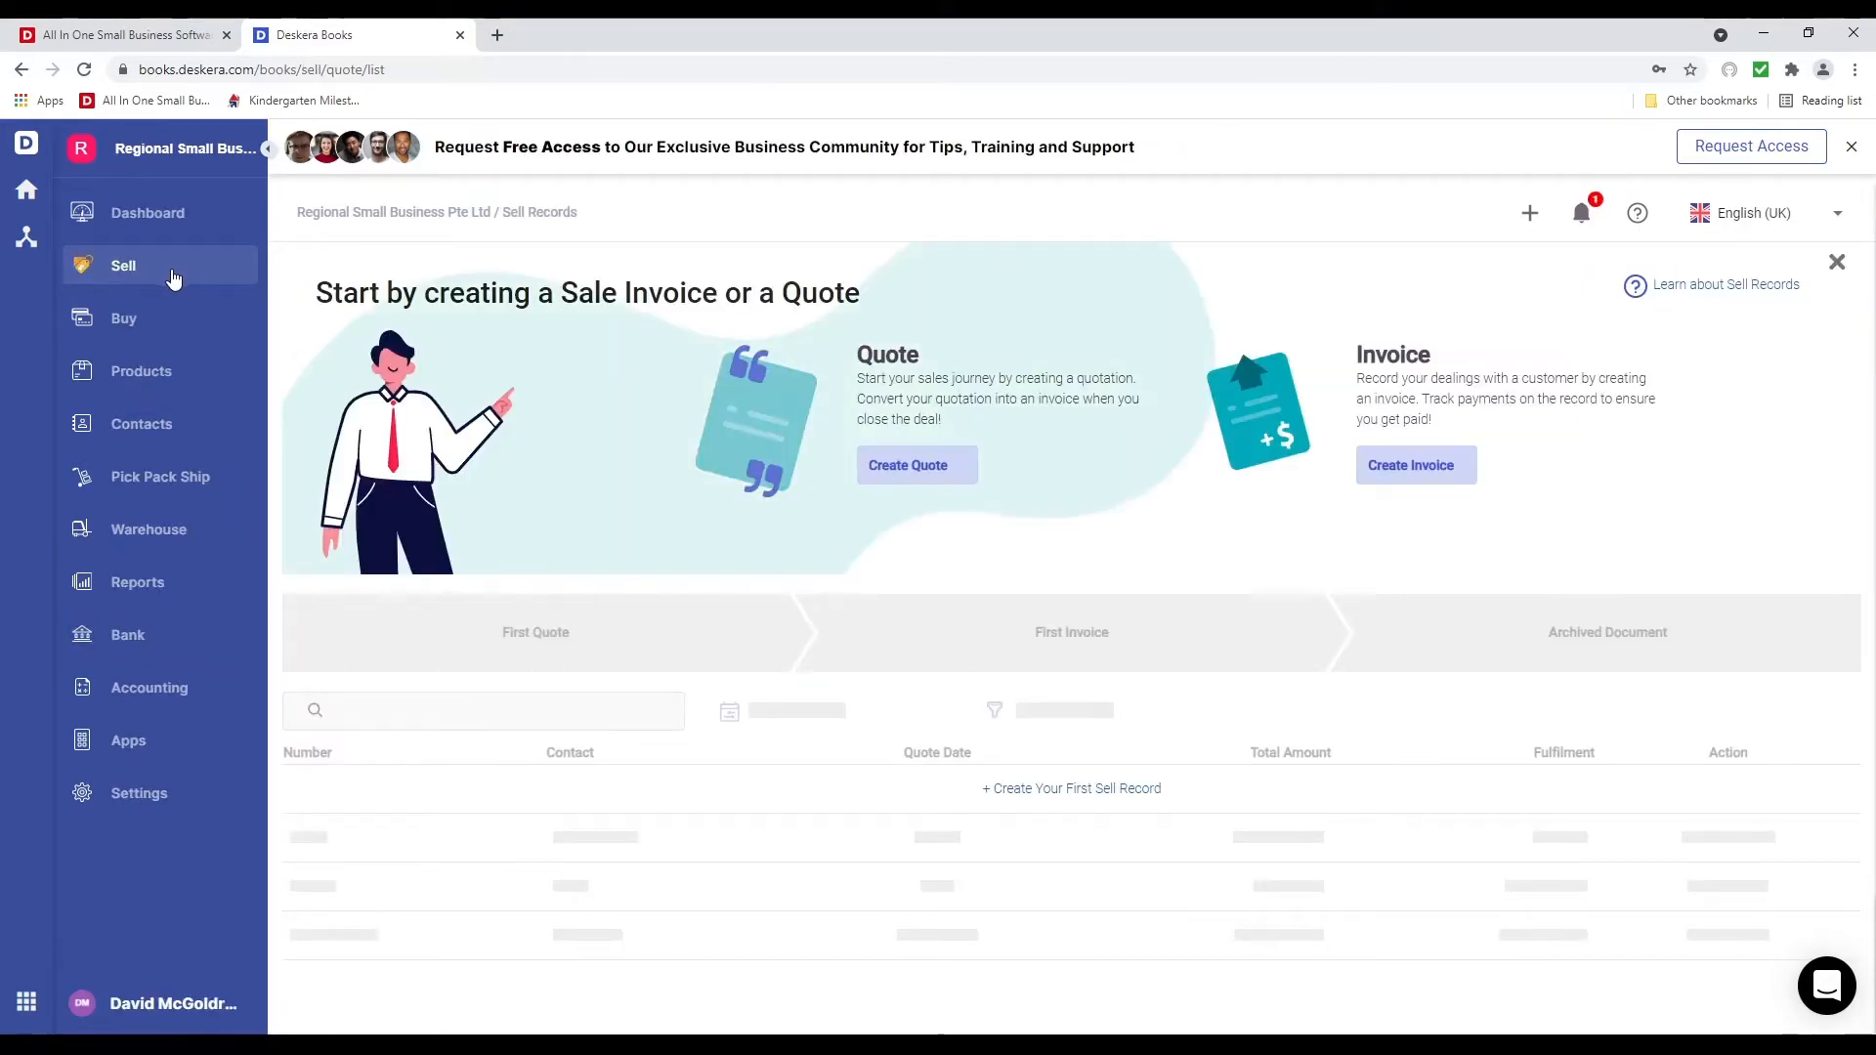
Start a new invoice and pick an existing customer contact found by name search
click(1390, 463)
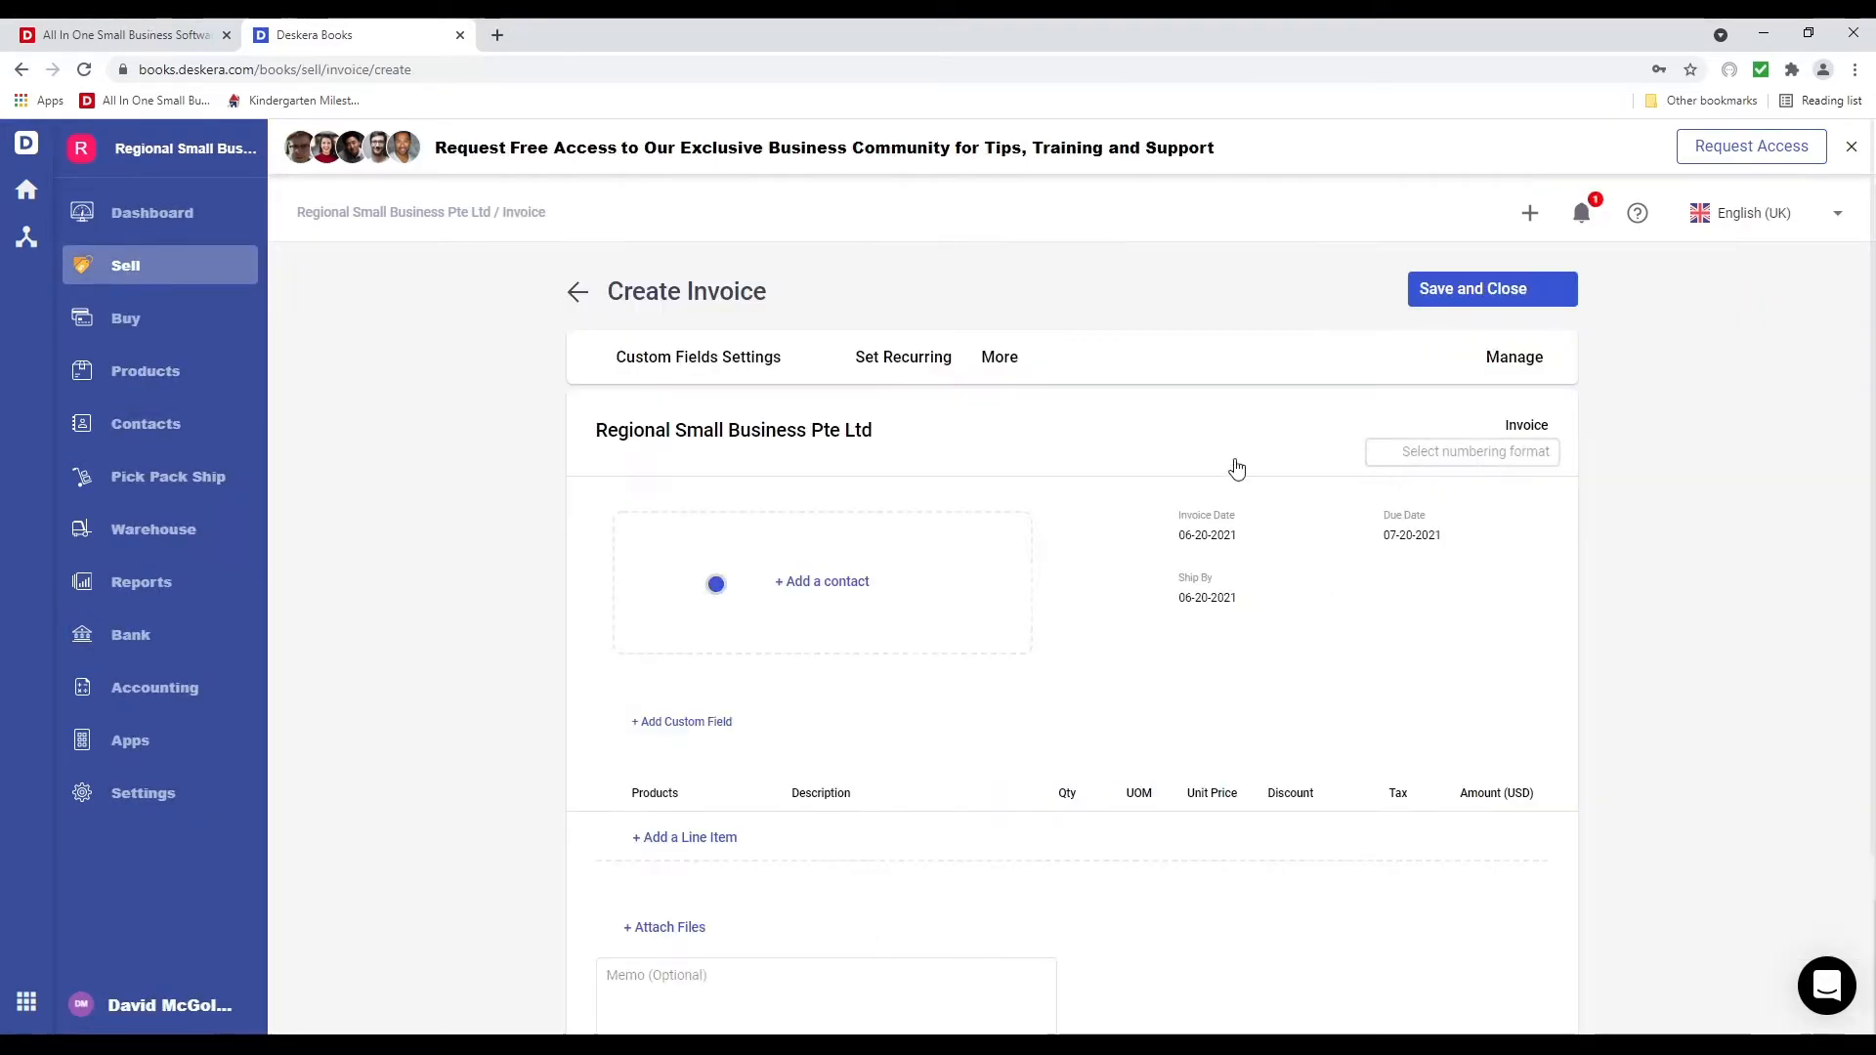
click(809, 533)
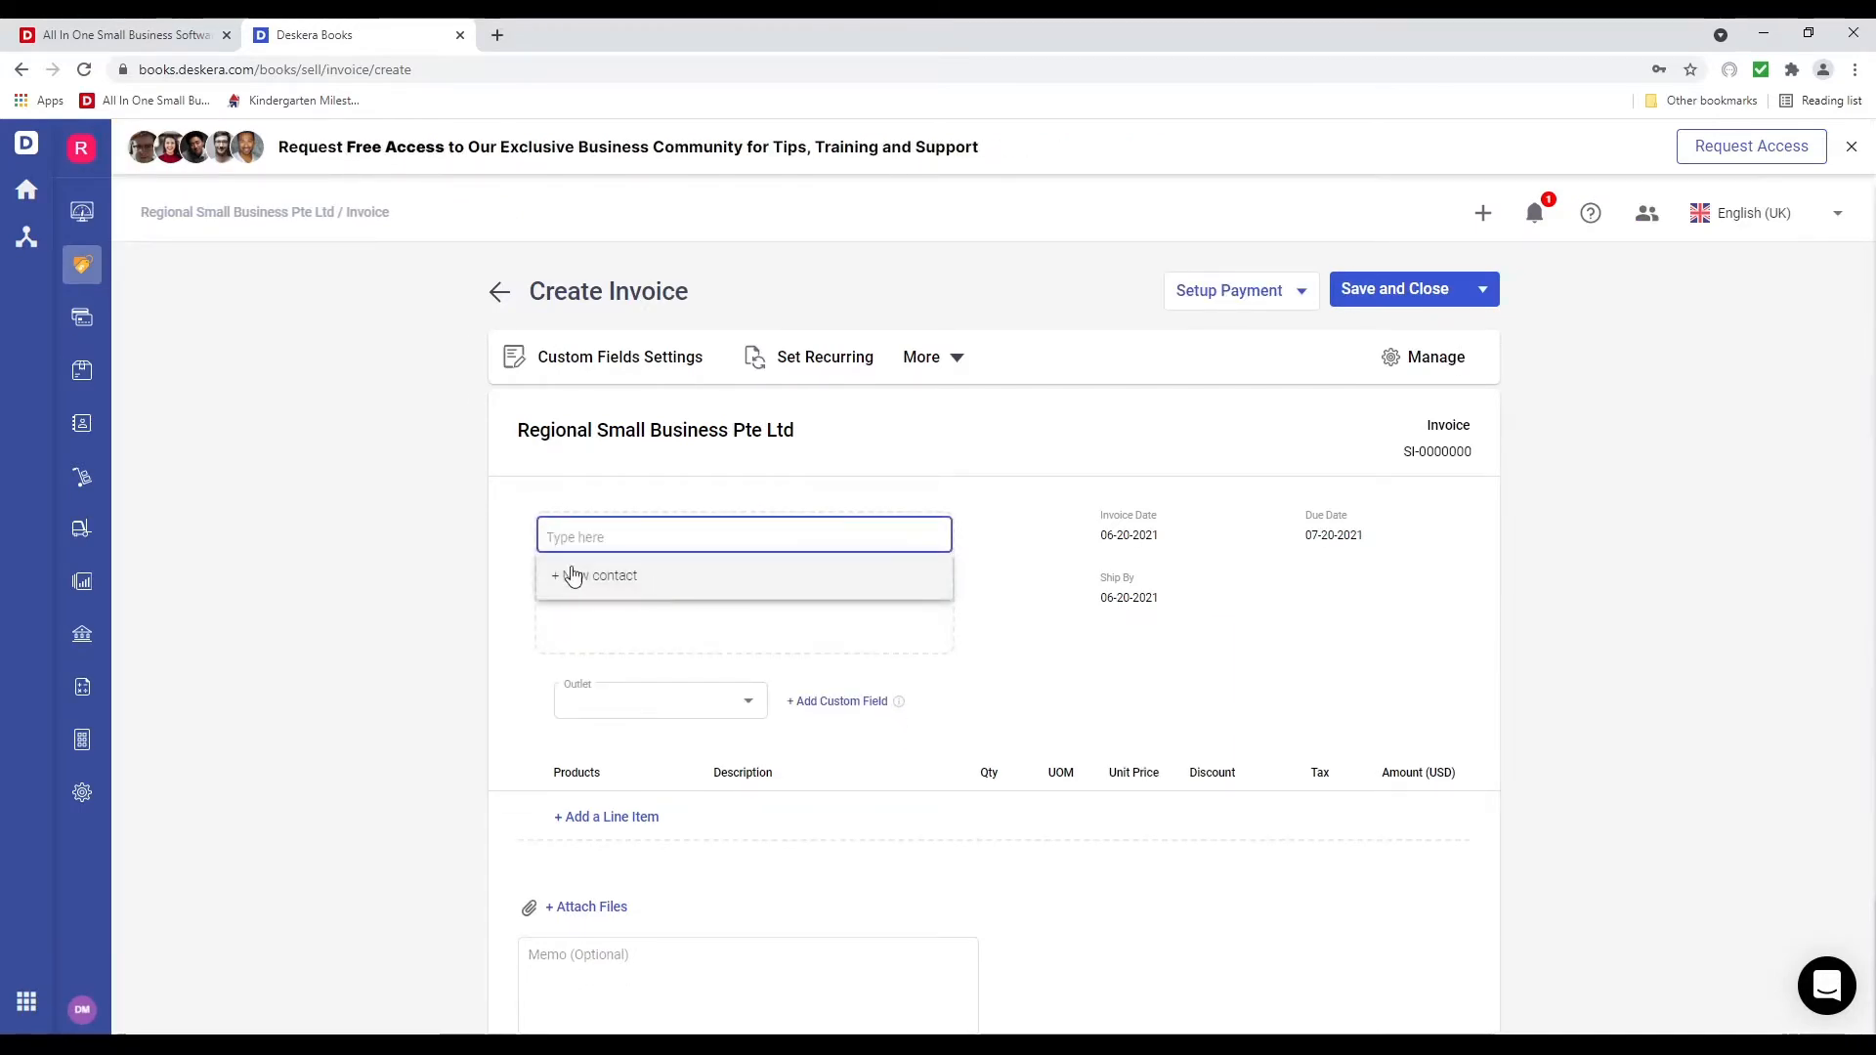
click(631, 578)
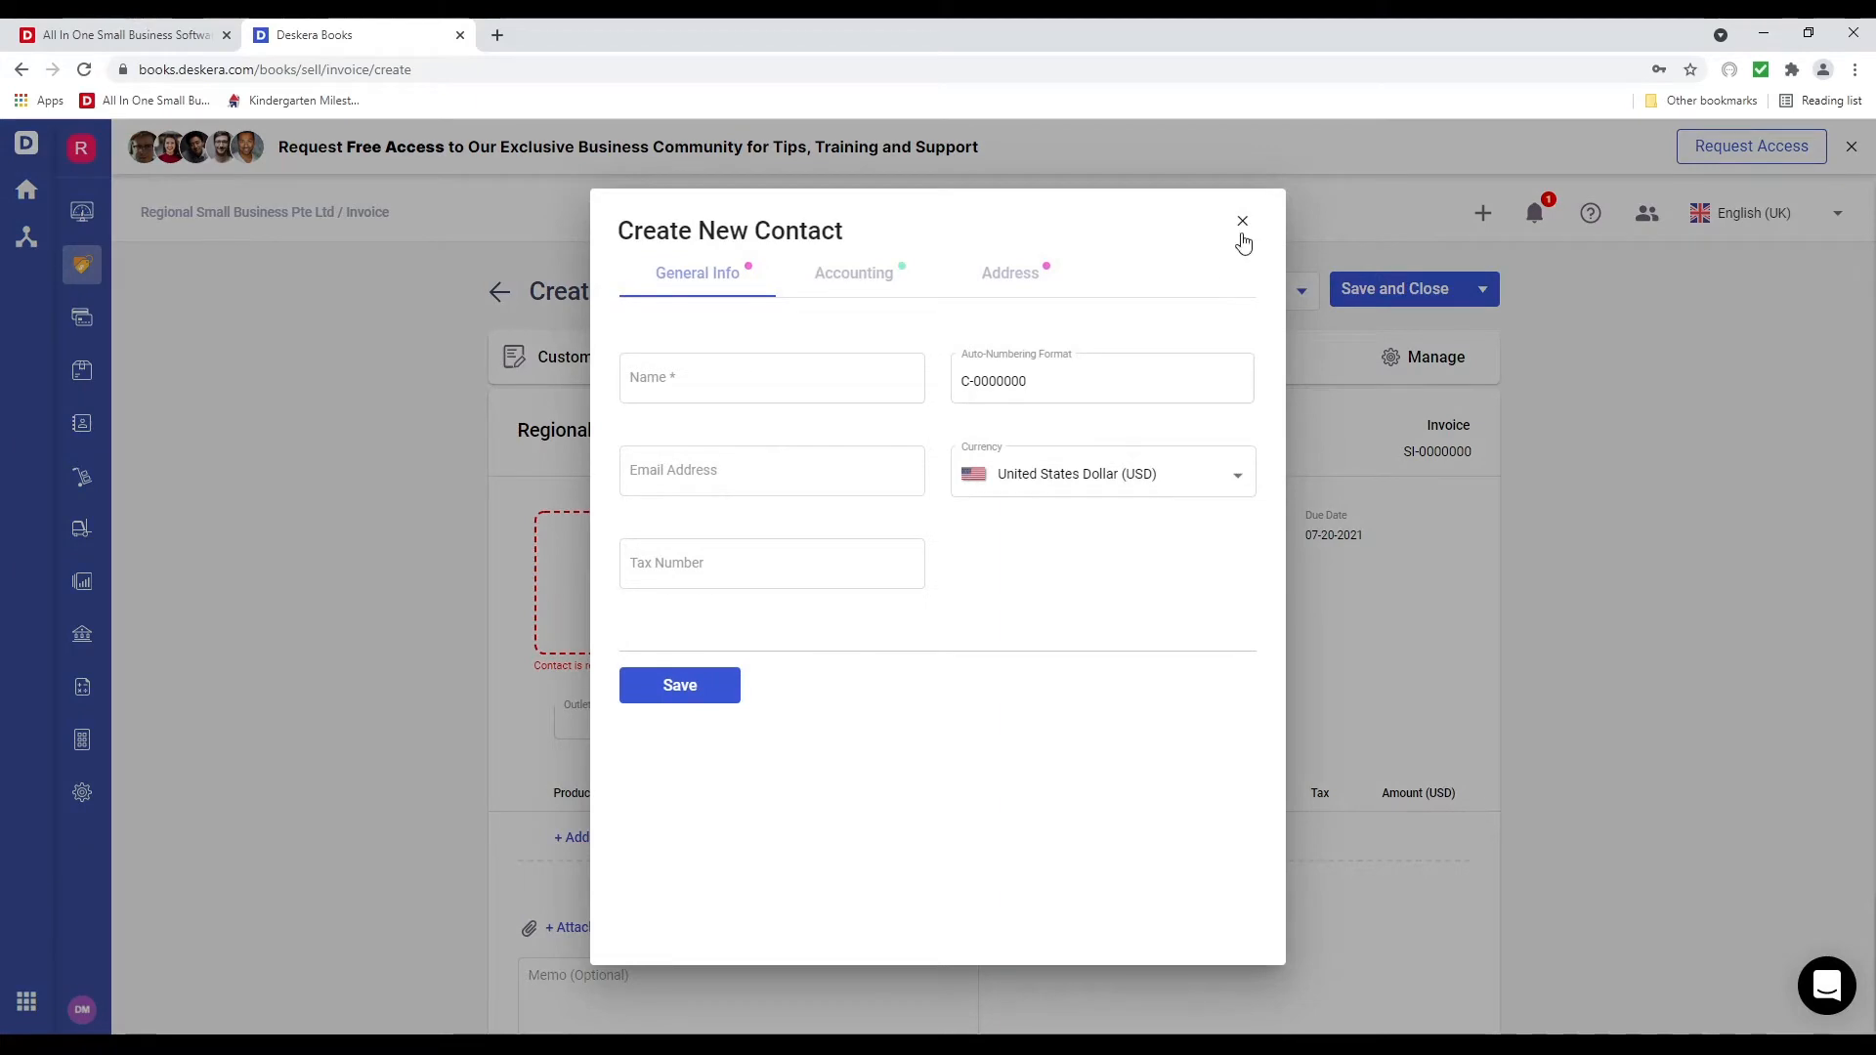
click(1244, 230)
click(689, 534)
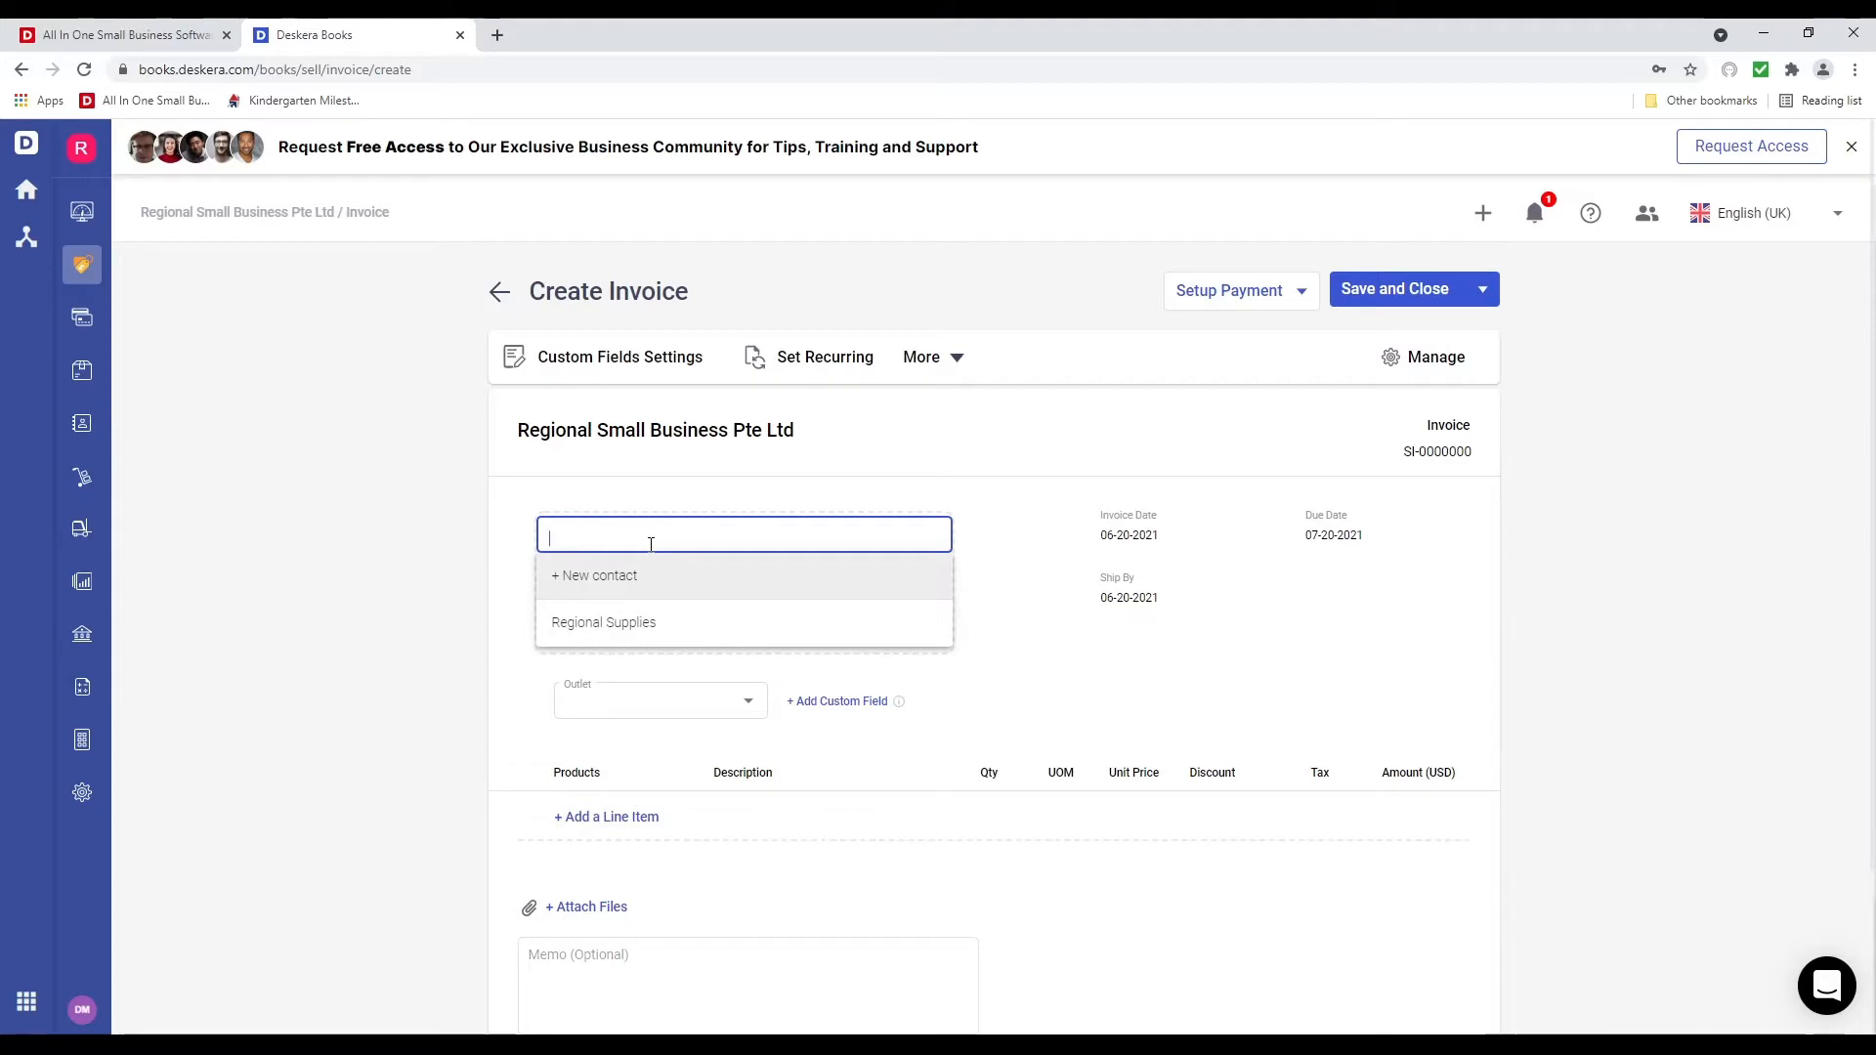
text(J)
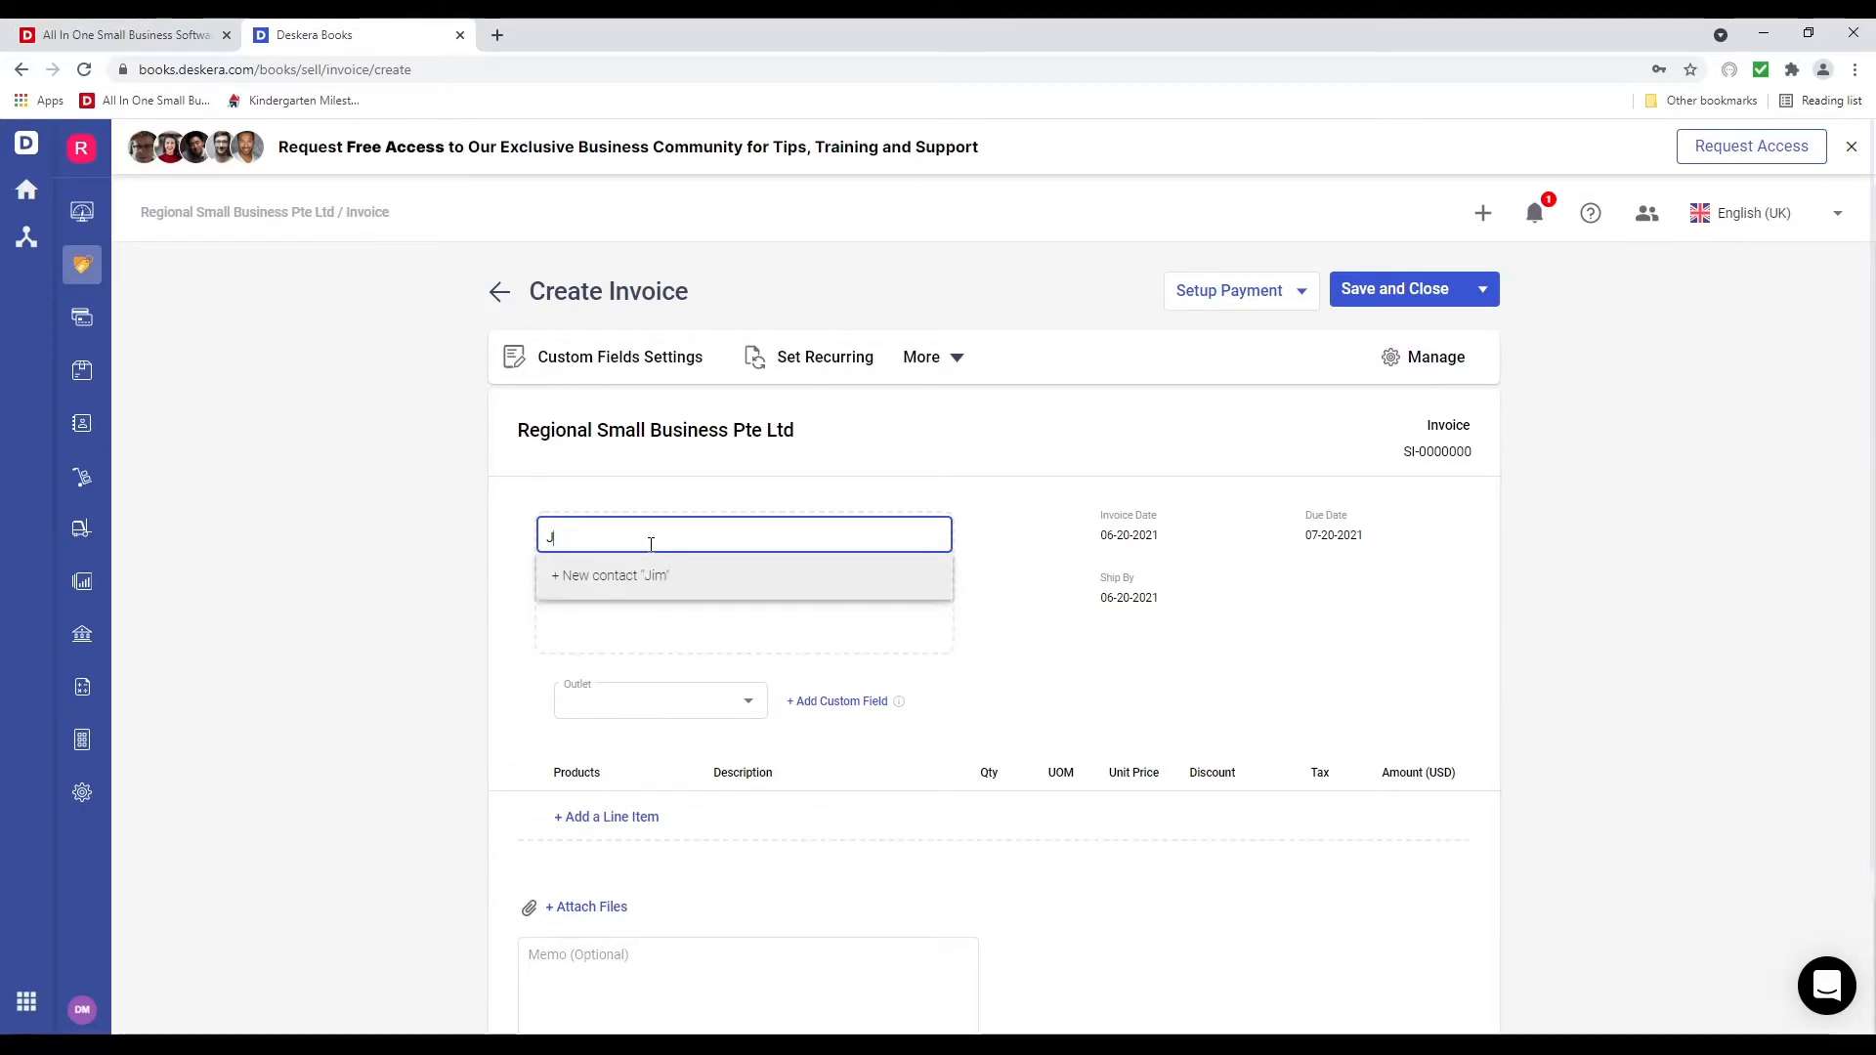
text(imoh)
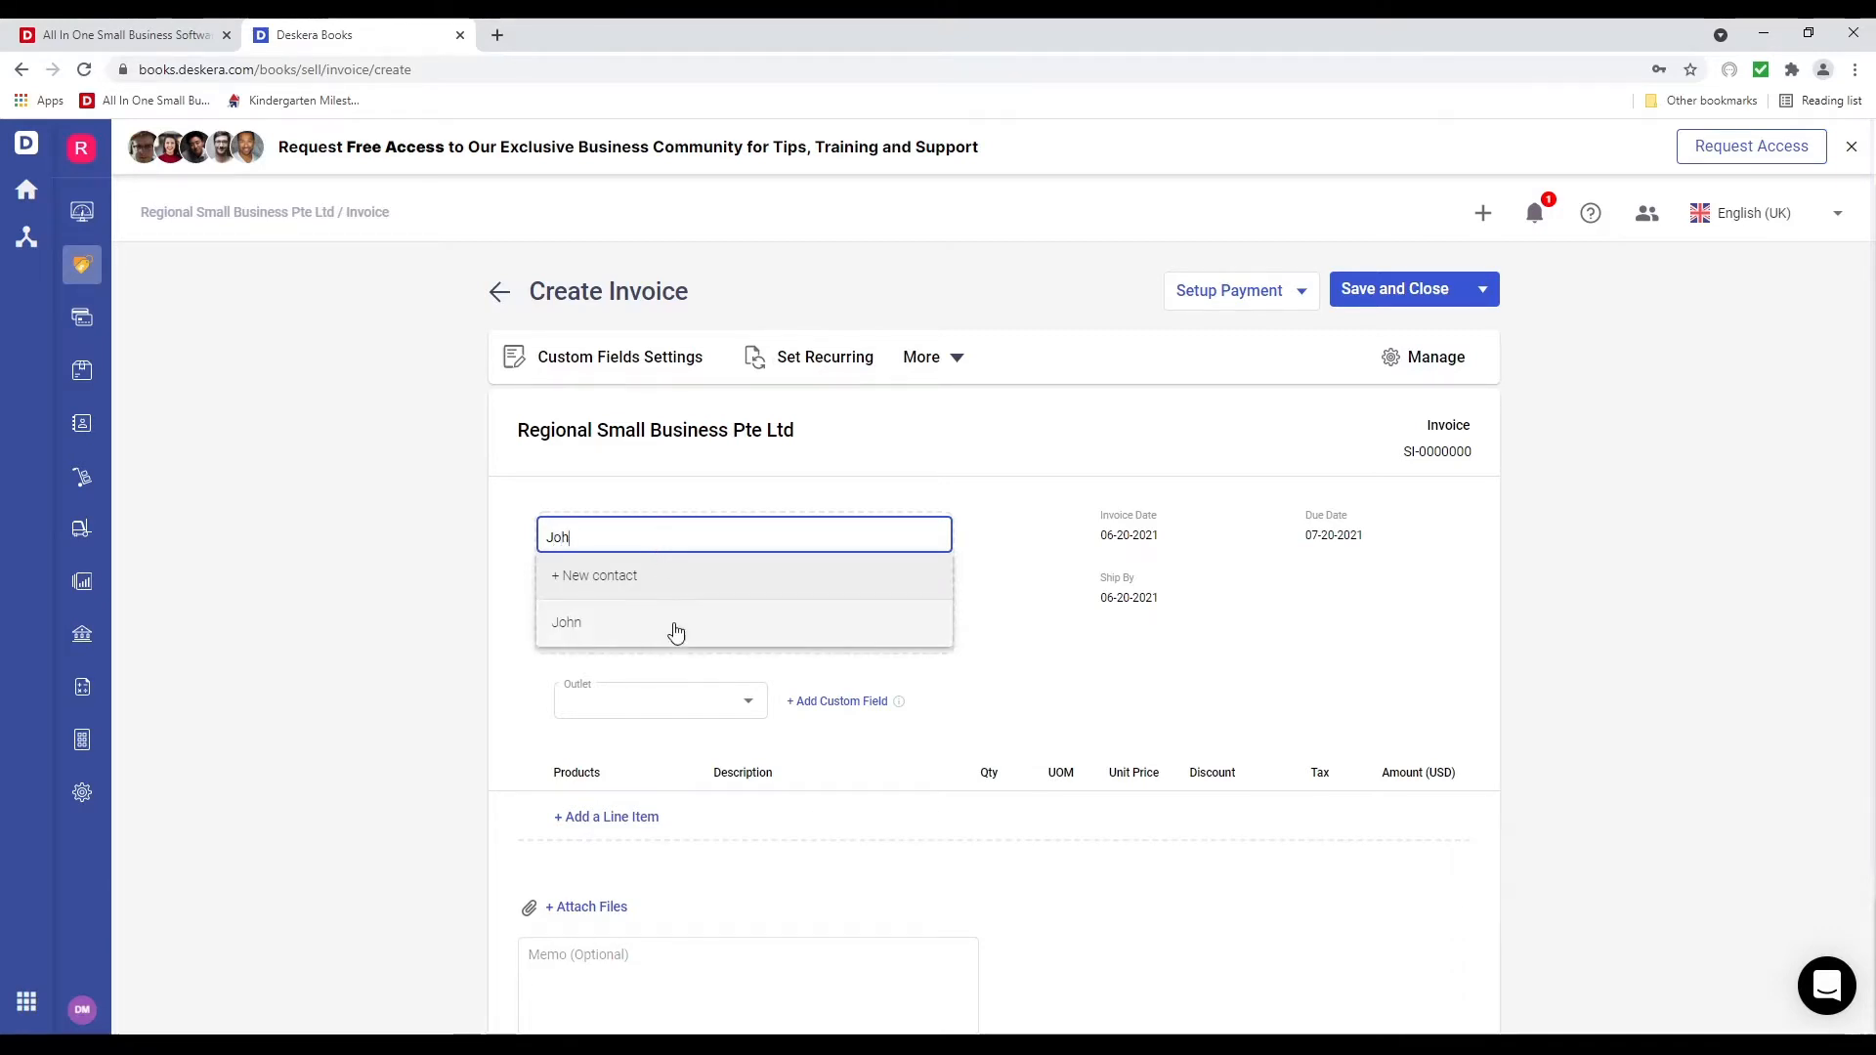
click(674, 634)
Set the invoice outlet to Los Angeles and add a first line item row
click(742, 728)
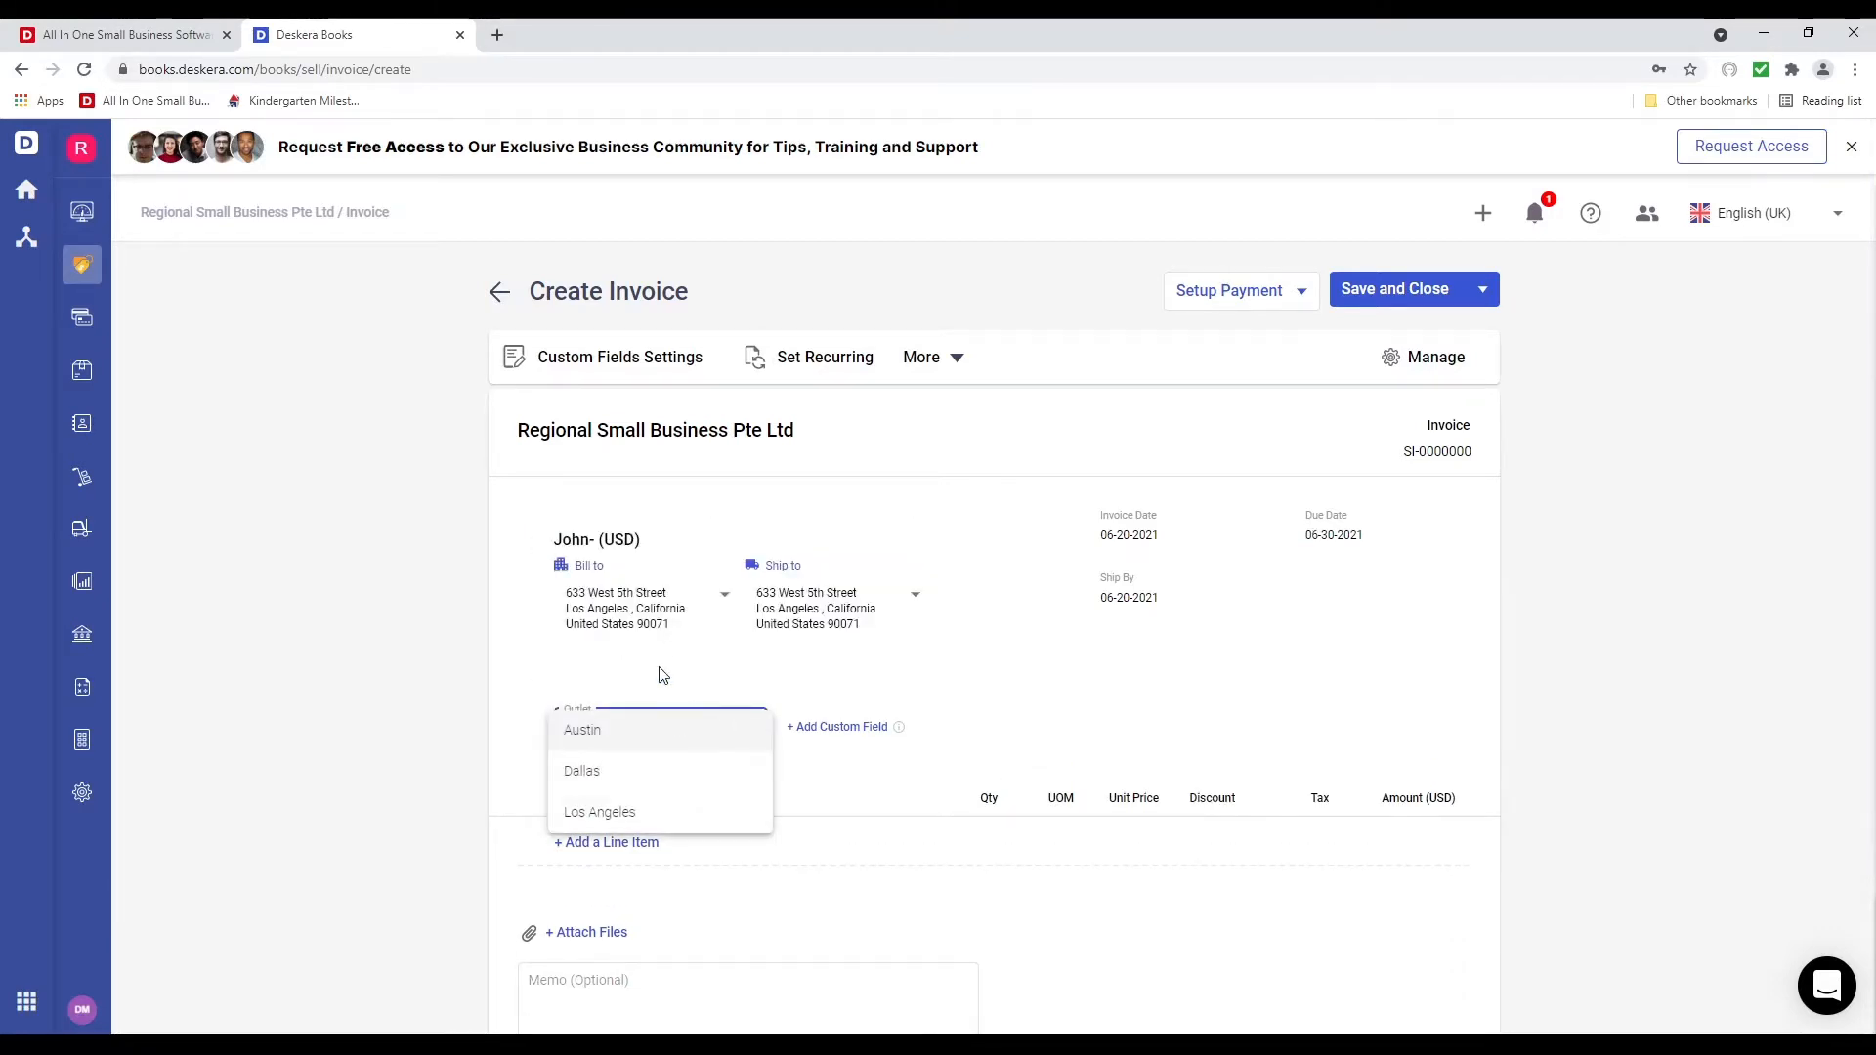
click(646, 813)
scroll(603, 705, down, 3)
click(592, 621)
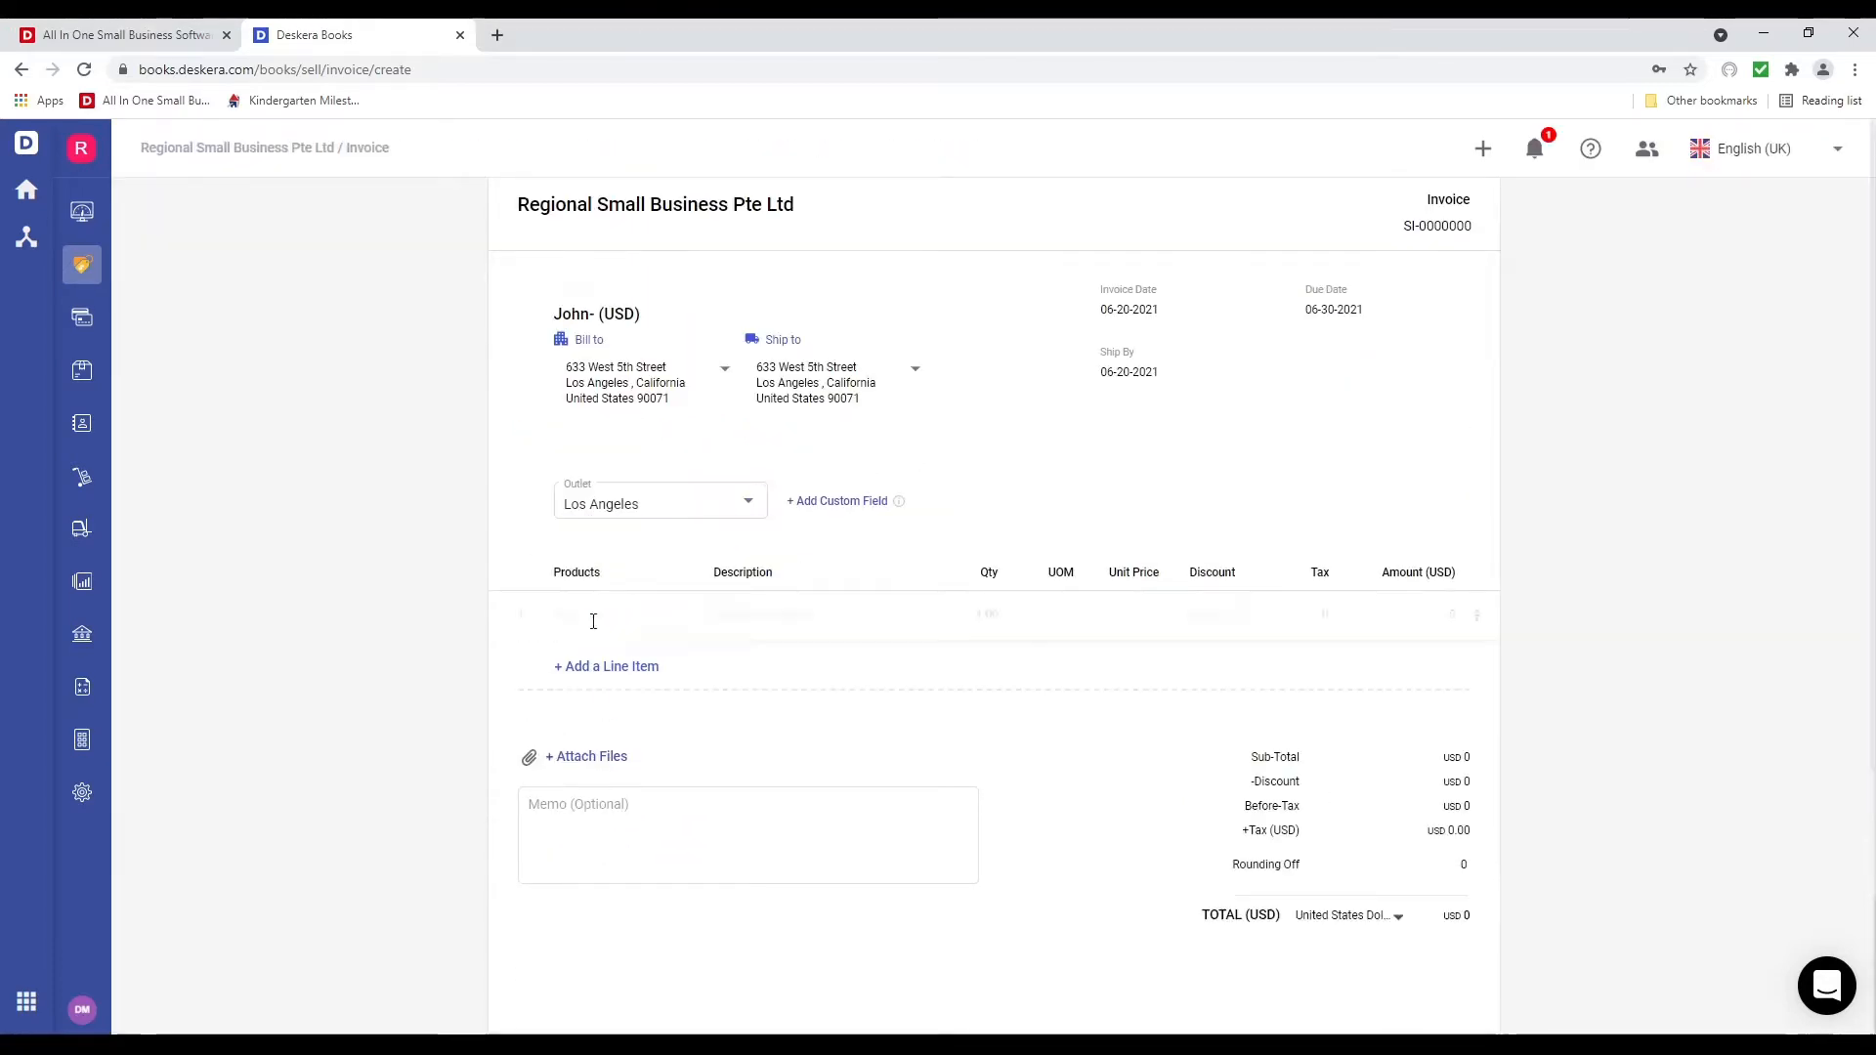
Fill the line with 10 Computers at 2,000.00 each, totalling USD 20,000
click(591, 615)
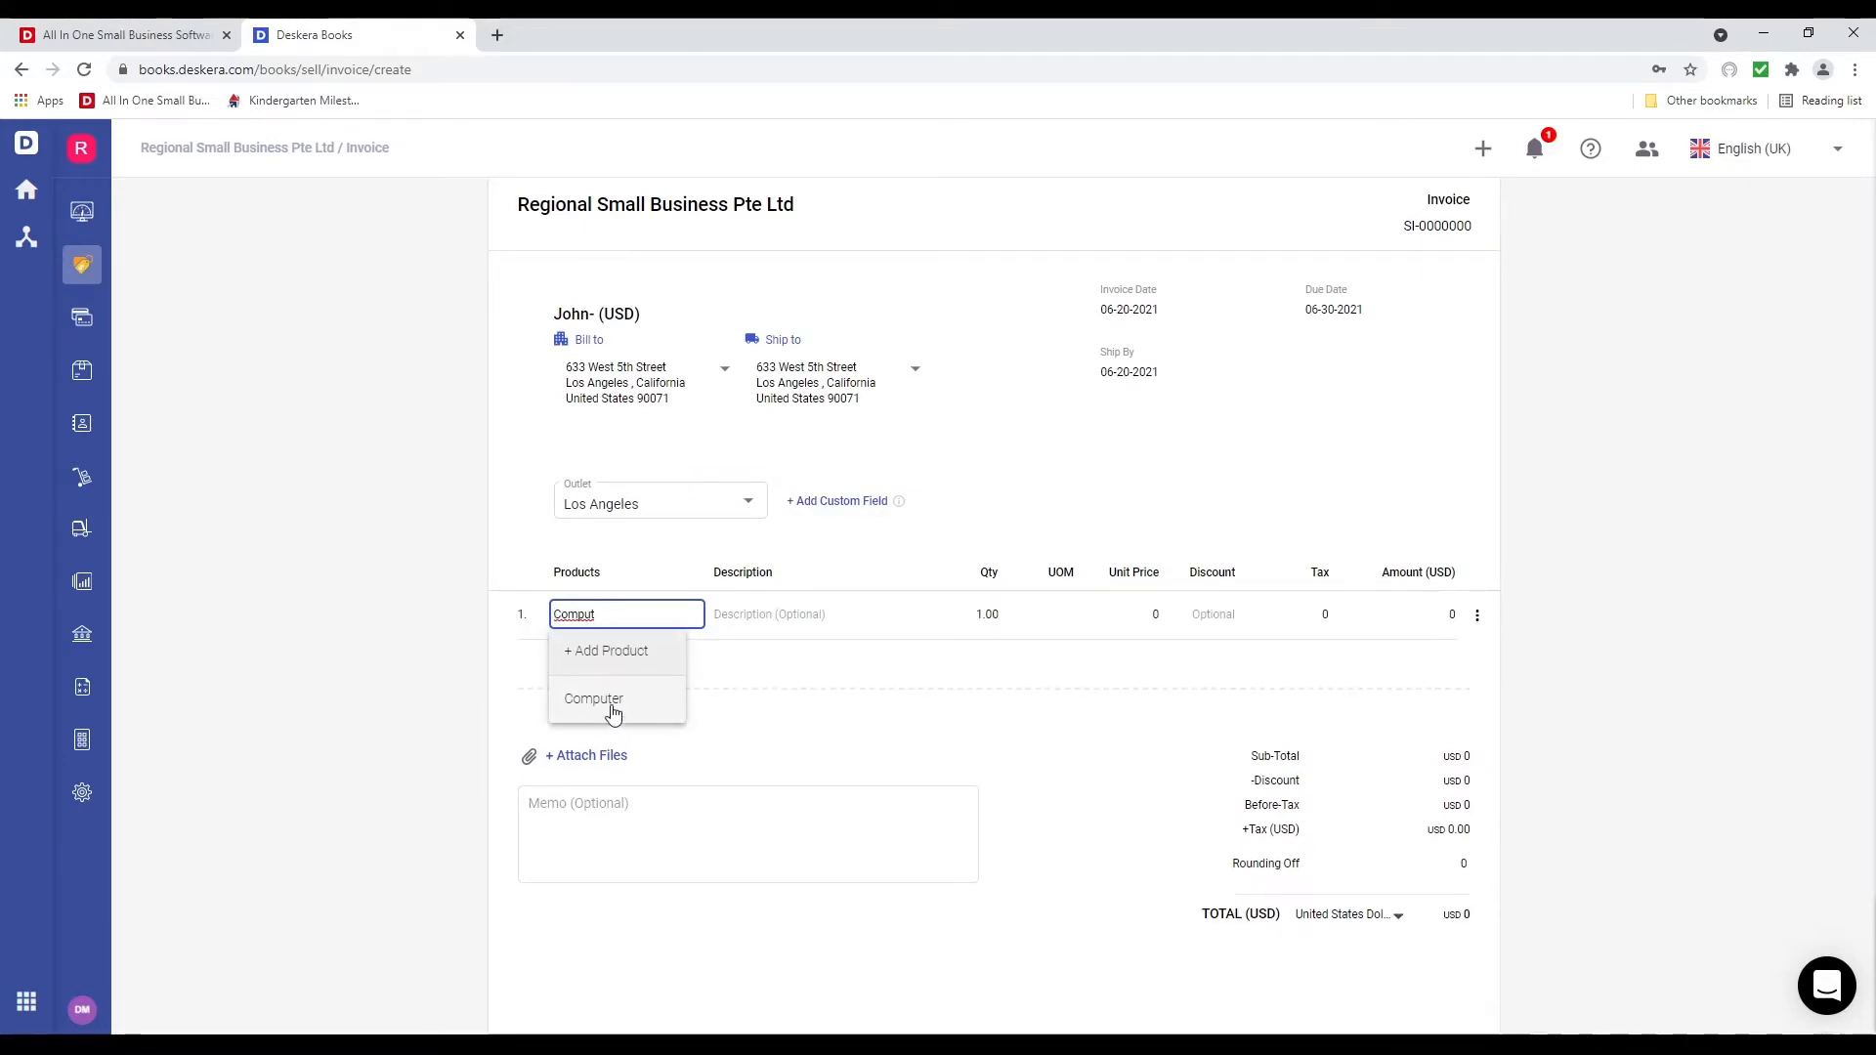
click(603, 653)
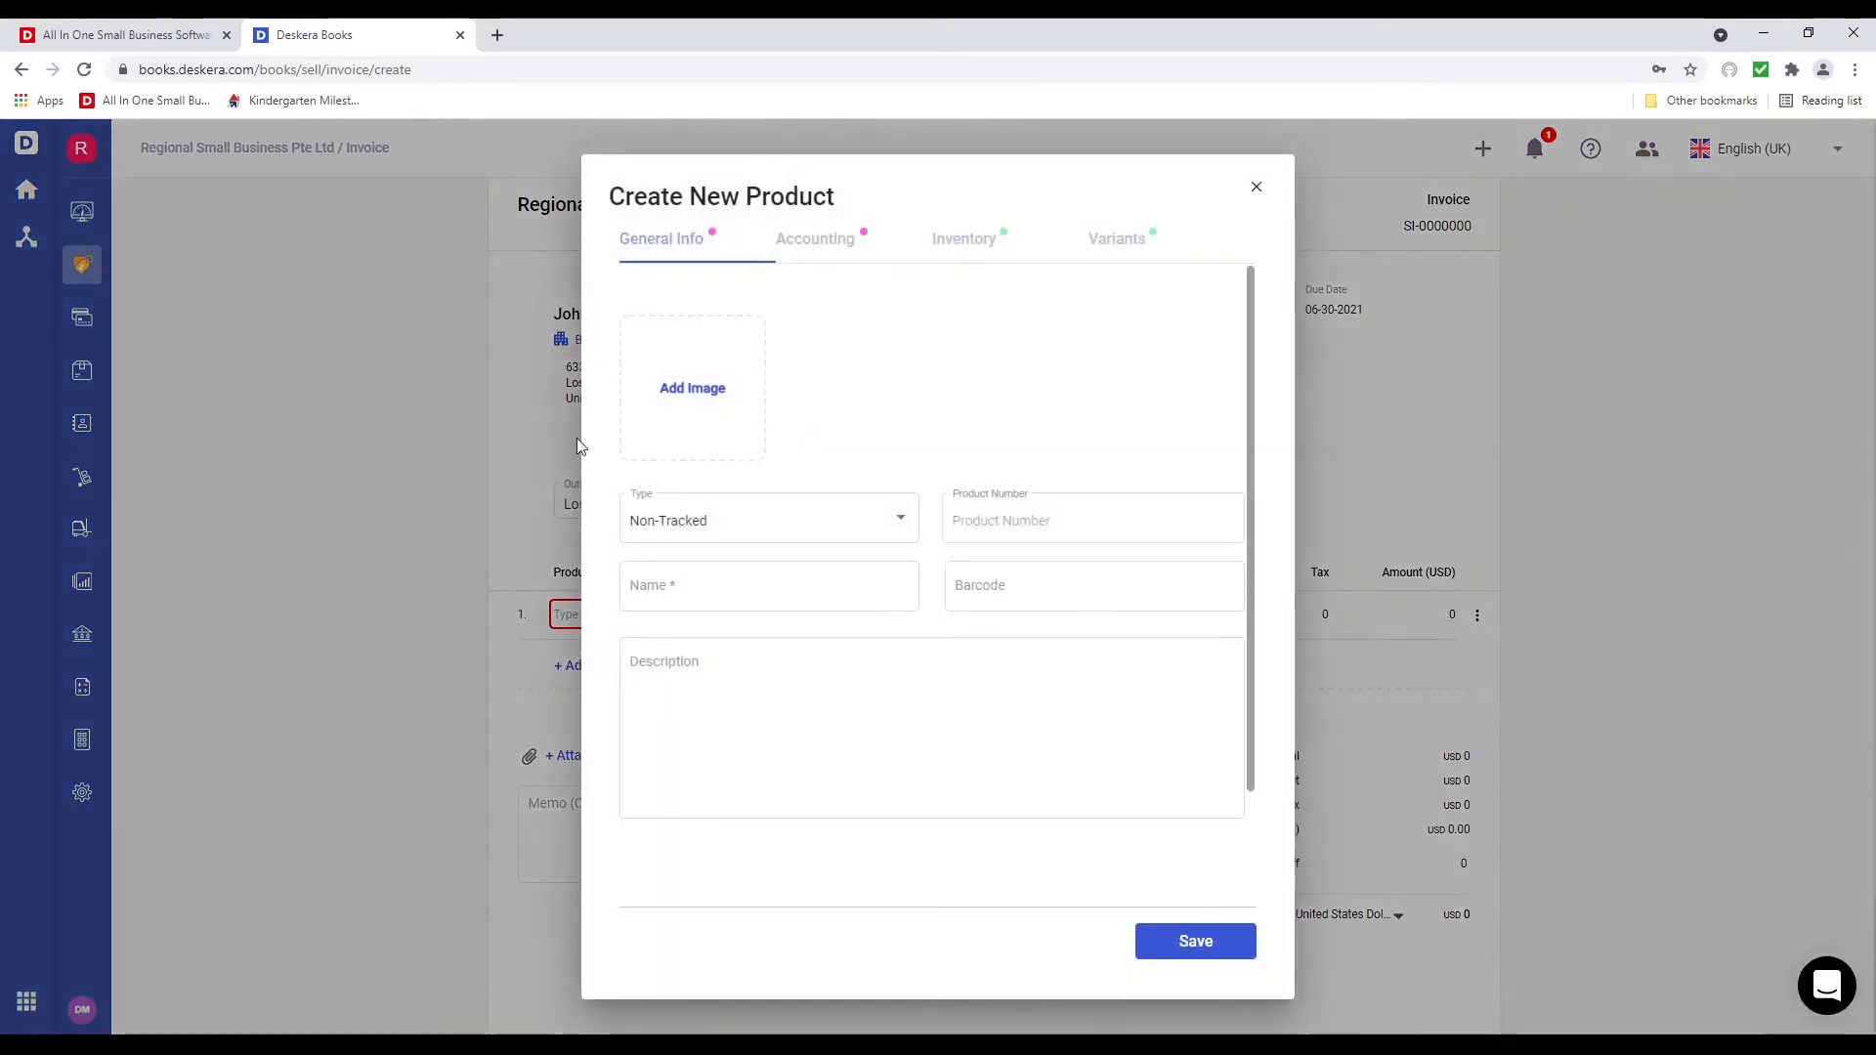
click(1255, 188)
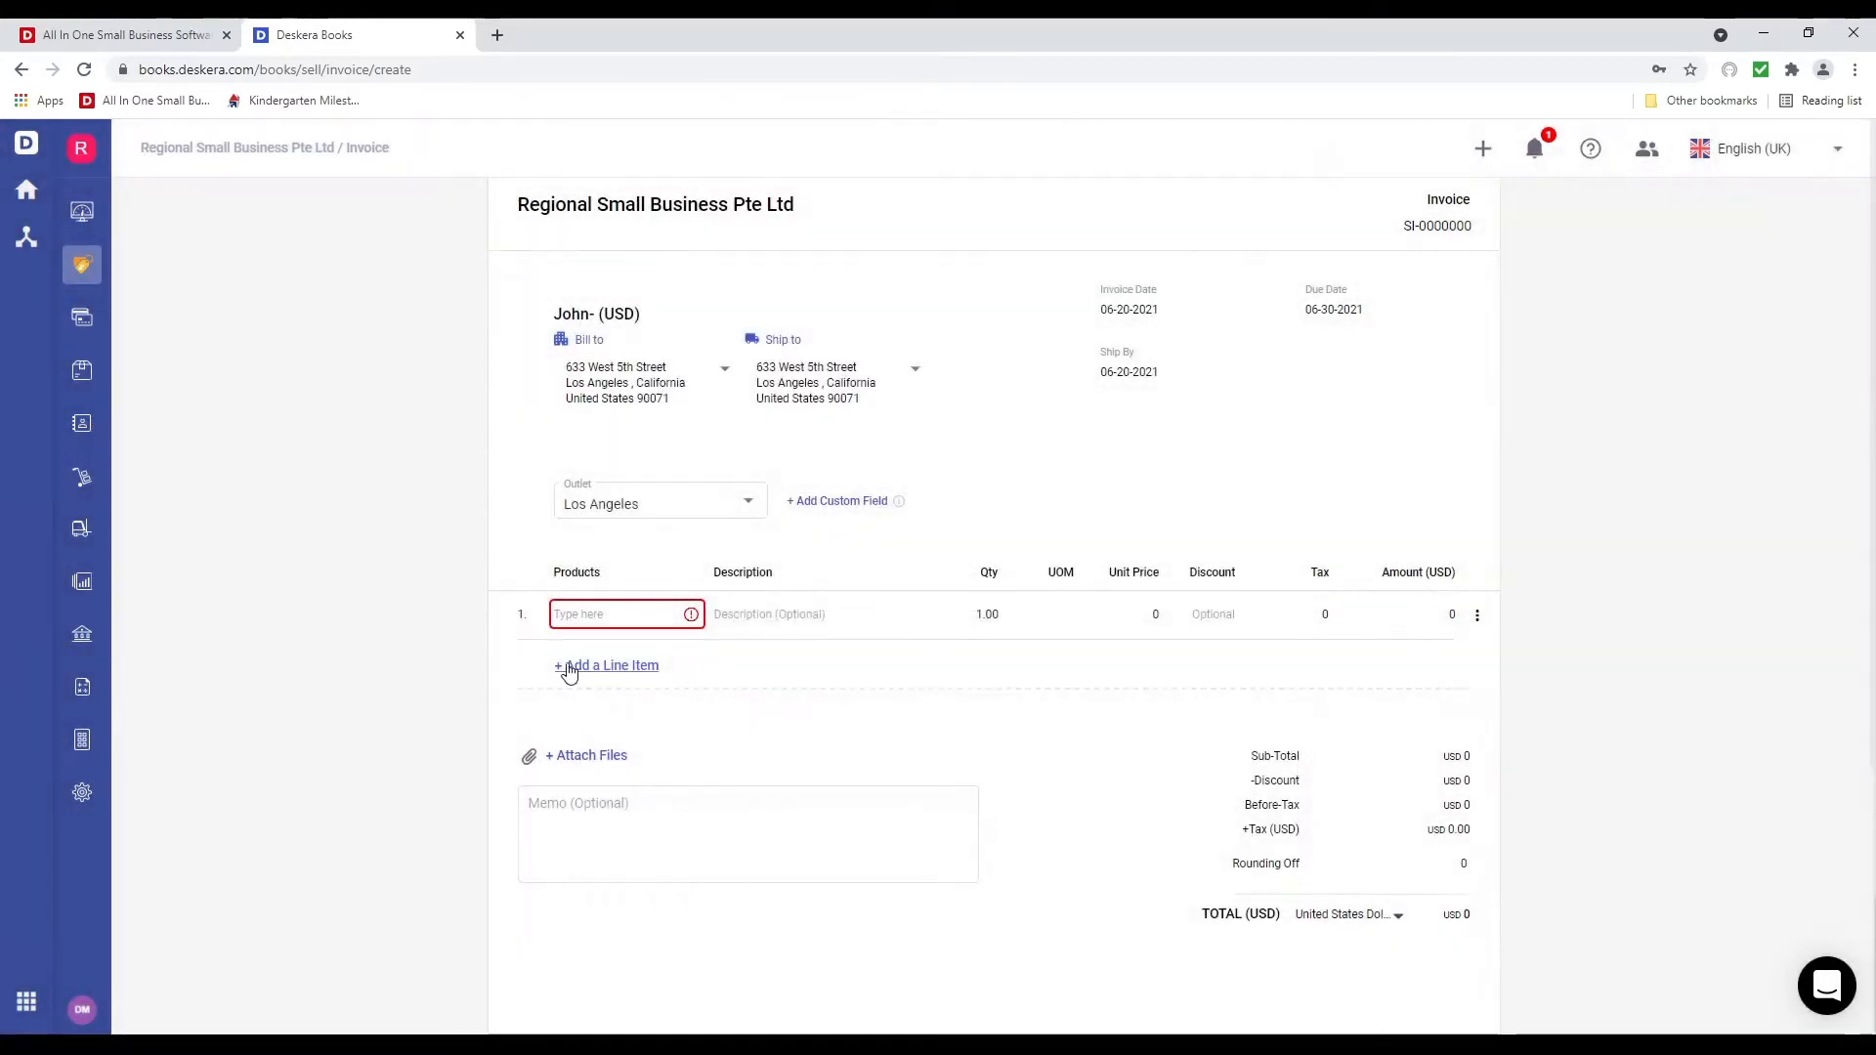
click(585, 611)
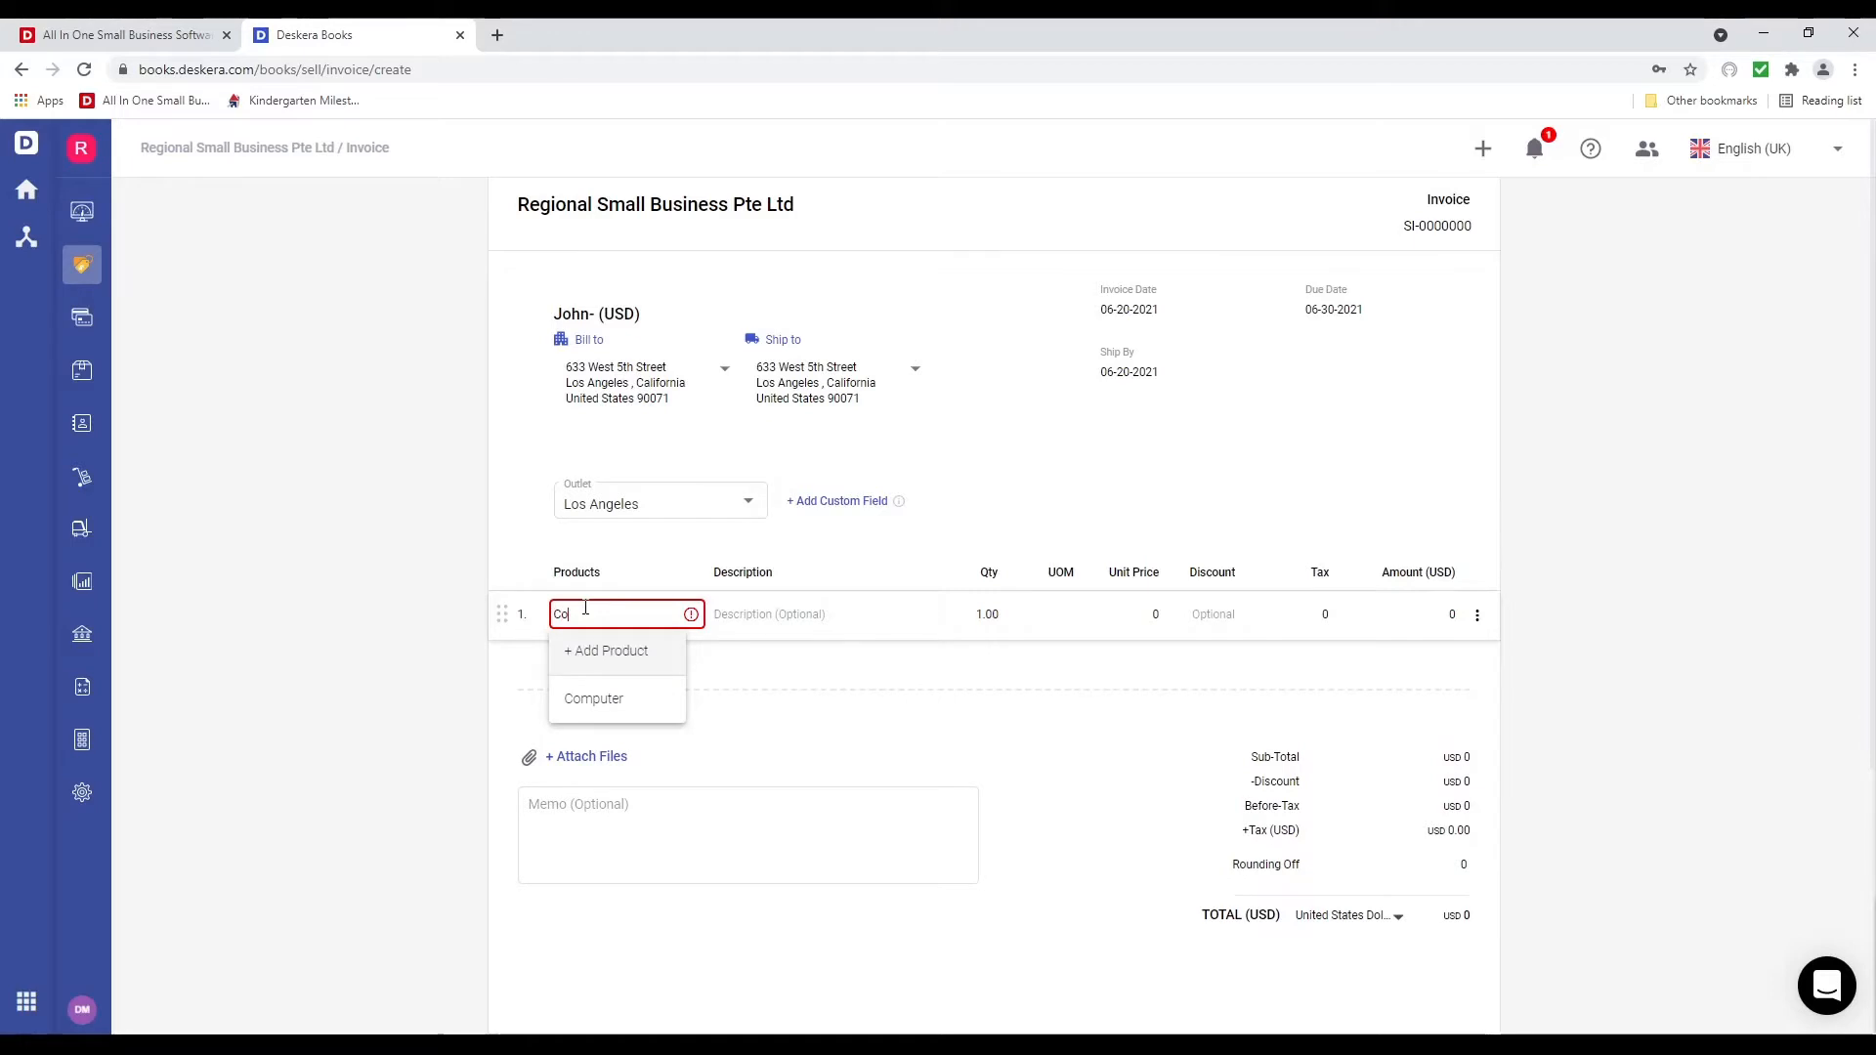
text(m)
click(615, 710)
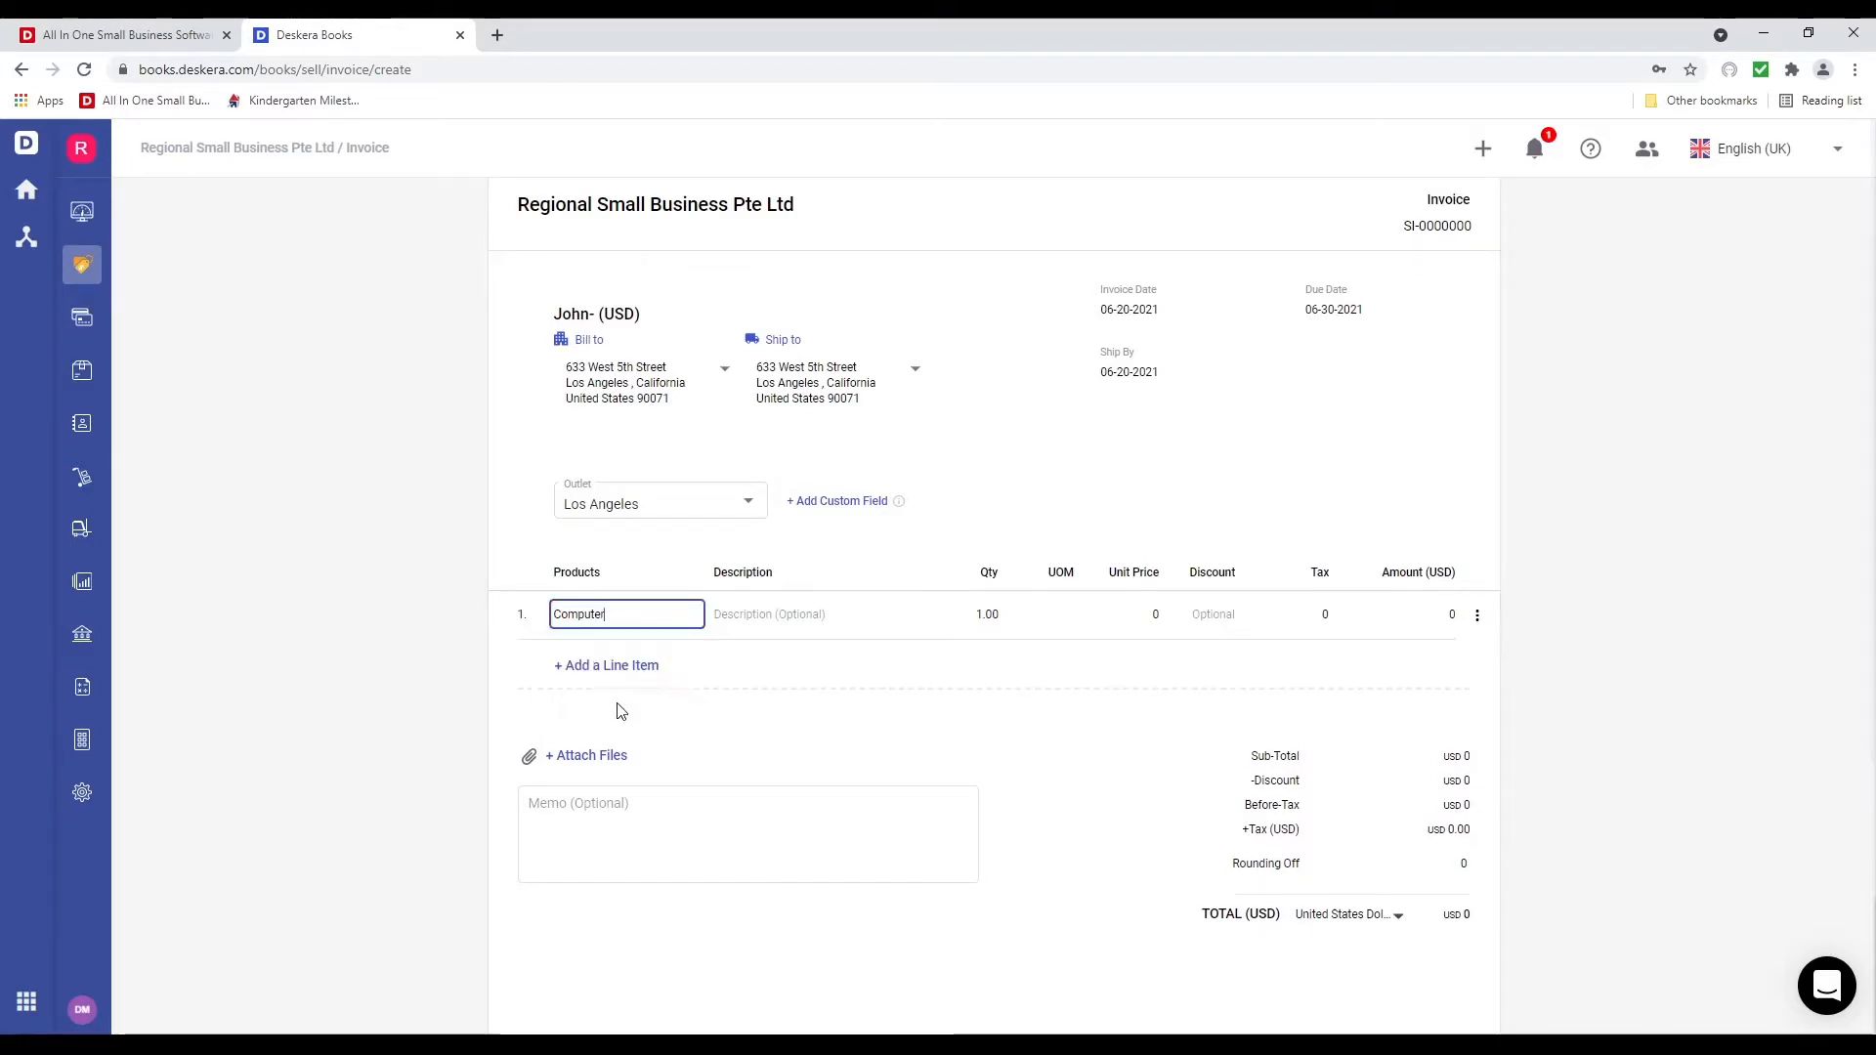
click(968, 616)
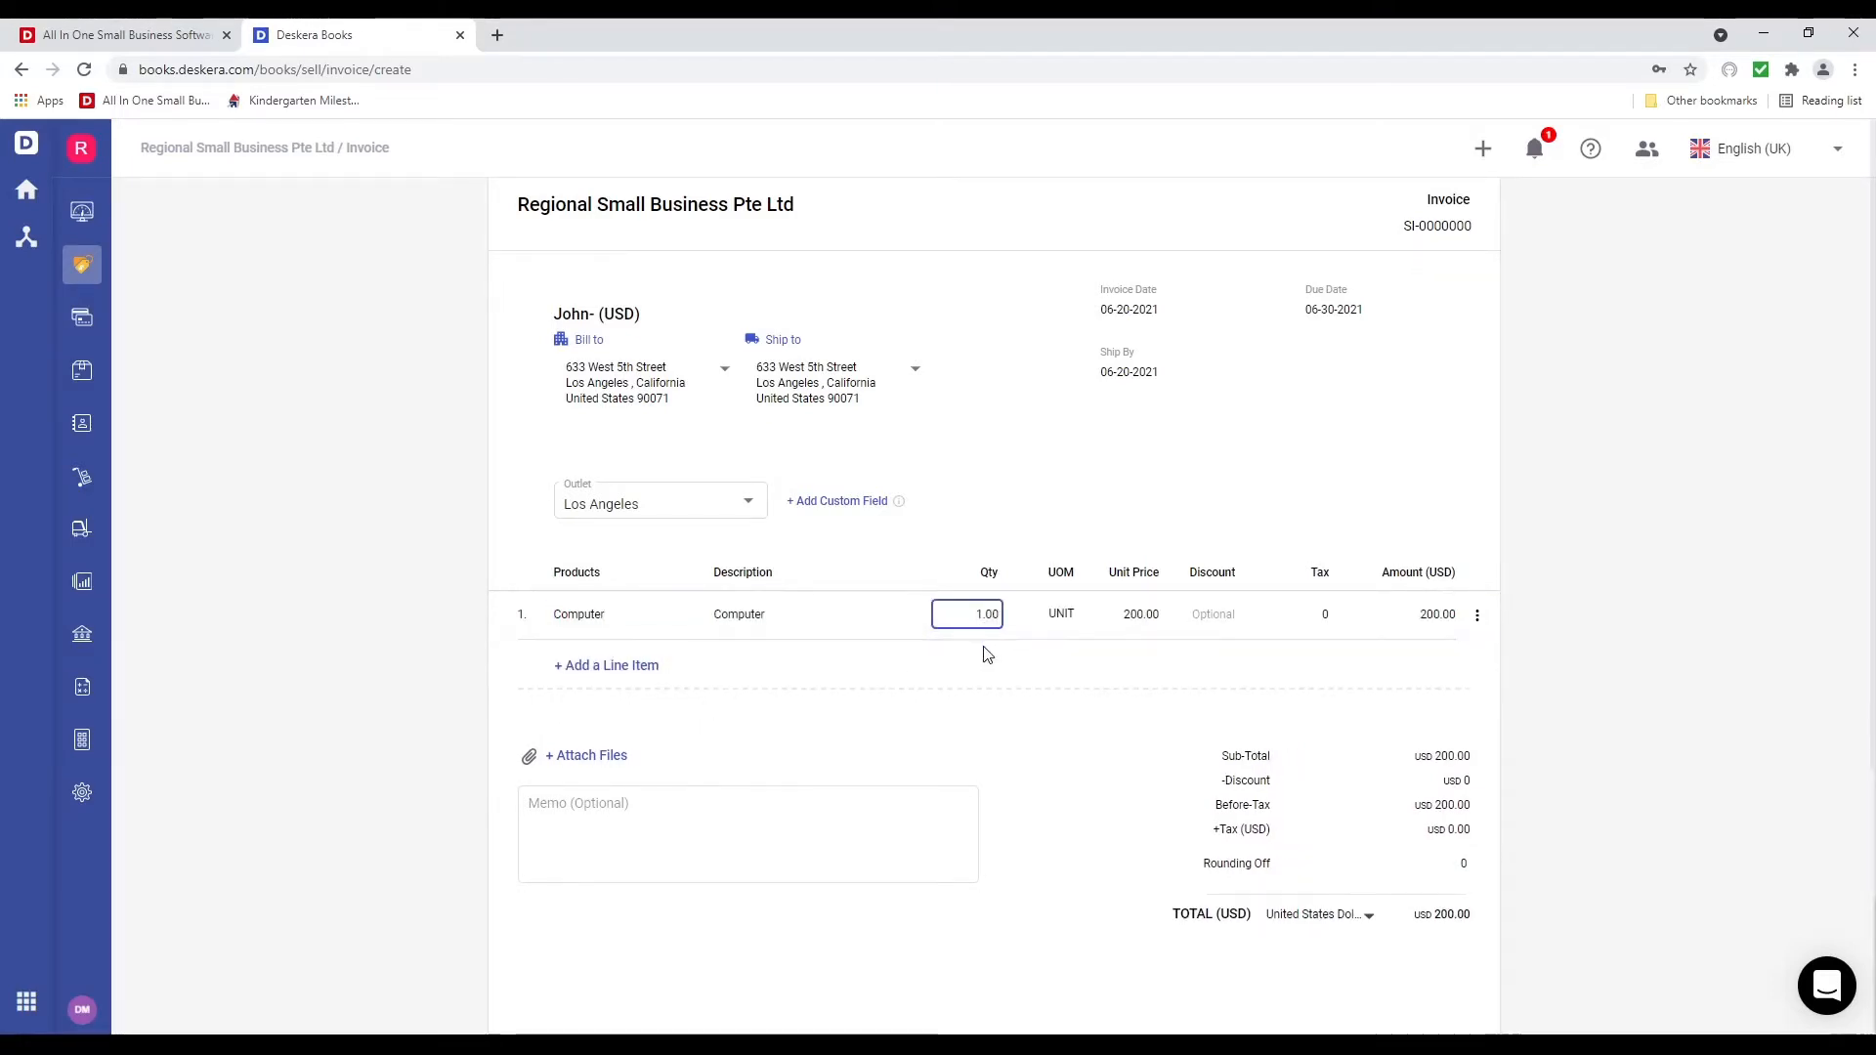
text(0)
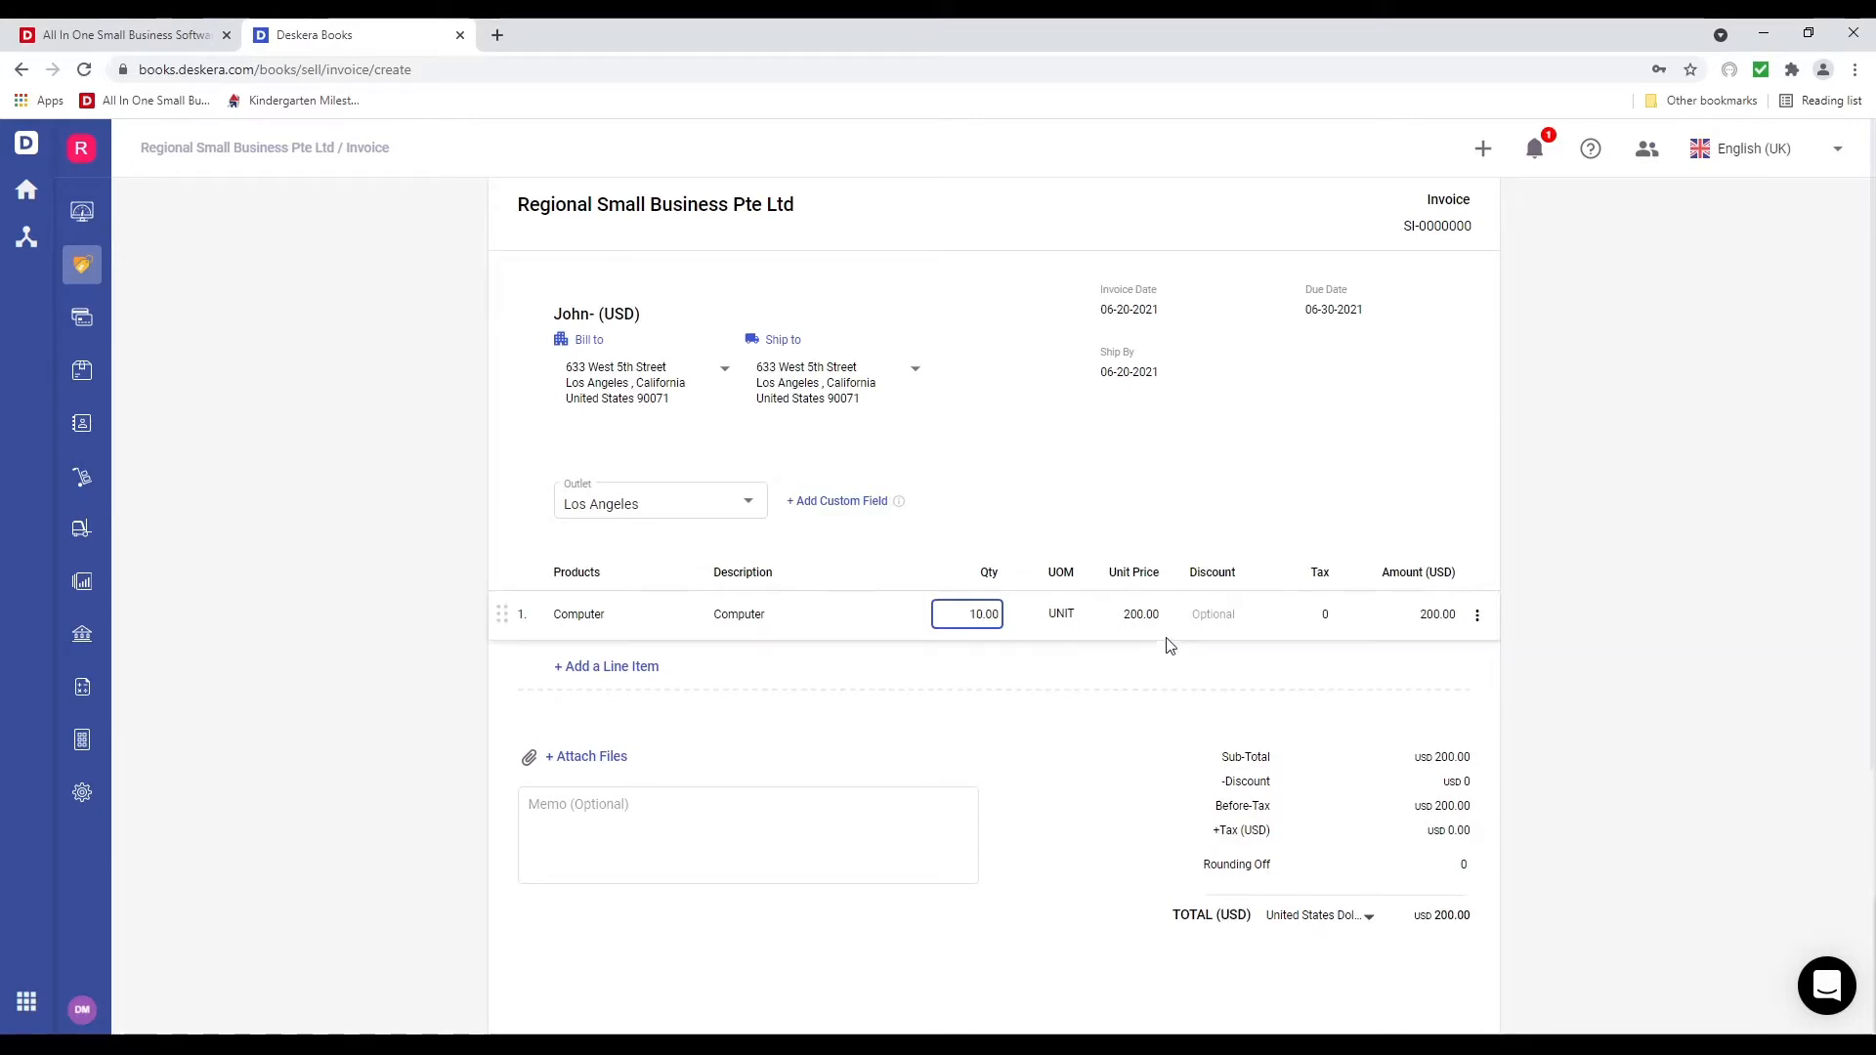
click(1137, 613)
text(0)
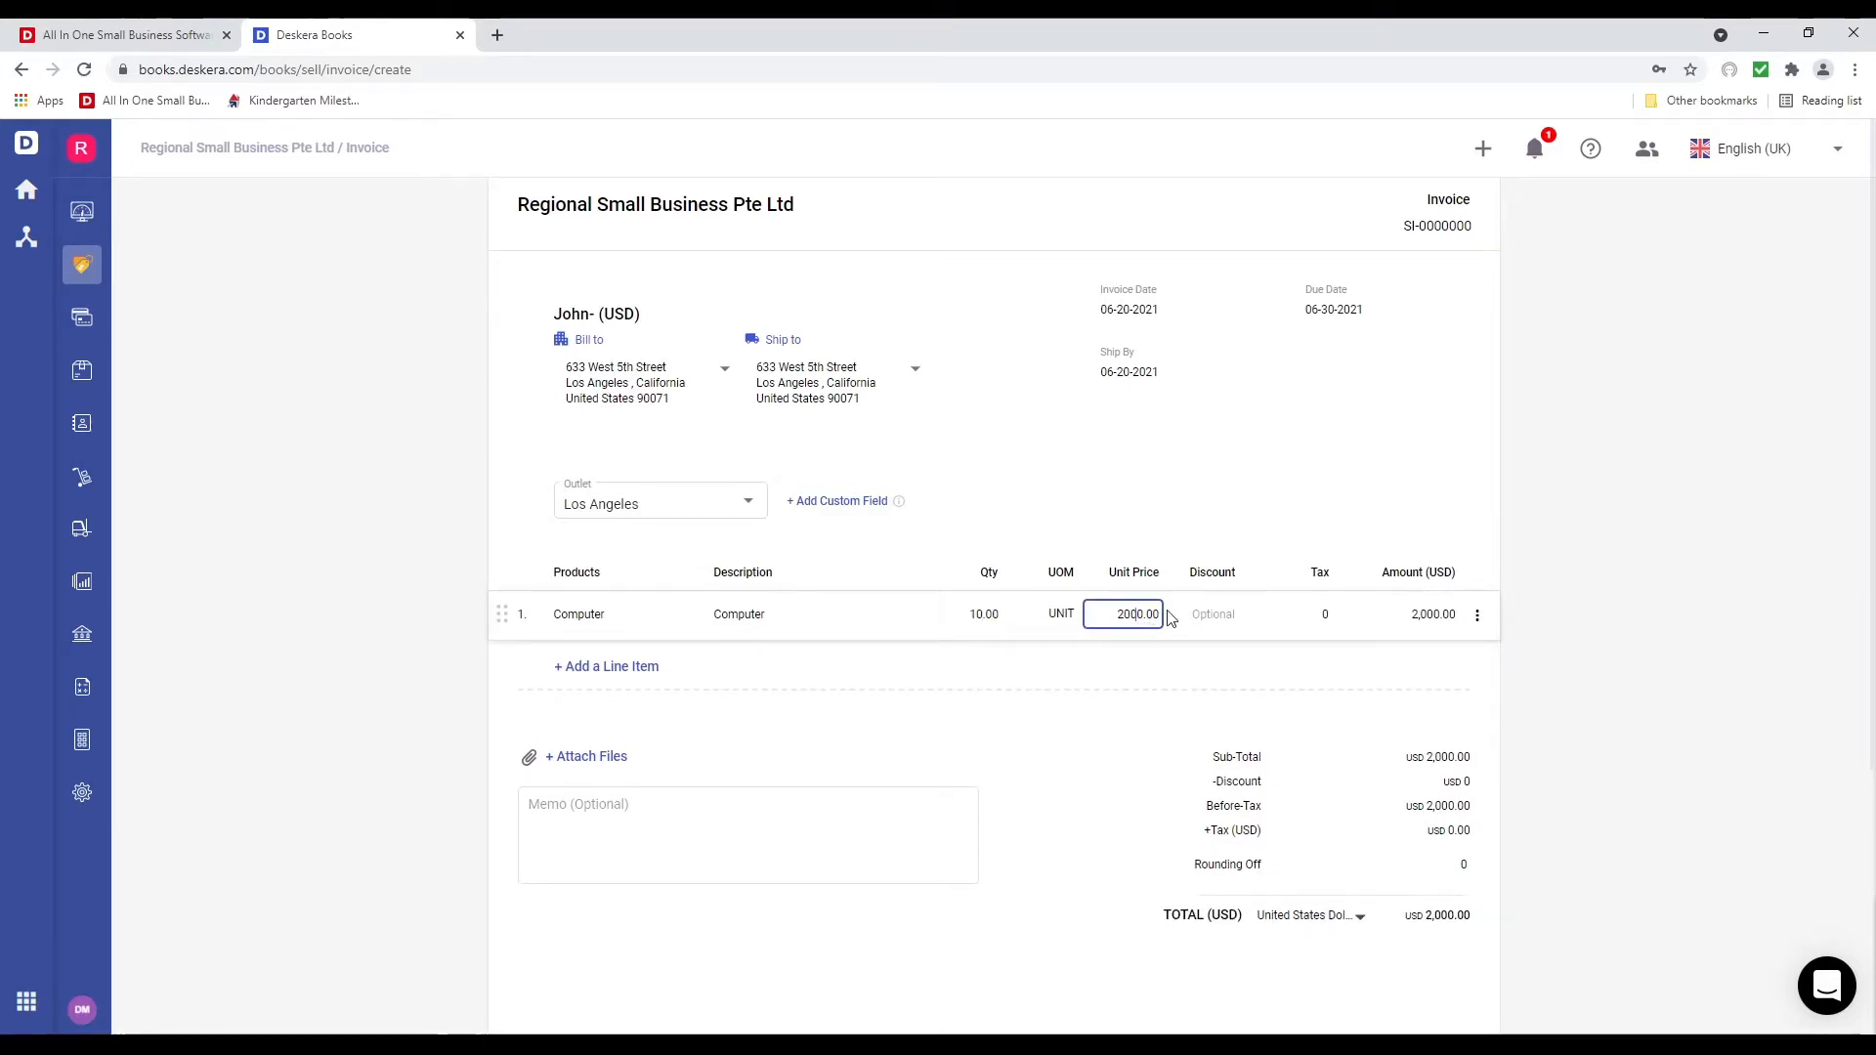
click(980, 726)
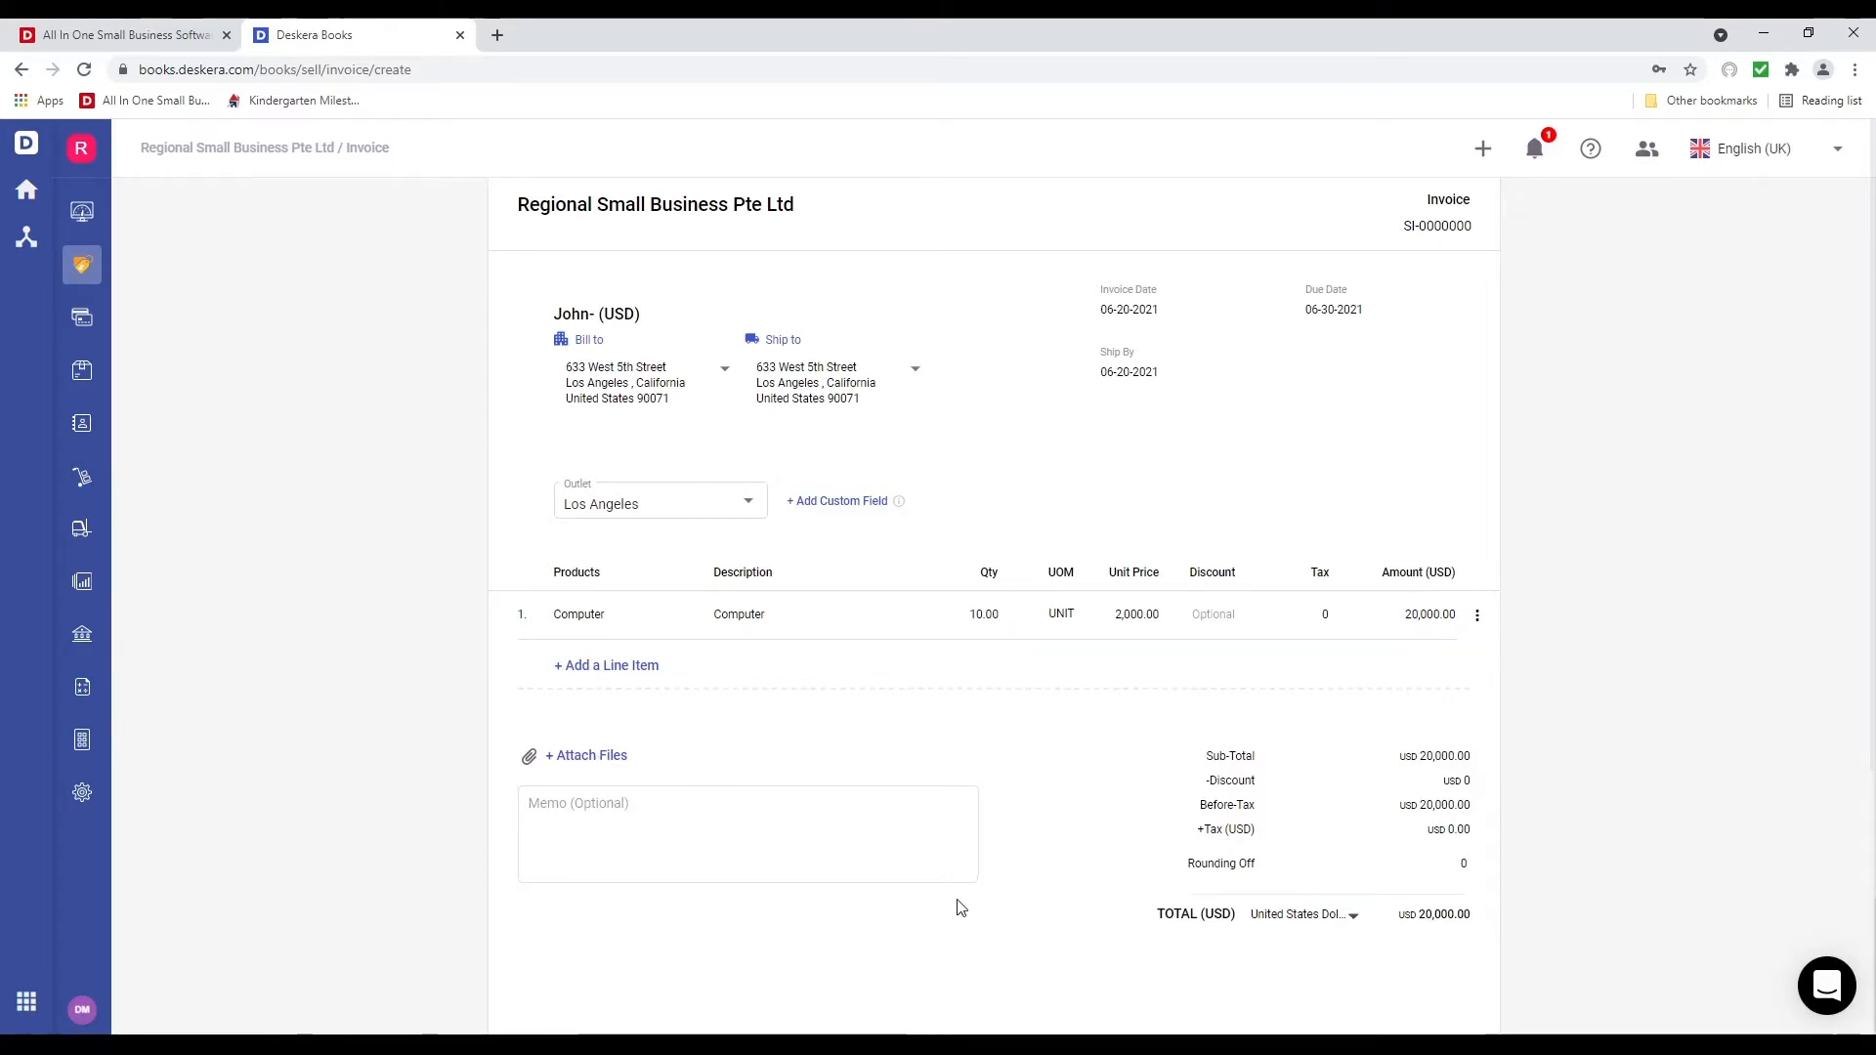
Check the custom field settings with Outlet left visible, then open Set Recurring
scroll(955, 895, up, 3)
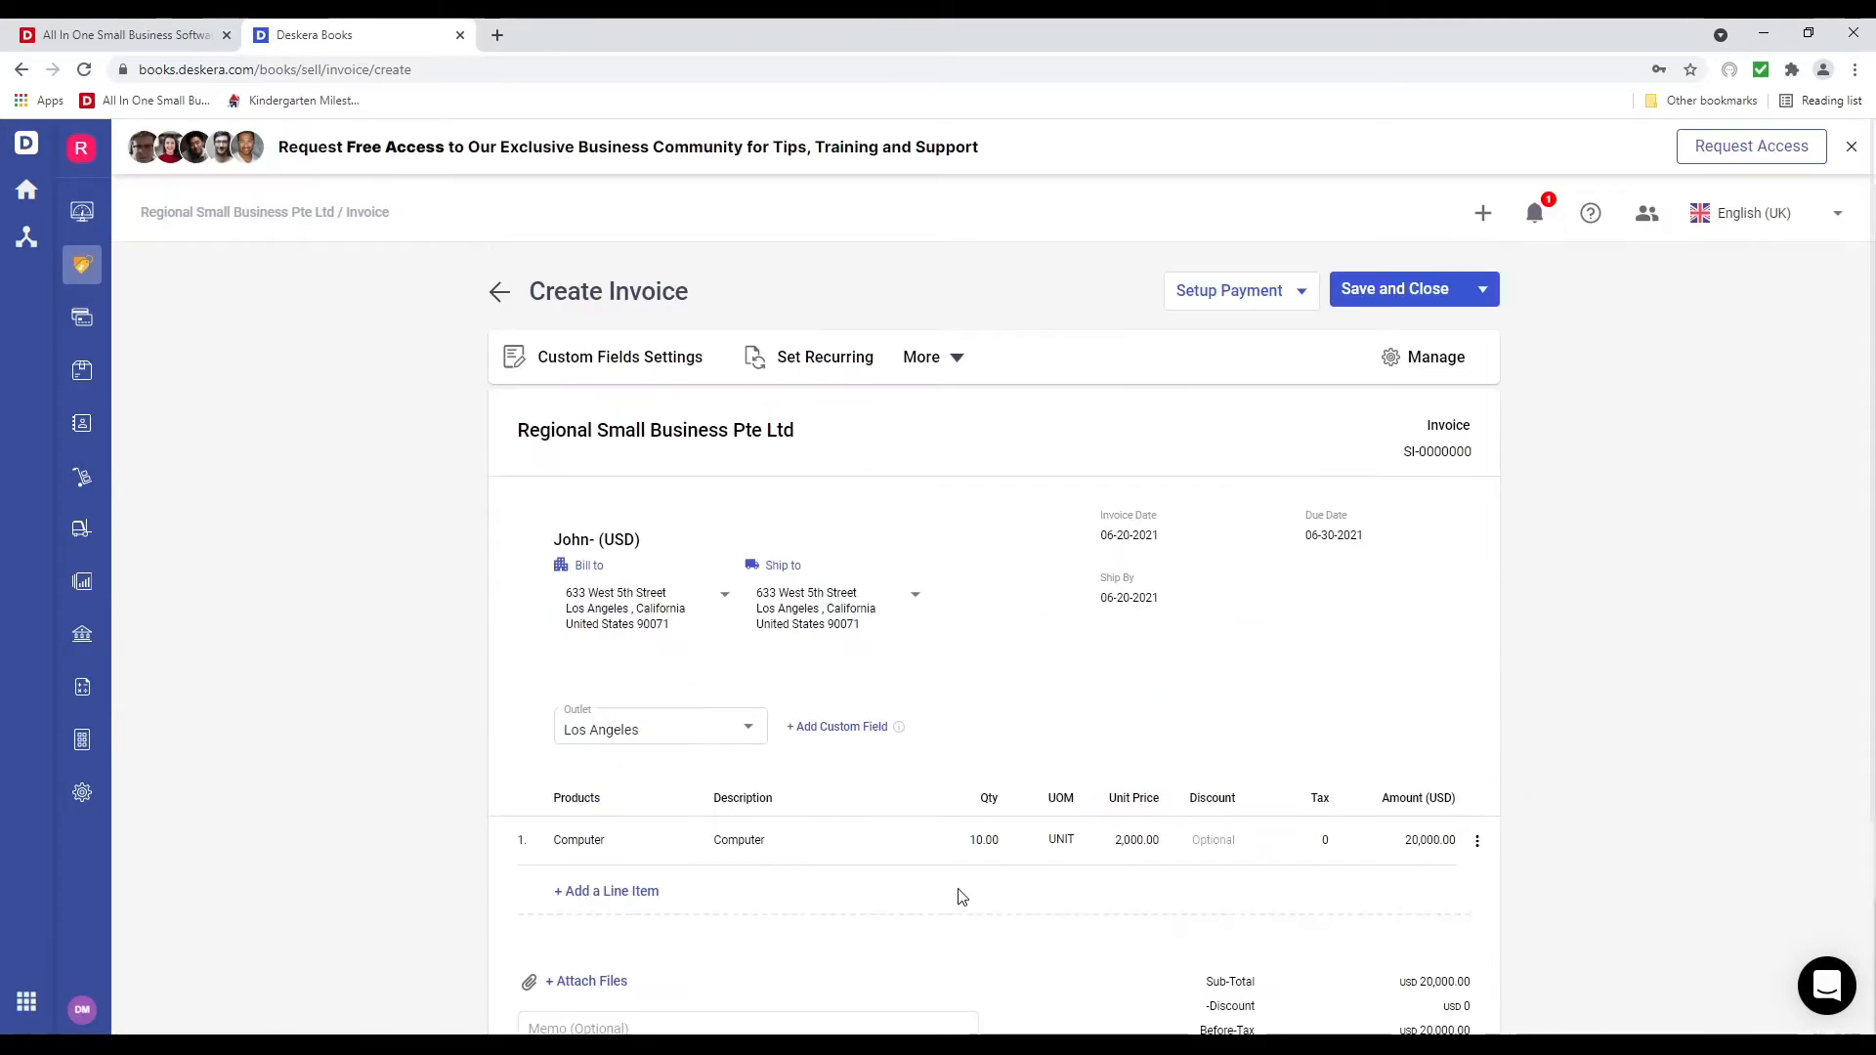
click(687, 364)
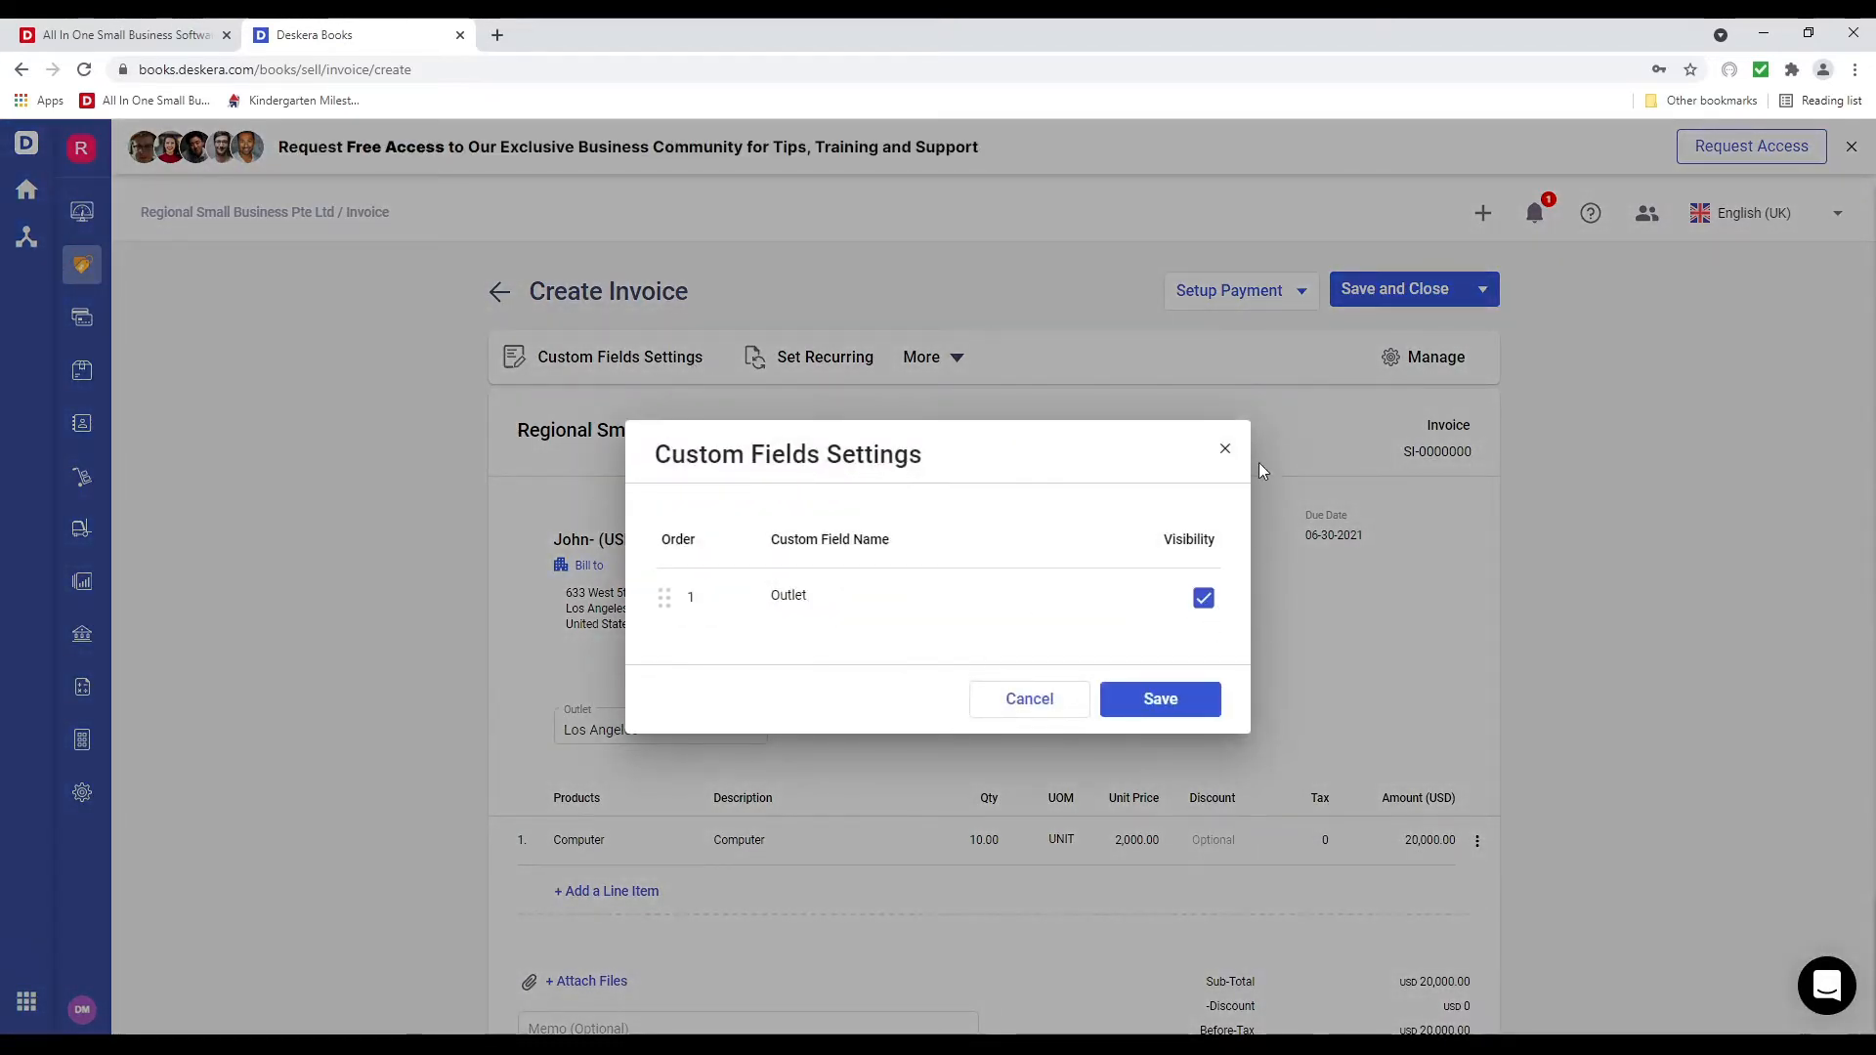
click(1223, 452)
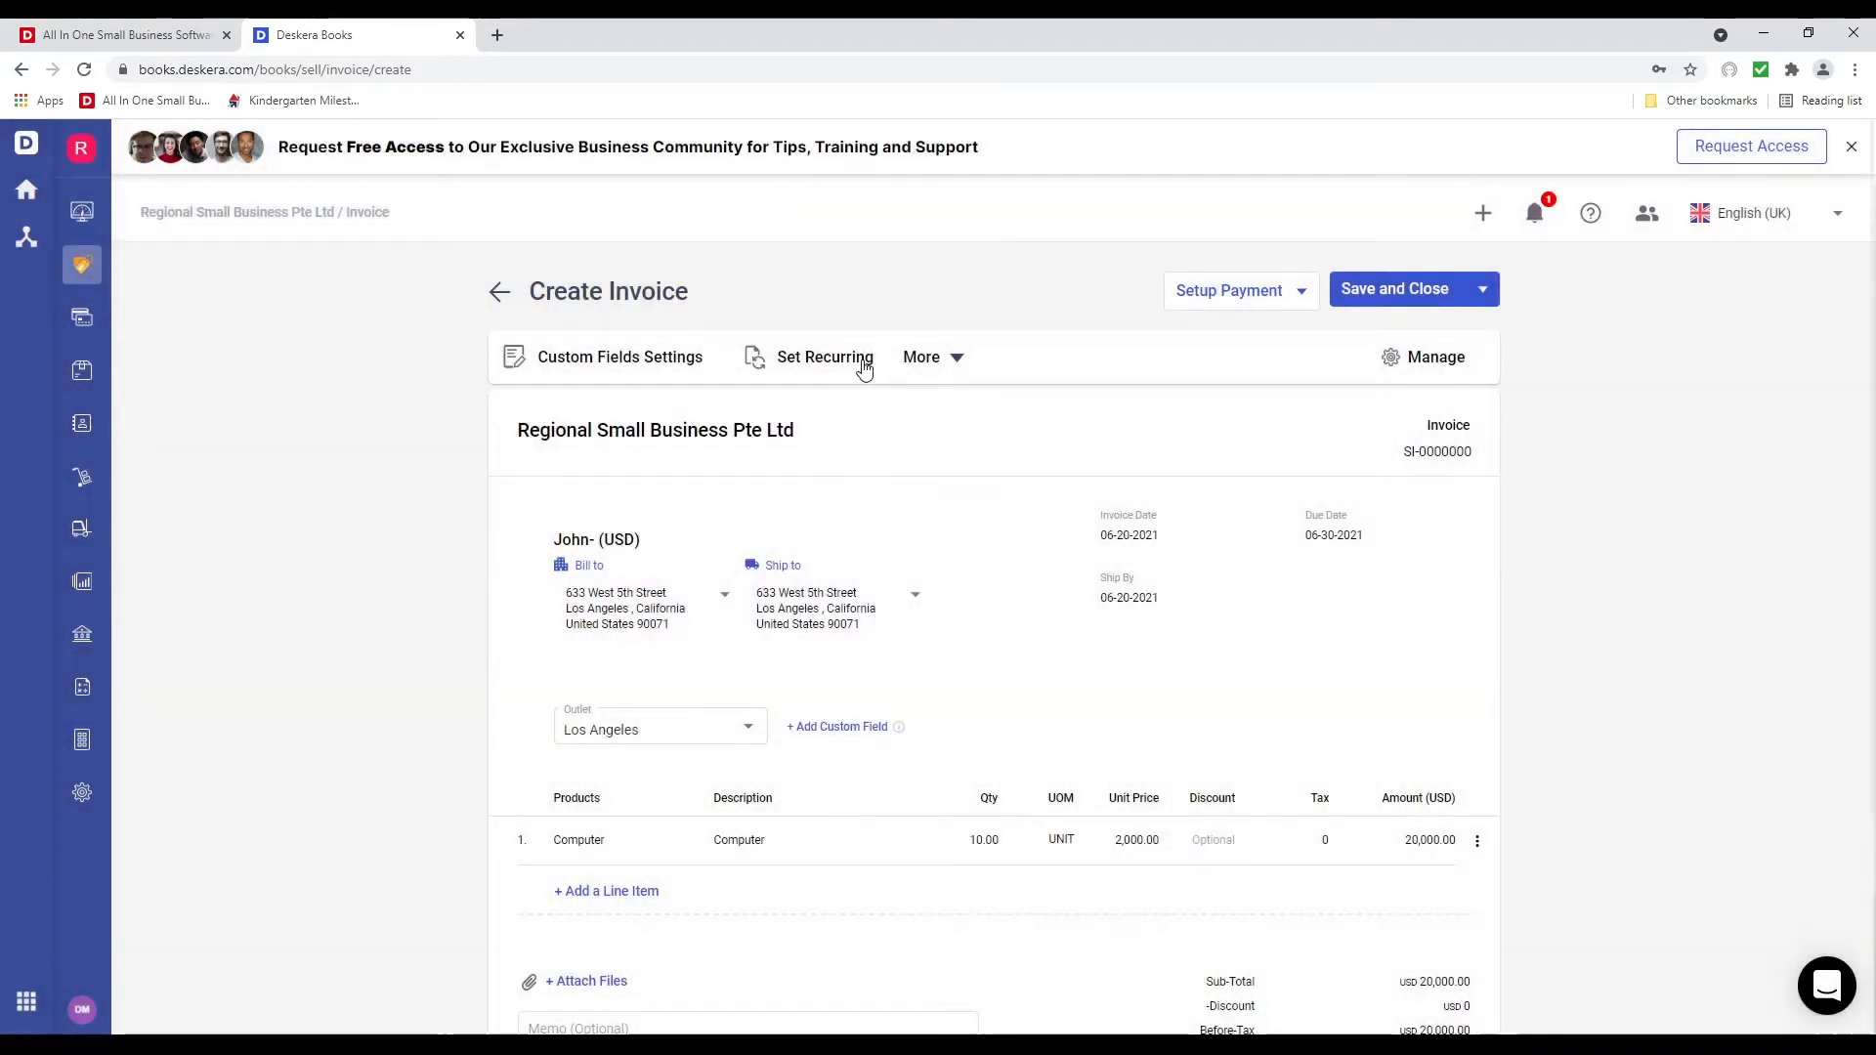
click(859, 365)
Turn on recurrence, try a custom daily interval, then settle on Monthly
click(803, 467)
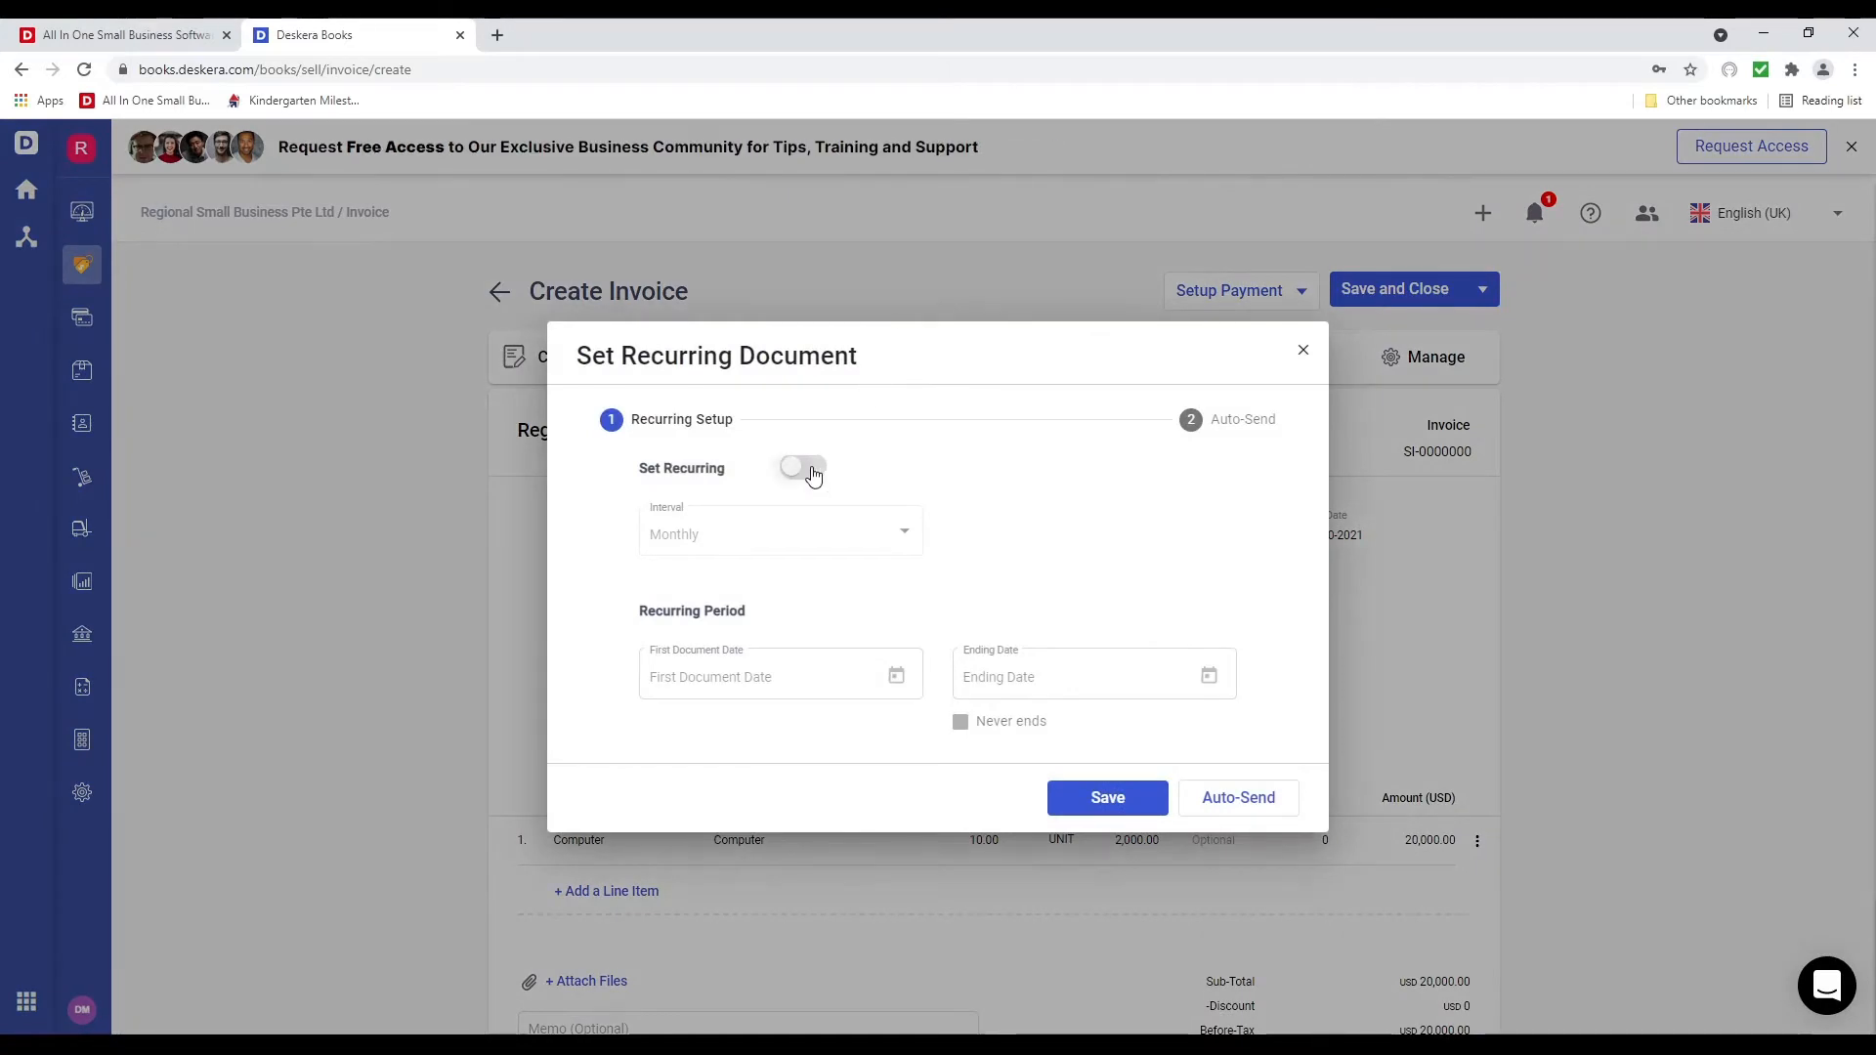
click(872, 543)
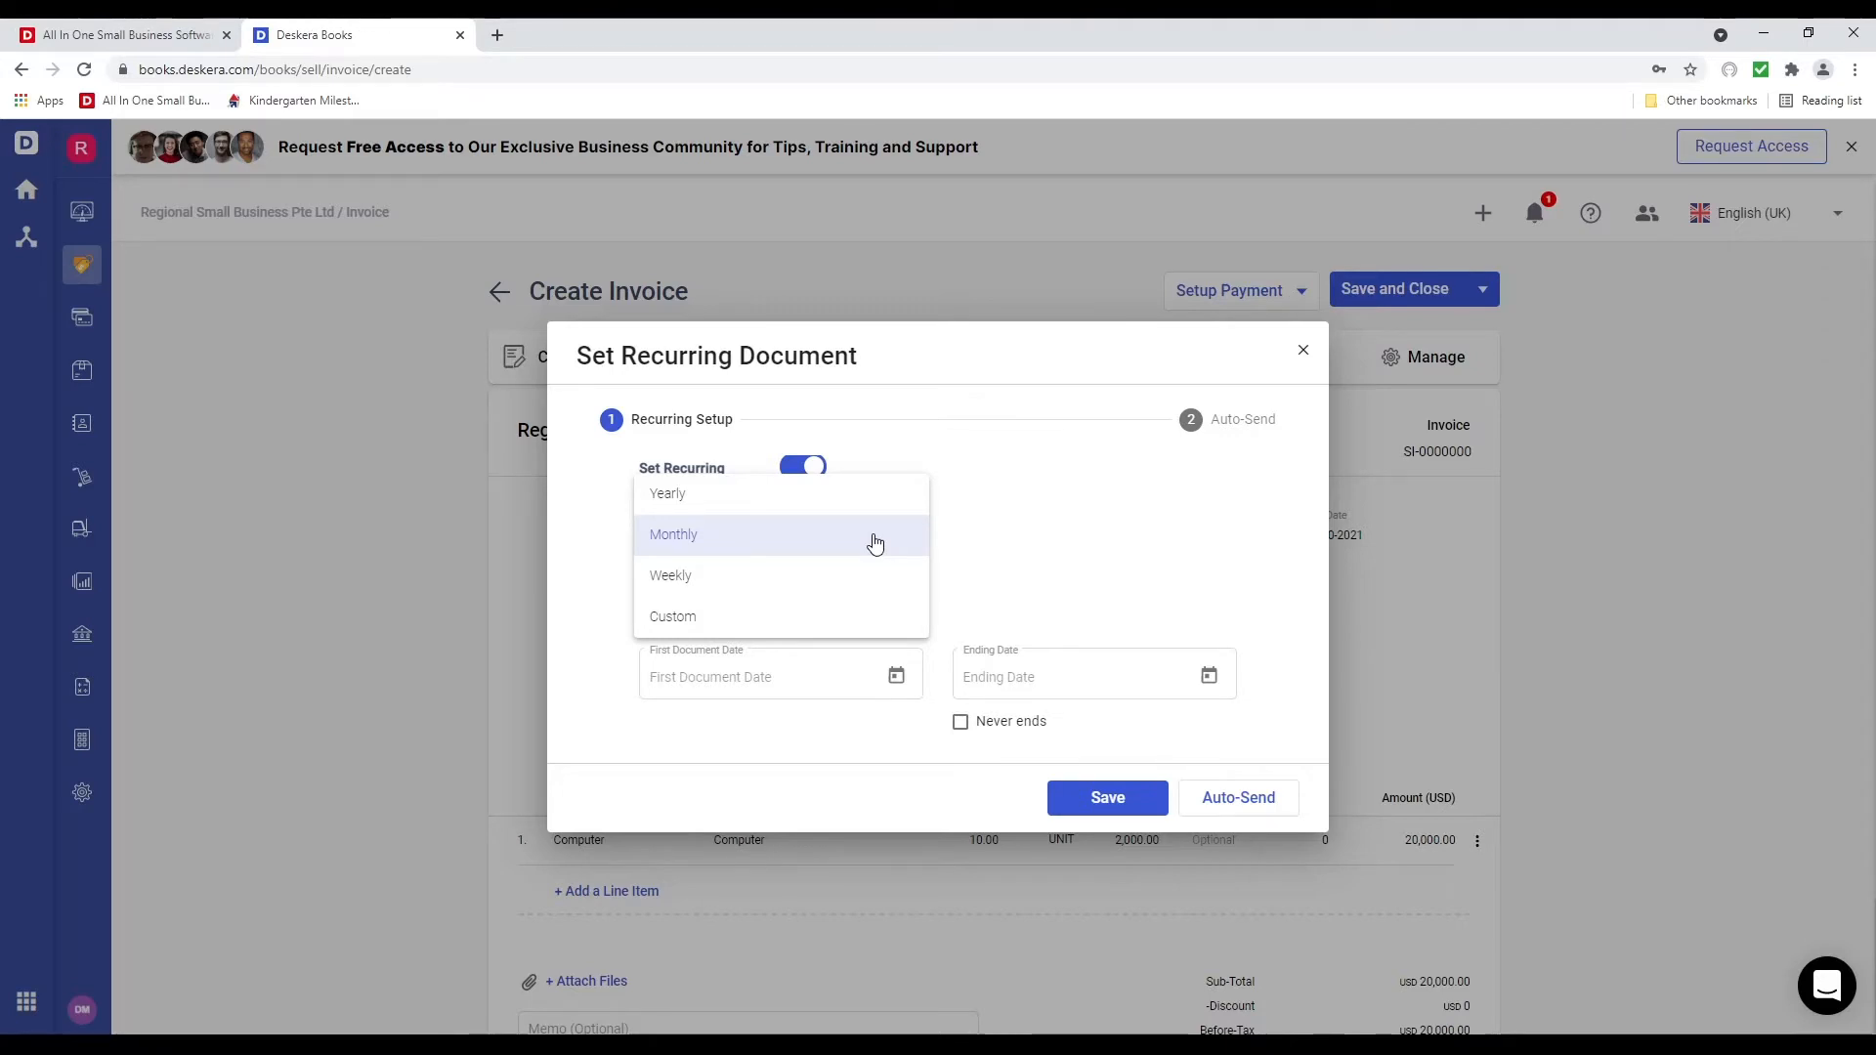
click(799, 618)
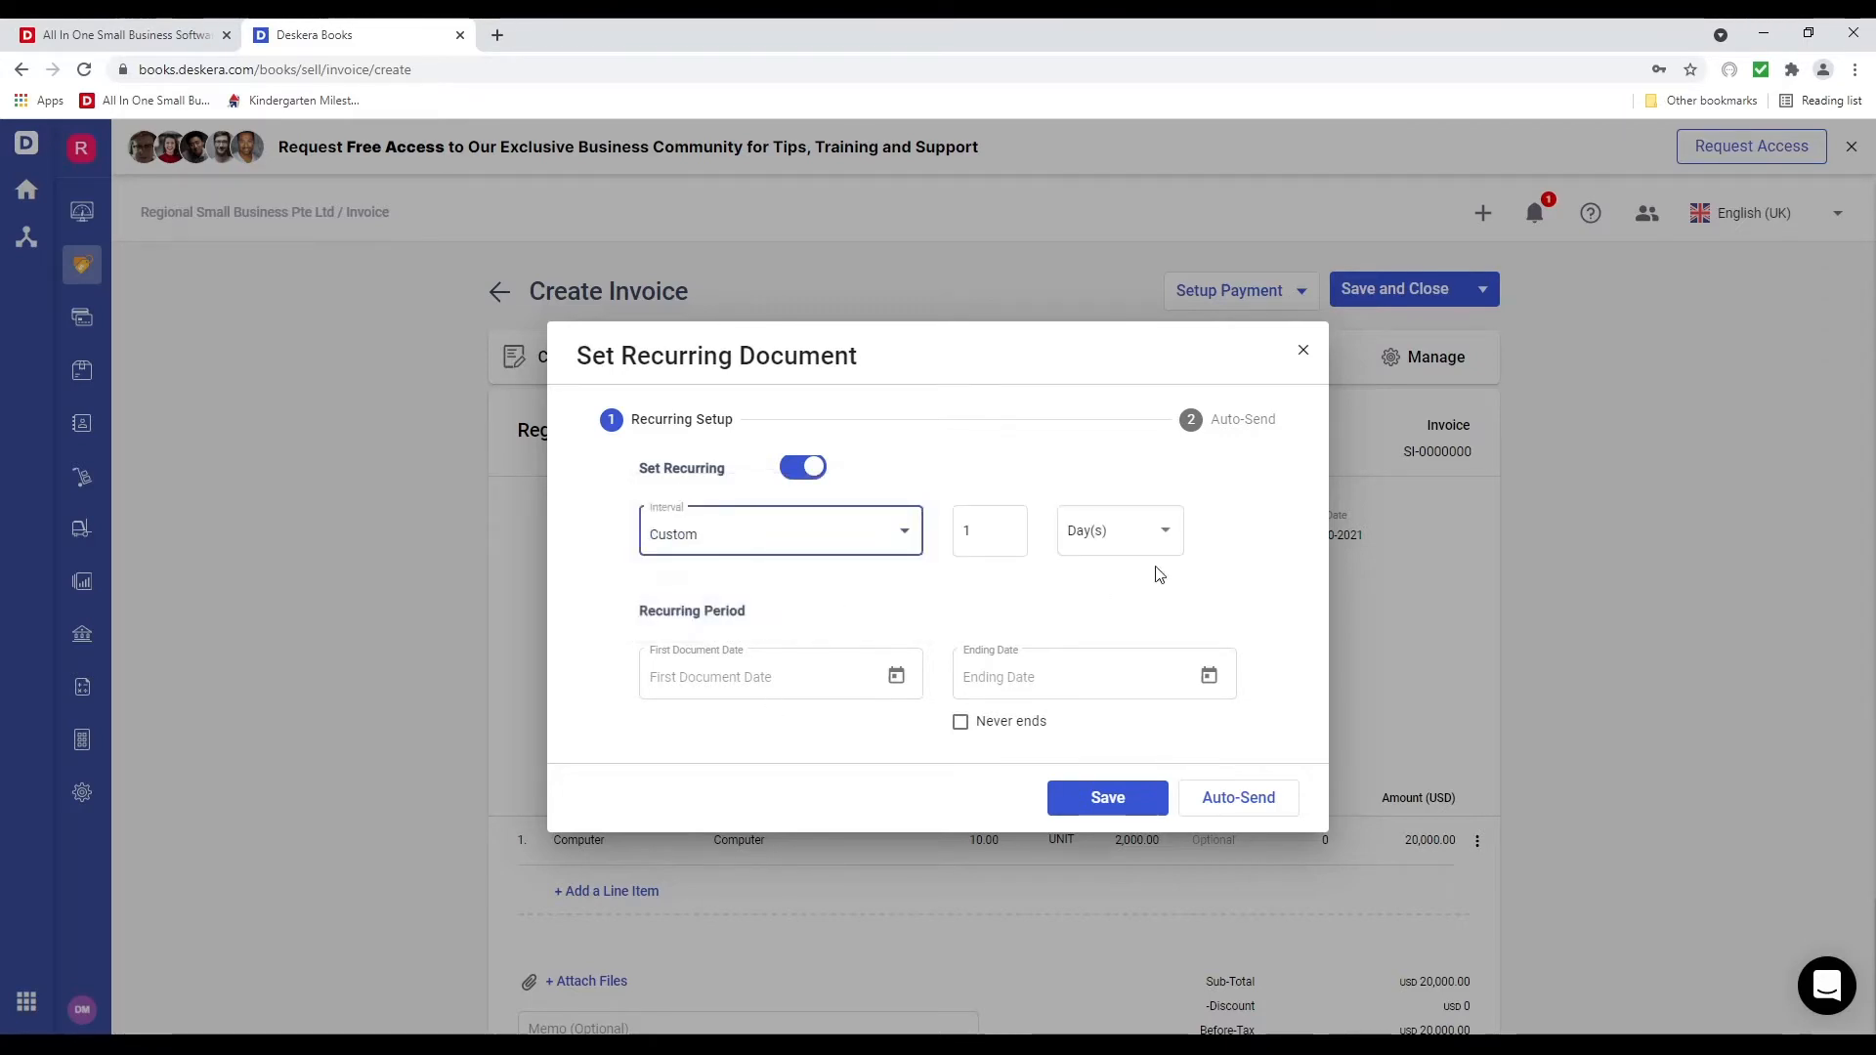
click(1157, 536)
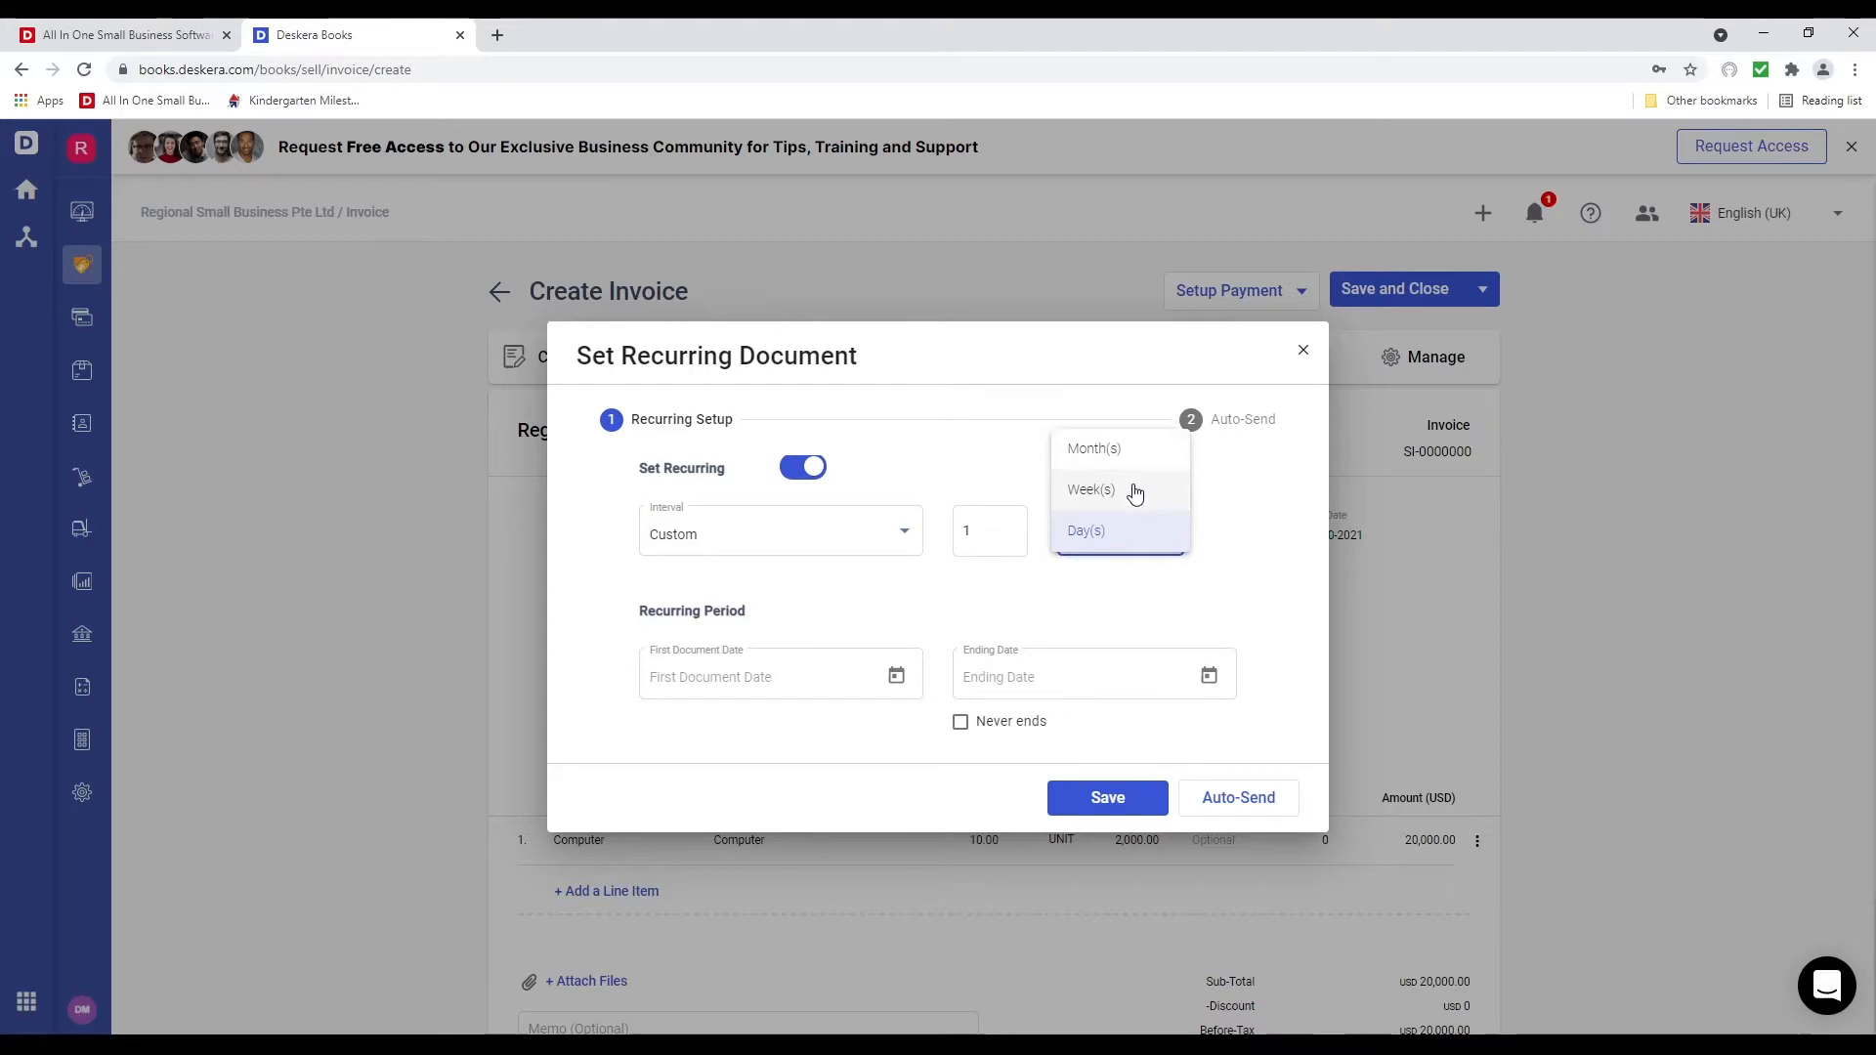
click(1119, 630)
click(980, 540)
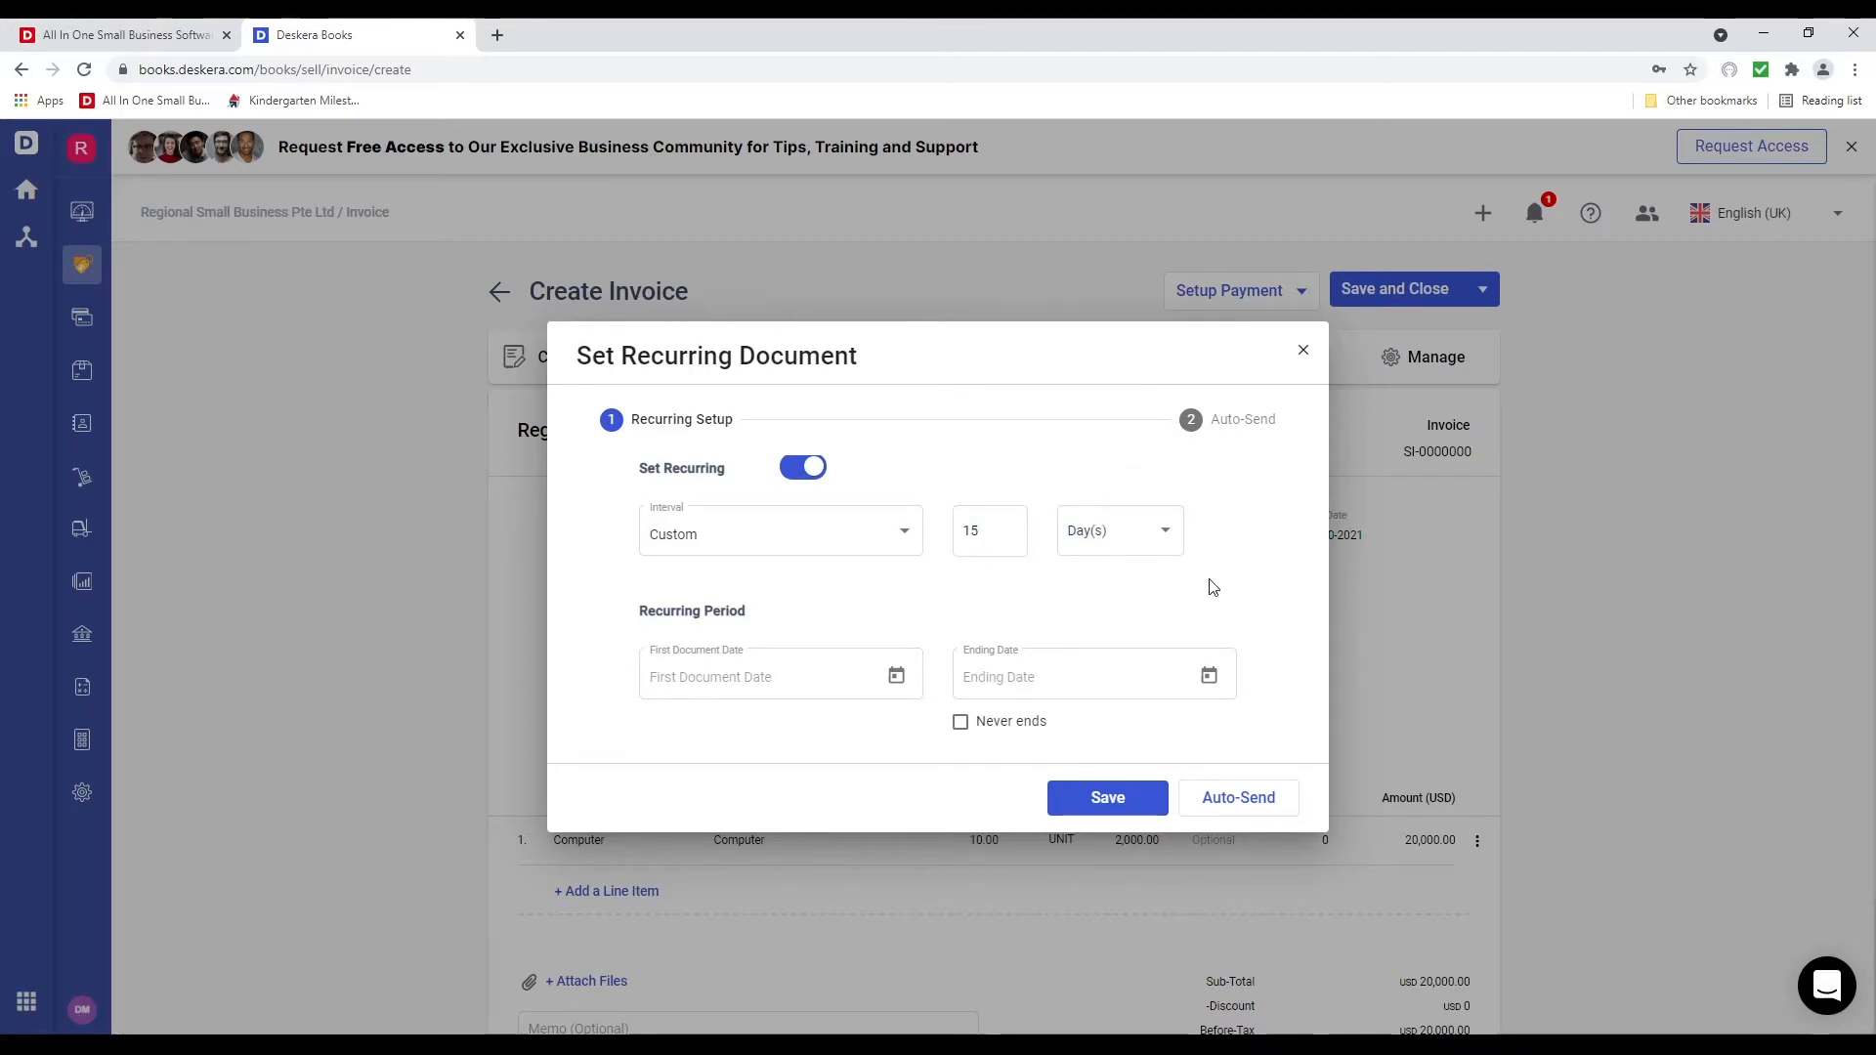
click(878, 552)
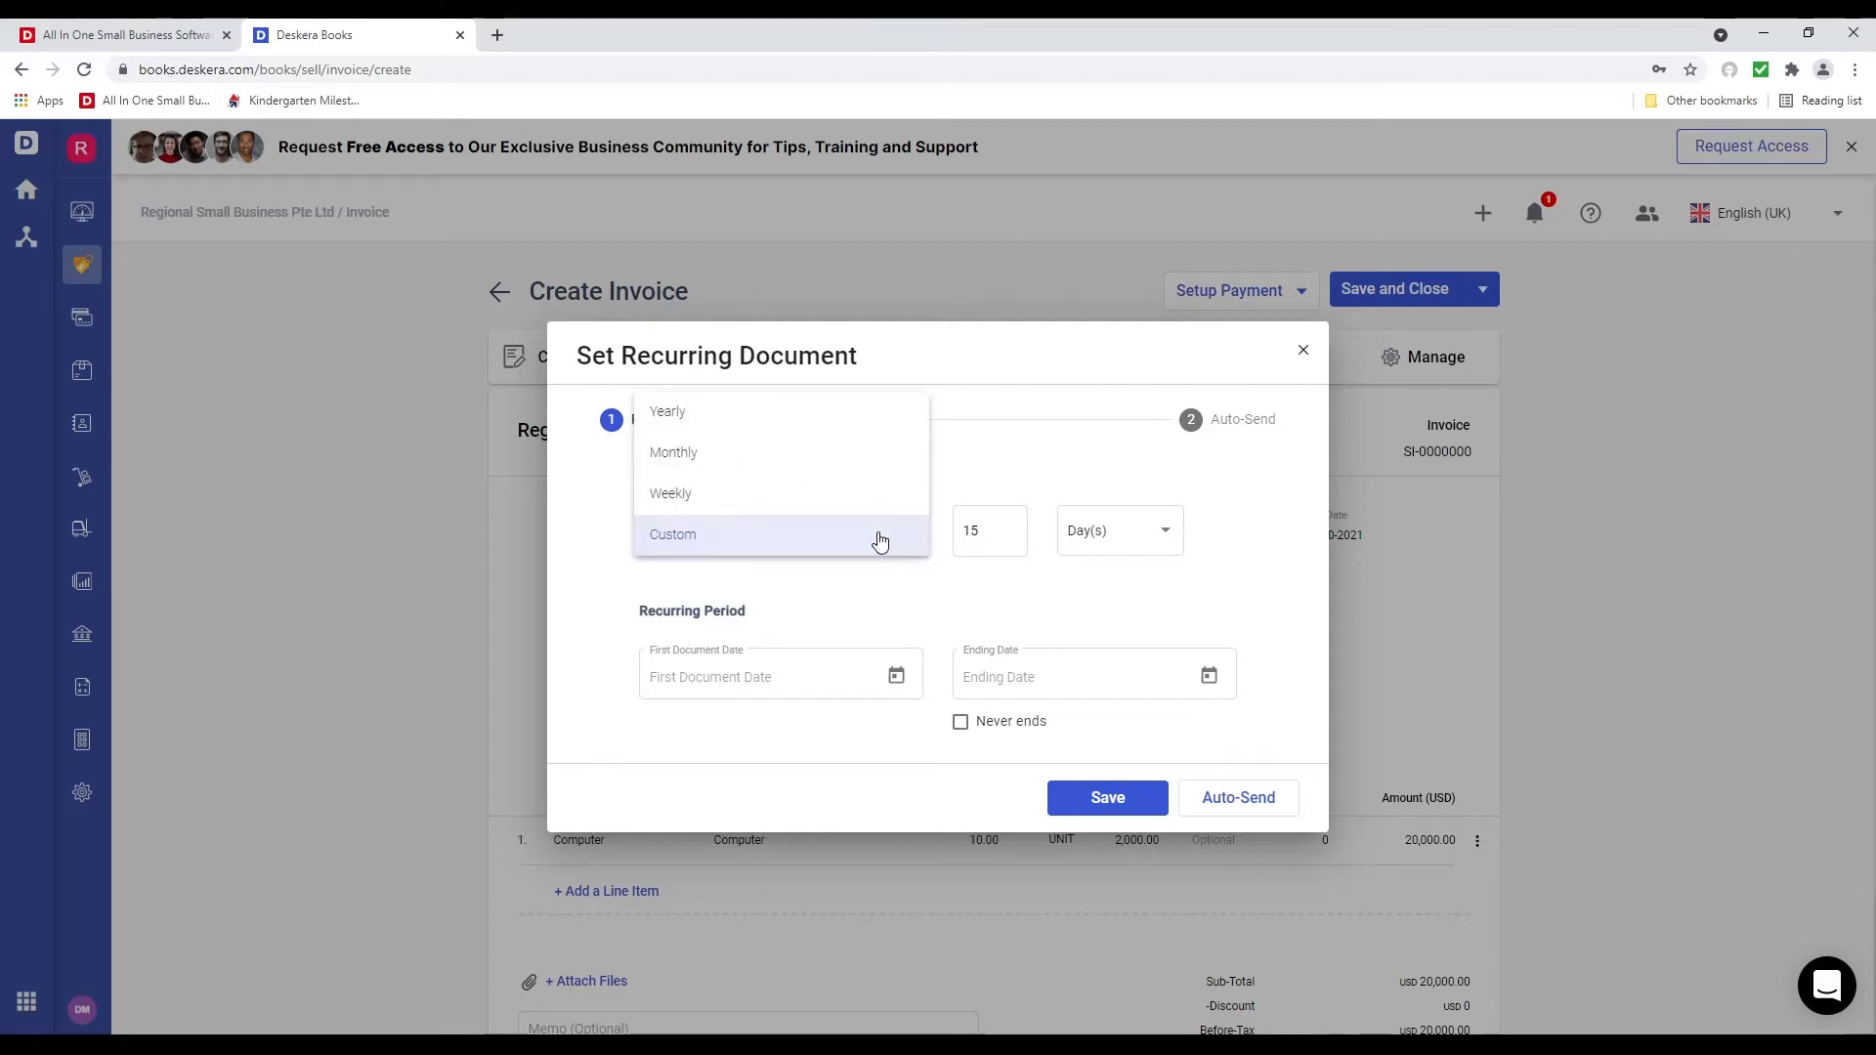
click(775, 448)
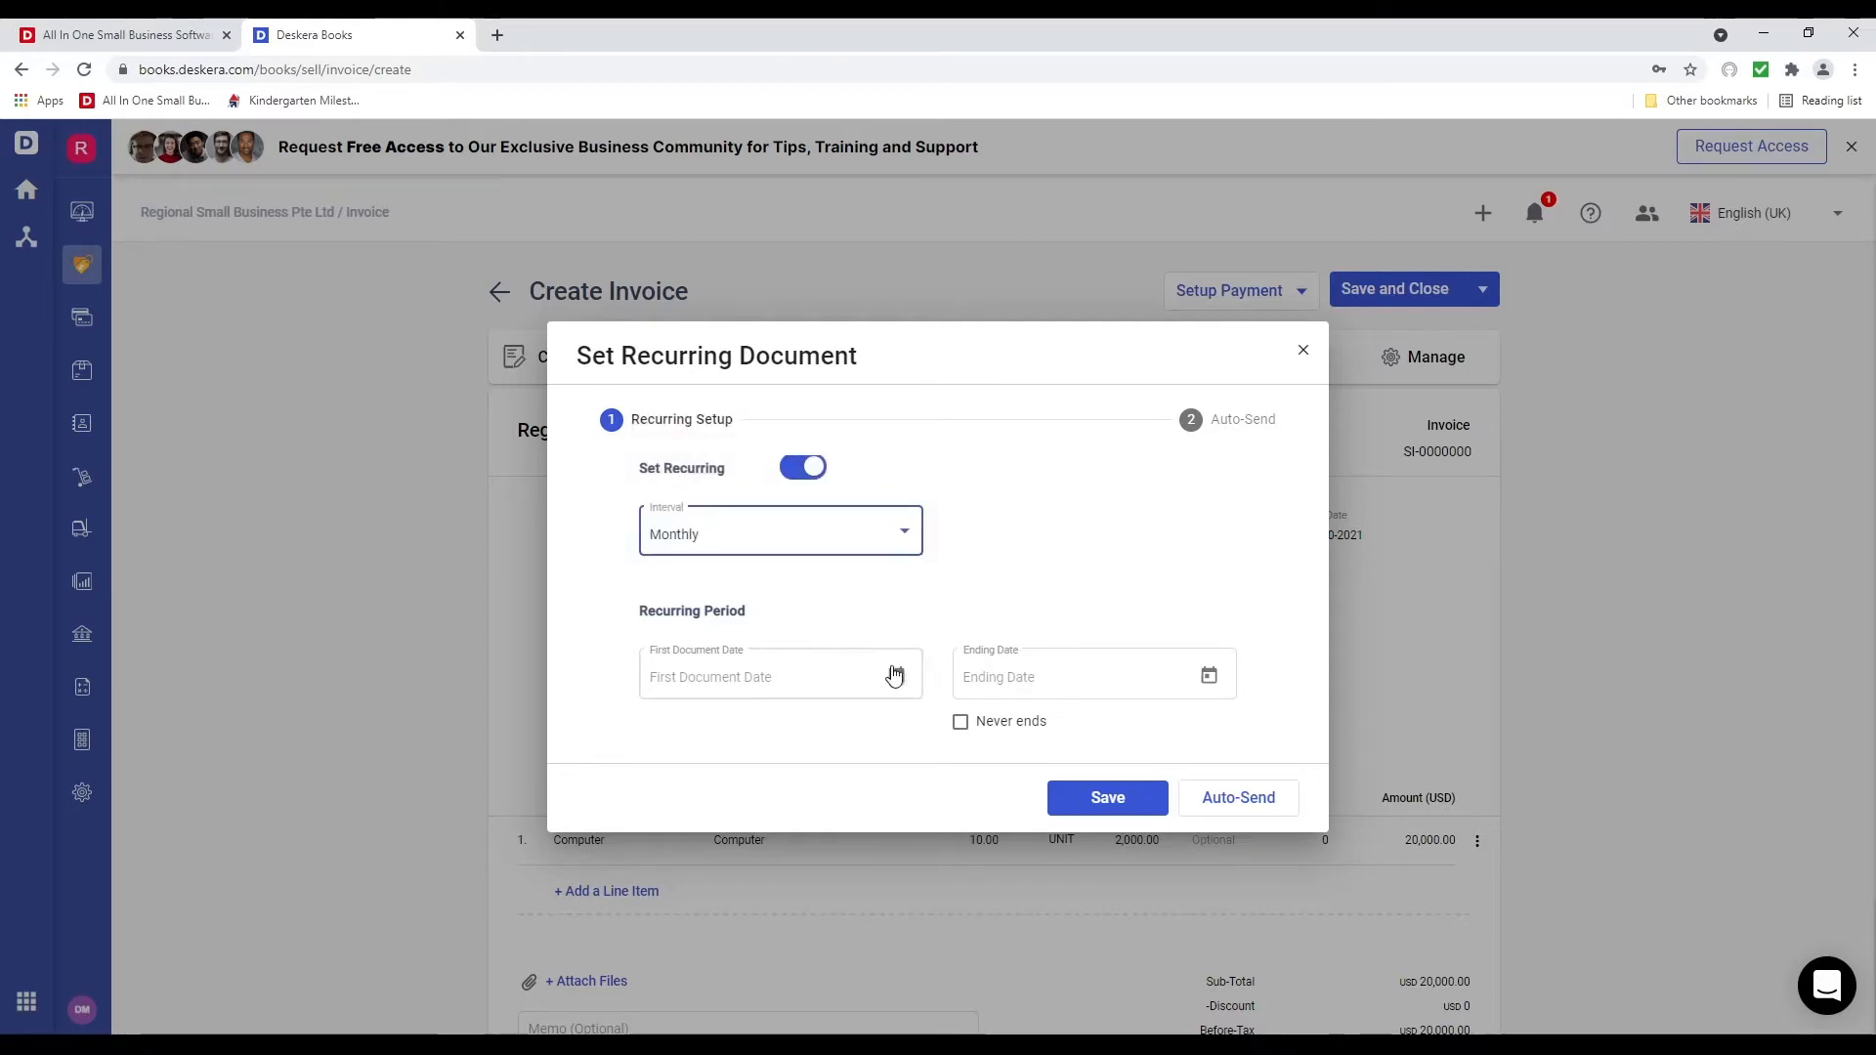
Set the first document date to 06-21-2021 and make the recurrence never end
click(895, 676)
click(704, 586)
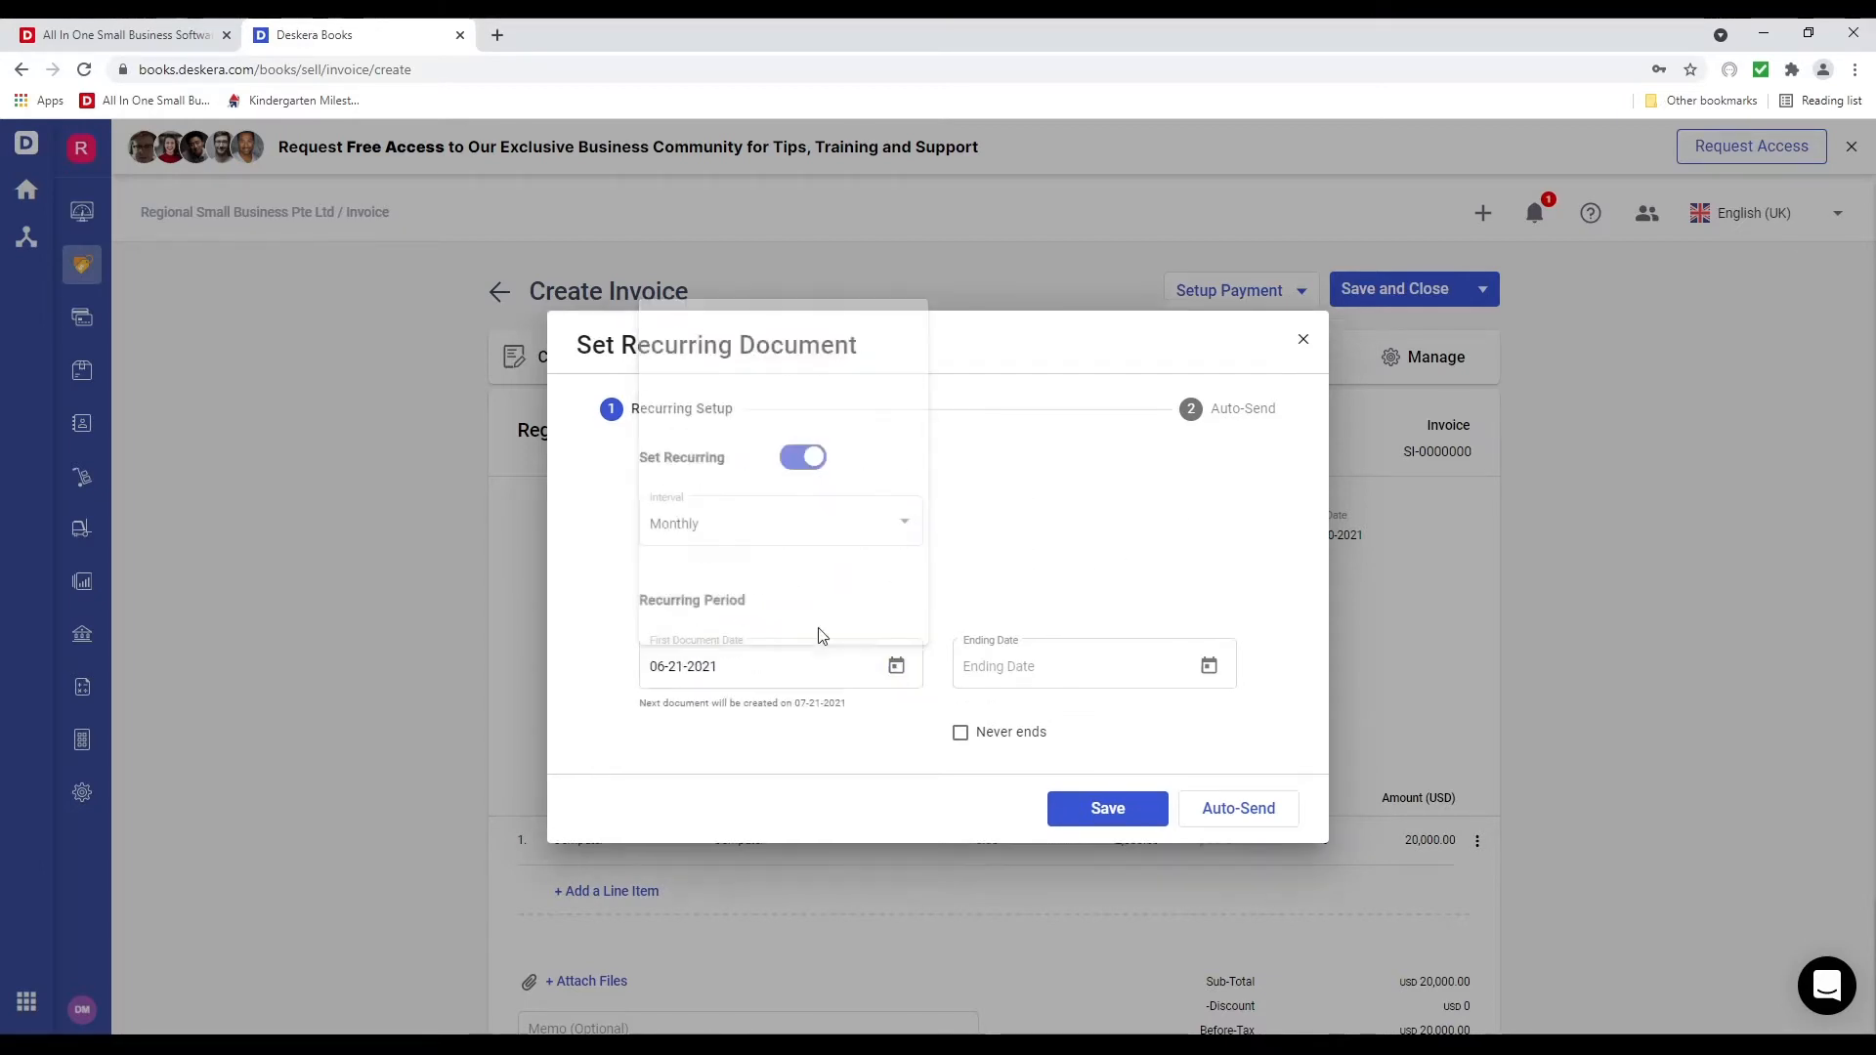
click(1201, 679)
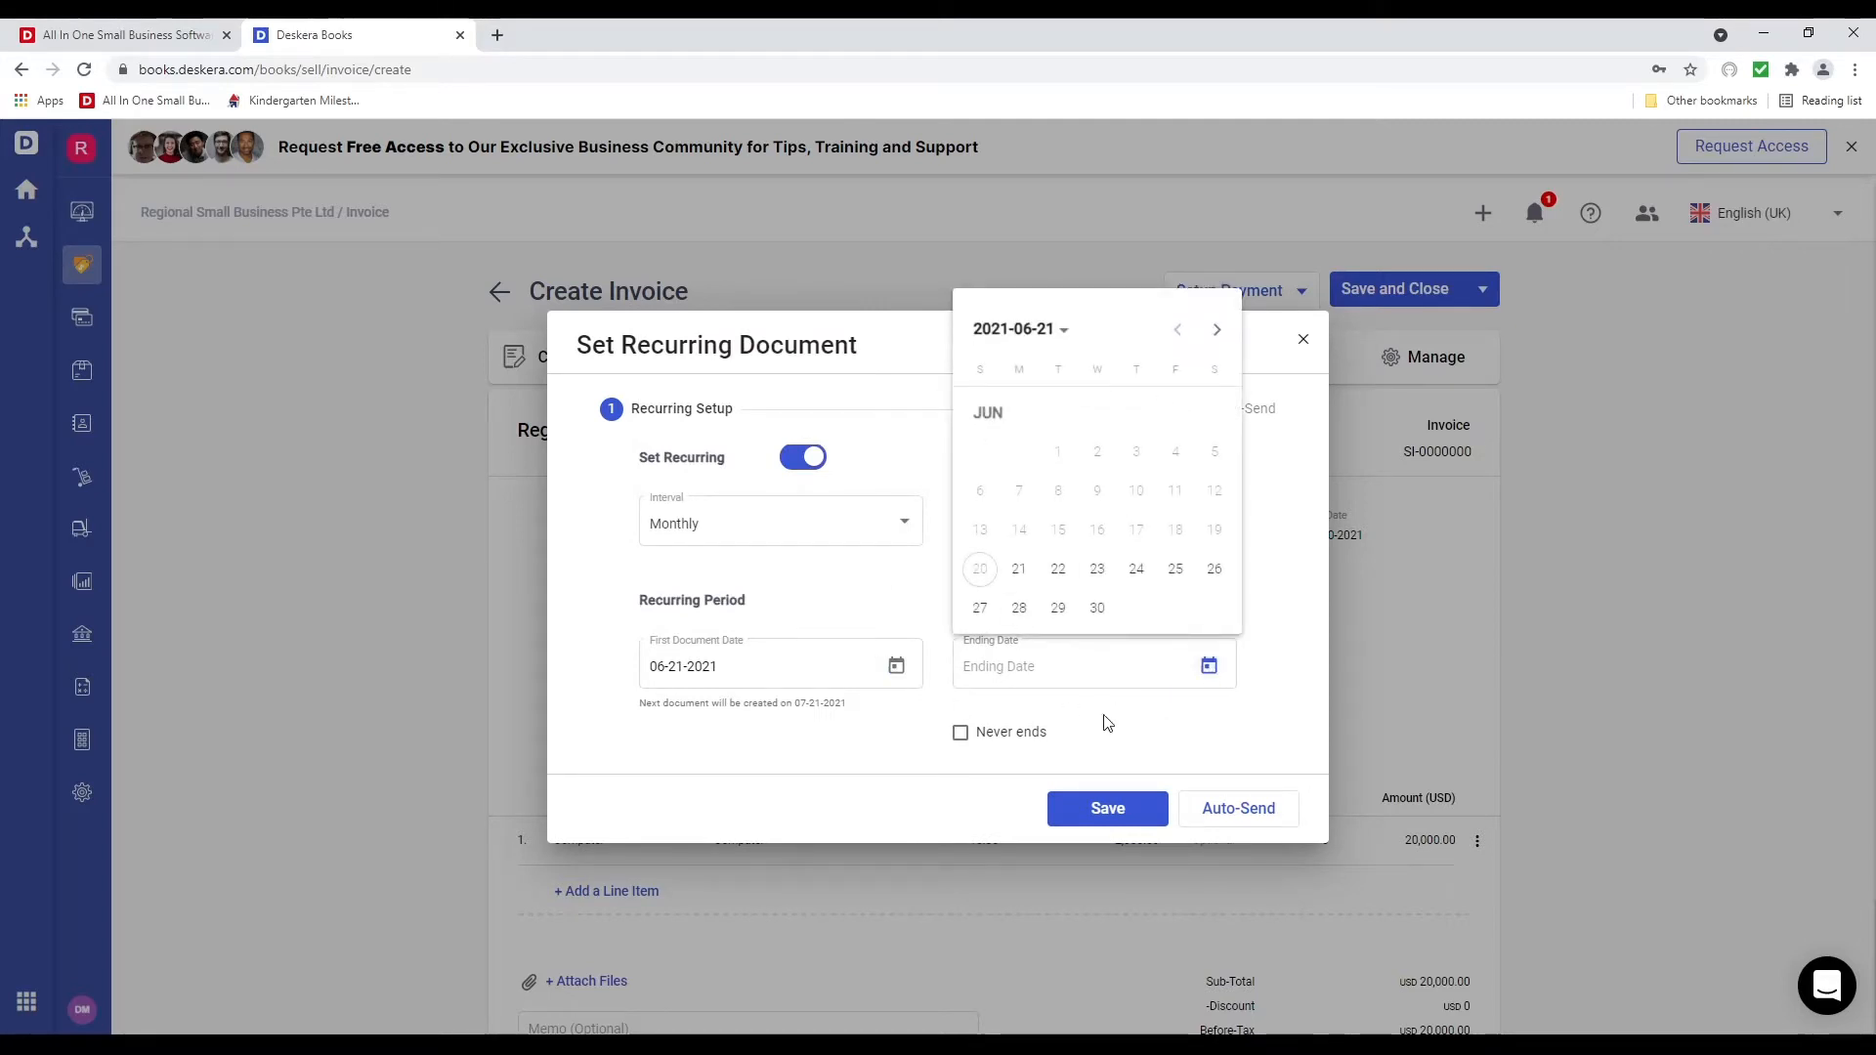
click(971, 741)
click(961, 731)
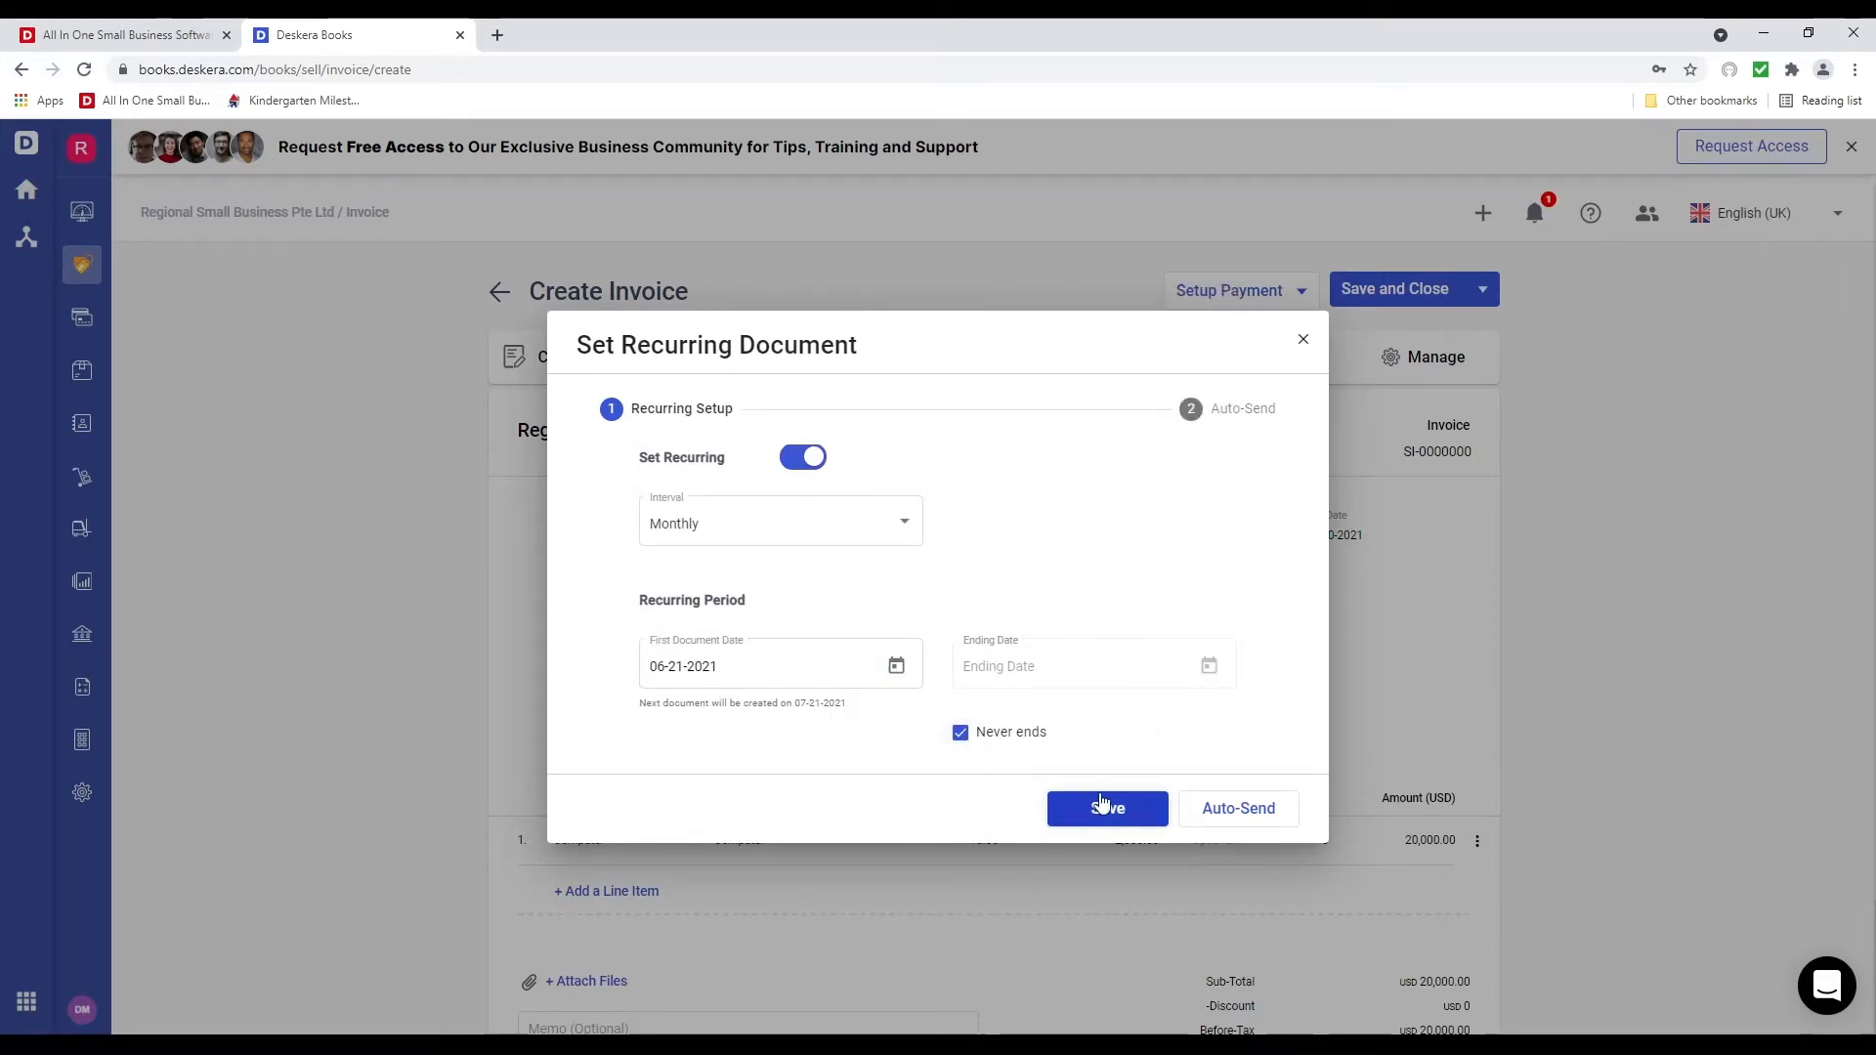
click(1233, 821)
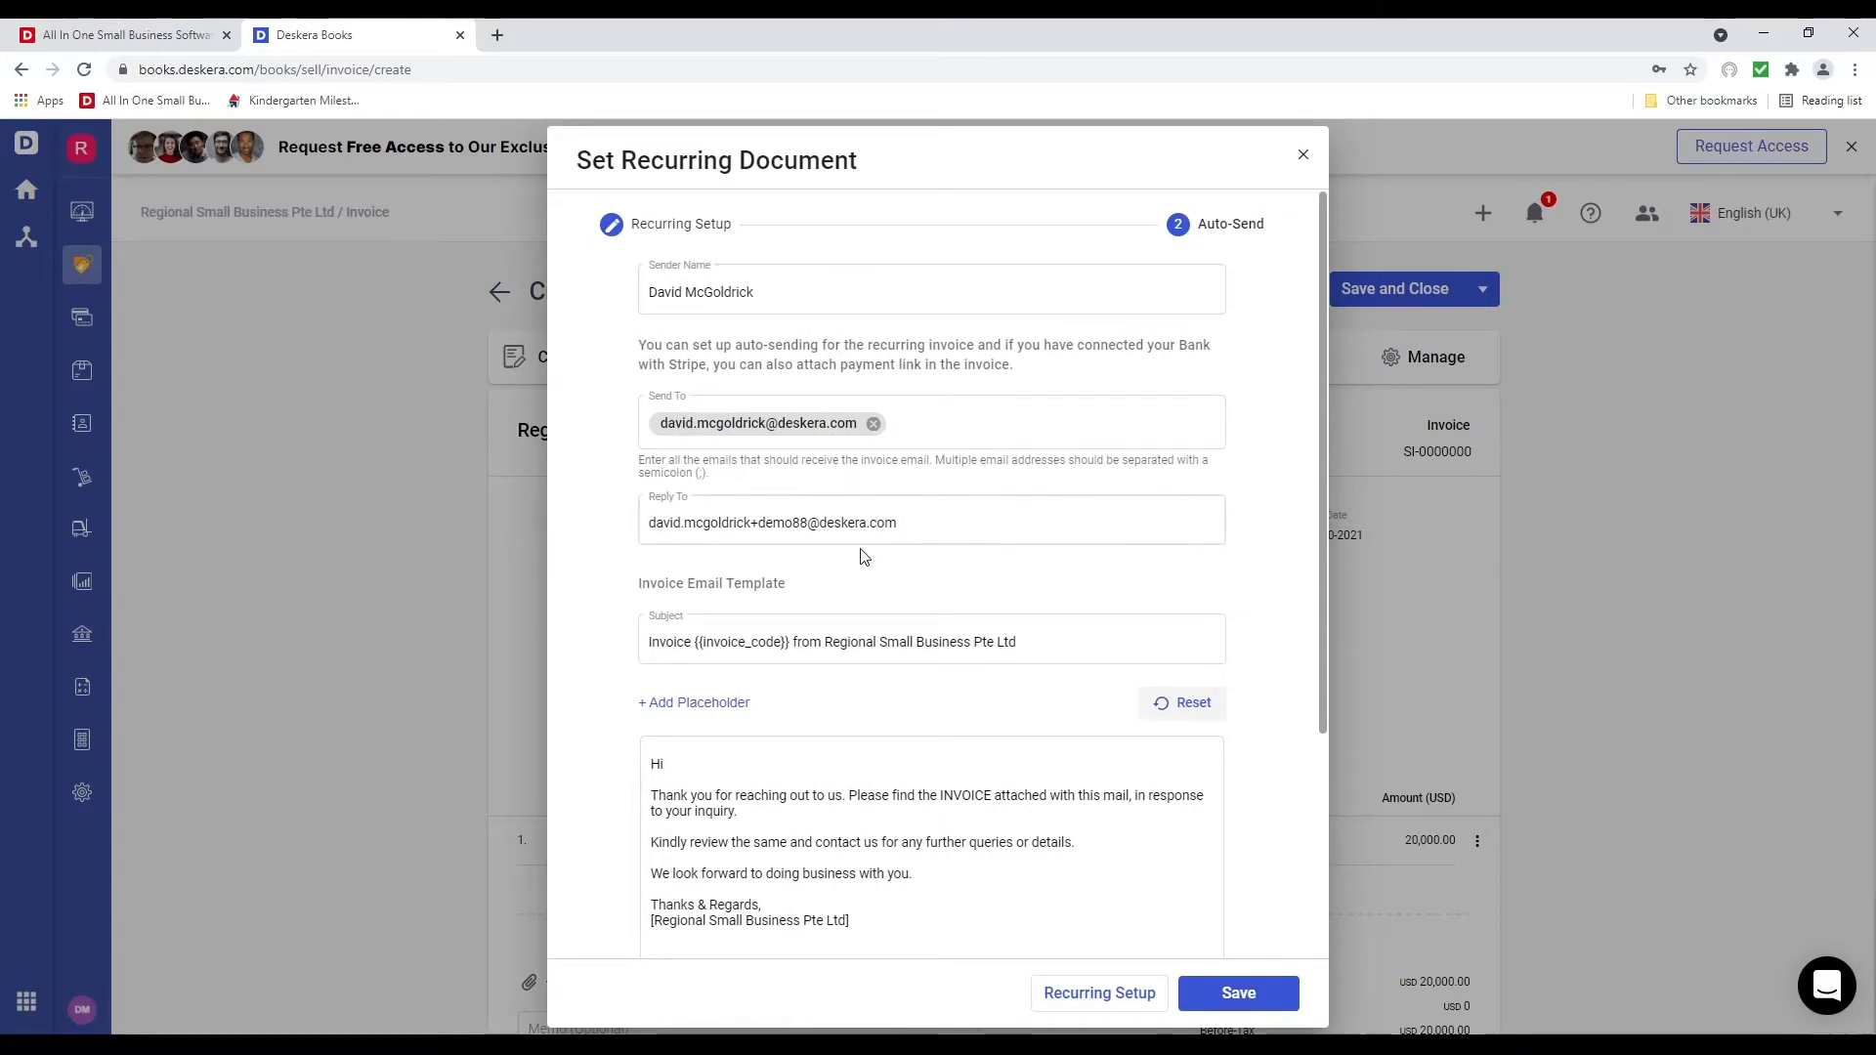
Insert the Contact Name placeholder so the greeting reads 'Hi {contactName},', then close the dialog
scroll(821, 748, down, 1)
scroll(820, 748, down, 3)
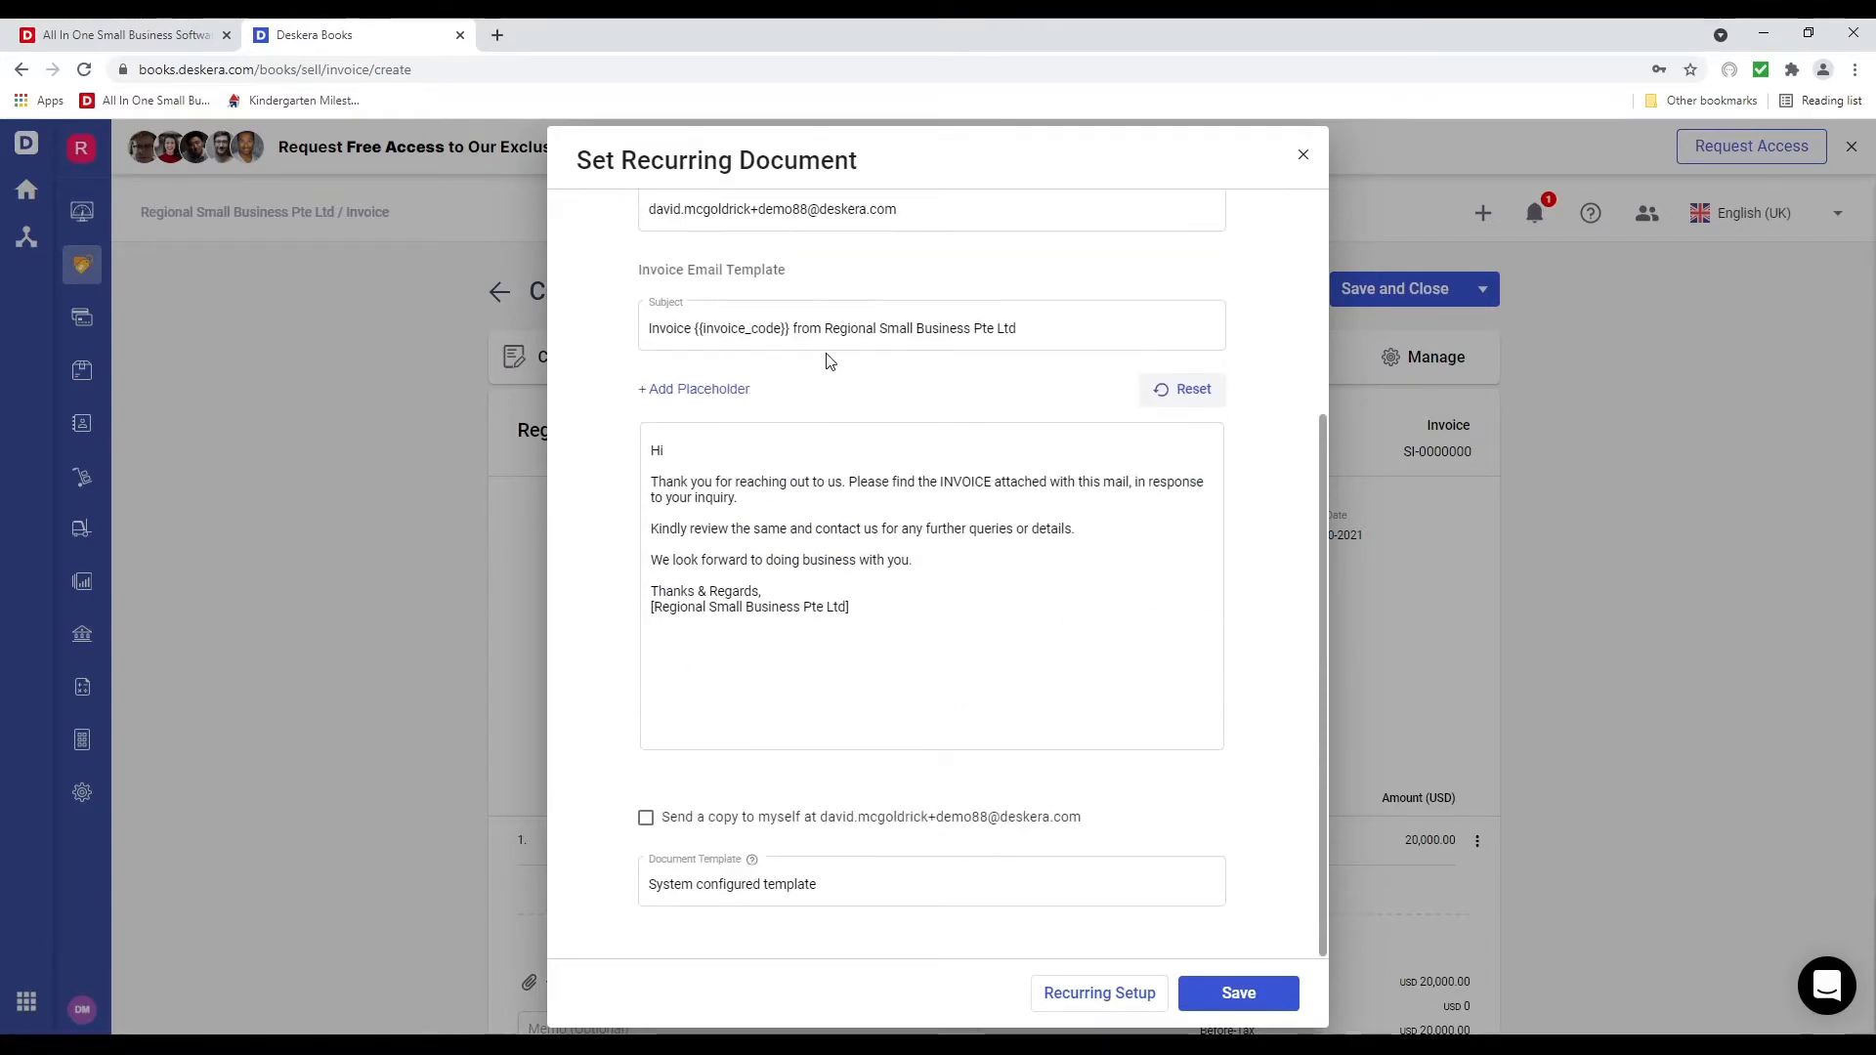
click(757, 452)
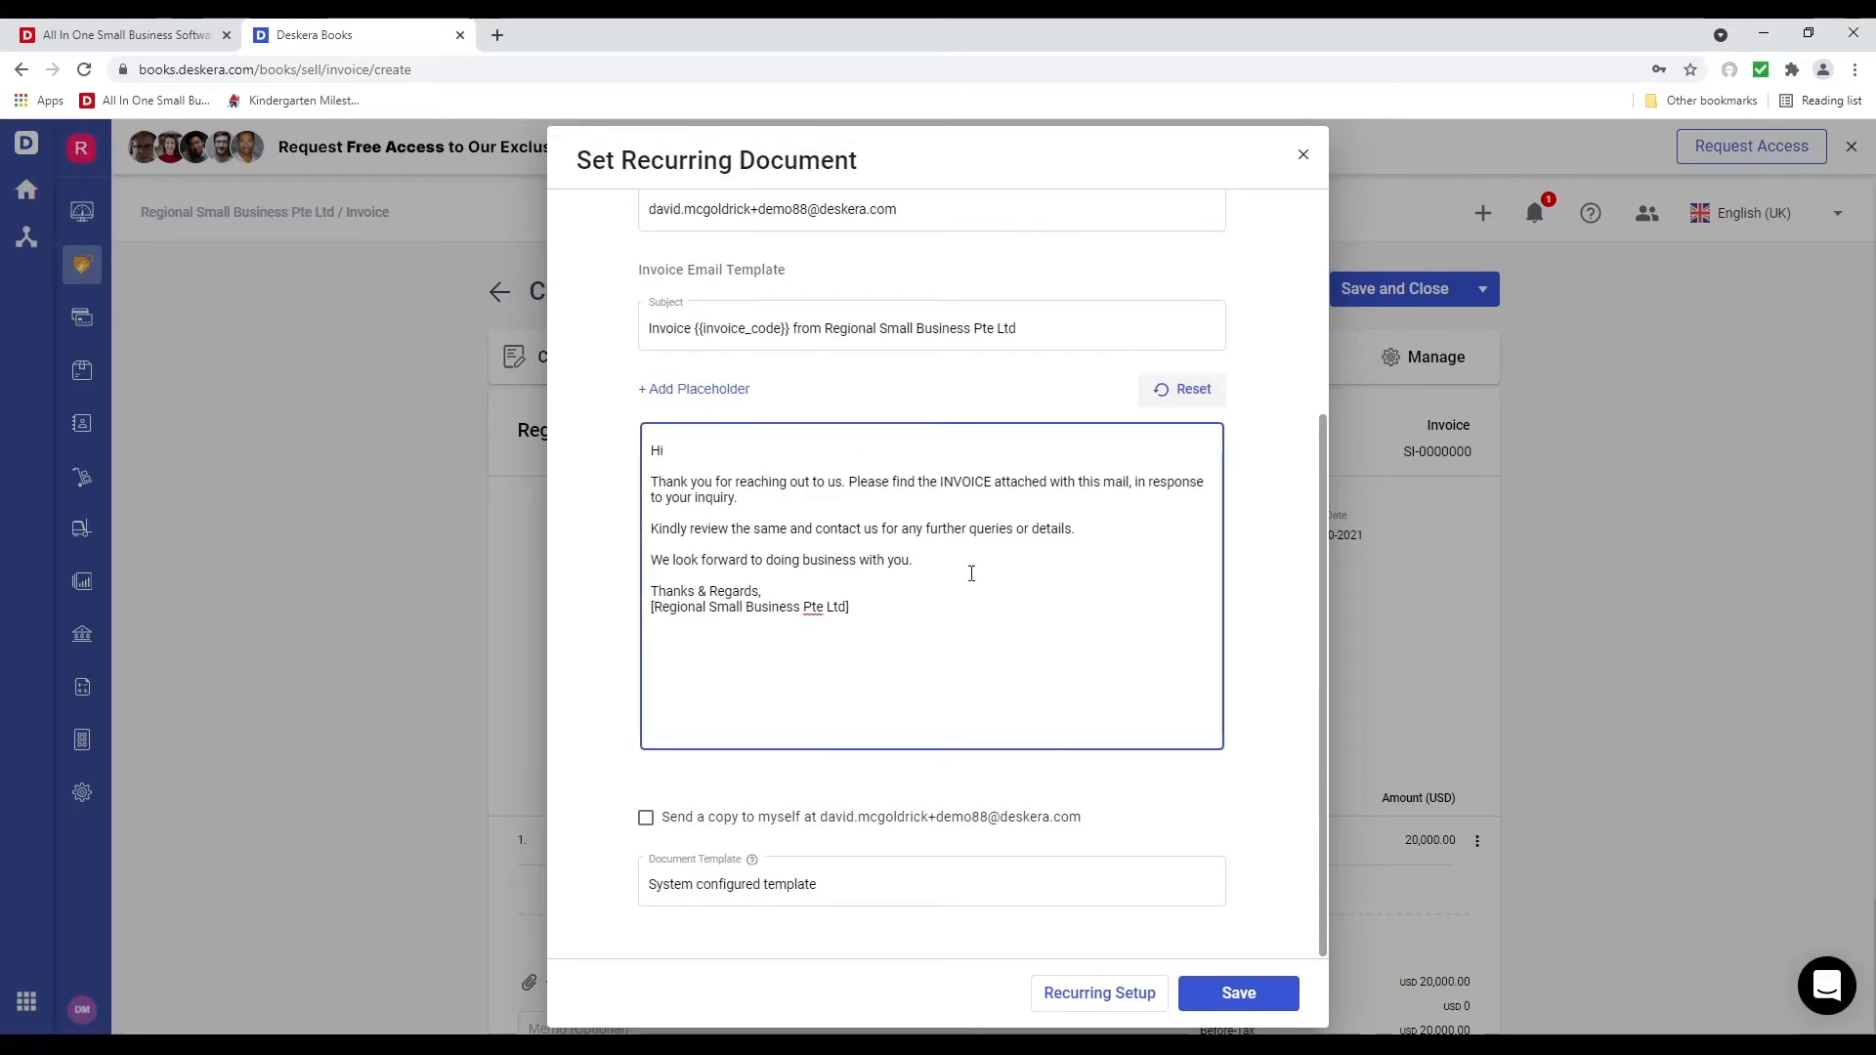
click(720, 387)
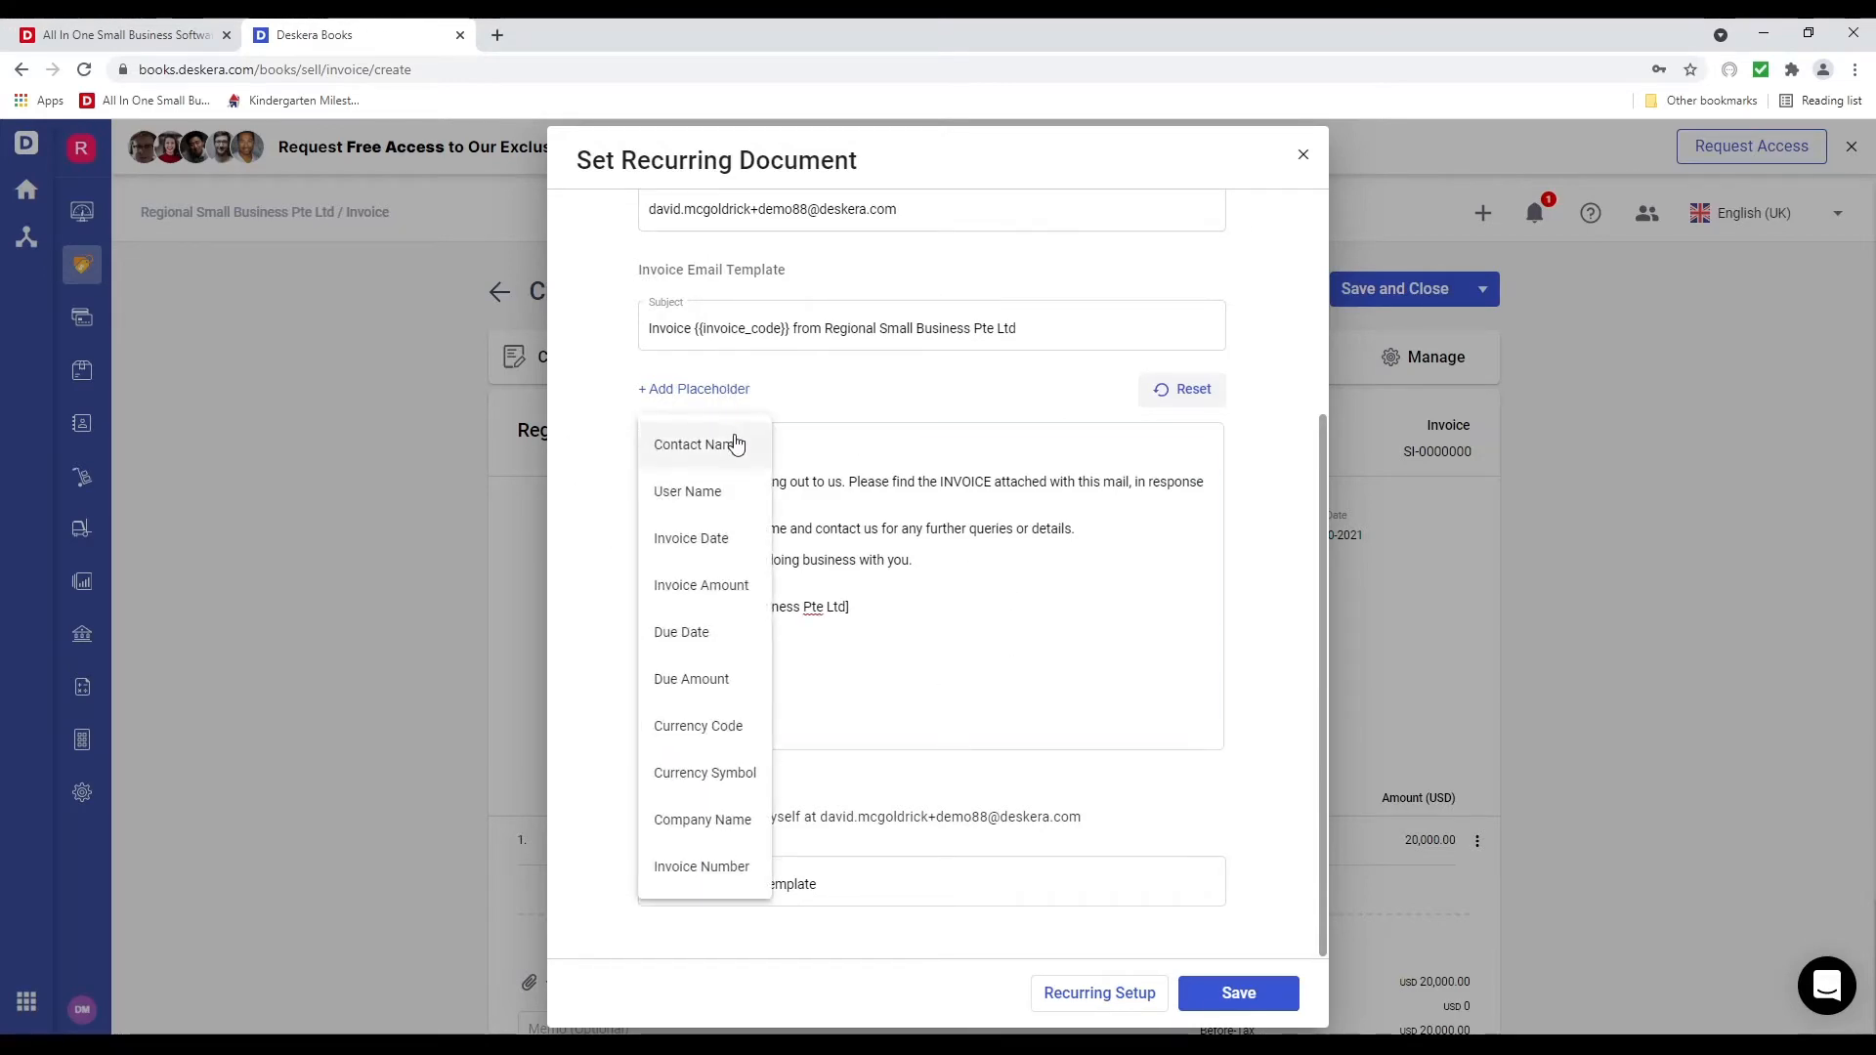
click(731, 437)
click(815, 456)
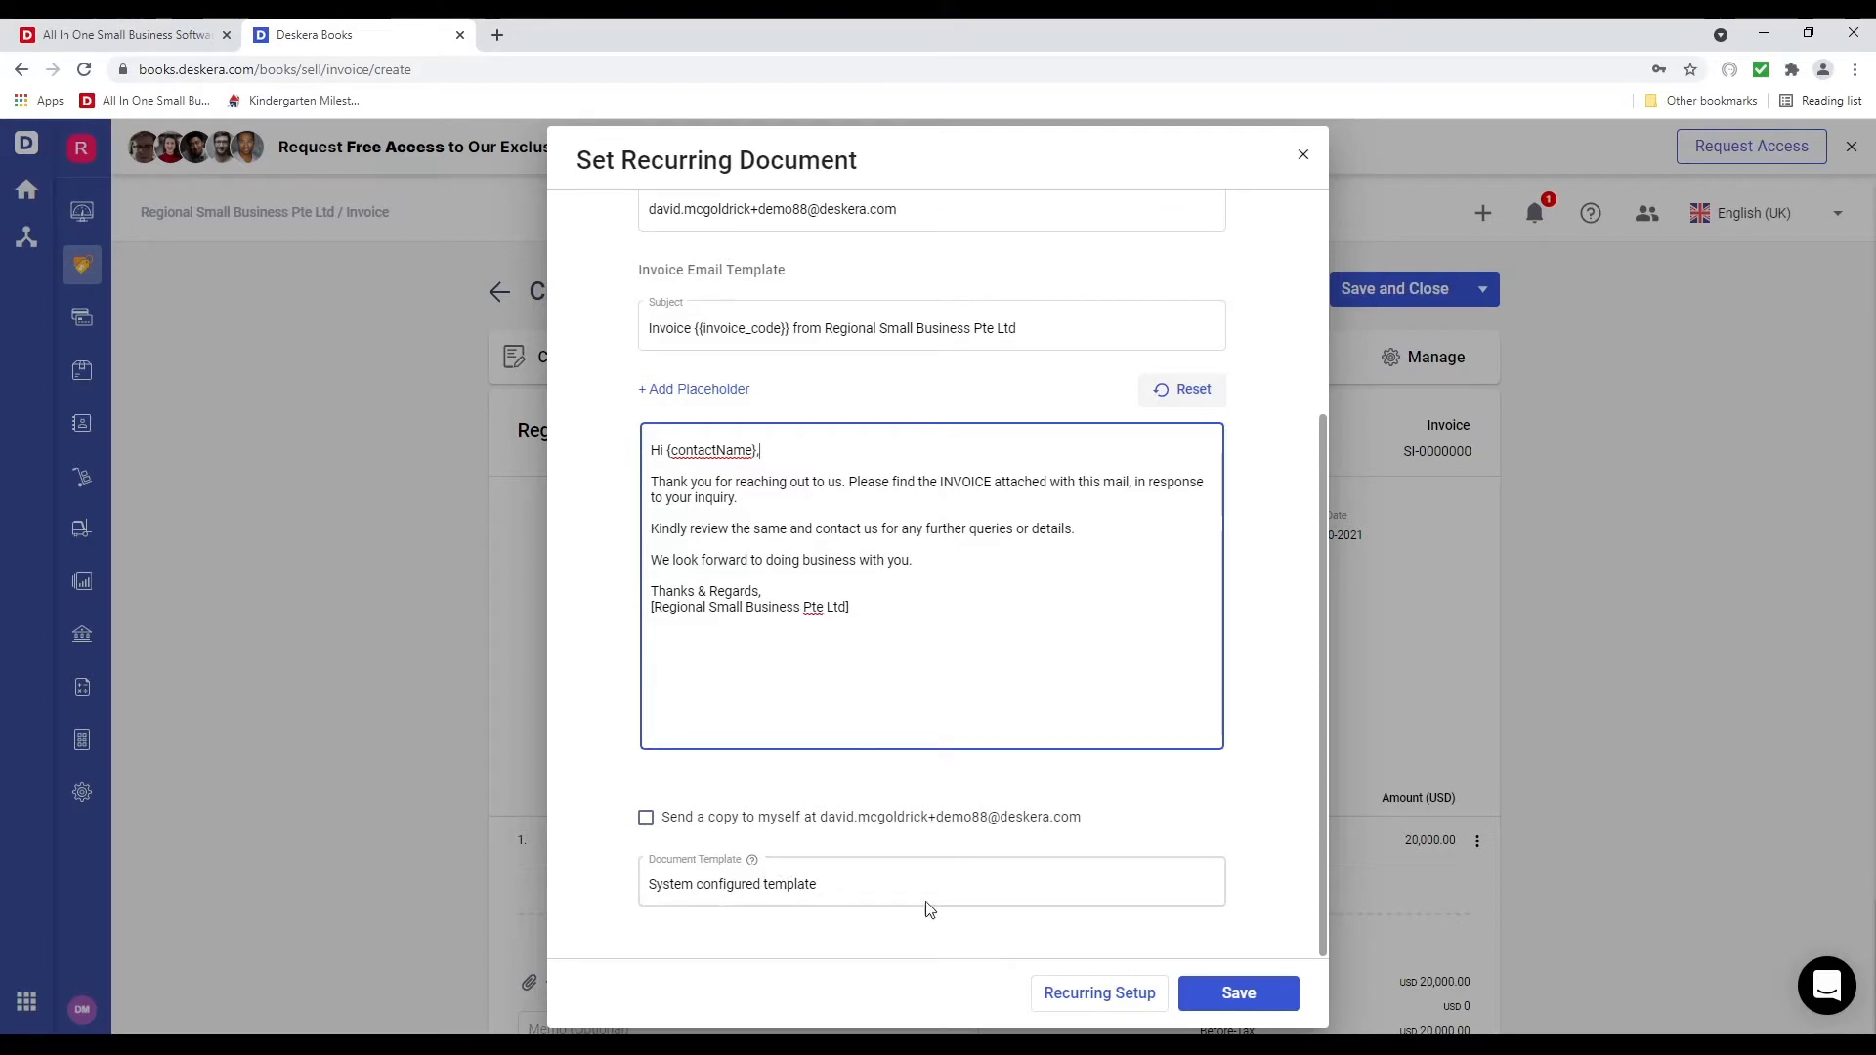
click(1303, 155)
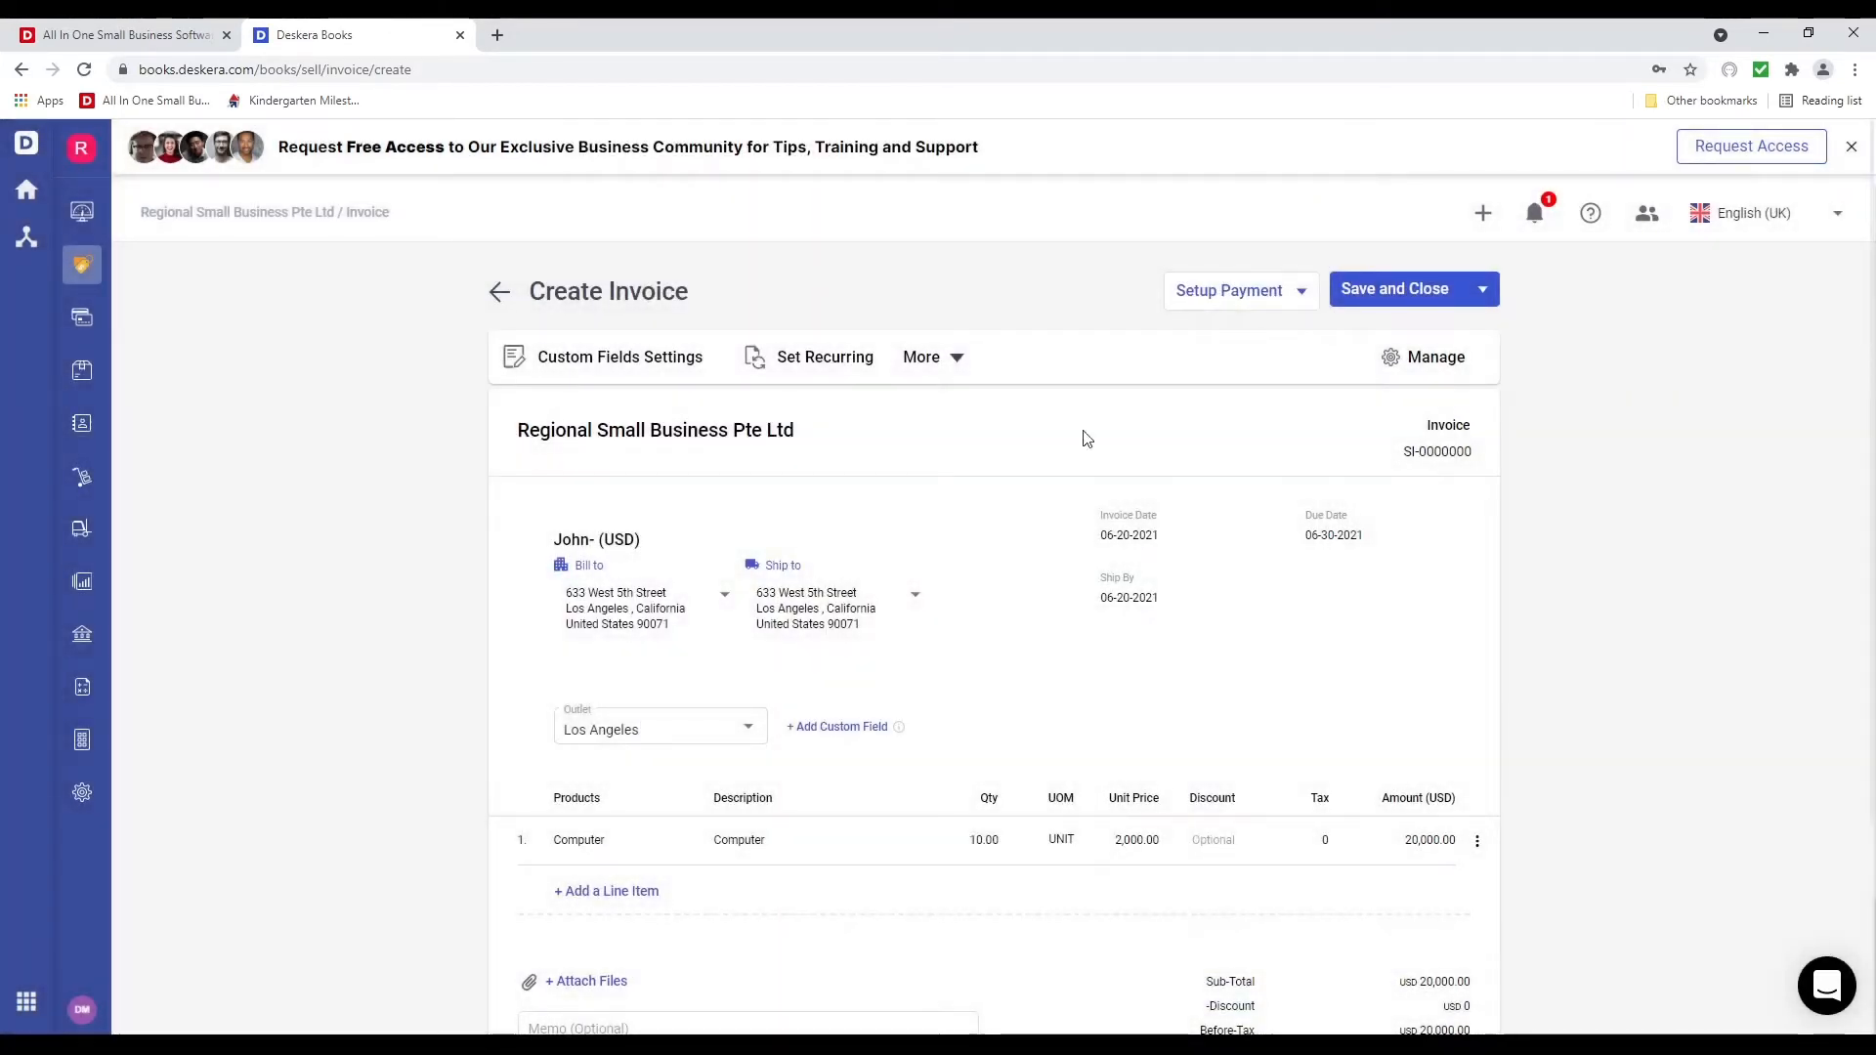
click(921, 358)
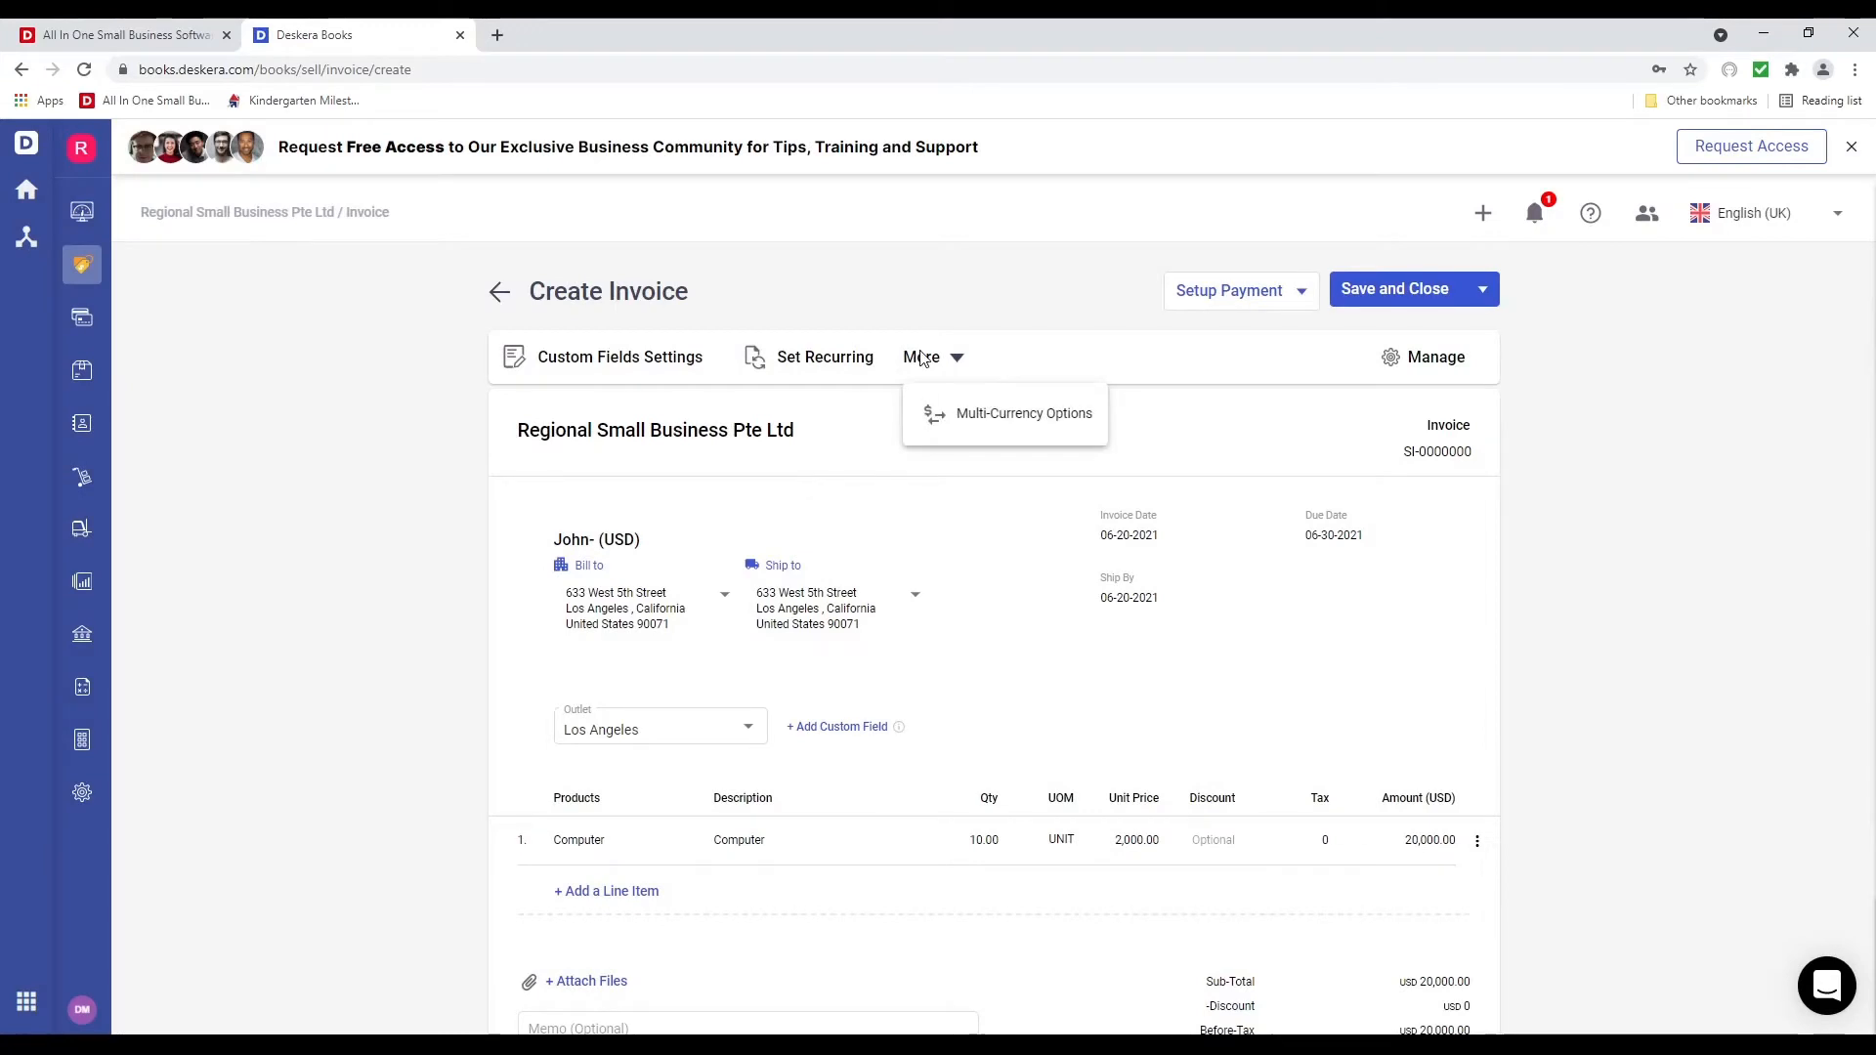
click(984, 420)
click(1029, 533)
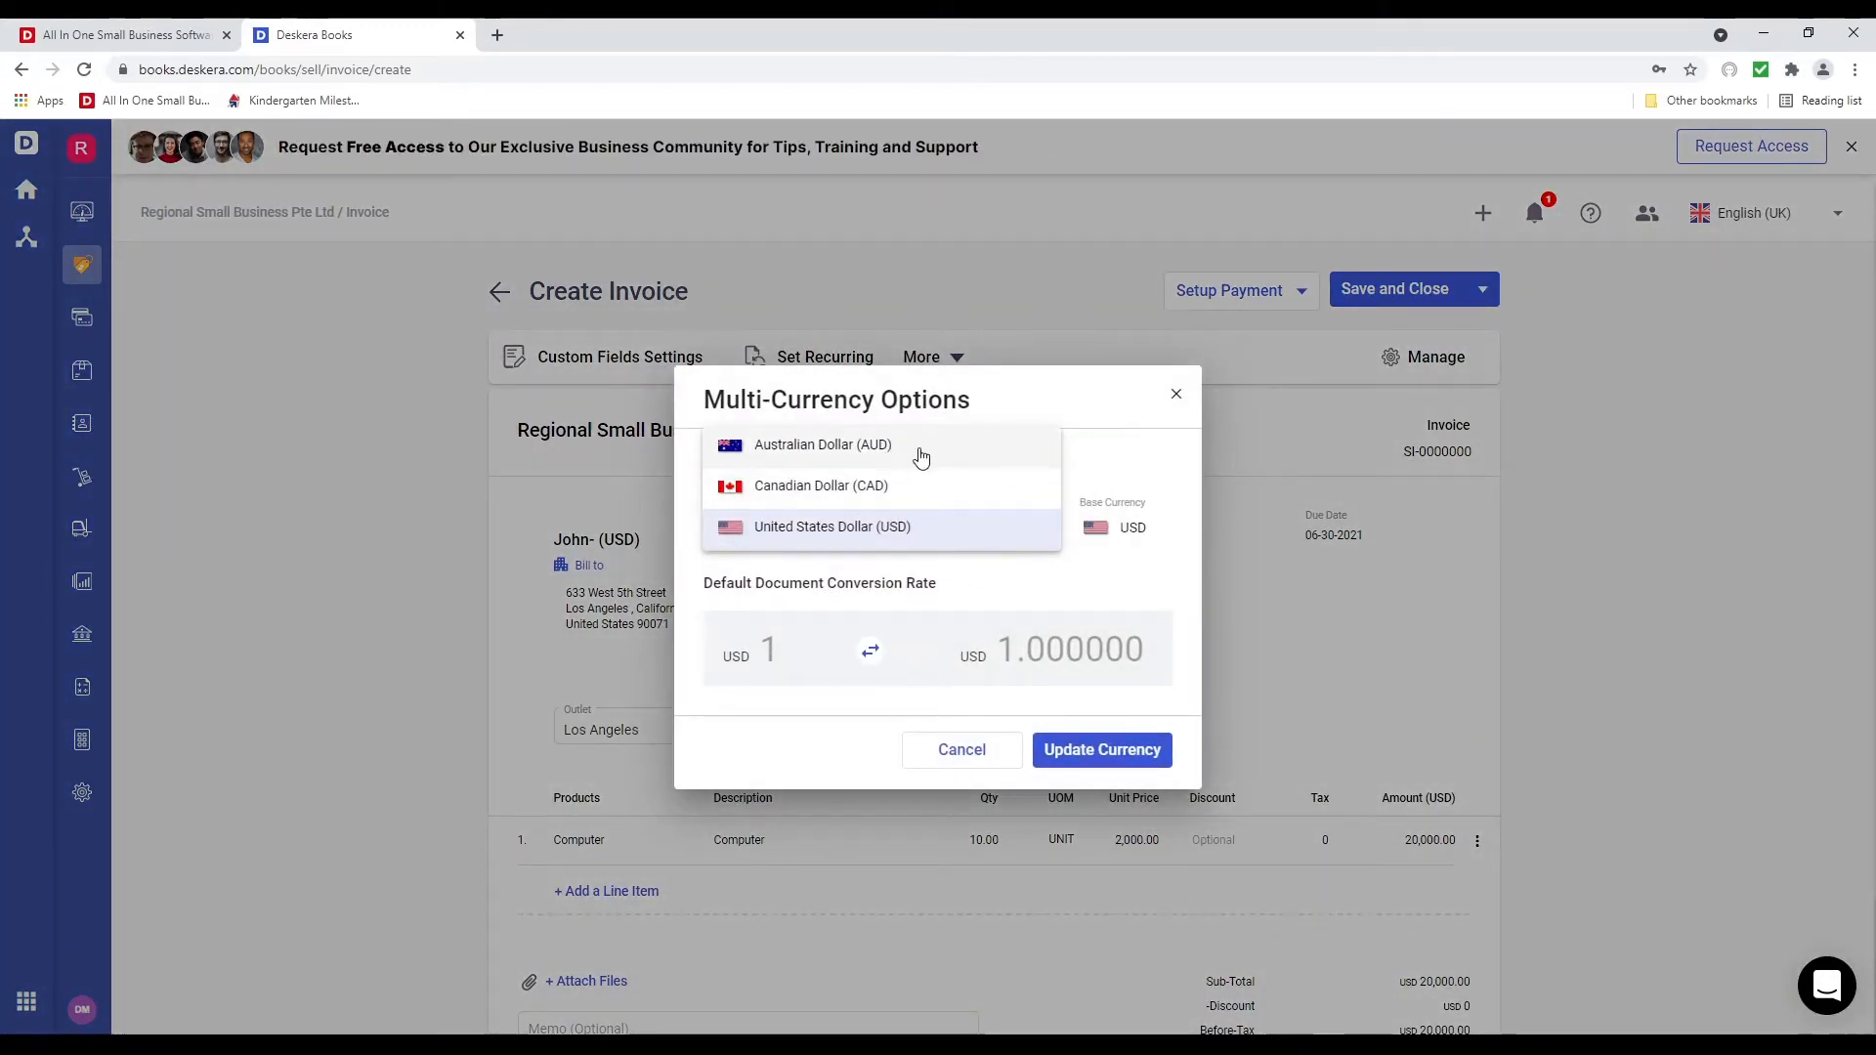
click(954, 496)
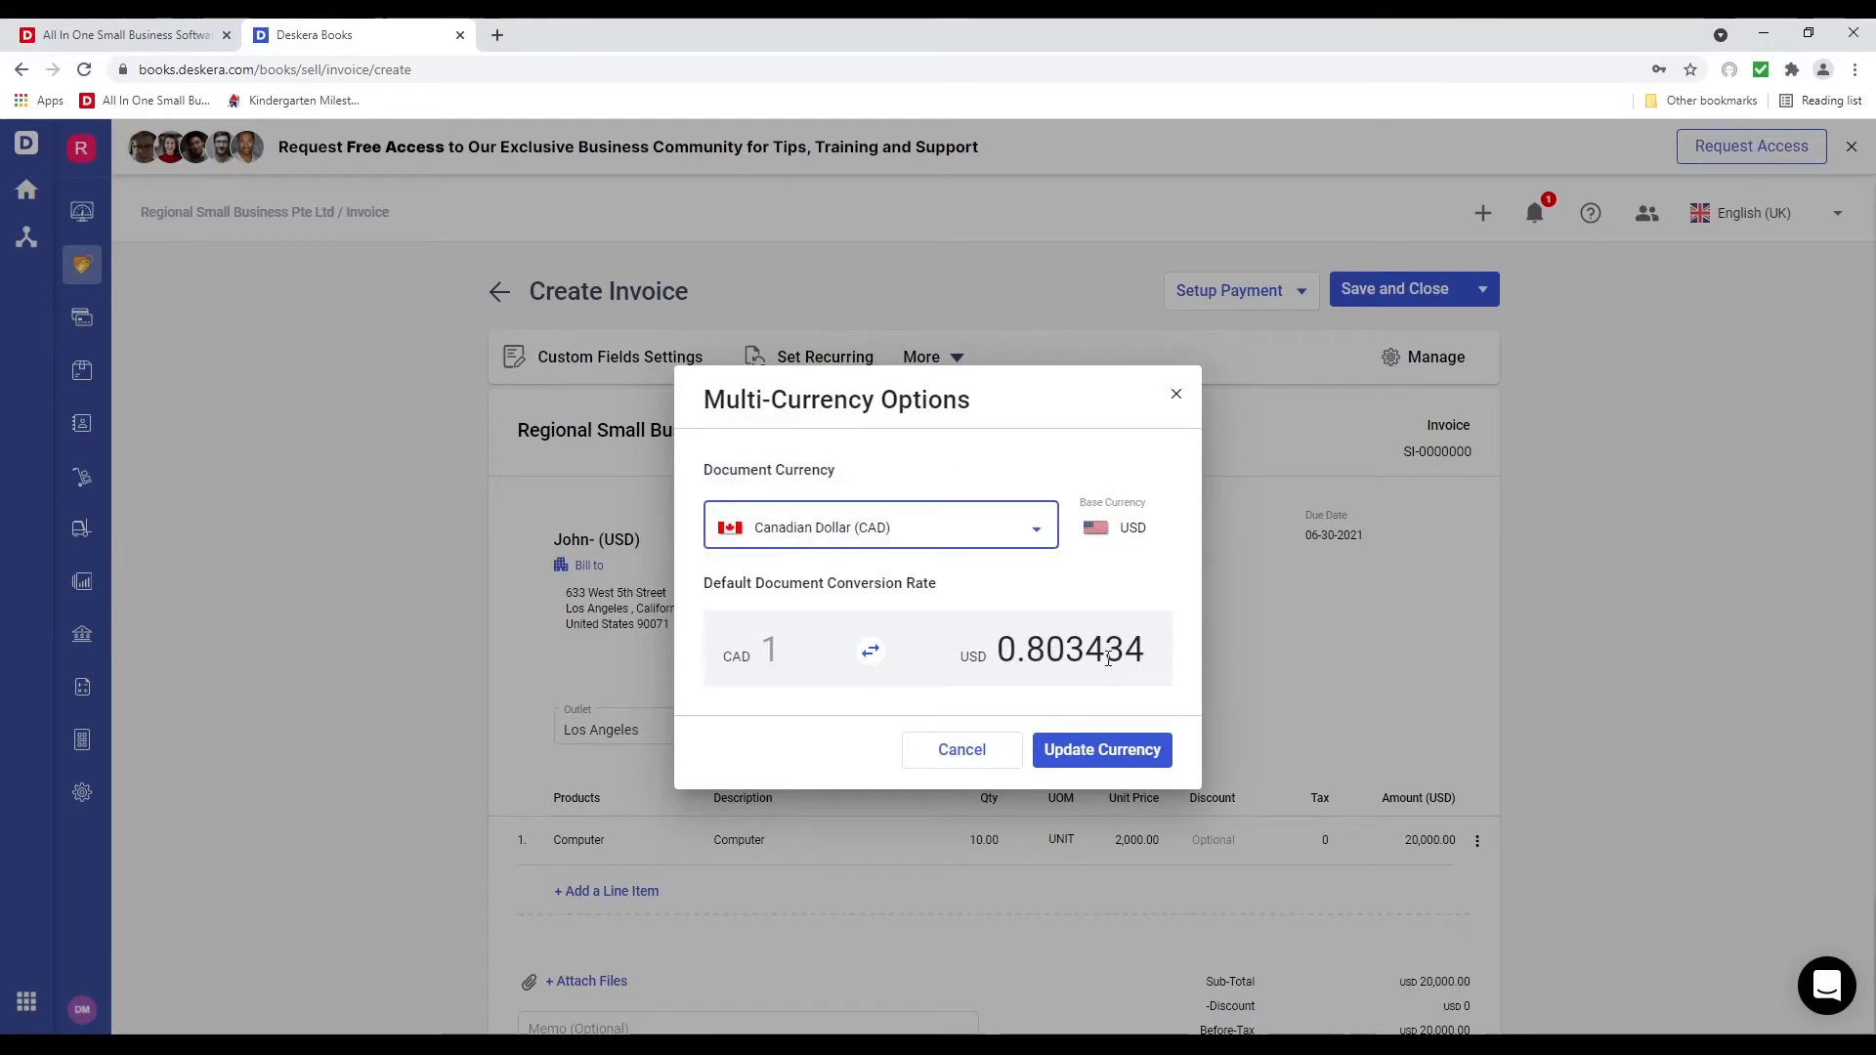
click(975, 762)
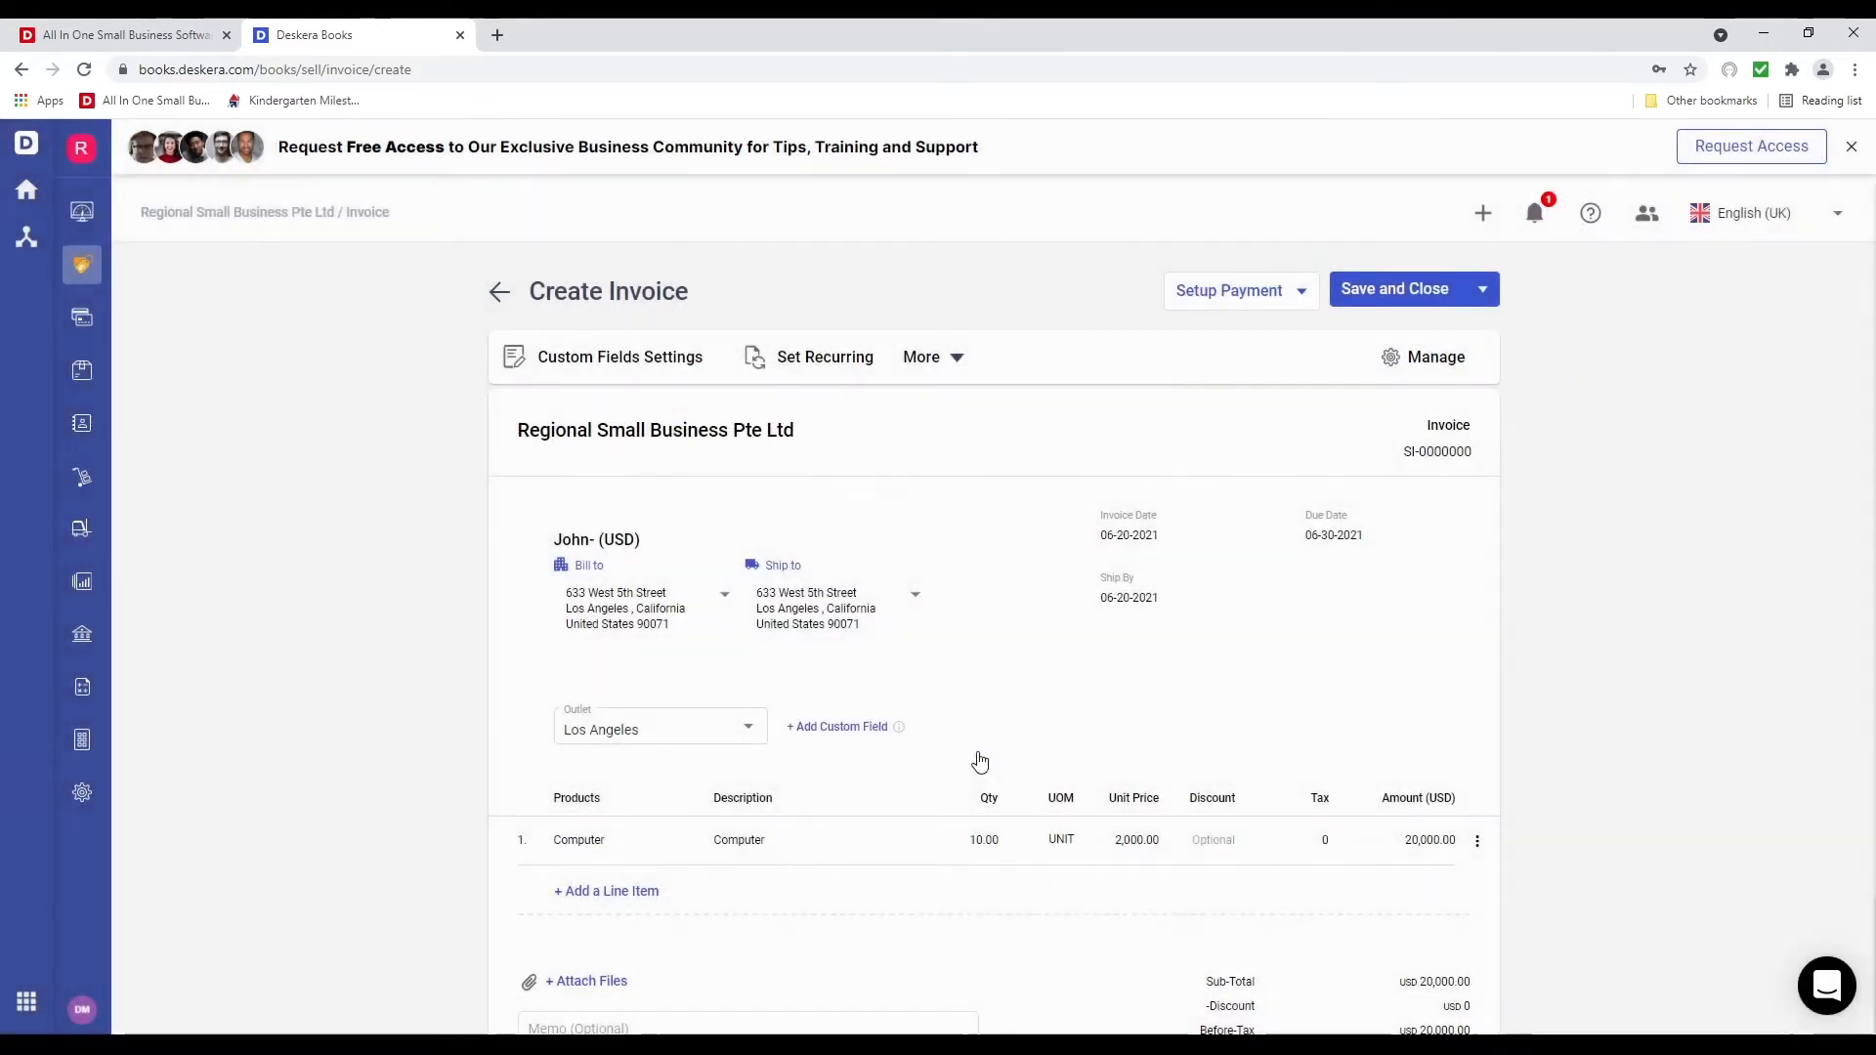
click(1451, 454)
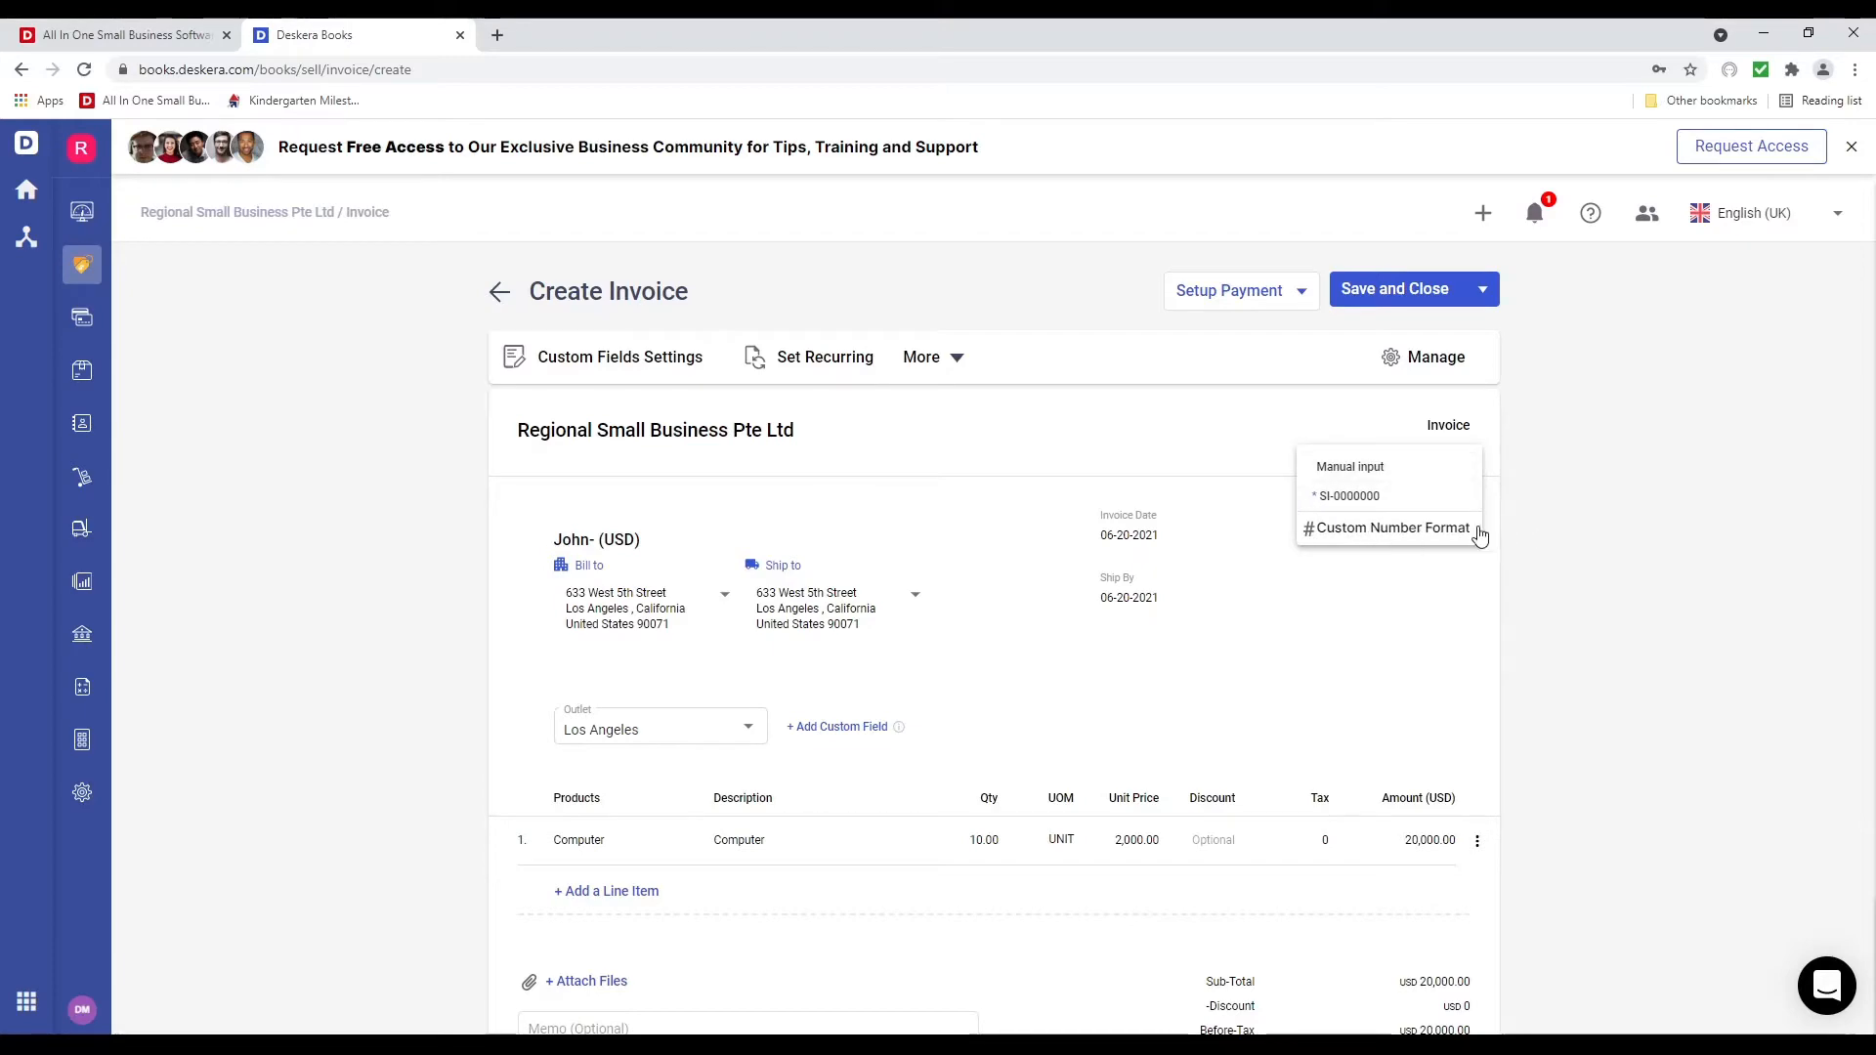
click(1434, 529)
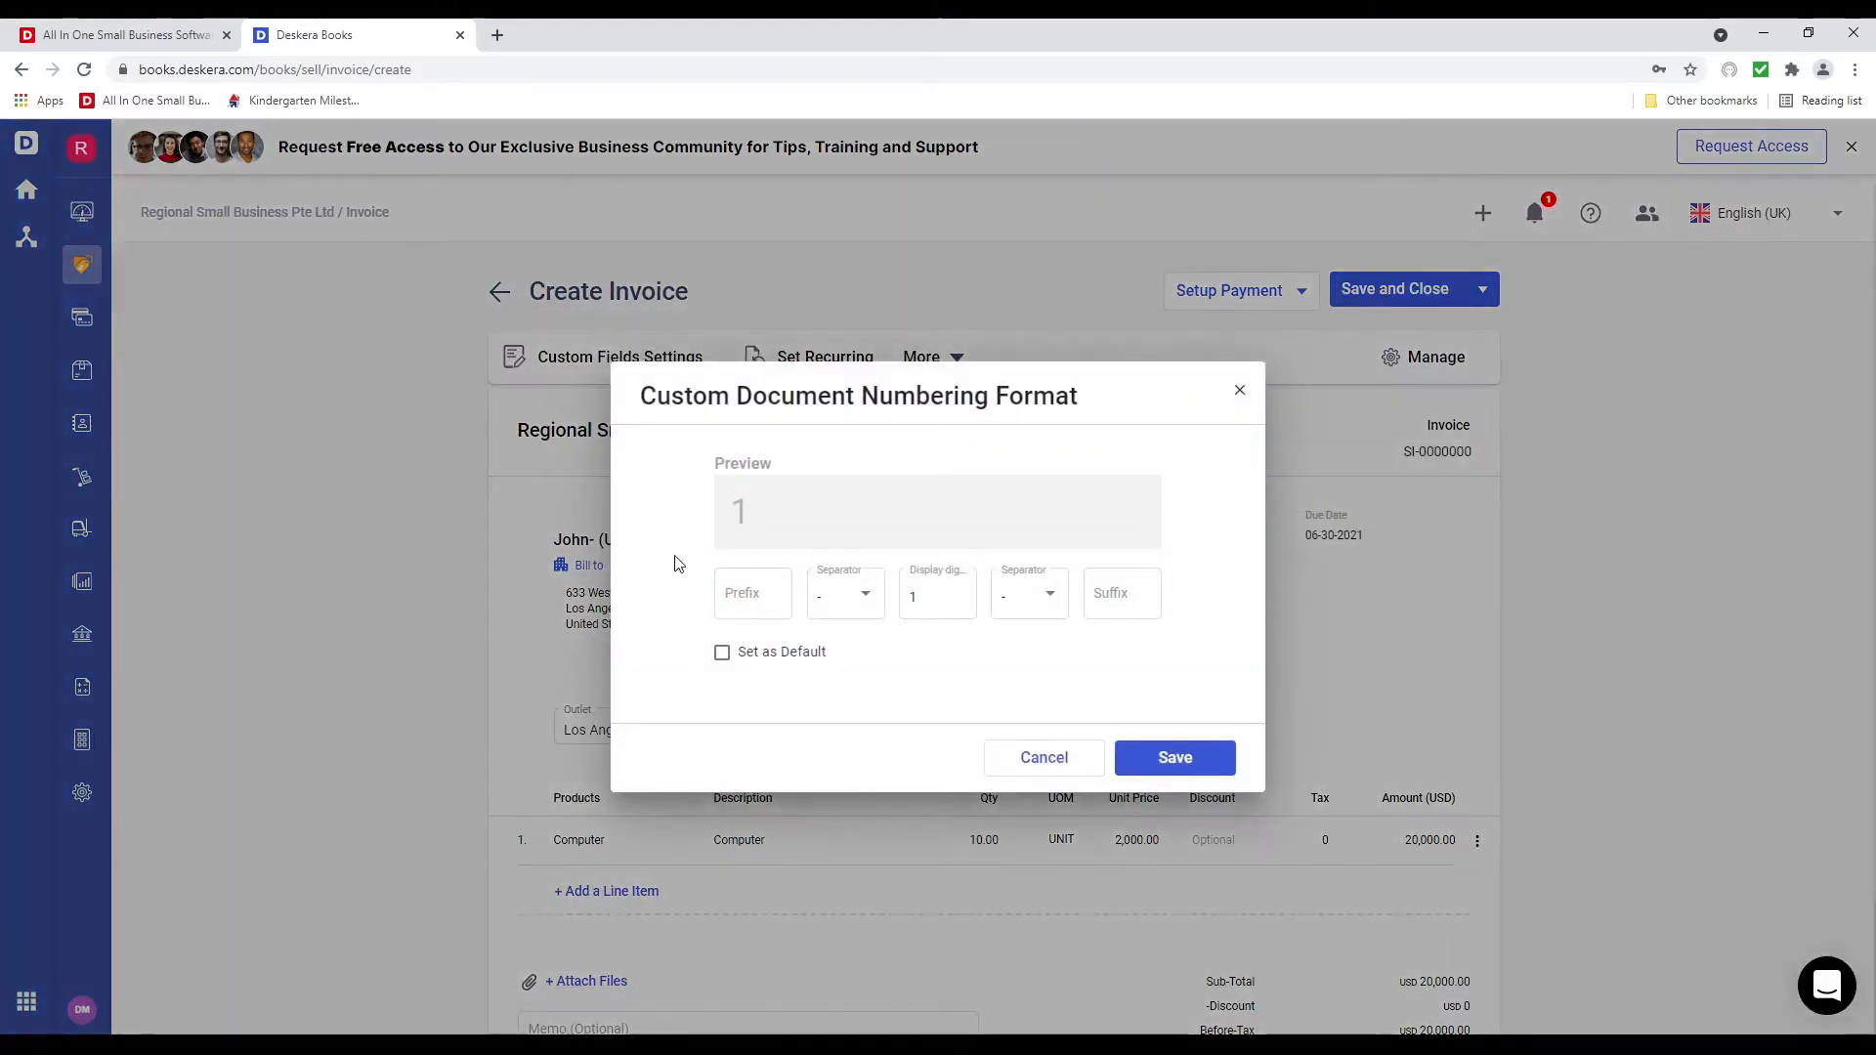
click(1238, 391)
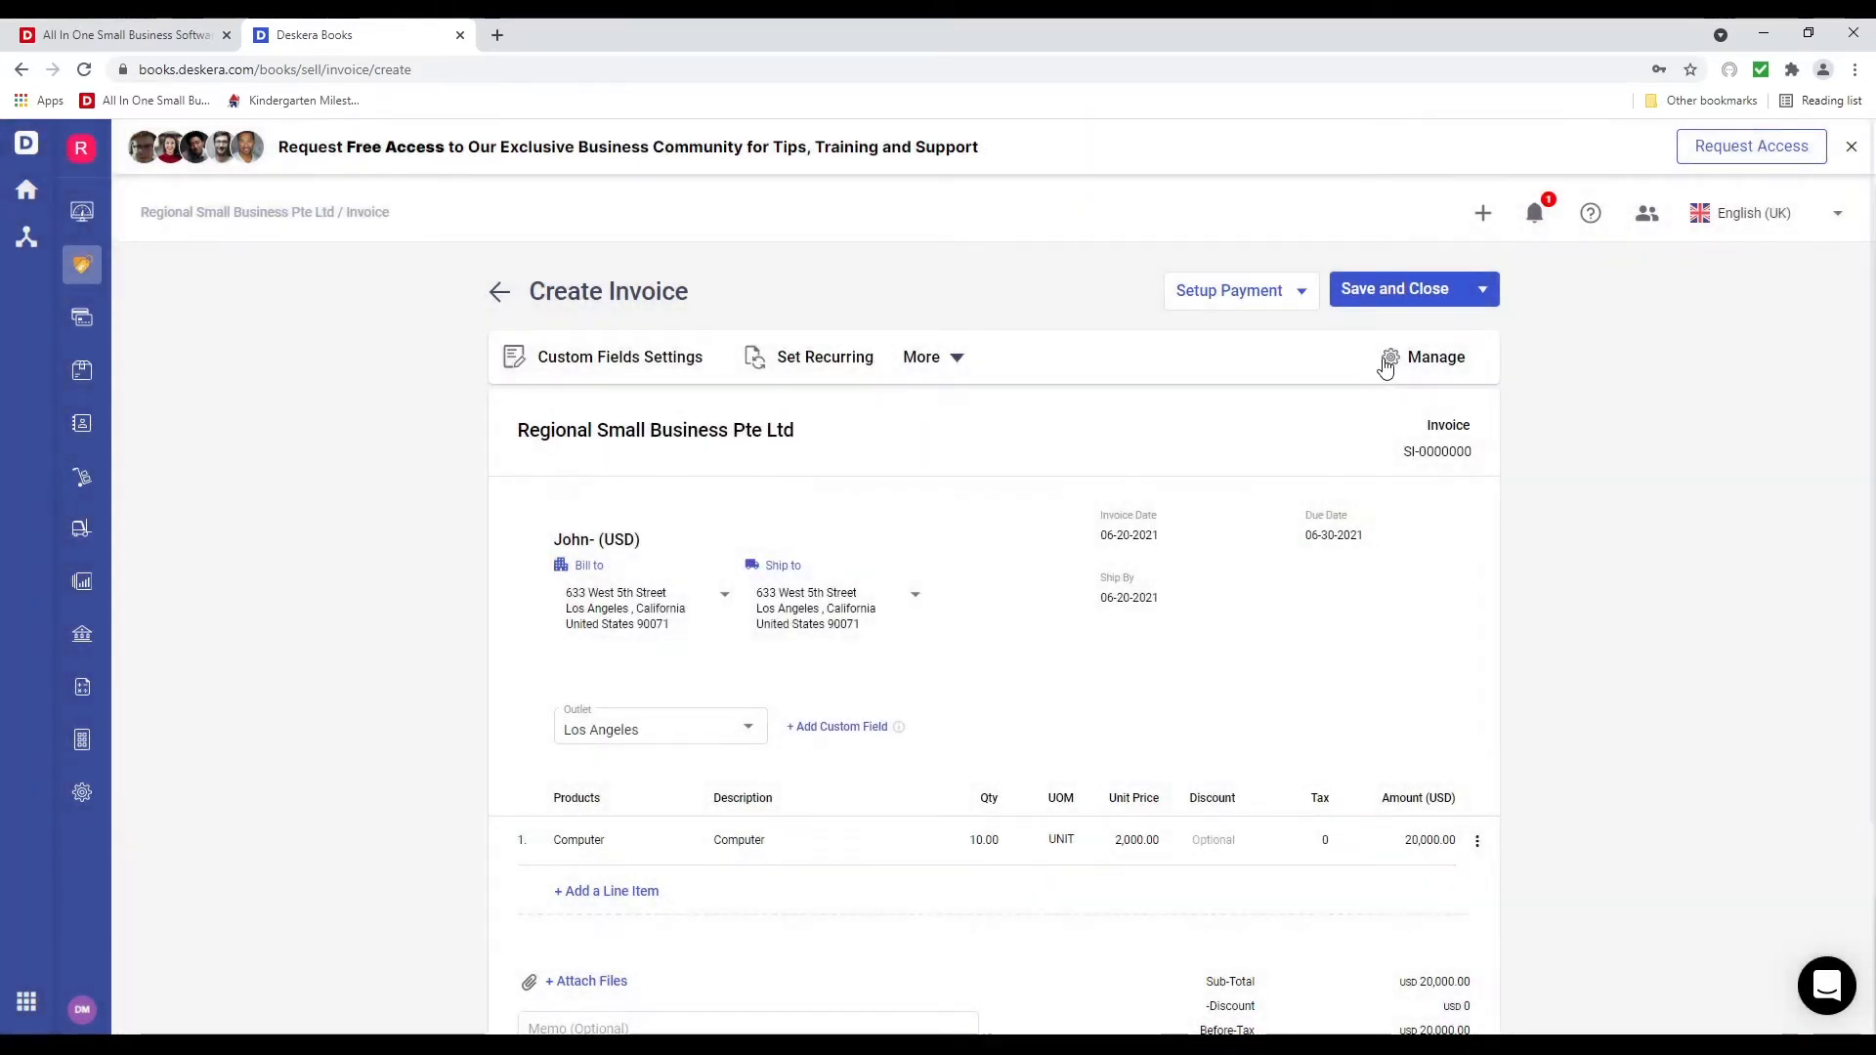
click(1392, 359)
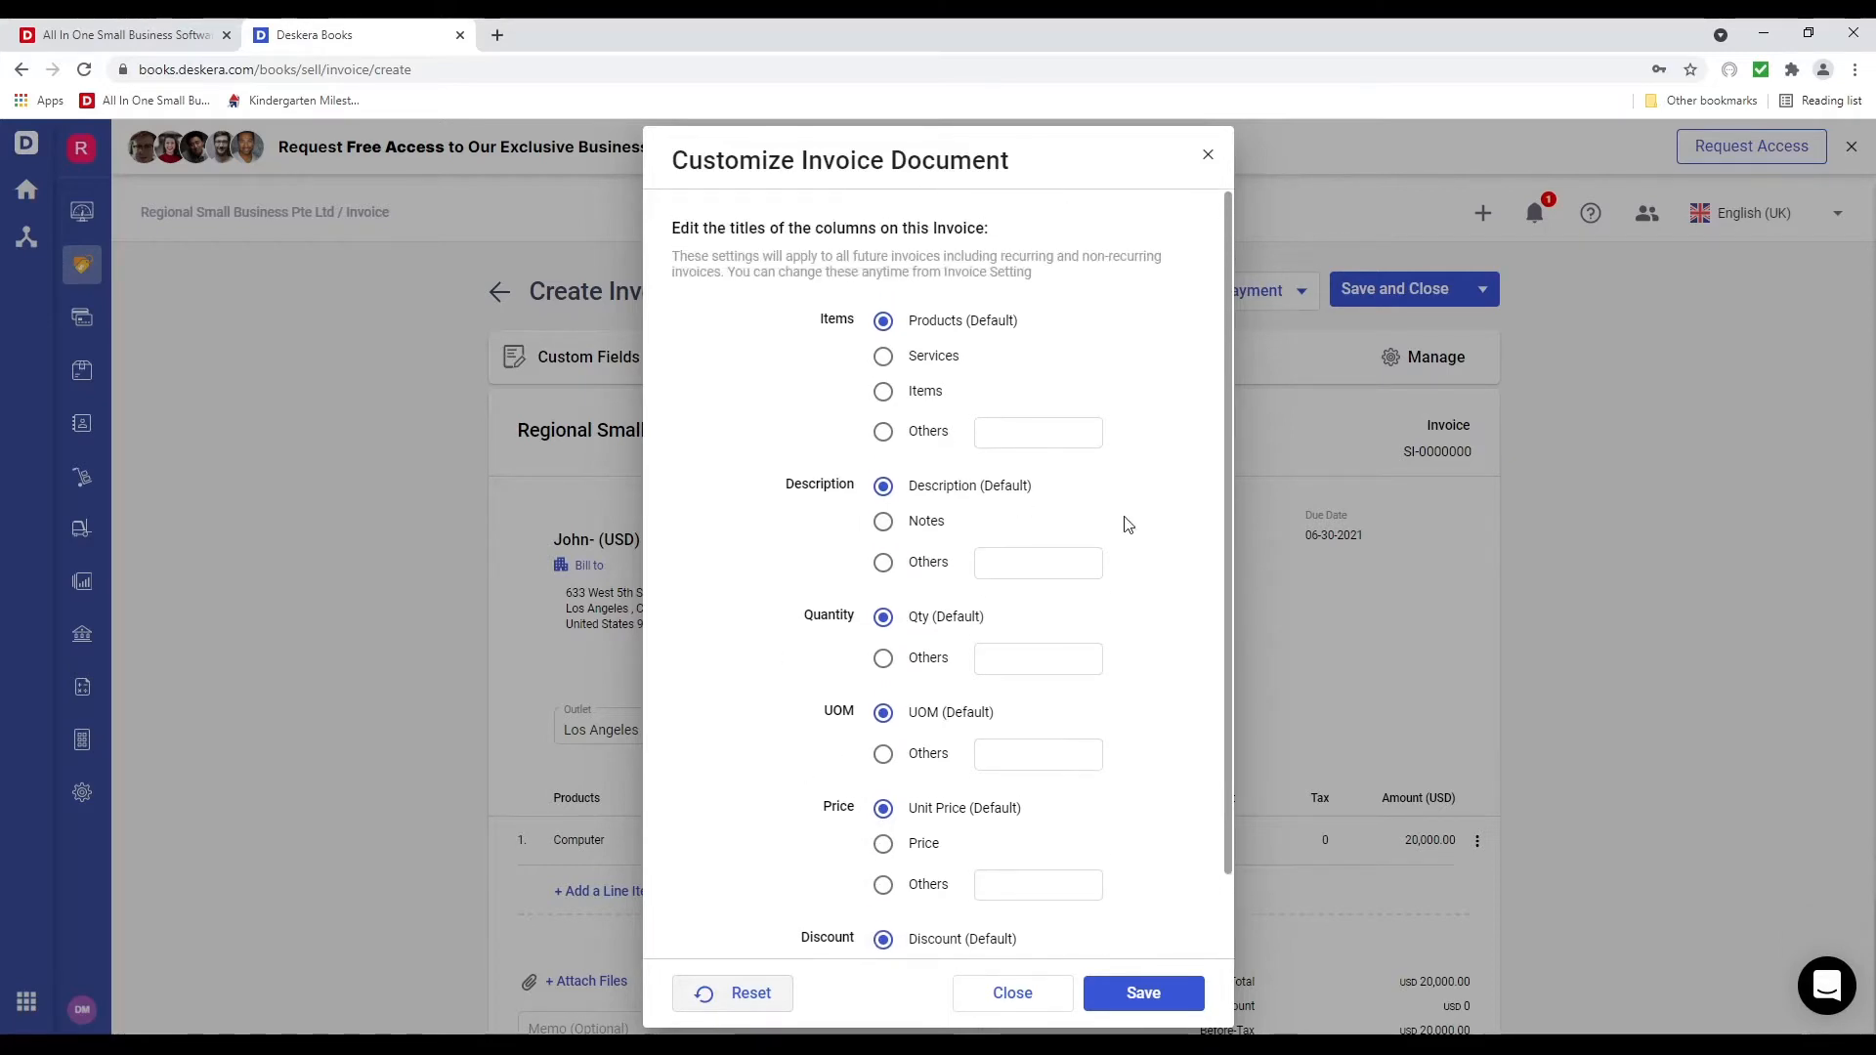
click(878, 357)
click(883, 431)
click(997, 433)
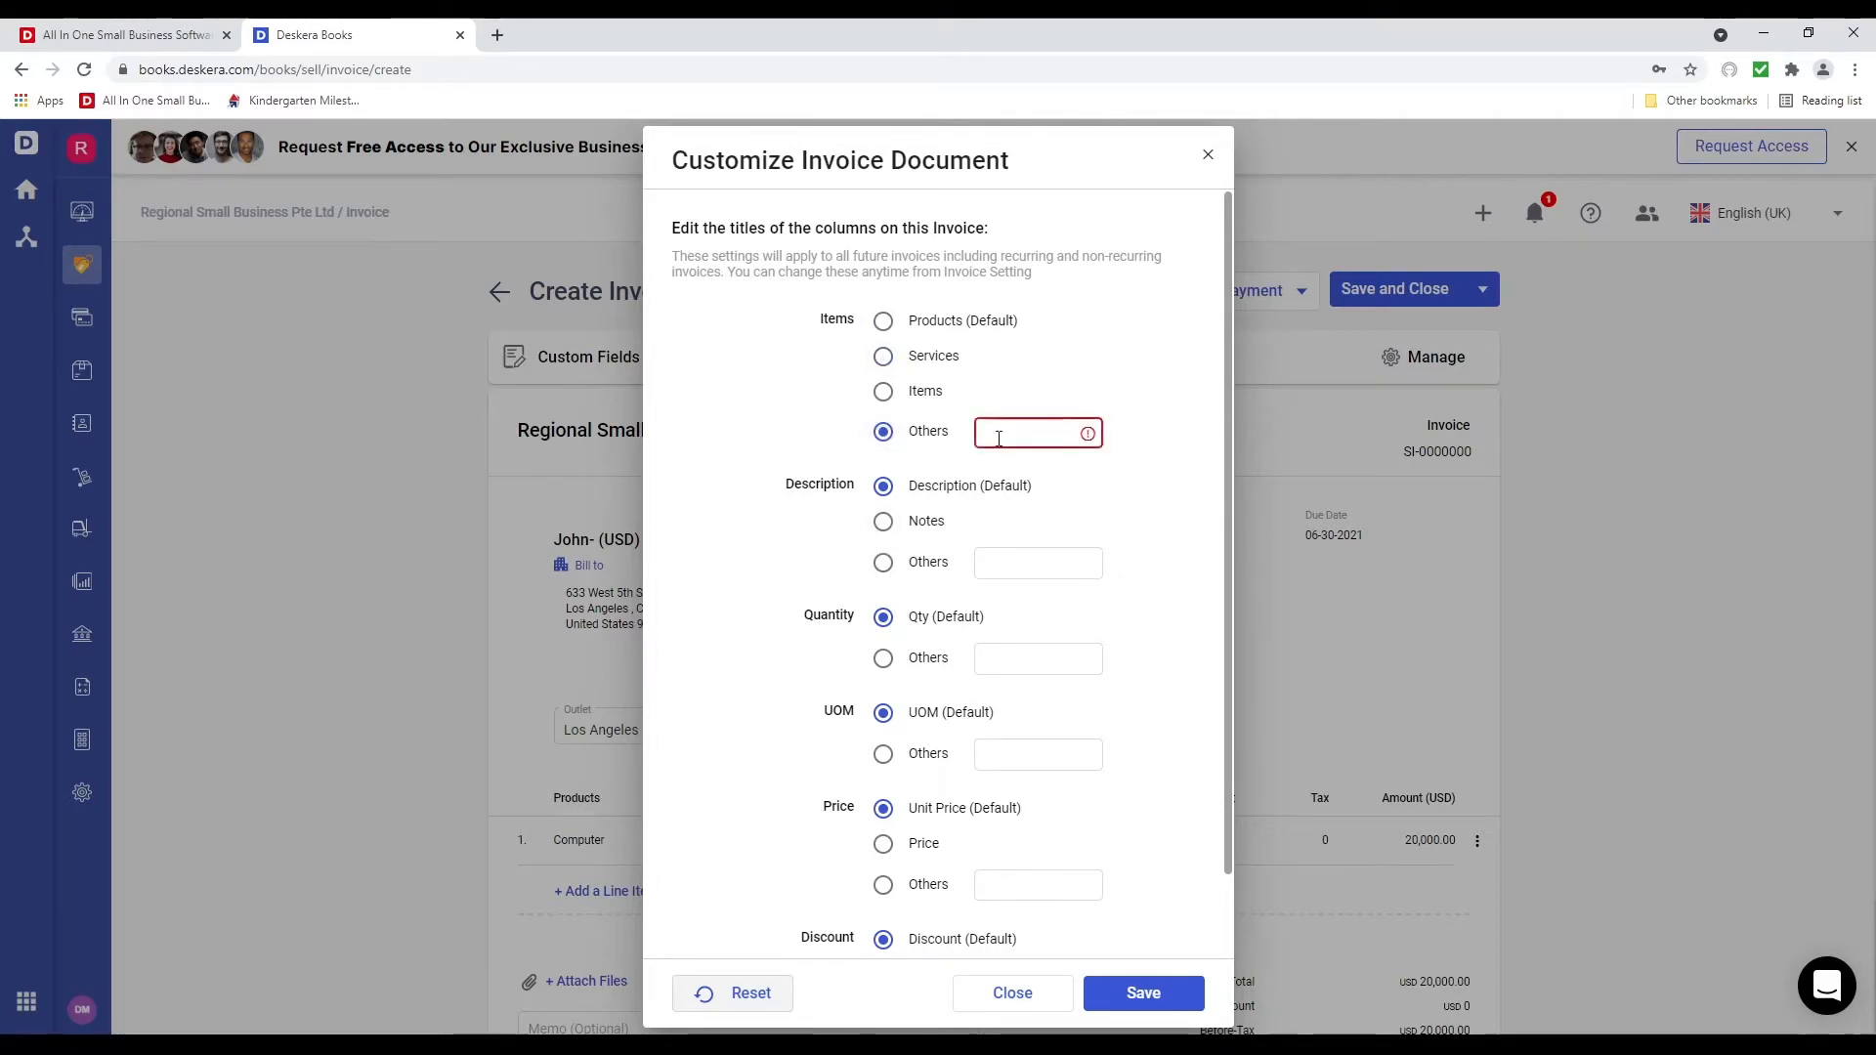
click(883, 323)
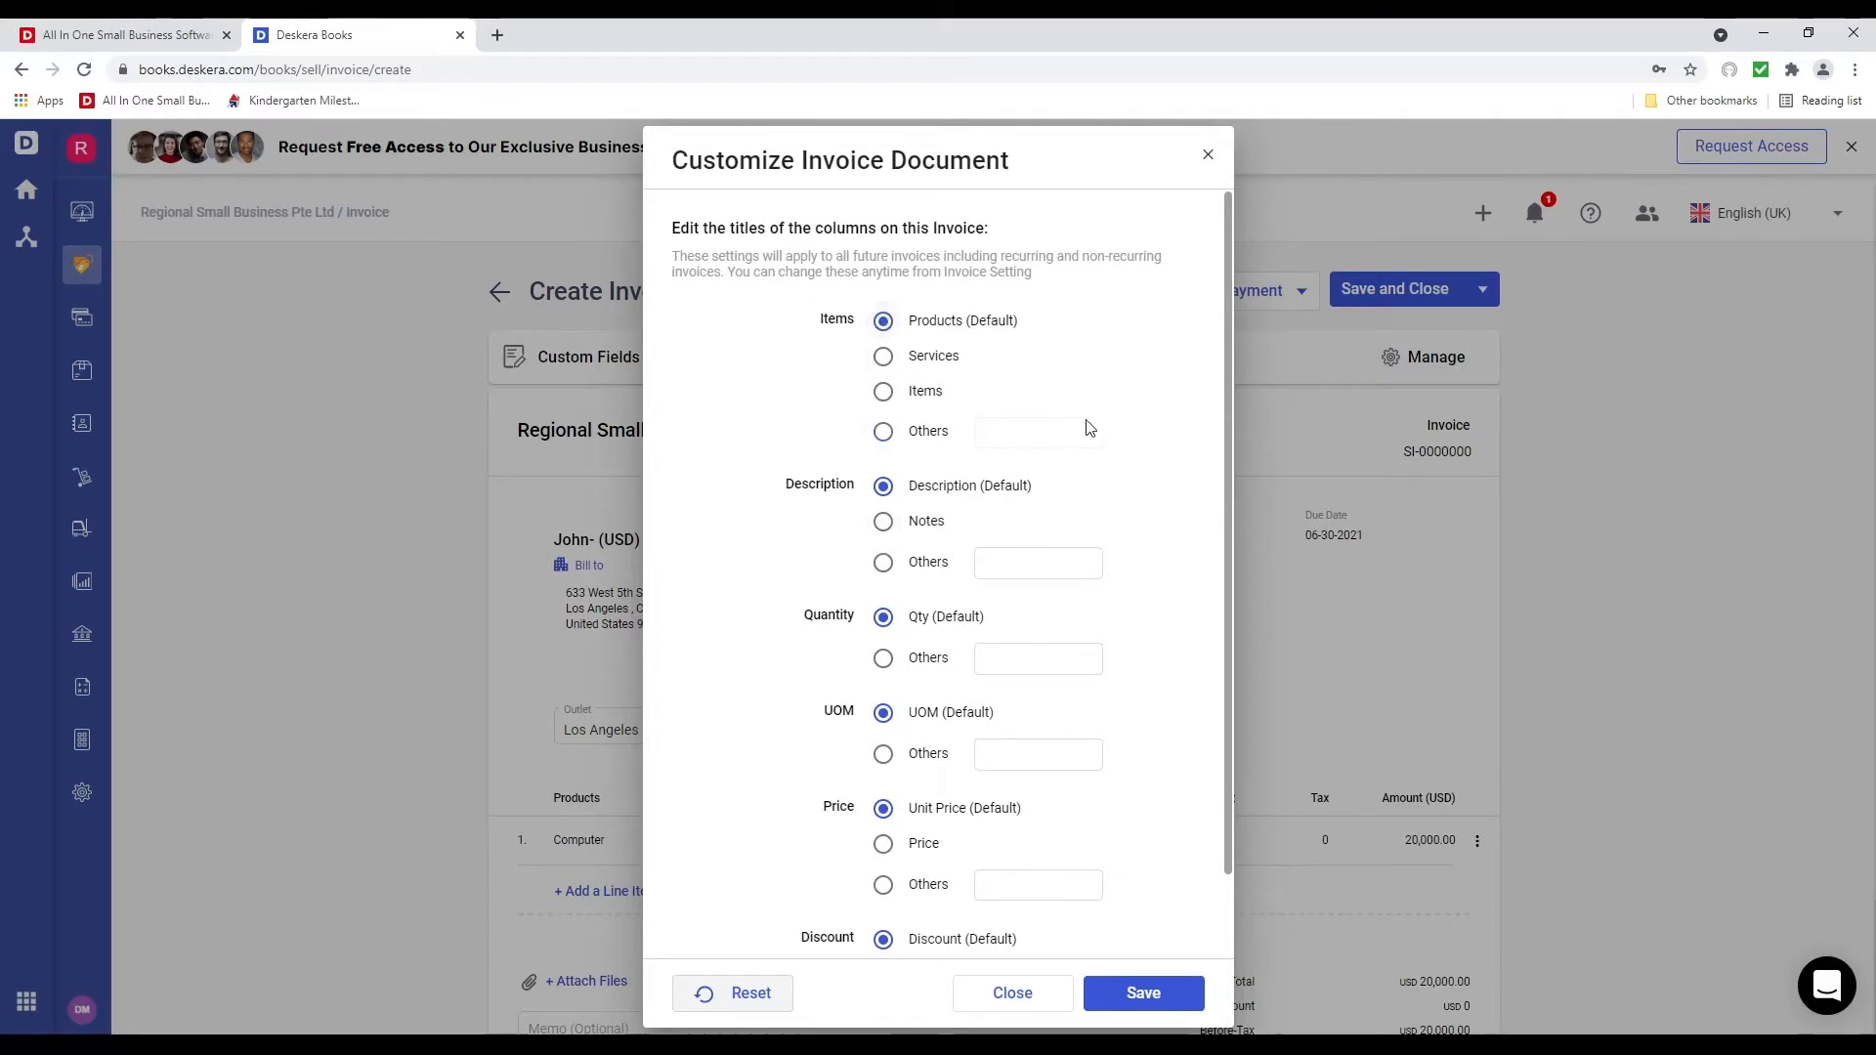
click(1202, 159)
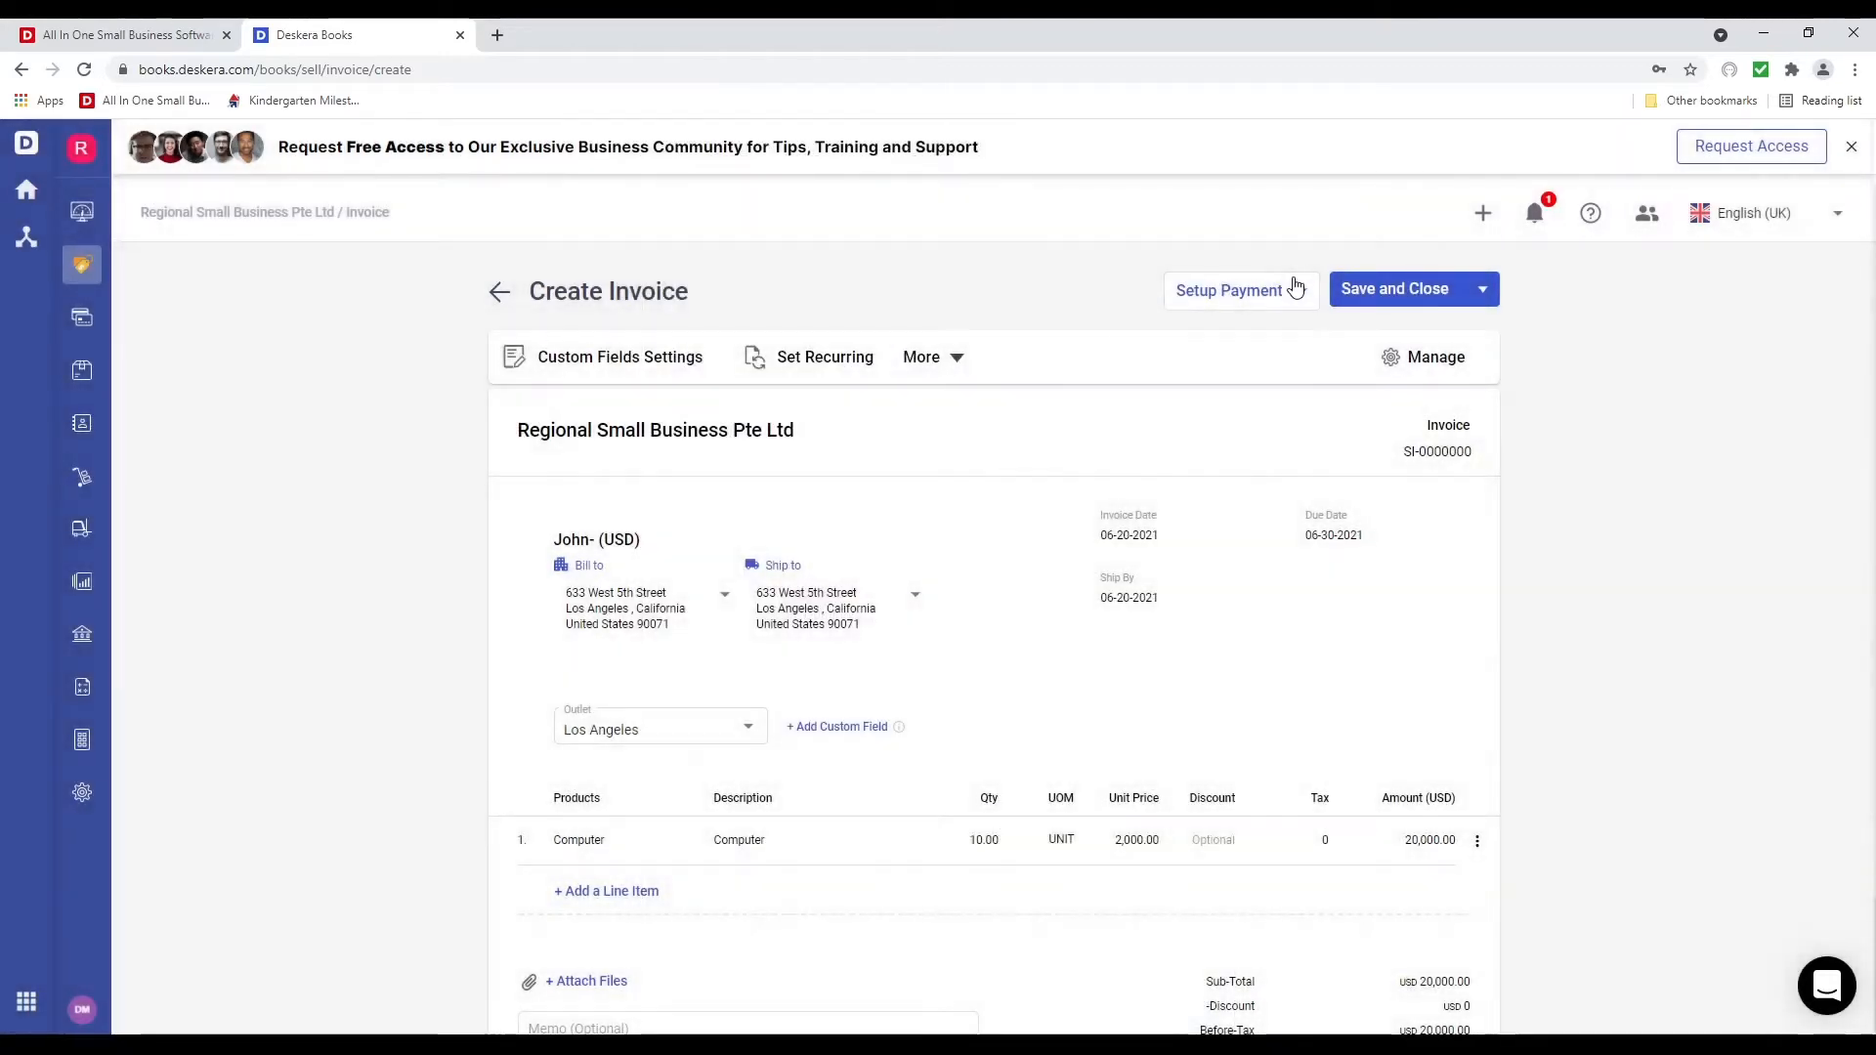
click(1299, 293)
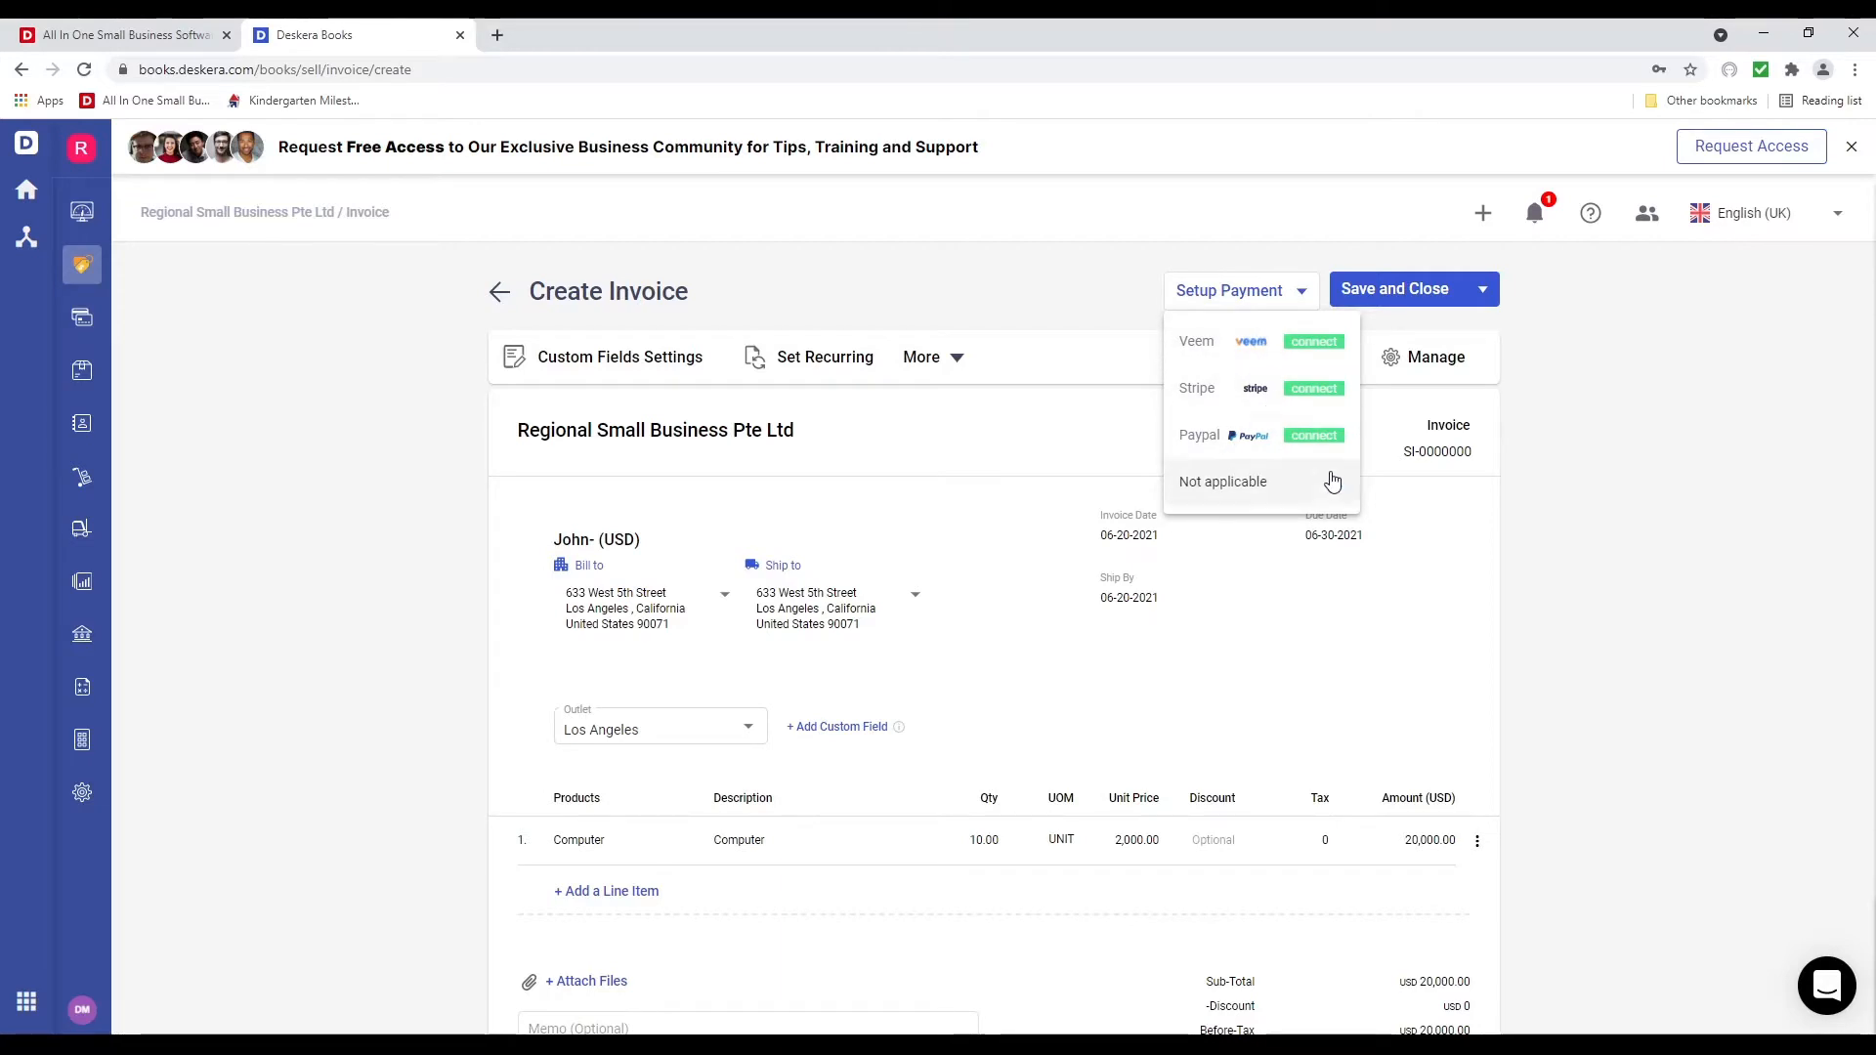
click(1439, 626)
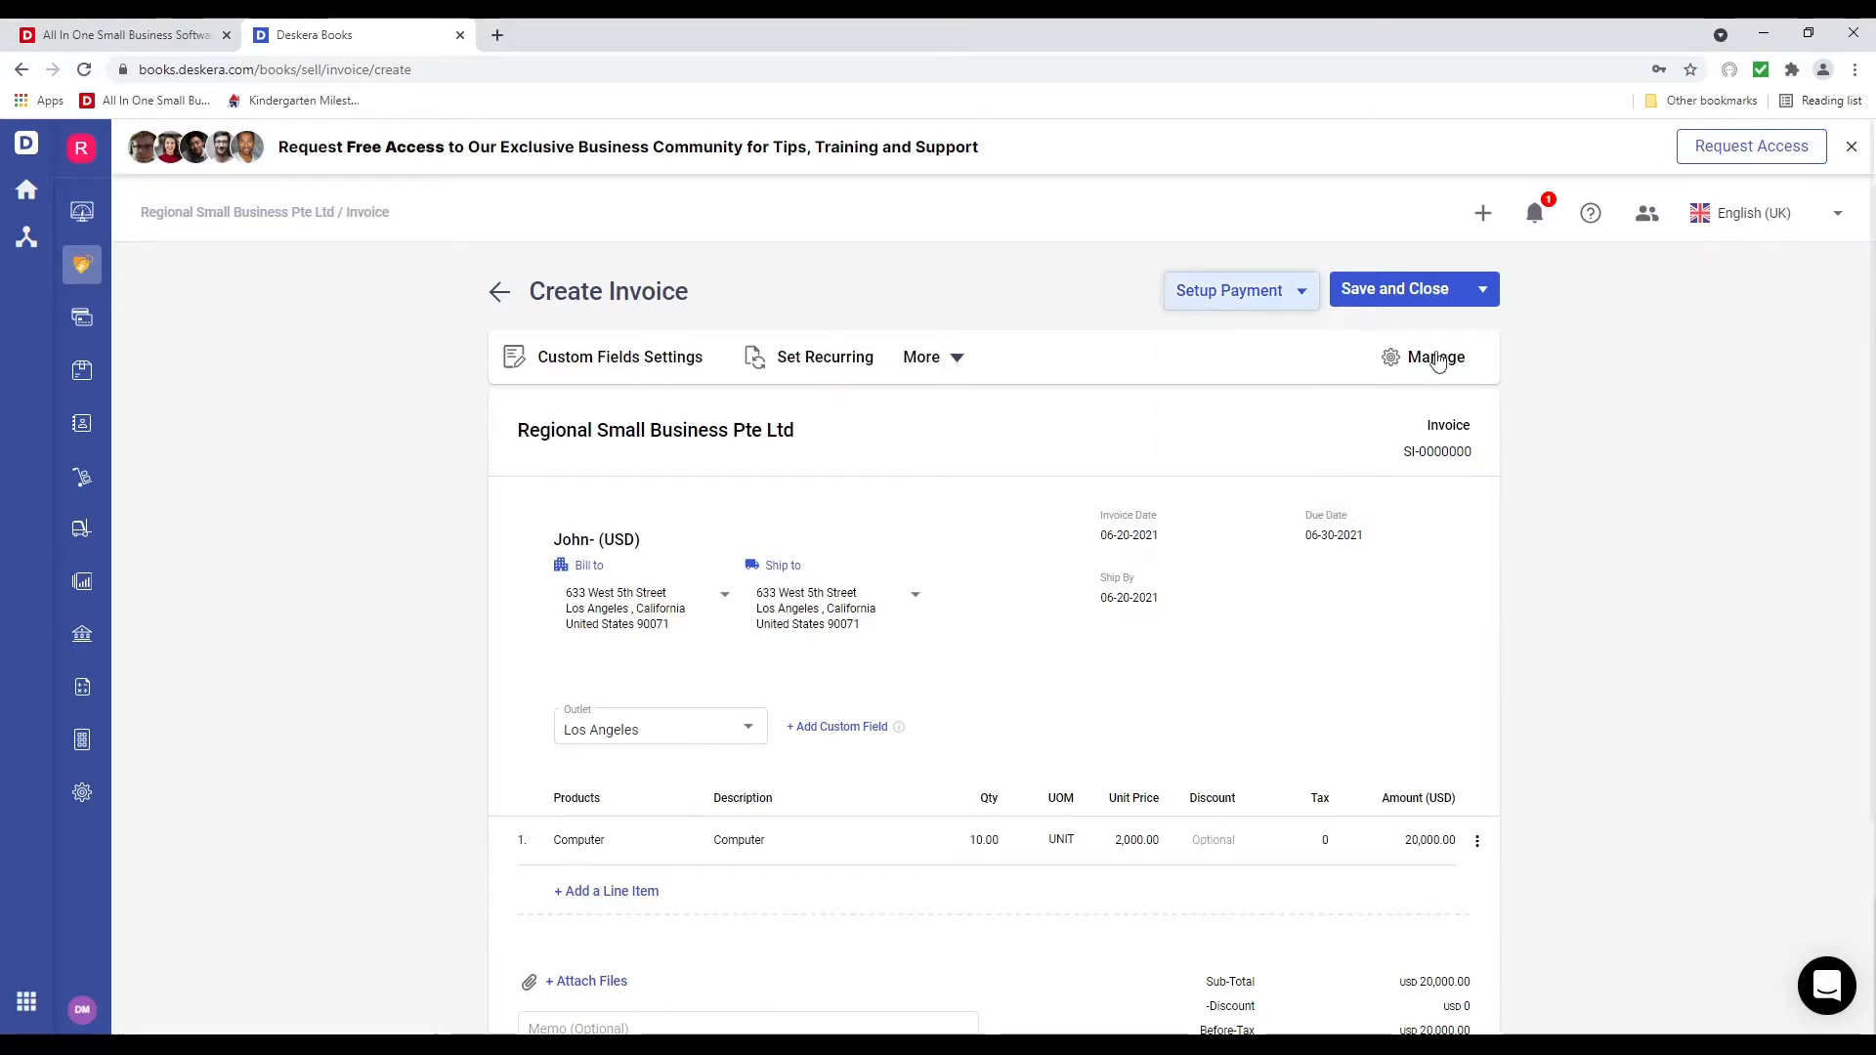
Save the invoice and create a backorder purchase order for the 10 Computers
click(1482, 290)
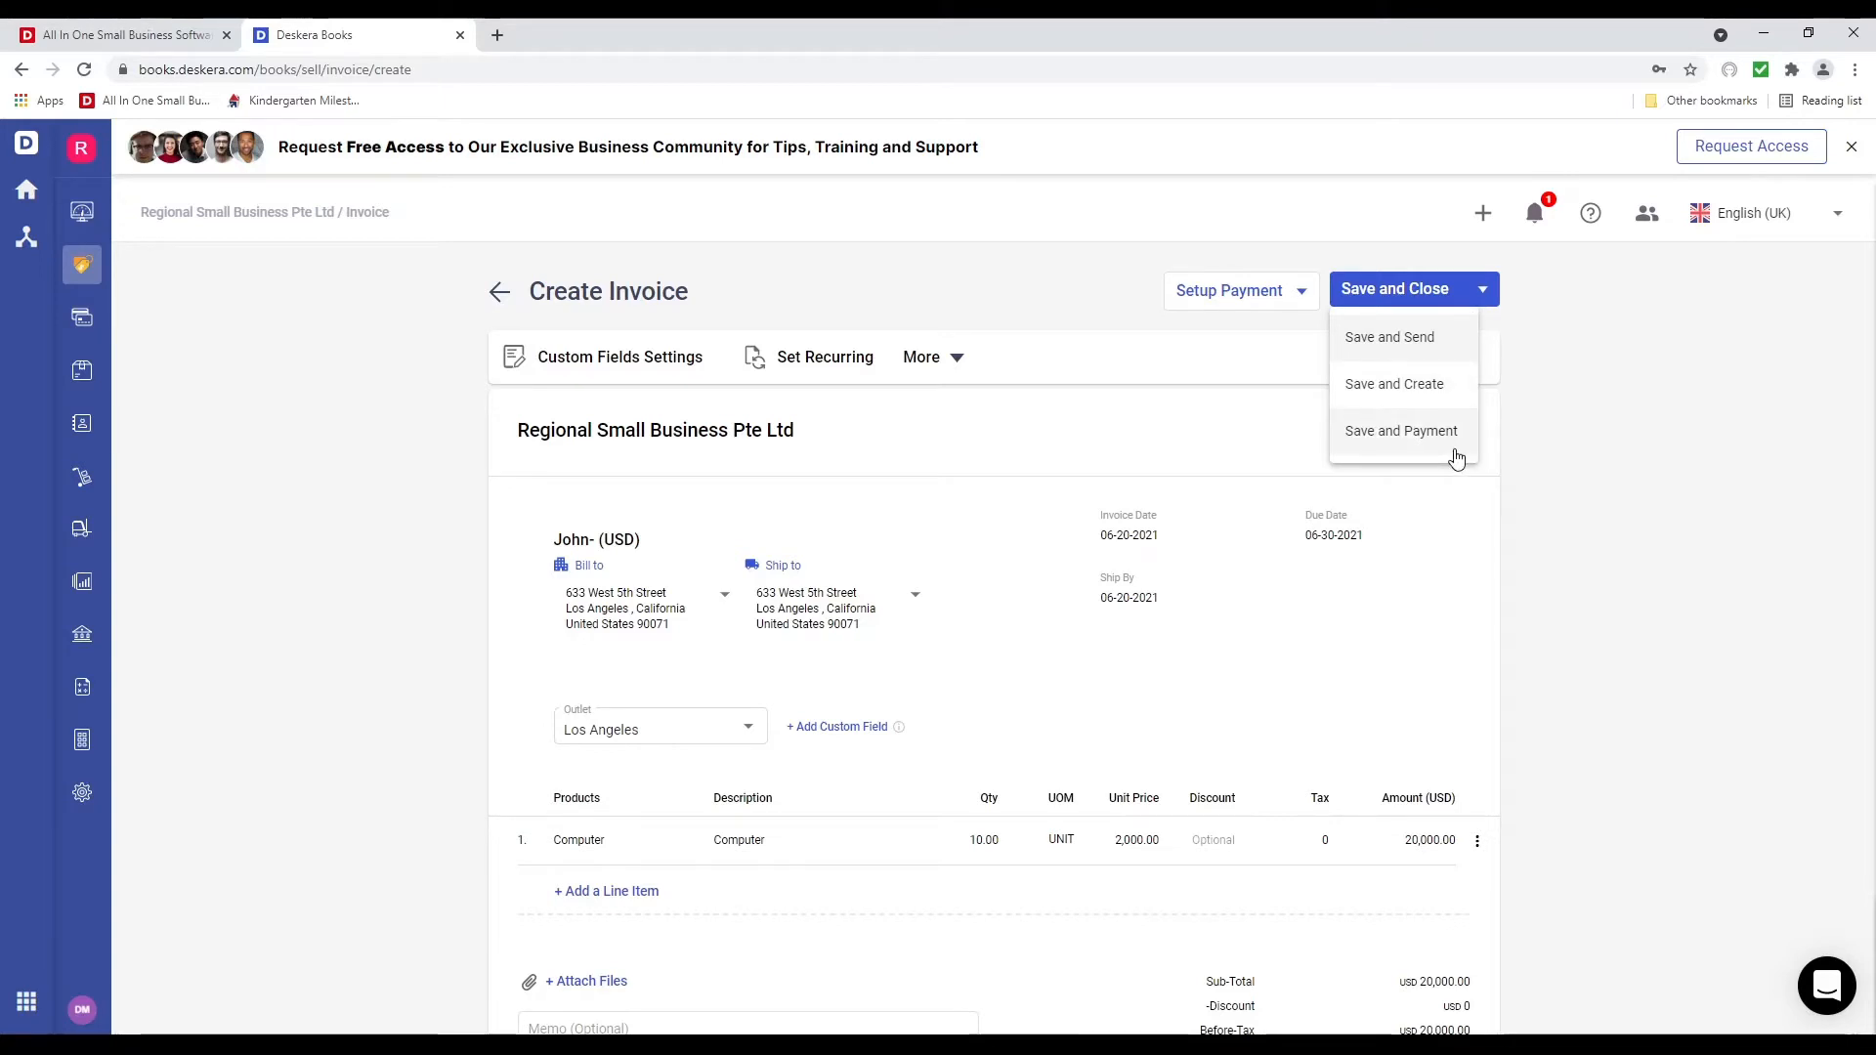
click(1381, 298)
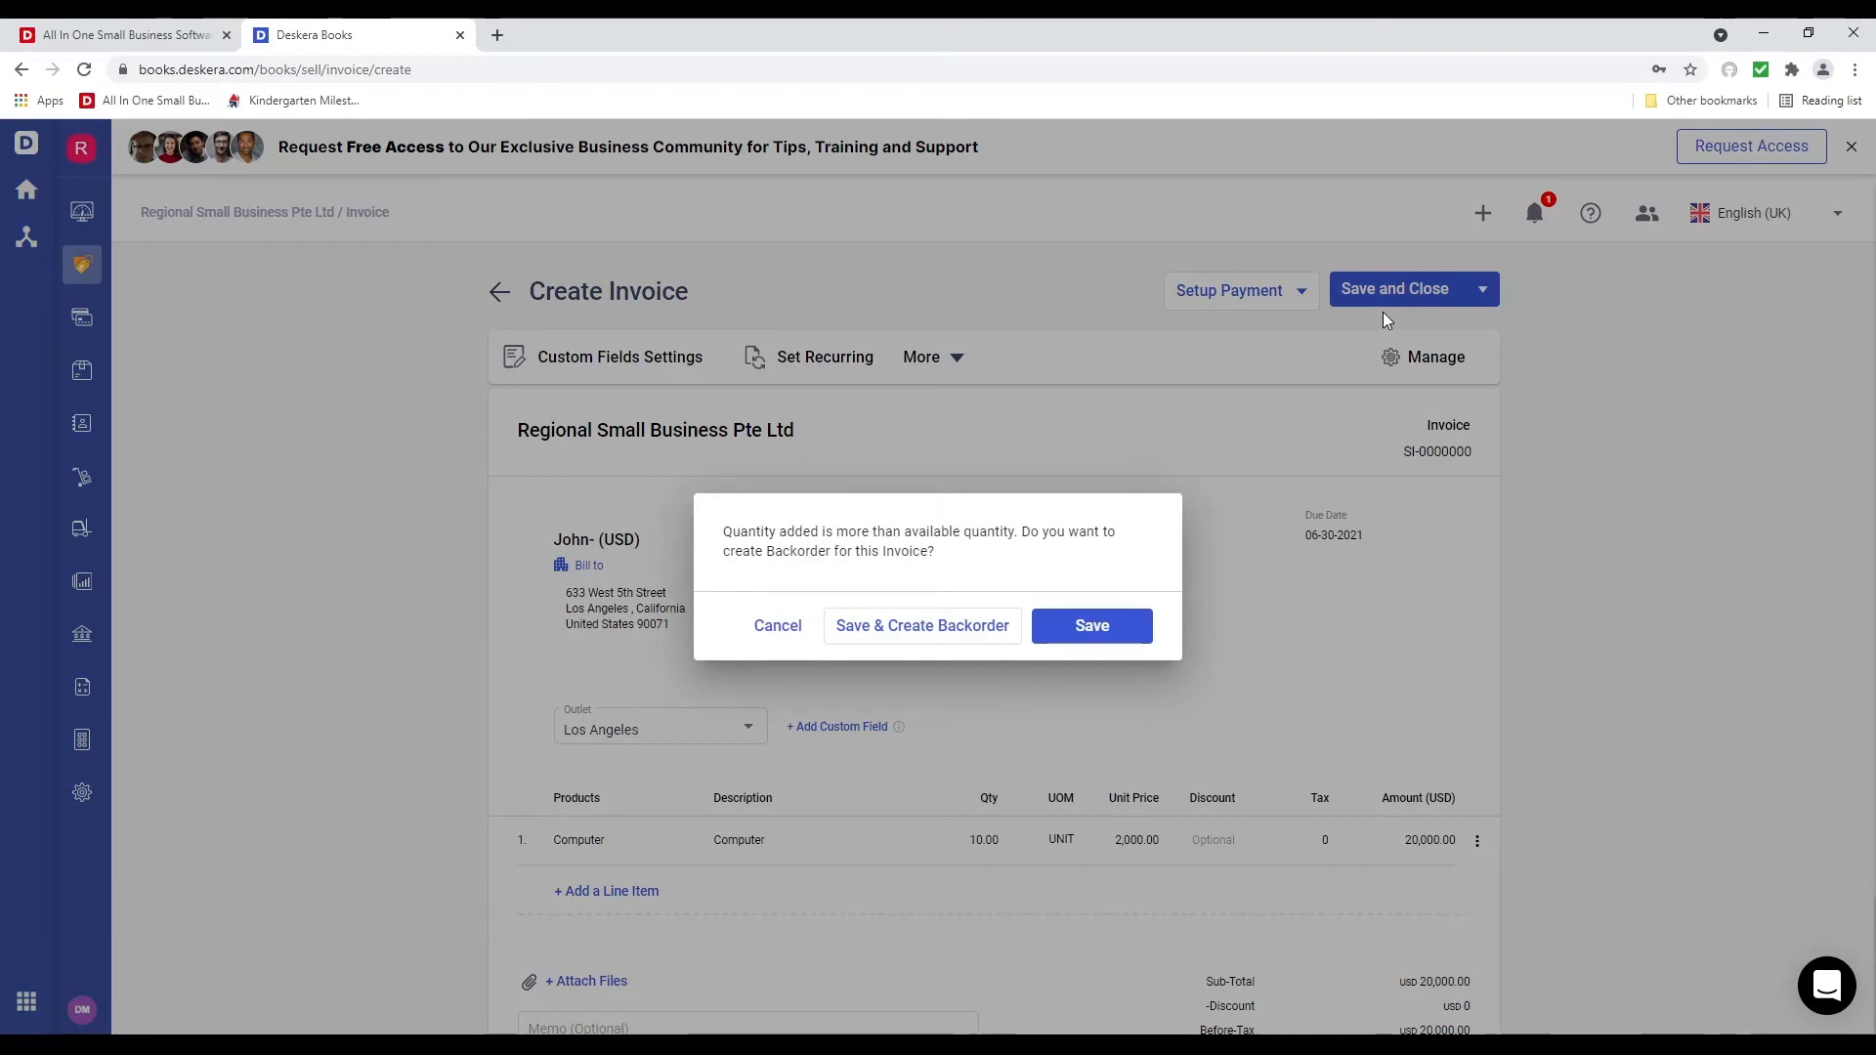
click(917, 626)
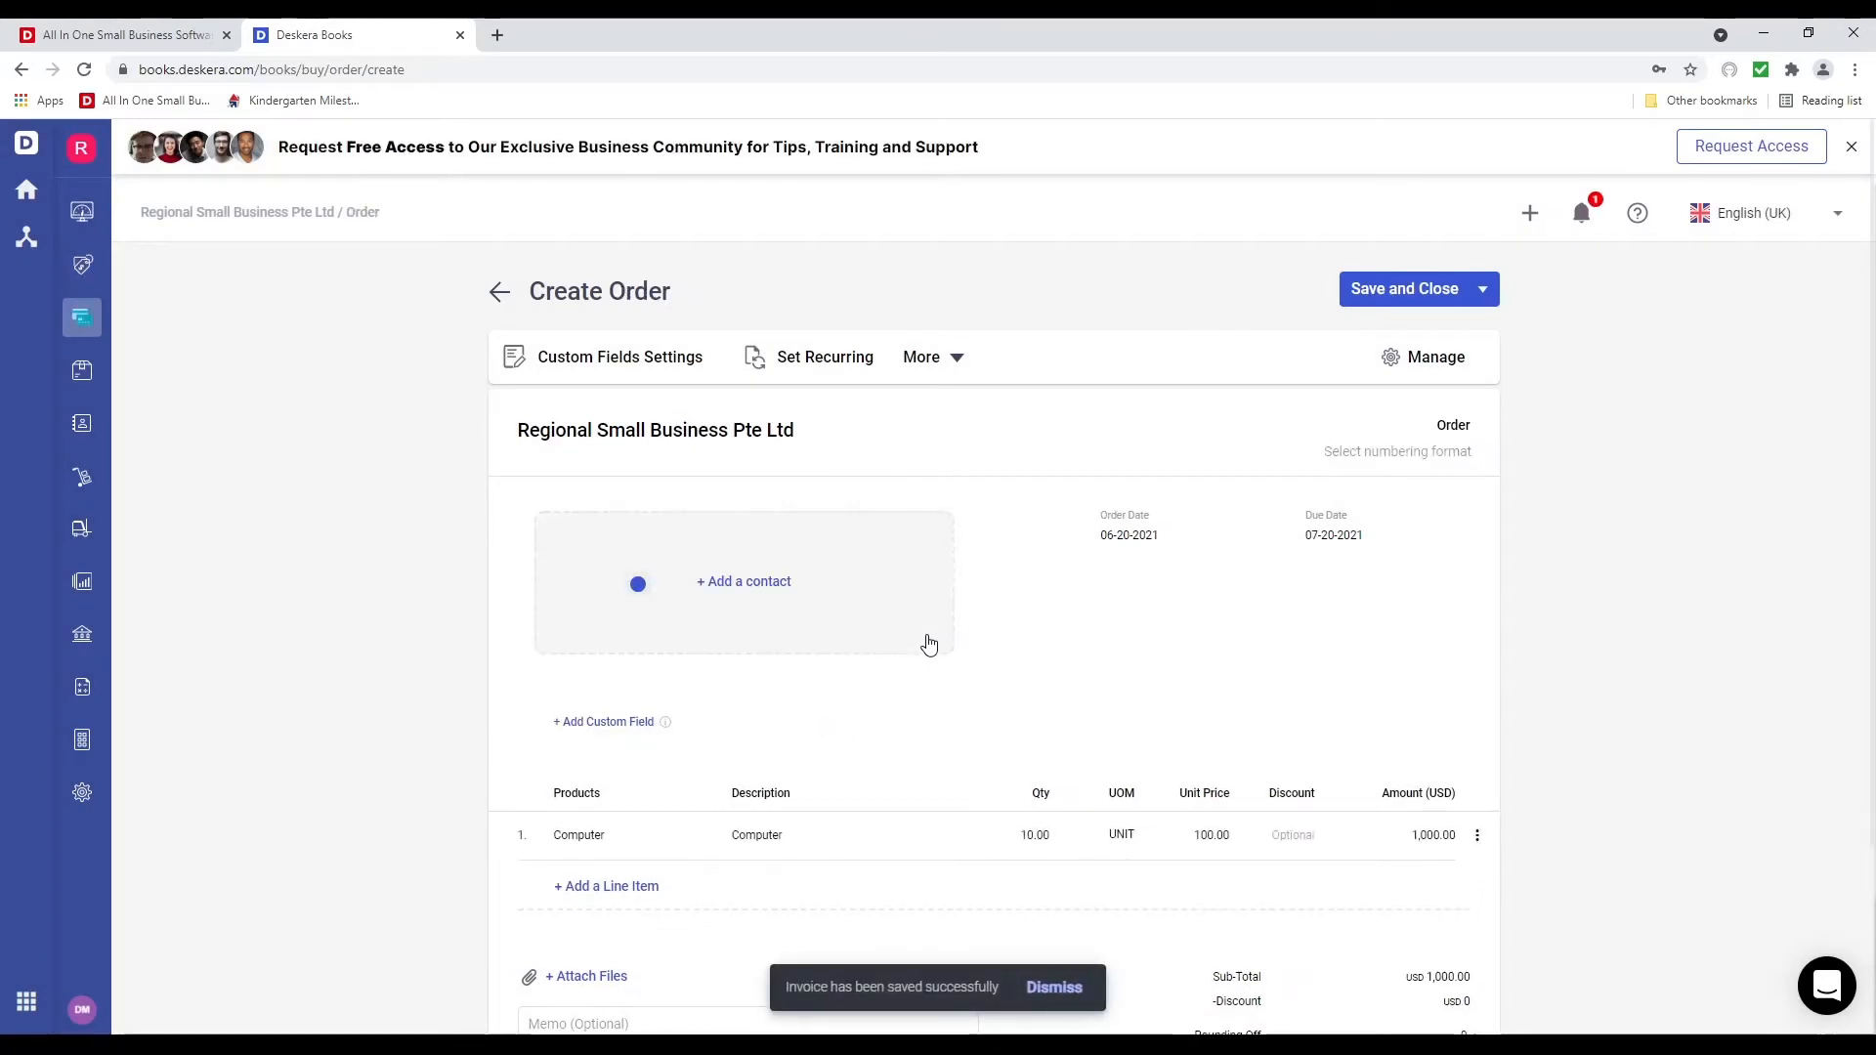
Set the order's contact to Regional Supplies and its outlet to Austin
click(840, 606)
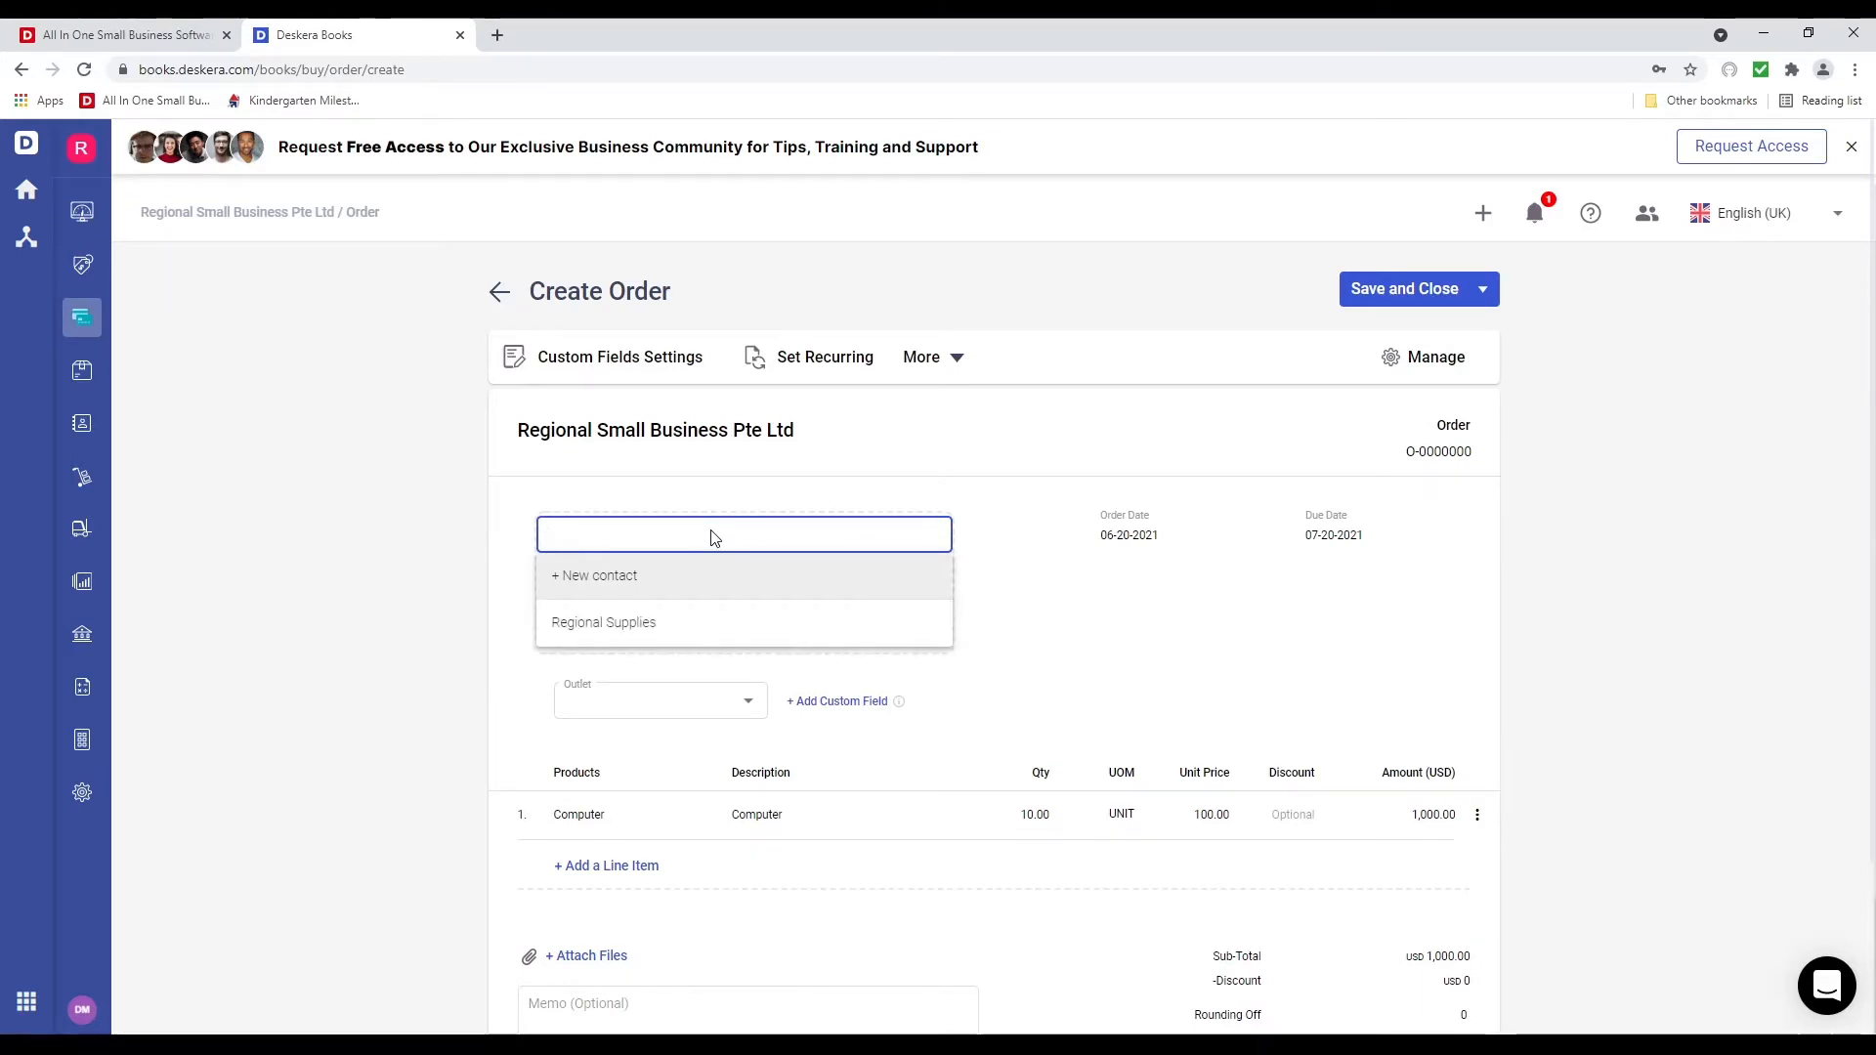
click(667, 622)
click(751, 735)
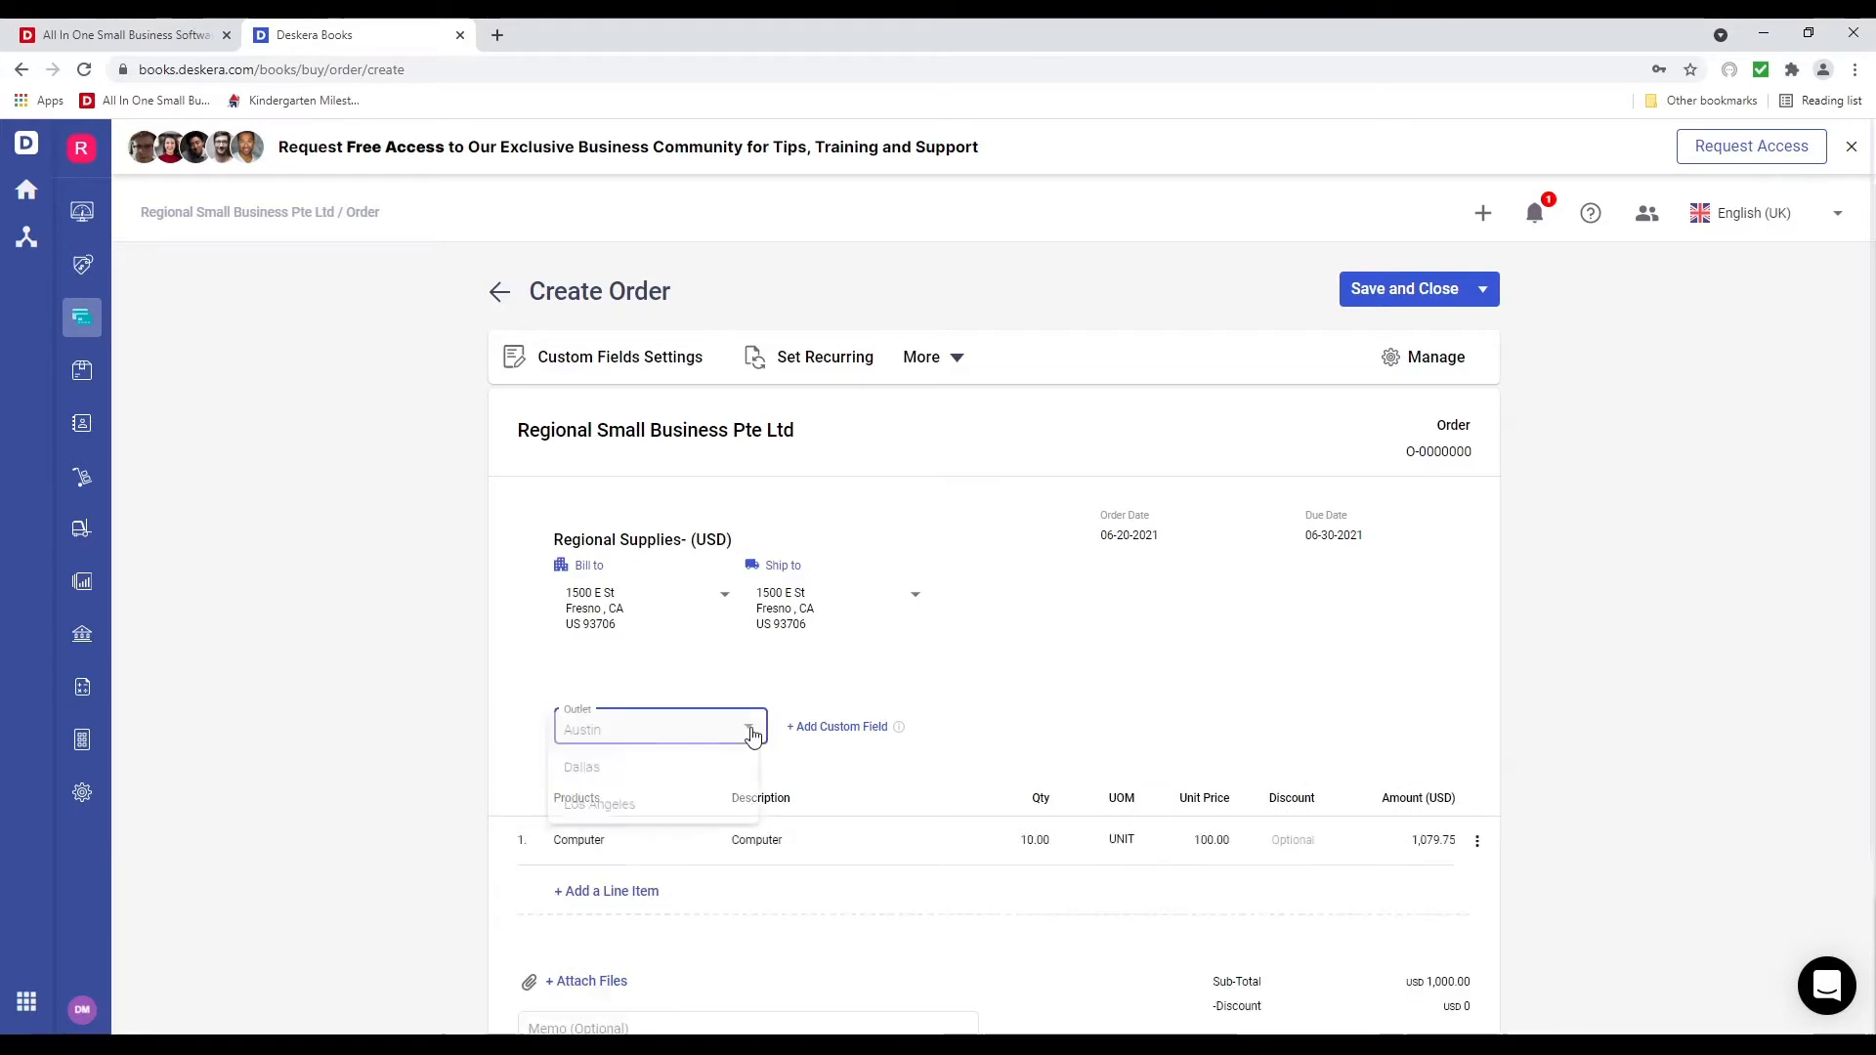
click(719, 817)
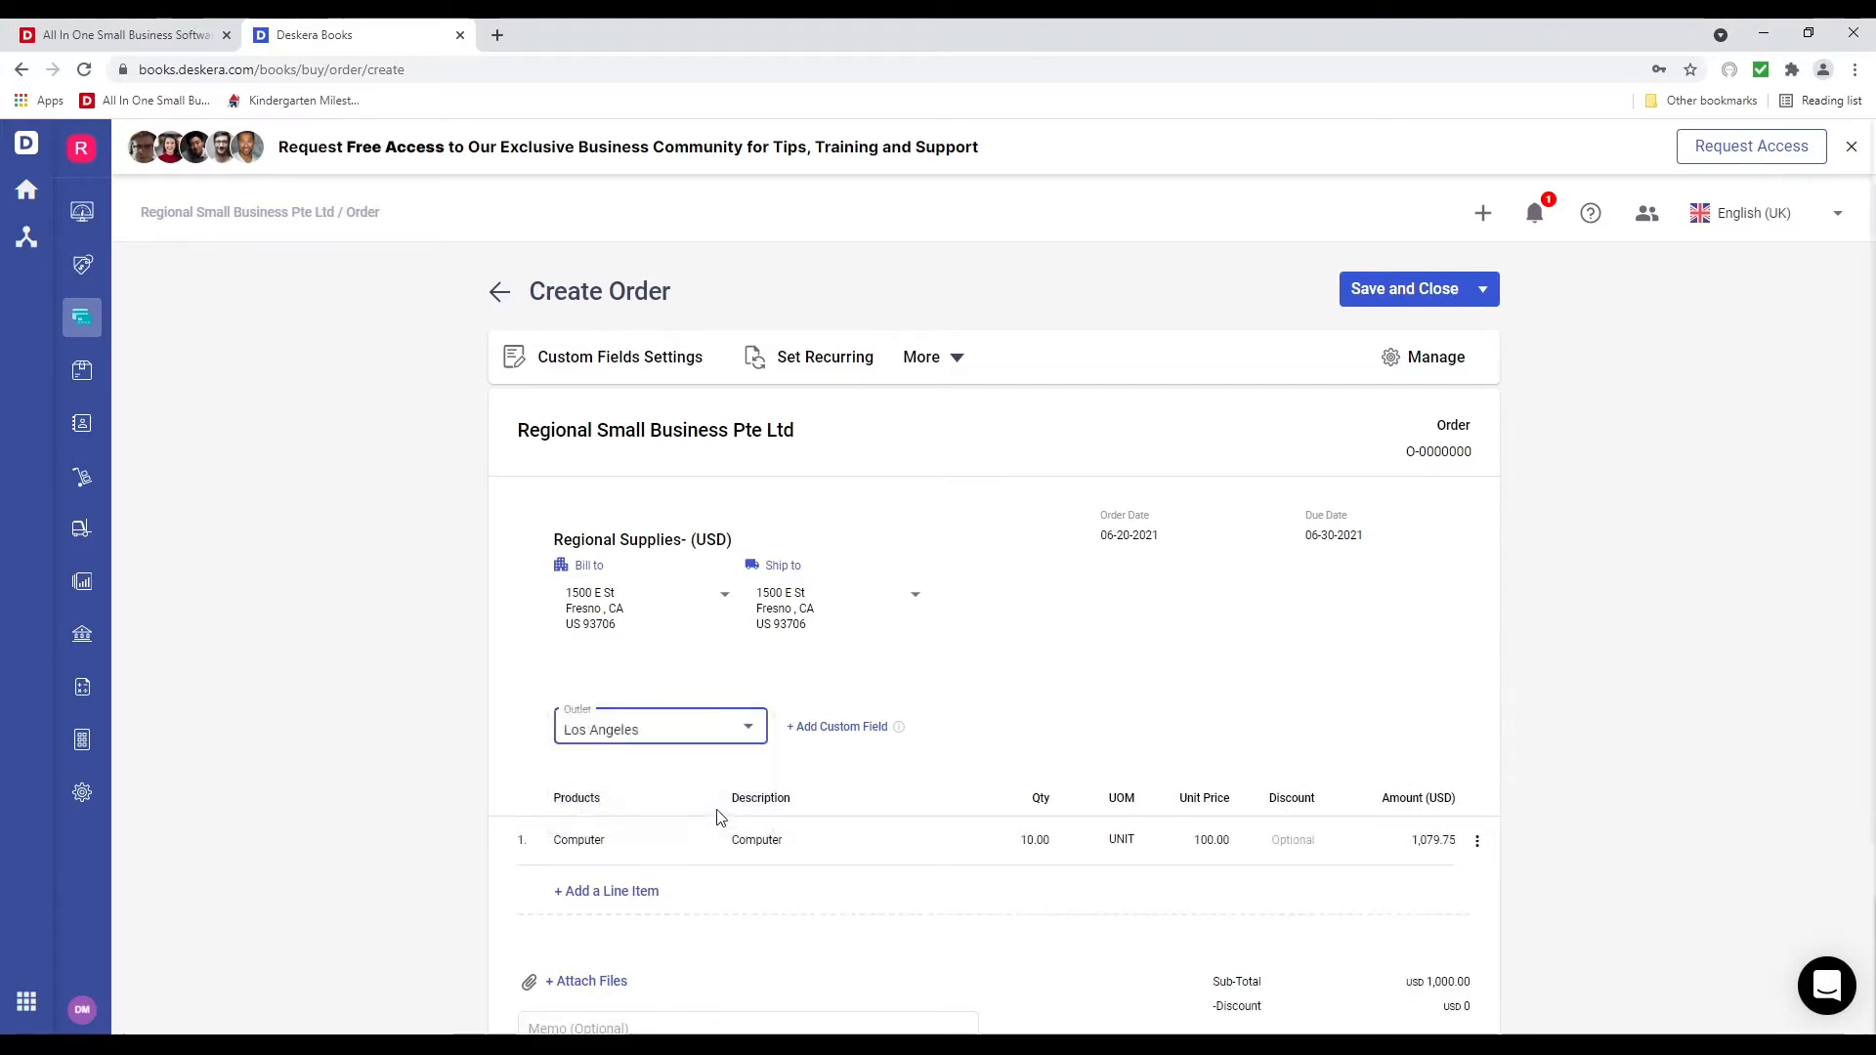
click(747, 740)
click(697, 654)
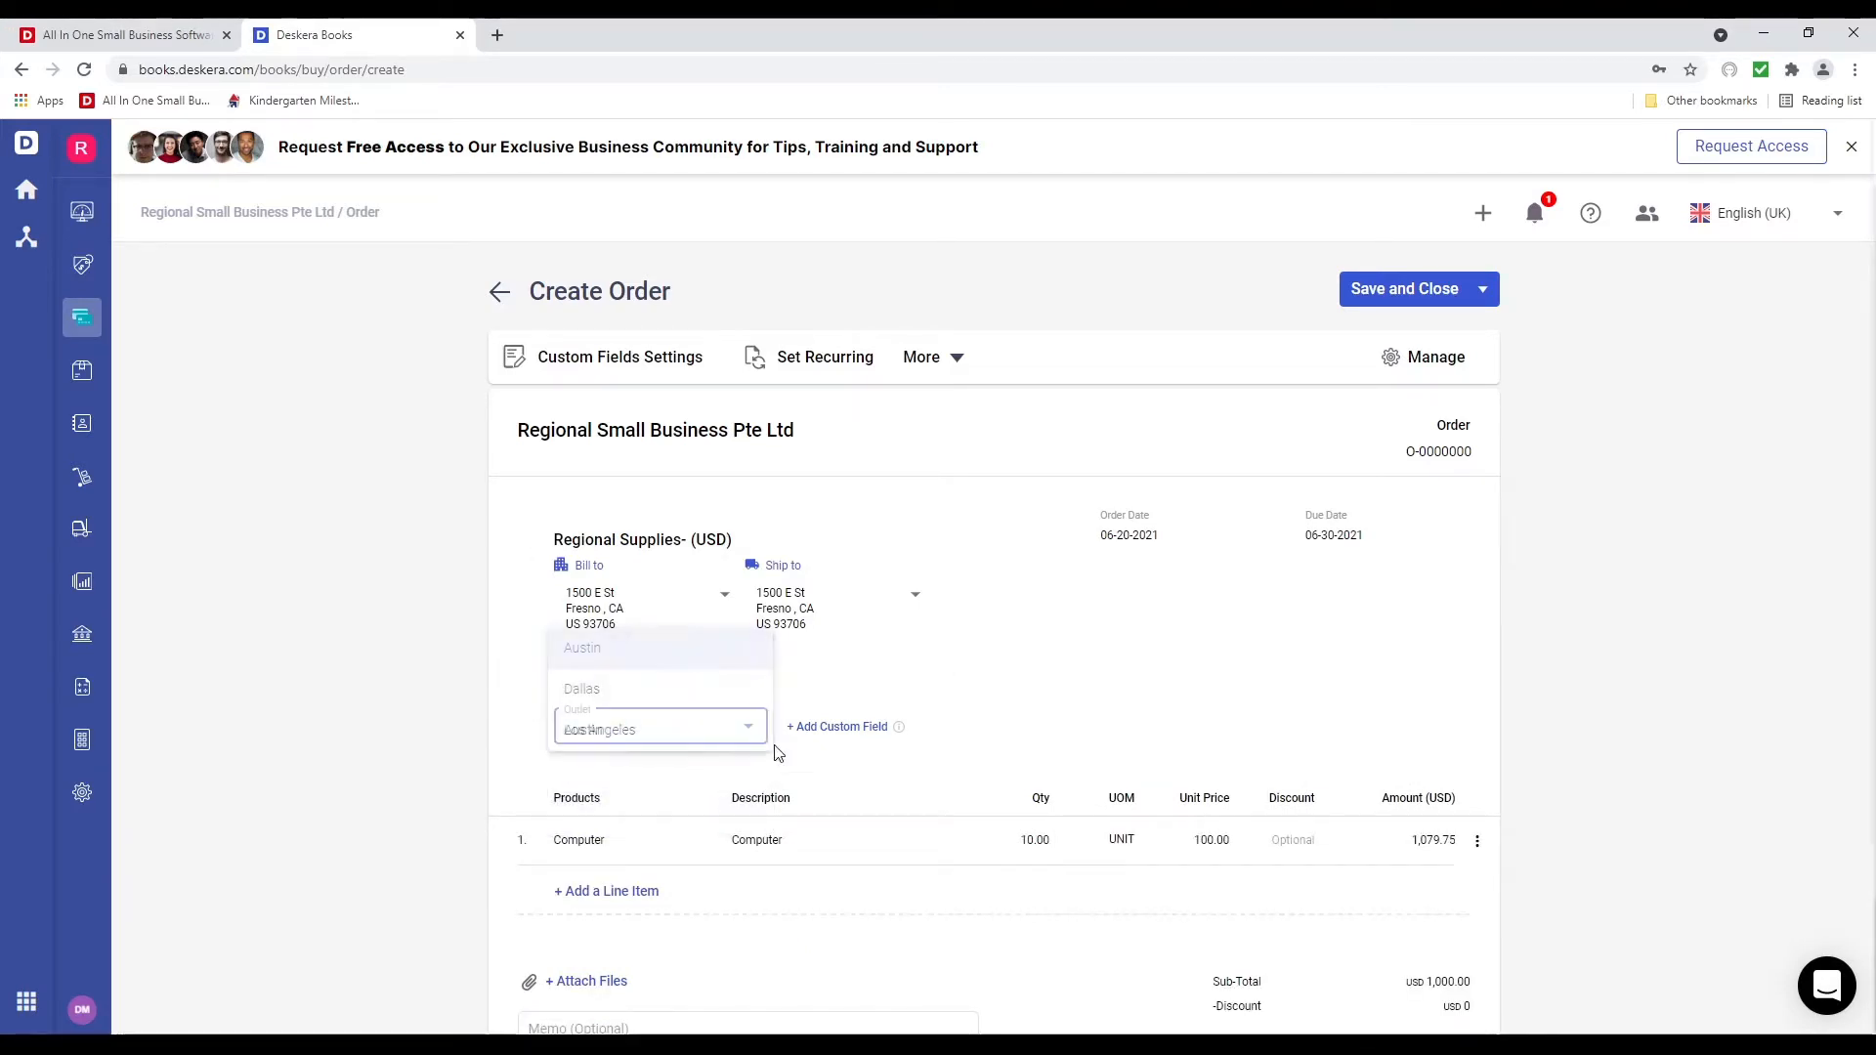
scroll(695, 778, down, 3)
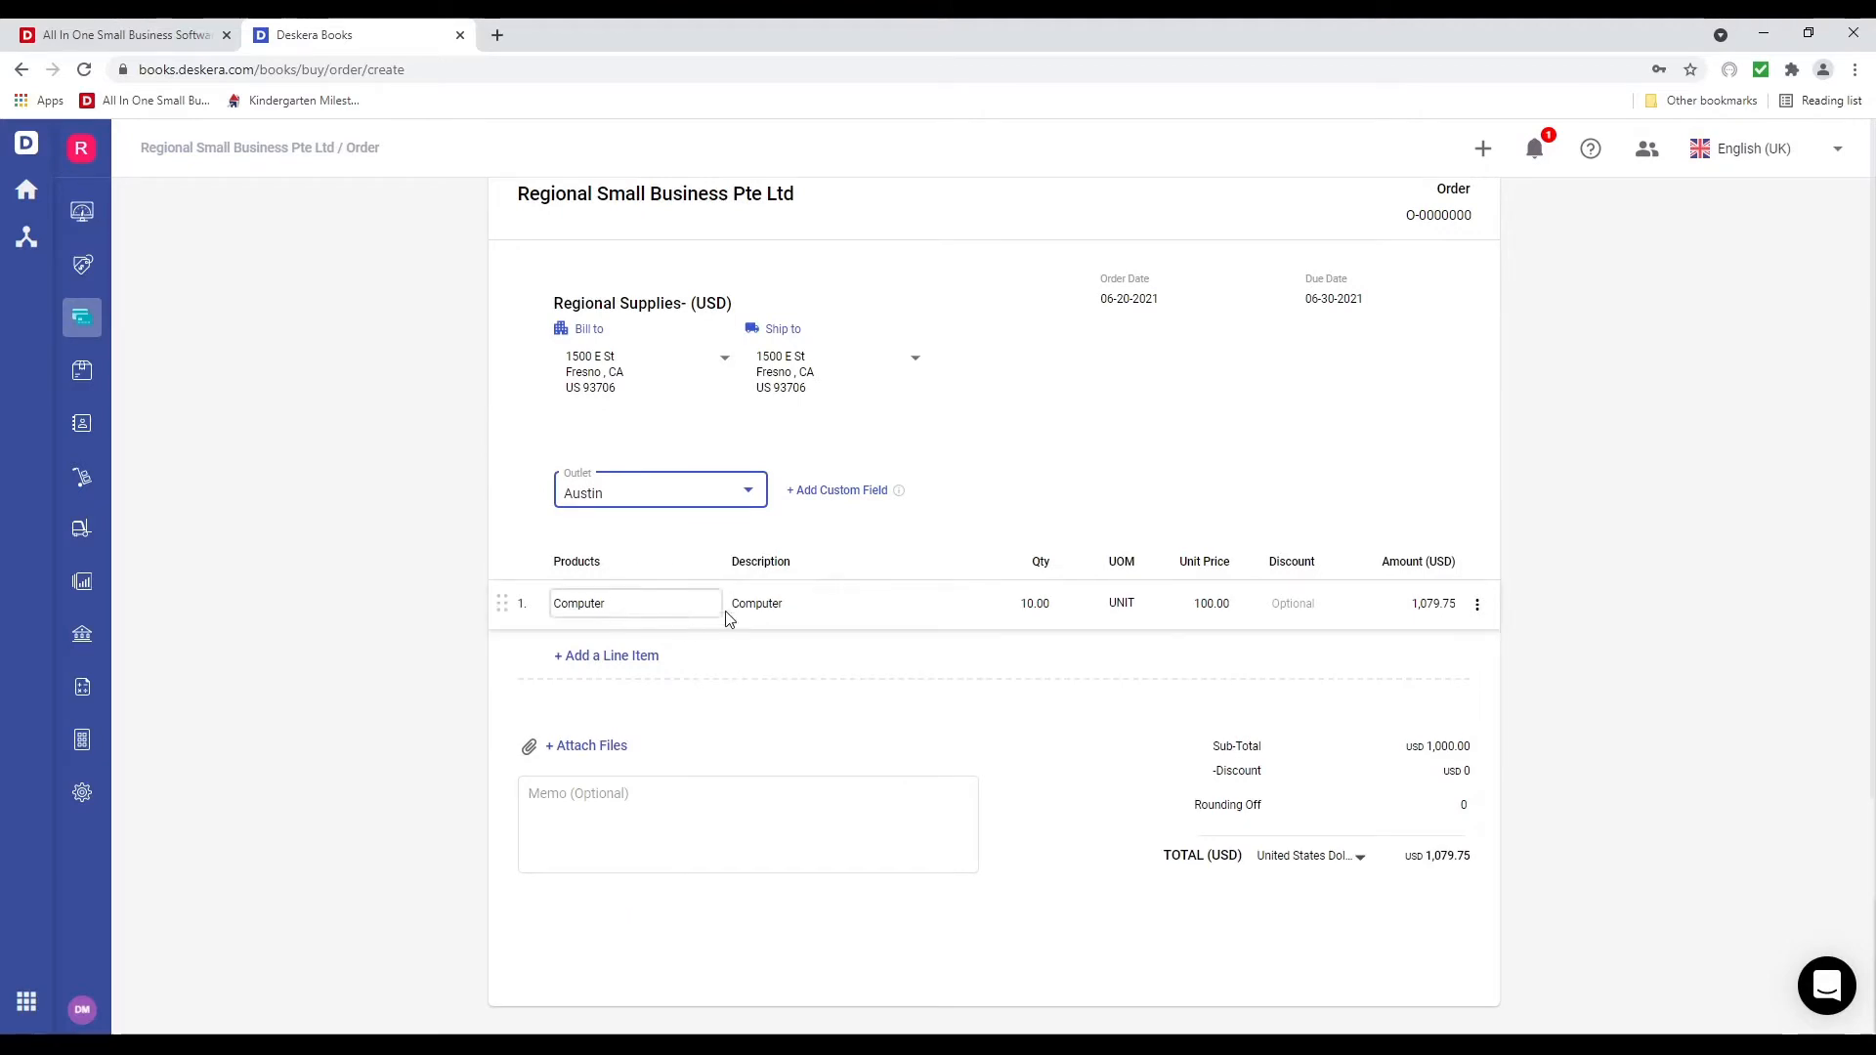
click(1209, 603)
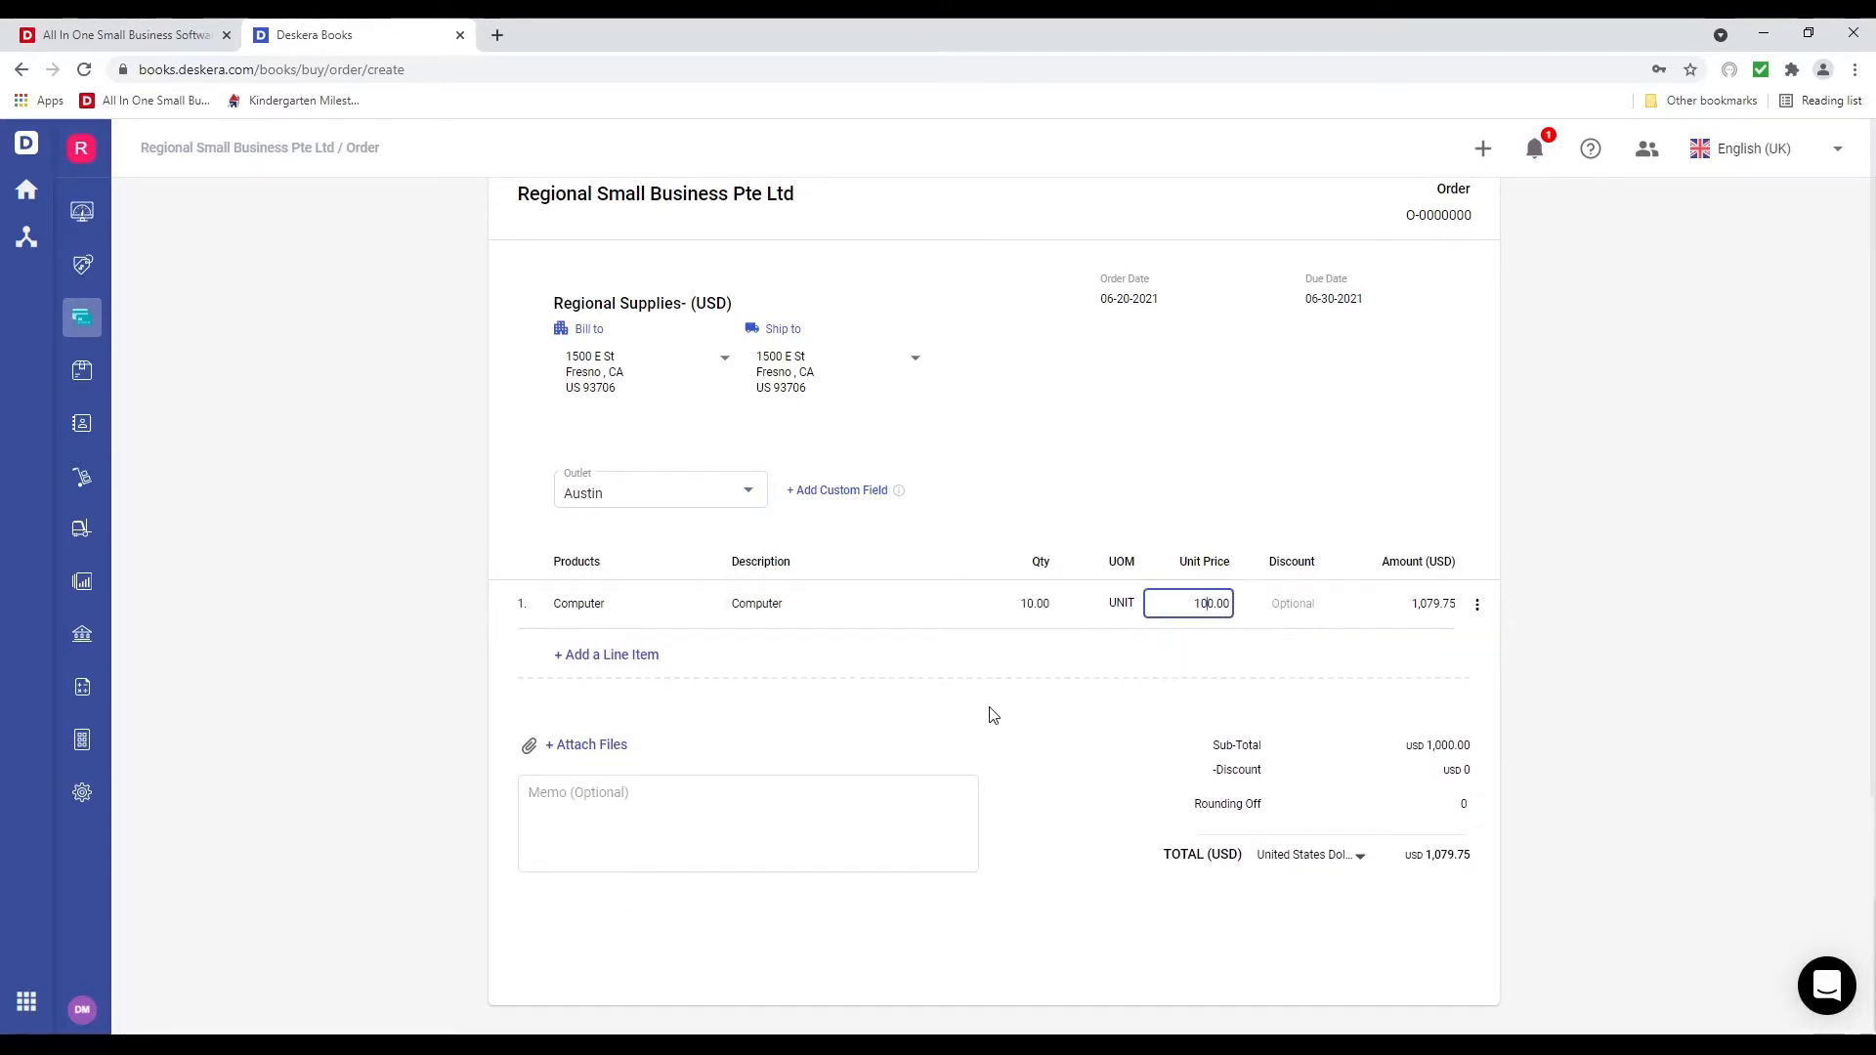
scroll(806, 836, up, 3)
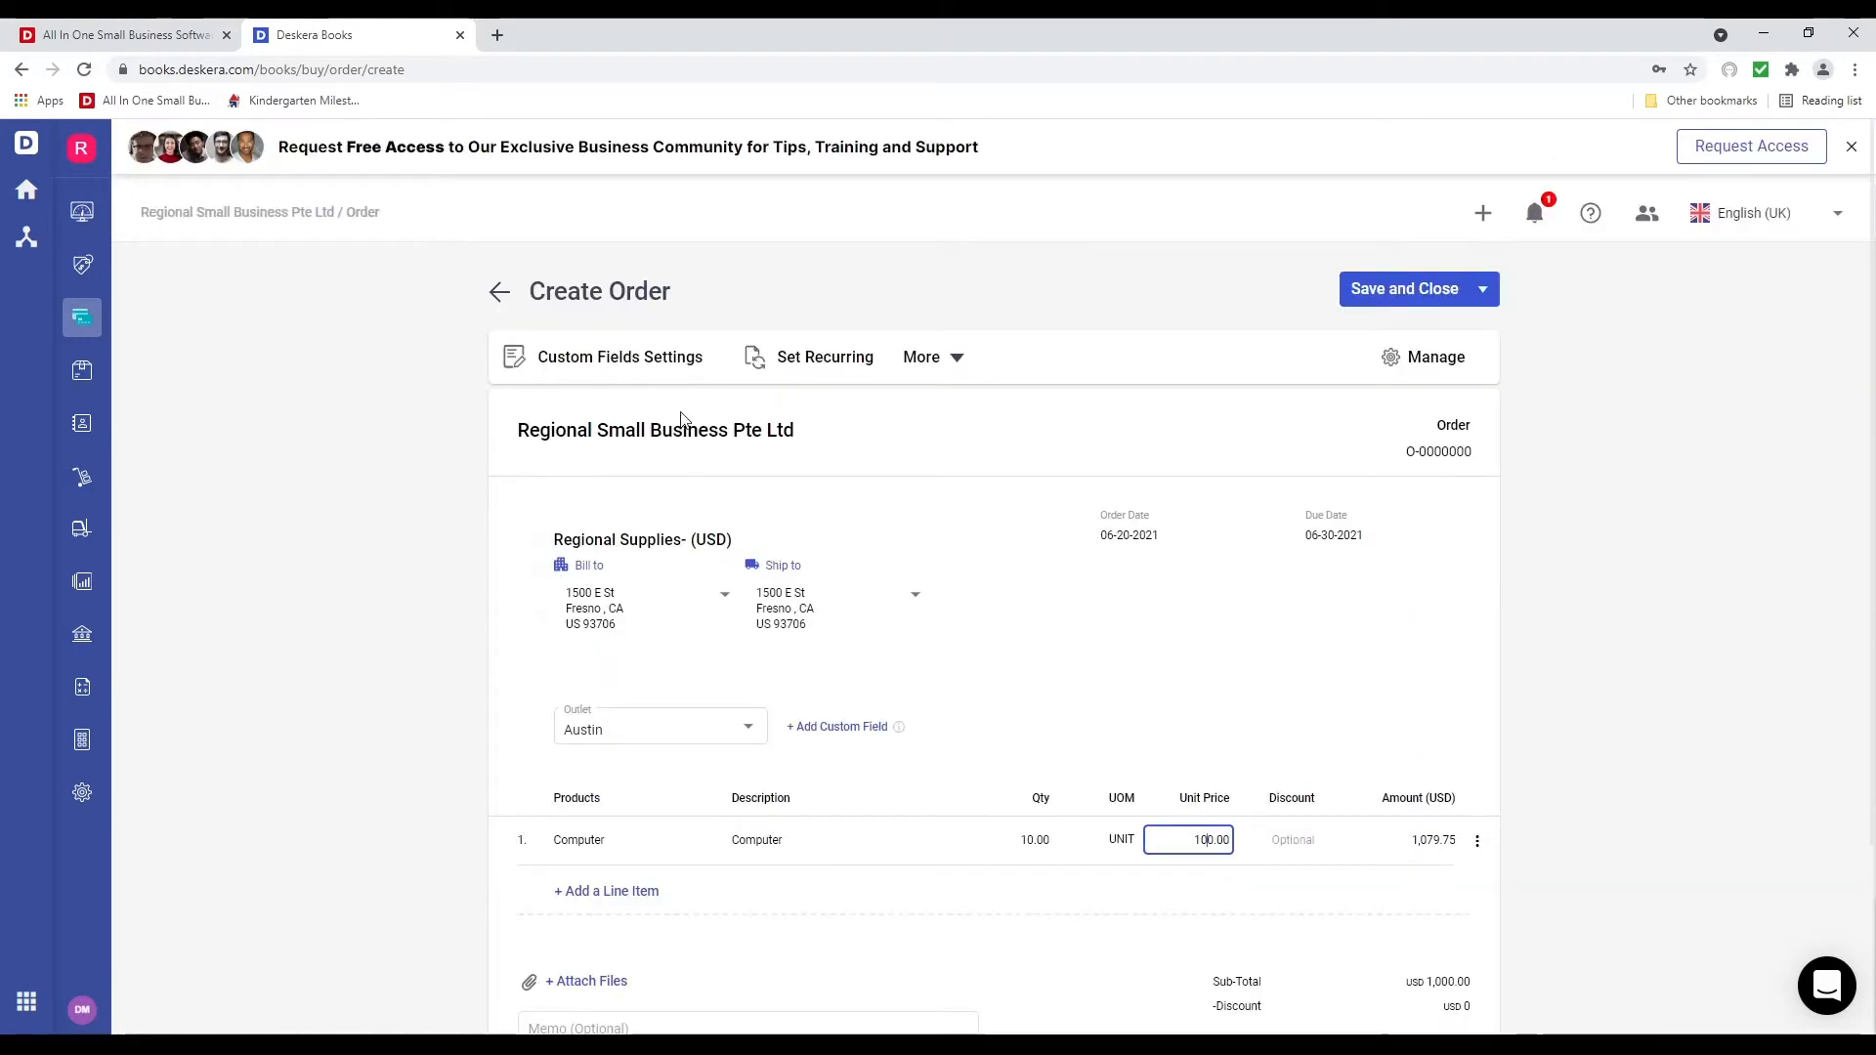
Review custom fields, order options, column titles and numbering format, then save order O-0000001
click(681, 360)
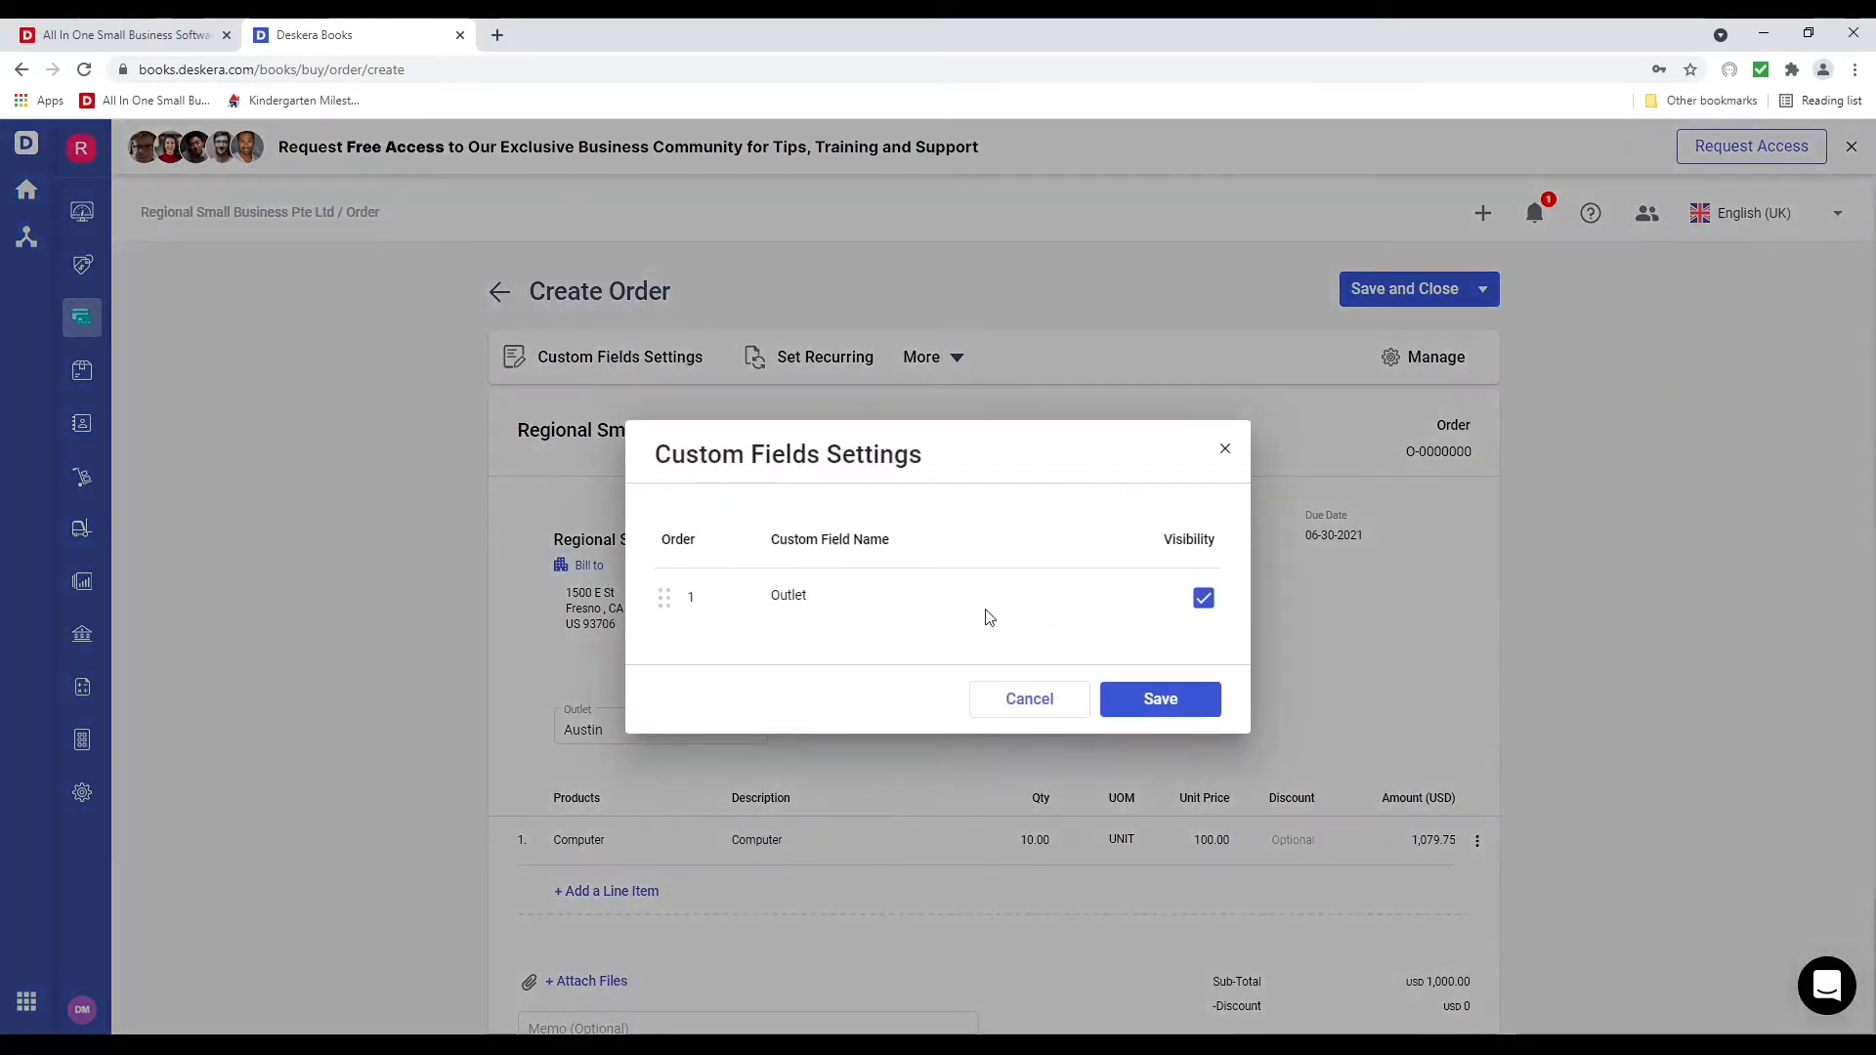
click(1225, 449)
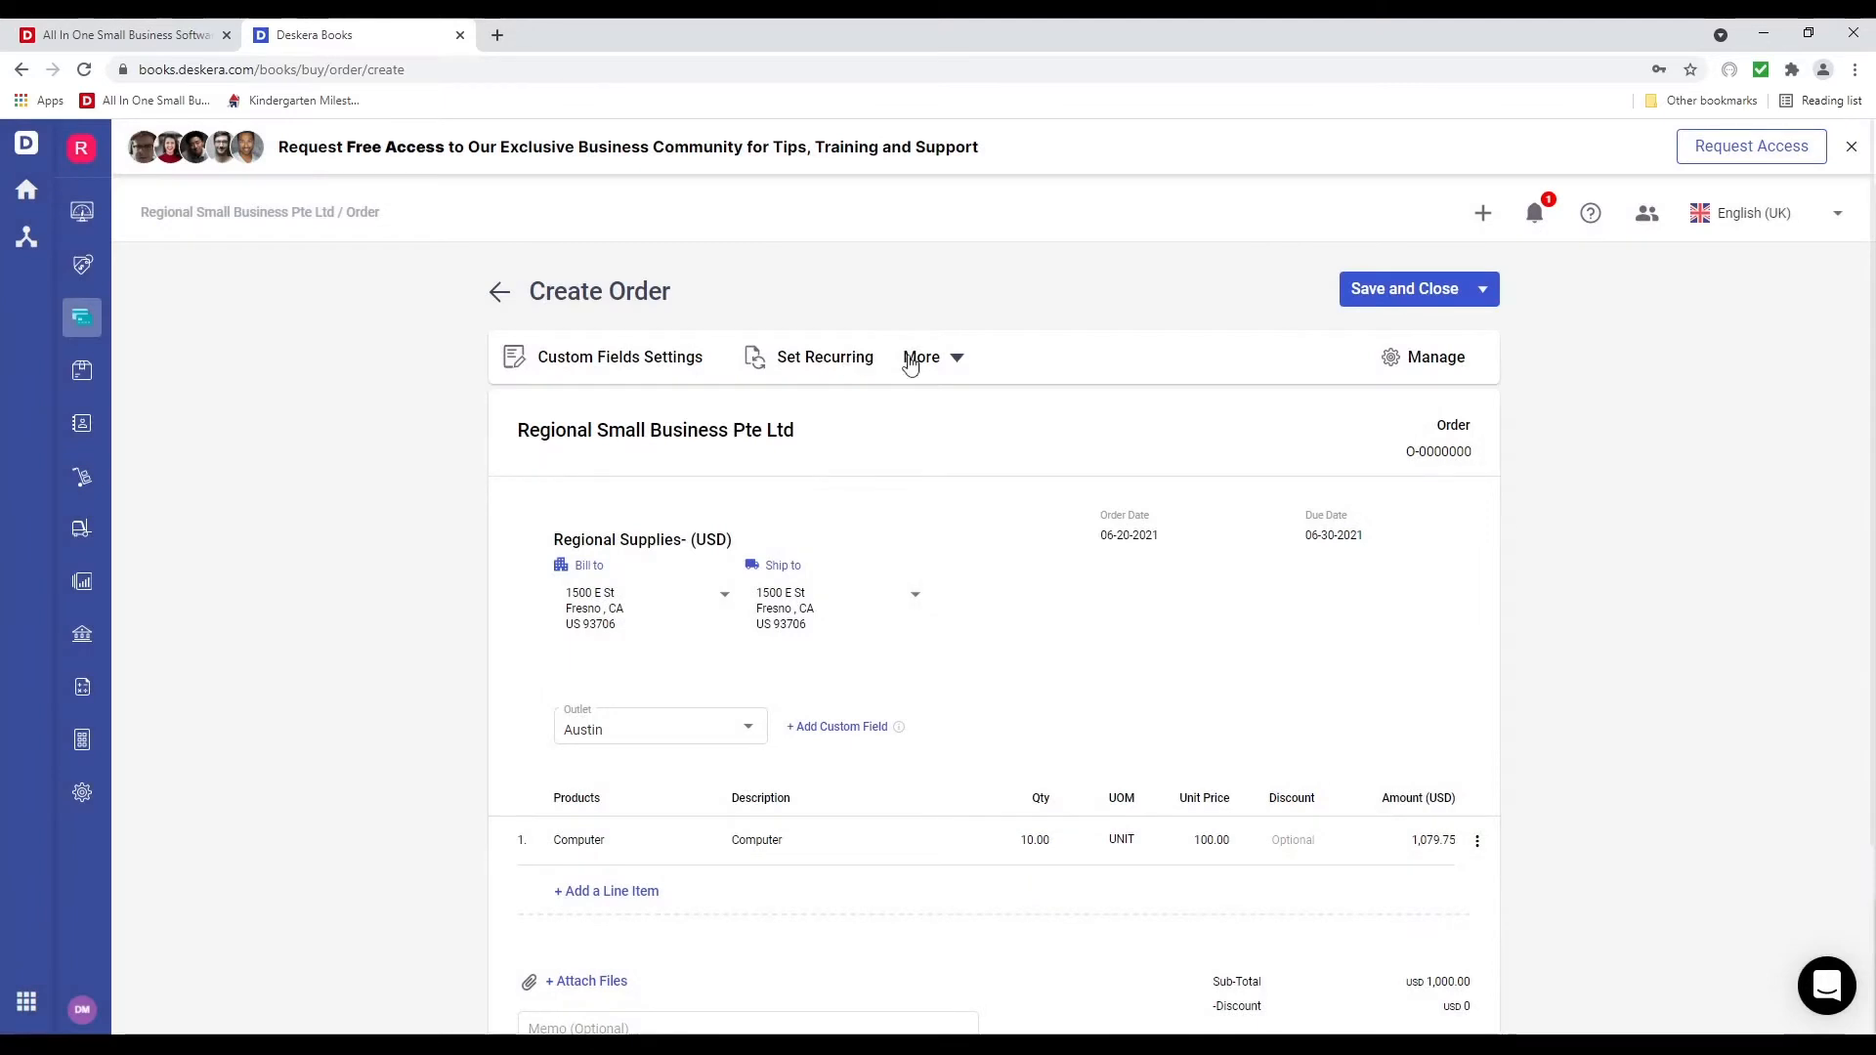
click(944, 367)
click(1277, 439)
click(1436, 358)
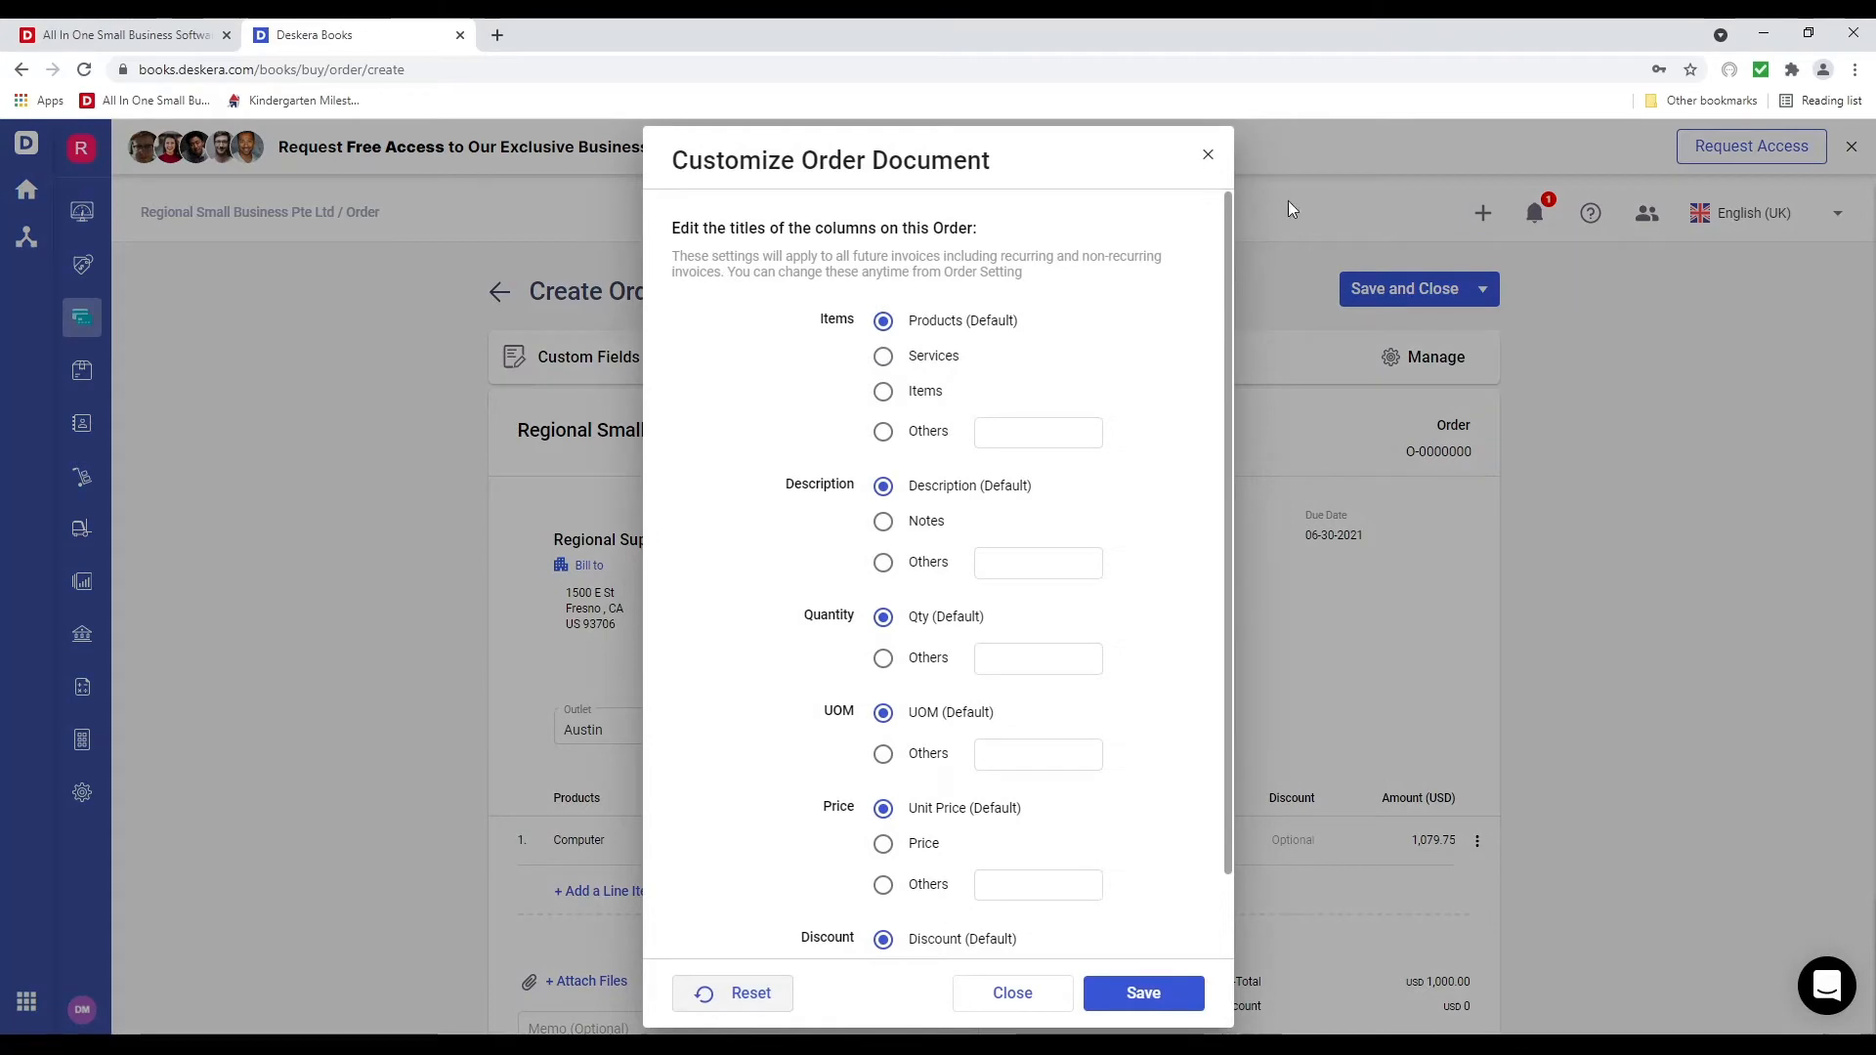
click(1207, 155)
click(1442, 459)
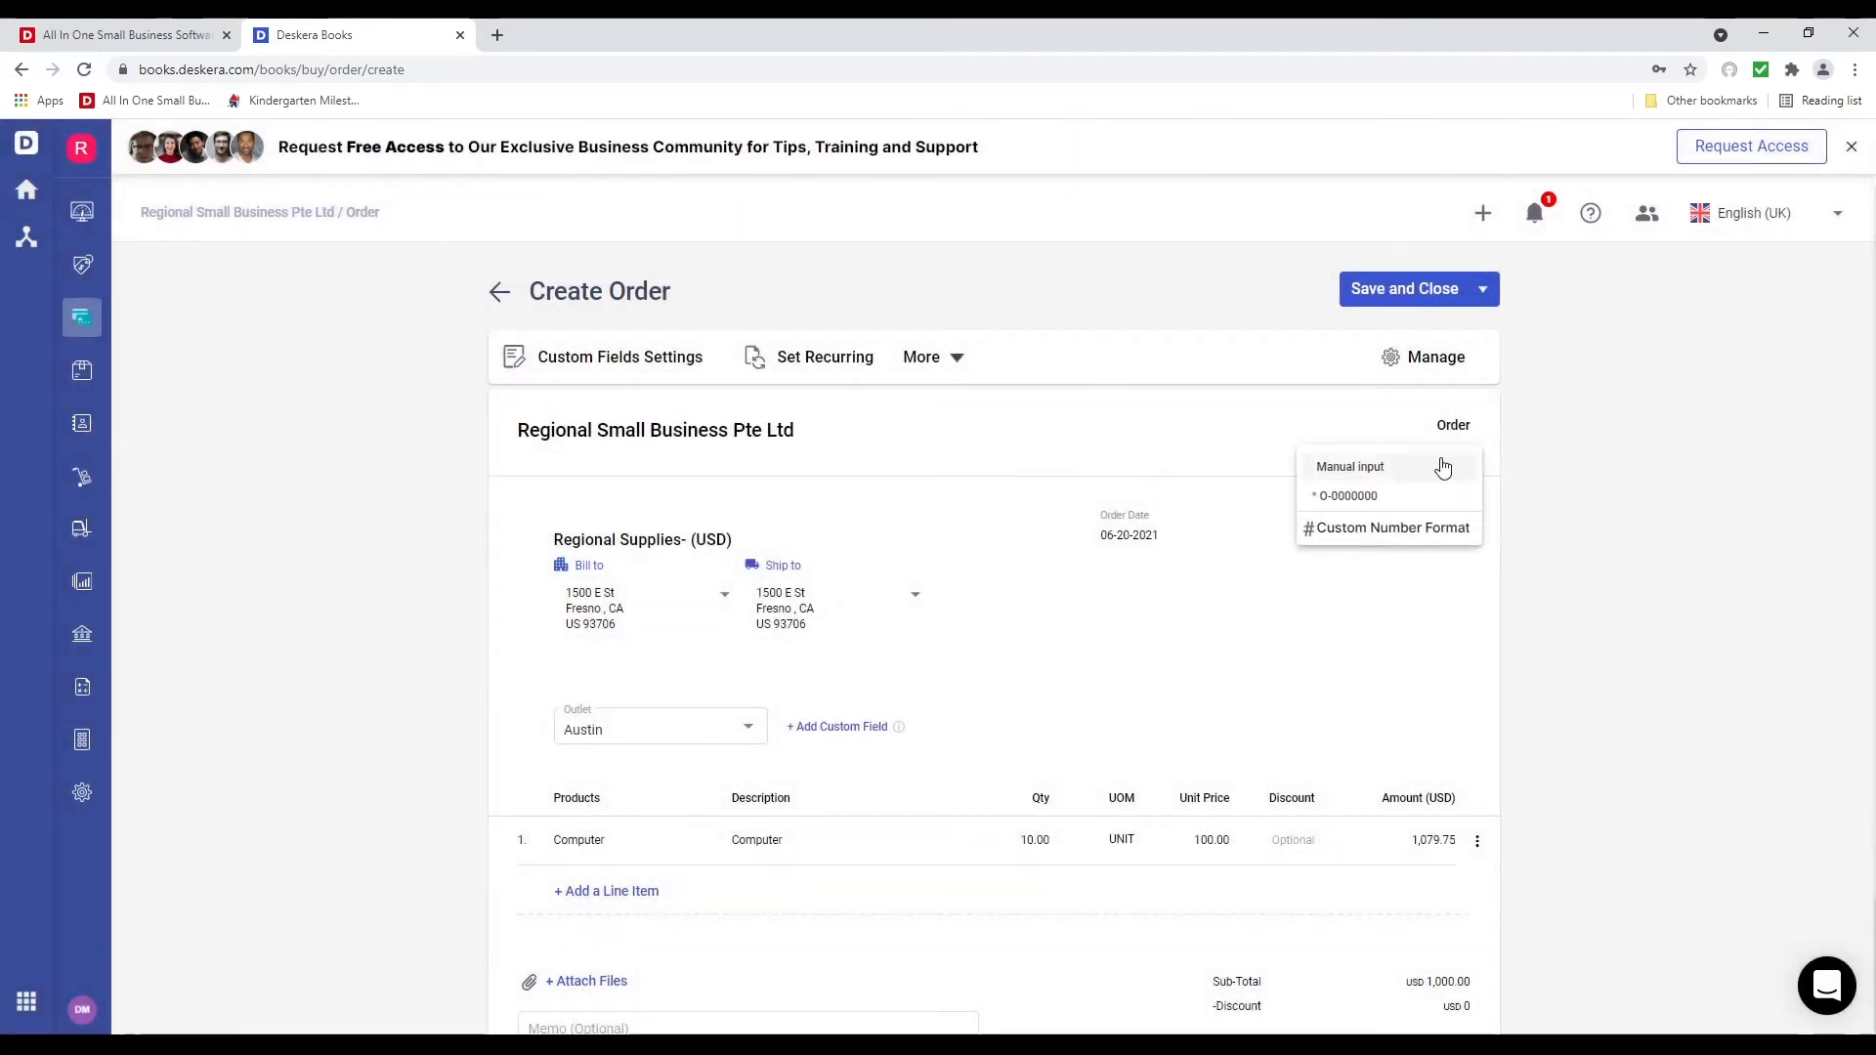
click(1174, 436)
click(1441, 293)
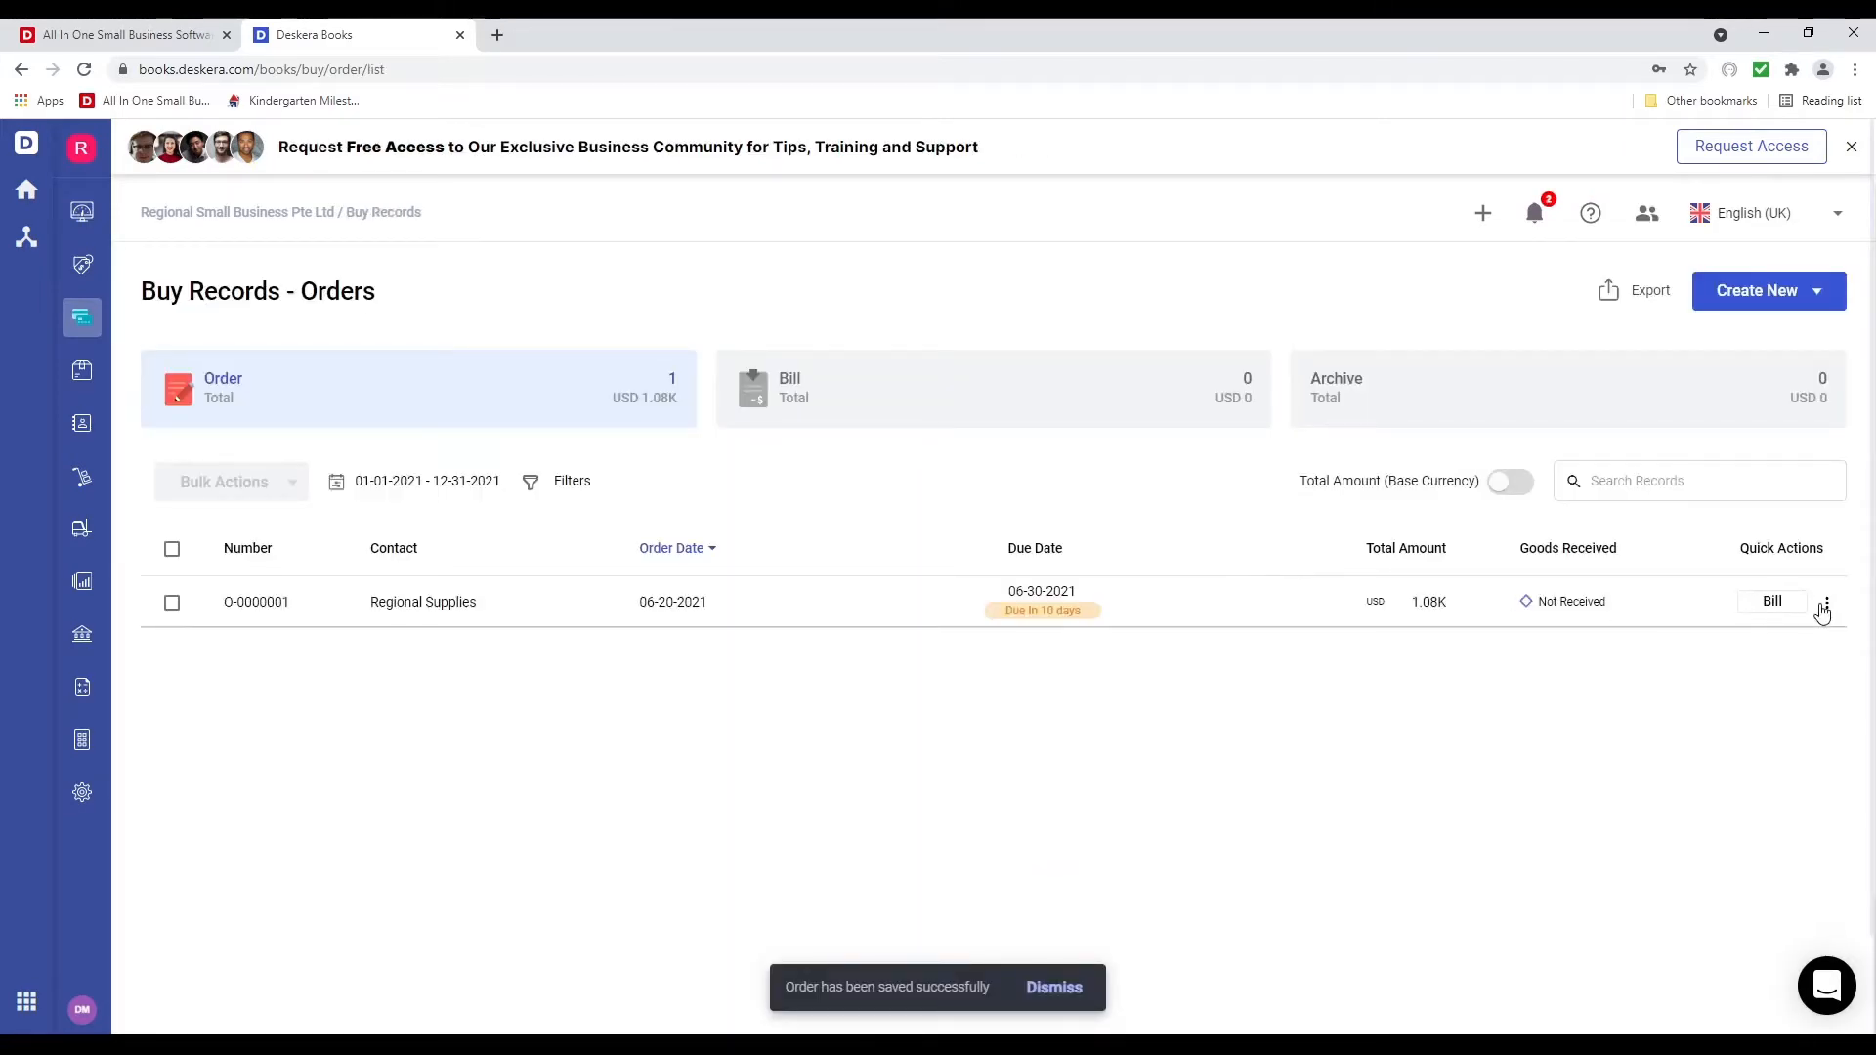
Receive the 10 computers for order O-0000001, then switch to the sales records
click(1824, 604)
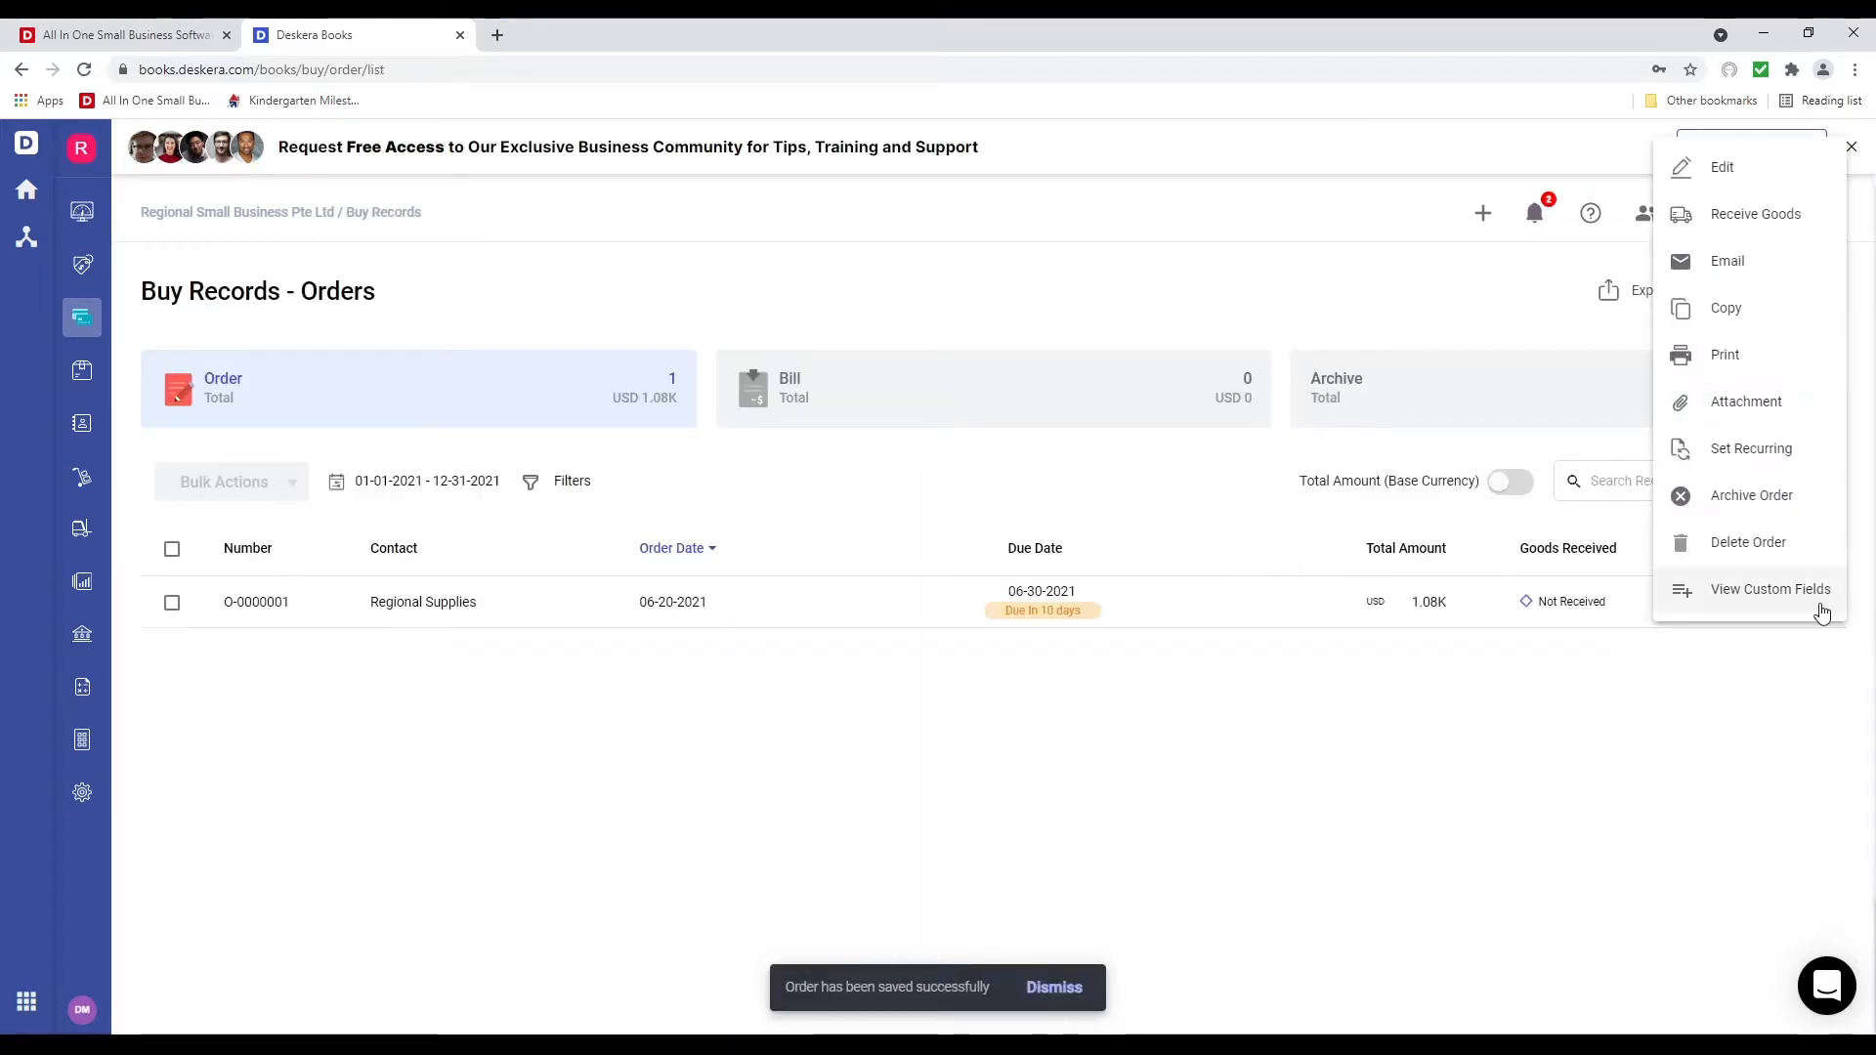
click(1809, 229)
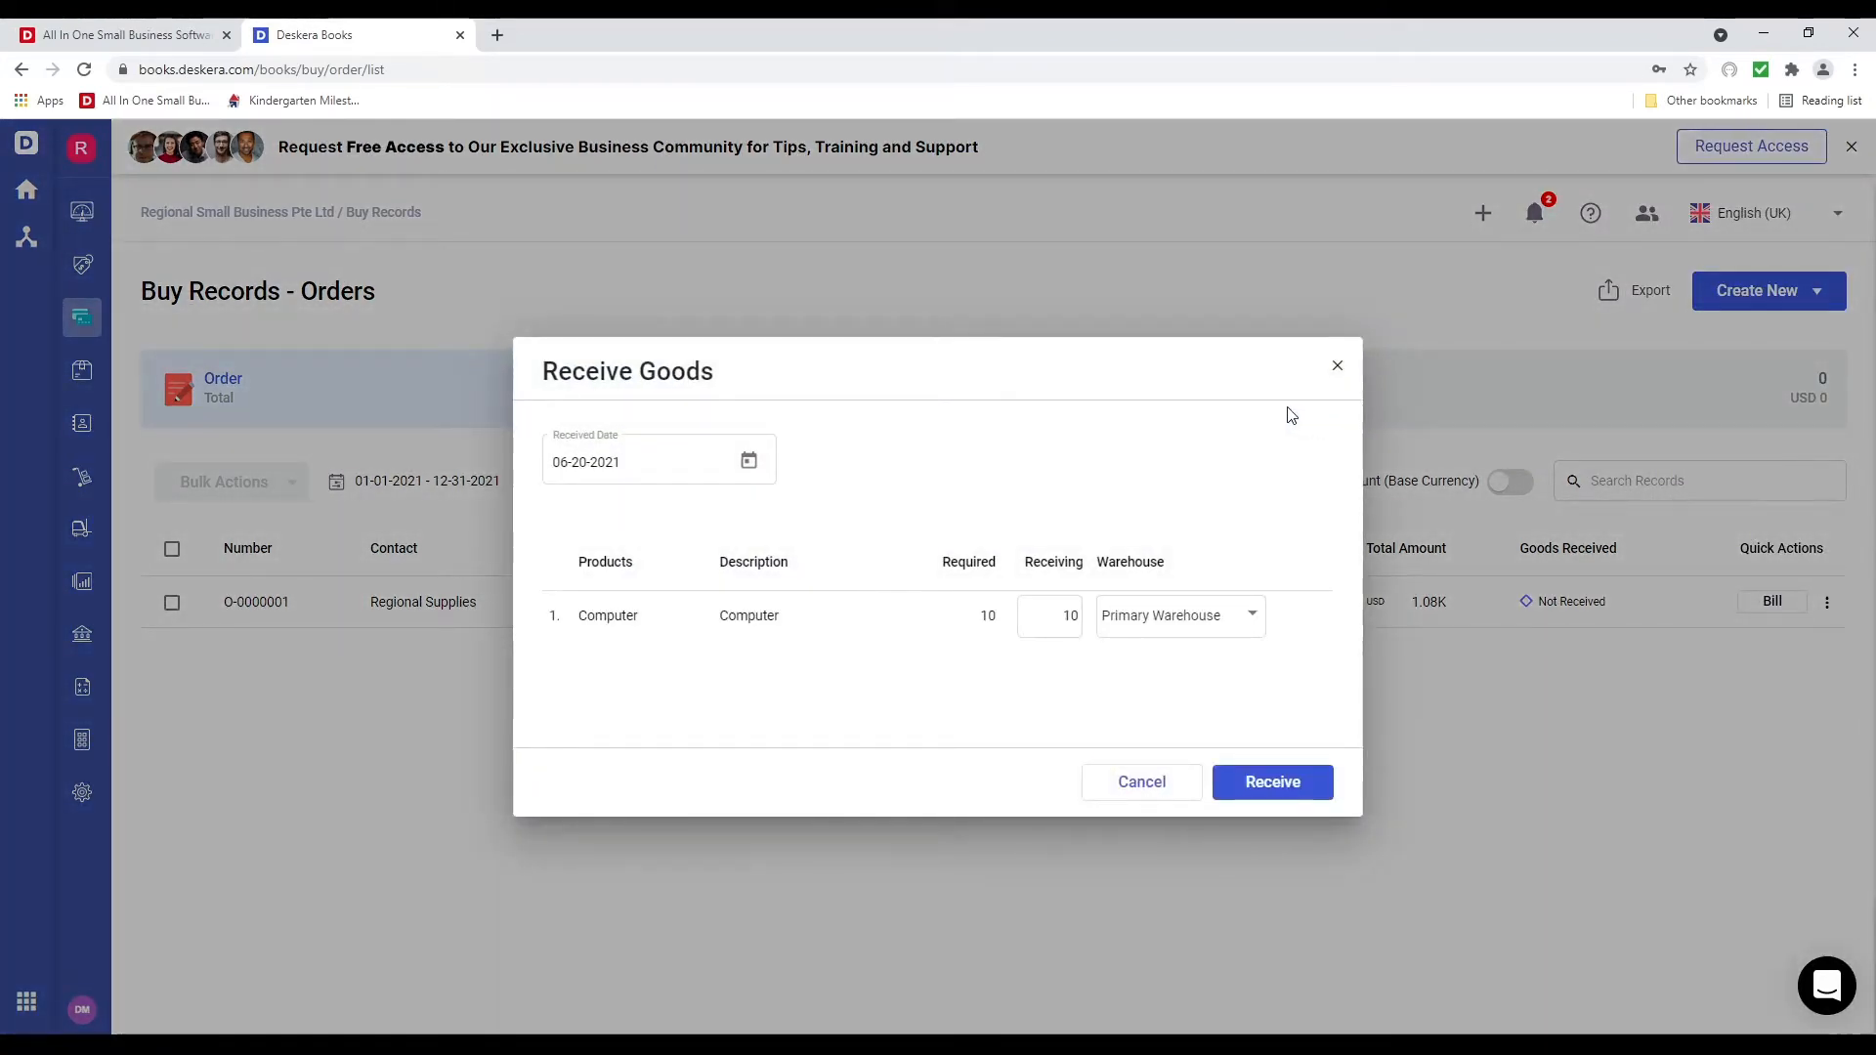
click(1261, 786)
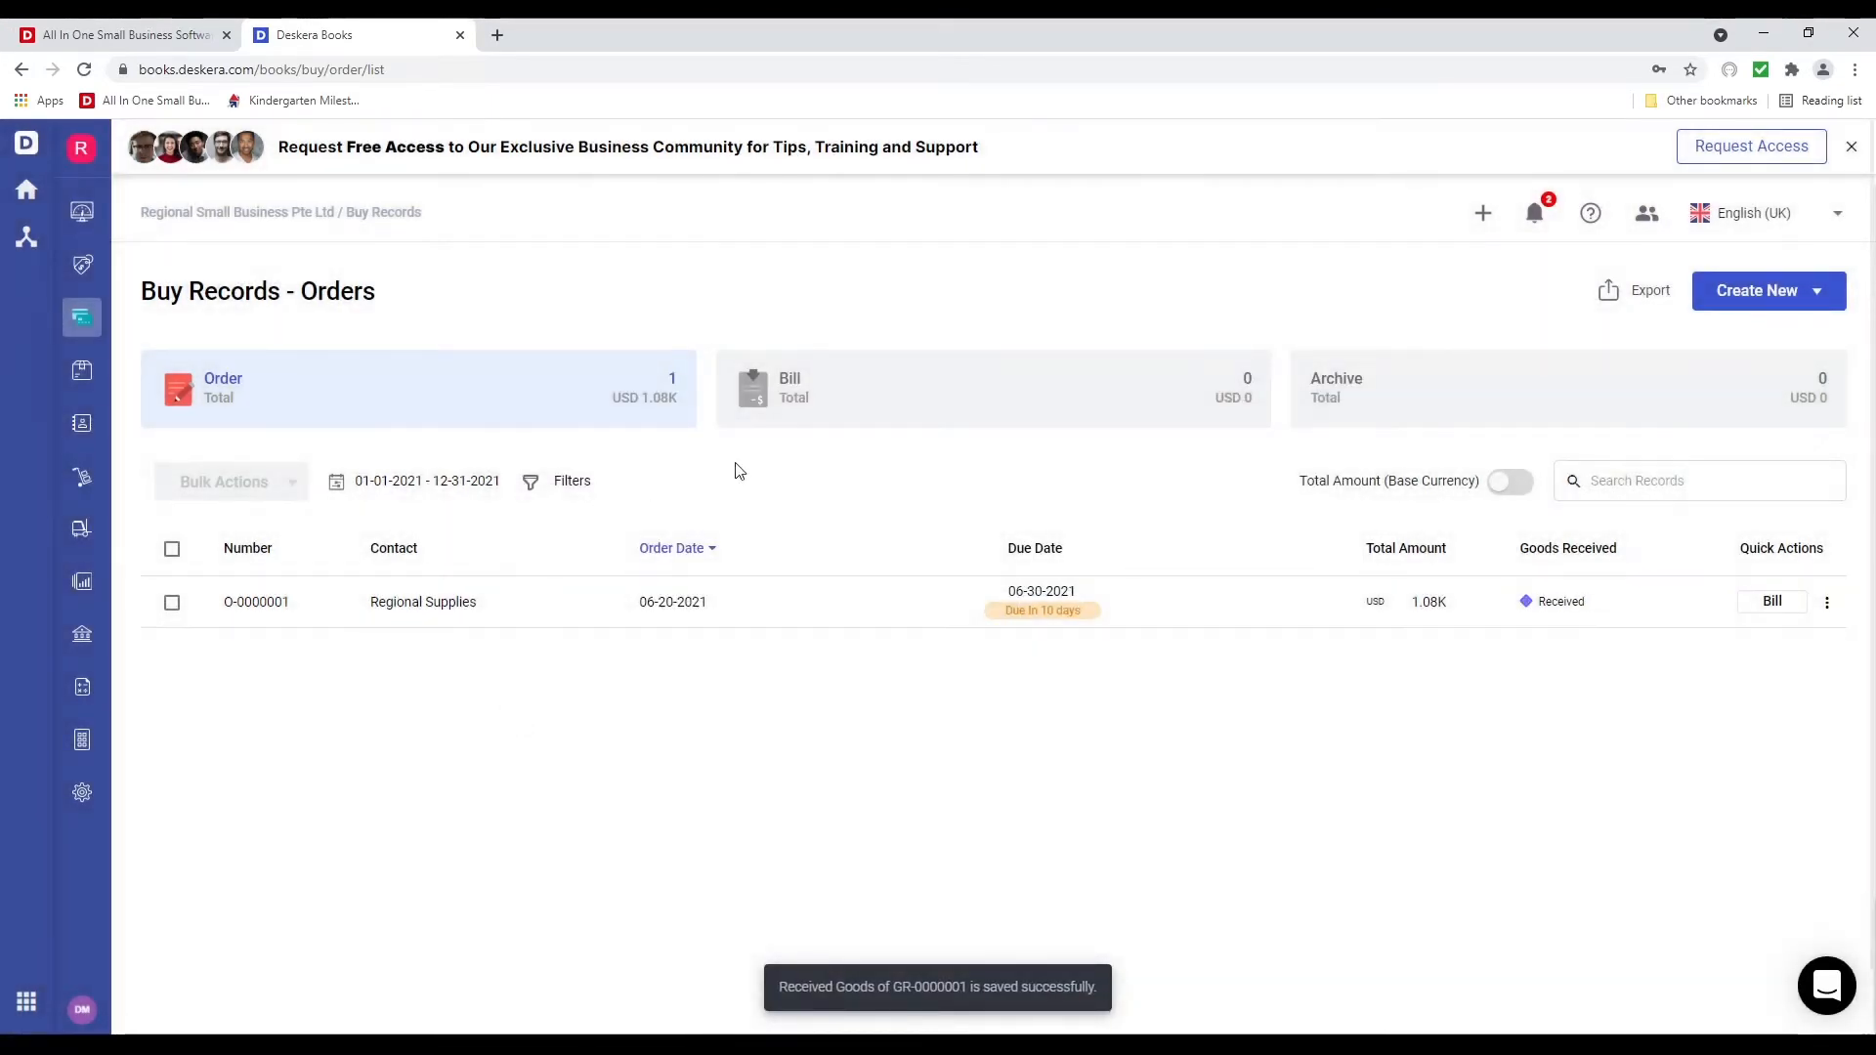
click(80, 268)
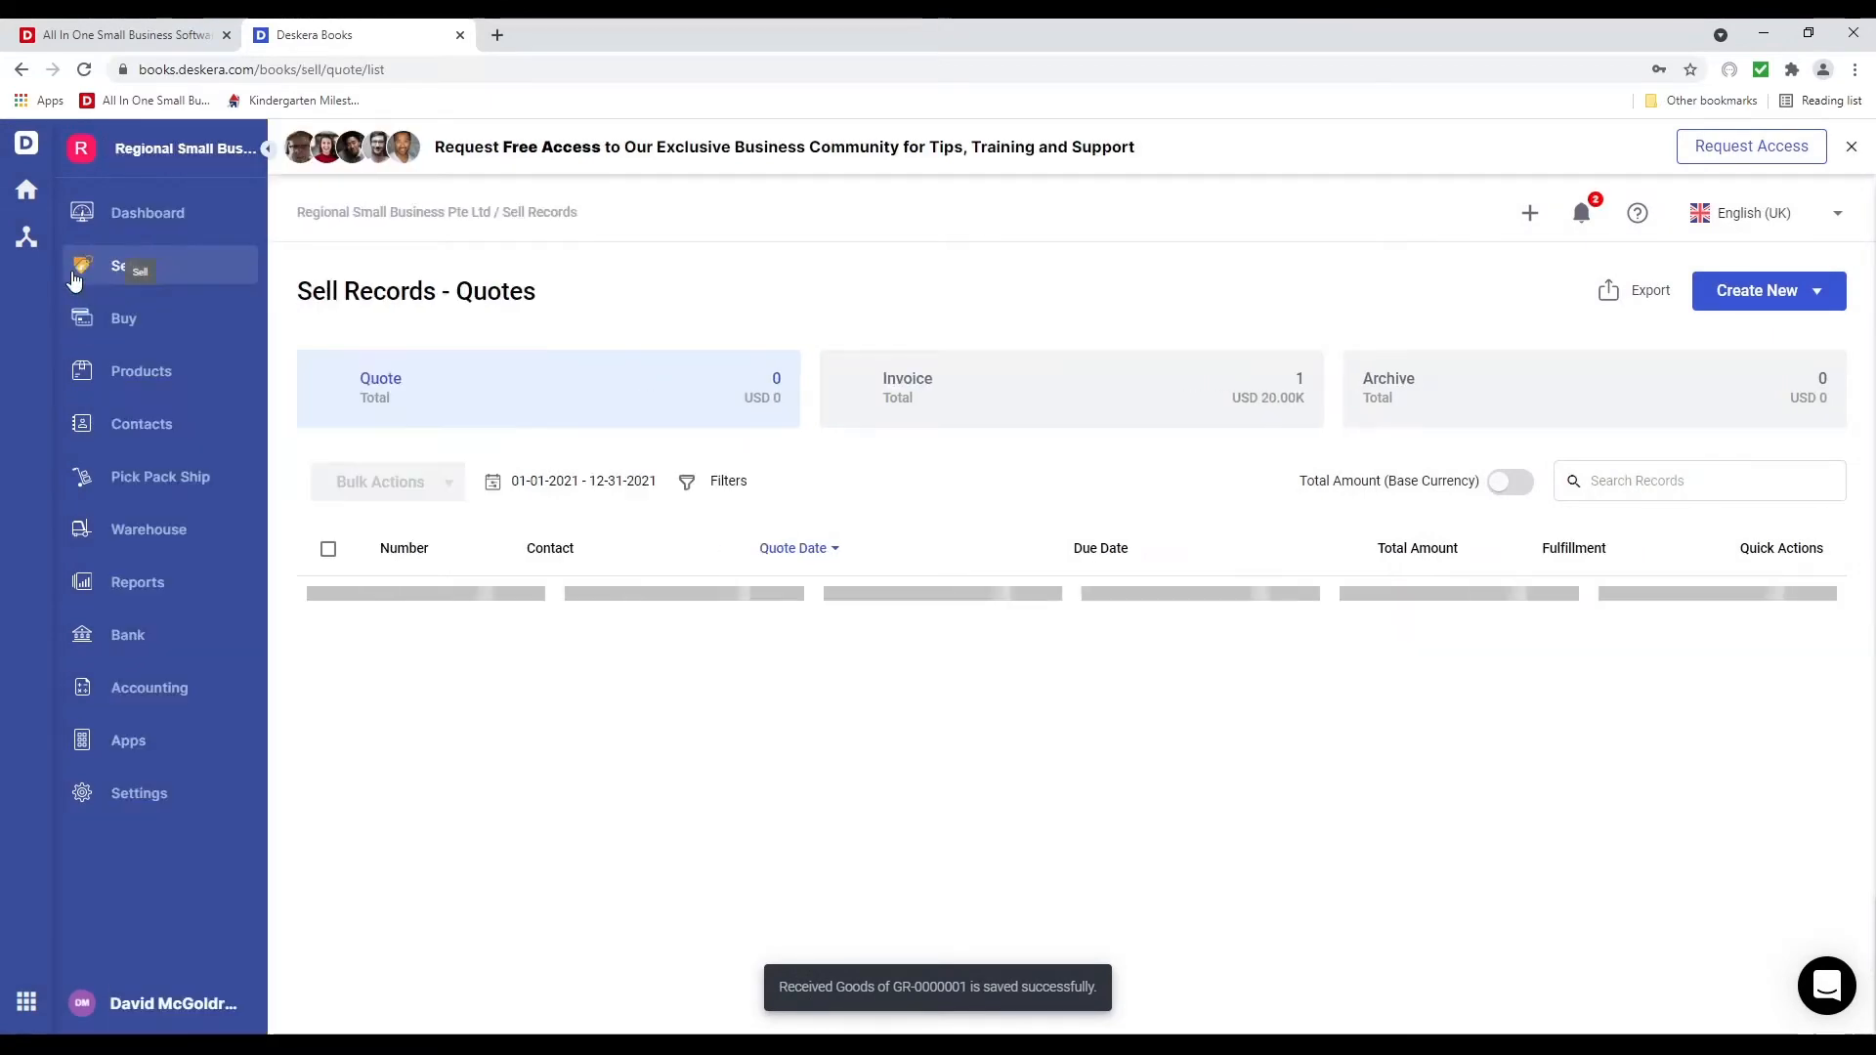
Directly fulfil the first 5 Computers of invoice SI-0000001 from Primary Warehouse
click(1006, 426)
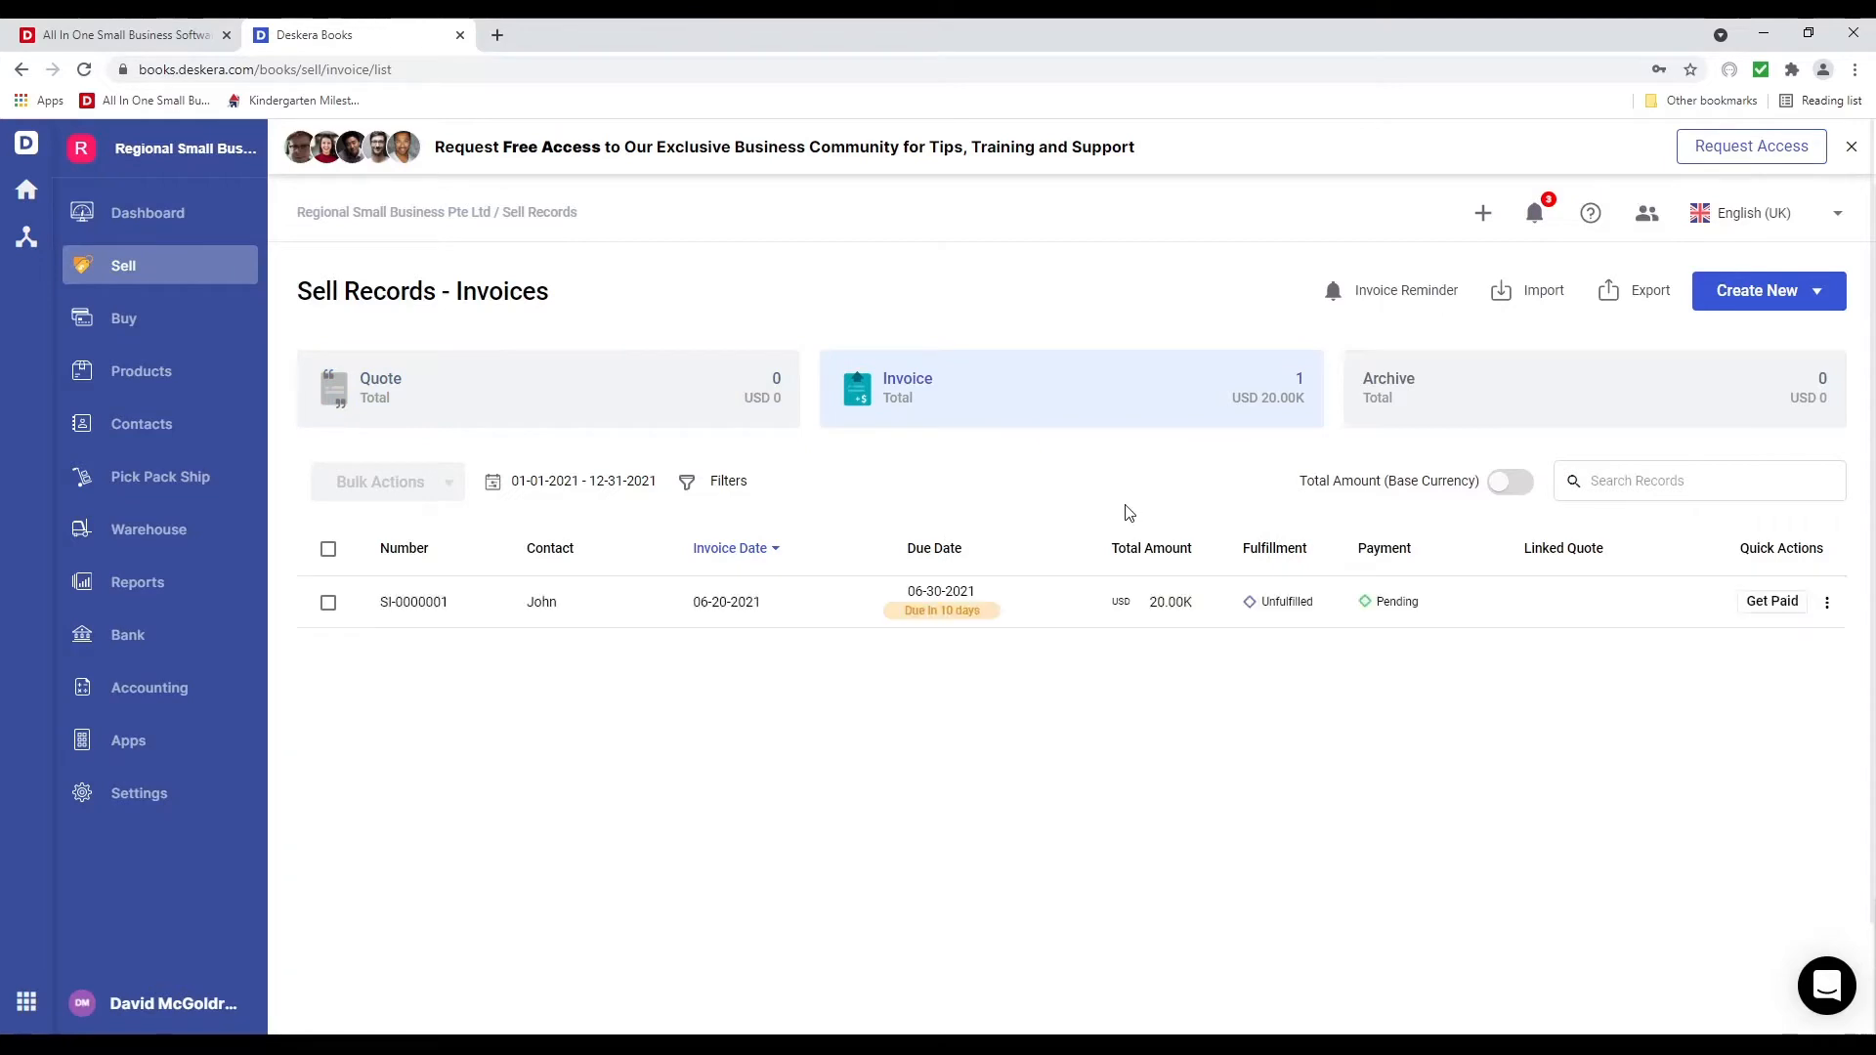
click(1827, 602)
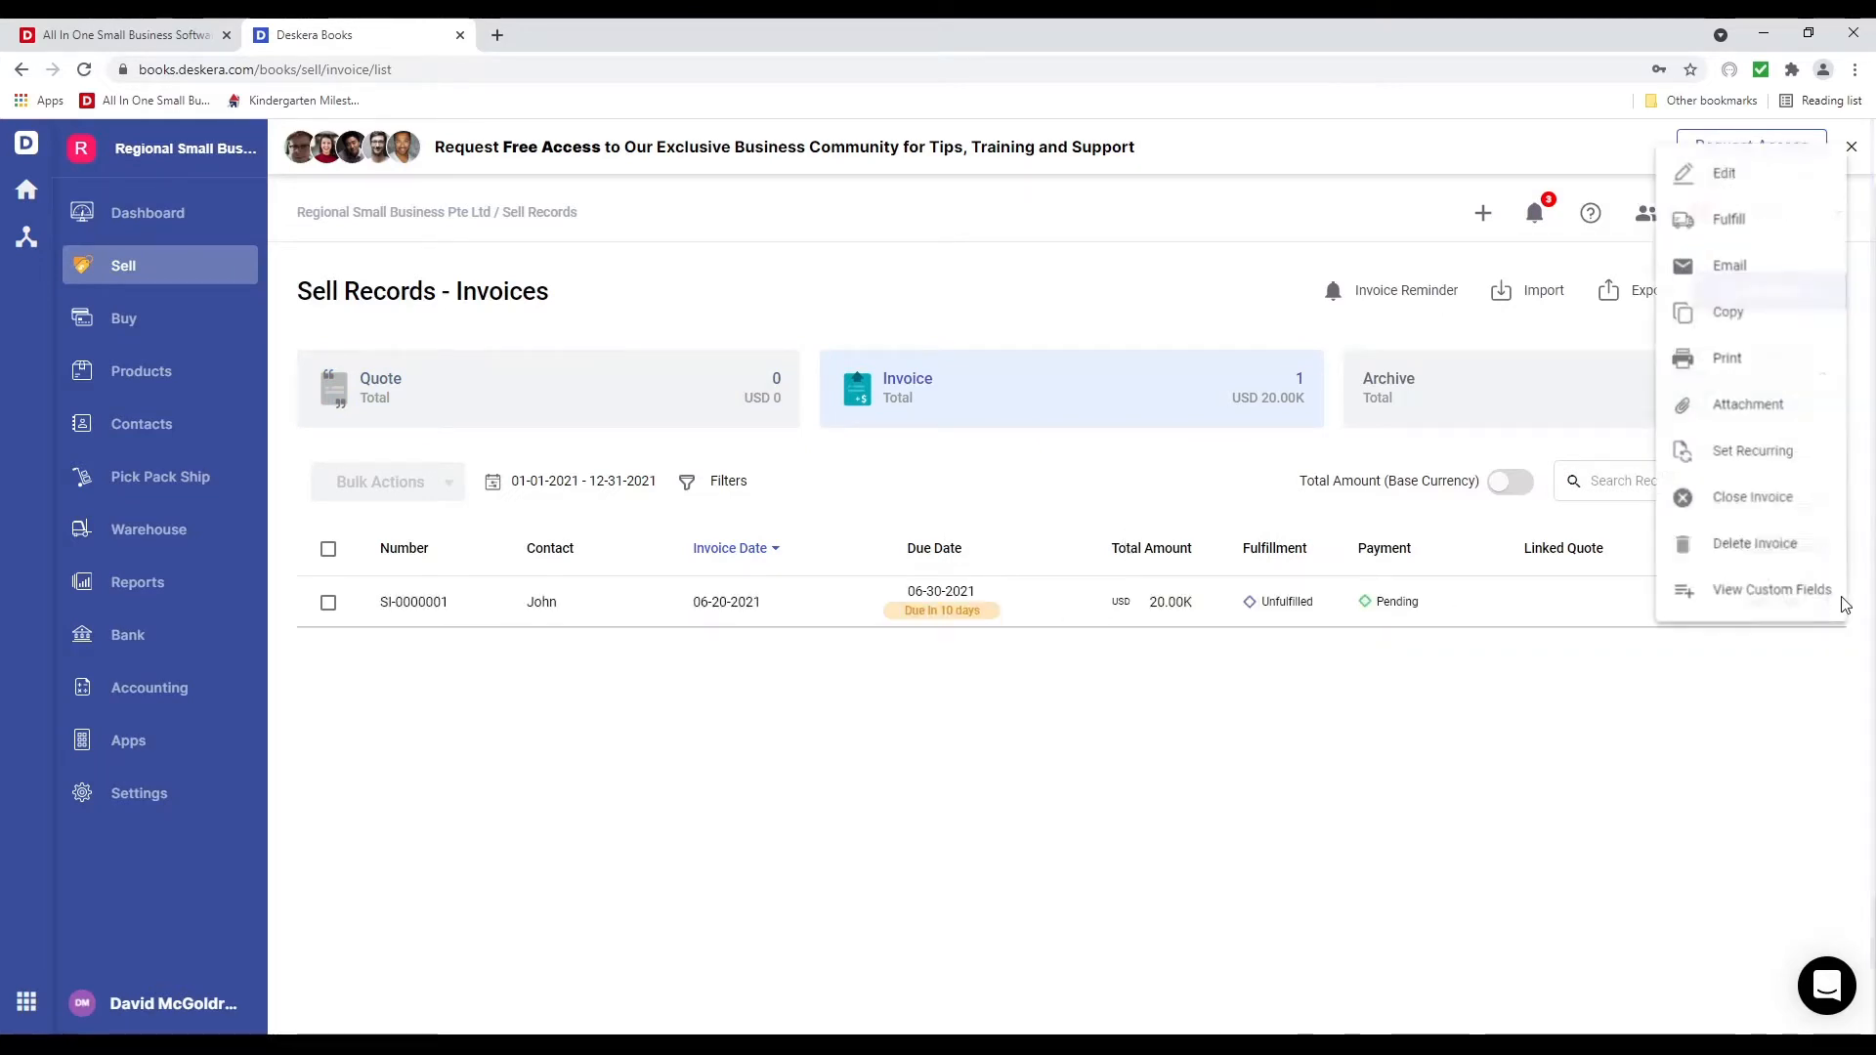
click(1733, 213)
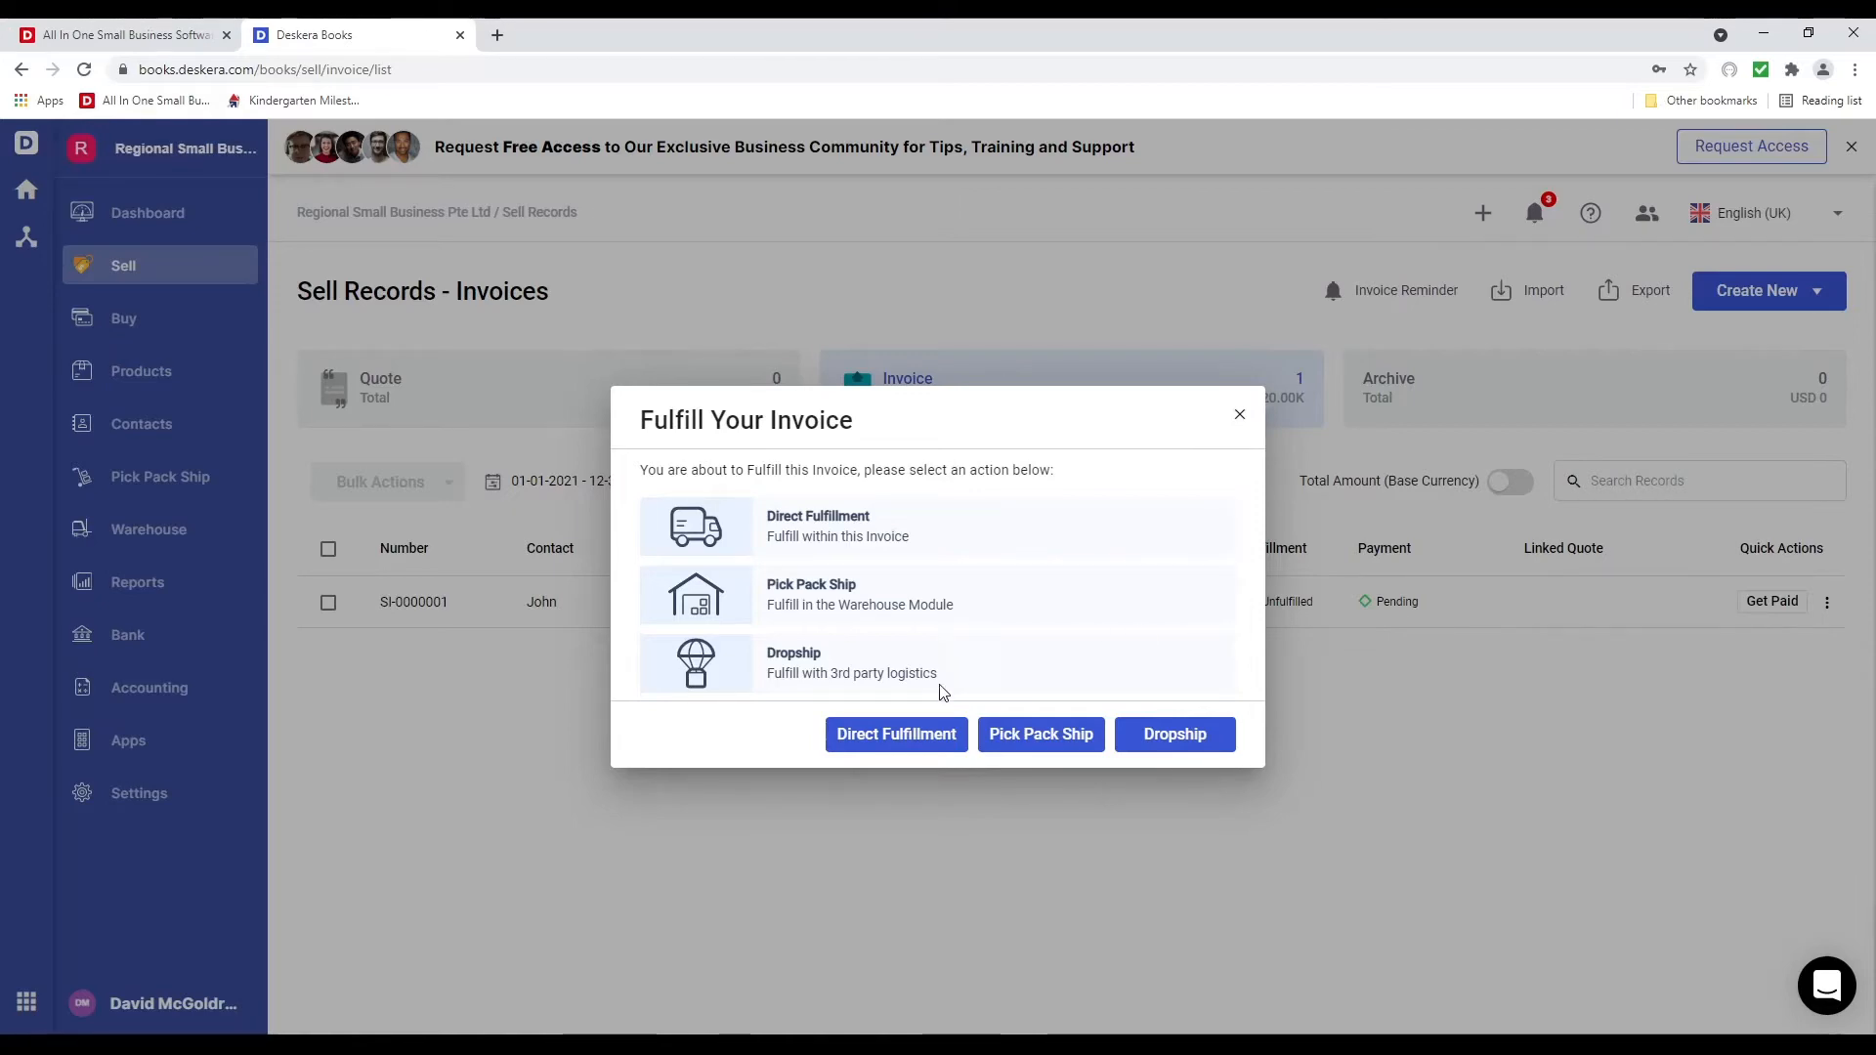
click(897, 748)
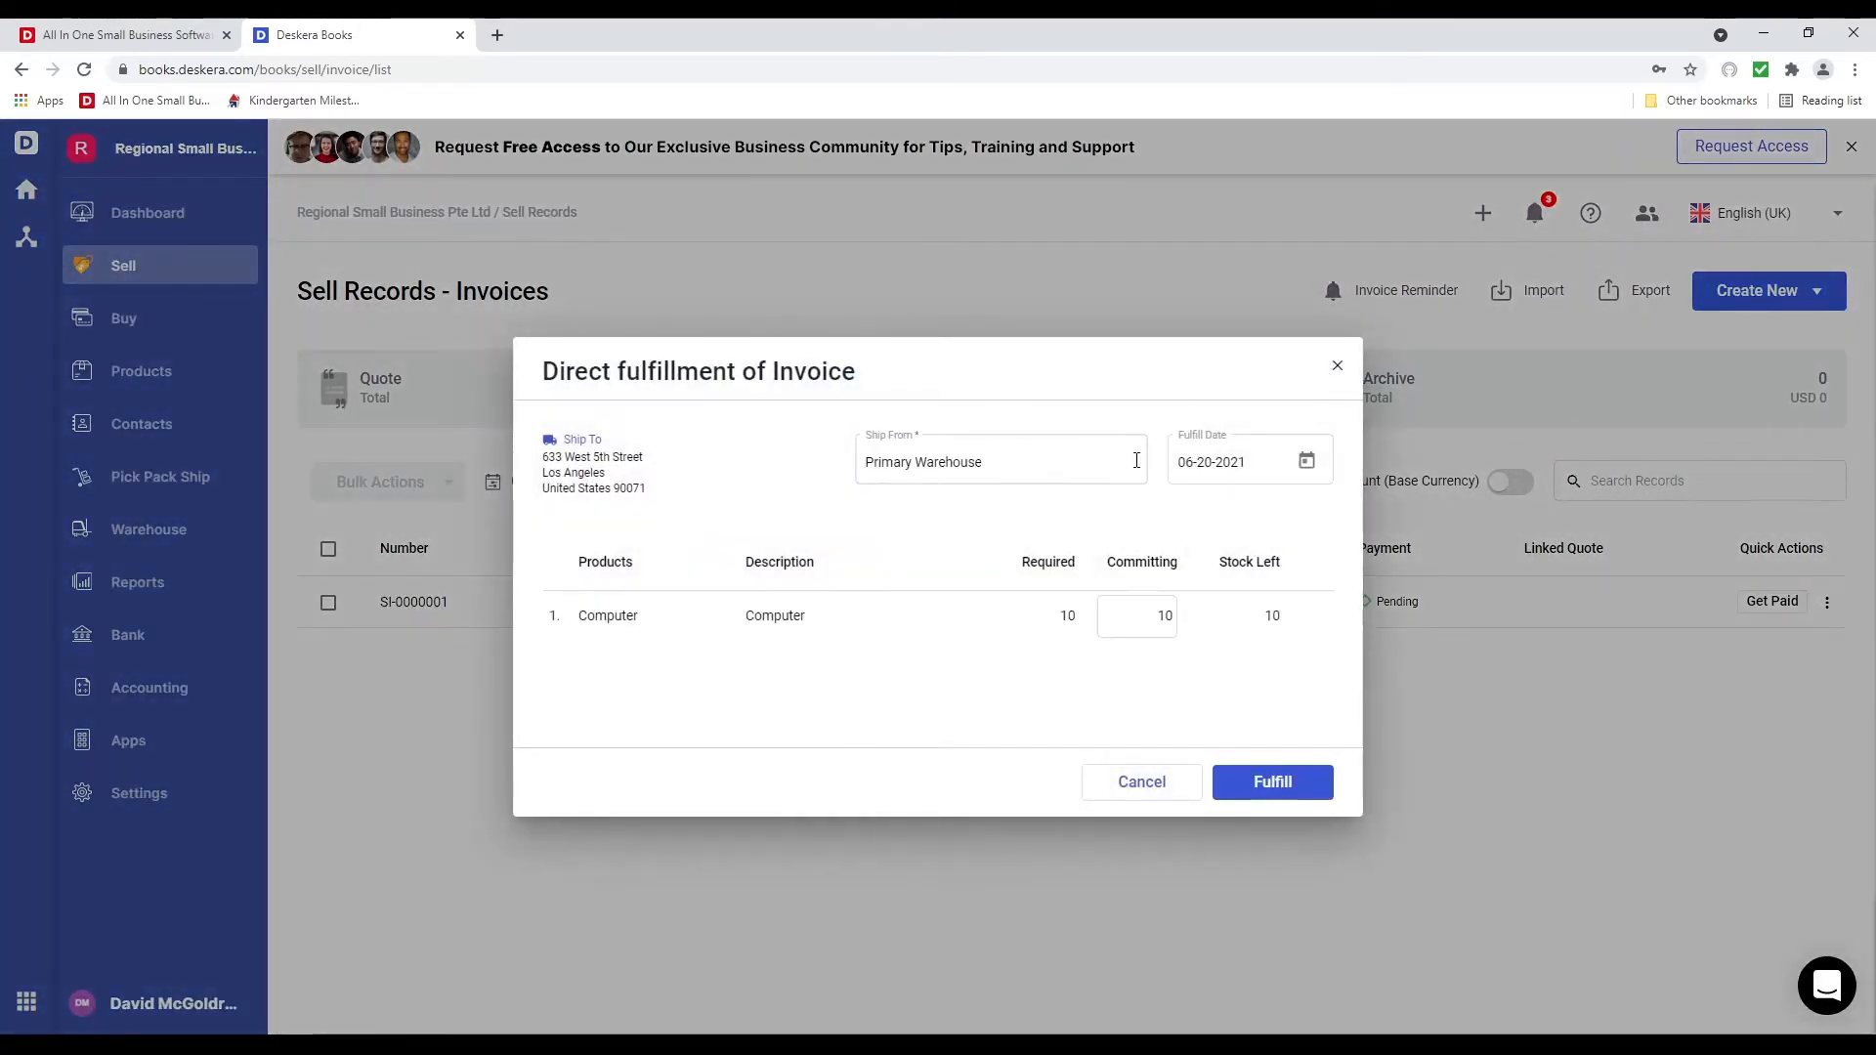
click(999, 461)
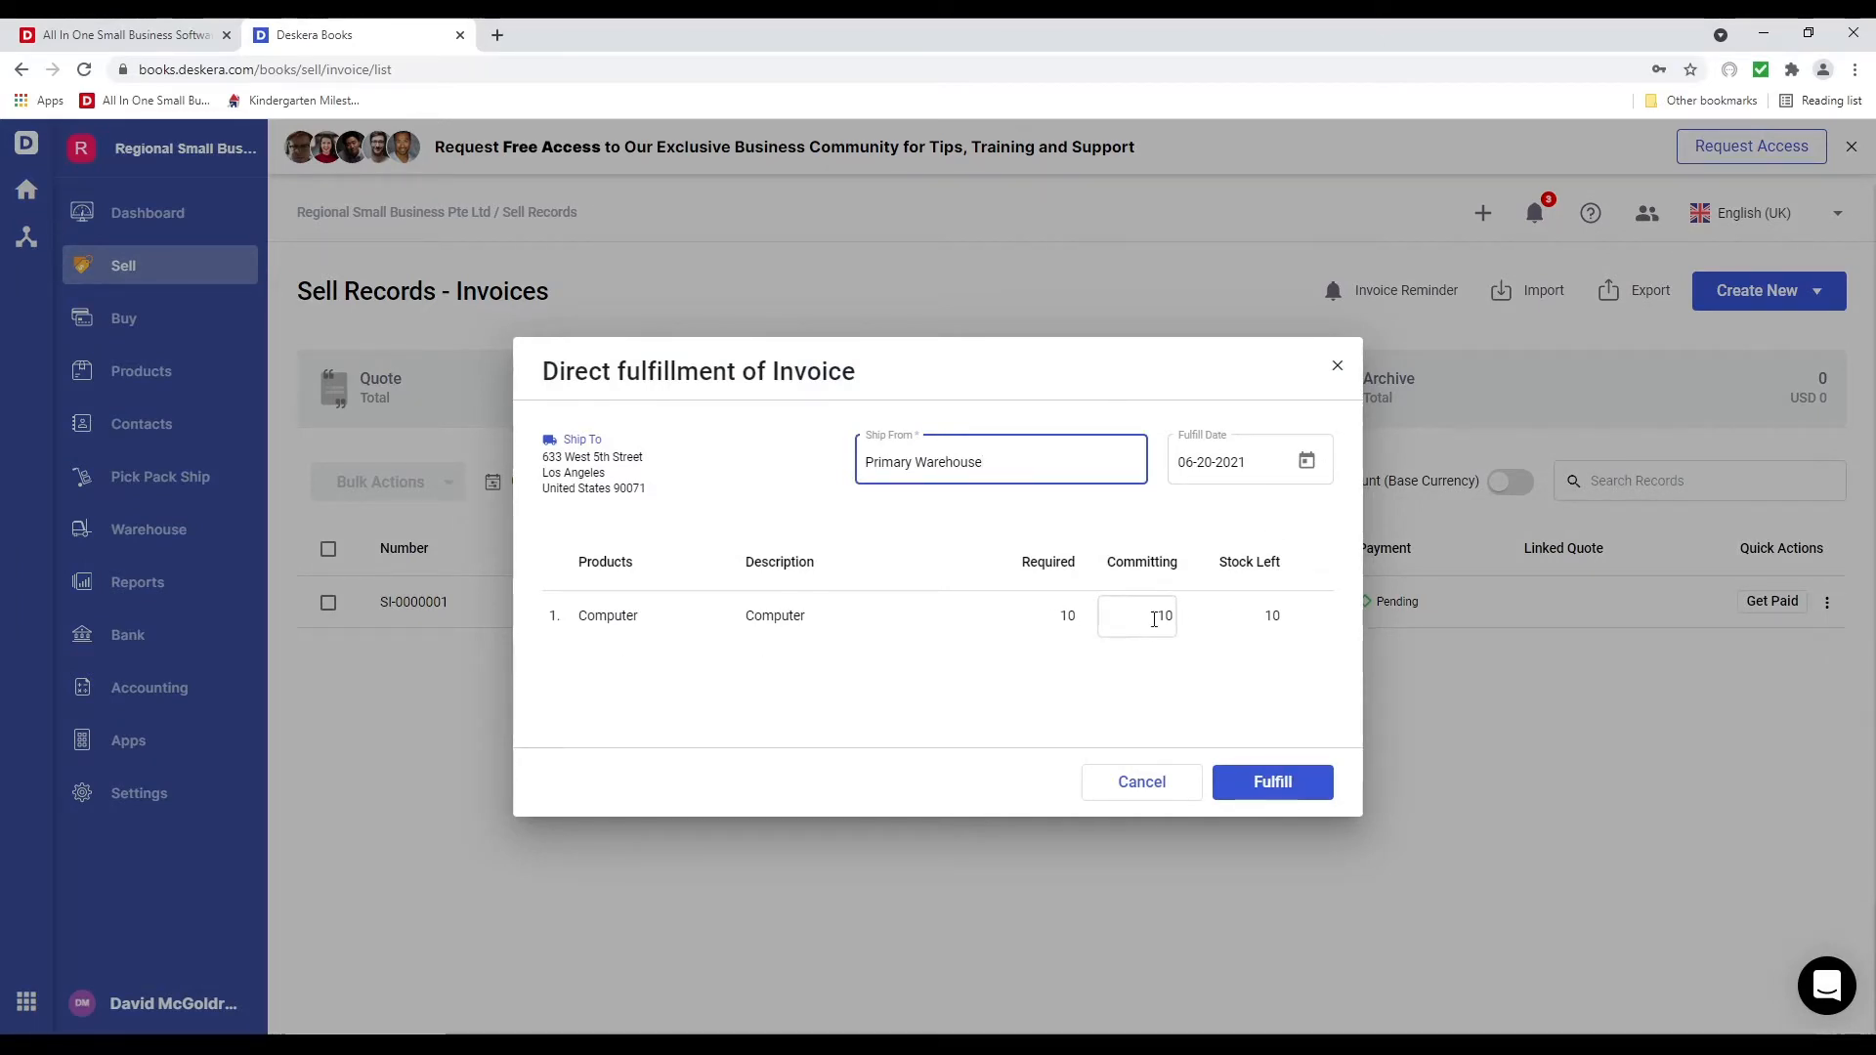
click(1164, 616)
click(1289, 778)
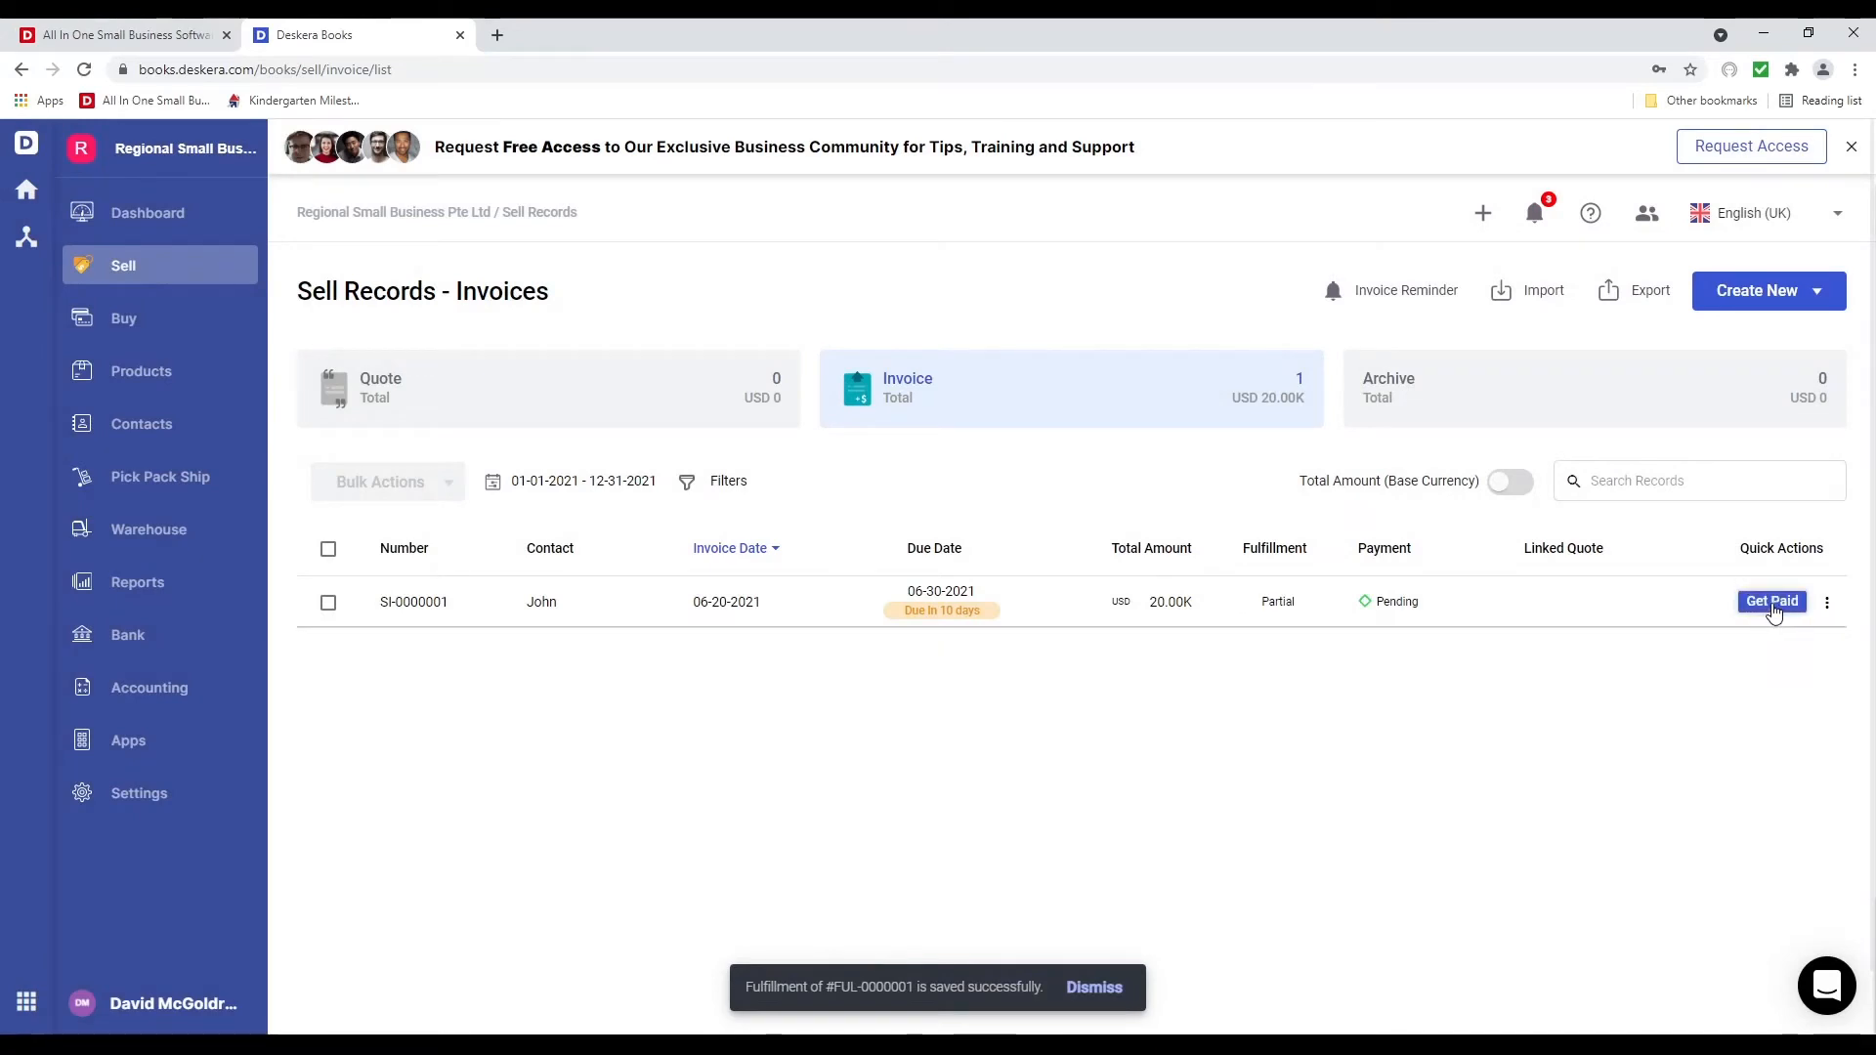
Skip recording payment and fulfil the remaining 5 Computers on SI-0000001
click(1772, 602)
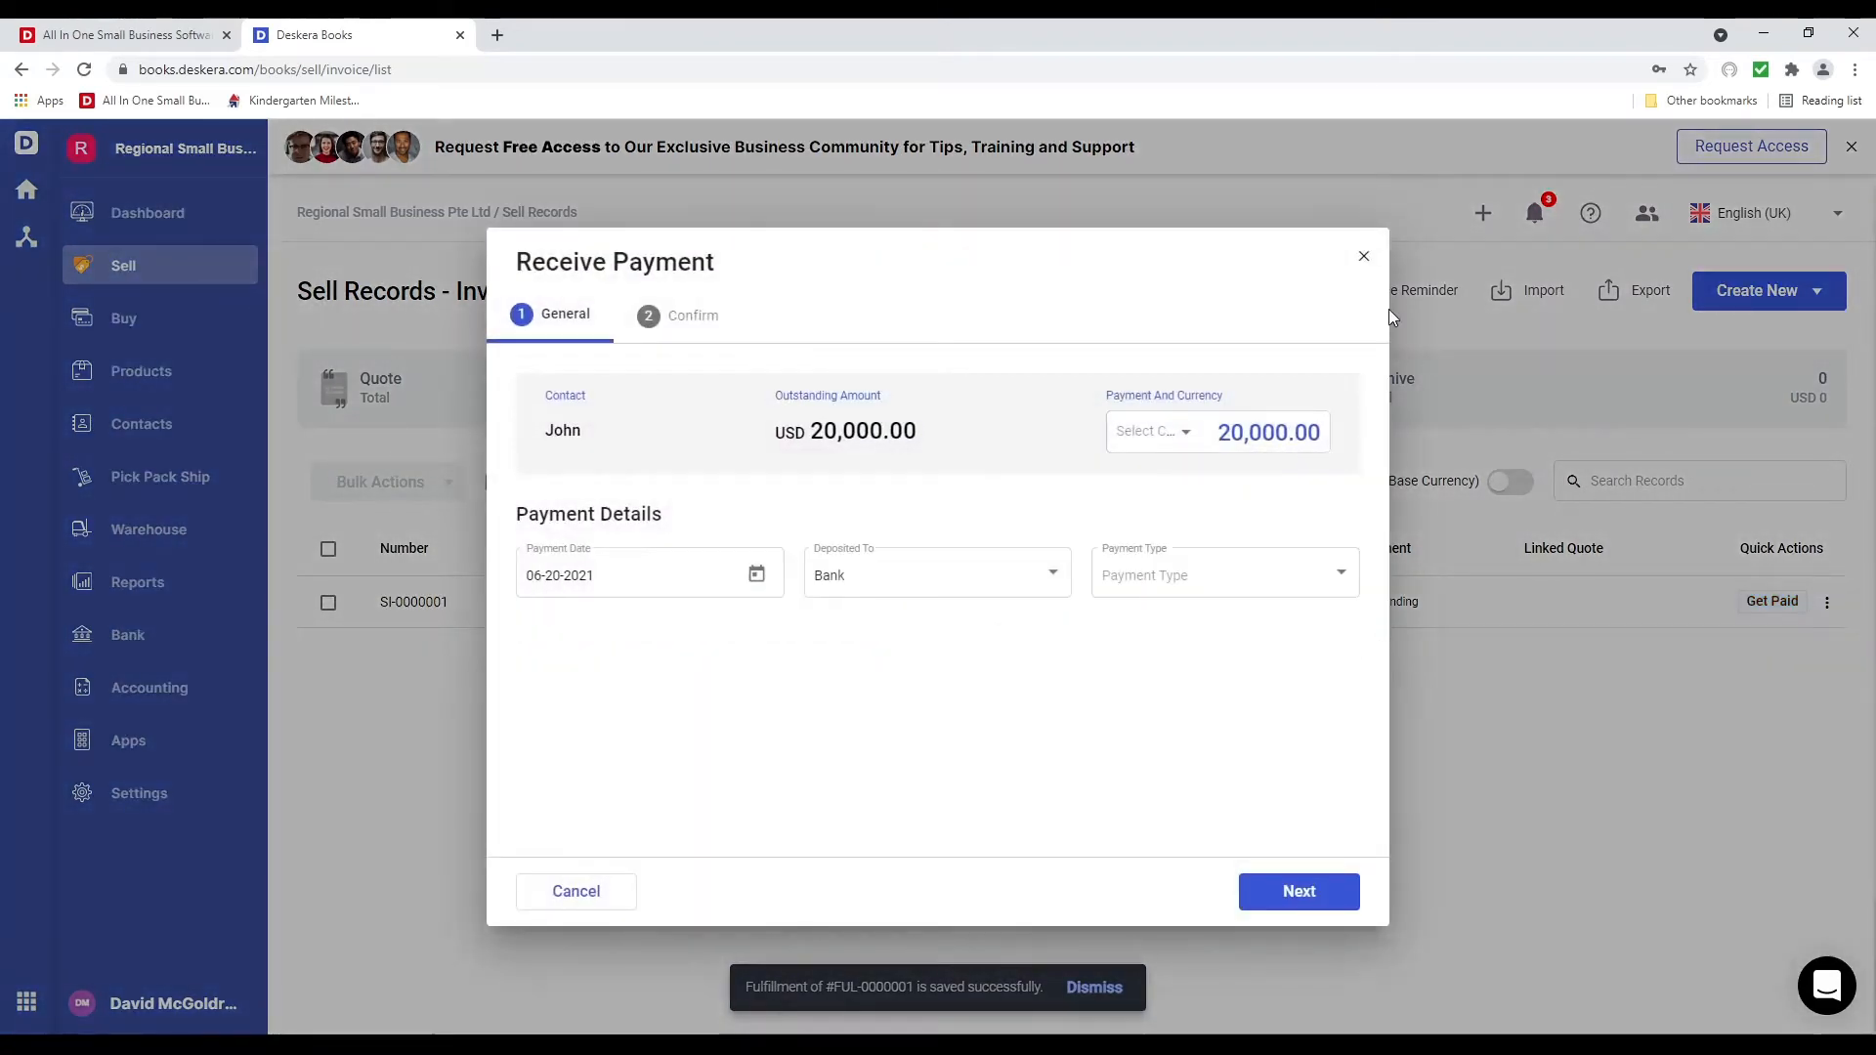
click(1364, 256)
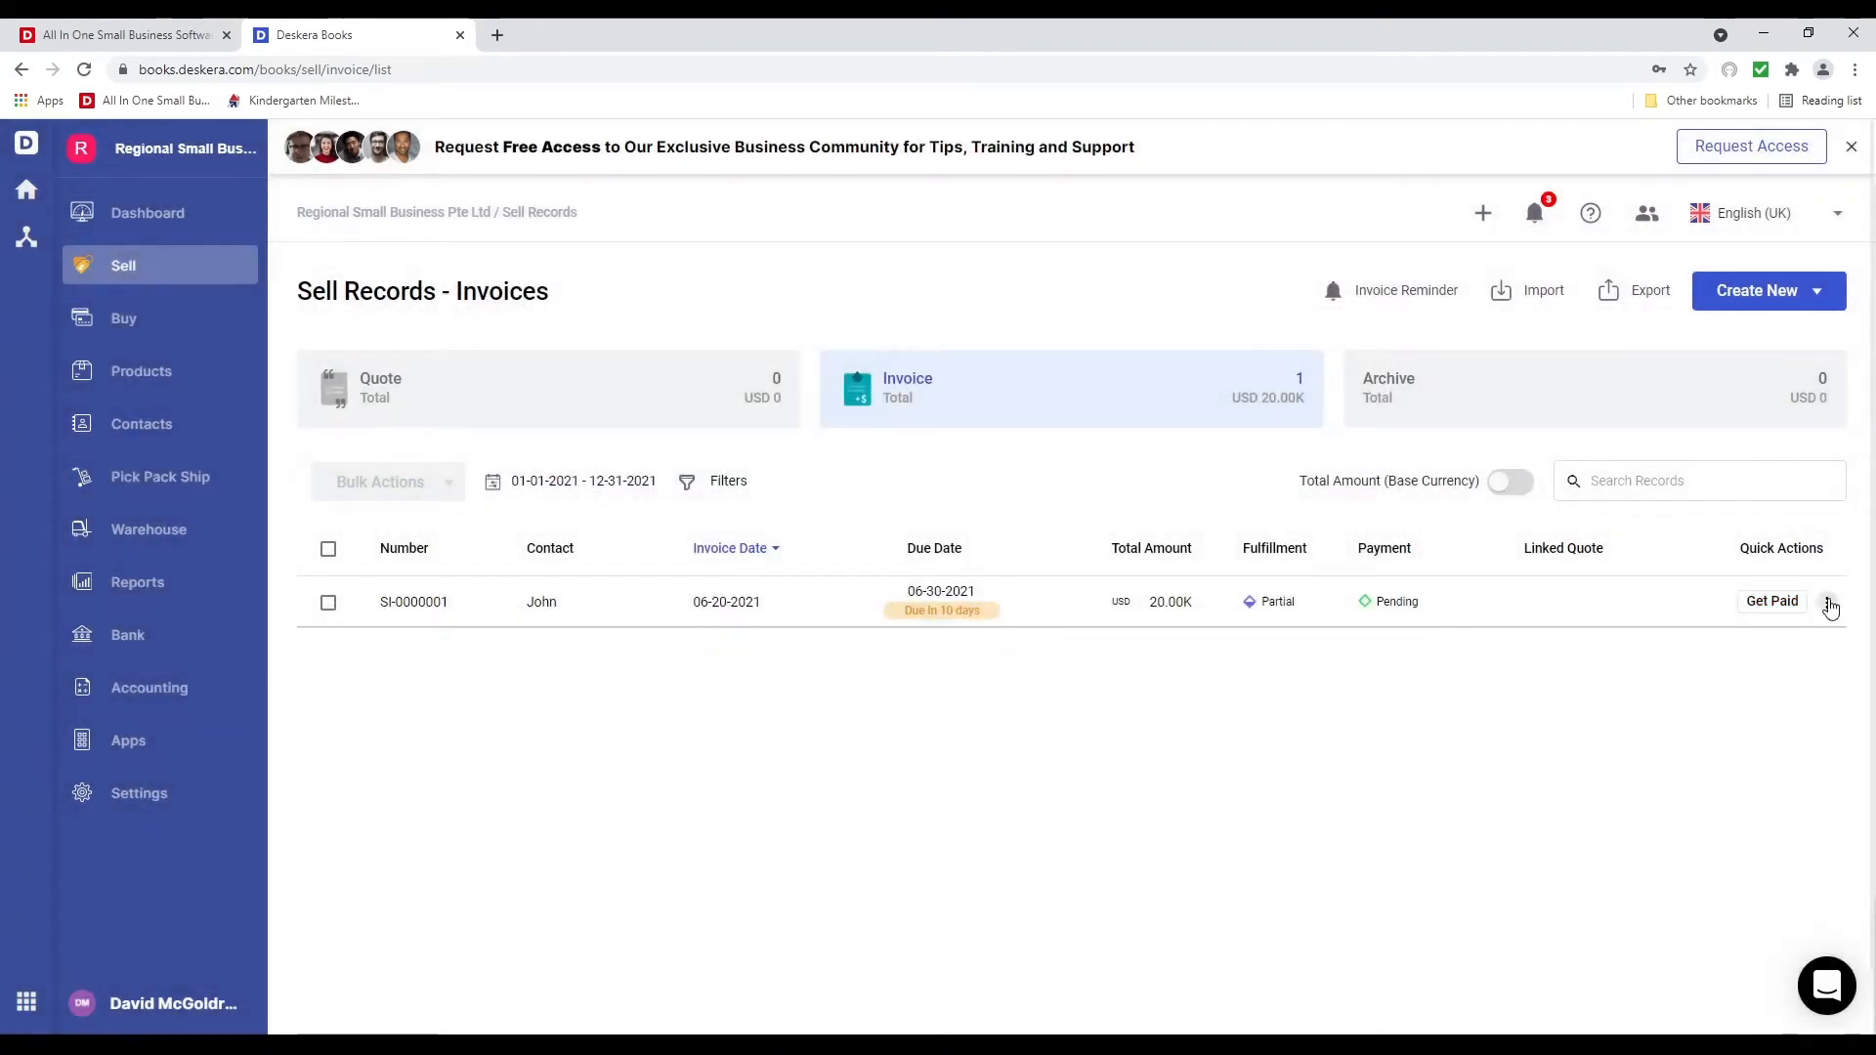
click(1827, 602)
click(1725, 220)
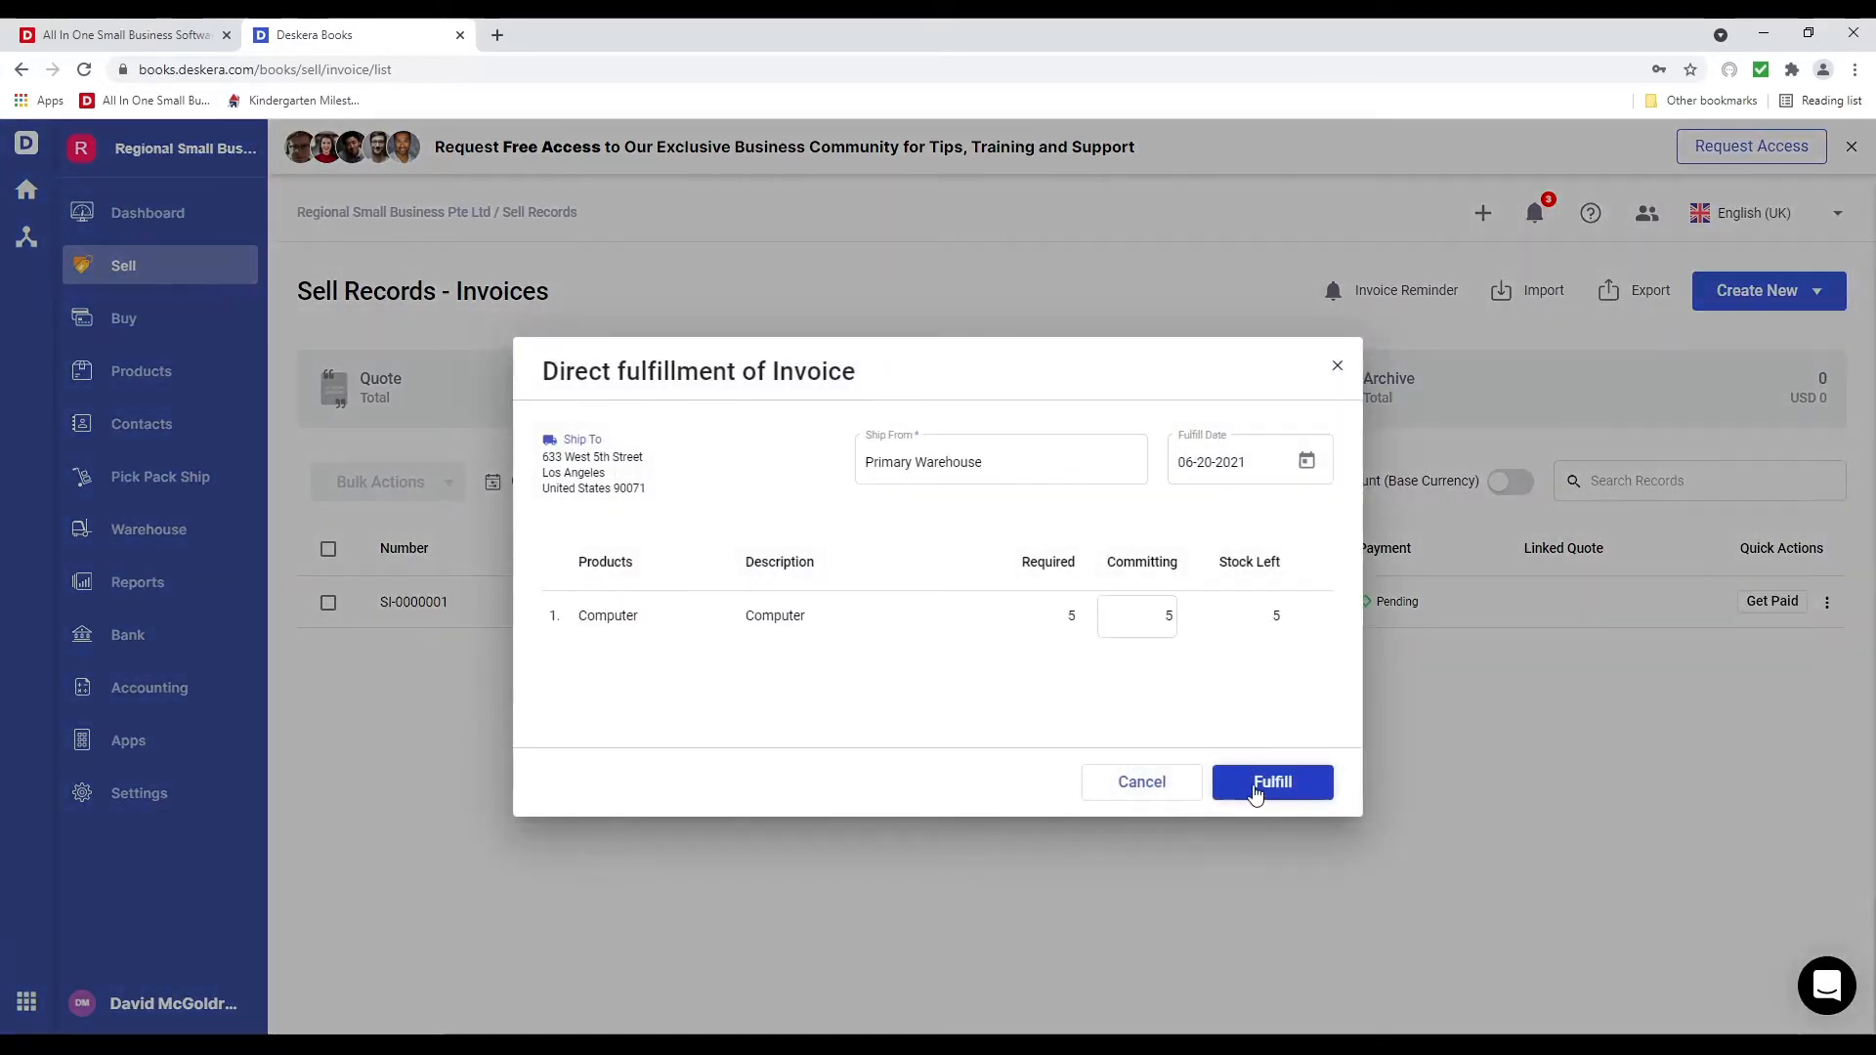
click(1261, 784)
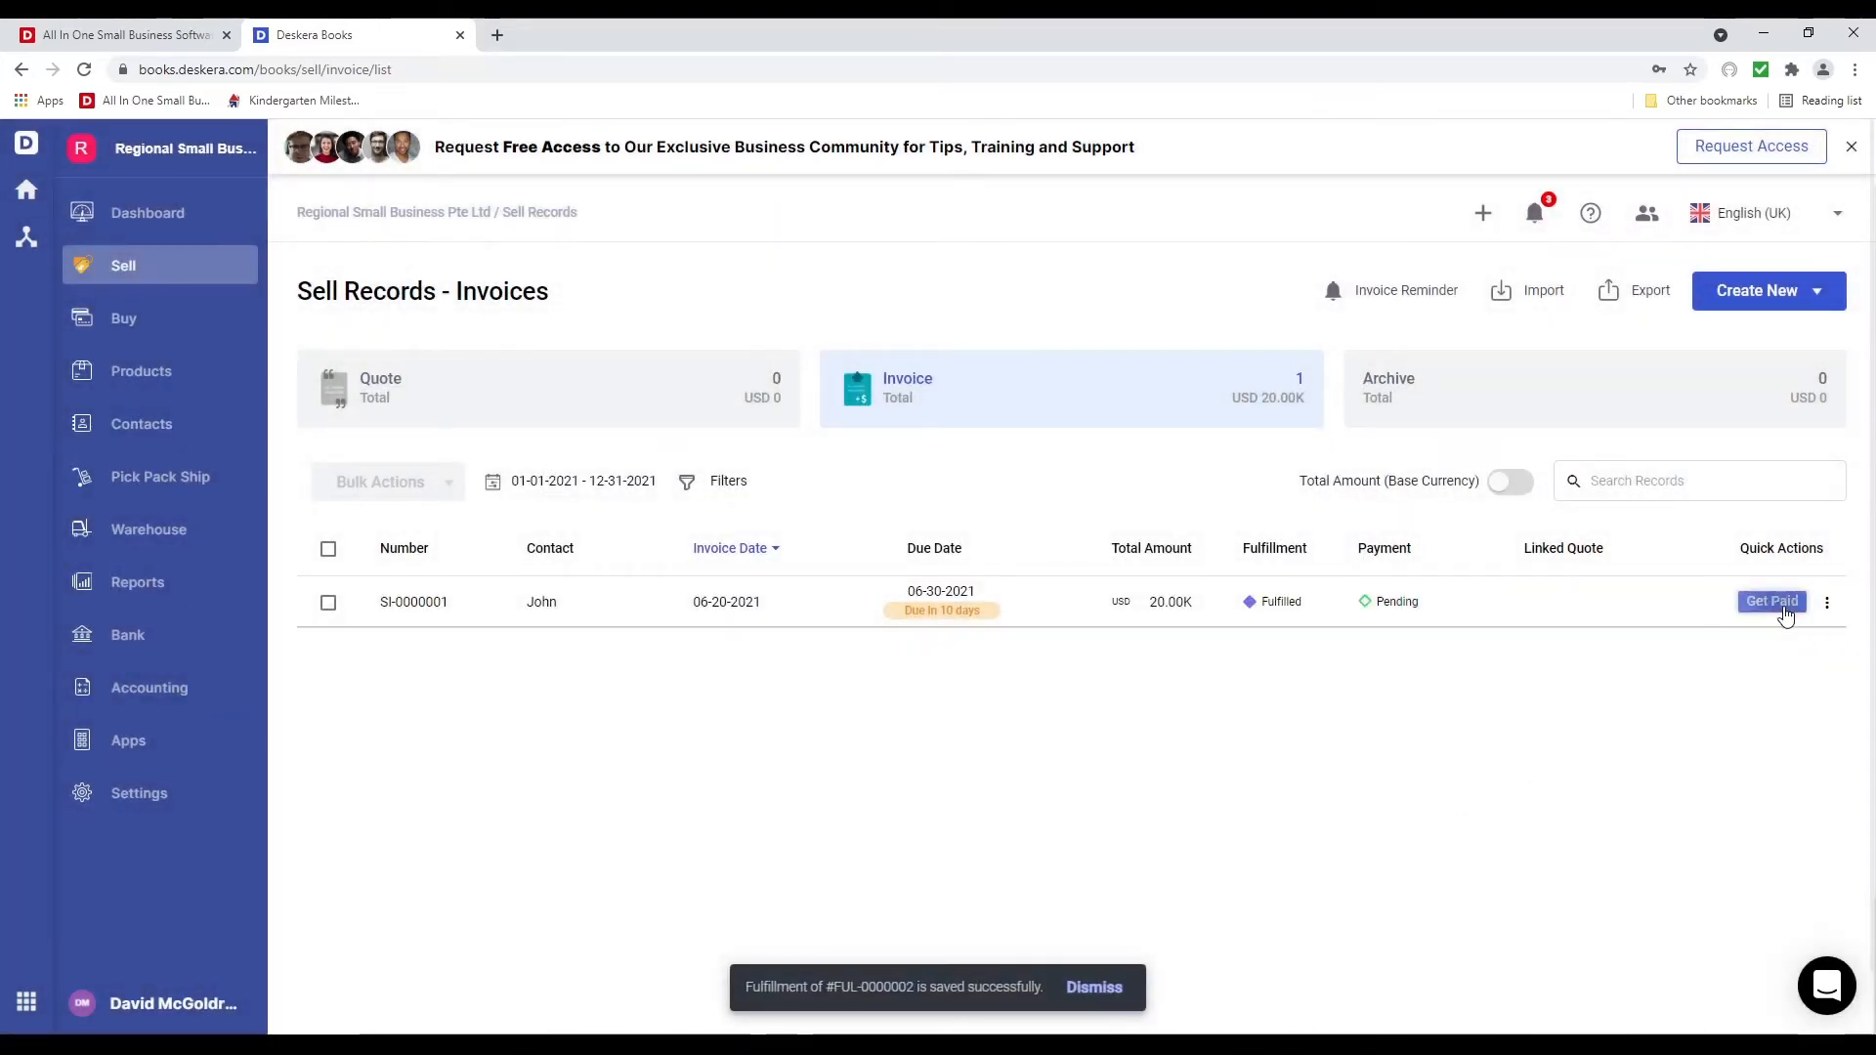
Start a 15000 USD Bank Transfer payment into Wells Fargo for the invoice
click(1772, 601)
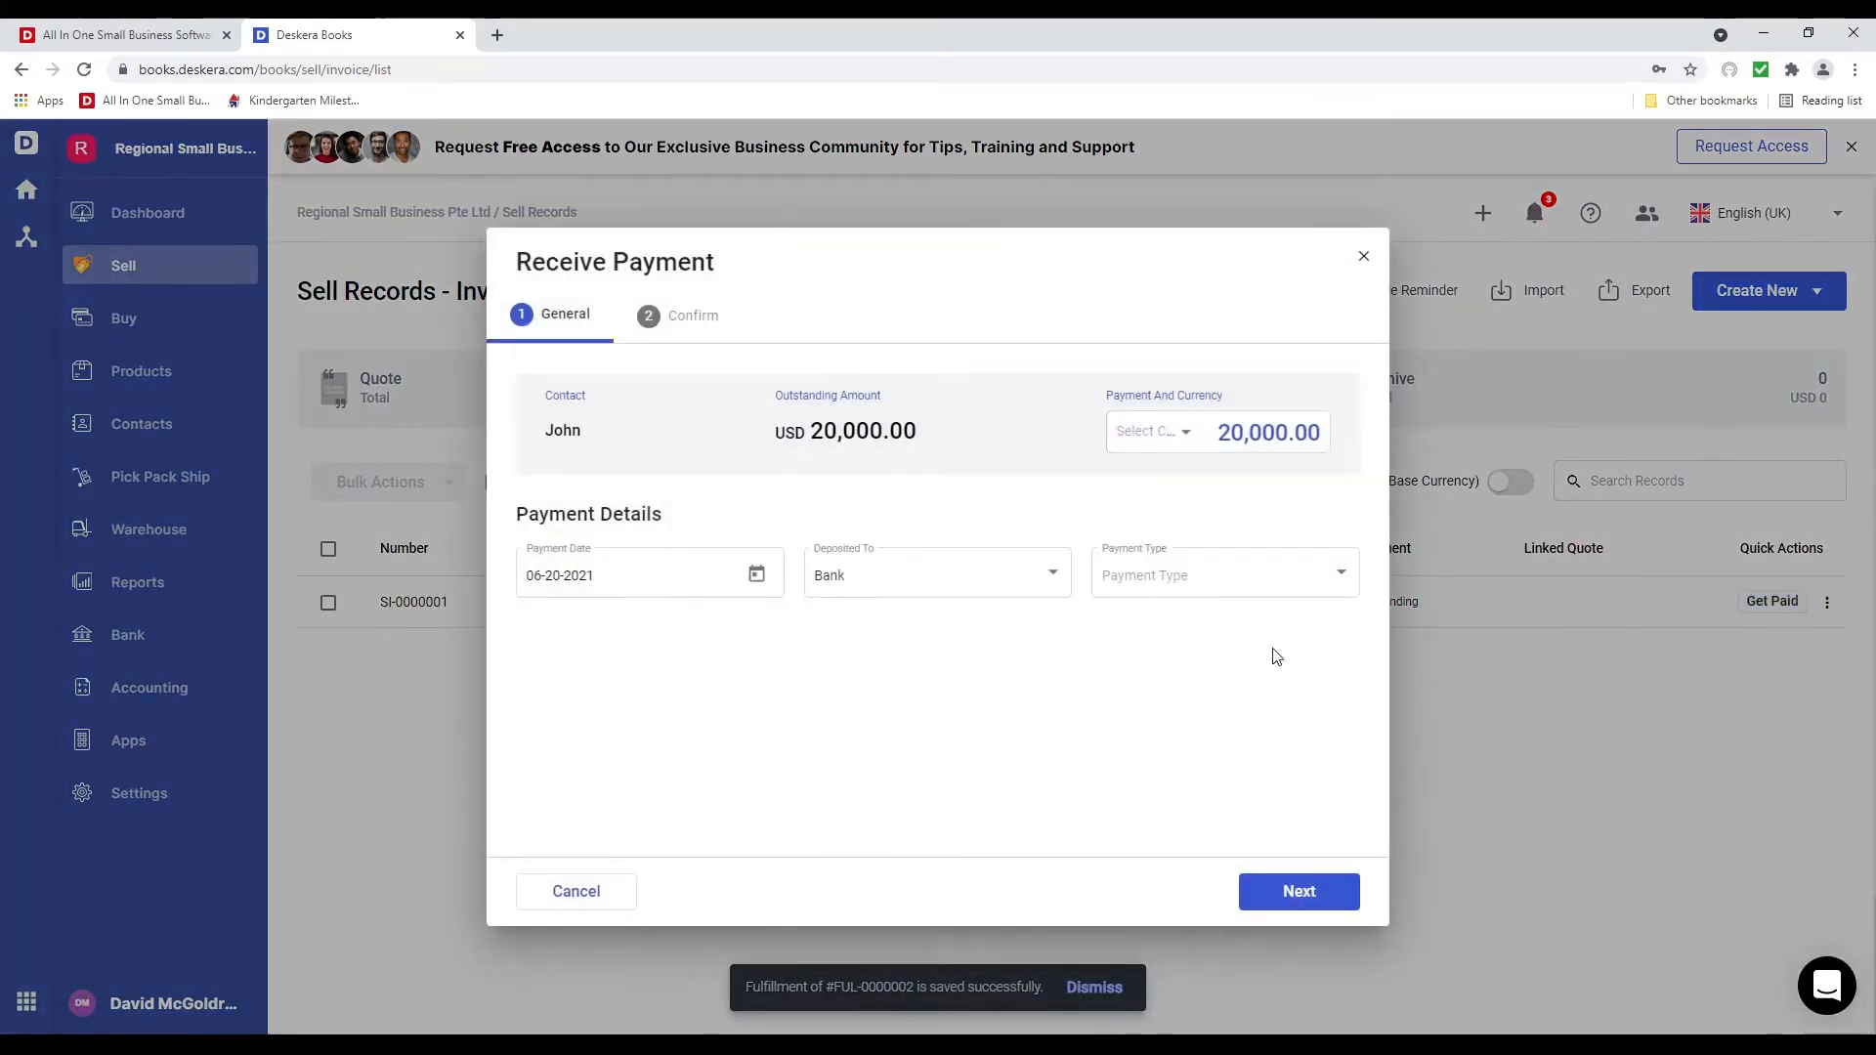
click(1000, 580)
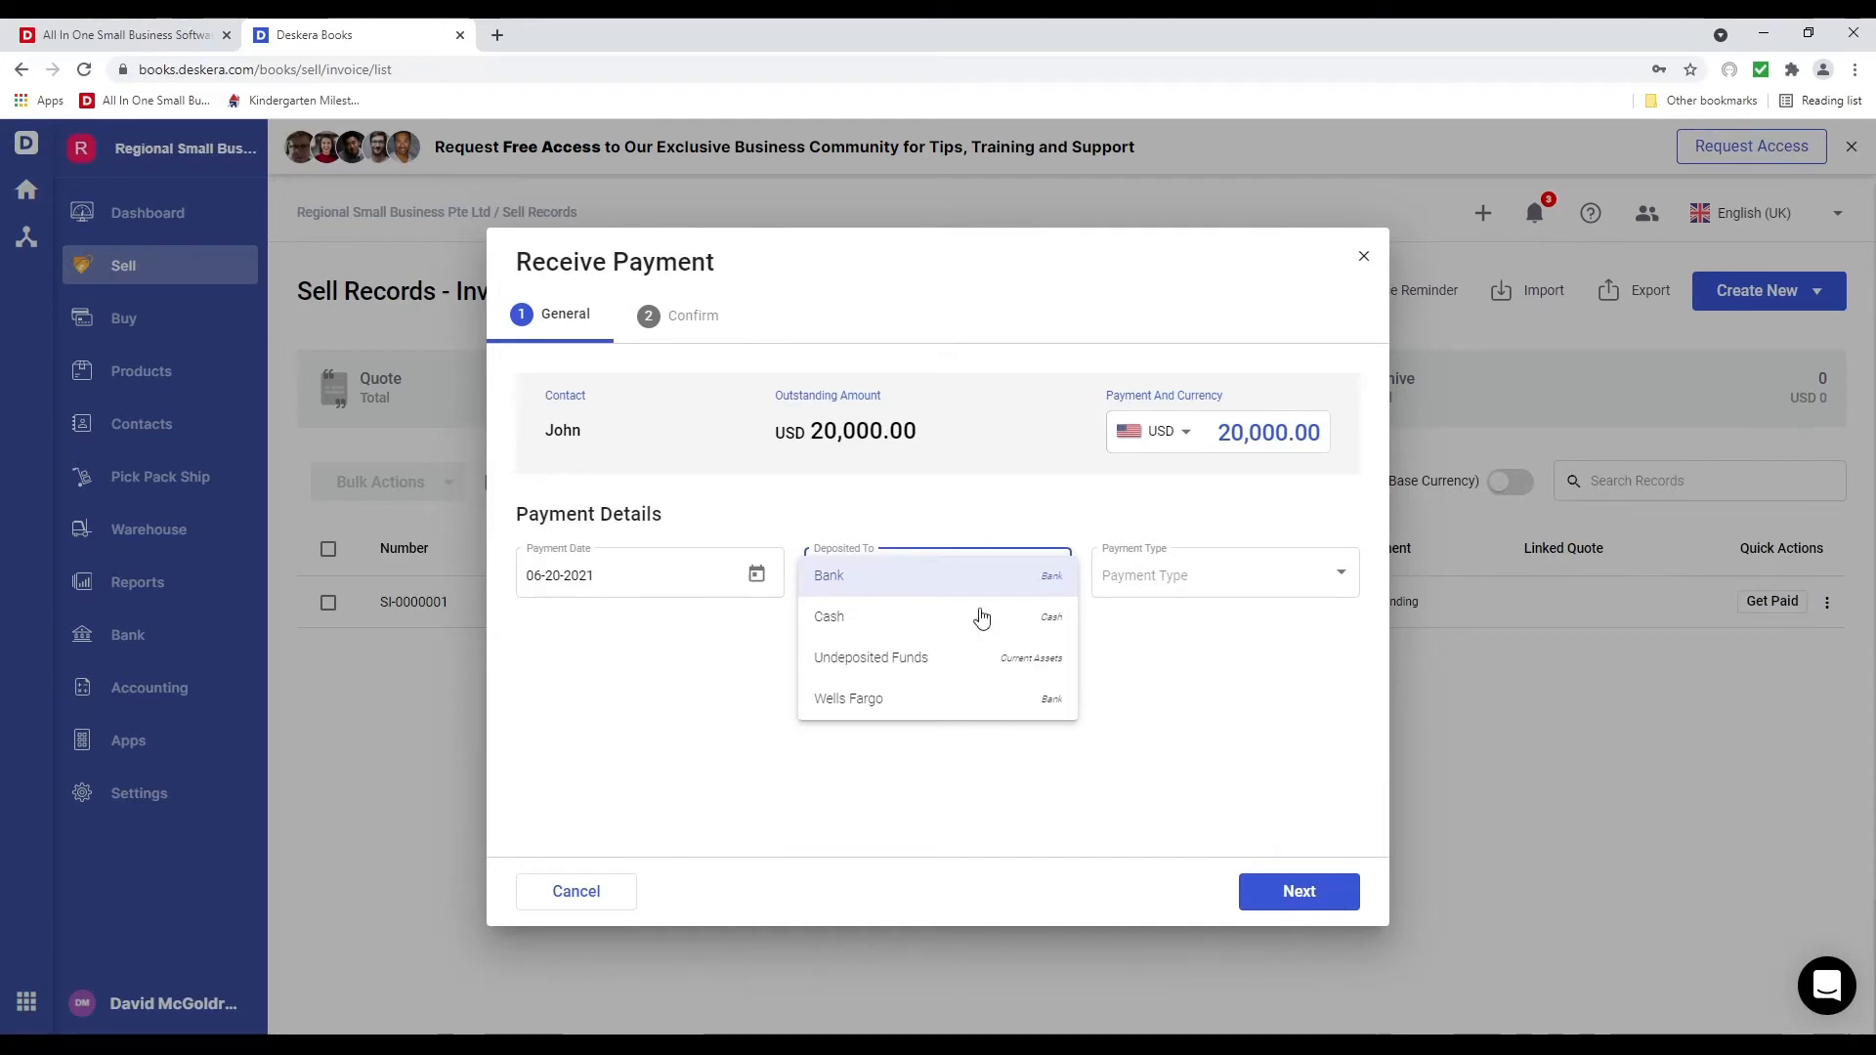
click(962, 697)
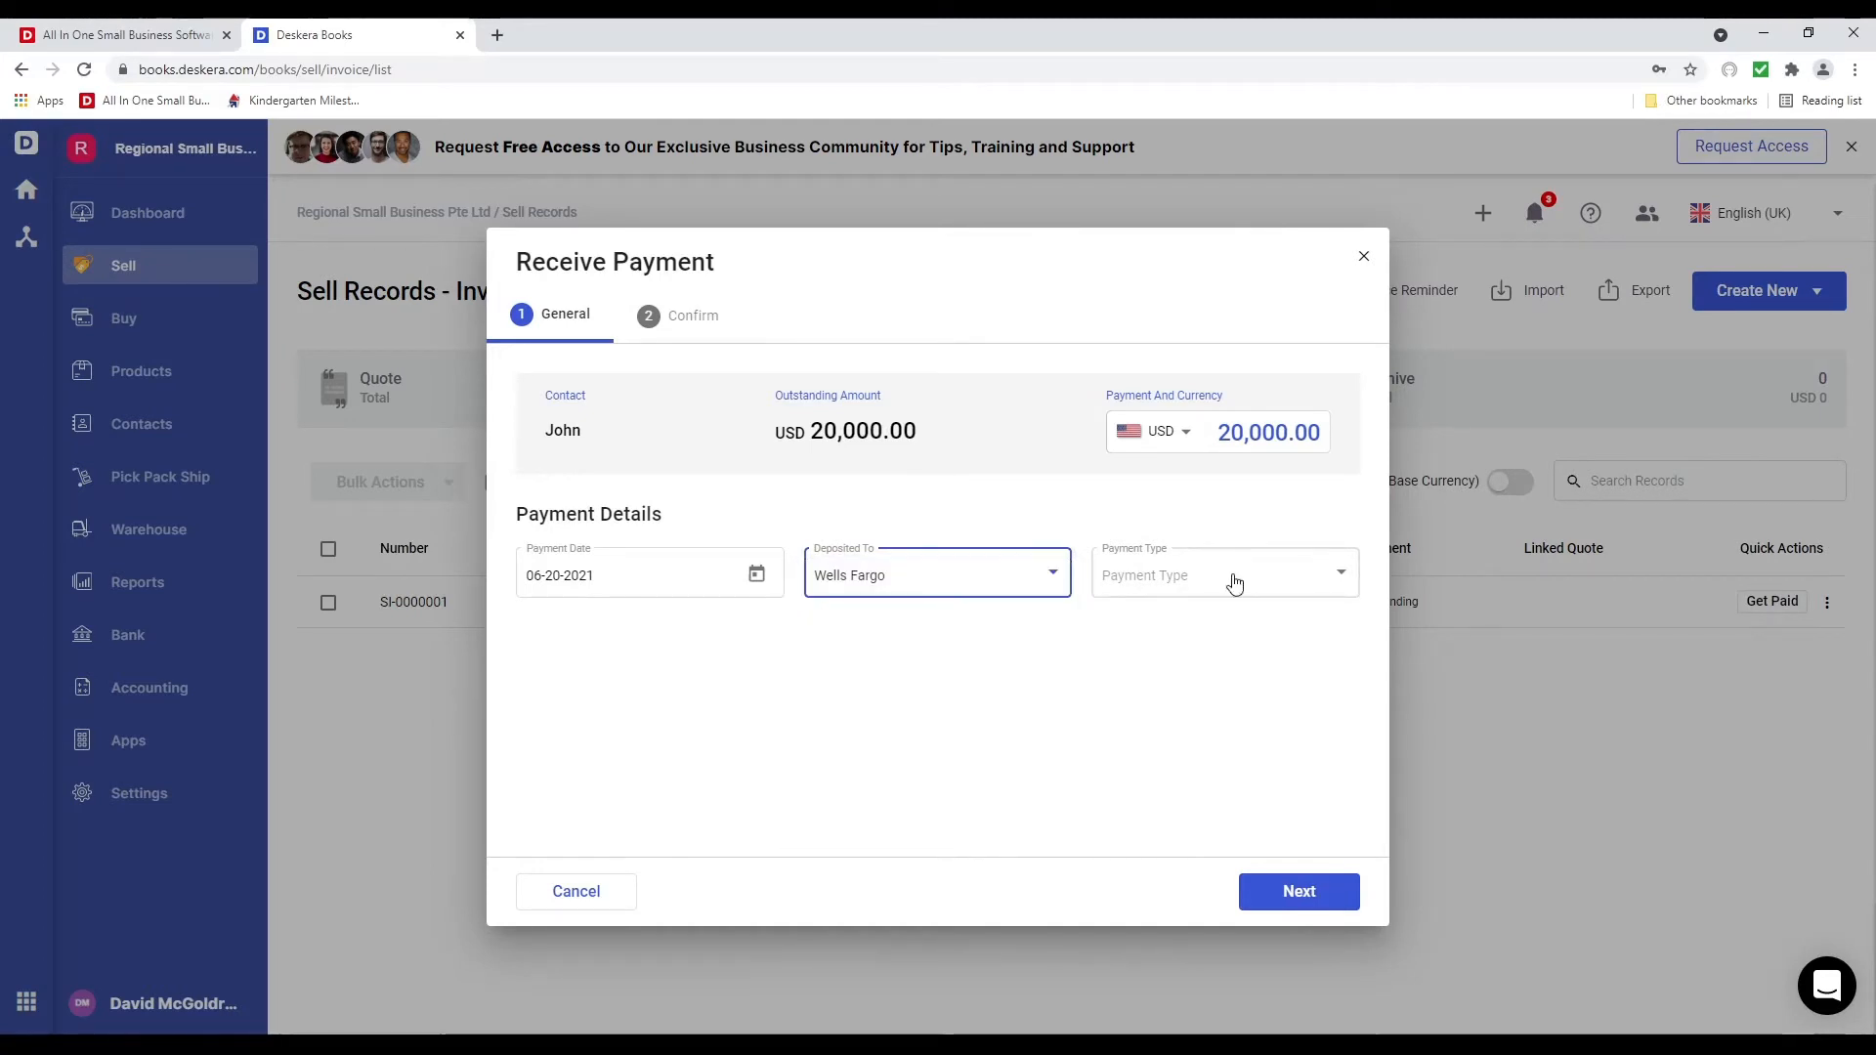
click(1231, 581)
click(1217, 614)
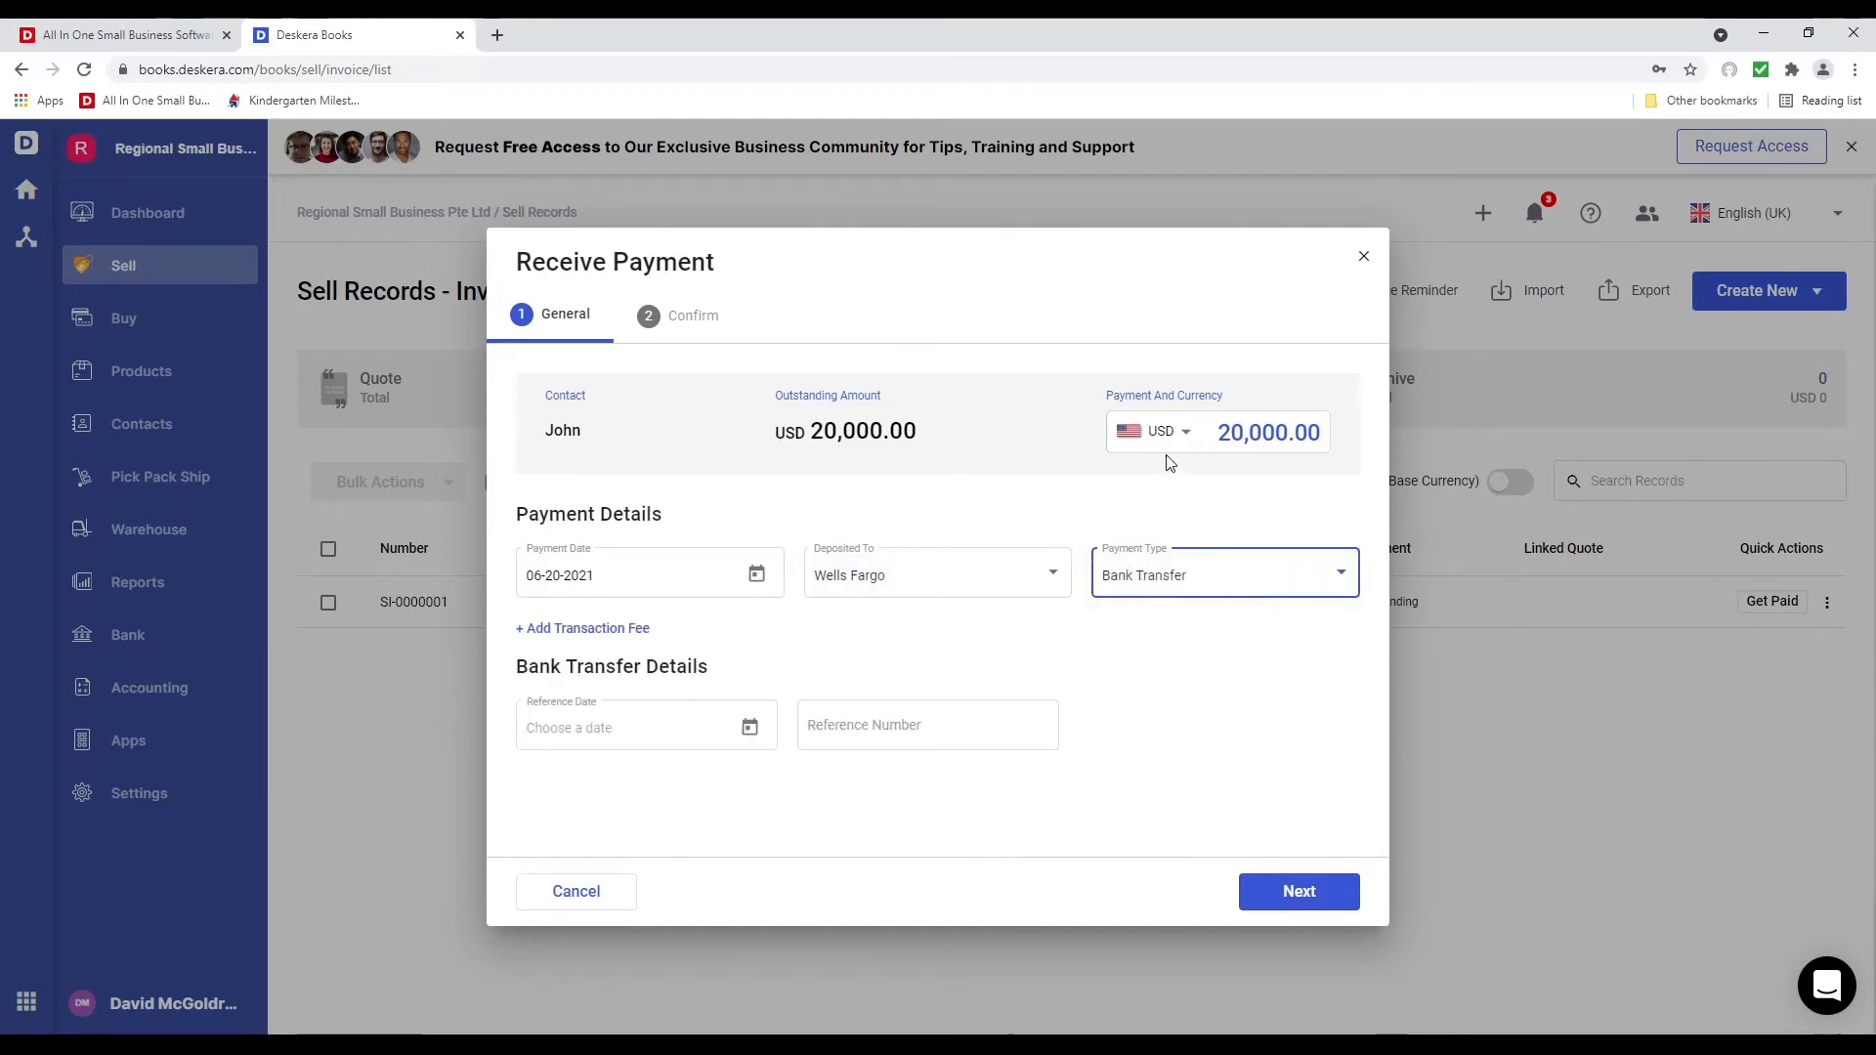
click(1172, 433)
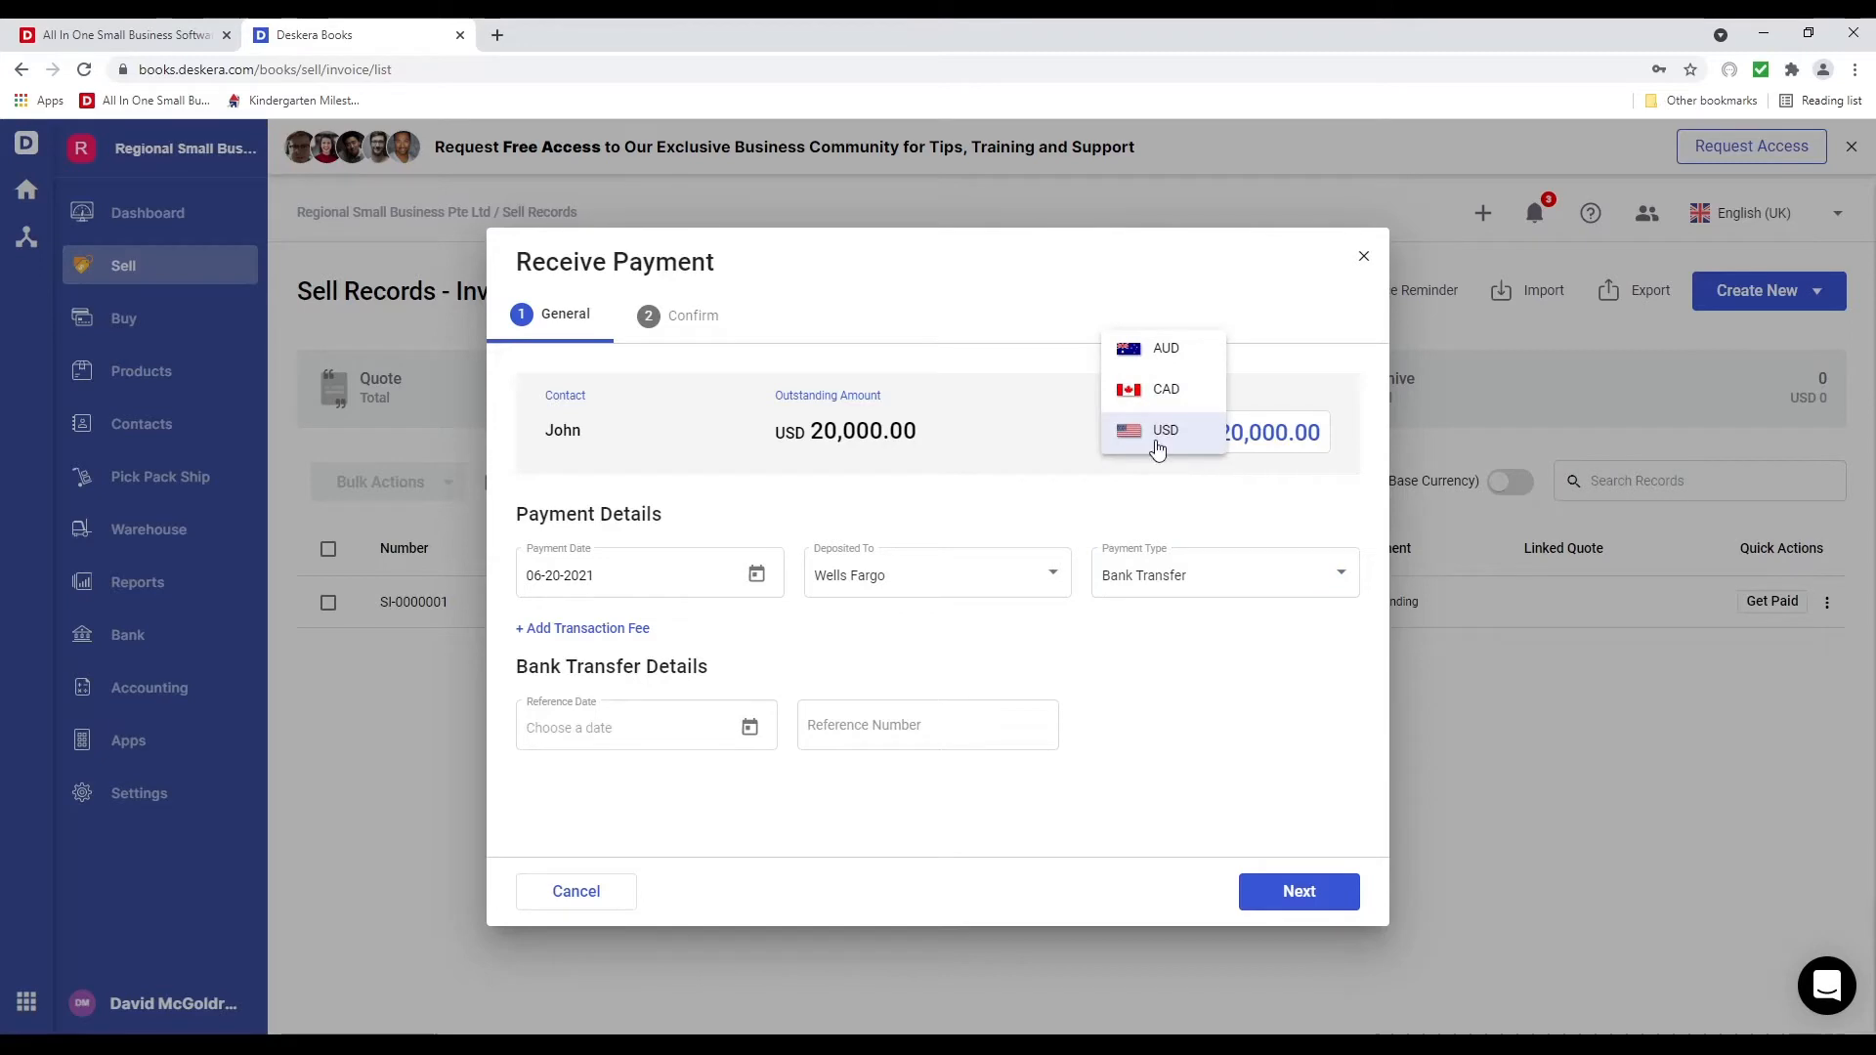
click(1242, 438)
click(1277, 437)
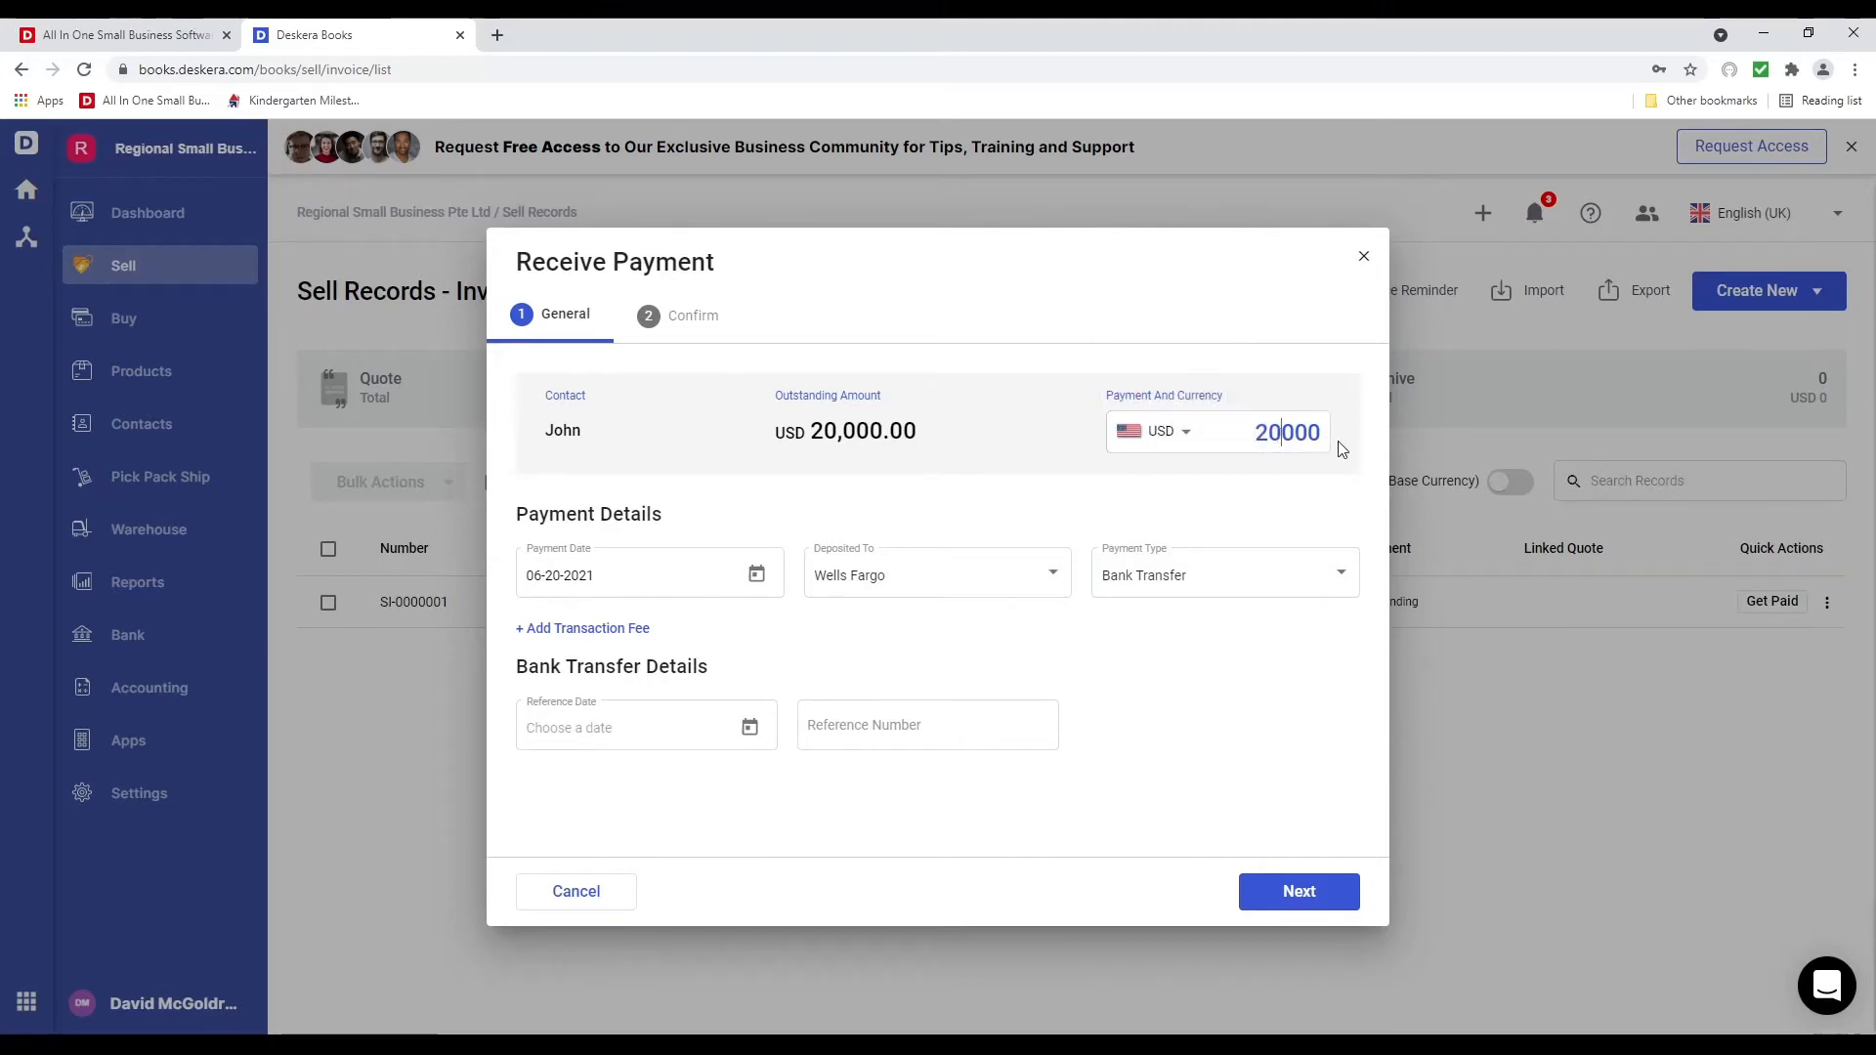
key(BackSpace)
key(BackSpace)
text(15,)
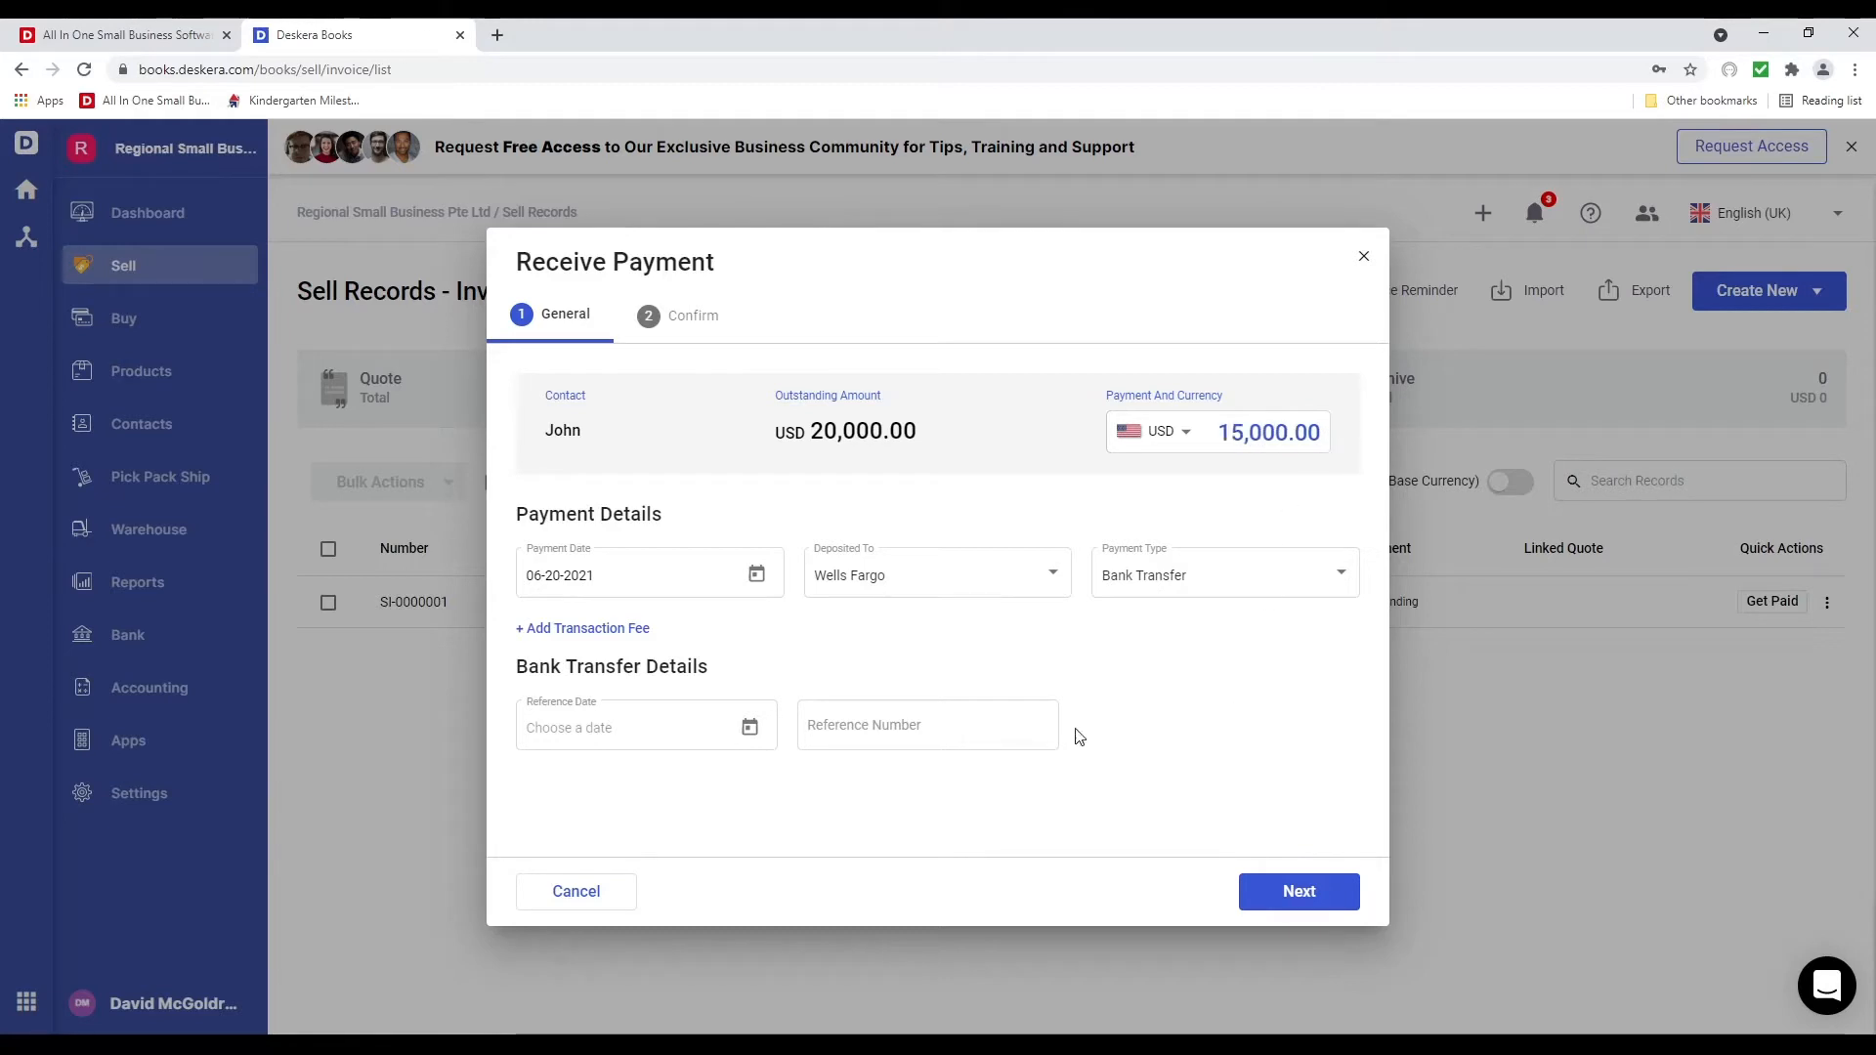
Set reference date June 20 and reference number 5345, then receive the payment
click(750, 726)
click(543, 630)
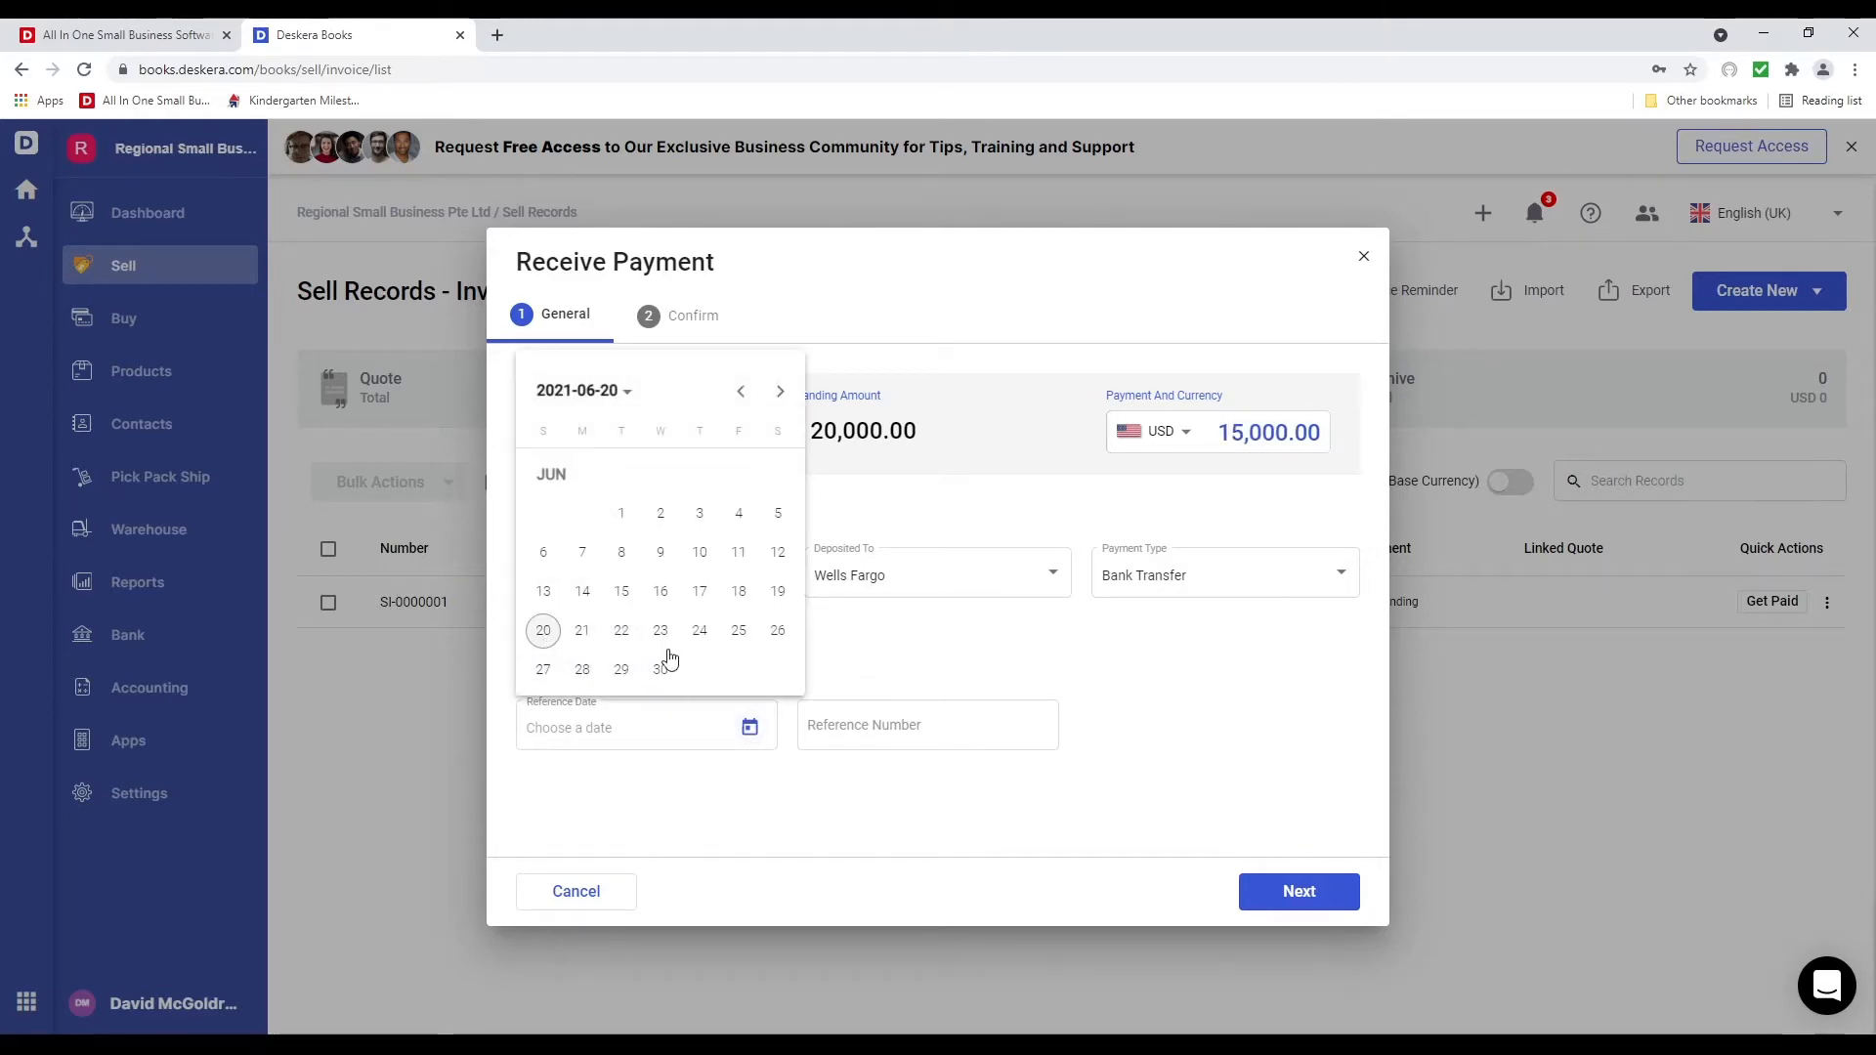
click(984, 723)
text(5345)
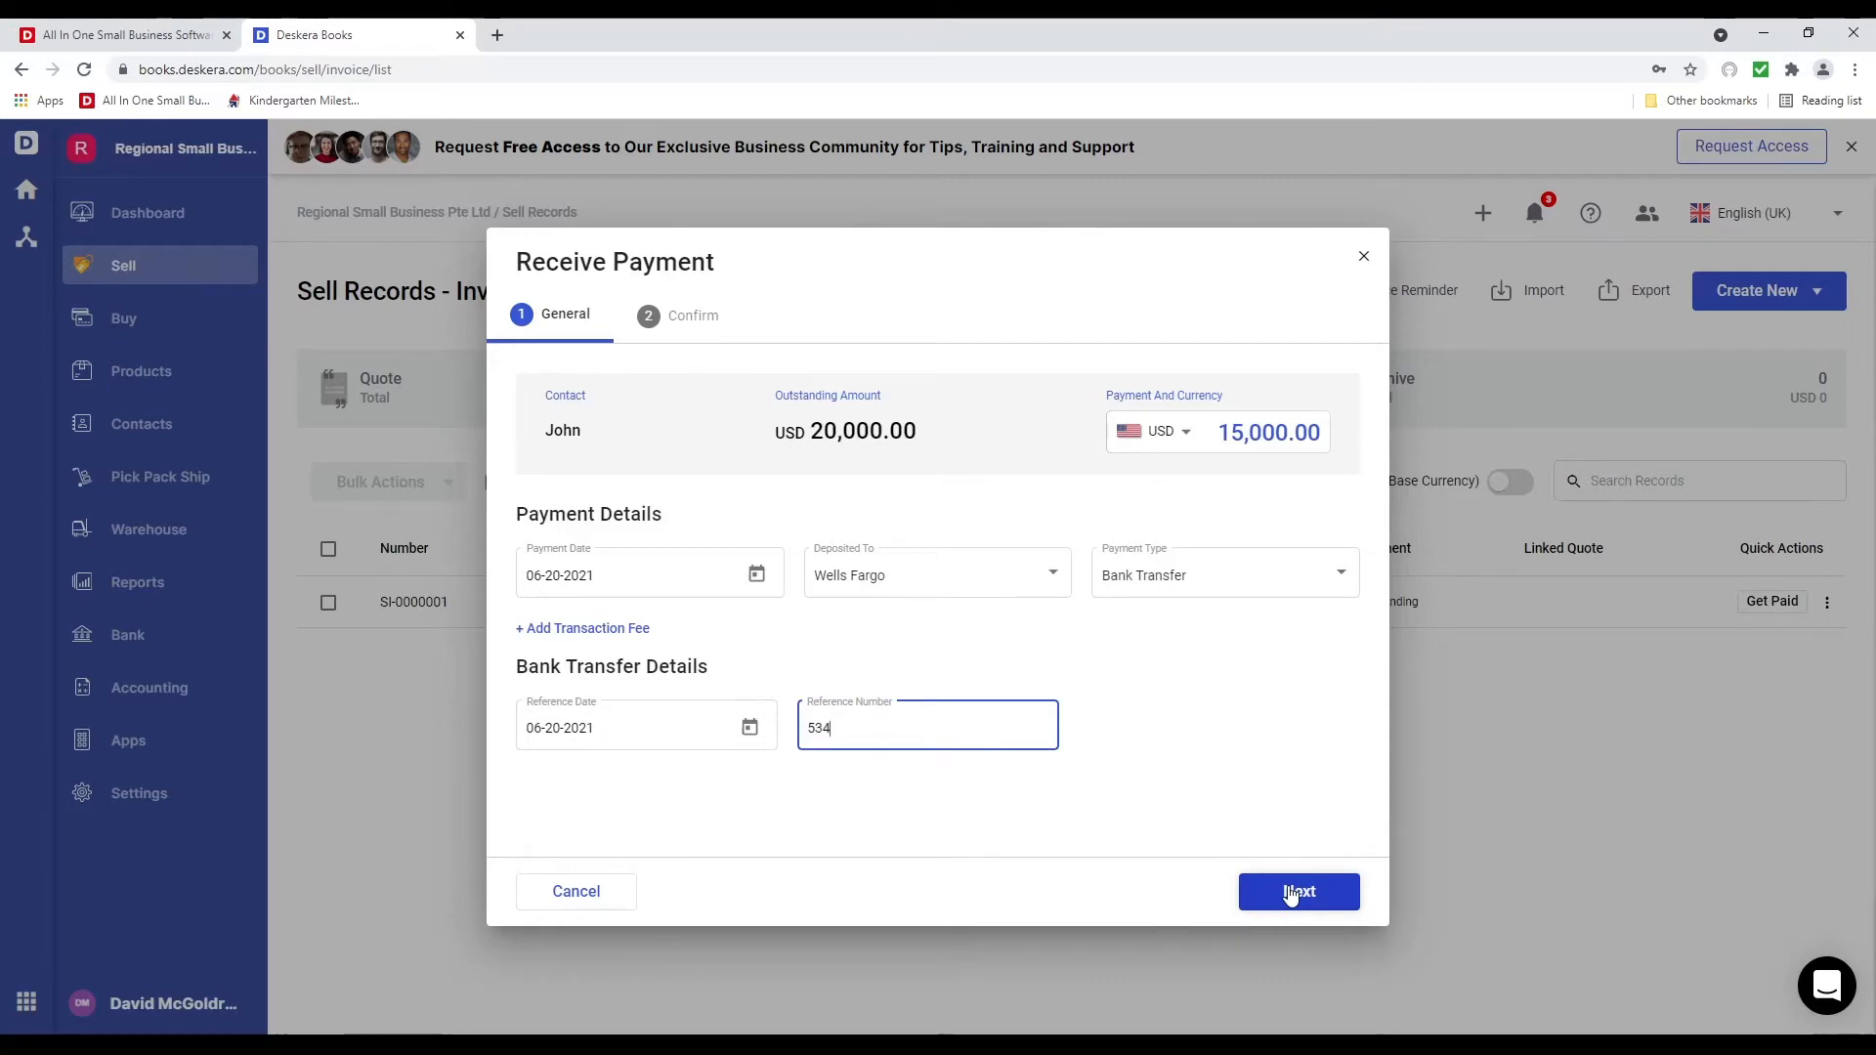
click(1289, 892)
click(1287, 892)
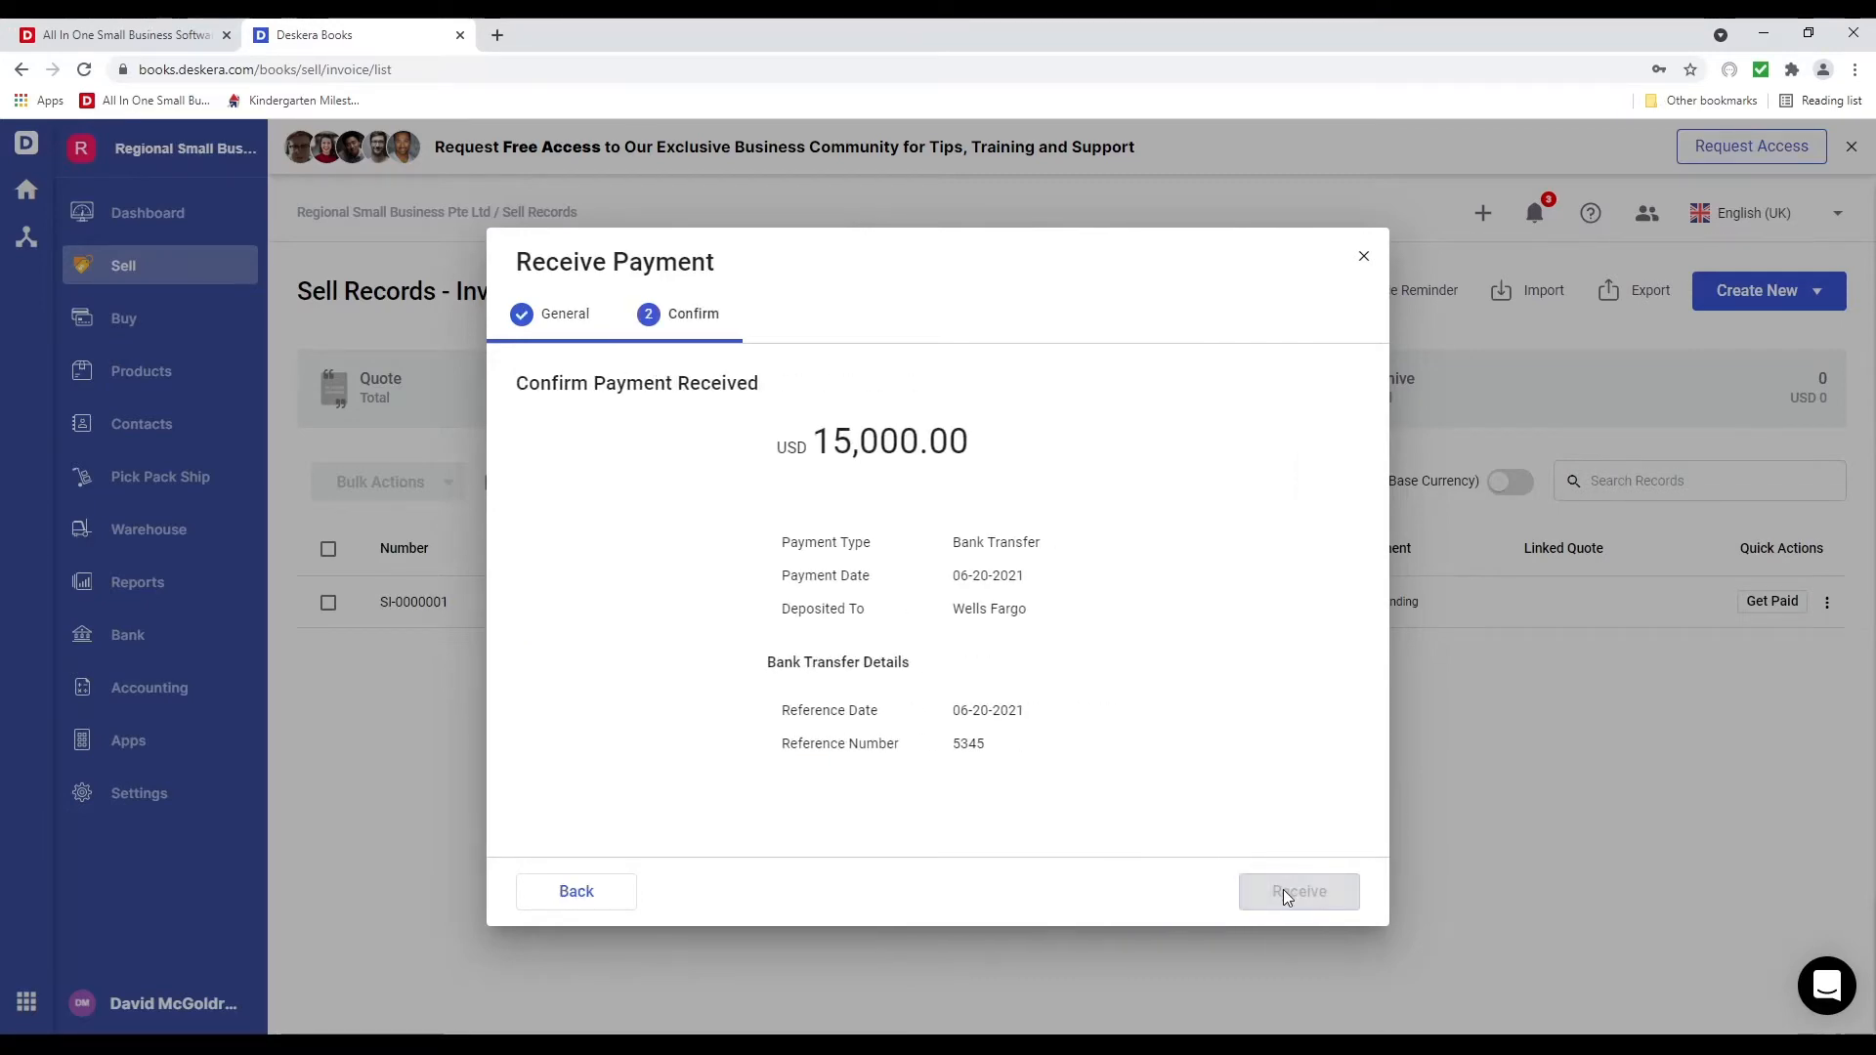
click(989, 863)
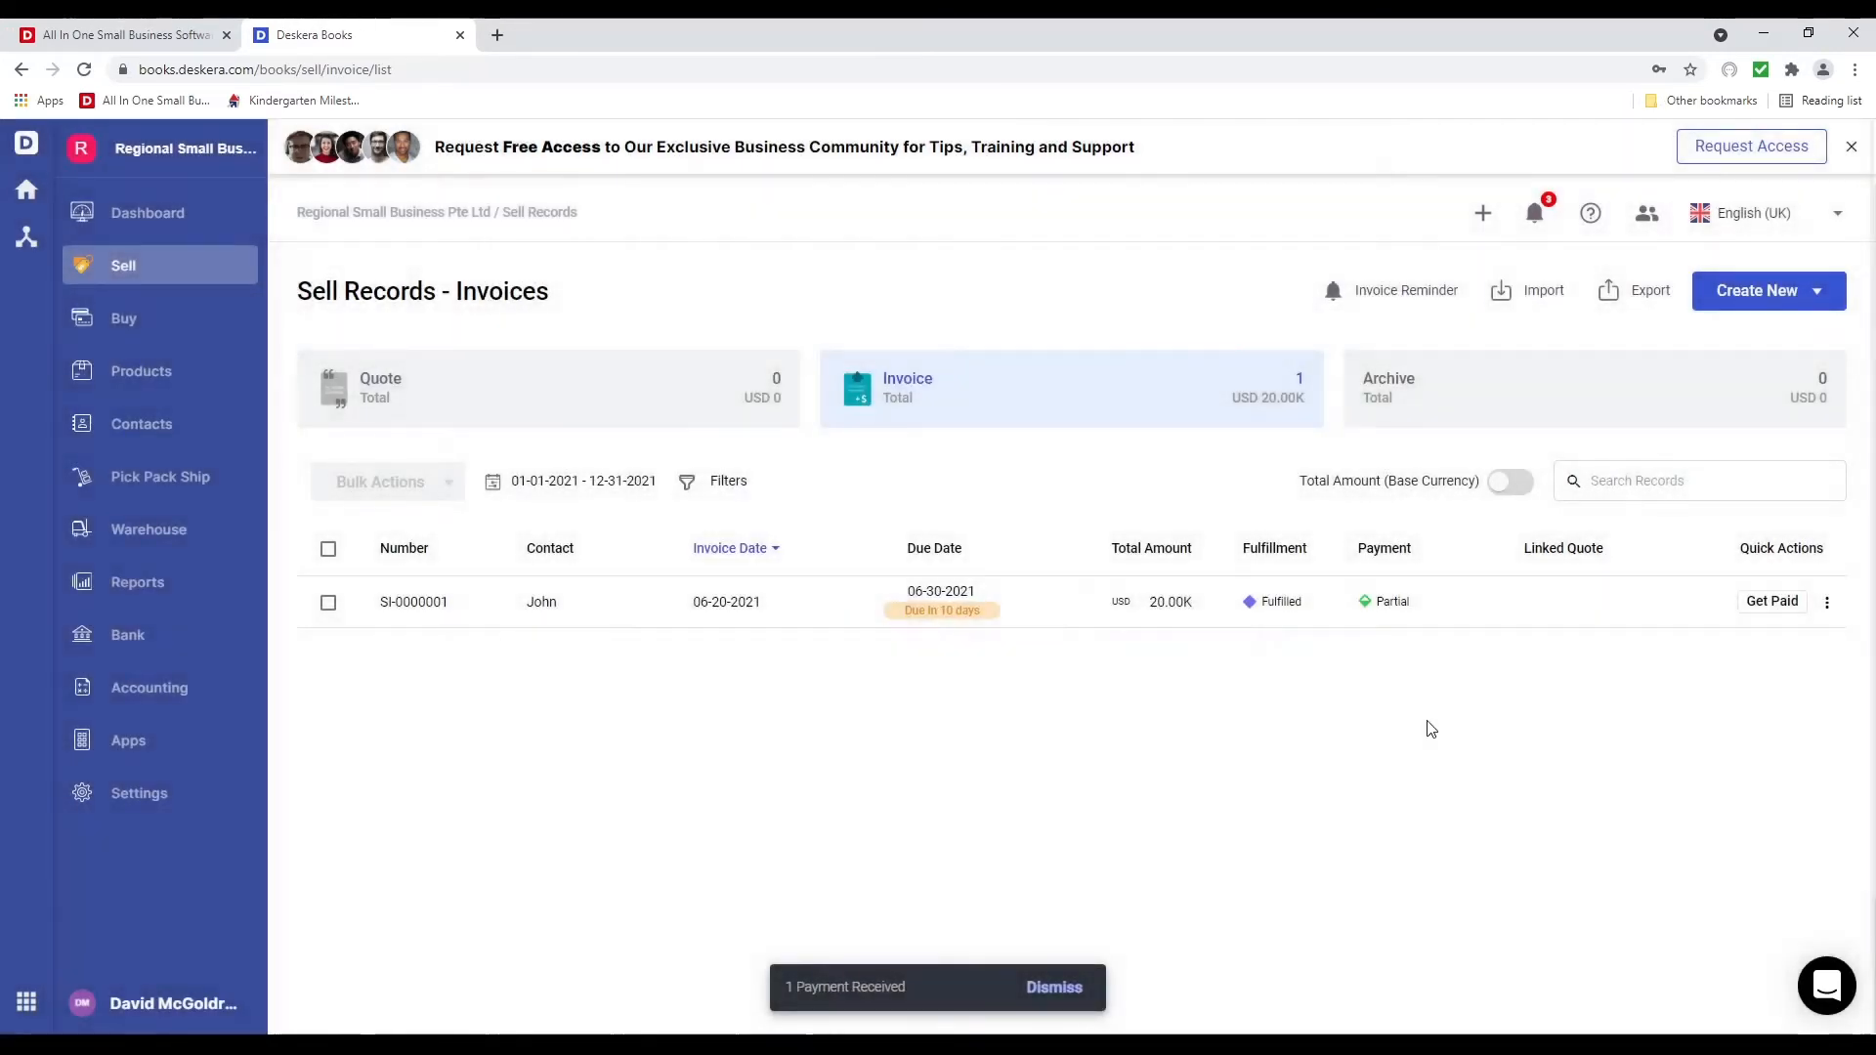
Start receiving the remaining payment into Wells Fargo by Bank Transfer
click(1827, 603)
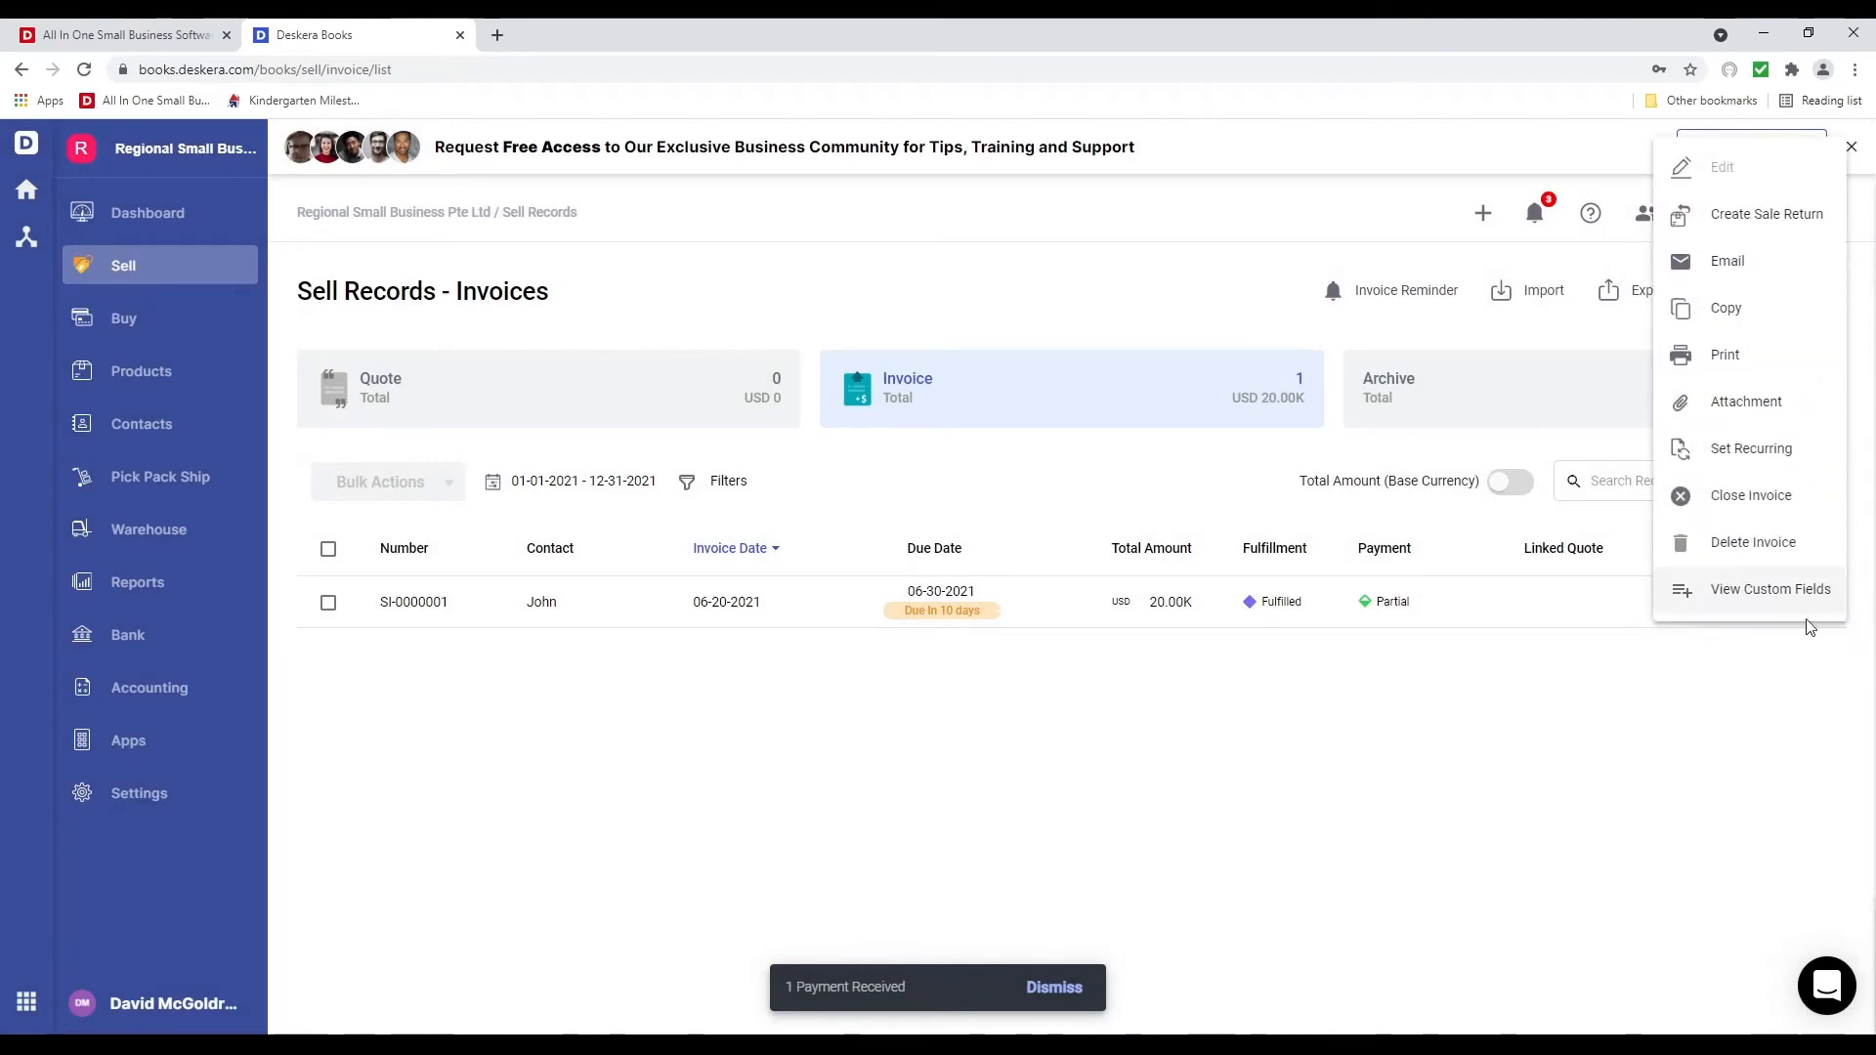
click(1790, 727)
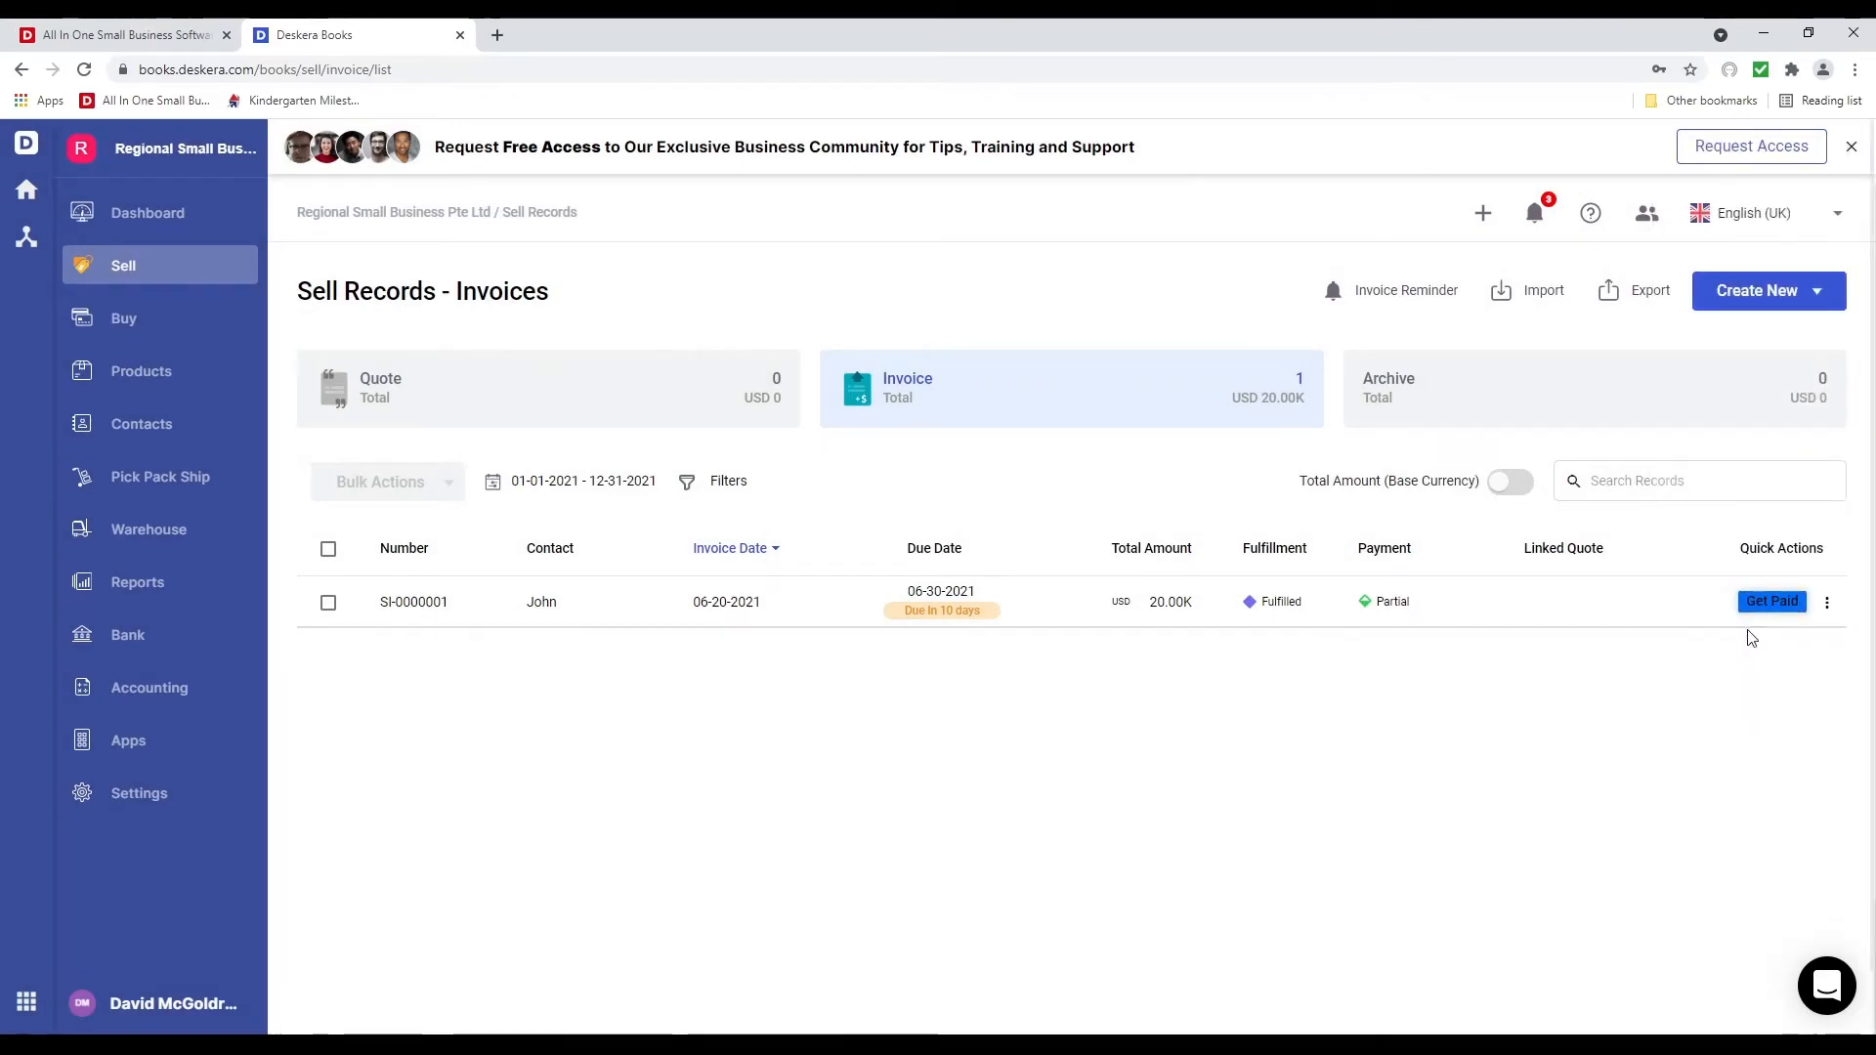
click(1771, 602)
click(1017, 586)
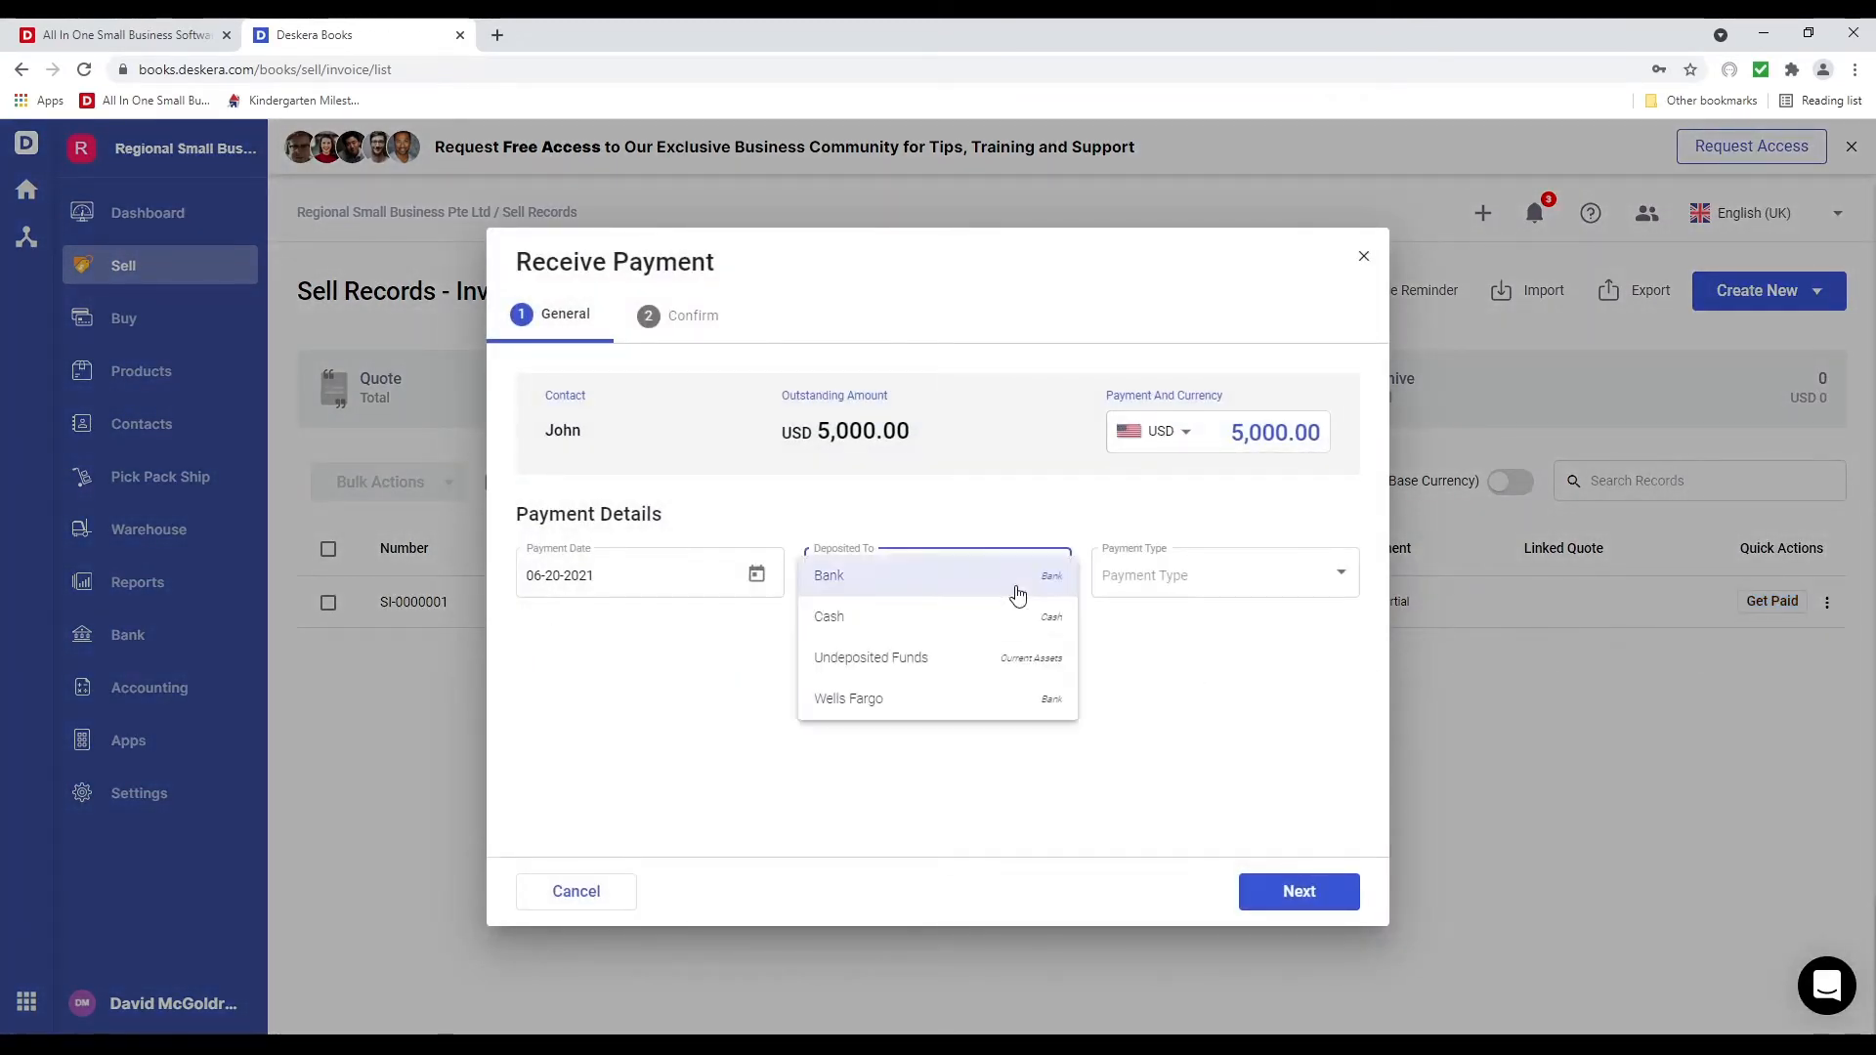
click(1006, 695)
click(1246, 584)
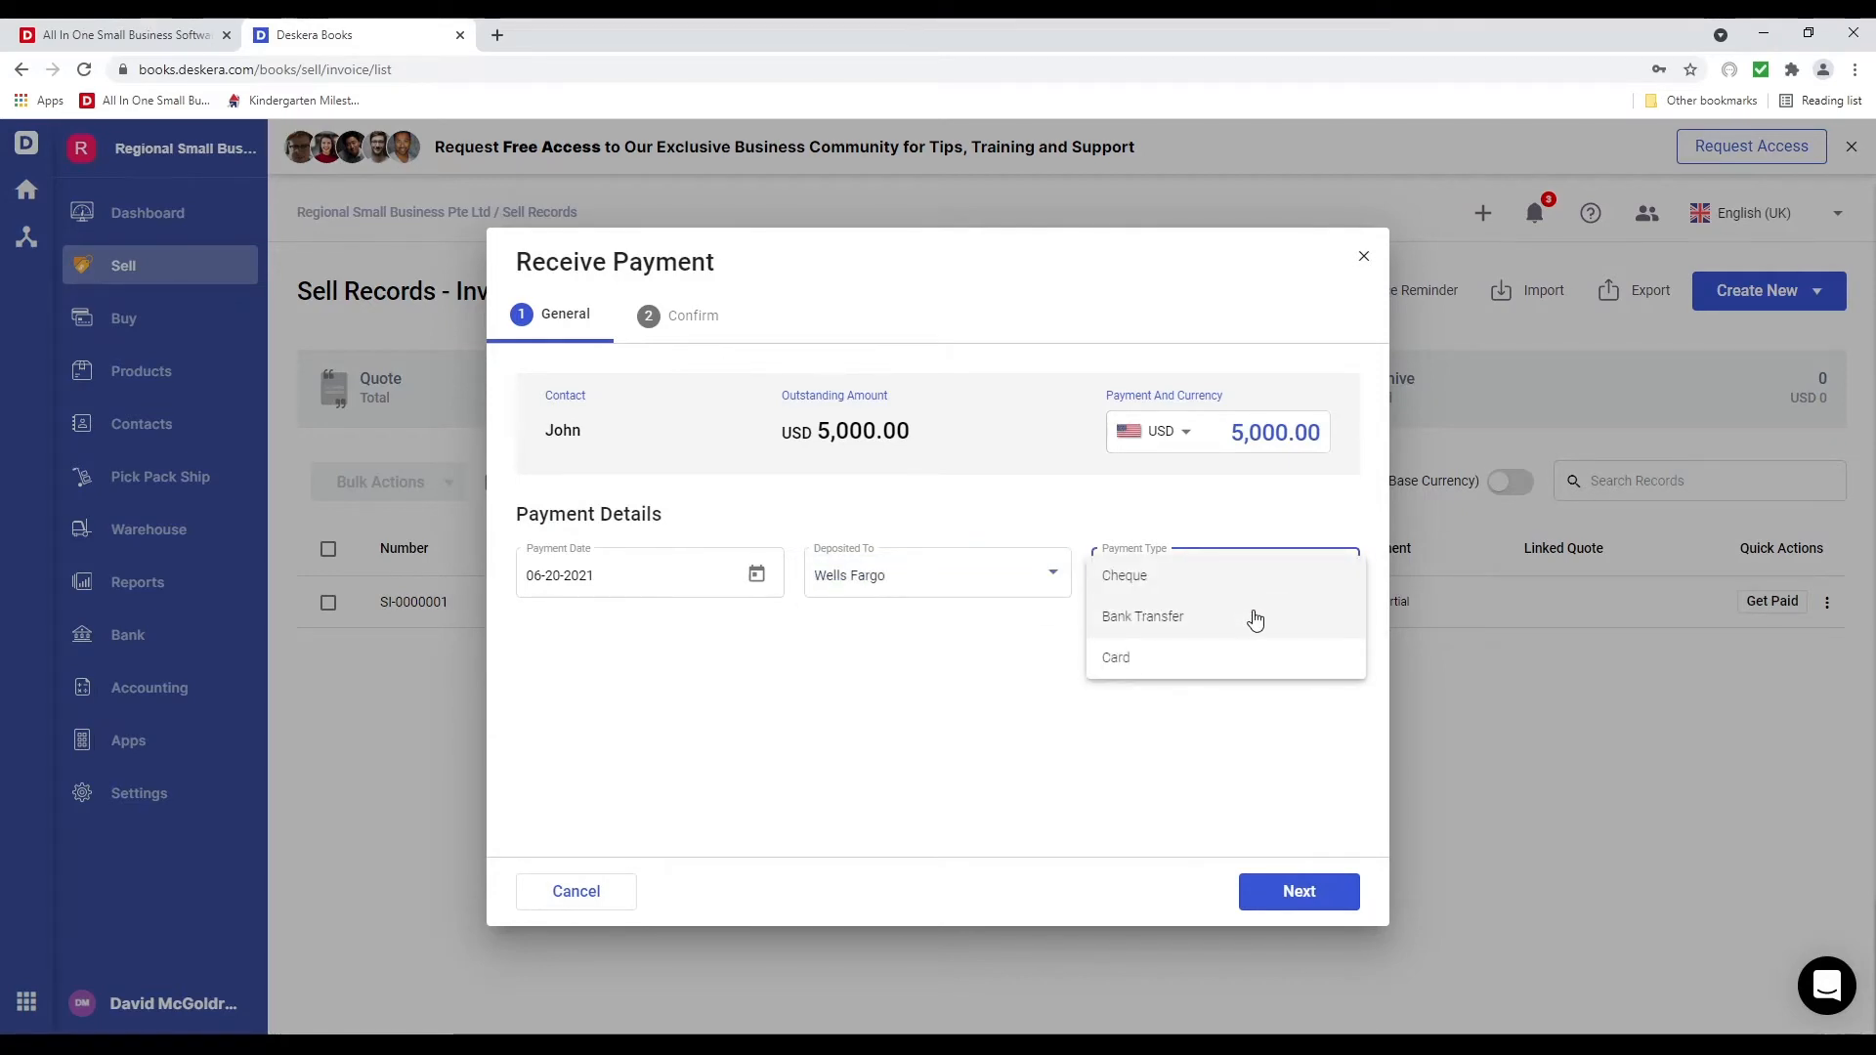
click(1252, 618)
Set reference date June 20 and reference number 234234, then confirm the payment
click(757, 733)
click(751, 729)
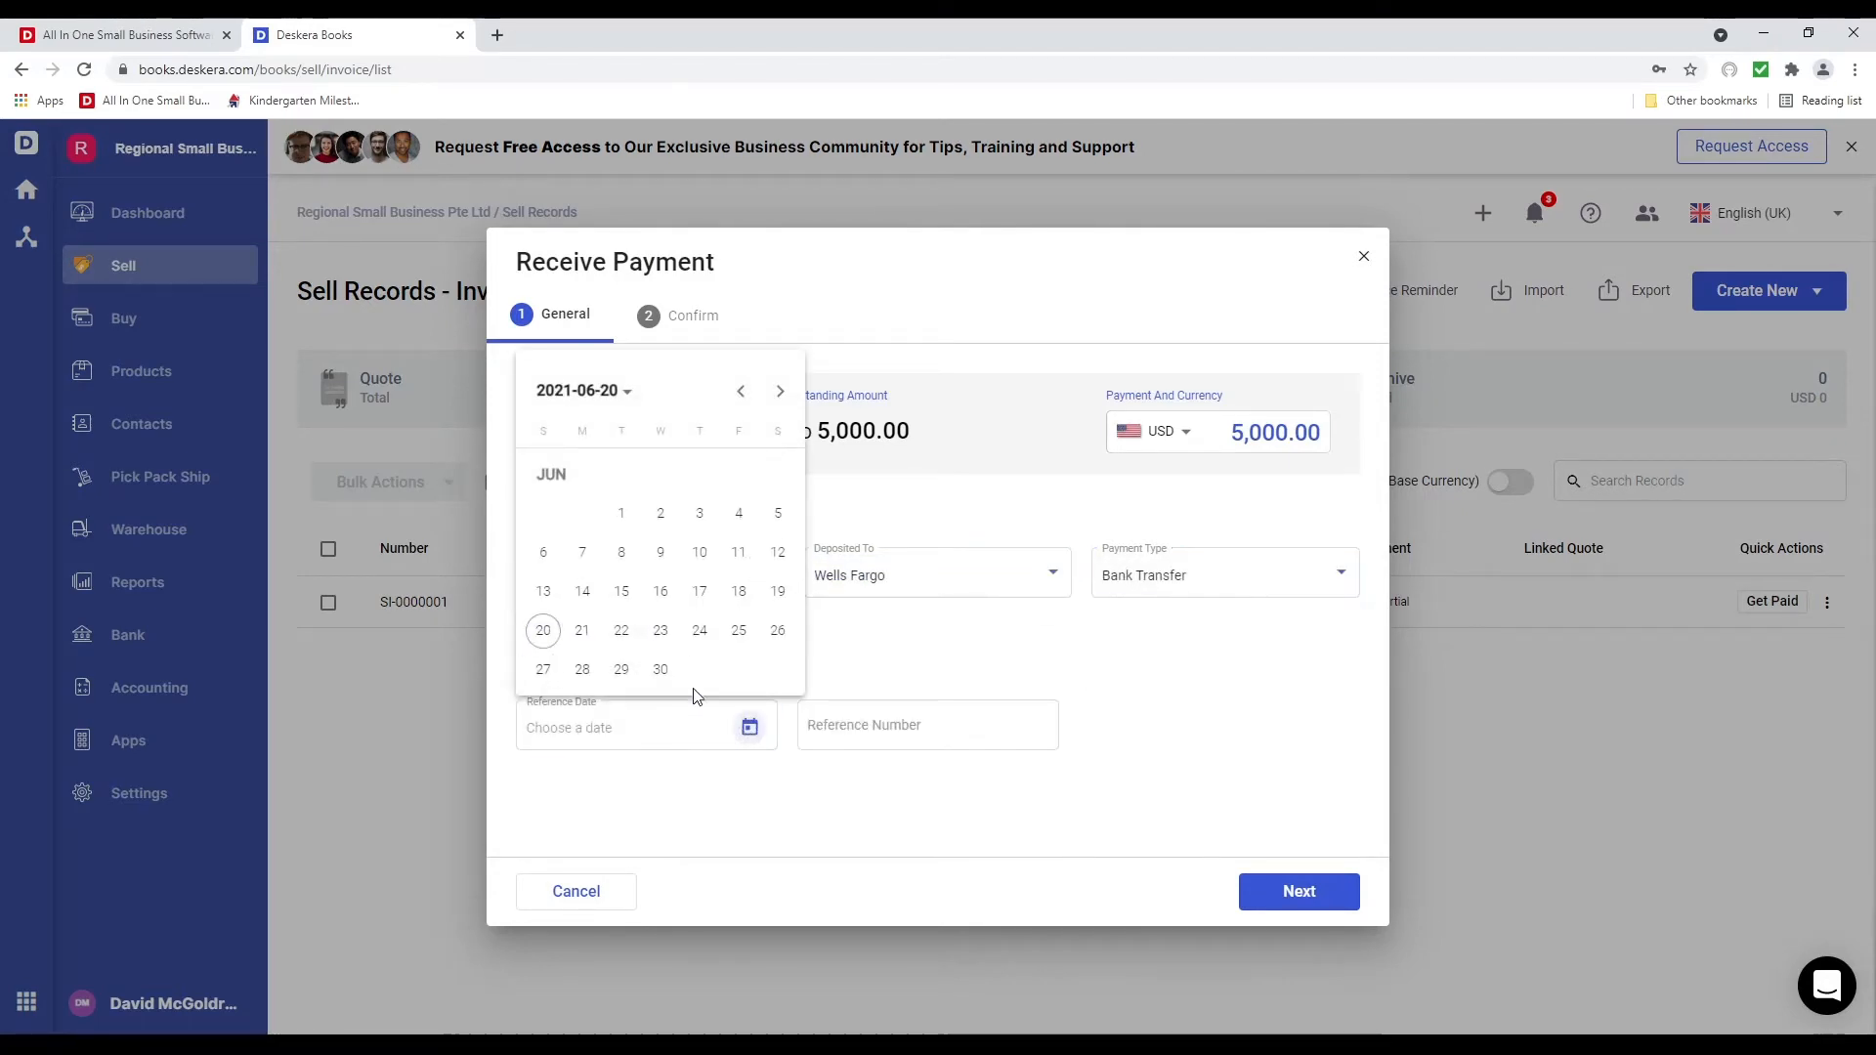
click(536, 632)
click(883, 732)
text(234234)
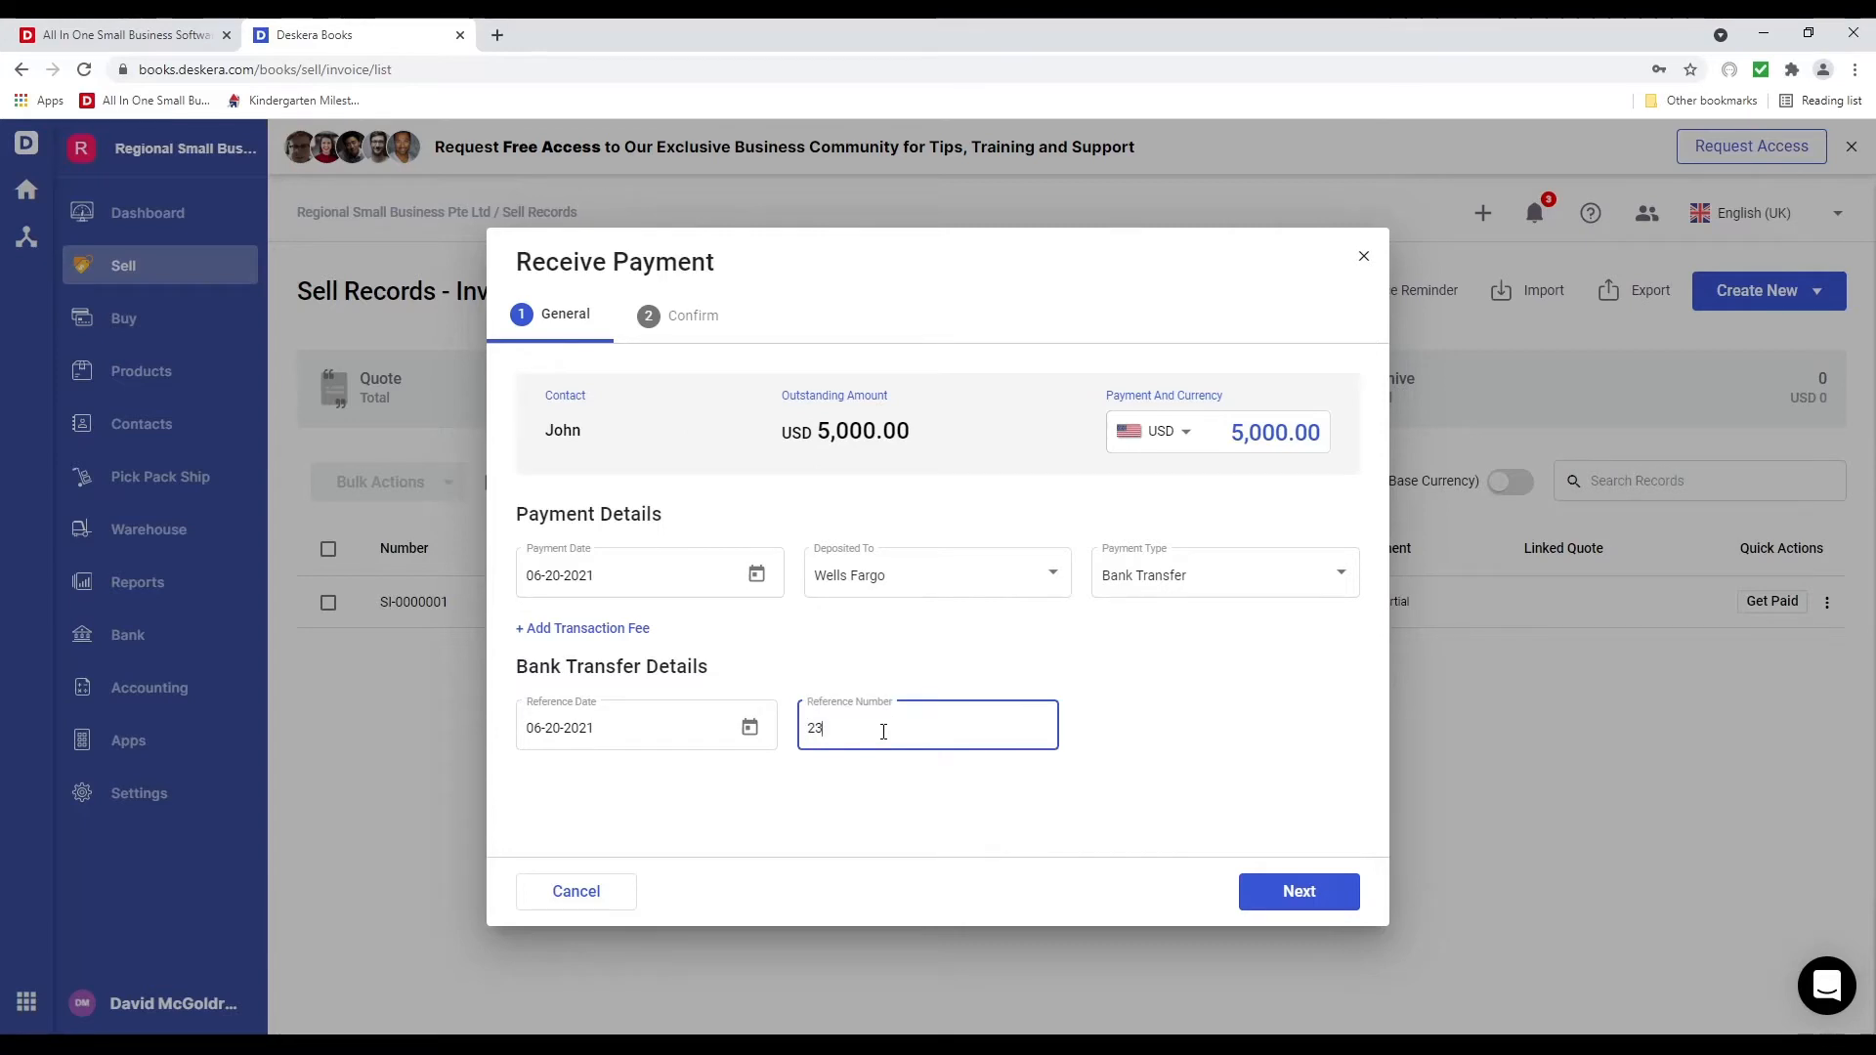
click(1283, 892)
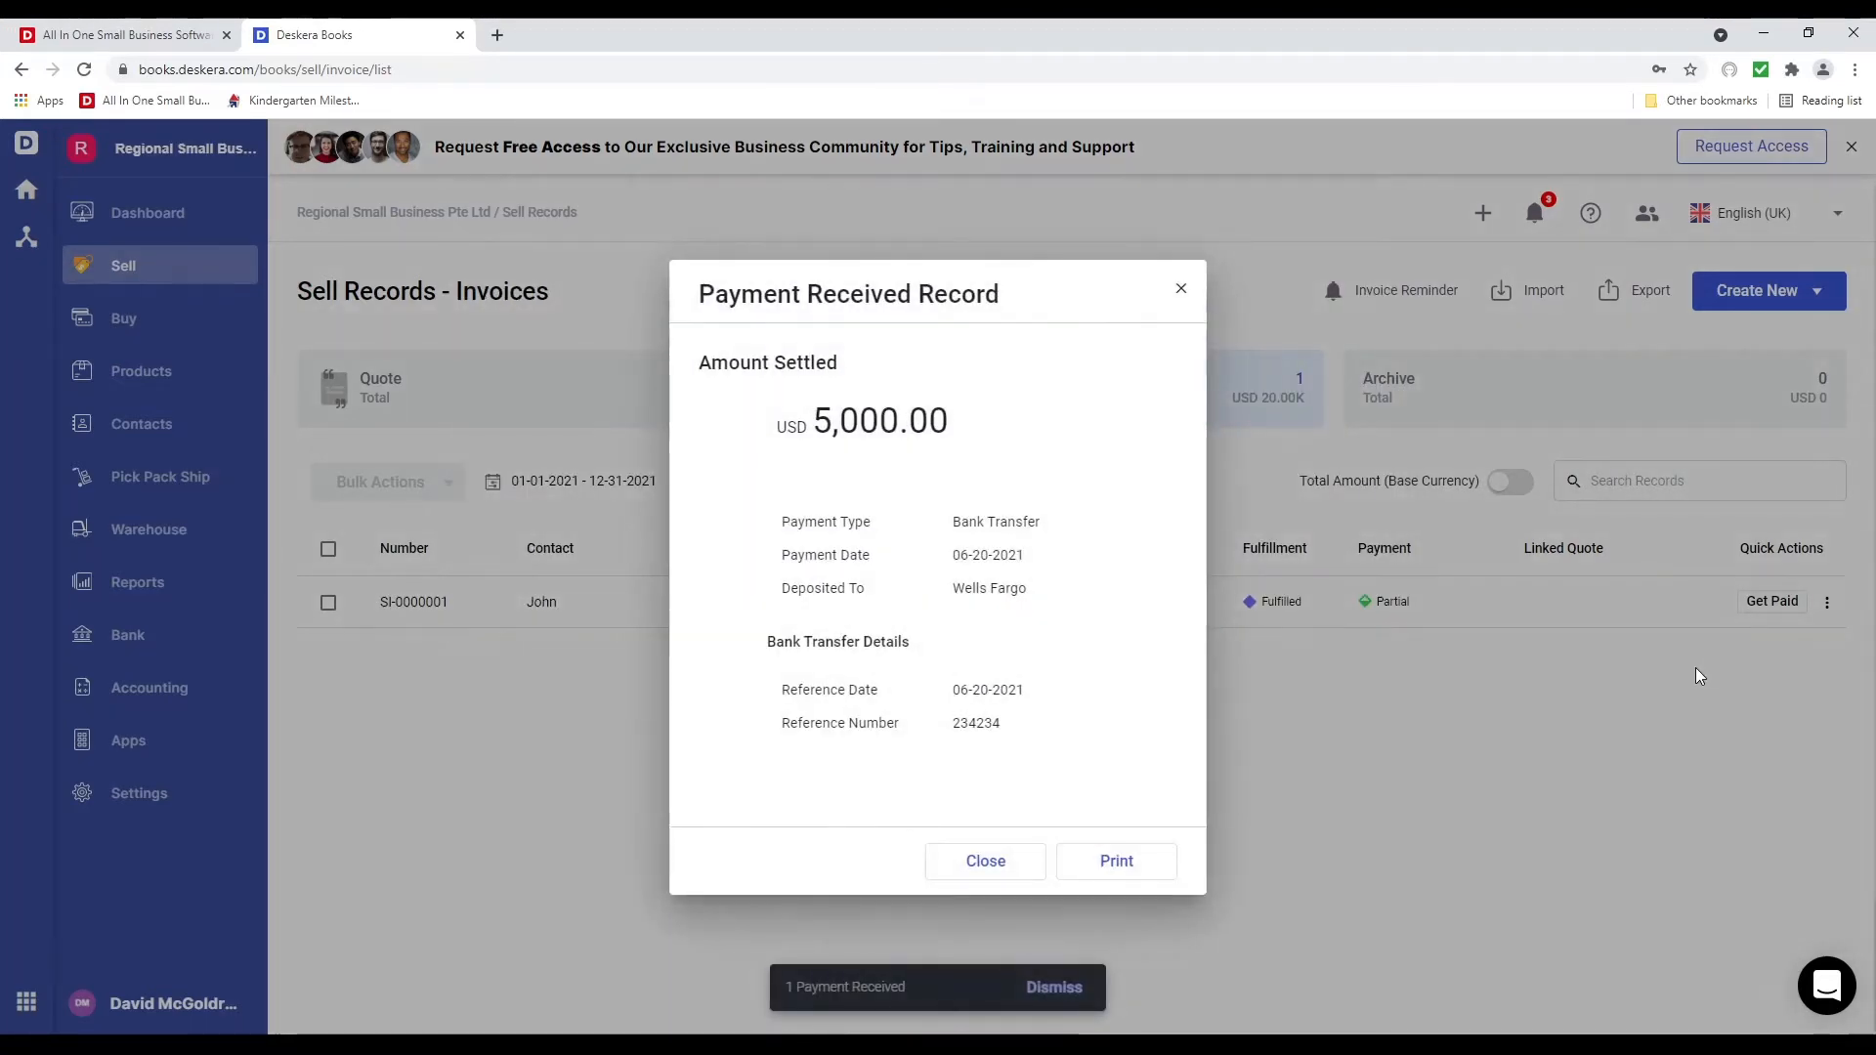
click(993, 869)
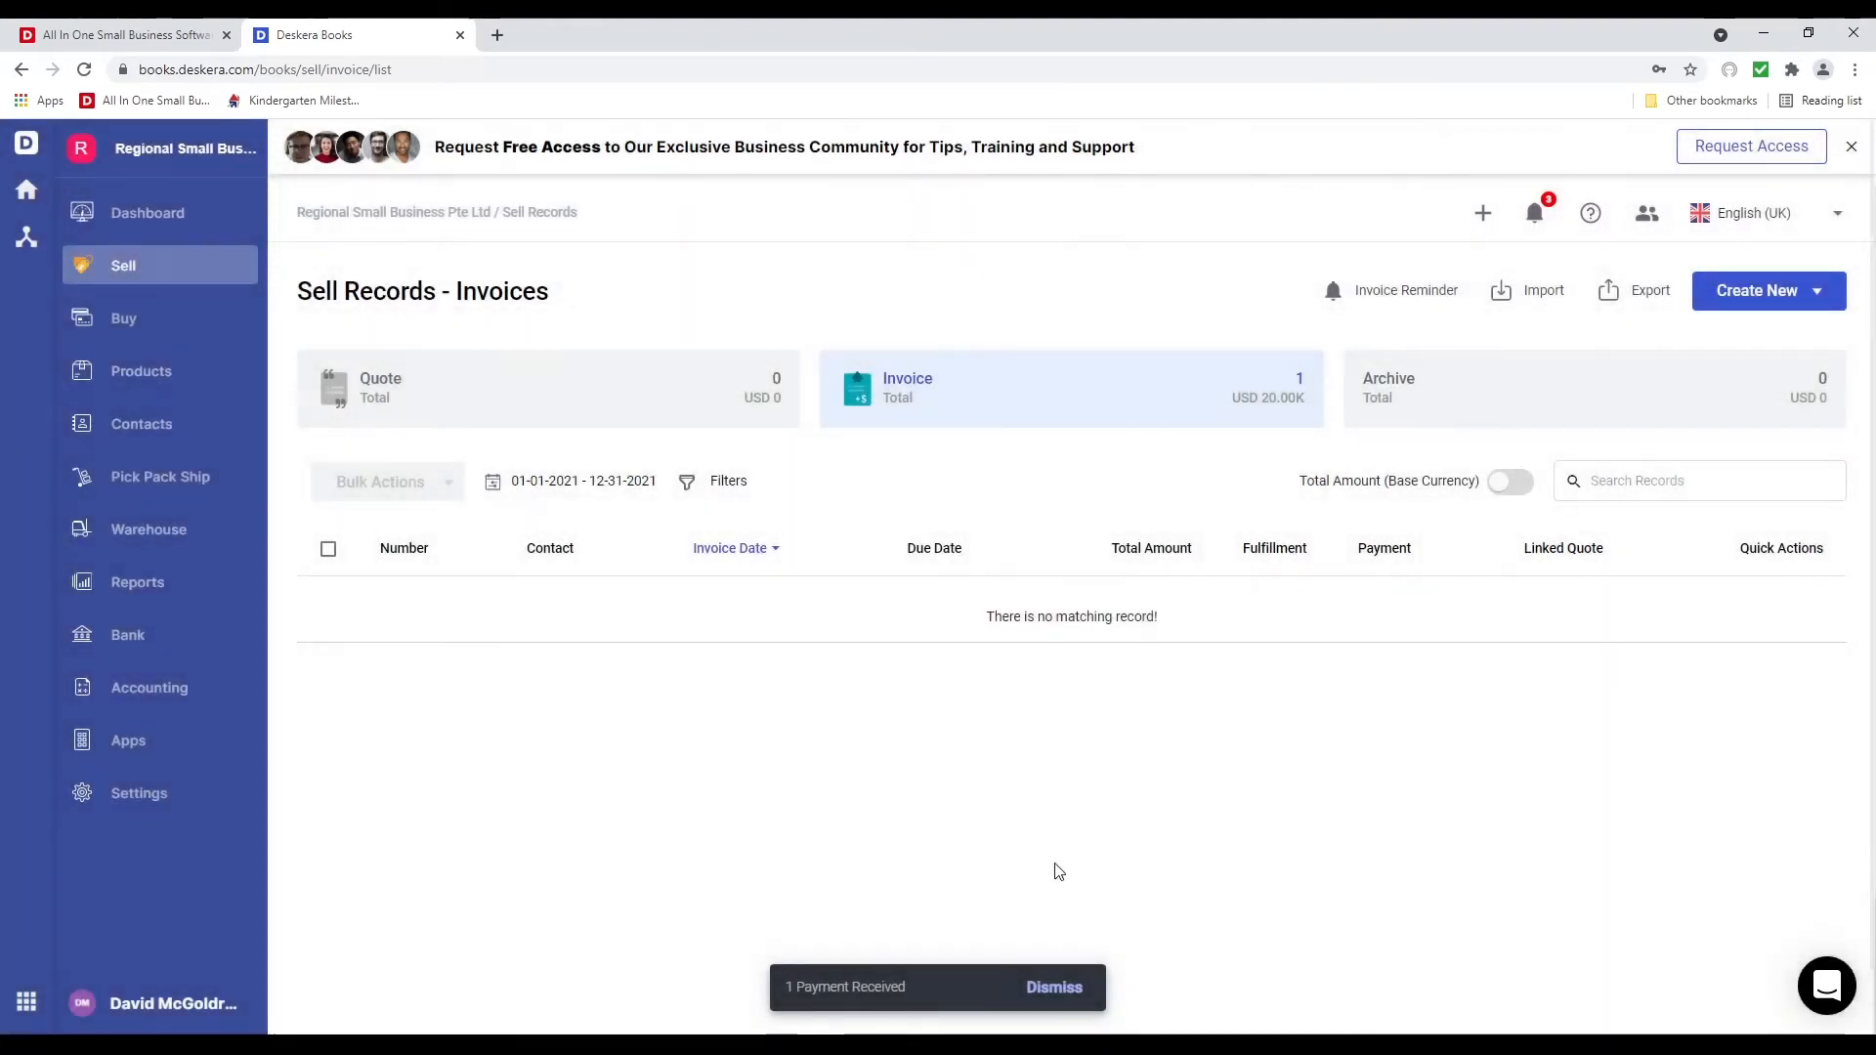
Open the Warehouse Management page, then the Deskera app marketplace
click(156, 533)
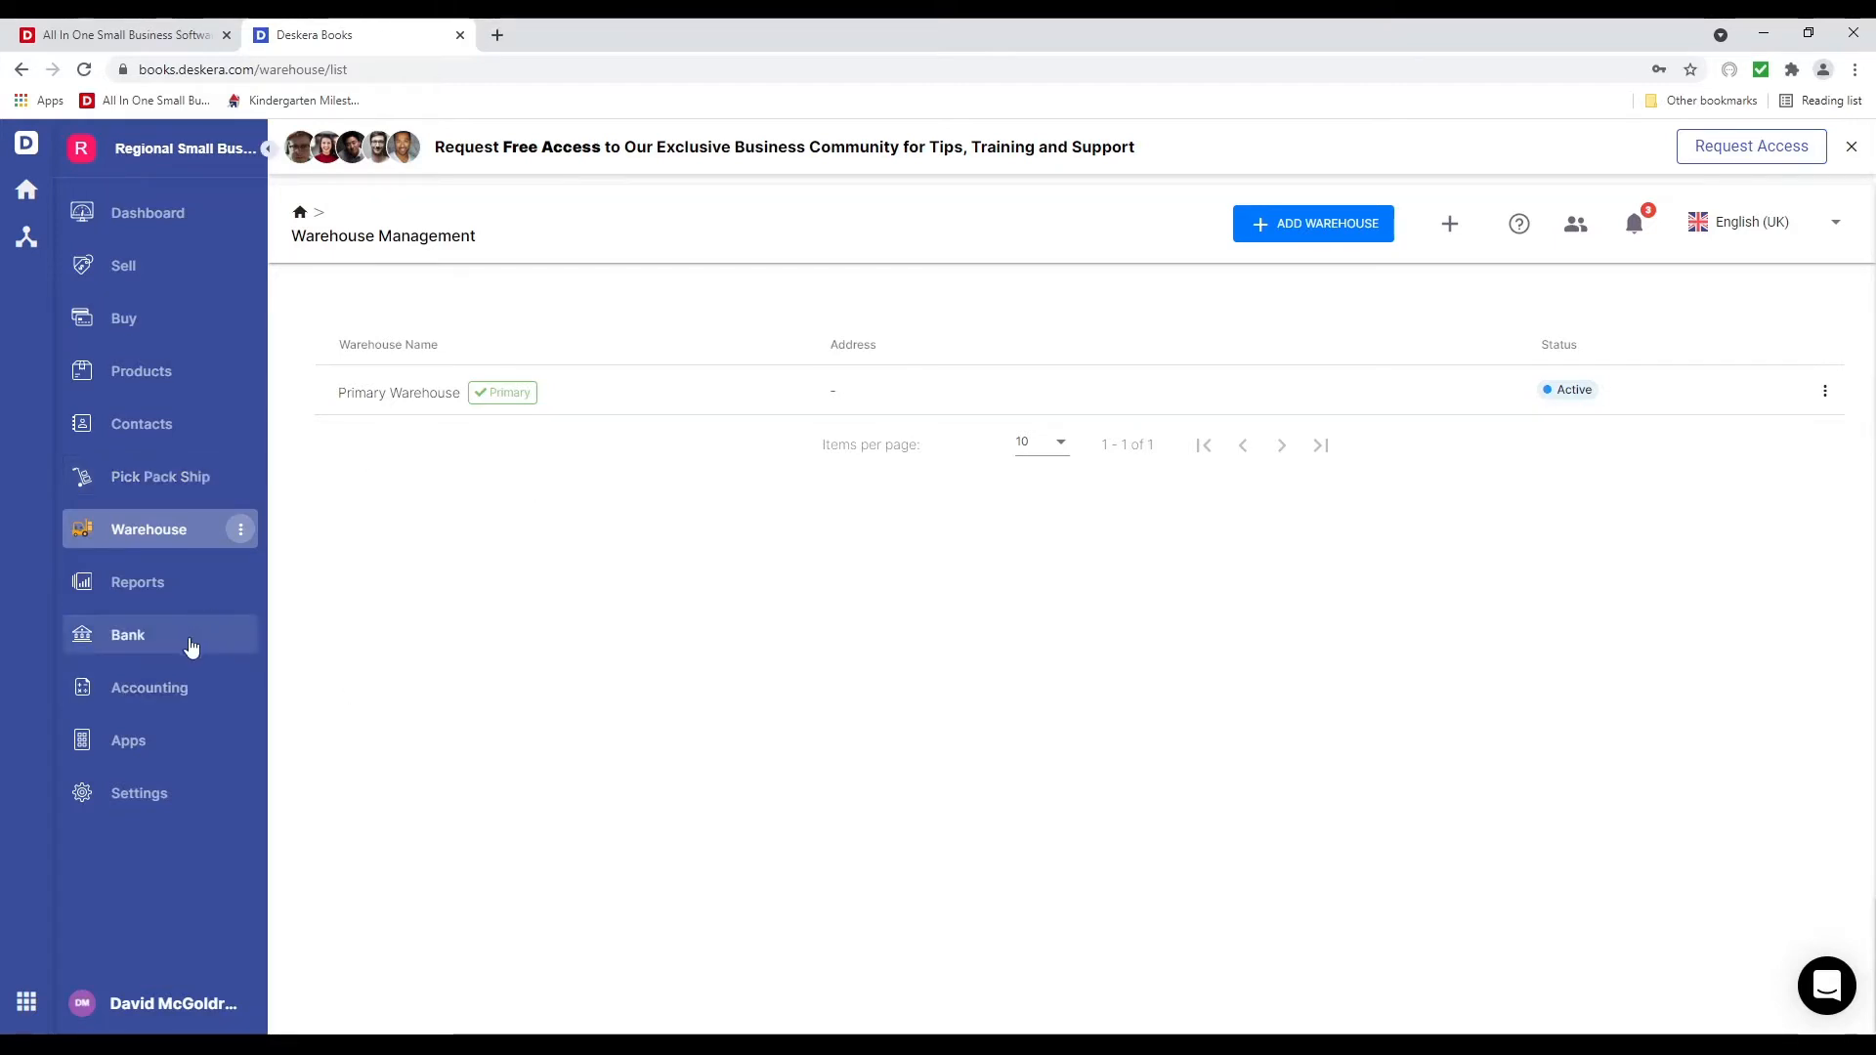
click(143, 749)
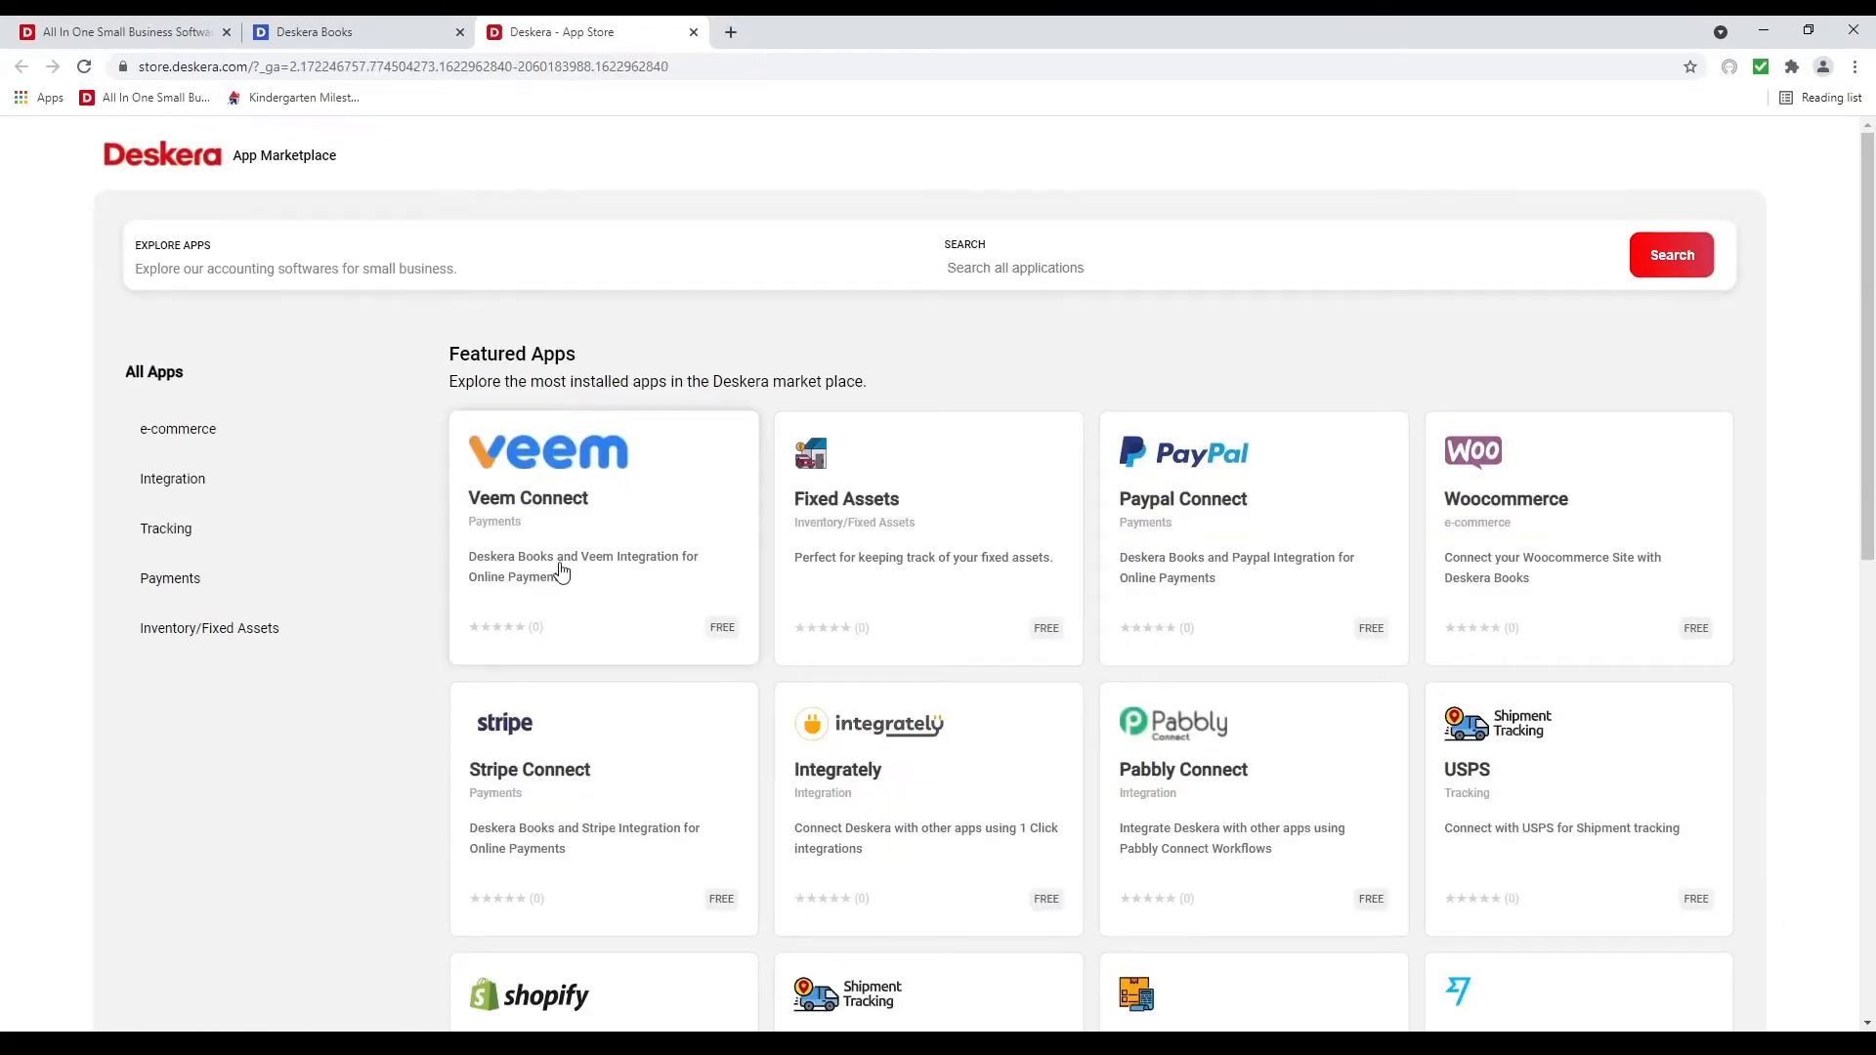
Browse the marketplace's featured apps and open the ECom app card
scroll(1289, 836, down, 1)
scroll(1289, 836, down, 2)
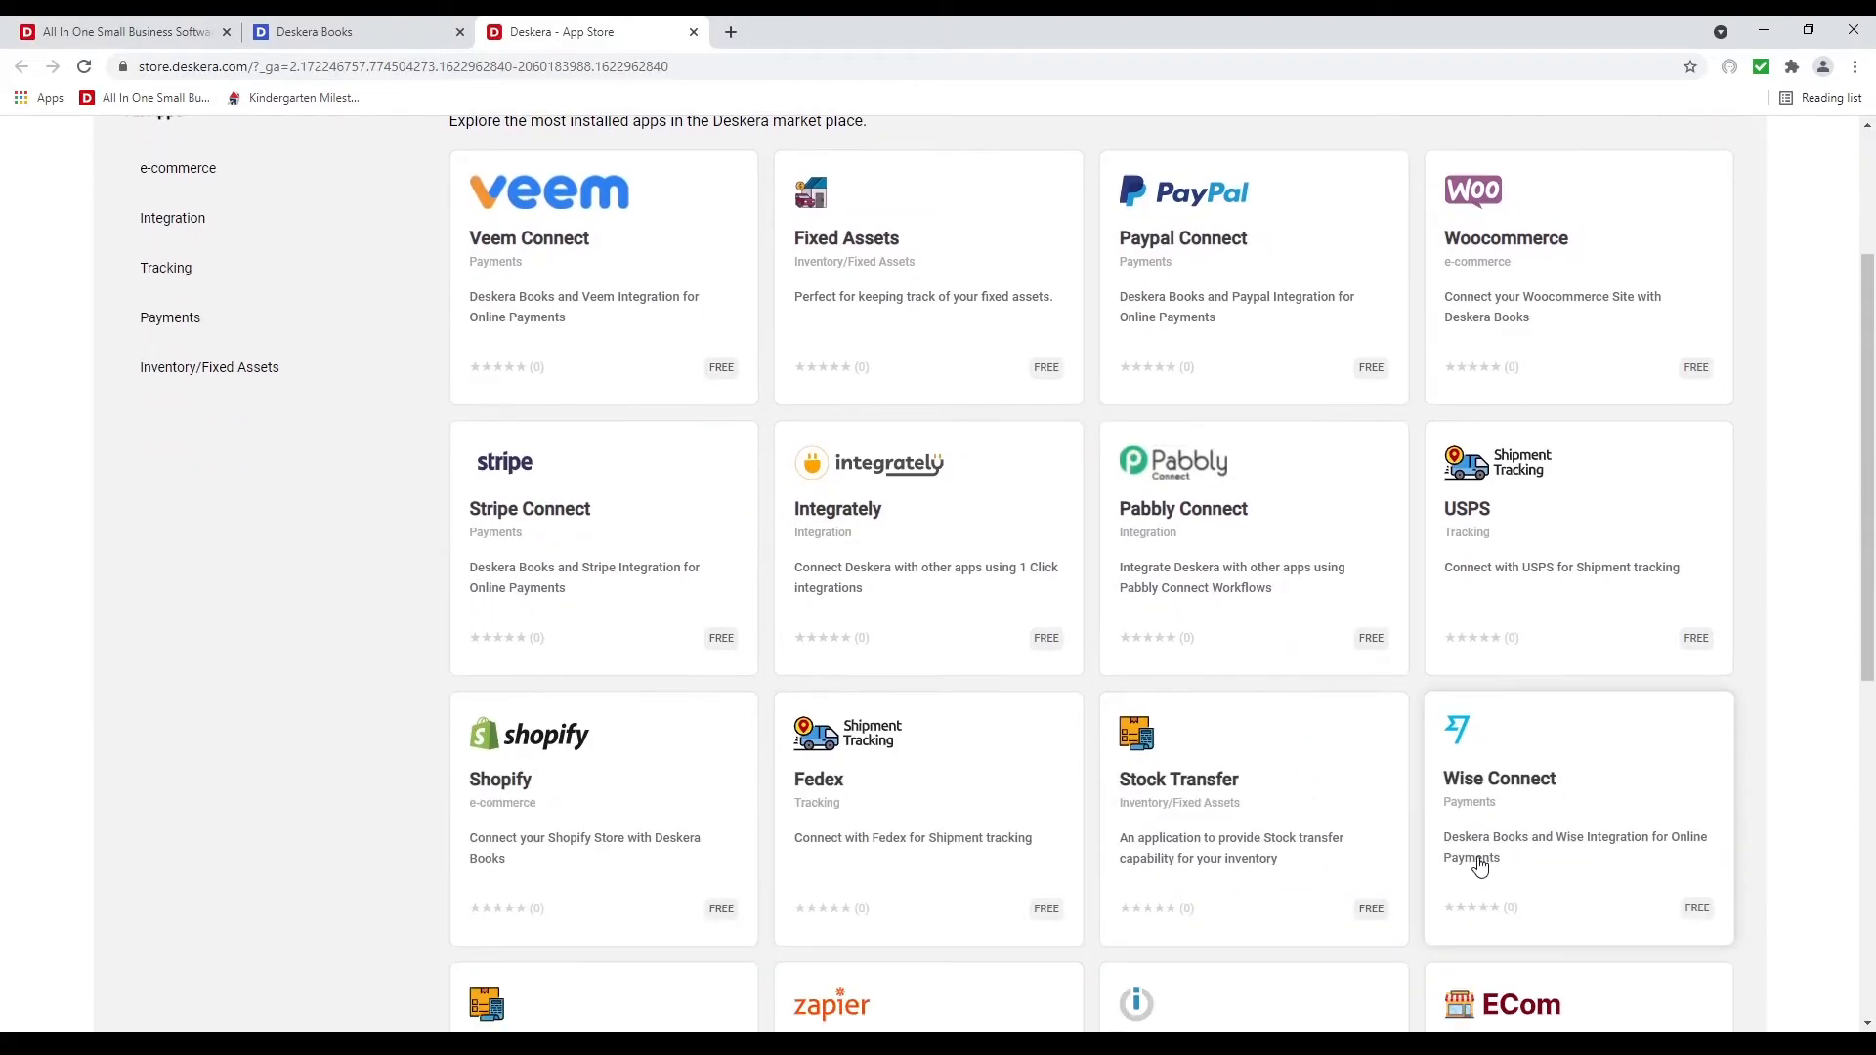
scroll(887, 829, up, 3)
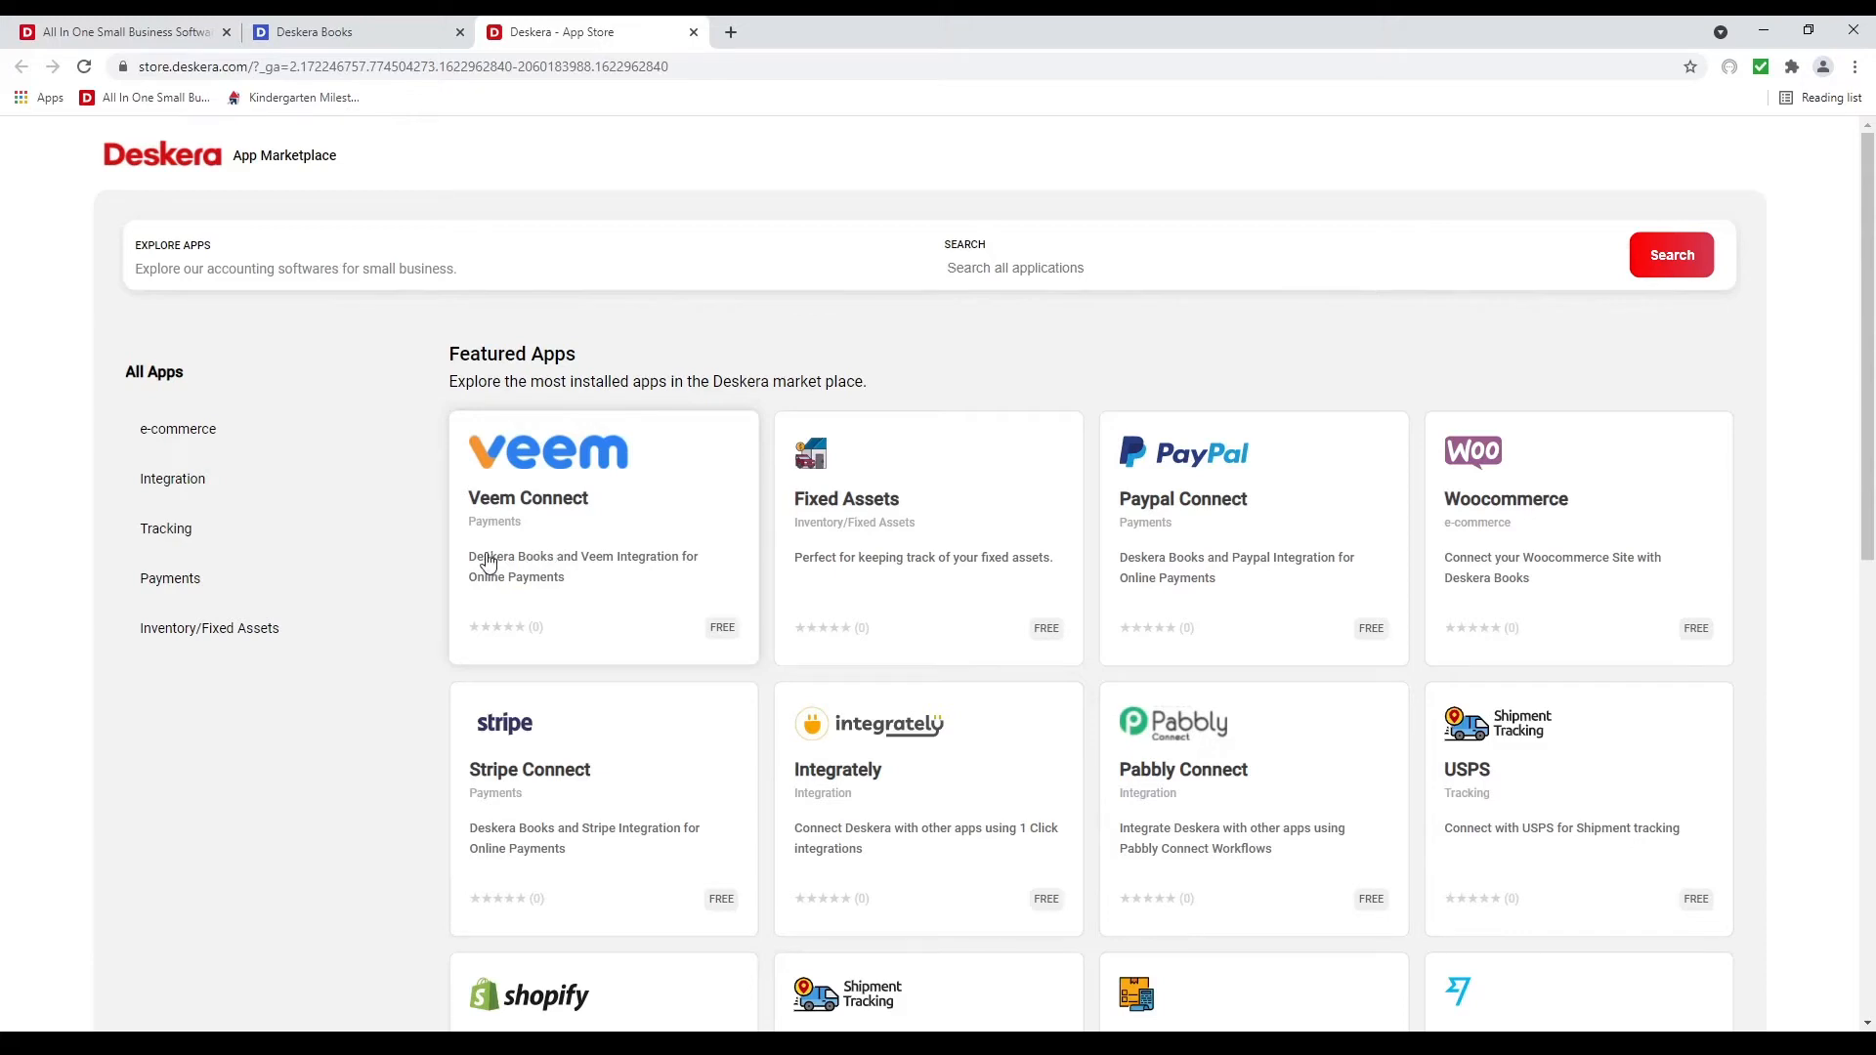
scroll(650, 650, down, 3)
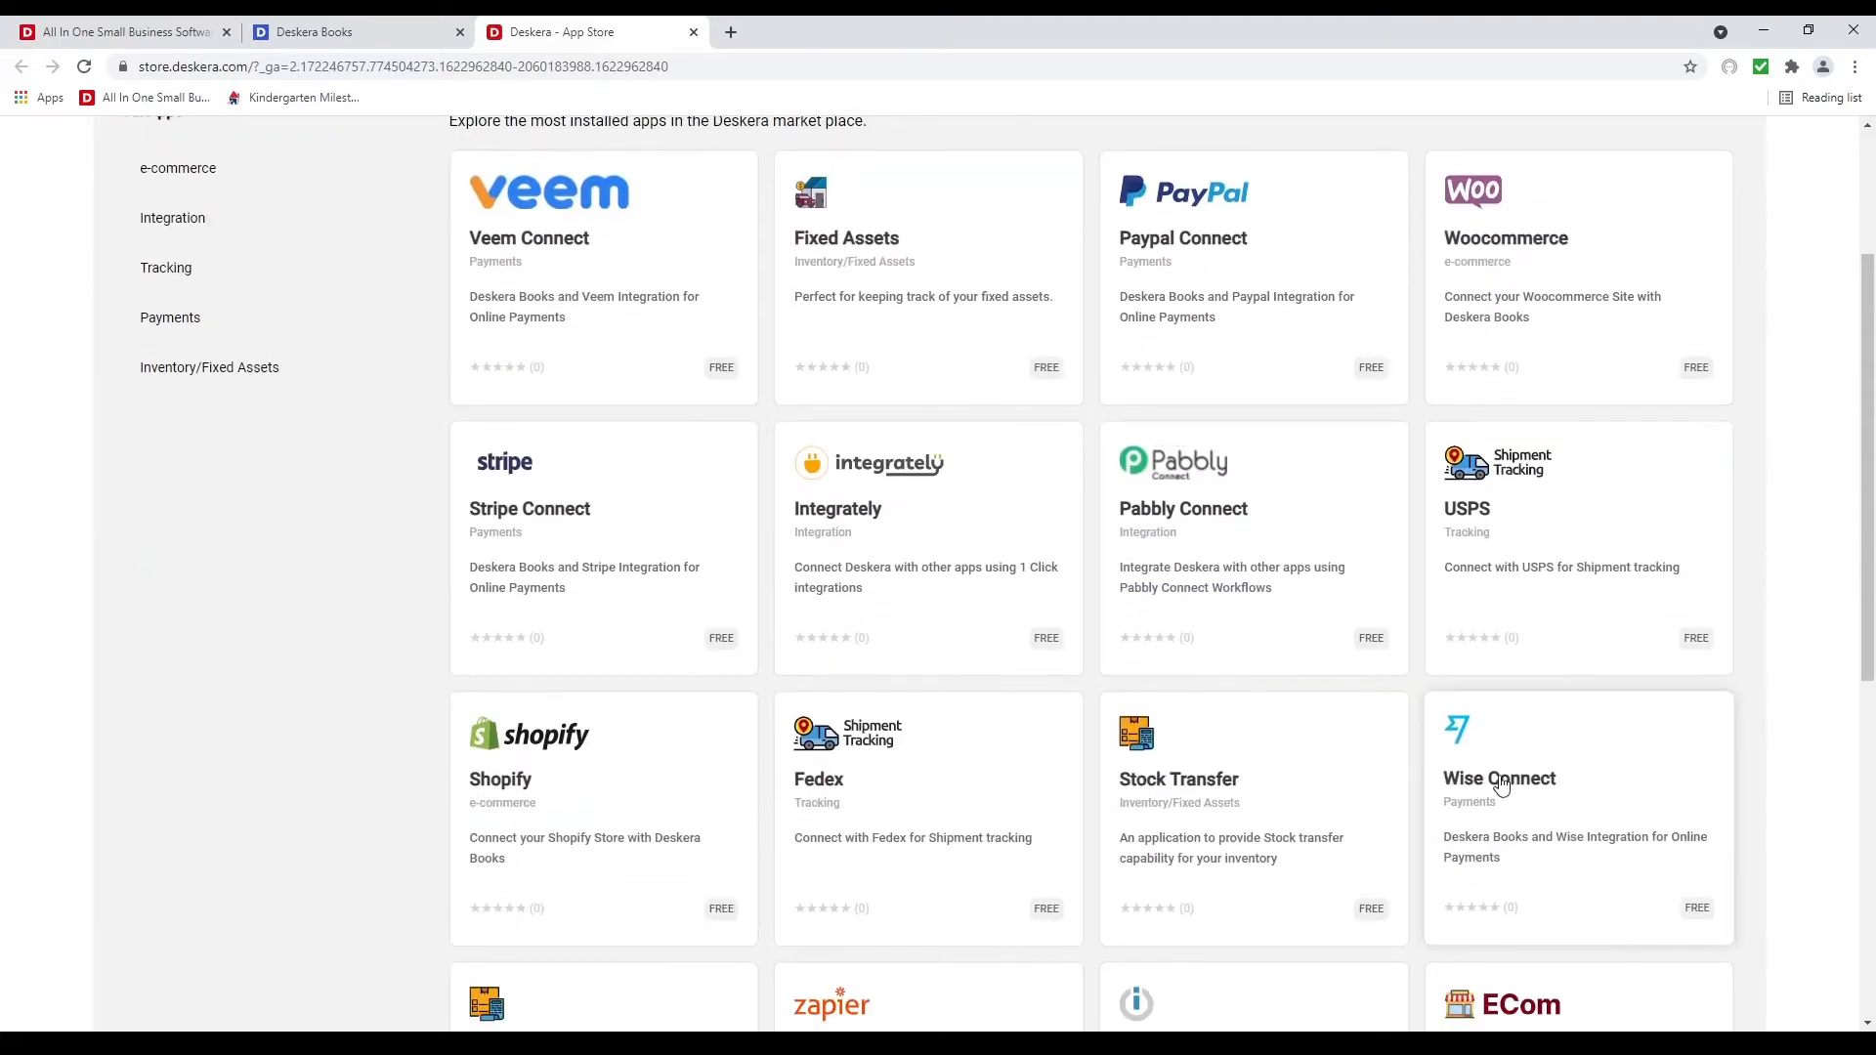
scroll(1604, 729, up, 3)
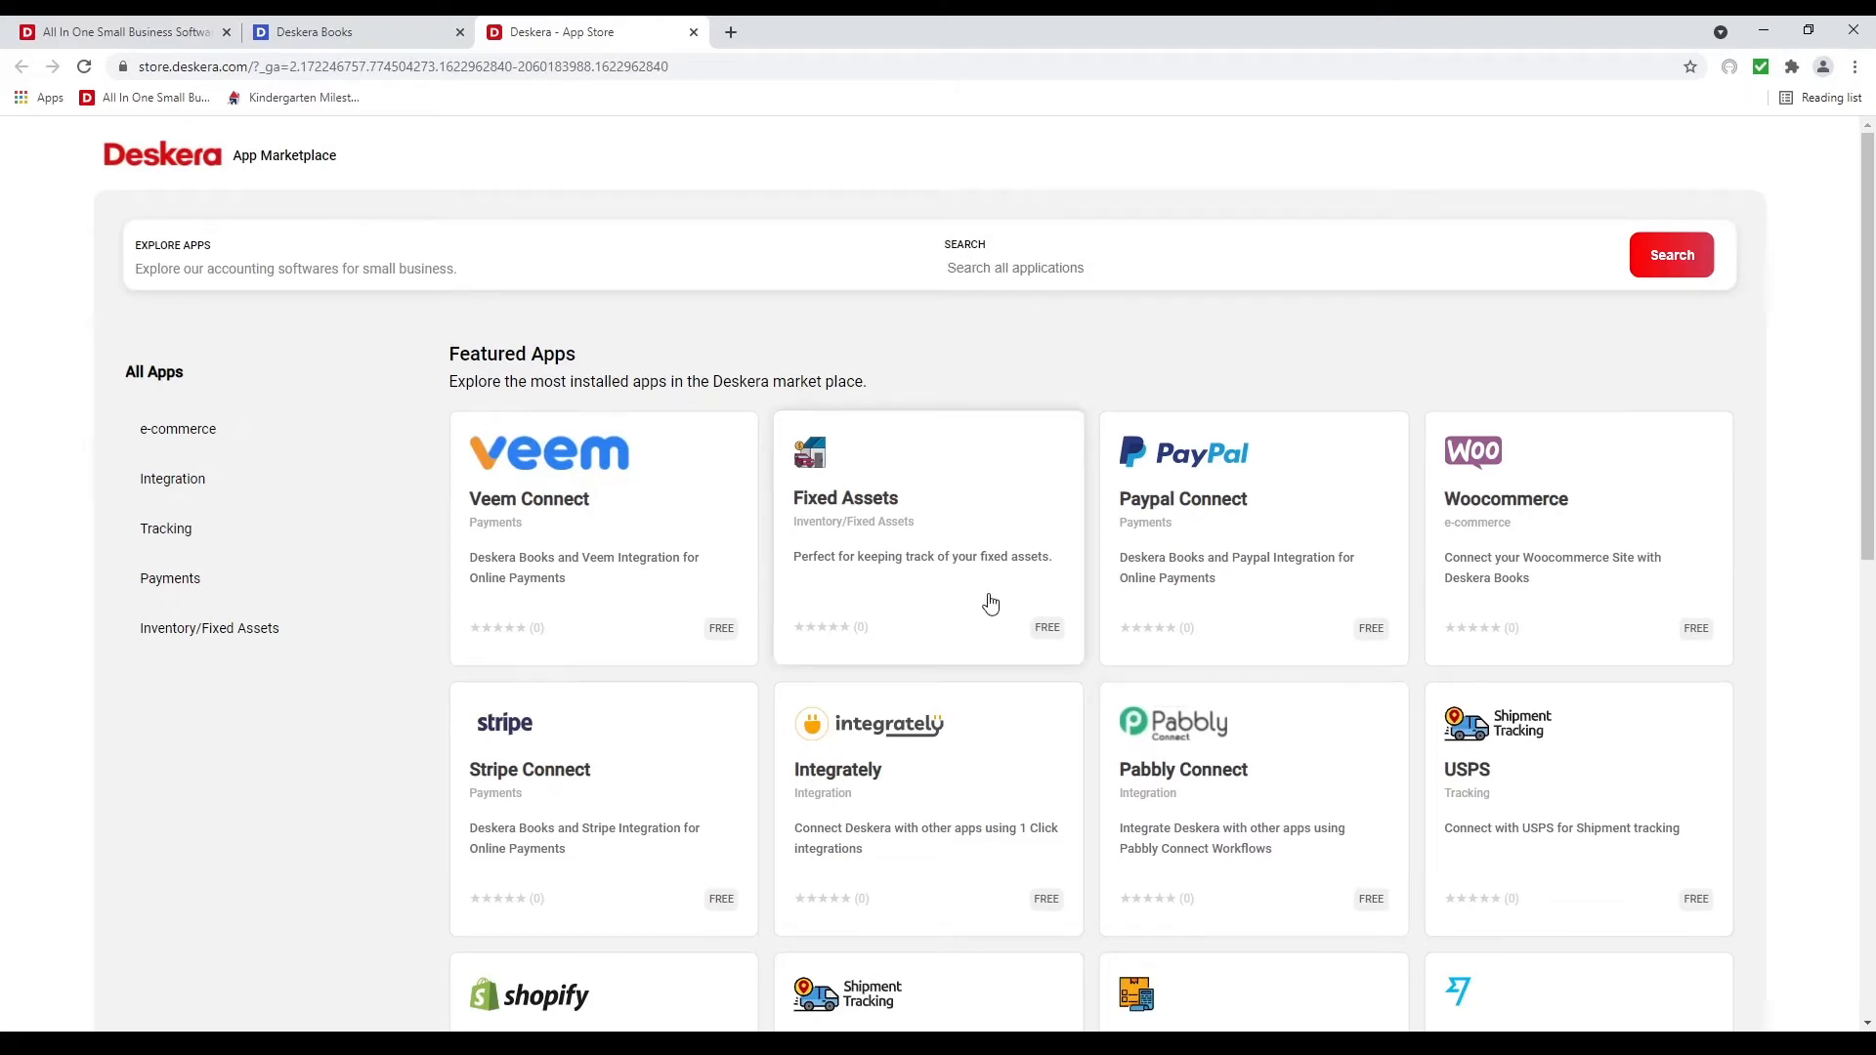
scroll(1495, 831, down, 3)
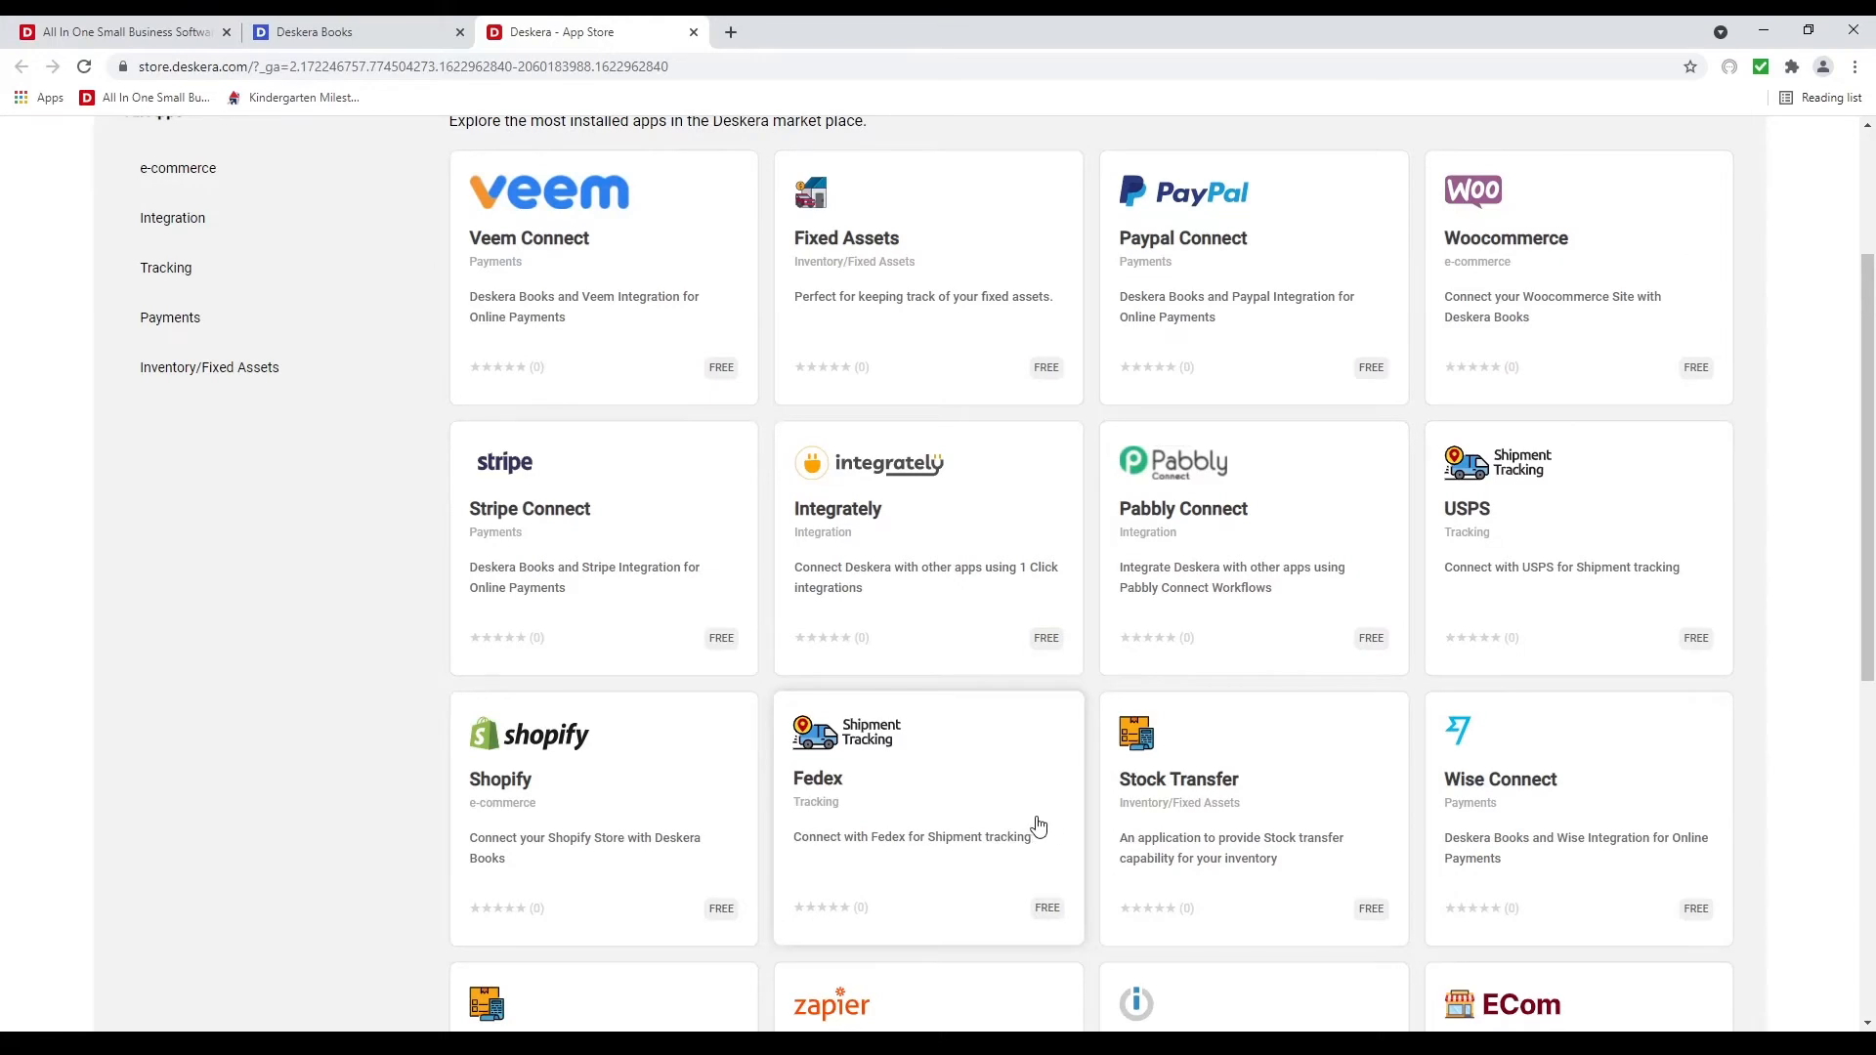
scroll(1037, 825, down, 3)
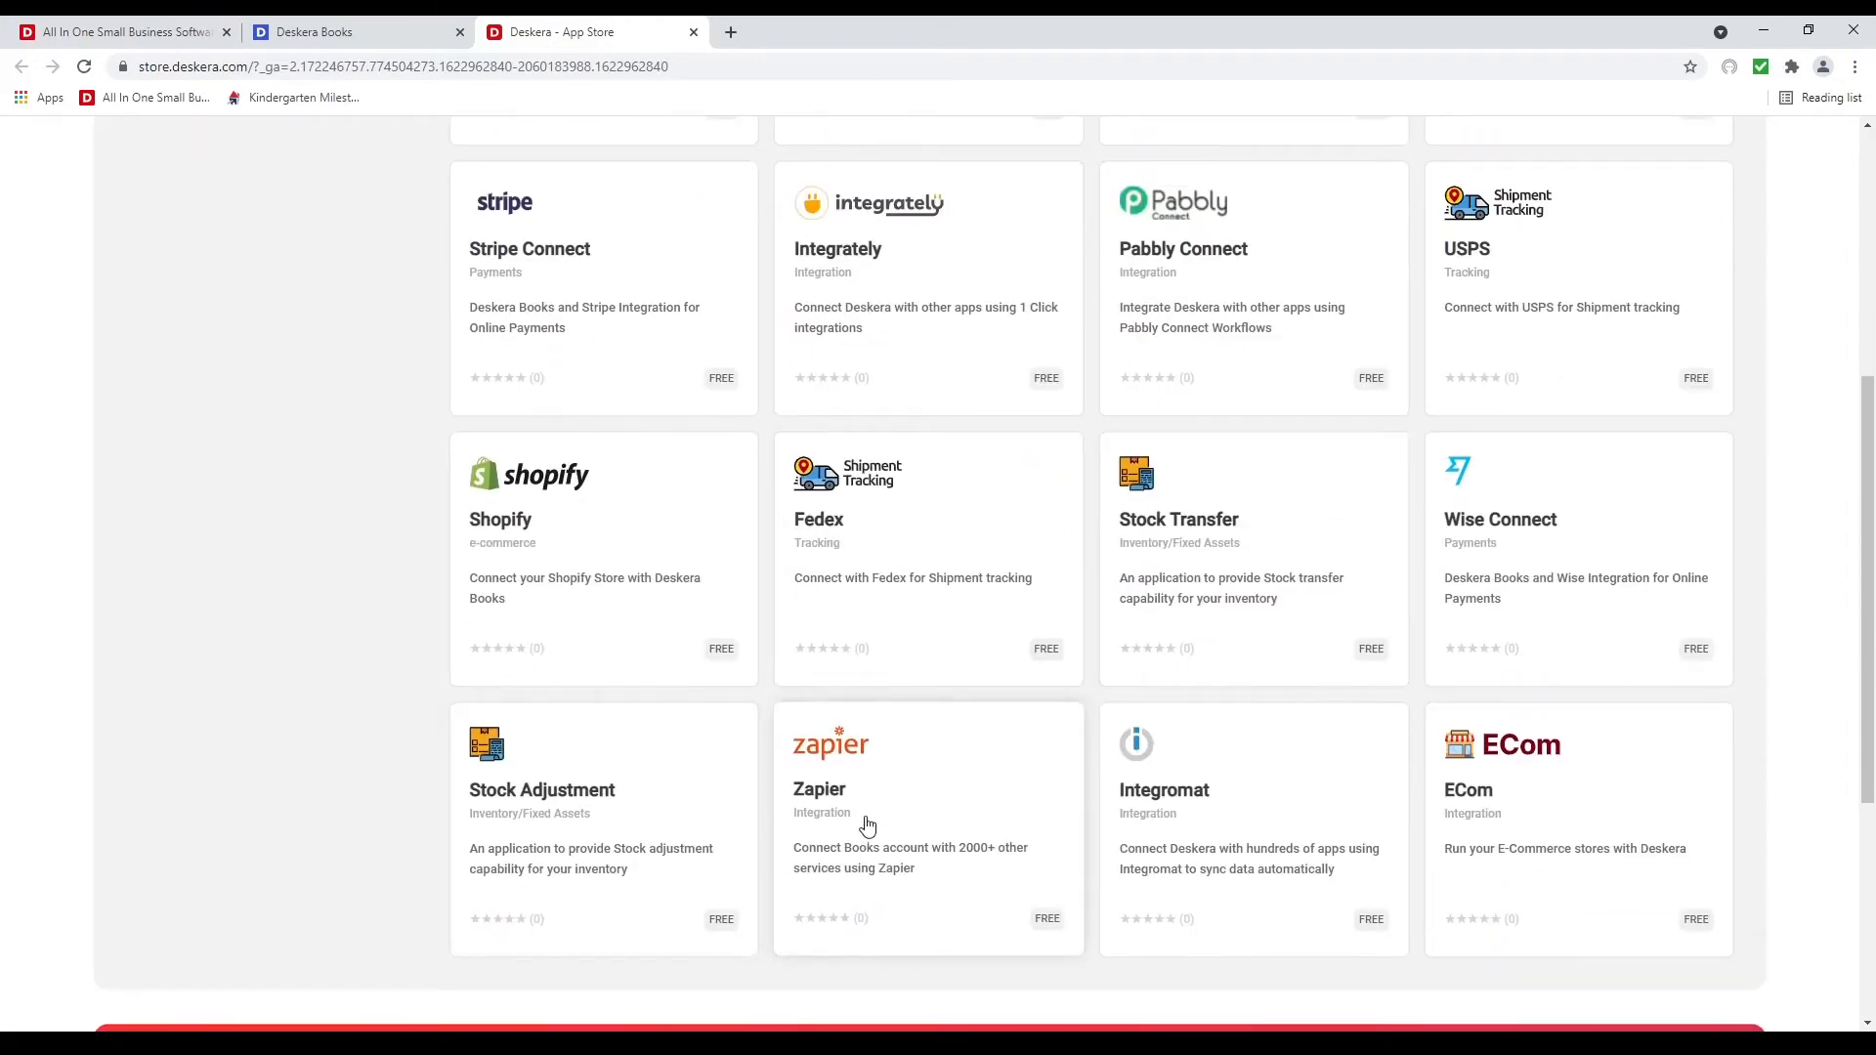
scroll(984, 859, up, 2)
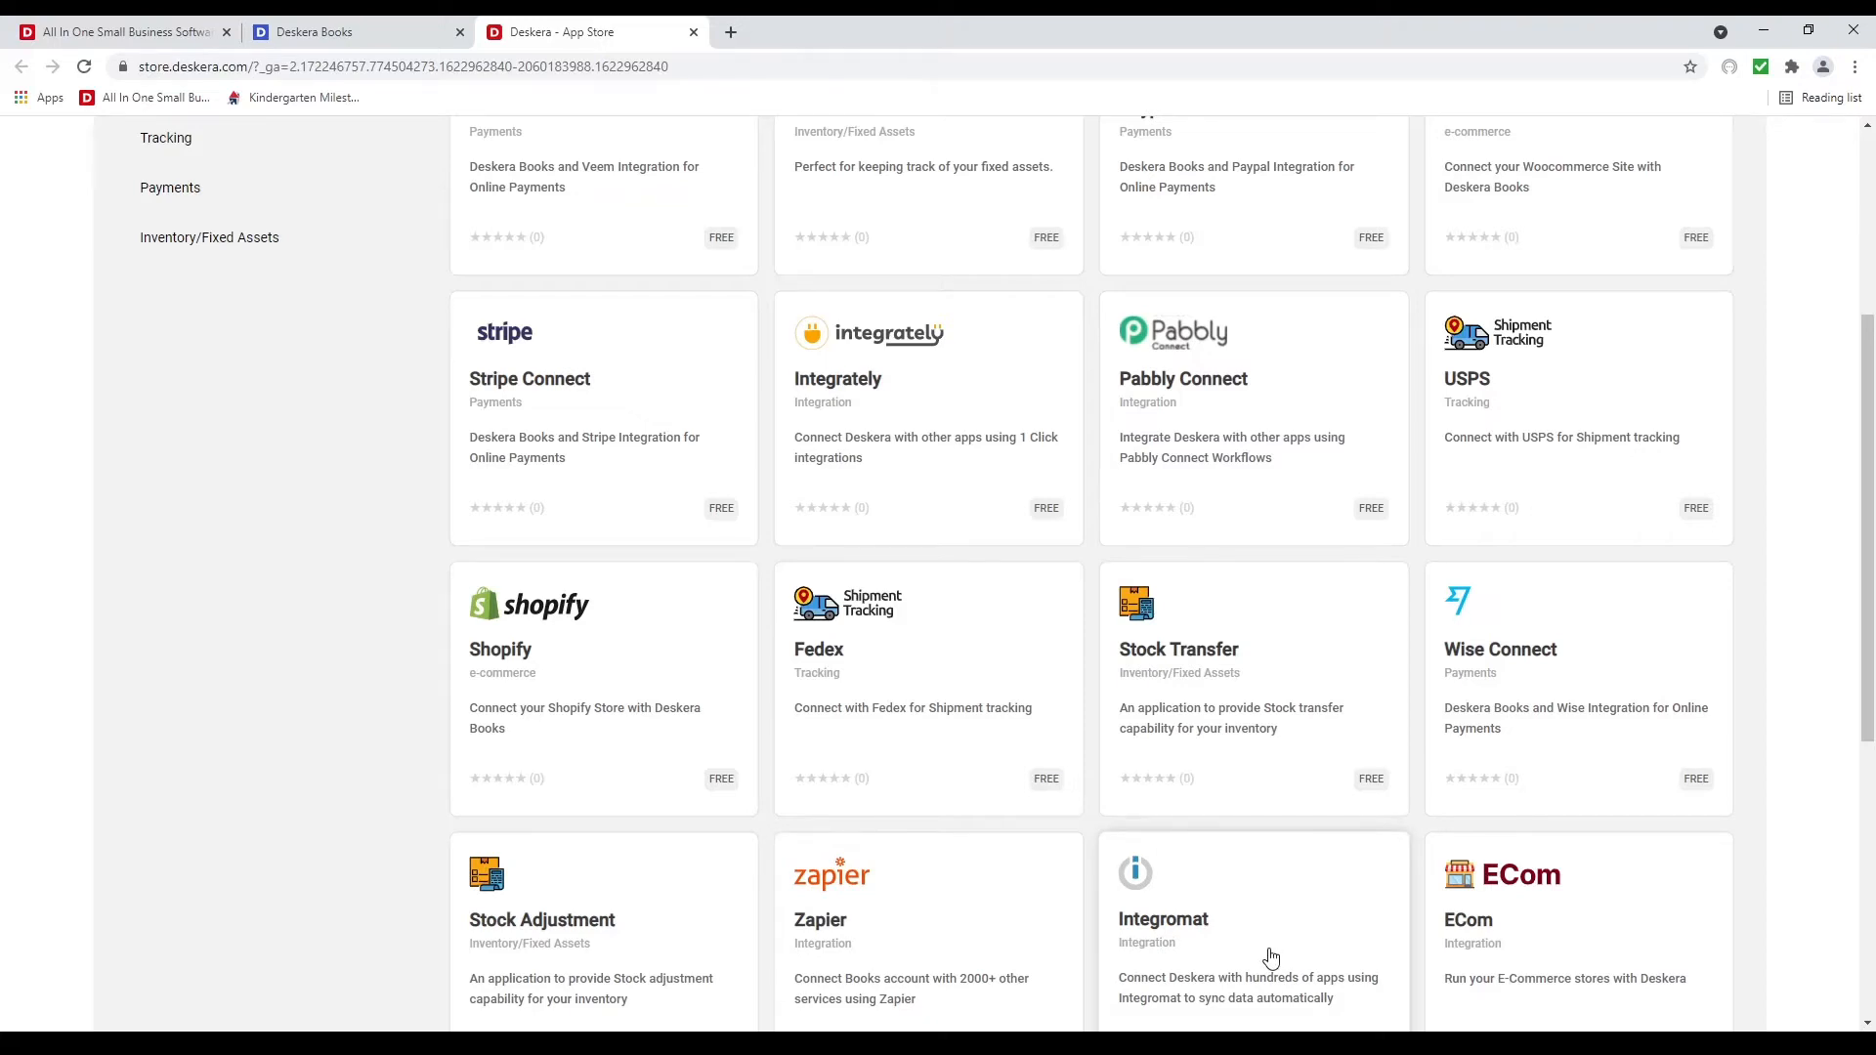
scroll(1270, 957, down, 1)
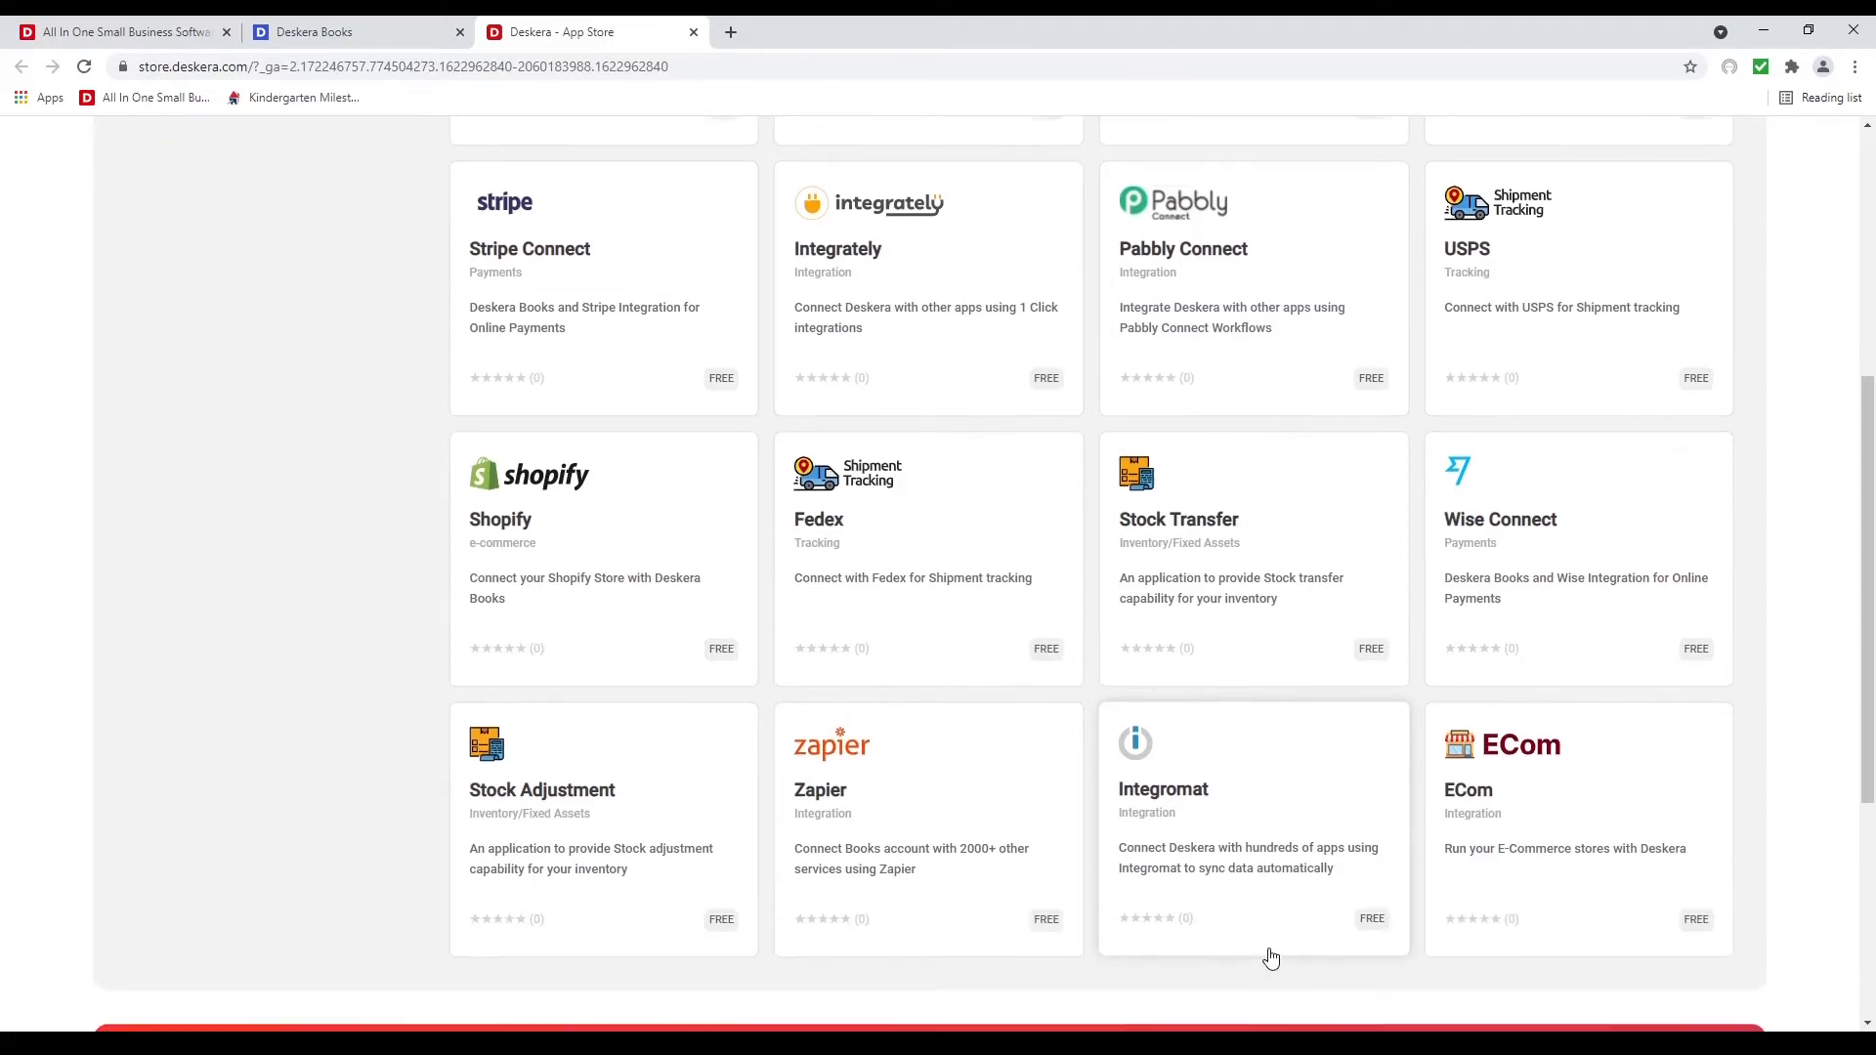
click(1532, 803)
Get the ECom app, preview its Amazon, Shopify and WooCommerce setups, then close it
click(1194, 395)
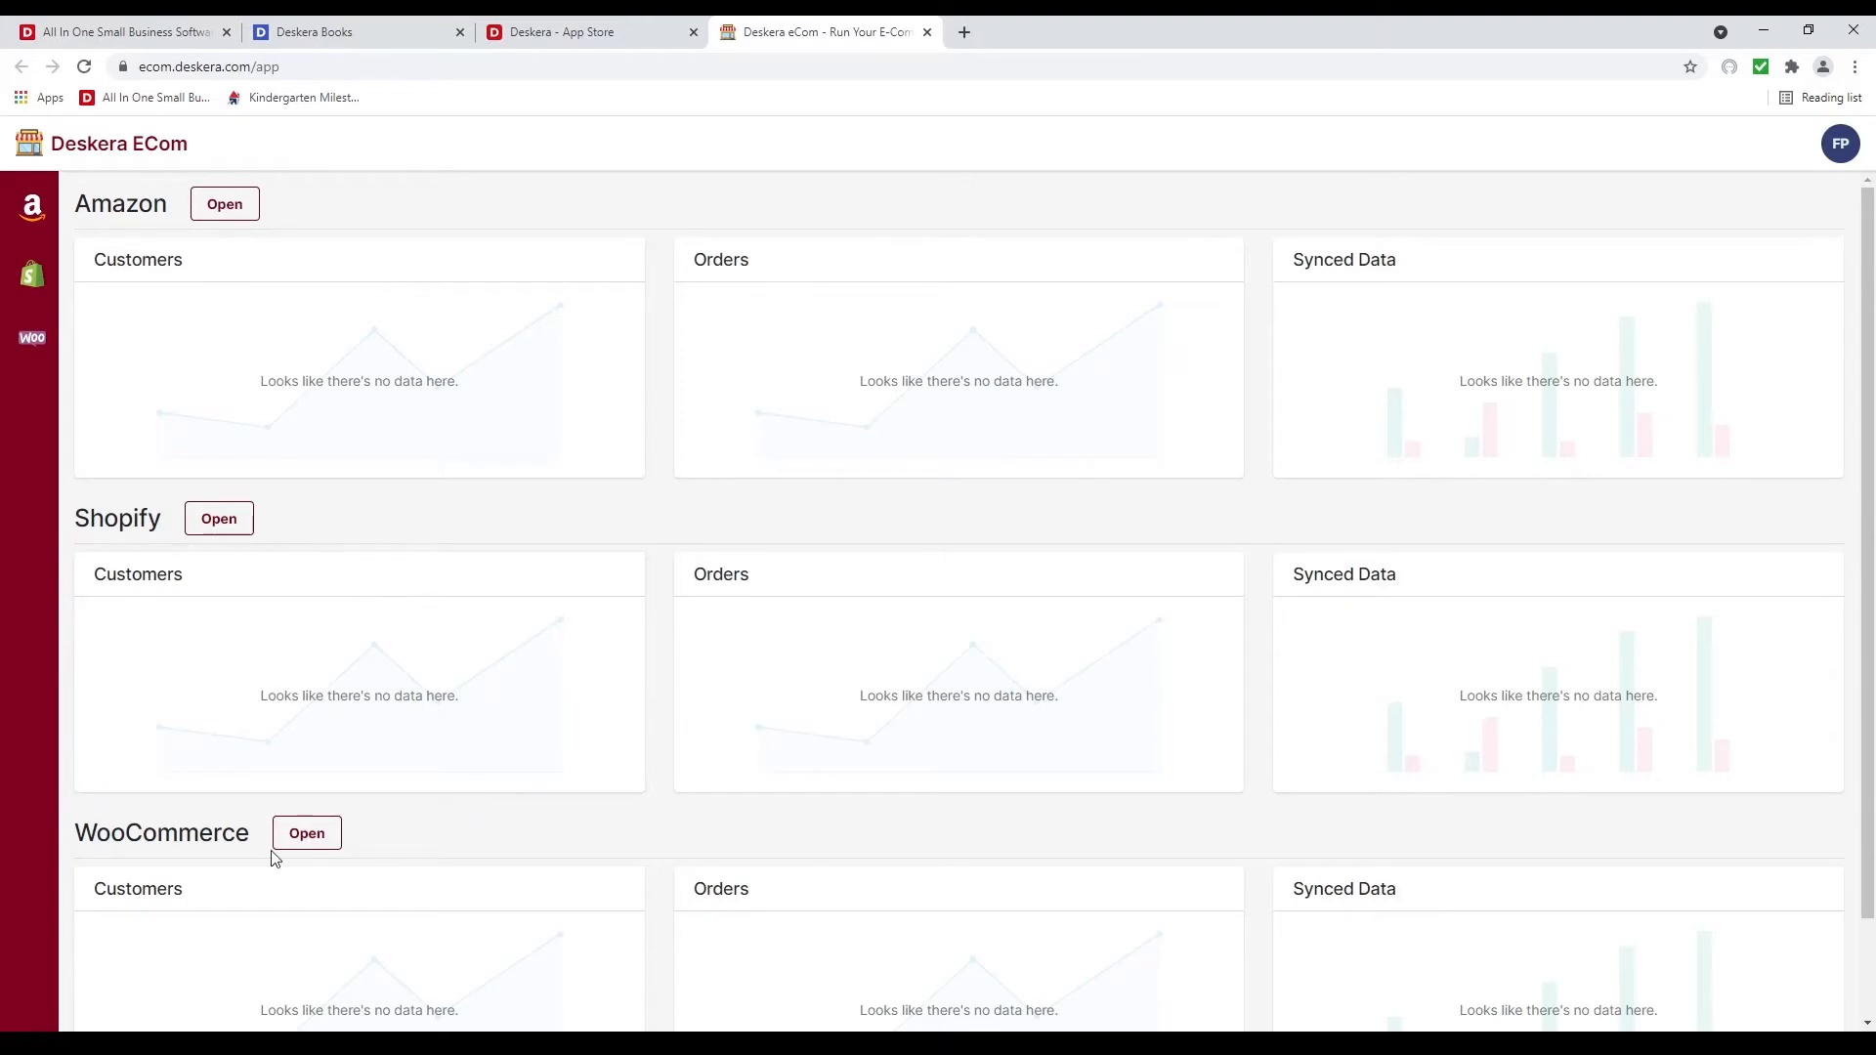
click(237, 209)
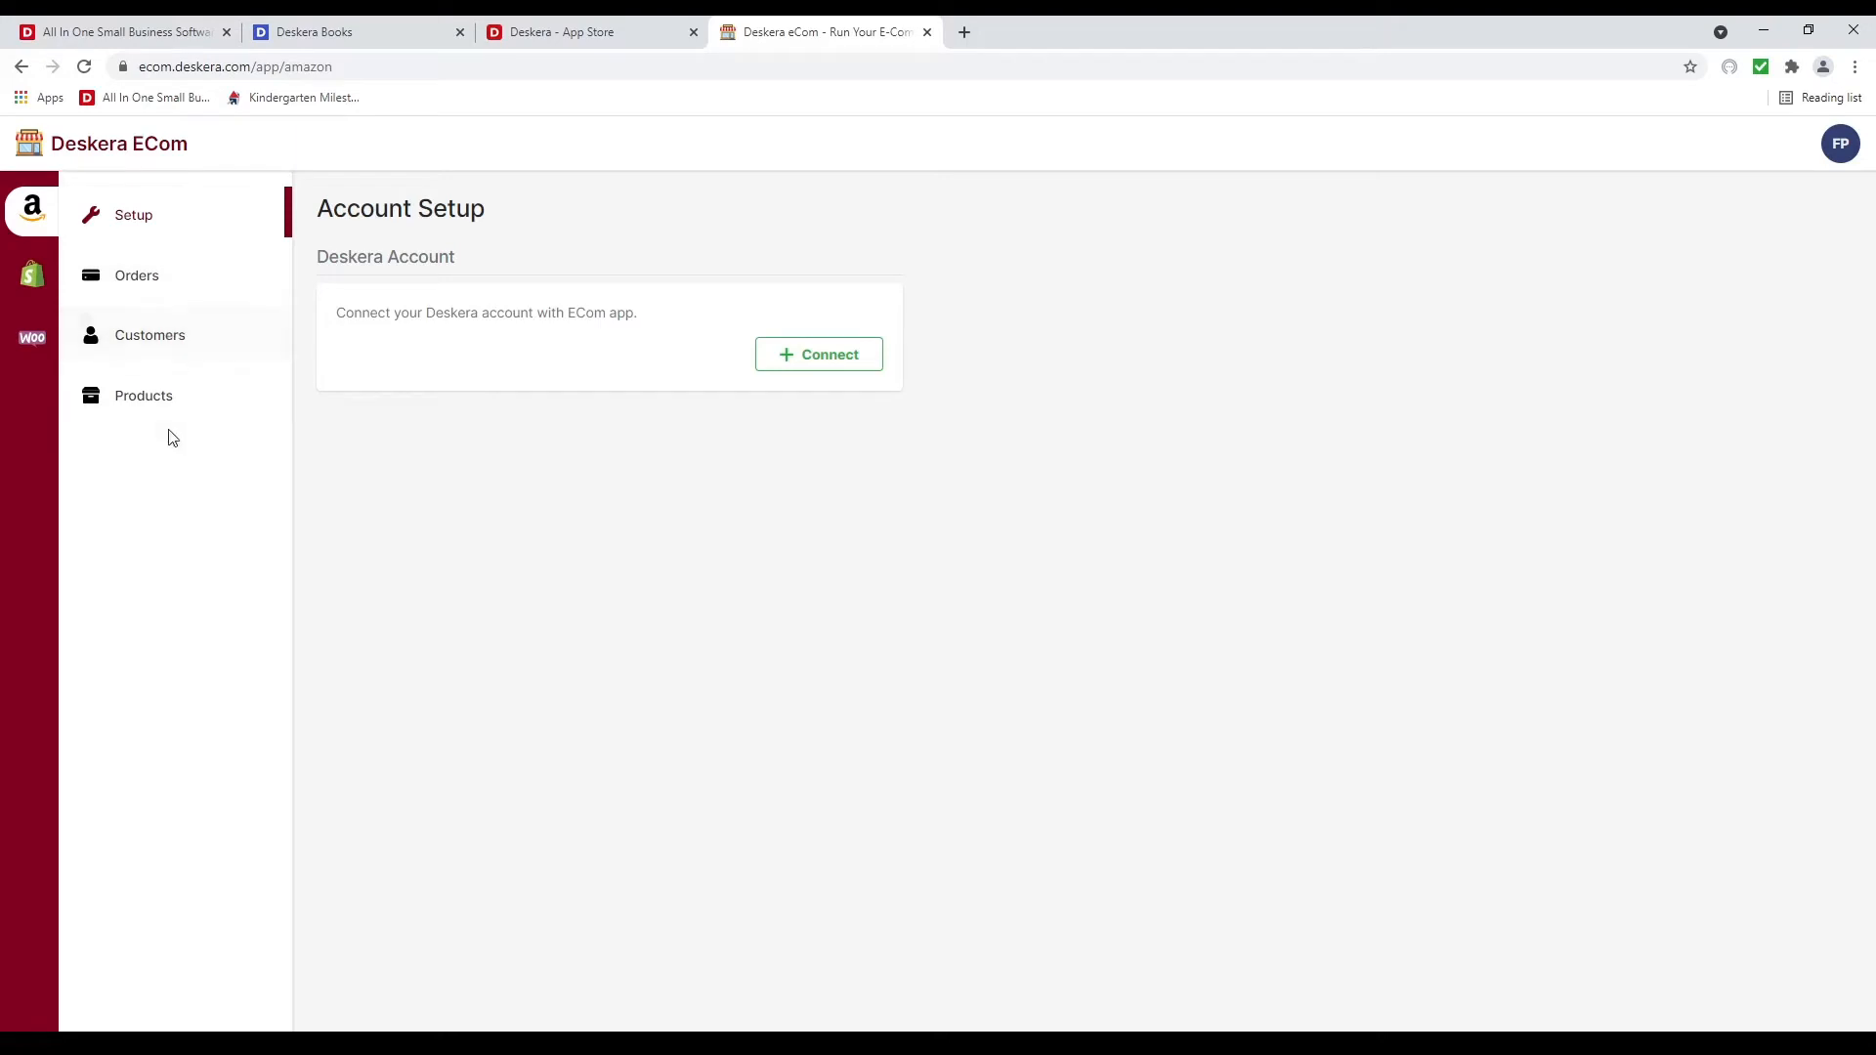
click(40, 273)
click(35, 352)
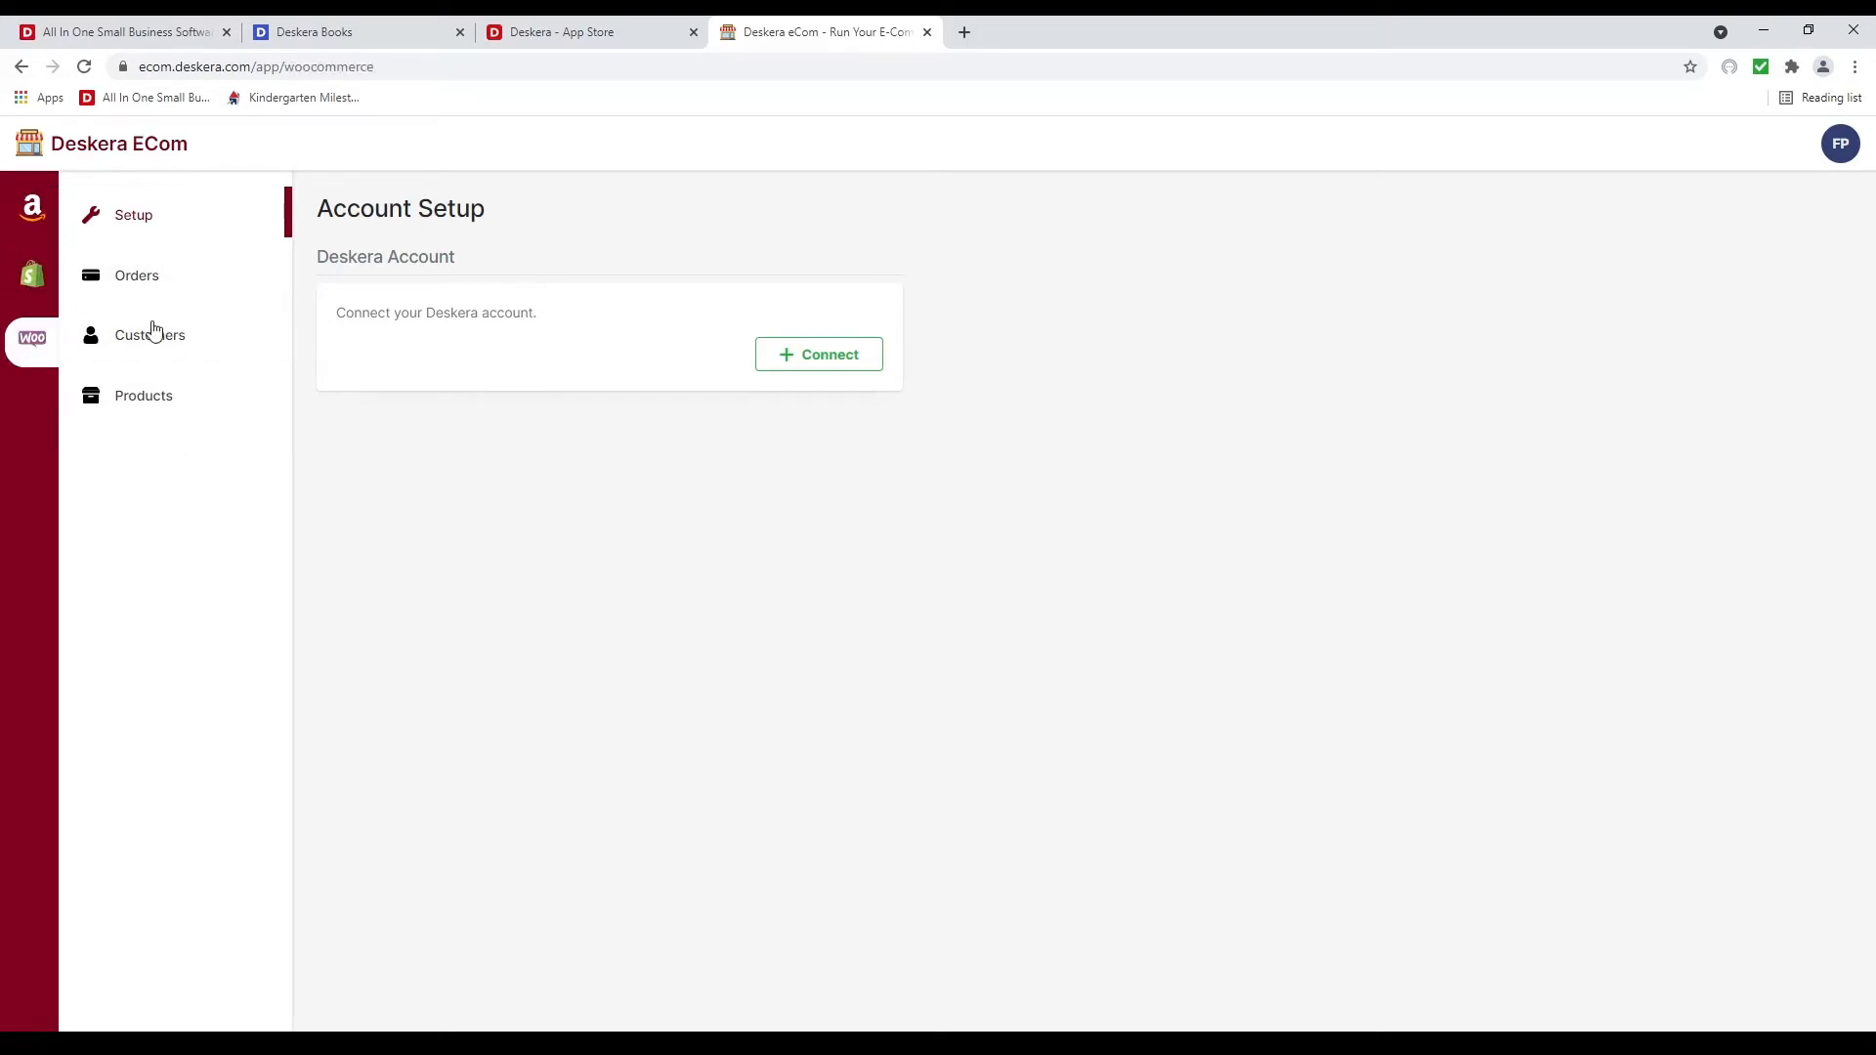
click(928, 32)
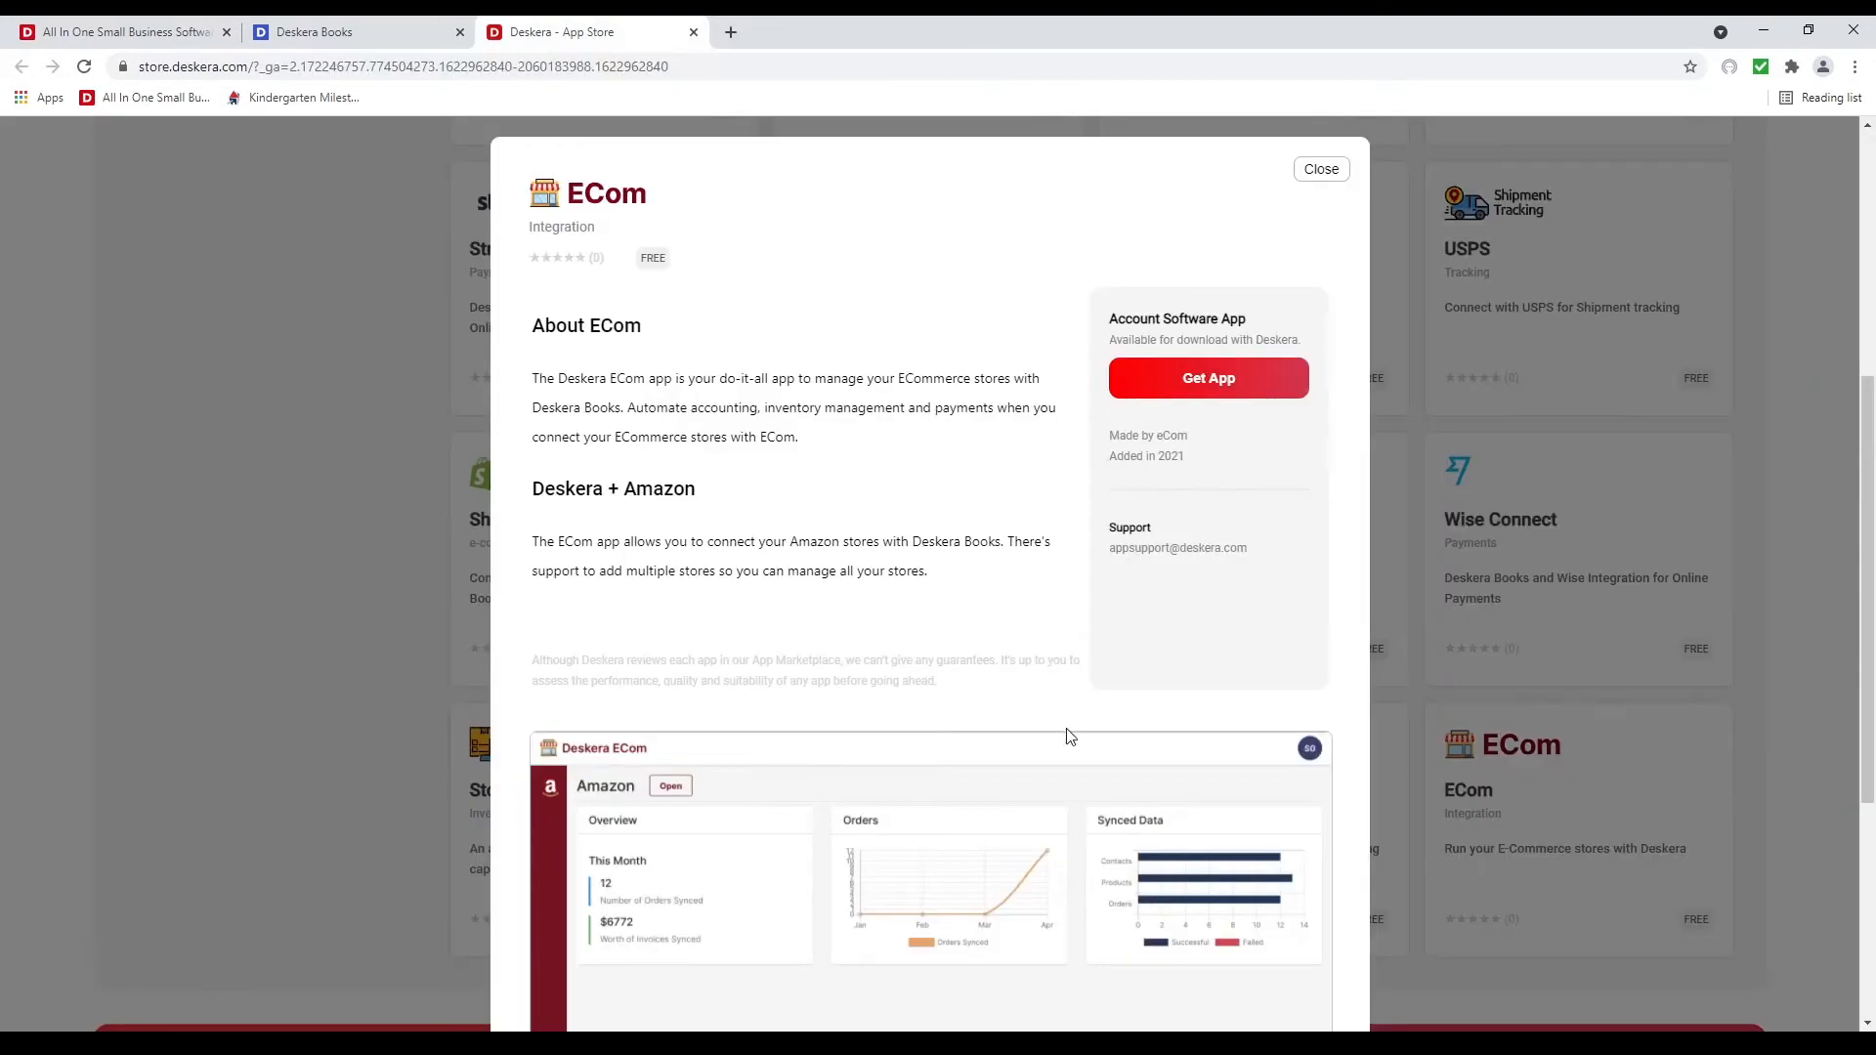
click(1320, 170)
scroll(1075, 684, up, 5)
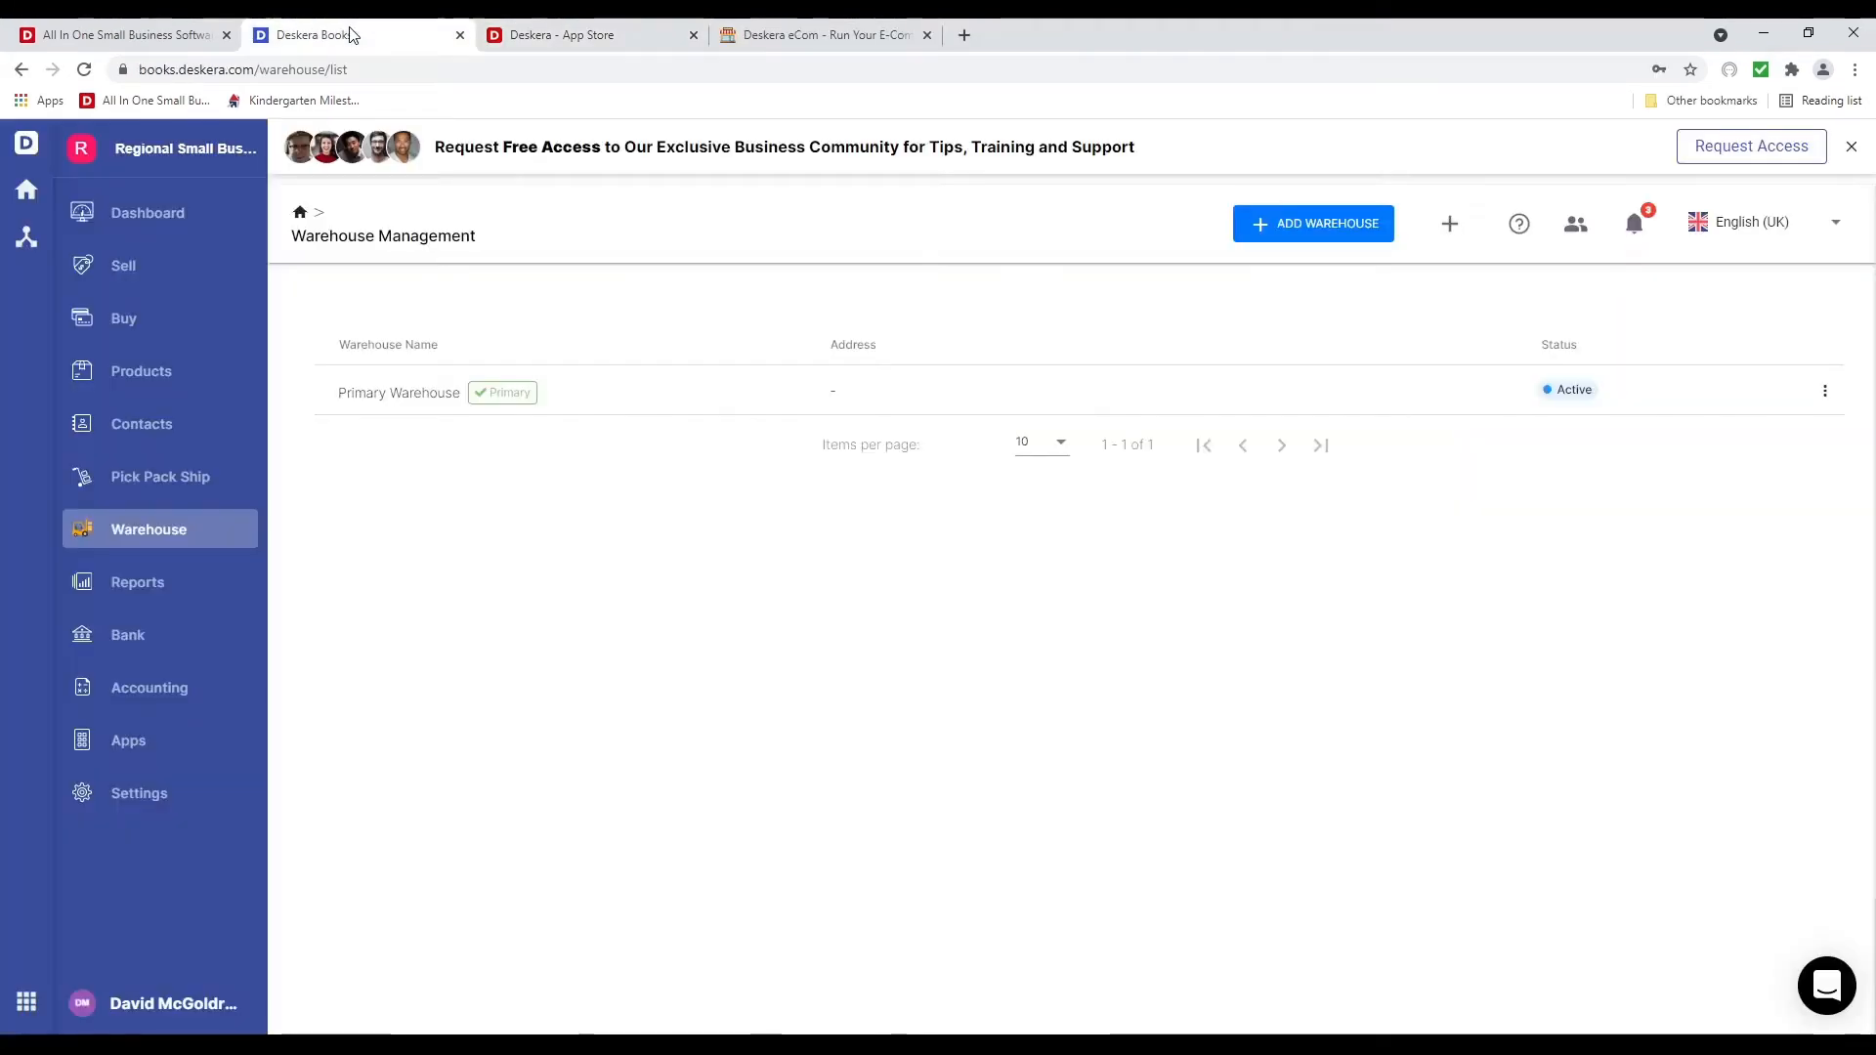
Return to Deskera Books and open the Profit and Loss report
click(363, 39)
click(196, 582)
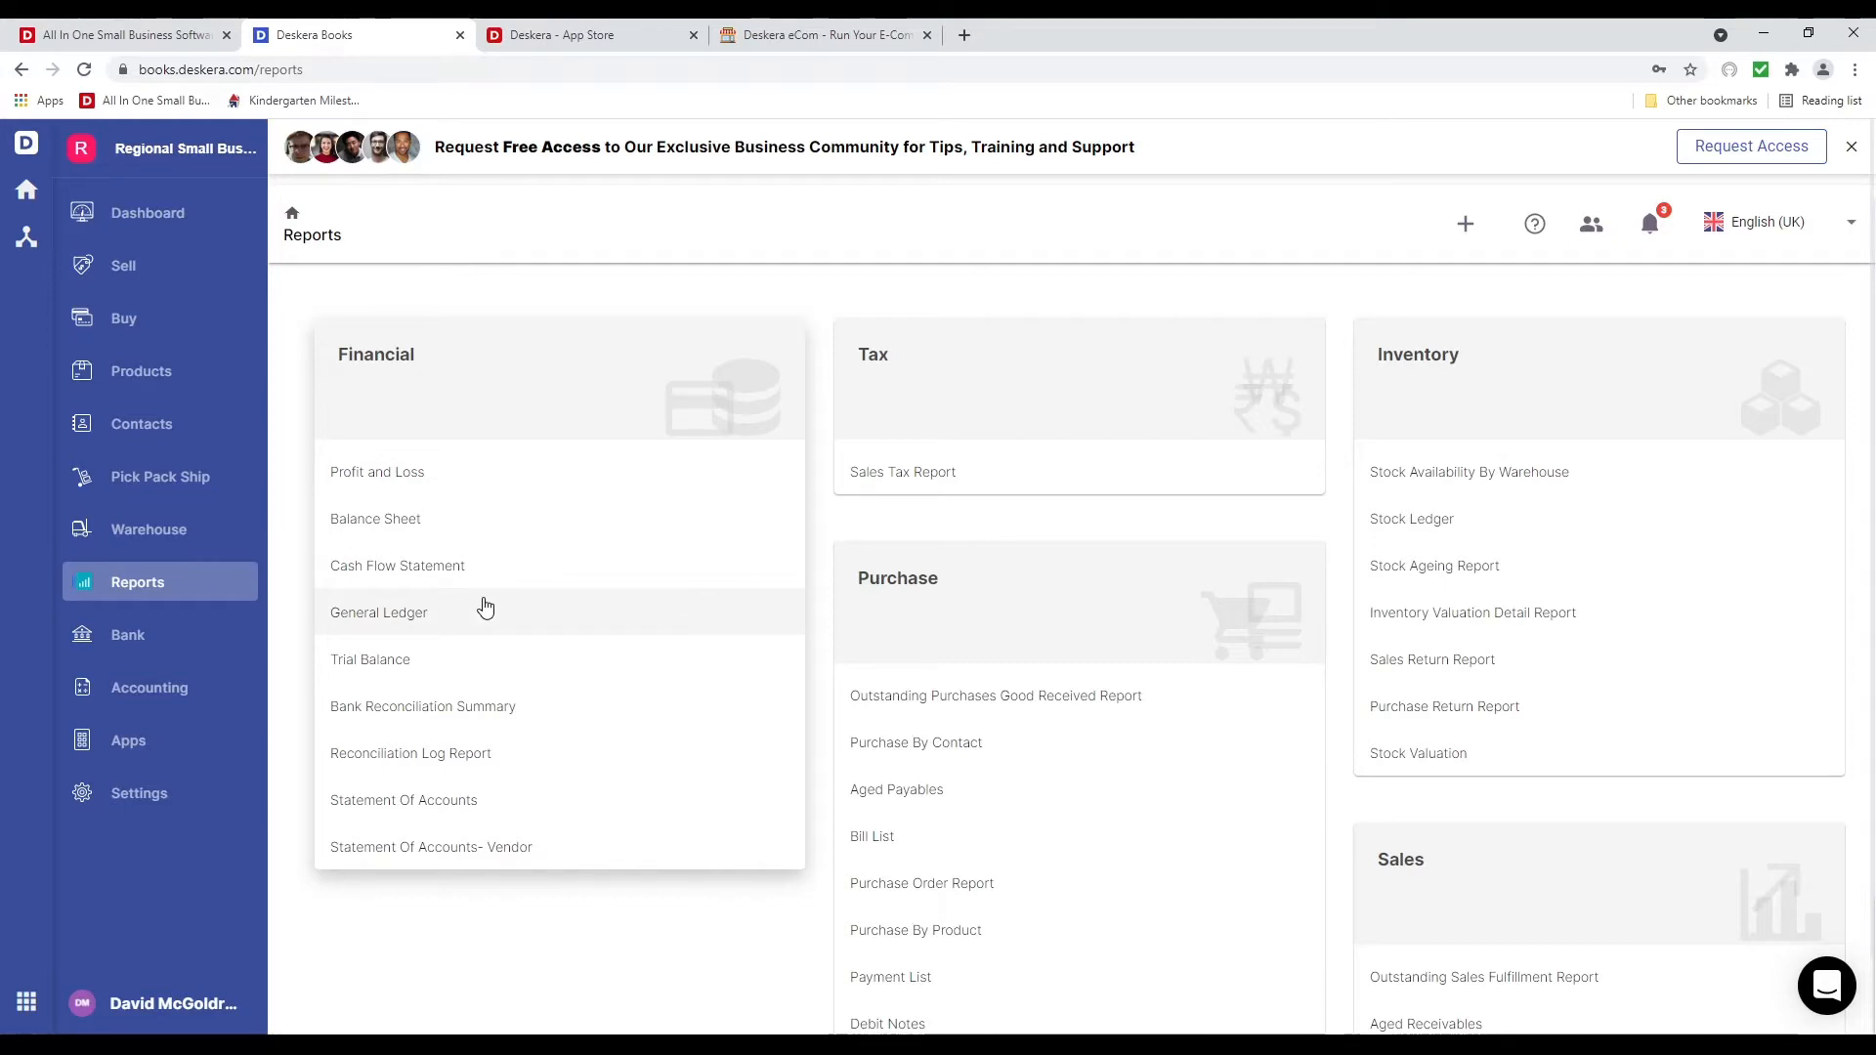
click(448, 479)
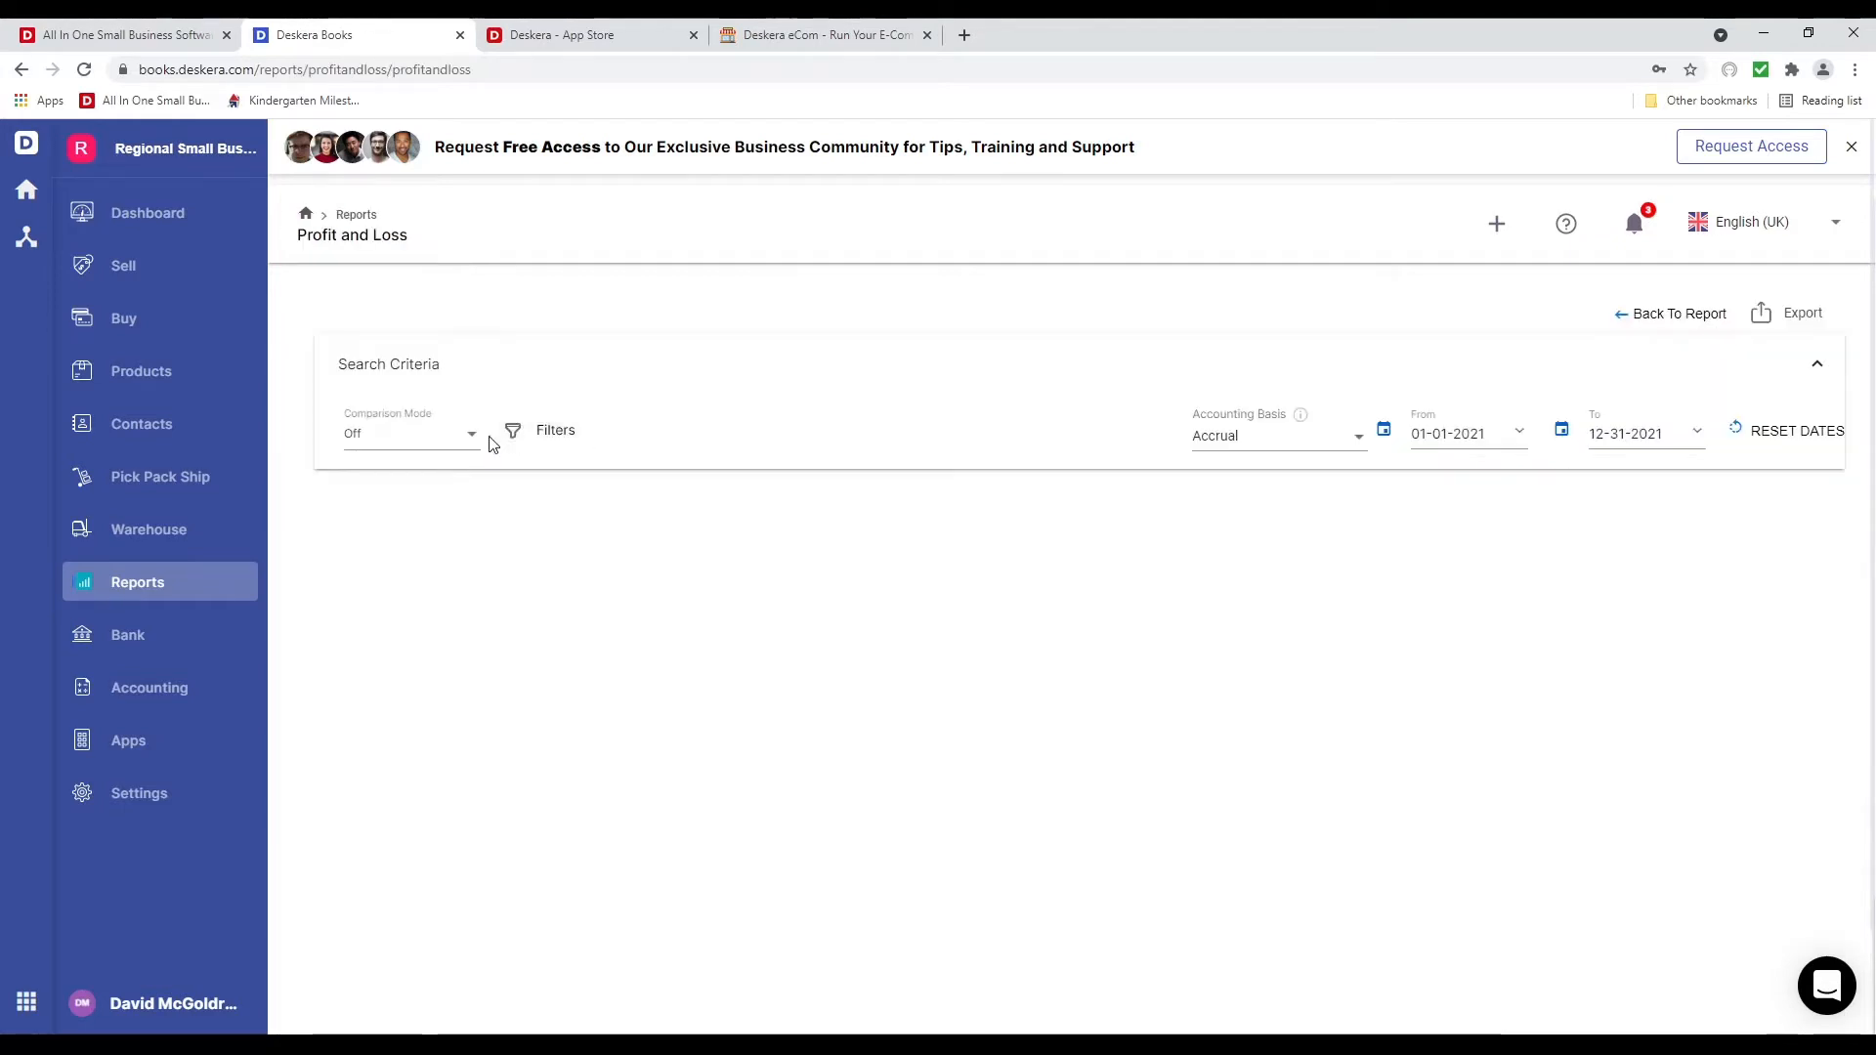
Try an Outlet custom-field filter, Austin then Los Angeles, and close without saving
click(555, 431)
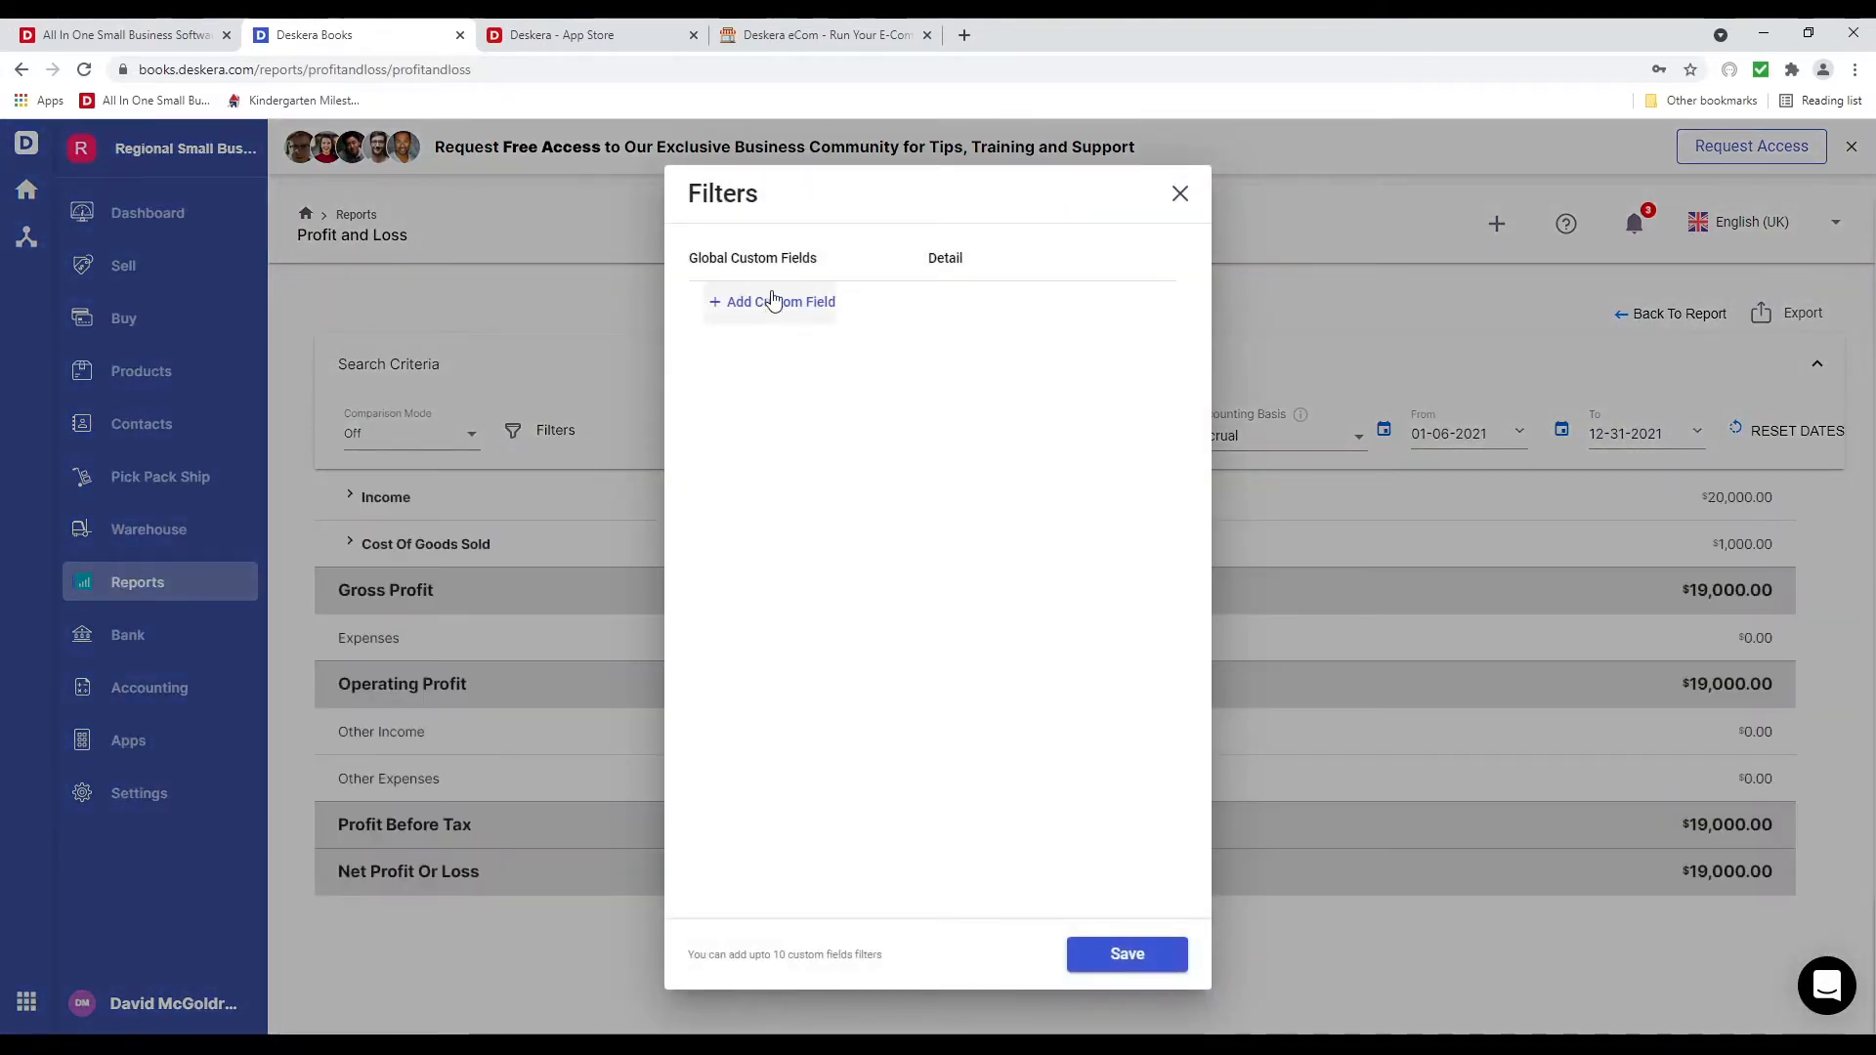
click(846, 324)
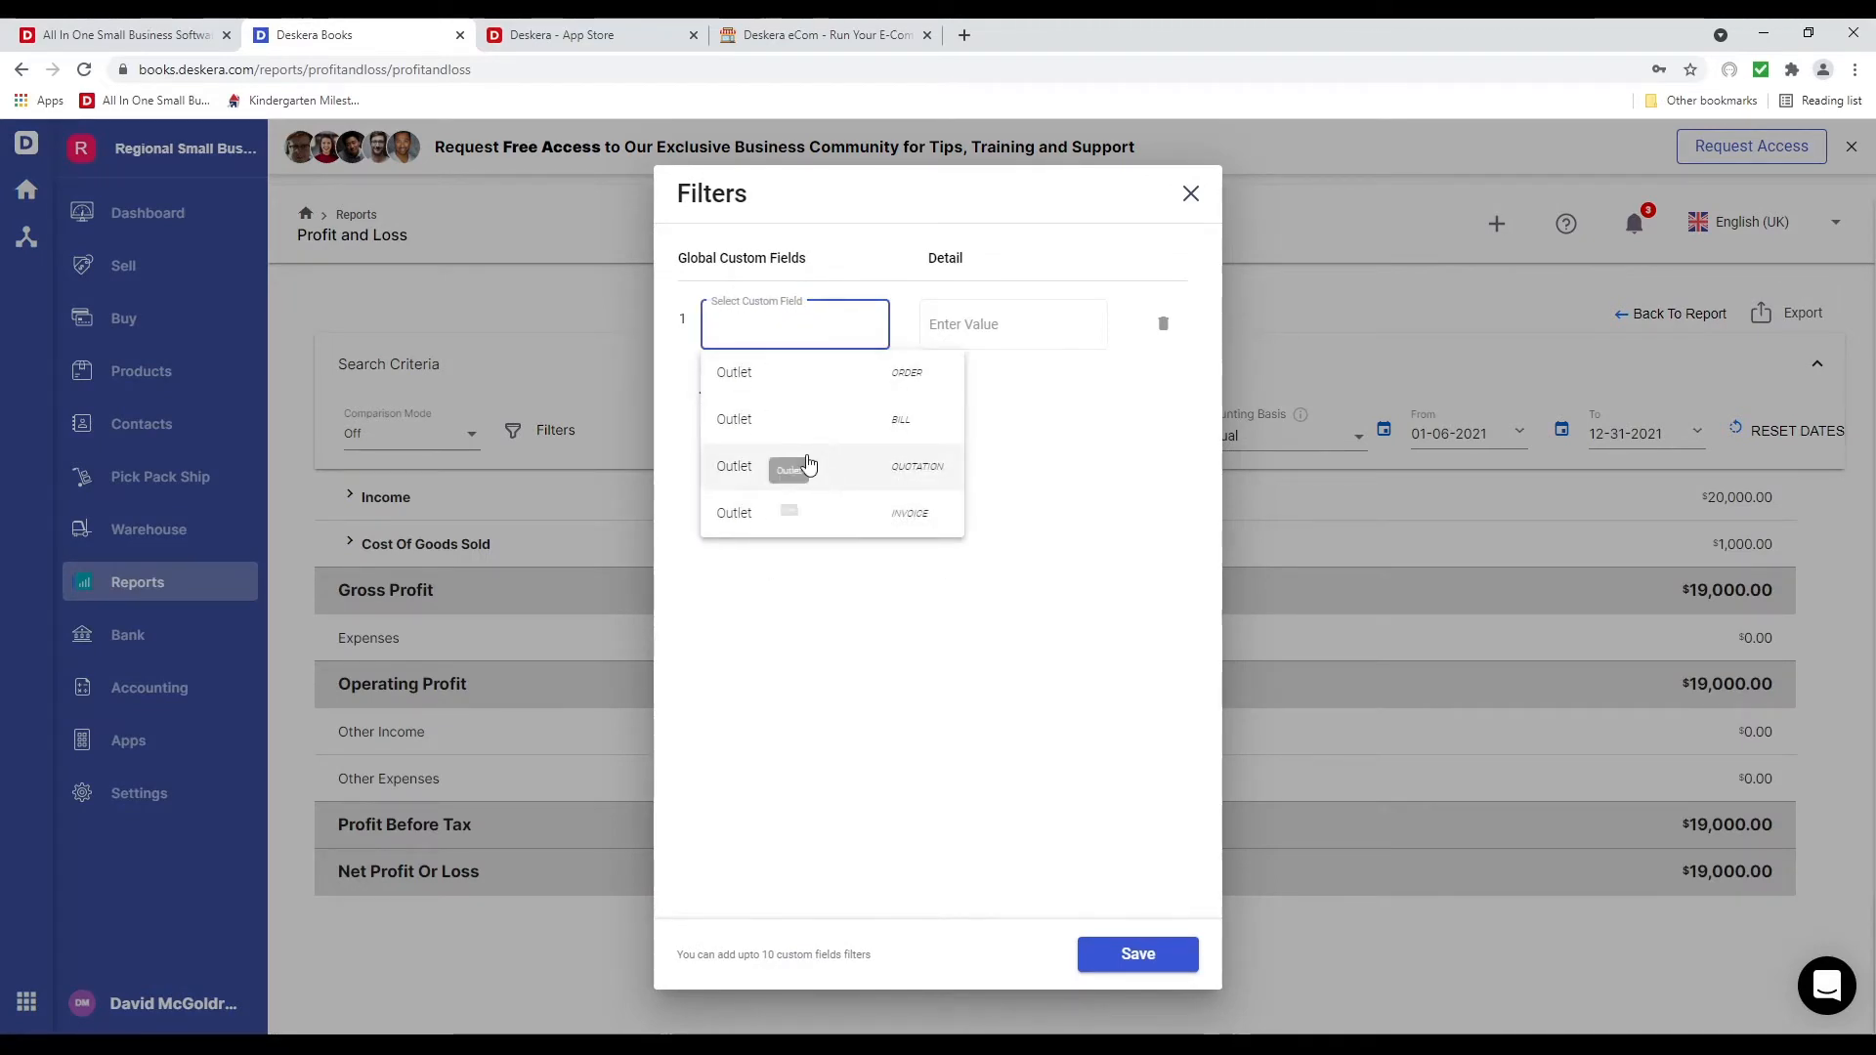
click(808, 515)
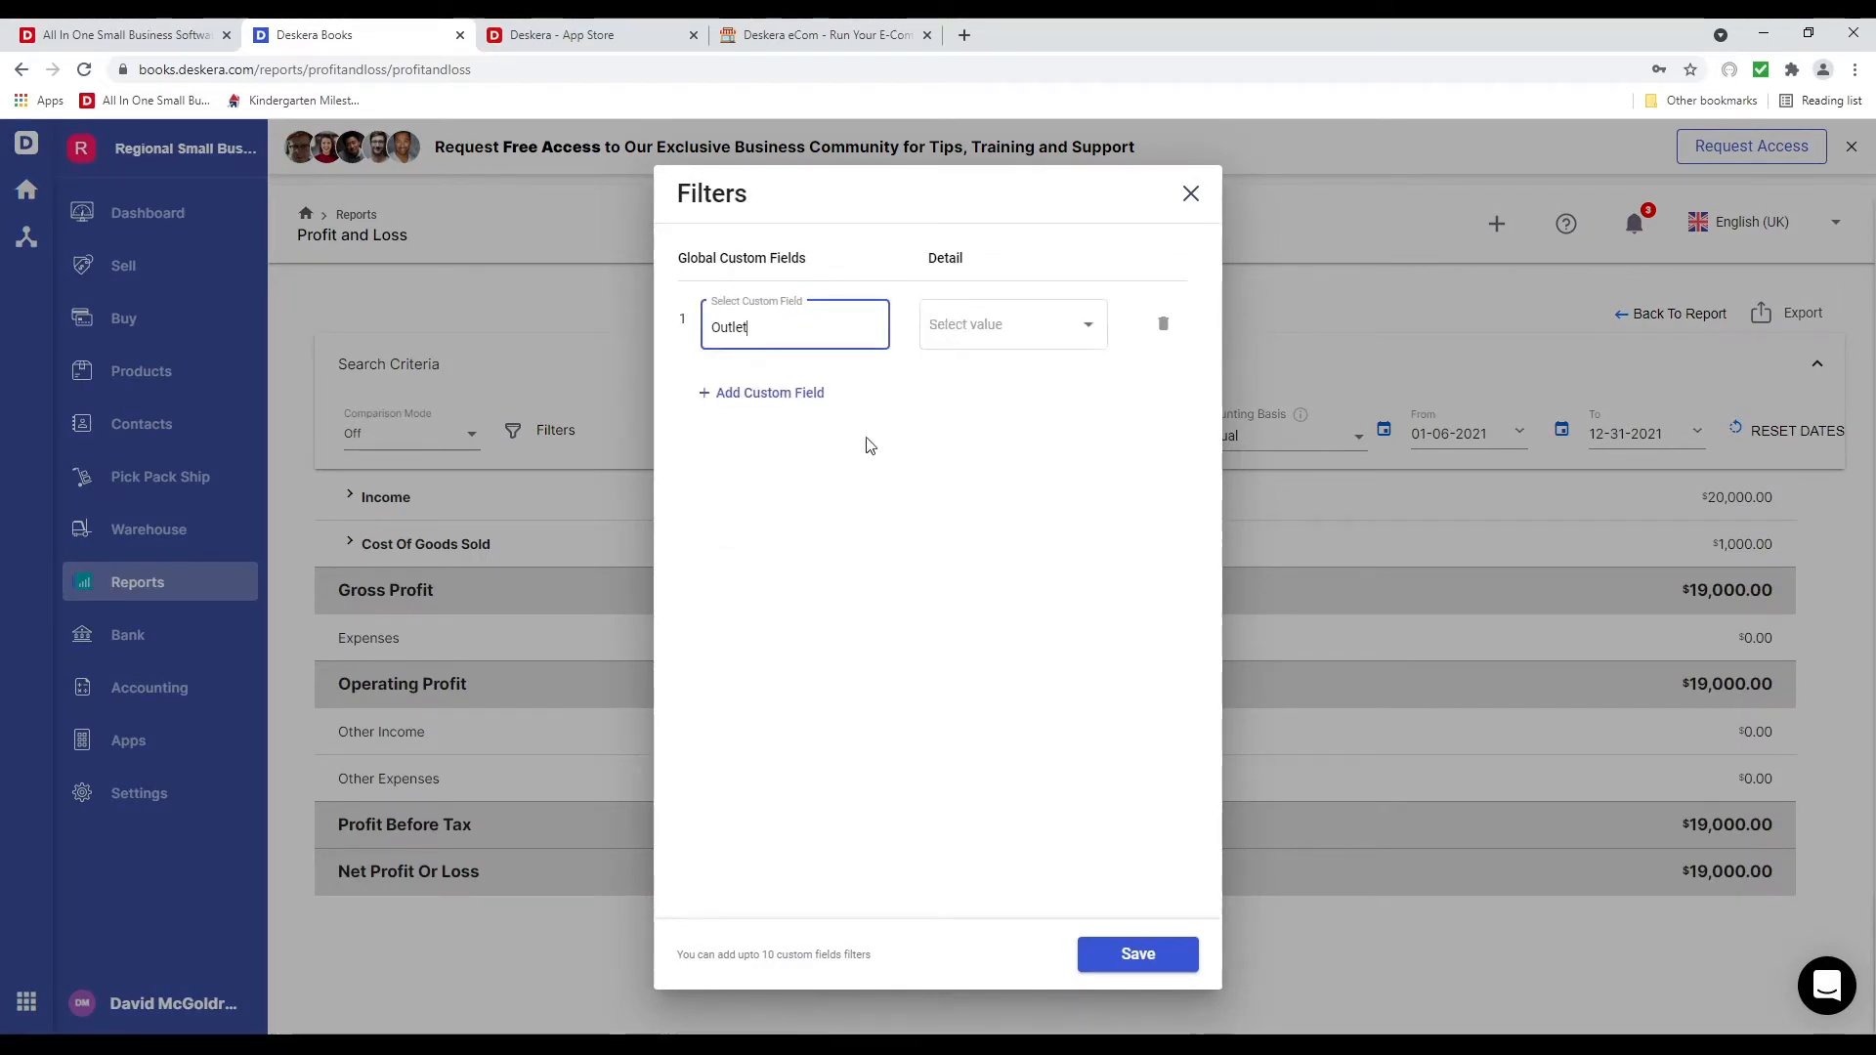
click(1082, 332)
click(1038, 332)
click(1081, 326)
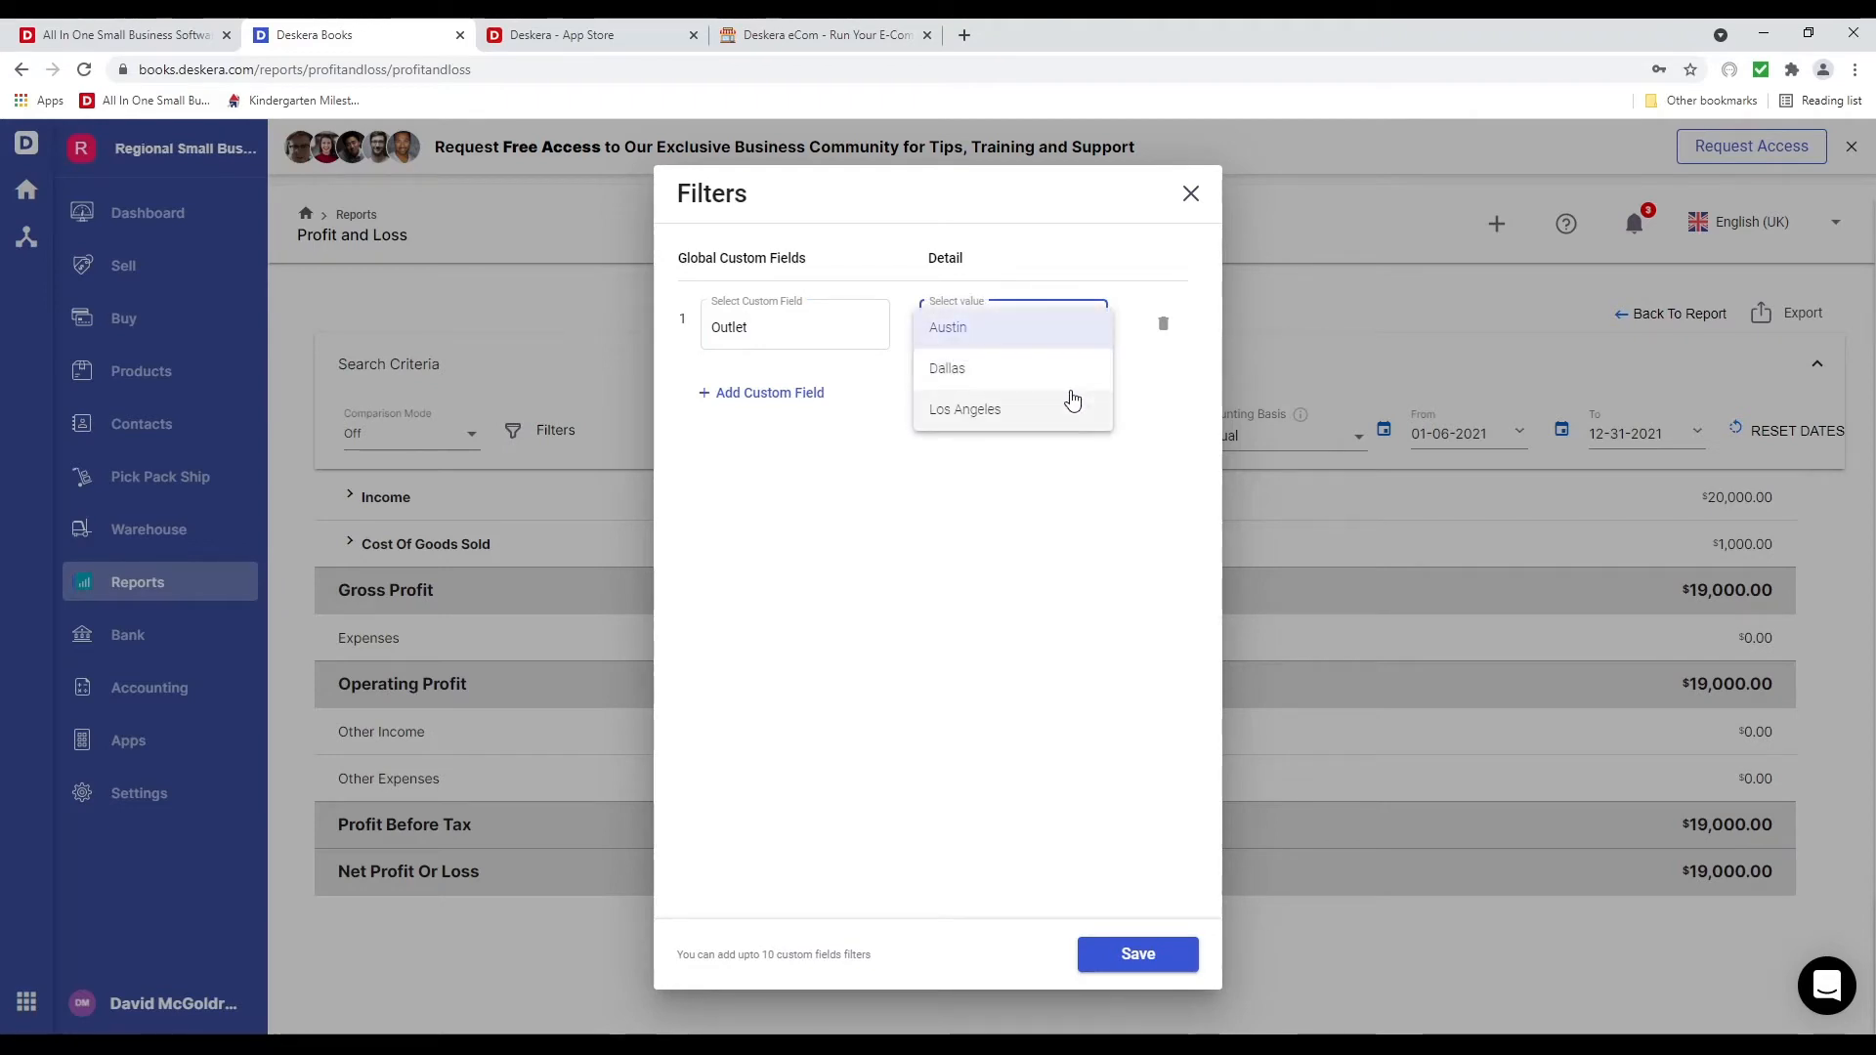
click(1060, 411)
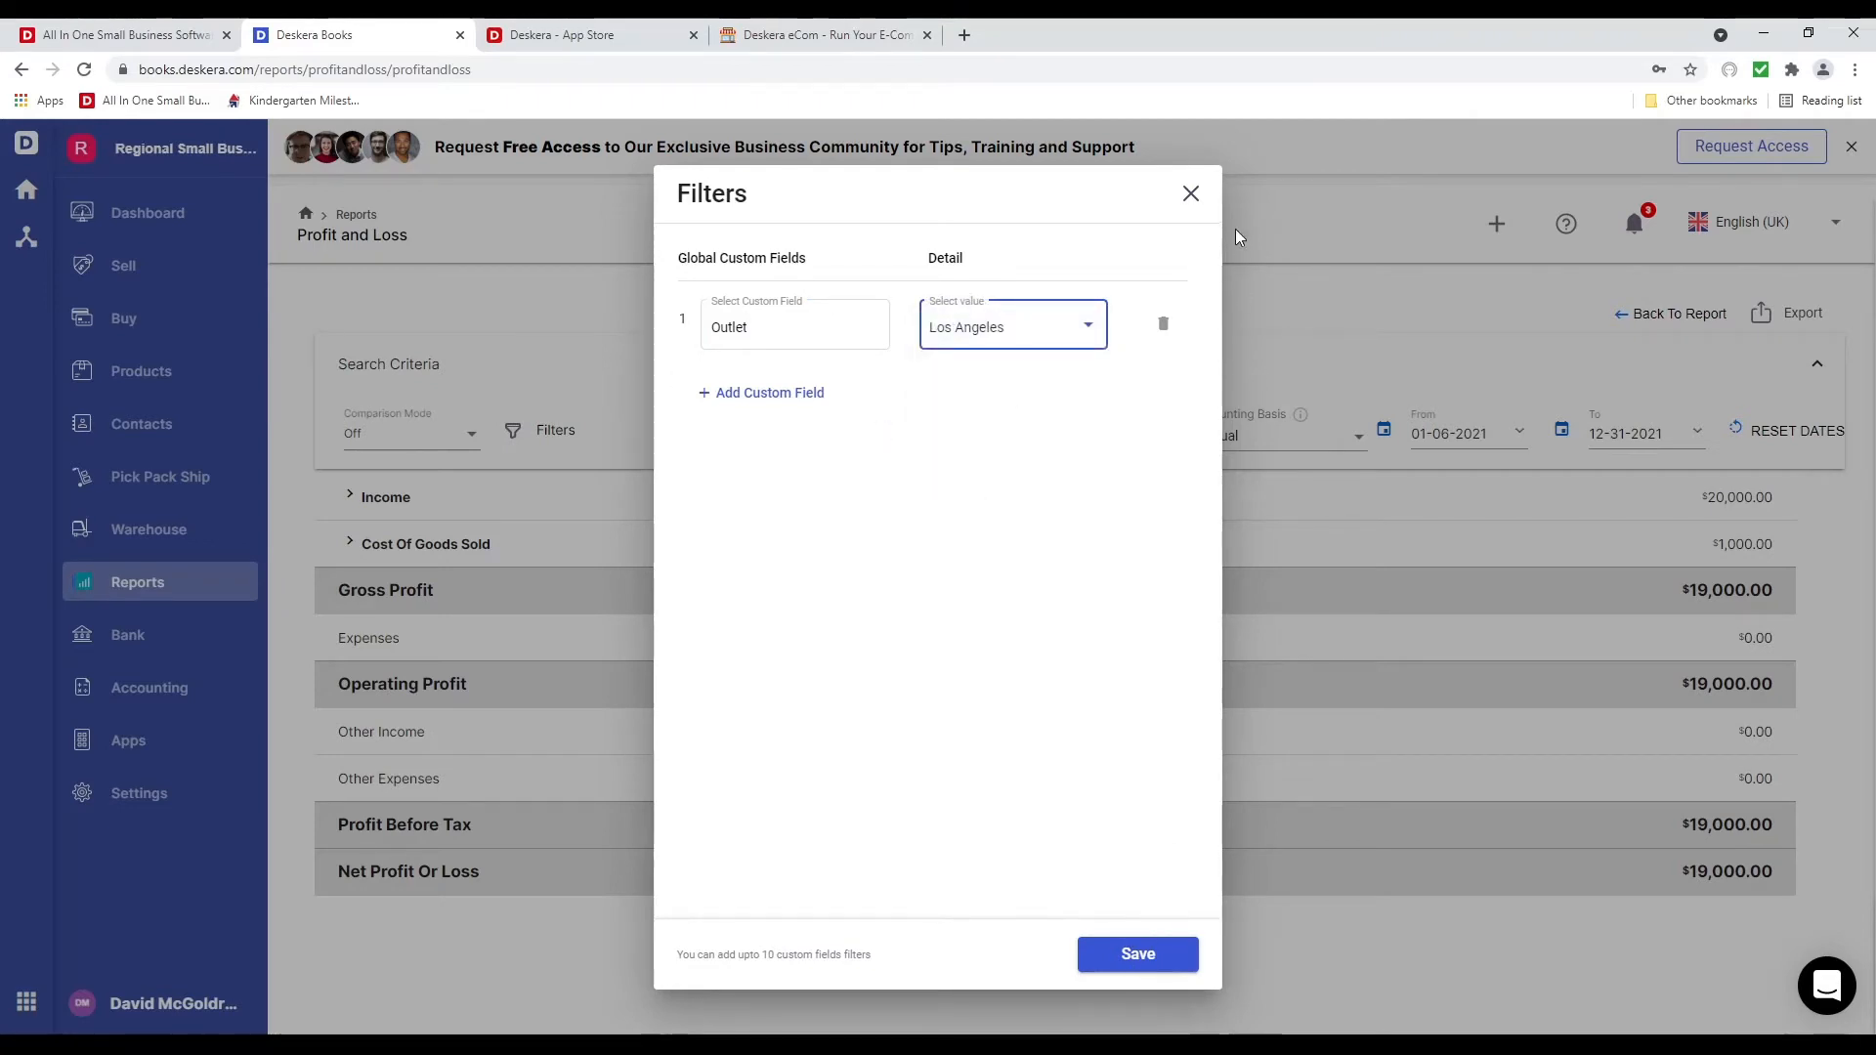
click(1189, 194)
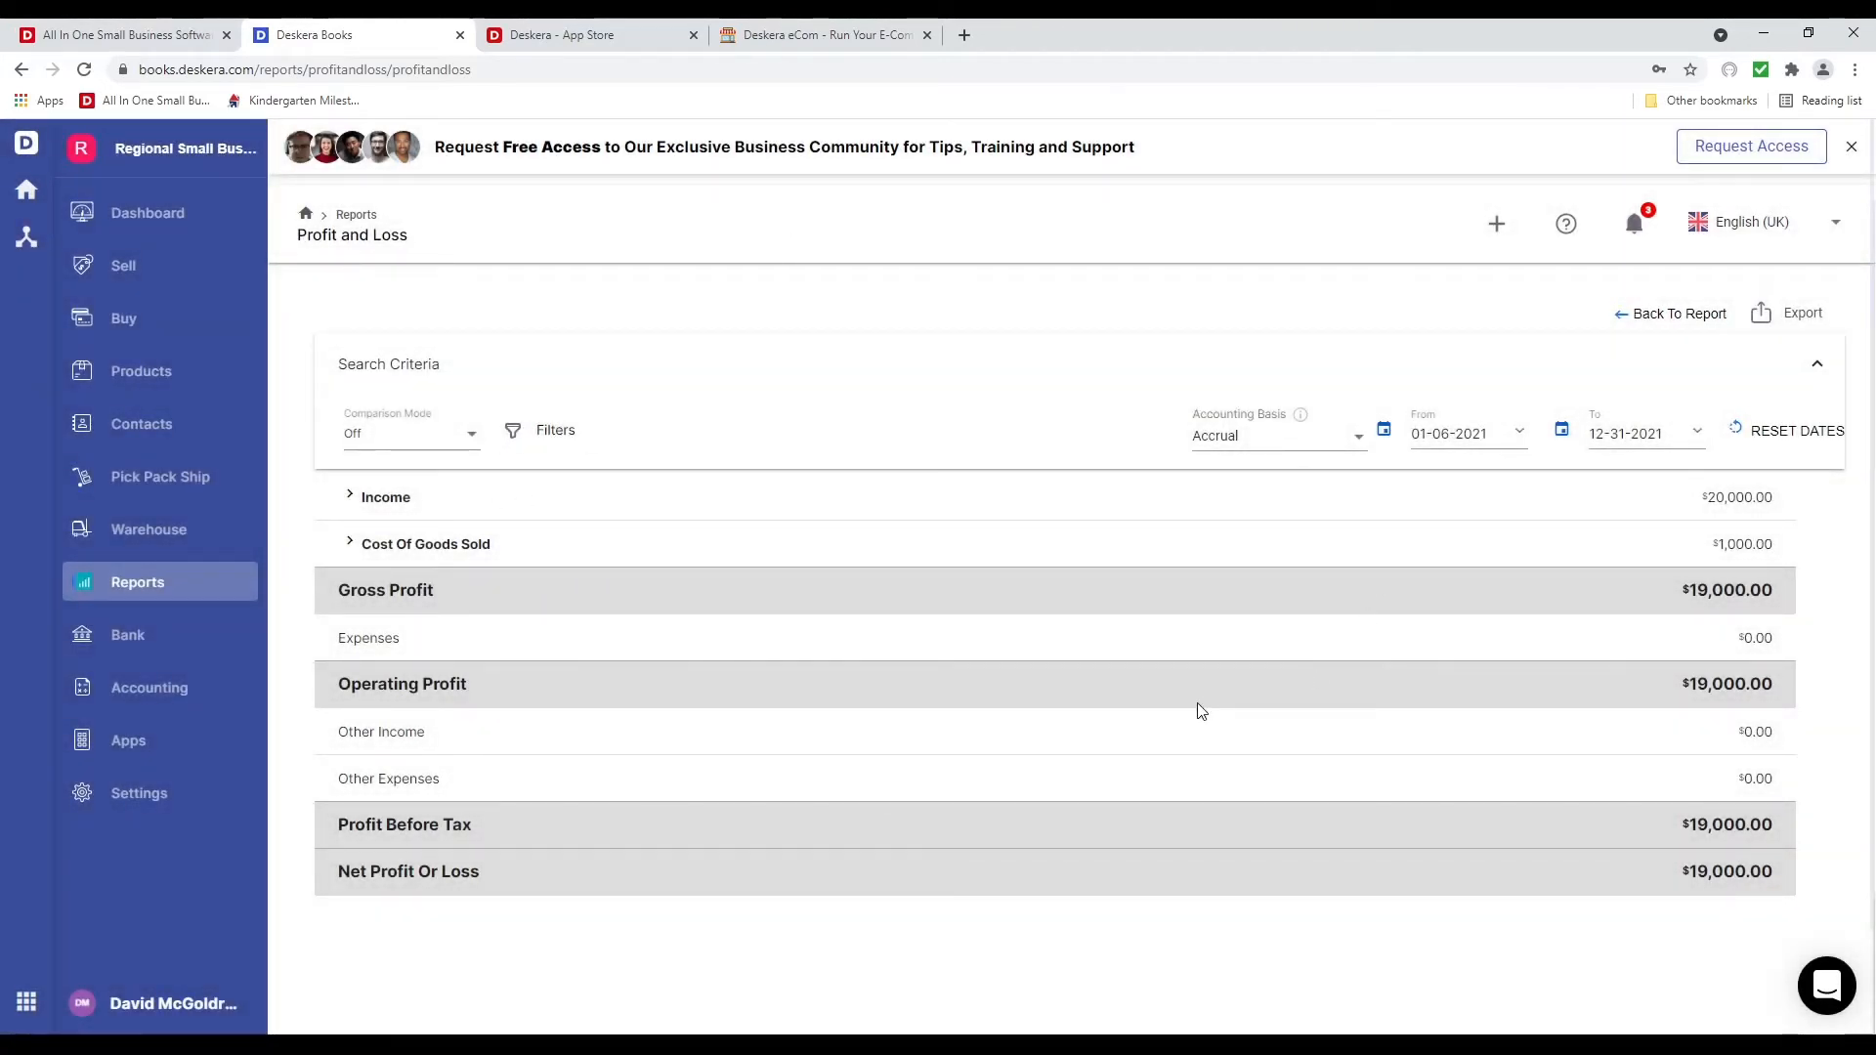
Return to the Reports overview and look through its report categories
click(181, 598)
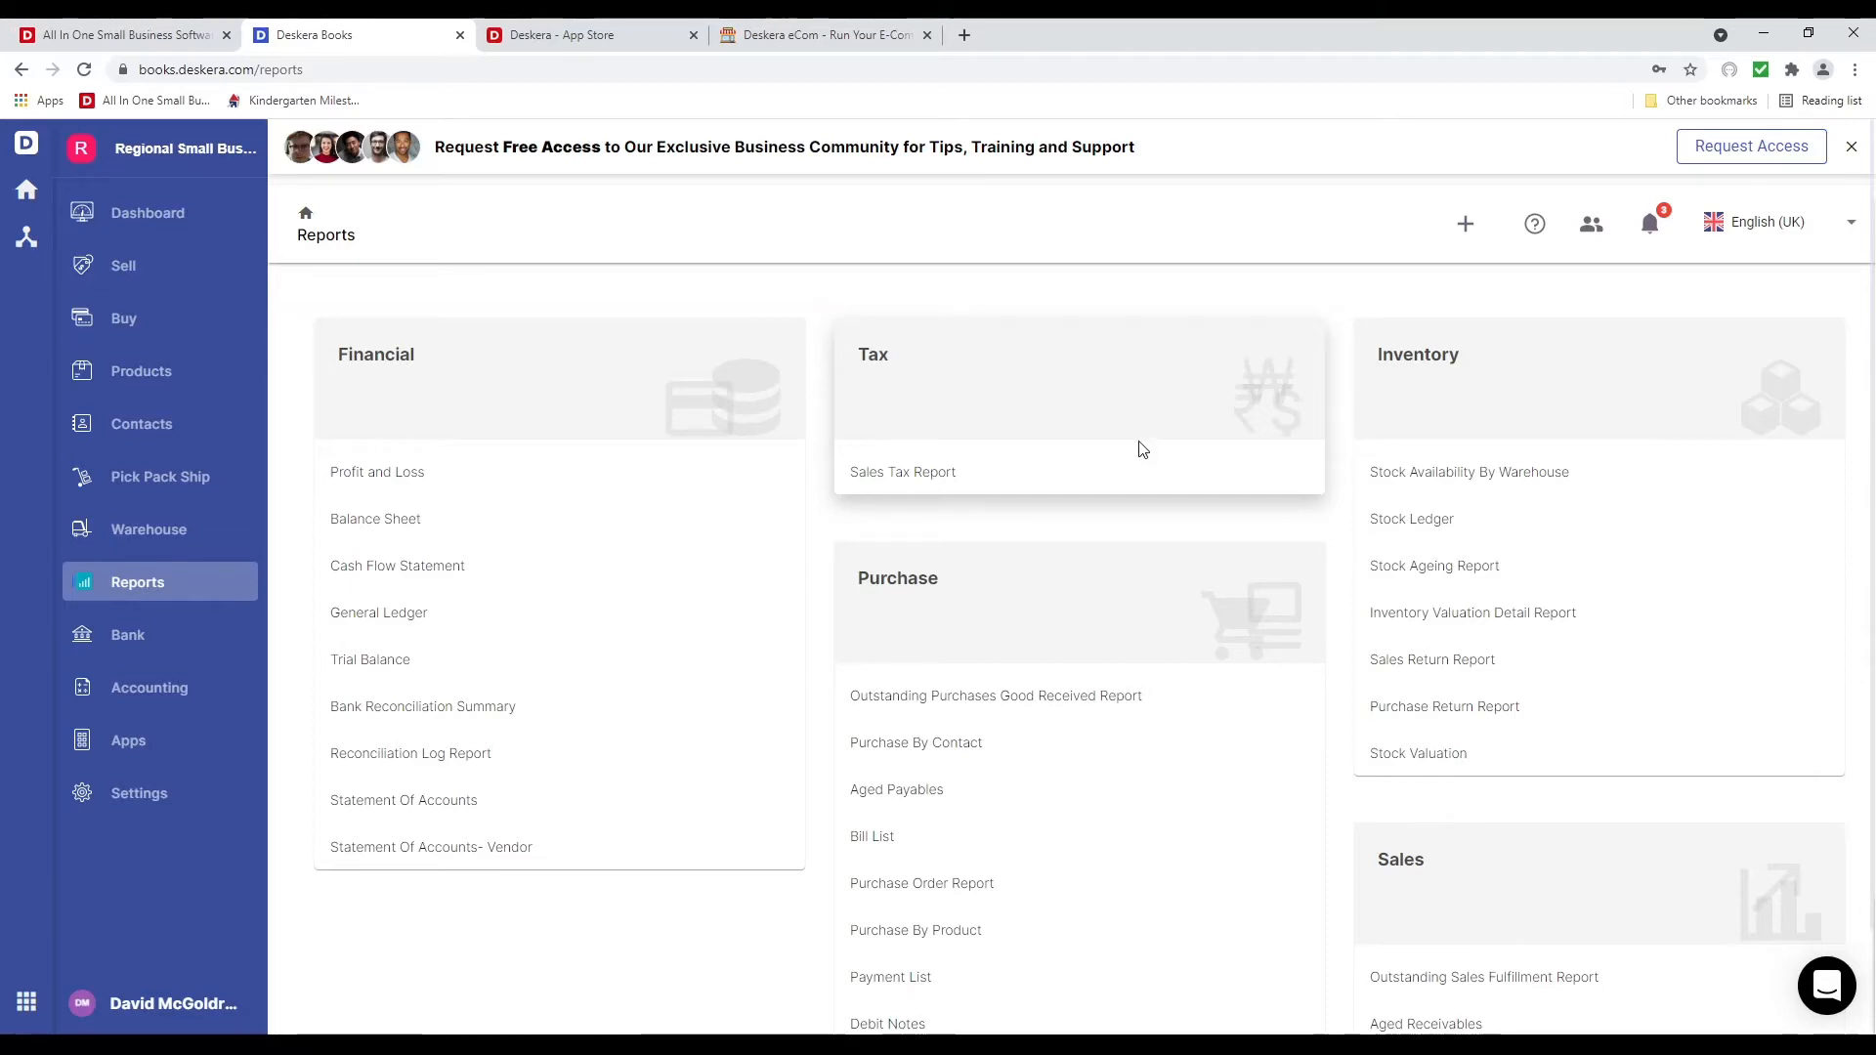
scroll(1109, 528, down, 4)
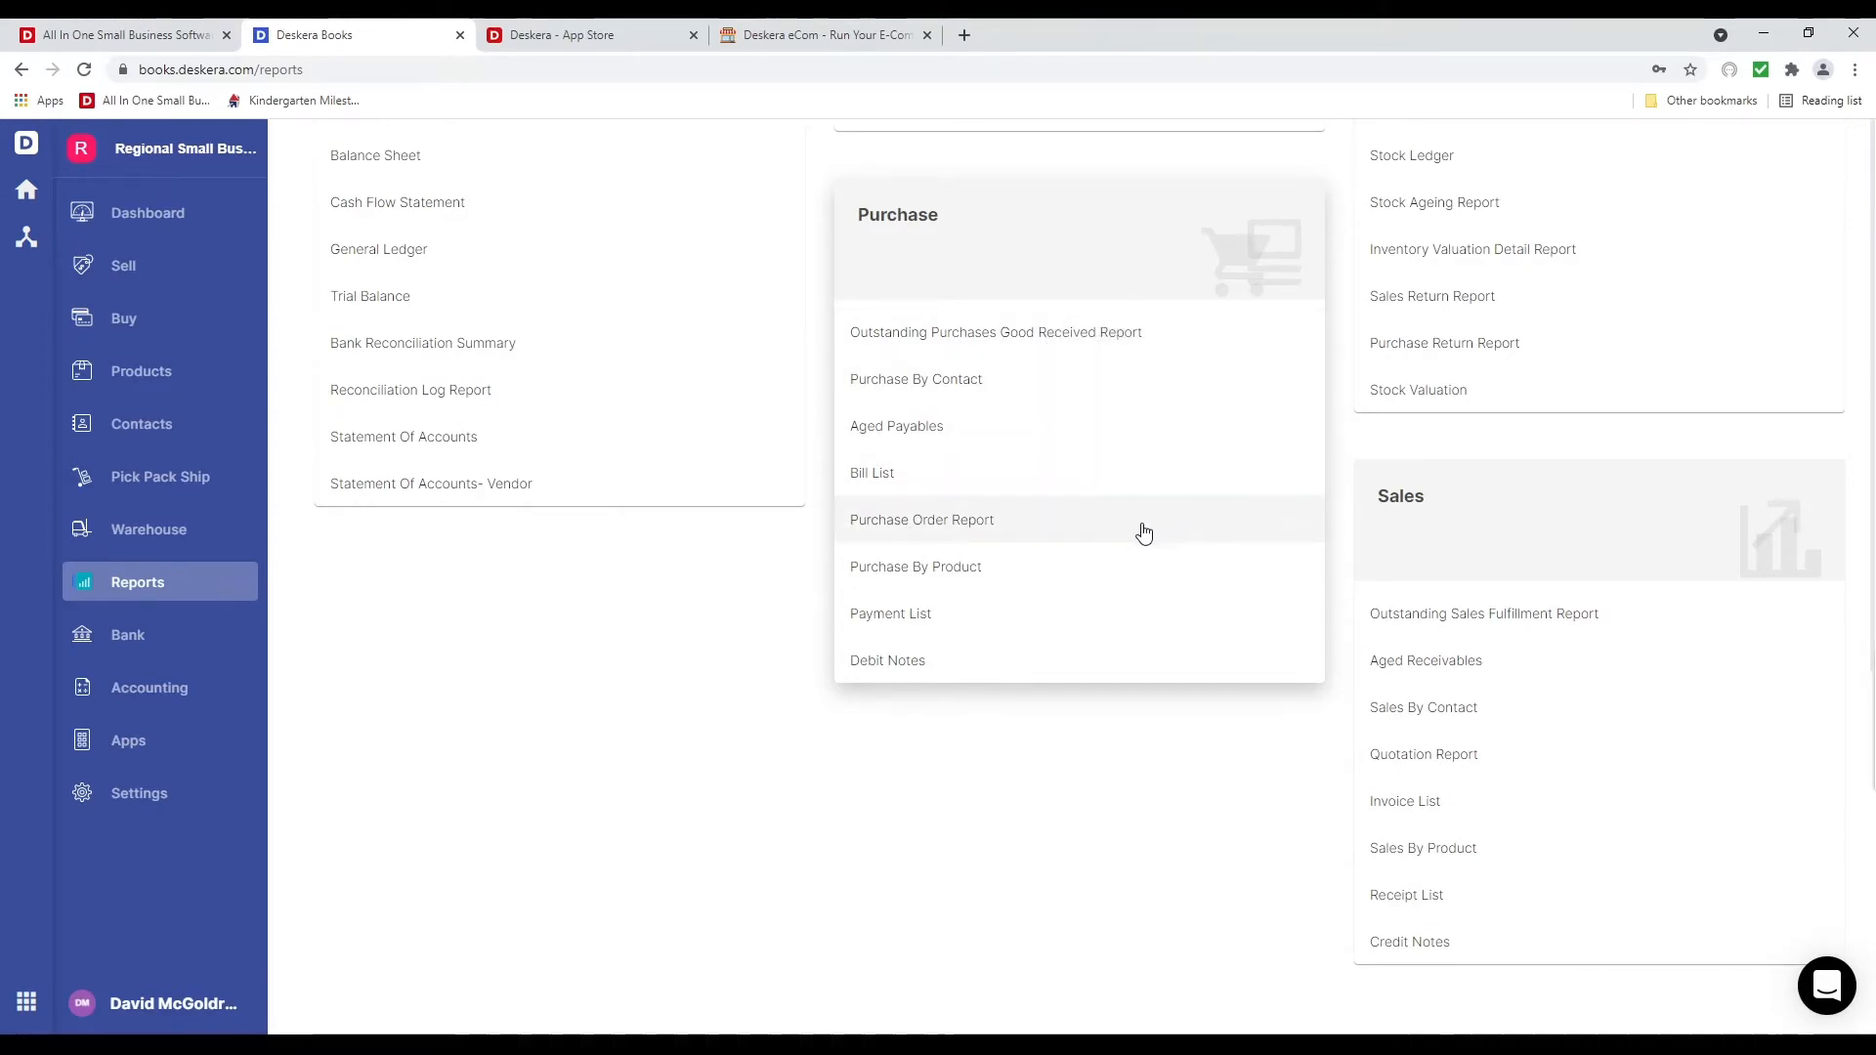
scroll(1110, 661, up, 3)
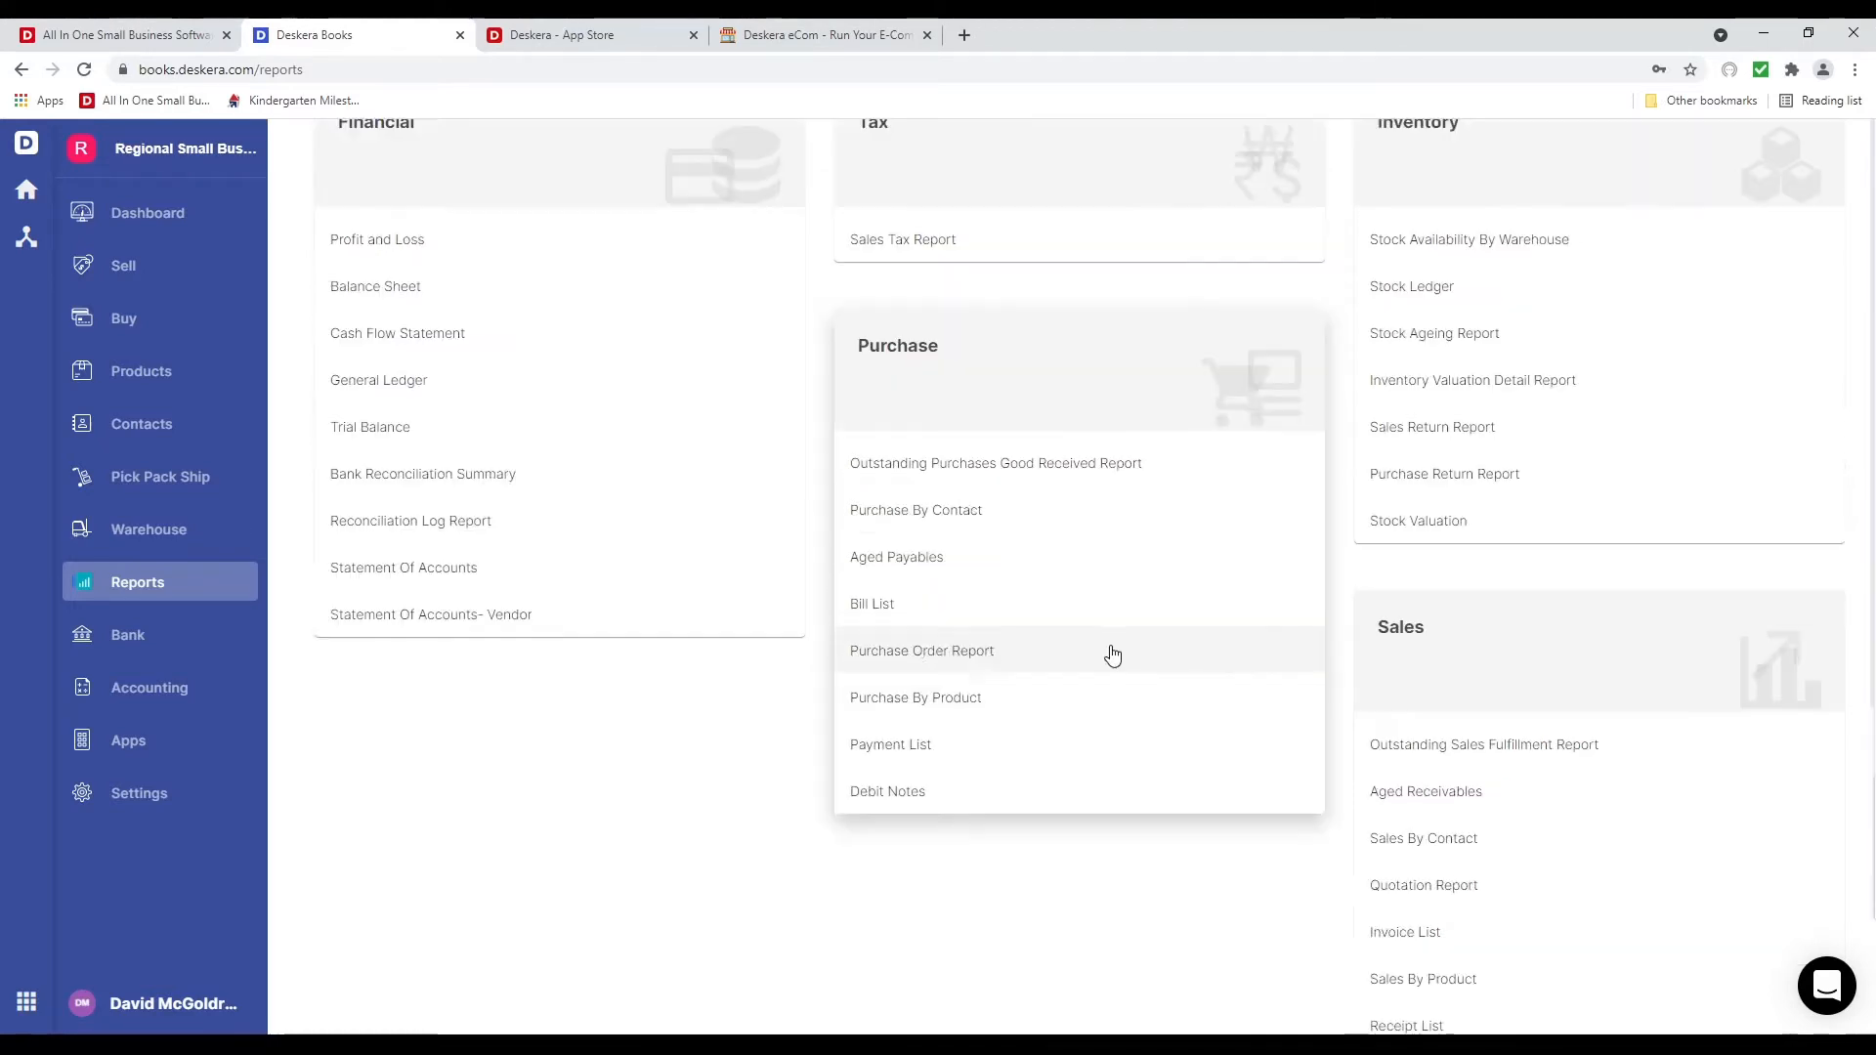
scroll(1109, 723, up, 1)
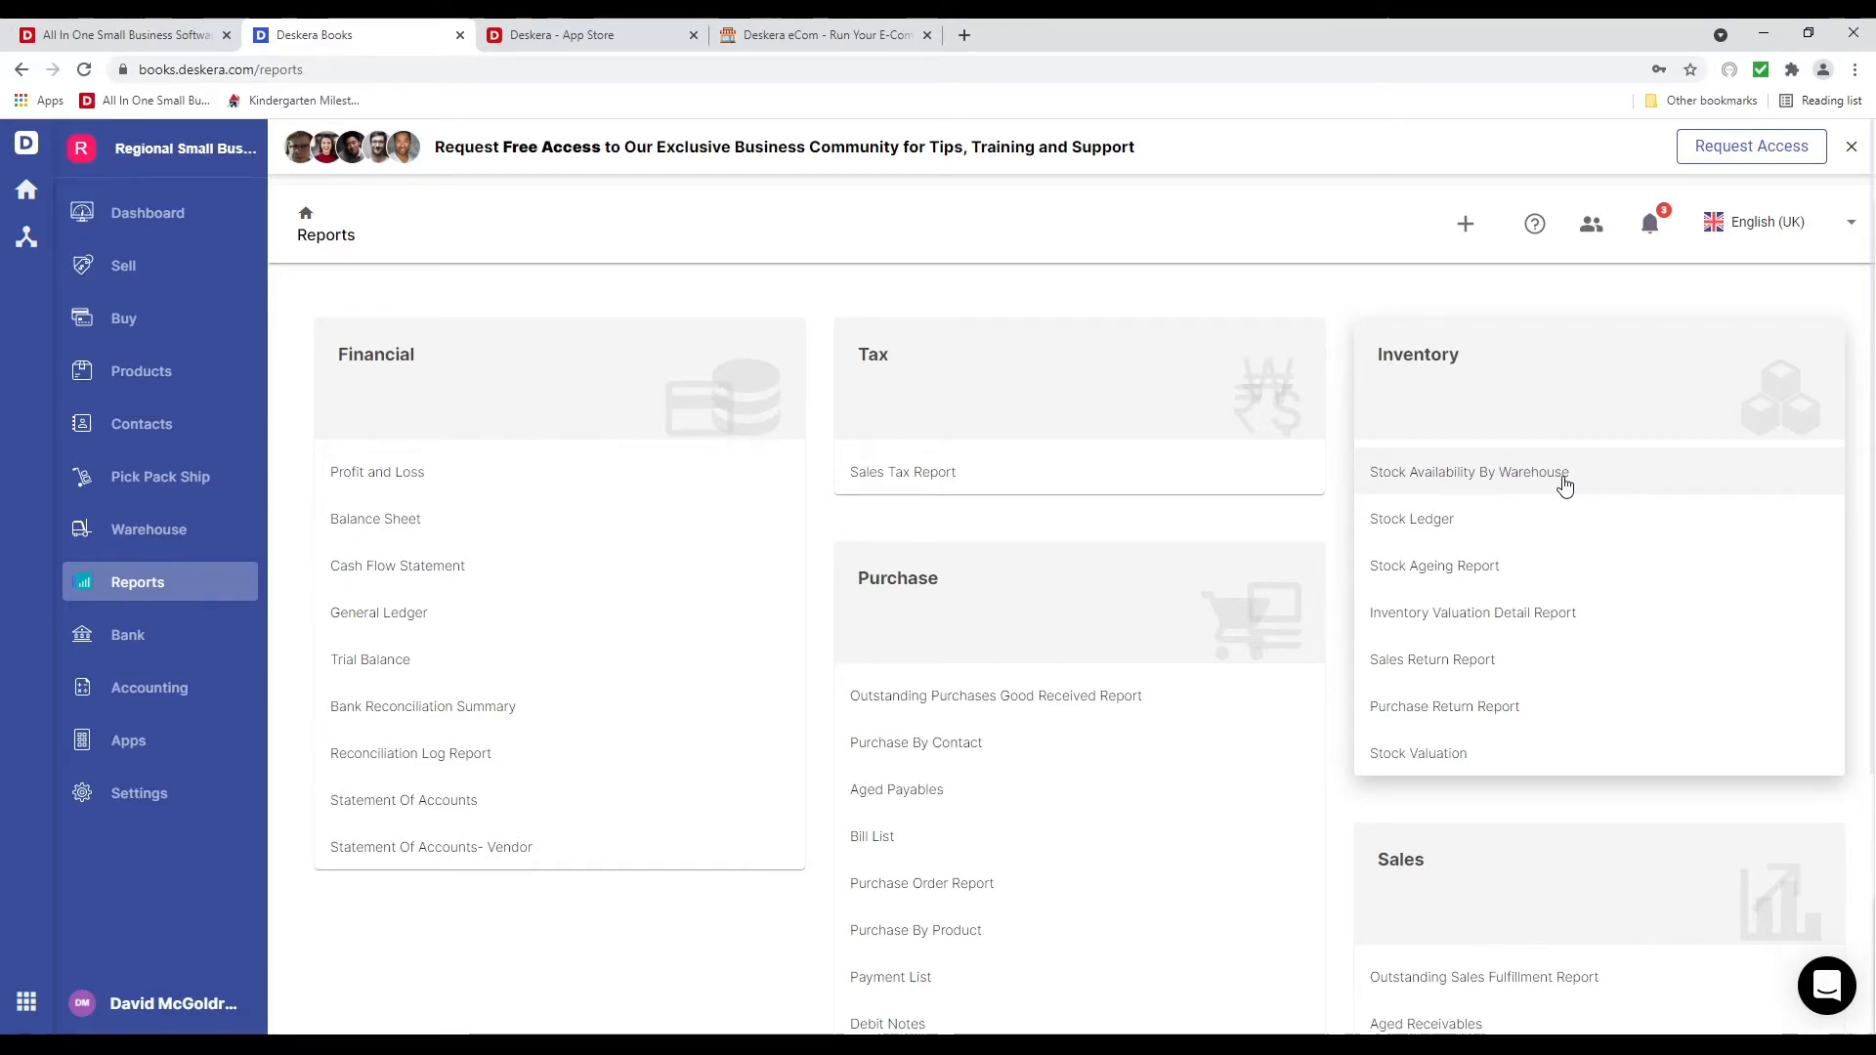
View the Stock Ageing Report, return to Reports, and bring up the app switcher
click(1515, 580)
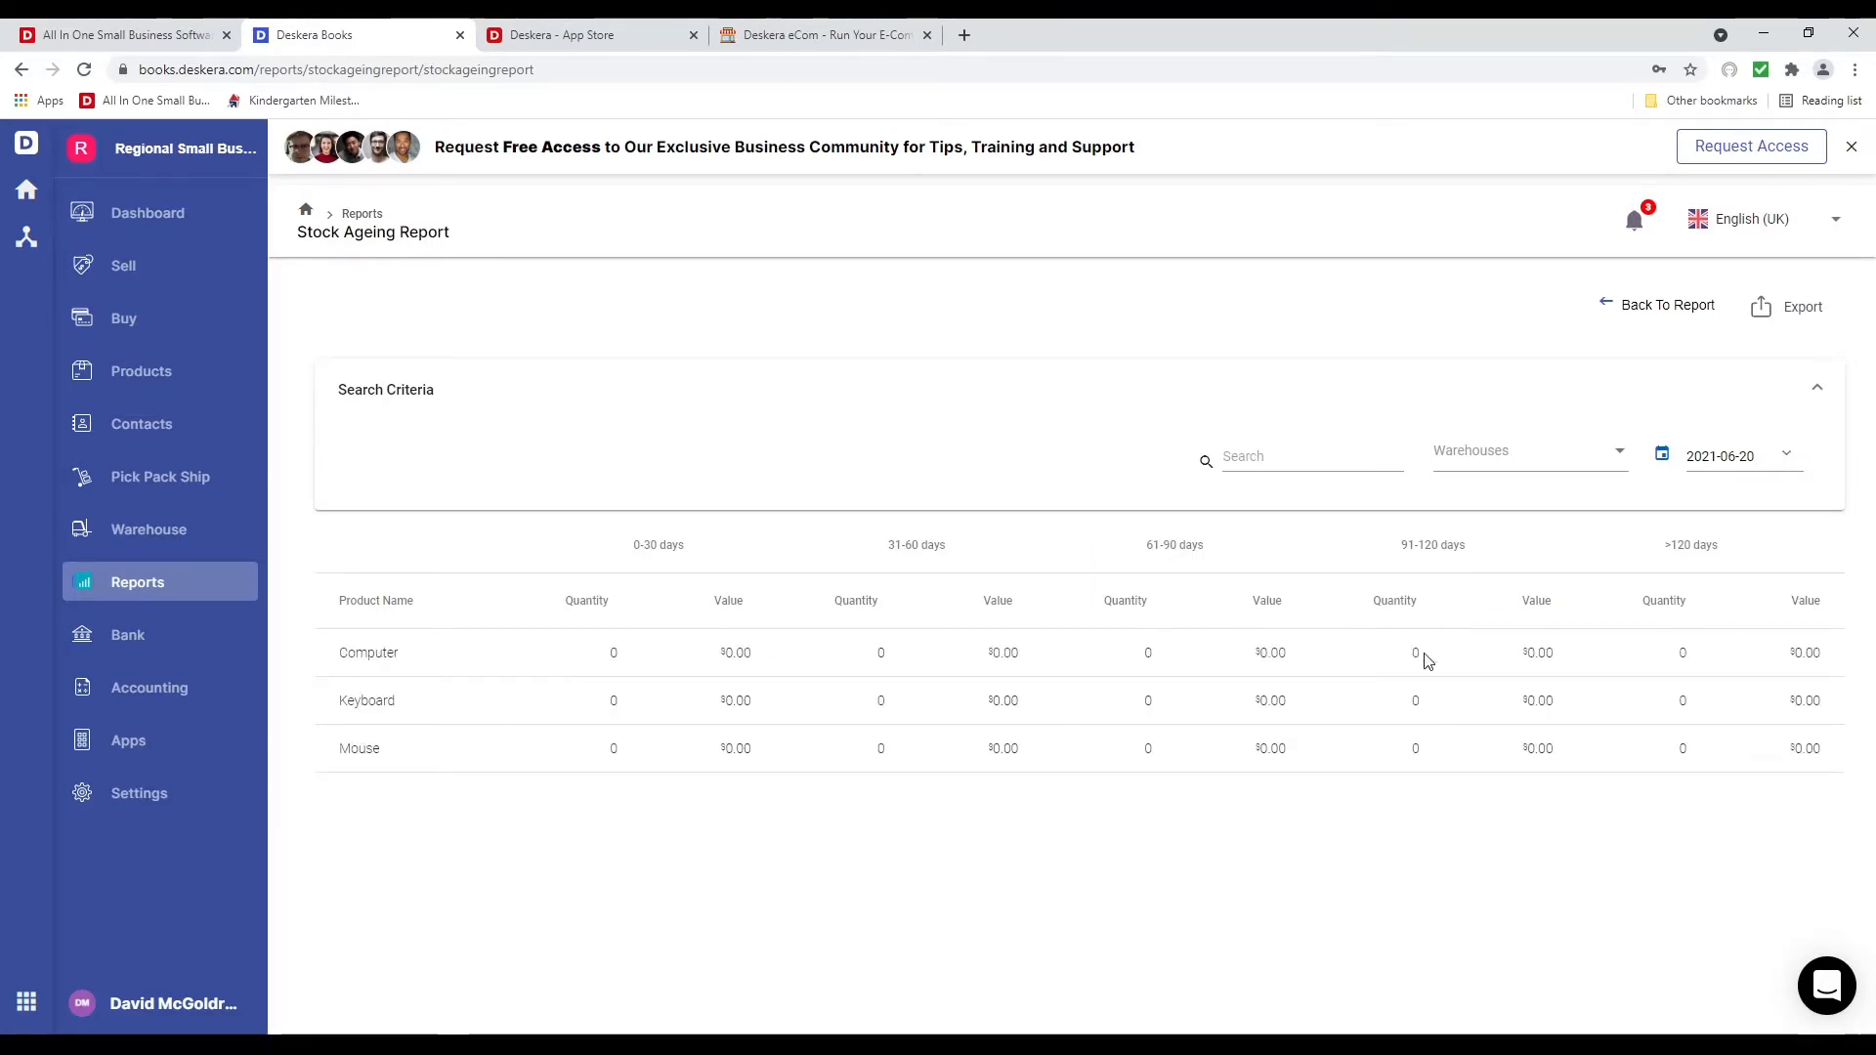
click(195, 588)
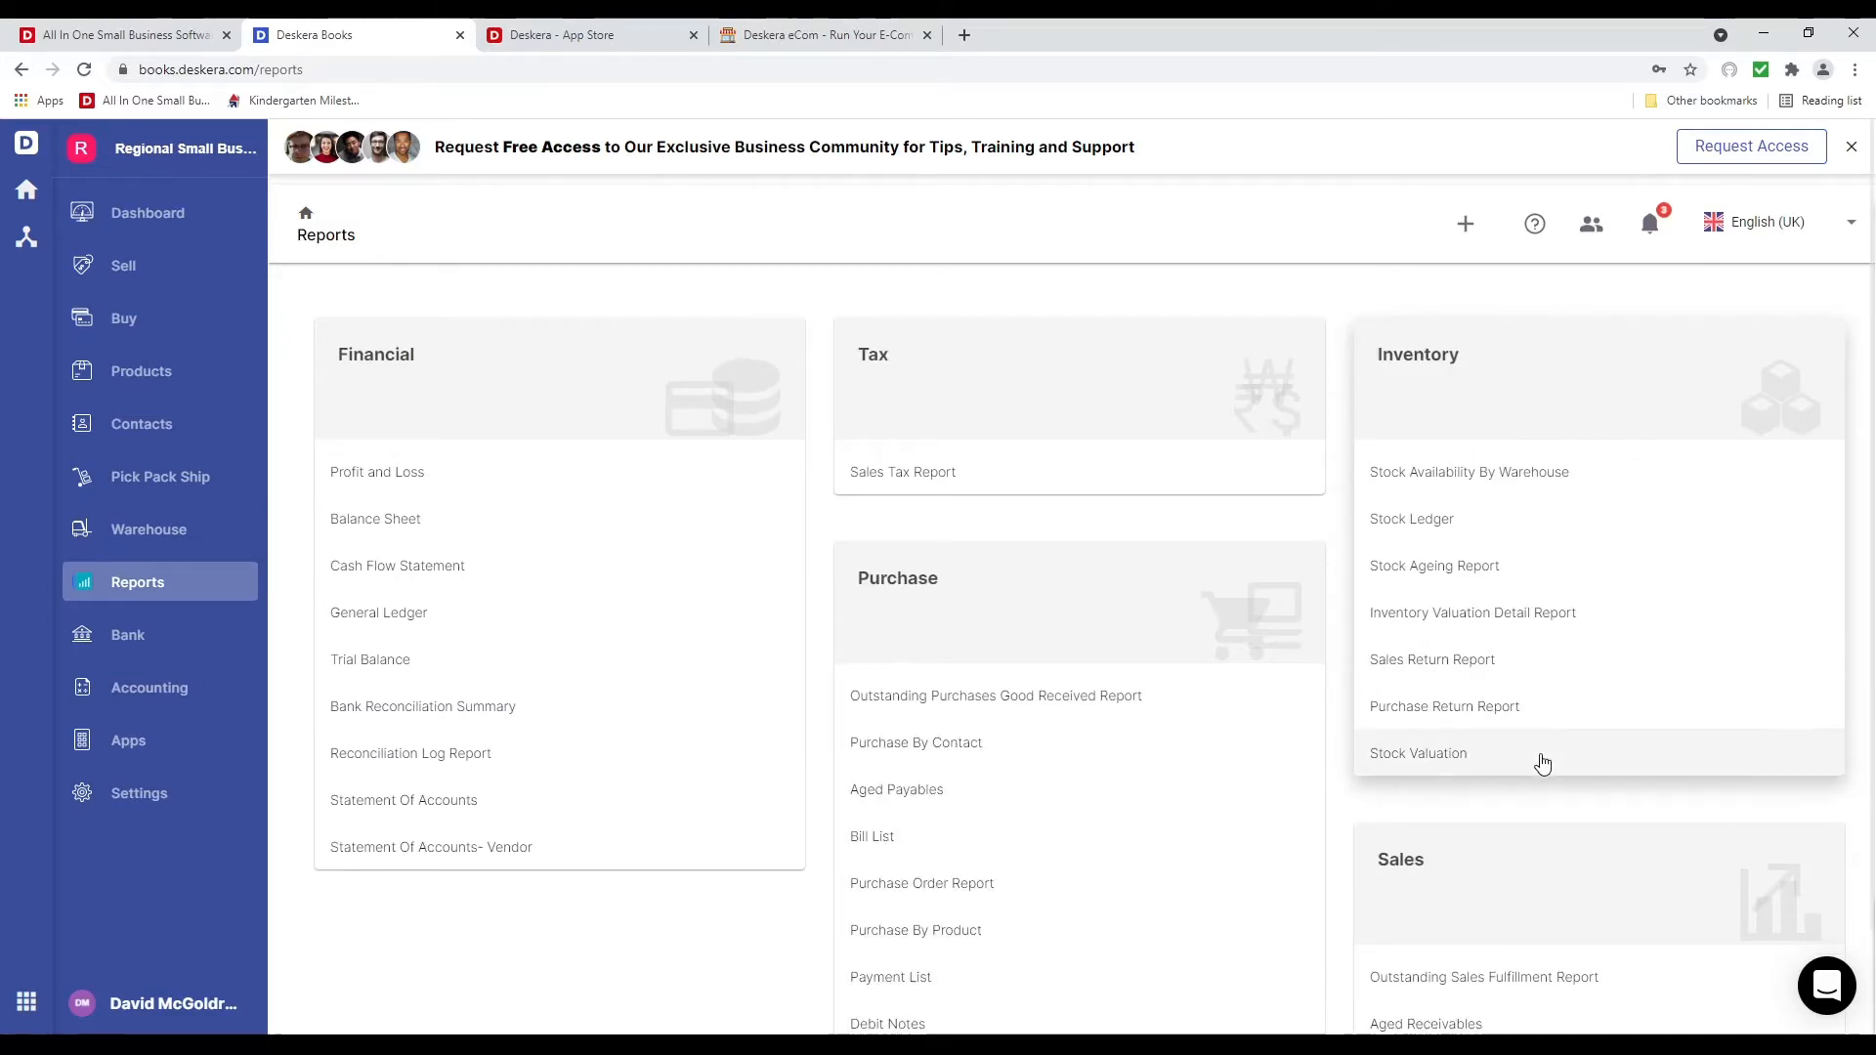
scroll(1541, 766, down, 3)
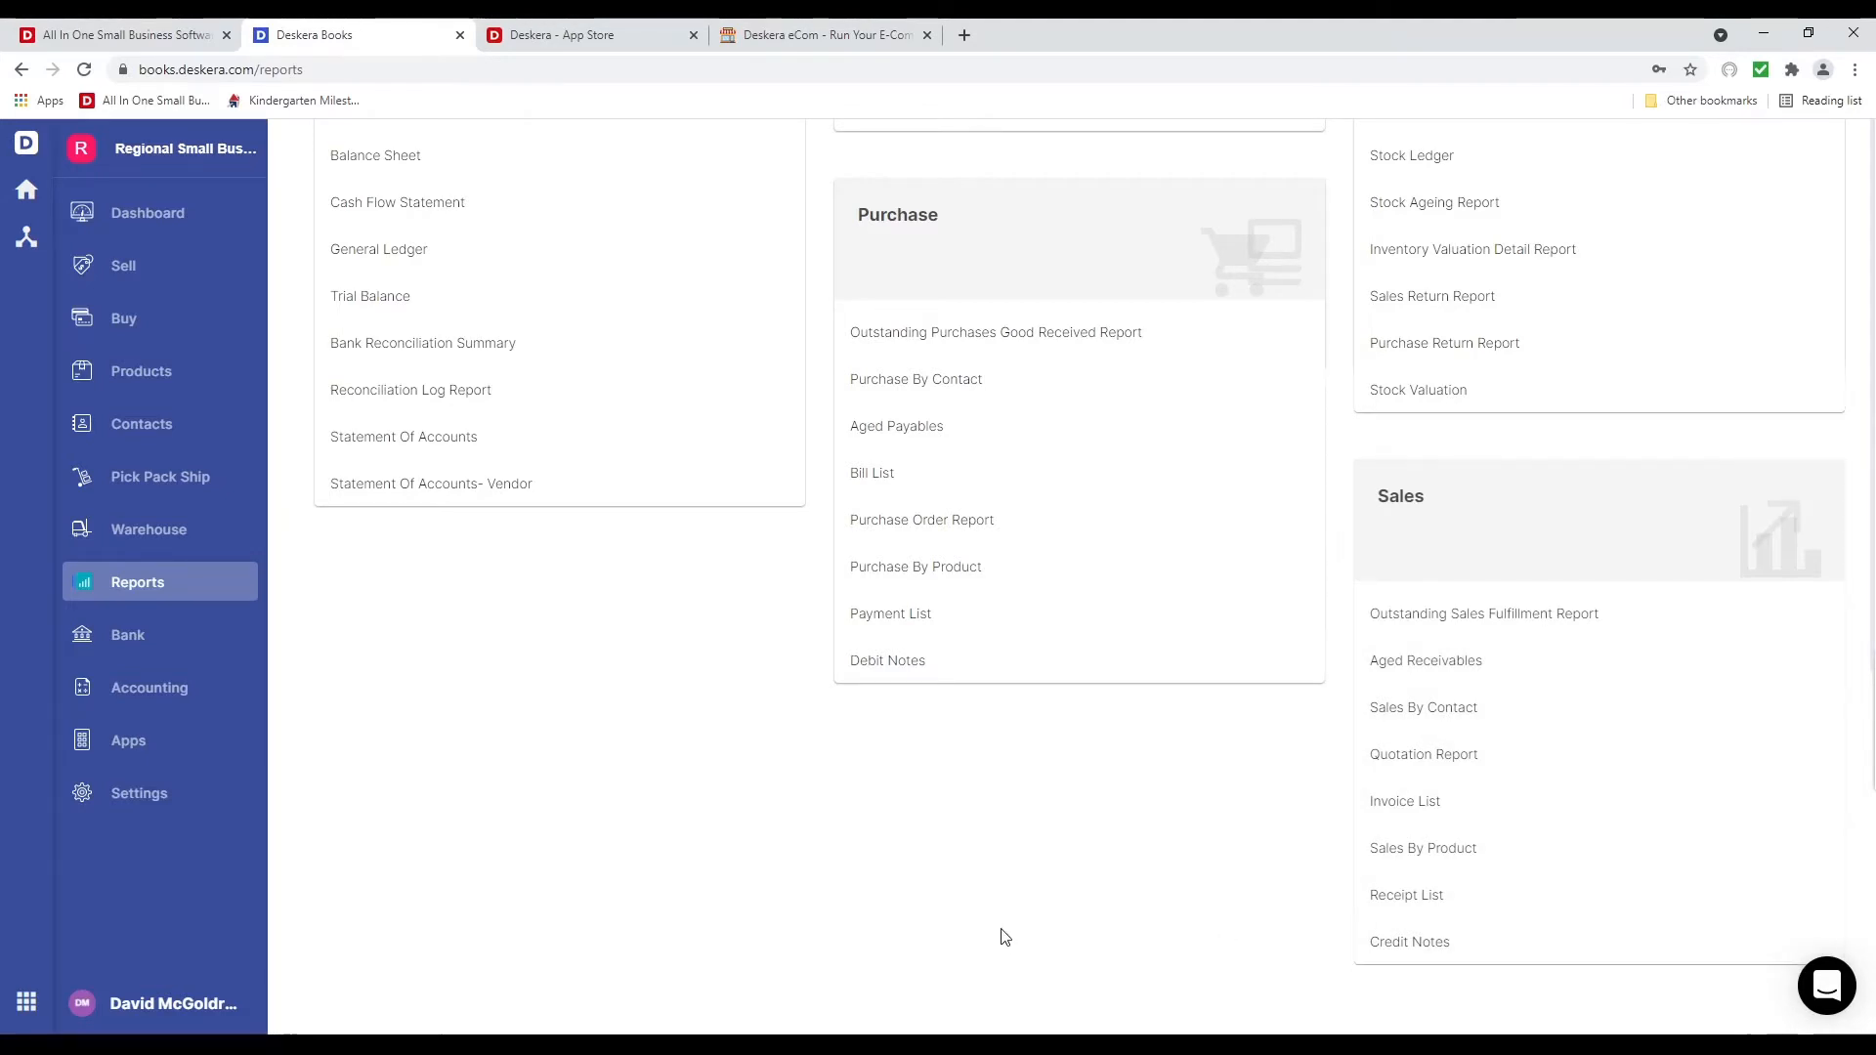
scroll(1004, 936, up, 3)
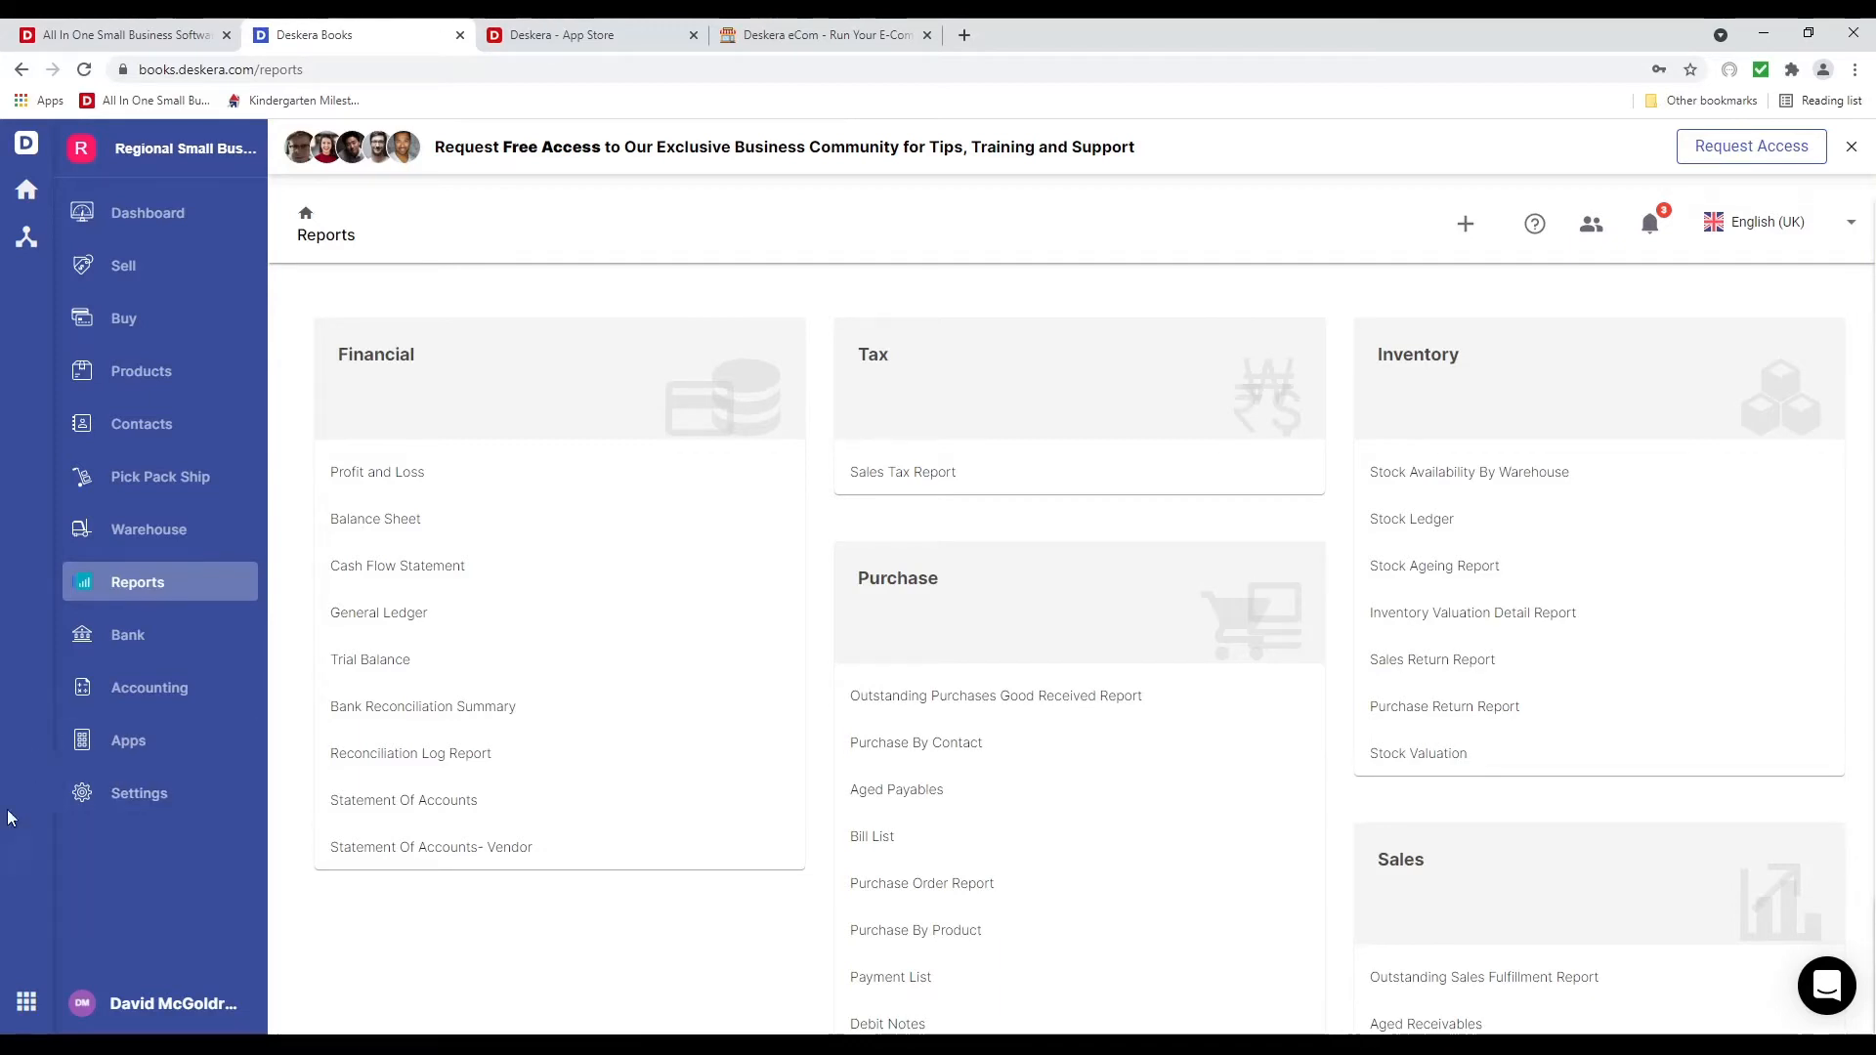
click(25, 1002)
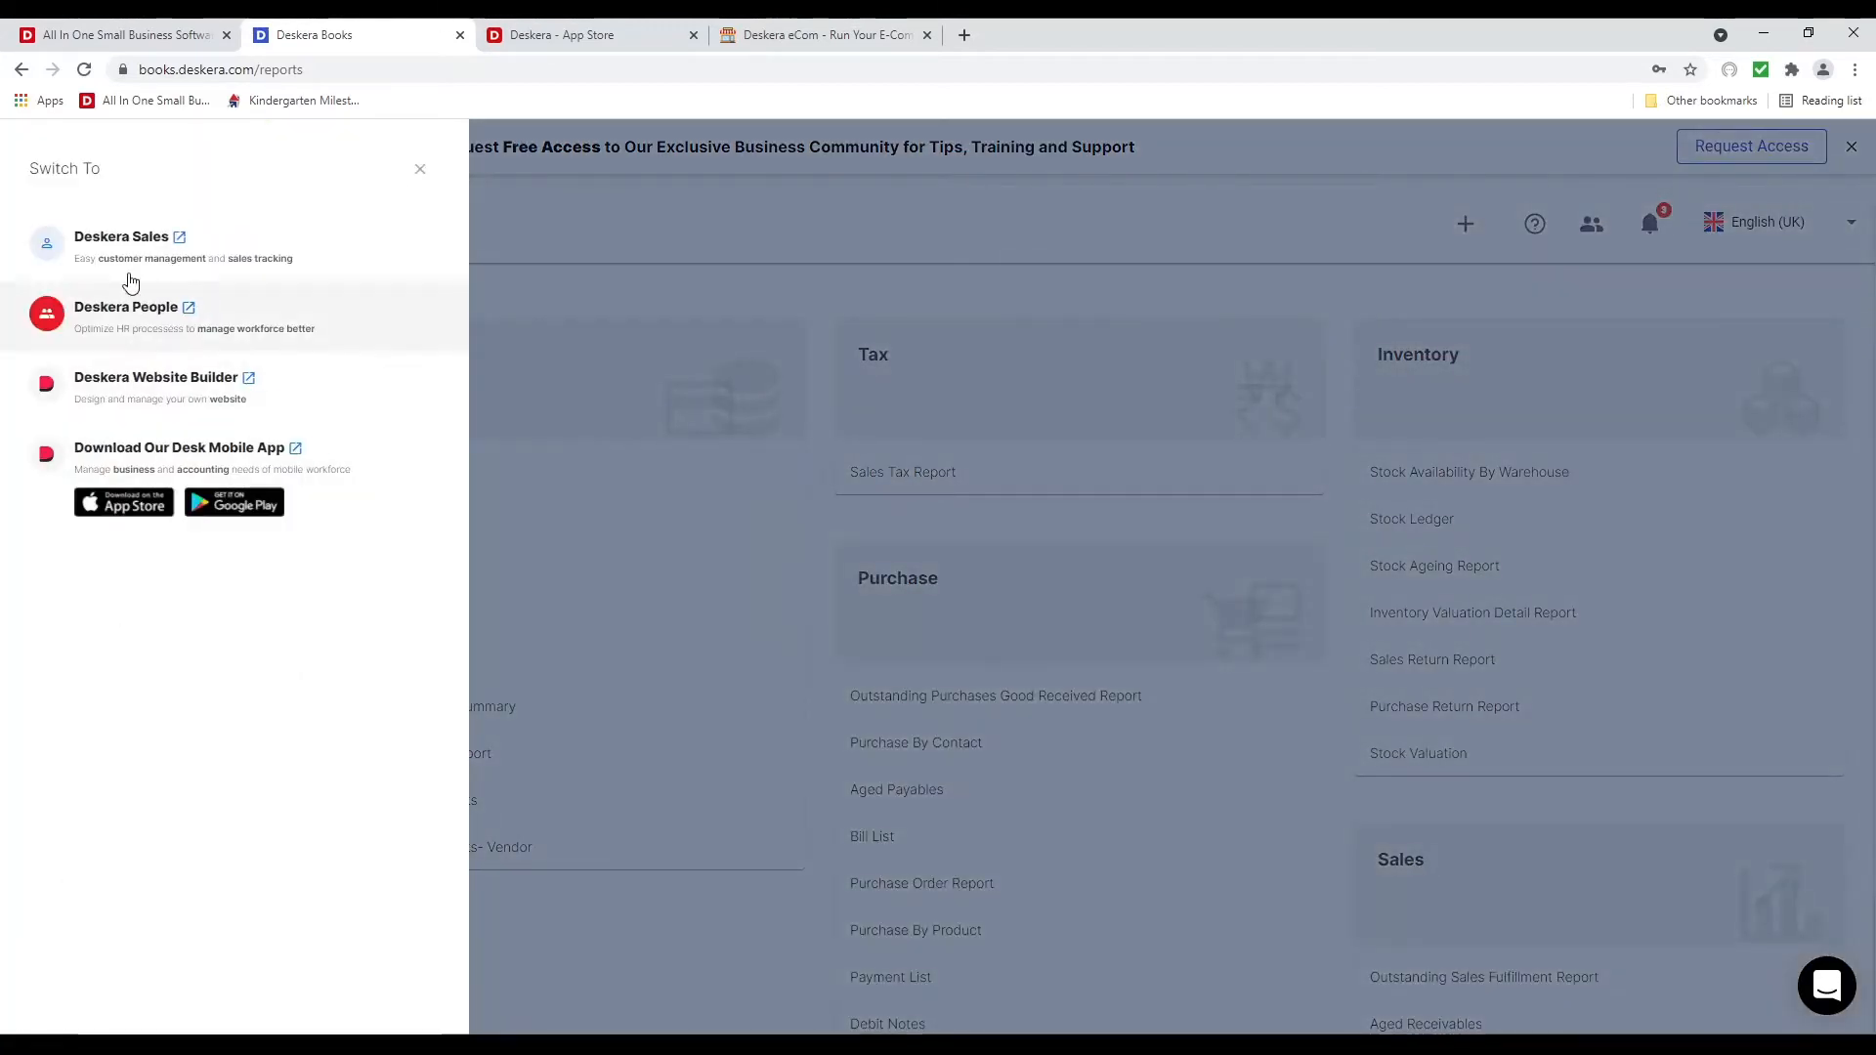
Switch to Deskera Sales from the Switch To panel
click(123, 237)
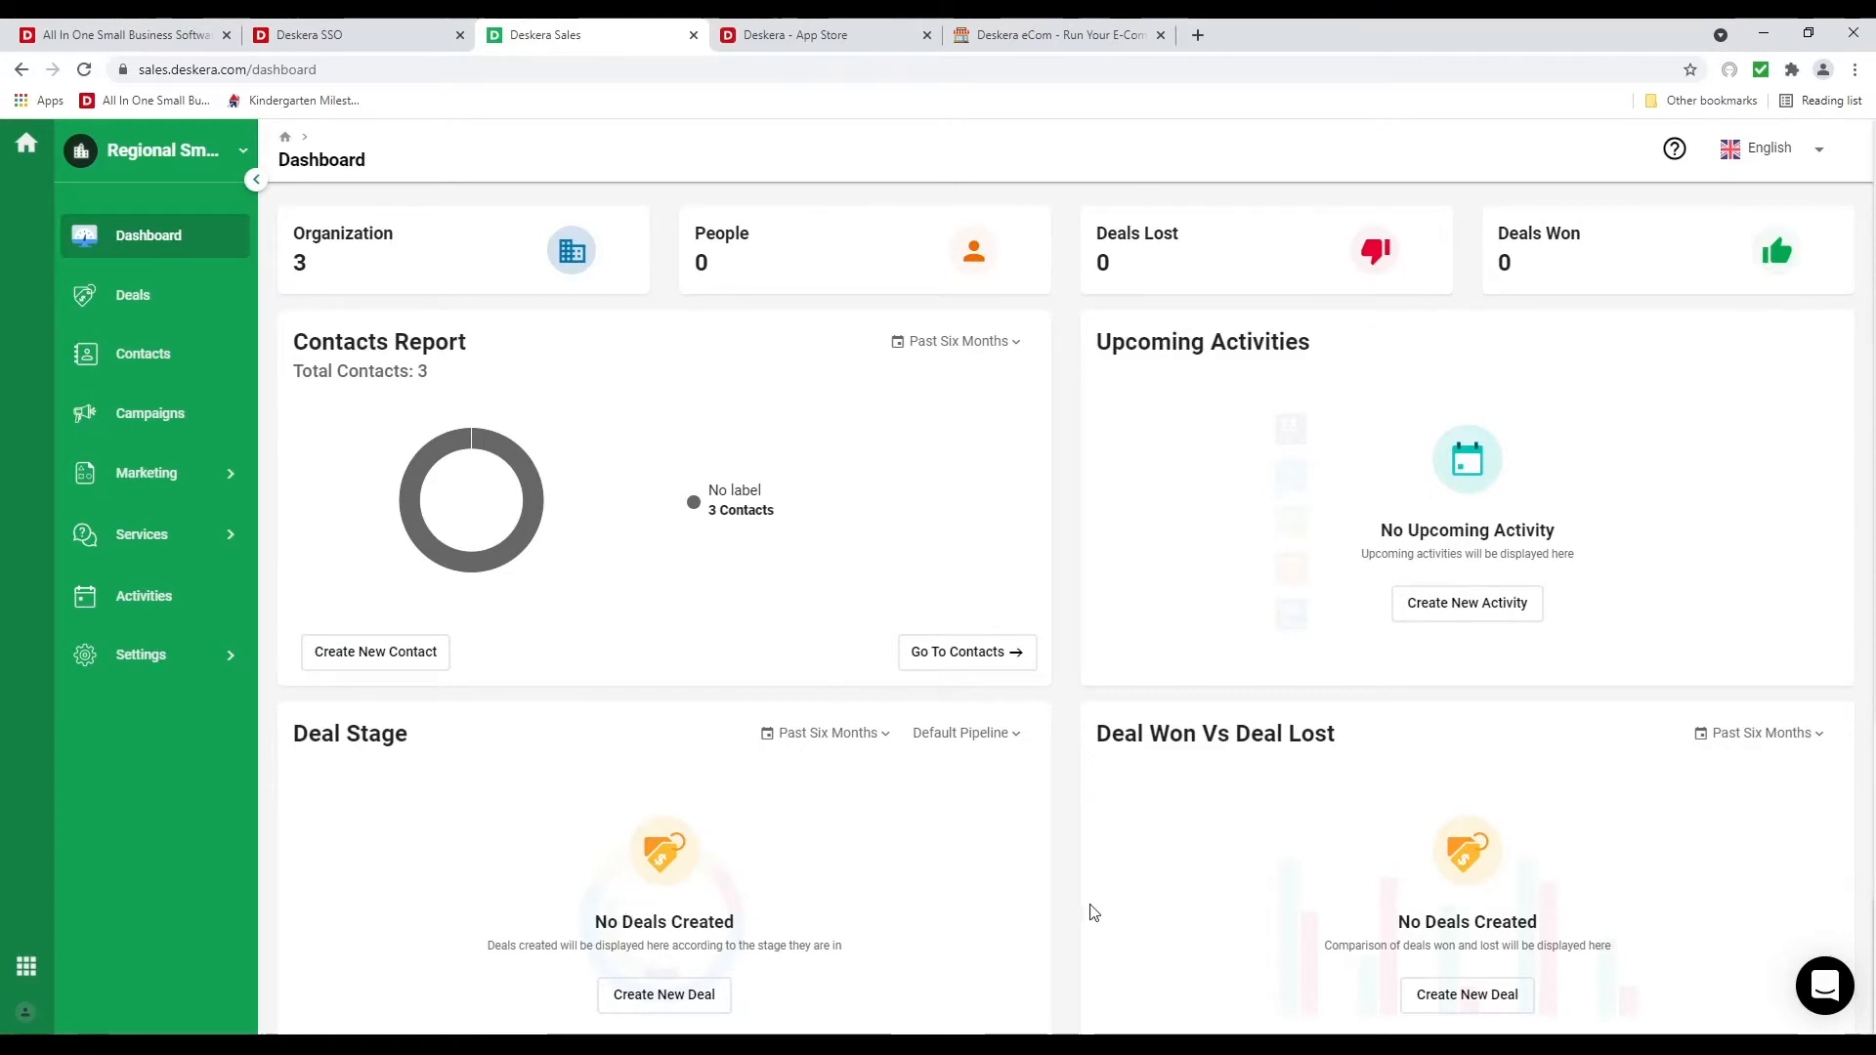
Look over the Sales dashboard, then open Team Settings under Settings
scroll(1087, 909, down, 5)
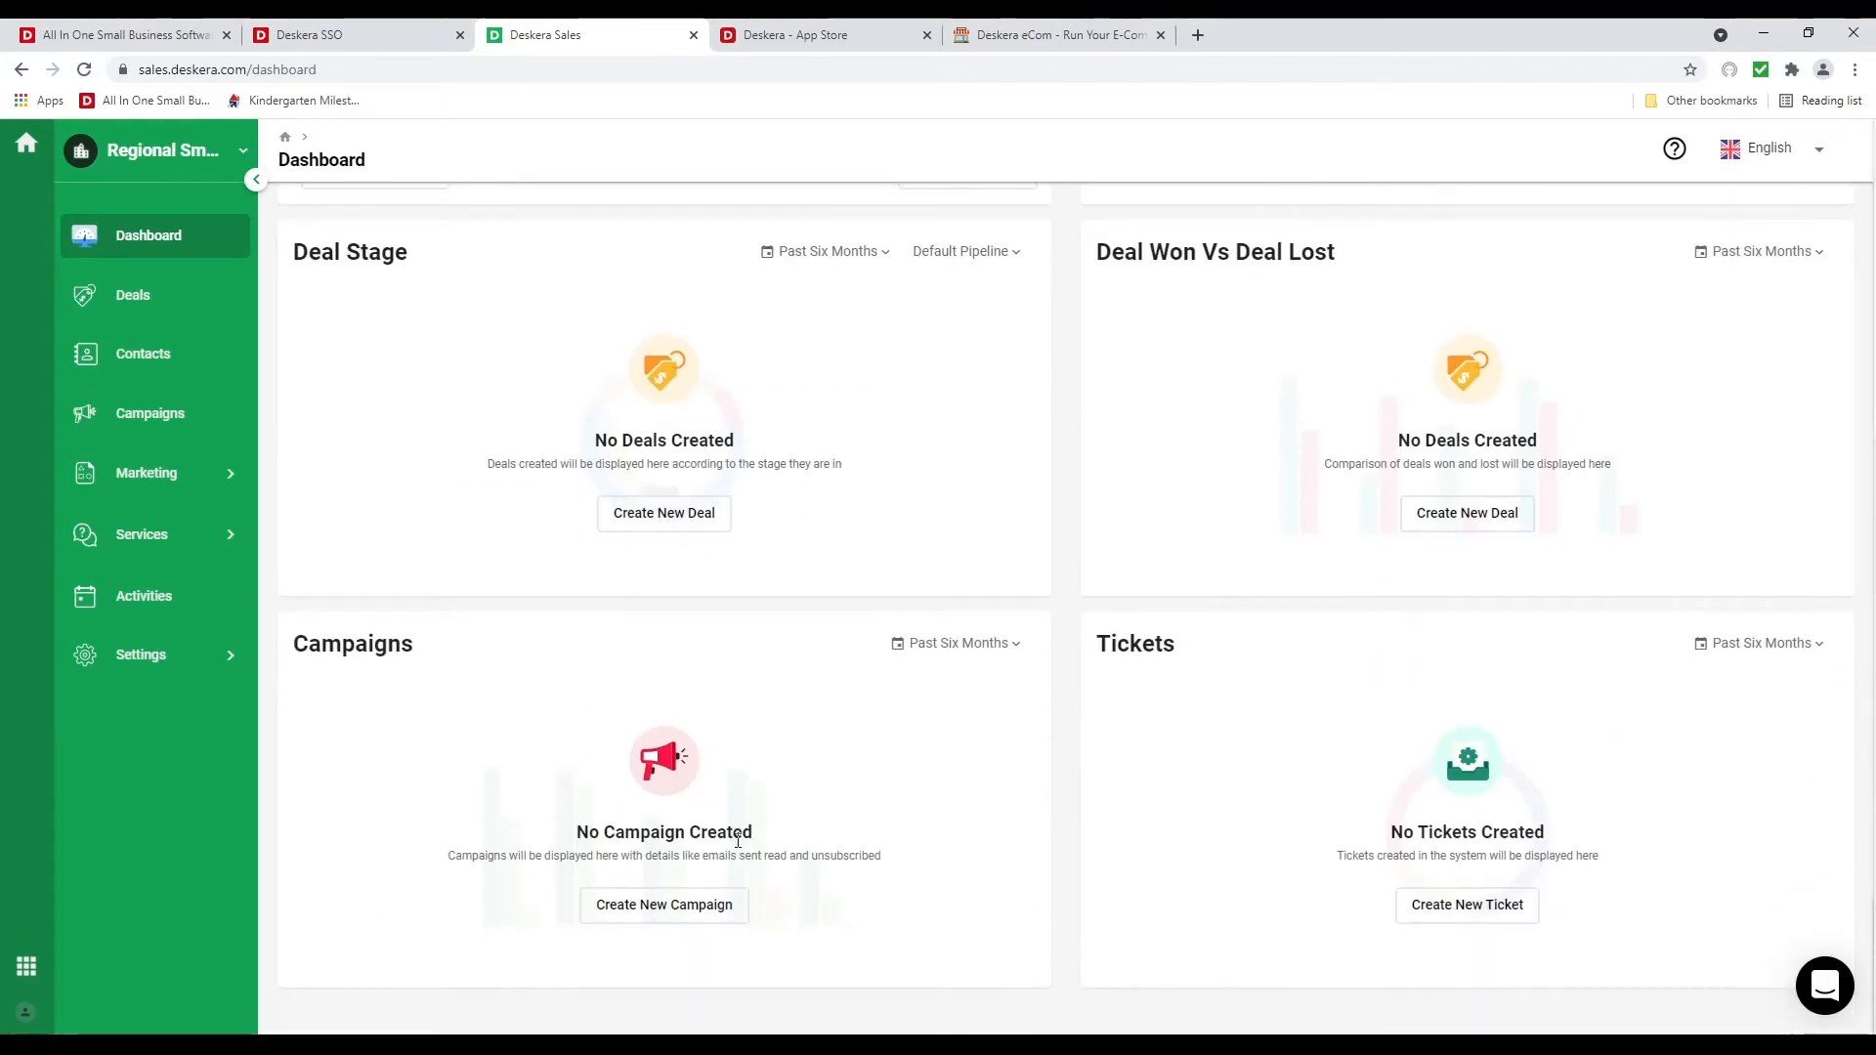
scroll(1242, 826, up, 5)
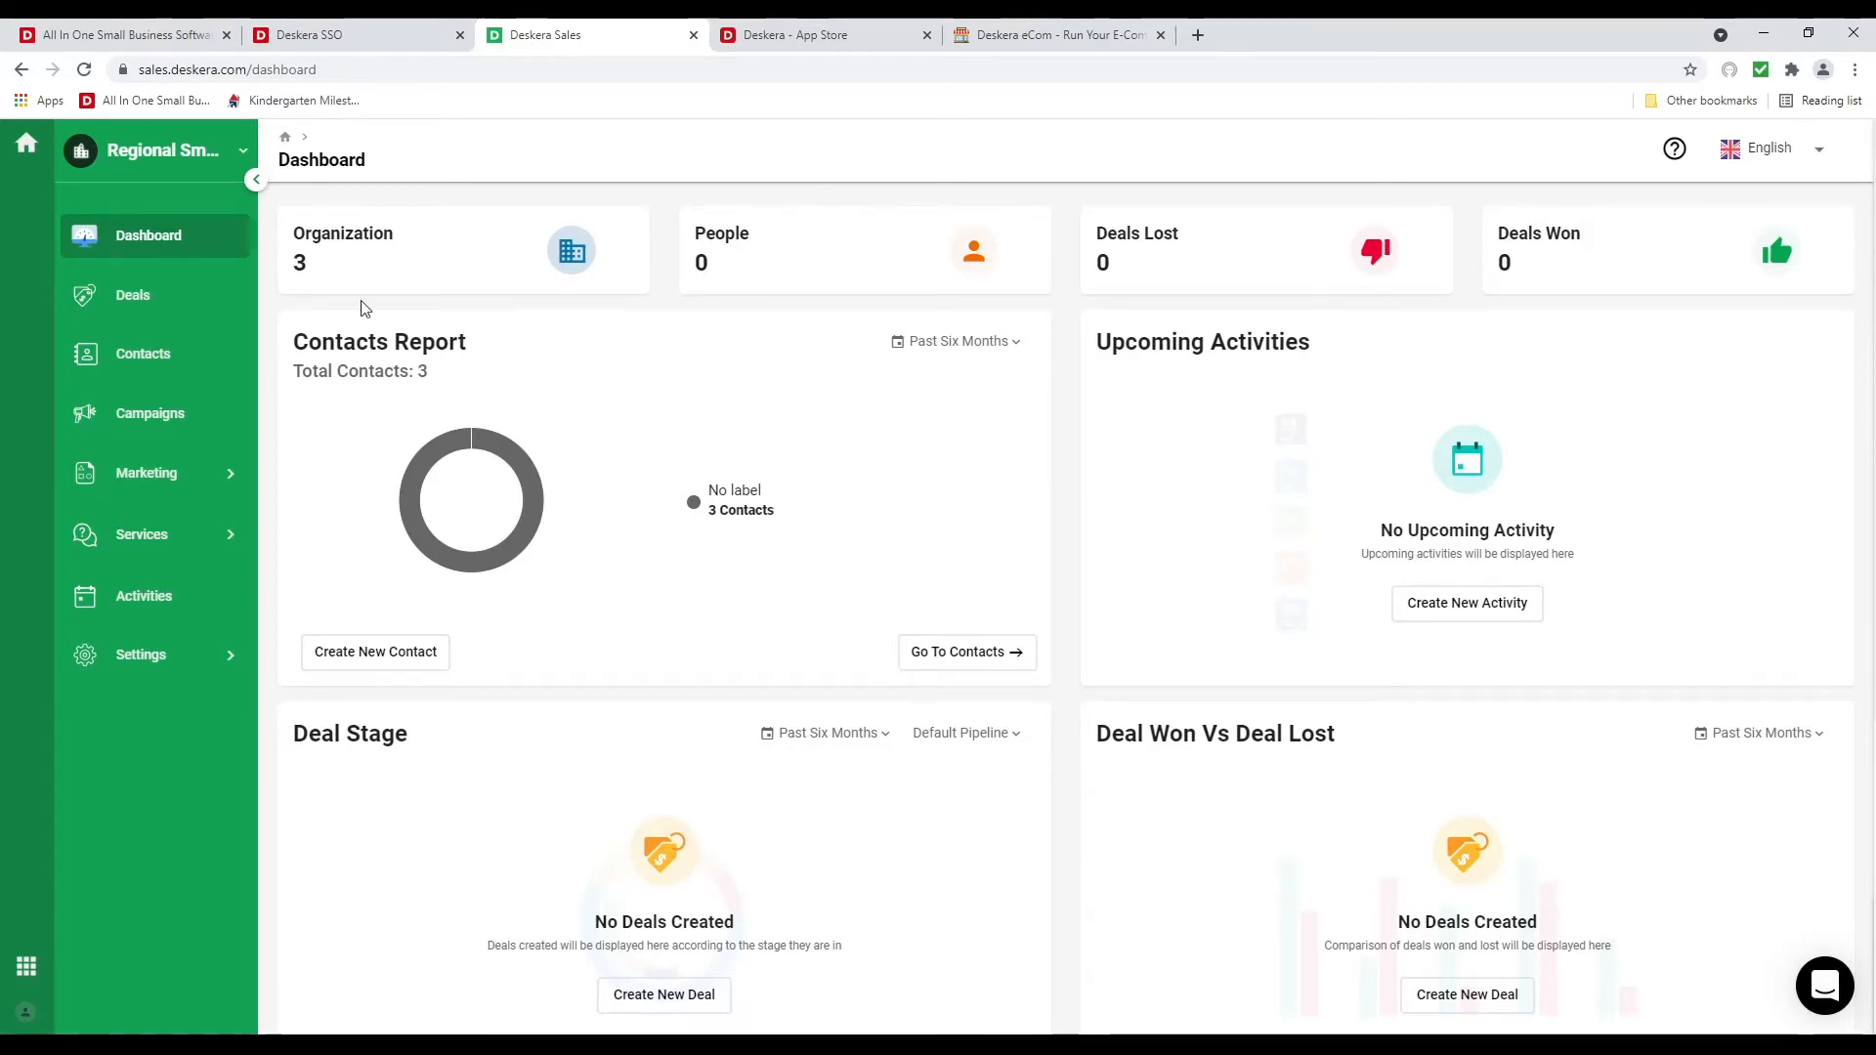
click(157, 666)
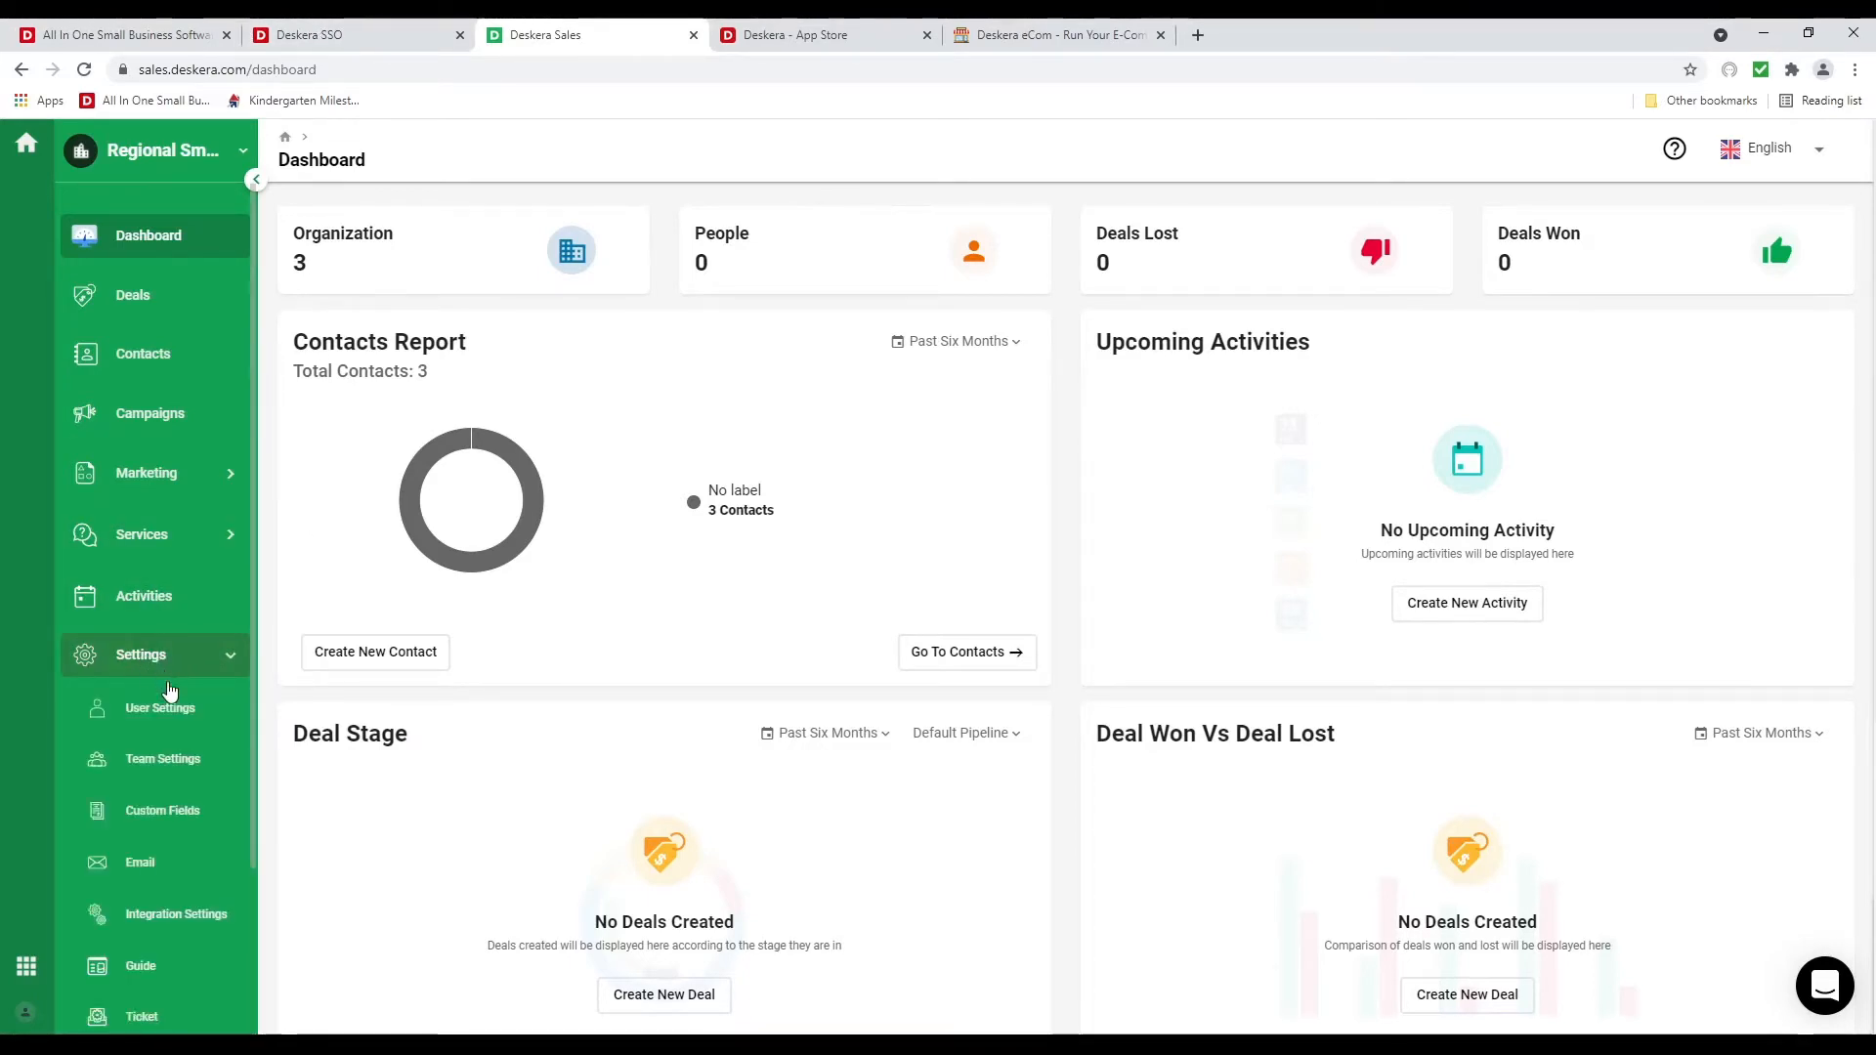
scroll(211, 782, down, 4)
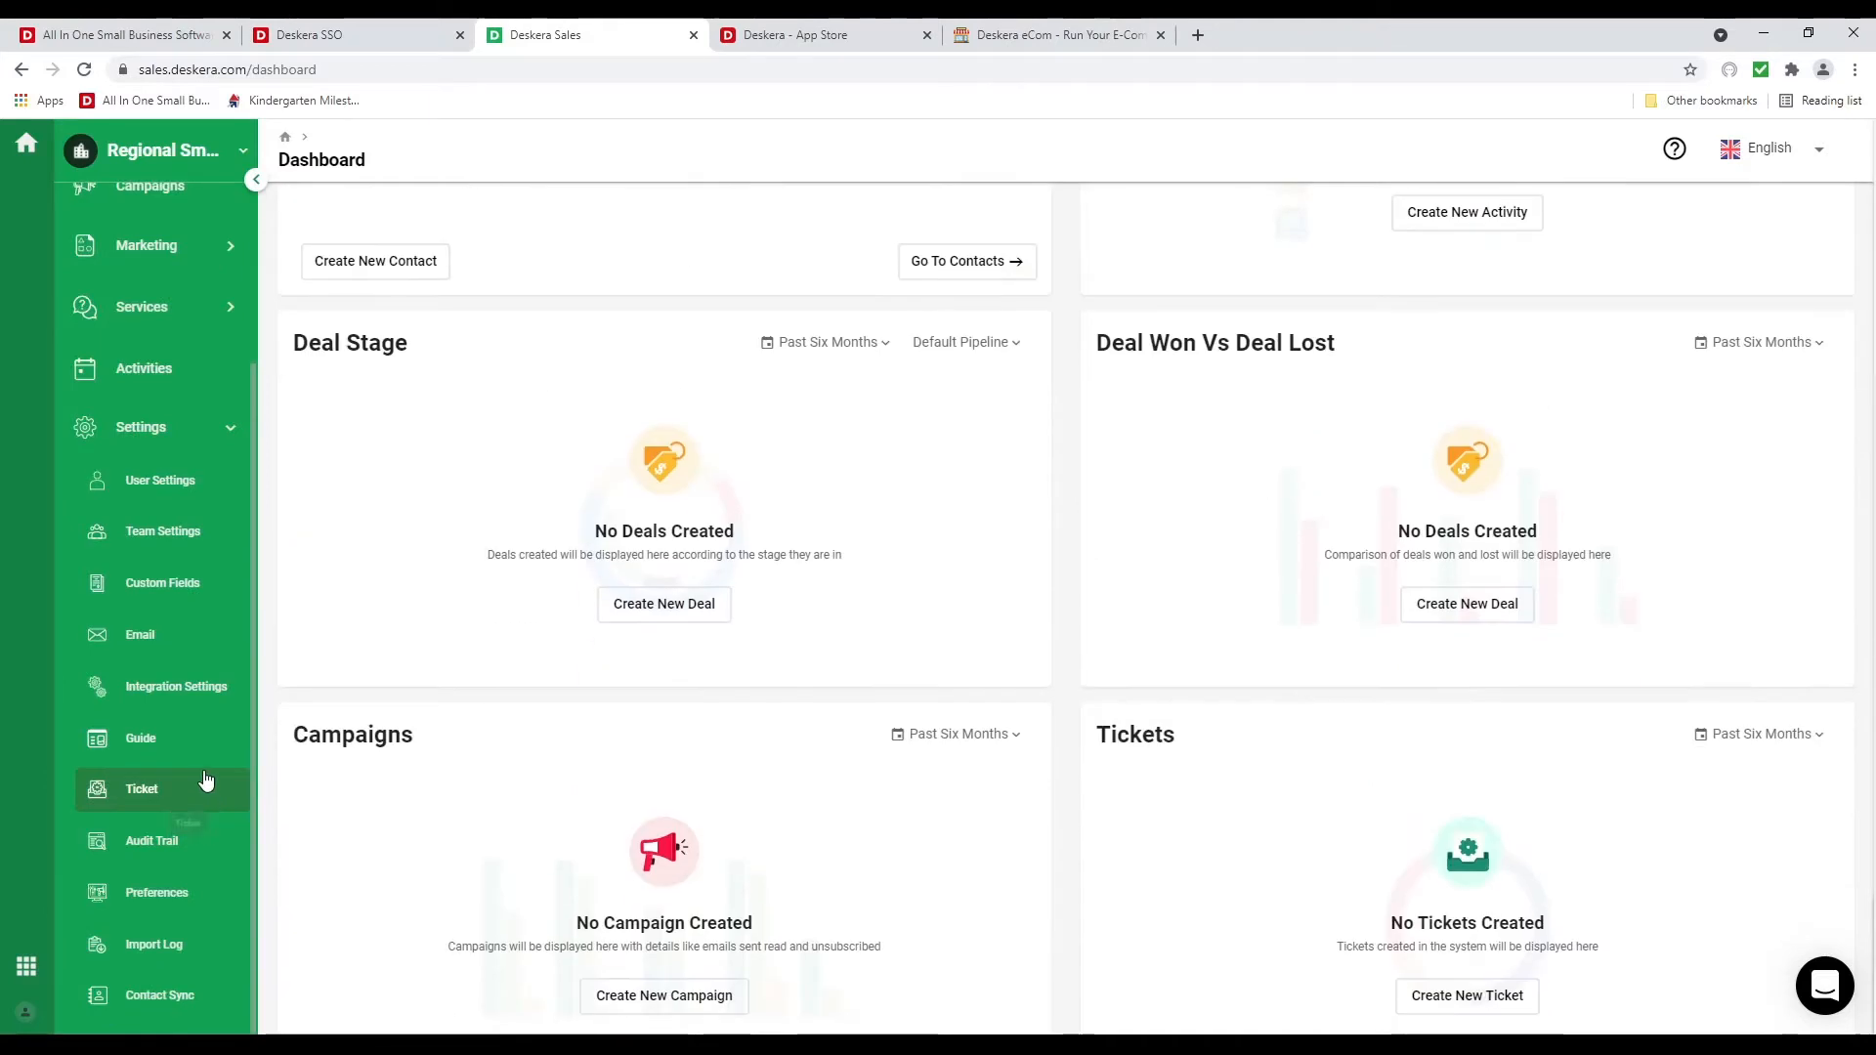
click(195, 543)
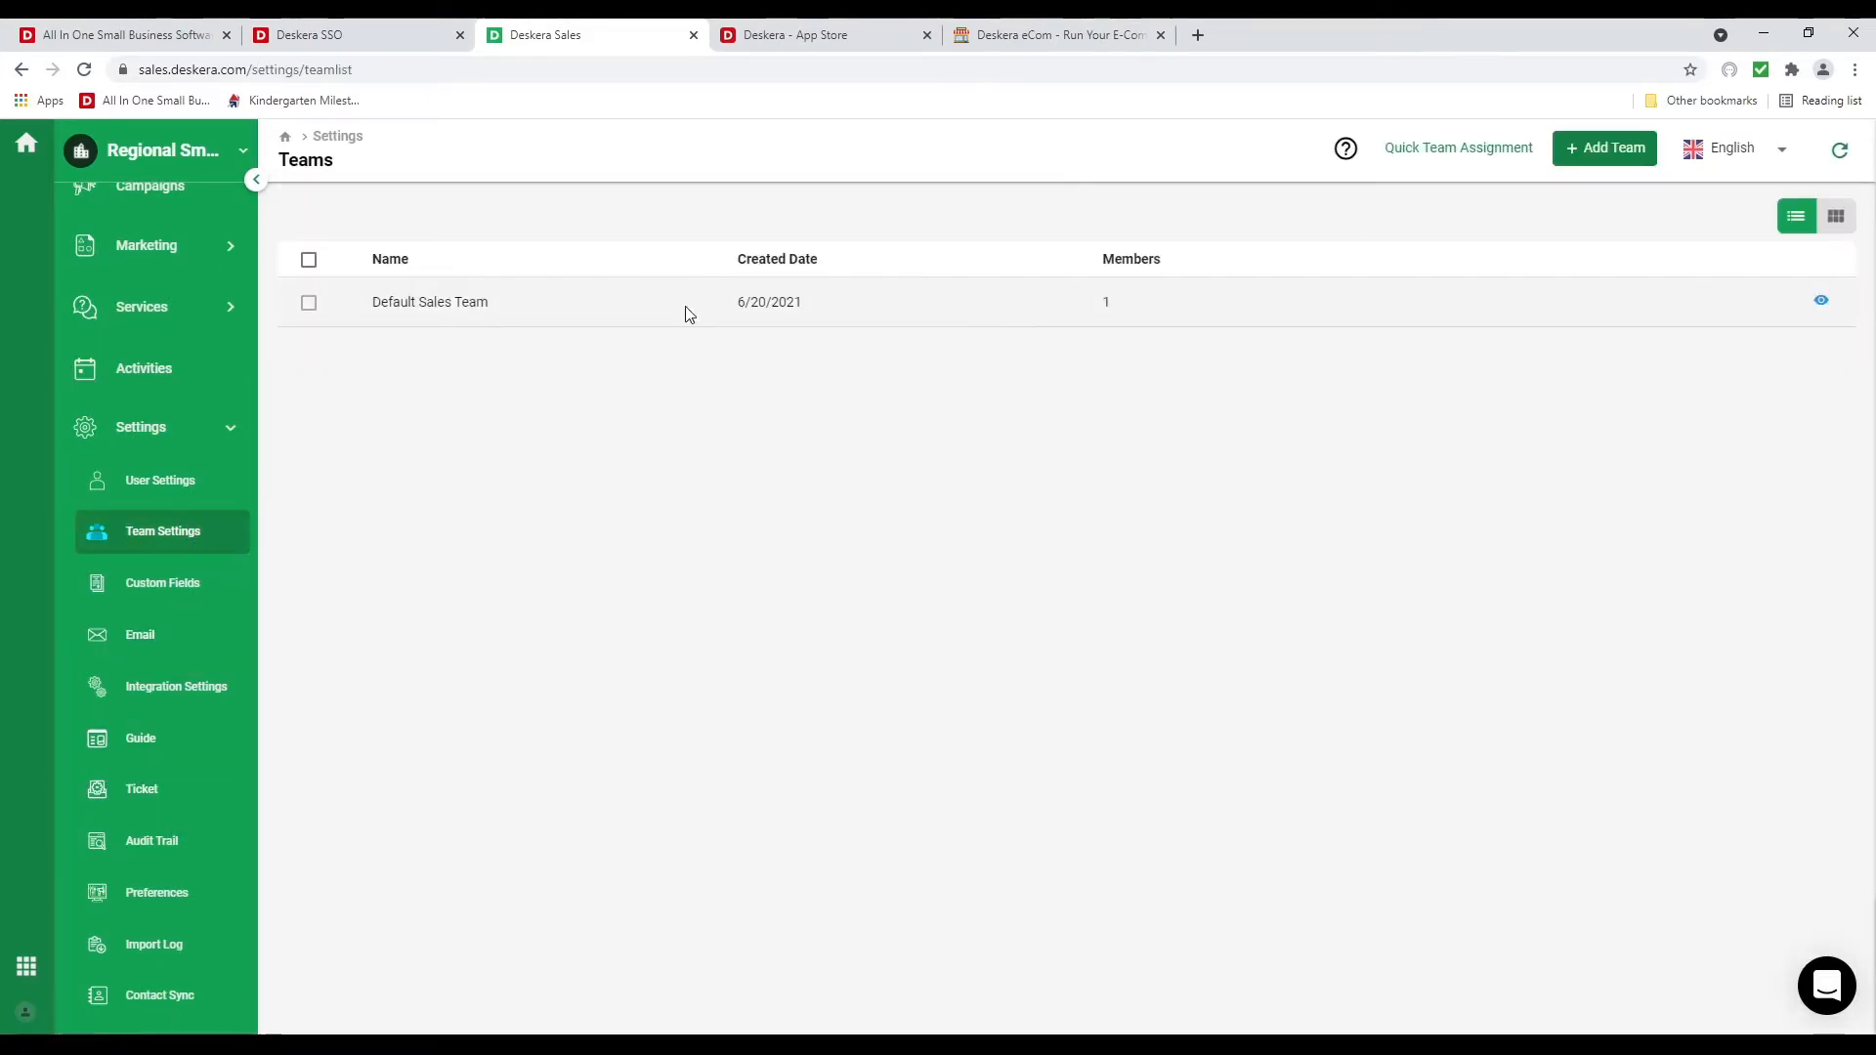
click(689, 314)
scroll(167, 684, up, 3)
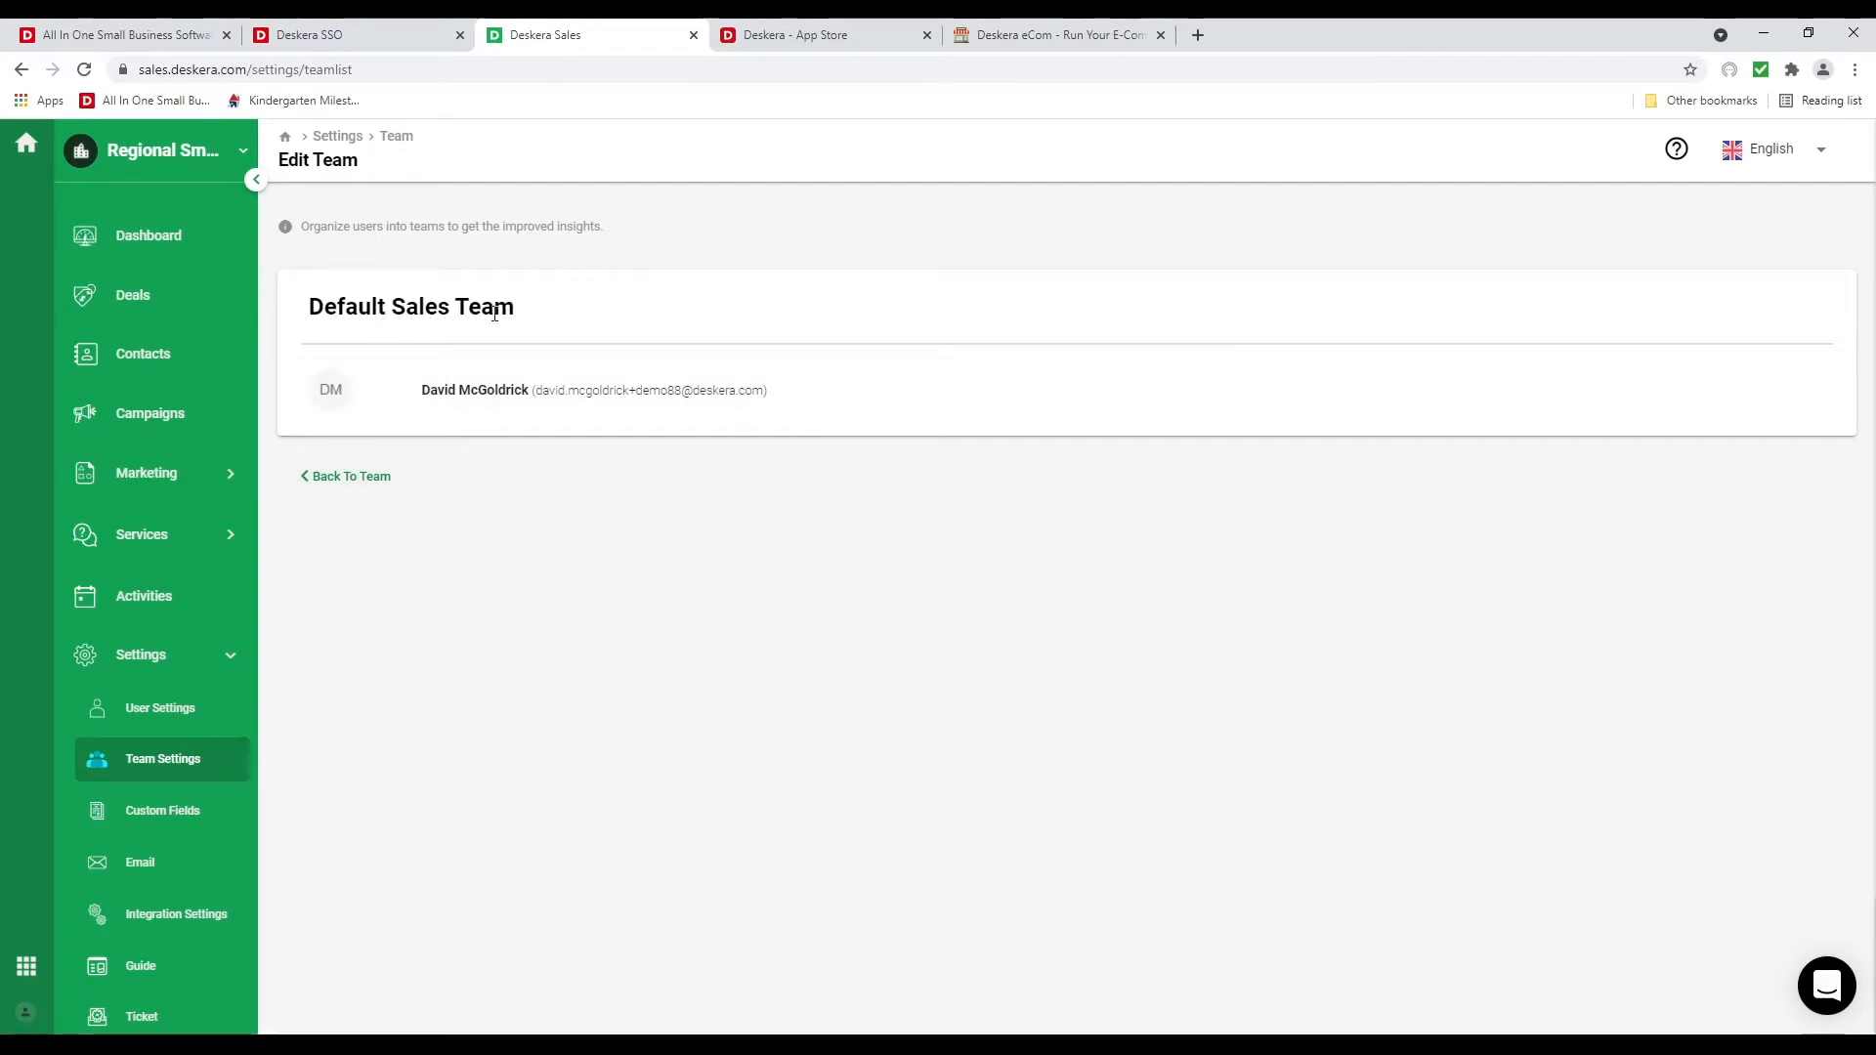
click(387, 479)
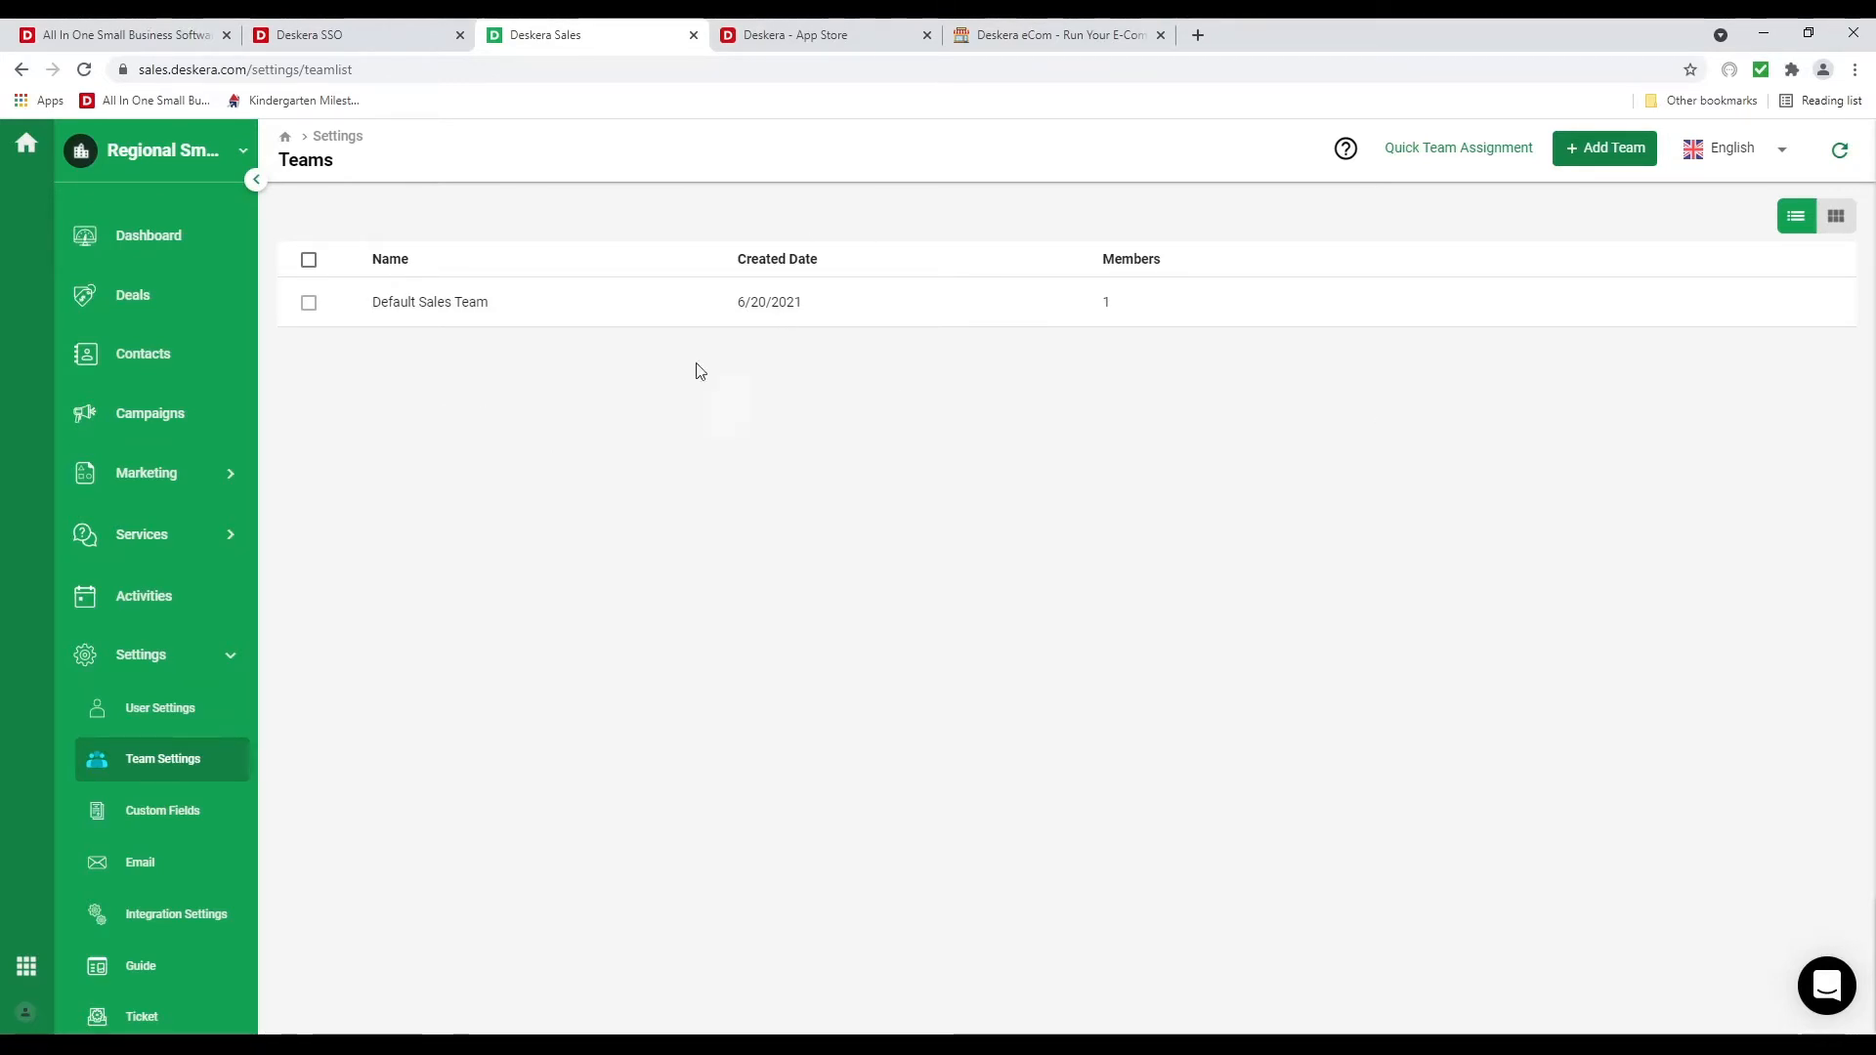
Look through the Create Custom Field form and its Availability tab without saving, then go to Email settings
click(148, 816)
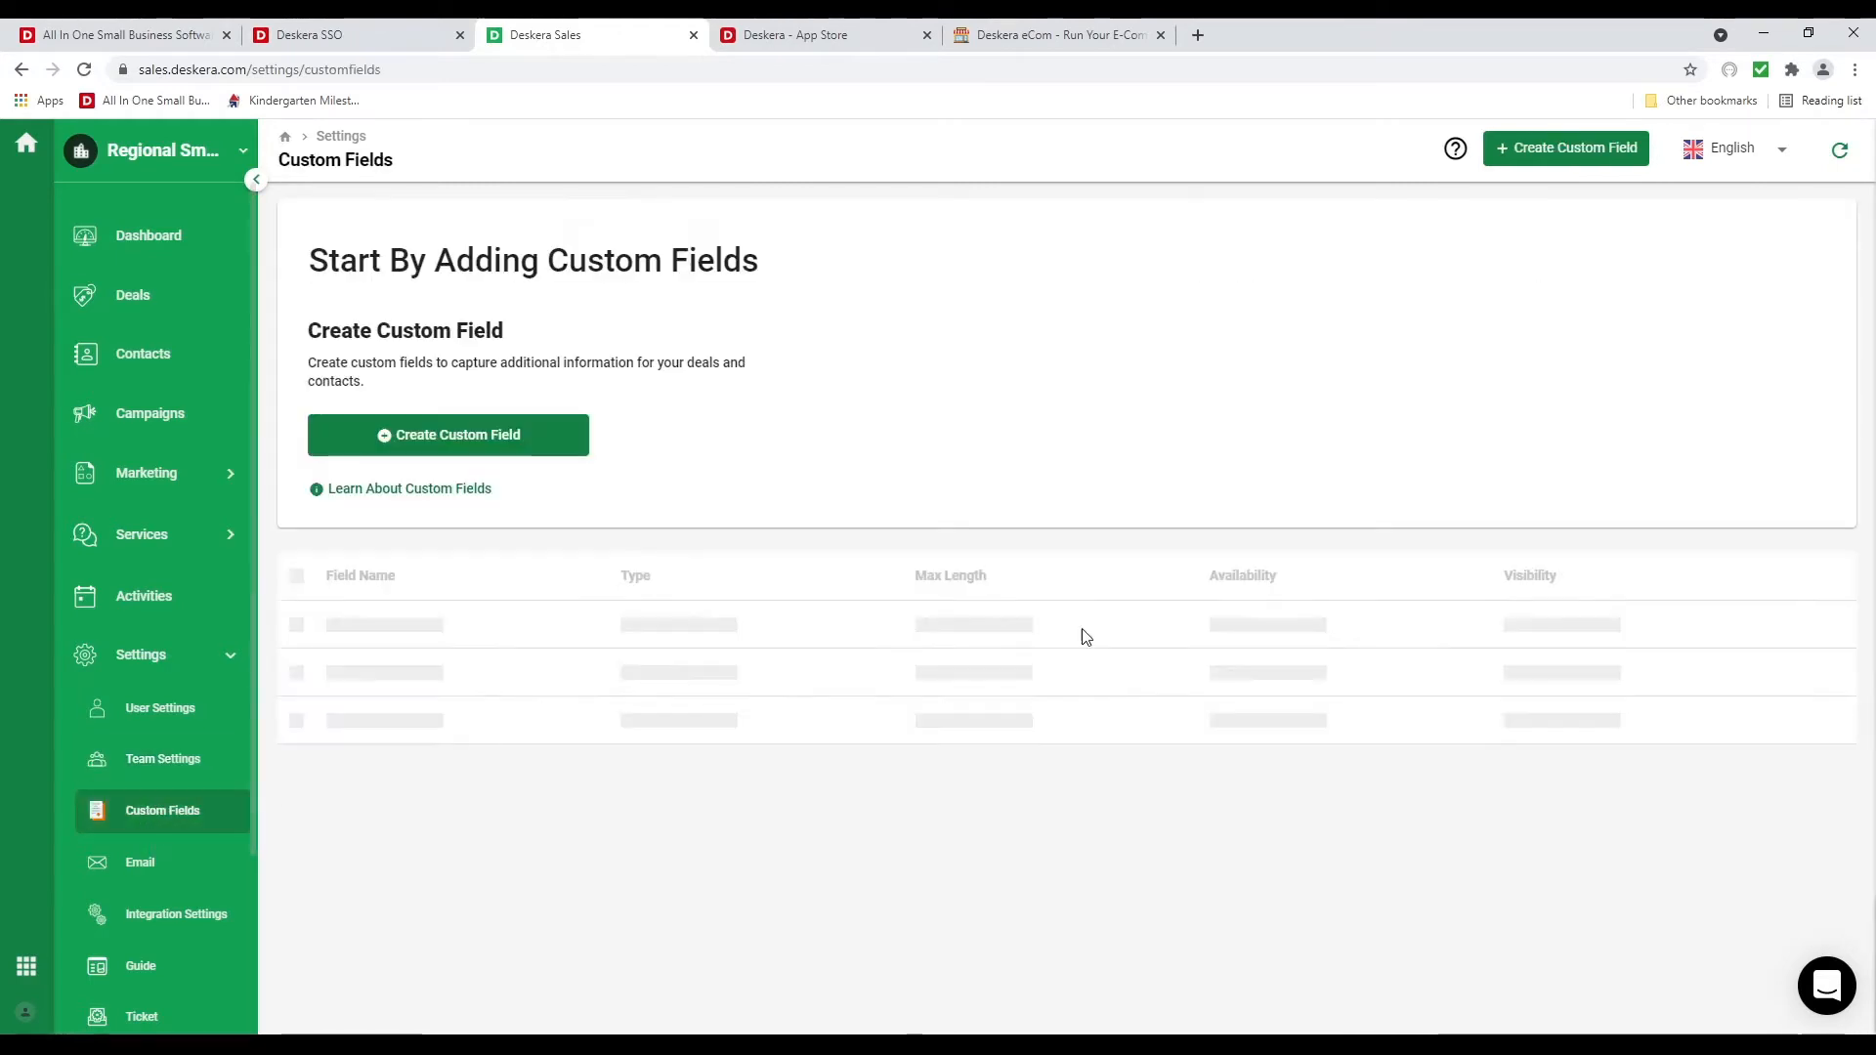
click(522, 439)
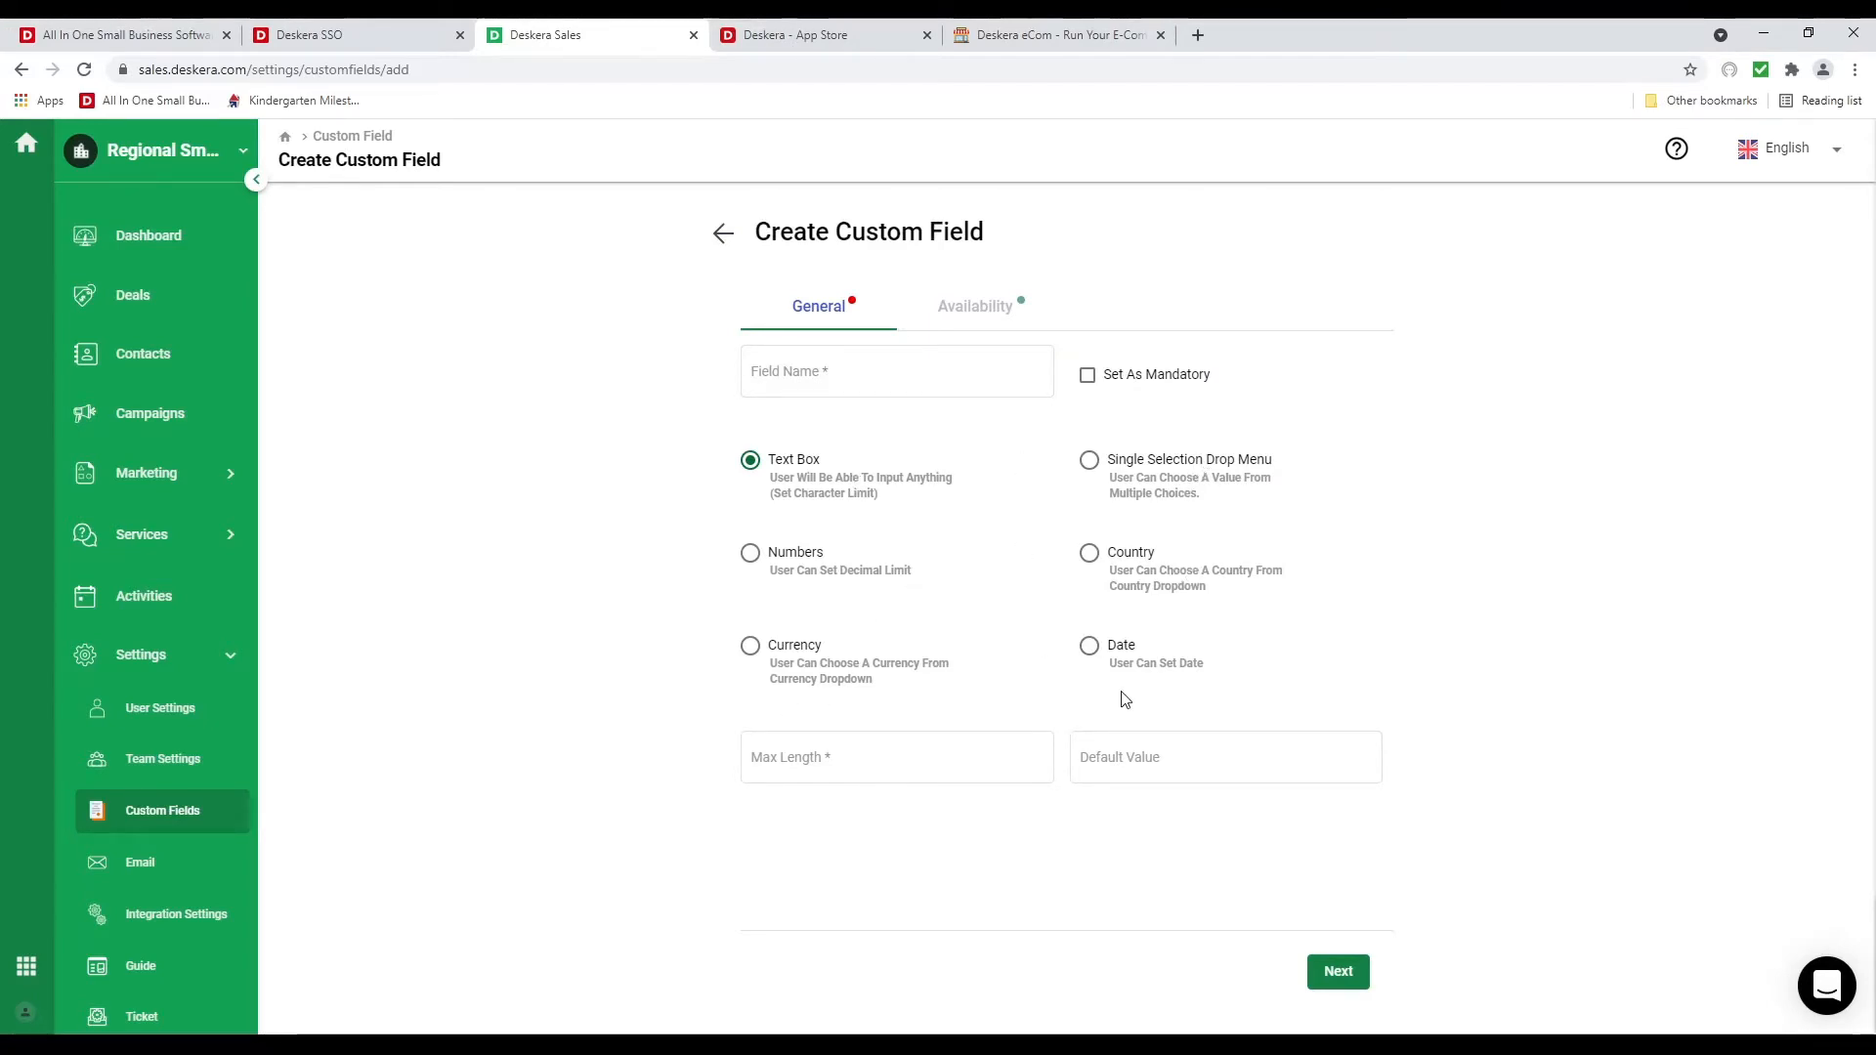
click(645, 1043)
click(970, 320)
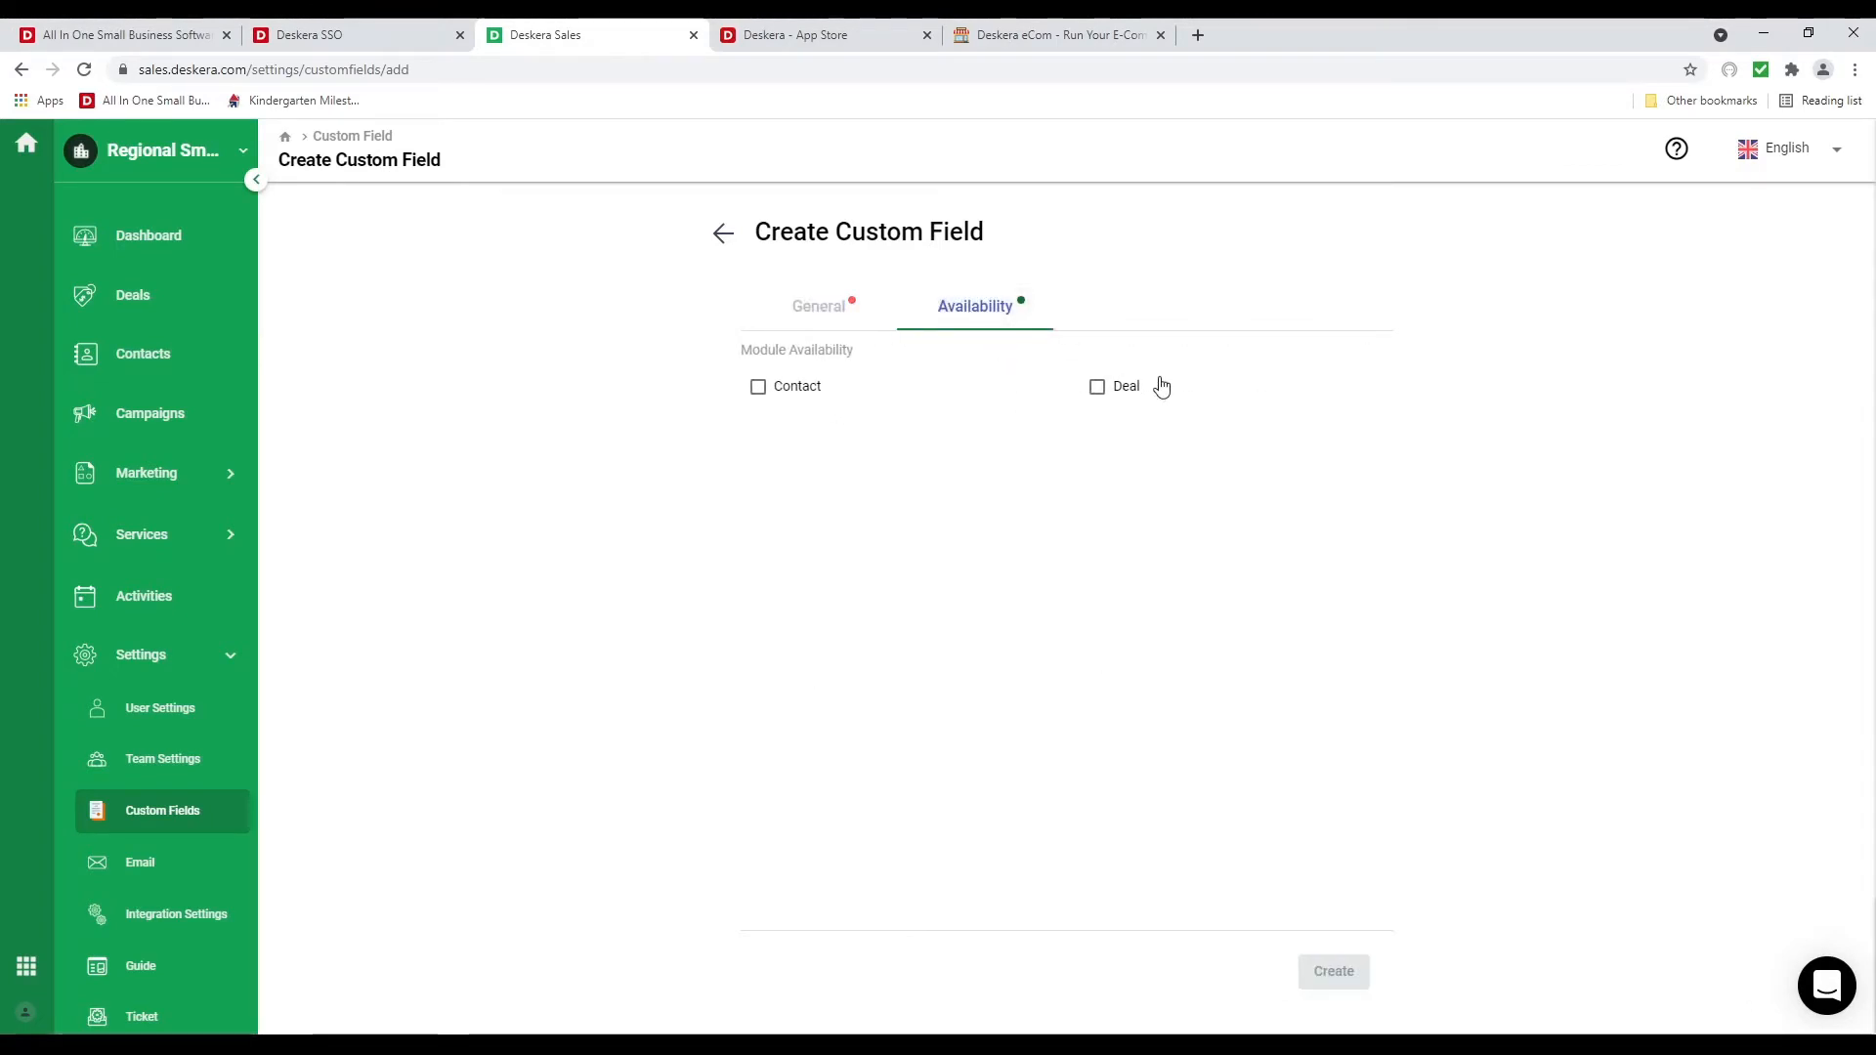
click(159, 865)
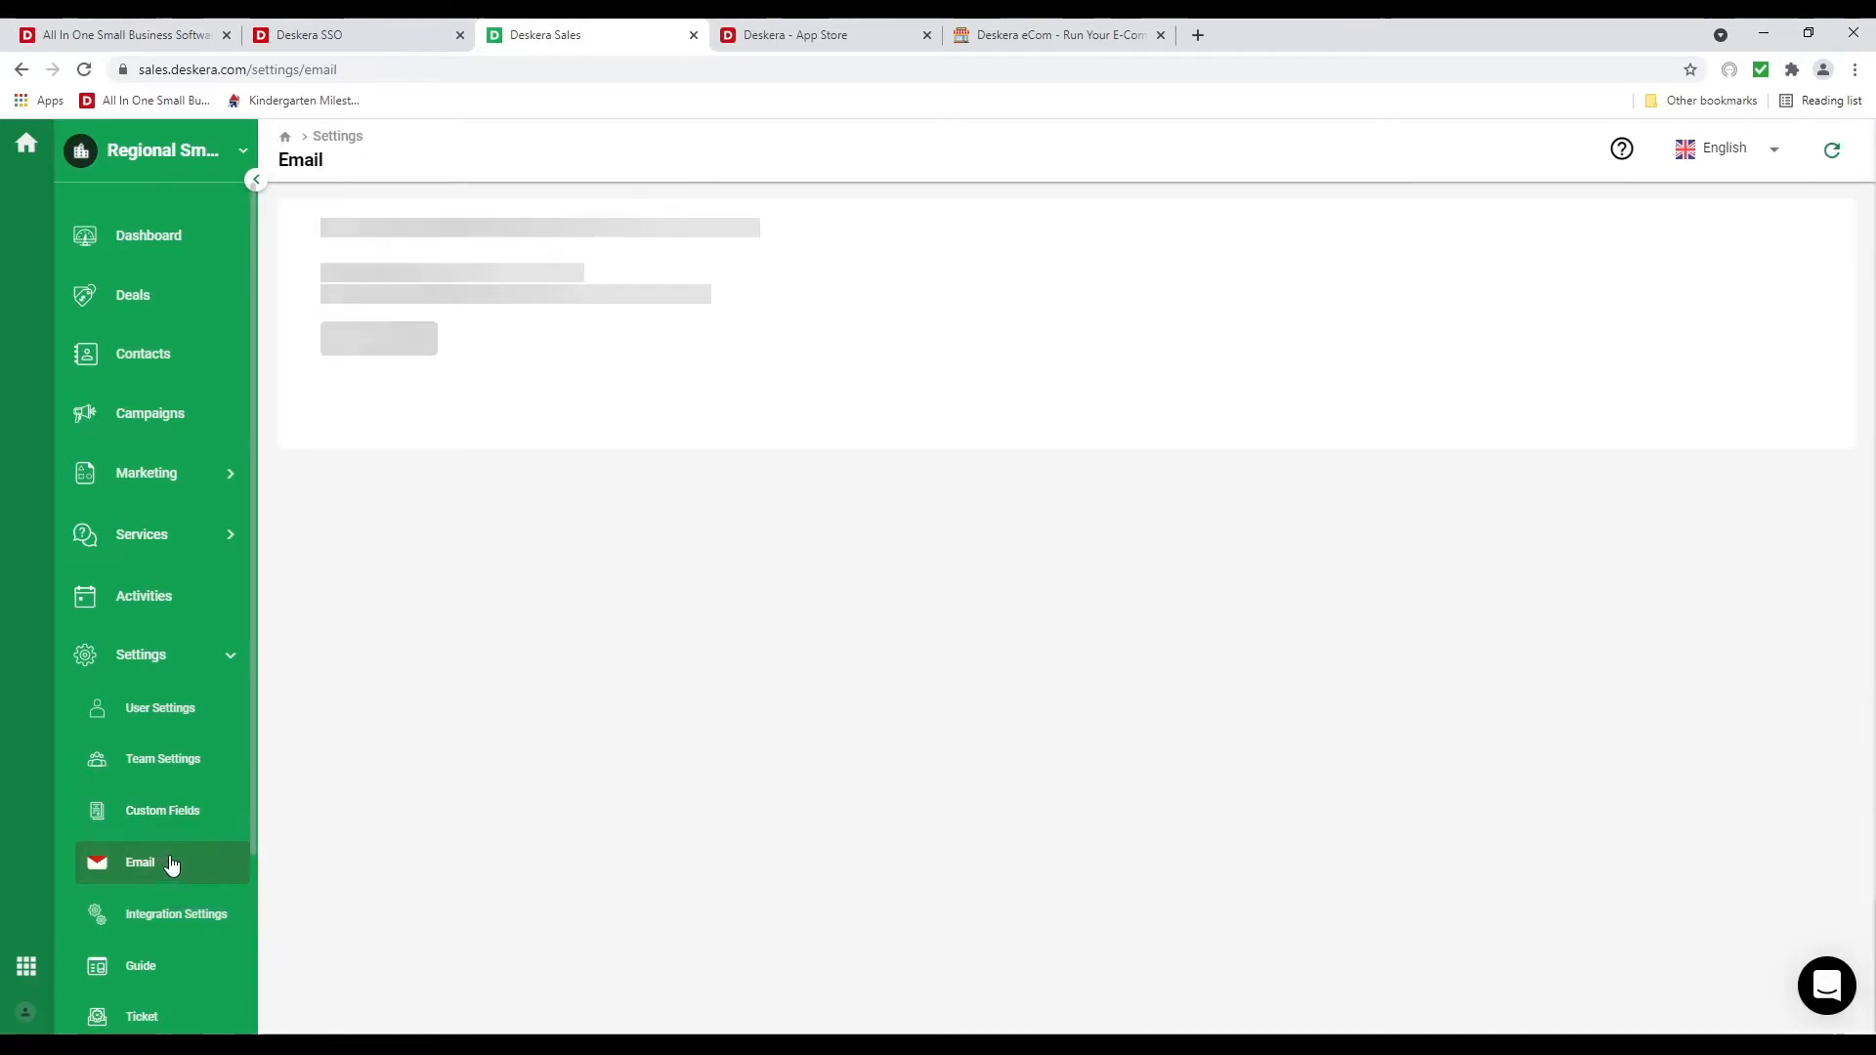
Start connecting an email account, cancel it, and move on through Integration Settings to Guide
click(423, 450)
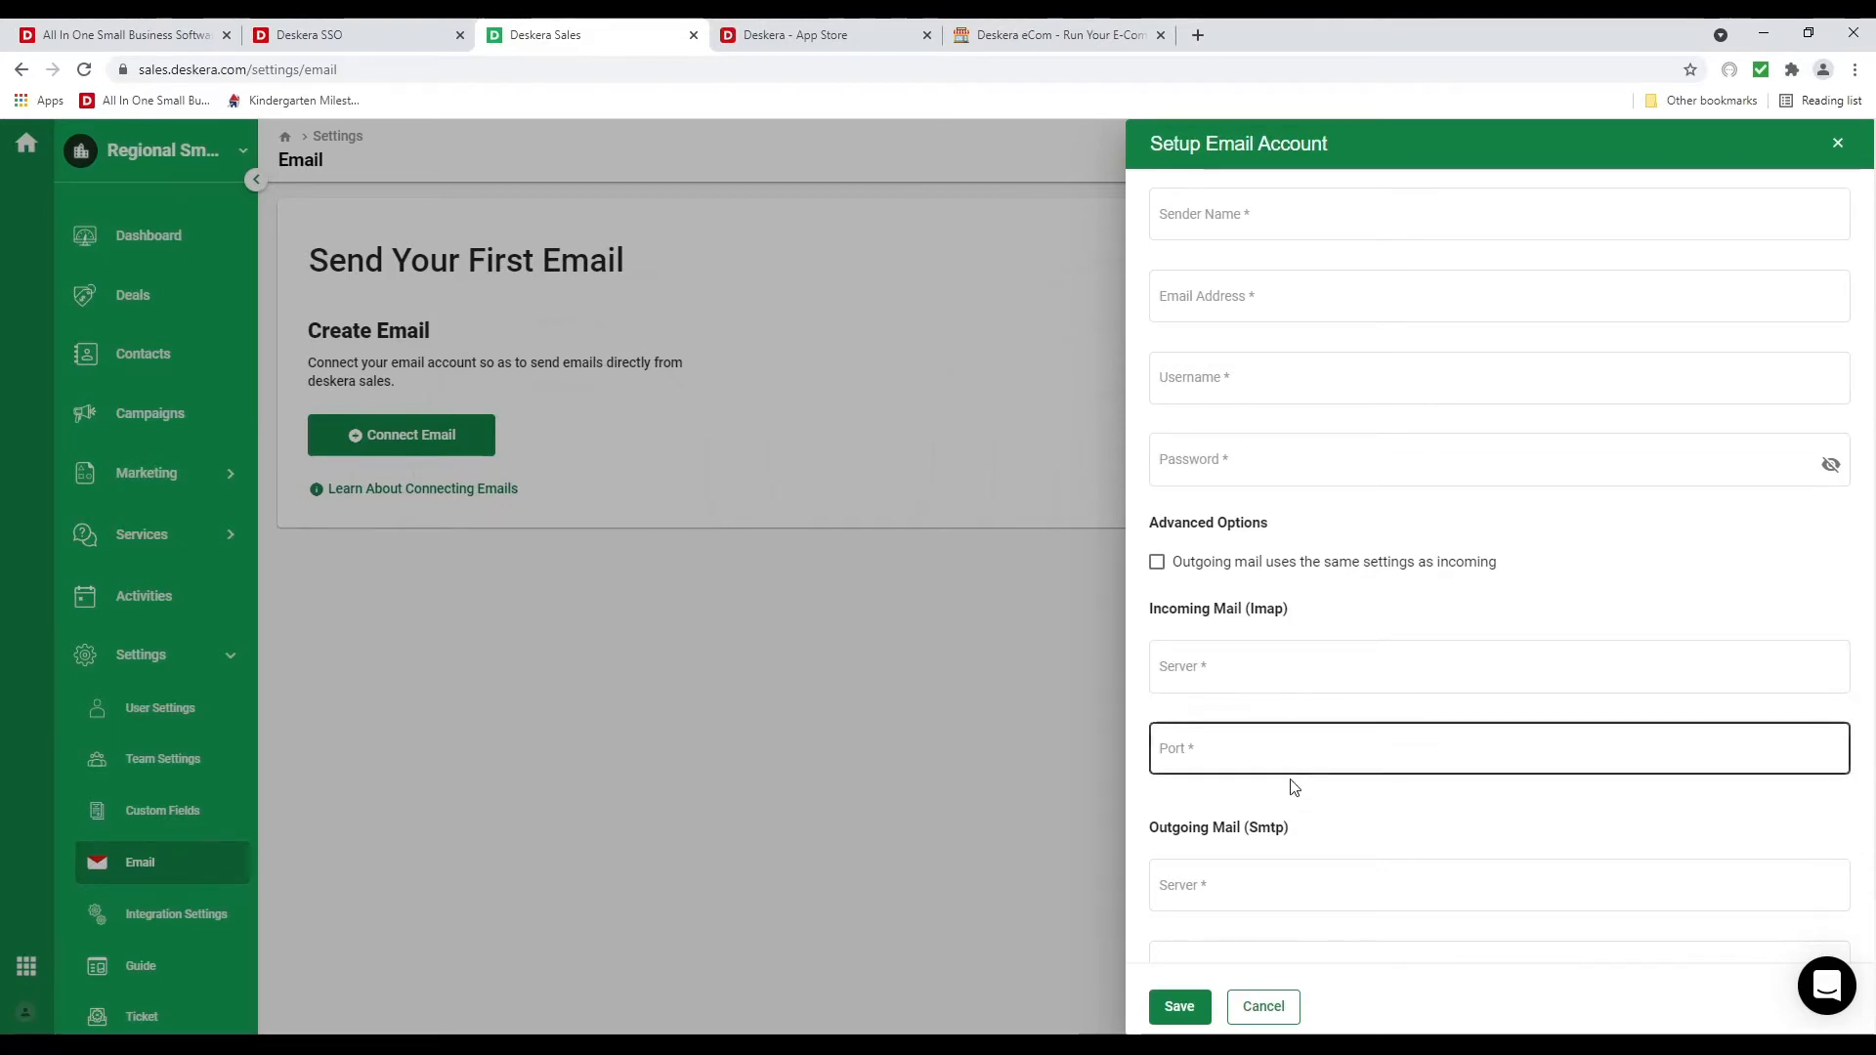
scroll(1294, 781, down, 2)
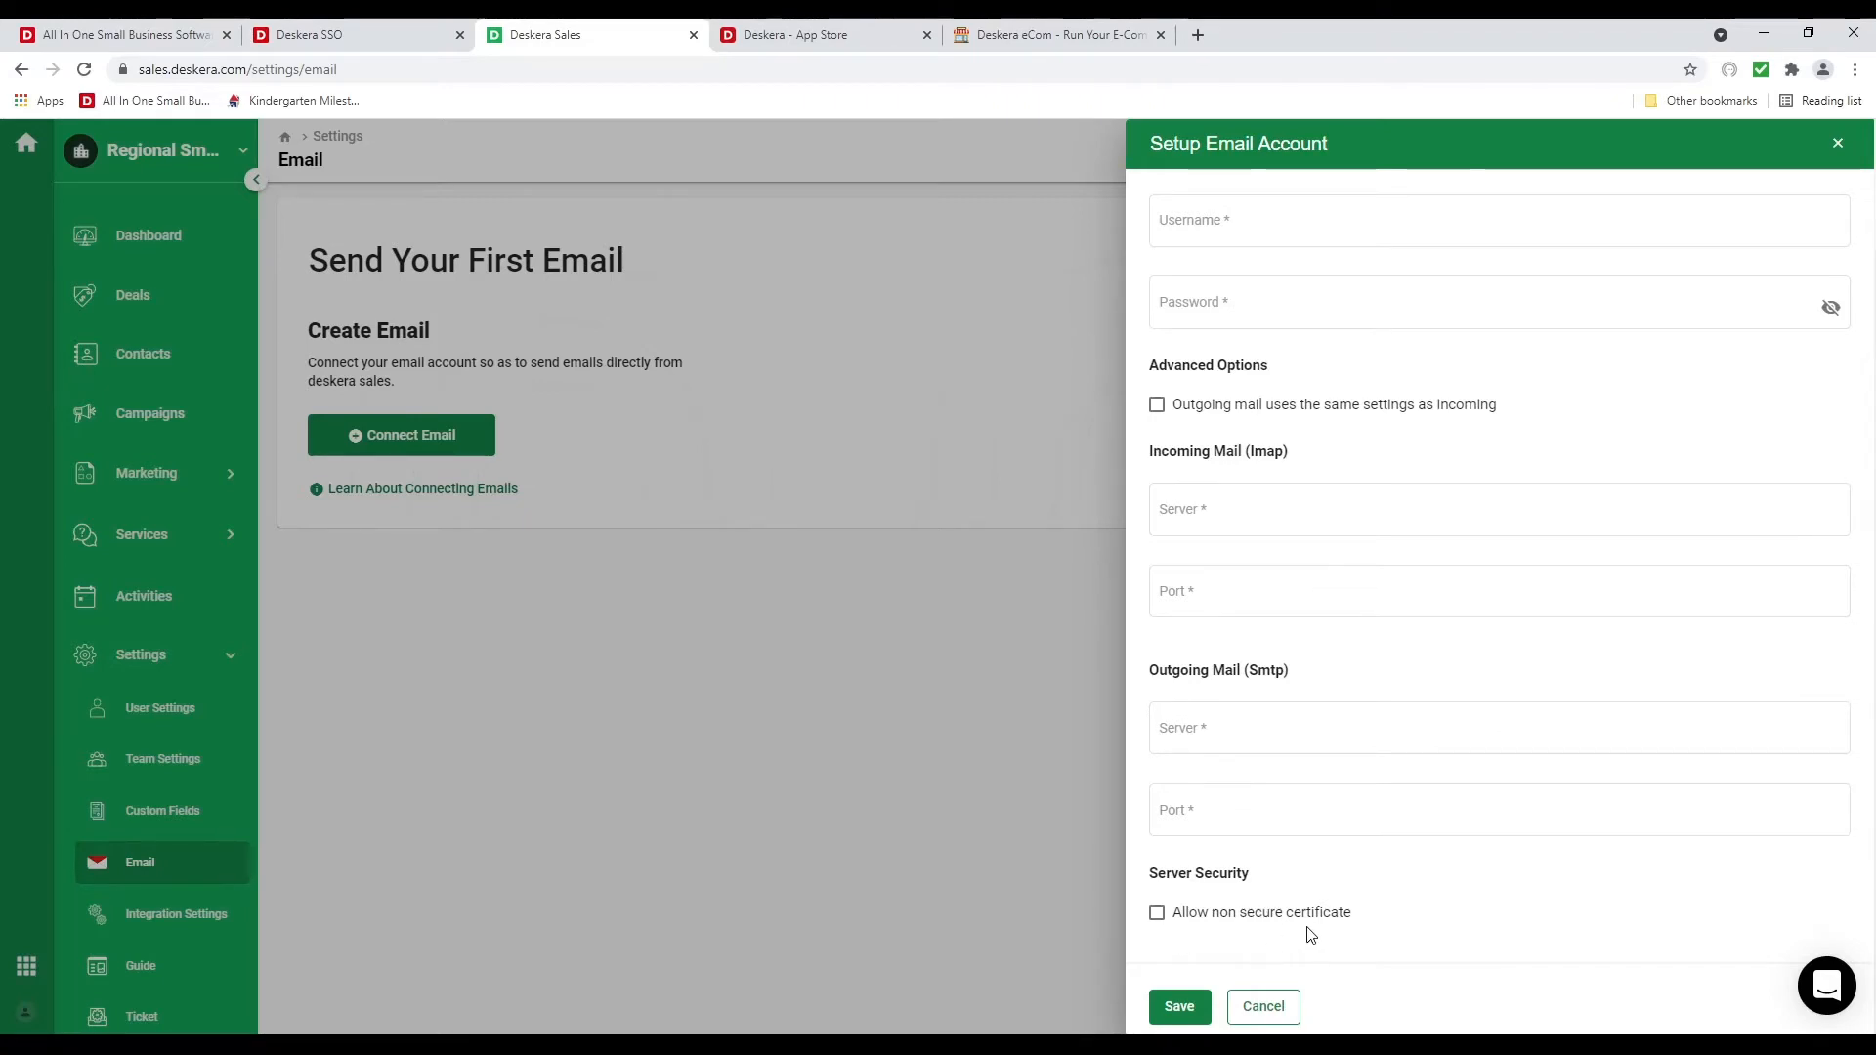
click(1290, 1008)
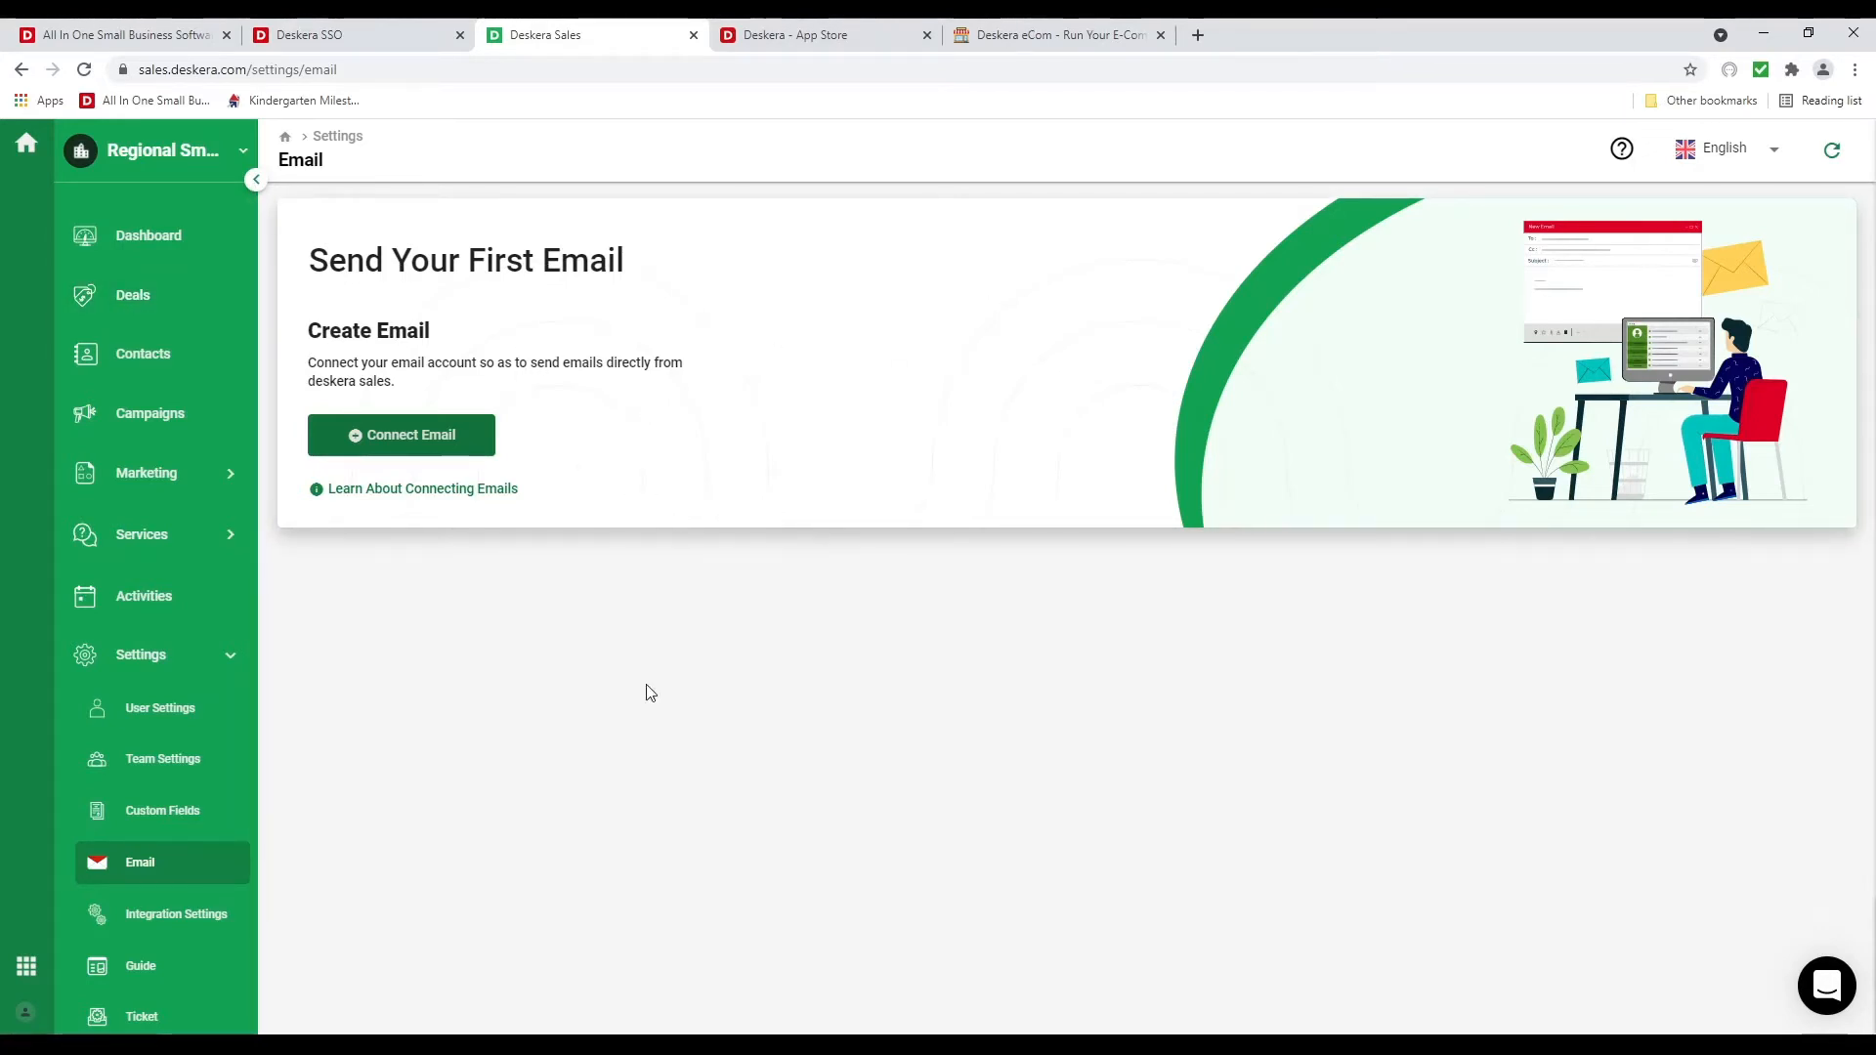
click(190, 912)
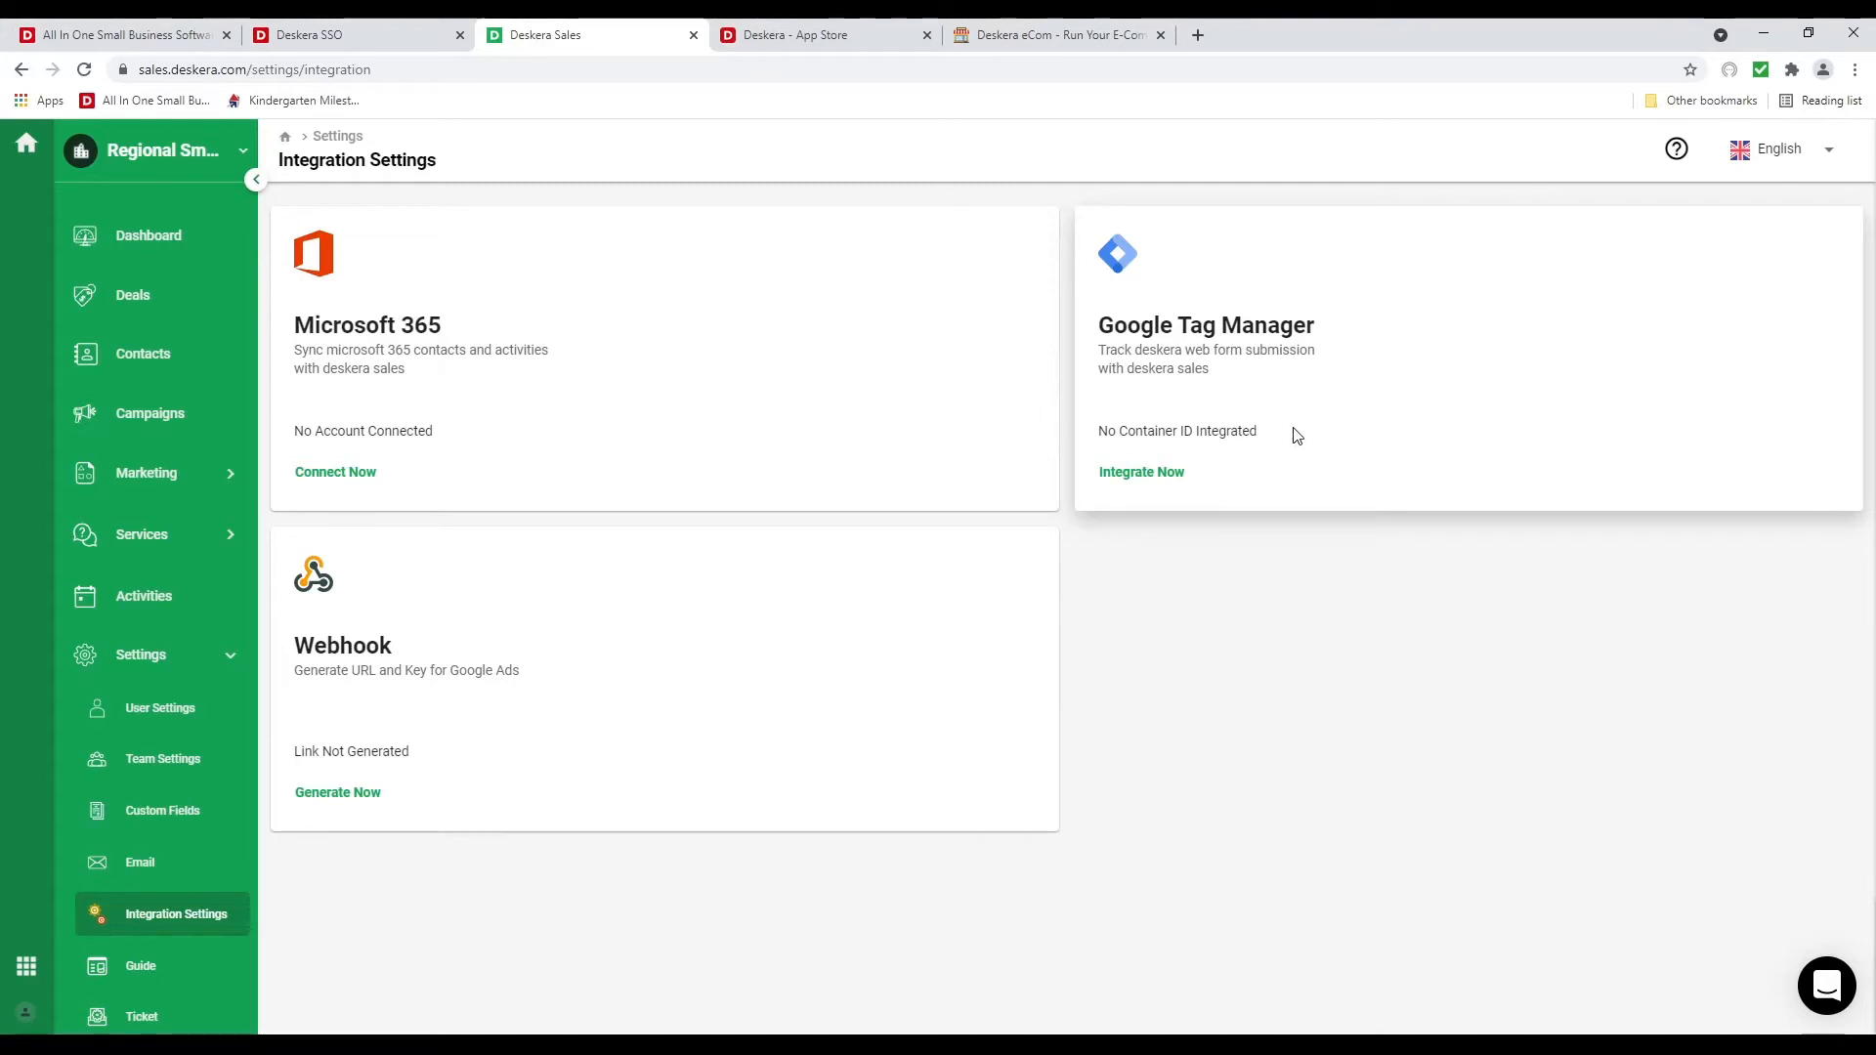
click(146, 965)
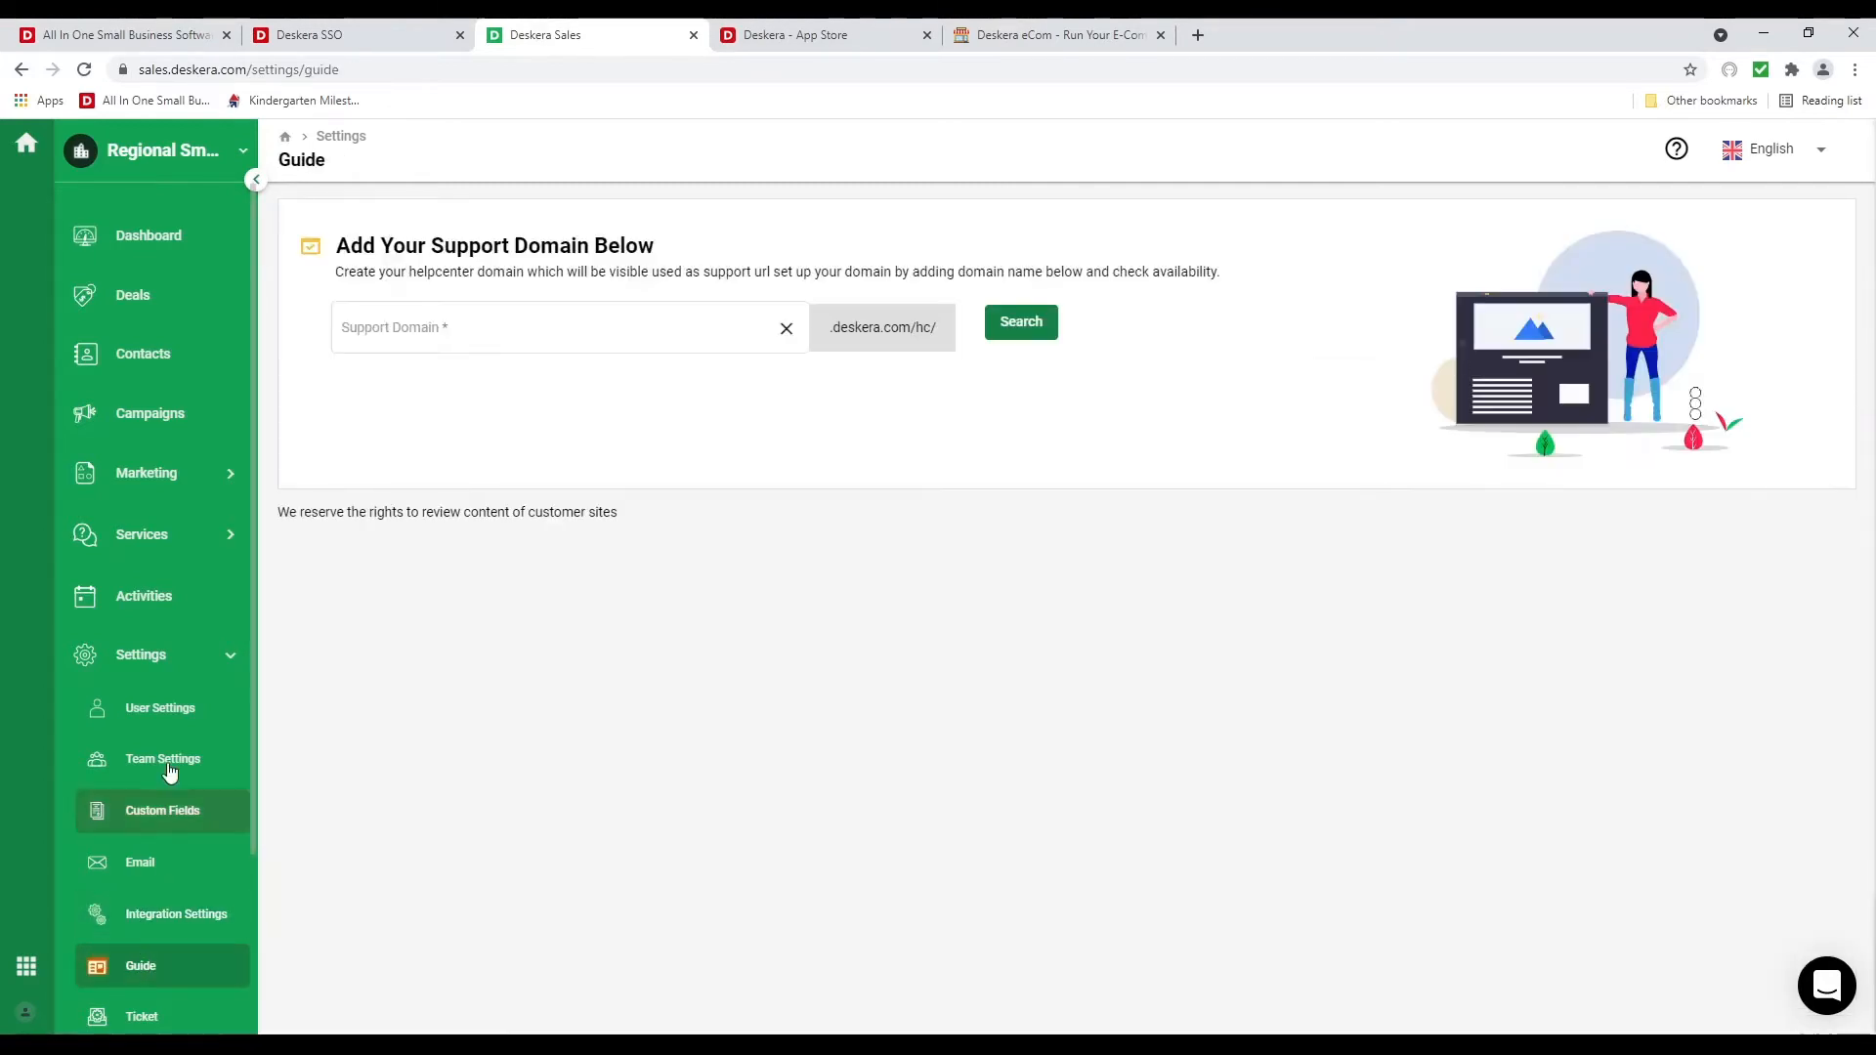
Check that regionaldemo is available and assign it as the help center support domain
click(436, 330)
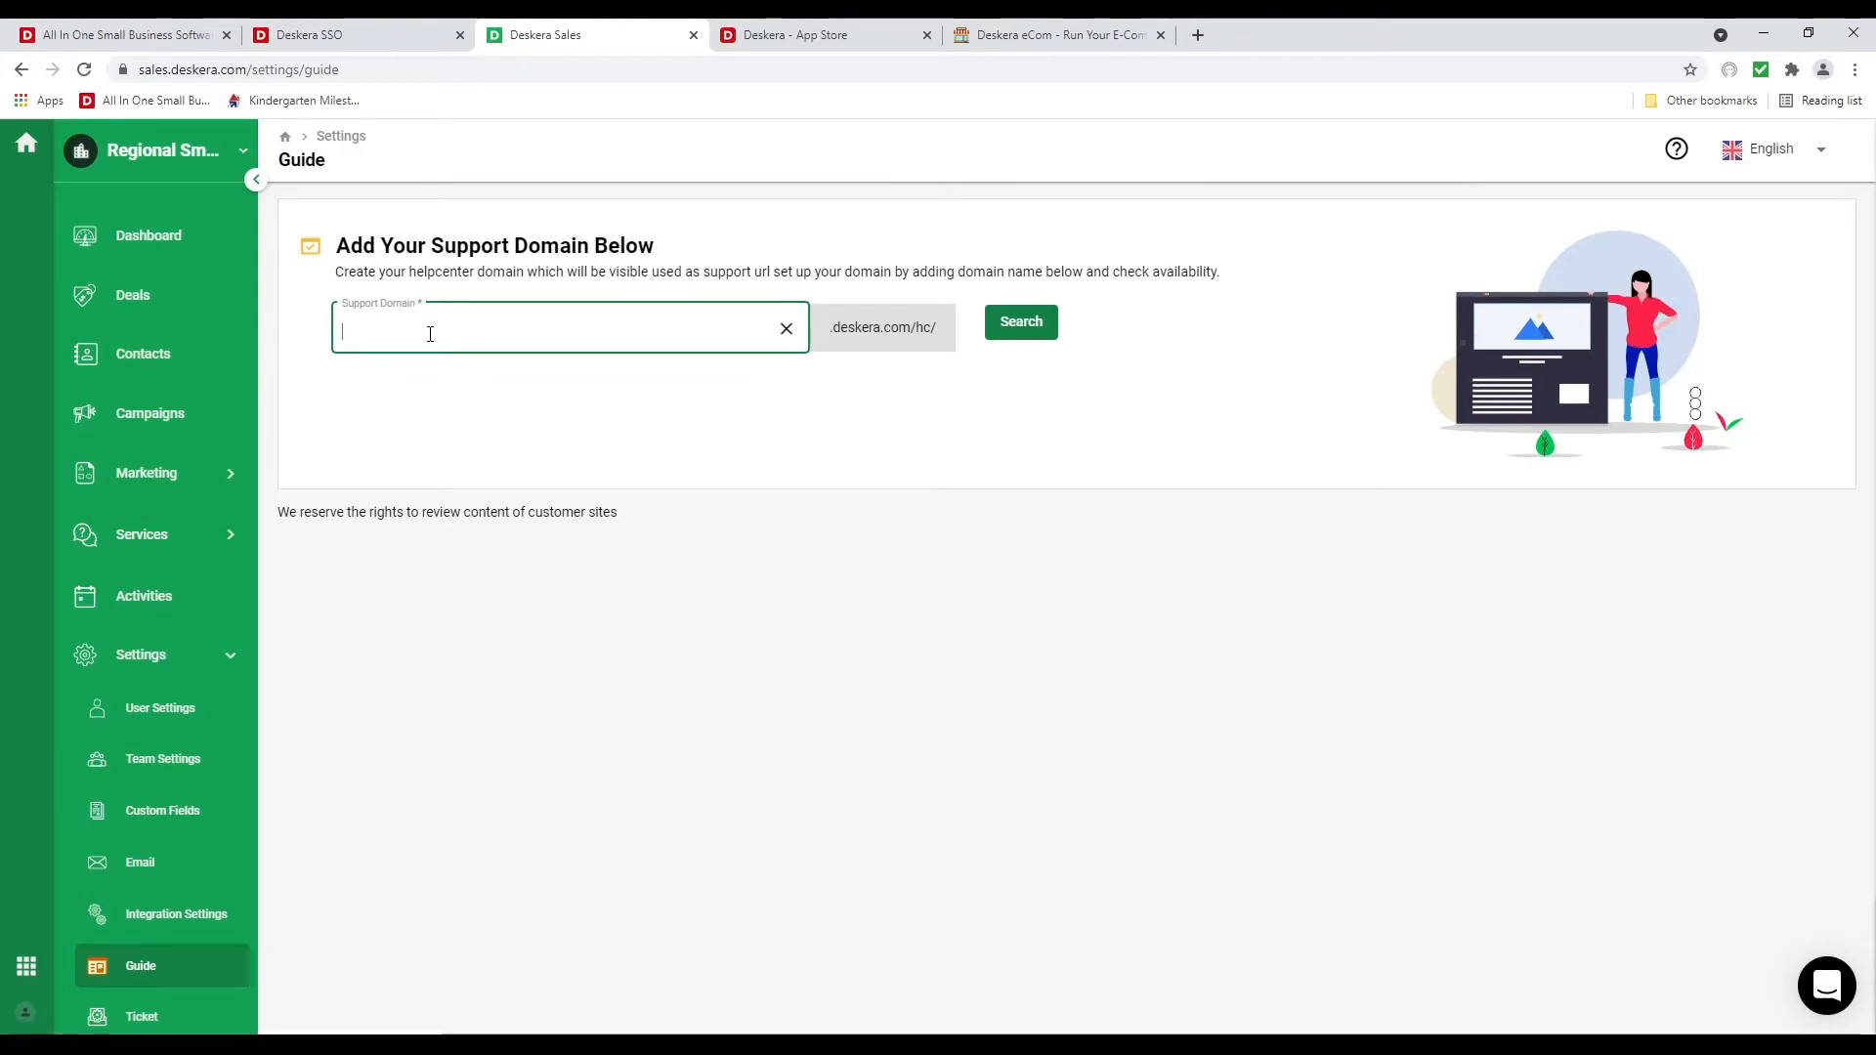
text(Regiona)
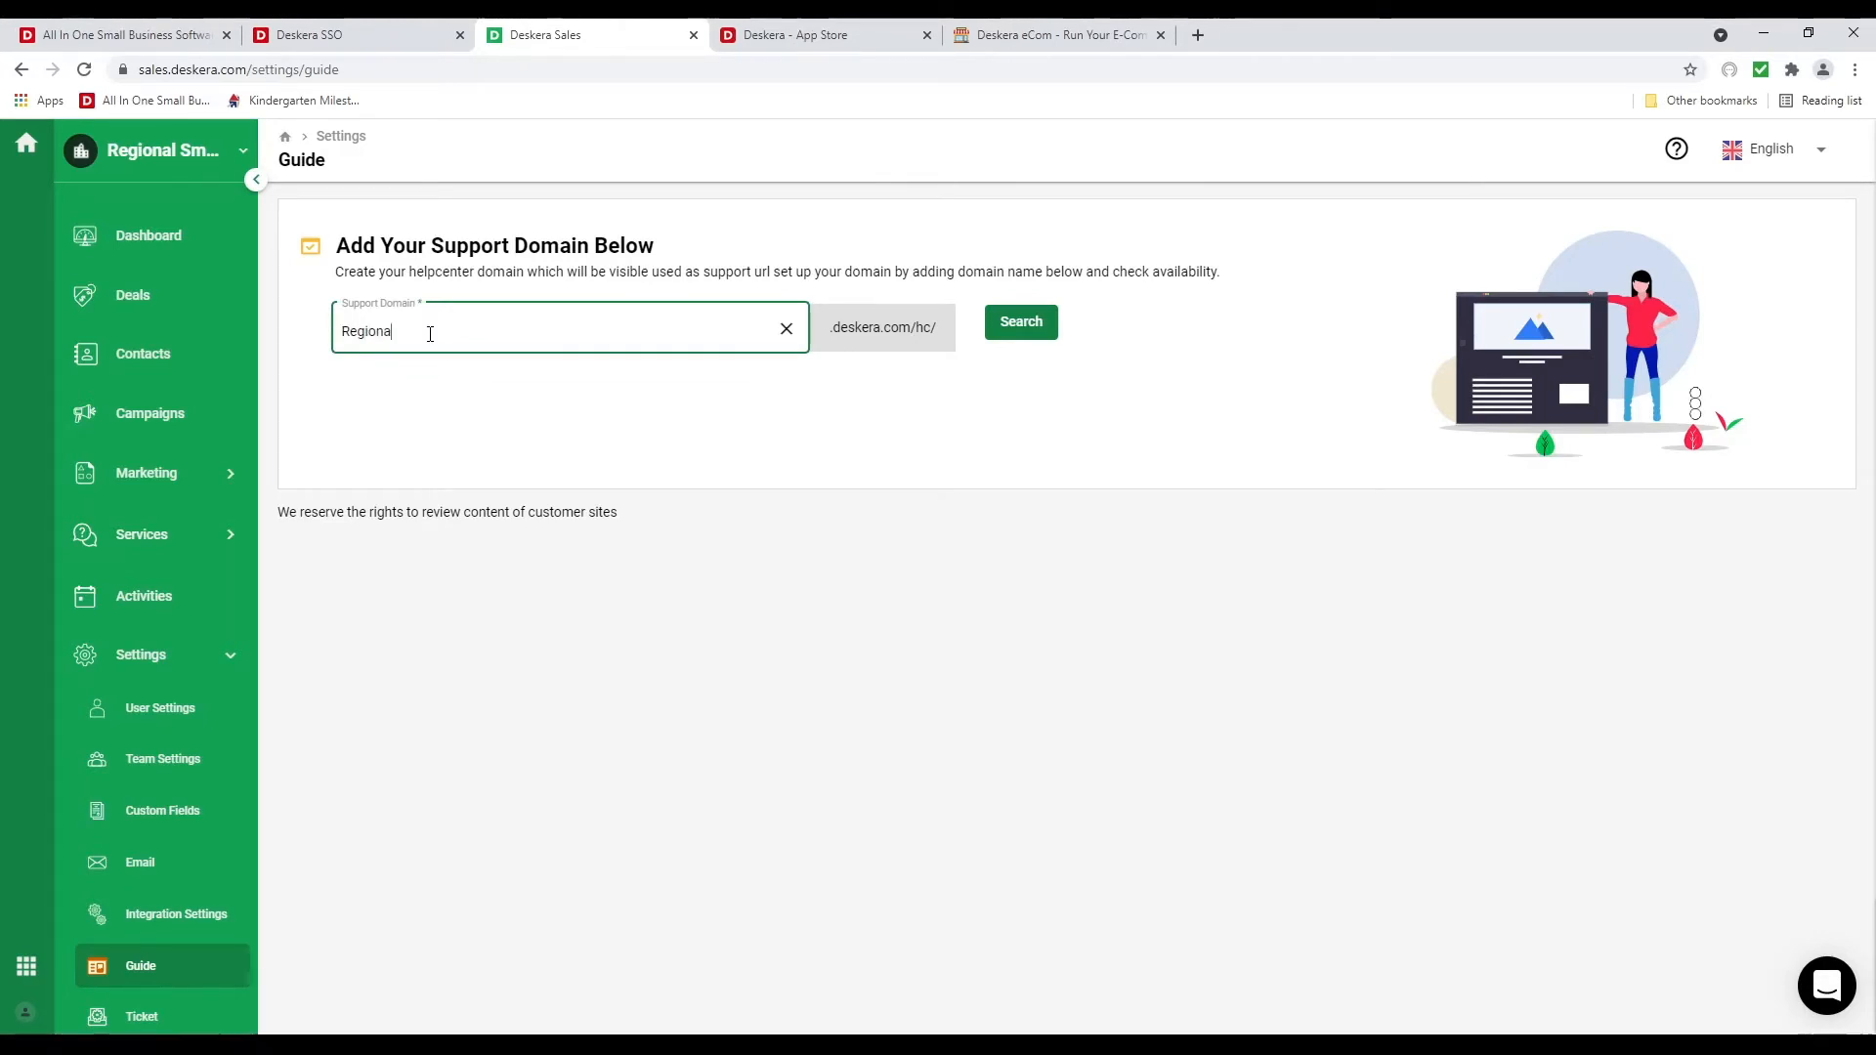
text(l)
key(BackSpace)
key(BackSpace)
key(BackSpace)
key(BackSpace)
key(BackSpace)
key(BackSpace)
key(BackSpace)
text(gionald)
click(1016, 340)
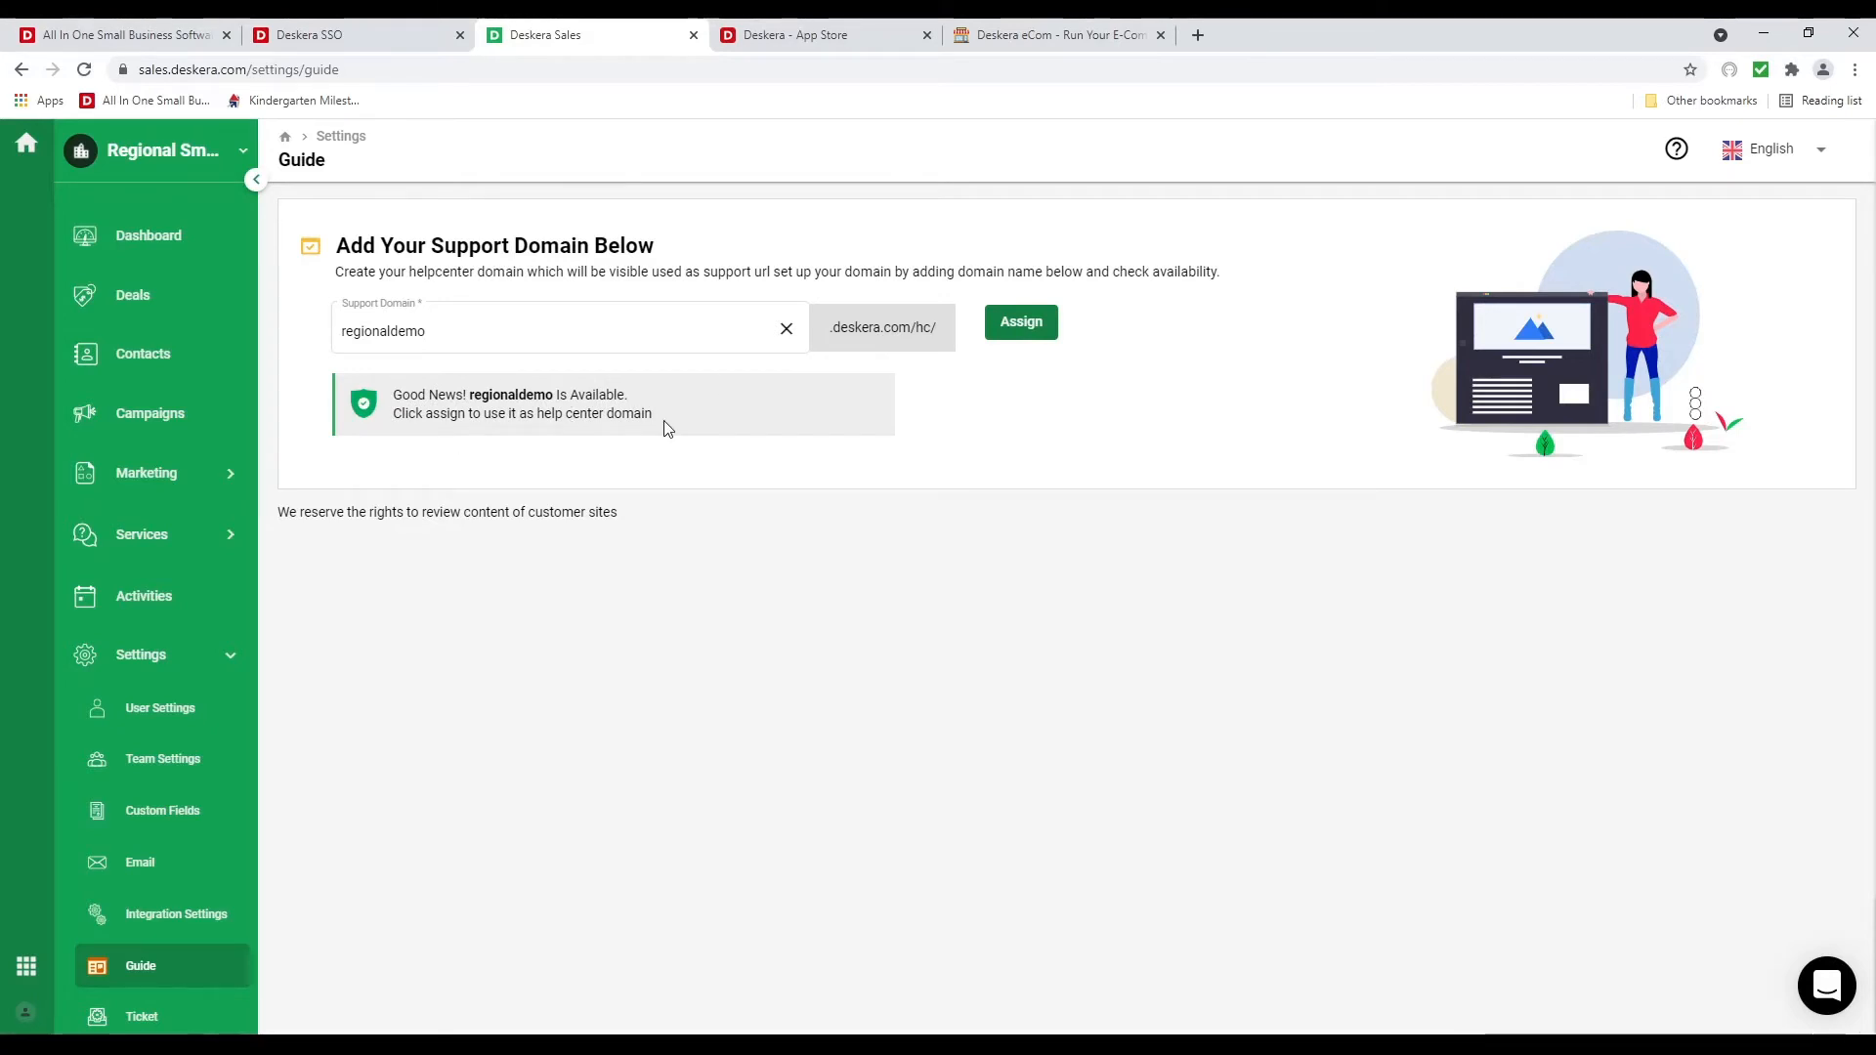
click(1051, 332)
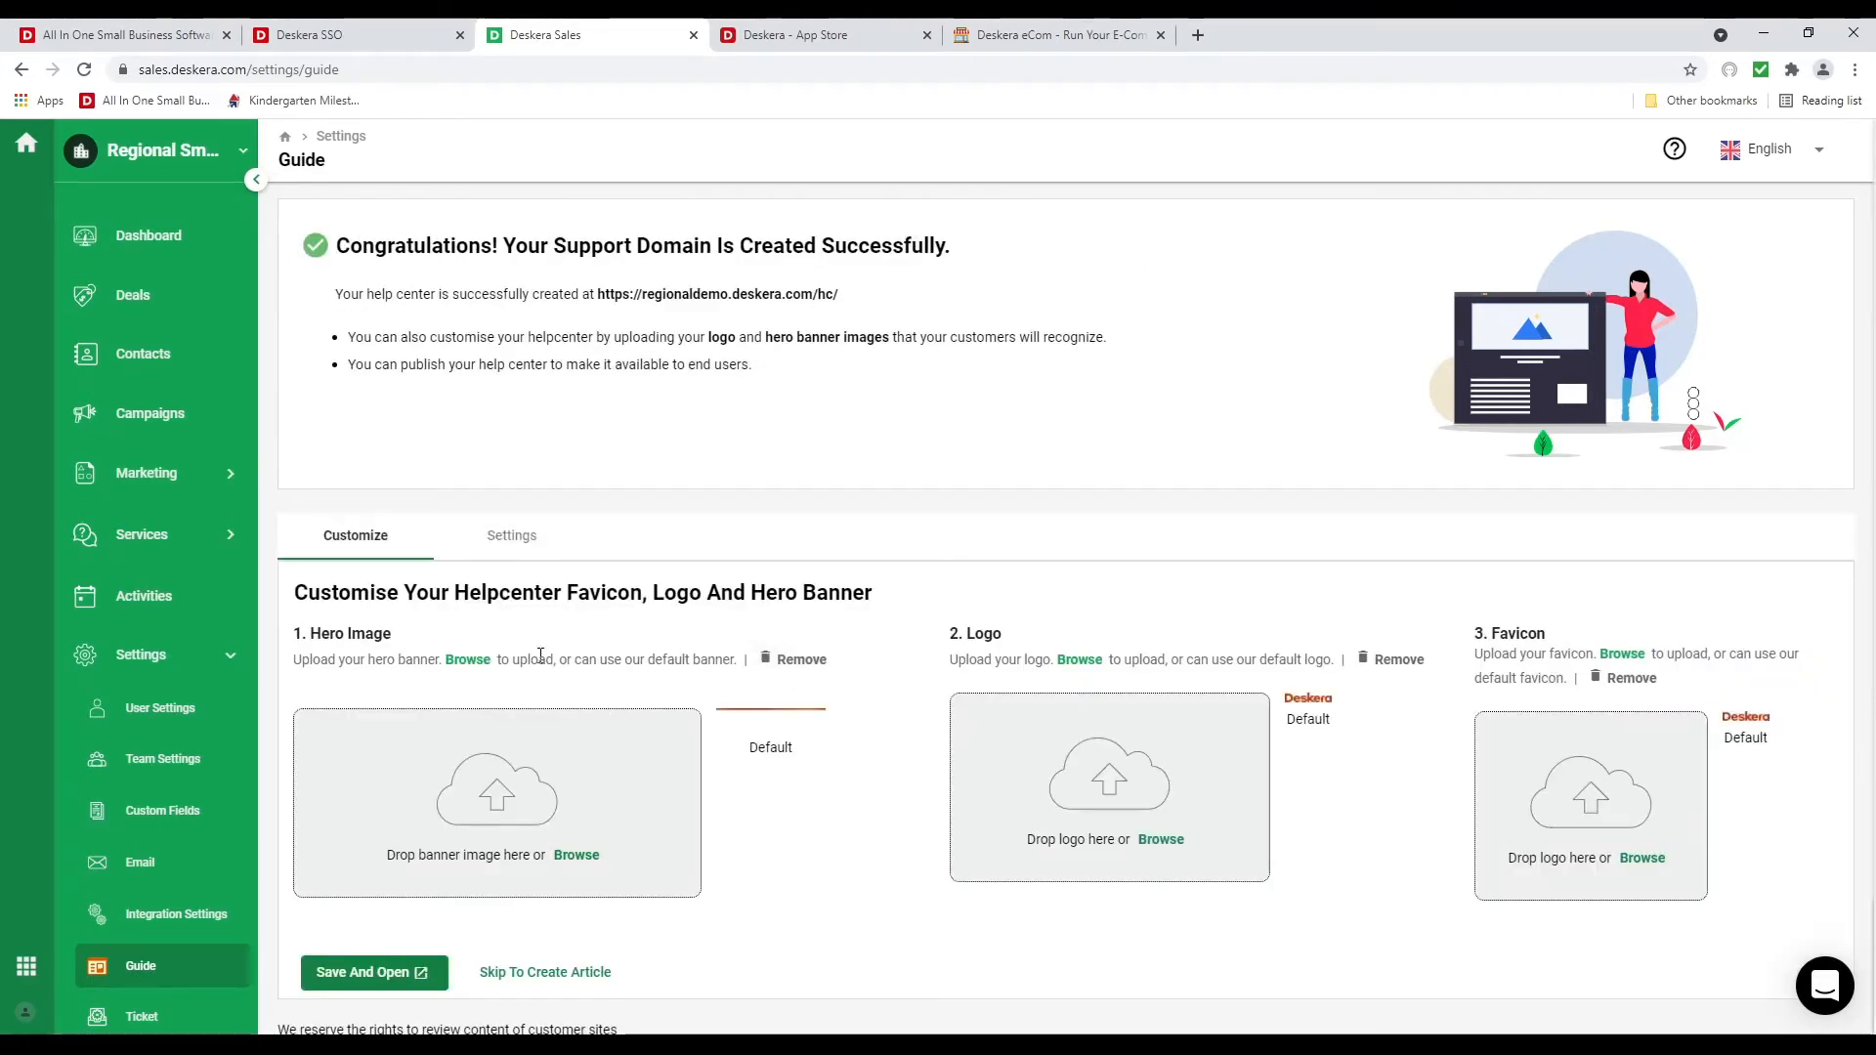
Save the default help center banner, logo and favicon, preview it, and close the preview
scroll(516, 631, down, 1)
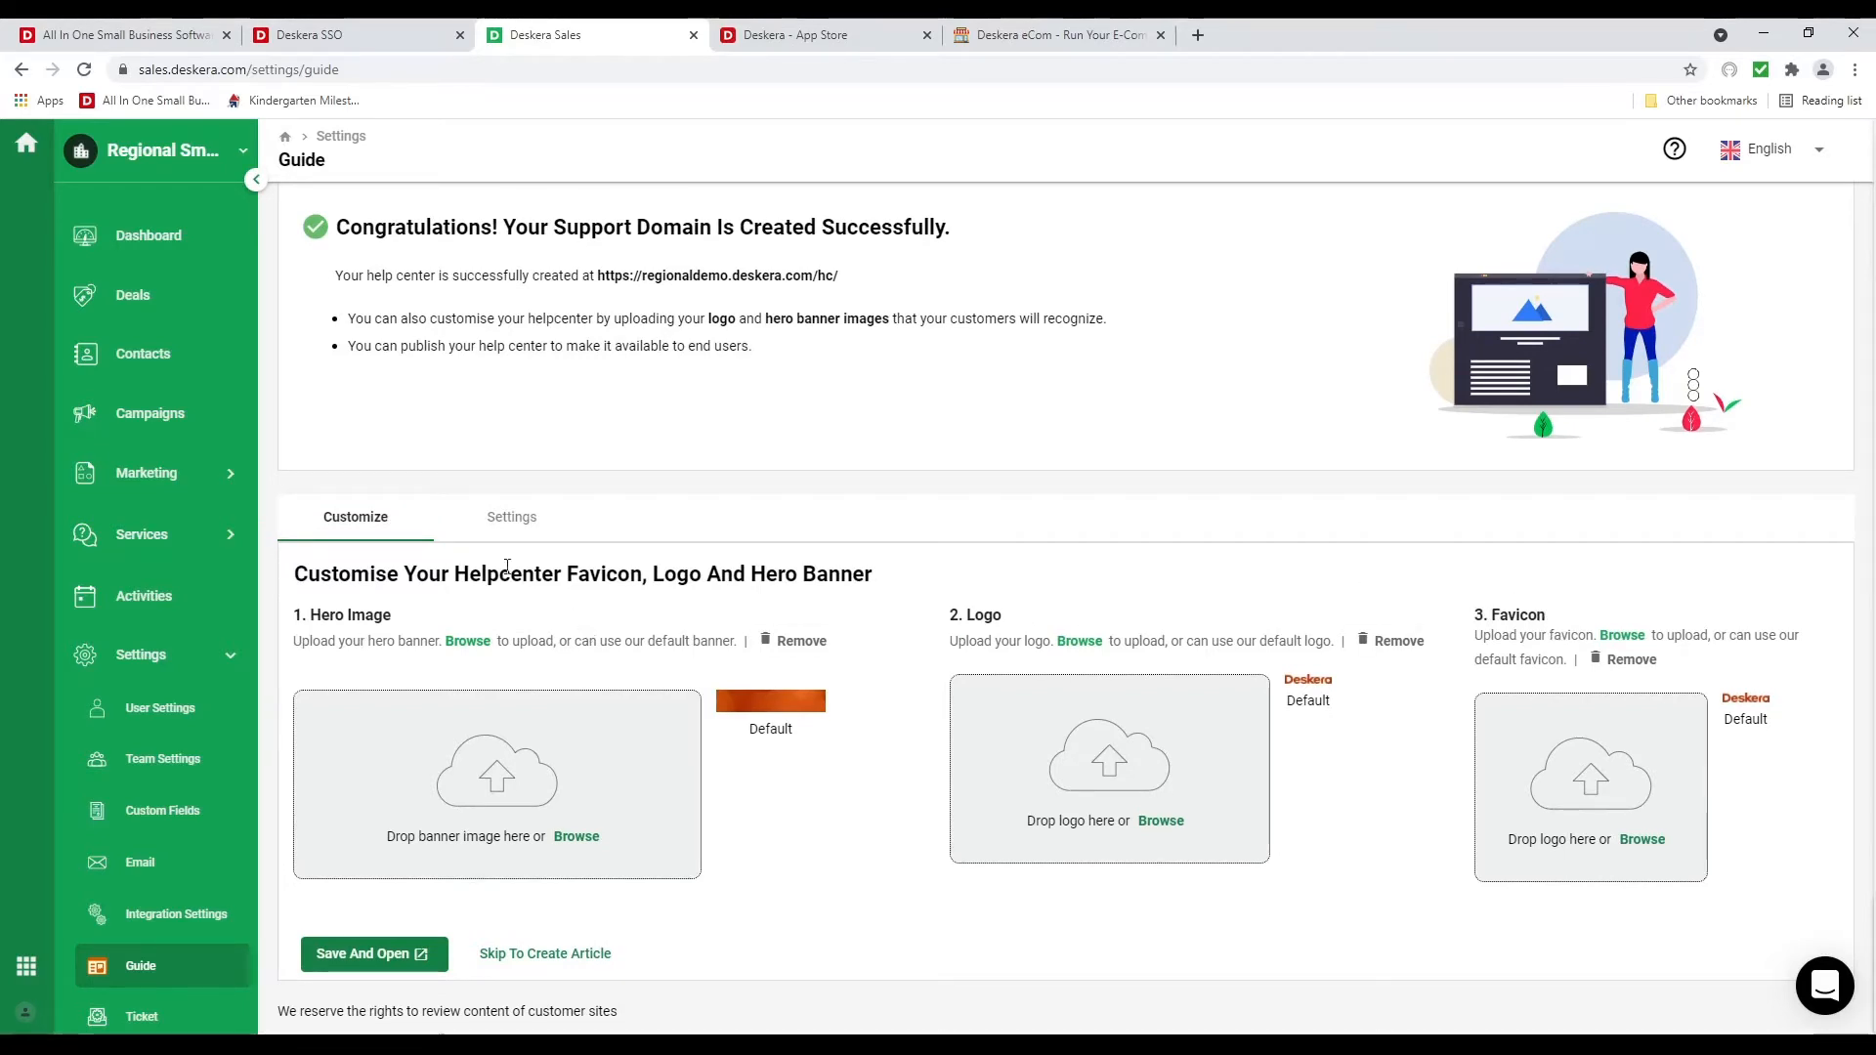
click(518, 526)
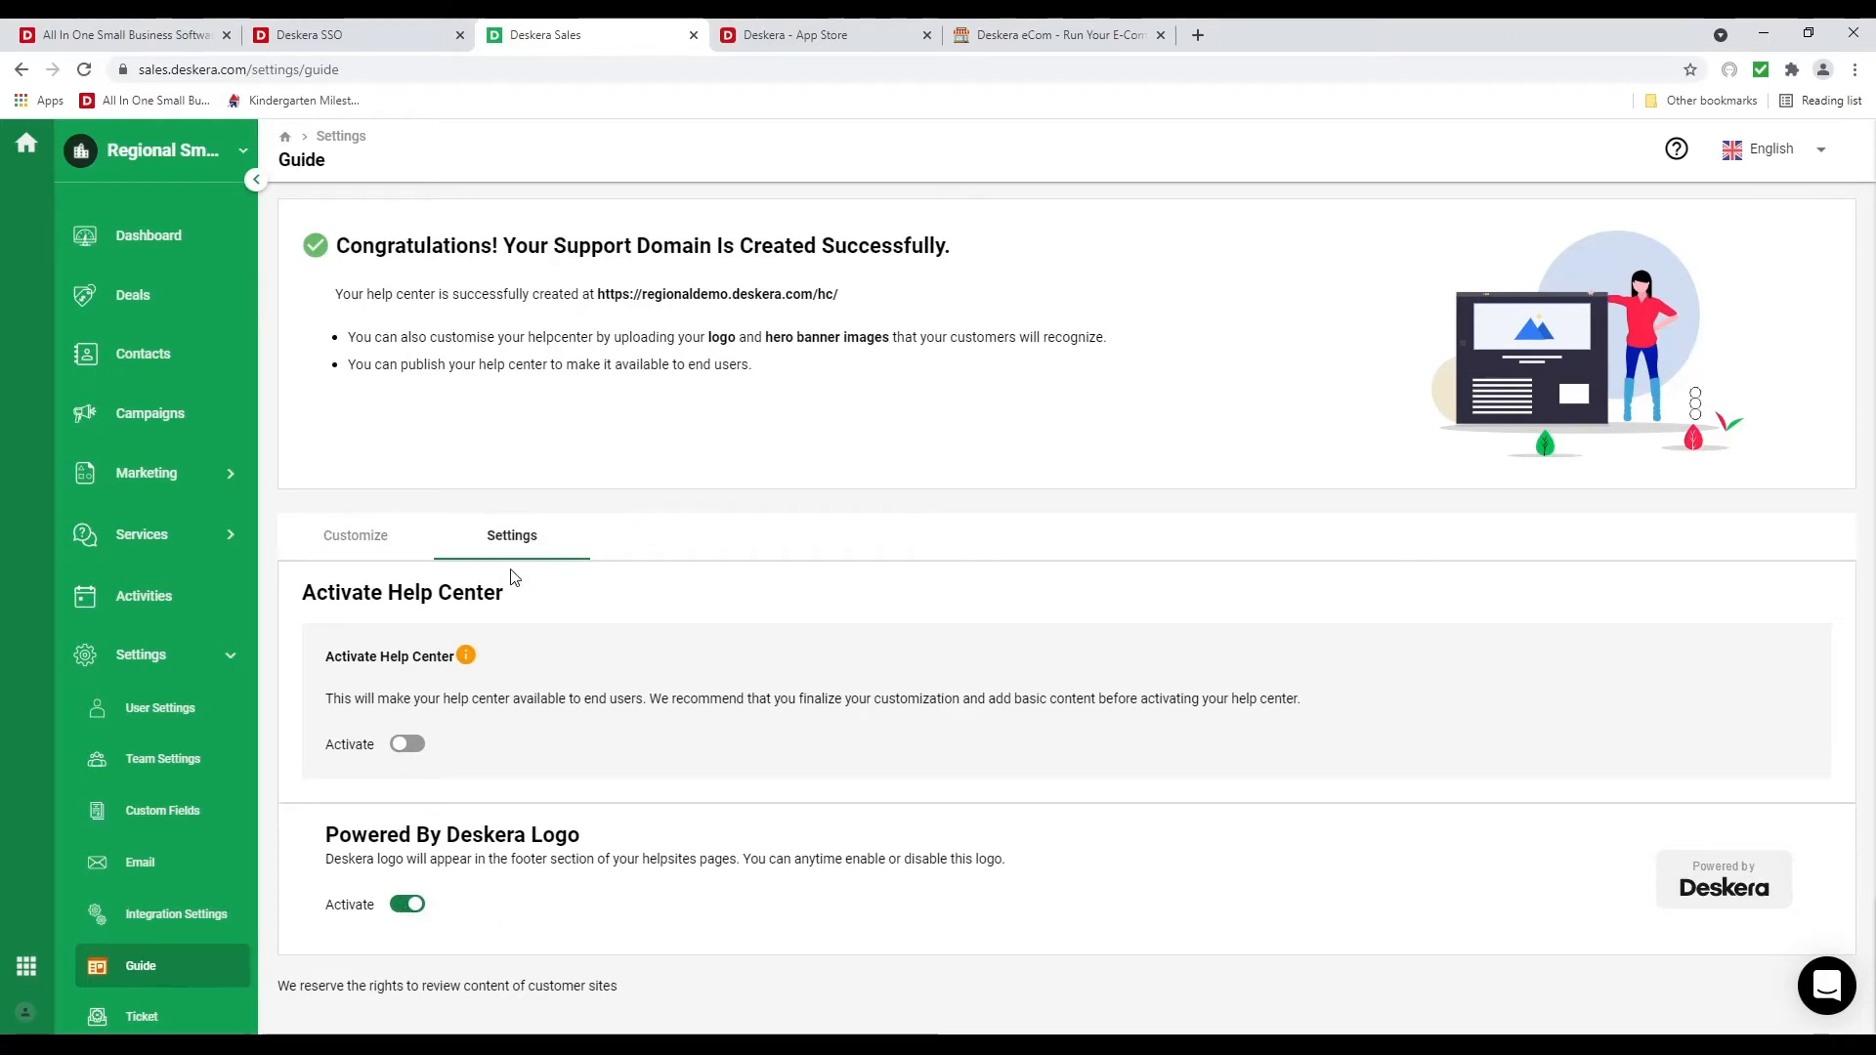
click(393, 538)
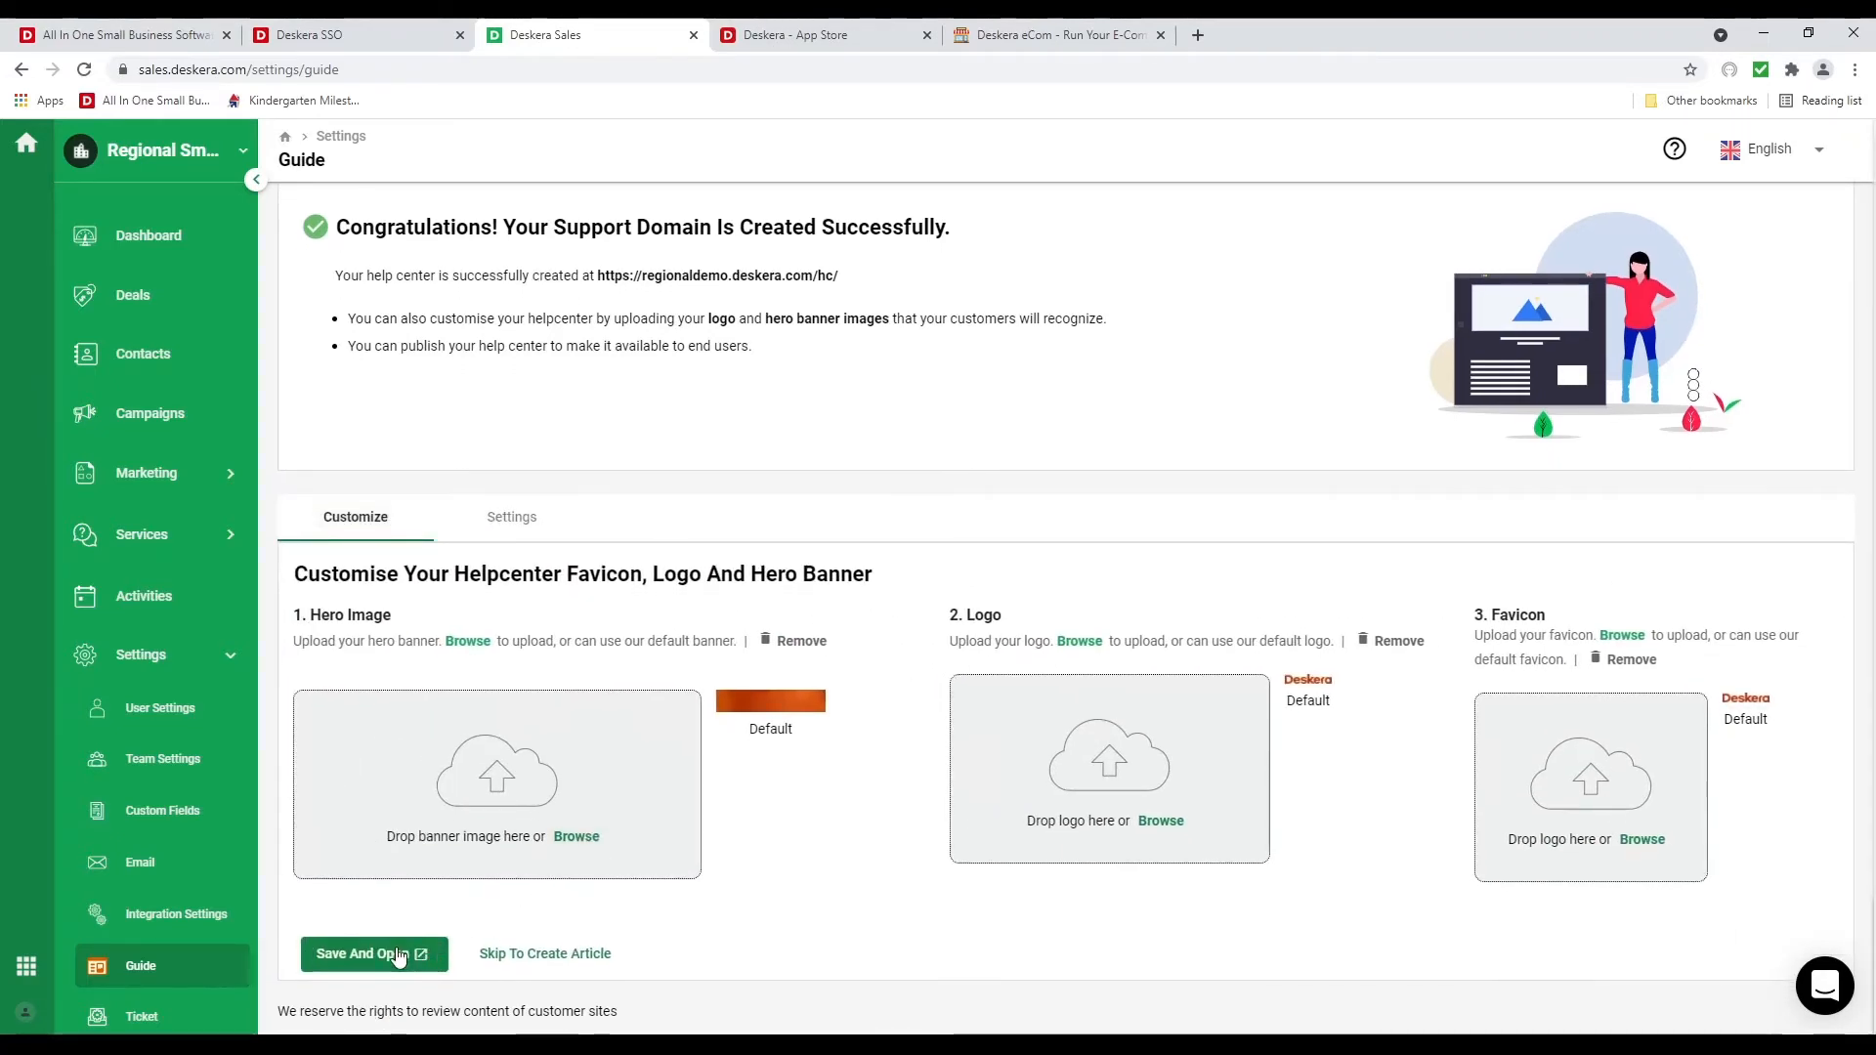
click(391, 954)
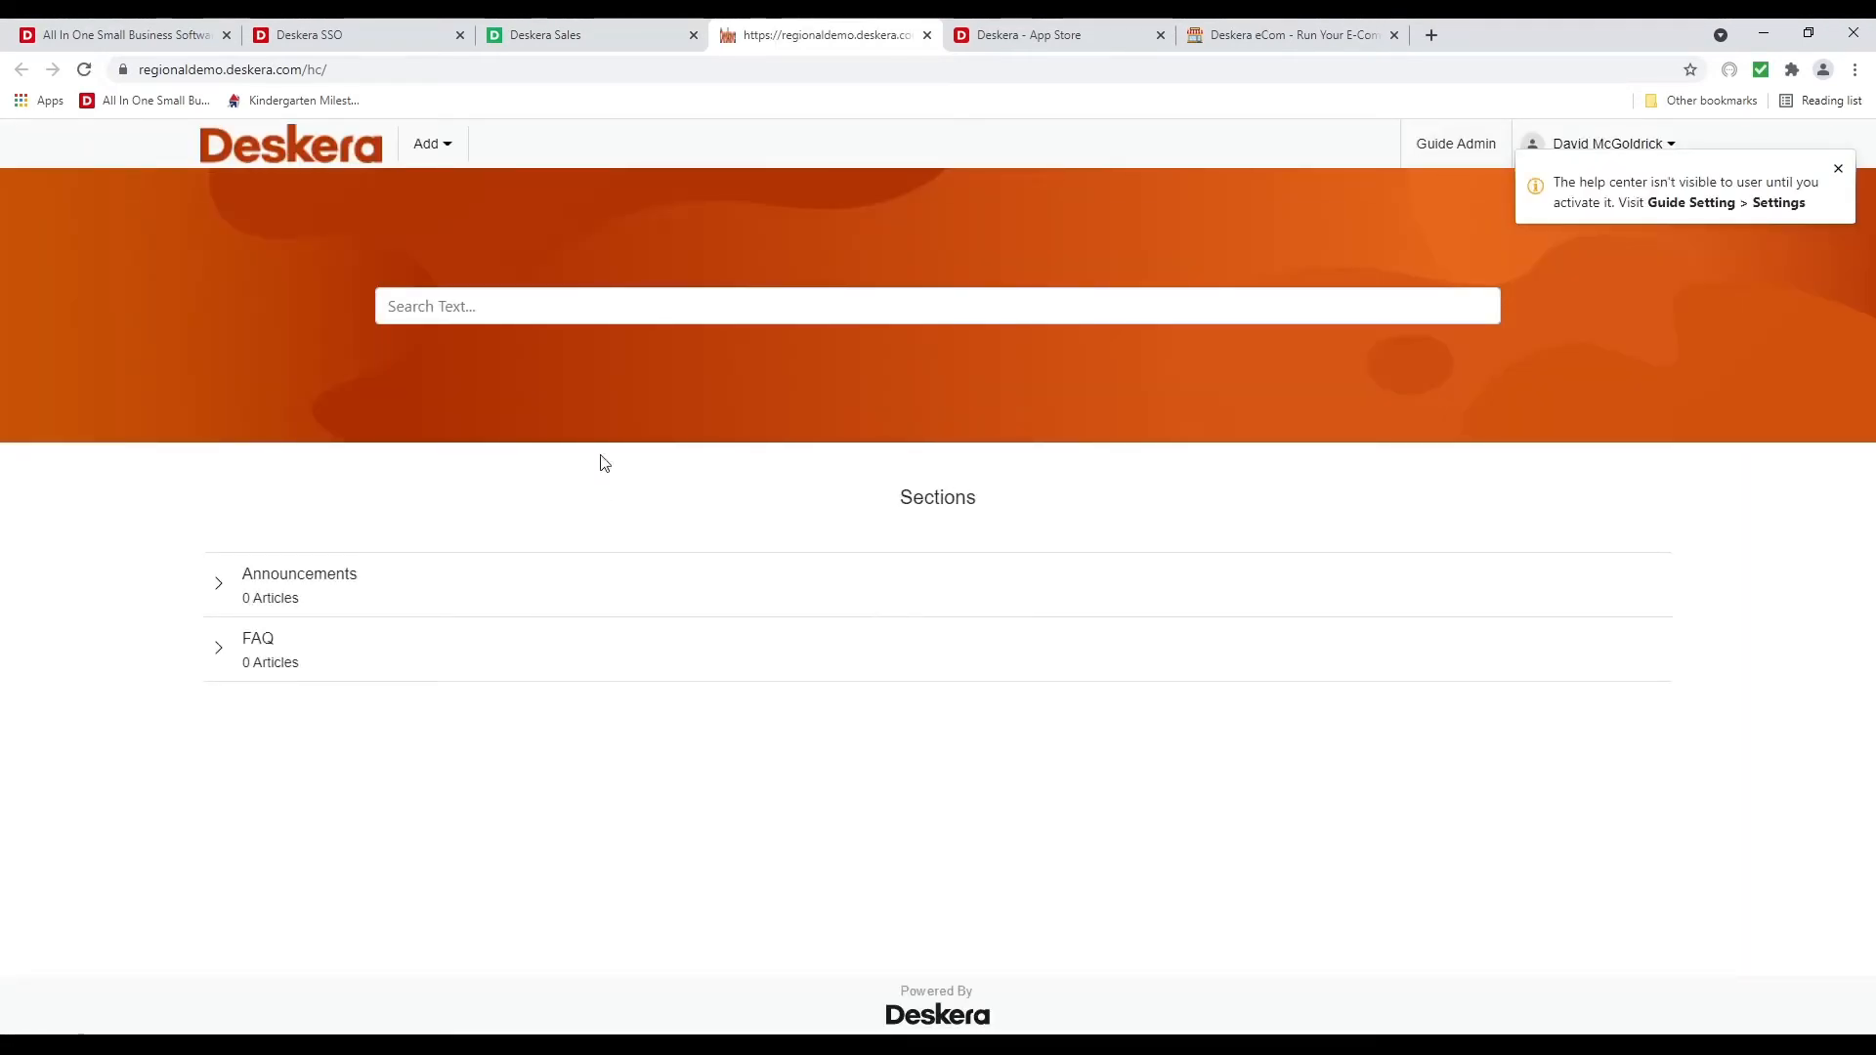
click(927, 35)
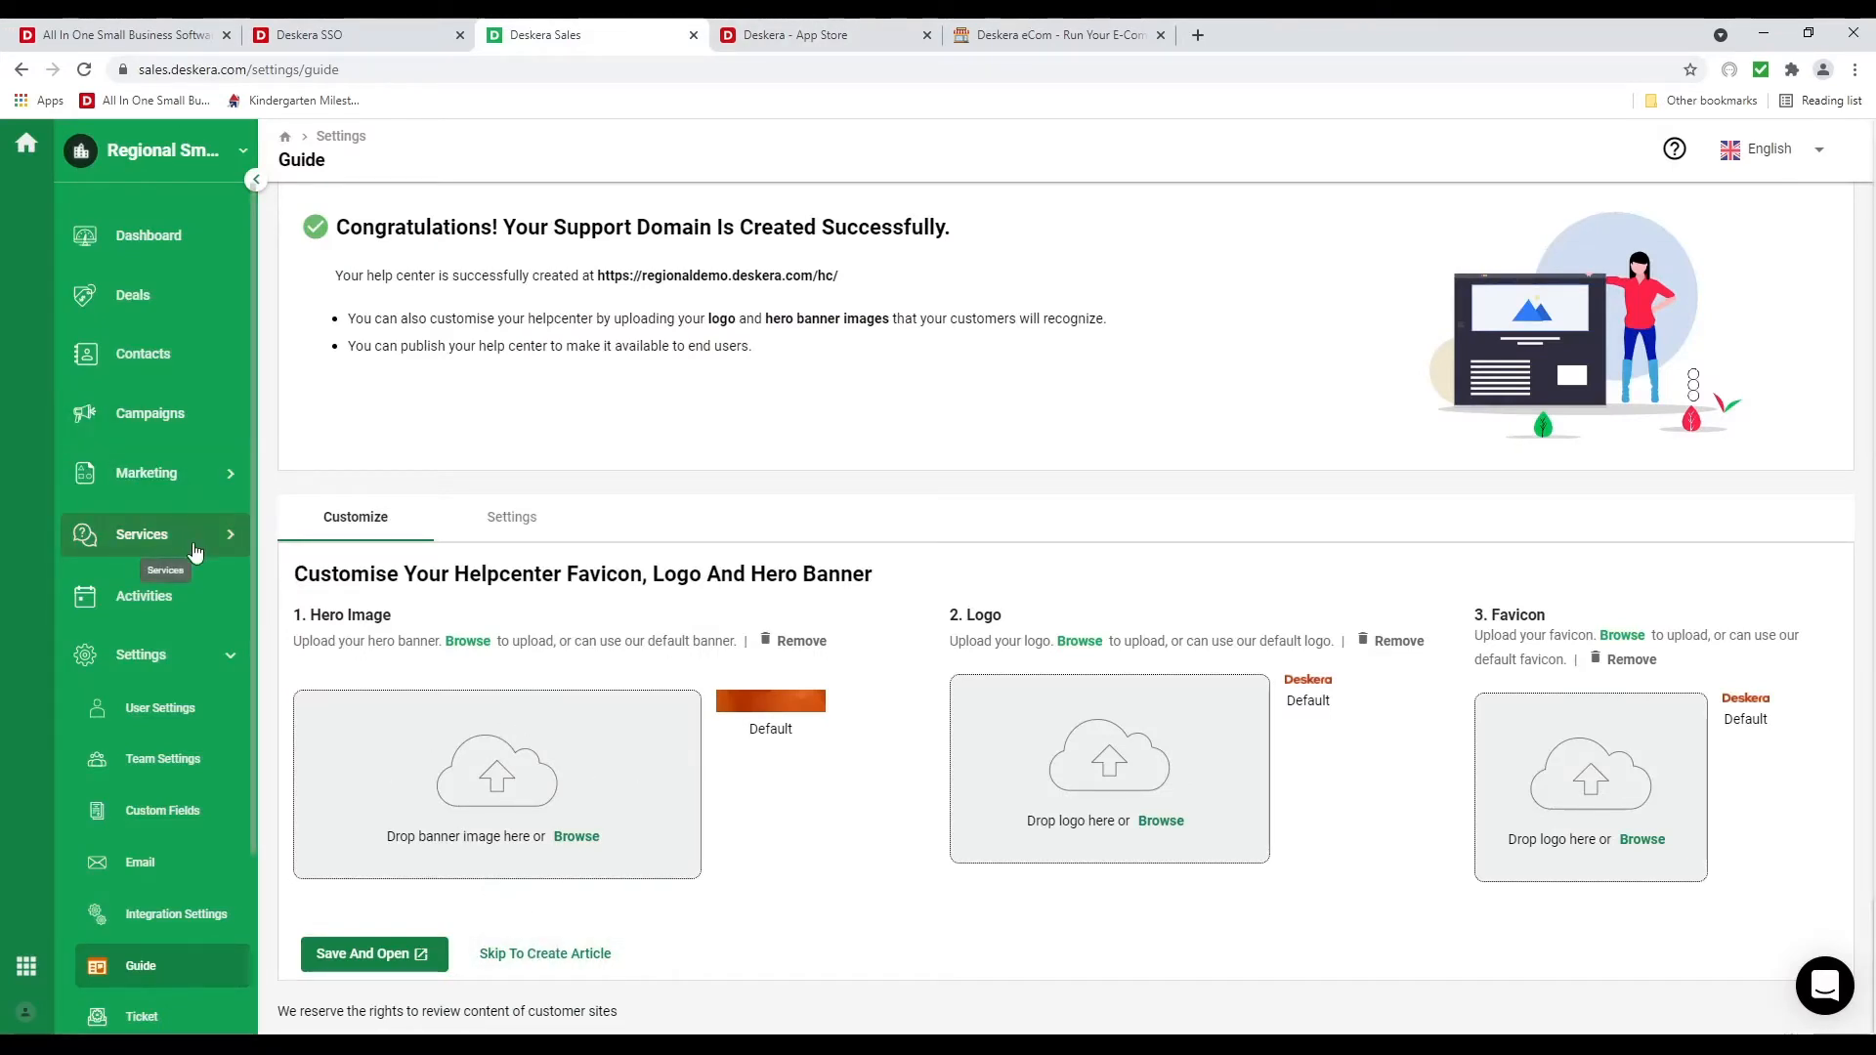
Begin adding a Ticket support email, cancel it, and go to Preferences settings
click(161, 1006)
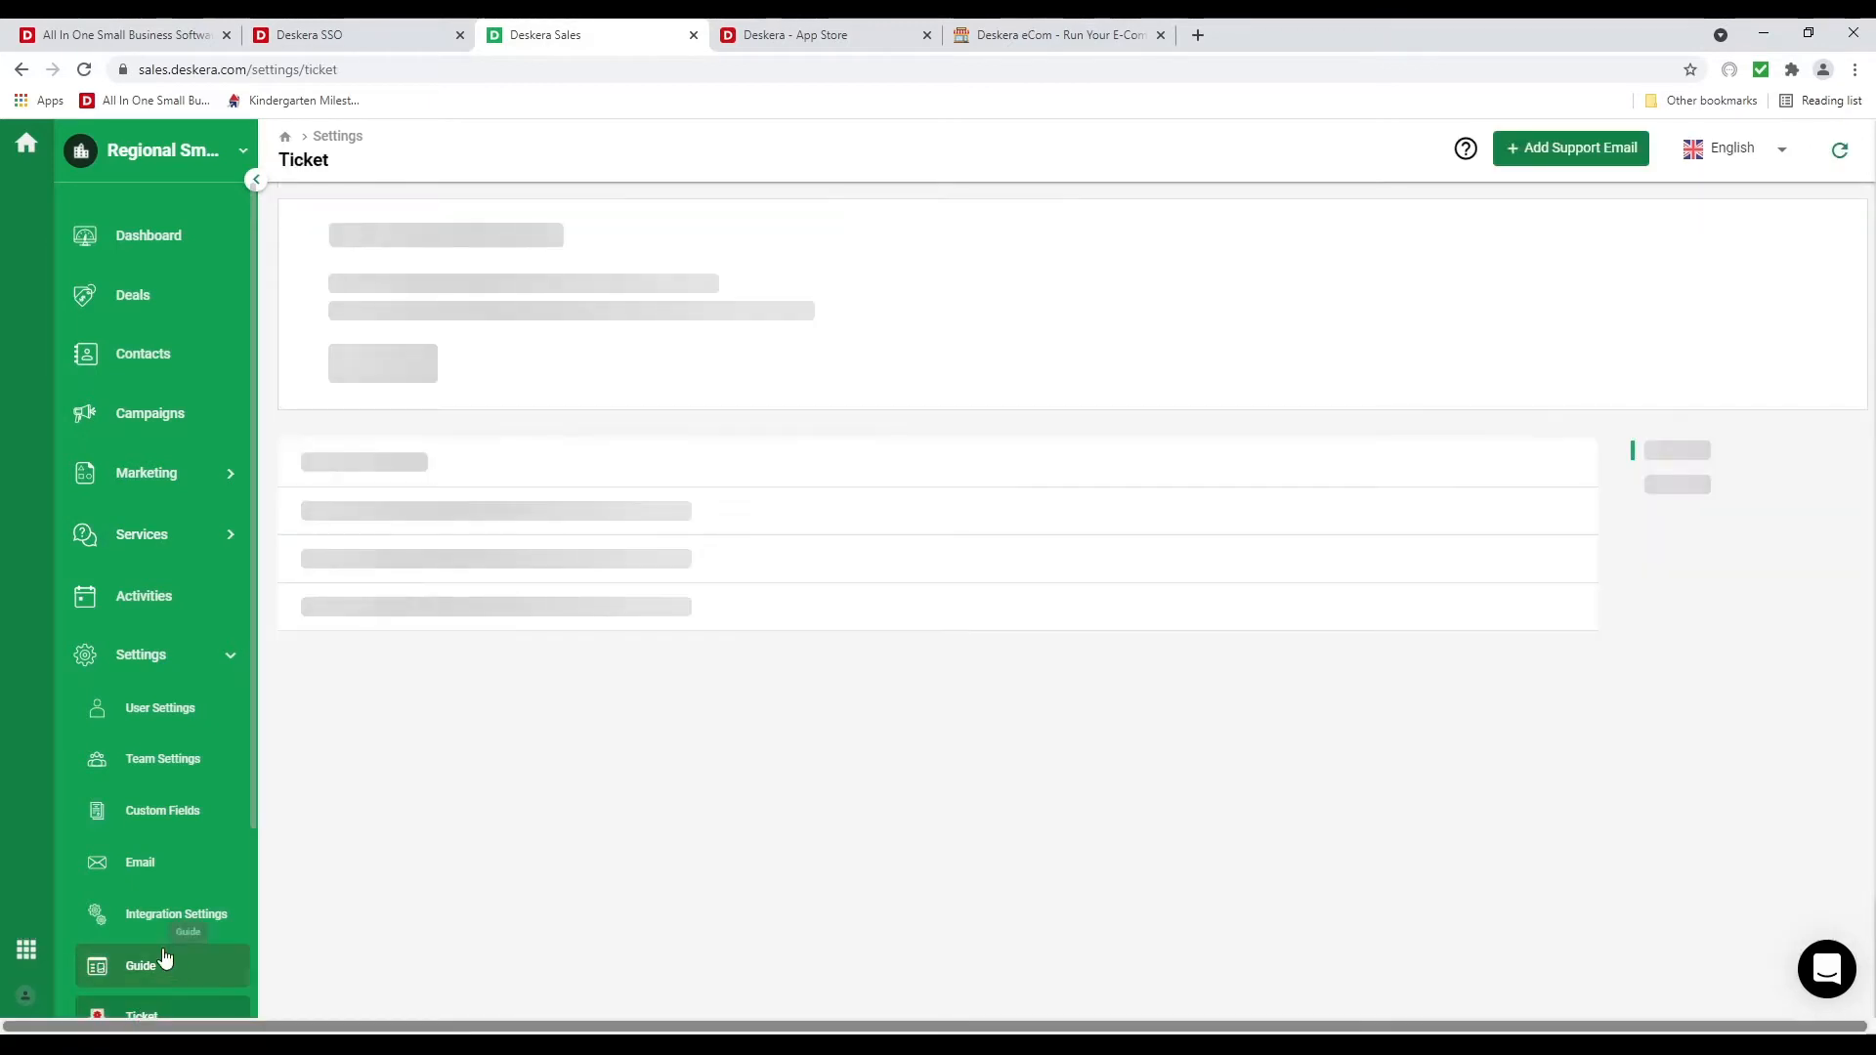
scroll(159, 938, down, 3)
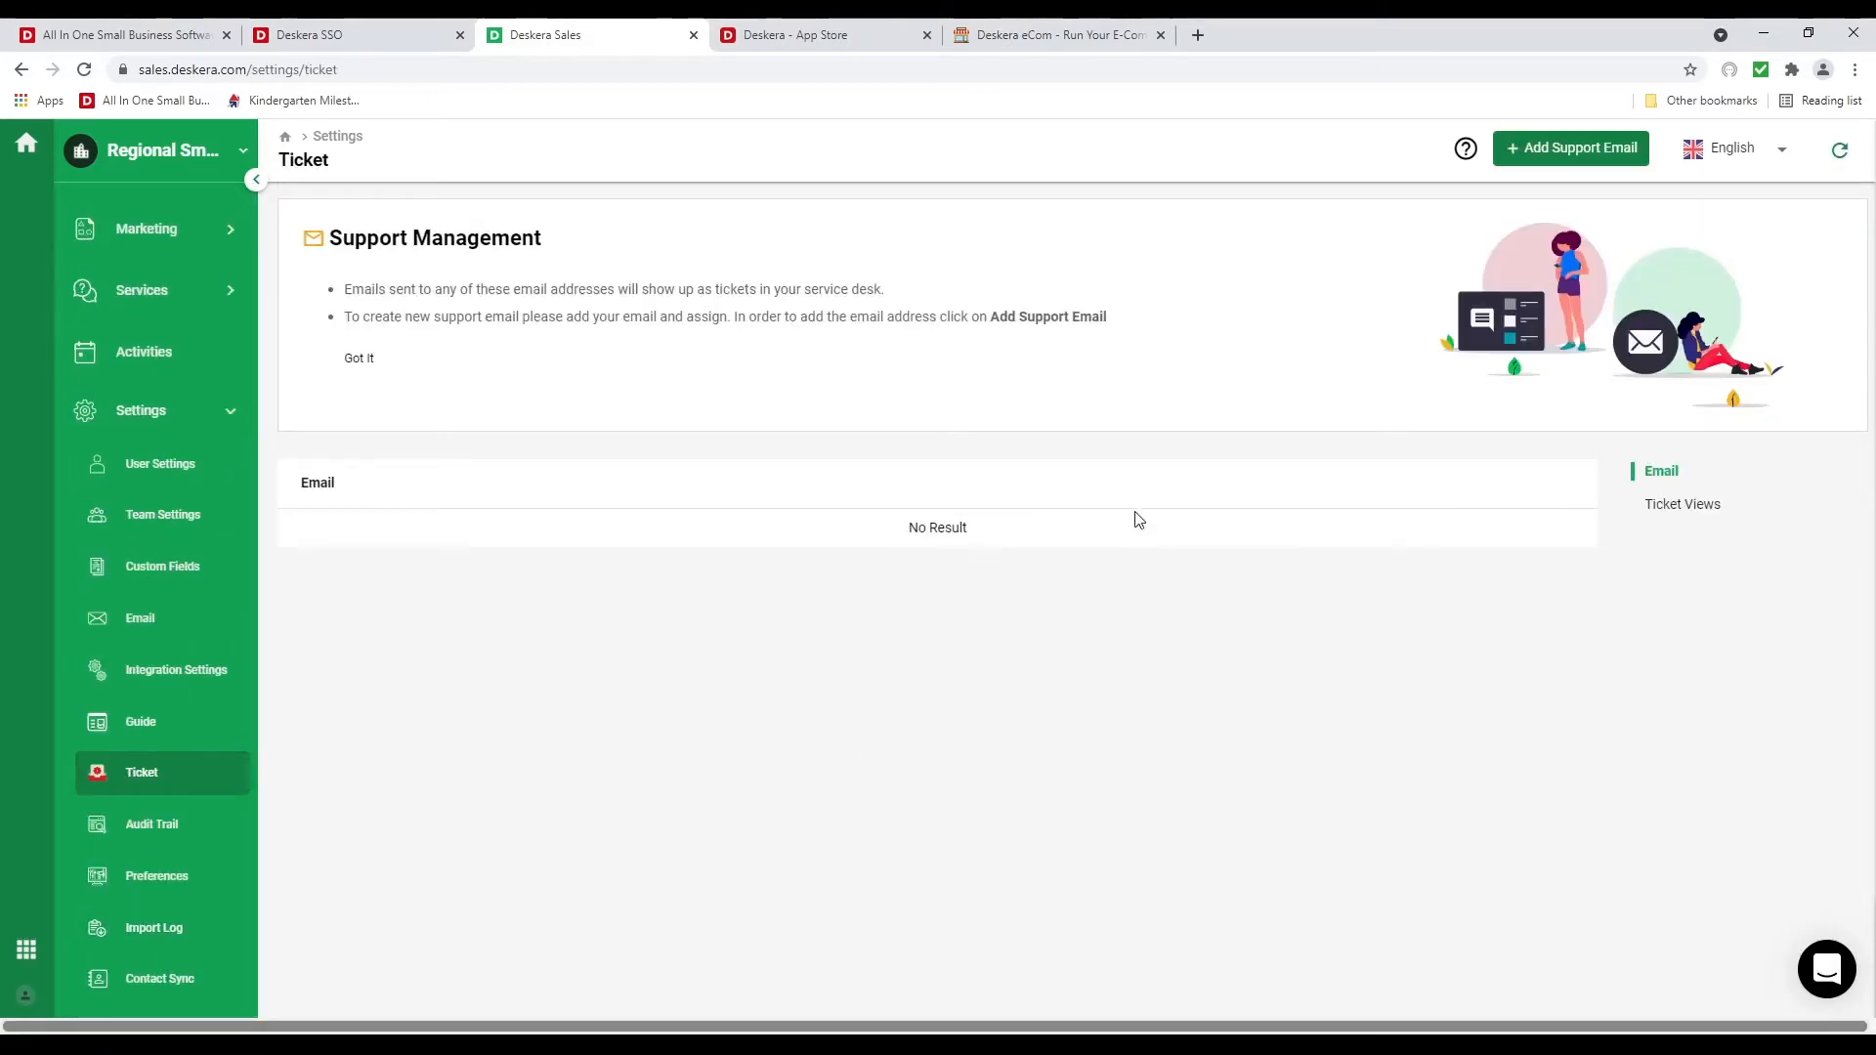
click(1575, 157)
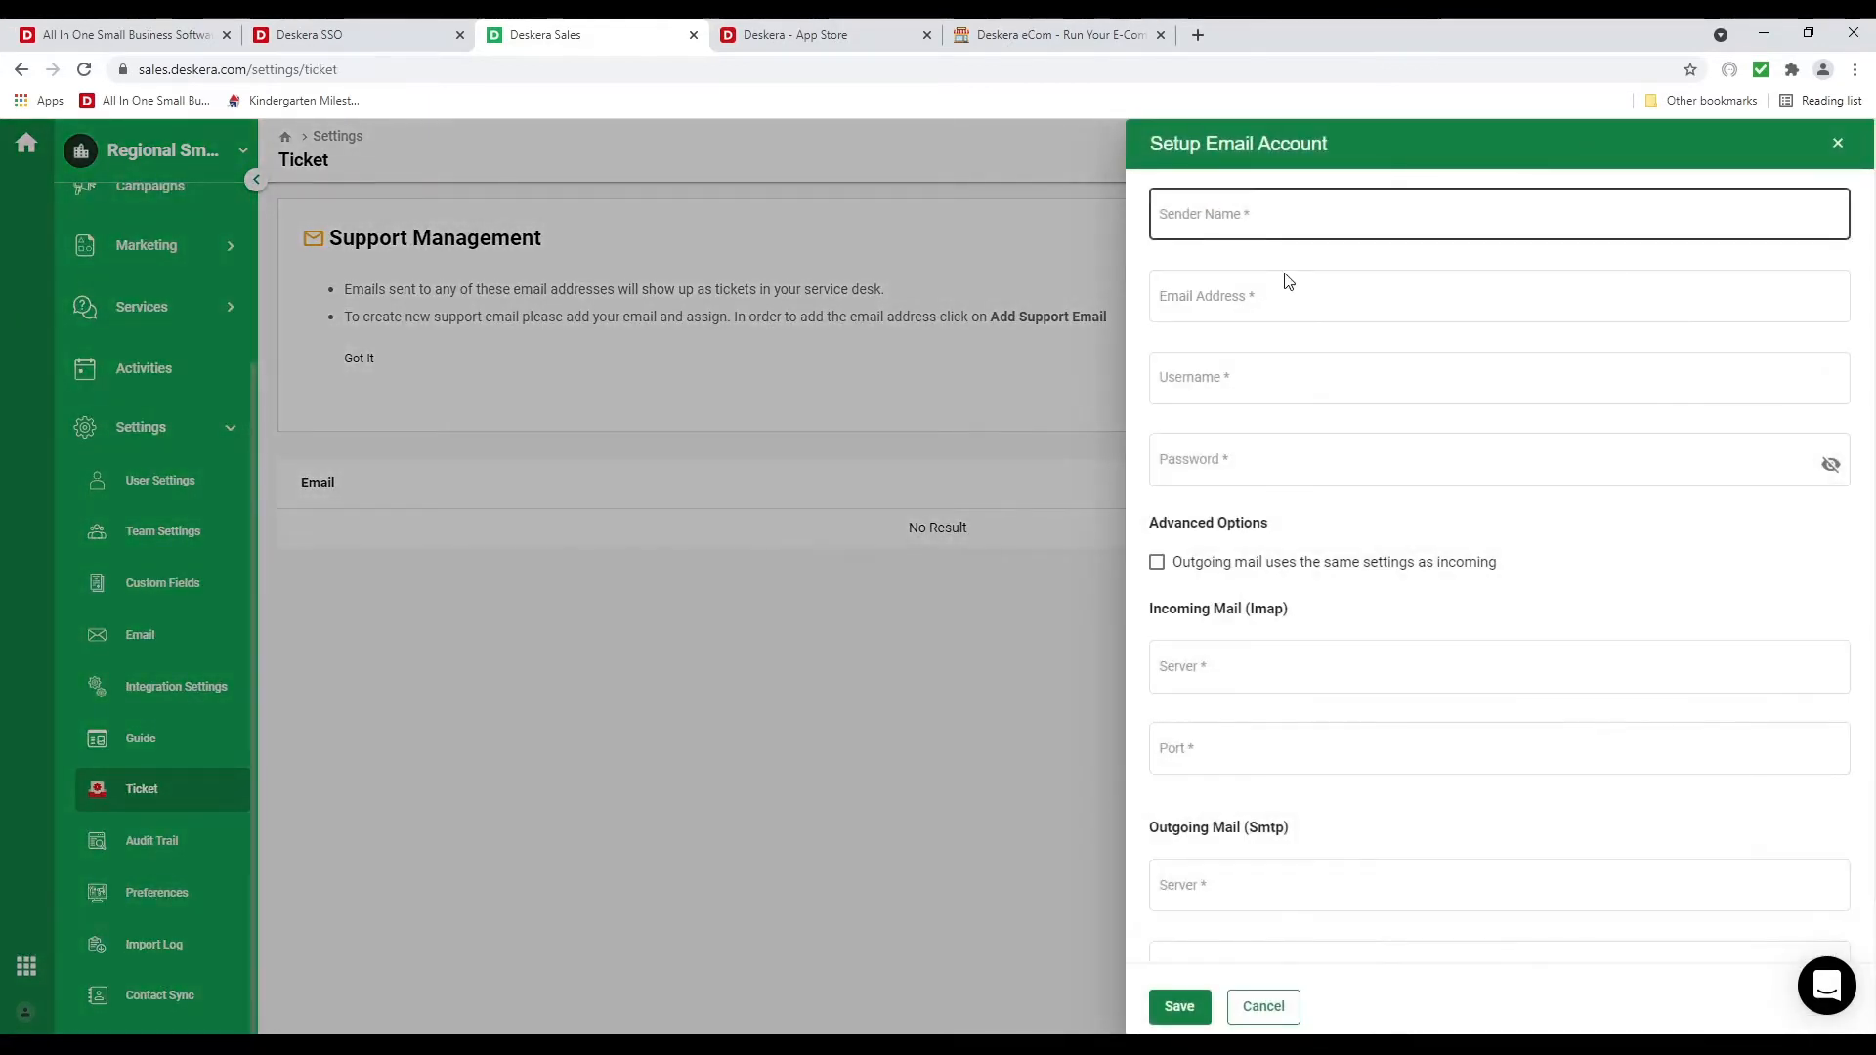
scroll(1368, 831, down, 2)
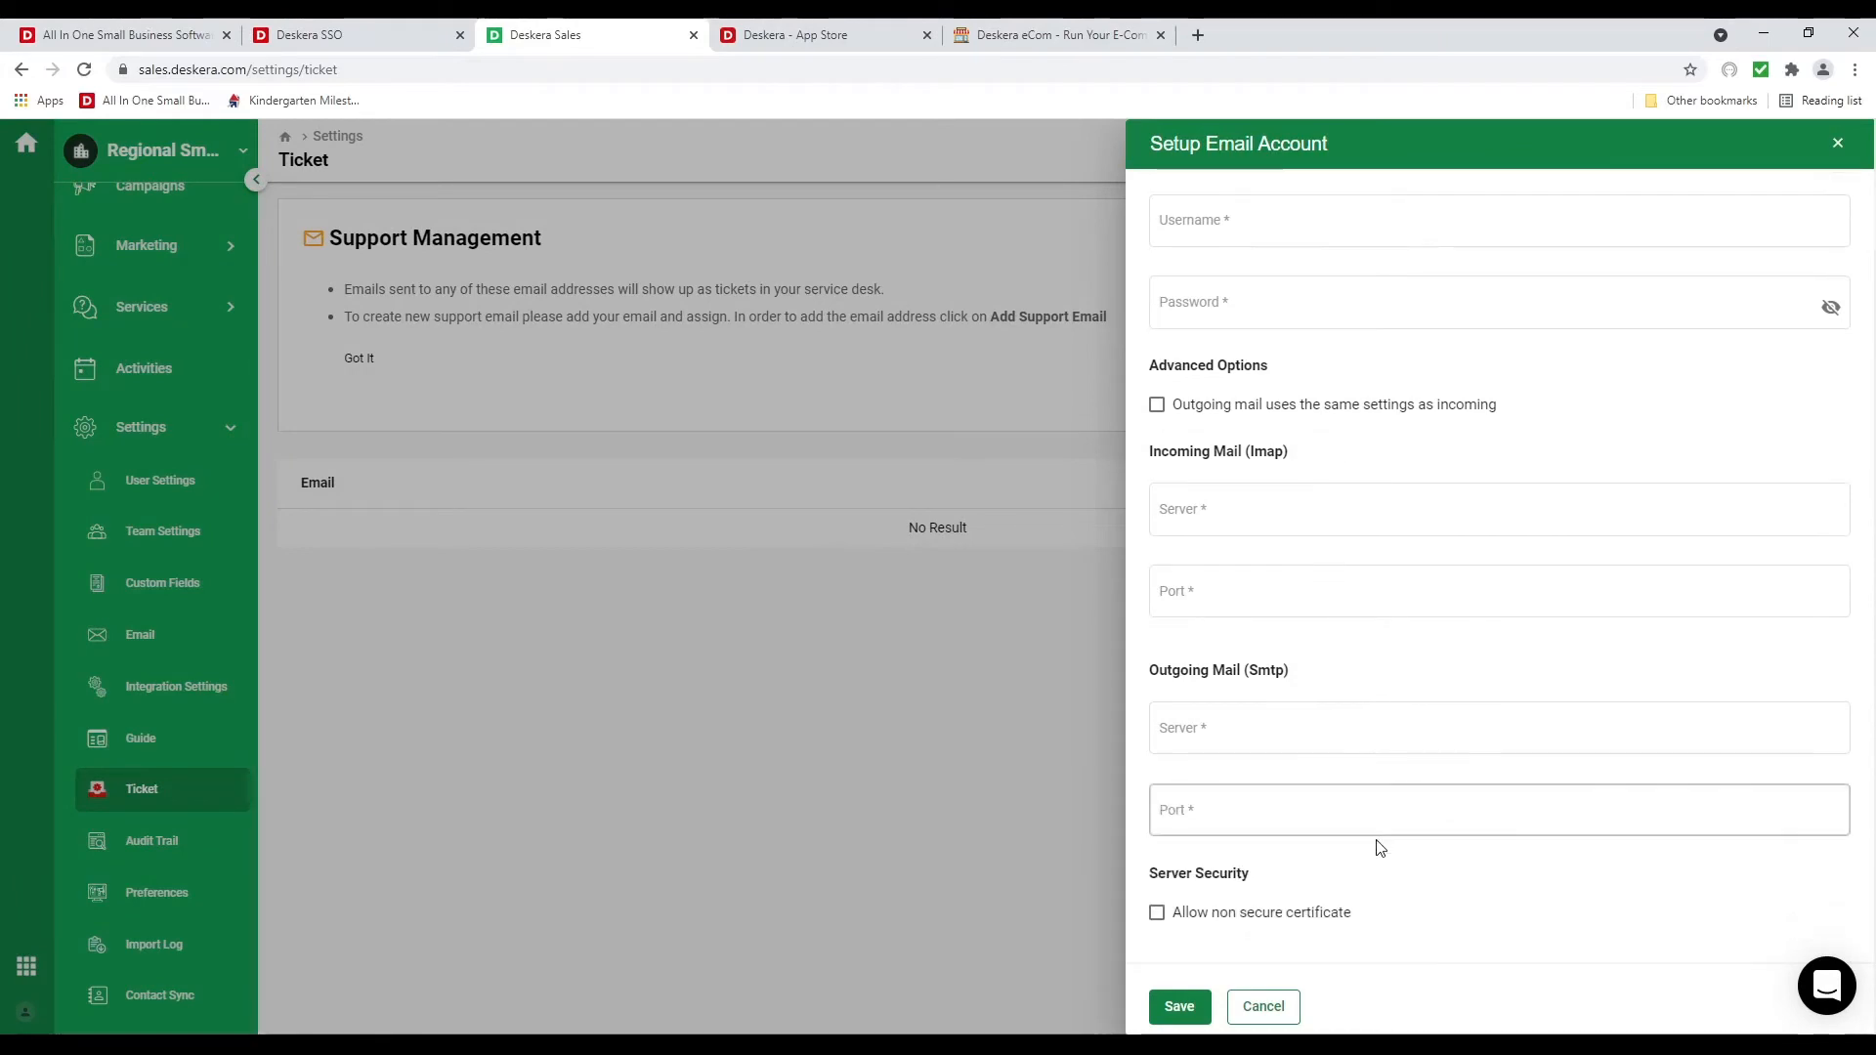
click(1285, 1010)
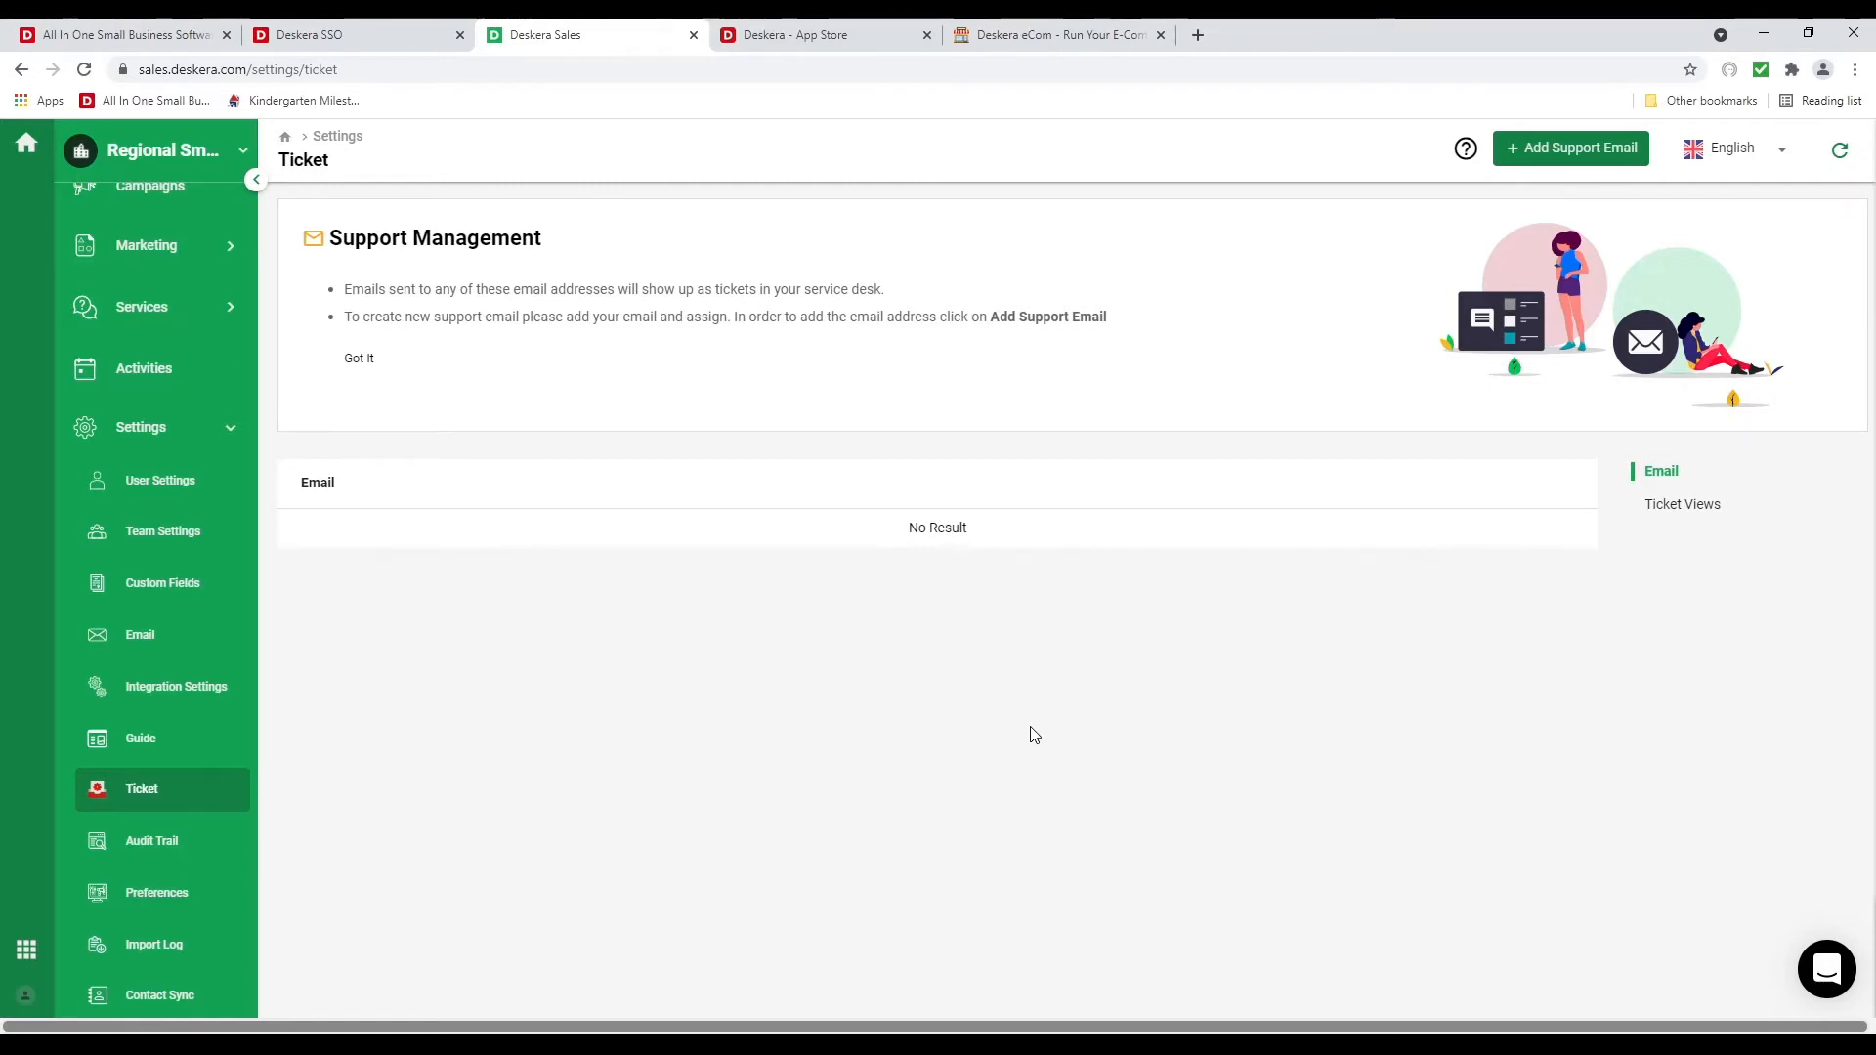
click(186, 892)
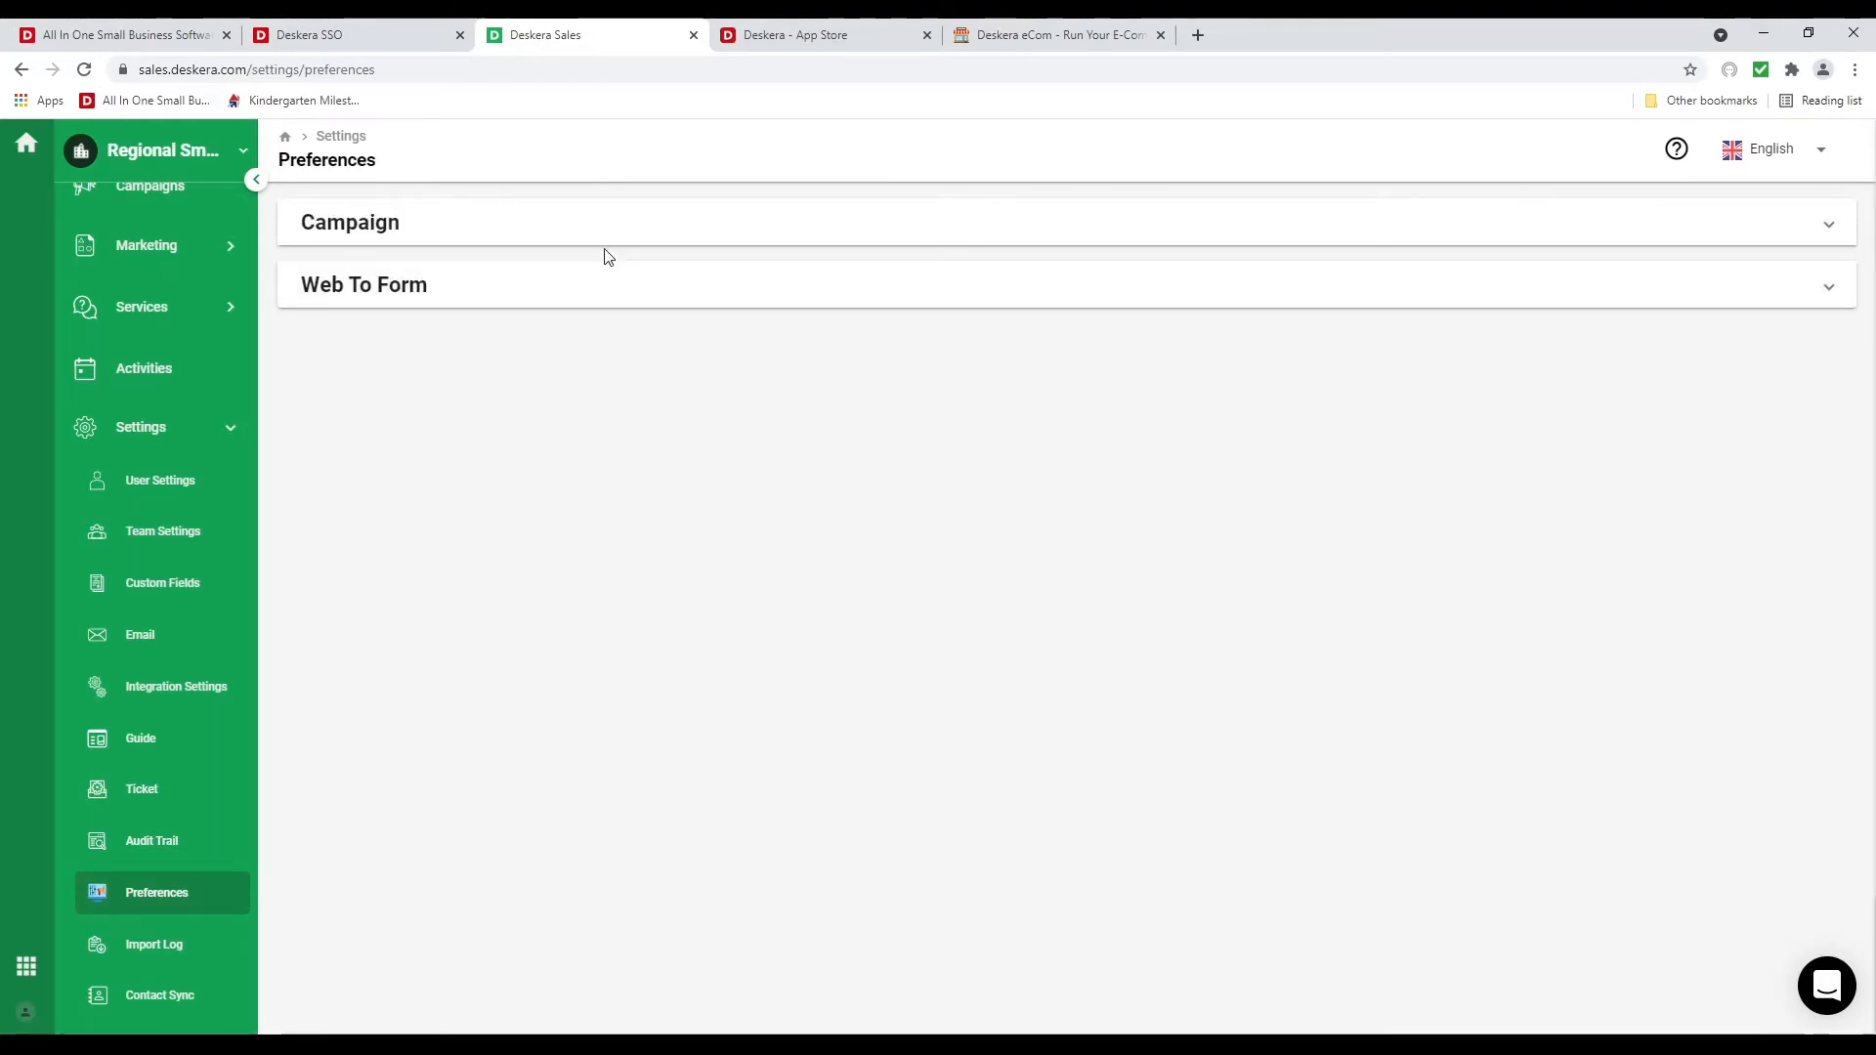
Expand the Campaign and Web To Form preferences, check the Import Log, then go to Contacts
click(604, 243)
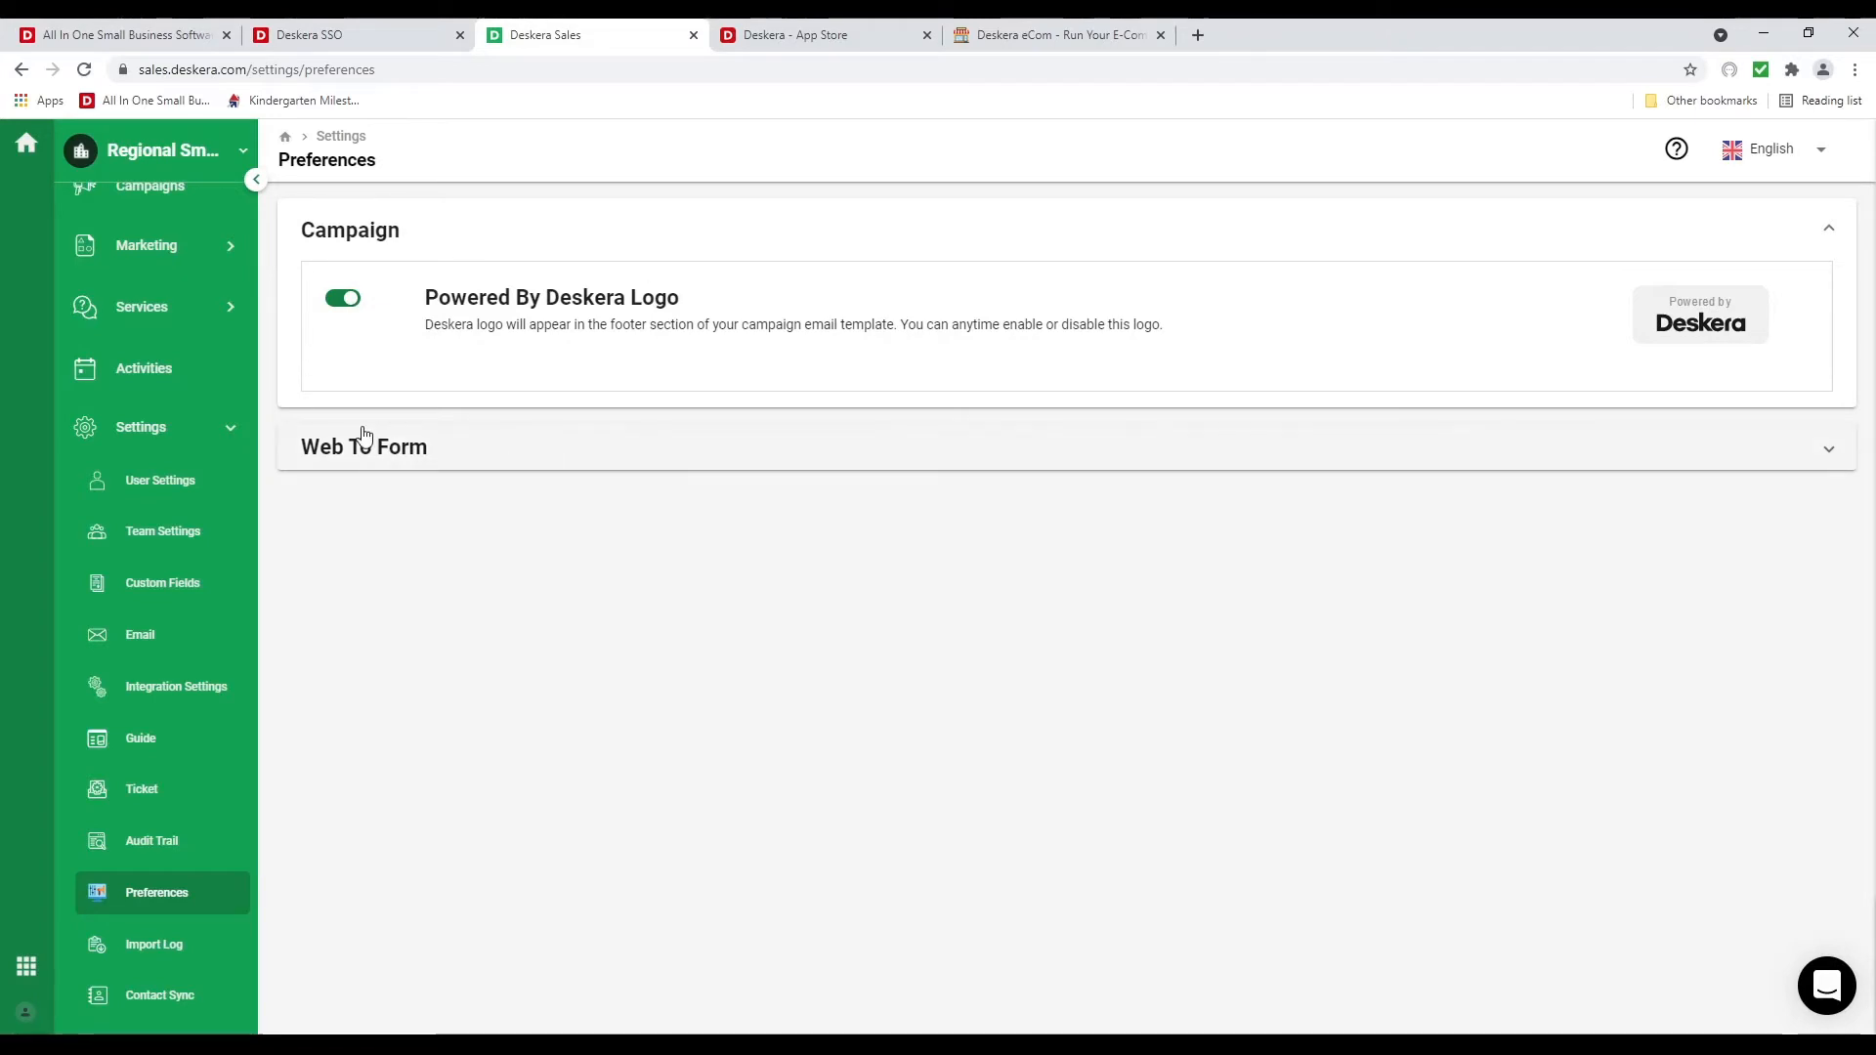
click(587, 463)
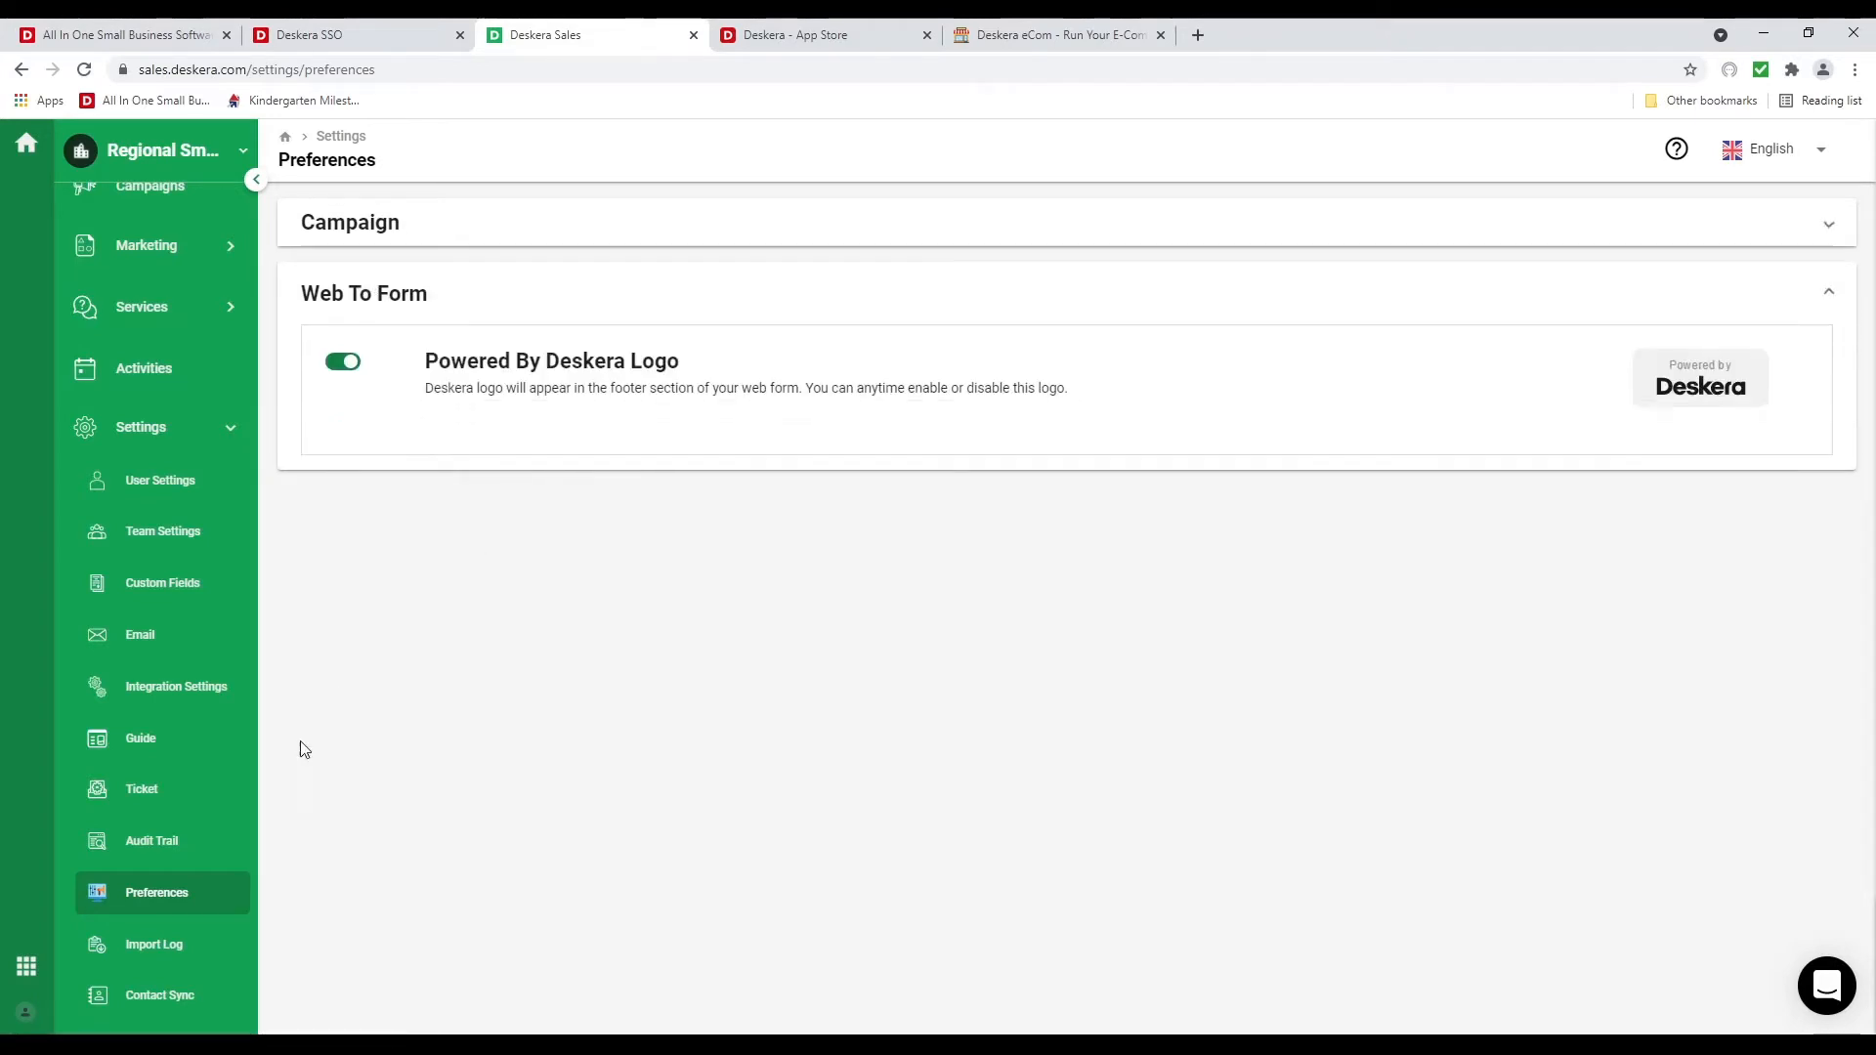
click(210, 964)
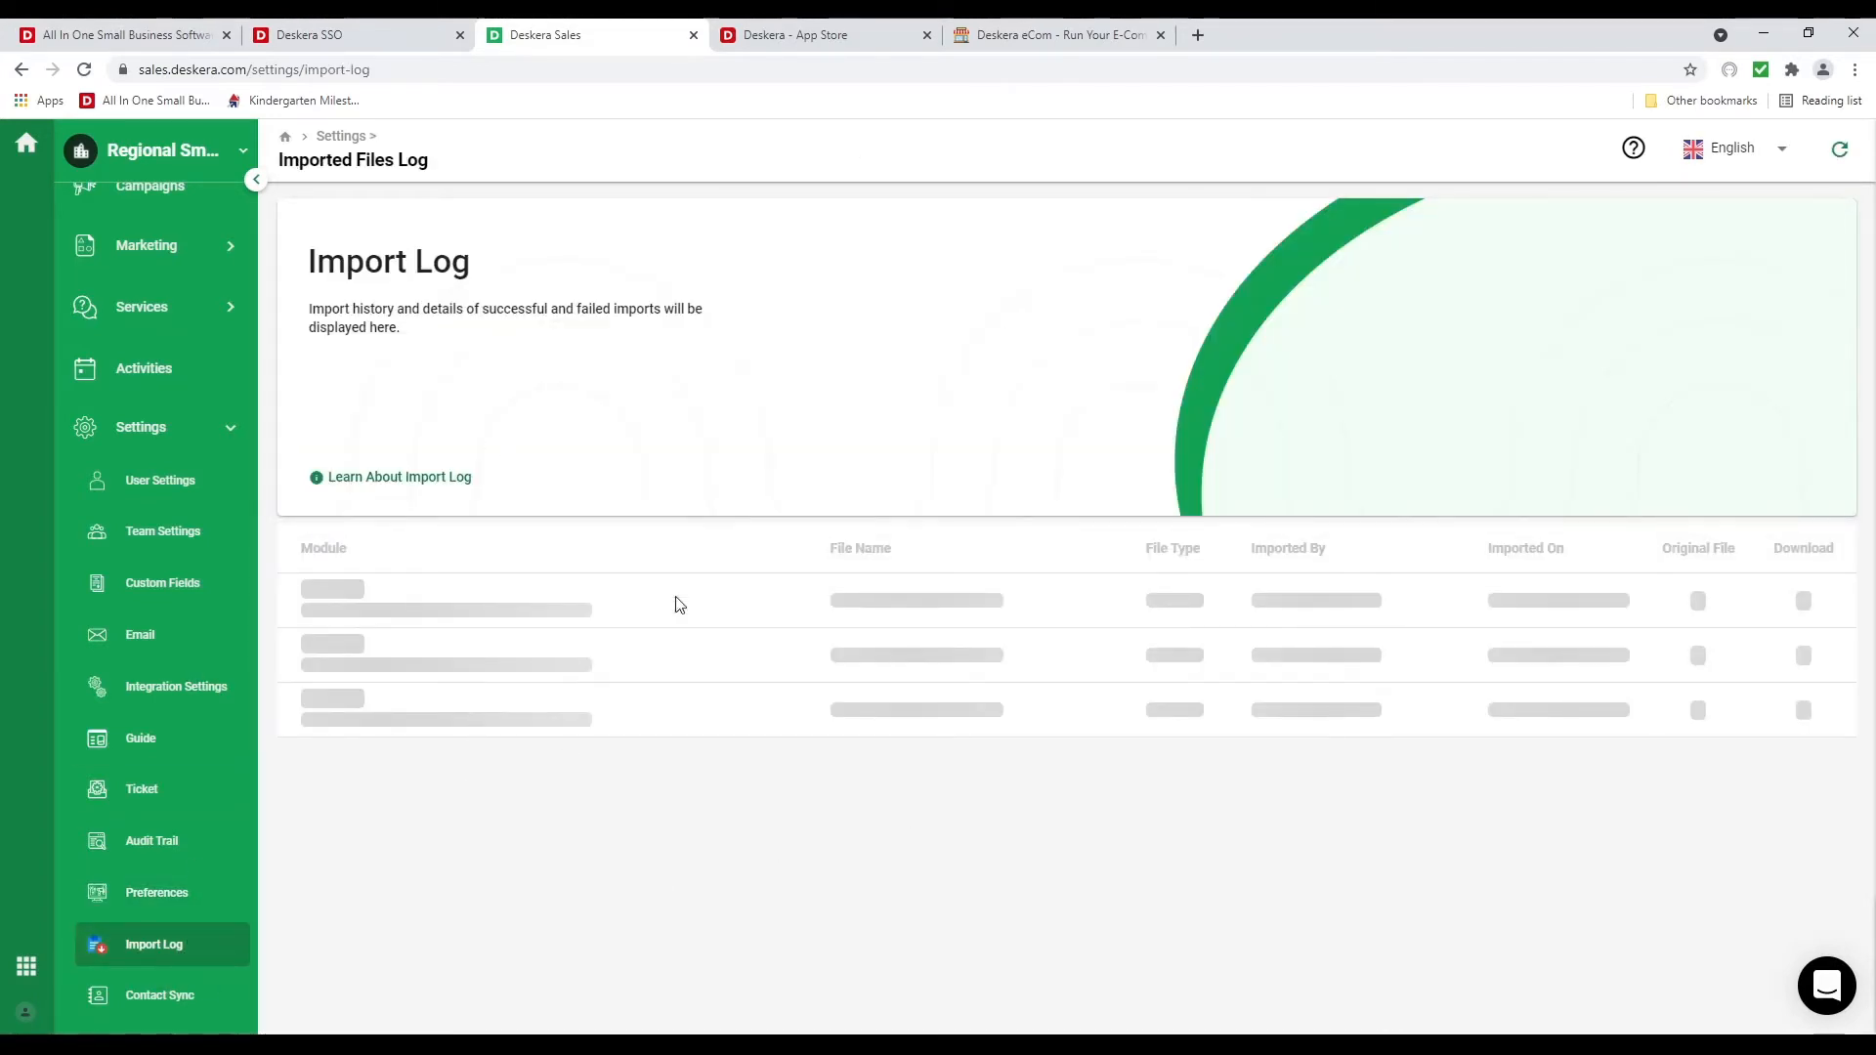
scroll(191, 788, up, 3)
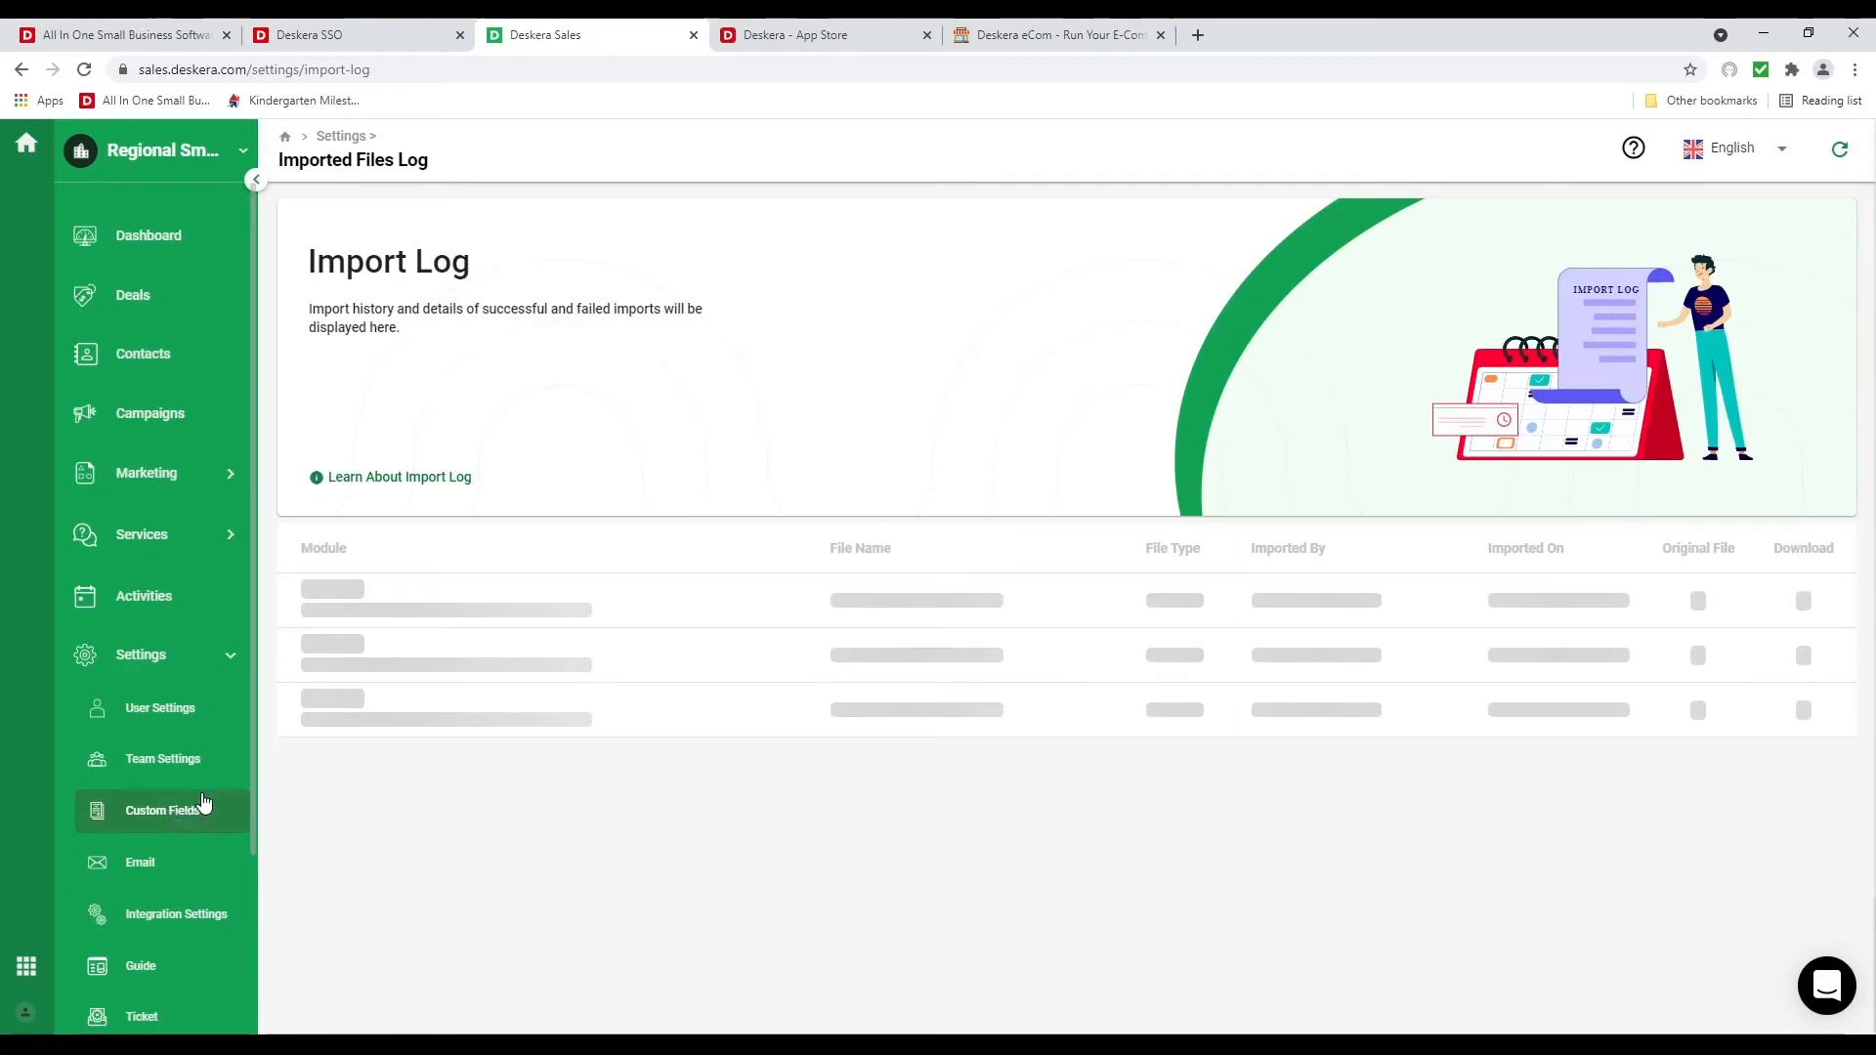
click(166, 369)
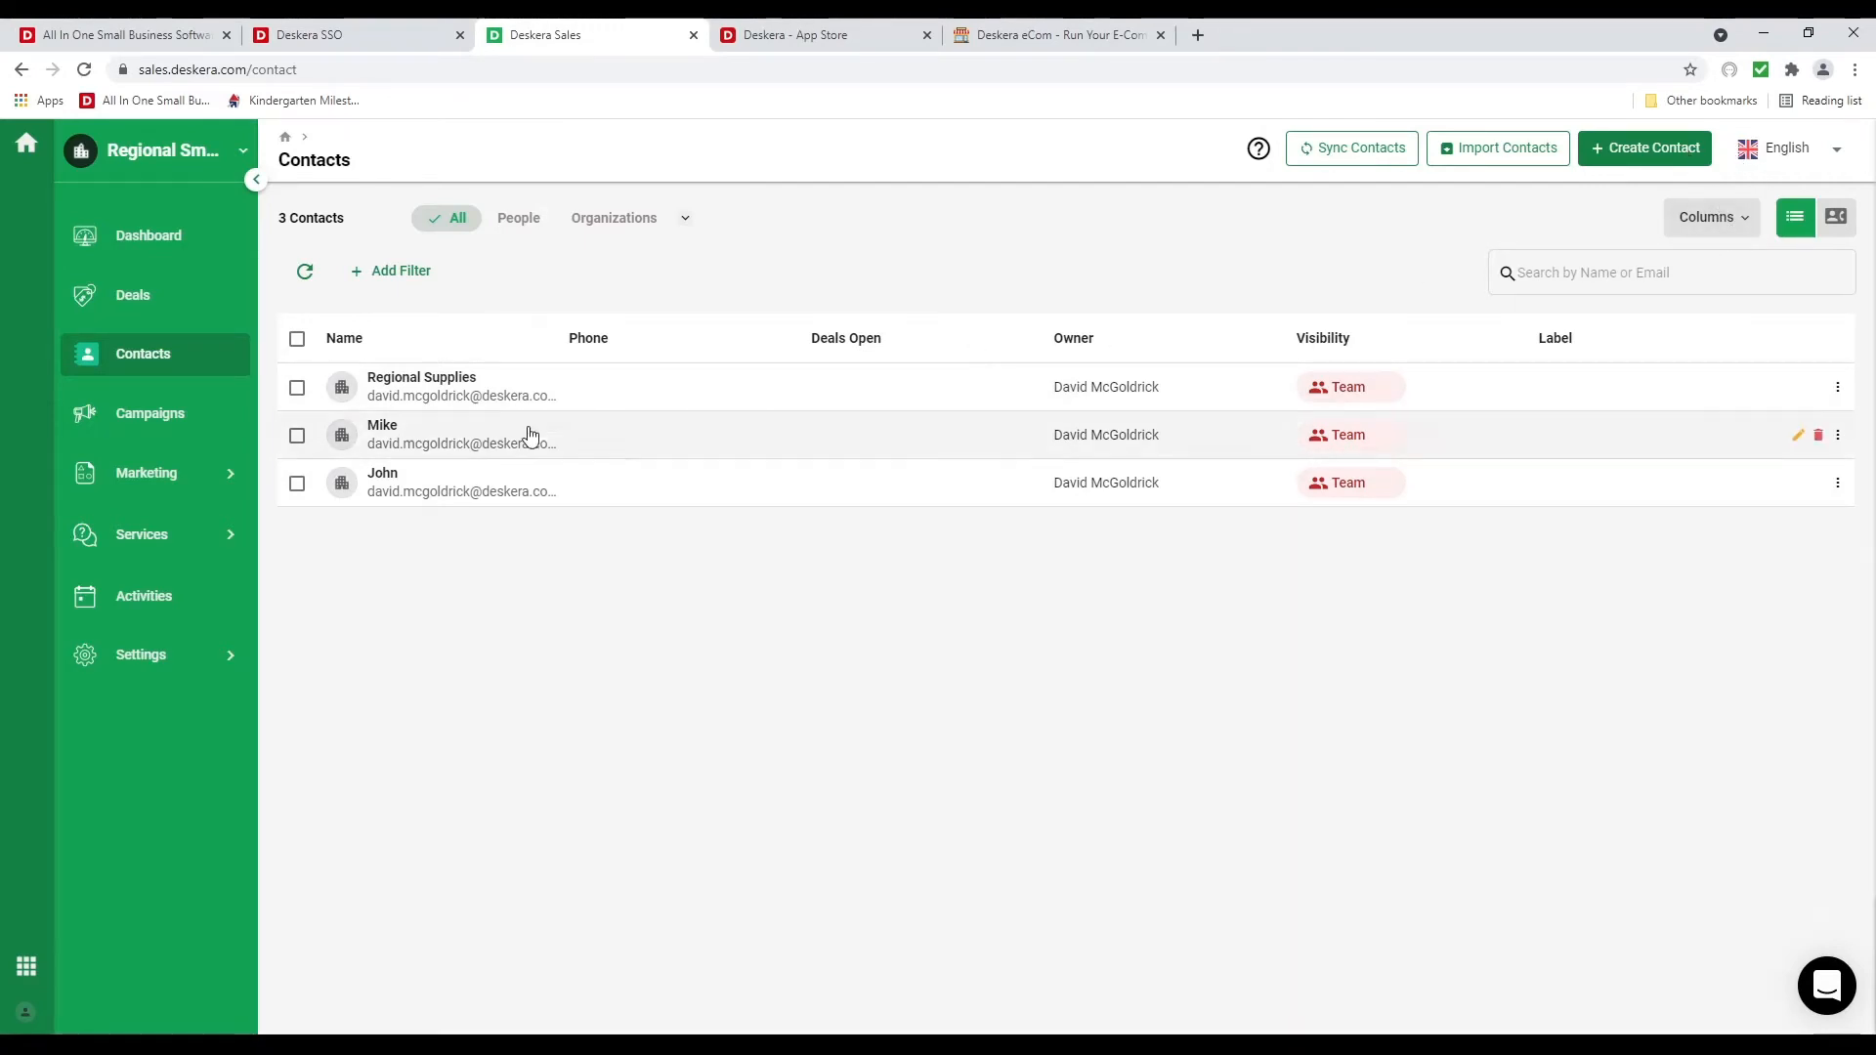
Label the first and third contacts Warm lead and the middle contact Cold lead
click(297, 338)
click(302, 438)
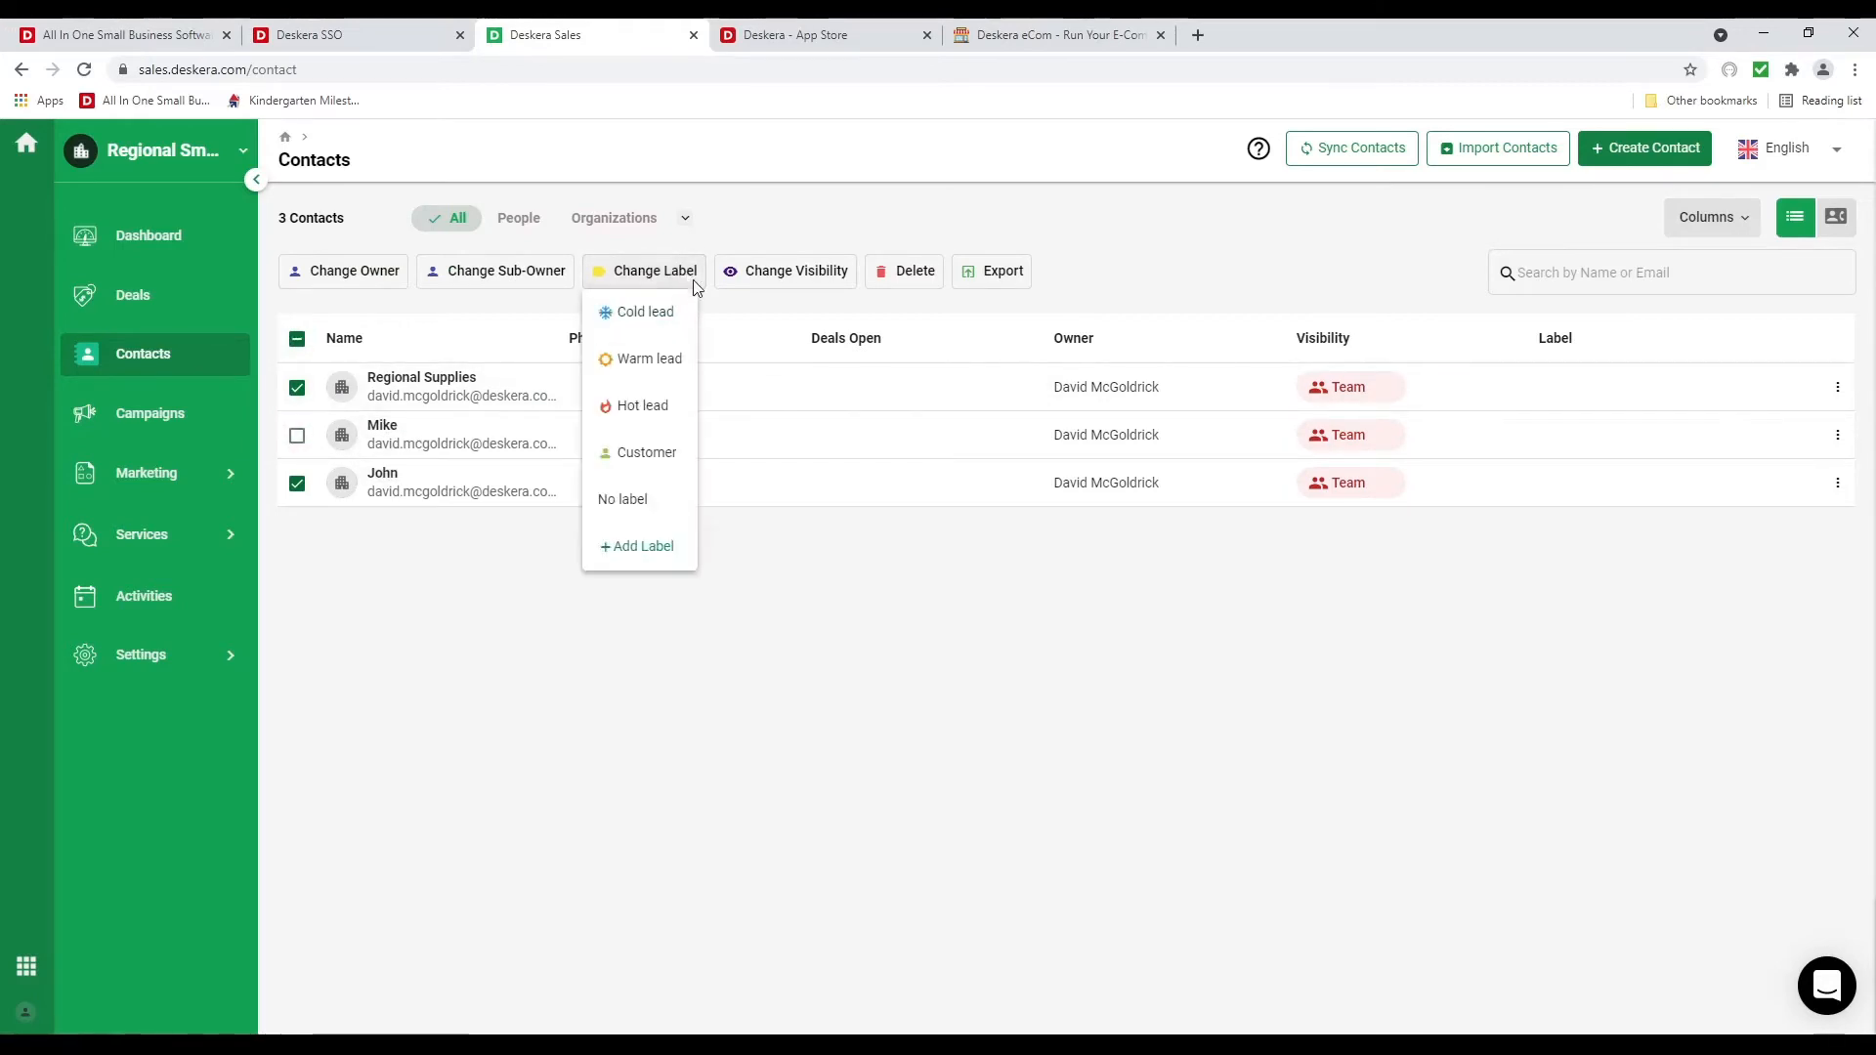
click(650, 376)
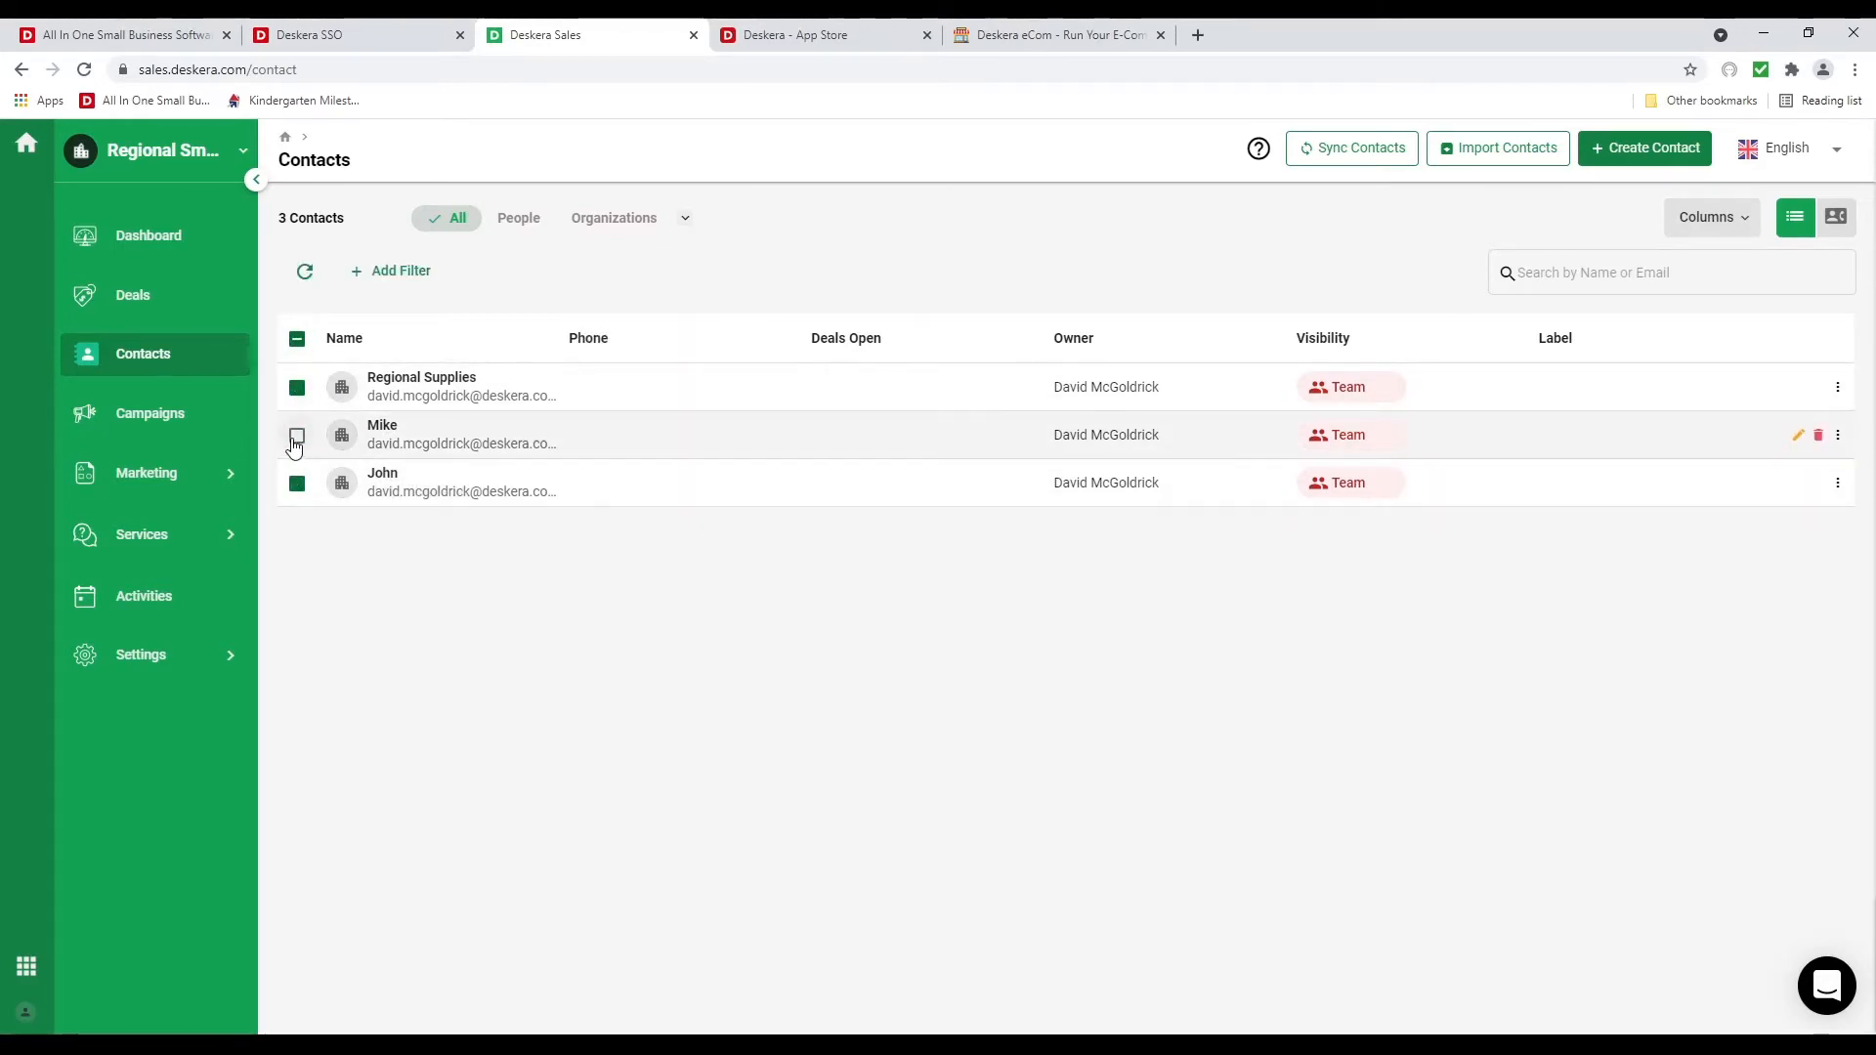
click(299, 437)
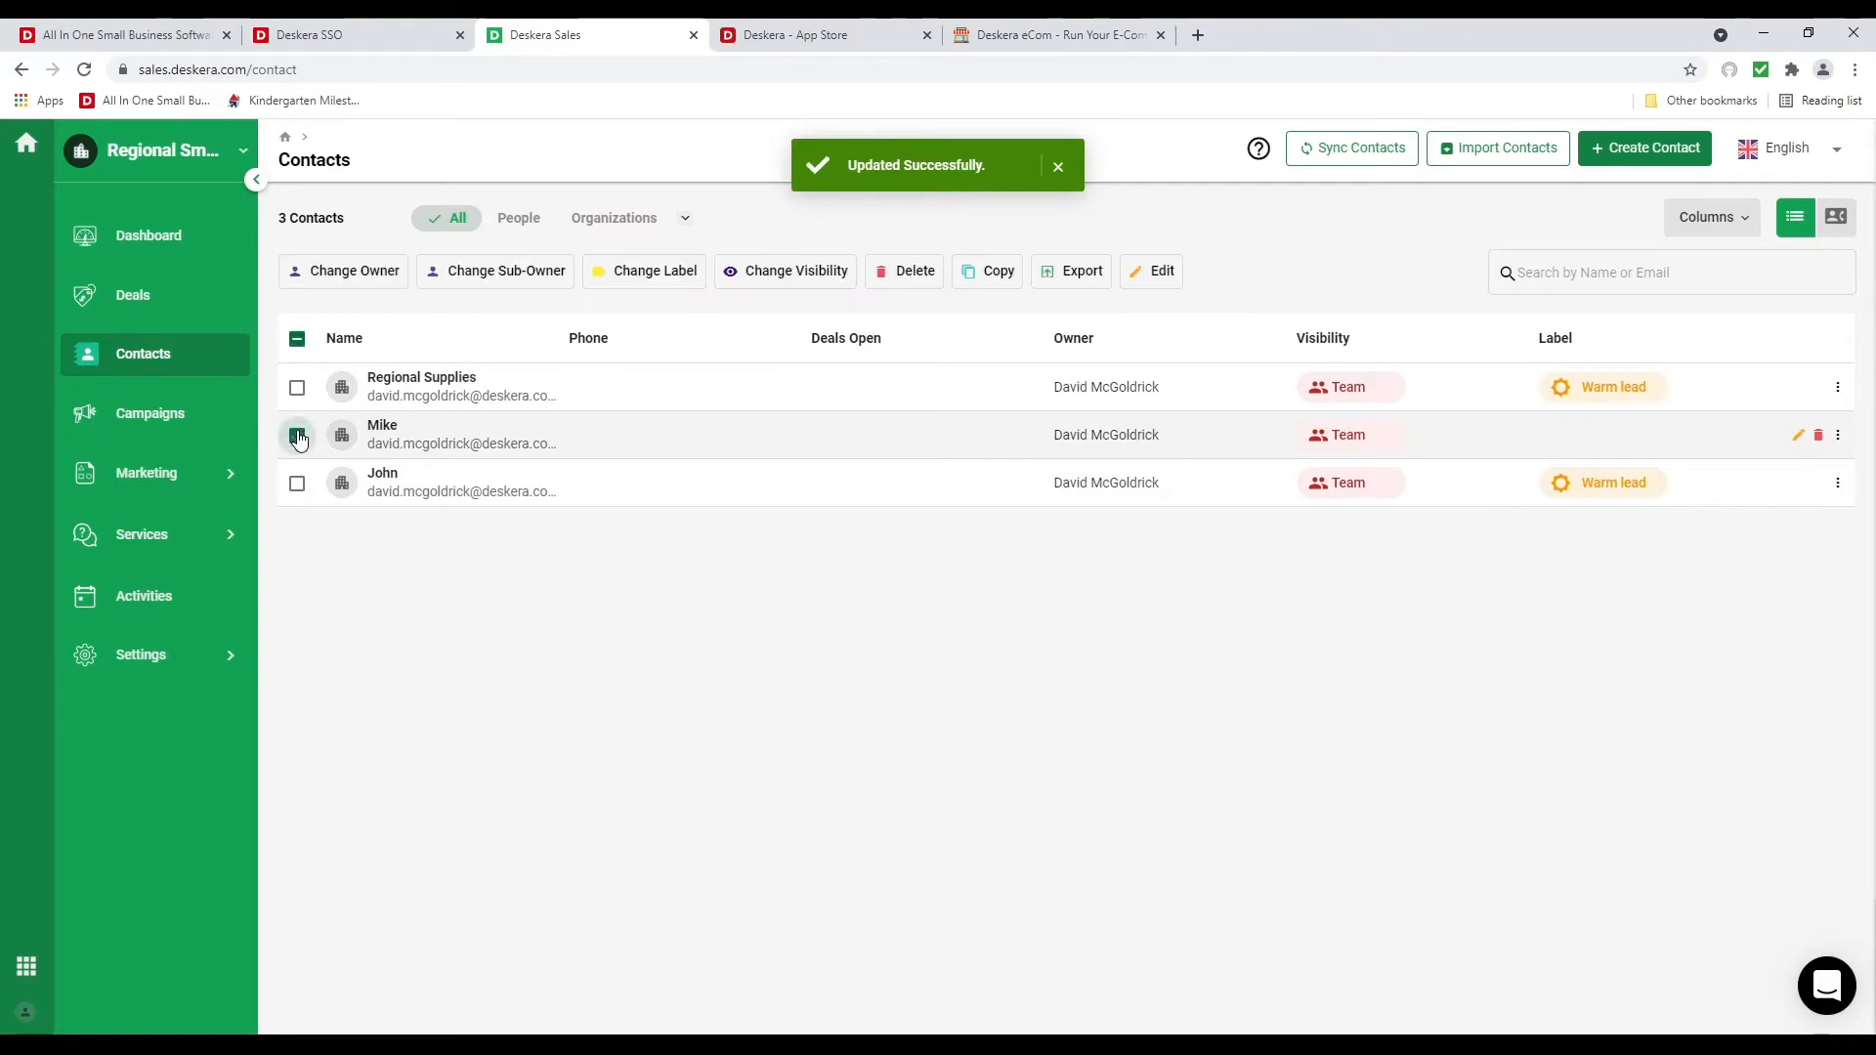
click(674, 282)
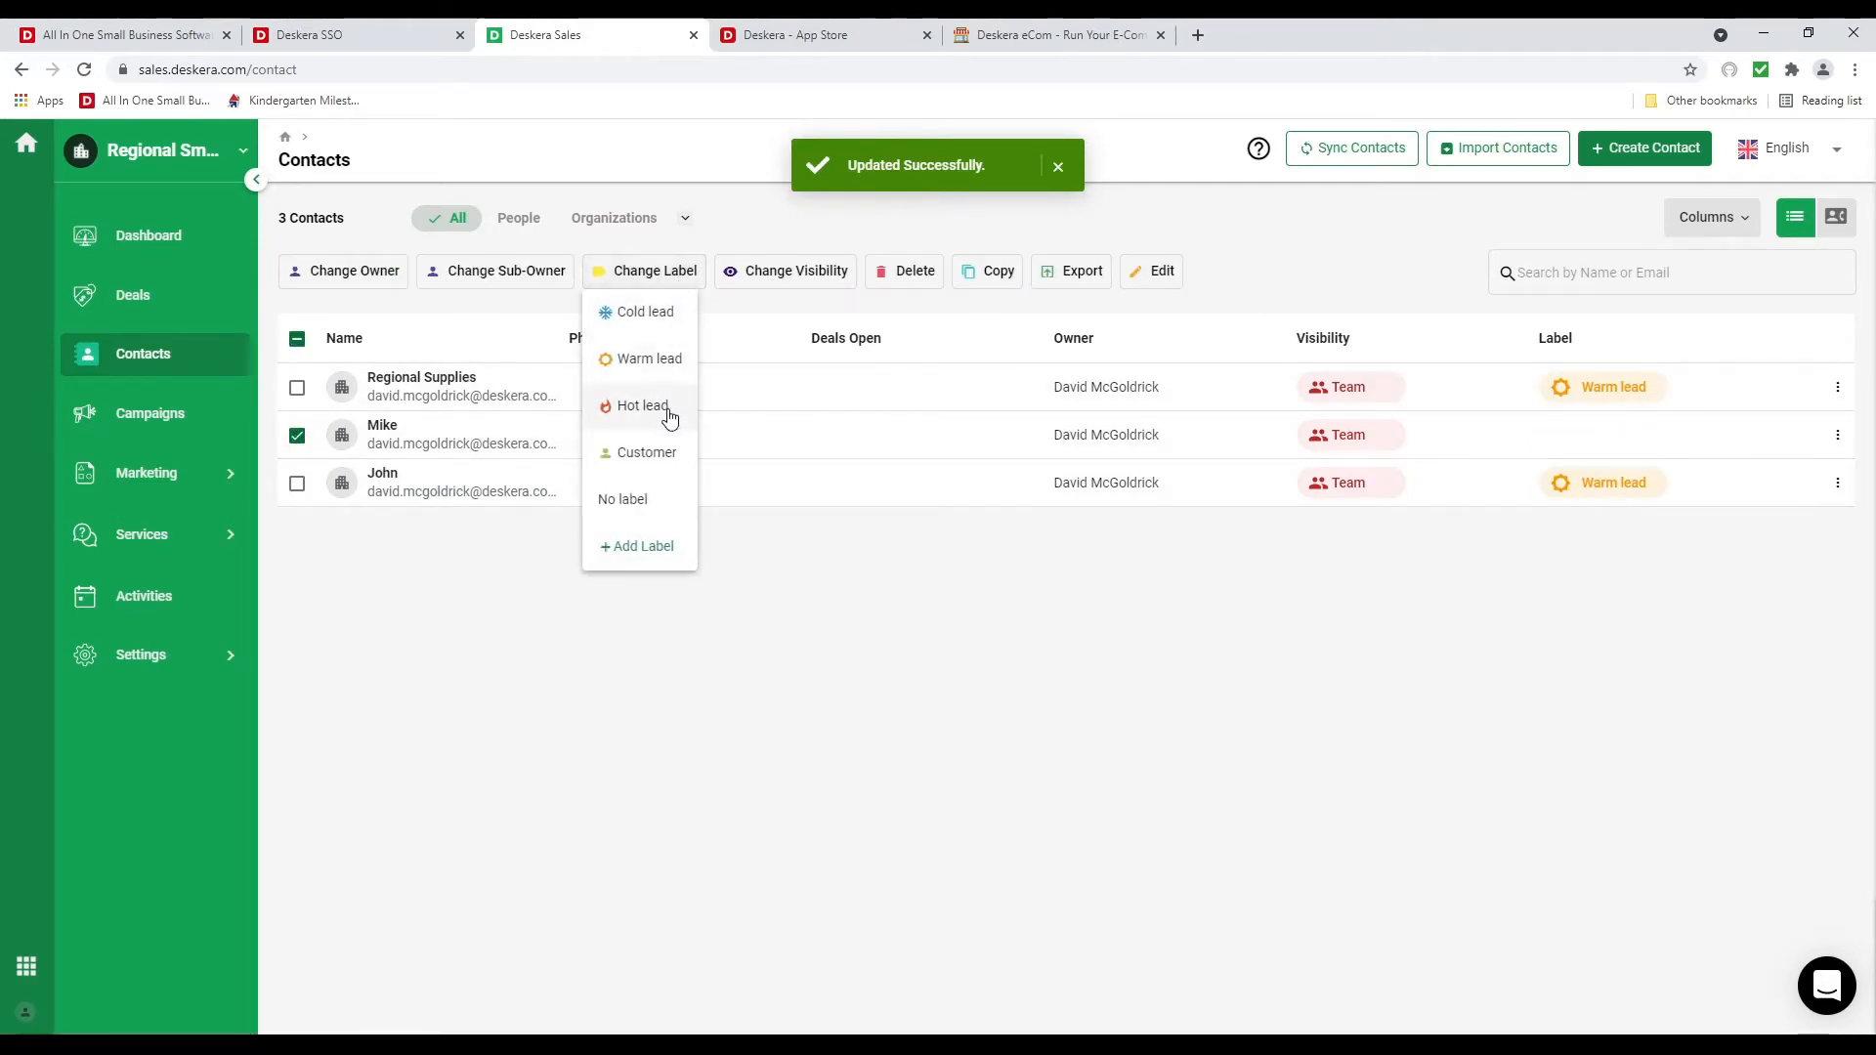
click(660, 314)
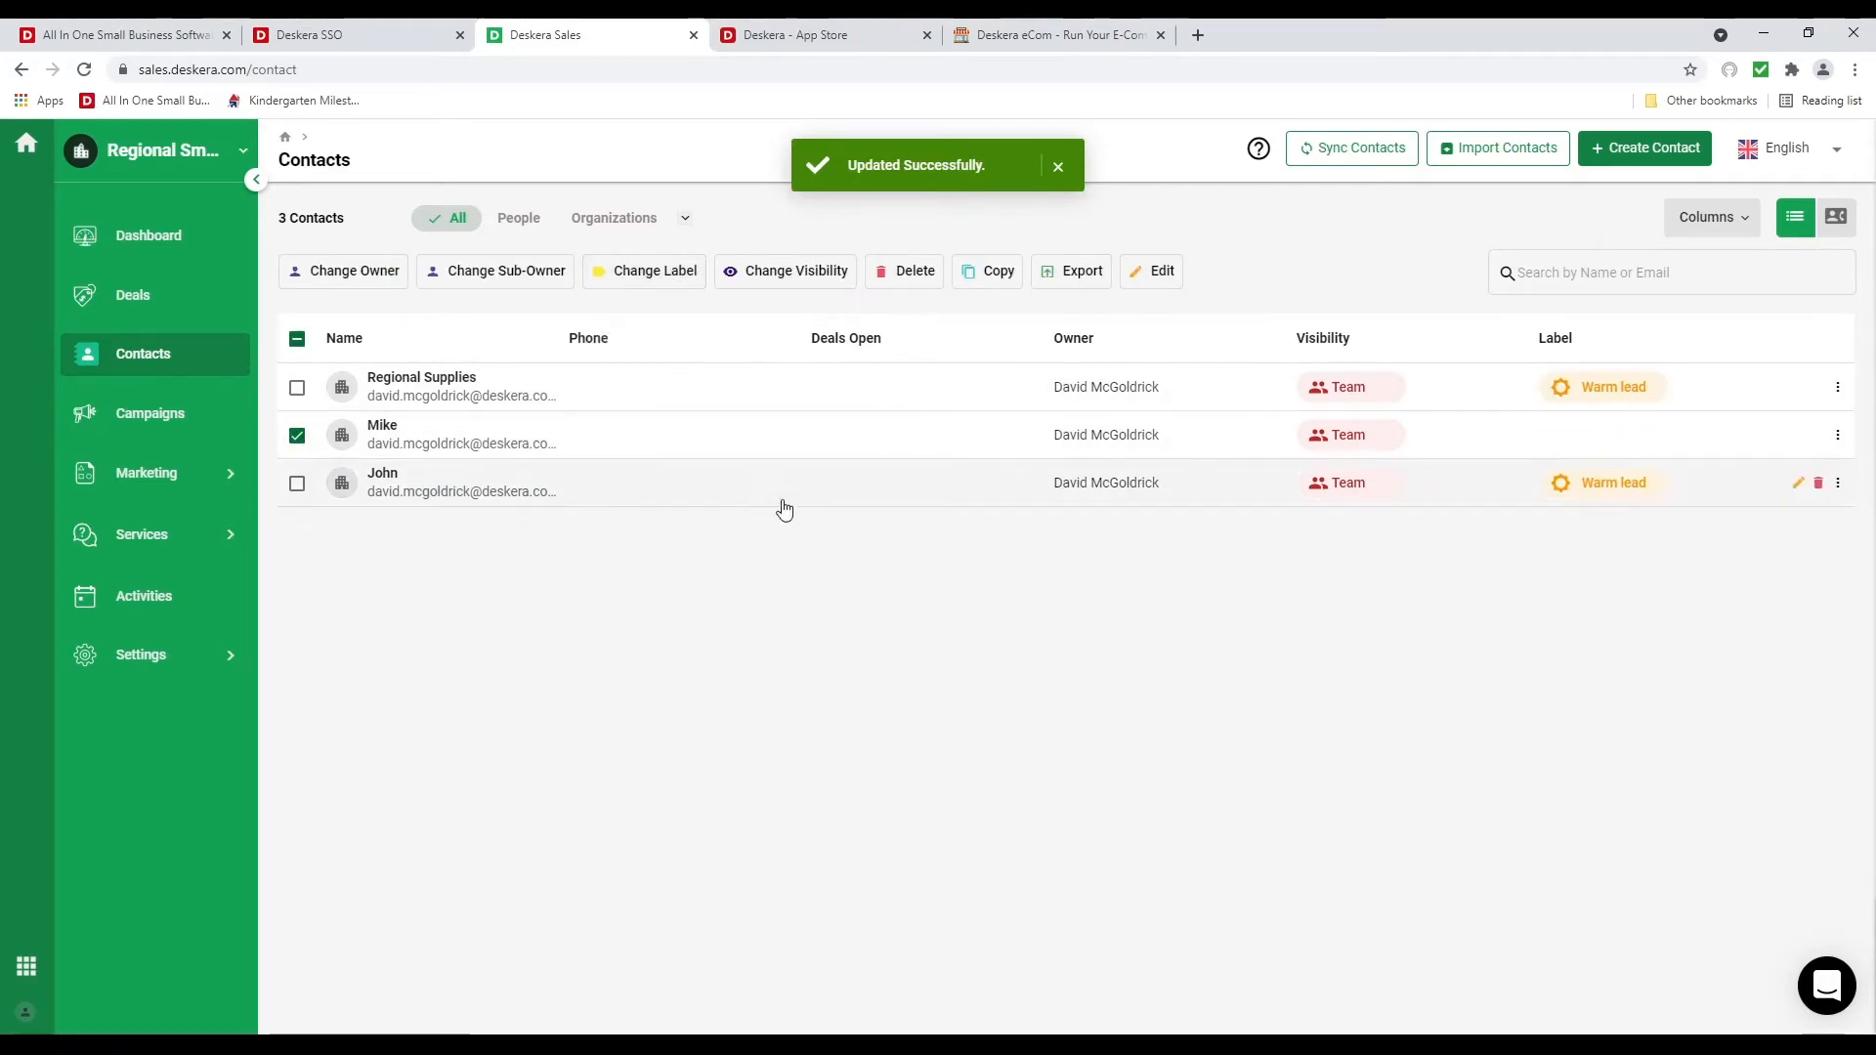
Review the visibility options for all contacts without changing them, and open the column chooser
click(298, 340)
click(799, 273)
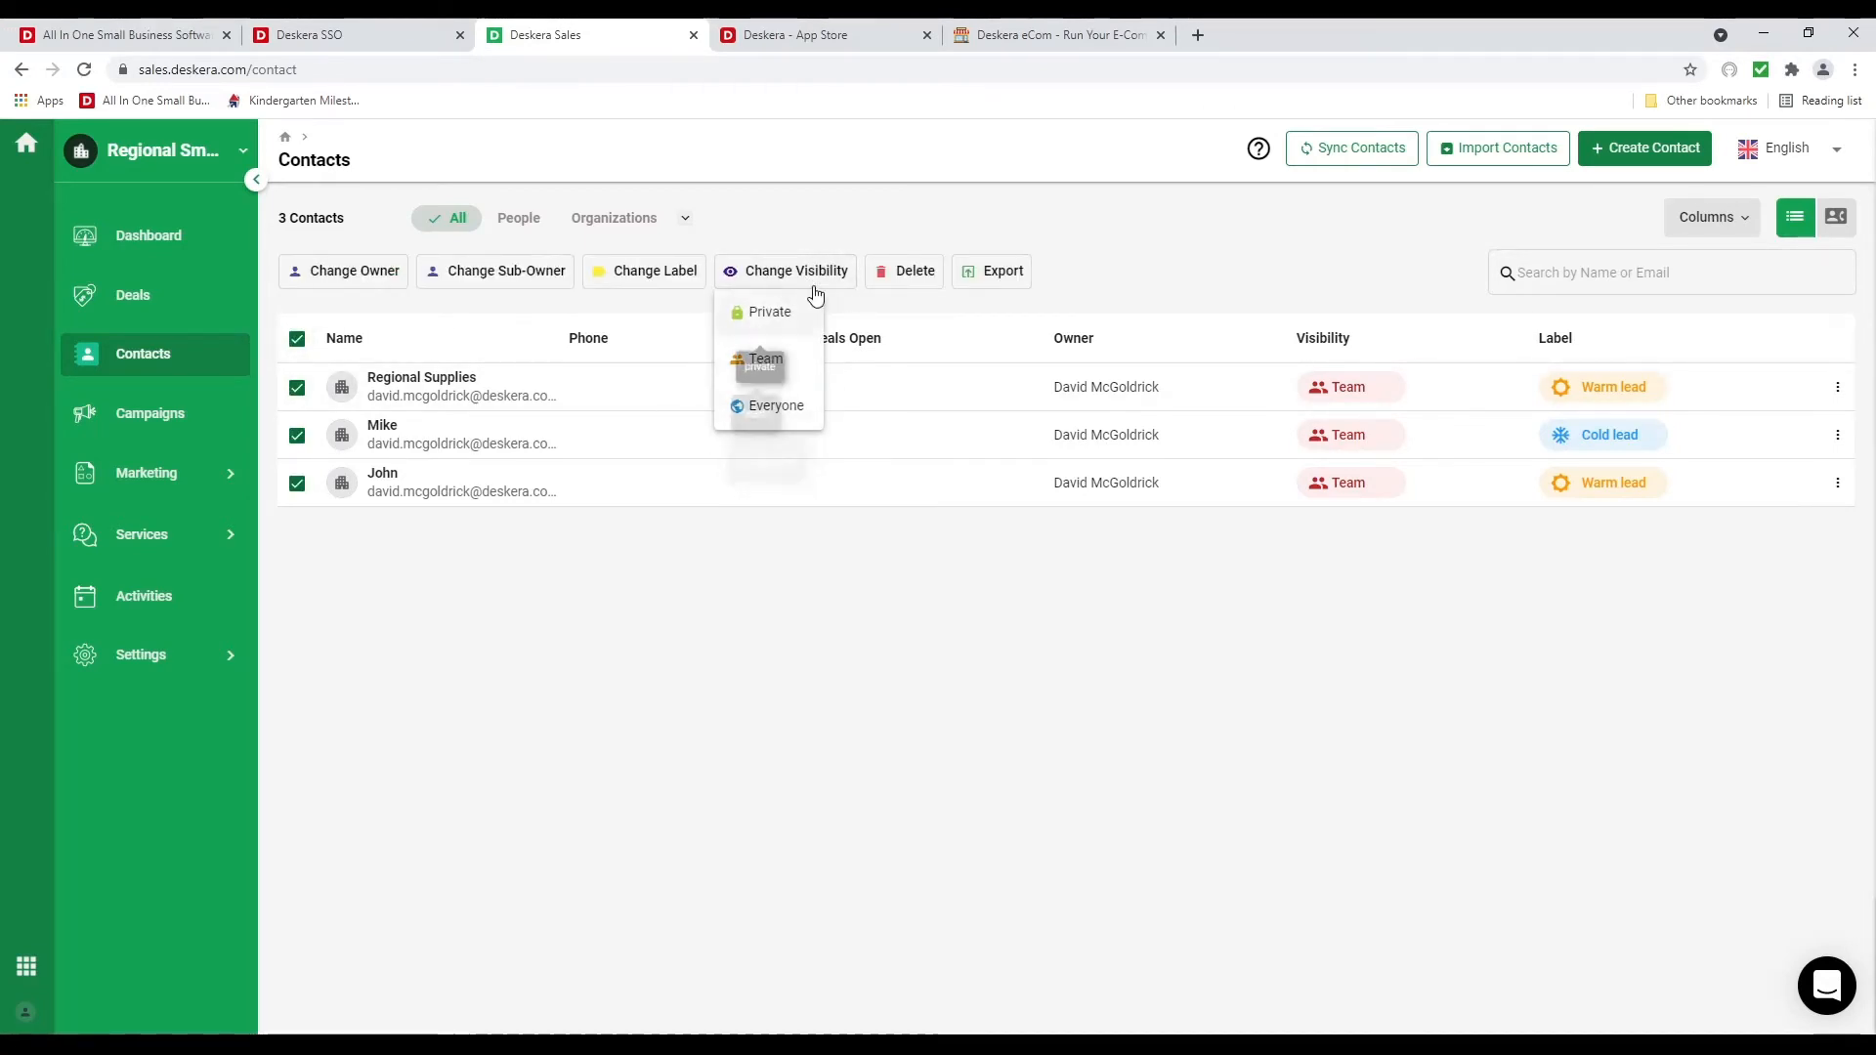
click(783, 524)
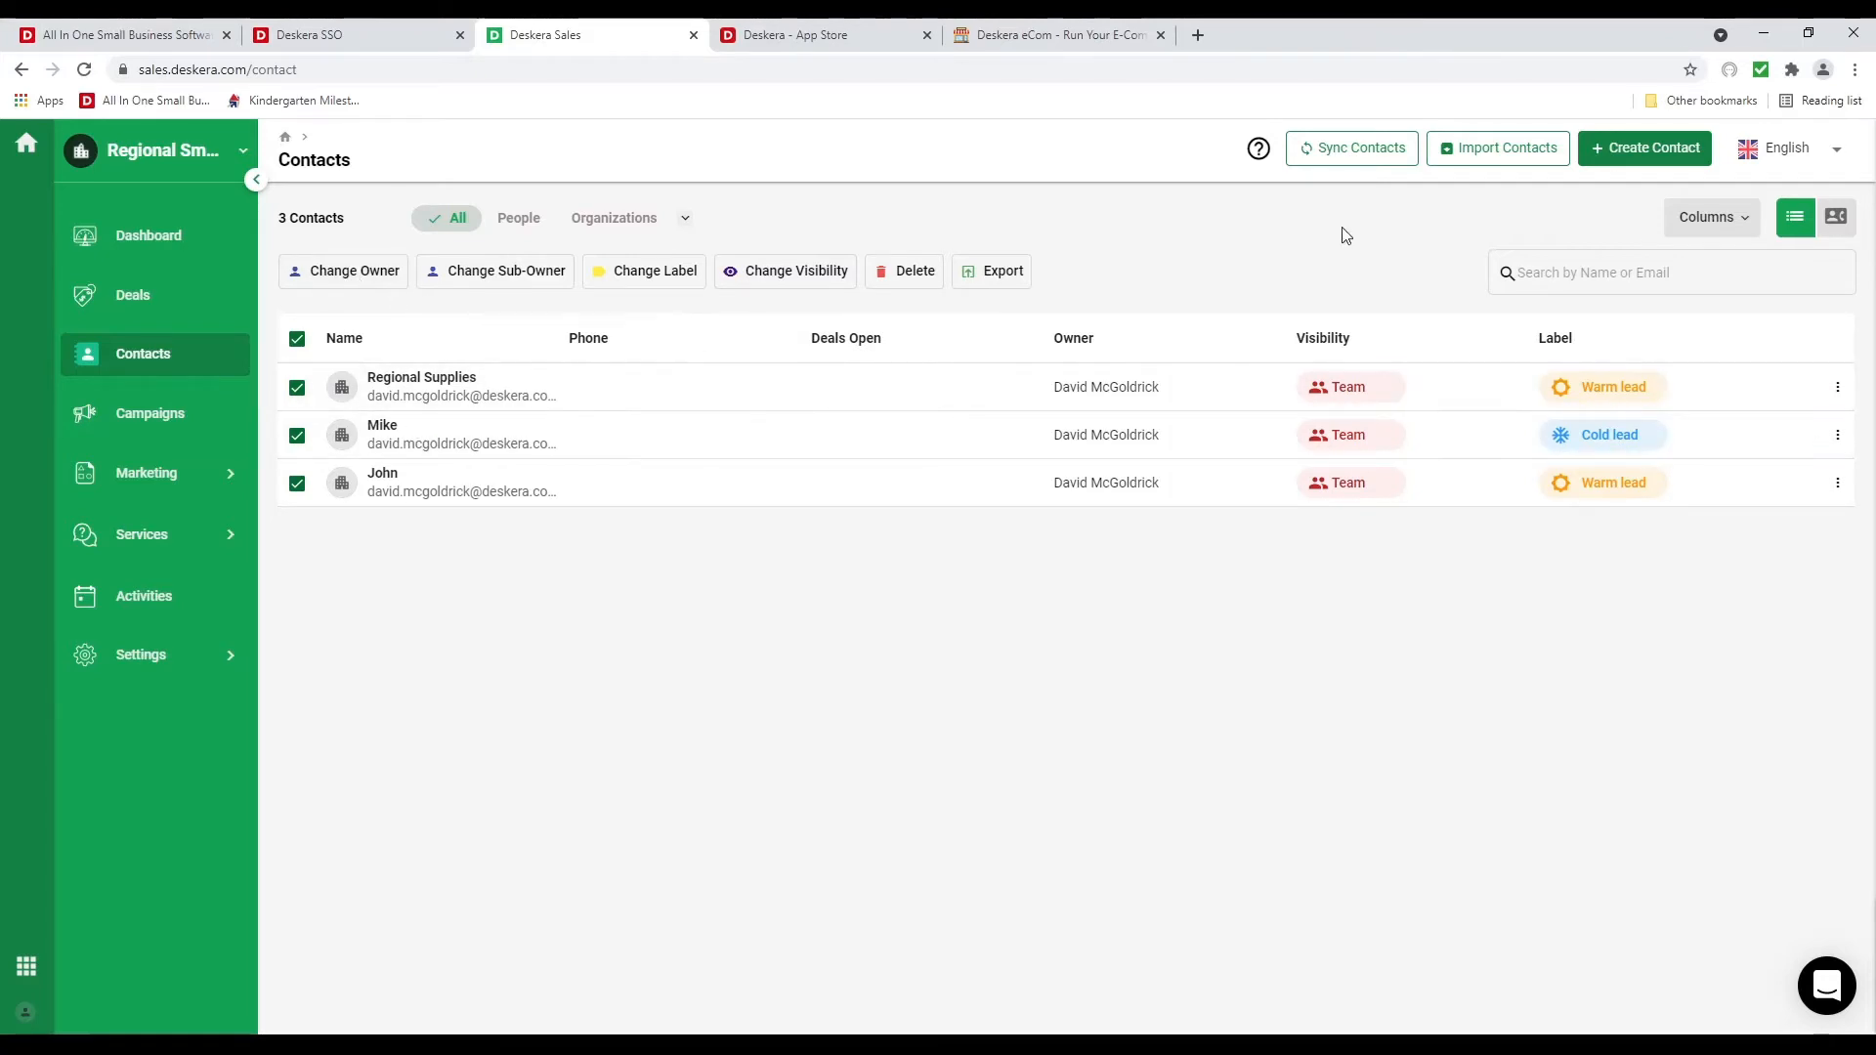
click(1723, 221)
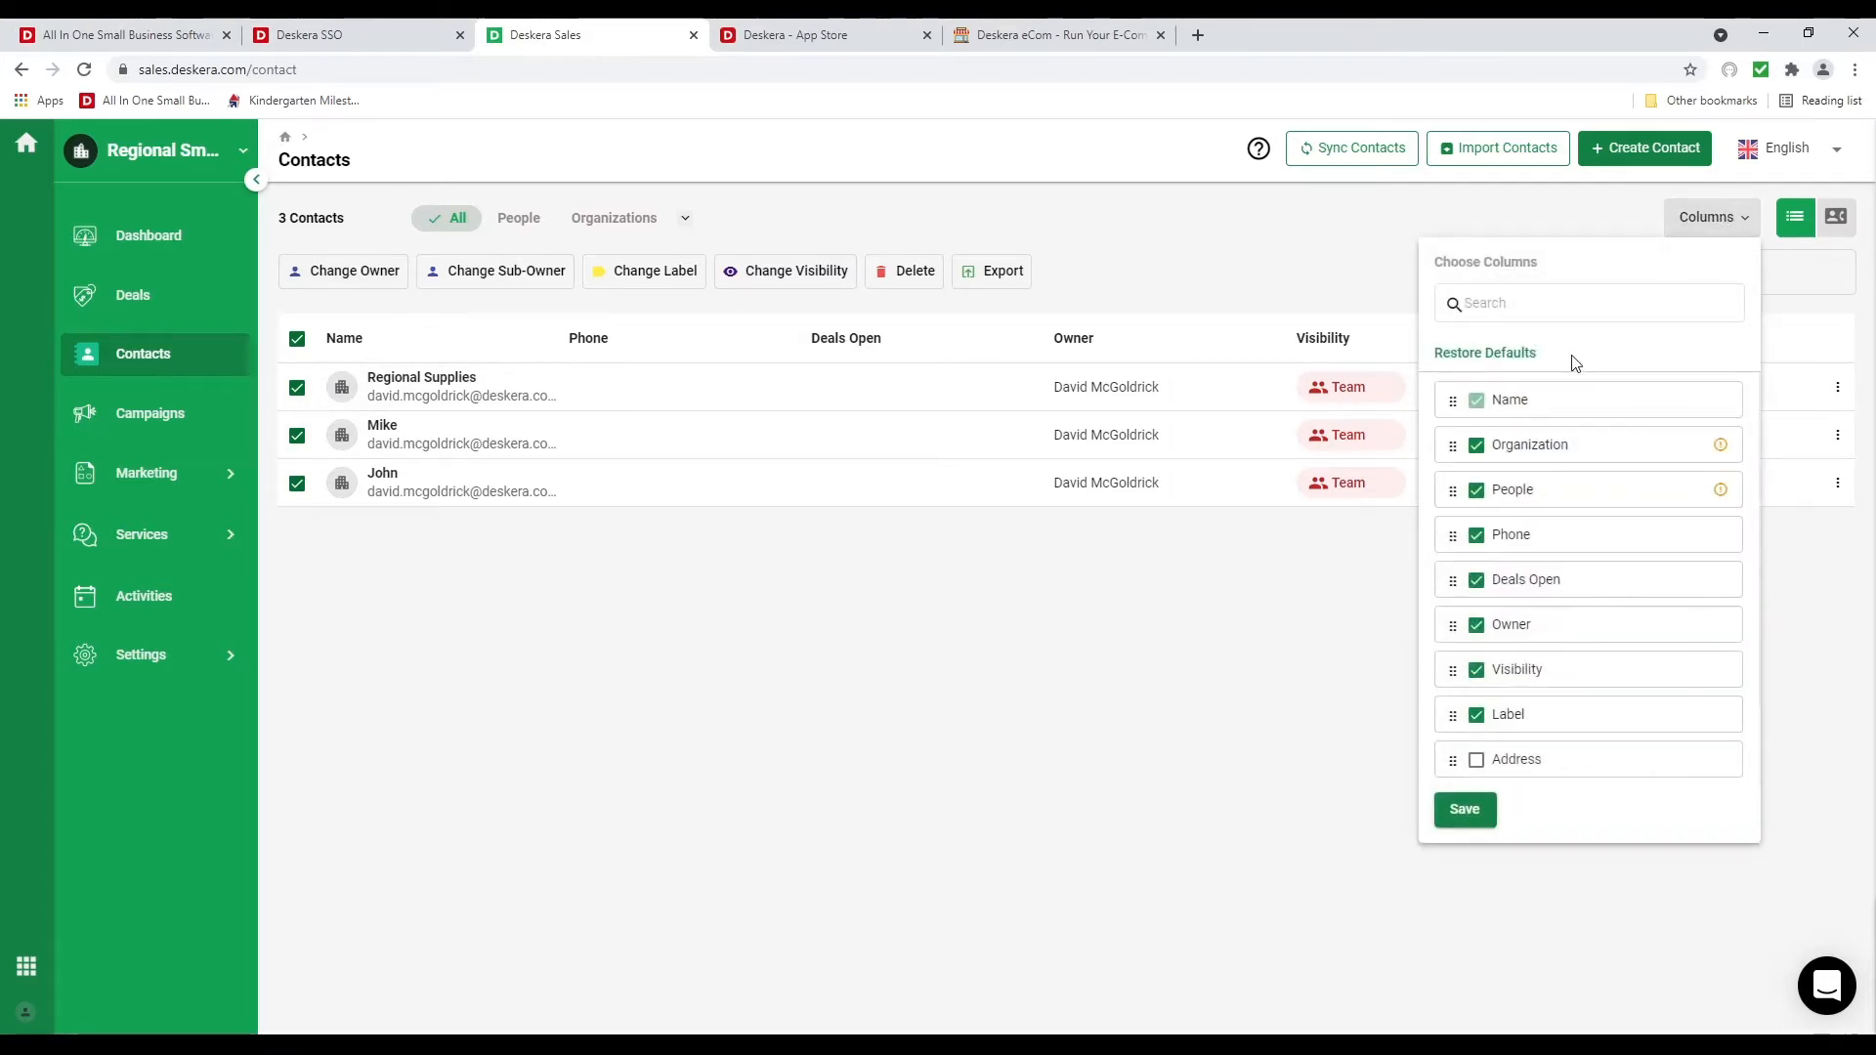
Hide the Address and Owner columns, move Label right after Name, save, and open Marketing Segments
scroll(1513, 449, down, 2)
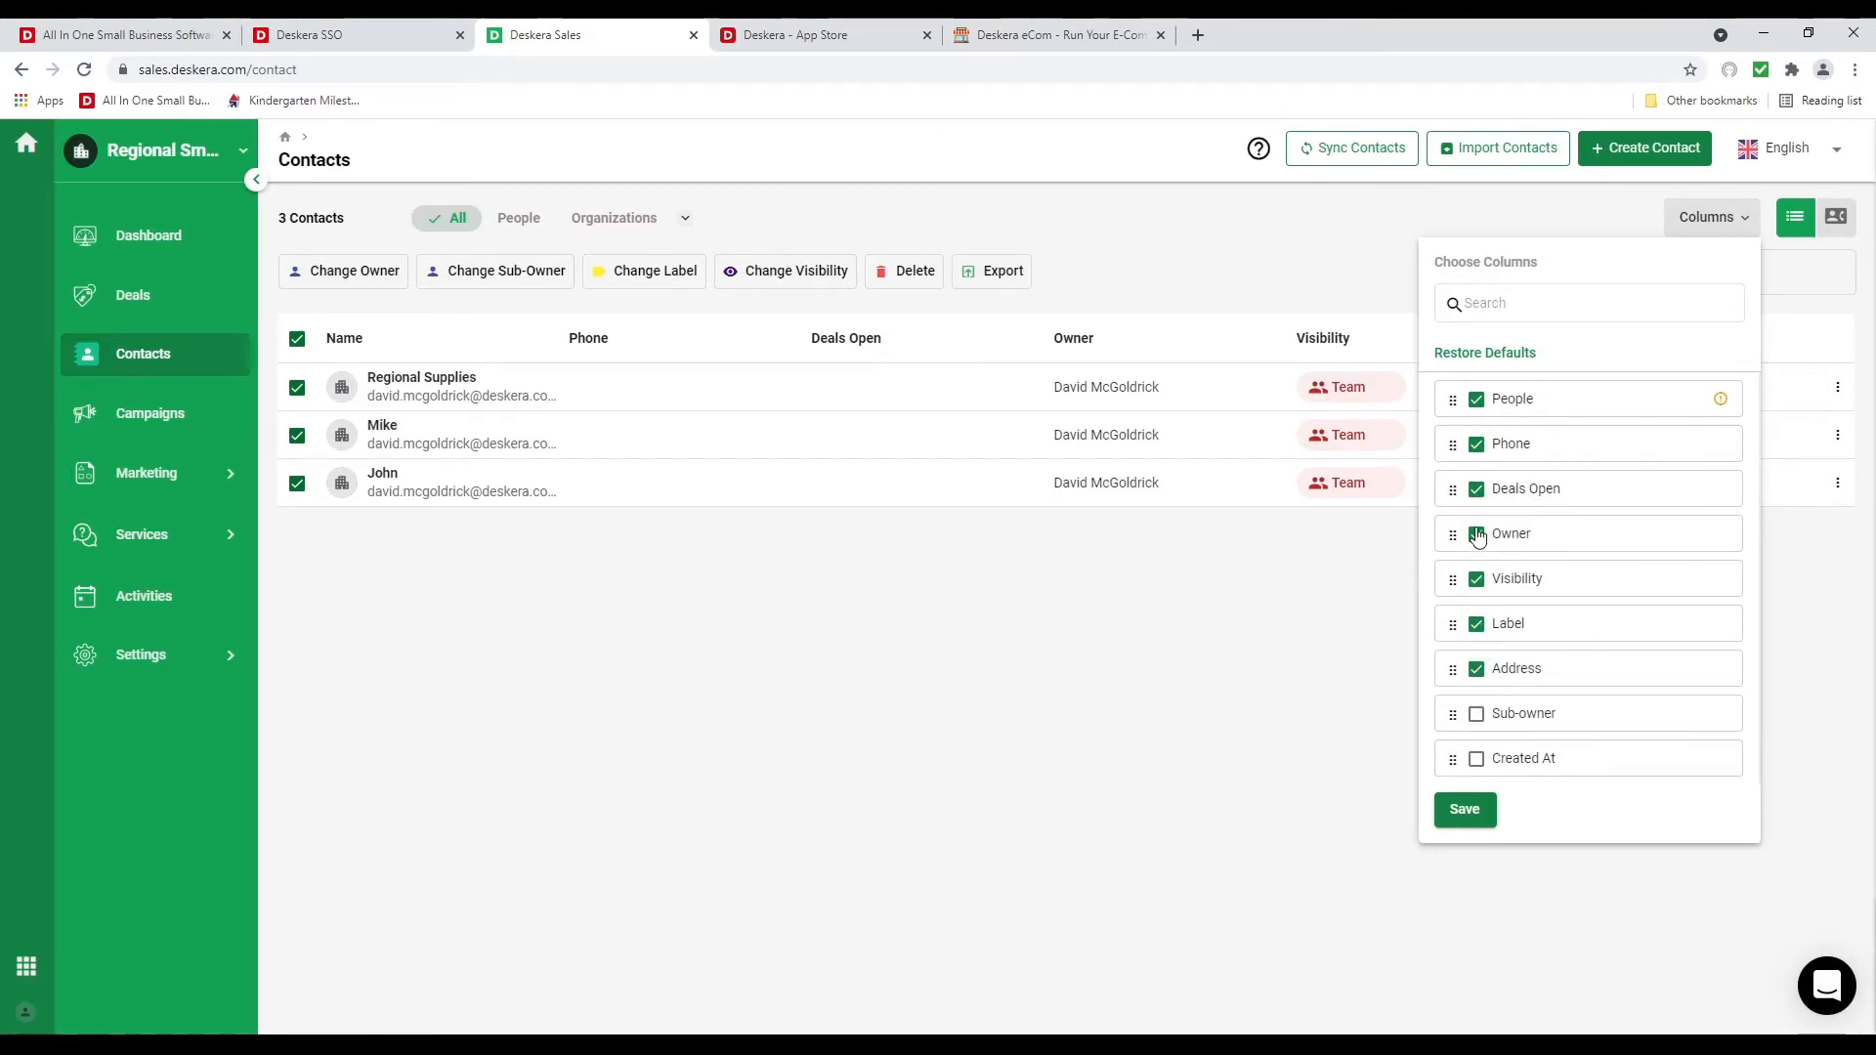
click(1478, 665)
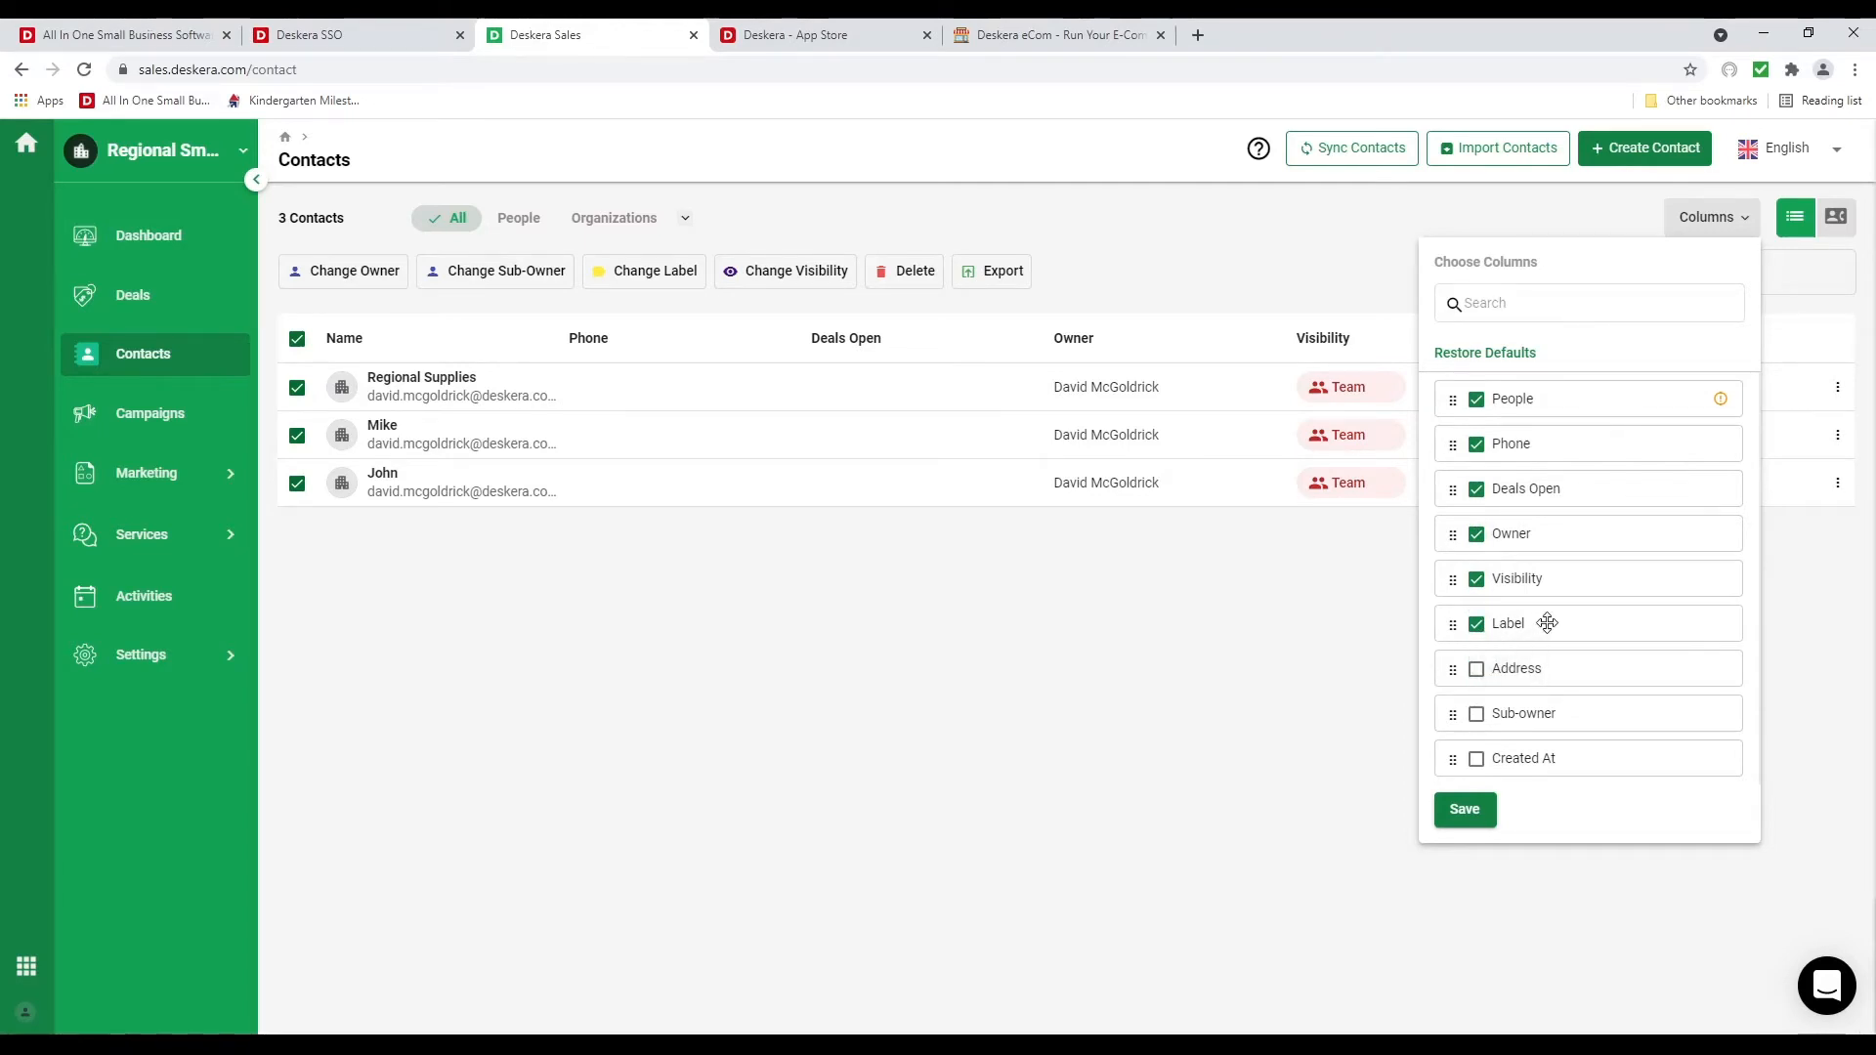
drag(1545, 620, 1555, 443)
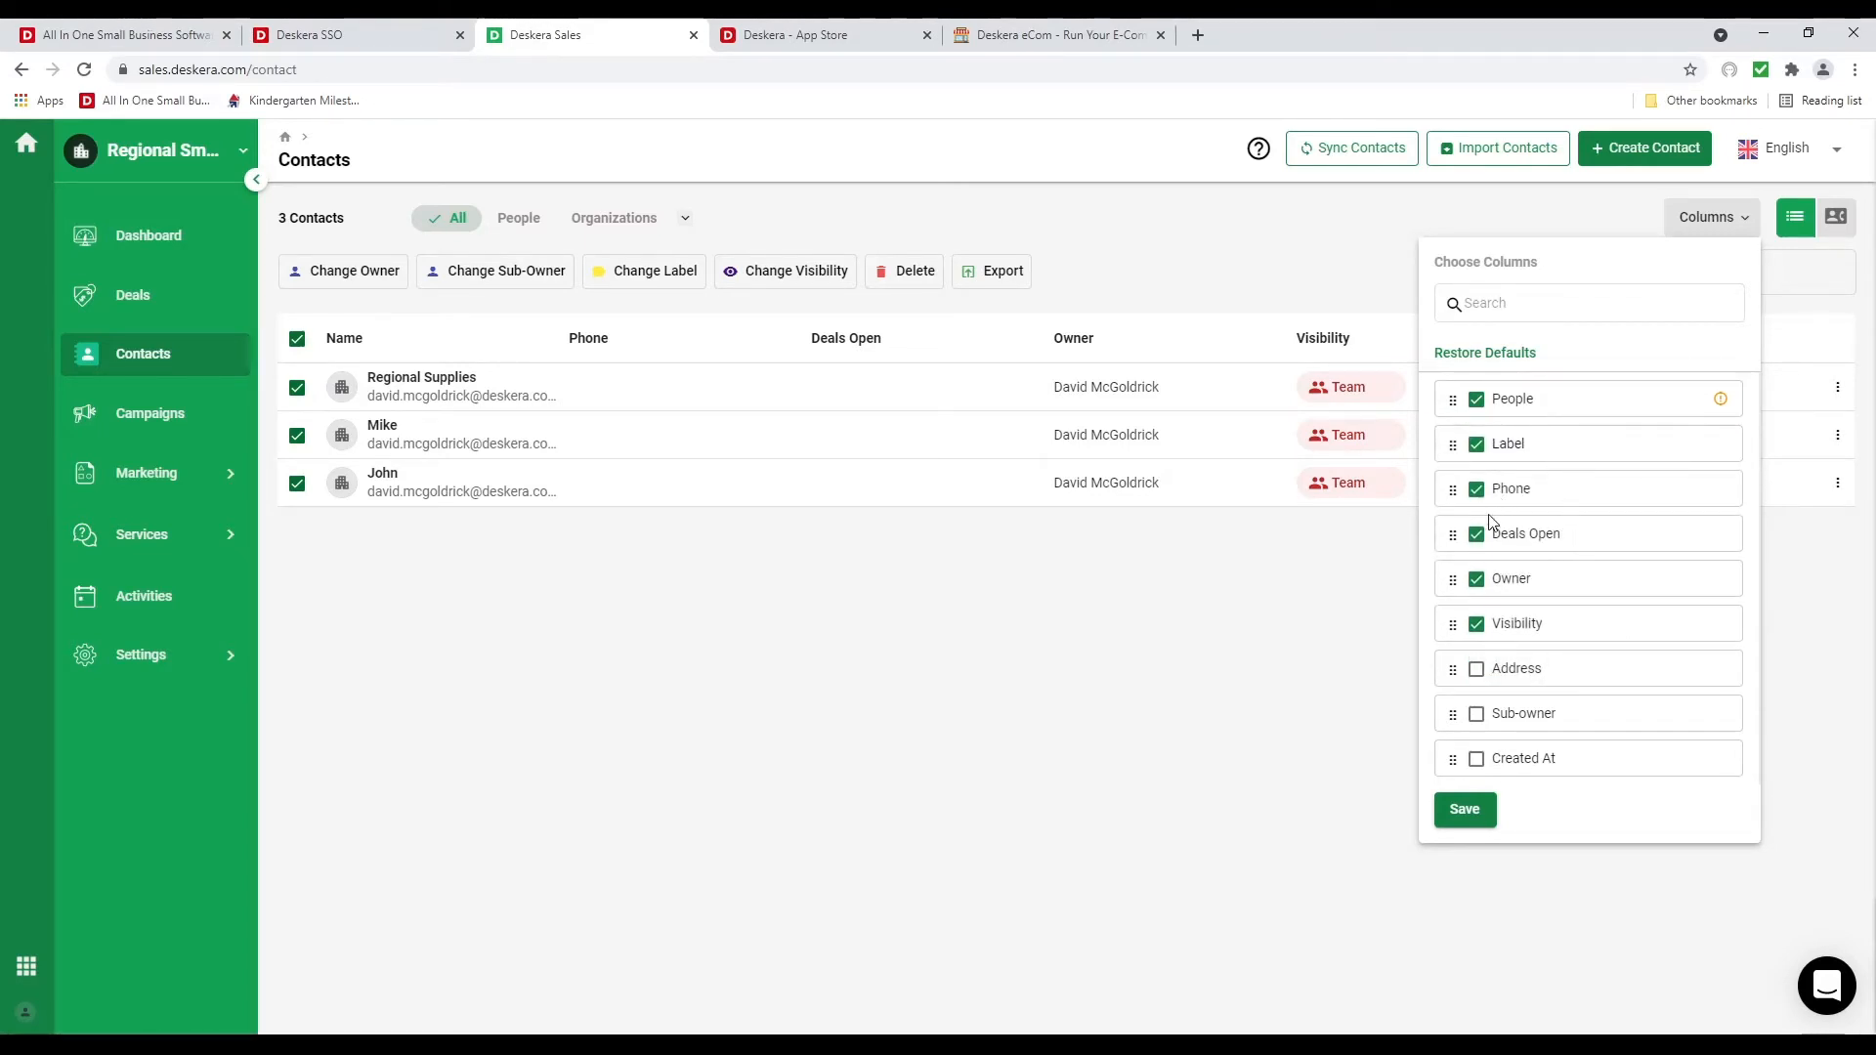
click(1476, 579)
click(1461, 810)
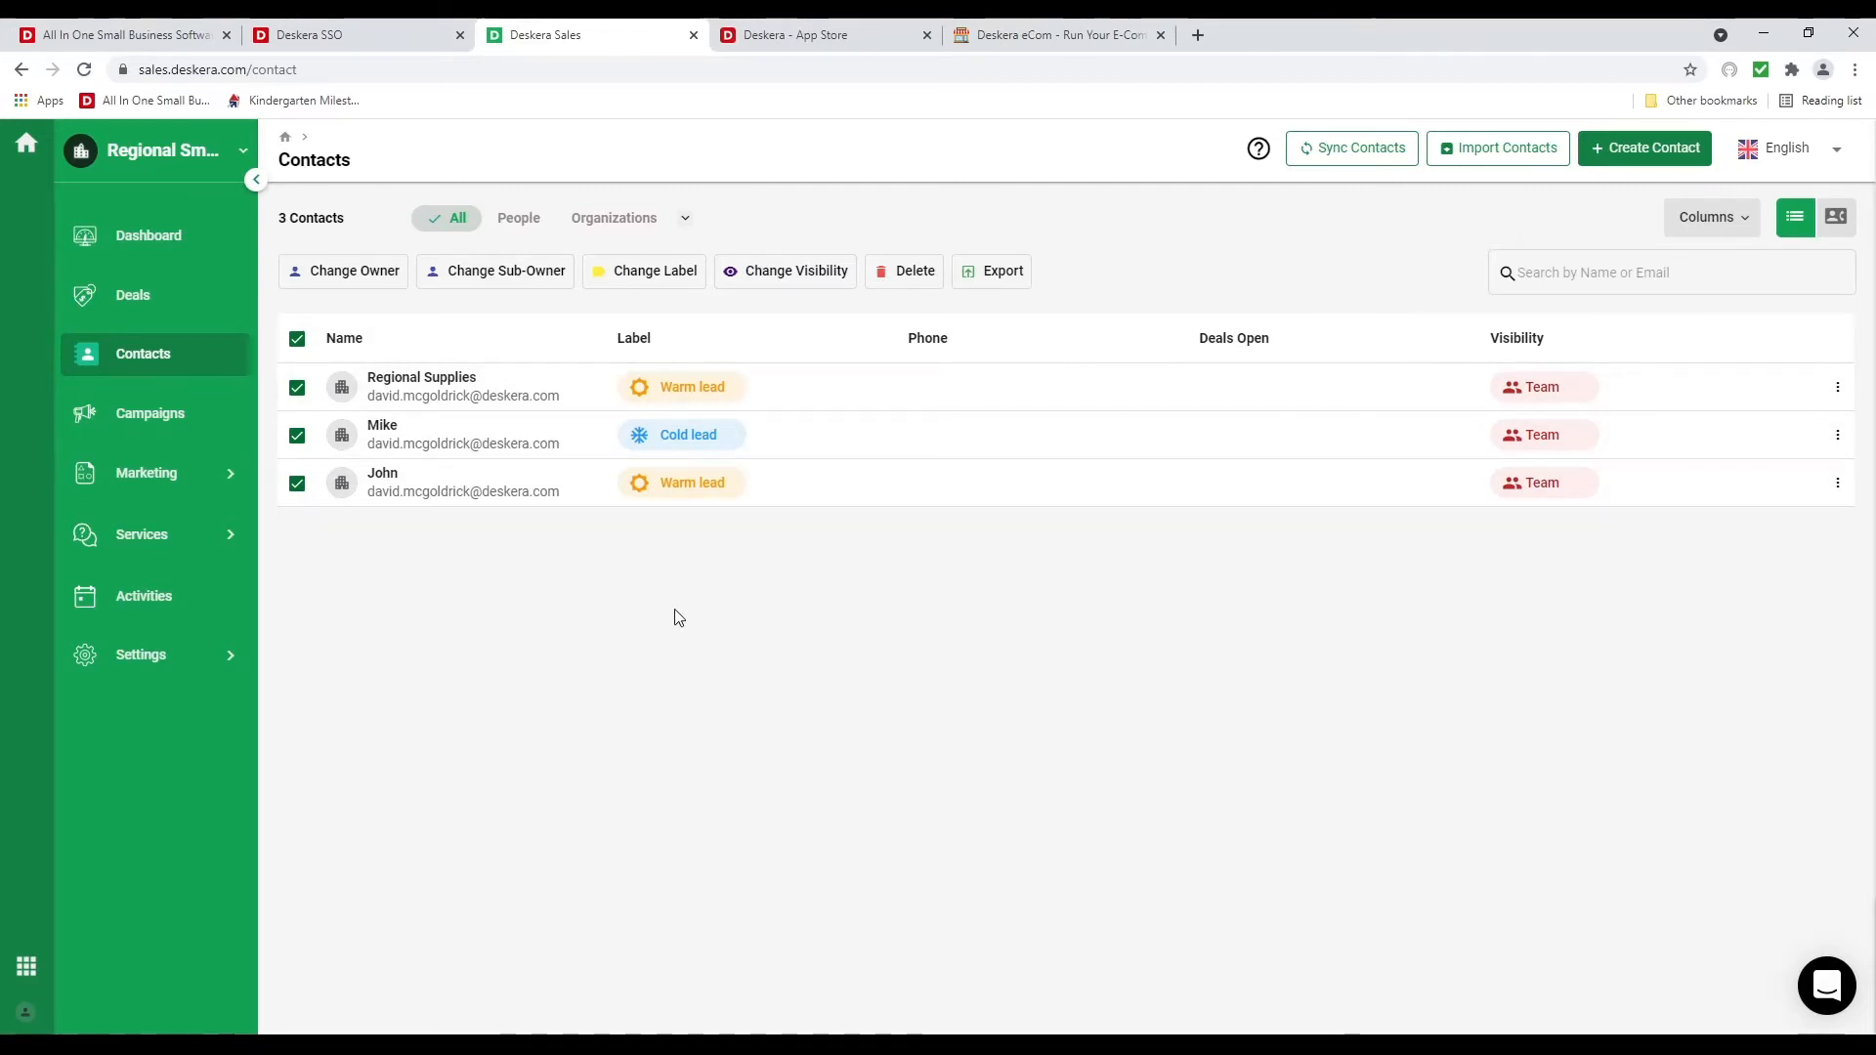
click(200, 479)
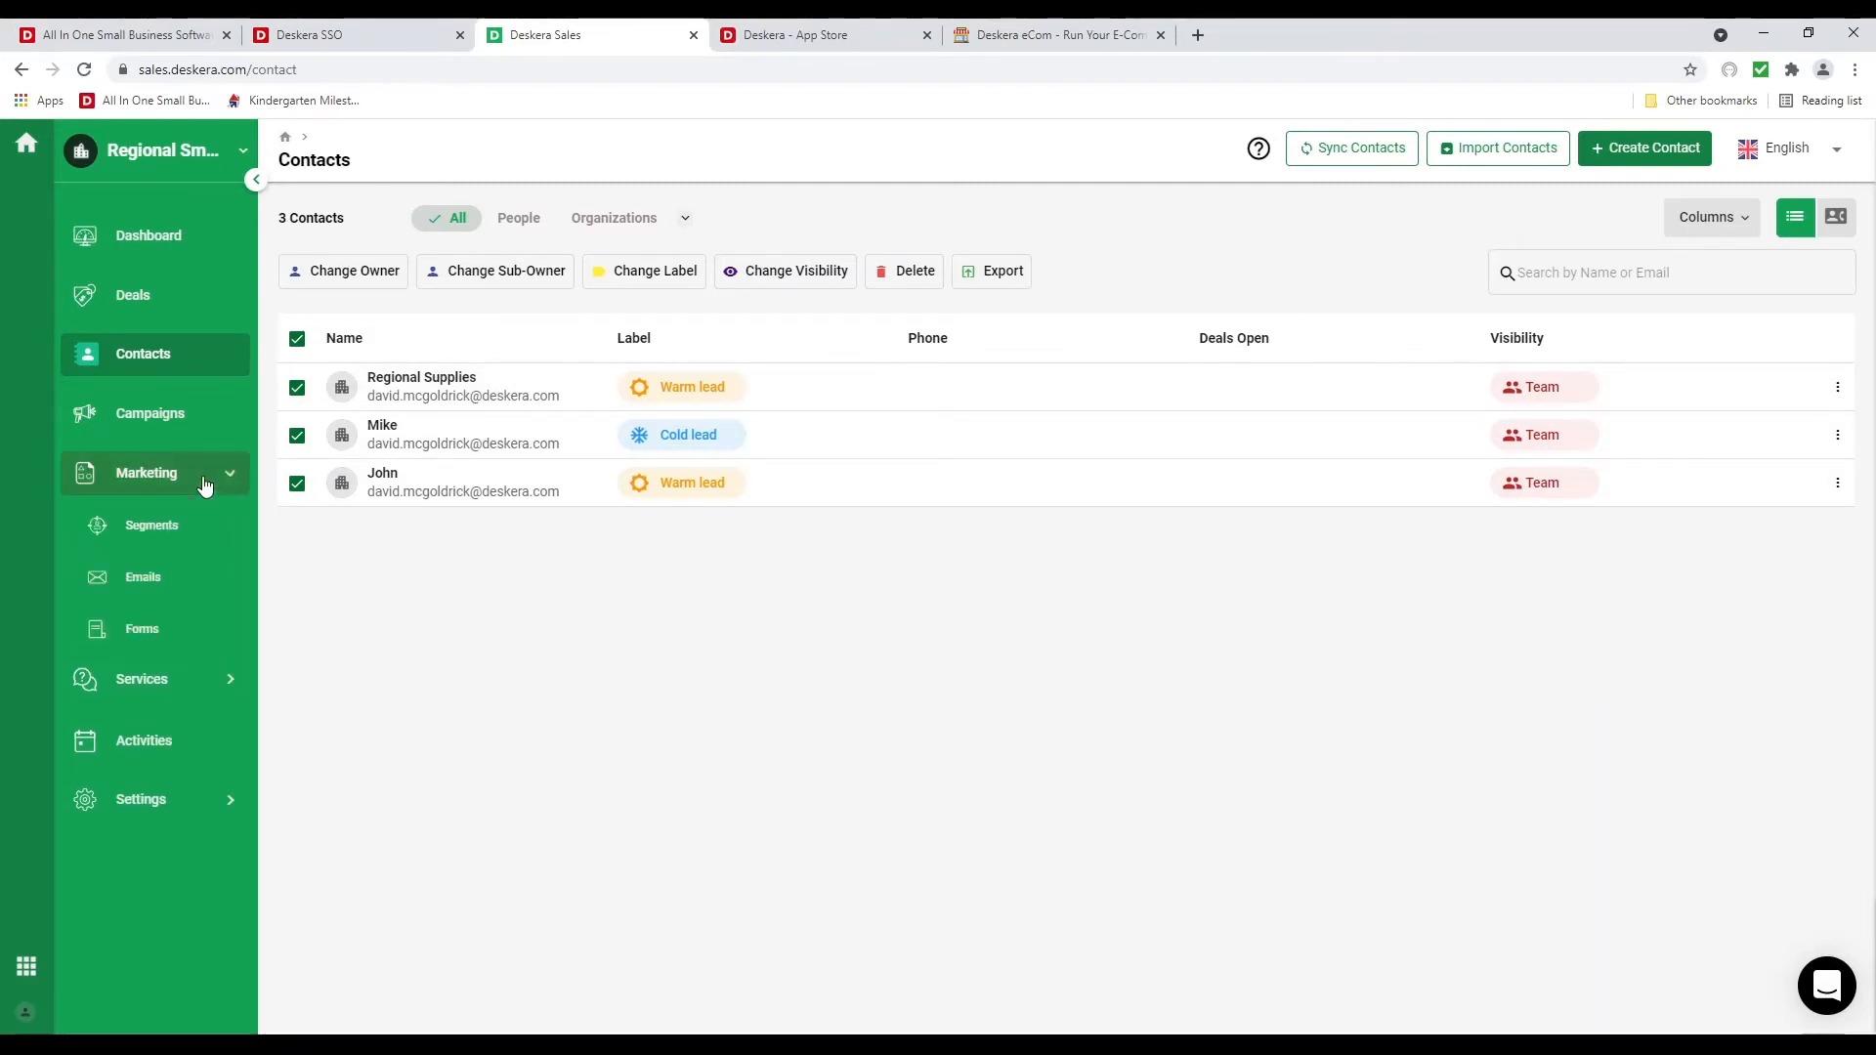
click(190, 527)
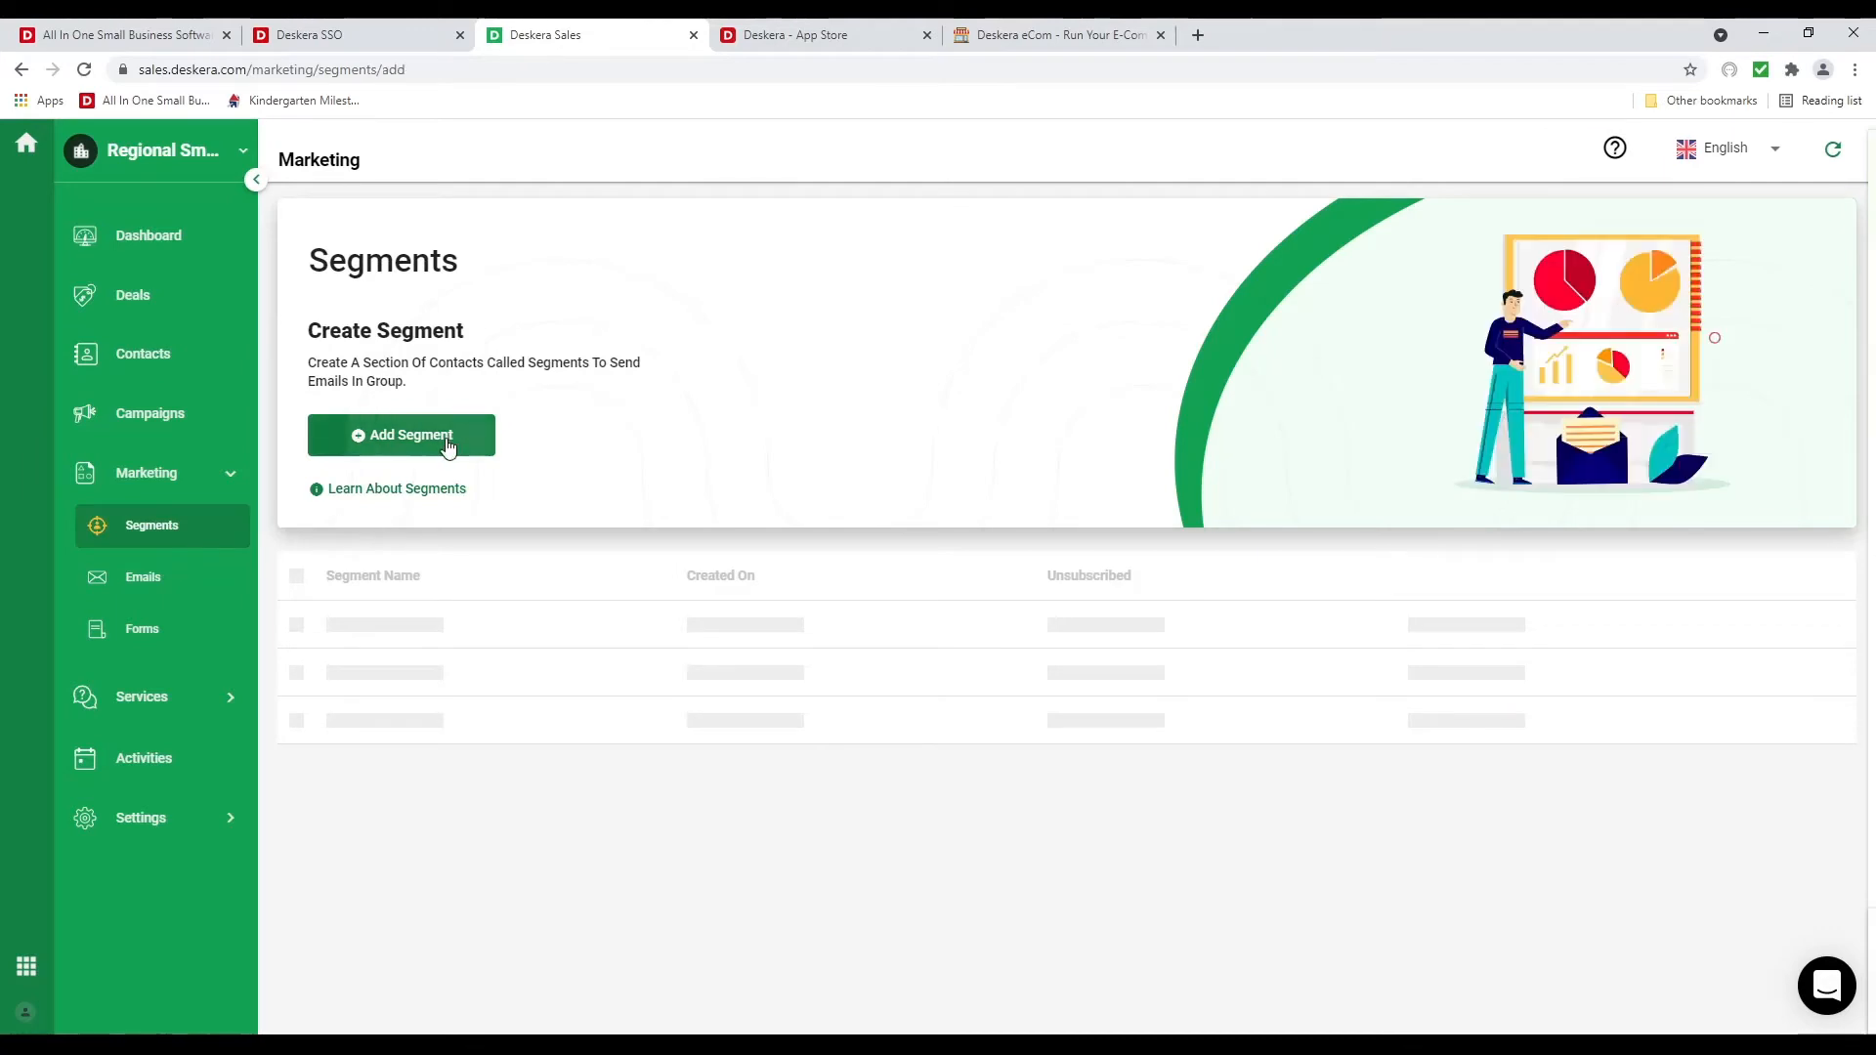
Save a segment named Computer containing all three contacts, then start a new email template
click(449, 439)
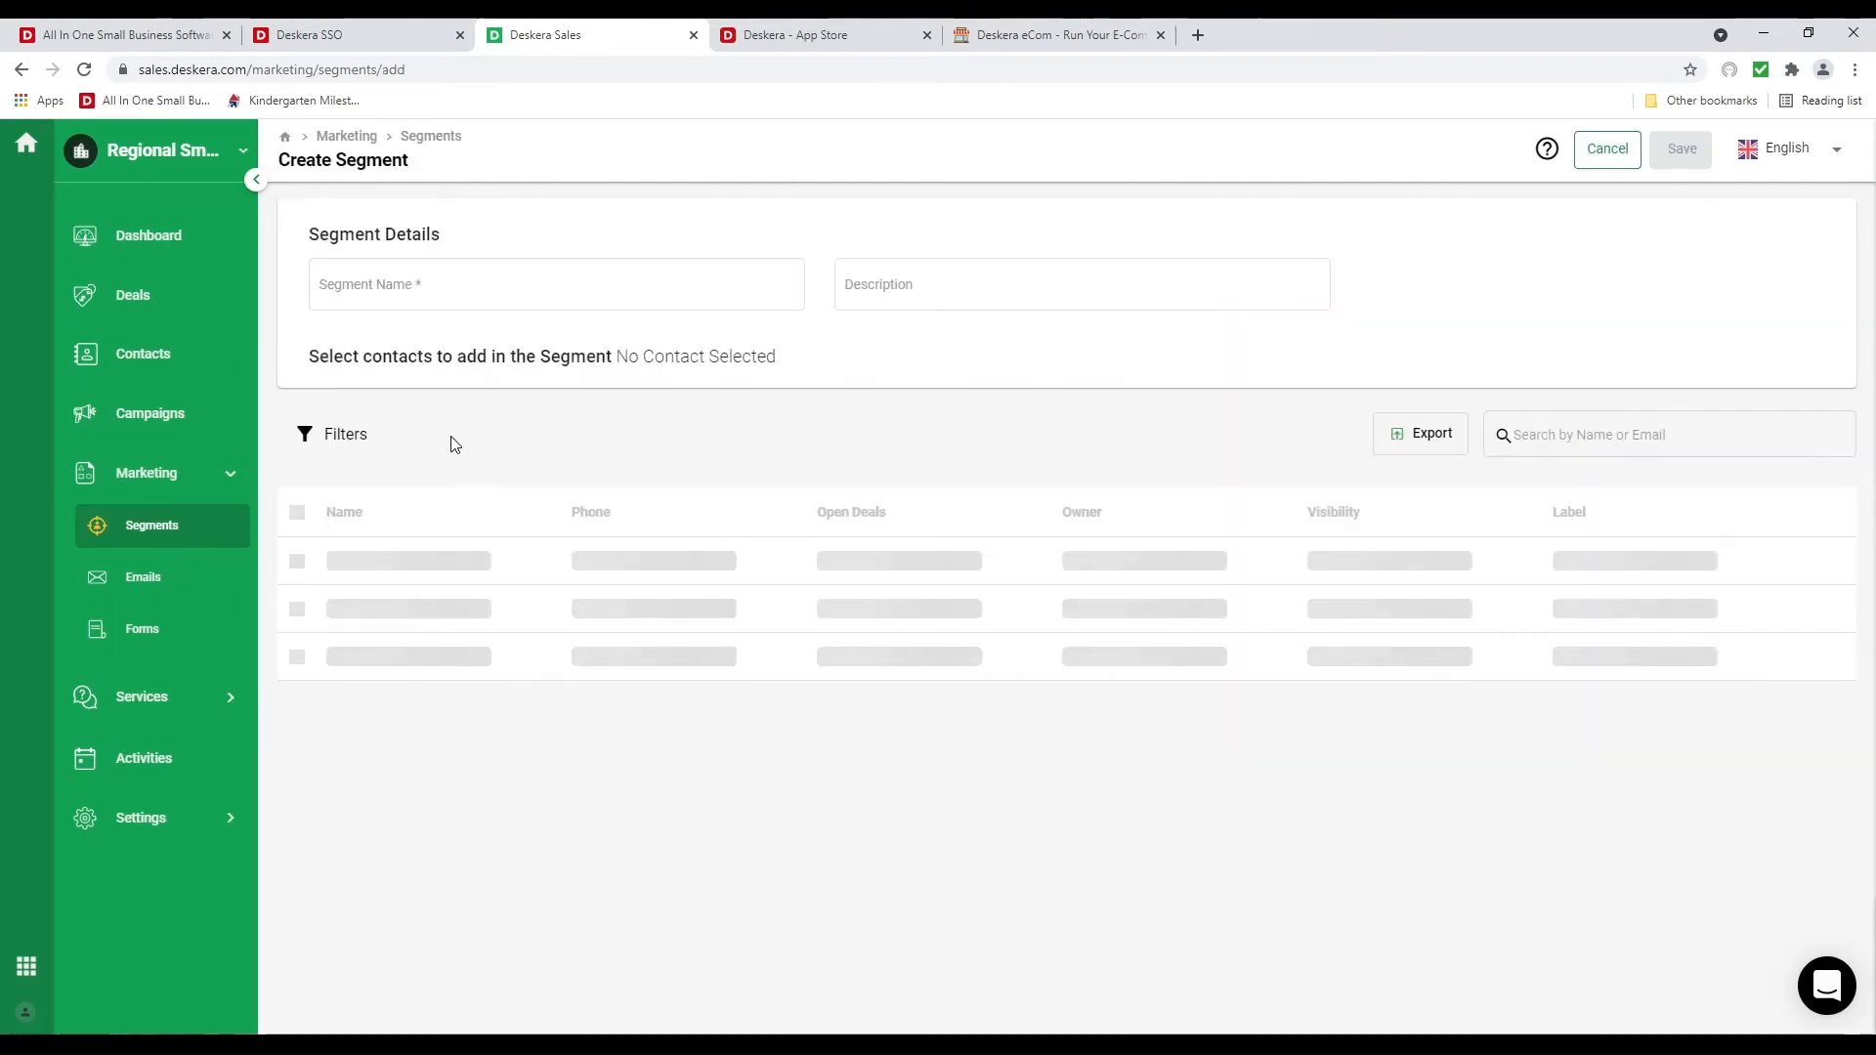
click(390, 284)
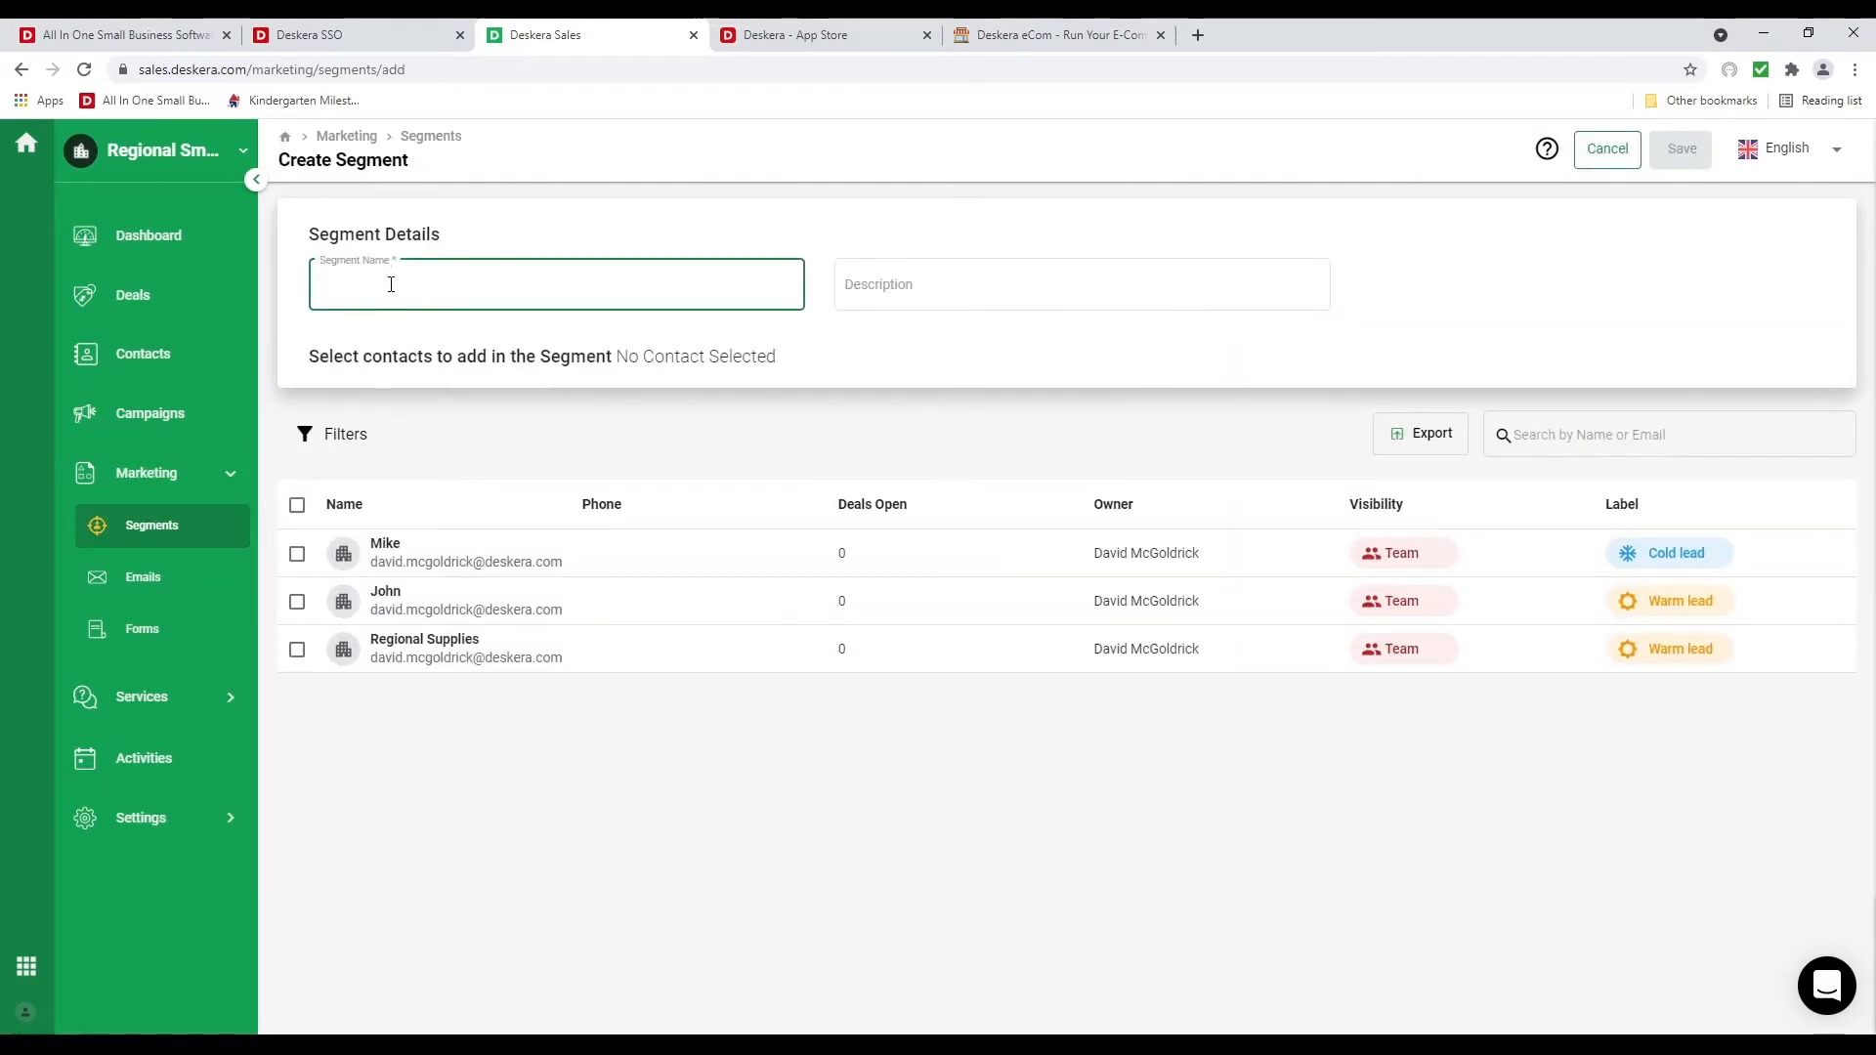
text(Computer)
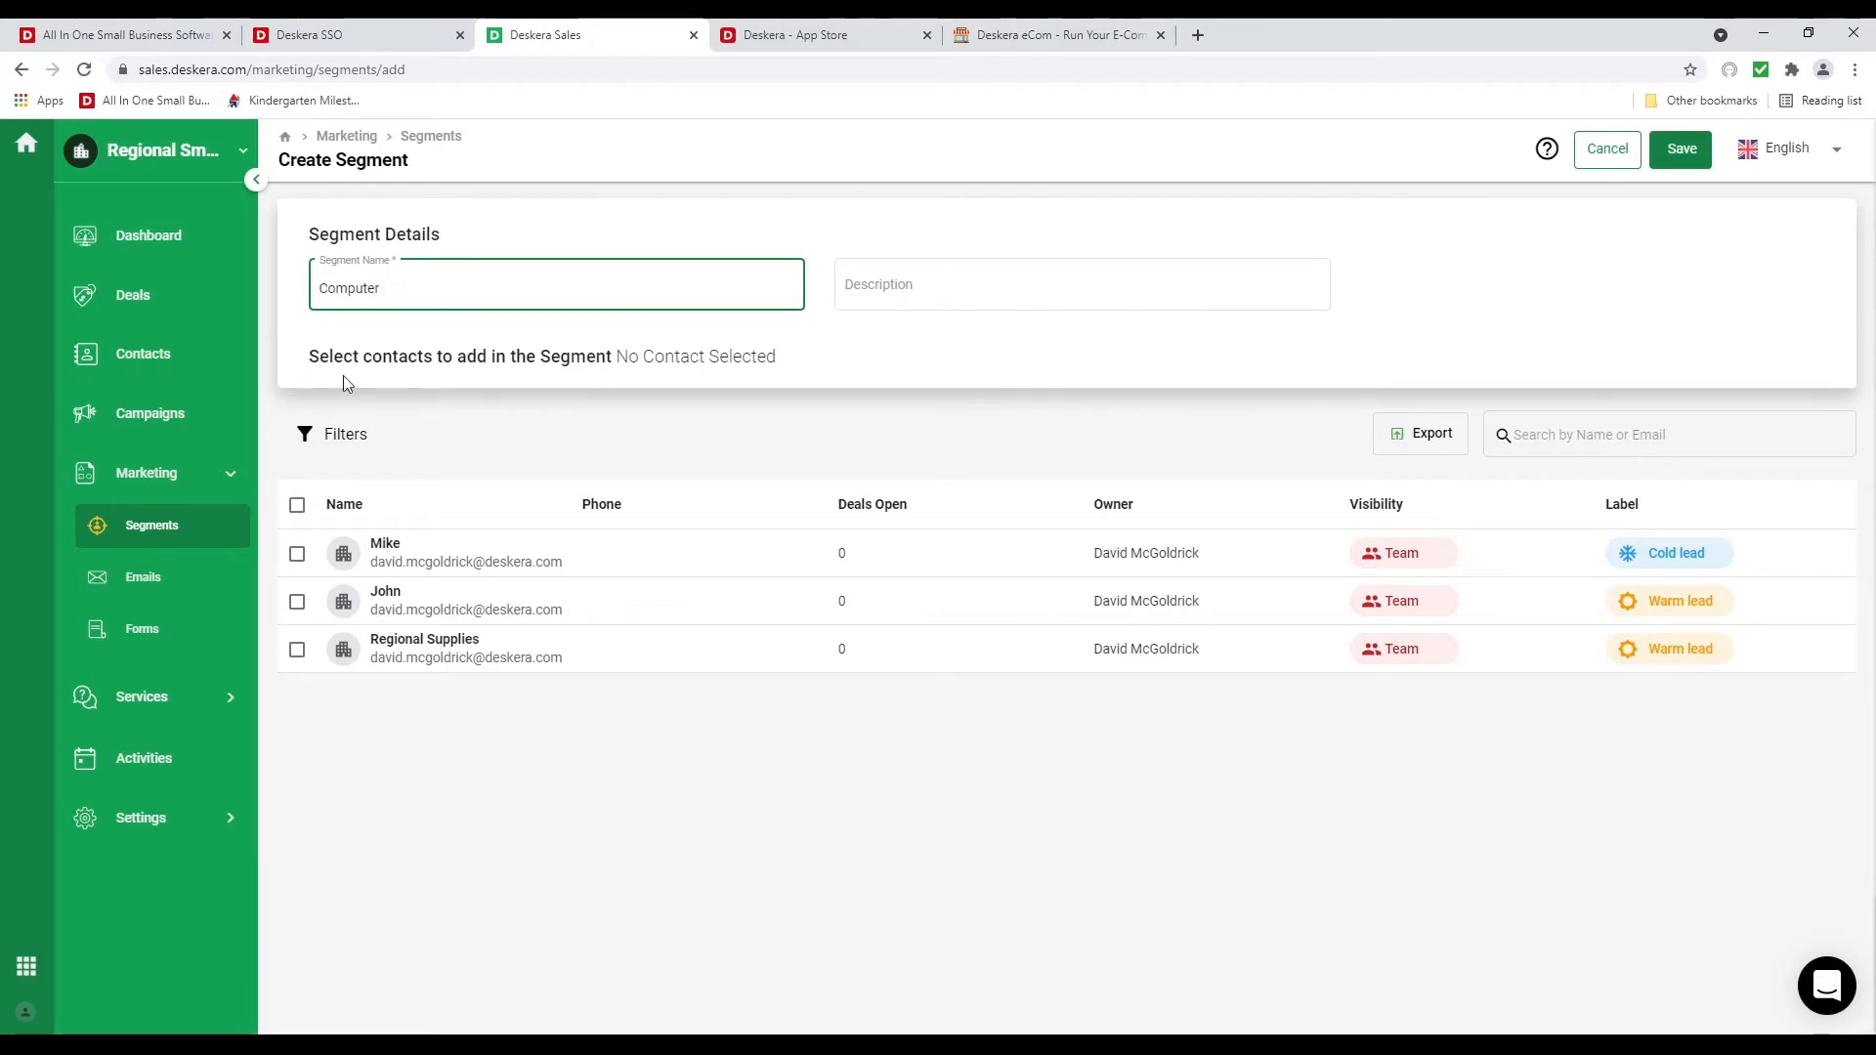
click(297, 504)
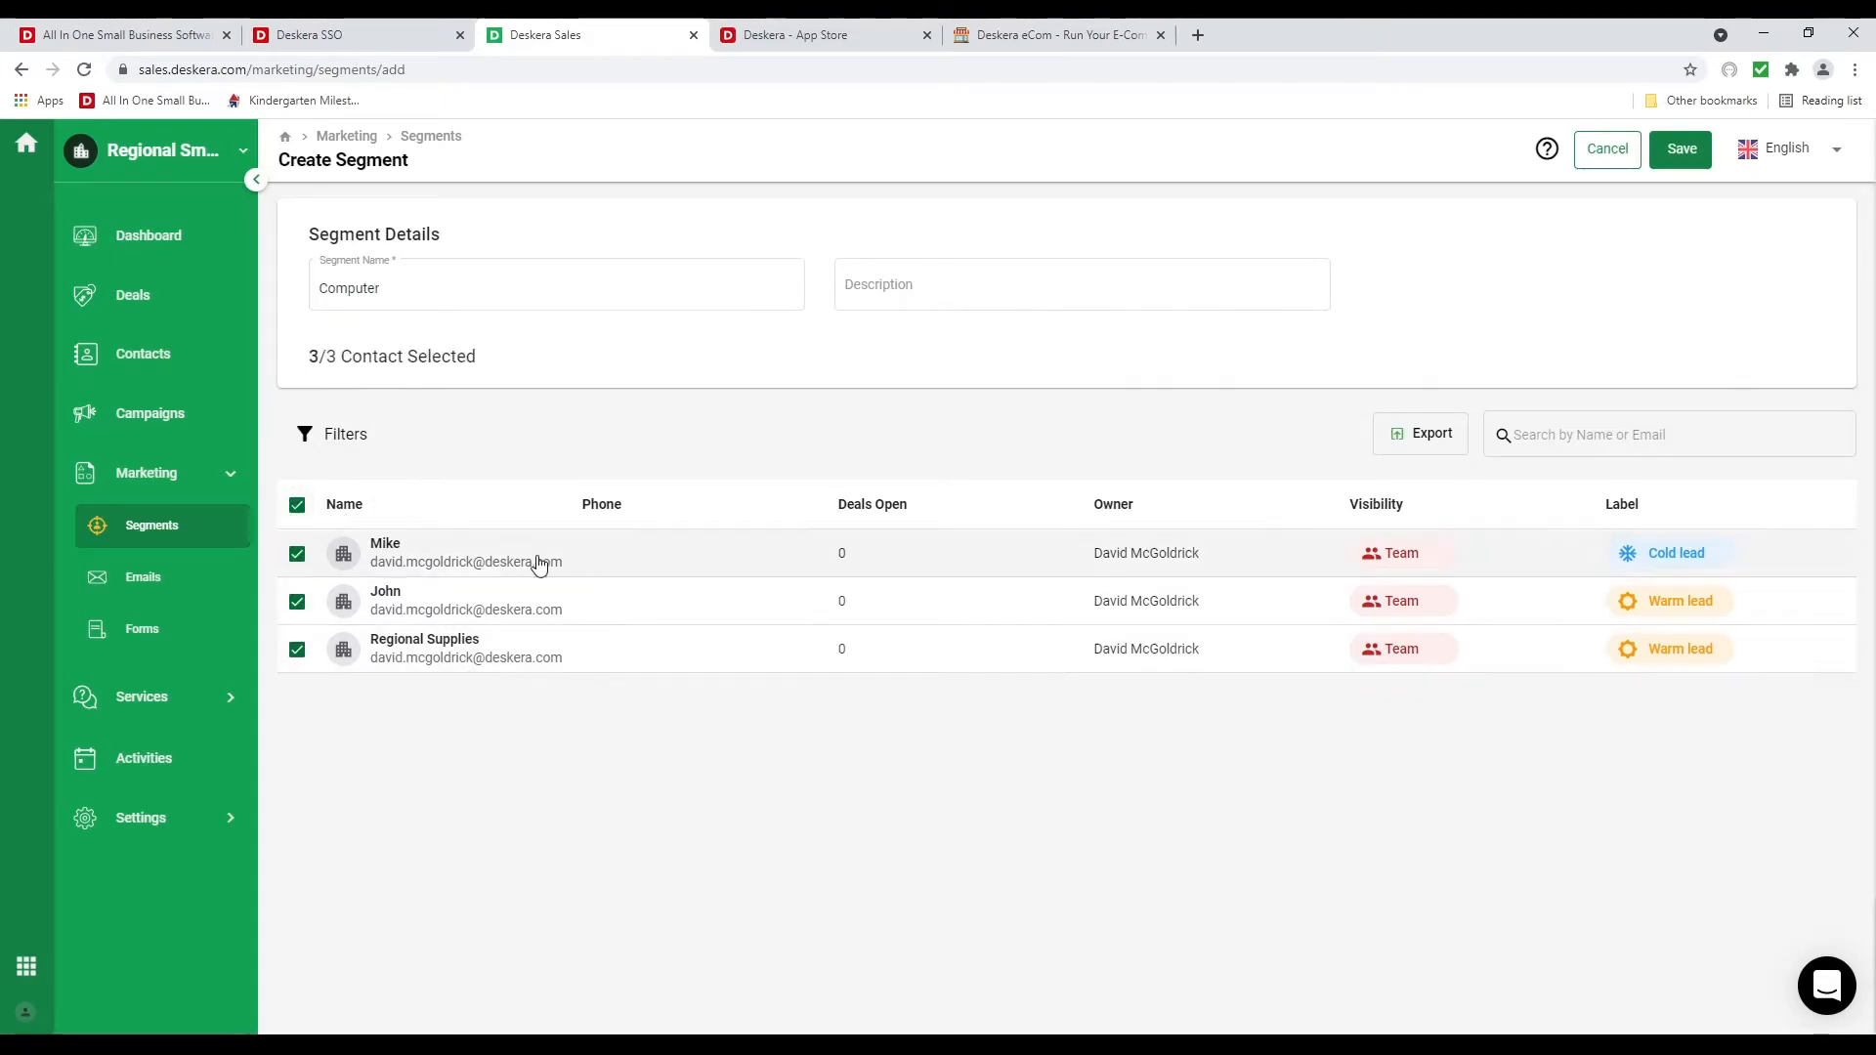
click(342, 437)
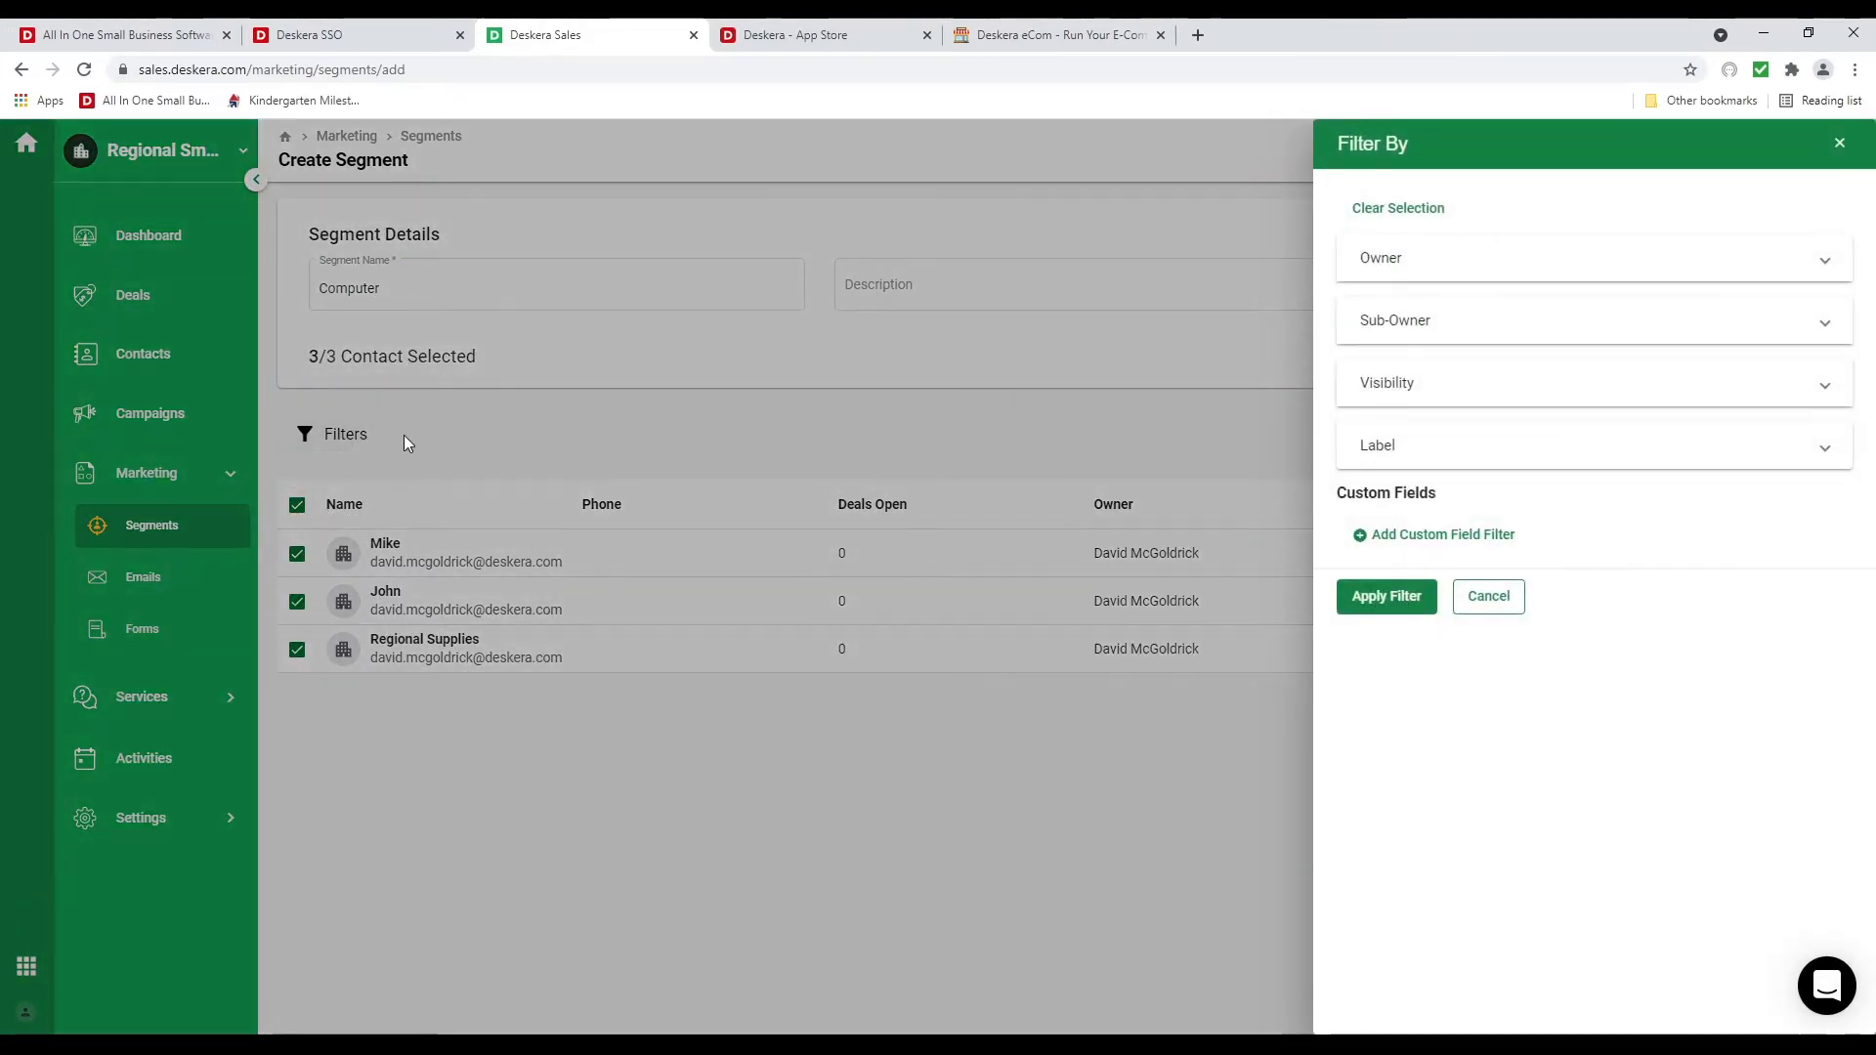
click(1456, 536)
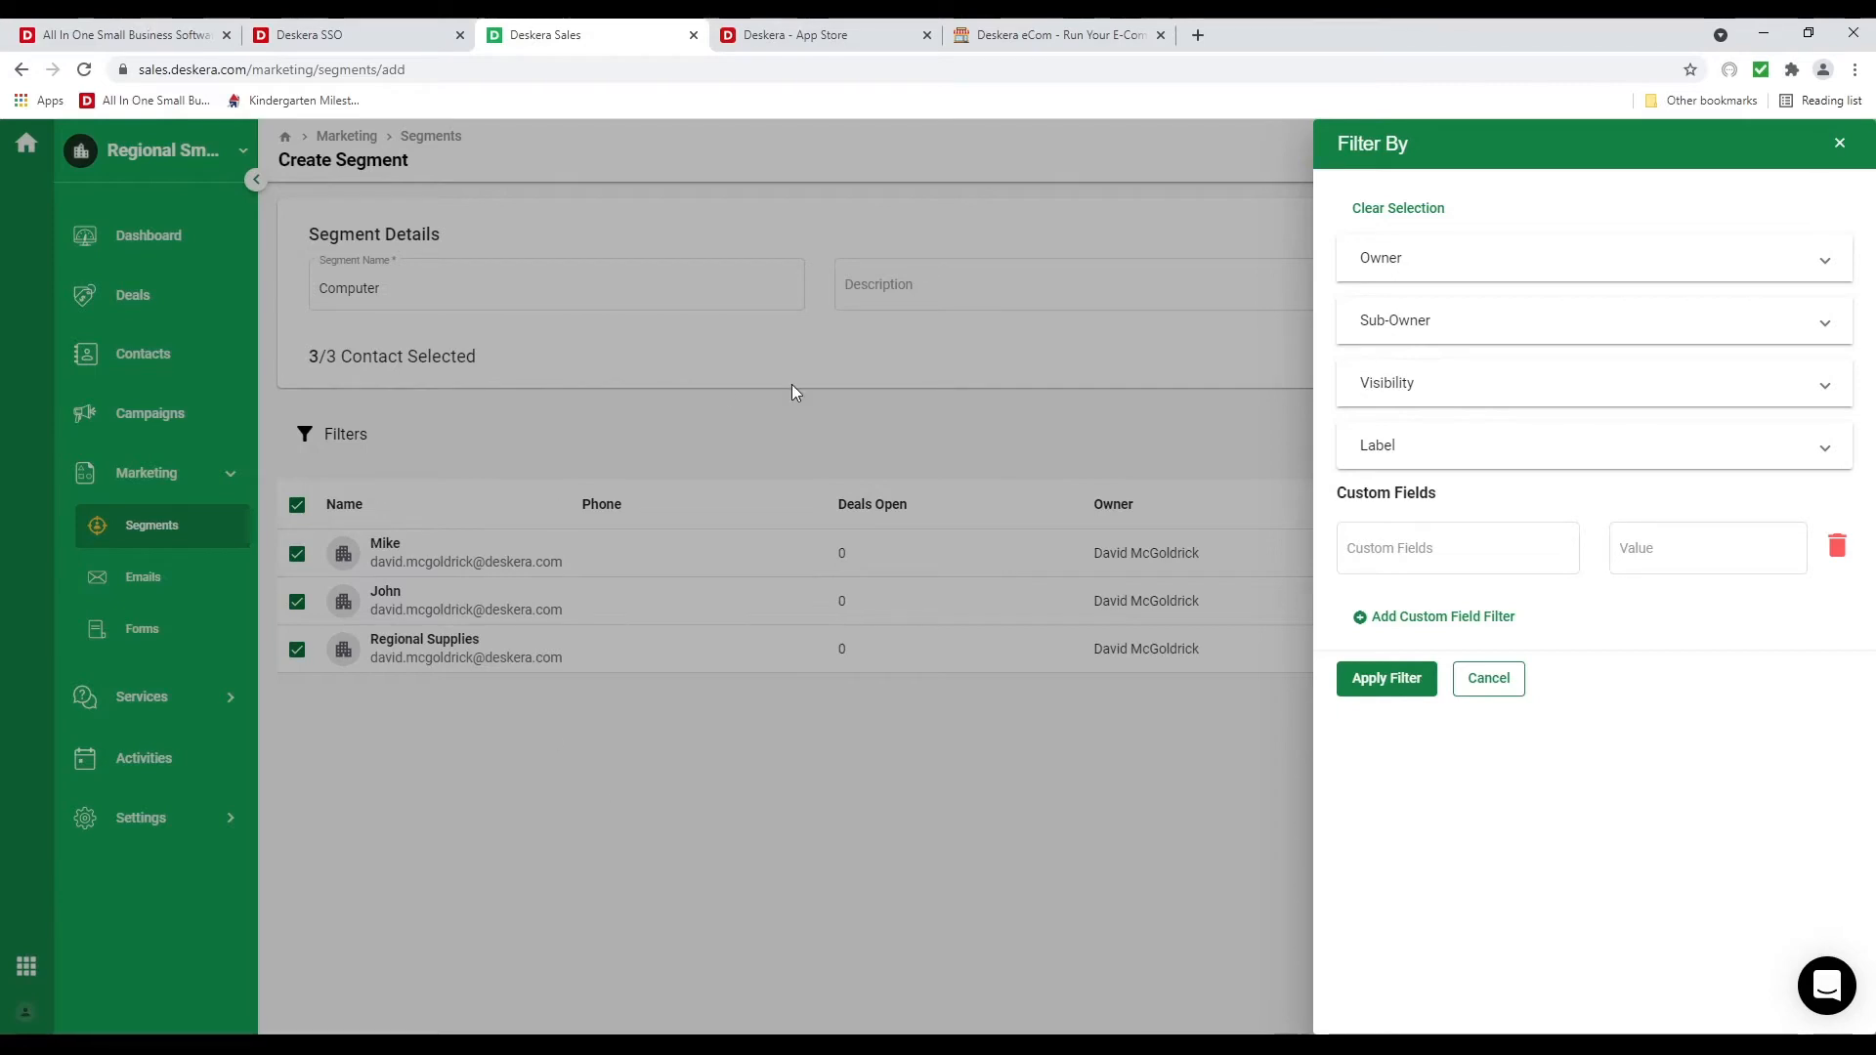
click(1514, 676)
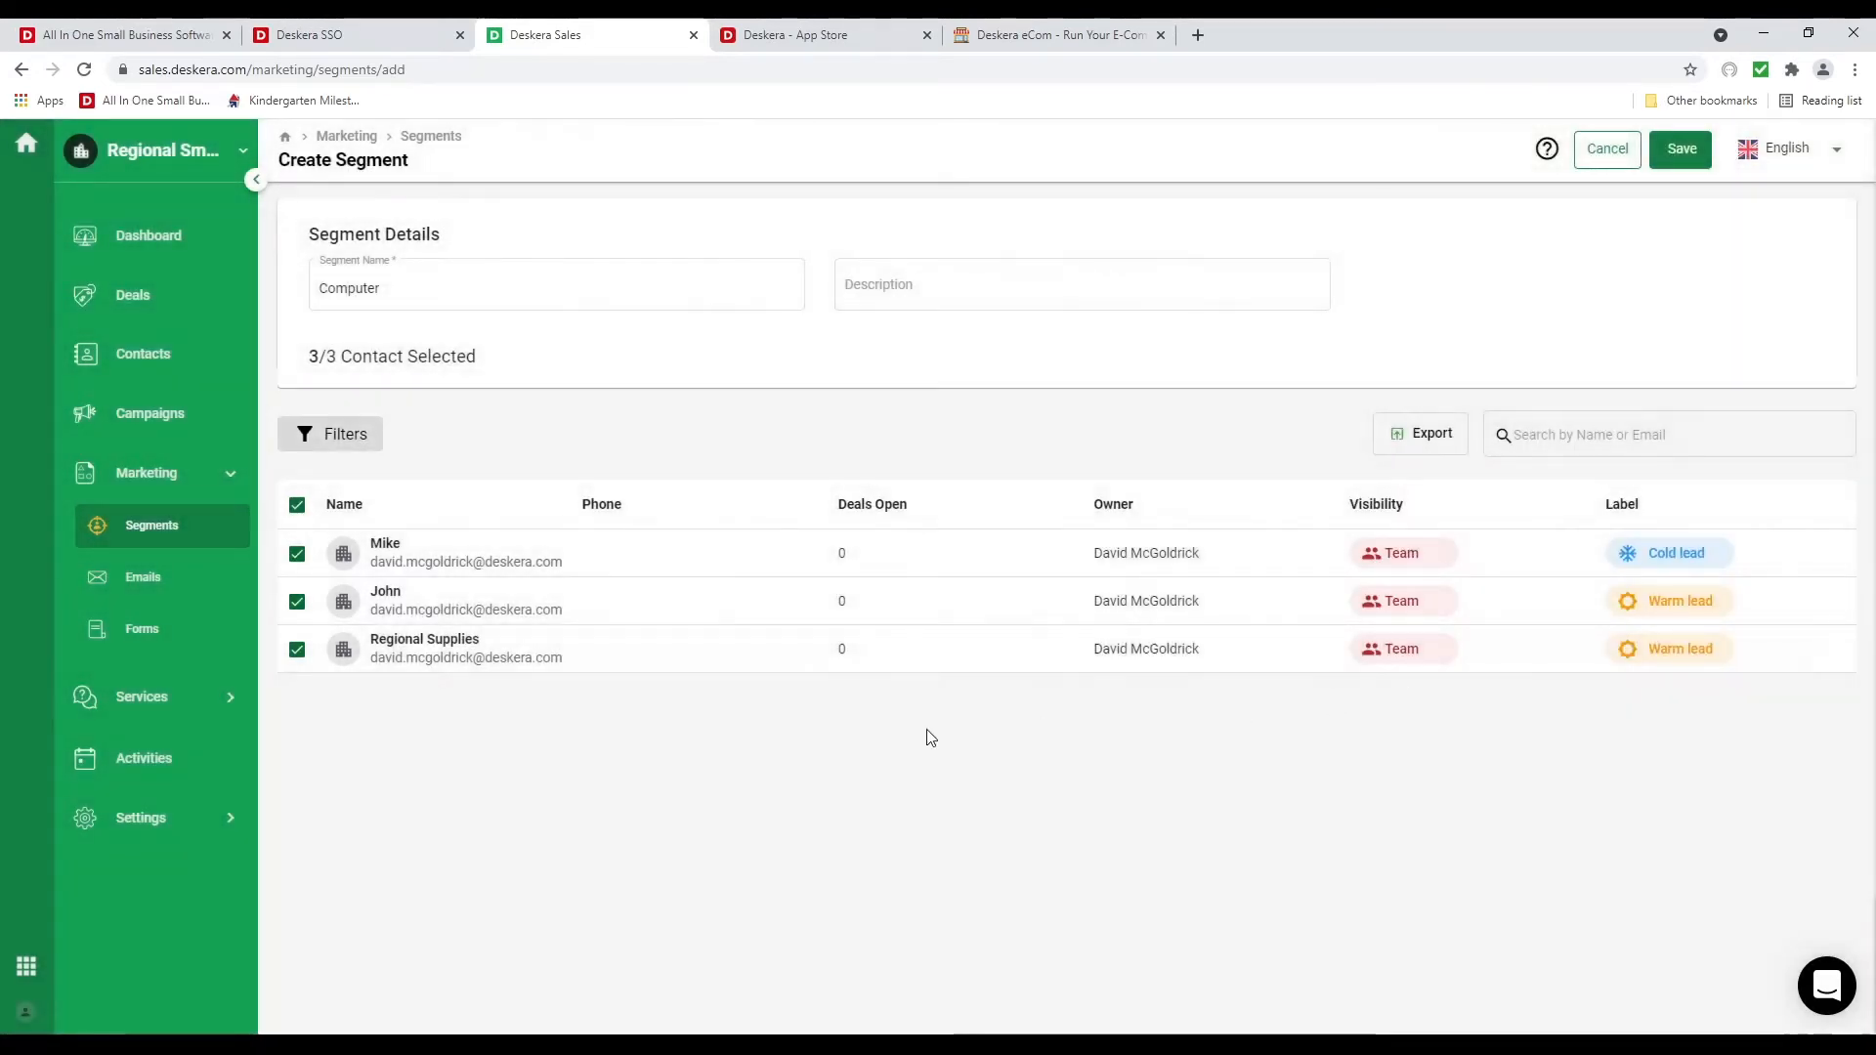
click(1682, 153)
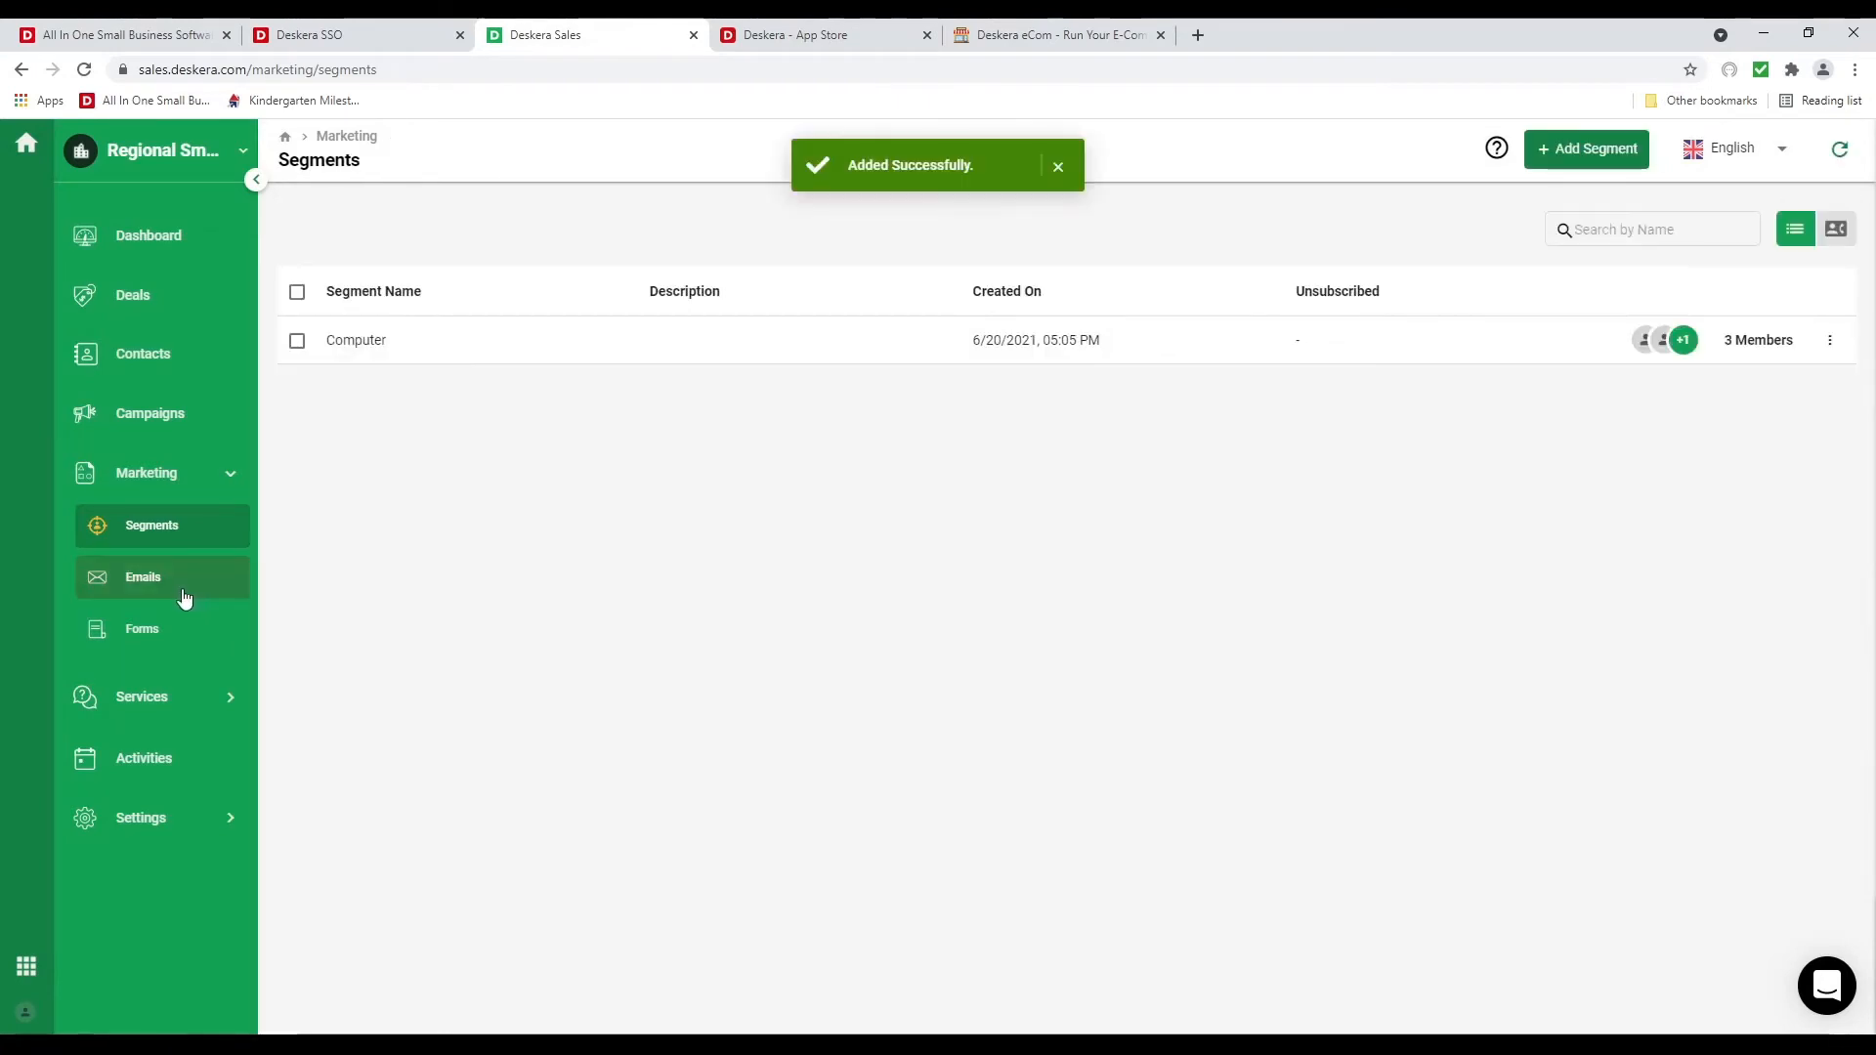
click(189, 599)
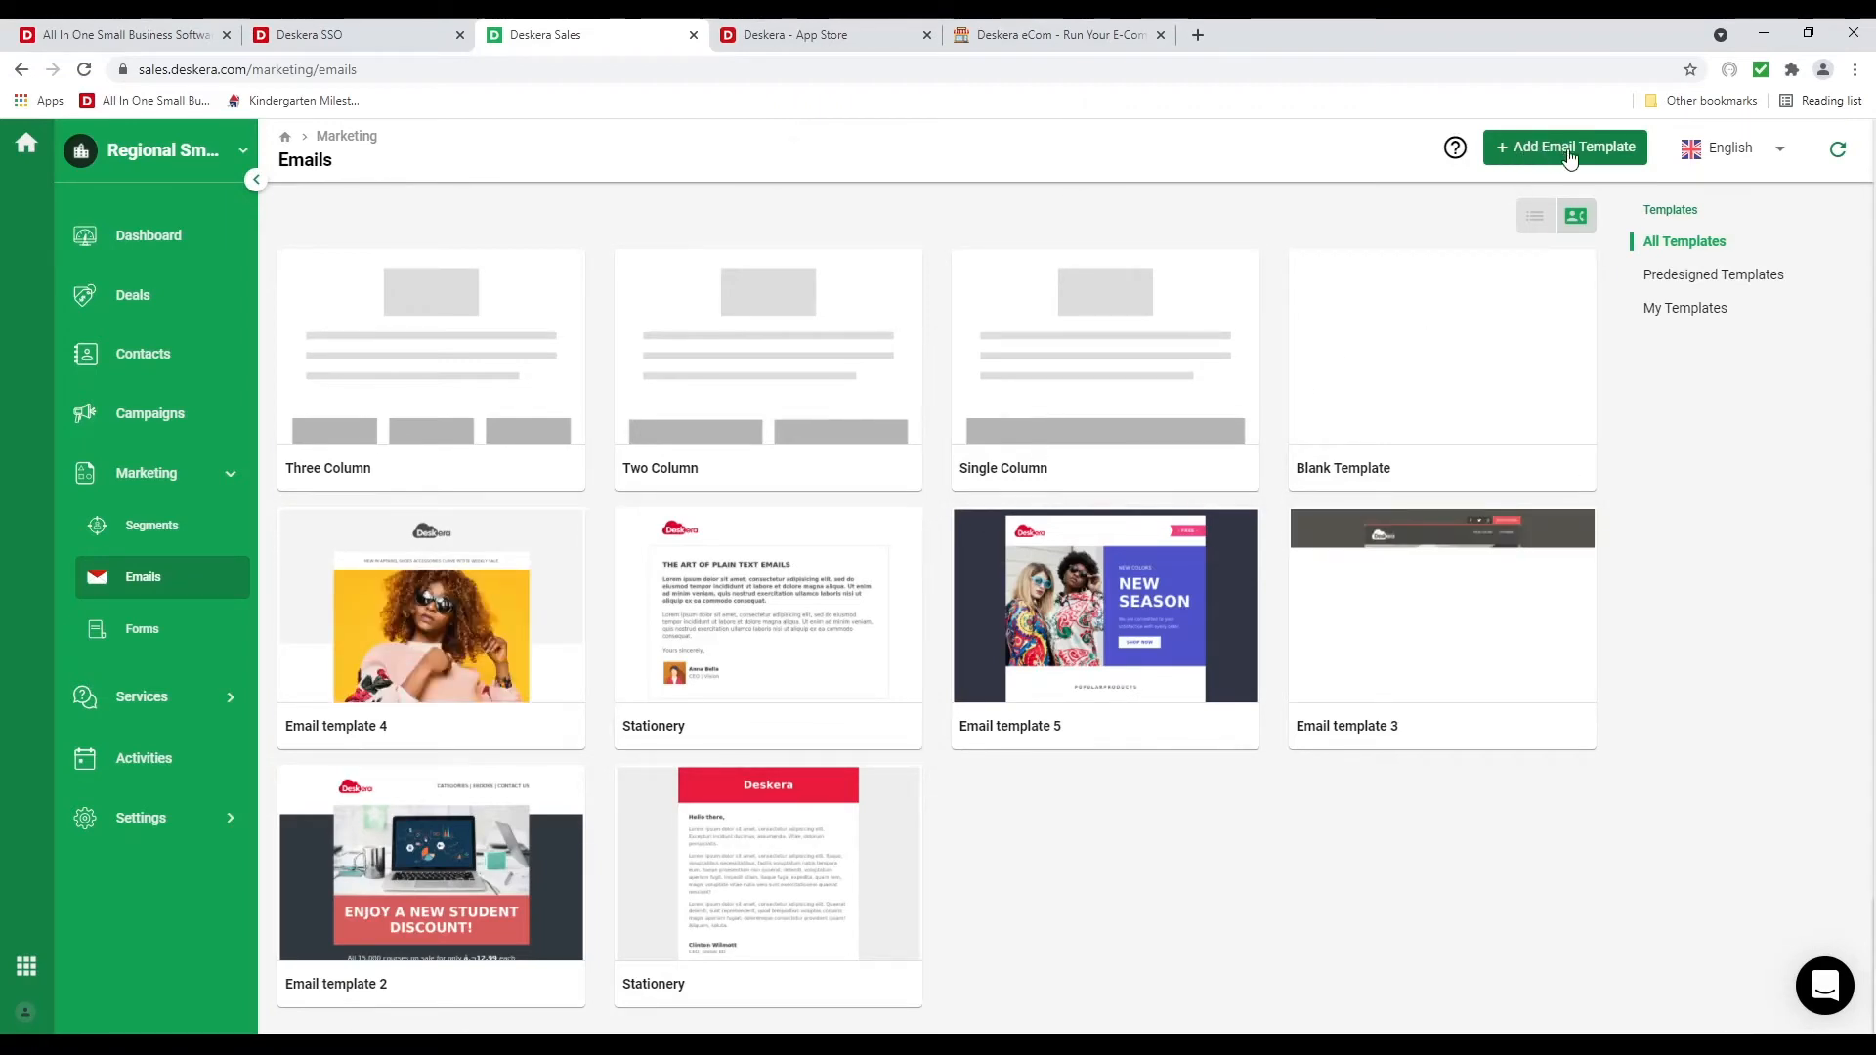
click(1534, 148)
Name the template Test, add a two-column section, and place an Image block in its left column
click(414, 167)
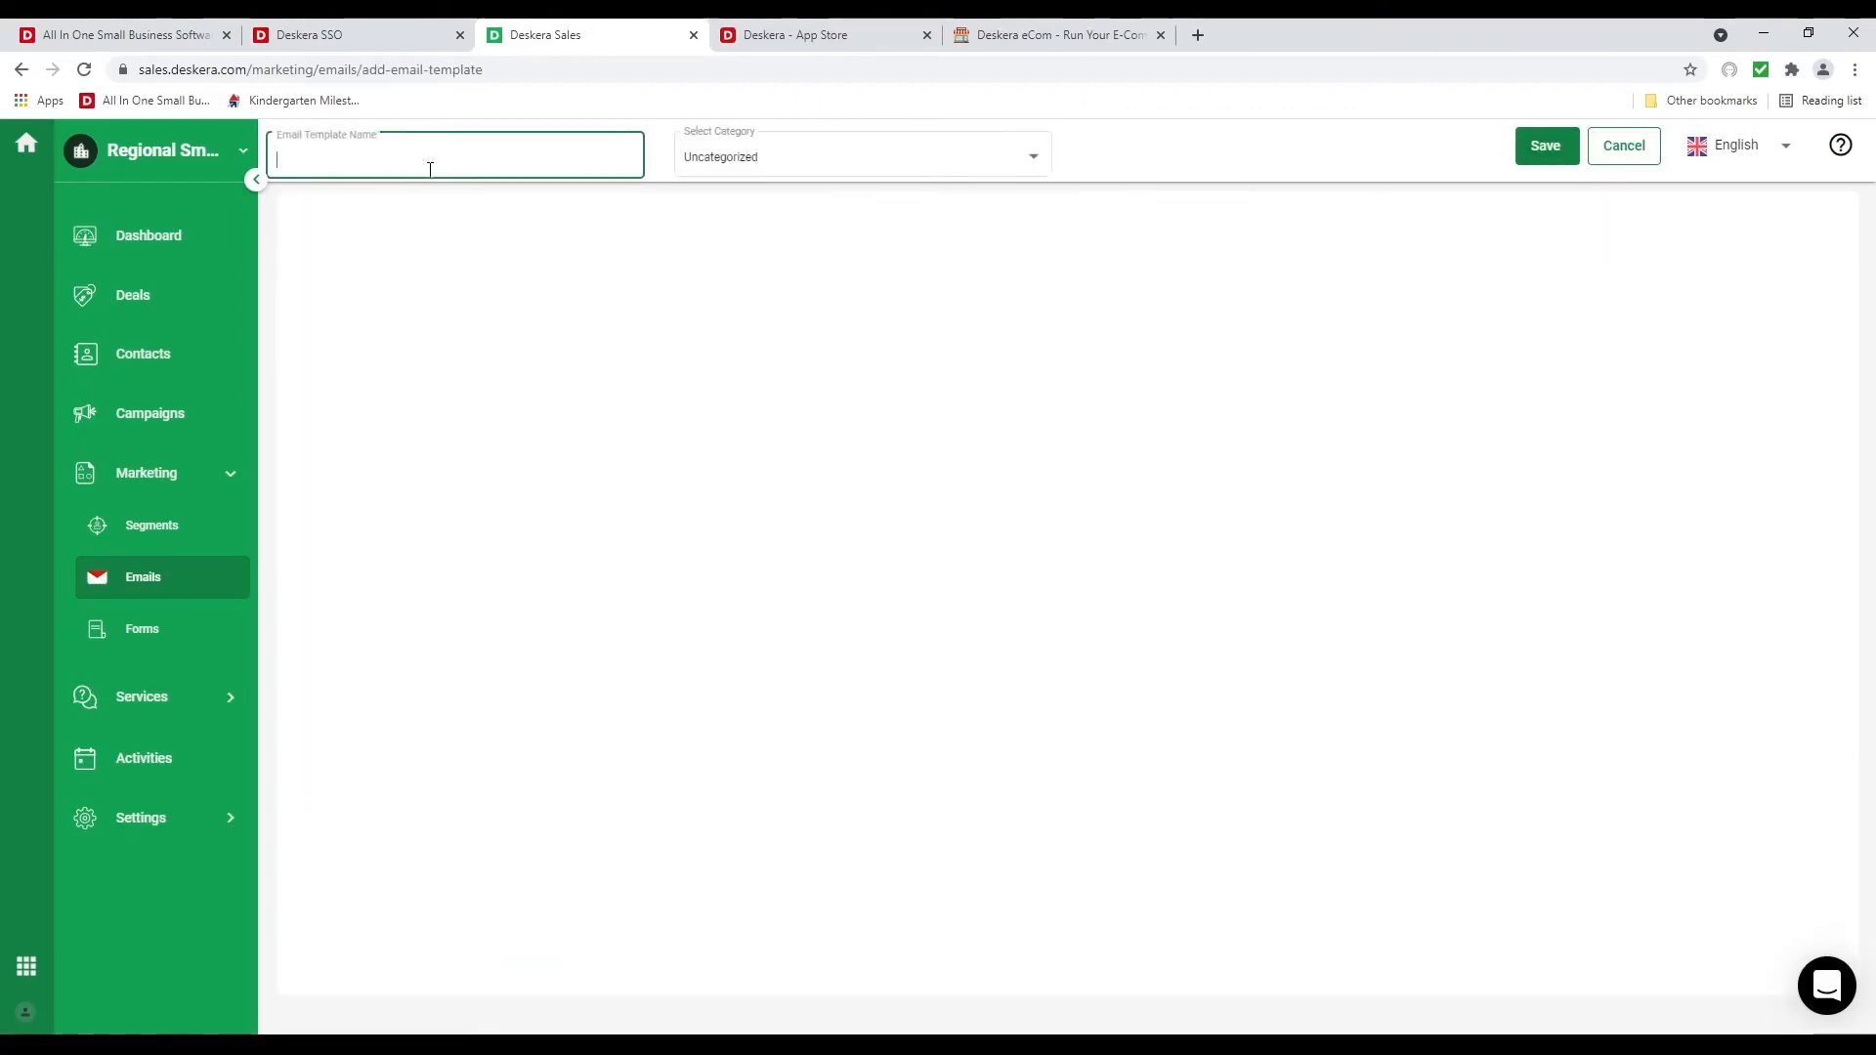
text(Test)
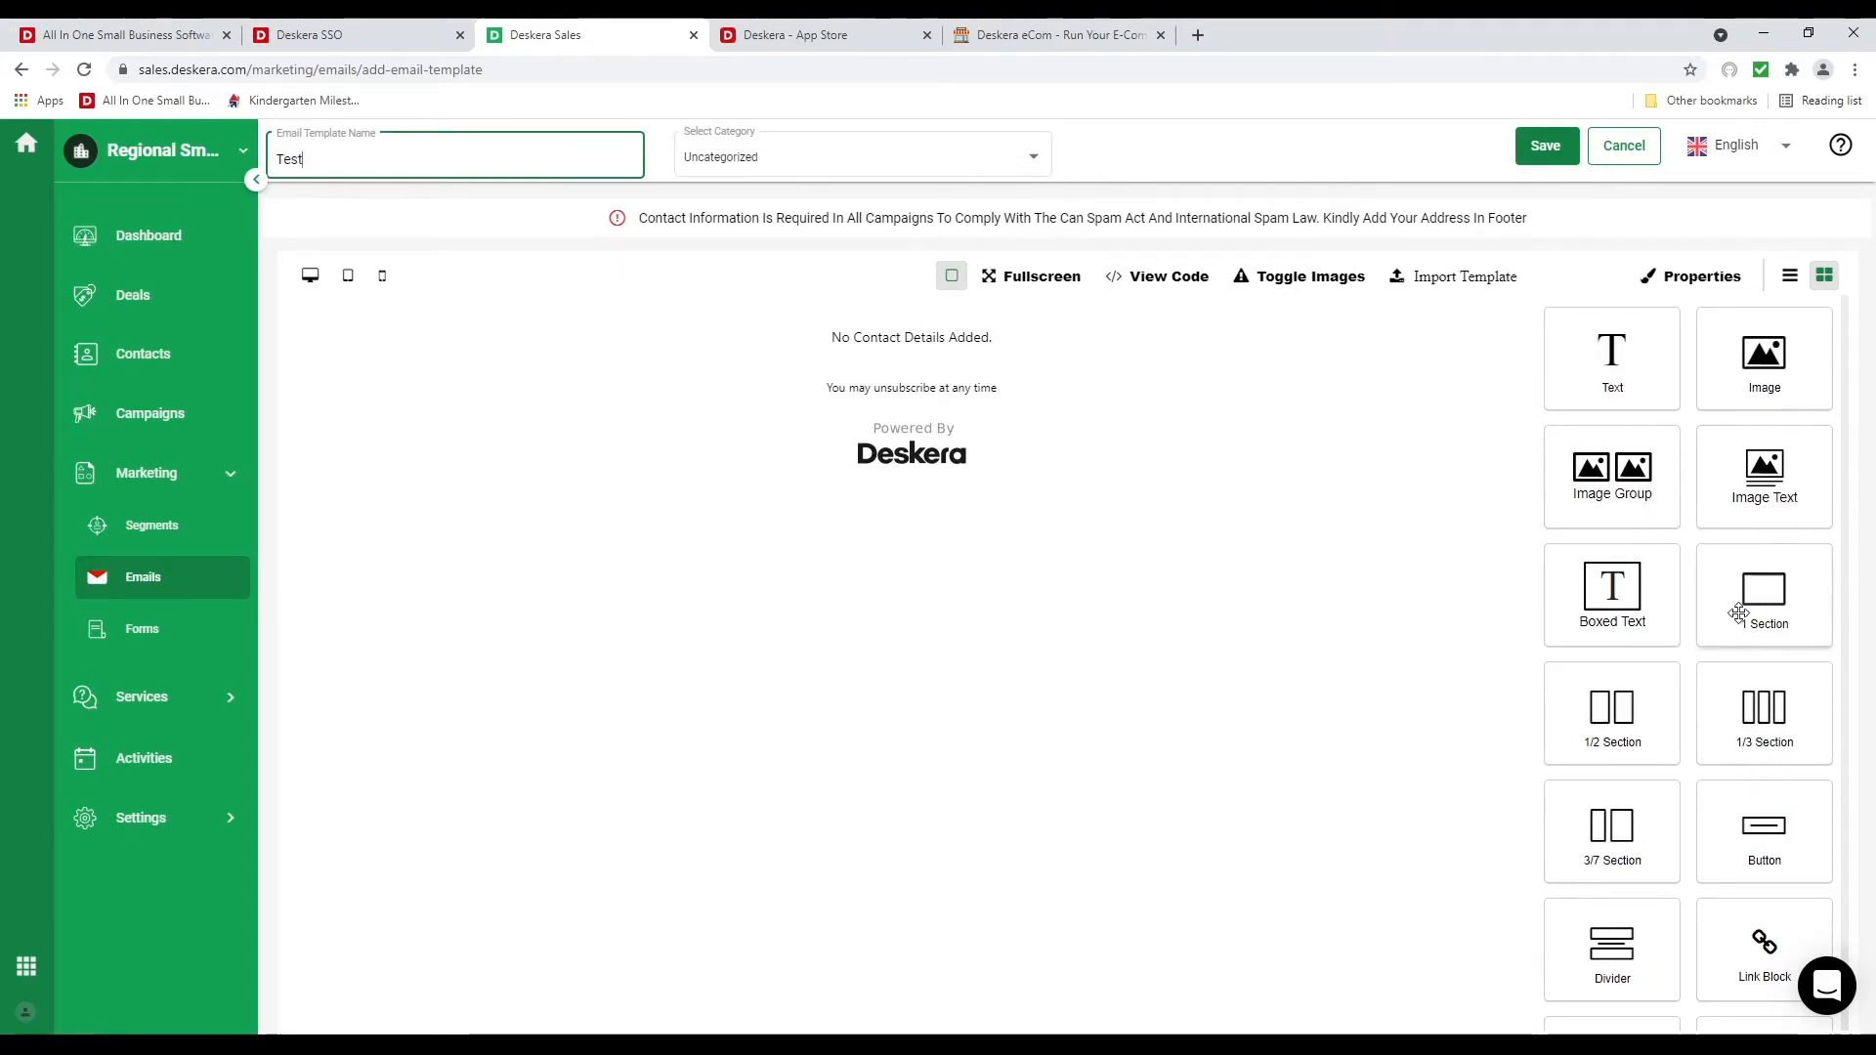
drag(1739, 613, 1086, 307)
click(1823, 278)
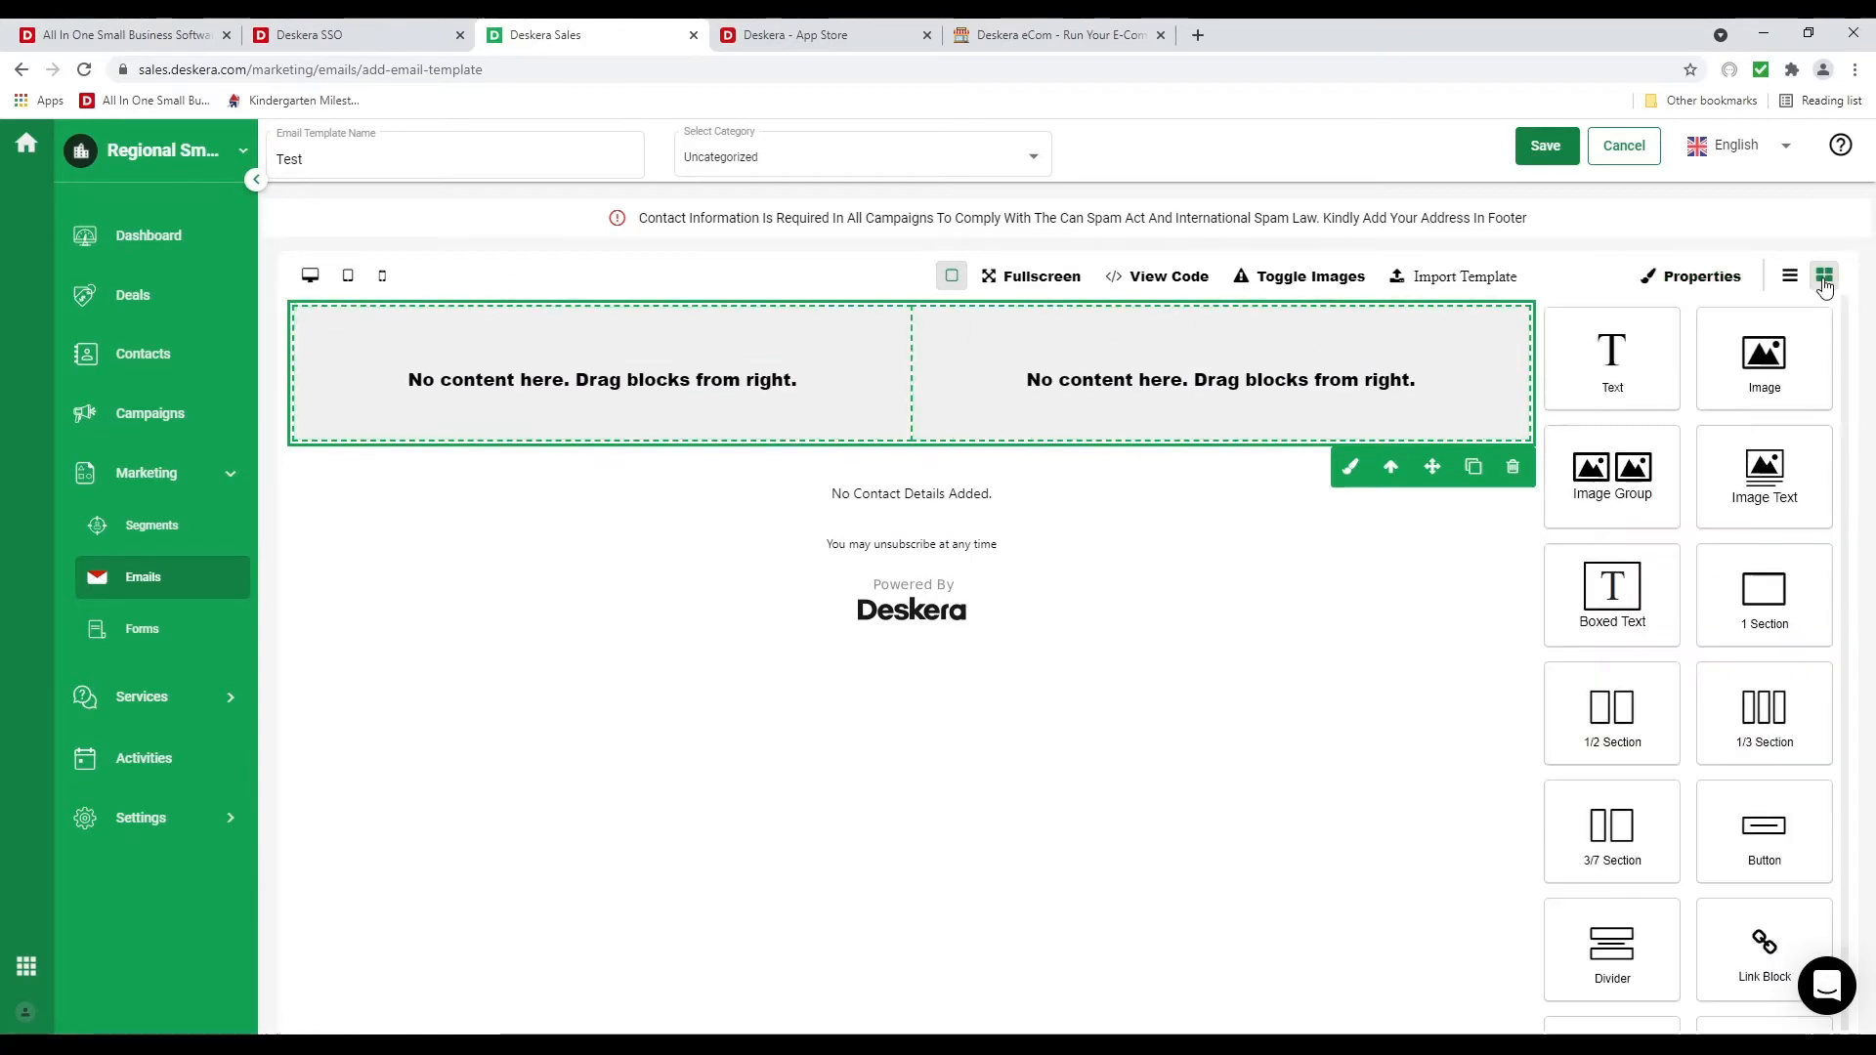
drag(1764, 357, 678, 413)
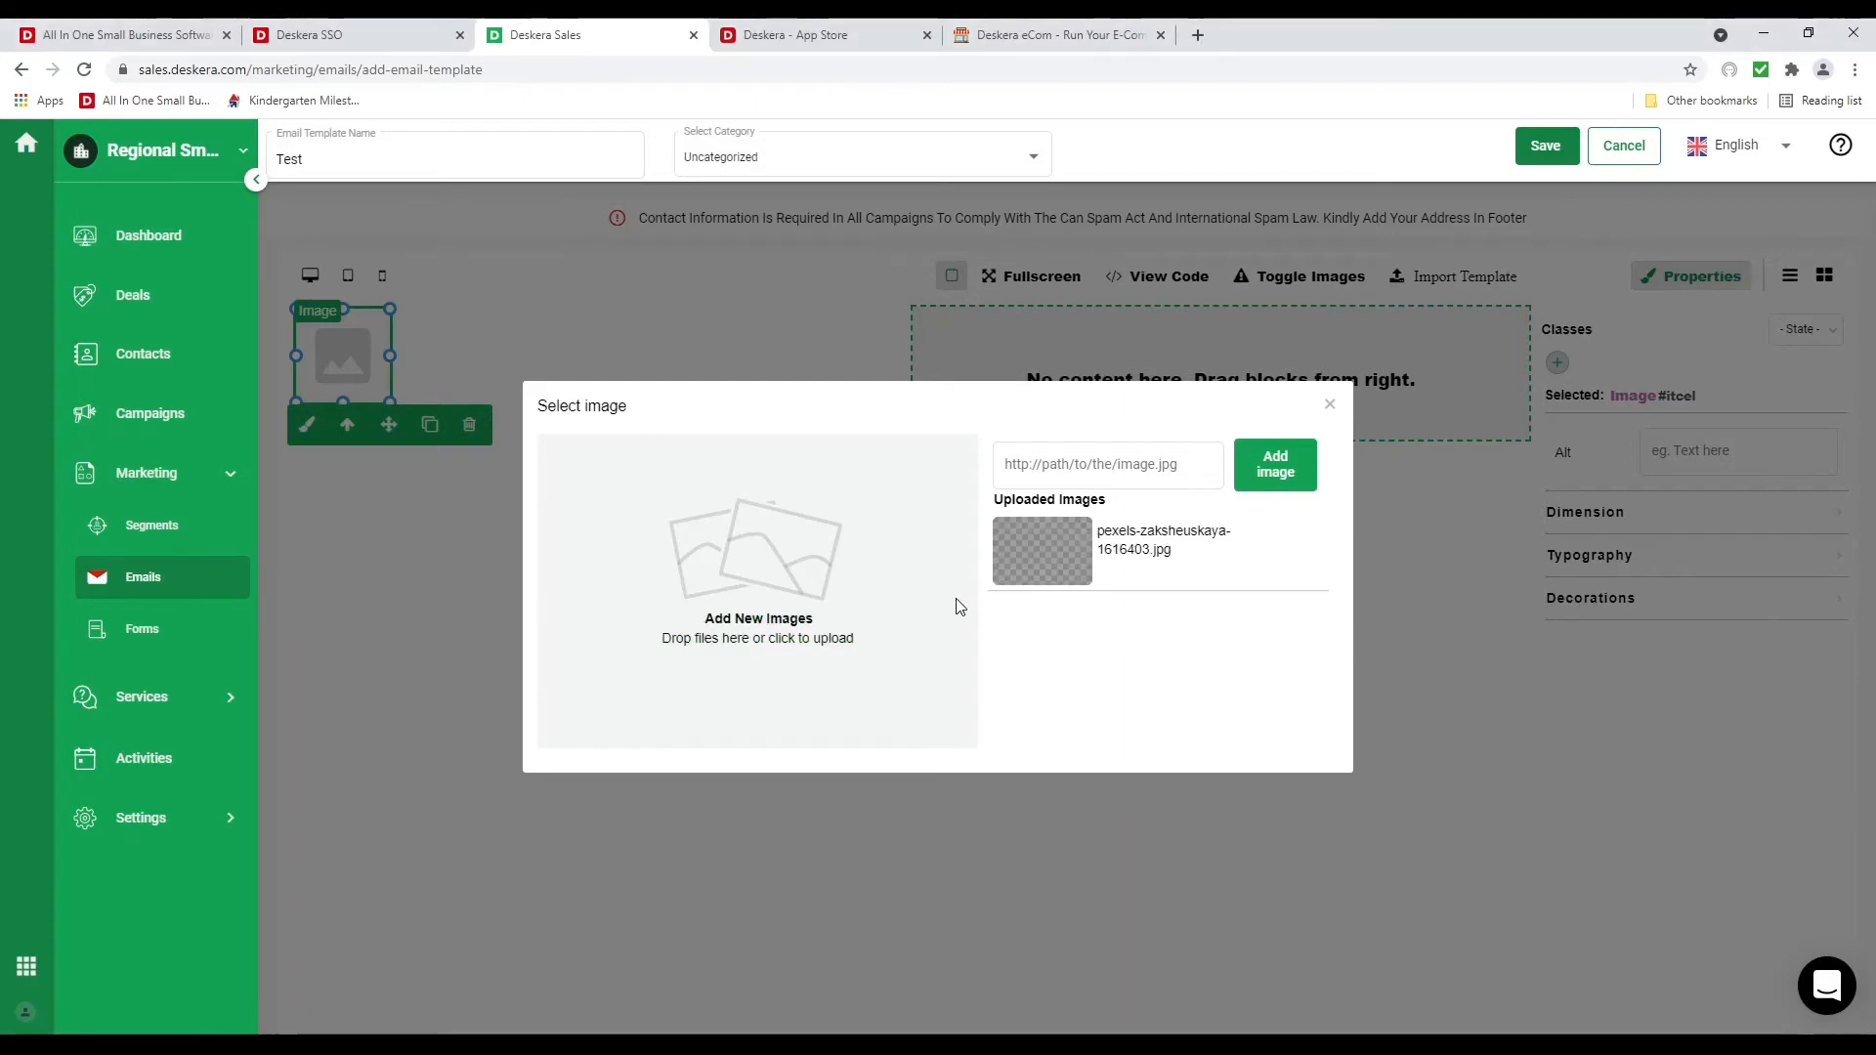
Use the uploaded pink abstract picture and add a Text block to the right column
click(1041, 557)
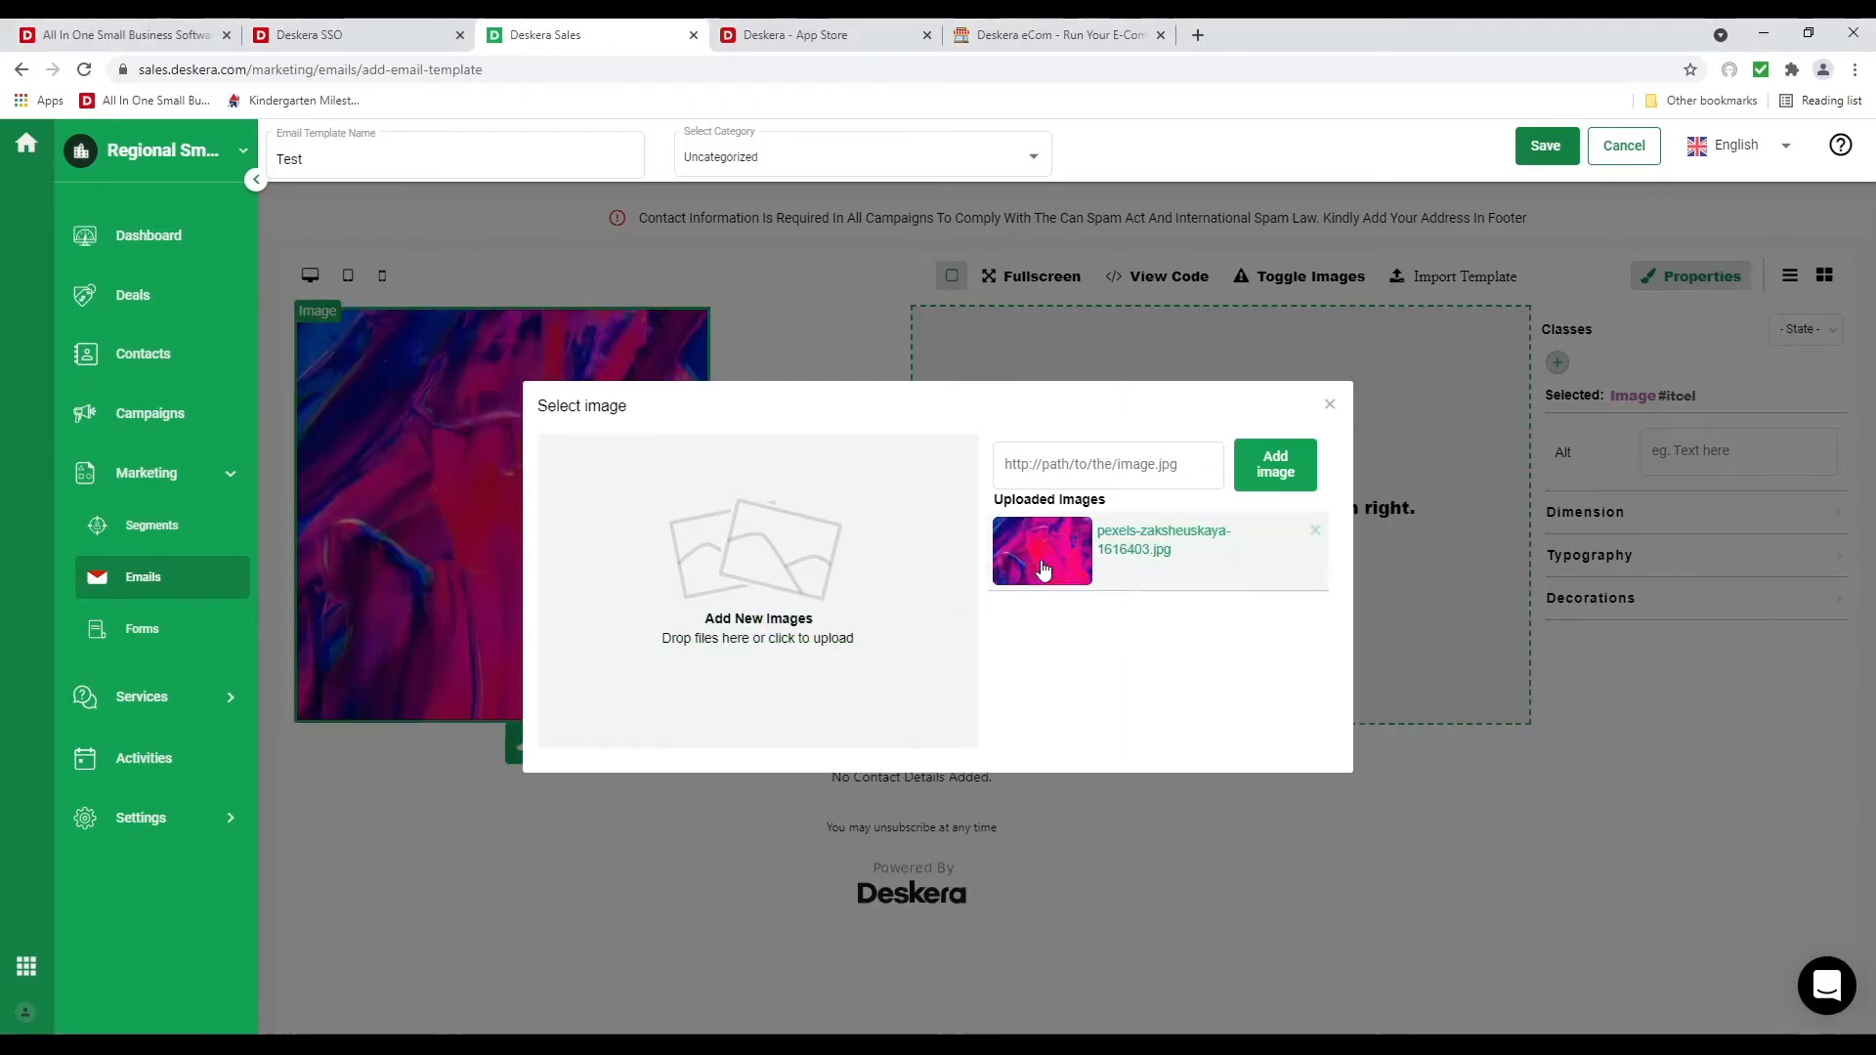
click(1329, 404)
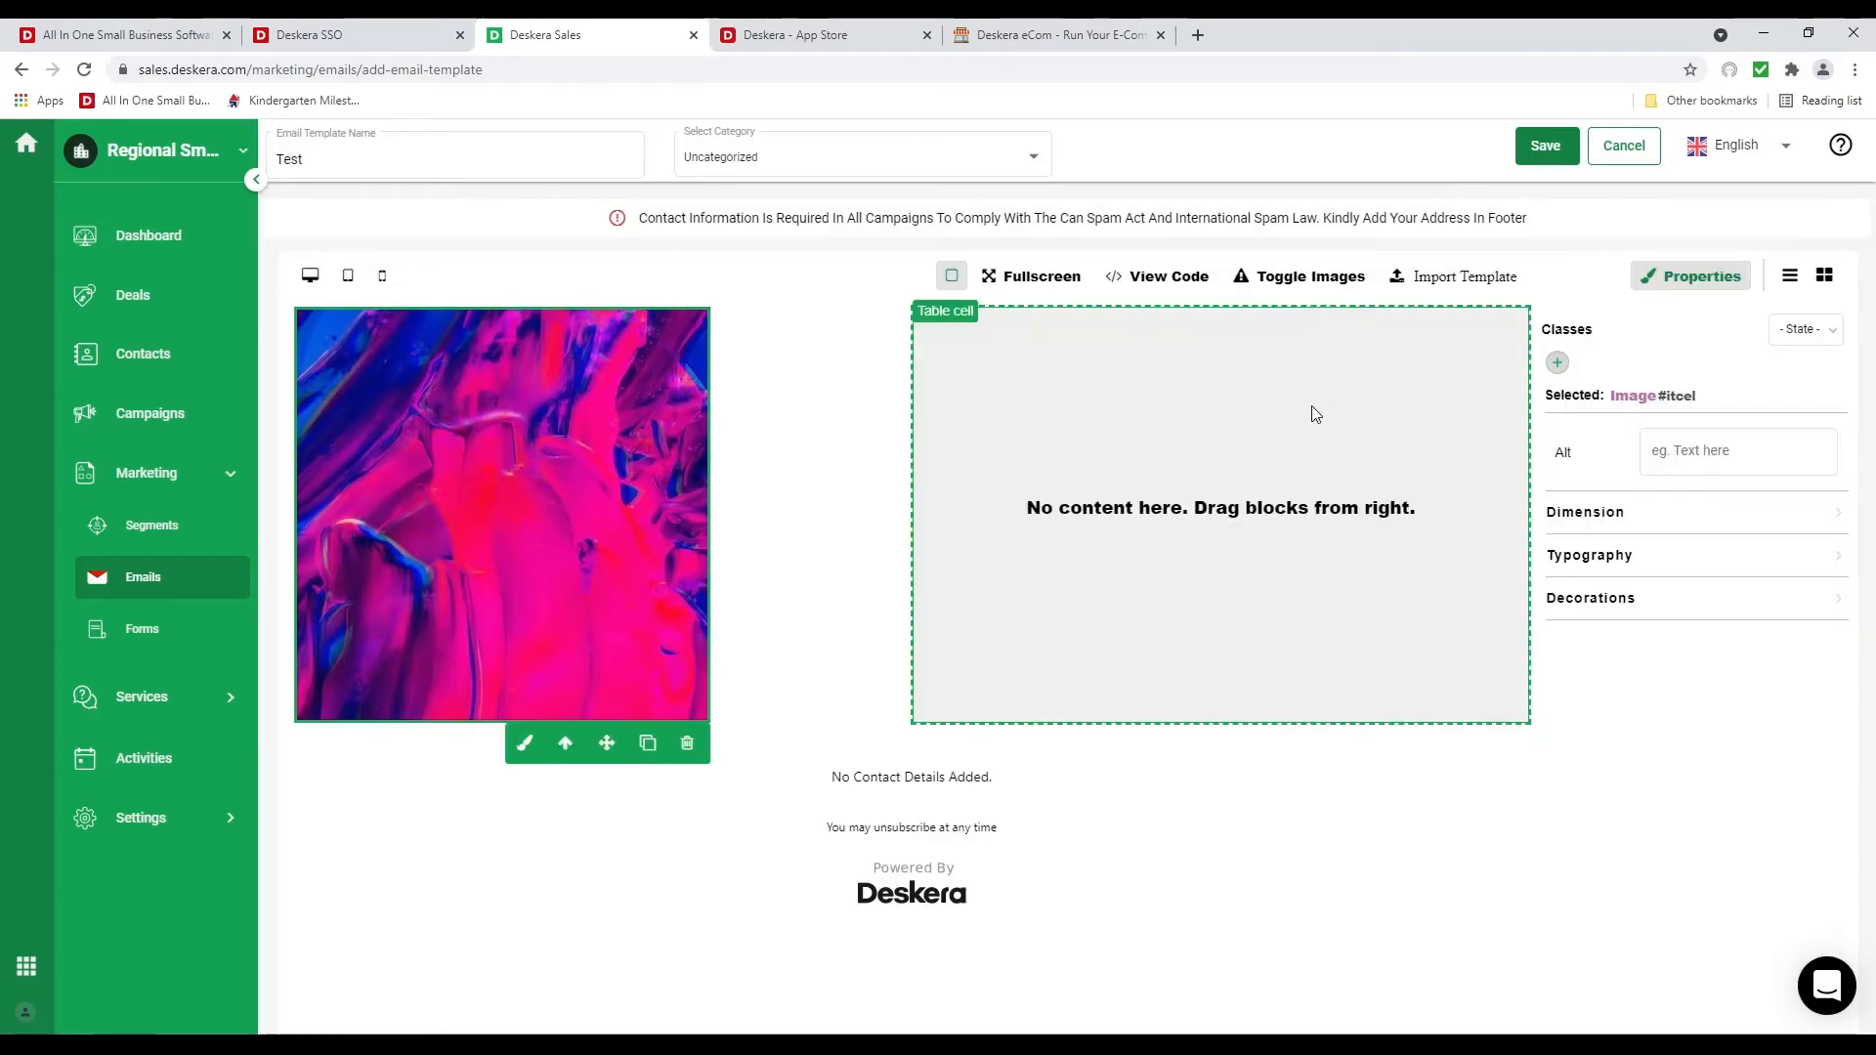
click(1824, 274)
drag(1559, 380, 1257, 398)
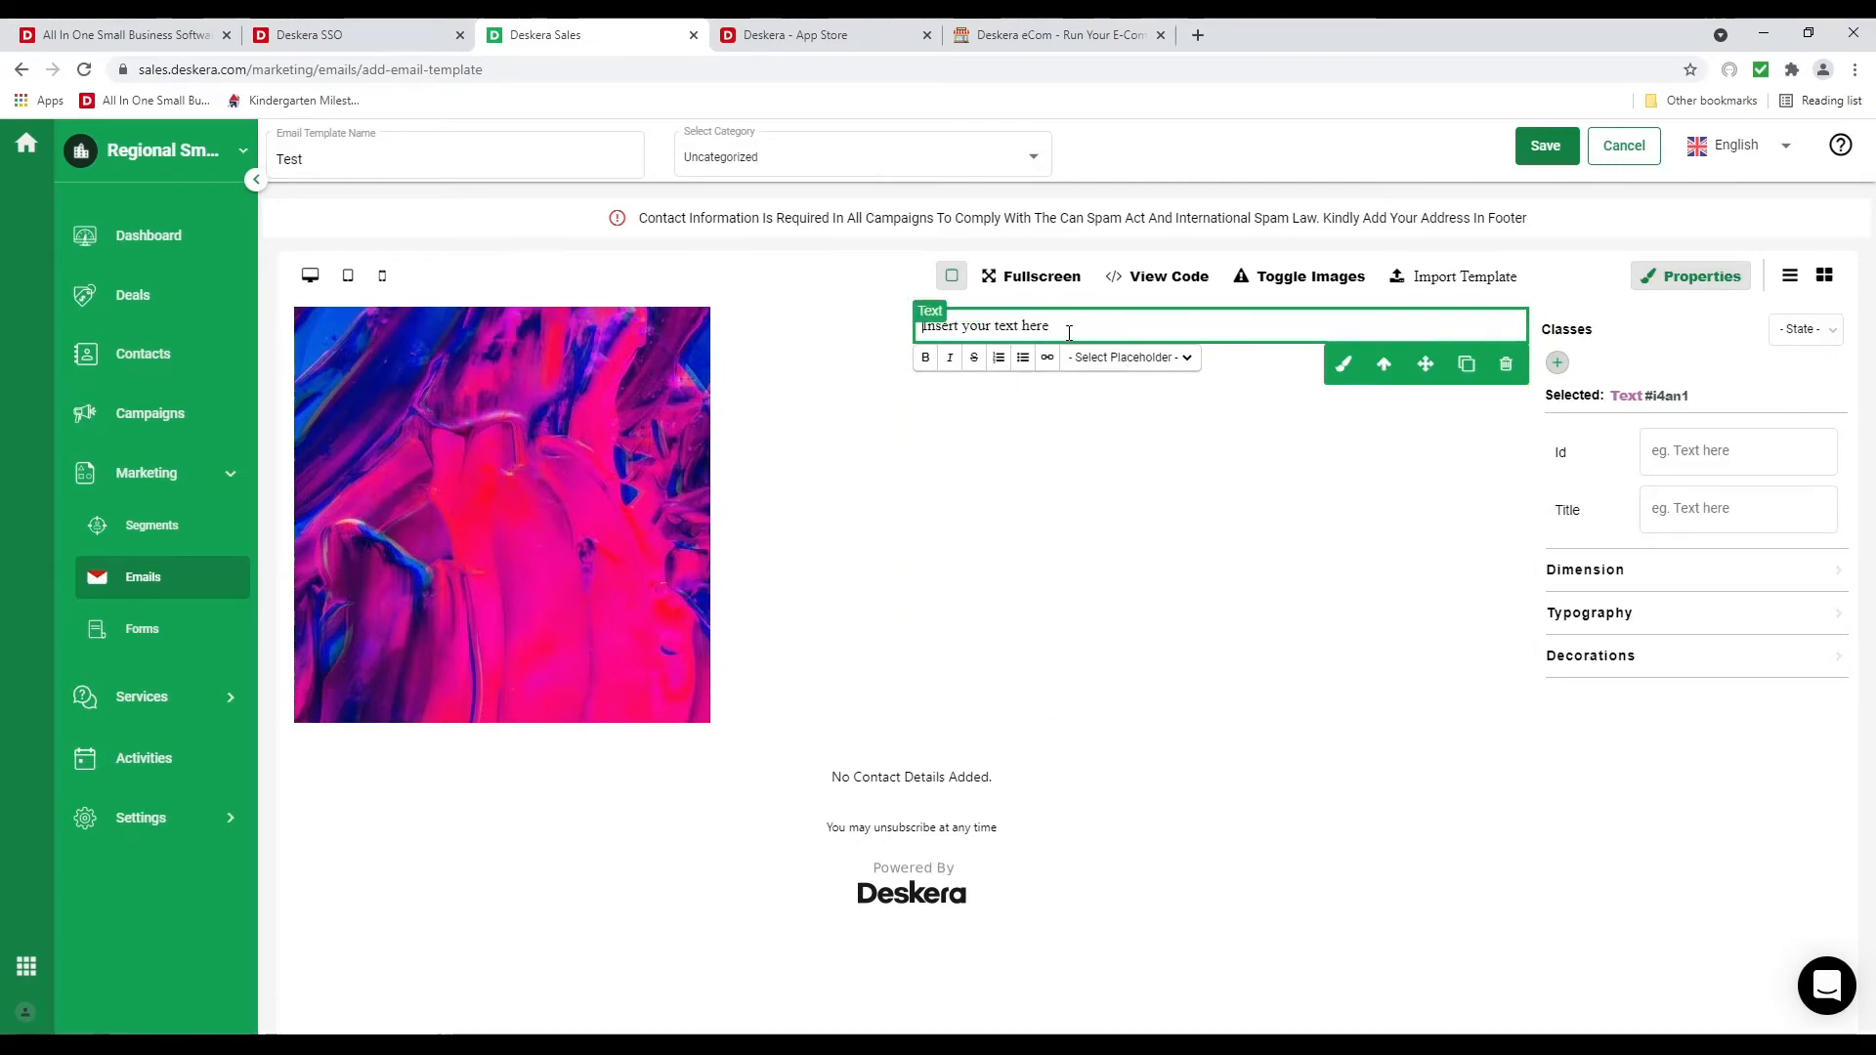
Replace the sample text with 'Hi %firstName%'
text(Hi)
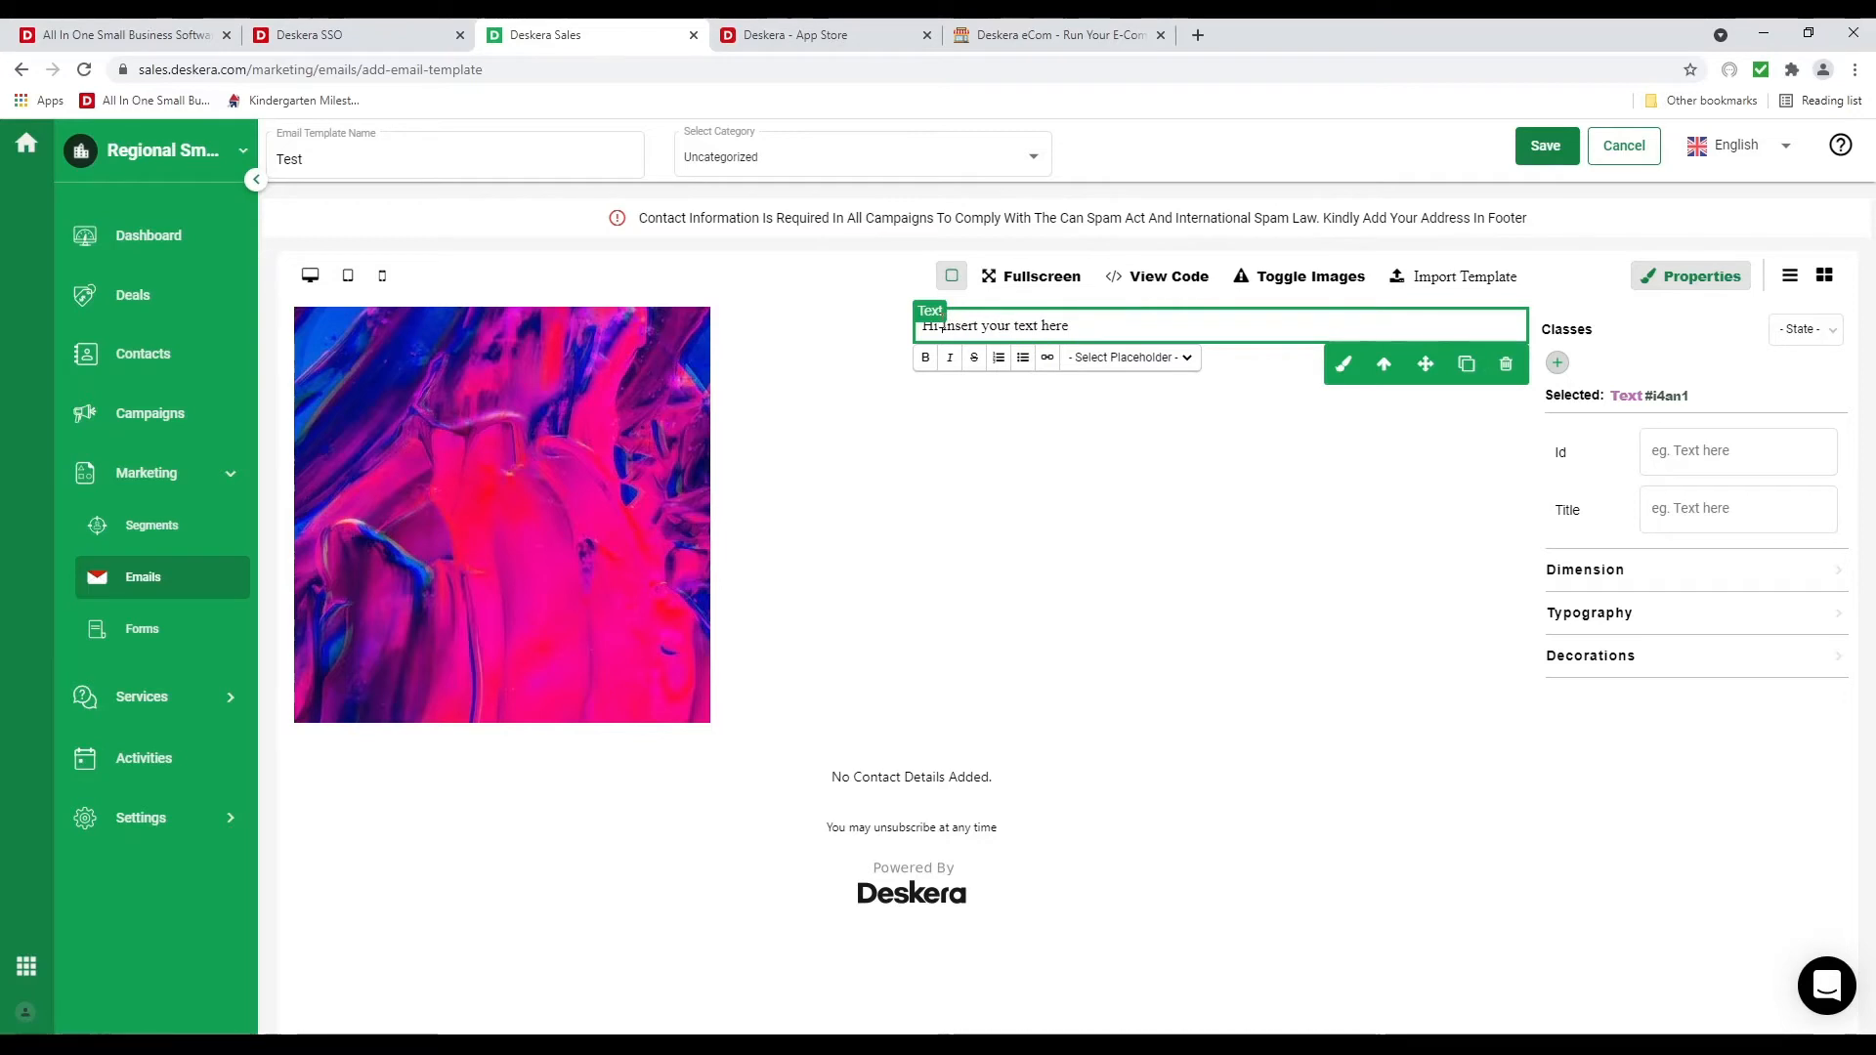
drag(939, 327, 1104, 329)
key(BackSpace)
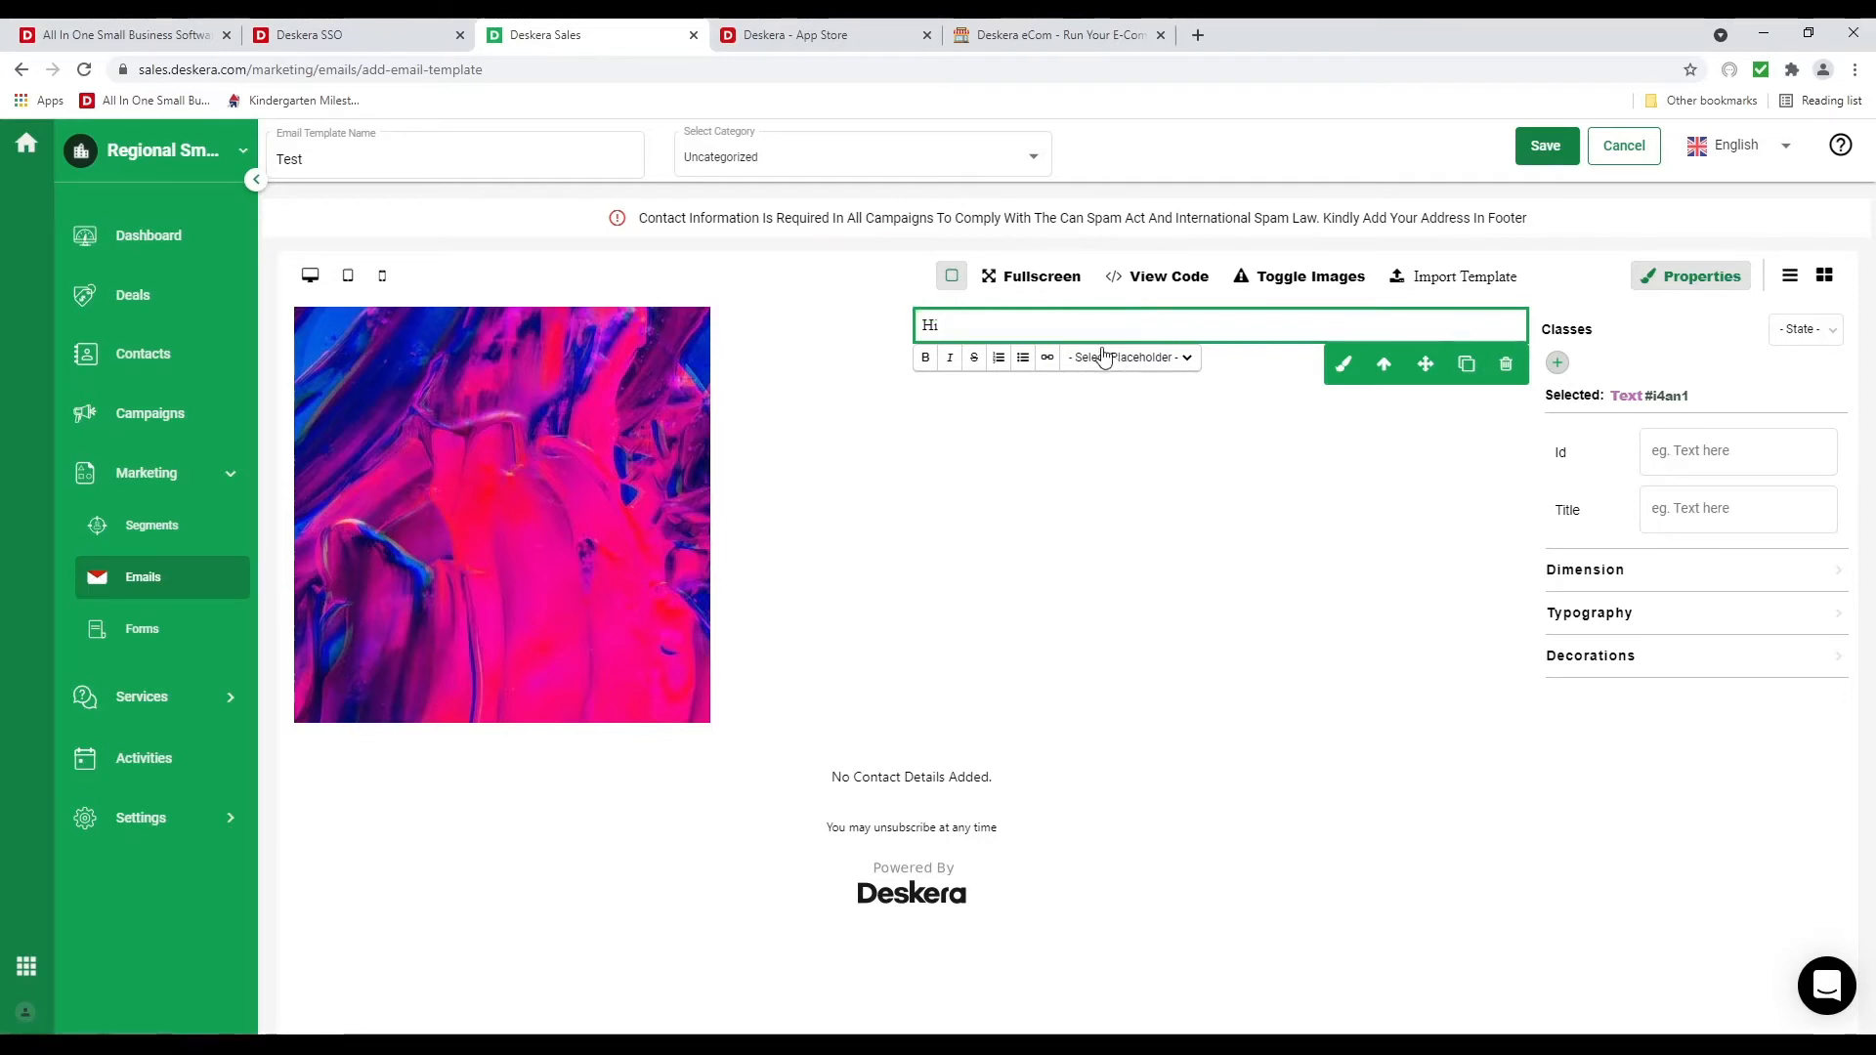
click(1105, 358)
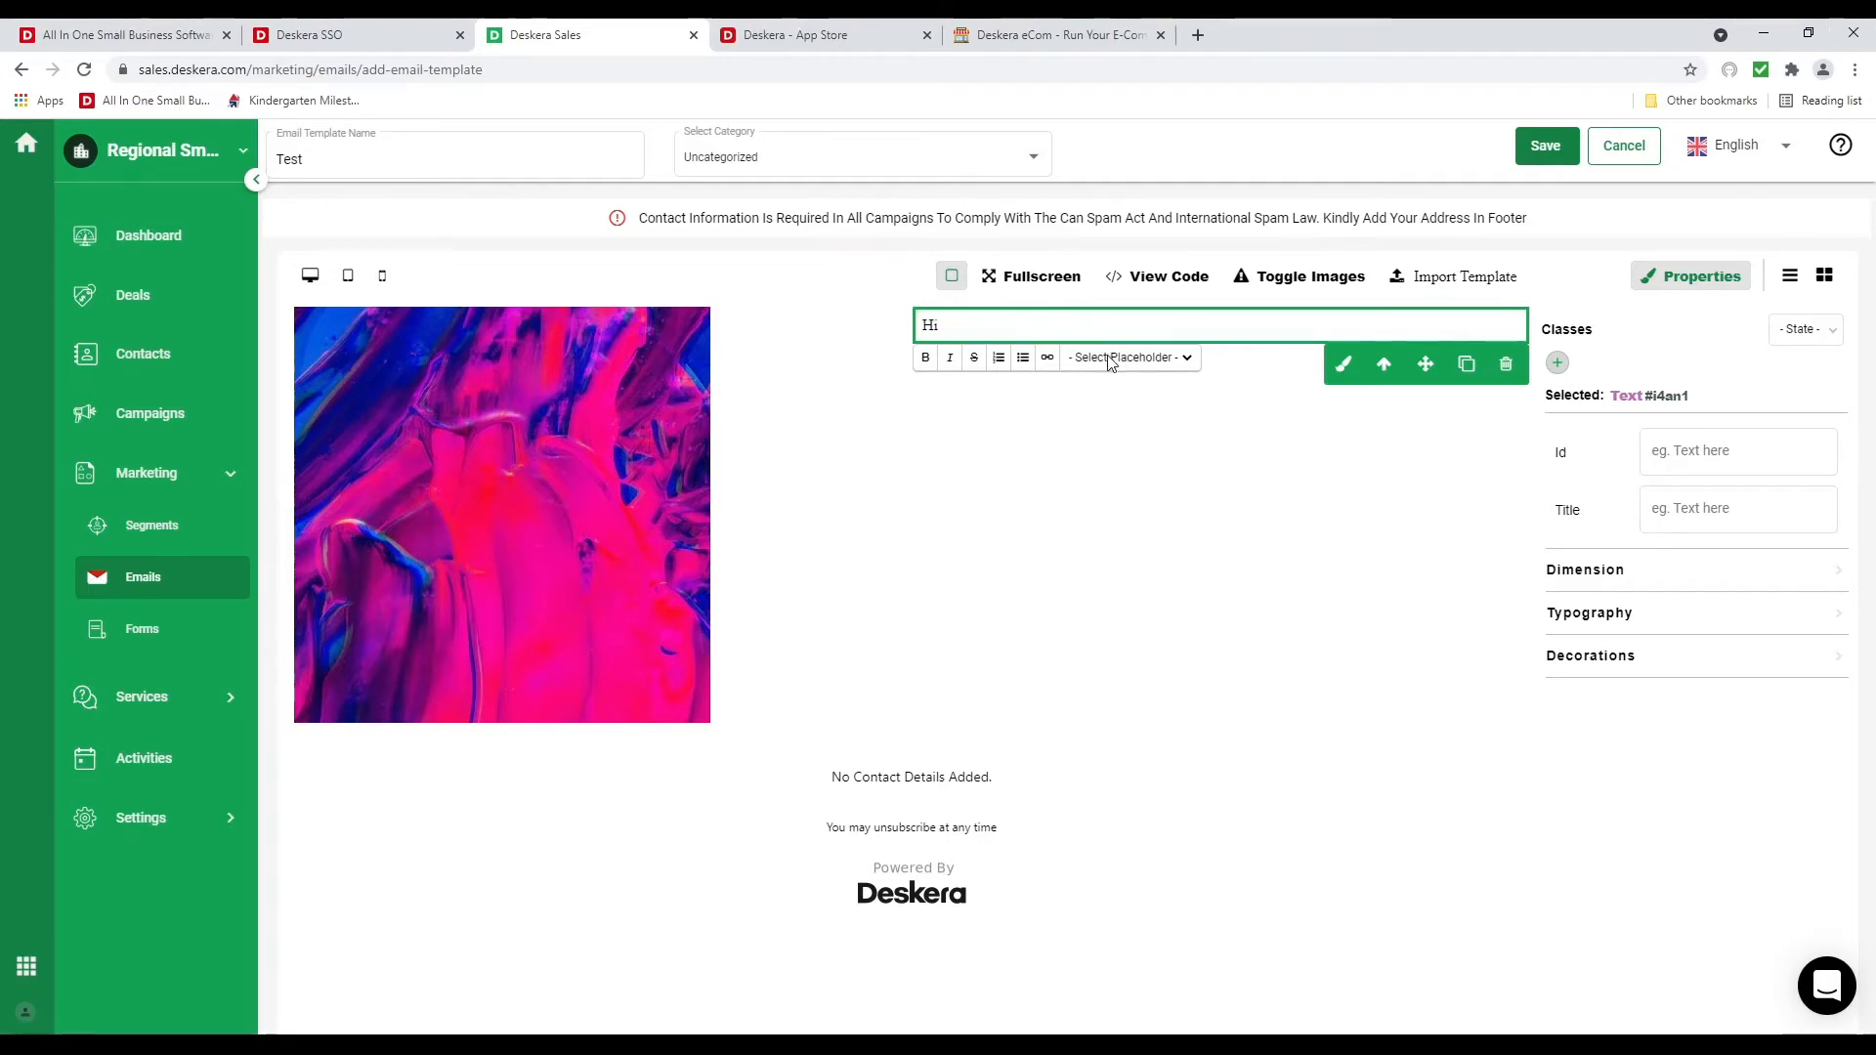
click(1139, 382)
click(1109, 322)
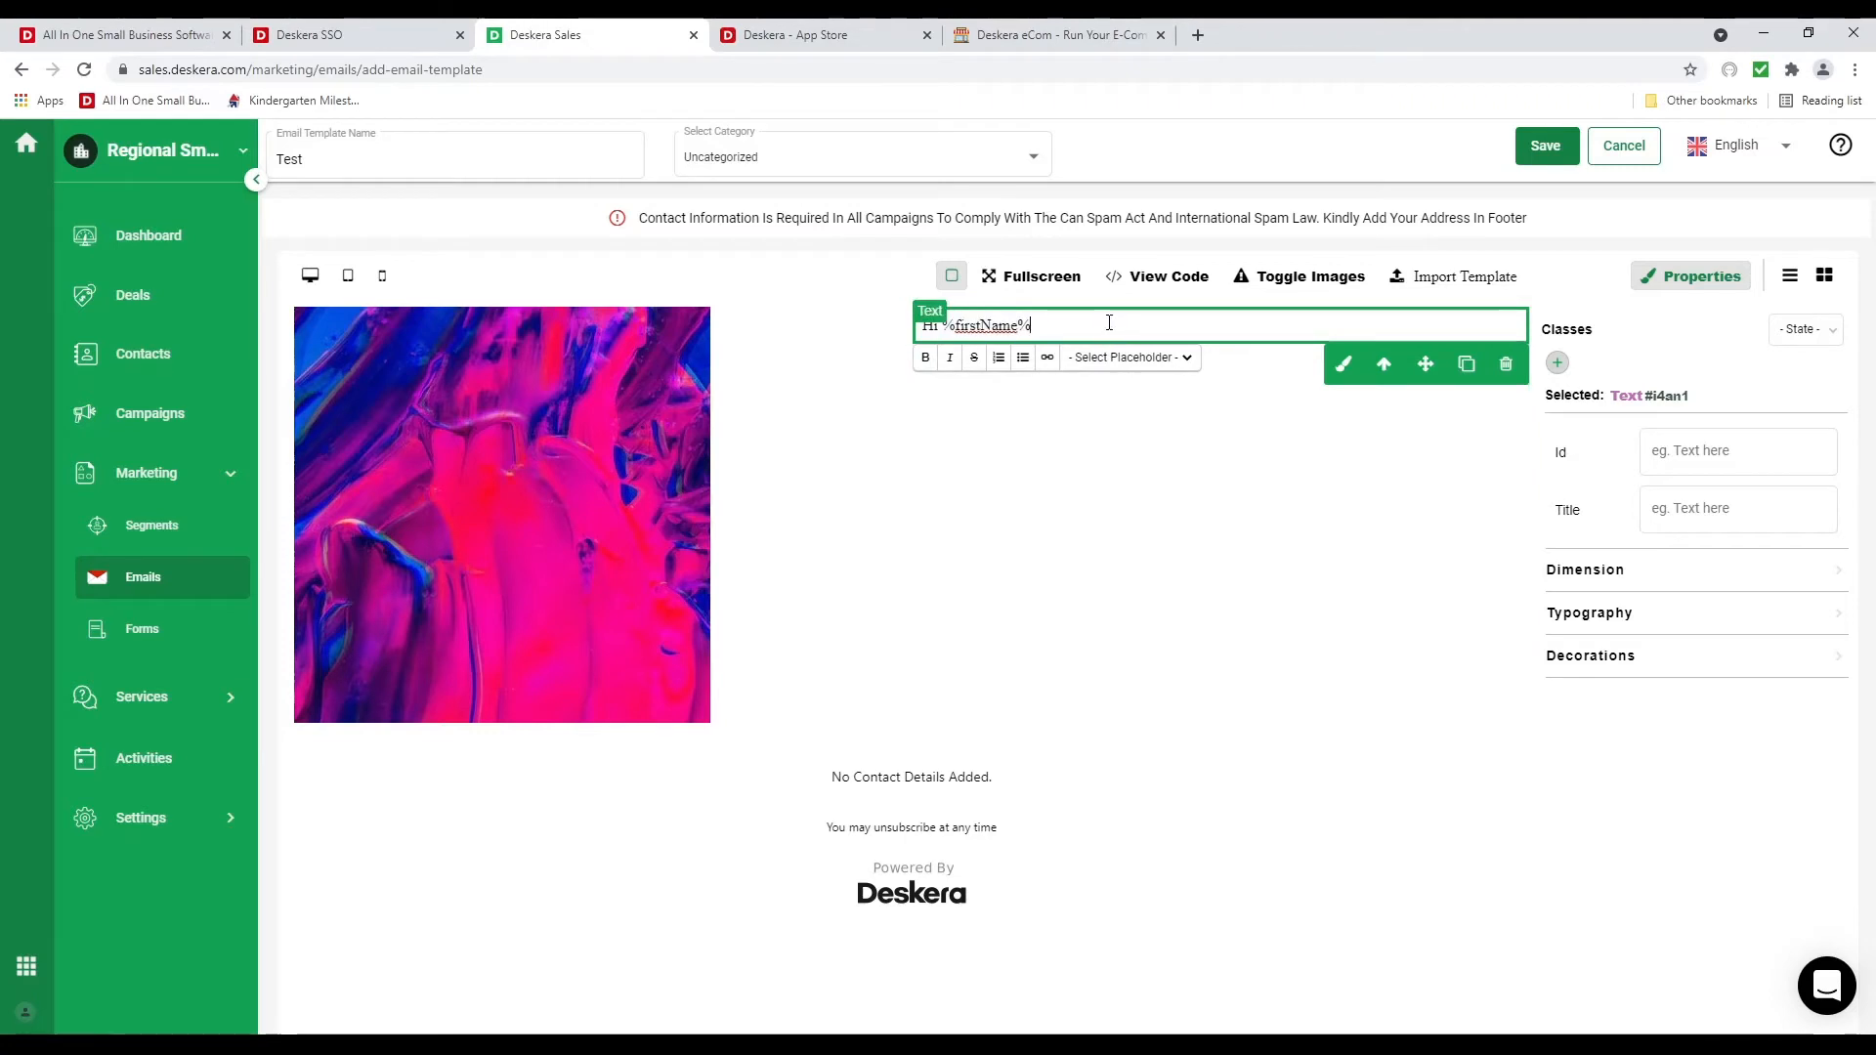
Add a comma after the greeting and the line 'We have a great deal for' below it
text(,)
key(Return)
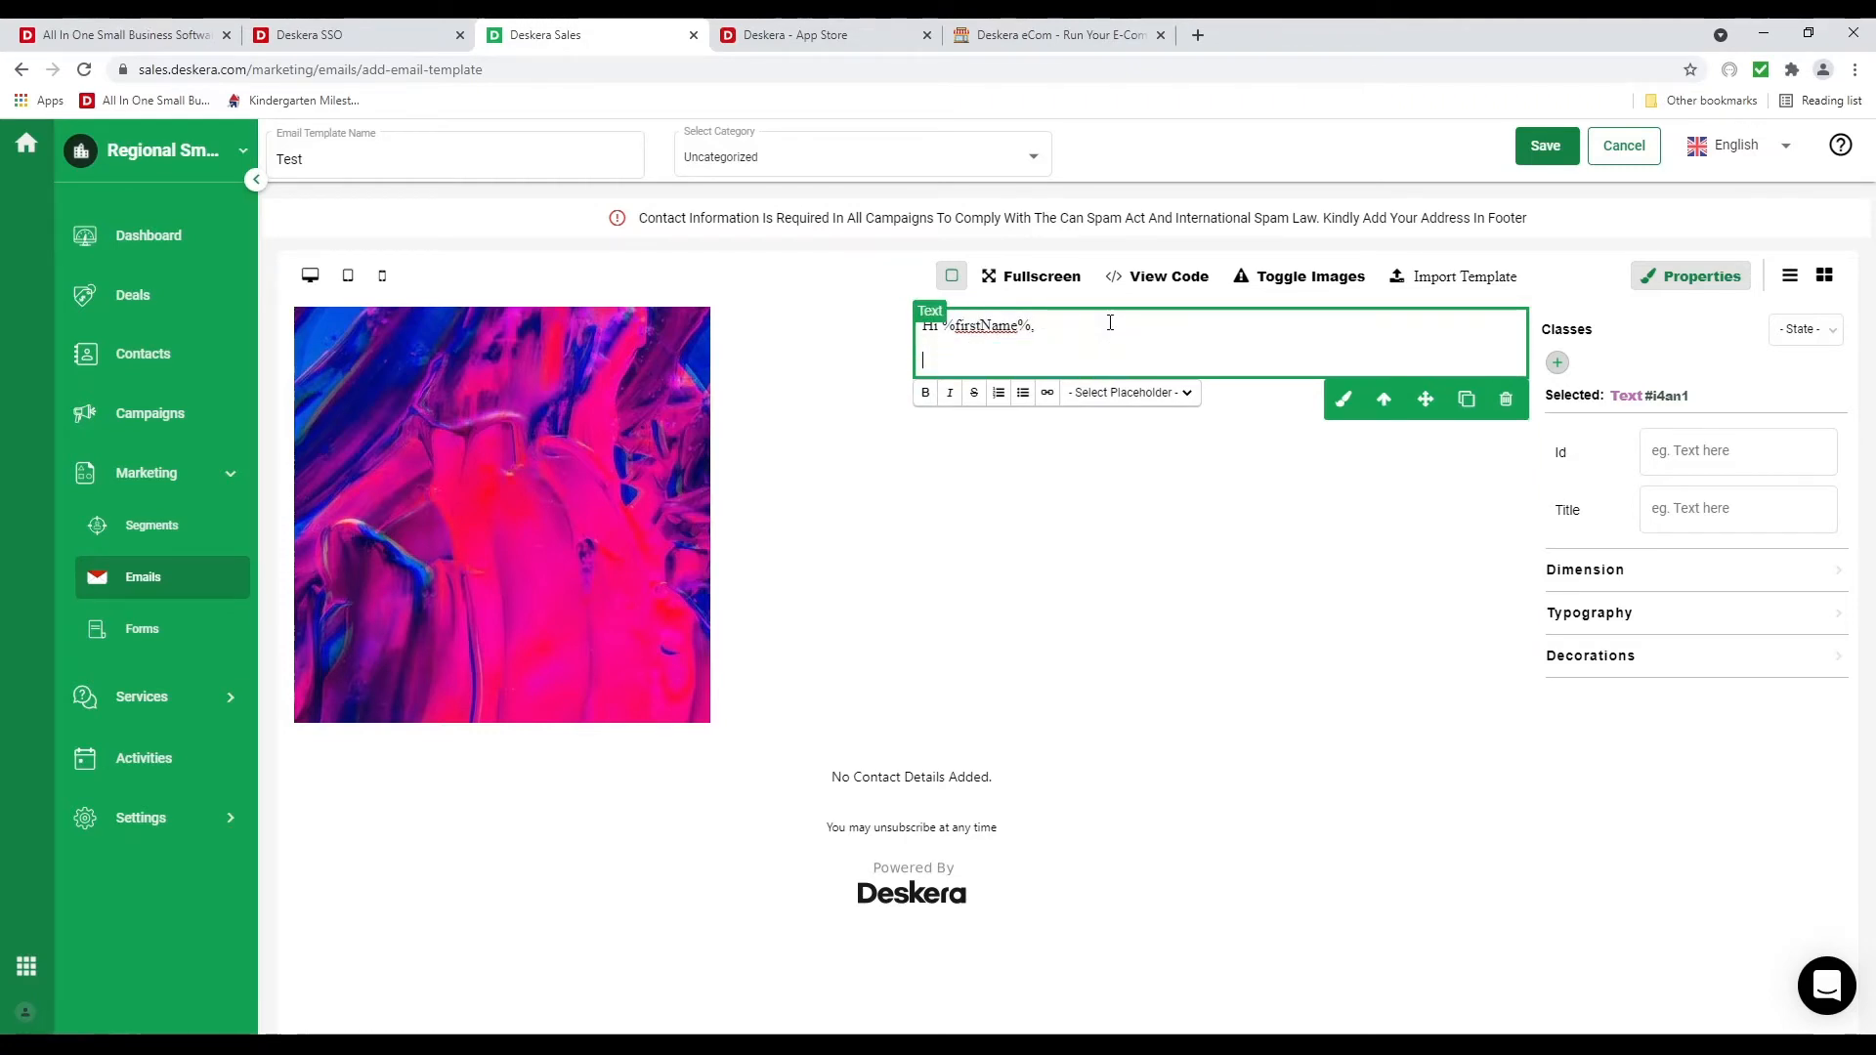
text(We have a )
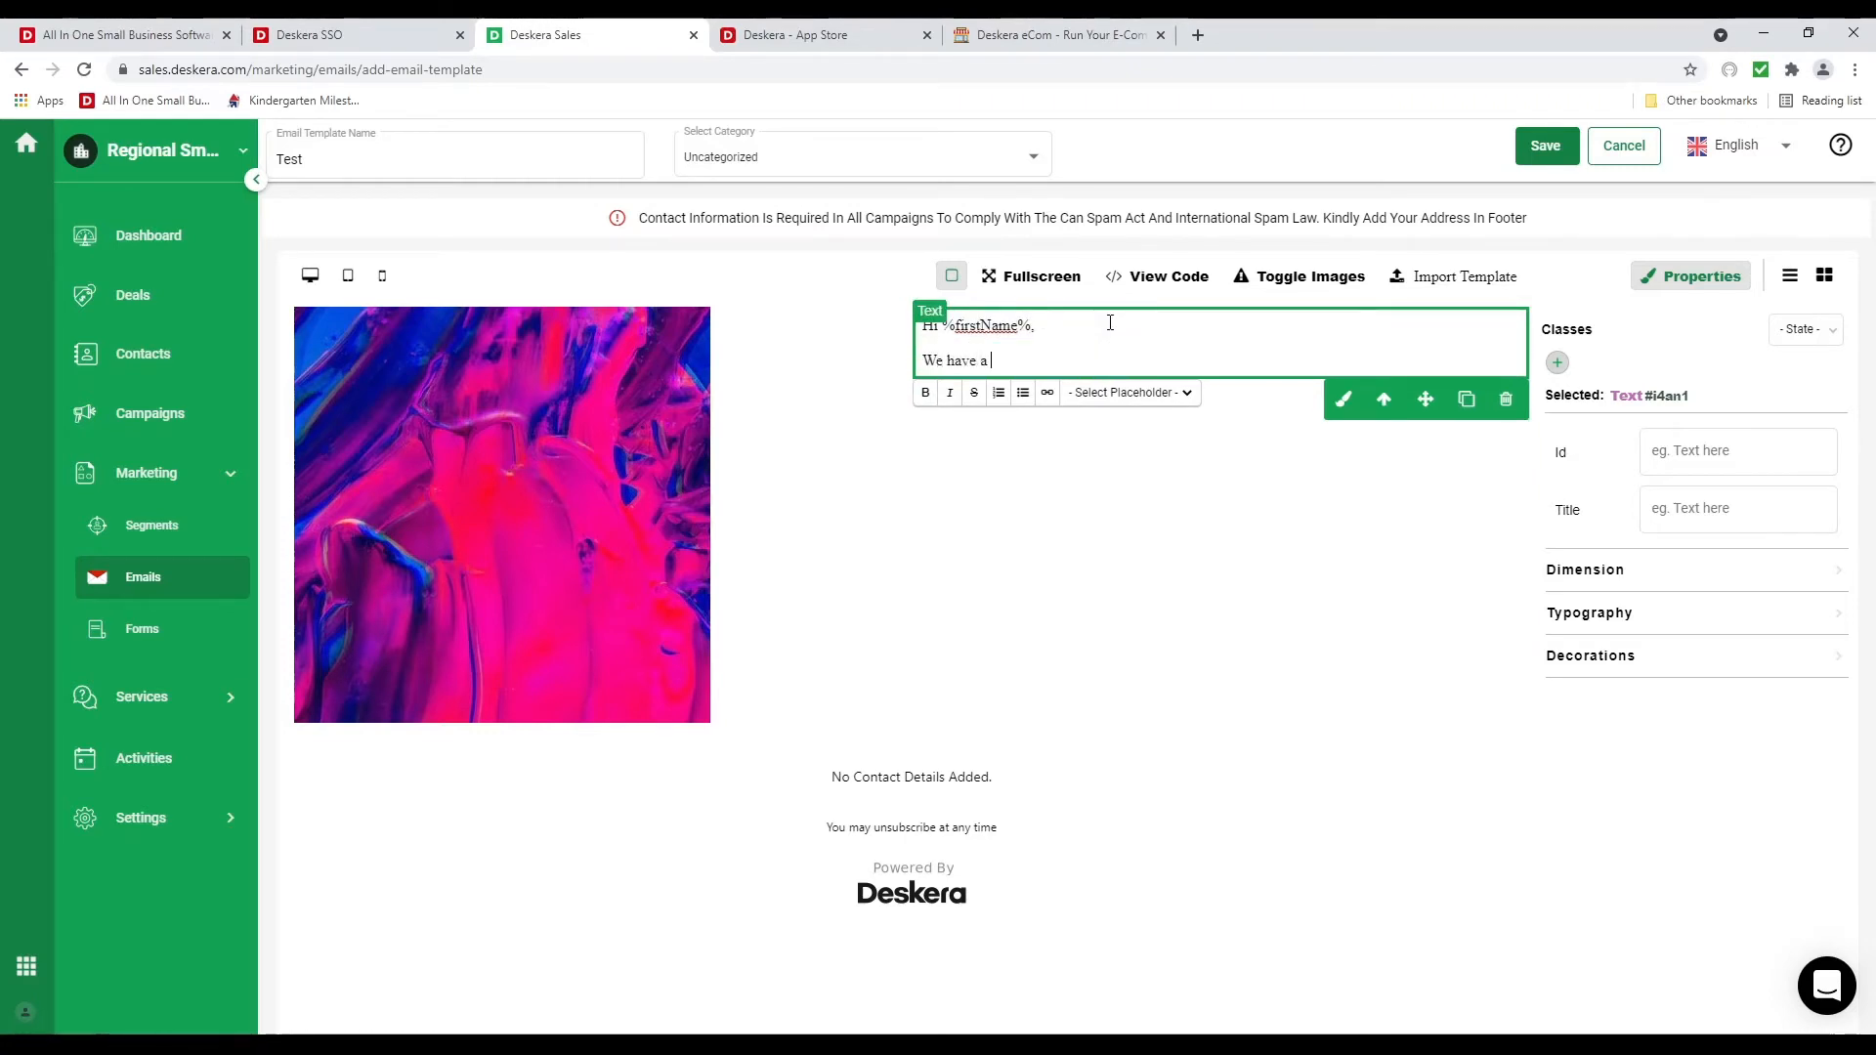
text(great deal for you!!)
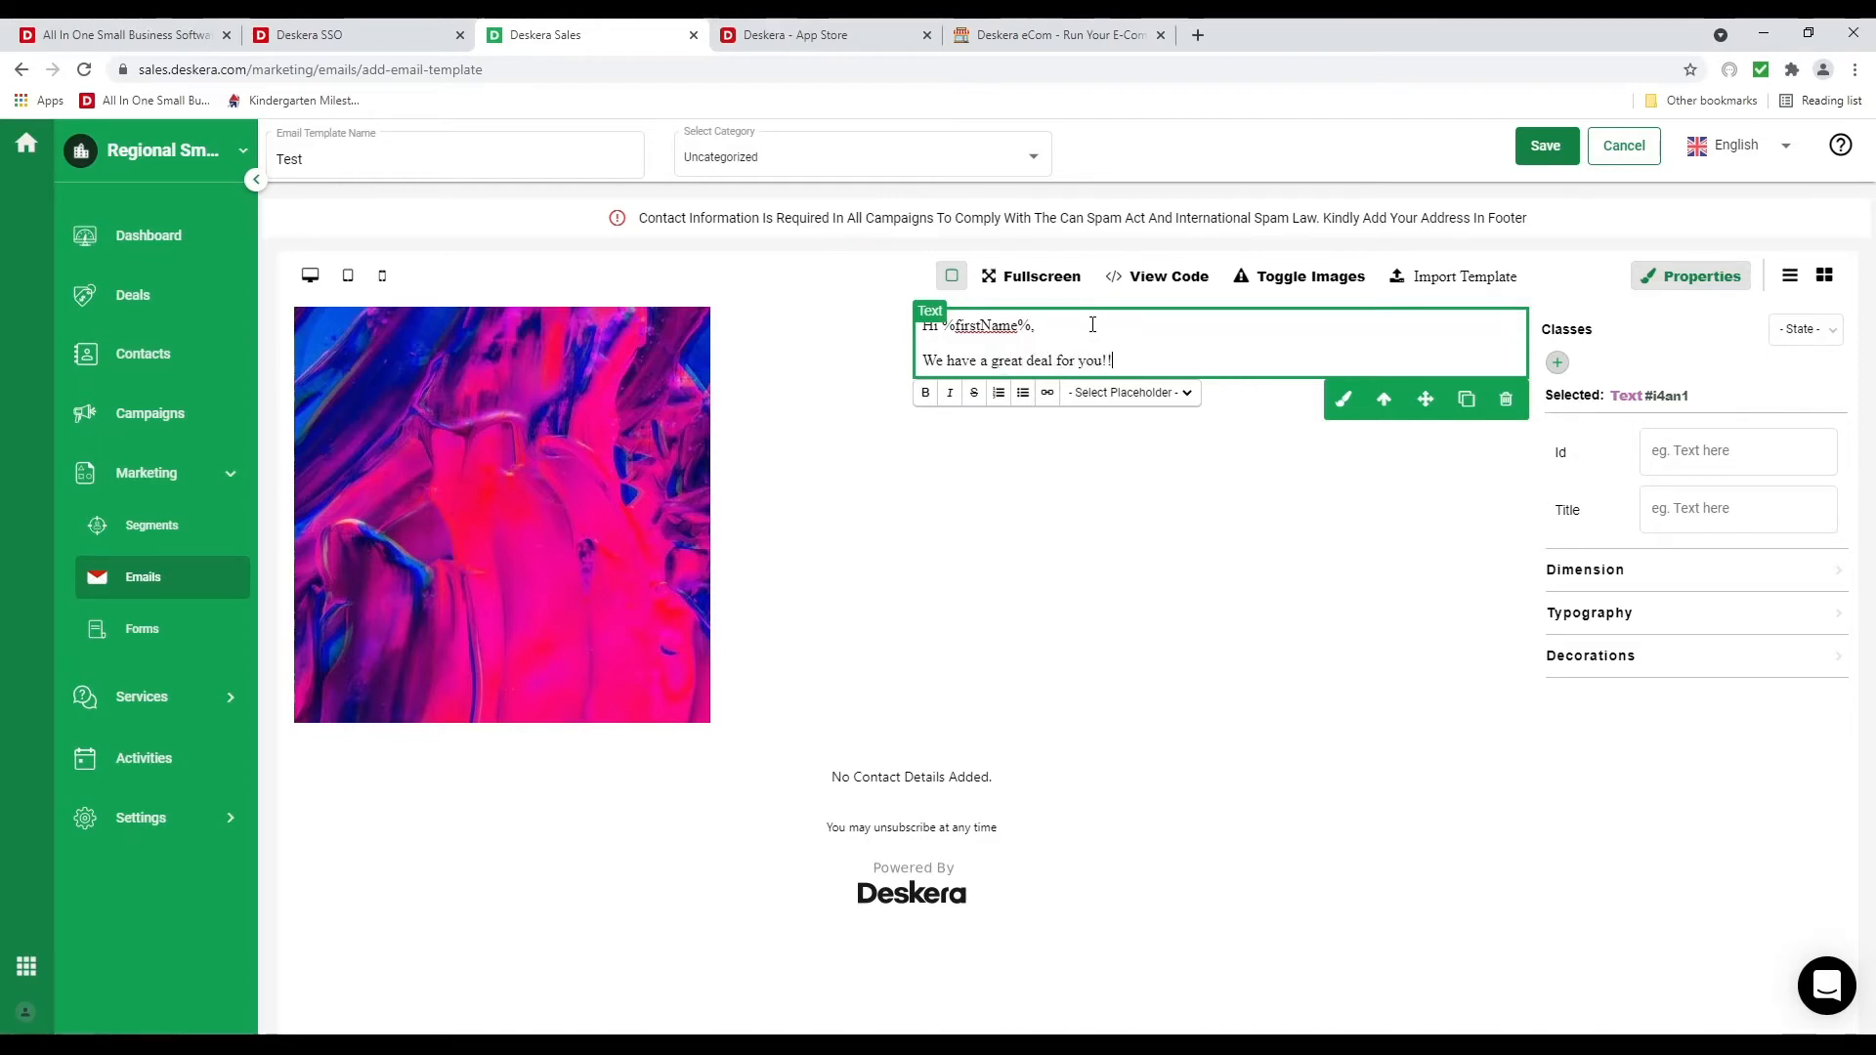
click(1185, 613)
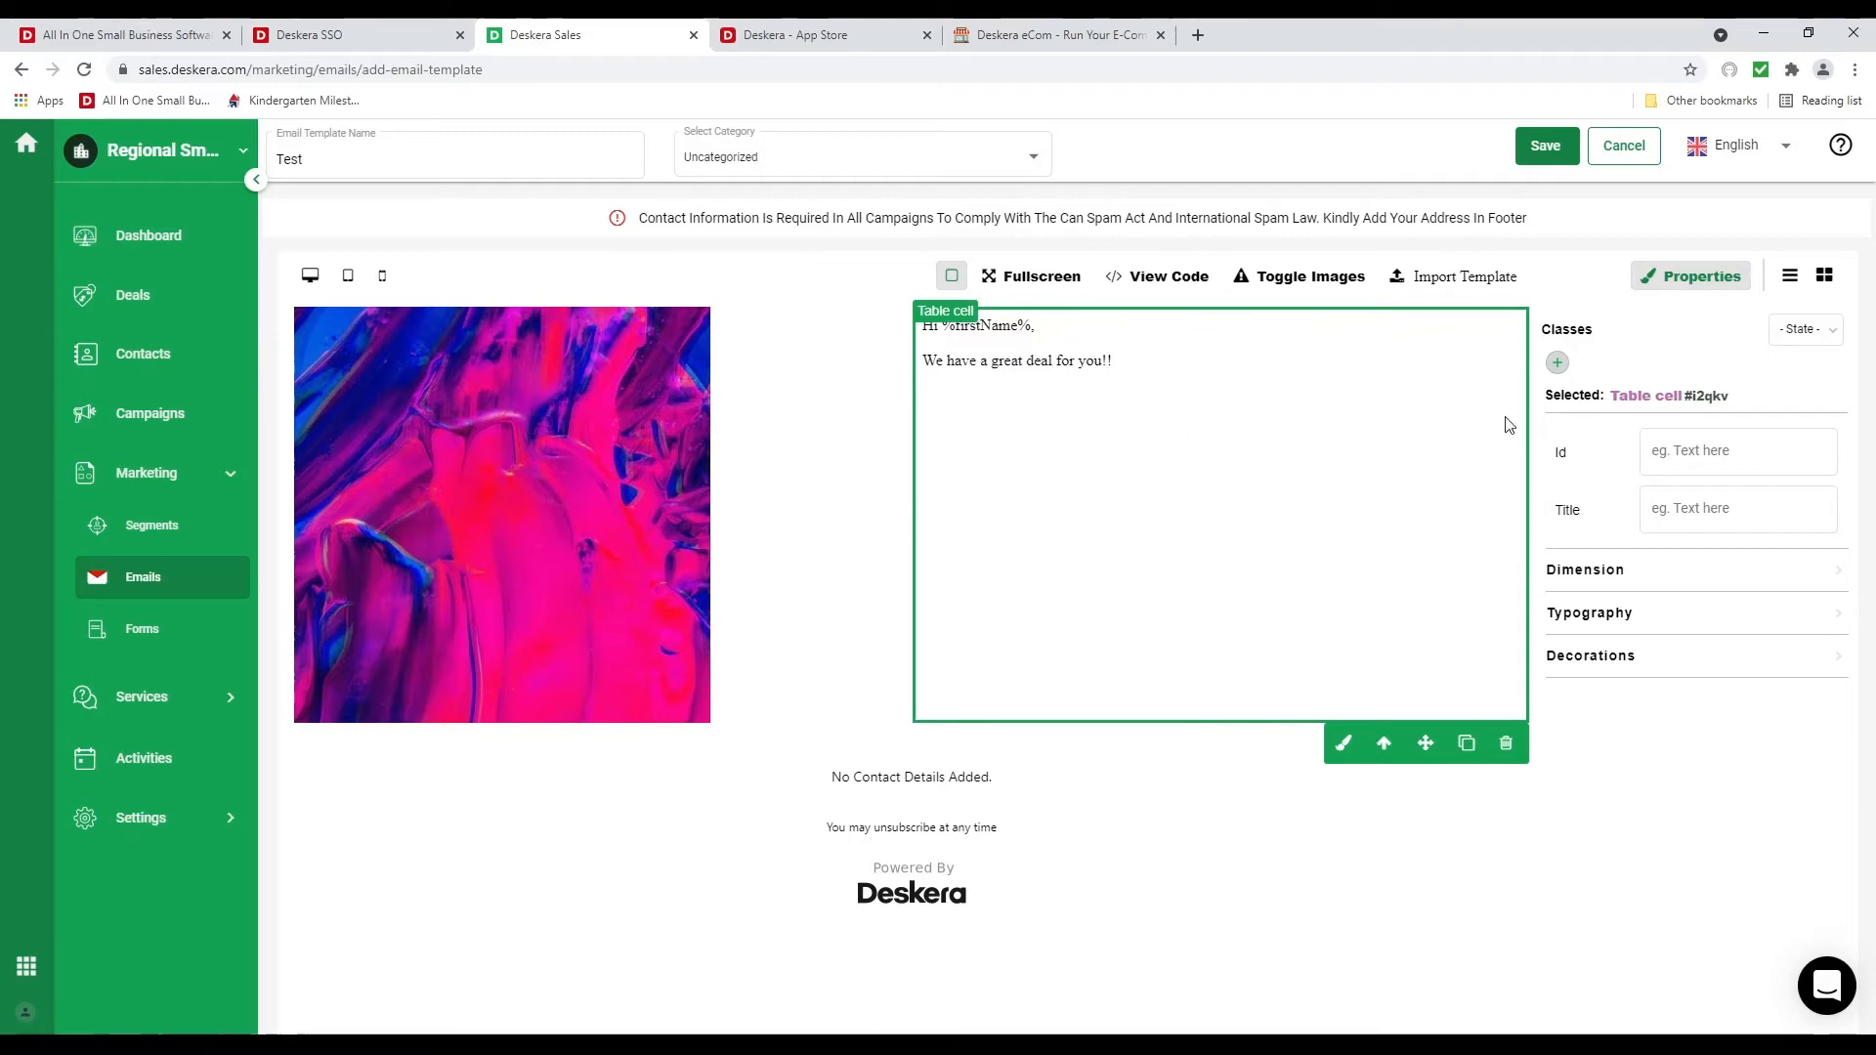
click(1823, 279)
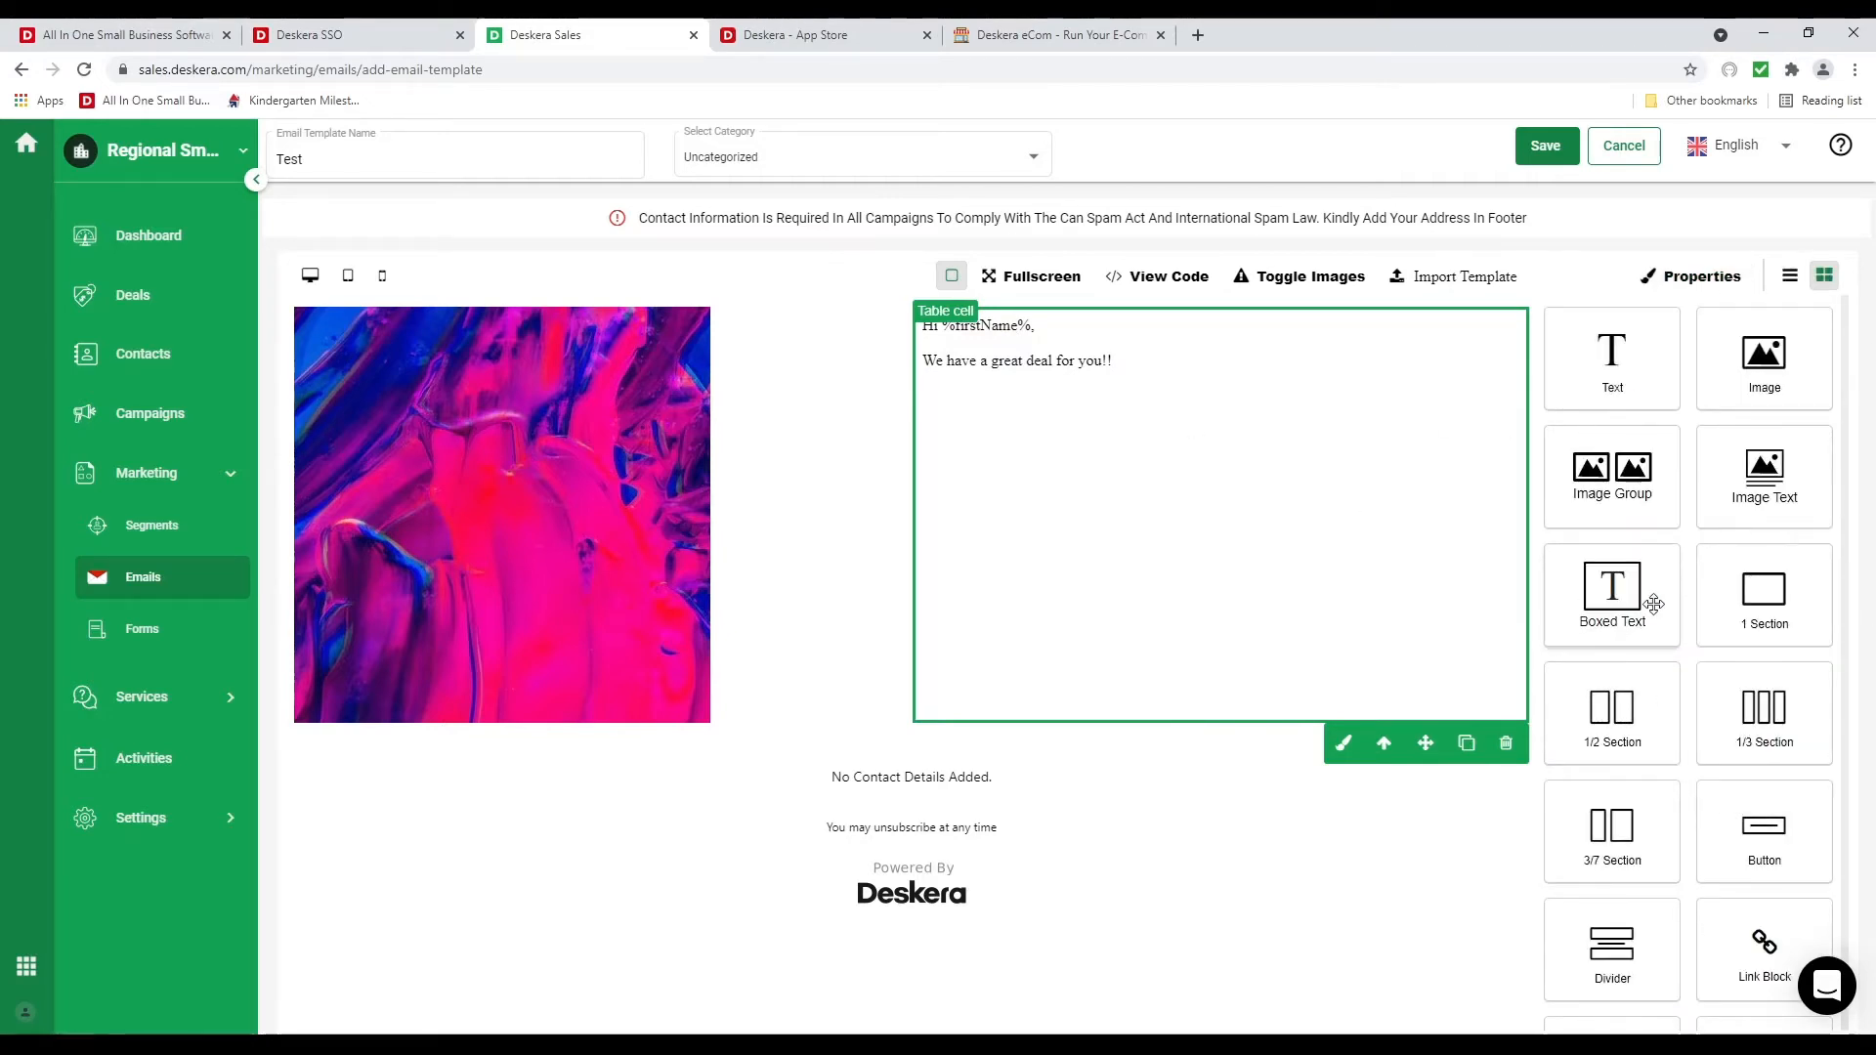
Add a two-item 'Title here' list below the picture and open the footer's contact details form
scroll(1654, 603, down, 1)
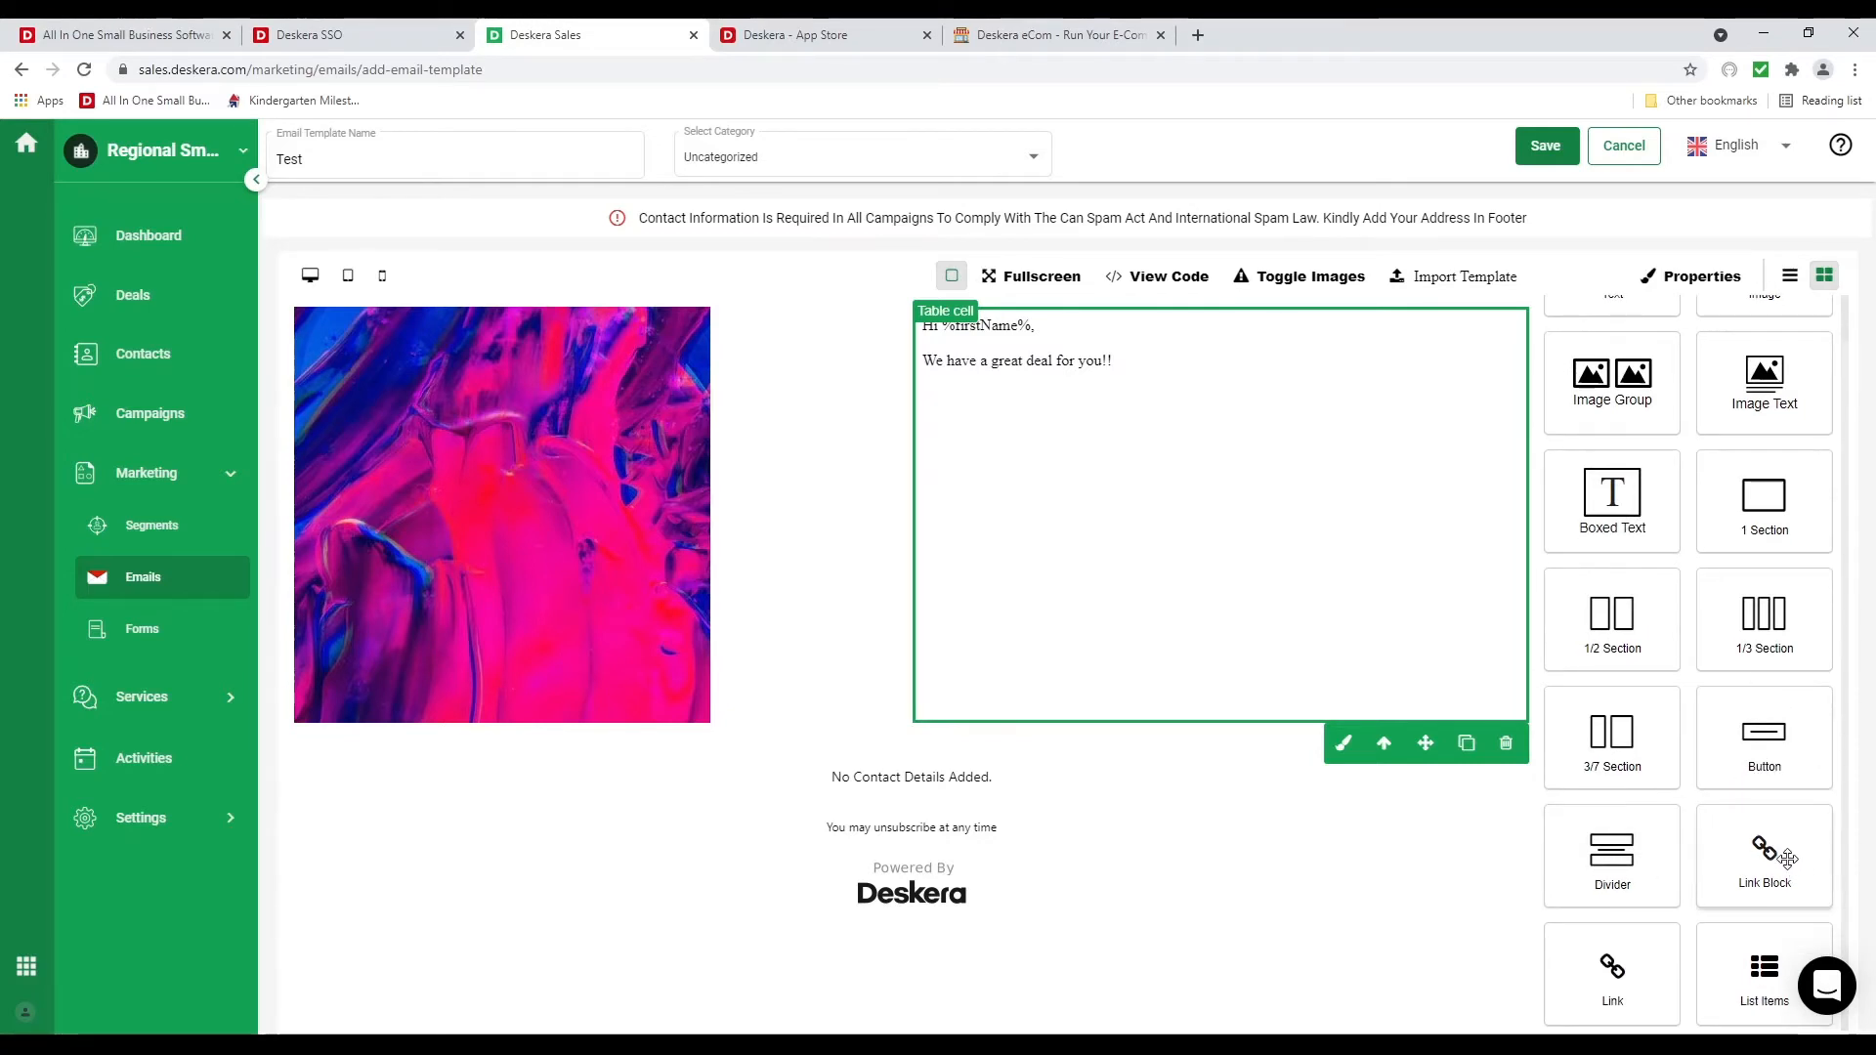
drag(1741, 980, 808, 764)
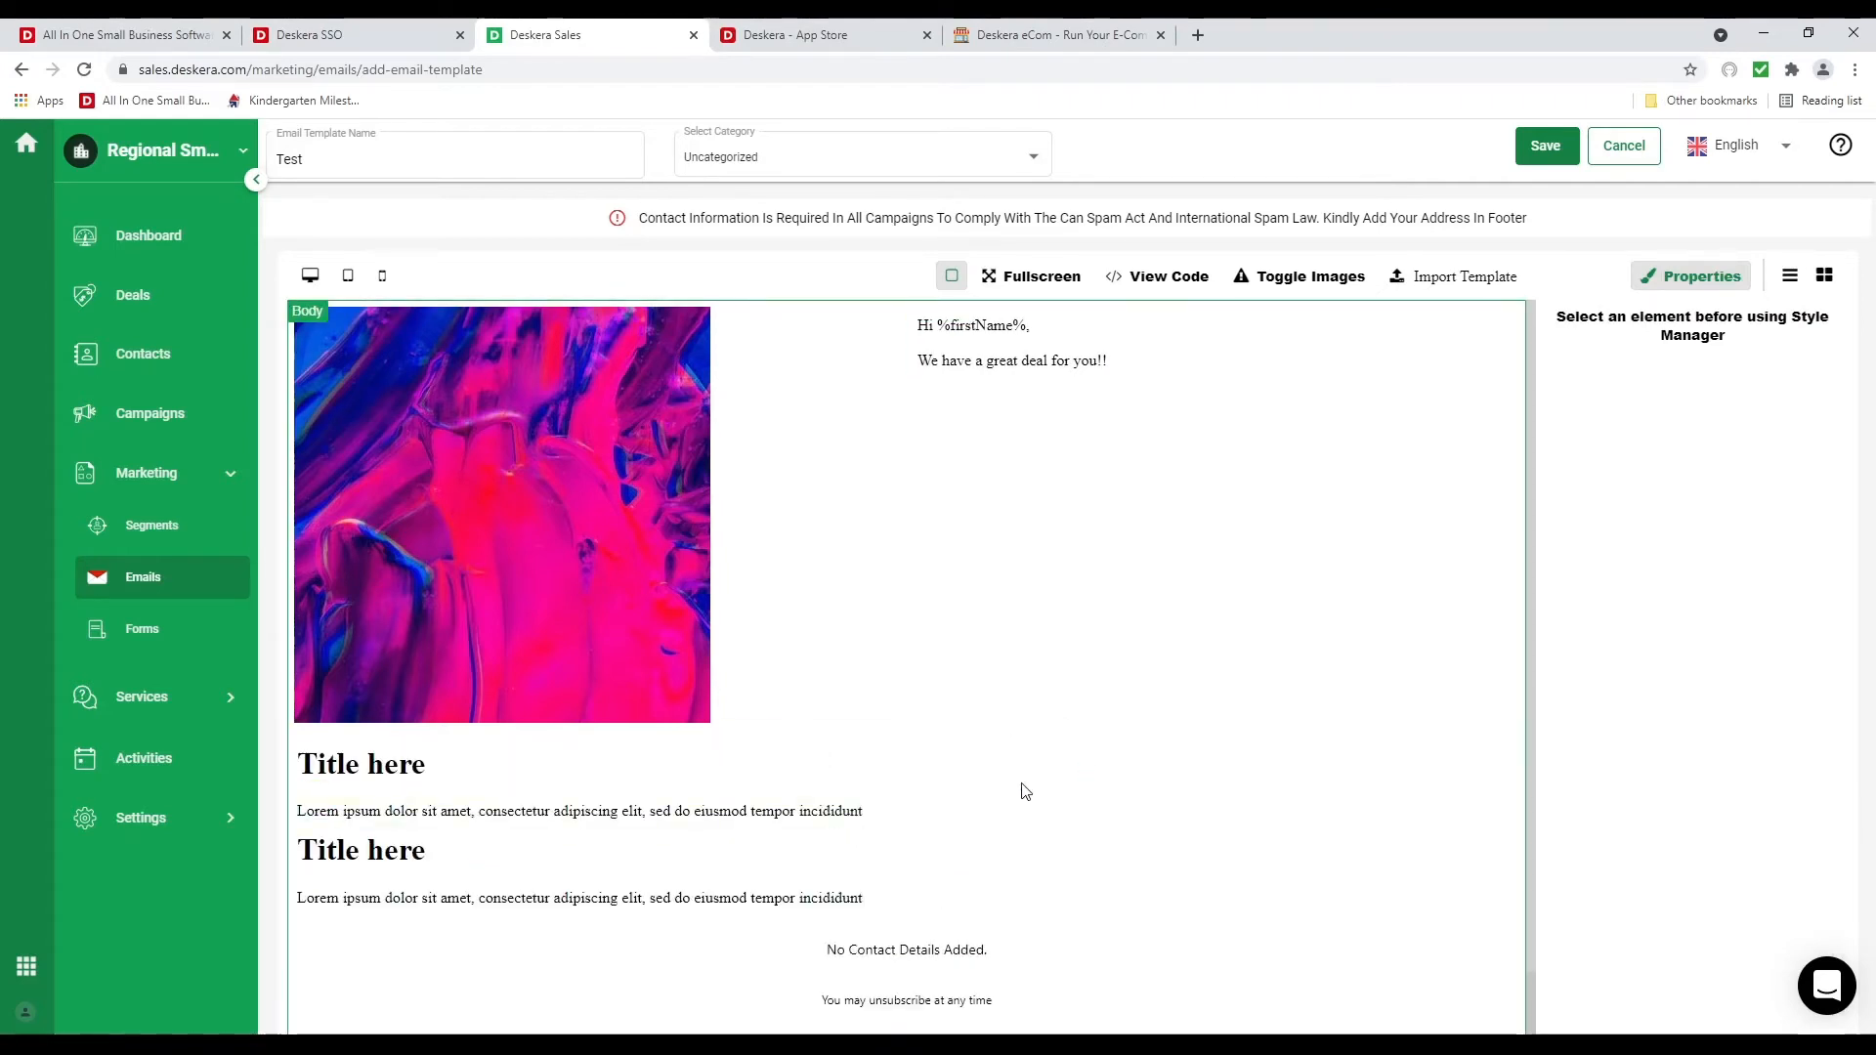
scroll(1022, 789, down, 2)
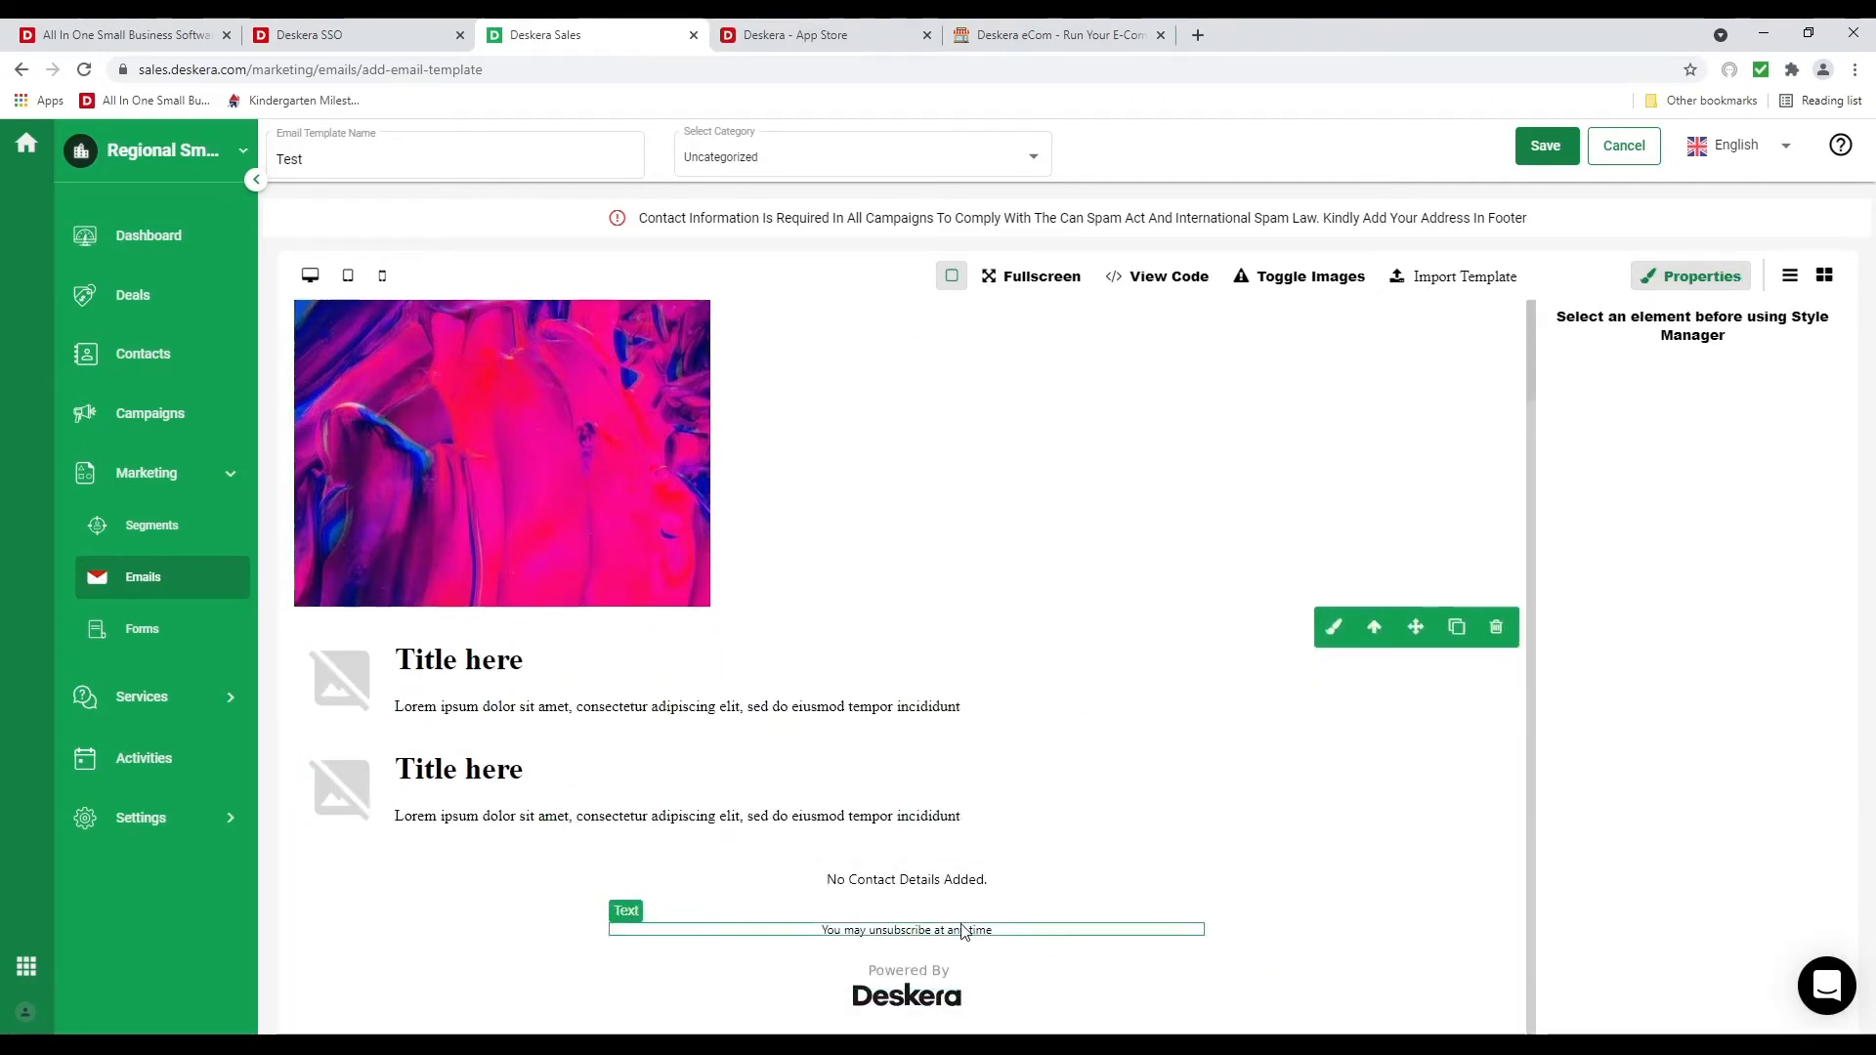
click(977, 899)
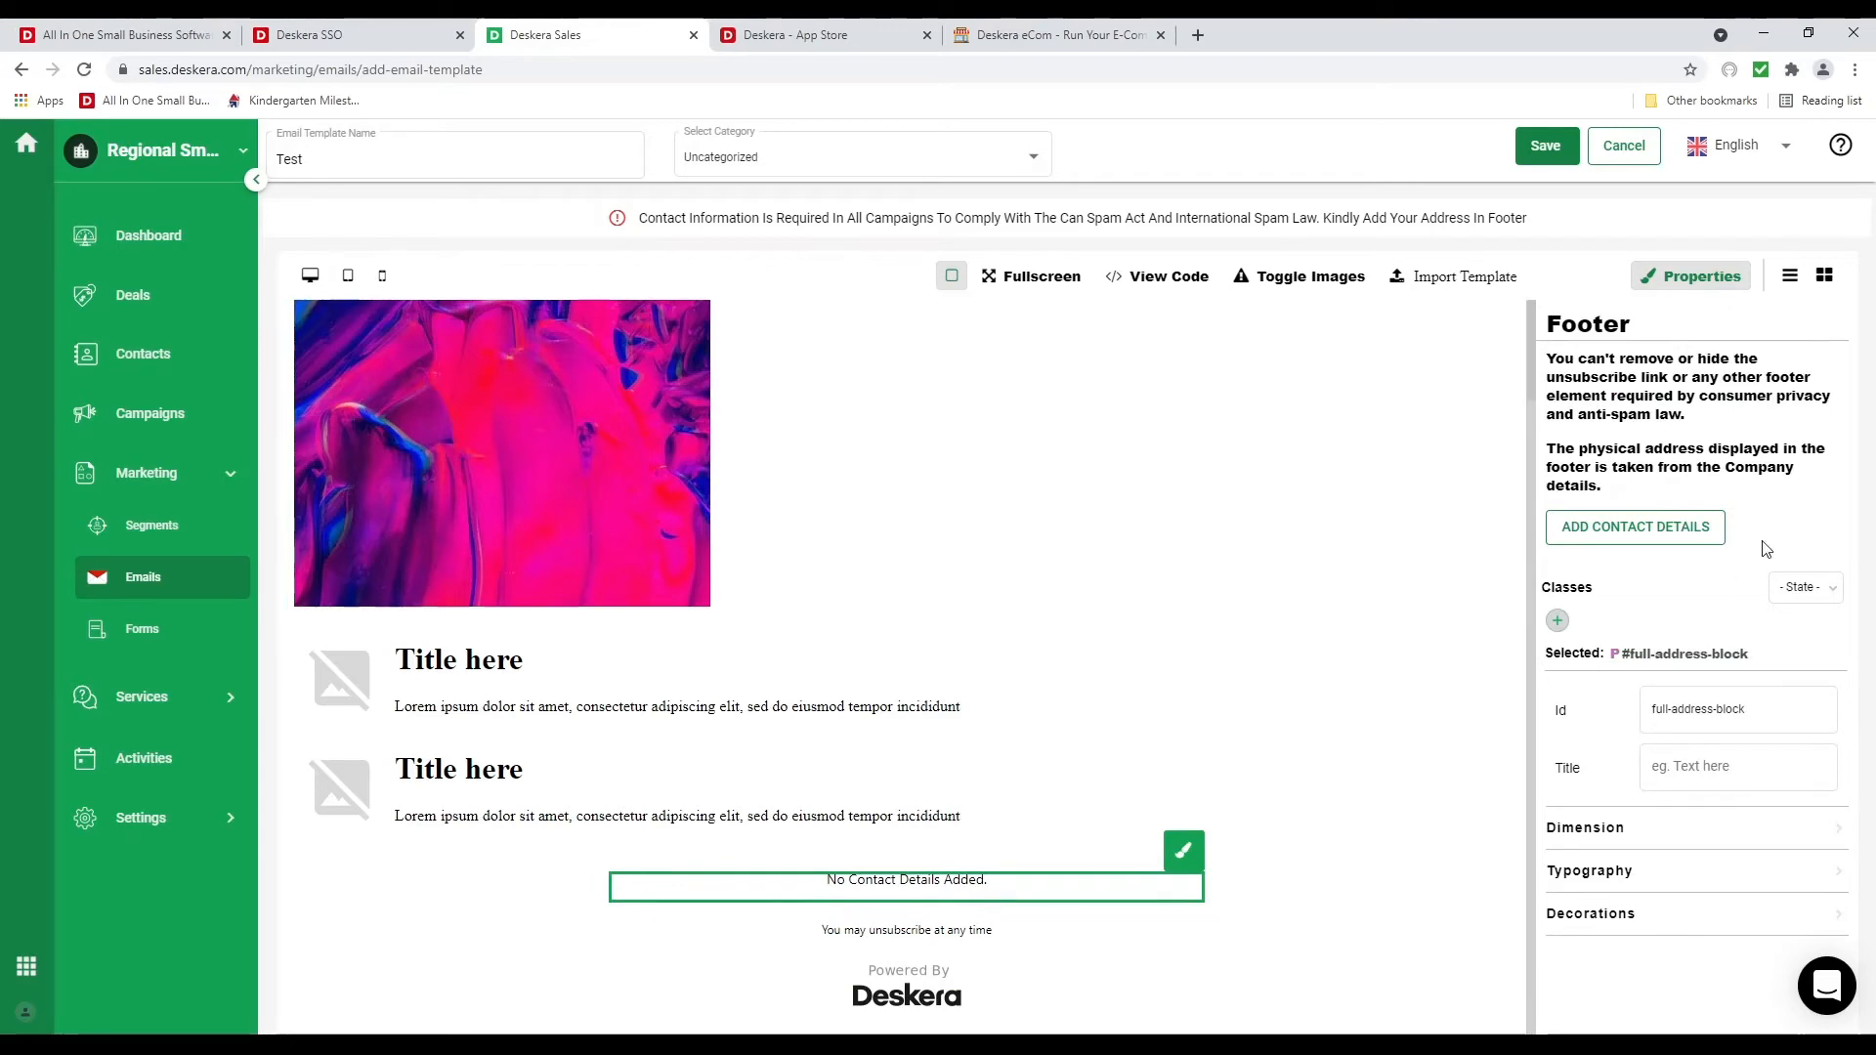
click(1650, 536)
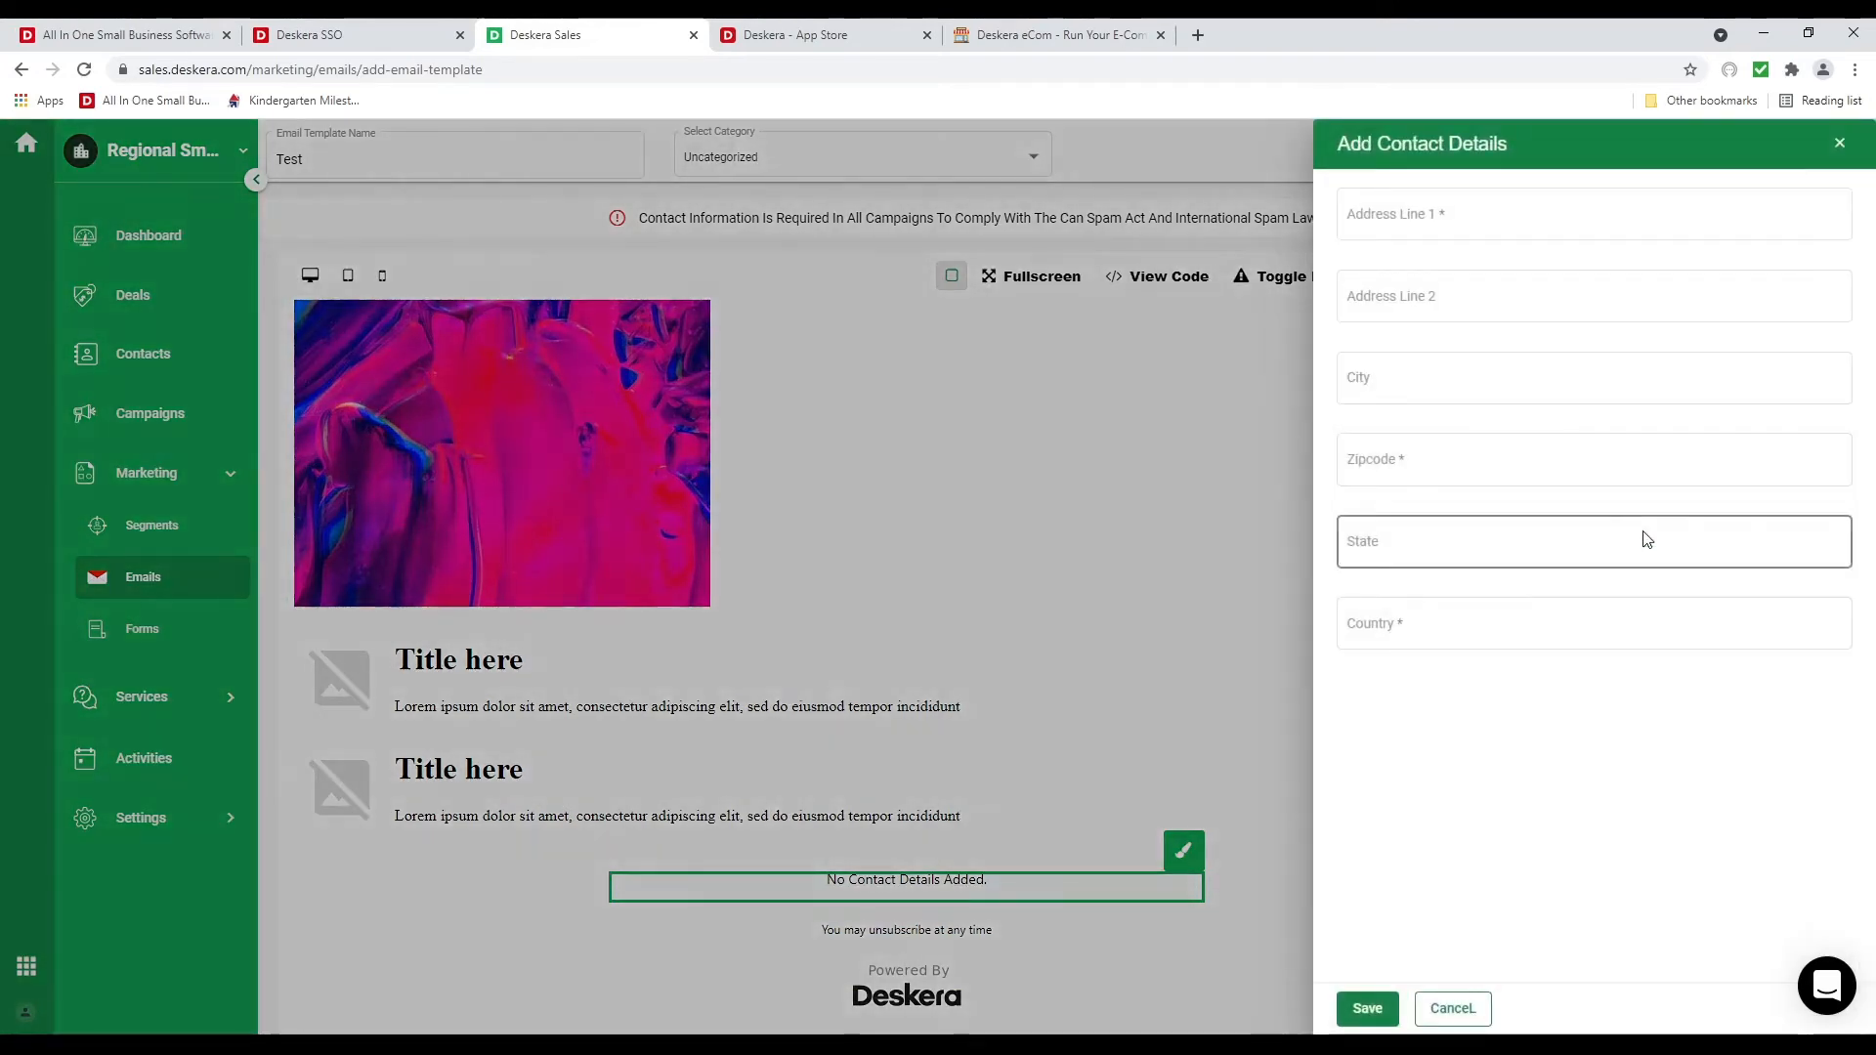
Enter the street address, city and zipcode for the footer contact details
click(1440, 214)
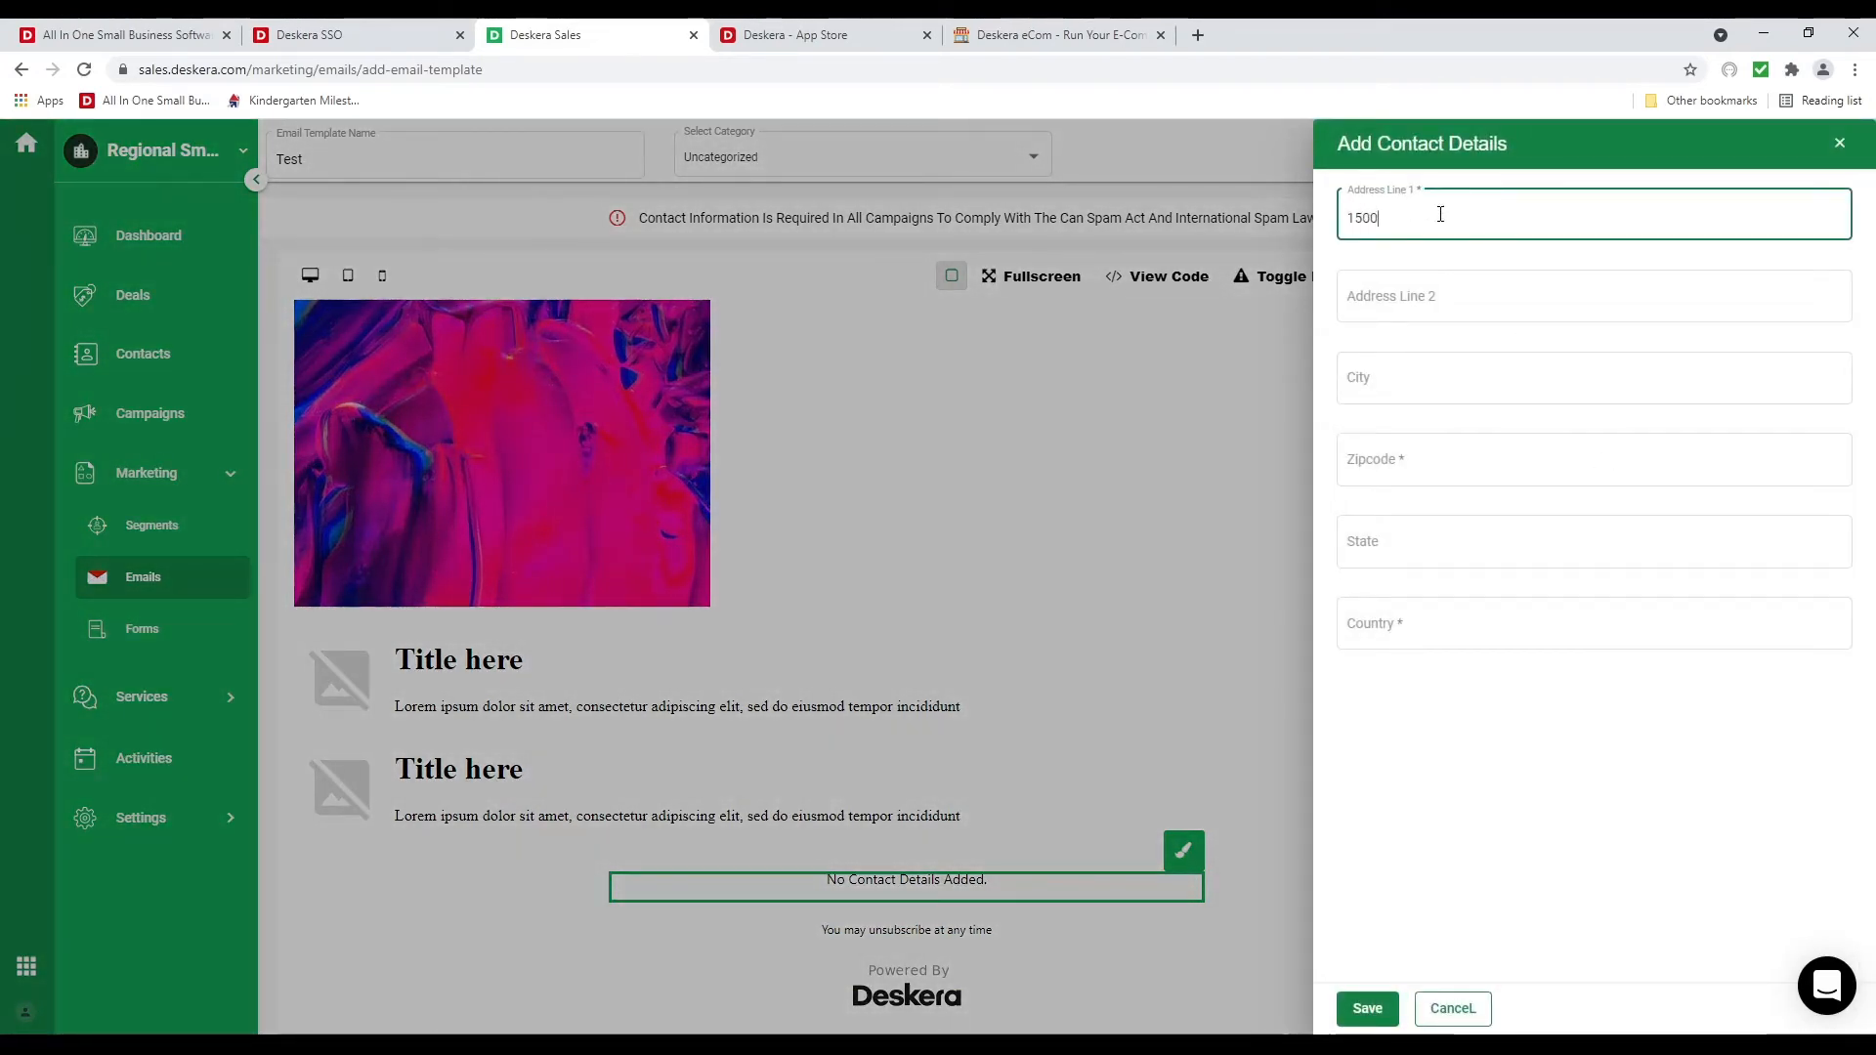
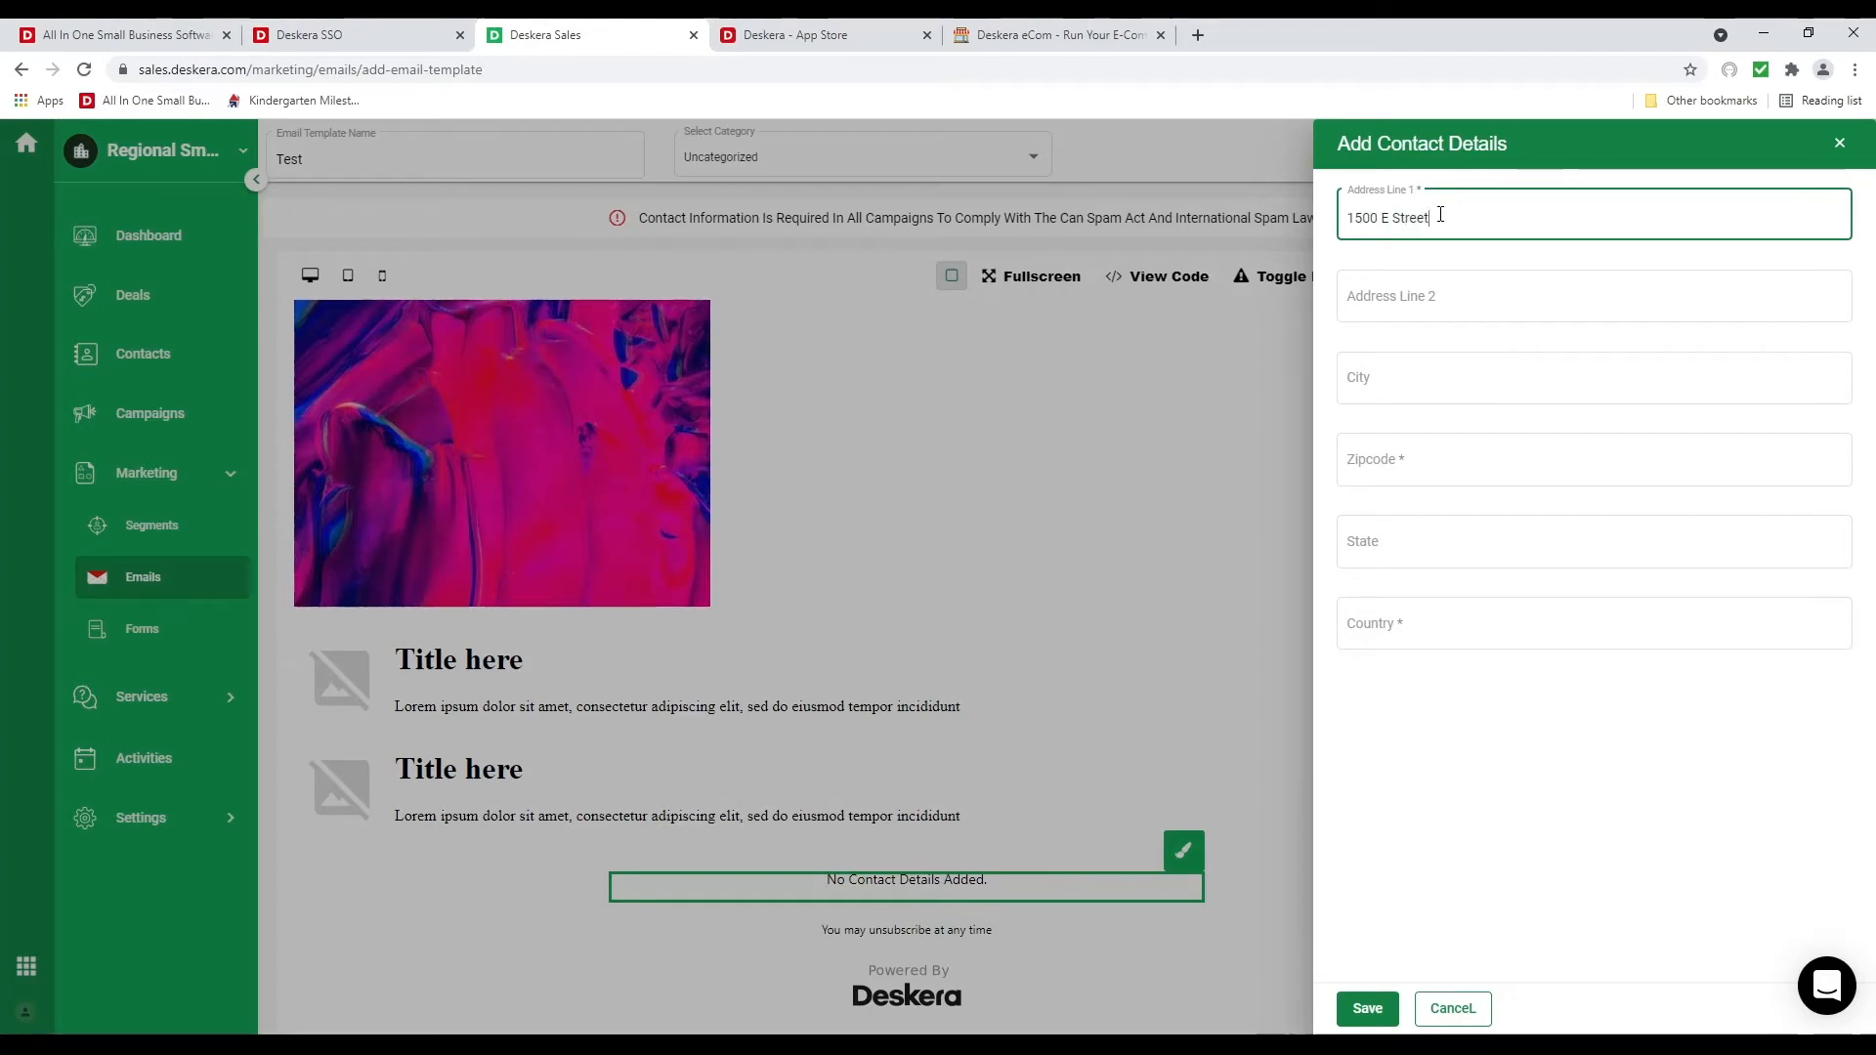
click(1392, 376)
text(Fresno)
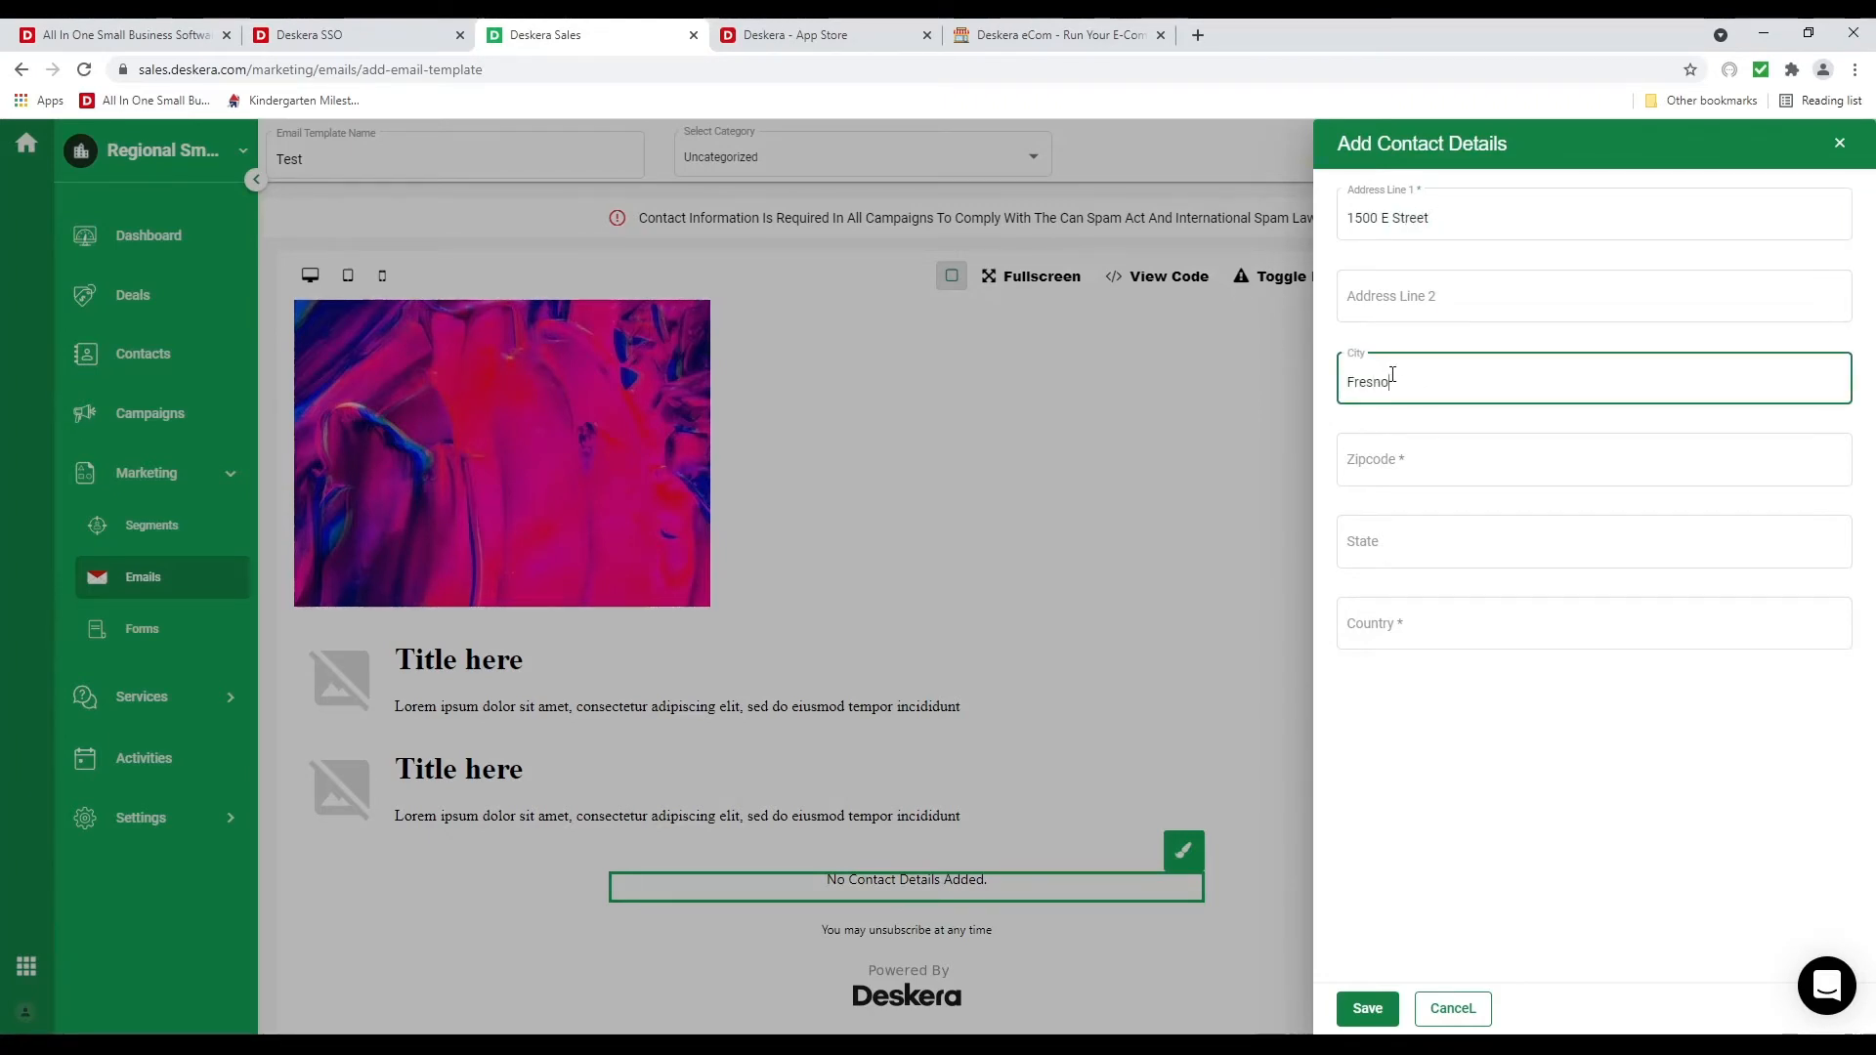
click(1416, 452)
text(23424)
Enter the state and country, and save the contact details to the footer
click(1376, 526)
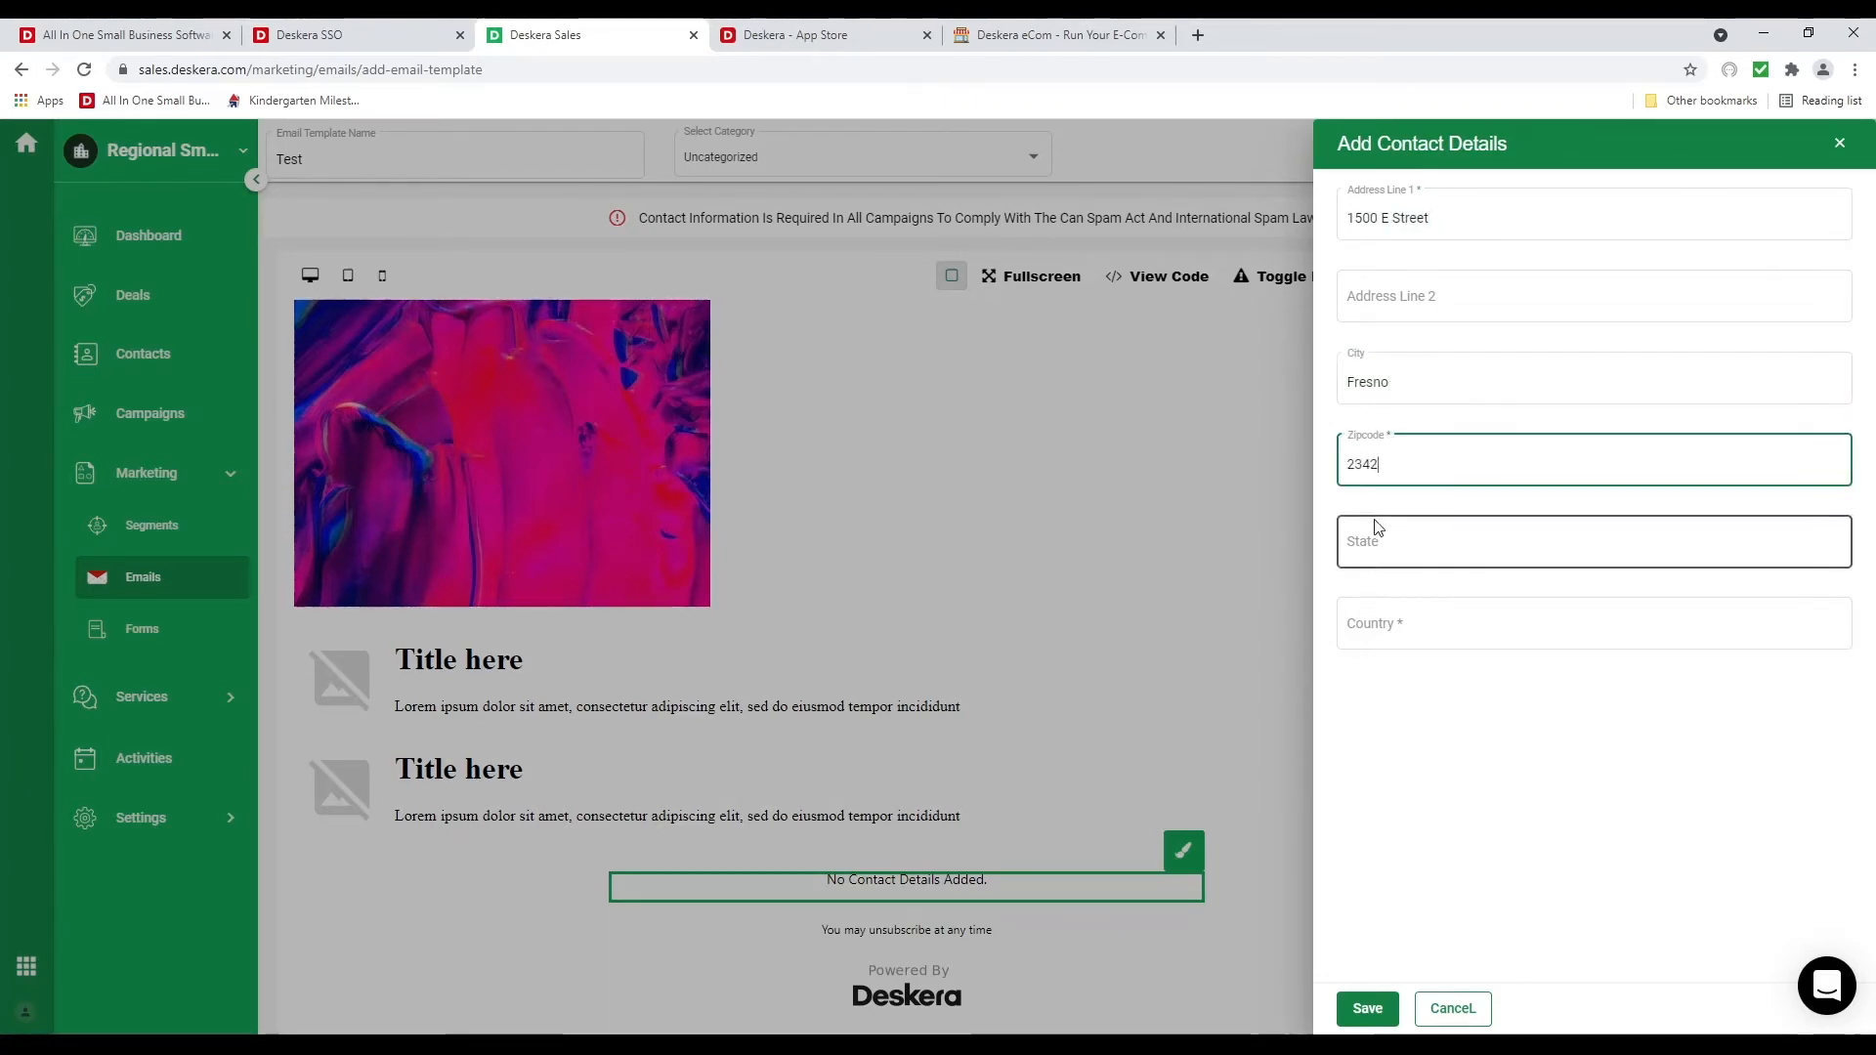
text(Cal)
key(BackSpace)
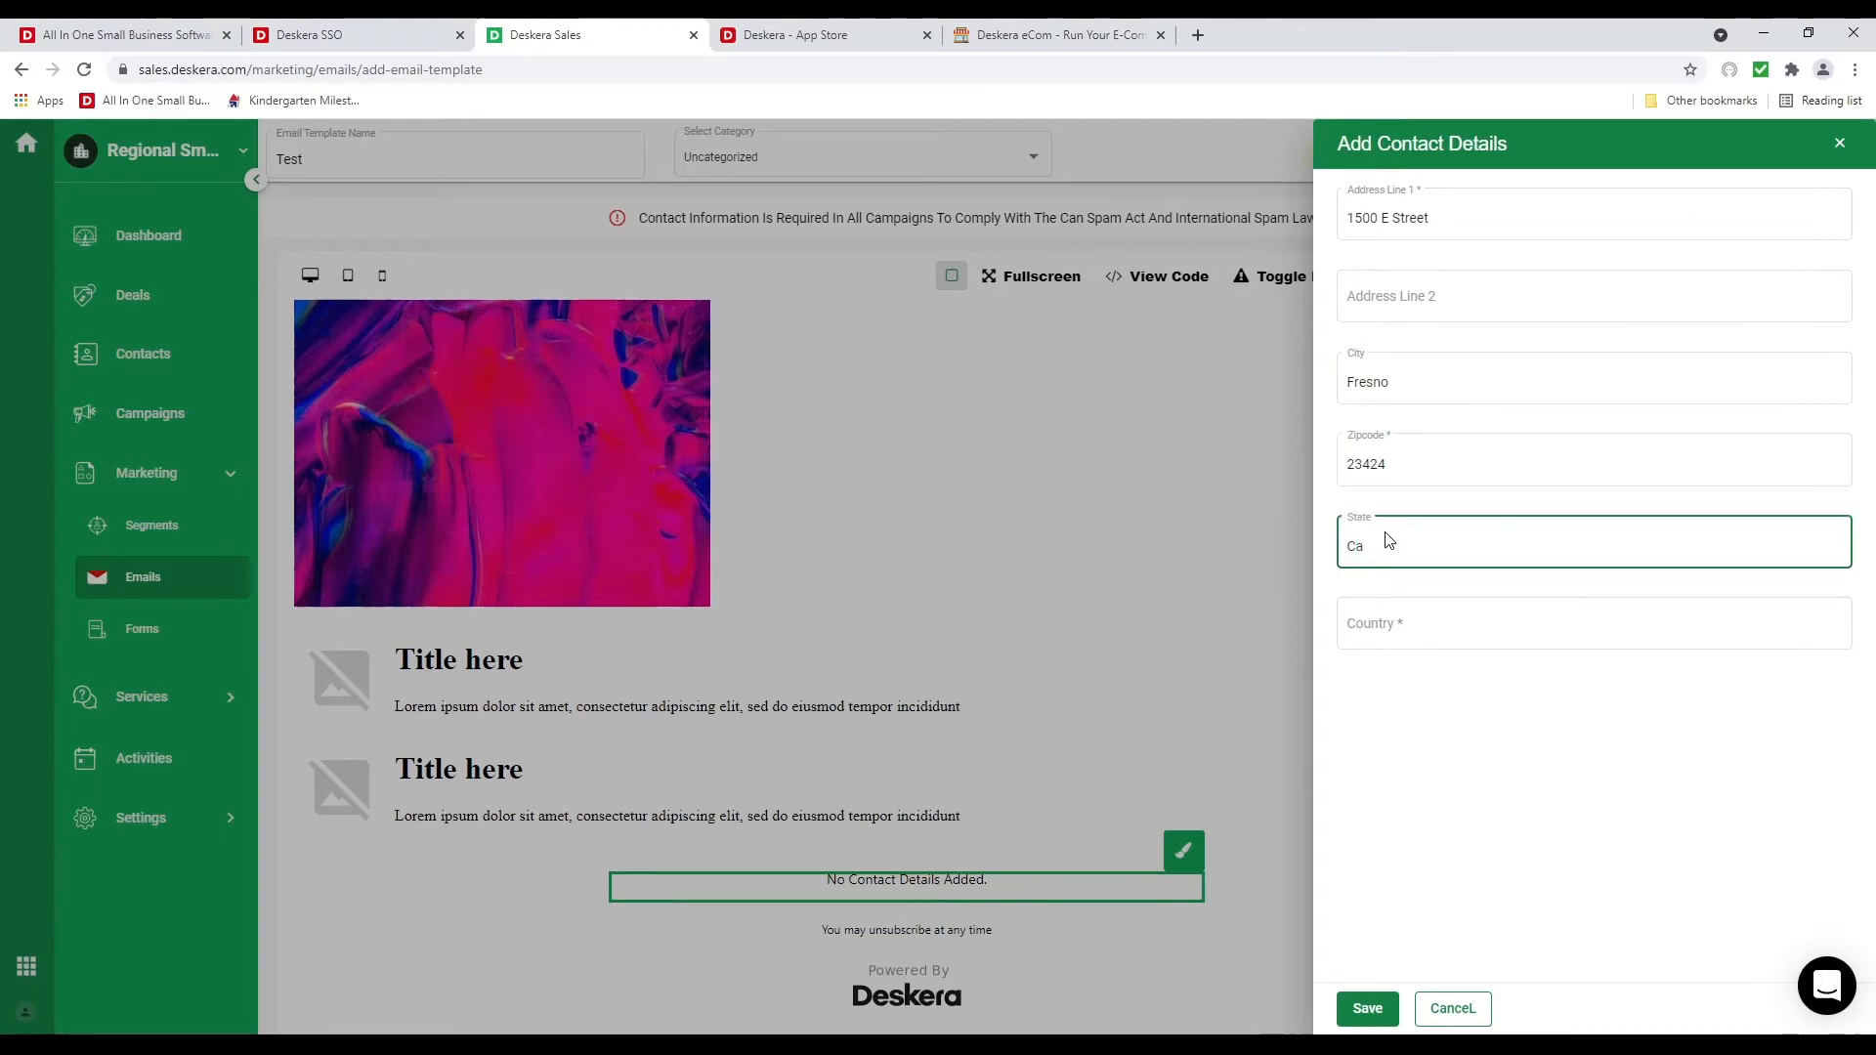
text(lifornia)
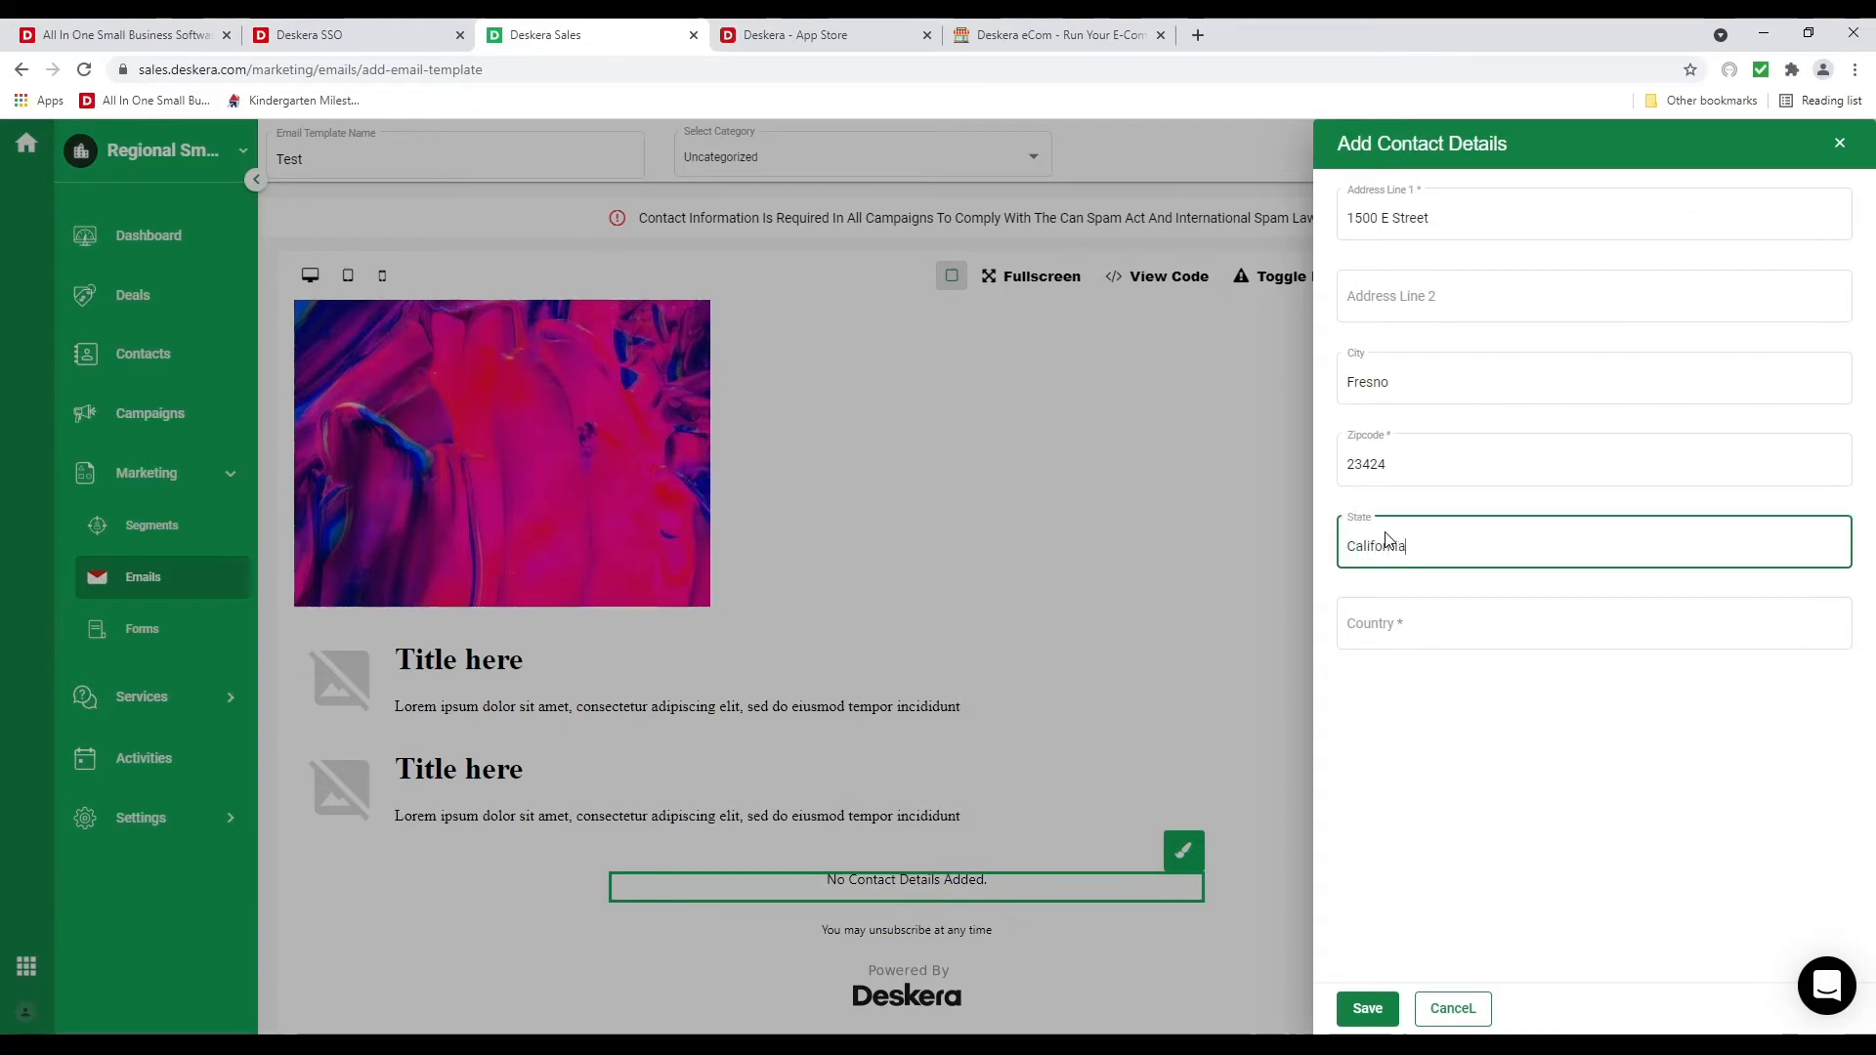
click(1369, 622)
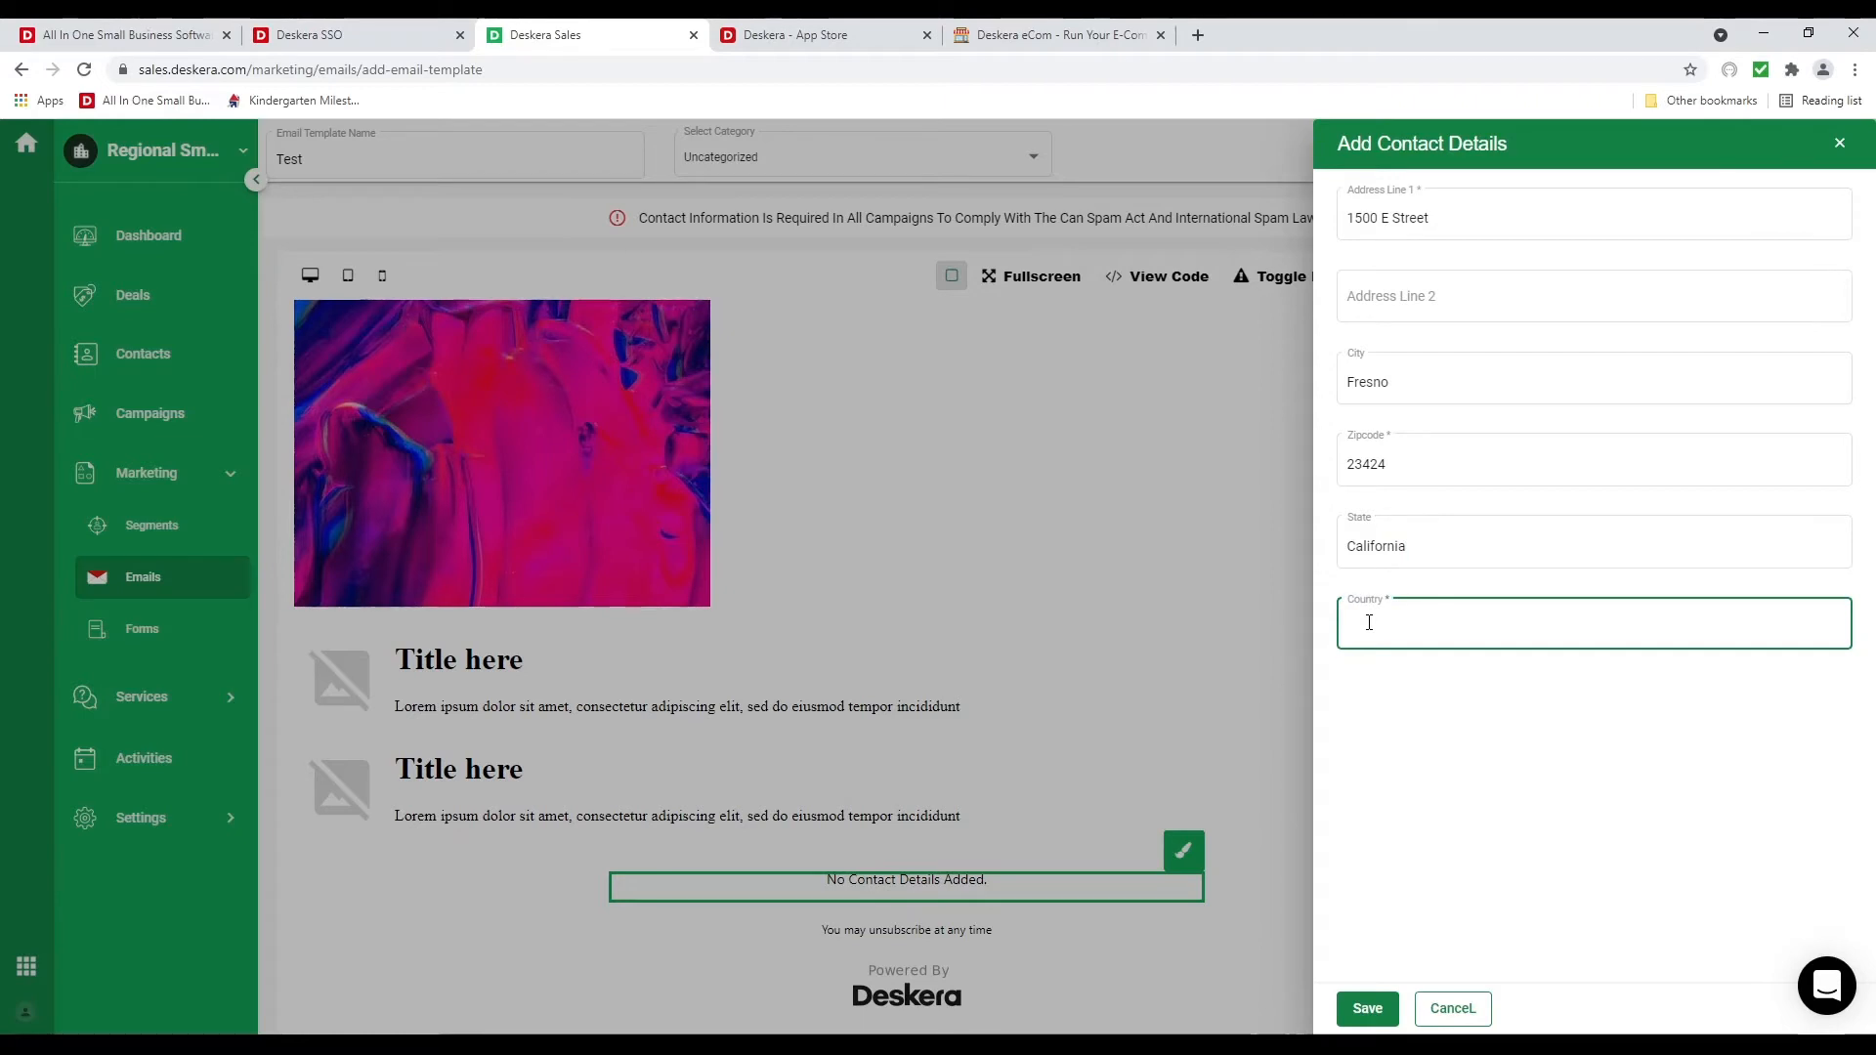
text(United )
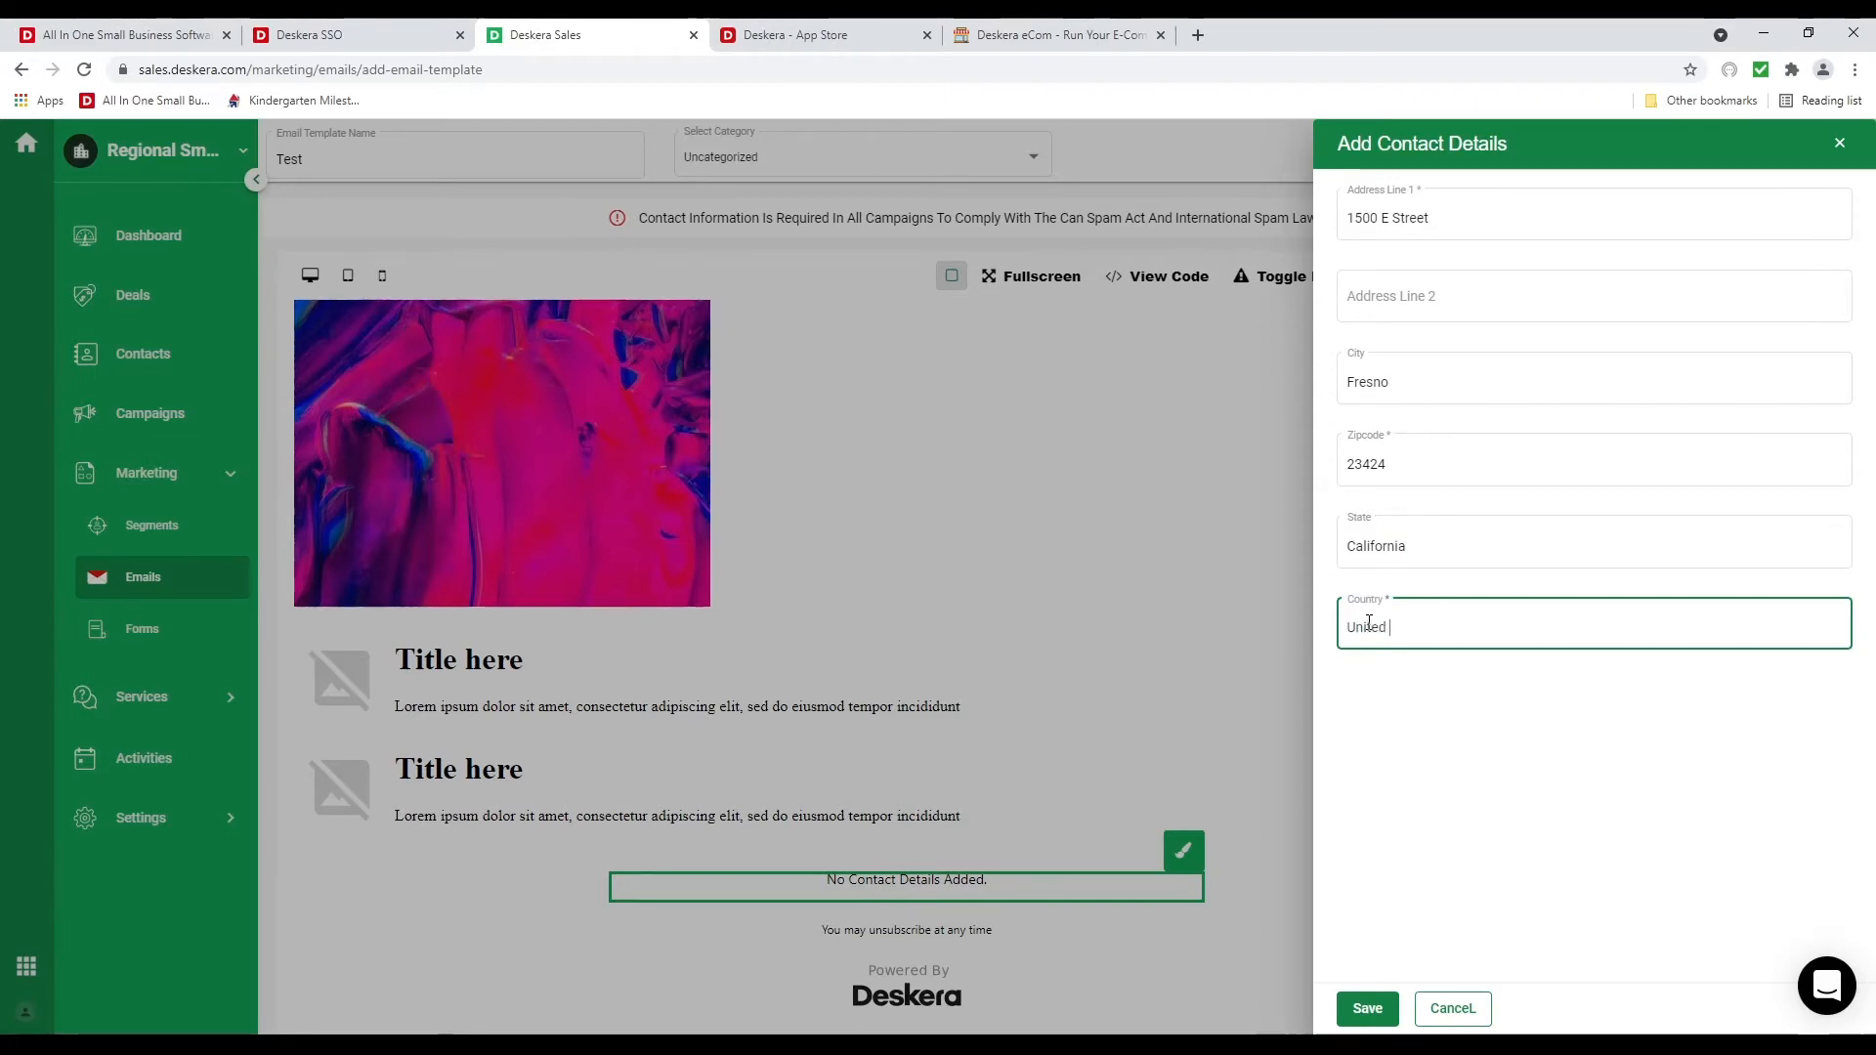
text(States of America)
click(1368, 1010)
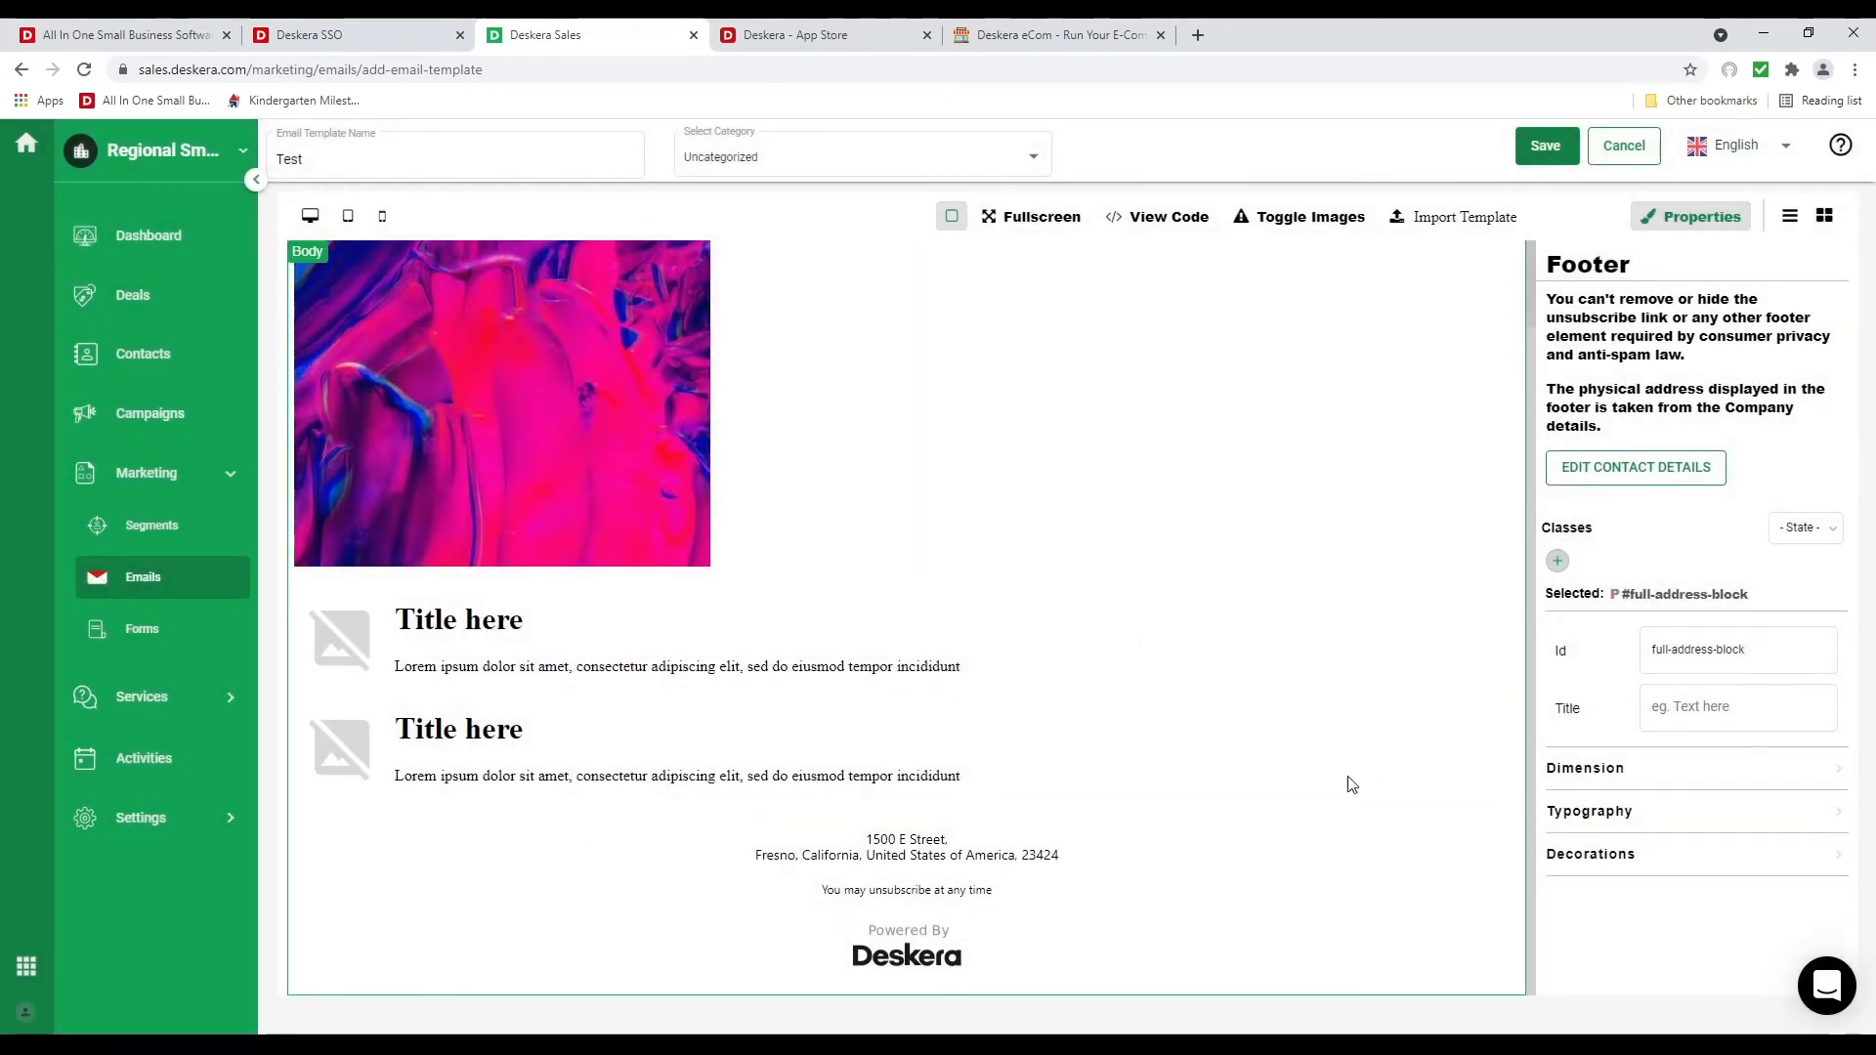
Select the footer address block and save the Test email template
click(1208, 869)
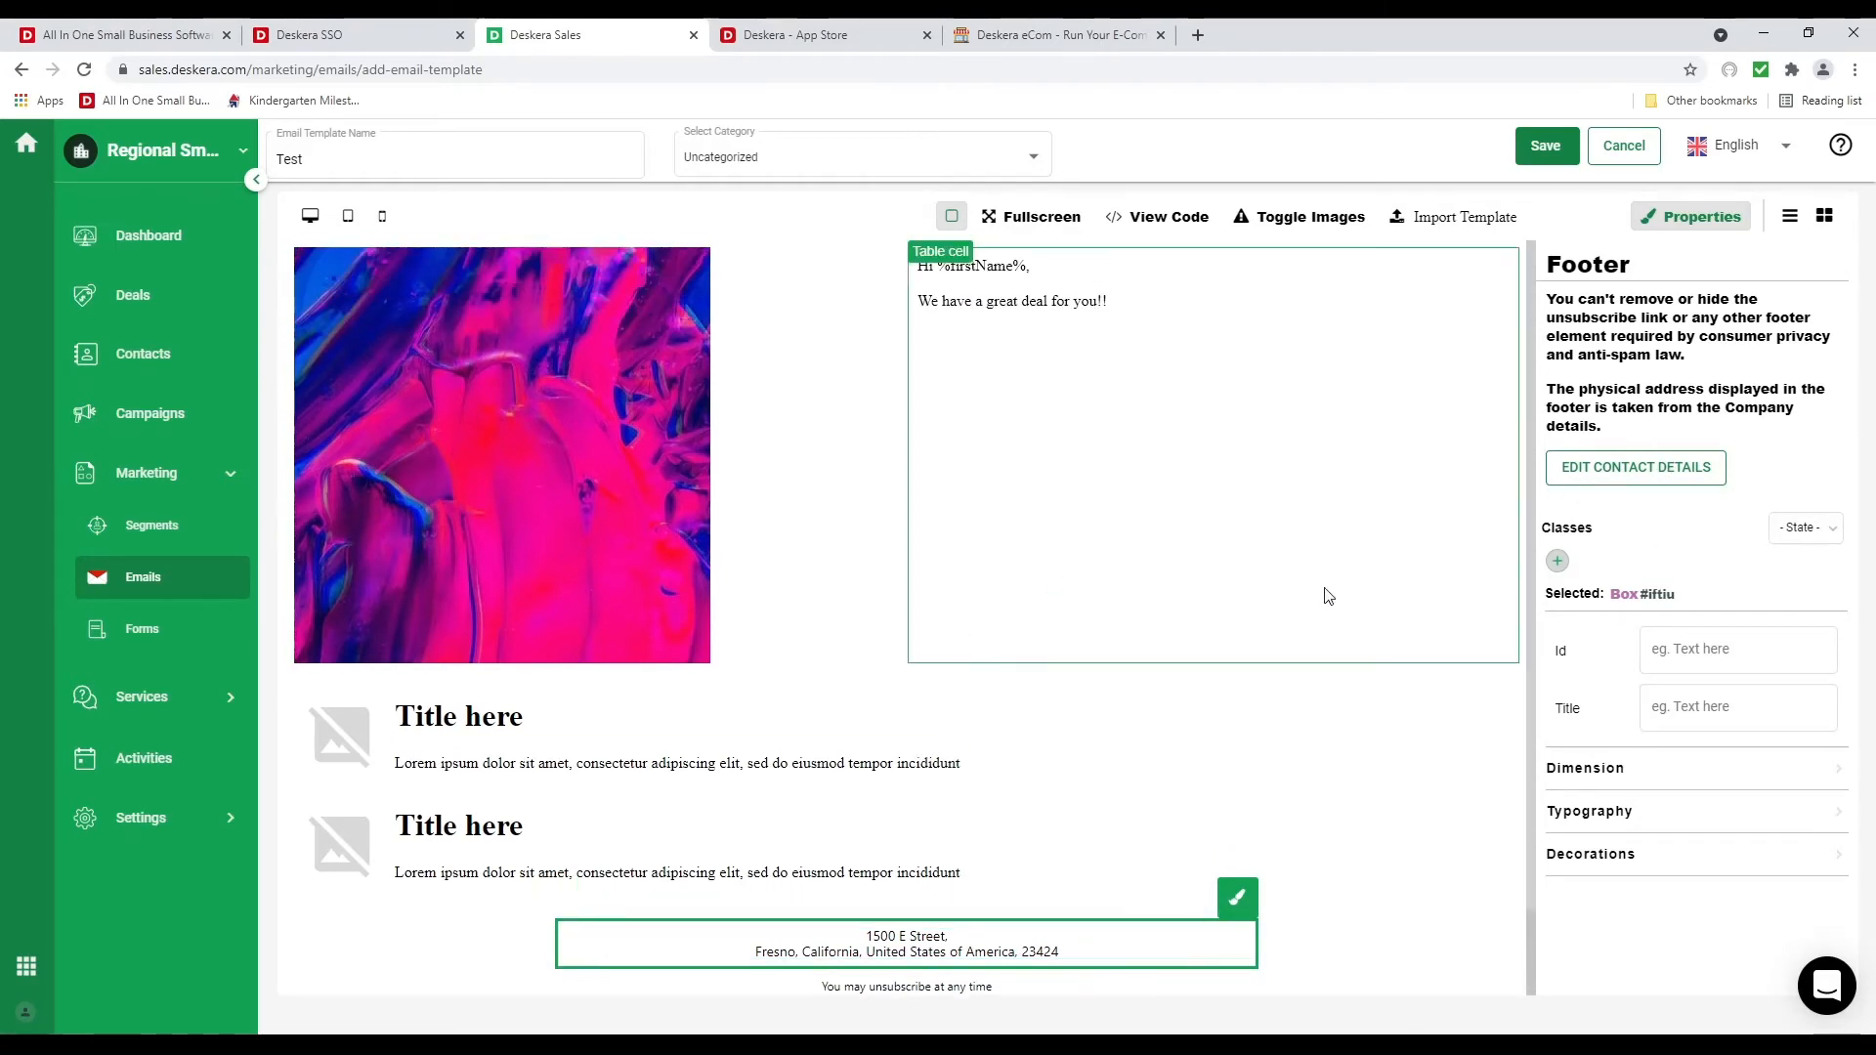
click(1537, 157)
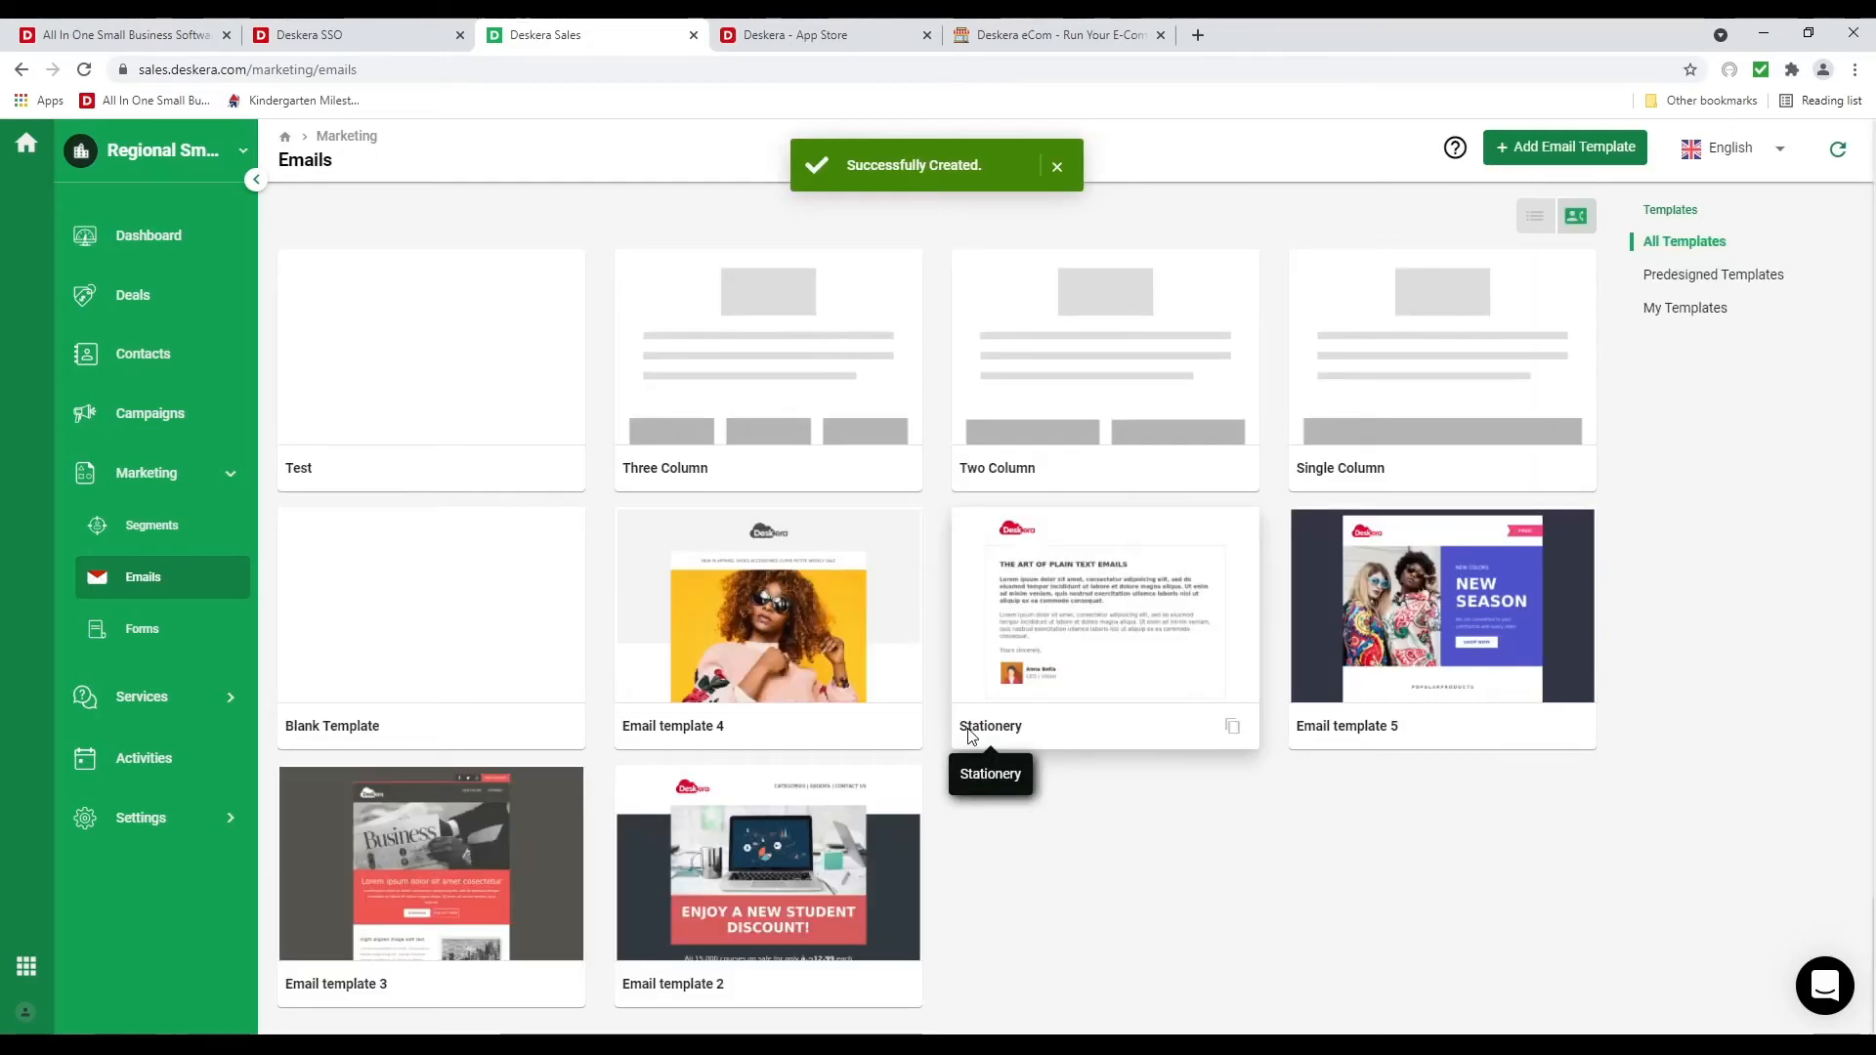
Reopen the Test template and preview it at tablet, mobile and desktop widths
mouse_move(569, 387)
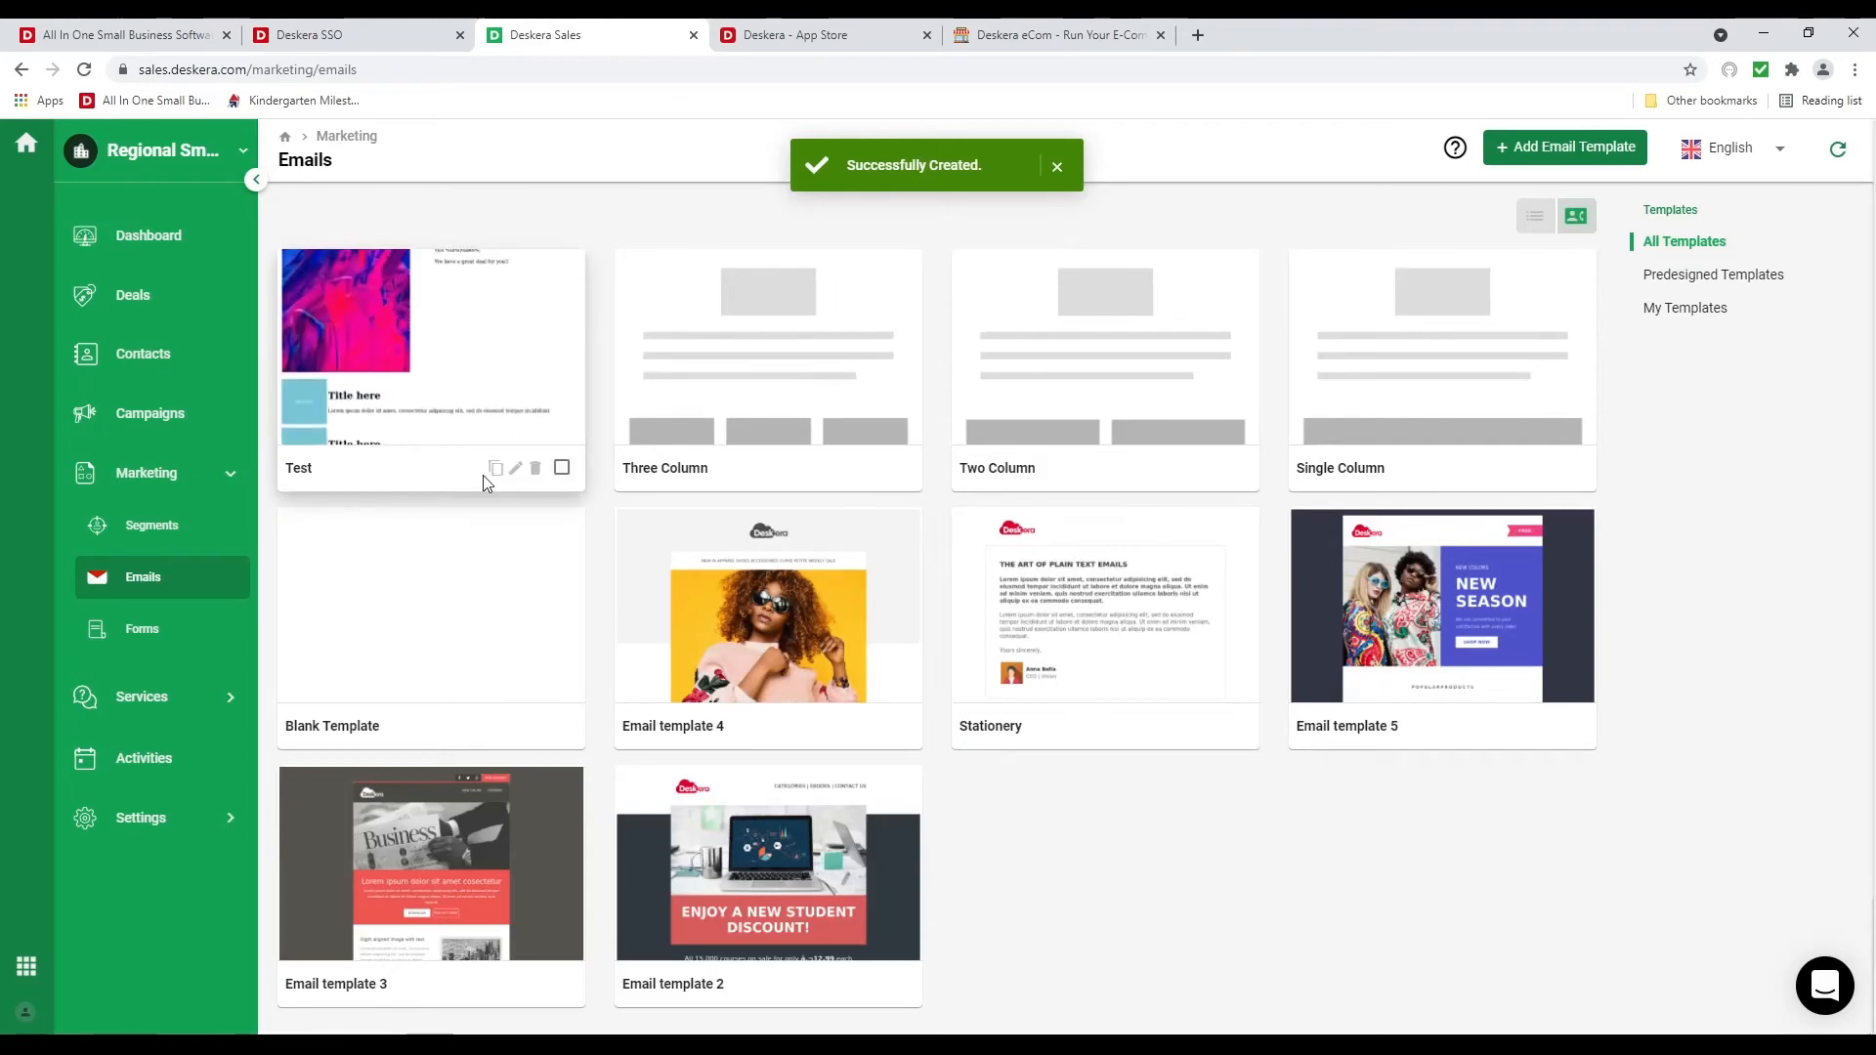
click(516, 471)
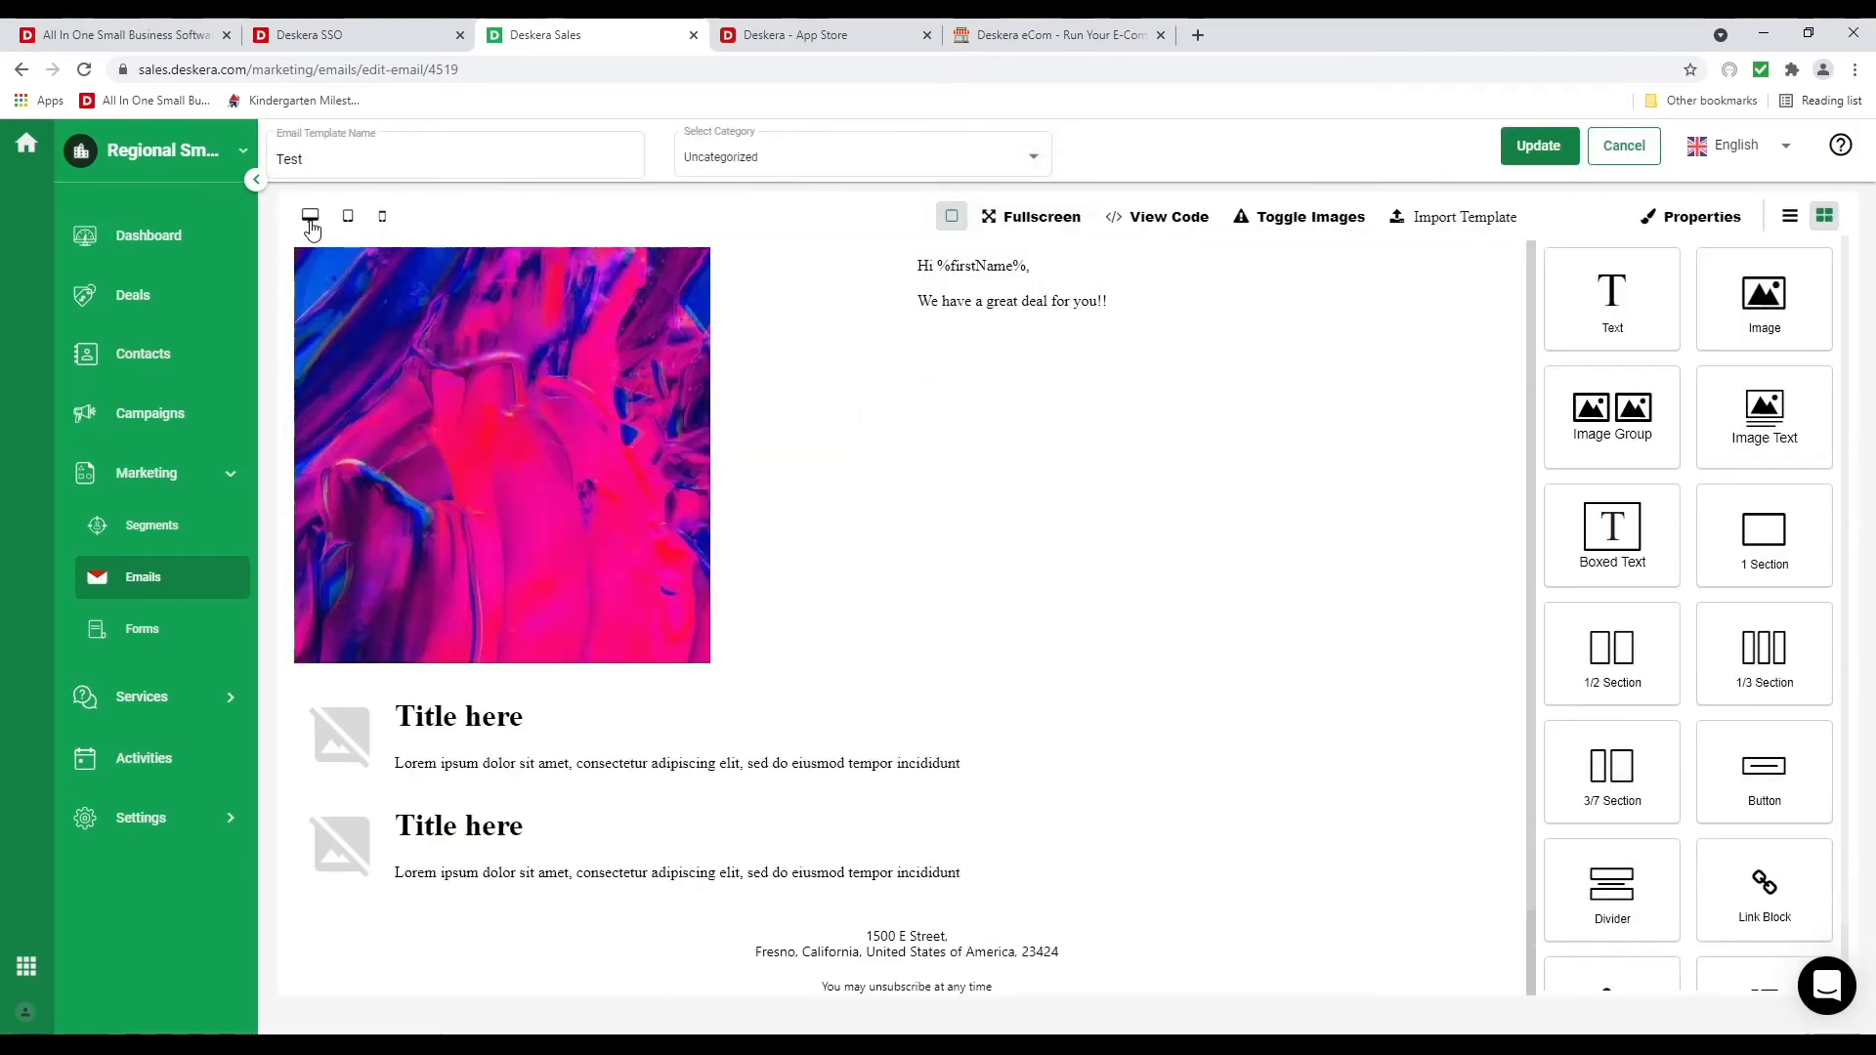
click(346, 220)
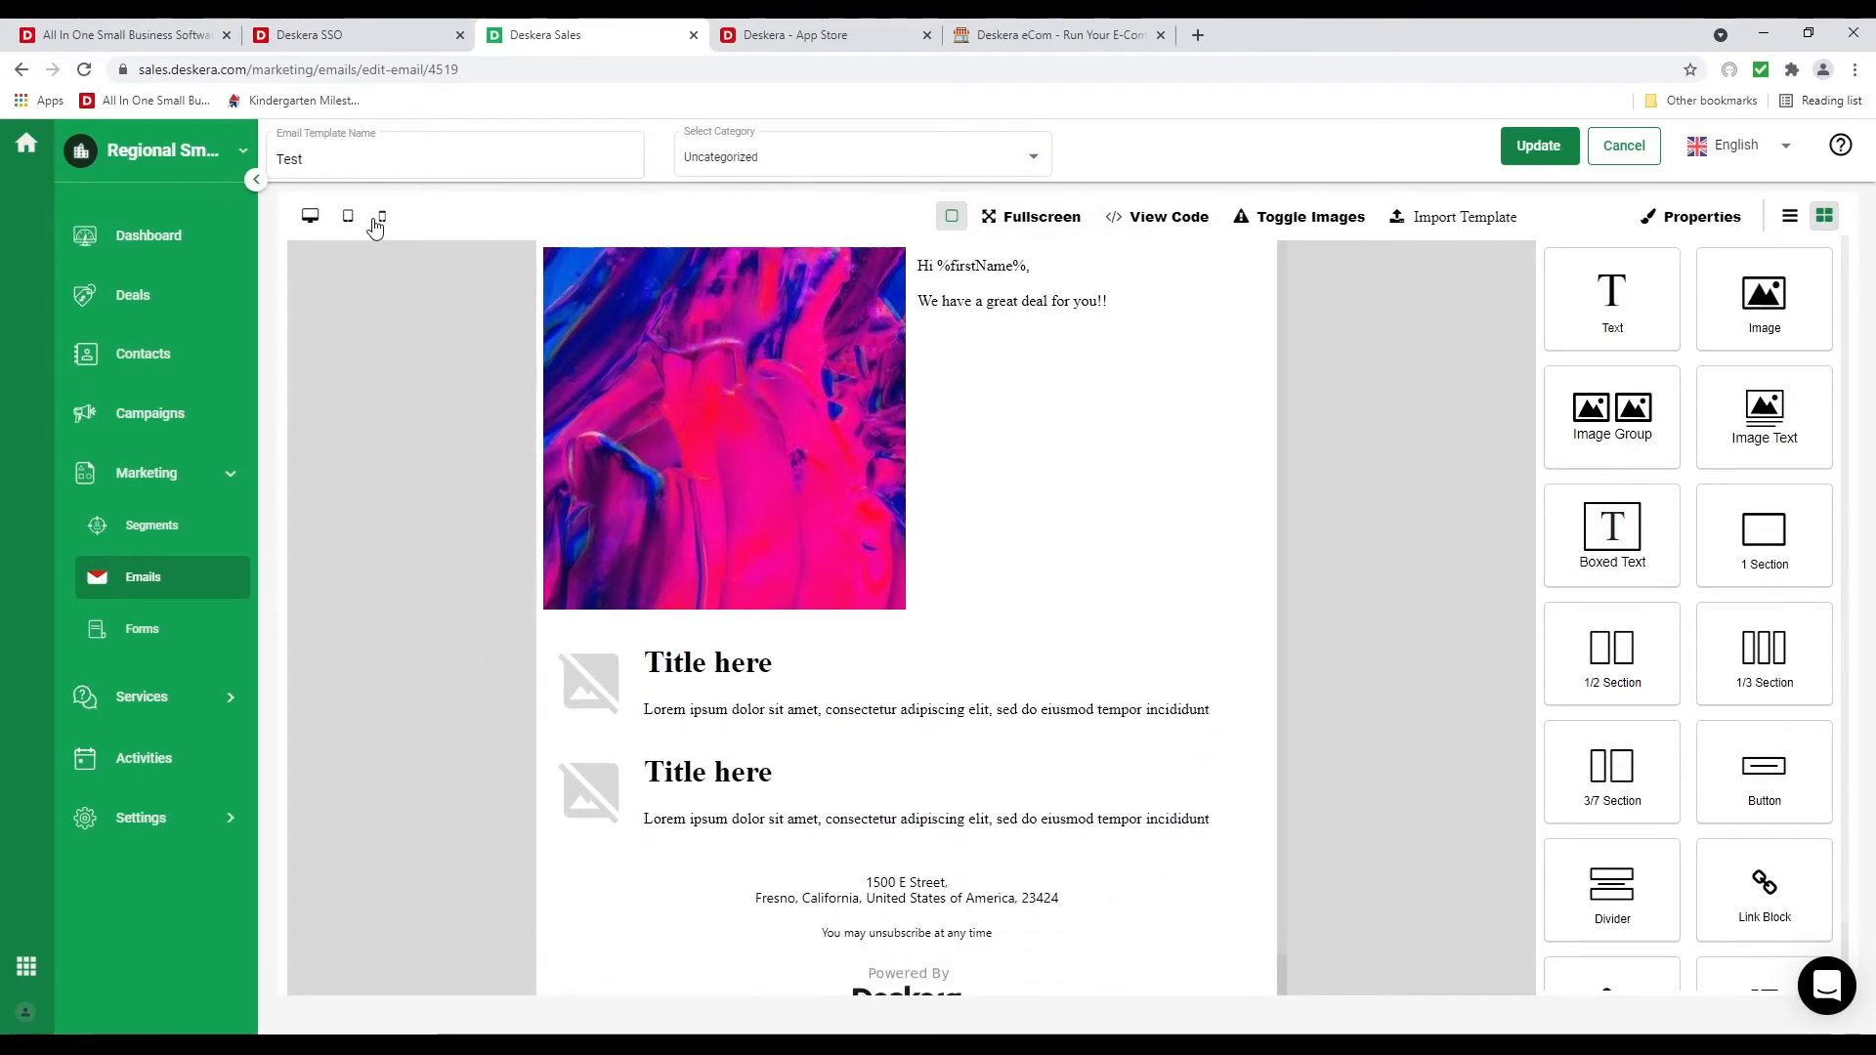
click(379, 219)
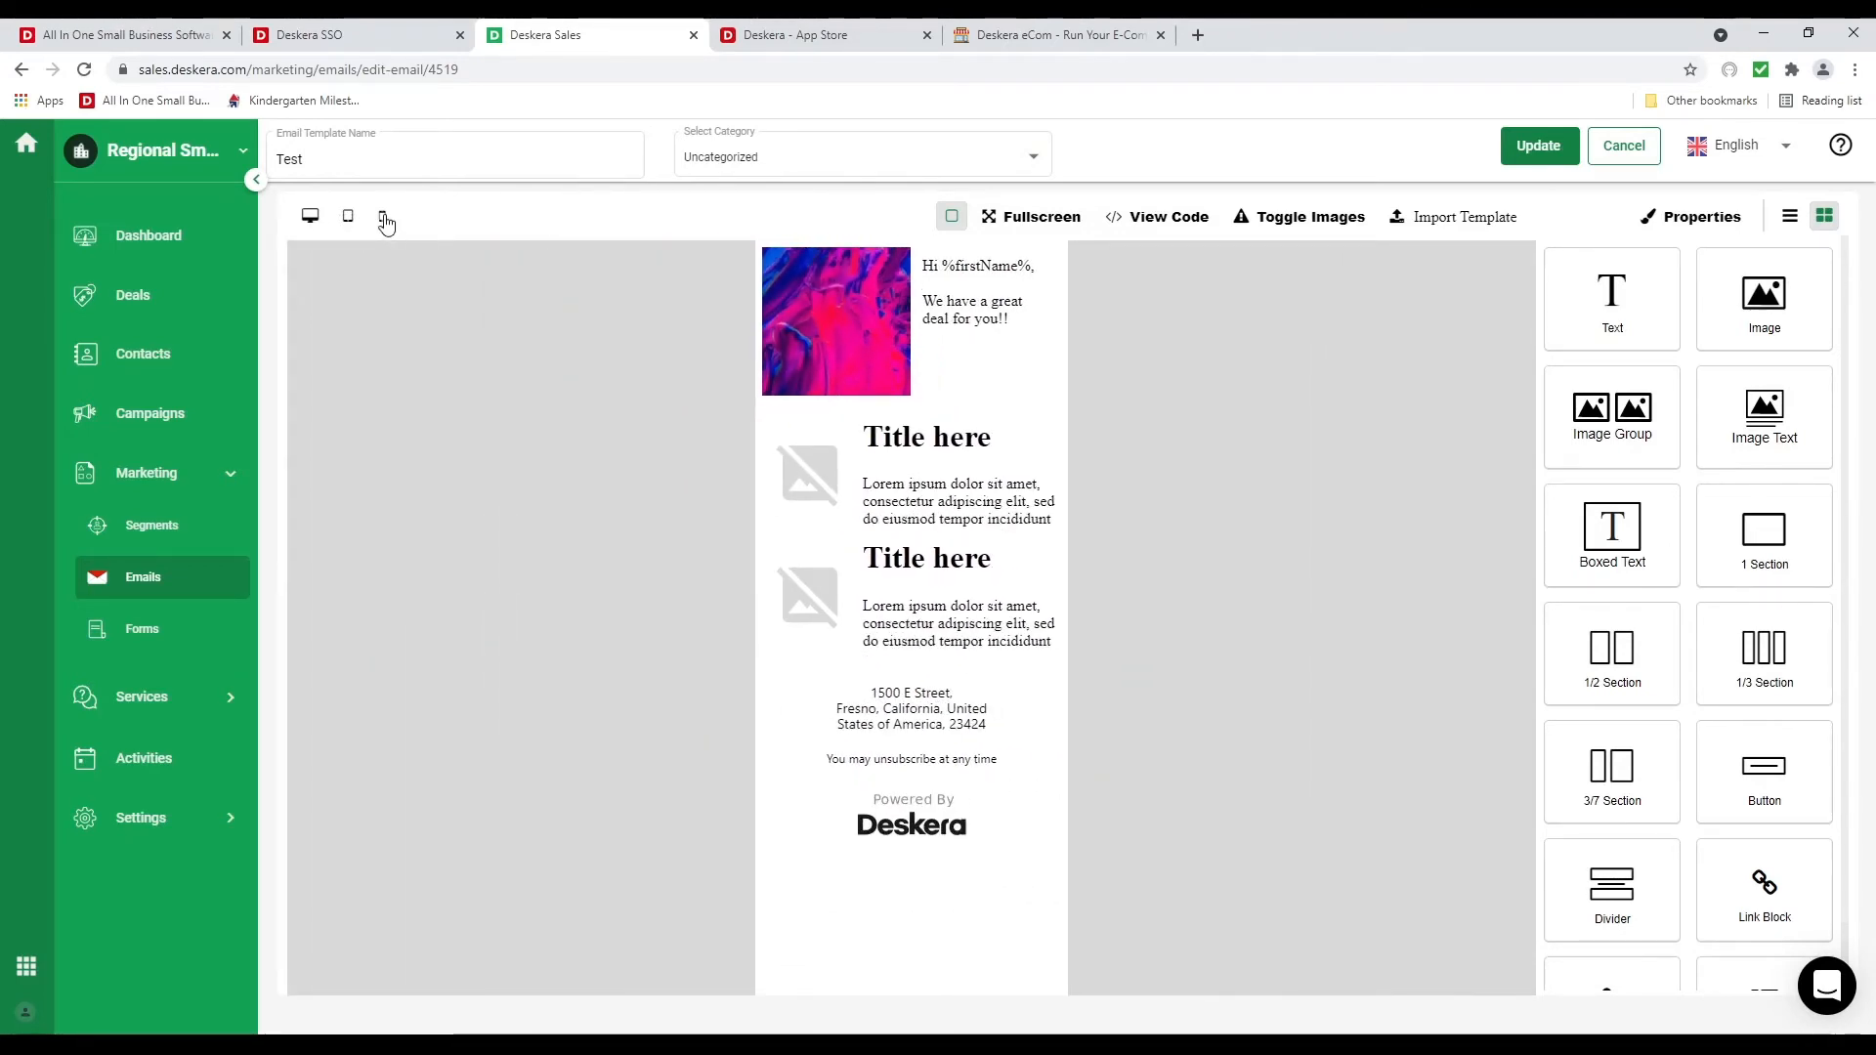
click(309, 223)
View the template's HTML code, then hide and re-show its images
click(1151, 217)
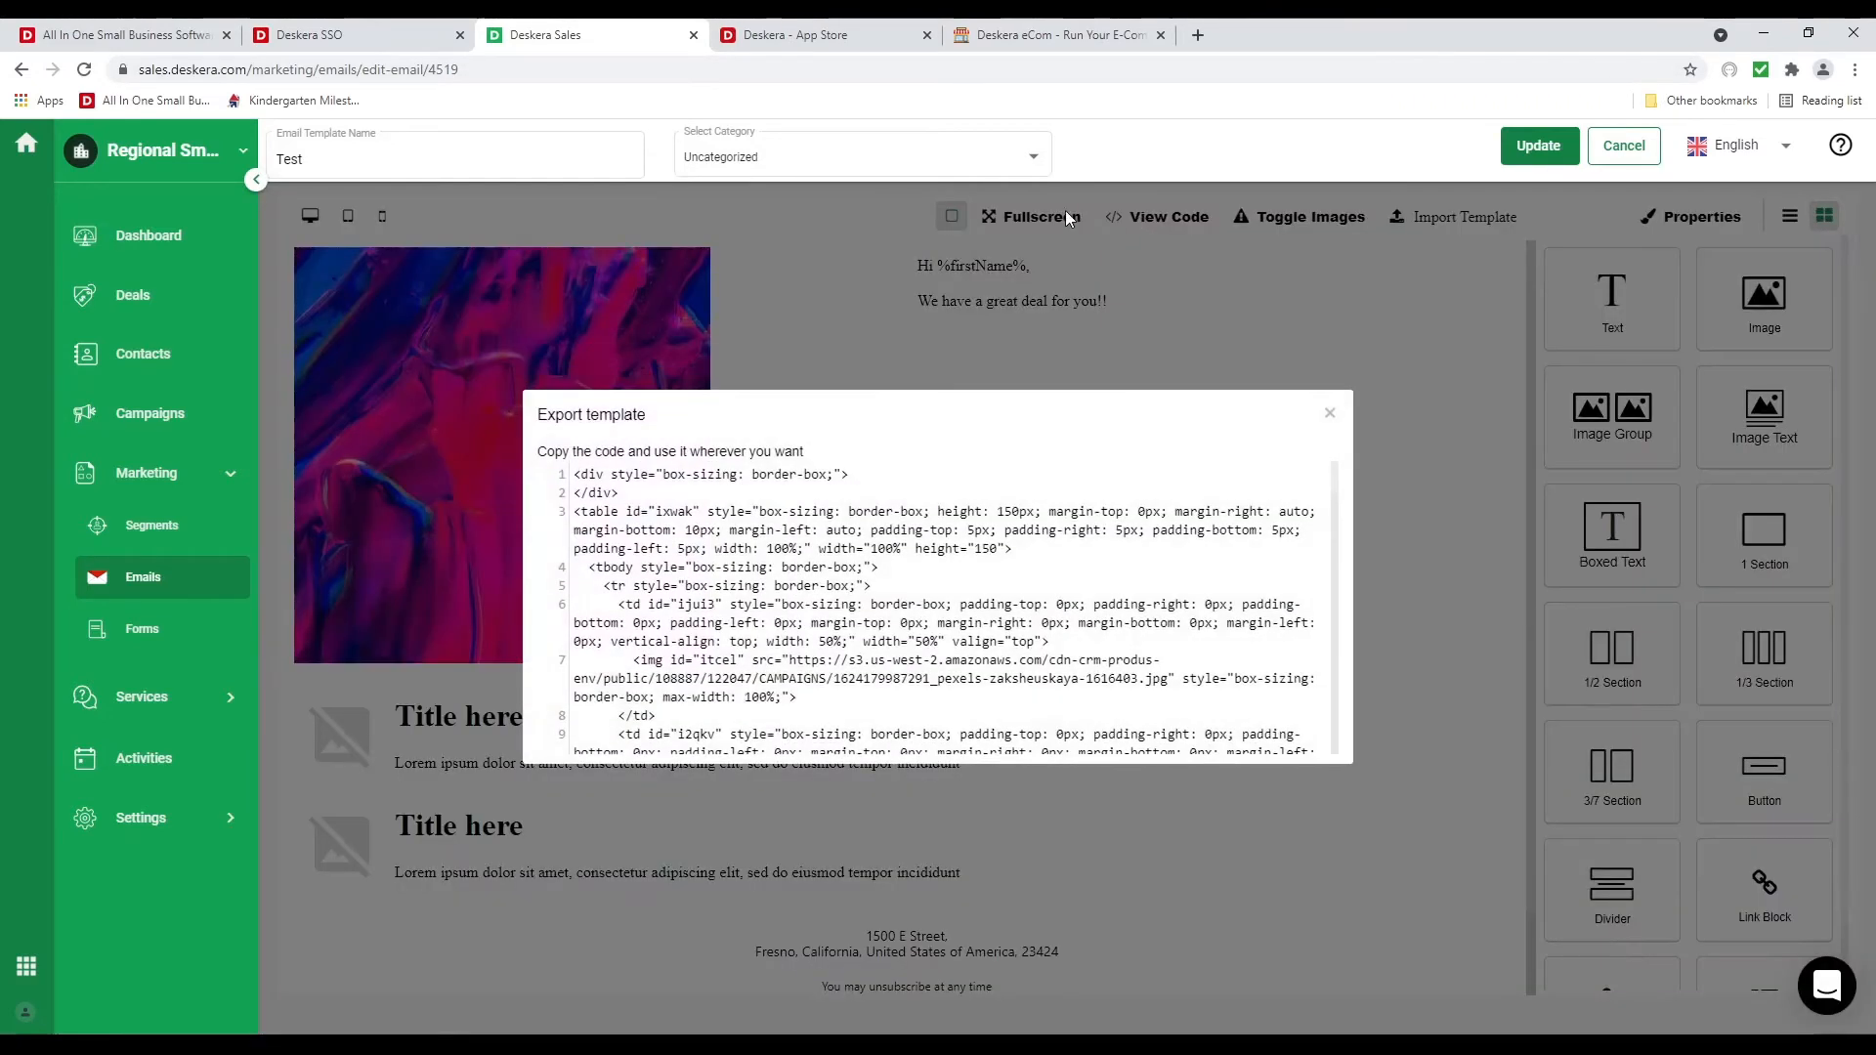
click(1329, 407)
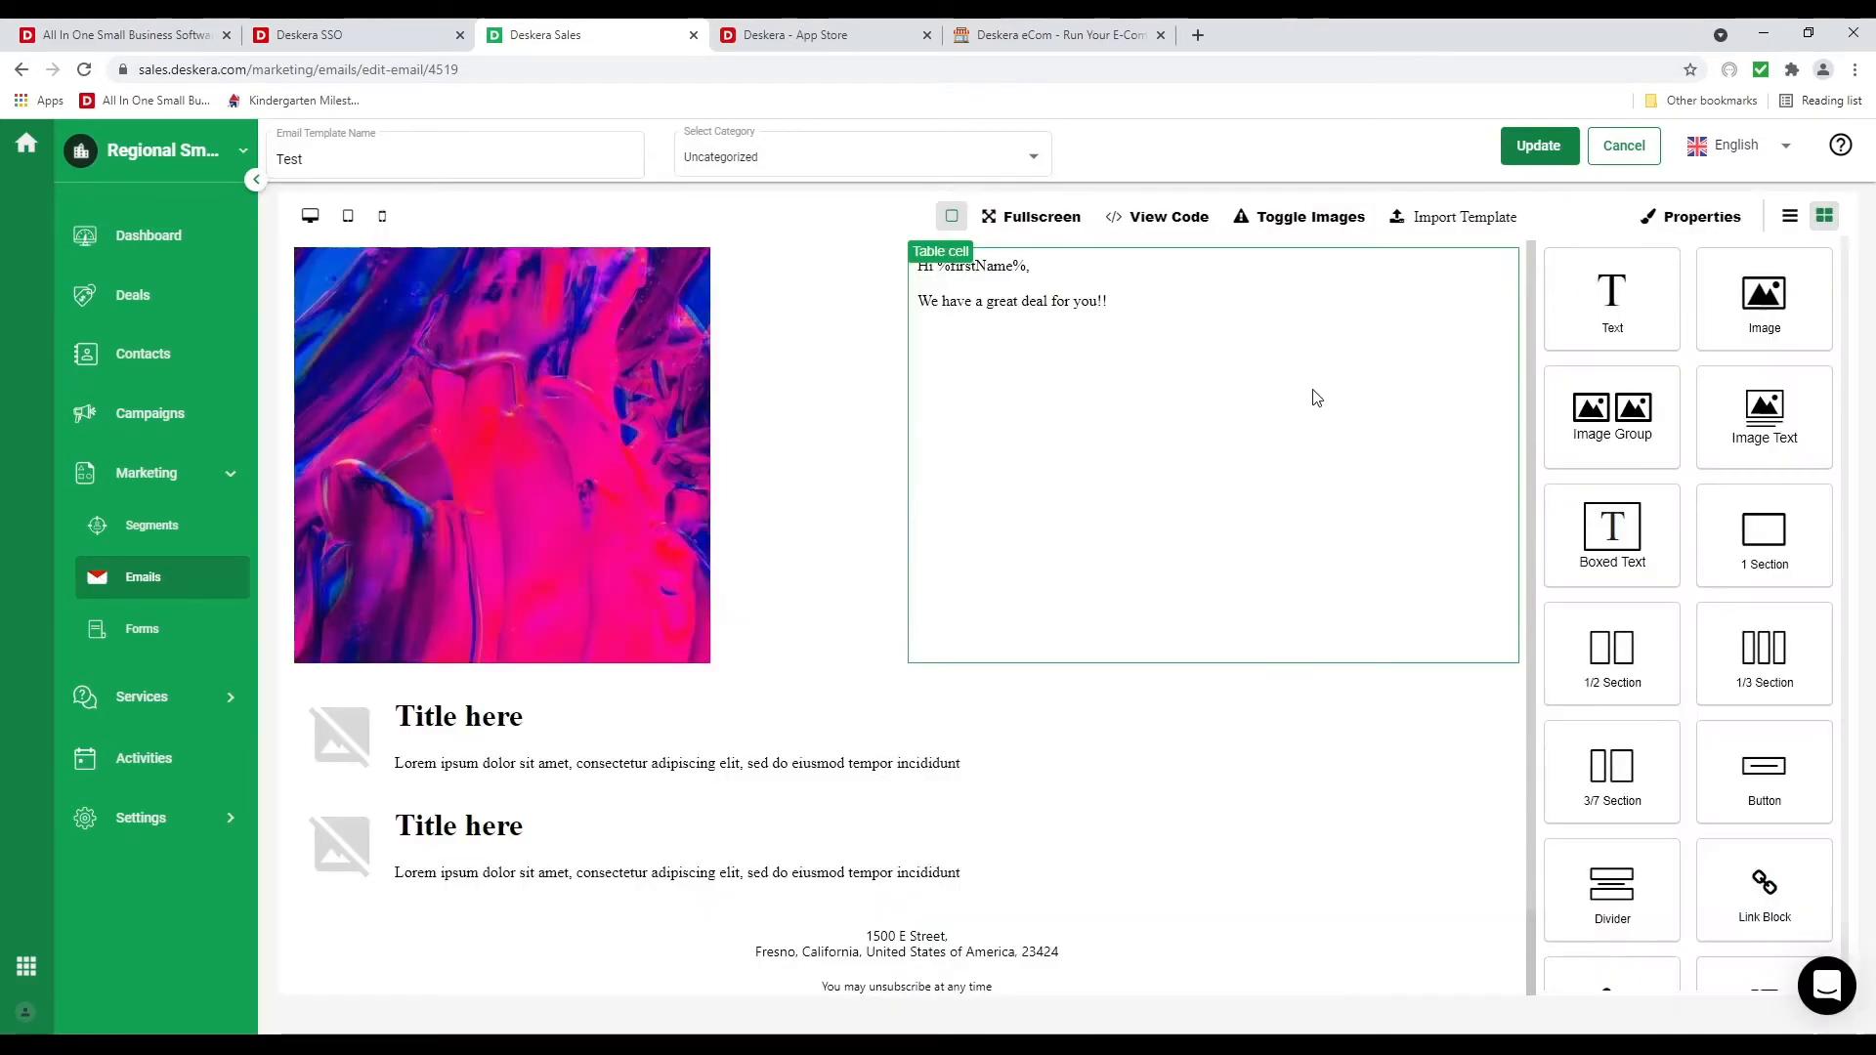
click(1312, 217)
click(1312, 217)
Inspect the Import Template box, close it without importing, and go to Forms
click(1437, 222)
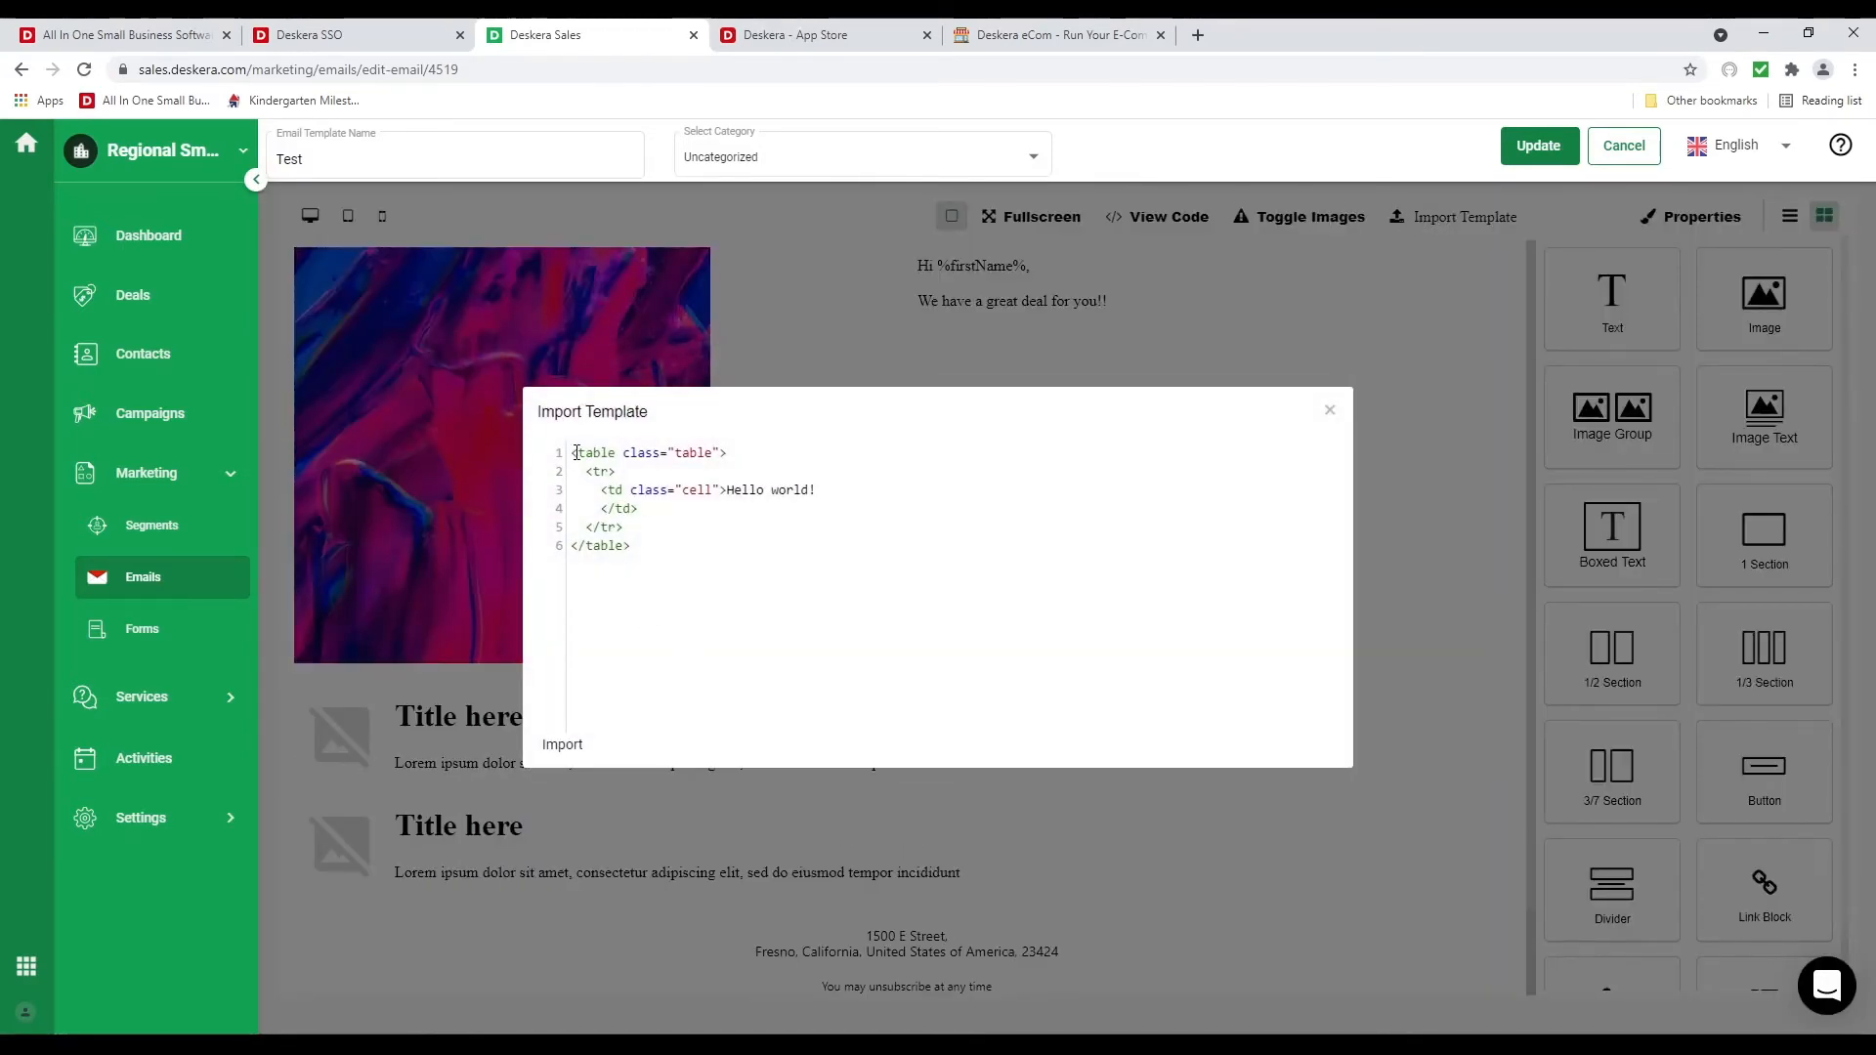
drag(618, 474, 758, 542)
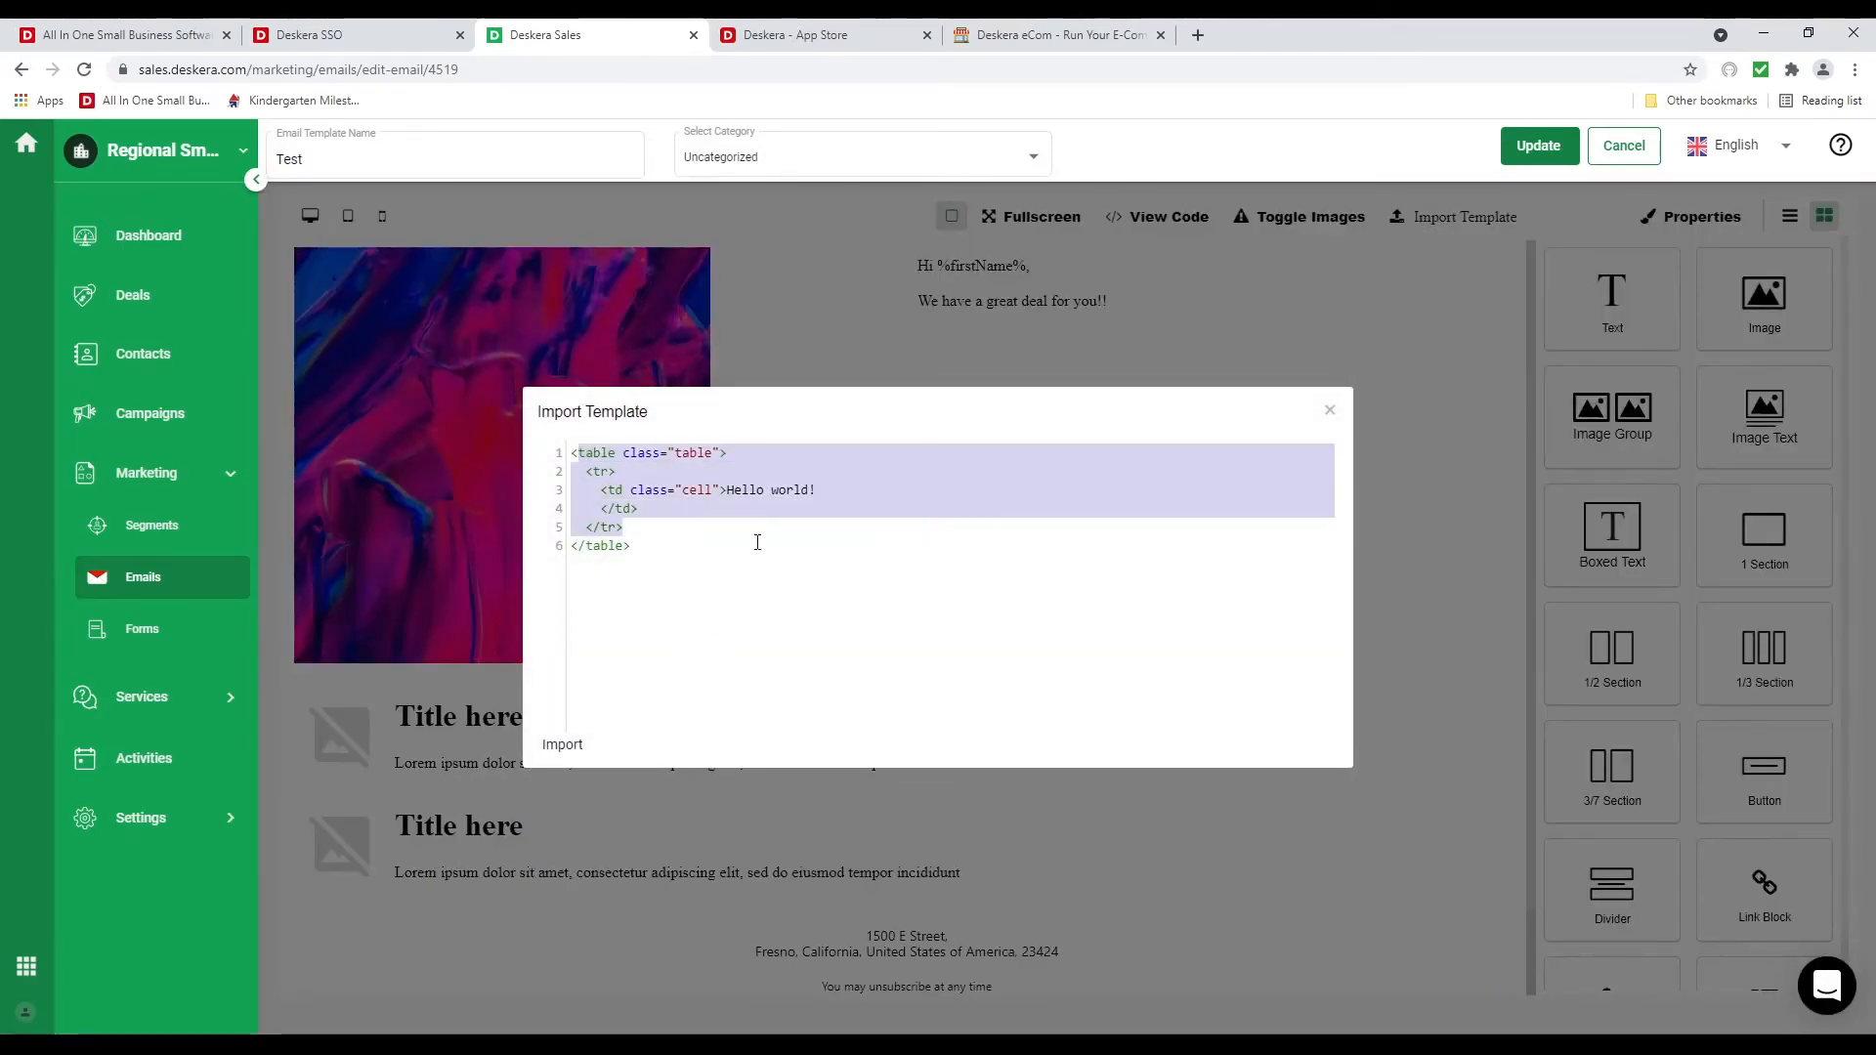
click(1329, 411)
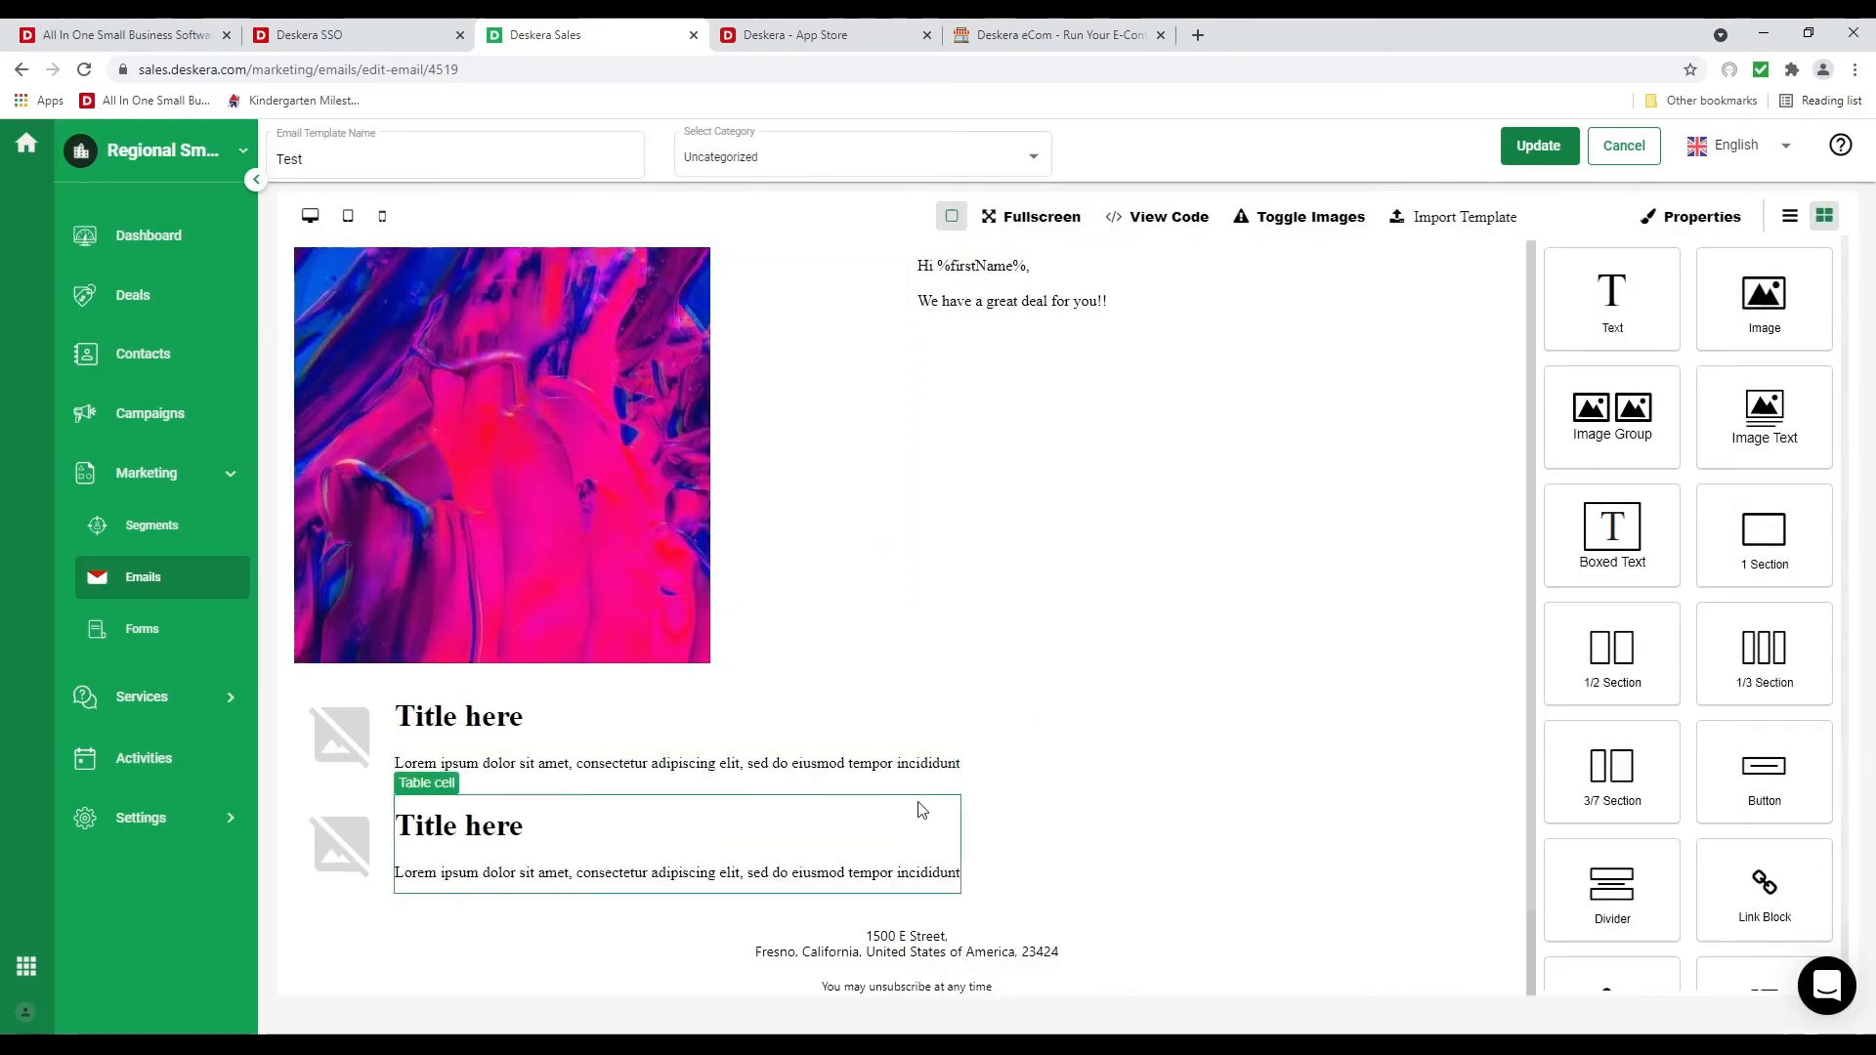
click(188, 629)
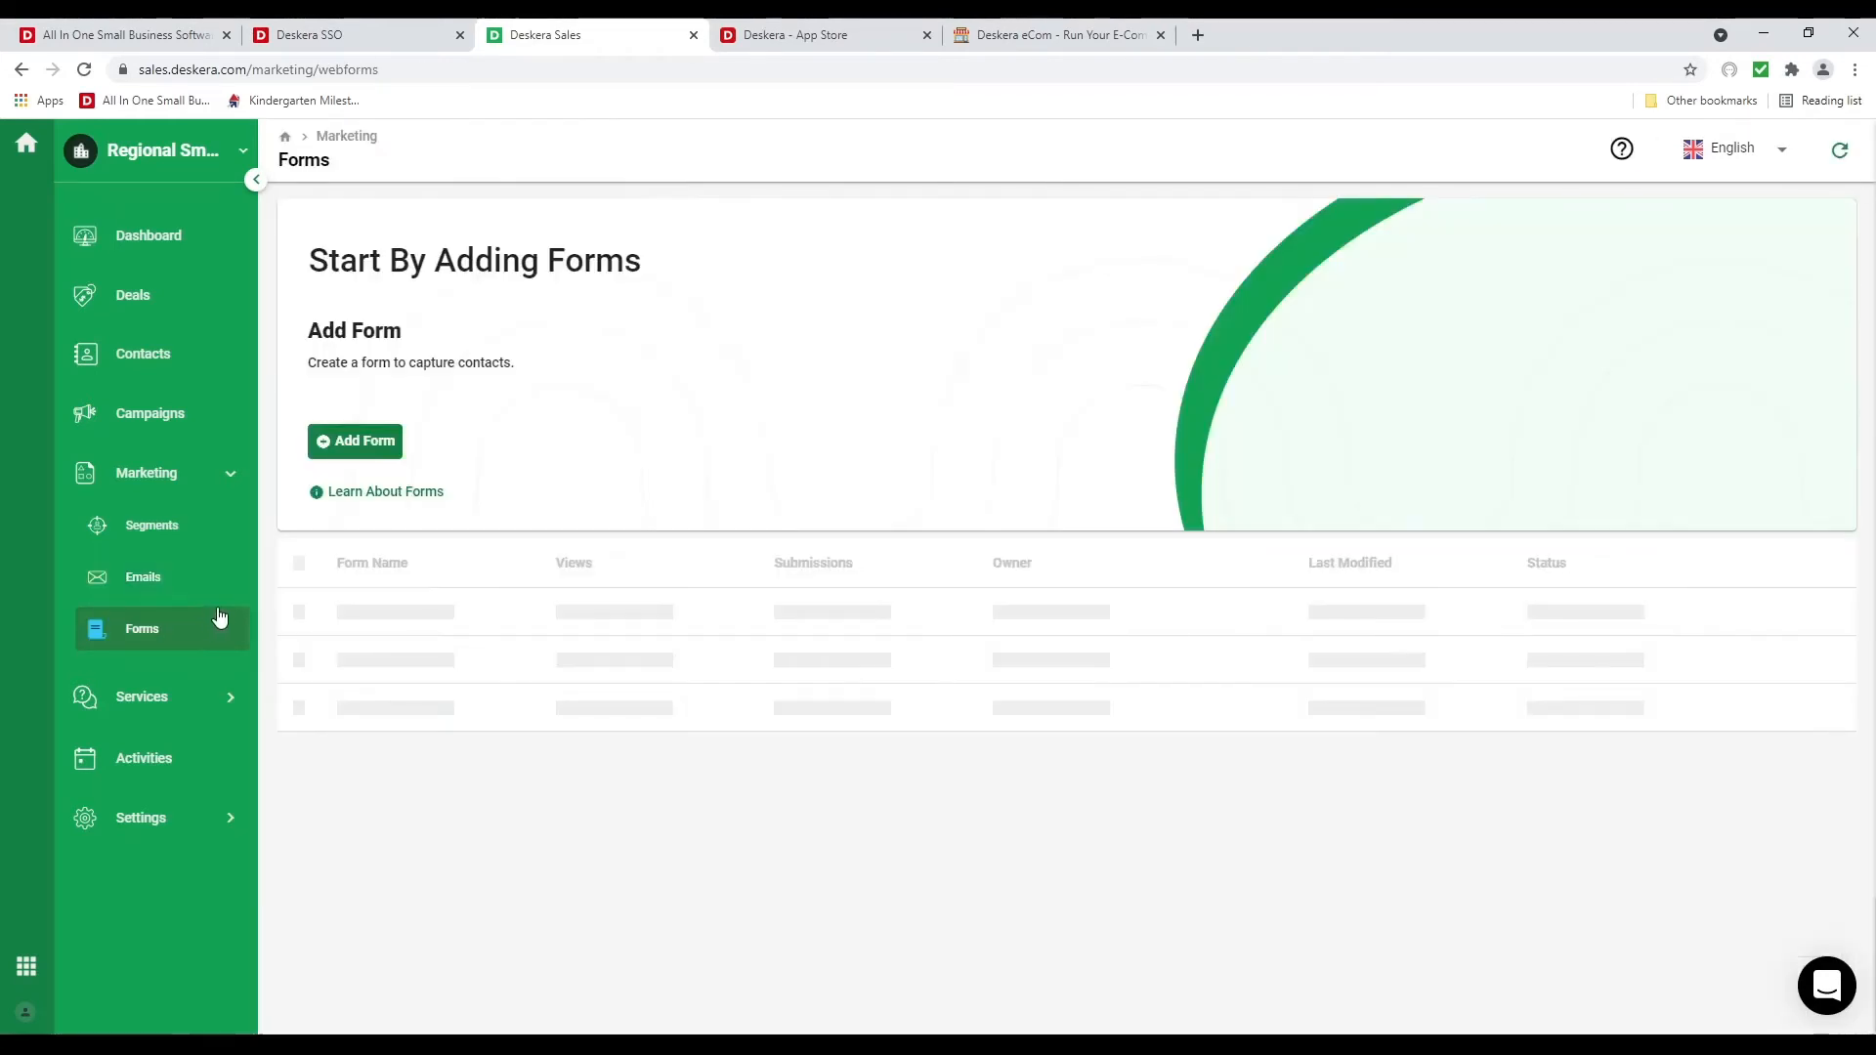
Start a new form that creates Contact records
click(360, 442)
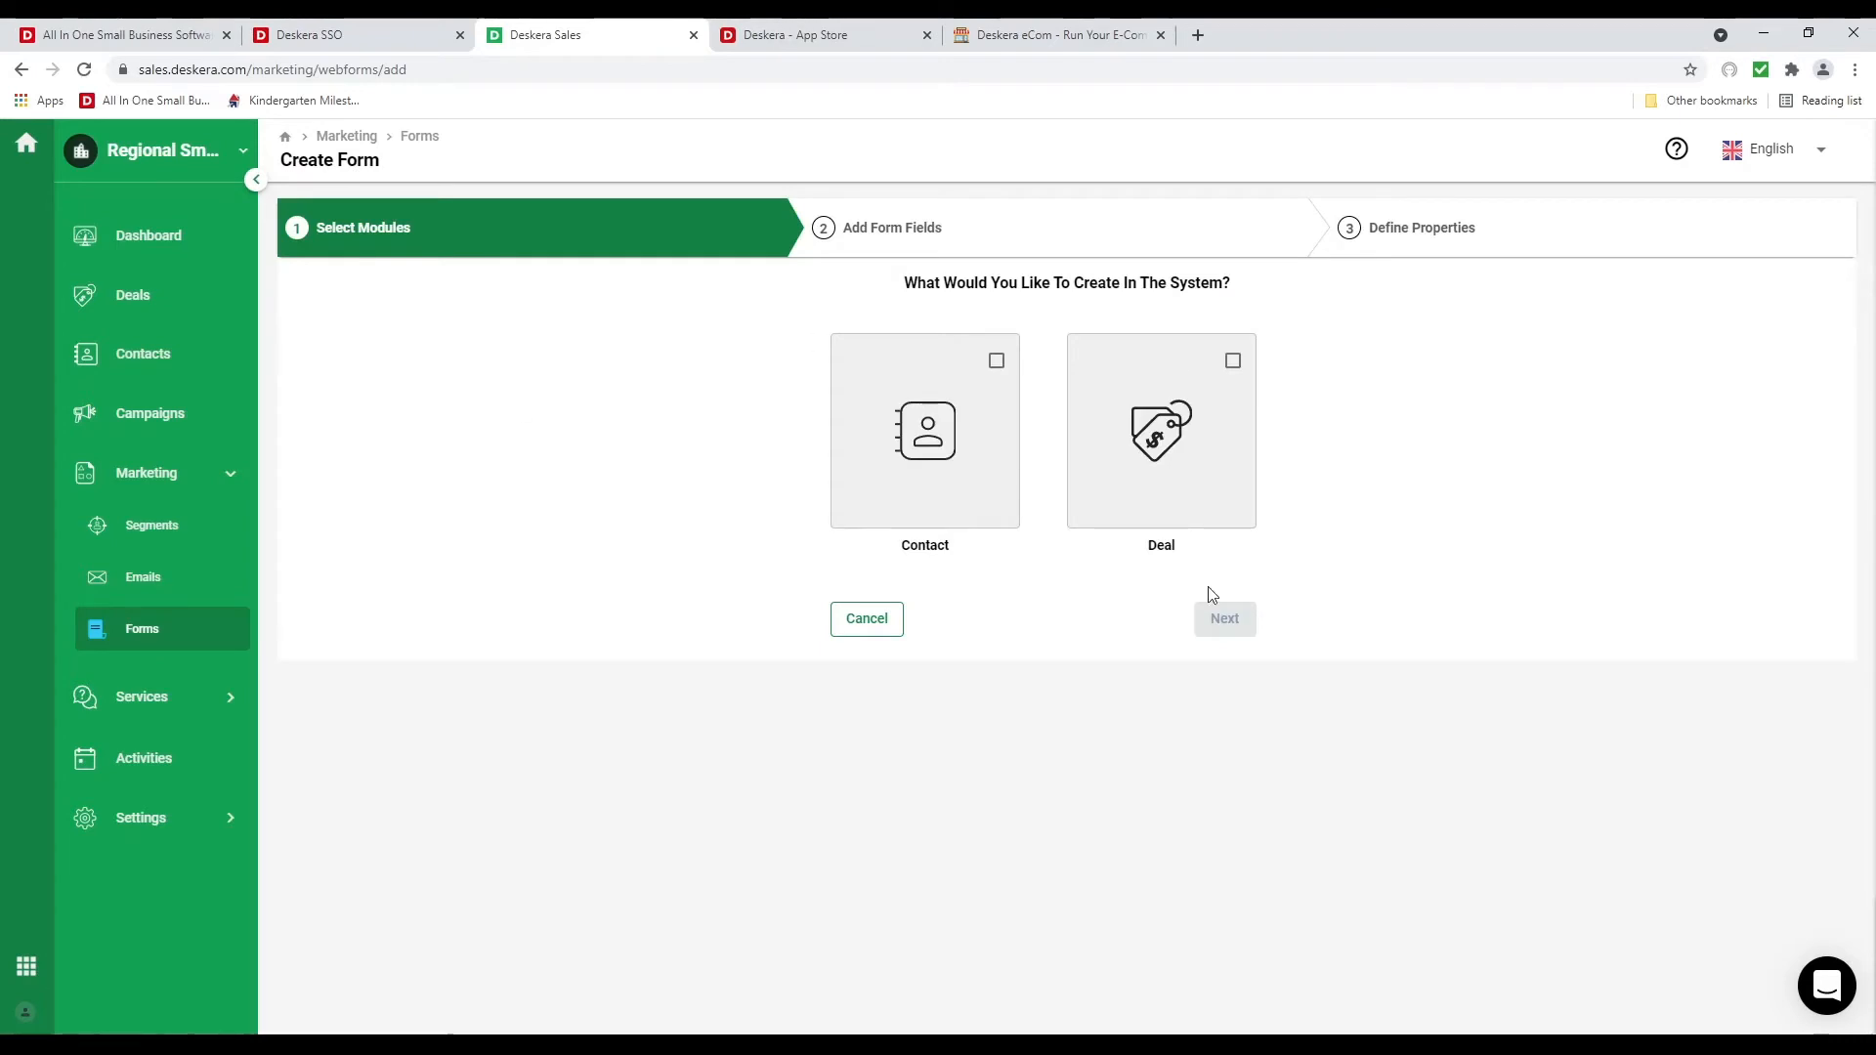
click(997, 361)
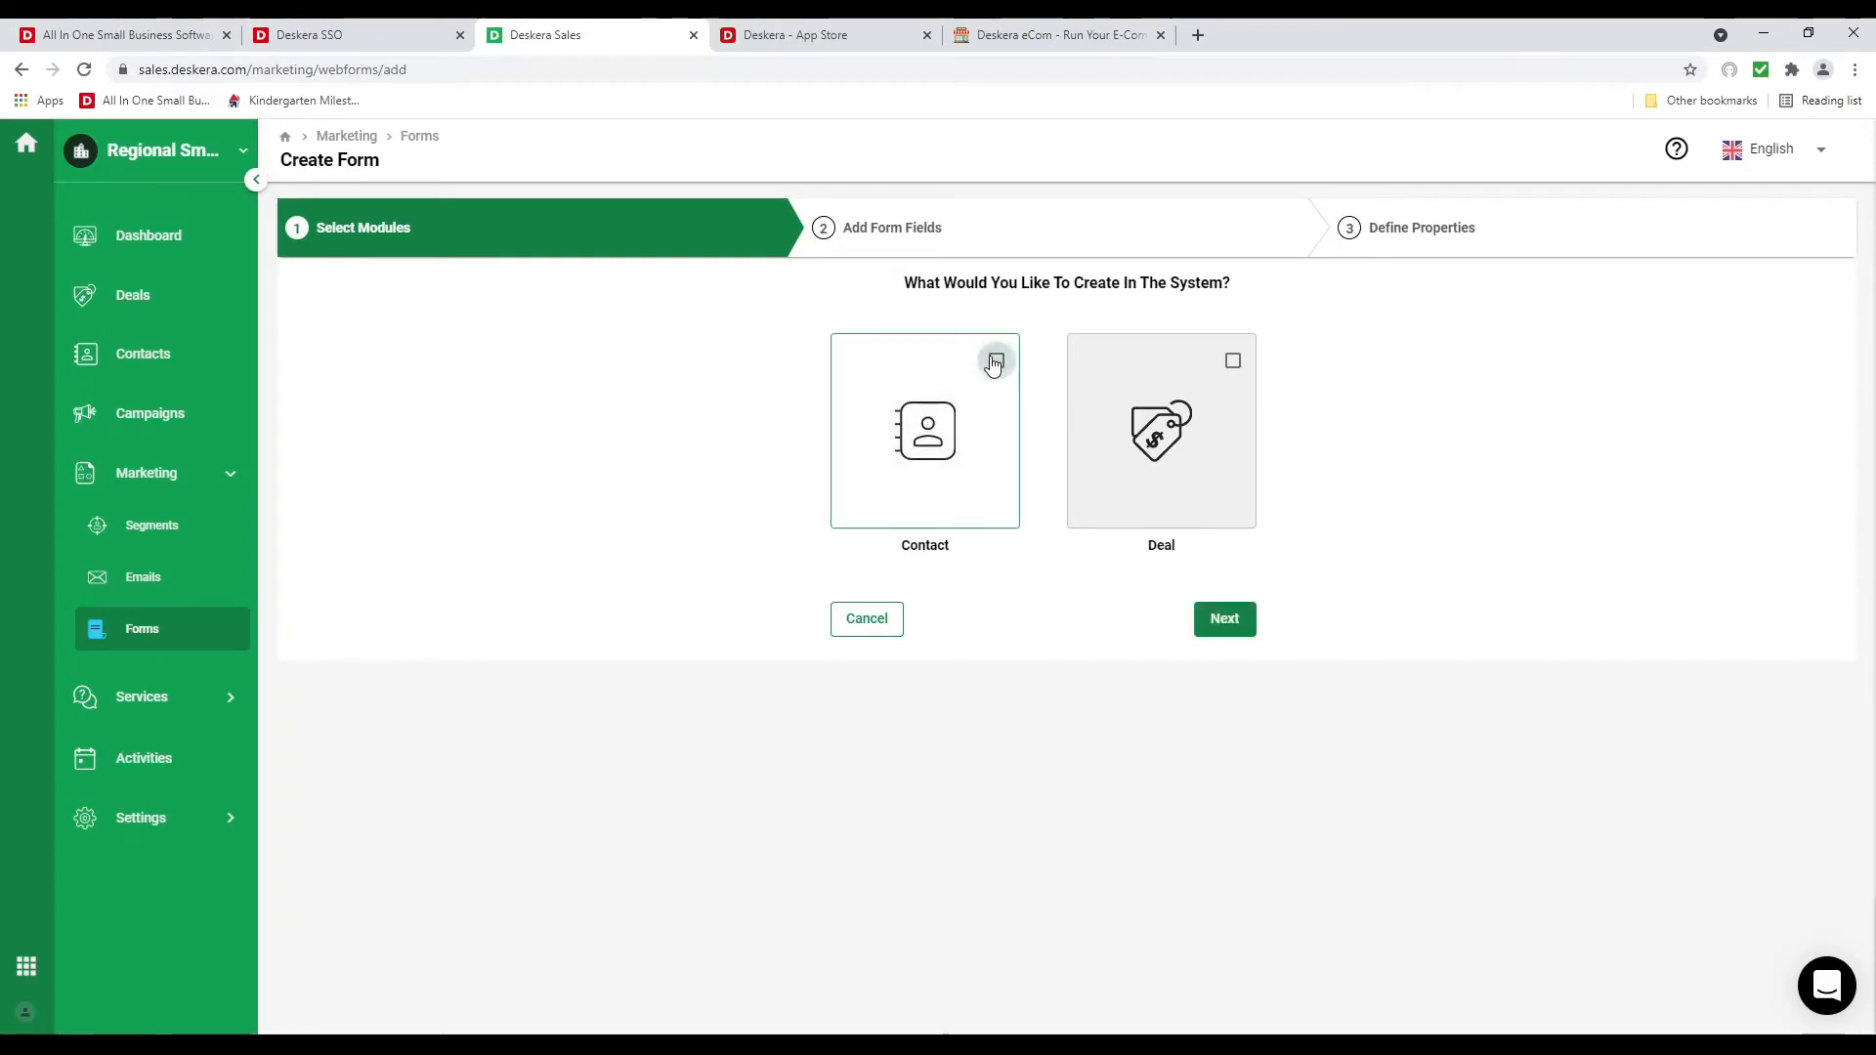
click(1225, 621)
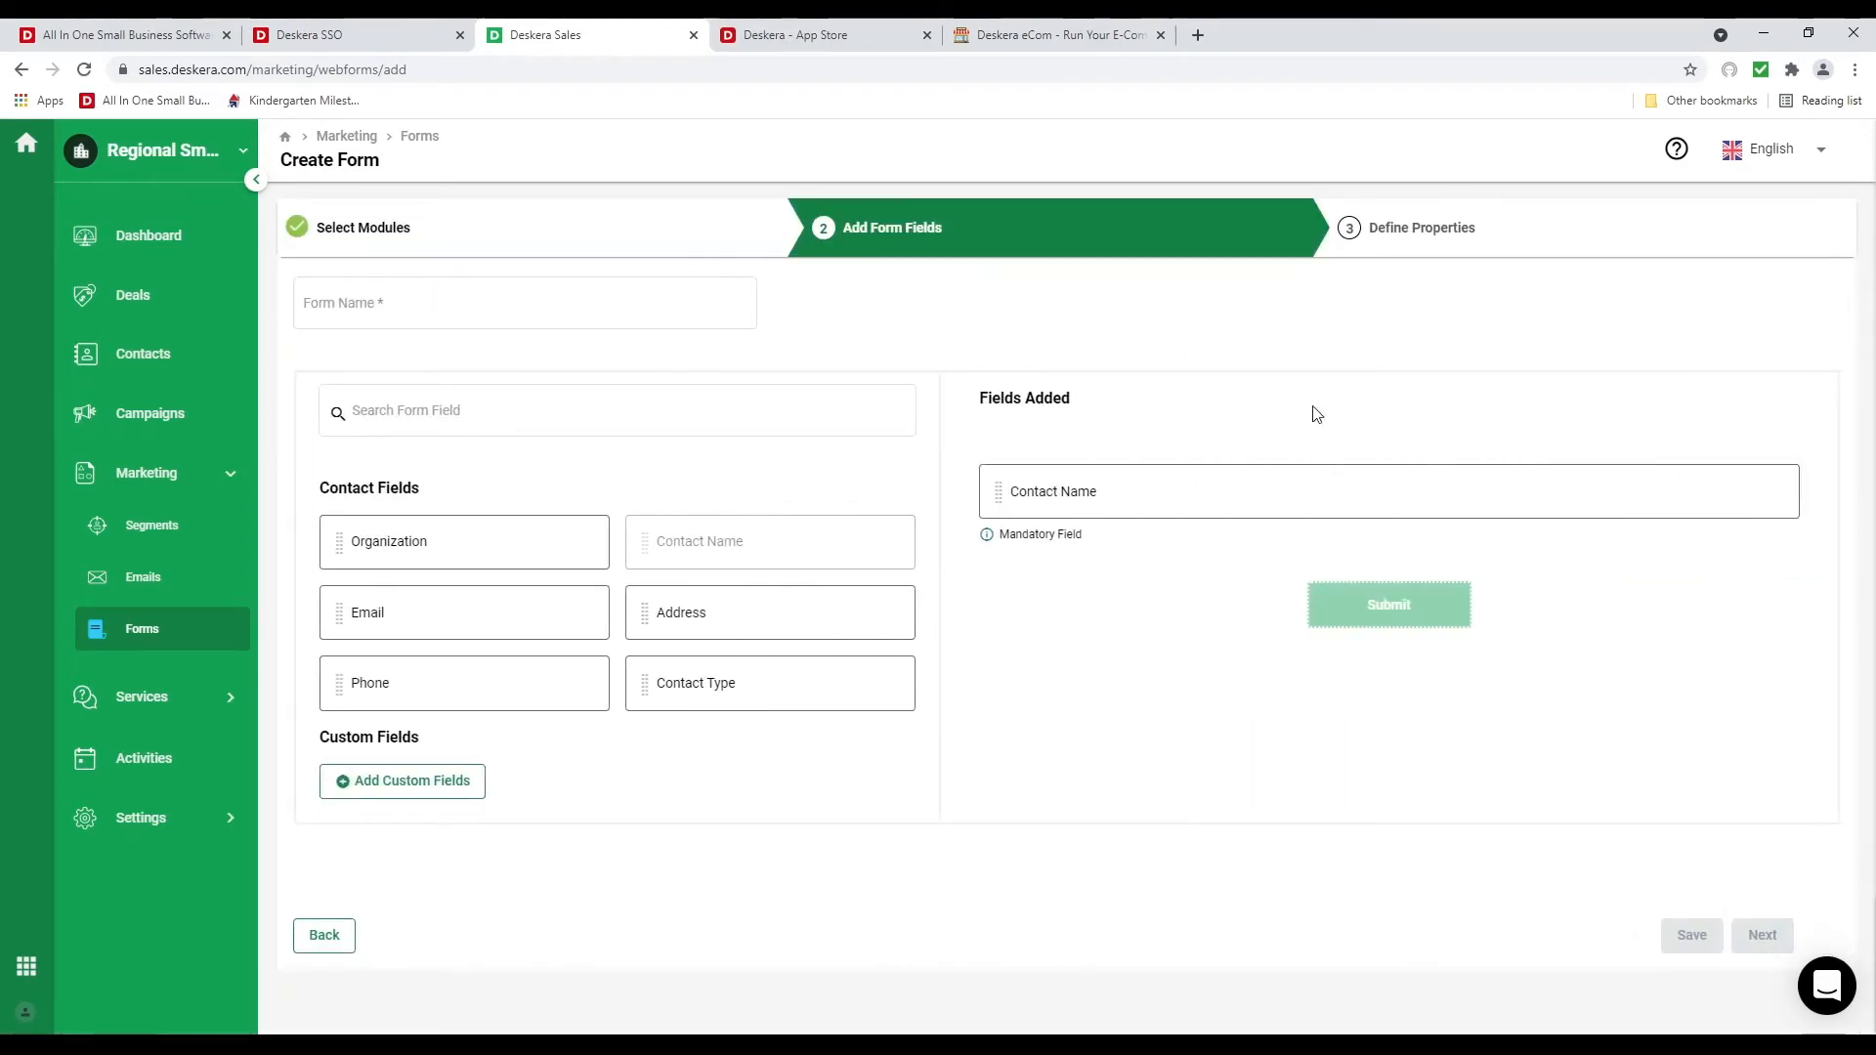
Add Email and Phone fields, make Email mandatory, and name the form Contacts
drag(332, 613, 597, 633)
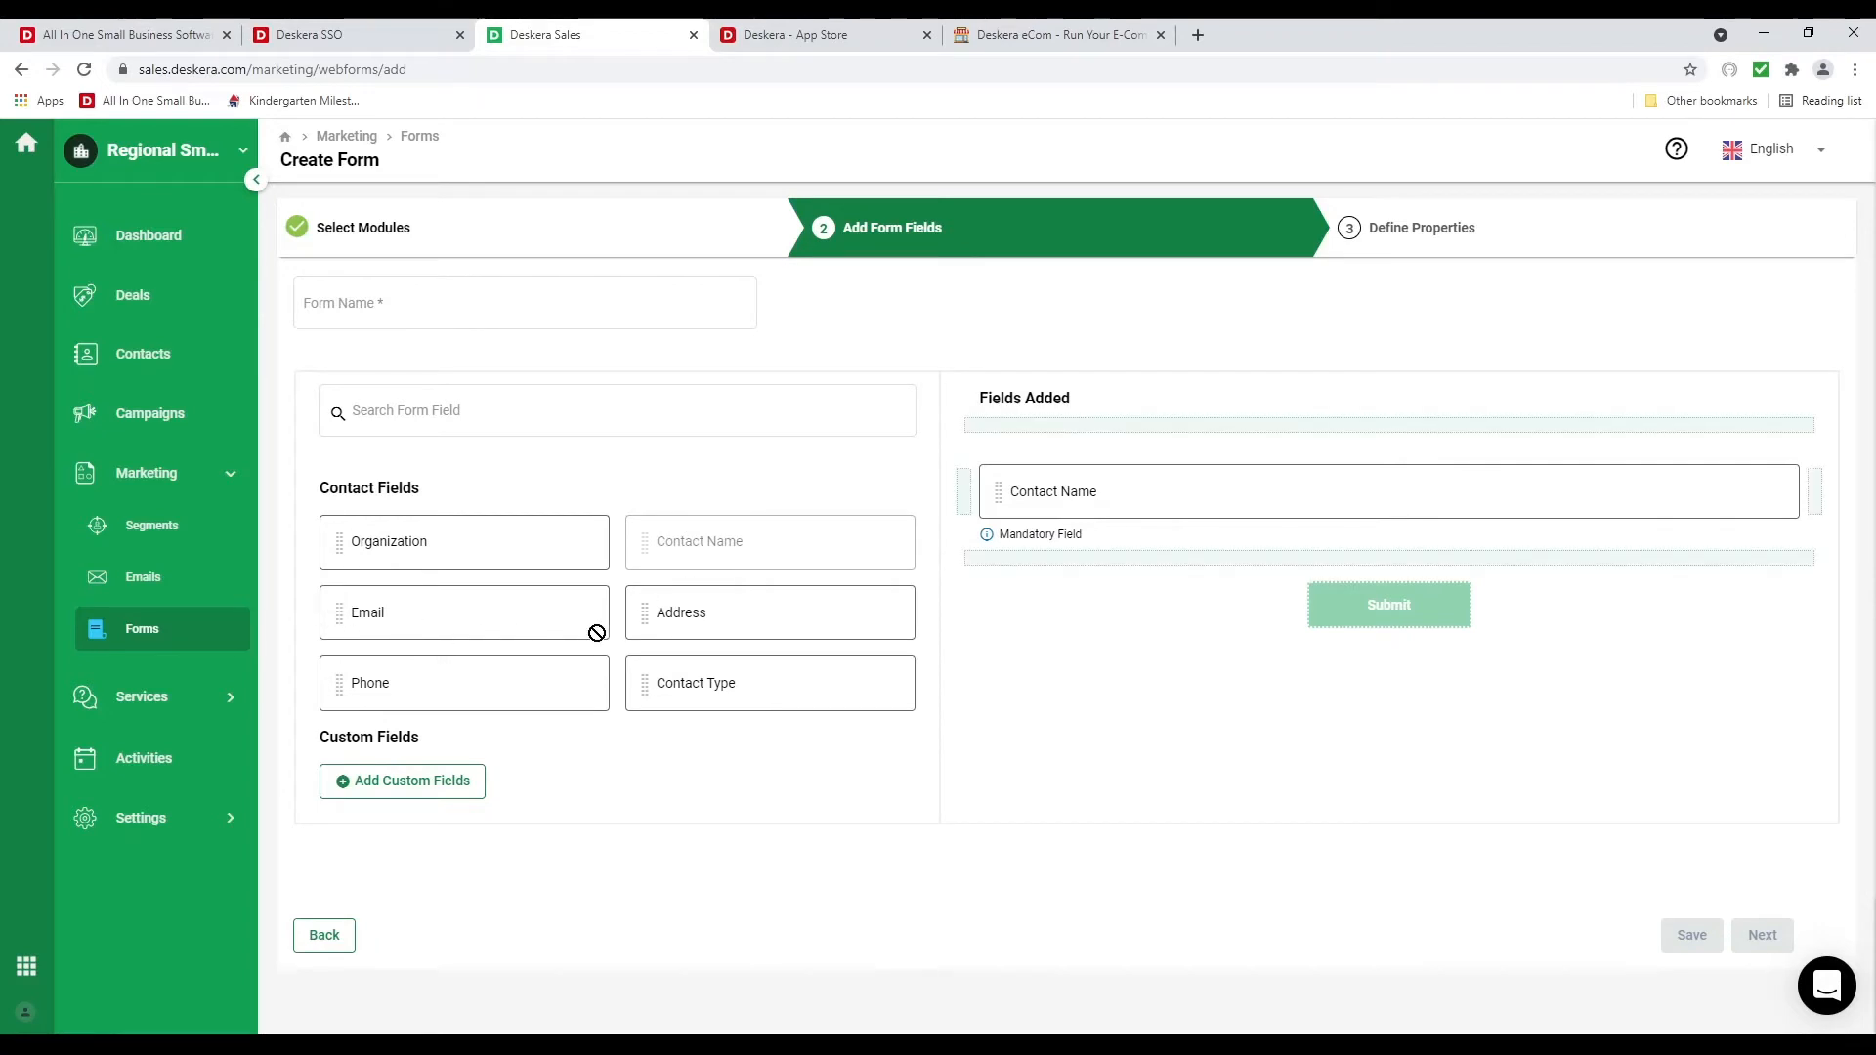
drag(1051, 580, 1036, 559)
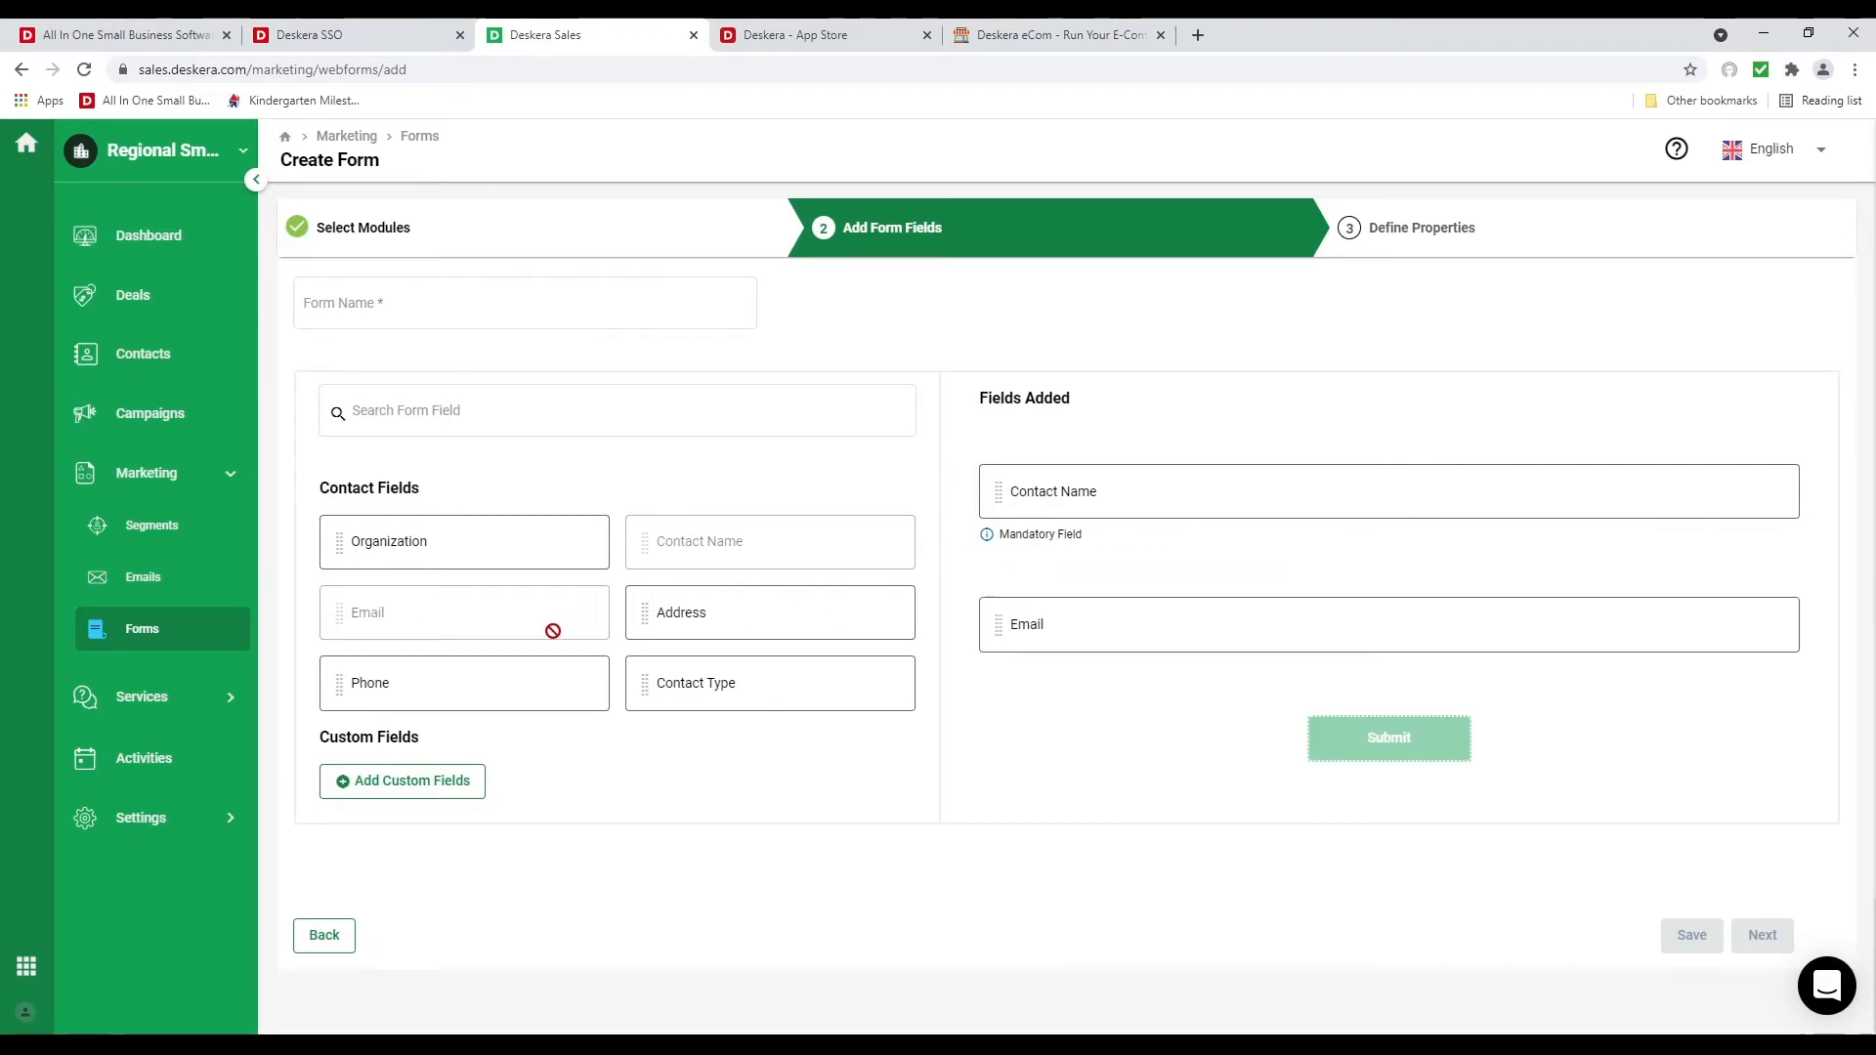
drag(344, 689, 967, 621)
mouse_move(1527, 645)
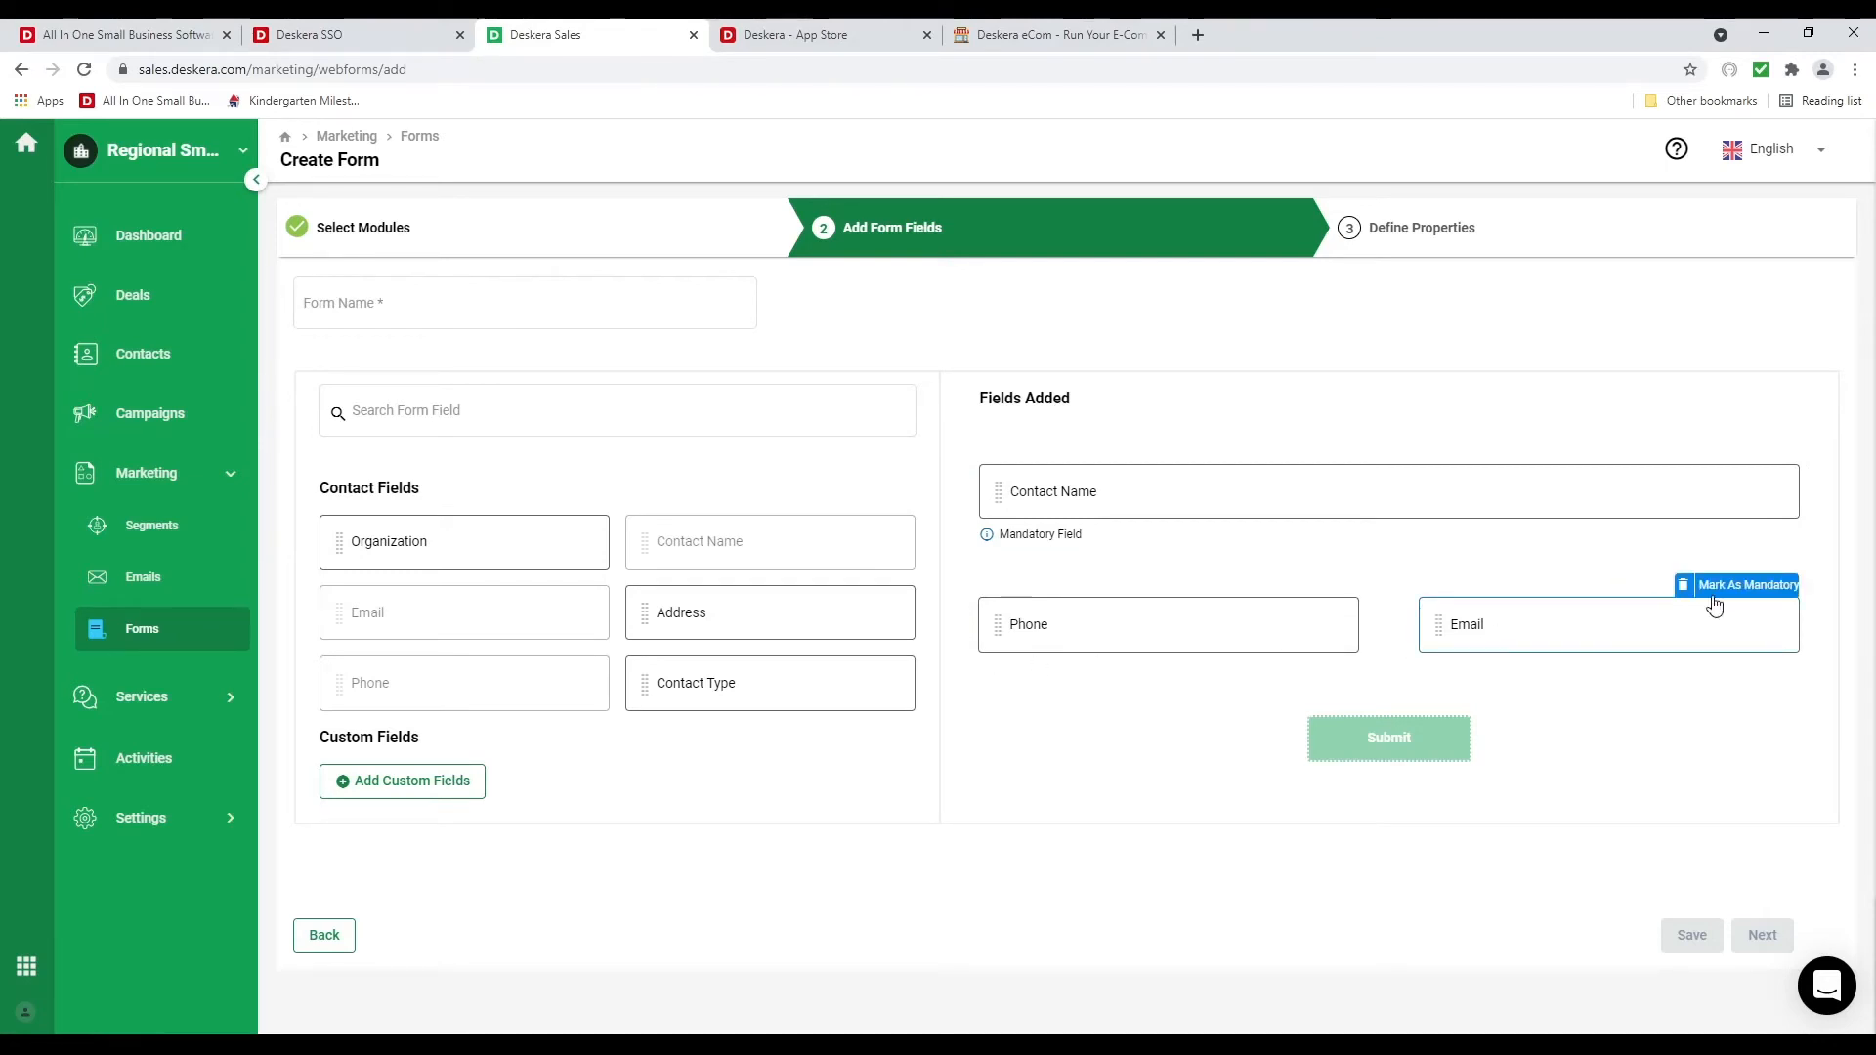
click(1748, 586)
click(515, 311)
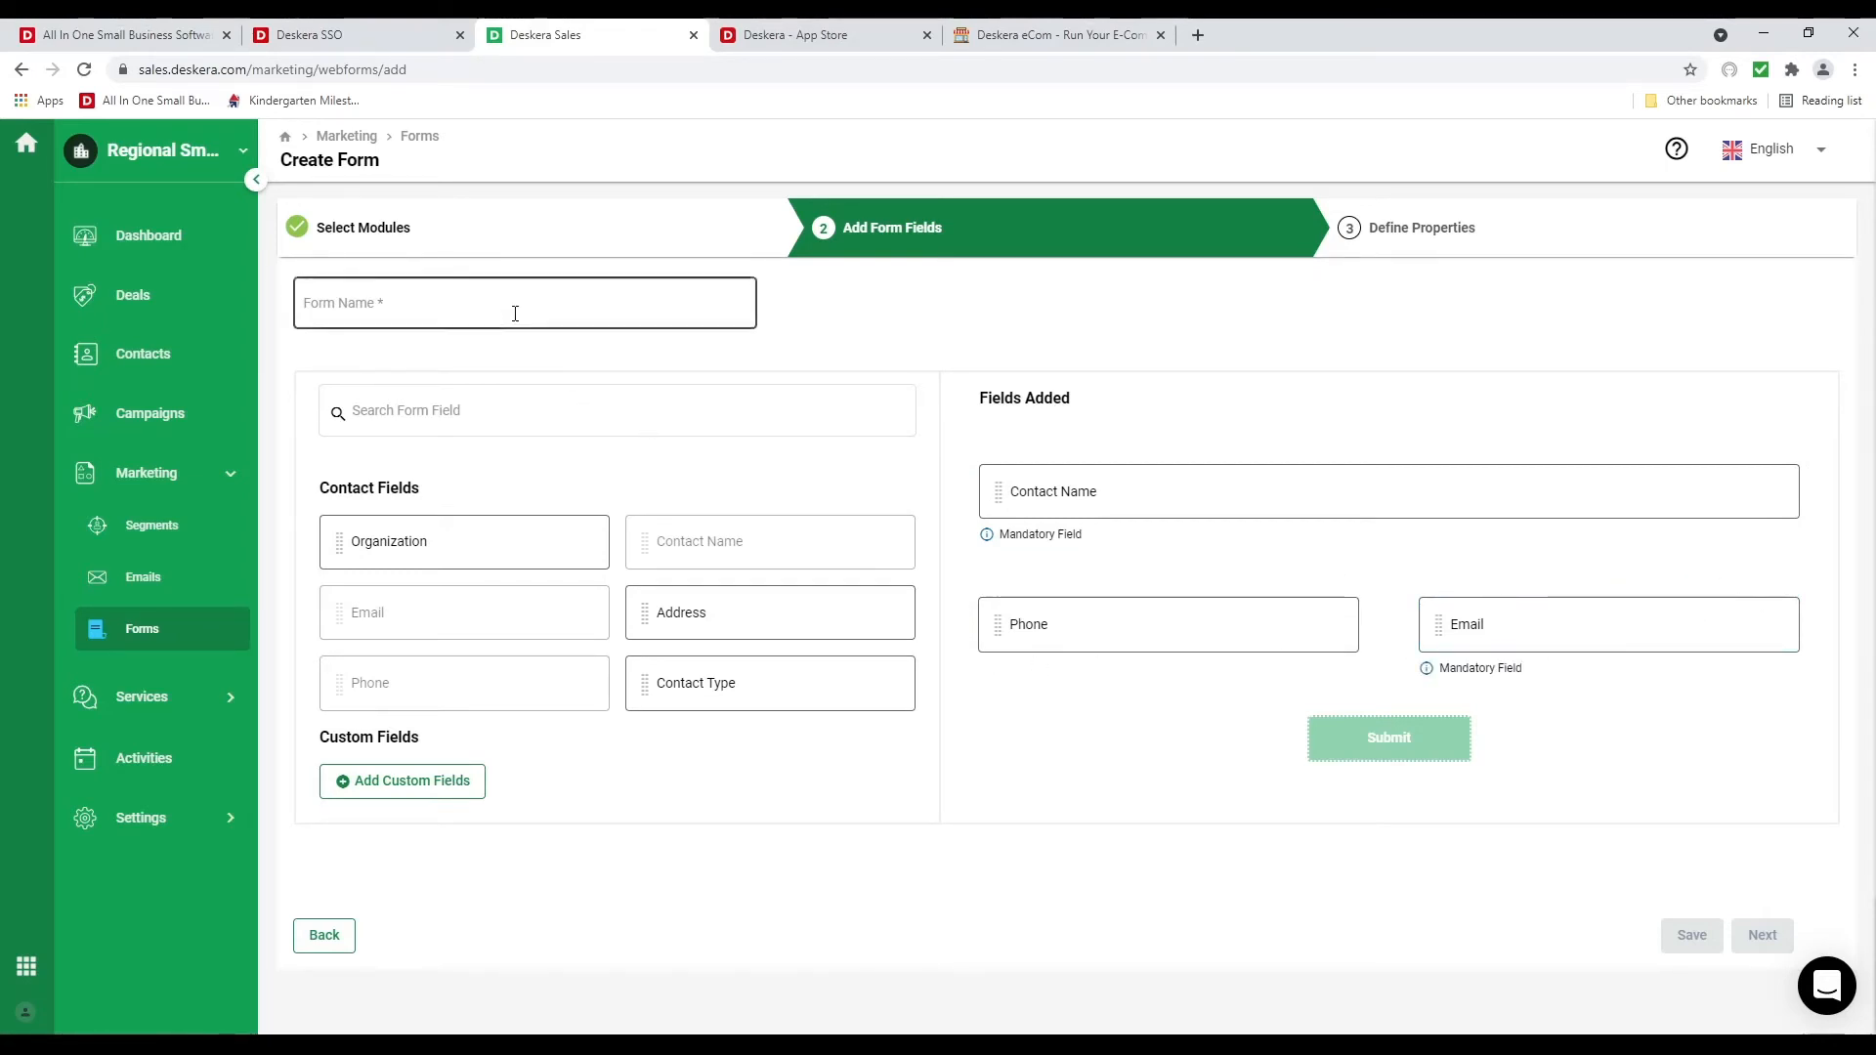
text(Conta)
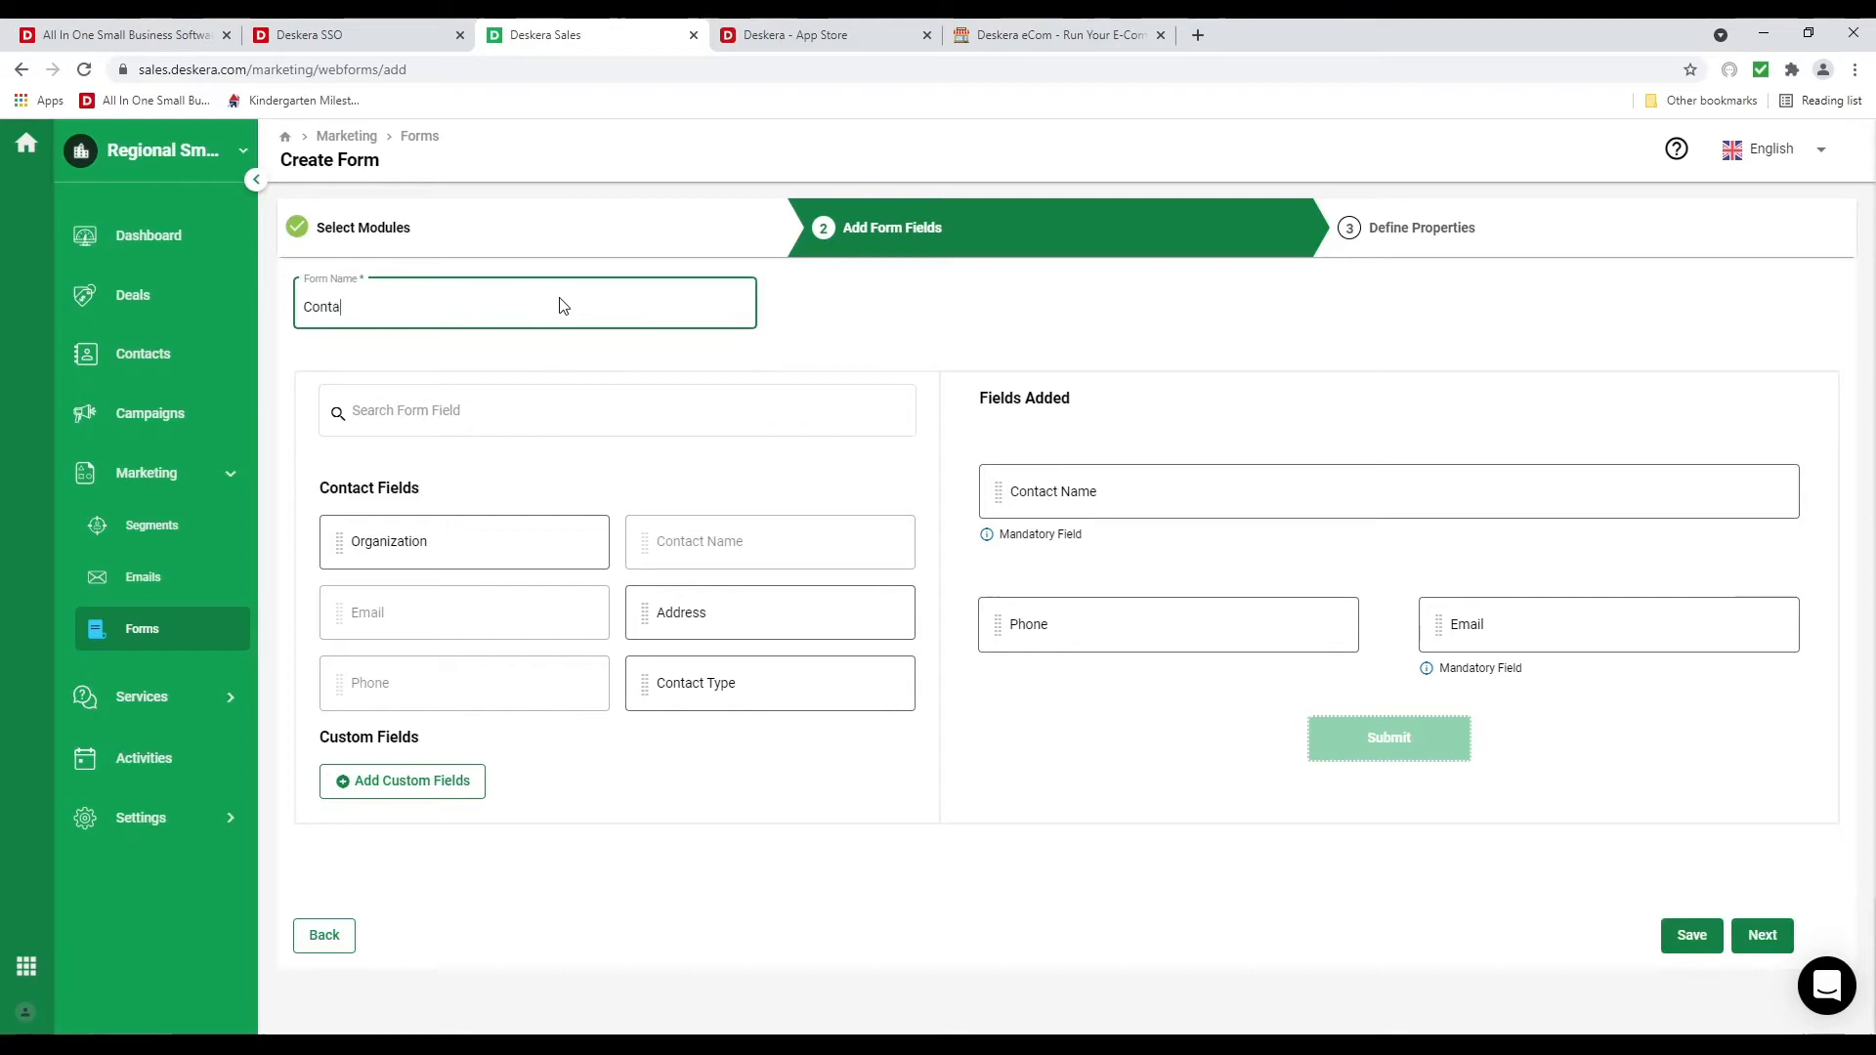
text(cts)
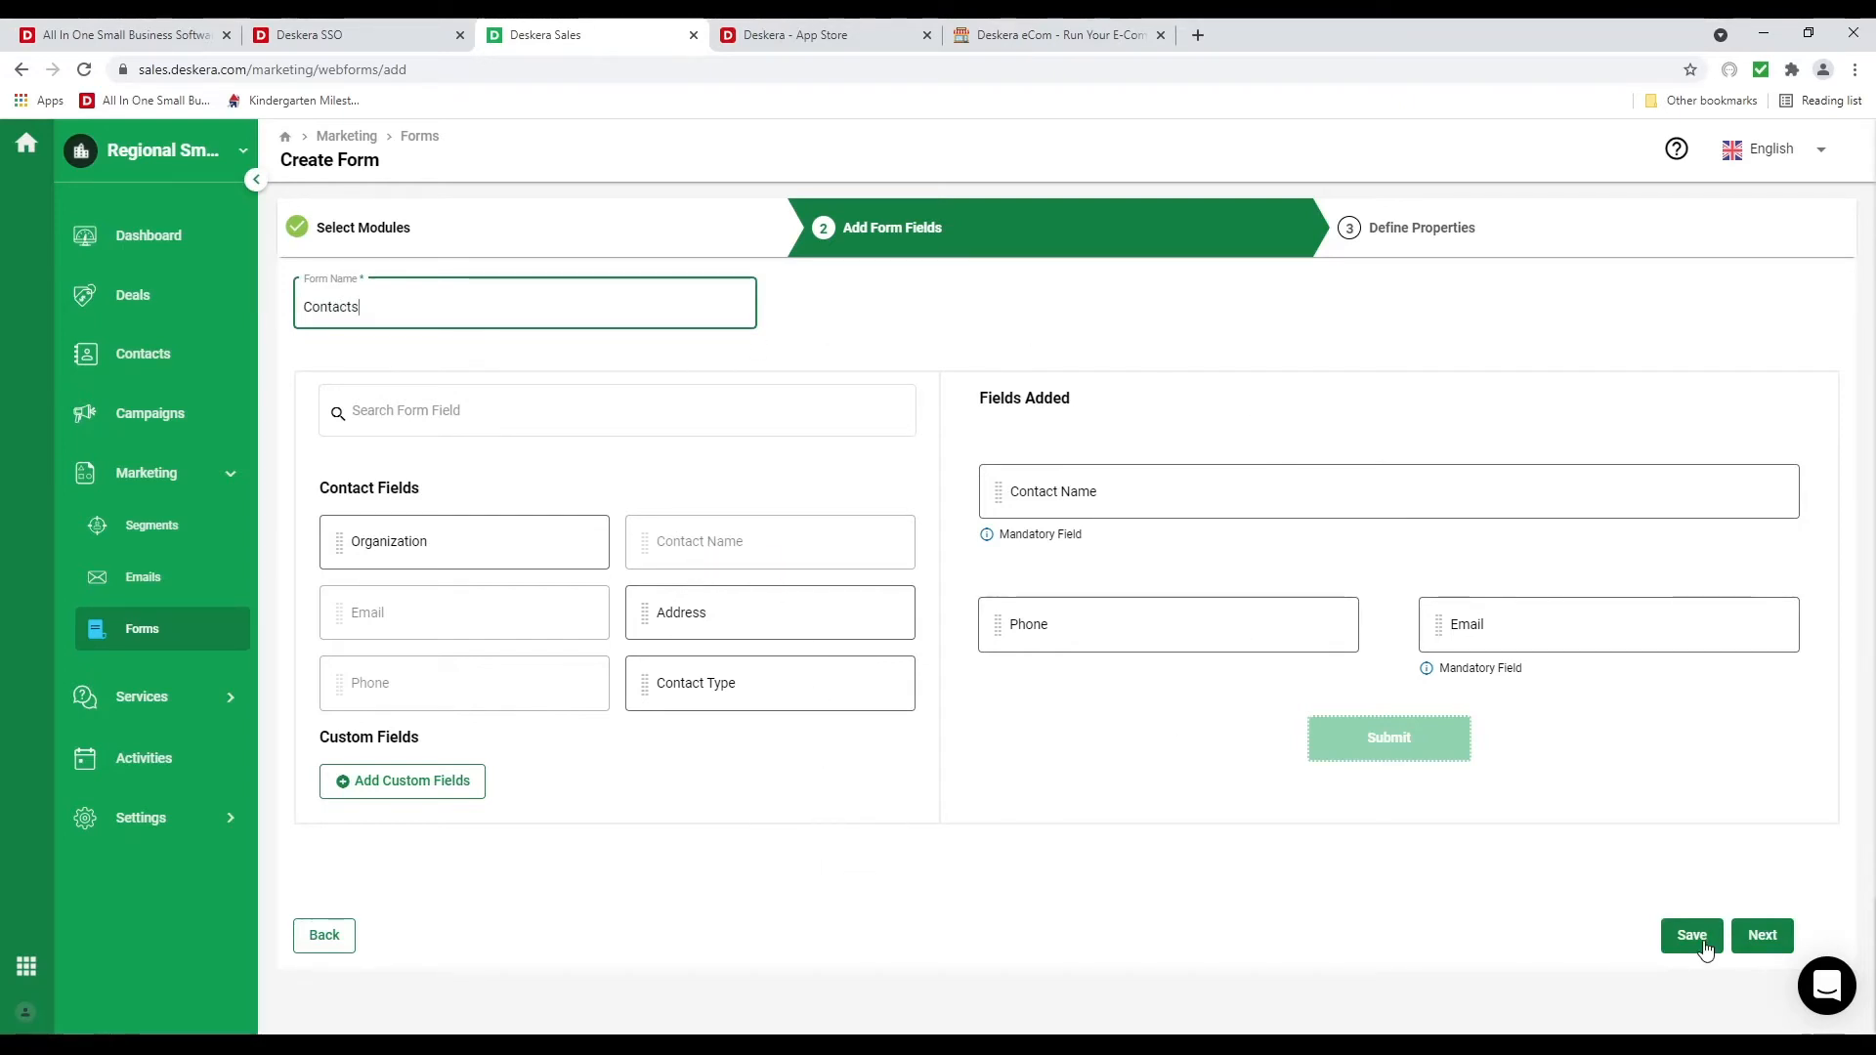
click(1763, 936)
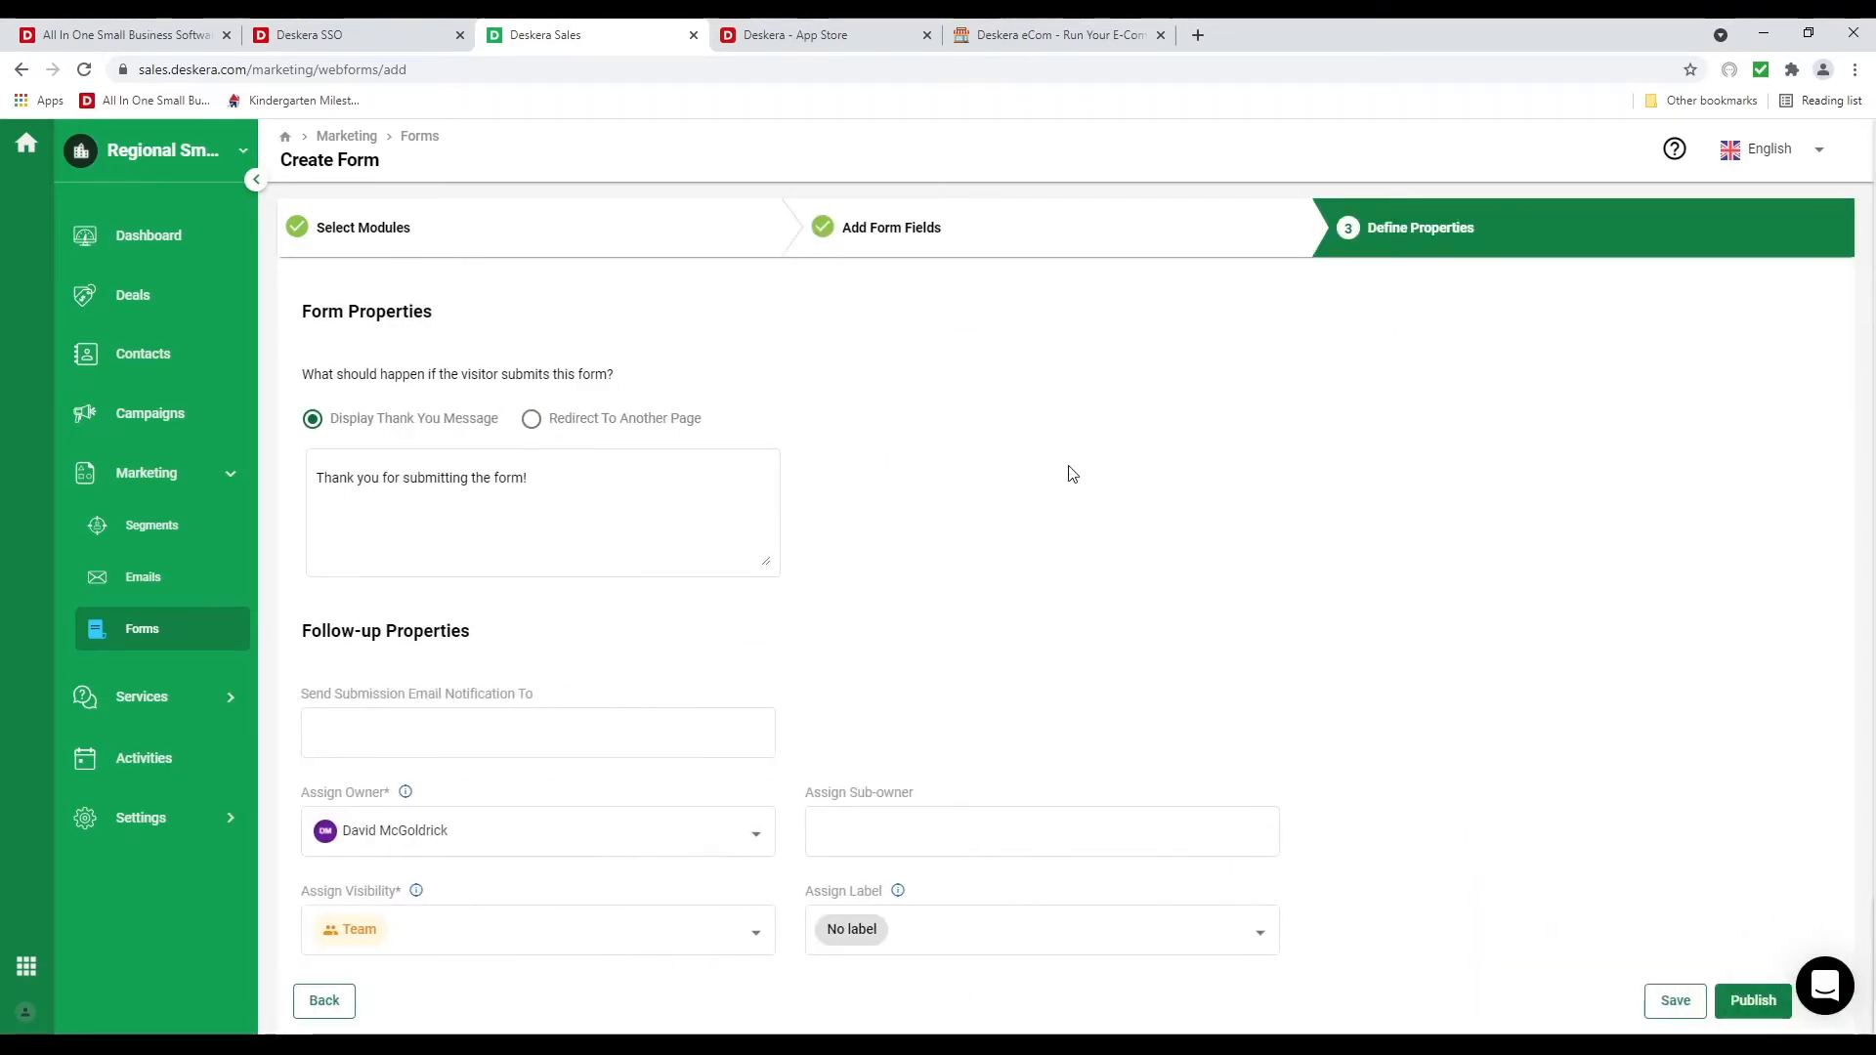
Send Contacts form submission notifications to the owner and publish the form
click(332, 477)
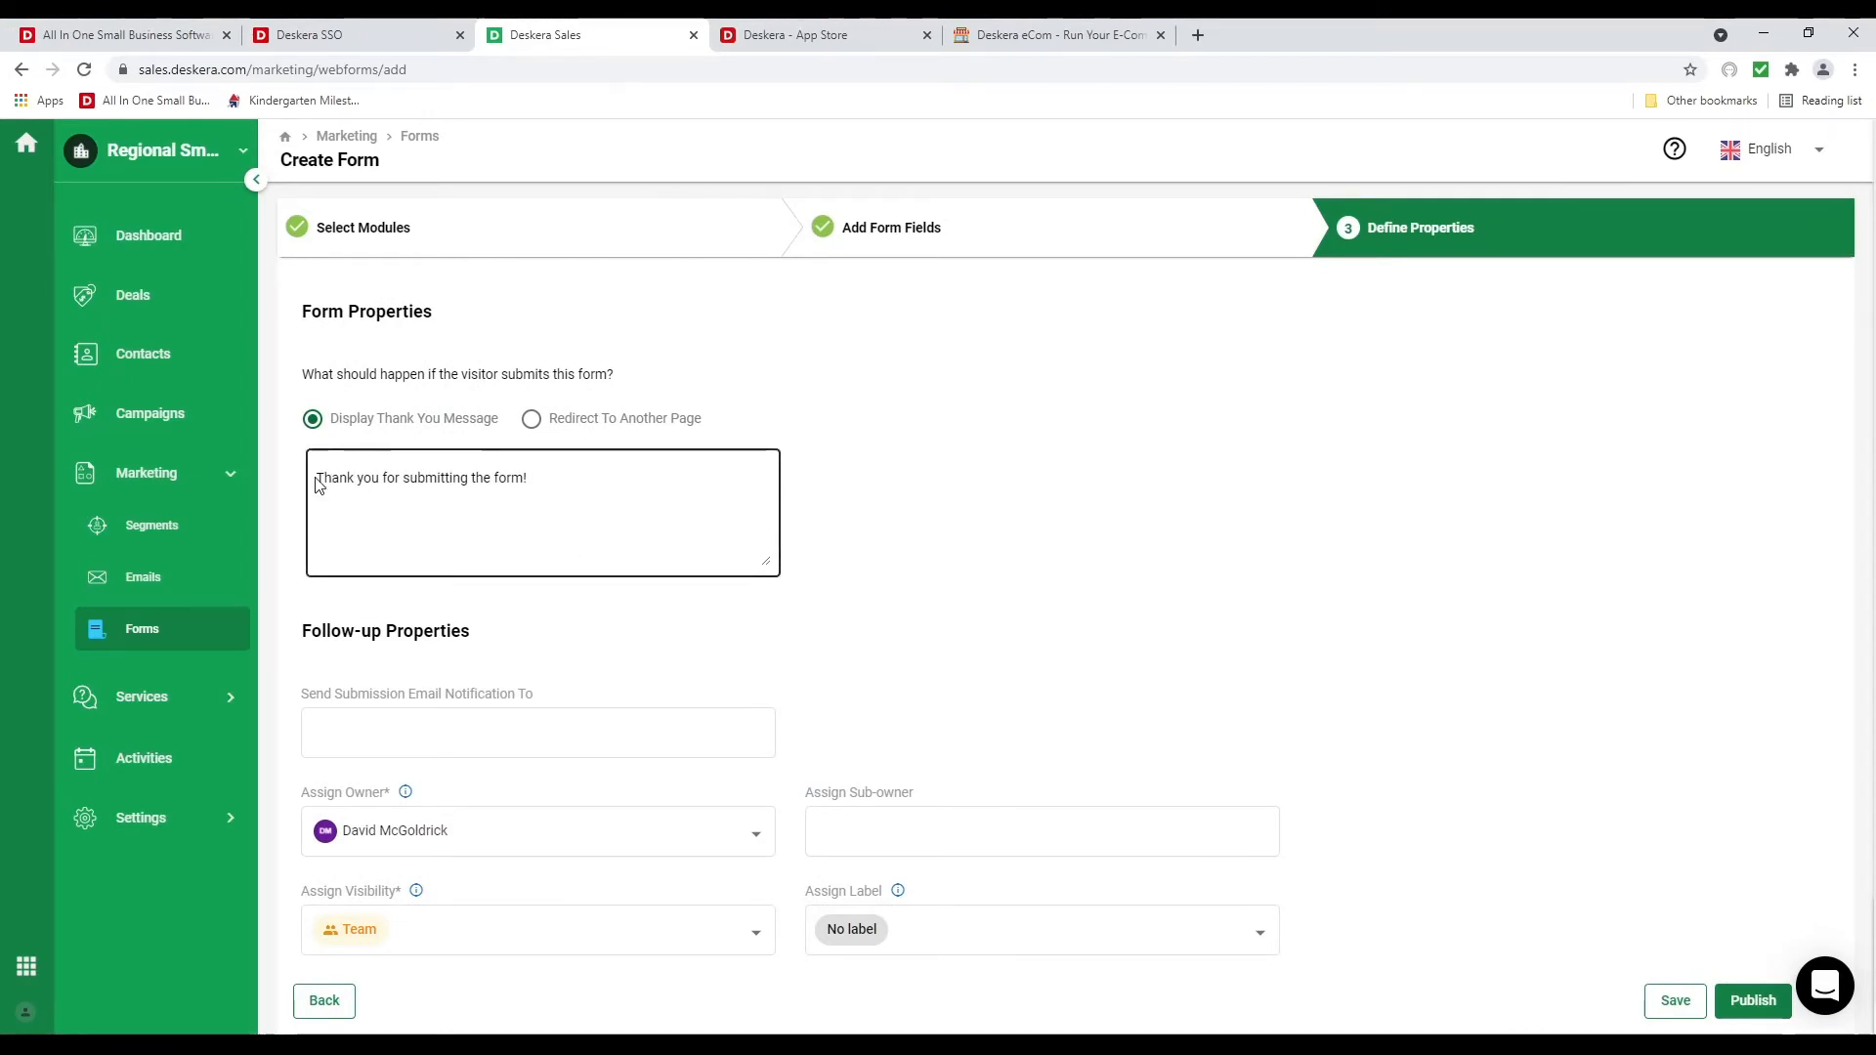
drag(316, 478, 590, 498)
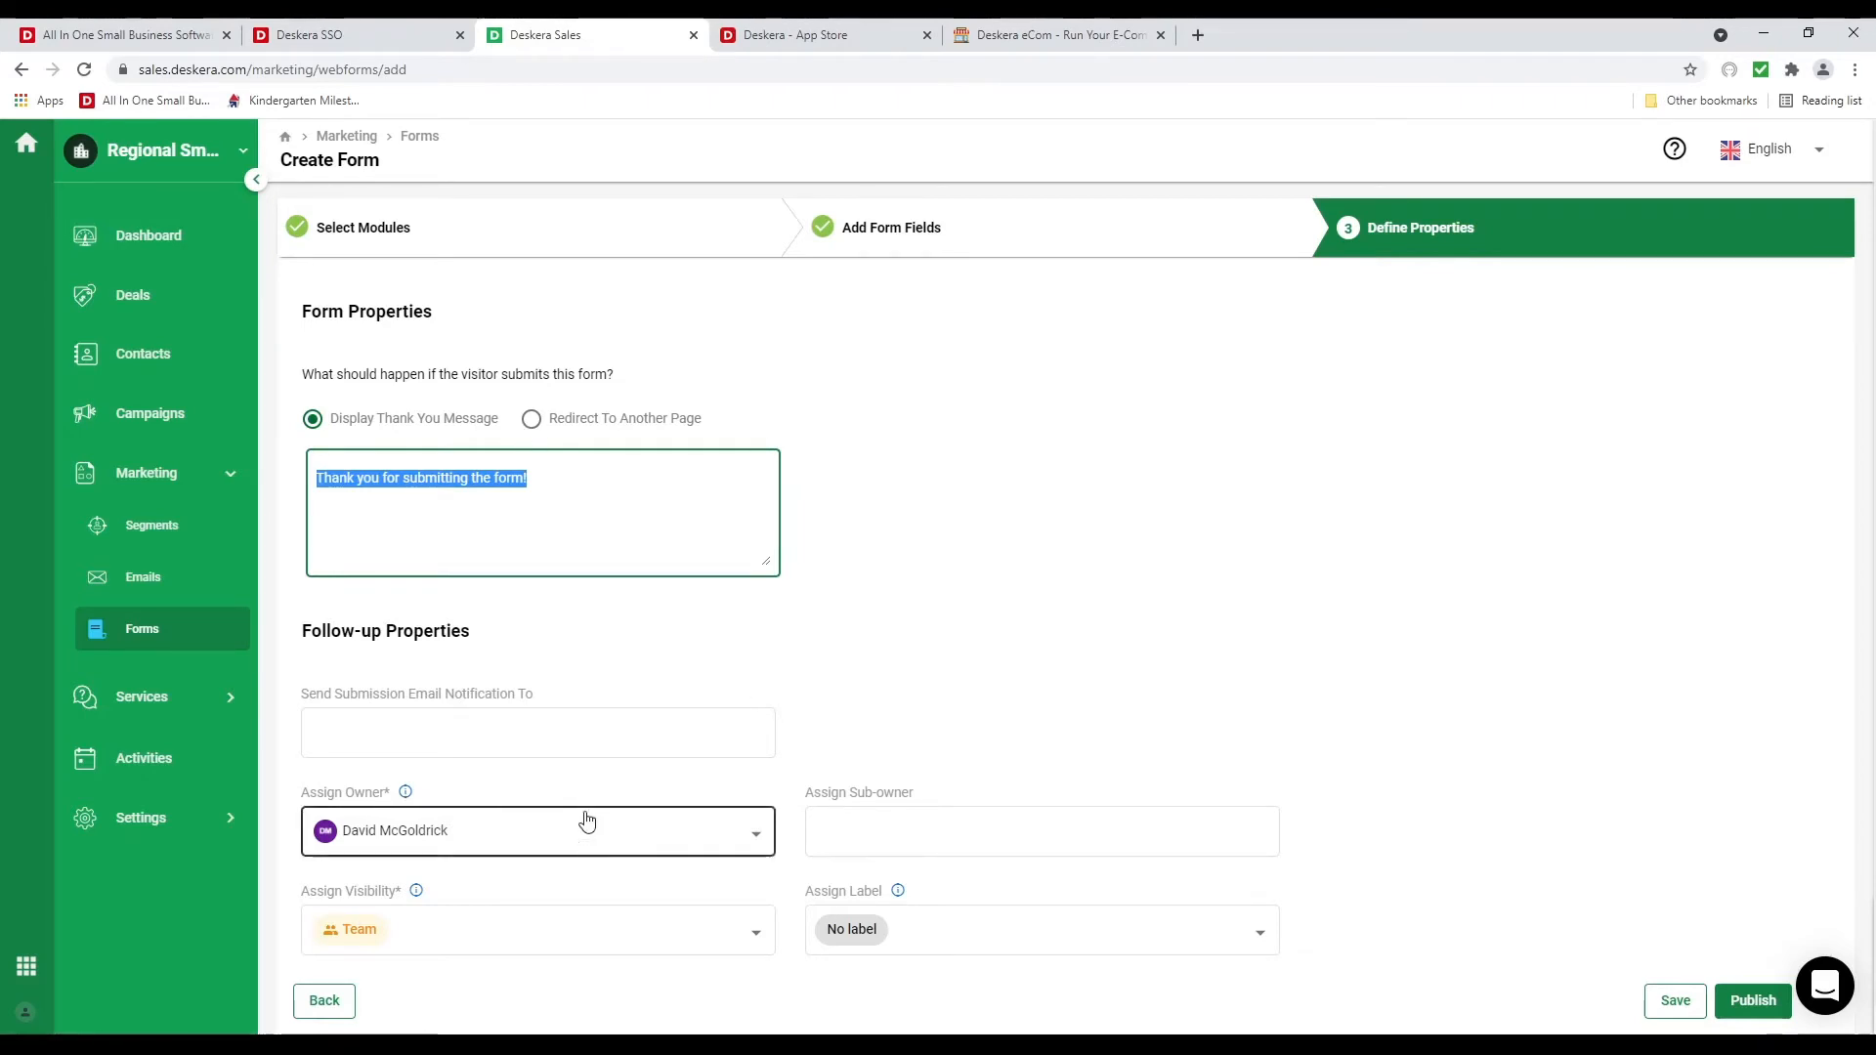
click(575, 737)
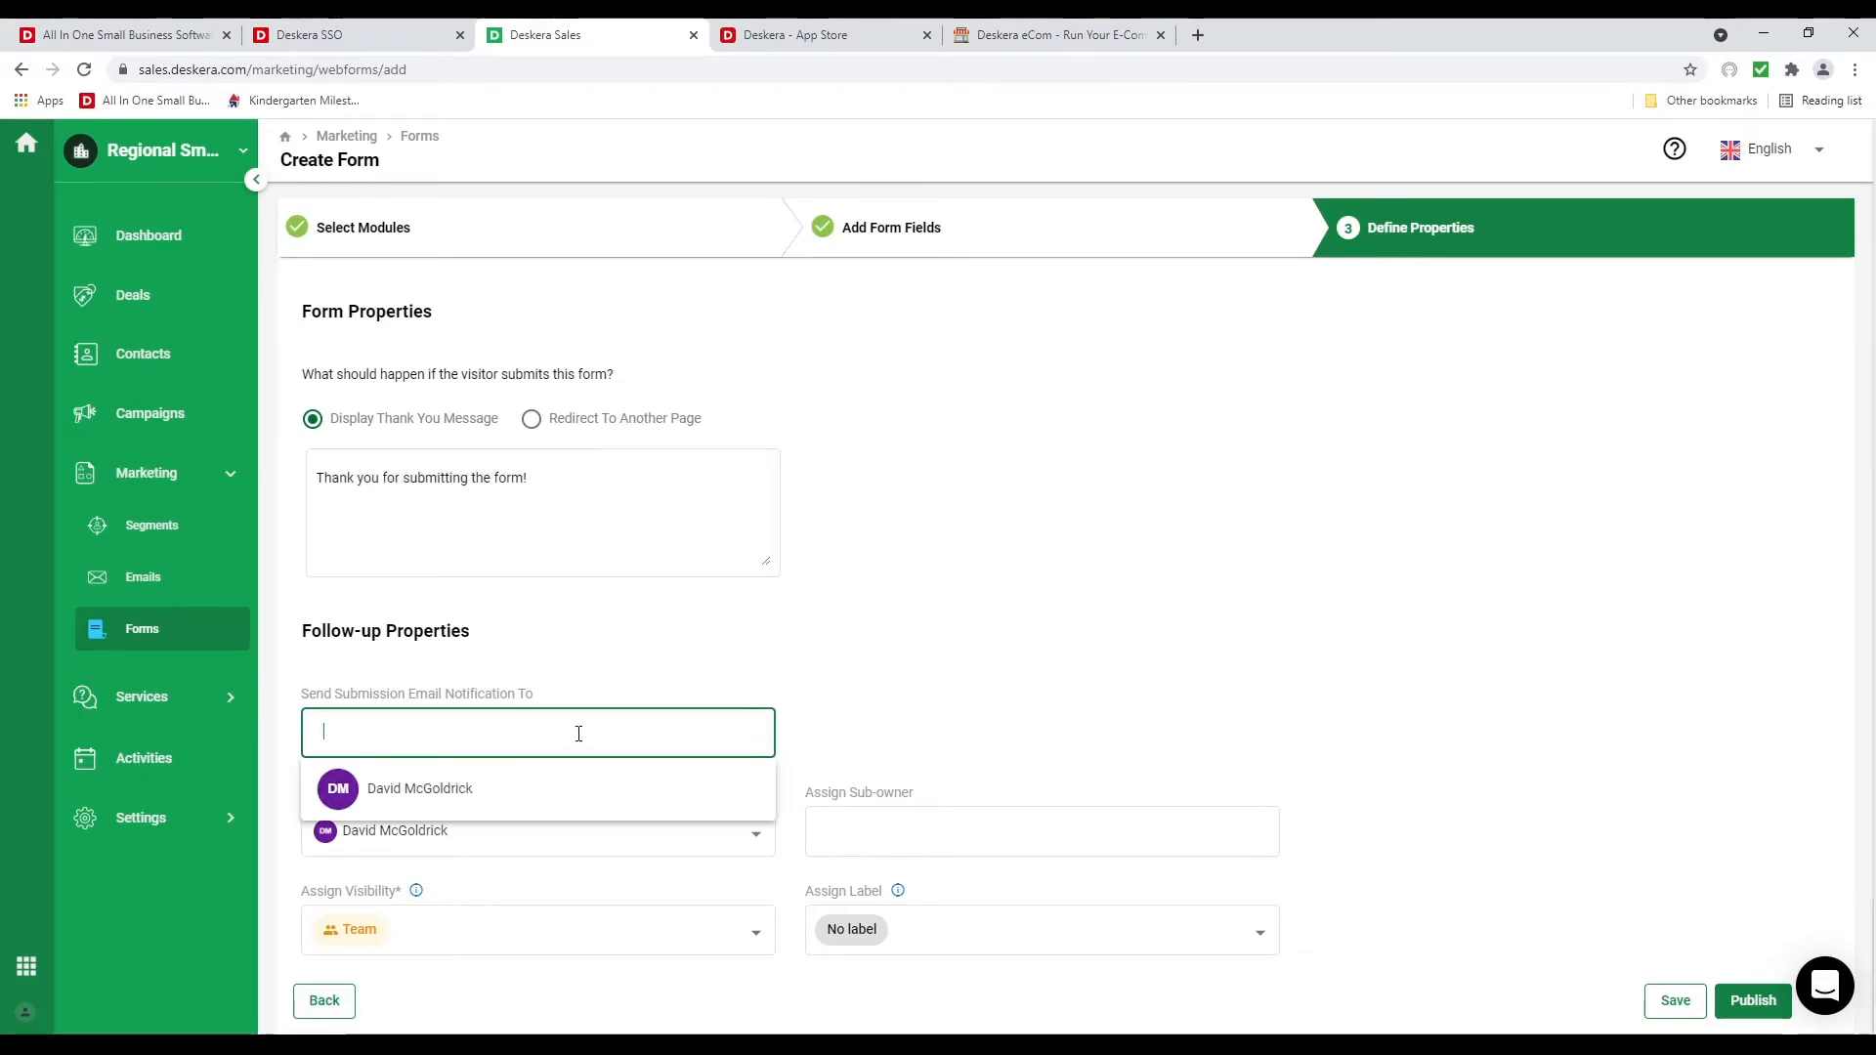
click(555, 799)
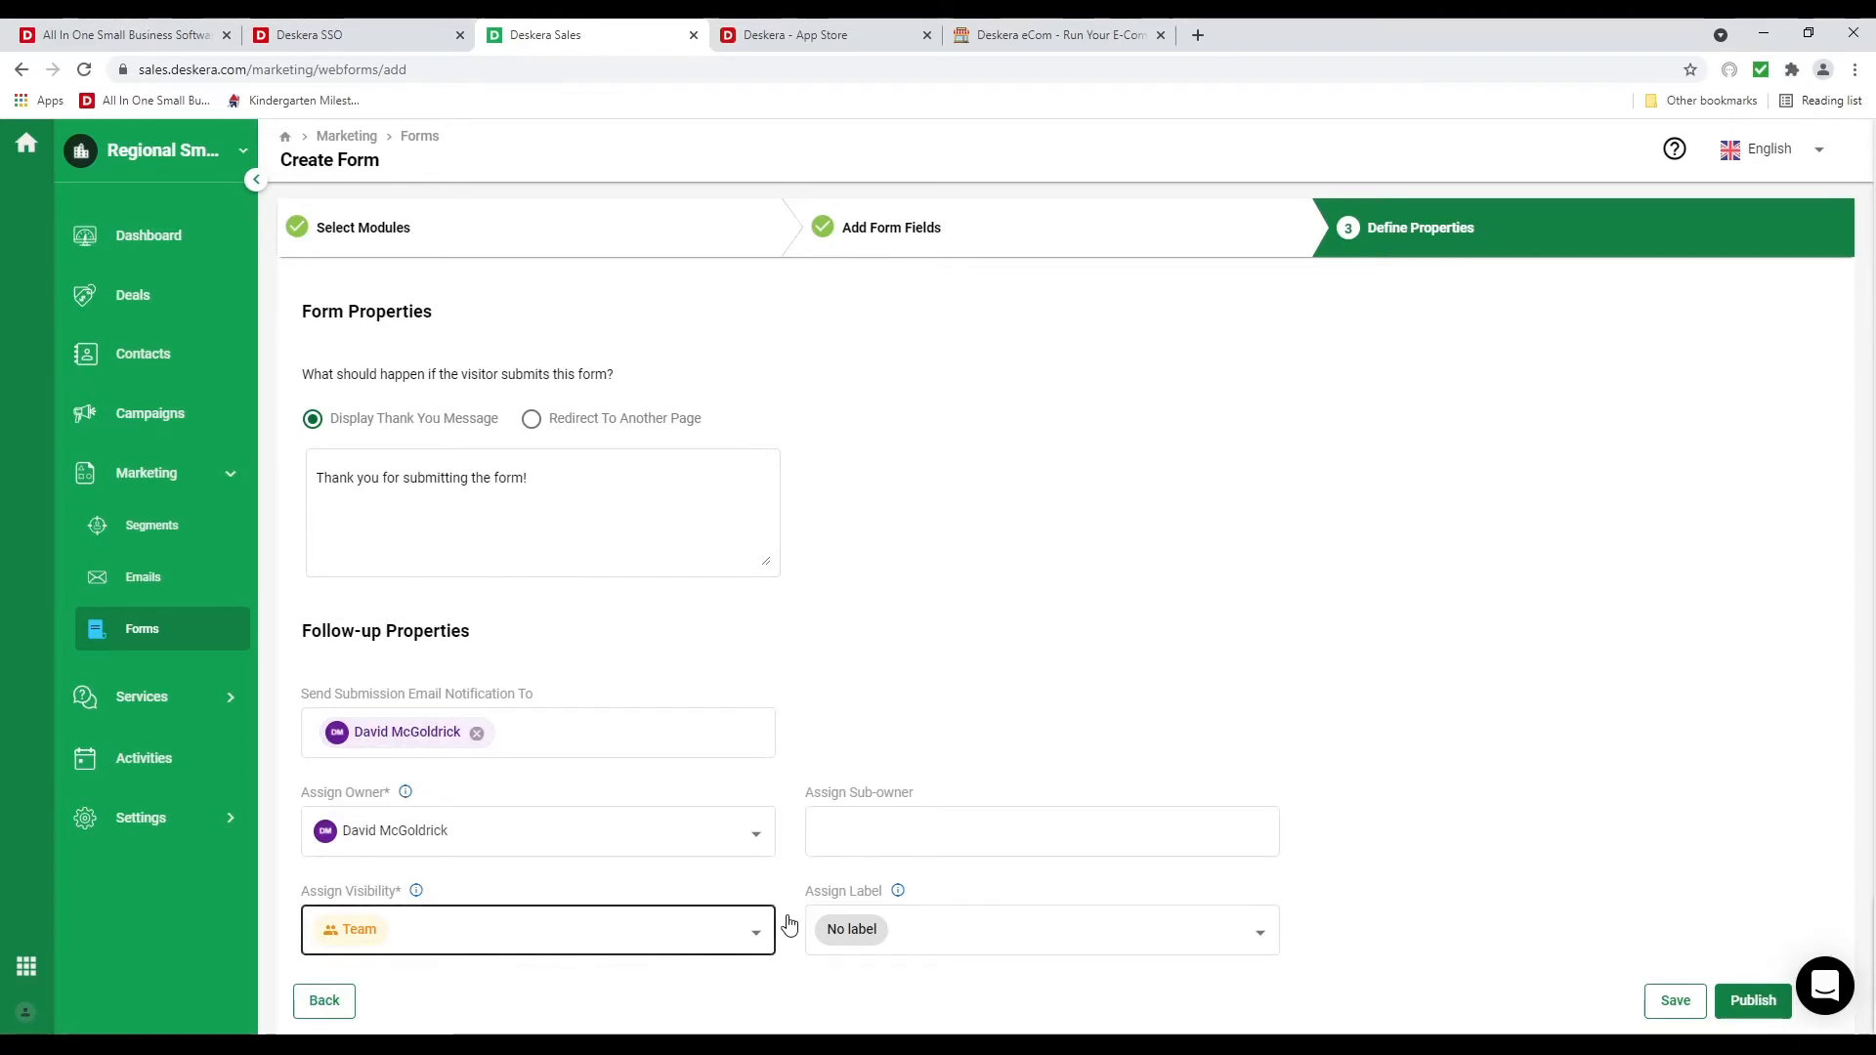
click(1754, 1002)
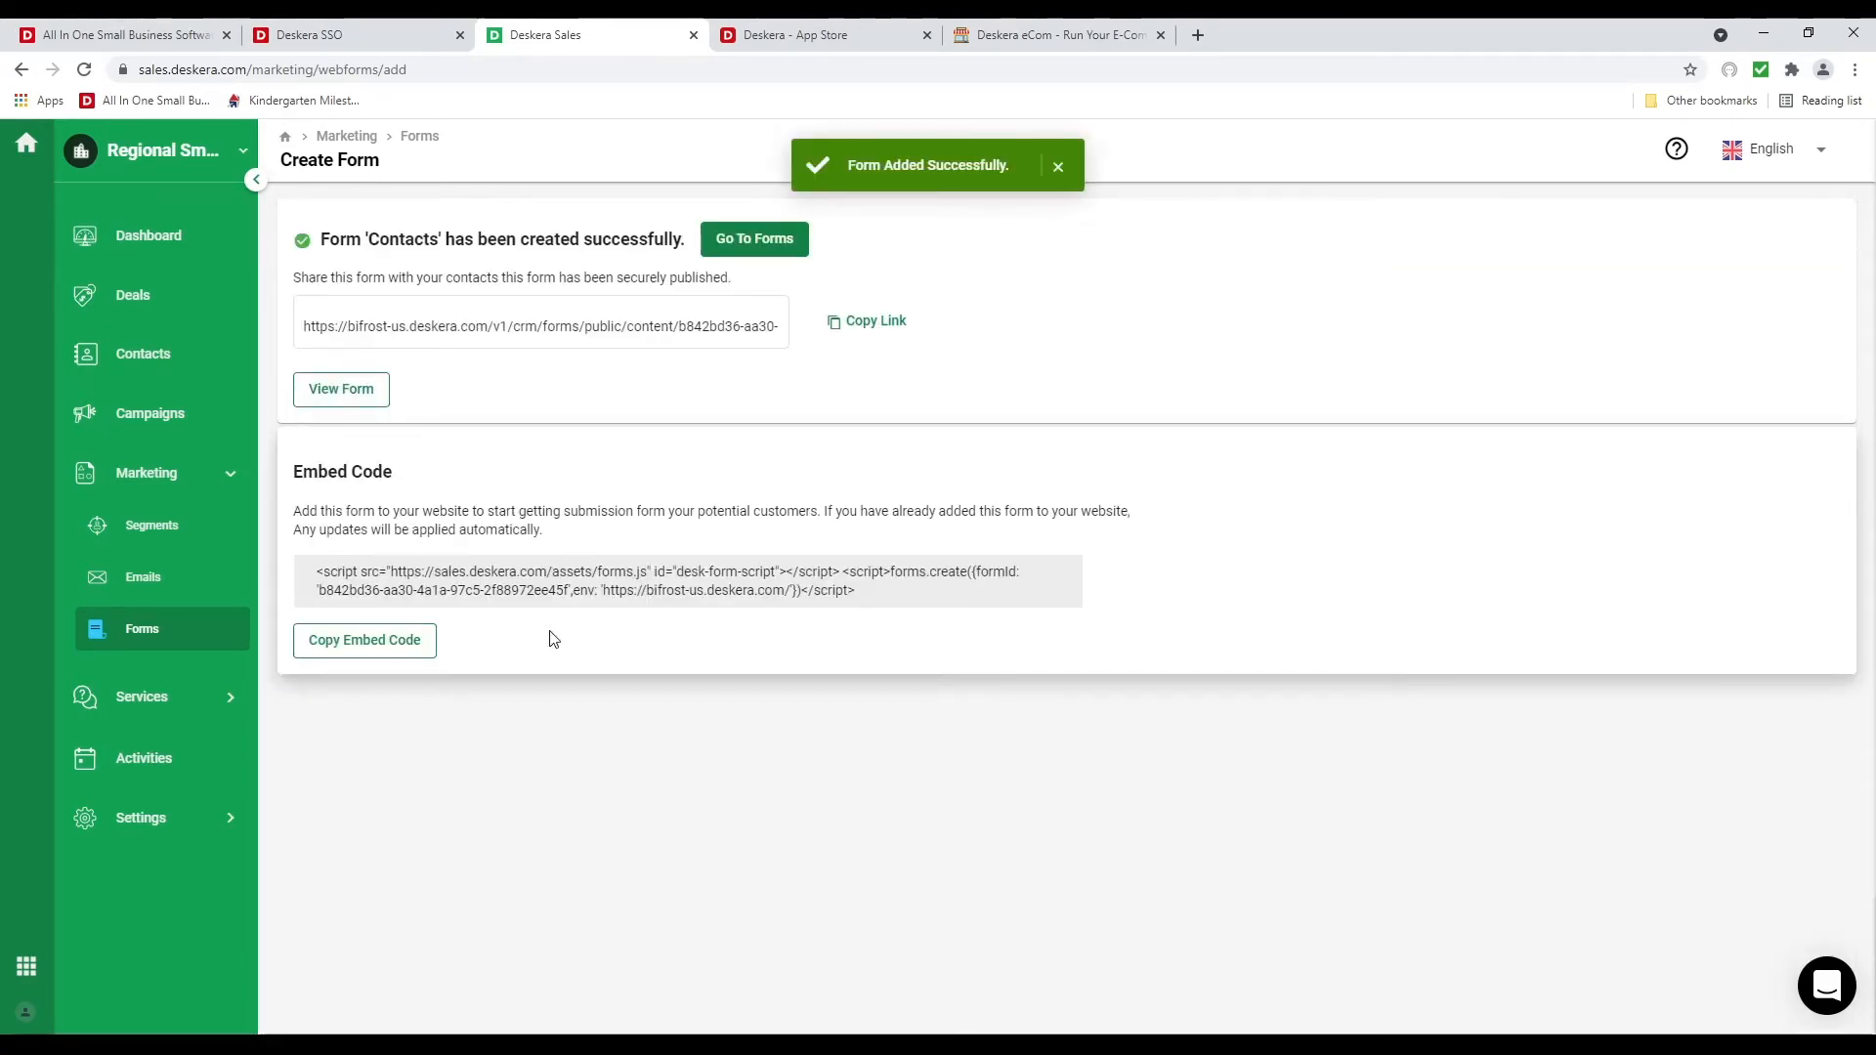
Copy the Contacts form's embed code and go to the Campaigns page
drag(316, 575, 888, 611)
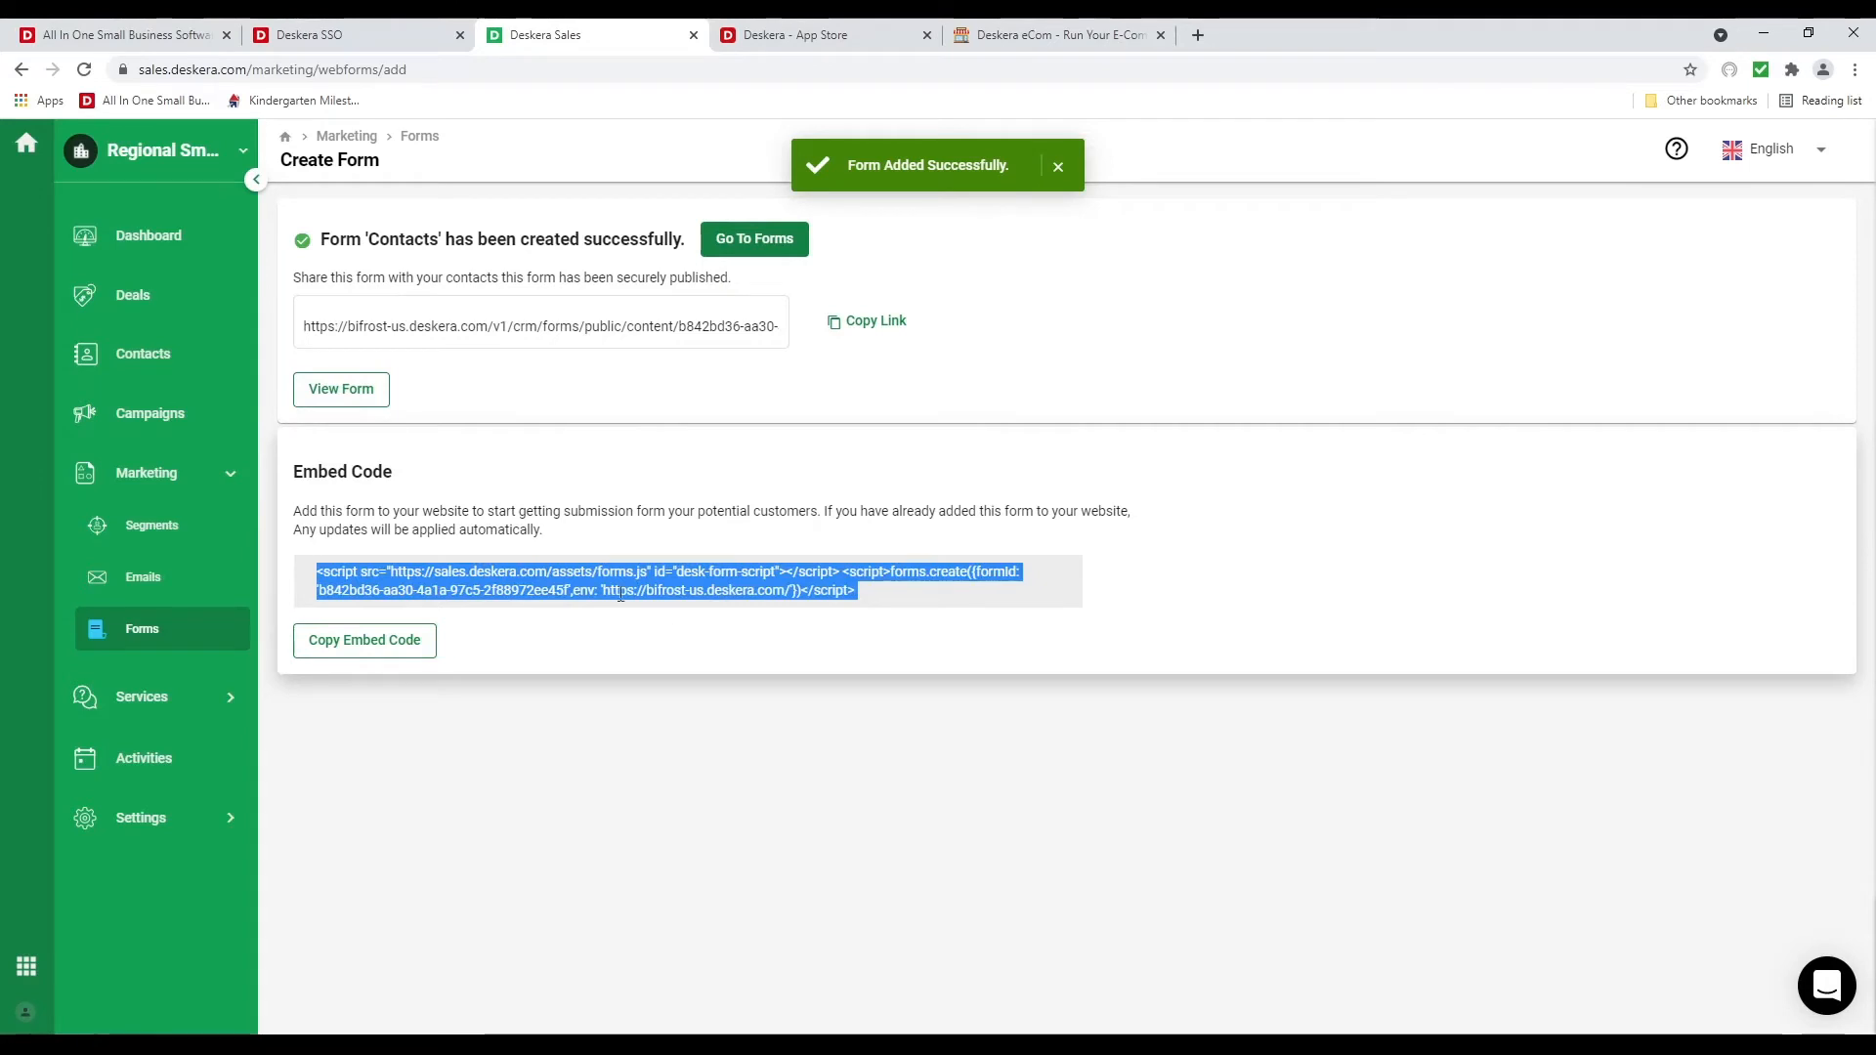
click(409, 651)
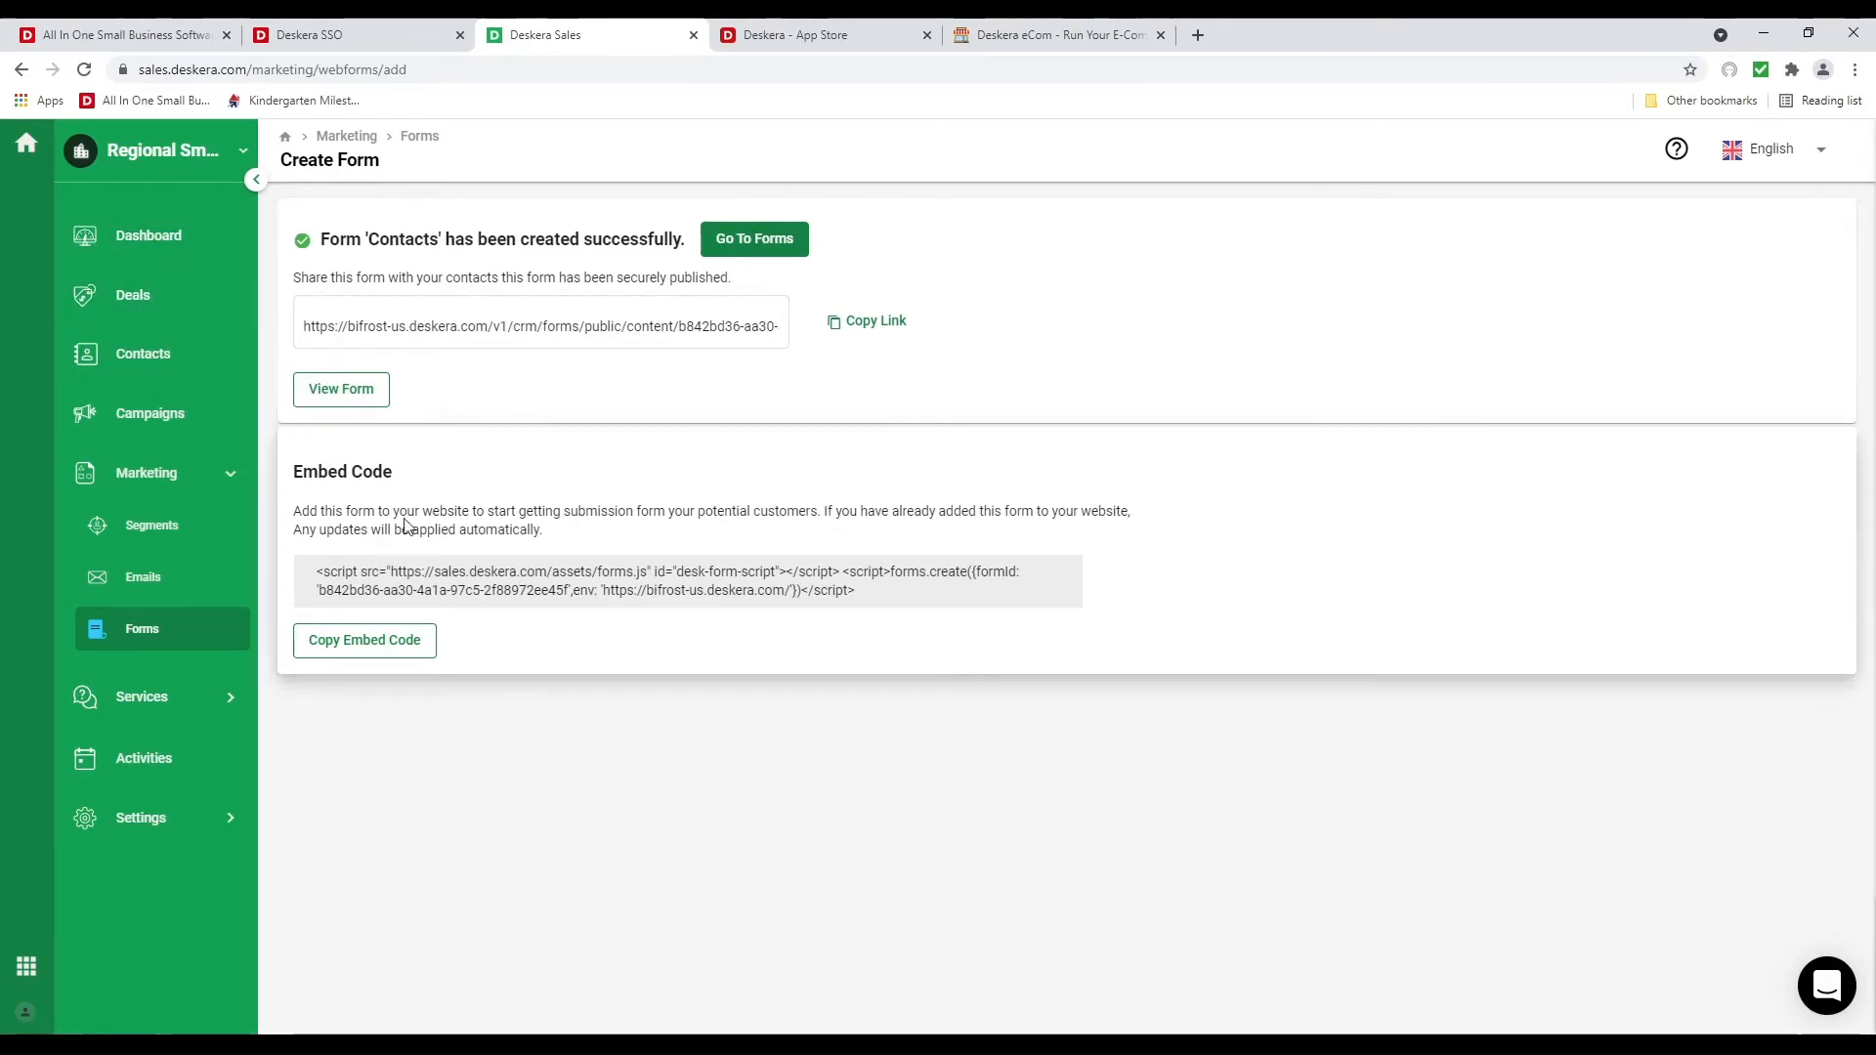
click(179, 433)
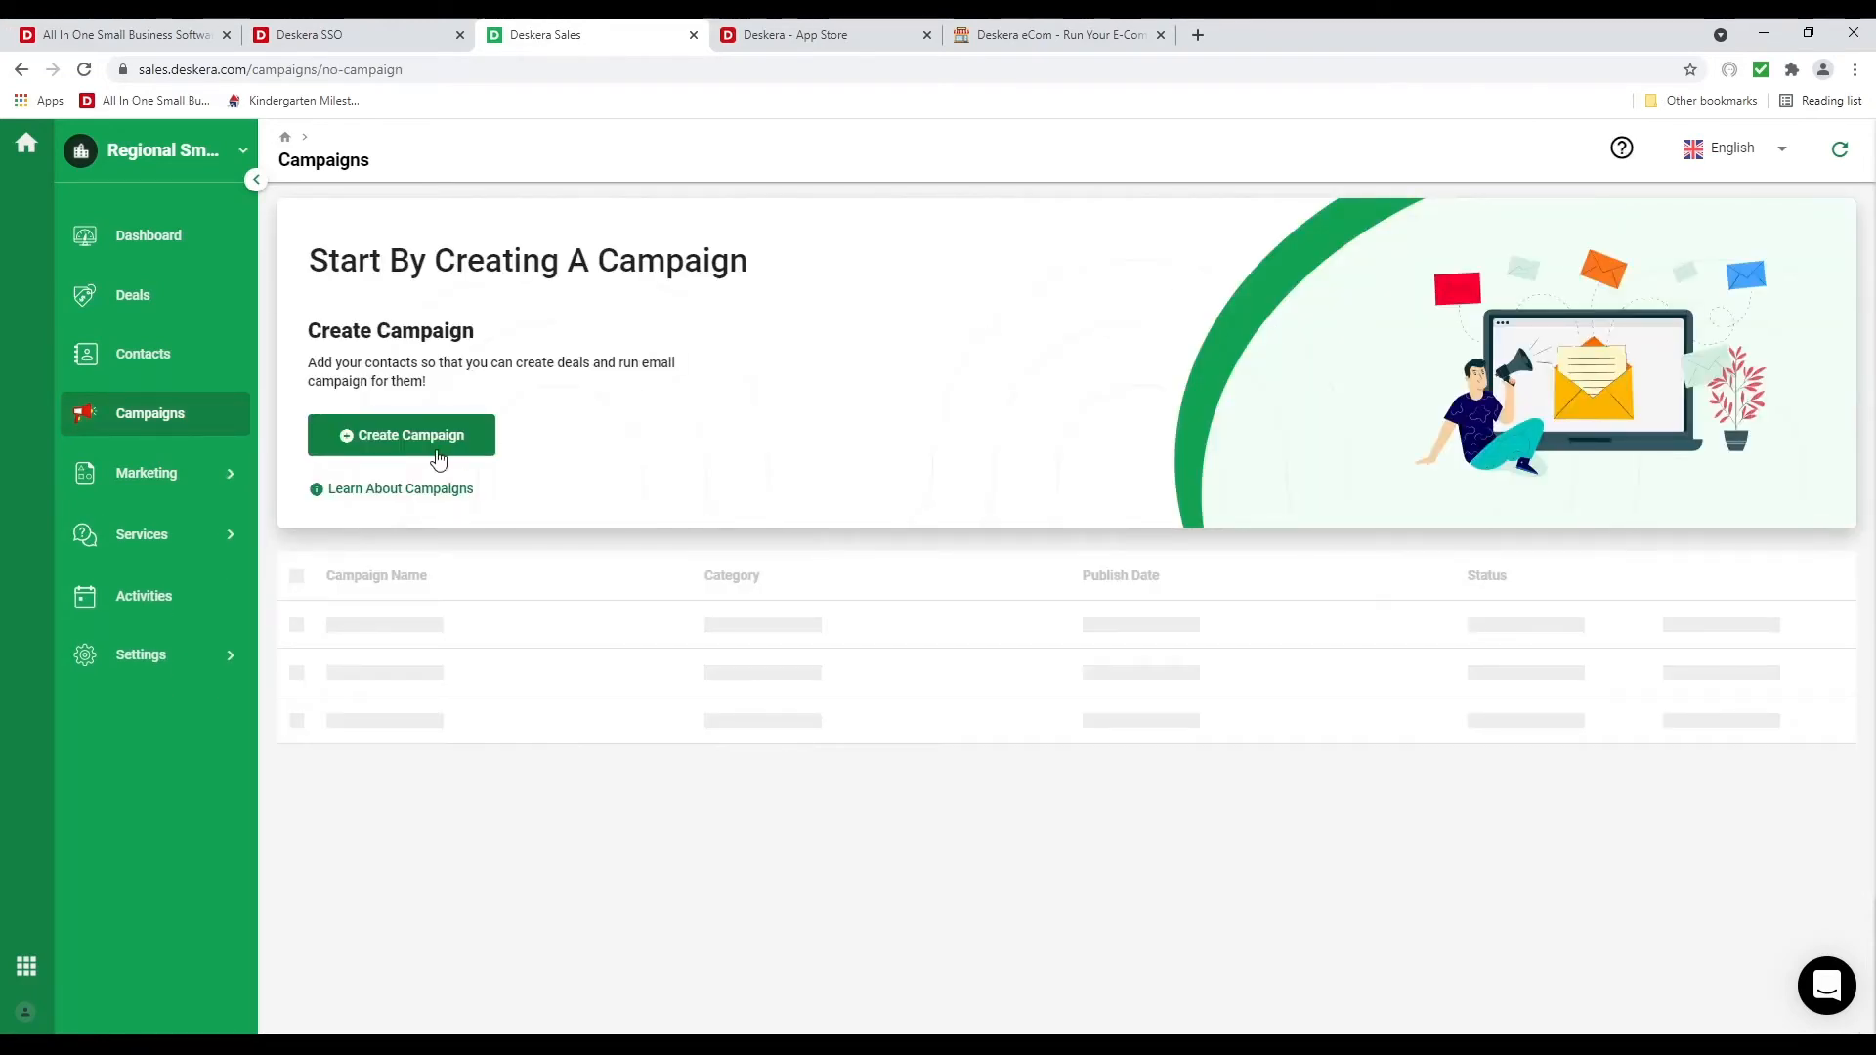
Create a campaign named June Campaign with subject June Sales Event
click(432, 452)
click(511, 413)
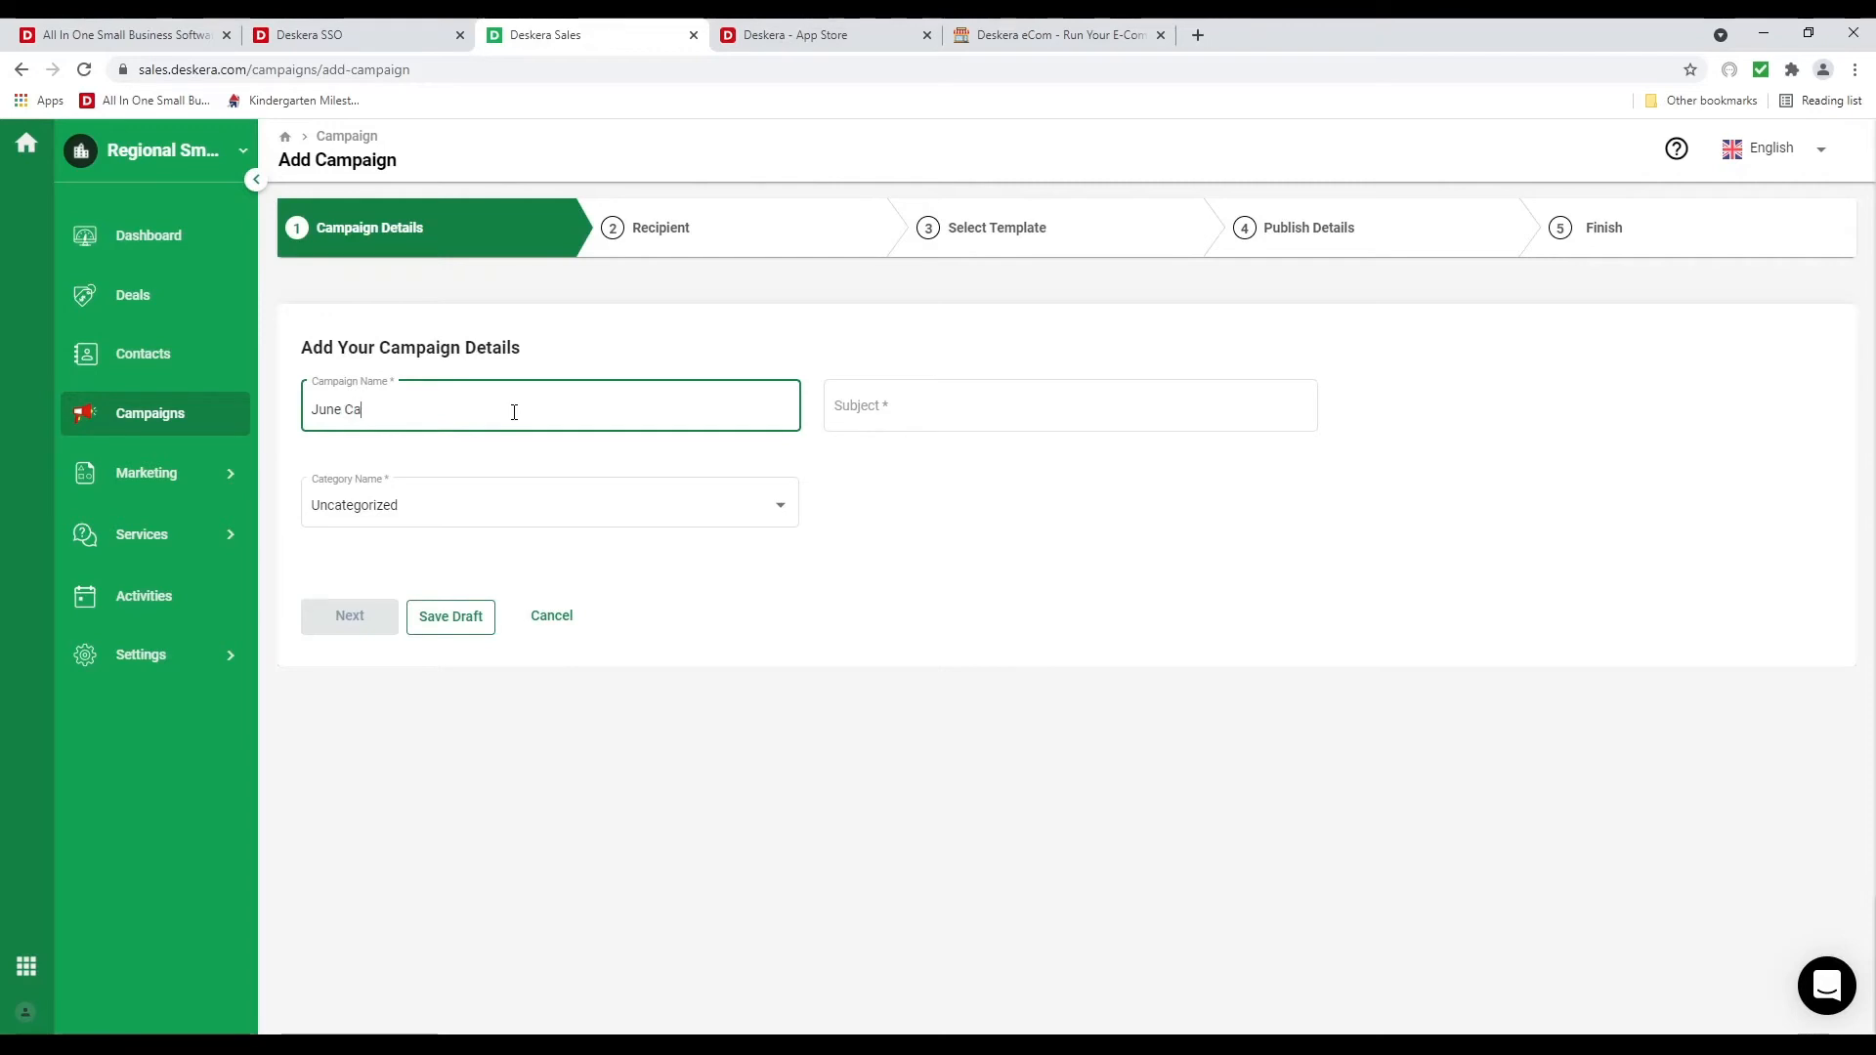
text(June Campaign)
key(Tab)
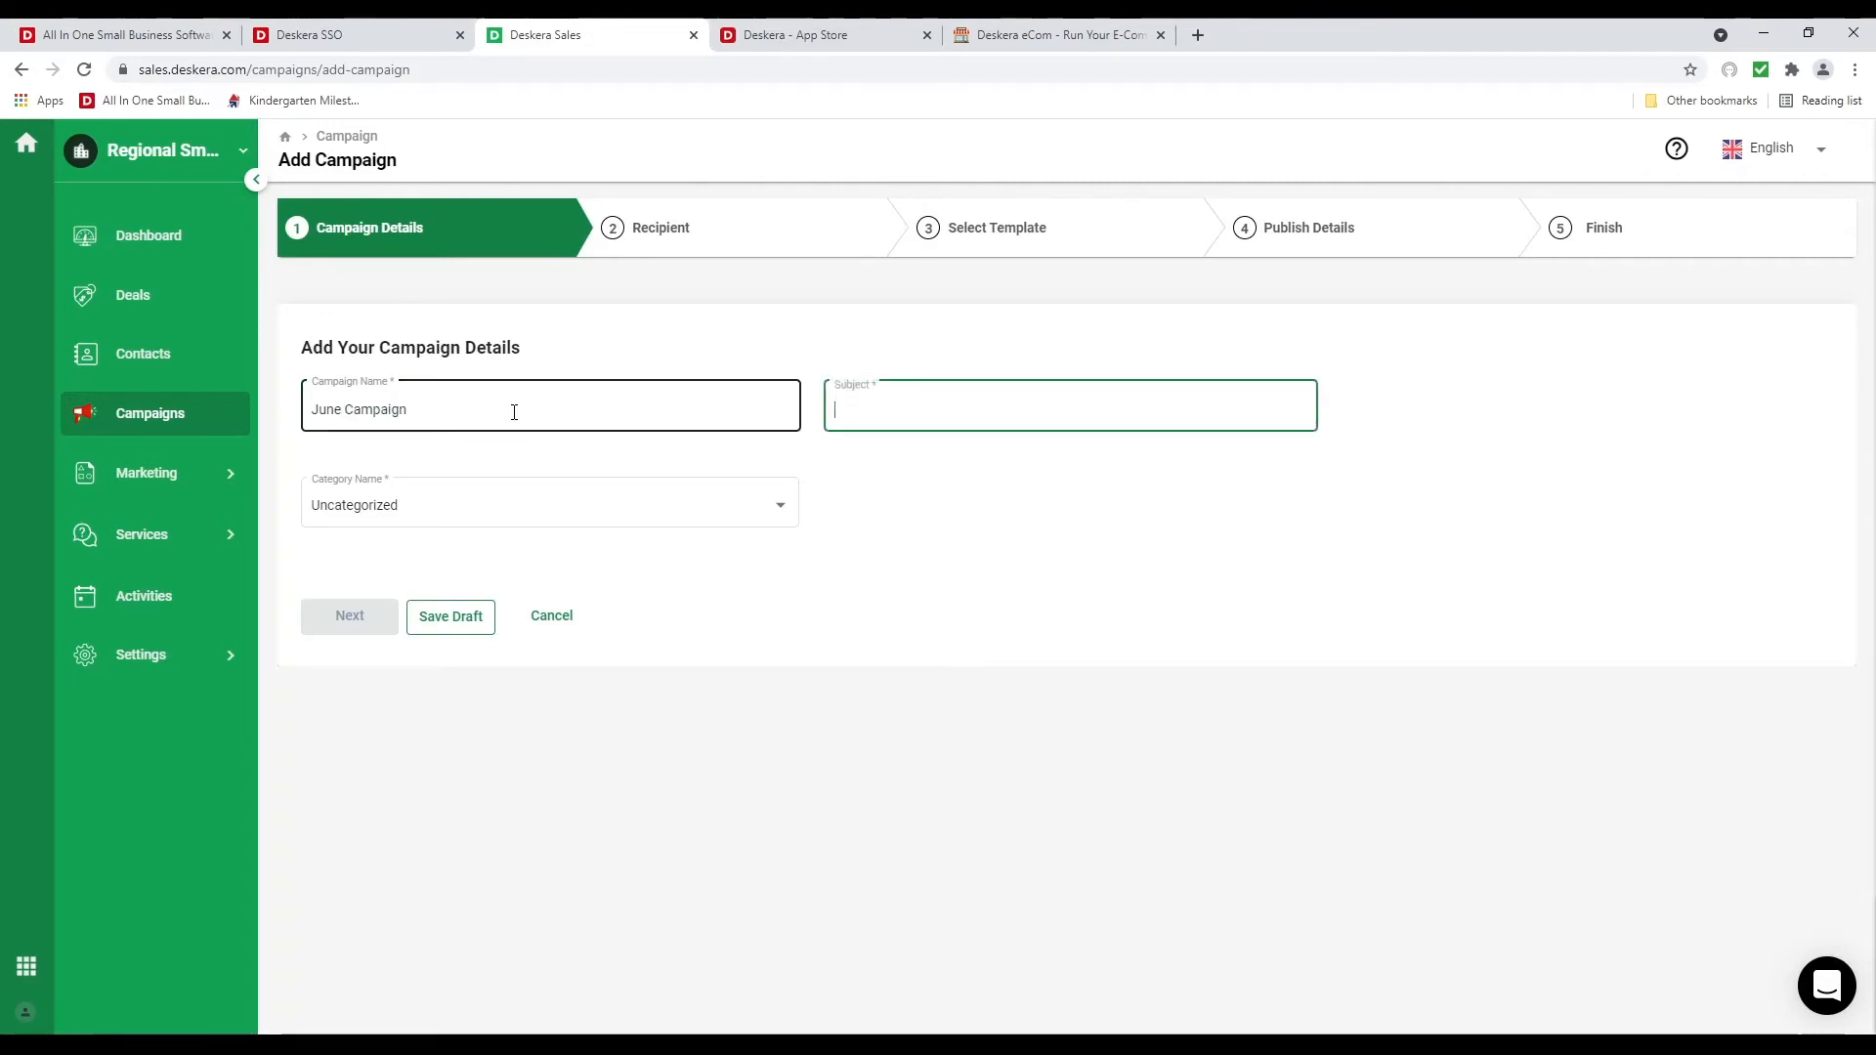
text(June Sal)
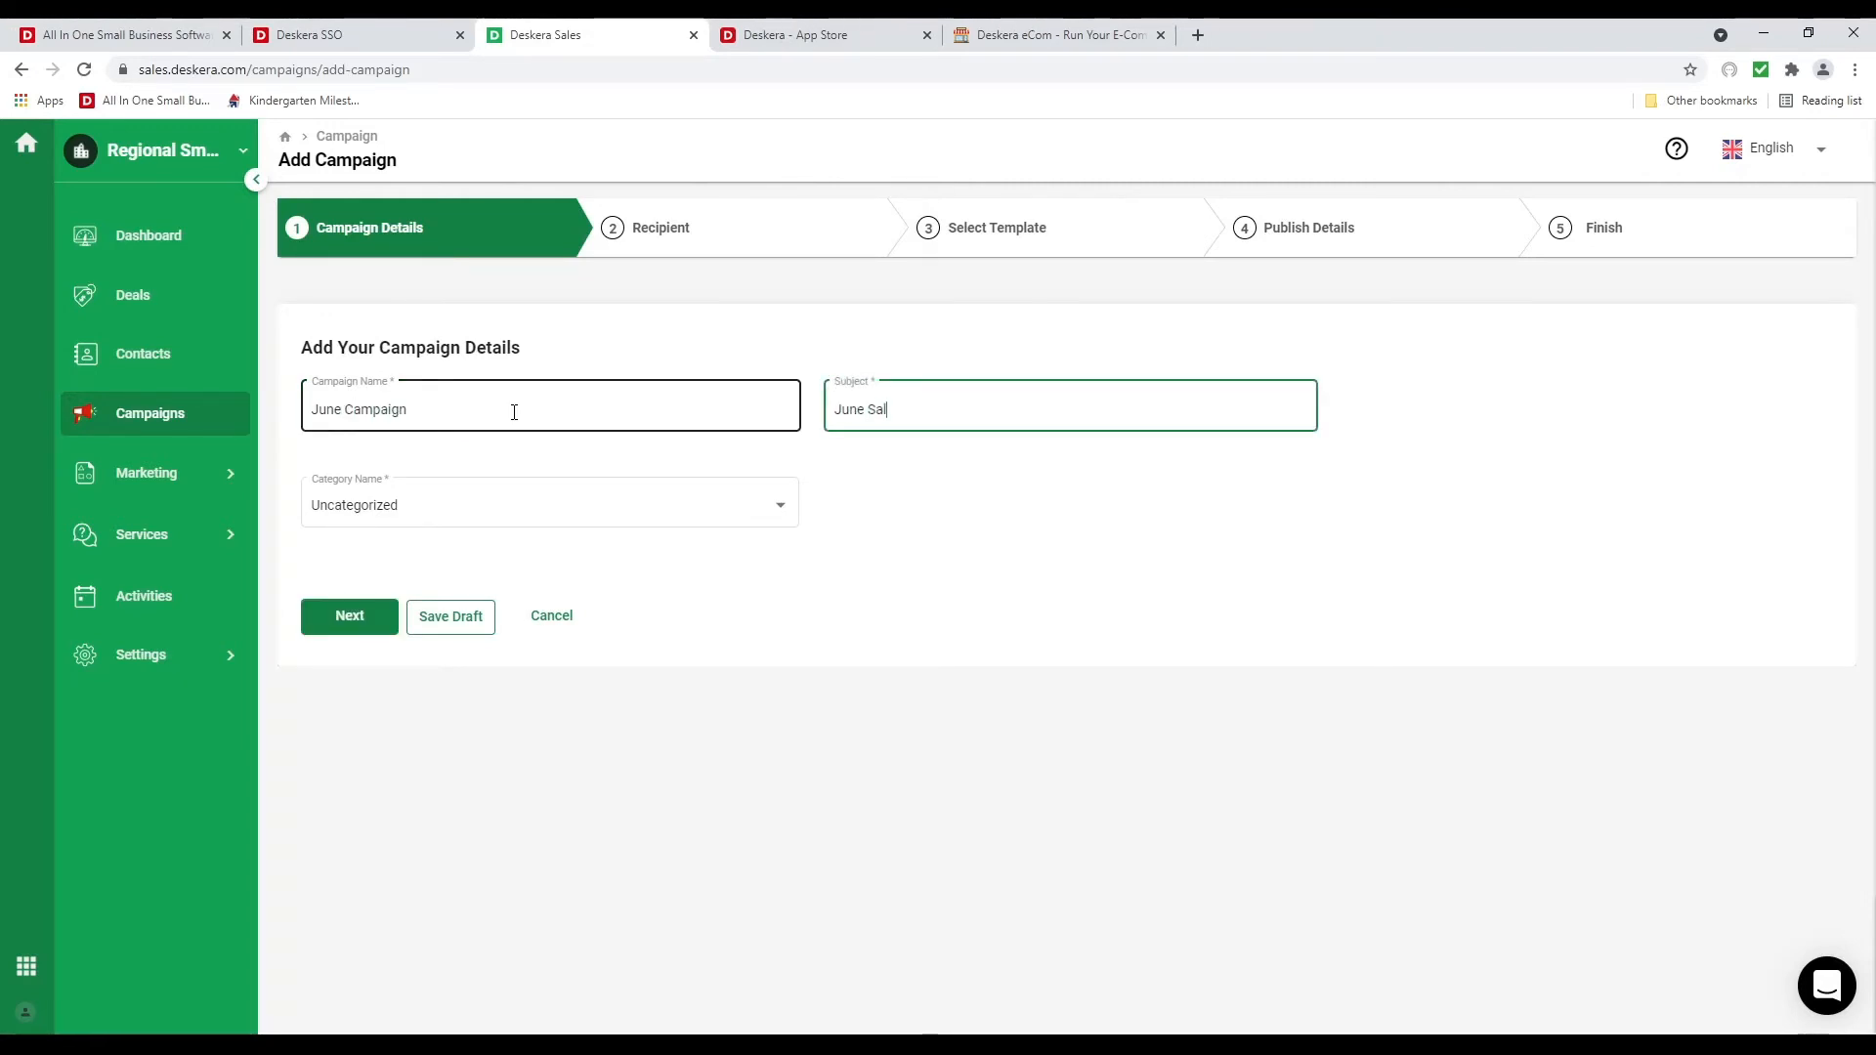
text(es Event)
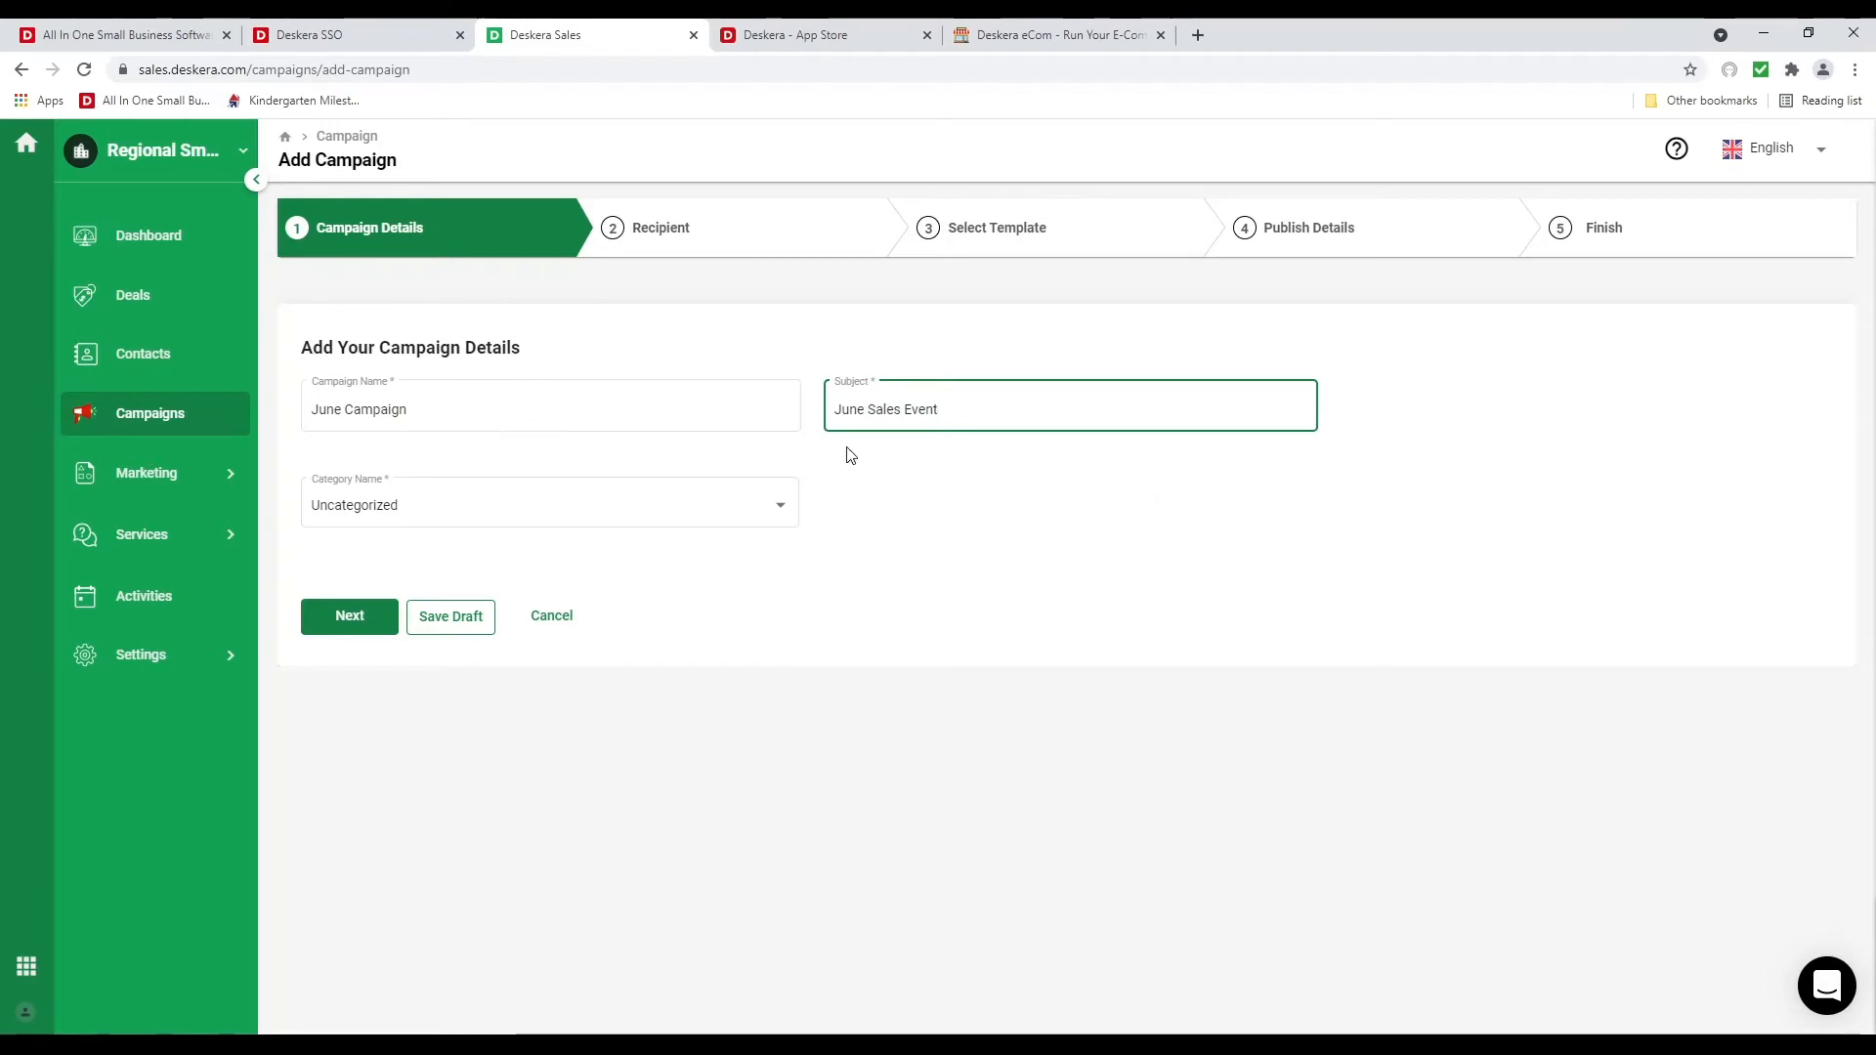
Add a new category Sales Event, select it for the campaign, and proceed
click(774, 514)
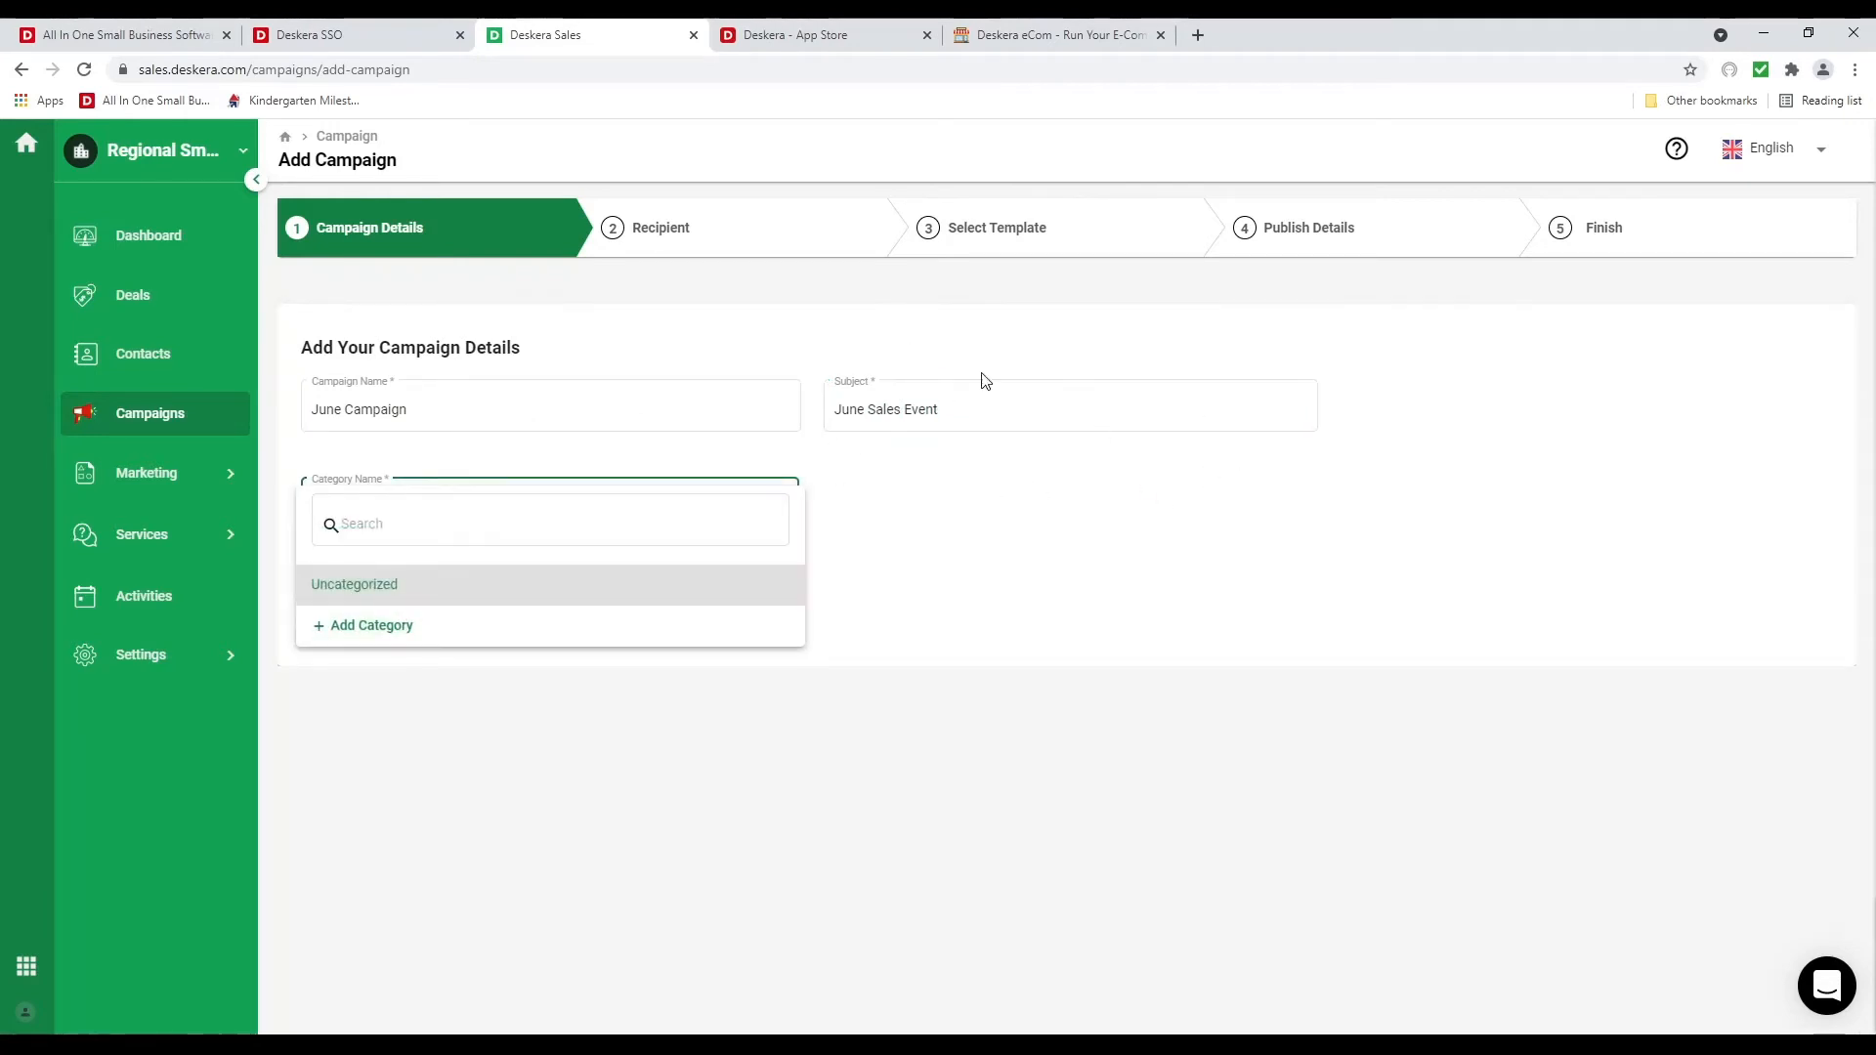
click(464, 635)
click(1220, 246)
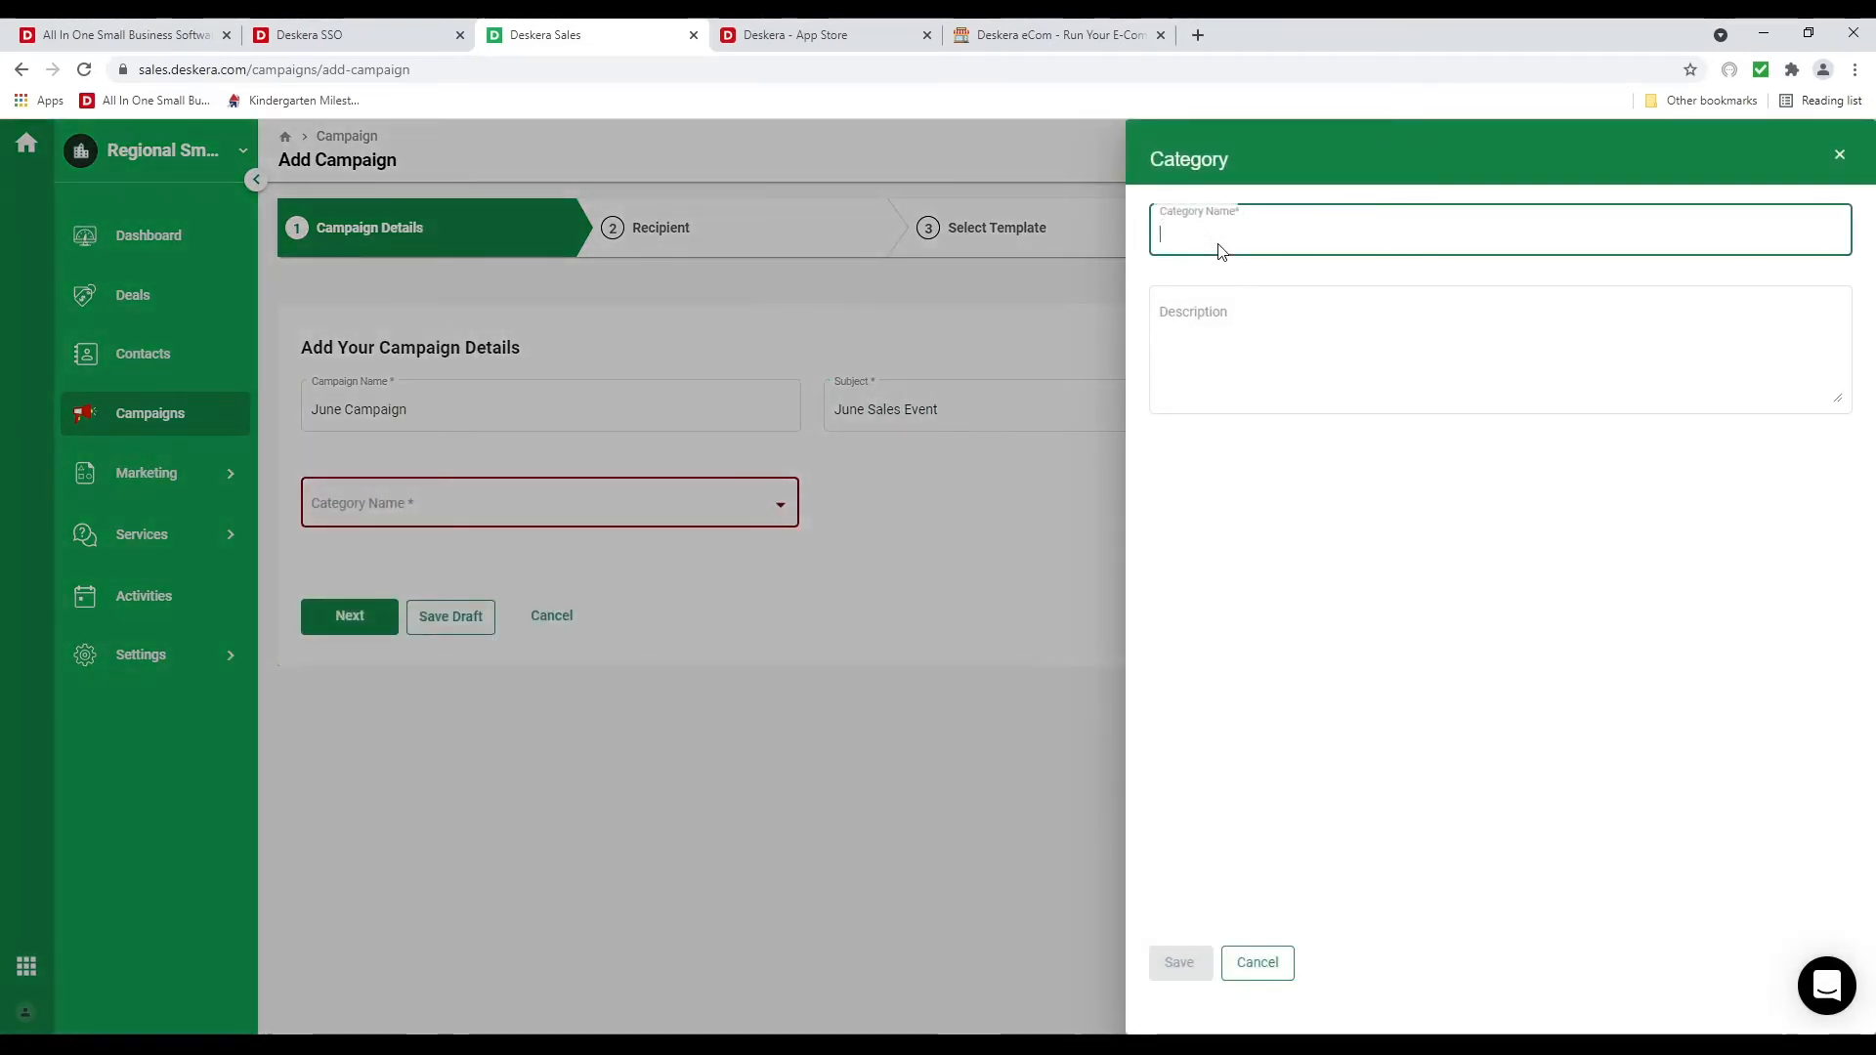
text(Sales)
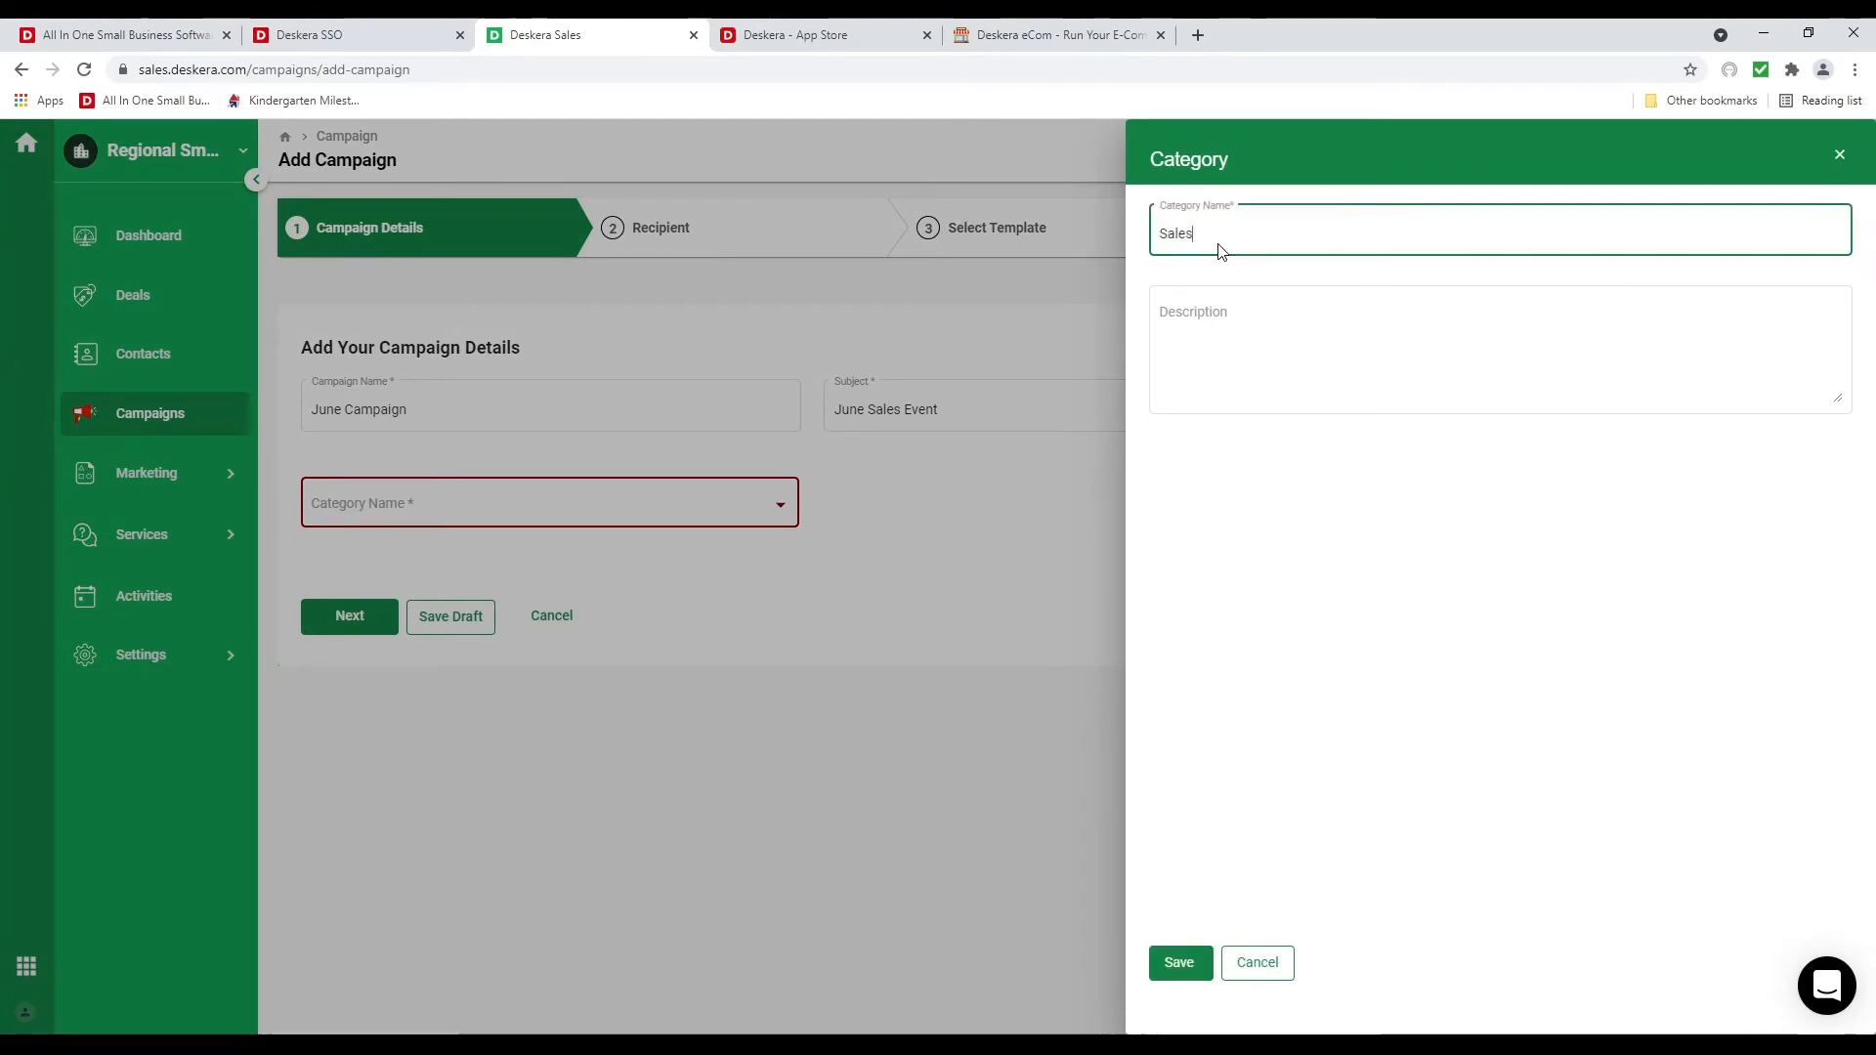
text( Event)
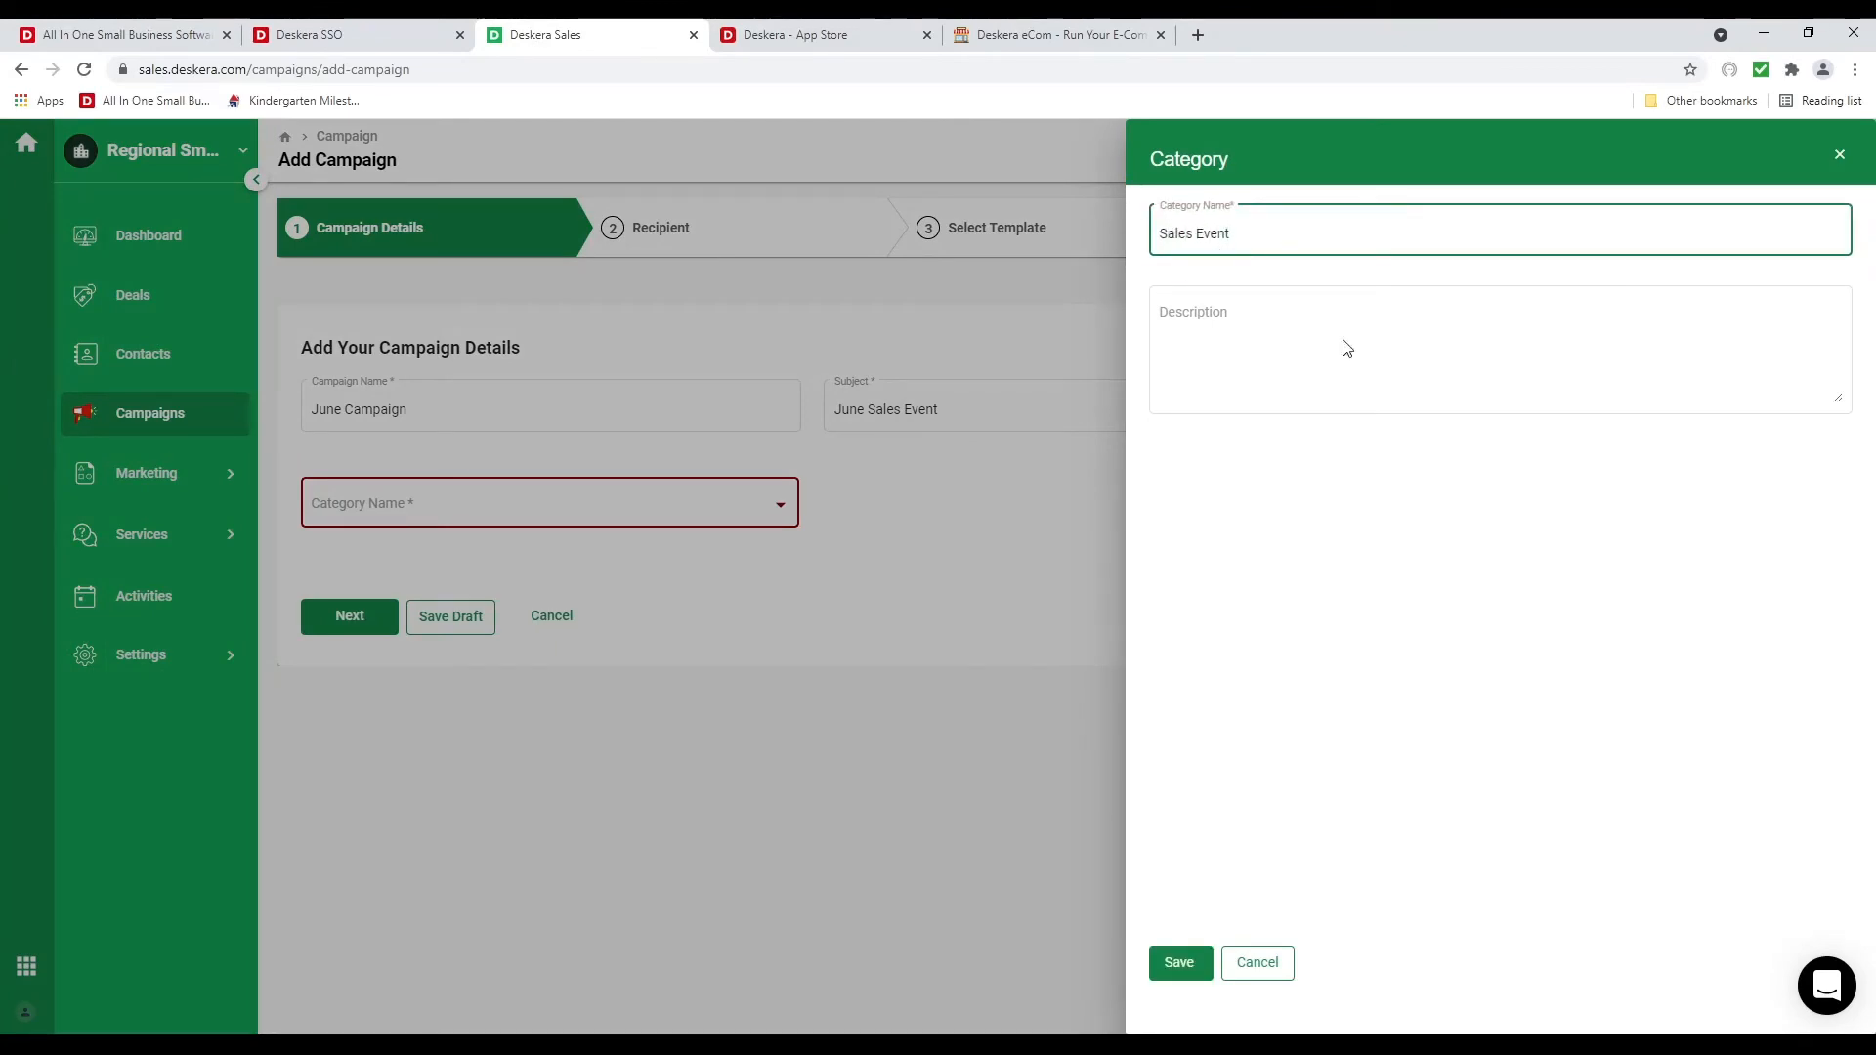
click(1179, 963)
click(673, 504)
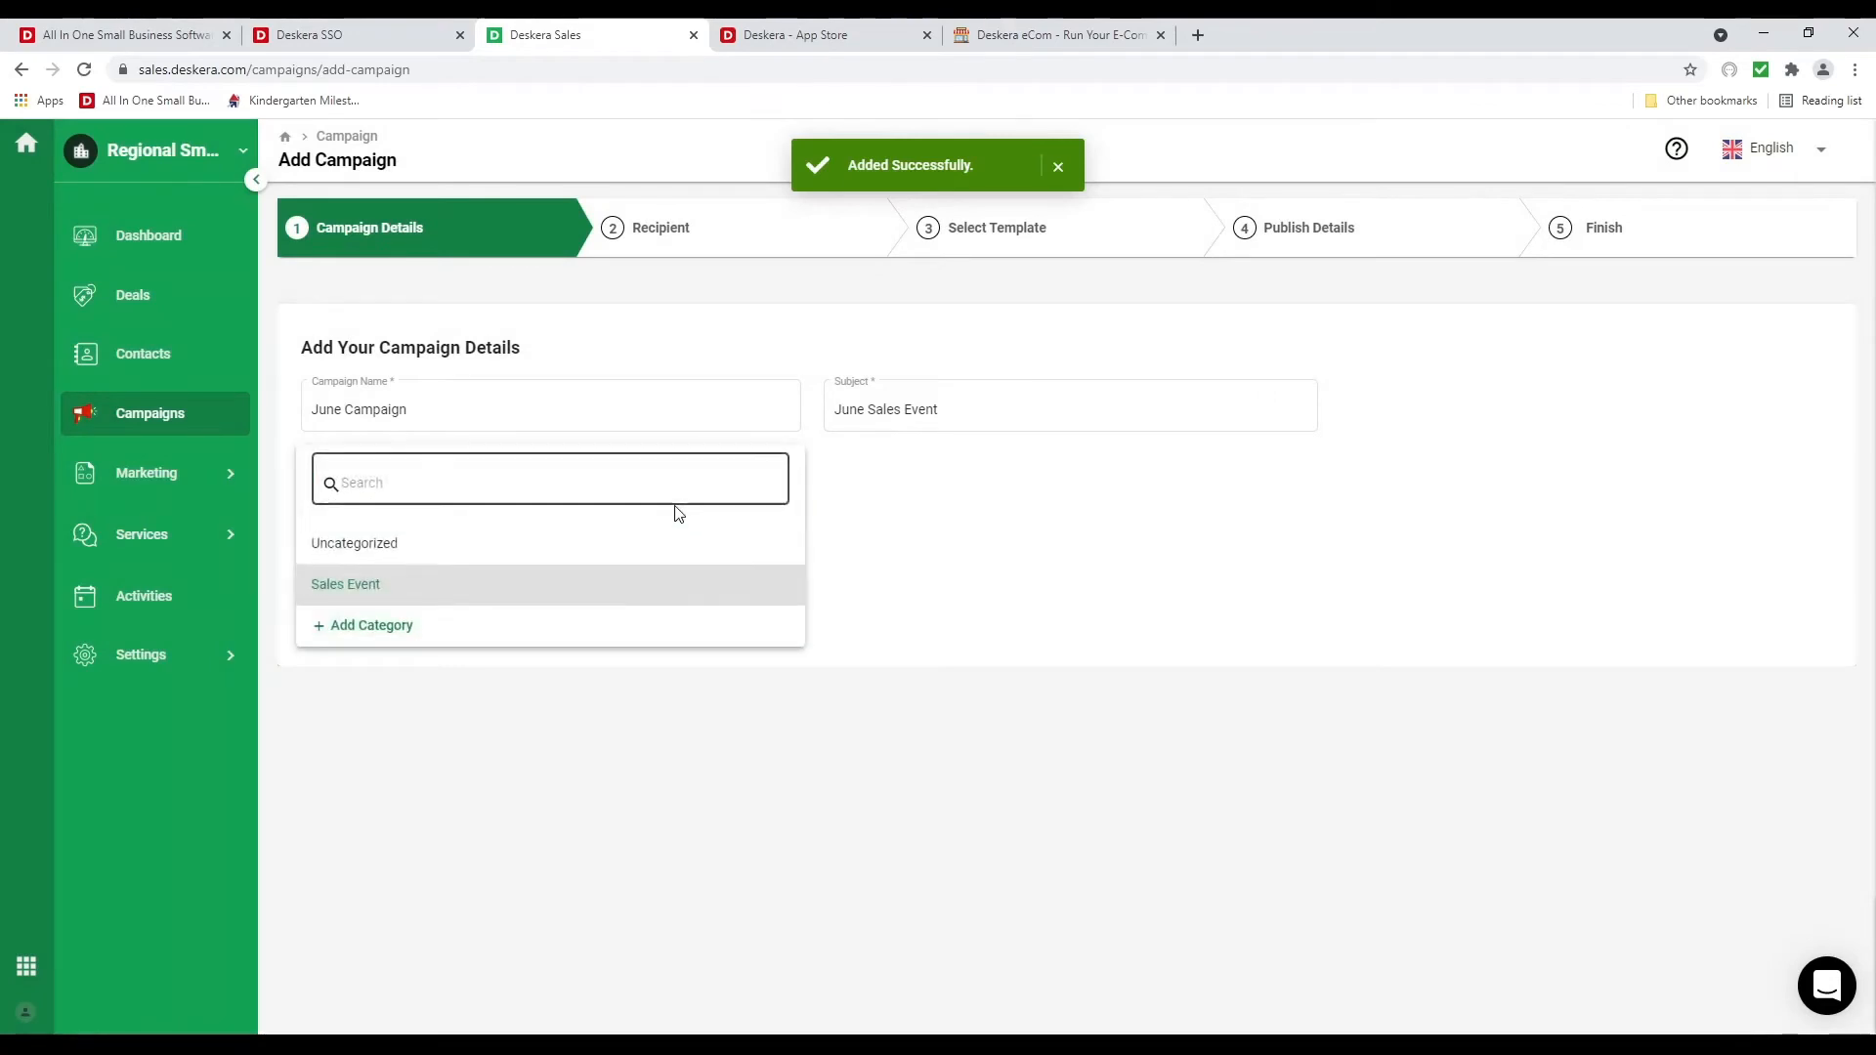
click(620, 592)
click(357, 621)
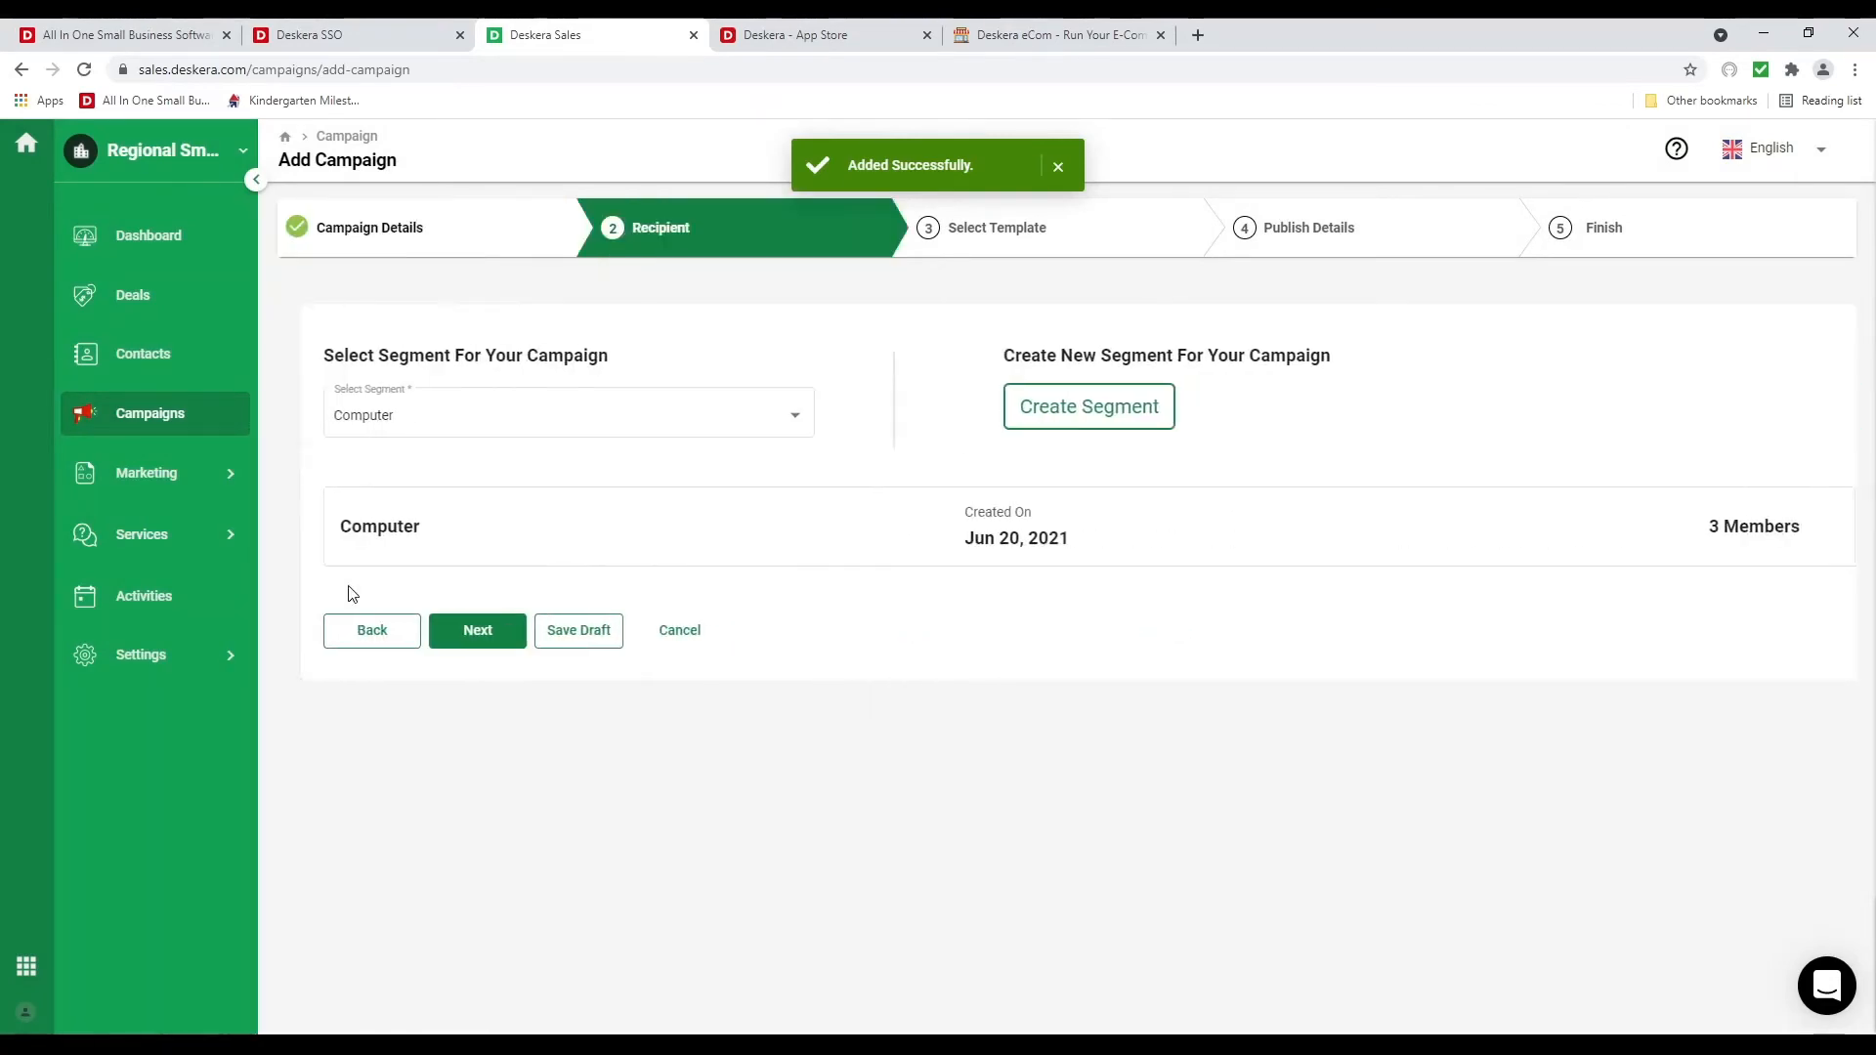
Target the Computer segment as the campaign's recipients
click(531, 435)
click(578, 511)
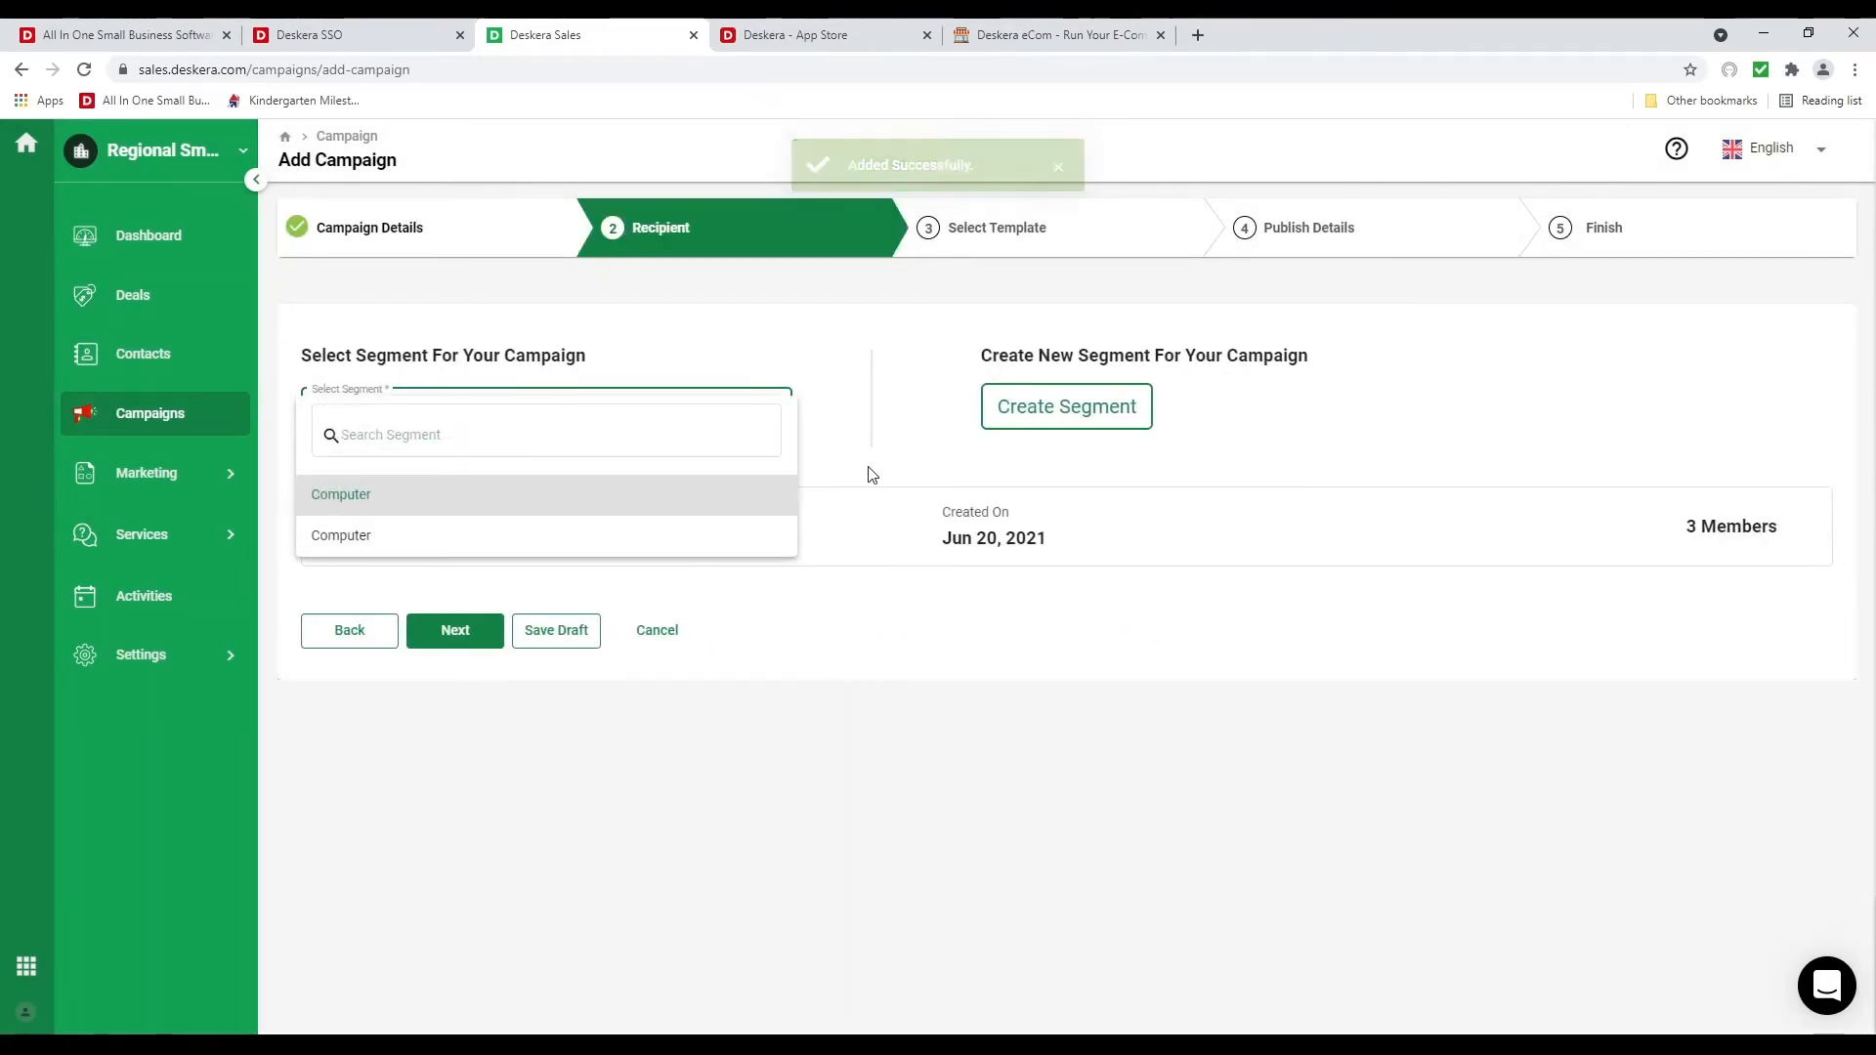
click(452, 632)
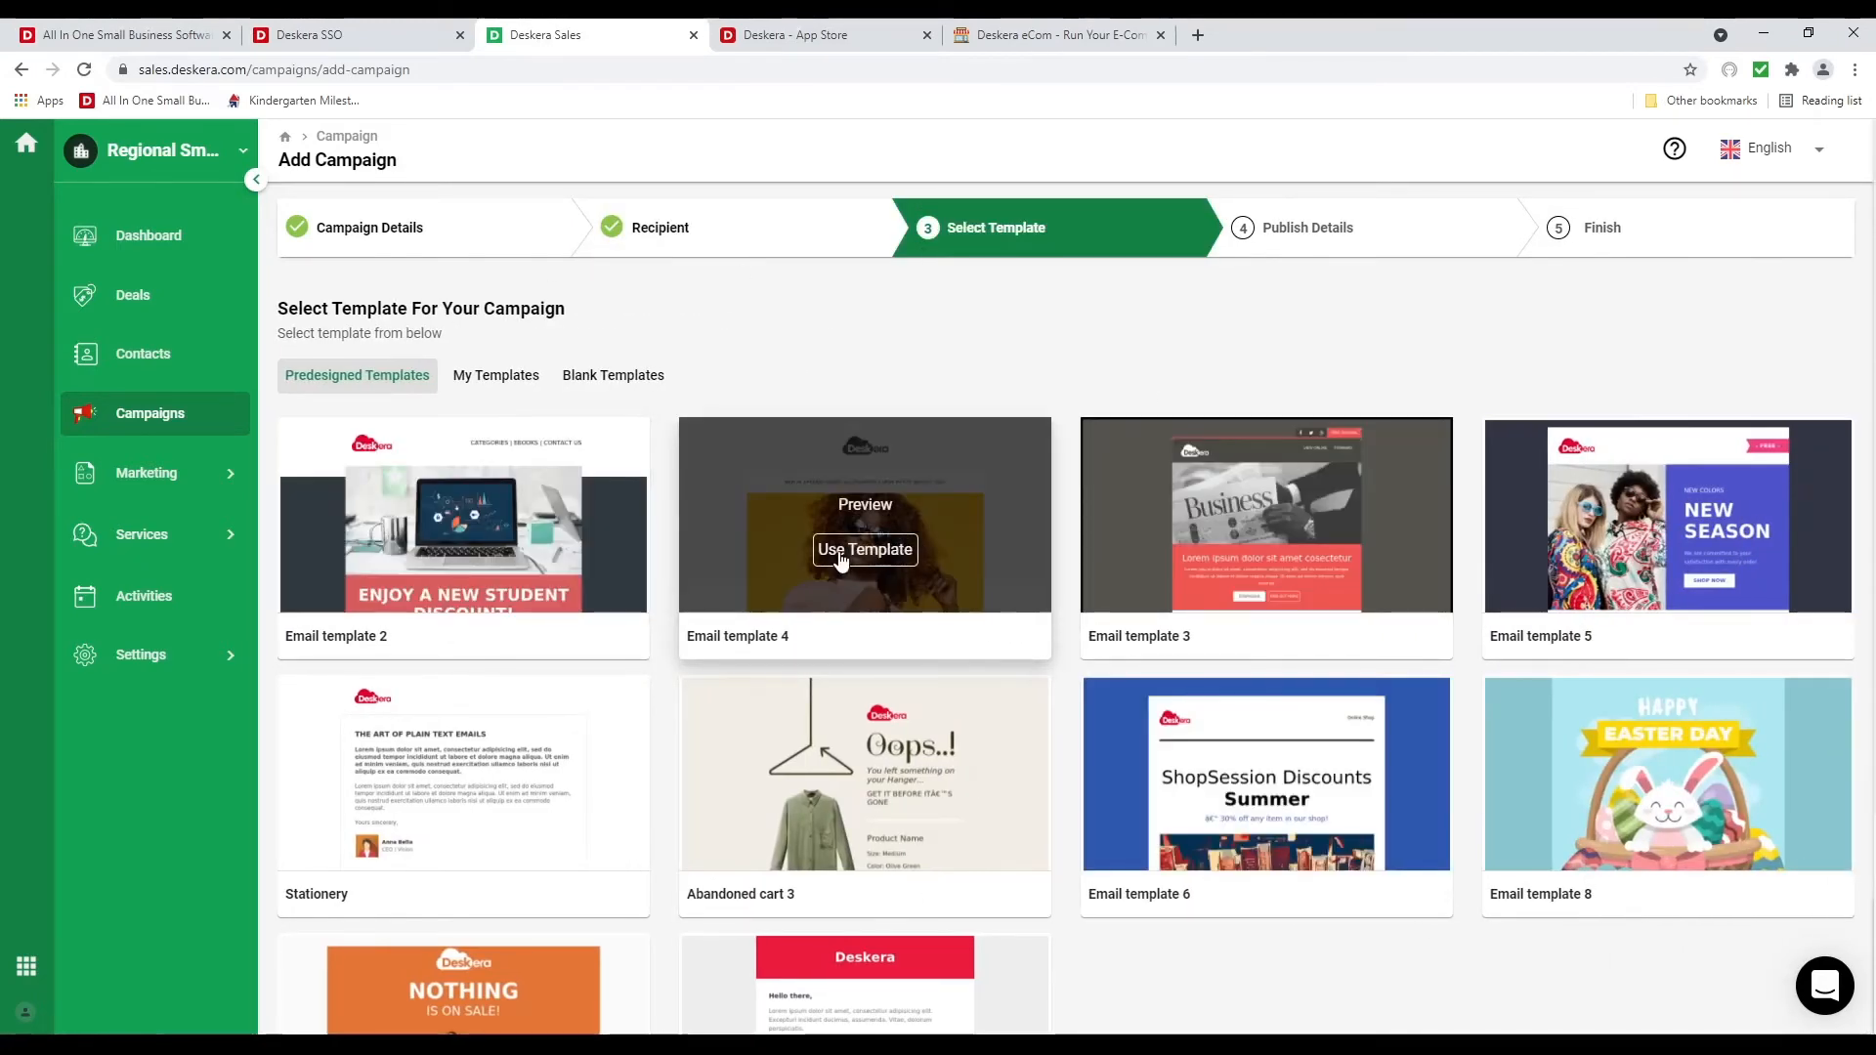
Use and save Email template 4, then advance to Publish Details
click(840, 555)
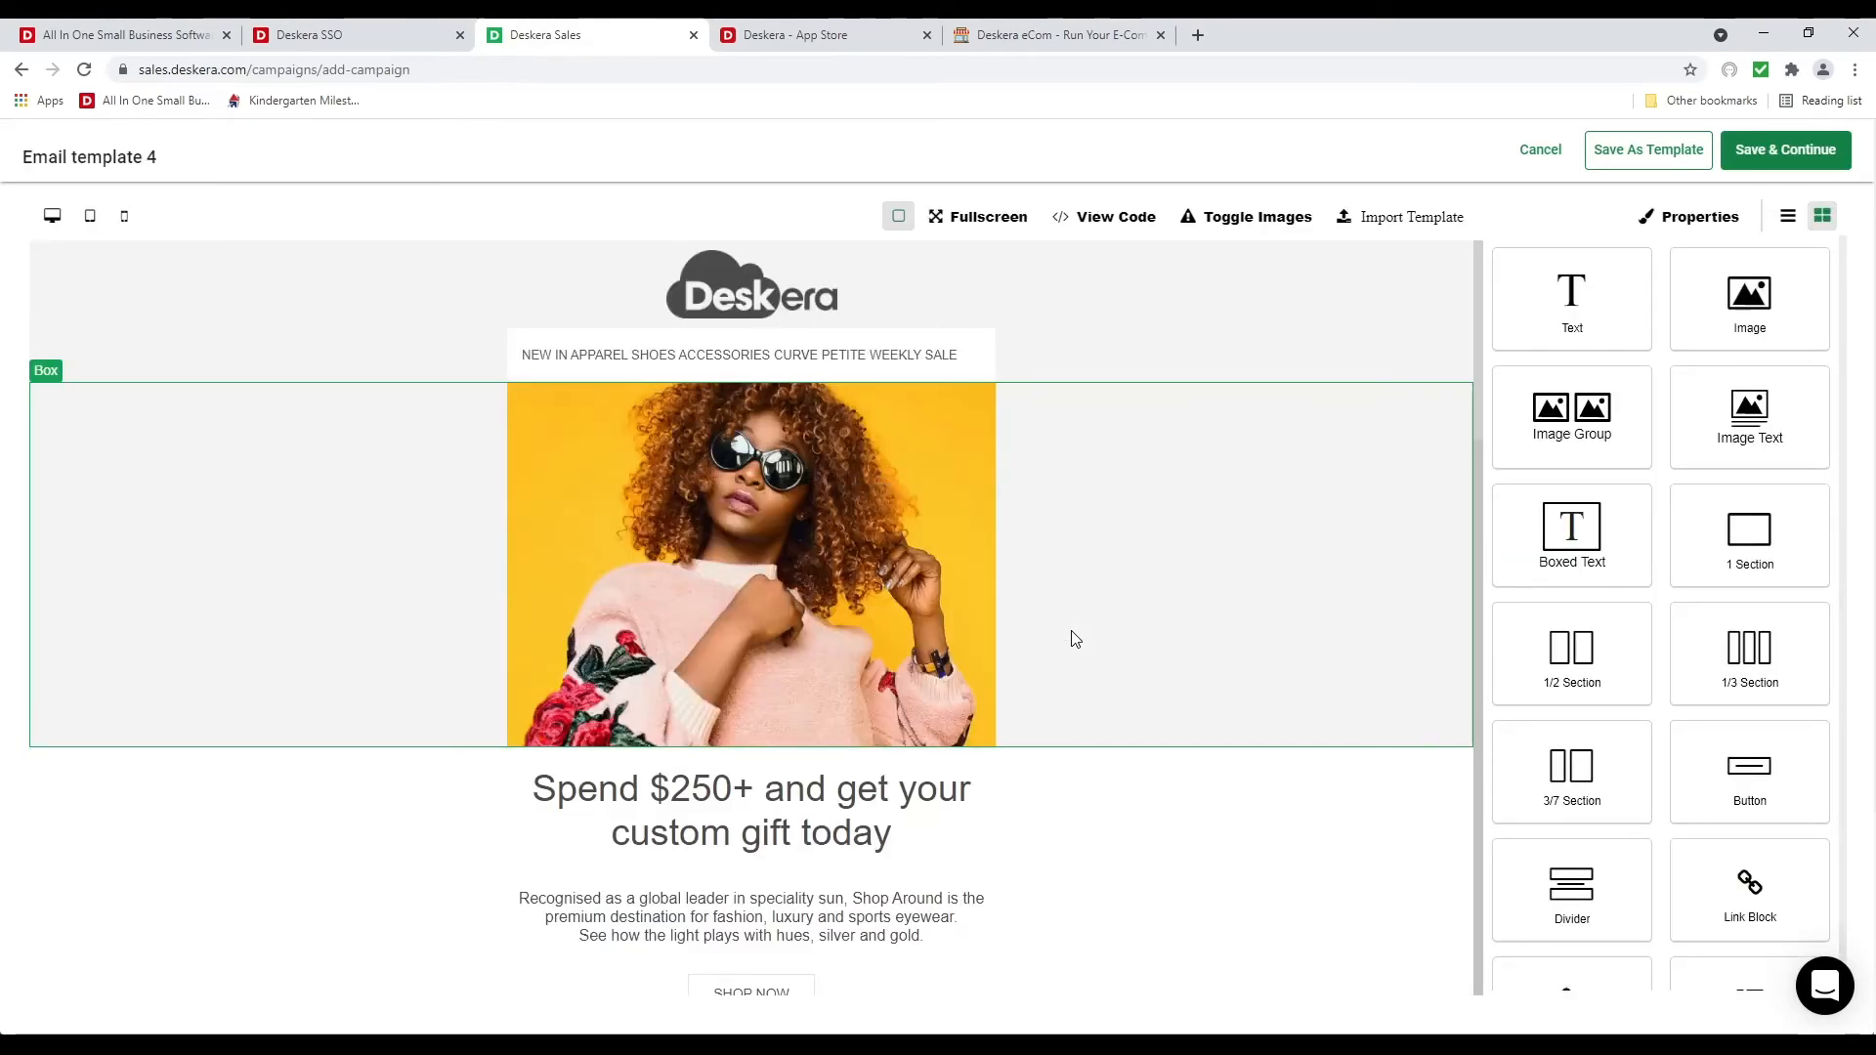
click(1781, 161)
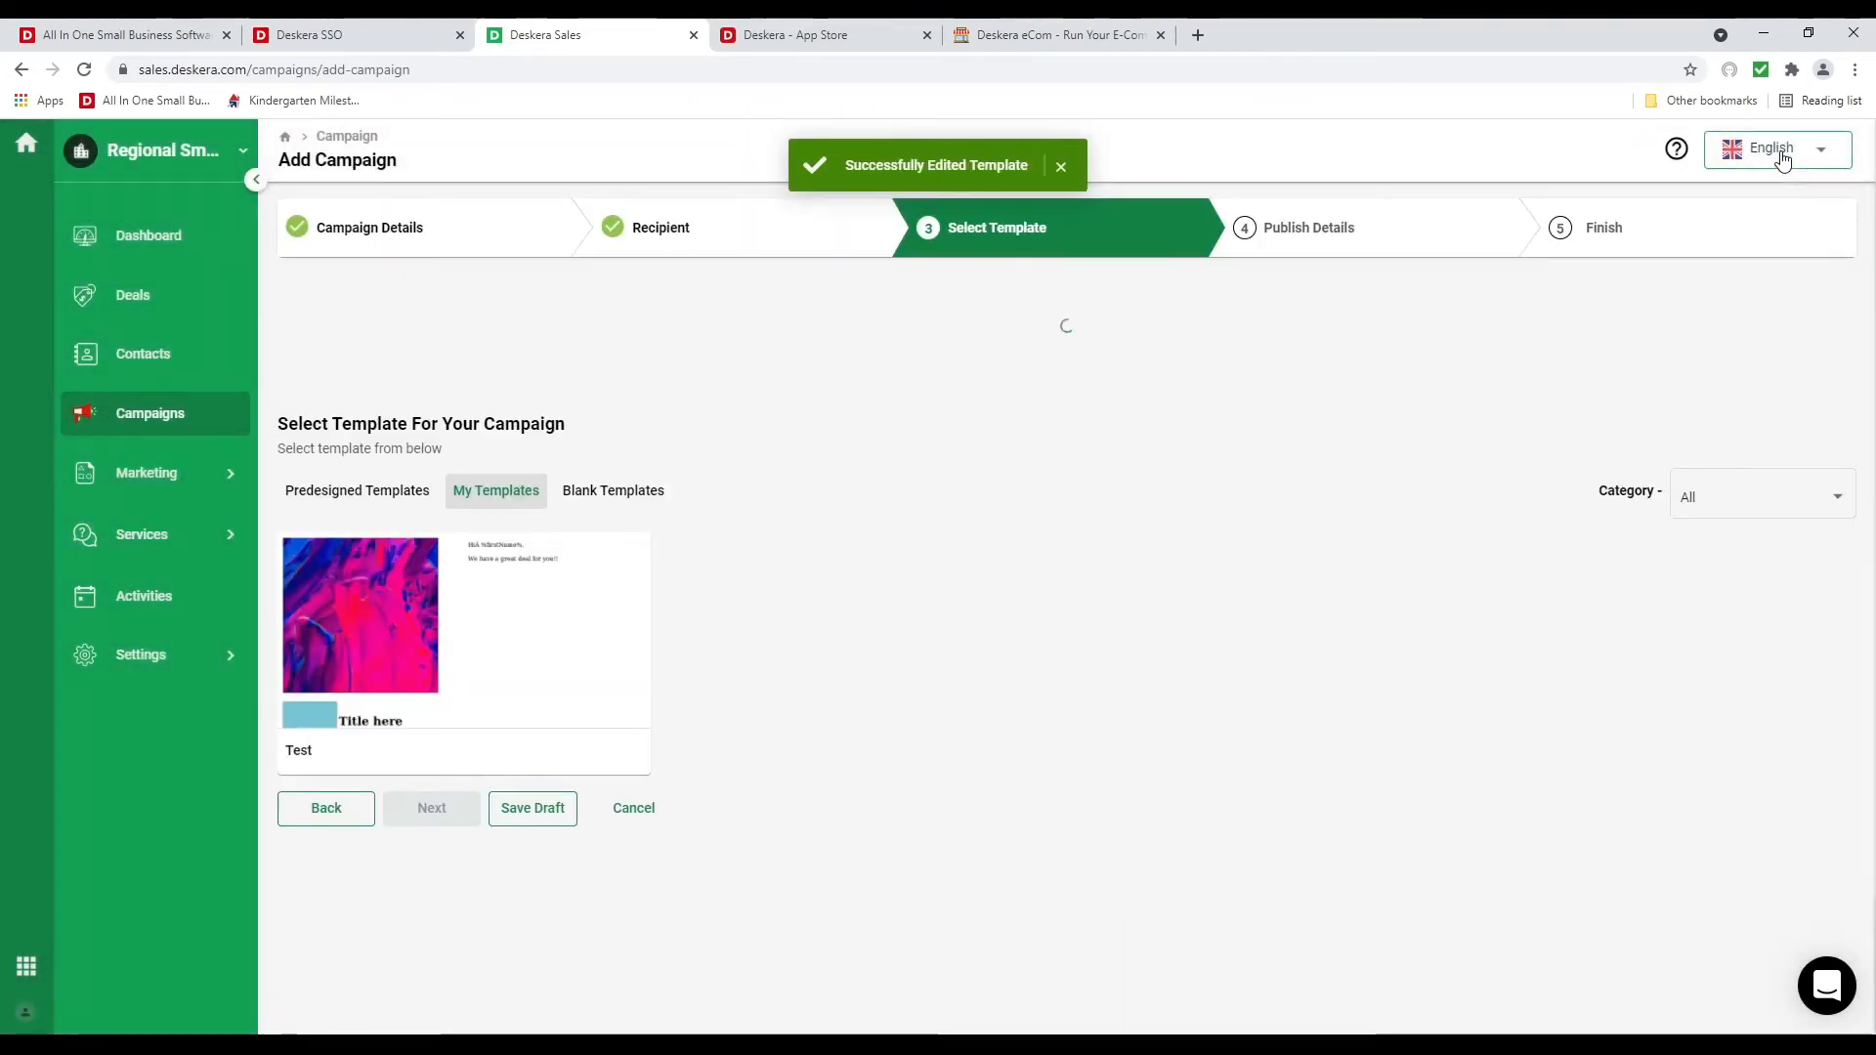
mouse_move(544, 678)
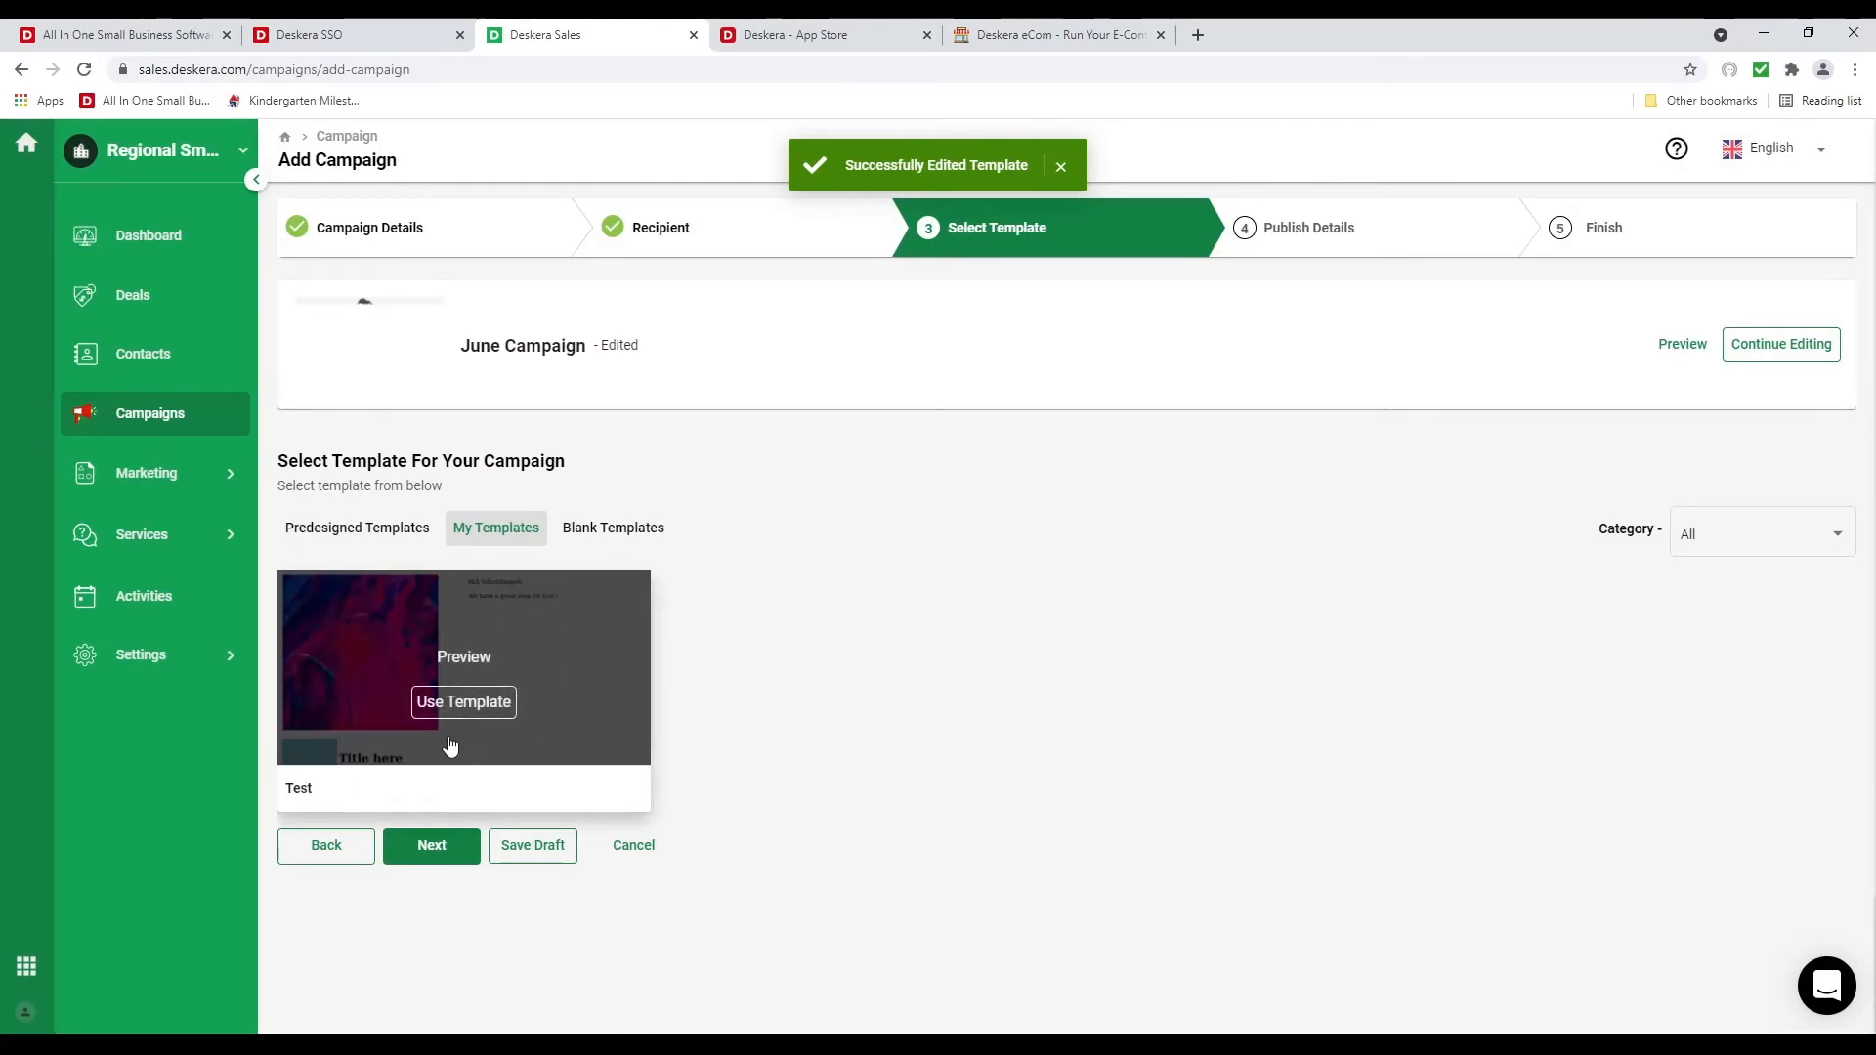
click(441, 844)
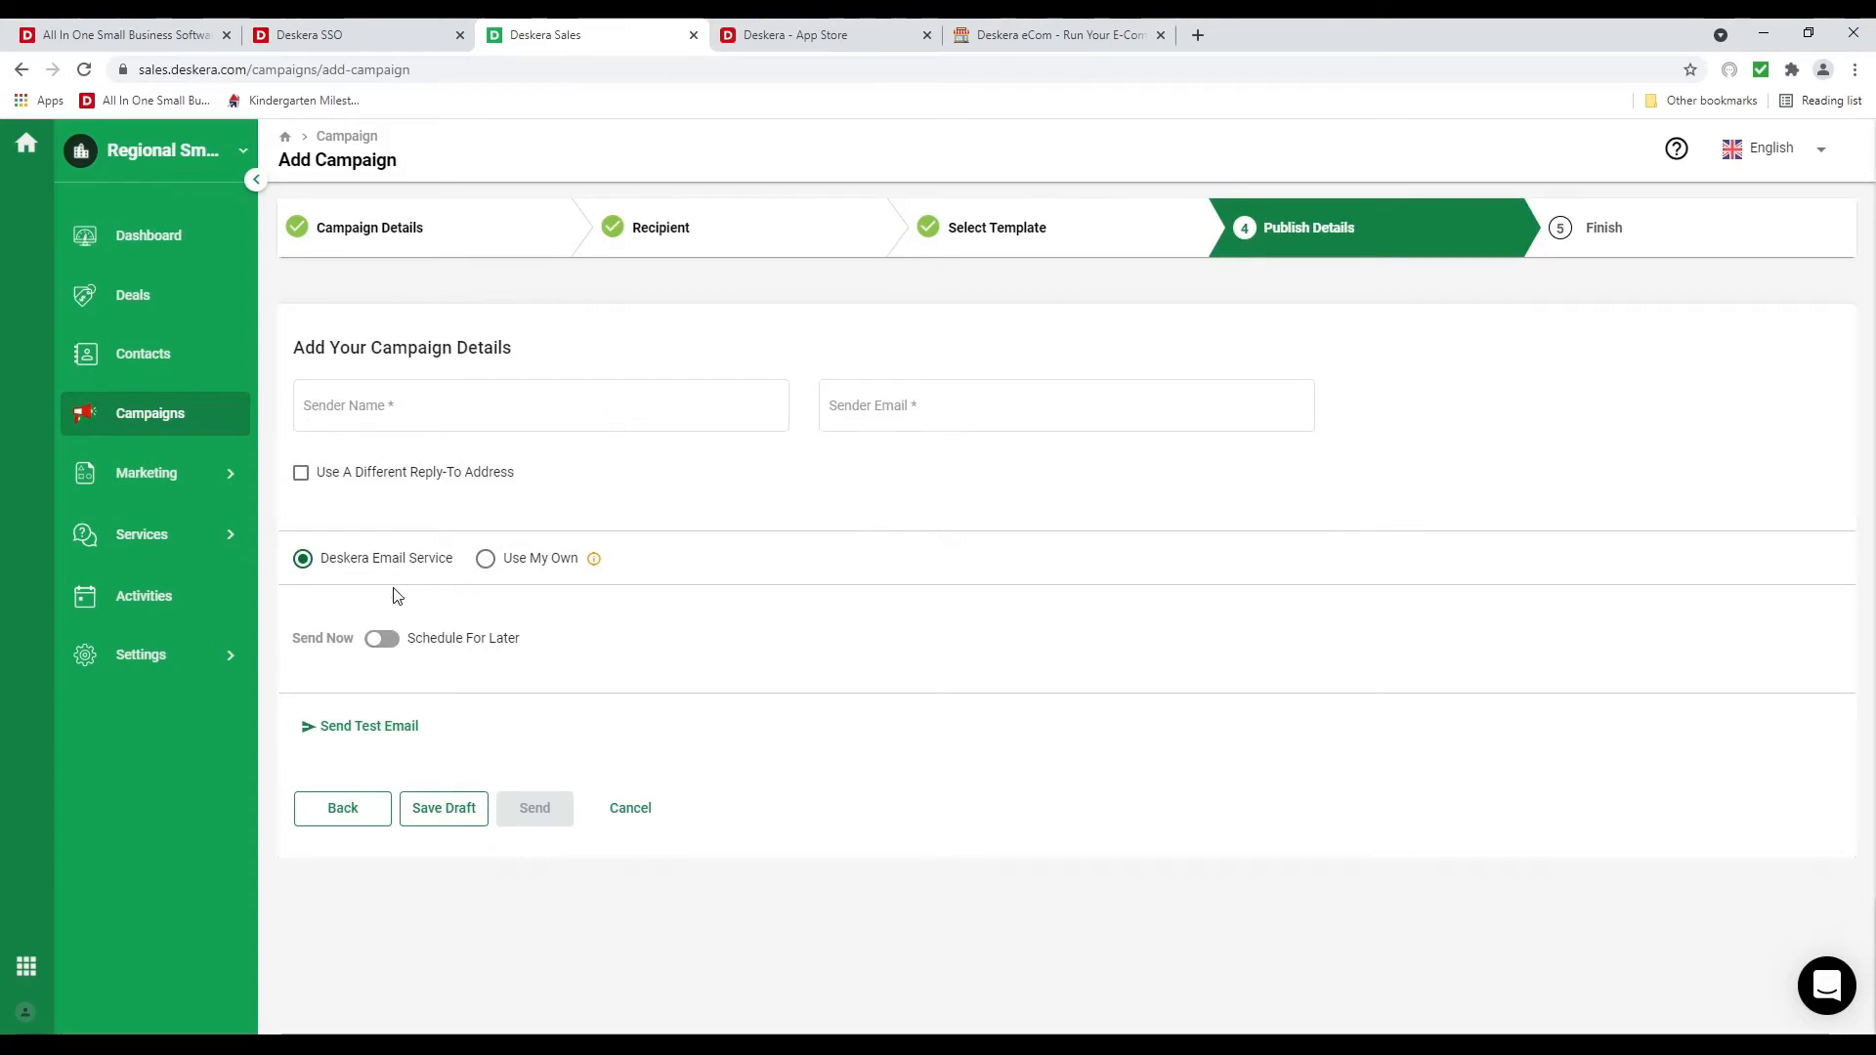
Try the Use My Own email option, then cancel adding a custom sending account
click(487, 564)
mouse_move(593, 561)
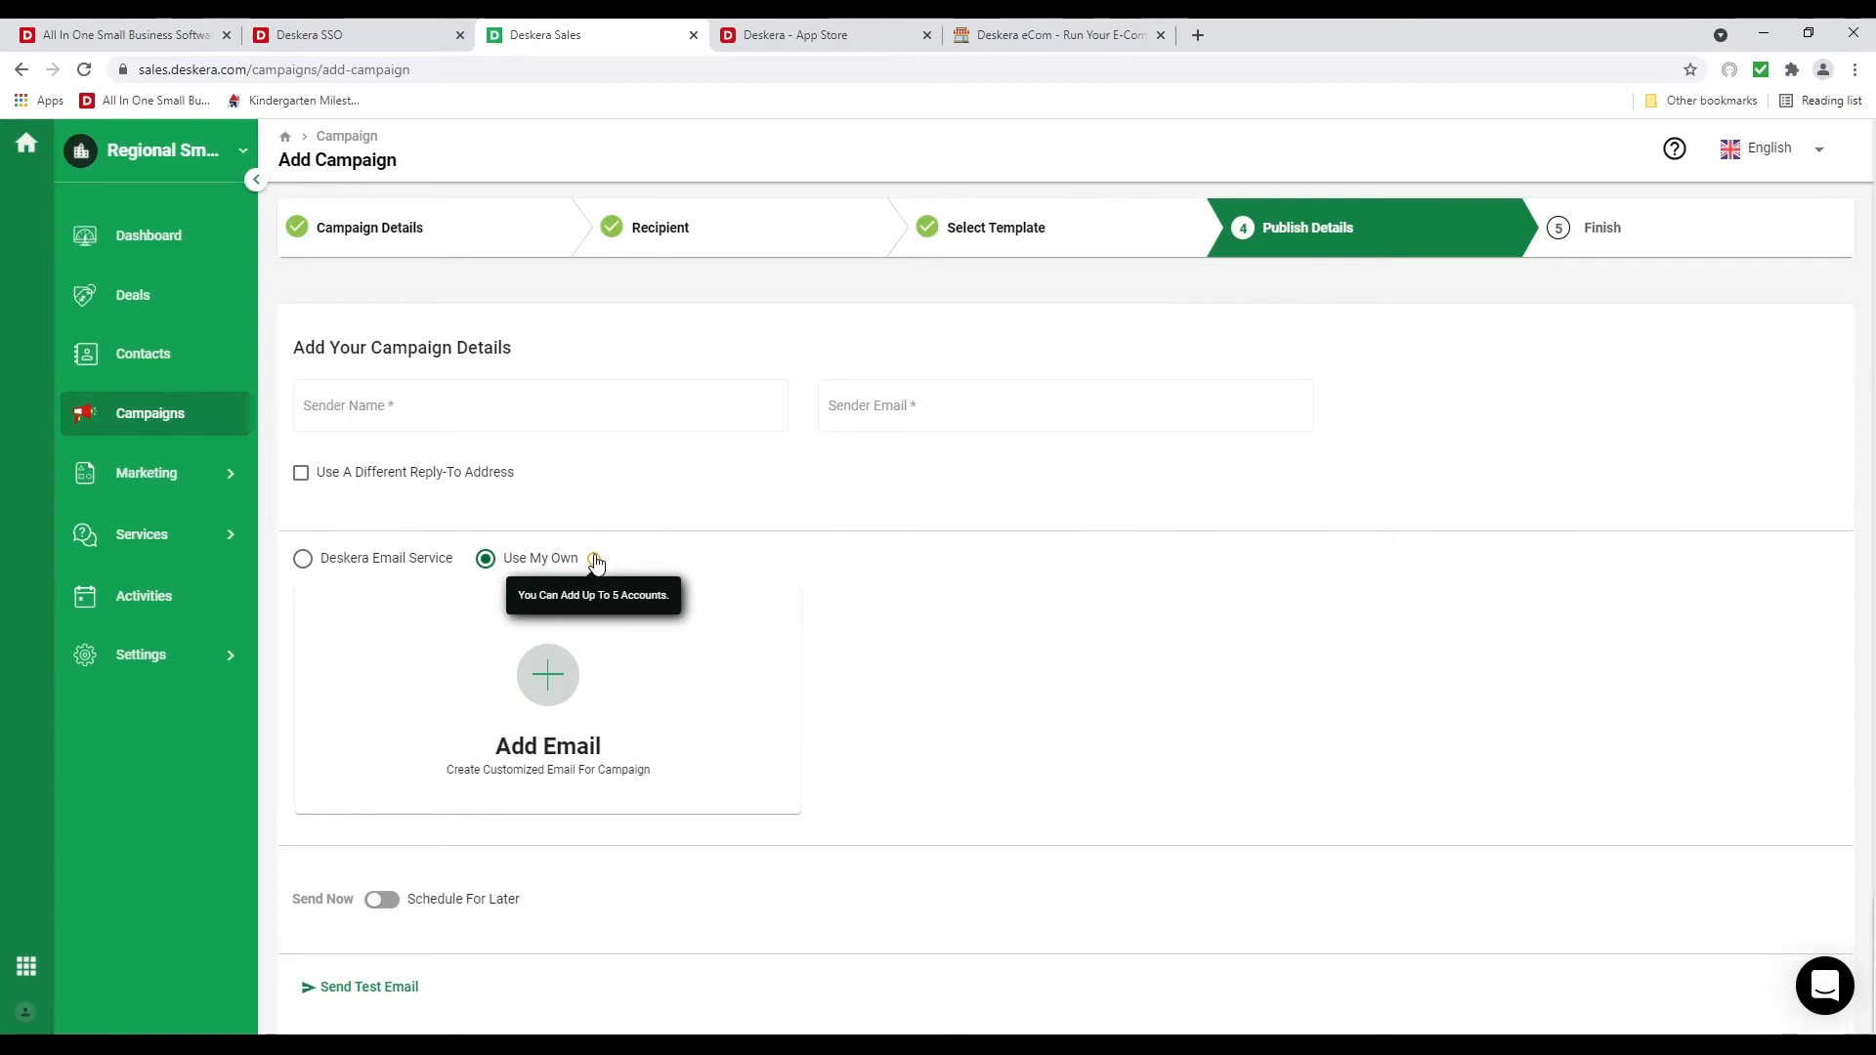
click(549, 674)
click(1561, 217)
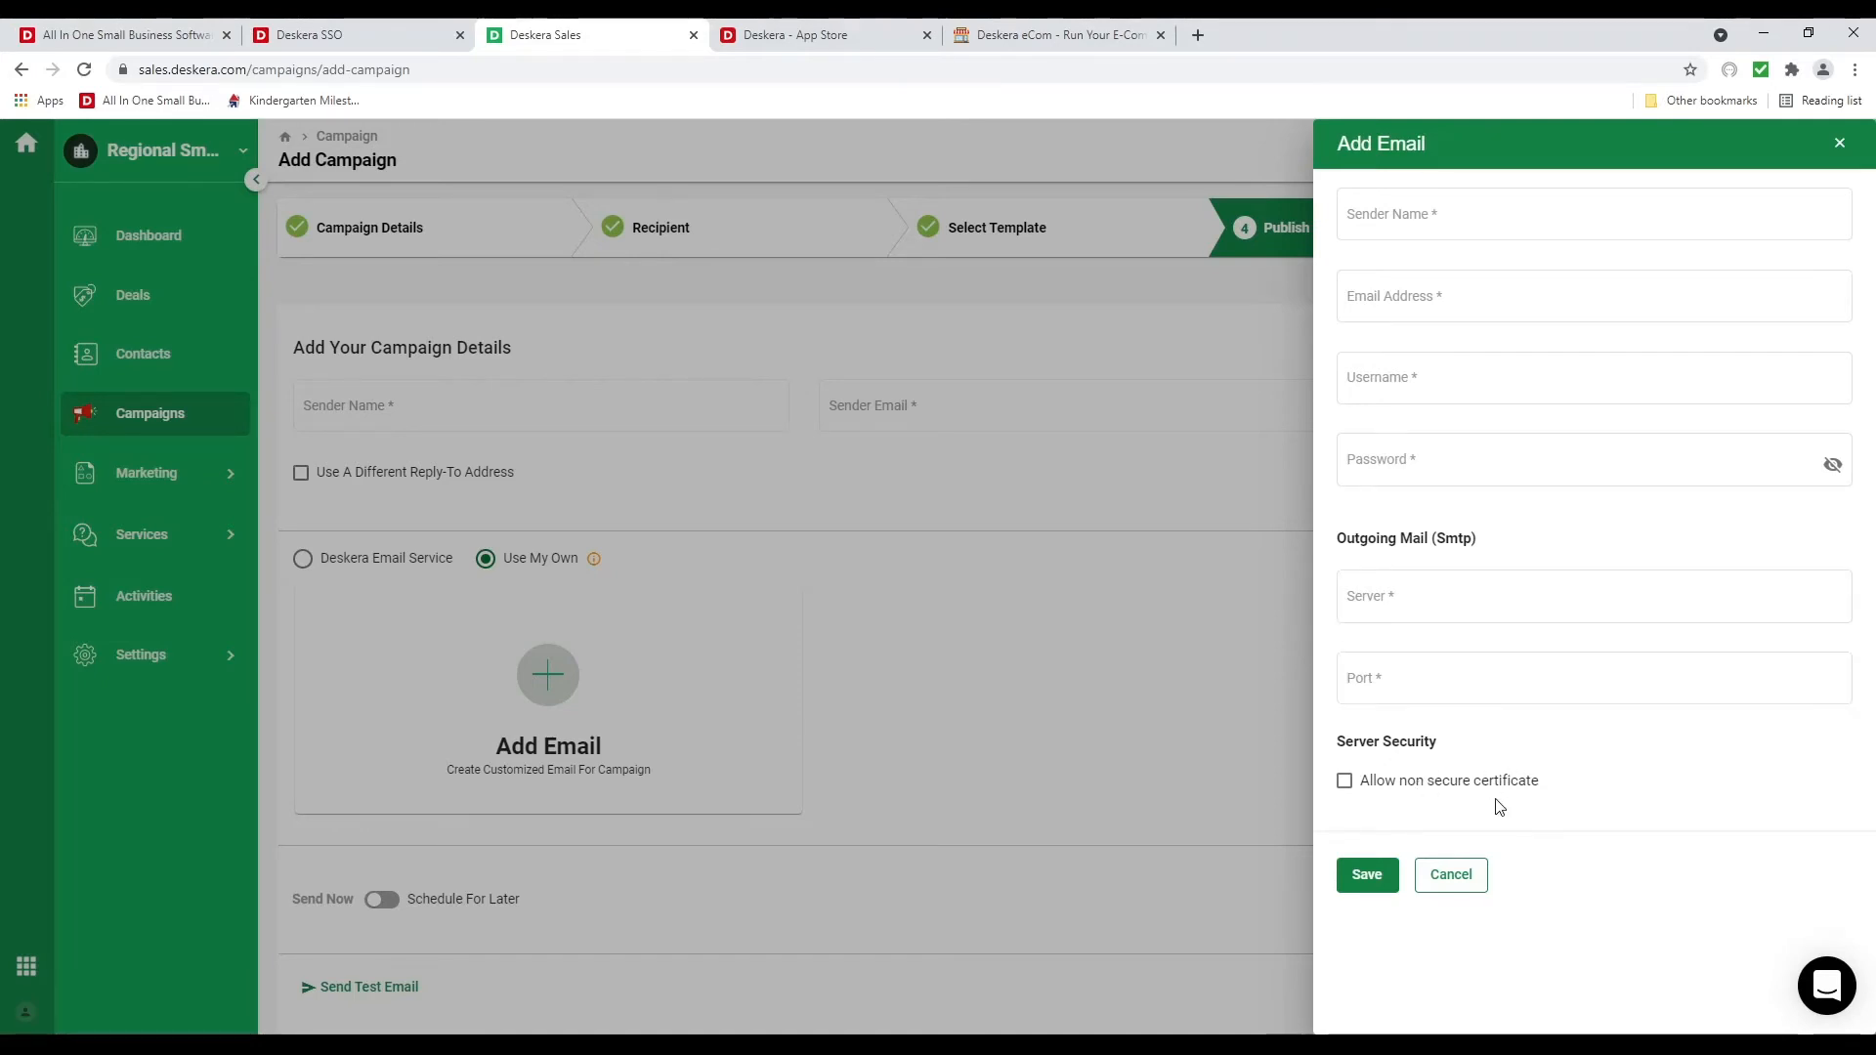
click(1448, 875)
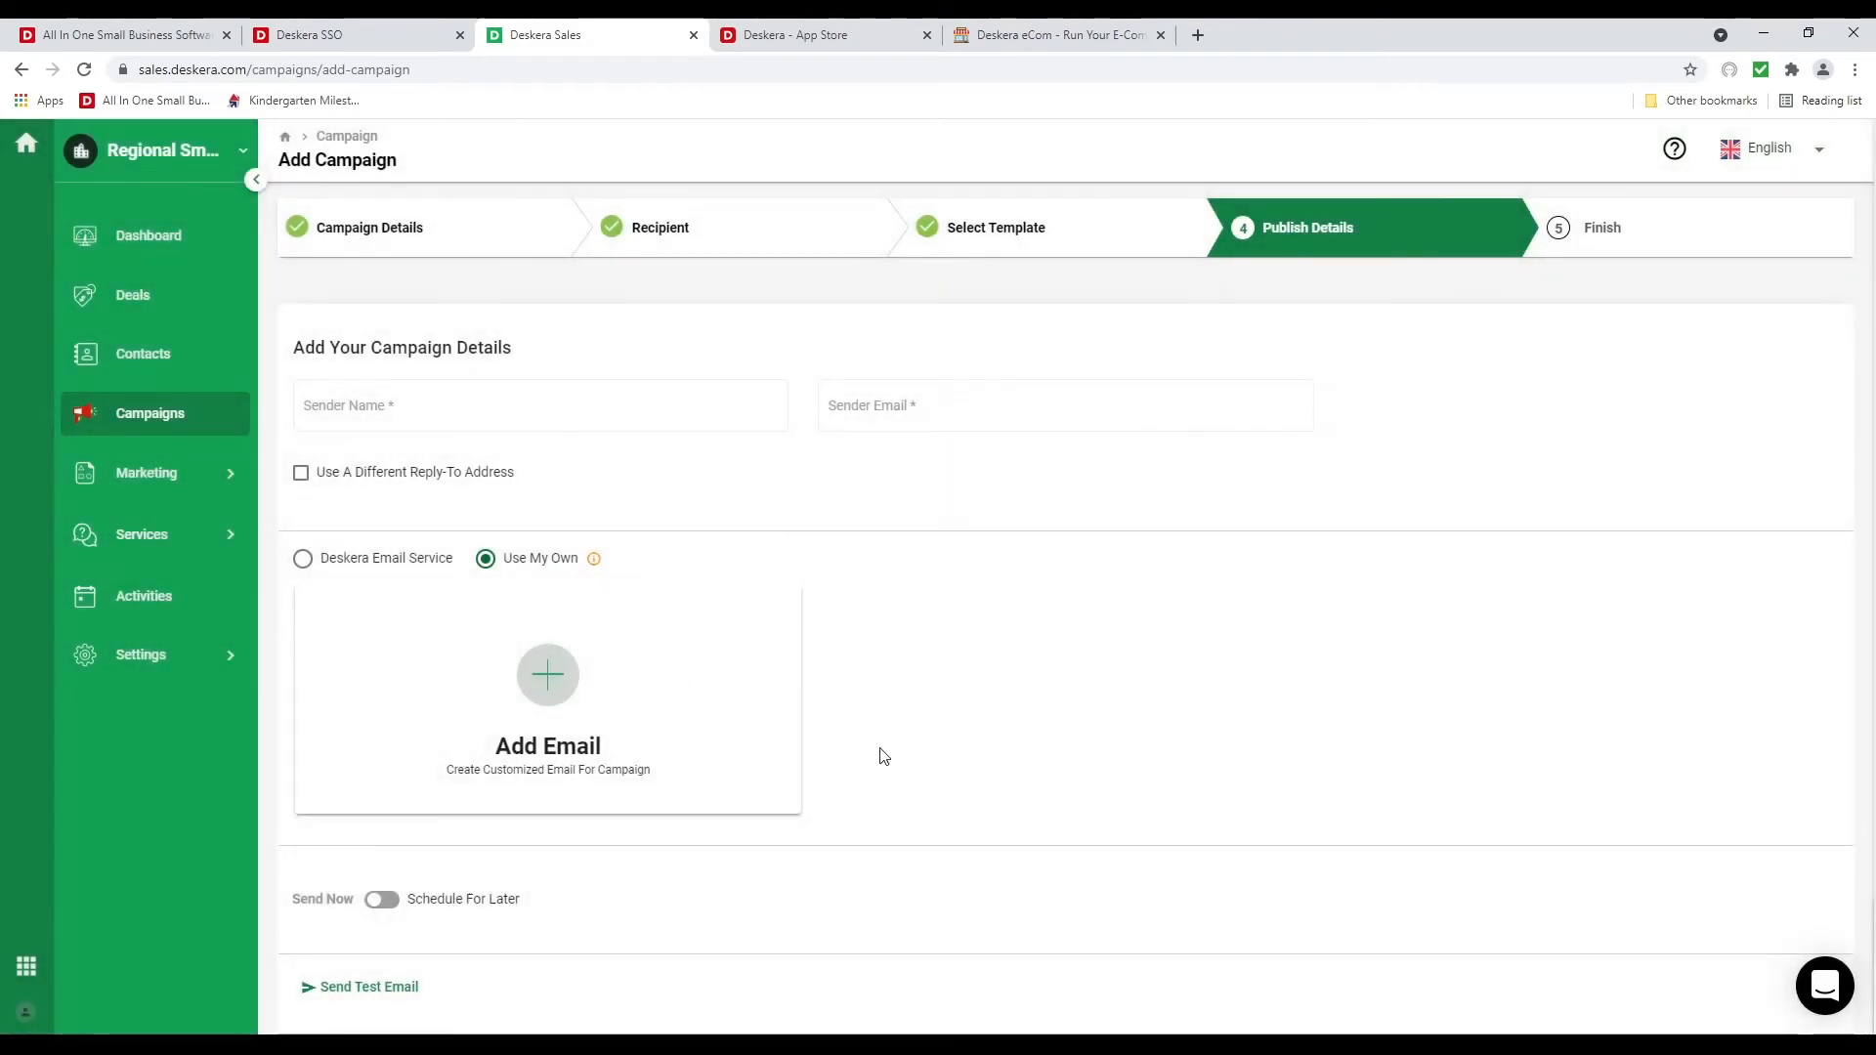
Select Deskera Email Service, fill in the sender's name and email, and request email verification
click(368, 561)
click(466, 407)
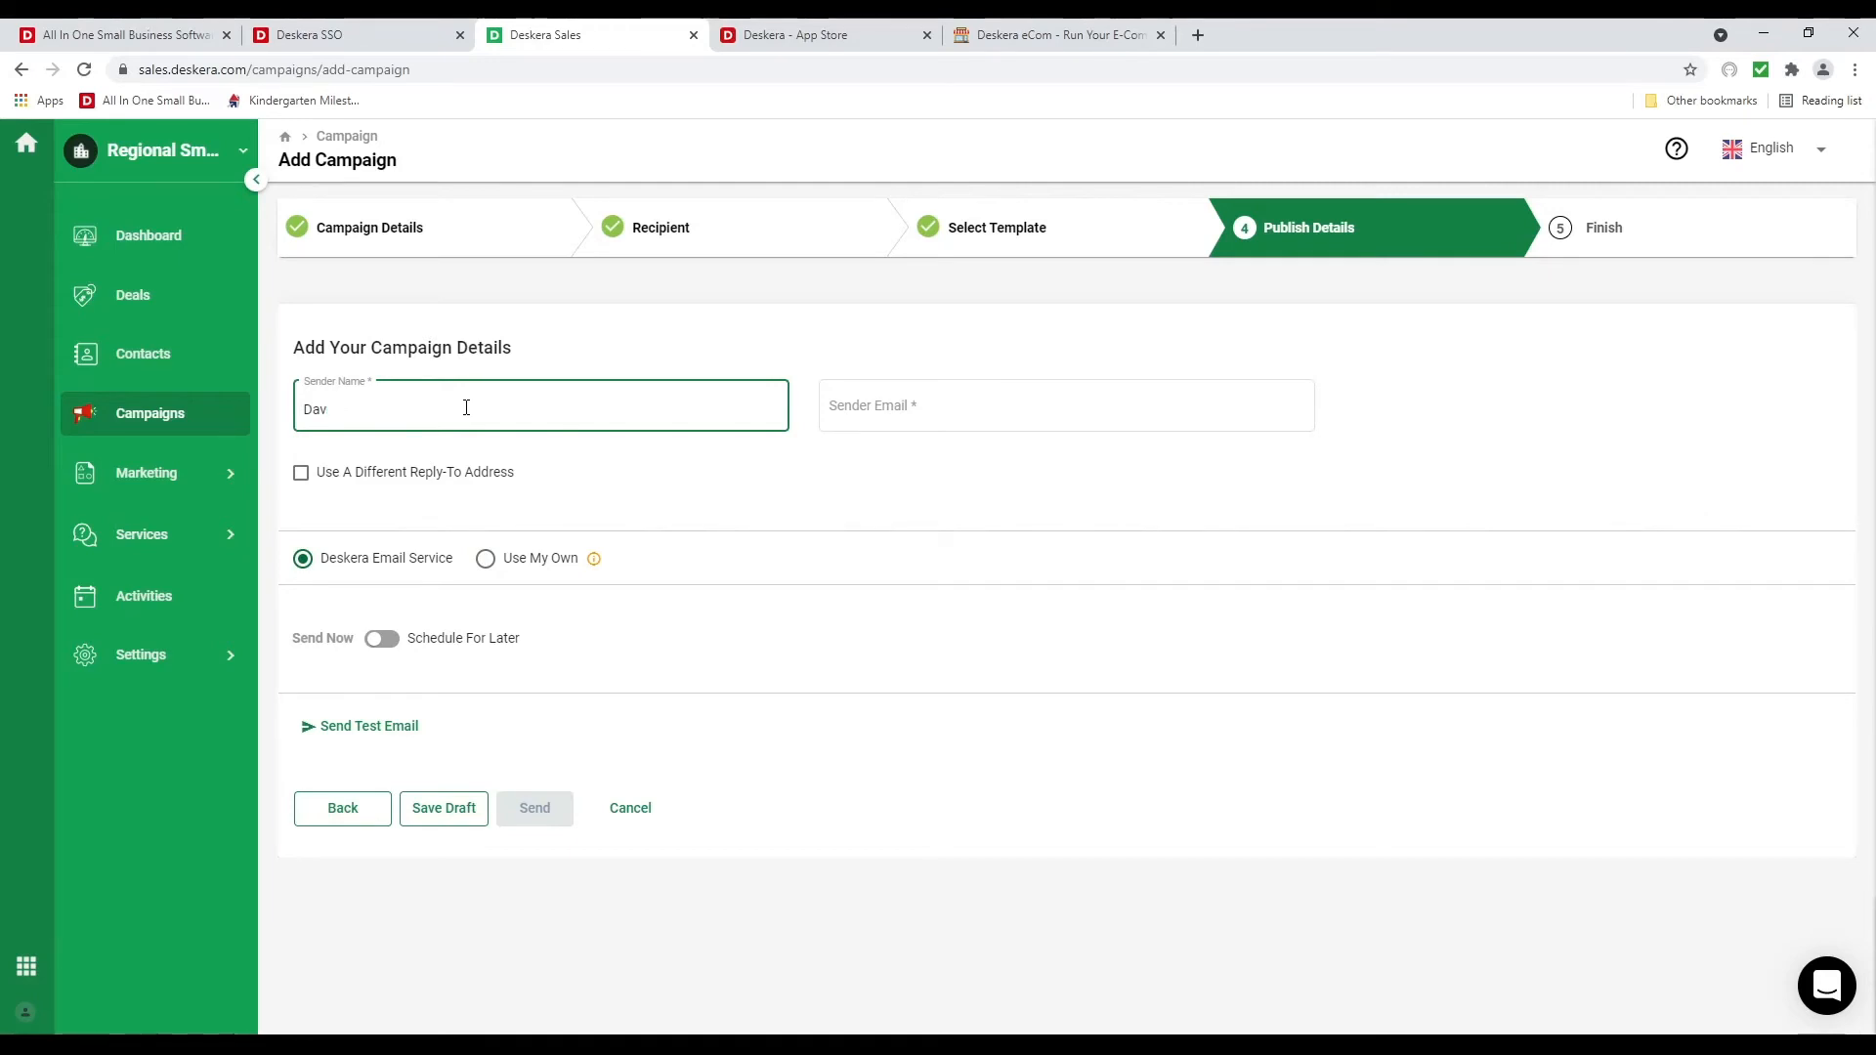
text(David)
key(Tab)
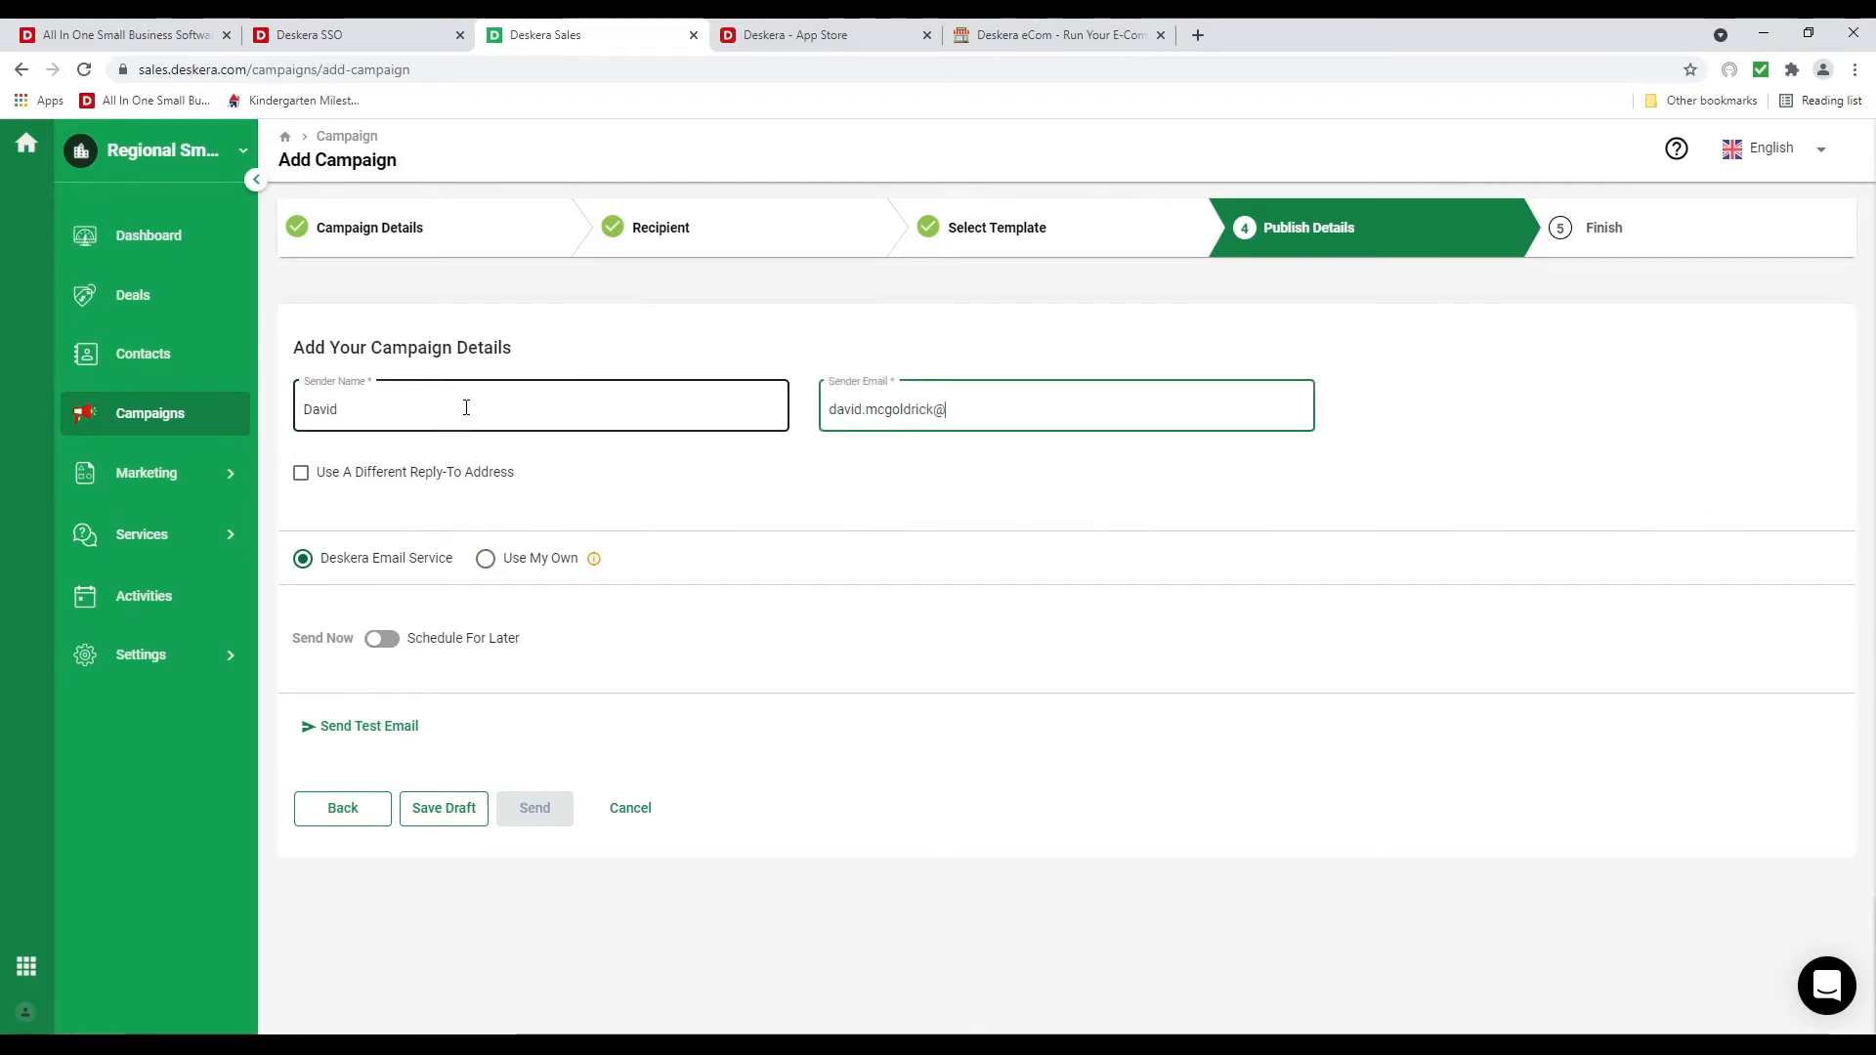
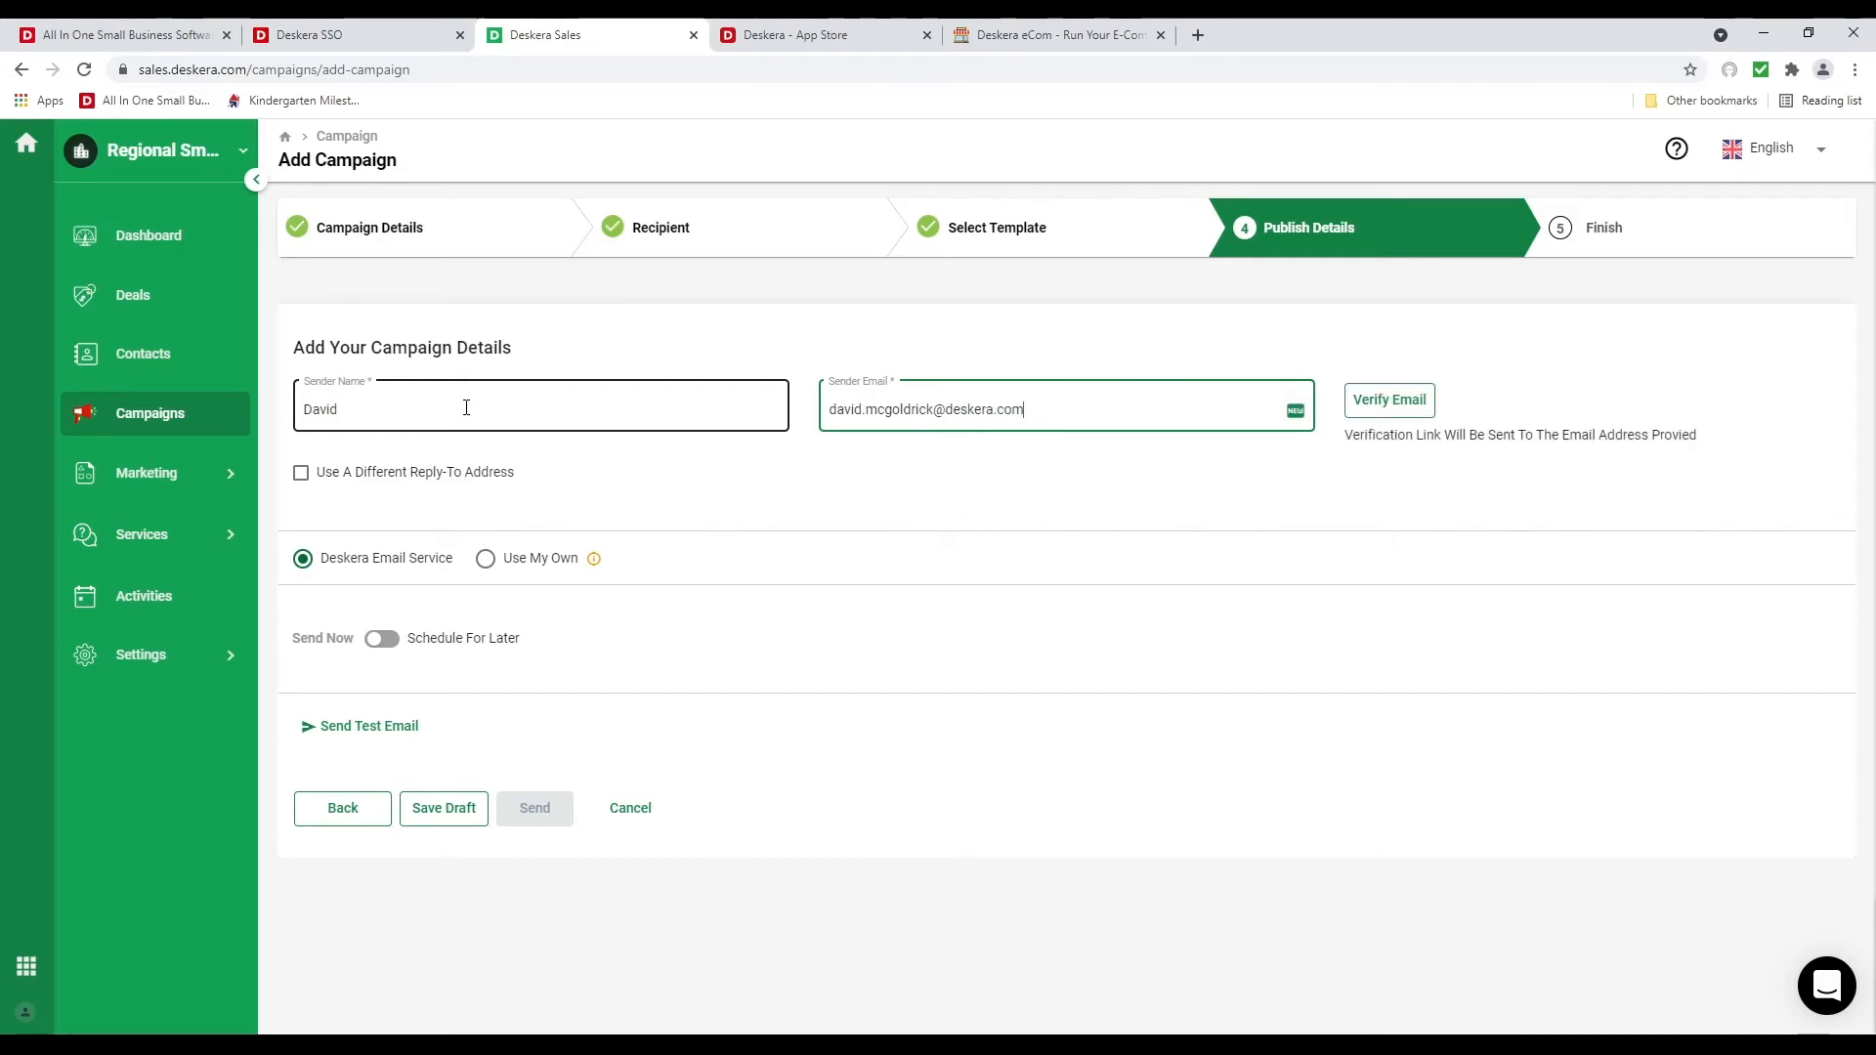
click(1404, 405)
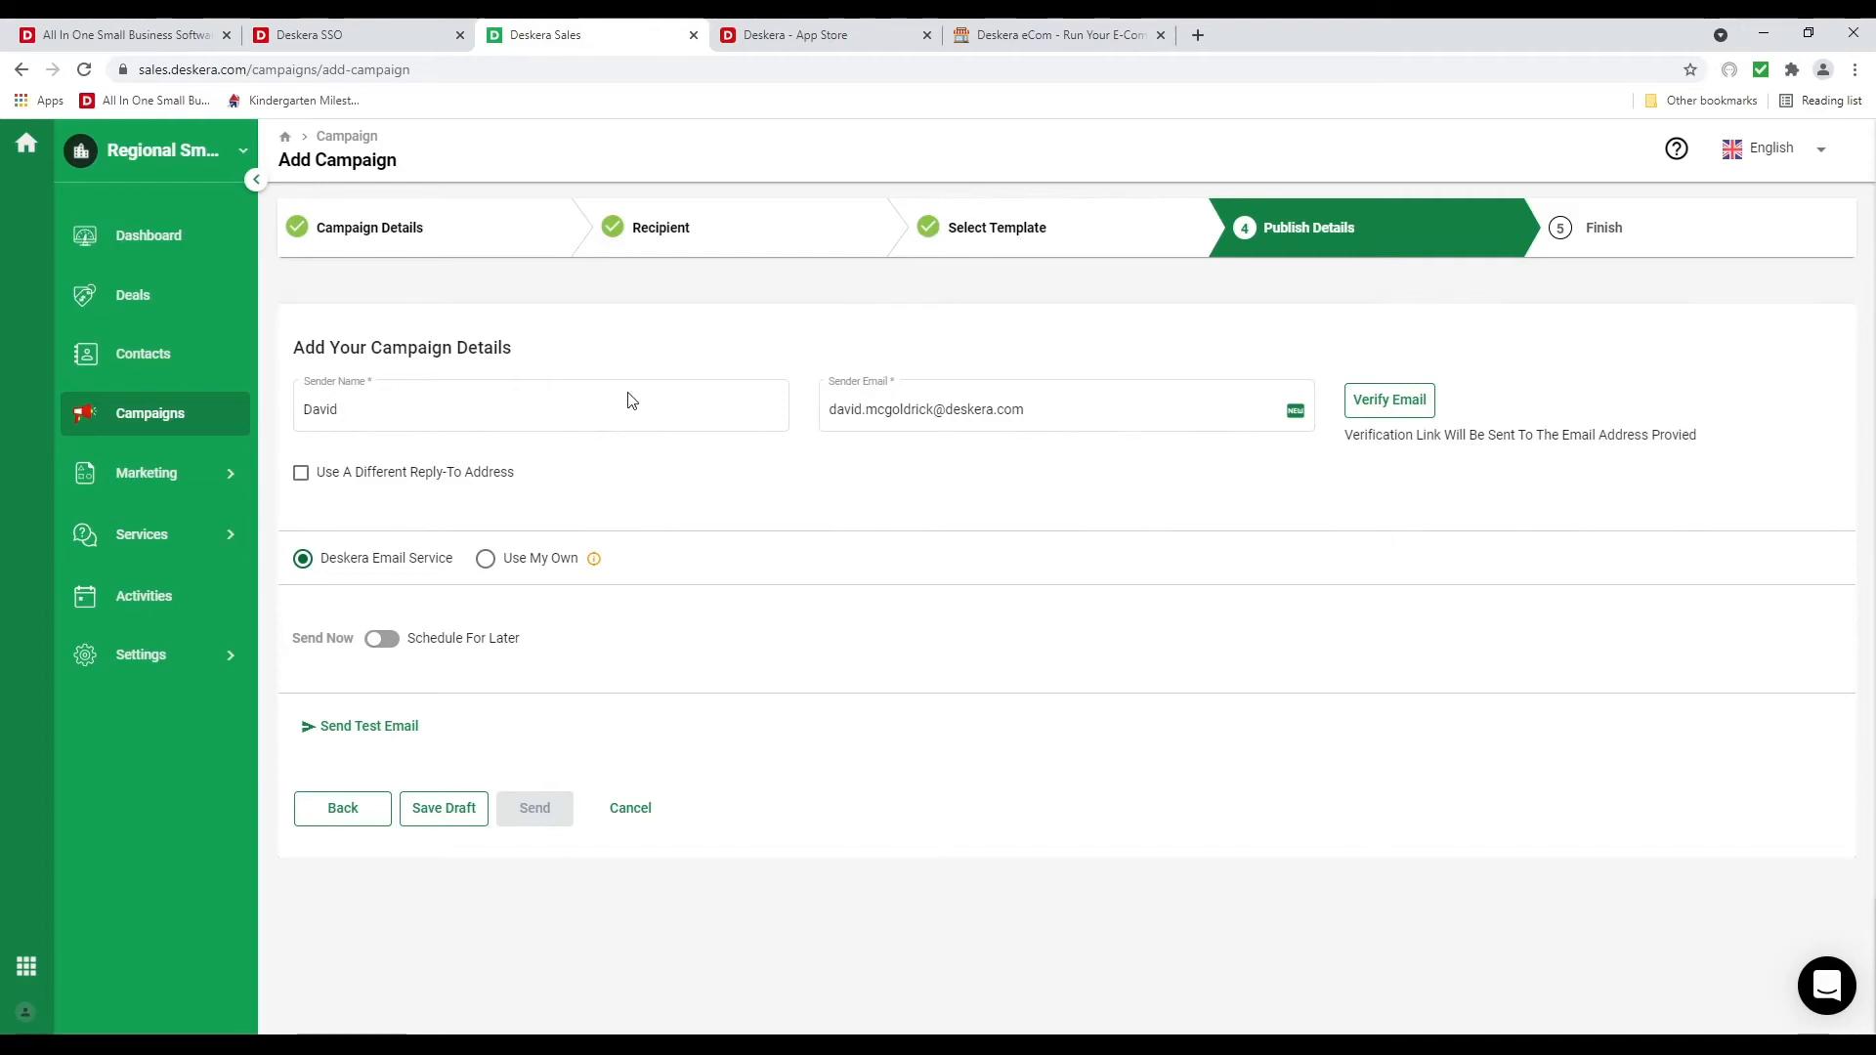
Save the June Campaign as a draft and open its actions menu on the Campaigns list
click(451, 819)
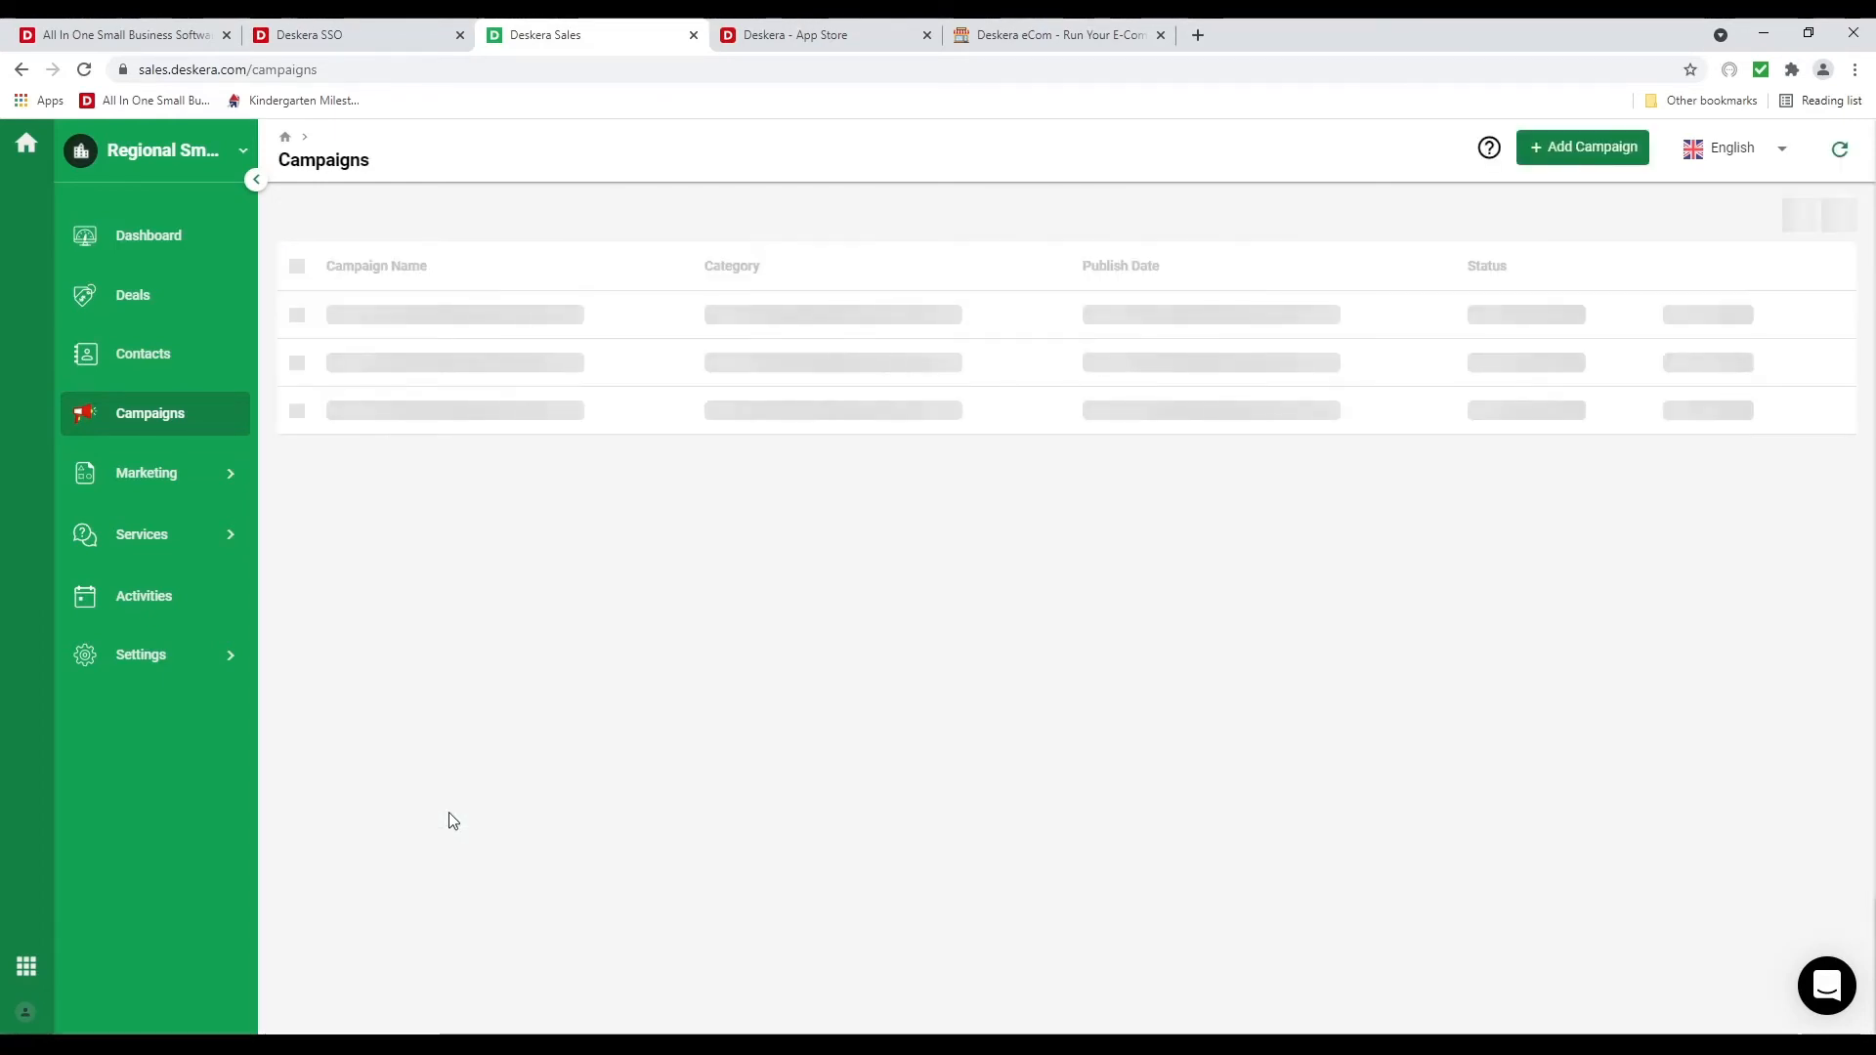
click(1824, 316)
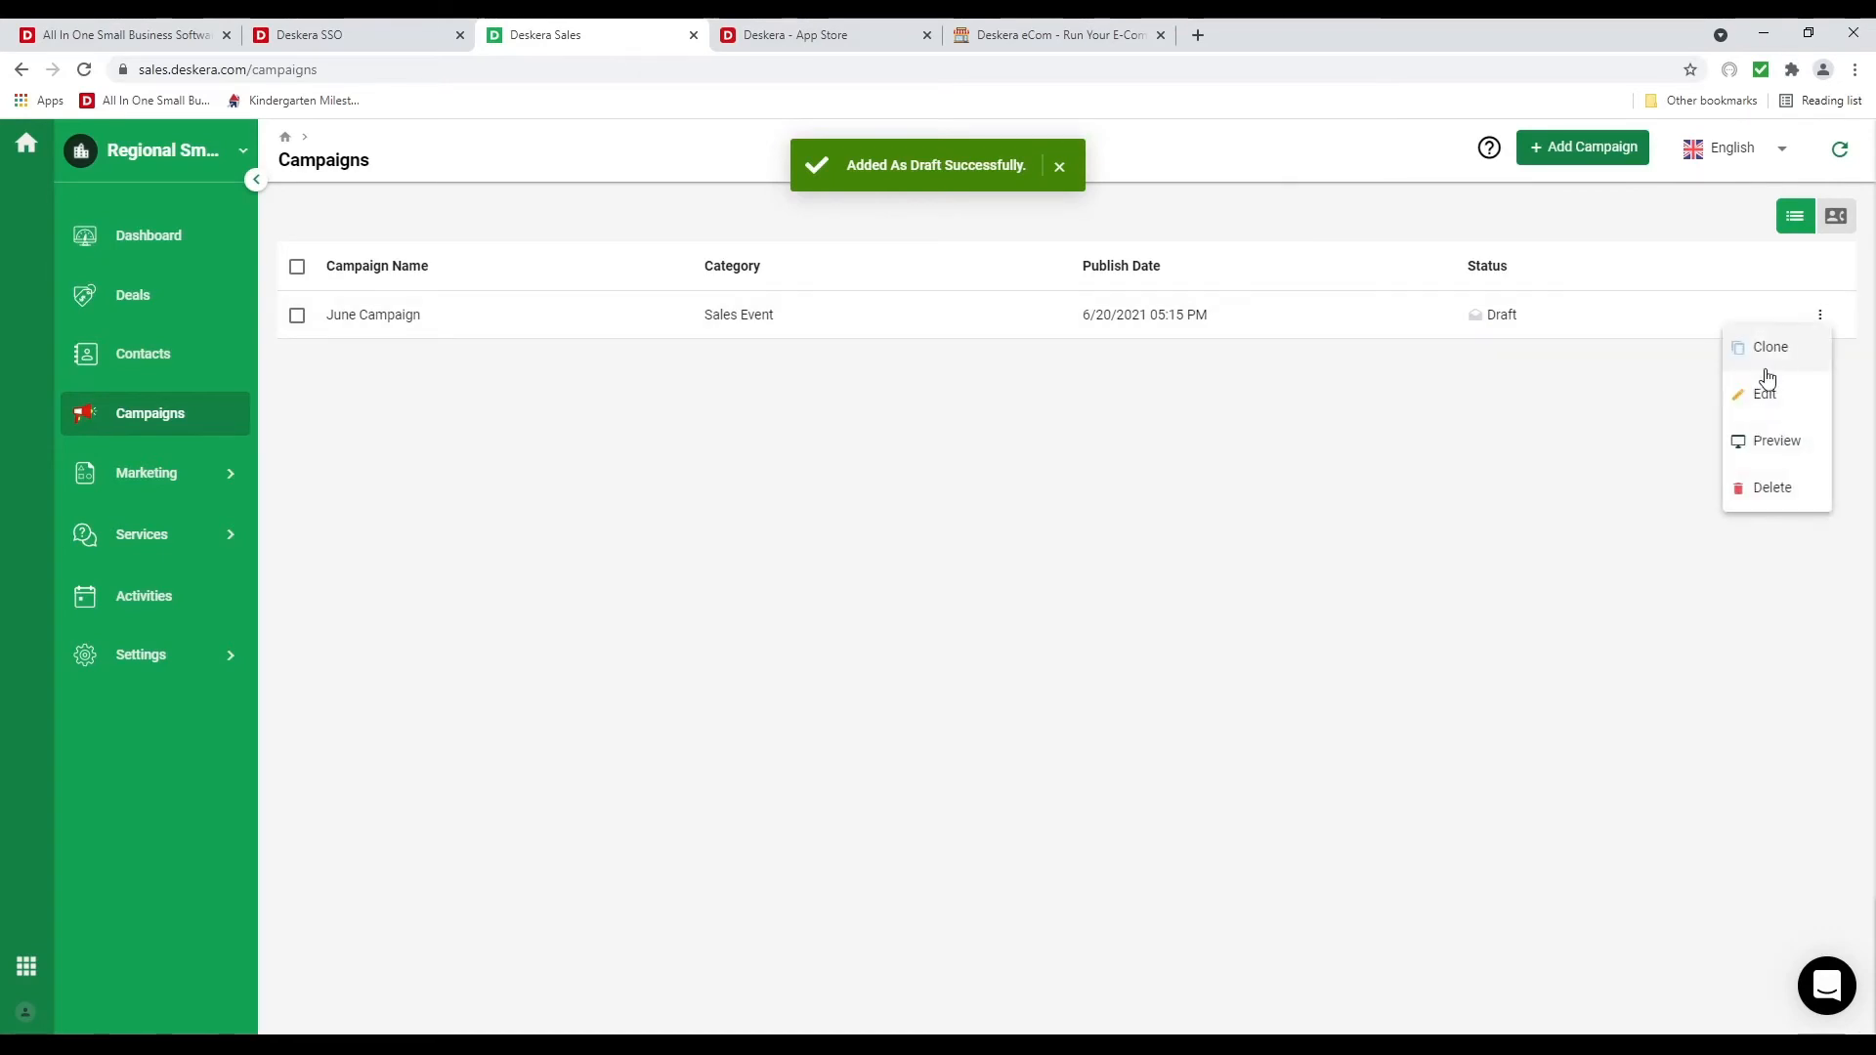
Reopen the June Campaign and step through recipients and template to Publish Details
click(1768, 390)
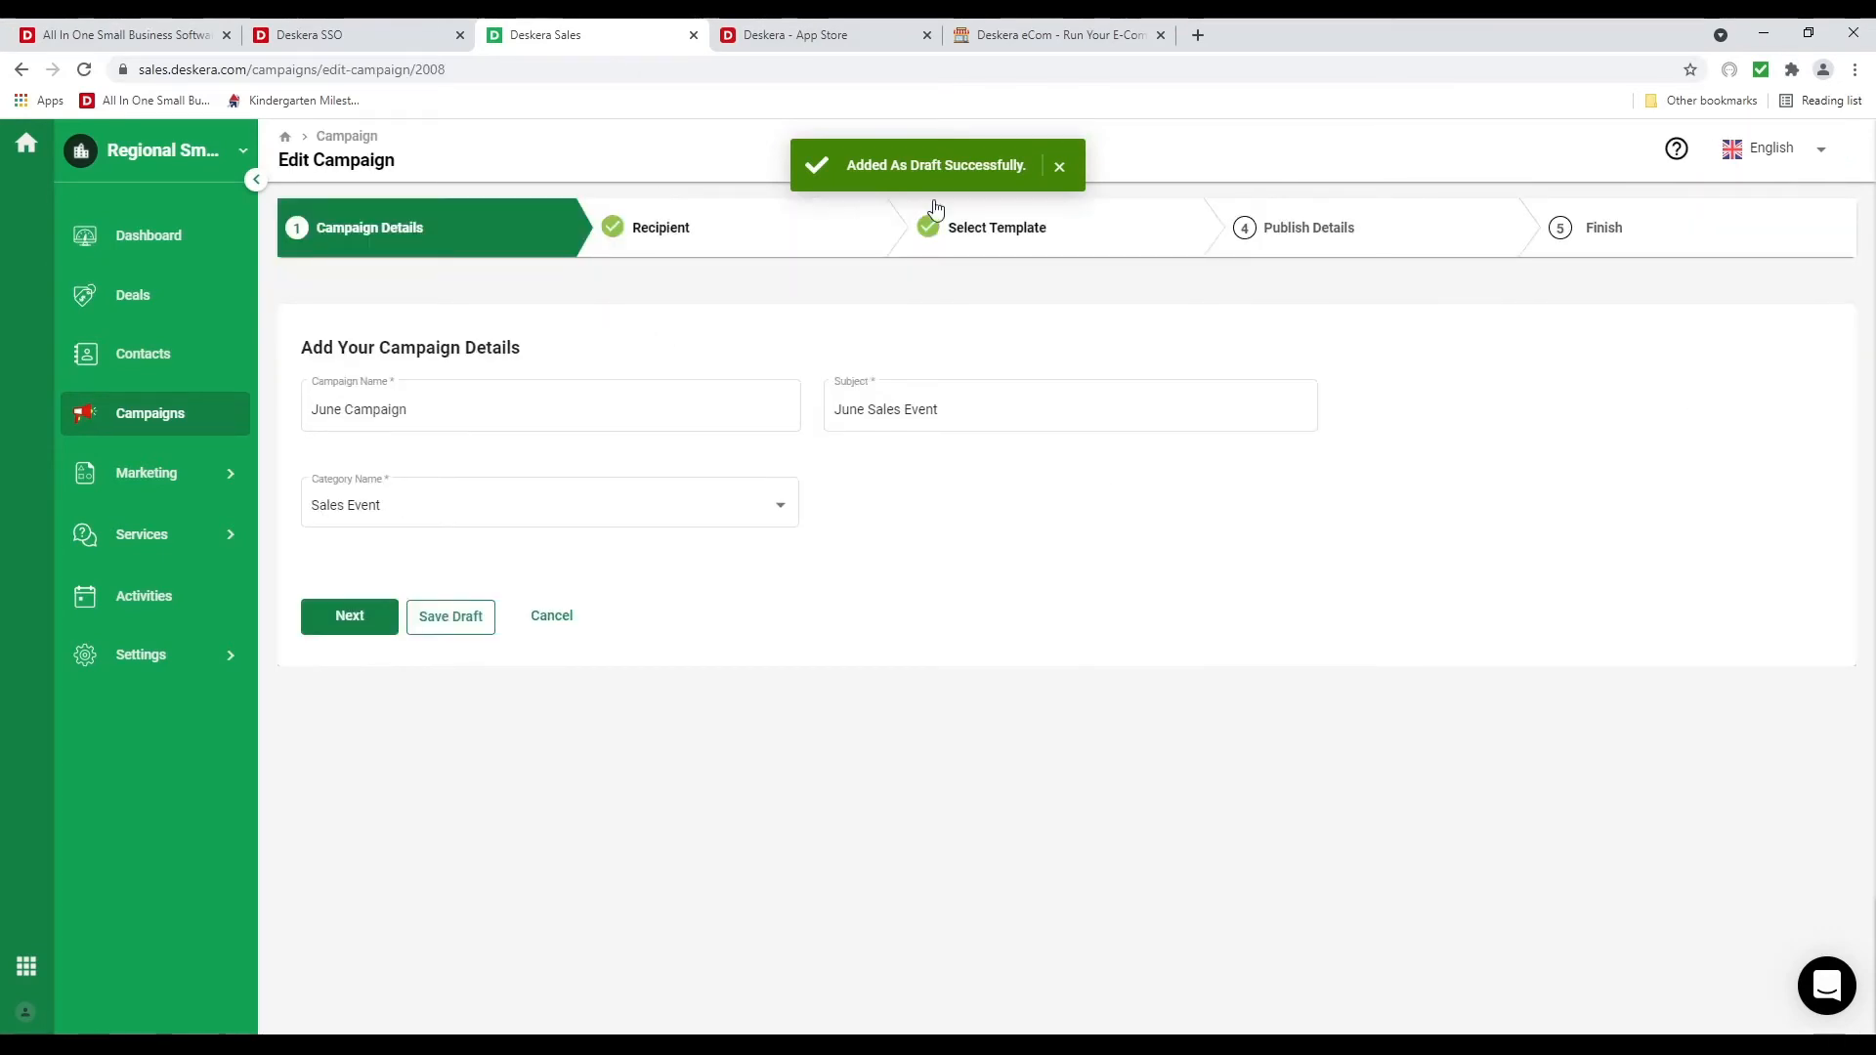
click(750, 249)
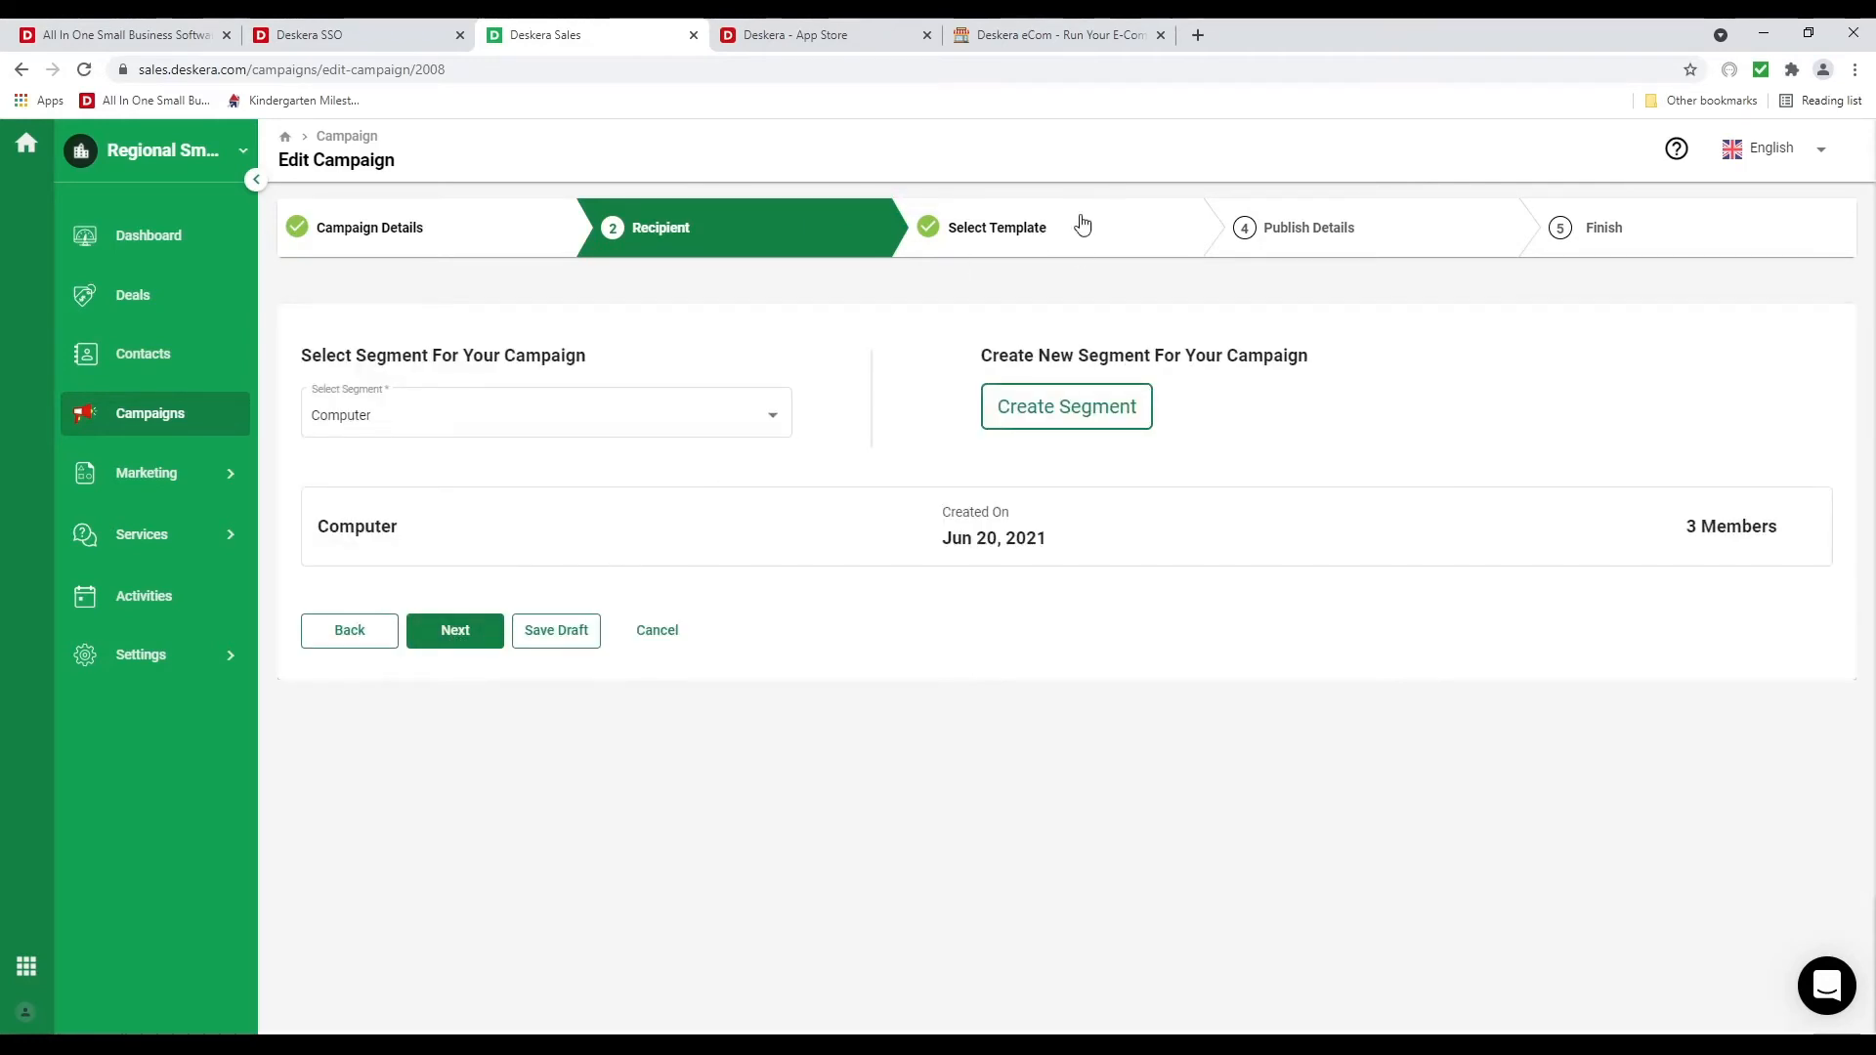
click(1023, 234)
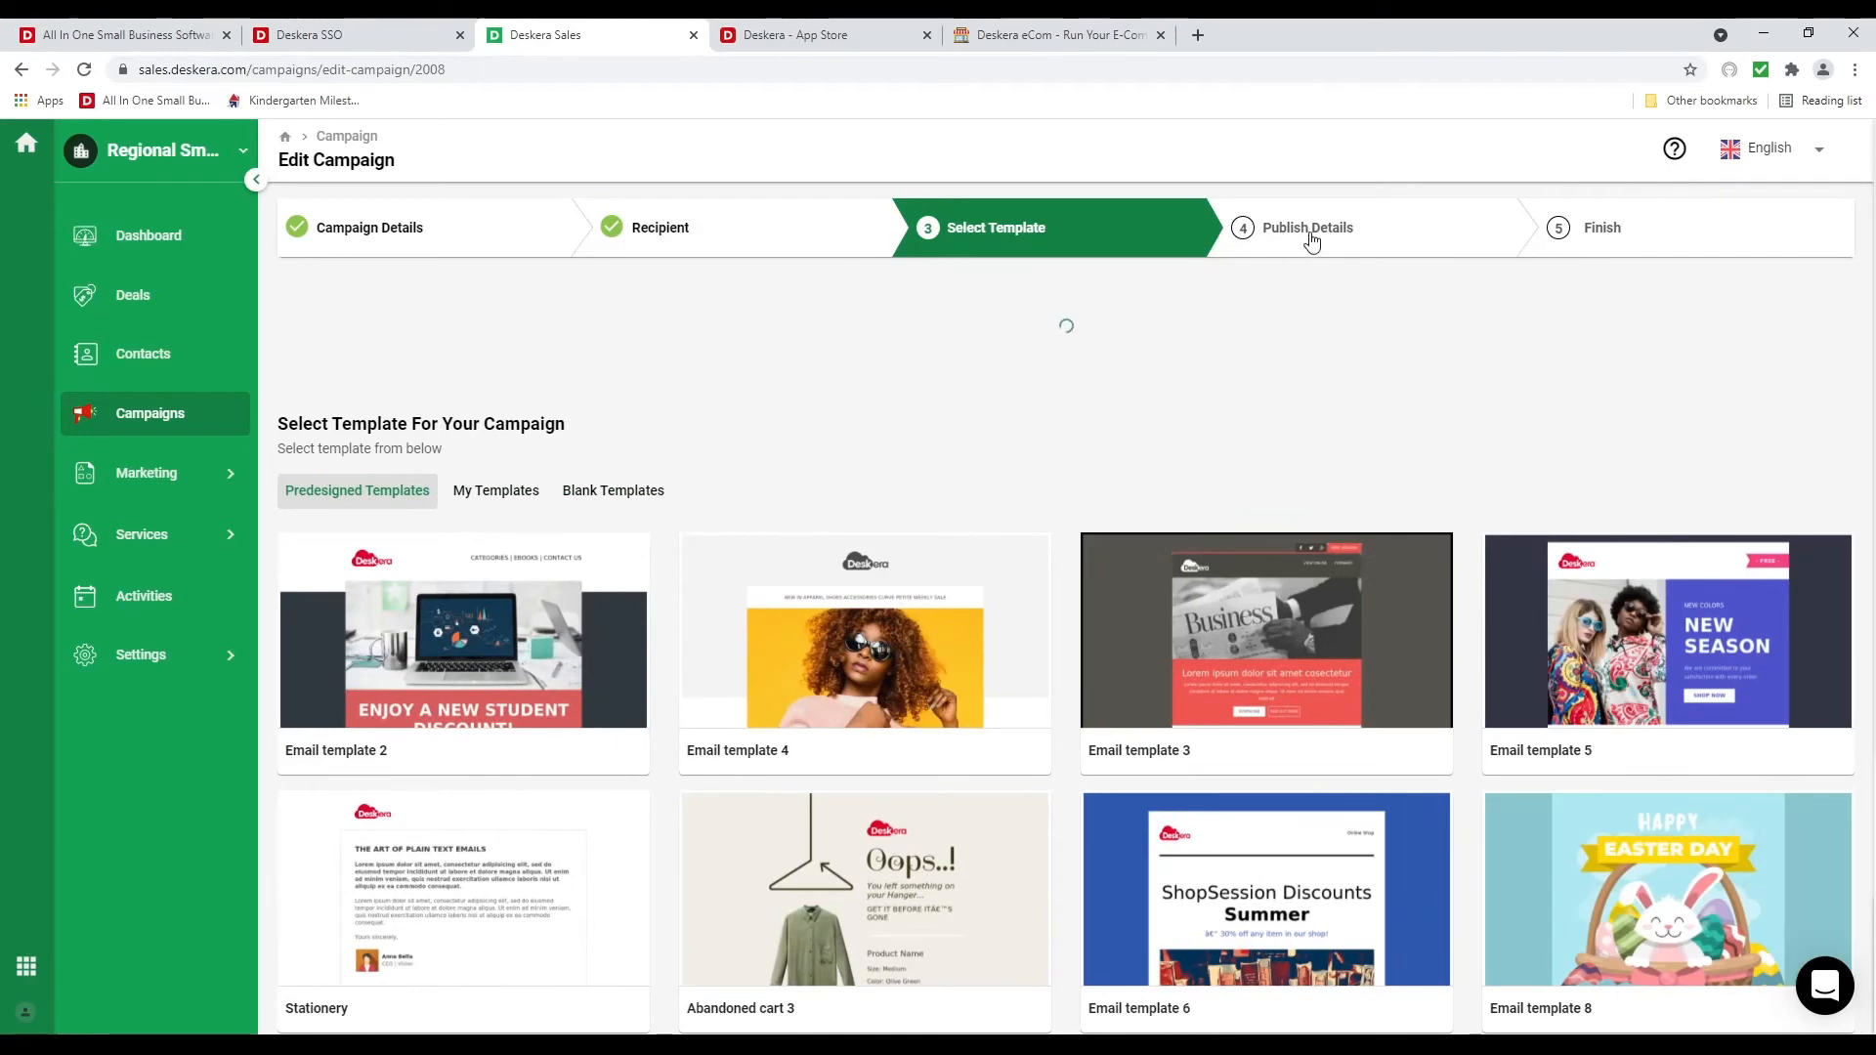
click(875, 664)
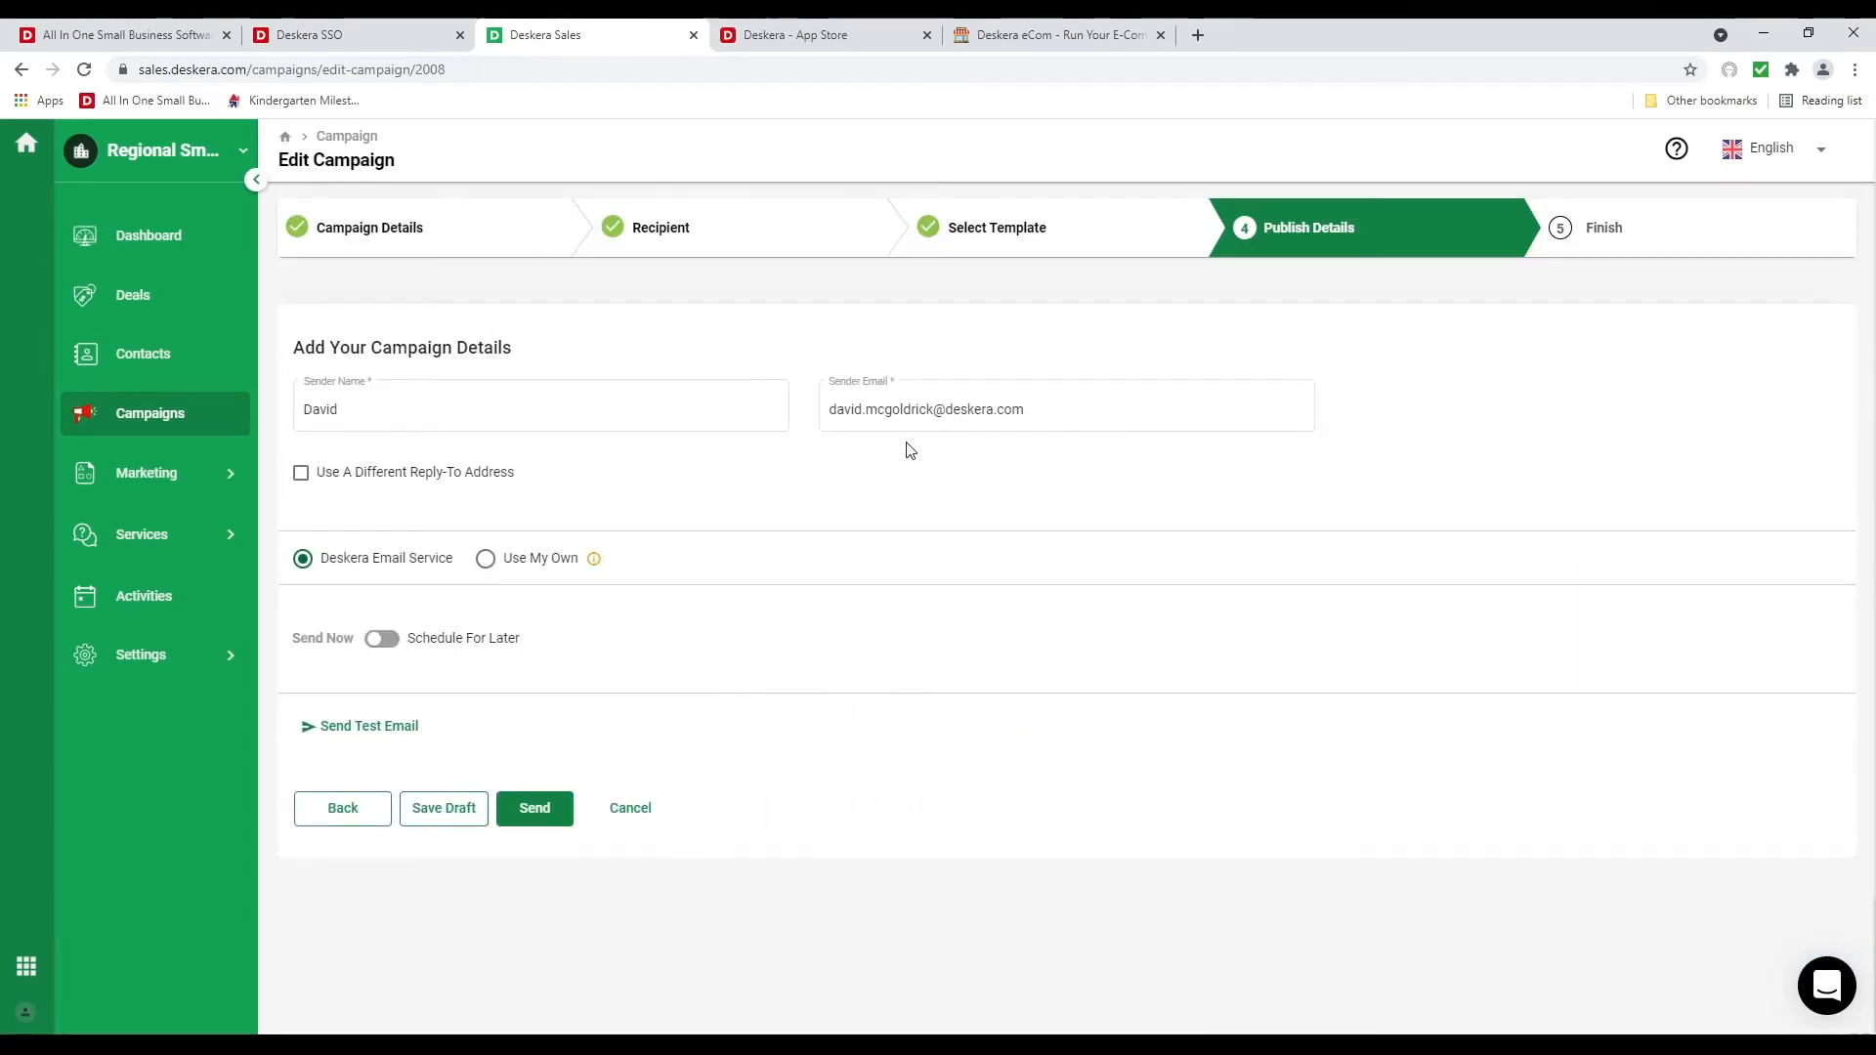
Schedule the campaign for 6/20/2021 at 6:00 PM and return to the Campaigns list
click(401, 643)
click(1281, 647)
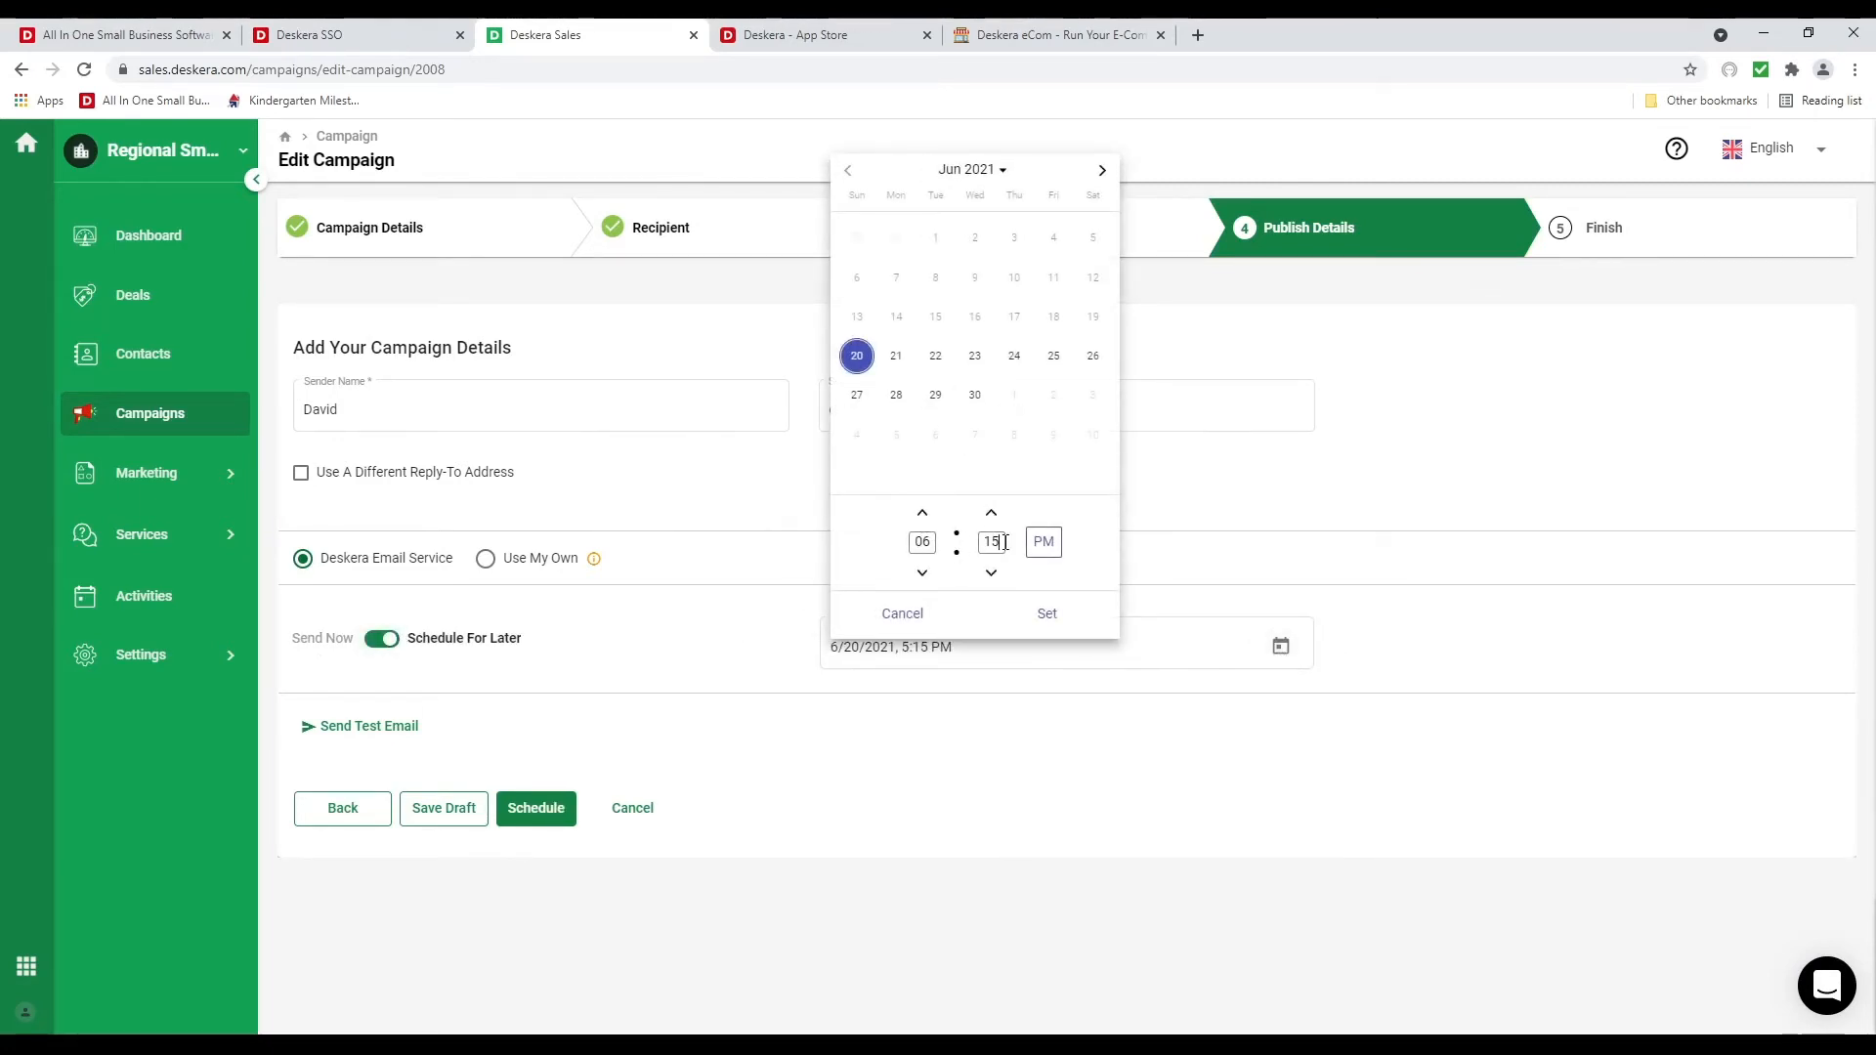
drag(1003, 543, 980, 546)
text(00)
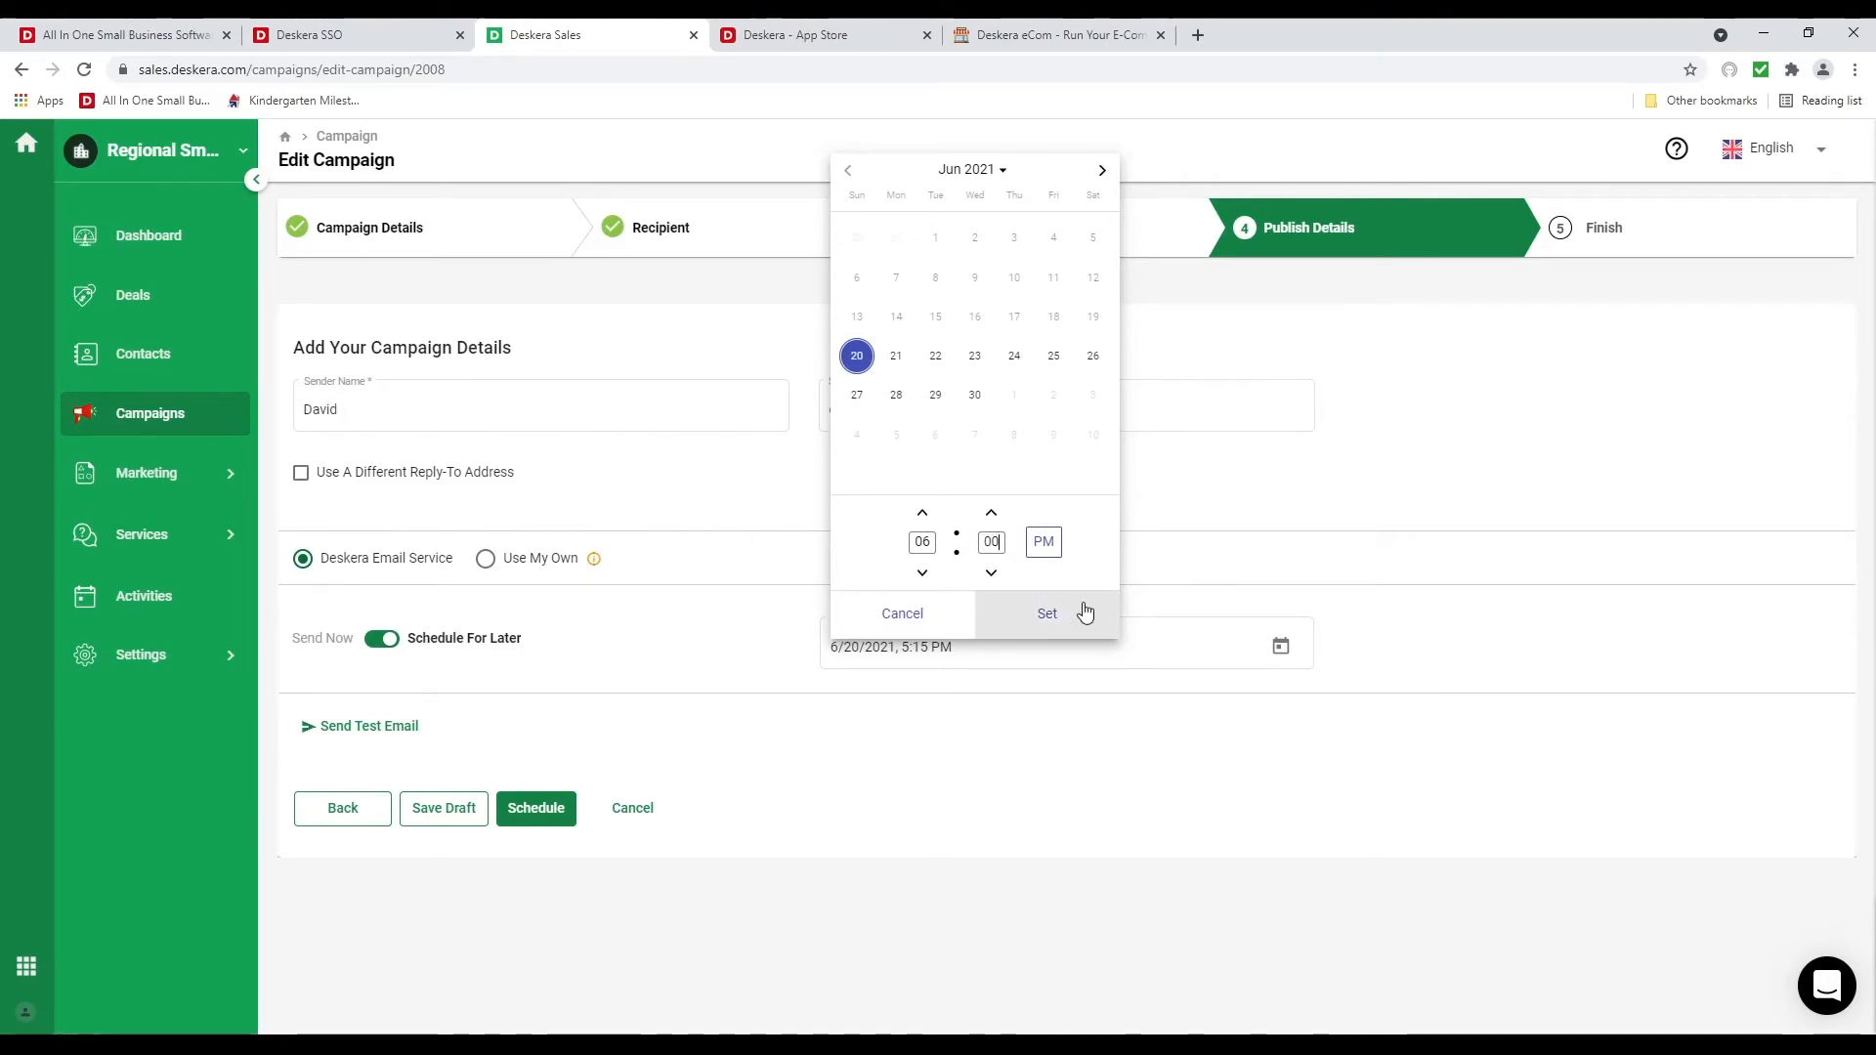
click(1079, 612)
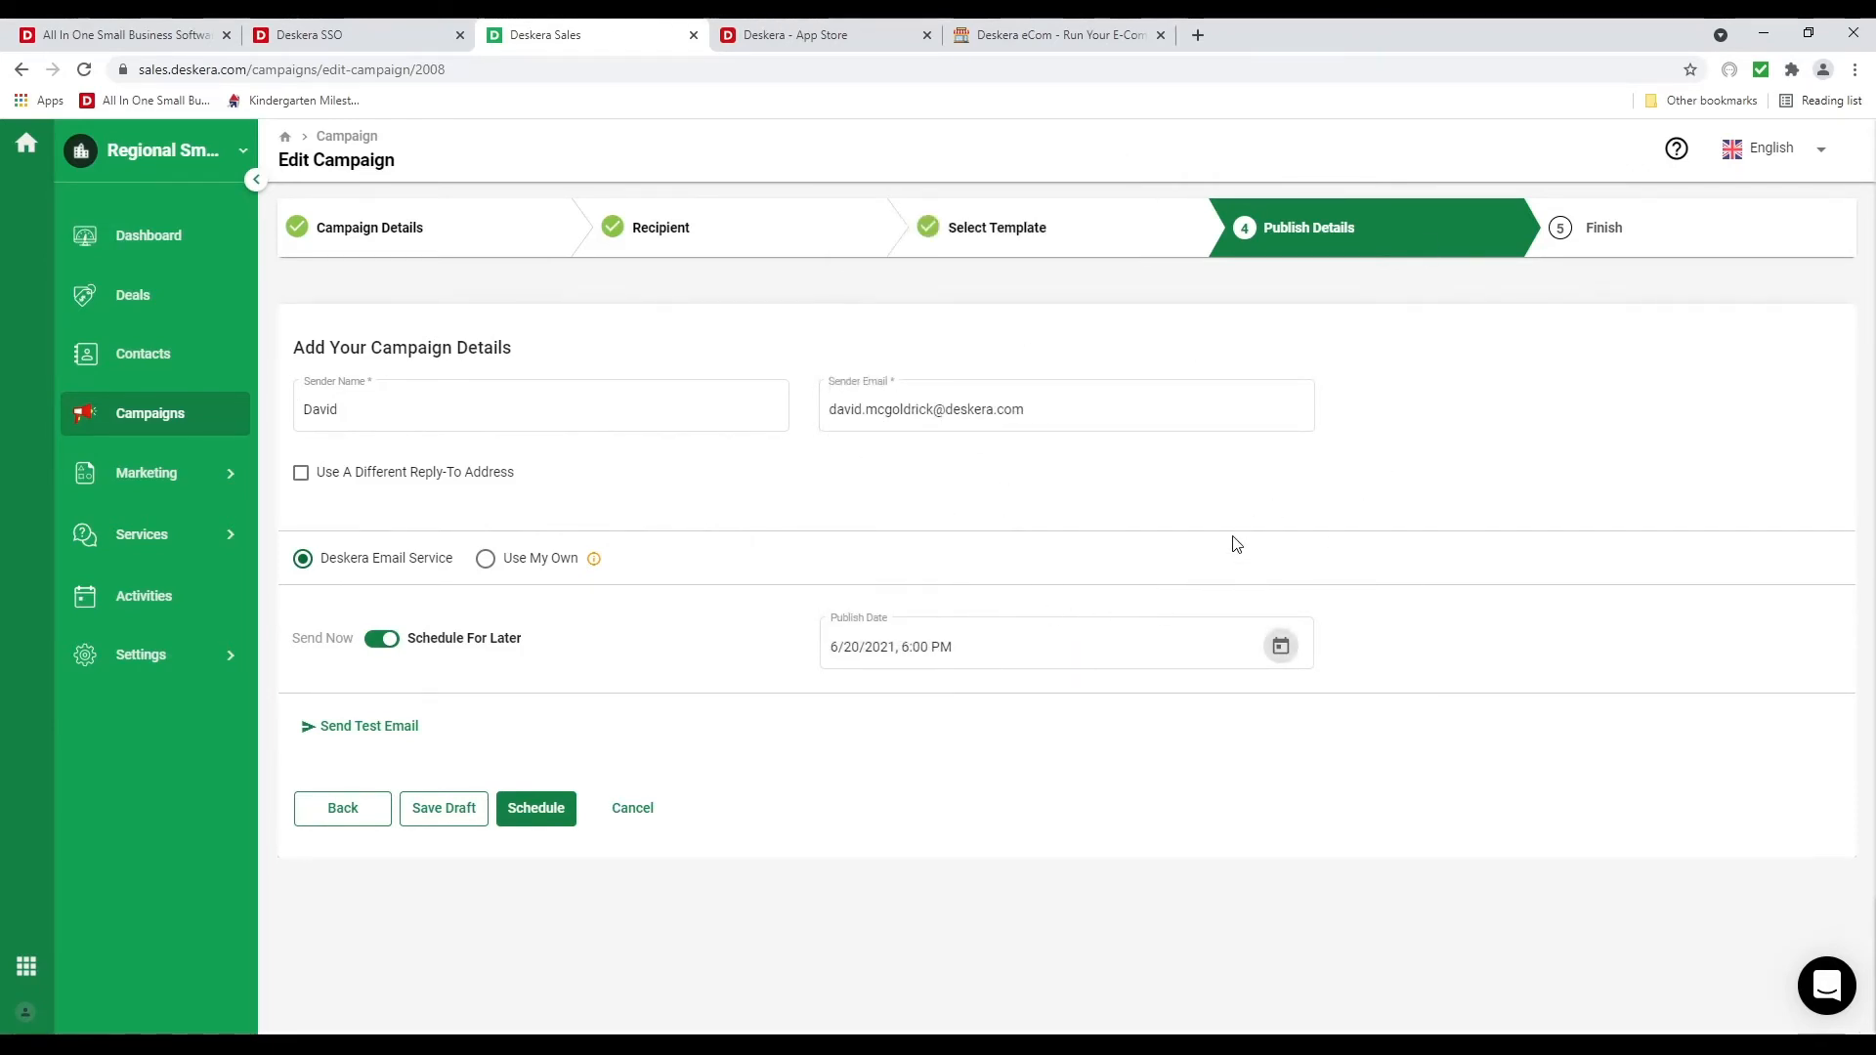
click(545, 815)
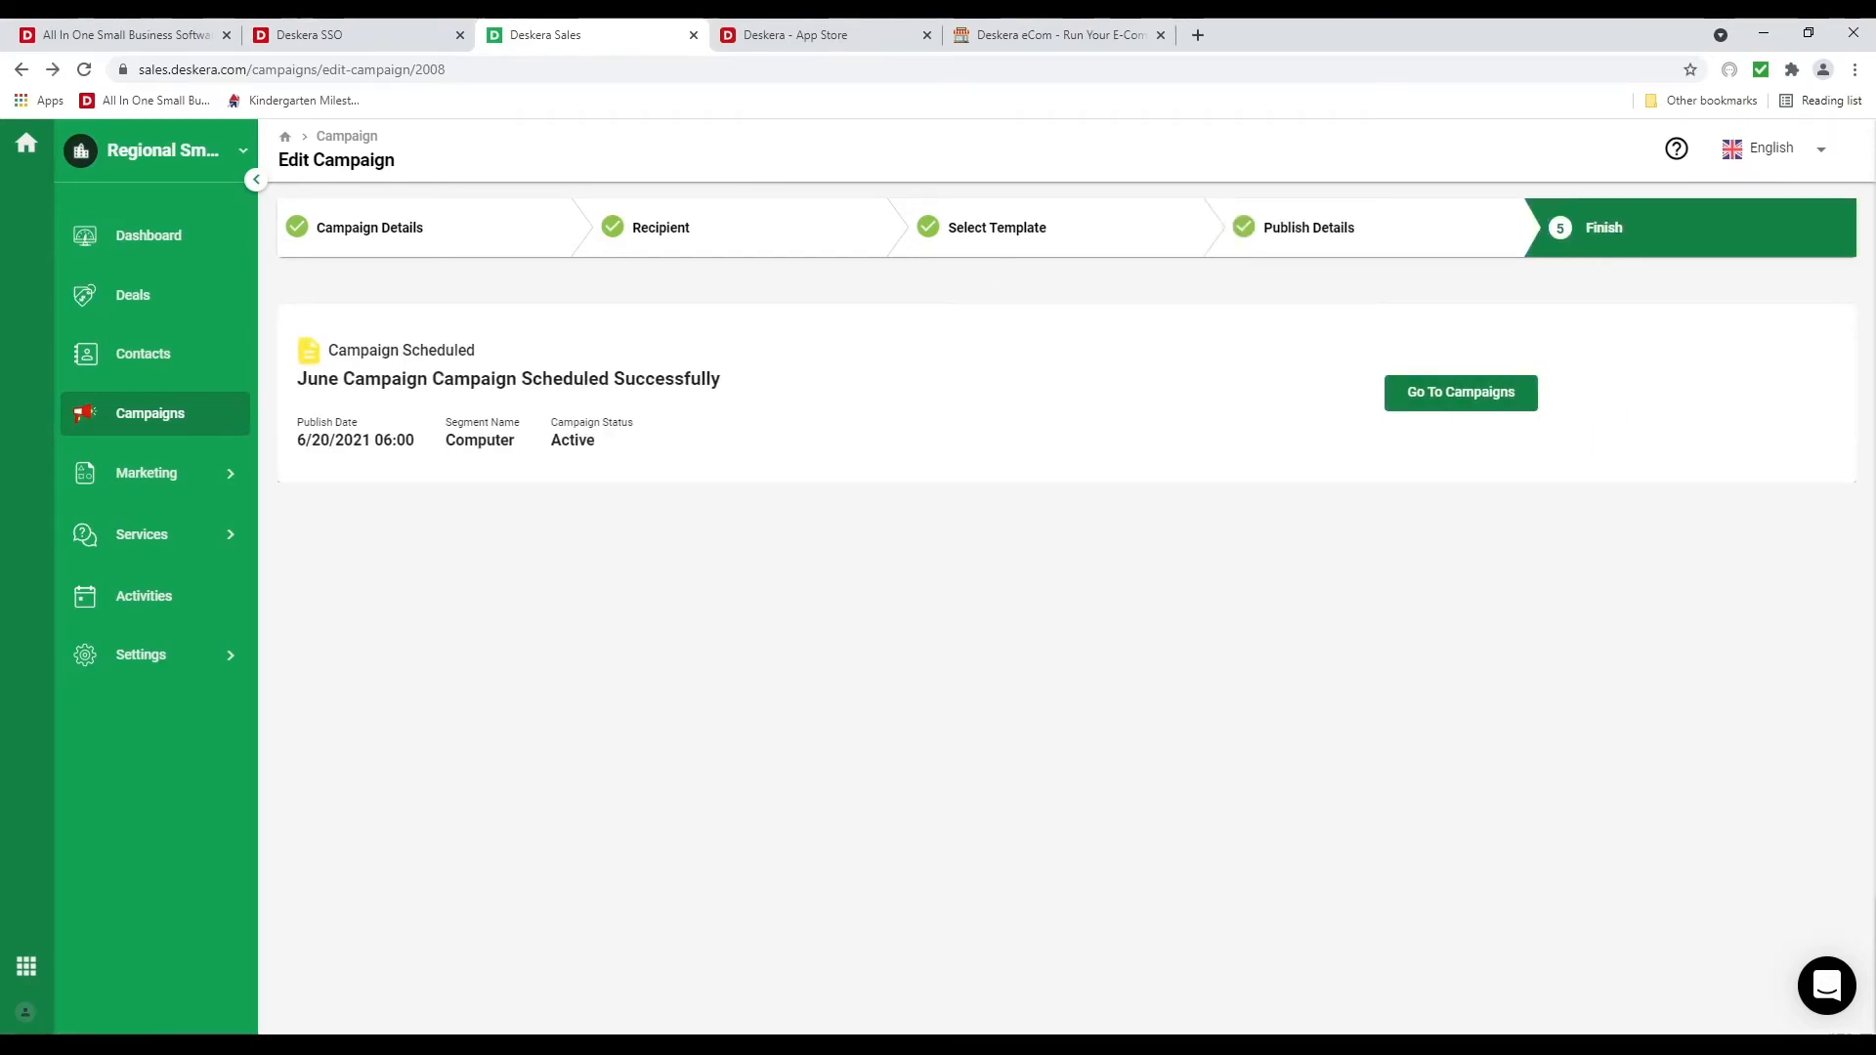
click(1503, 395)
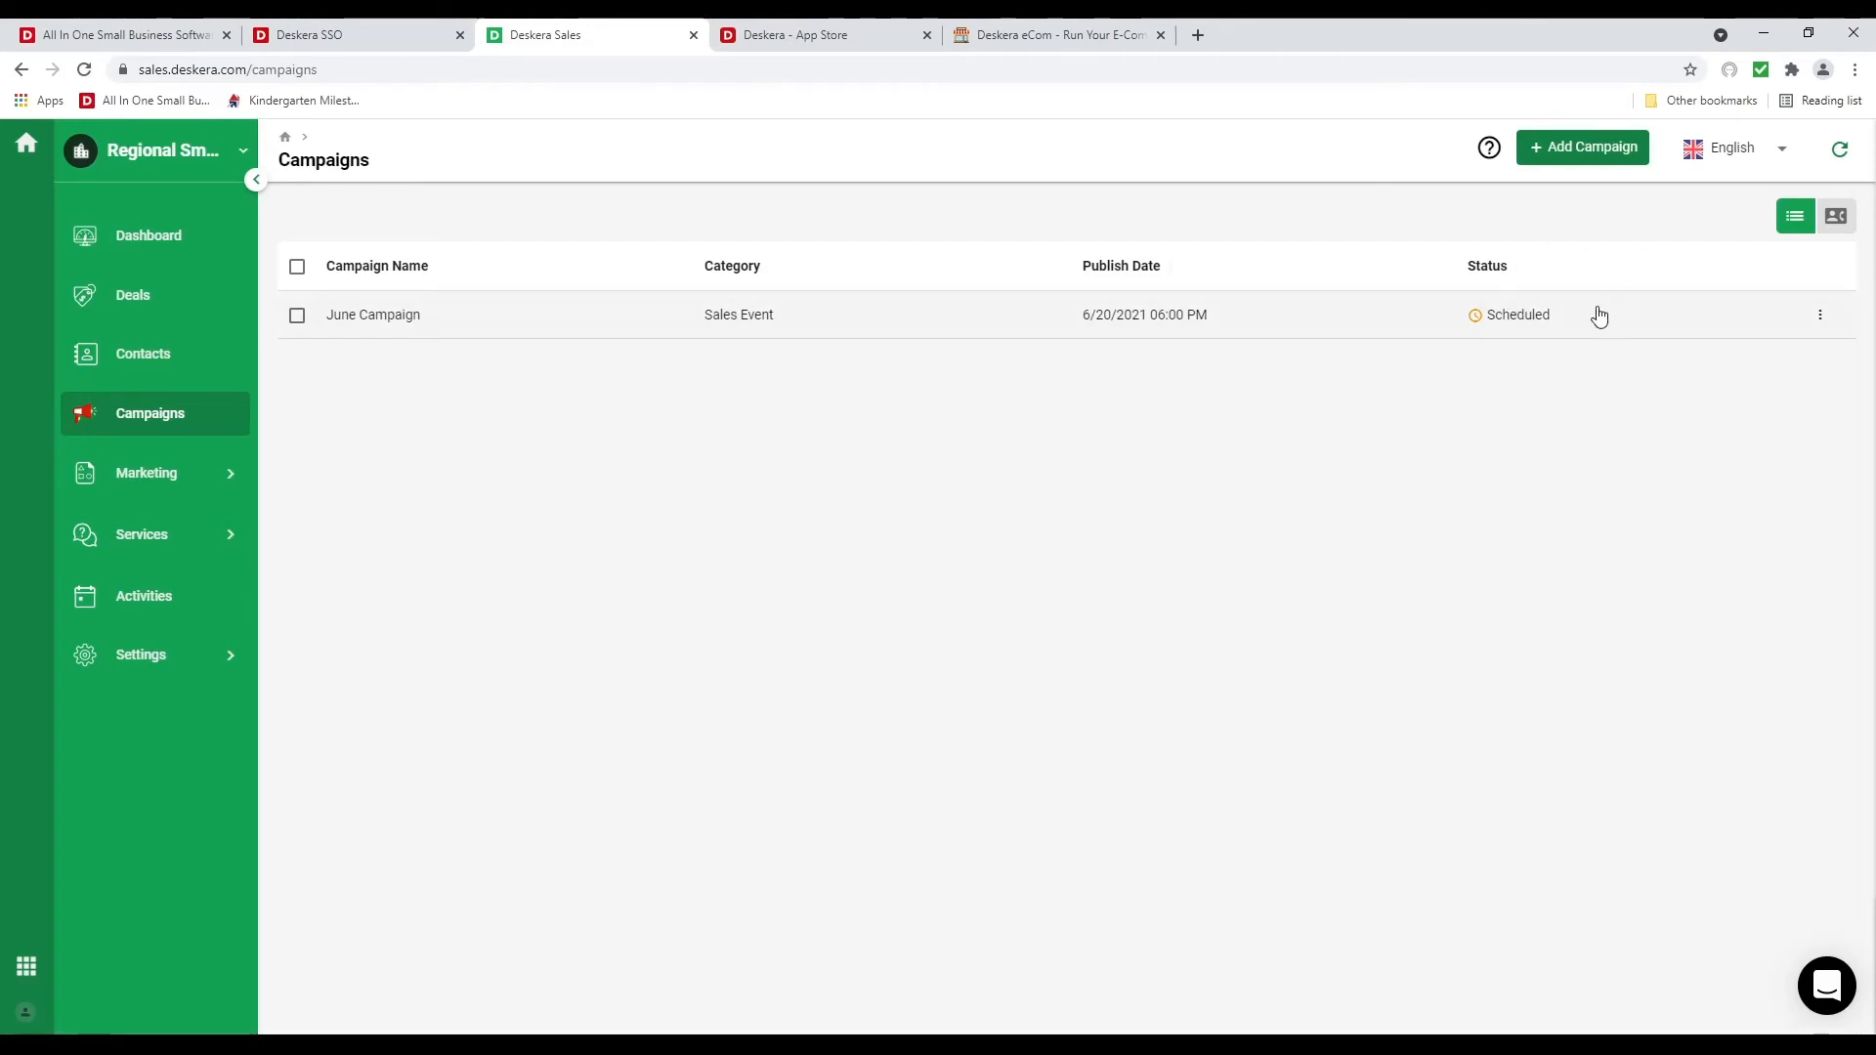
Start a new article in the Services Guide
click(142, 532)
click(186, 605)
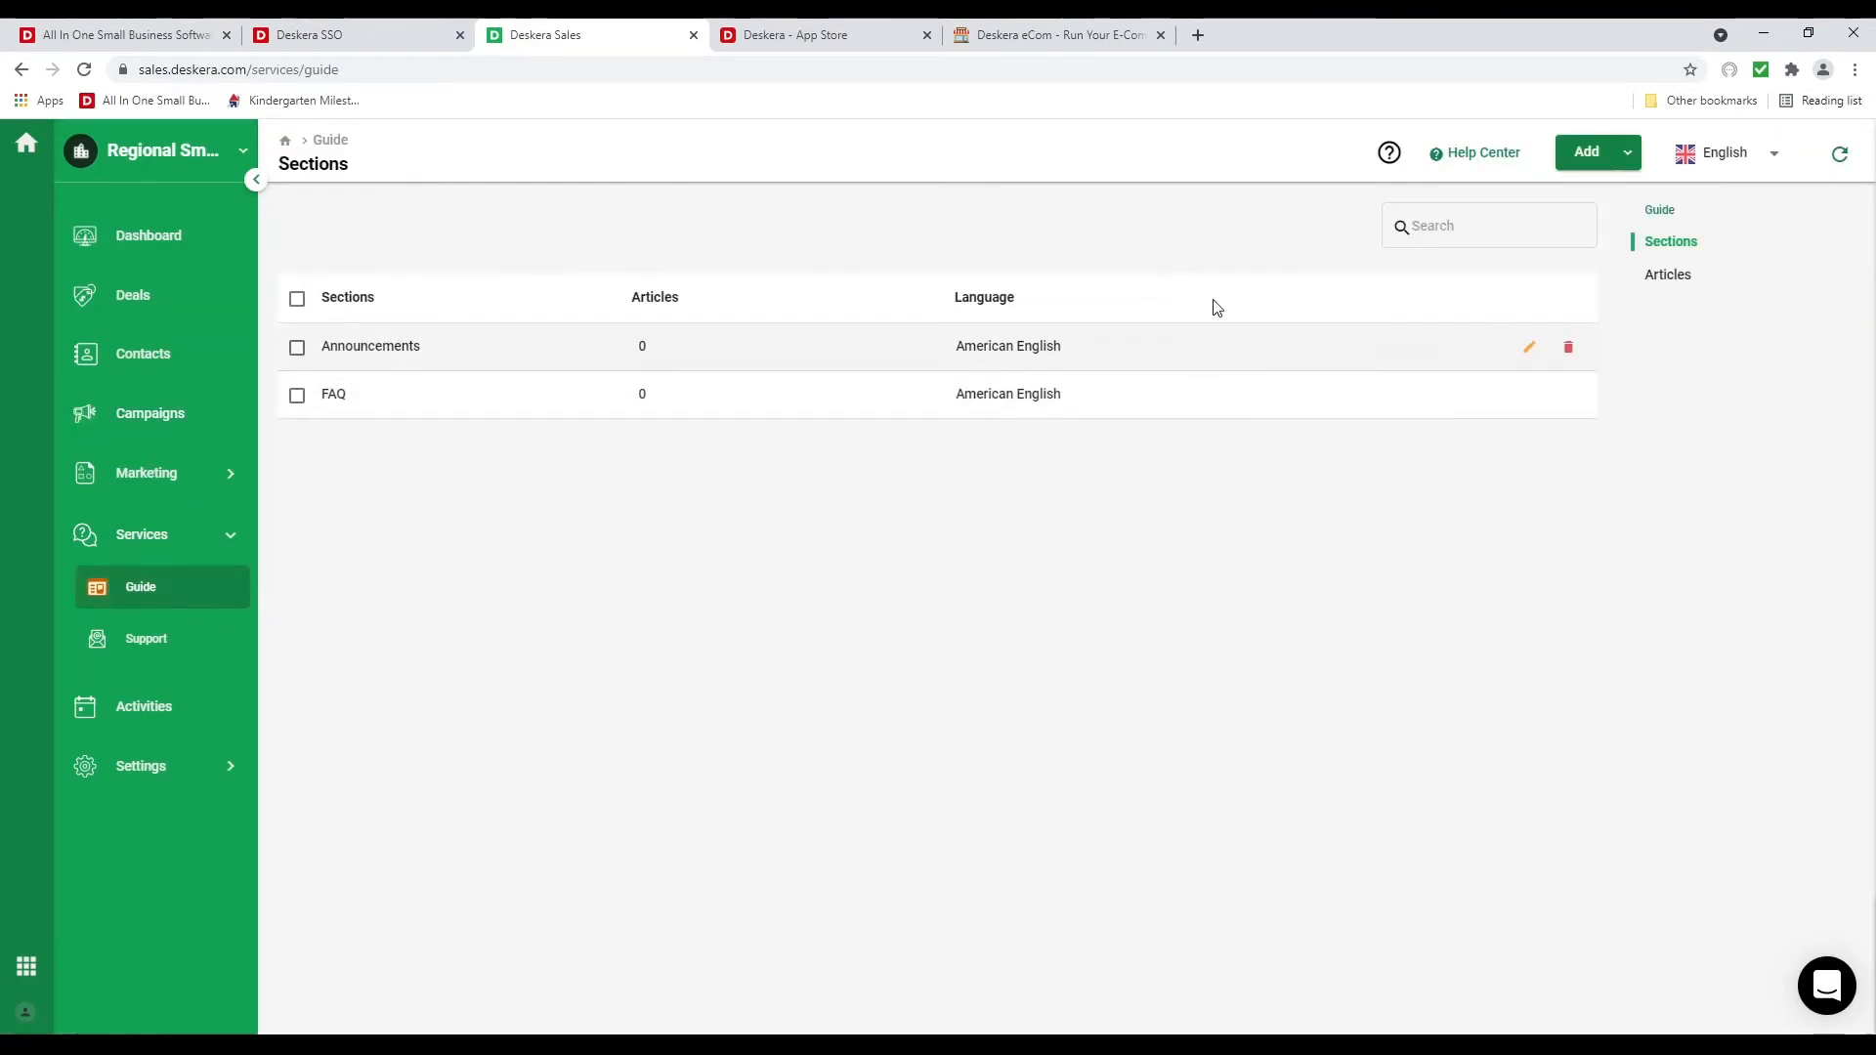
click(1631, 155)
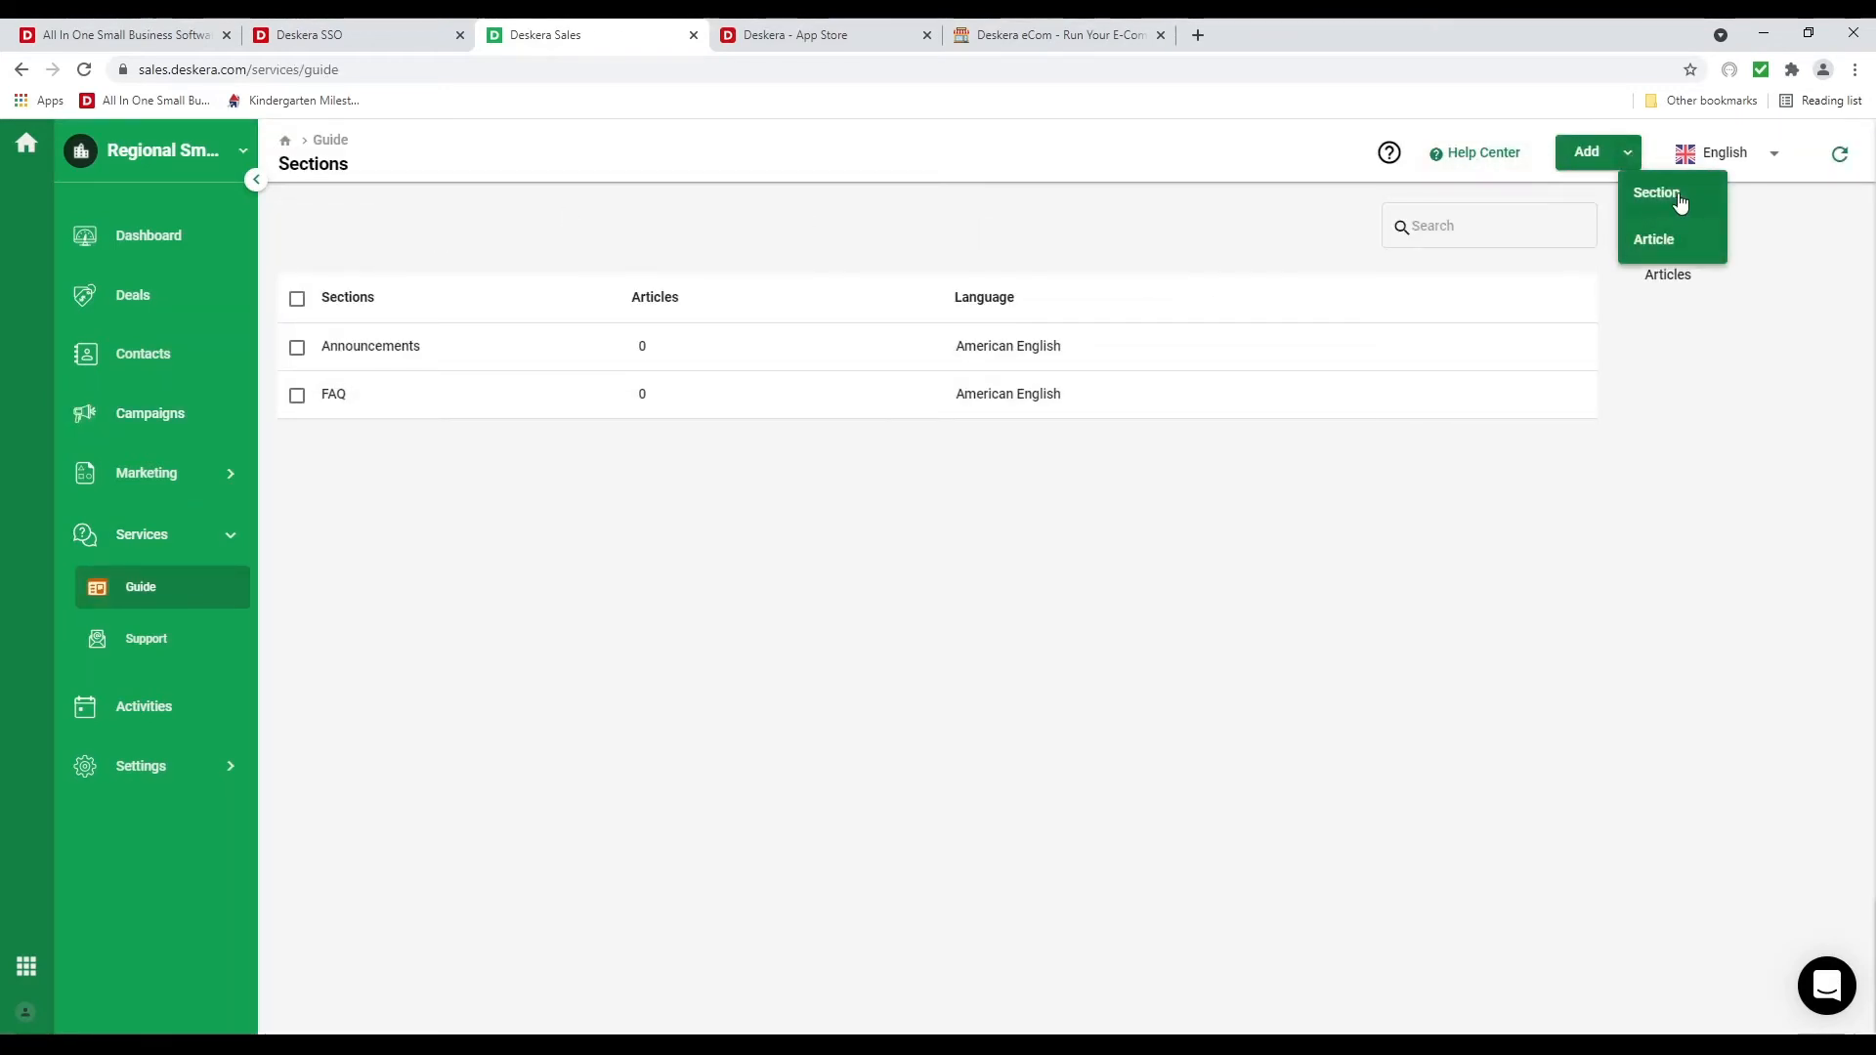
click(1663, 243)
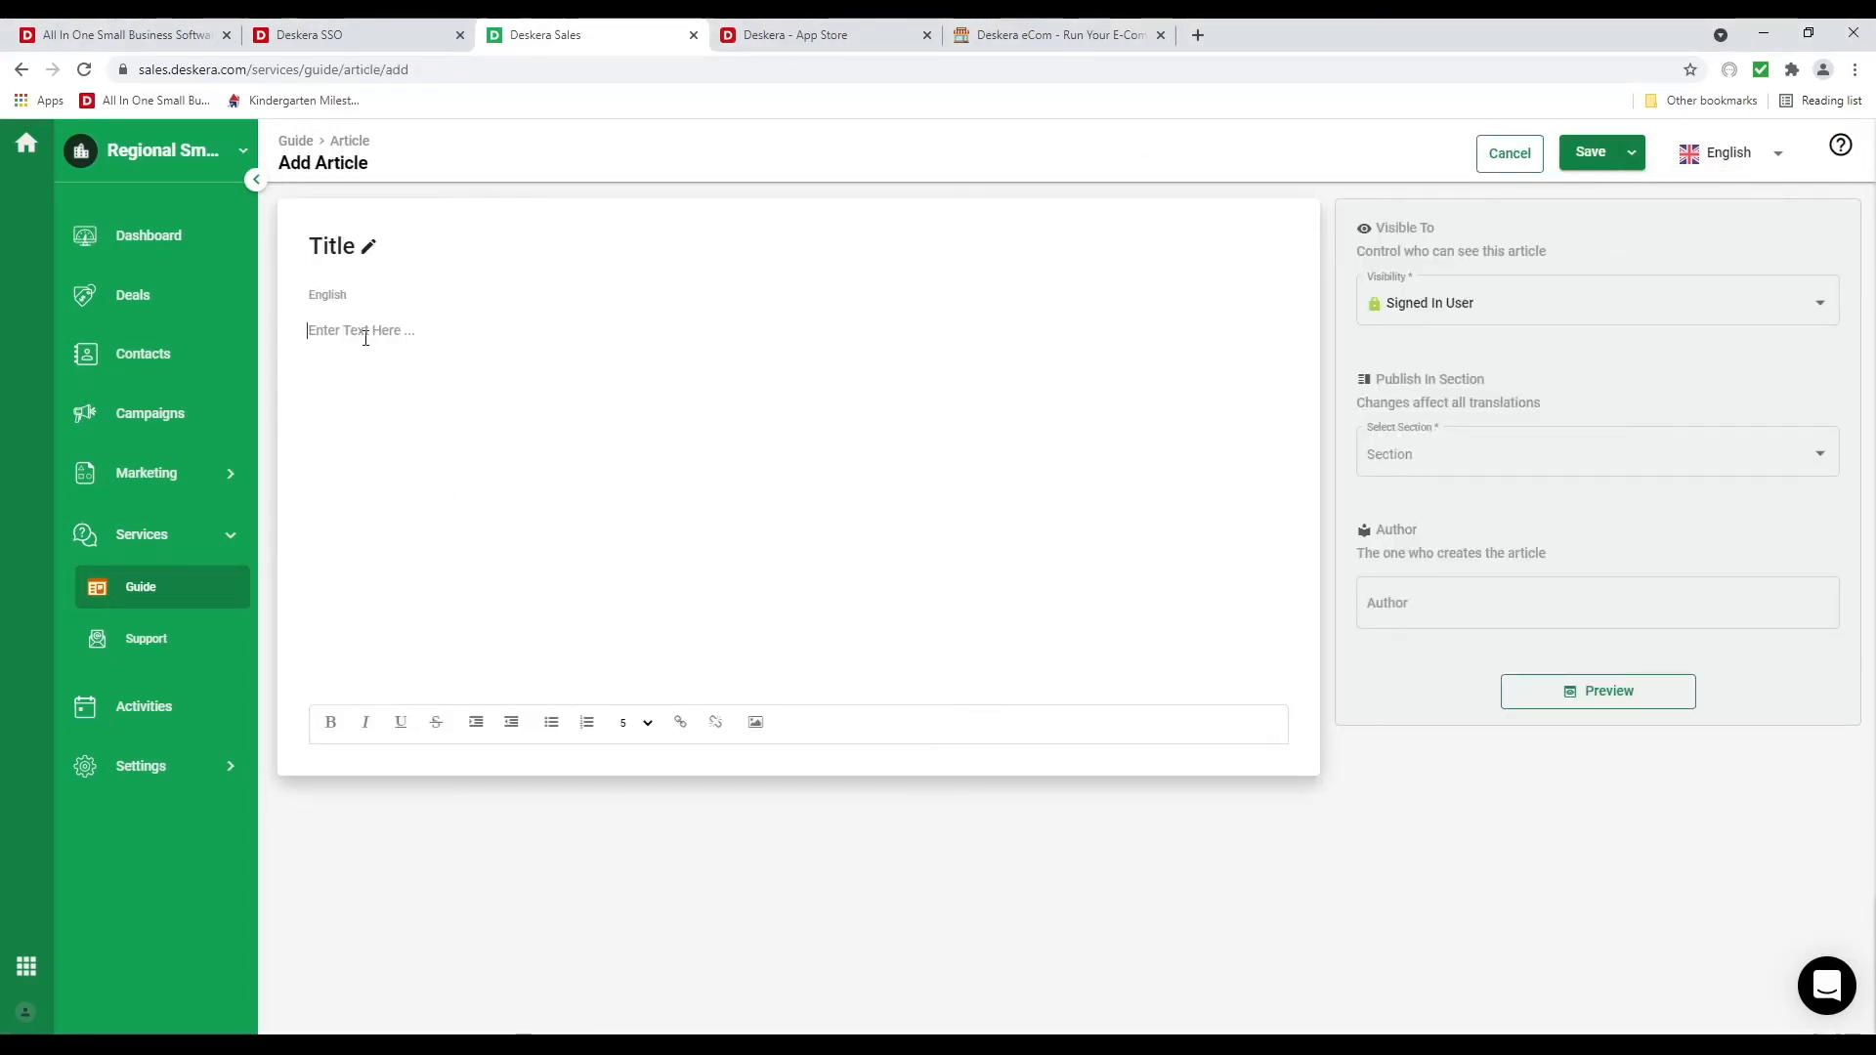
Paste the article content and title it 'How do I add new users in Deskera CRM?'
key(ctrl+v)
scroll(528, 429, up, 8)
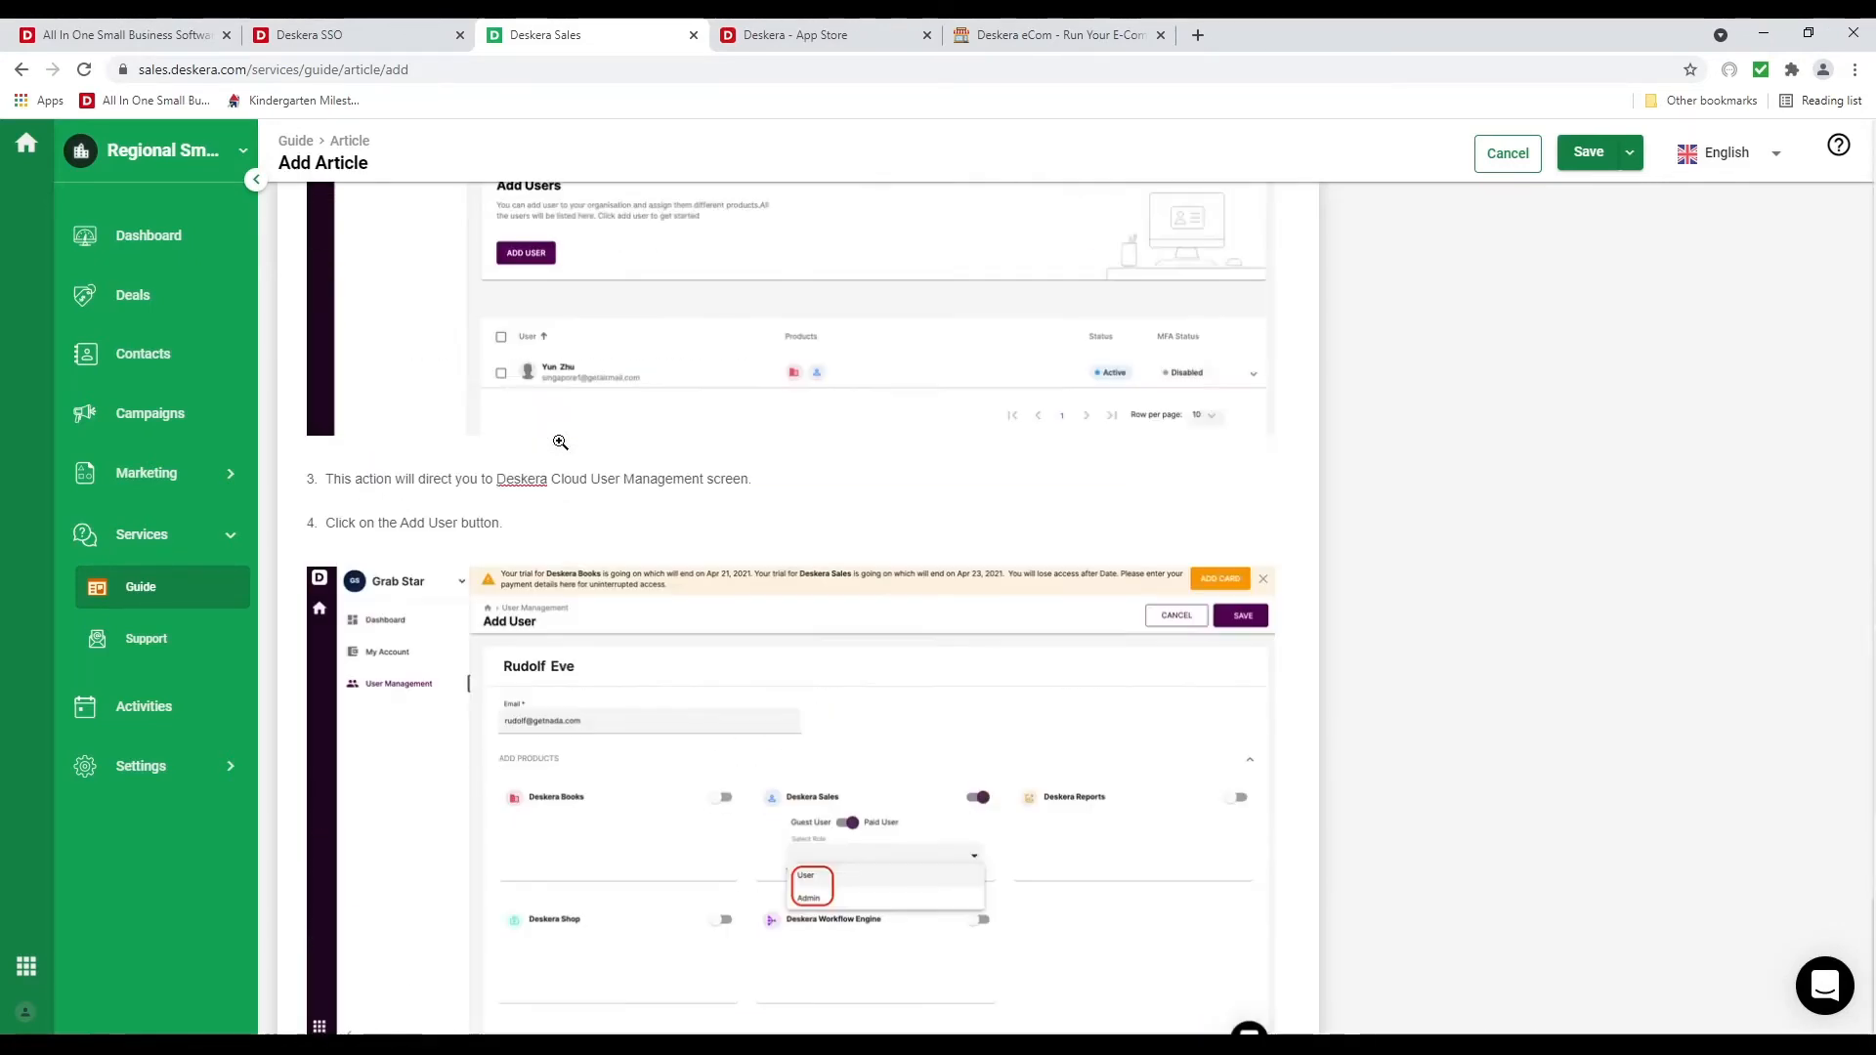
scroll(484, 400, up, 10)
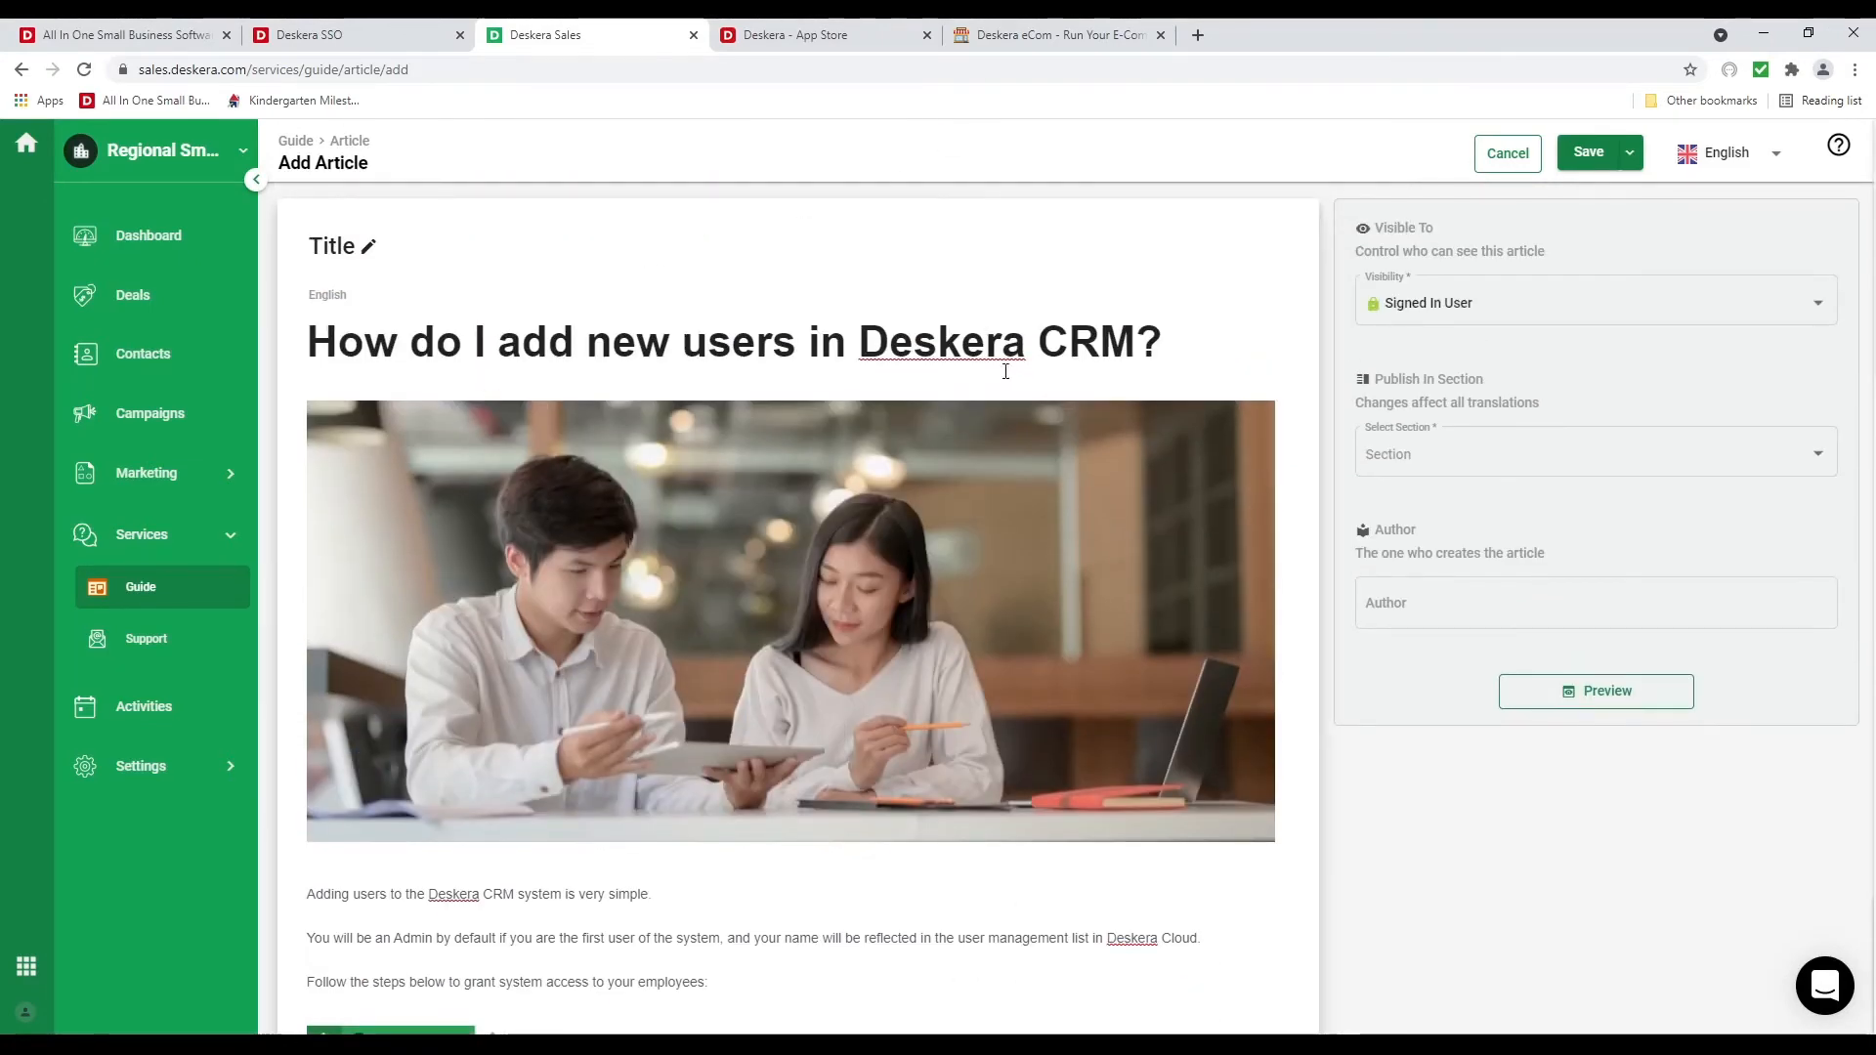
drag(1199, 351, 311, 343)
key(ctrl+c)
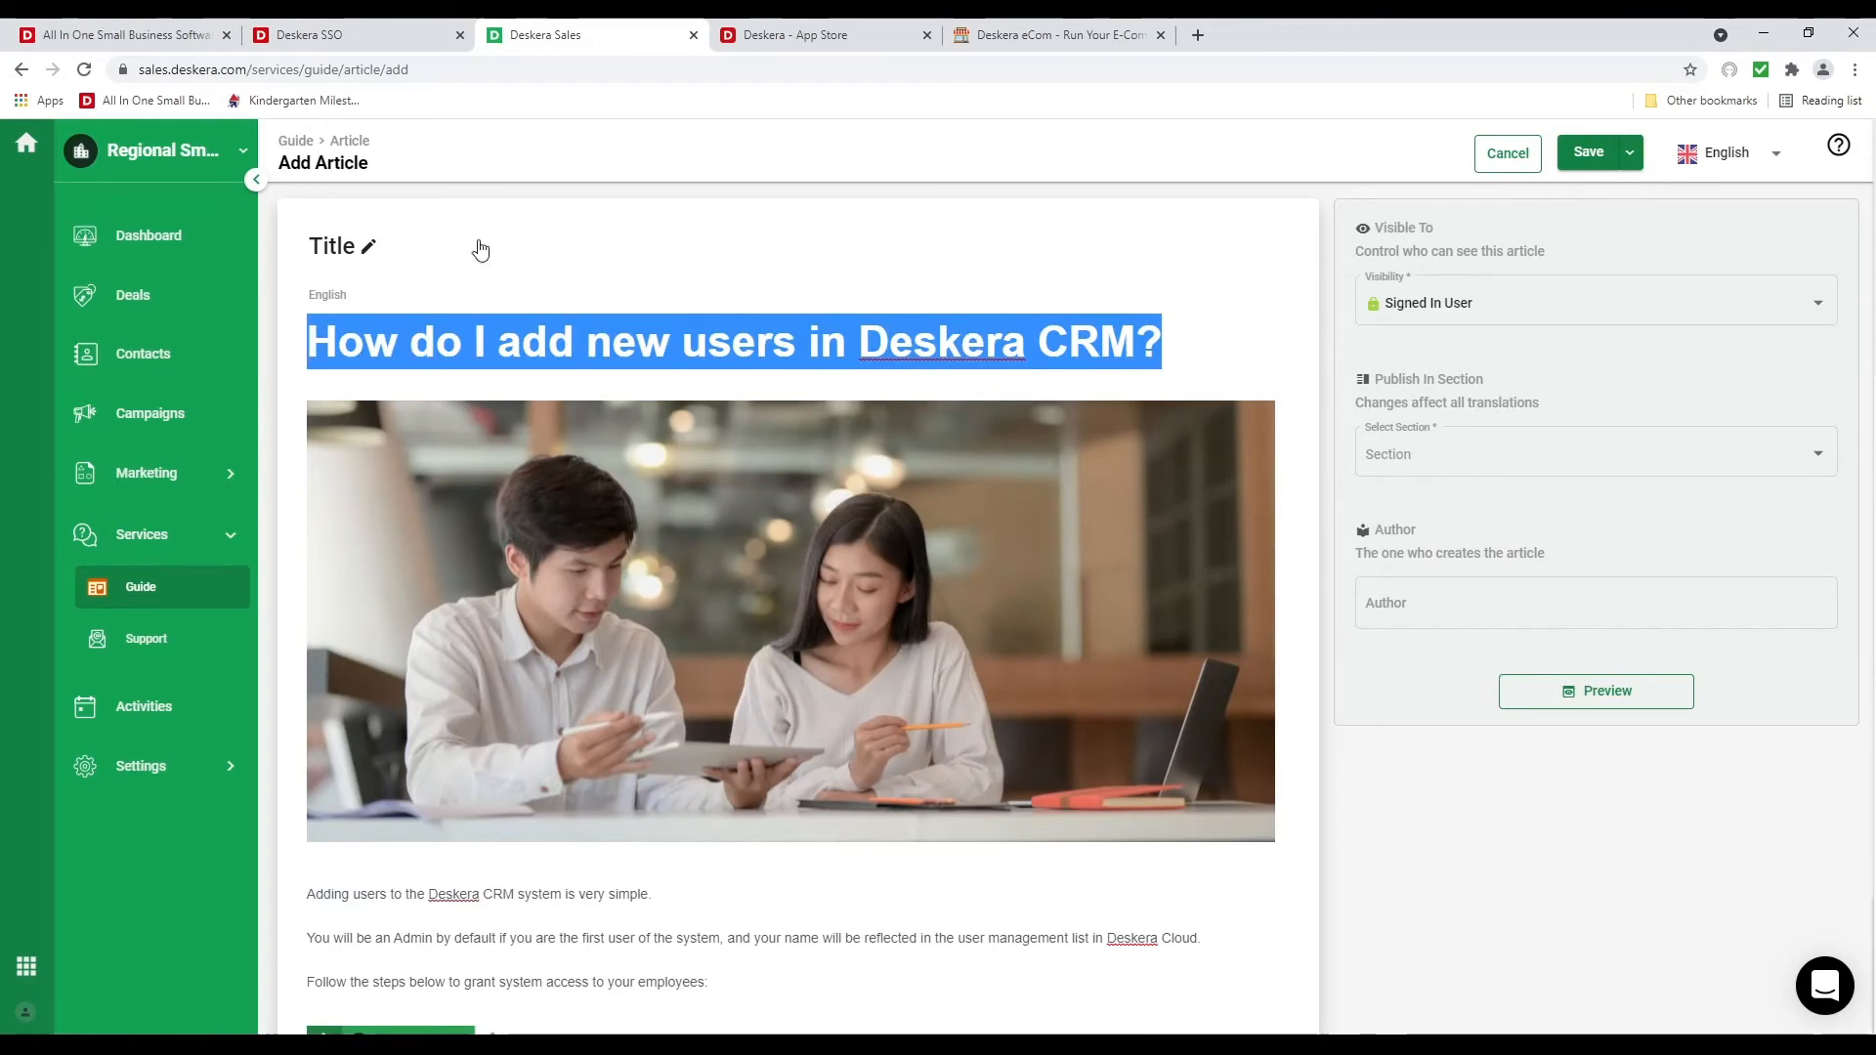
key(BackSpace)
click(368, 250)
key(ctrl+v)
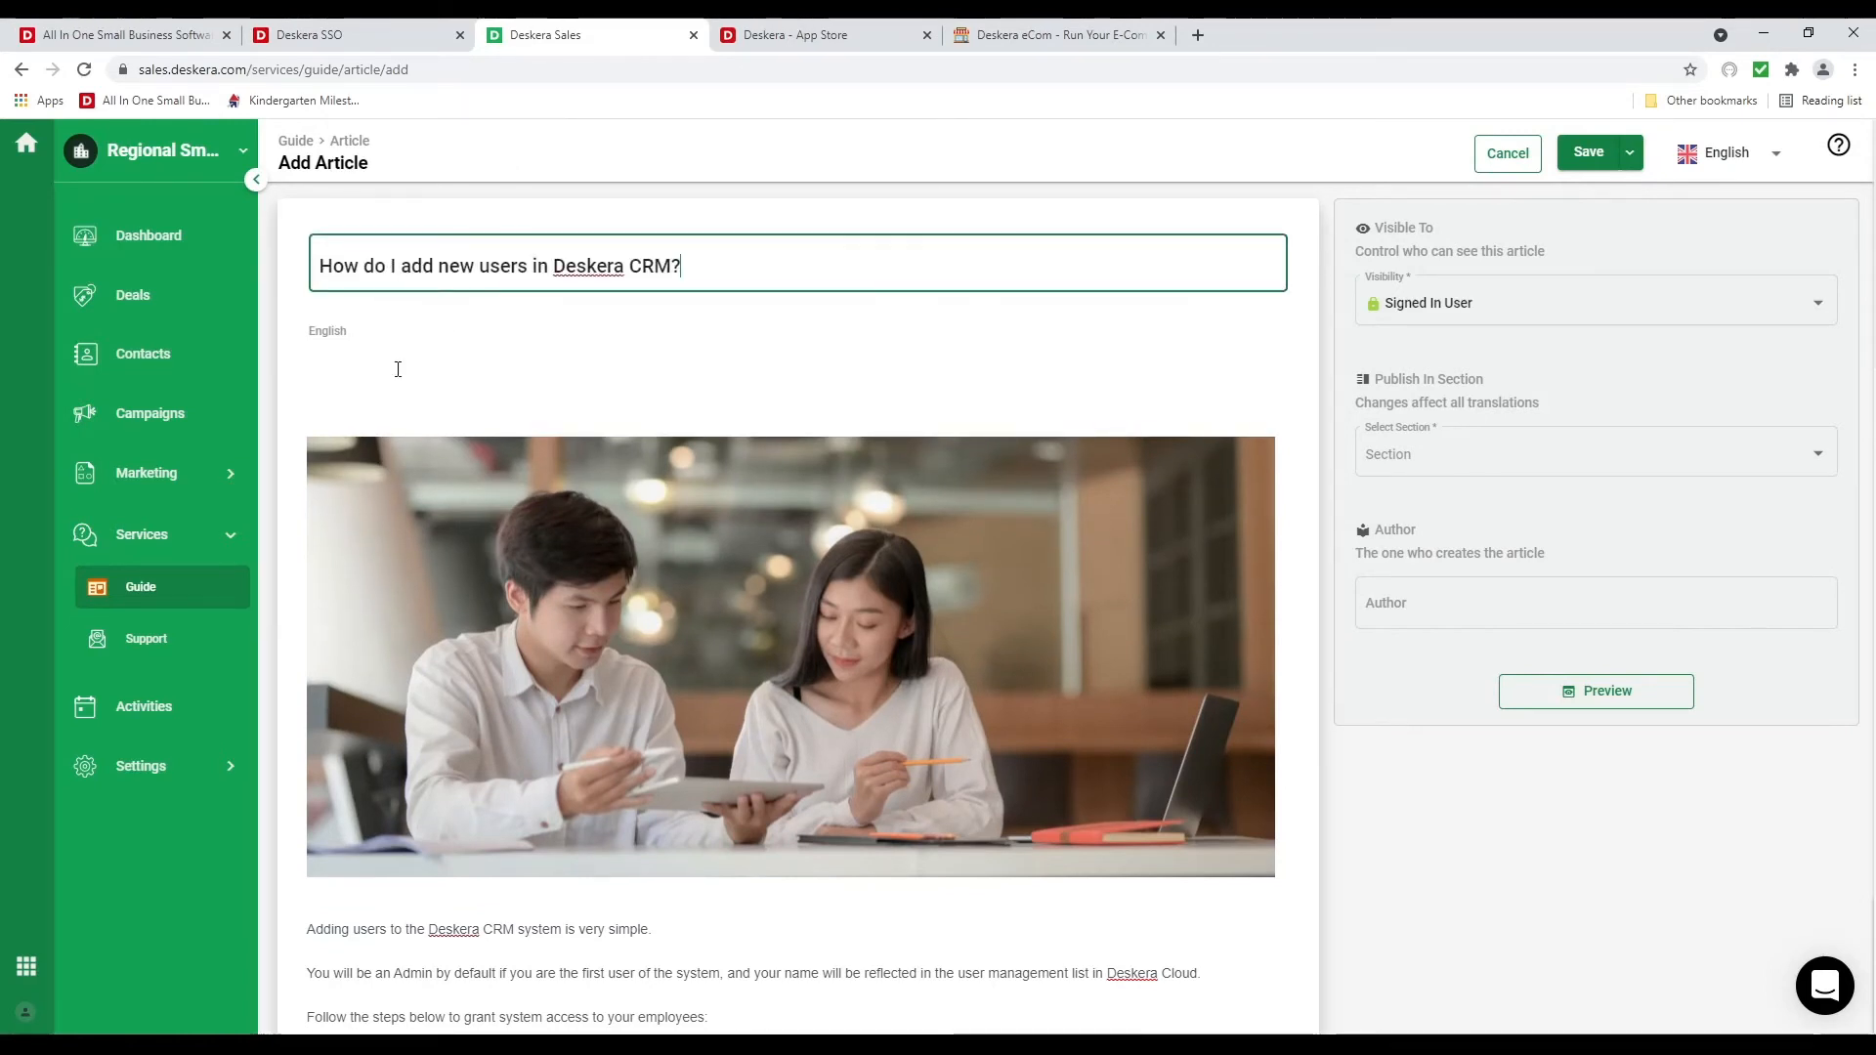
click(389, 386)
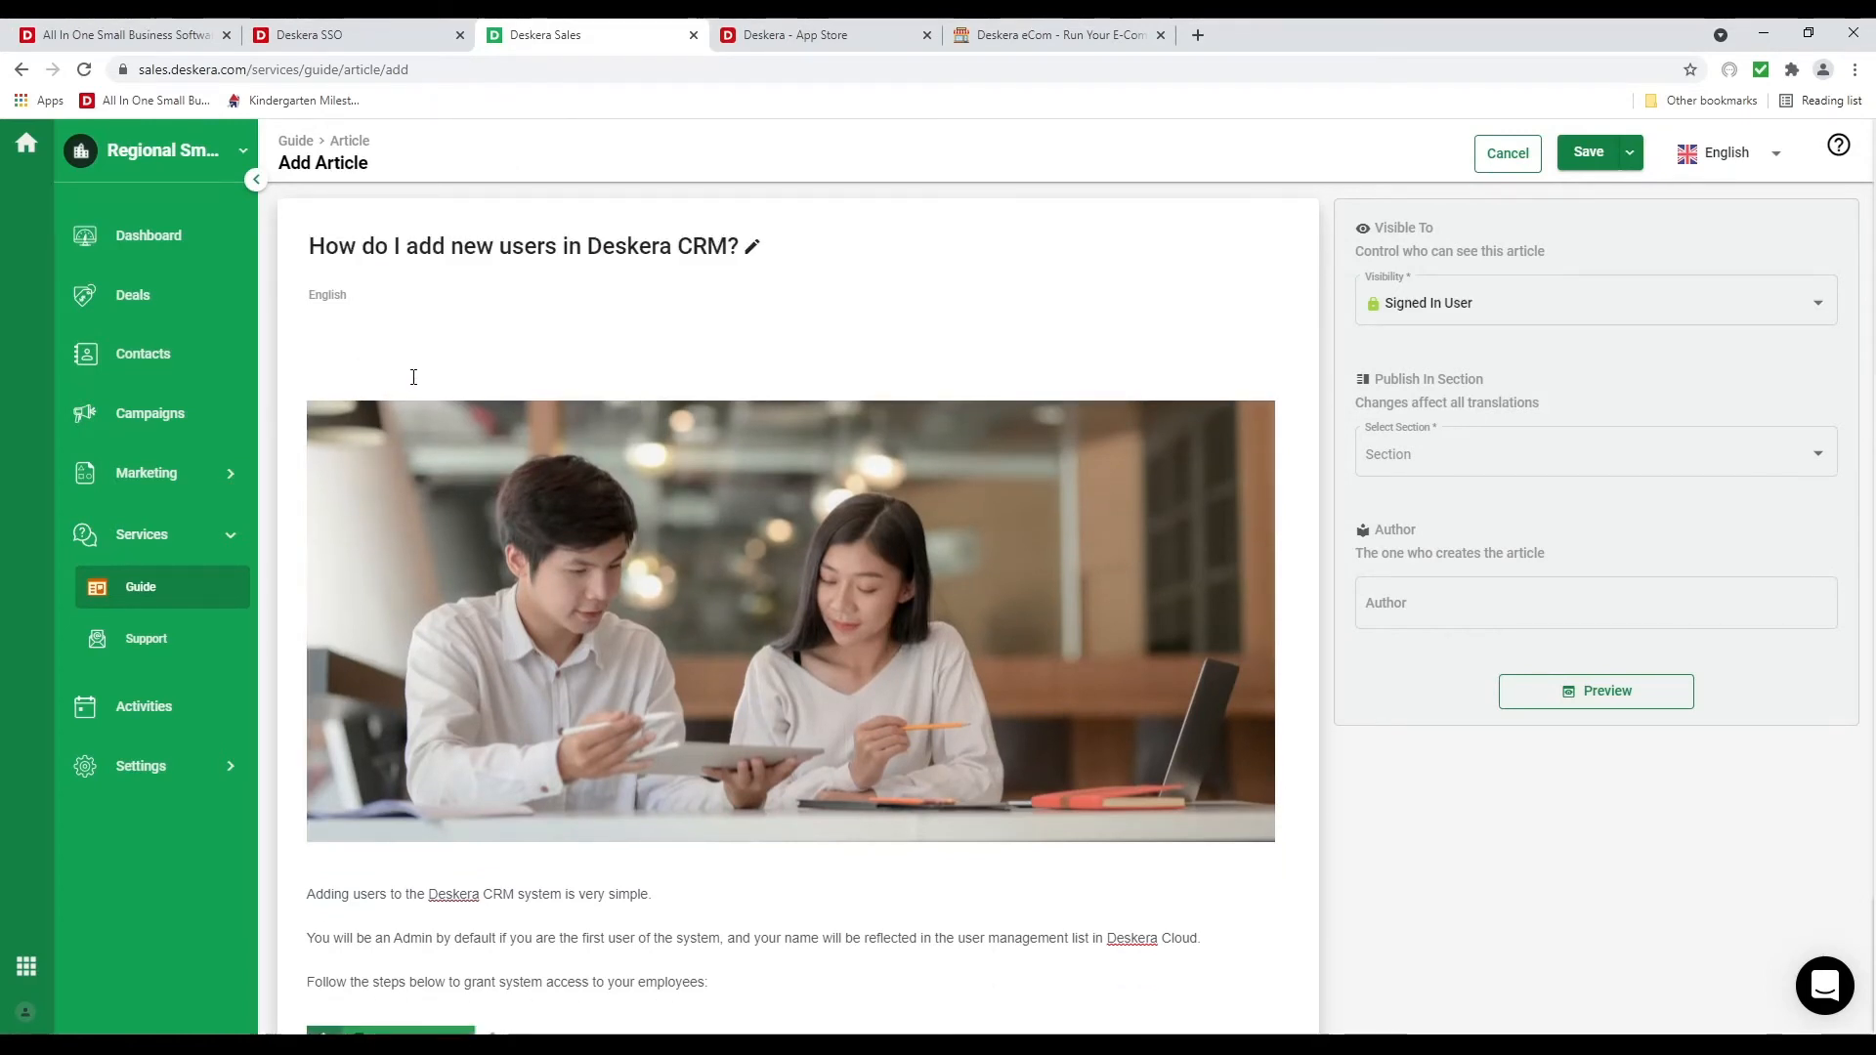
key(Delete)
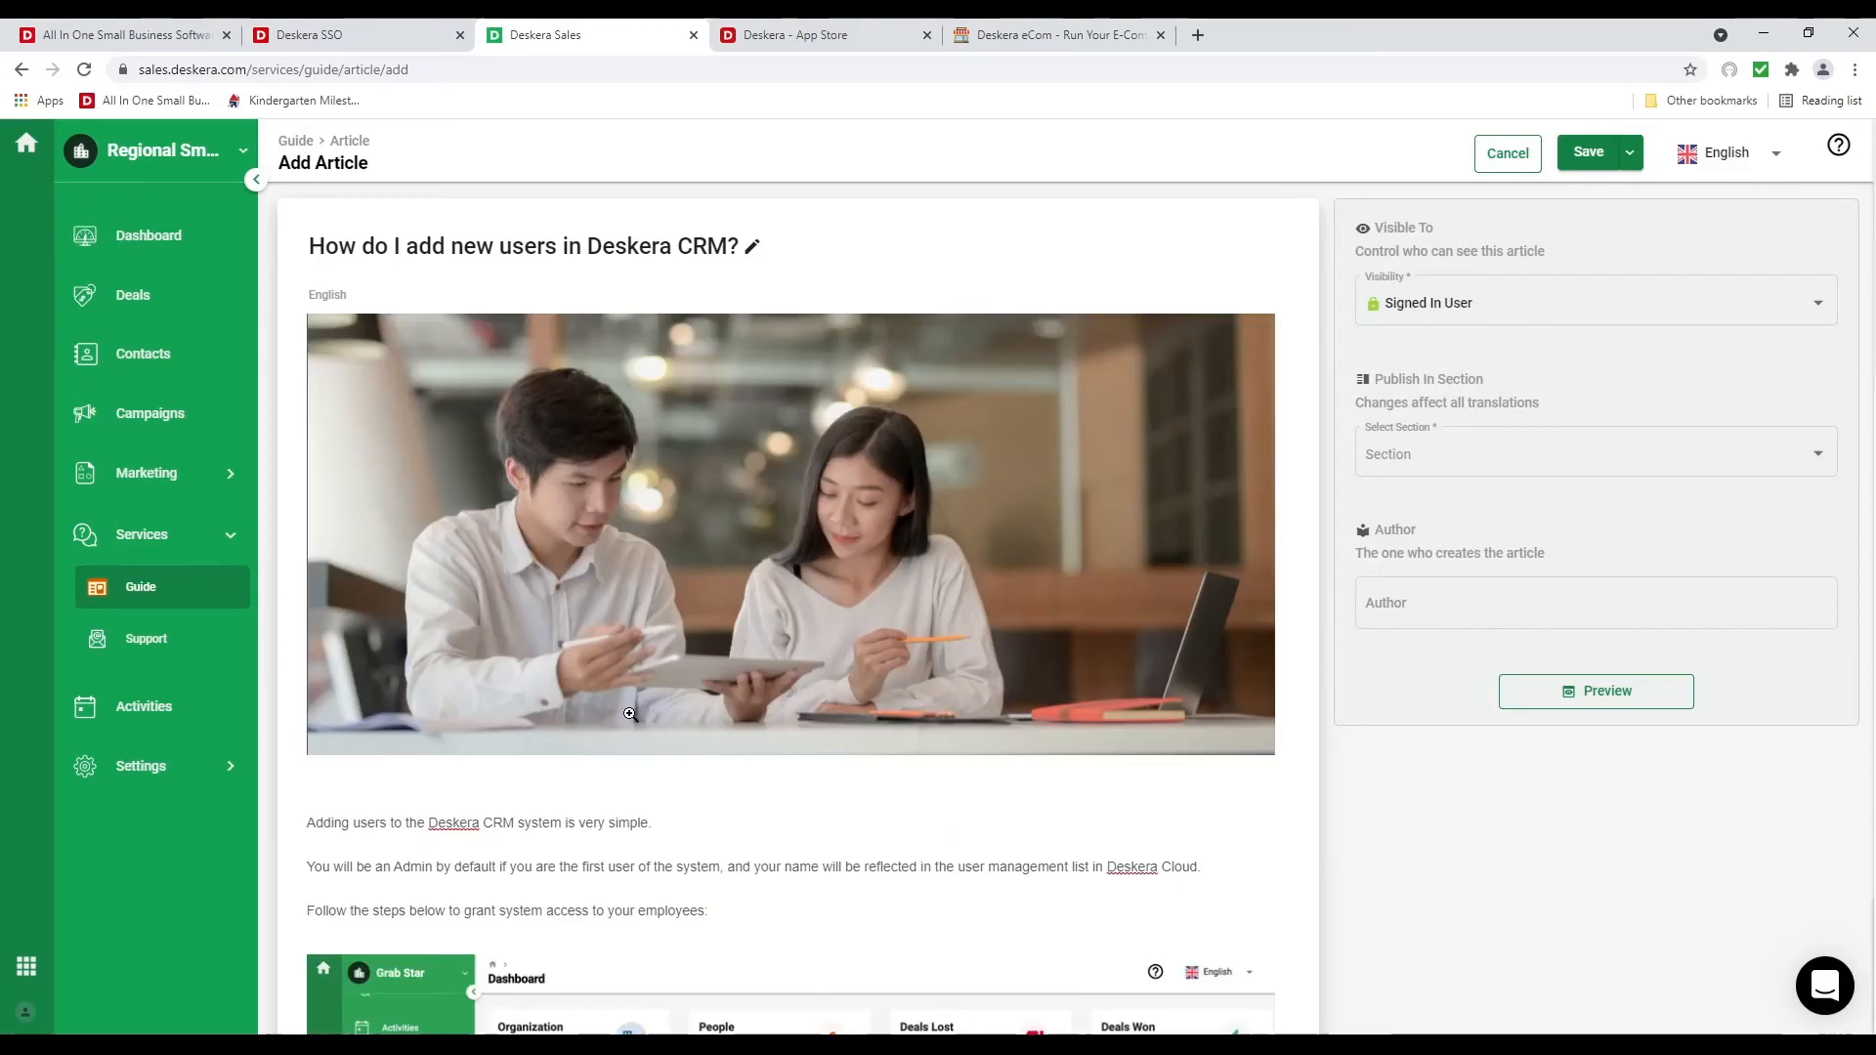
scroll(647, 813, down, 15)
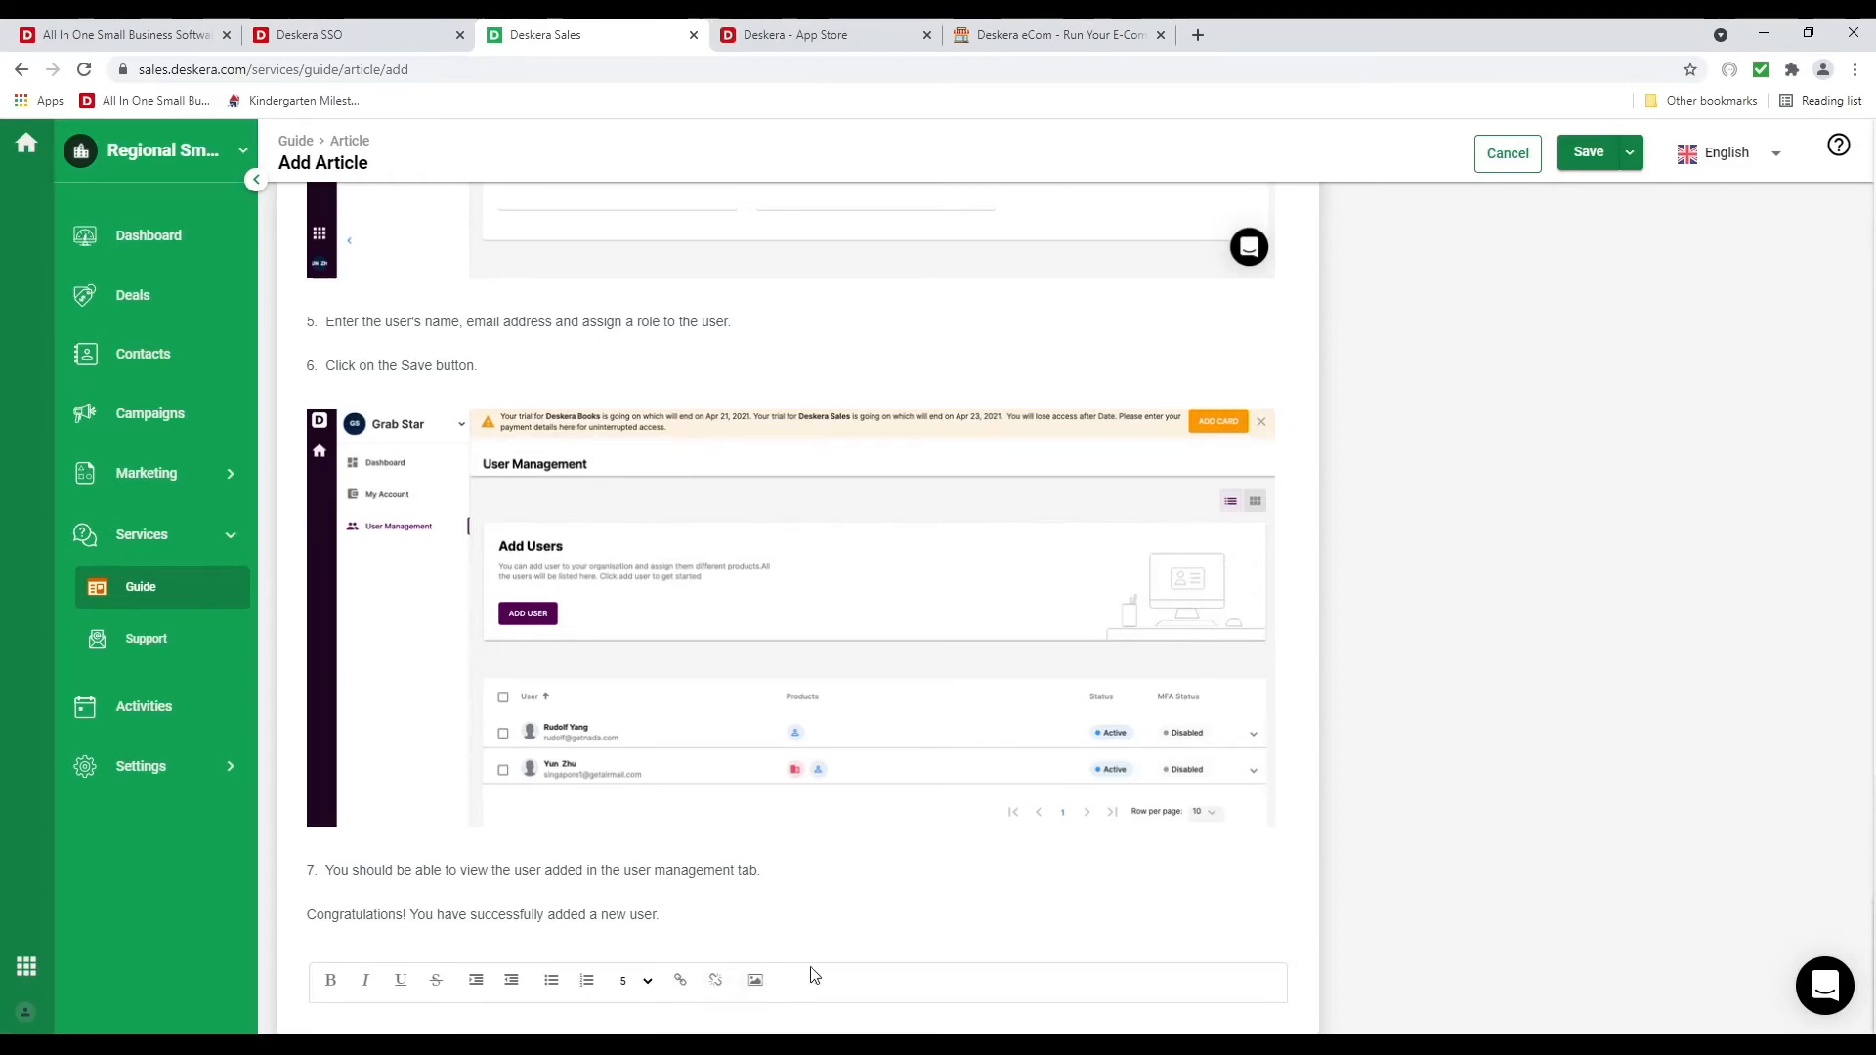
scroll(1109, 513, up, 20)
scroll(1107, 516, up, 3)
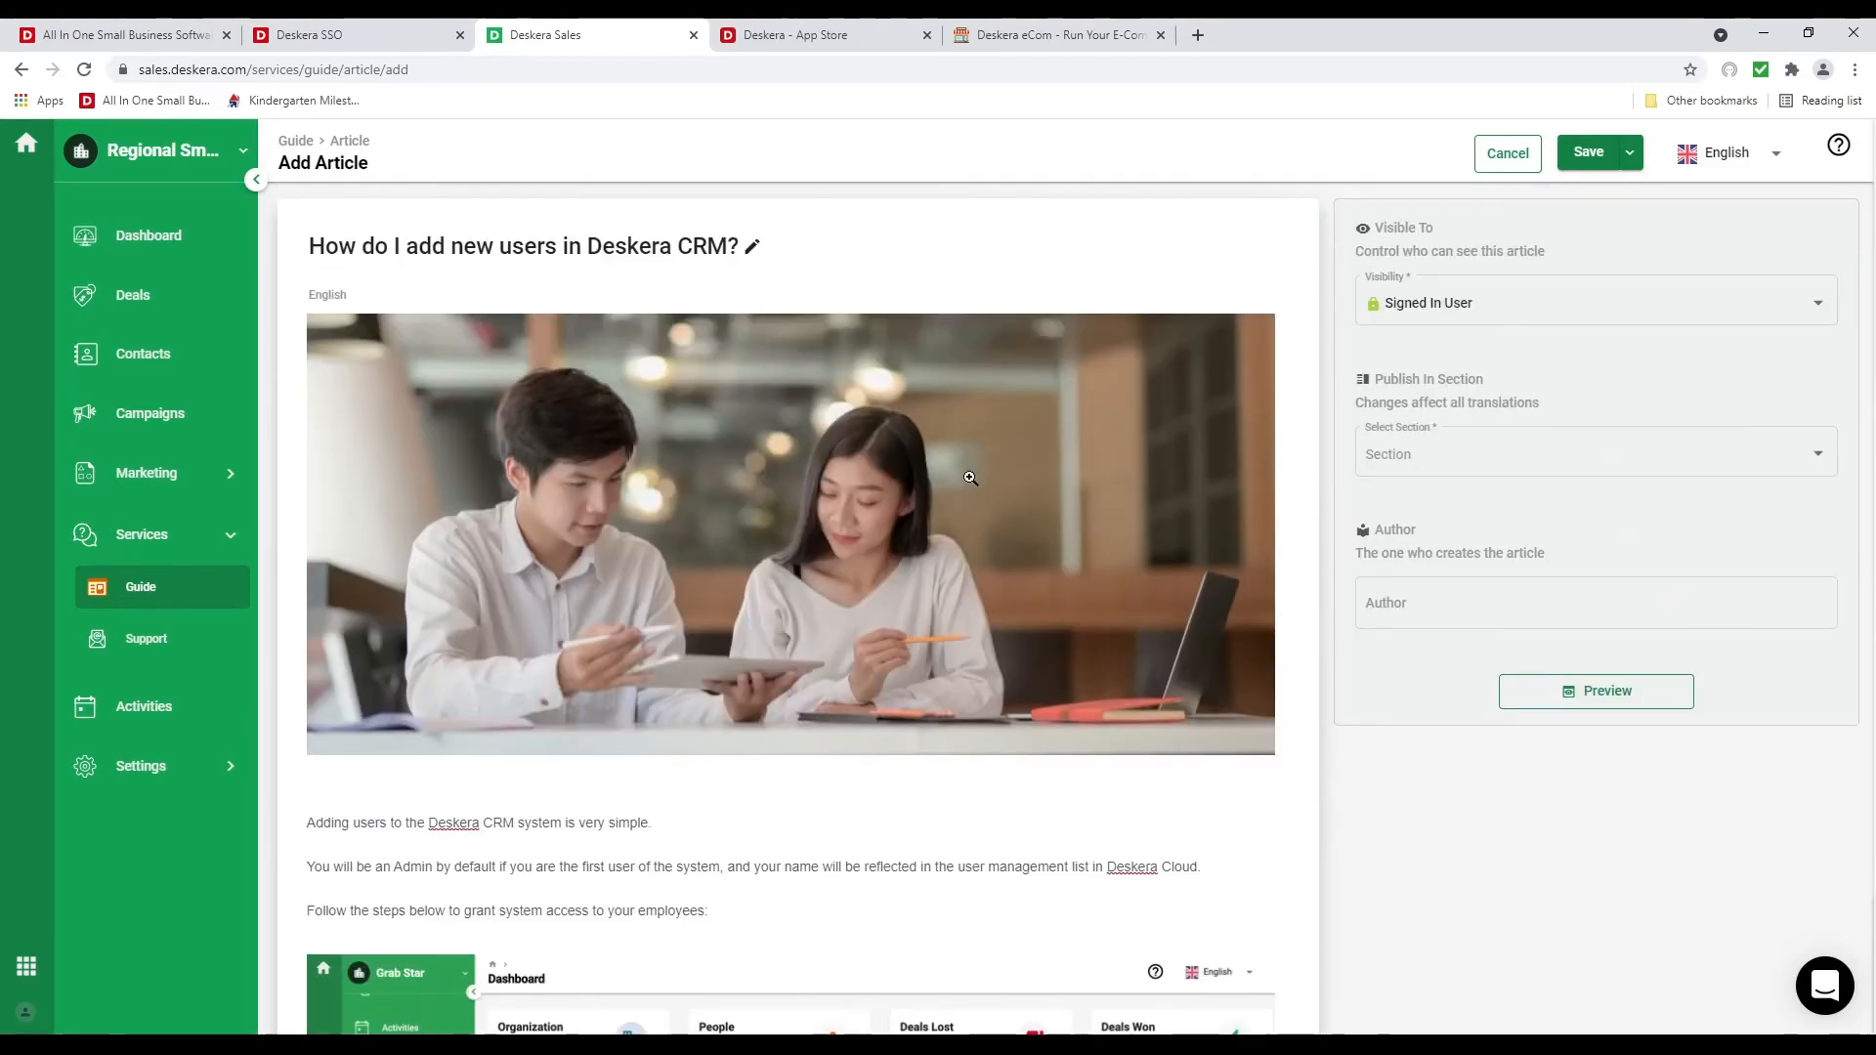
Make the article visible to Signed In Users, file it under FAQ, and publish it
click(1518, 321)
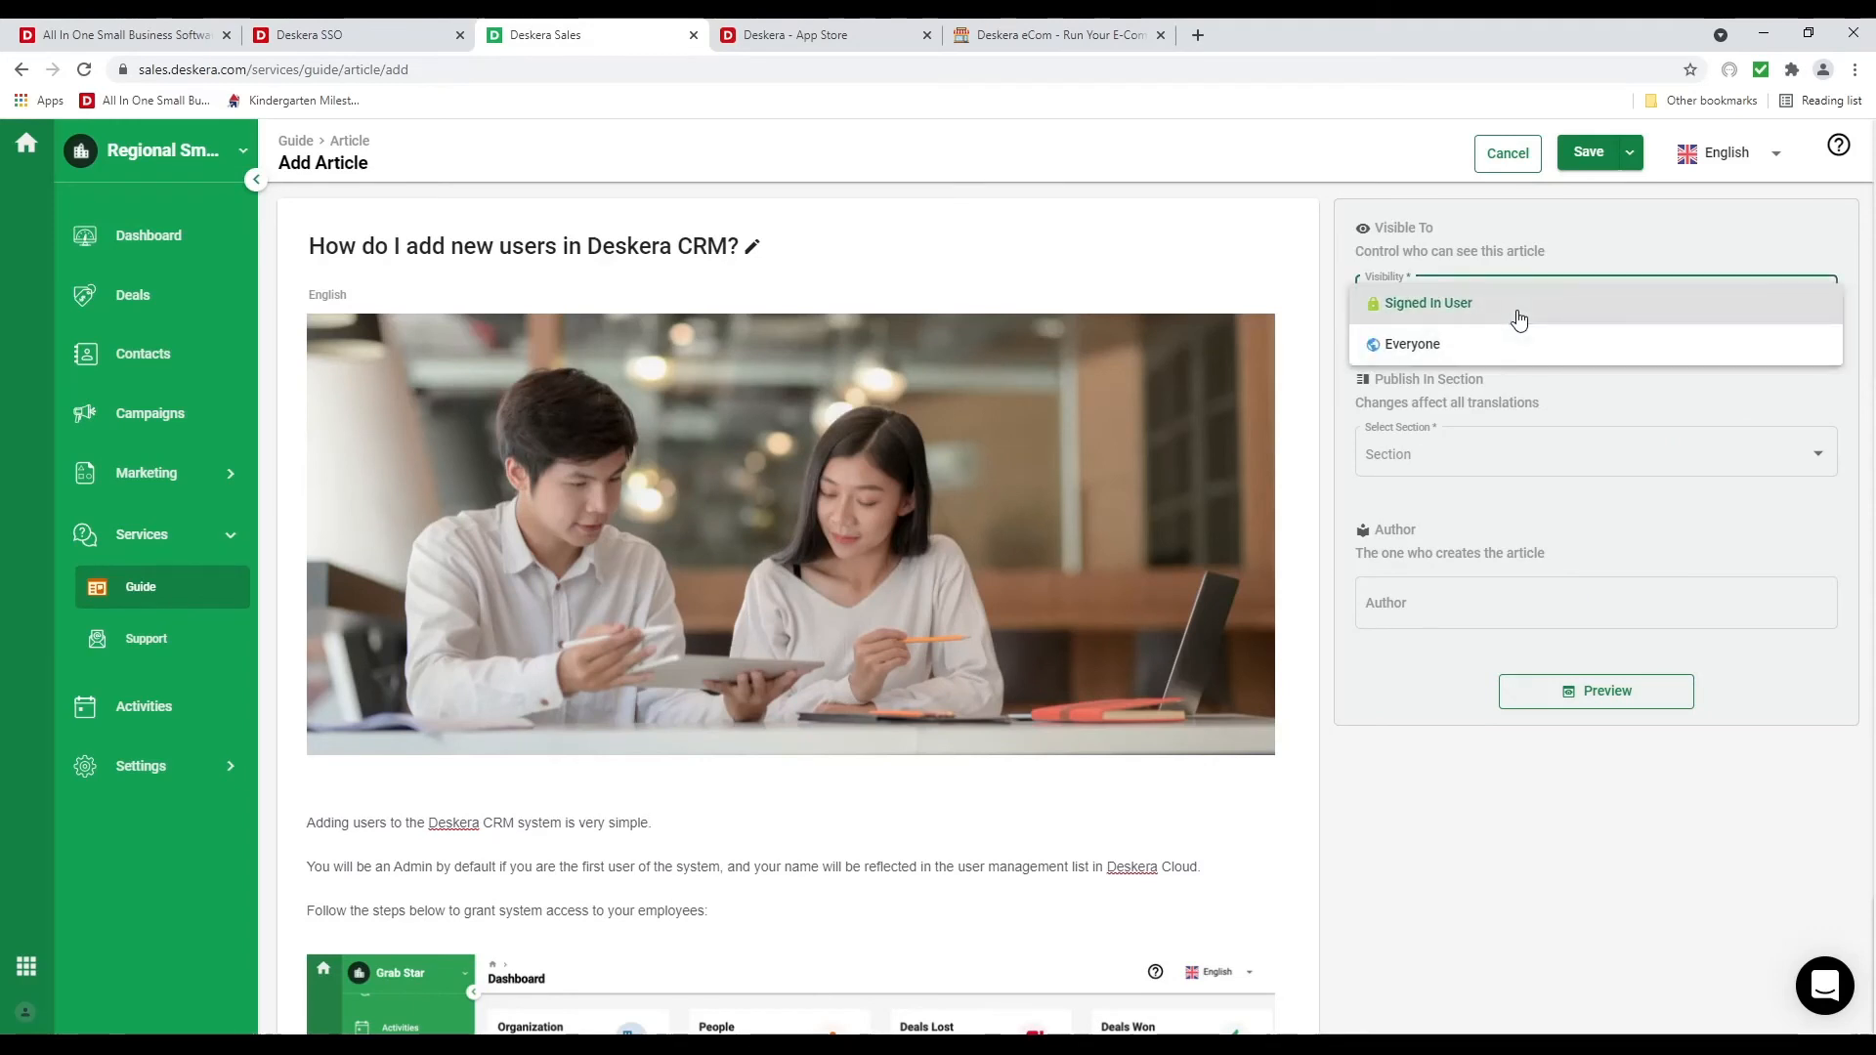
click(1518, 321)
click(1536, 454)
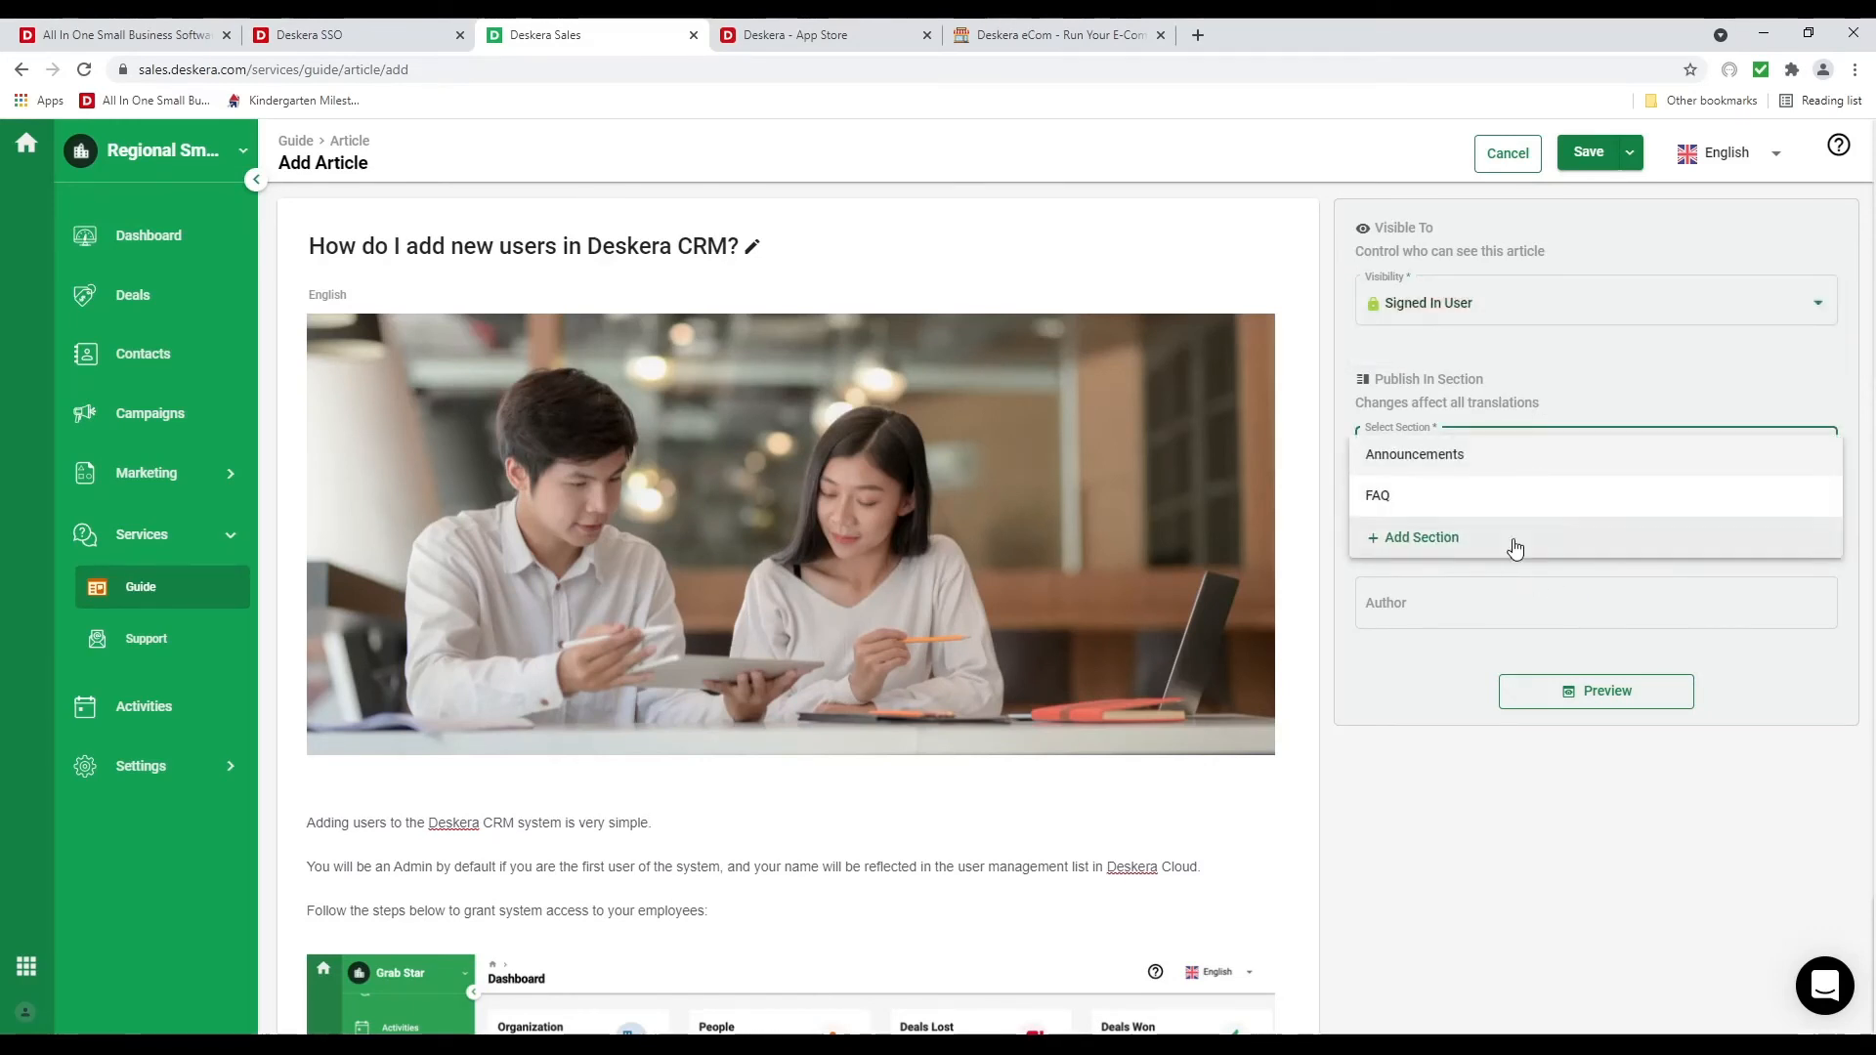
click(1478, 491)
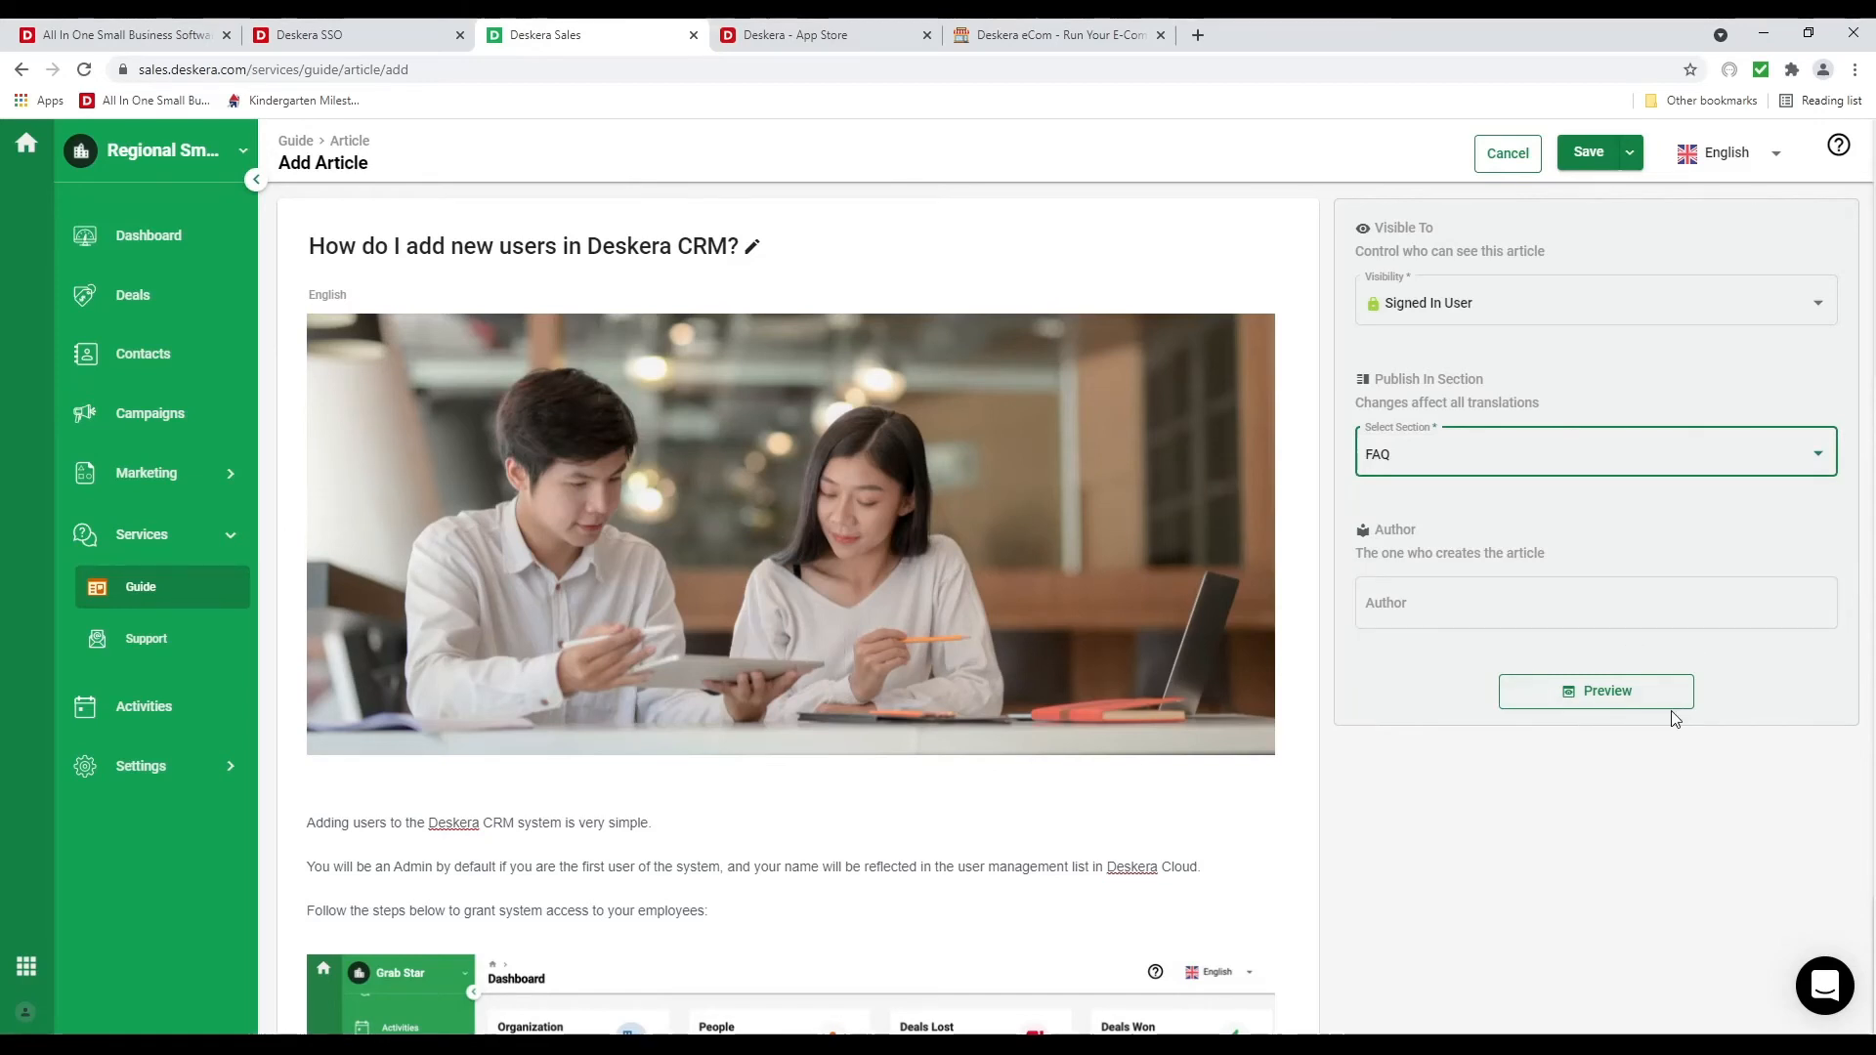
click(1629, 162)
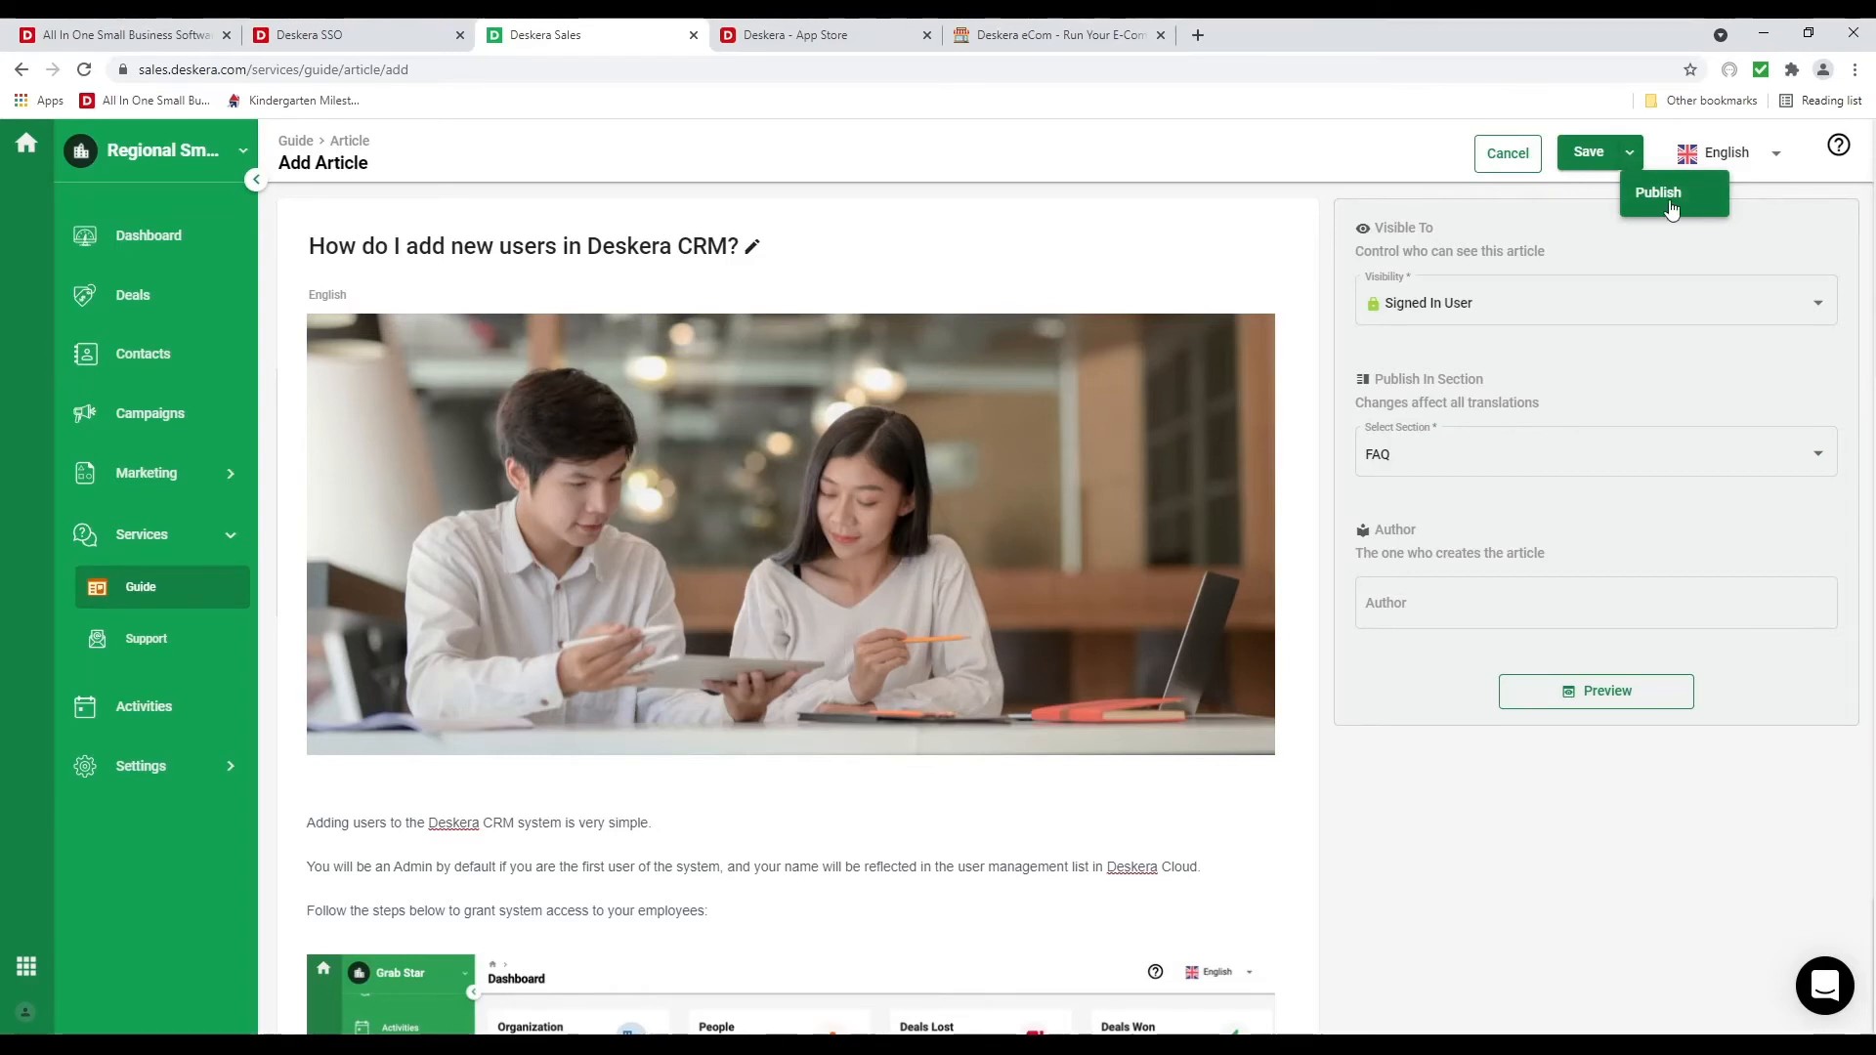
click(1549, 217)
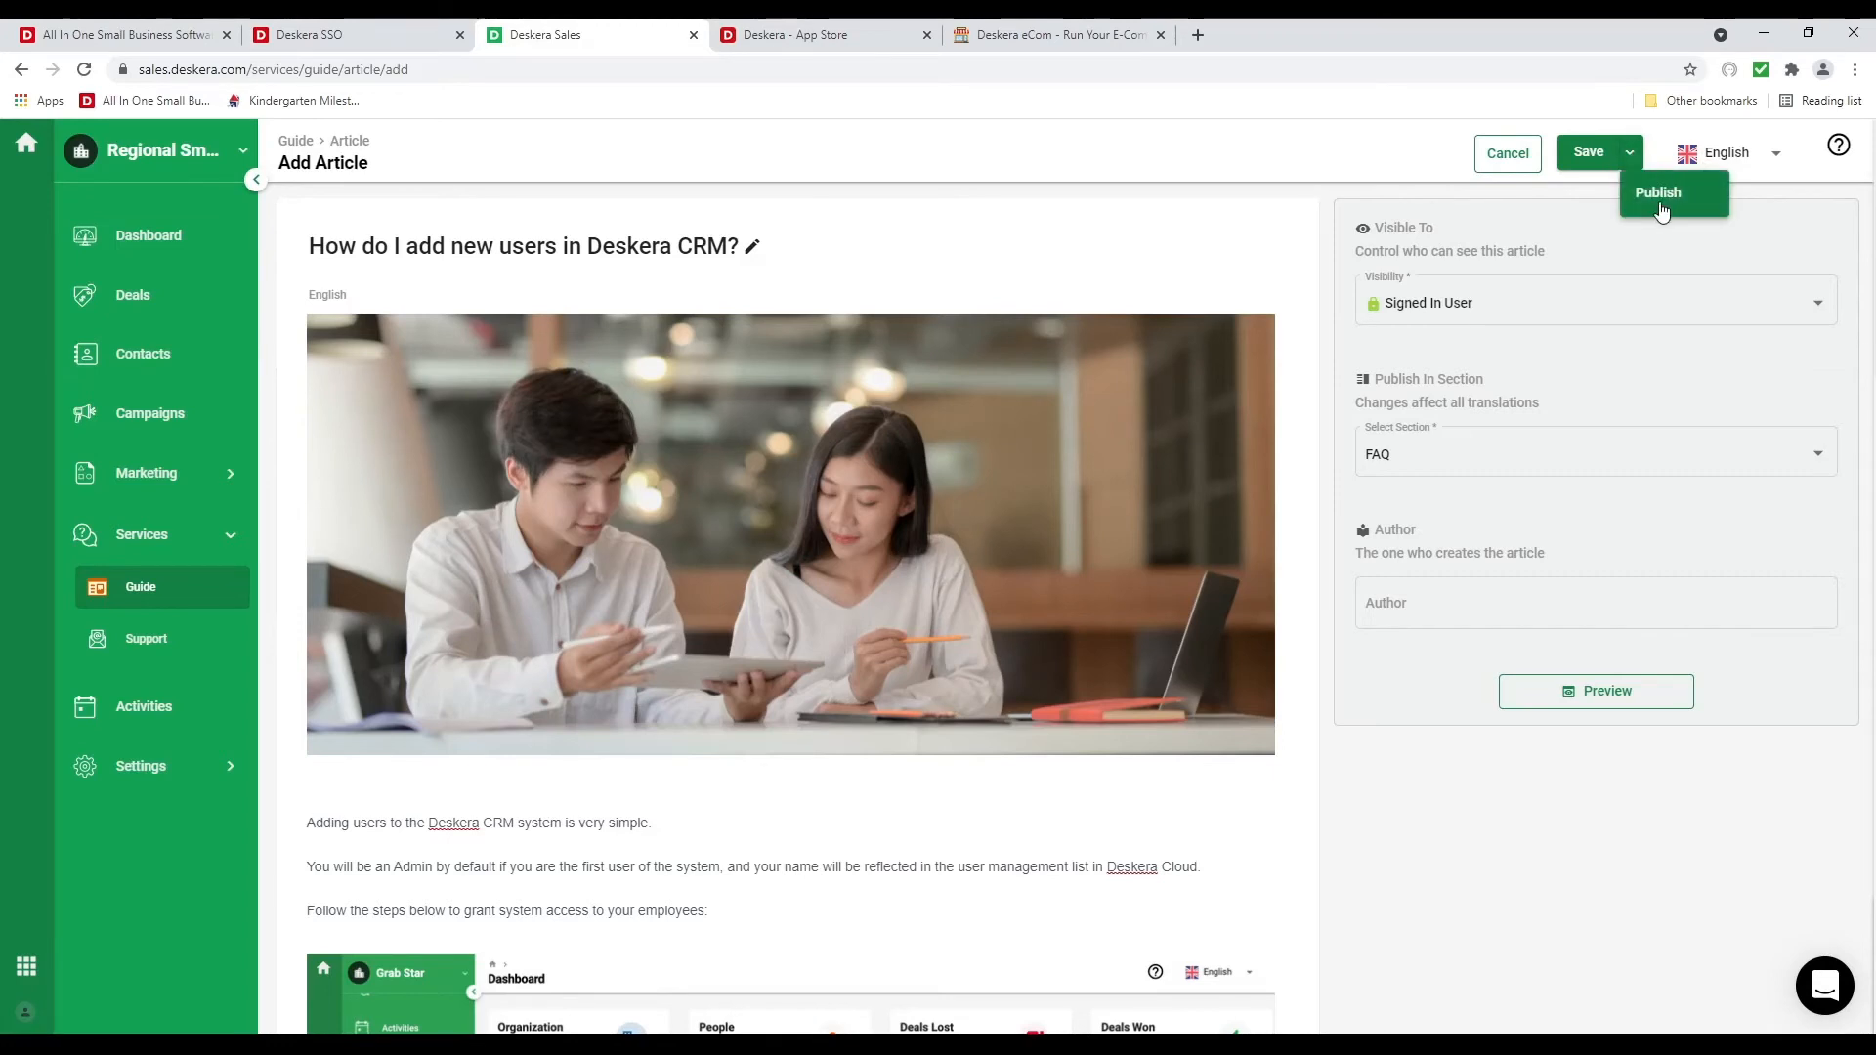
click(1661, 202)
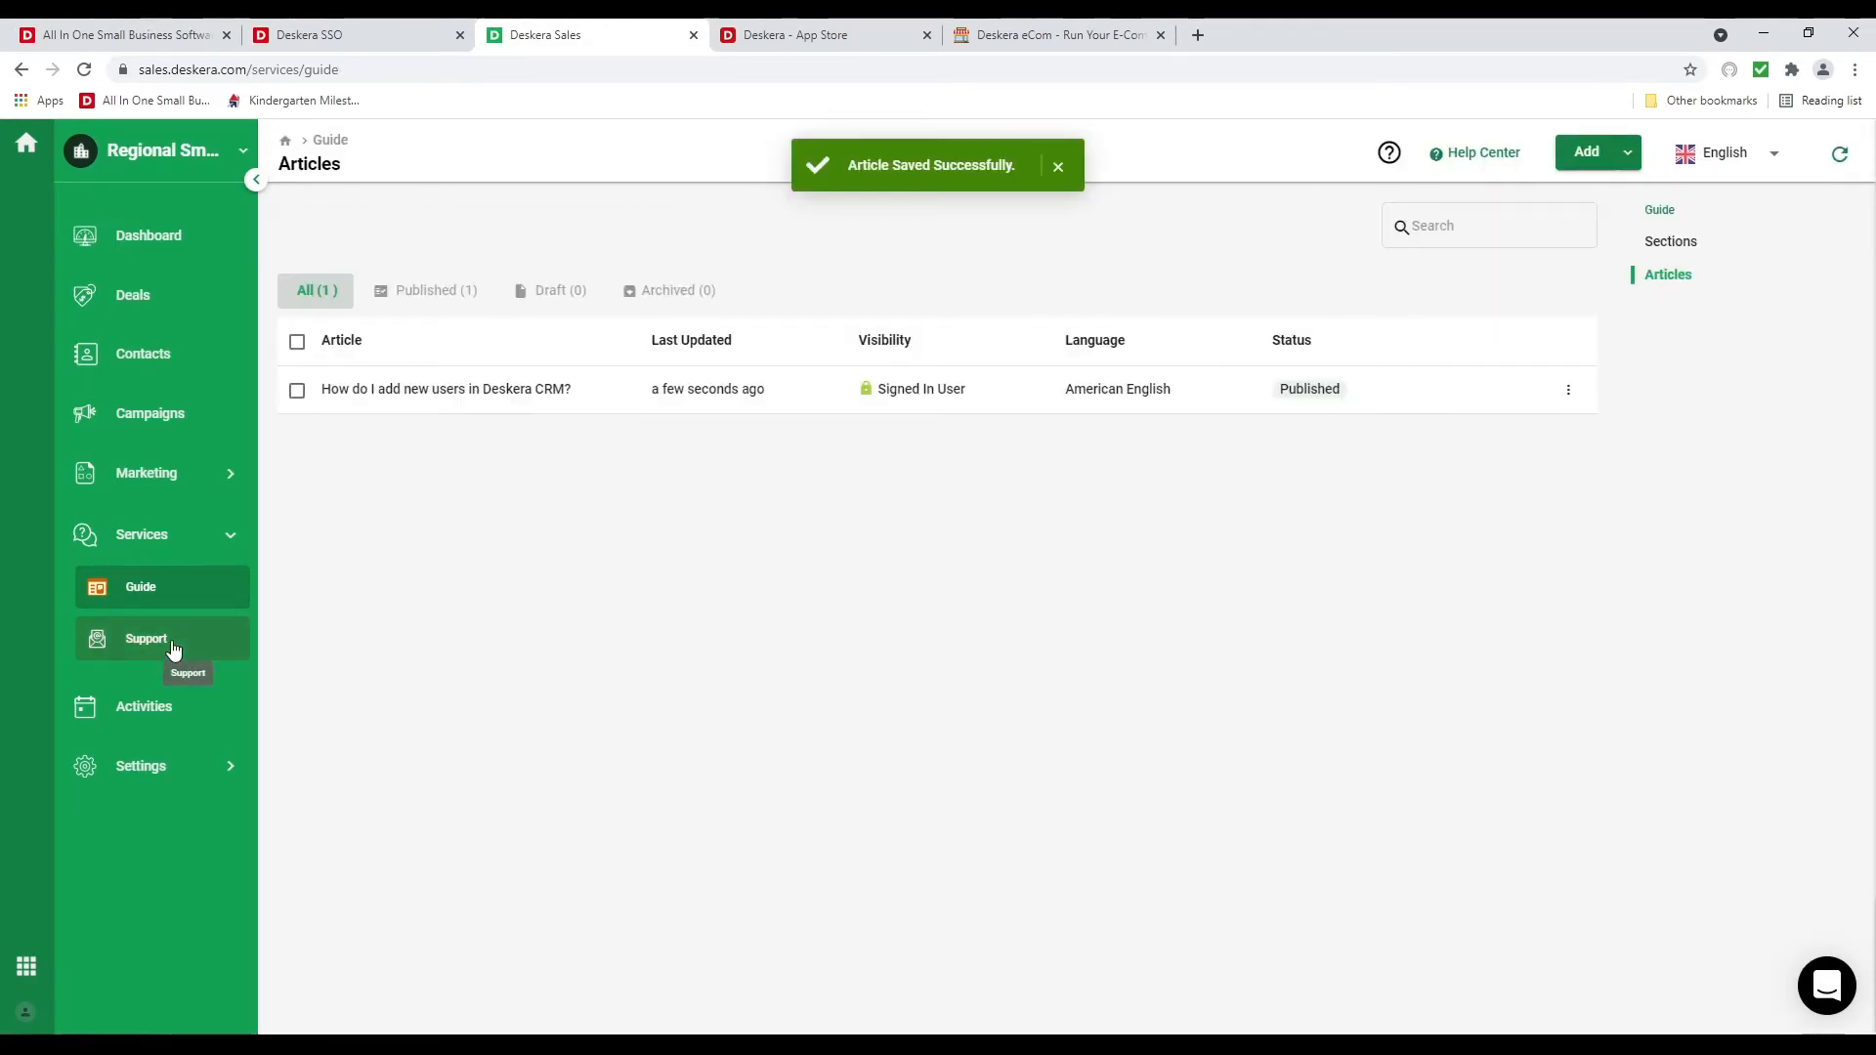
Start a new ticket view in the Tickets settings and enter the view's name
click(173, 650)
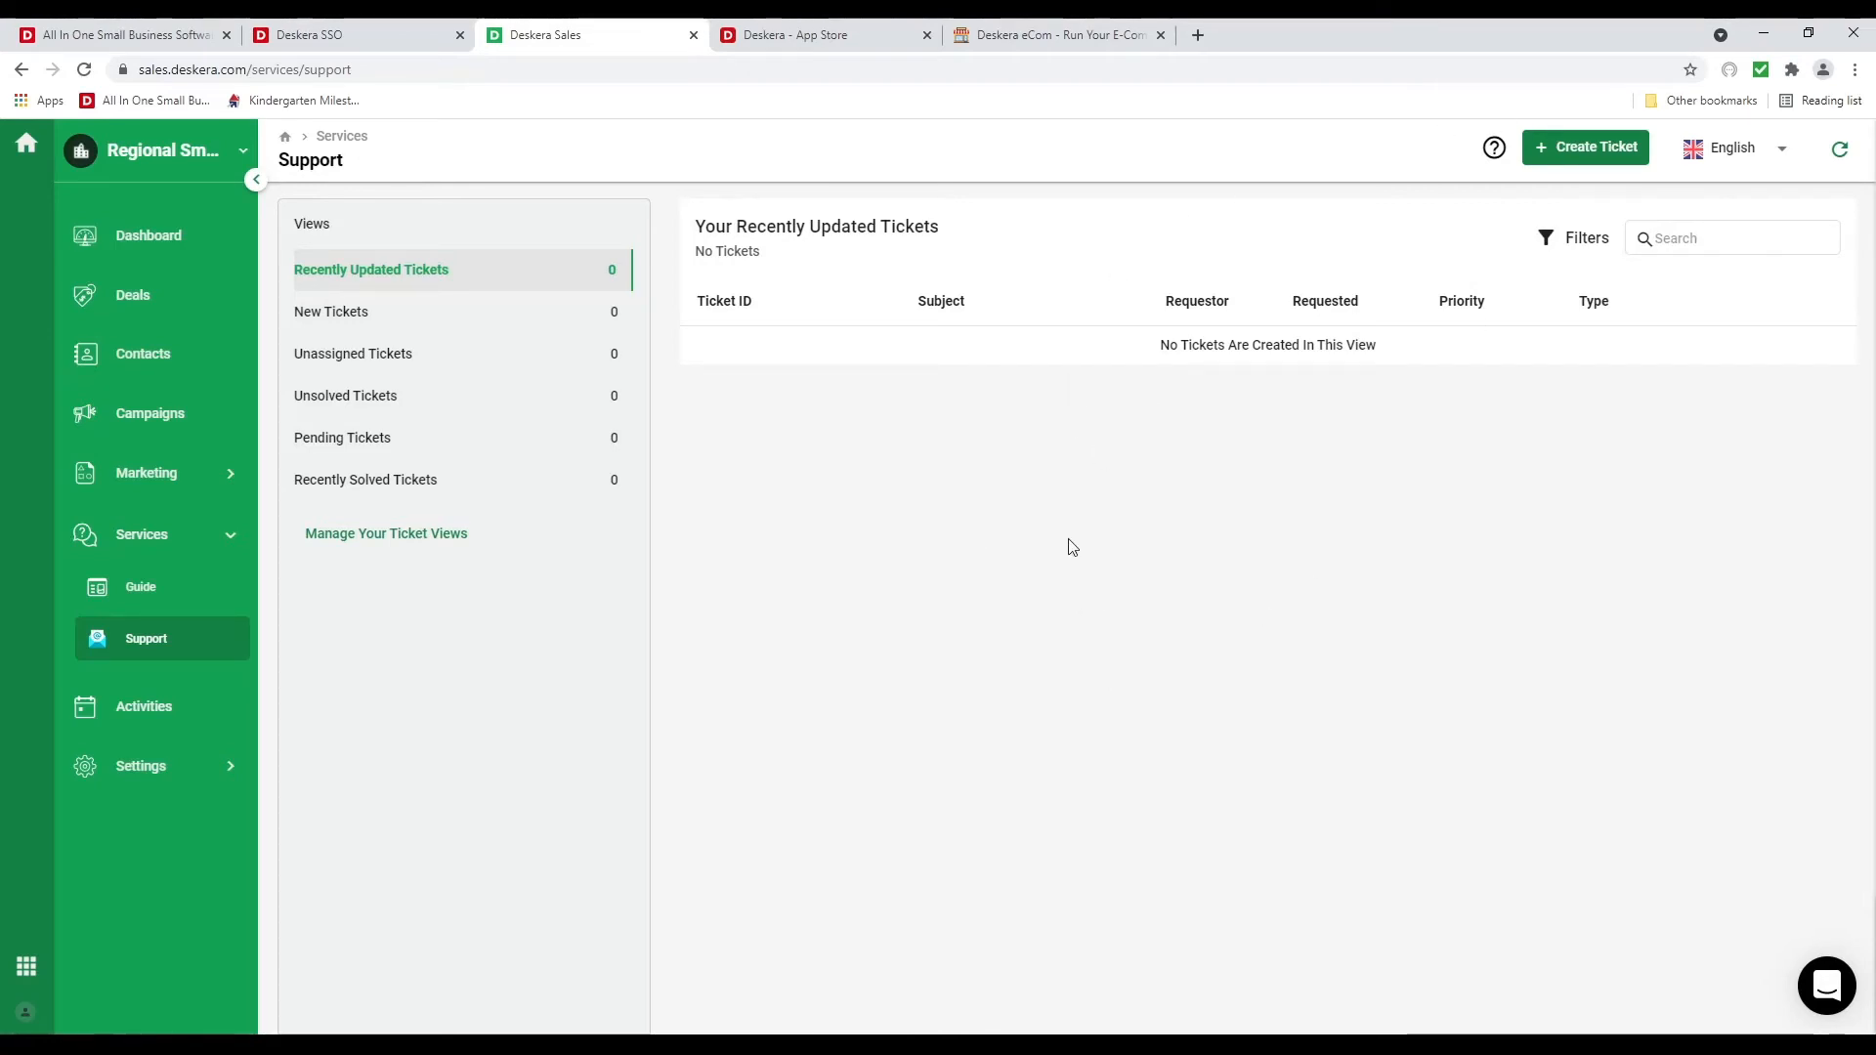
click(381, 538)
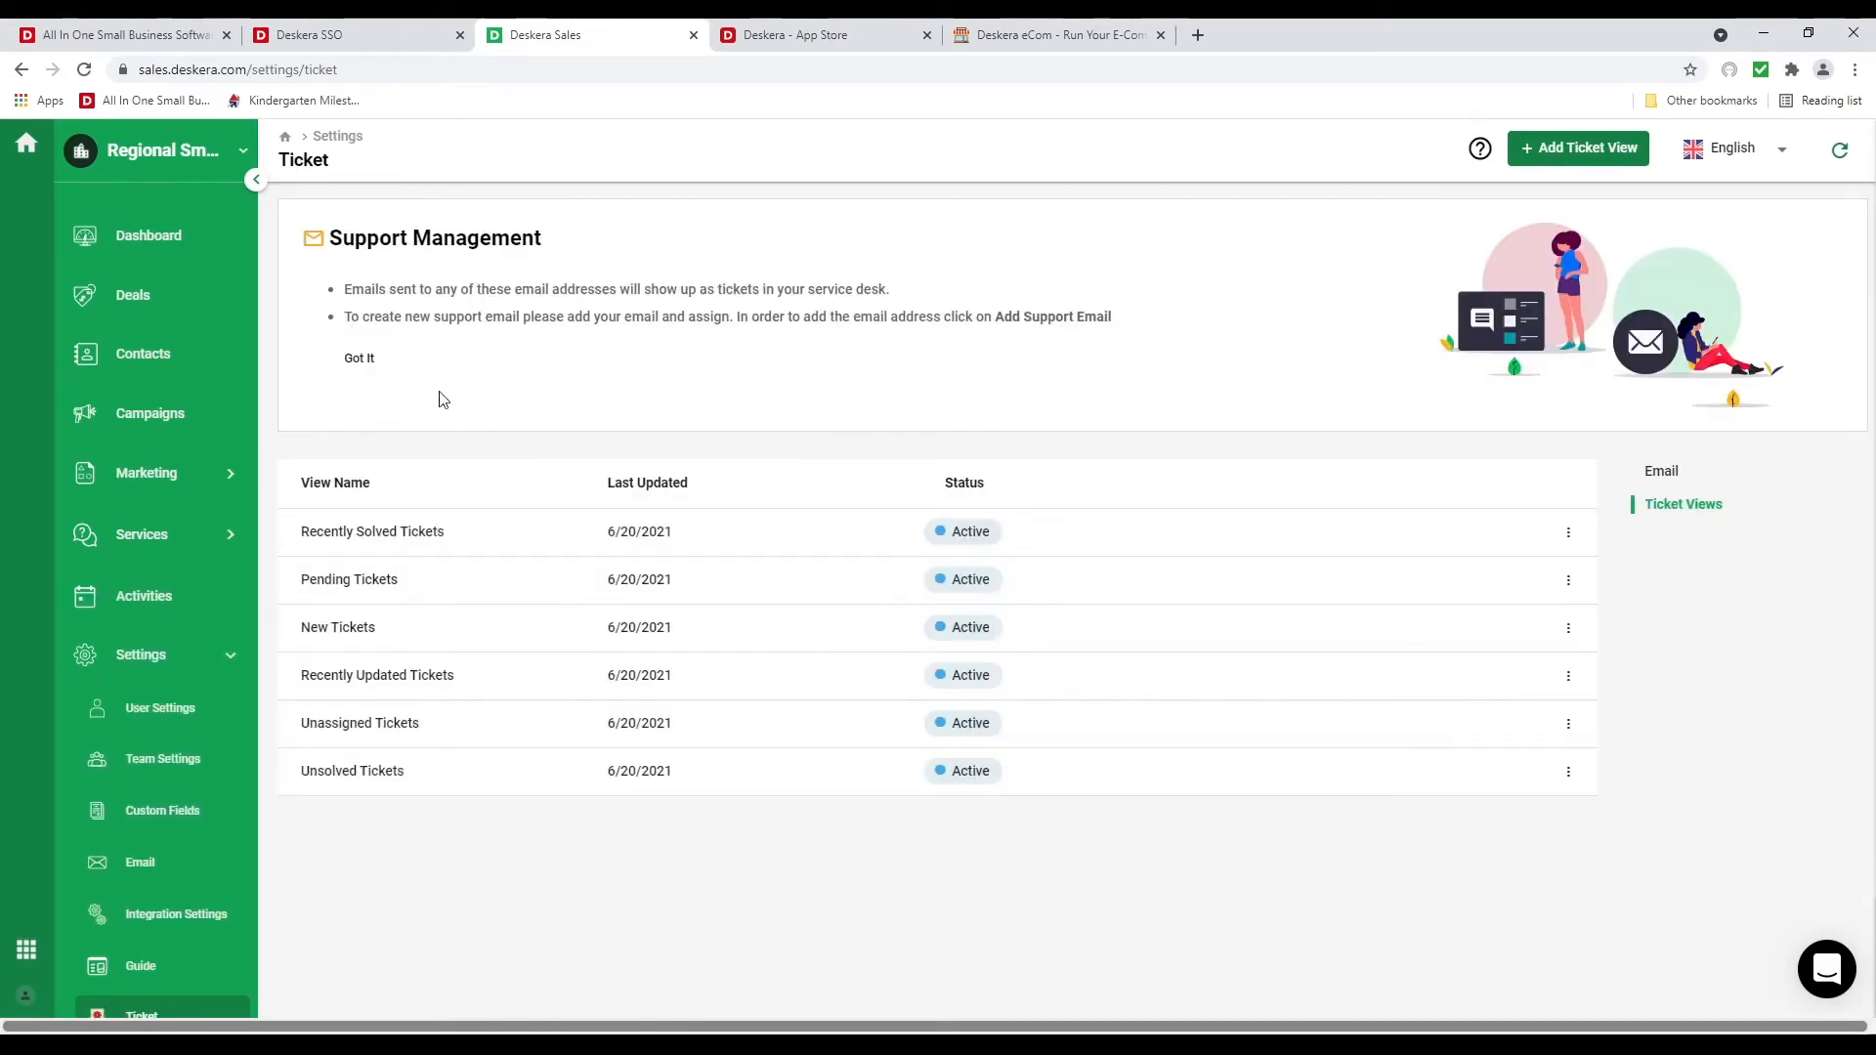
click(1577, 149)
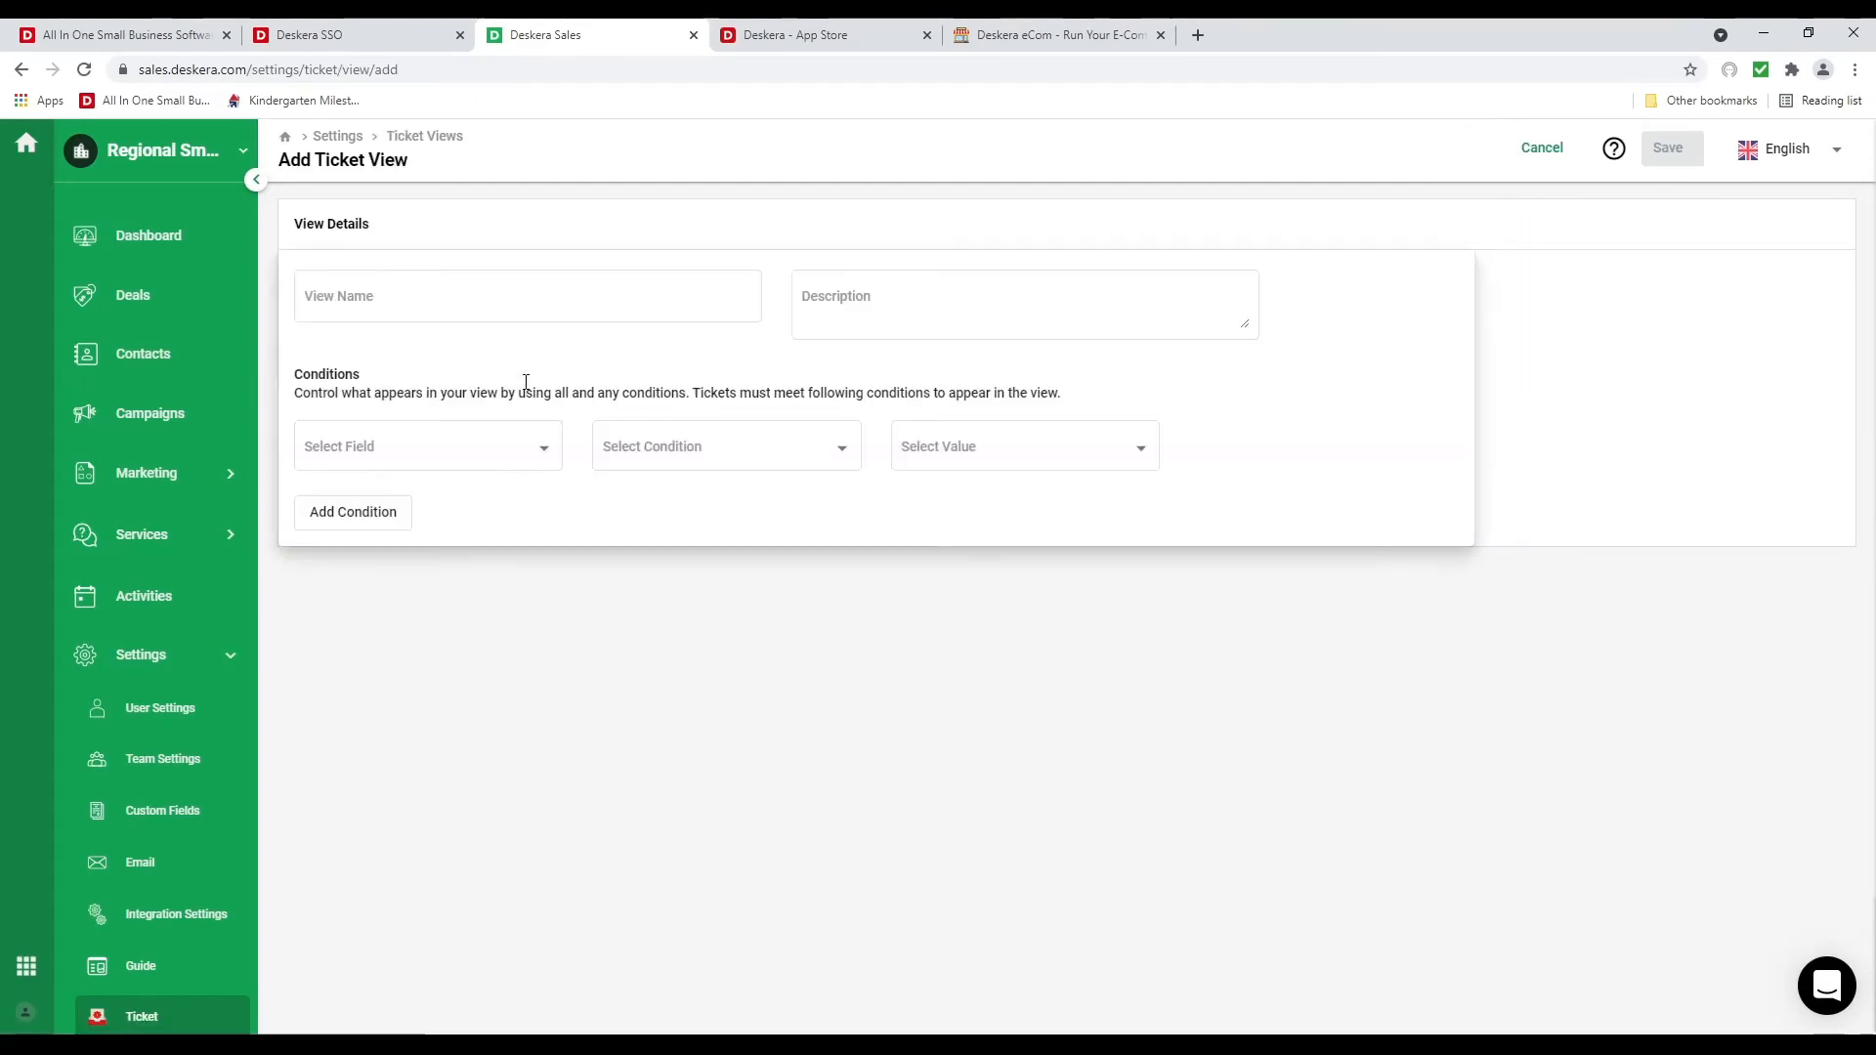
click(436, 314)
text(Dav)
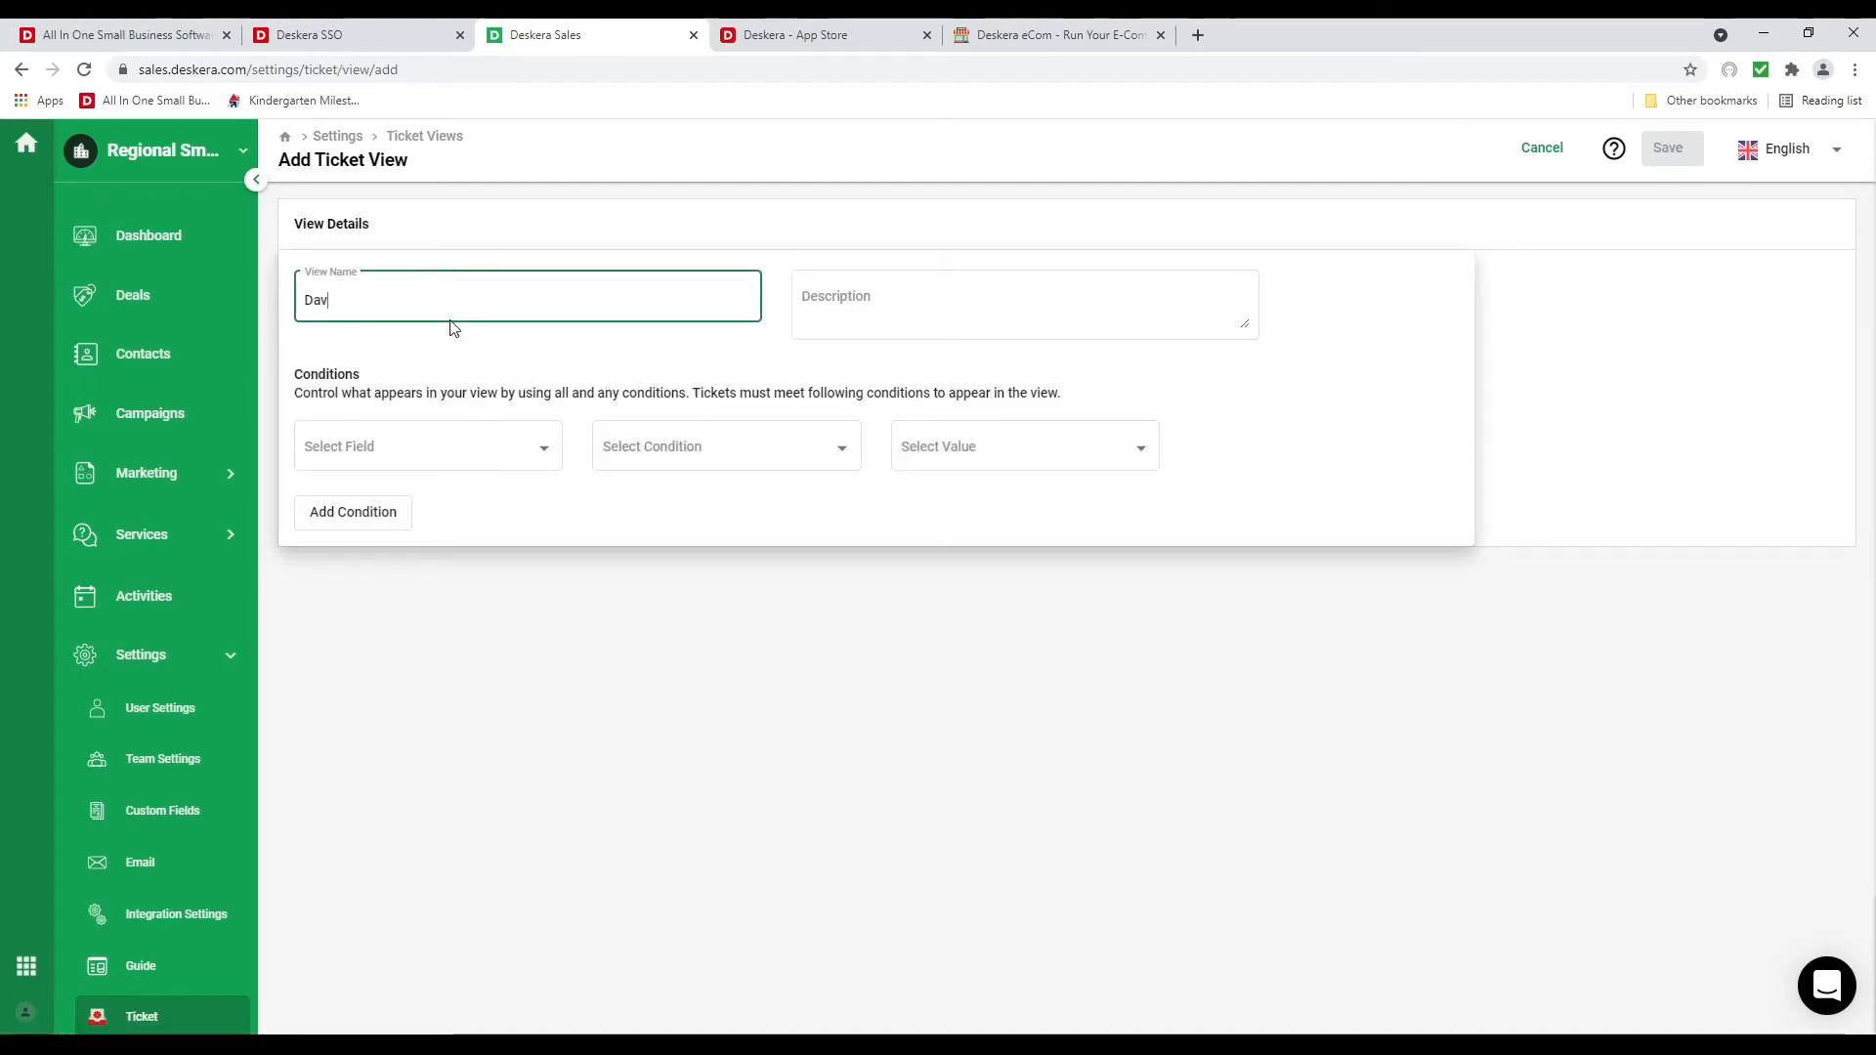
text(id's Tickets)
Filter the view to Assignee Is the account owner and save it
click(522, 462)
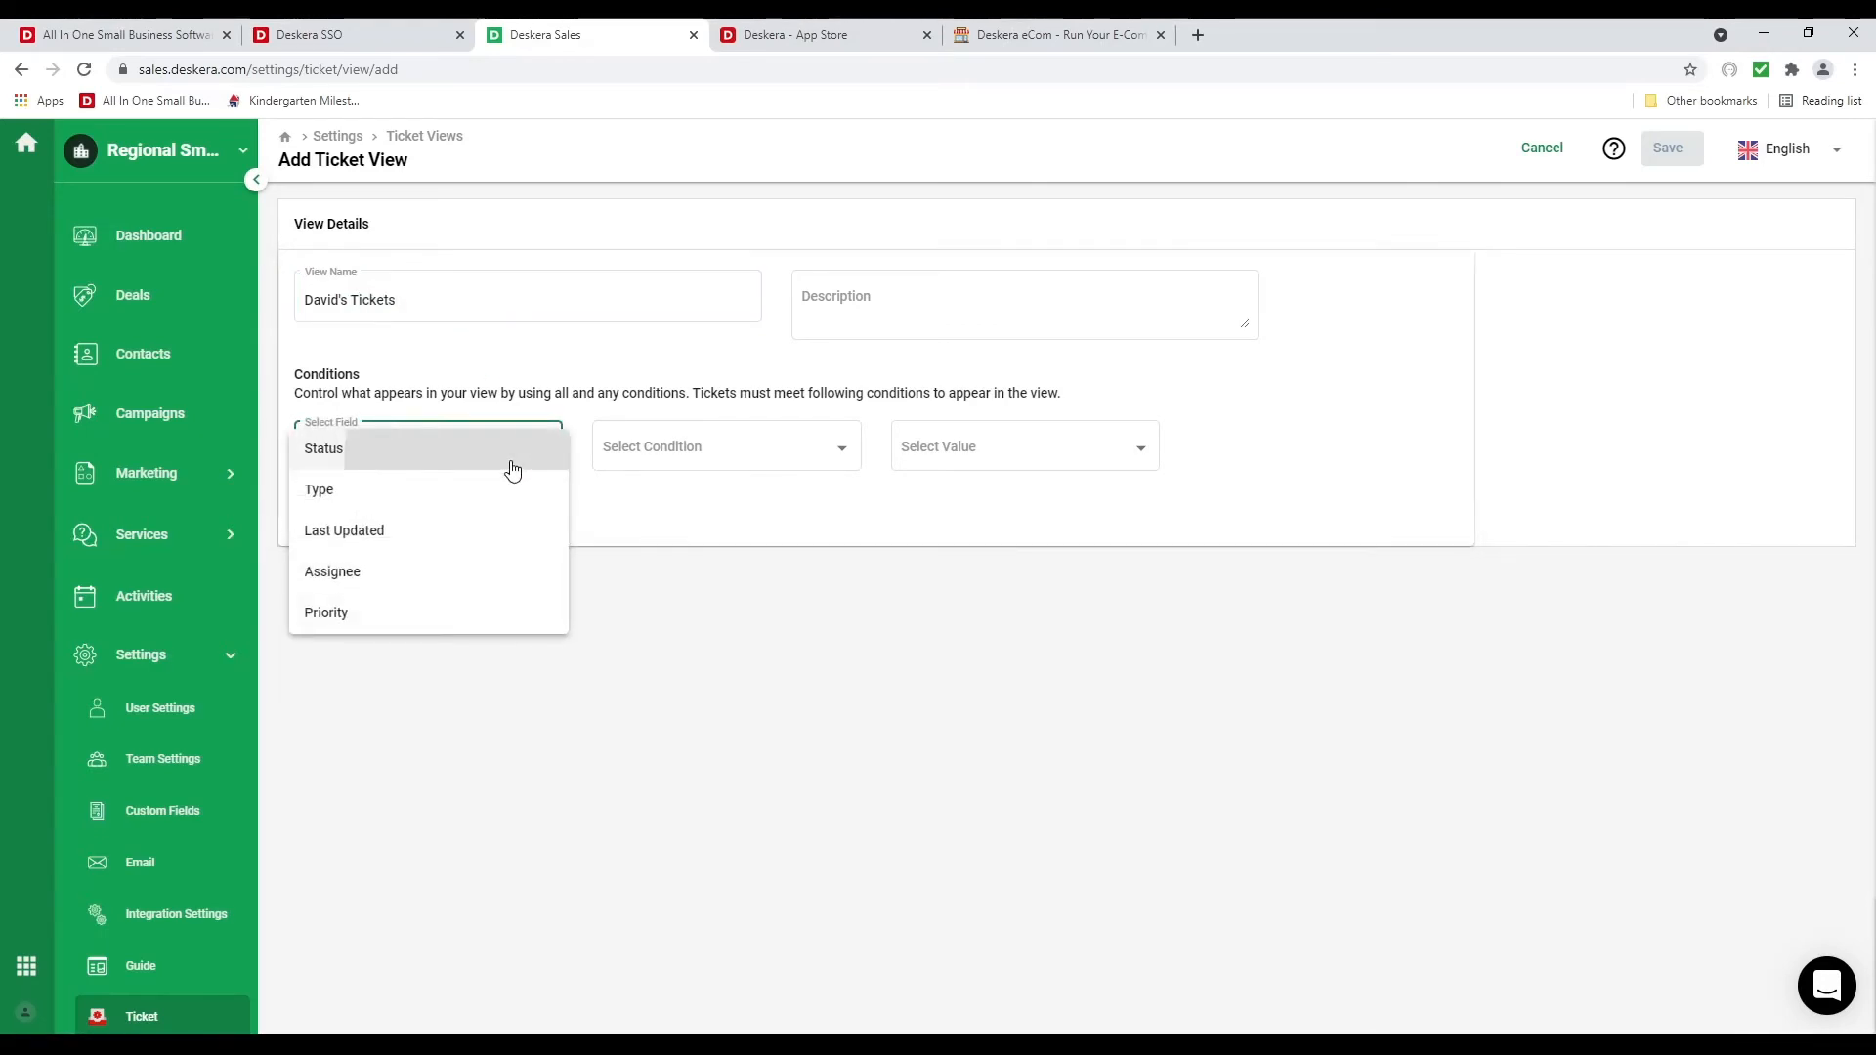
drag(511, 469, 496, 527)
click(452, 578)
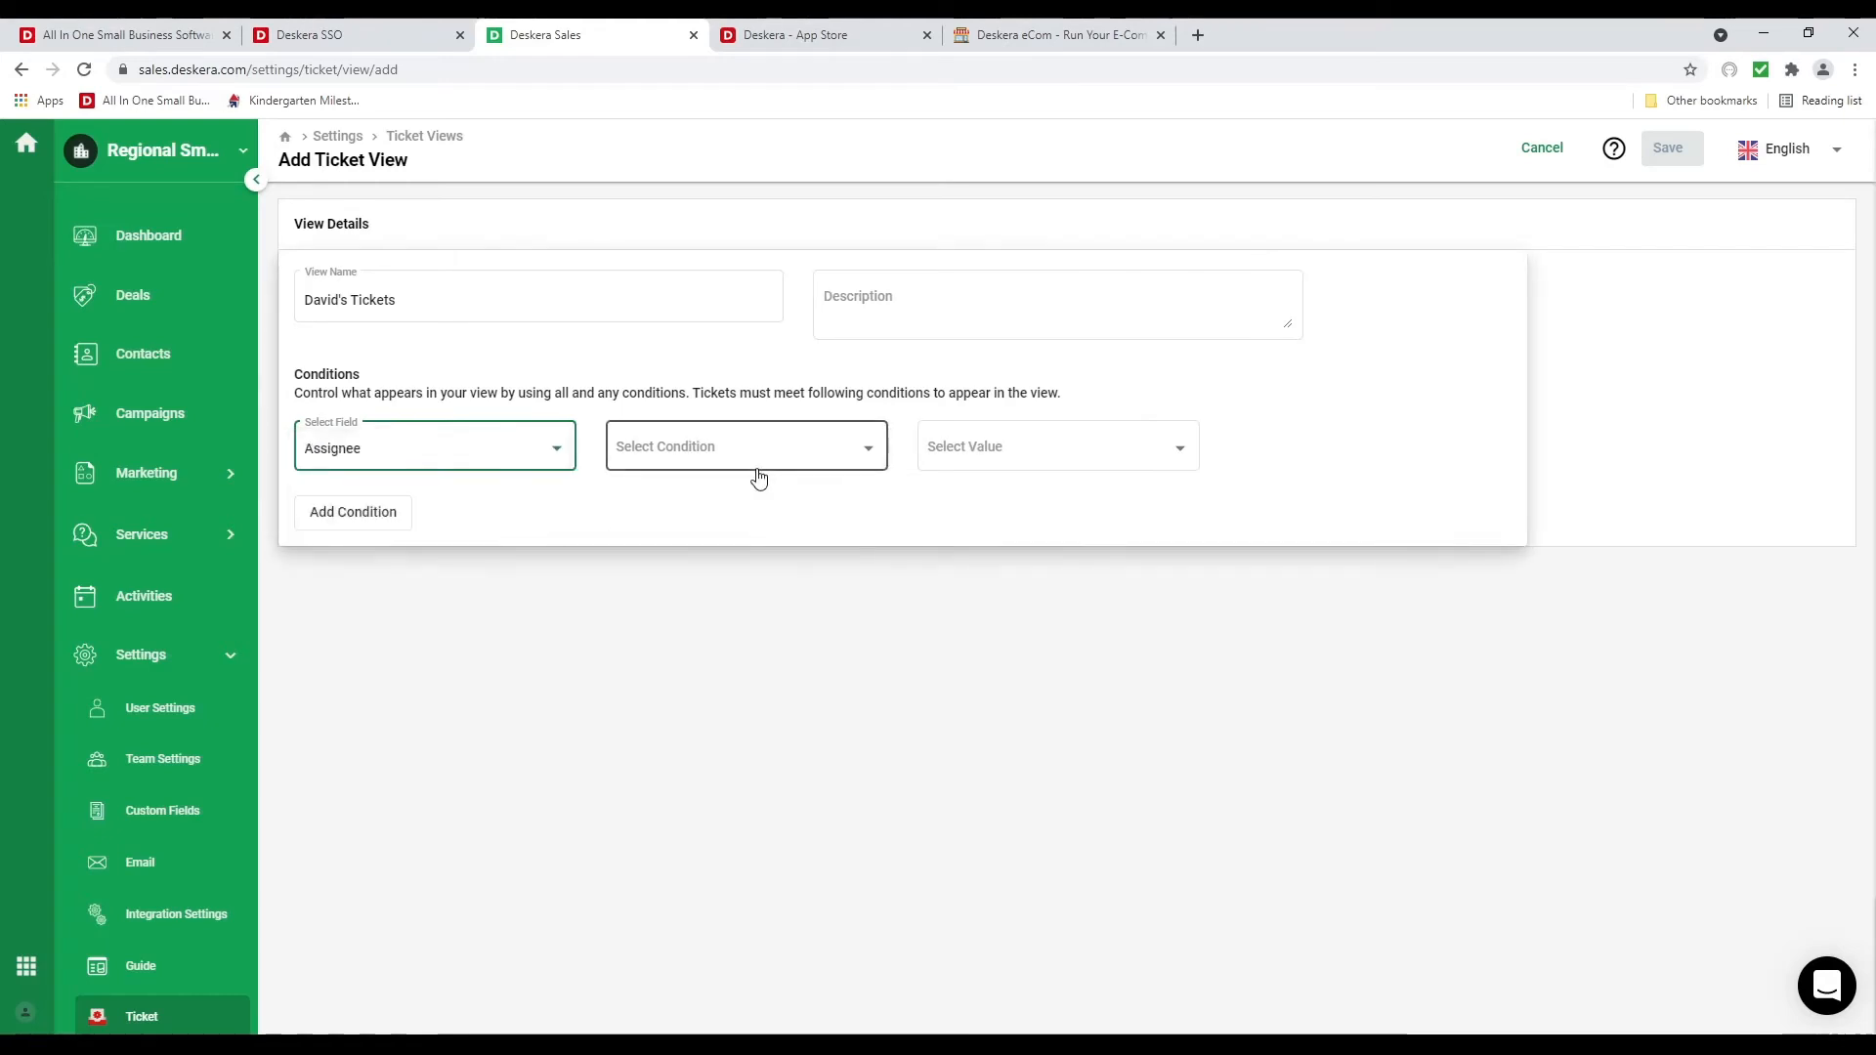
click(755, 470)
click(752, 467)
click(1060, 429)
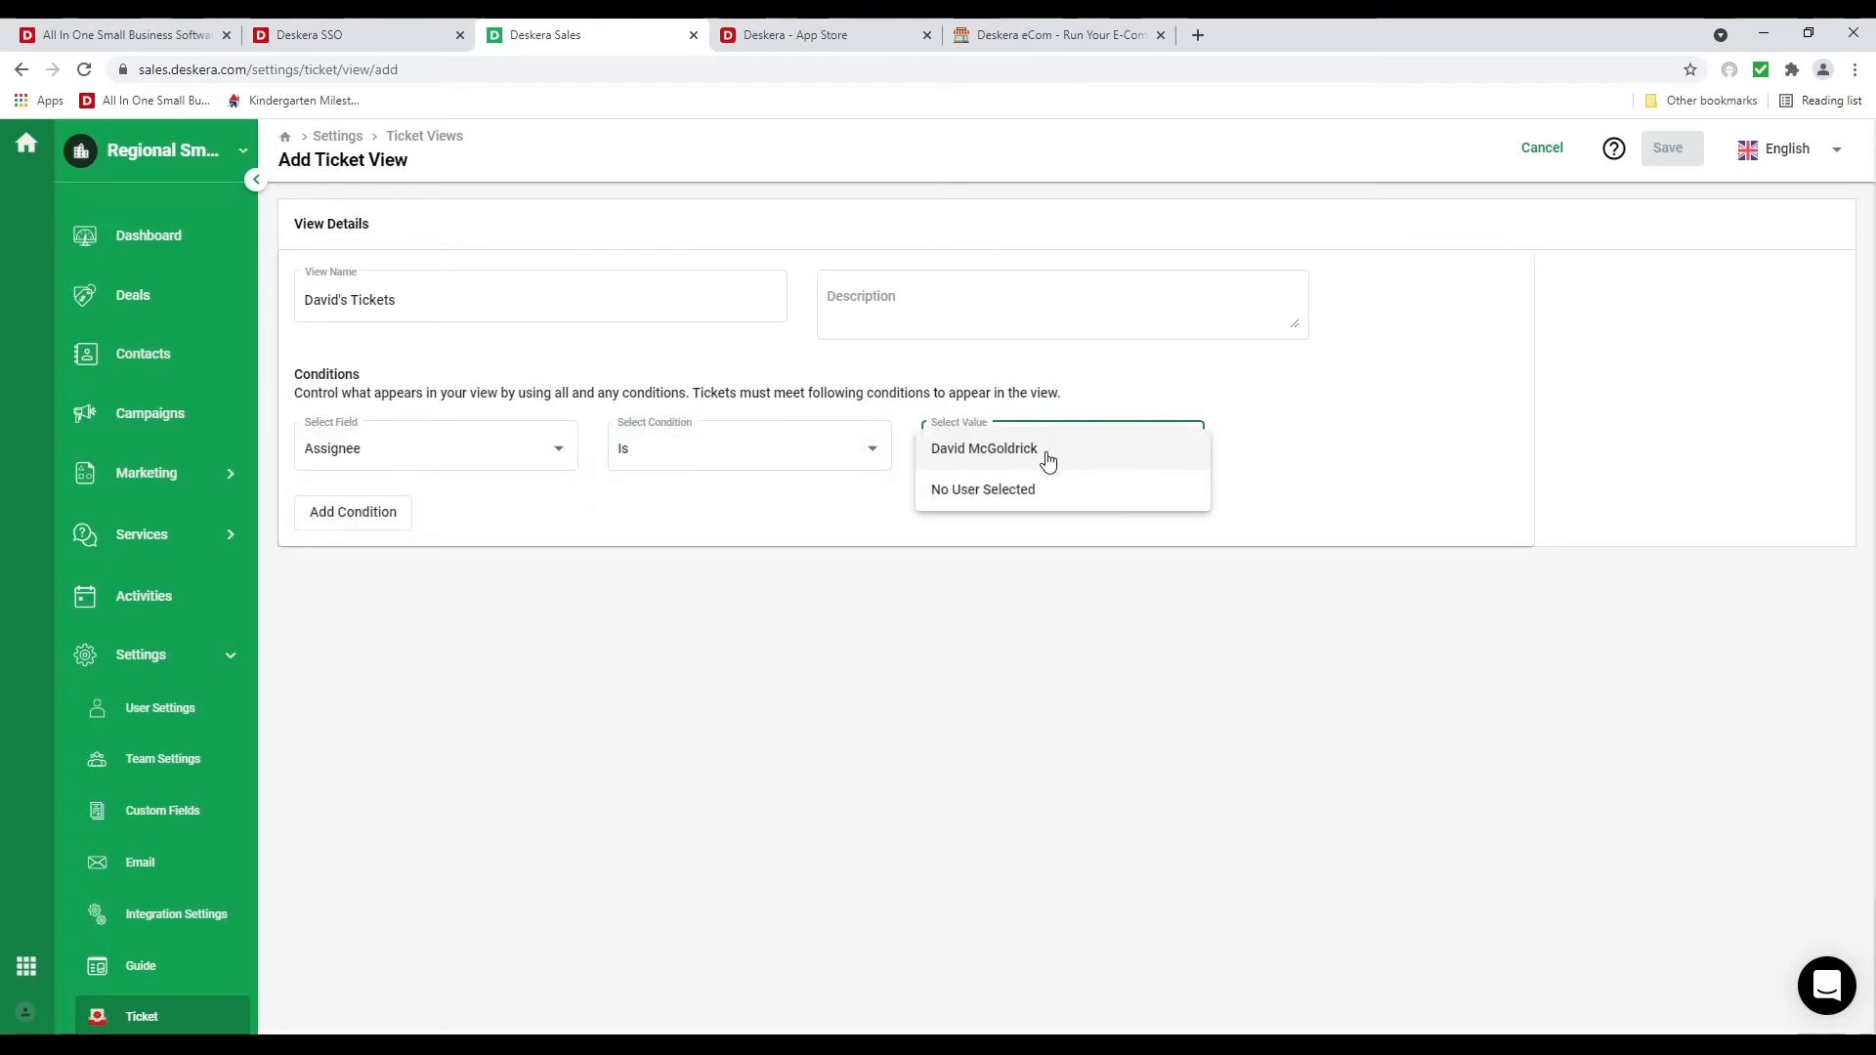
click(1047, 456)
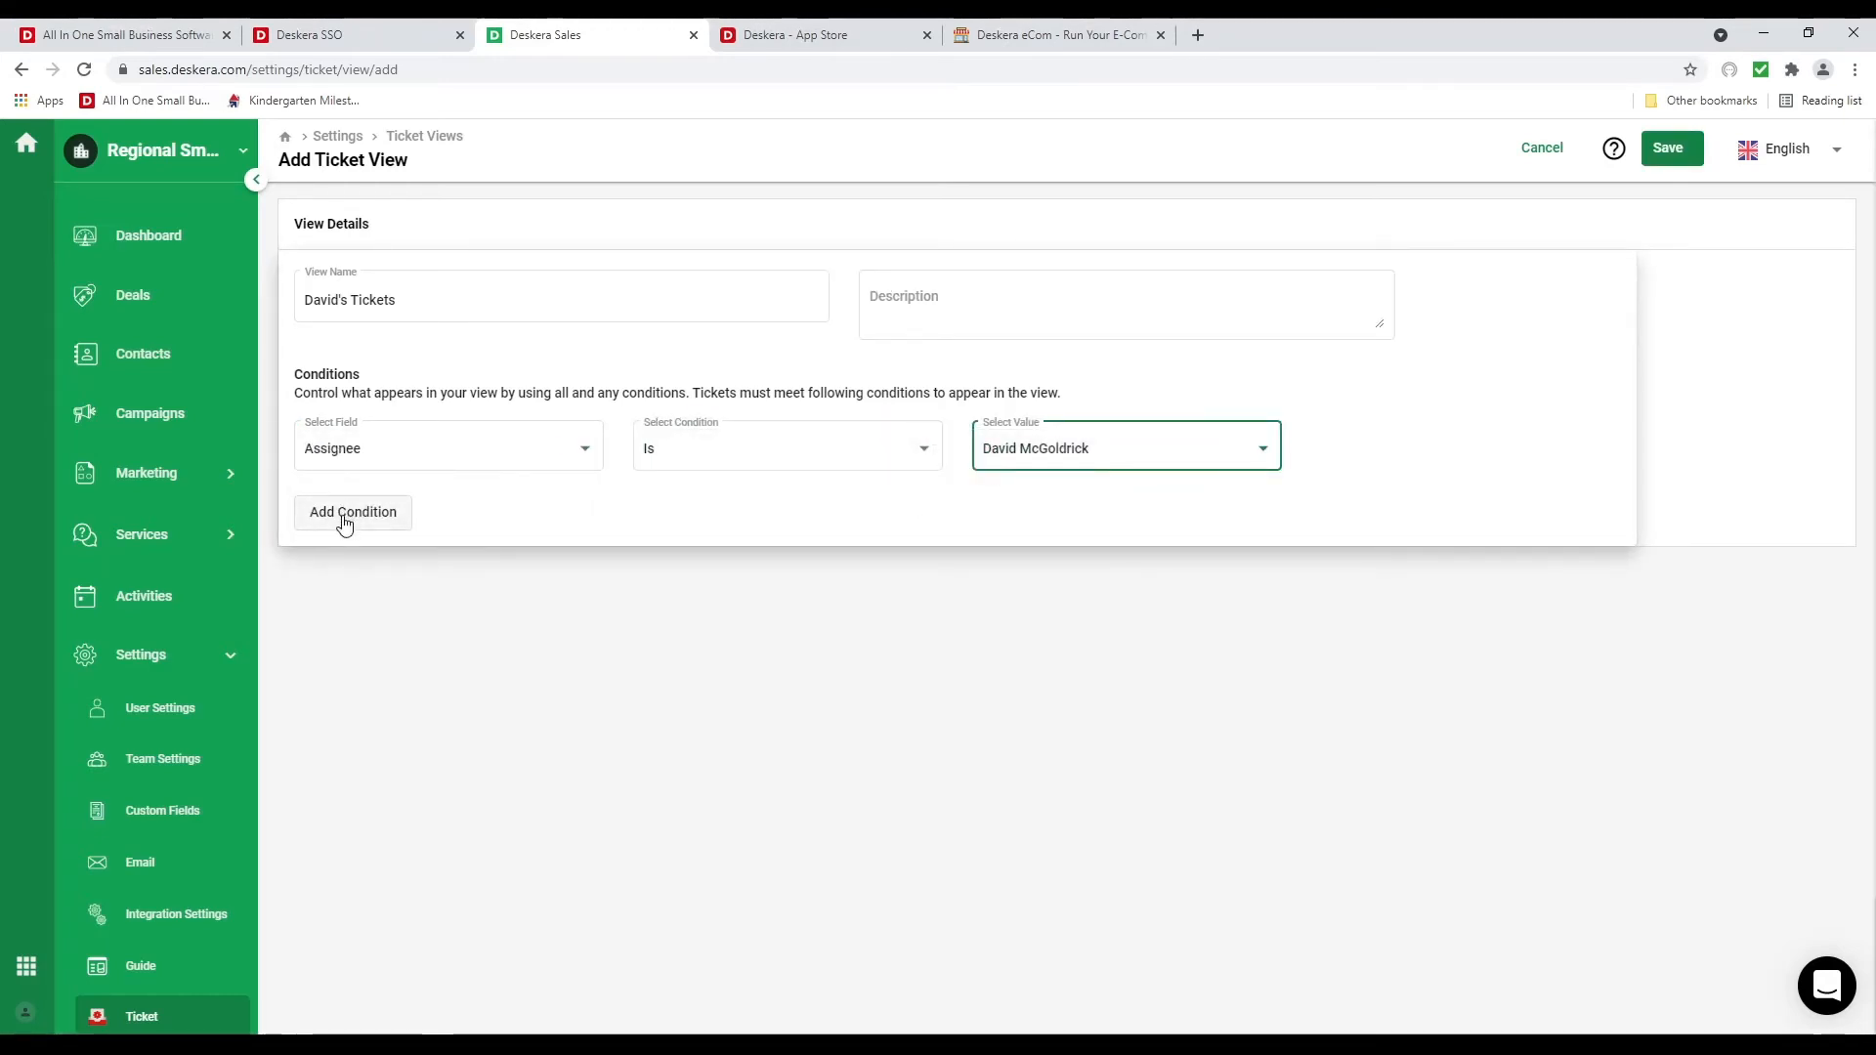
click(1671, 148)
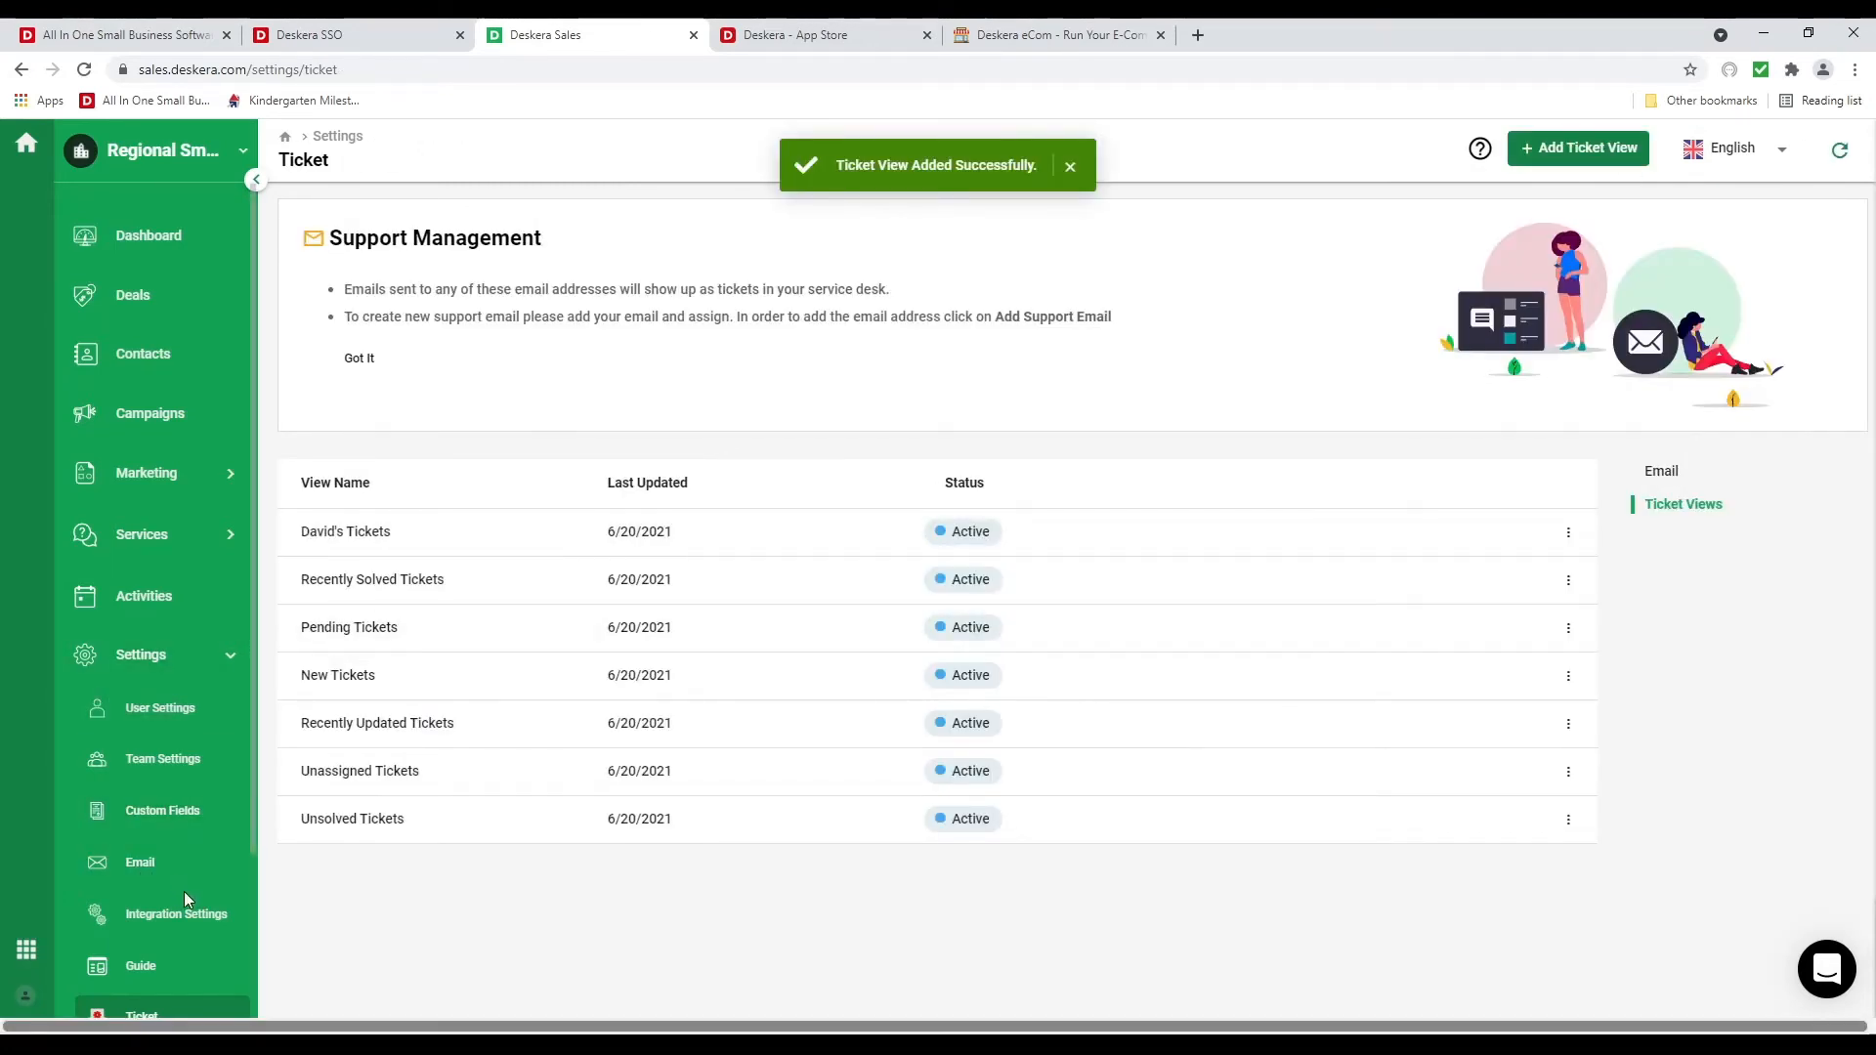
Start a new pipeline from the Deals board's pipeline list
click(156, 318)
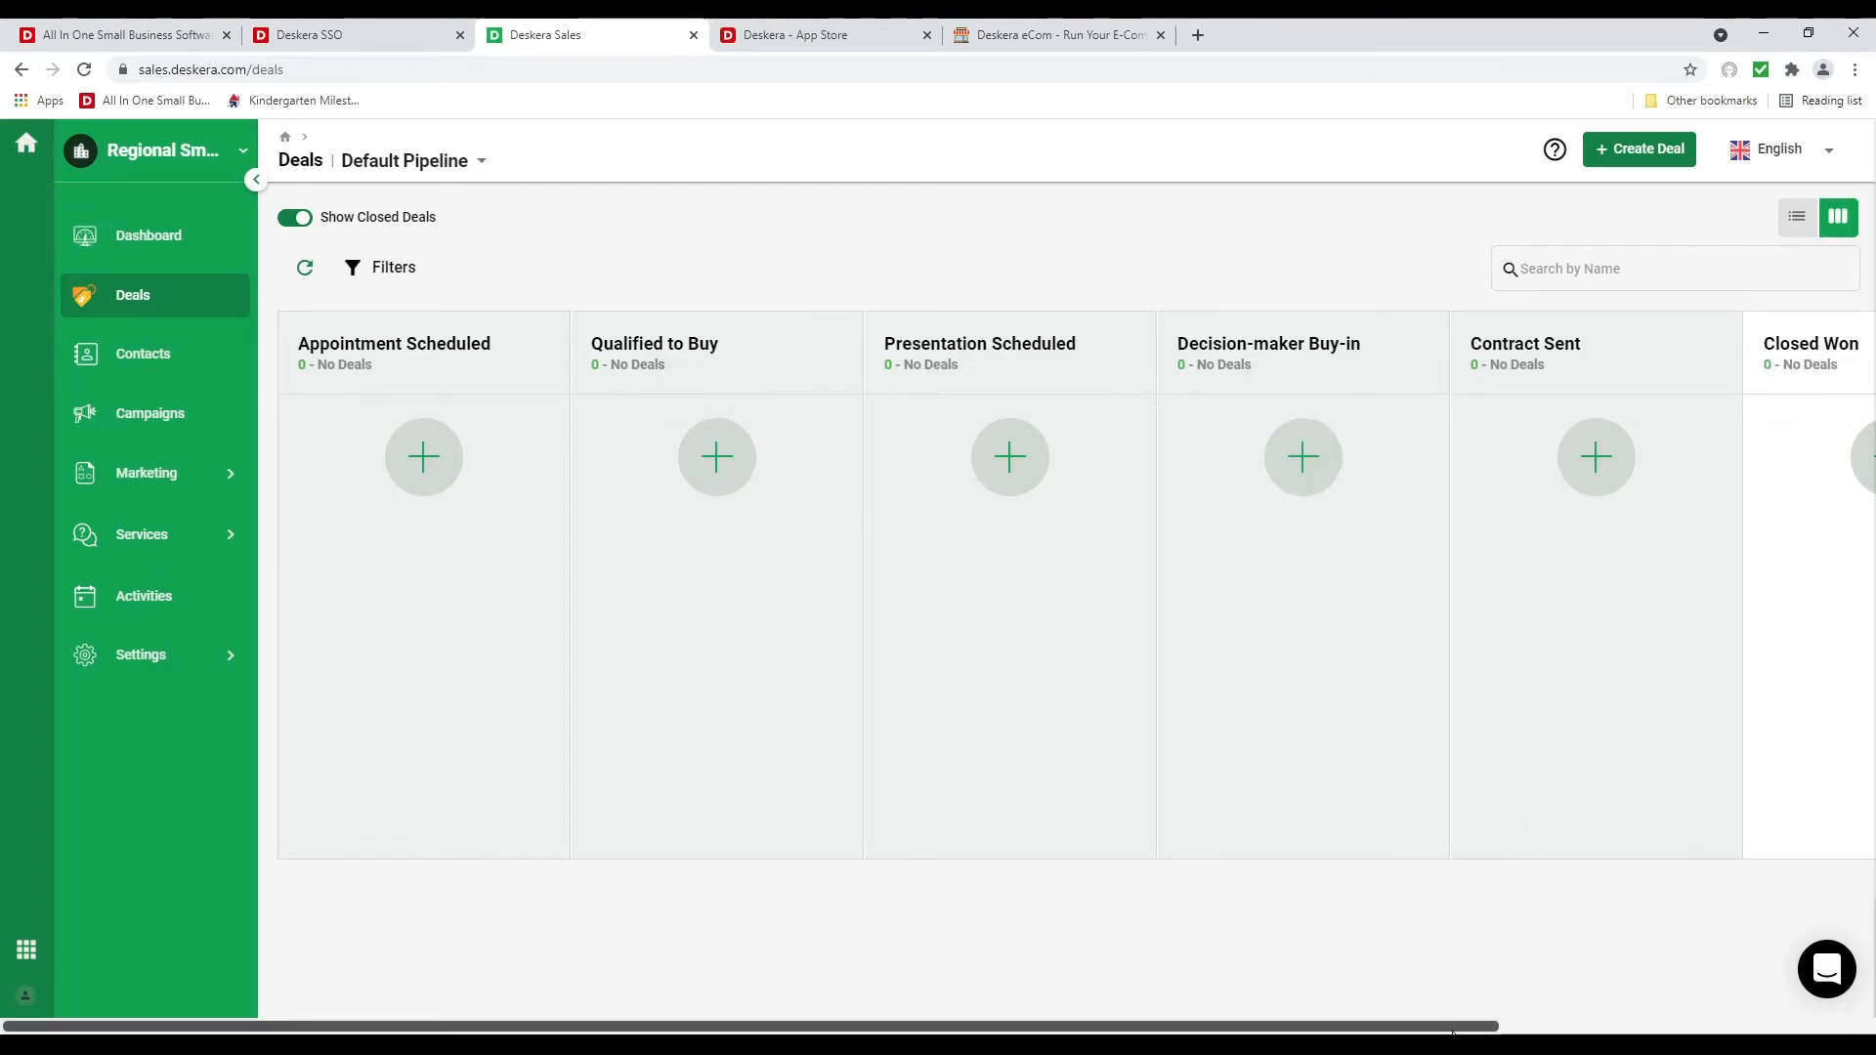
drag(1458, 1026, 1038, 1005)
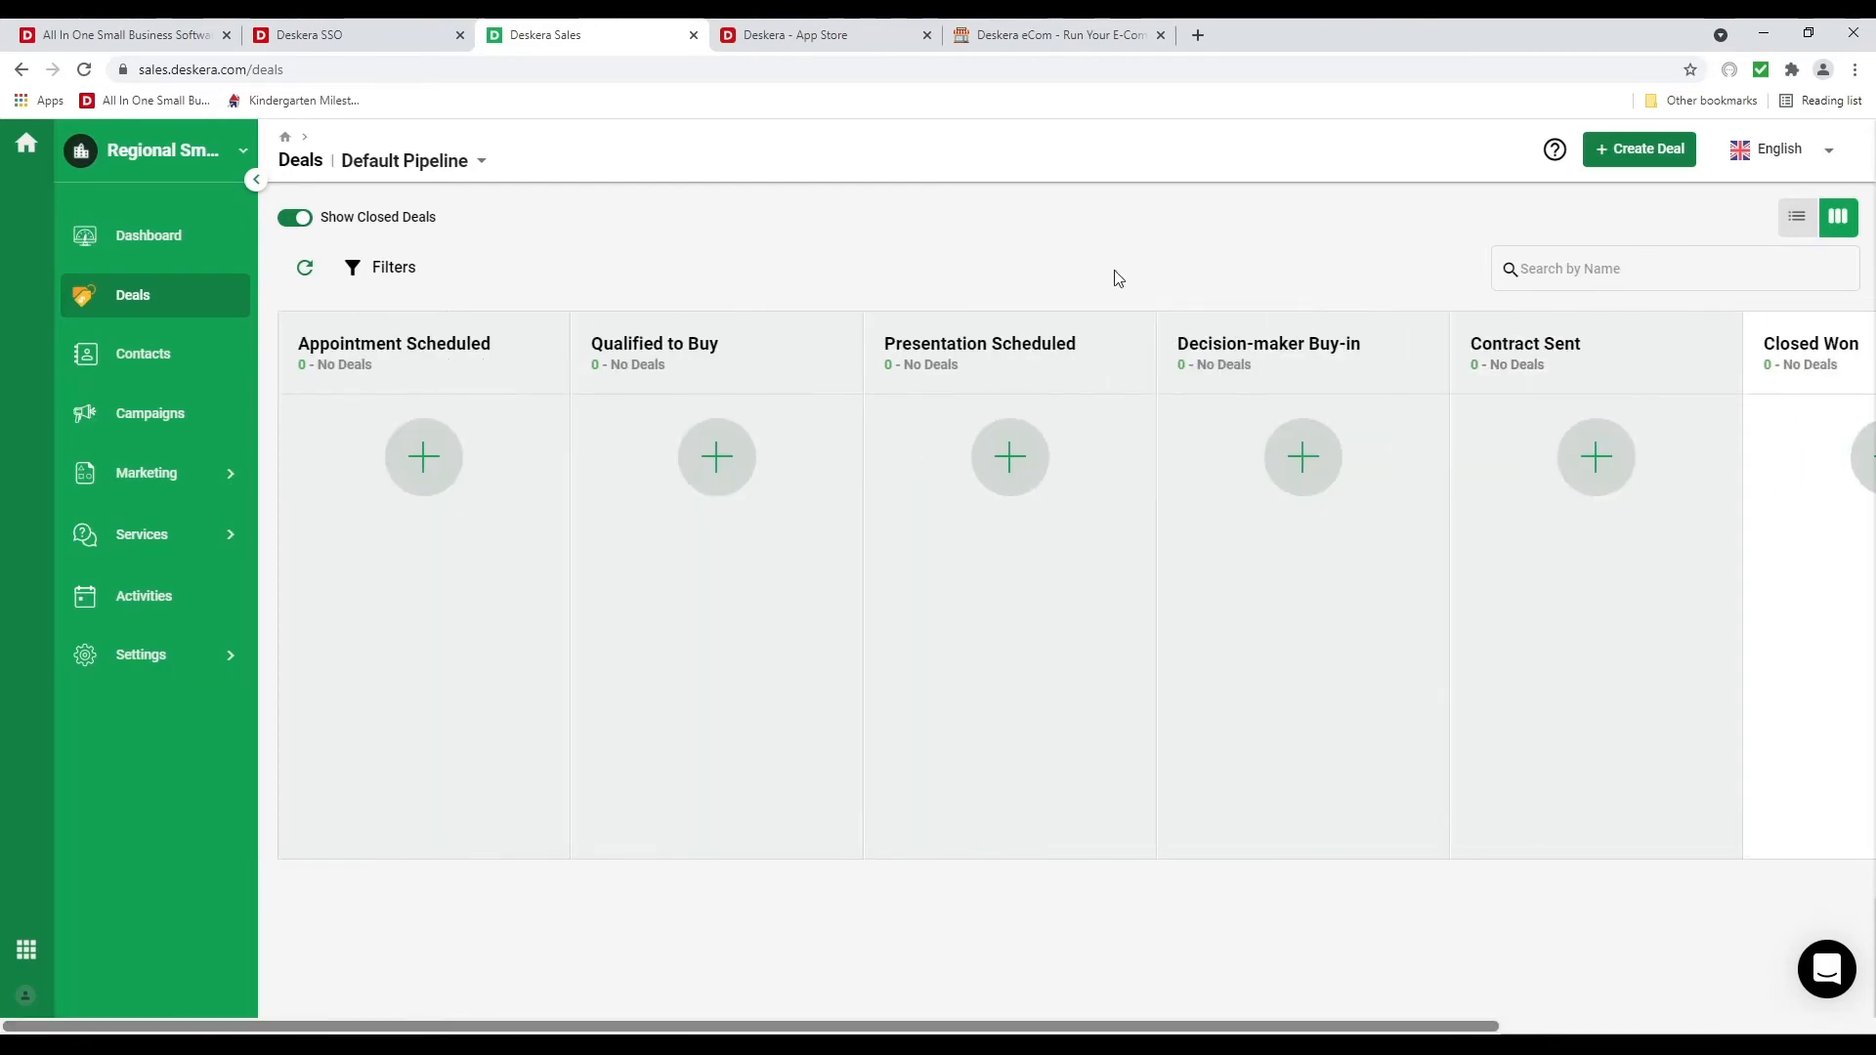
click(467, 176)
click(445, 180)
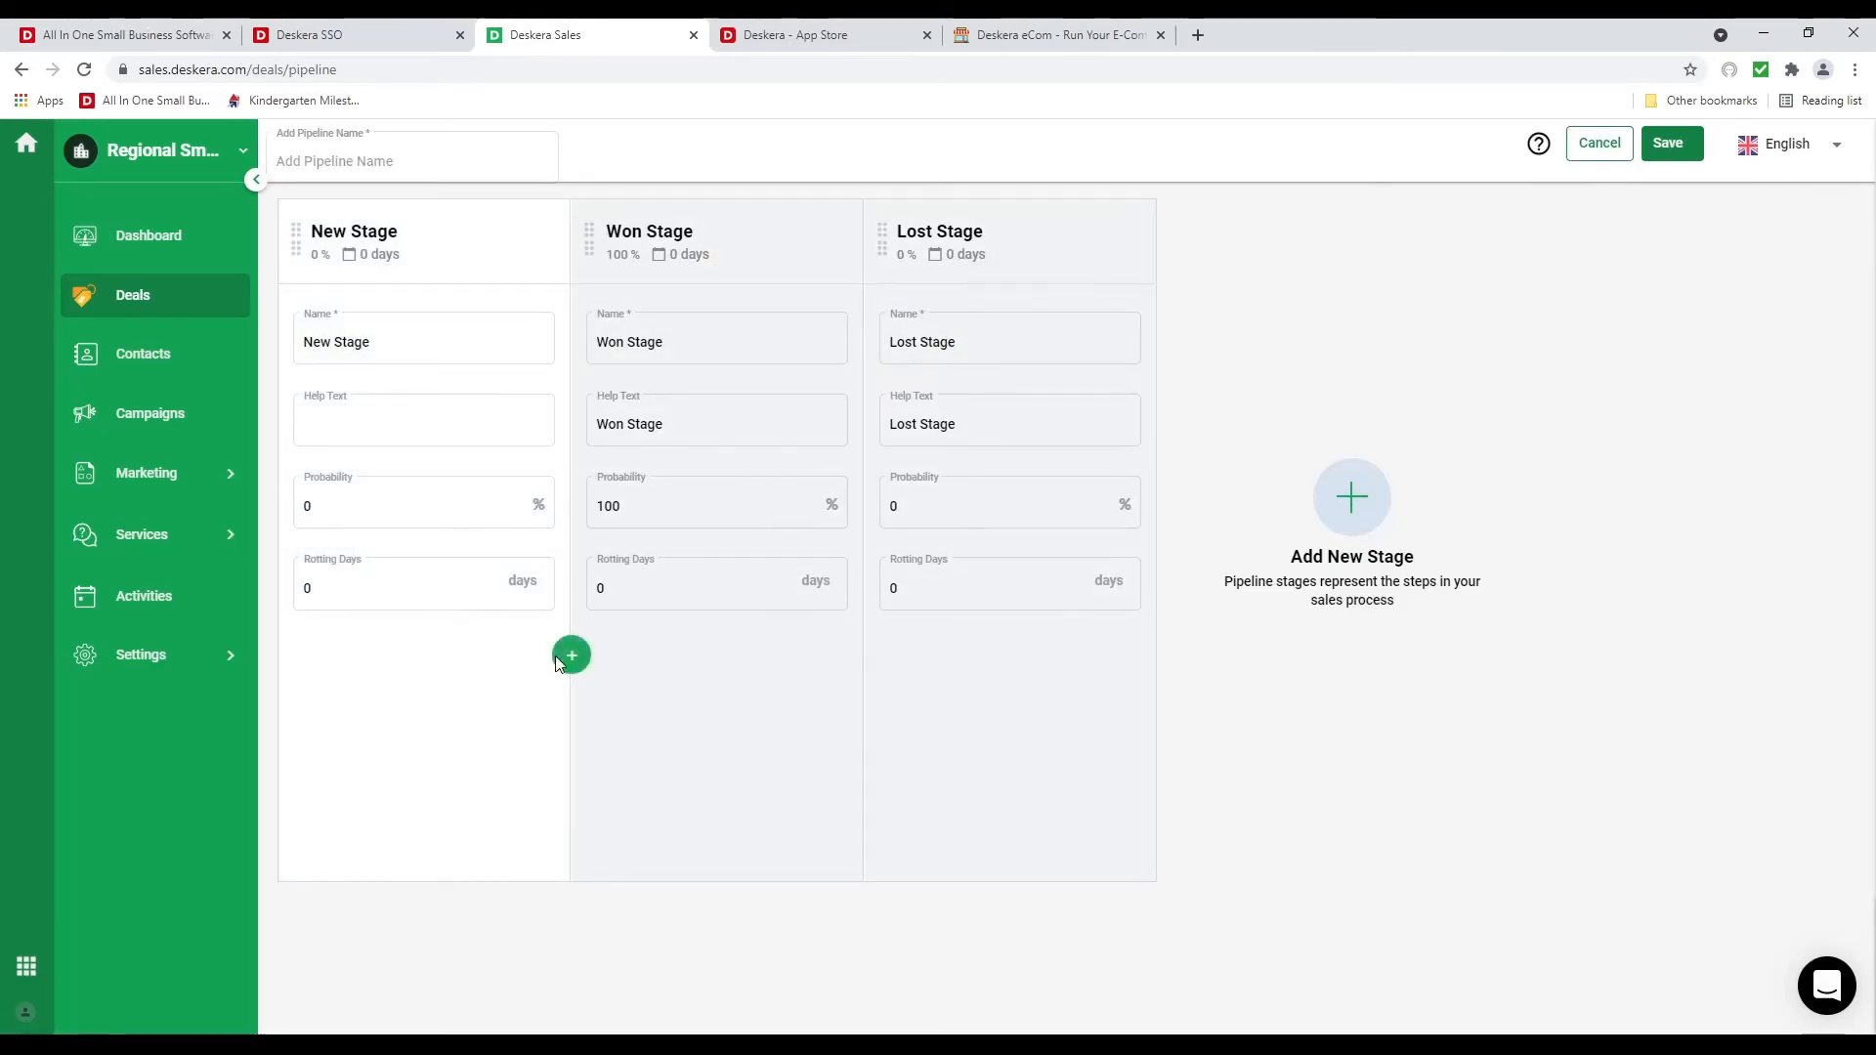
Add extra New Stage columns and step through the first stage's fields
triple_click(570, 656)
click(344, 336)
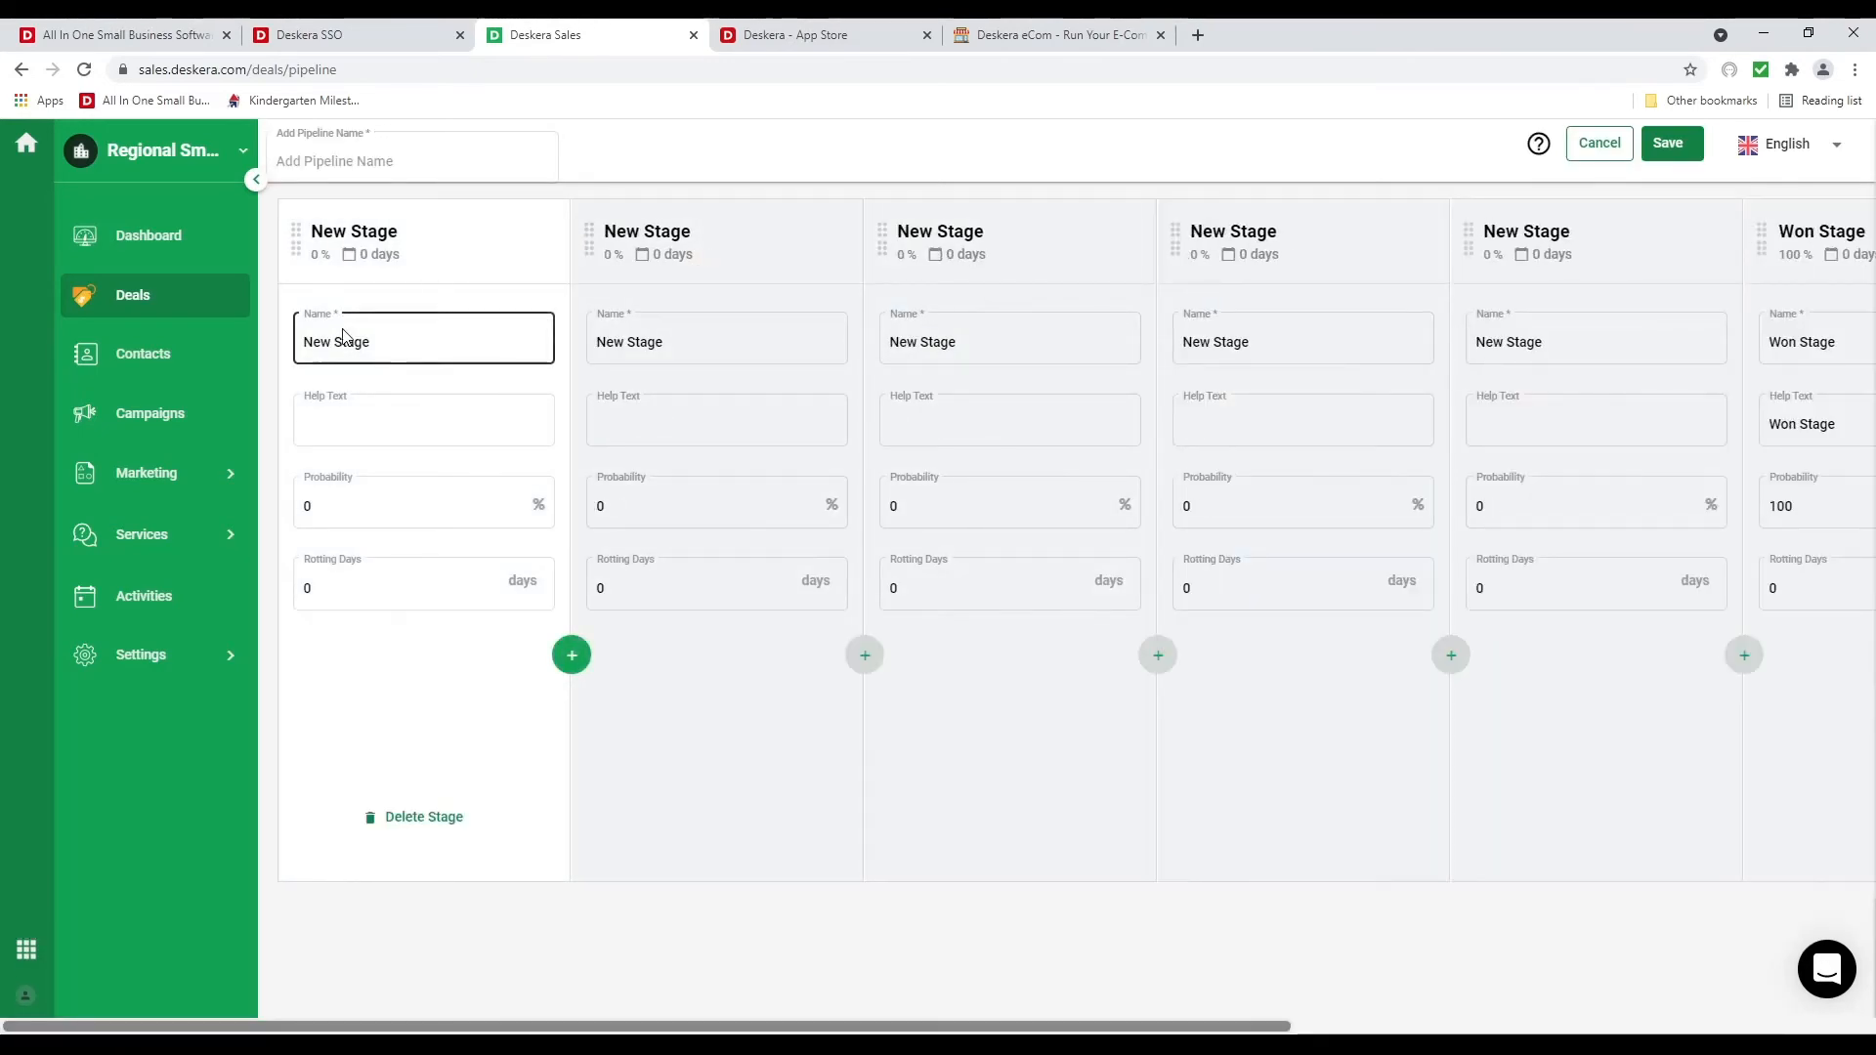
click(418, 423)
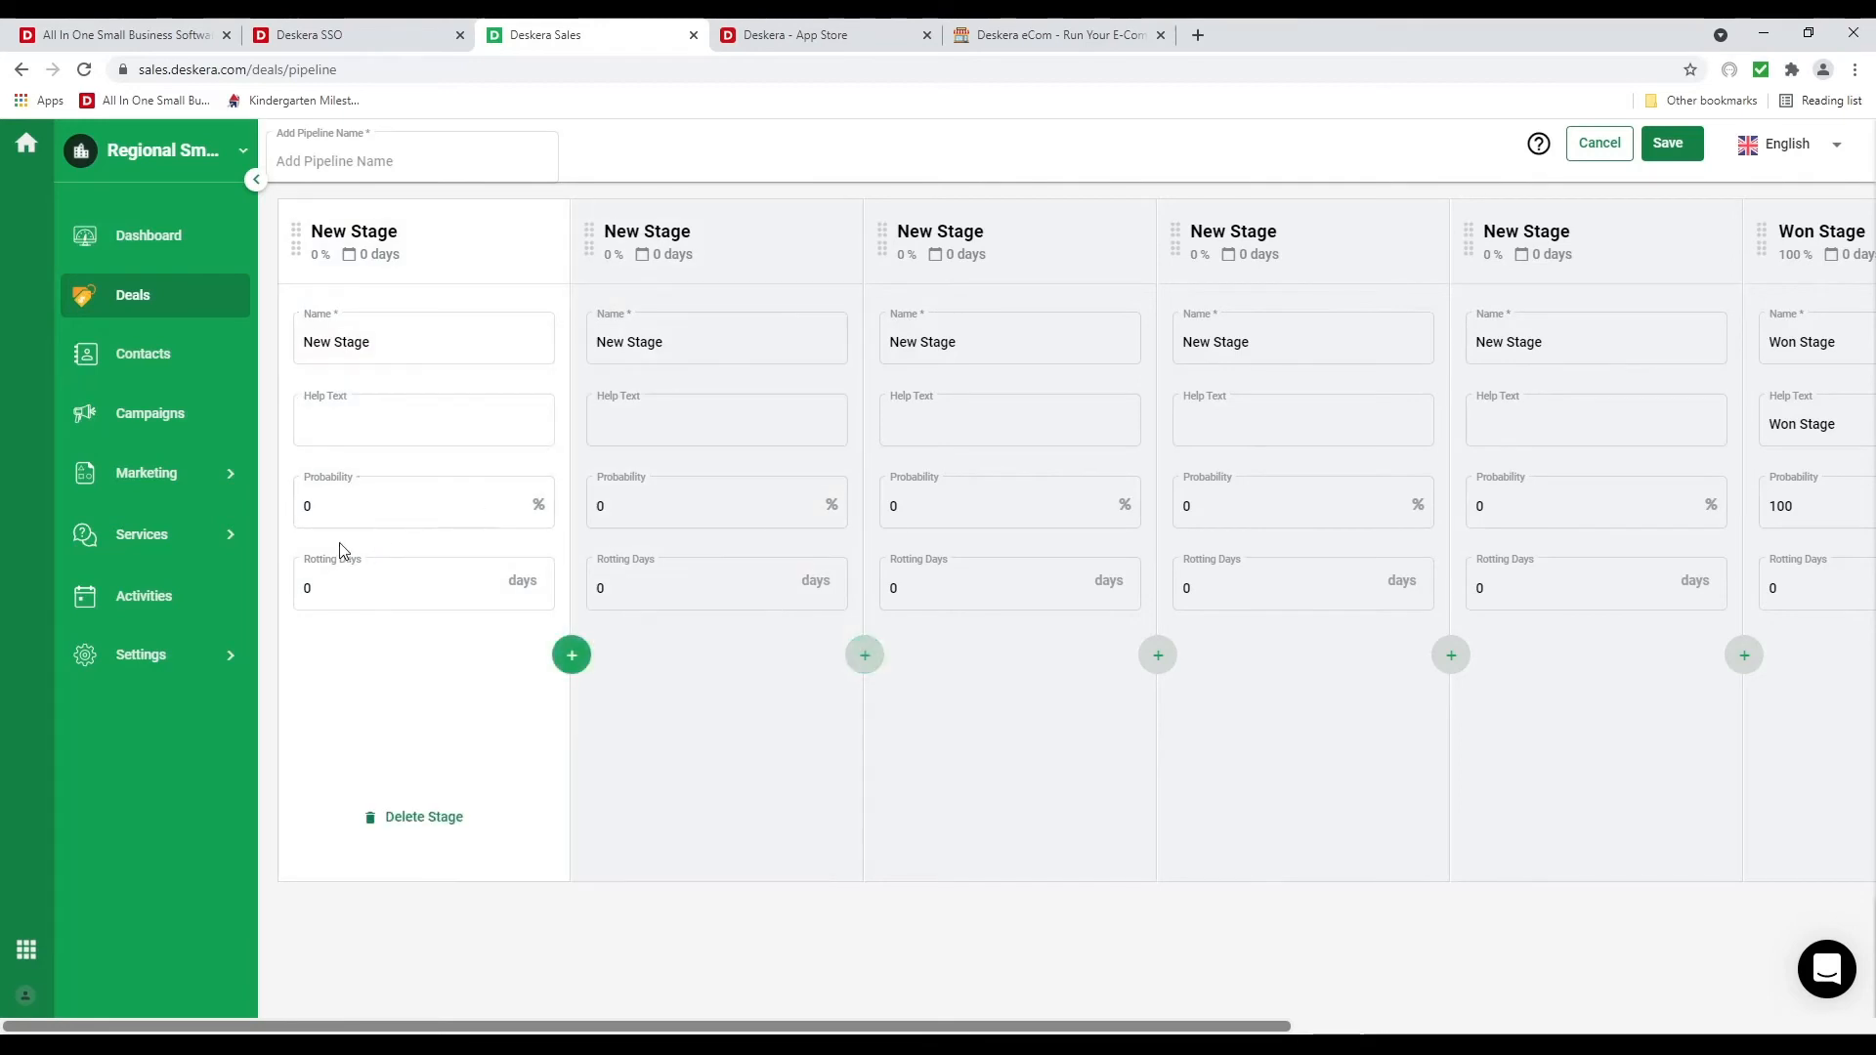
click(490, 504)
click(440, 584)
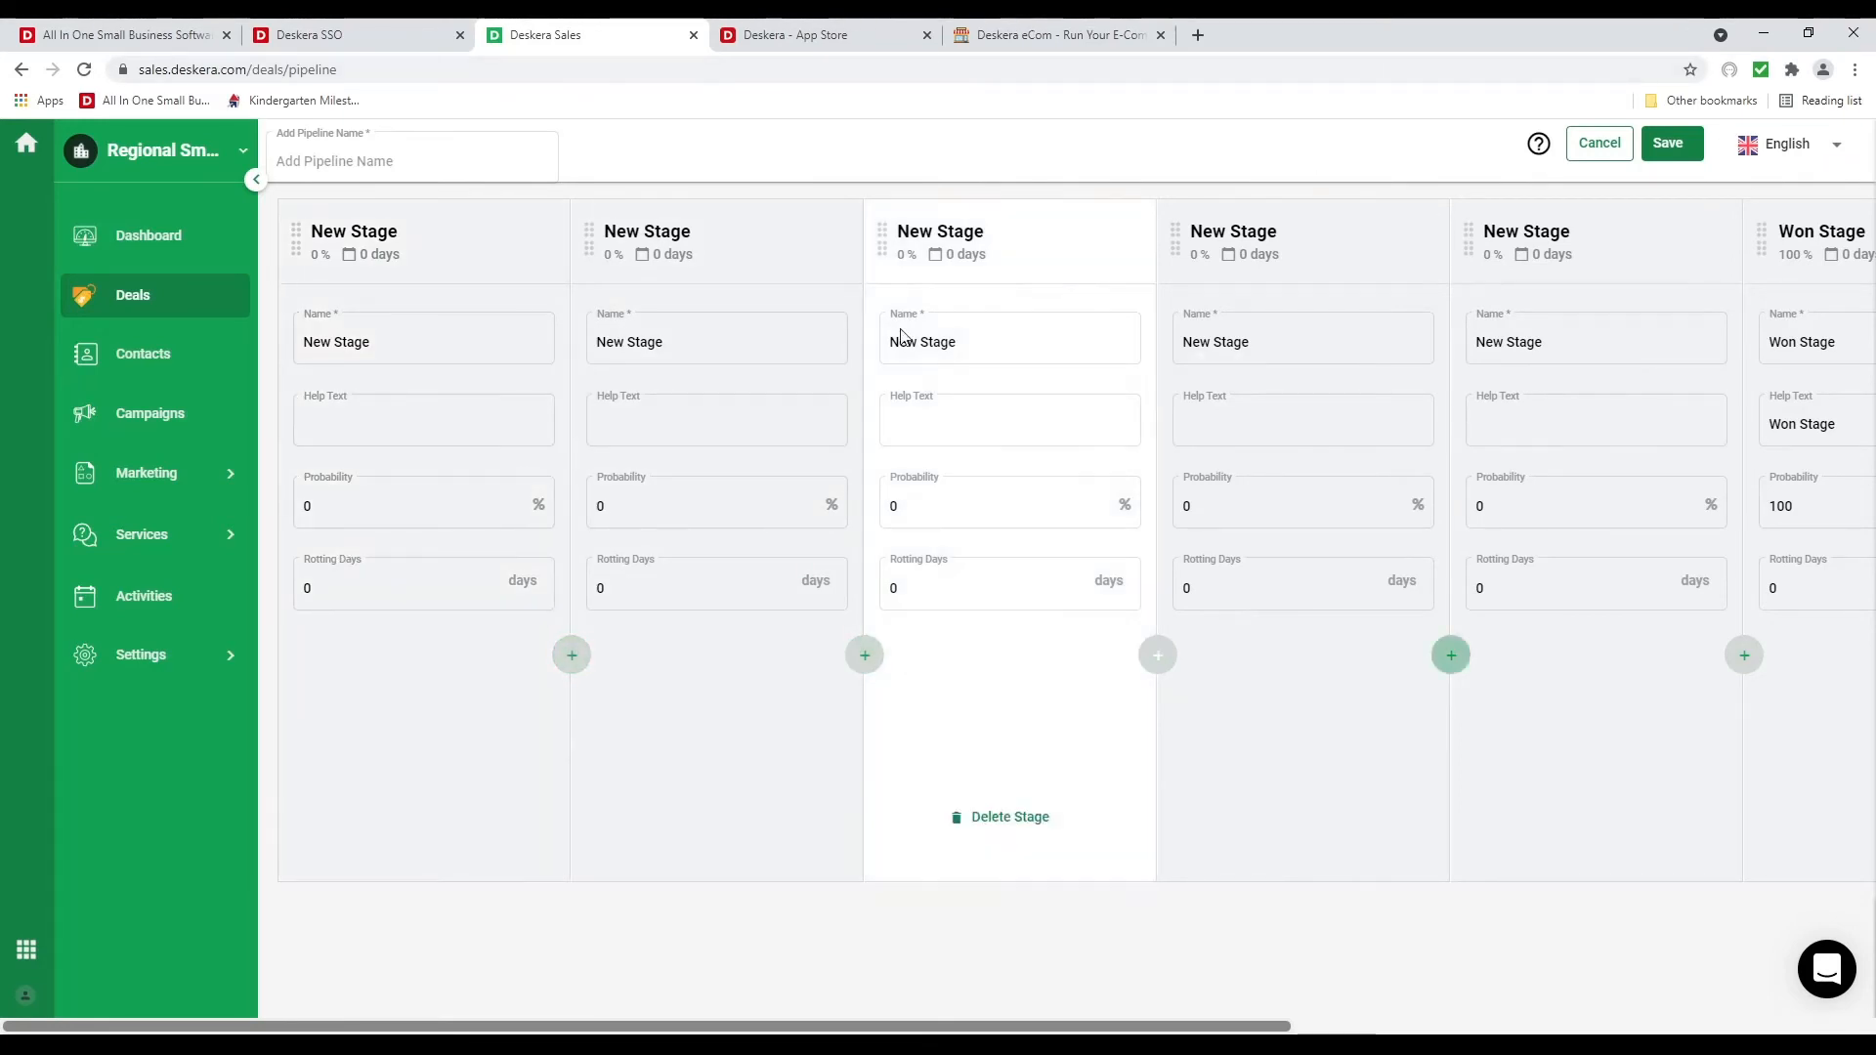
Start a deal in Appointment Scheduled named '10 Computers'
click(148, 312)
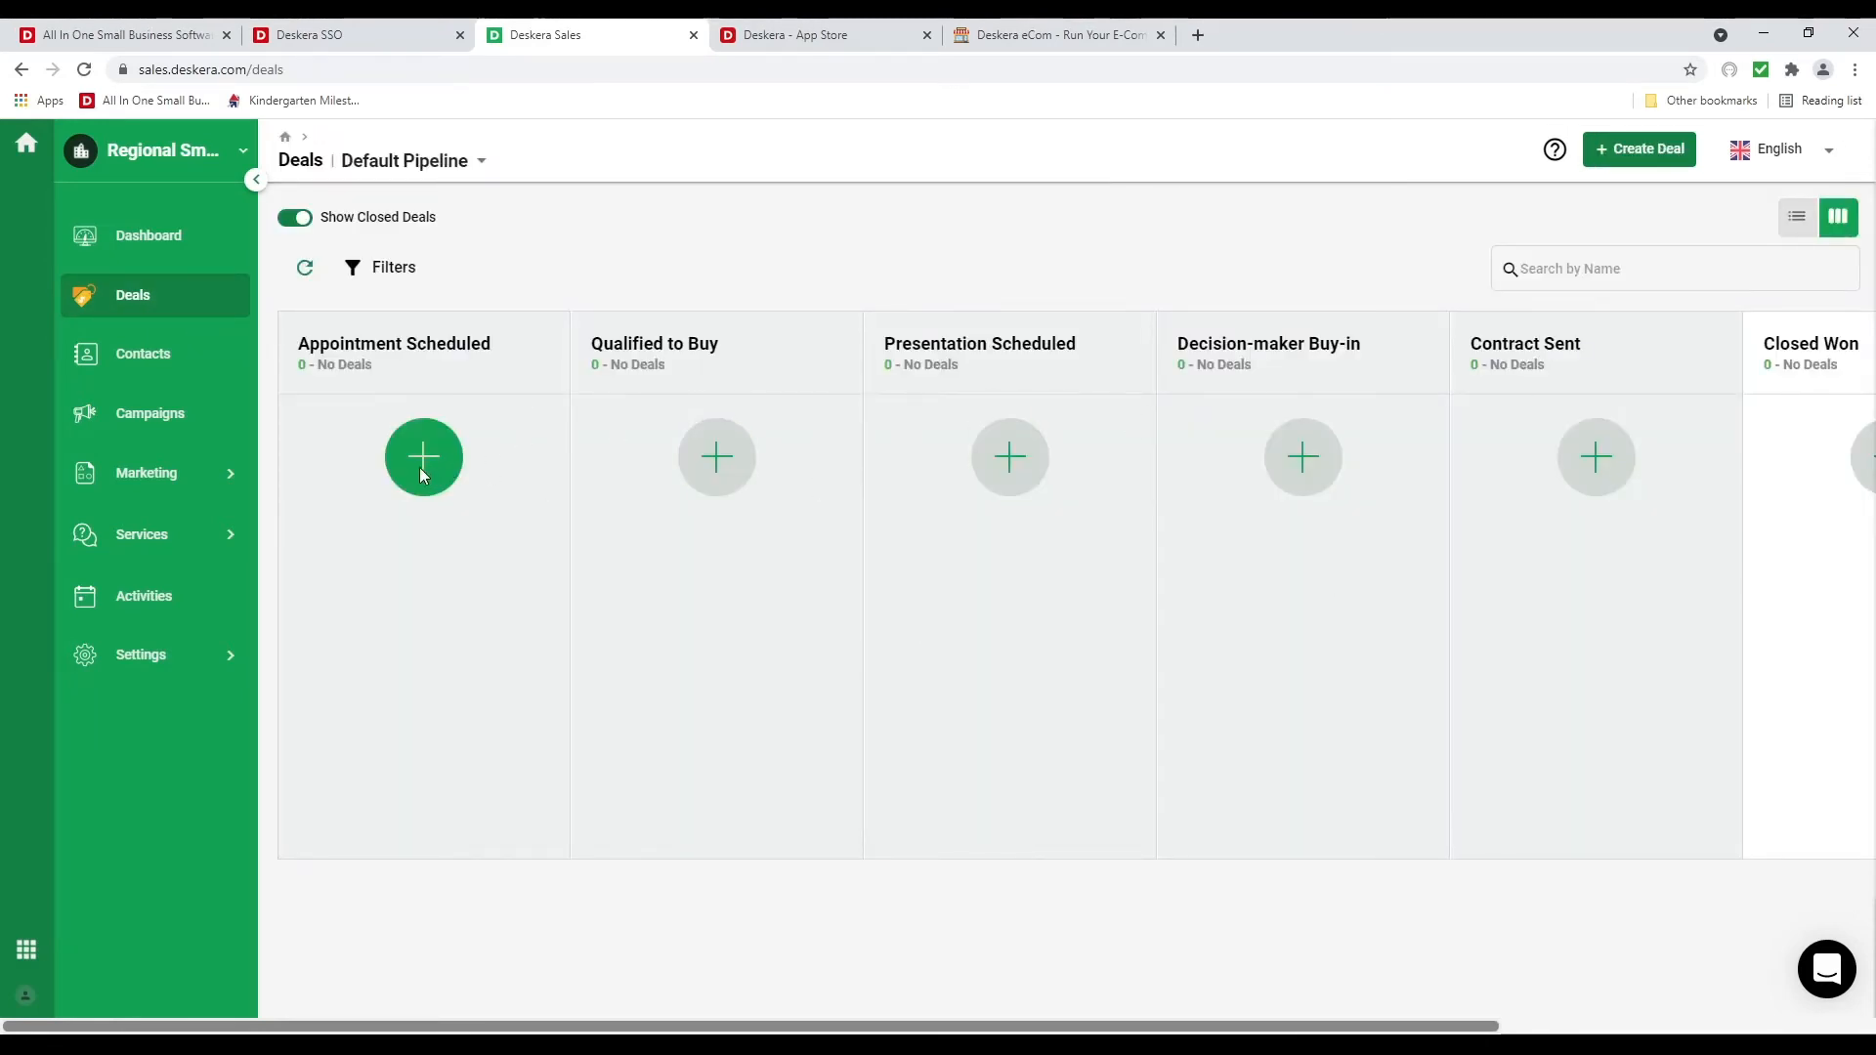
click(1636, 157)
click(1423, 243)
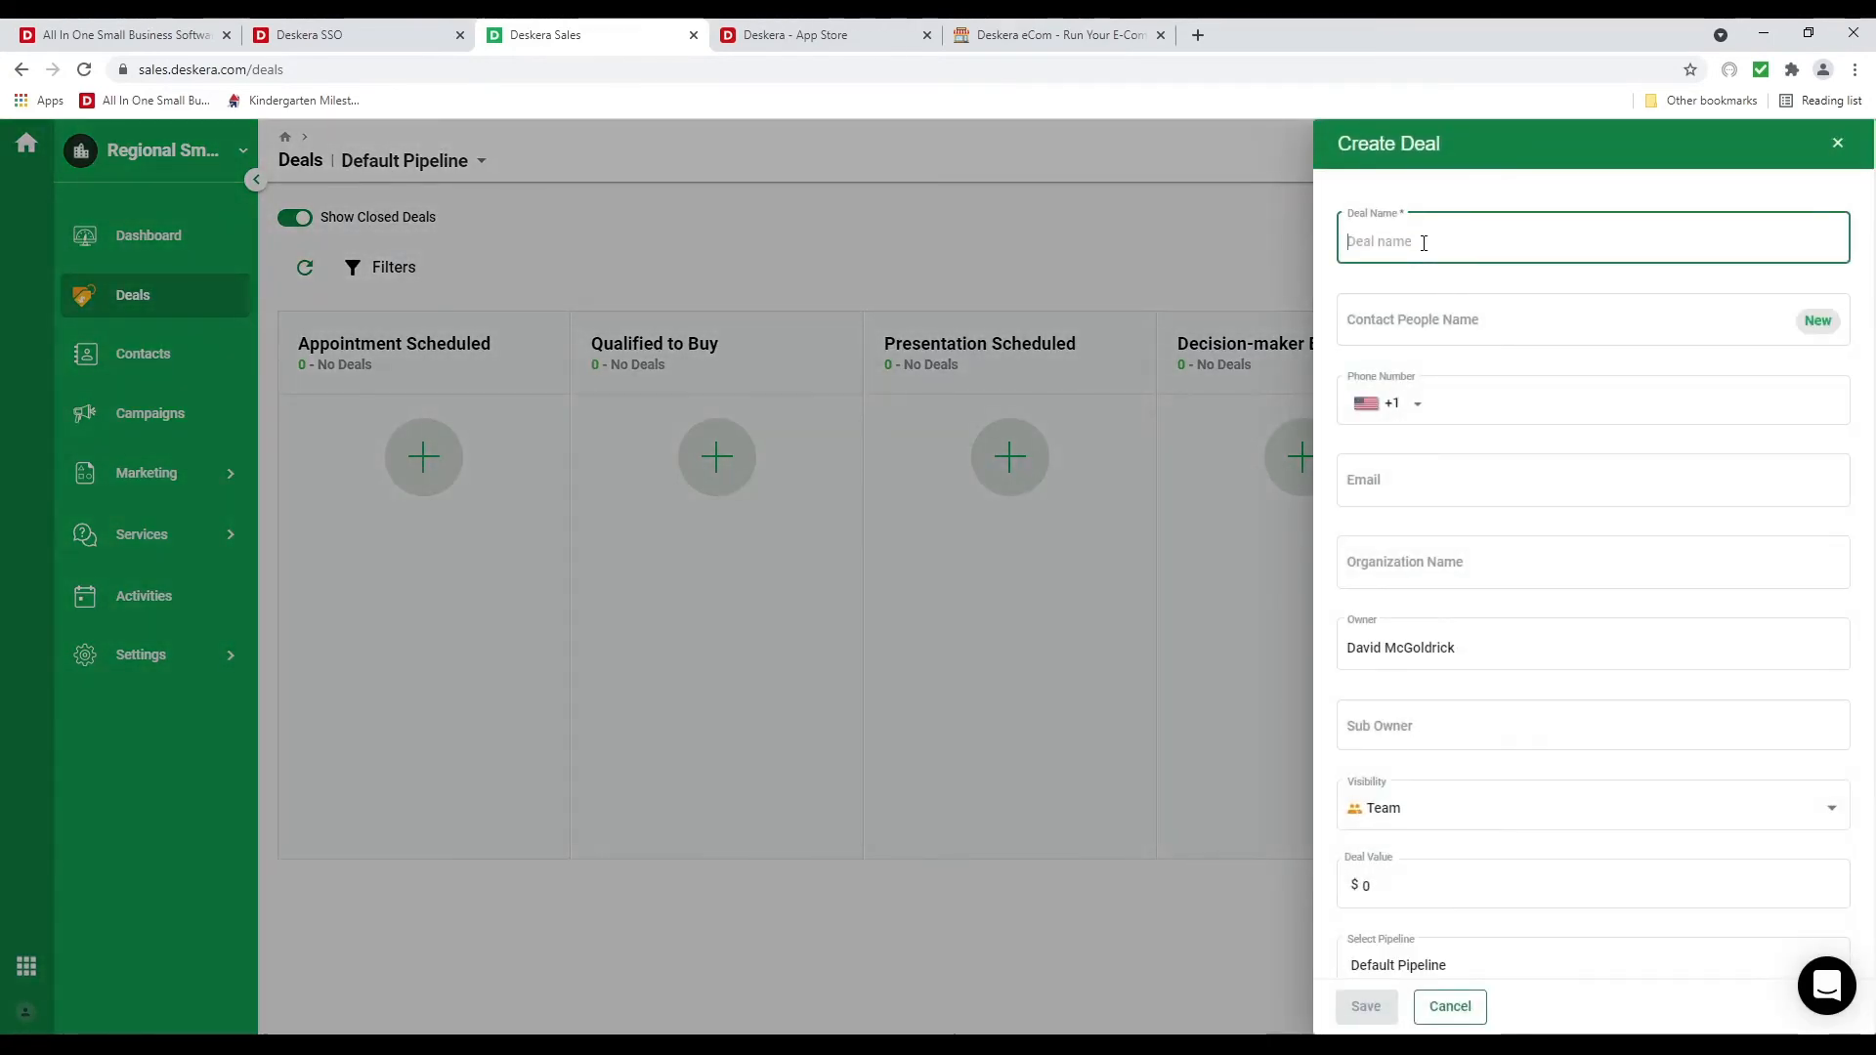
text(100 Computers)
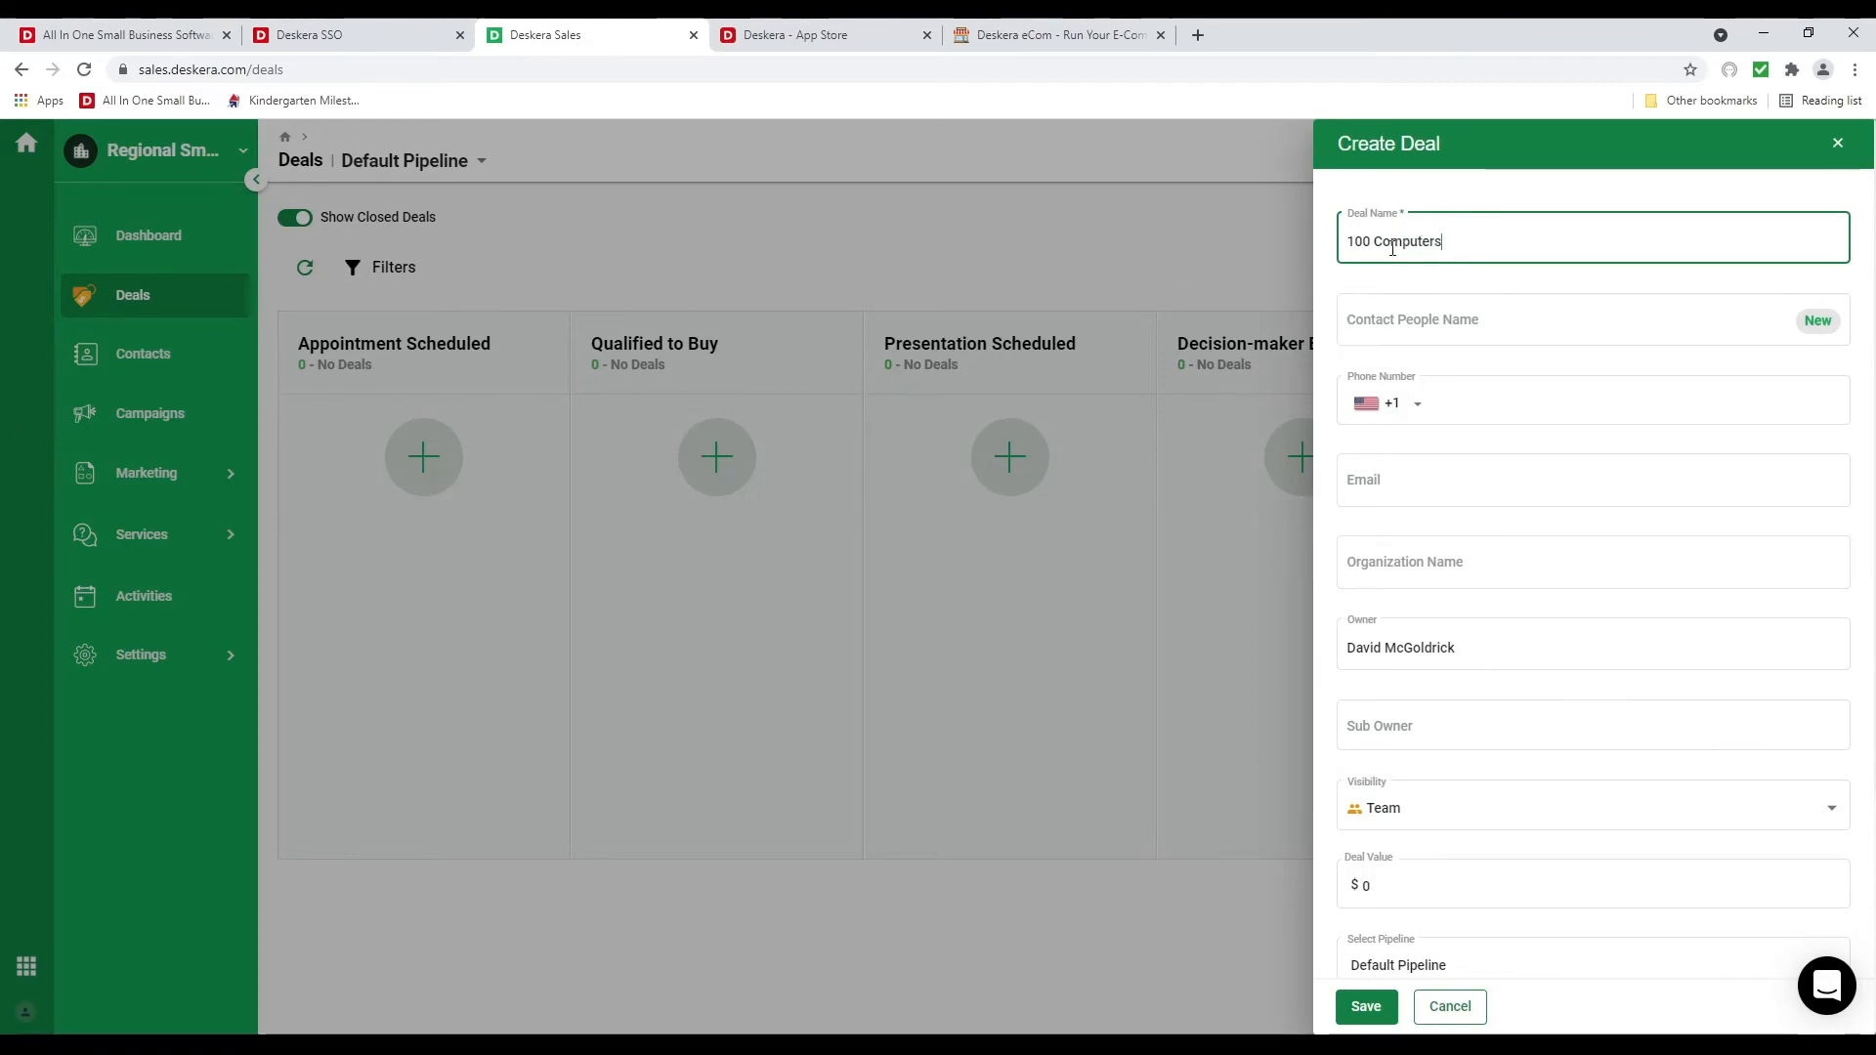
click(1380, 249)
key(Left)
key(Left)
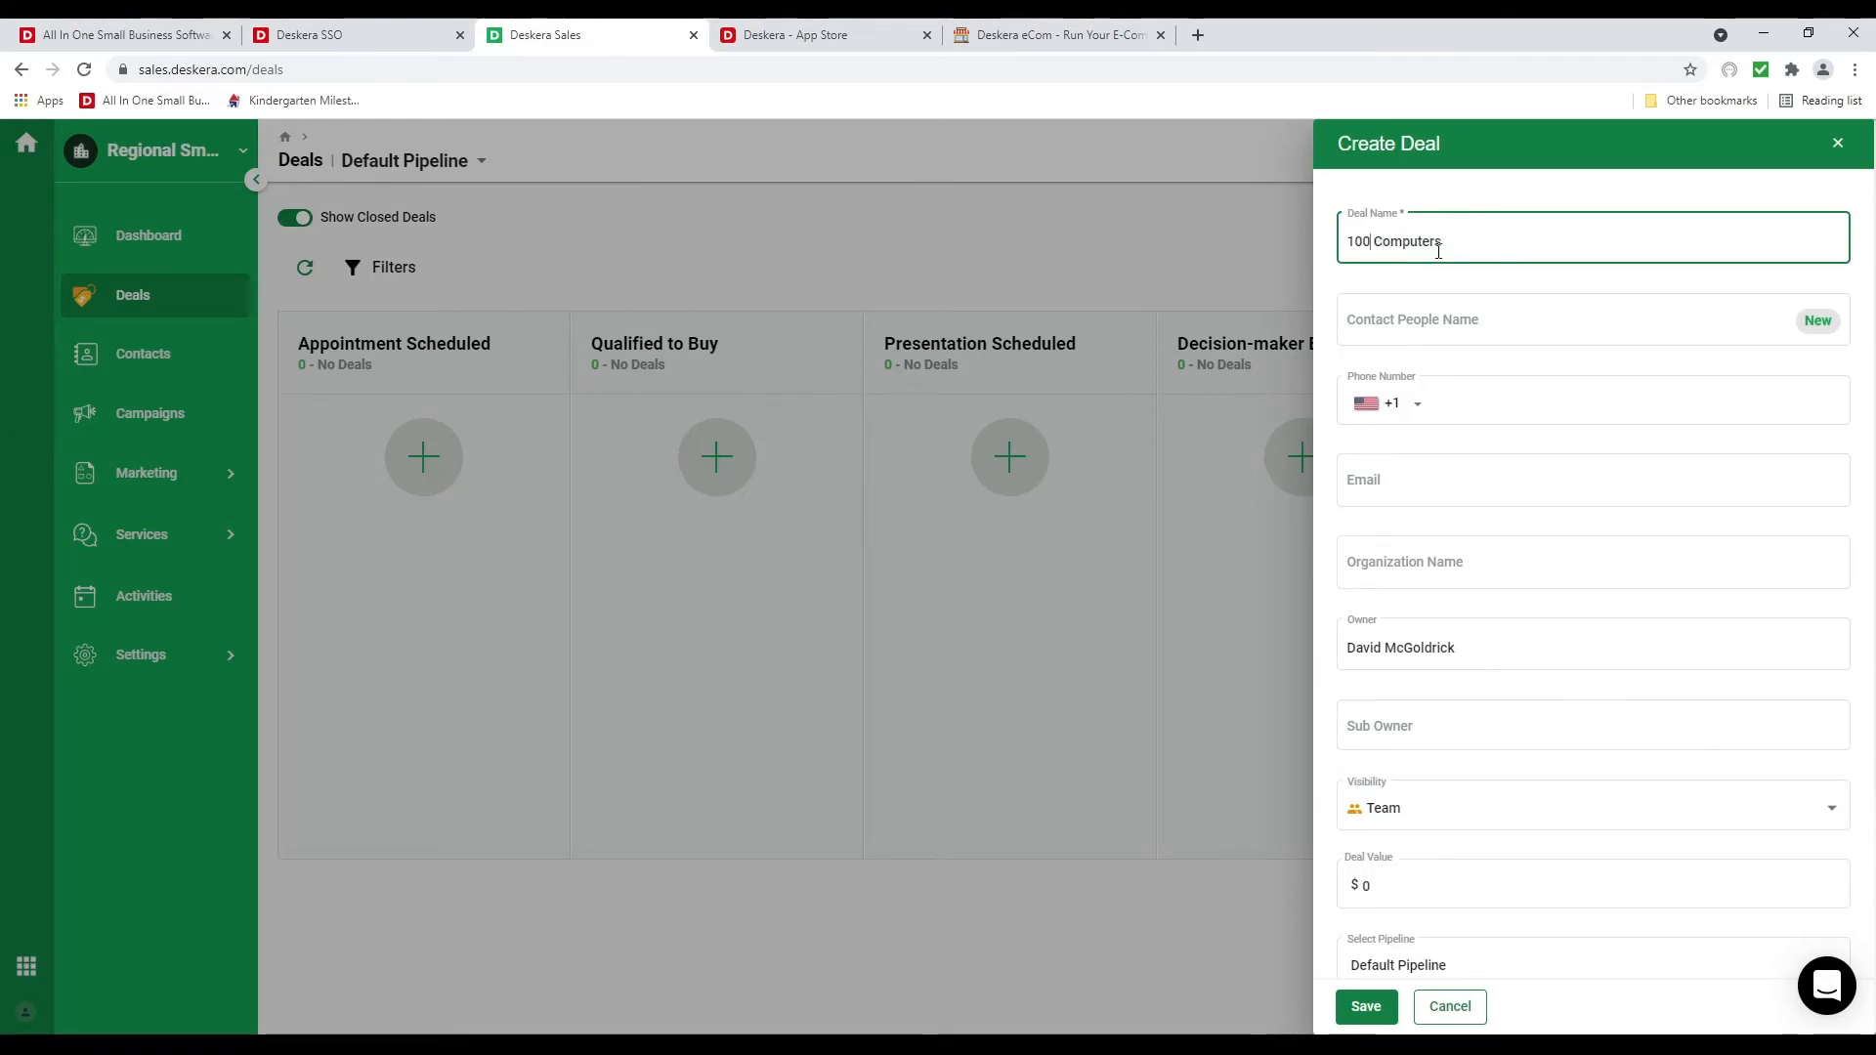
text(\)
Link the first organization and the contact person, set deal value 10,000, and save
click(1385, 574)
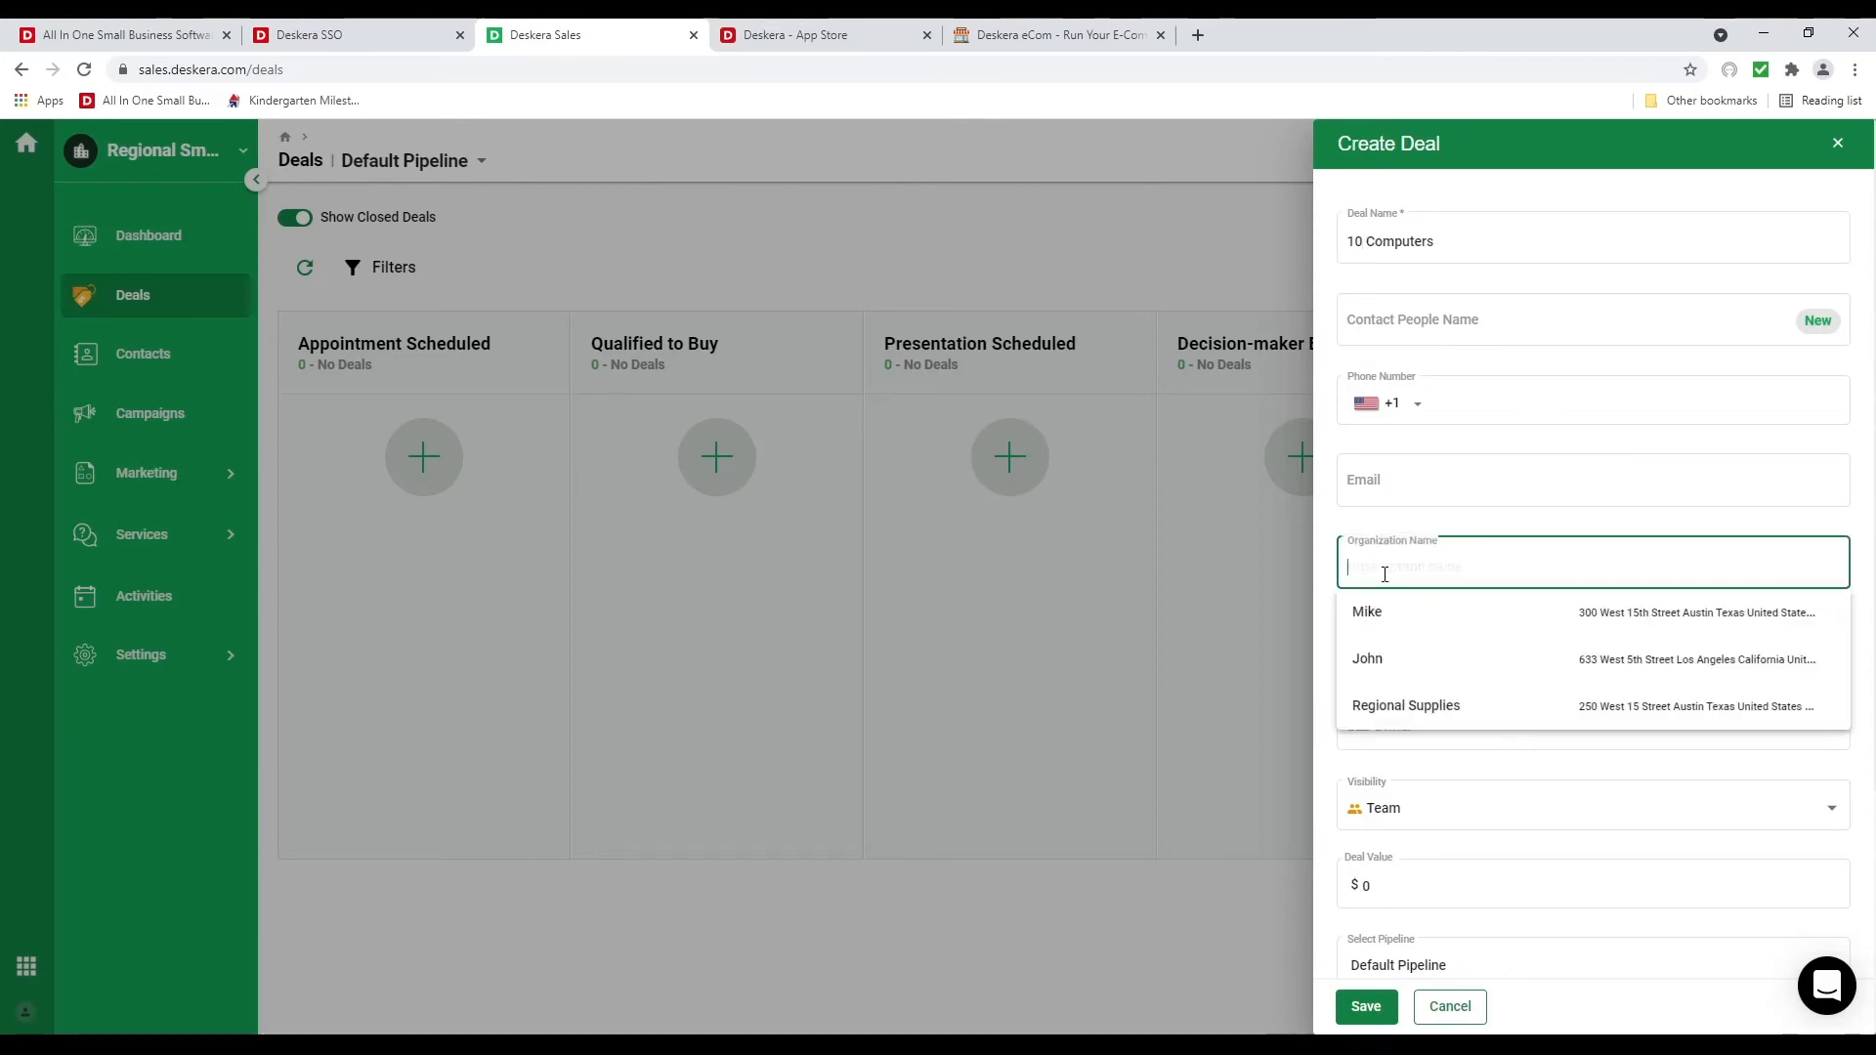
click(1408, 636)
click(1421, 325)
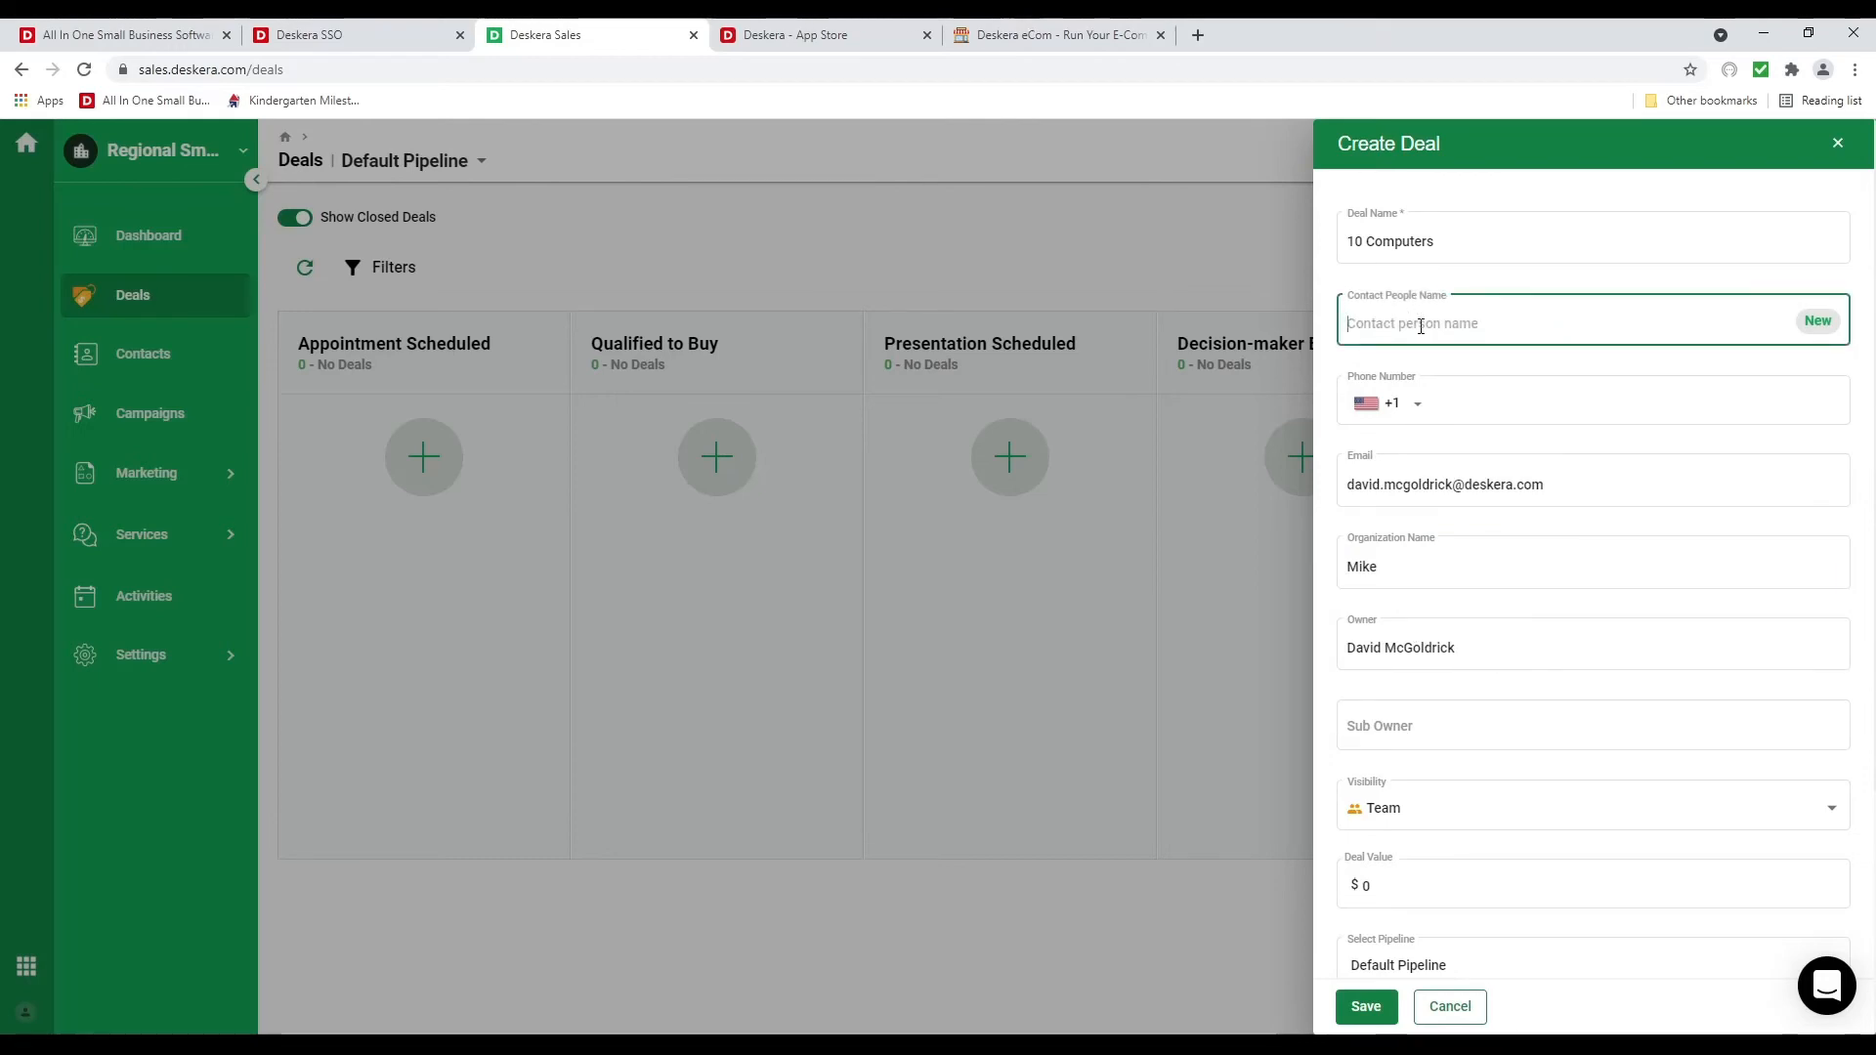
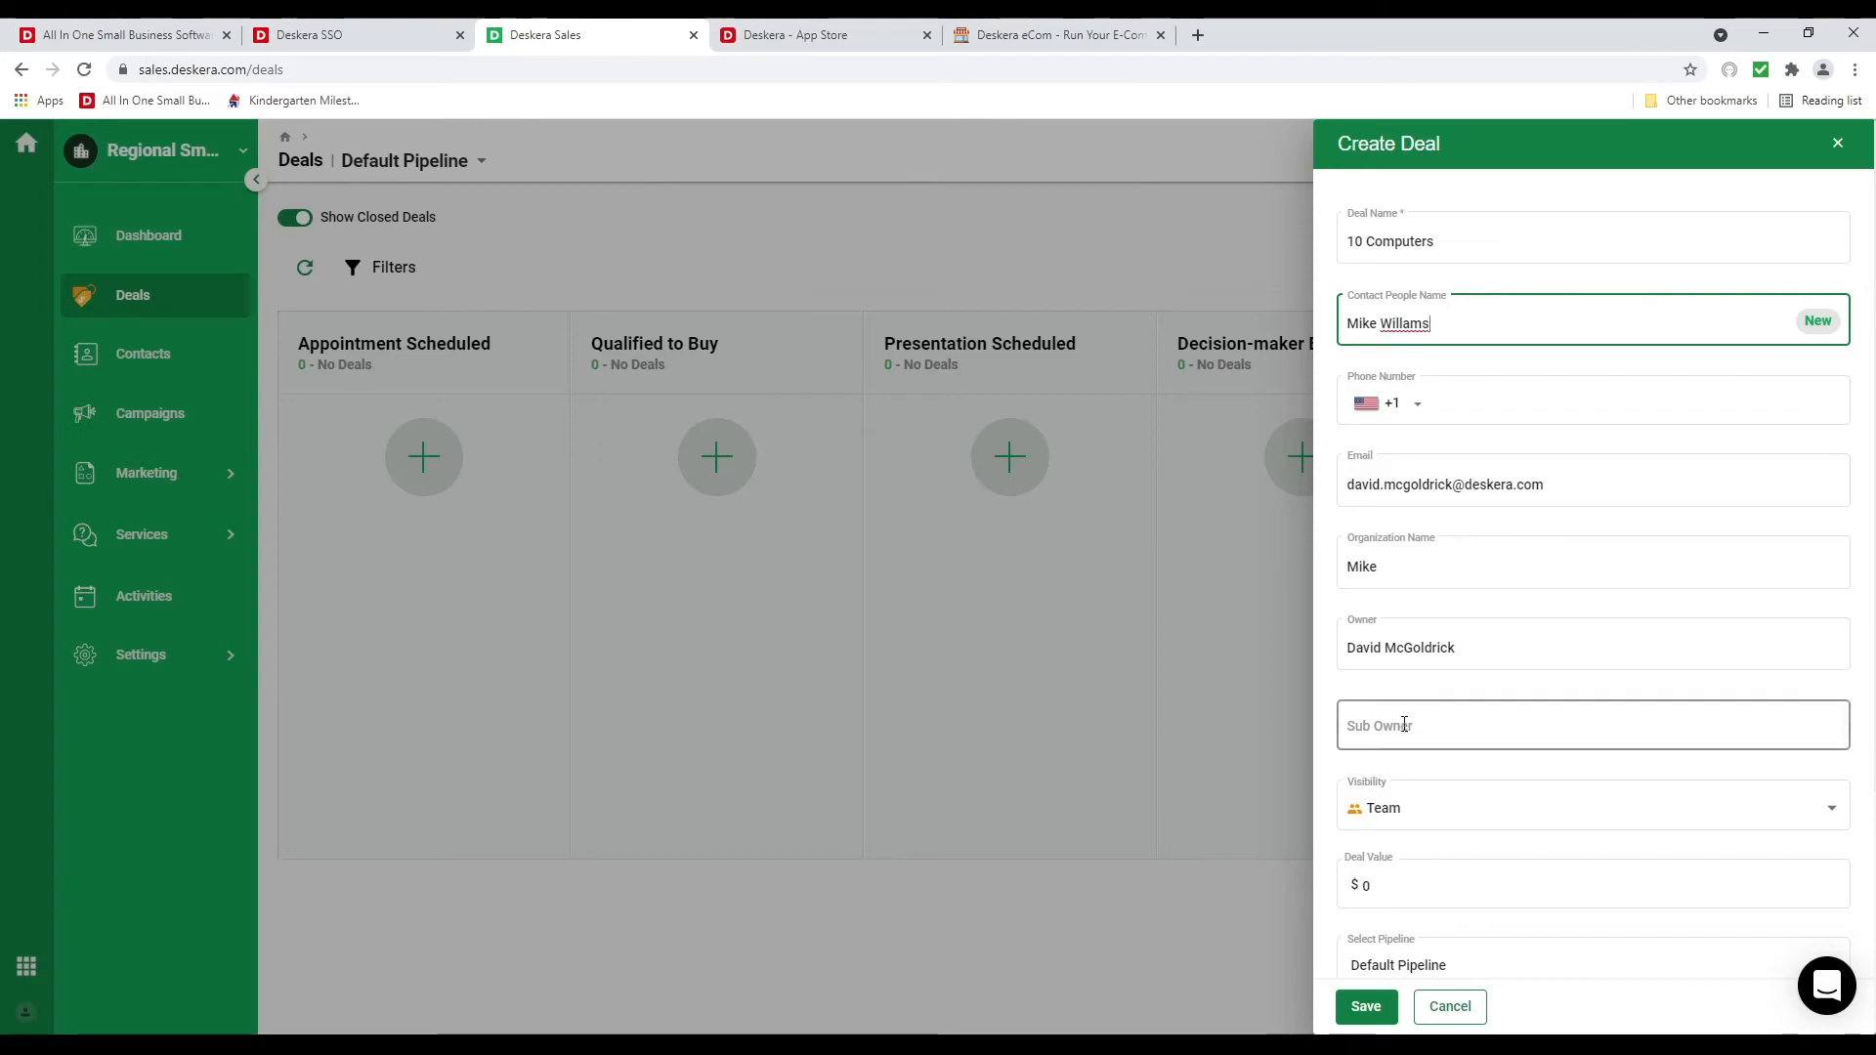
scroll(1398, 725, down, 3)
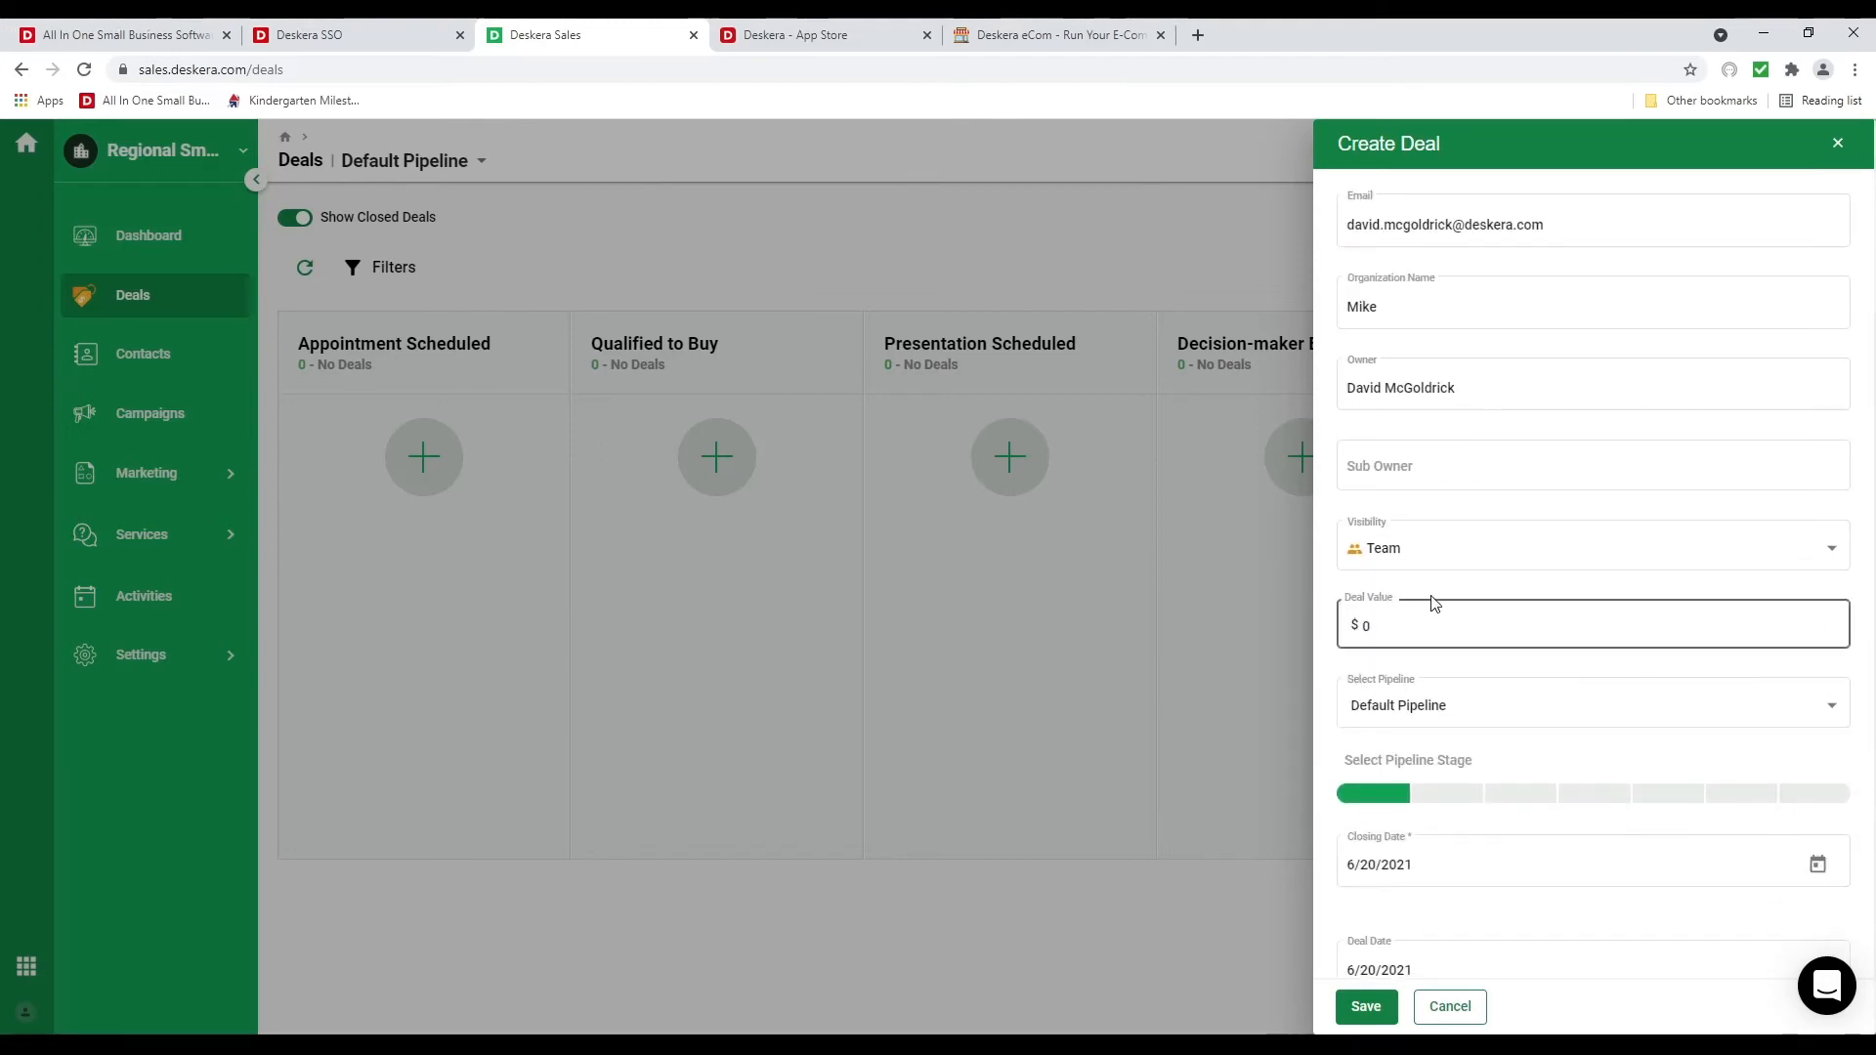
click(1428, 556)
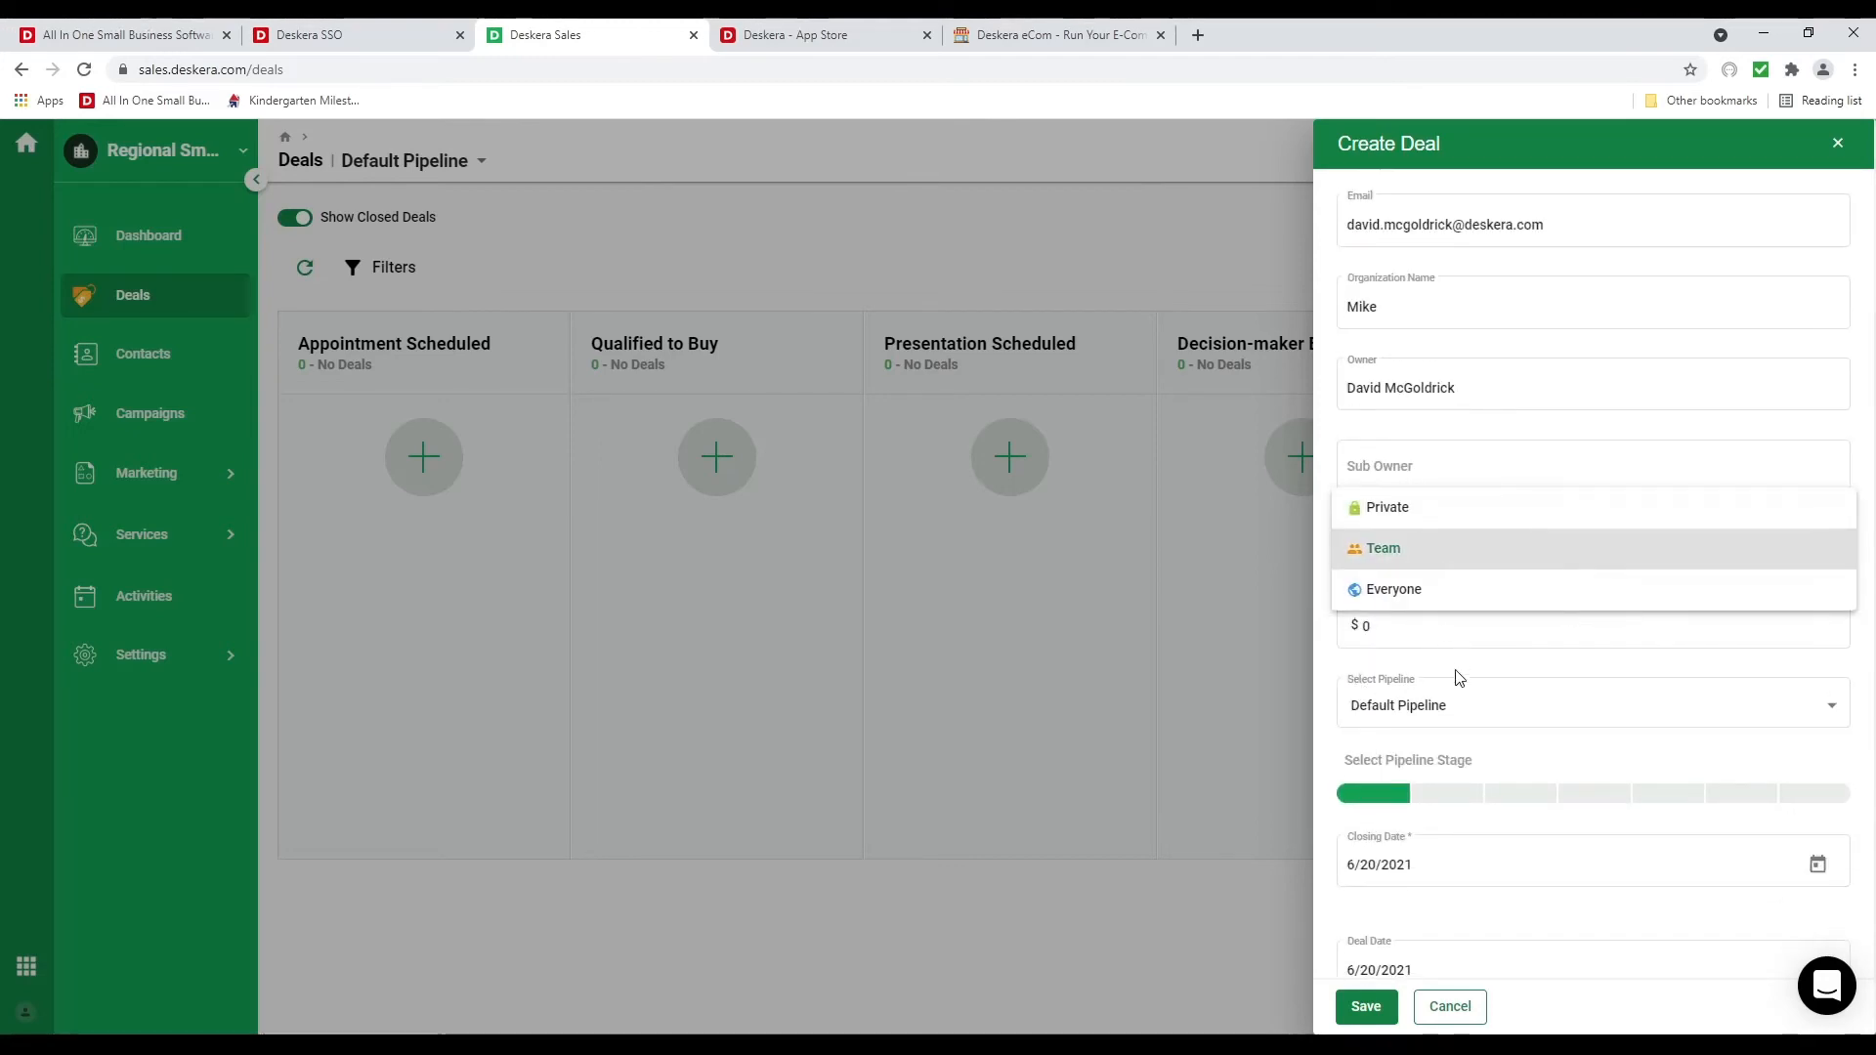
click(1397, 625)
text(10,0)
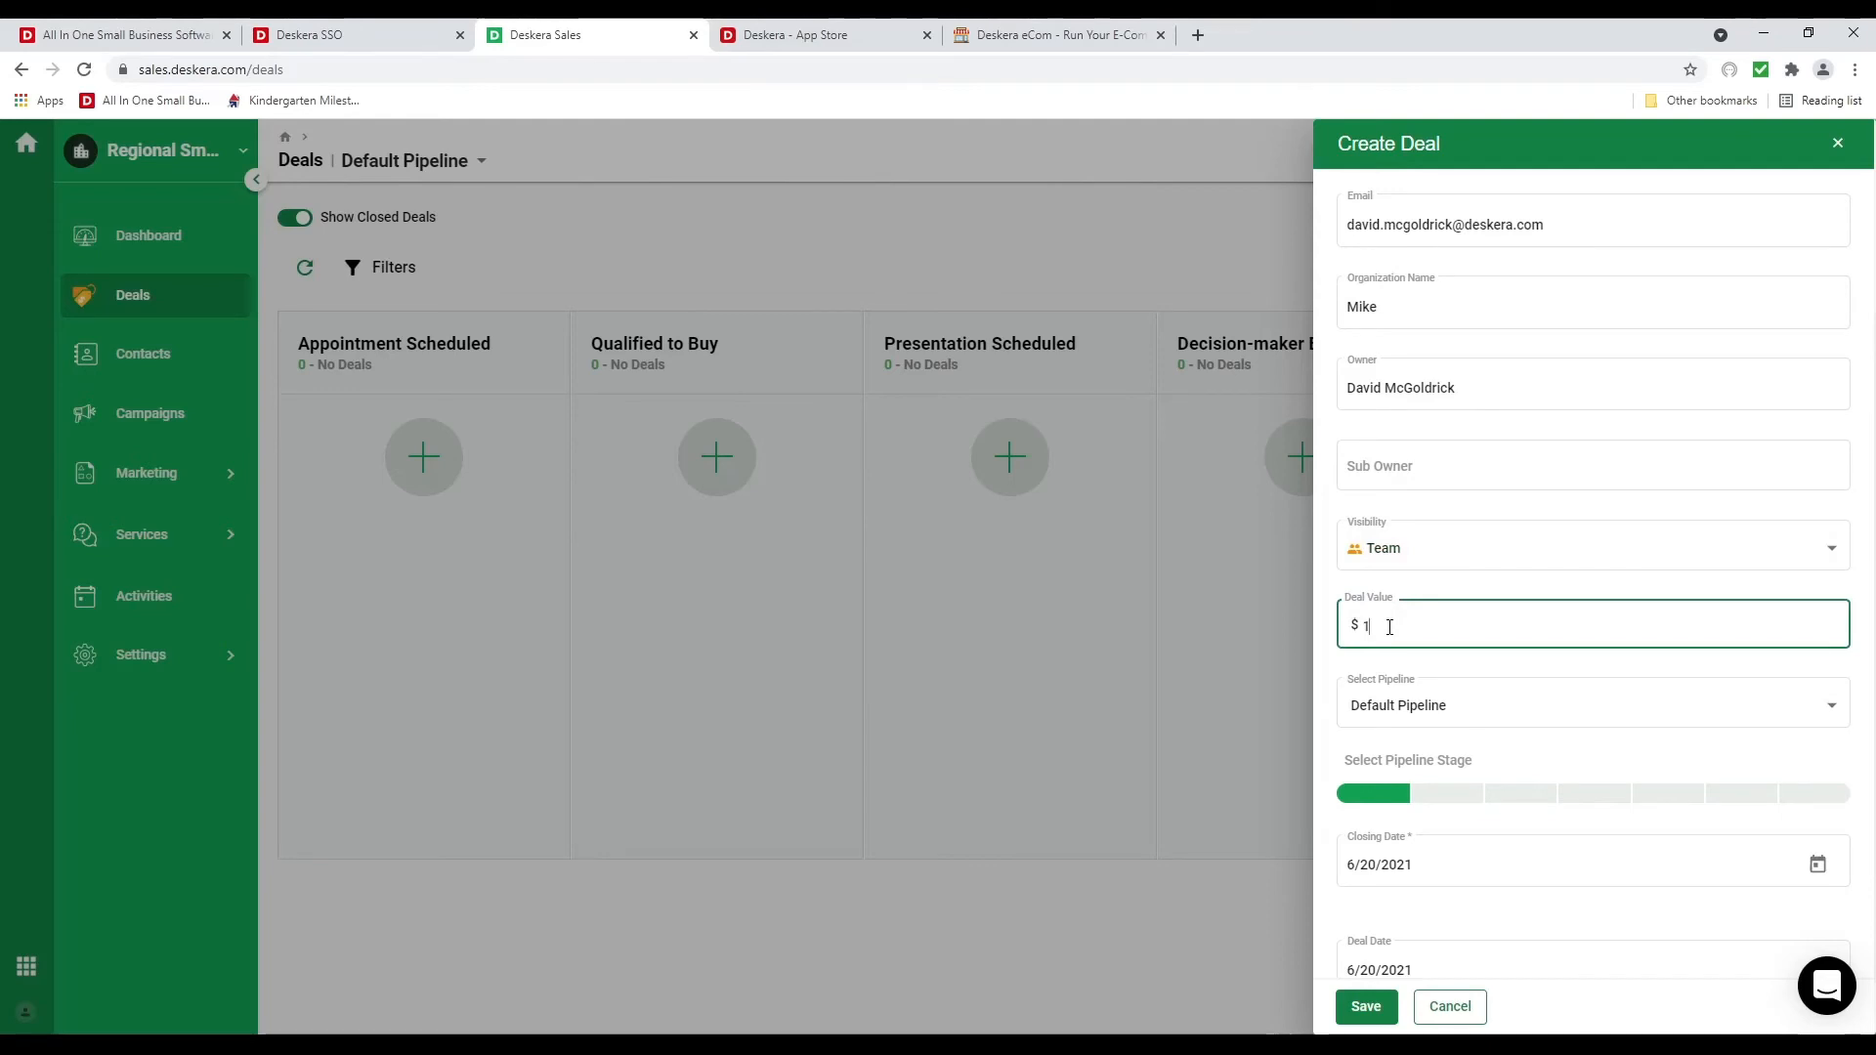
text(00)
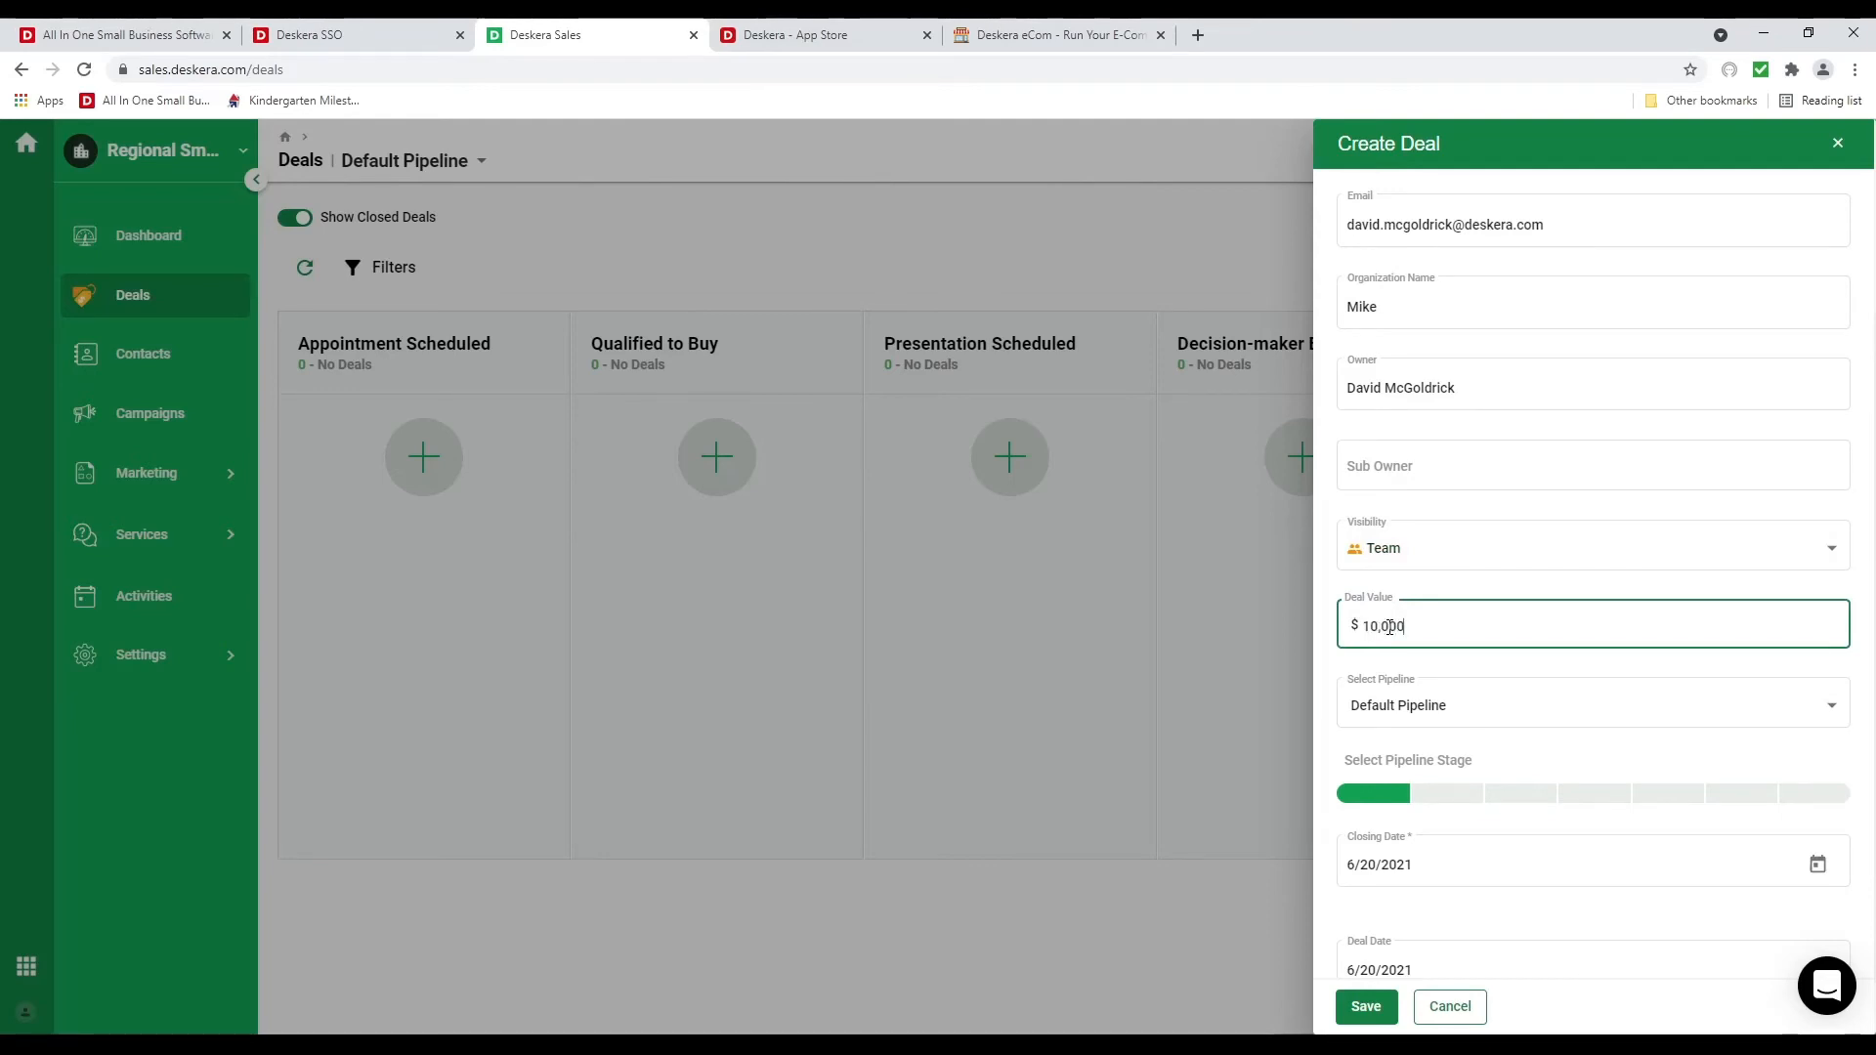
scroll(1436, 635, down, 1)
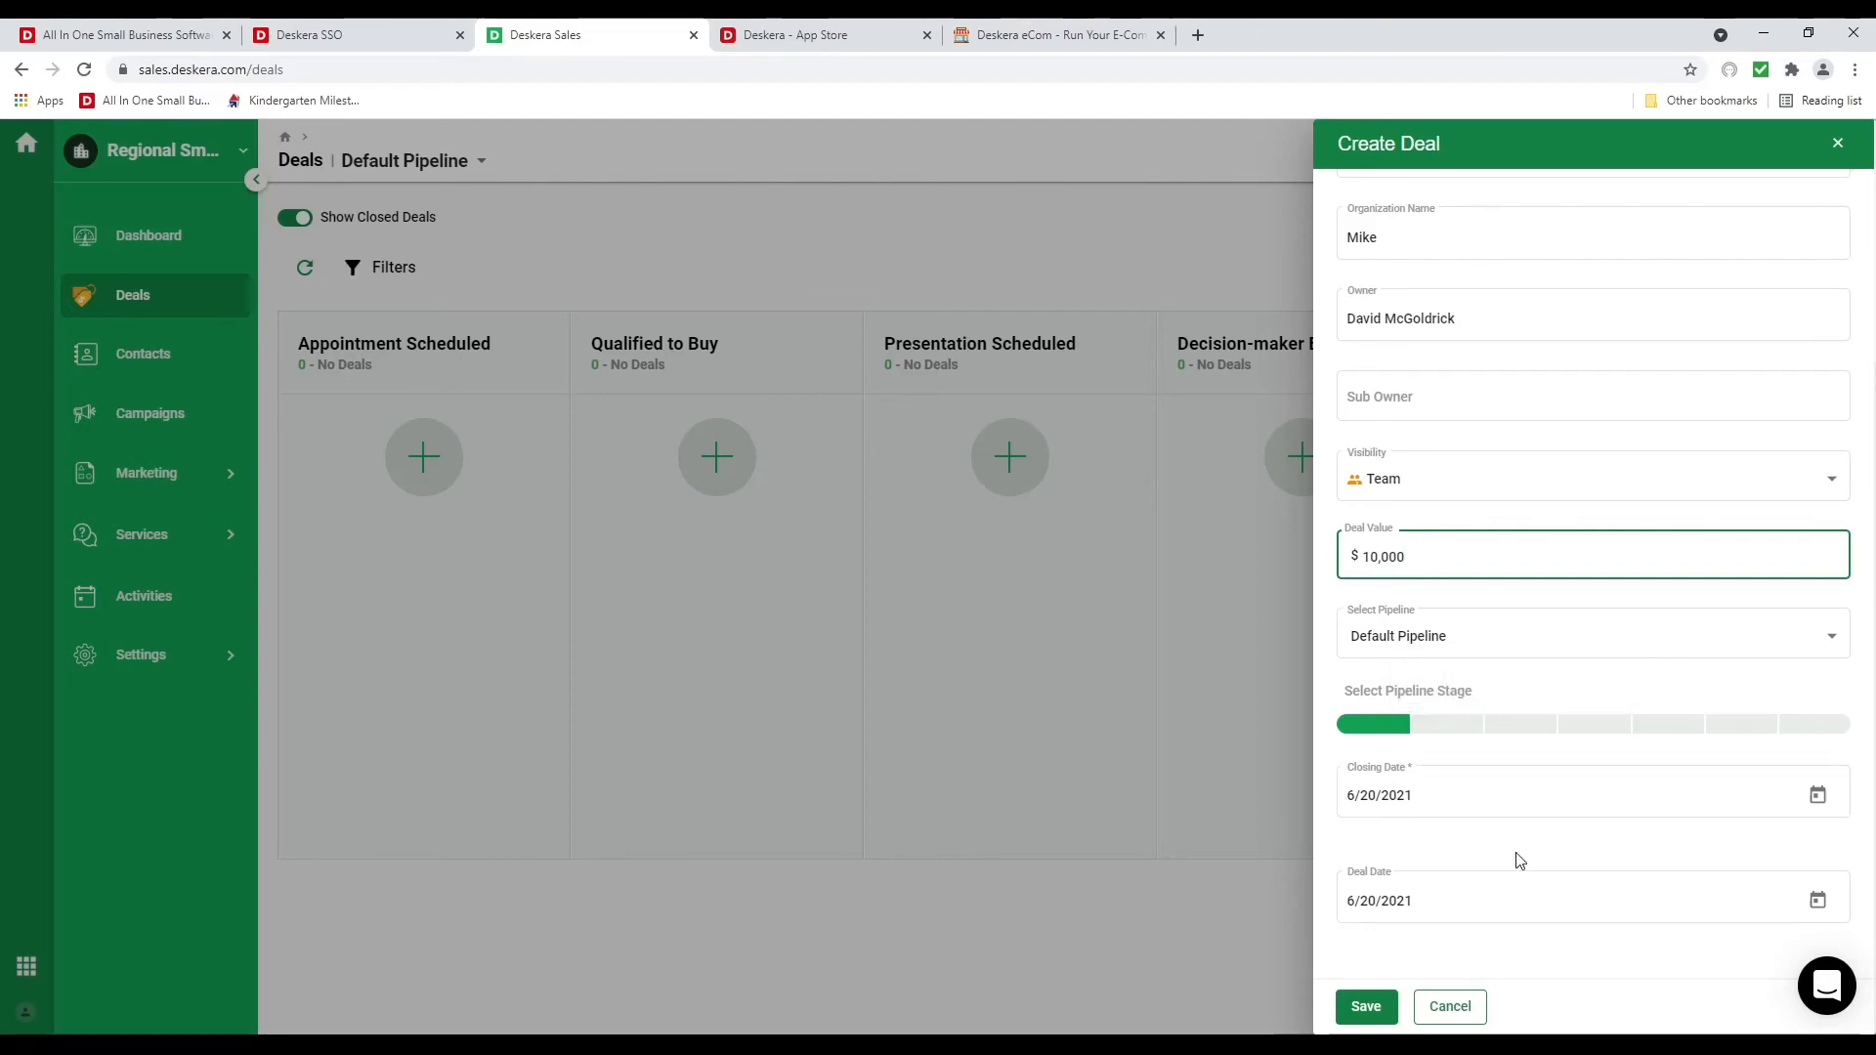
click(1366, 1008)
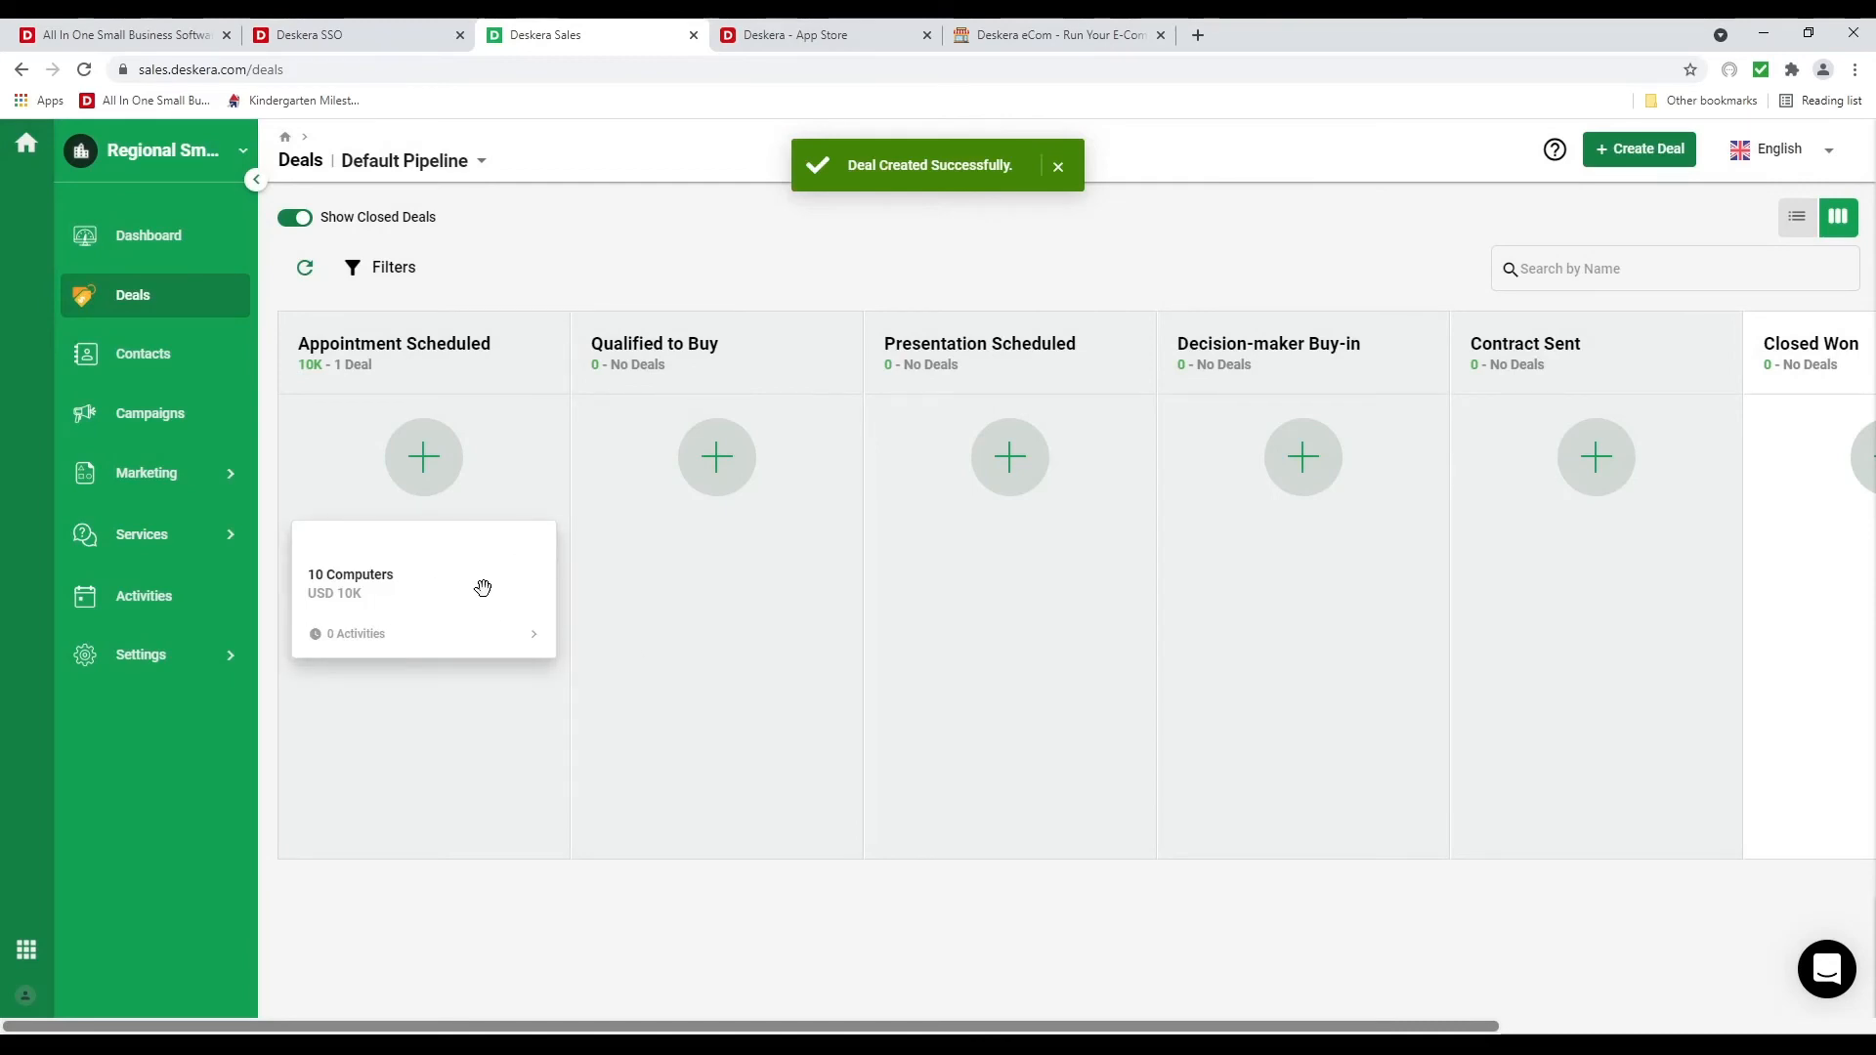
Show the deals as a list, glance at the 10 Computers deal, and return to the board
click(1796, 217)
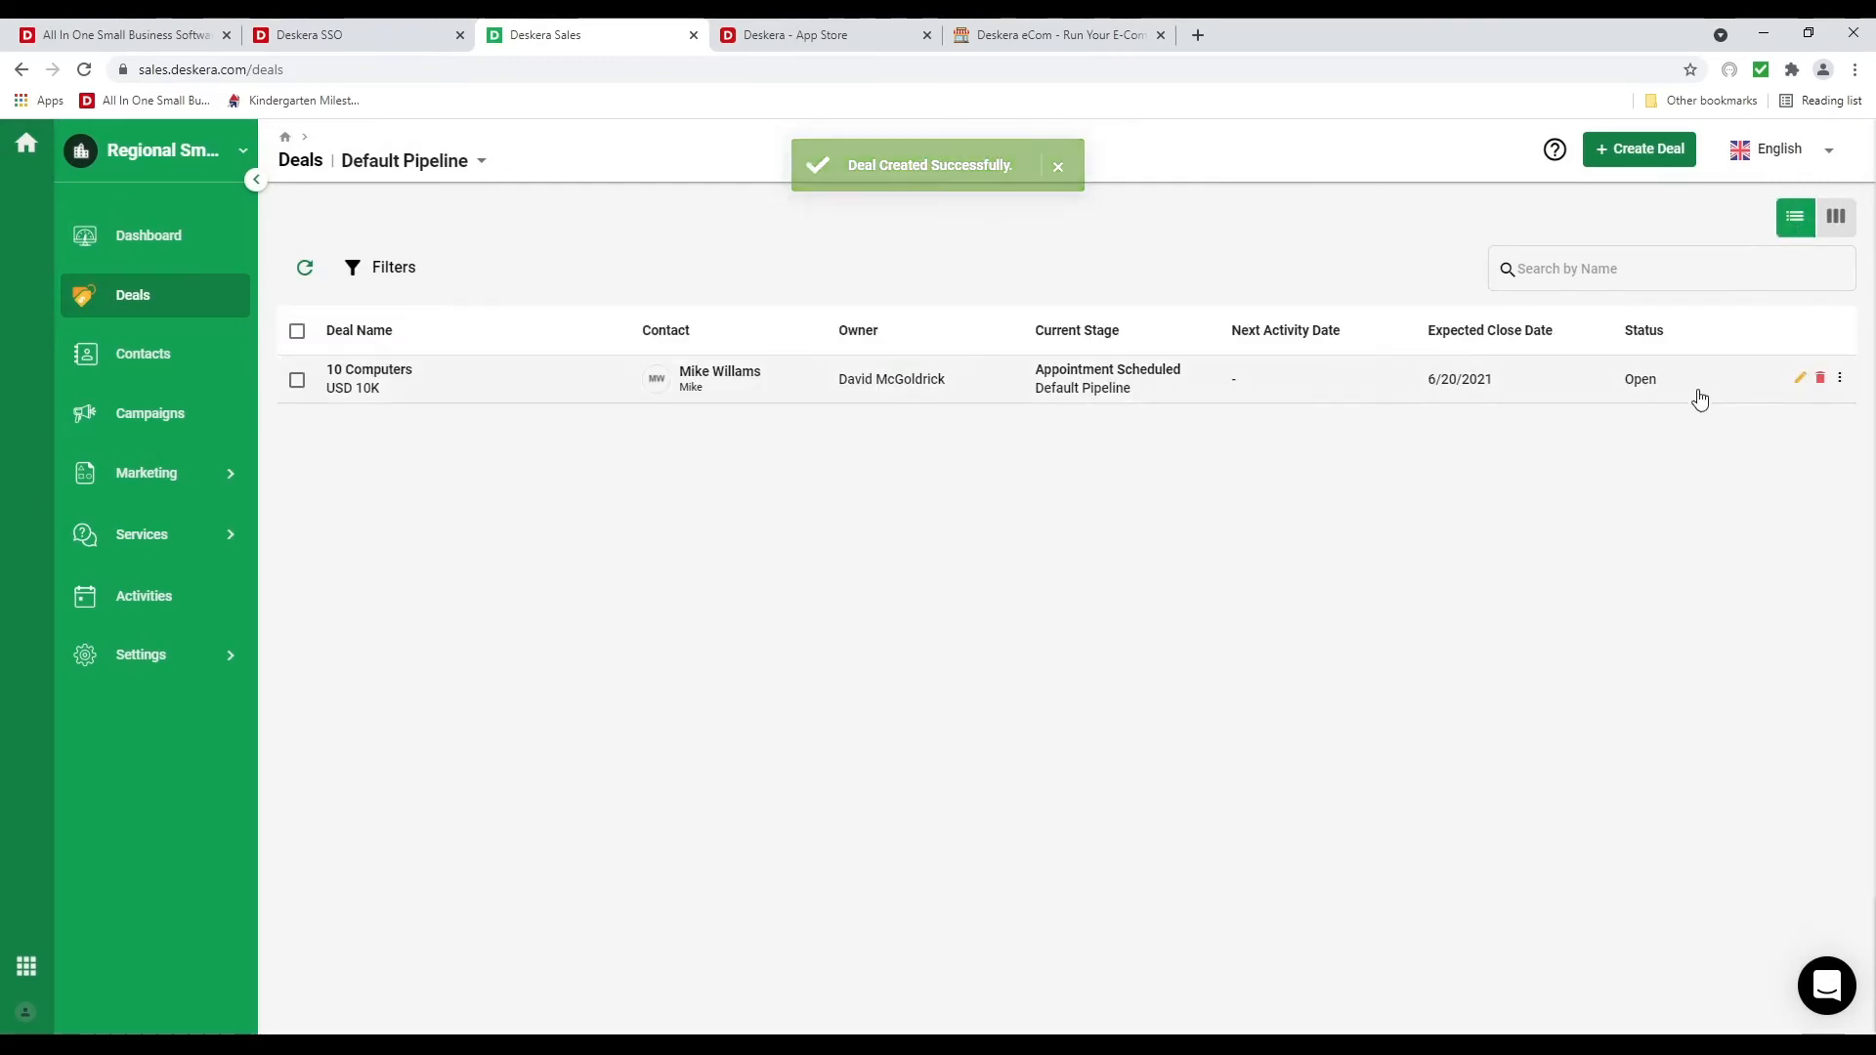
click(1802, 380)
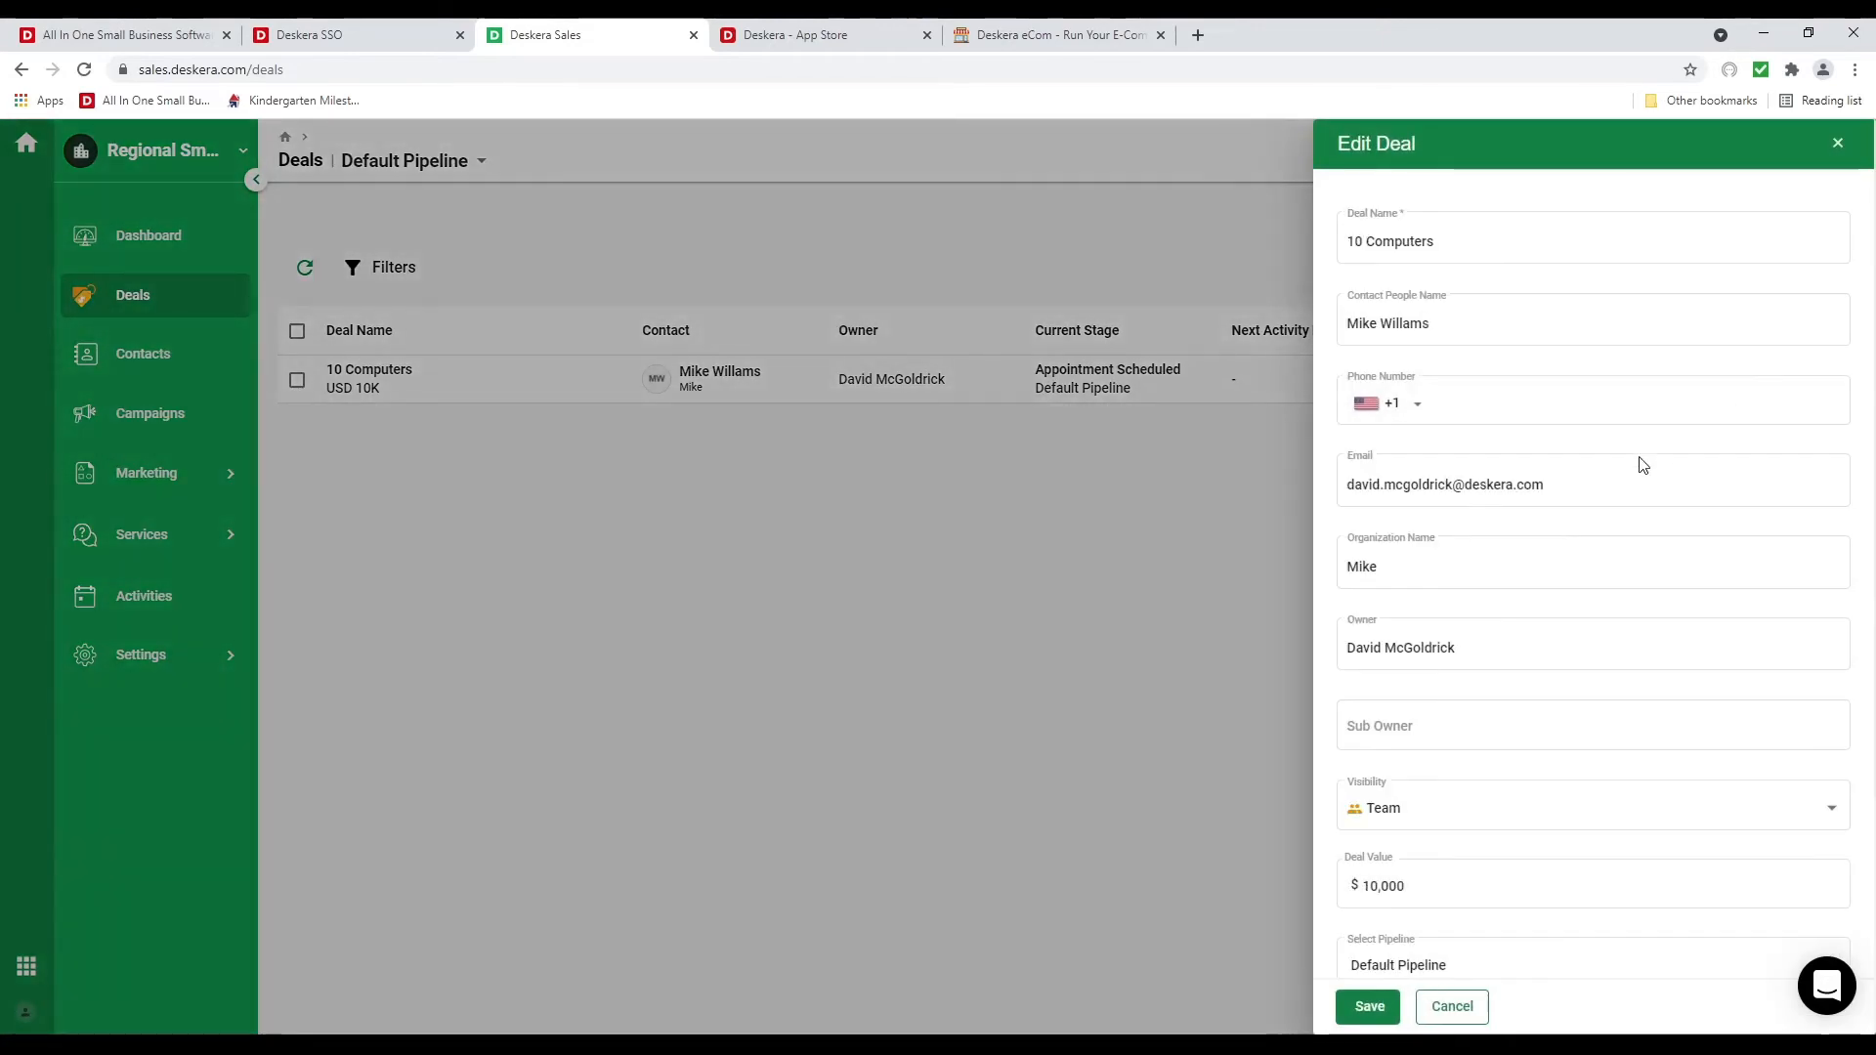
click(1452, 1006)
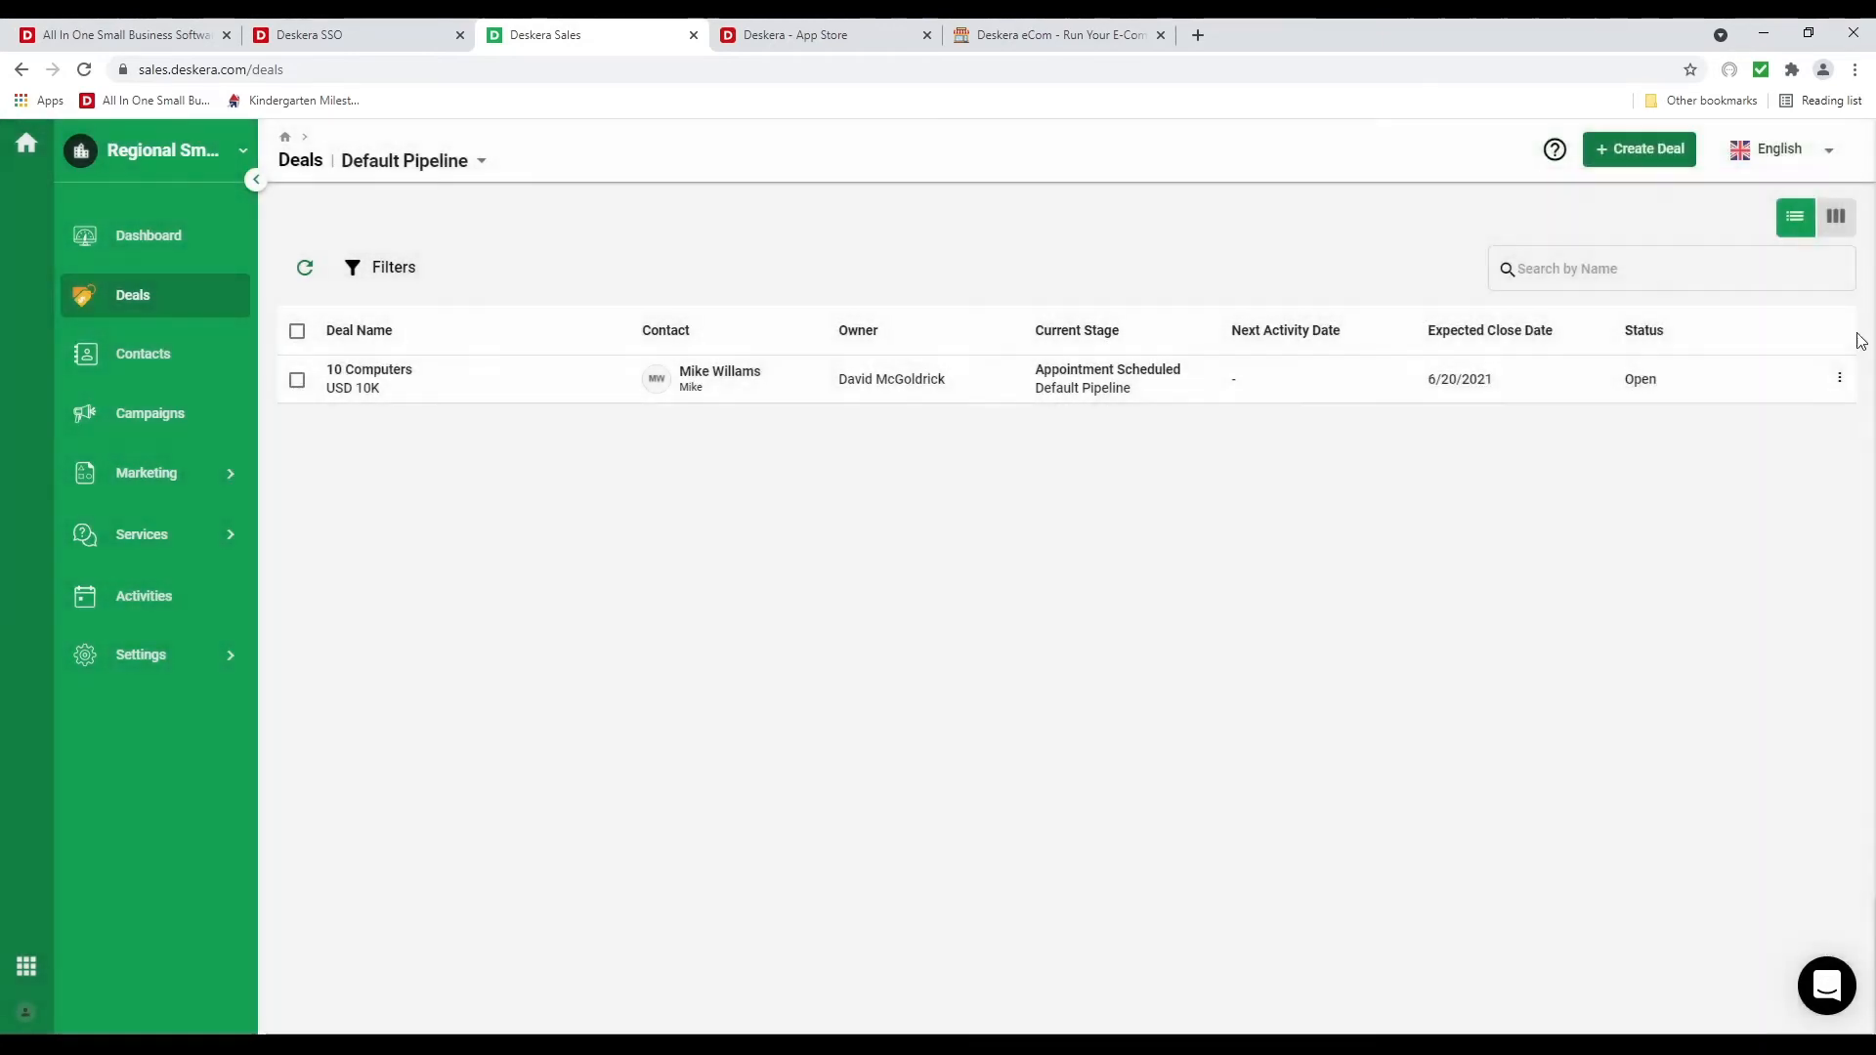
click(1835, 217)
Open the 10 Computers deal's page and start a new activity from its Activities tab
click(389, 565)
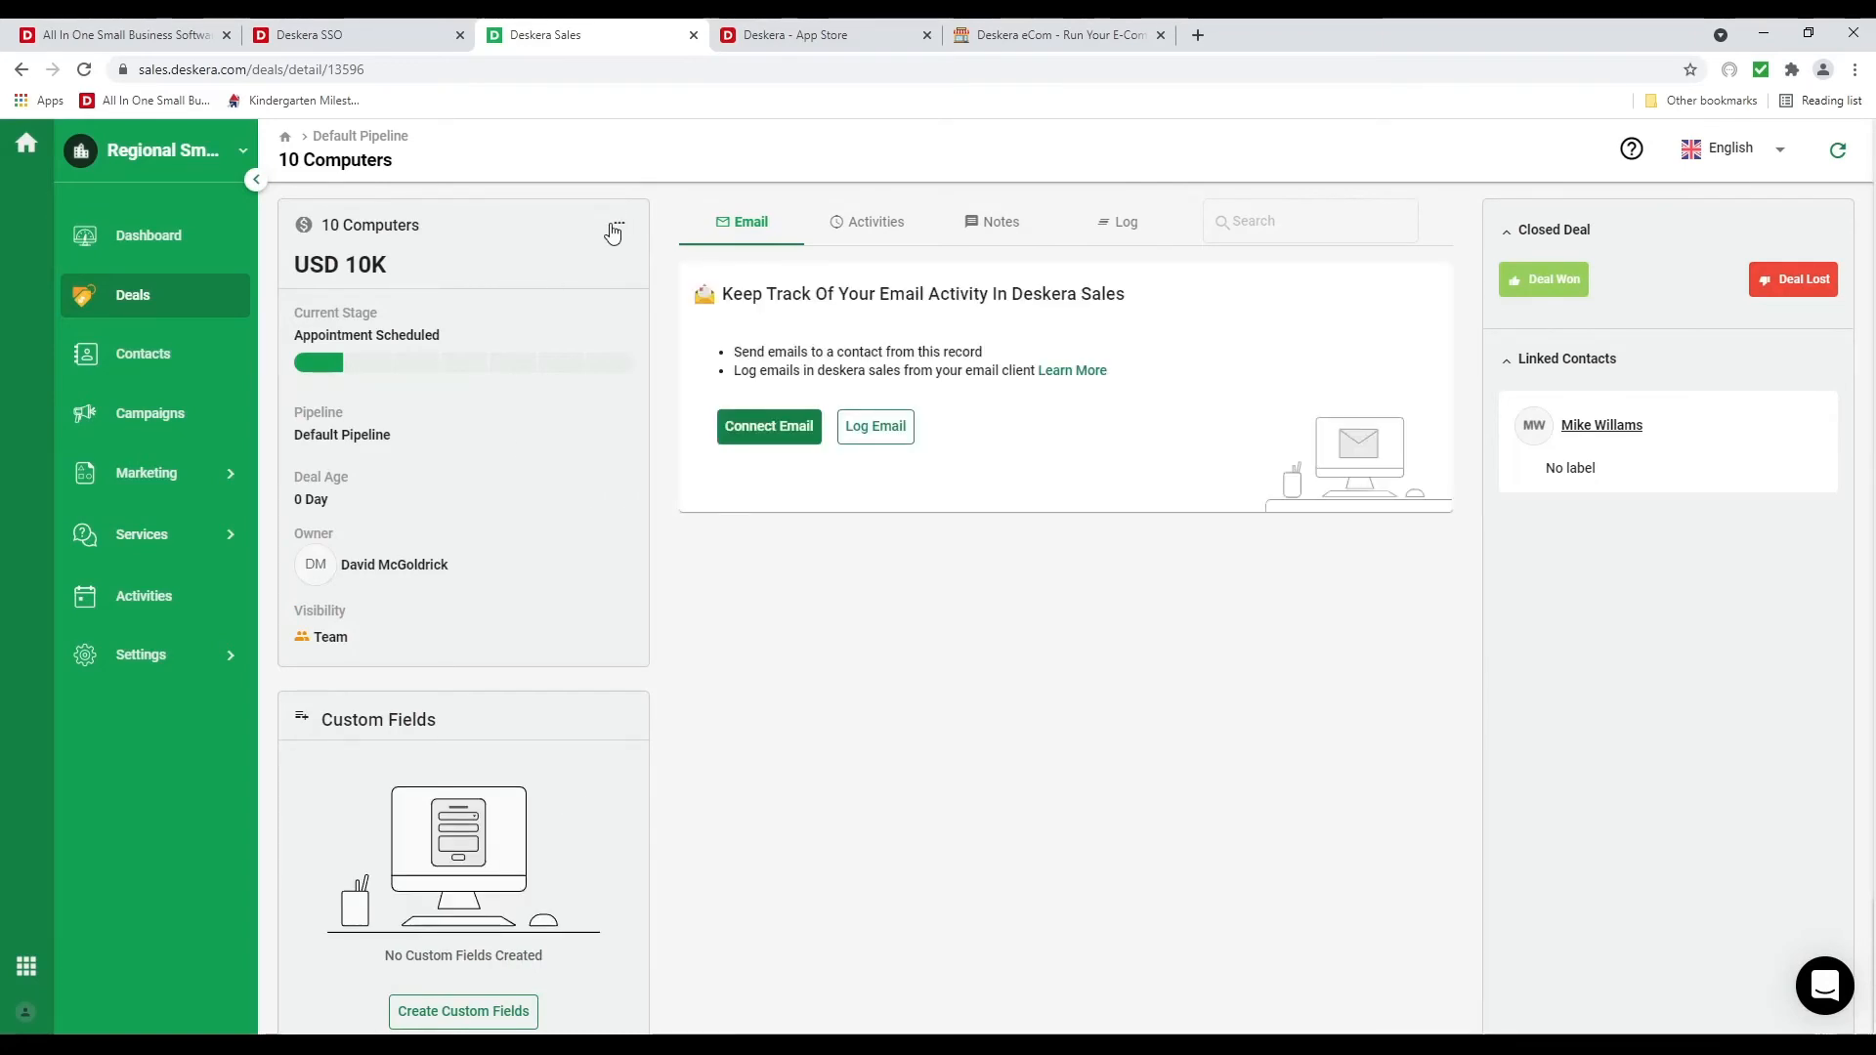
click(618, 230)
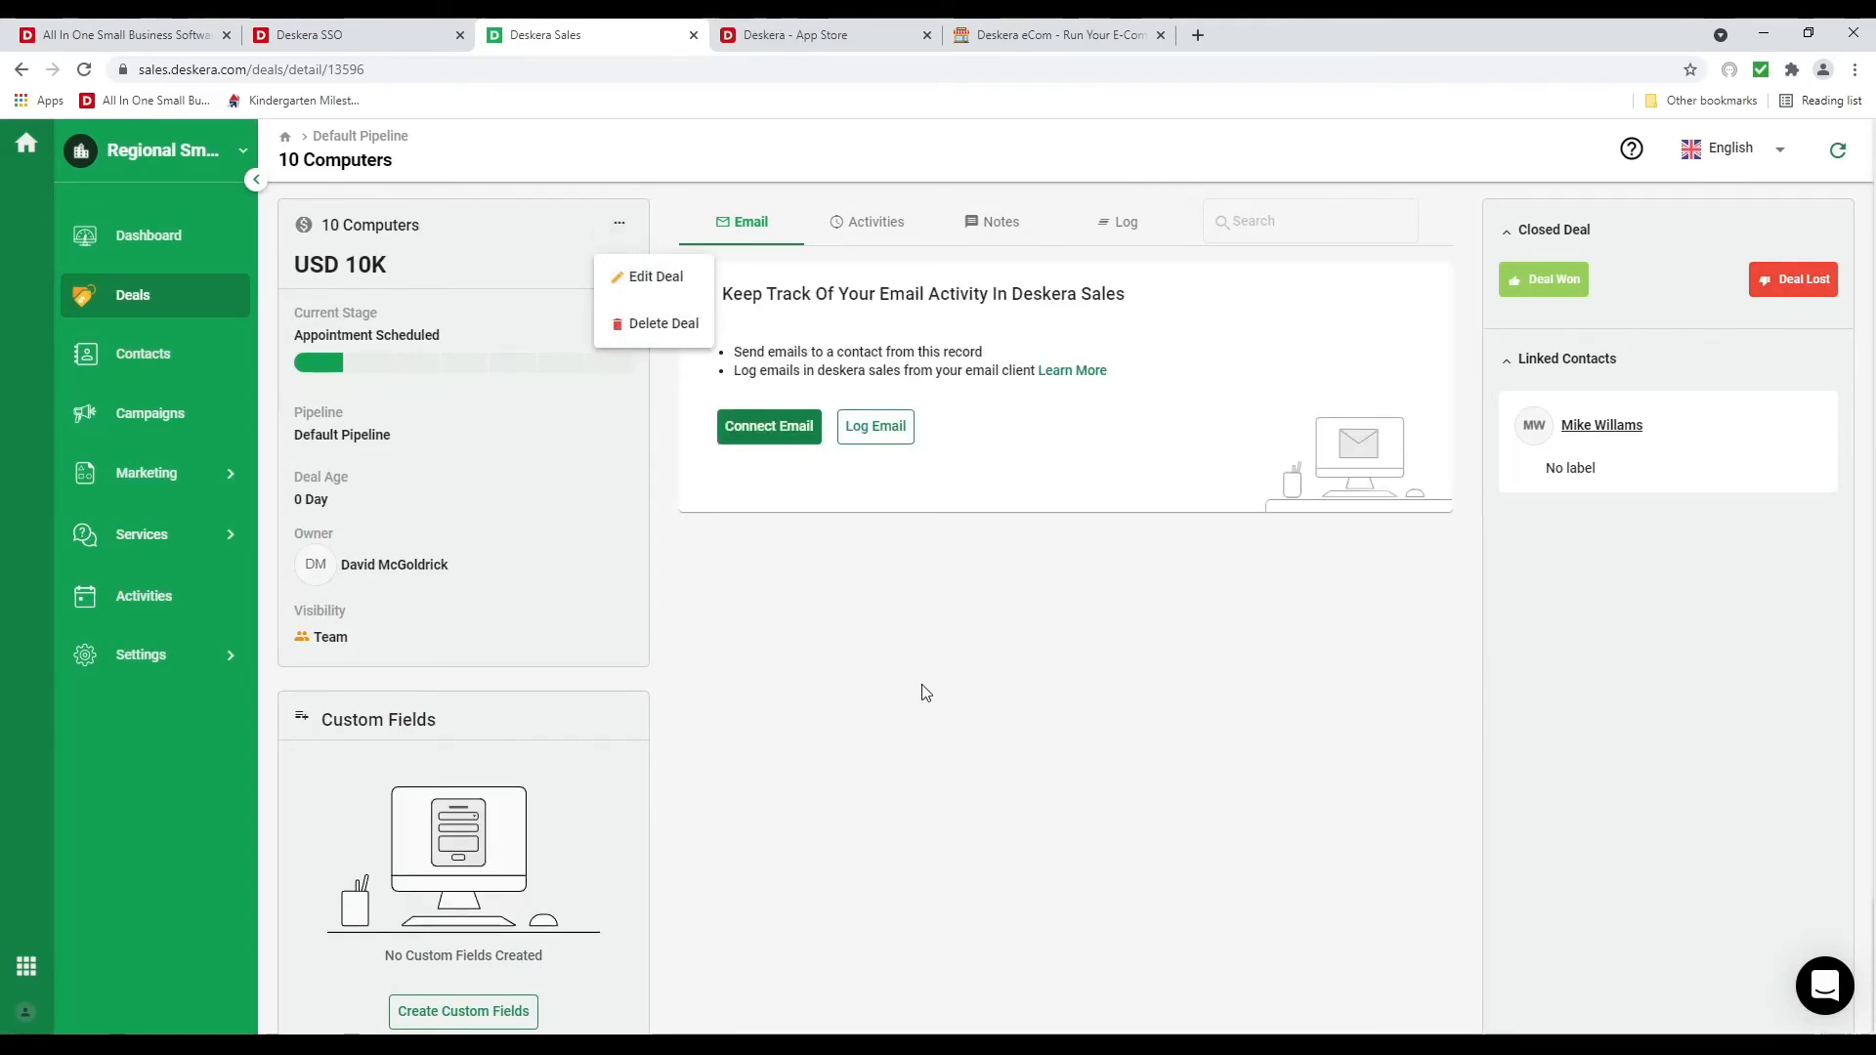
click(889, 671)
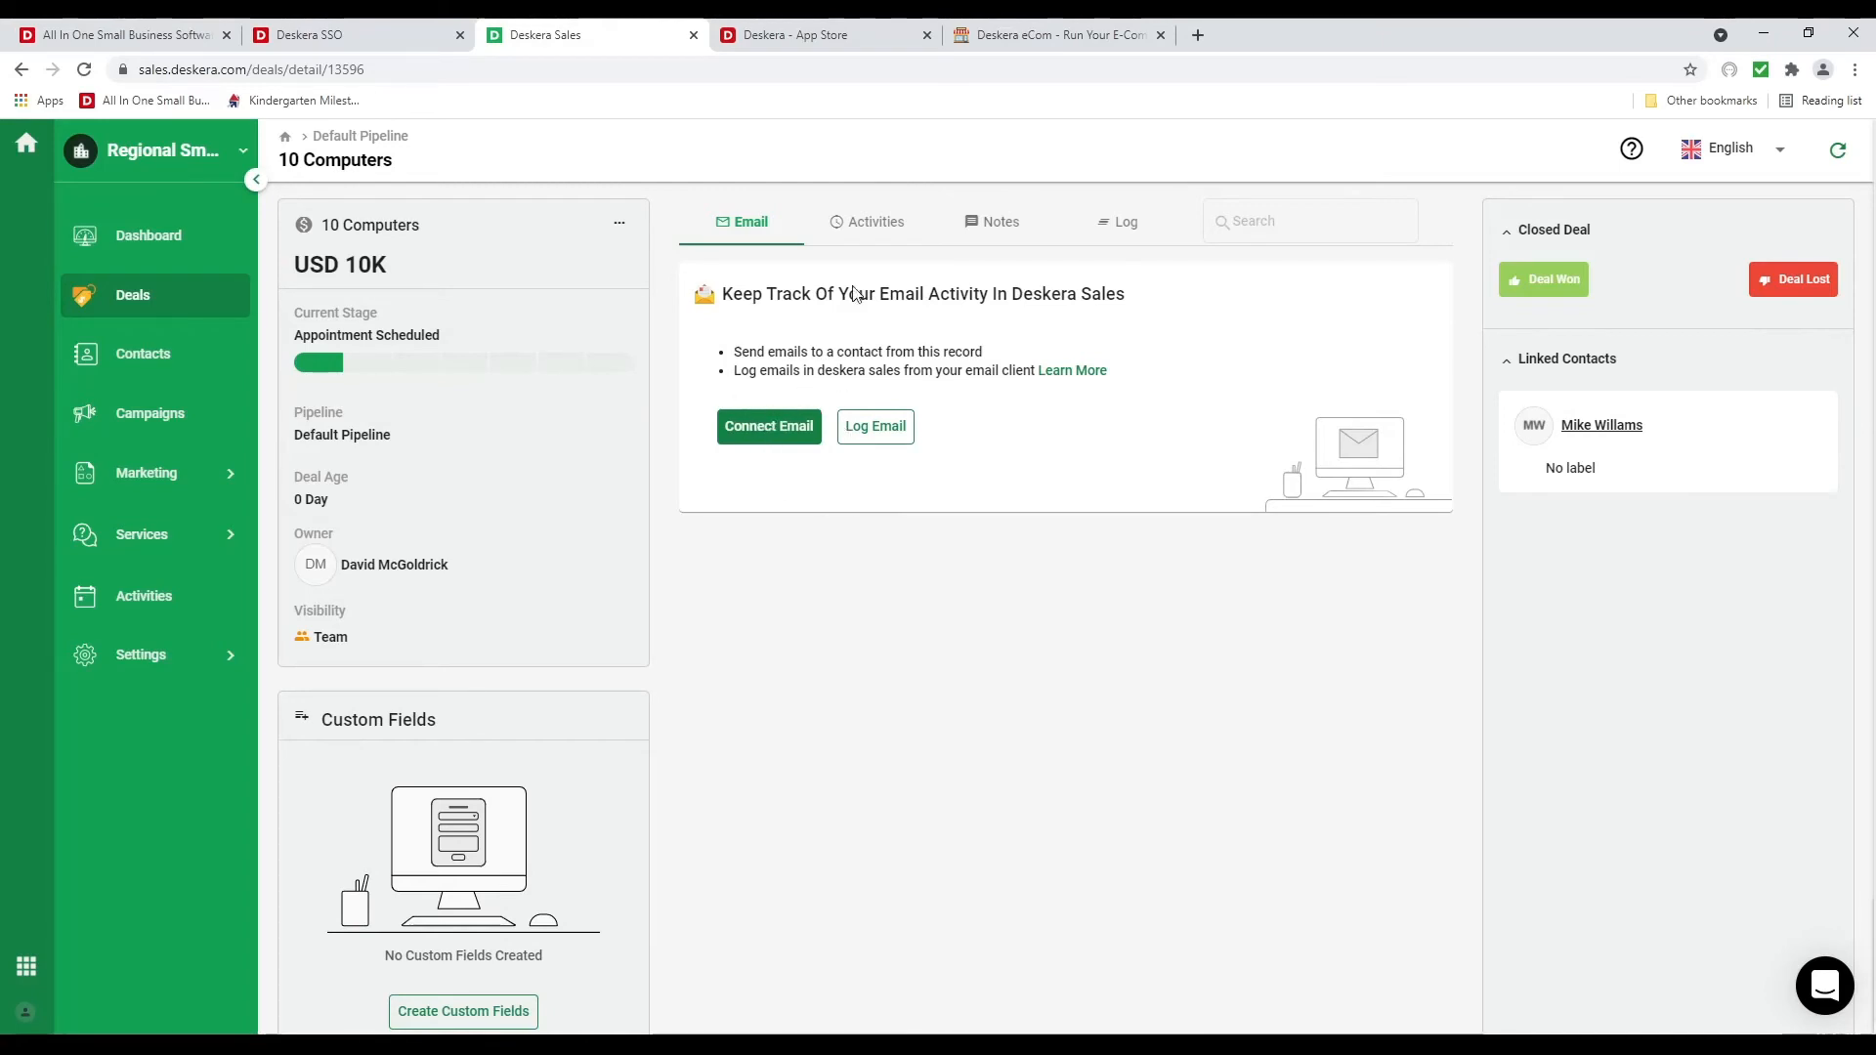
click(880, 225)
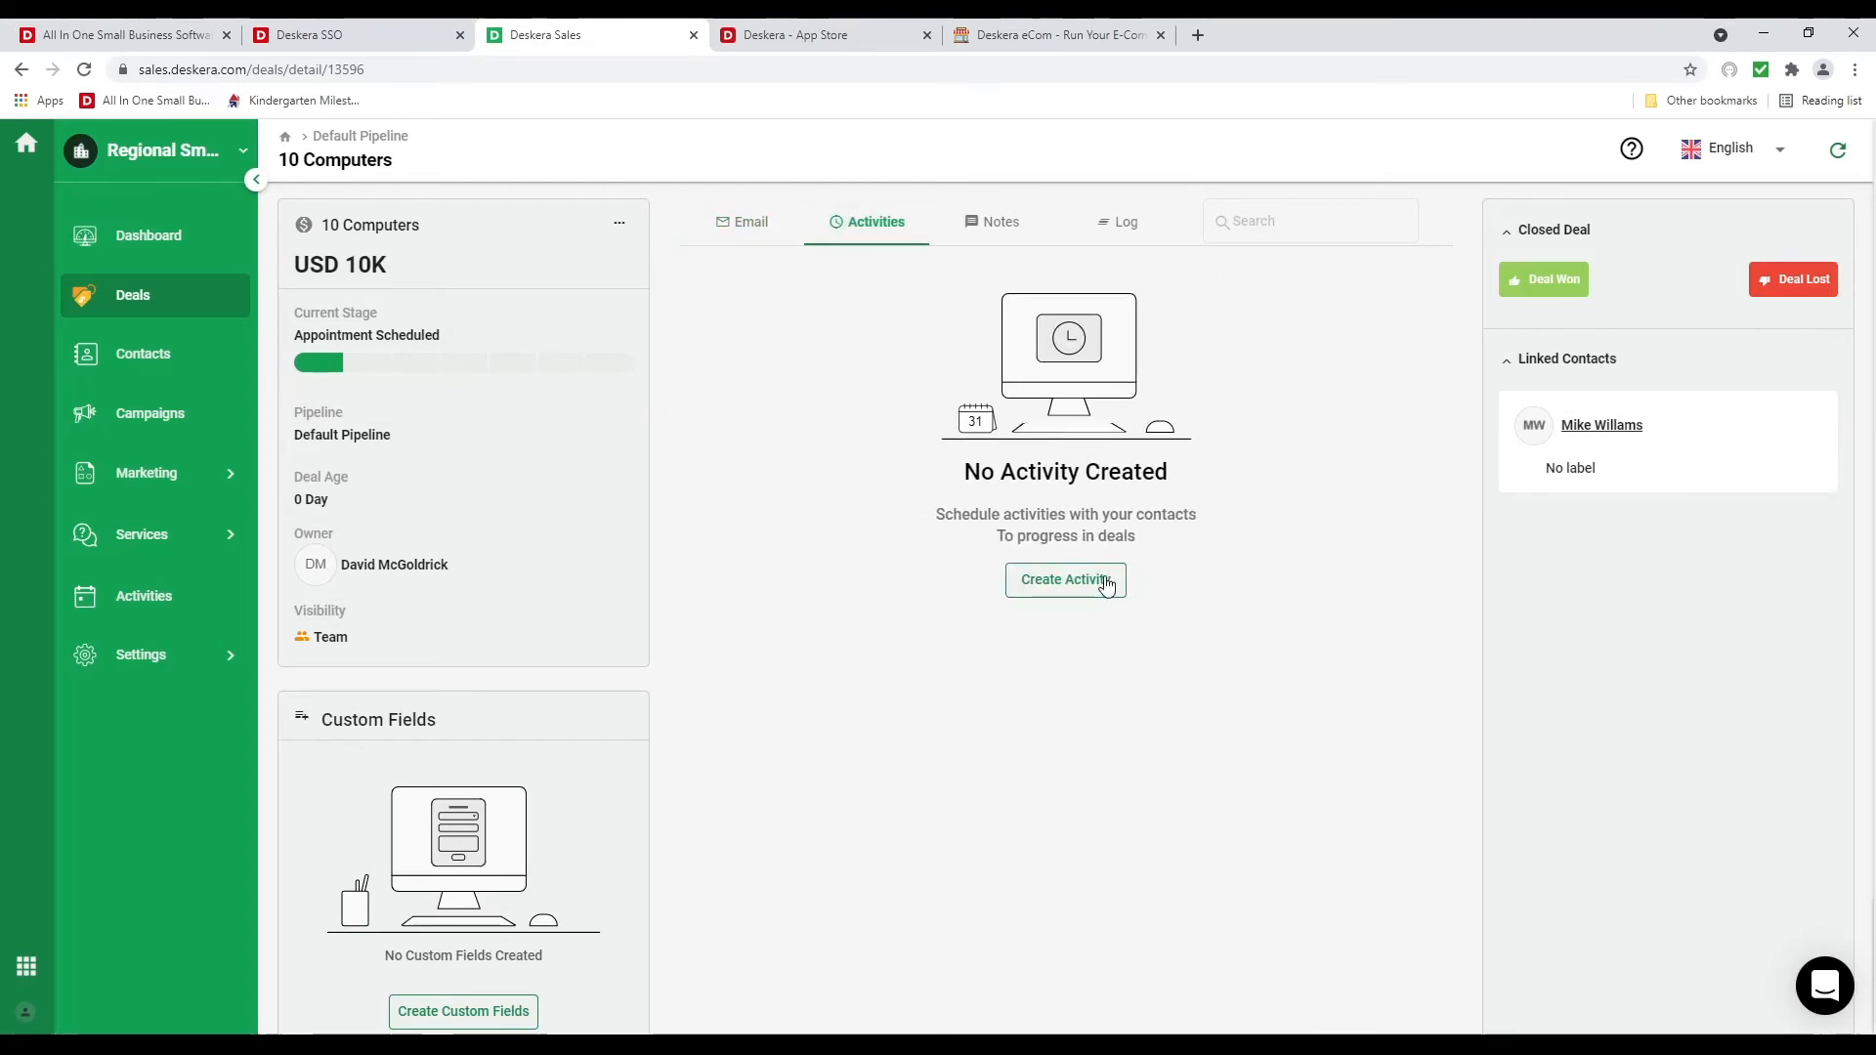
click(1065, 580)
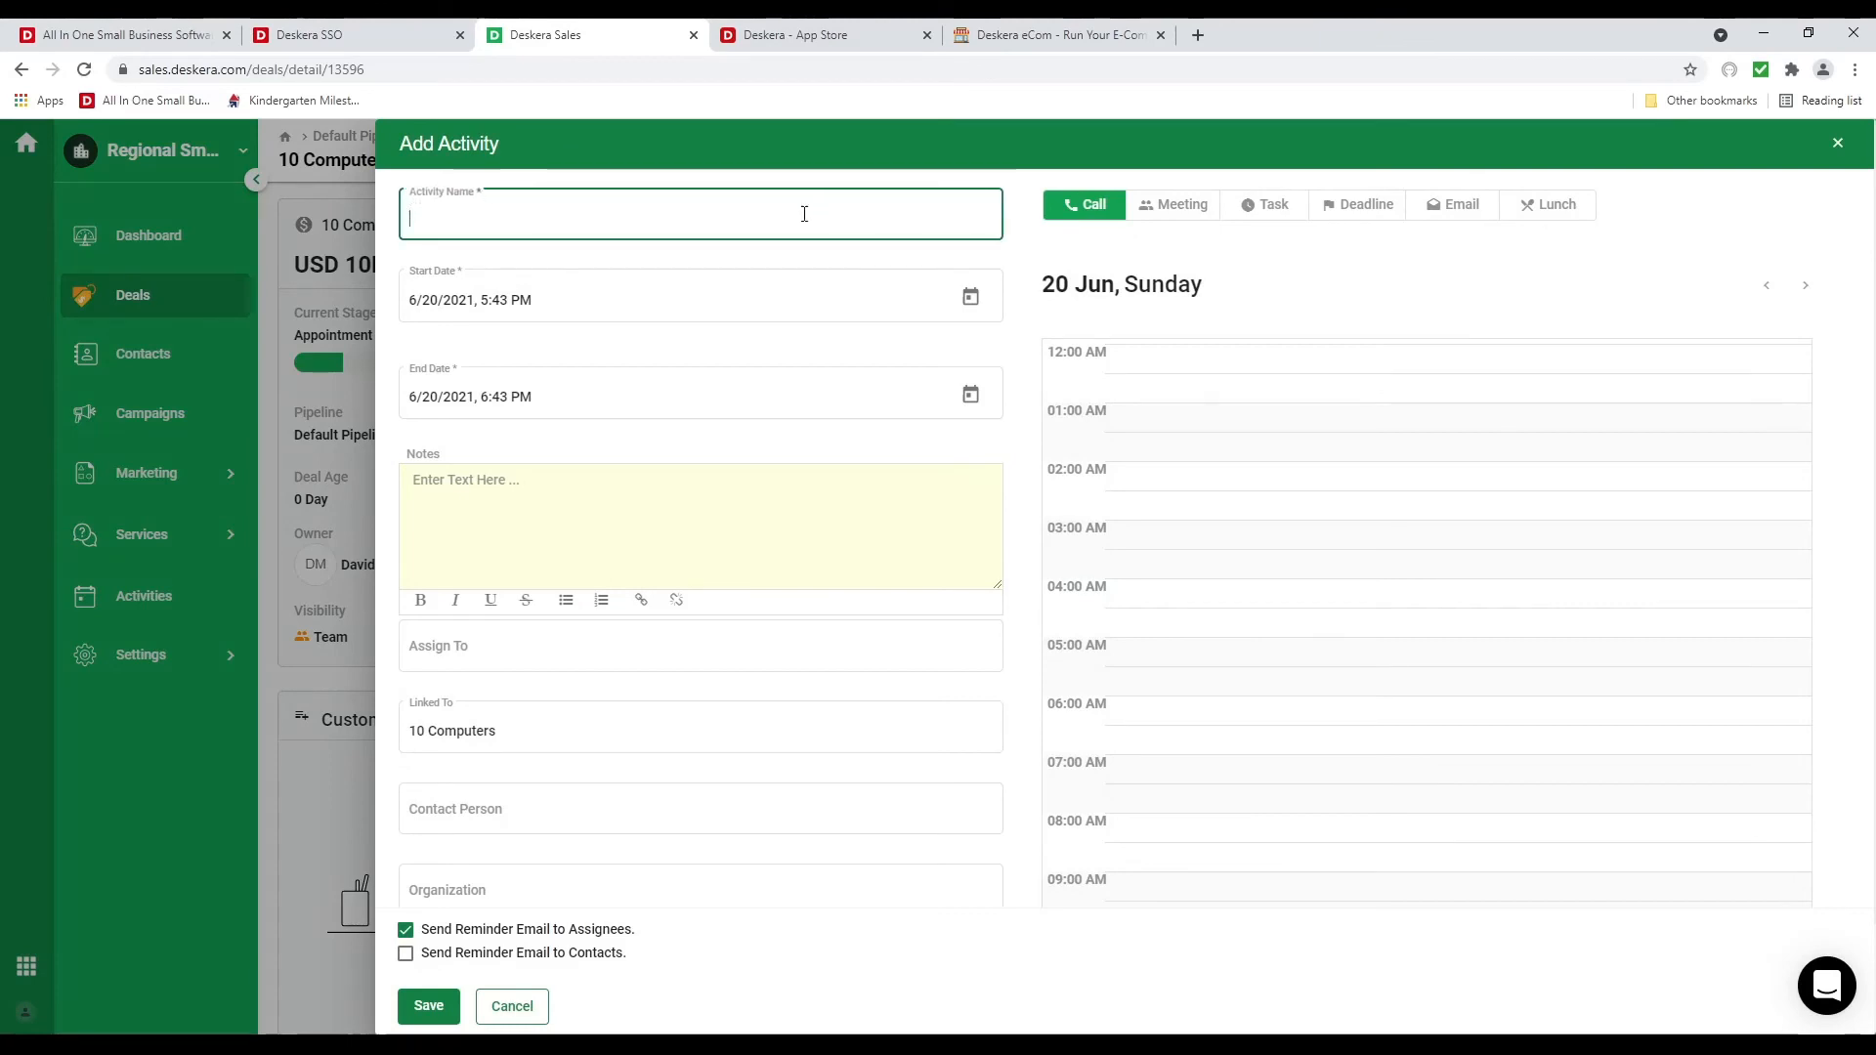
Name the activity 'Call' and set its start date to 21 June 2021
click(804, 215)
text(C)
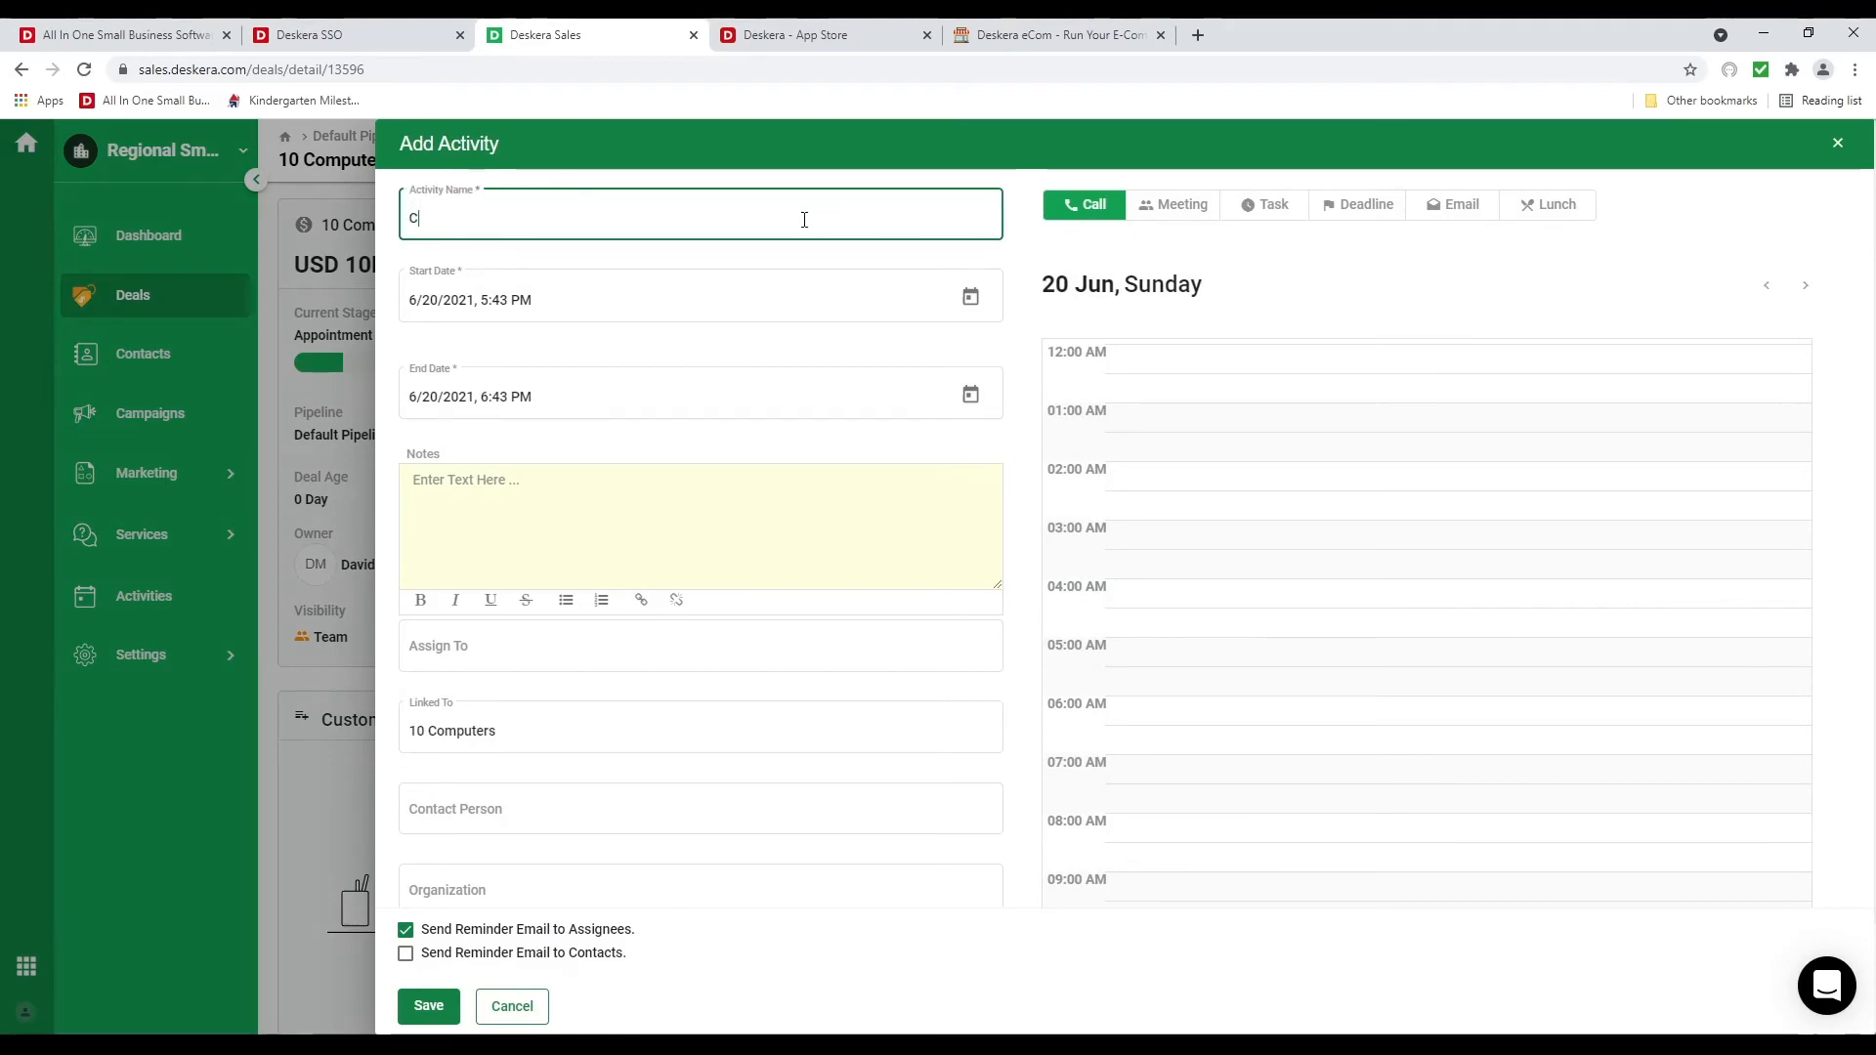
text(all)
click(972, 298)
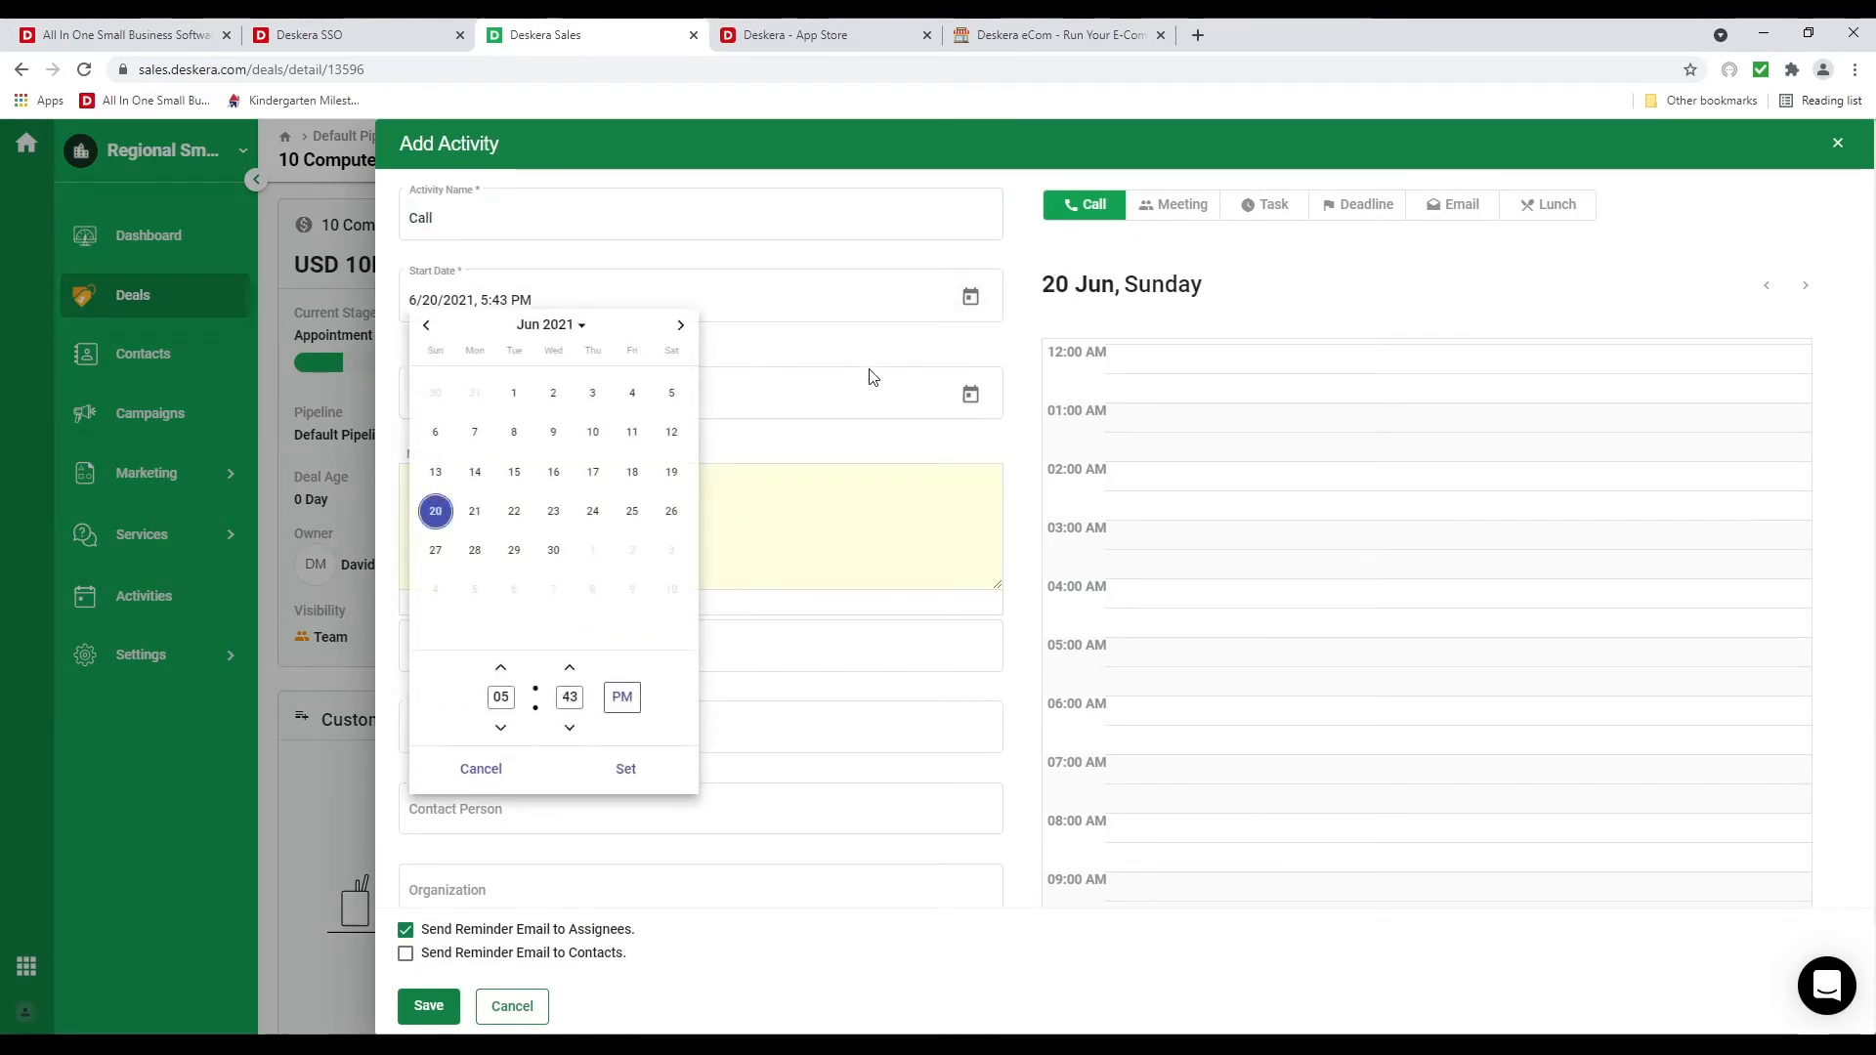
click(472, 521)
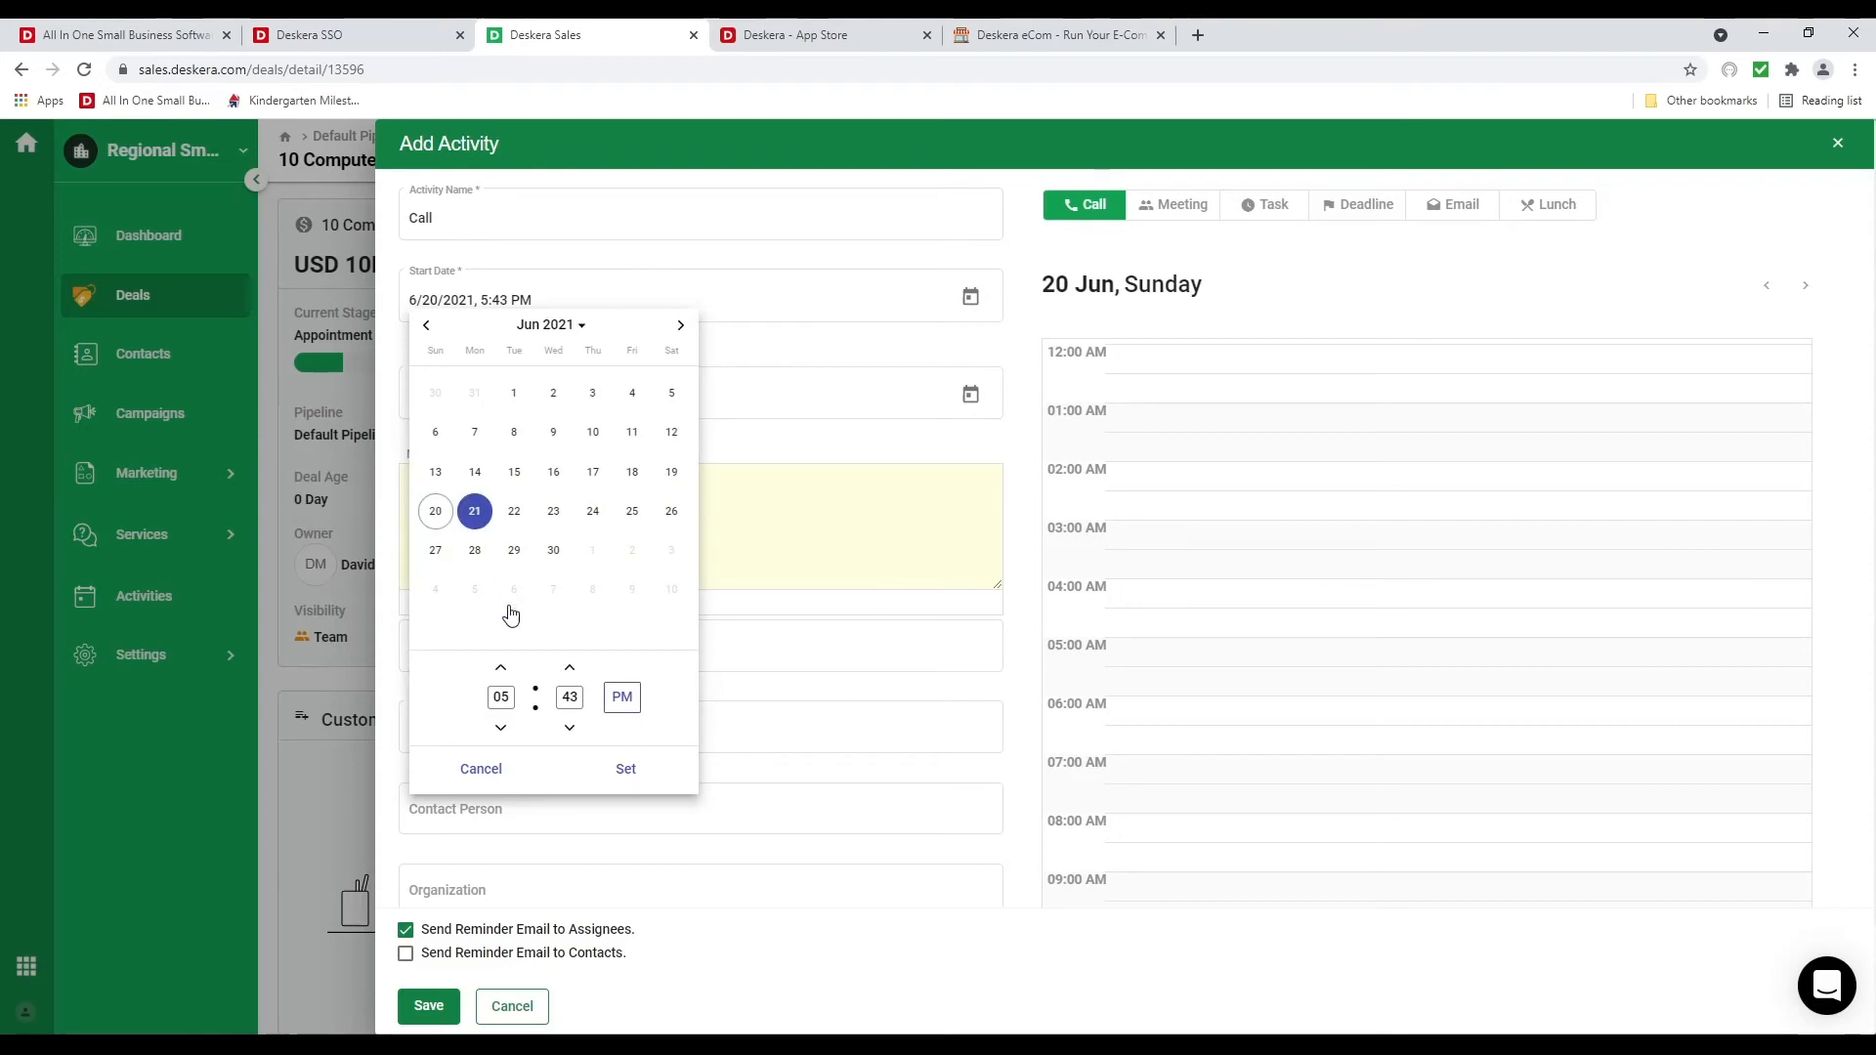
click(500, 667)
key(BackSpace)
key(BackSpace)
key(BackSpace)
text(00)
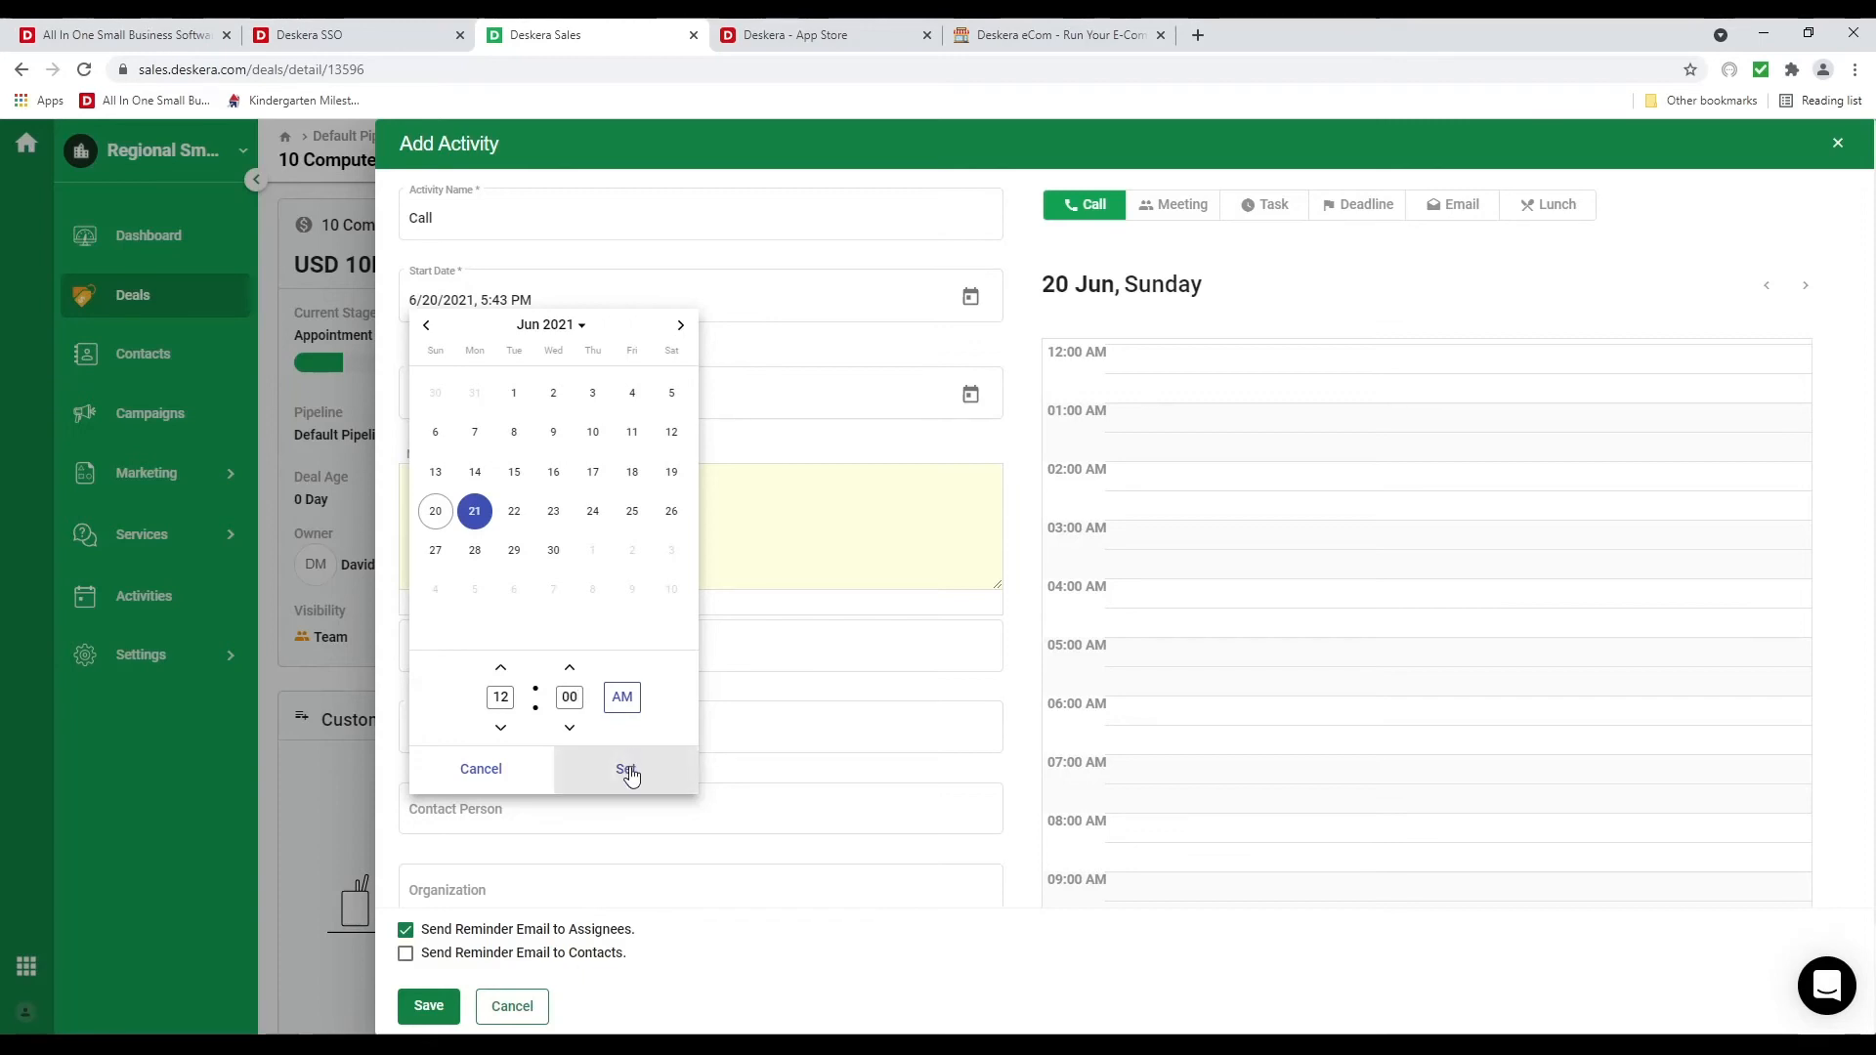
click(625, 769)
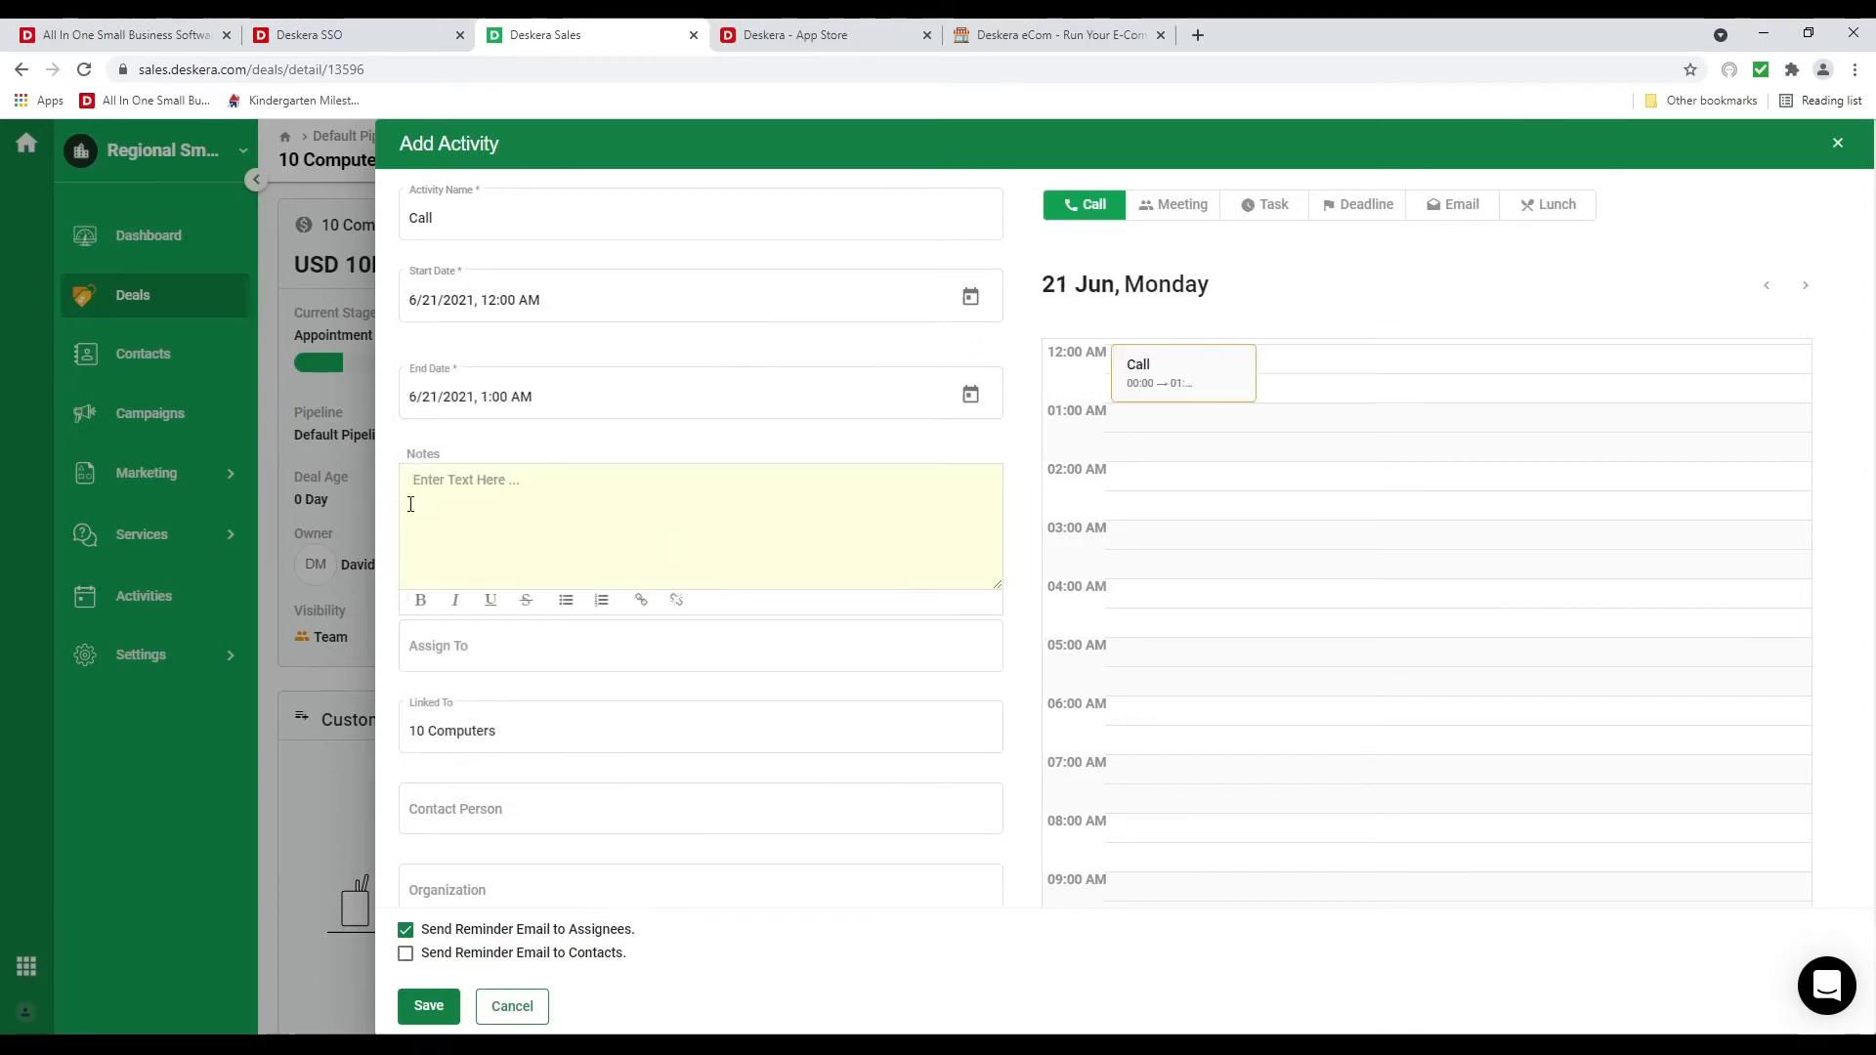
Add the deal's contact person and their organization to the activity
scroll(478, 570, down, 2)
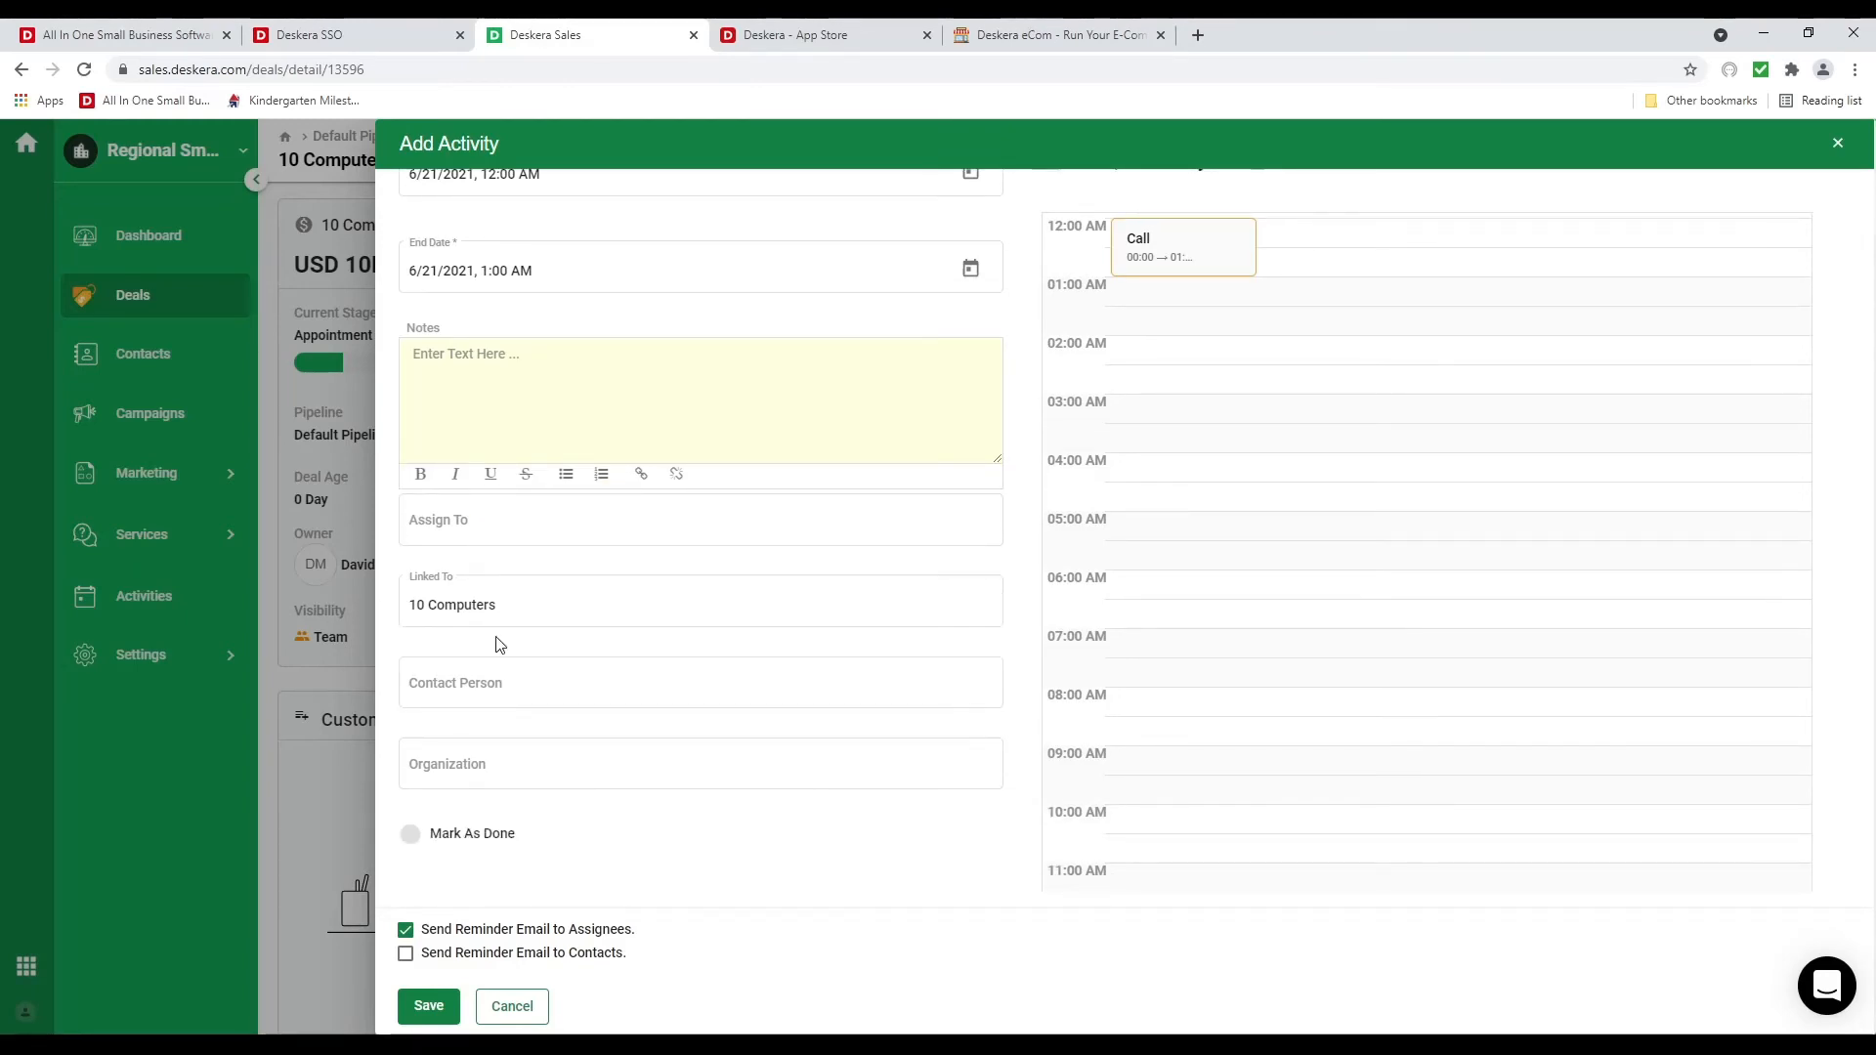
click(500, 684)
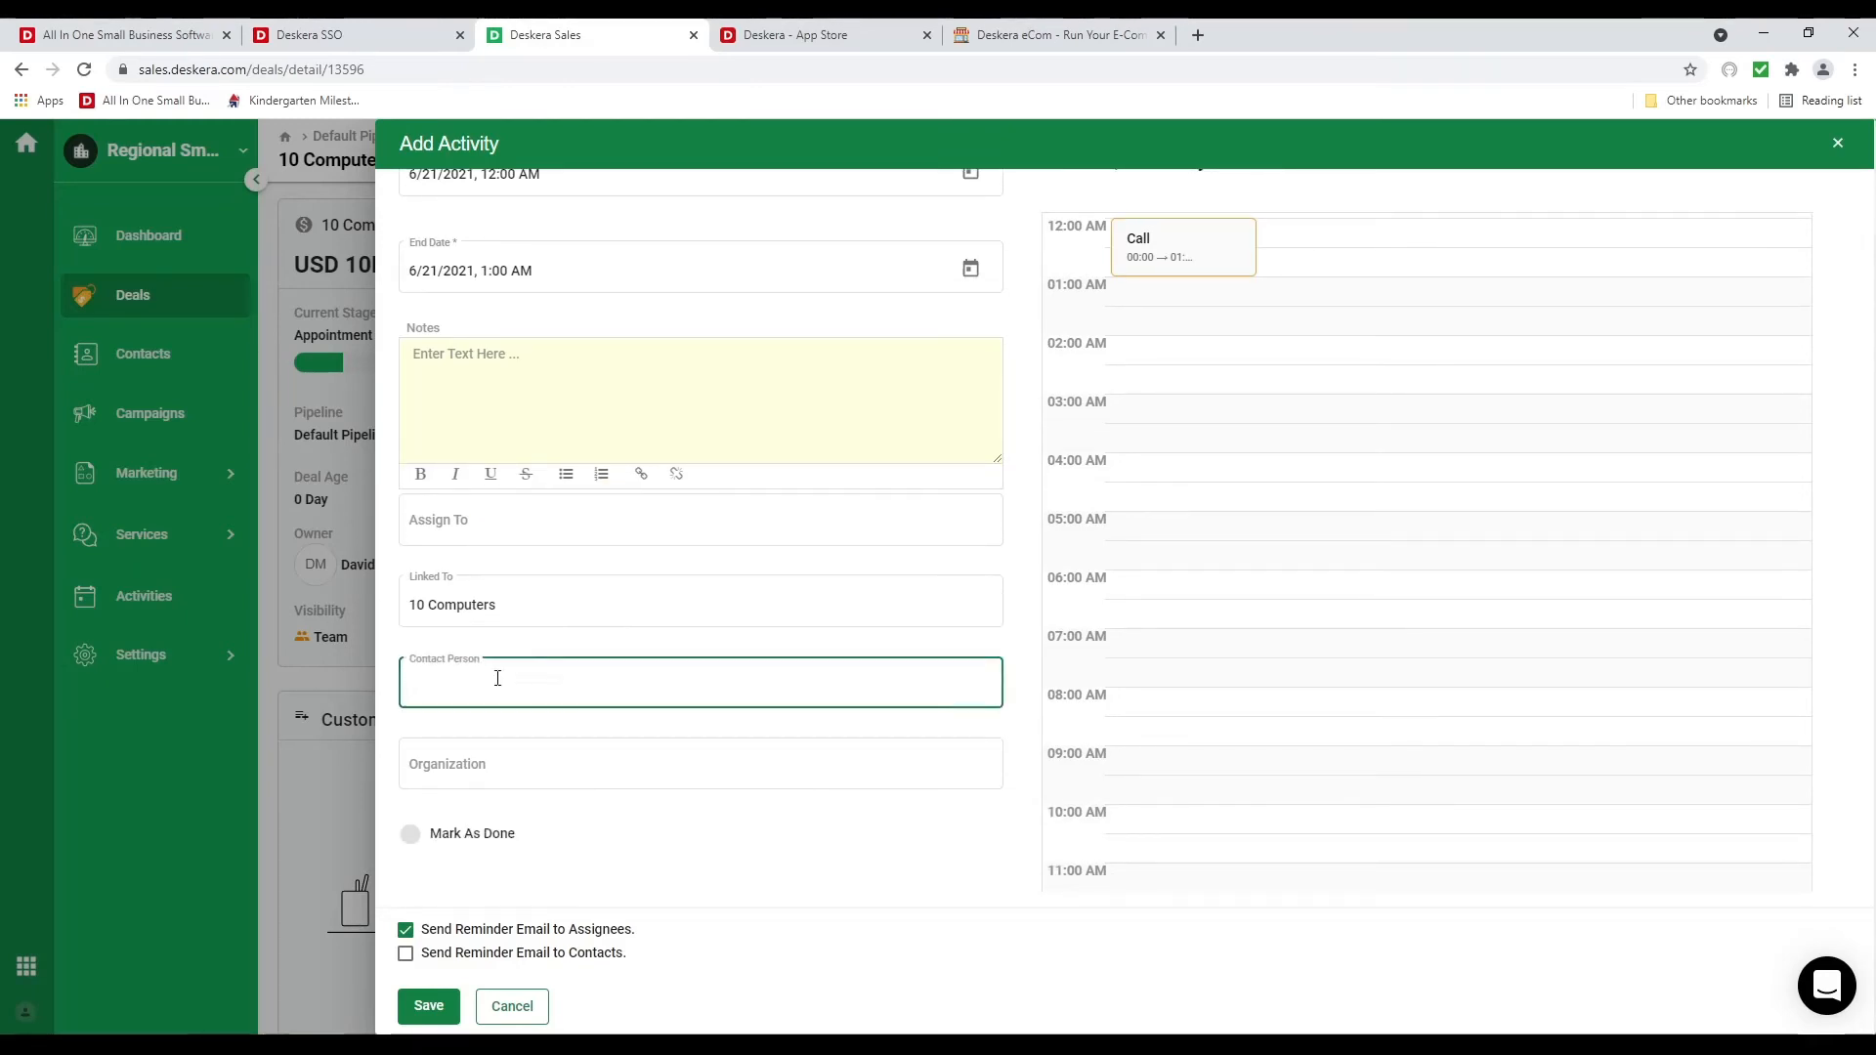
click(508, 740)
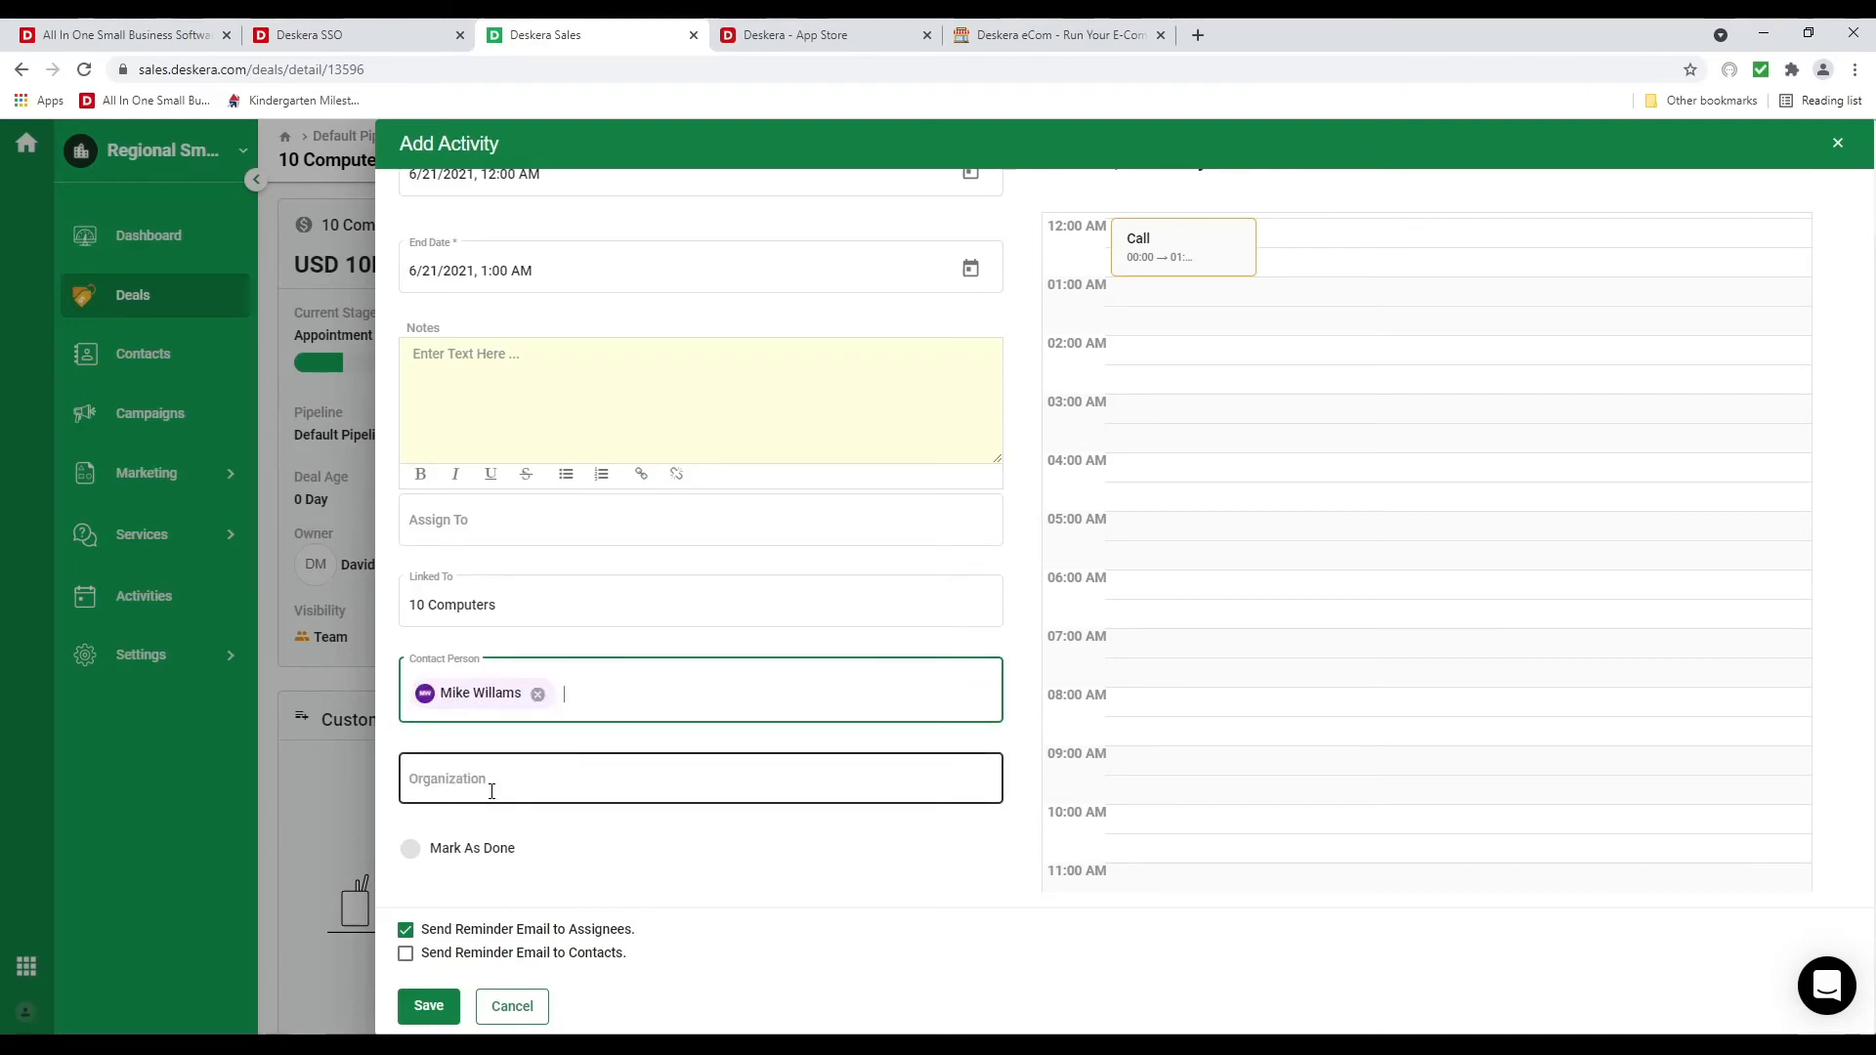
click(492, 786)
click(518, 833)
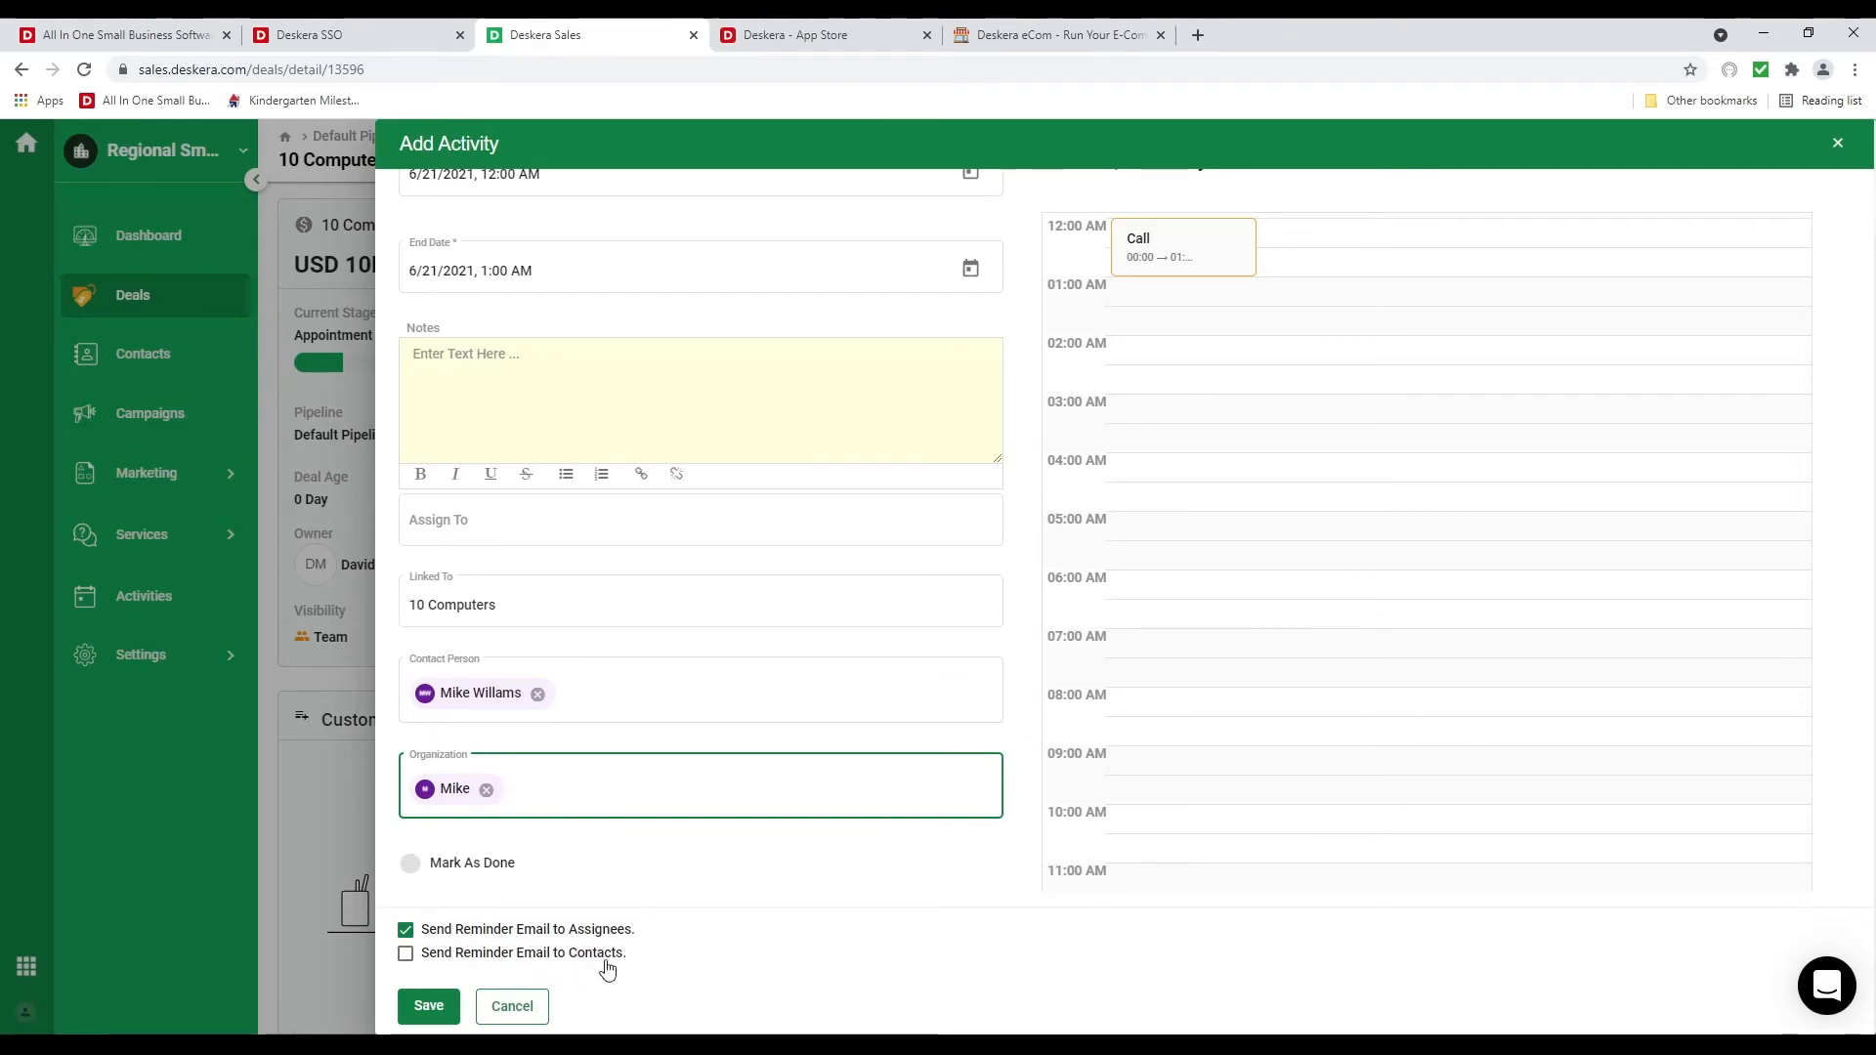
Correct the activity's start time to 9:00 AM
scroll(666, 879, up, 3)
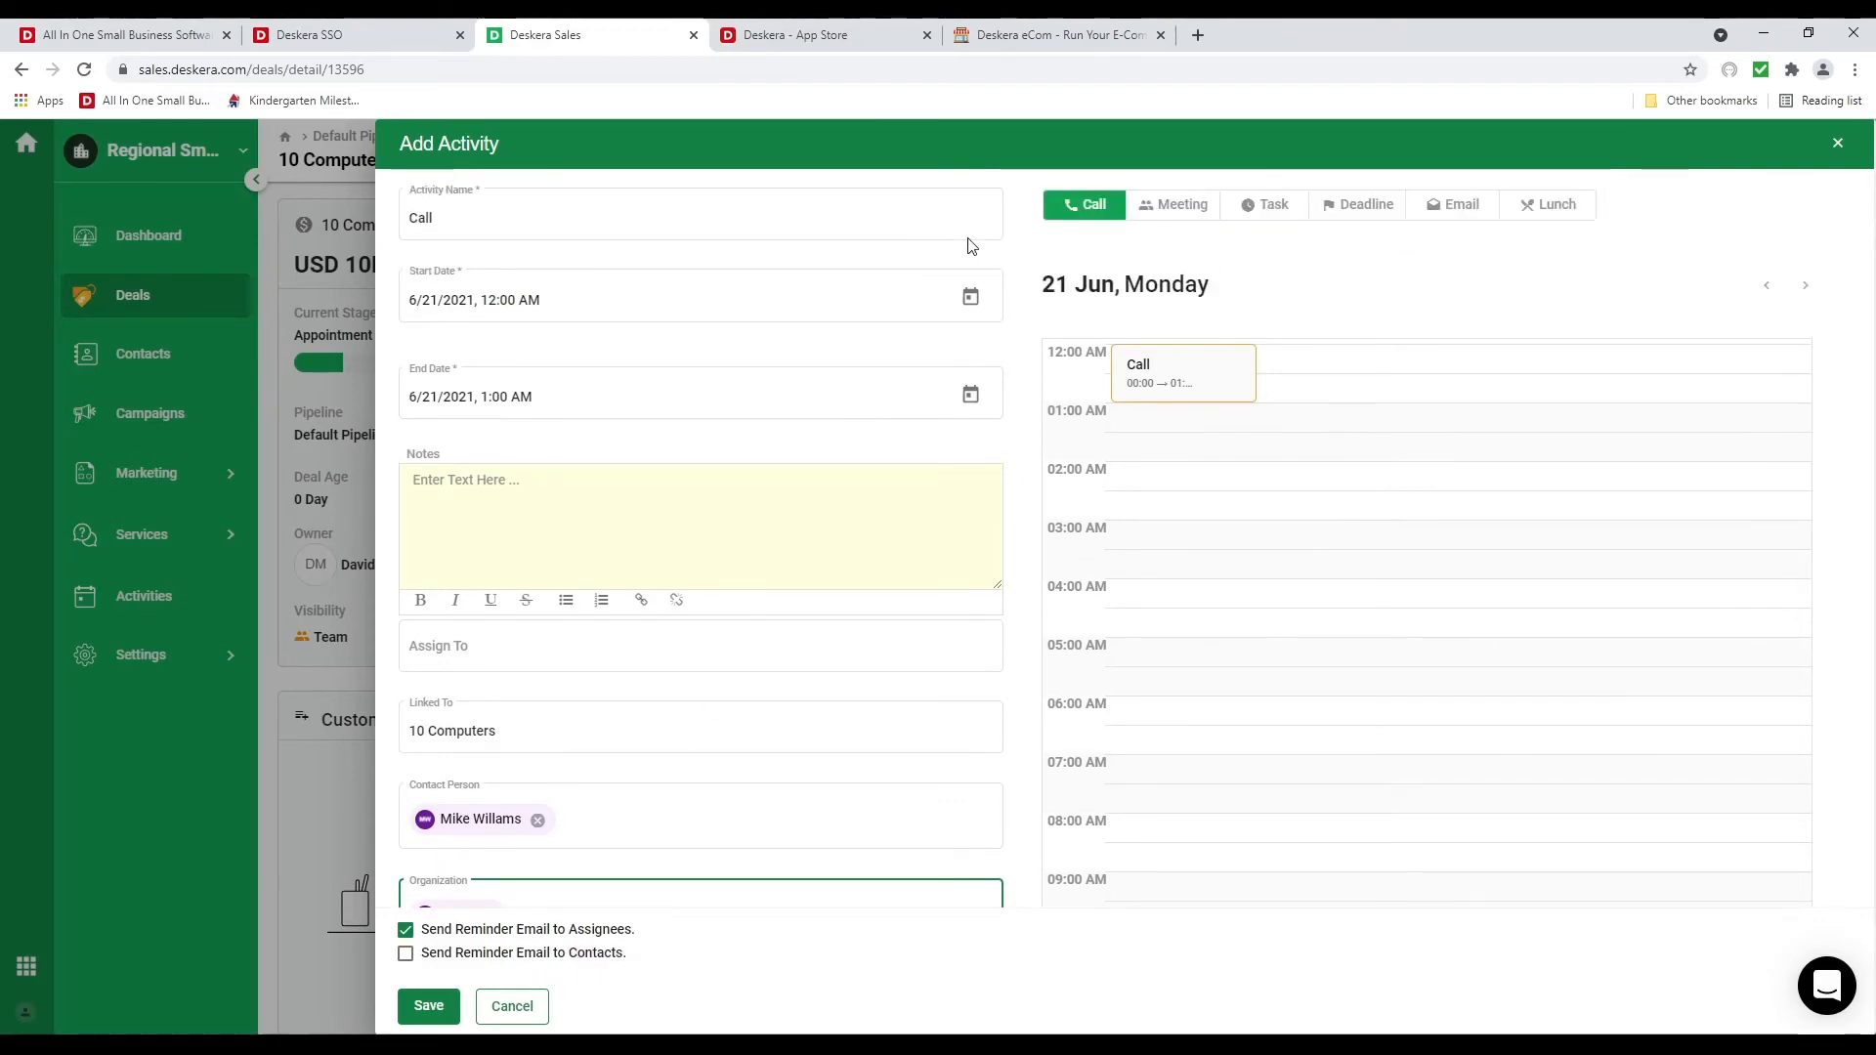
click(970, 297)
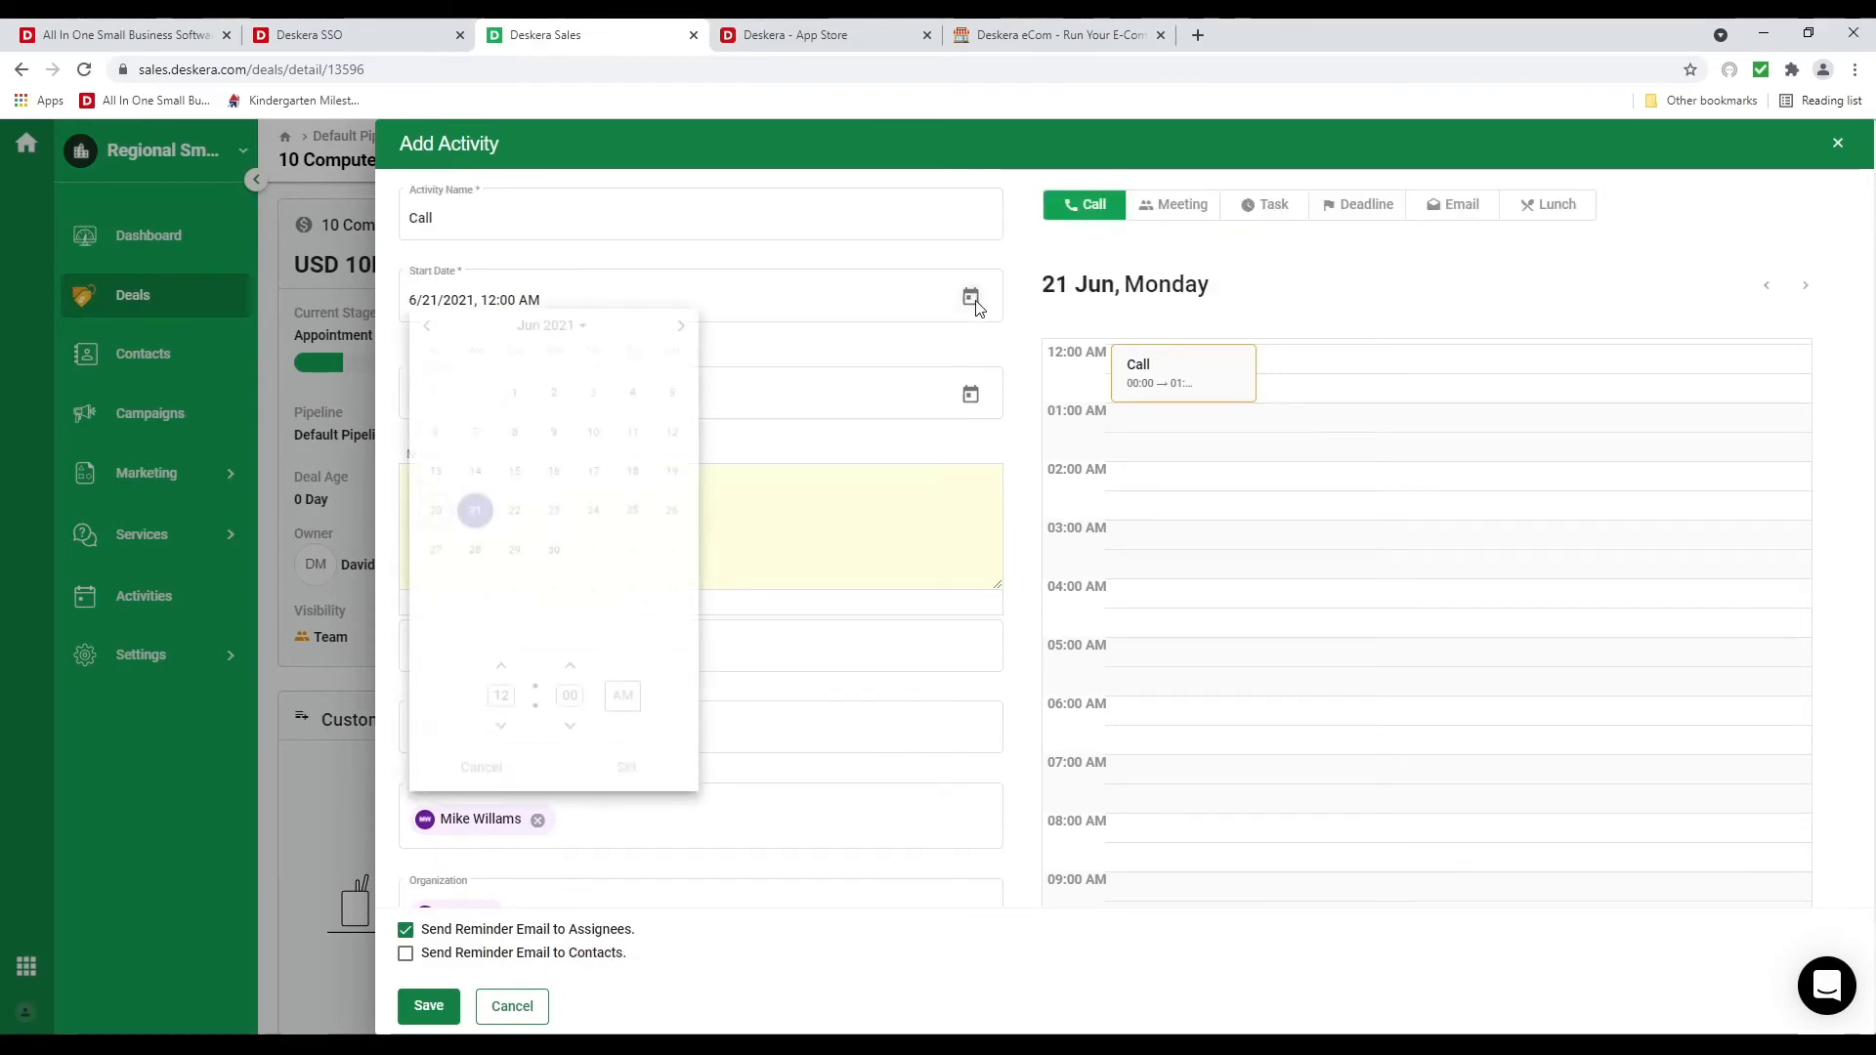
click(500, 670)
click(501, 671)
click(501, 670)
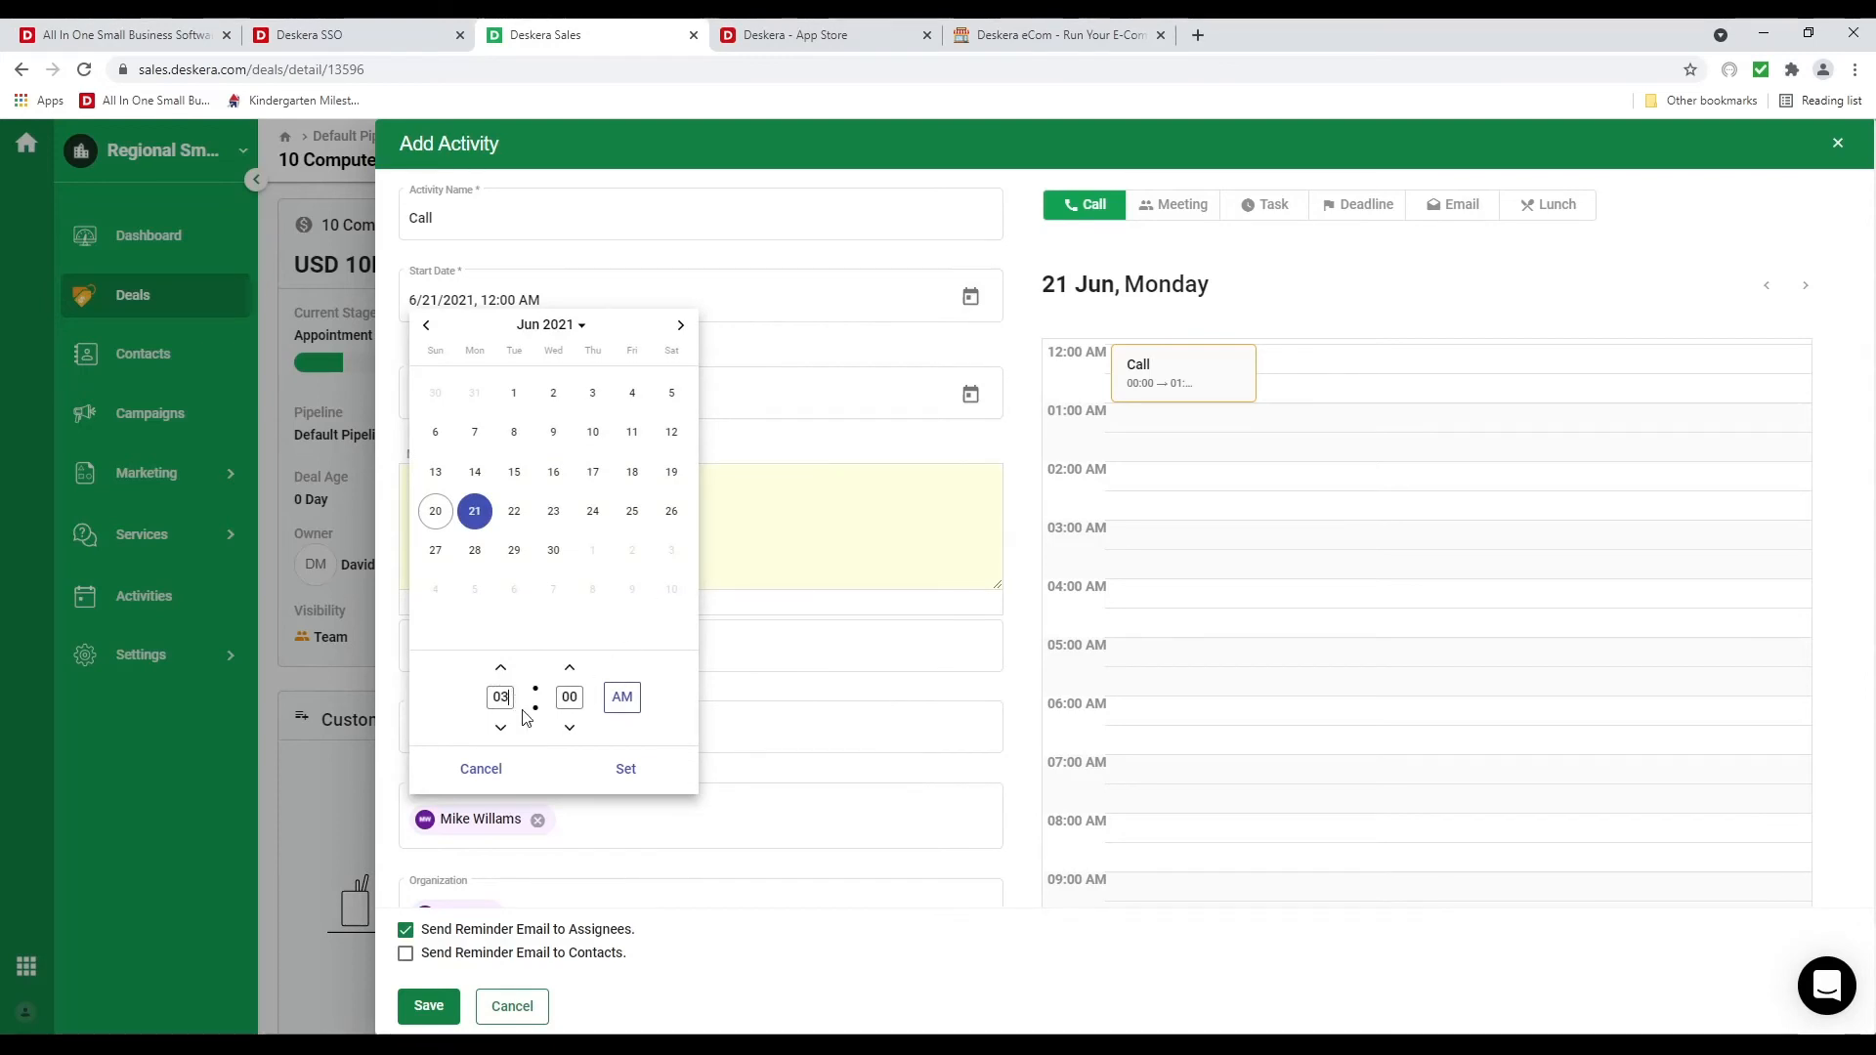
key(BackSpace)
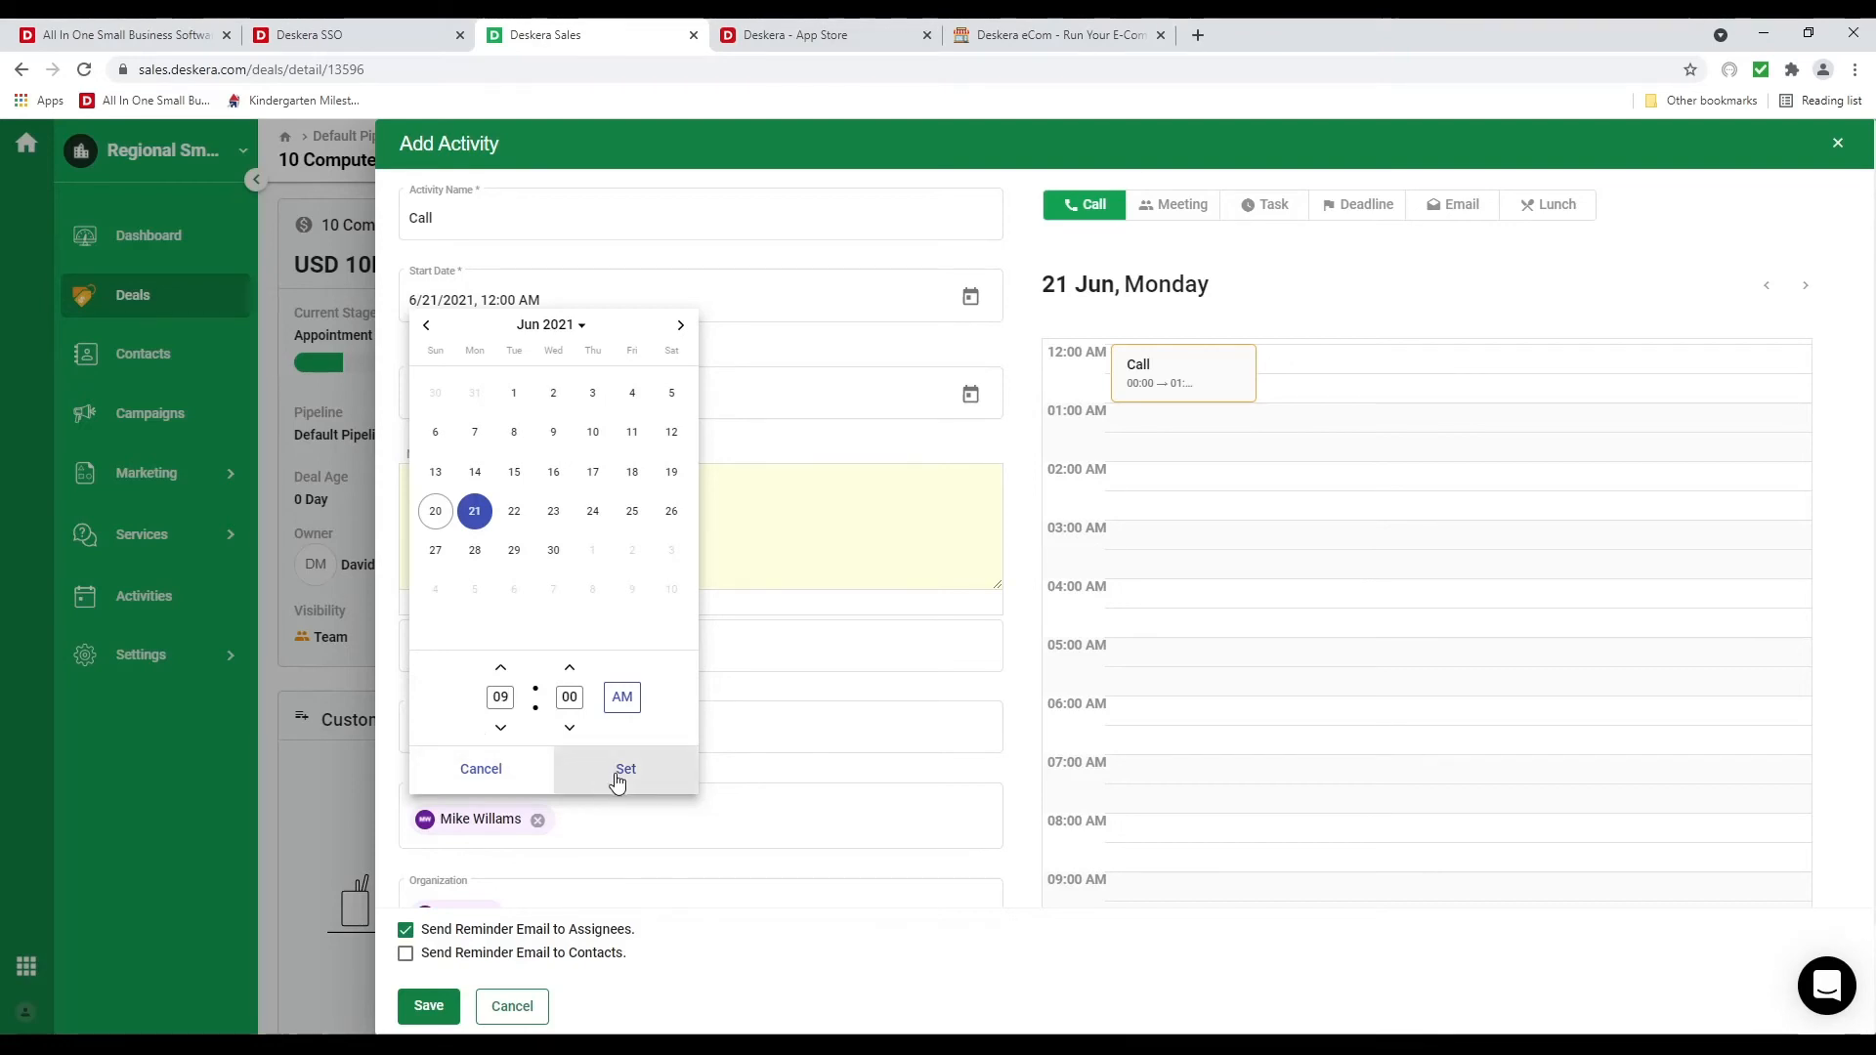
click(618, 778)
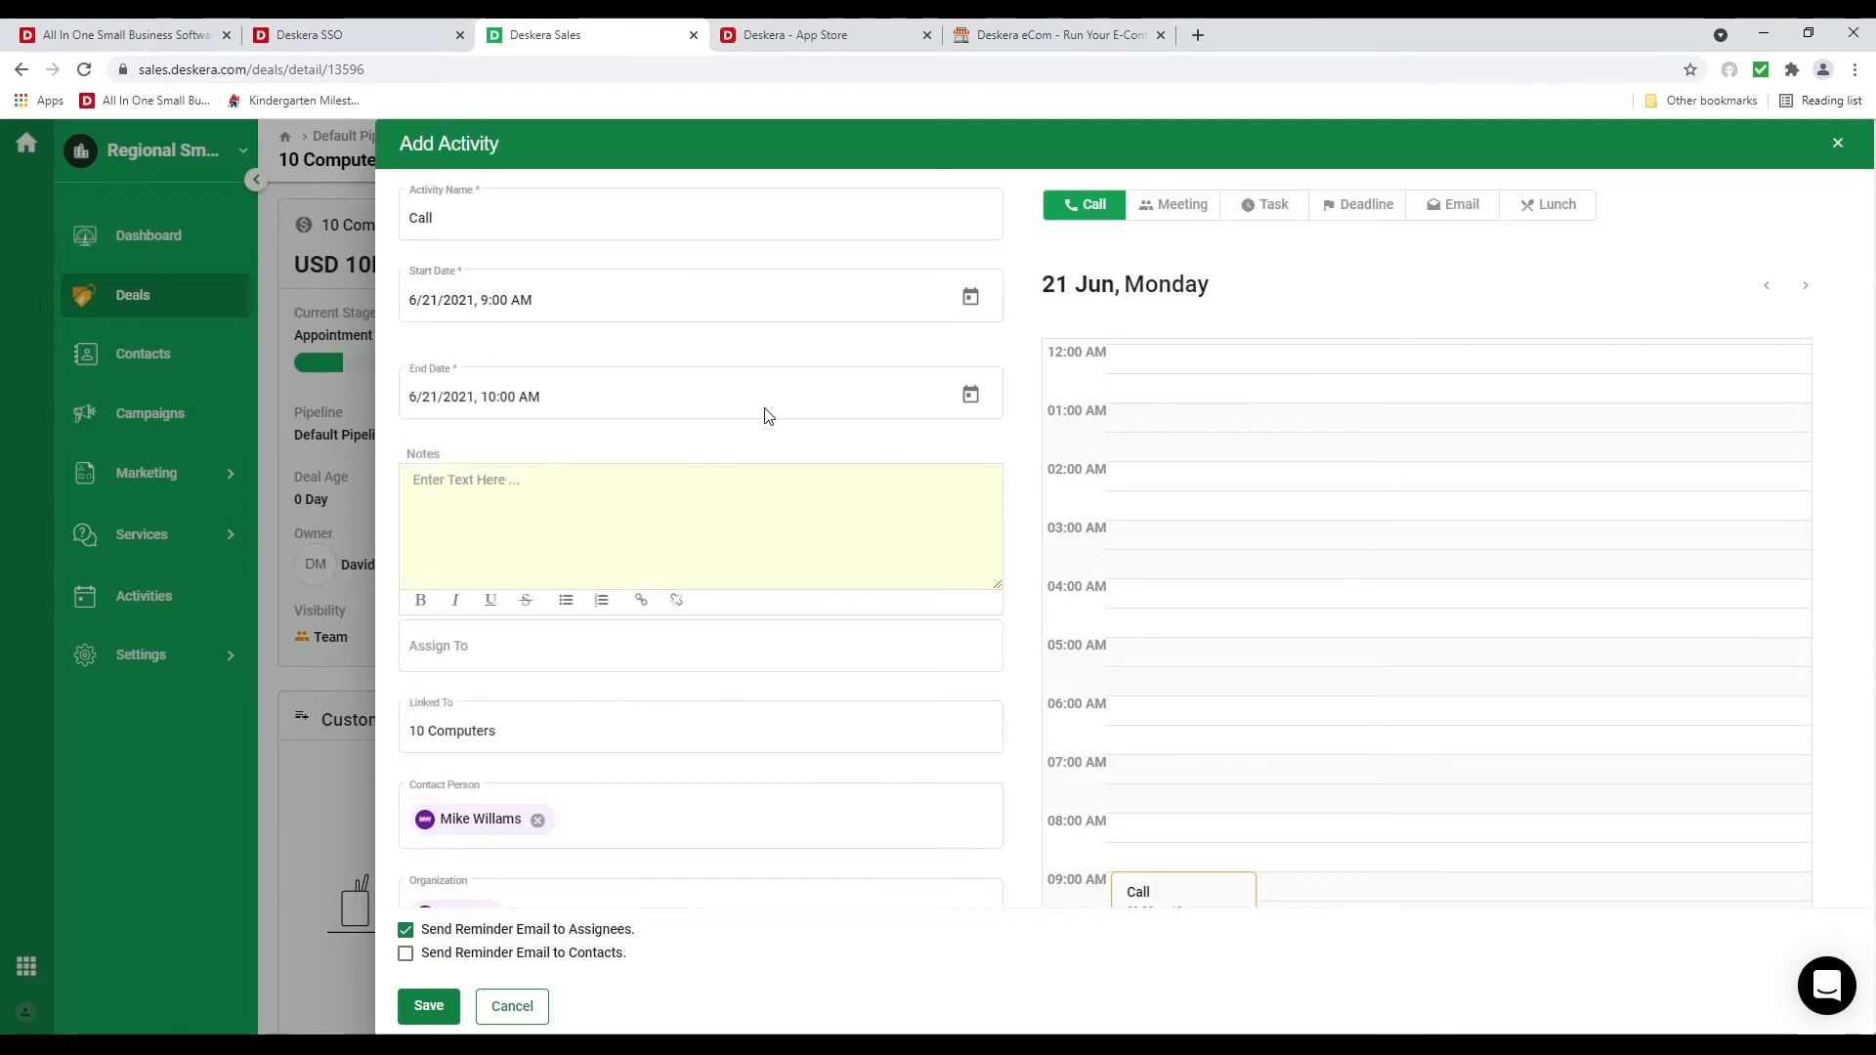
Turn off assignee reminders, assign the team member, and save the Call activity
scroll(1123, 605, down, 4)
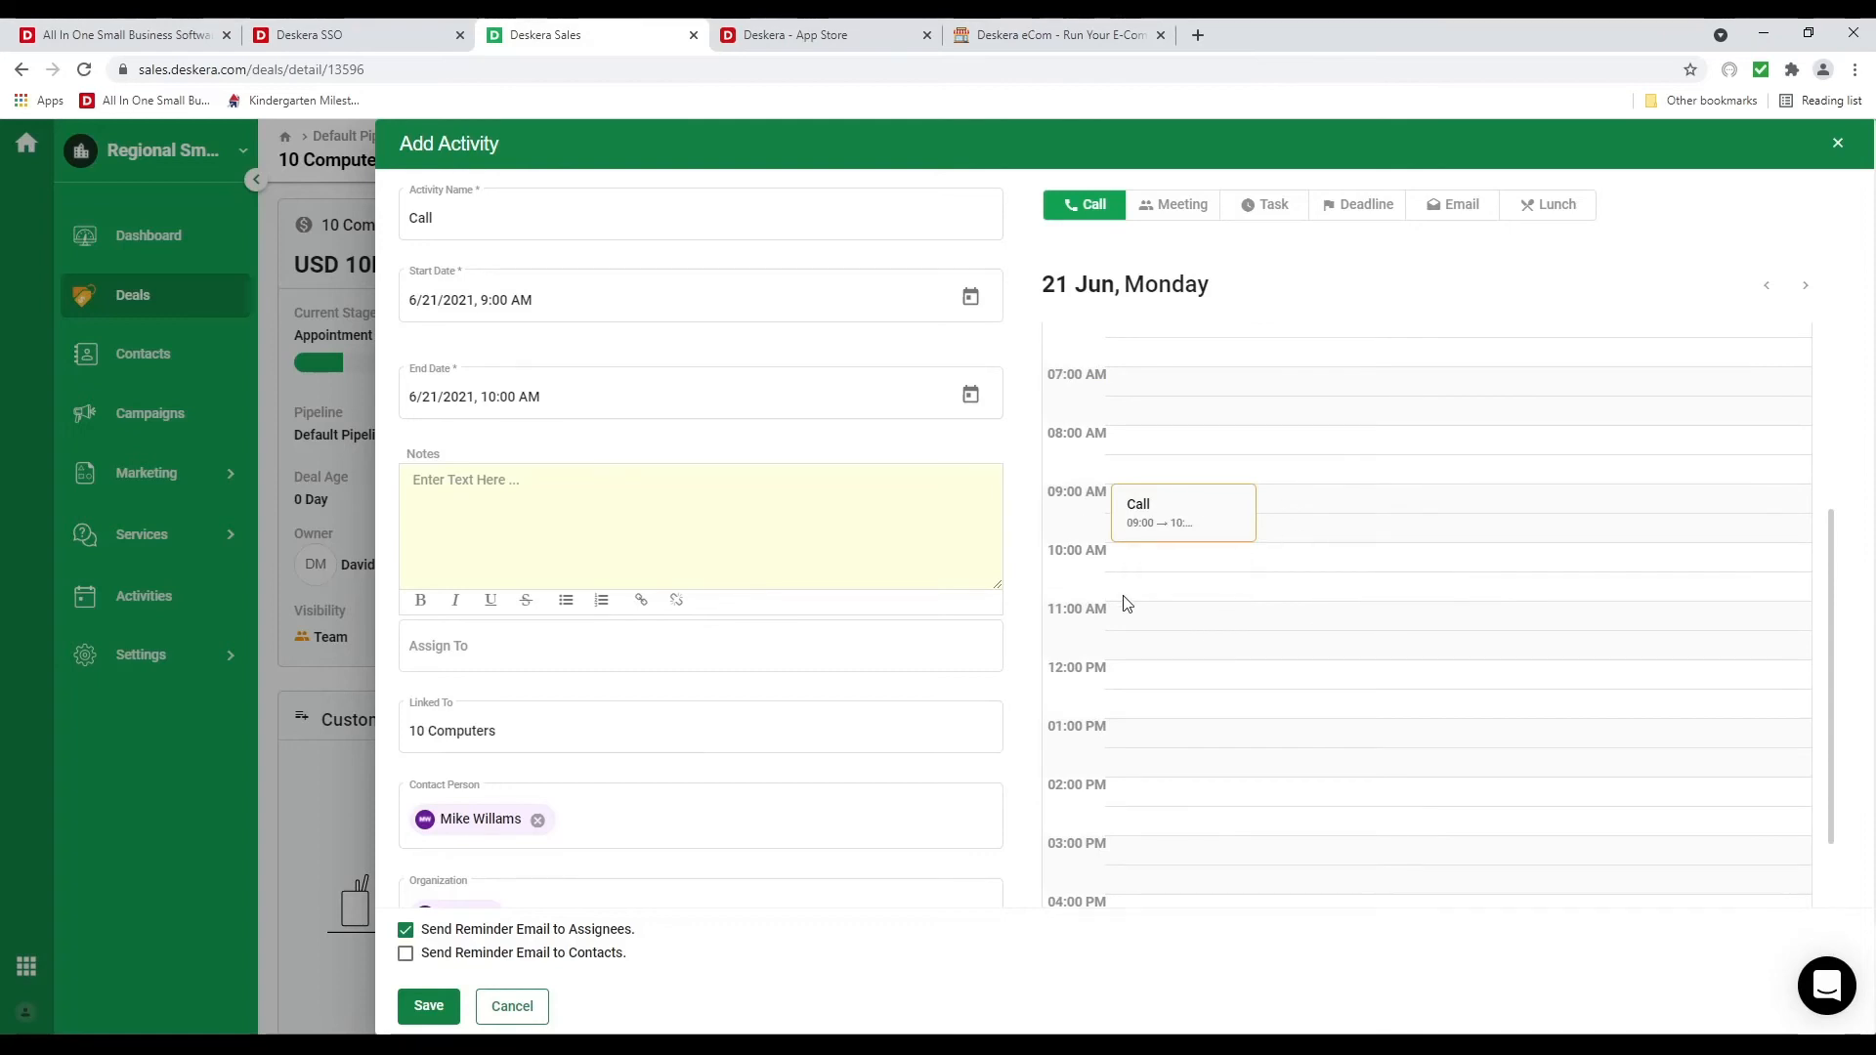
scroll(962, 655, down, 2)
scroll(762, 641, up, 2)
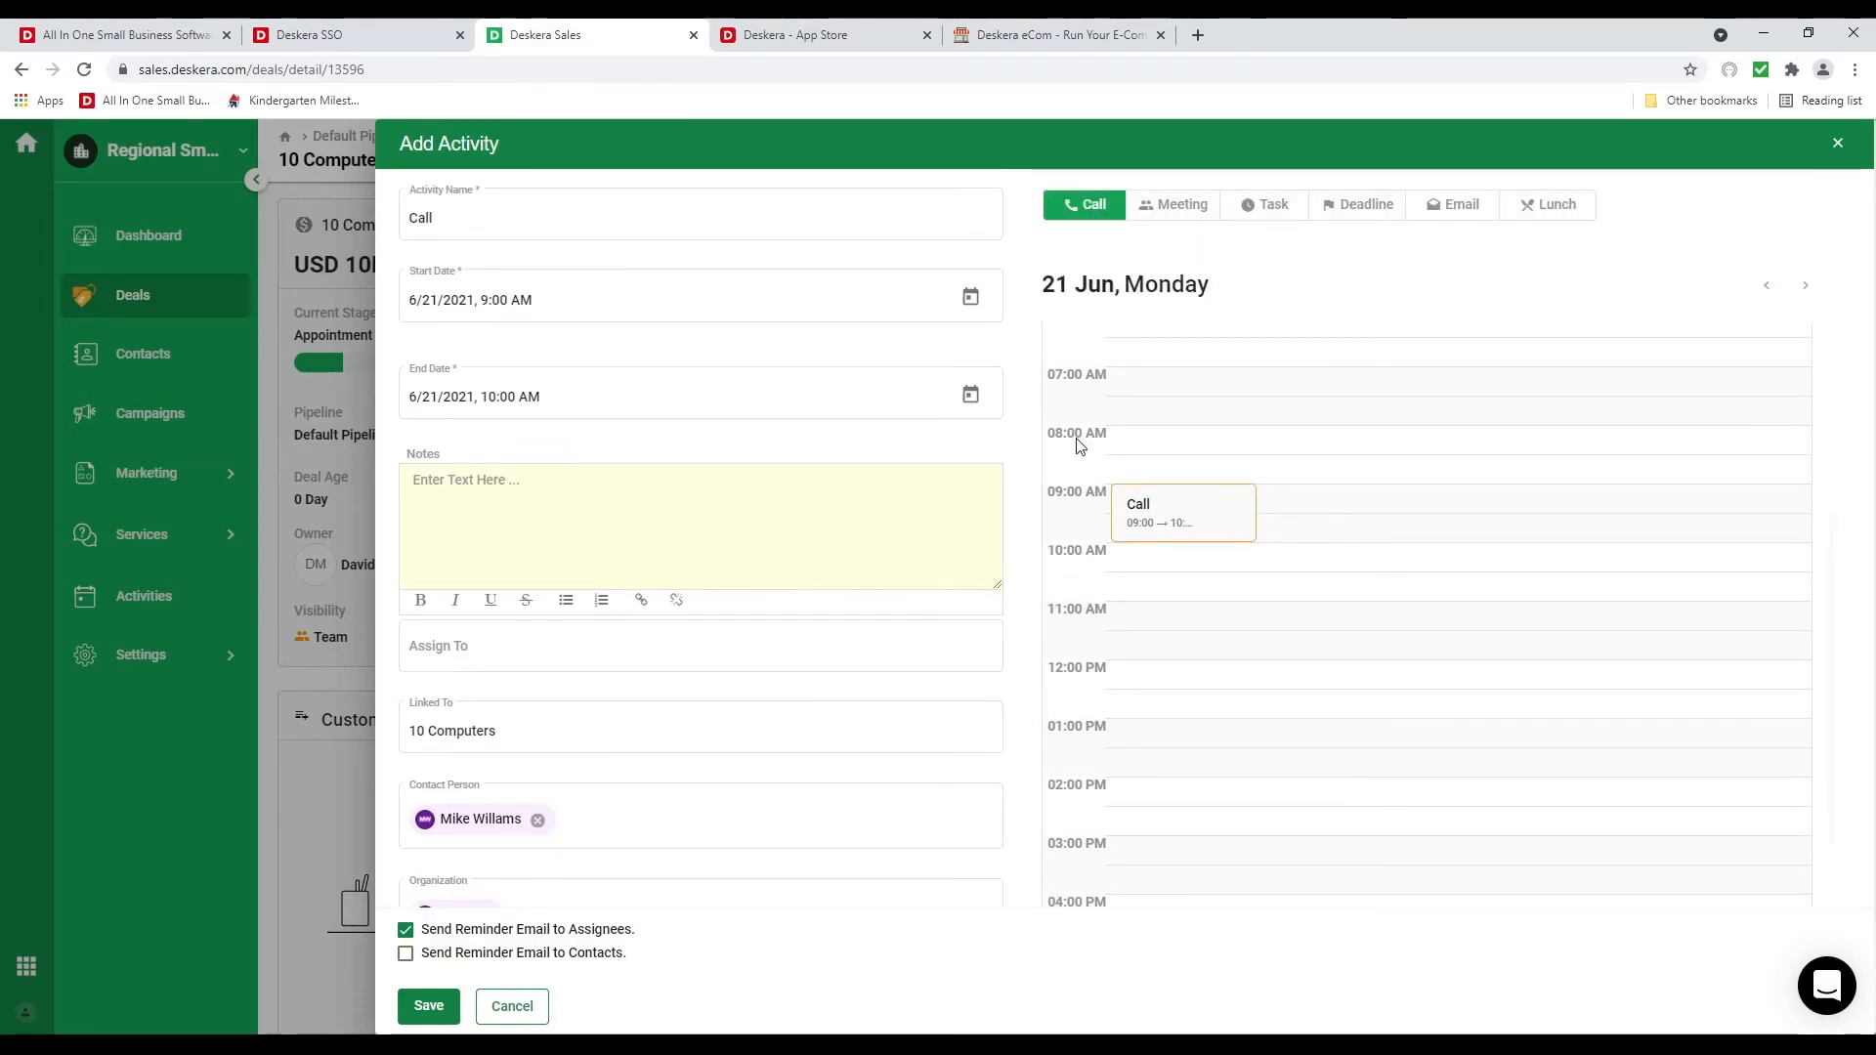
scroll(770, 724, down, 2)
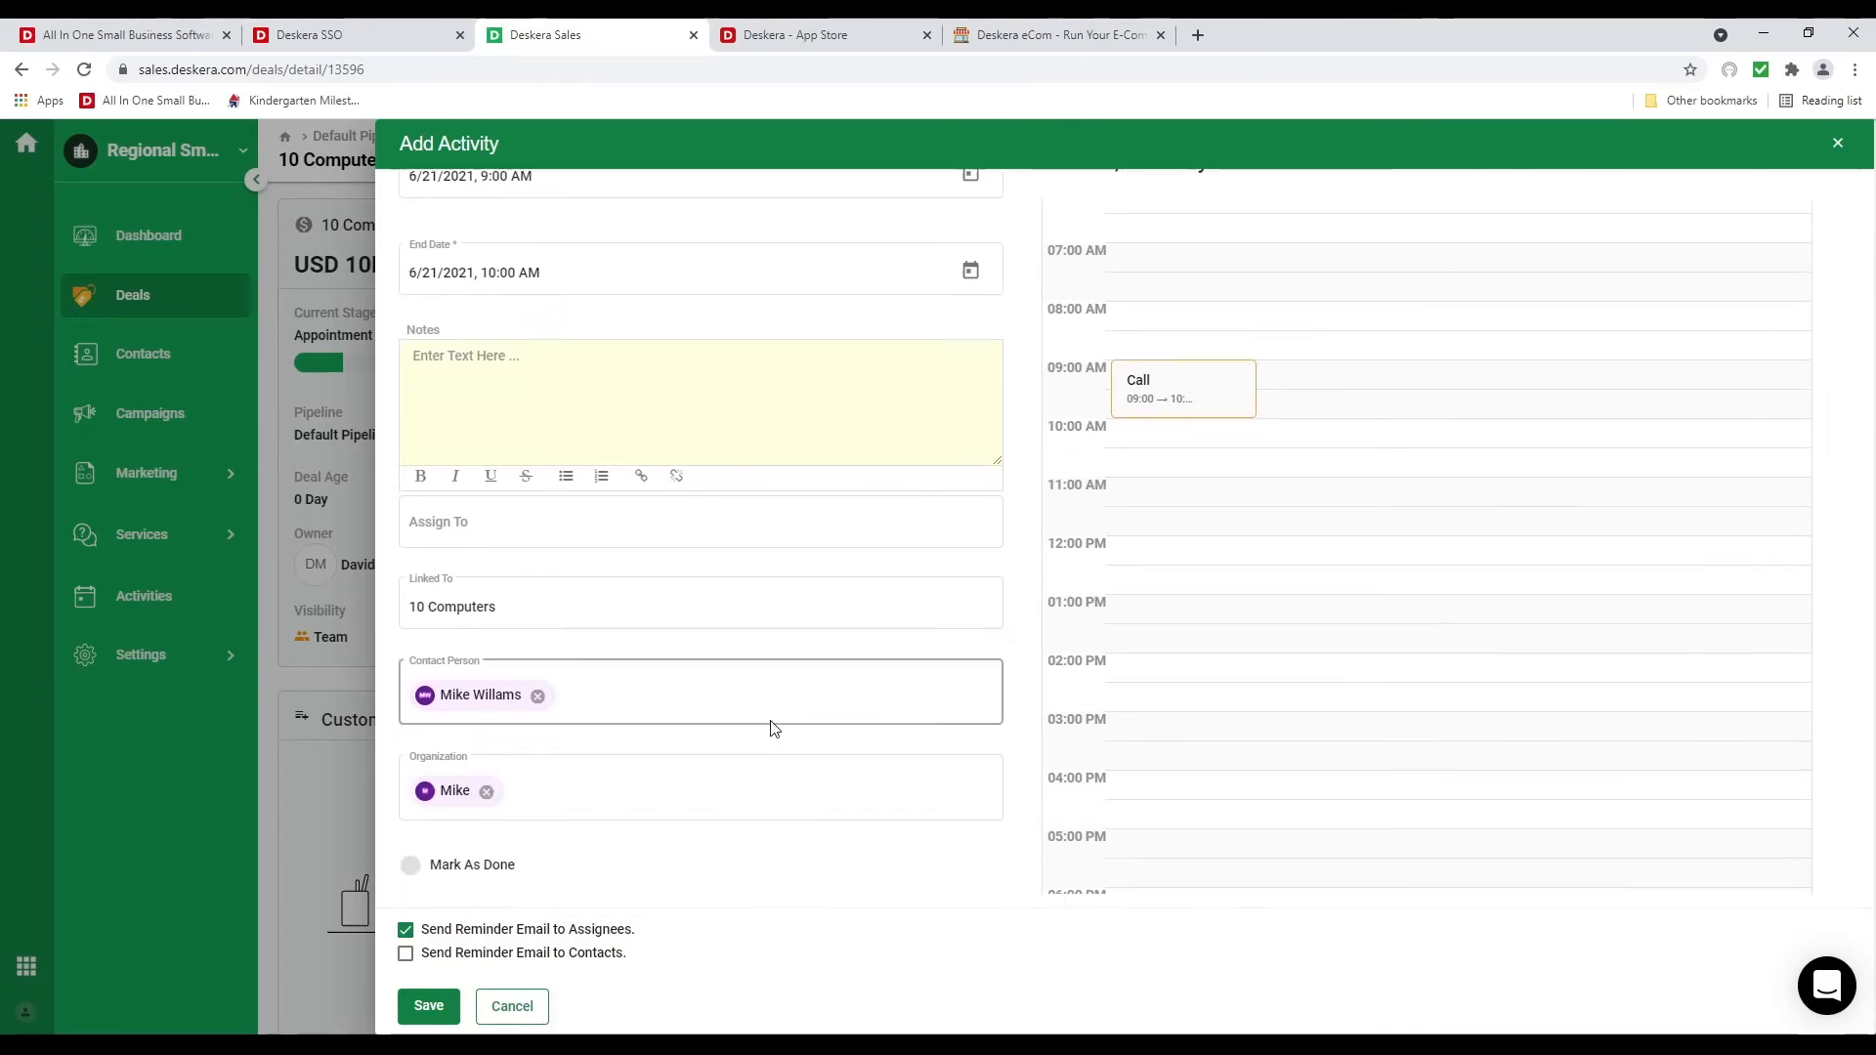
click(406, 931)
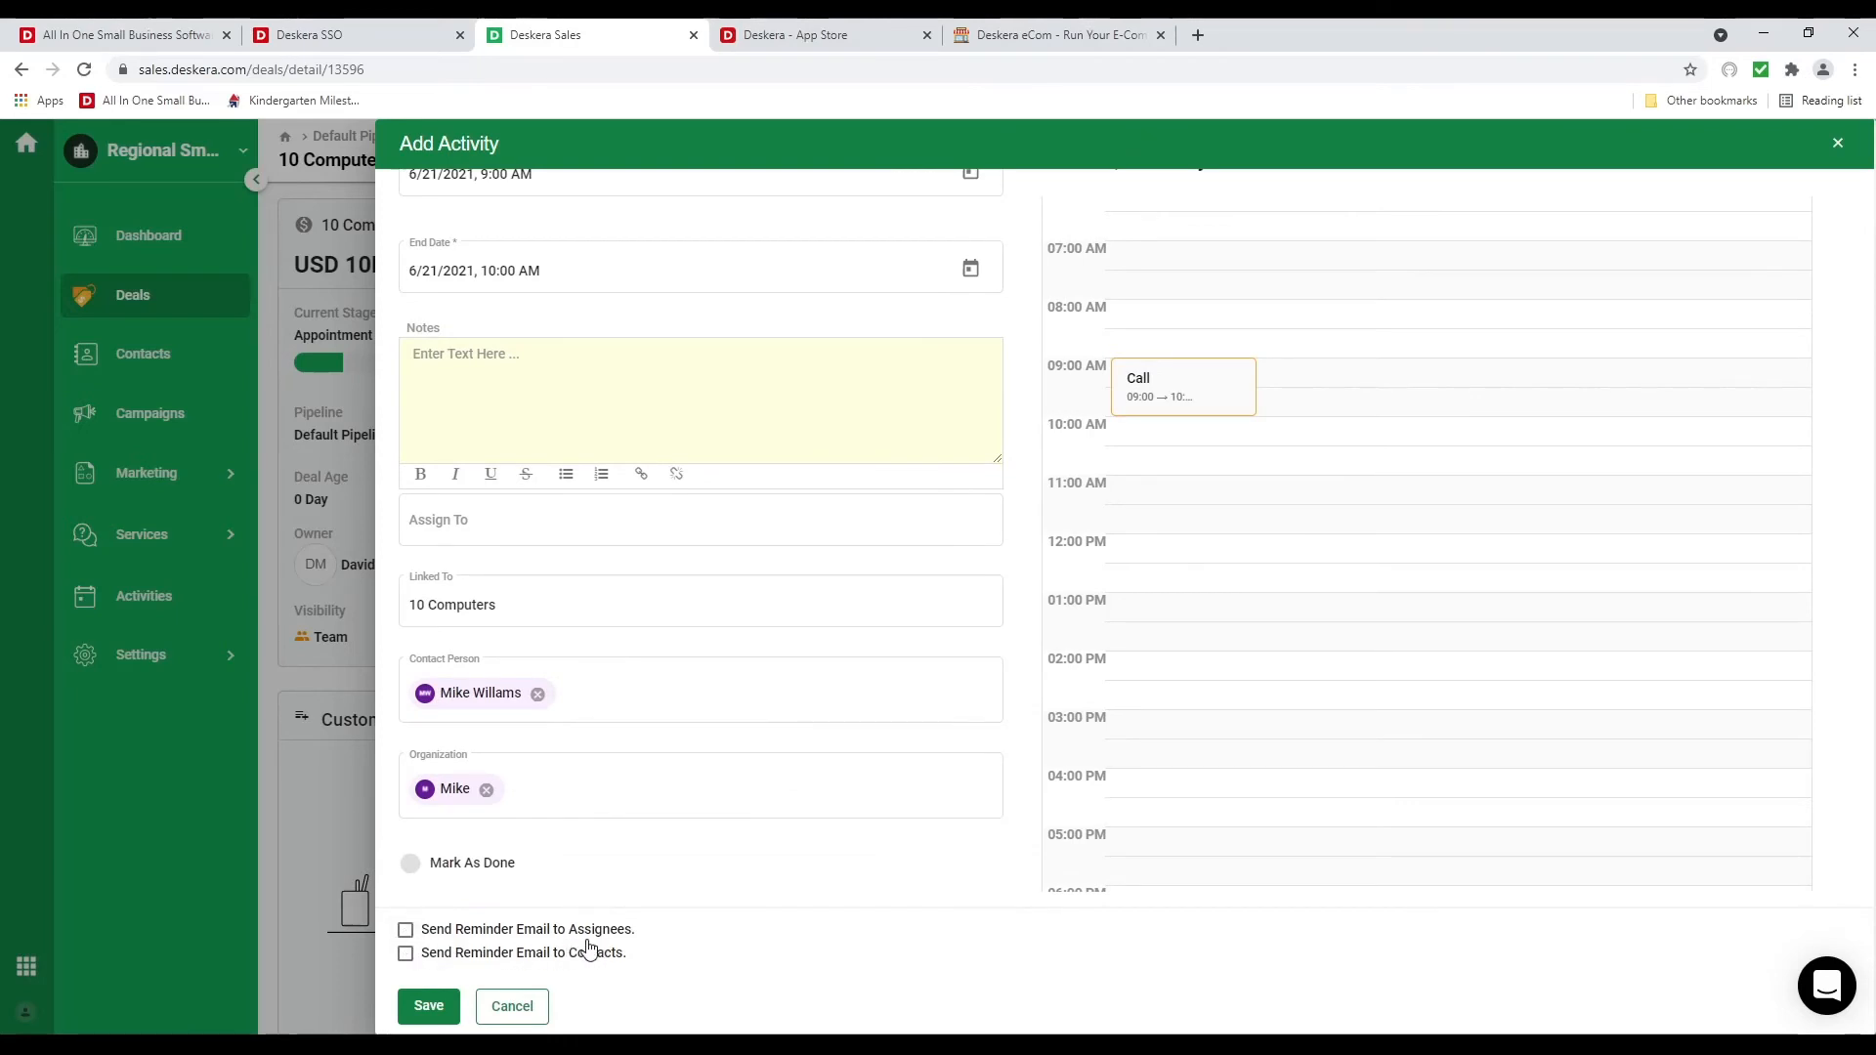
scroll(489, 553, up, 2)
click(491, 637)
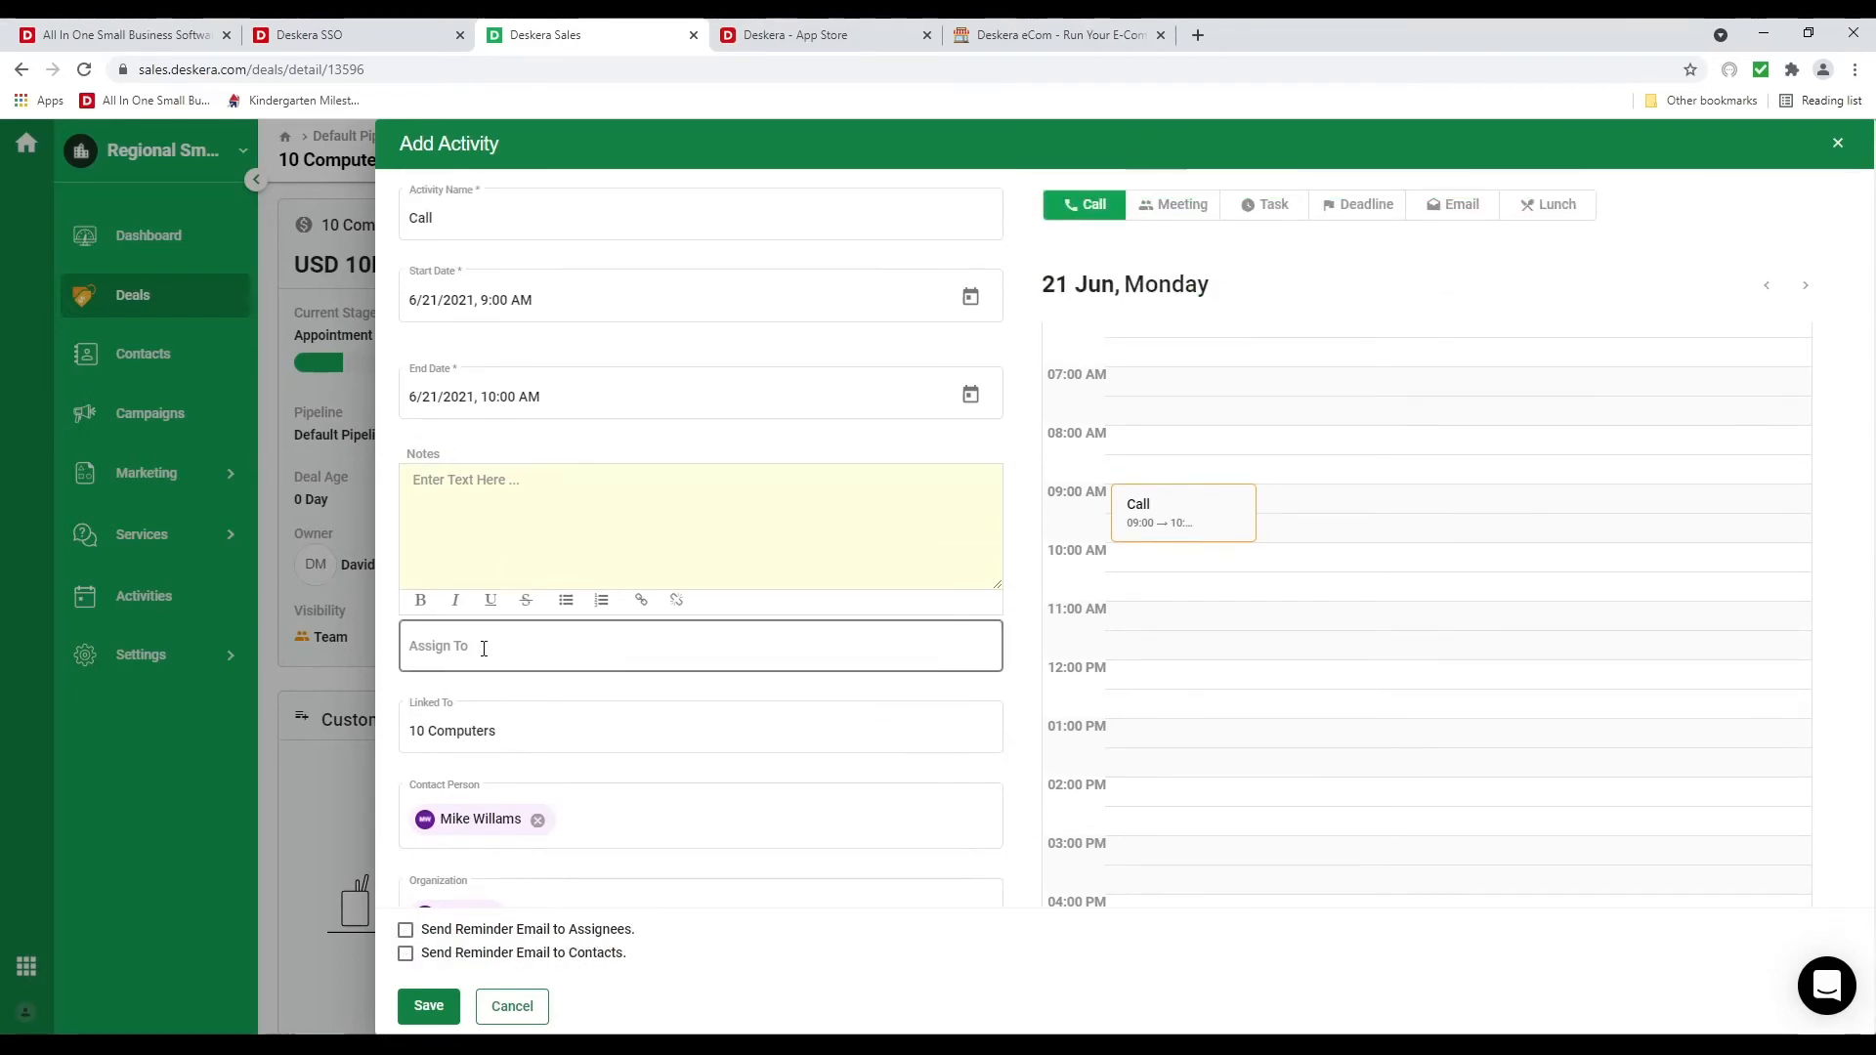
click(483, 701)
scroll(540, 846, down, 2)
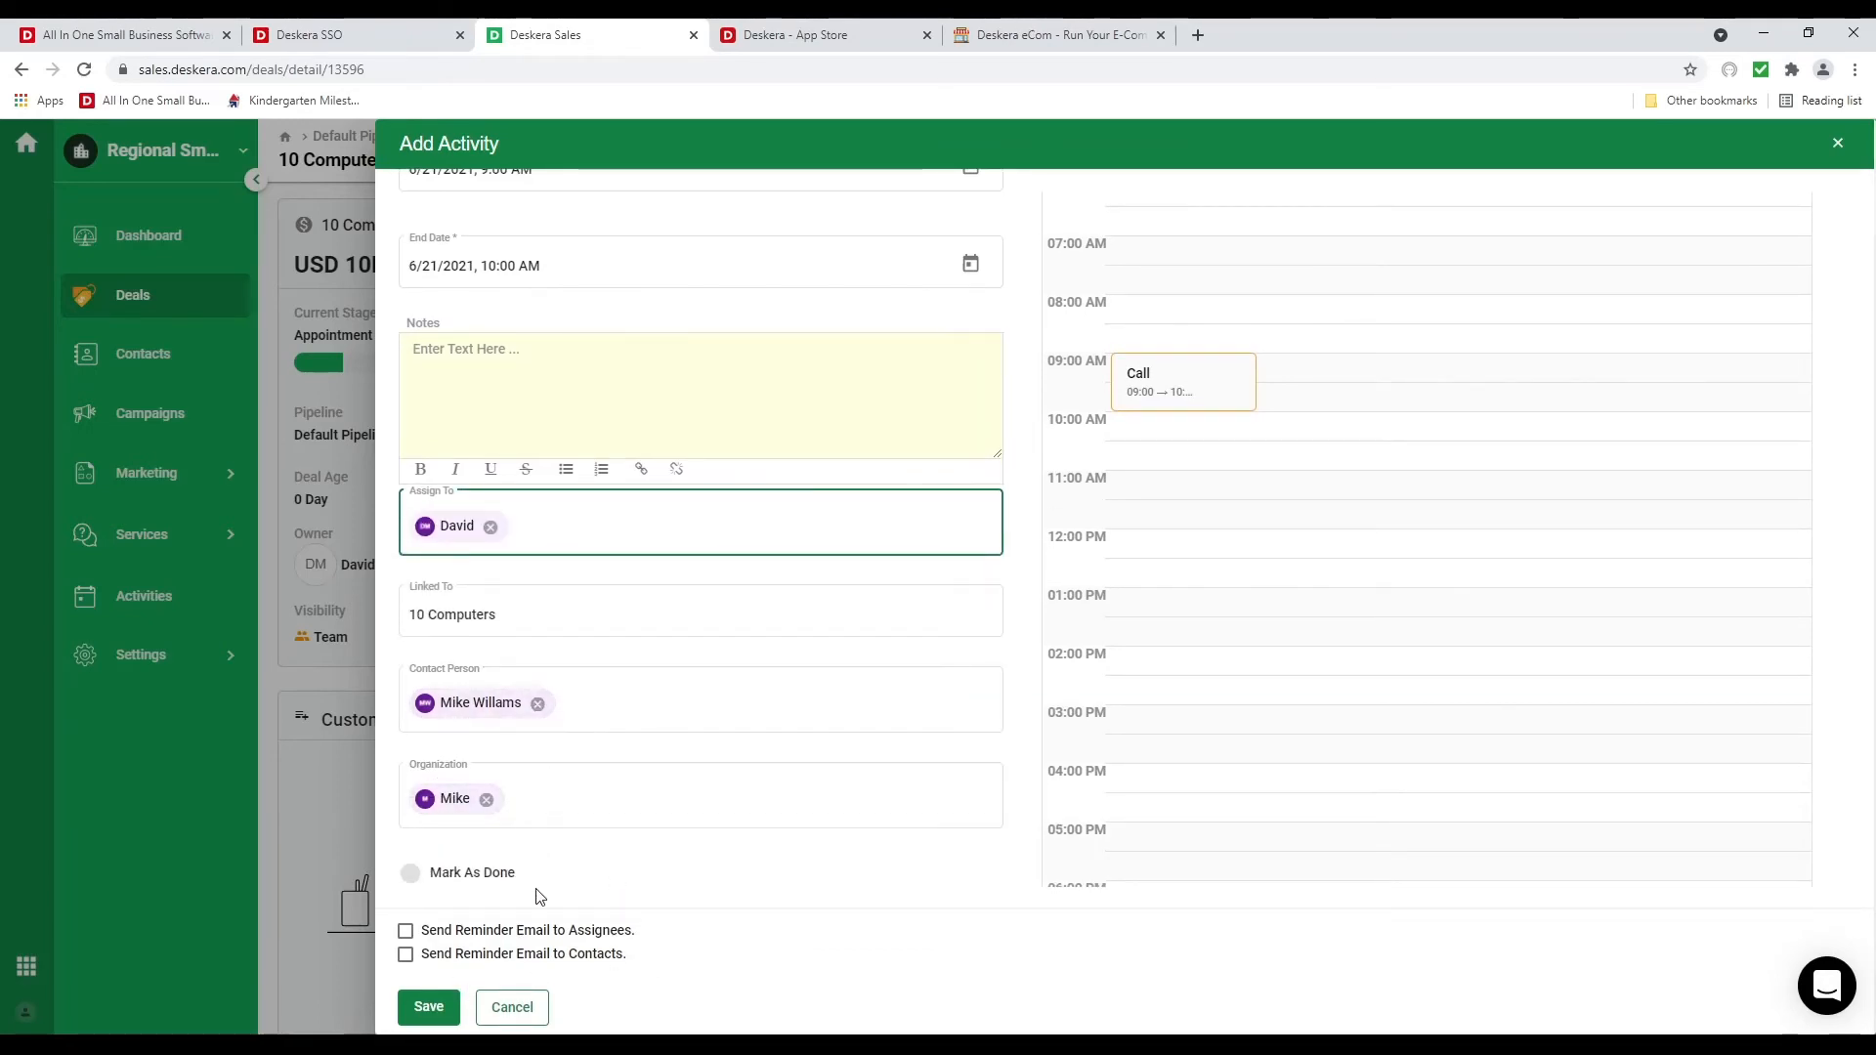
click(434, 1008)
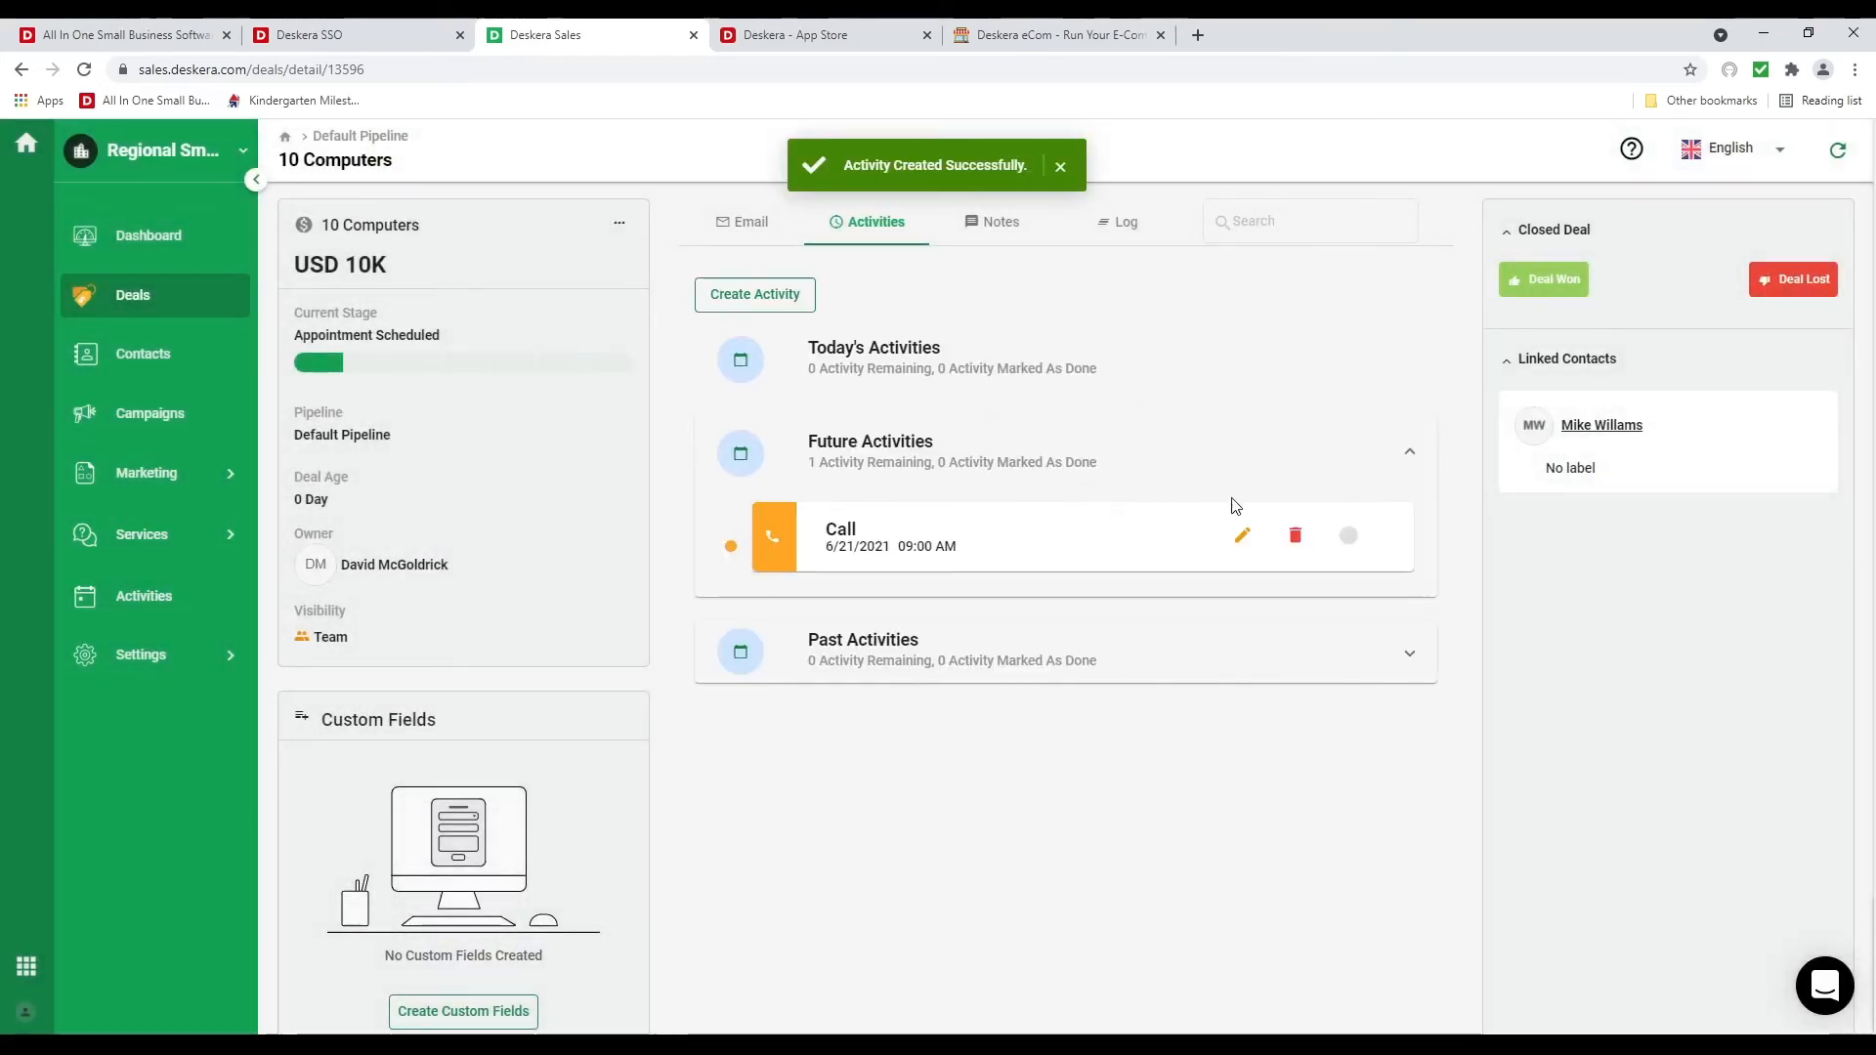
click(1004, 224)
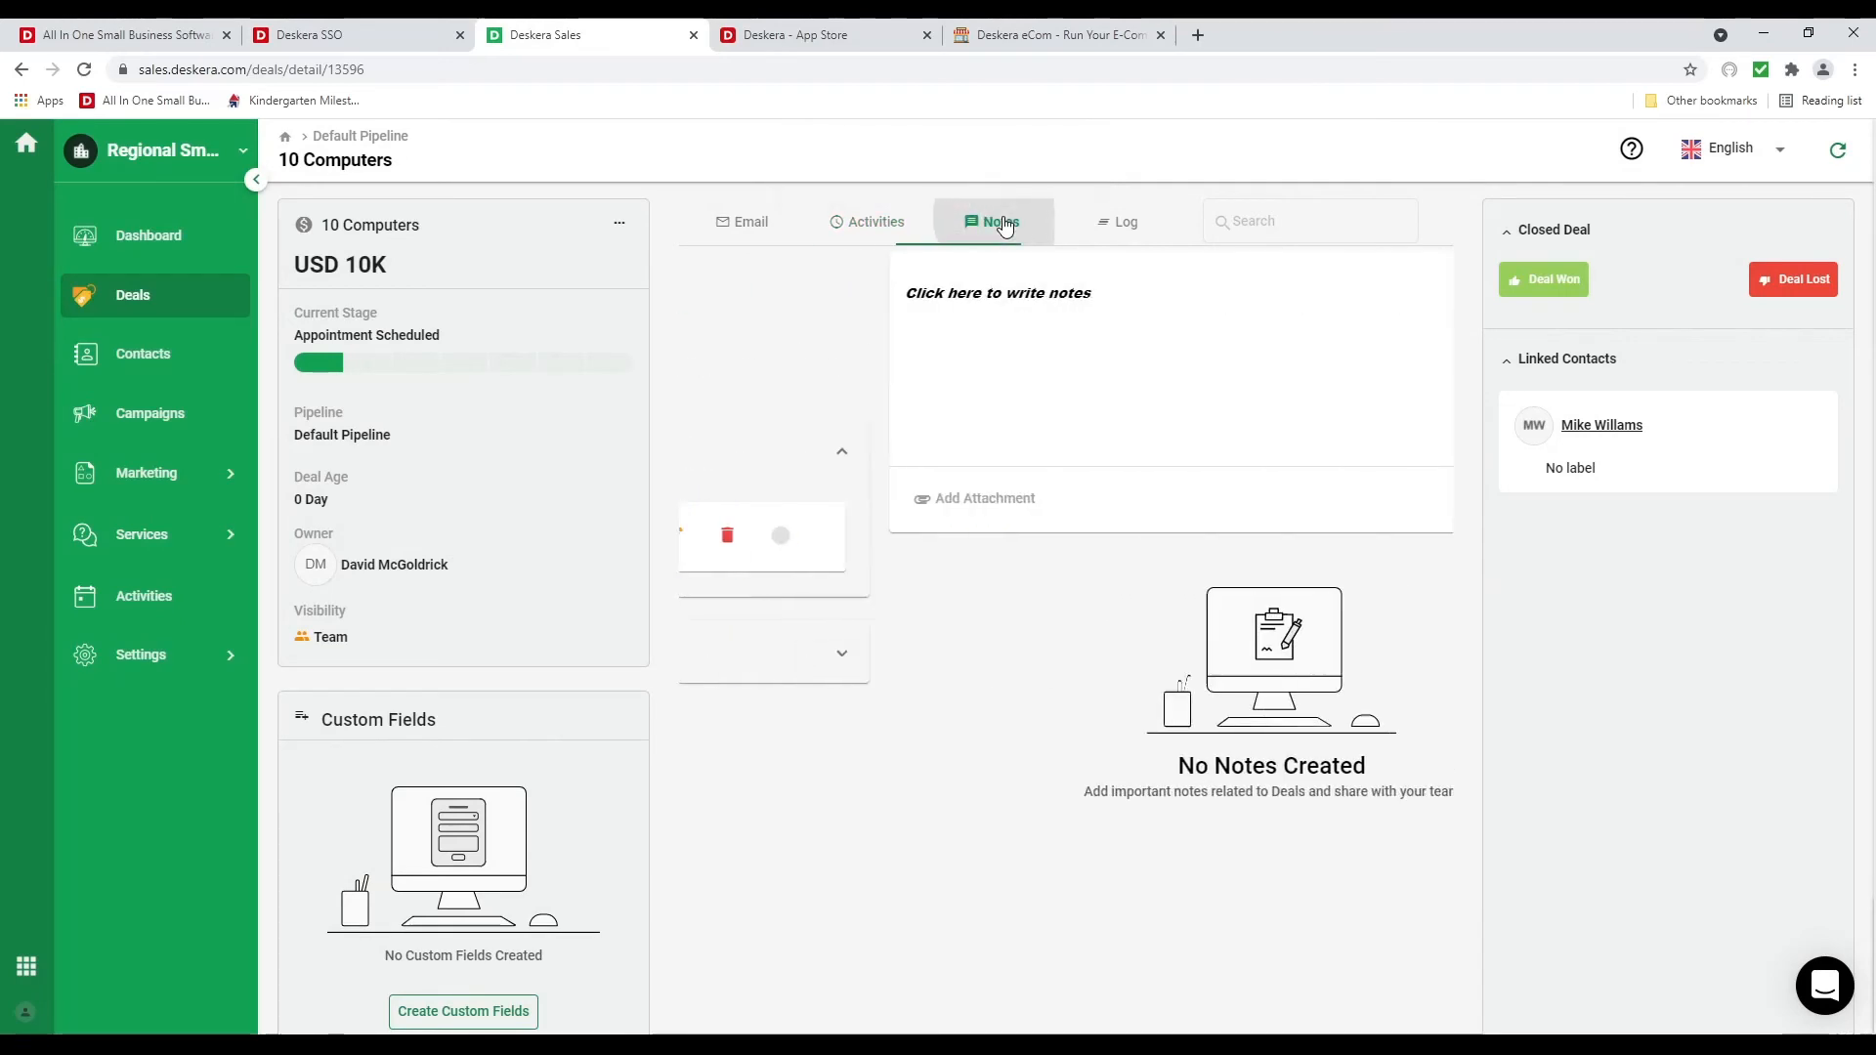
Check the deal's log, then drag the 10 Computers card to Contract Sent
click(1120, 221)
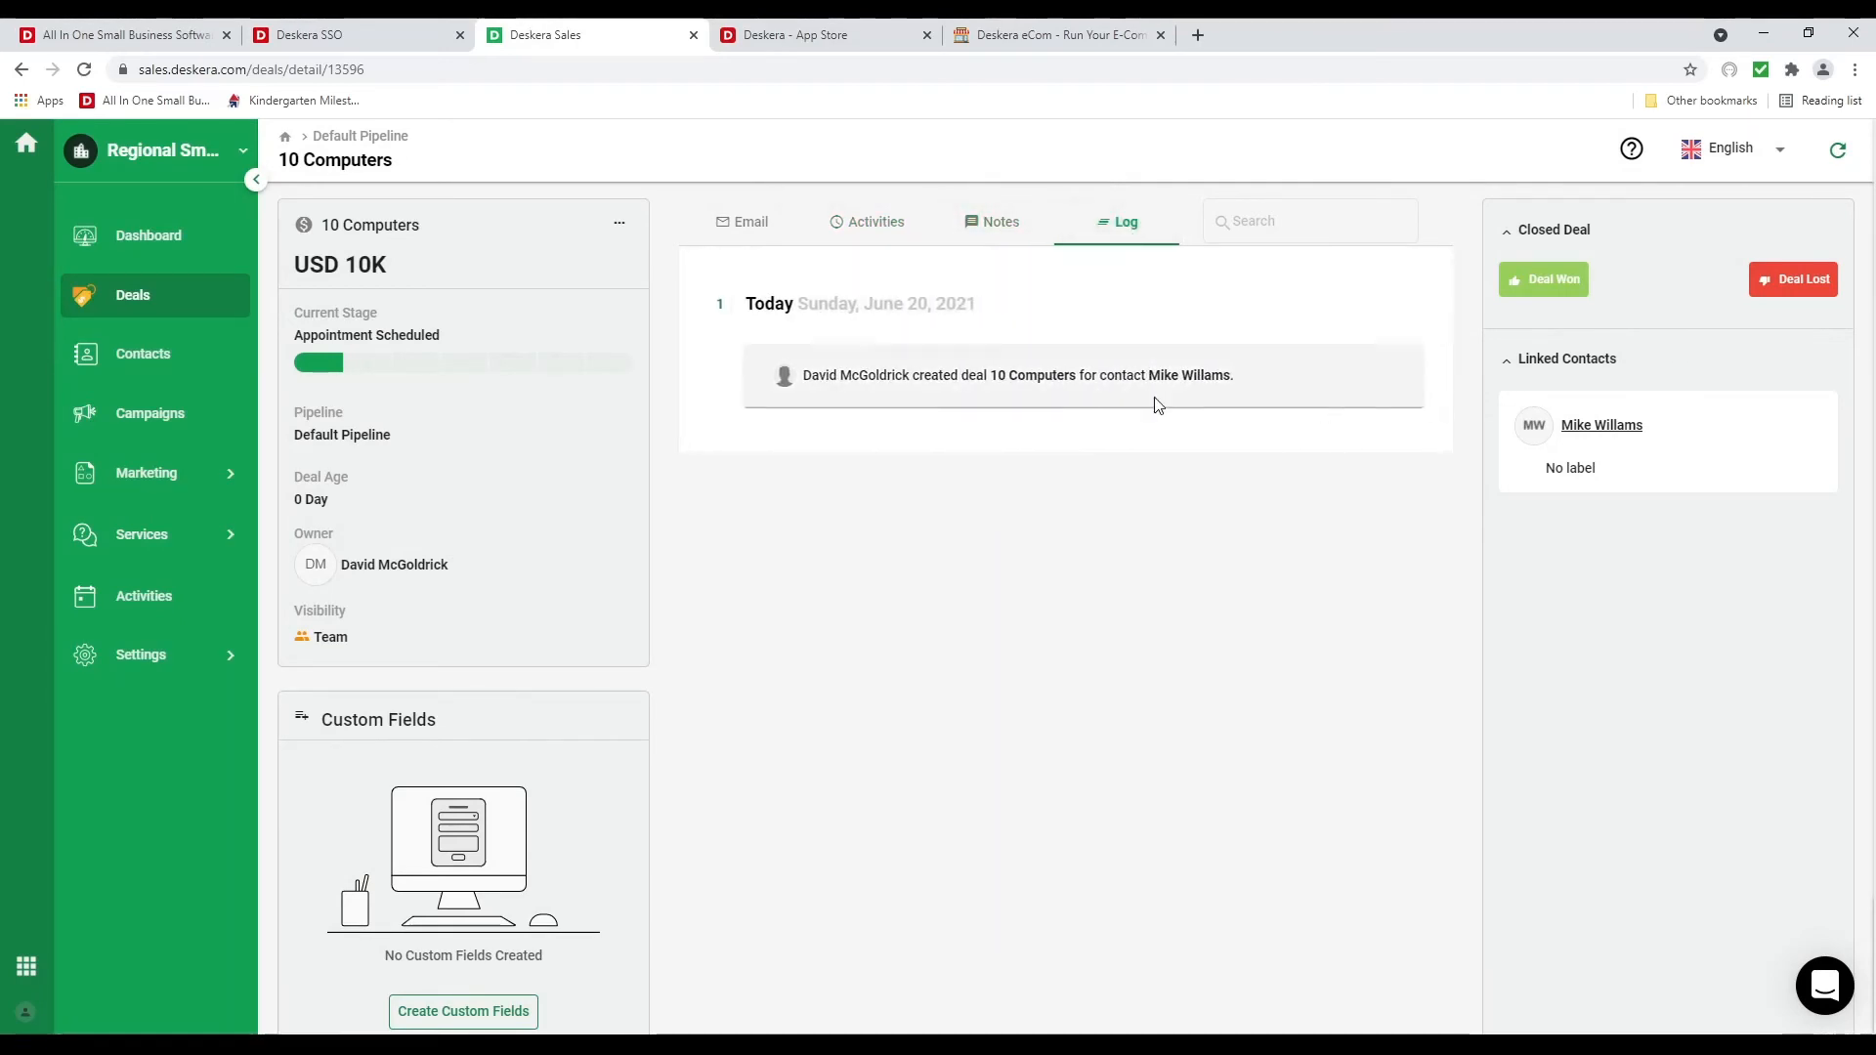
click(185, 303)
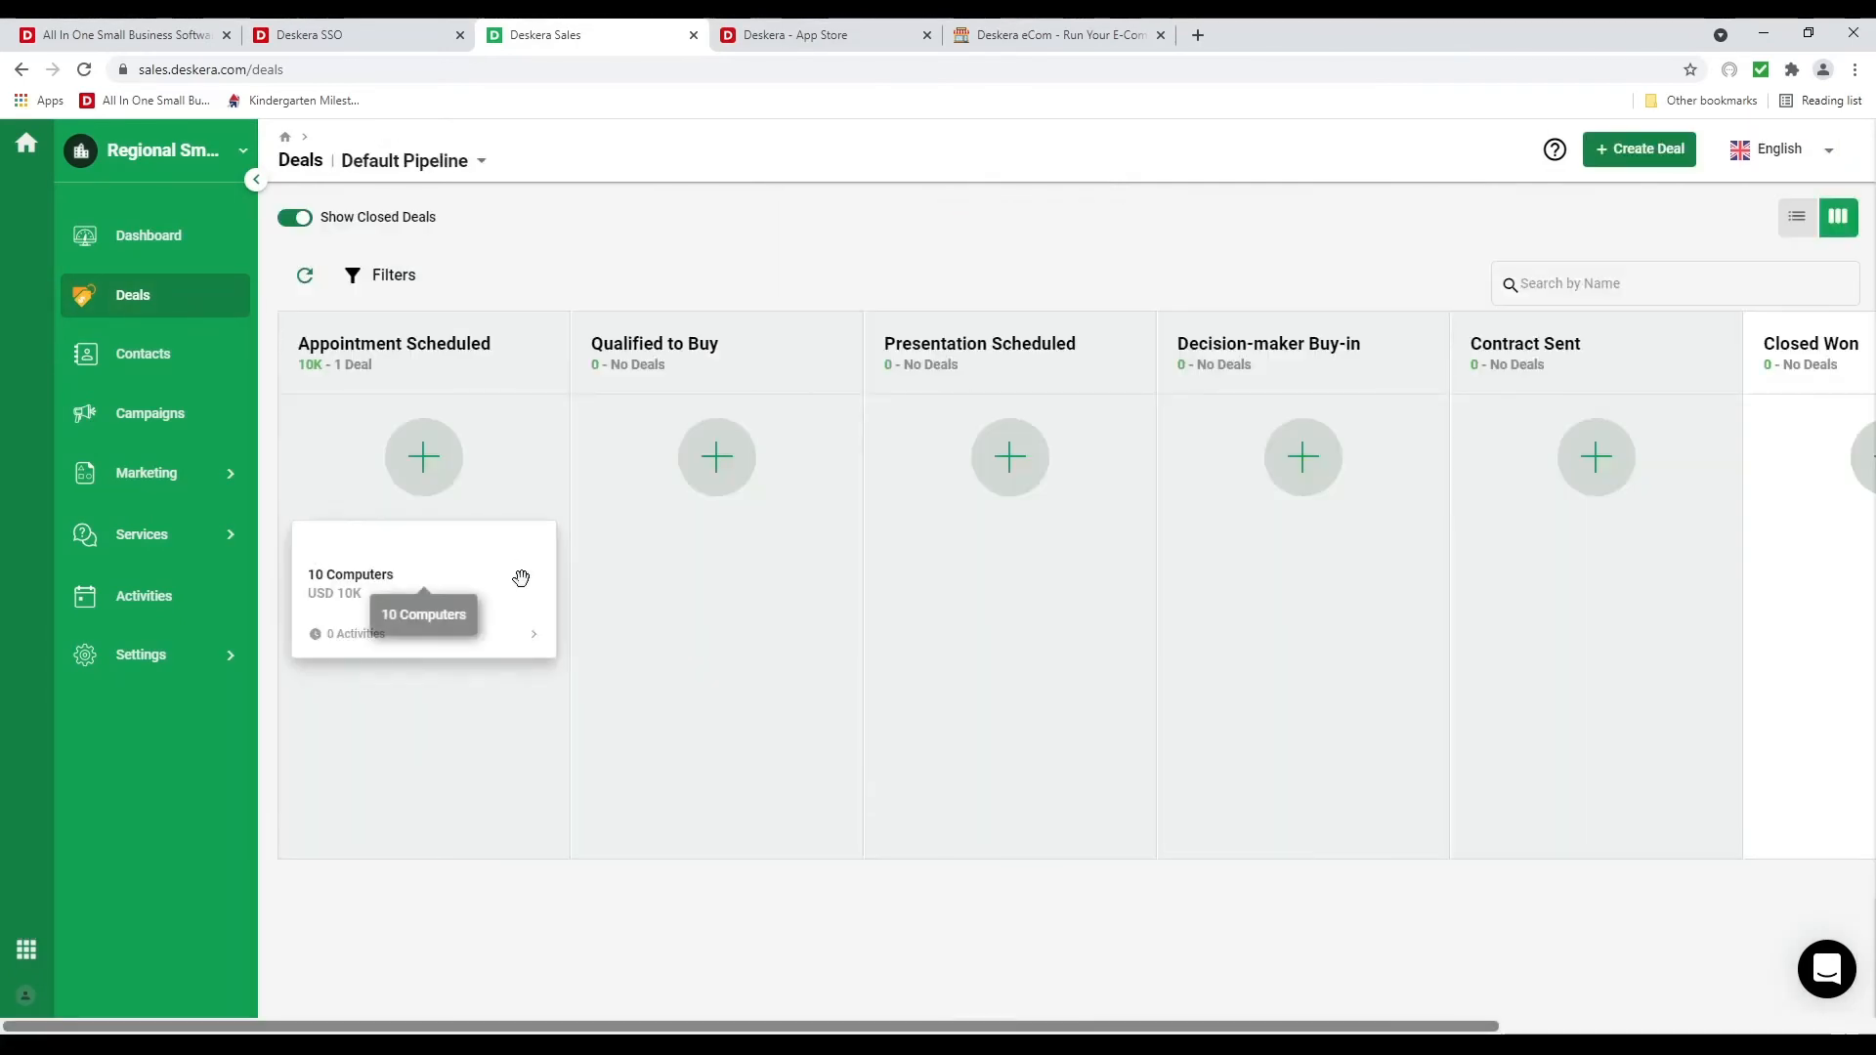
drag(420, 544, 1575, 565)
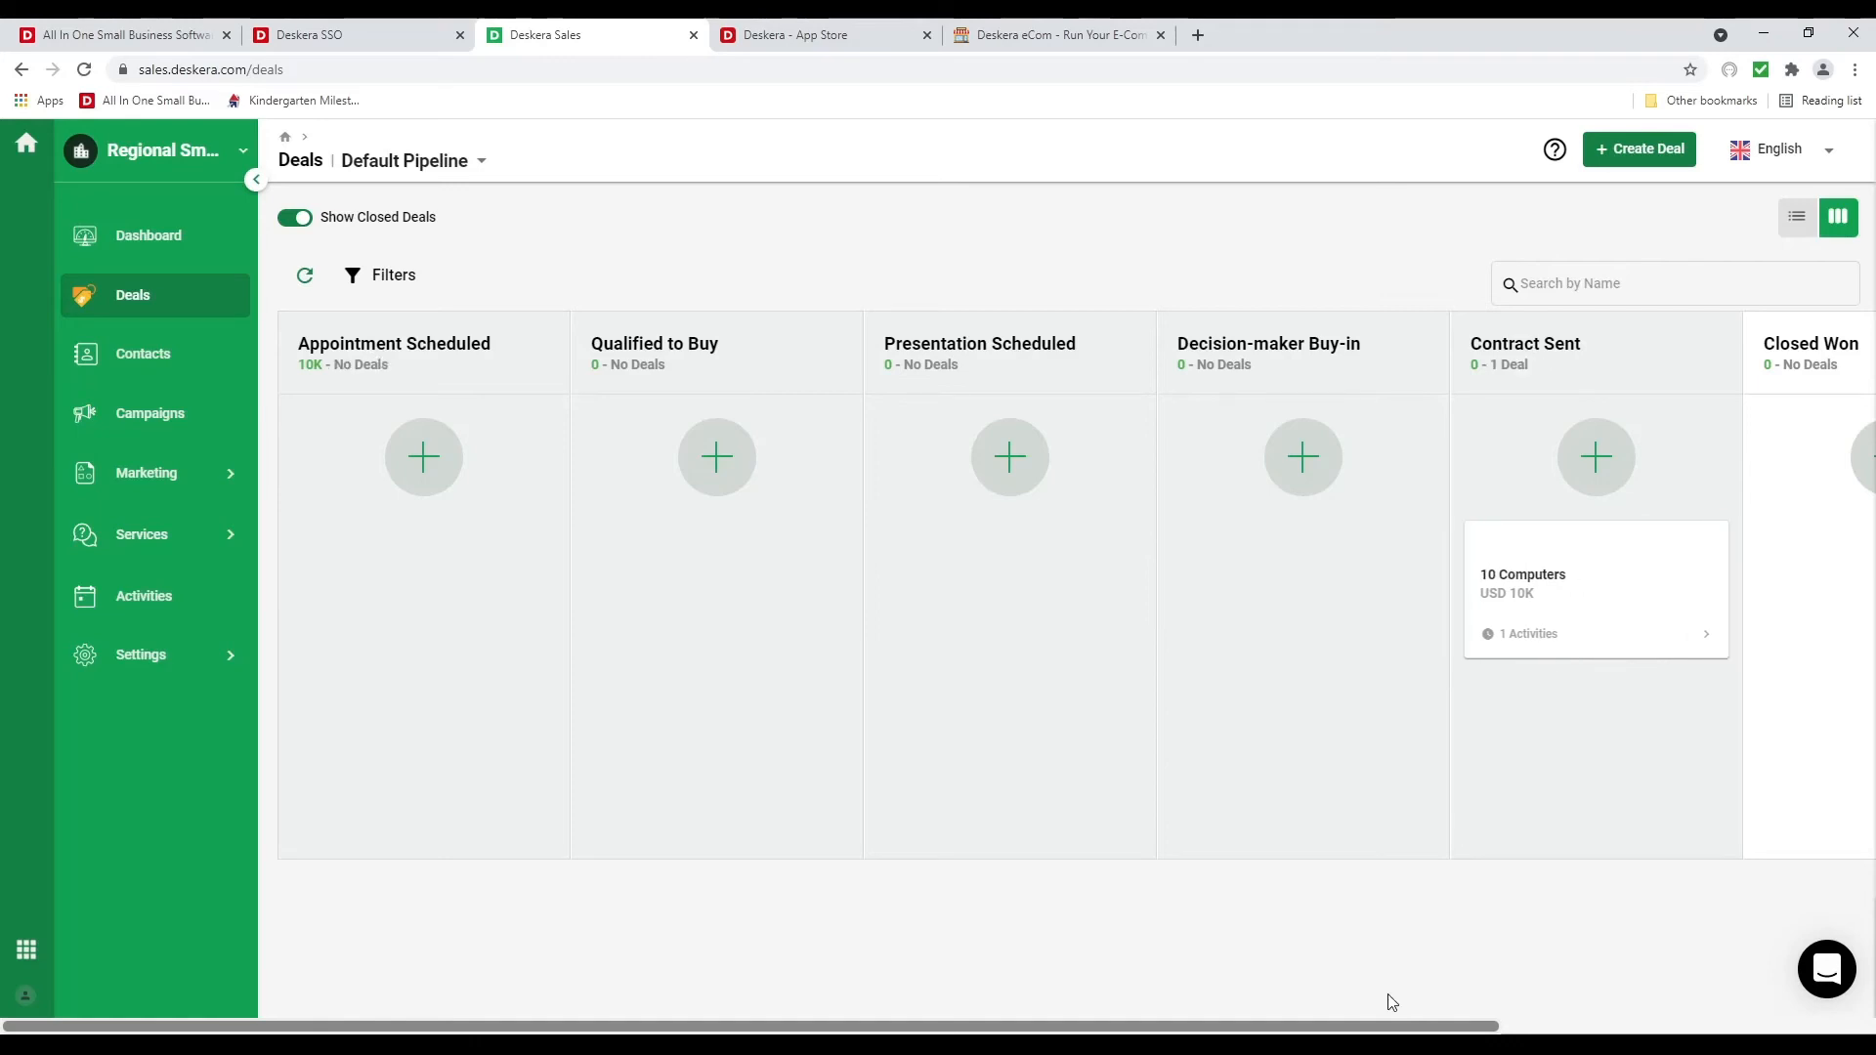
drag(1398, 1026, 1819, 1032)
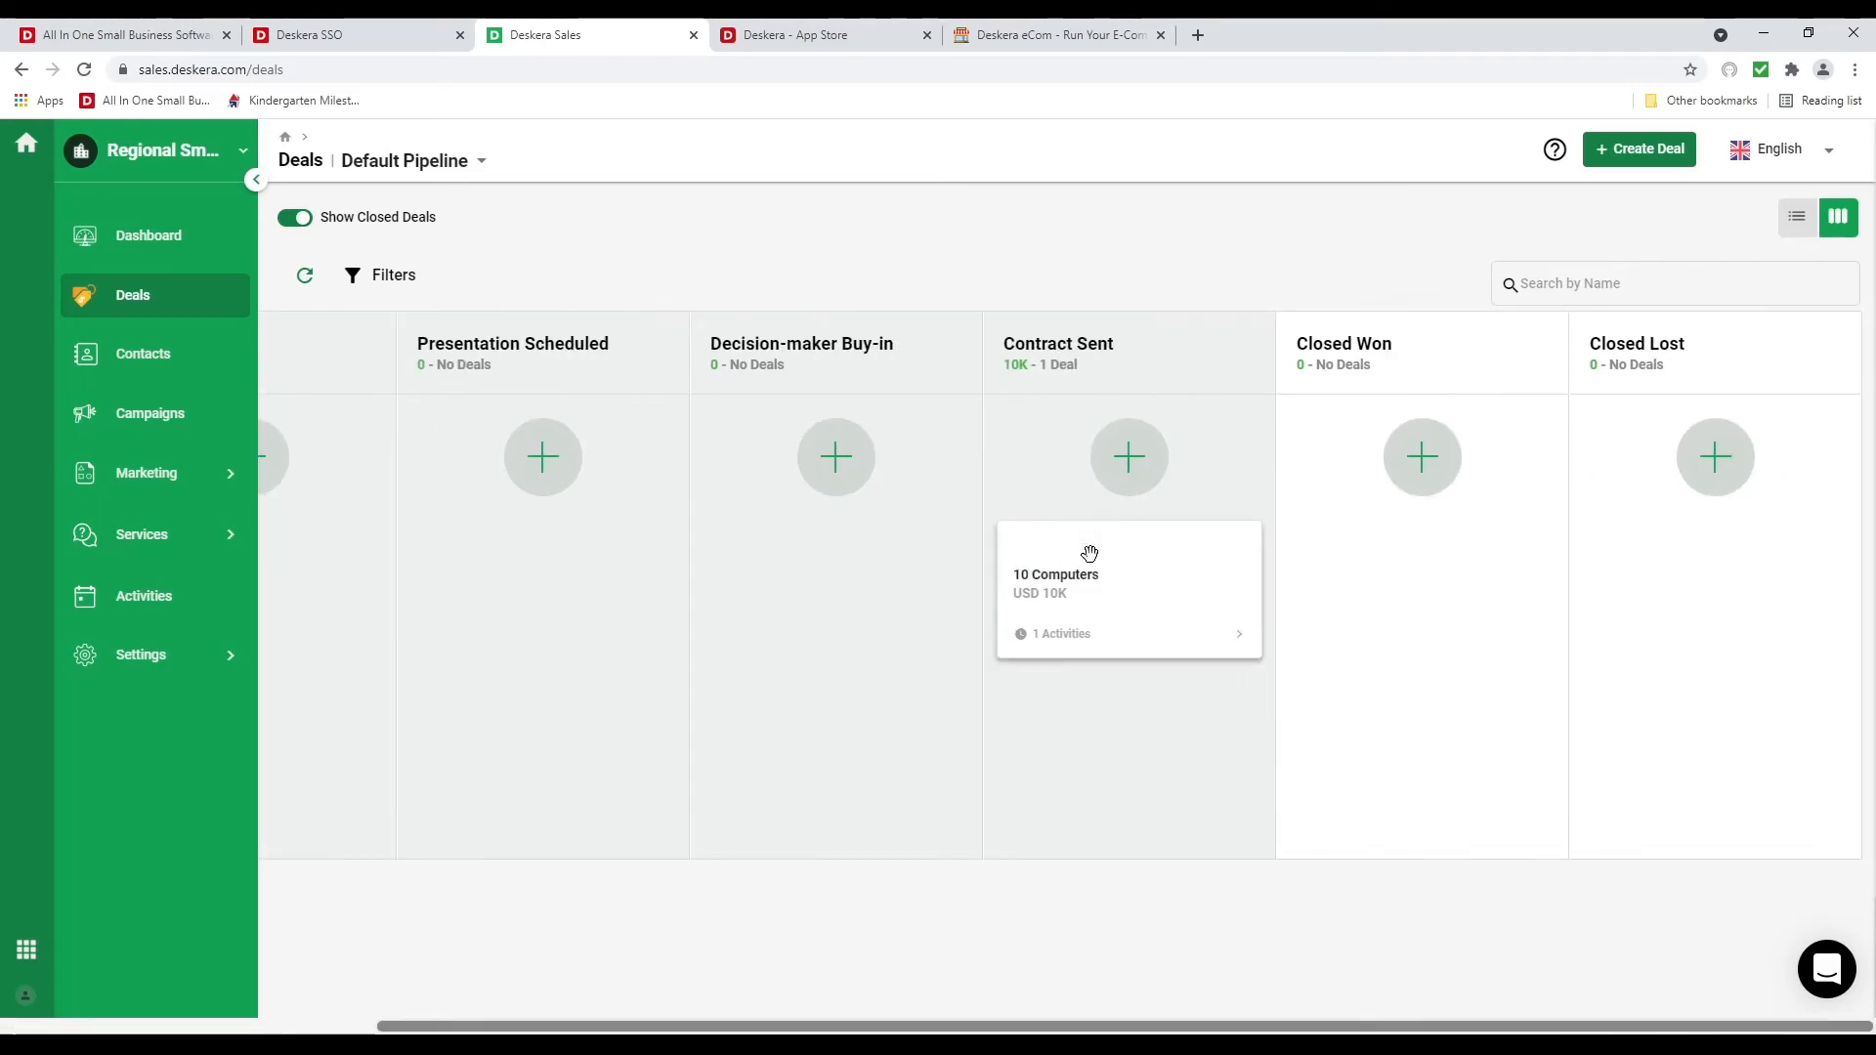
Mark the 10 Computers deal as won, then show the Dashboard
click(1155, 566)
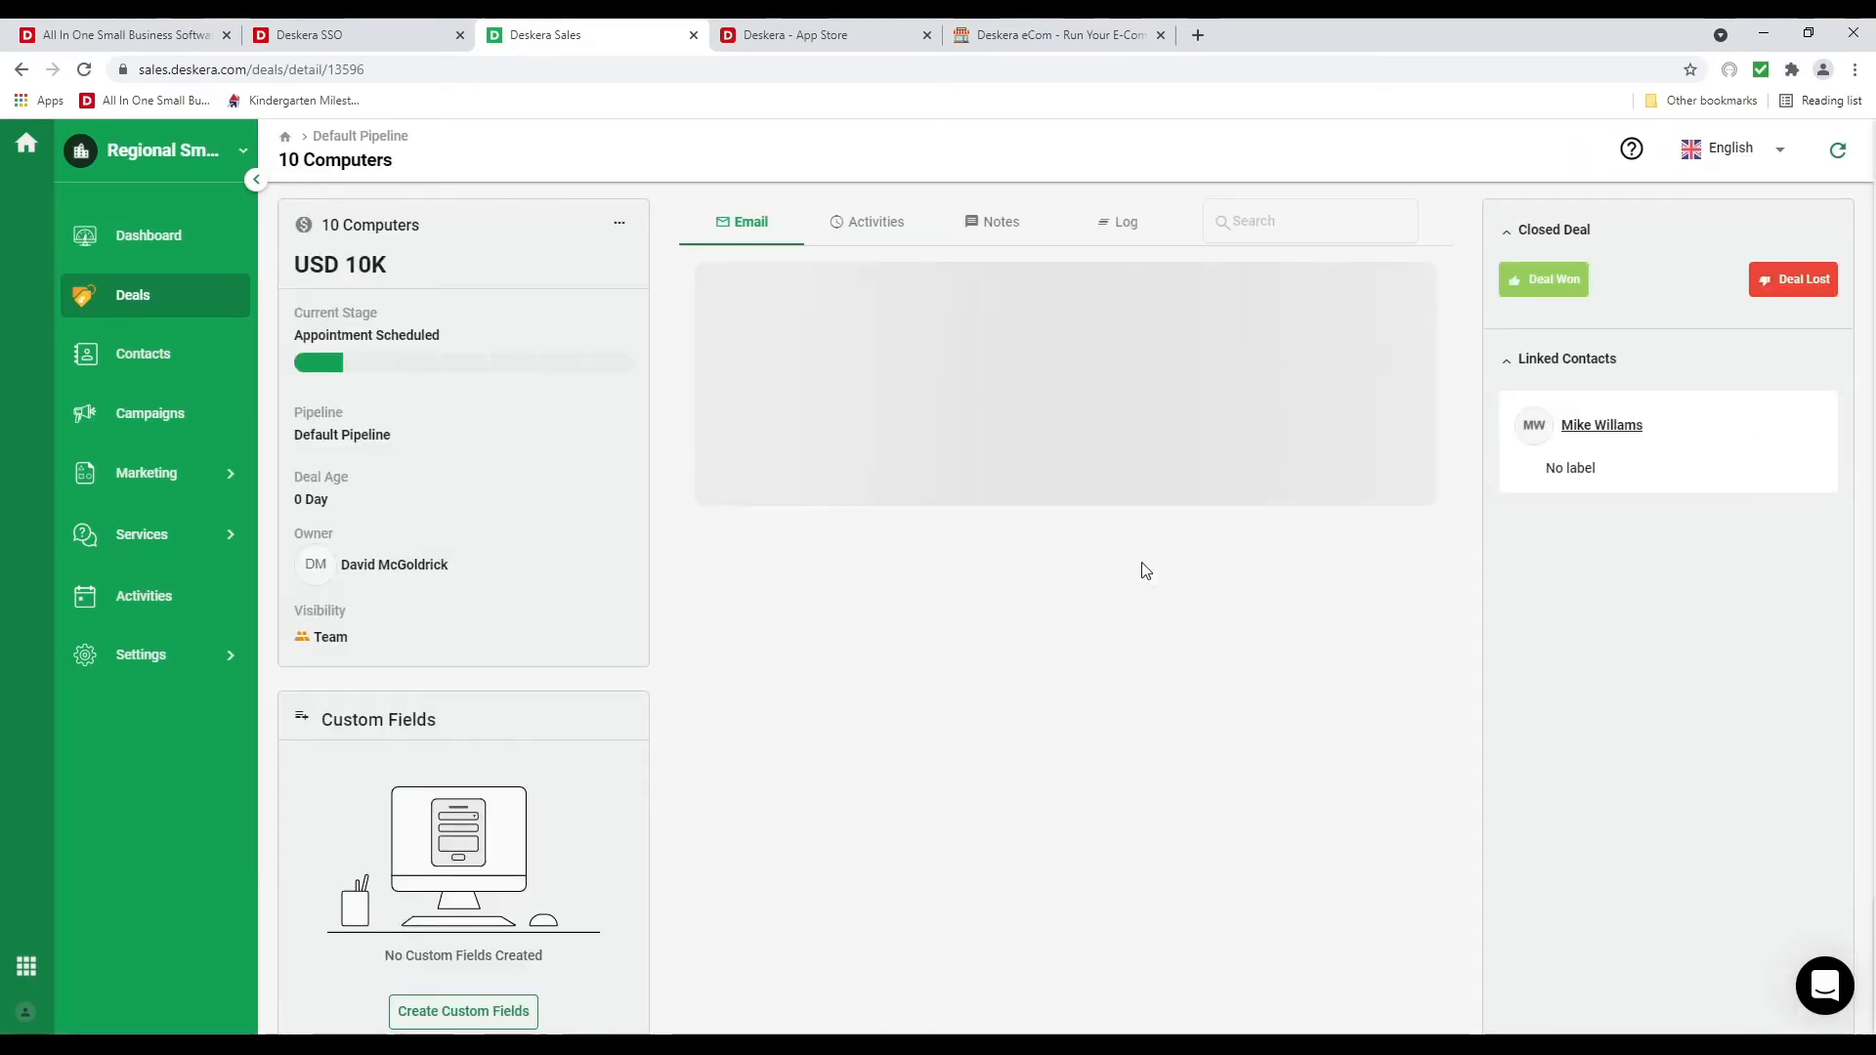
click(1568, 281)
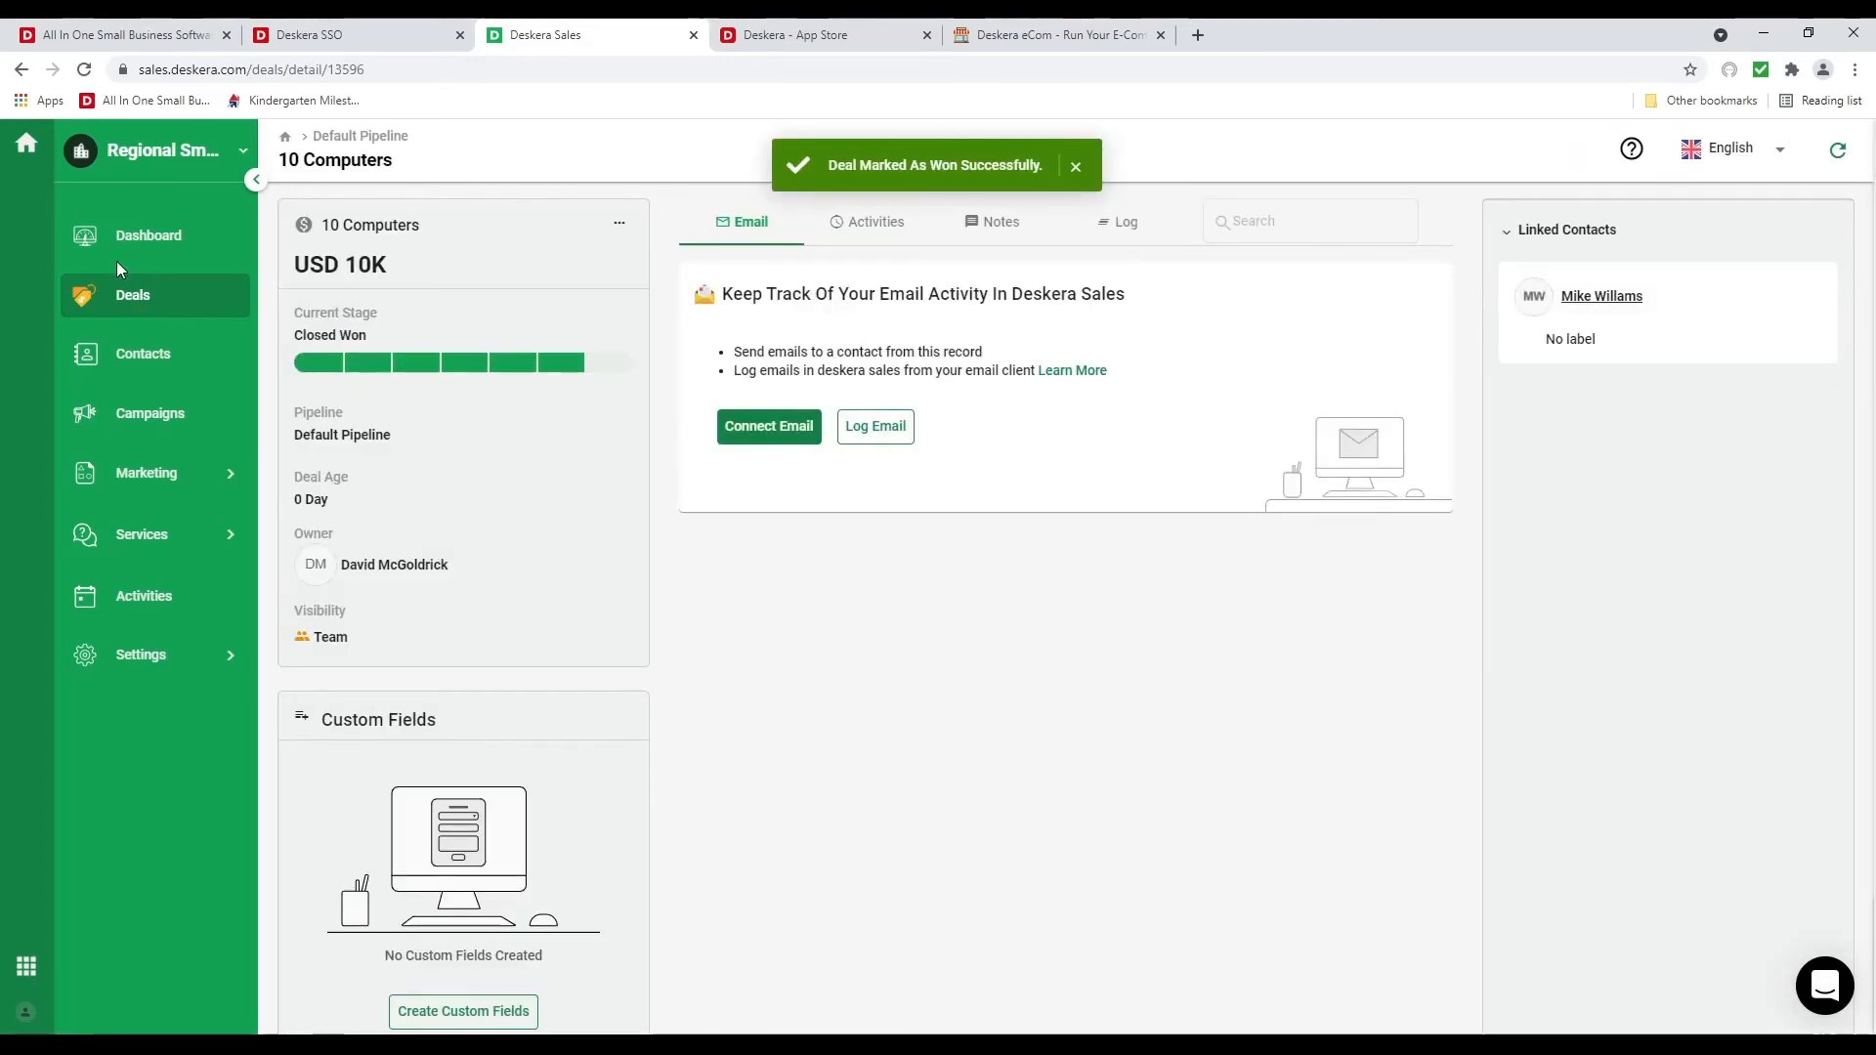
click(132, 240)
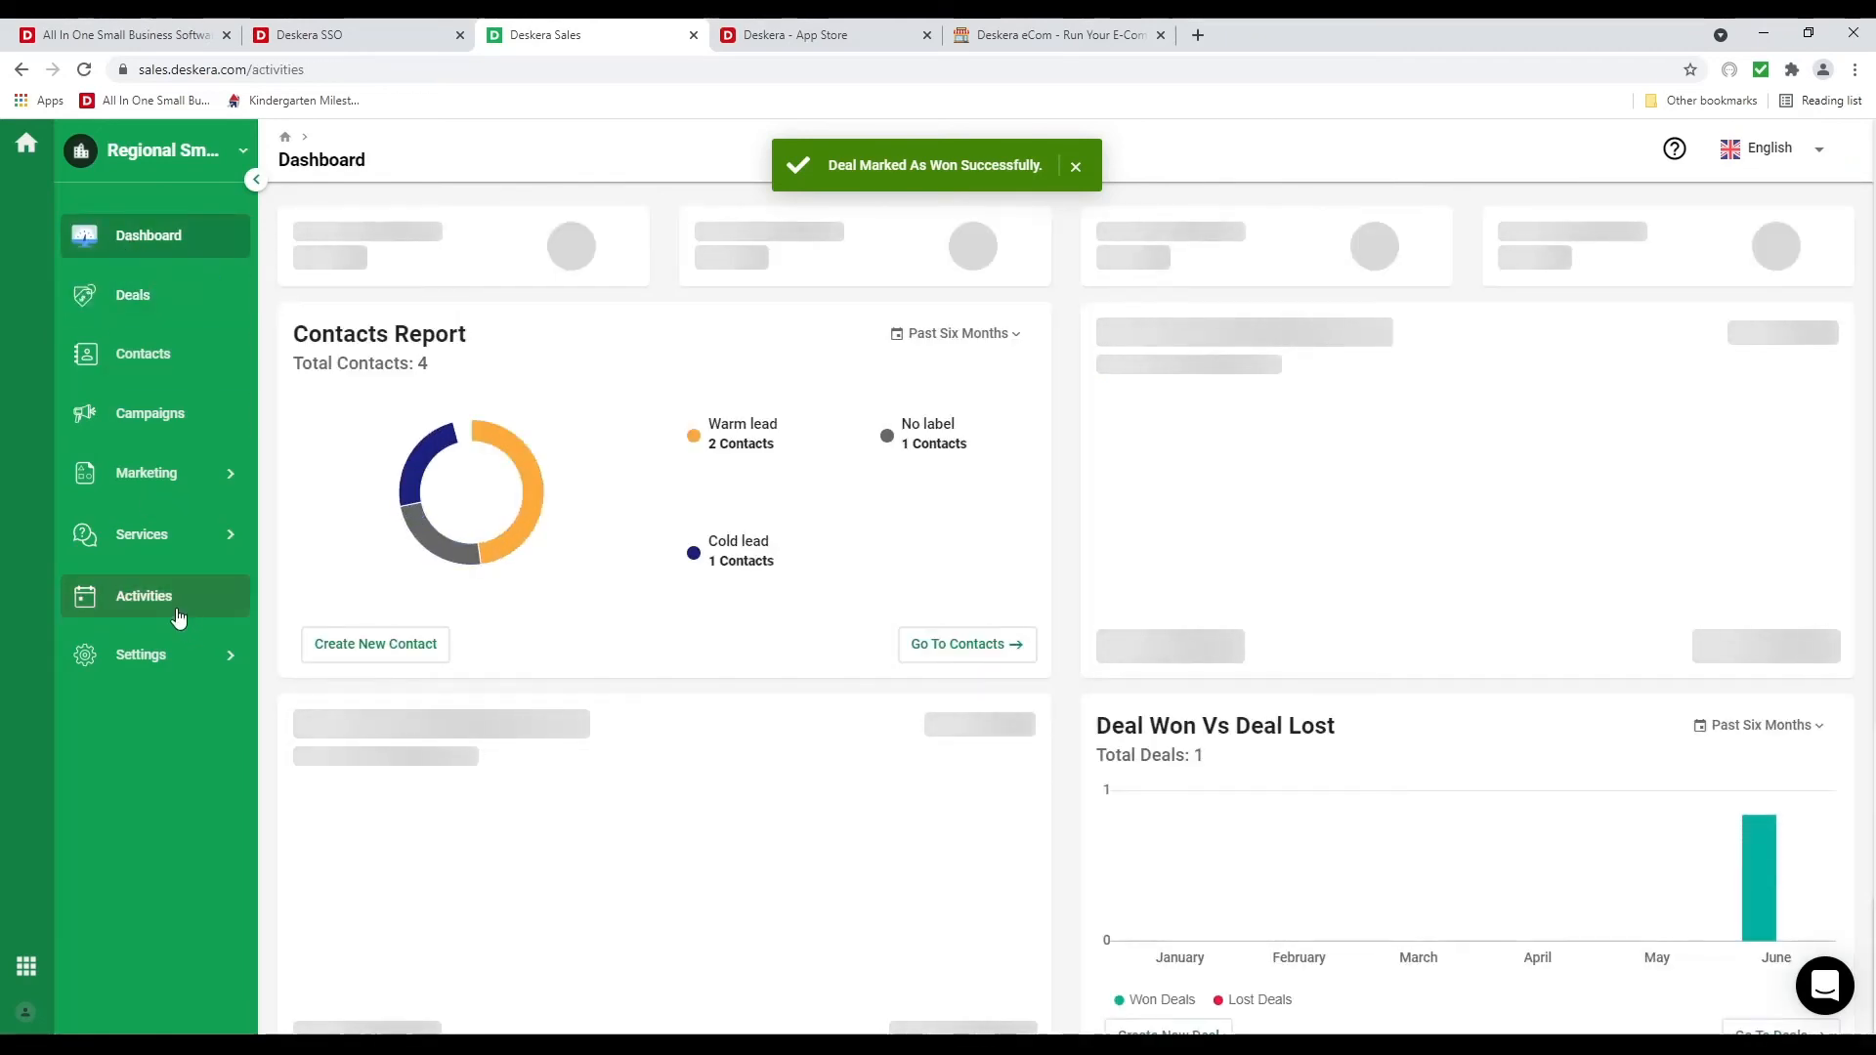
Filter Activities to To-Do and show the Jun 20–26, 2021 week calendar
click(178, 614)
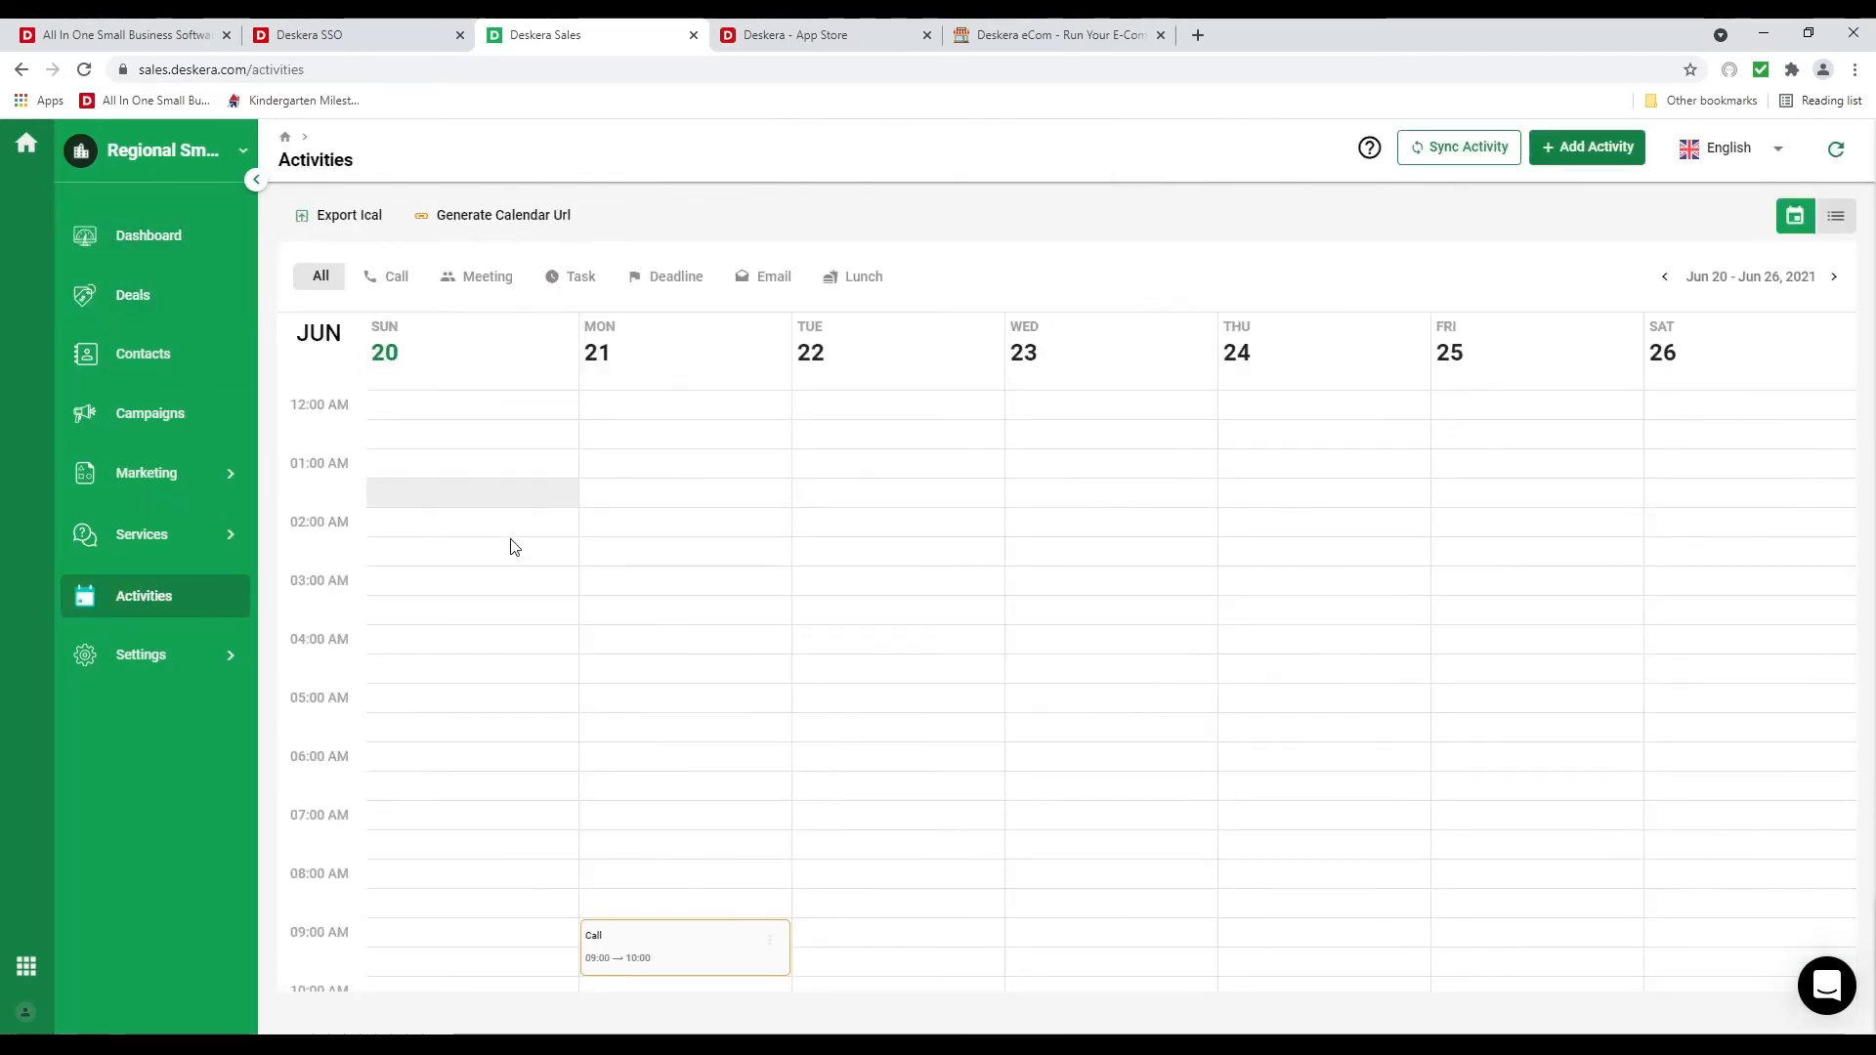
scroll(922, 658, down, 4)
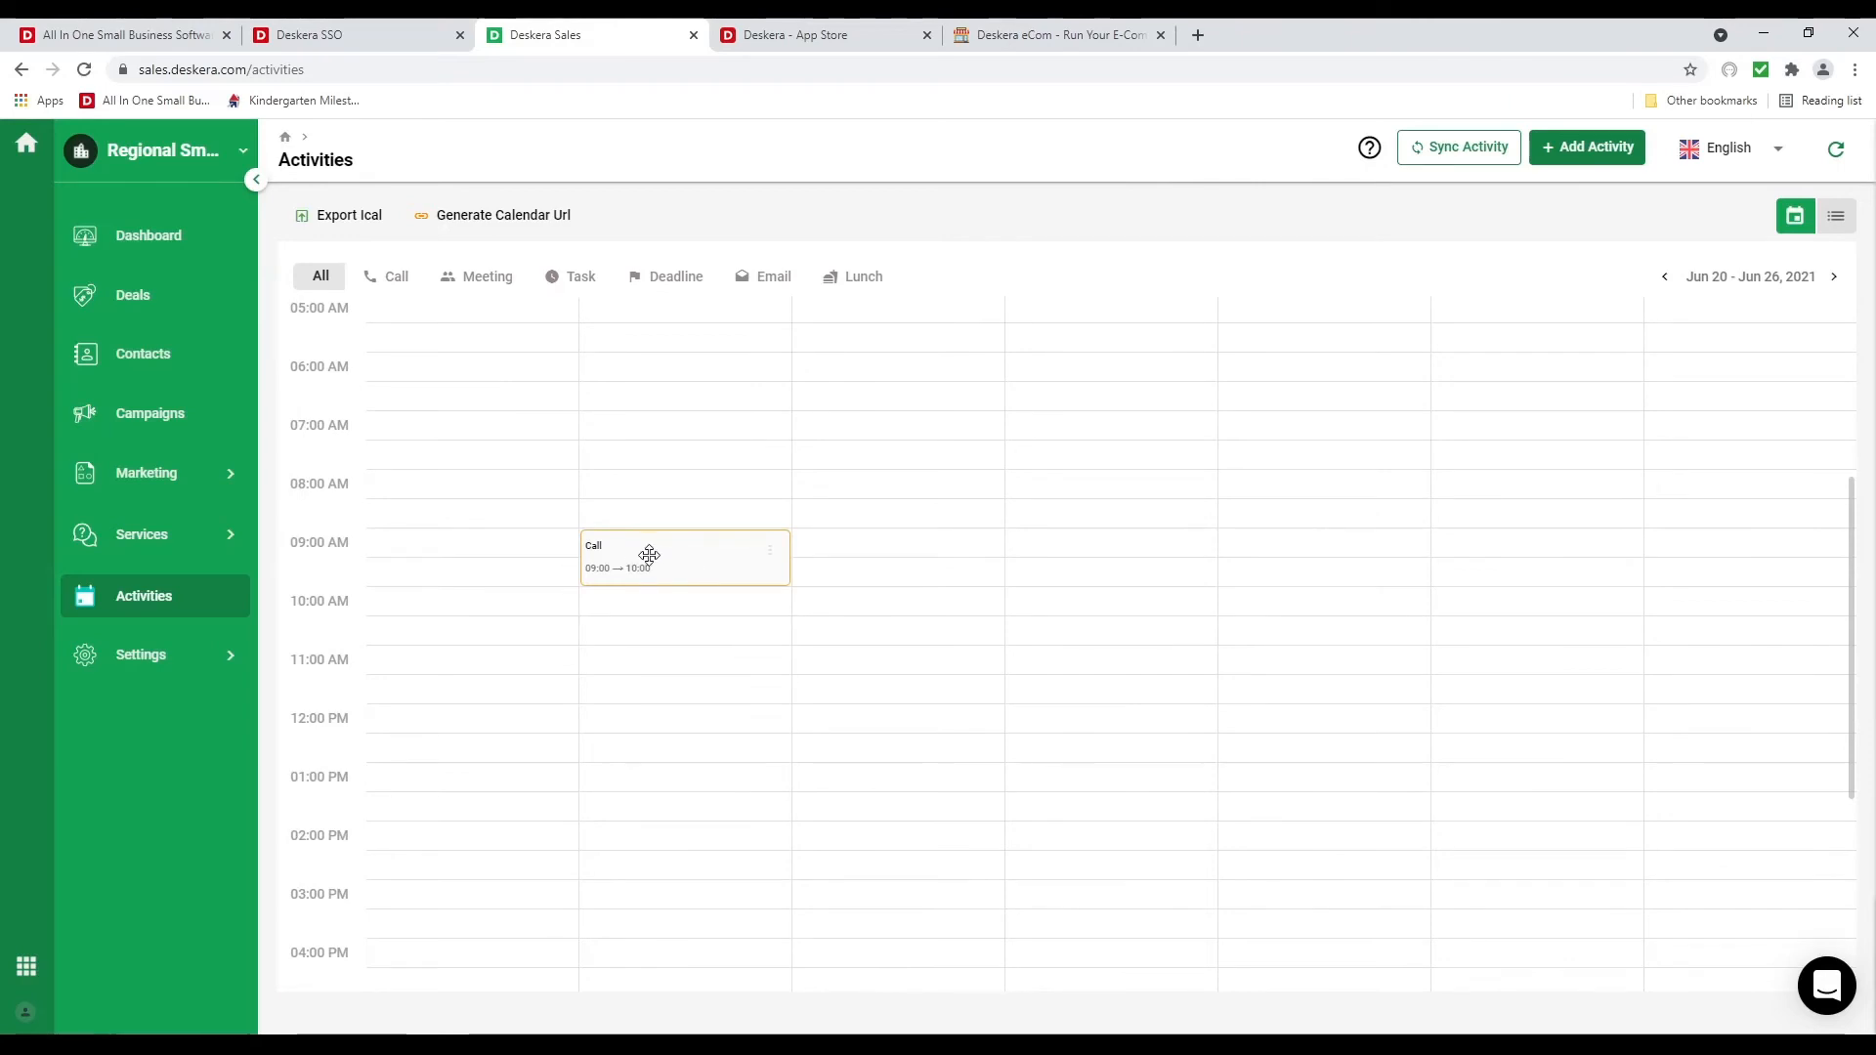
scroll(687, 717, up, 2)
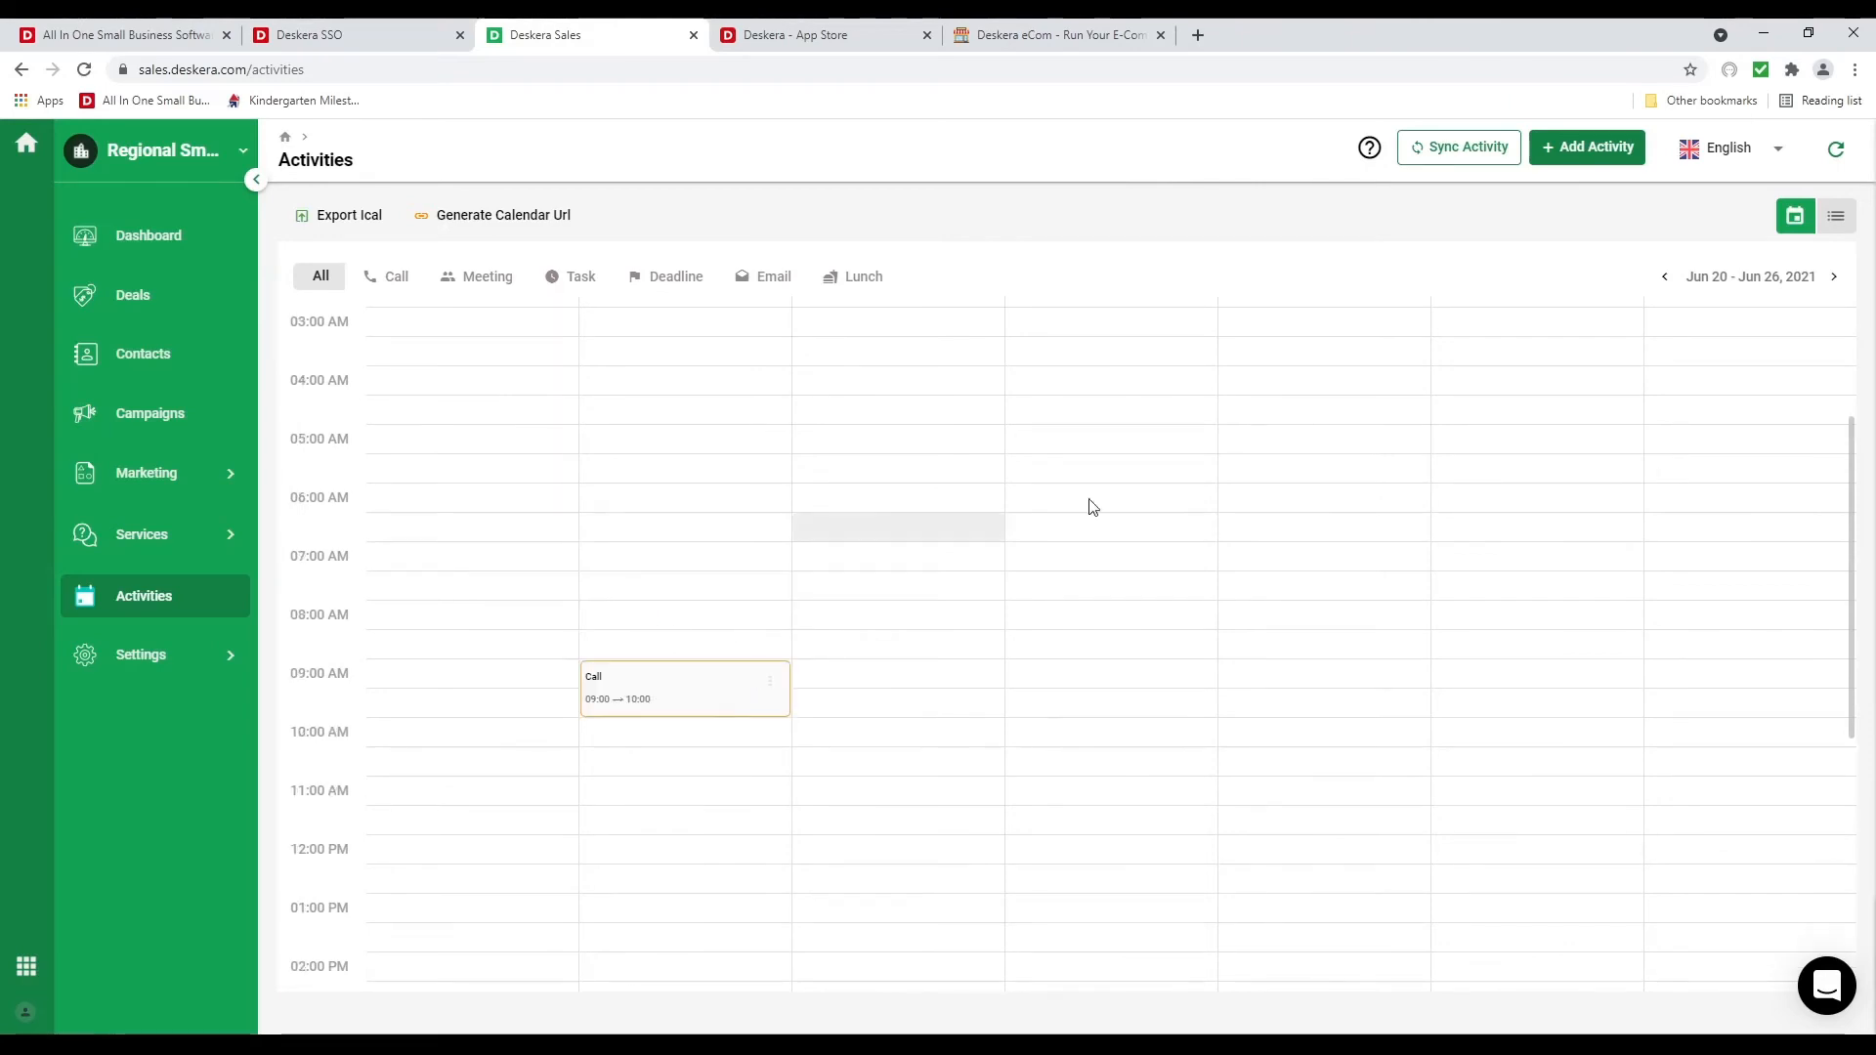
click(1836, 216)
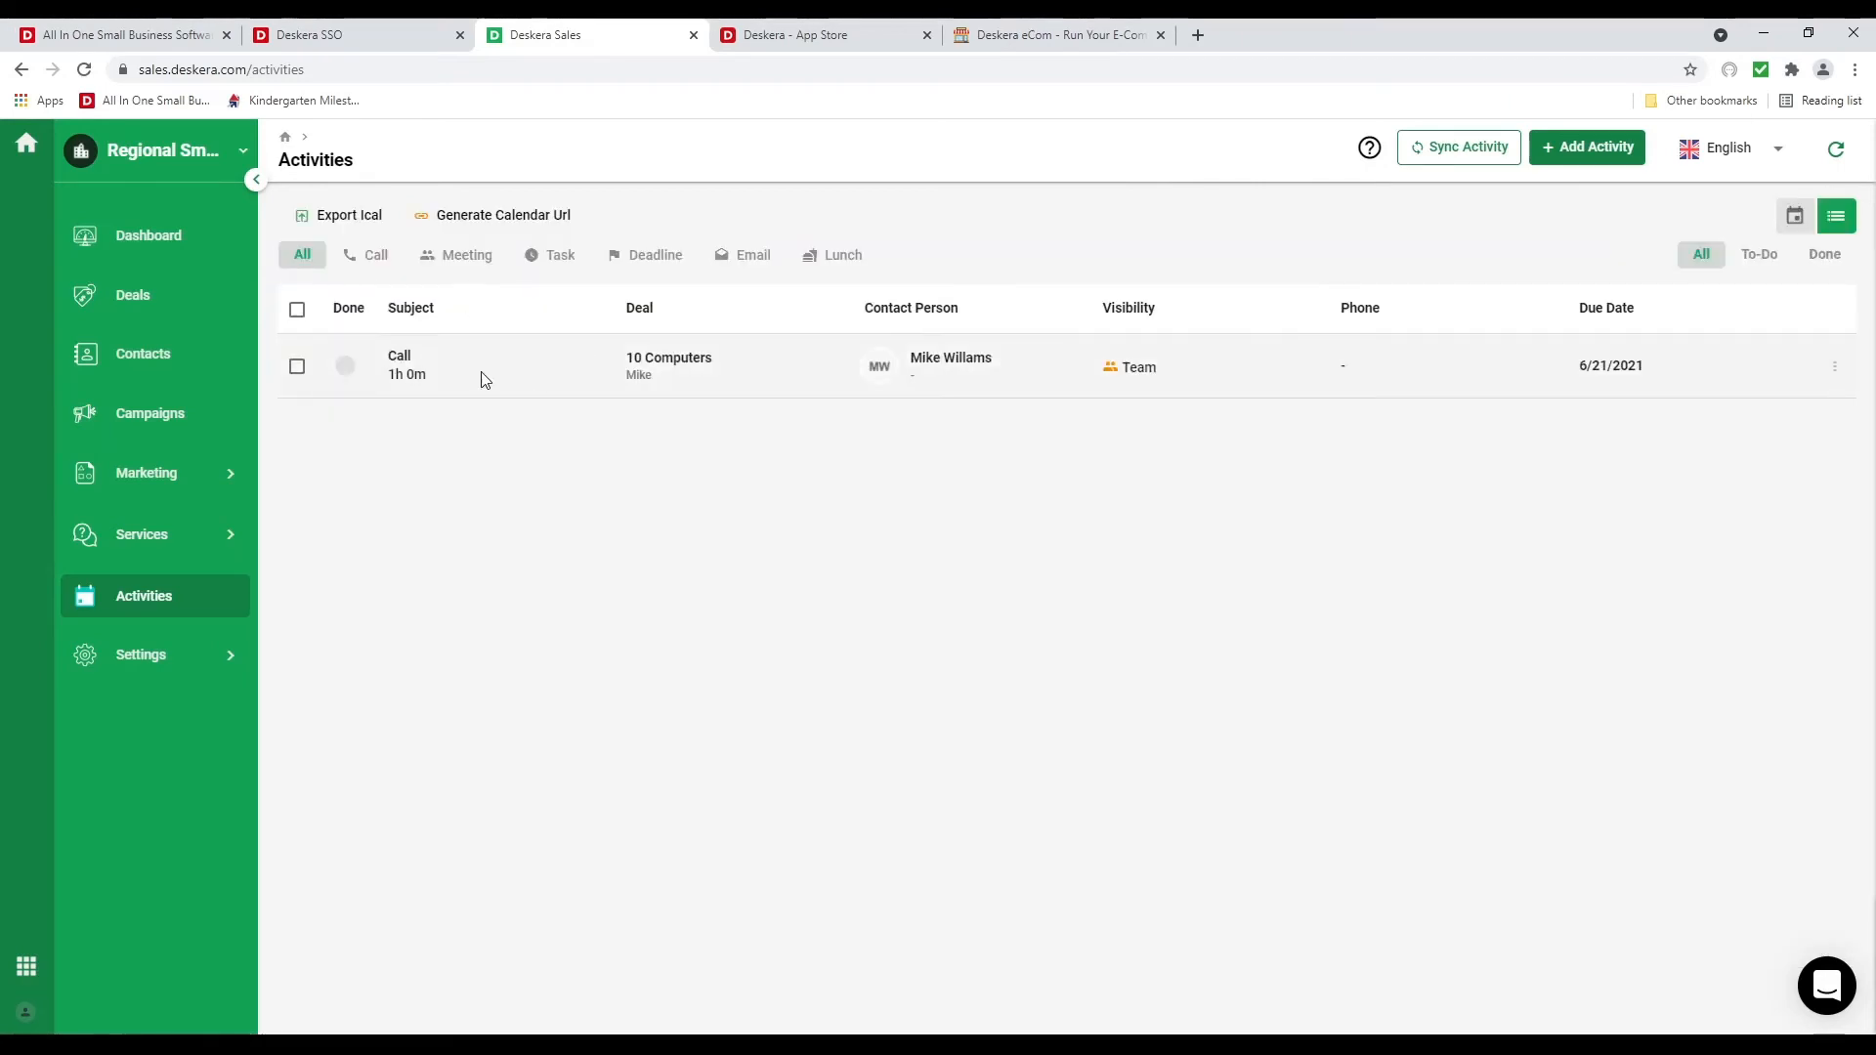
click(1777, 260)
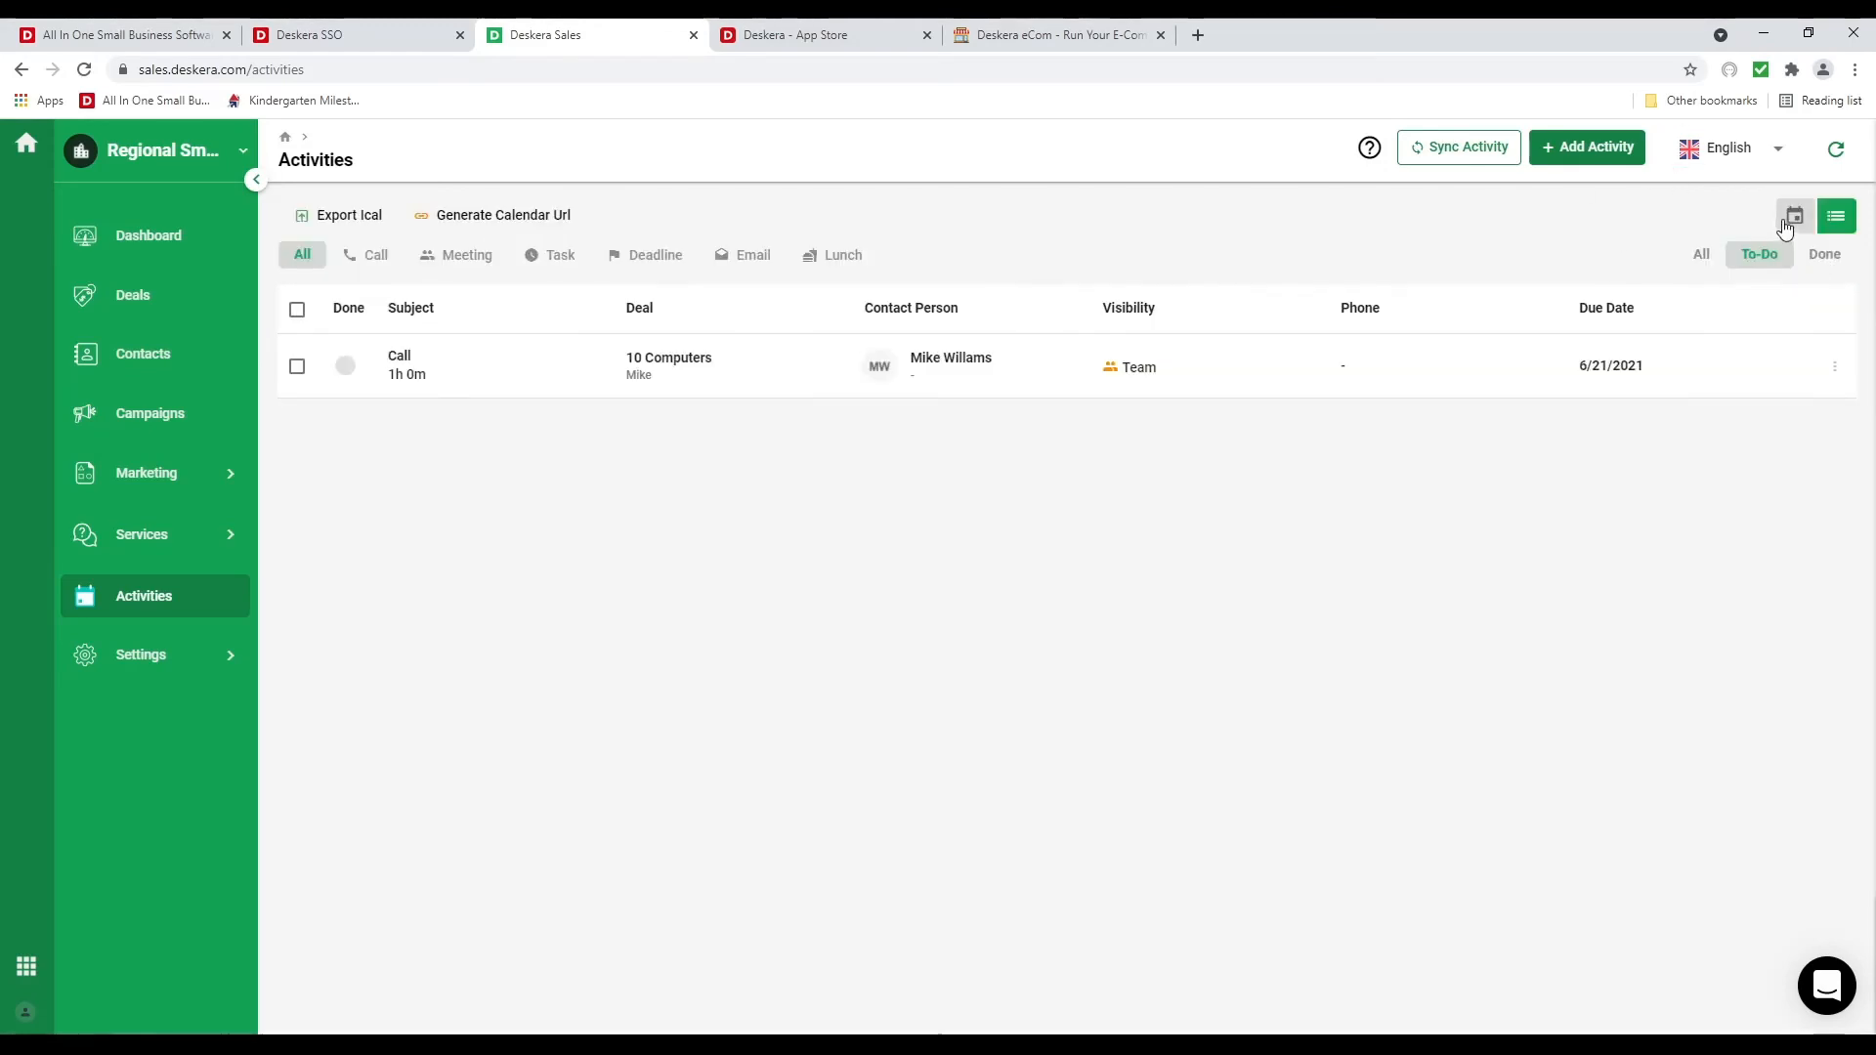
click(1788, 218)
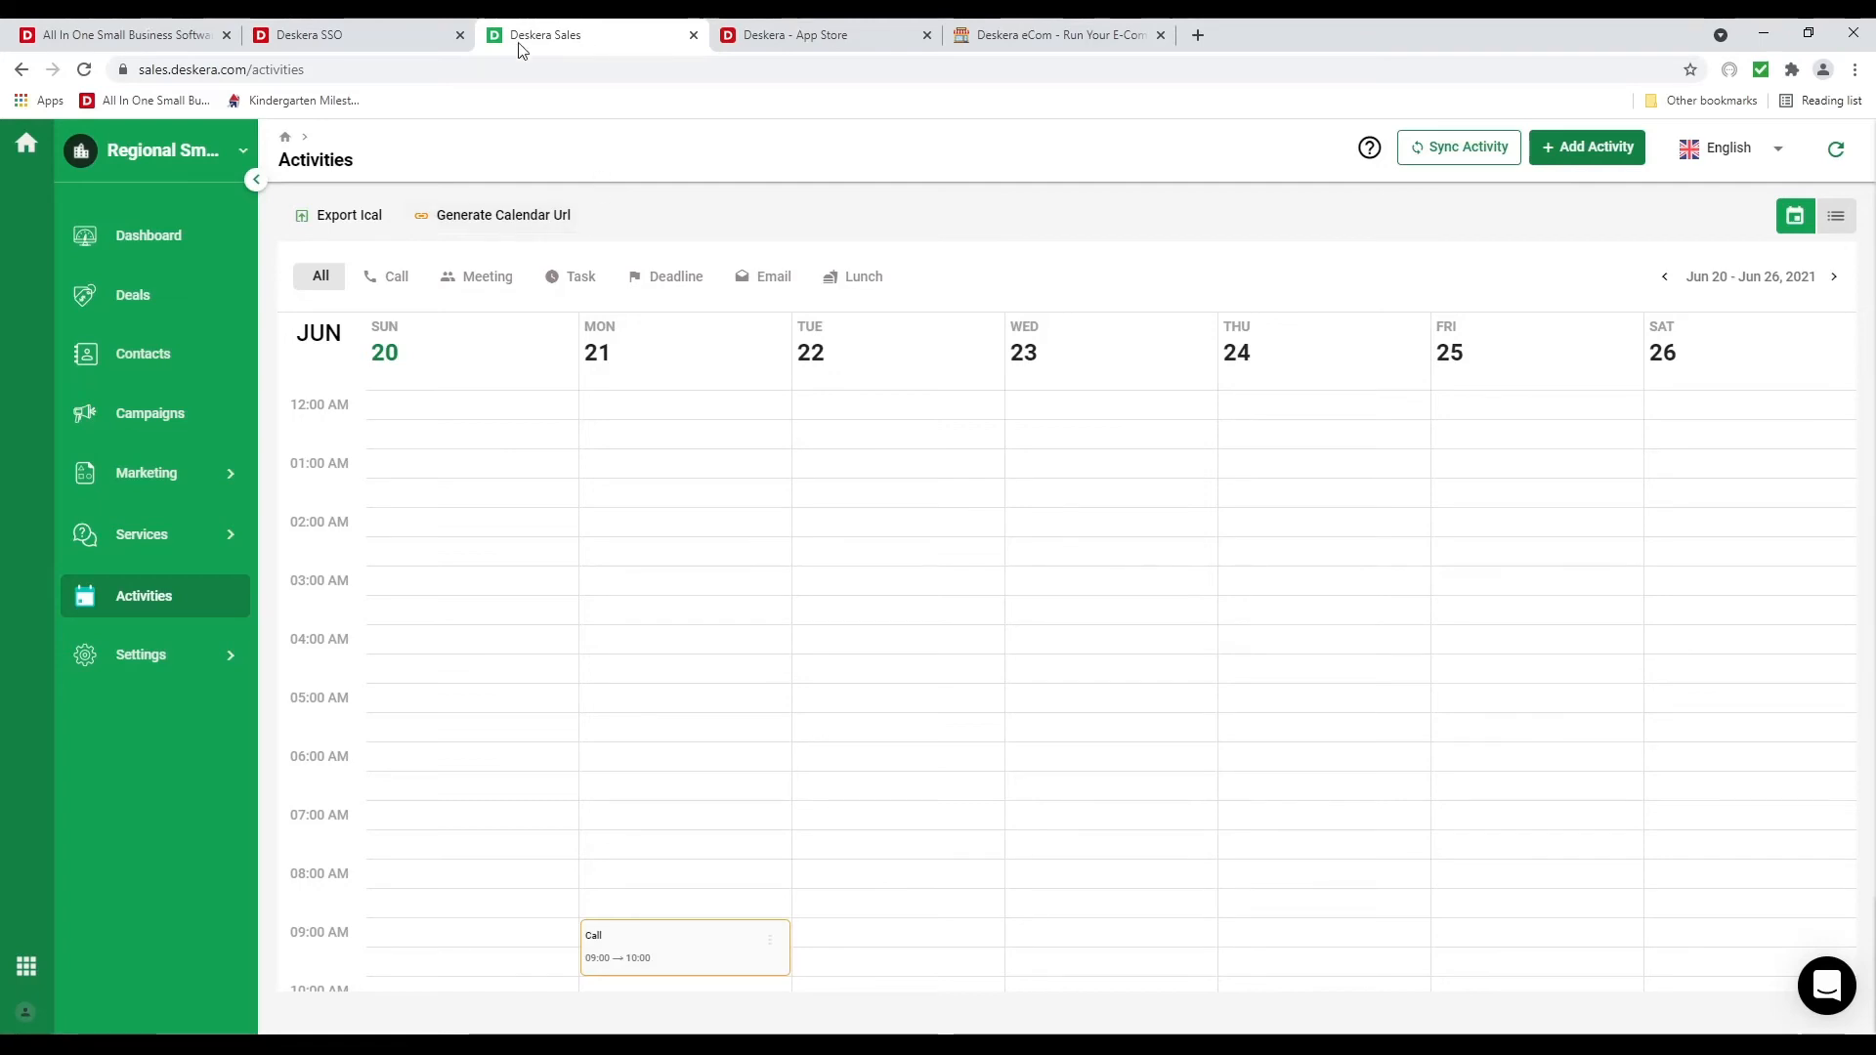
From the Deskera Sales dashboard, launch Deskera People through the app switcher
click(148, 241)
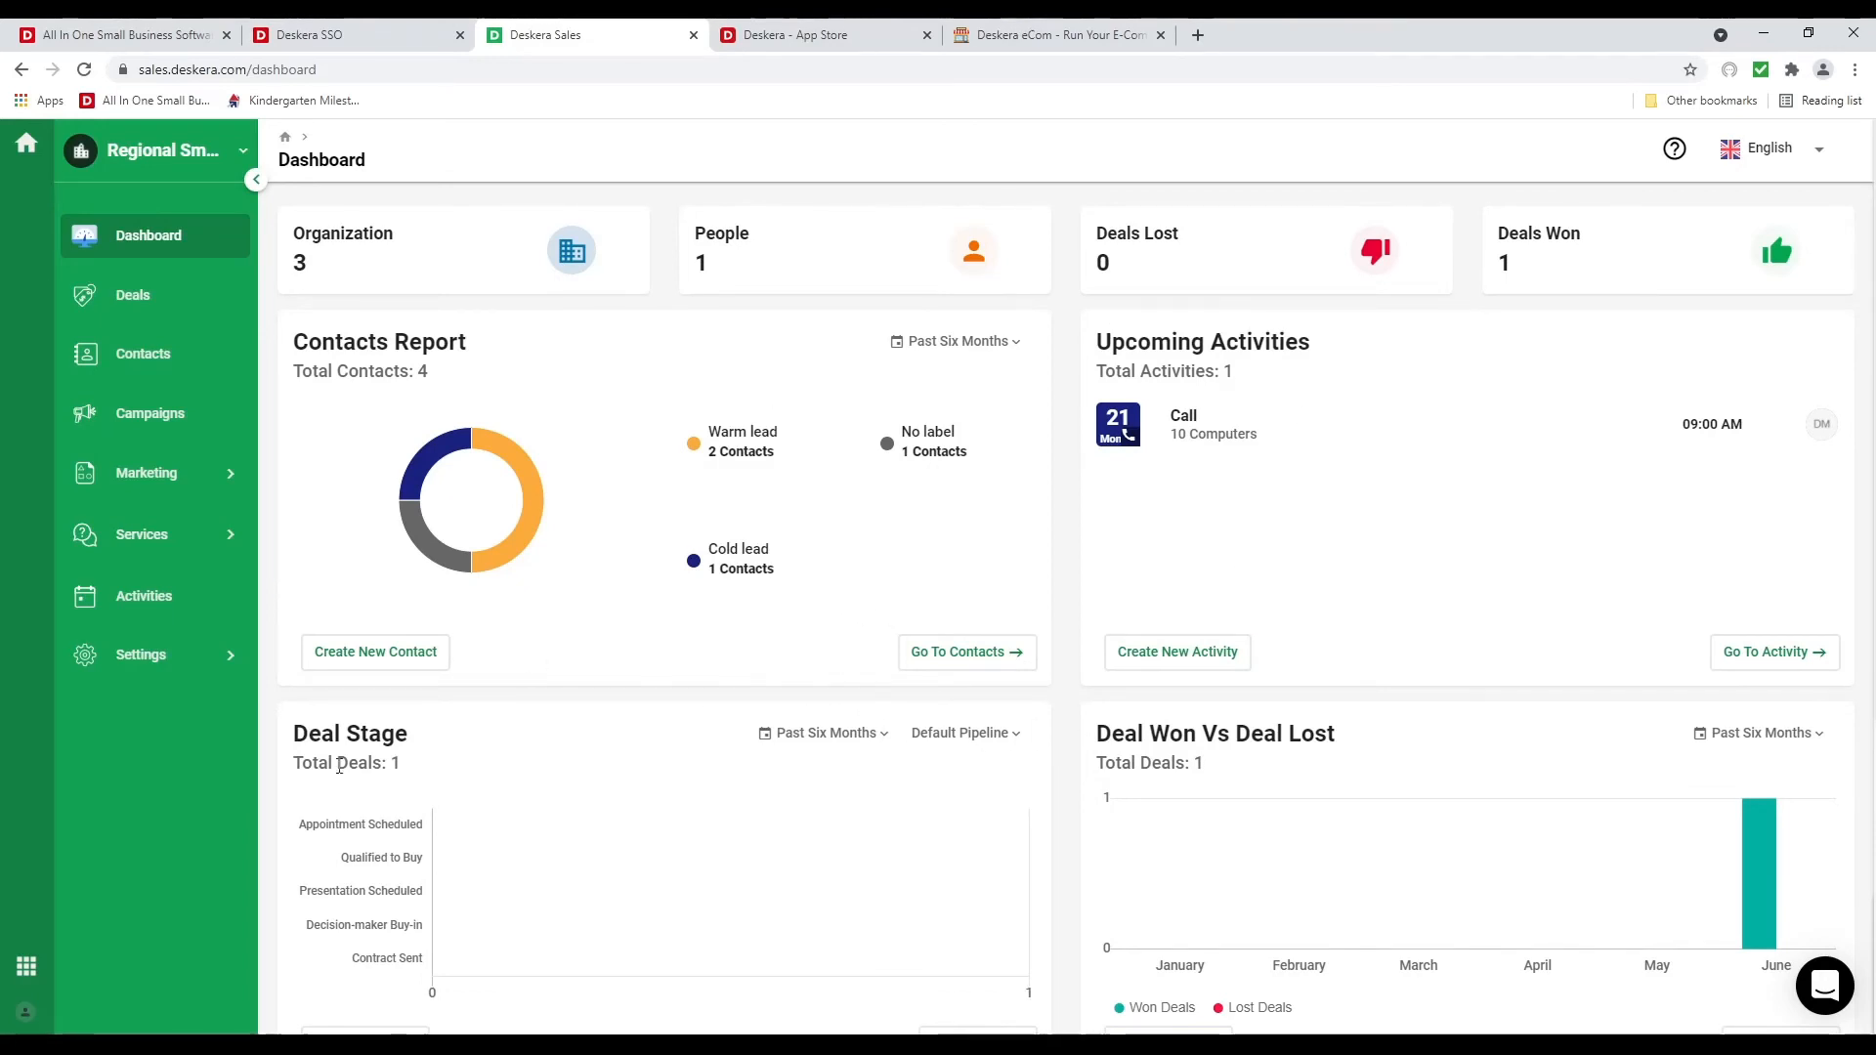
click(27, 967)
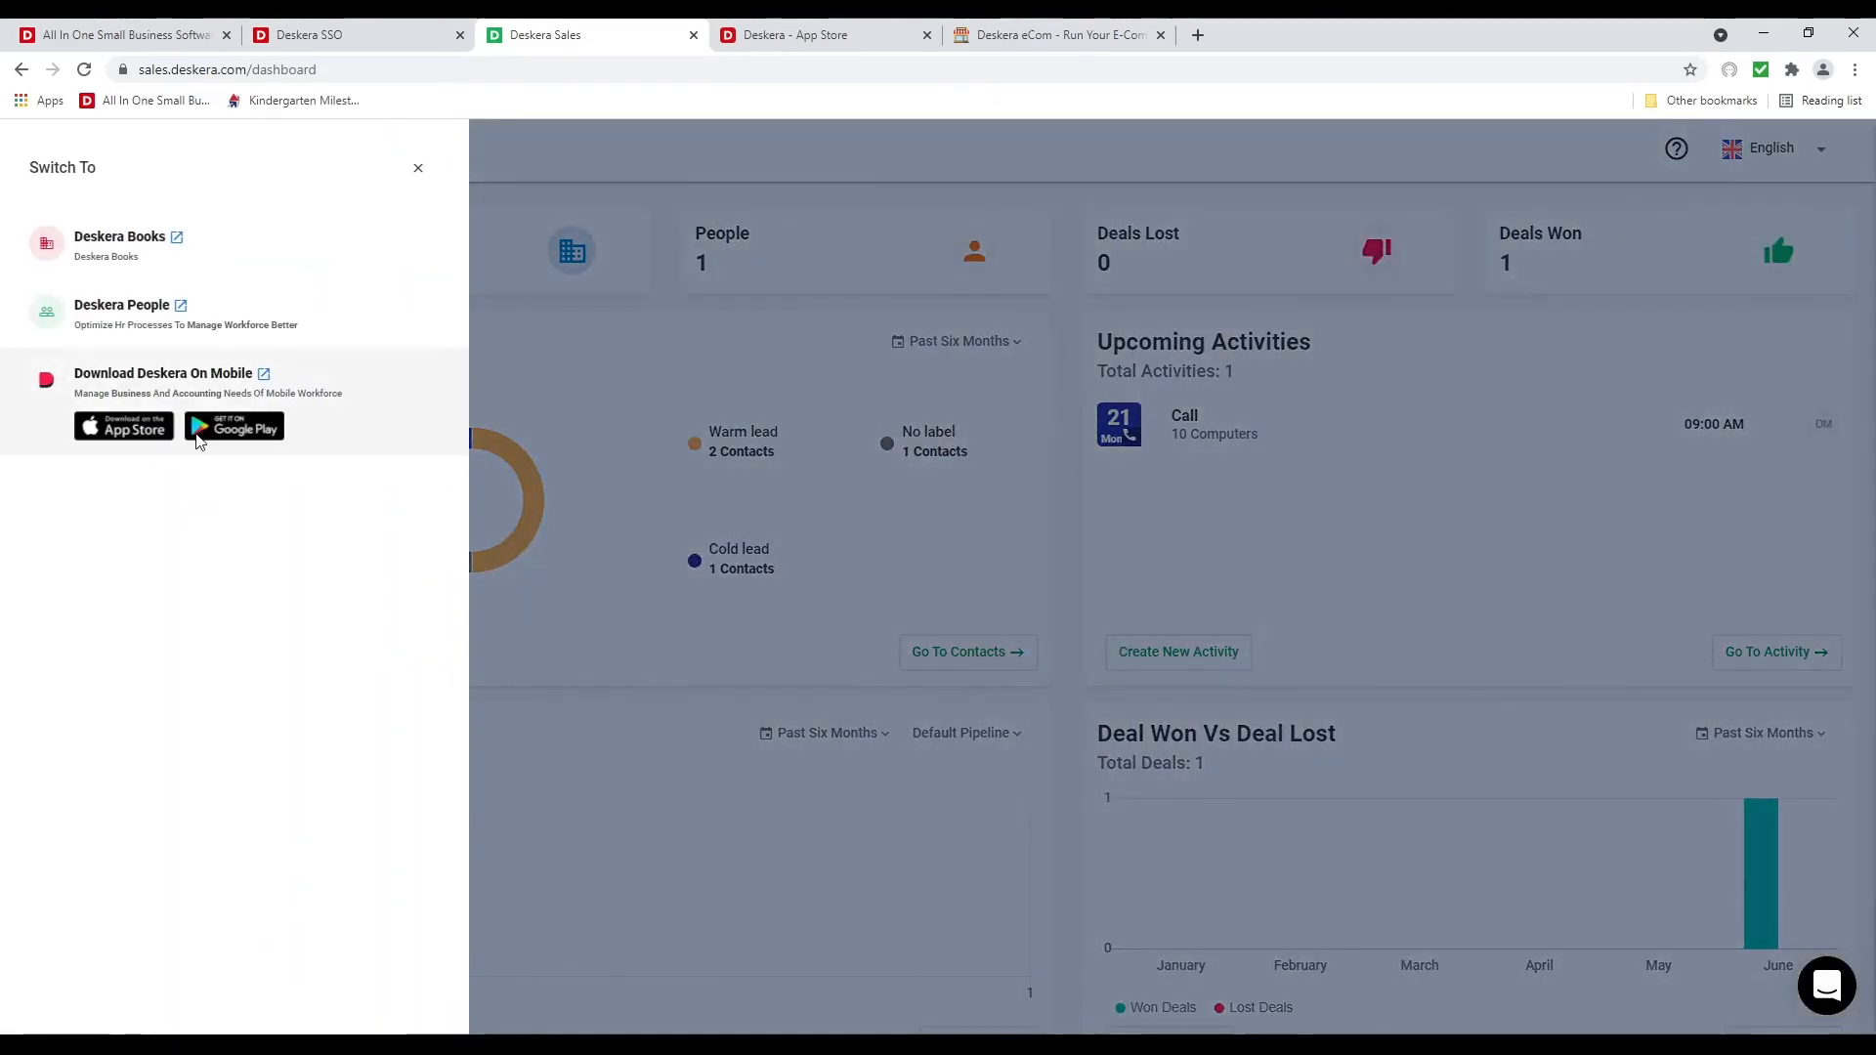
click(125, 305)
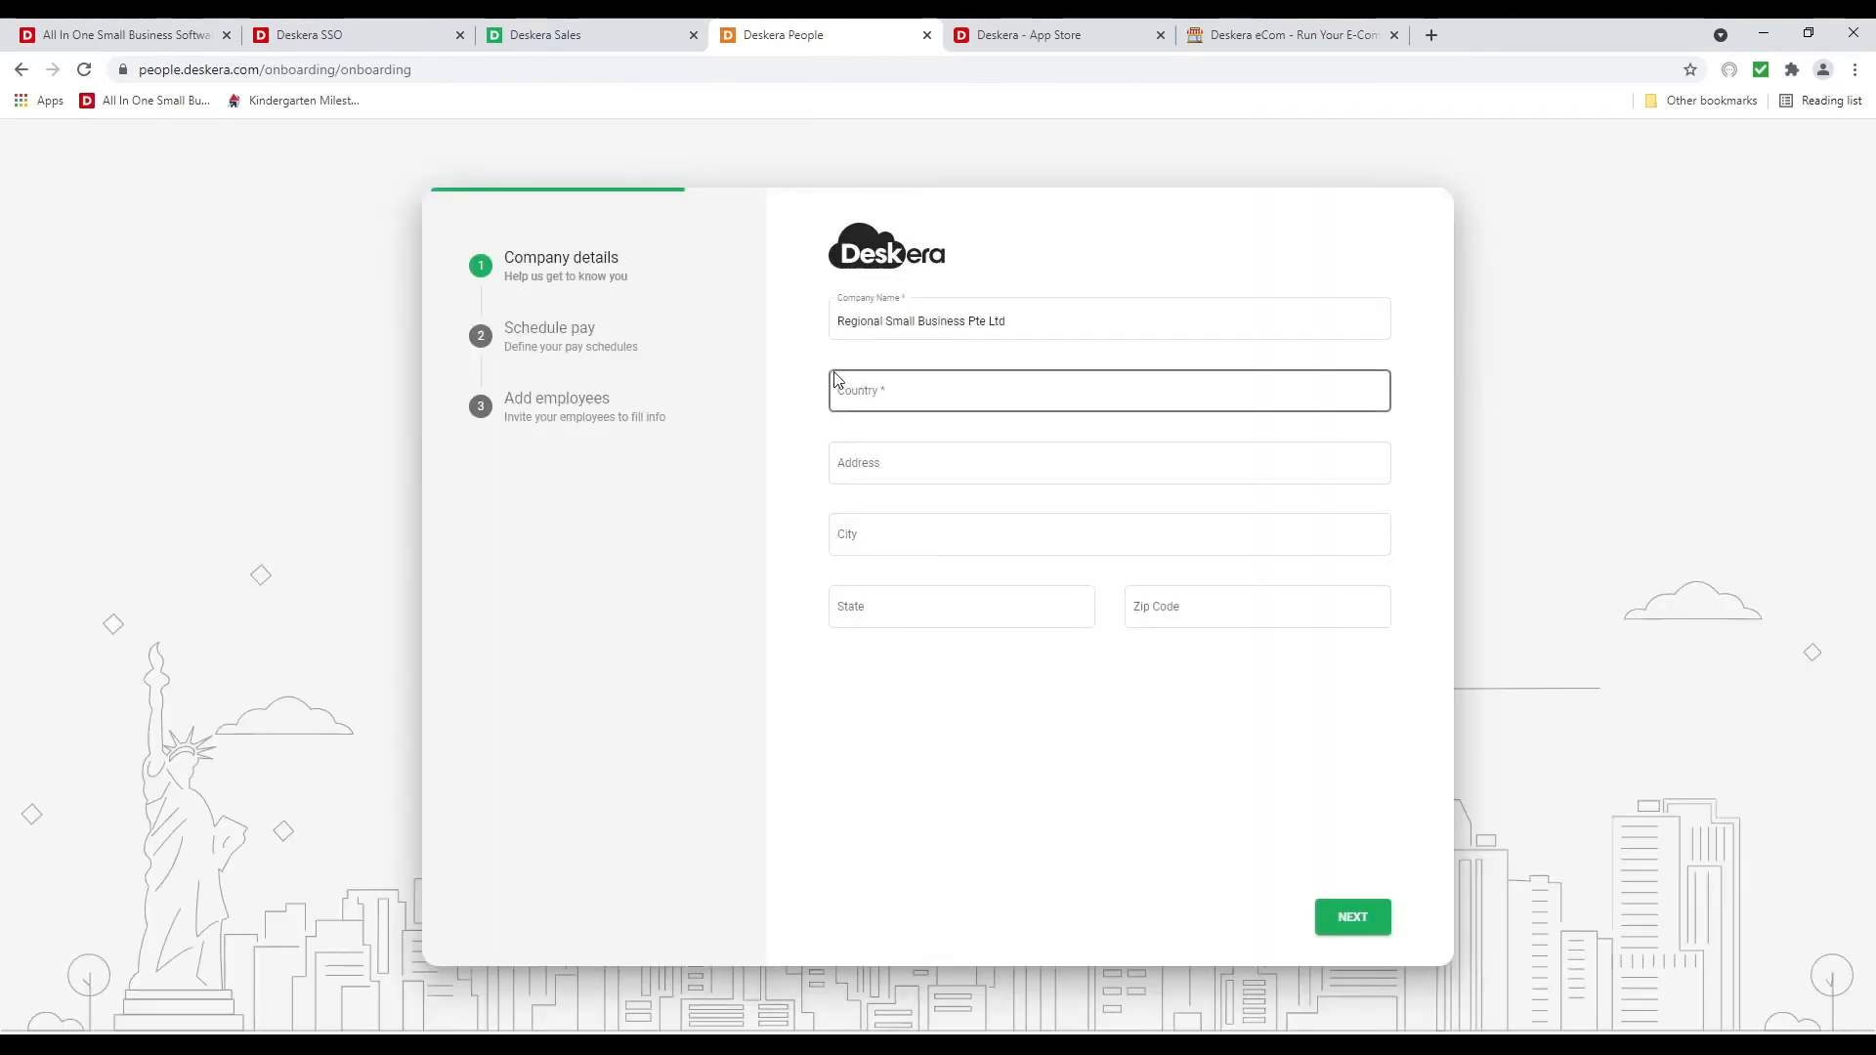
Set the company country to United States of America, autofill the Fresno street address, and continue
click(891, 396)
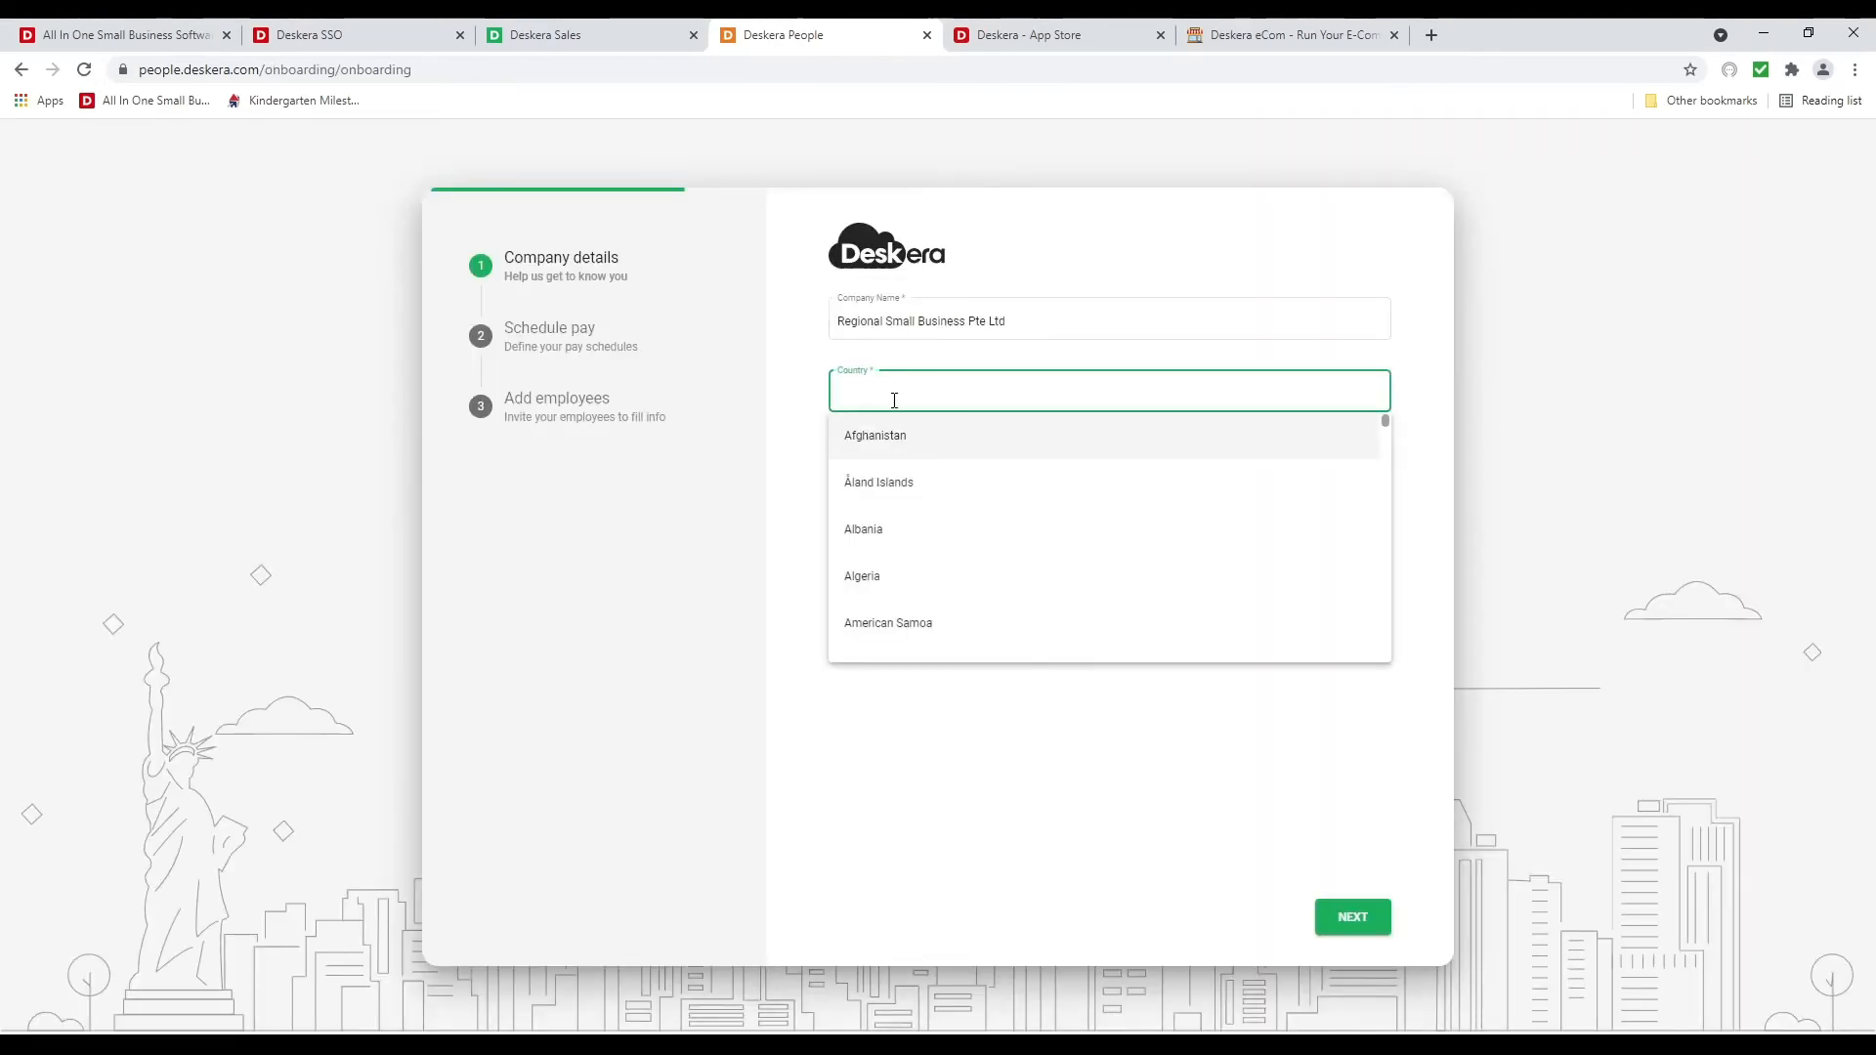
text(un)
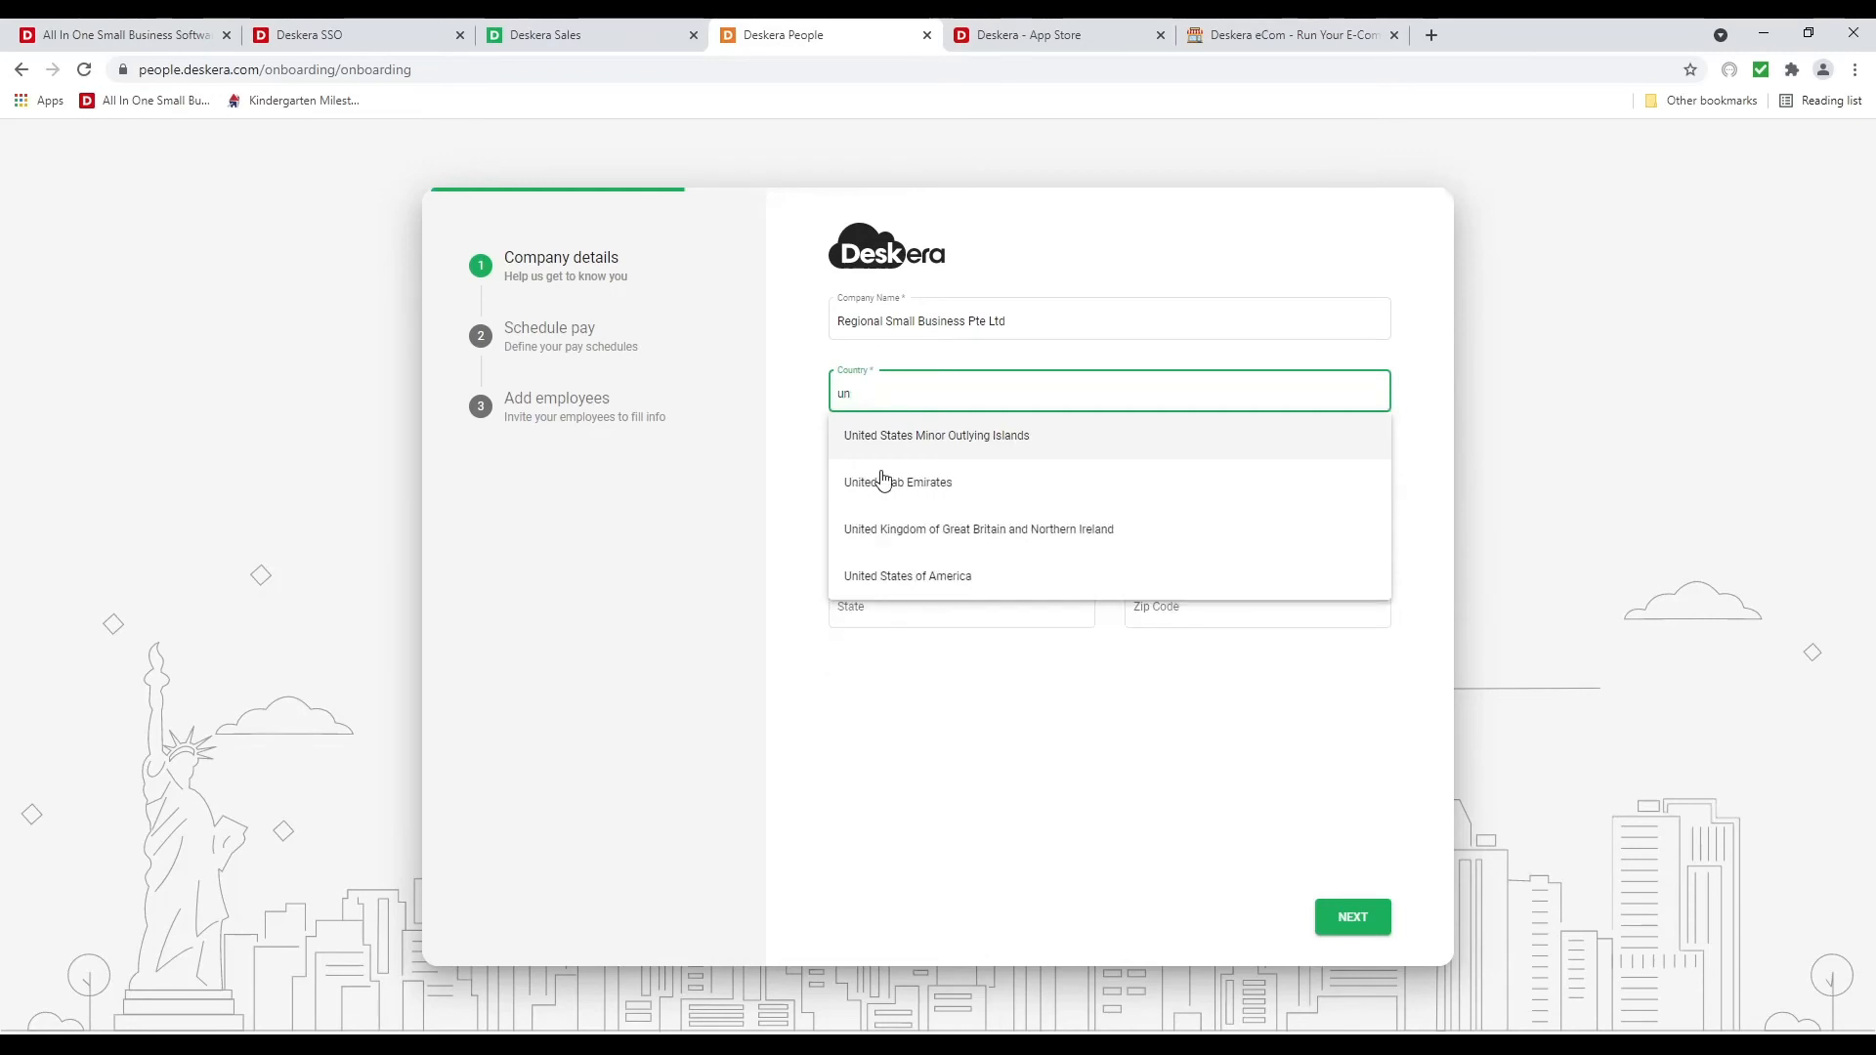
click(896, 578)
click(884, 478)
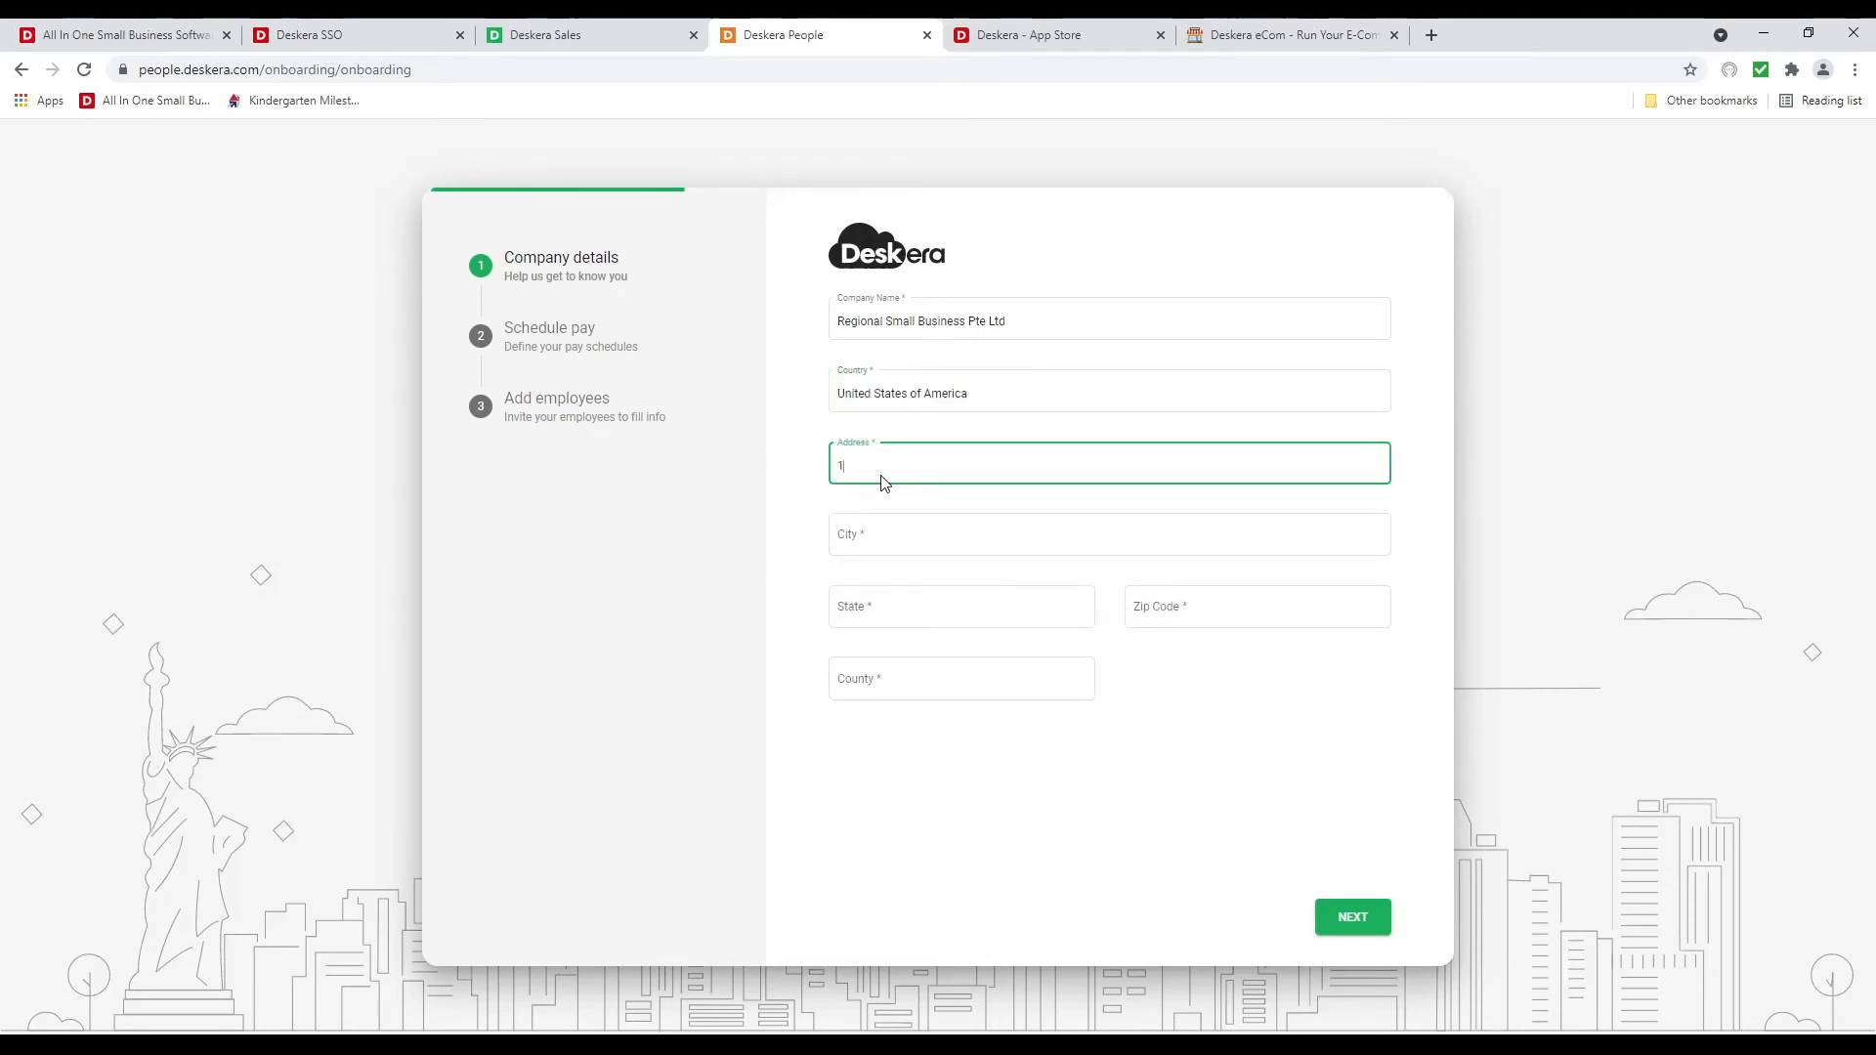
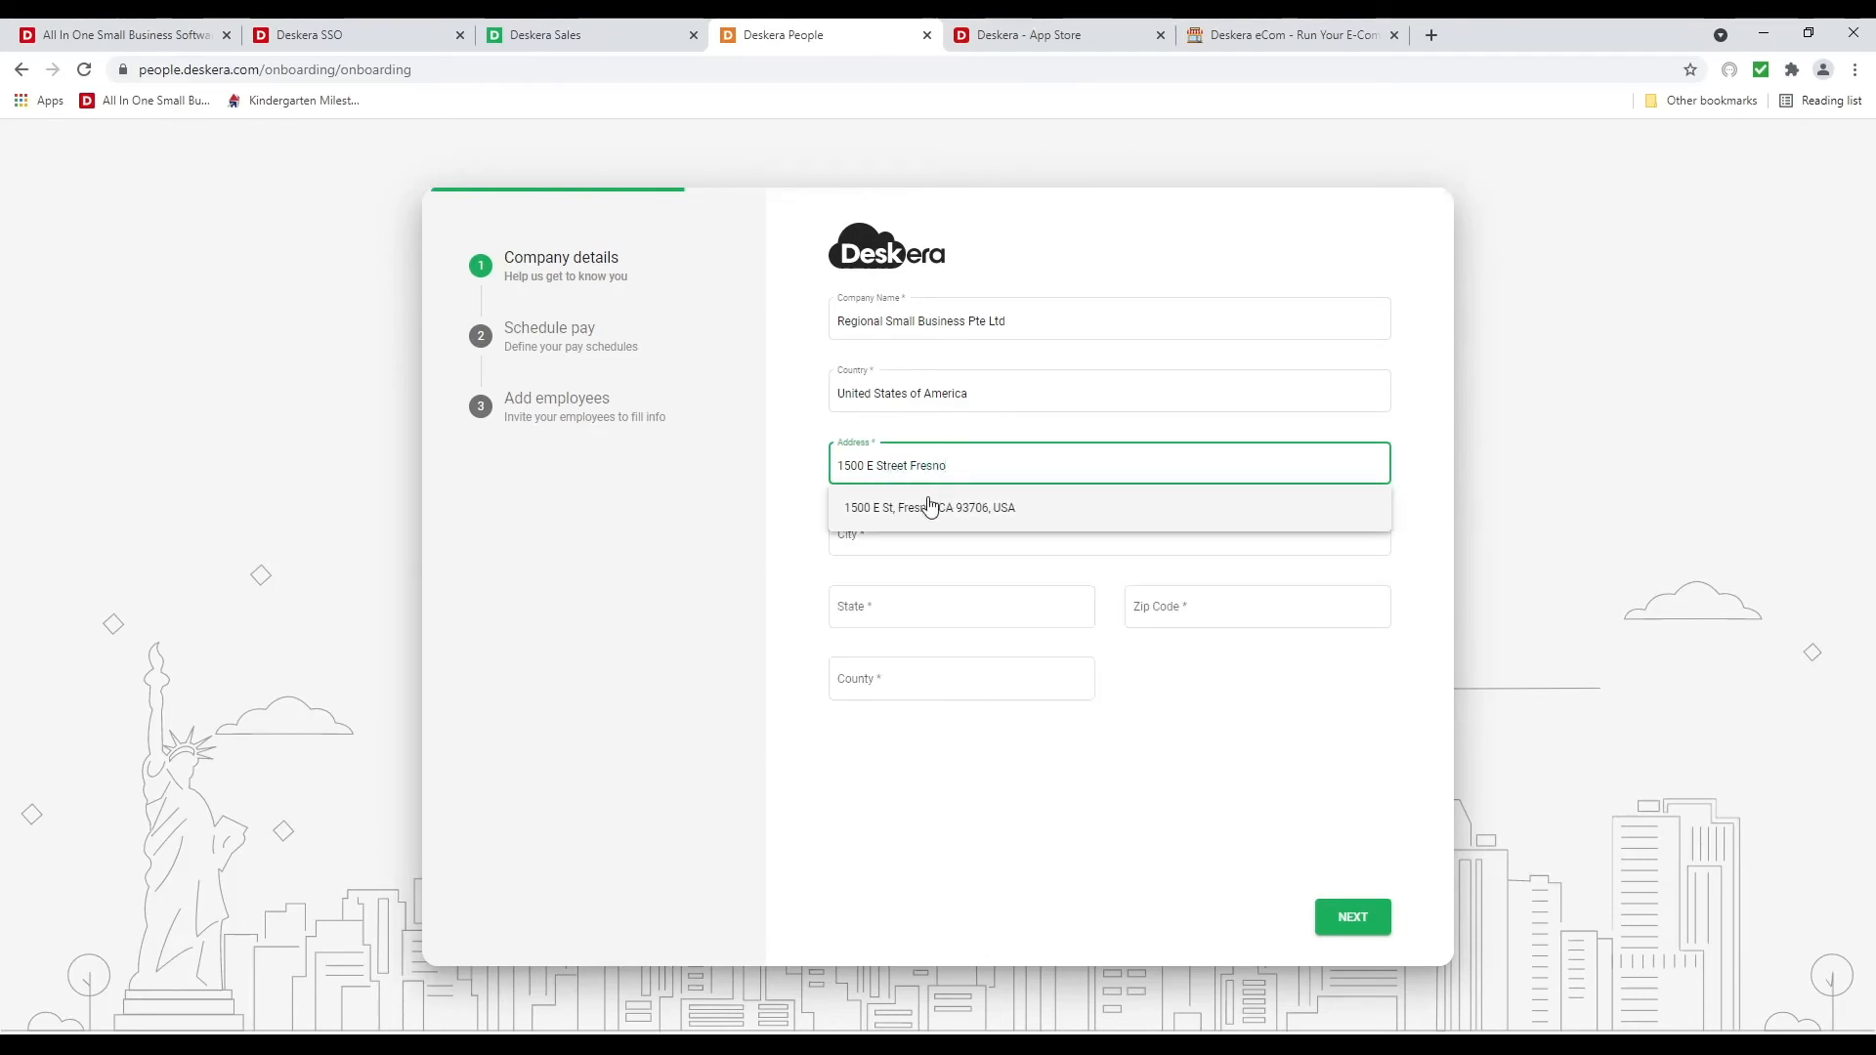
click(933, 506)
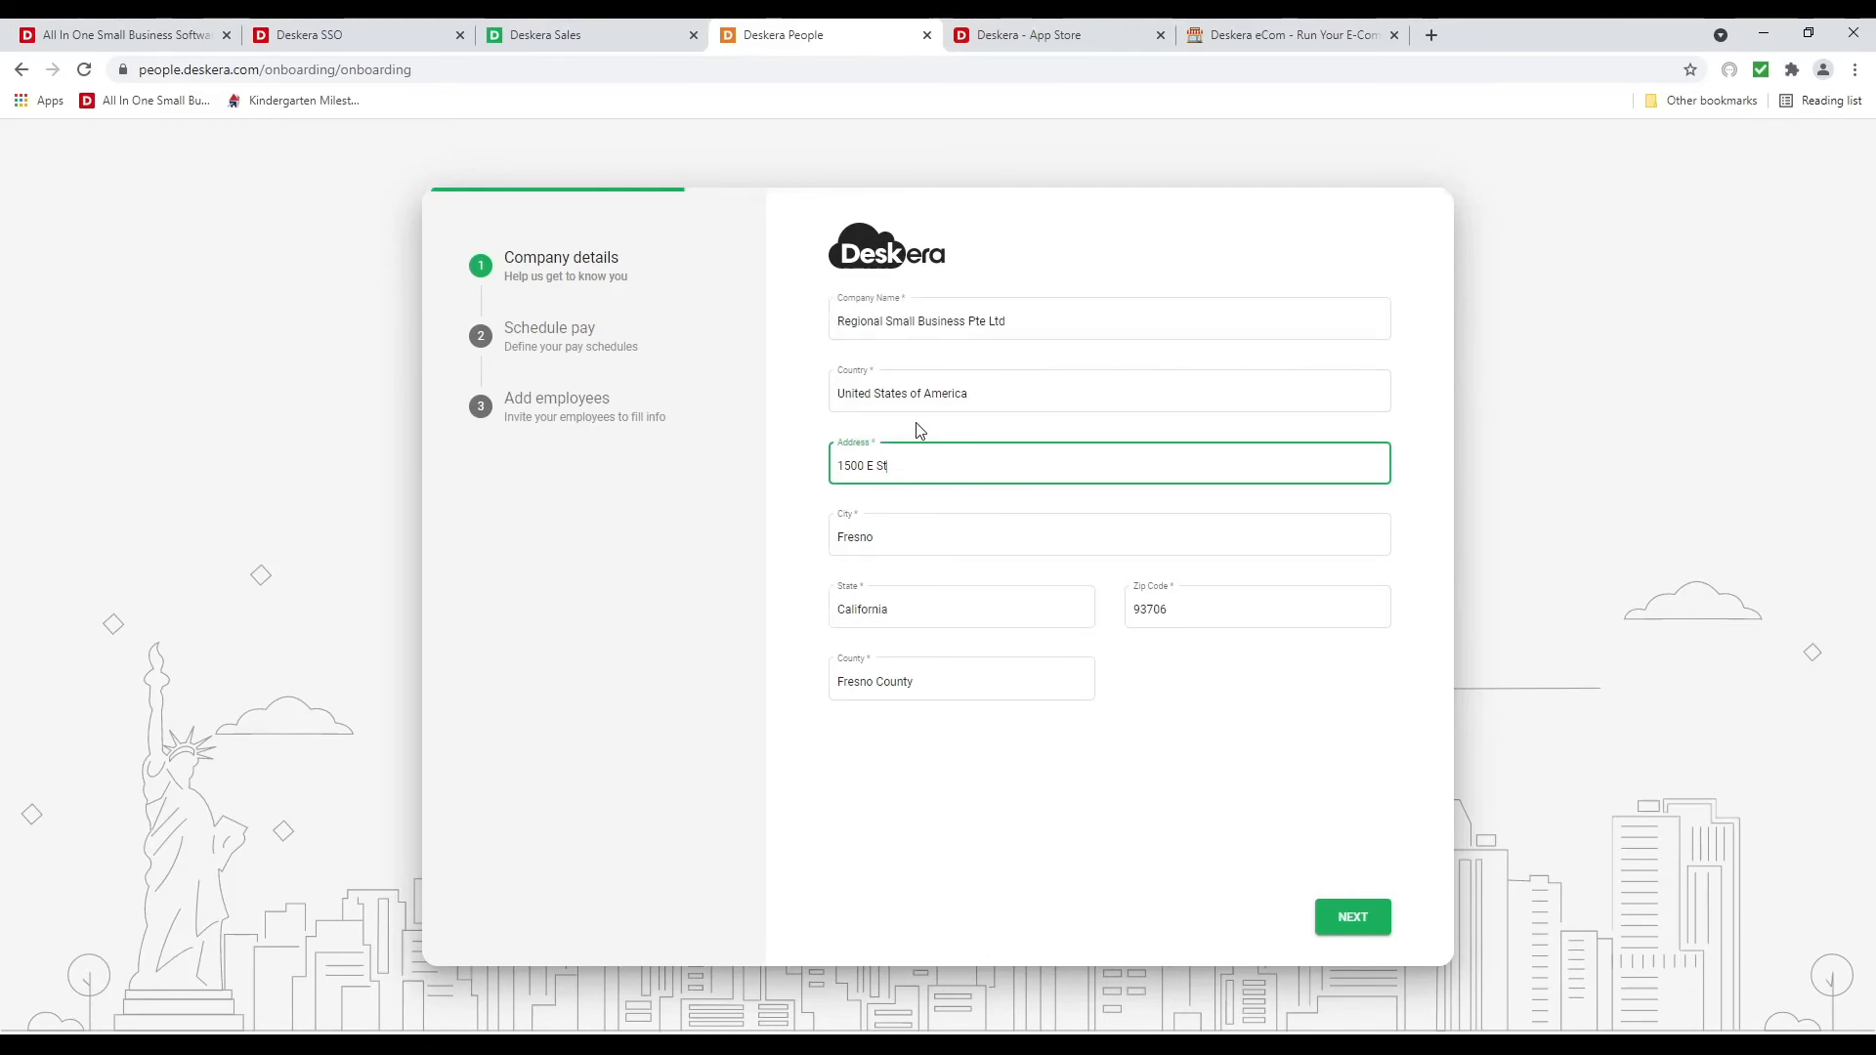
click(1352, 918)
click(942, 322)
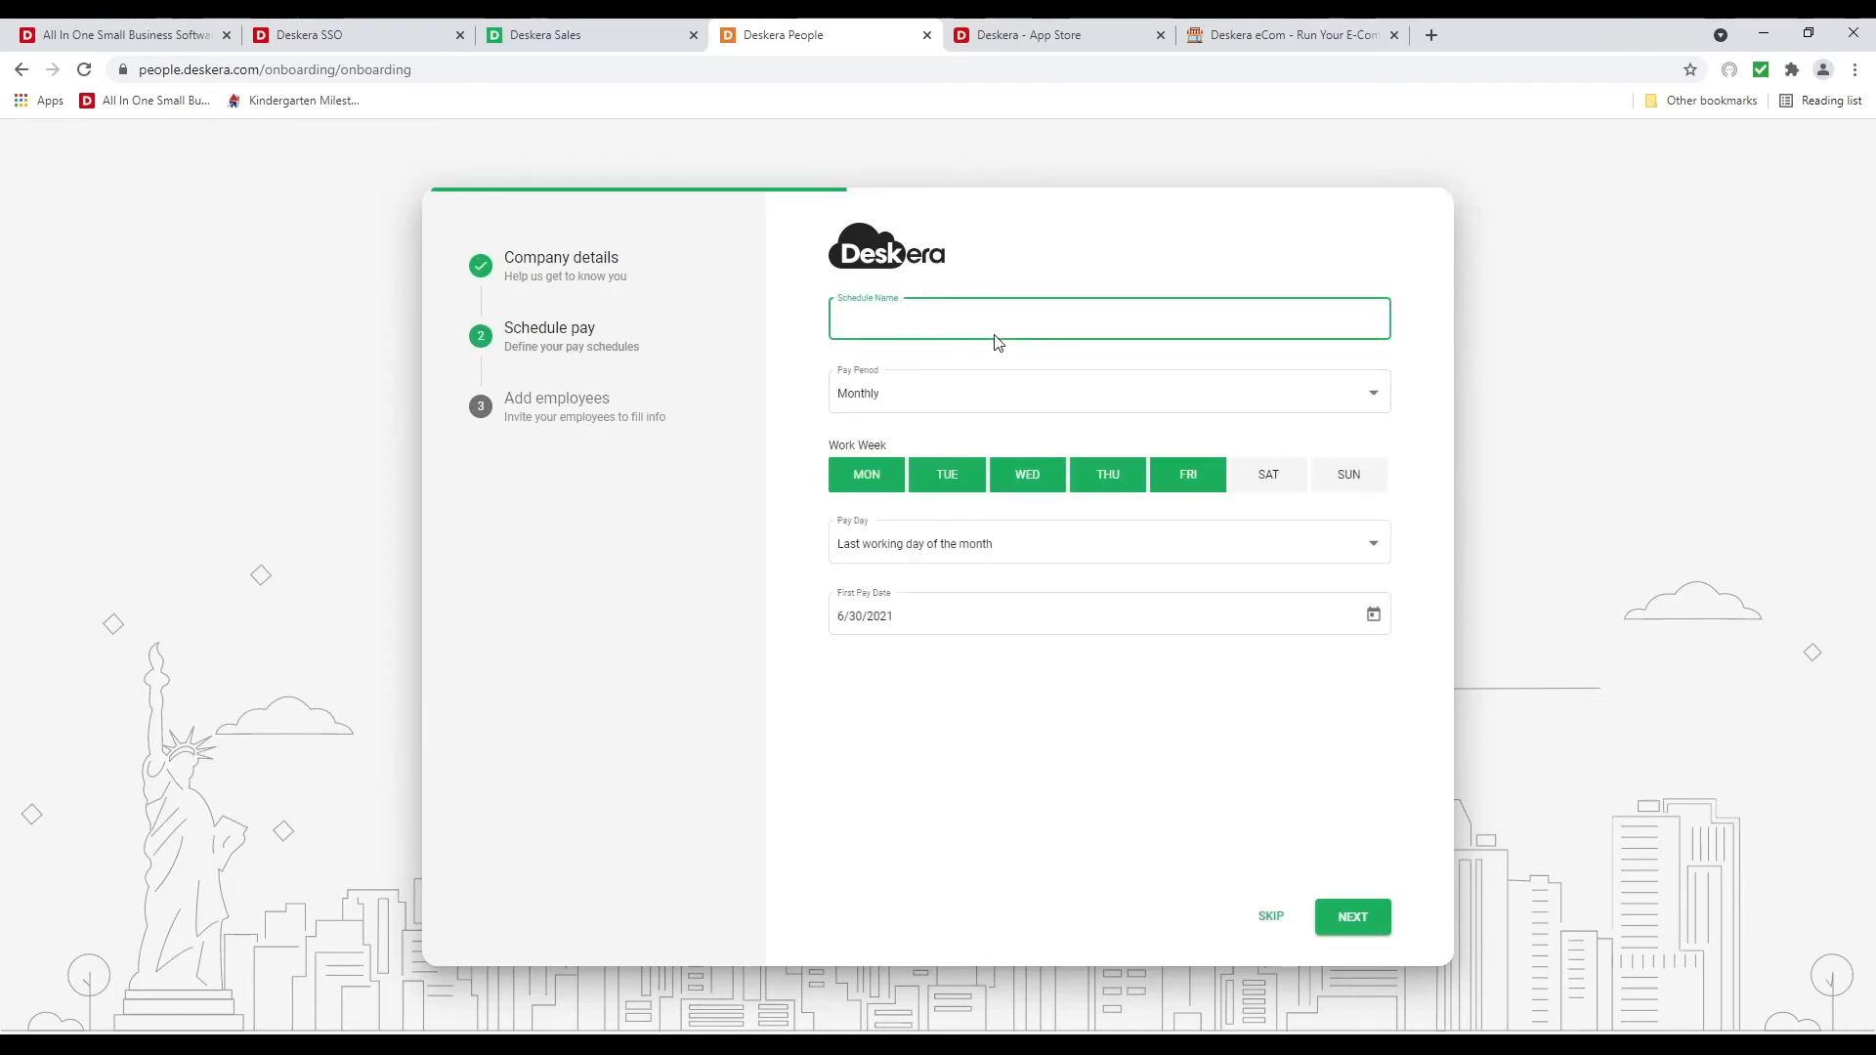
Name the pay schedule Monthly, paid monthly on the last working day from 6/30/2021
text(Monthly)
click(1004, 411)
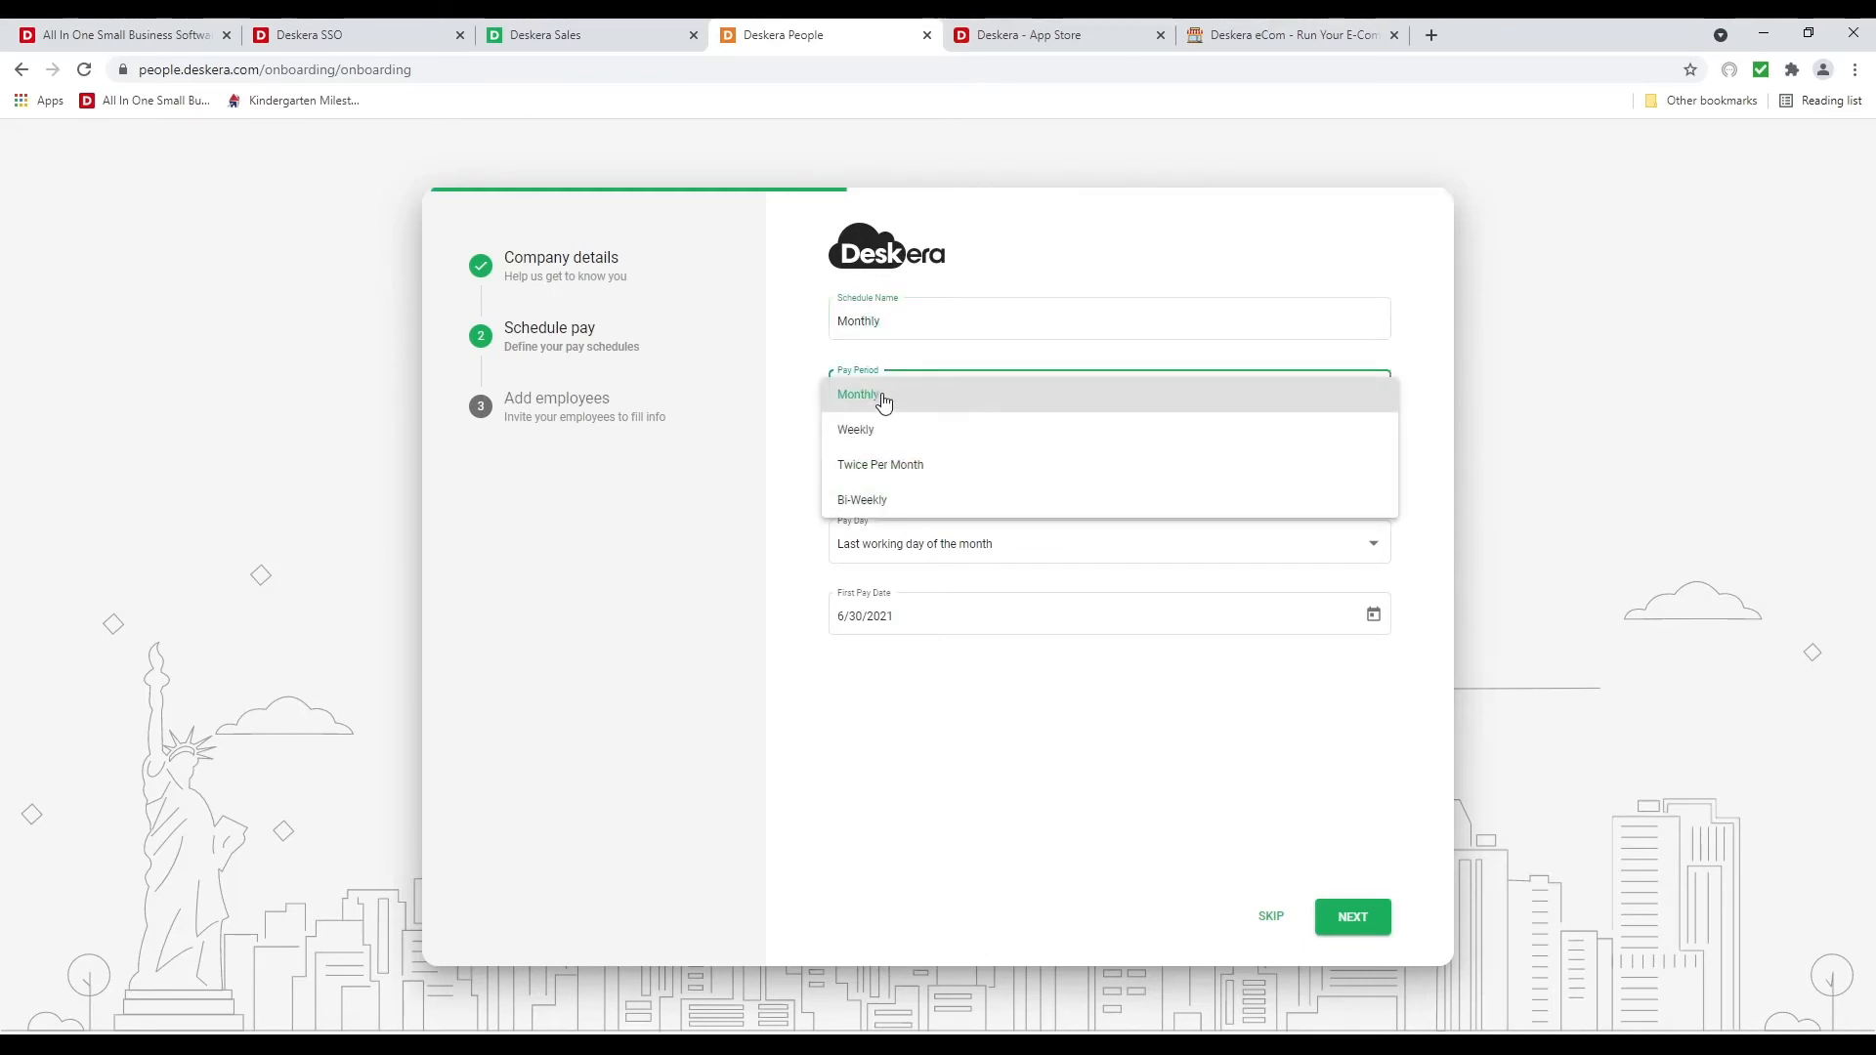
click(1044, 823)
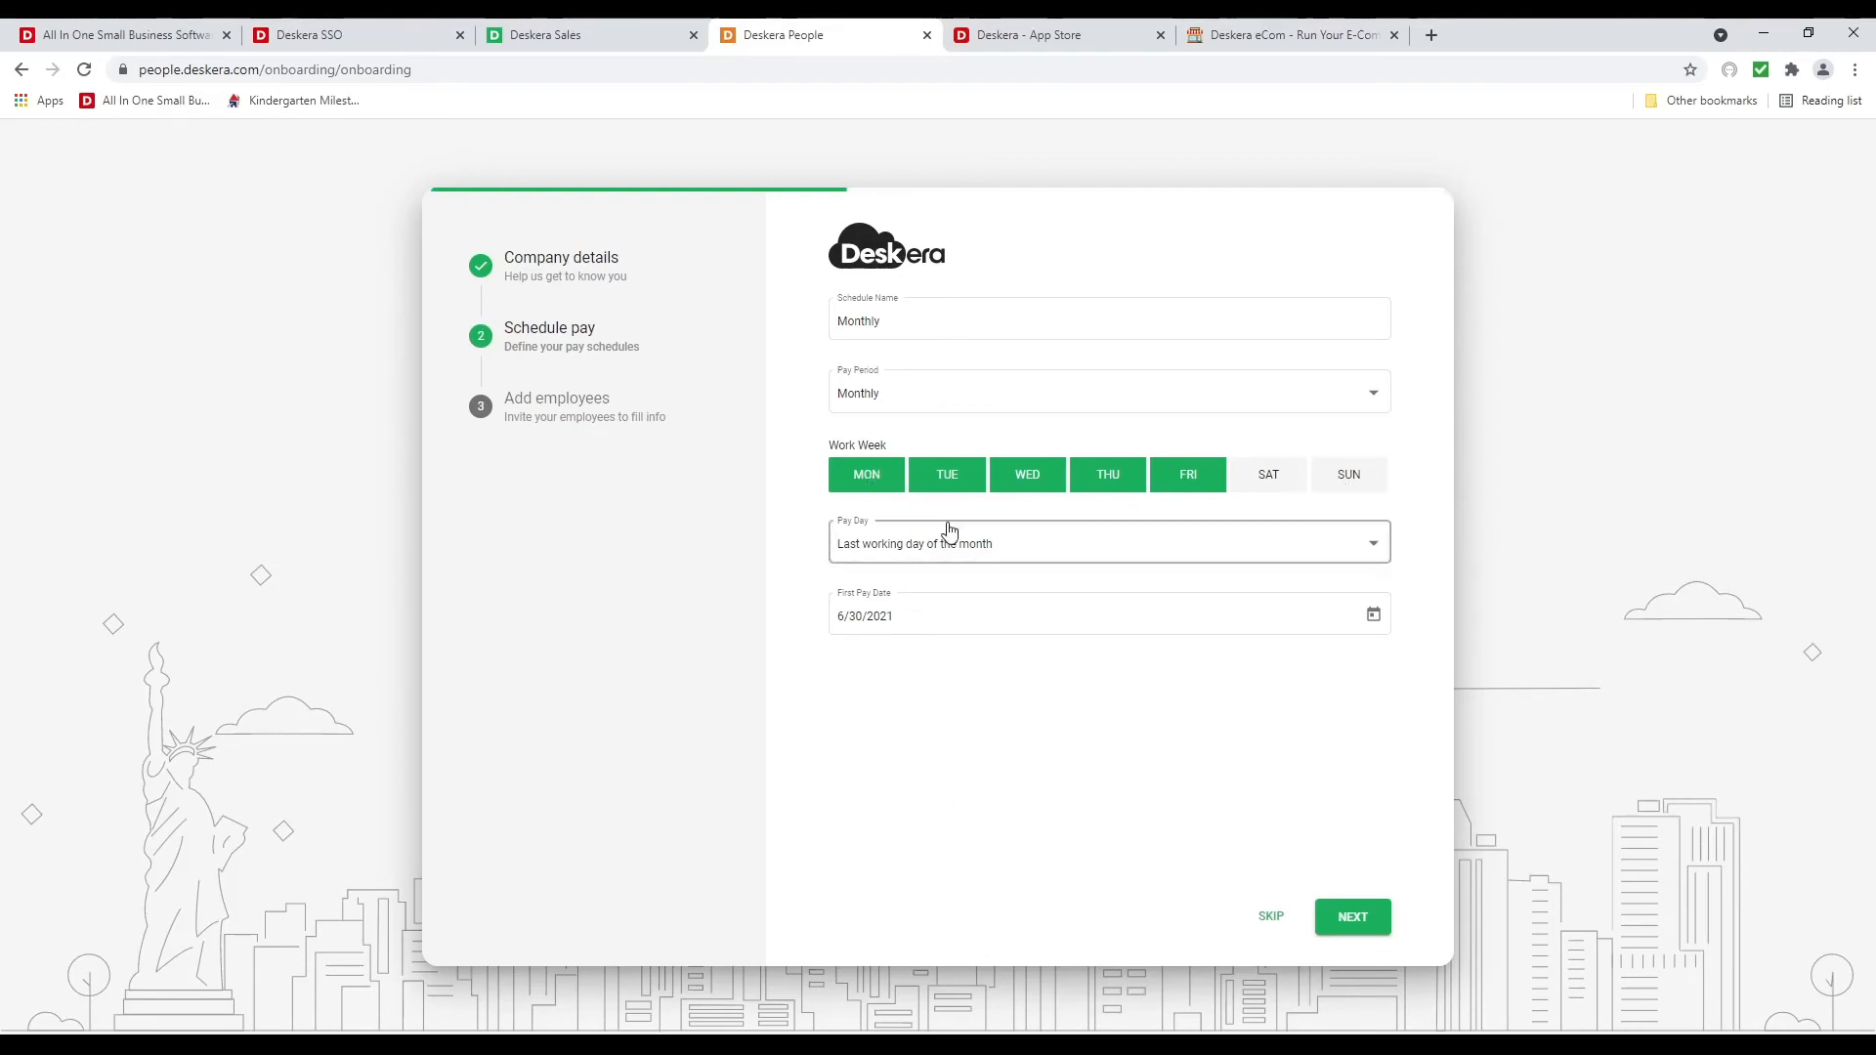
click(994, 557)
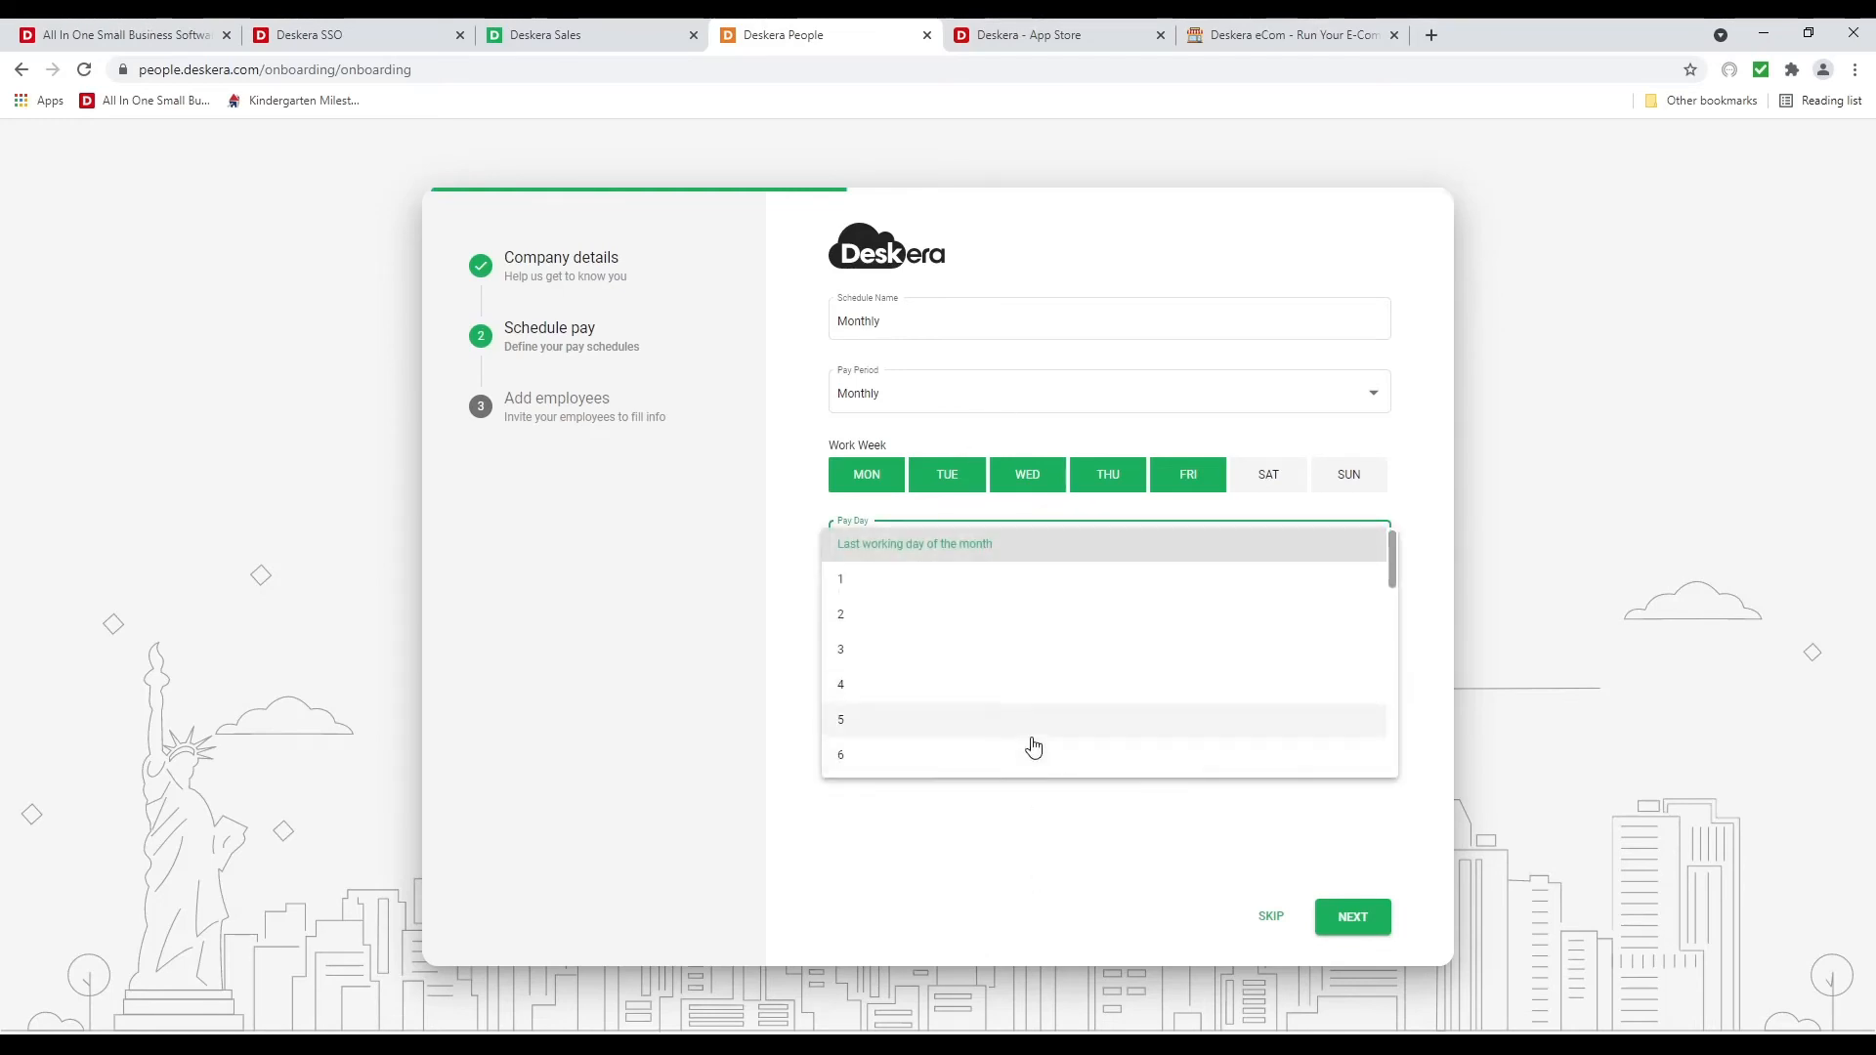
scroll(1030, 745, down, 3)
click(1081, 871)
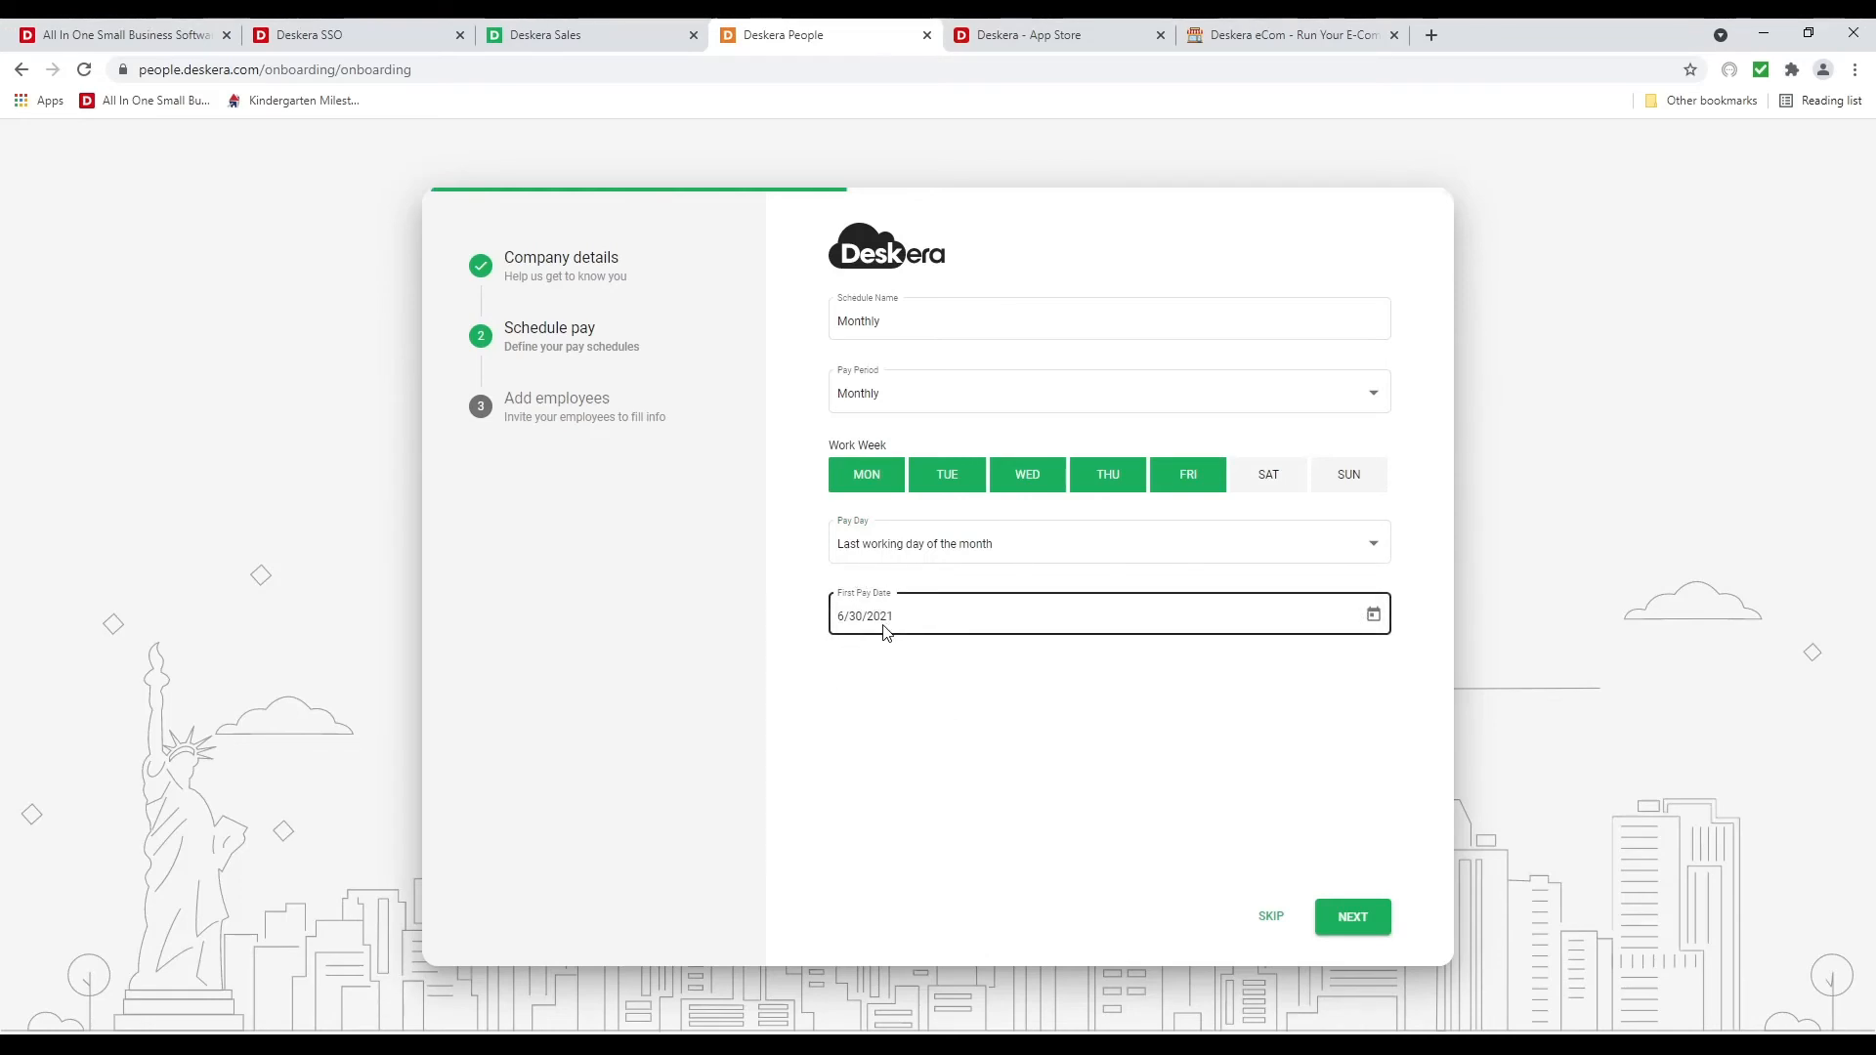
click(1373, 616)
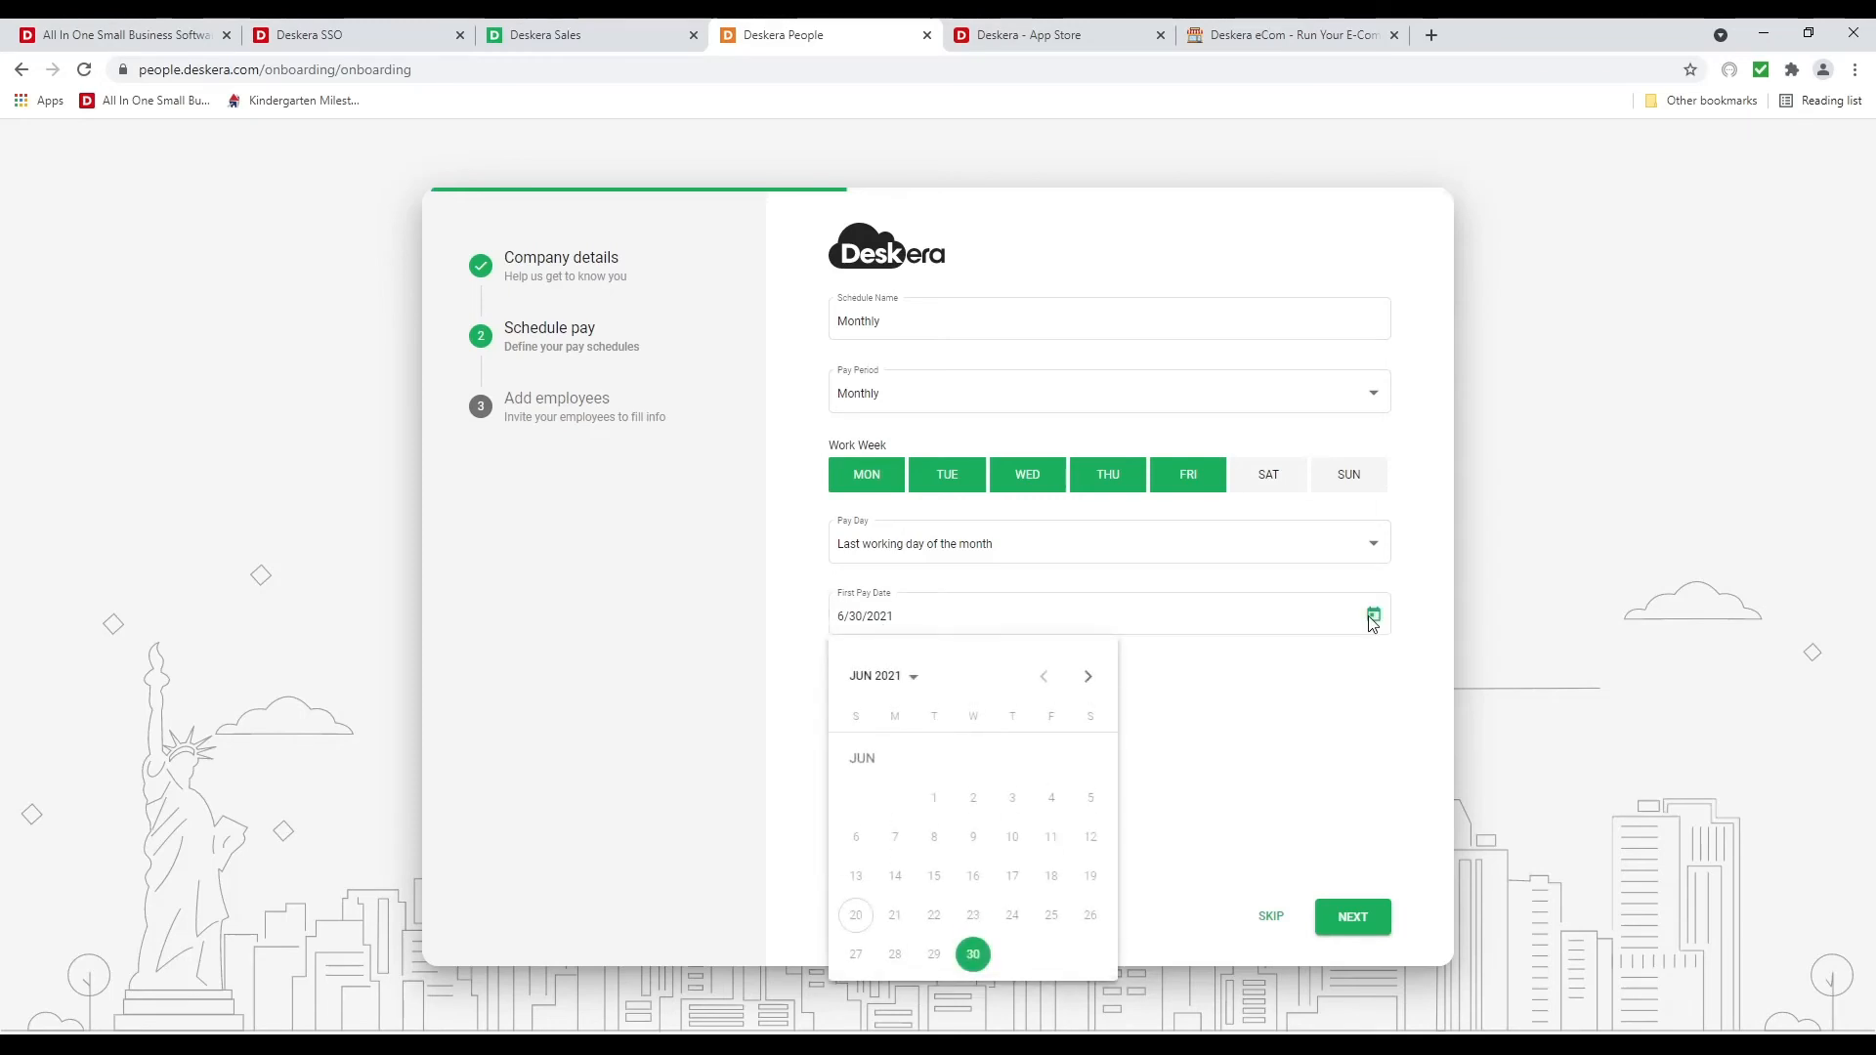
click(1298, 724)
click(1356, 929)
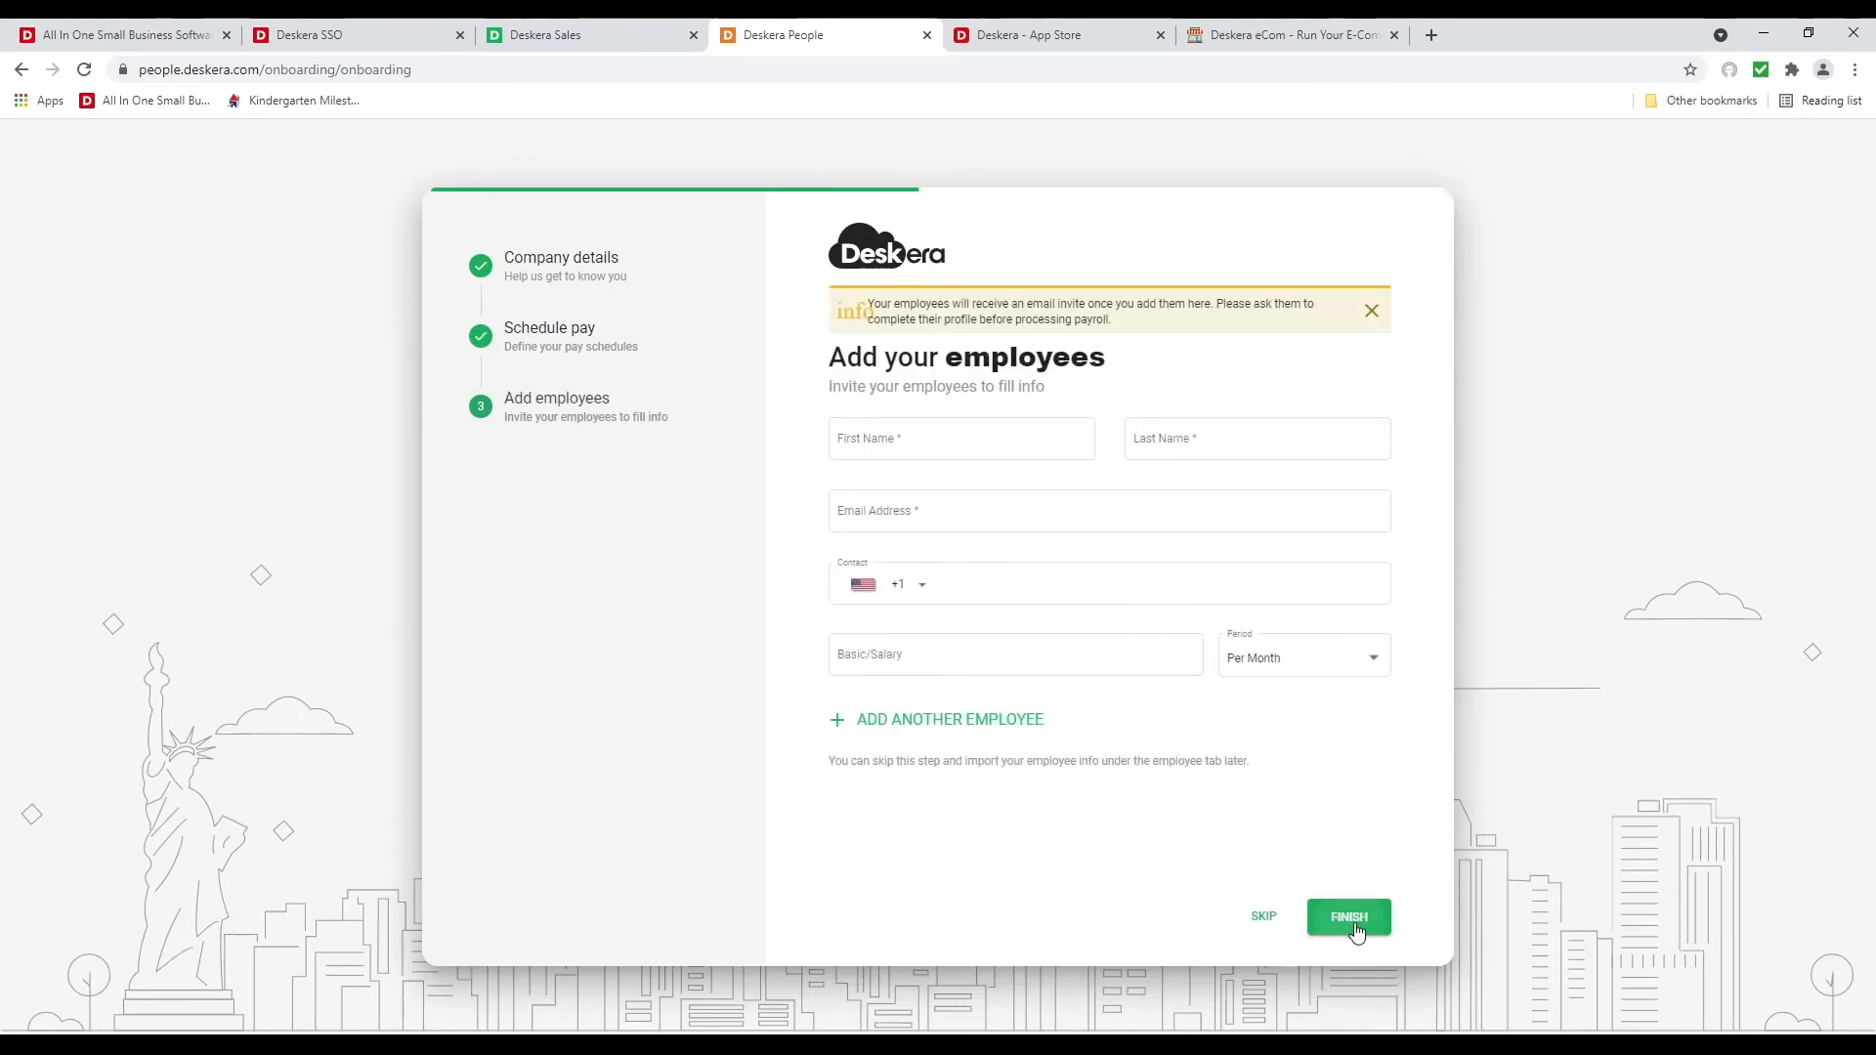
Enter the first employee's first name, last name and e-mail address
click(877, 441)
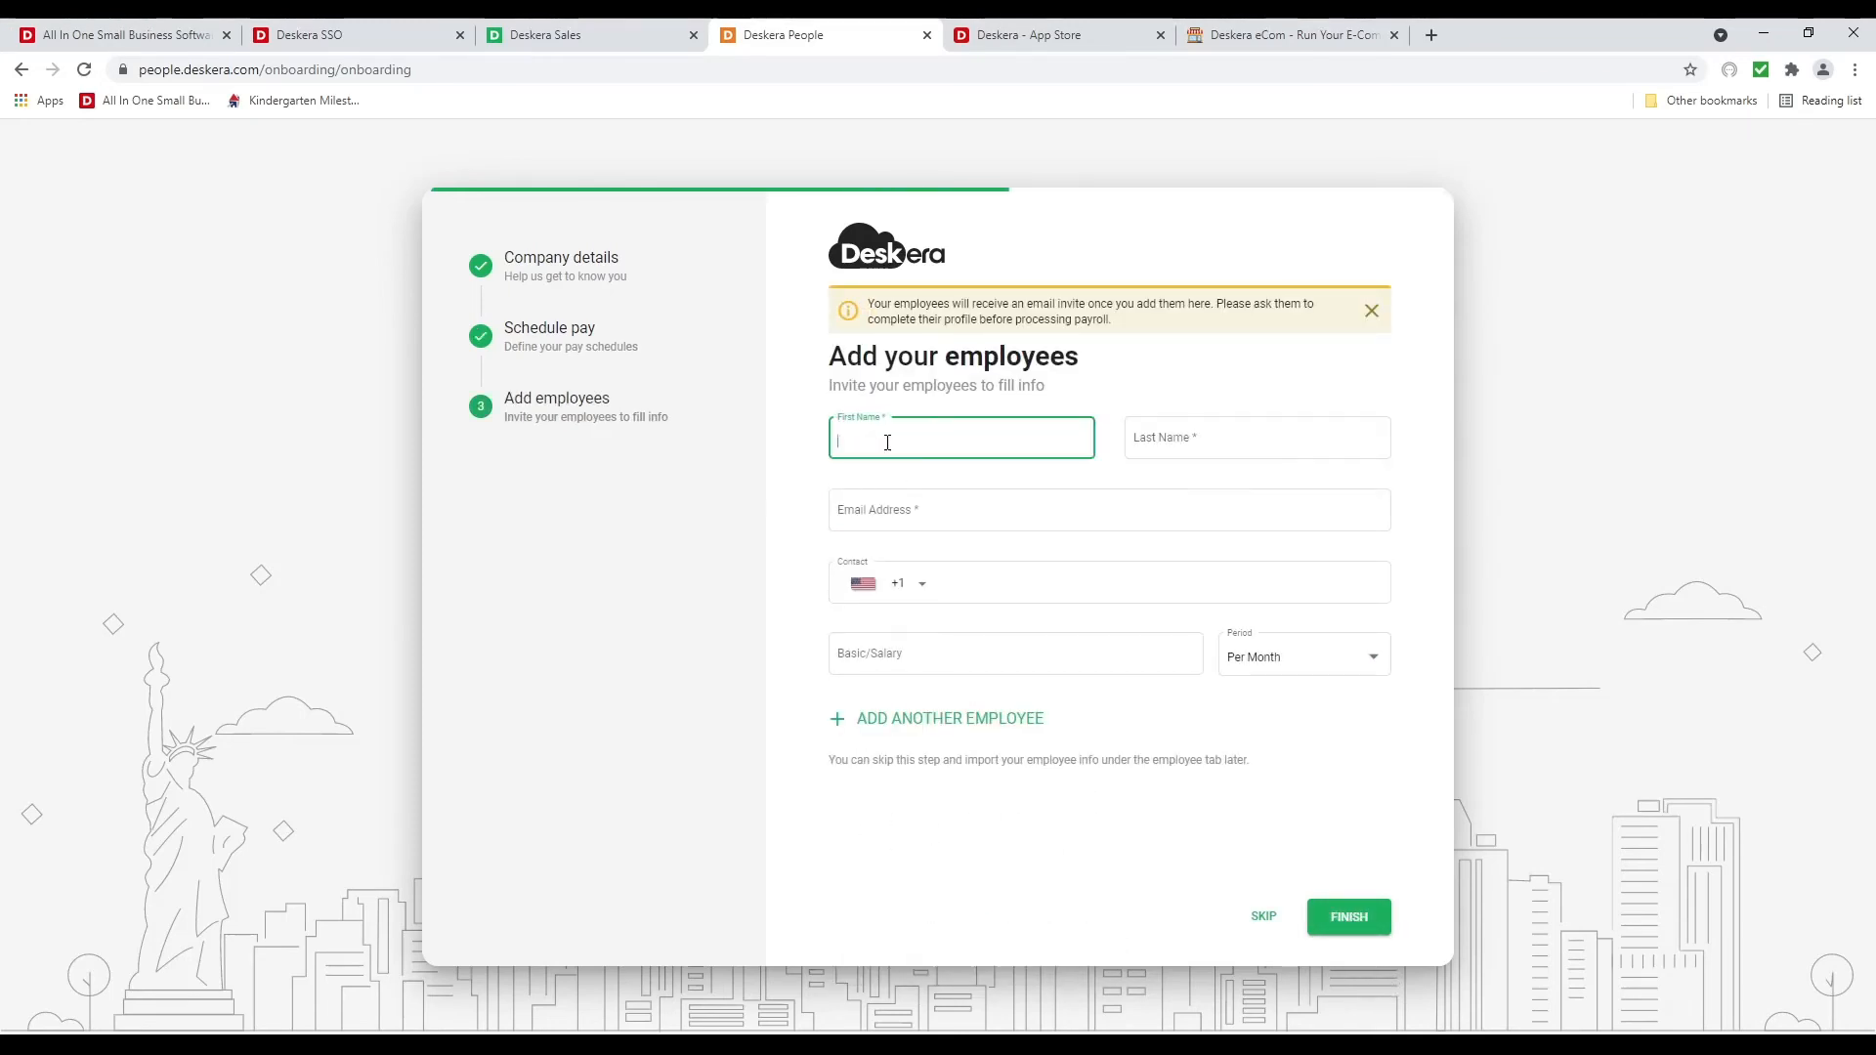
key(Tab)
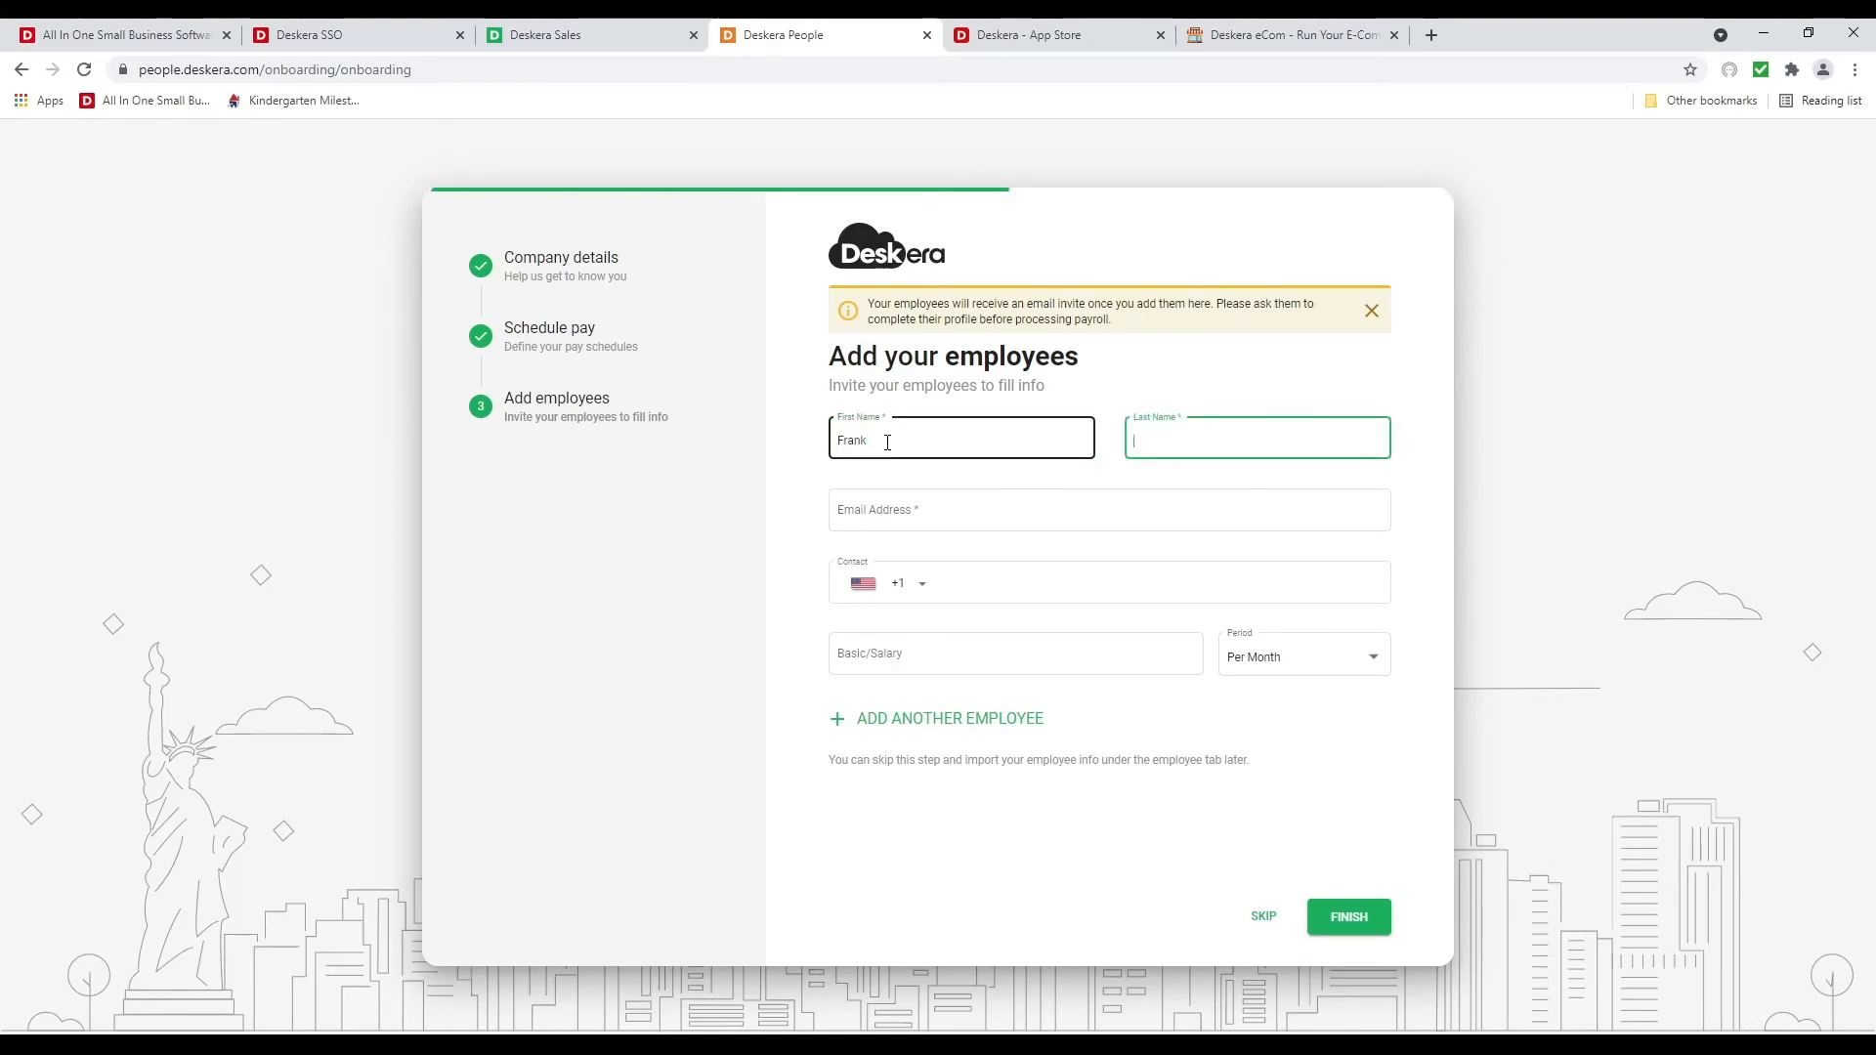
key(Tab)
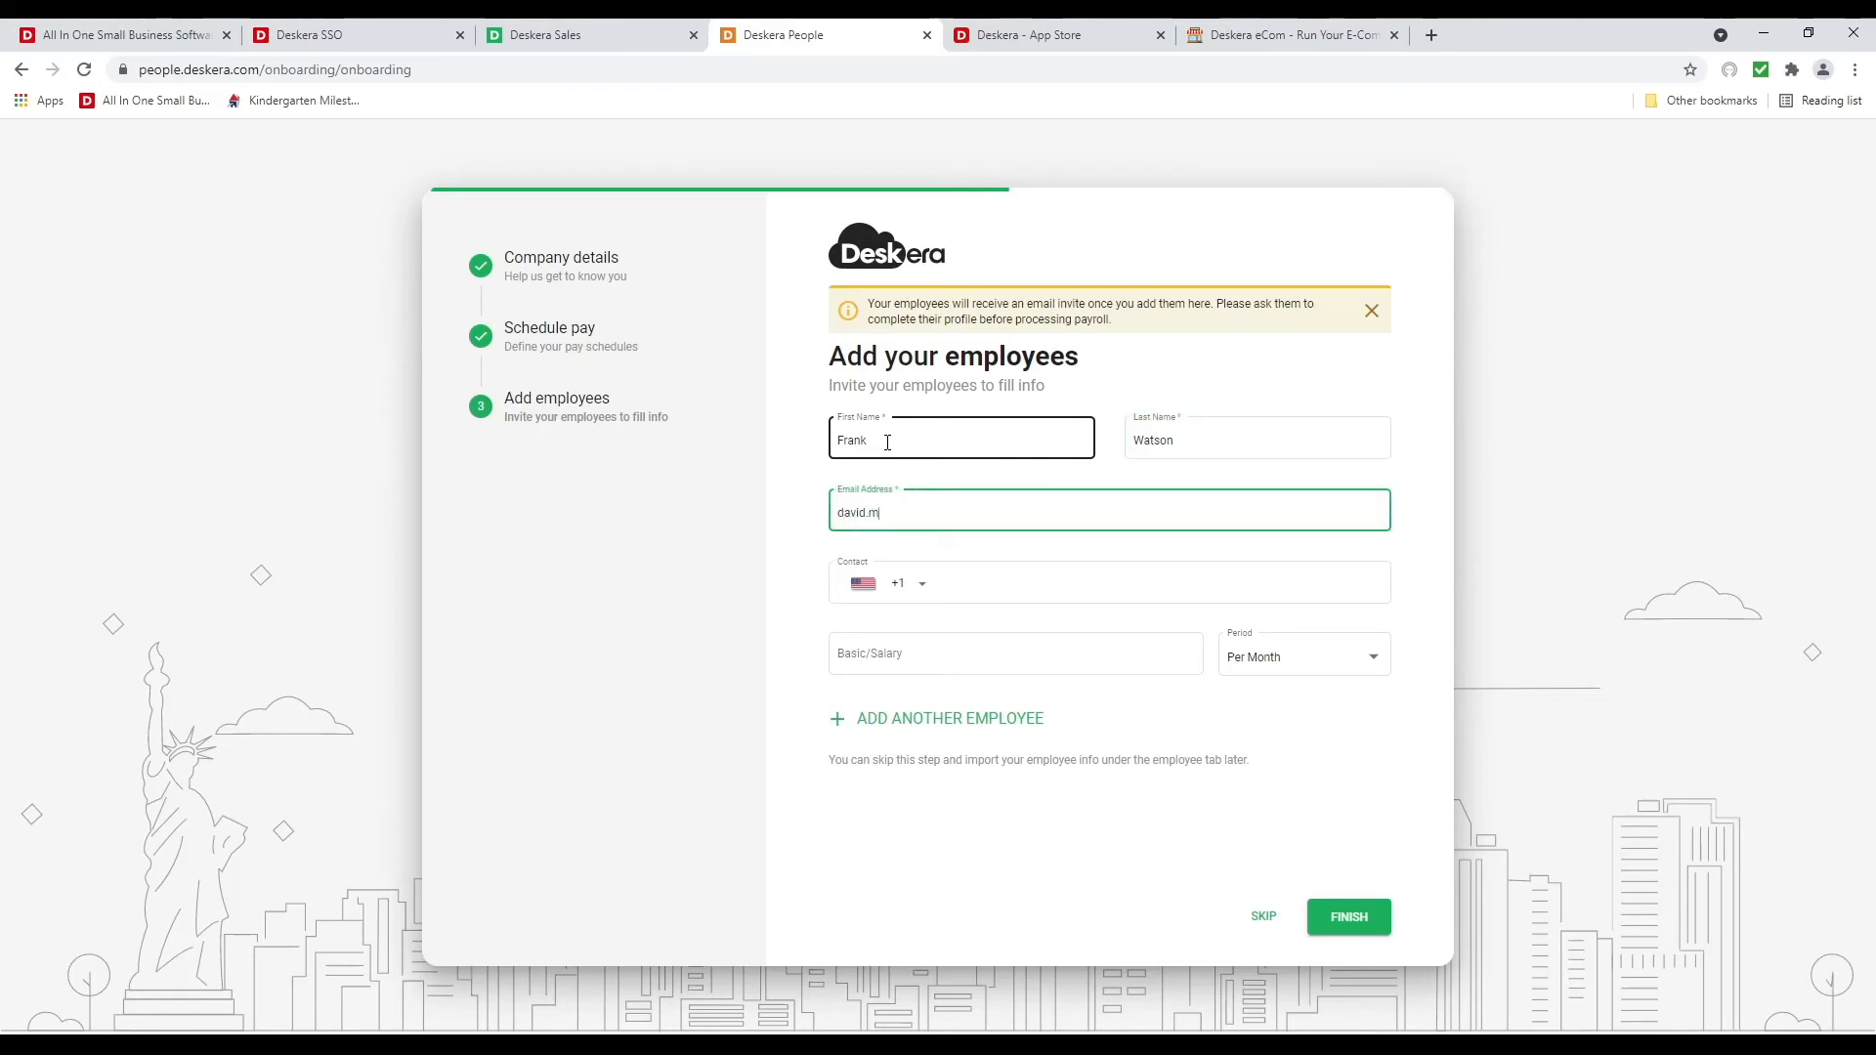
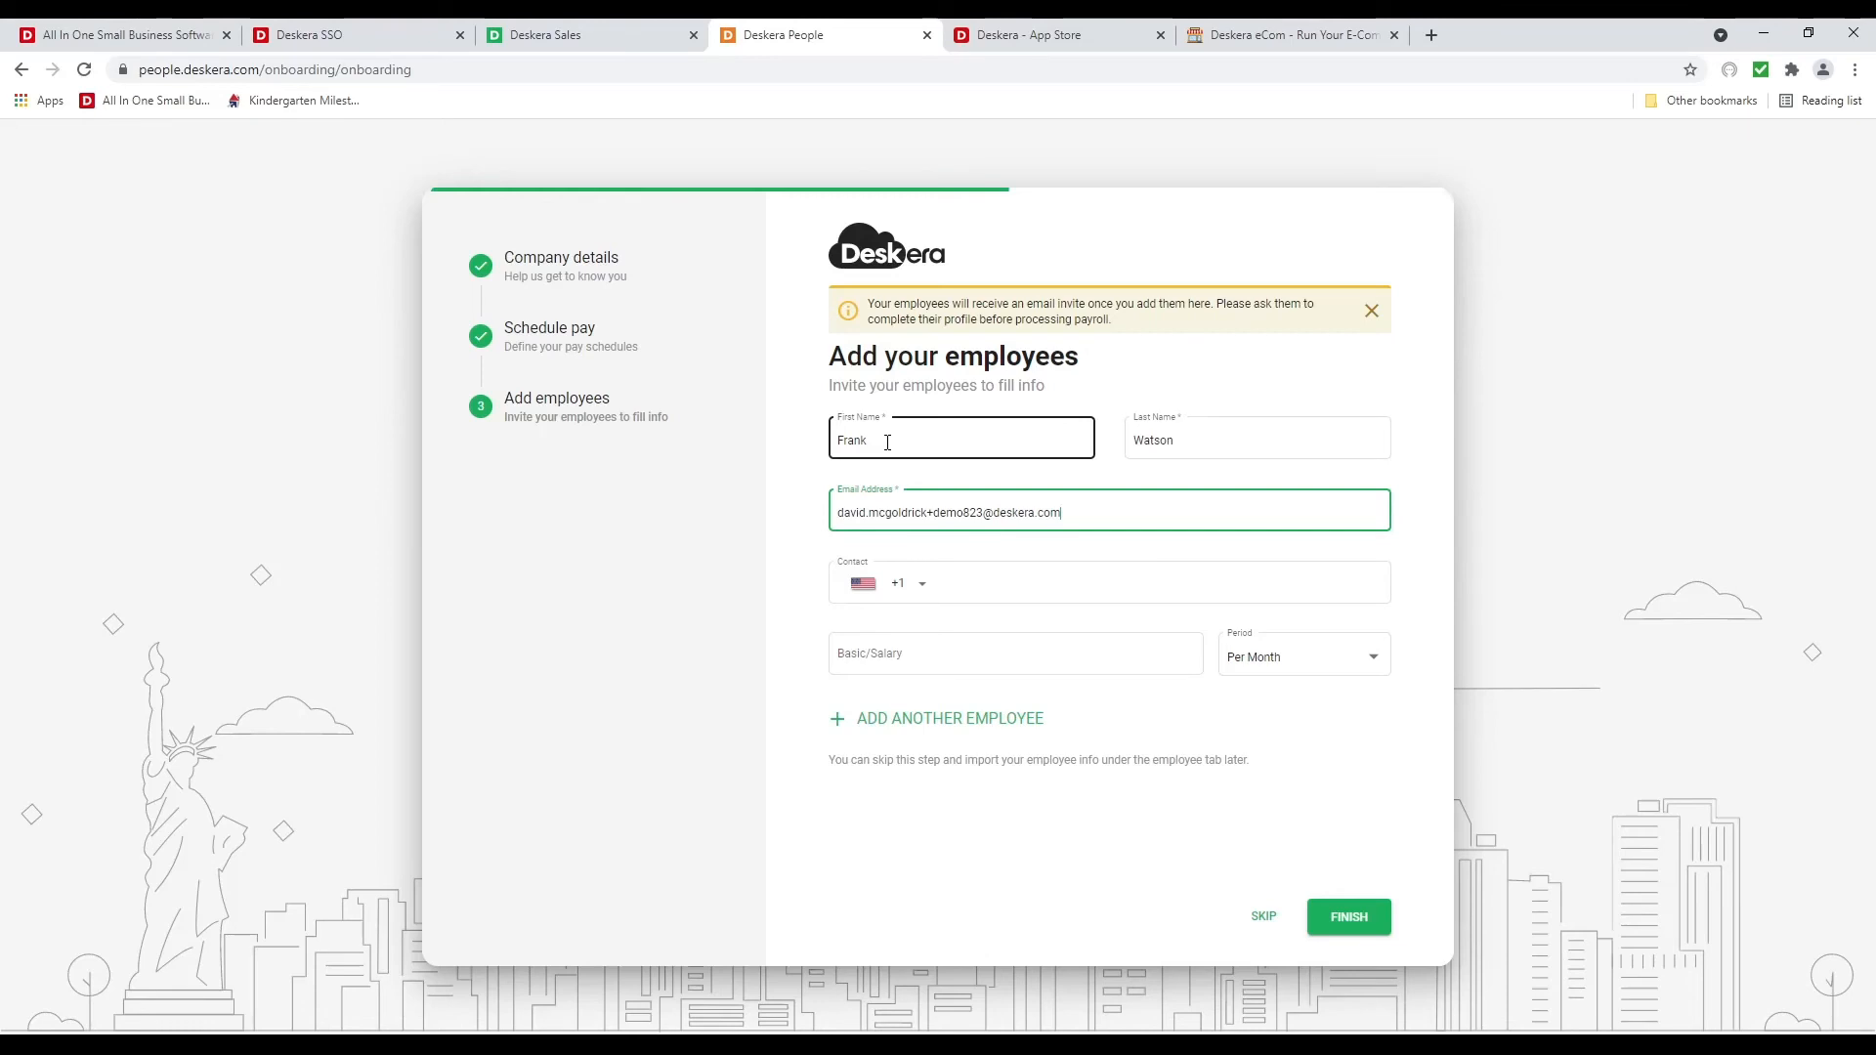
Give the employee a basic salary of 5000 Per Month and finish onboarding
click(983, 653)
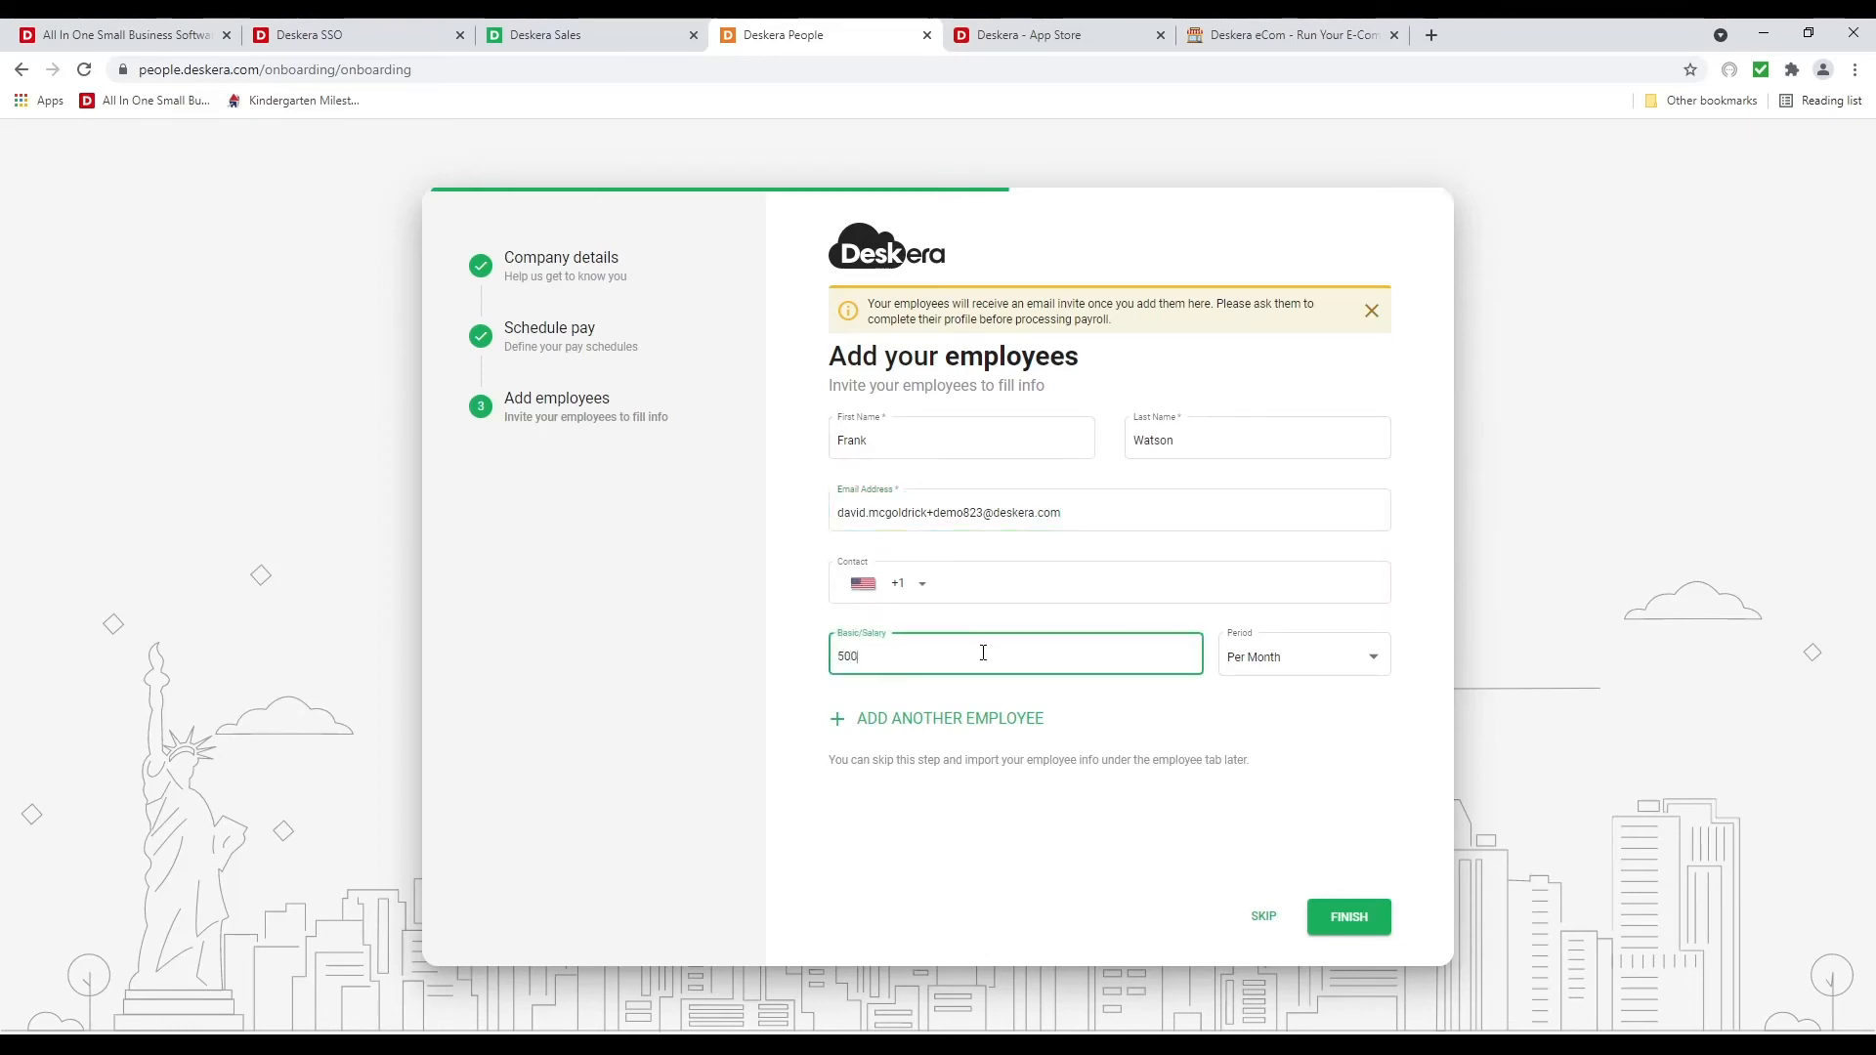
text(5000)
click(1273, 658)
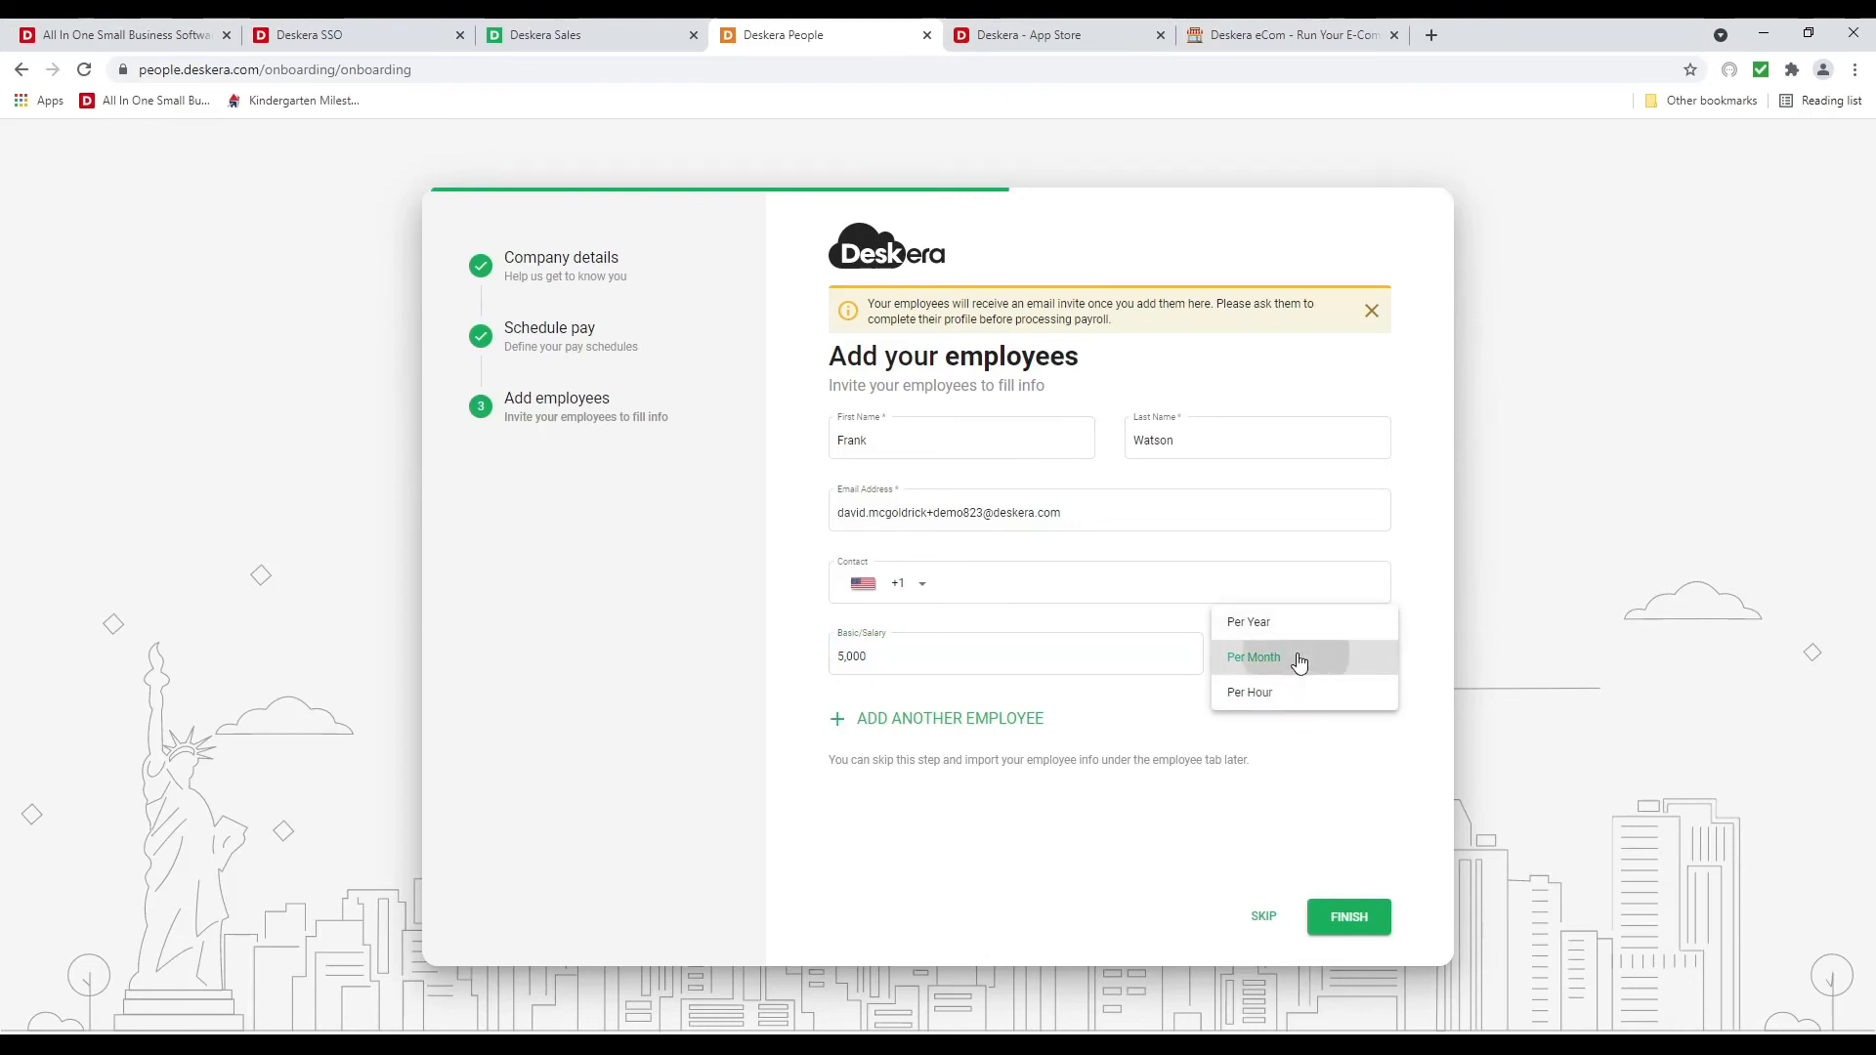
click(1299, 656)
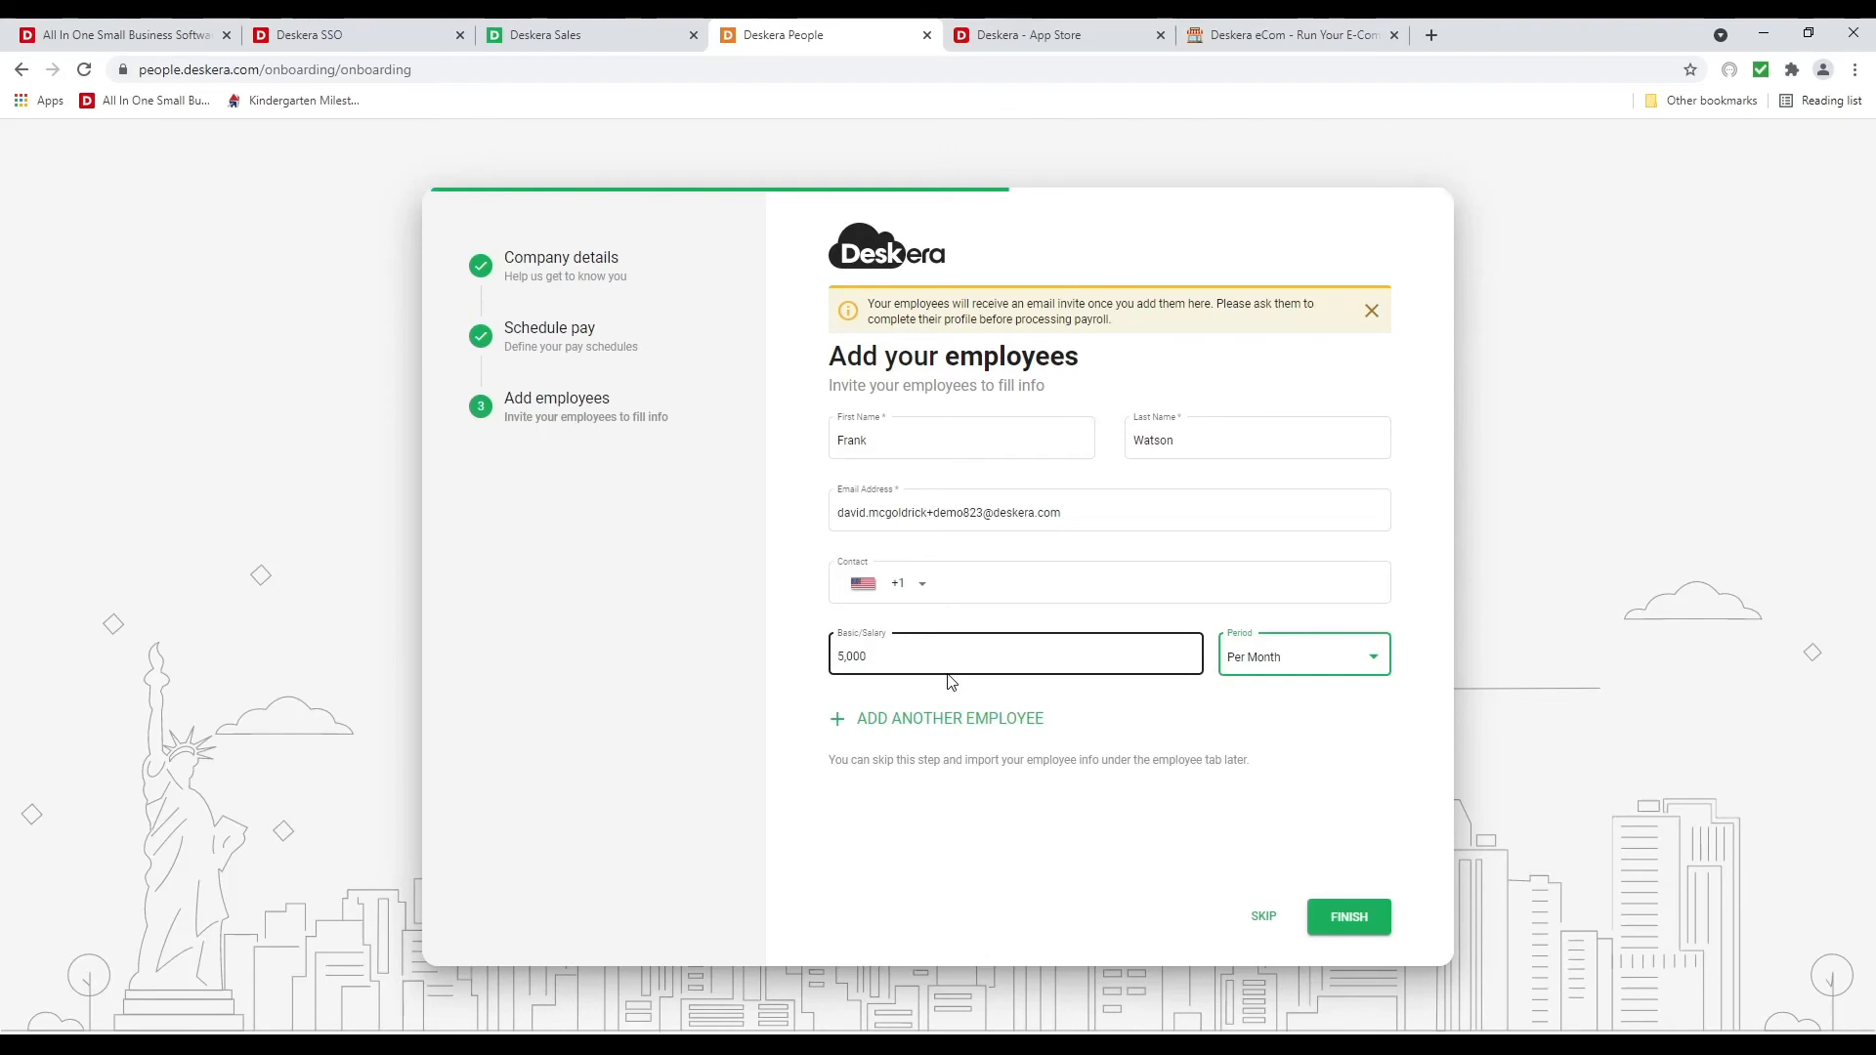
click(1364, 926)
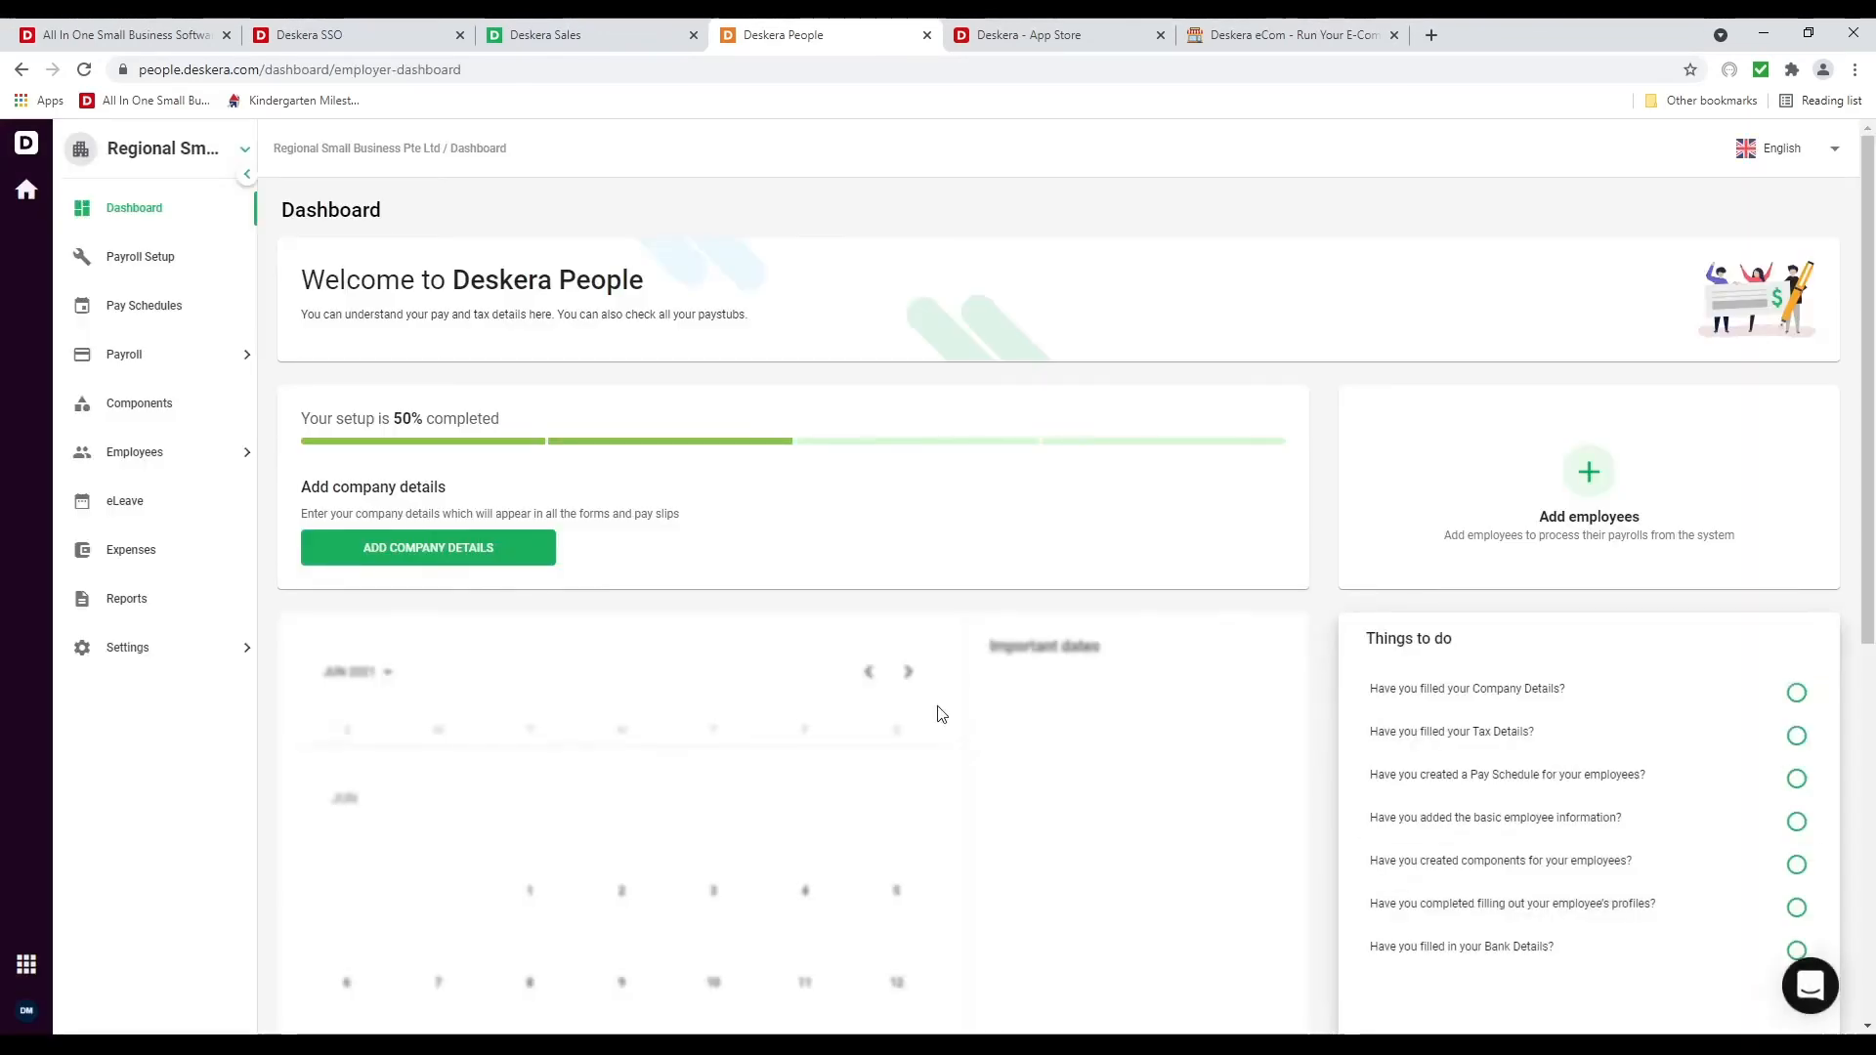
Browse the company settings and the performance appraisal period frequency options
click(210, 652)
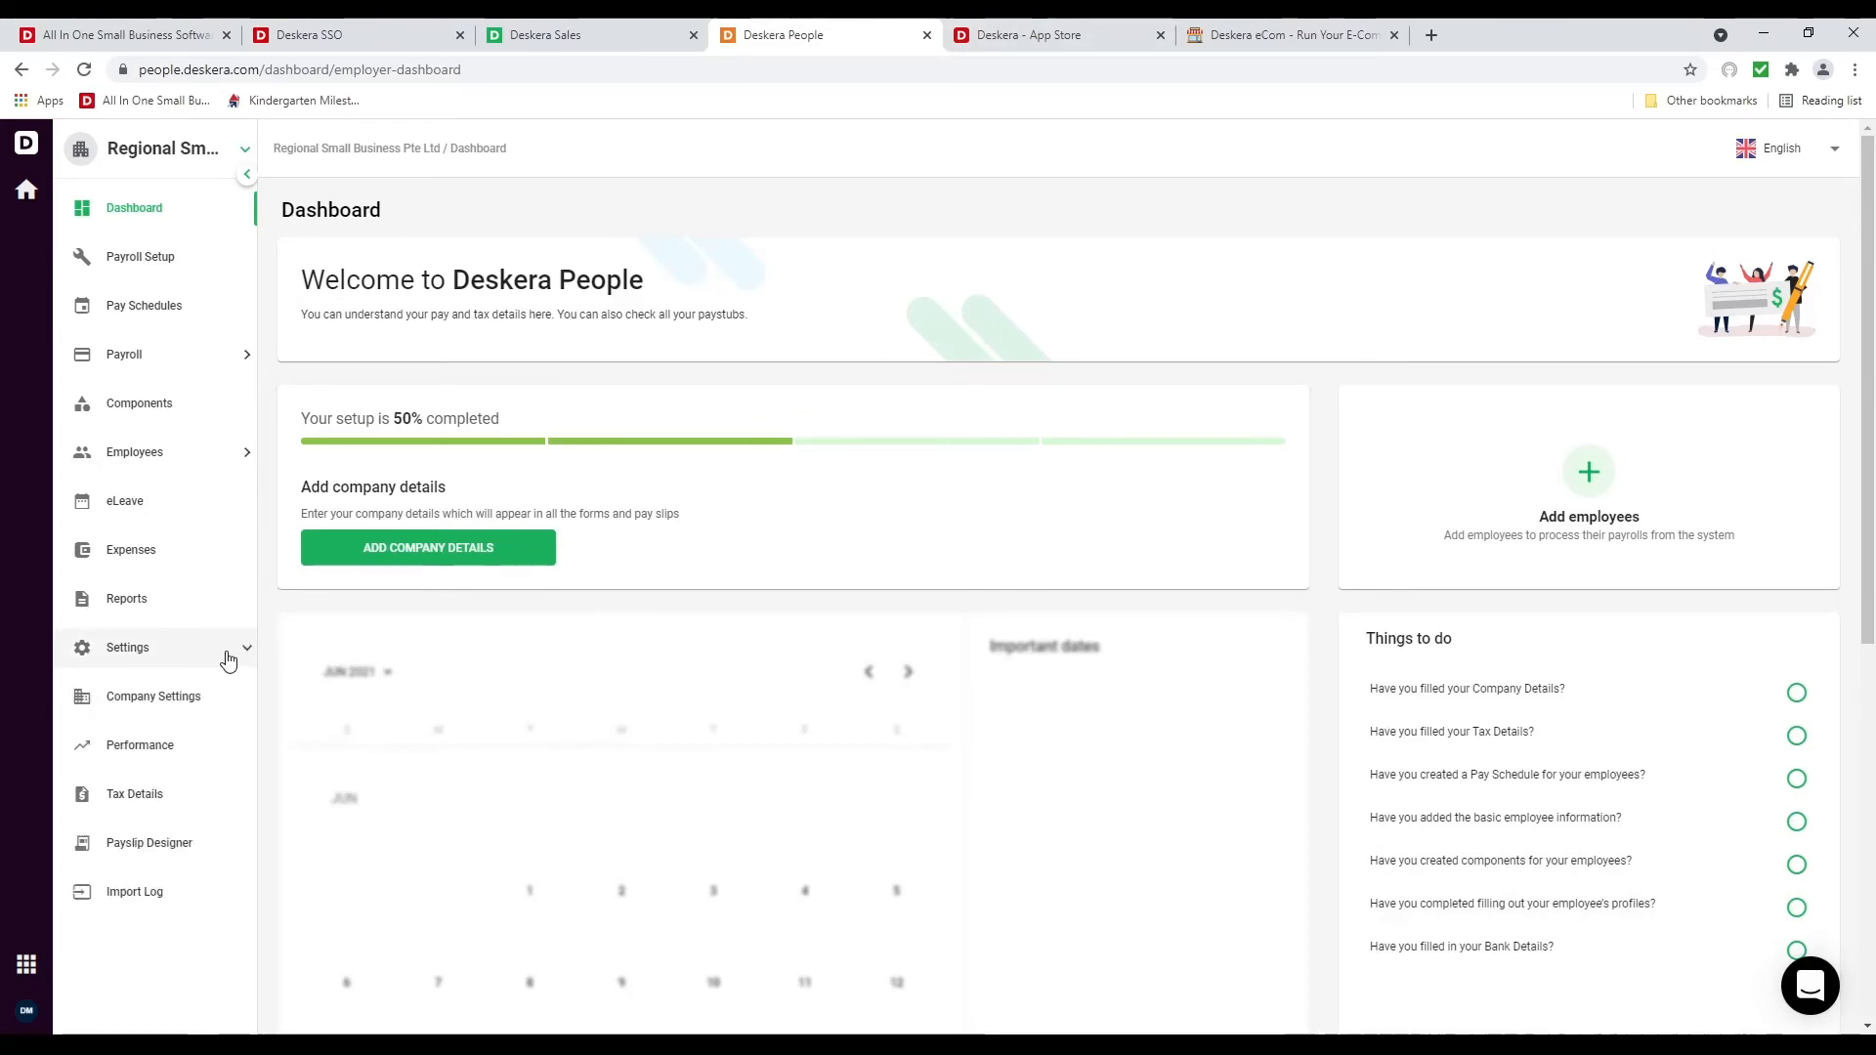
click(140, 700)
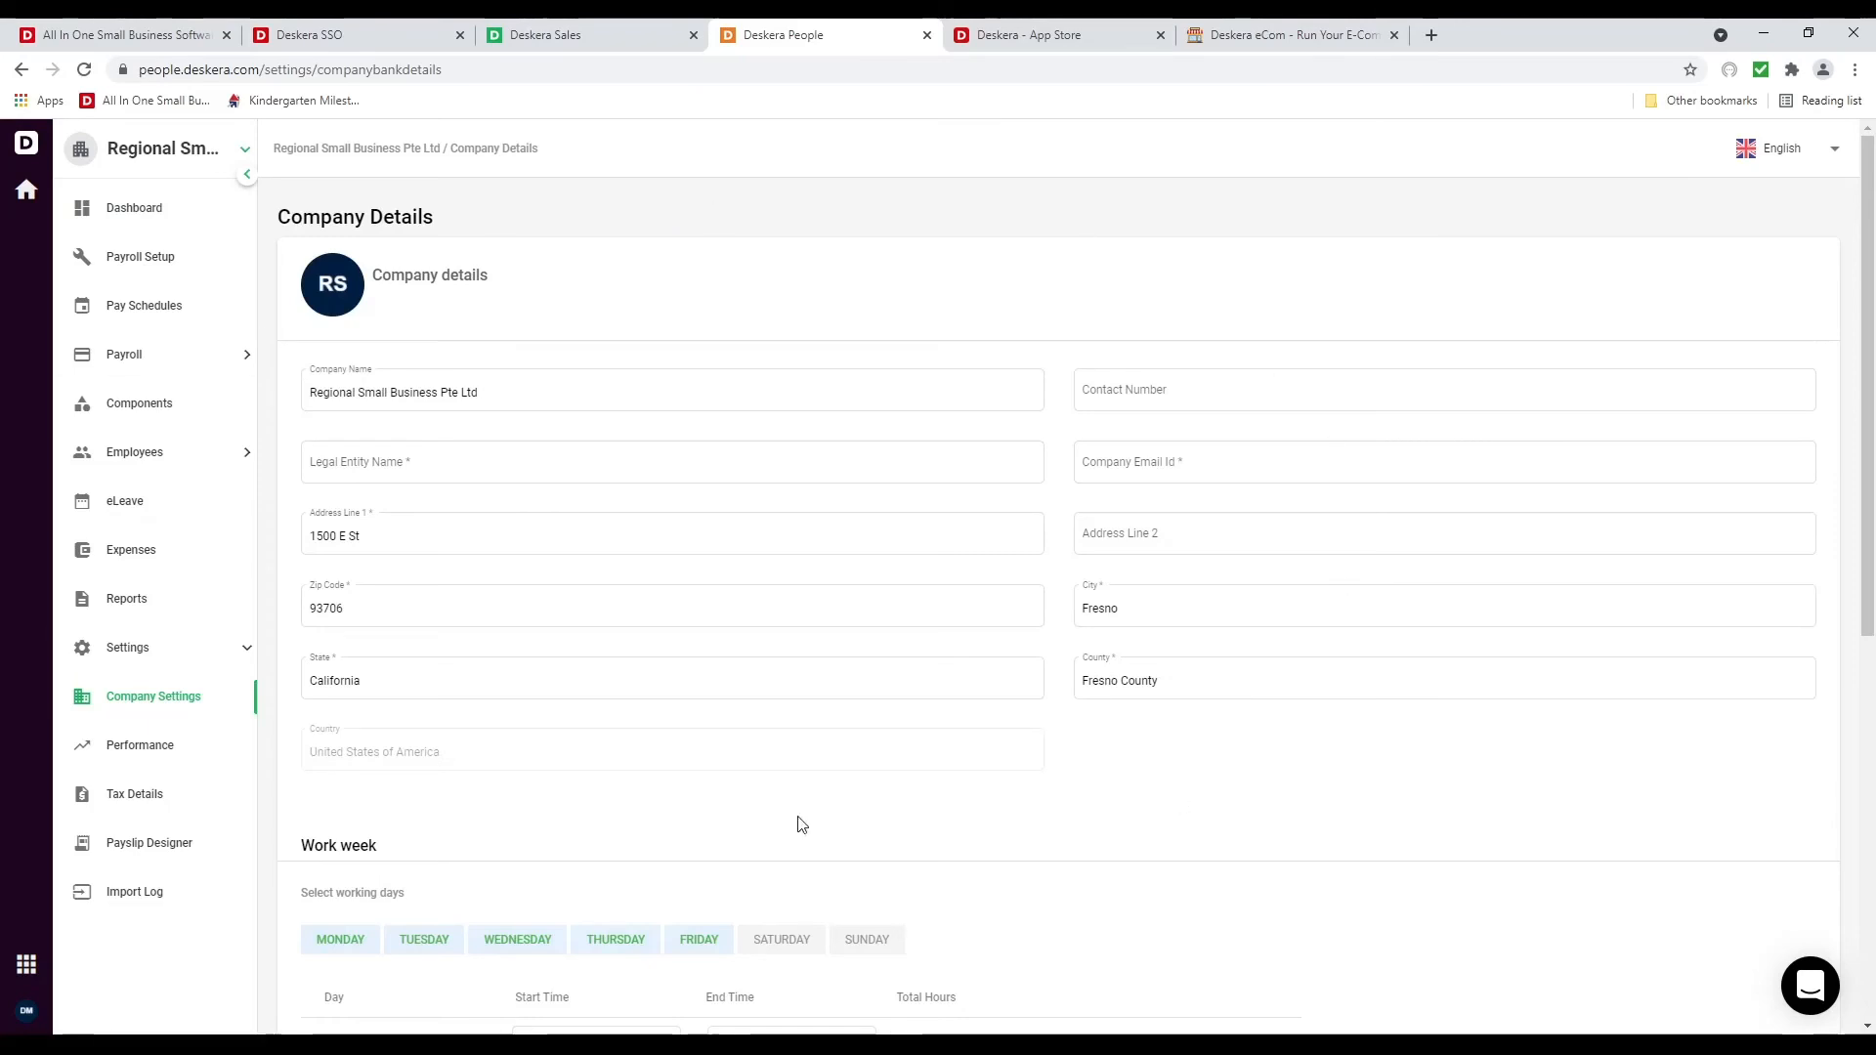
scroll(747, 754, down, 7)
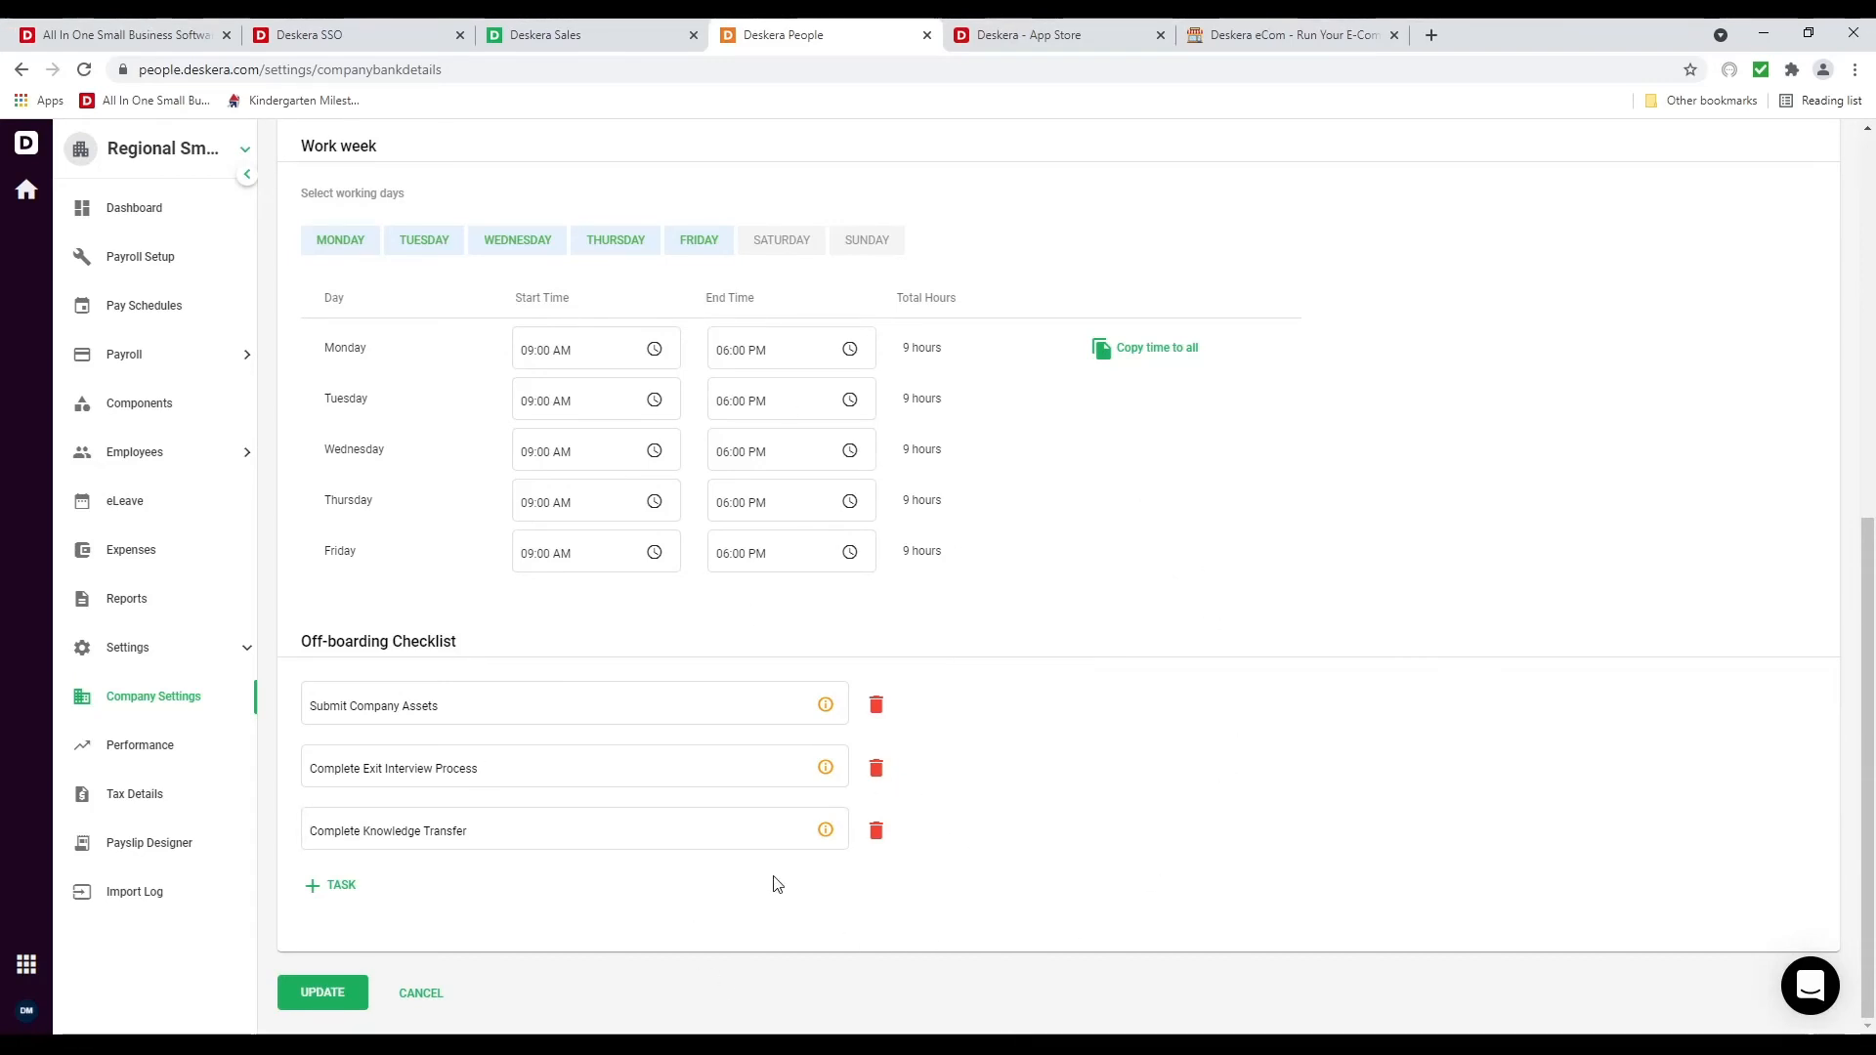
click(127, 744)
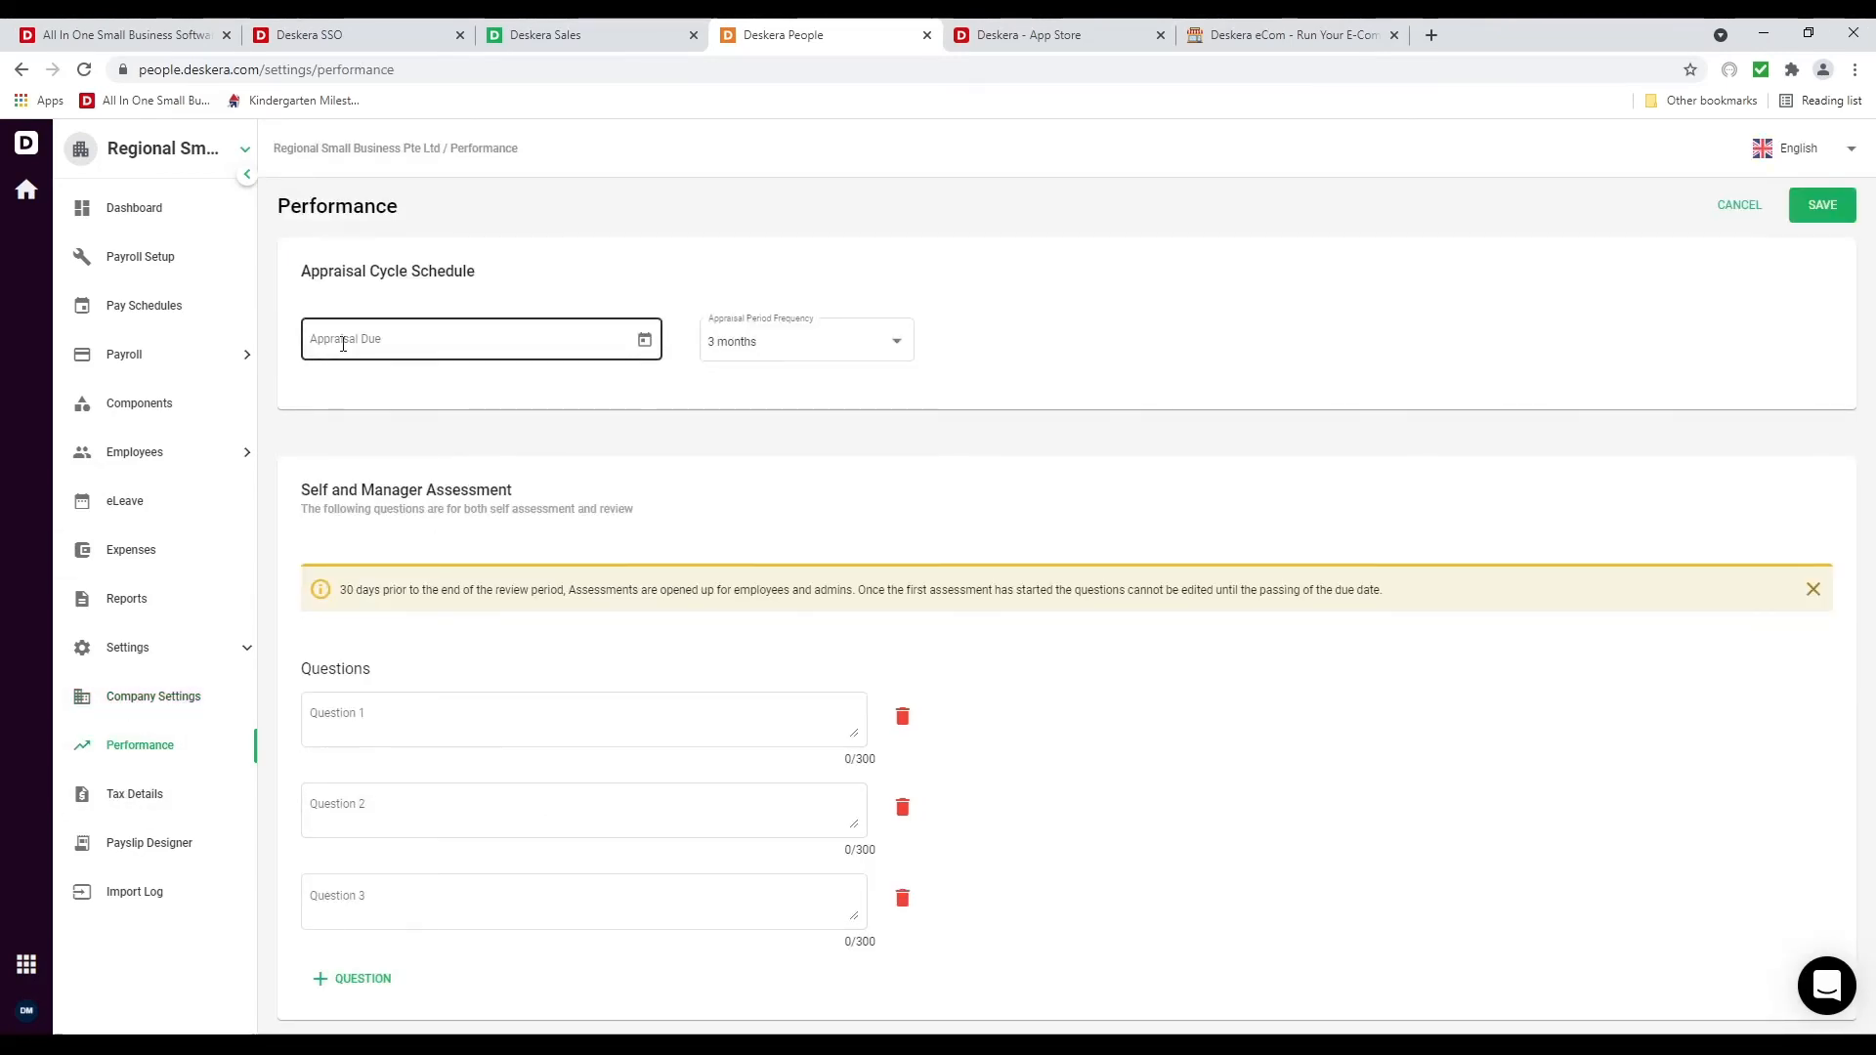
click(829, 346)
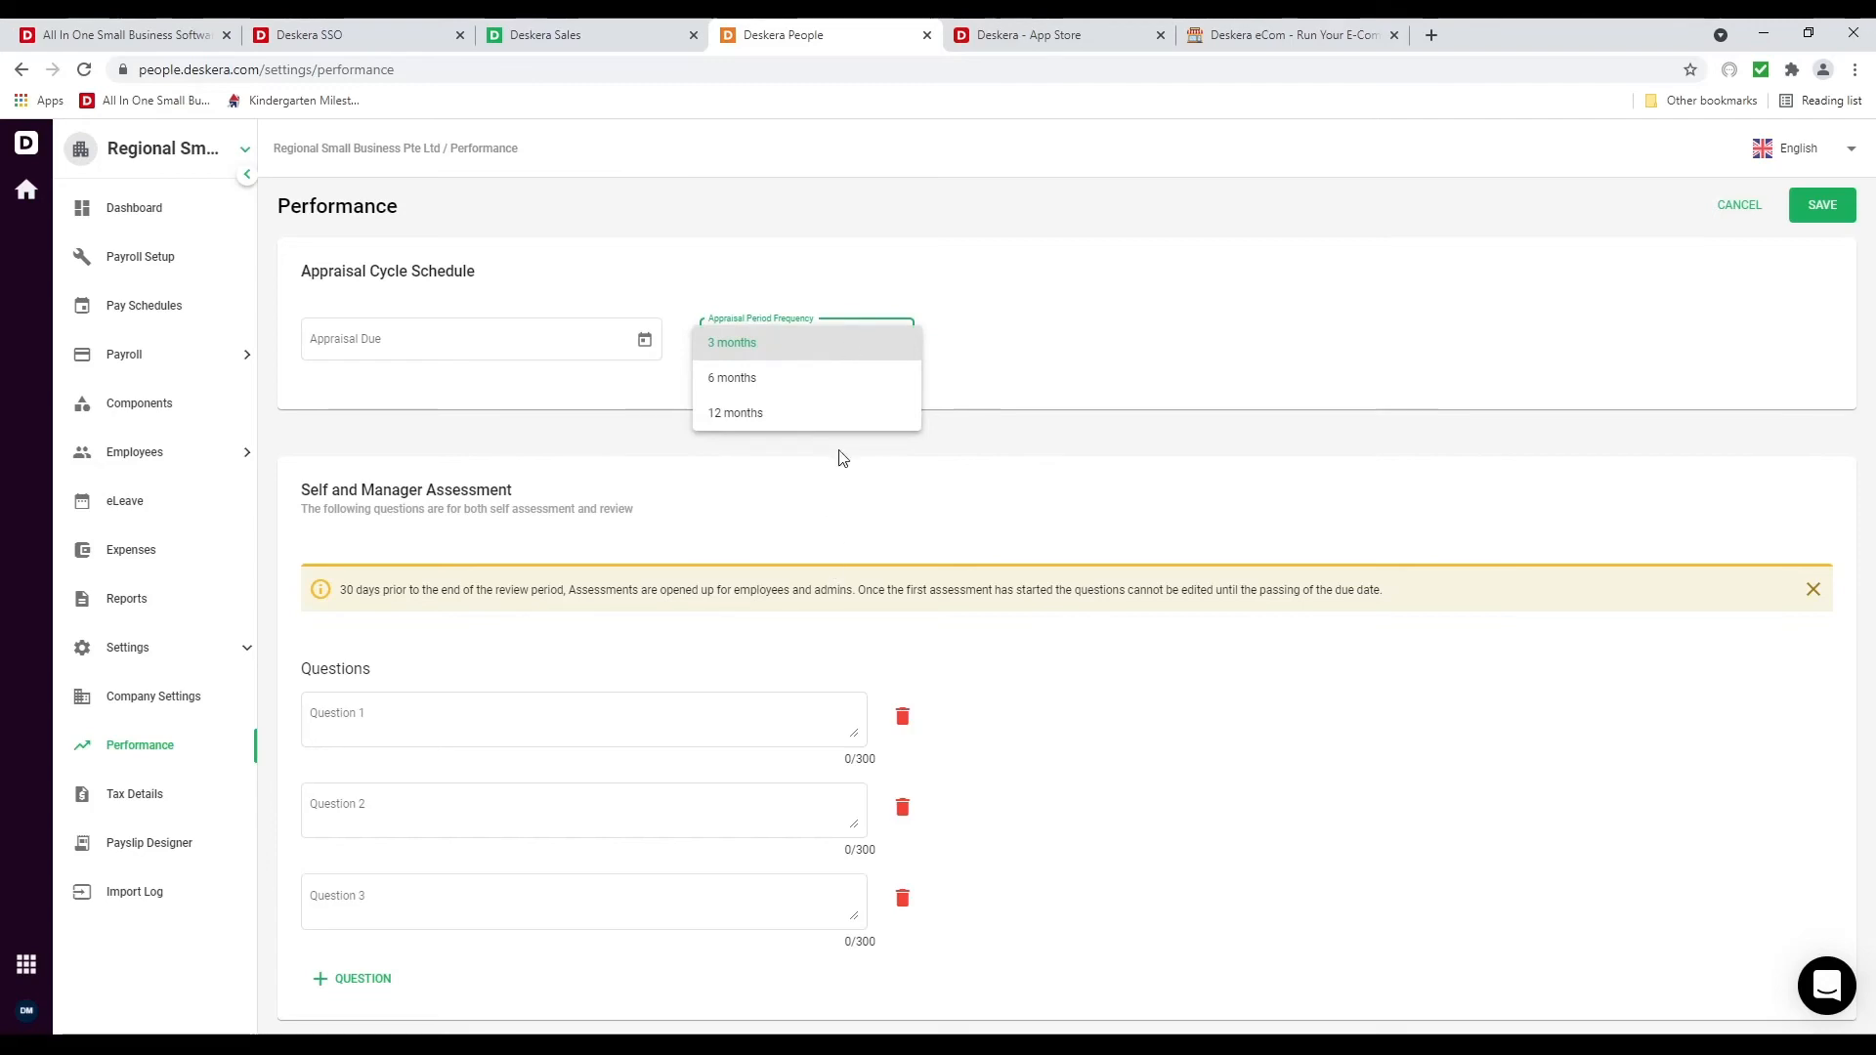
Review the FEIN, Business Type, Filer Type and Deposit Schedule tax fields without filling them
click(842, 546)
click(145, 795)
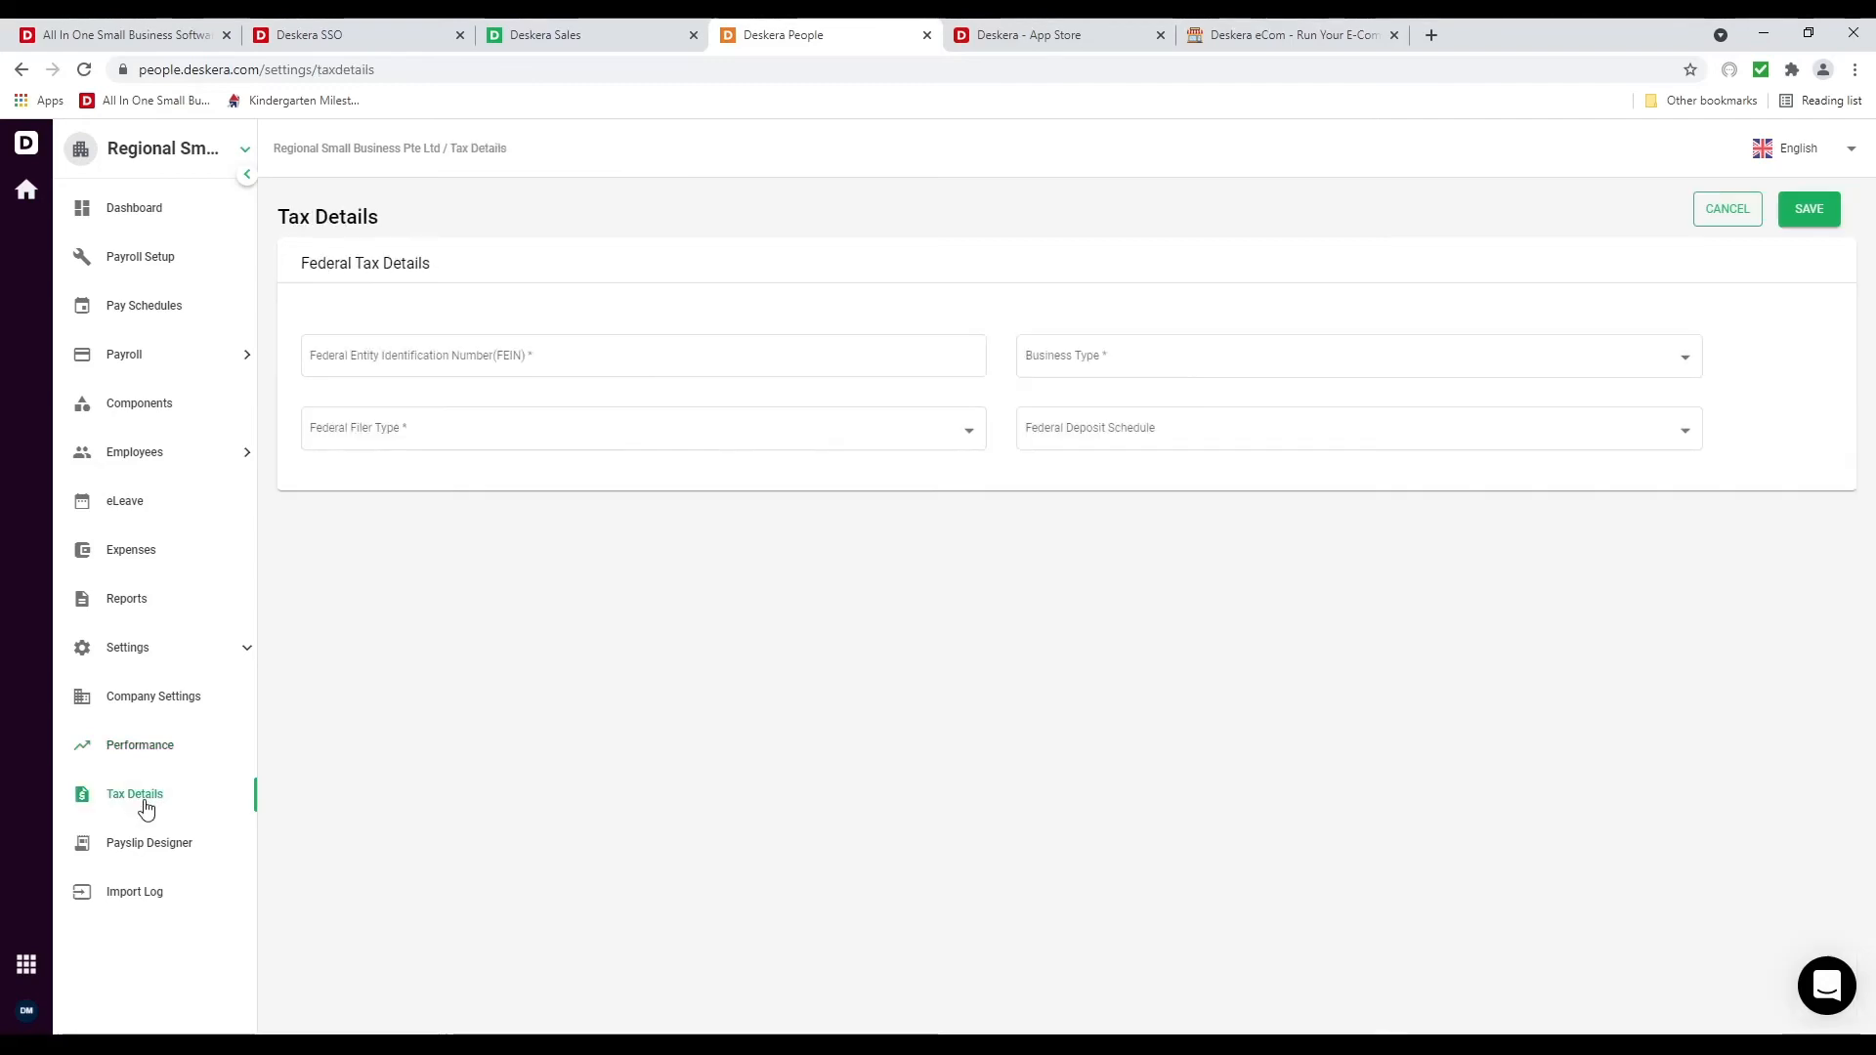
click(690, 356)
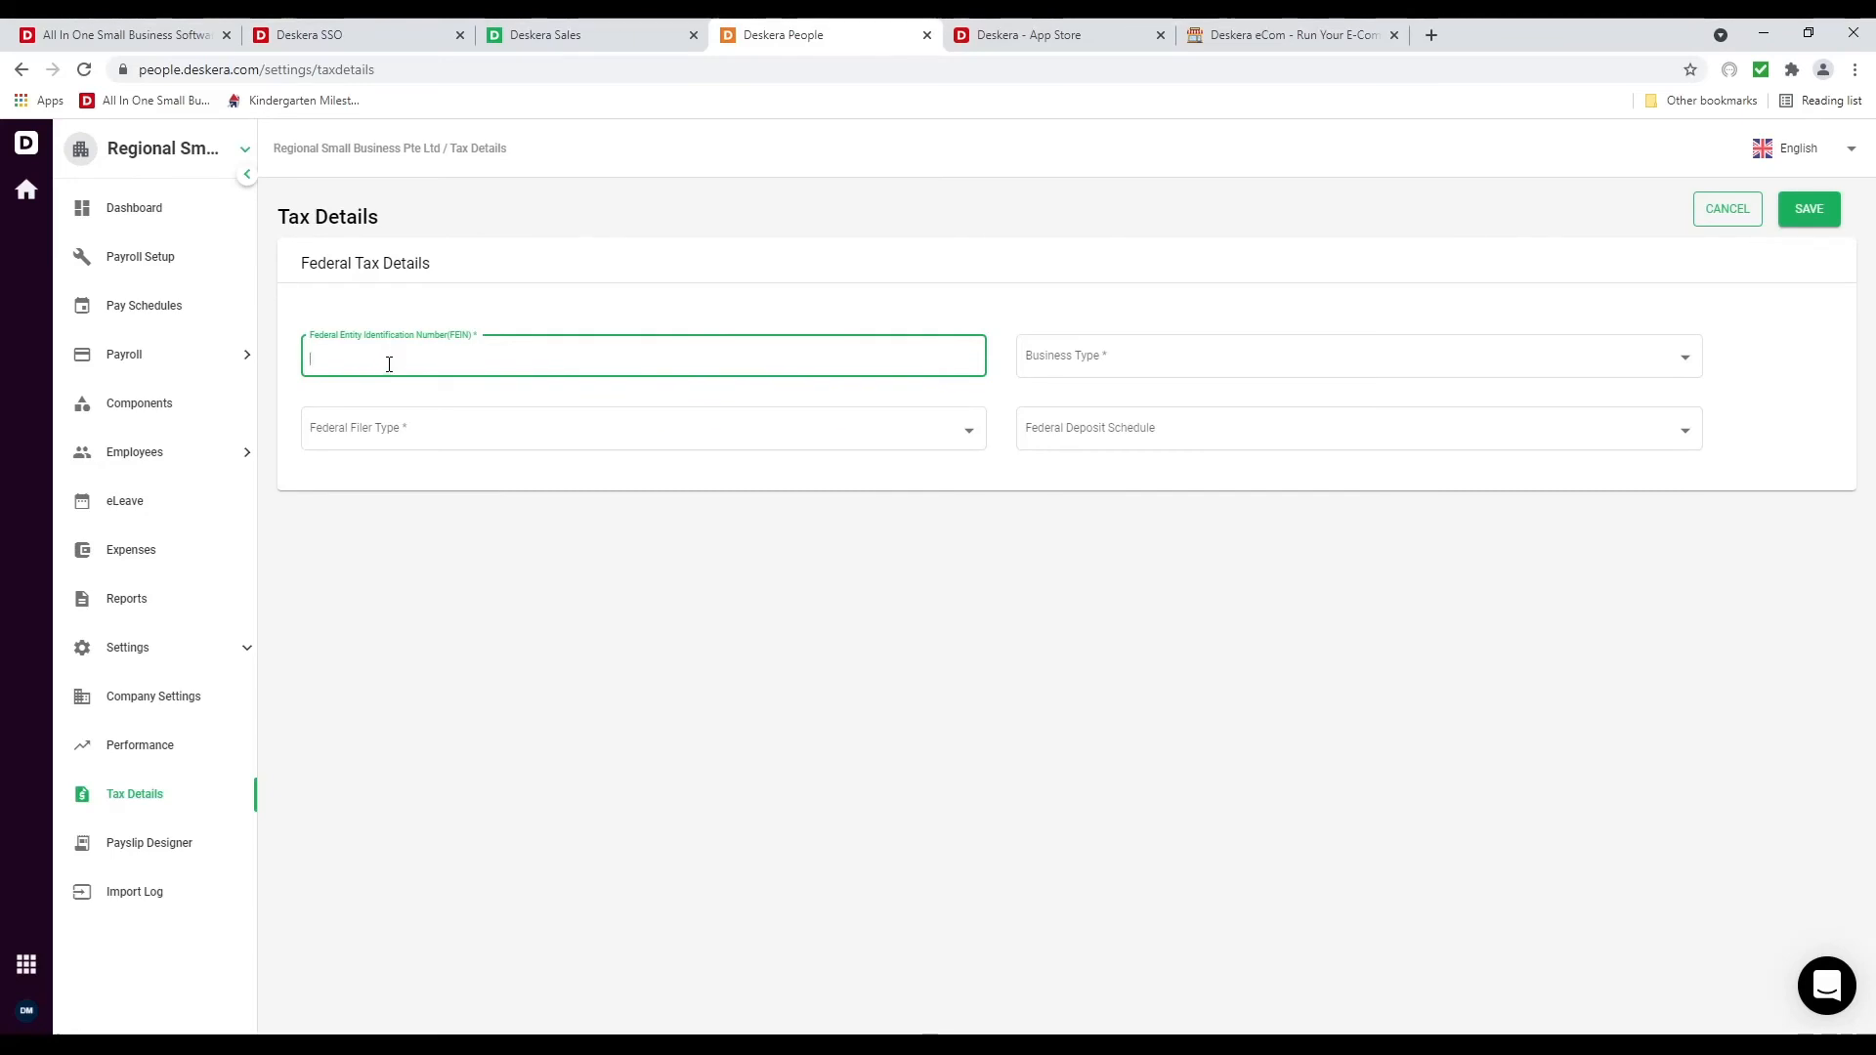
click(1241, 361)
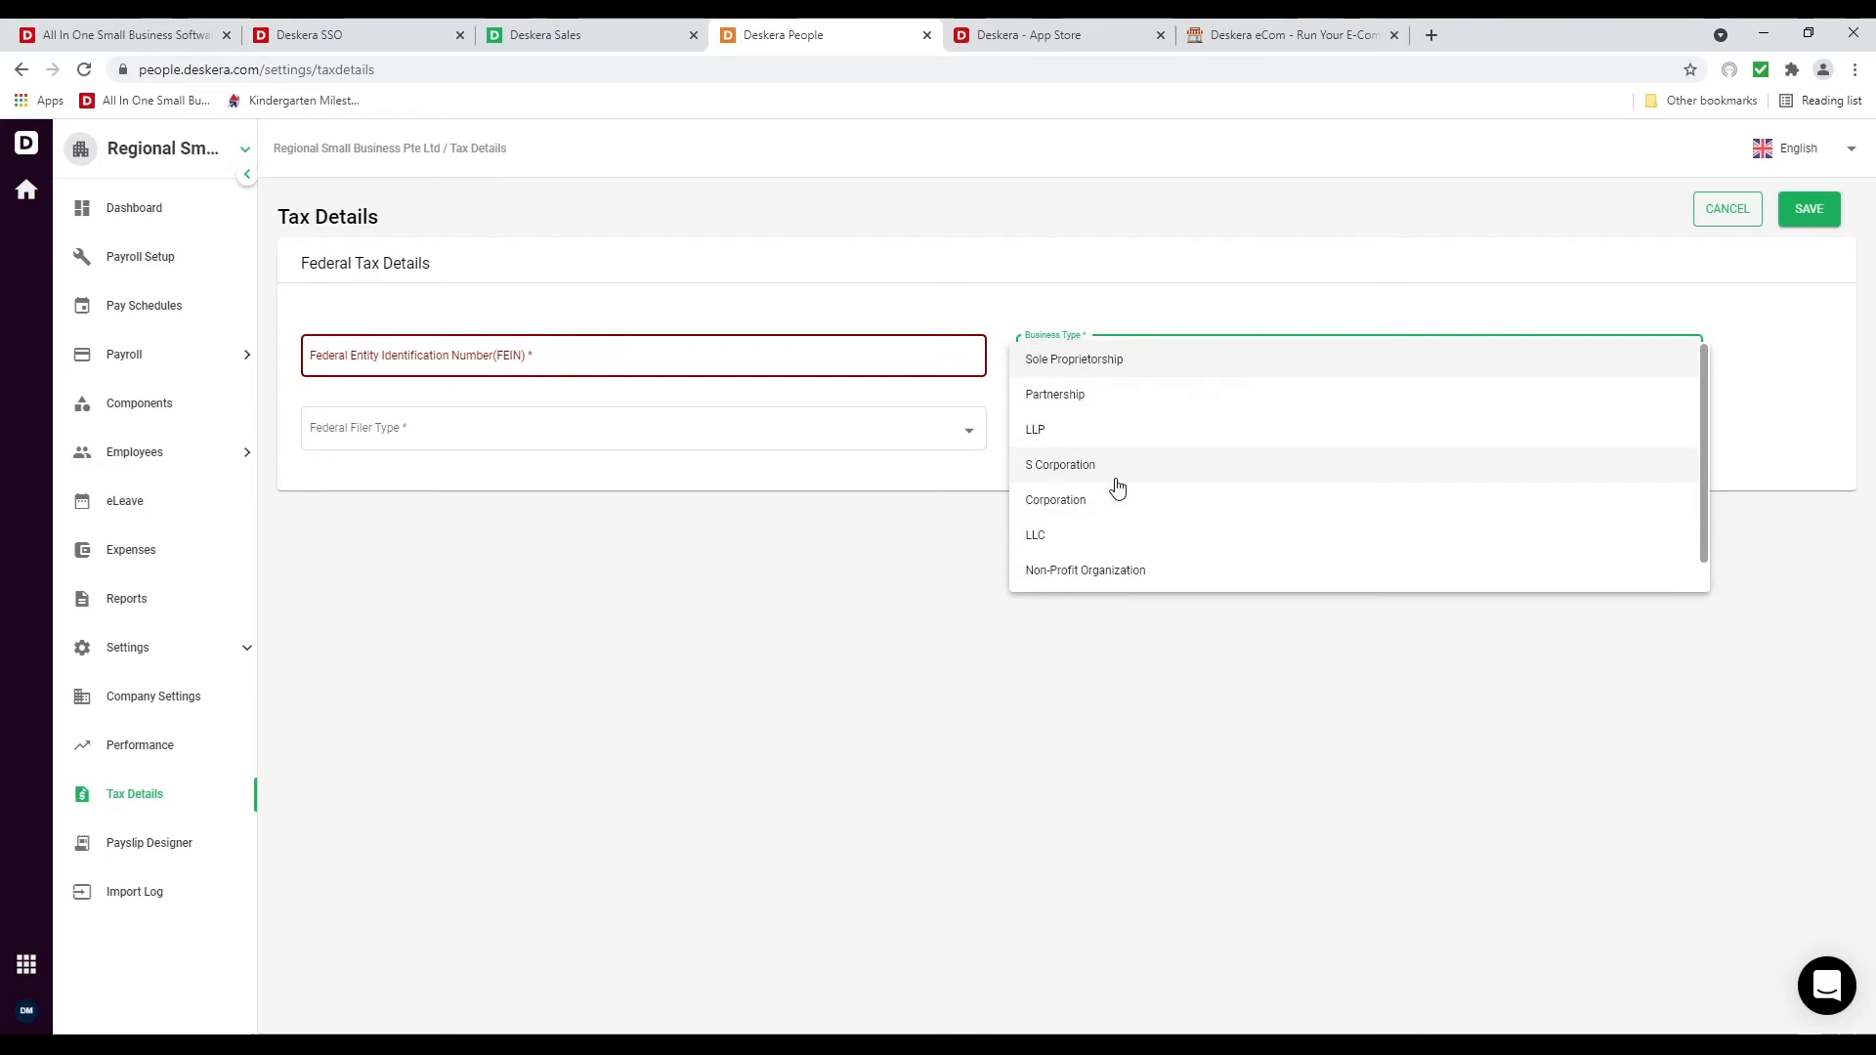
click(561, 556)
click(392, 441)
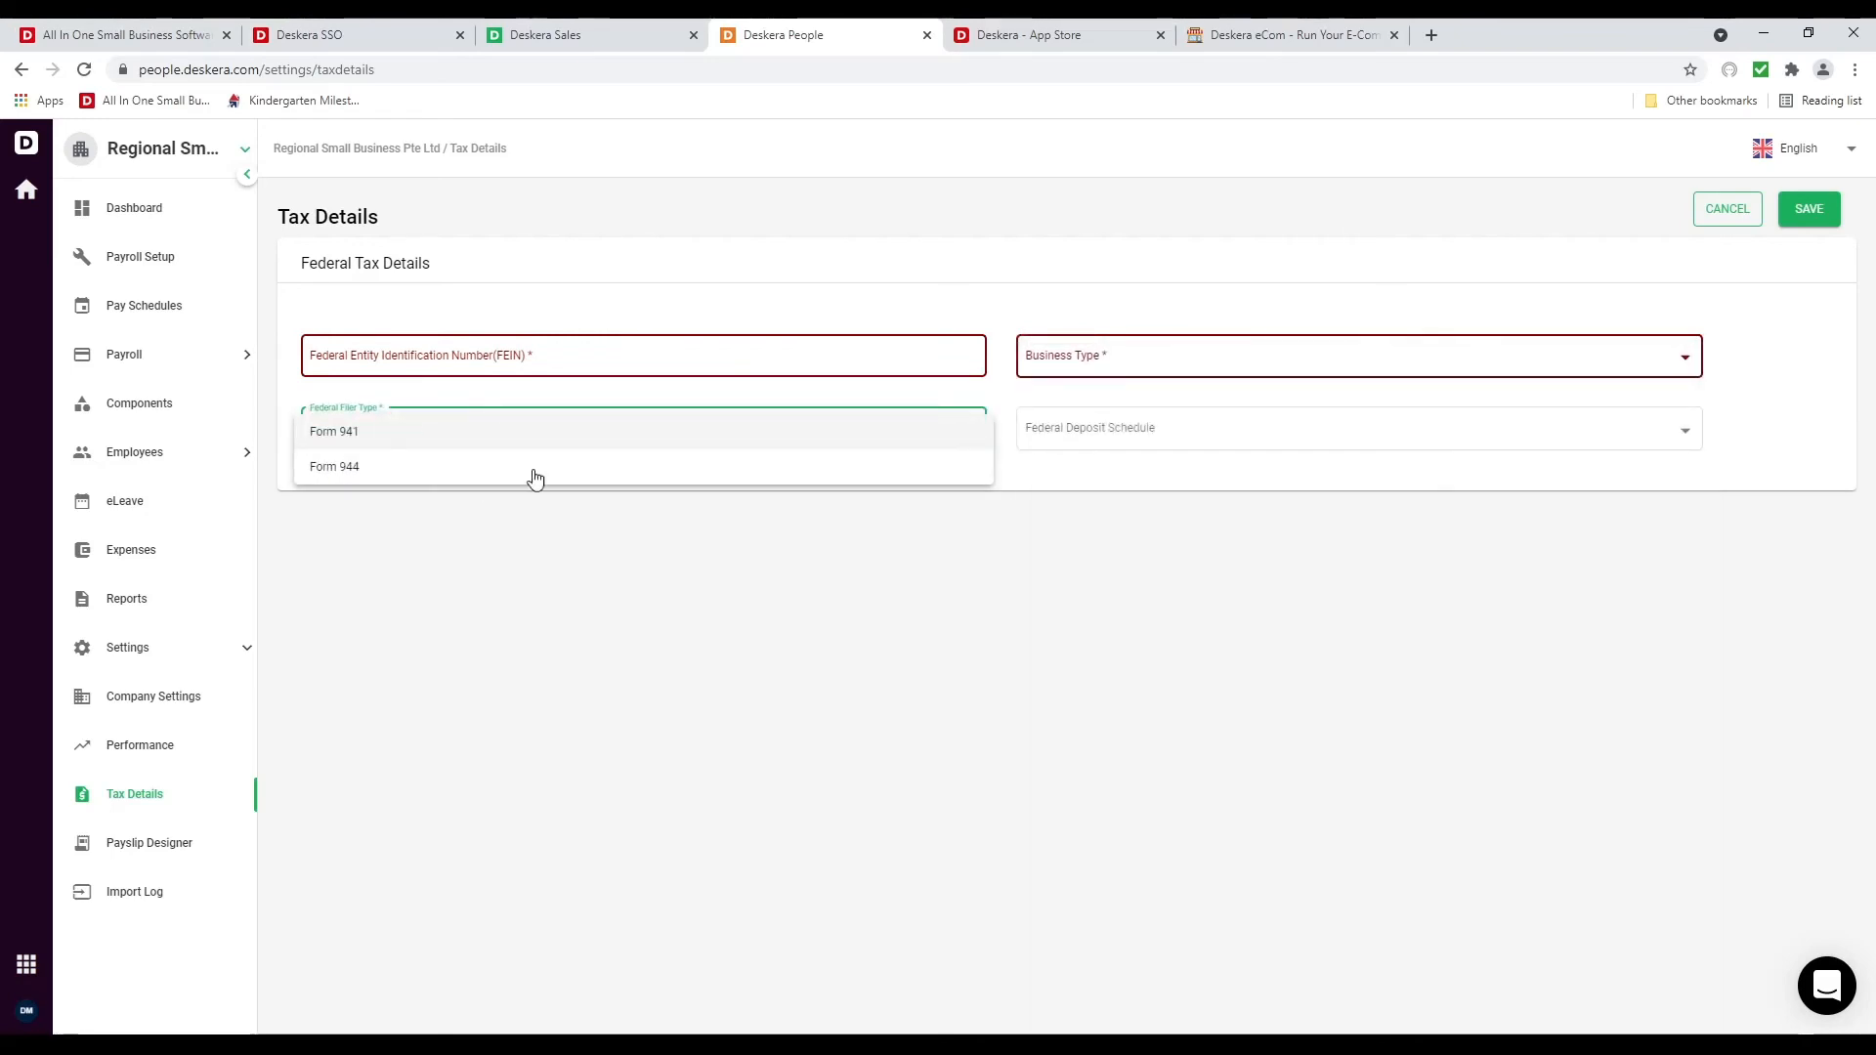
click(1102, 441)
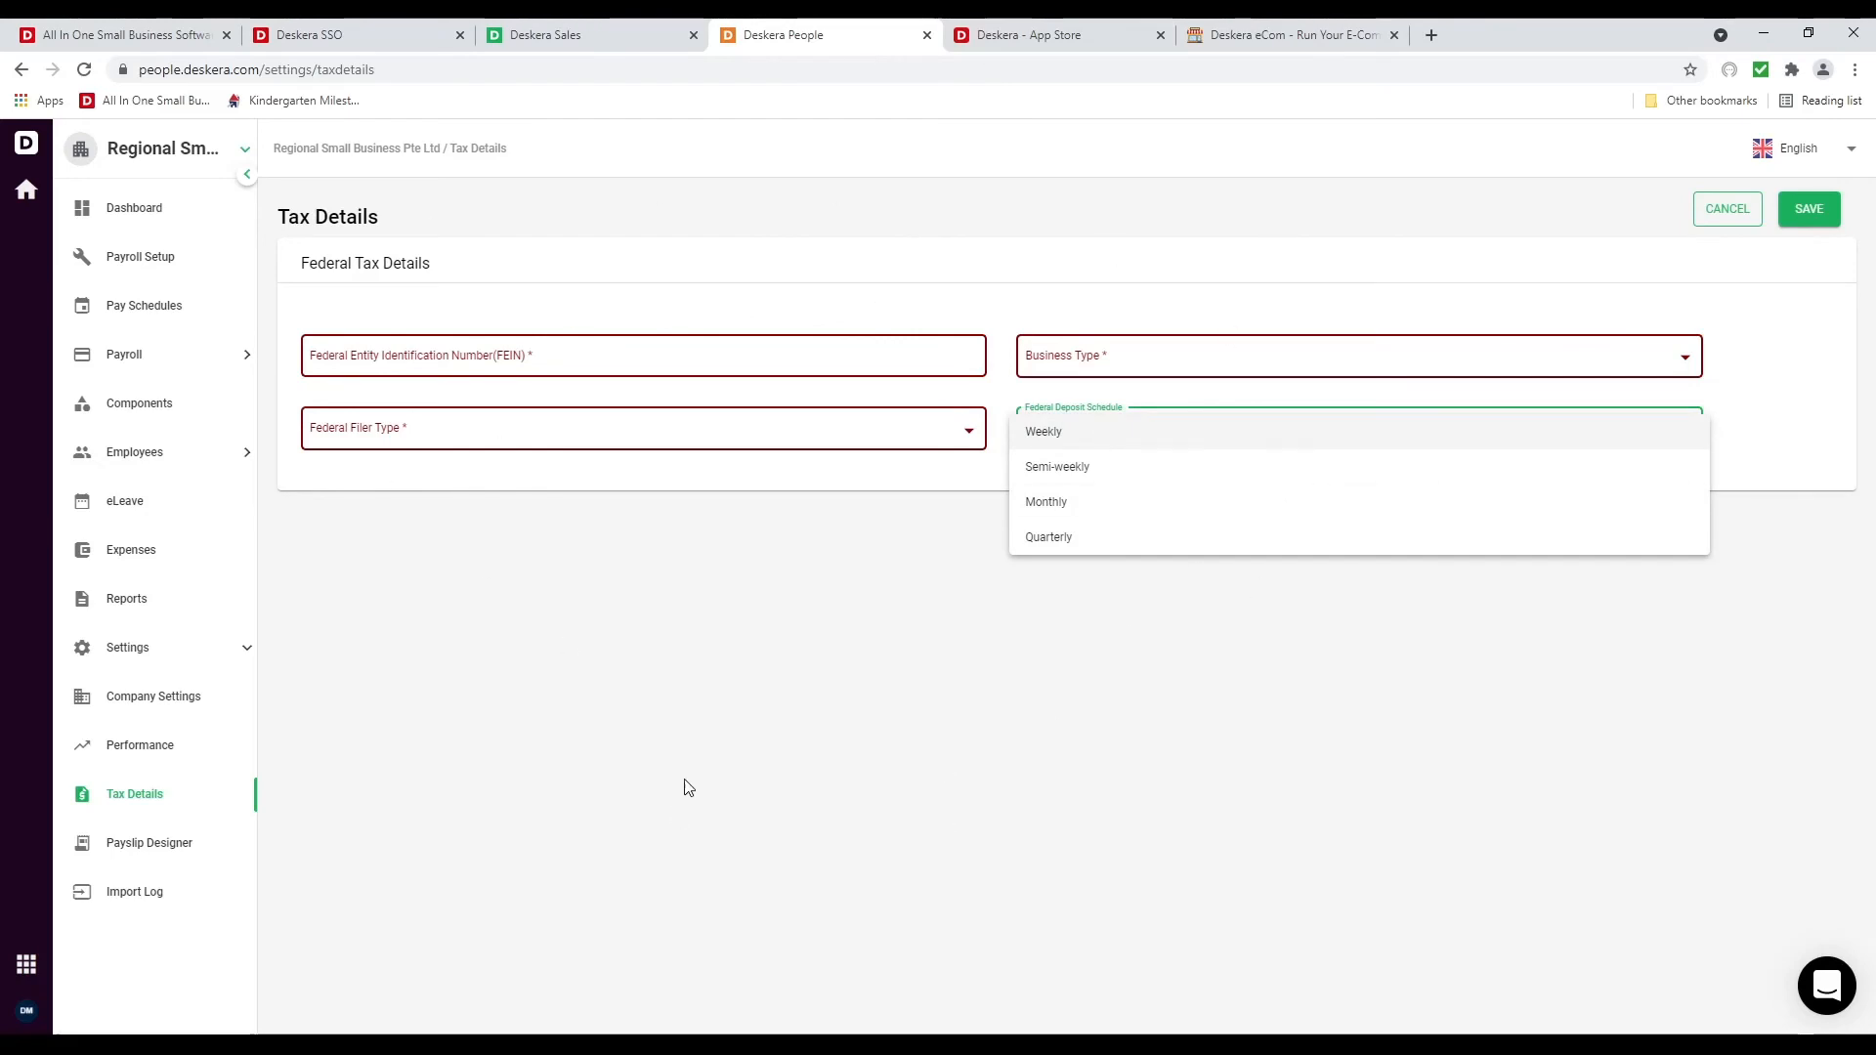
click(595, 751)
click(135, 841)
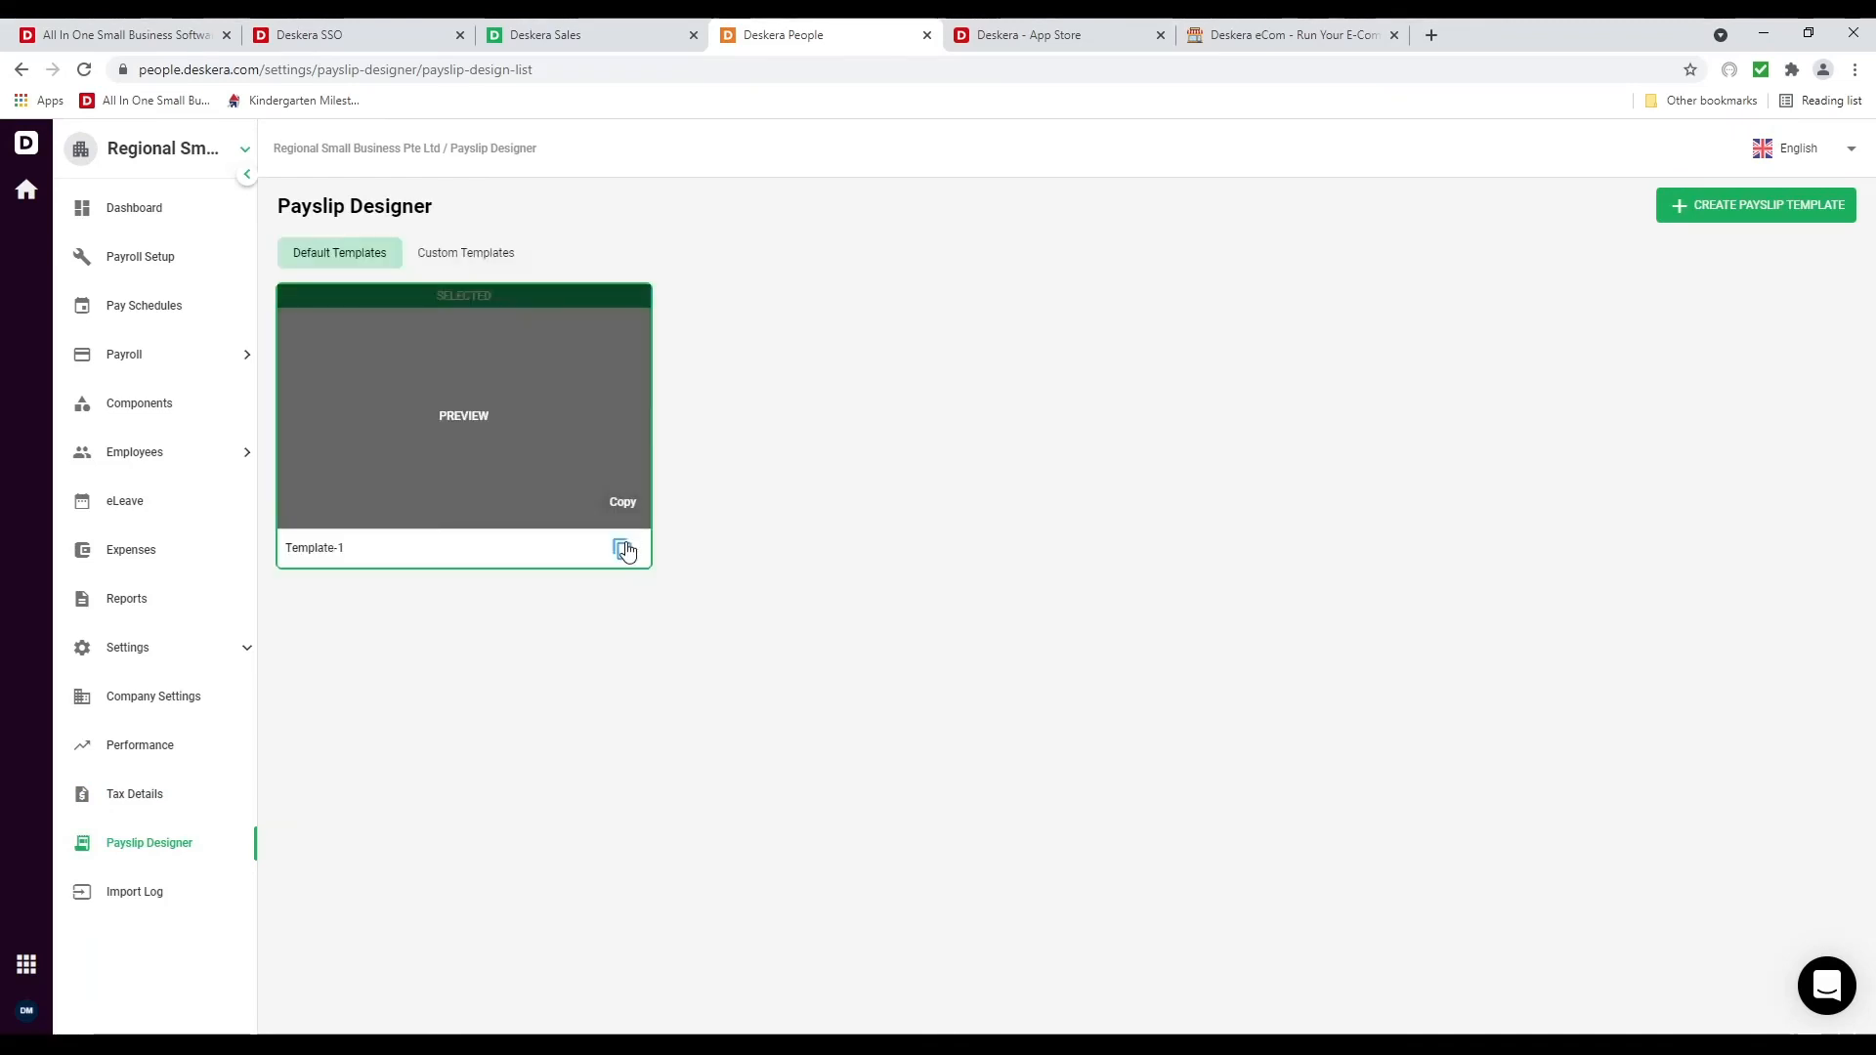
Copy Template-1, add a text block with the #SocialSecurityNumber# field, then view the Import Log
click(622, 549)
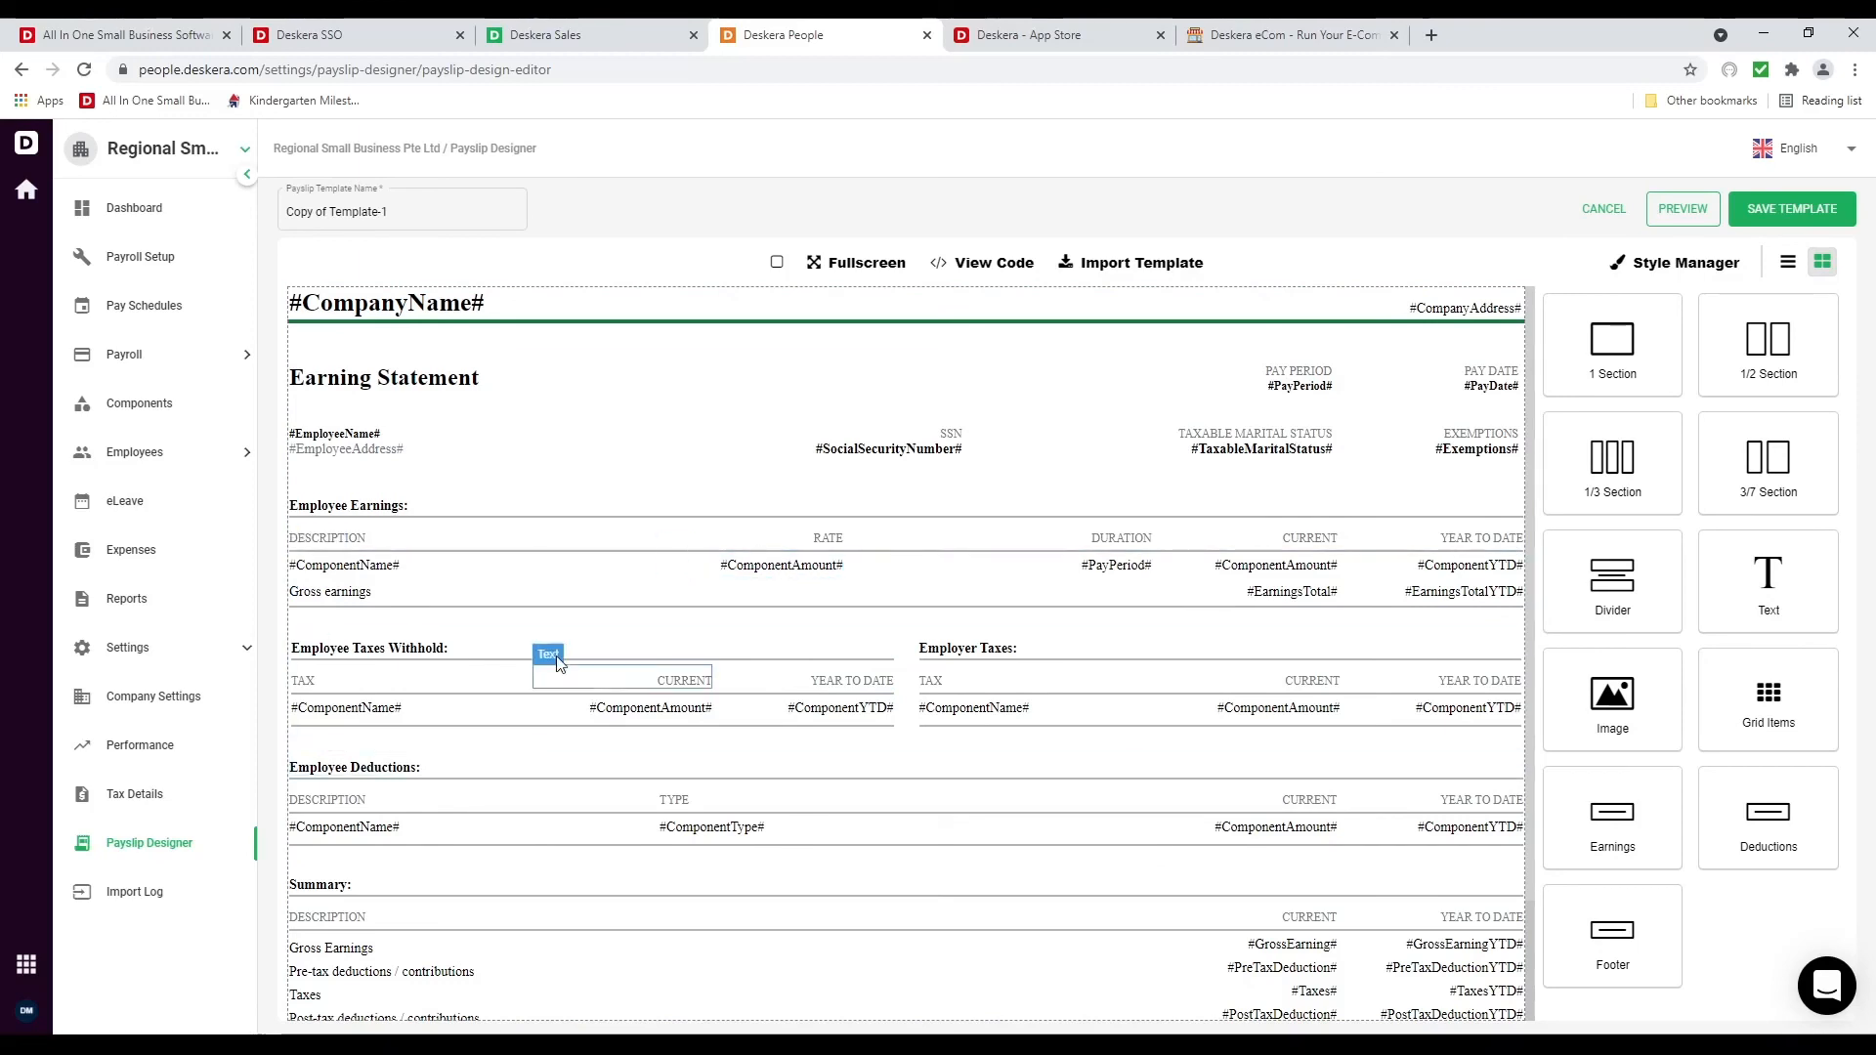
drag(1769, 586, 415, 459)
click(418, 489)
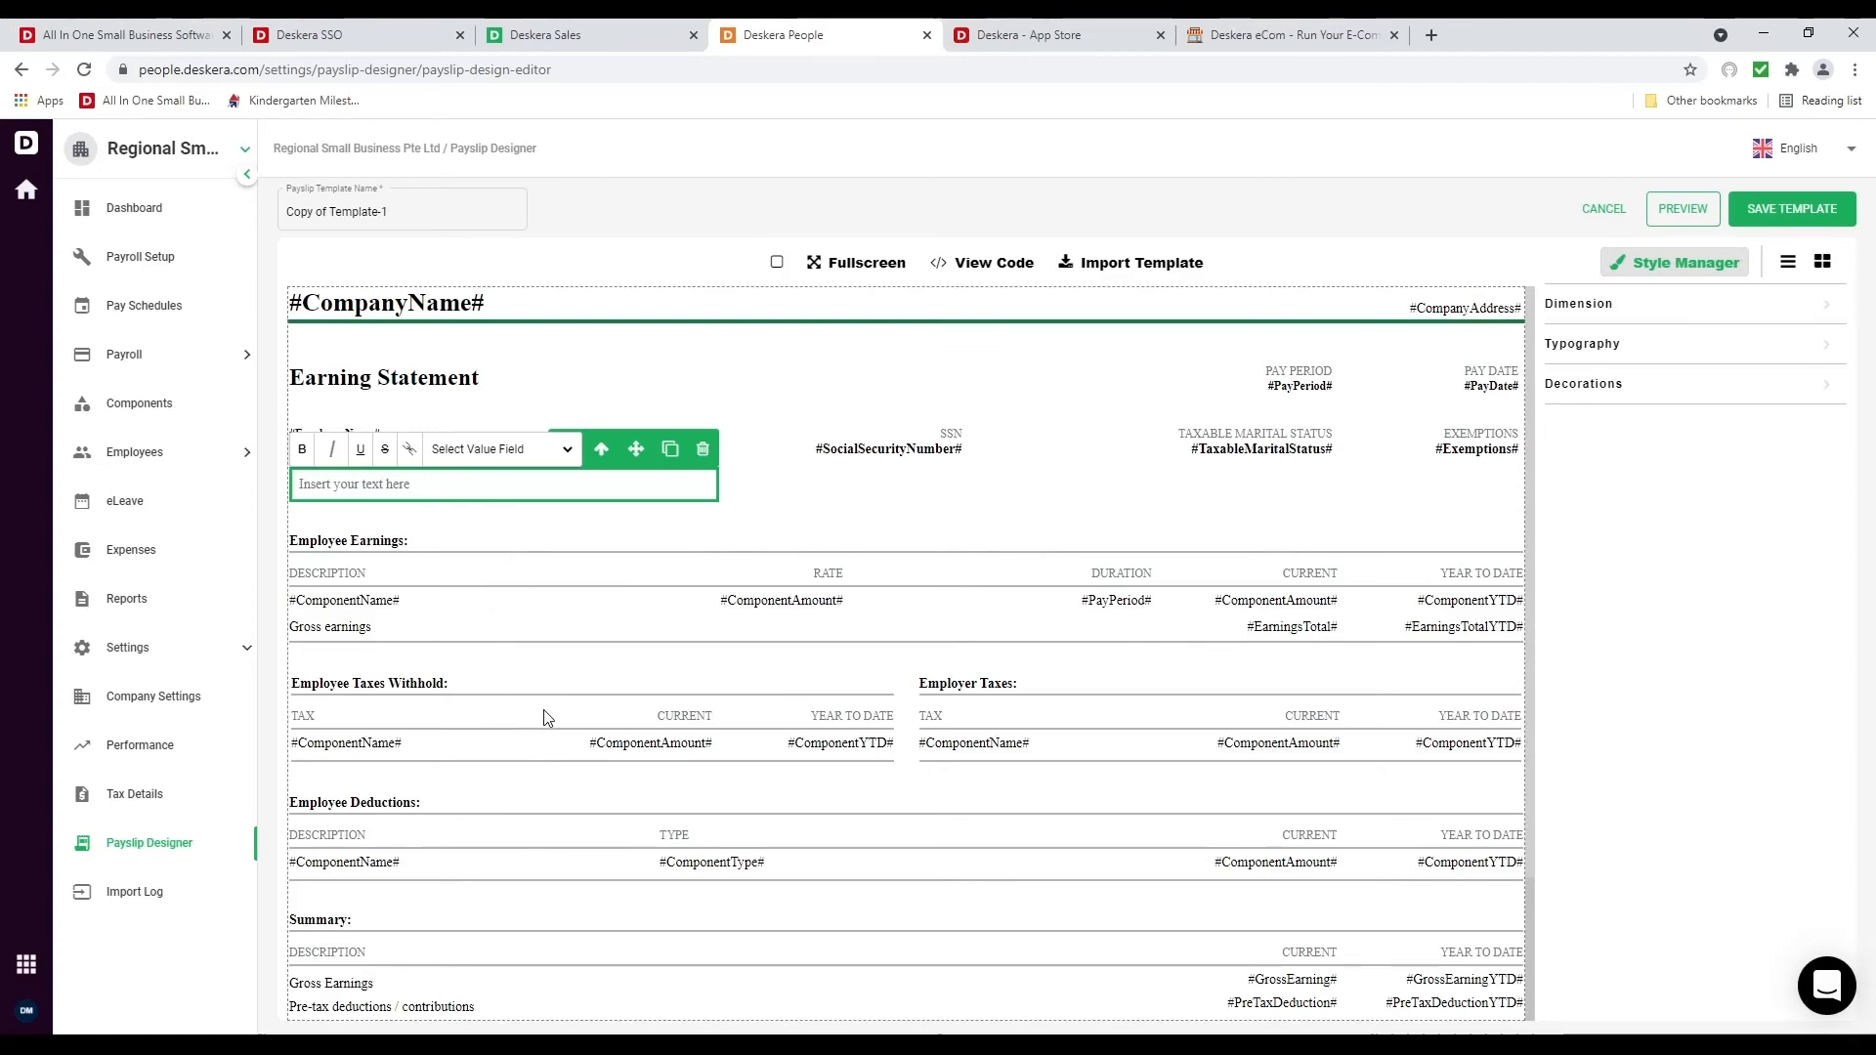
click(541, 593)
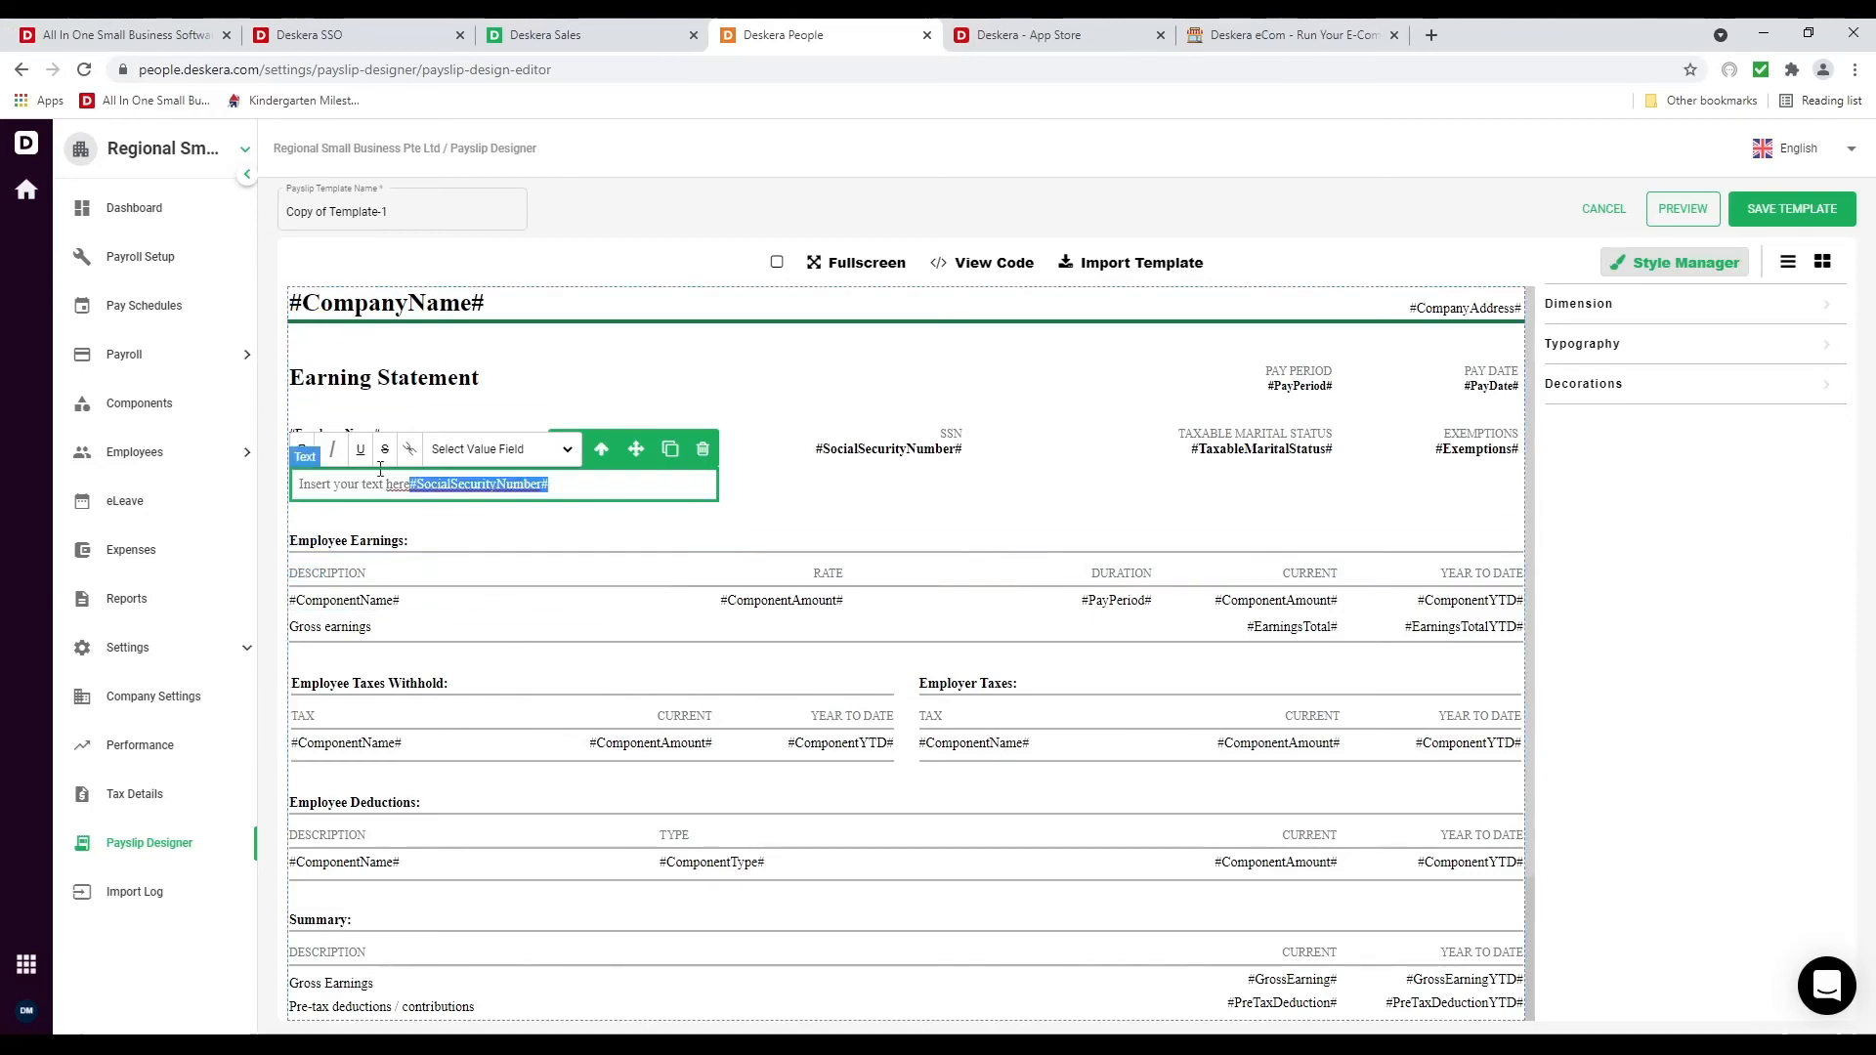
click(301, 528)
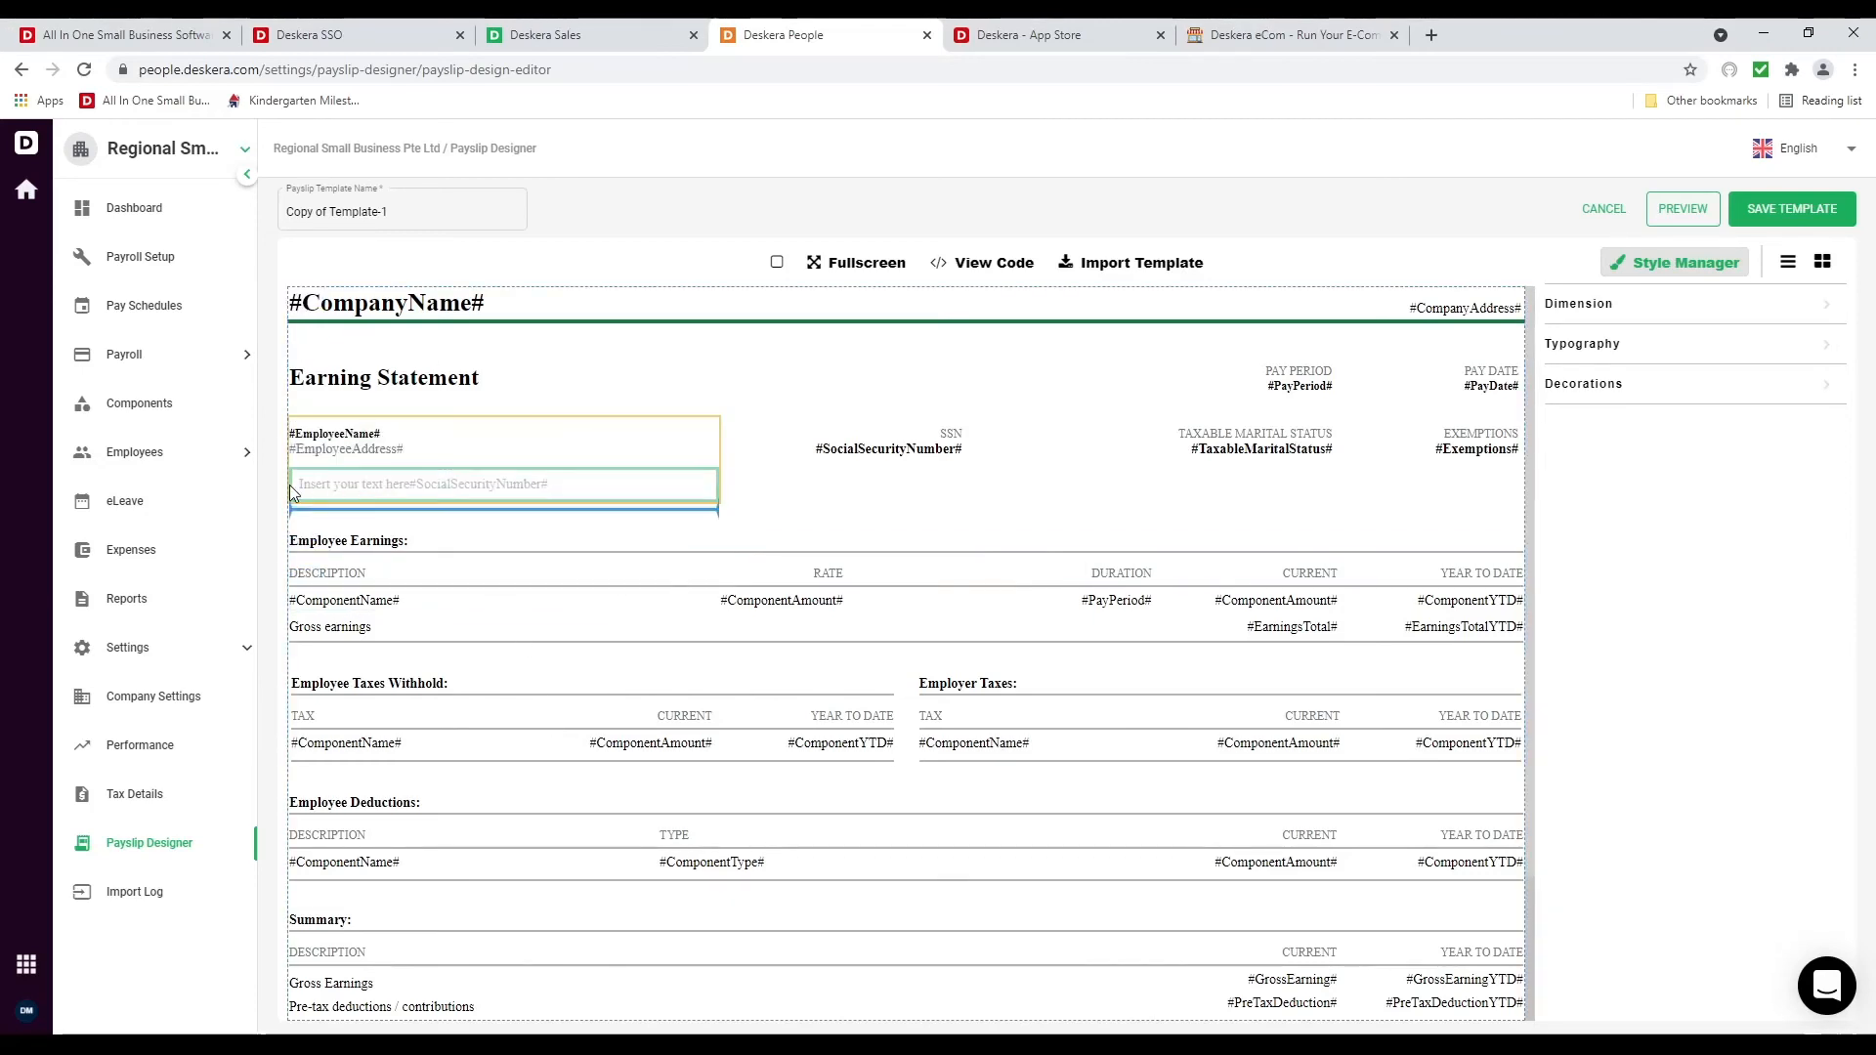
click(210, 897)
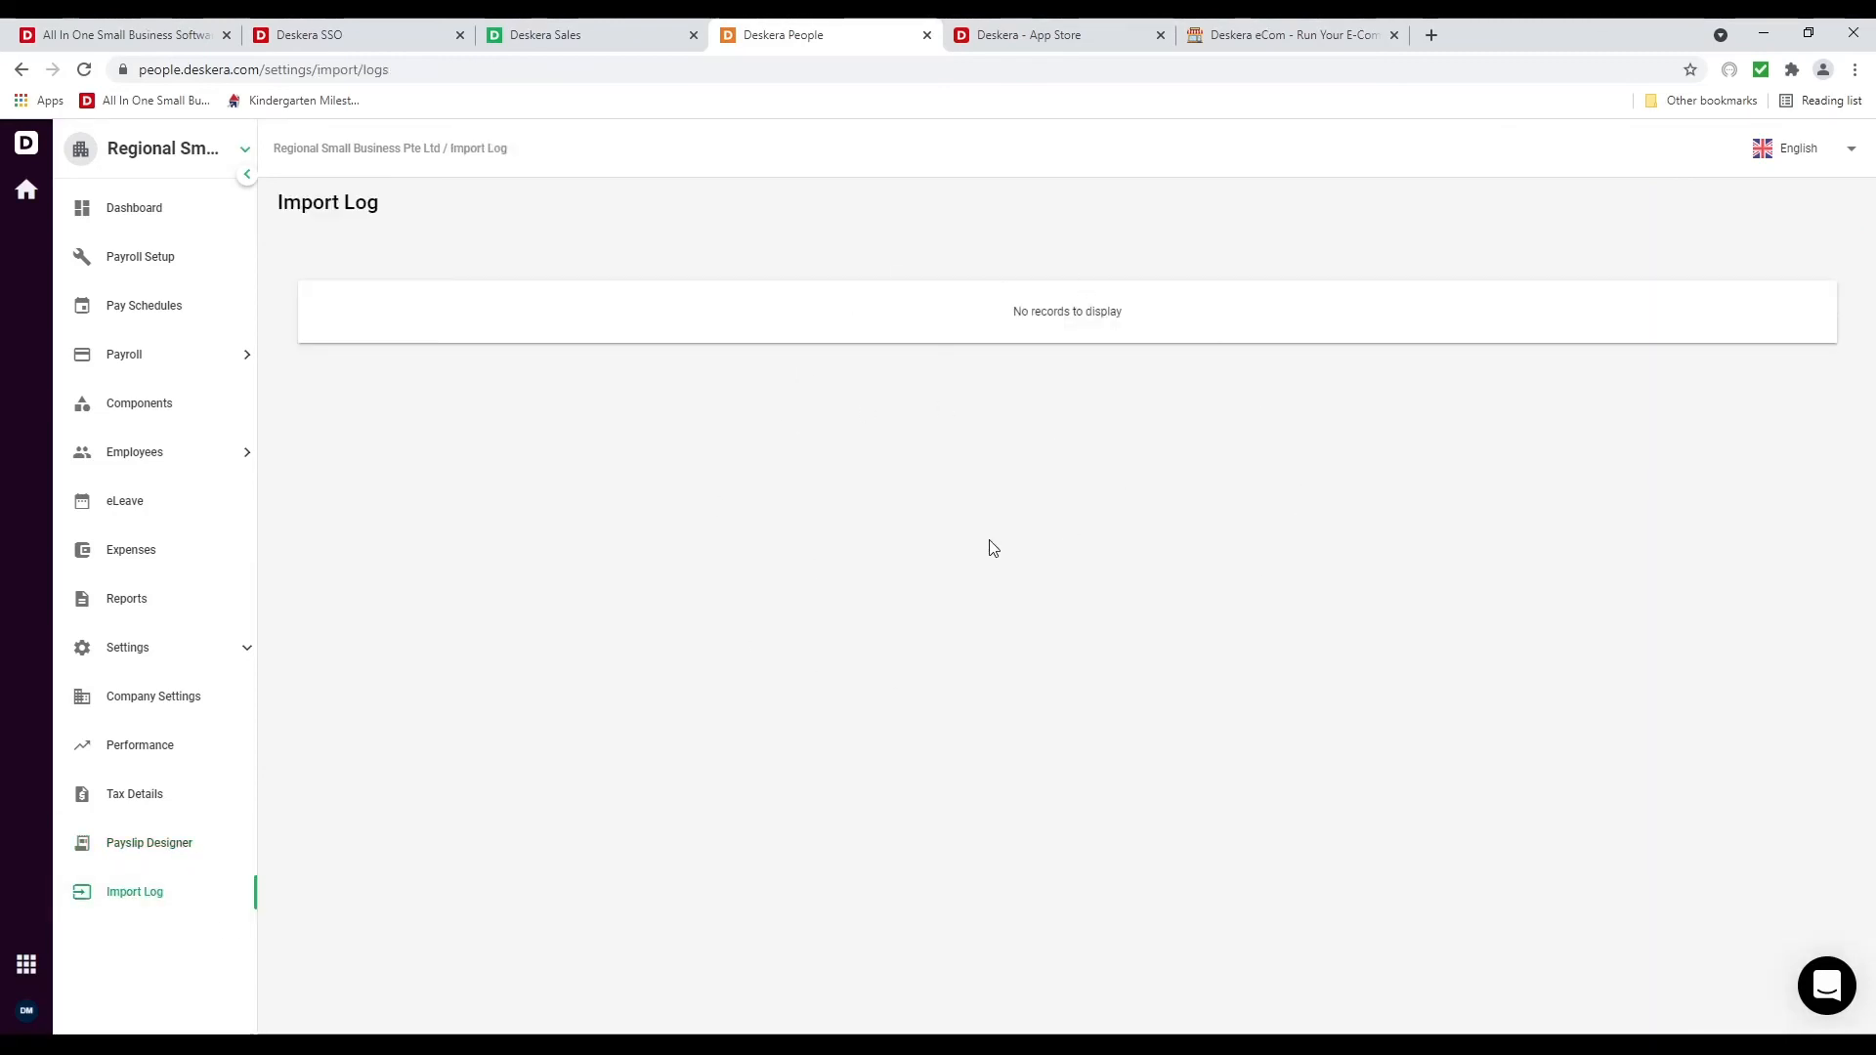
click(188, 465)
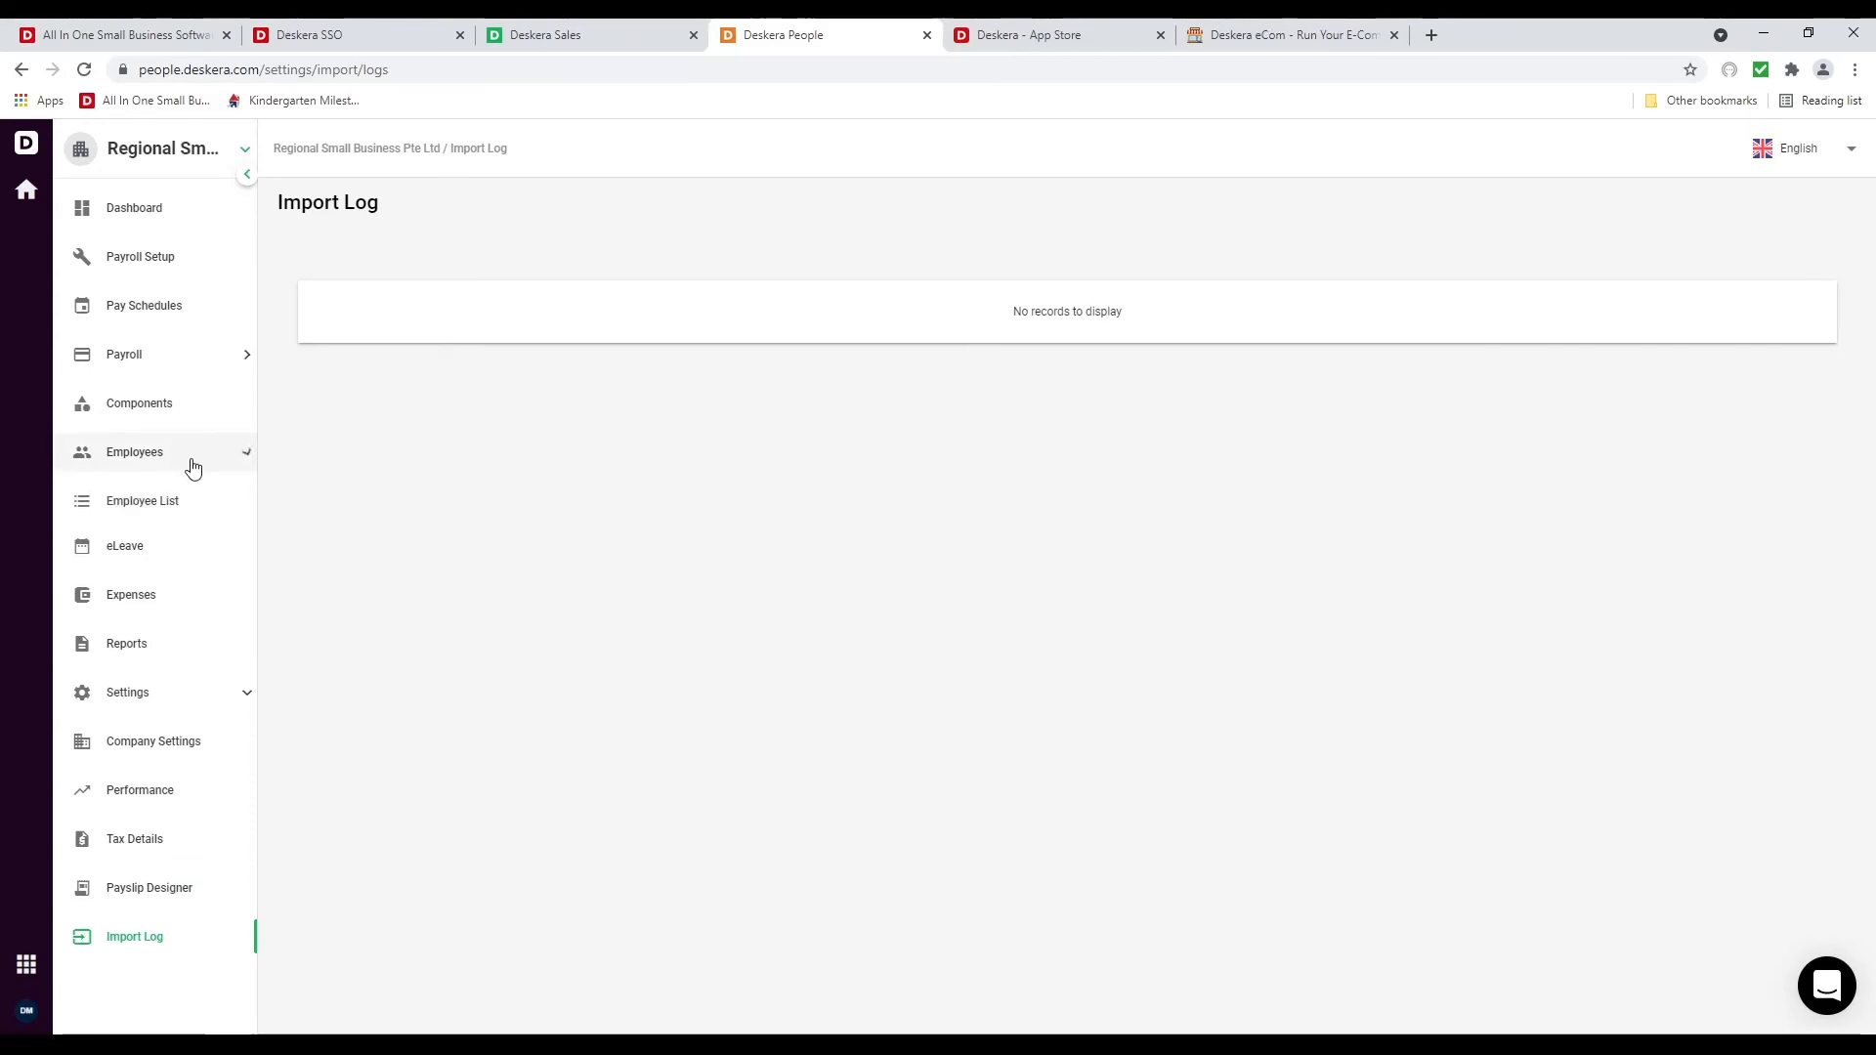
In the Employee List, preview Import Employee, then edit the $5,000-a-month employee's record
click(193, 511)
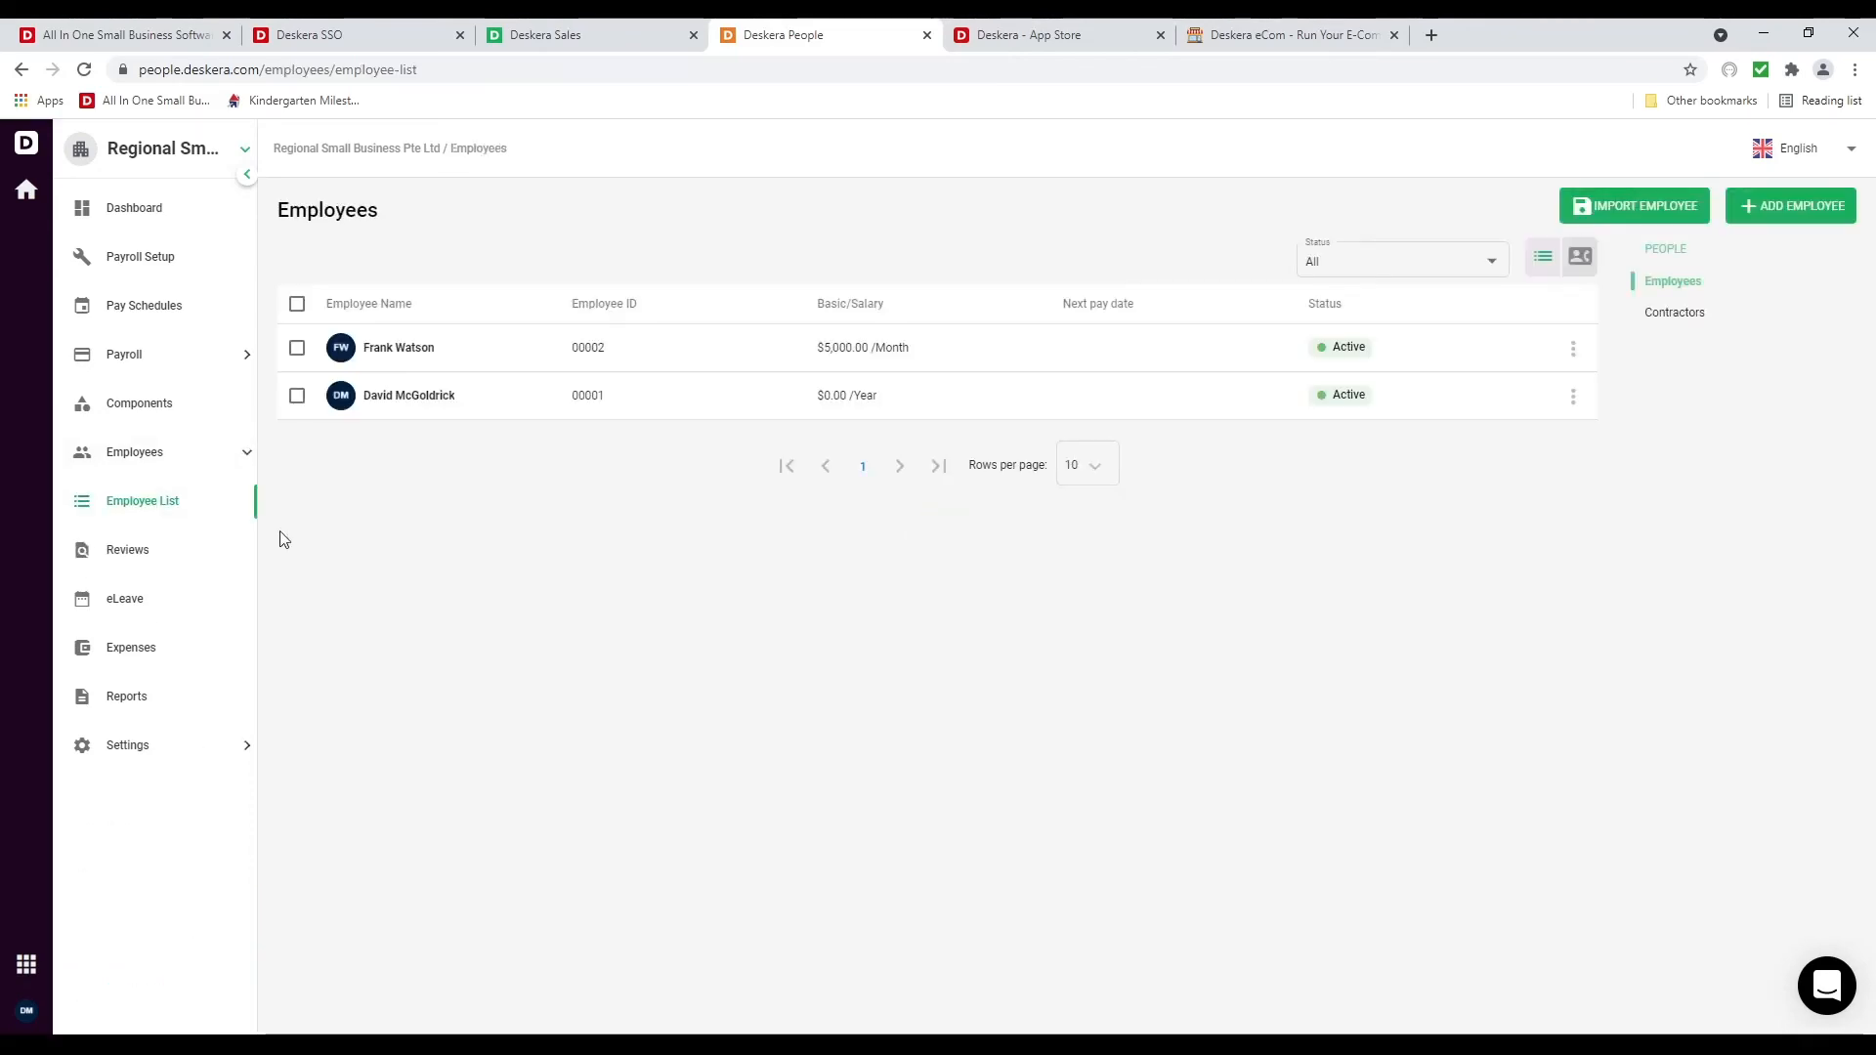
click(1573, 349)
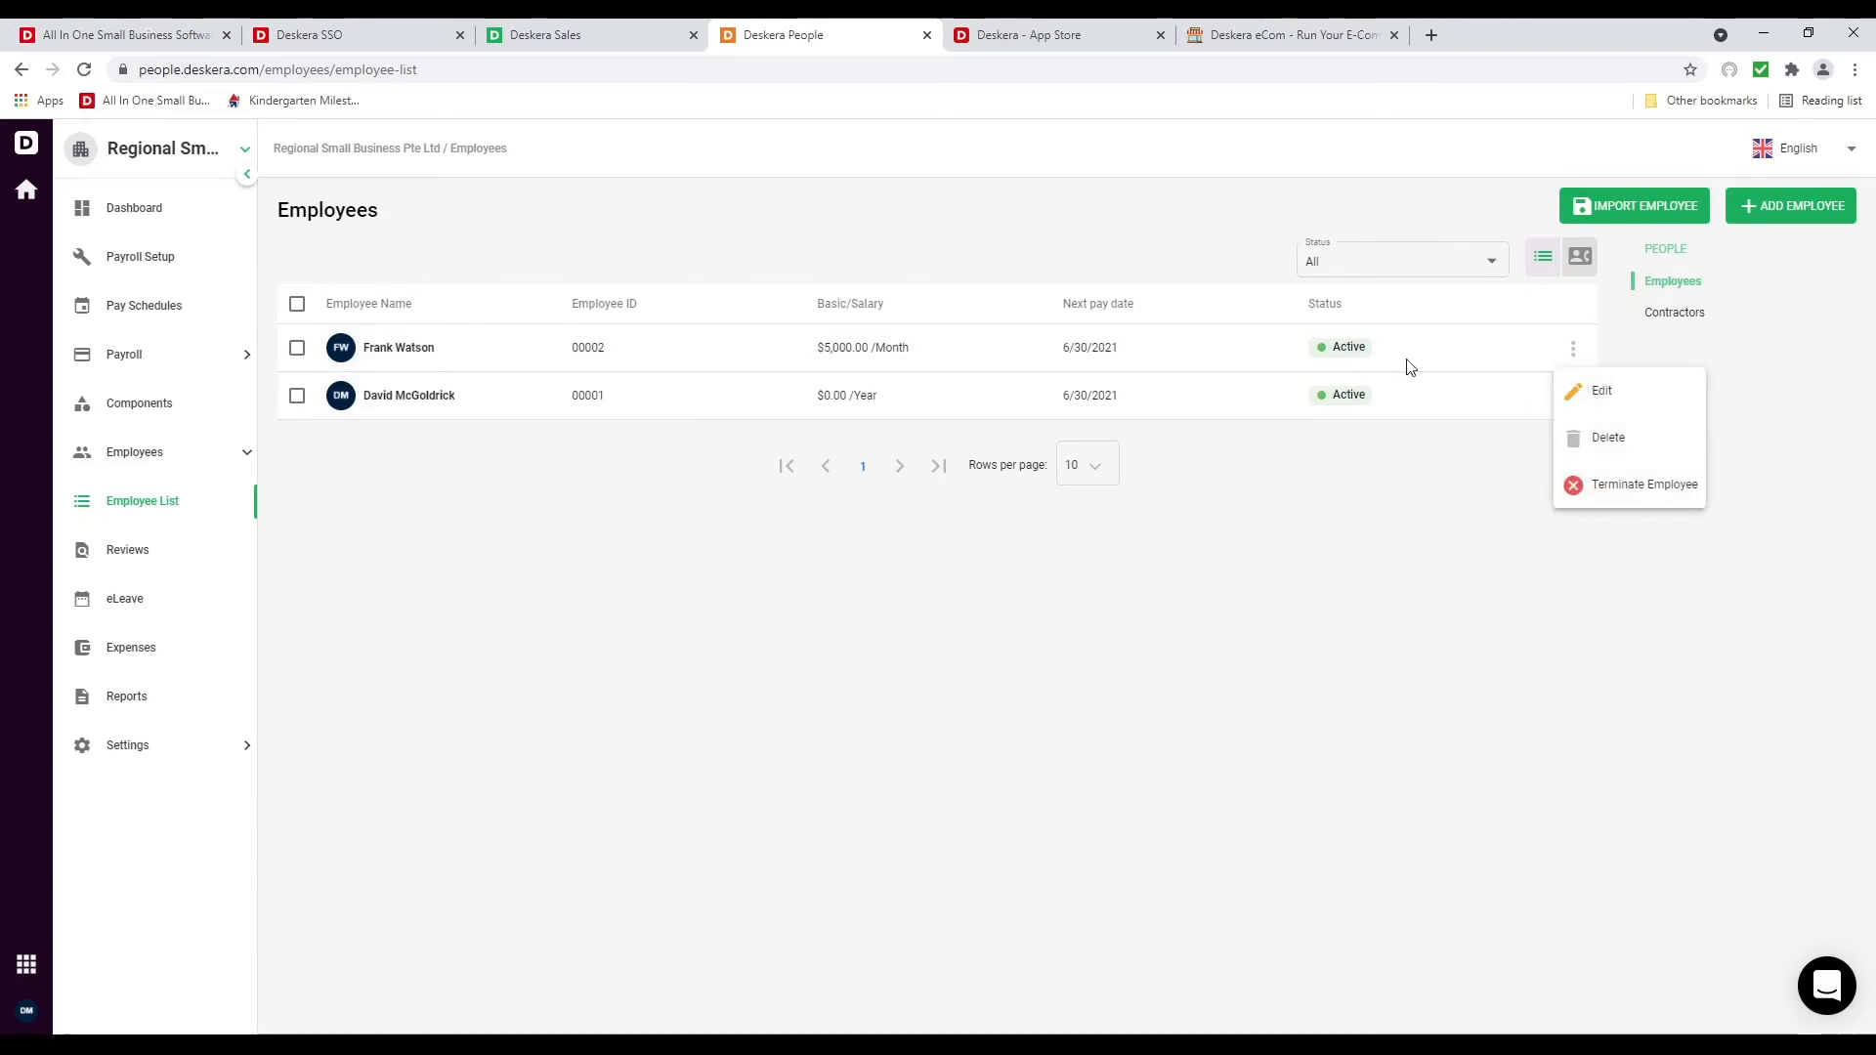
click(1657, 203)
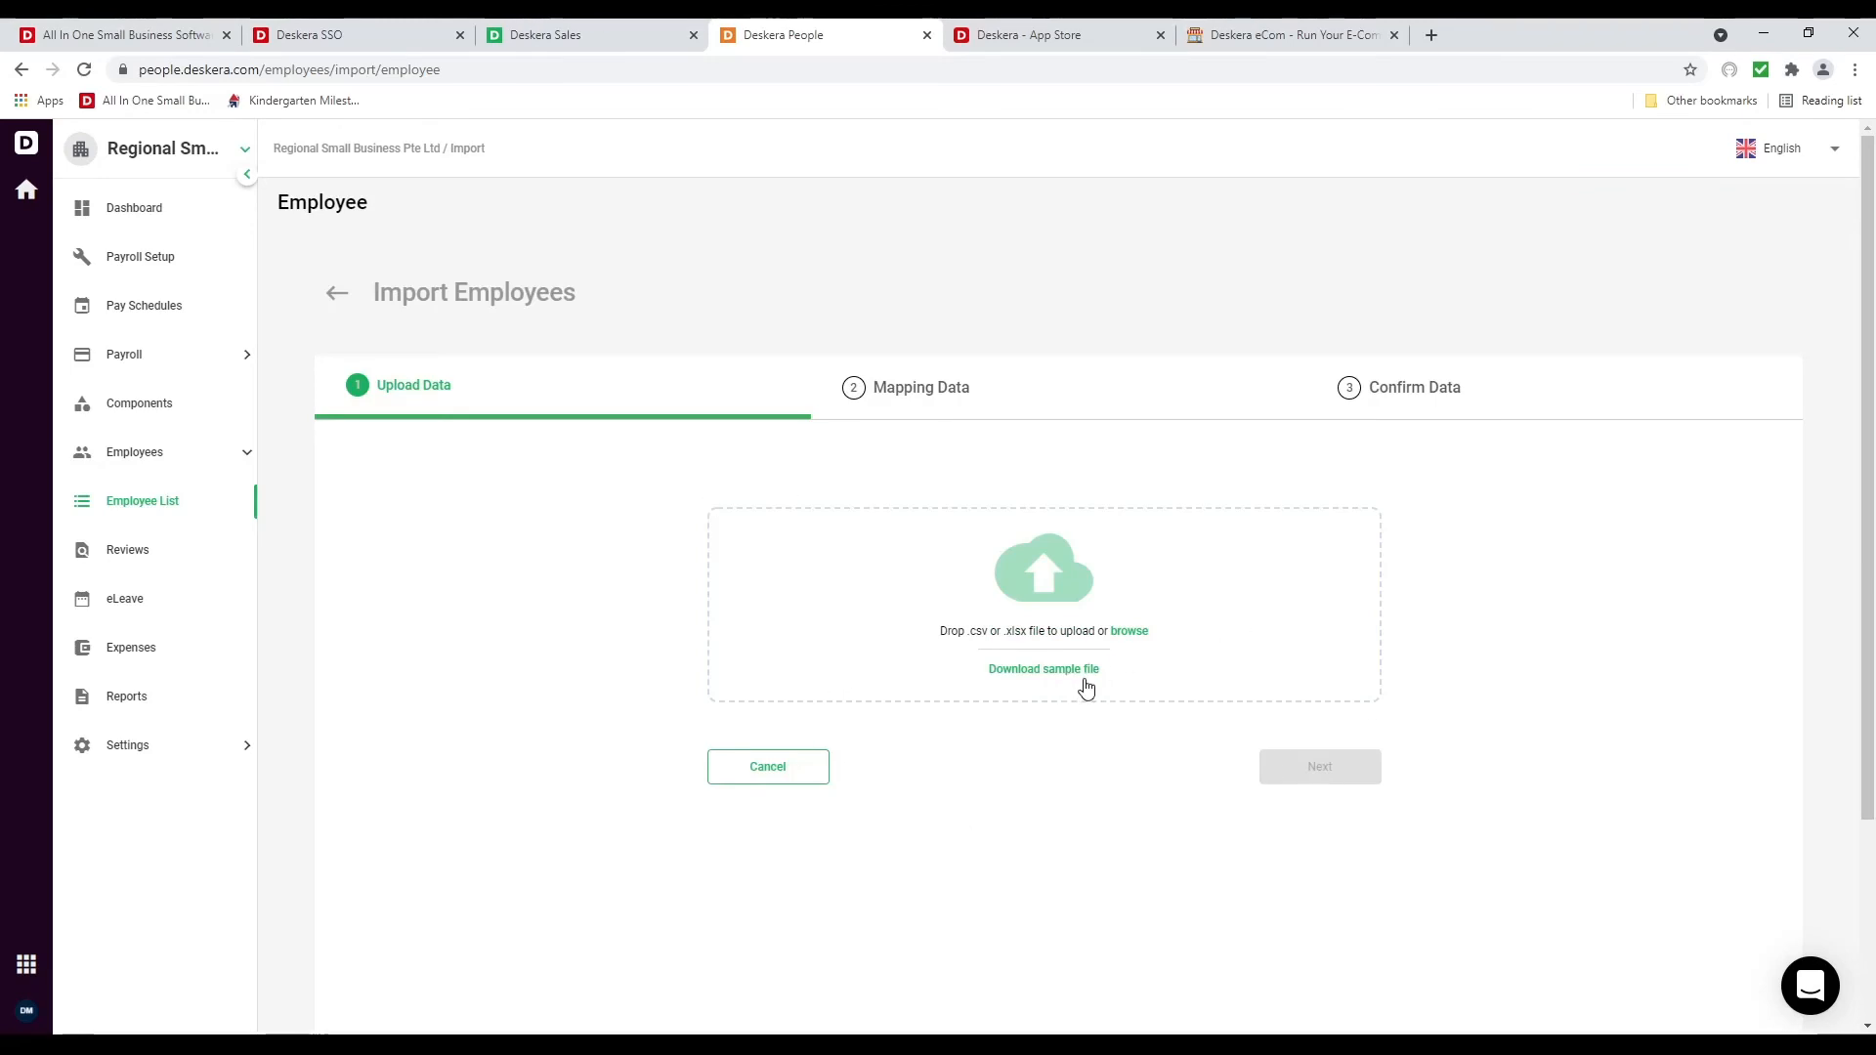
click(803, 778)
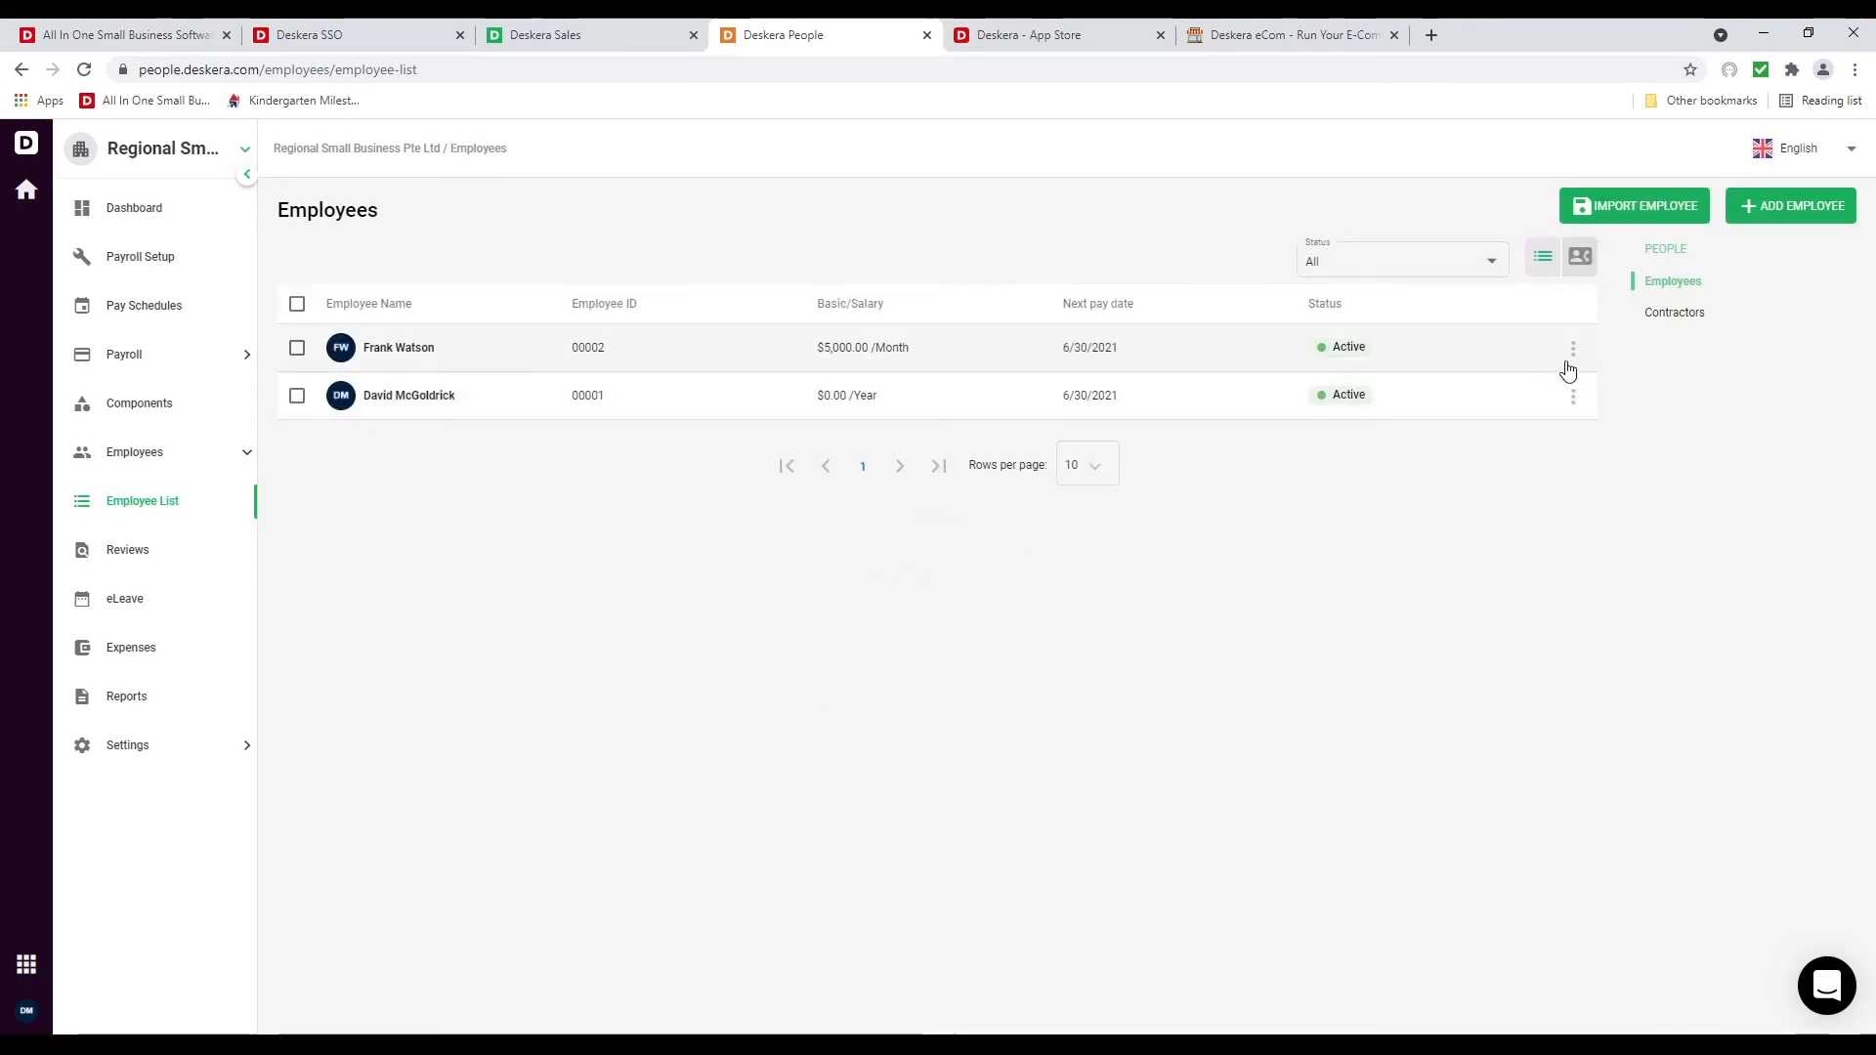
click(1572, 351)
click(1567, 390)
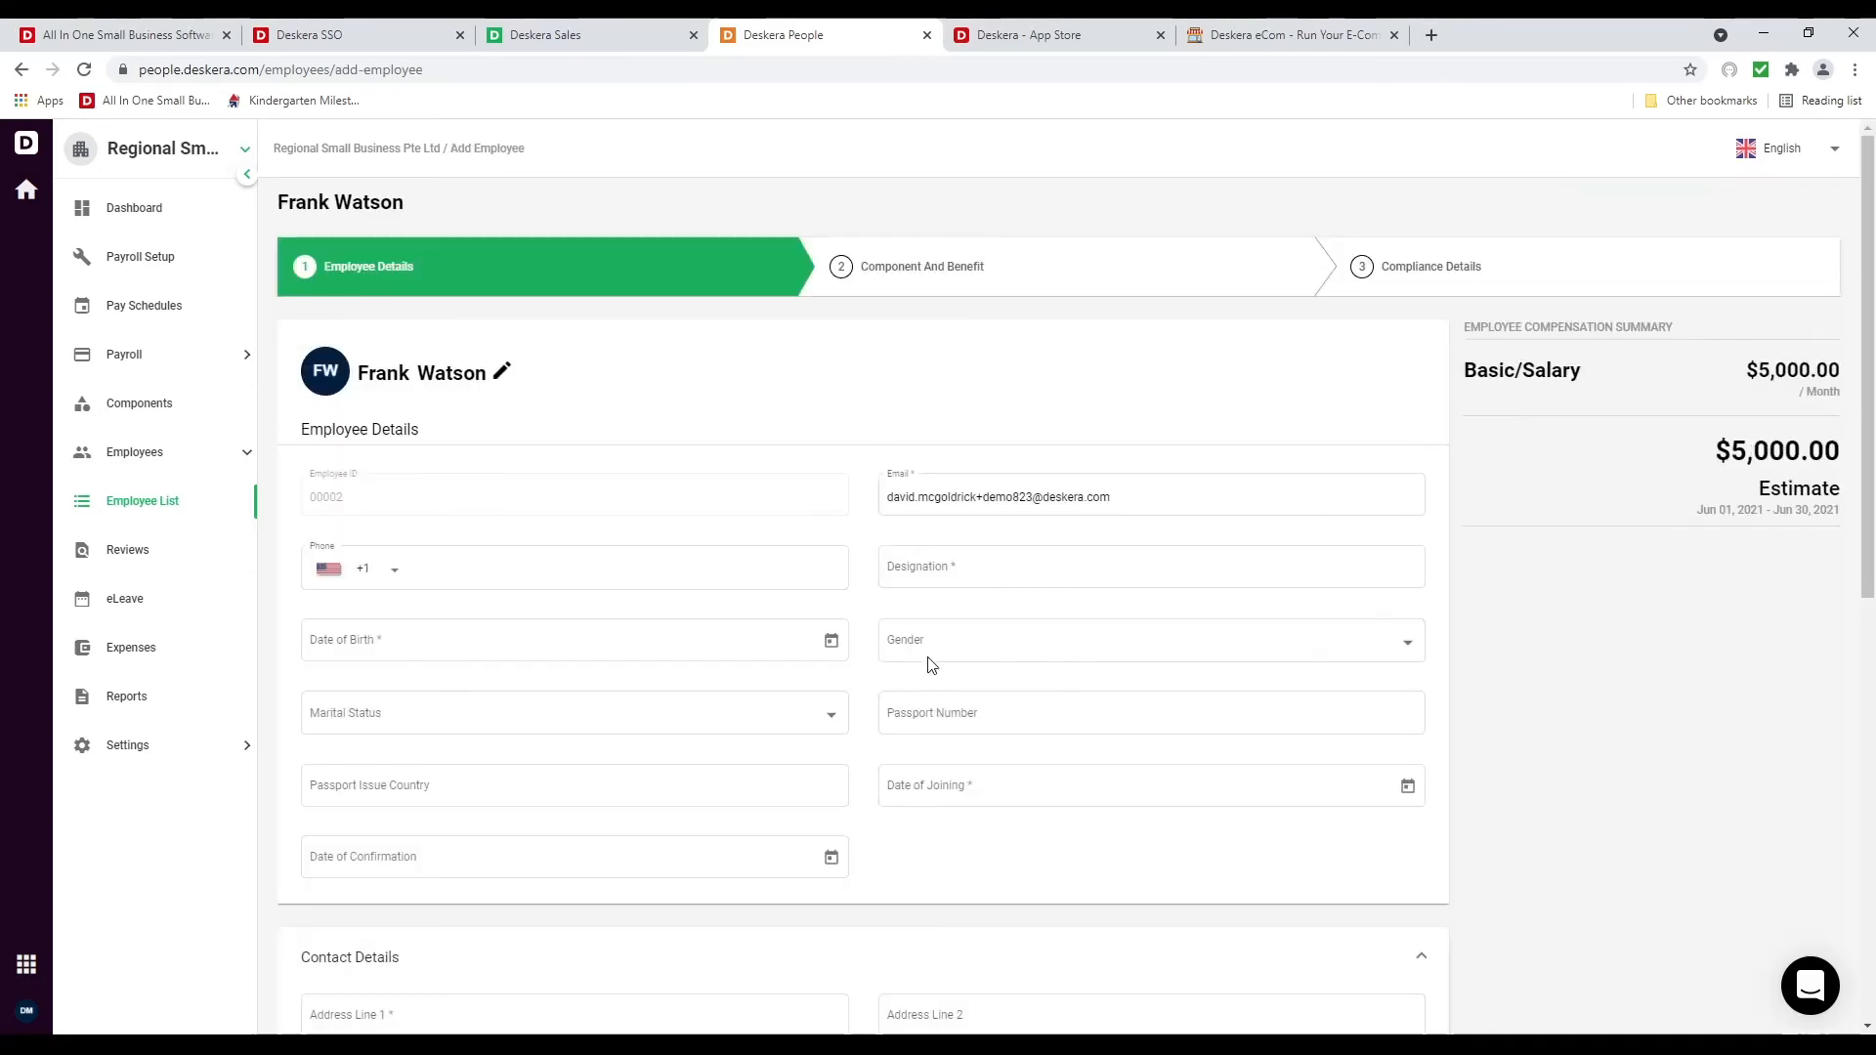
click(945, 571)
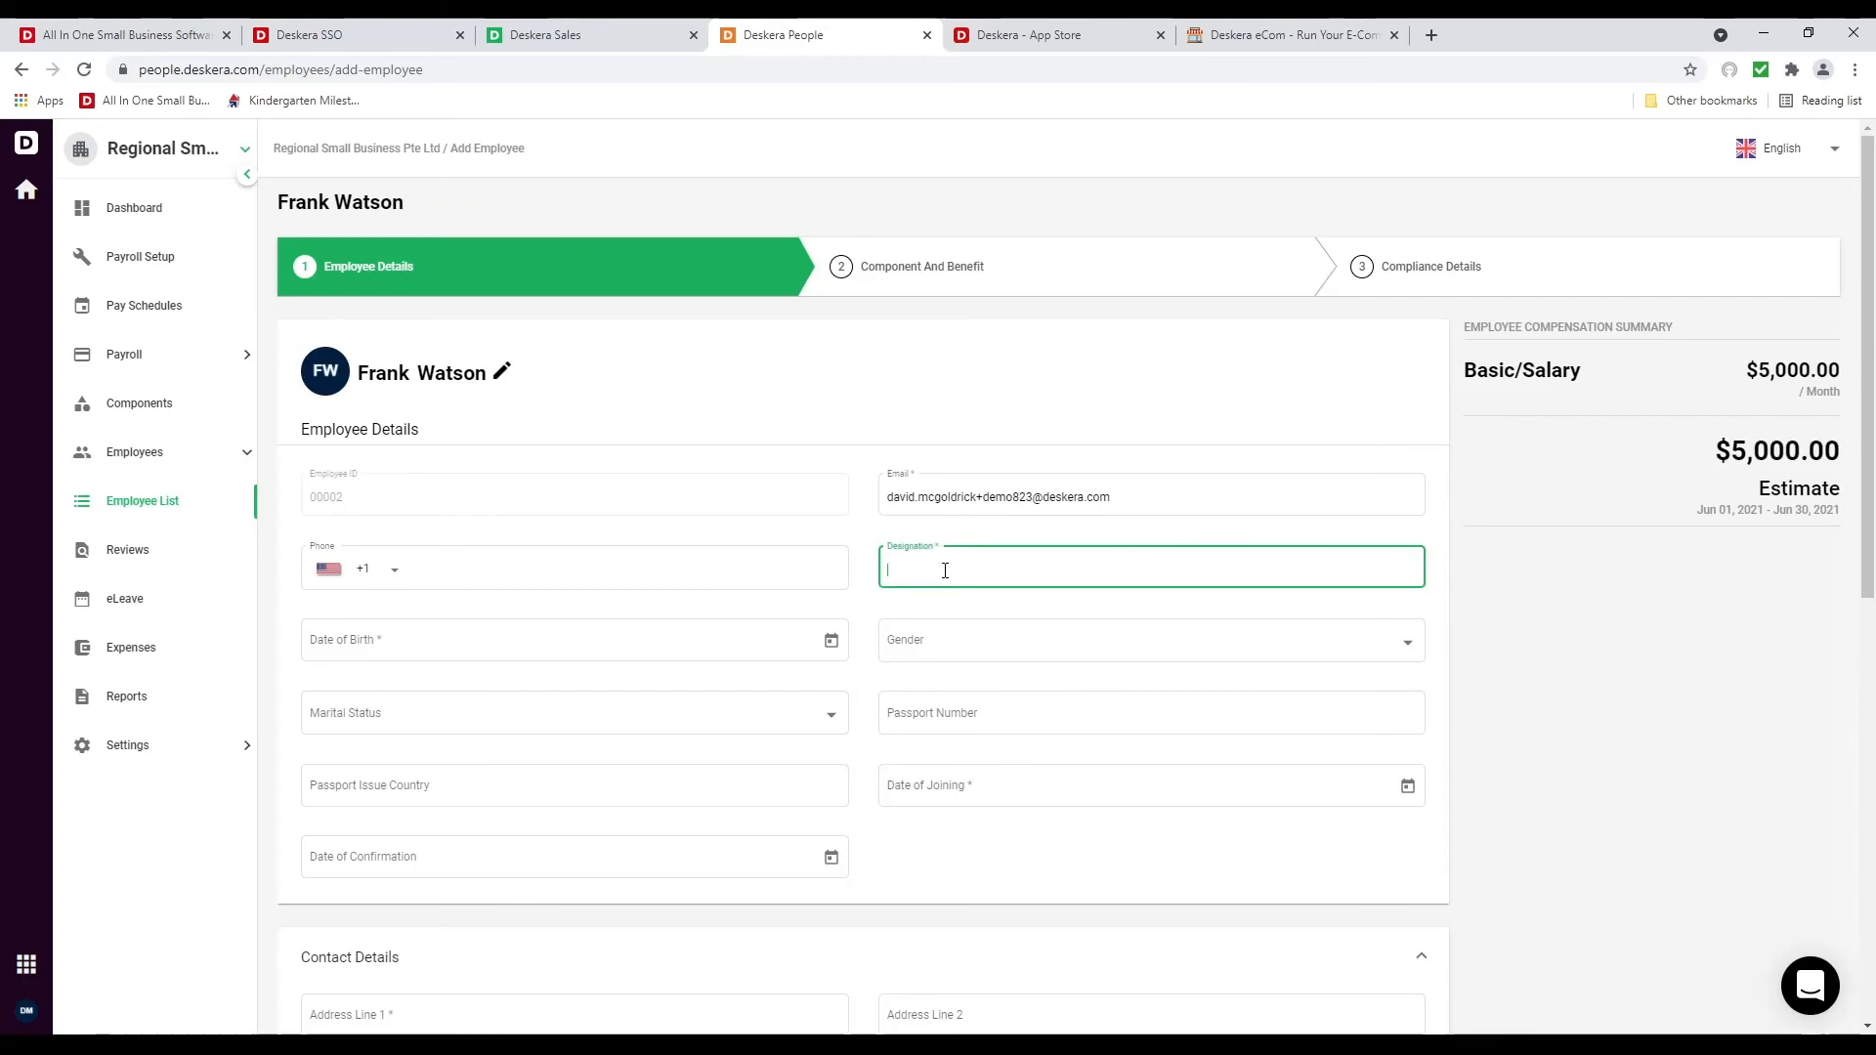
Enter the designation, birth date 2/1/1993 and joining date 6/20/2021
text(Sales Person)
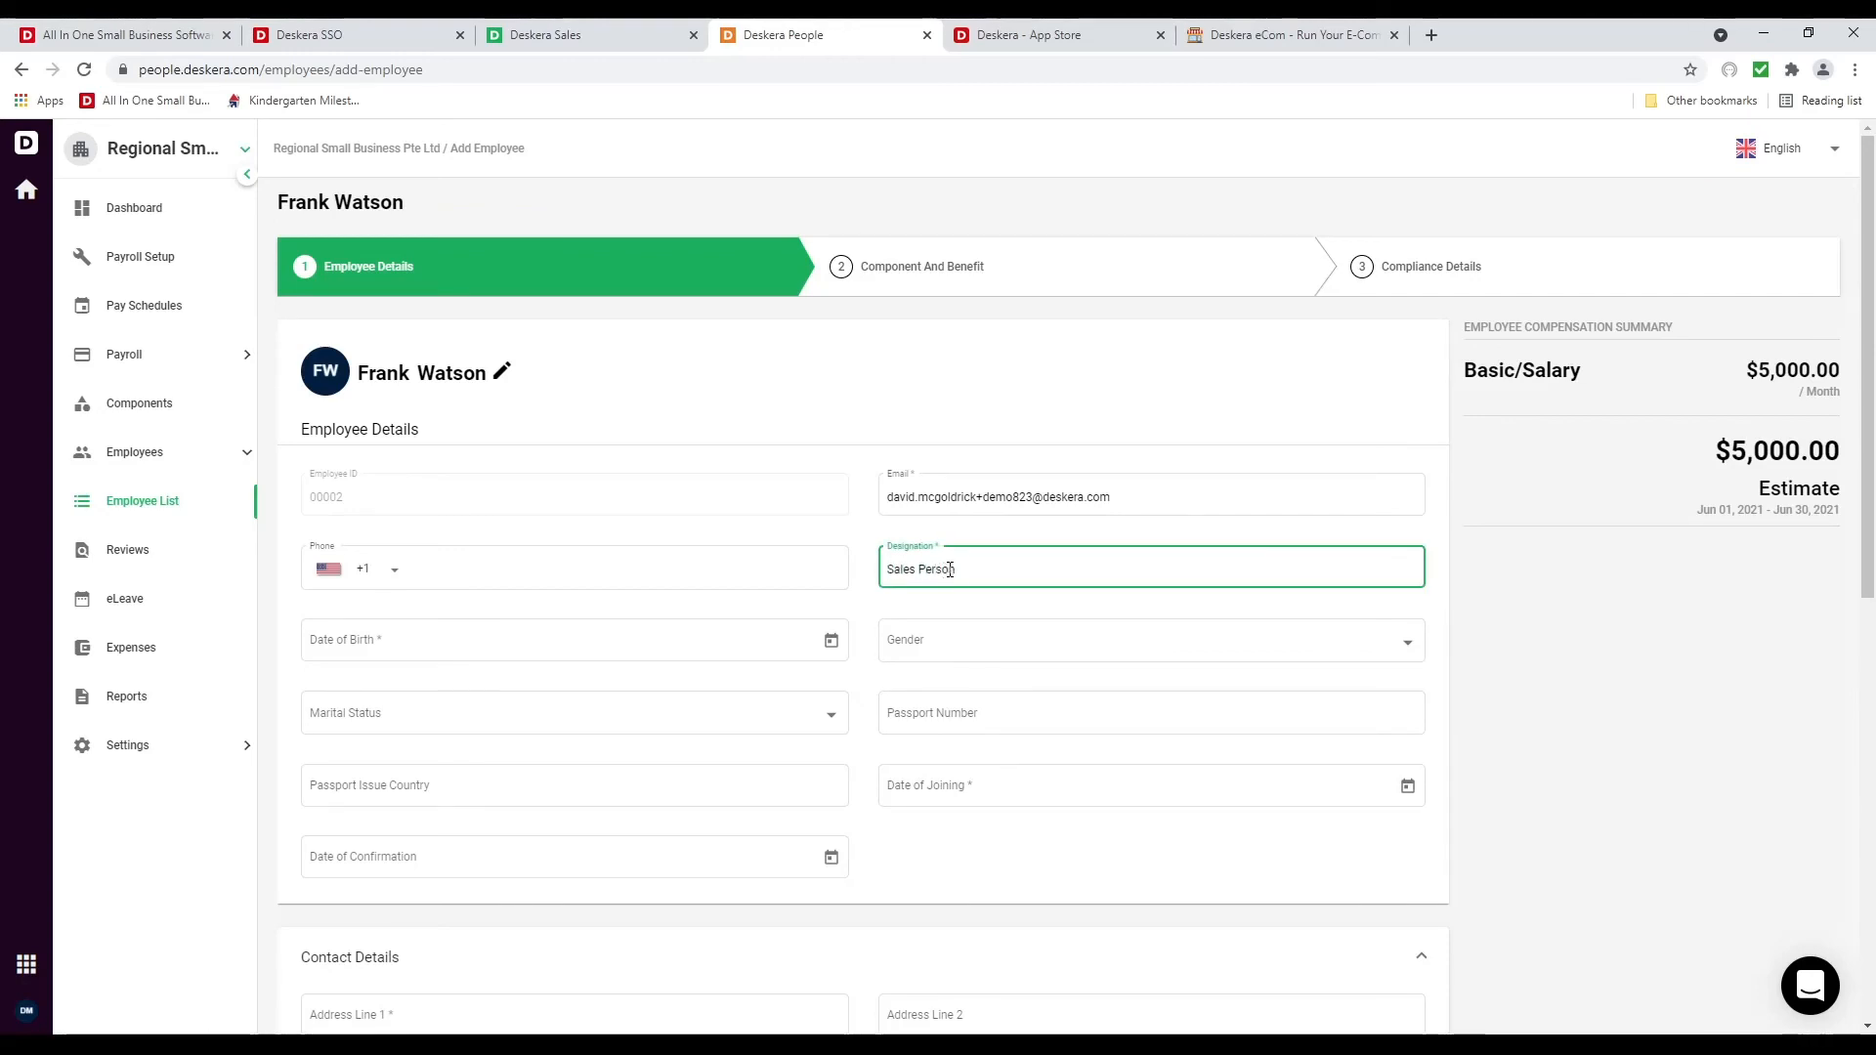
click(831, 640)
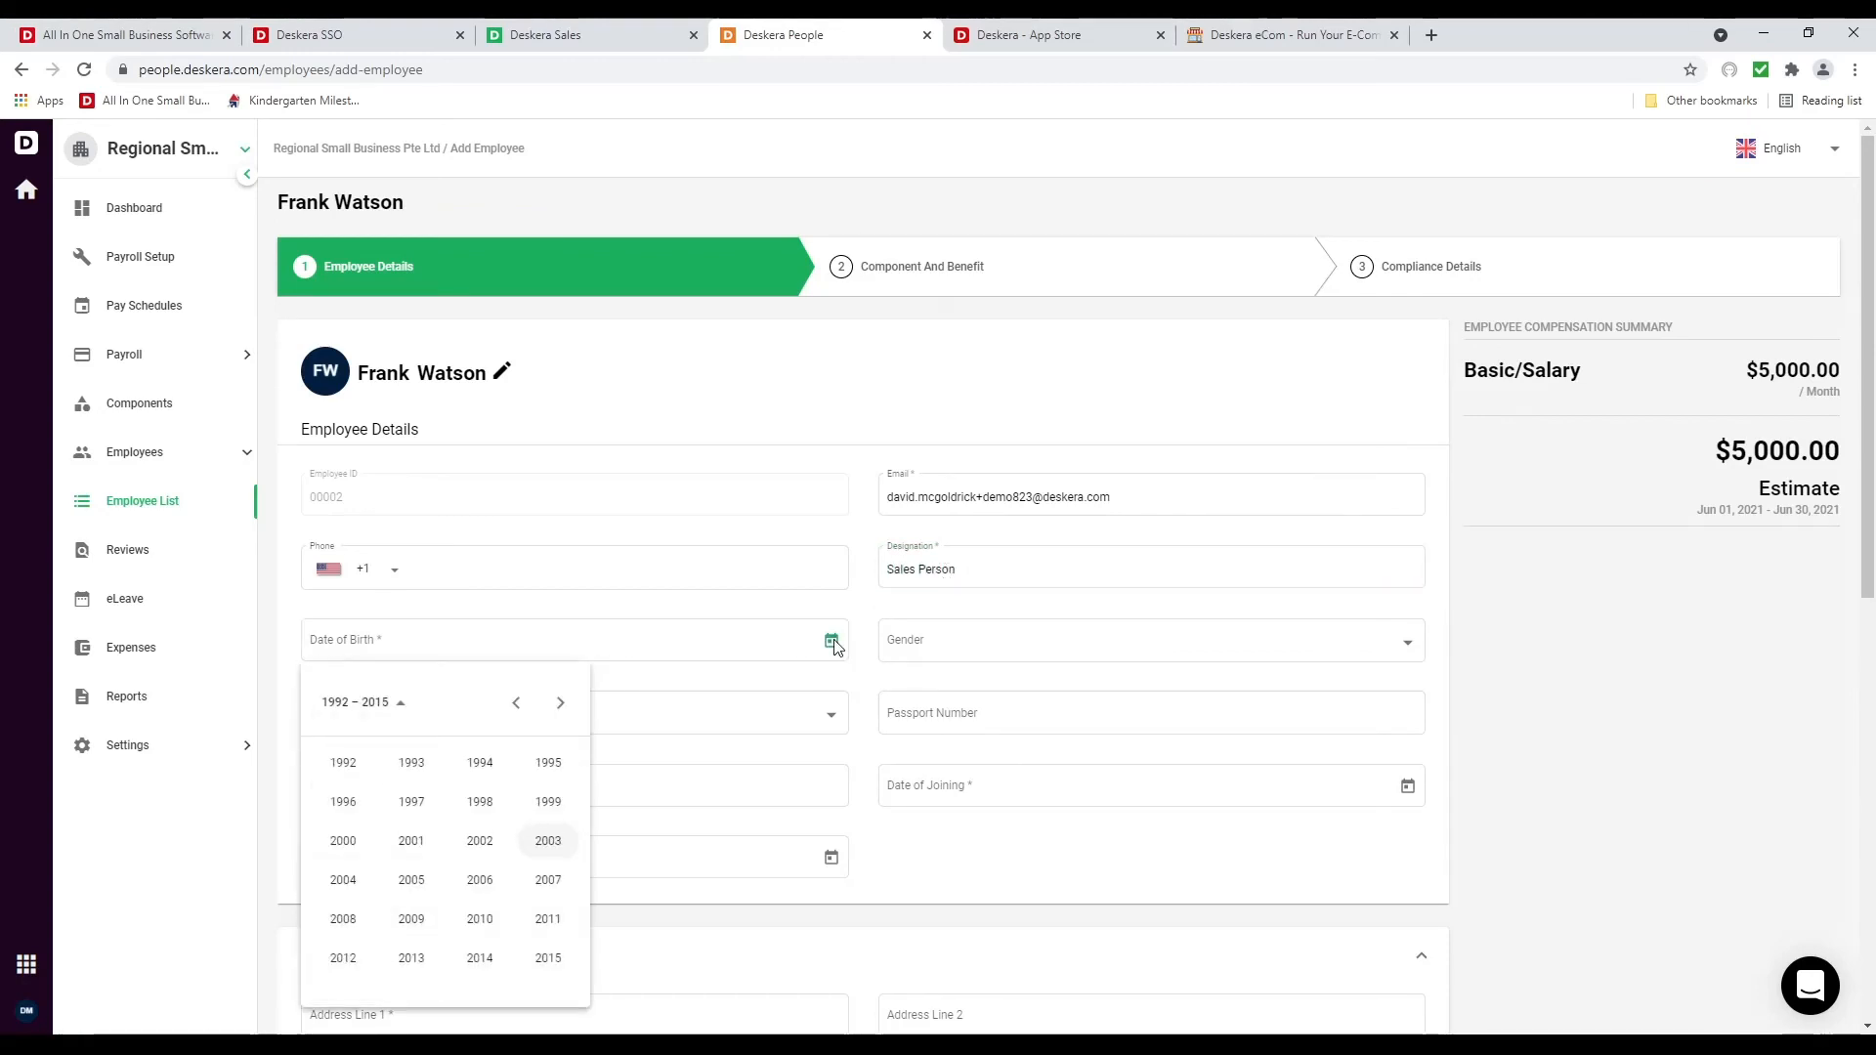
click(416, 763)
click(411, 801)
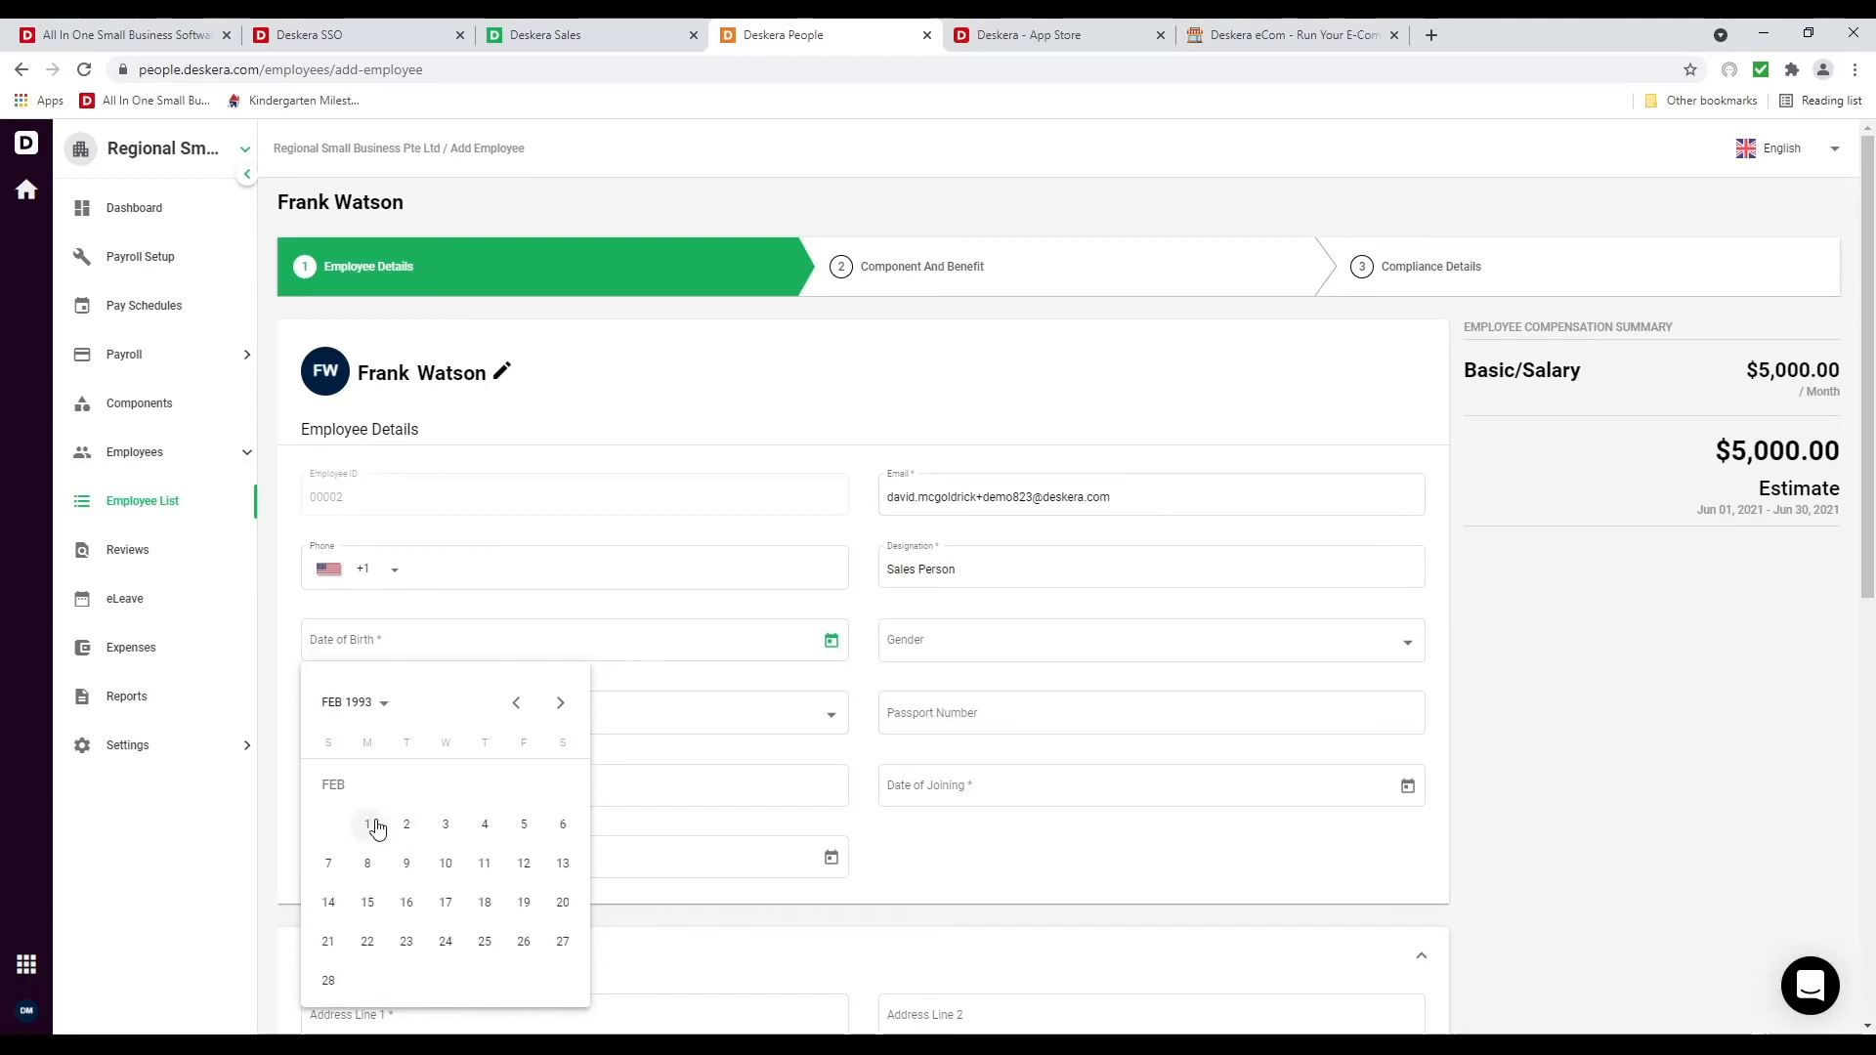
click(370, 826)
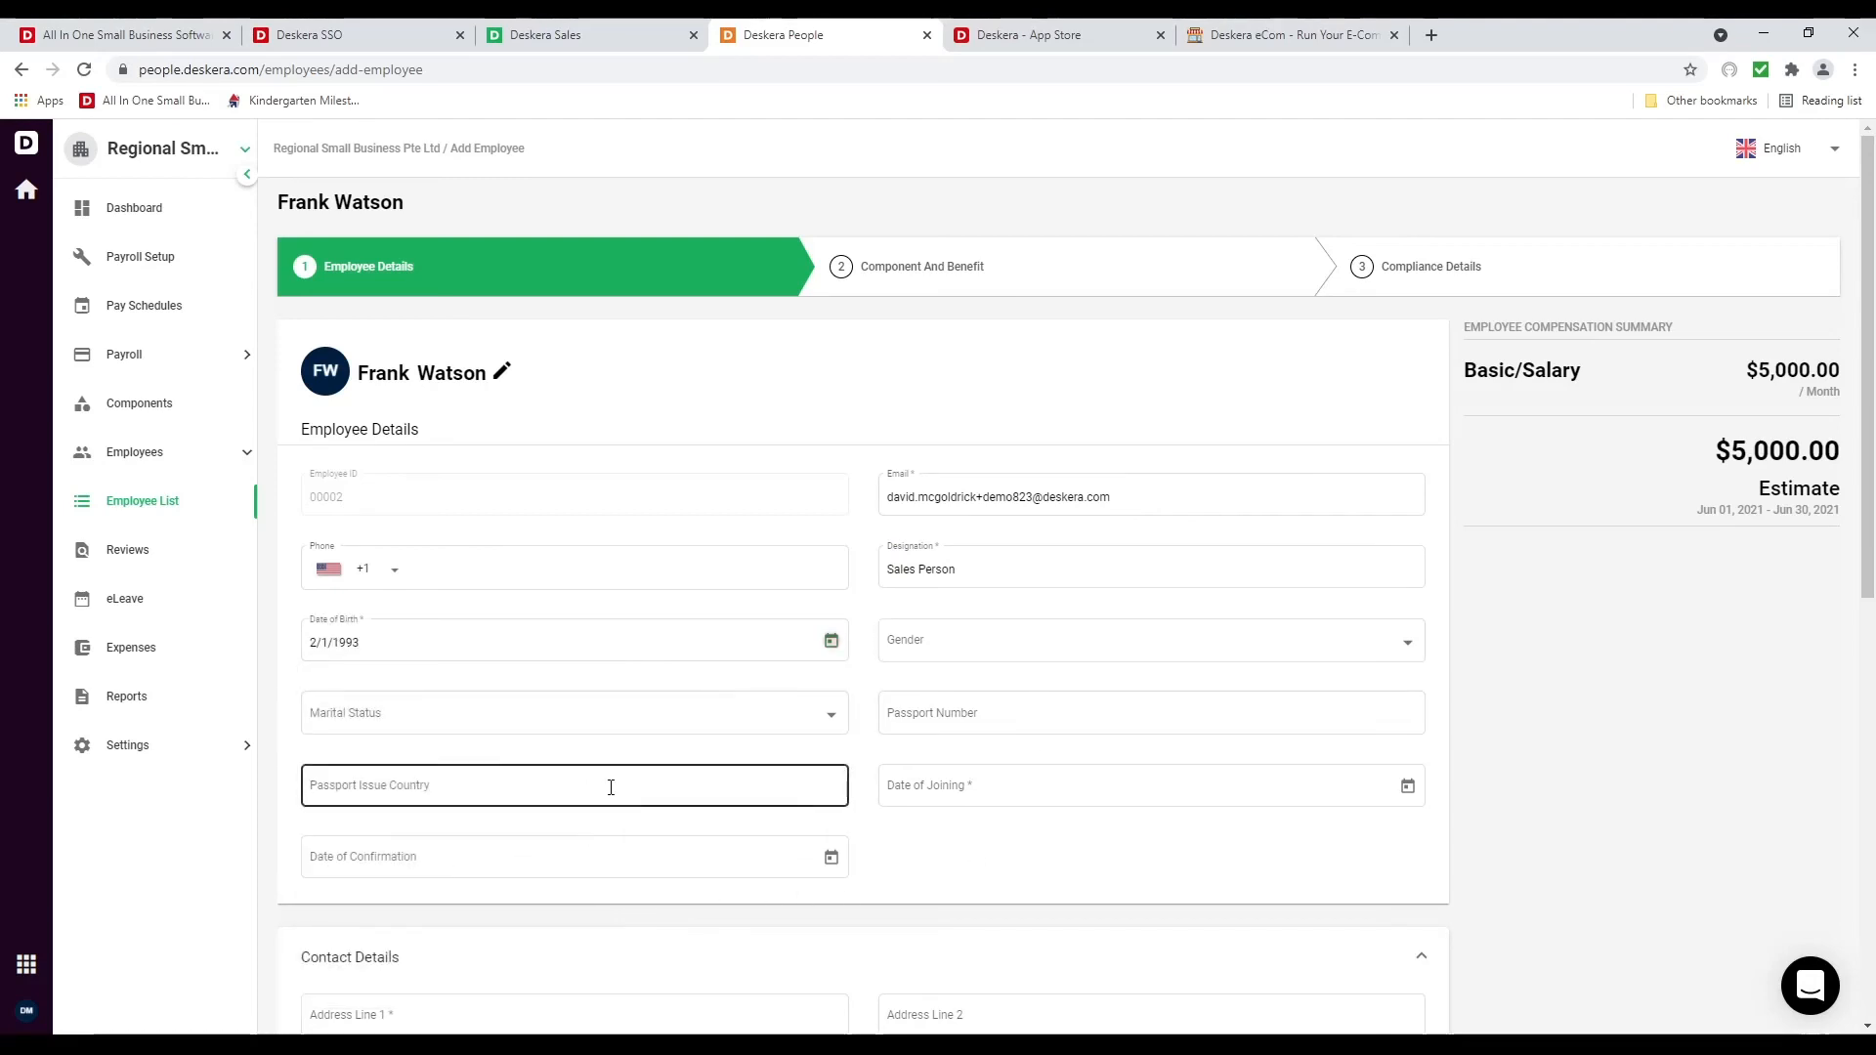
click(1408, 787)
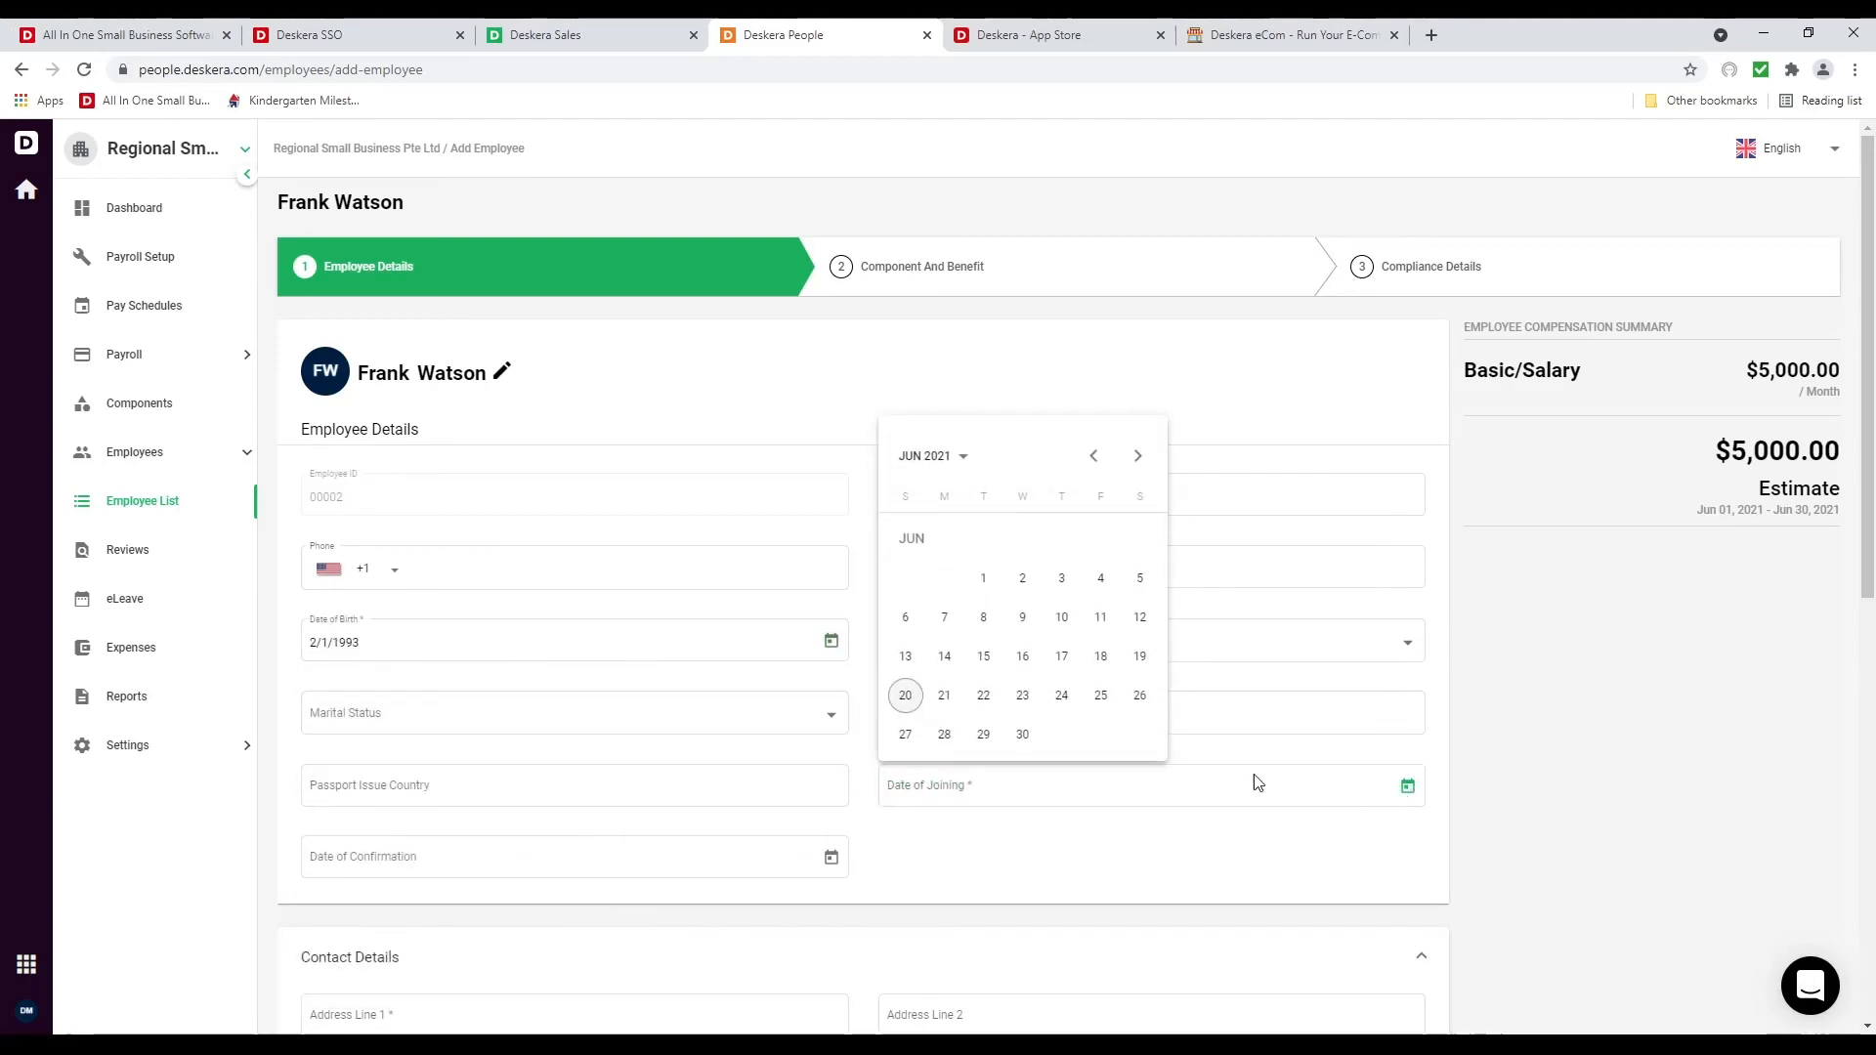
click(896, 696)
scroll(699, 888, down, 3)
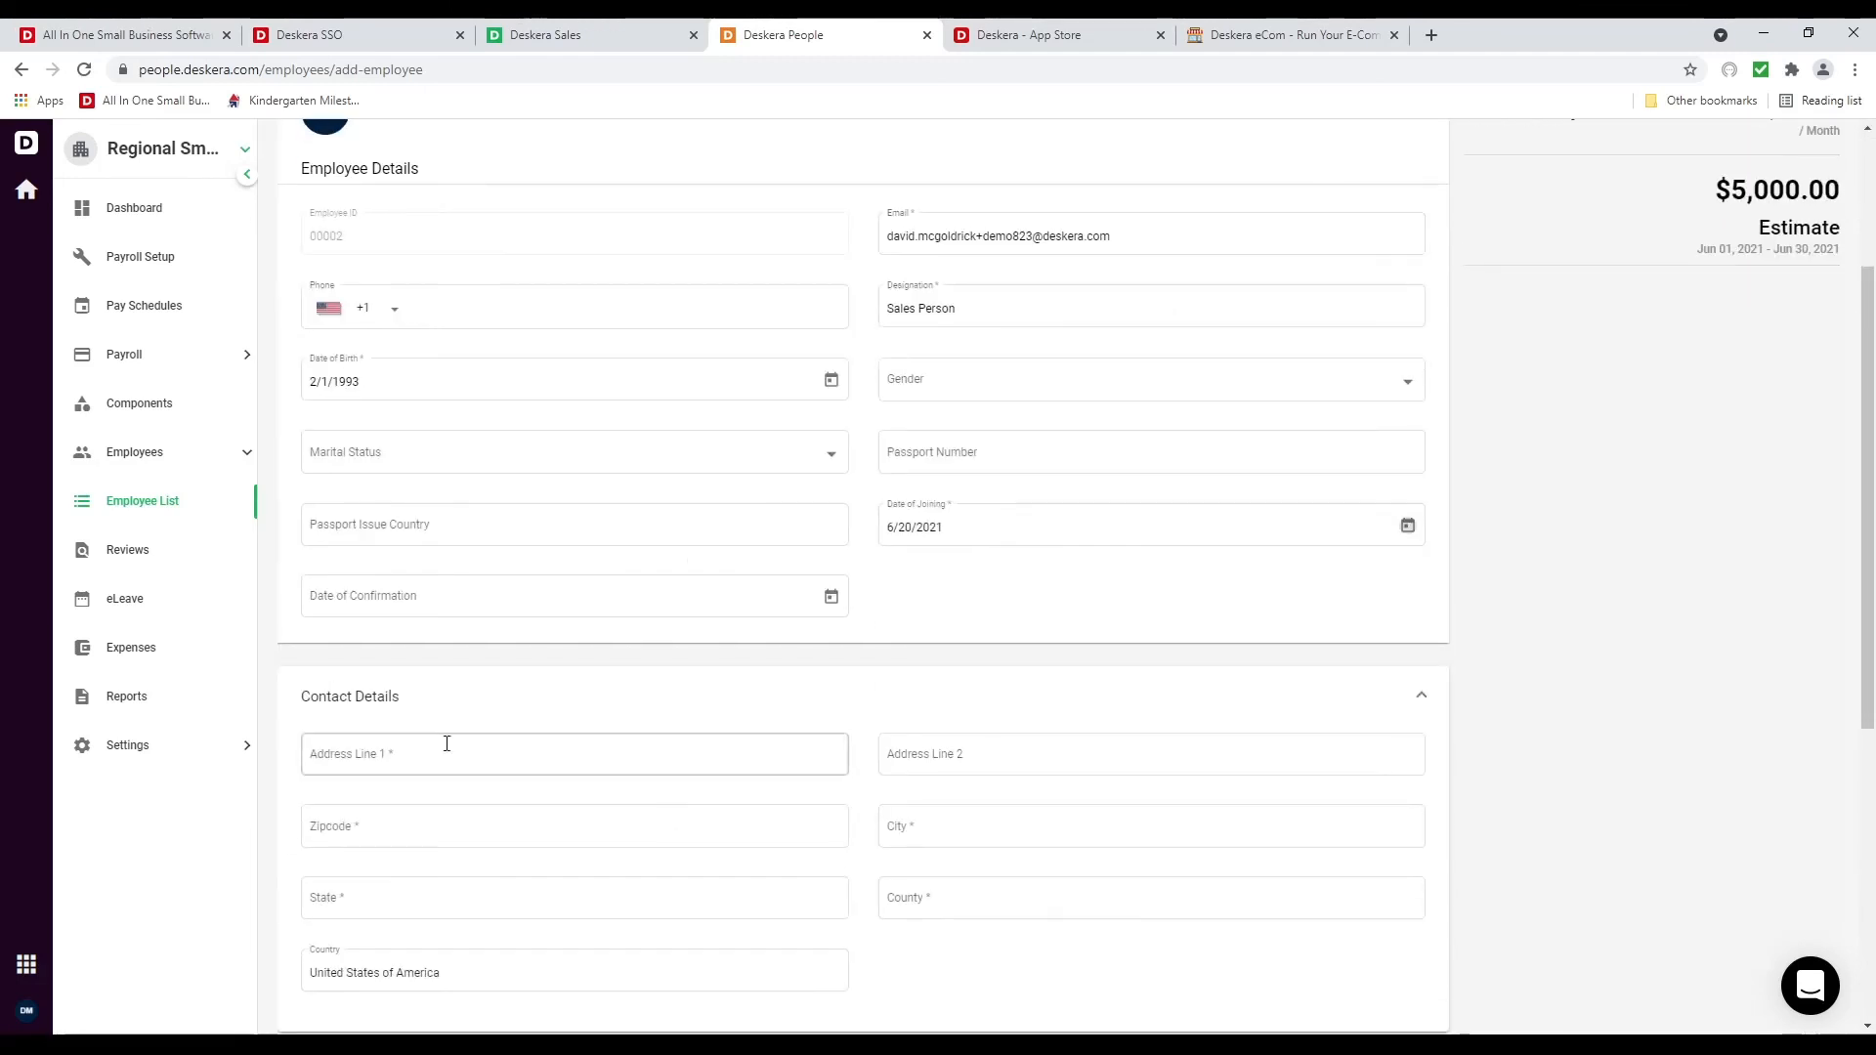
Fill the employee's address from the Fresno street suggestion
click(606, 759)
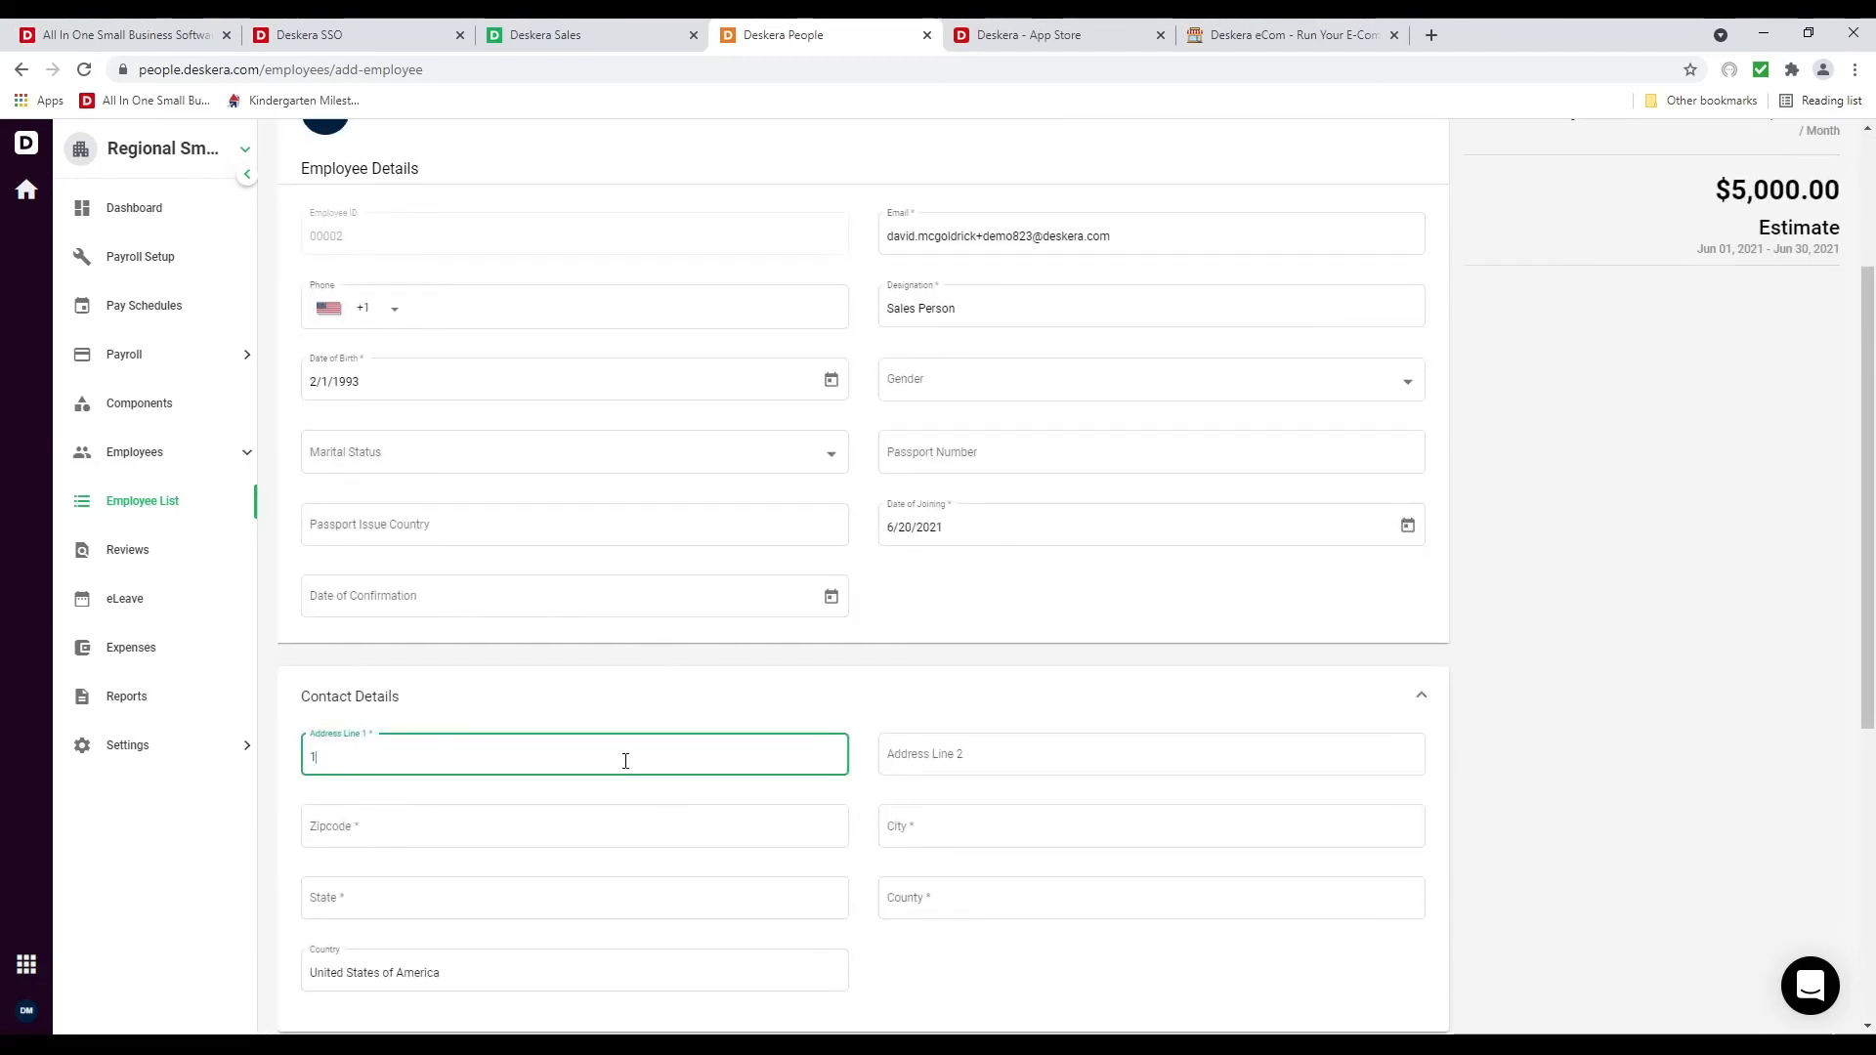
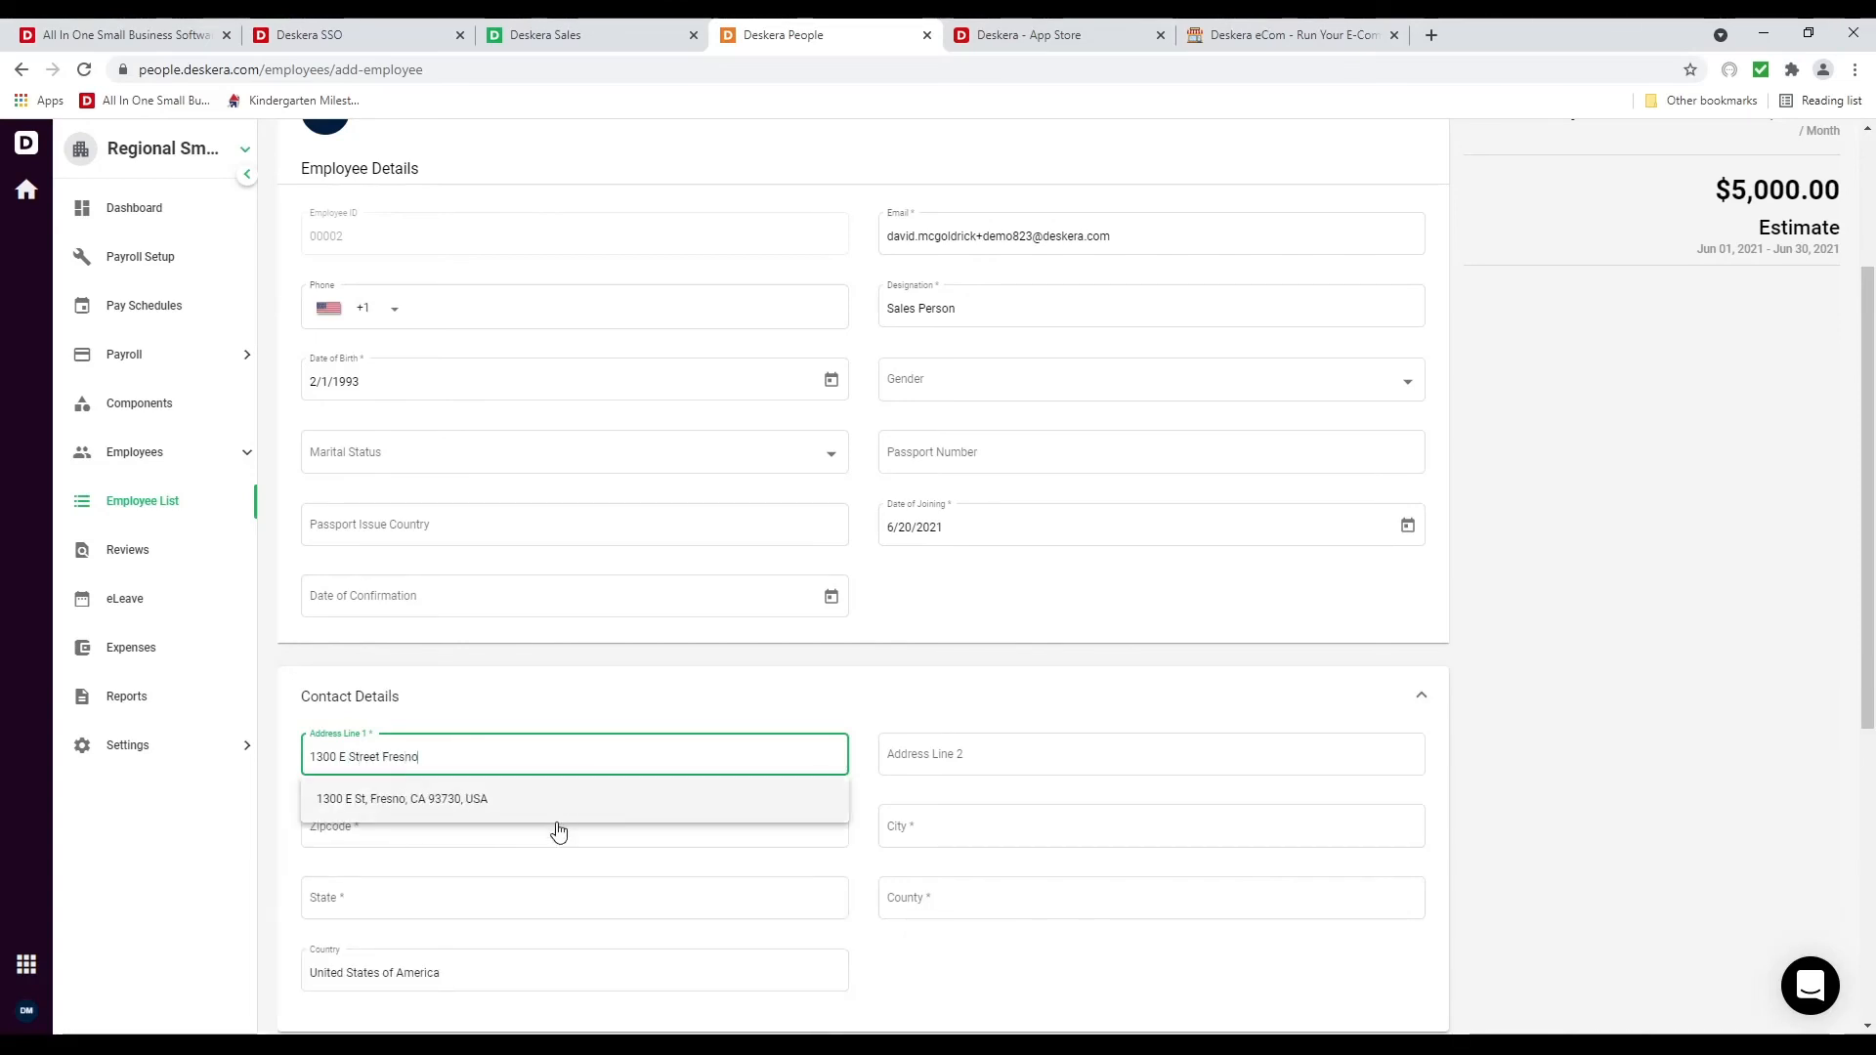
click(544, 807)
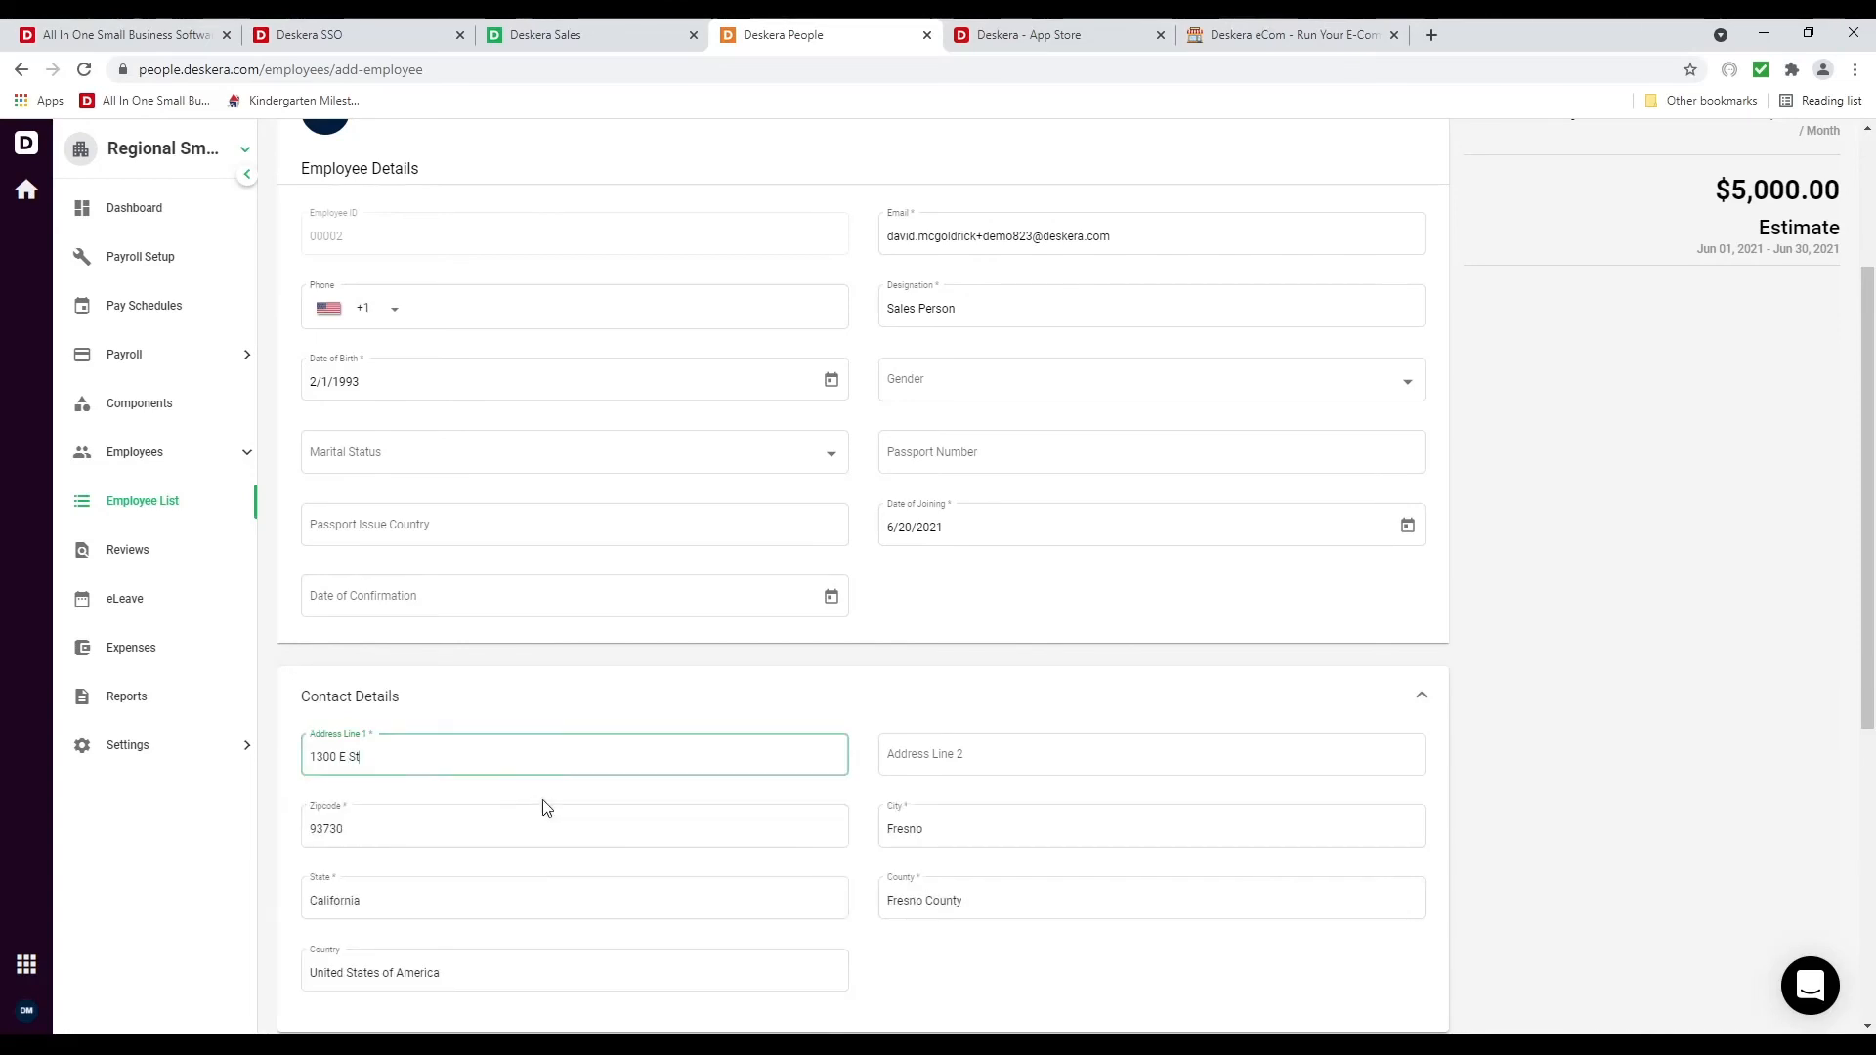
scroll(670, 762, down, 6)
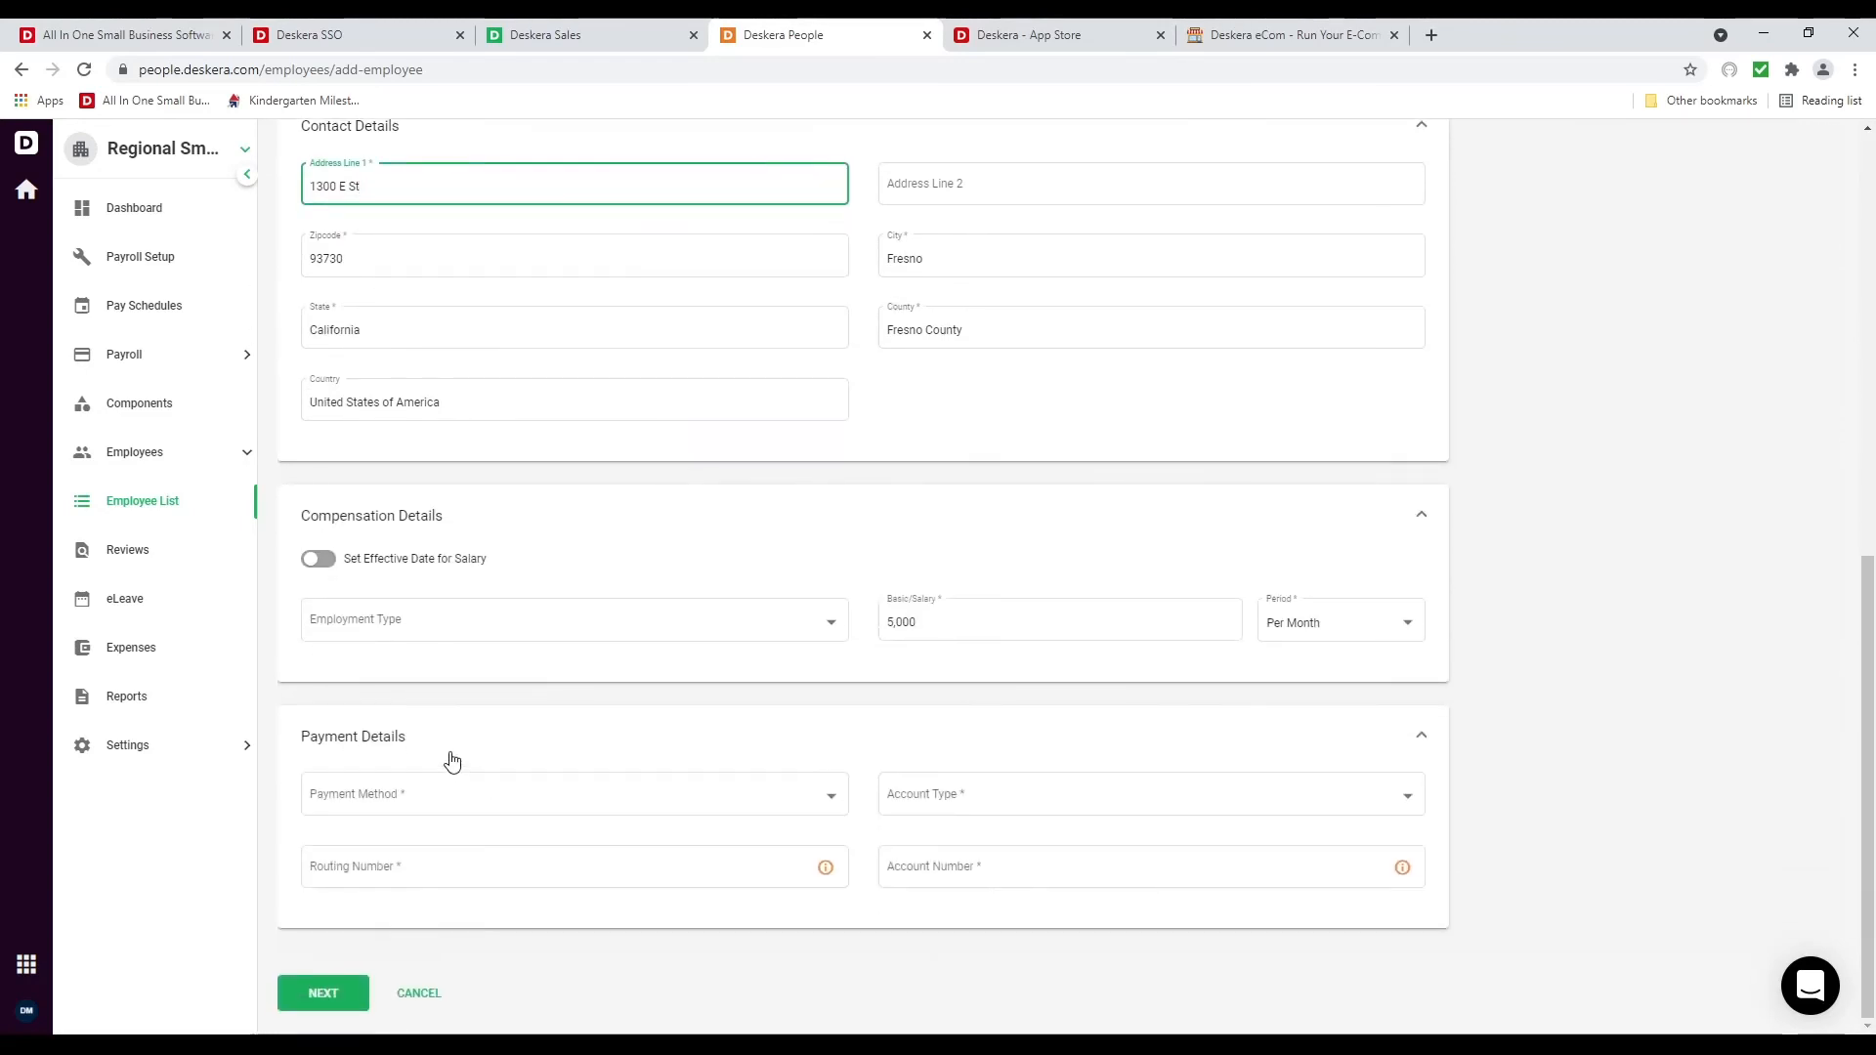
Set employment type Full-time and payment method Cash, leaving the salary effective date off
click(374, 565)
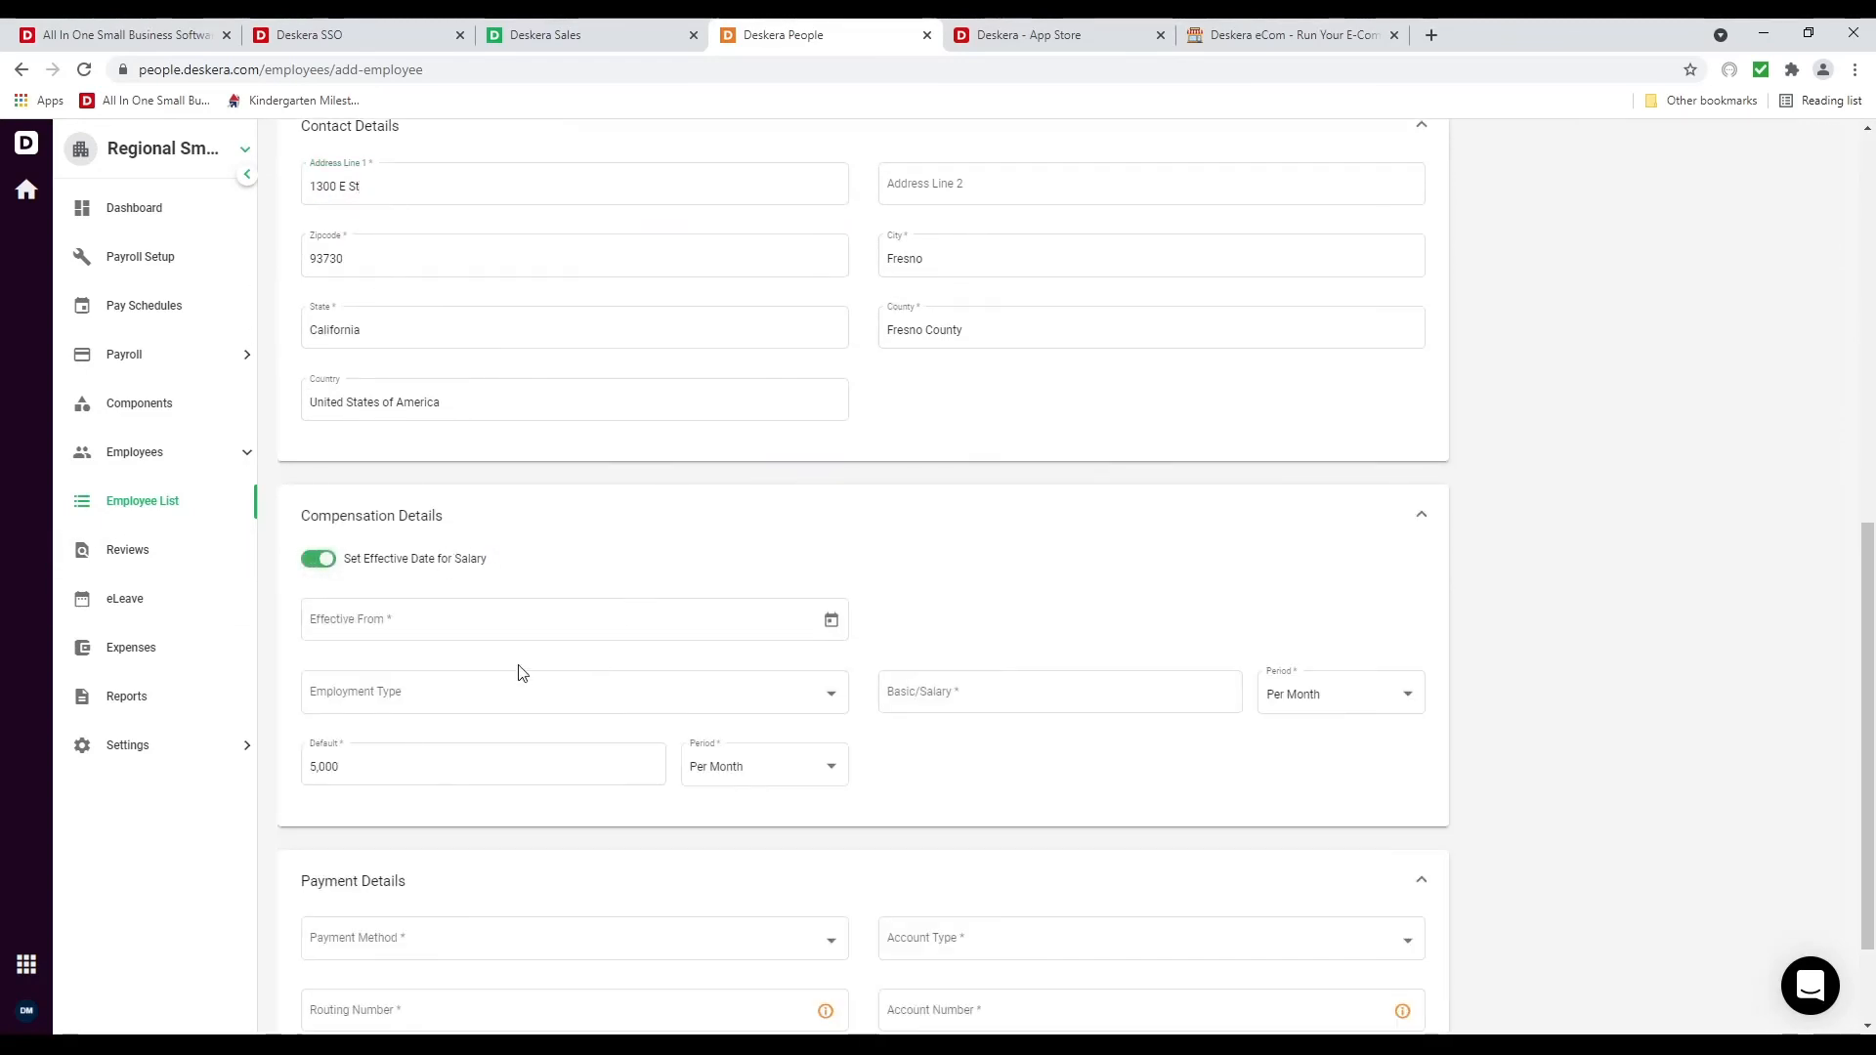
click(398, 618)
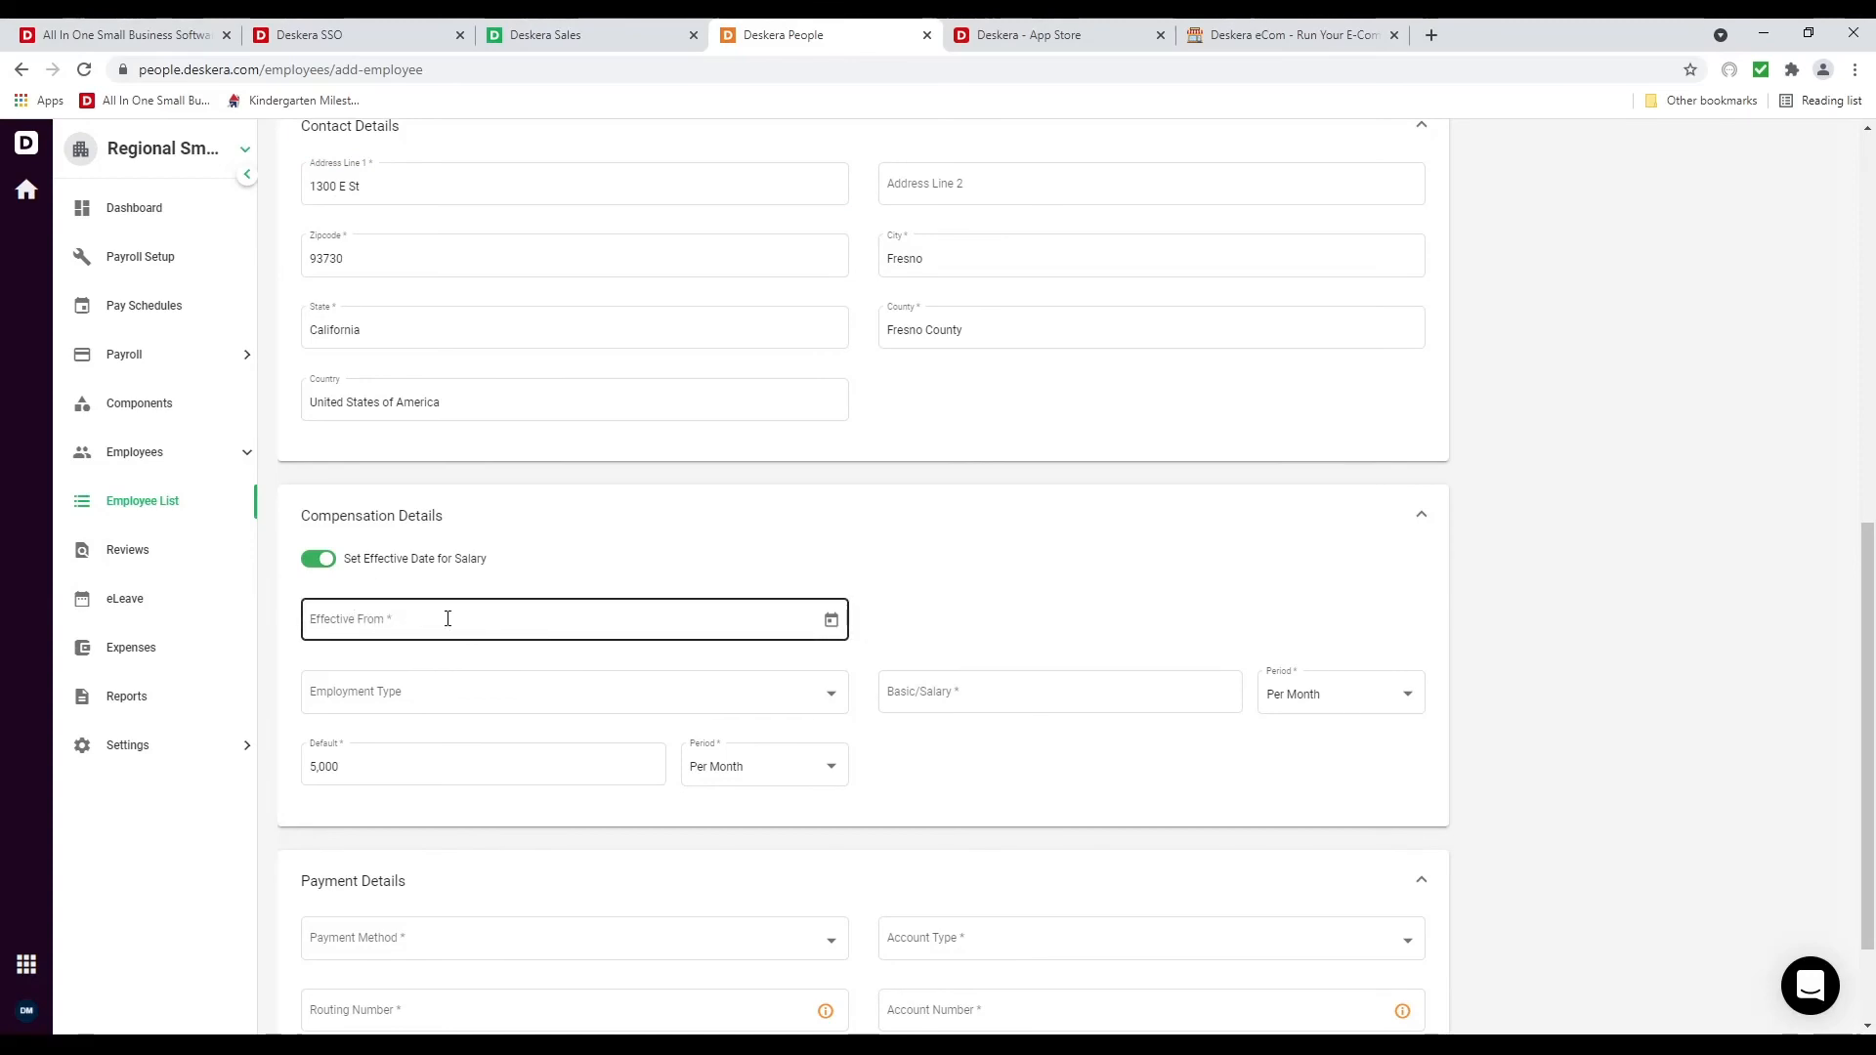
click(317, 561)
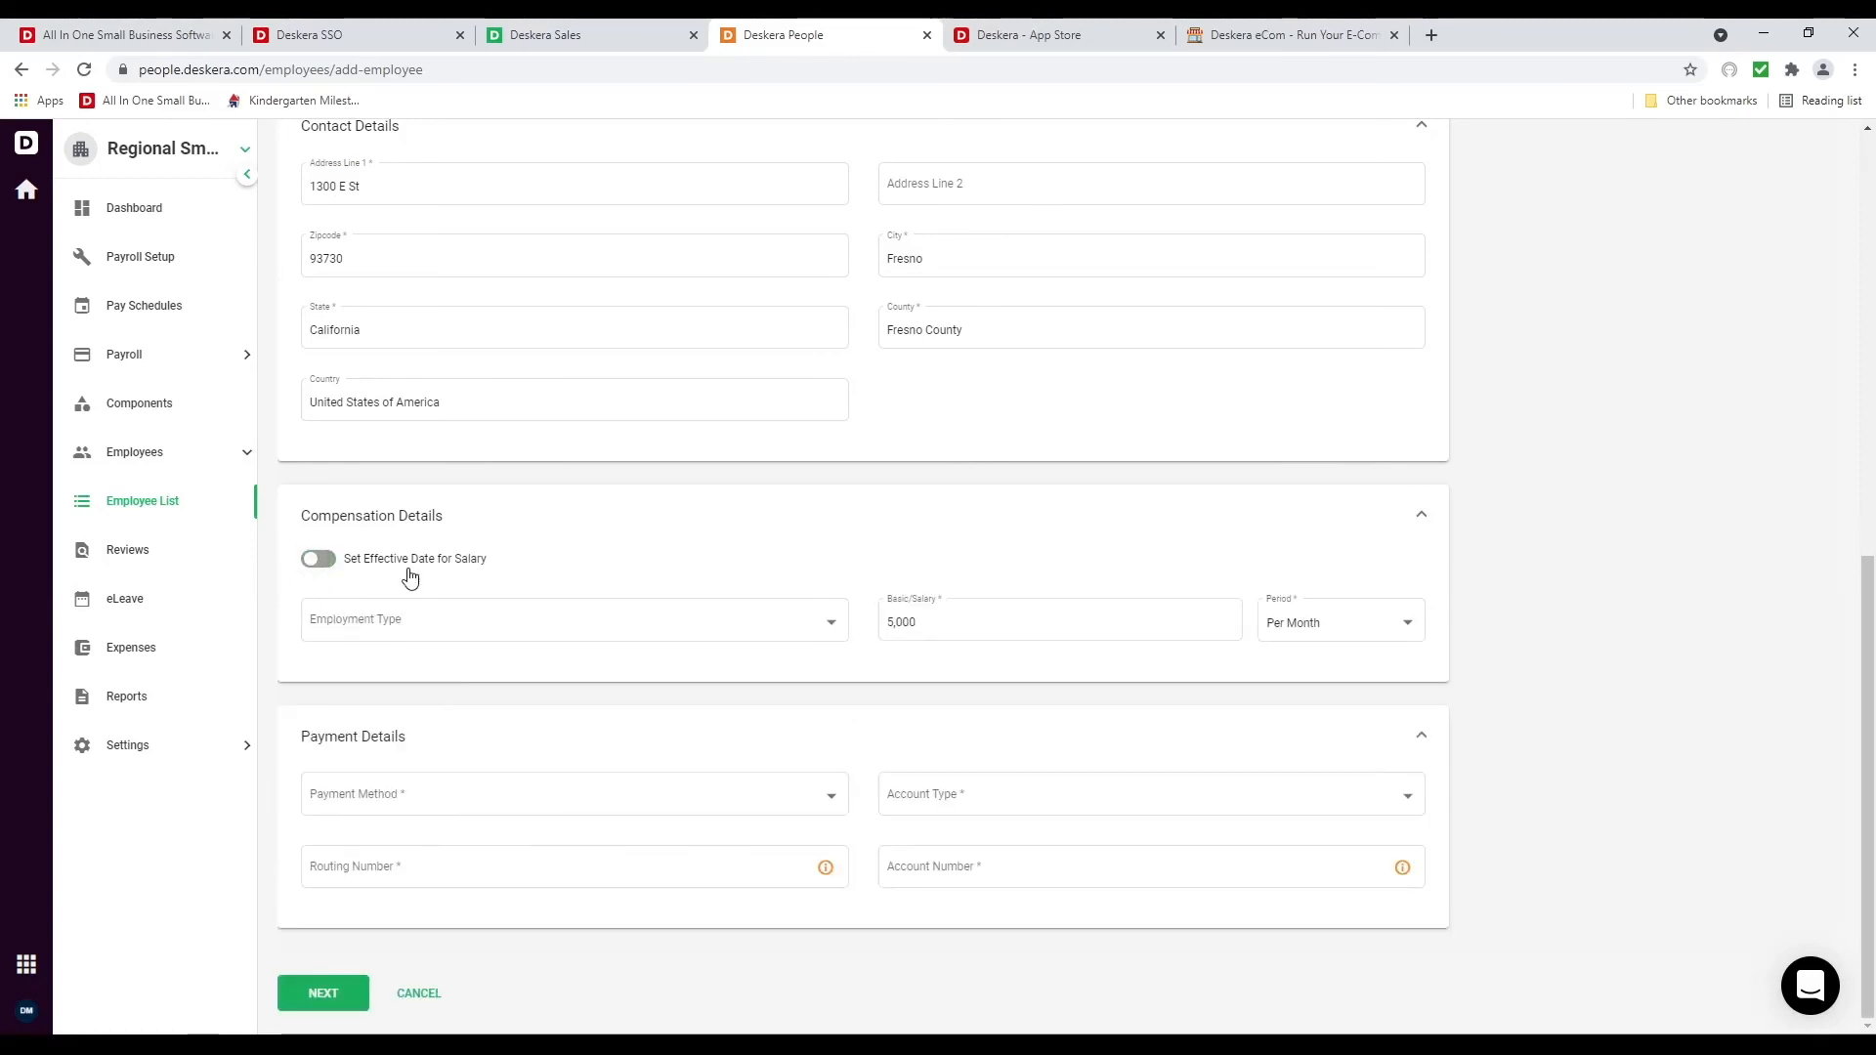
click(391, 619)
click(386, 632)
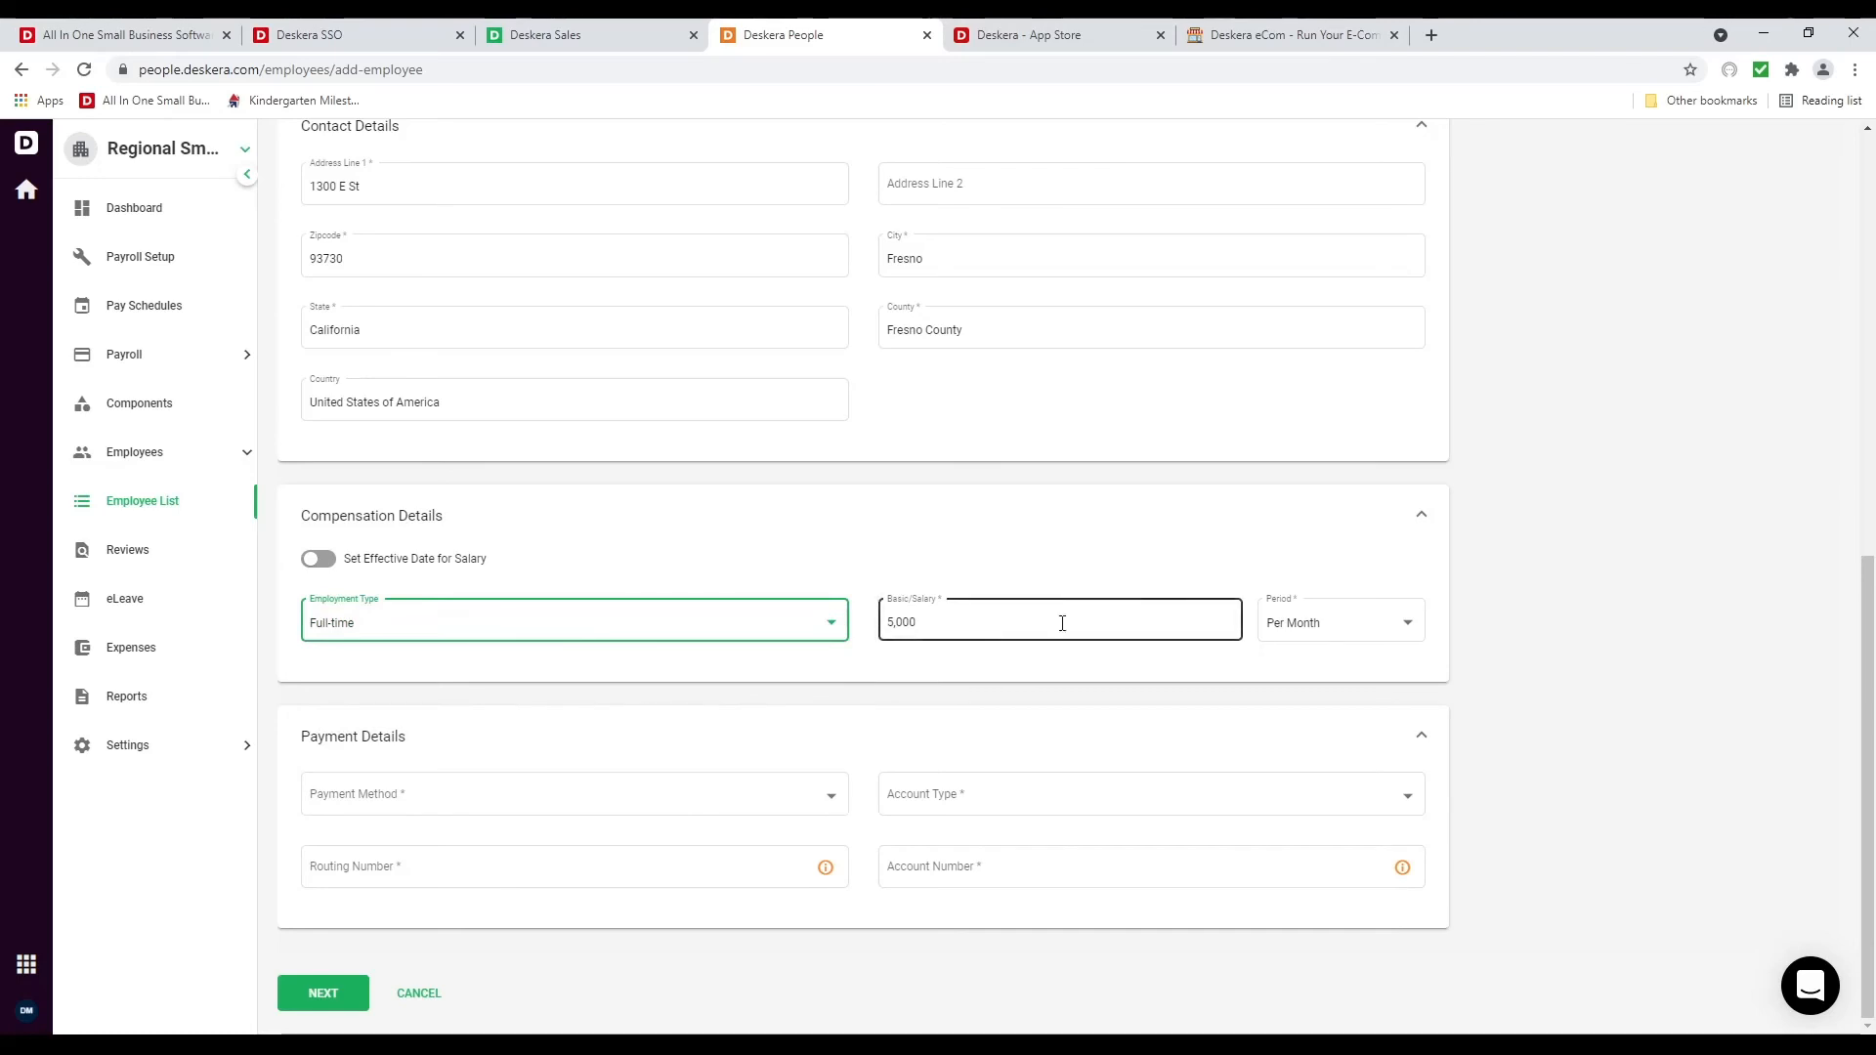
click(368, 795)
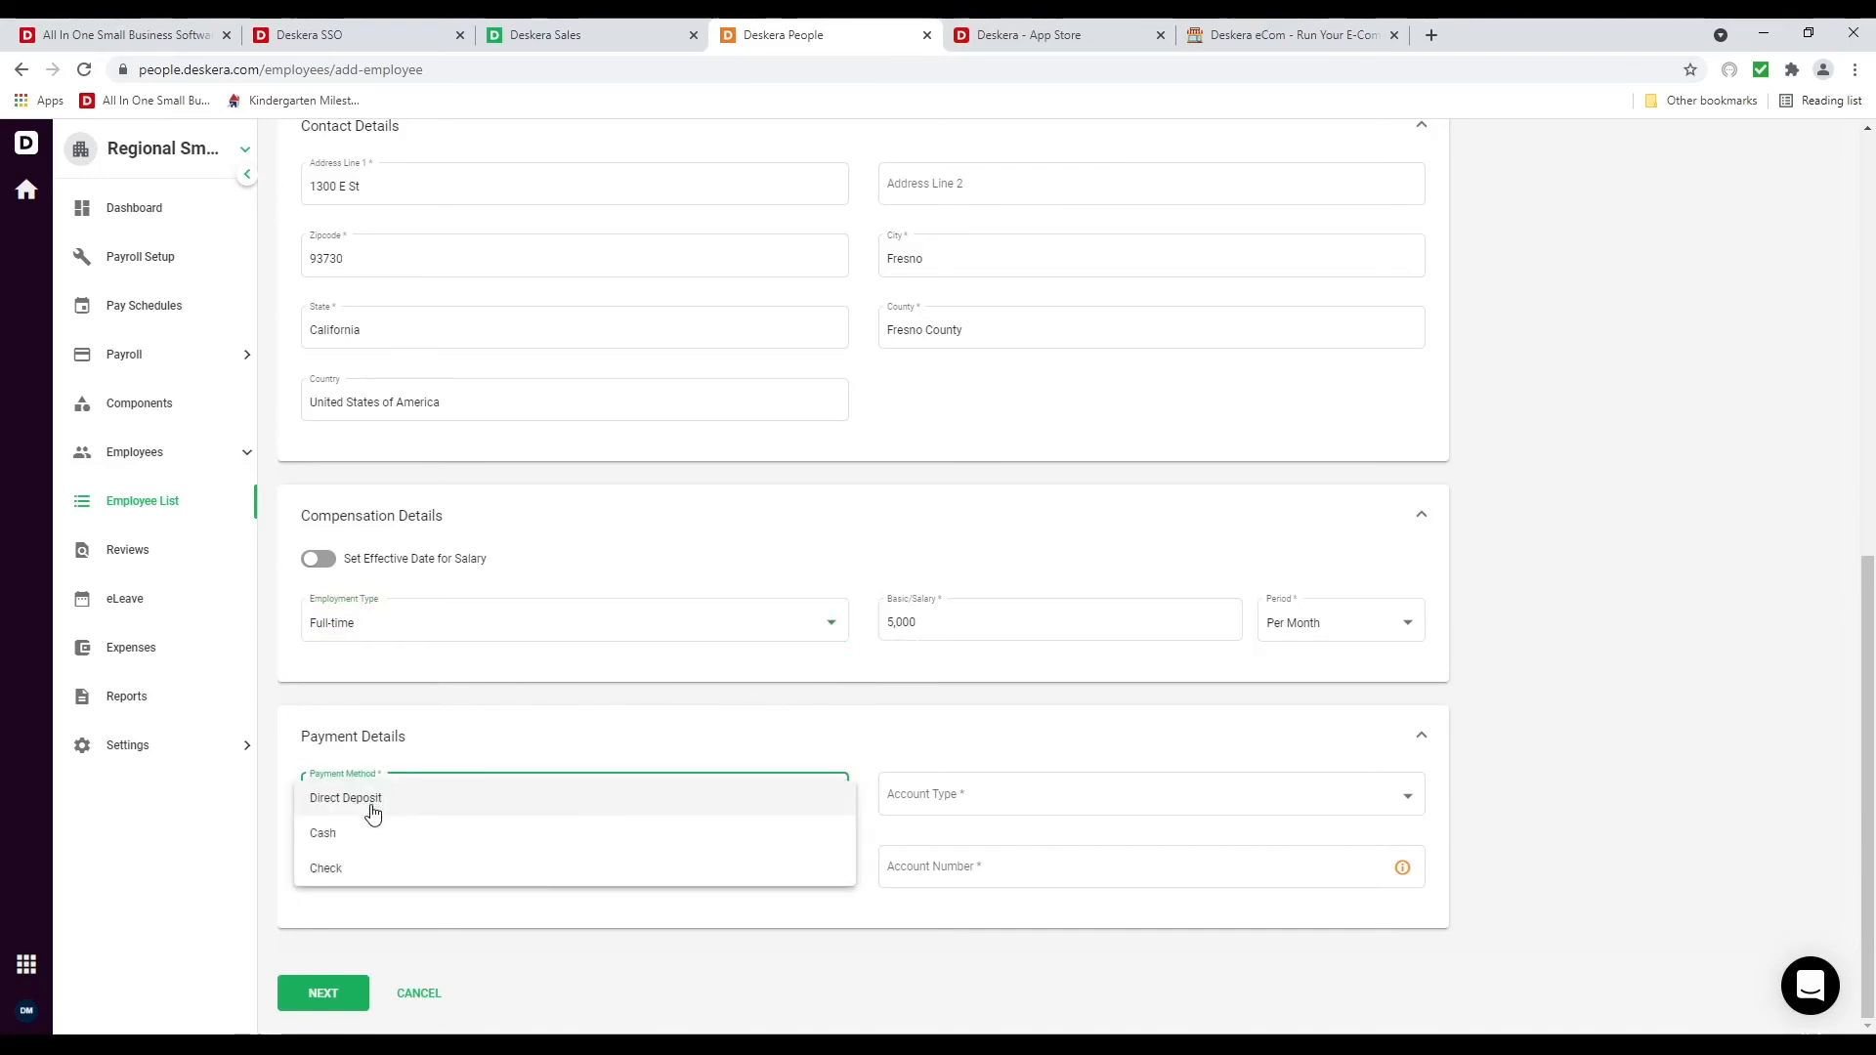
click(372, 834)
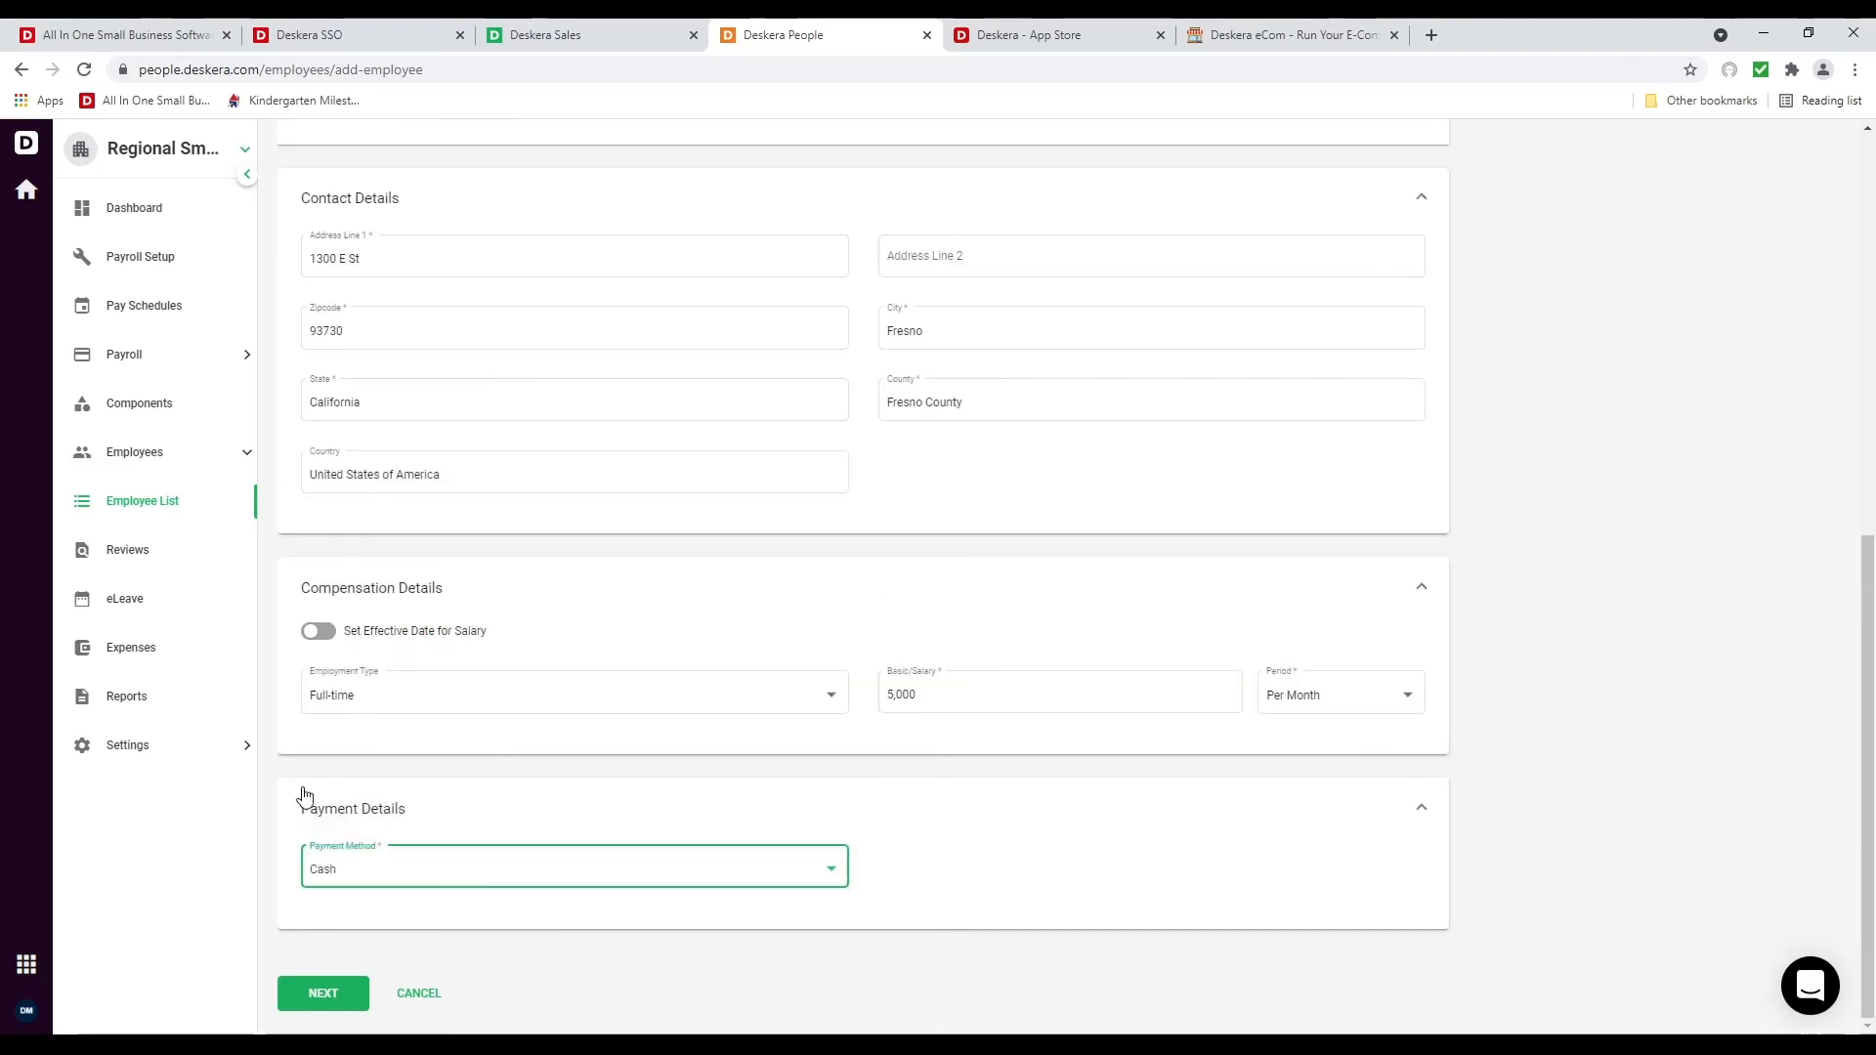
click(332, 1009)
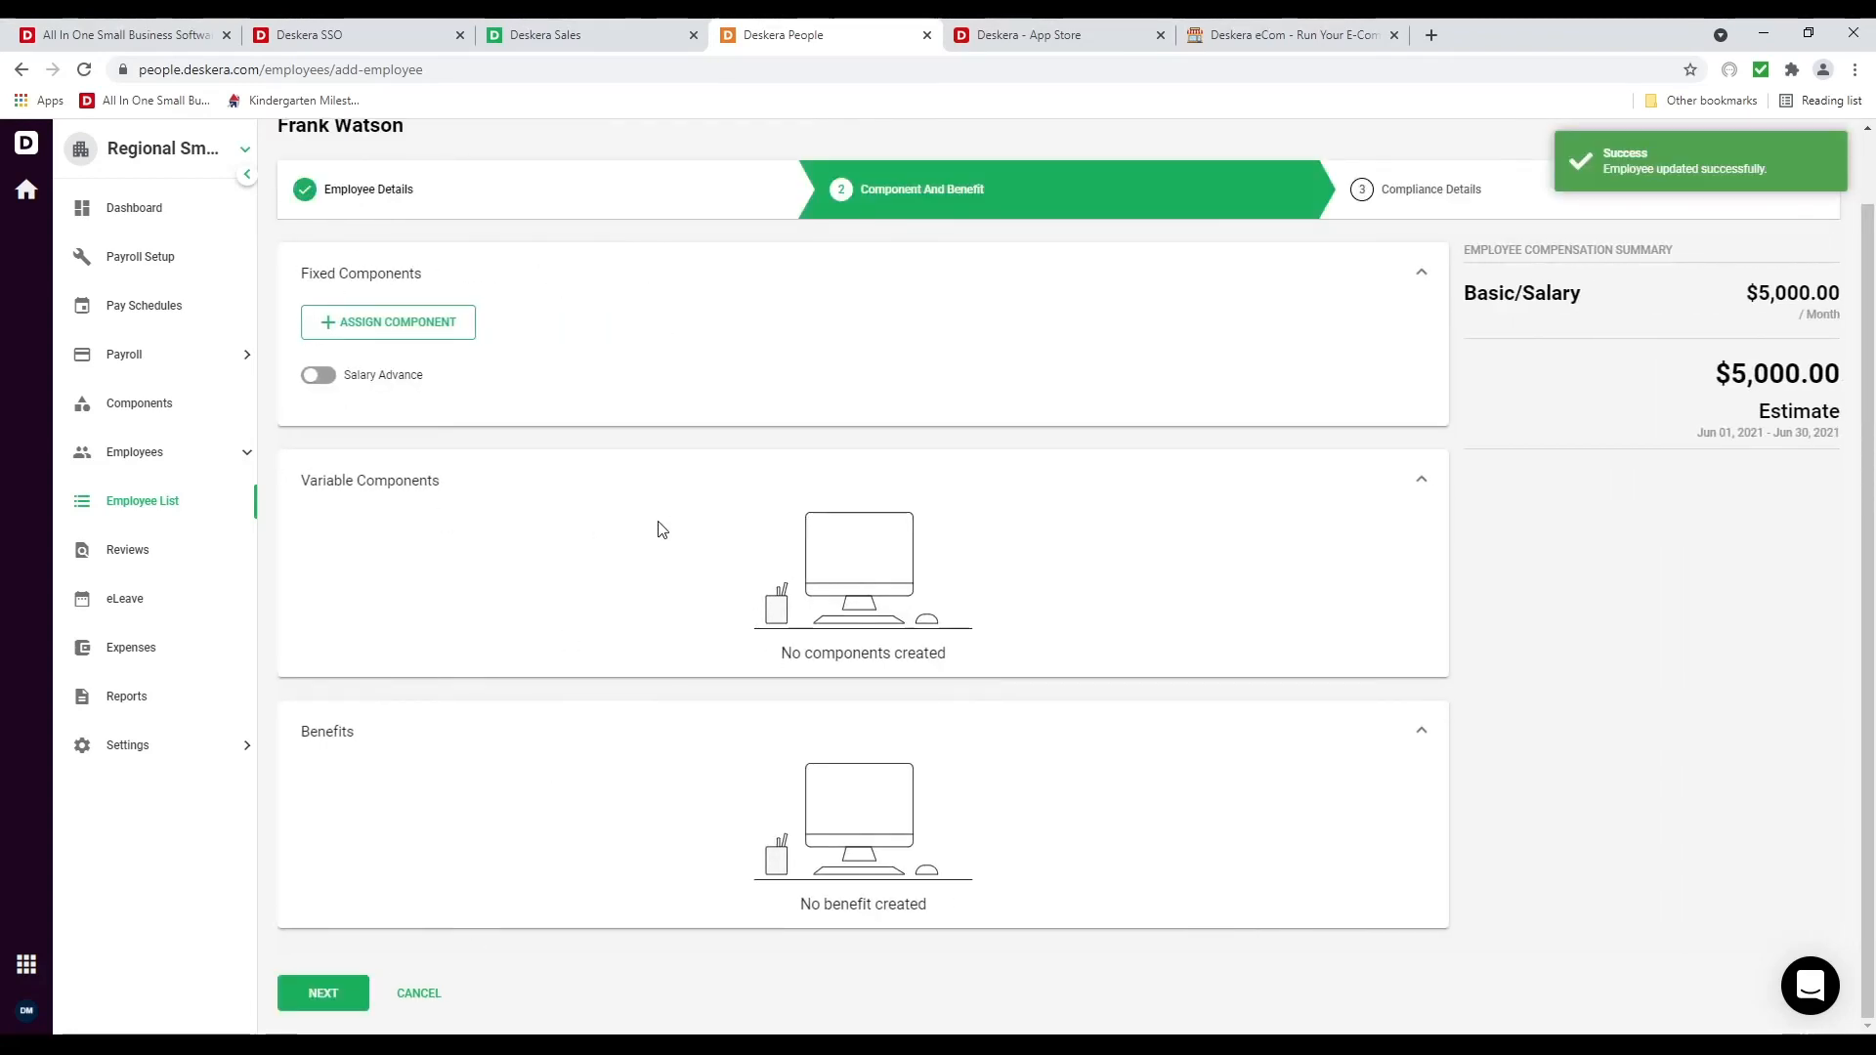
Leave salary advance off and begin entering the employee's social security number
click(329, 374)
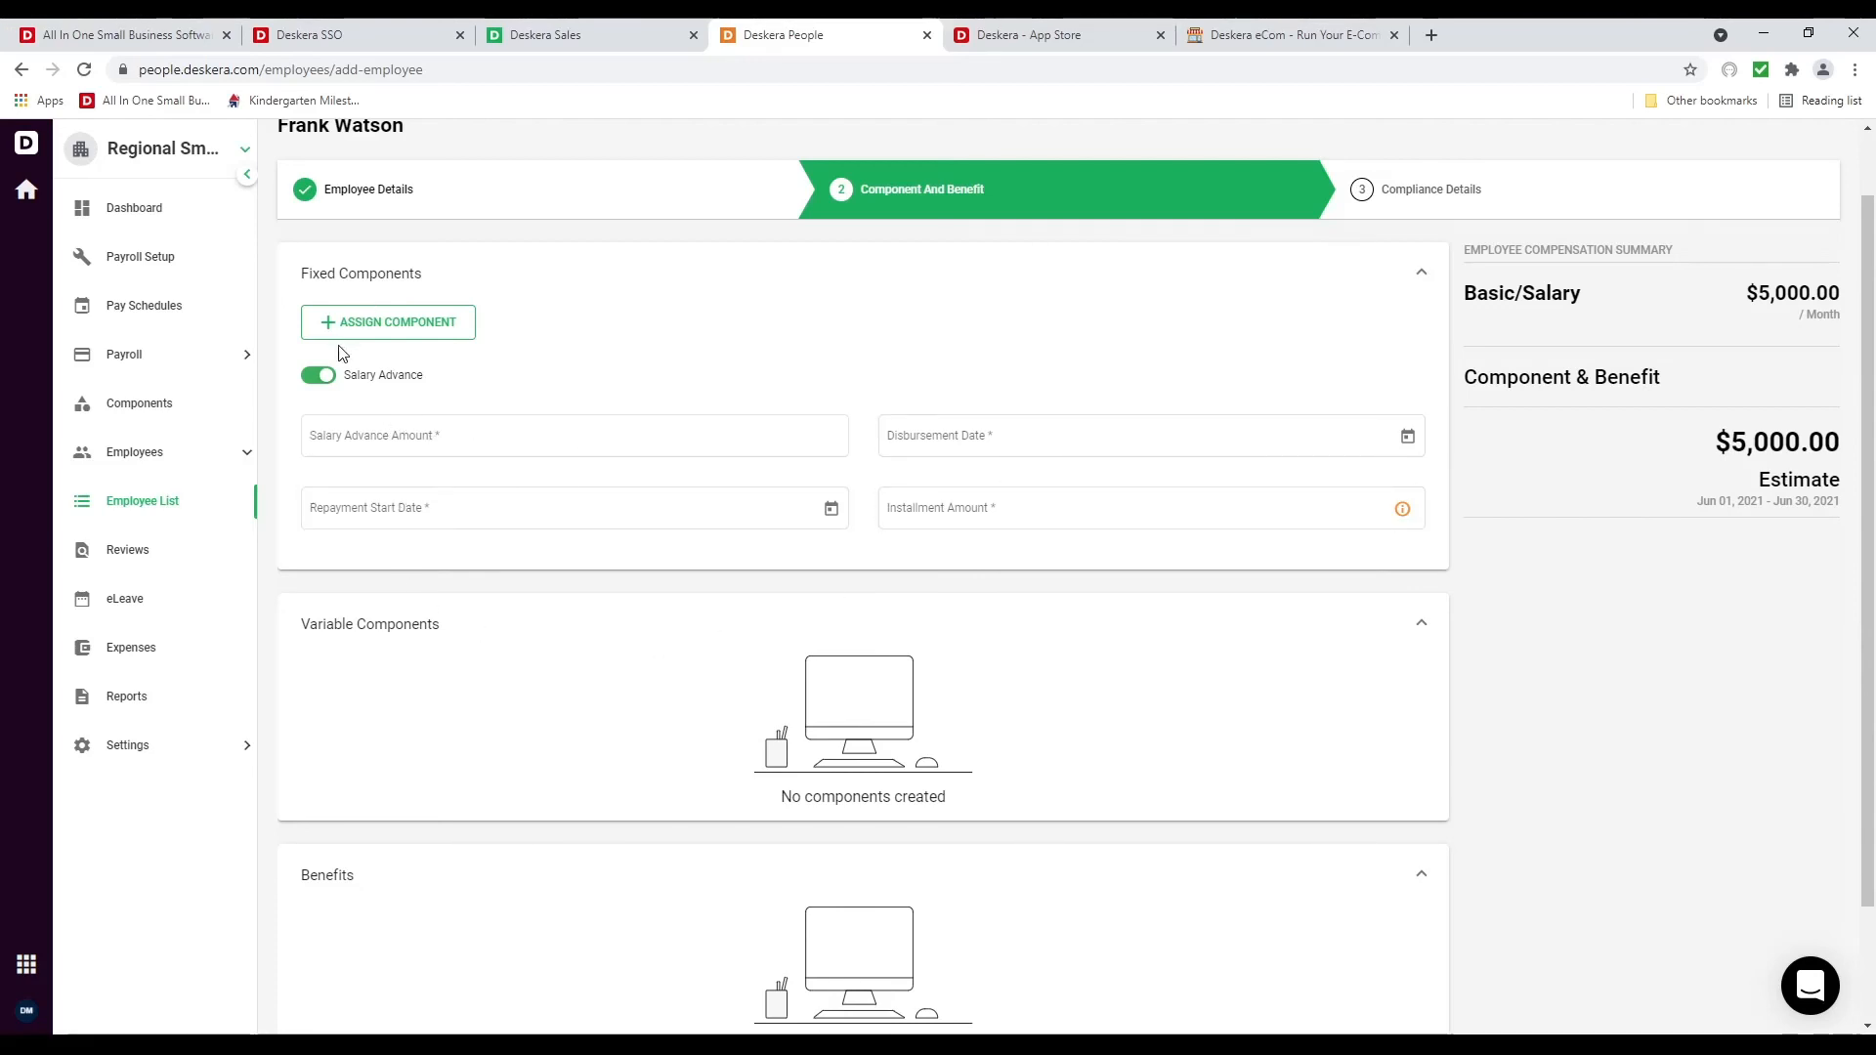
click(318, 374)
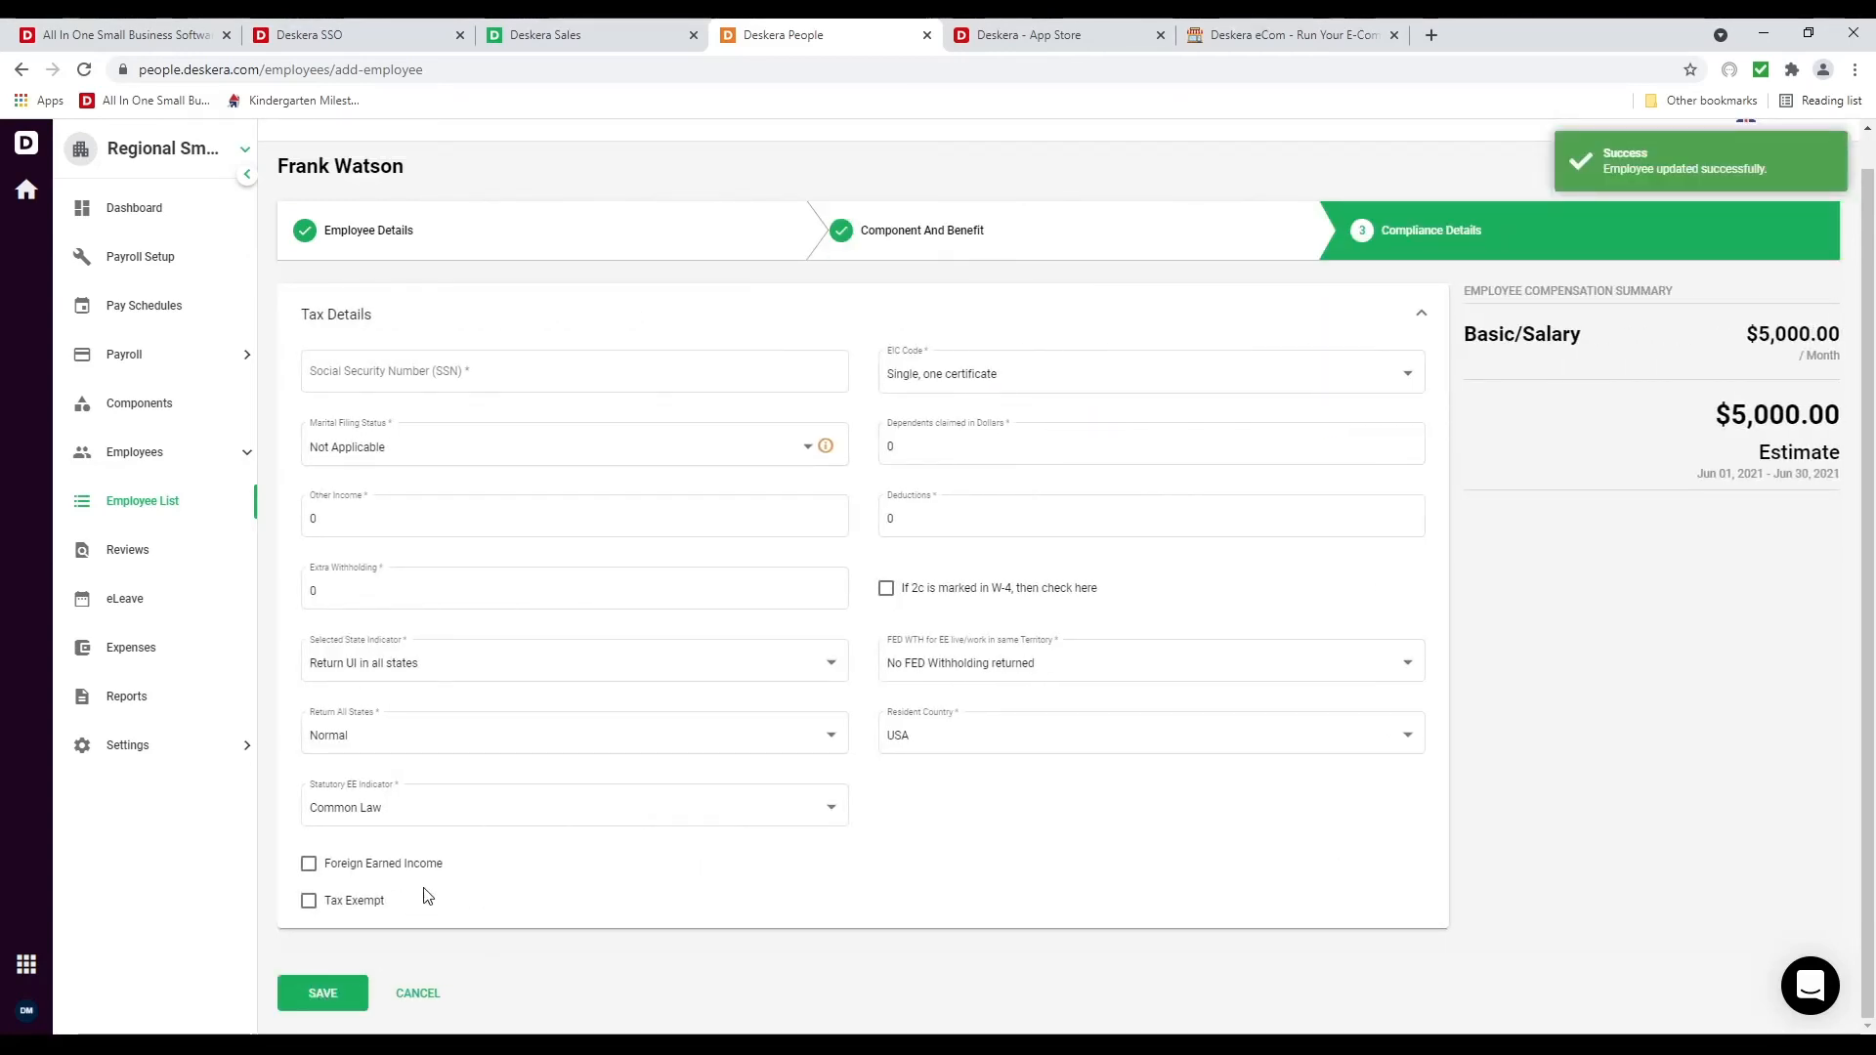
click(425, 375)
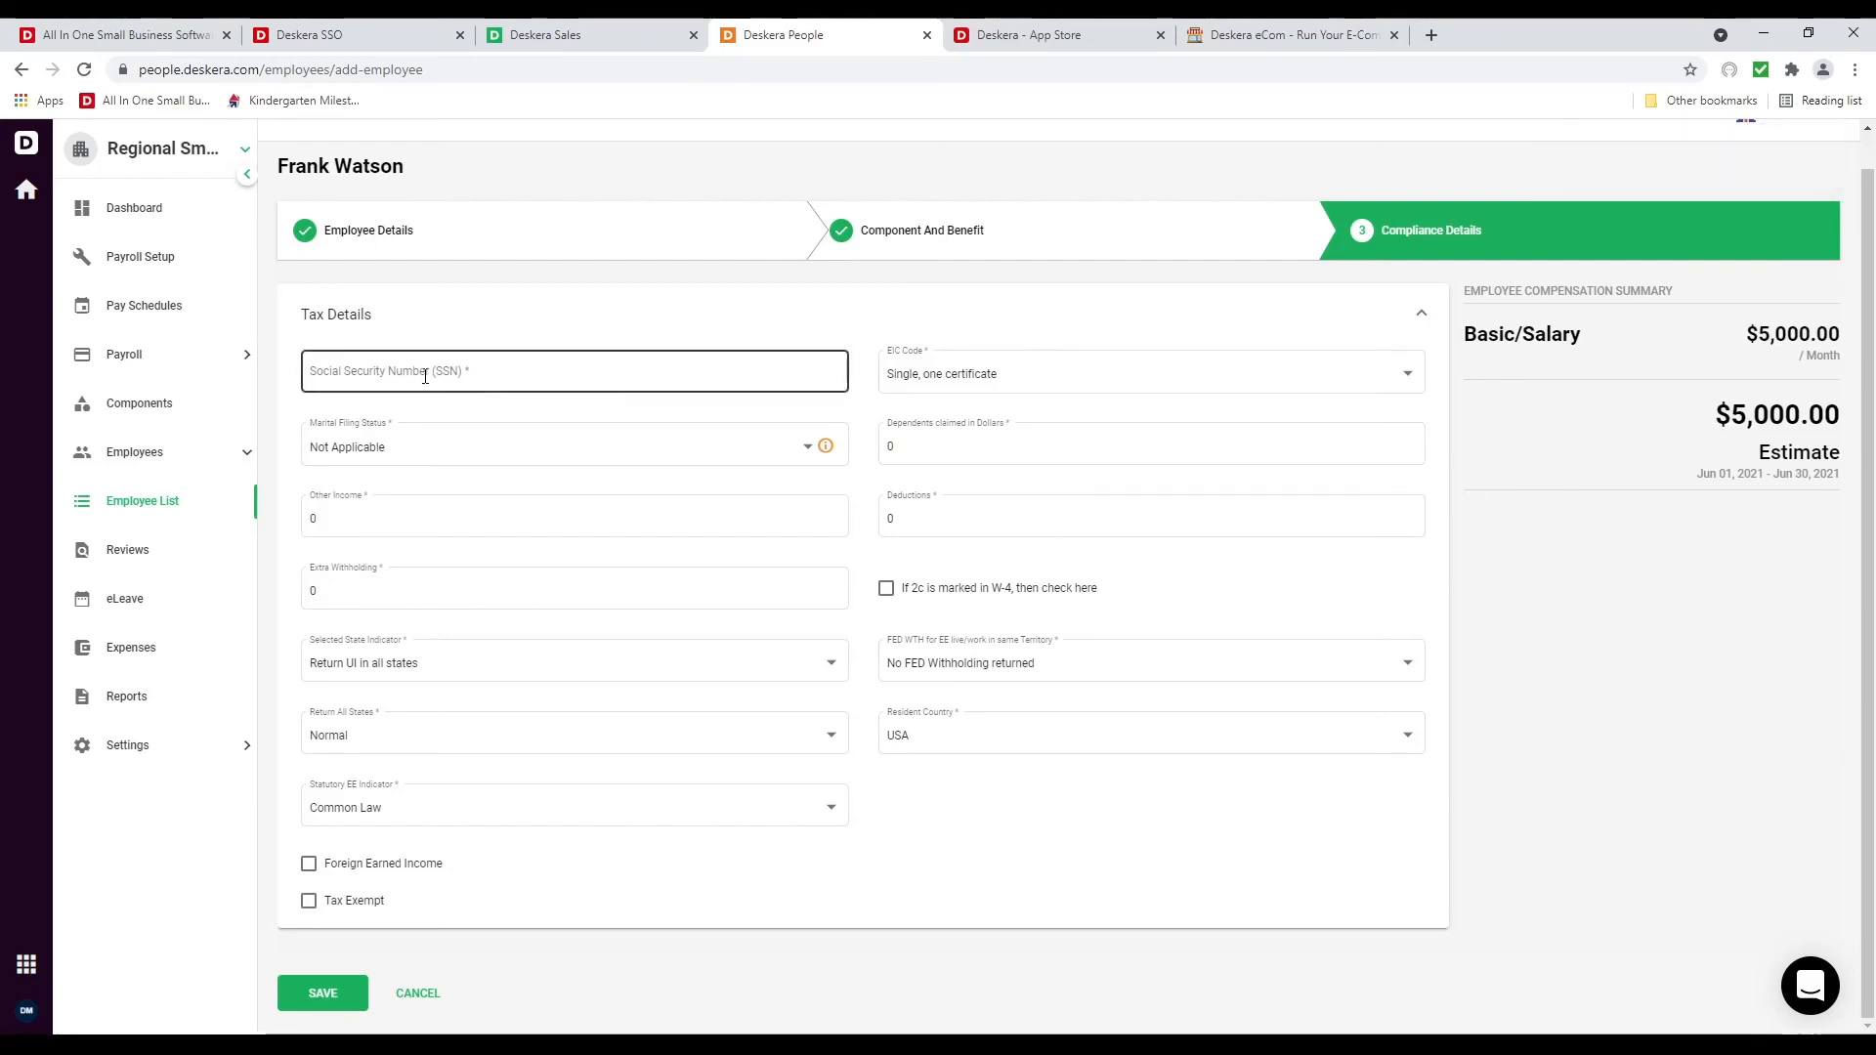
text(2)
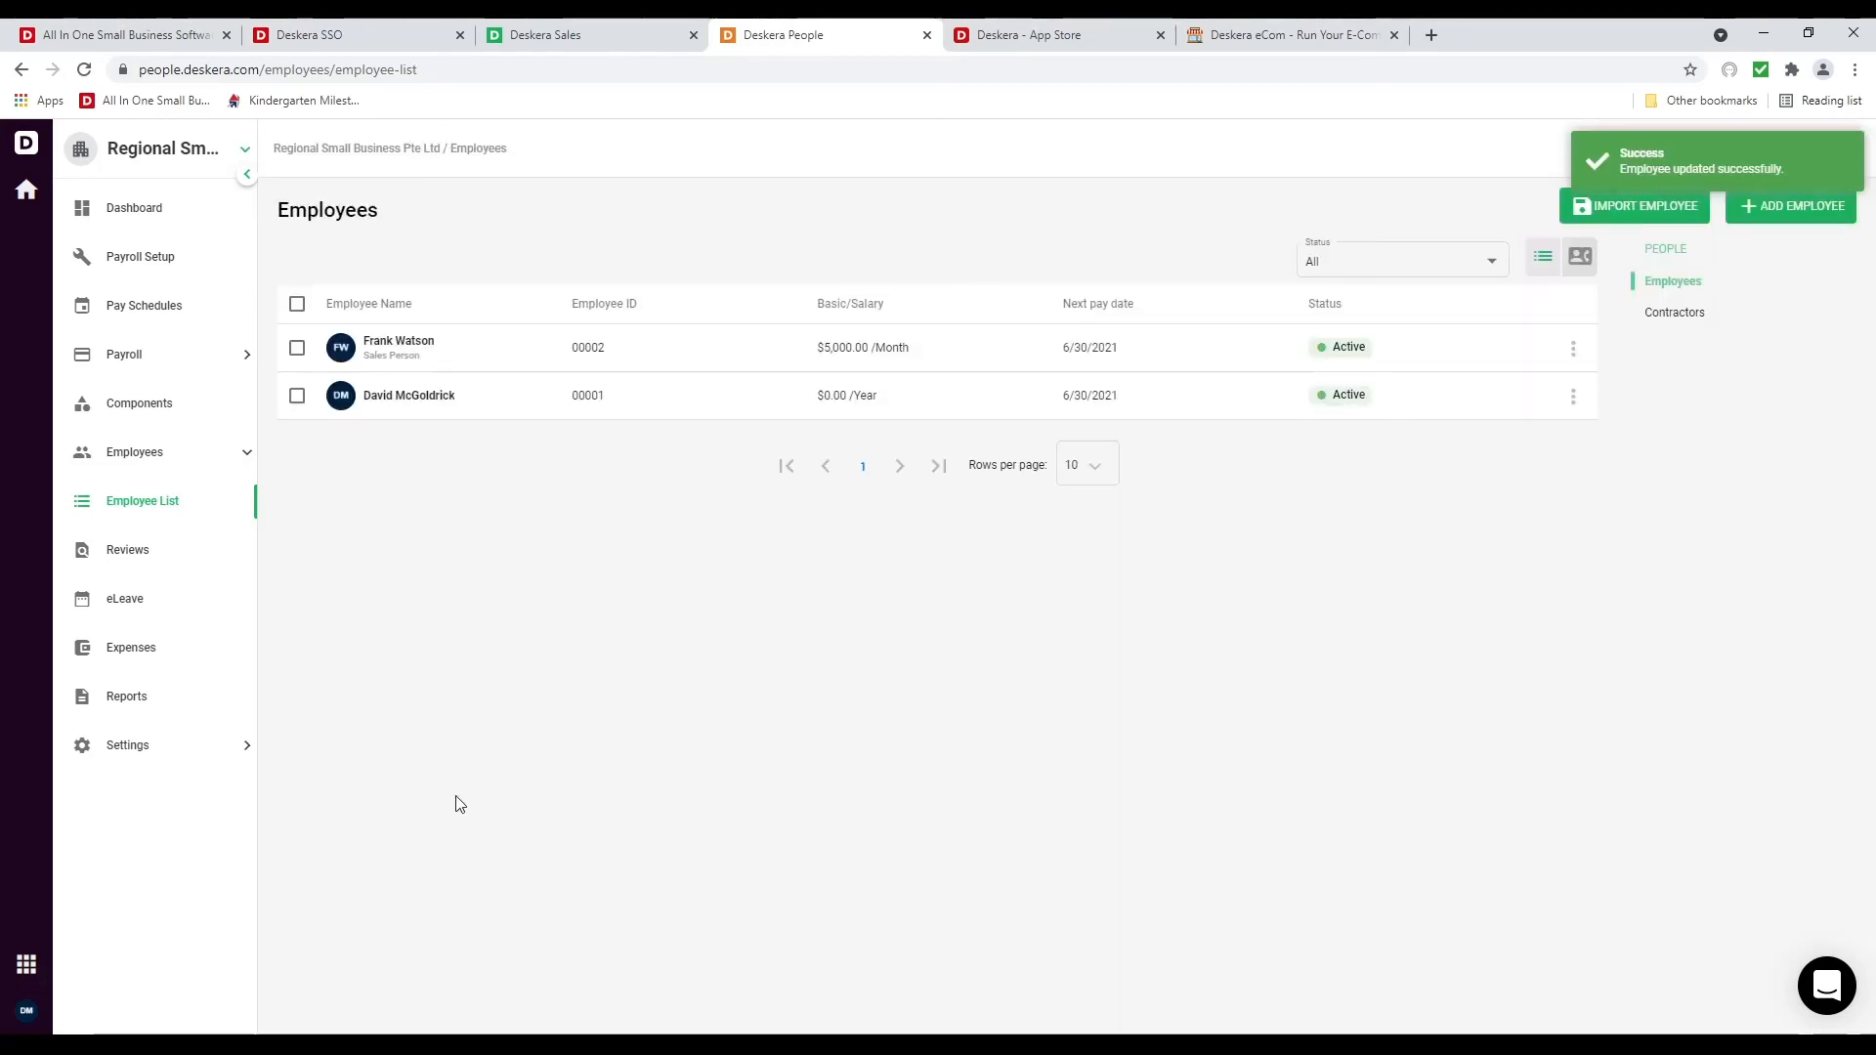
Create a new Bonus pay component of type Earning with a Fixed amount
click(158, 319)
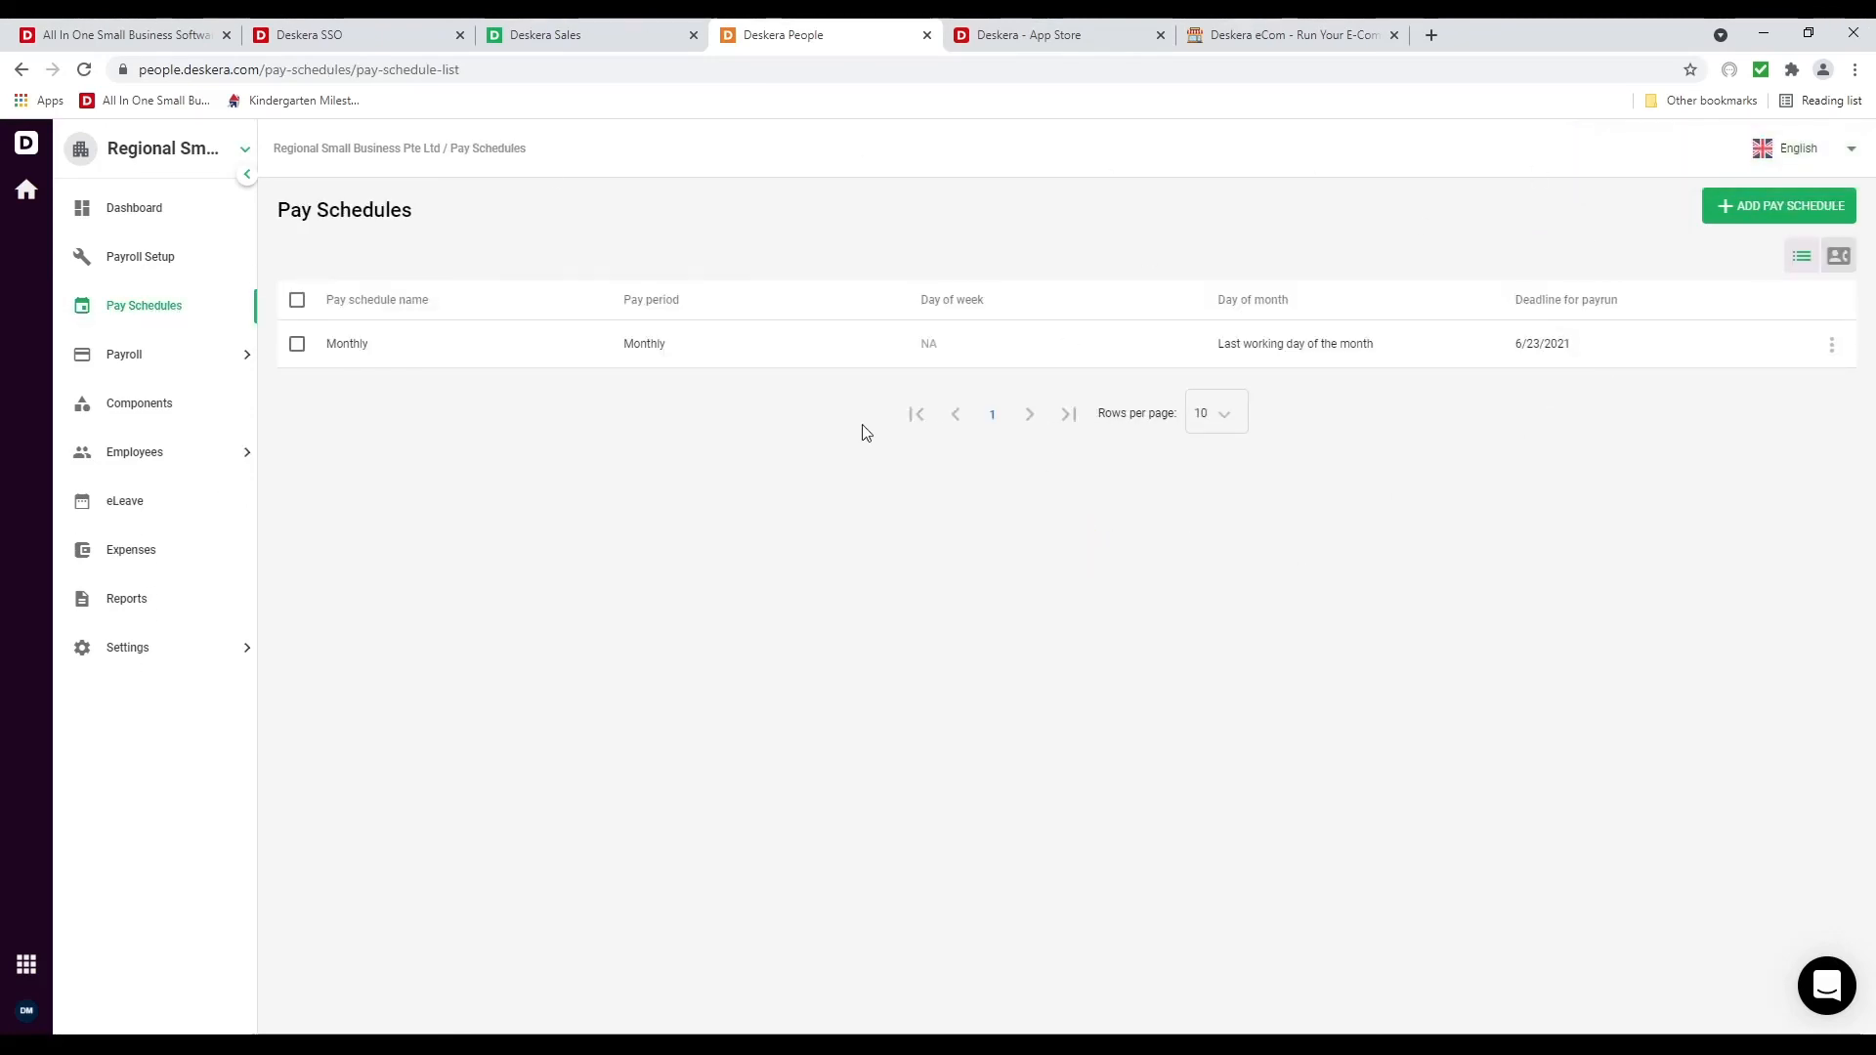
click(166, 400)
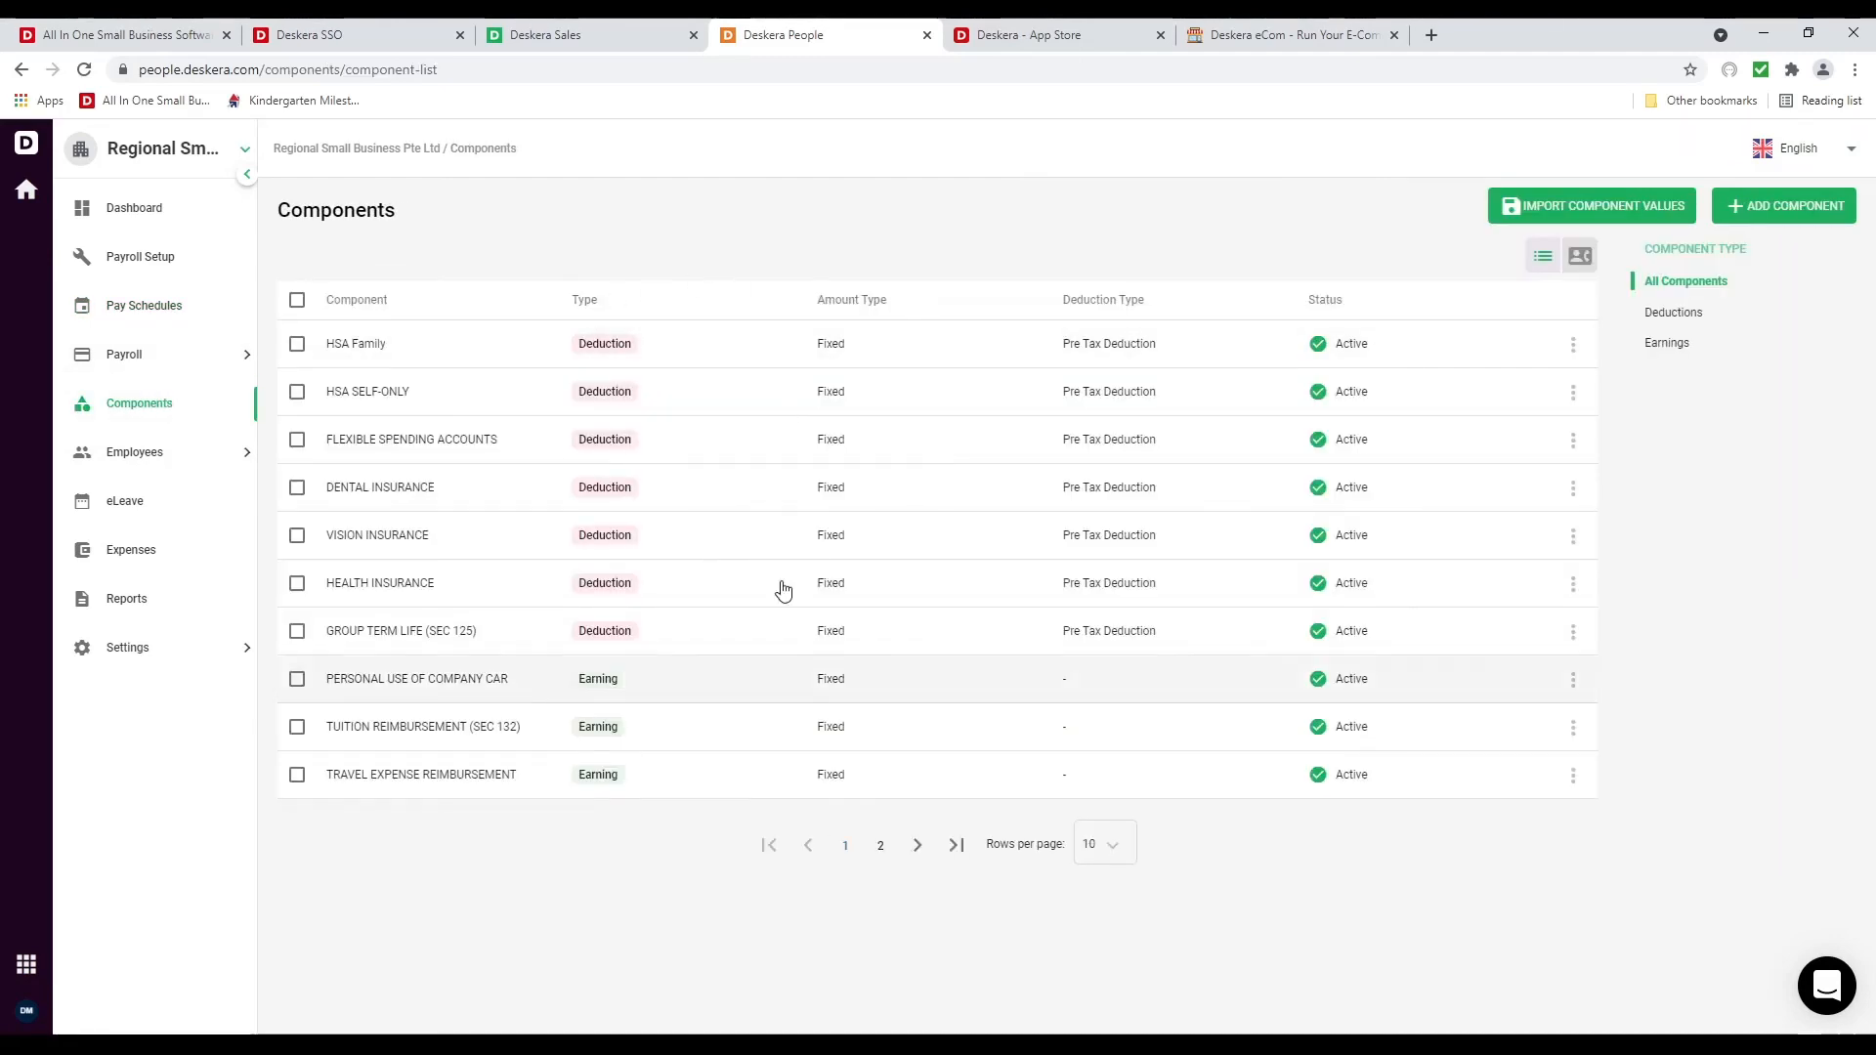
click(1744, 207)
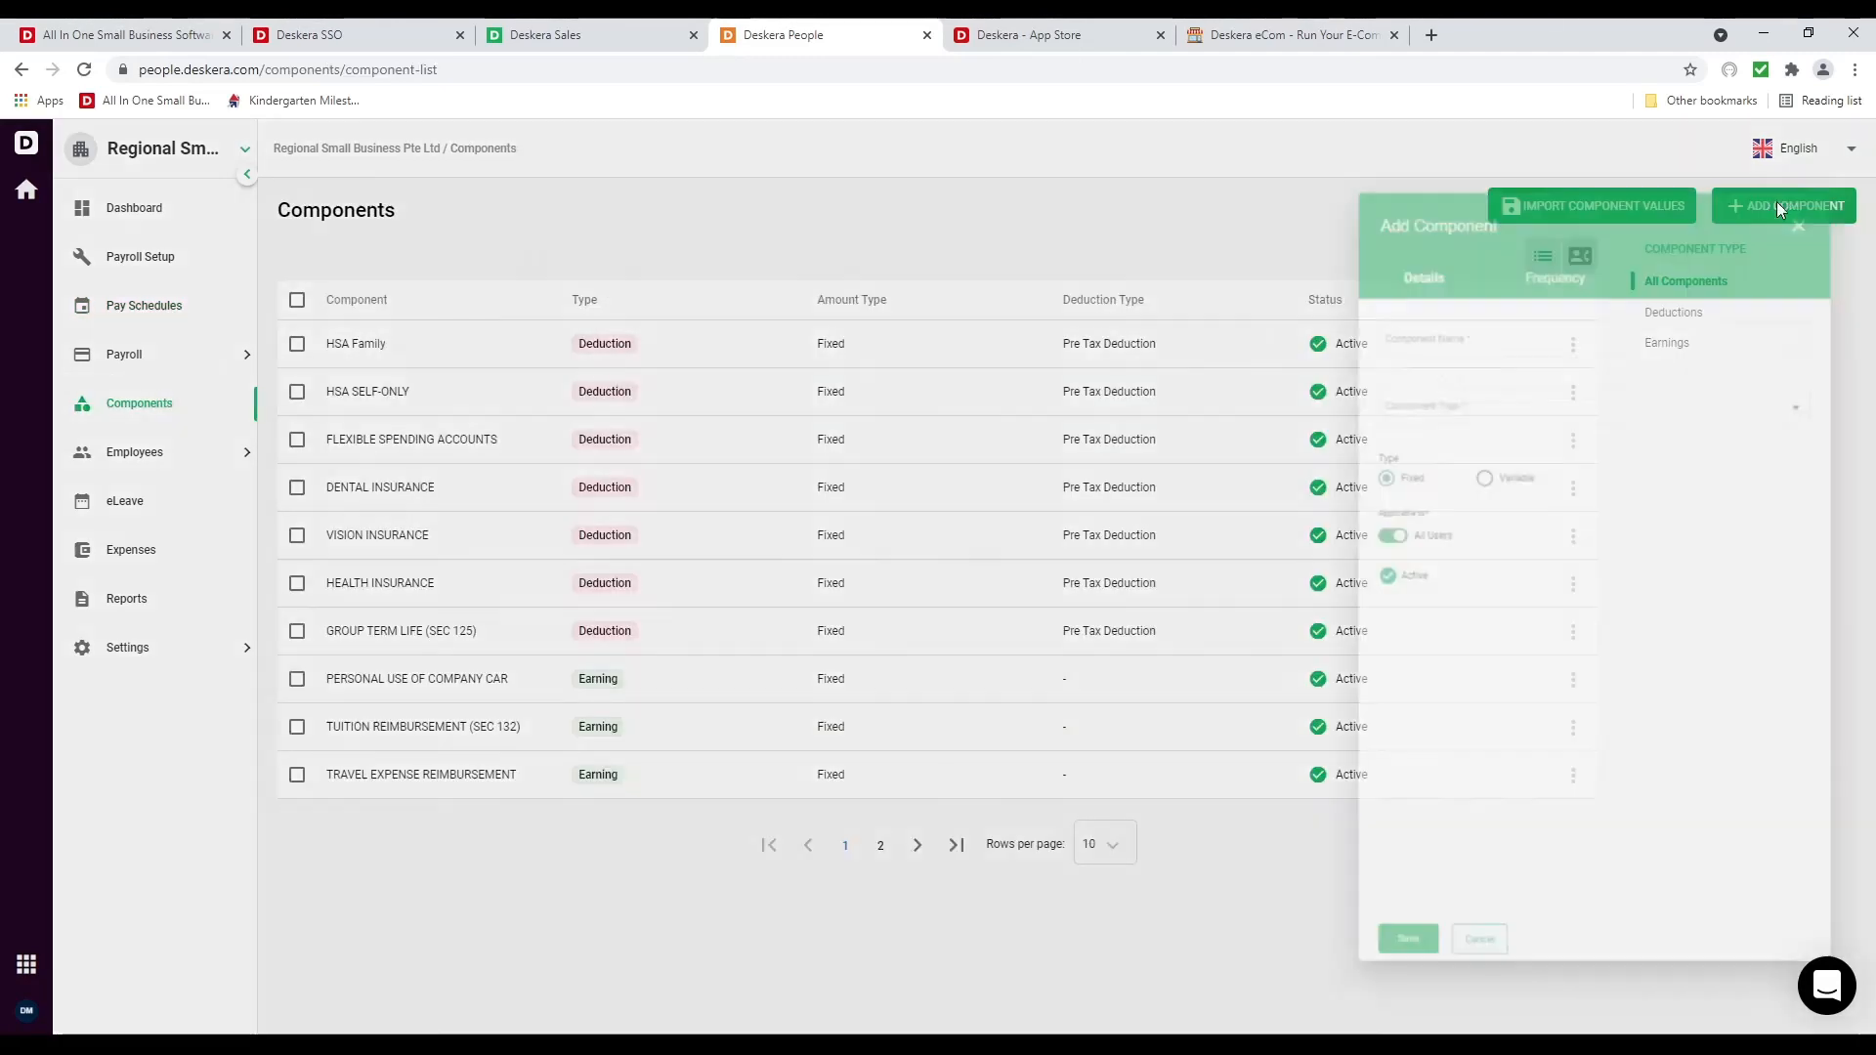
click(1437, 295)
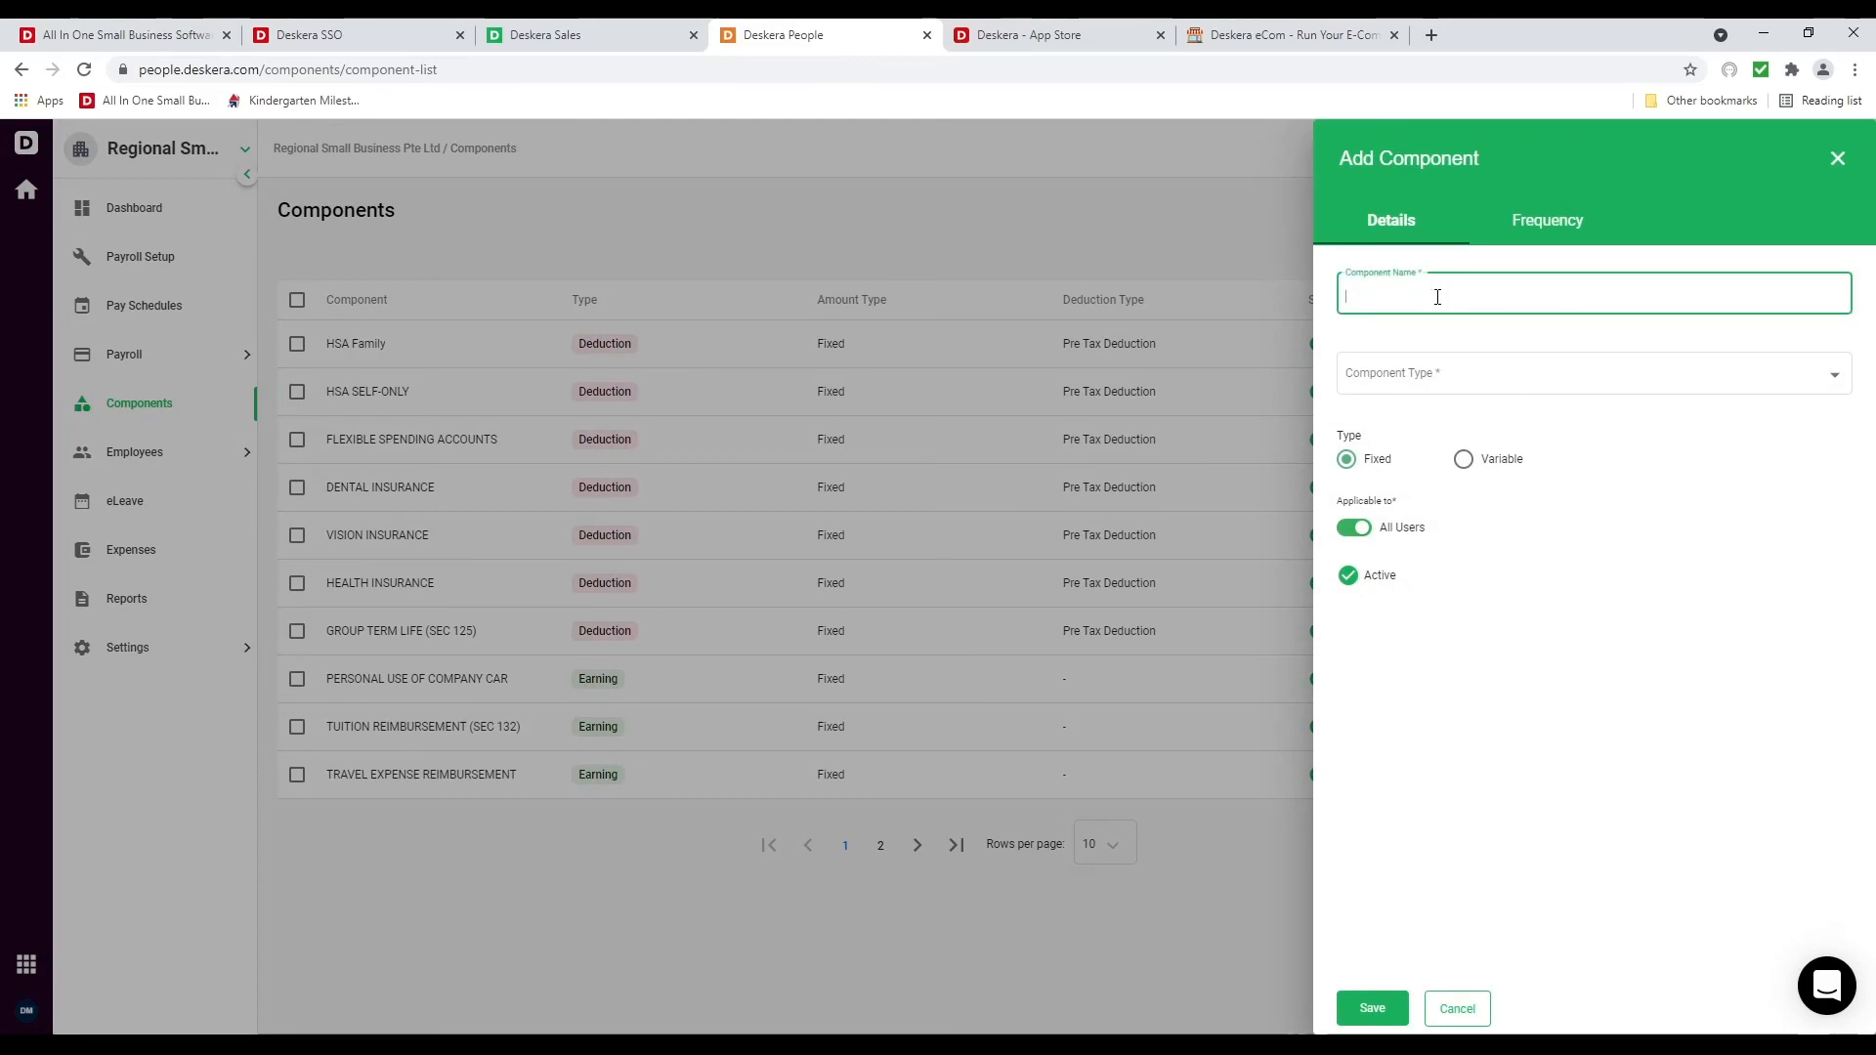
click(1376, 389)
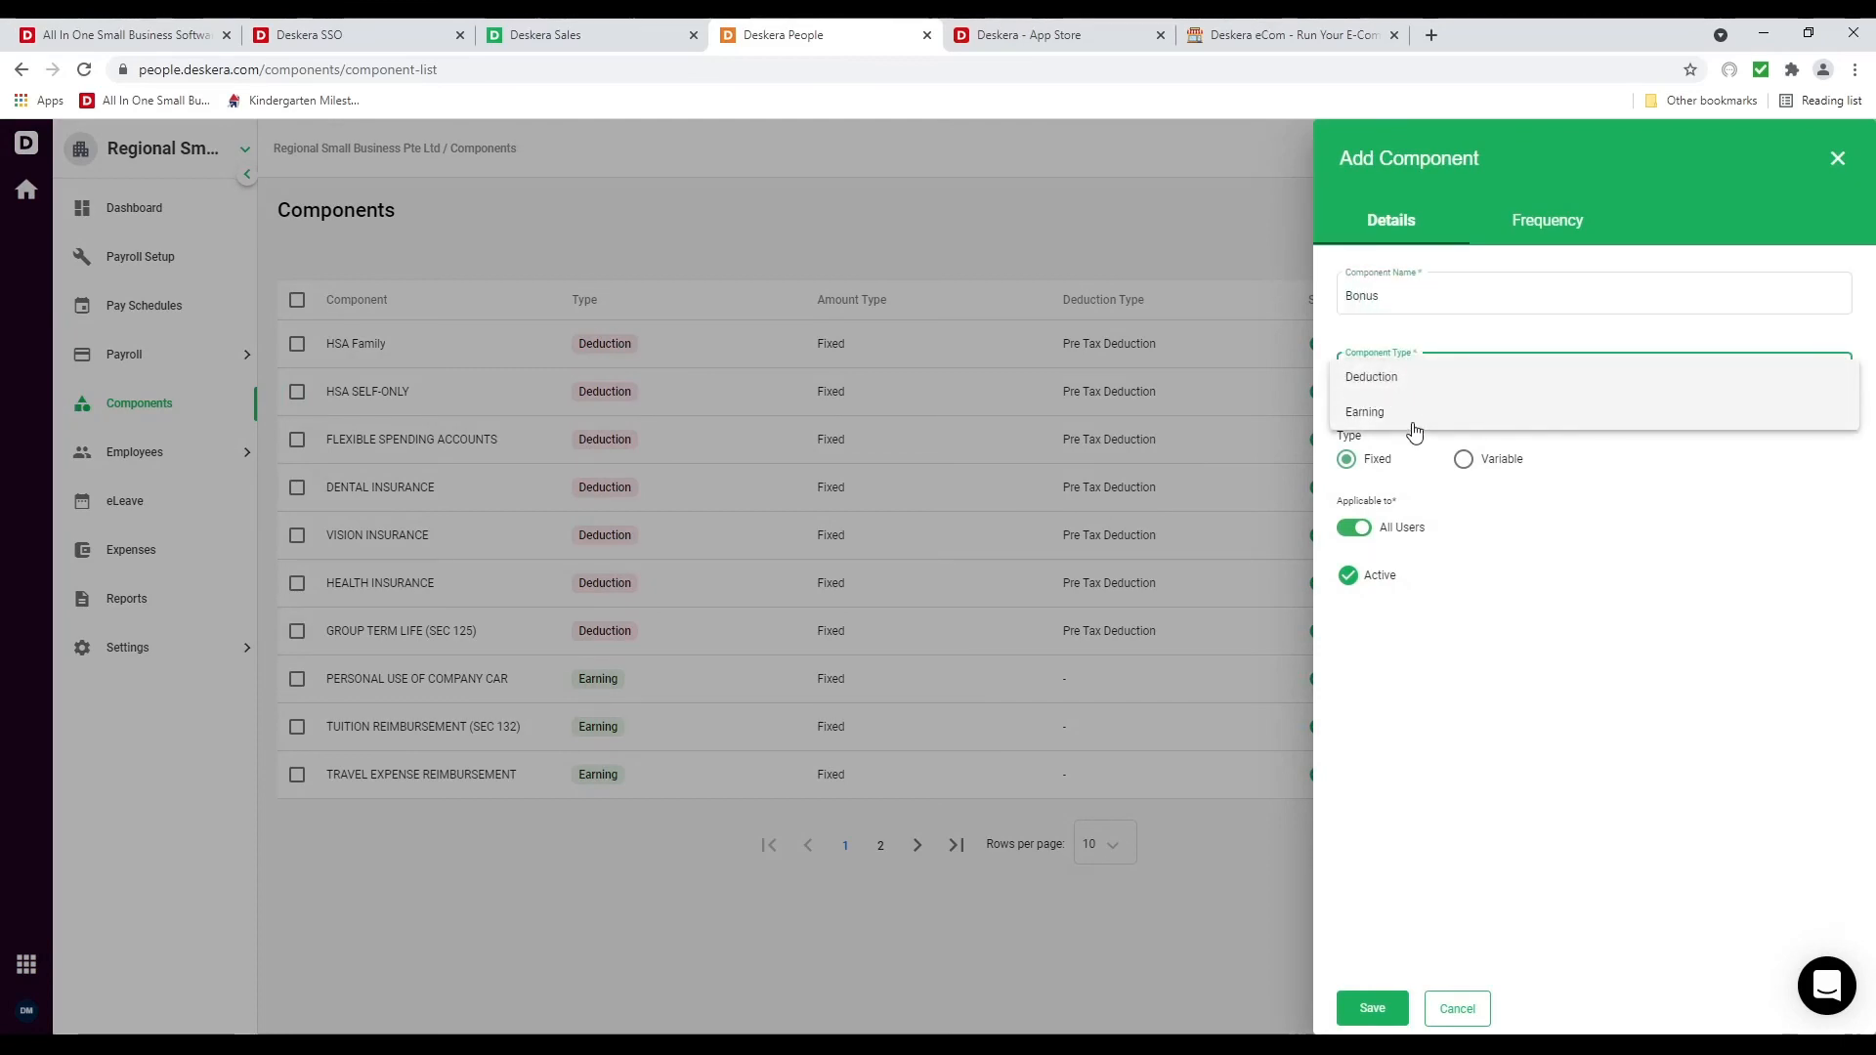
click(1413, 420)
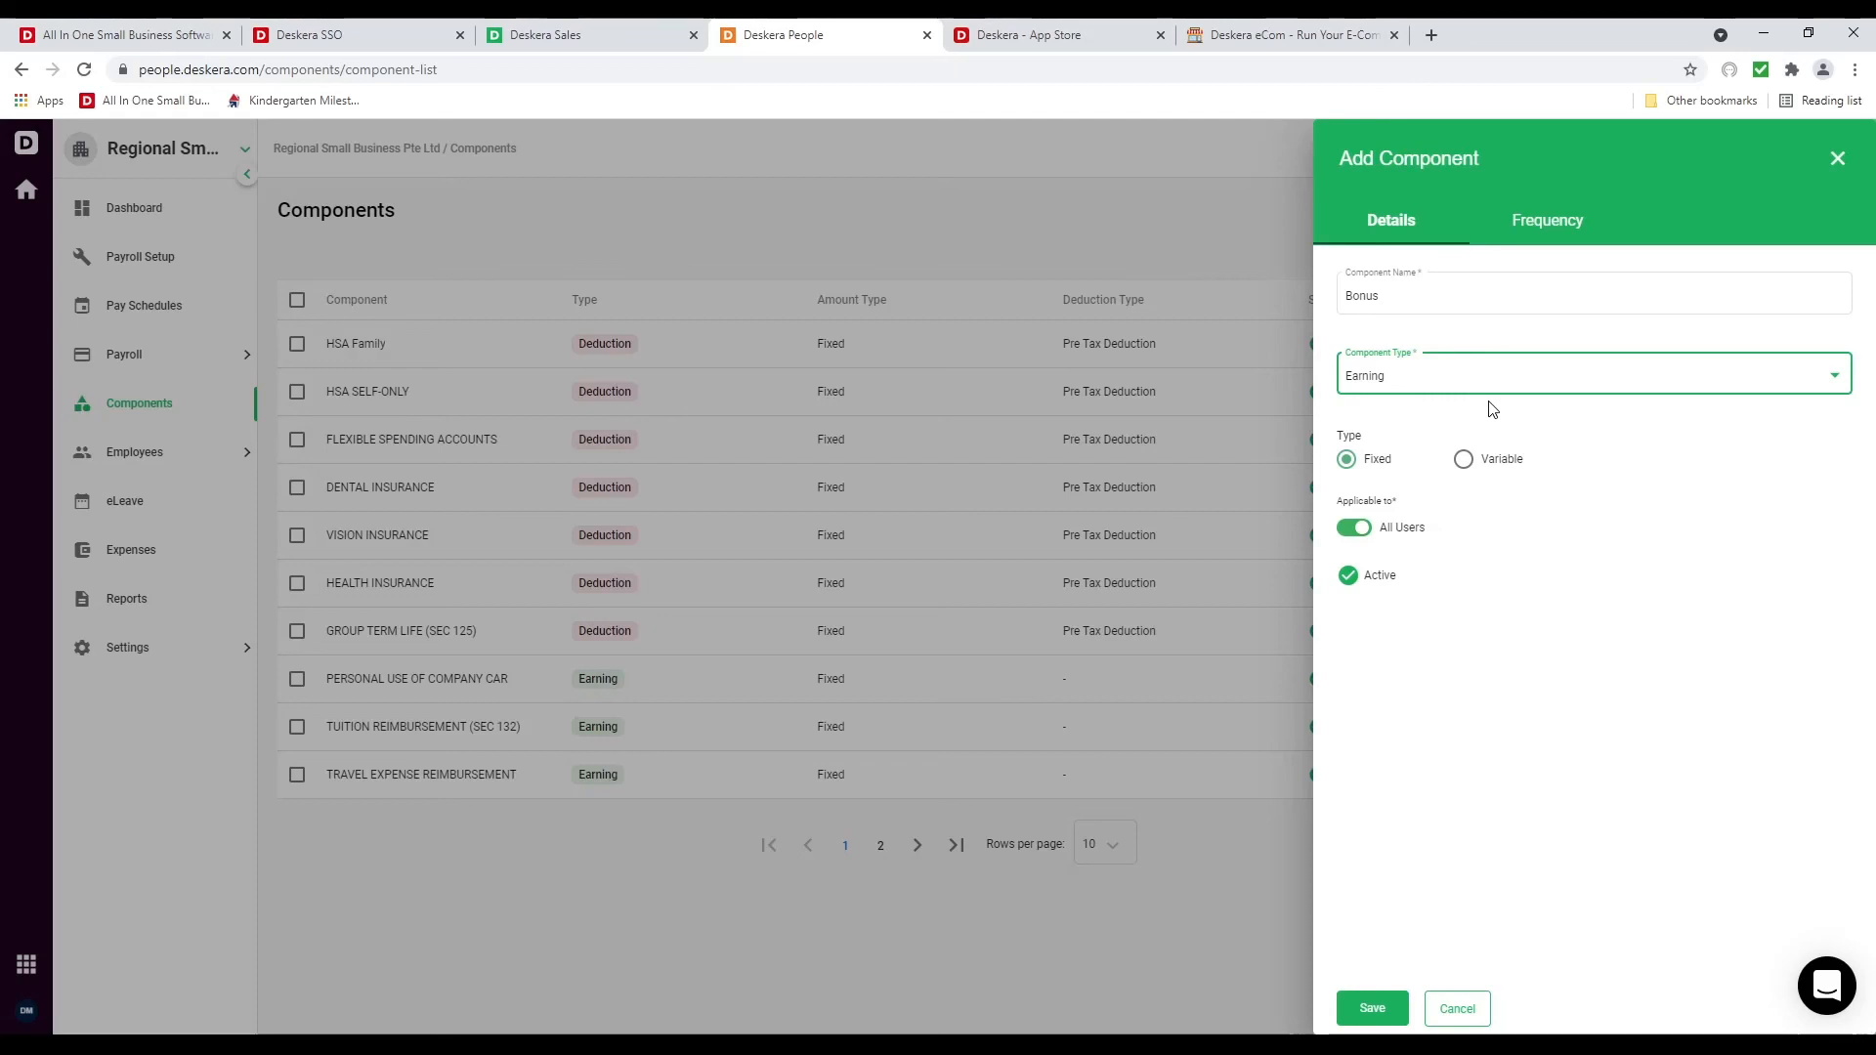
click(1464, 460)
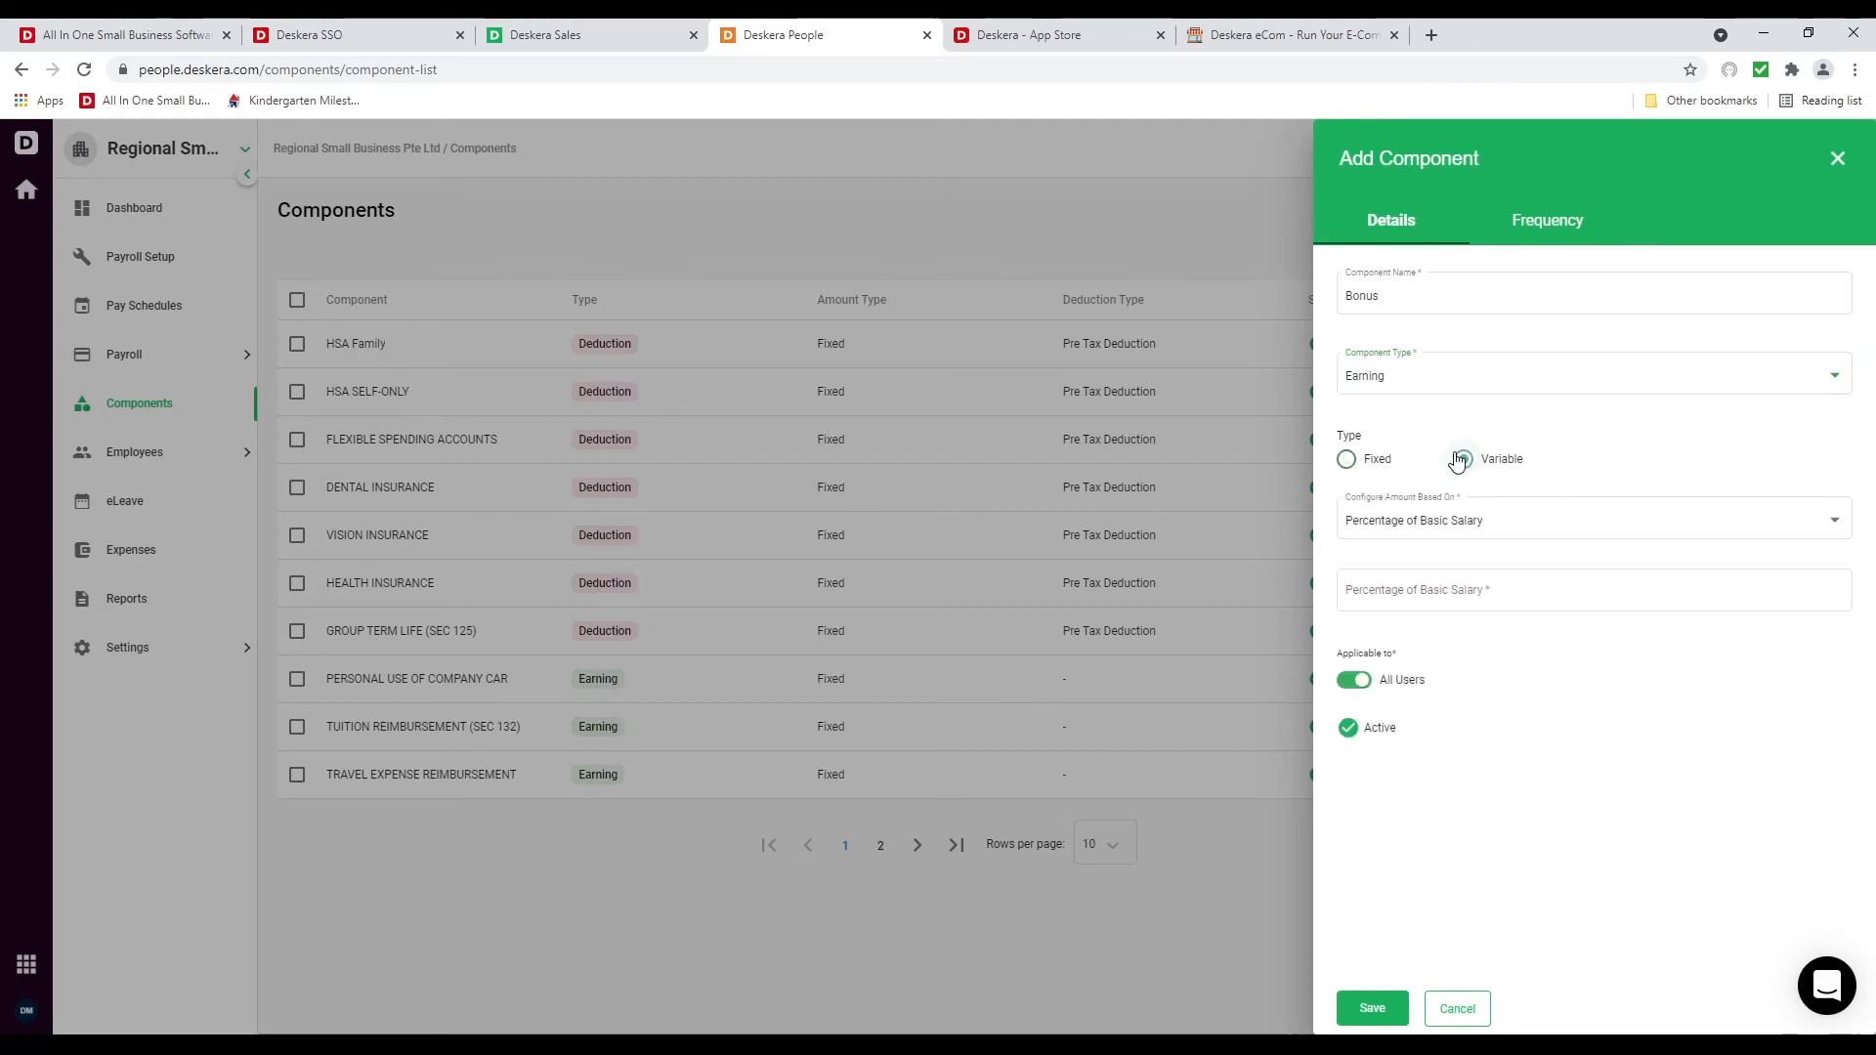
click(1492, 528)
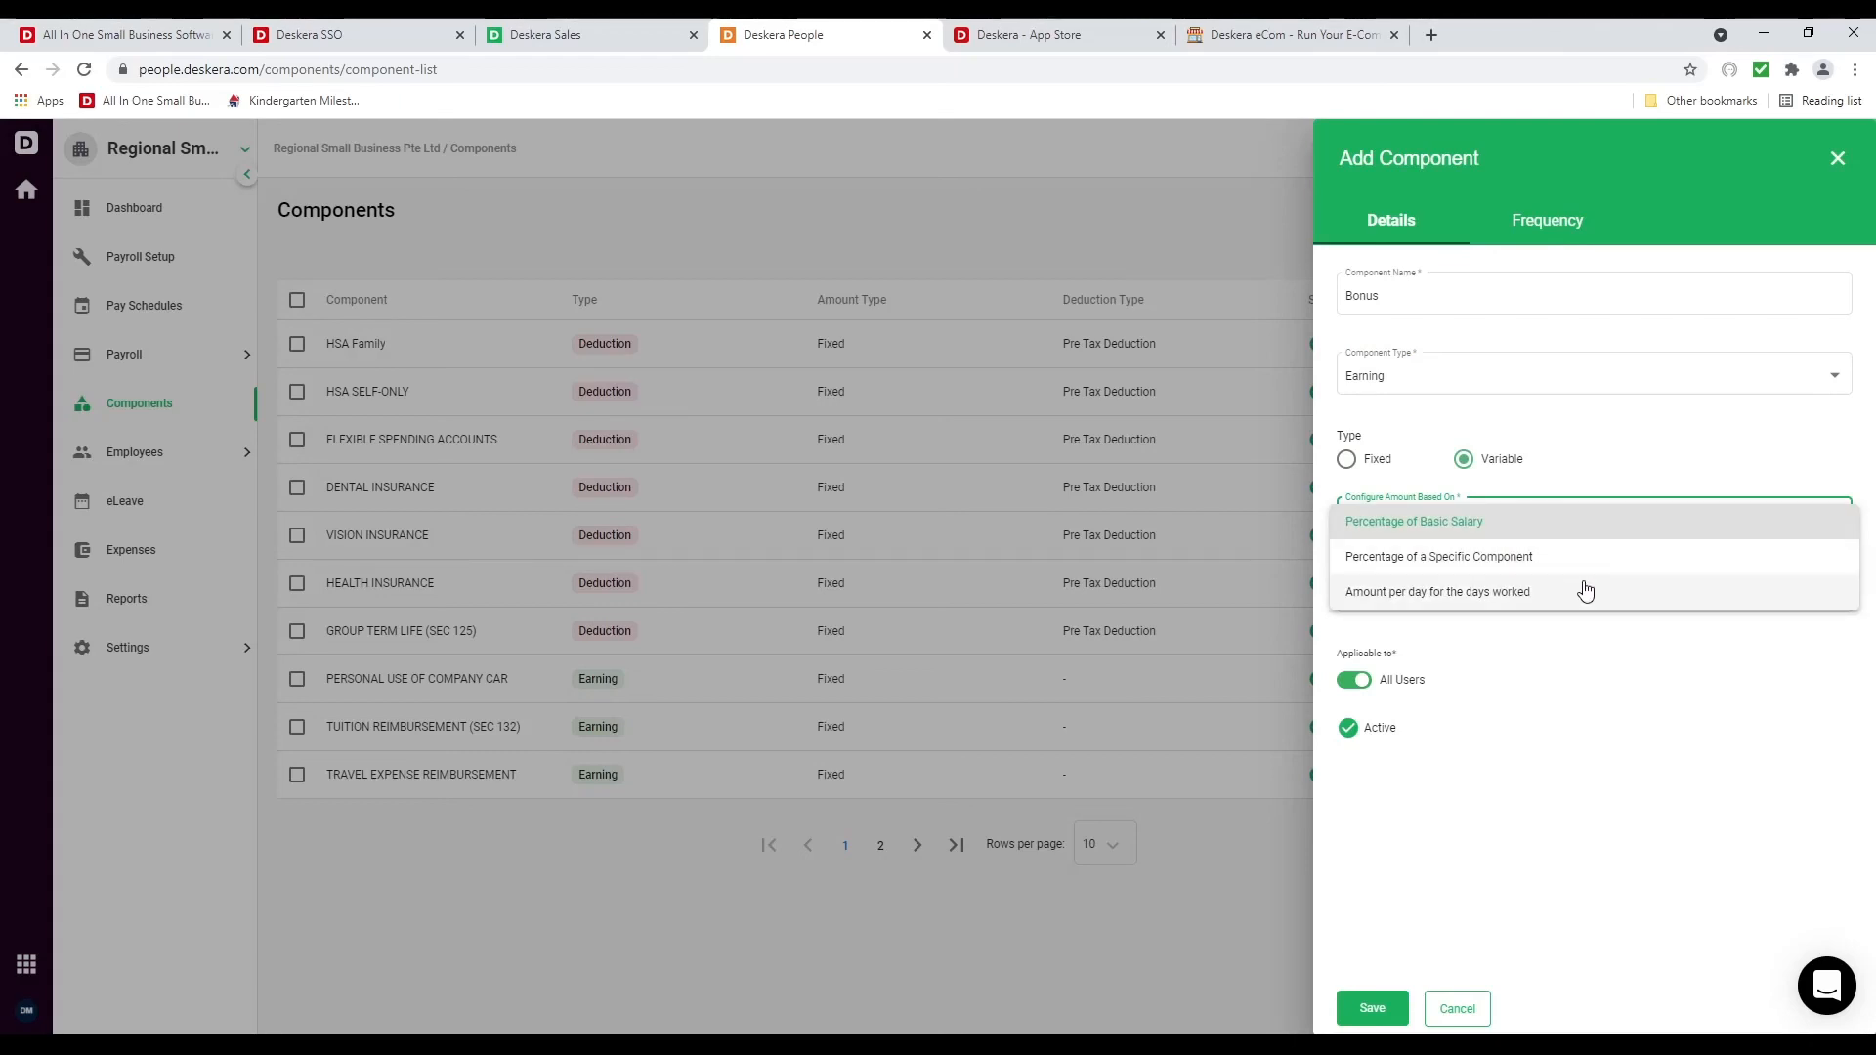
click(1595, 749)
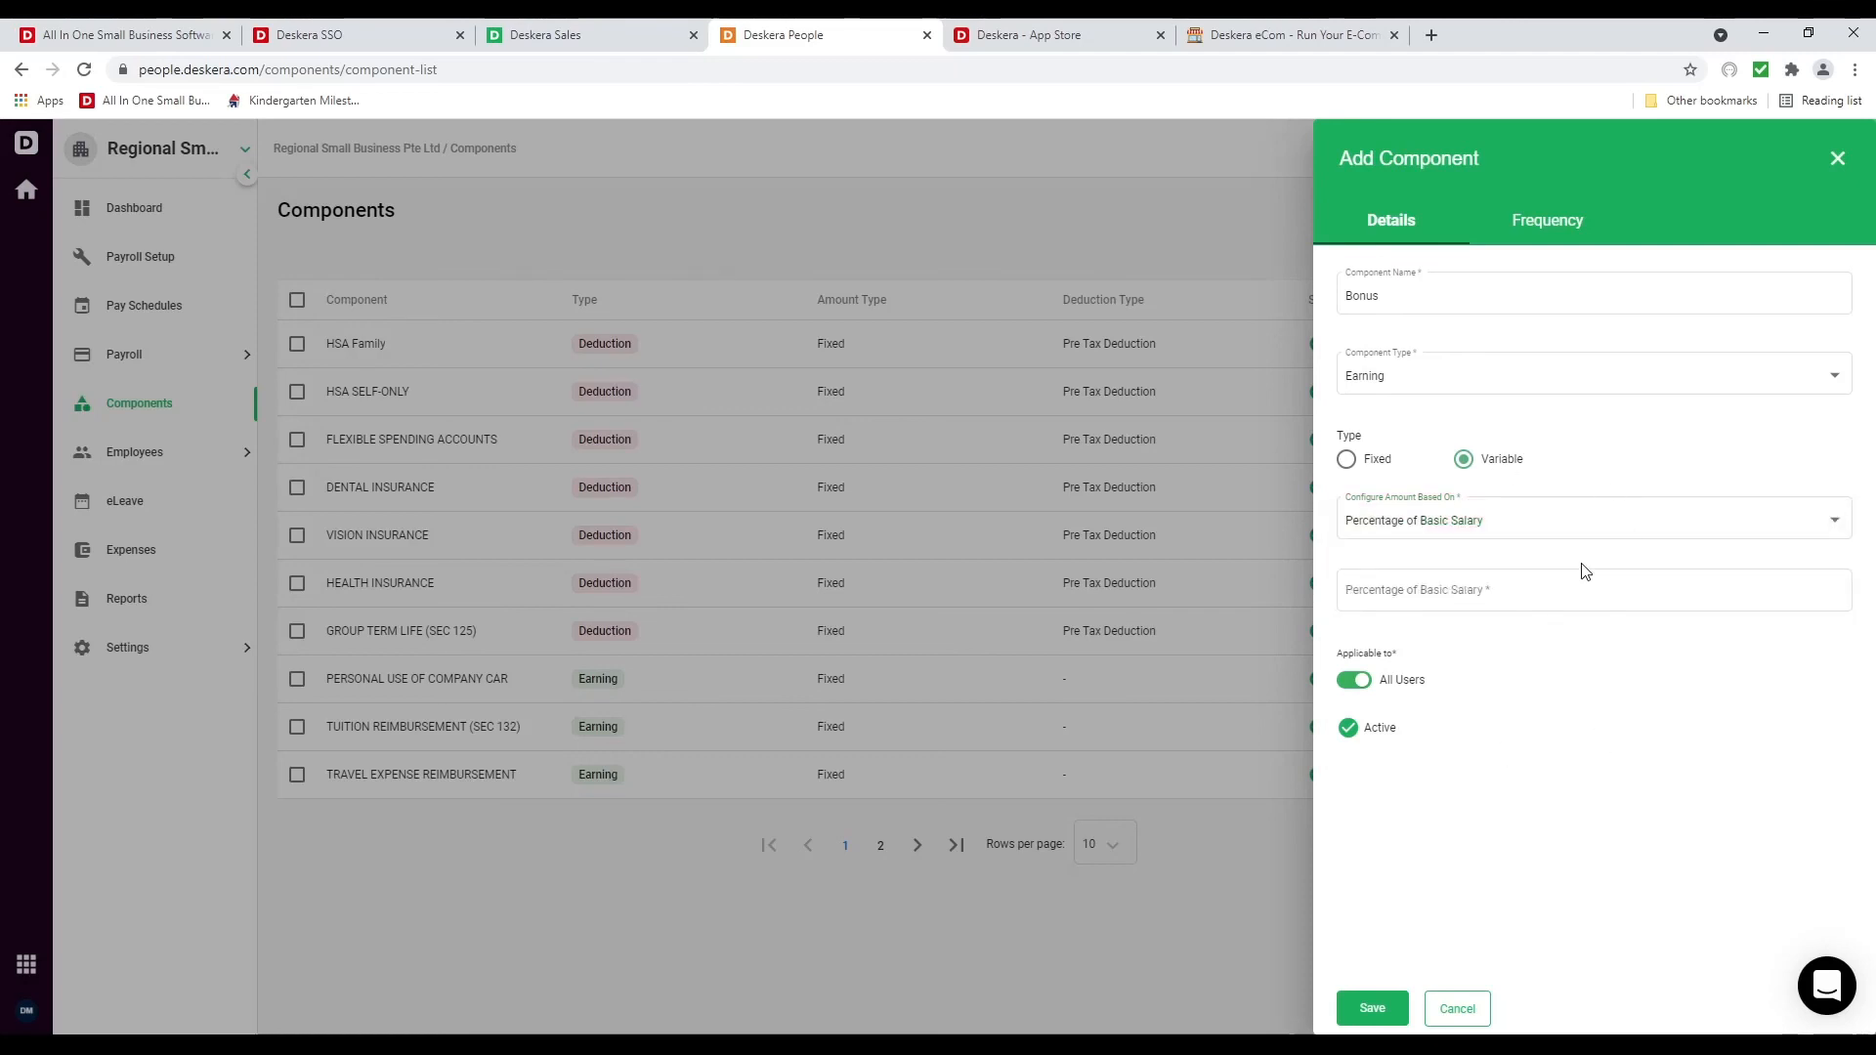
click(1356, 461)
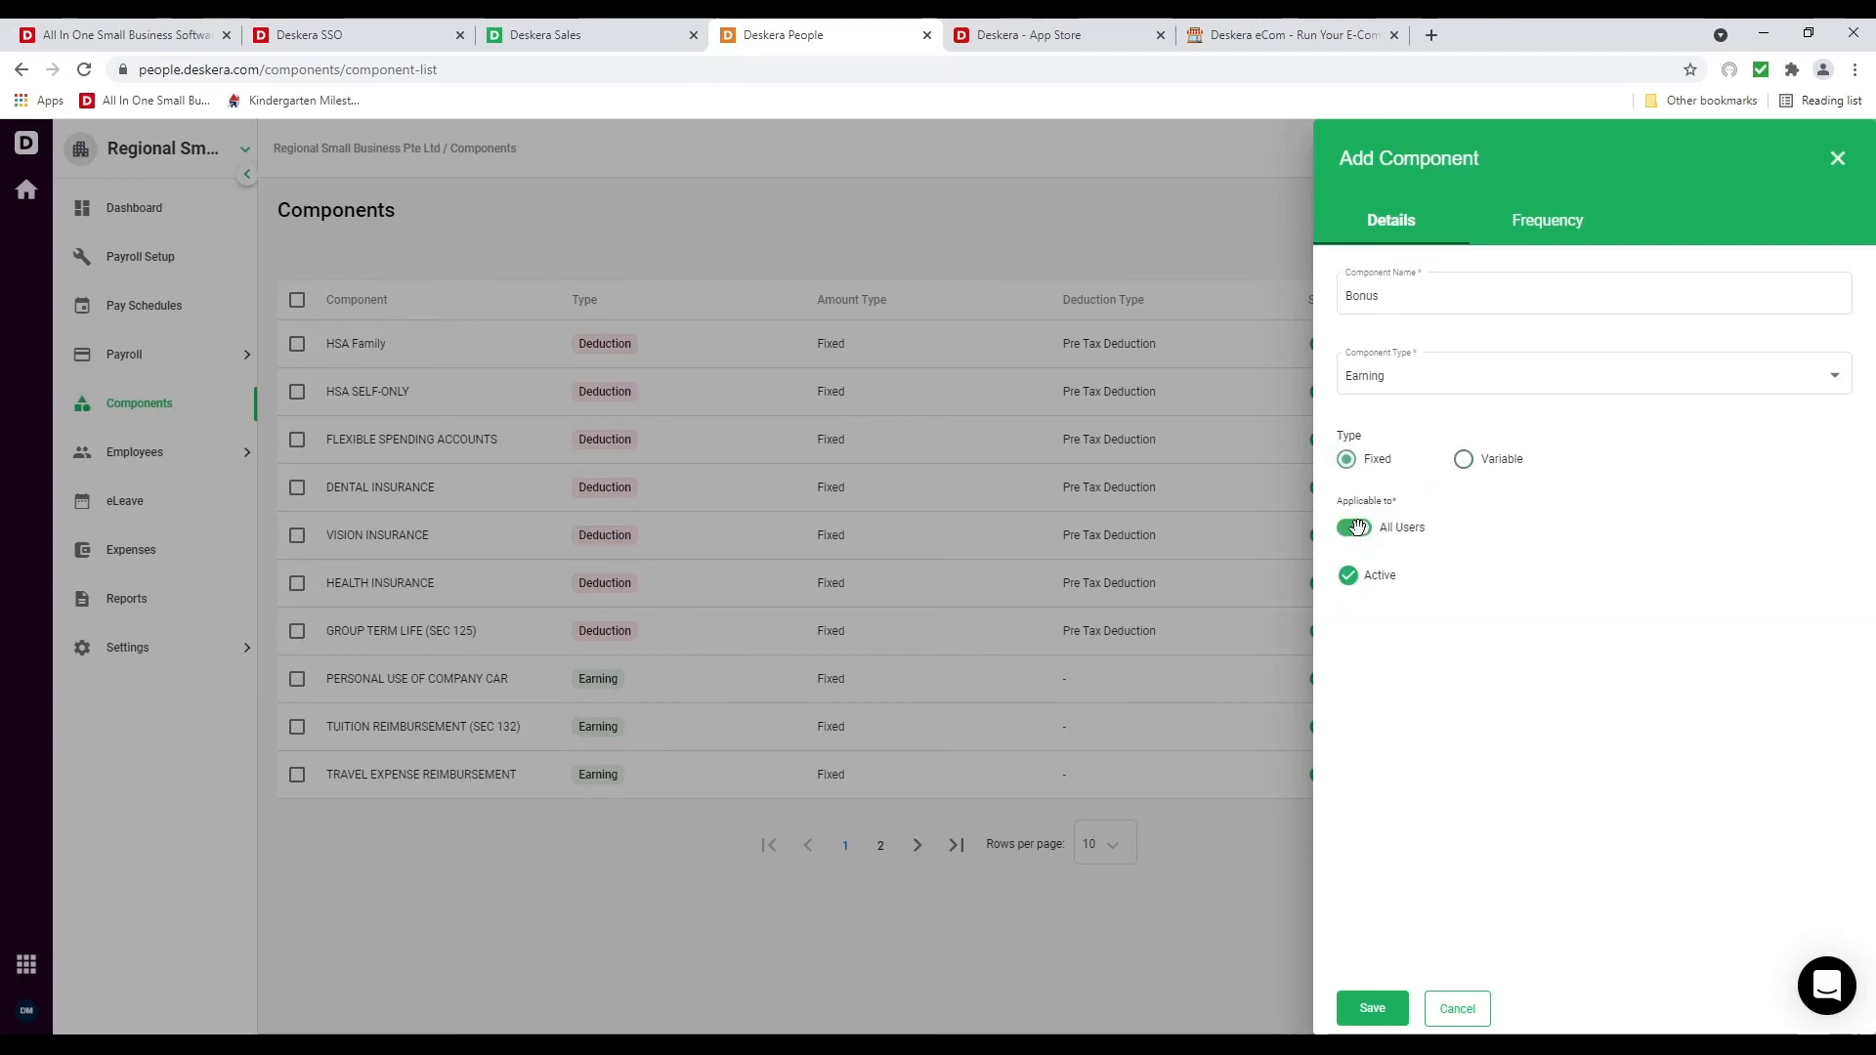
Set the Bonus component's frequency to Yearly and save it
click(1554, 225)
click(1505, 300)
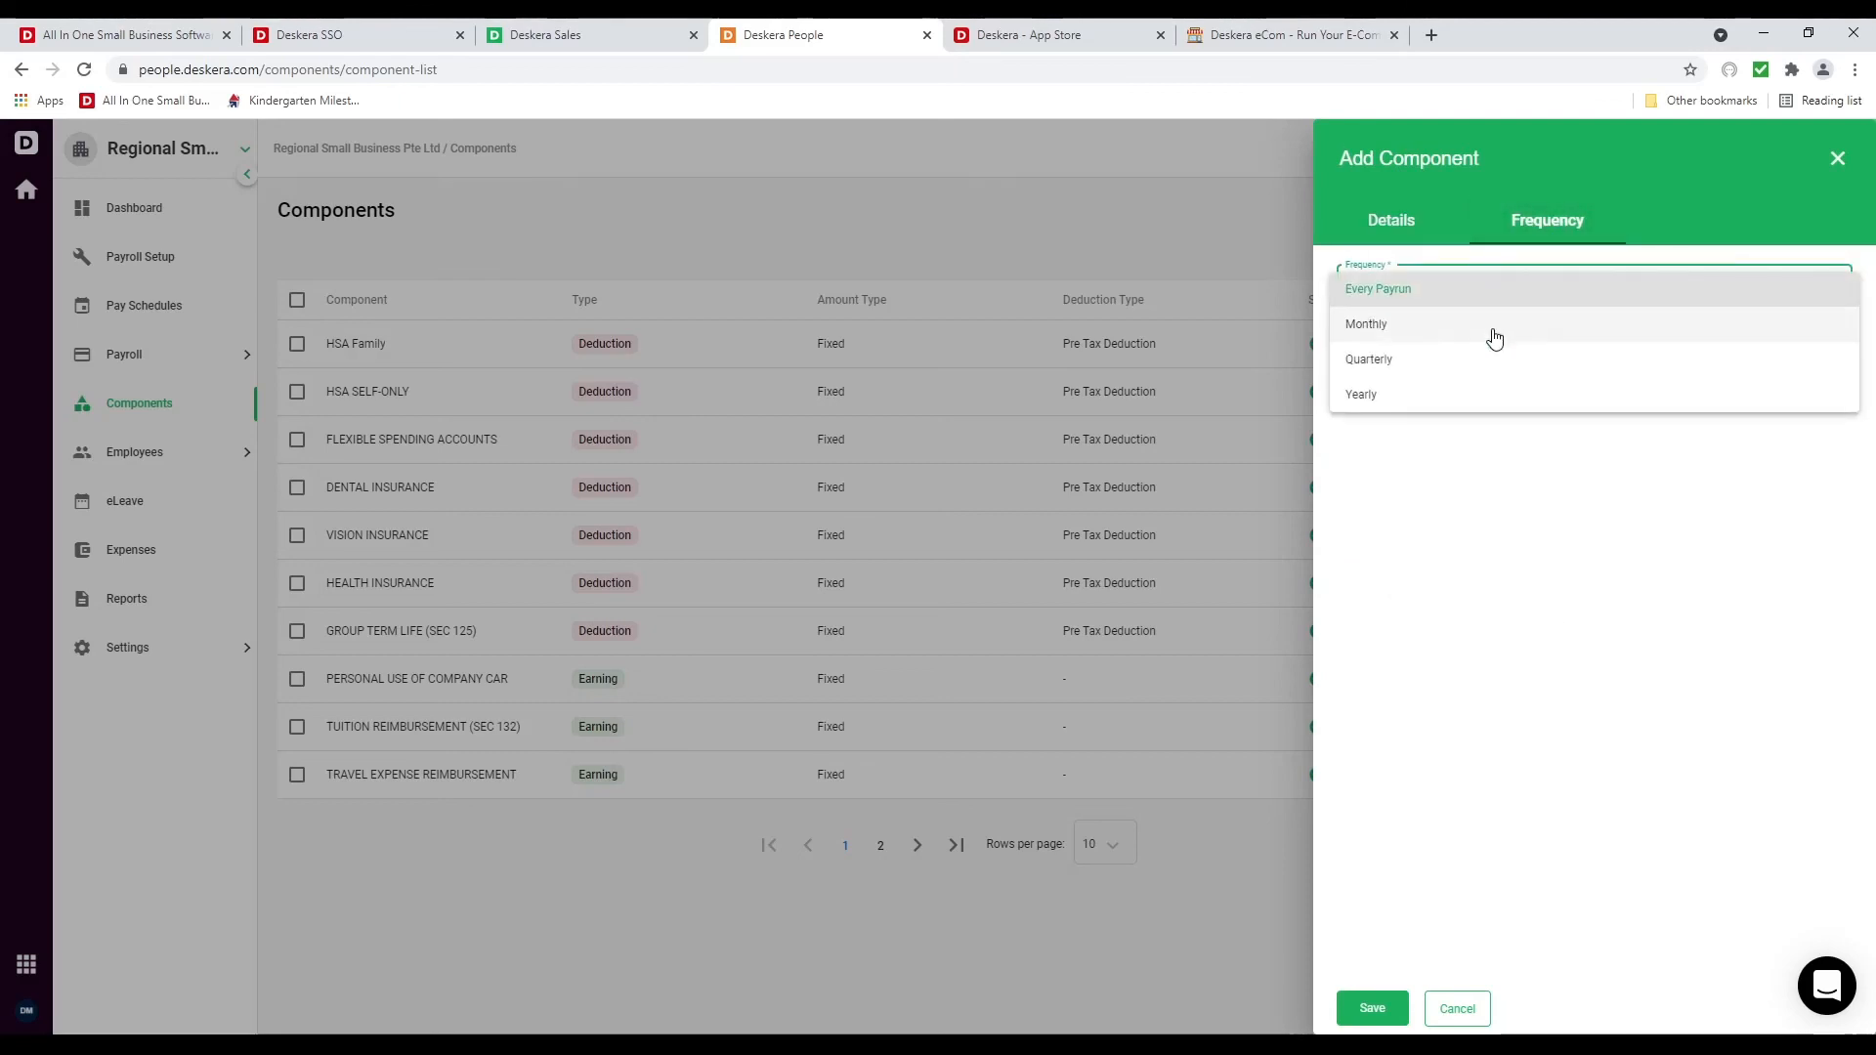
click(1484, 537)
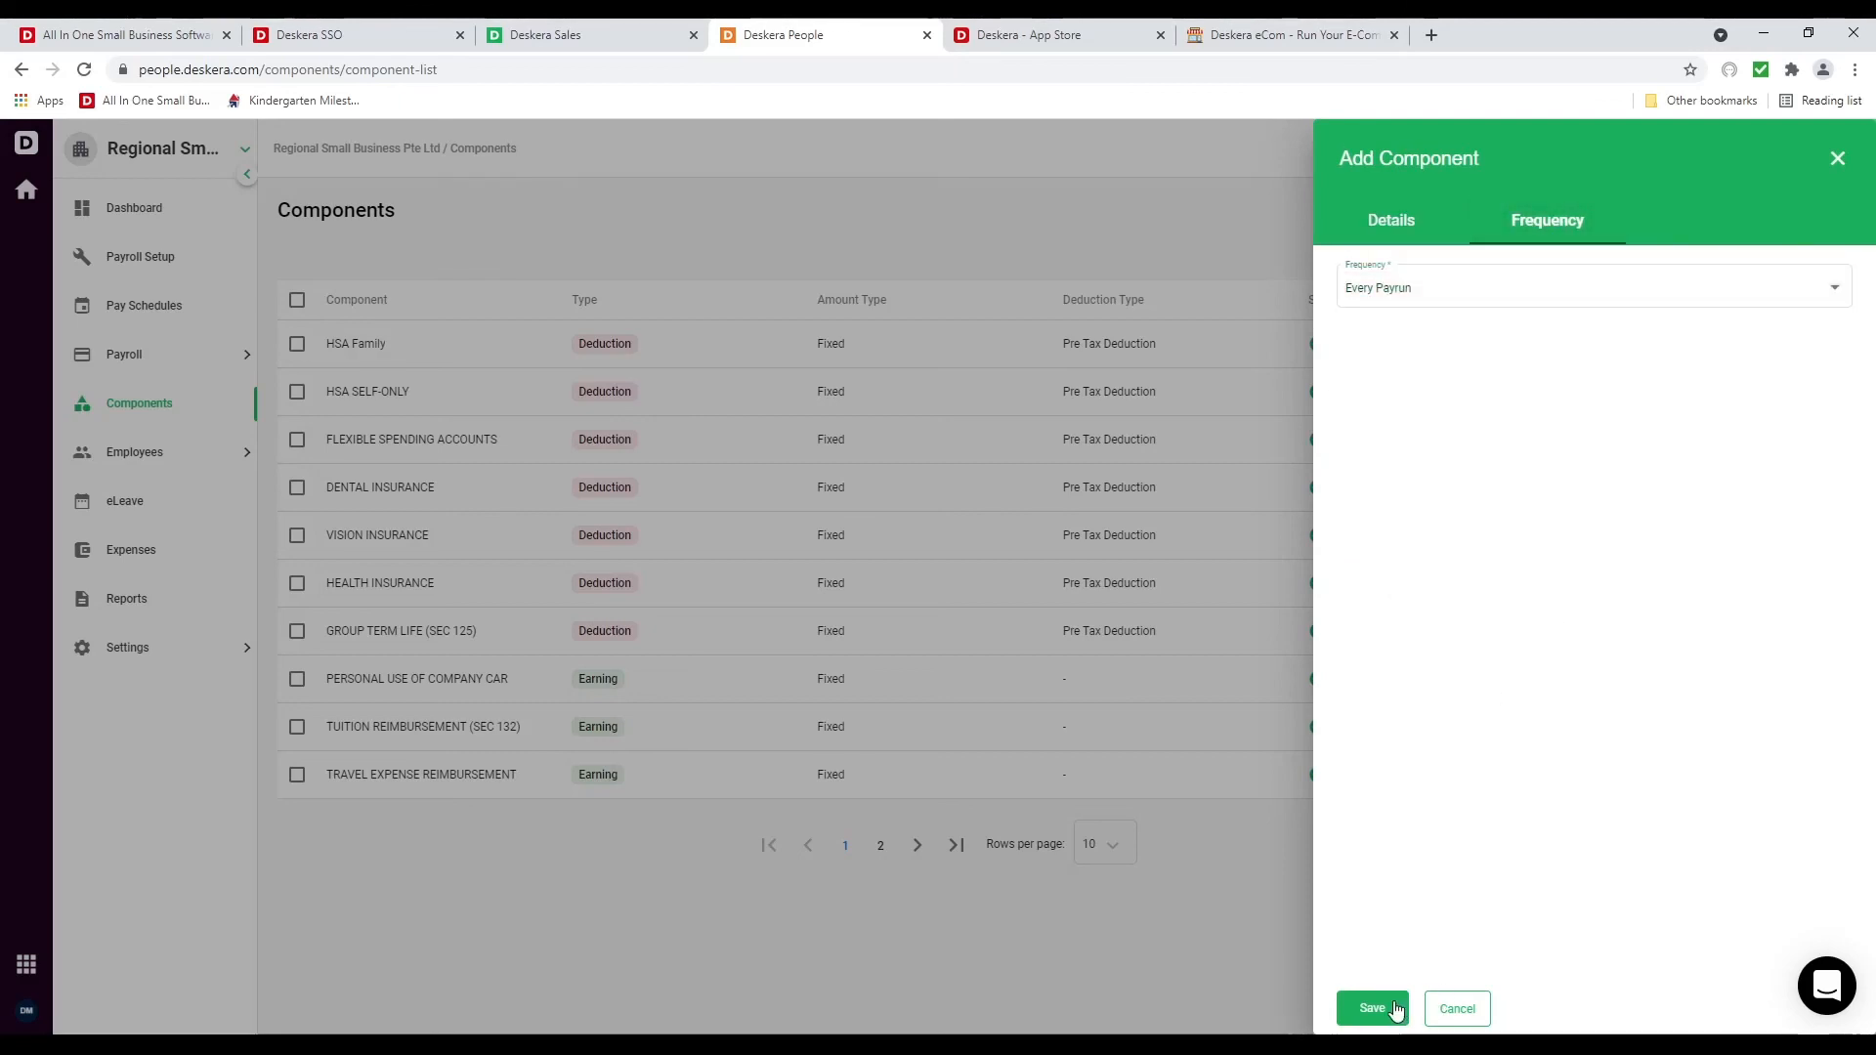
click(1434, 283)
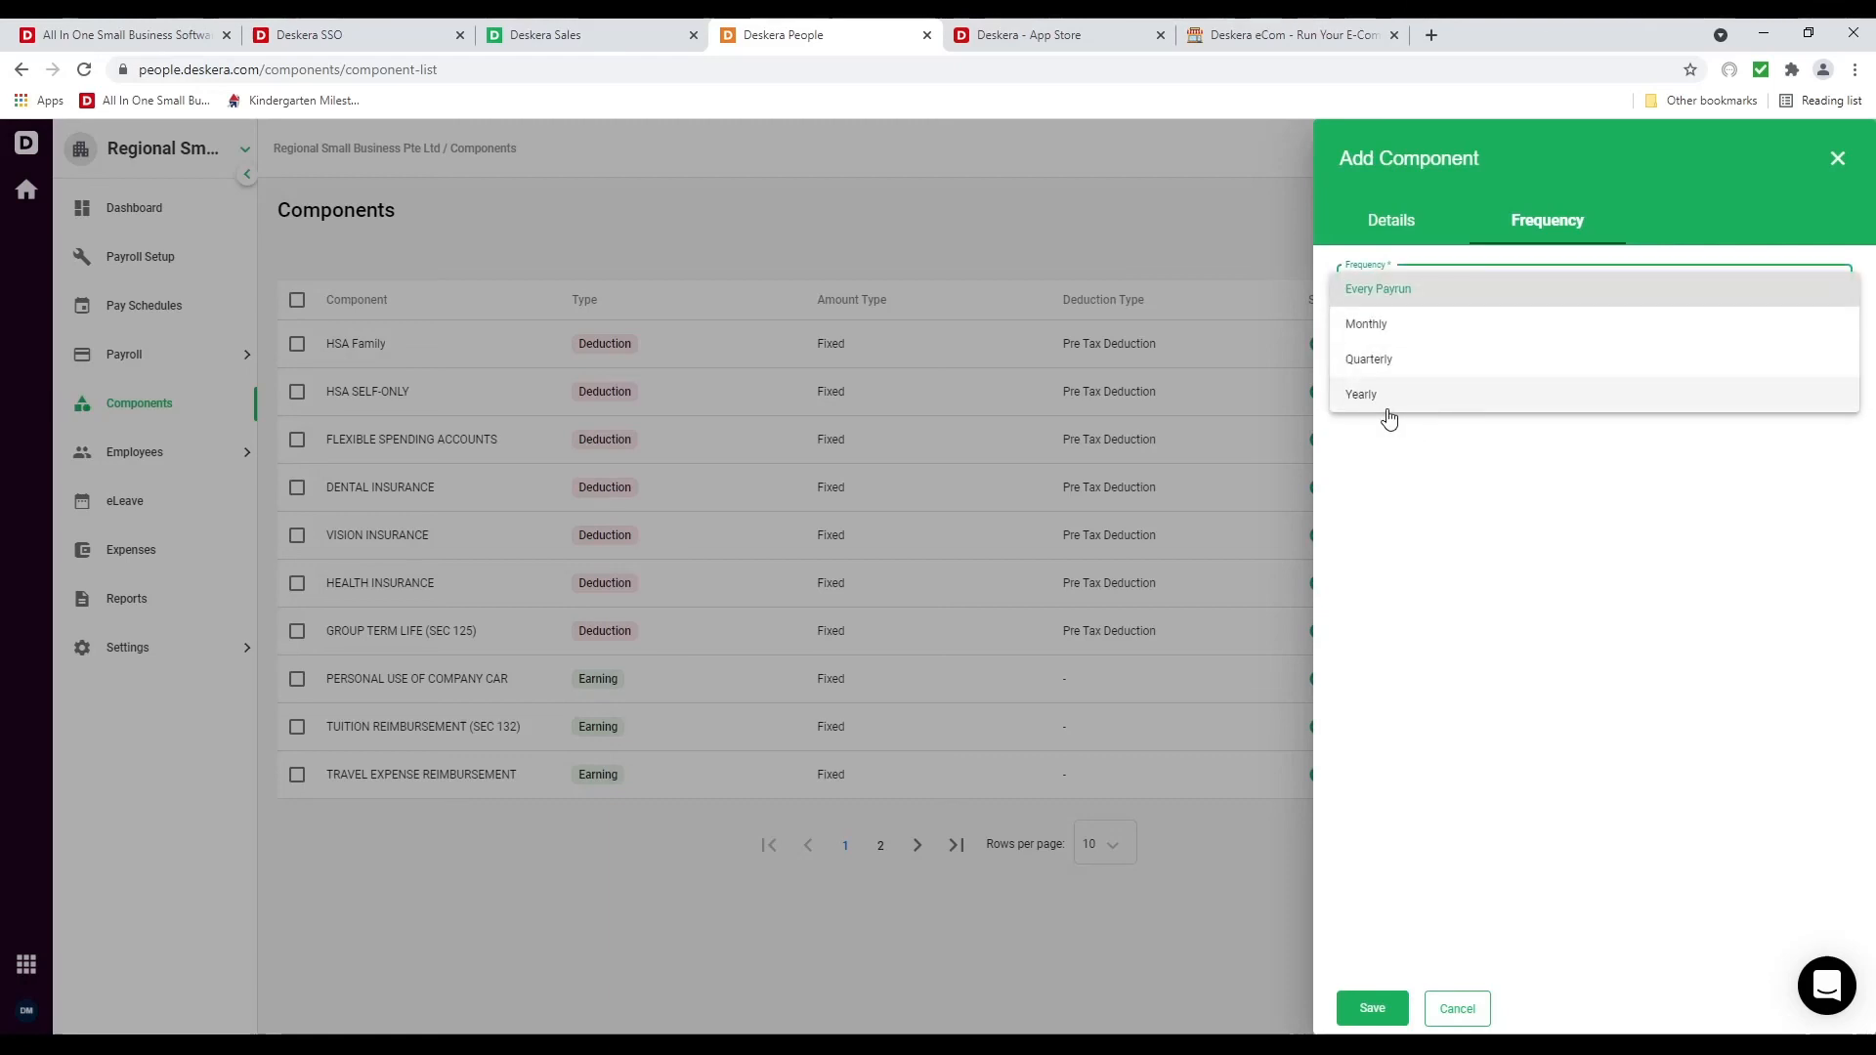
click(1387, 403)
click(1376, 1004)
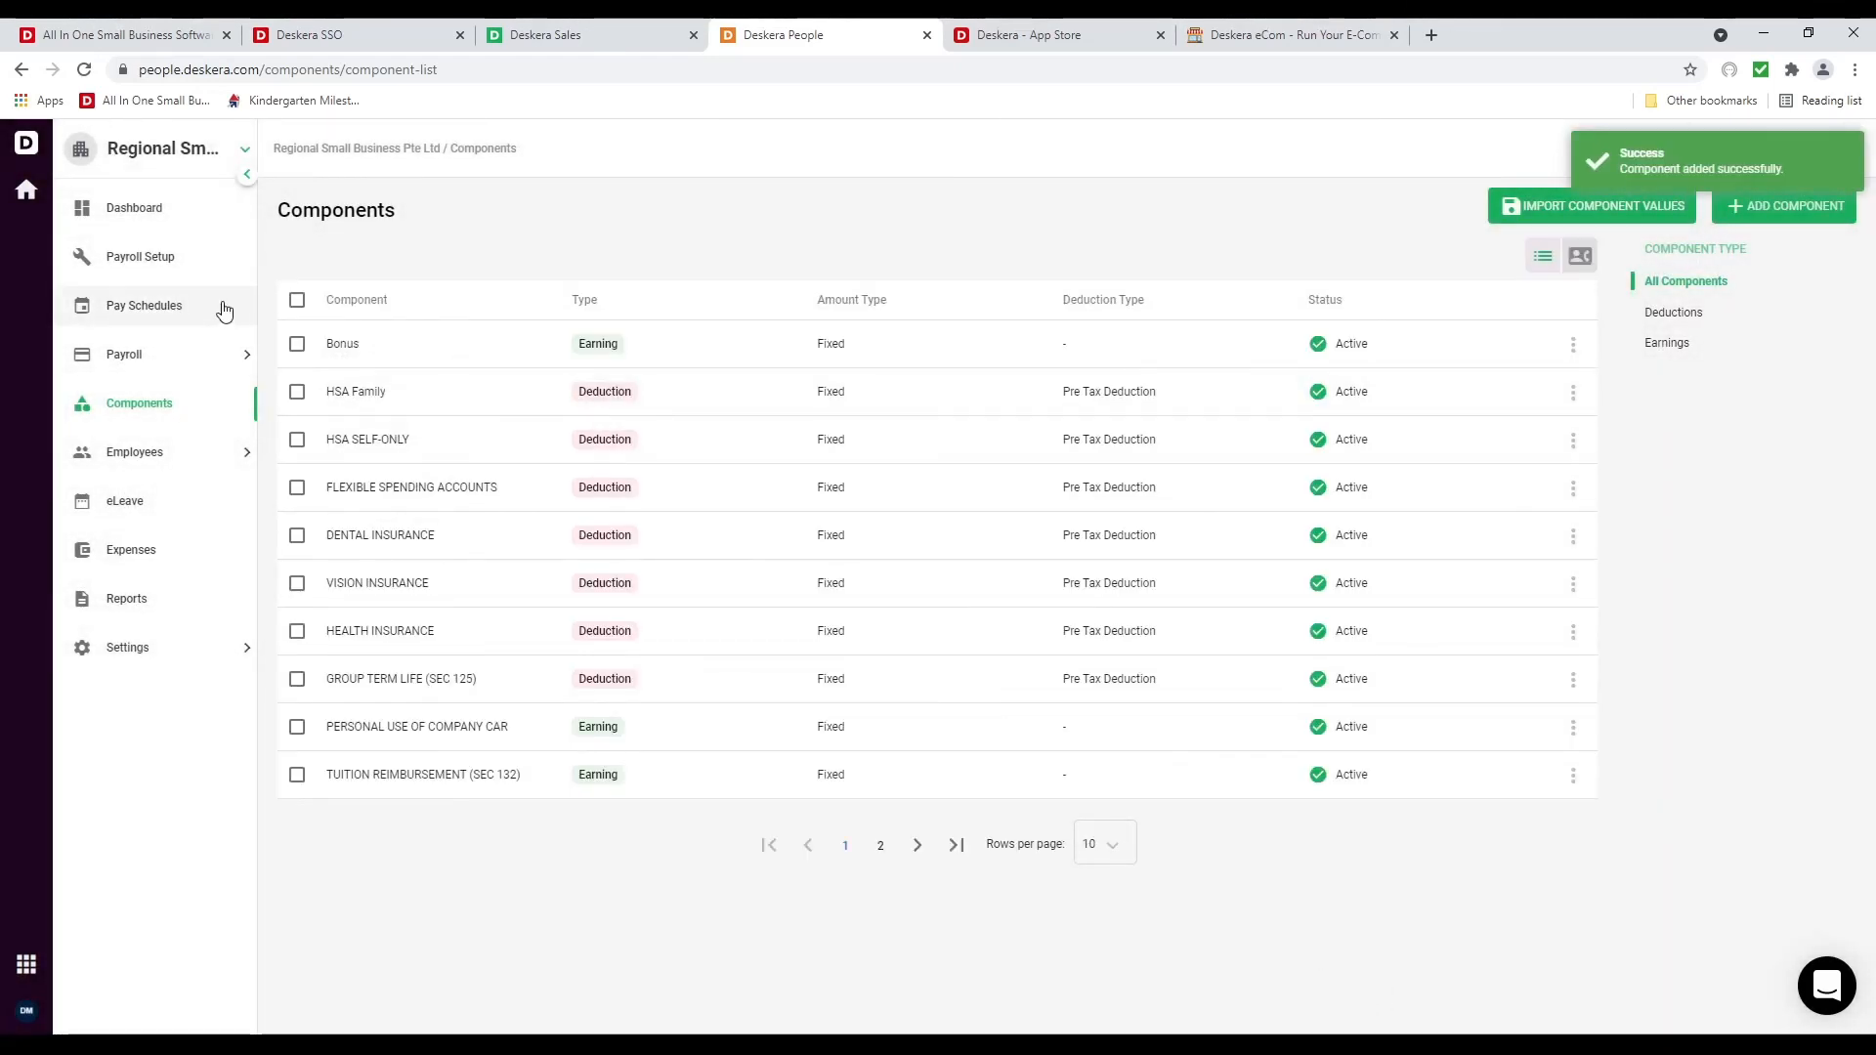
click(206, 362)
Start a new payrun with the Monthly pay schedule and Monthly pay period
click(186, 403)
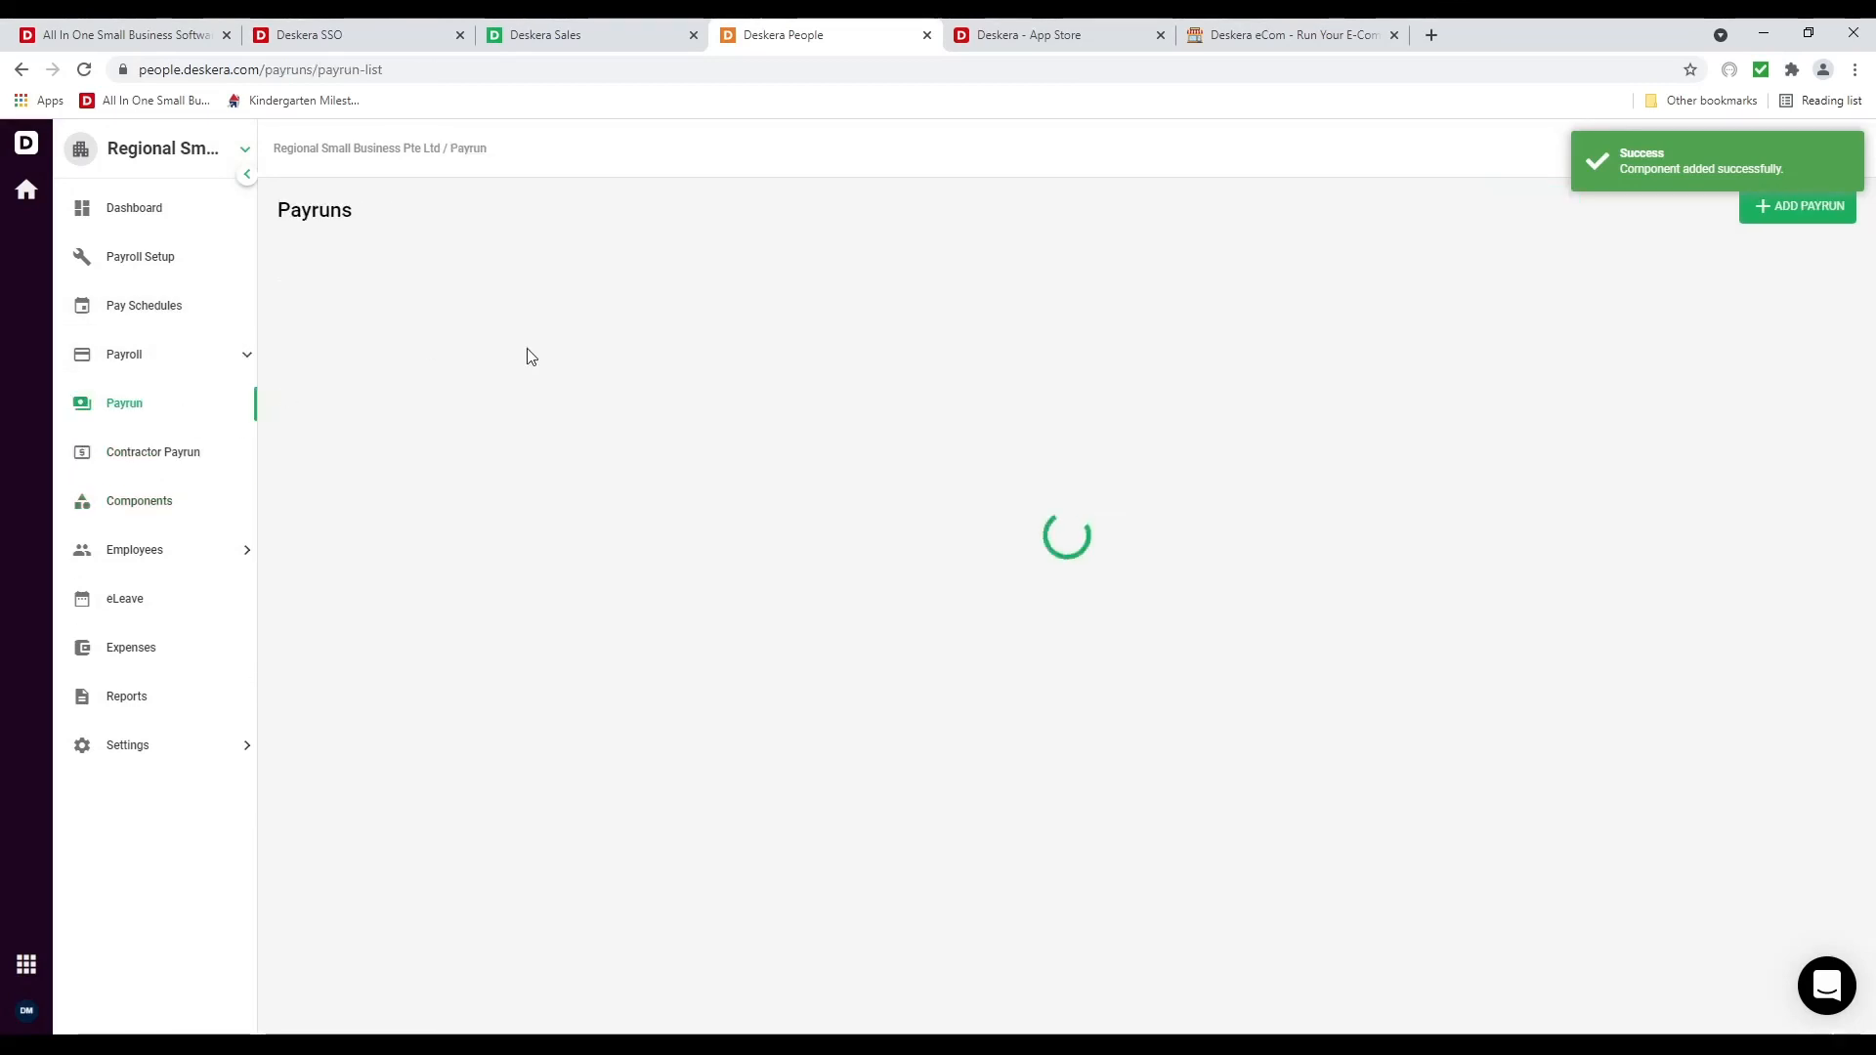
click(1838, 207)
click(1360, 315)
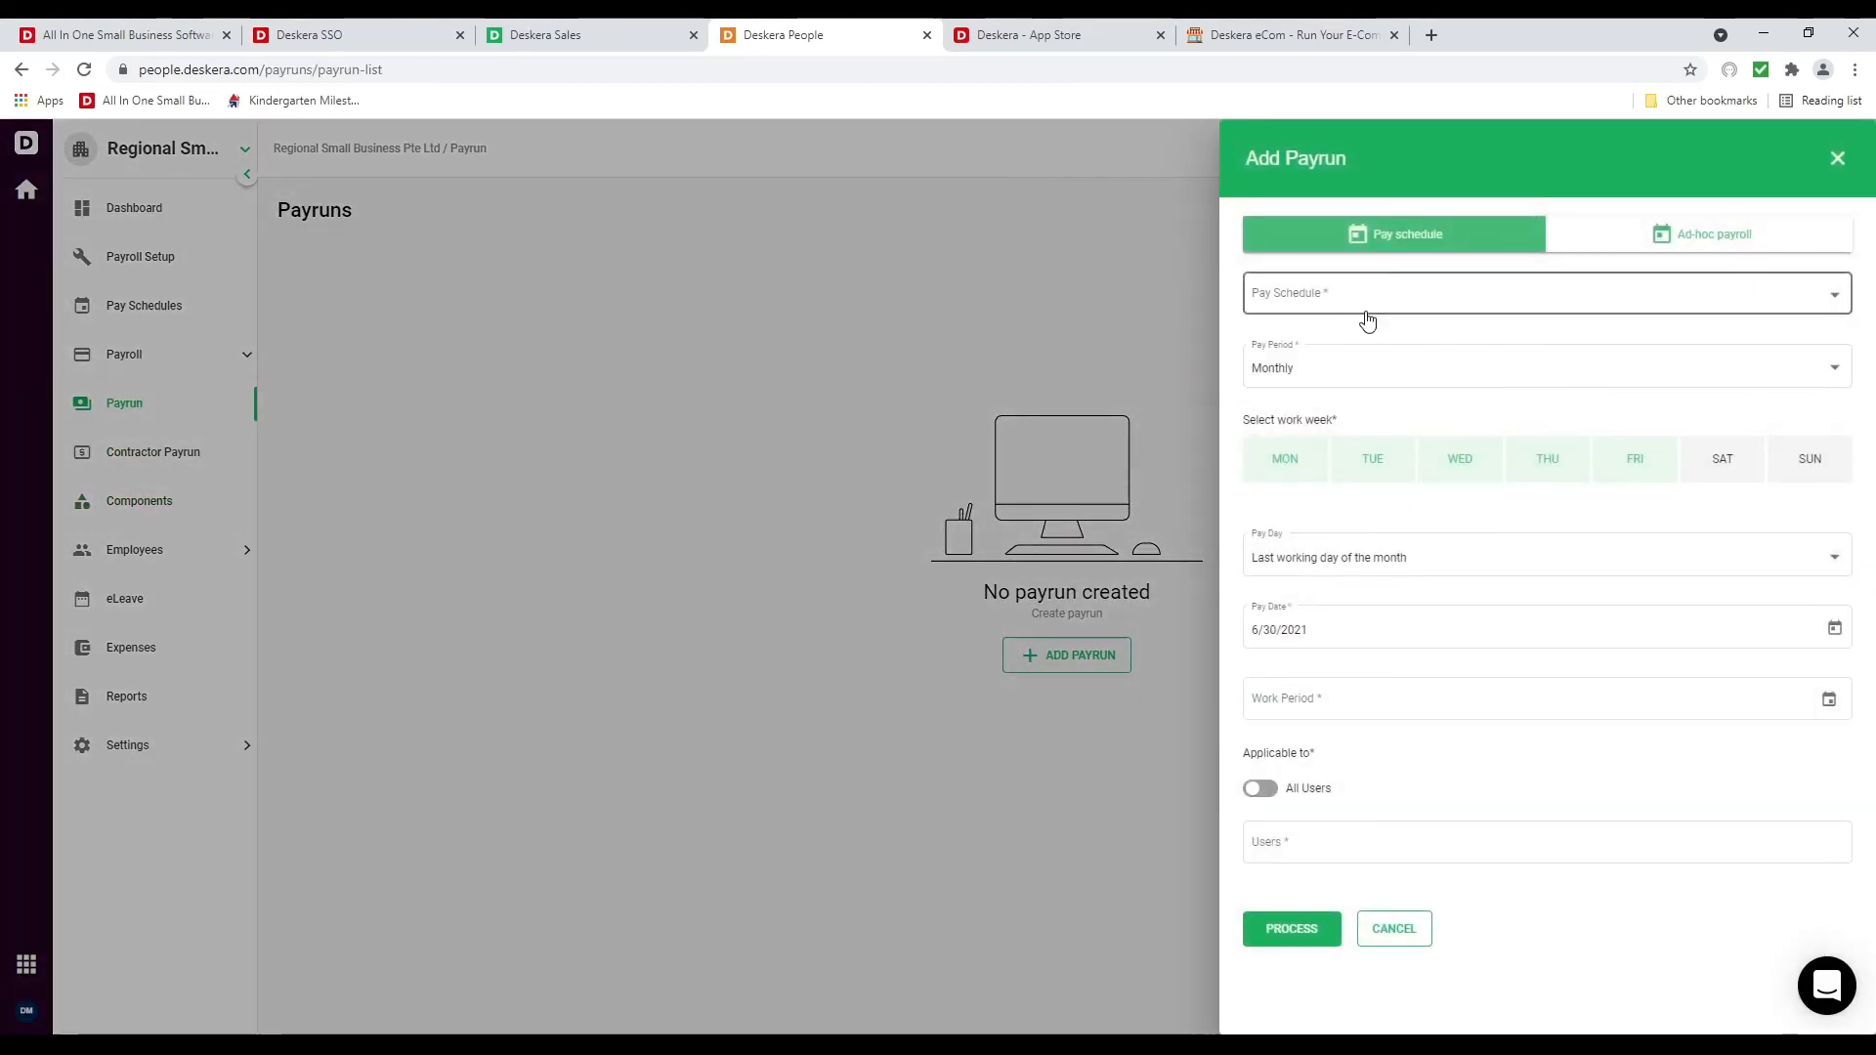
click(1358, 307)
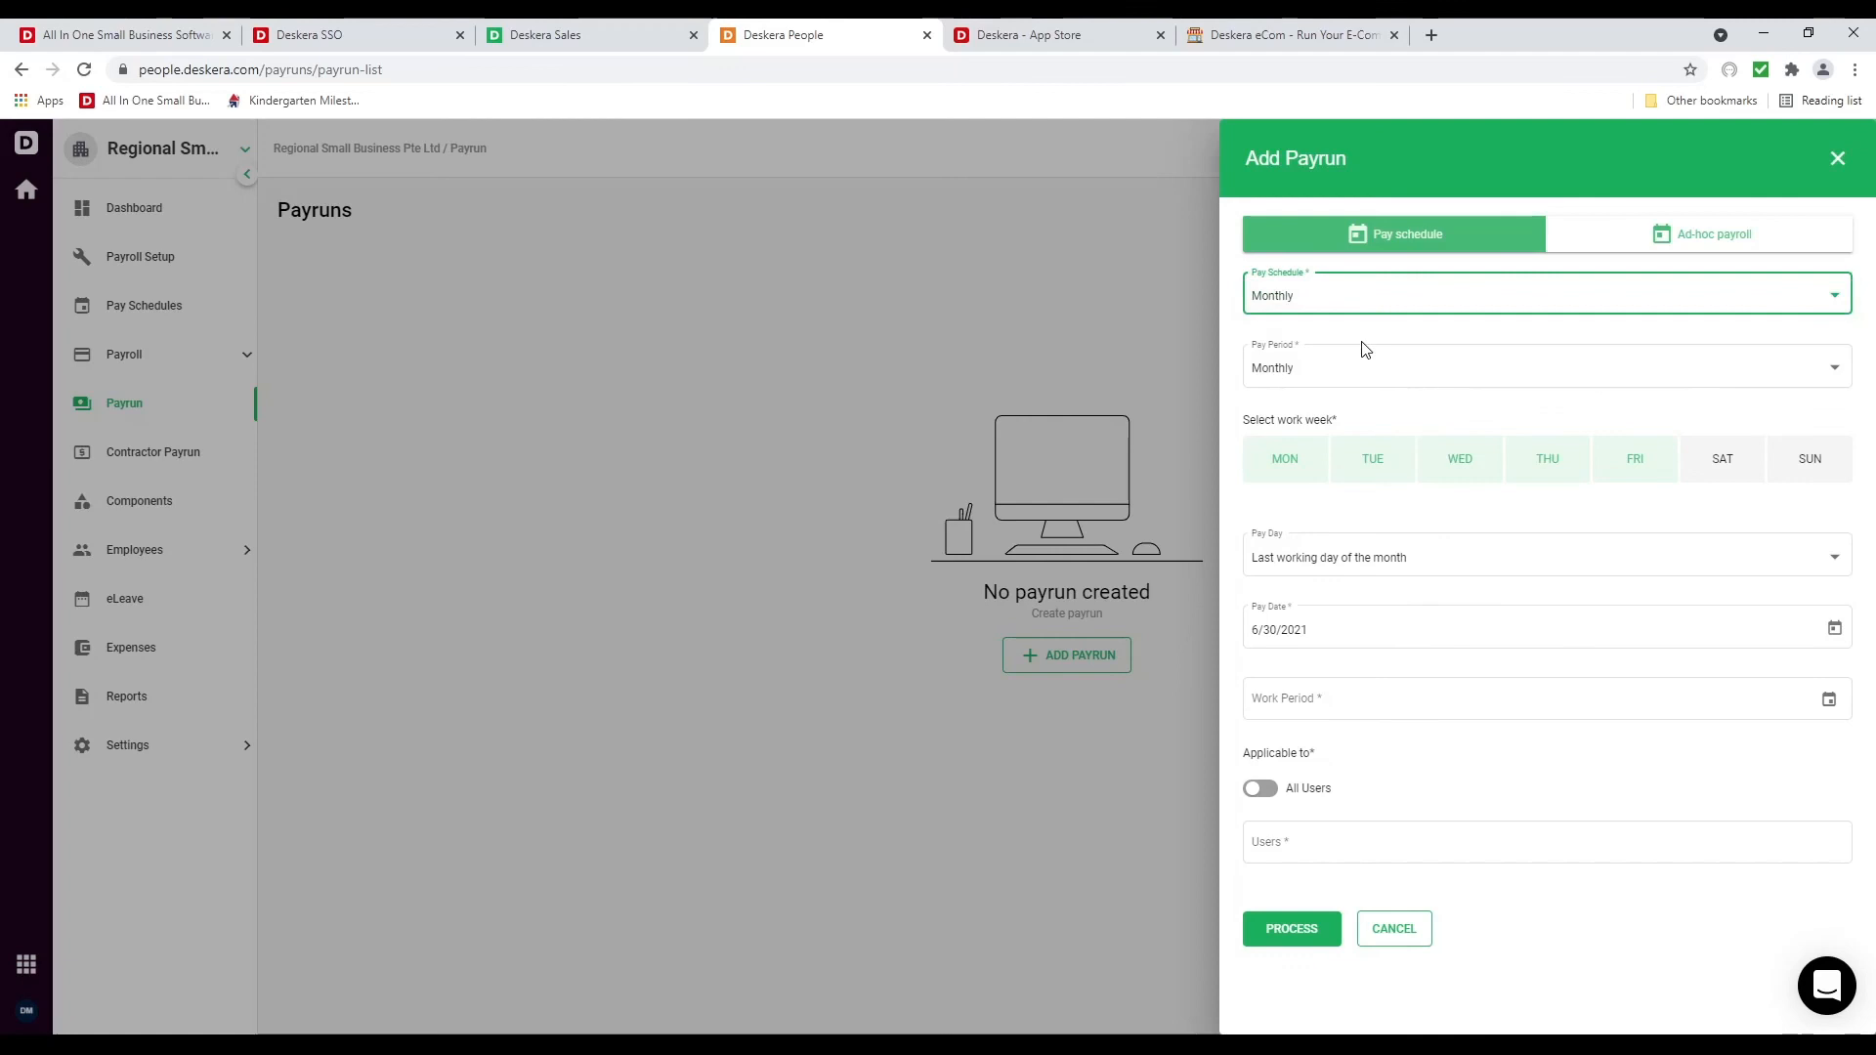
click(1306, 366)
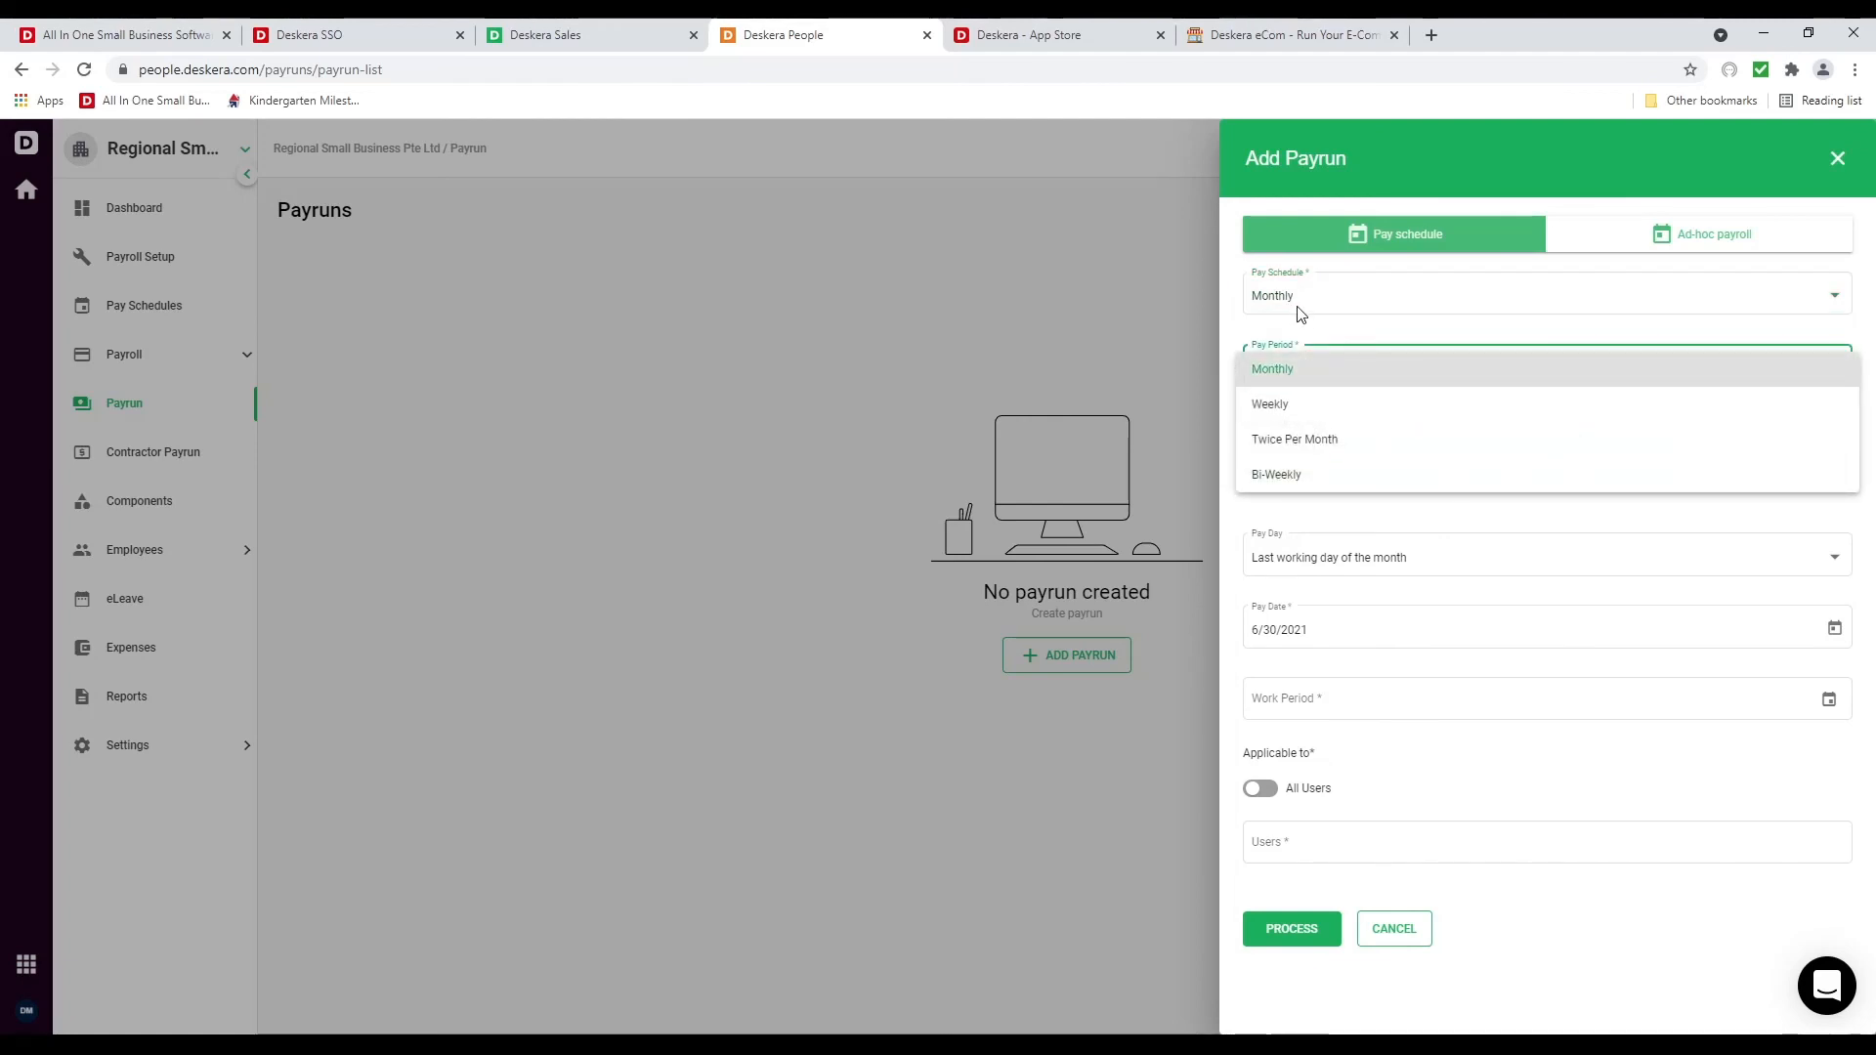
click(1334, 375)
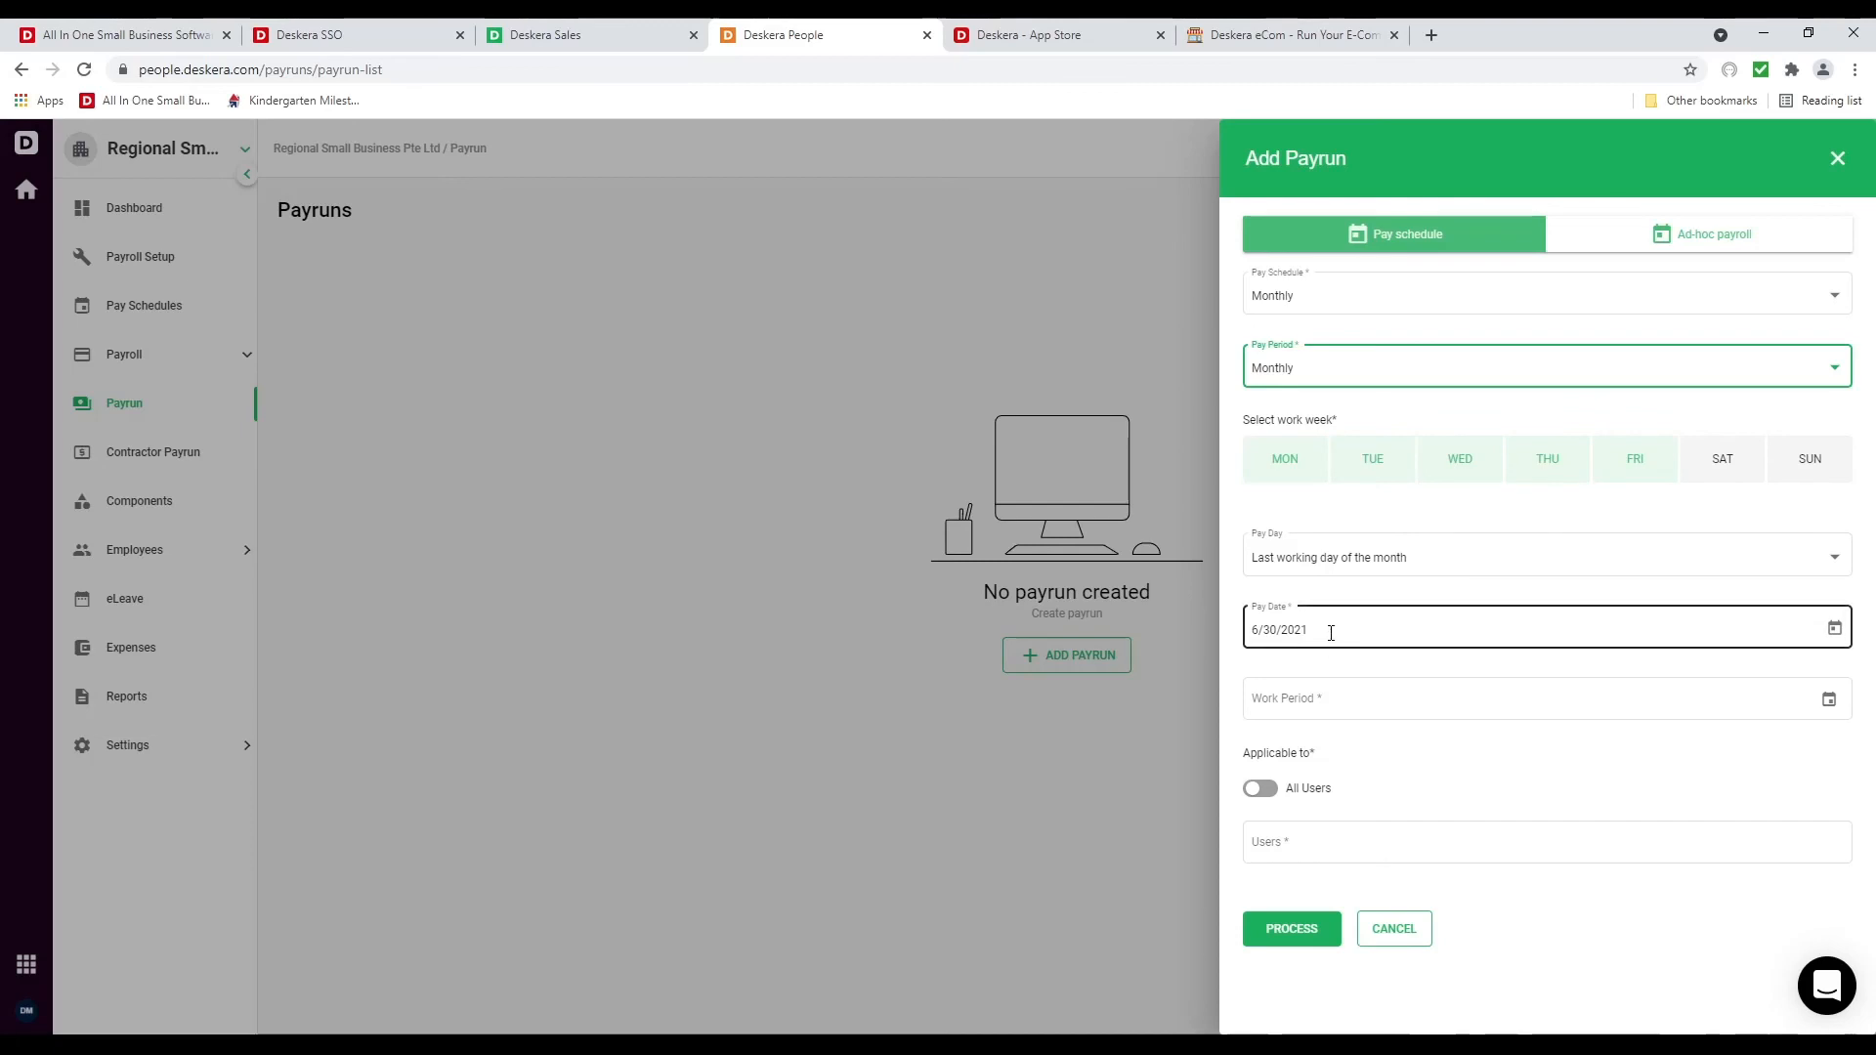
Set the work period to June 1–30, include only the new employee, and process the payrun
click(1829, 701)
click(1299, 431)
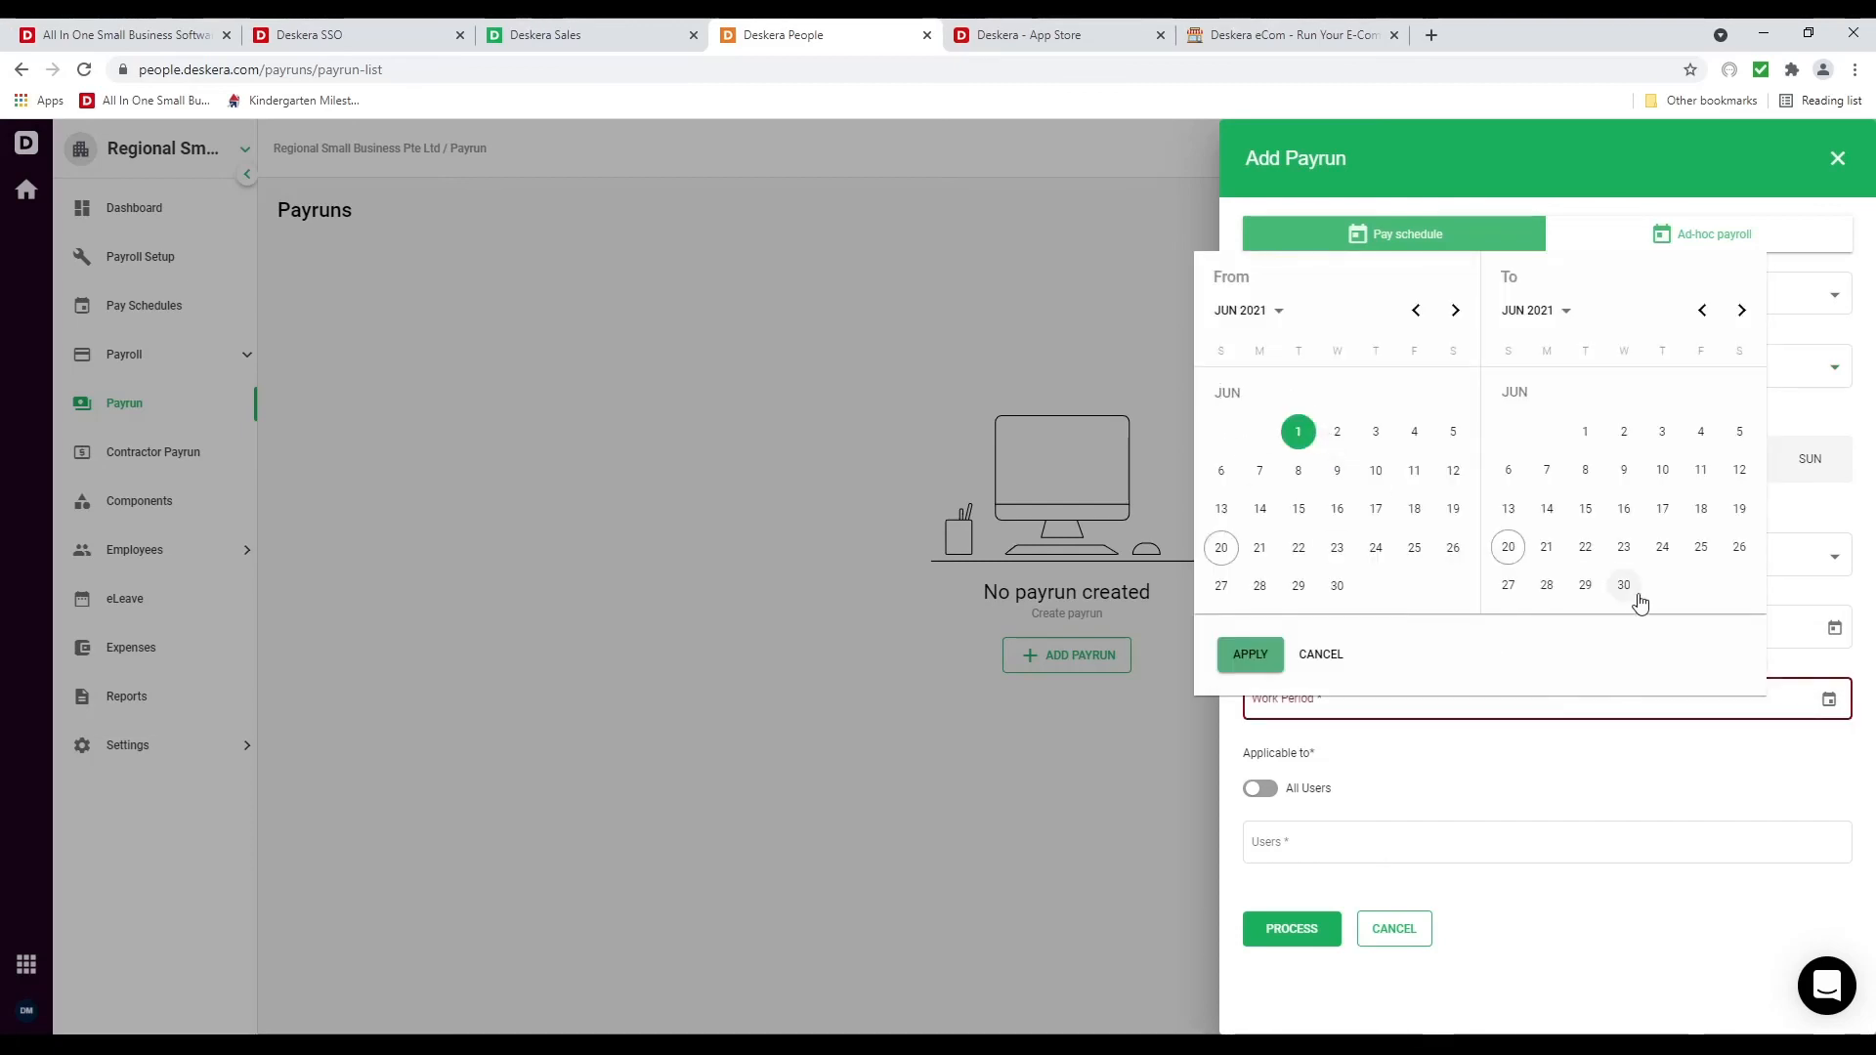
click(1641, 601)
click(1253, 654)
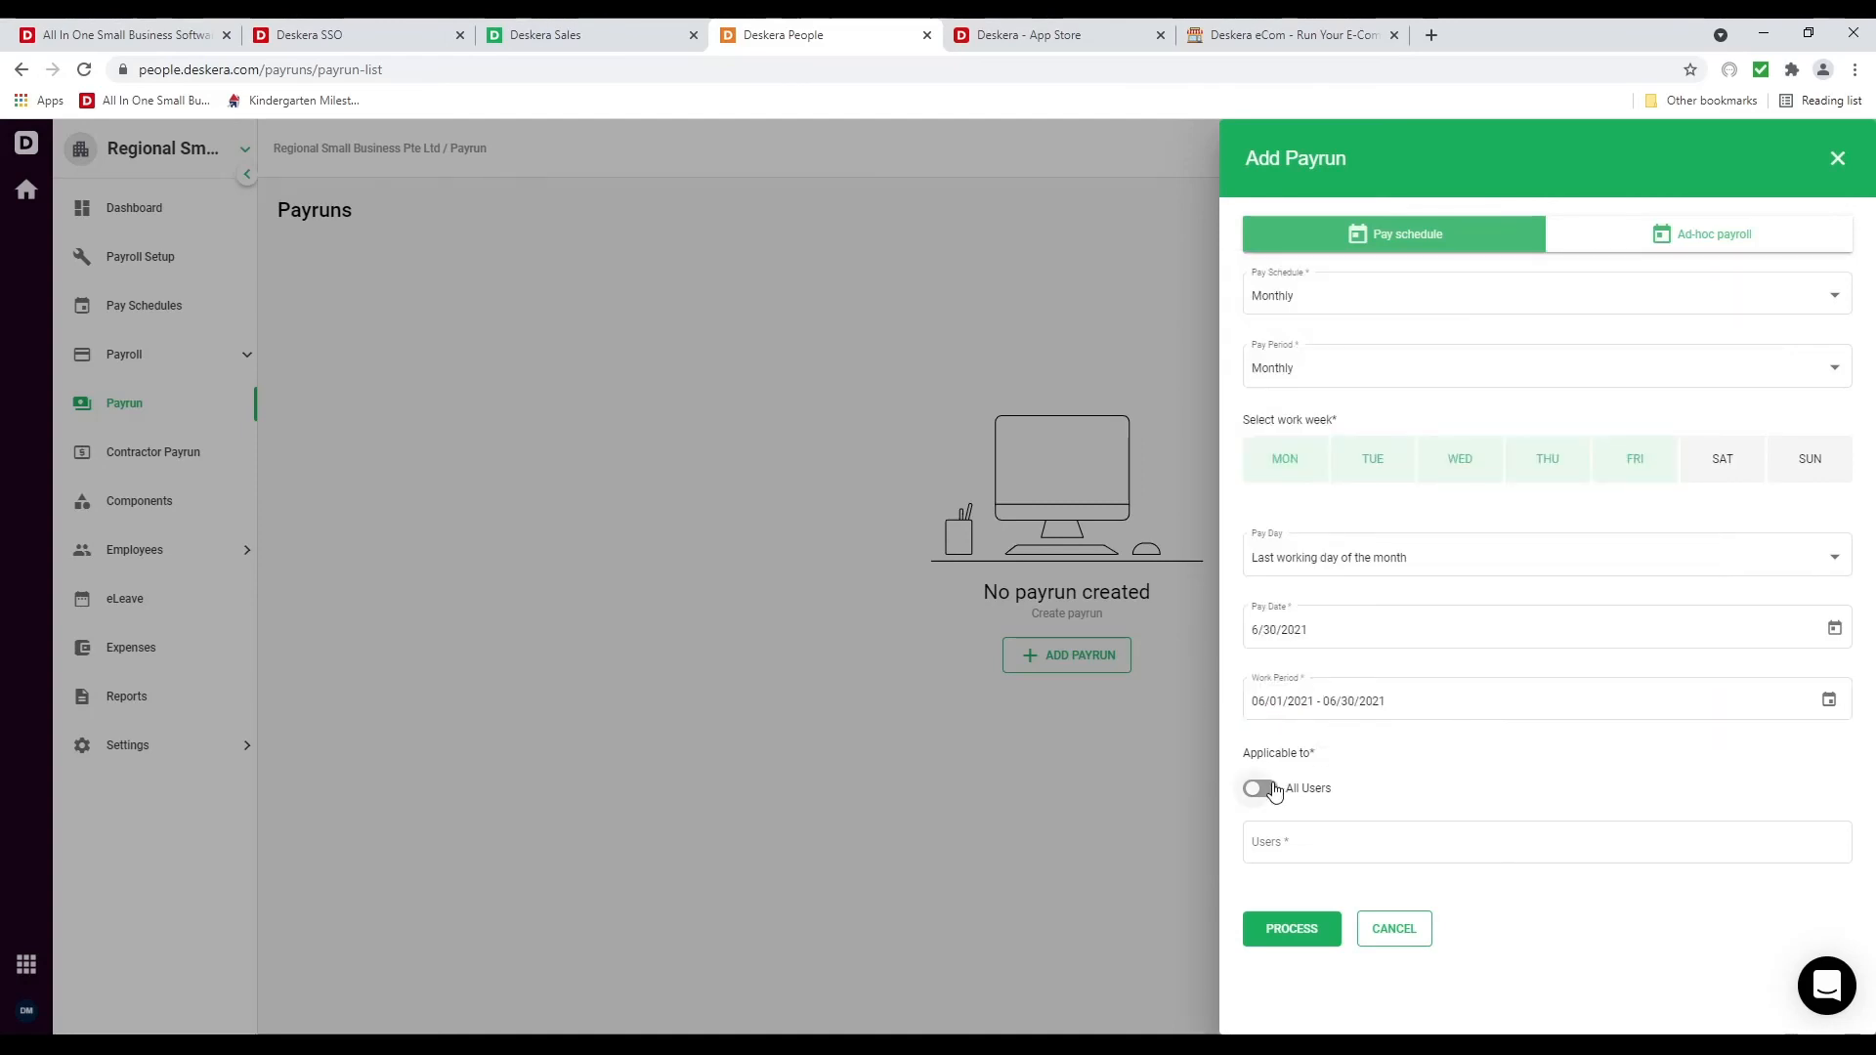
click(1270, 790)
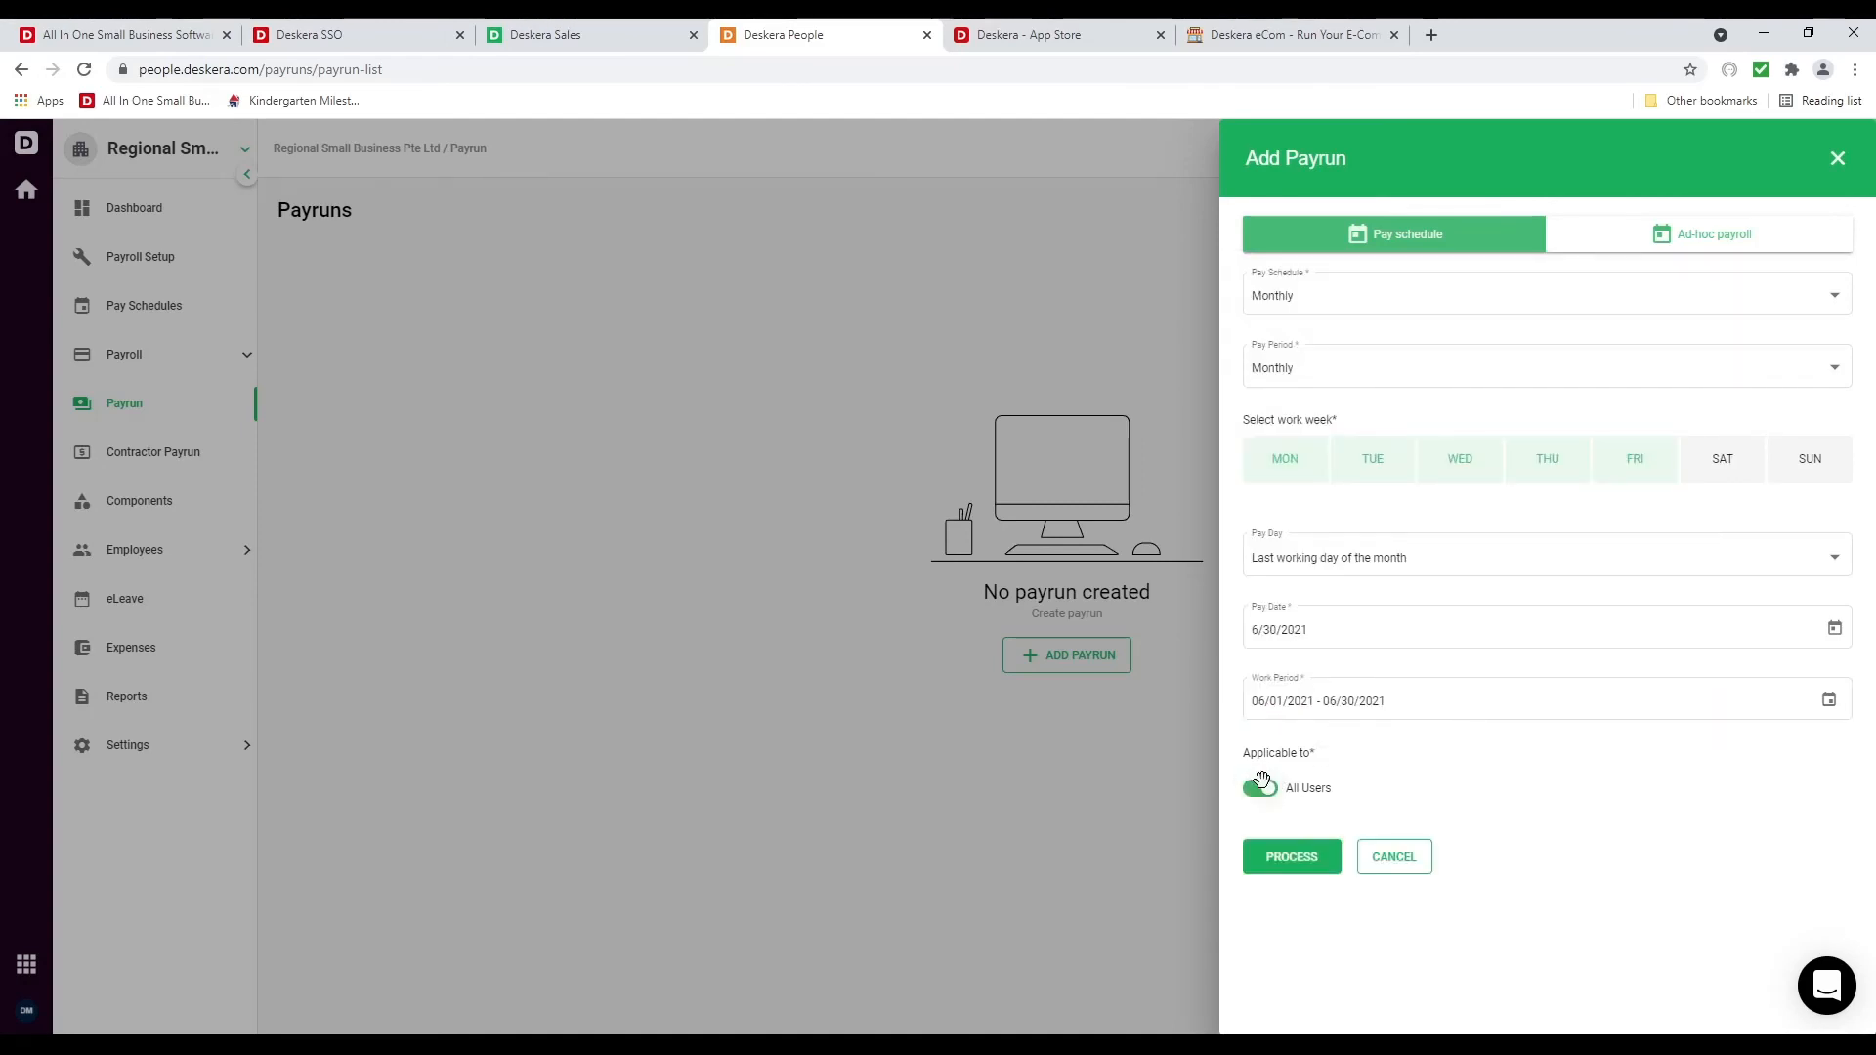
click(1260, 788)
click(1300, 846)
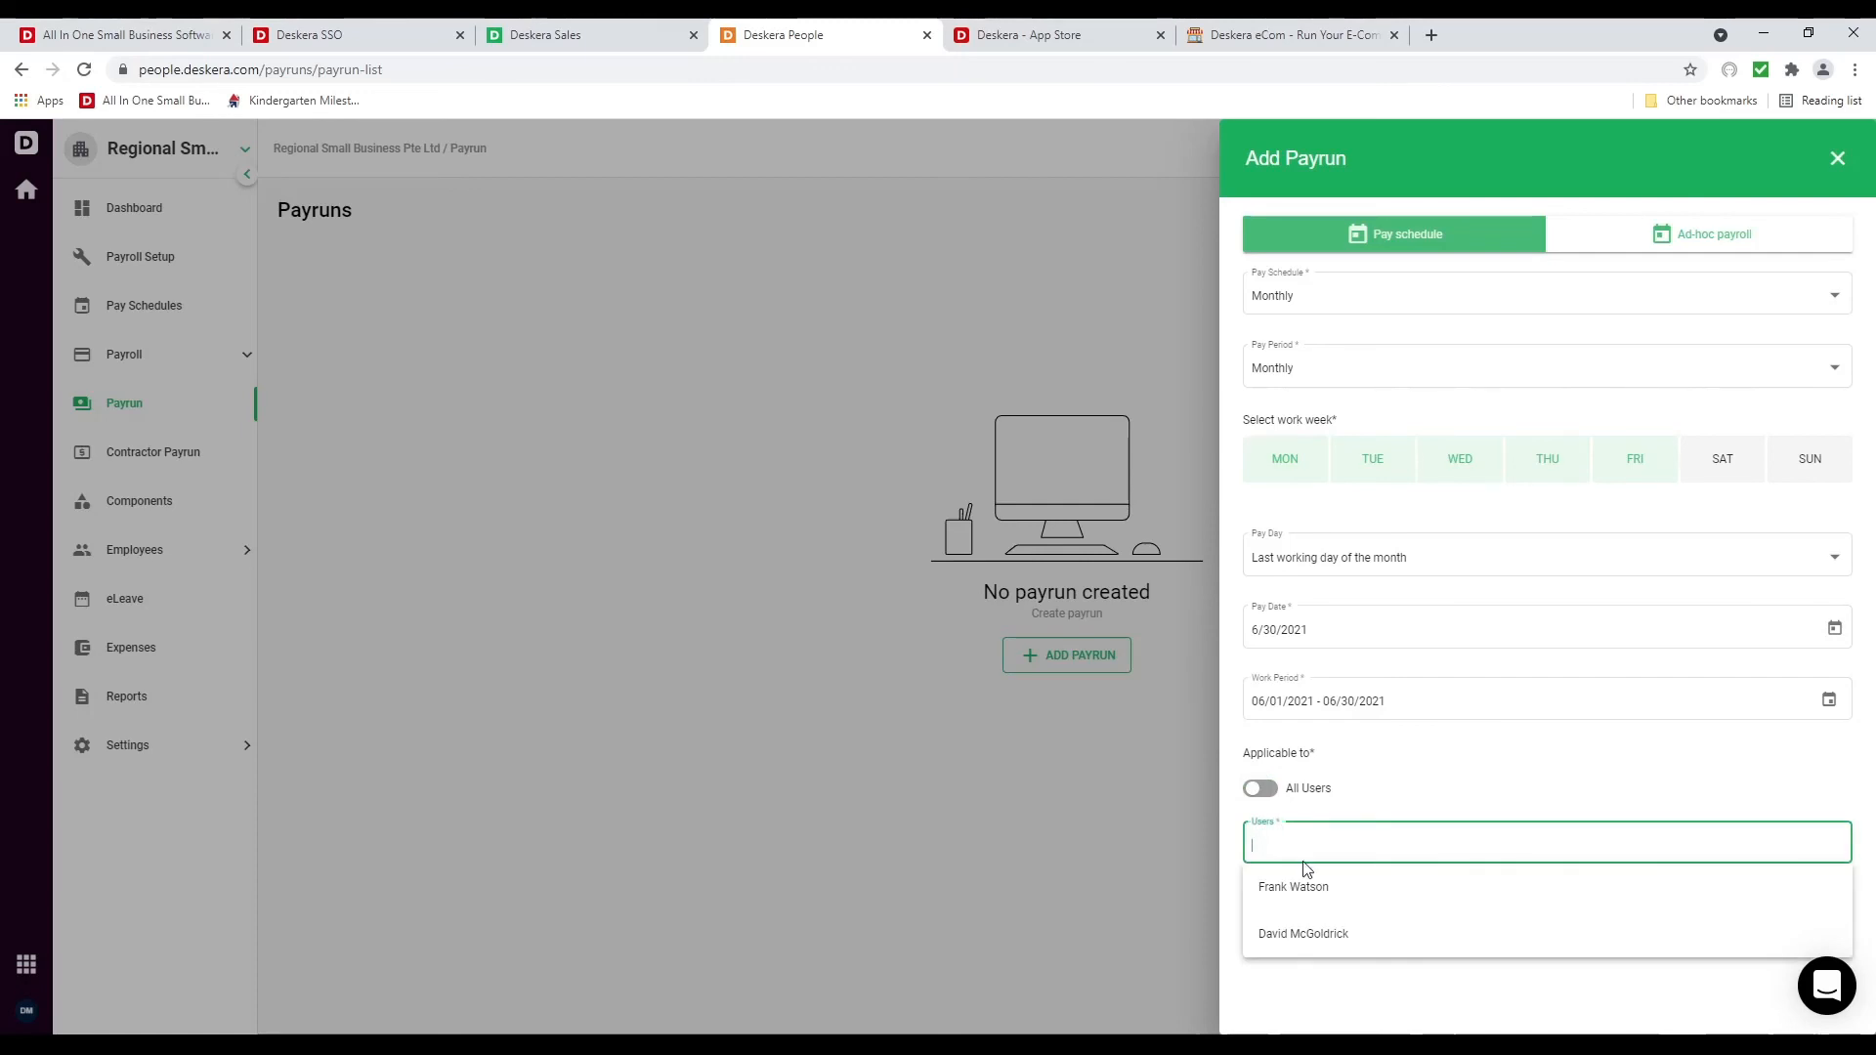
click(1307, 883)
click(1284, 953)
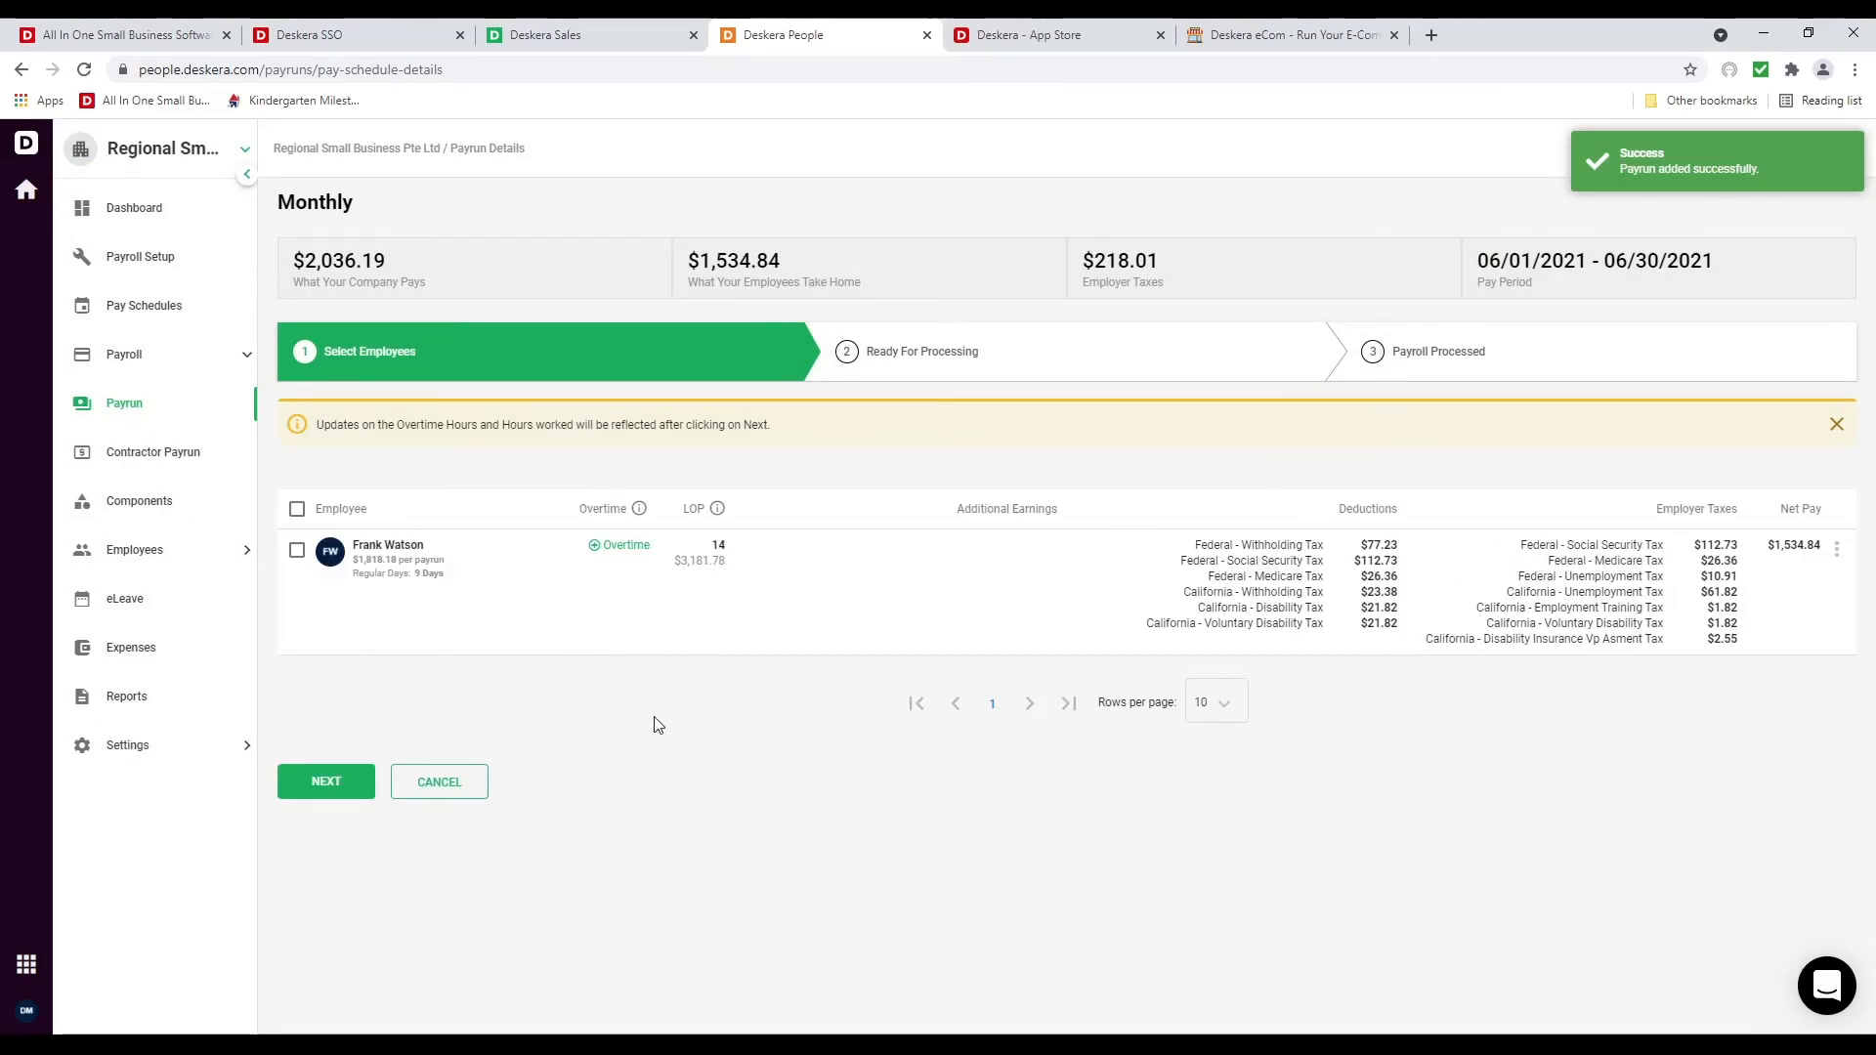
Give the employee 10 overtime hours at the 4 OT rate and advance the payrun to review
click(625, 546)
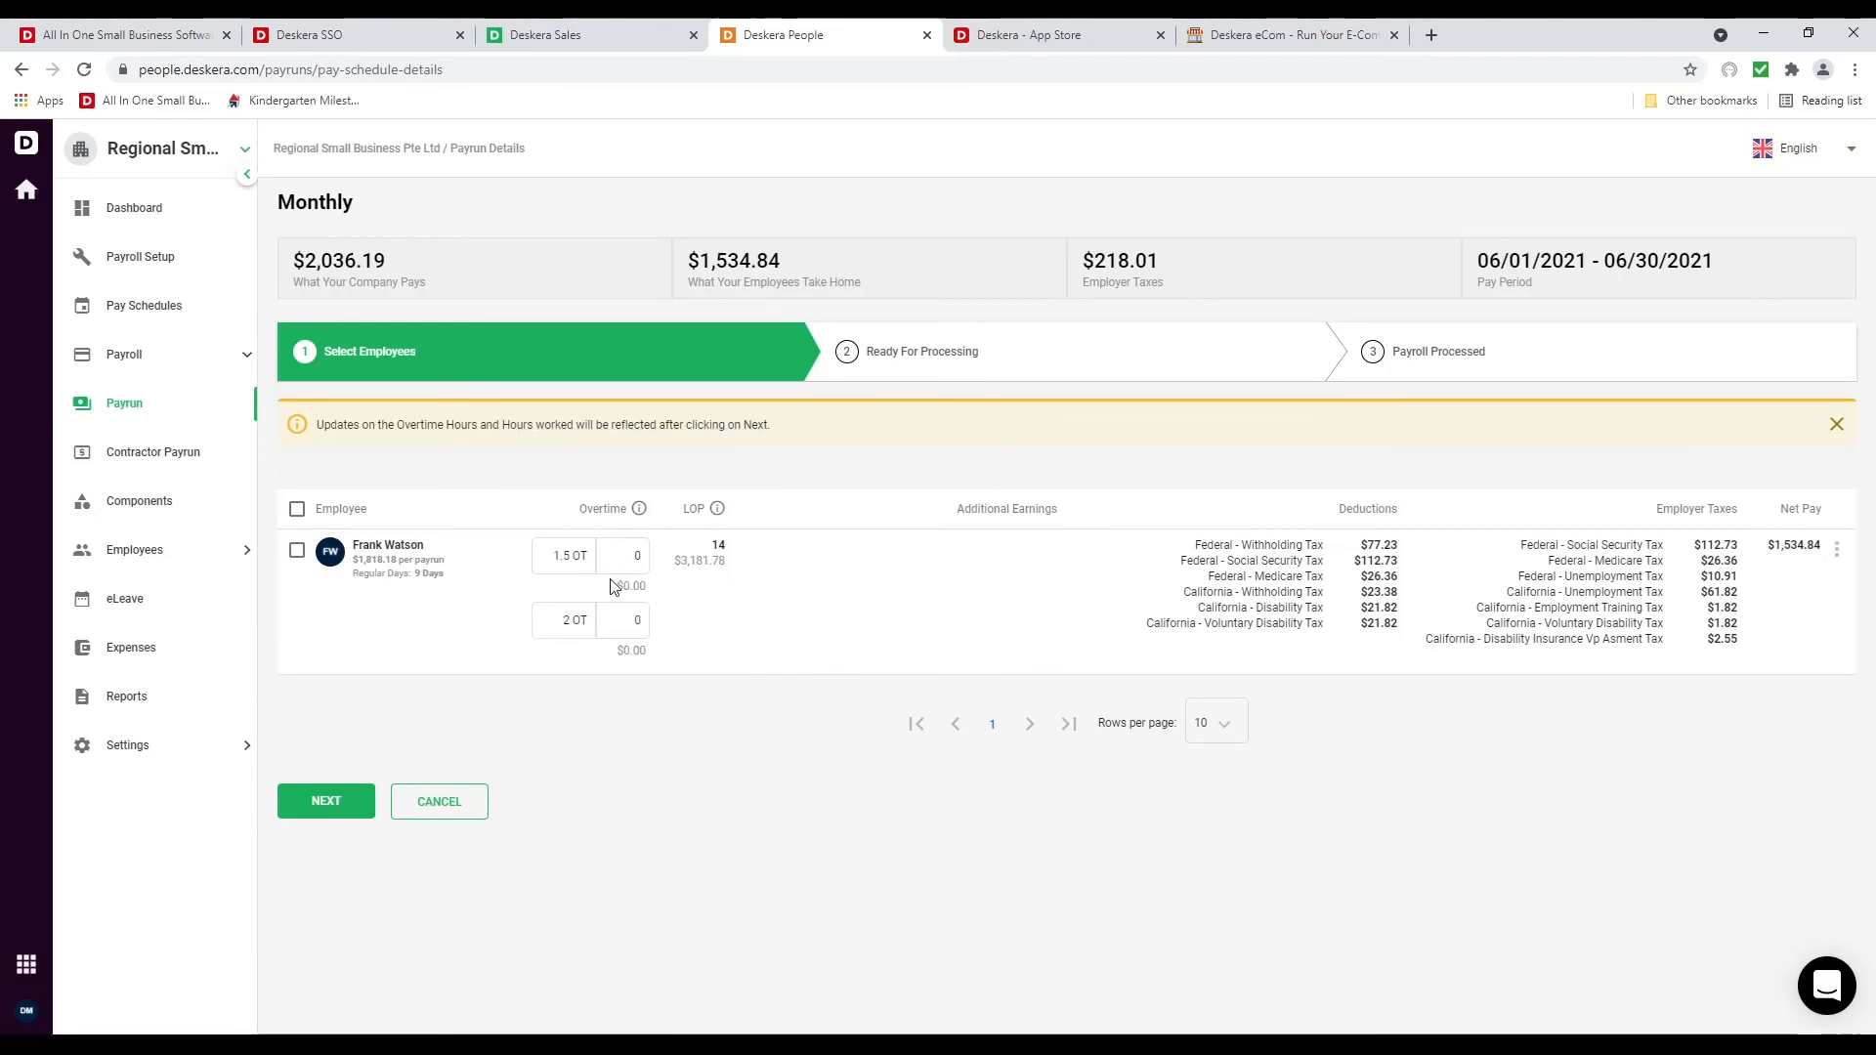
click(573, 616)
click(620, 622)
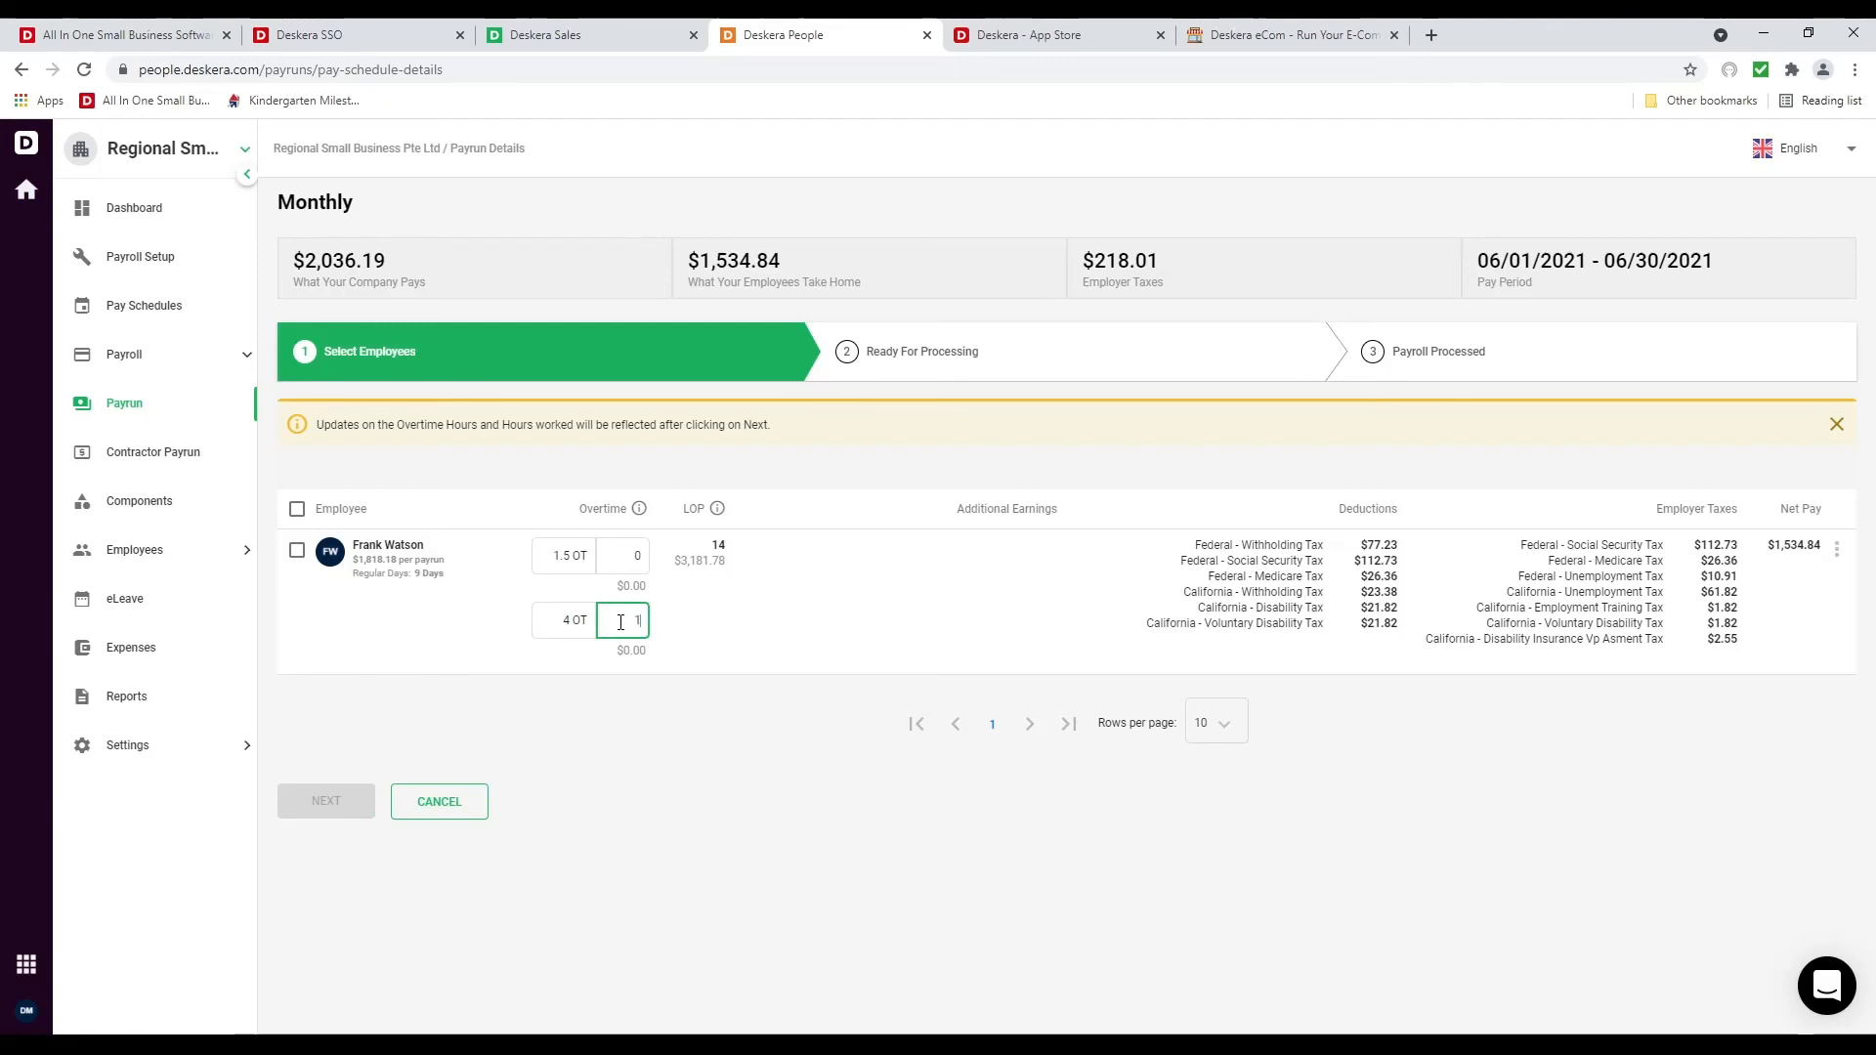
text(10)
click(735, 675)
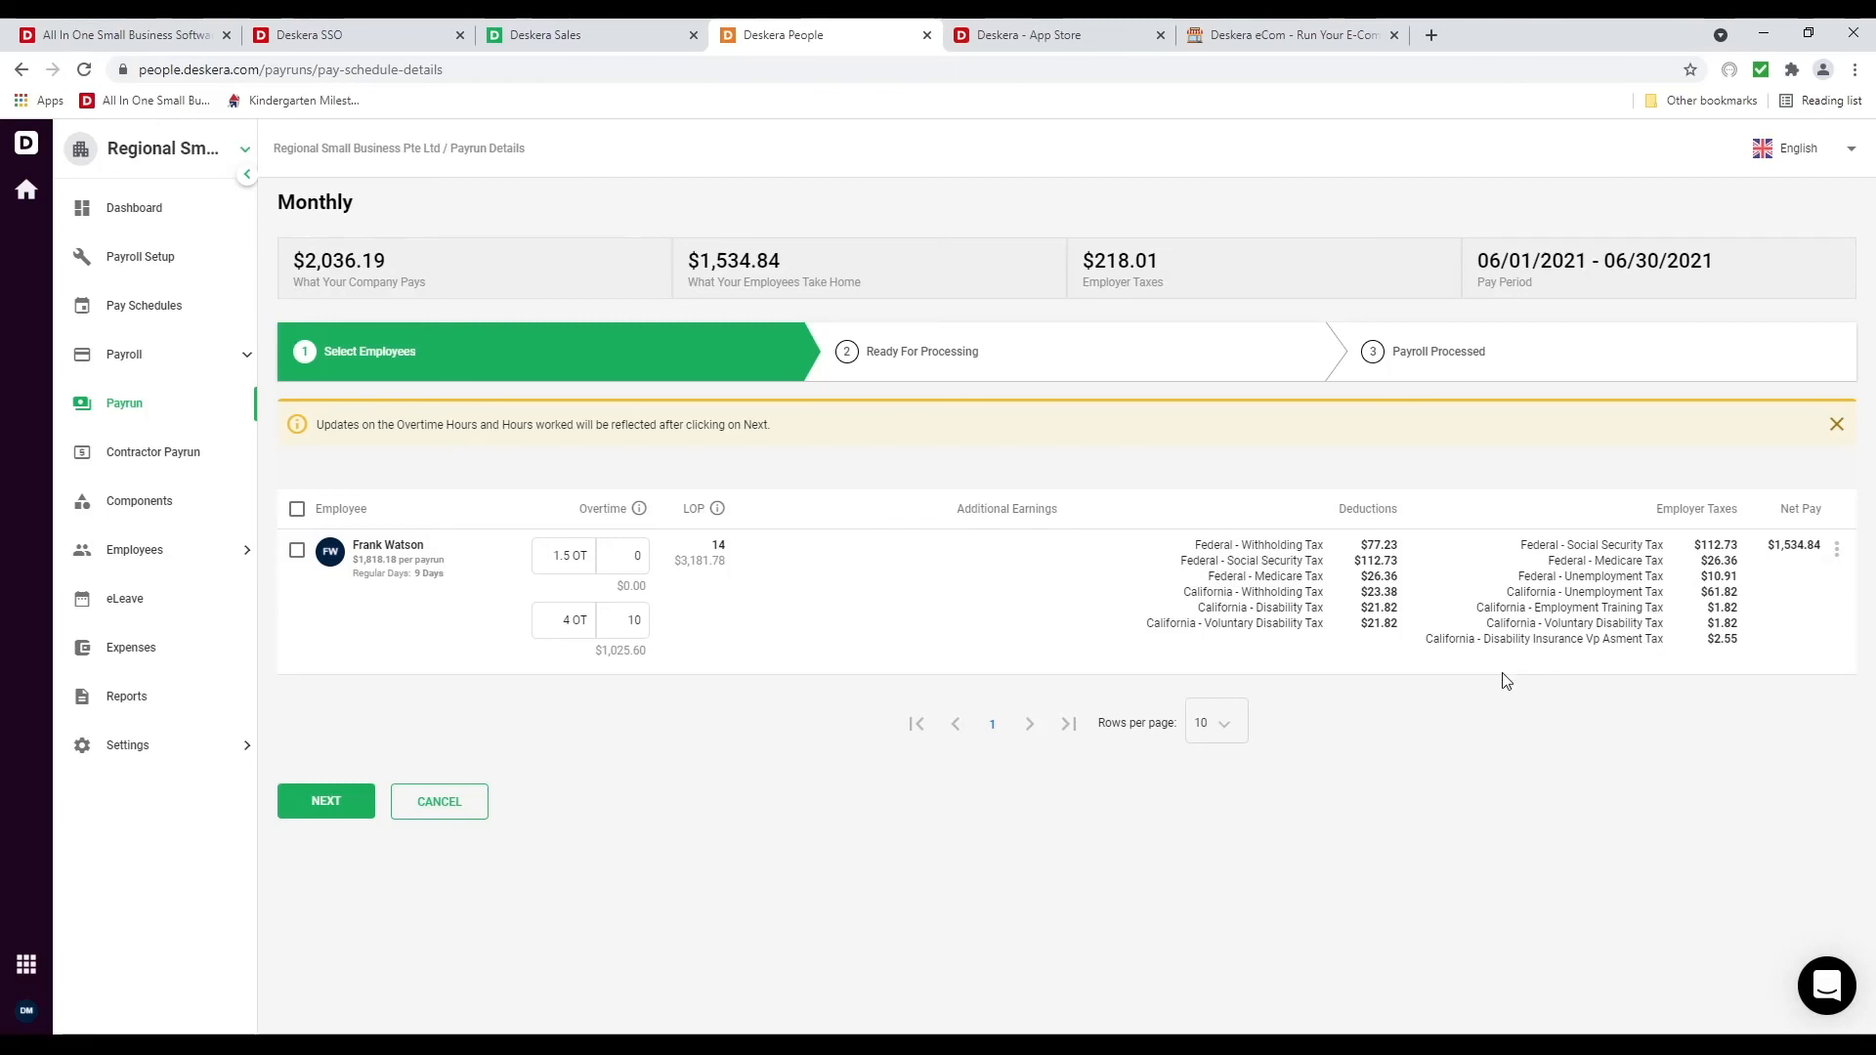
click(1834, 430)
click(336, 747)
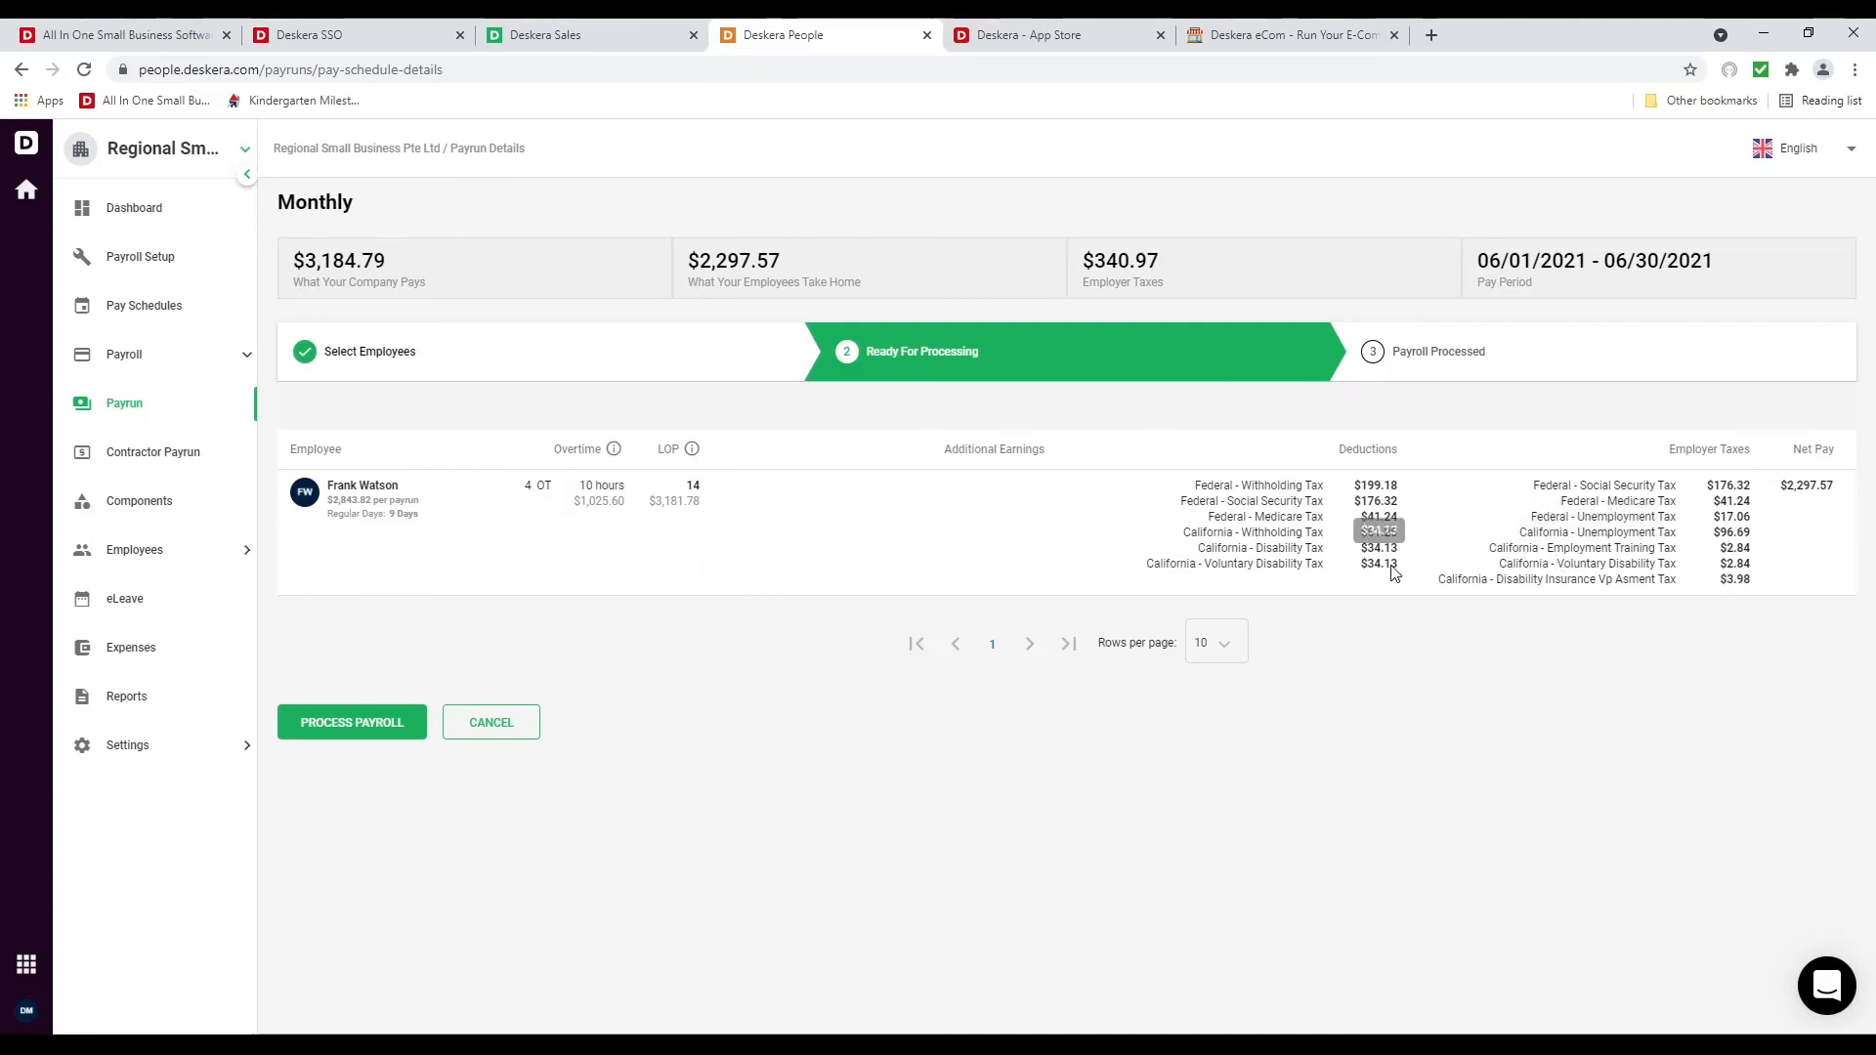
Process and confirm the June payroll, check its payment summary, then choose FINISH
click(352, 728)
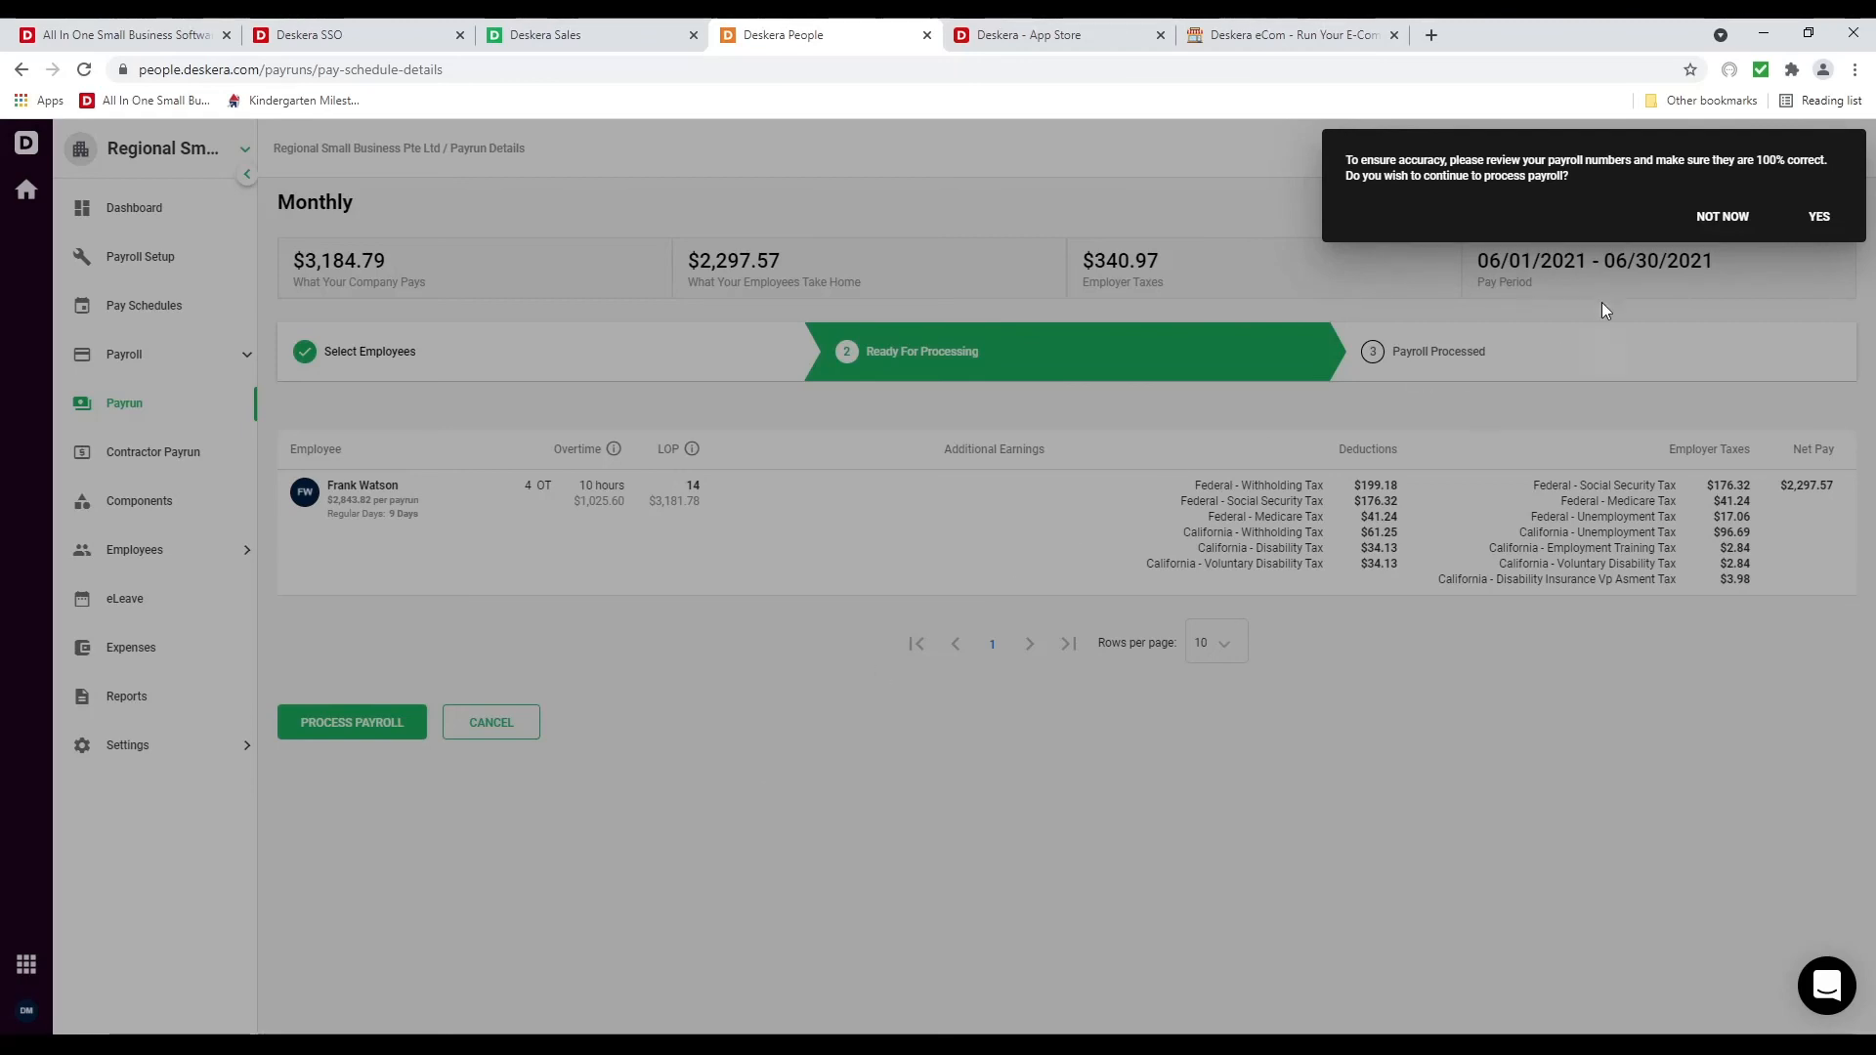
click(1819, 217)
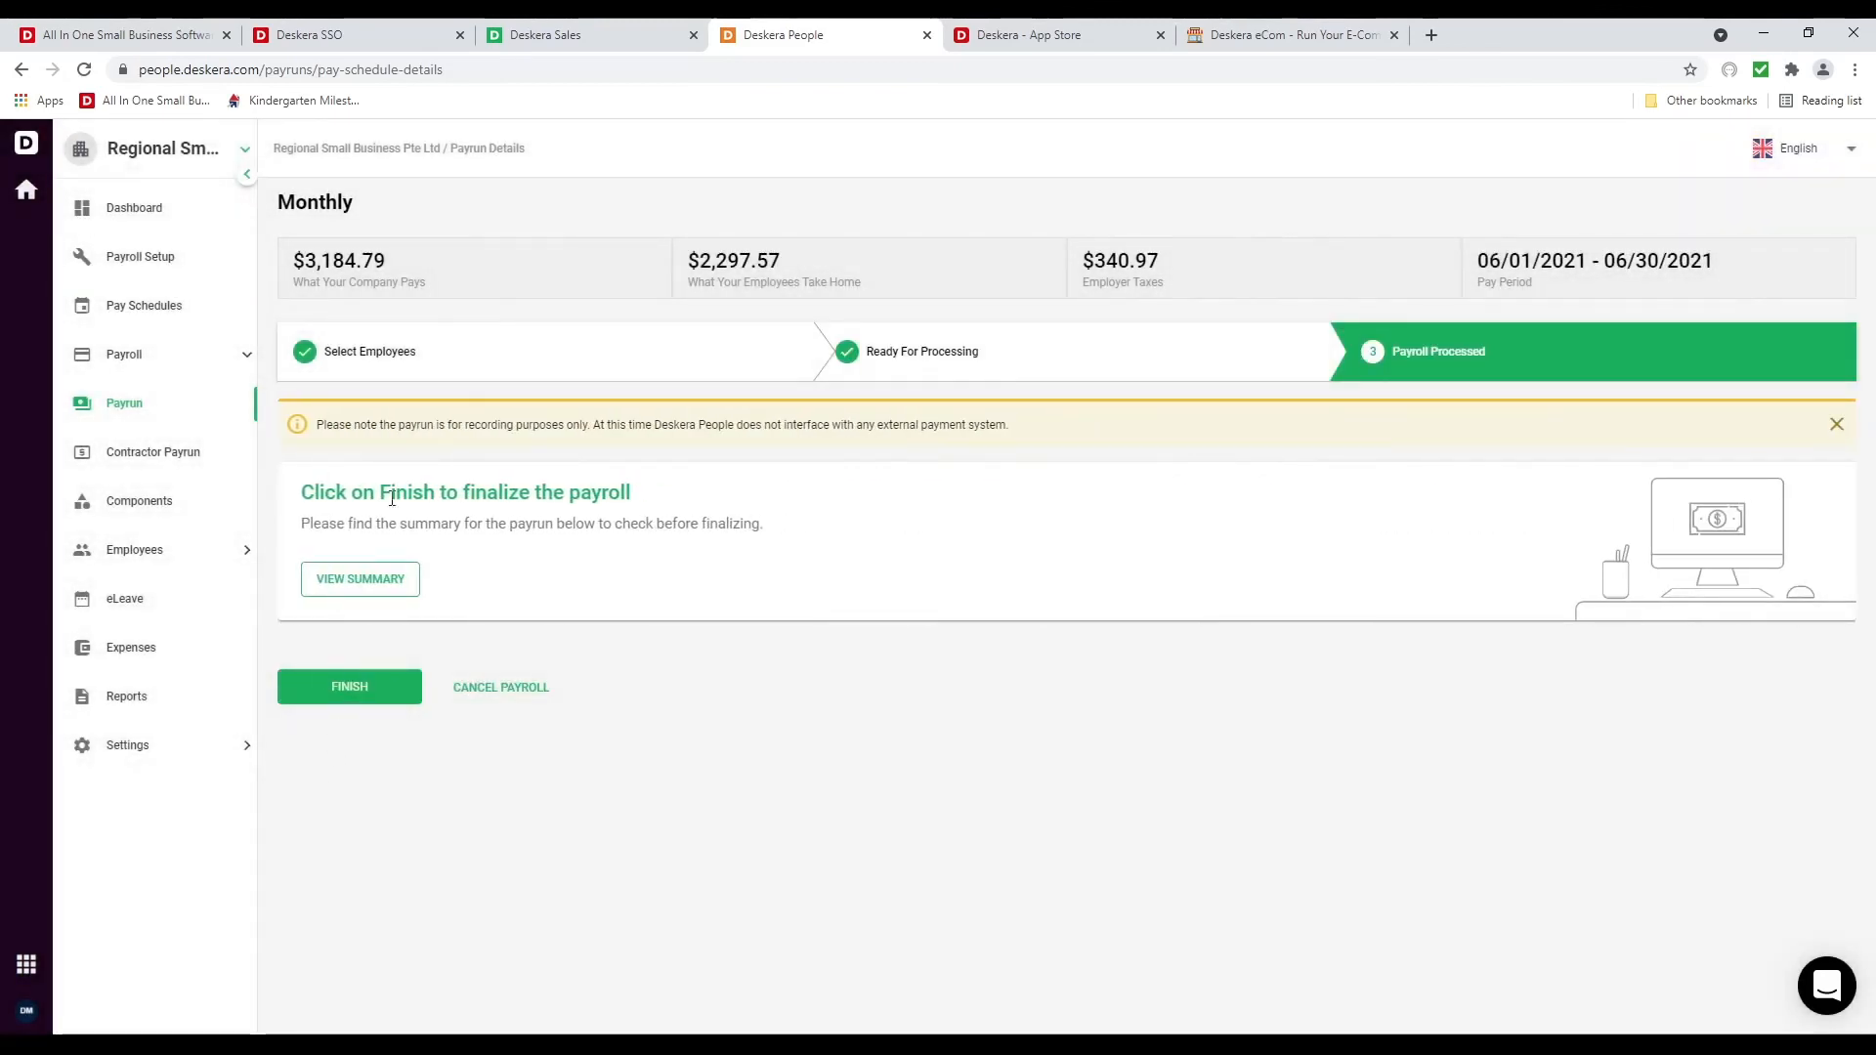
click(411, 578)
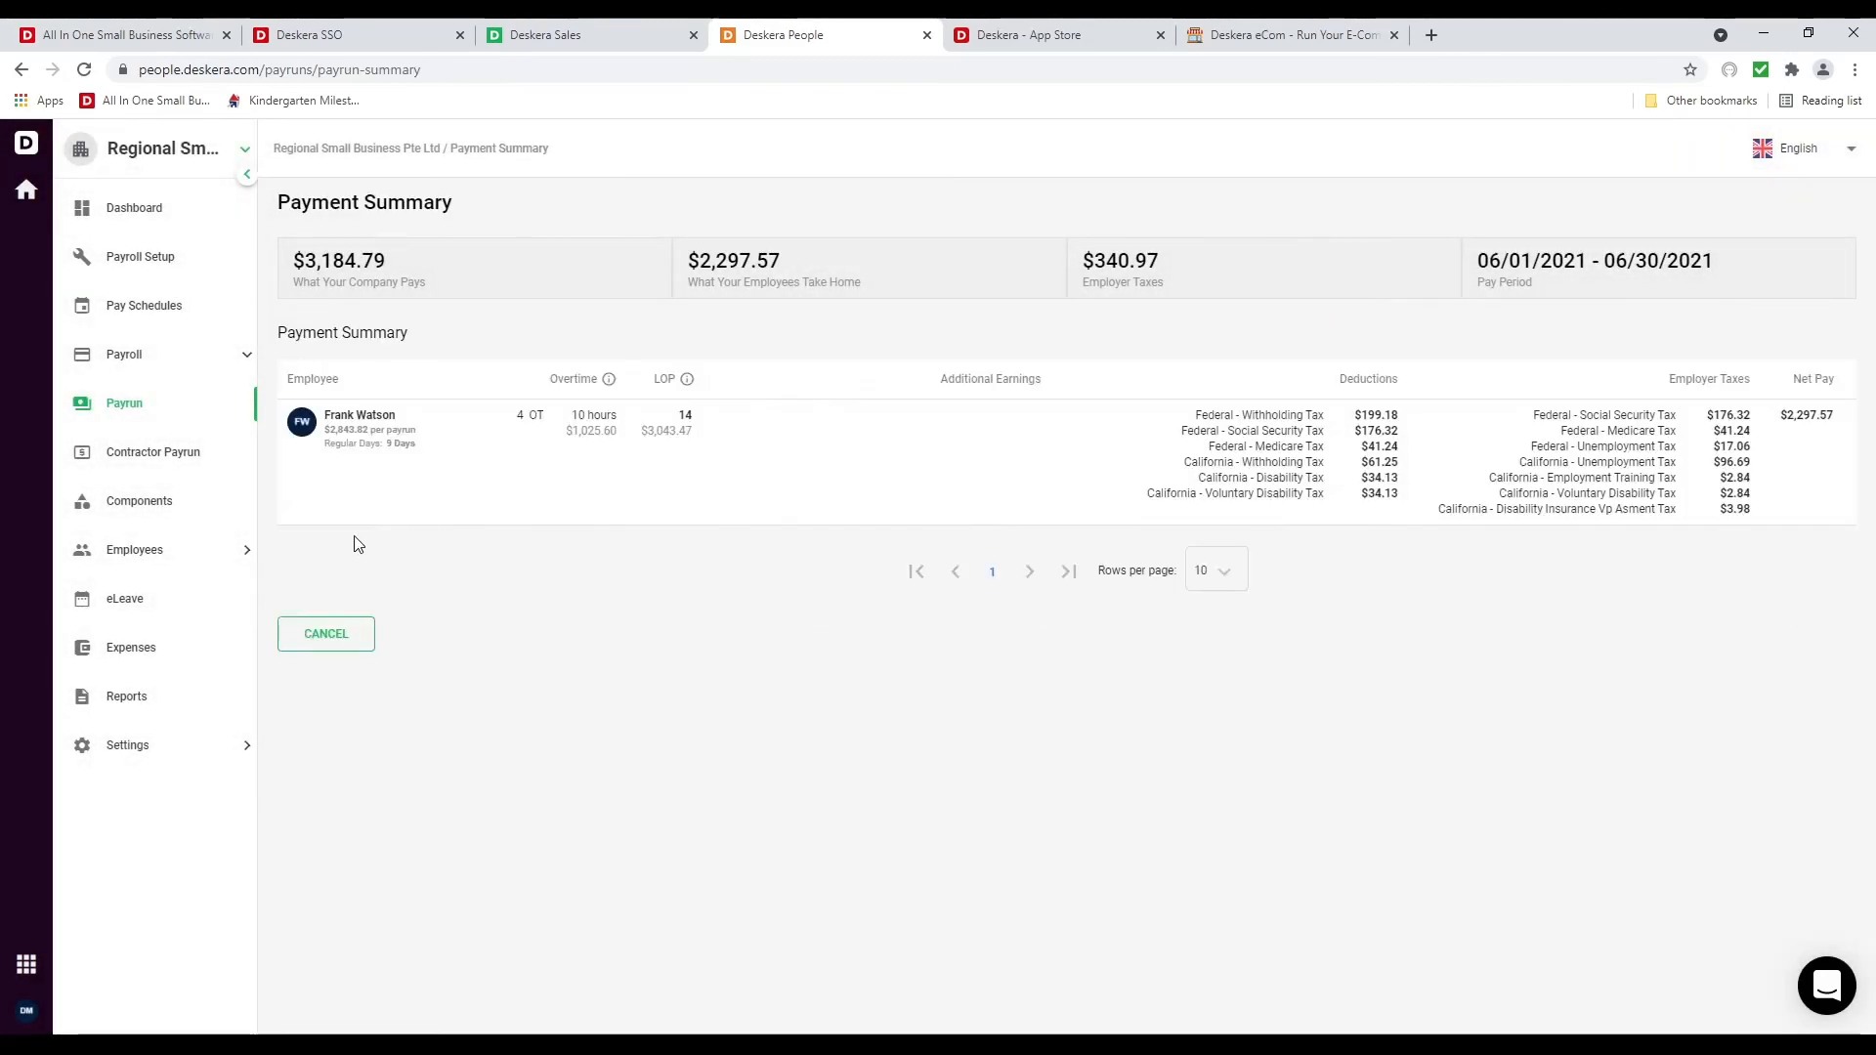
click(347, 637)
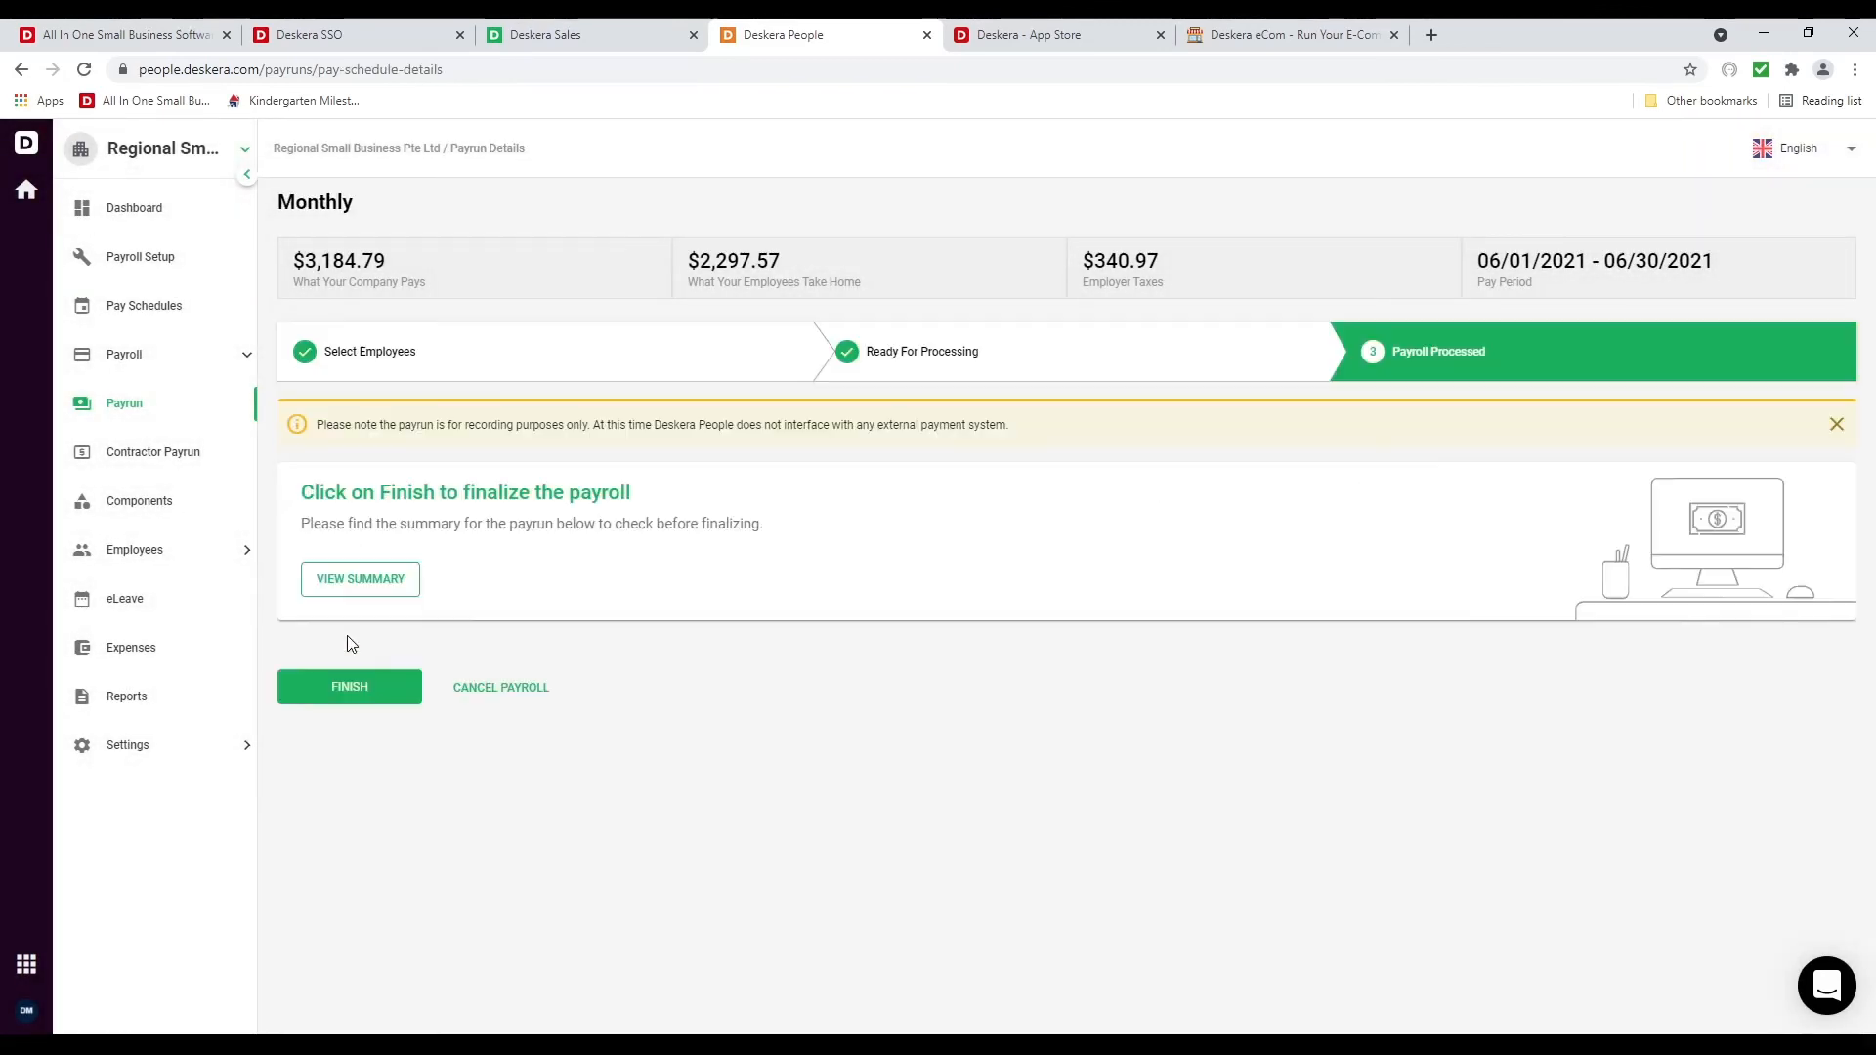
click(389, 690)
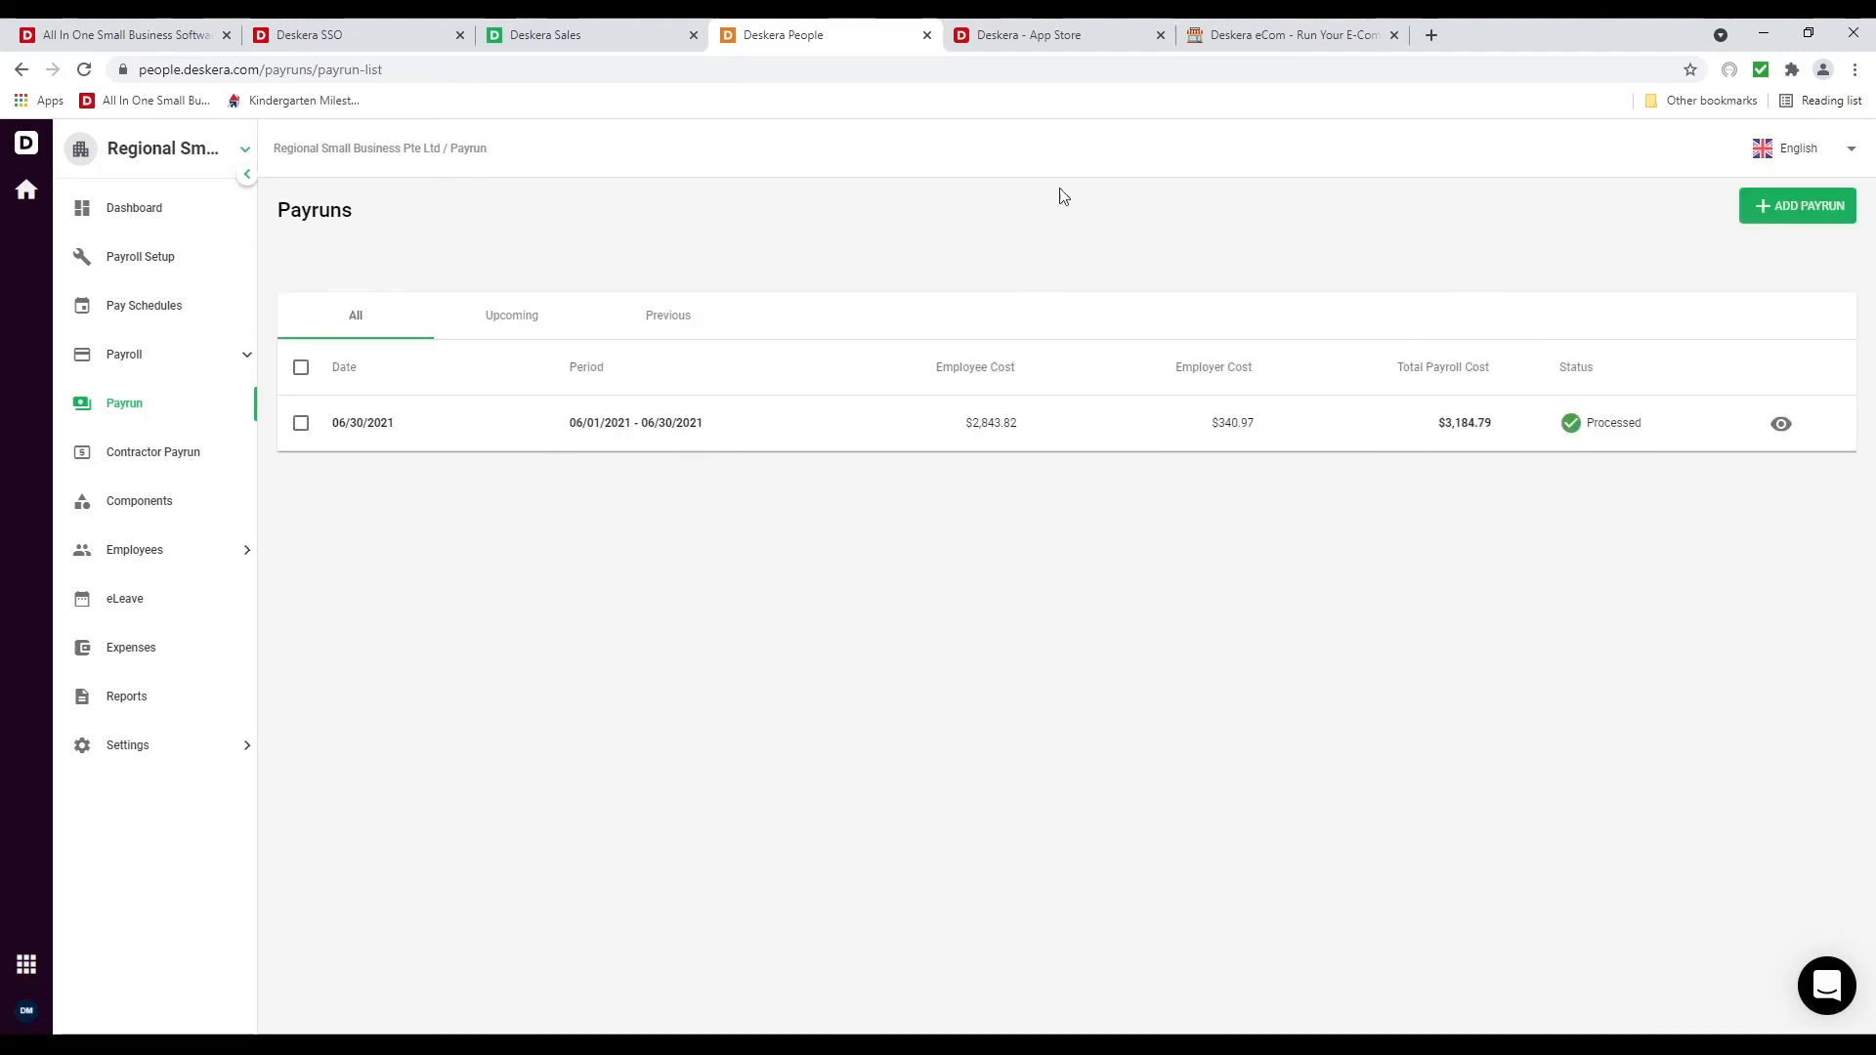
Download the salesperson employee's June paystub PDF from their employee details page
click(146, 553)
click(151, 600)
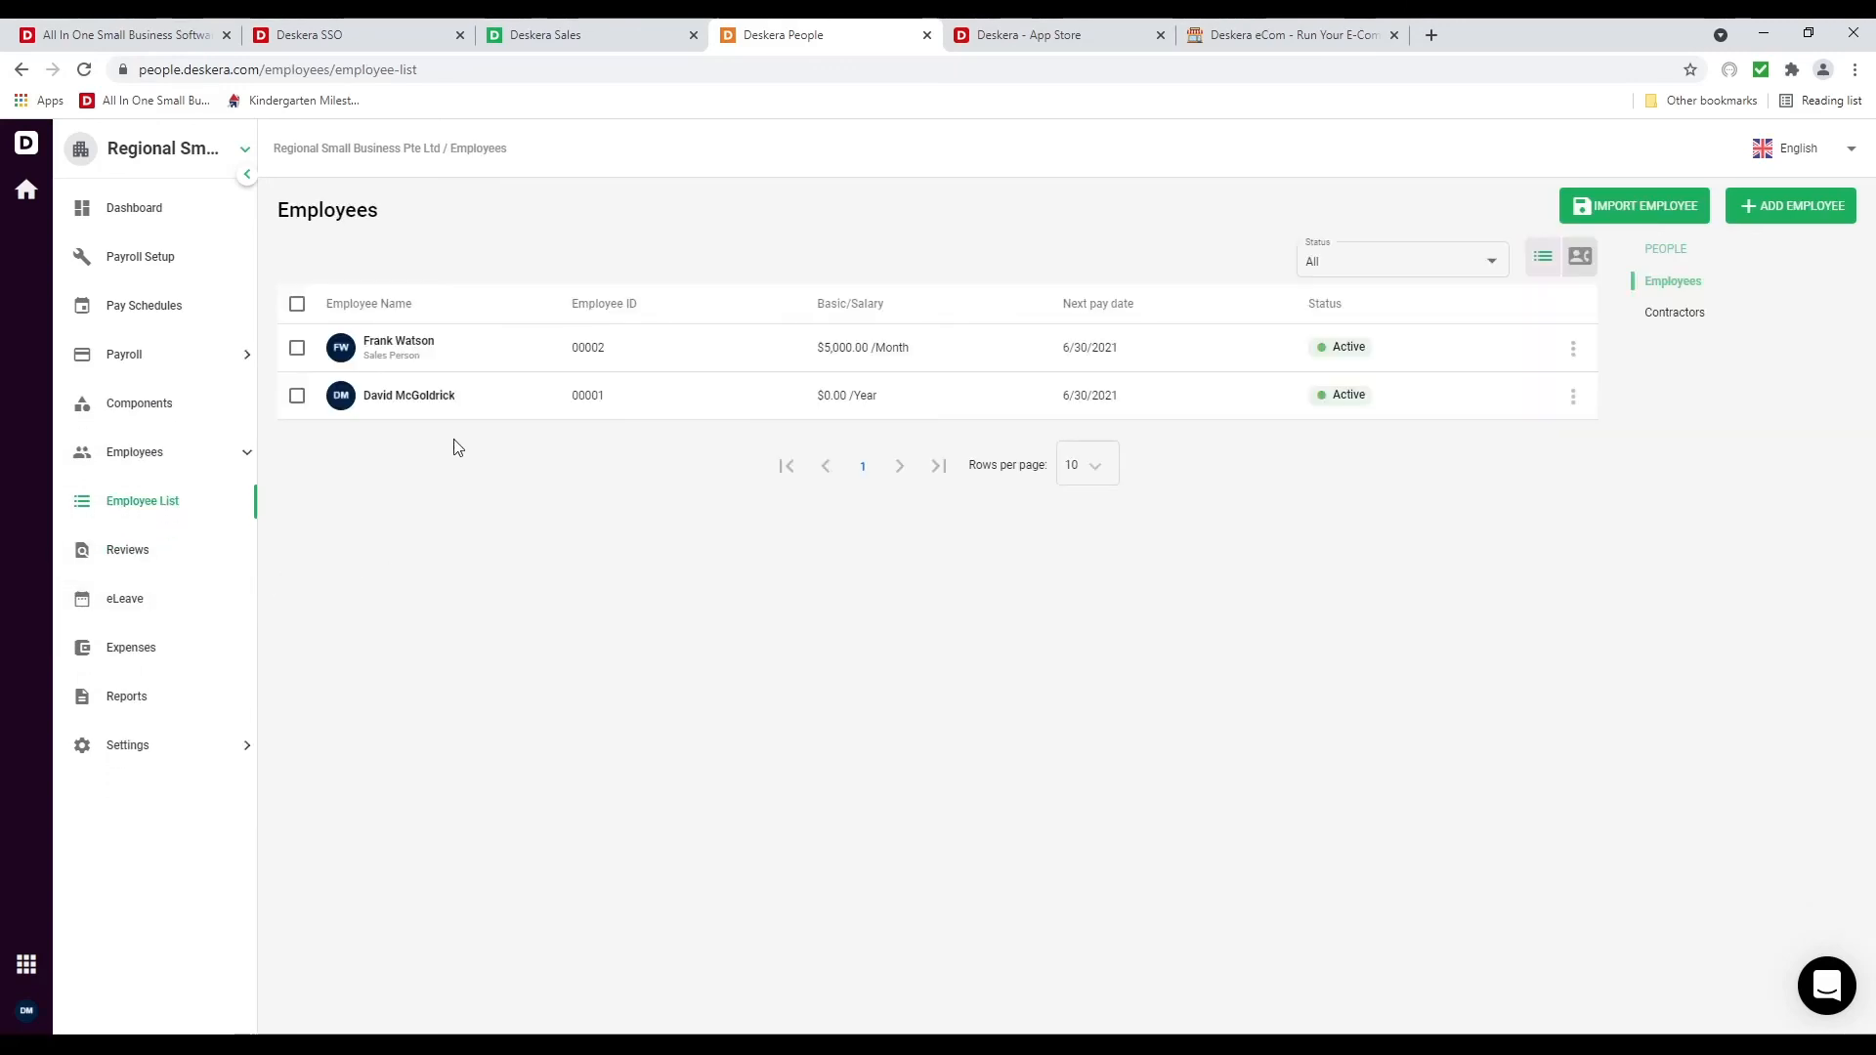
click(469, 362)
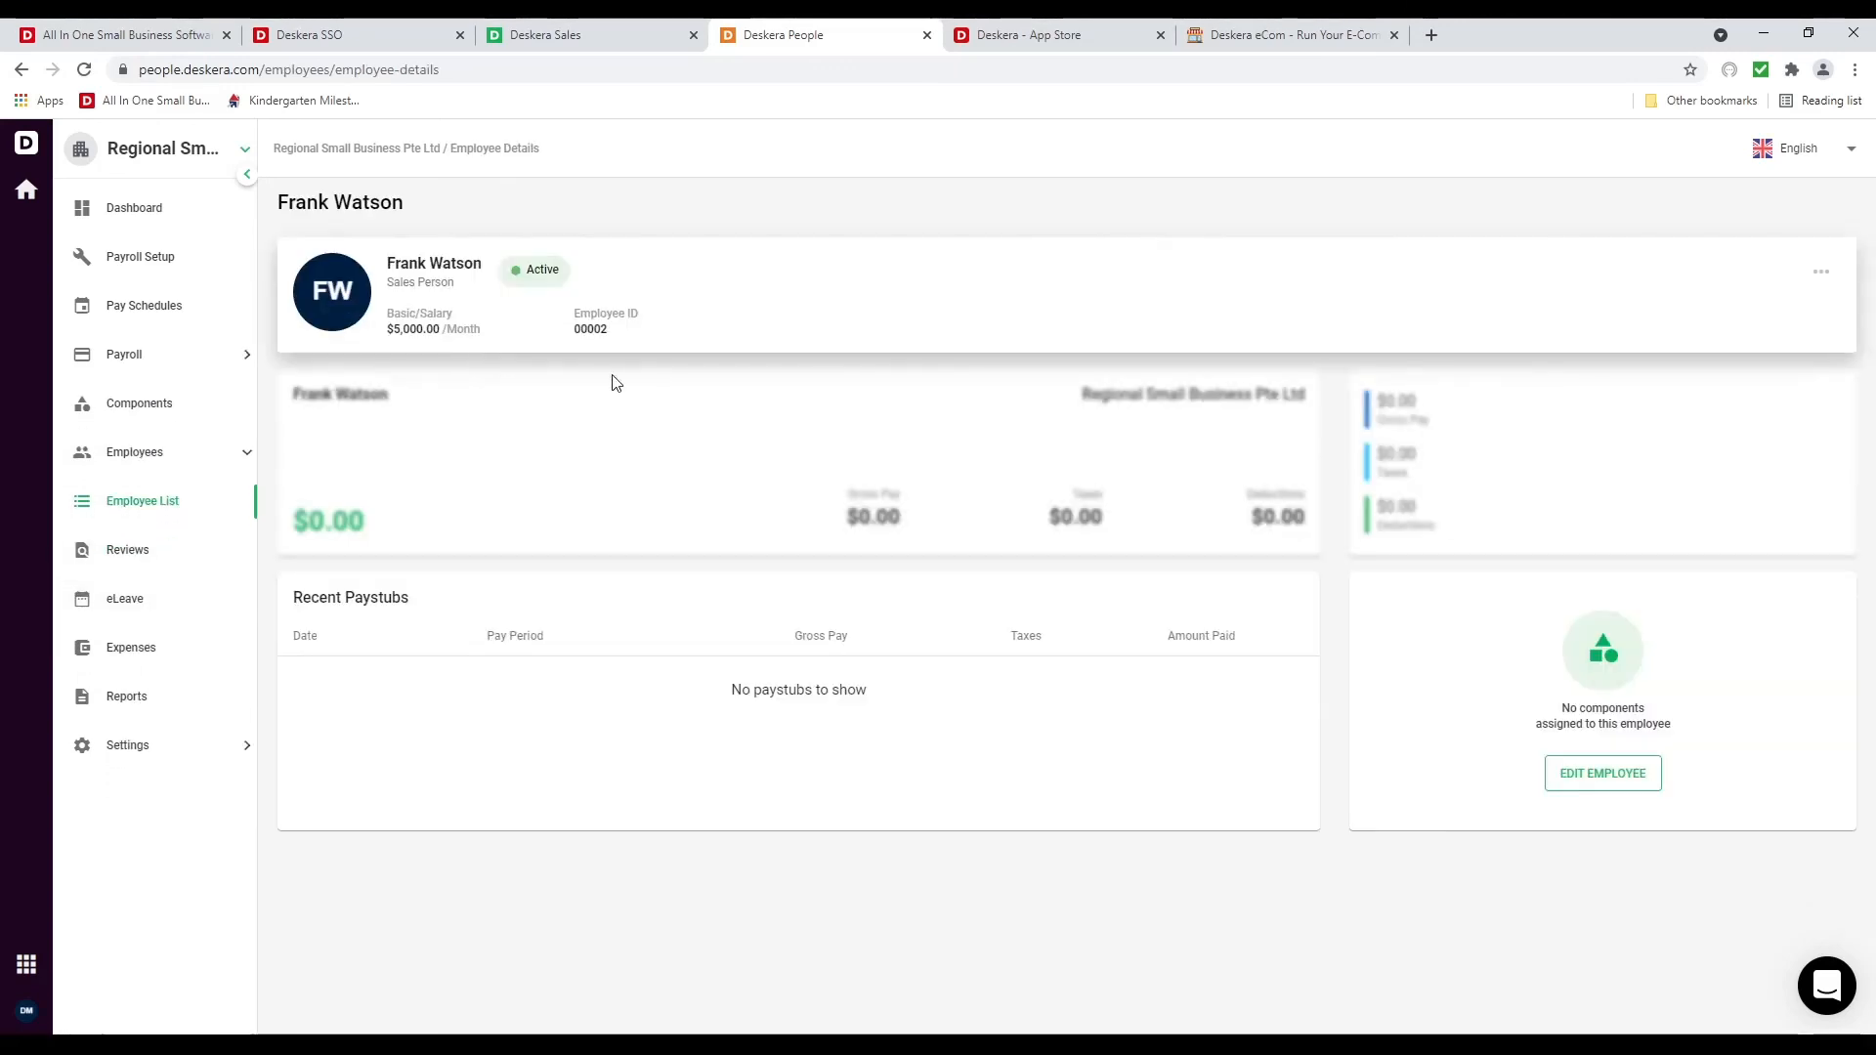
click(1290, 678)
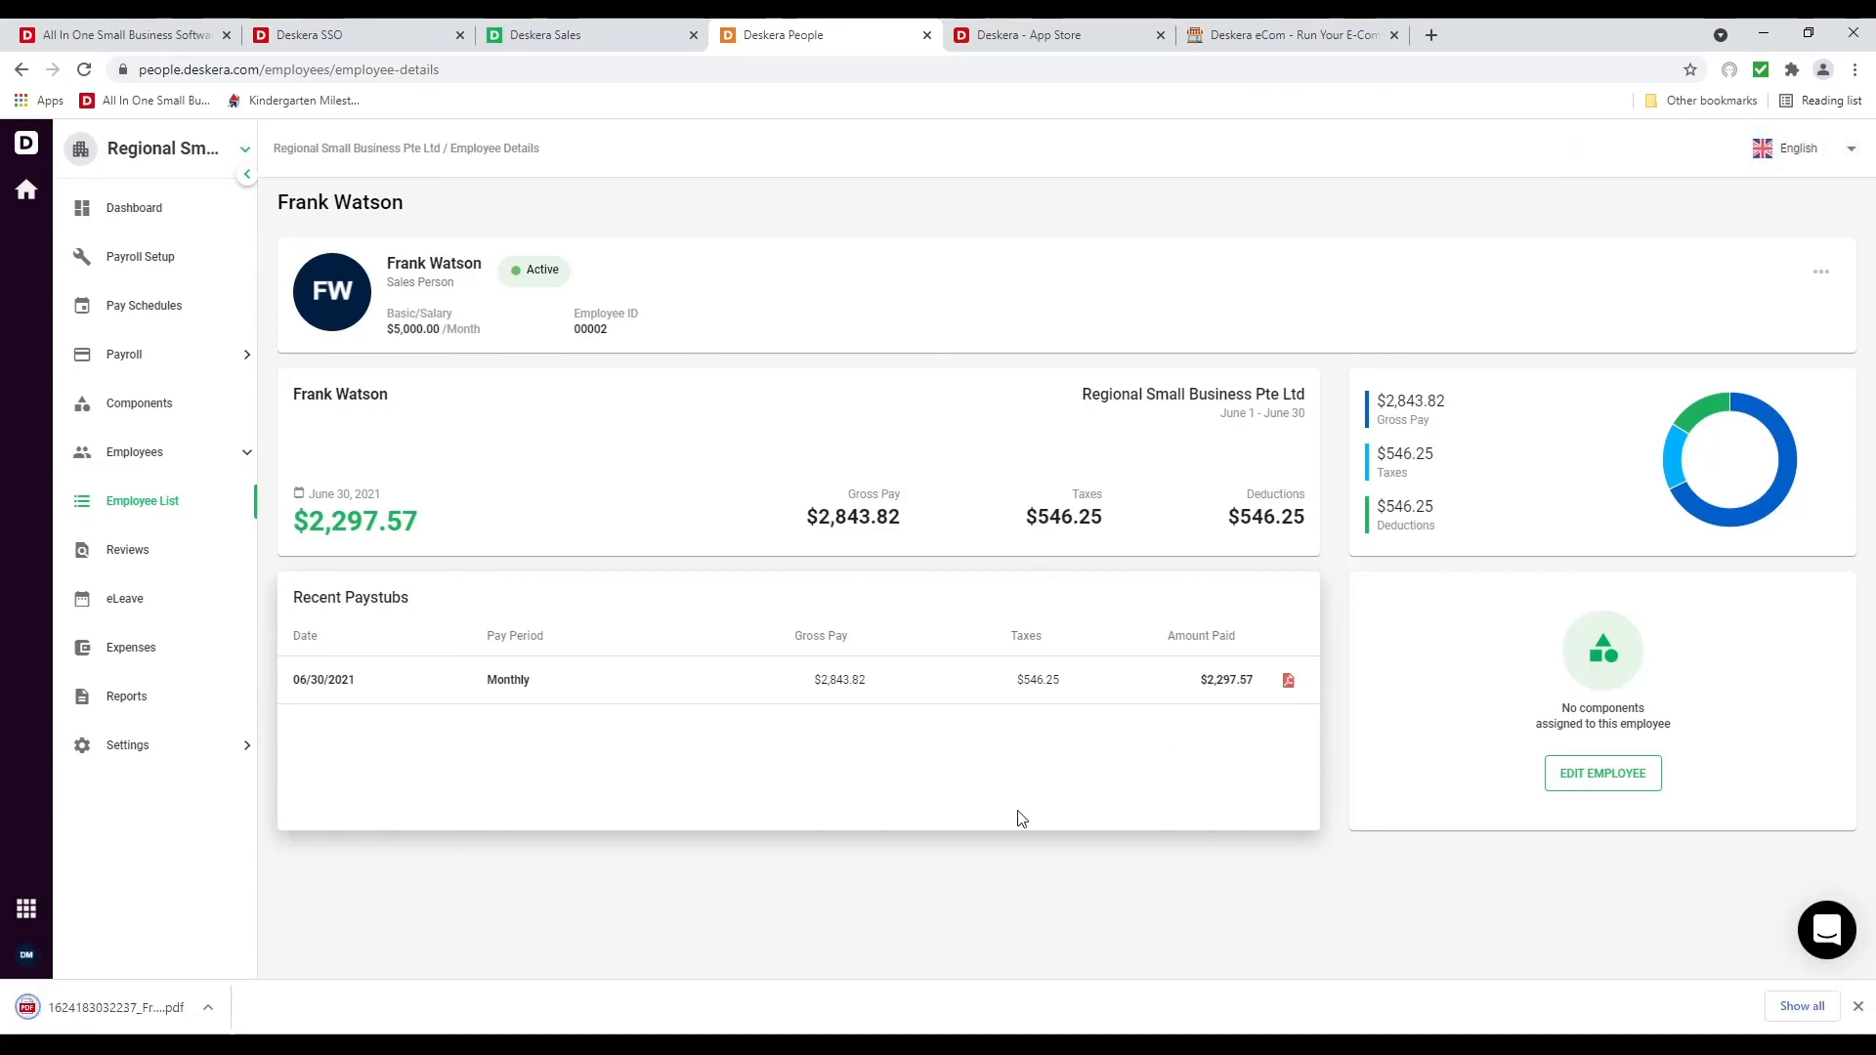
View the downloaded paystub, then return to Deskera People and open the Reports page
click(148, 1002)
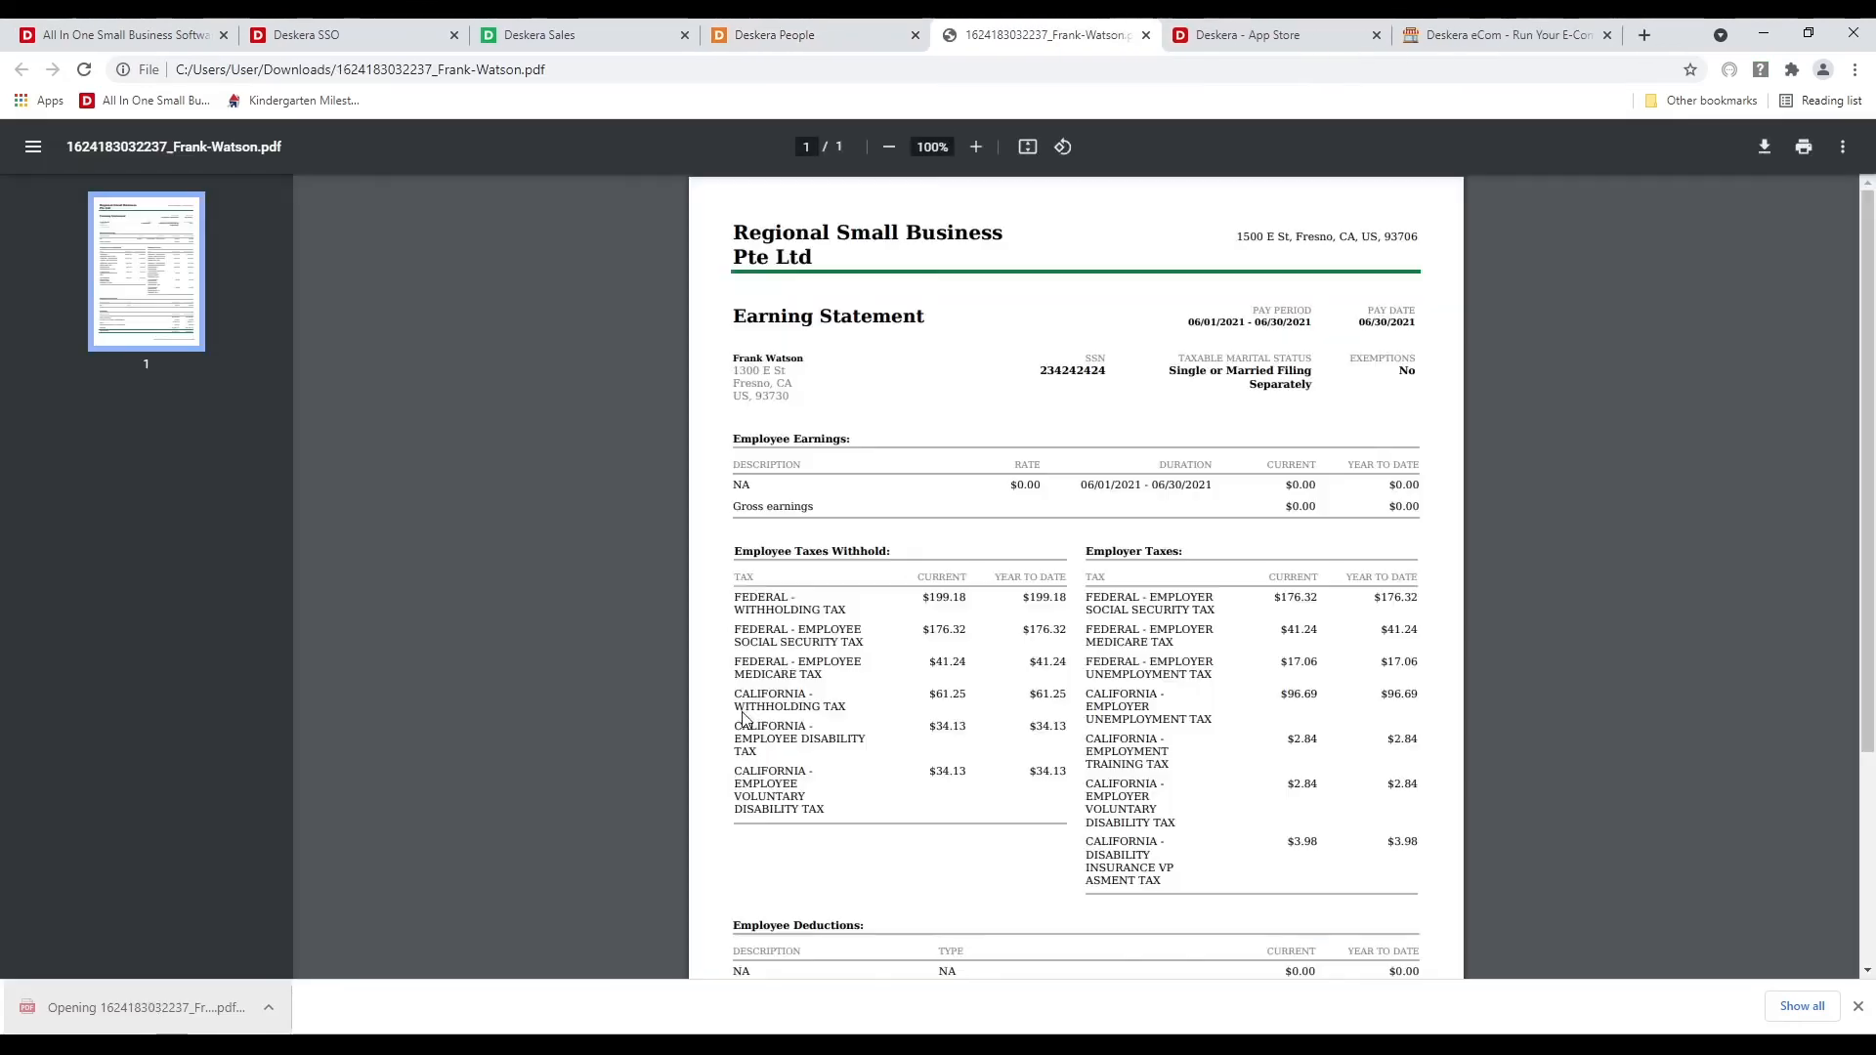
scroll(1222, 347, down, 4)
scroll(1042, 557, up, 4)
click(767, 36)
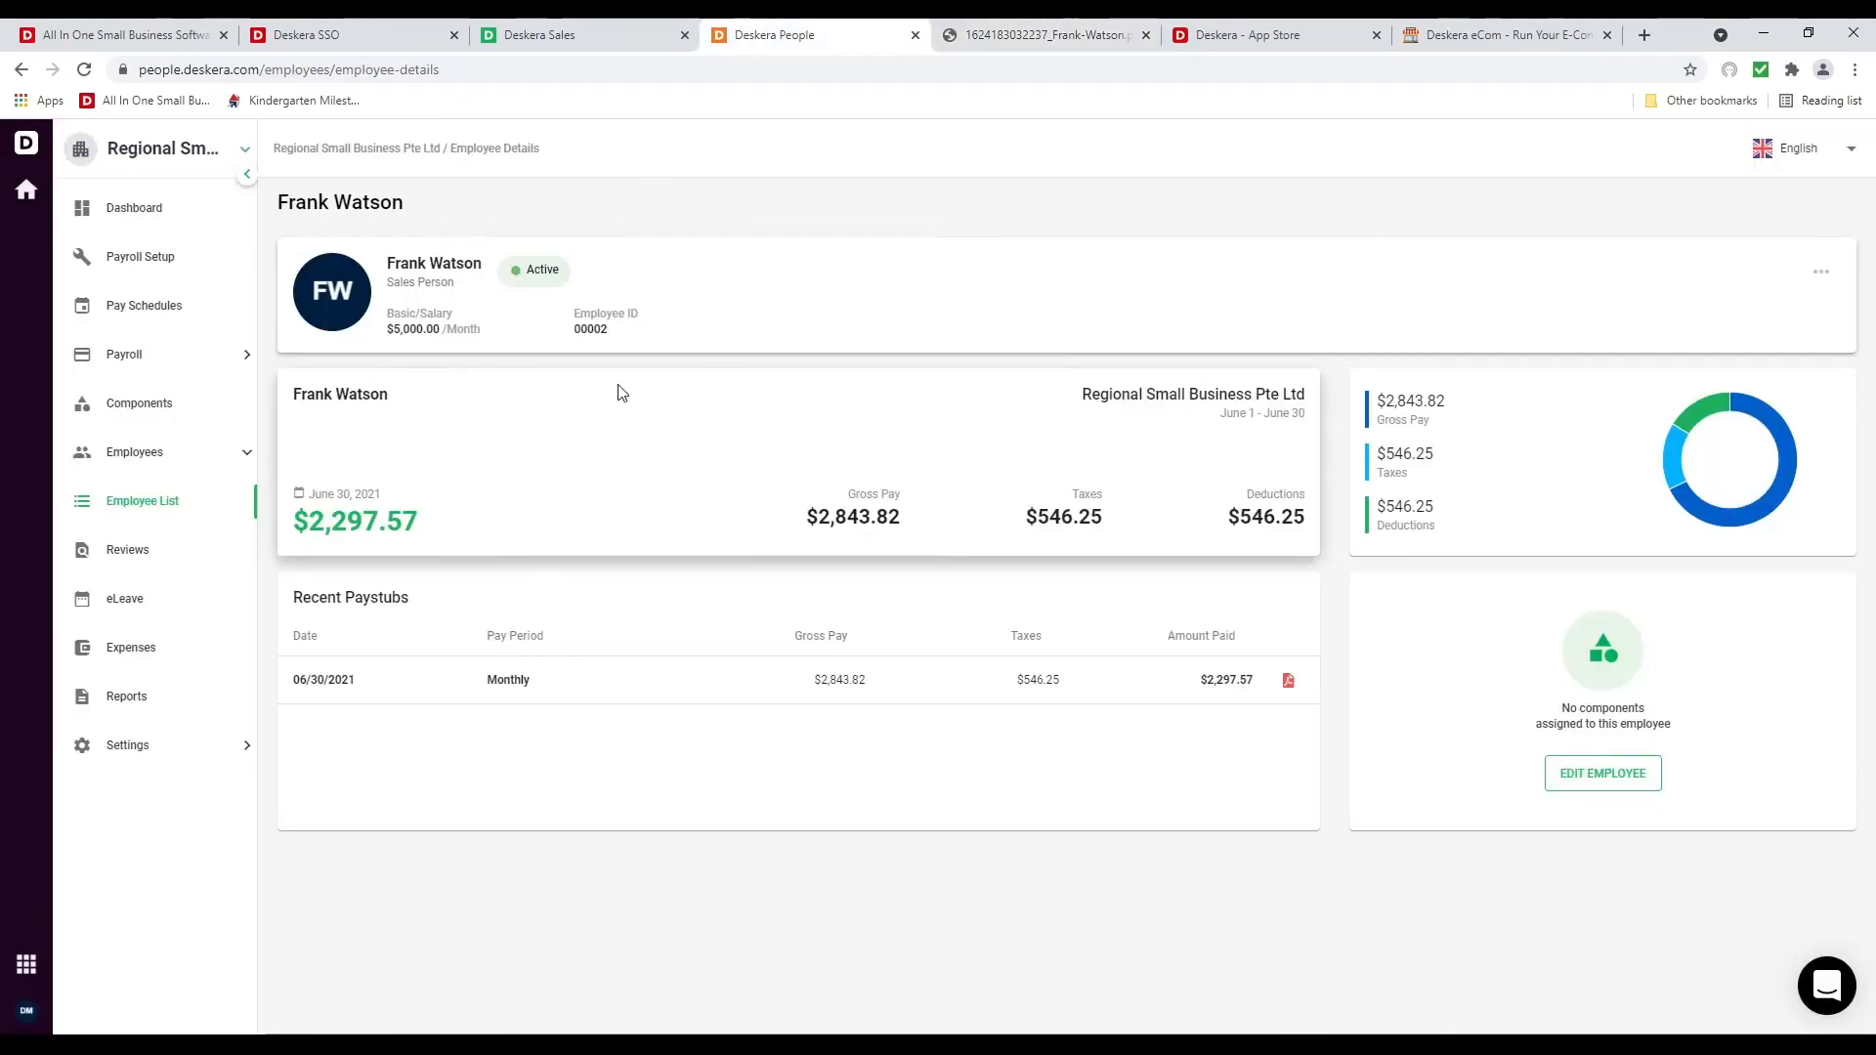
click(167, 696)
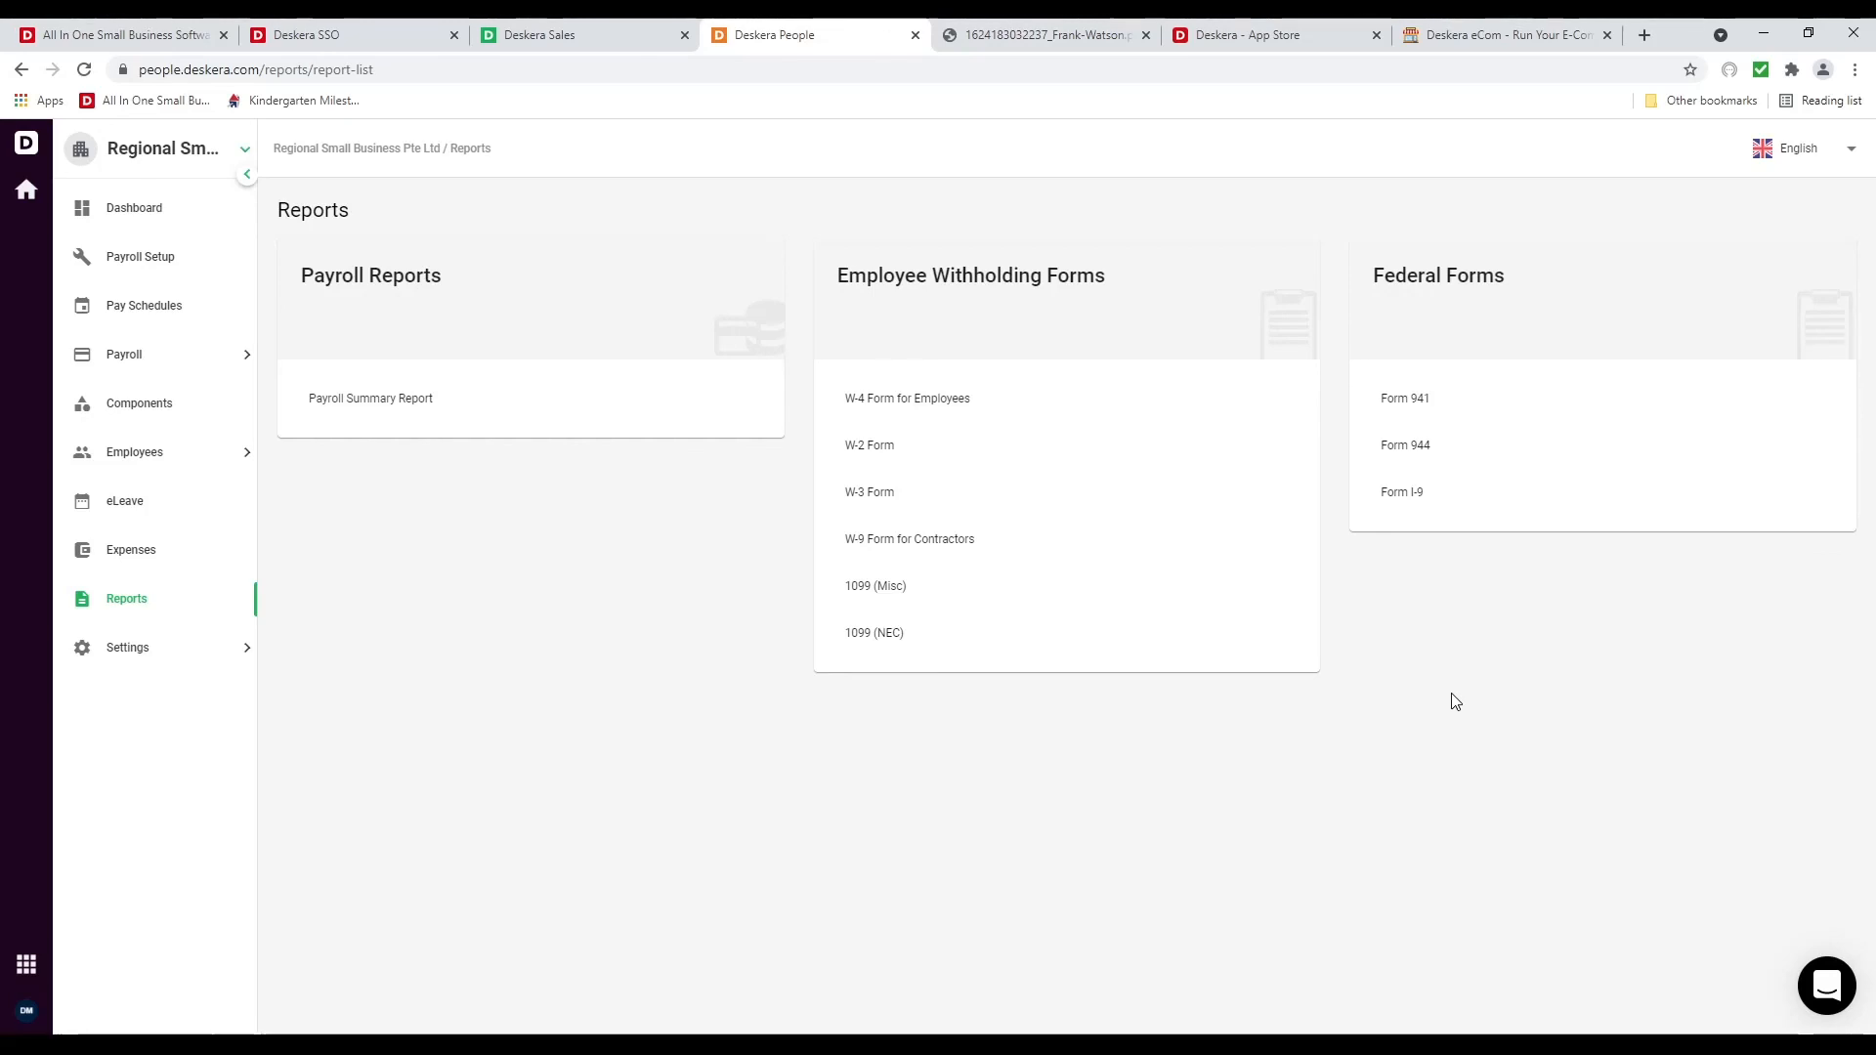
In eLeave's Leave Management settings, start a new leave type
click(188, 506)
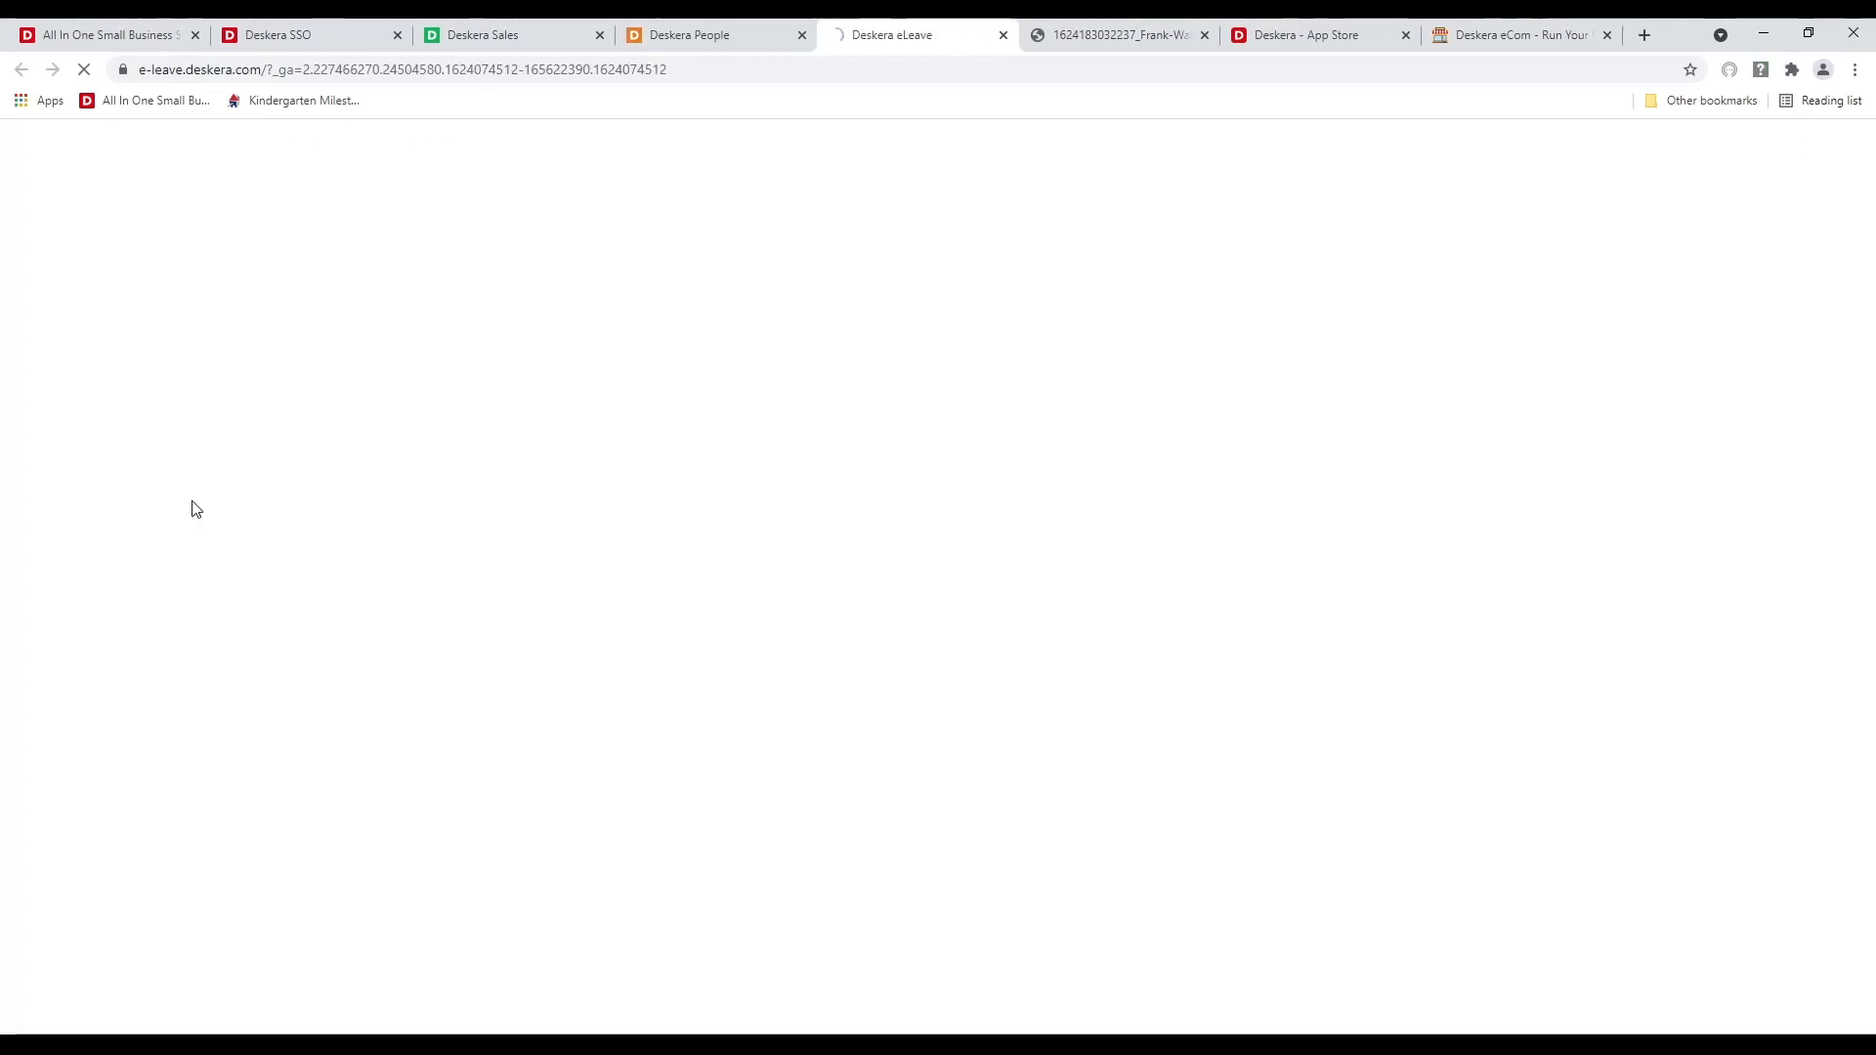
click(1205, 35)
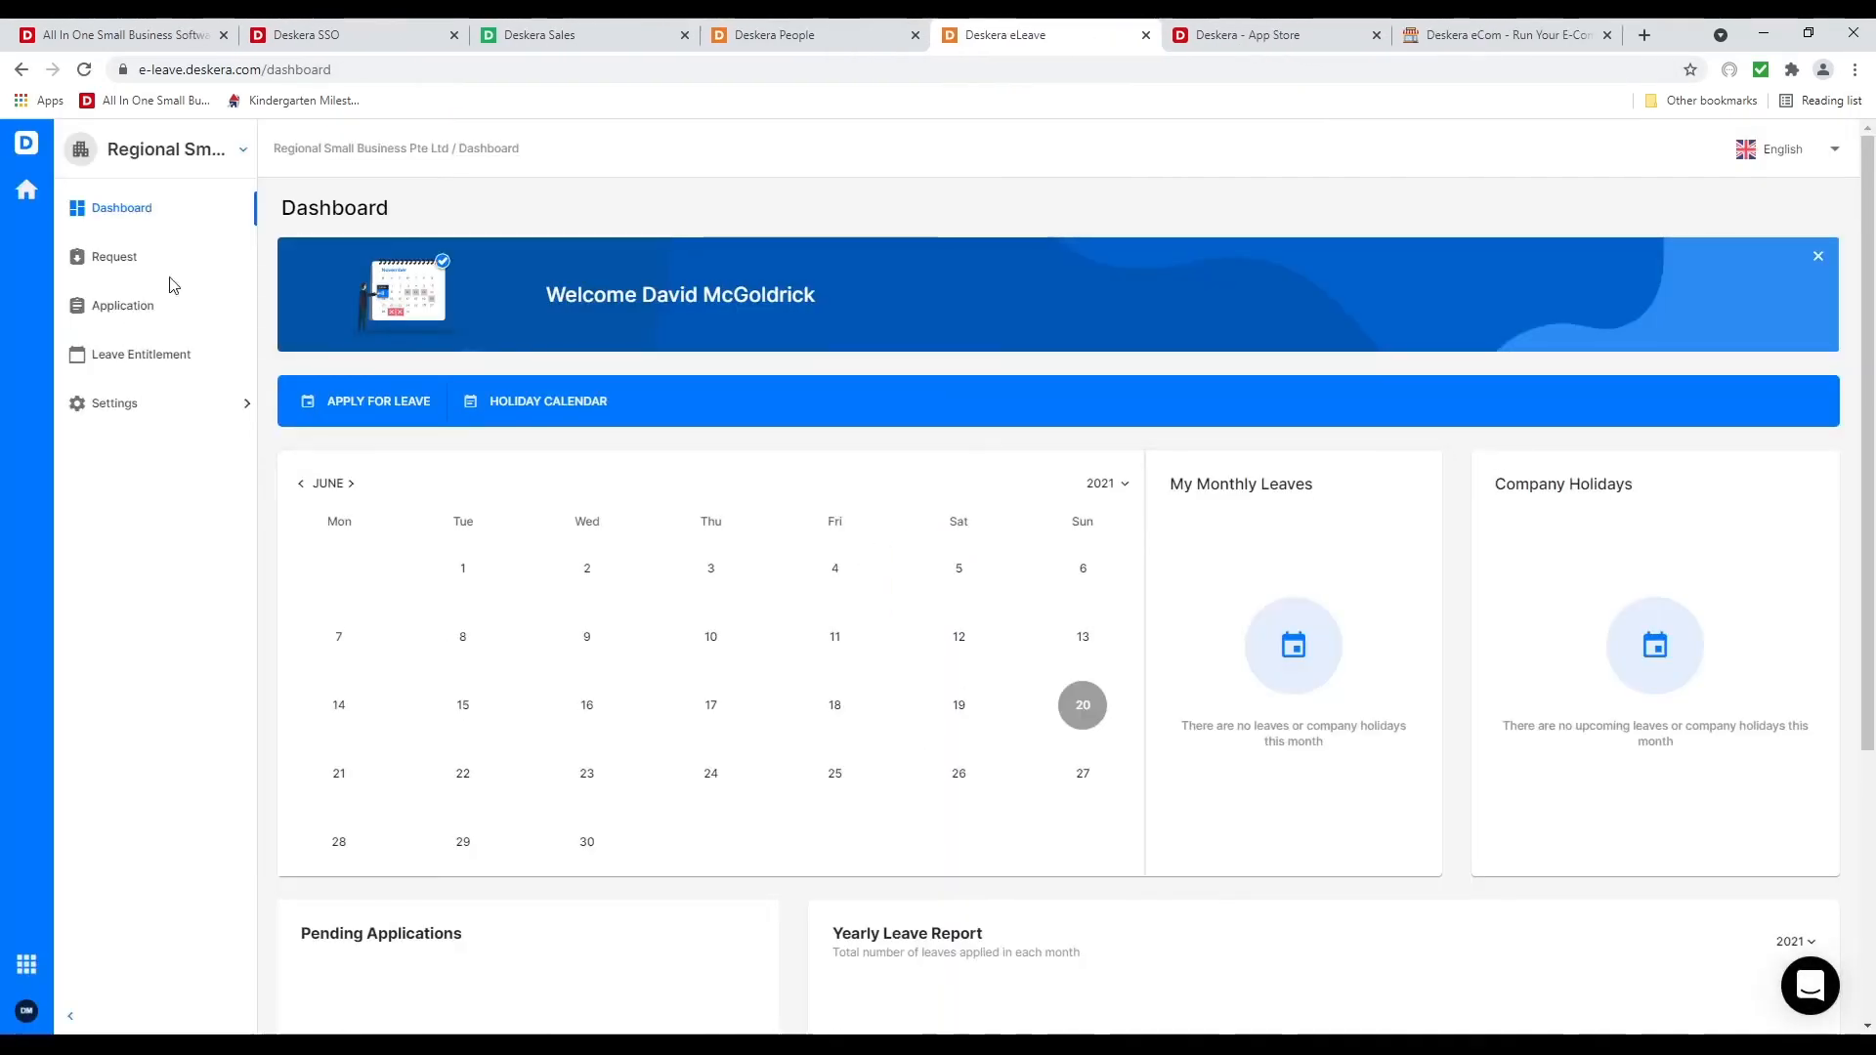
click(184, 406)
click(180, 448)
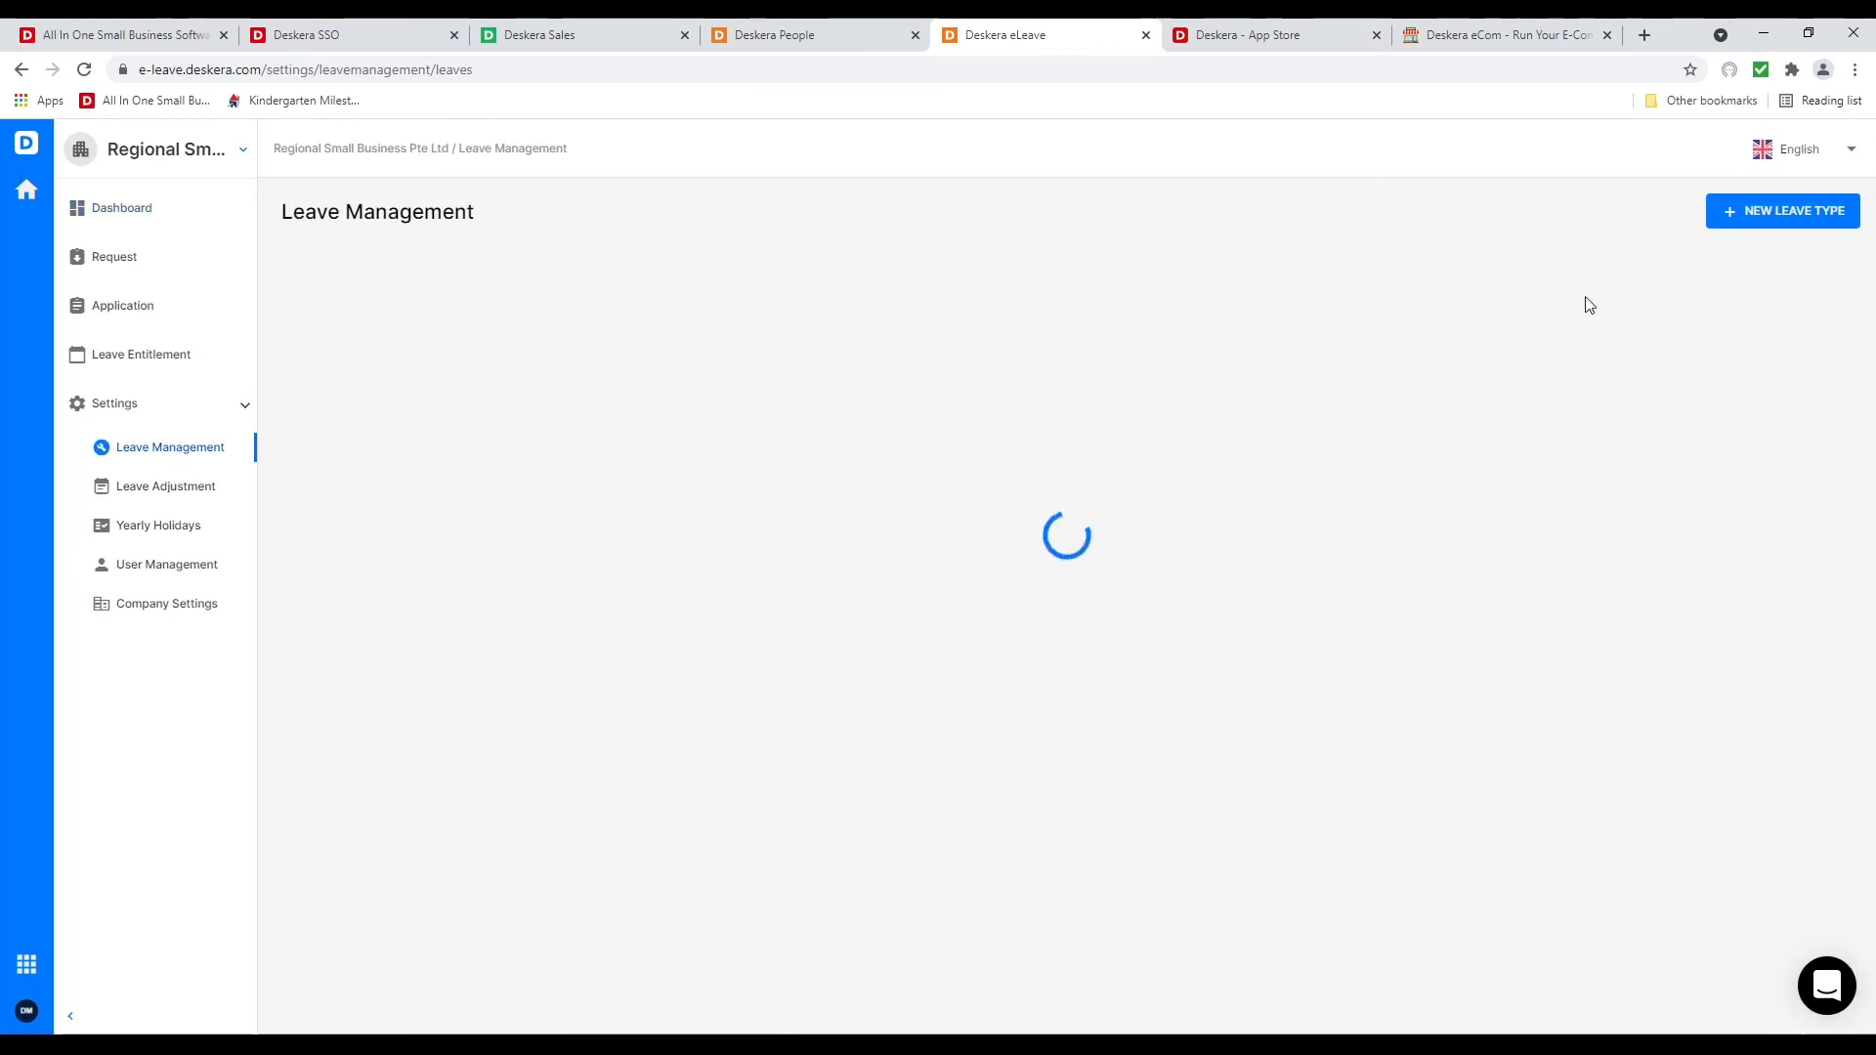
click(1766, 215)
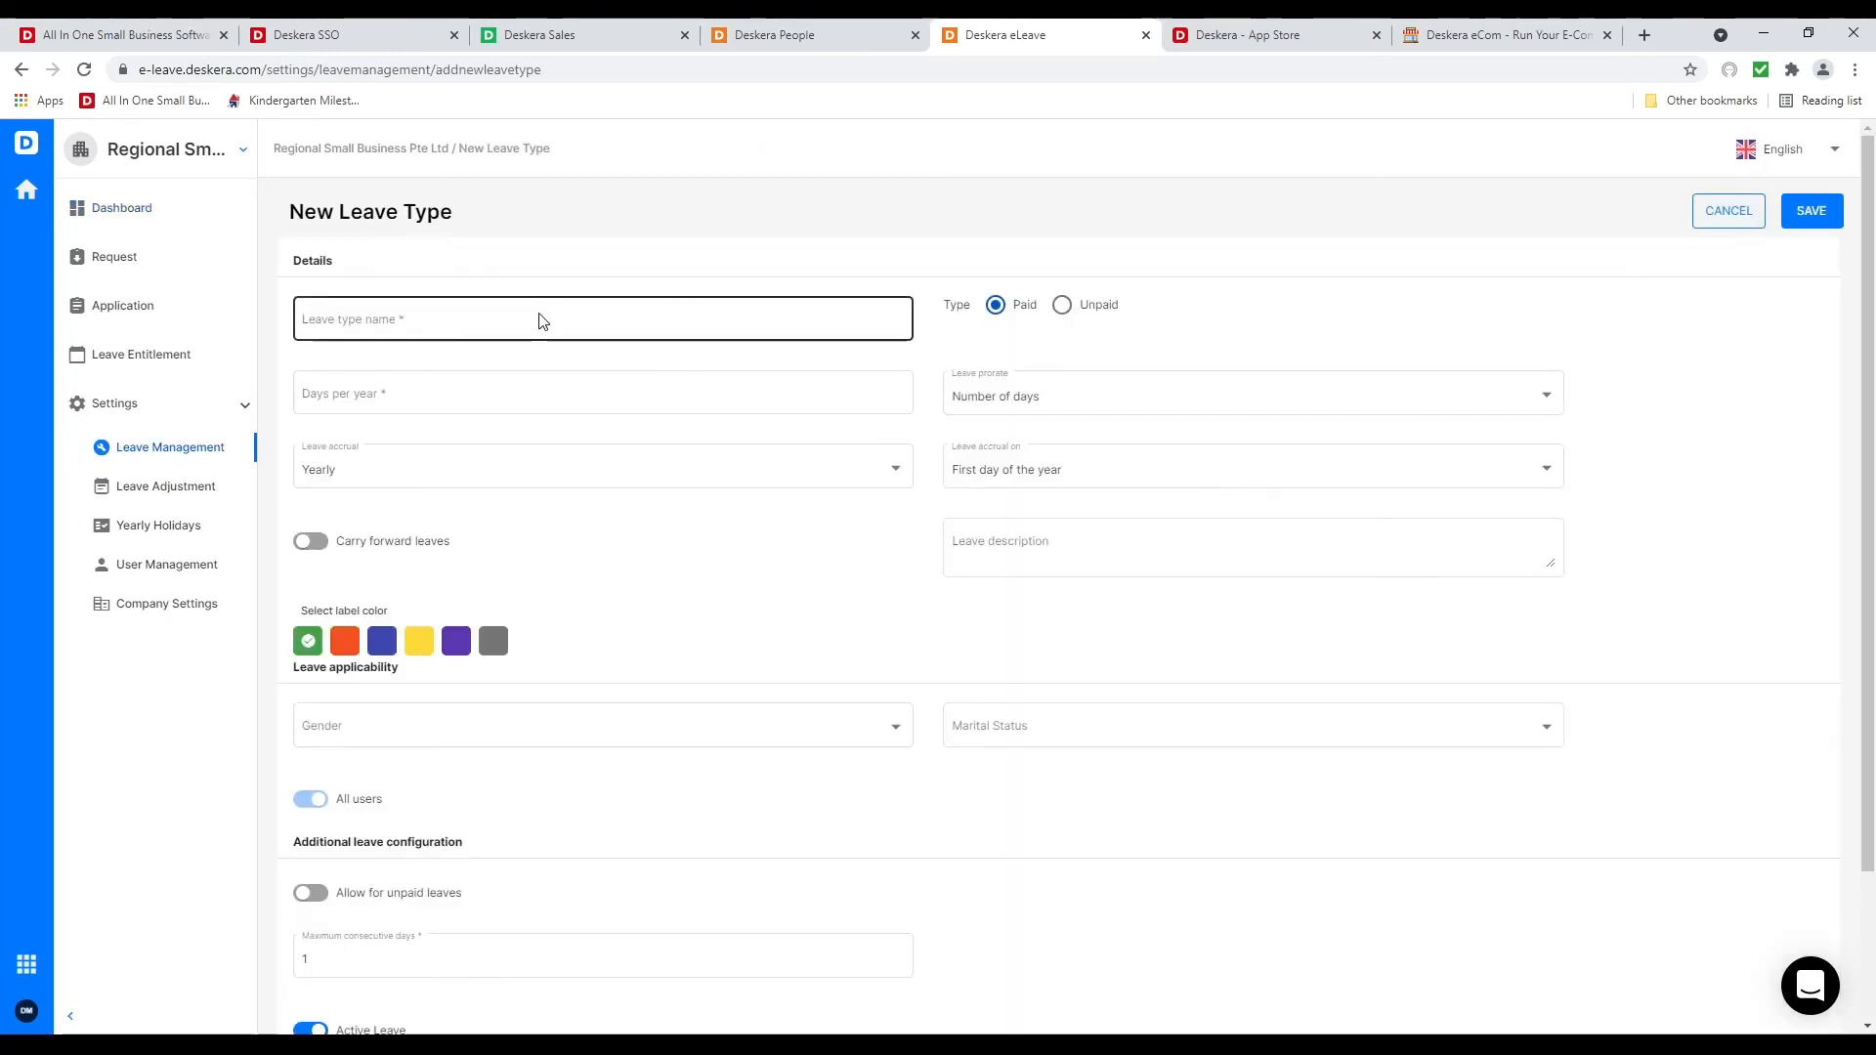
Name the leave type 'Annual Leave' with 14 days per year, prorated by Number of days
click(528, 321)
text(Aunnual Le)
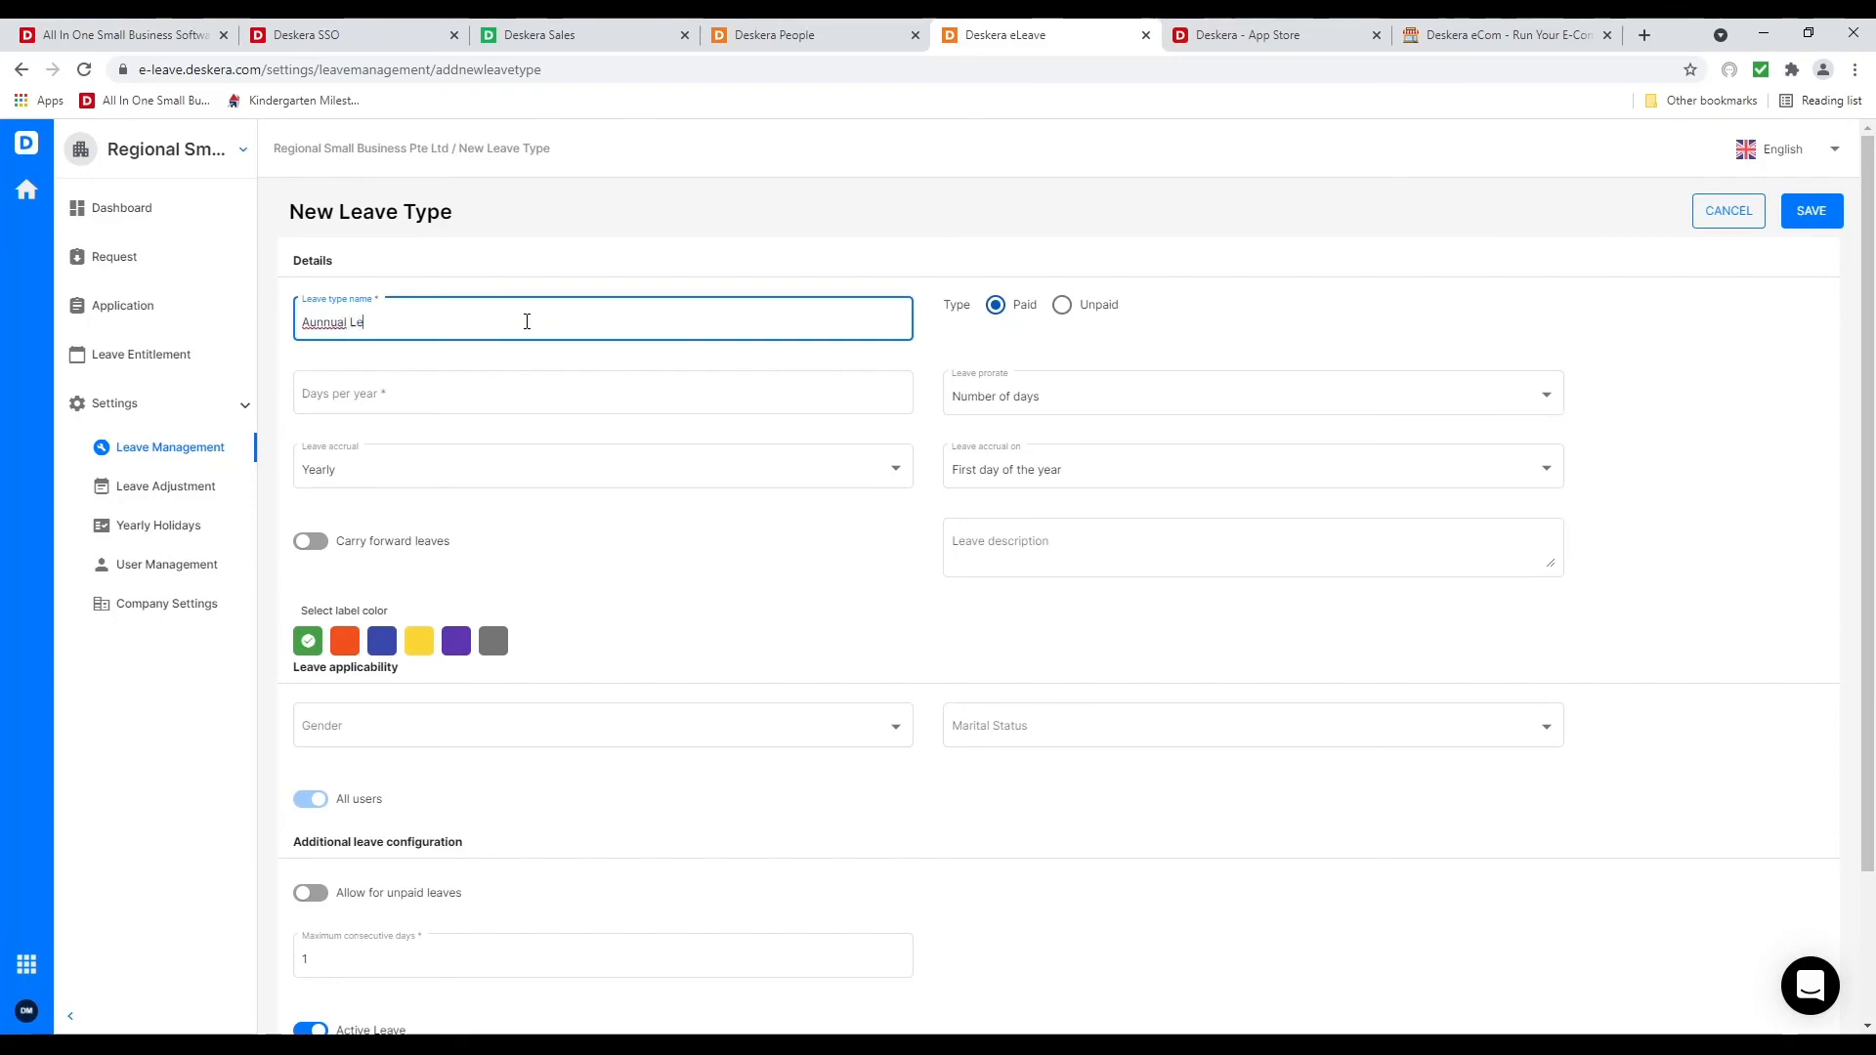
text(ave)
double_click(327, 322)
text(Annual)
click(344, 393)
text(1)
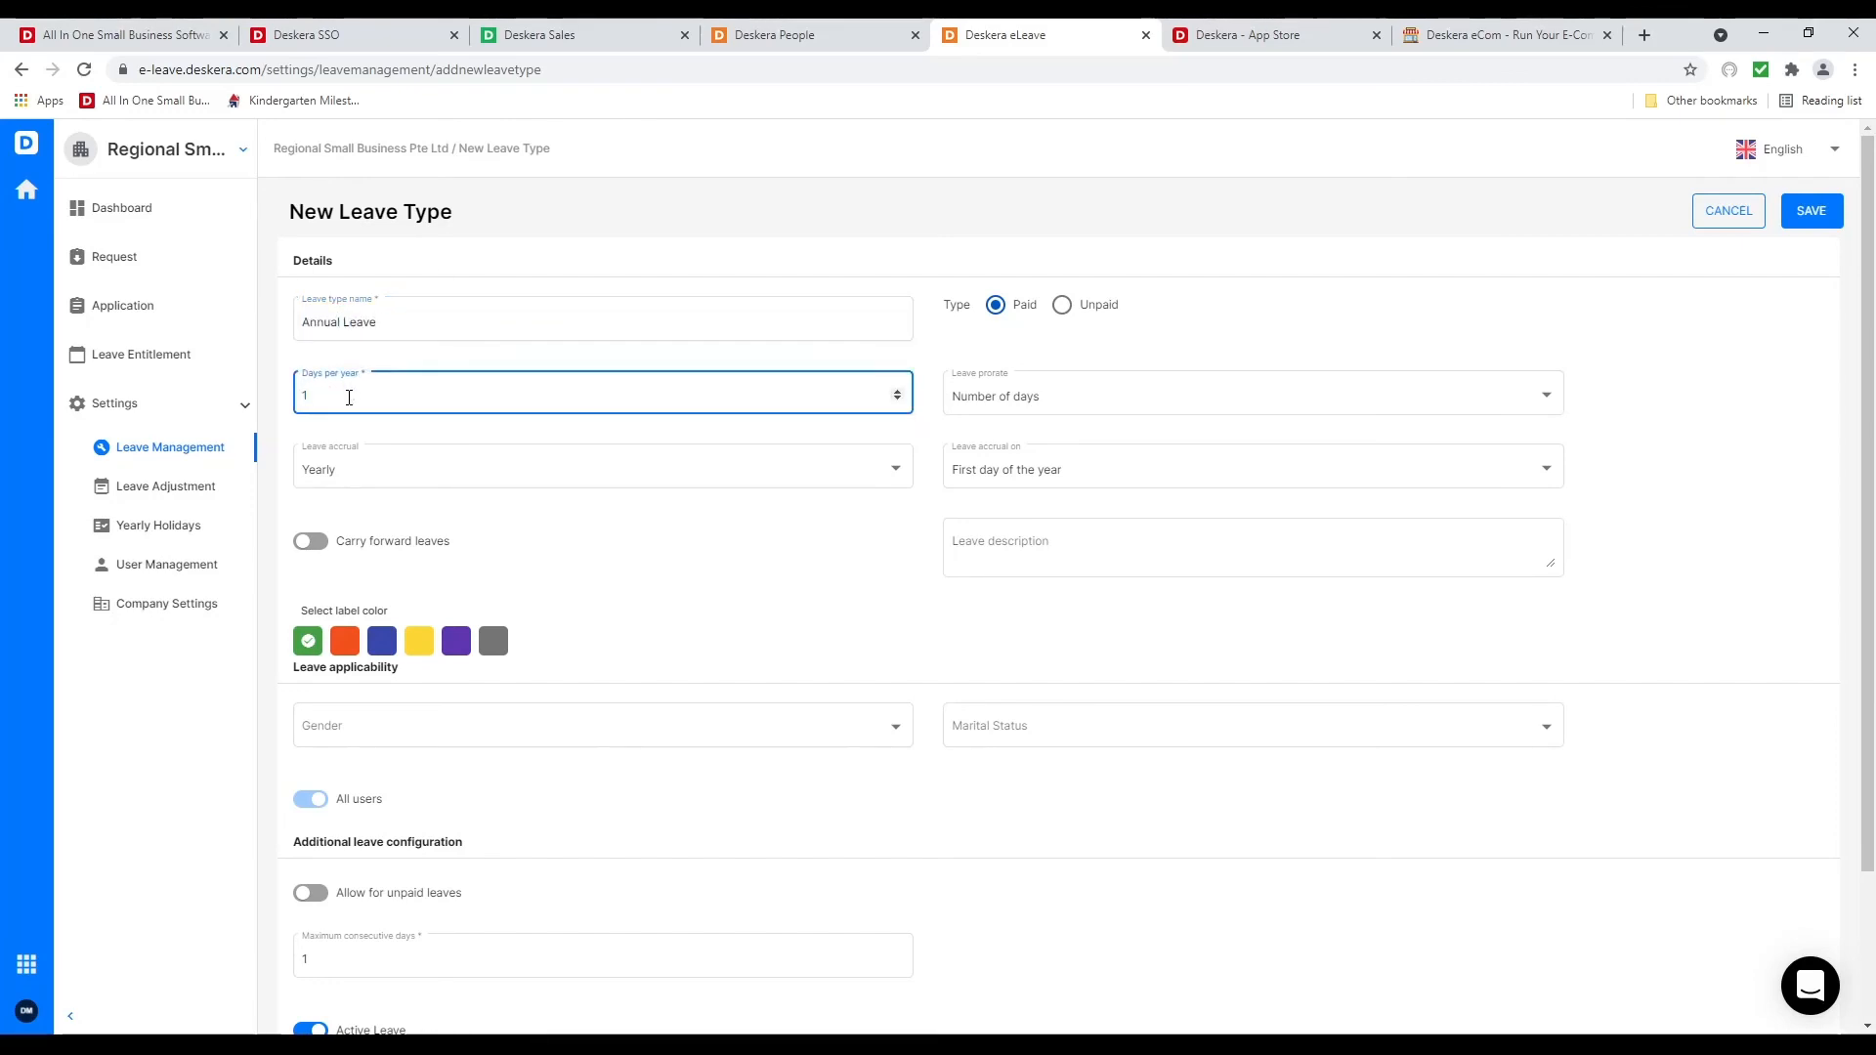
text(4)
click(1046, 396)
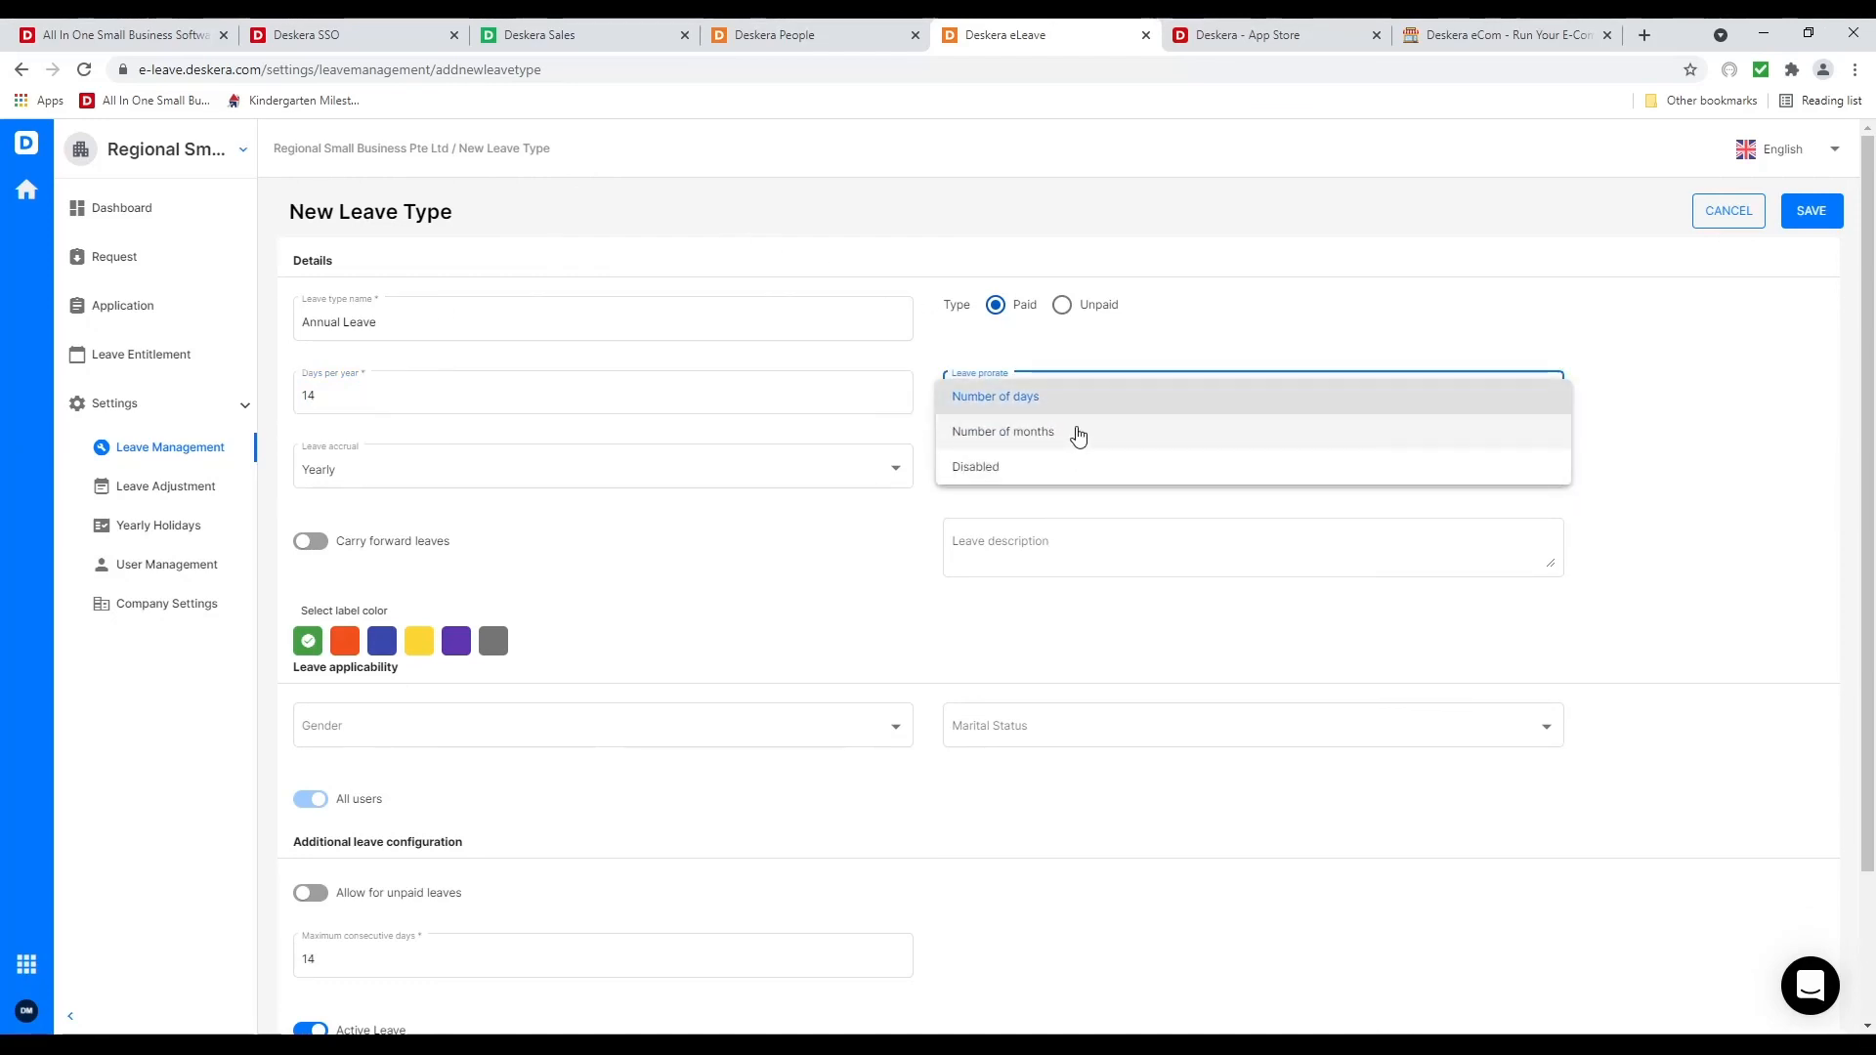
click(633, 411)
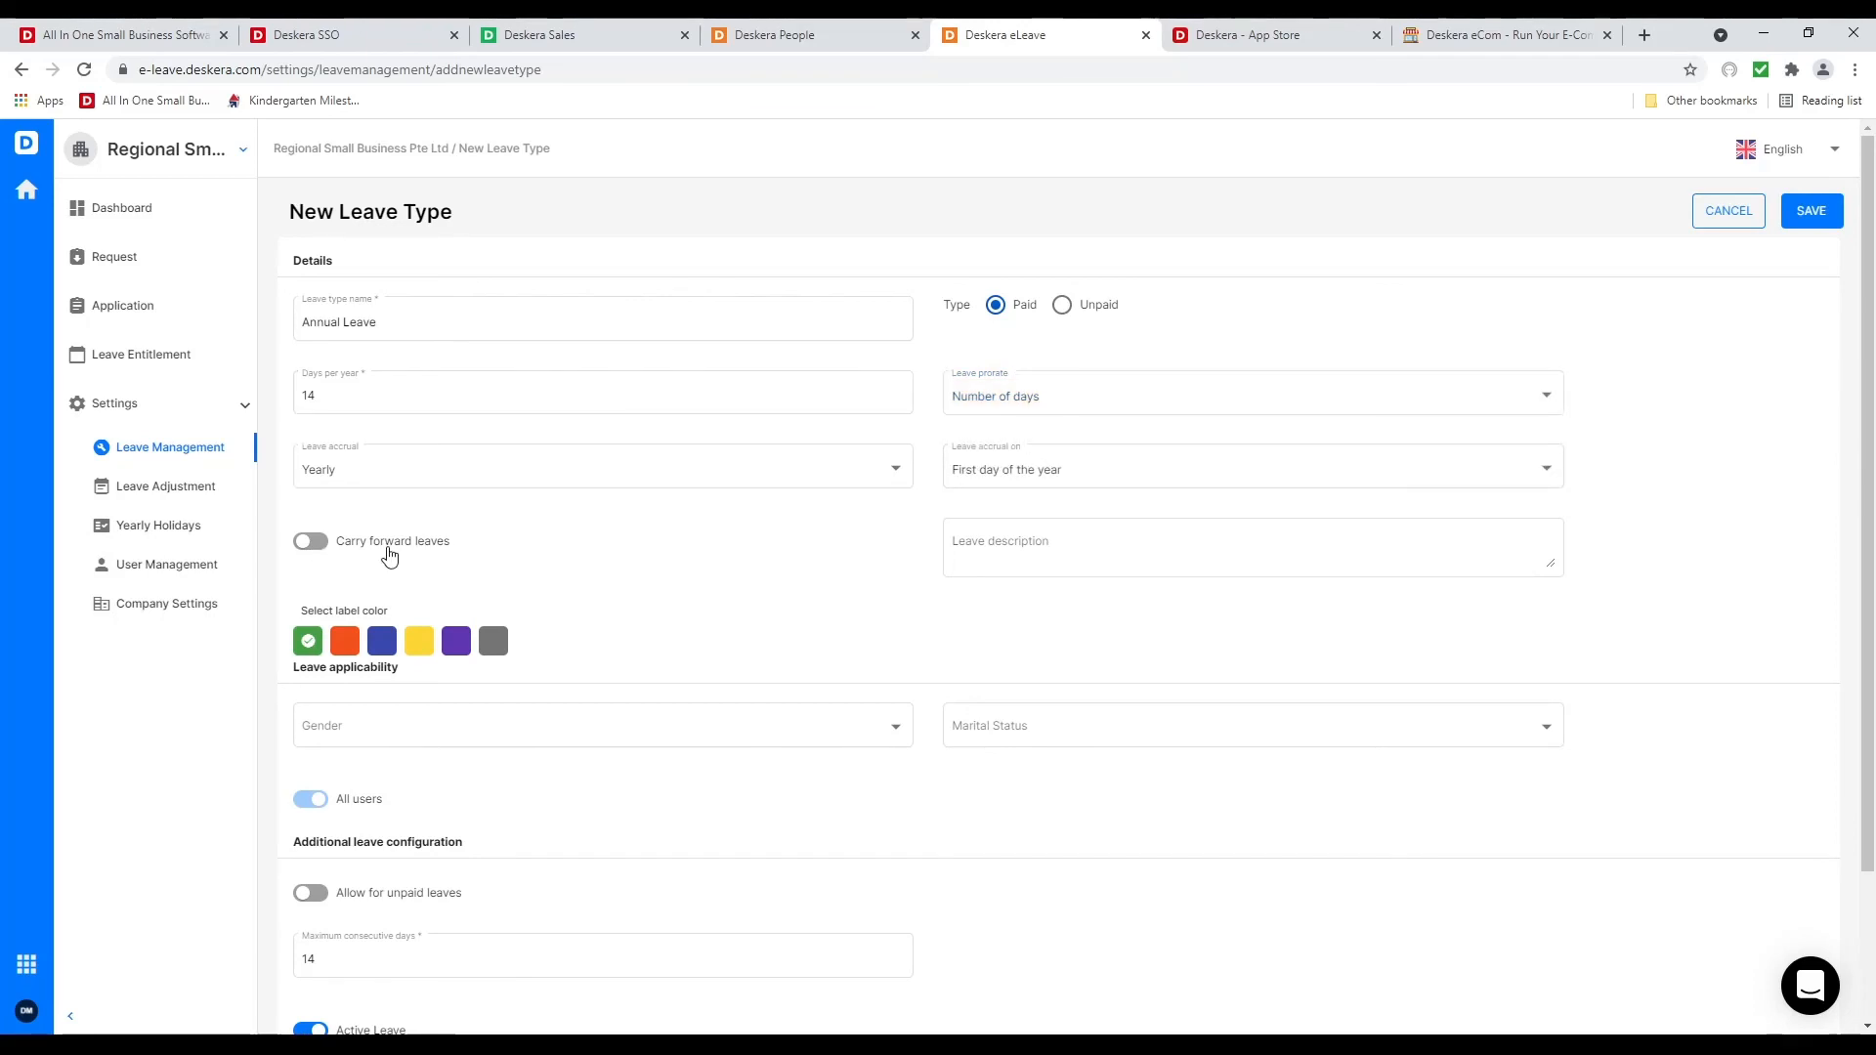
Enable carry forward with 14 carry-forward days and a 28-day maximum balance
click(314, 544)
click(338, 625)
click(338, 625)
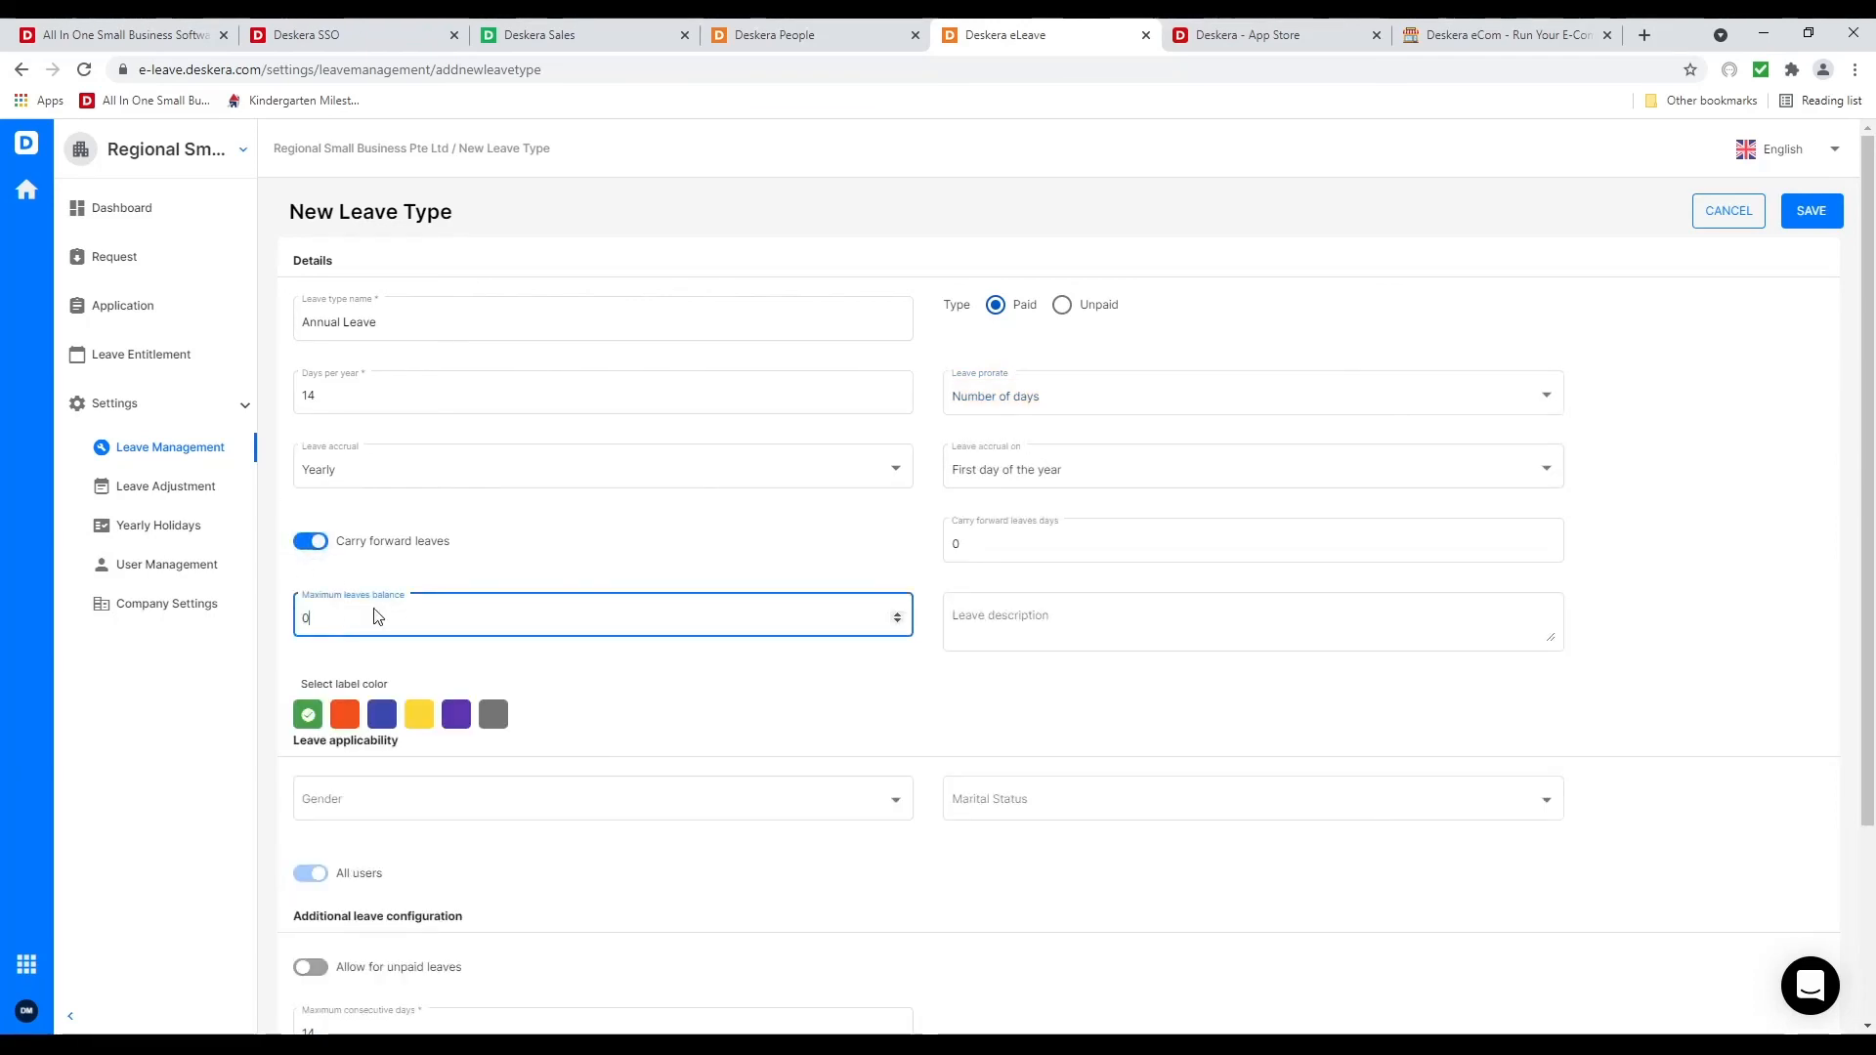
key(BackSpace)
text(28)
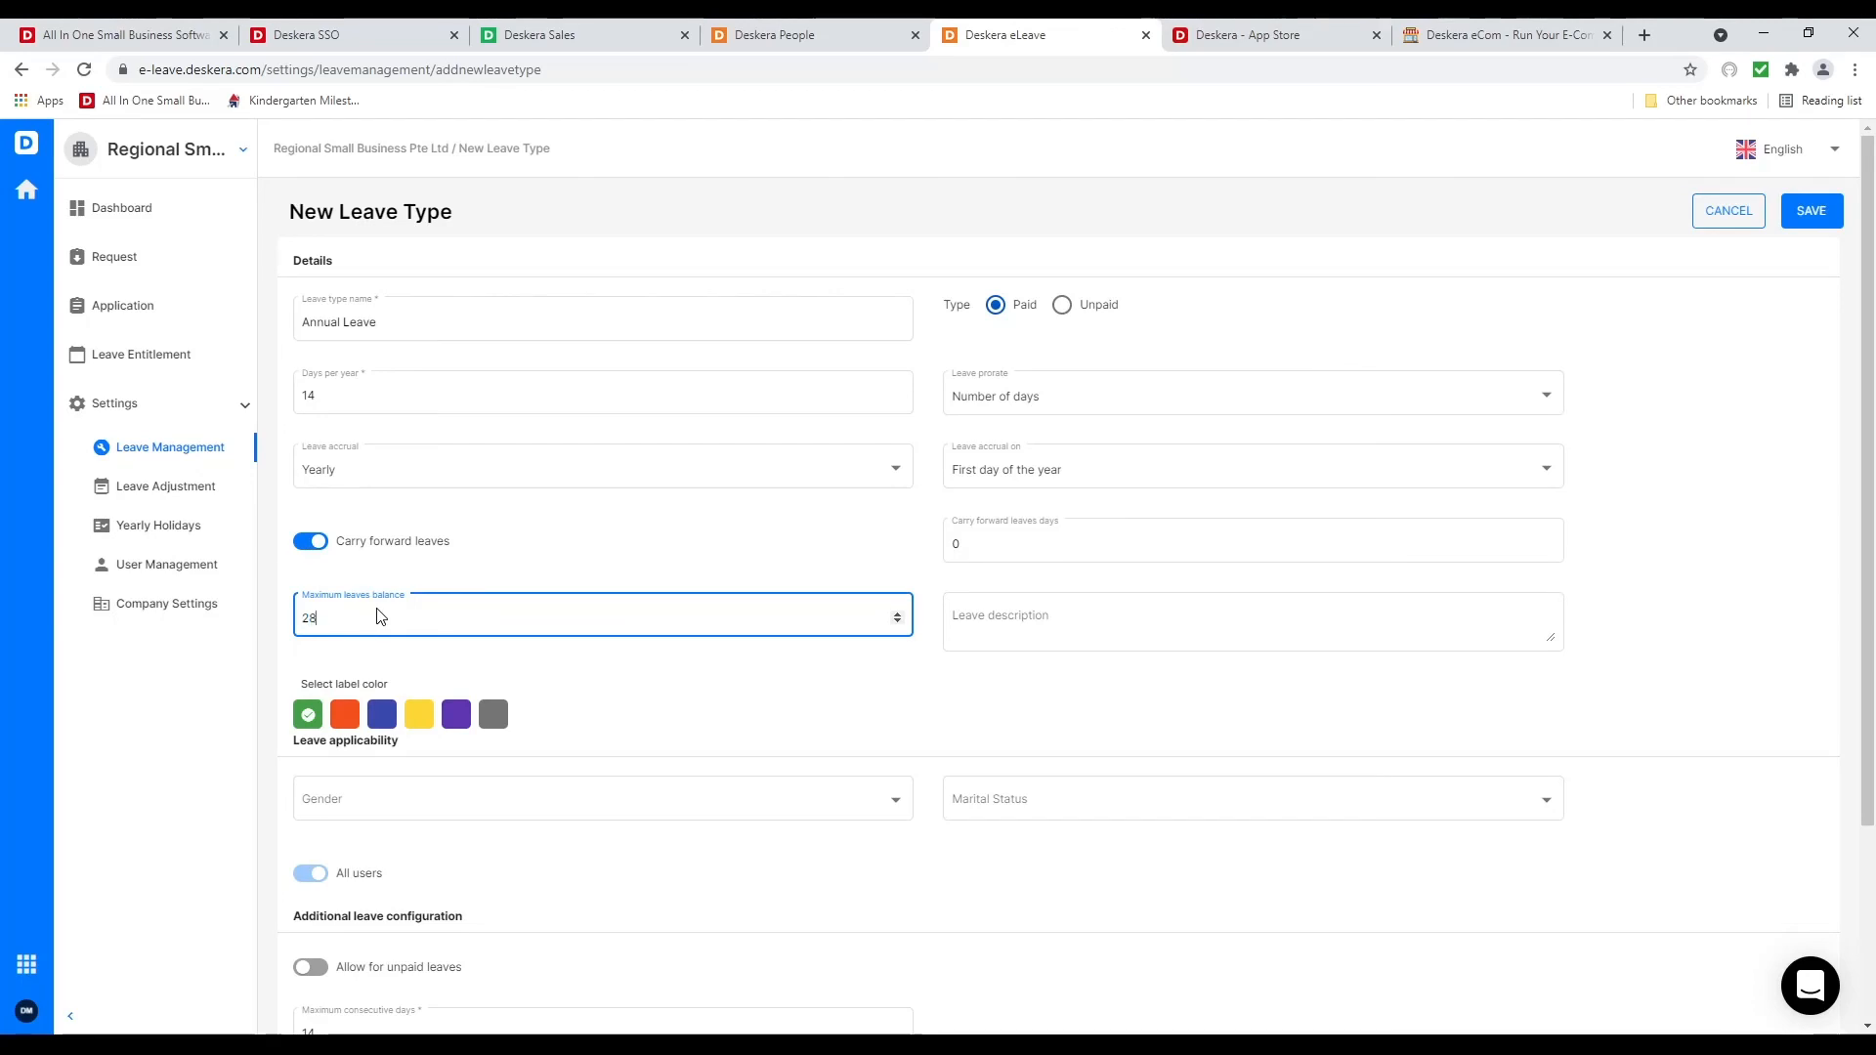
click(996, 540)
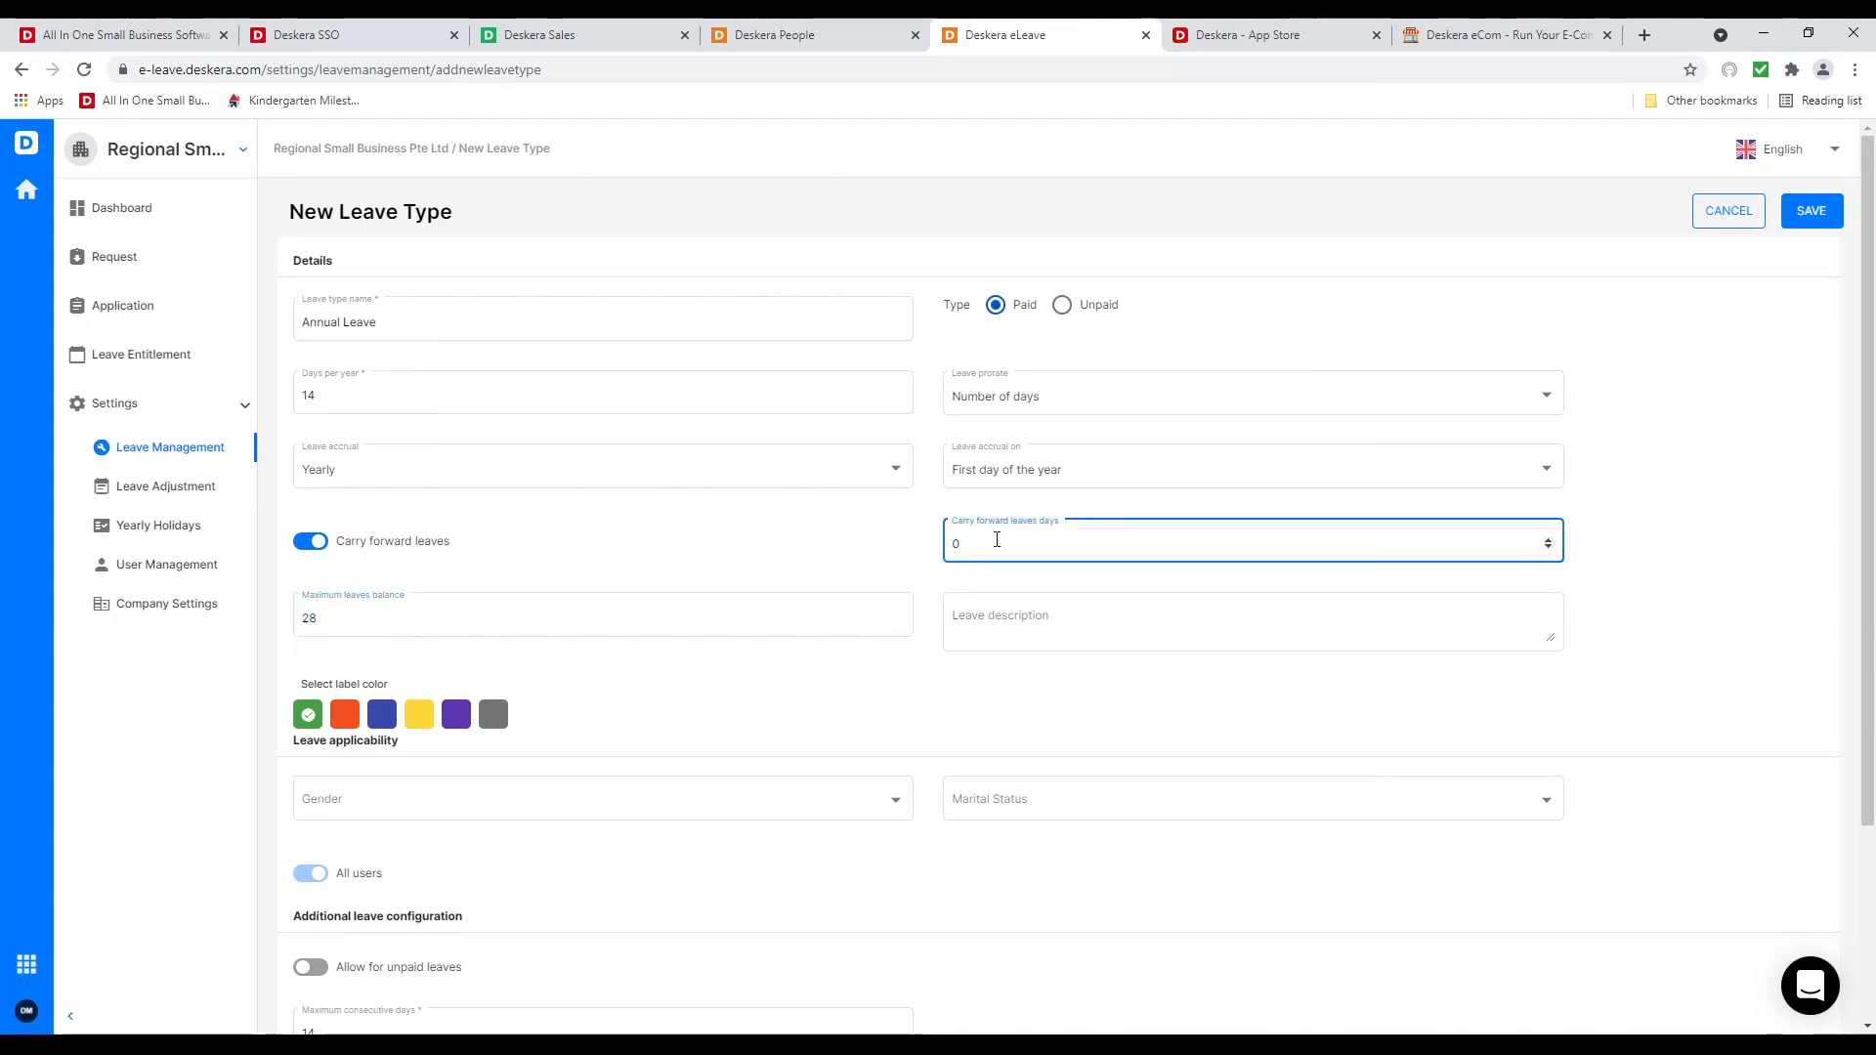
key(BackSpace)
text(14)
click(859, 540)
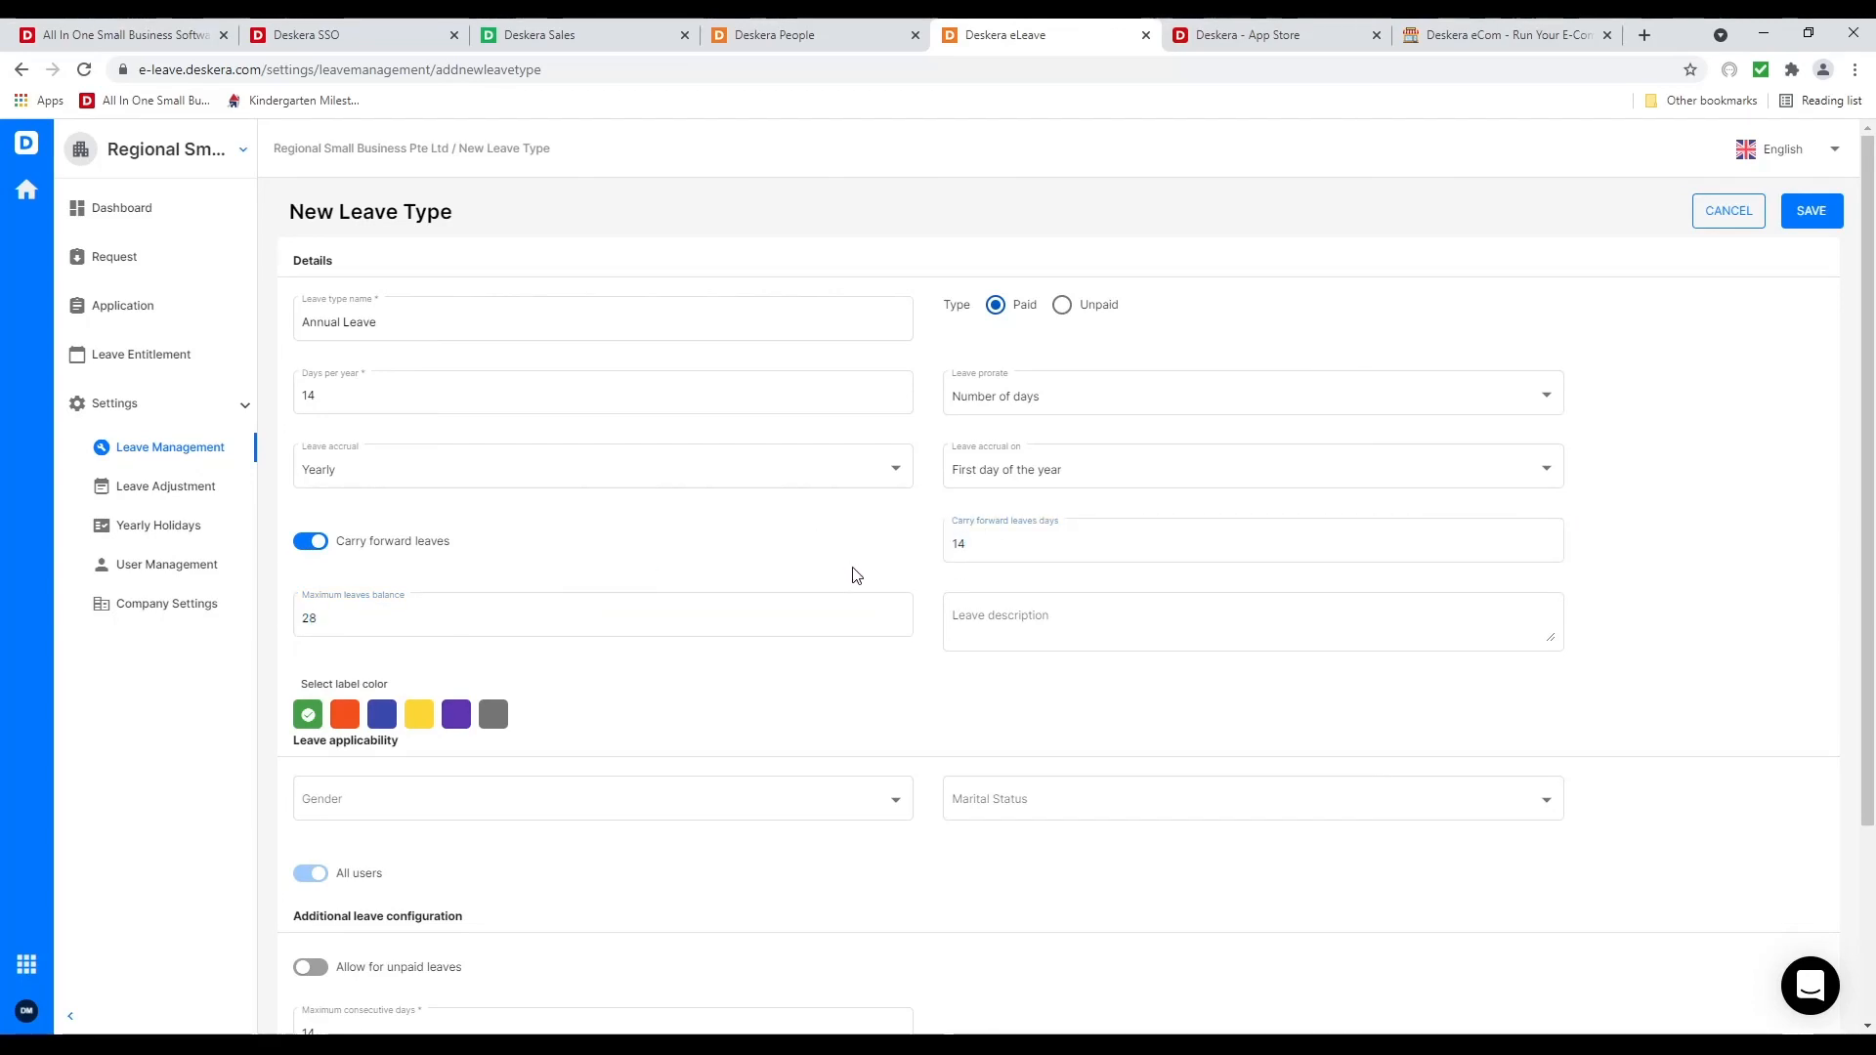
scroll(586, 737, down, 3)
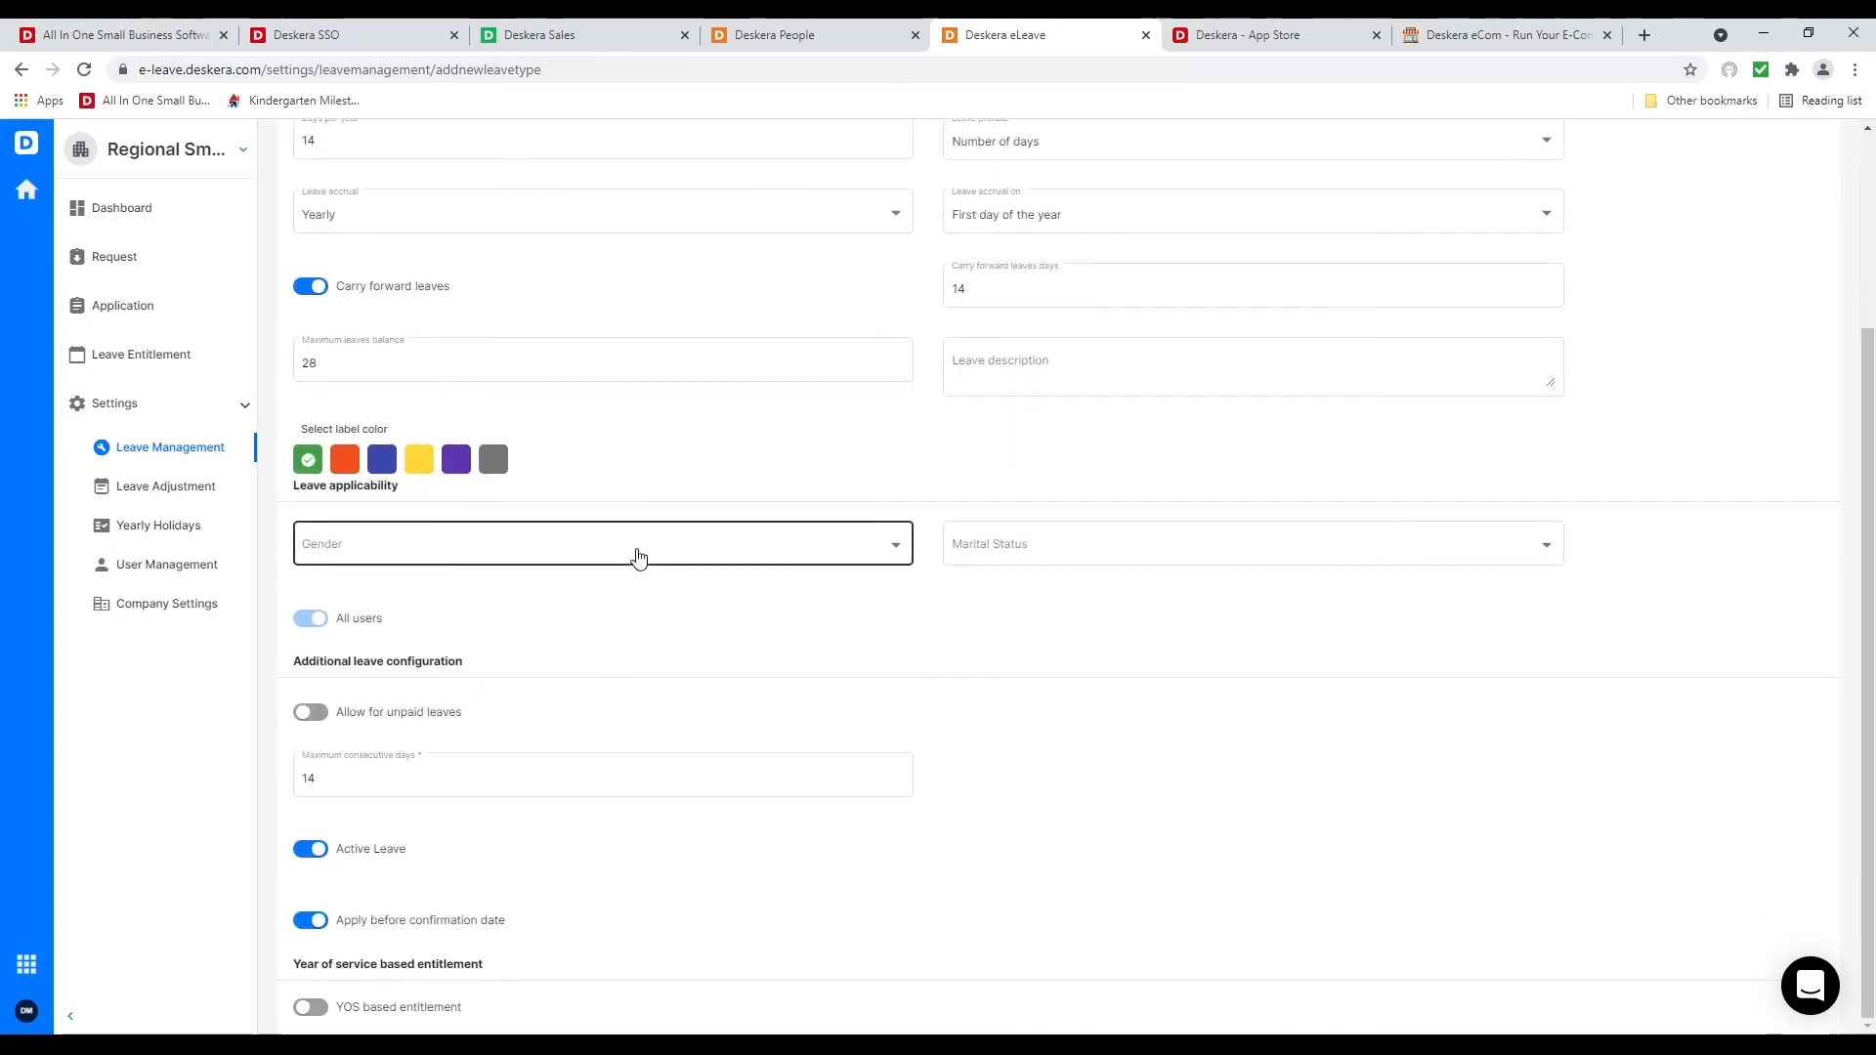
Make the leave apply to all genders and marital statuses, and enable years-of-service entitlement
click(637, 556)
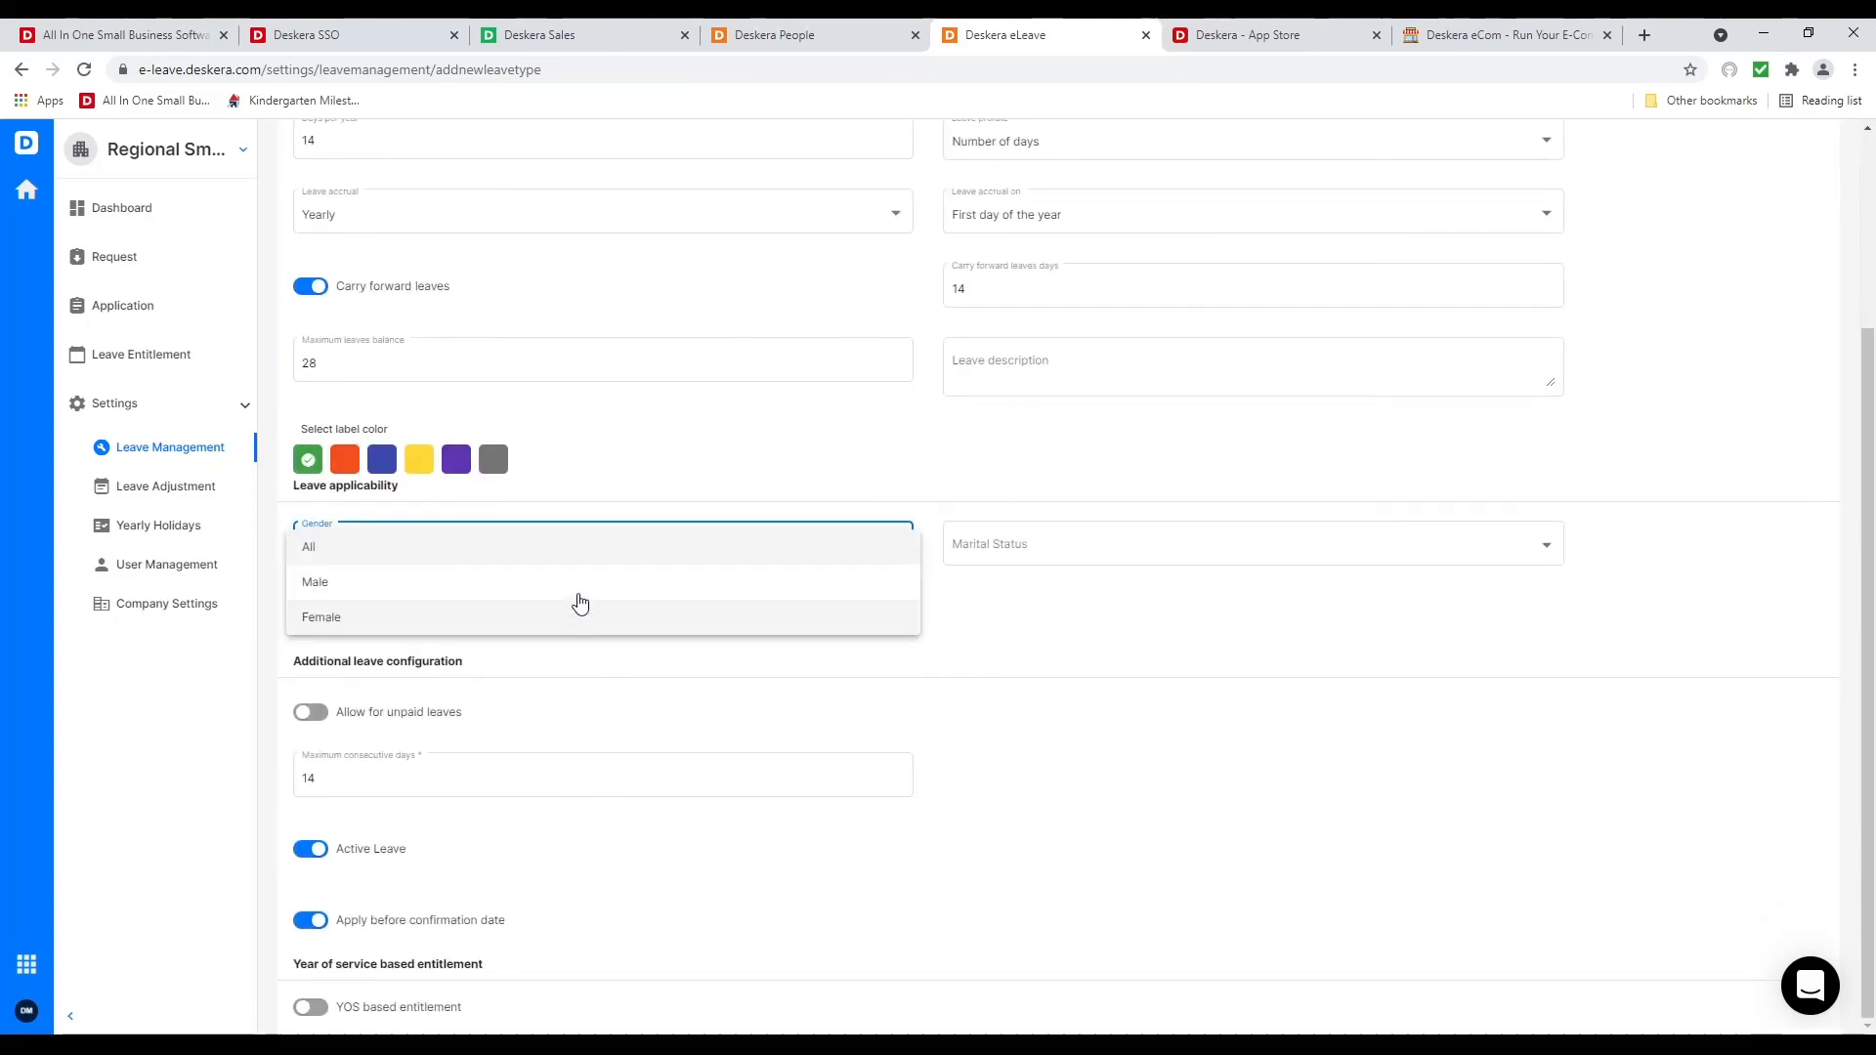
click(565, 548)
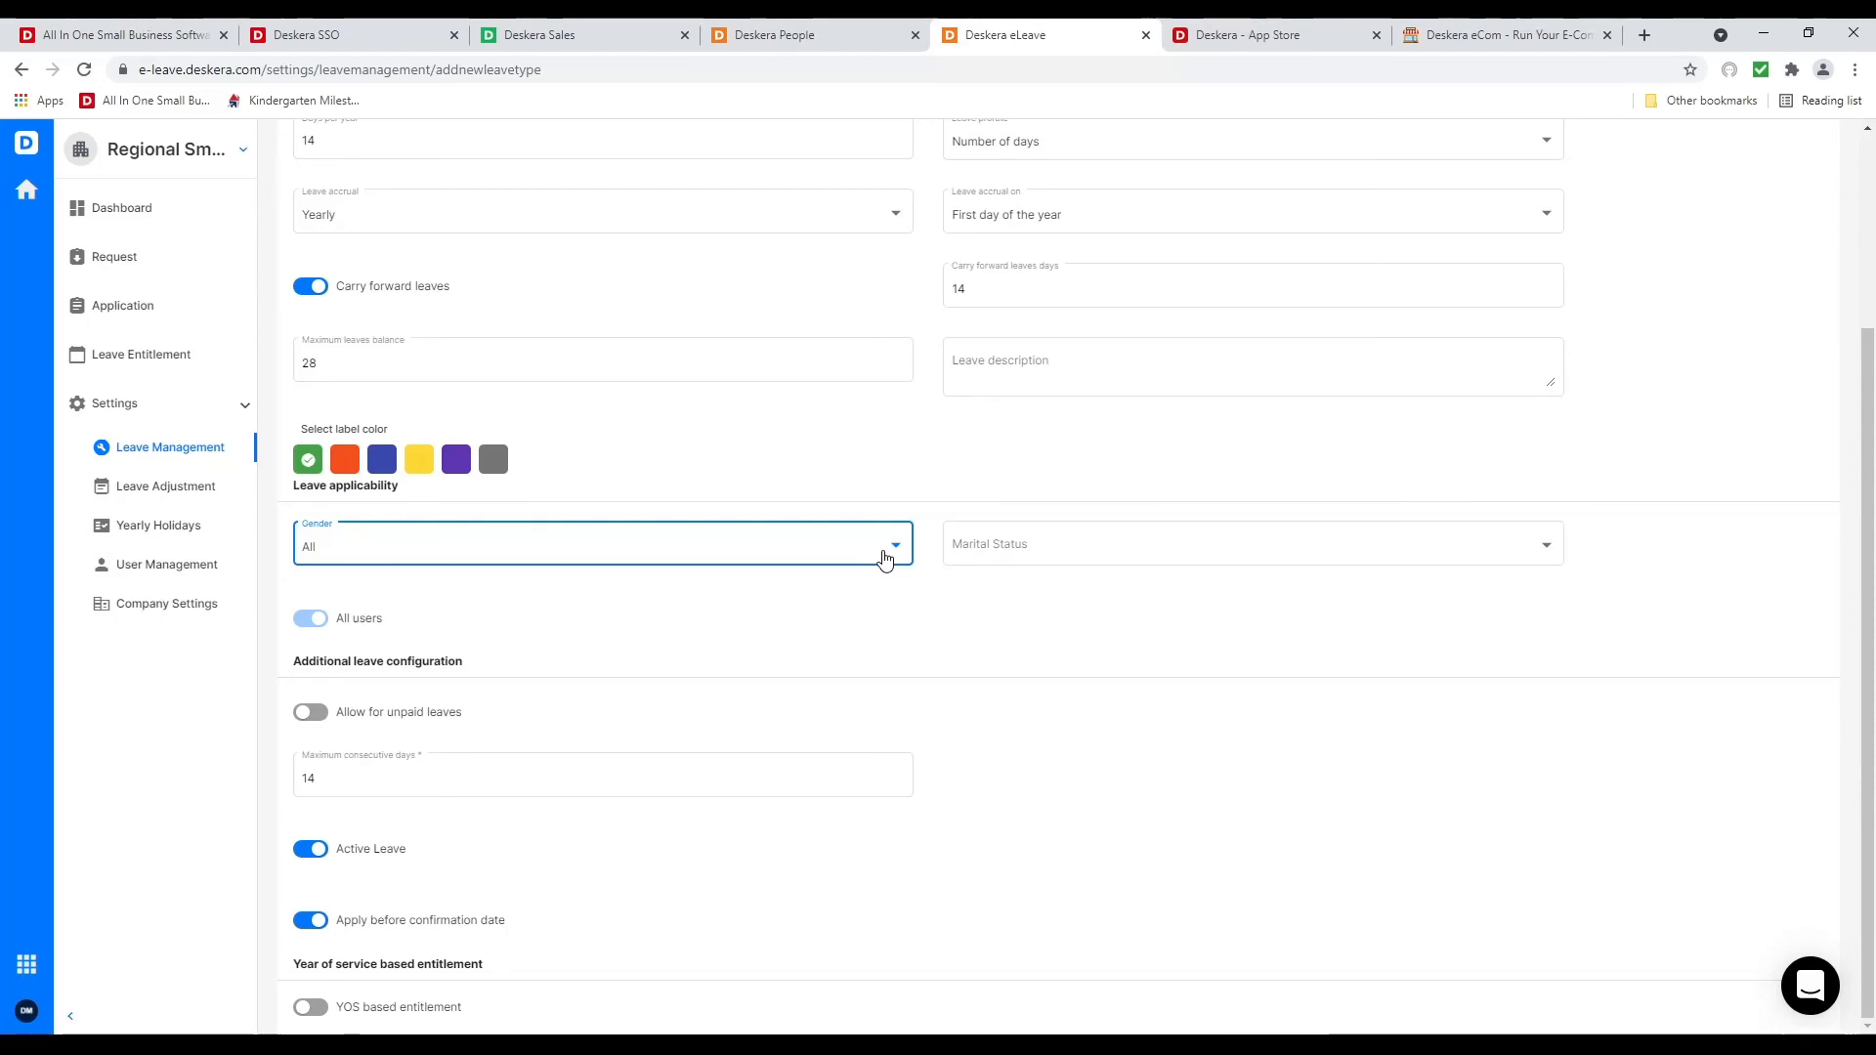
click(1016, 580)
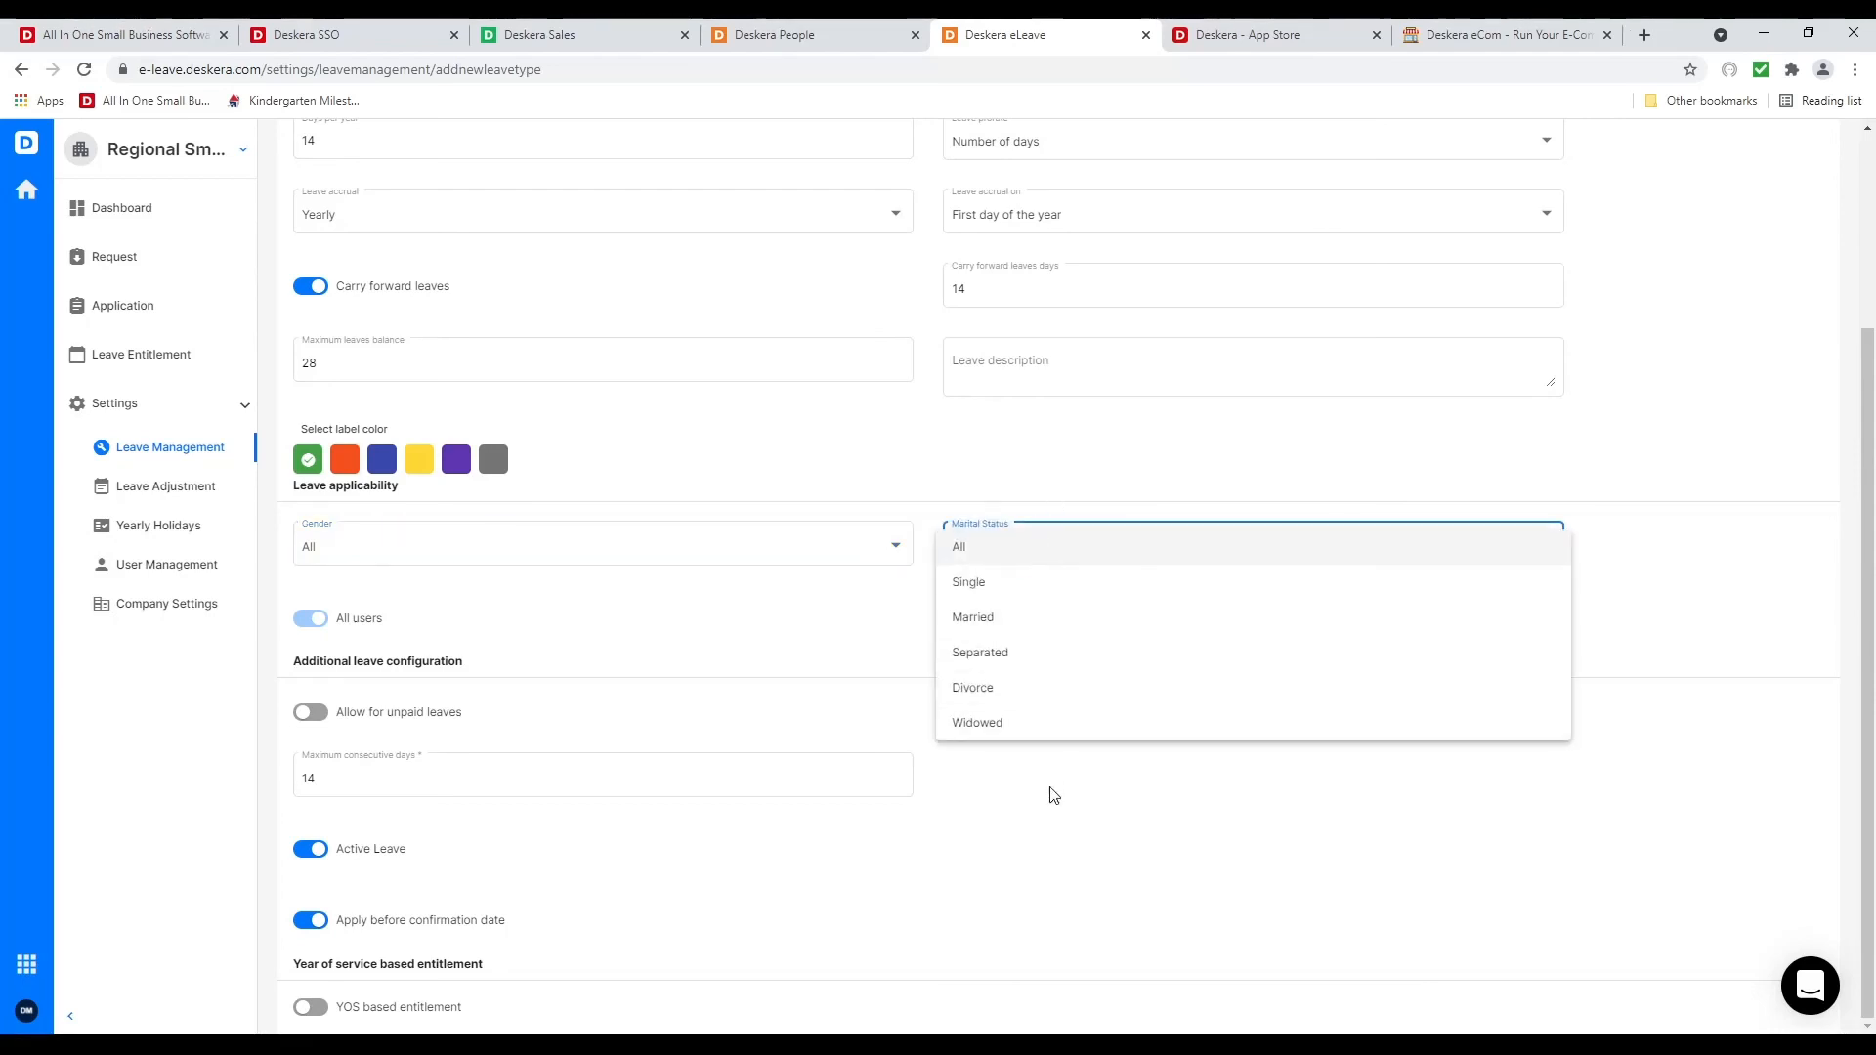
click(1055, 555)
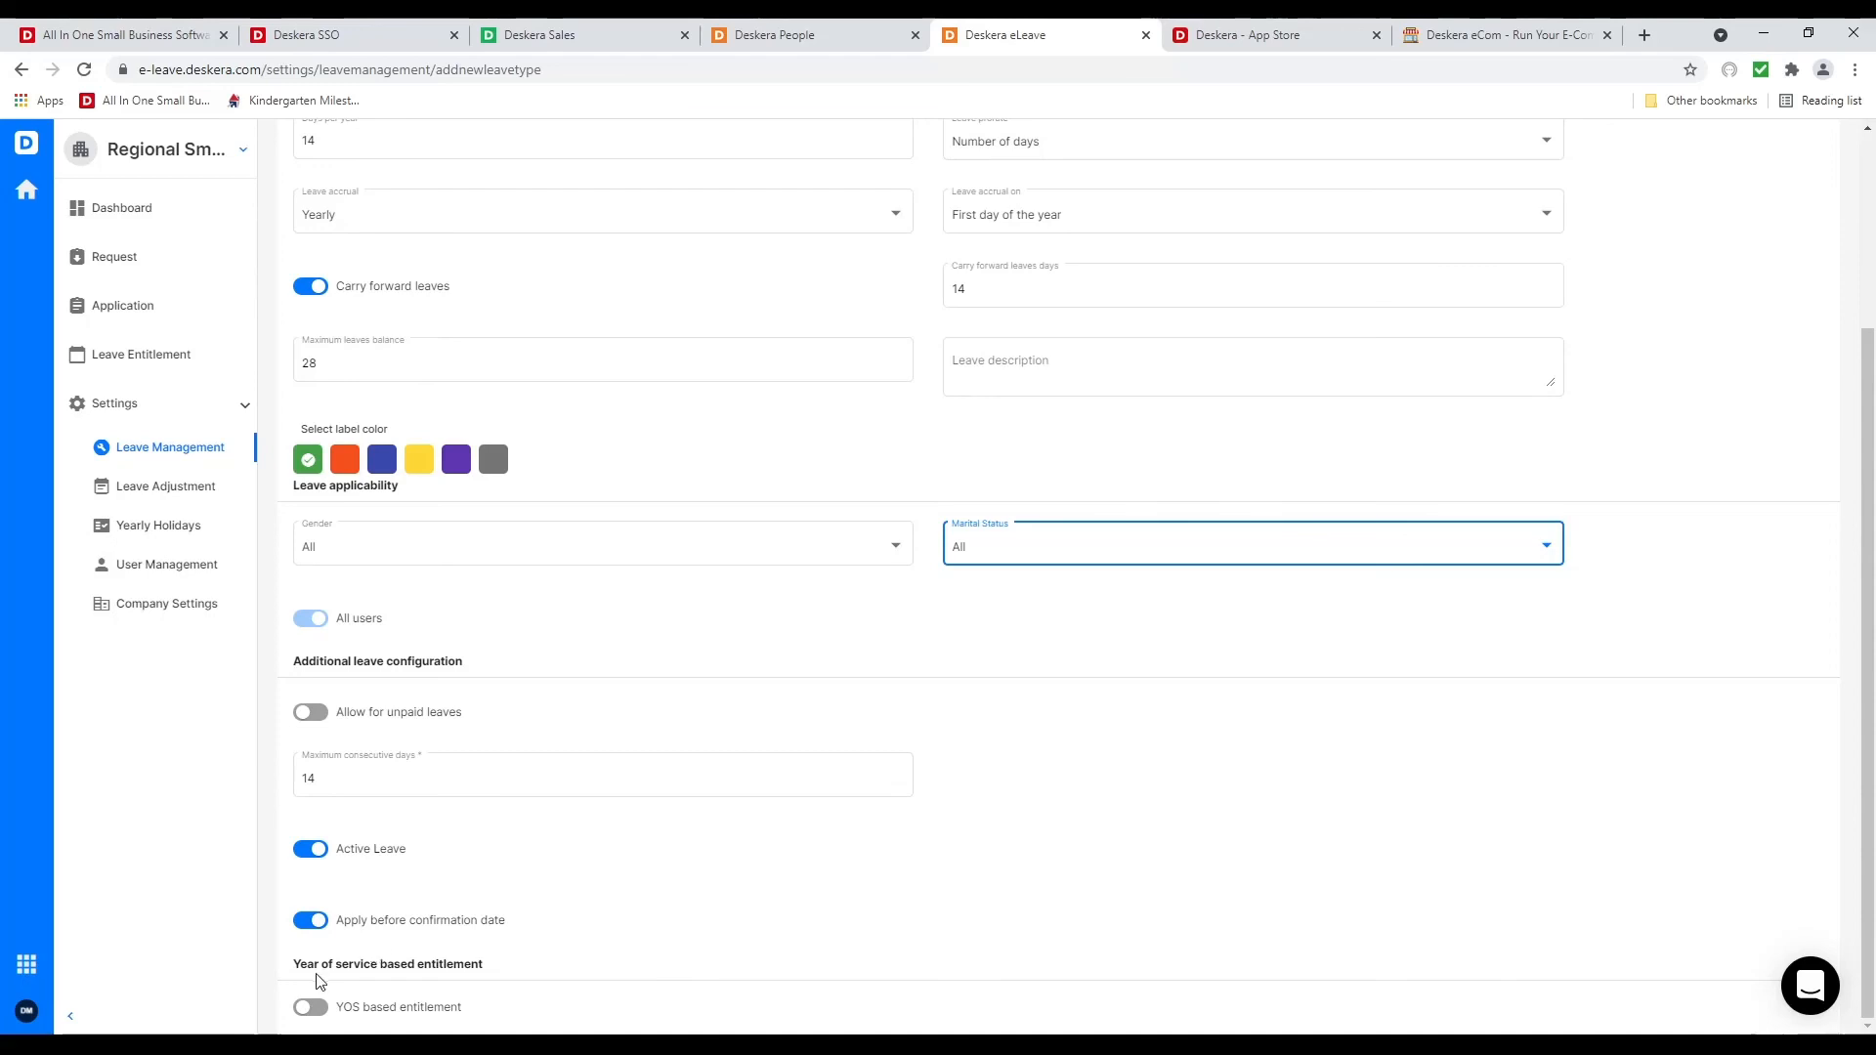
click(312, 1007)
Add service-year tiers of 10 days for 0-1 years and 12 days for 1-5 years
scroll(586, 938, down, 2)
click(557, 933)
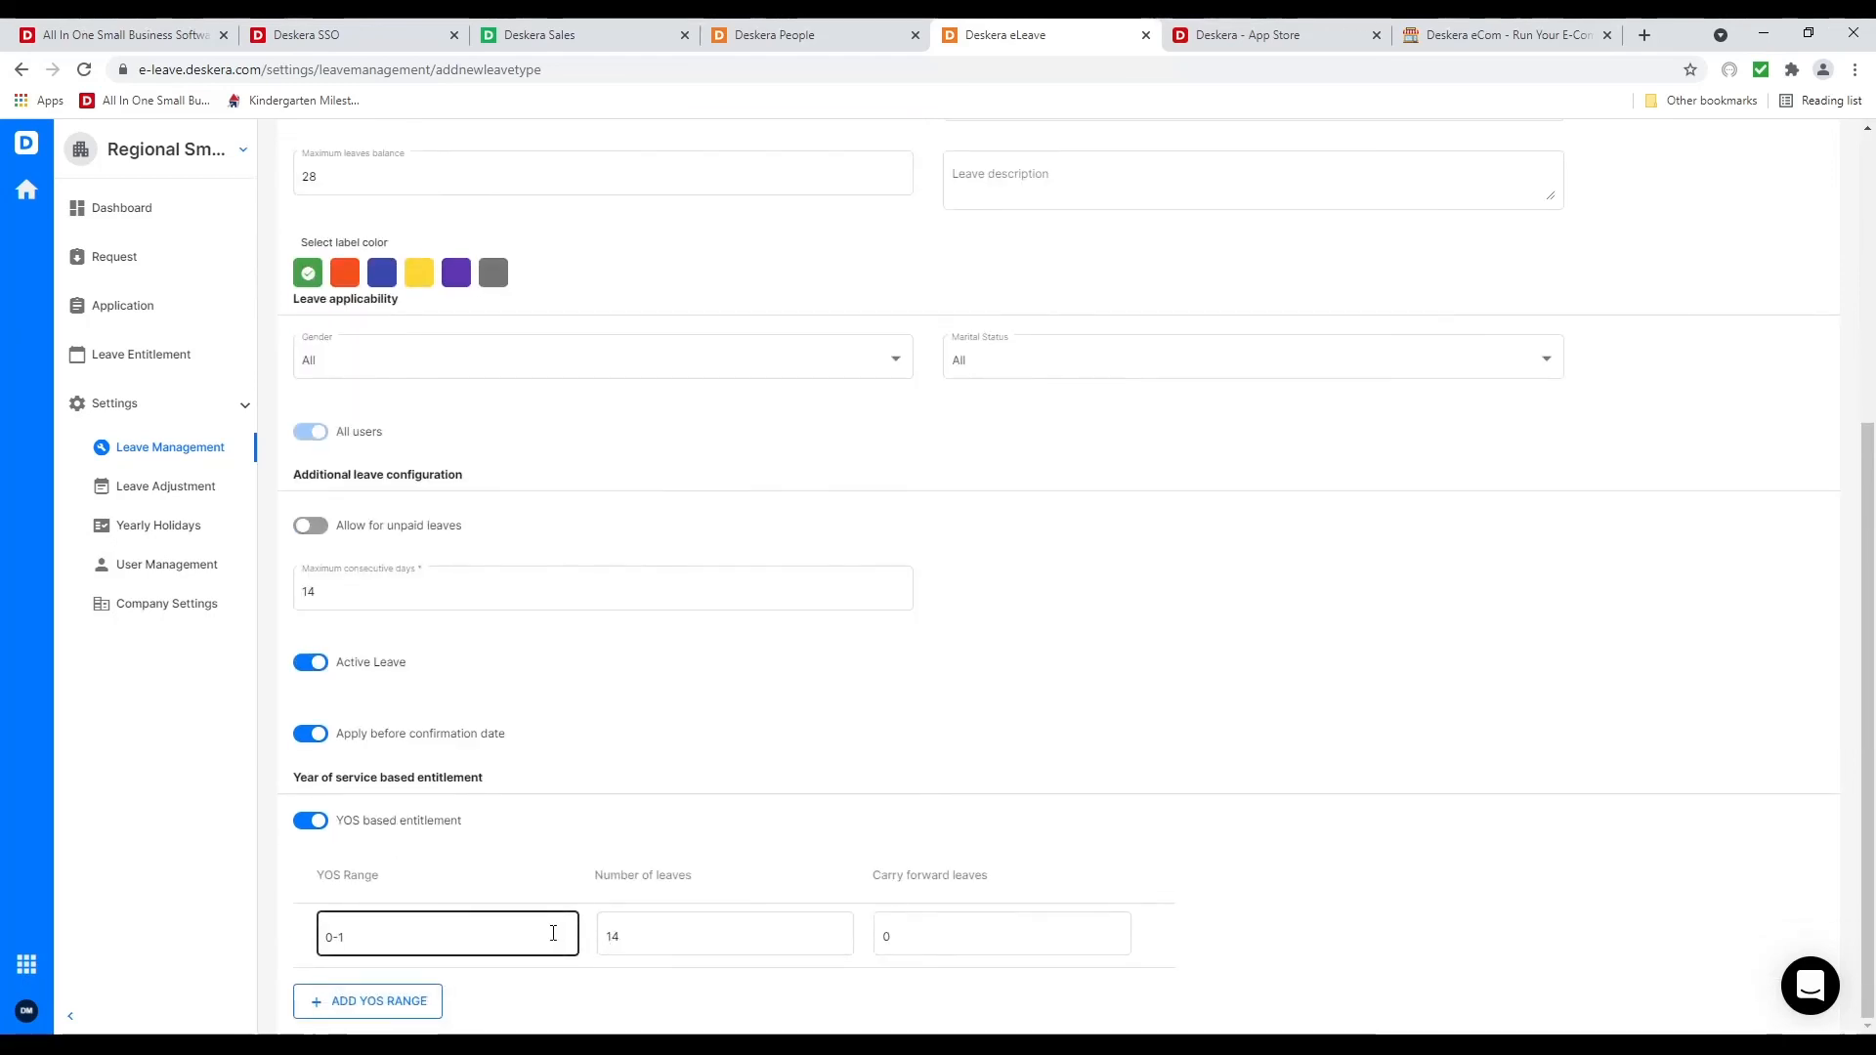
click(686, 940)
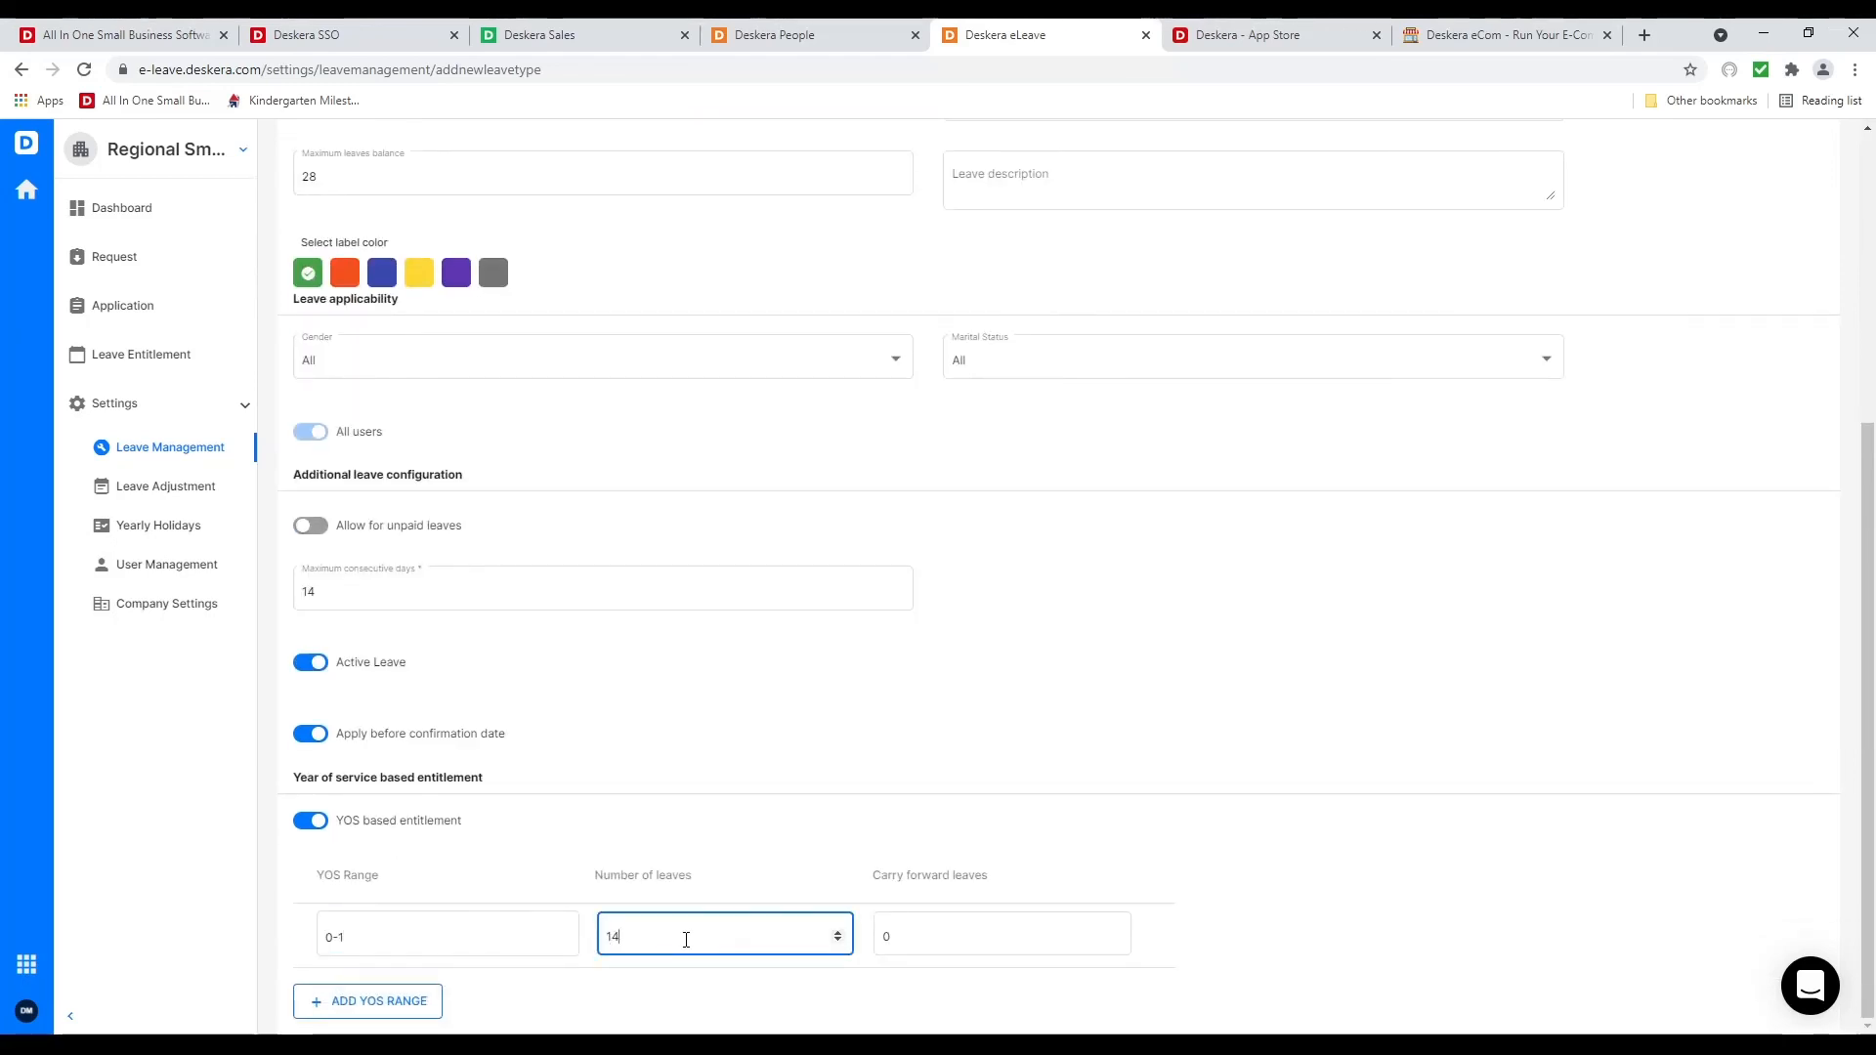
text(0)
click(328, 1003)
click(422, 998)
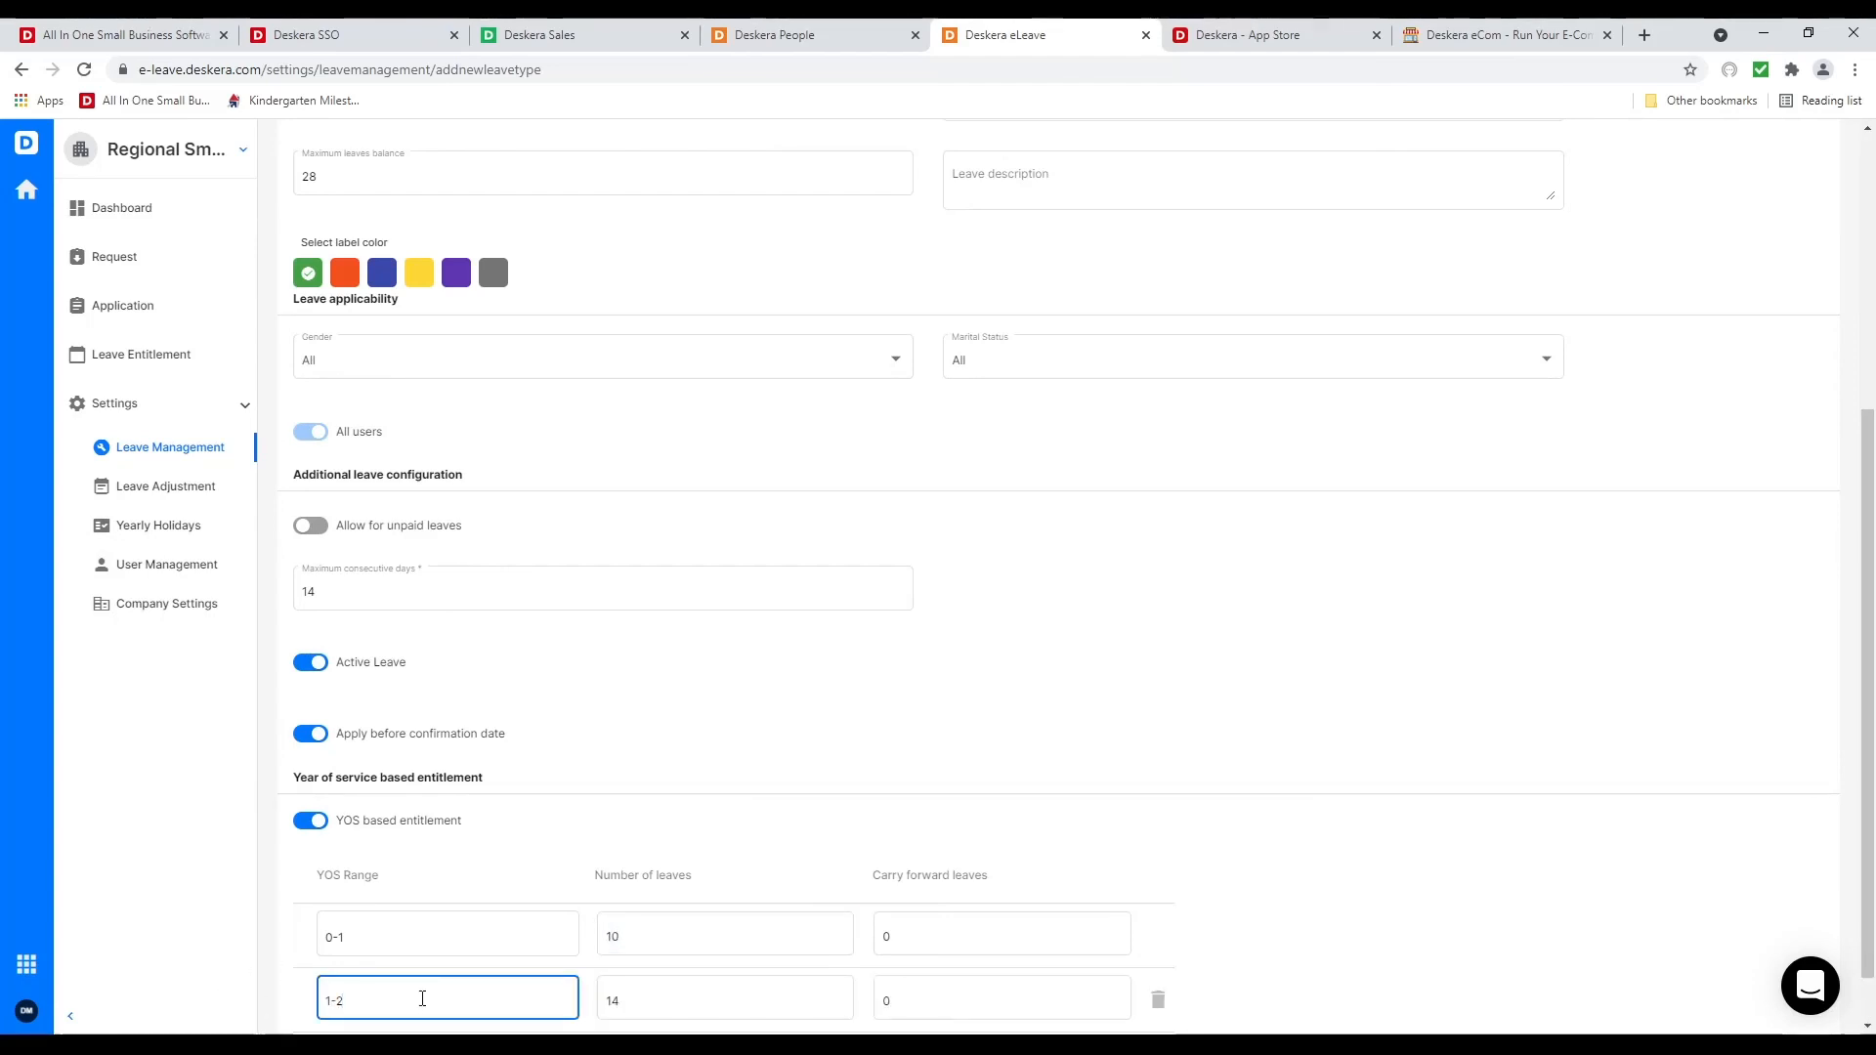
click(636, 999)
key(BackSpace)
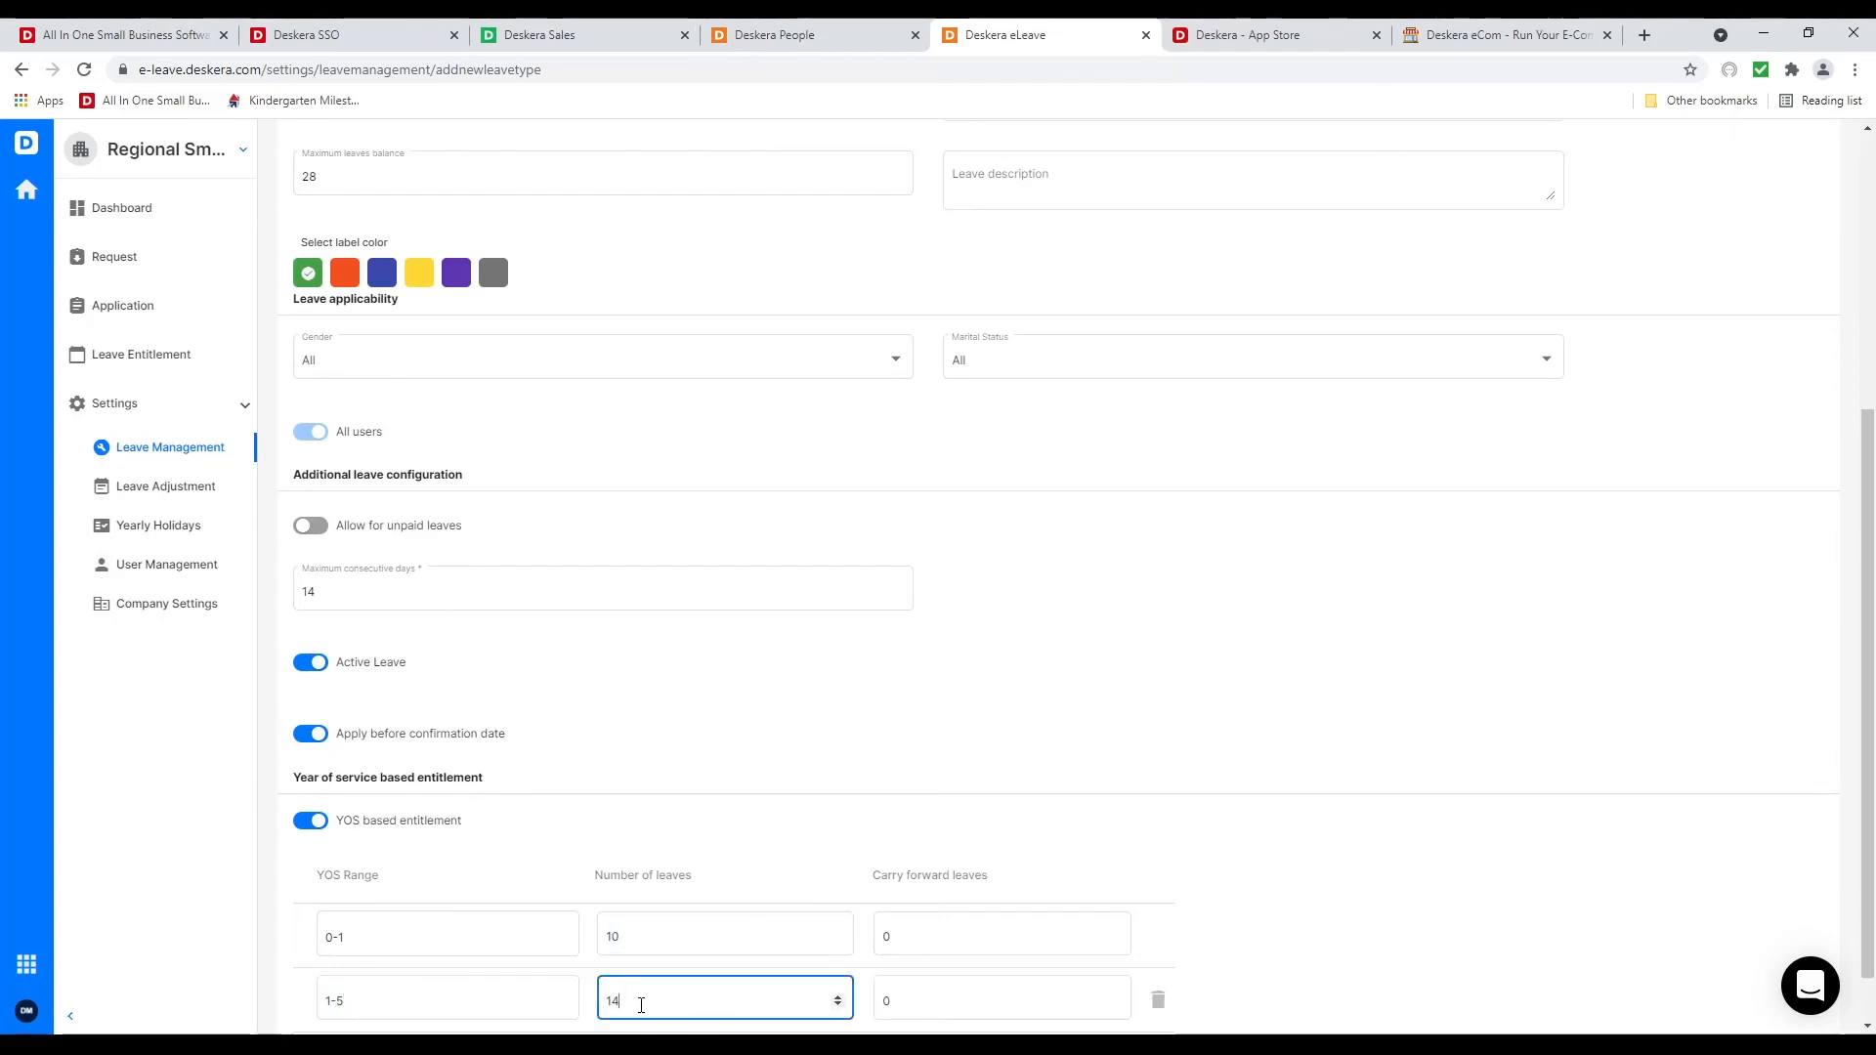
text(2)
Add a 5-50 year tier with 14 days and save the Annual Leave type
scroll(571, 822, down, 1)
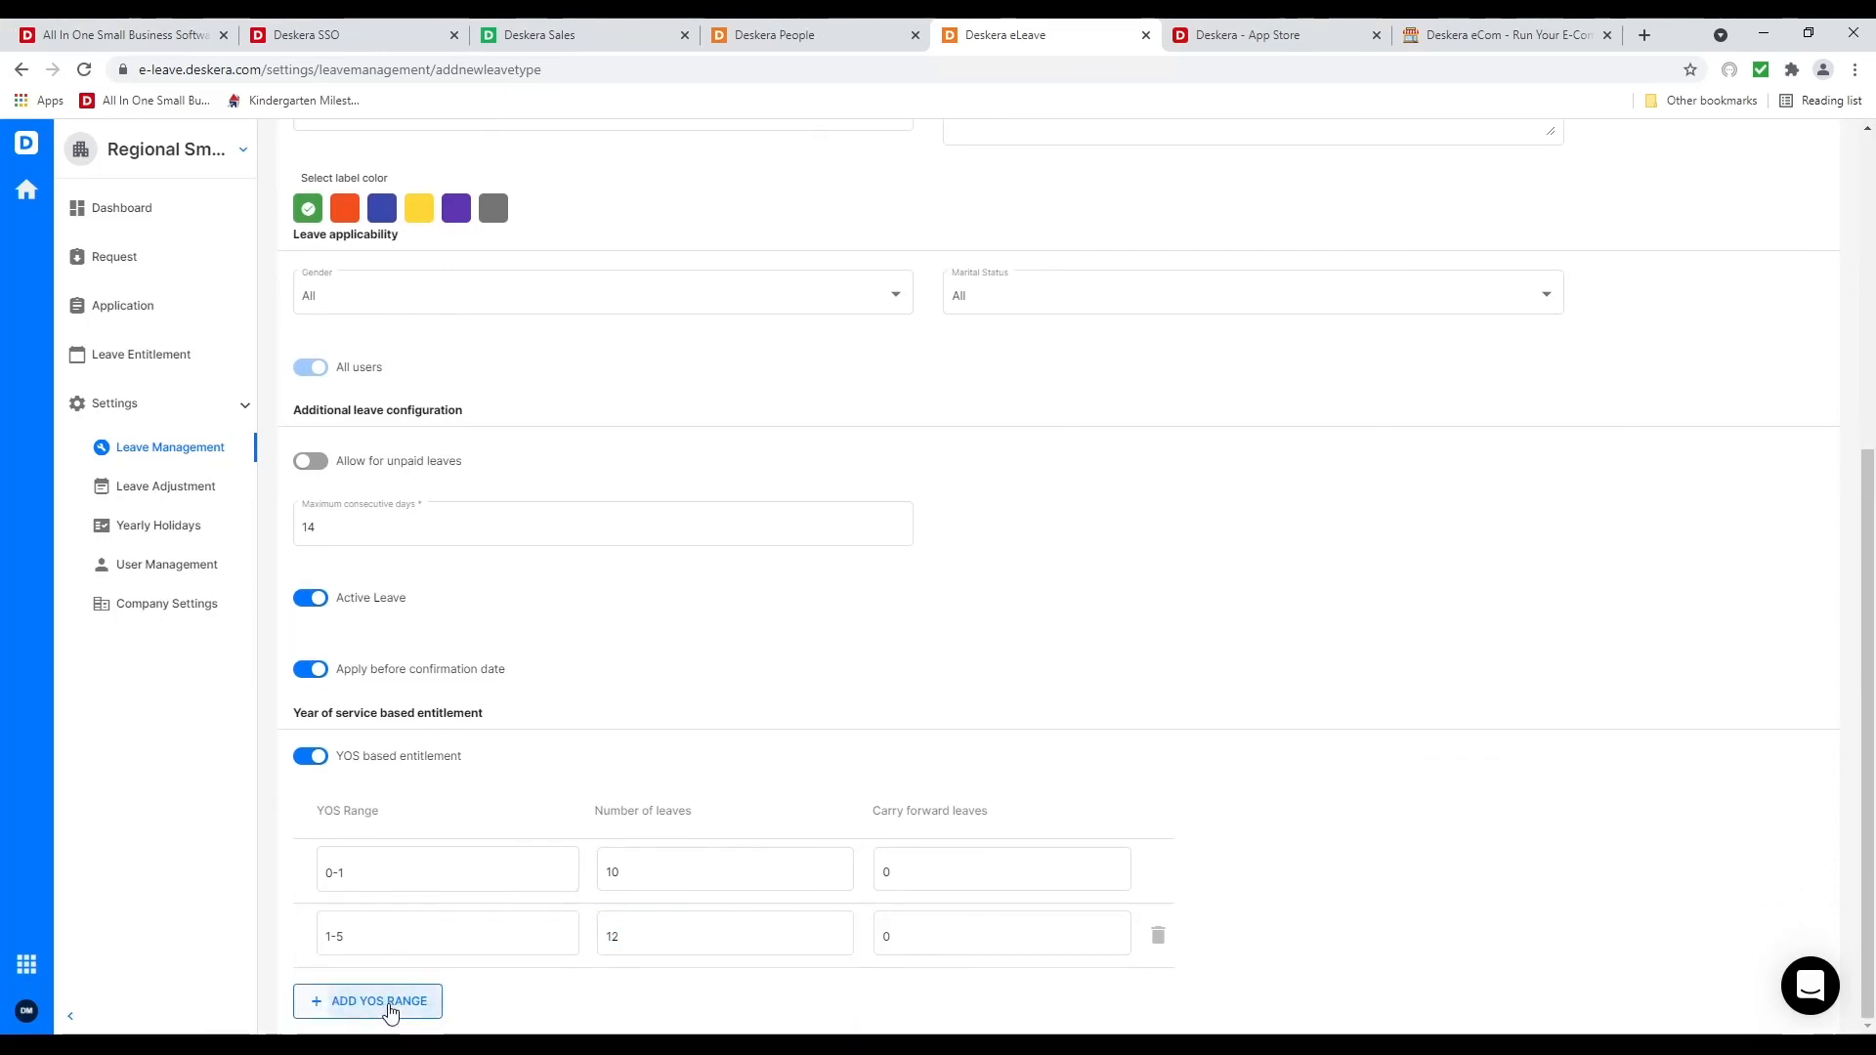
click(399, 995)
click(443, 998)
text(50)
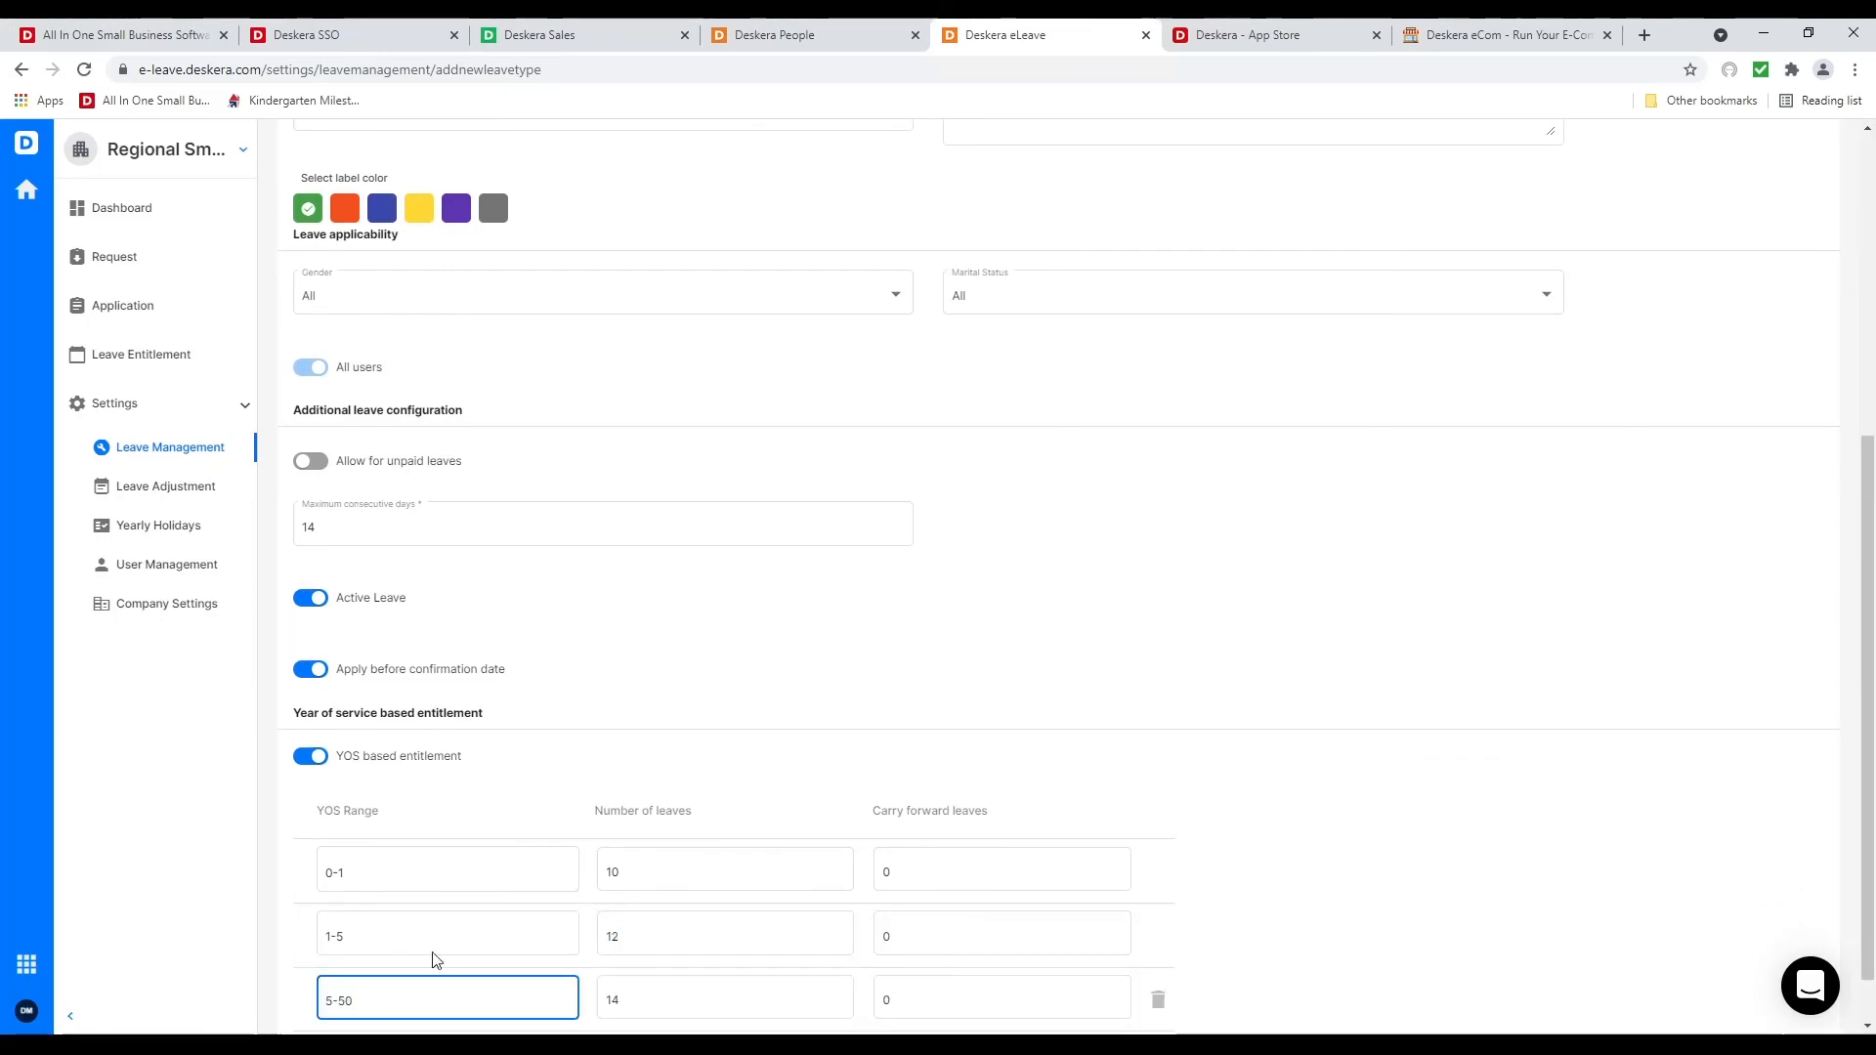
click(718, 452)
scroll(621, 578, down, 1)
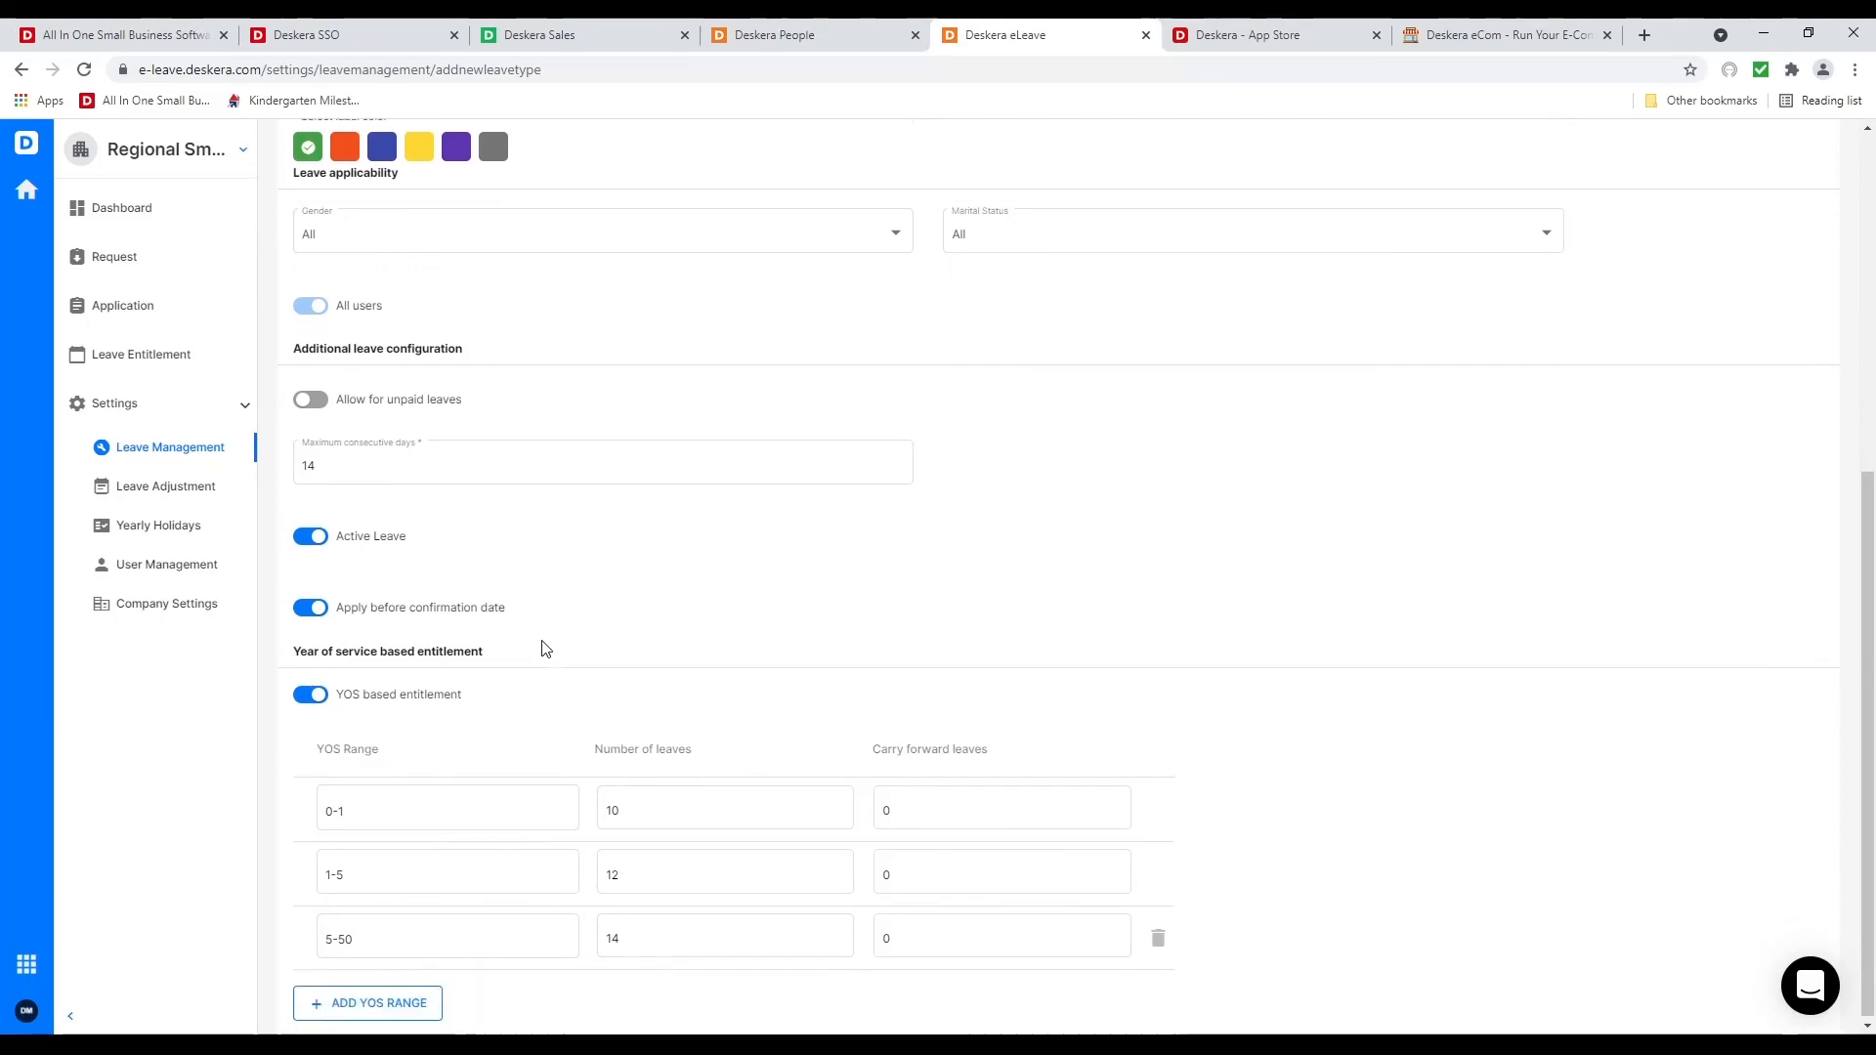
scroll(1690, 233, up, 8)
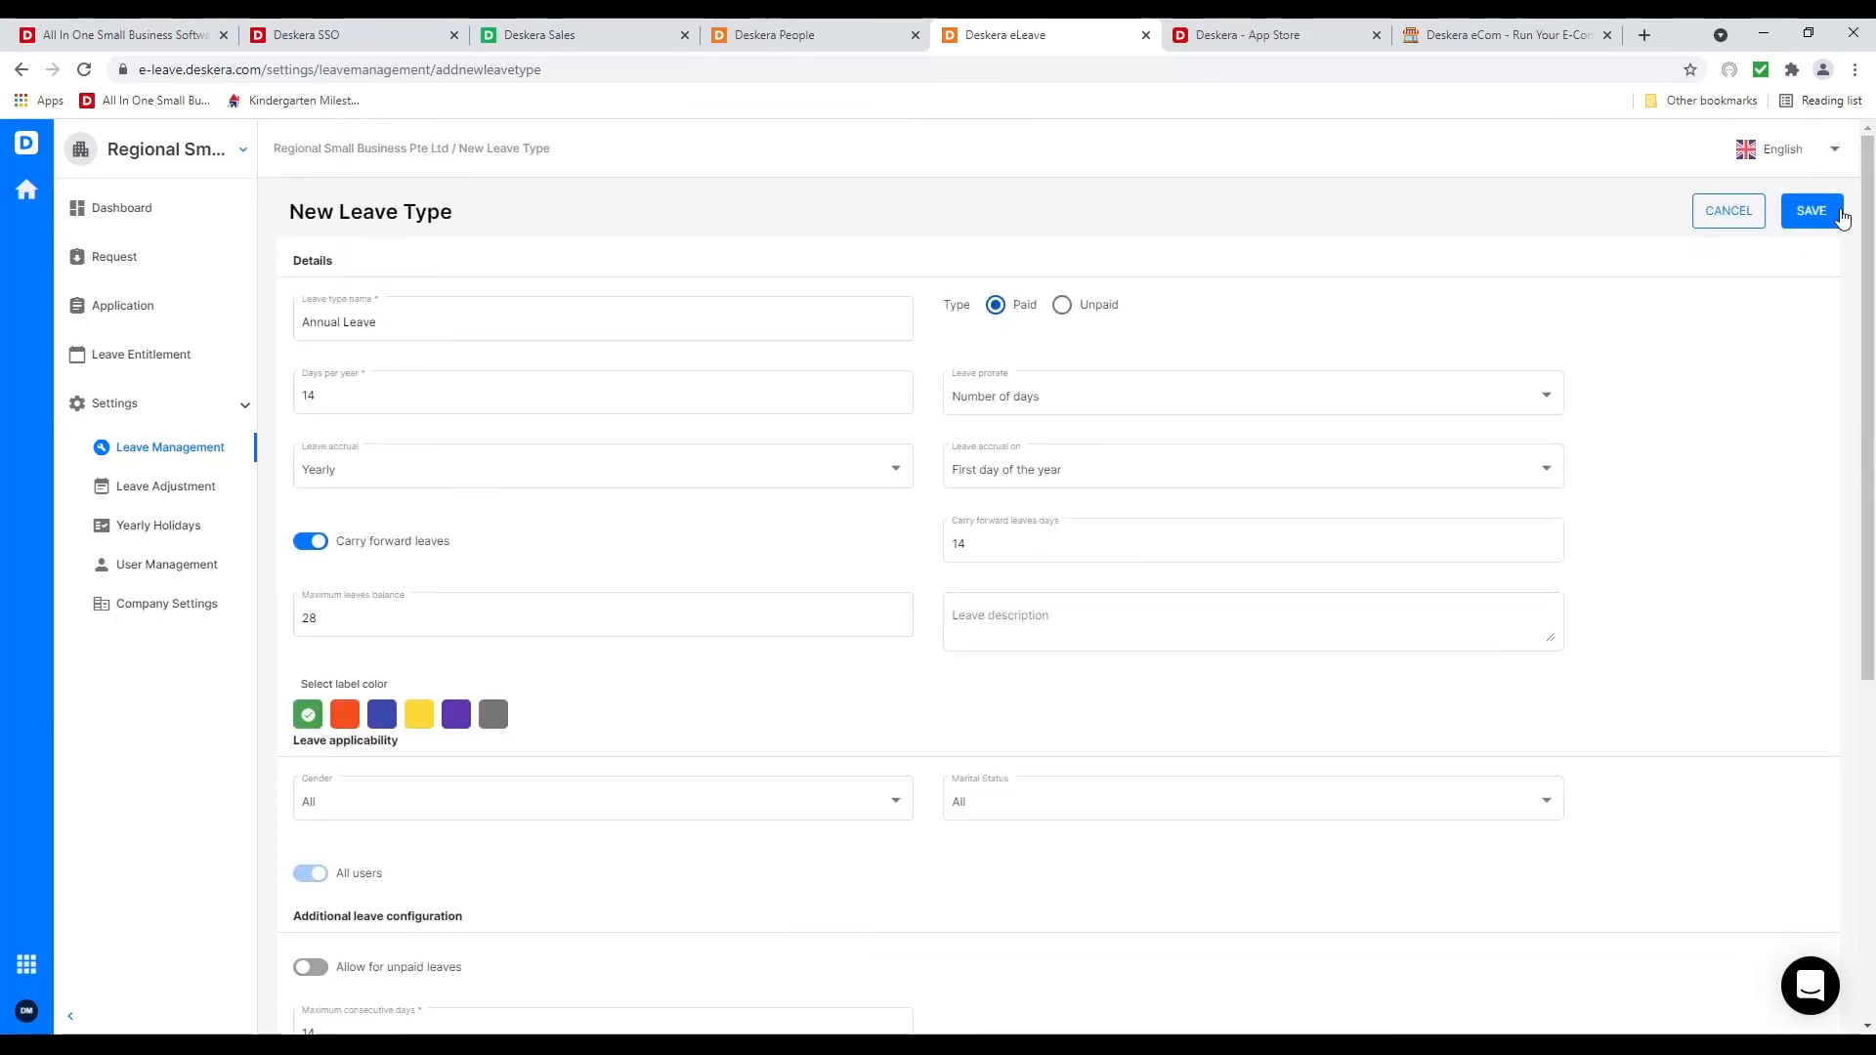
click(1810, 211)
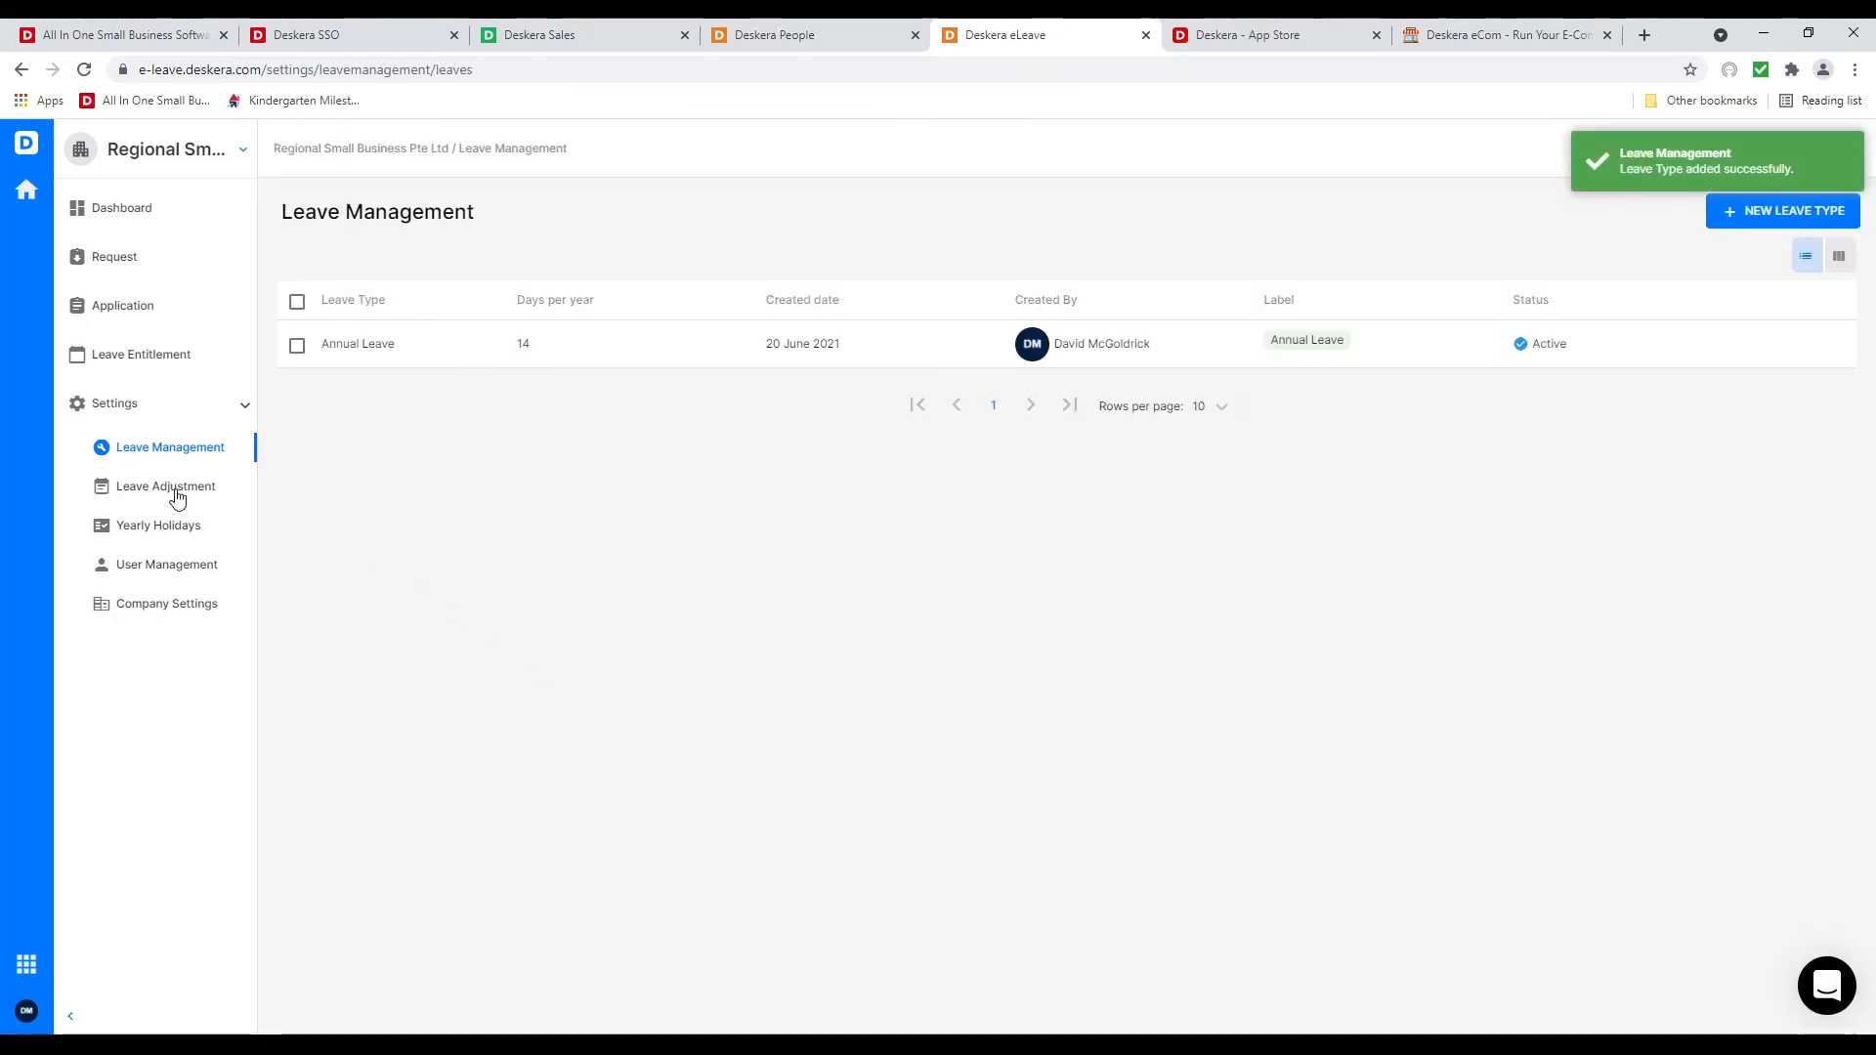
Review the Leave Adjustment, Yearly Holidays, User Management and Teams pages, including the Default Team
click(174, 488)
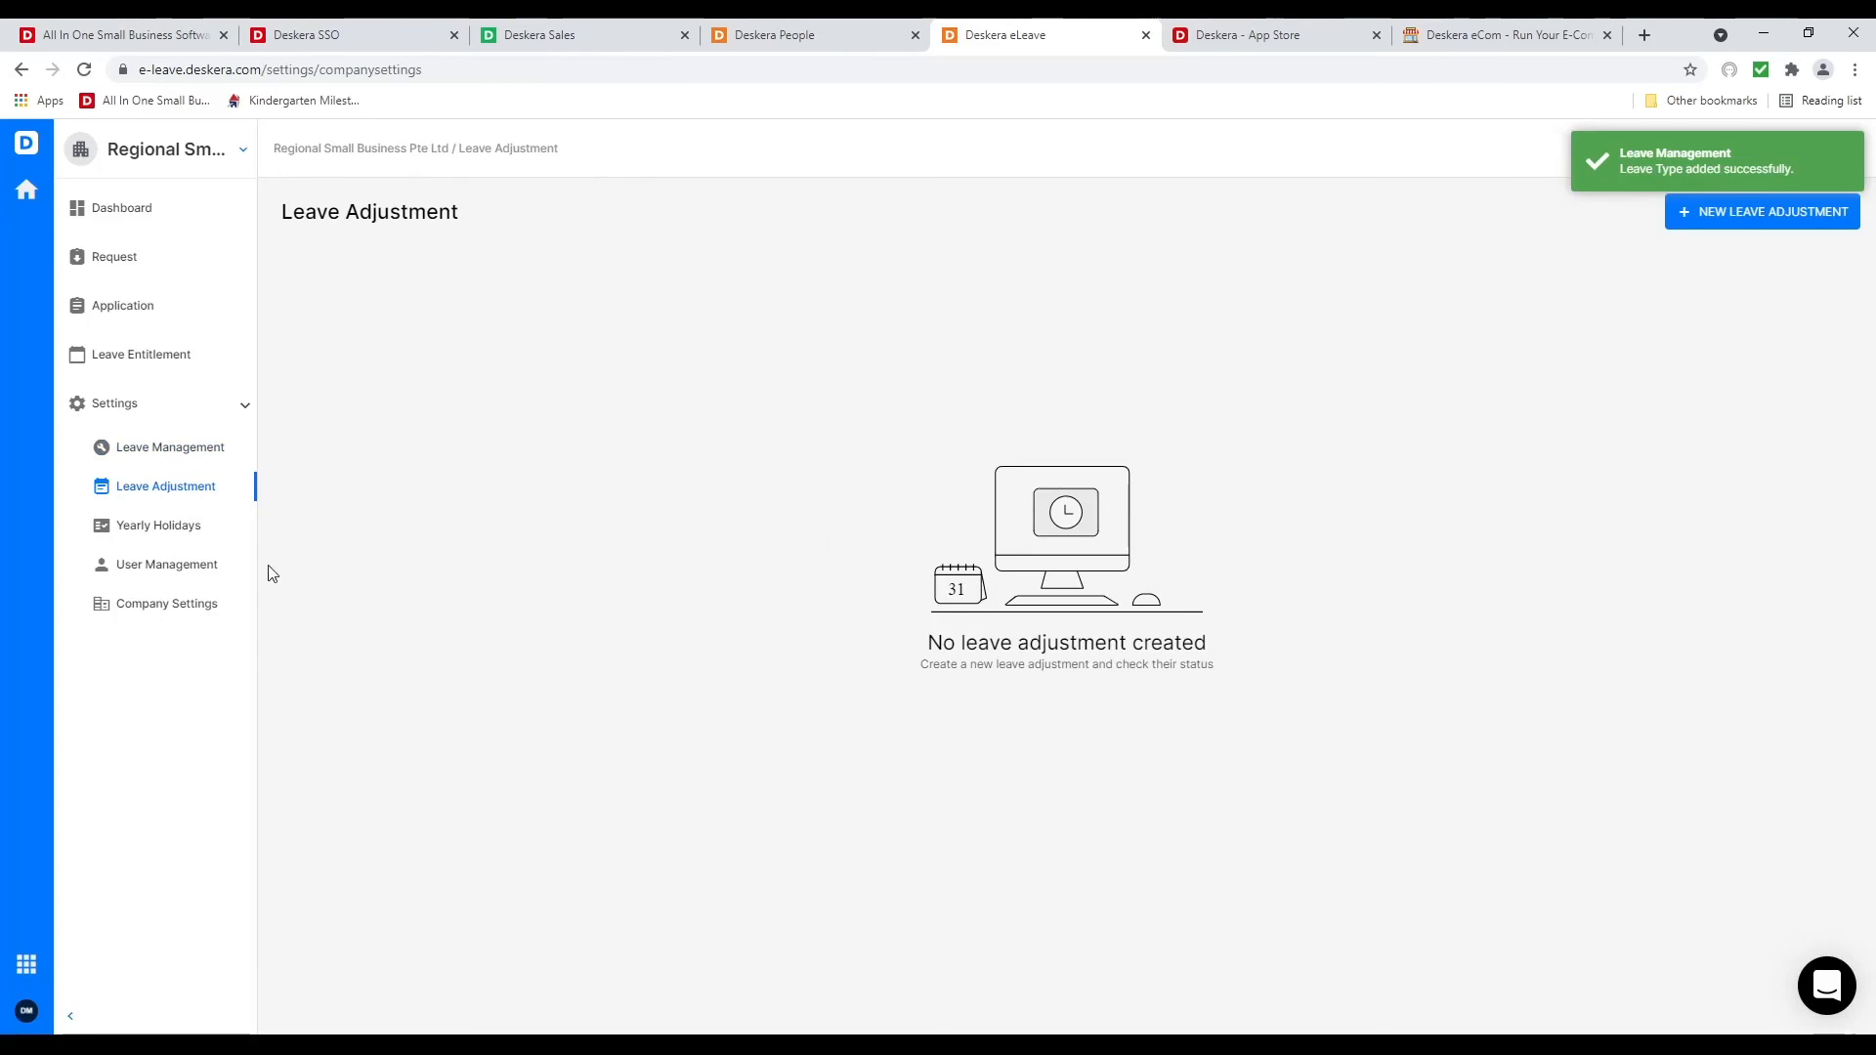
click(179, 529)
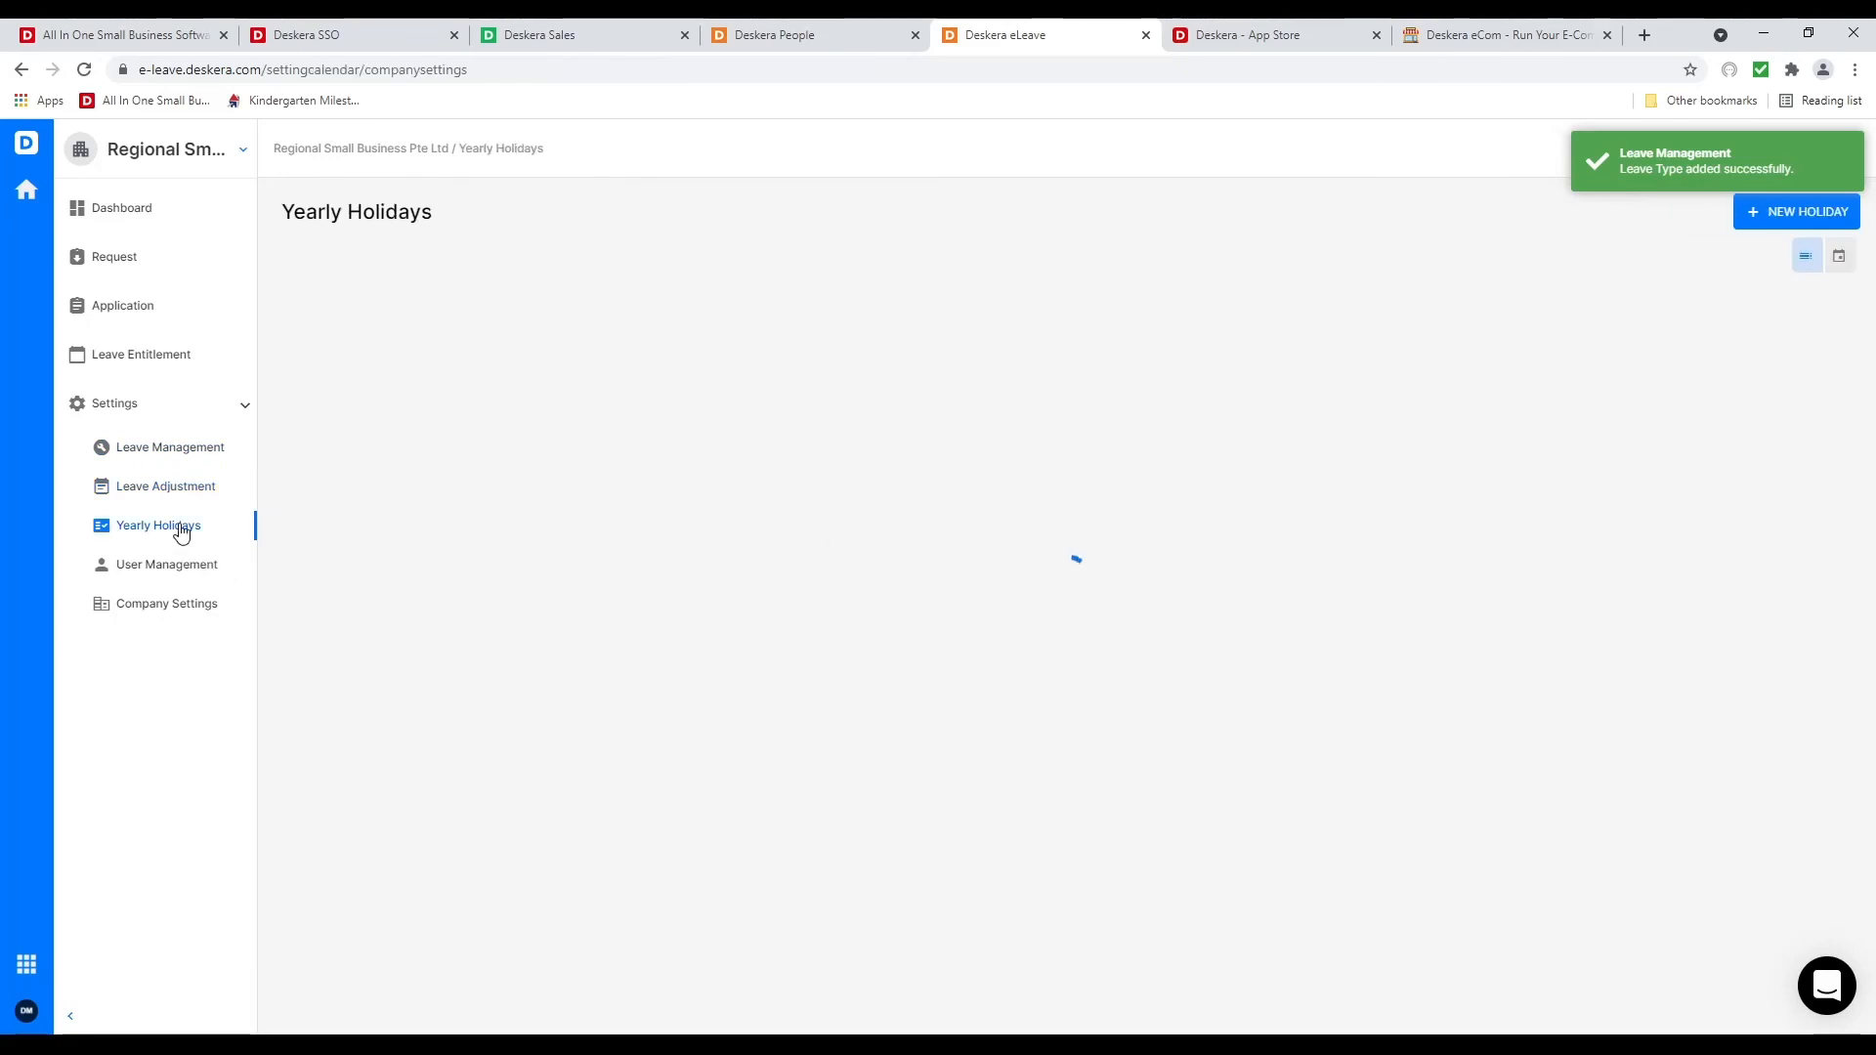
click(118, 567)
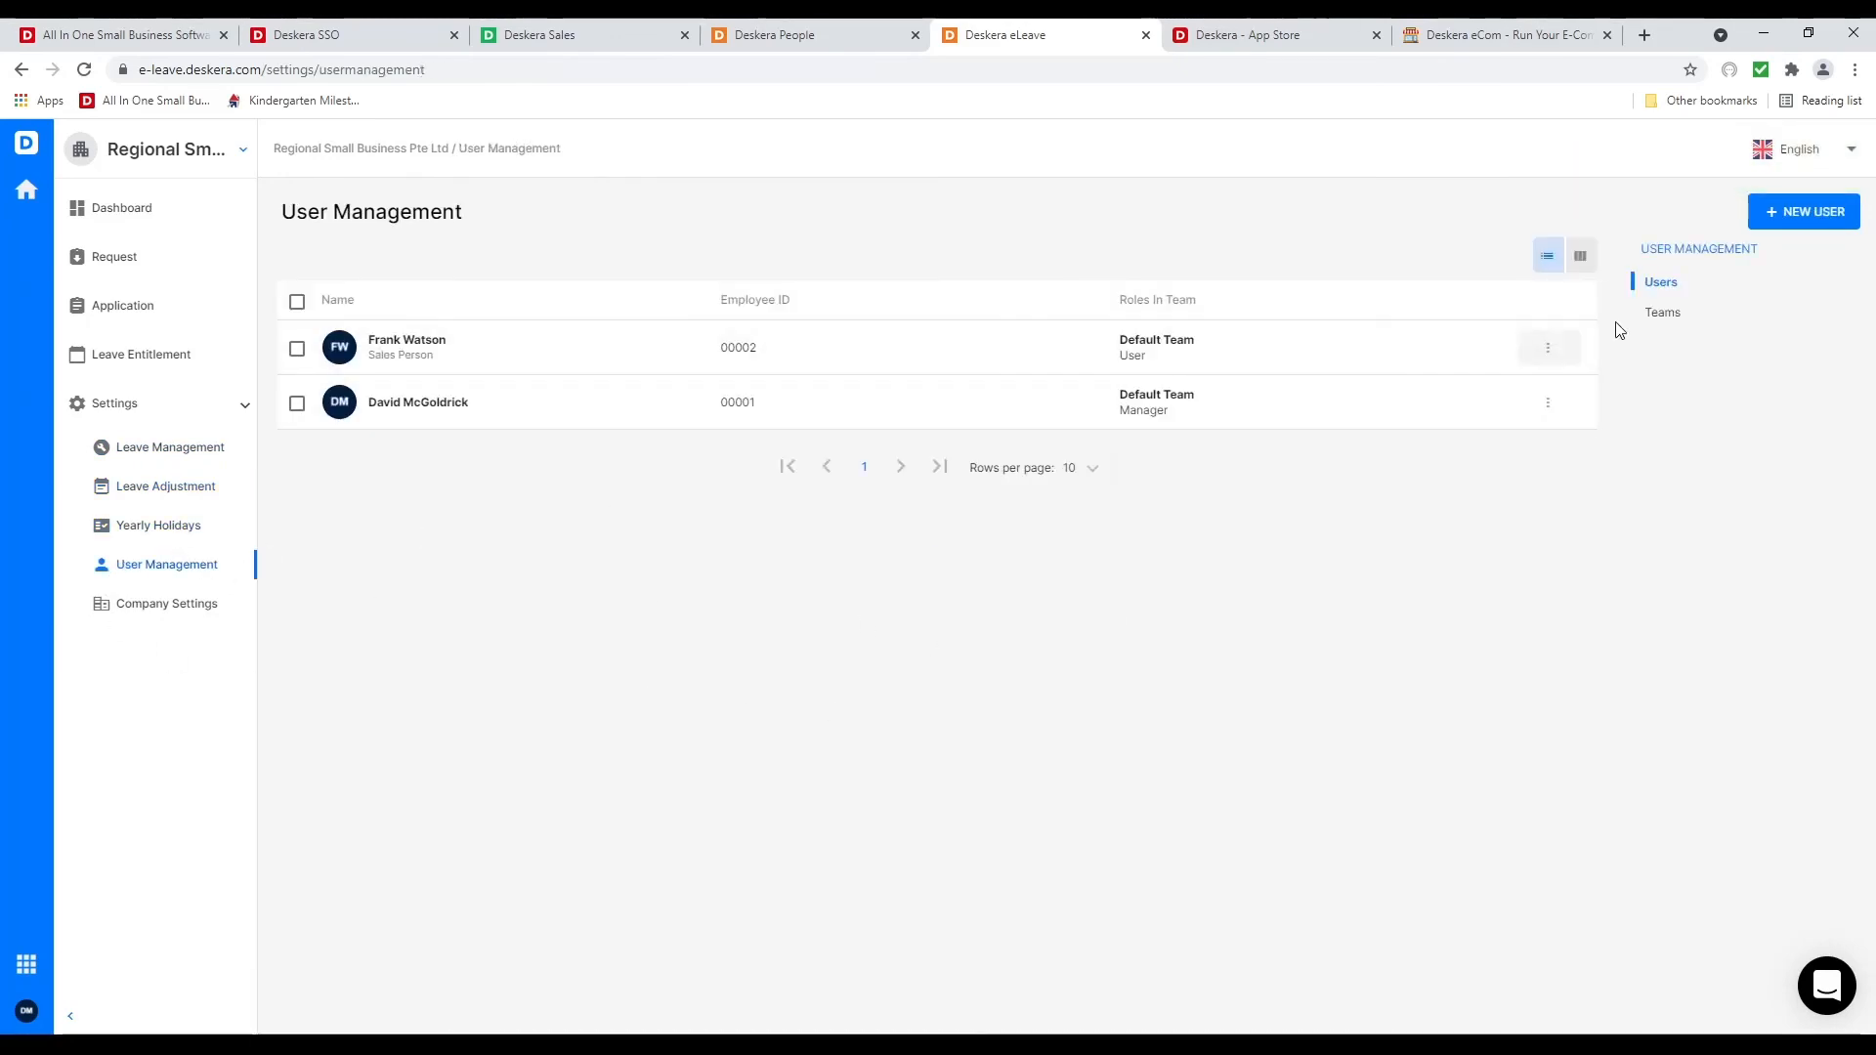
click(1663, 311)
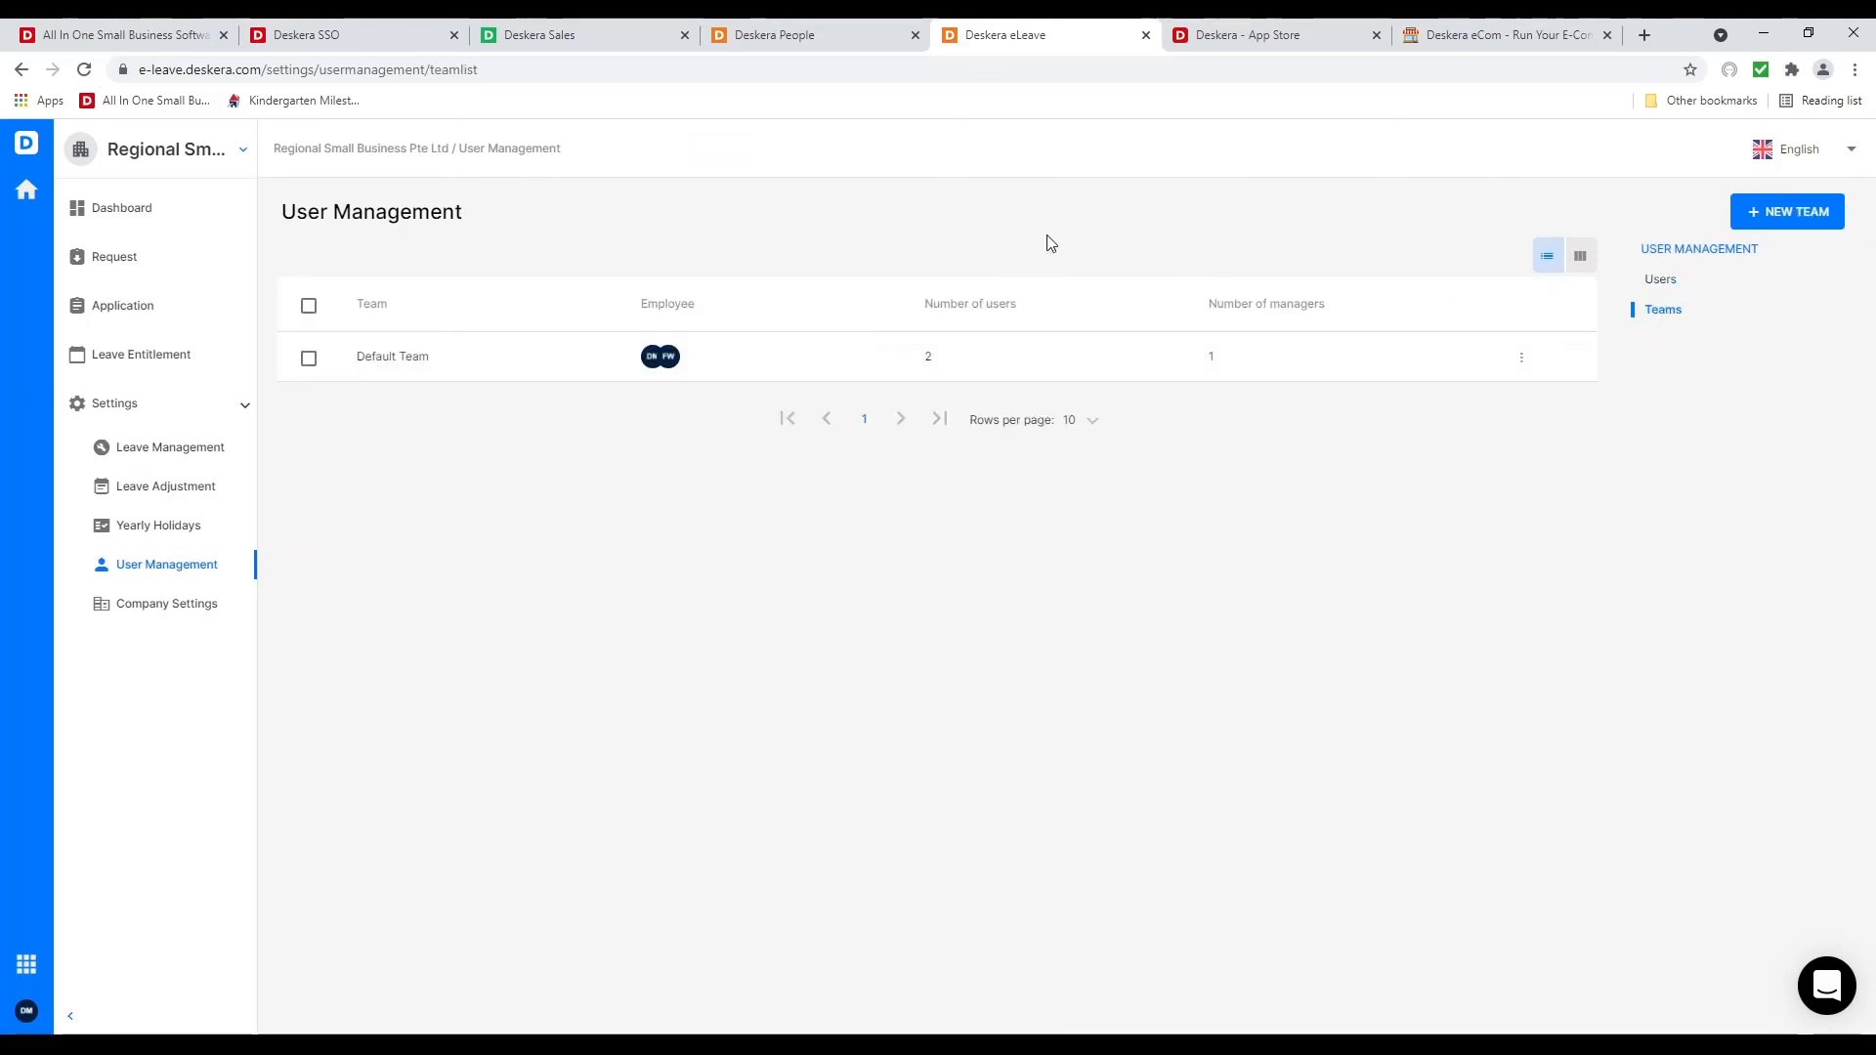
click(309, 360)
click(296, 256)
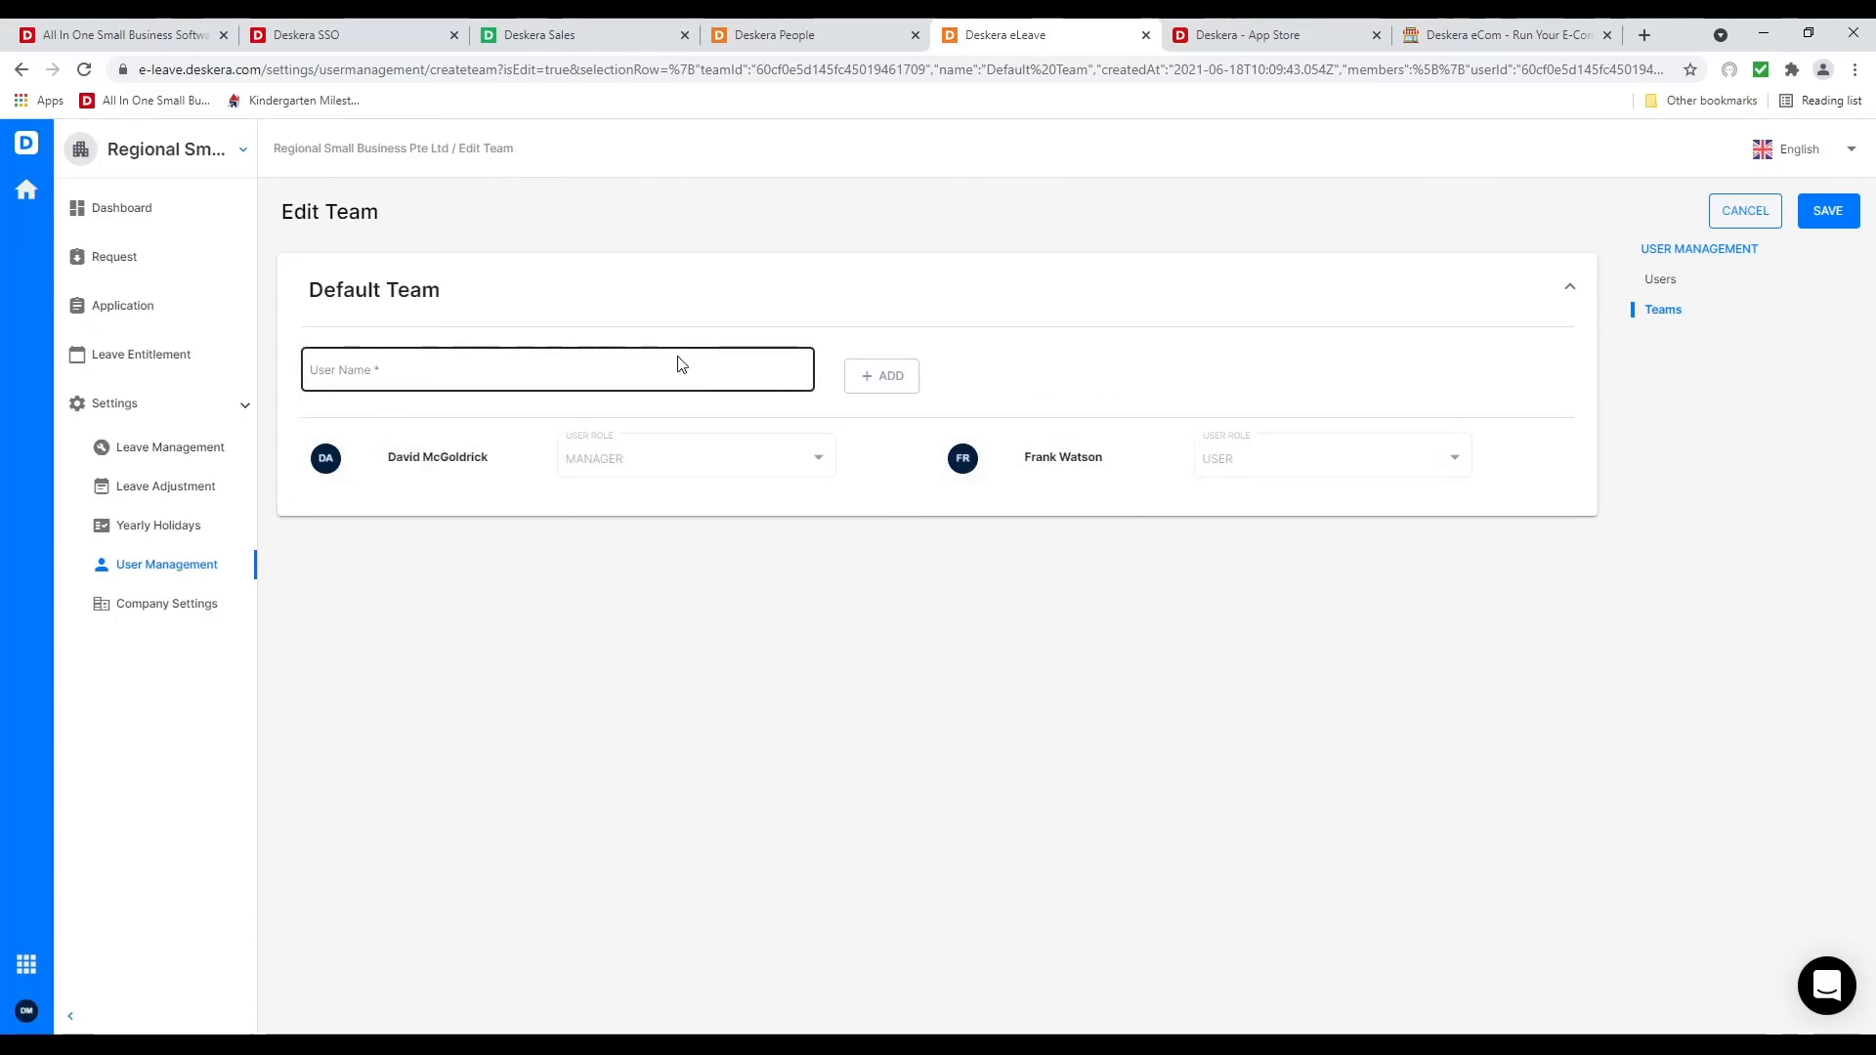
Look over eLeave's Company Settings, then go back to the Deskera People tab
click(187, 616)
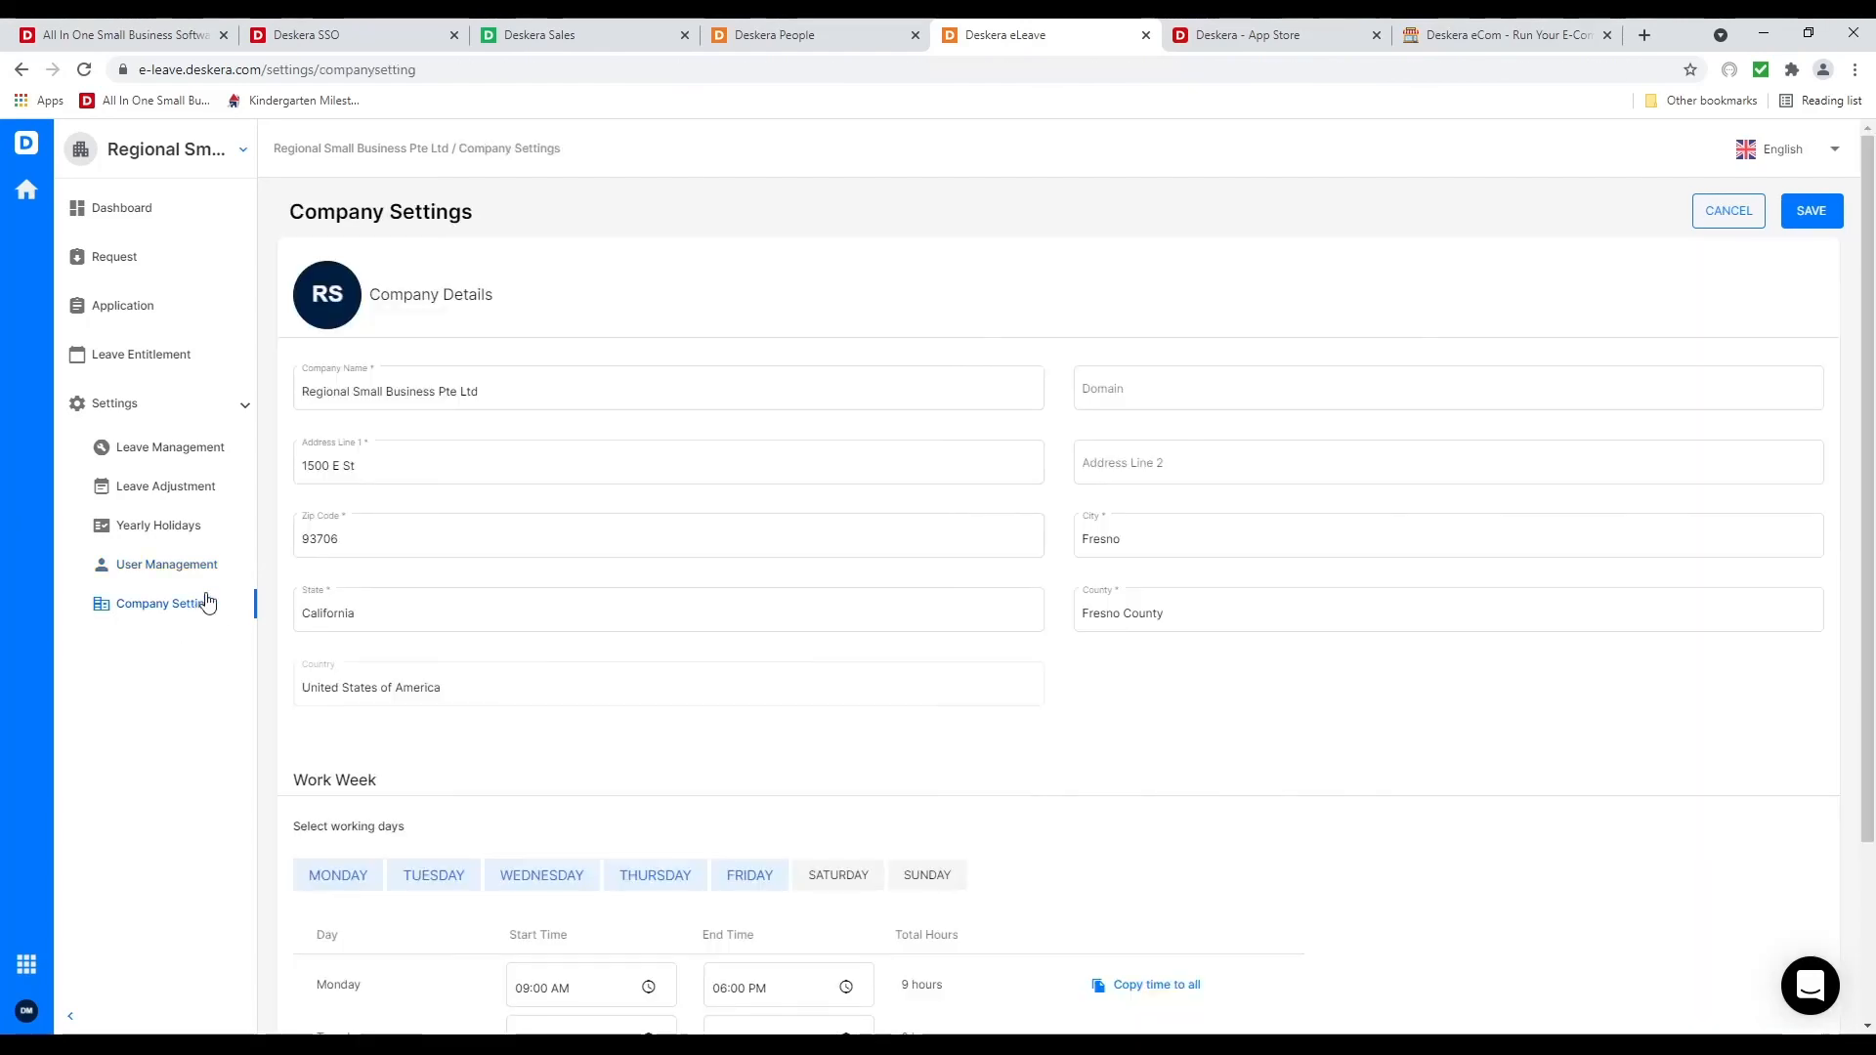
scroll(879, 644, down, 2)
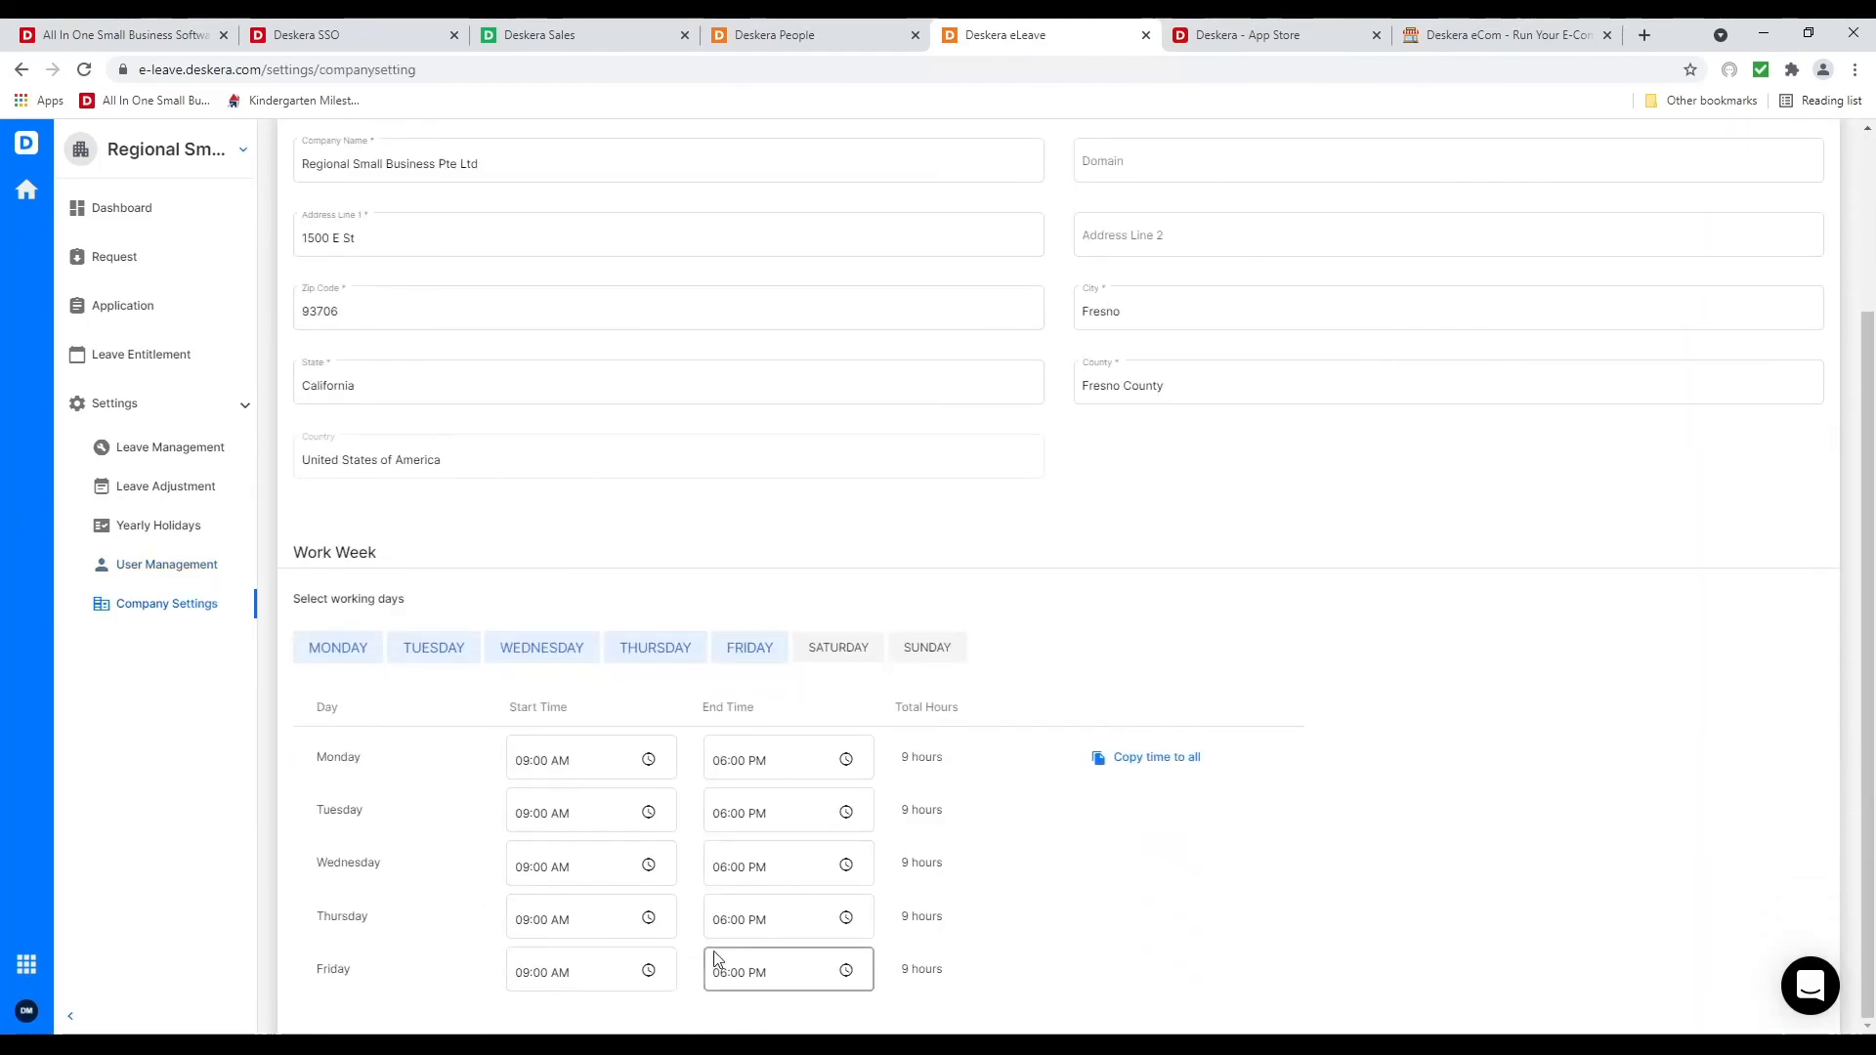
click(782, 36)
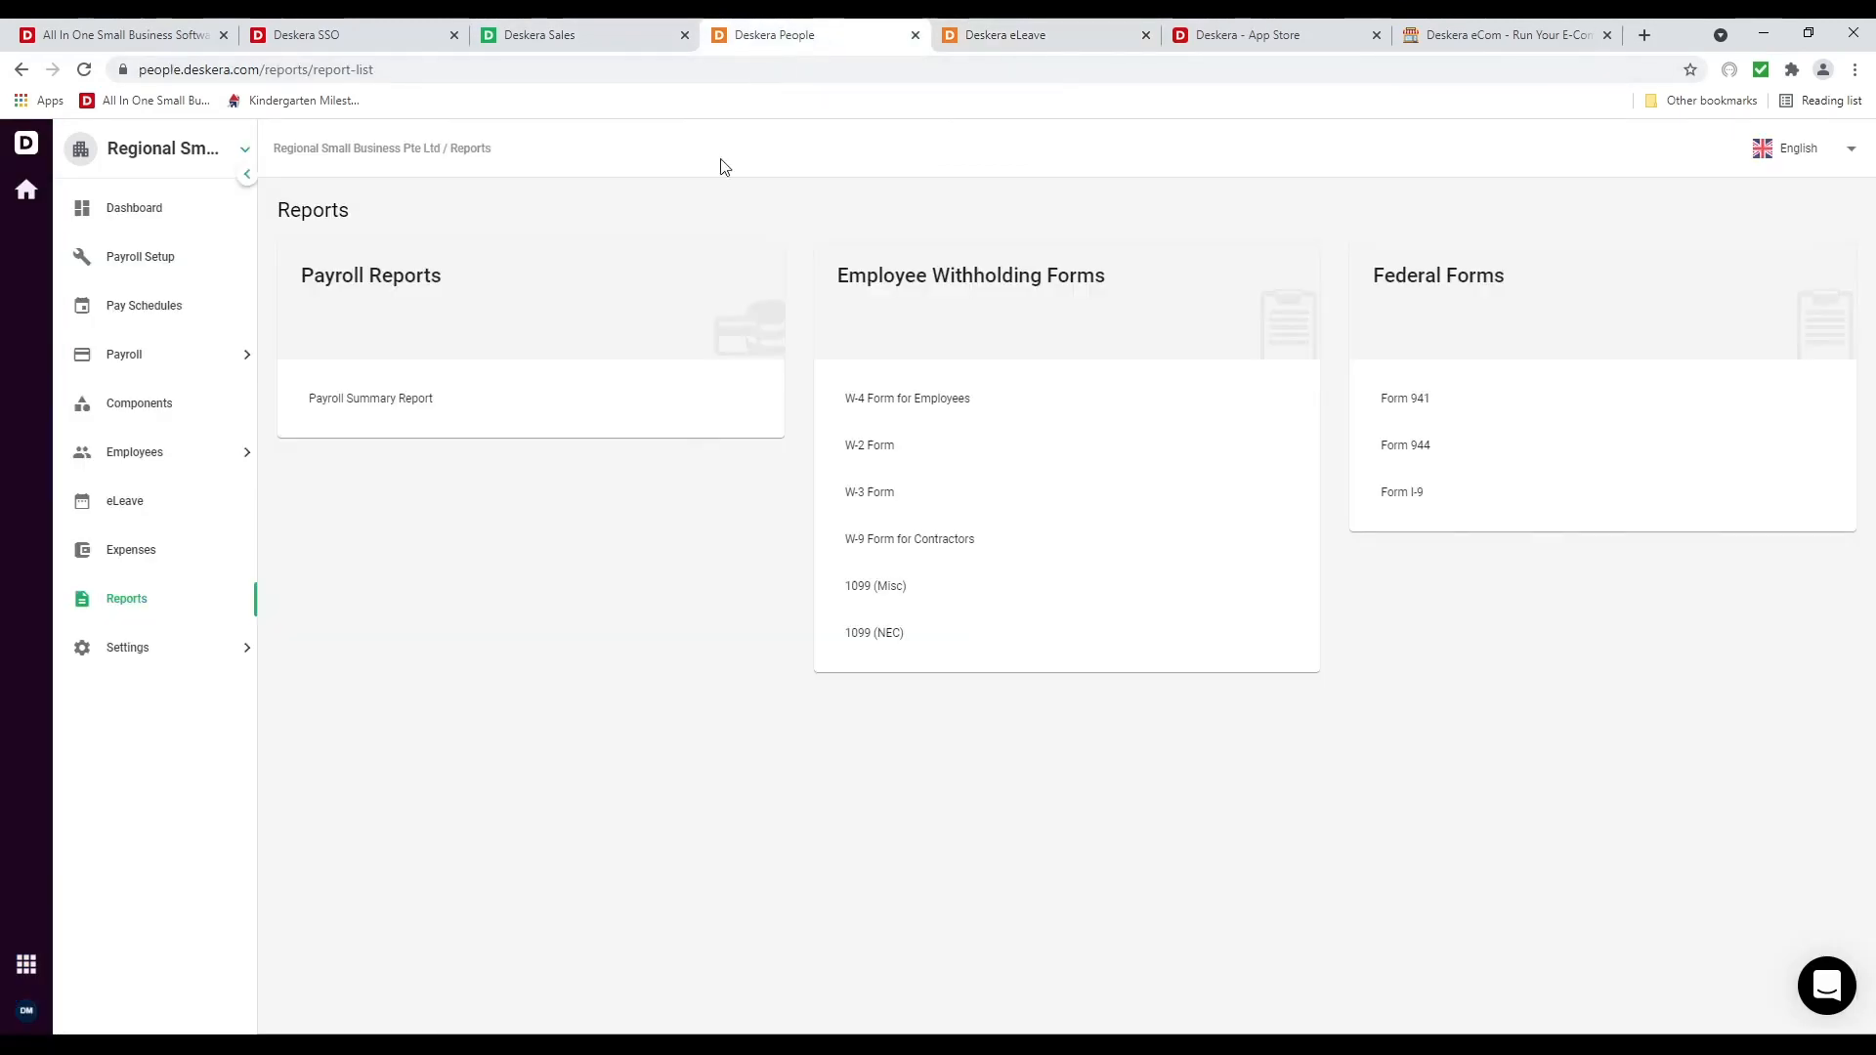
In Deskera Expense admin settings, add the second employee to the default expense group
click(198, 569)
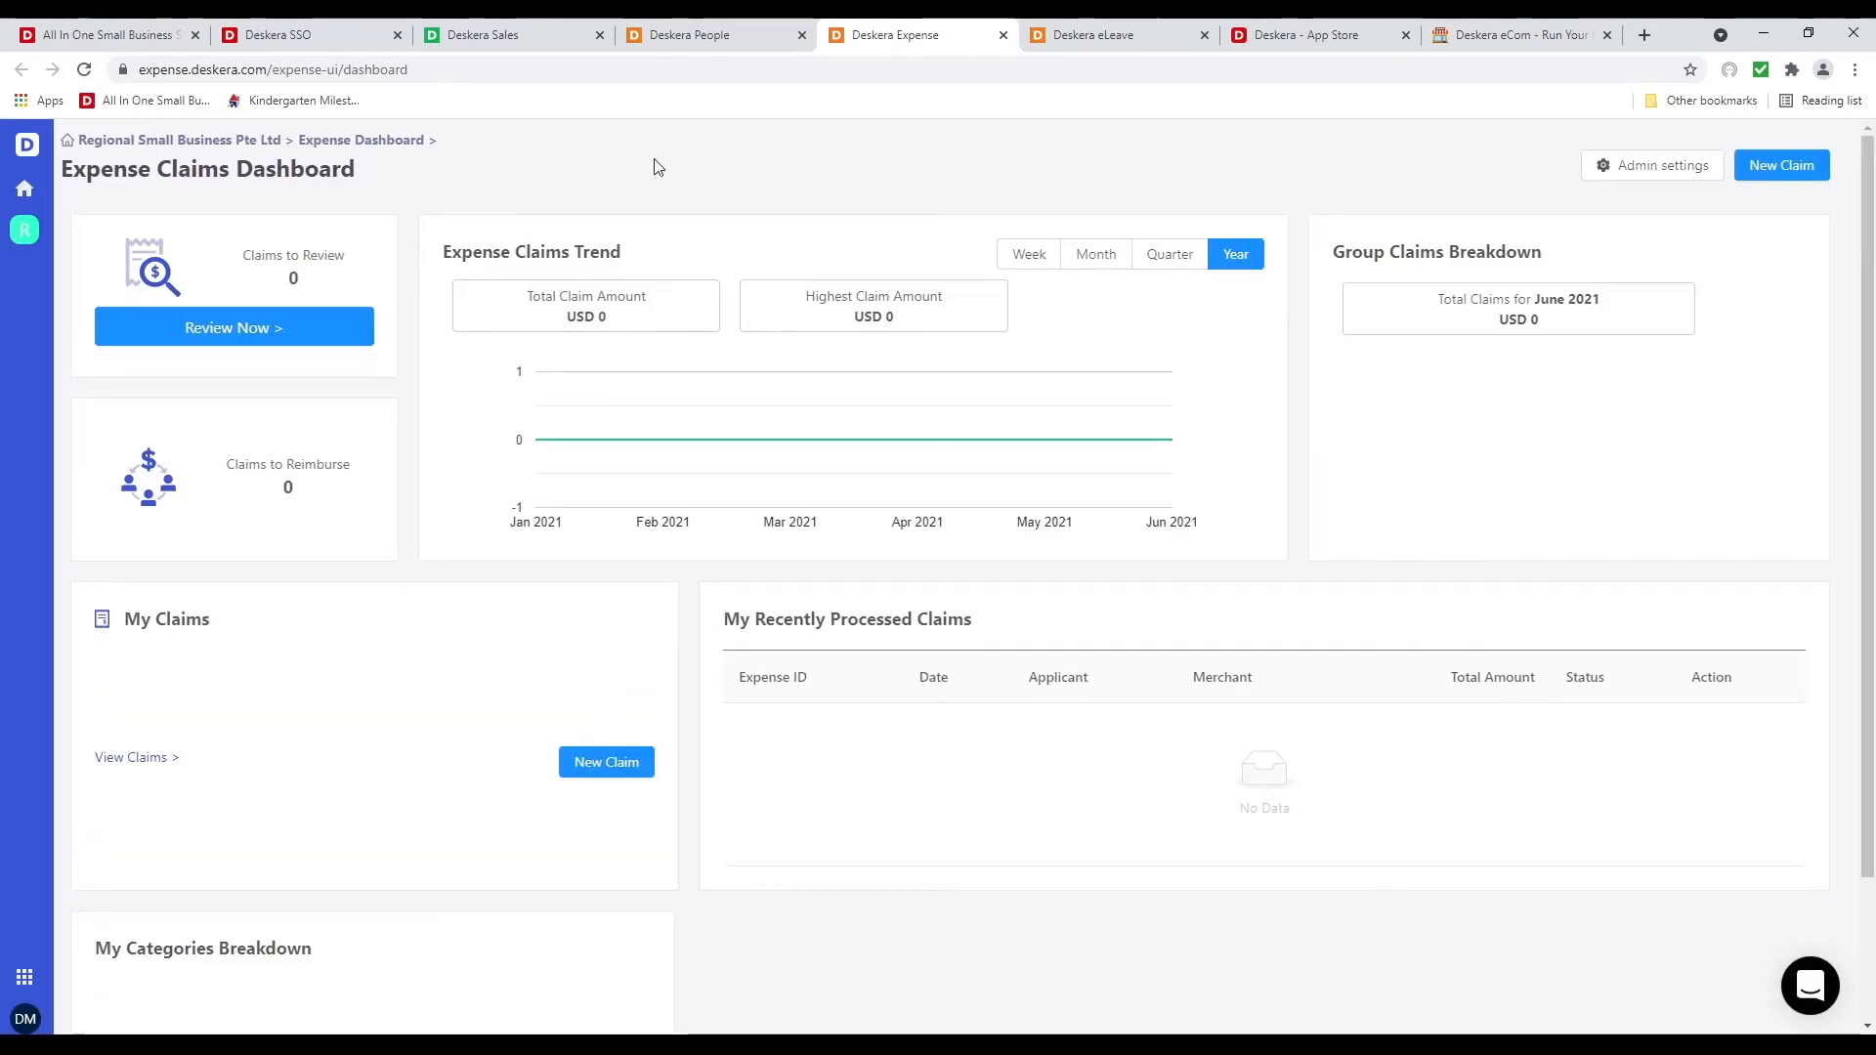
click(1649, 176)
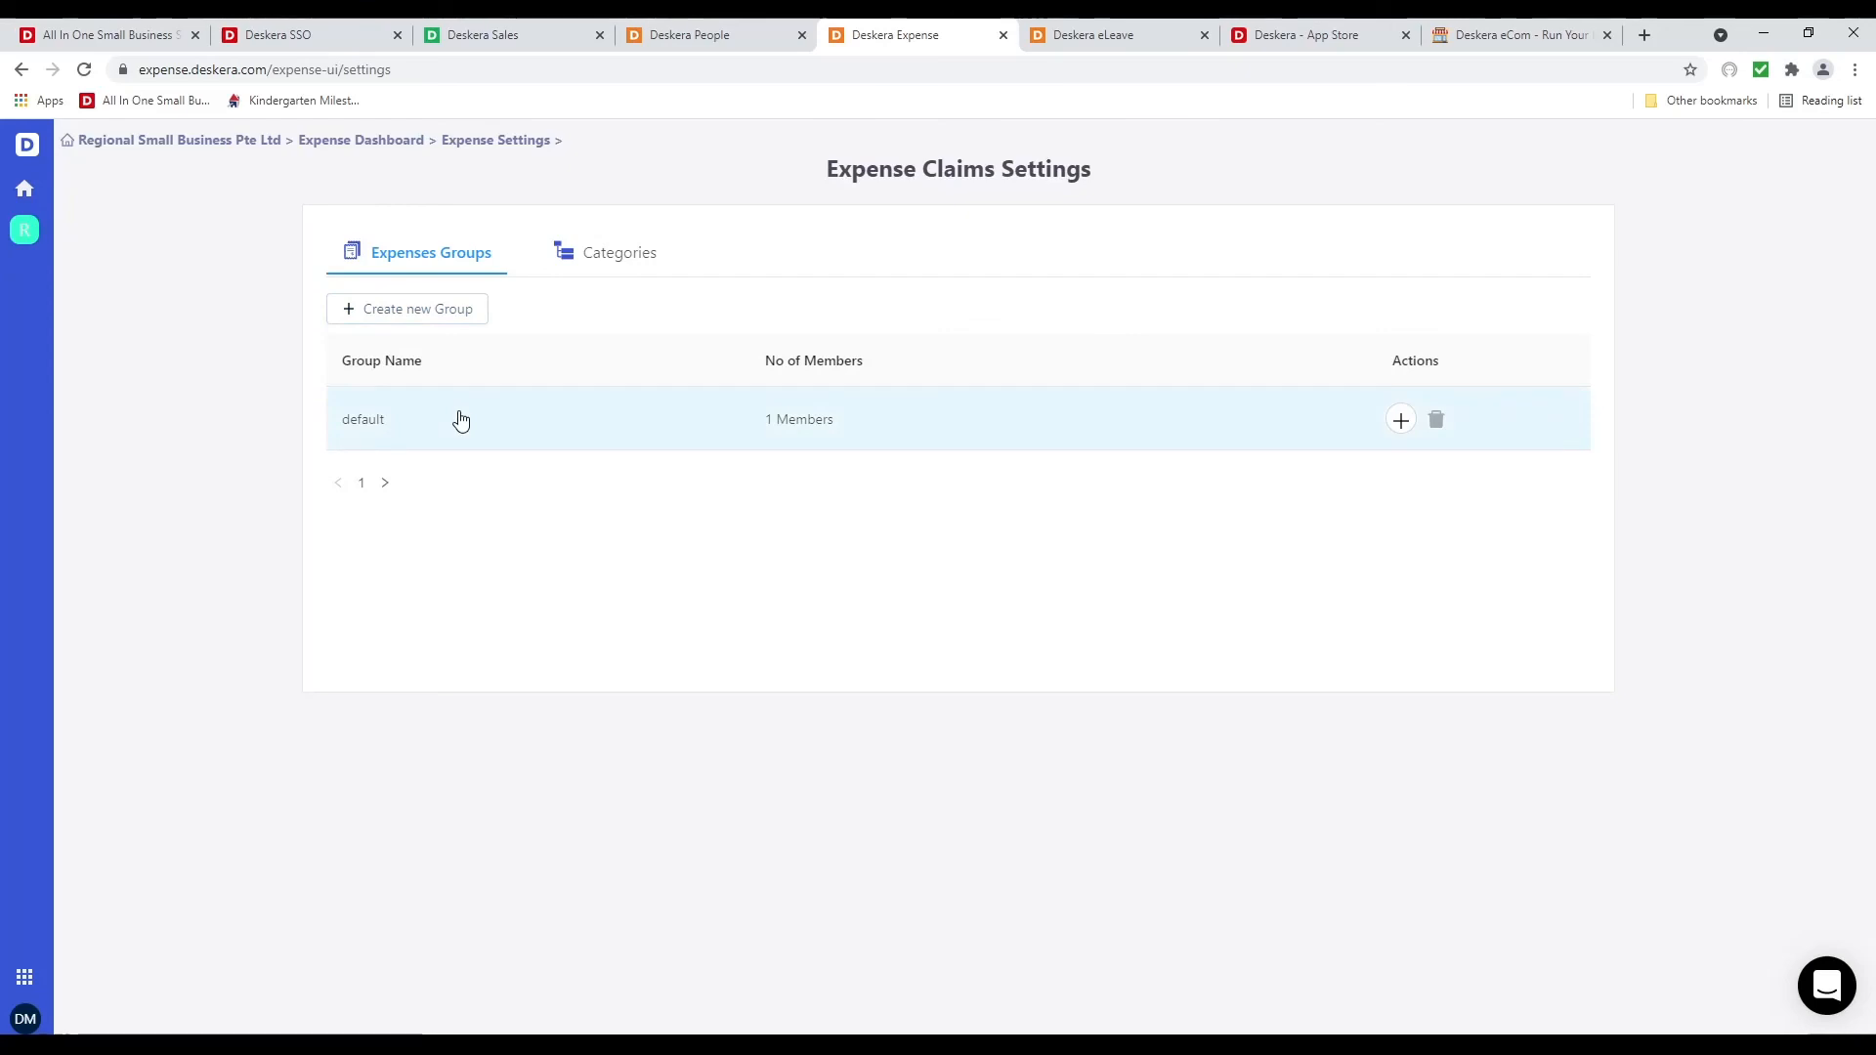
click(460, 422)
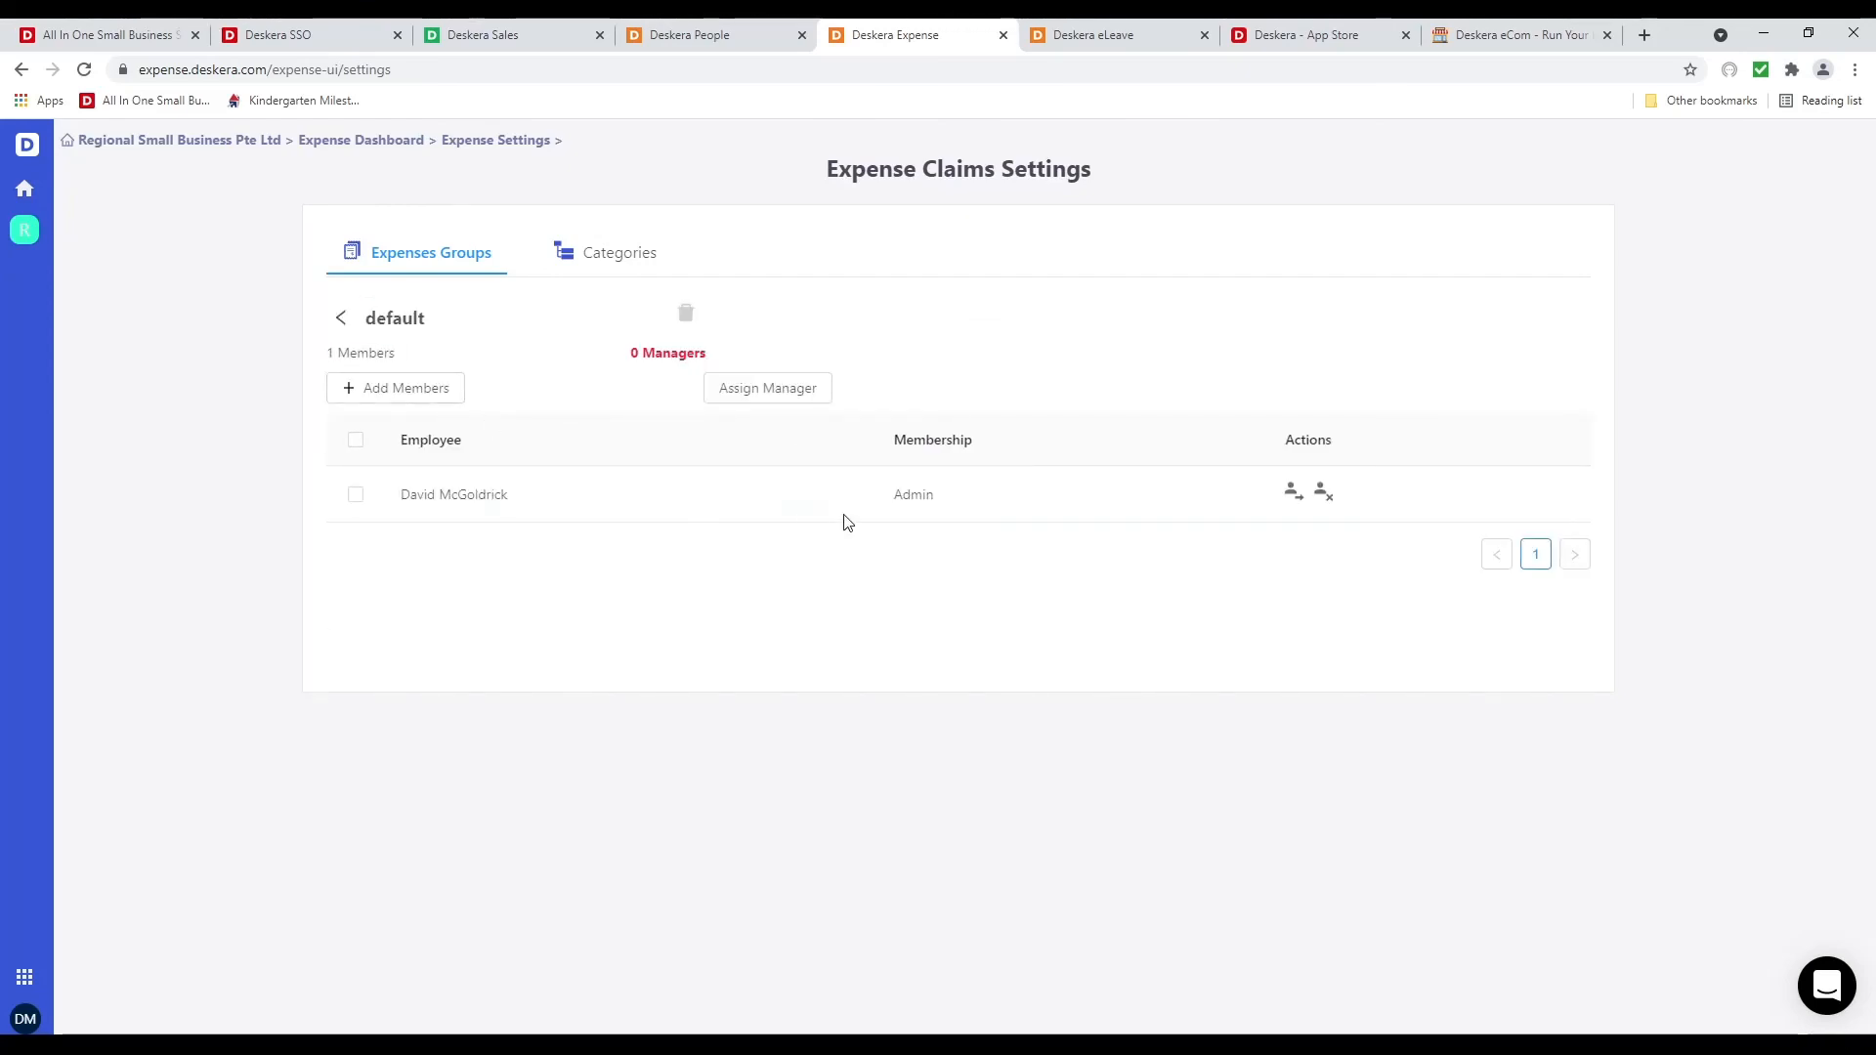
click(356, 495)
click(371, 396)
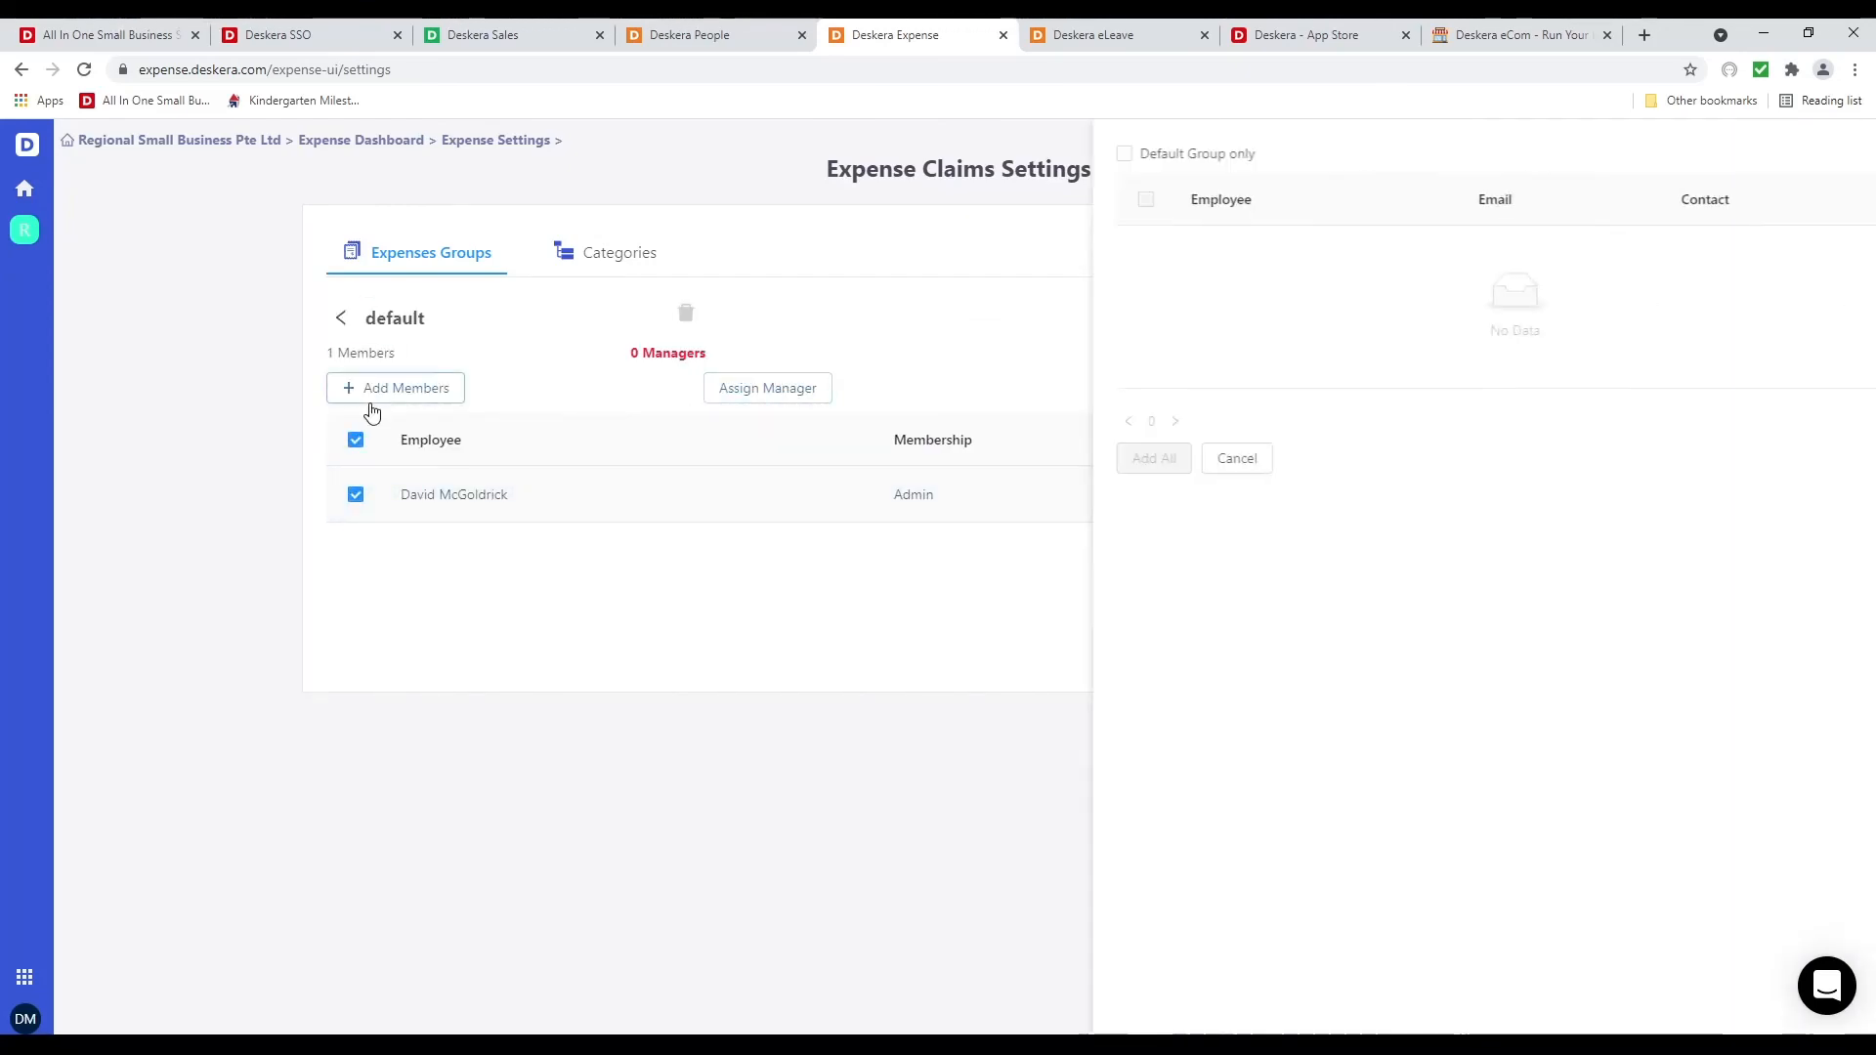
click(1085, 306)
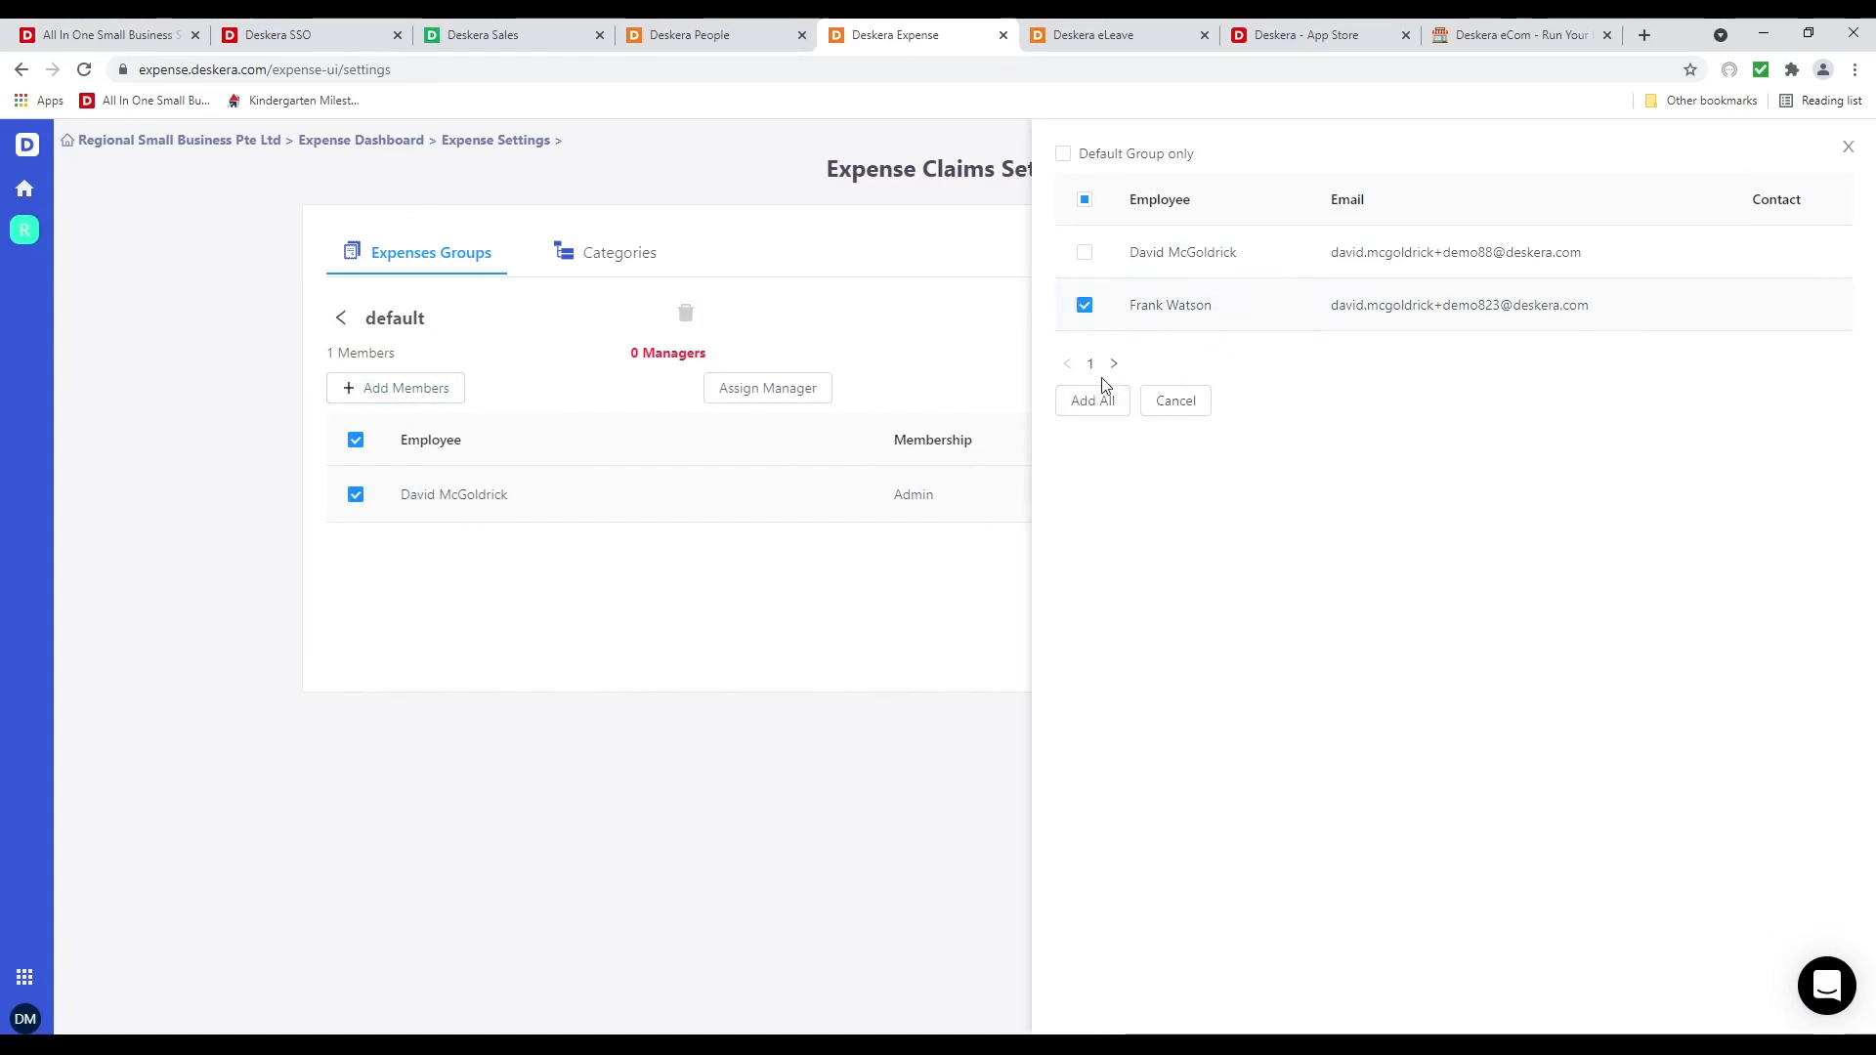
click(1096, 401)
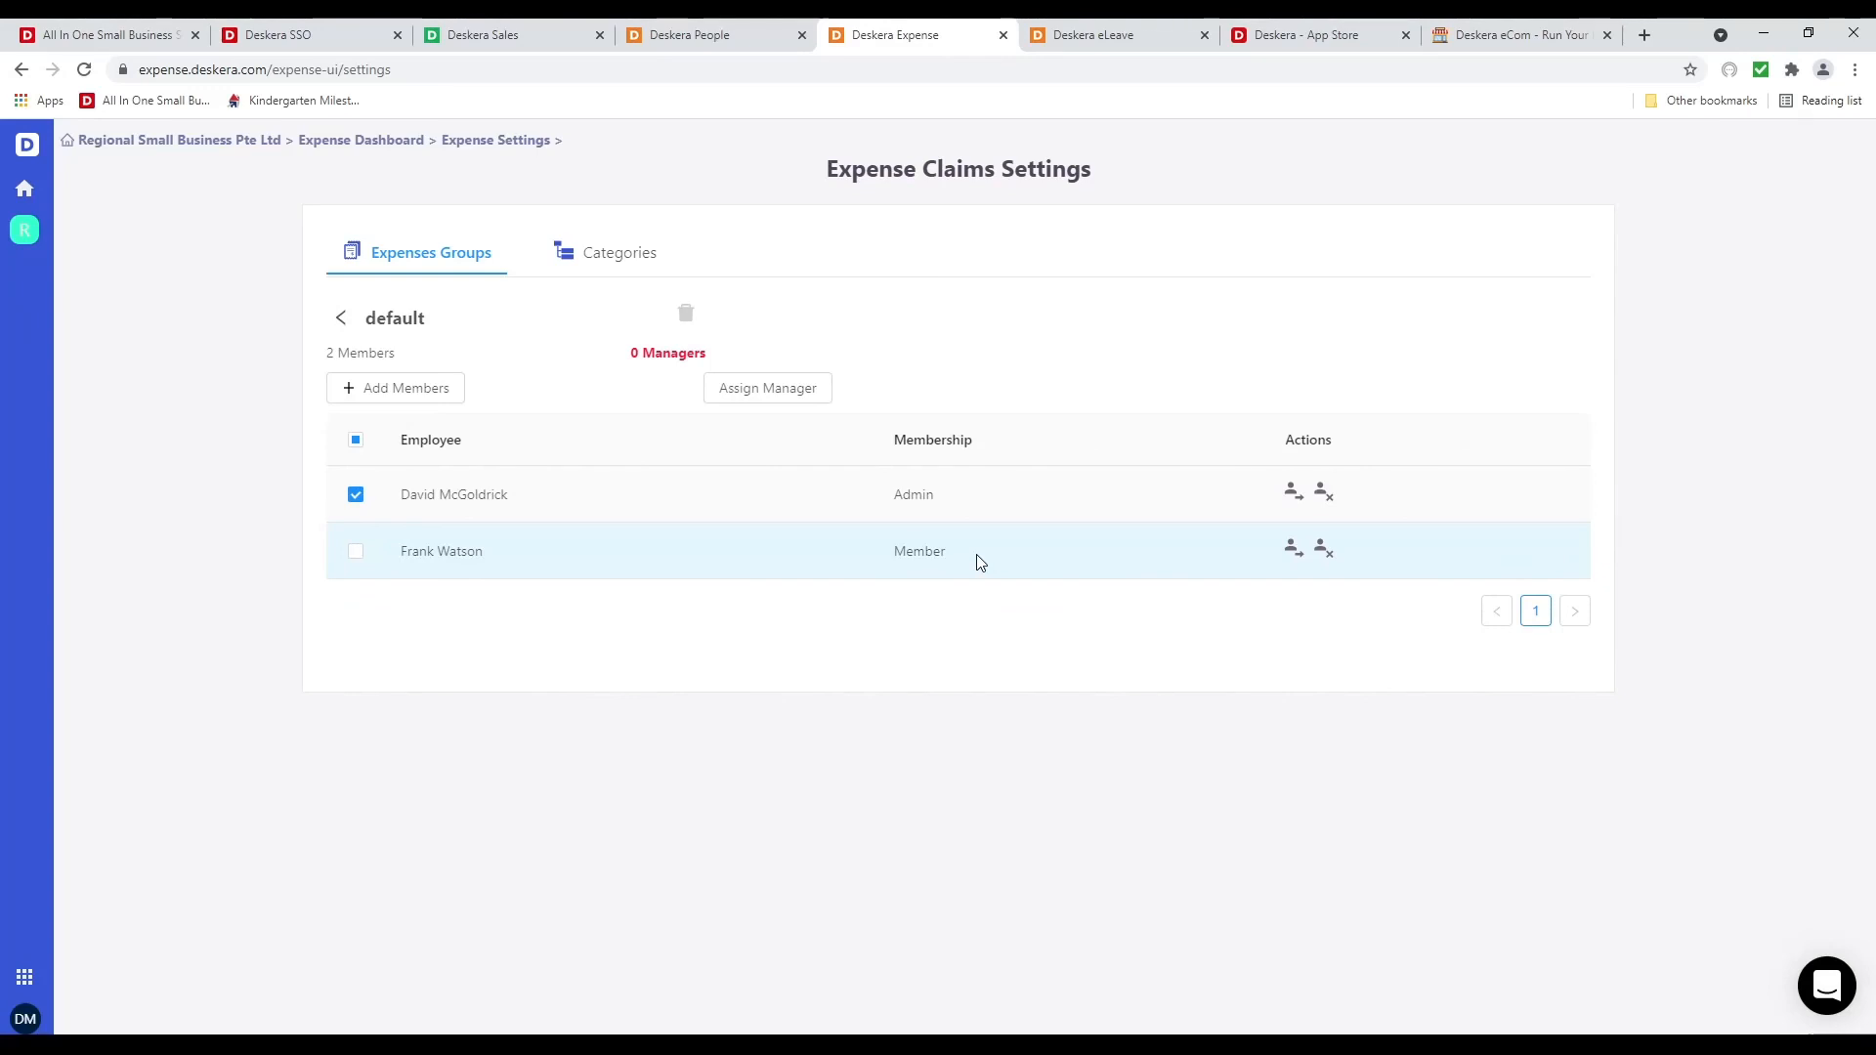
Create and save a 'Golf' expense category for the default group, then return to the Expense Claims Dashboard
click(591, 260)
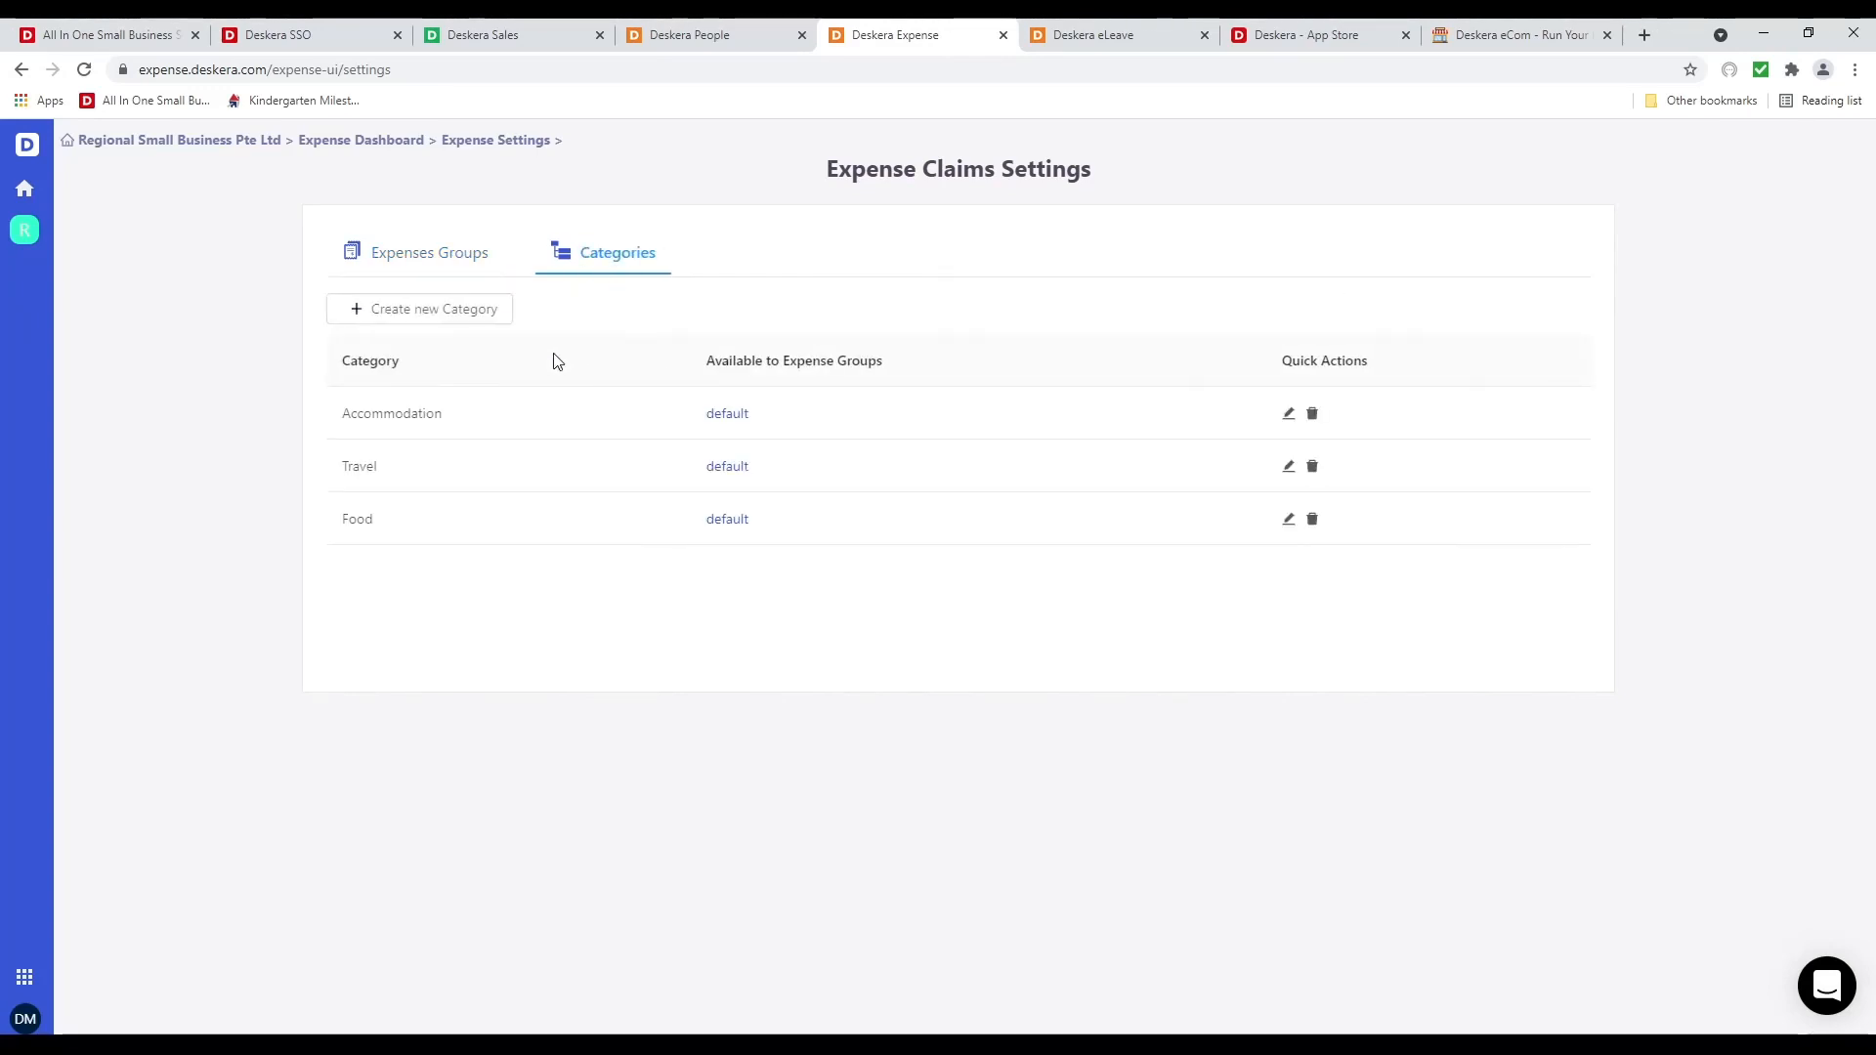
click(460, 310)
click(1376, 253)
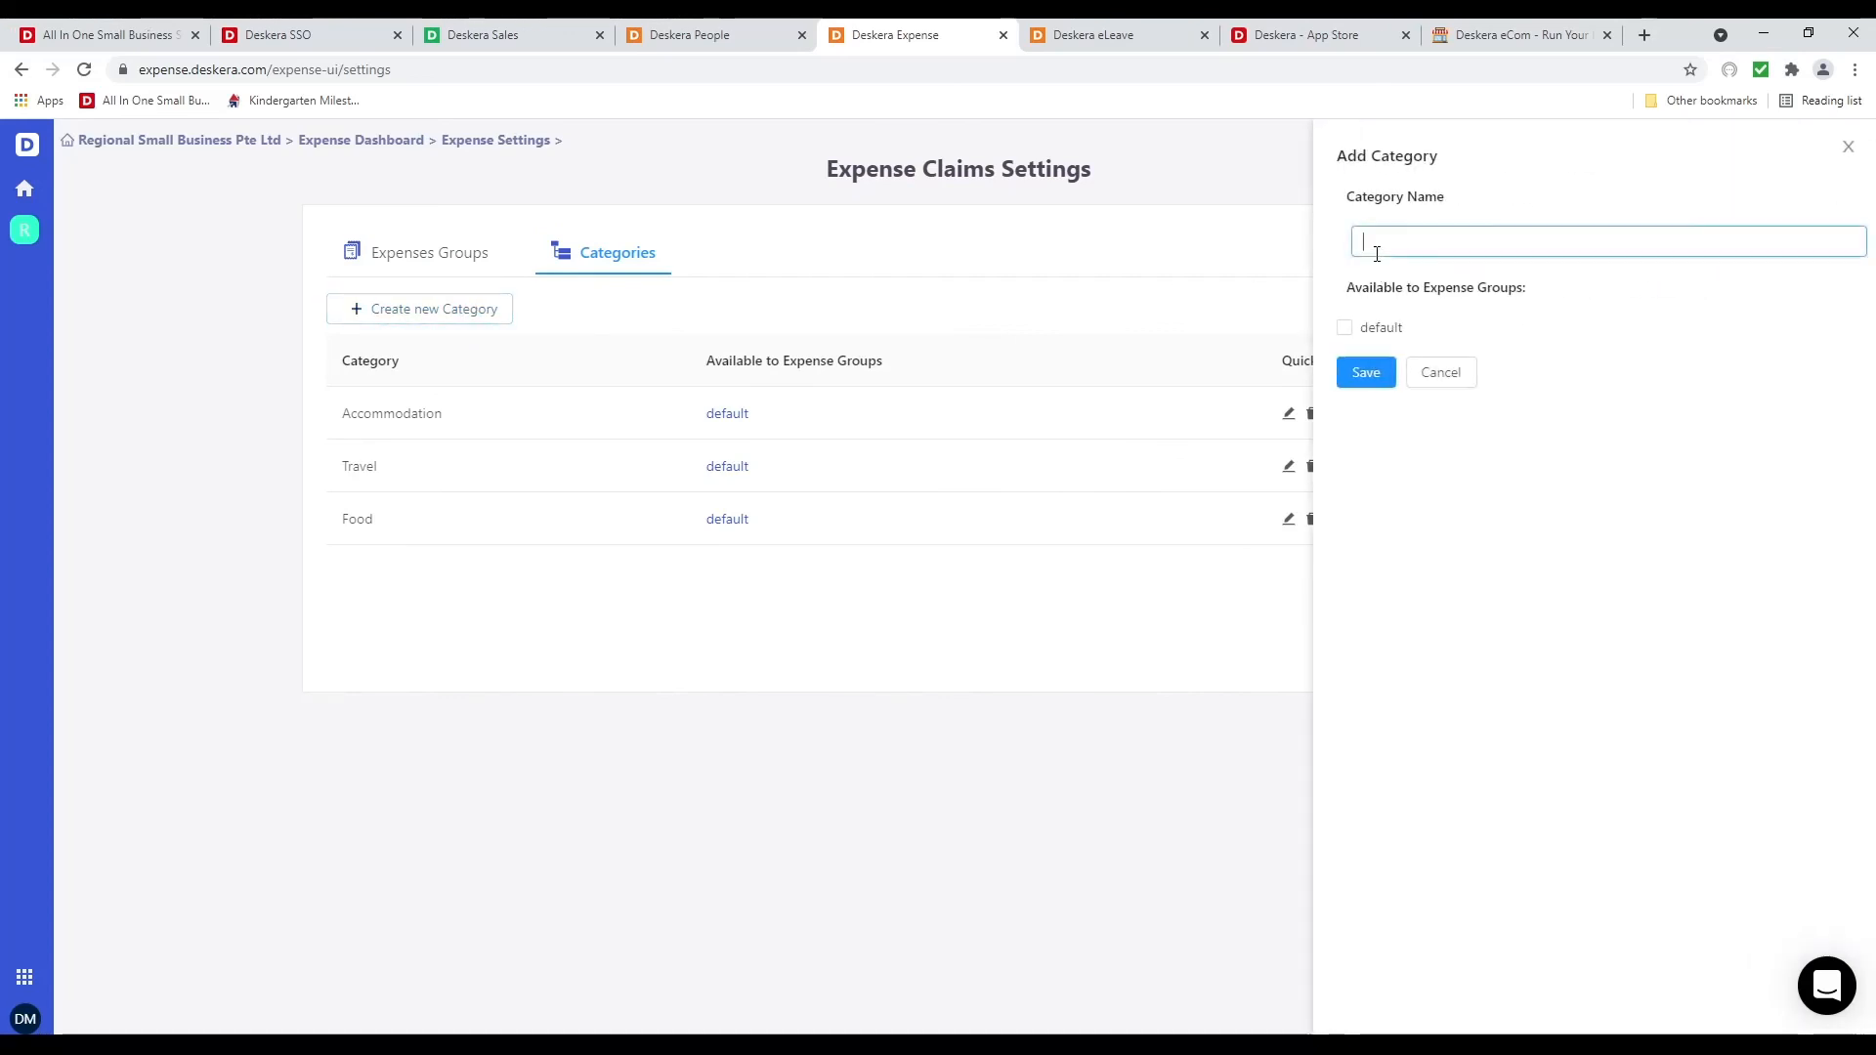
text(Golf)
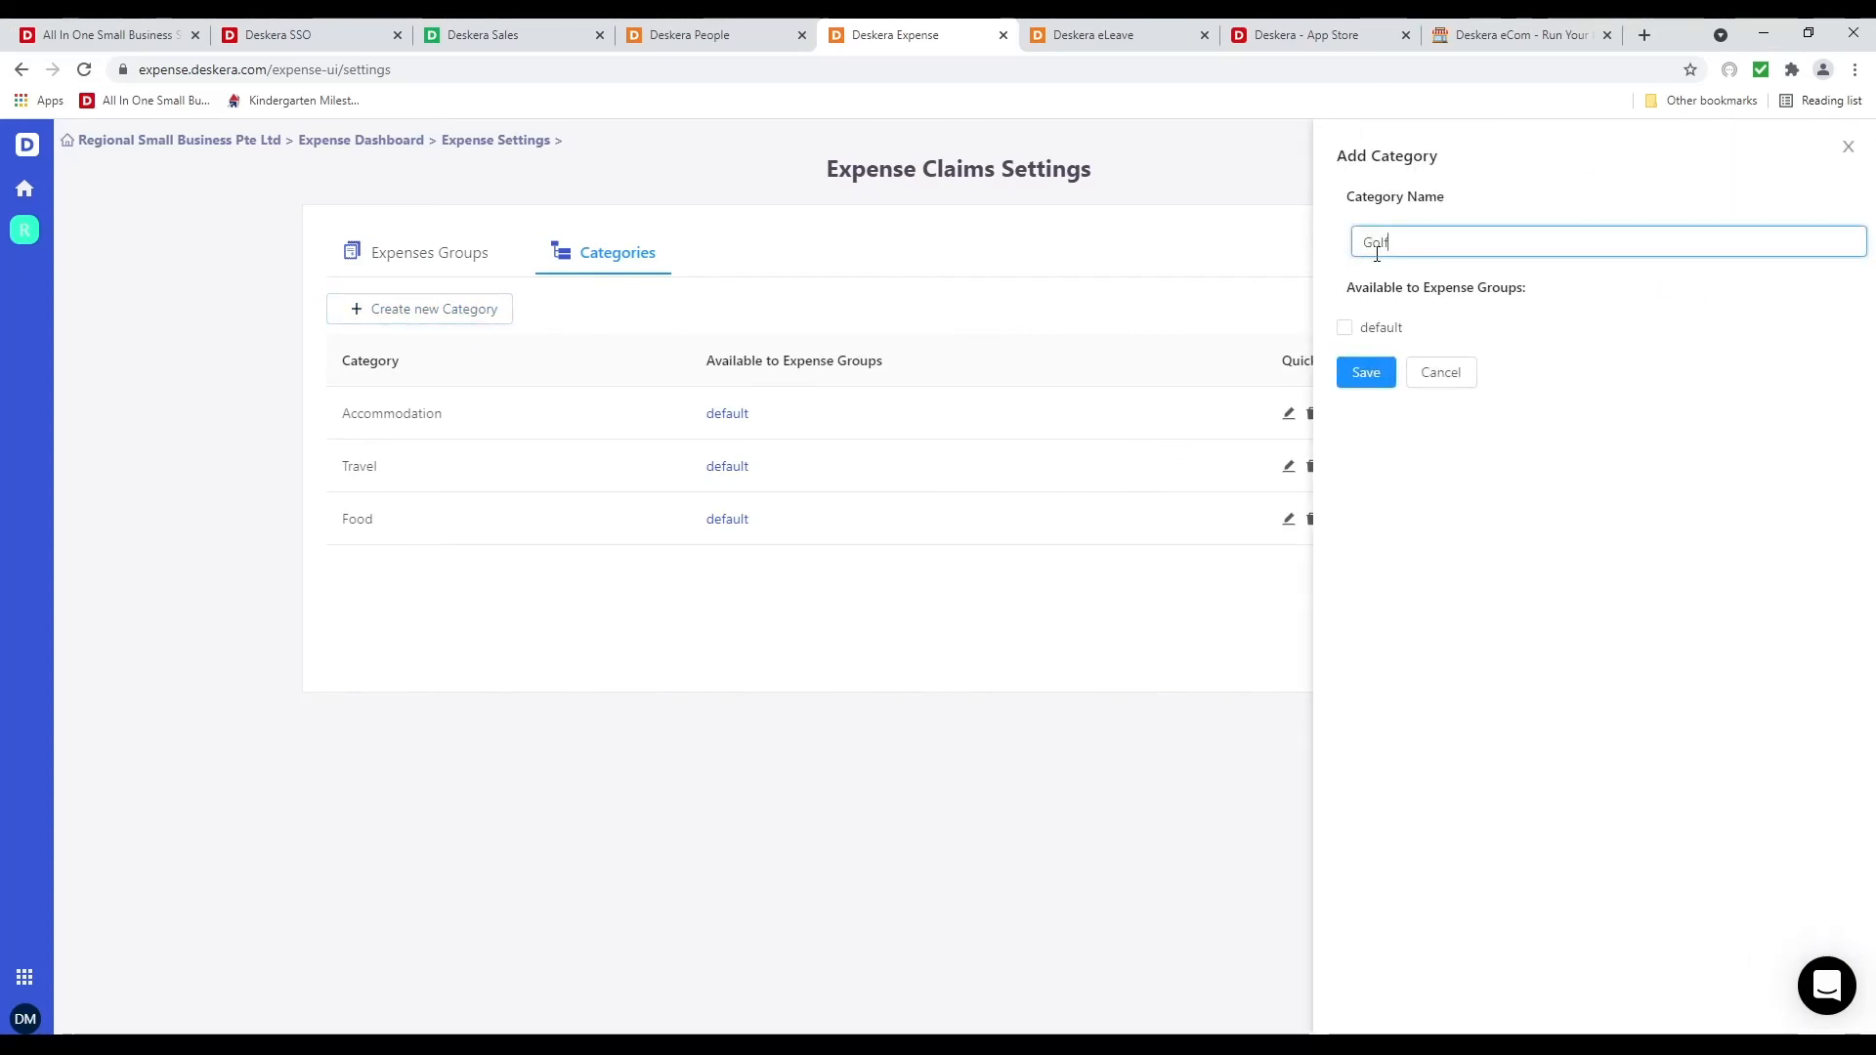
click(1444, 515)
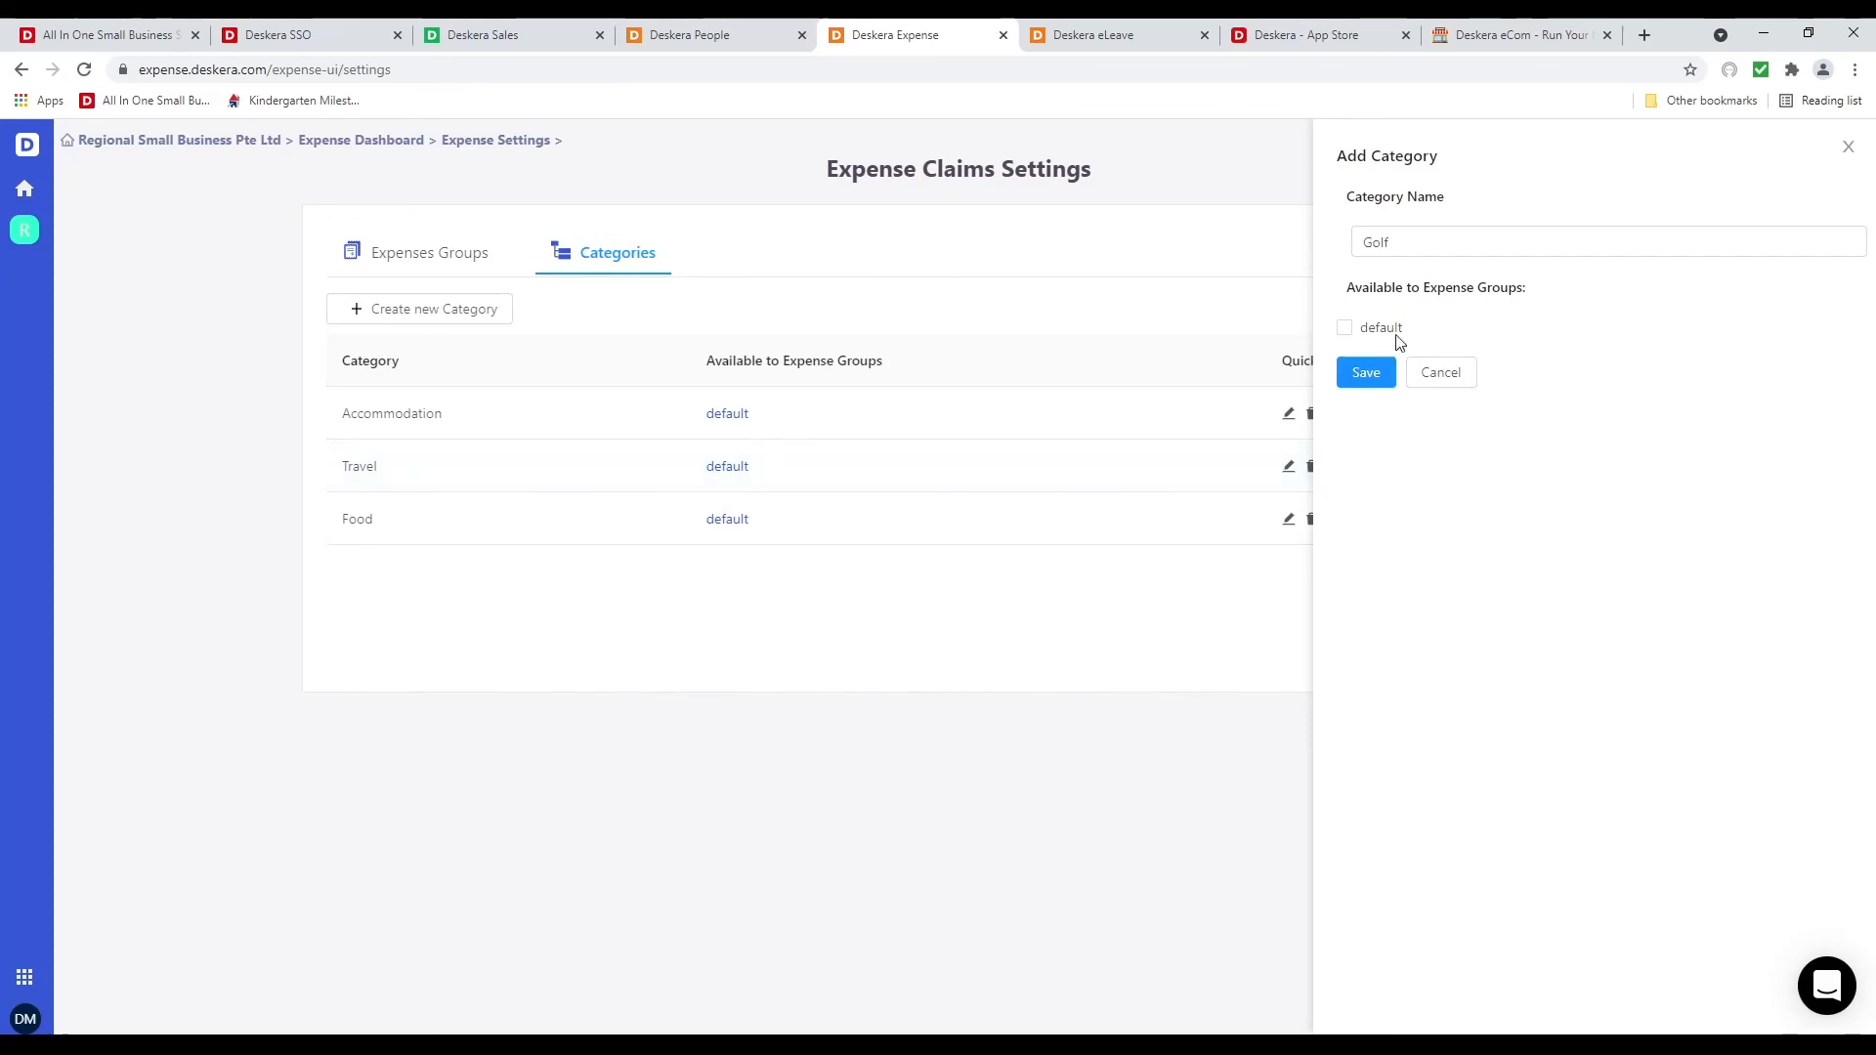
click(1365, 332)
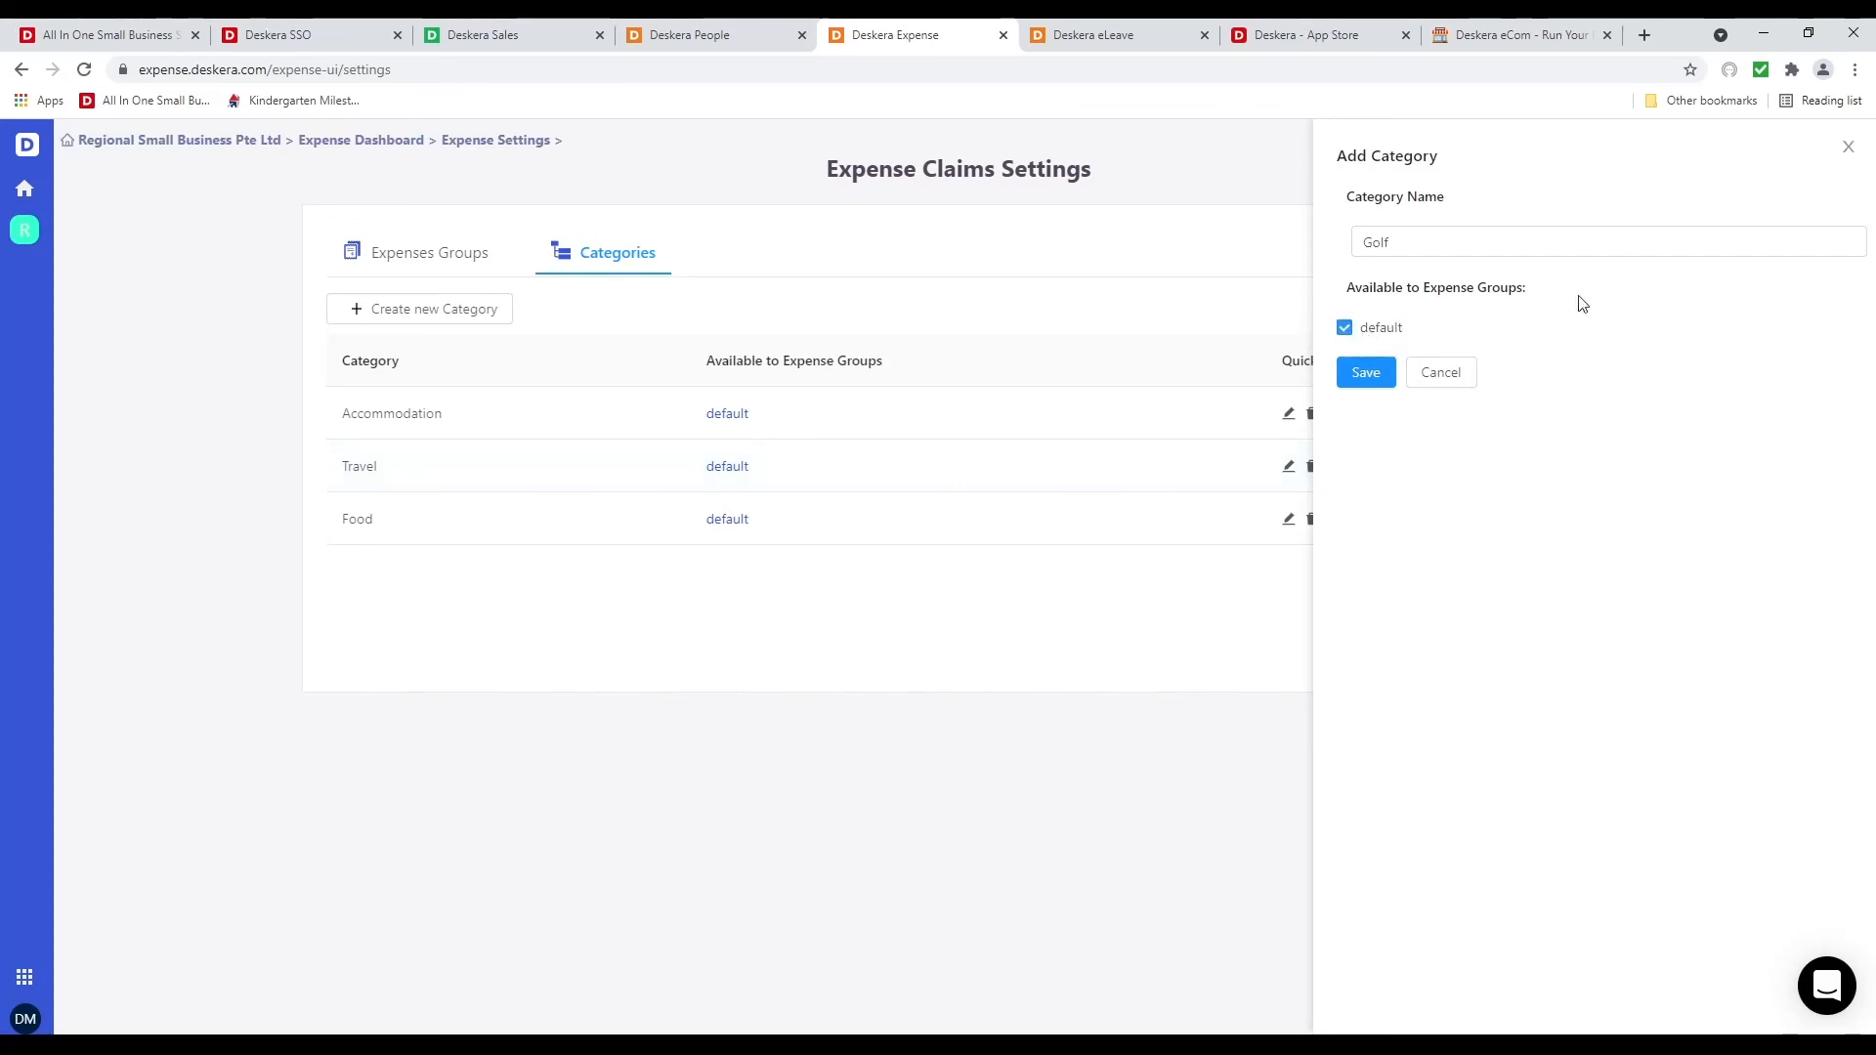
click(1374, 374)
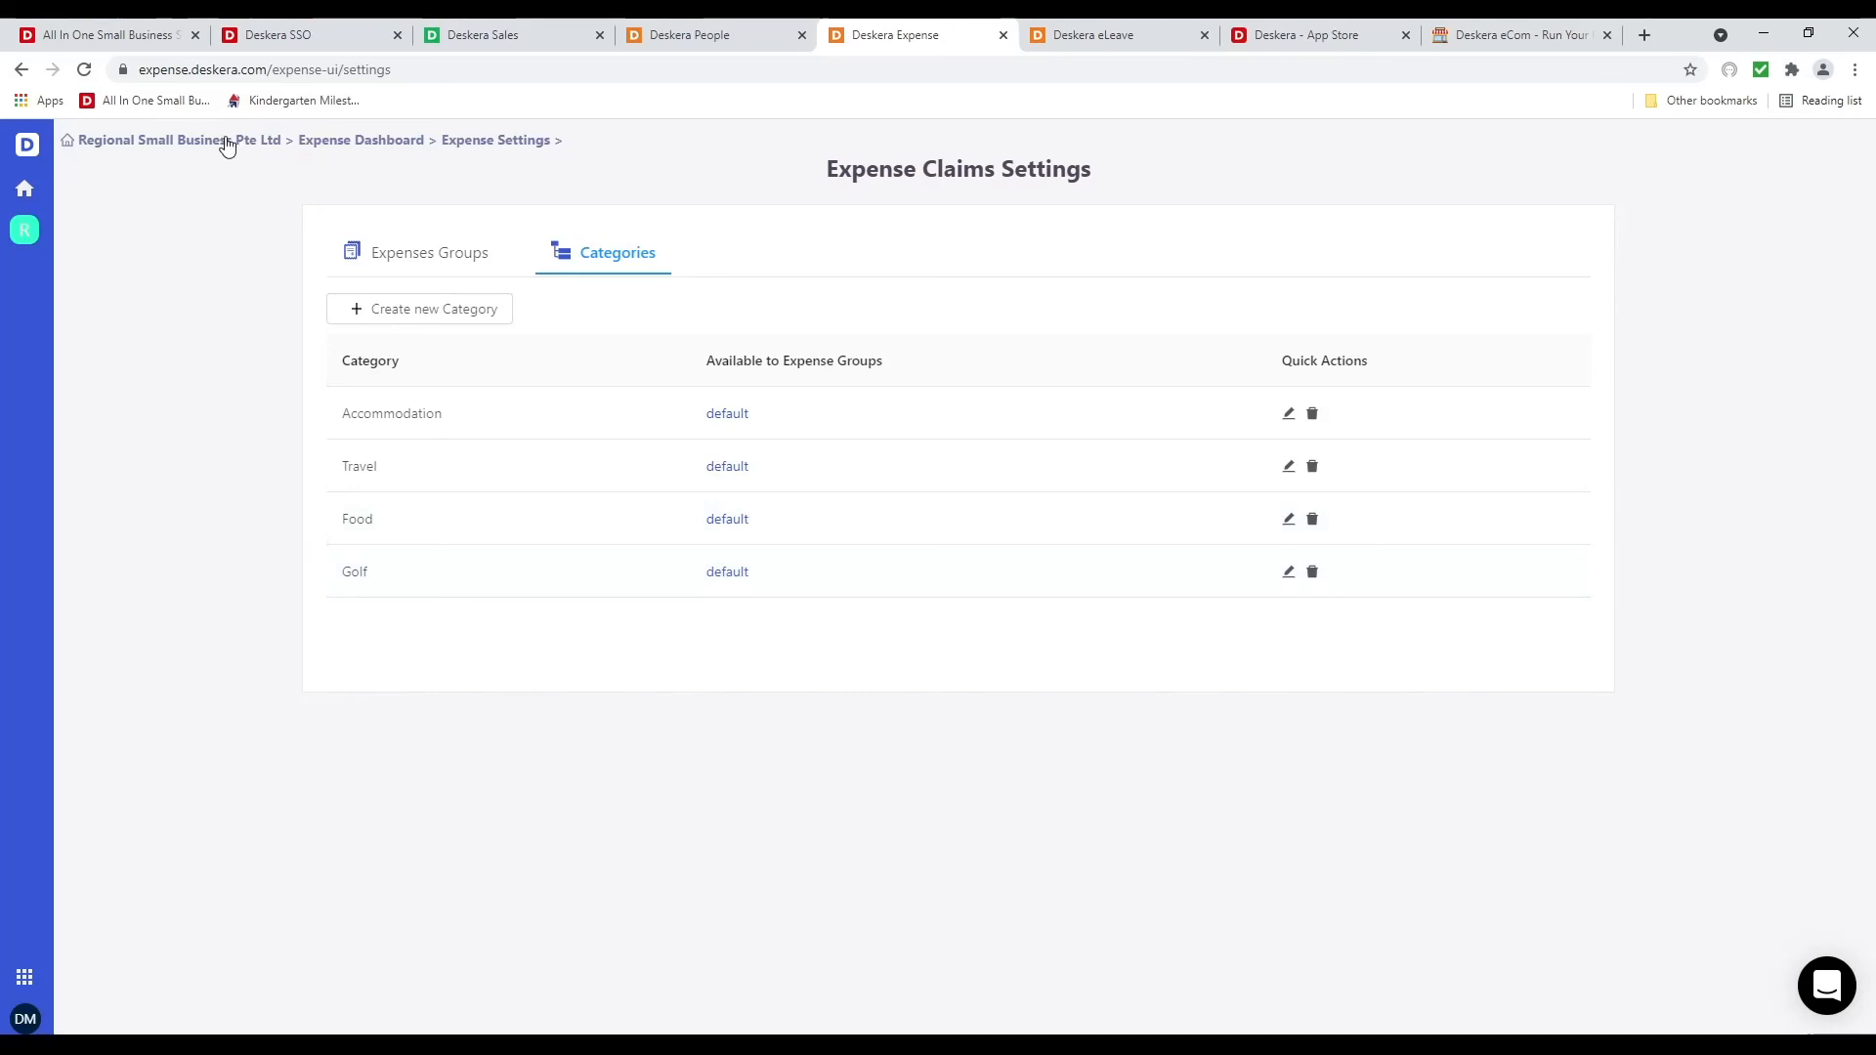
click(349, 140)
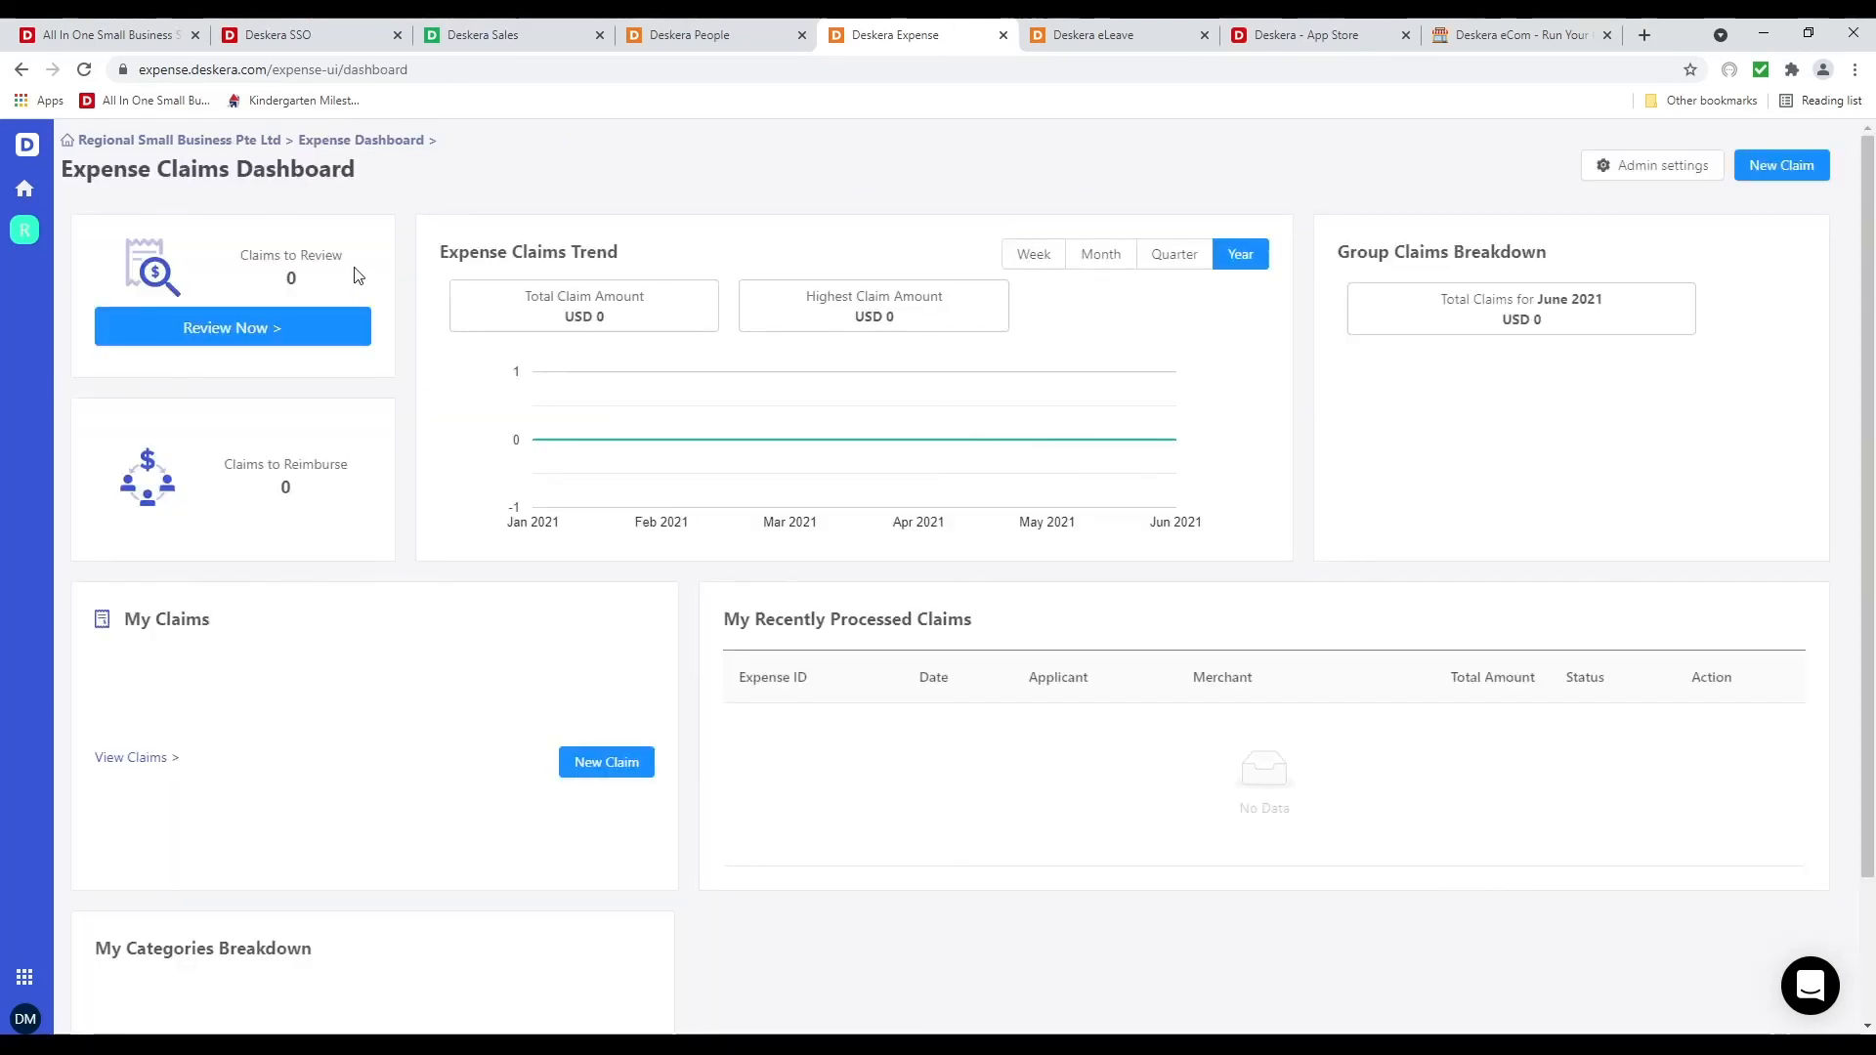
click(1805, 157)
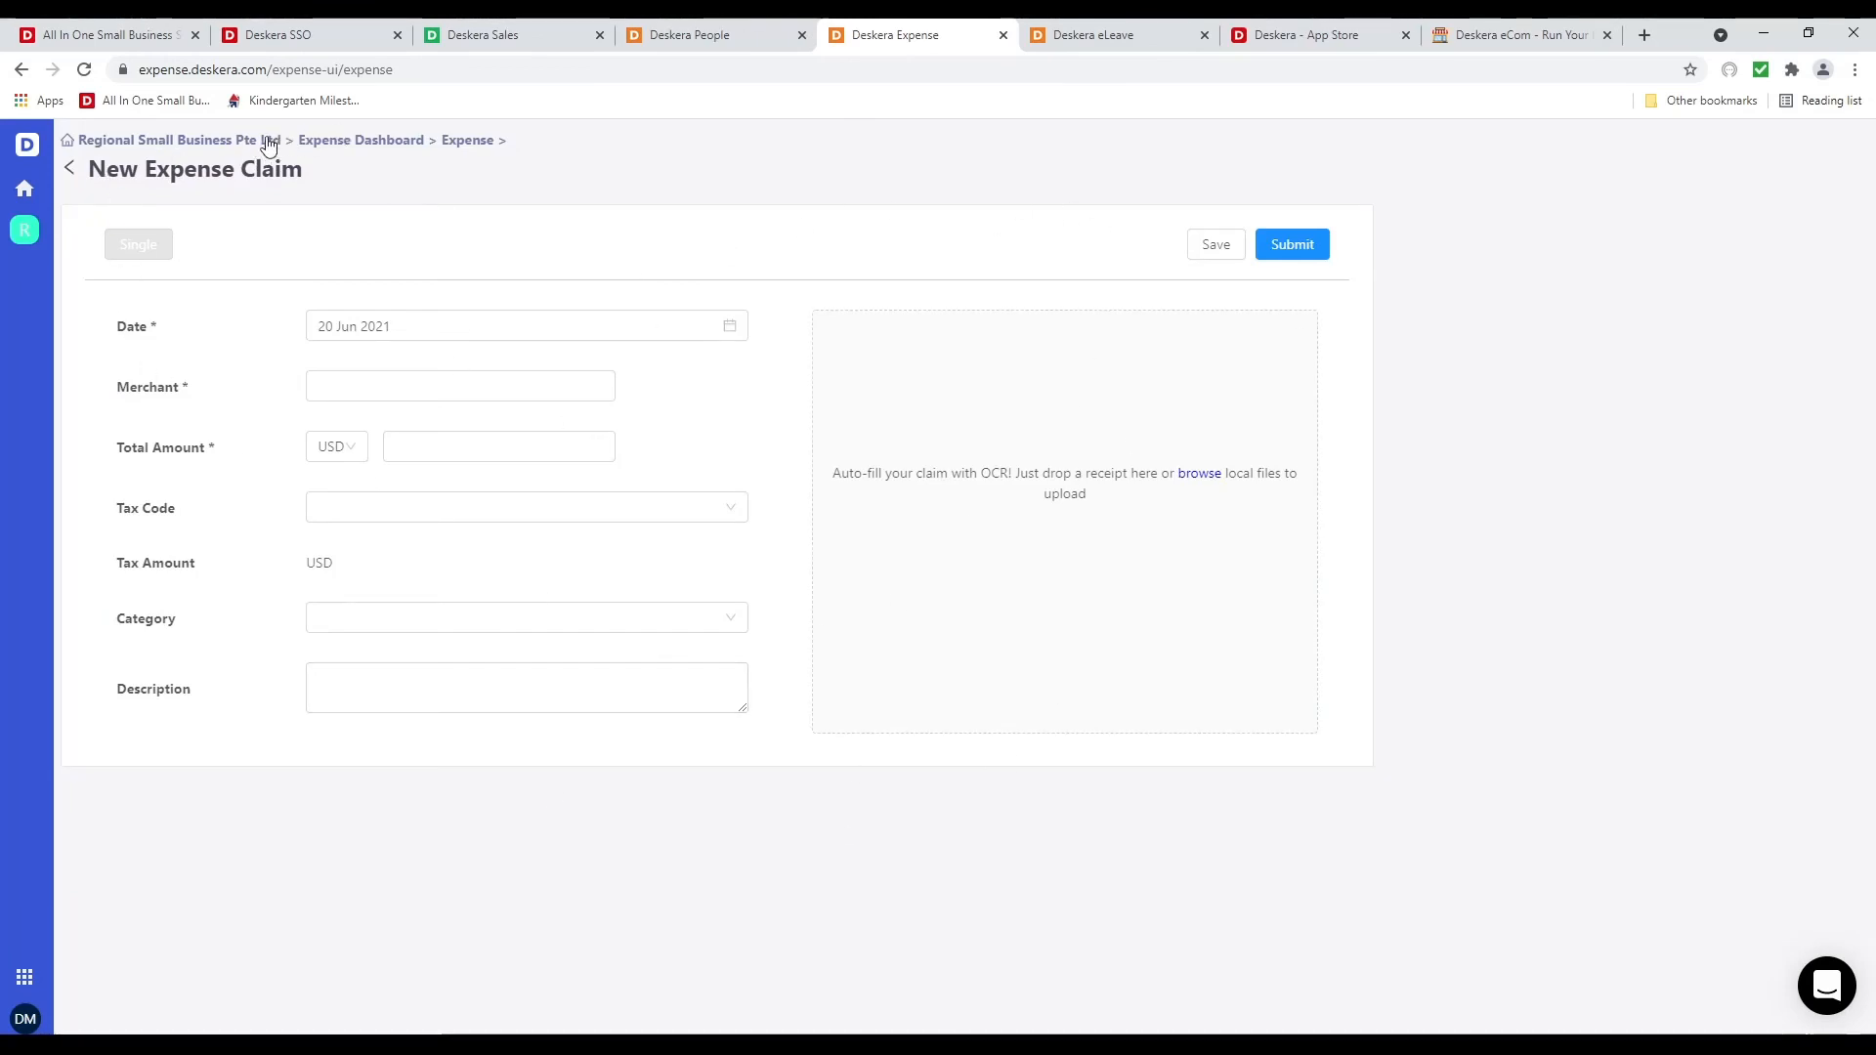
click(345, 146)
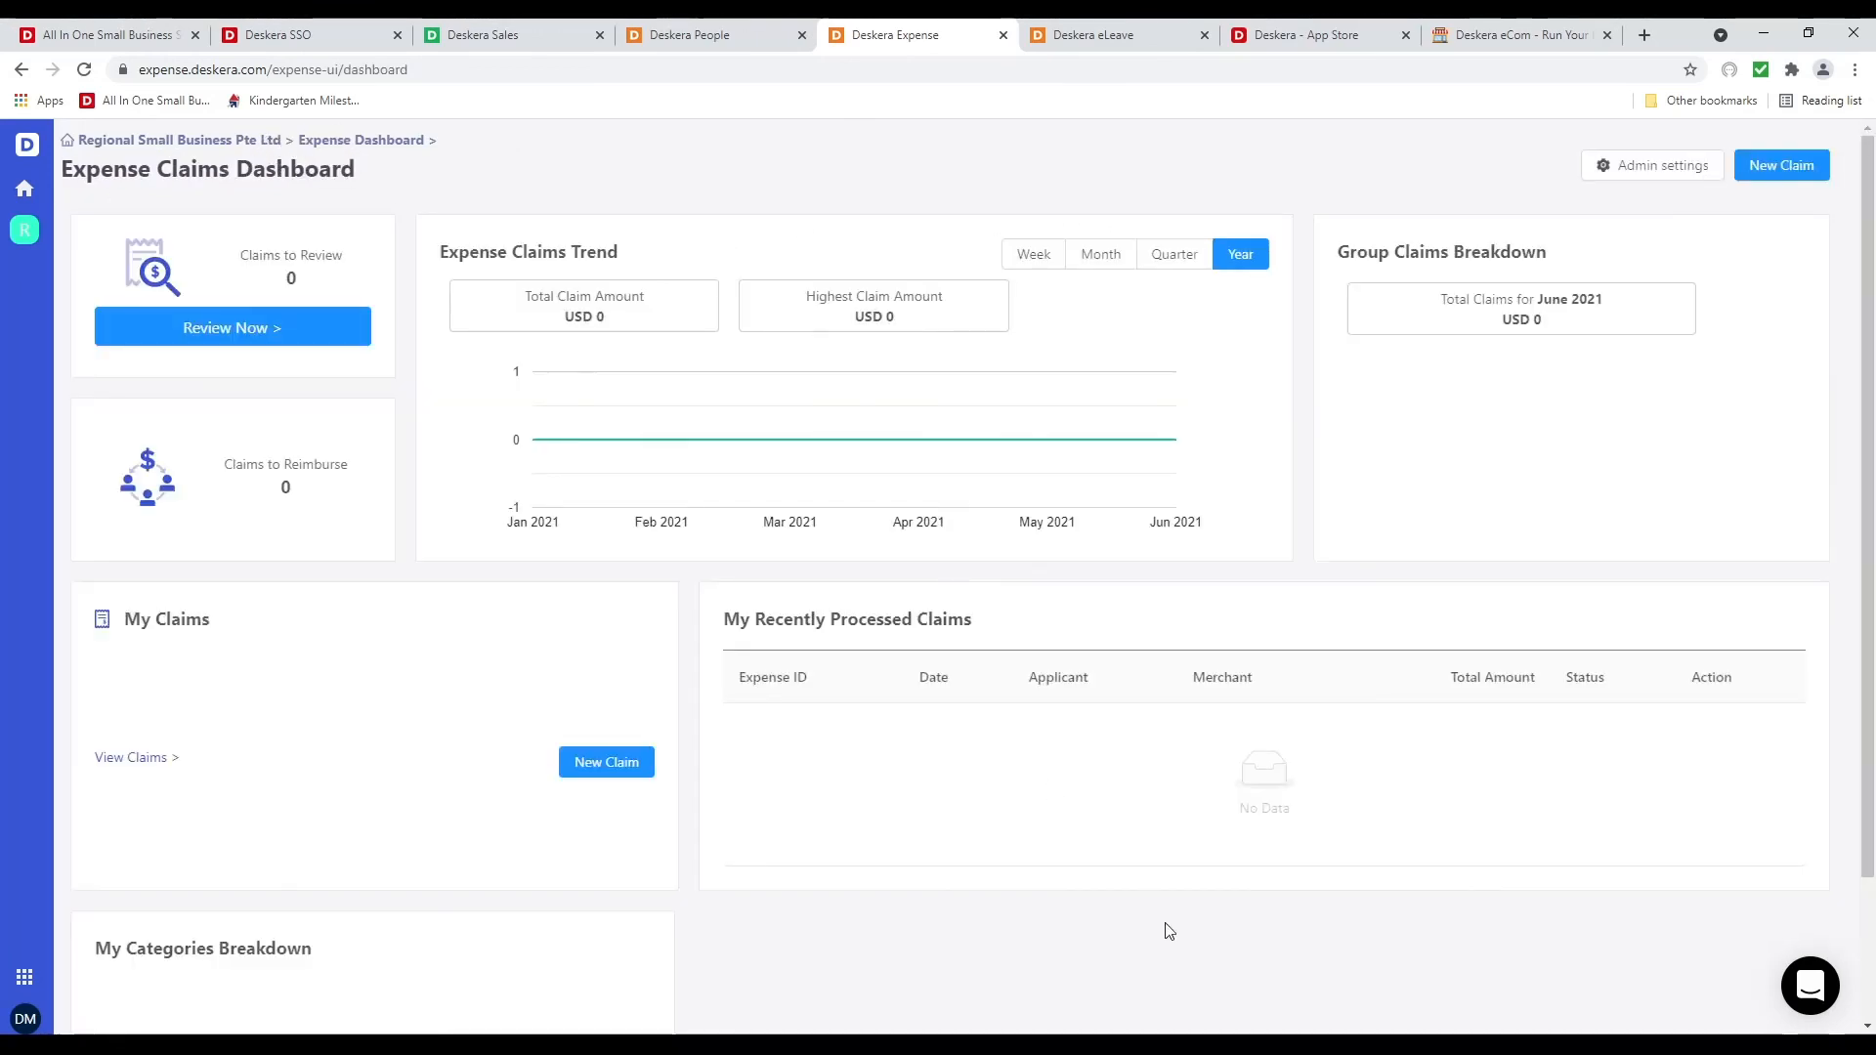